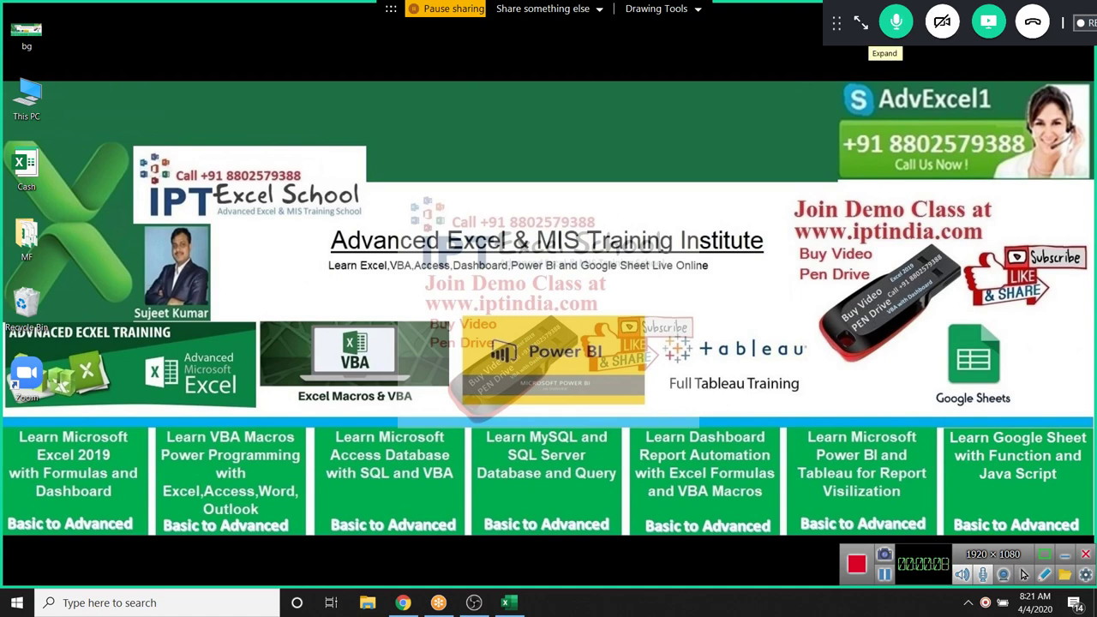
Check the meeting attendee list and highlight the Join Demo Class web address
{"action": "left_click", "coordinate": [860, 23]}
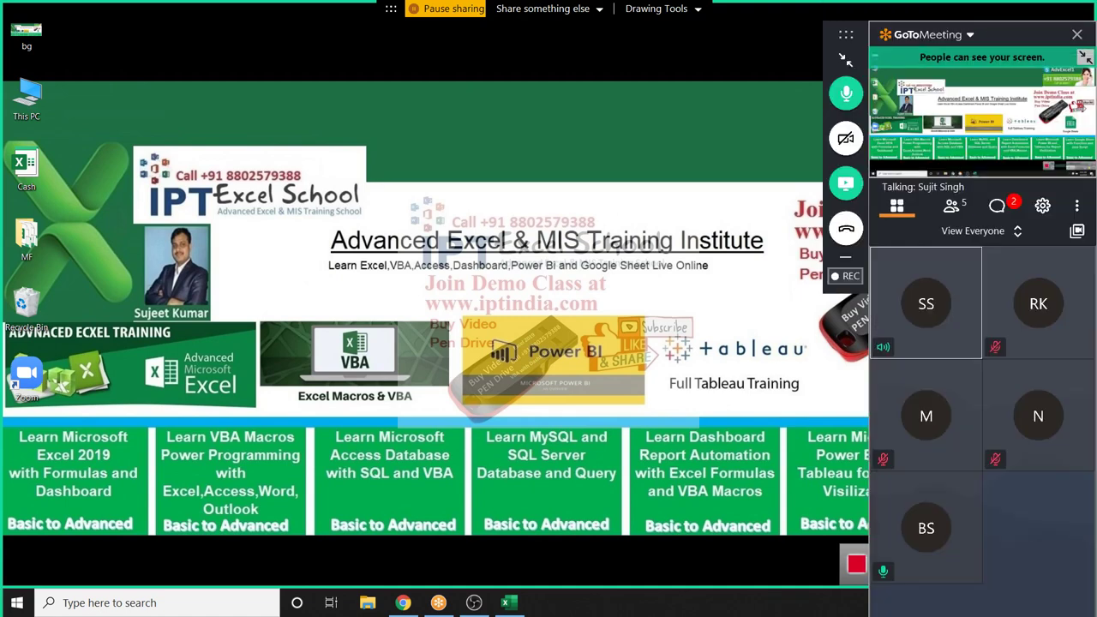
{"action": "left_click", "coordinate": [951, 207]}
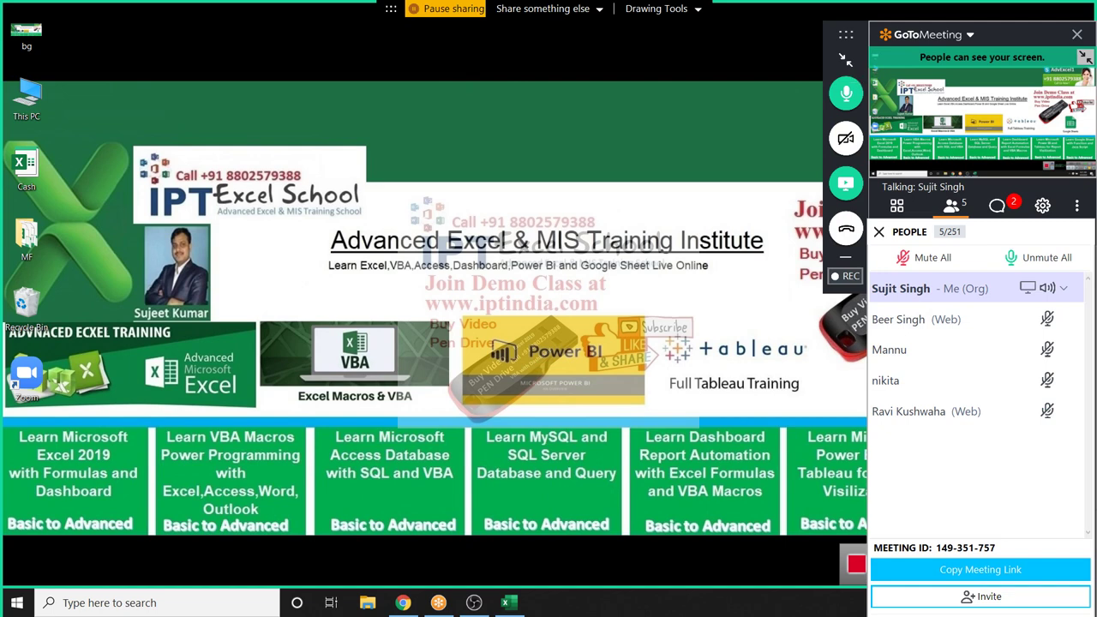
{"action": "left_click", "coordinate": [845, 58]}
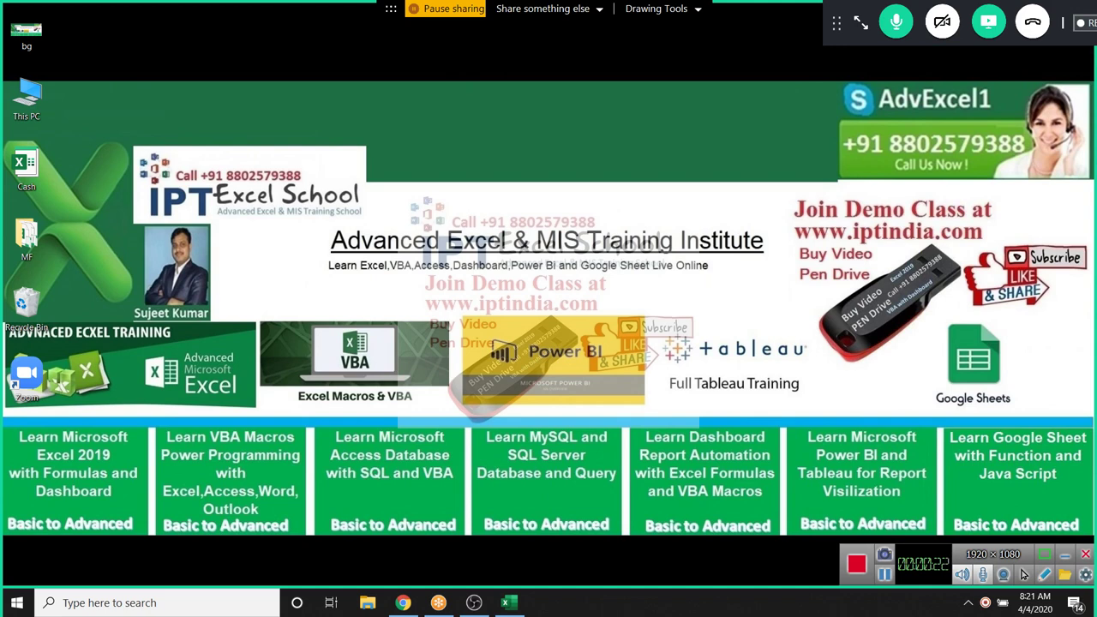
{"action": "left_click_drag", "start_coordinate": [785, 195], "coordinate": [992, 244]}
{"action": "left_click_drag", "start_coordinate": [848, 220], "coordinate": [934, 242]}
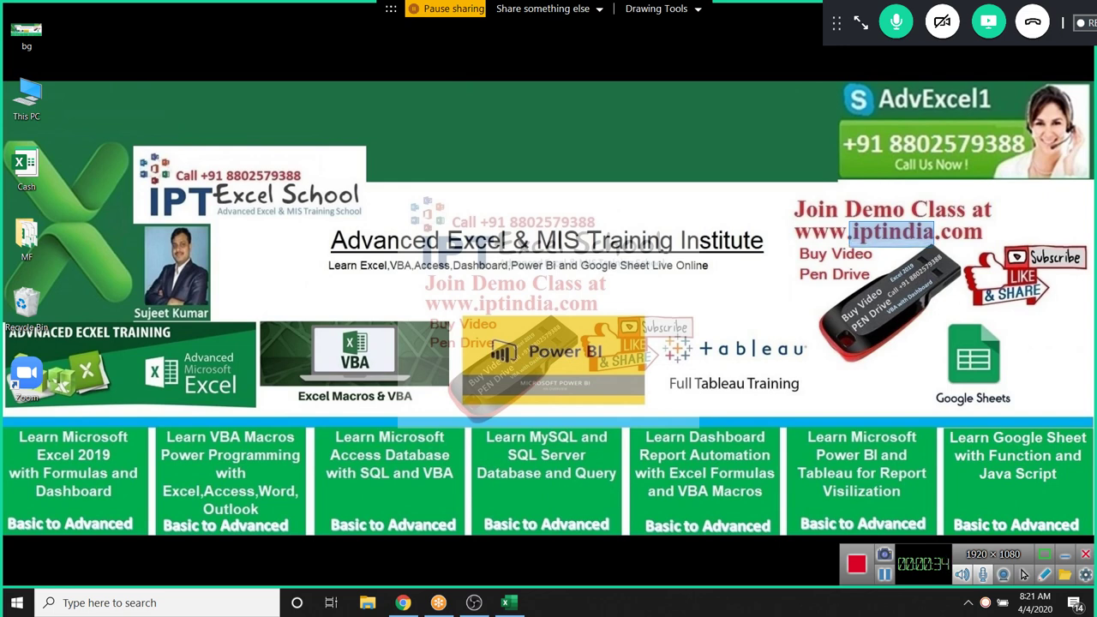
Refresh the desktop from its shortcut menu
{"action": "right_click", "coordinate": [636, 225]}
{"action": "key", "text": "Escape"}
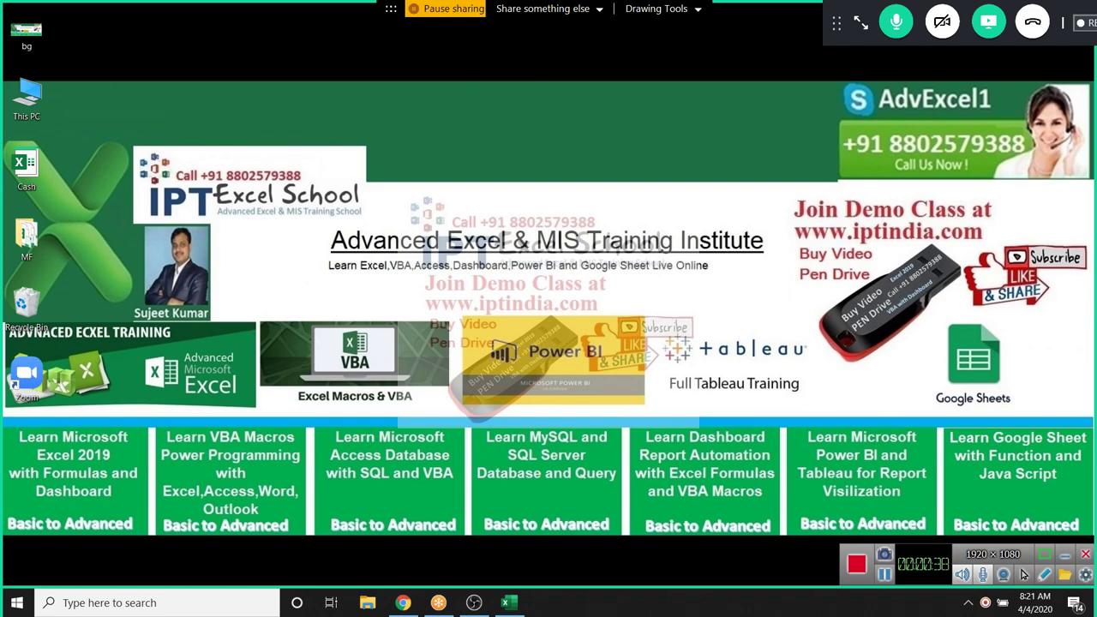
{"action": "right_click", "coordinate": [593, 354]}
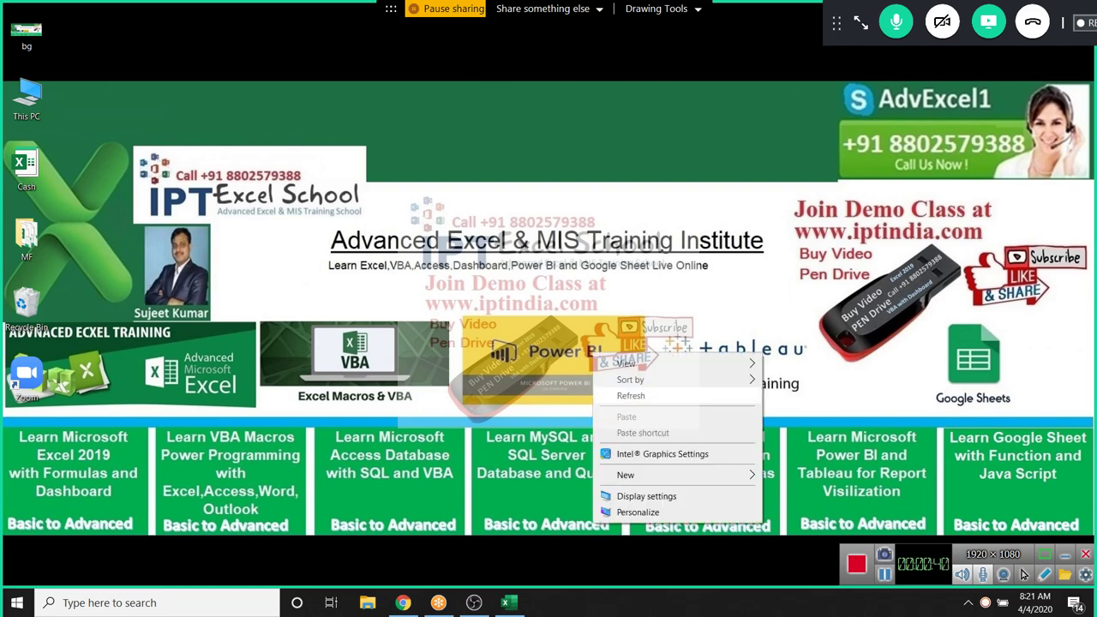
{"action": "left_click", "coordinate": [630, 395]}
Bring Book1 forward on the Formulas tab and preview the Logical functions list
{"action": "left_click", "coordinate": [506, 602]}
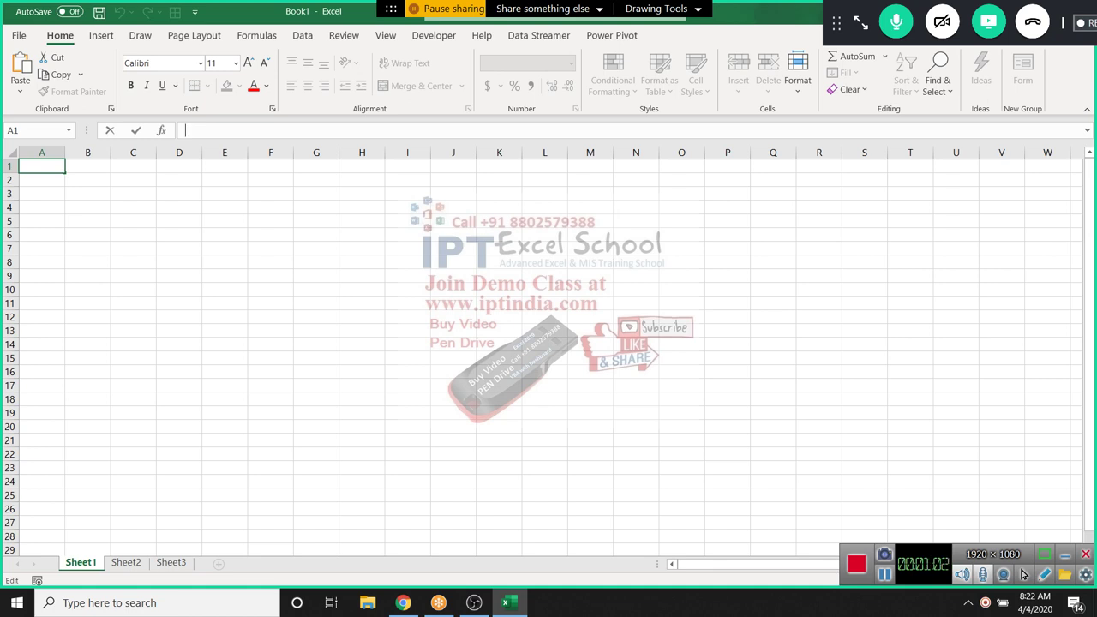
{"action": "left_click", "coordinate": [225, 234]}
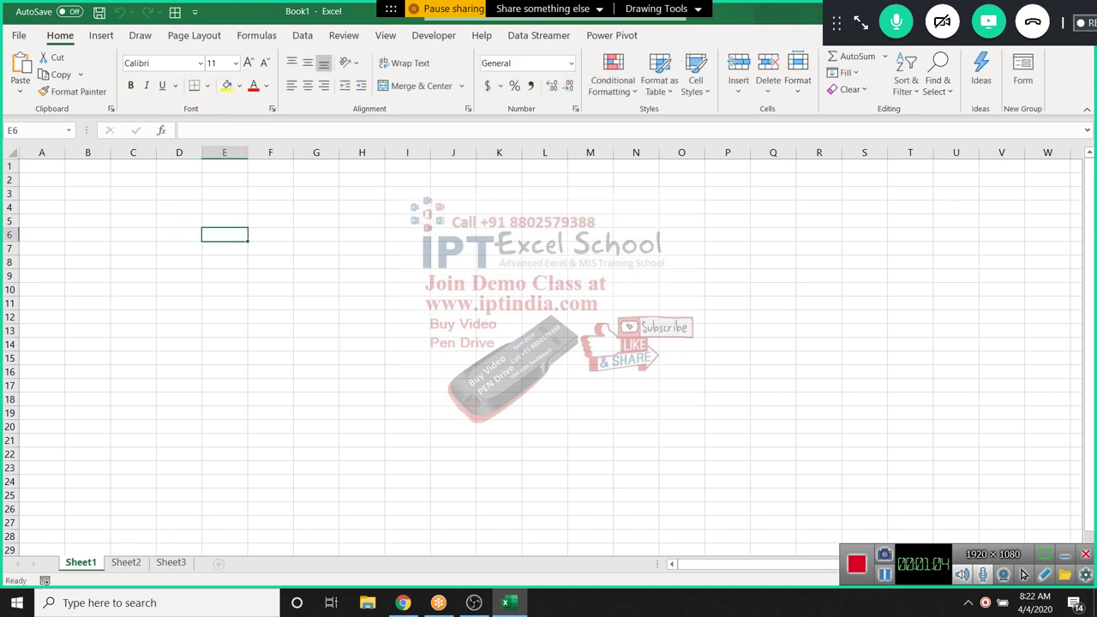
{"action": "left_click", "coordinate": [303, 35]}
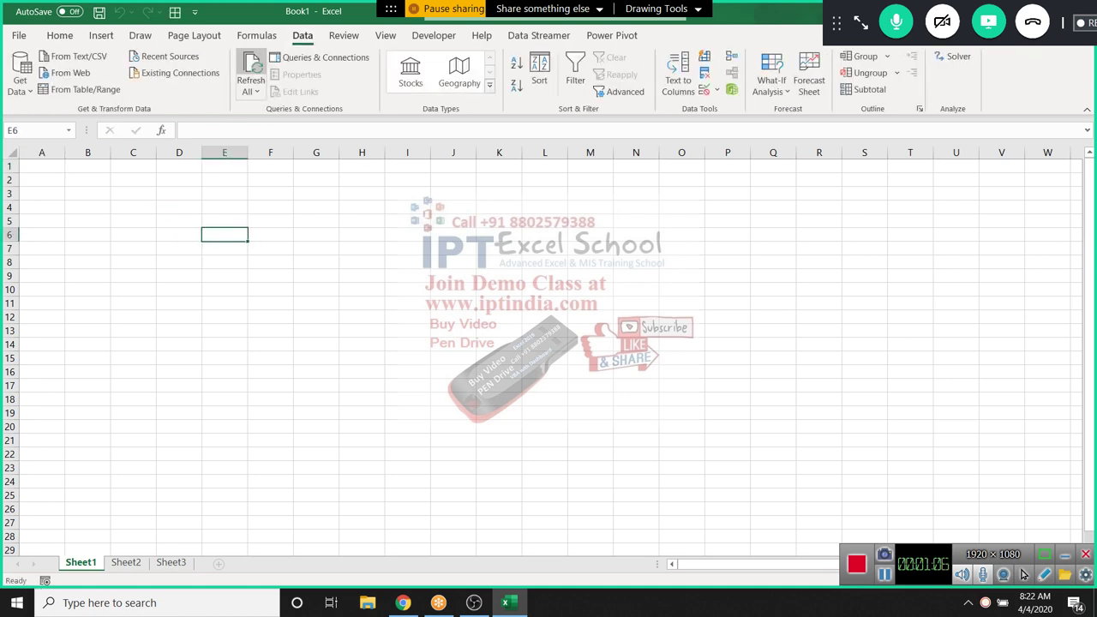
{"action": "left_click", "coordinate": [256, 35]}
{"action": "left_click", "coordinate": [41, 179]}
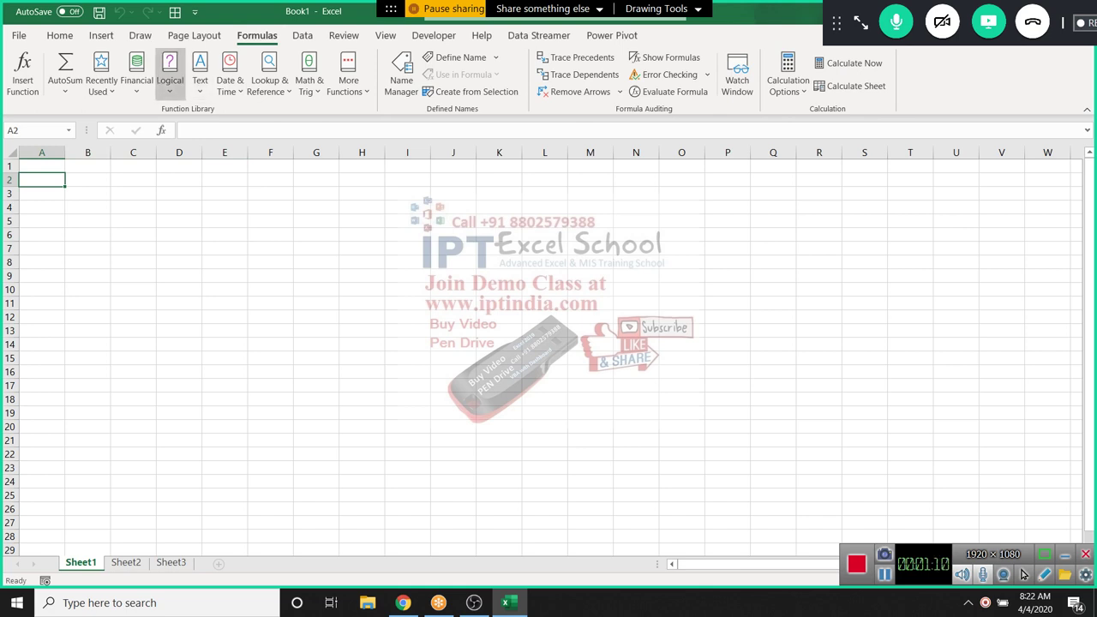
{"action": "left_click", "coordinate": [169, 73]}
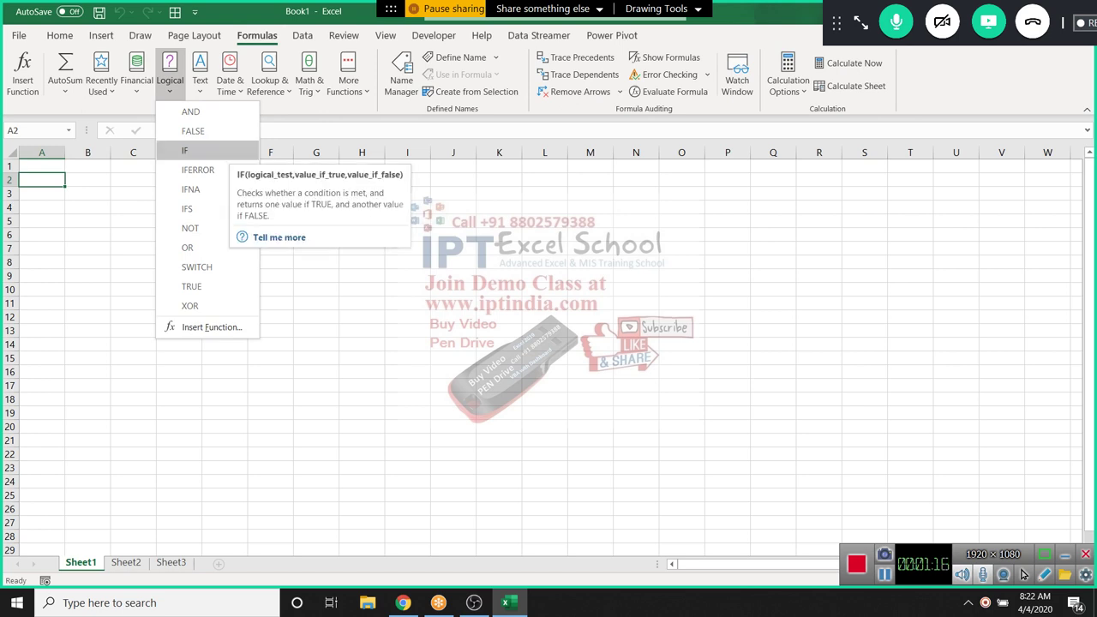
{"action": "key", "text": "Escape"}
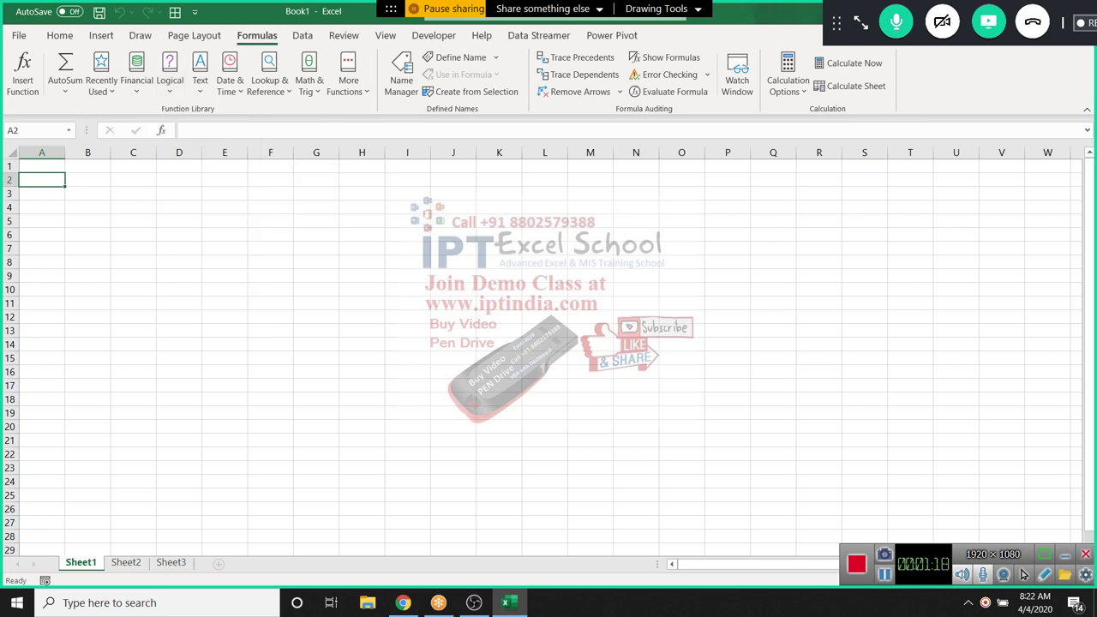
{"action": "left_click", "coordinate": [407, 179]}
Enter the operators =, >, <, >=, <=, <> down I1:I6
{"action": "left_click", "coordinate": [407, 166]}
{"action": "type", "text": "="}
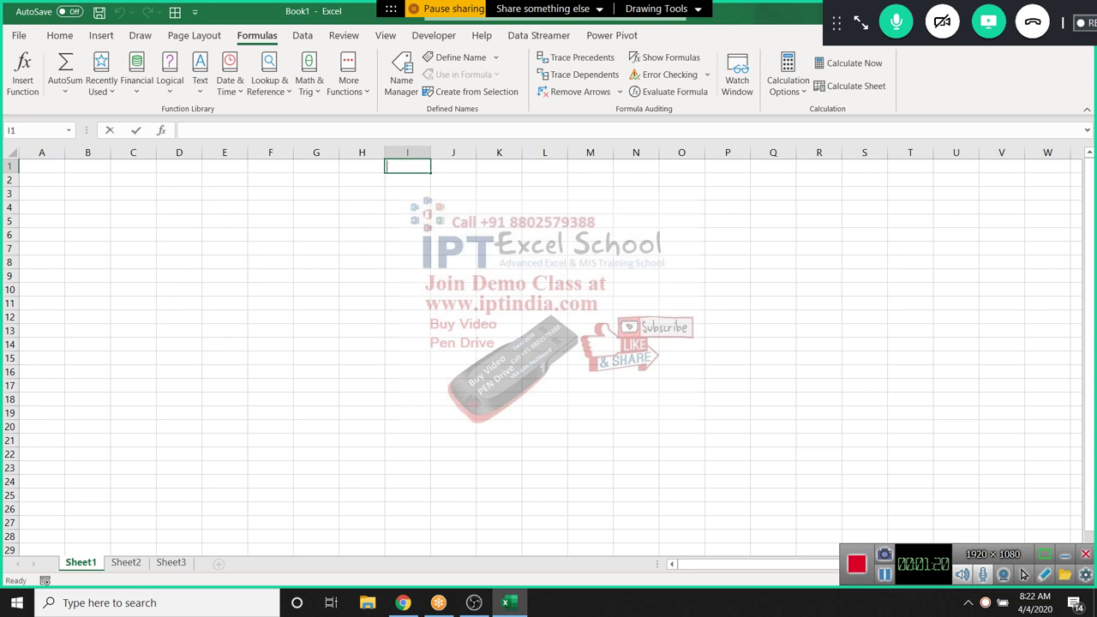
{"action": "key", "text": "Return"}
{"action": "type", "text": ">"}
{"action": "key", "text": "Return"}
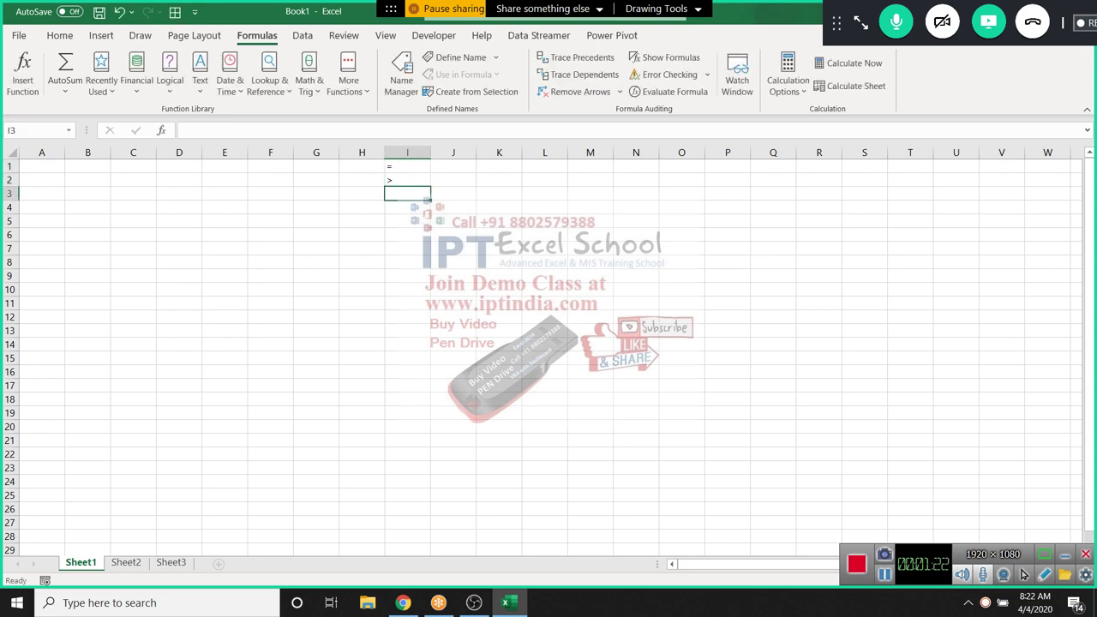
{"action": "type", "text": "<"}
{"action": "key", "text": "Return"}
{"action": "type", "text": ">="}
{"action": "key", "text": "ctrl+Return"}
{"action": "key", "text": "Return"}
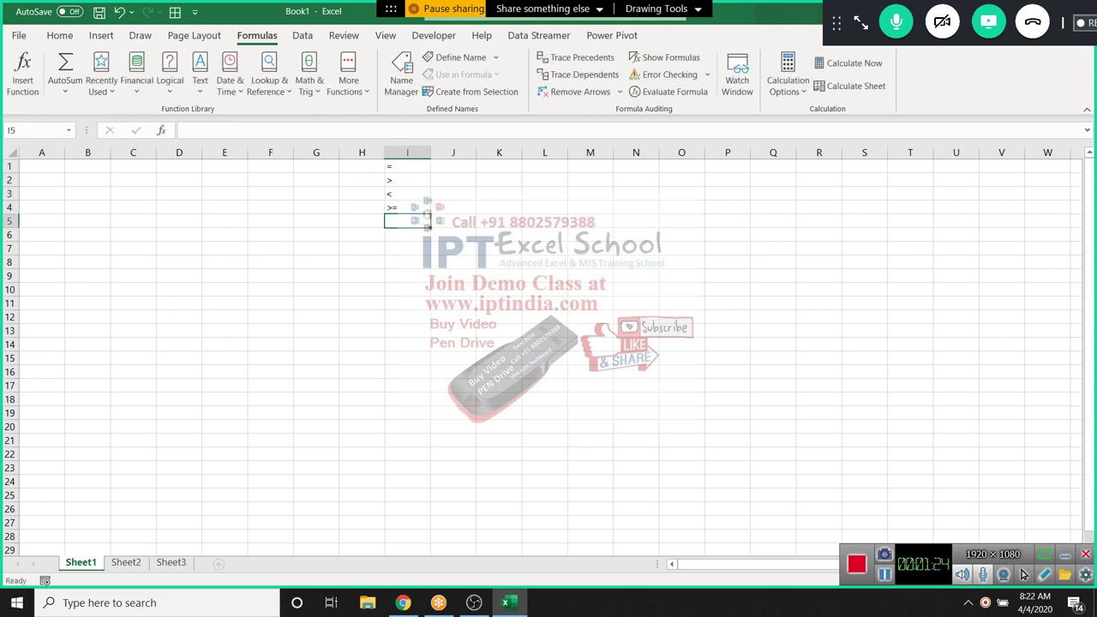
{"action": "type", "text": "<="}
{"action": "key", "text": "Return"}
{"action": "type", "text": "<>"}
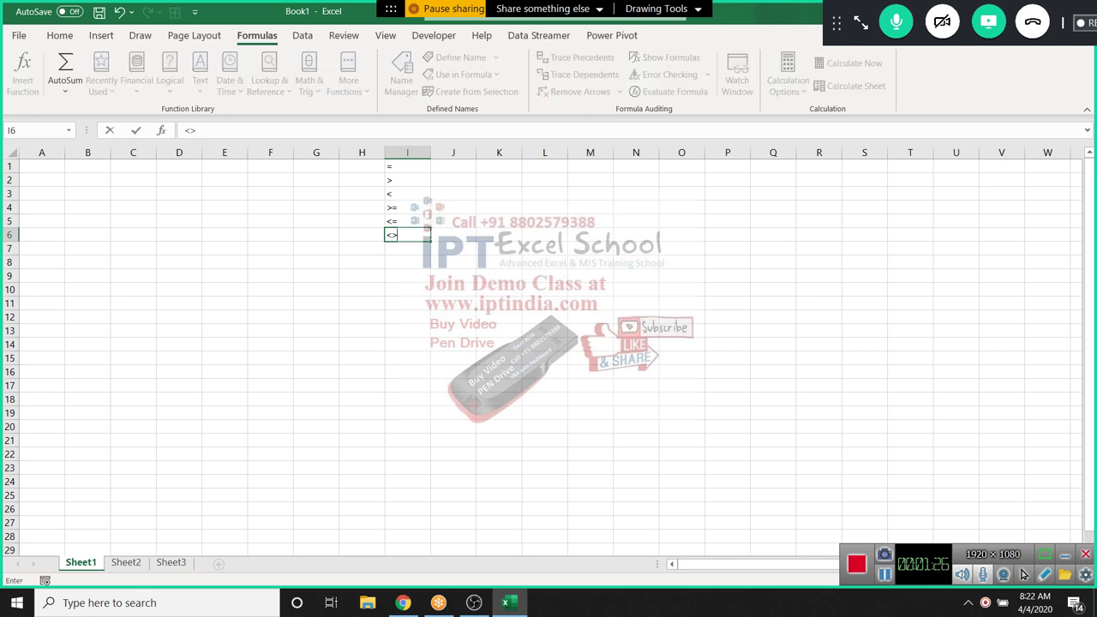
{"action": "key", "text": "ctrl+Return"}
{"action": "key", "text": "shift+Up"}
{"action": "key", "text": "shift+Up"}
{"action": "key", "text": "shift+Up"}
{"action": "key", "text": "shift+Up"}
{"action": "key", "text": "shift+Up"}
Enter the marks 85, 36, 32, 52, 36, 32, 36, 23, 63 down A1:A9
{"action": "key", "text": "Left"}
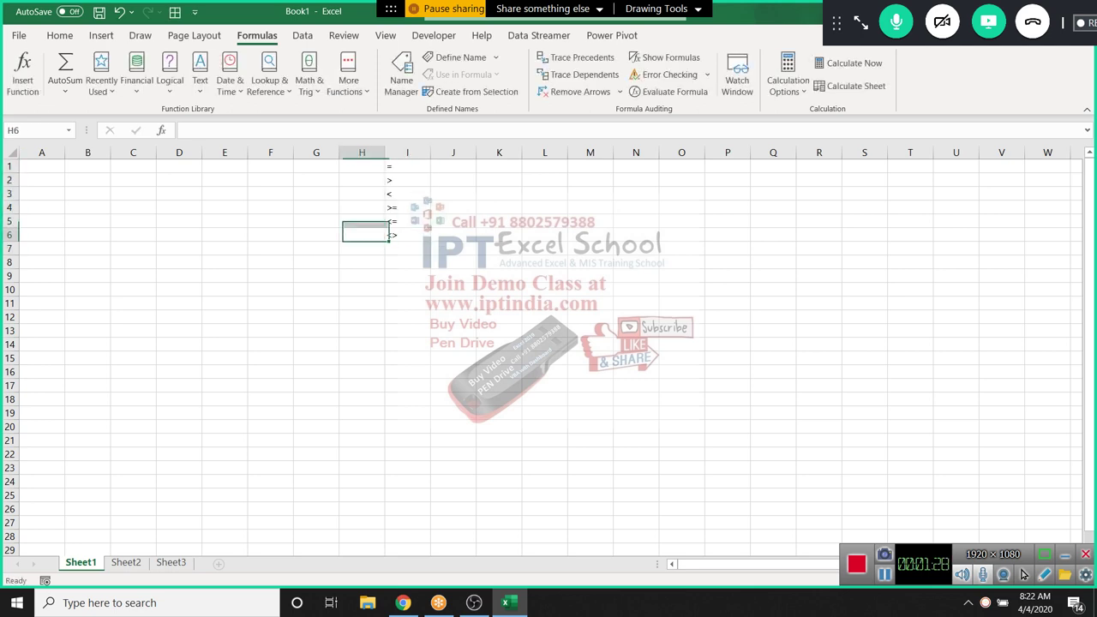
{"action": "key", "text": "Left"}
{"action": "key", "text": "Left"}
{"action": "key", "text": "Home"}
{"action": "key", "text": "ctrl+Up"}
{"action": "type", "text": "85"}
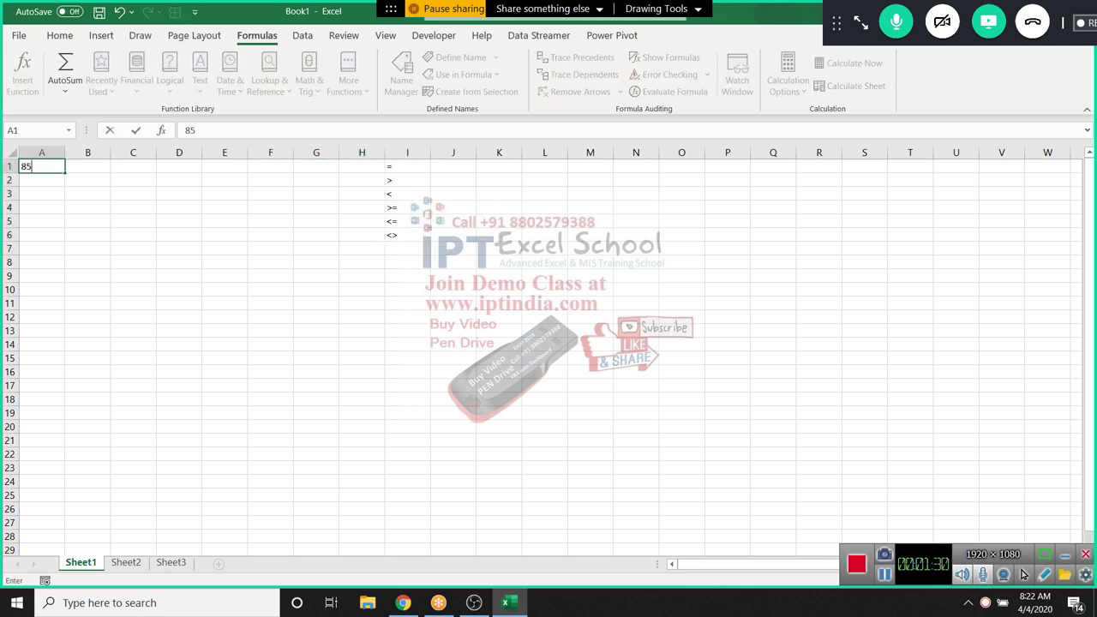
{"action": "key", "text": "Return"}
{"action": "type", "text": "36"}
{"action": "key", "text": "Return"}
{"action": "type", "text": "32"}
{"action": "key", "text": "Return"}
{"action": "type", "text": "52"}
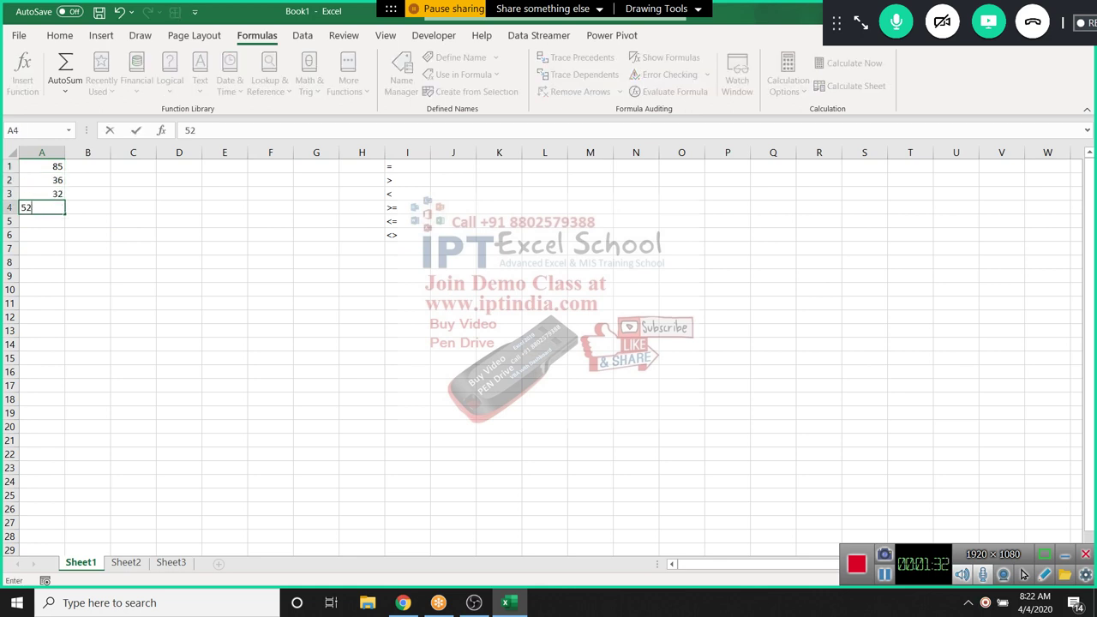
{"action": "key", "text": "Return"}
{"action": "type", "text": "36"}
{"action": "key", "text": "Return"}
{"action": "type", "text": "32"}
{"action": "key", "text": "Return"}
{"action": "type", "text": "36"}
{"action": "key", "text": "Return"}
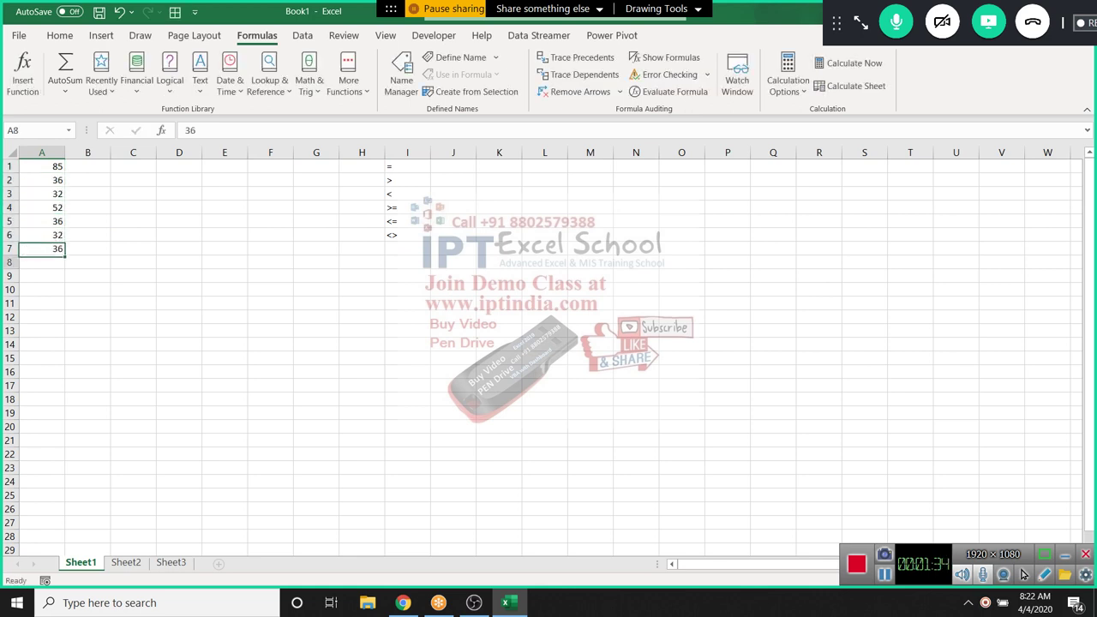
{"action": "type", "text": "23"}
{"action": "key", "text": "Return"}
{"action": "type", "text": "63"}
{"action": "key", "text": "Return"}
{"action": "key", "text": "ctrl+Up"}
{"action": "key", "text": "ctrl+Up"}
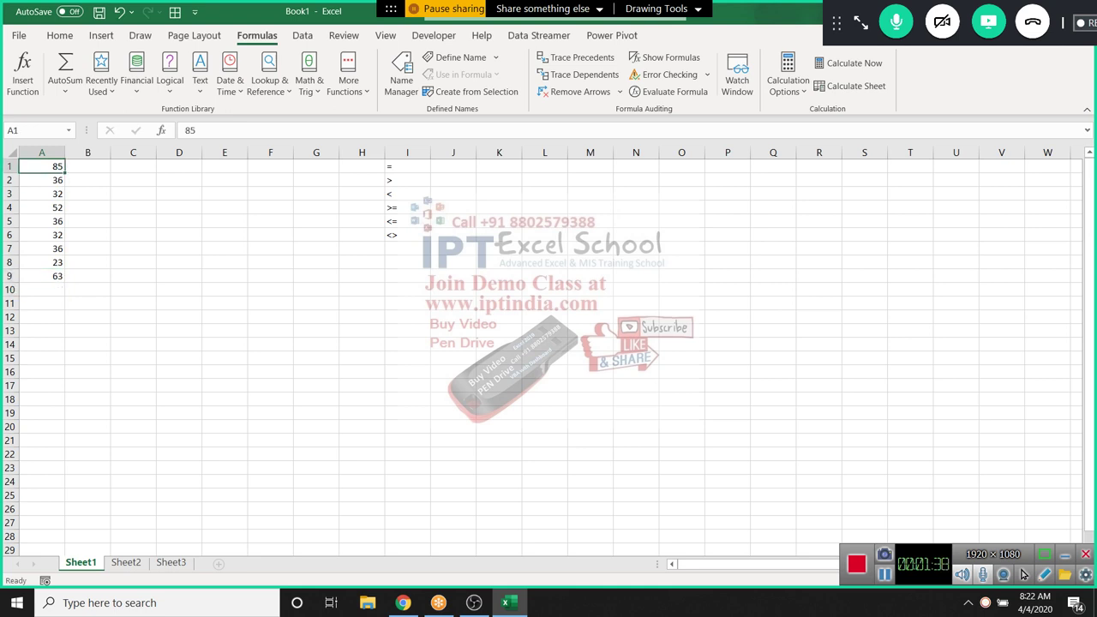
Enter the comparison formula =A1>50 in B1
{"action": "key", "text": "Right"}
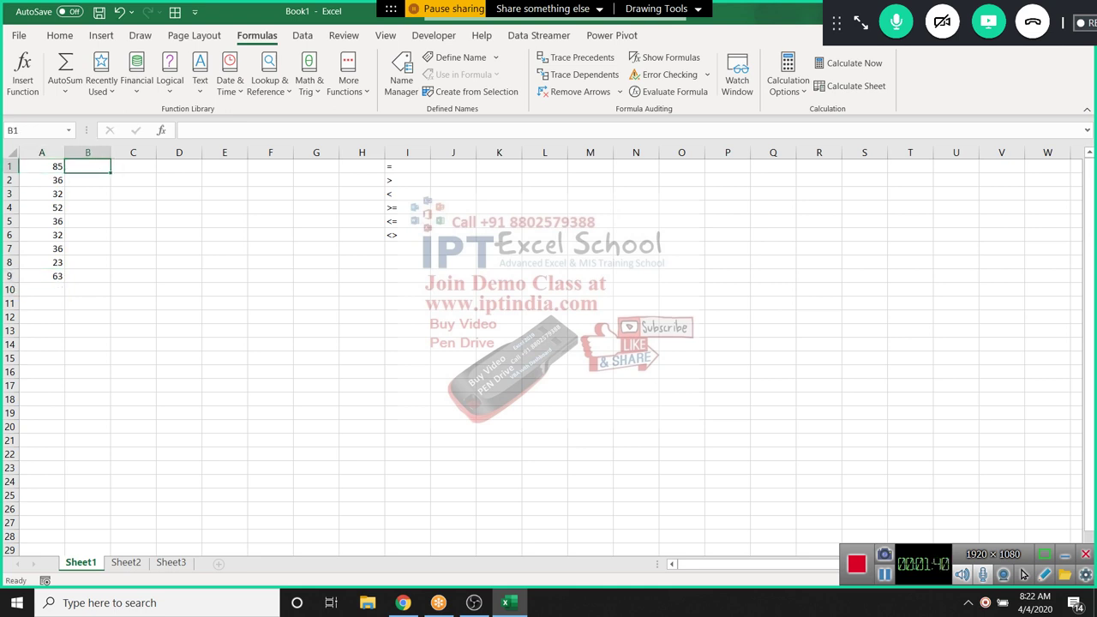
{"action": "type", "text": "="}
{"action": "key", "text": "Left"}
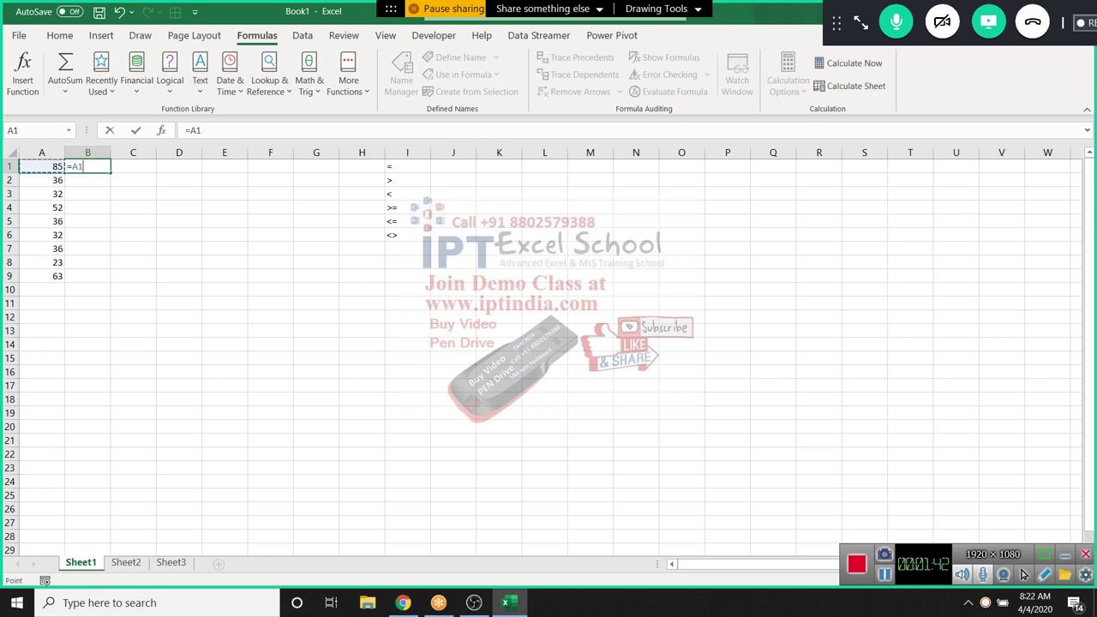
{"action": "type", "text": "=85"}
{"action": "key", "text": "Return"}
Fill B1's formula down B1:B9 to get TRUE/FALSE results
{"action": "key", "text": "Up"}
{"action": "key", "text": "Left"}
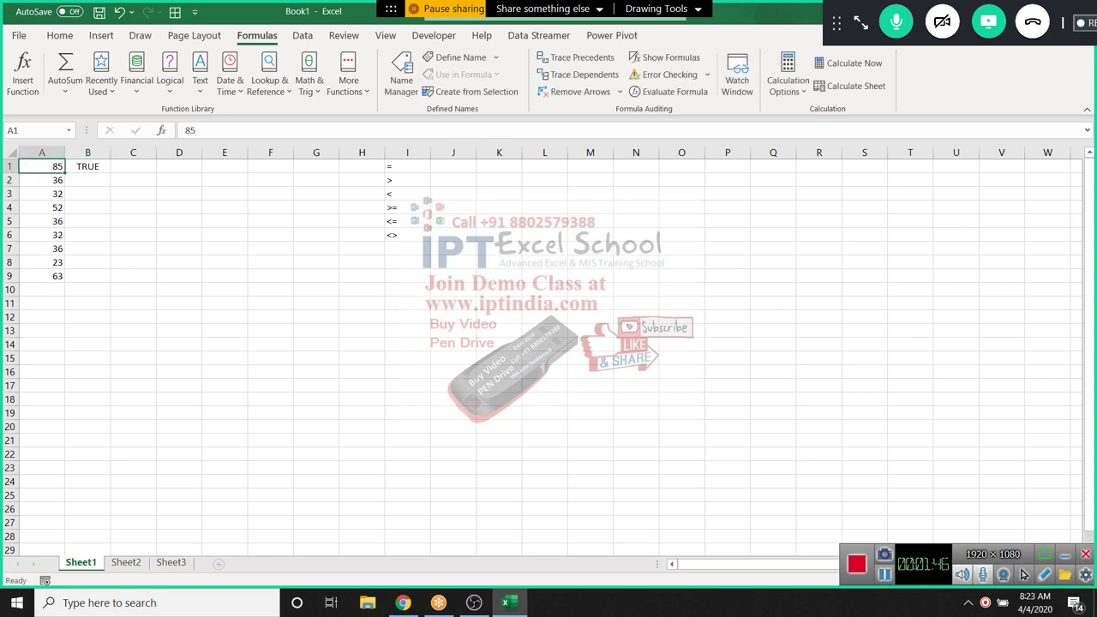
{"action": "key", "text": "ctrl+Down"}
{"action": "key", "text": "Right"}
{"action": "key", "text": "ctrl+shift+Up"}
{"action": "key", "text": "ctrl+d"}
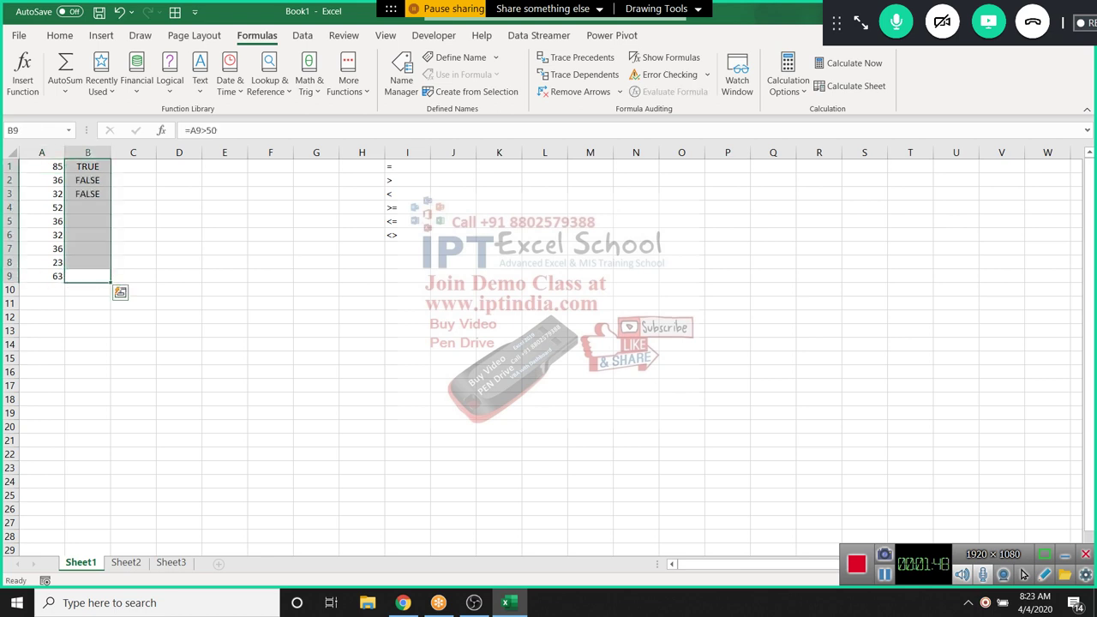
{"action": "key", "text": "Up"}
{"action": "key", "text": "Up"}
{"action": "key", "text": "ctrl+Up"}
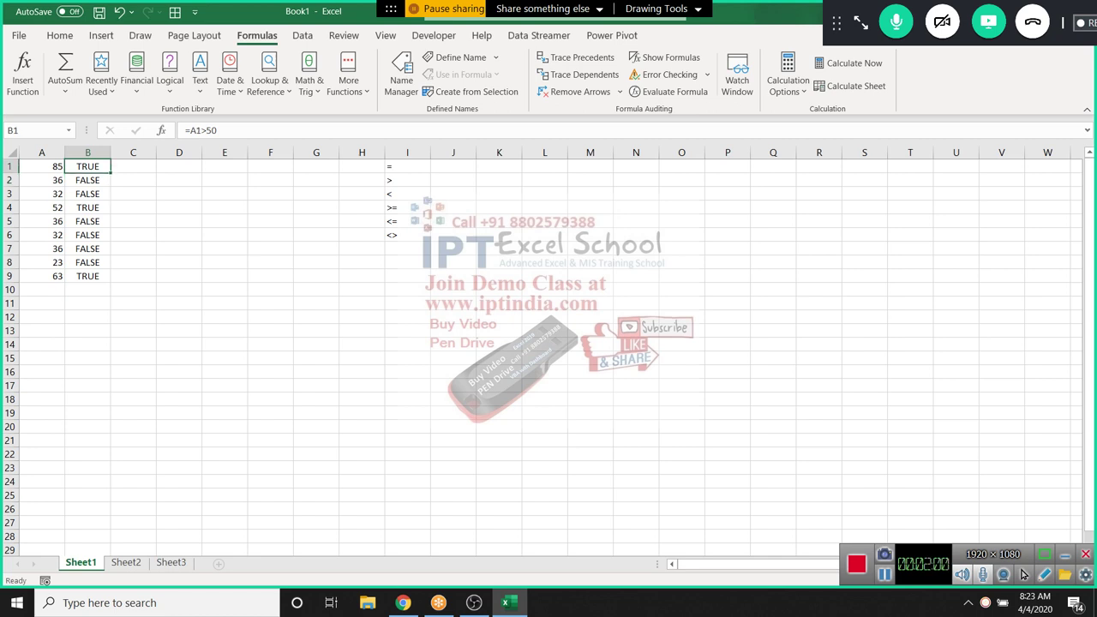
Enter =IF(B1,"OK","Pending") in C1 and fill it down to C9
{"action": "left_click", "coordinate": [132, 166]}
{"action": "type", "text": "if"}
{"action": "key", "text": "BackSpace"}
{"action": "key", "text": "BackSpace"}
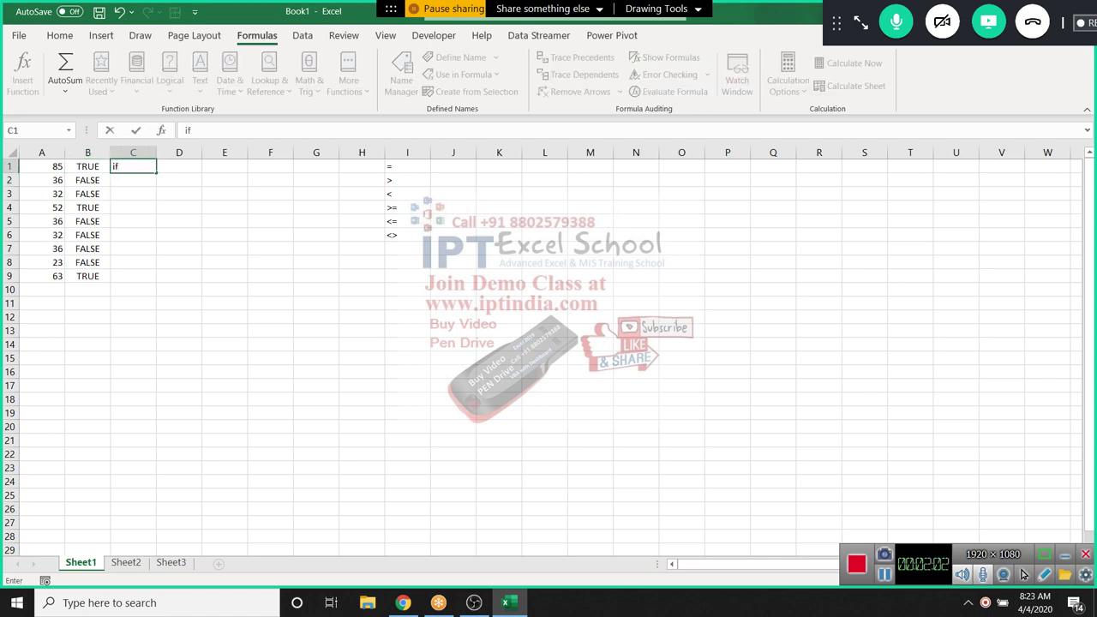
{"action": "type", "text": "=i"}
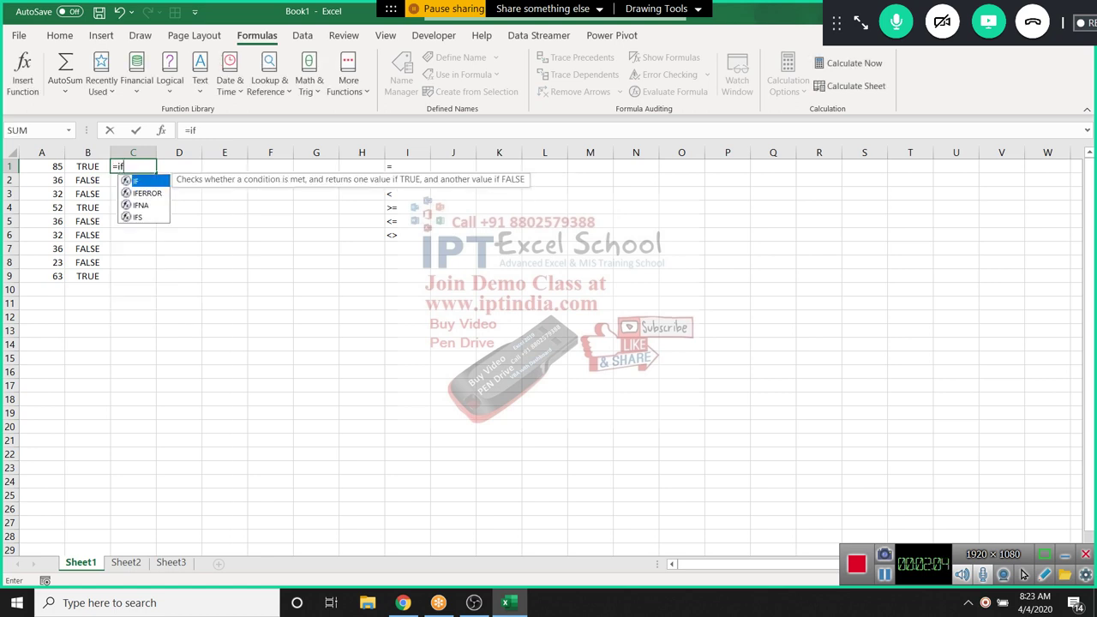
{"action": "key", "text": "Tab"}
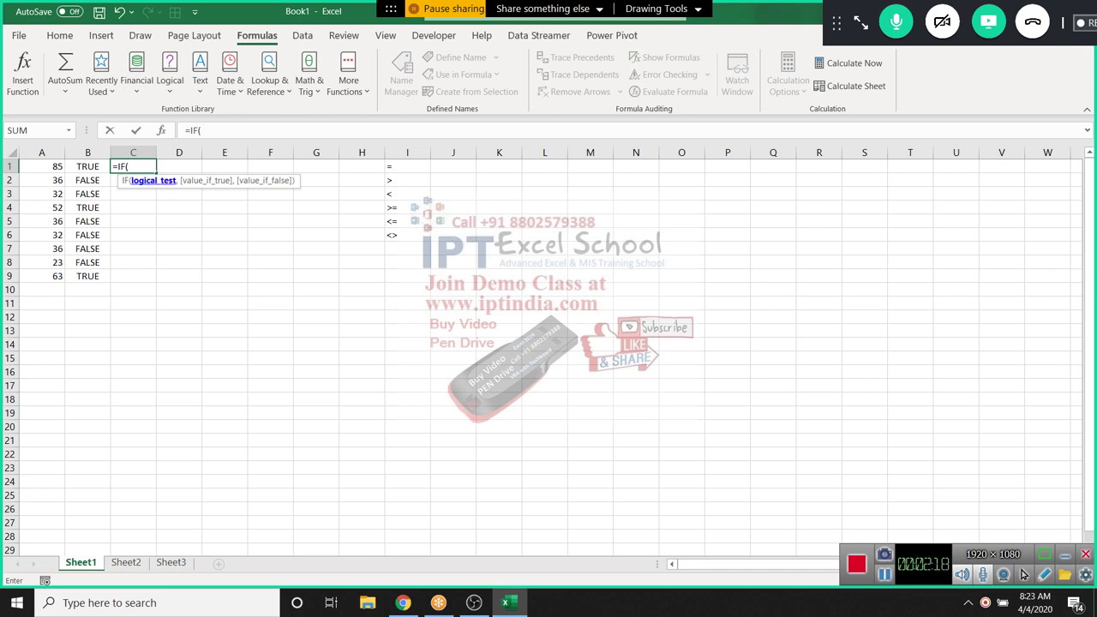
{"action": "left_click", "coordinate": [88, 167]}
{"action": "type", "text": ","}
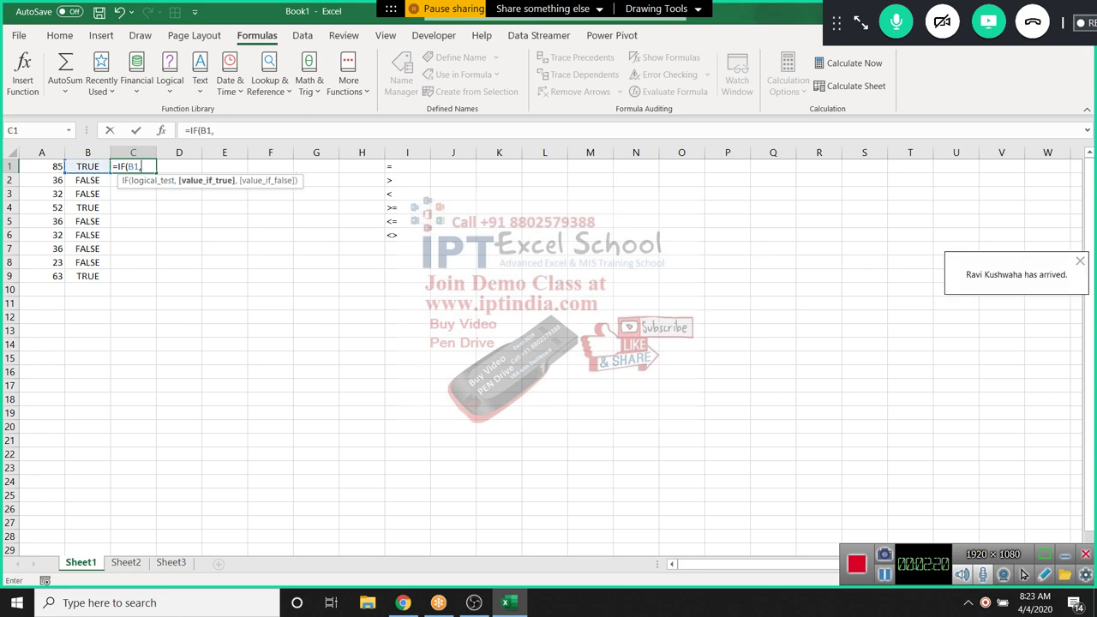
{"action": "type", "text": "\"OK\",\"O"}
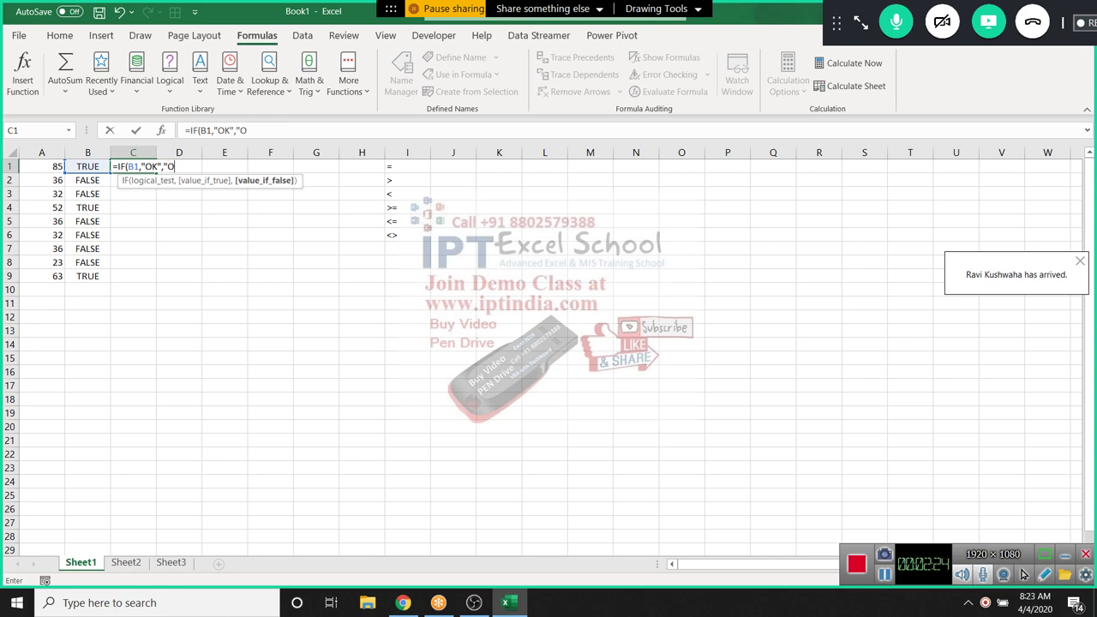
{"action": "key", "text": "BackSpace"}
{"action": "type", "text": "P"}
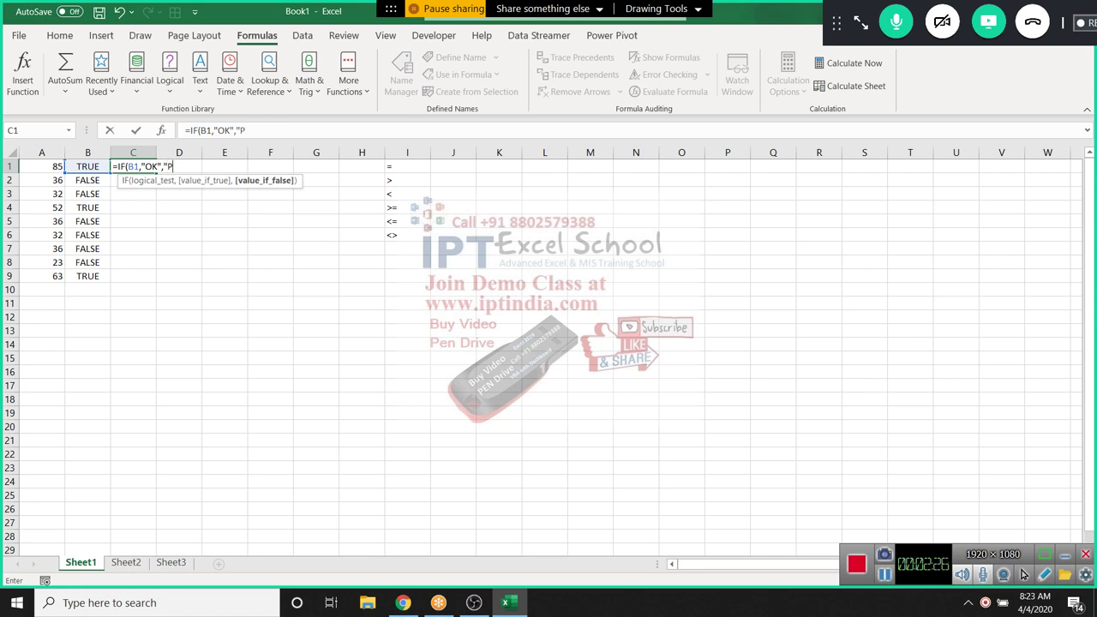
{"action": "type", "text": "ending"}
{"action": "type", "text": "\""}
{"action": "key", "text": "Return"}
{"action": "key", "text": "Up"}
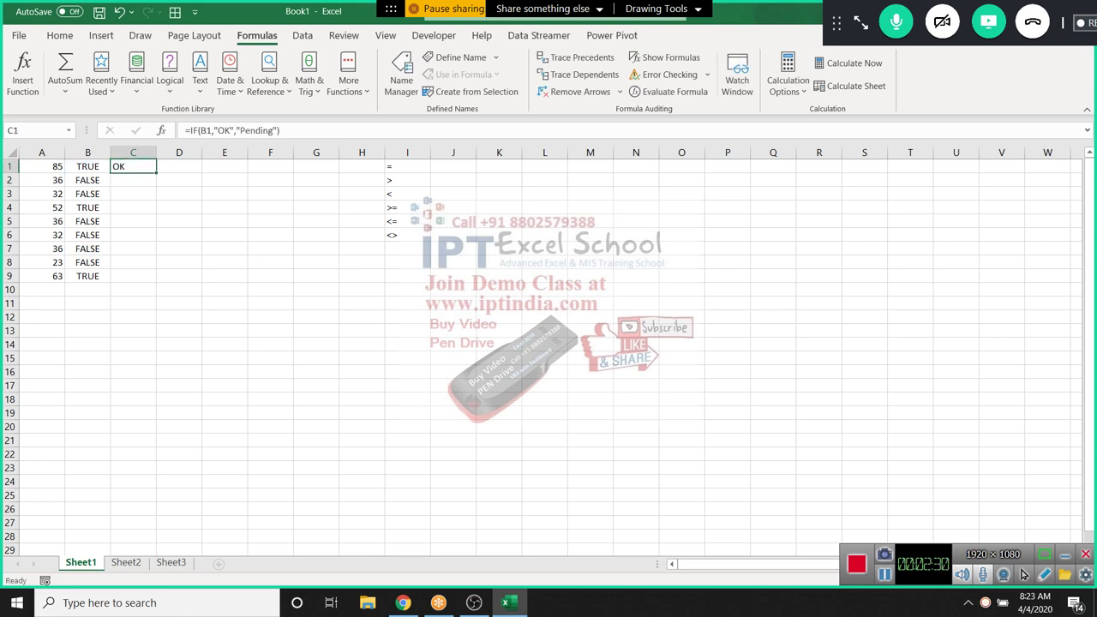
{"action": "key", "text": "shift+Down"}
{"action": "key", "text": "shift+Down"}
{"action": "key", "text": "shift+Down"}
{"action": "key", "text": "shift+Down"}
{"action": "key", "text": "shift+Down"}
{"action": "key", "text": "shift+Down"}
{"action": "key", "text": "shift+Down"}
{"action": "key", "text": "shift+Down"}
{"action": "key", "text": "ctrl+d"}
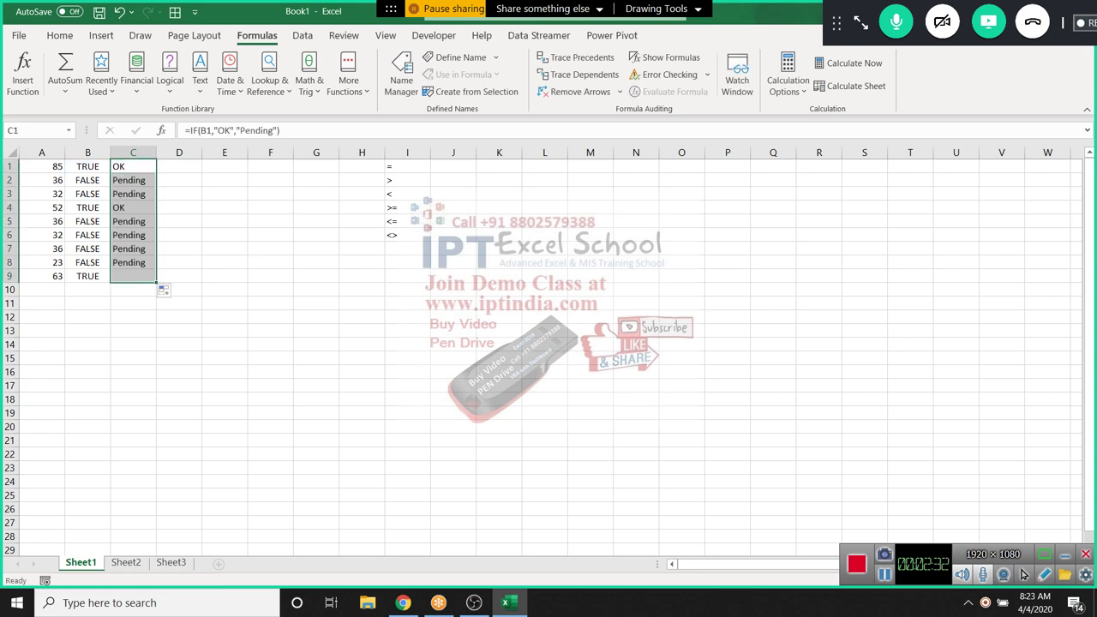
Review the formulas in B1 and C1 and highlight the column C results
{"action": "double_click", "coordinate": [88, 167]}
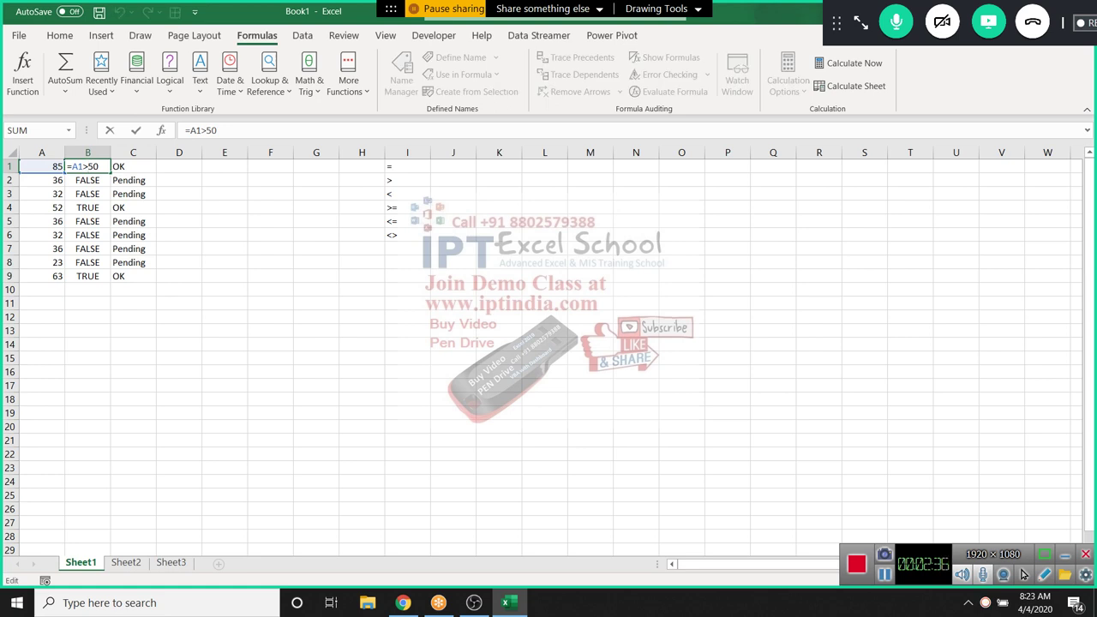
{"action": "left_click_drag", "start_coordinate": [98, 166], "coordinate": [72, 166]}
{"action": "key", "text": "Escape"}
{"action": "left_click", "coordinate": [126, 166]}
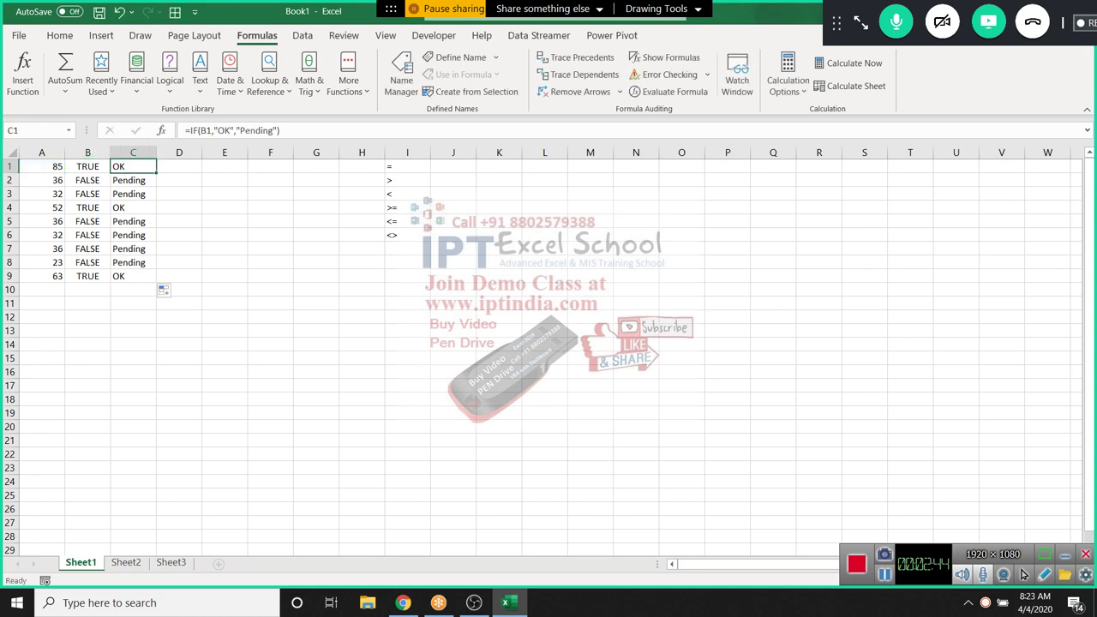
{"action": "double_click", "coordinate": [125, 166]}
{"action": "key", "text": "Escape"}
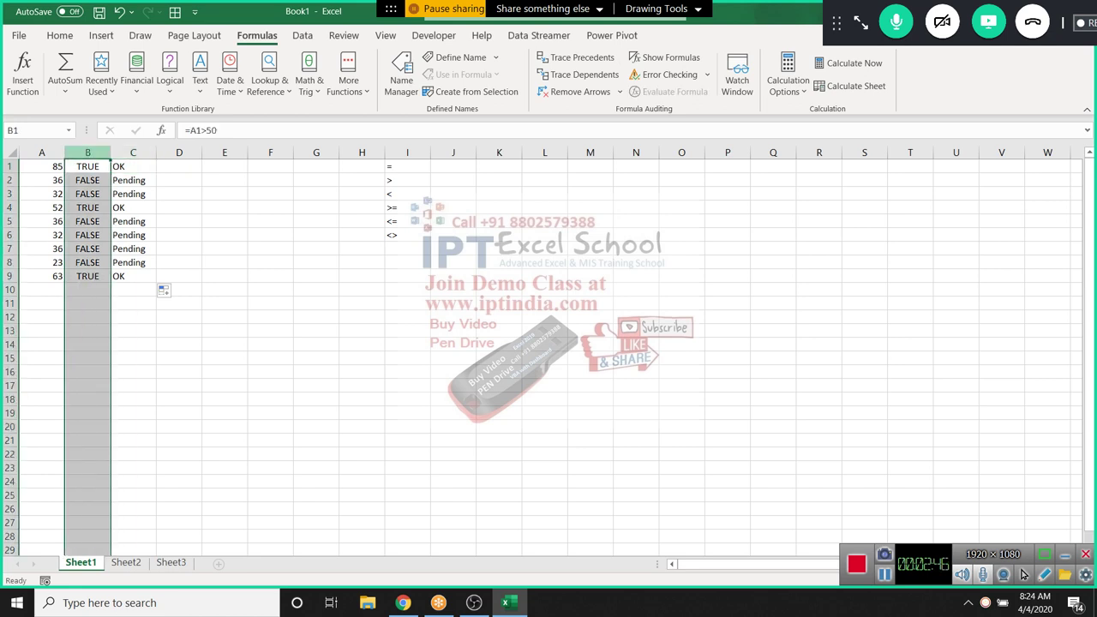
{"action": "left_click_drag", "start_coordinate": [133, 166], "coordinate": [132, 344]}
Enter =IF(A1>50,"OK","Pending") in D1
{"action": "left_click", "coordinate": [179, 166]}
{"action": "type", "text": "=IF("}
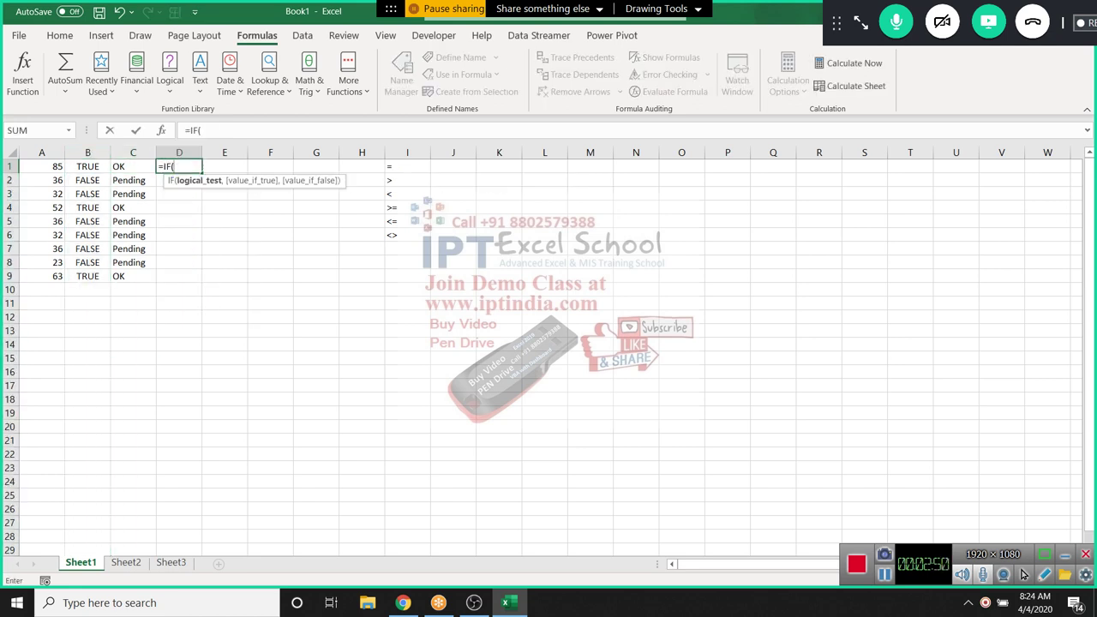
{"action": "left_click", "coordinate": [41, 166]}
{"action": "type", "text": ">"}
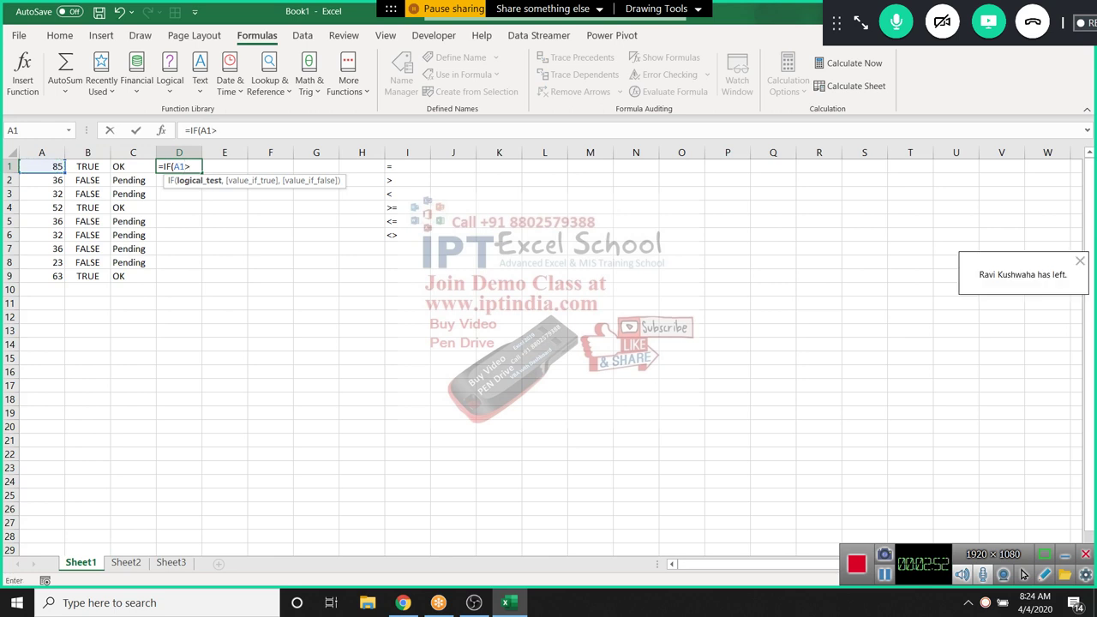
{"action": "type", "text": "50,\"OK\""}
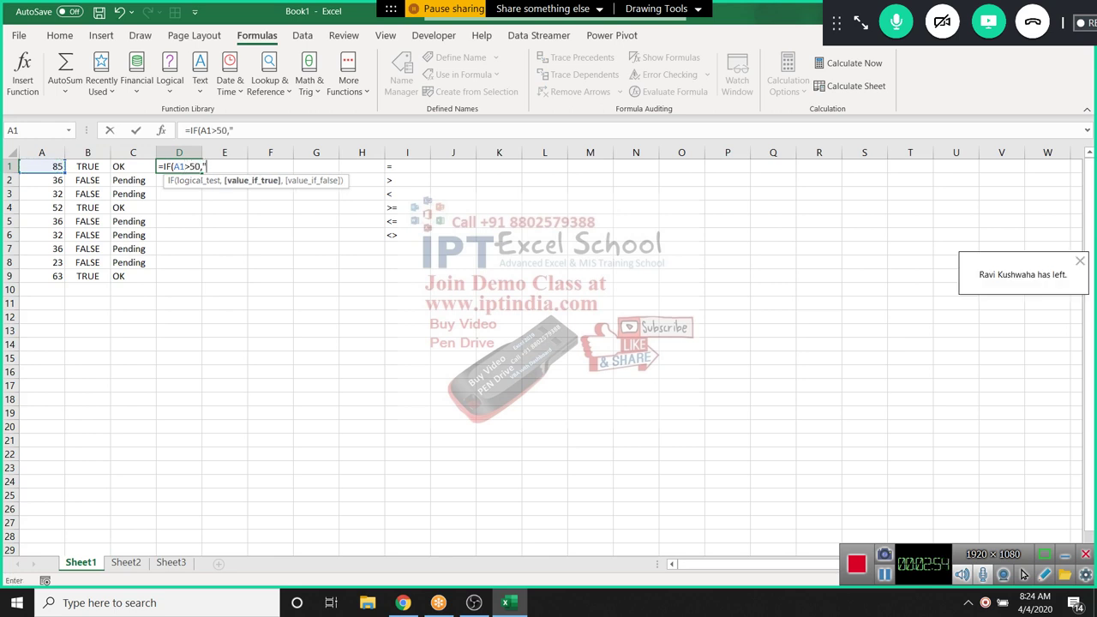
{"action": "type", "text": ","}
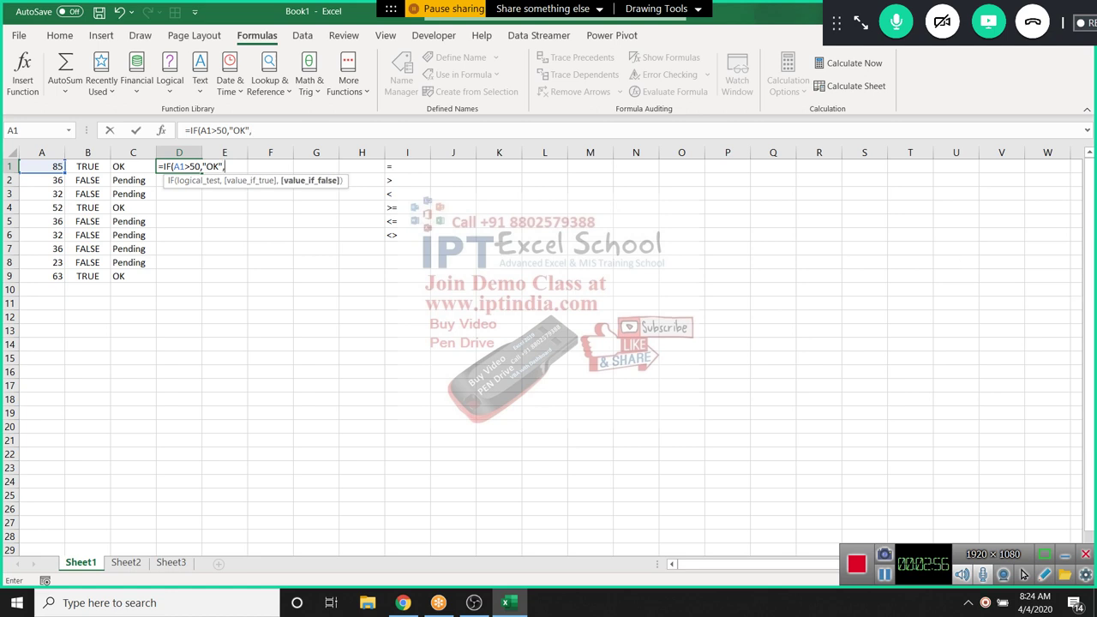
{"action": "type", "text": "\"Pending\")"}
{"action": "key", "text": "Return"}
Compare the formulas in columns B to D, then go to Sheet2
{"action": "left_click", "coordinate": [178, 167]}
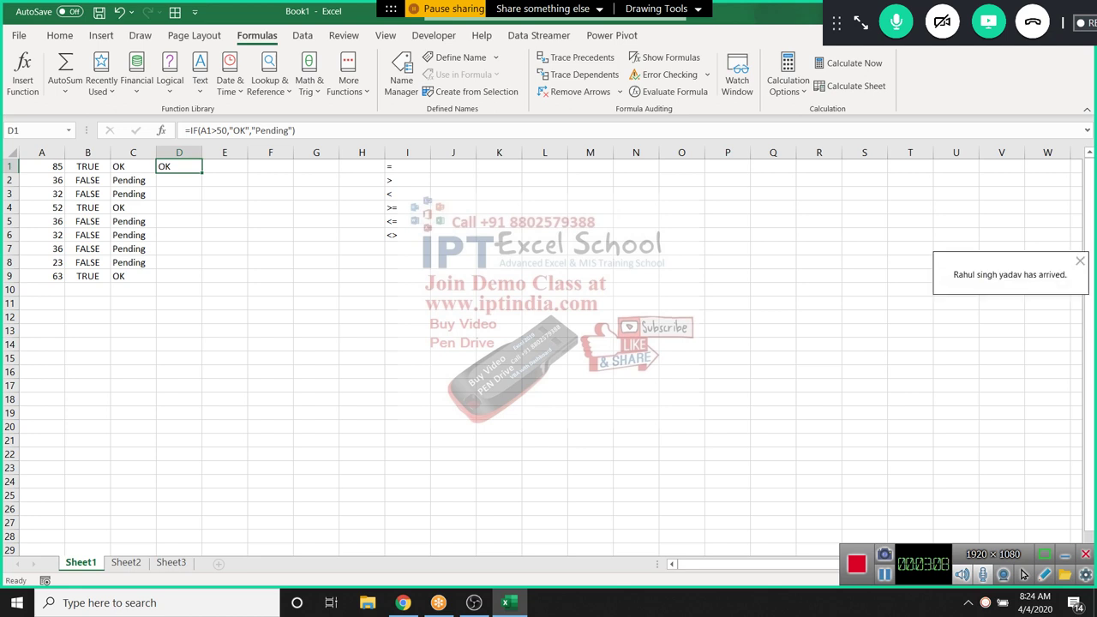
{"action": "key", "text": "Left"}
{"action": "key", "text": "Left"}
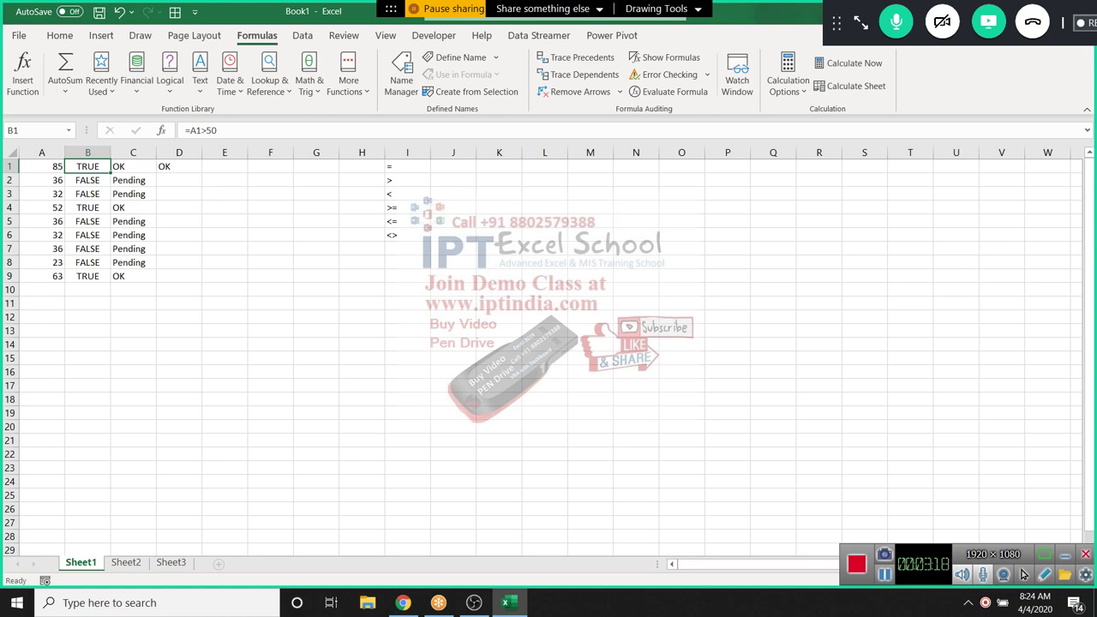
{"action": "left_click_drag", "start_coordinate": [88, 166], "coordinate": [179, 180]}
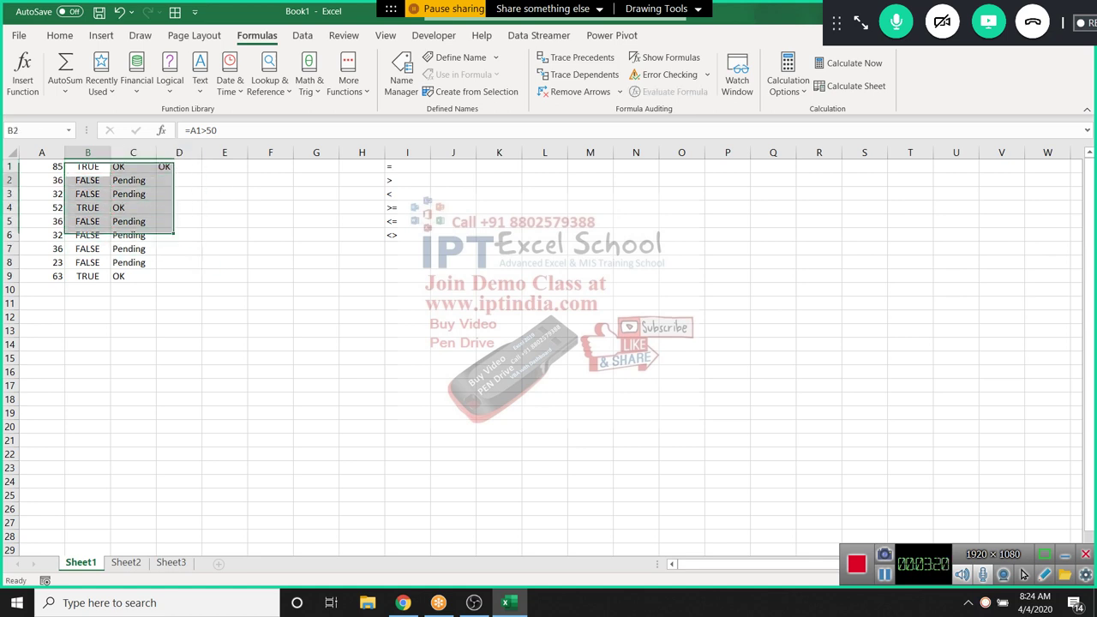
{"action": "left_click", "coordinate": [88, 194]}
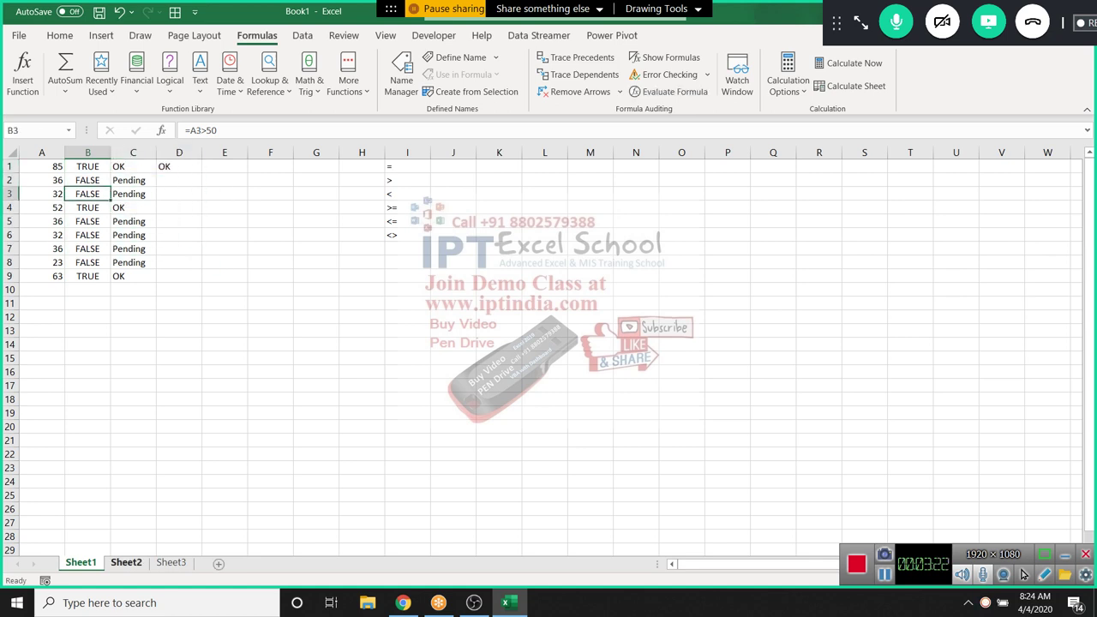
{"action": "left_click", "coordinate": [126, 562]}
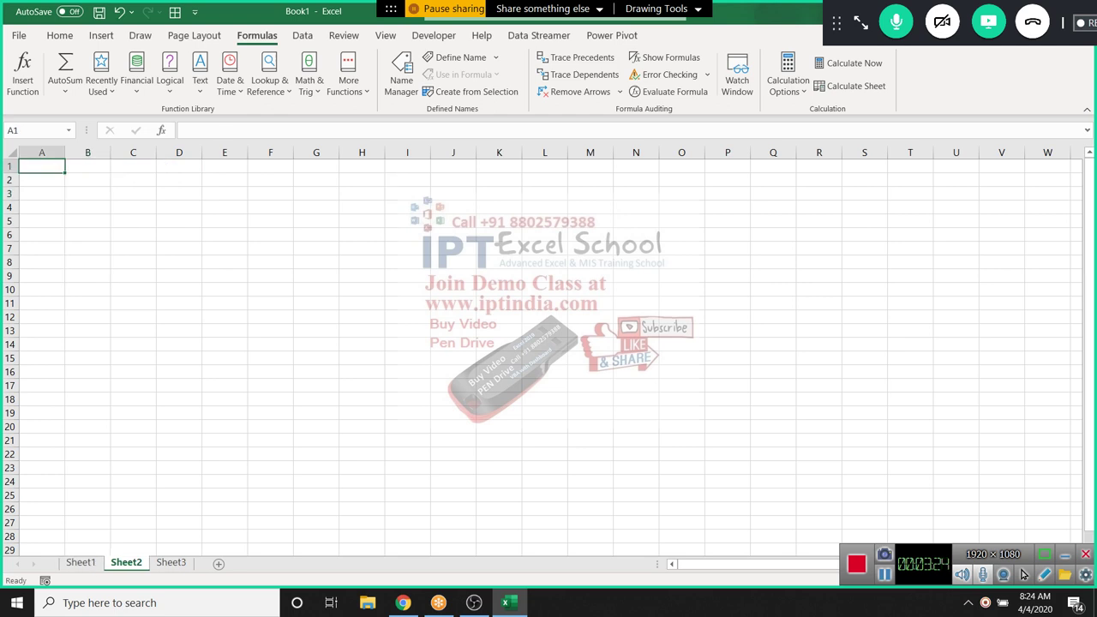
Enter the headers Sr in A1 and Name in B1
{"action": "type", "text": "Nam"}
{"action": "key", "text": "Escape"}
{"action": "type", "text": "Sr"}
{"action": "key", "text": "Tab"}
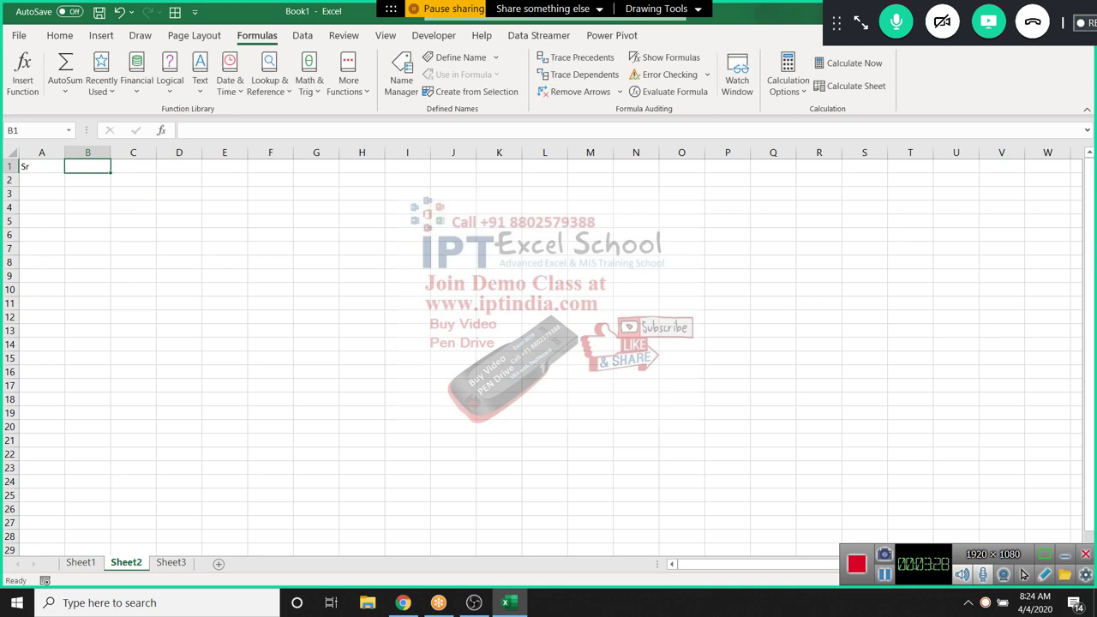
{"action": "type", "text": "NAme"}
{"action": "key", "text": "Tab"}
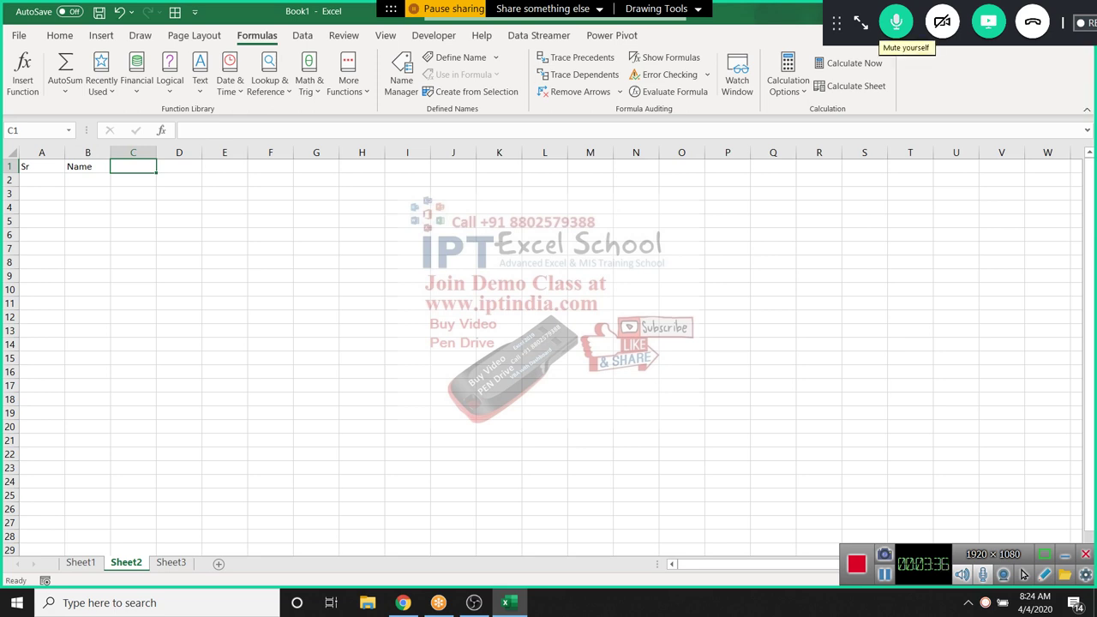
{"action": "key", "text": "Return"}
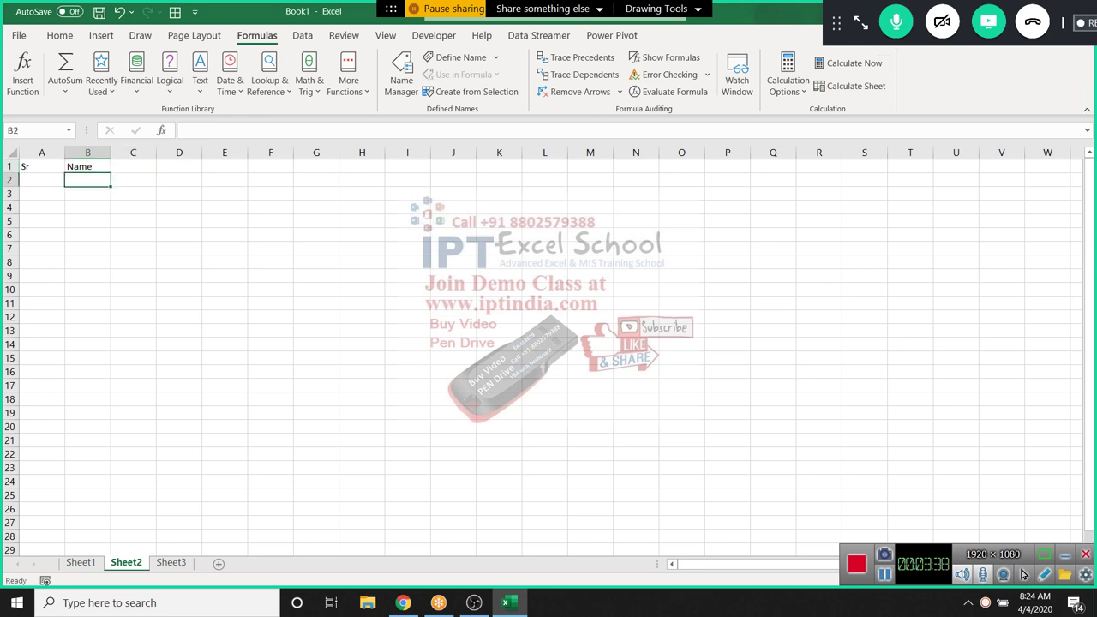
Enter a student's name in B2 and serial number 1 in A2
{"action": "type", "text": "Puja"}
{"action": "key", "text": "Left"}
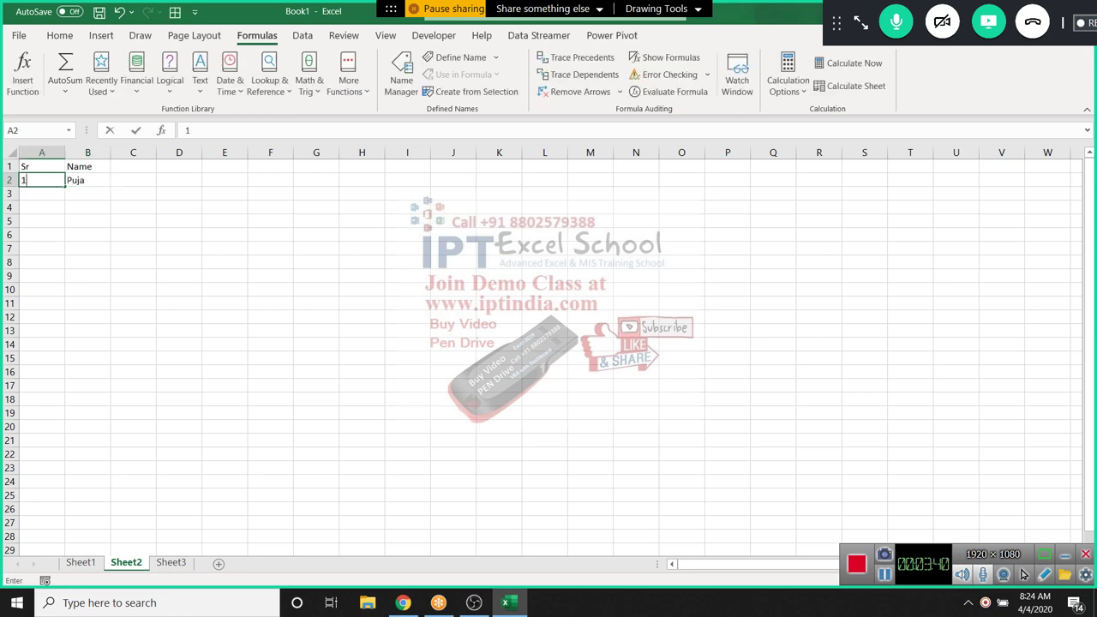
{"action": "type", "text": "1"}
{"action": "key", "text": "Return"}
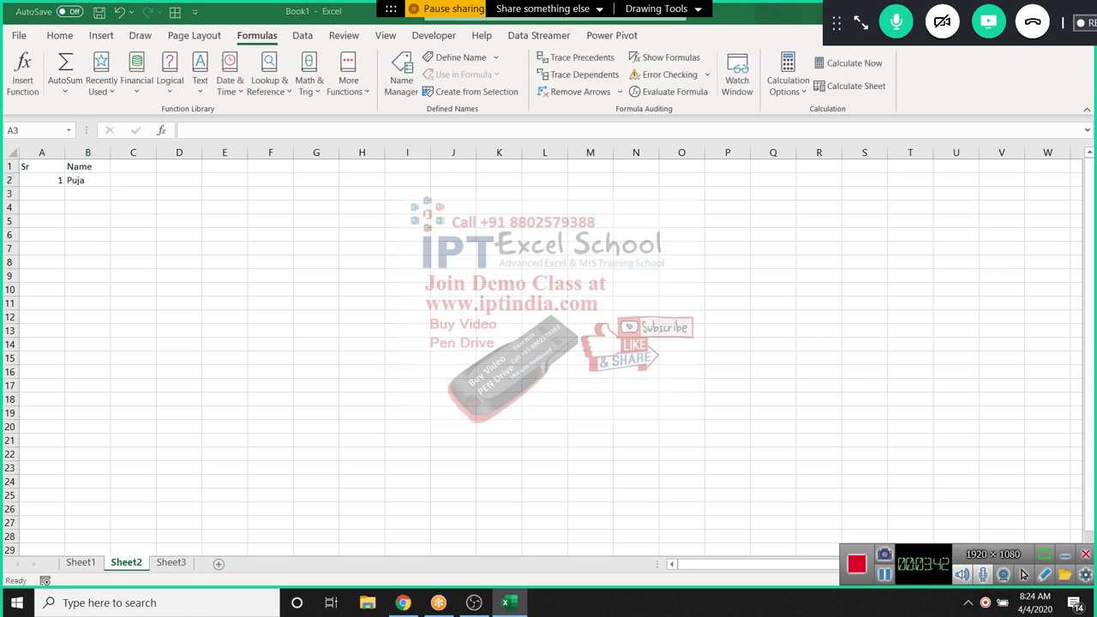
{"action": "left_click", "coordinate": [951, 205]}
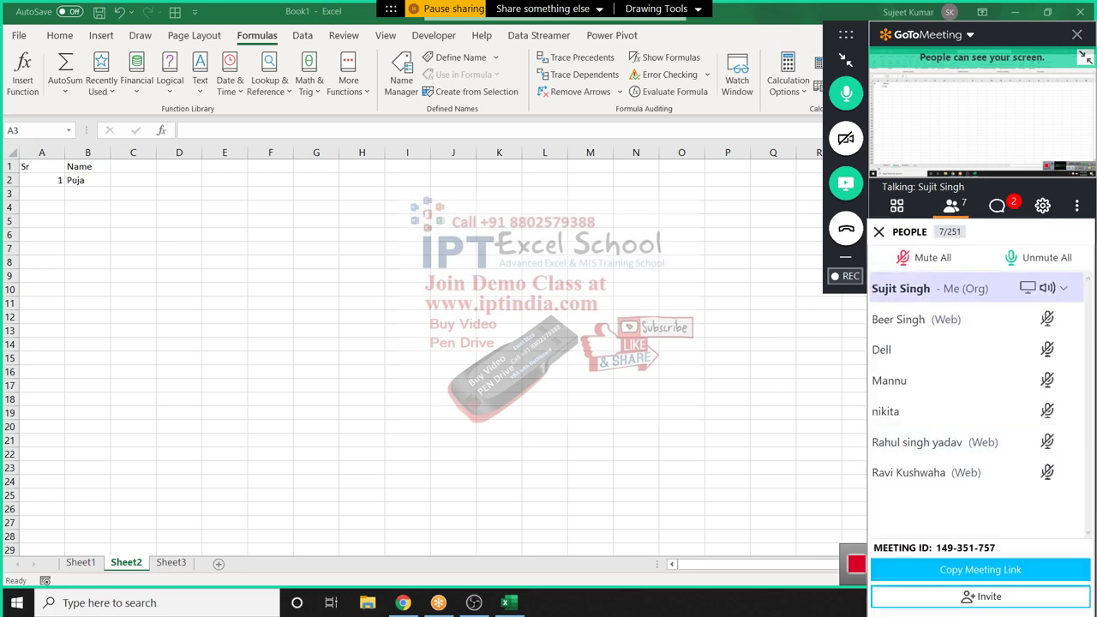
Read the GoToMeeting chat messages, then return to the participant list
{"action": "mouse_move", "coordinate": [1024, 574]}
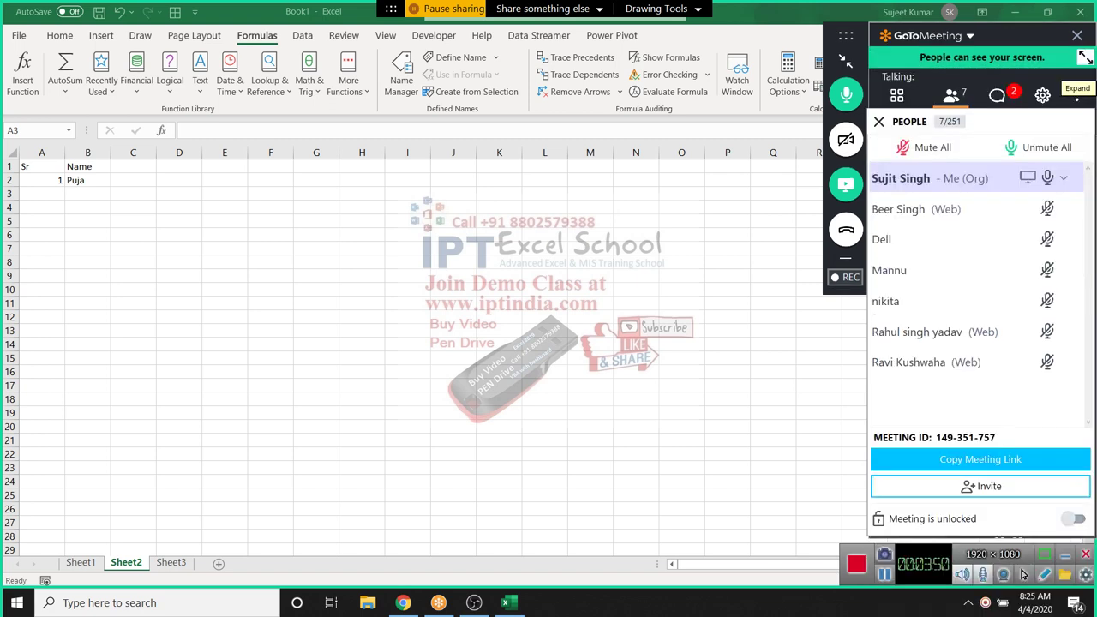
{"action": "left_click", "coordinate": [997, 95]}
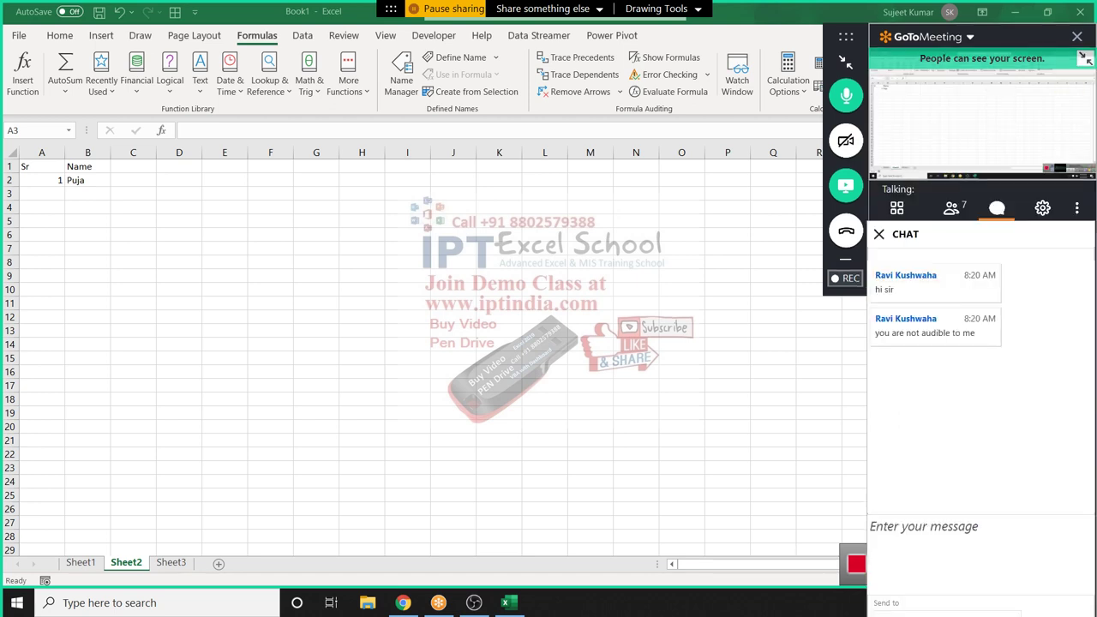
{"action": "left_click", "coordinate": [951, 208]}
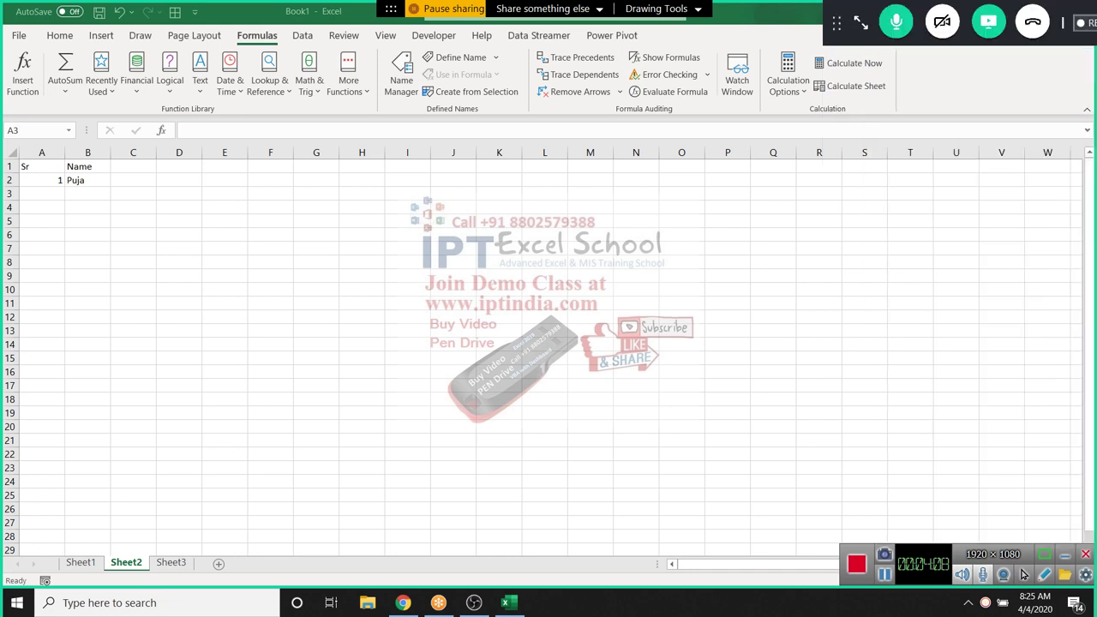
Enter the student name Om in B3 and serial number 2 in A3
{"action": "left_click", "coordinate": [88, 180]}
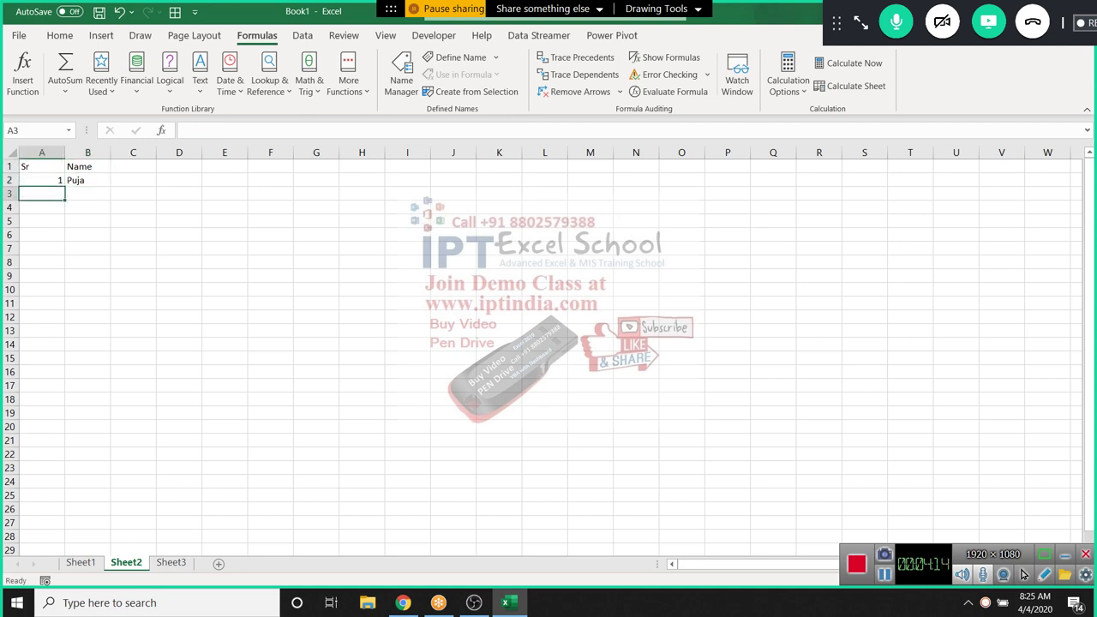
{"action": "left_click", "coordinate": [87, 194]}
{"action": "type", "text": "Om"}
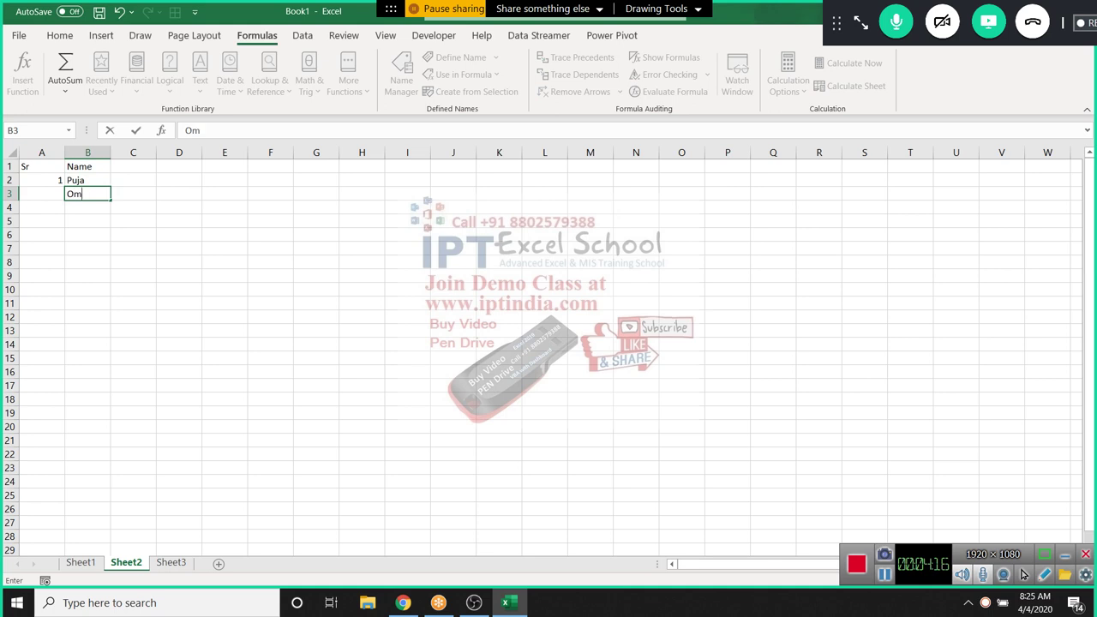
{"action": "key", "text": "Return"}
{"action": "left_click", "coordinate": [41, 194]}
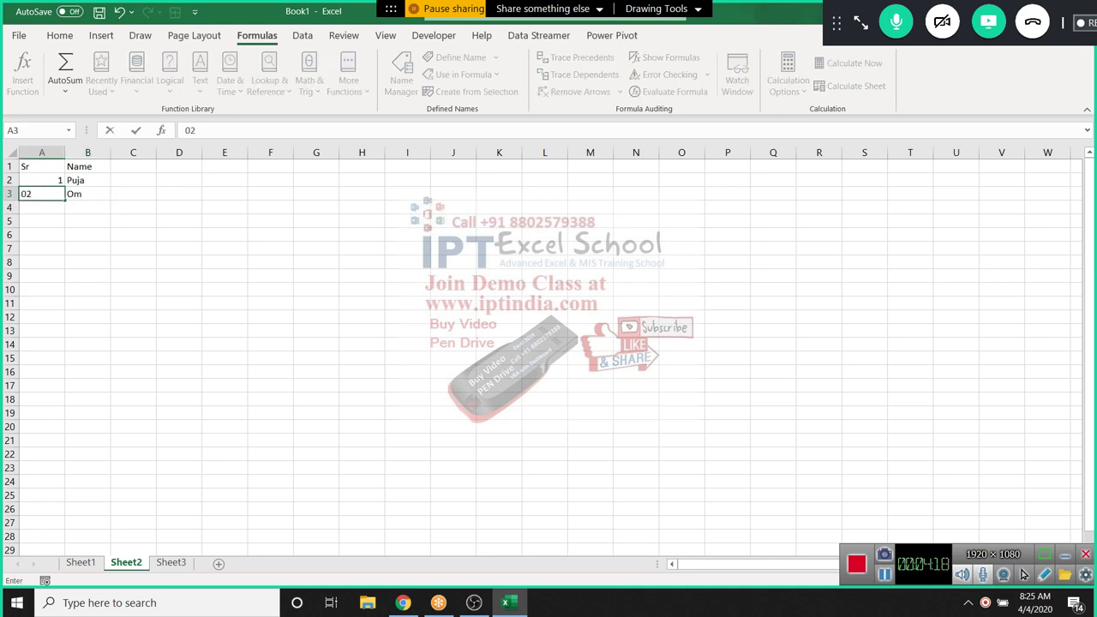
{"action": "type", "text": "2"}
{"action": "key", "text": "Return"}
Replace A3 with the formula =IF(B3>0,A2+1,"")
{"action": "left_click", "coordinate": [41, 193]}
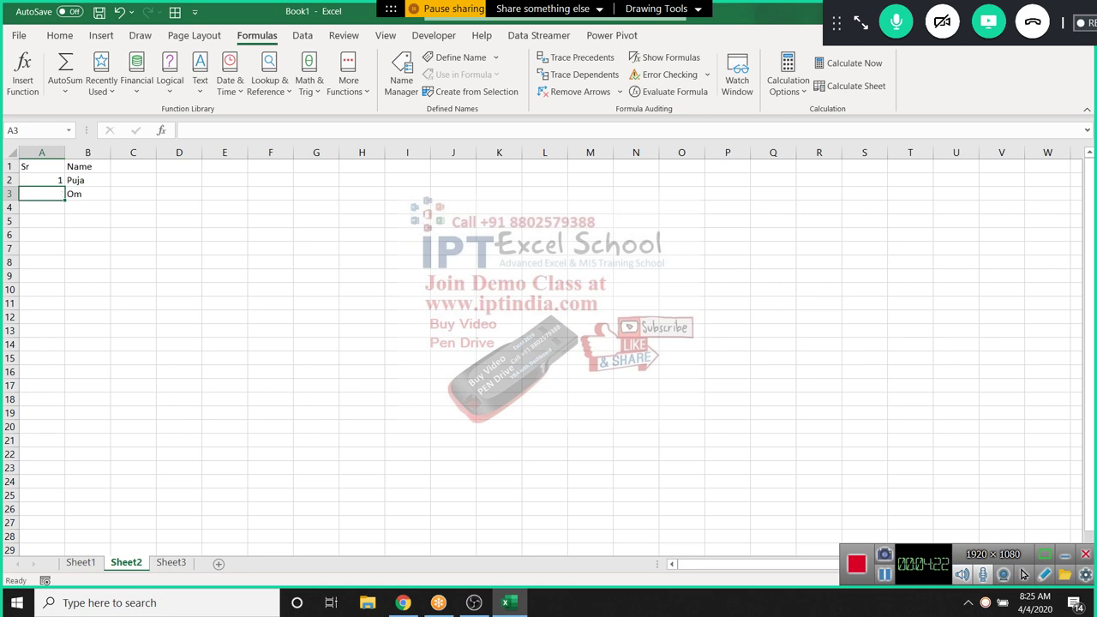
{"action": "type", "text": "=if"}
{"action": "key", "text": "Tab"}
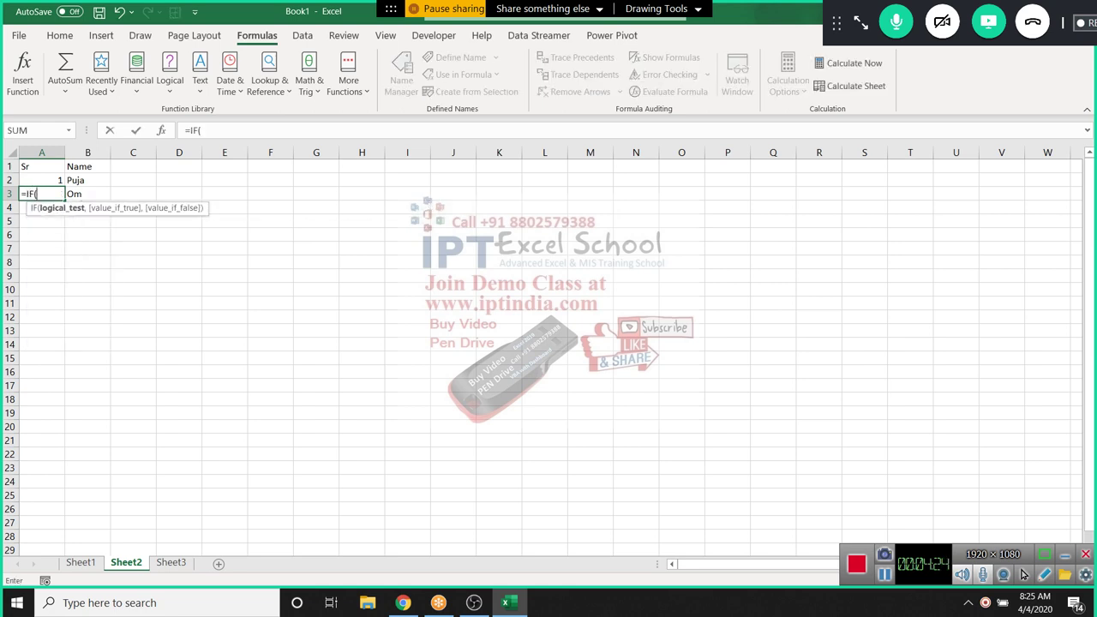
{"action": "left_click", "coordinate": [87, 194]}
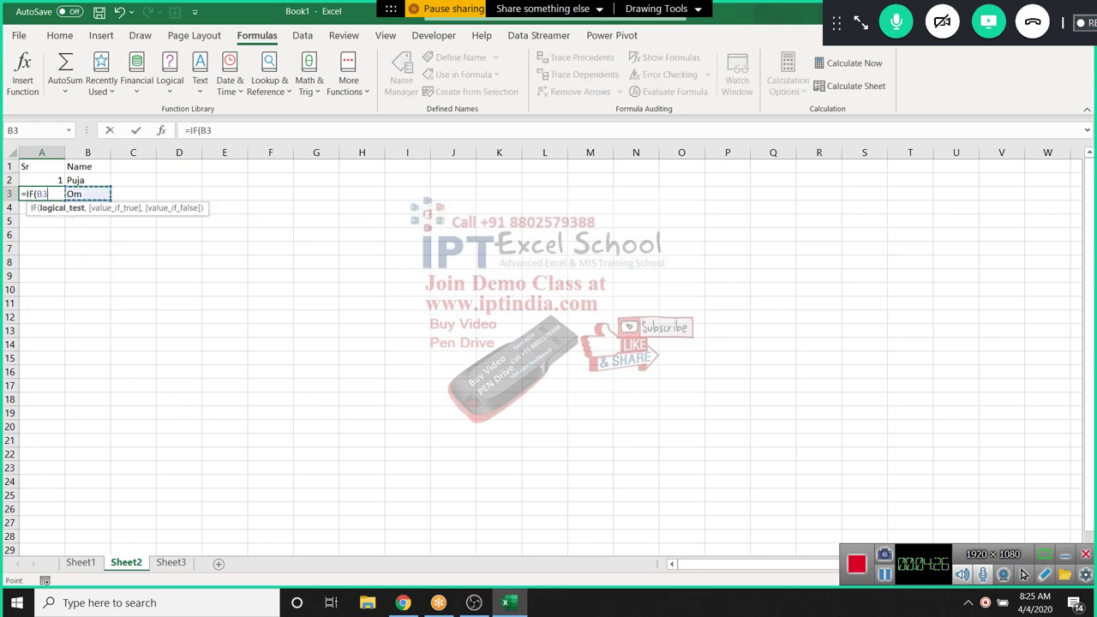
{"action": "type", "text": ">50"}
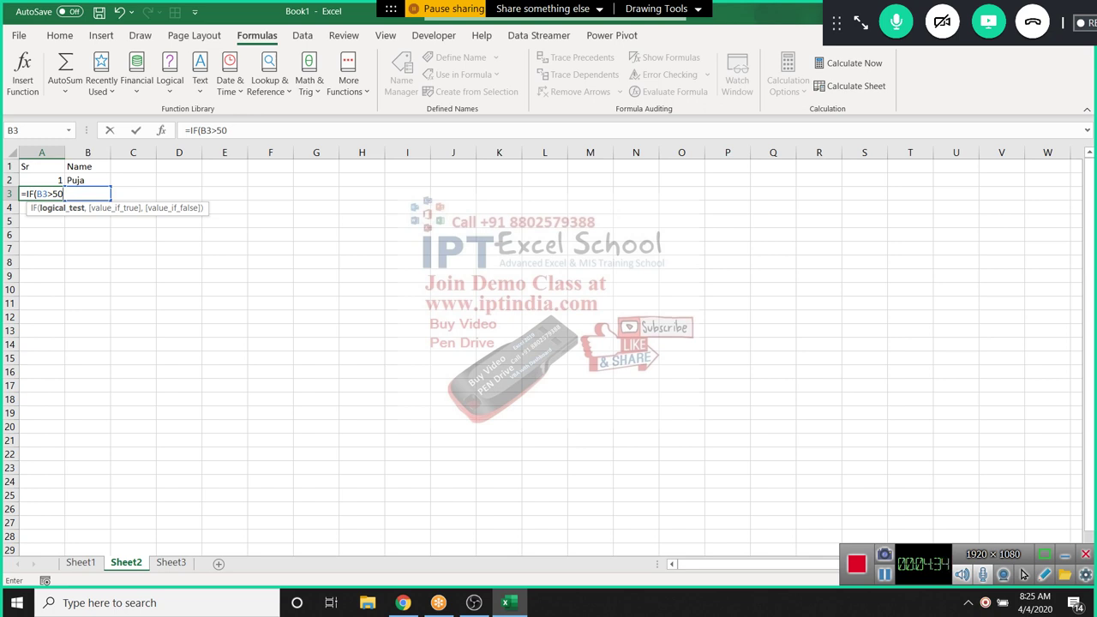
{"action": "key", "text": "BackSpace"}
{"action": "key", "text": "BackSpace"}
{"action": "type", "text": "0"}
{"action": "type", "text": ","}
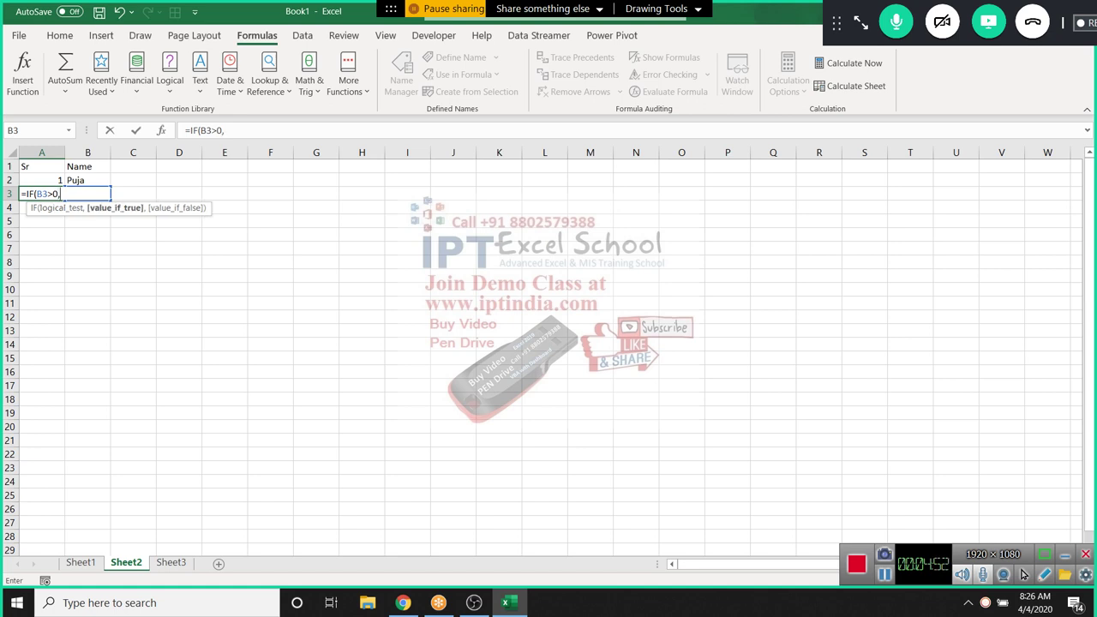
{"action": "left_click", "coordinate": [58, 179]}
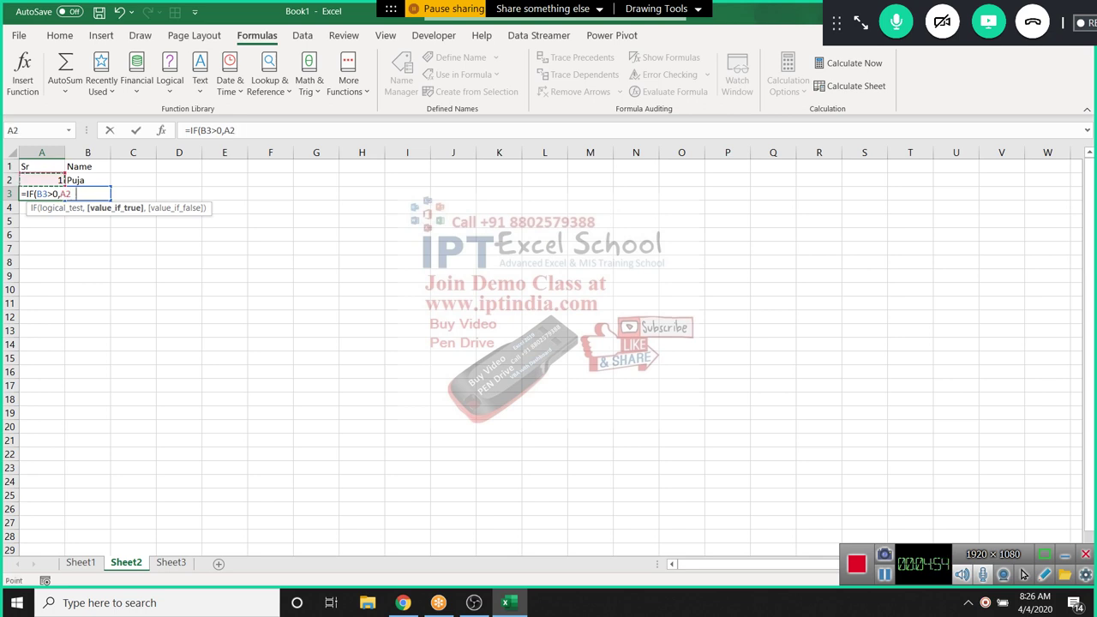
{"action": "type", "text": "+1,\"\")"}
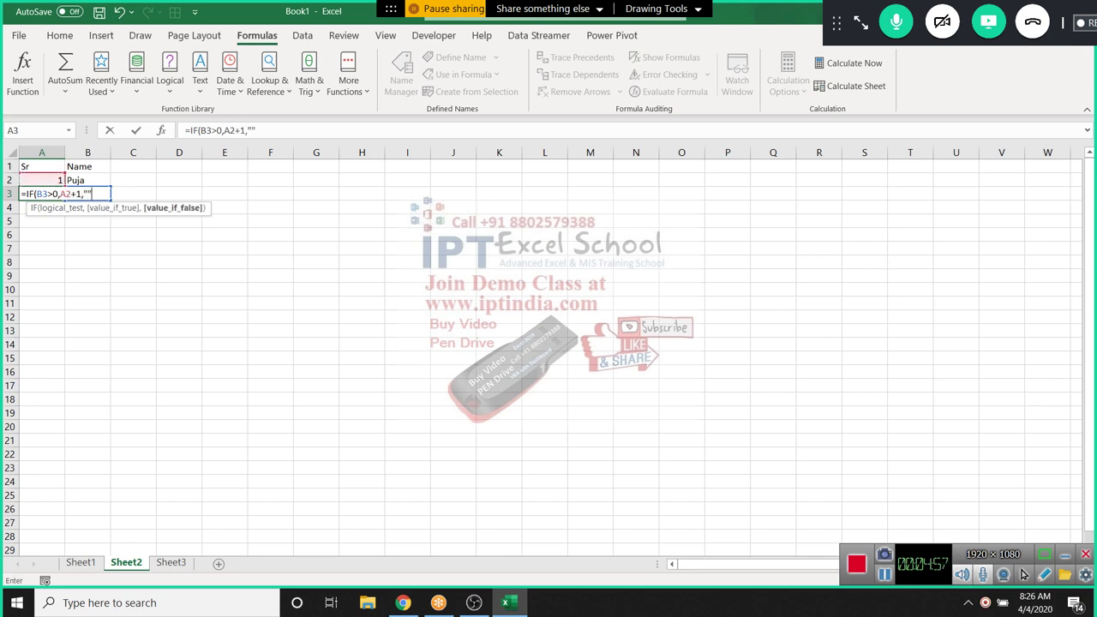
{"action": "key", "text": "Return"}
Check A3's formula references, then copy it down to A17
{"action": "key", "text": "Up"}
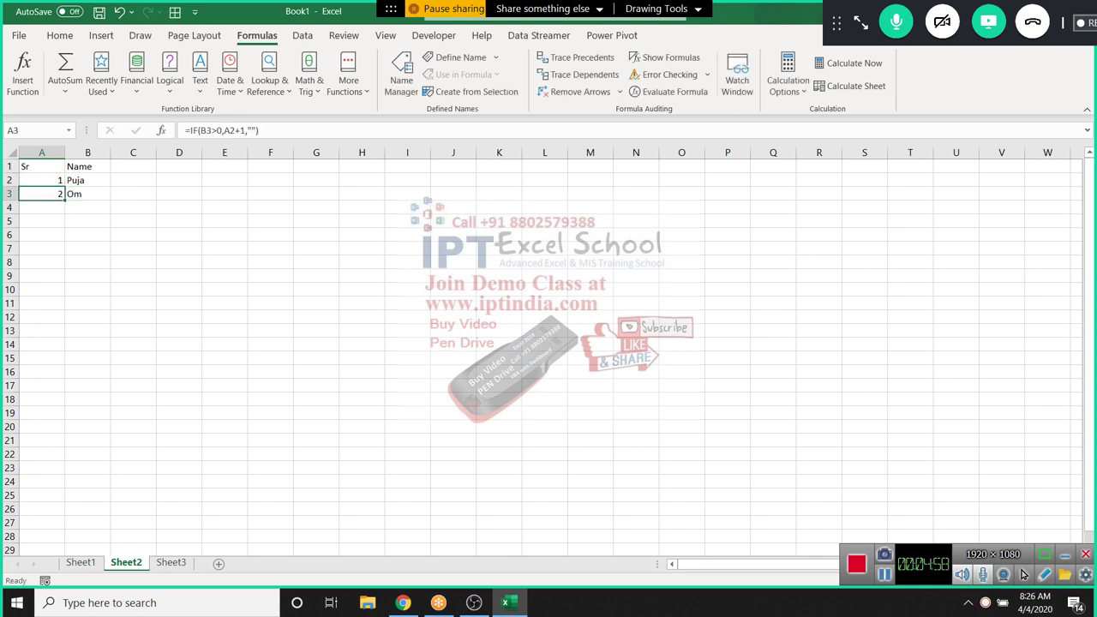
{"action": "key", "text": "Right"}
{"action": "key", "text": "F2"}
{"action": "key", "text": "Escape"}
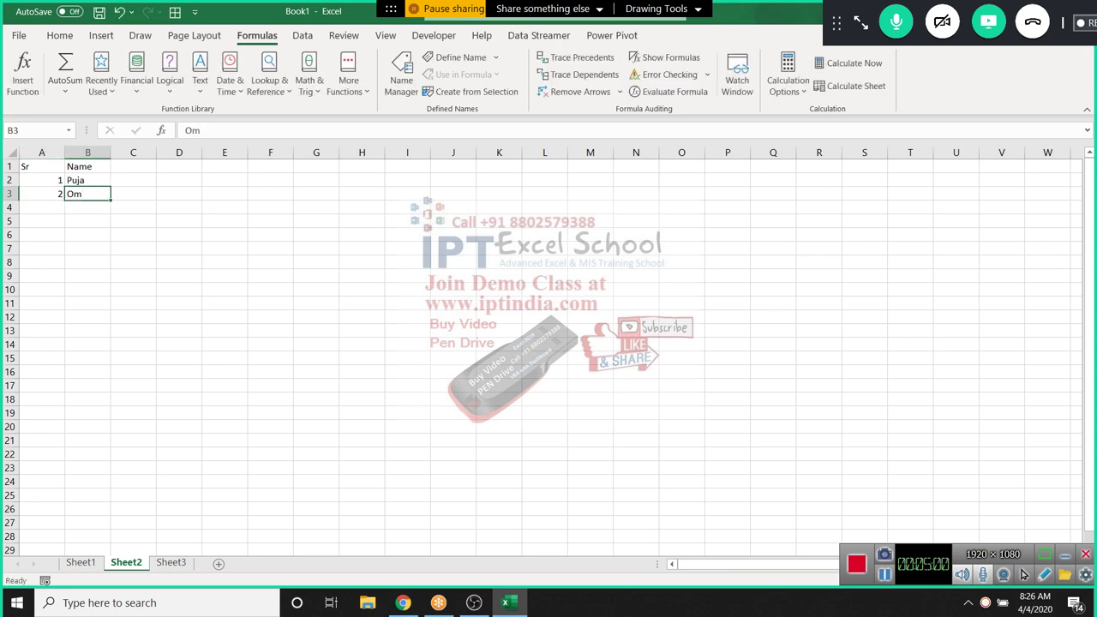
{"action": "key", "text": "Left"}
{"action": "key", "text": "F2"}
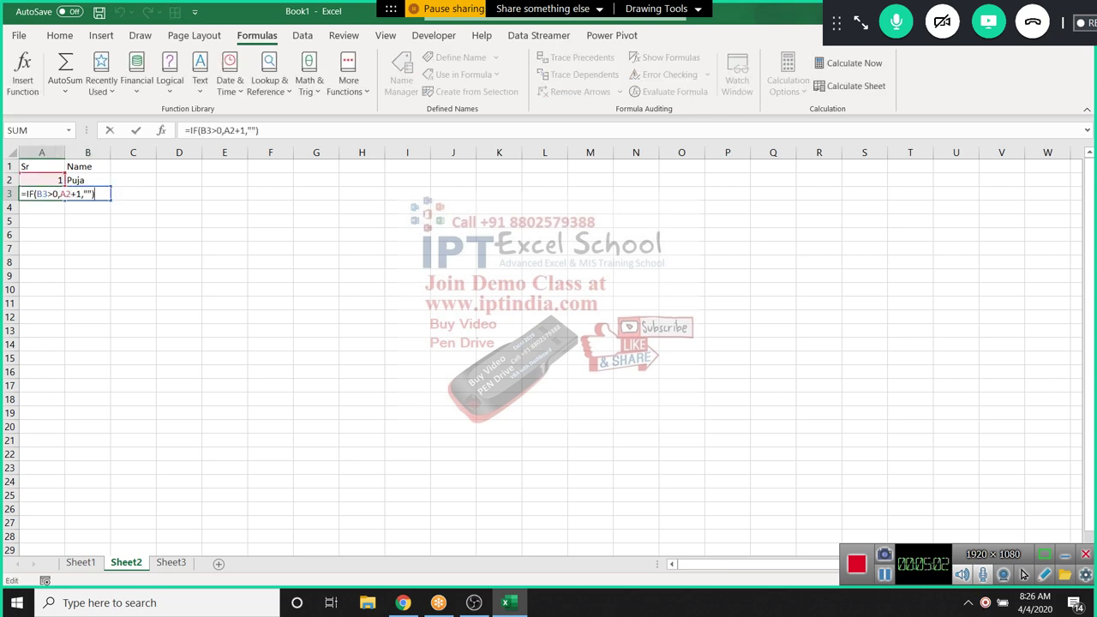
{"action": "key", "text": "Escape"}
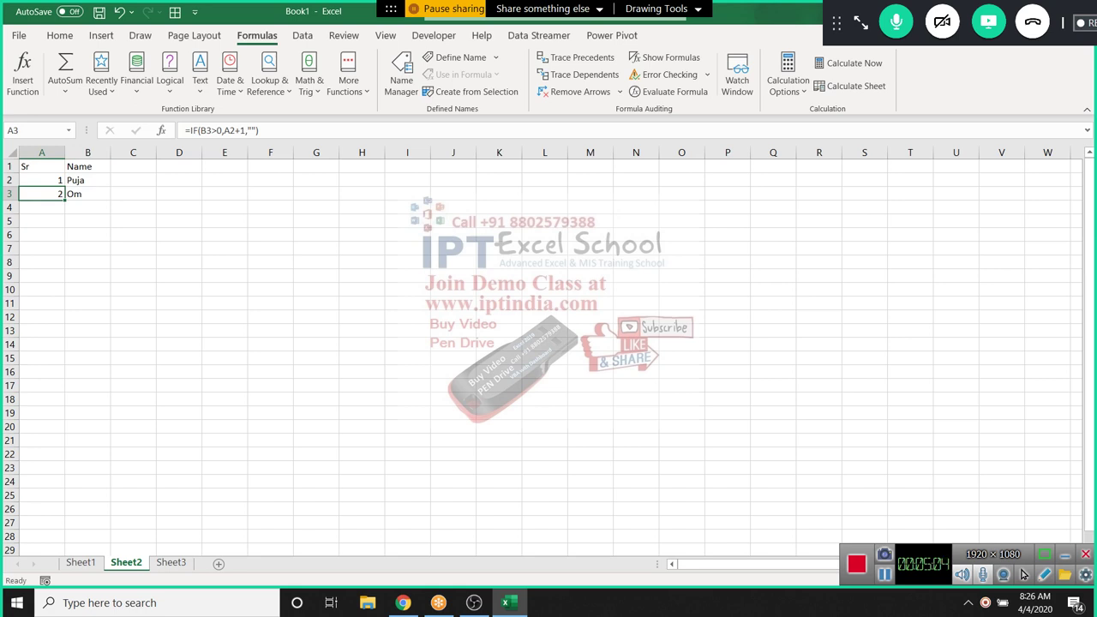
{"action": "left_click_drag", "start_coordinate": [65, 200], "coordinate": [66, 392]}
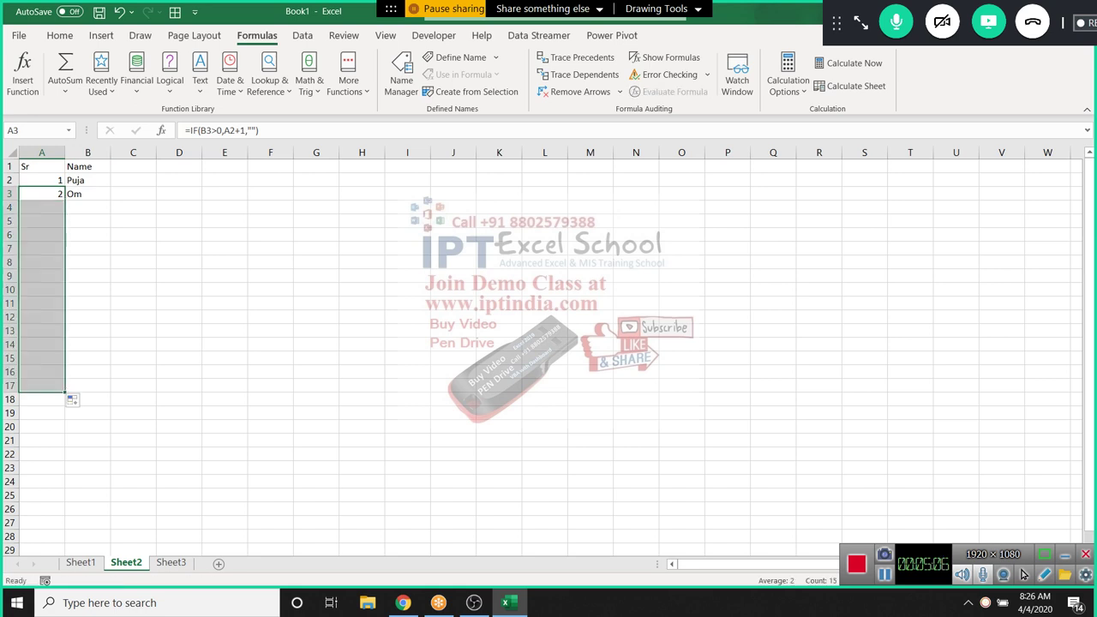
Add names Neraj in B4 and Inder in B6, leaving row 5 blank, and inspect A6's #VALUE!
{"action": "left_click", "coordinate": [87, 207]}
{"action": "type", "text": "Ne"}
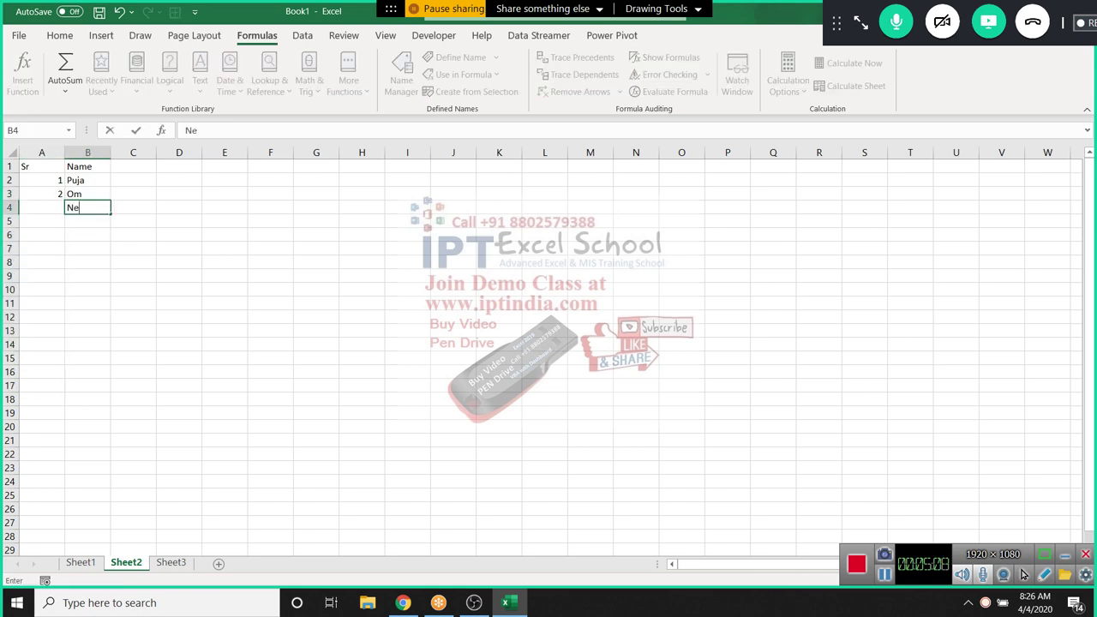
{"action": "type", "text": "raj"}
{"action": "key", "text": "ctrl+Return"}
{"action": "key", "text": "Return"}
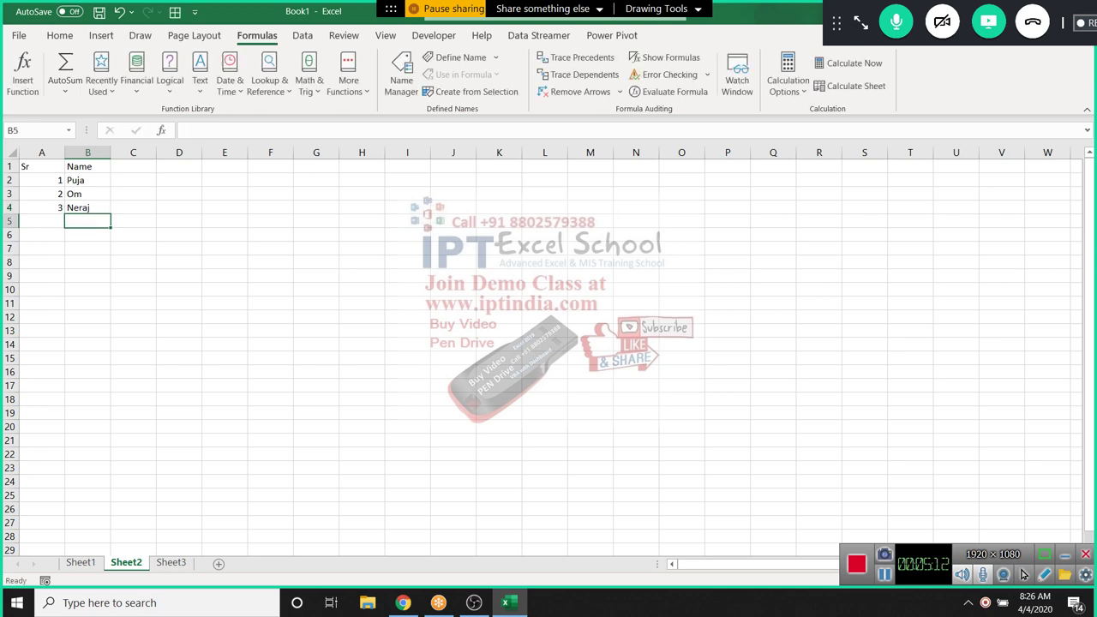
{"action": "key", "text": "Down"}
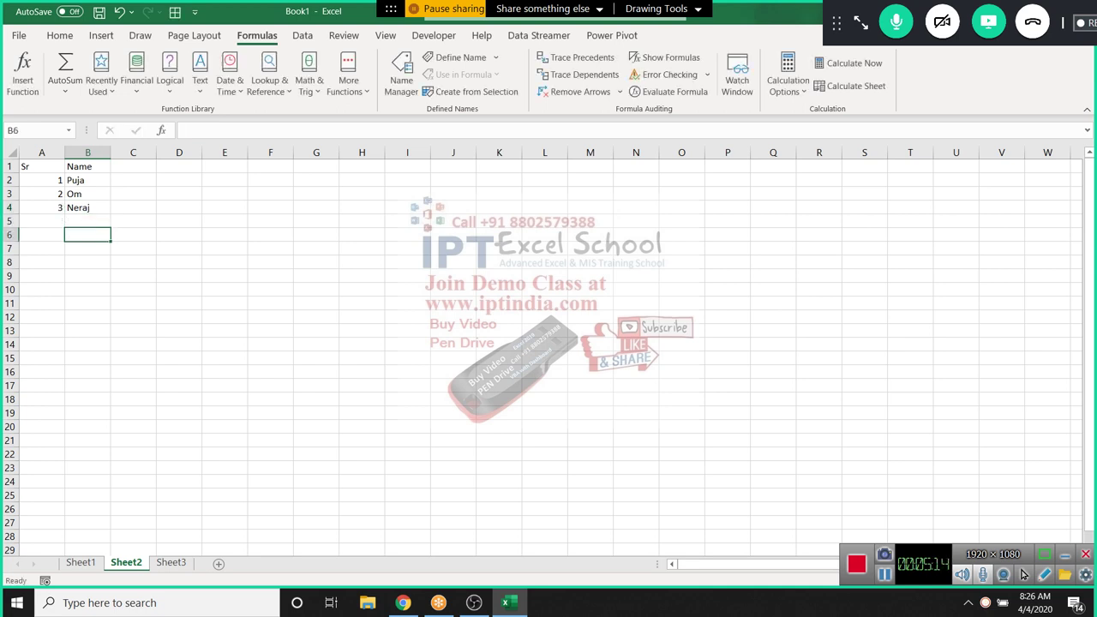
{"action": "type", "text": "Inder"}
{"action": "key", "text": "Return"}
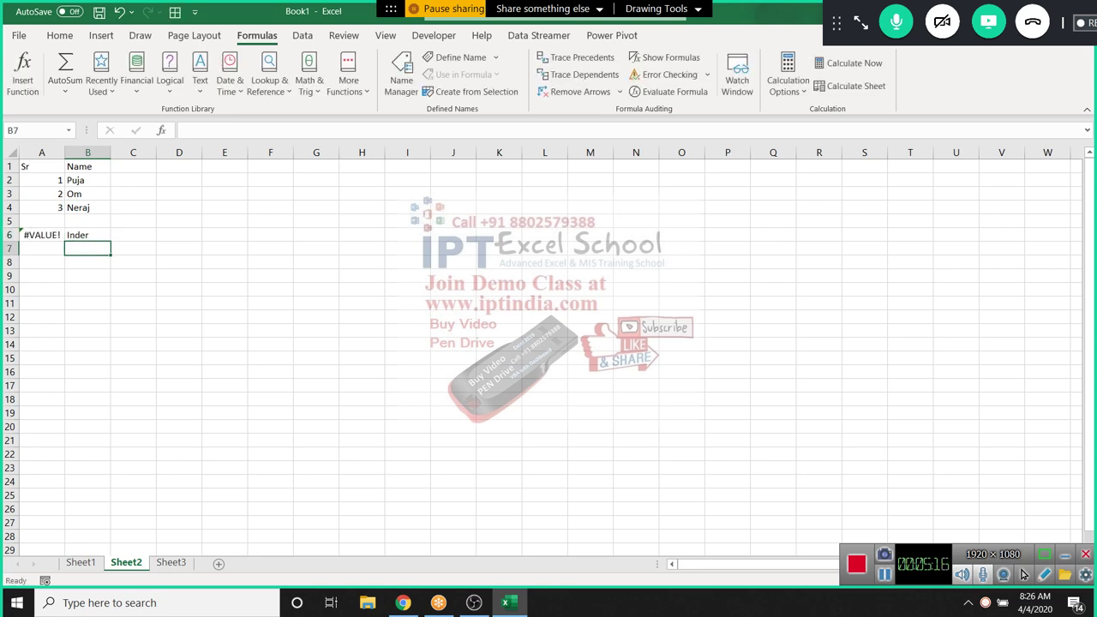
{"action": "left_click", "coordinate": [41, 235]}
Start an IF formula in C2 testing B2>0 with MAX as the true value
{"action": "left_click", "coordinate": [133, 180]}
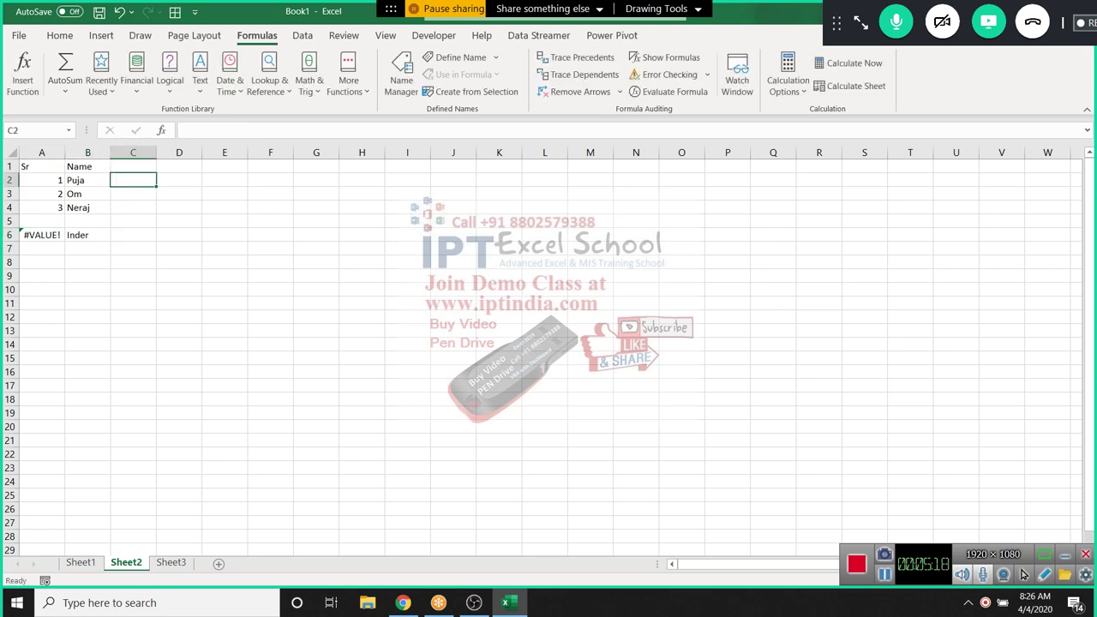
{"action": "type", "text": "=ma"}
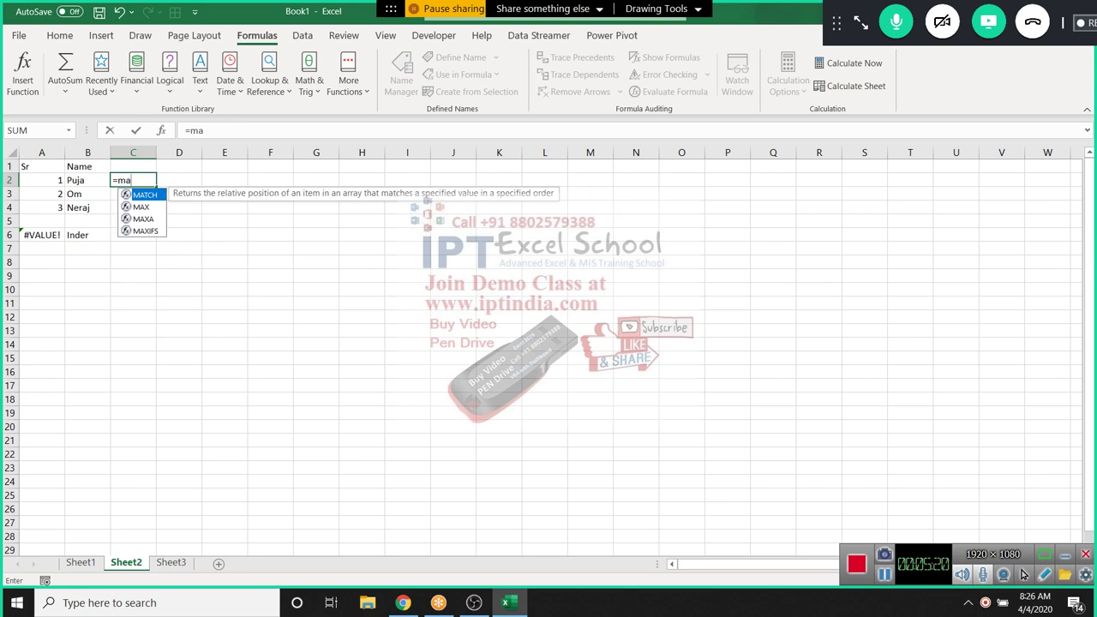
{"action": "key", "text": "BackSpace"}
{"action": "key", "text": "BackSpace"}
{"action": "type", "text": "i"}
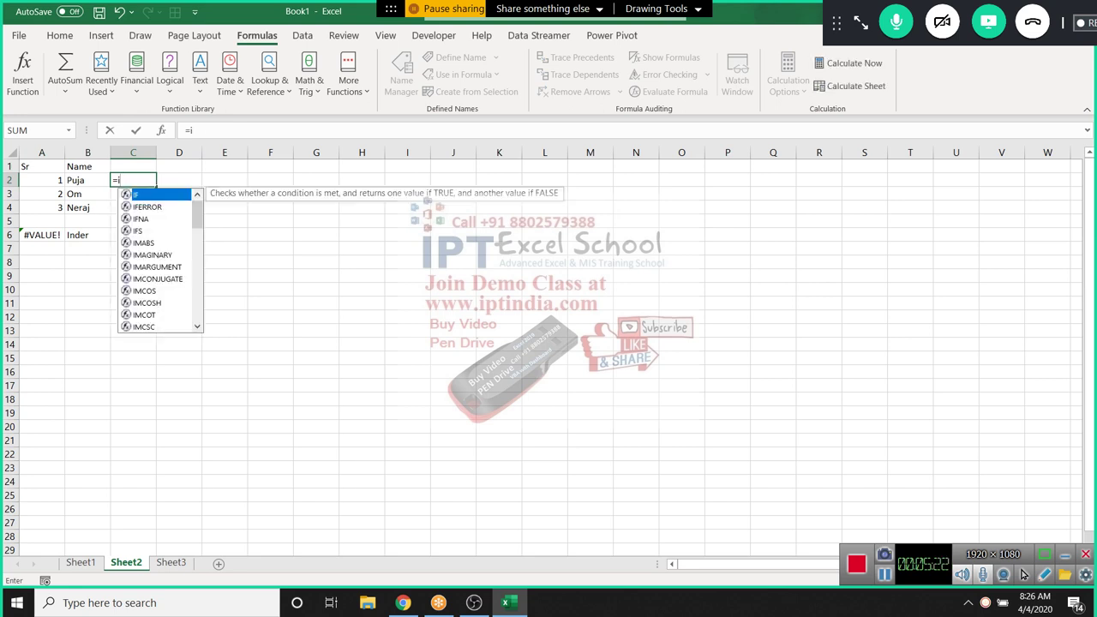
{"action": "type", "text": "f"}
{"action": "key", "text": "Tab"}
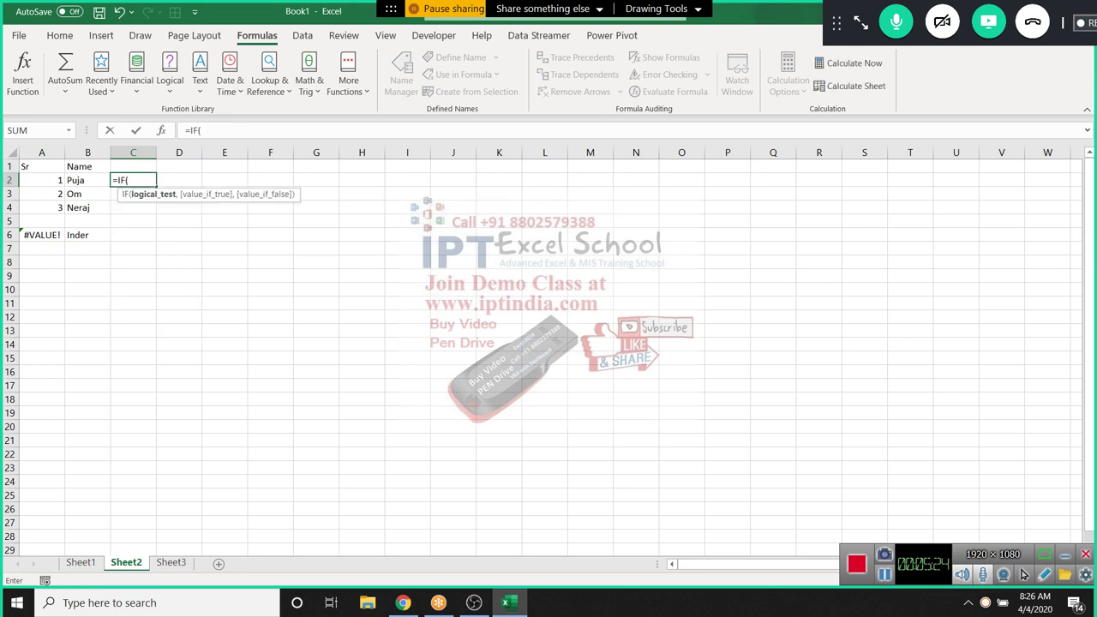
{"action": "key", "text": "Left"}
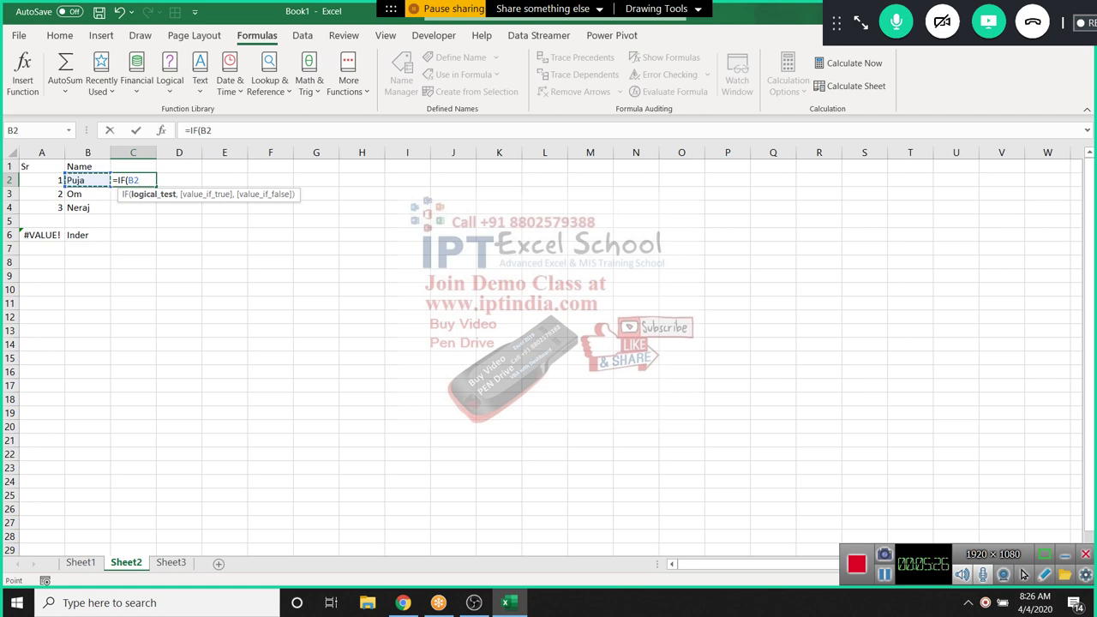
{"action": "type", "text": ">0,ma"}
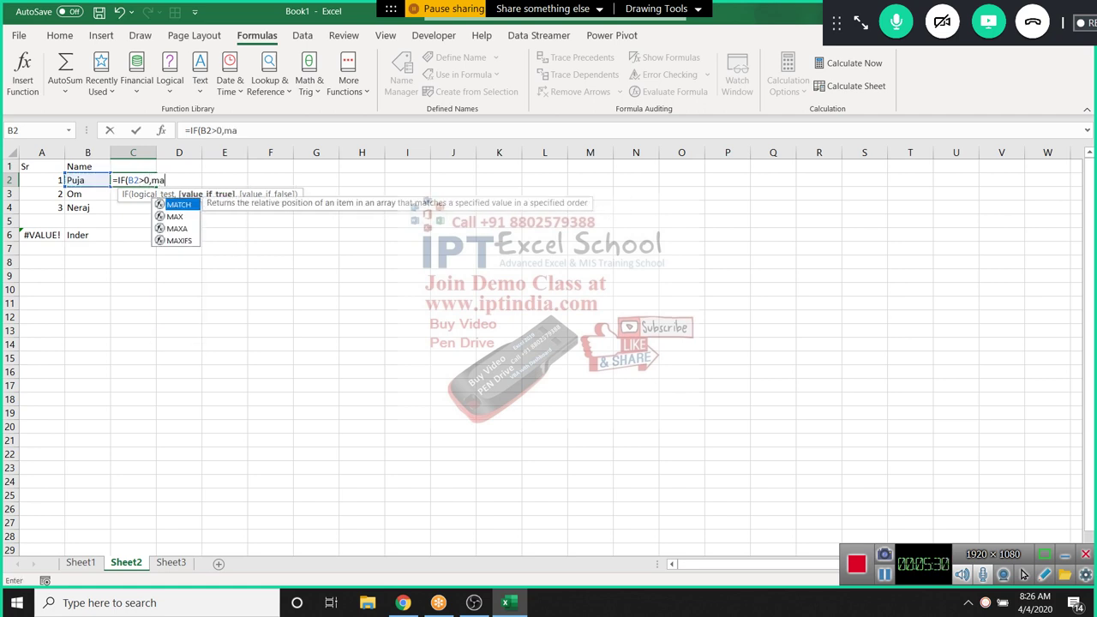
{"action": "type", "text": "x"}
{"action": "key", "text": "Tab"}
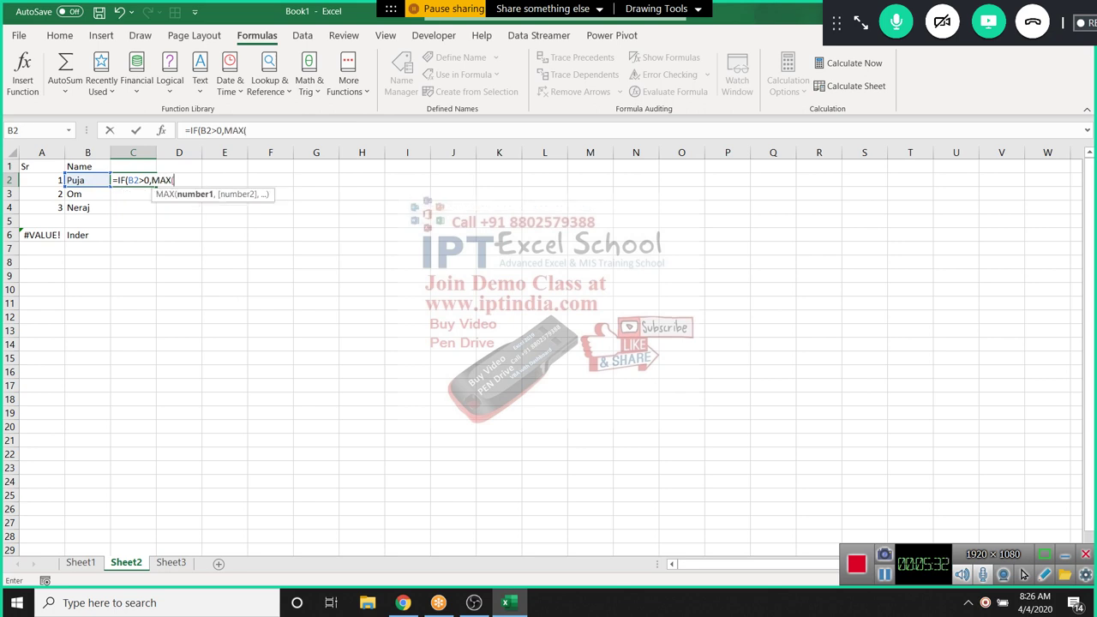
Finish C2 as =IF(B2>0,MAX(C1:C1)+1,"")
{"action": "left_click", "coordinate": [133, 166]}
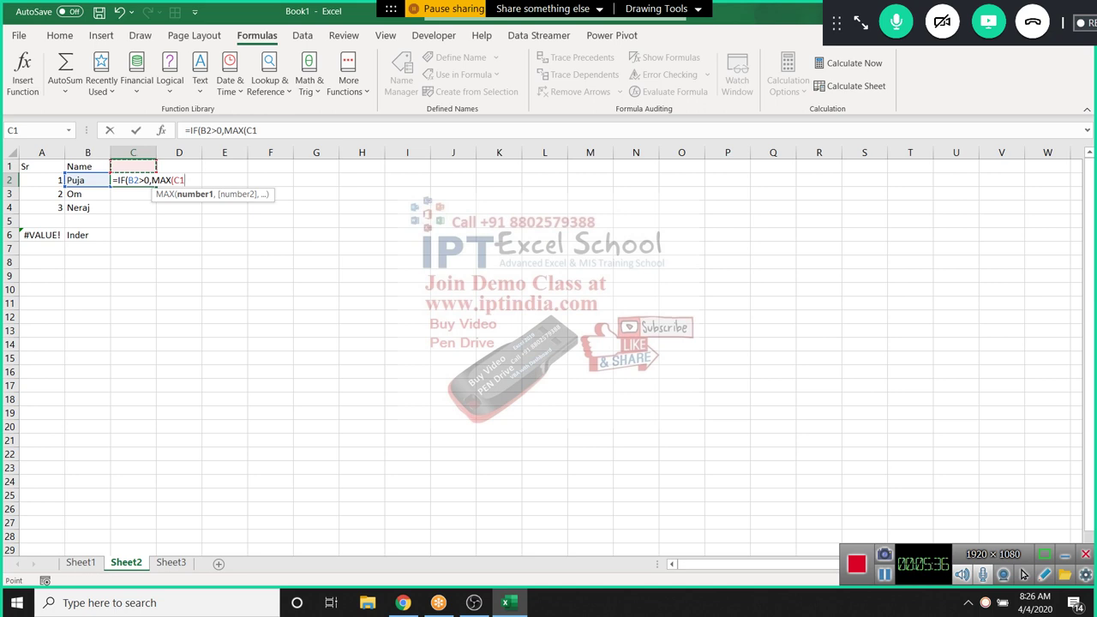
{"action": "key", "text": "F8"}
{"action": "type", "text": ","}
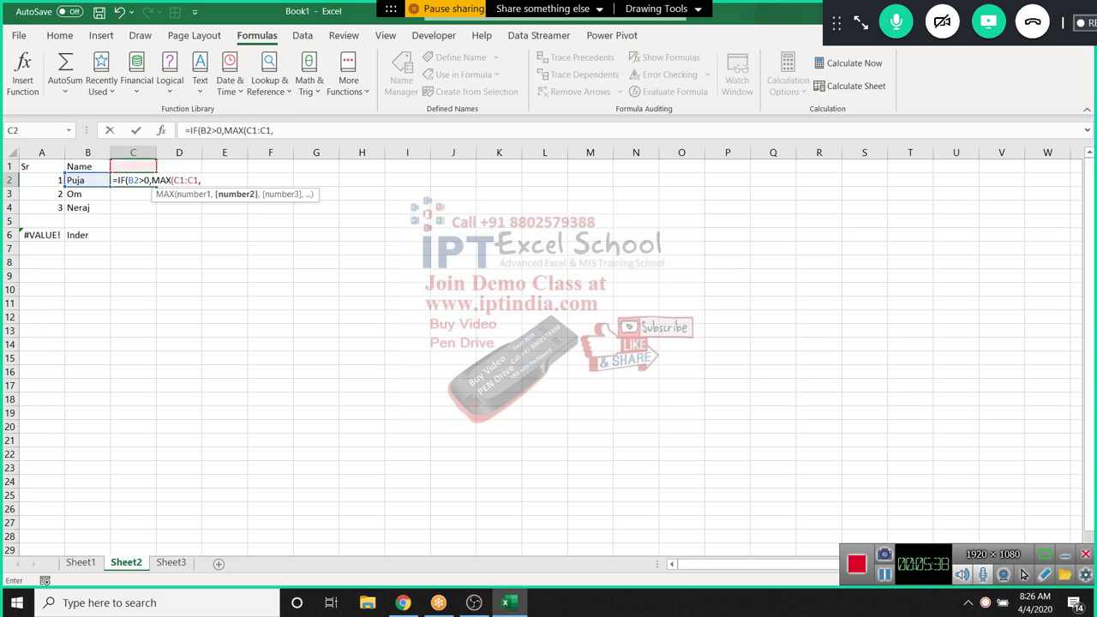
{"action": "key", "text": "BackSpace"}
{"action": "type", "text": "),"}
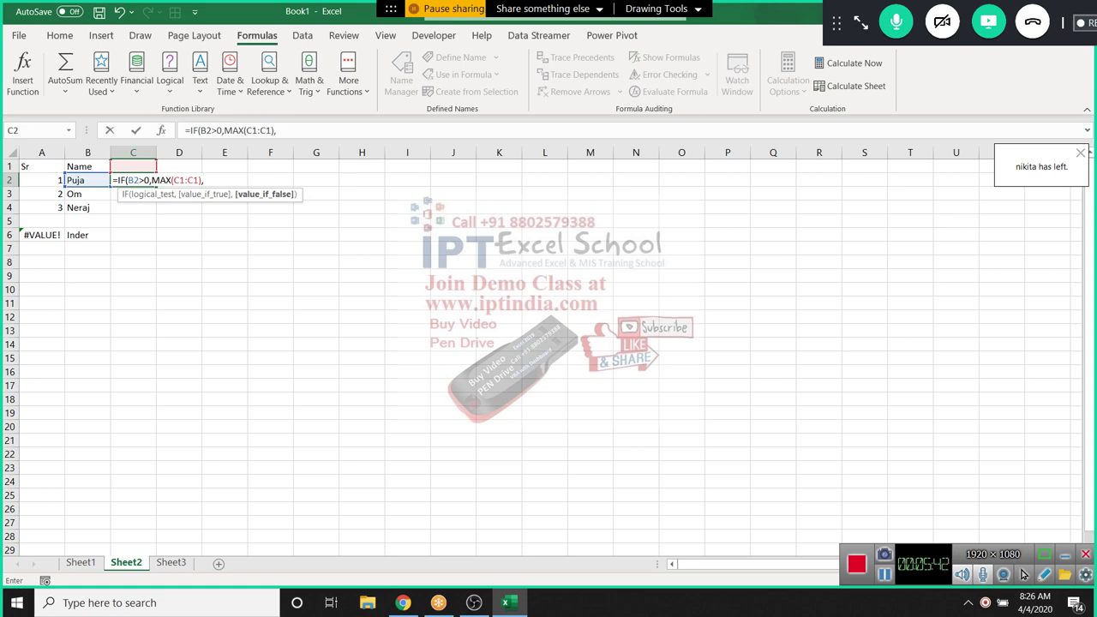
{"action": "key", "text": "BackSpace"}
{"action": "type", "text": "+"}
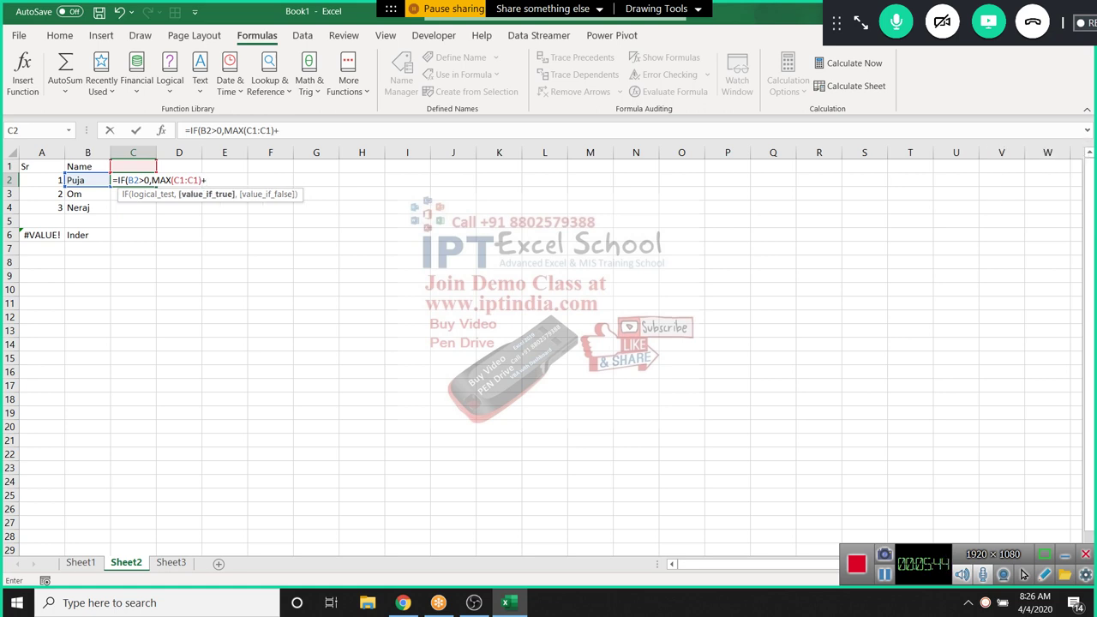
{"action": "type", "text": "1,"}
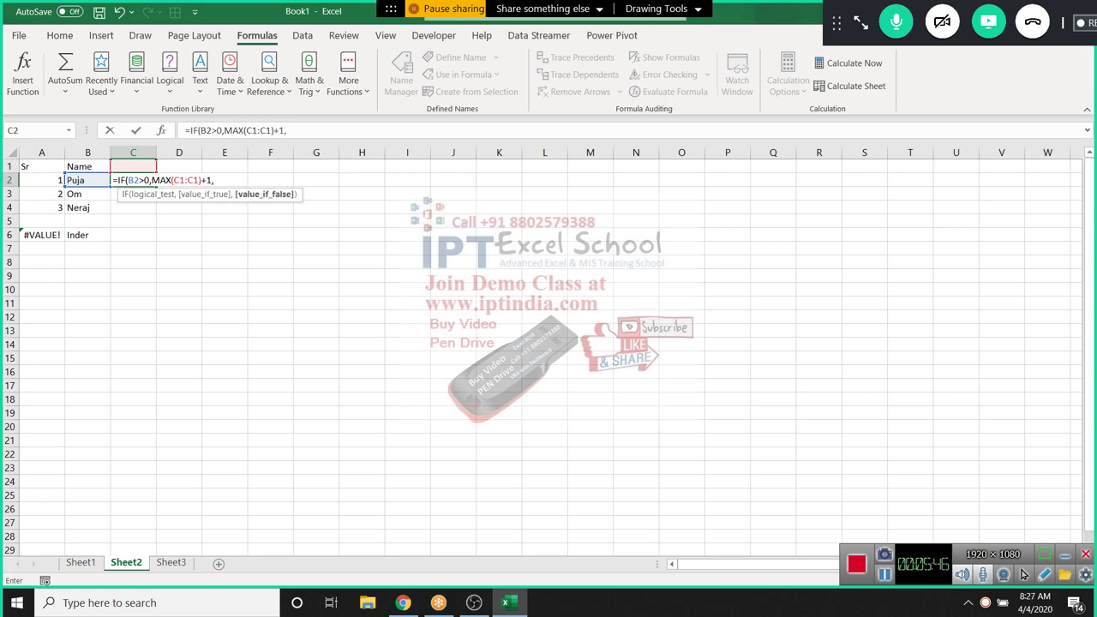
{"action": "type", "text": "\"\")"}
{"action": "key", "text": "ctrl+Return"}
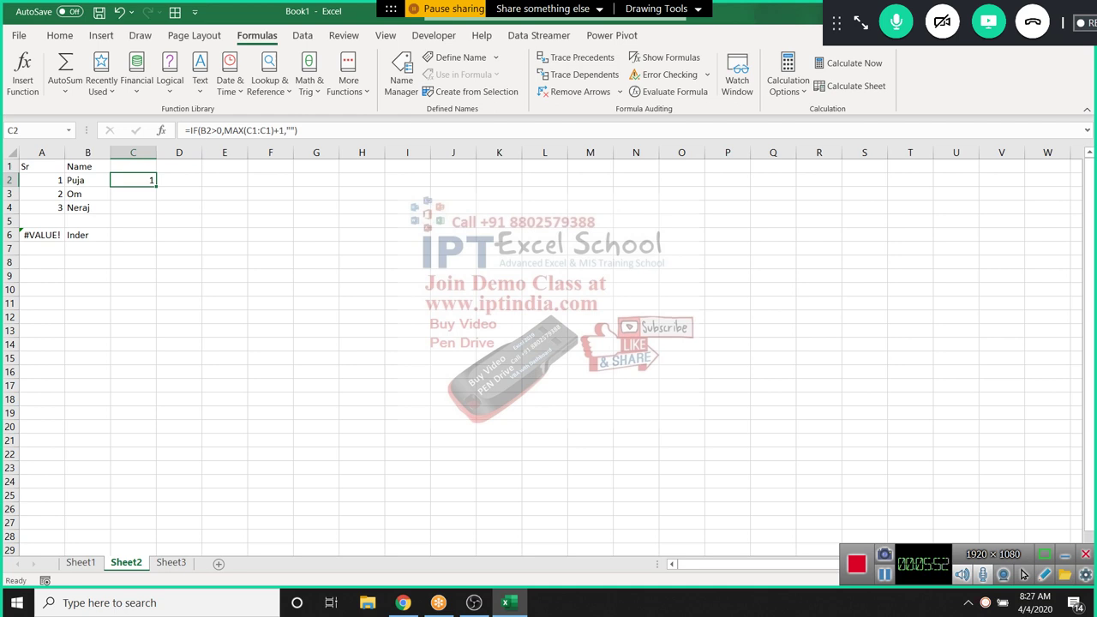
Lock the MAX range start as $C$1 and fill C2's formula down to C7
{"action": "left_click", "coordinate": [252, 130]}
{"action": "key", "text": "F4"}
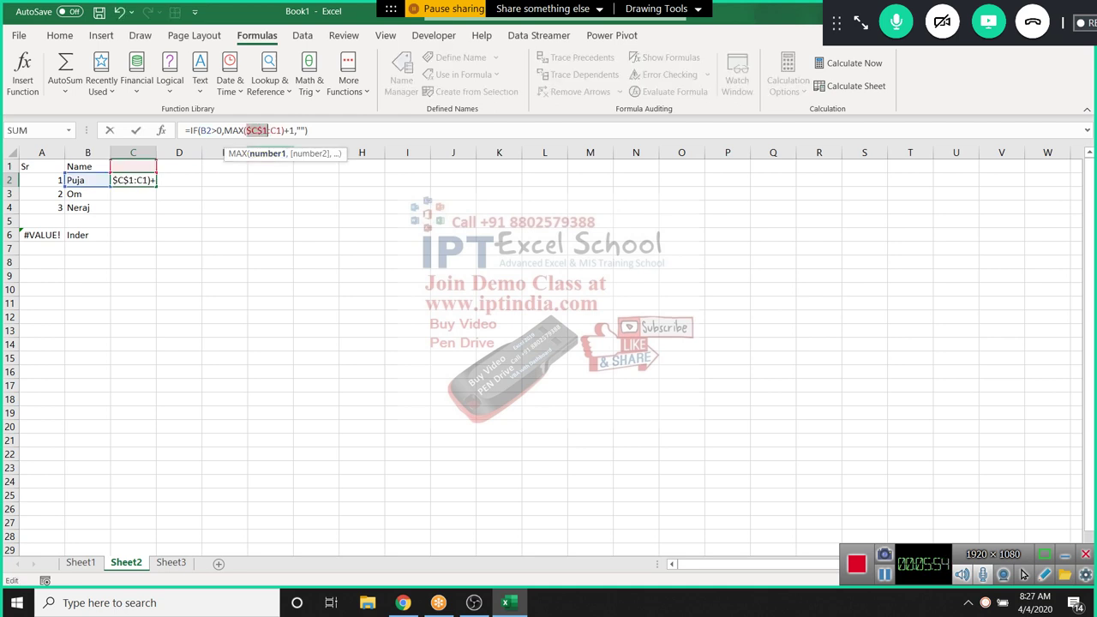
{"action": "key", "text": "Return"}
{"action": "left_click", "coordinate": [133, 180]}
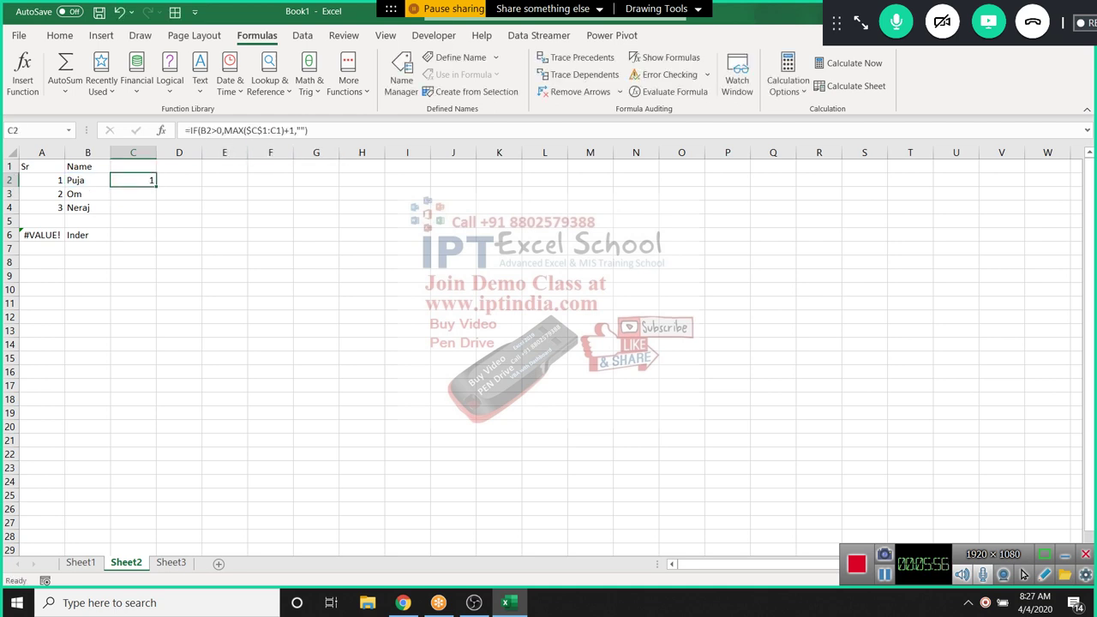
{"action": "left_click_drag", "start_coordinate": [155, 186], "coordinate": [38, 221]}
{"action": "left_click", "coordinate": [133, 234]}
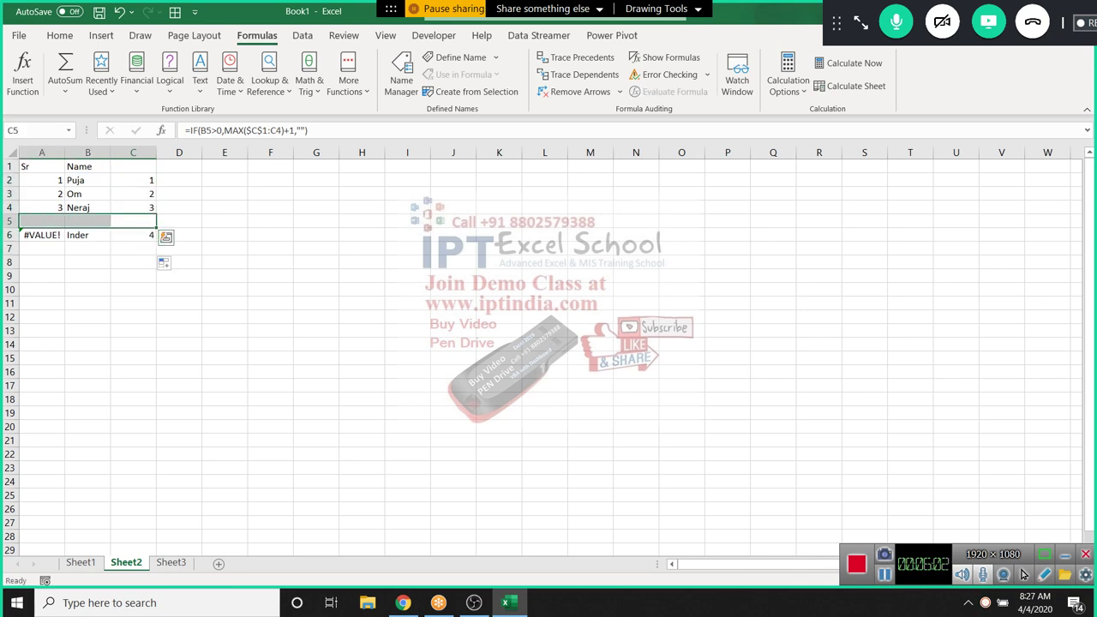
Add headings Start in G1 and End Date in H1
{"action": "left_click", "coordinate": [316, 166]}
{"action": "type", "text": "Start"}
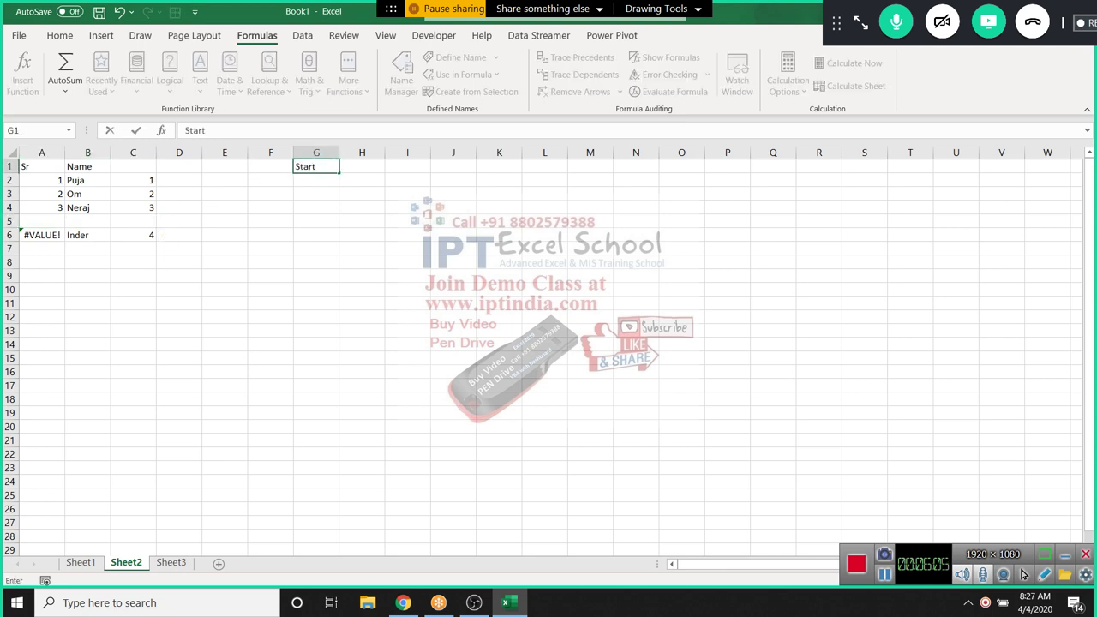
{"action": "key", "text": "Tab"}
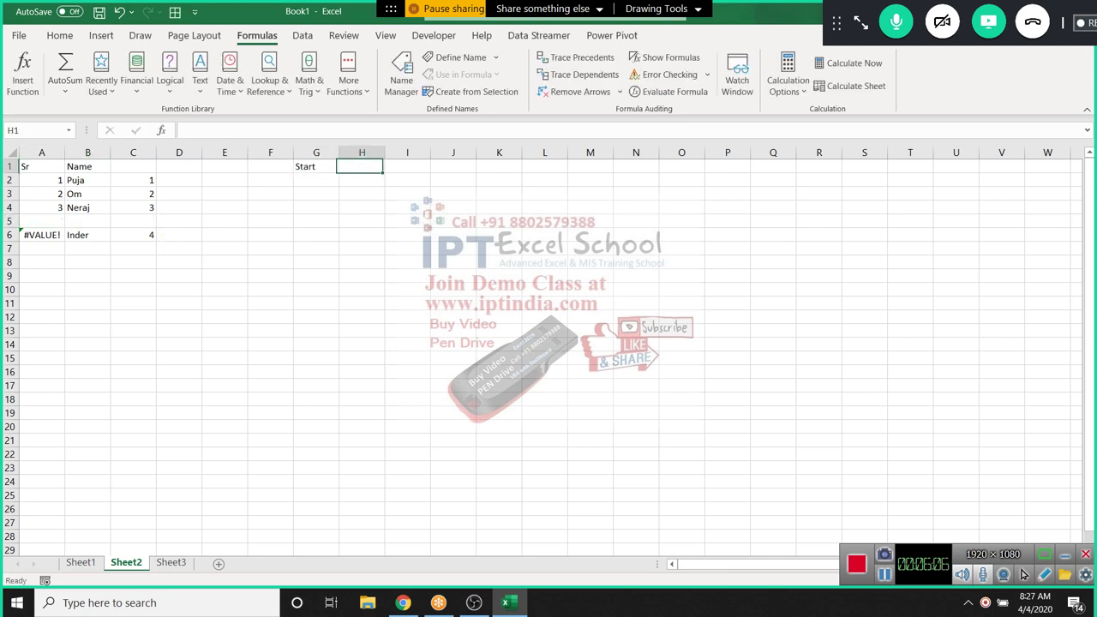
{"action": "type", "text": "Ent"}
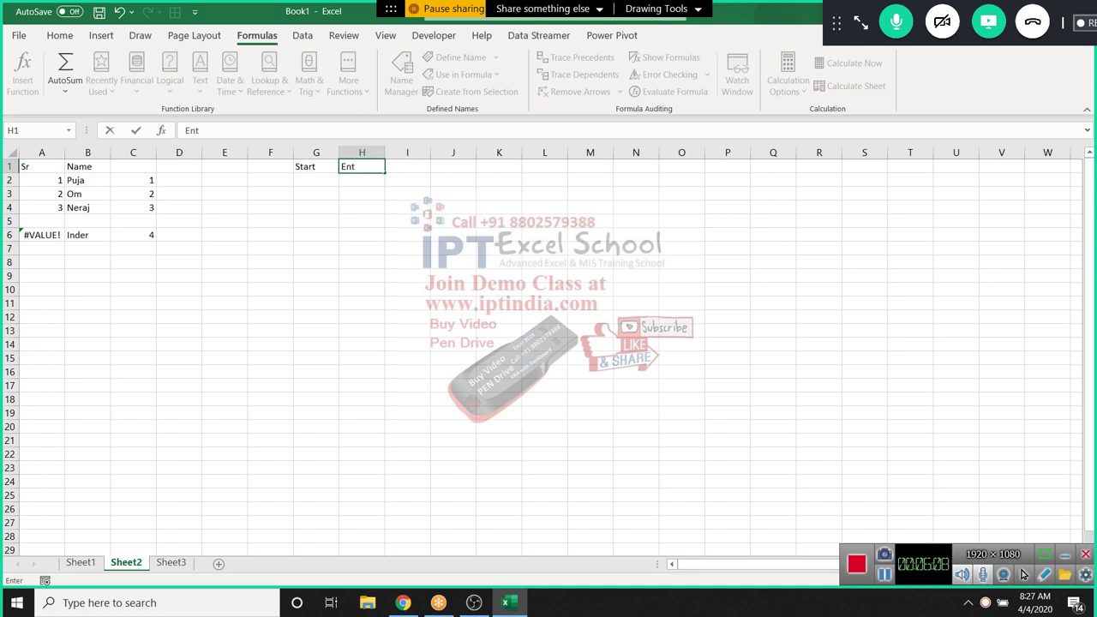
{"action": "key", "text": "BackSpace"}
{"action": "type", "text": "nd"}
{"action": "key", "text": "BackSpace"}
{"action": "key", "text": "BackSpace"}
{"action": "key", "text": "BackSpace"}
{"action": "type", "text": "nd Date"}
{"action": "key", "text": "Return"}
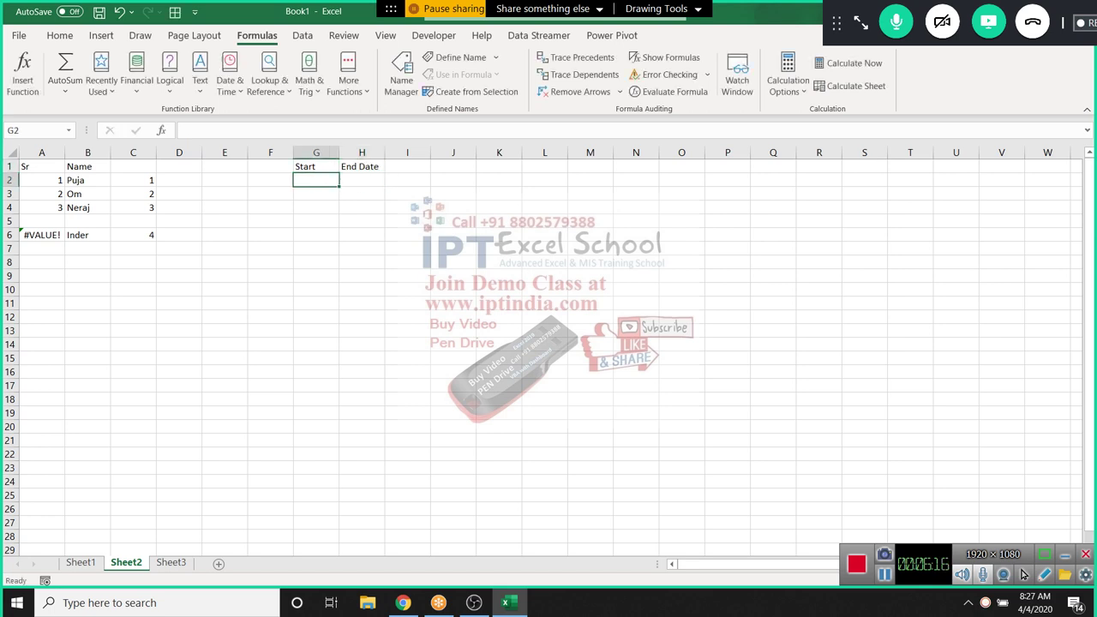
Enter start date 1/1 in G2 and end date 1/10 in H2
{"action": "type", "text": "1/"}
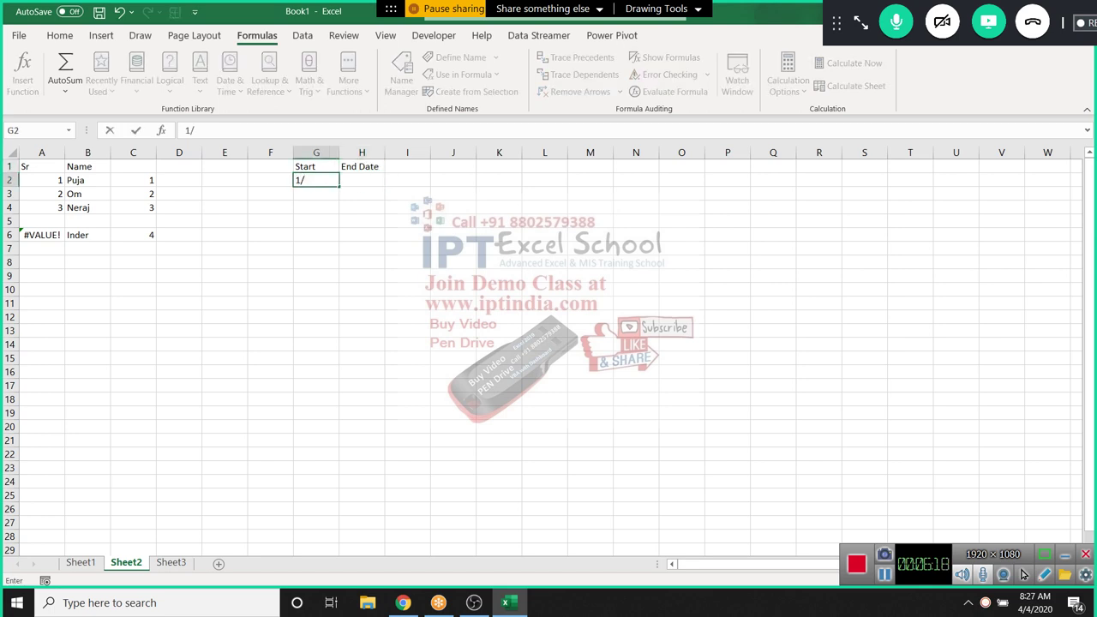
{"action": "type", "text": "1"}
{"action": "key", "text": "Tab"}
{"action": "type", "text": "4/1"}
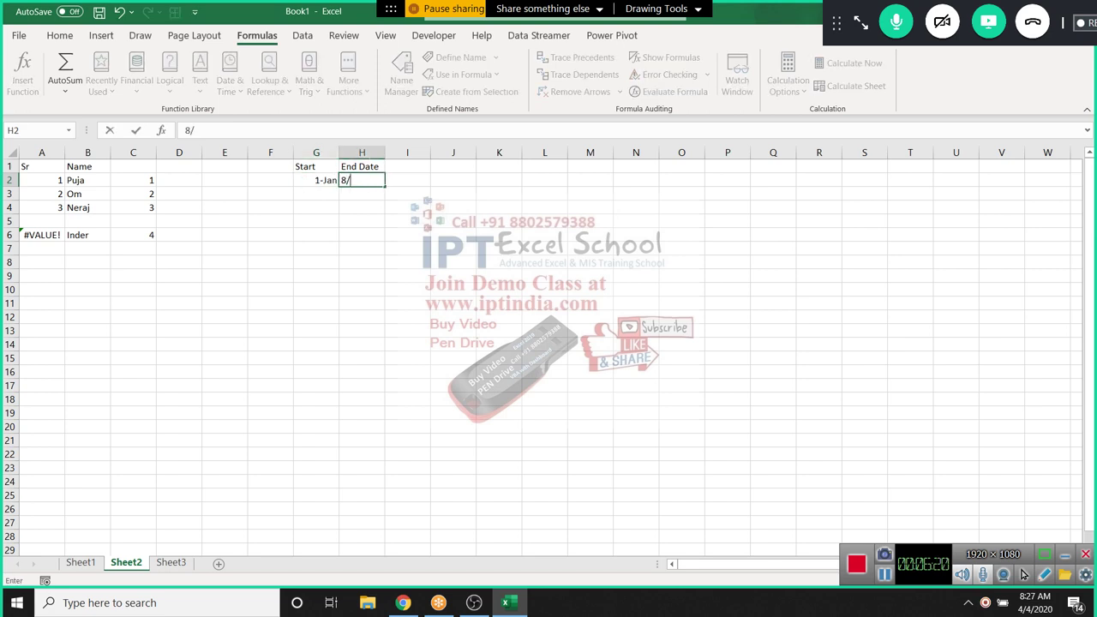
{"action": "key", "text": "Escape"}
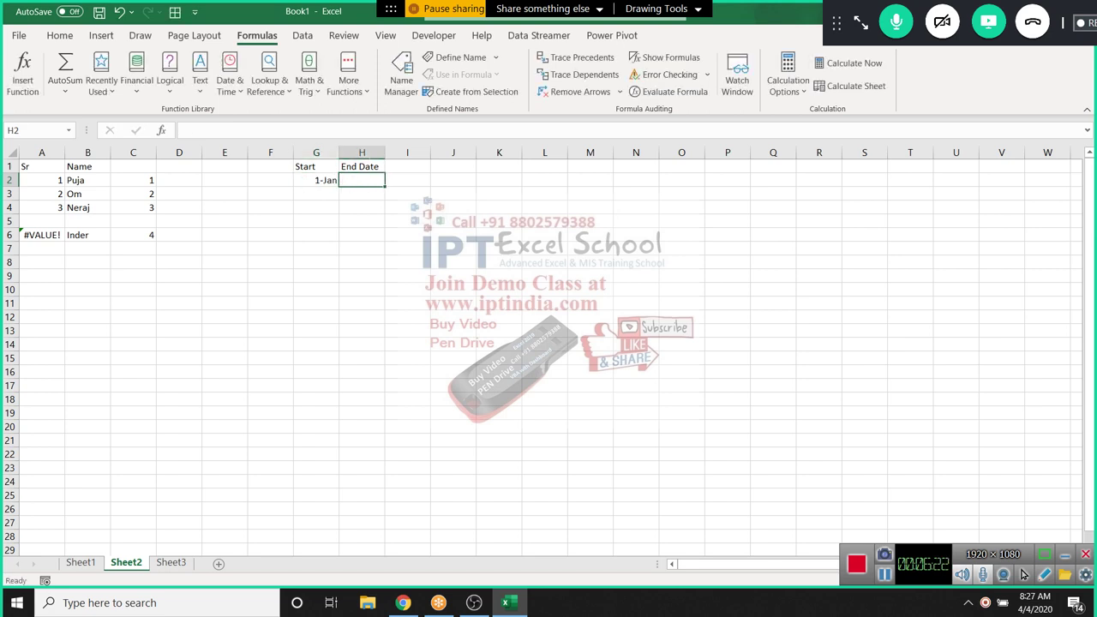
{"action": "type", "text": "1/10"}
{"action": "key", "text": "Return"}
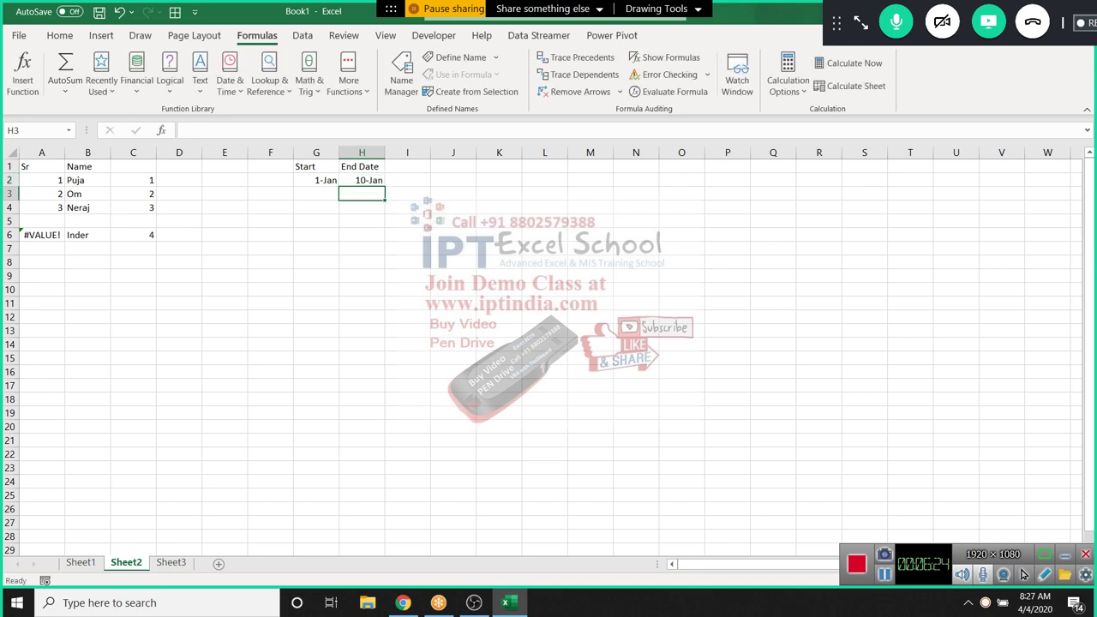
Type the label Date in G6
{"action": "left_click", "coordinate": [317, 235]}
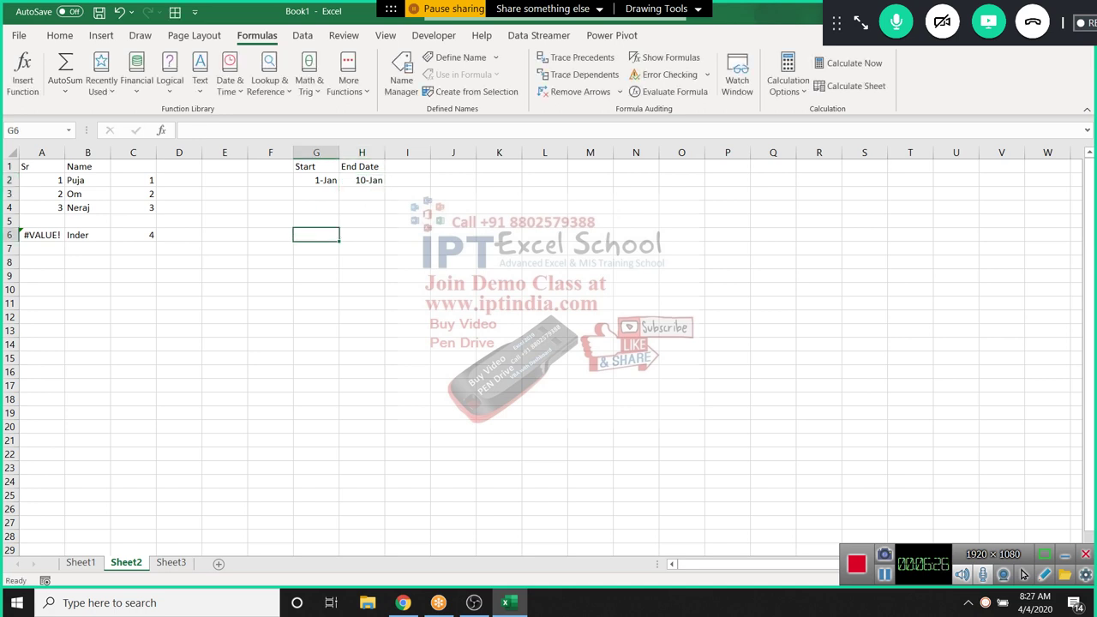
{"action": "type", "text": "Date"}
{"action": "key", "text": "Tab"}
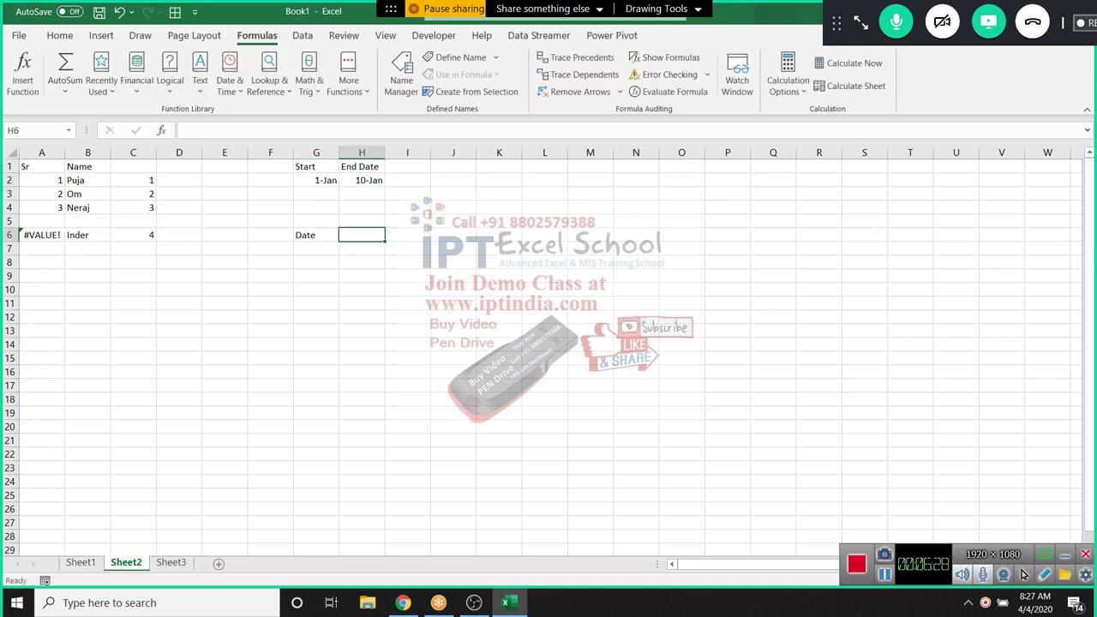
{"action": "left_click", "coordinate": [316, 235]}
Set G7 to =G2 so it repeats the start date
{"action": "left_click", "coordinate": [316, 248]}
{"action": "type", "text": "="}
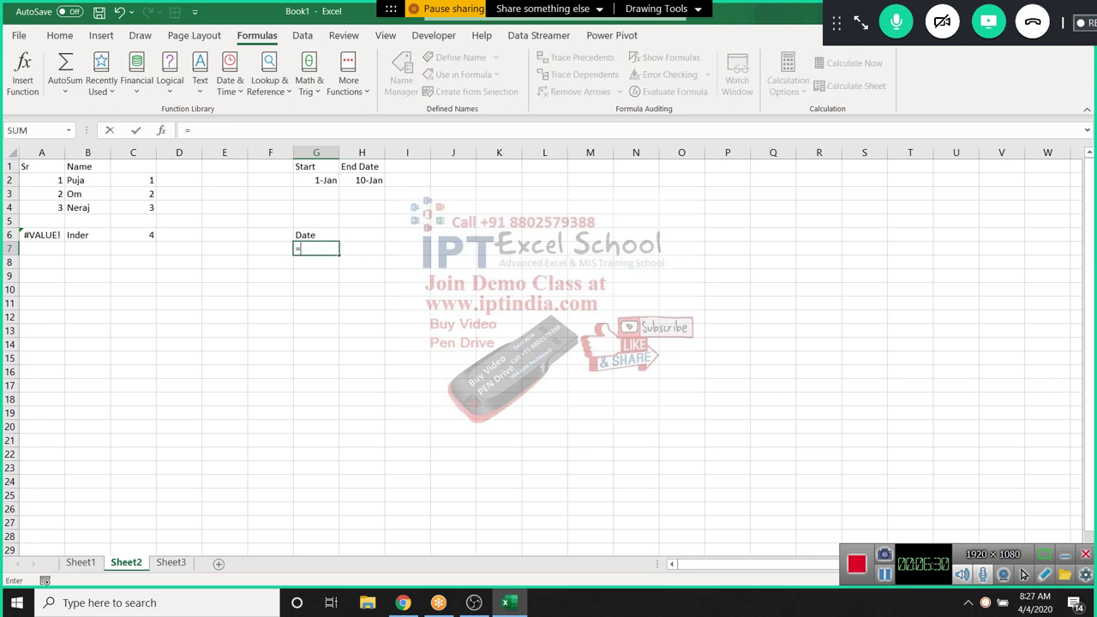
{"action": "left_click", "coordinate": [316, 180]}
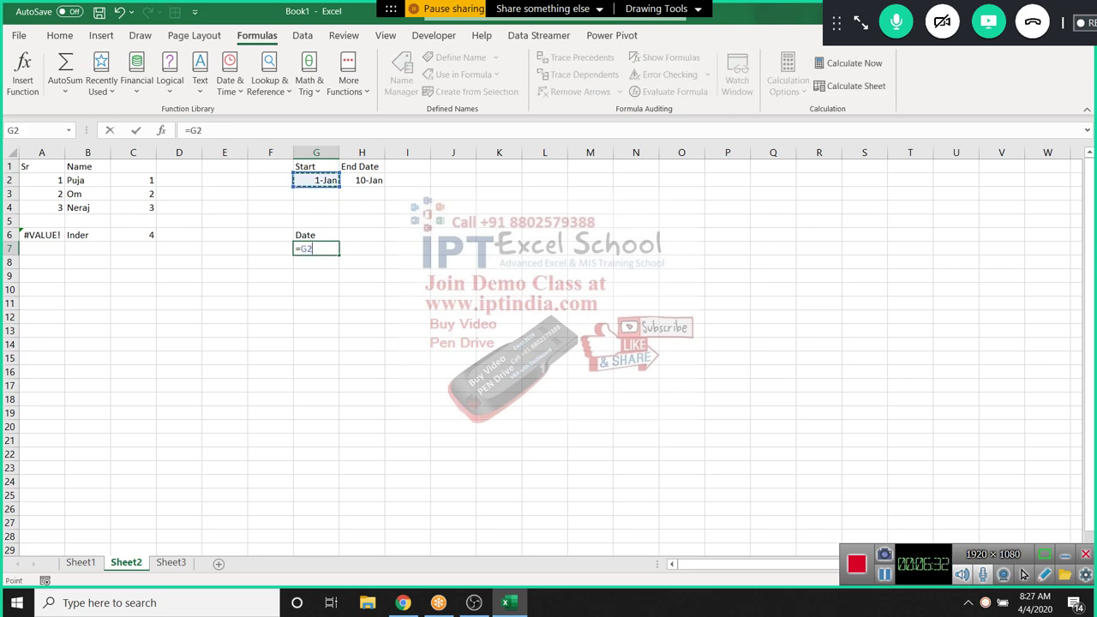
{"action": "key", "text": "Return"}
Enter =IF(G7+1>H2,"",G7+1) in G8 for the next day
{"action": "type", "text": "=IF("}
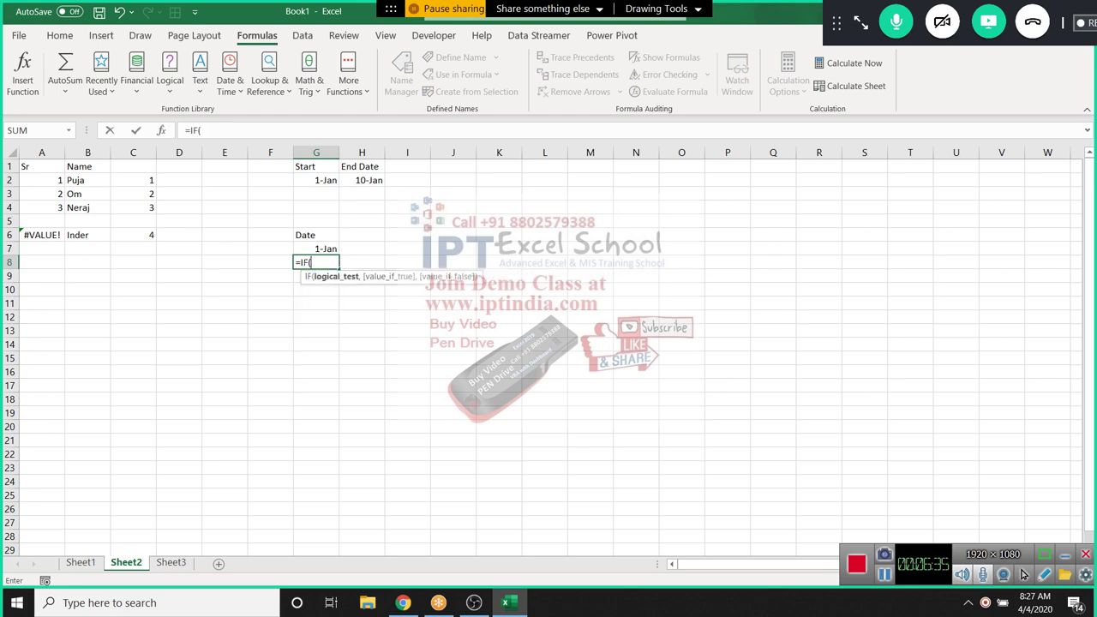
{"action": "key", "text": "Up"}
{"action": "type", "text": "+"}
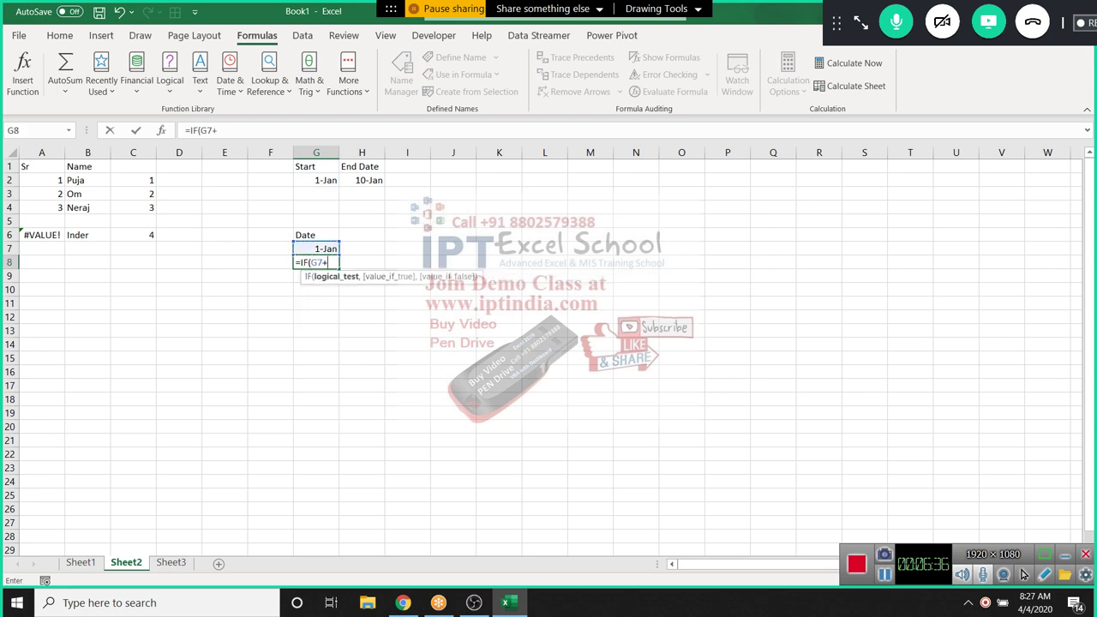
{"action": "type", "text": "1,"}
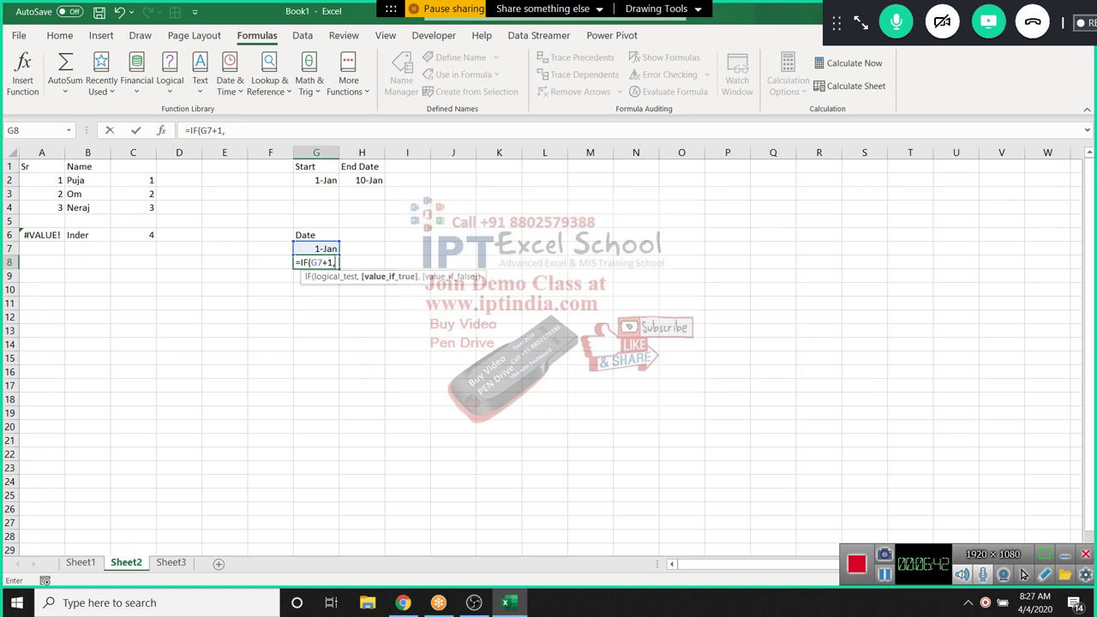
{"action": "key", "text": "BackSpace"}
{"action": "type", "text": ">"}
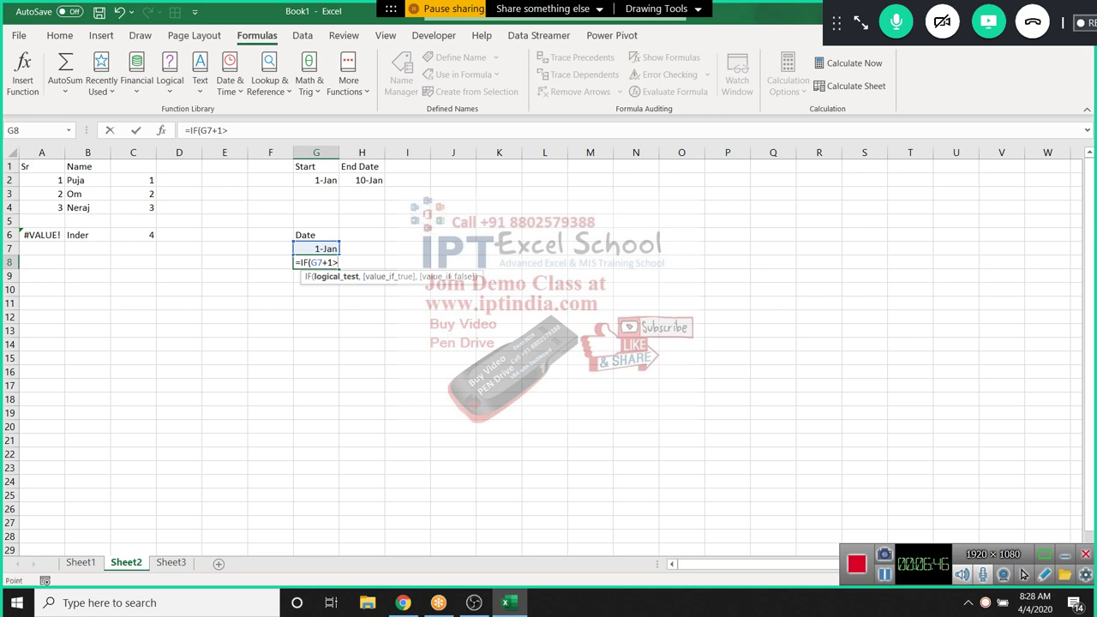
{"action": "left_click", "coordinate": [362, 180]}
{"action": "type", "text": ","}
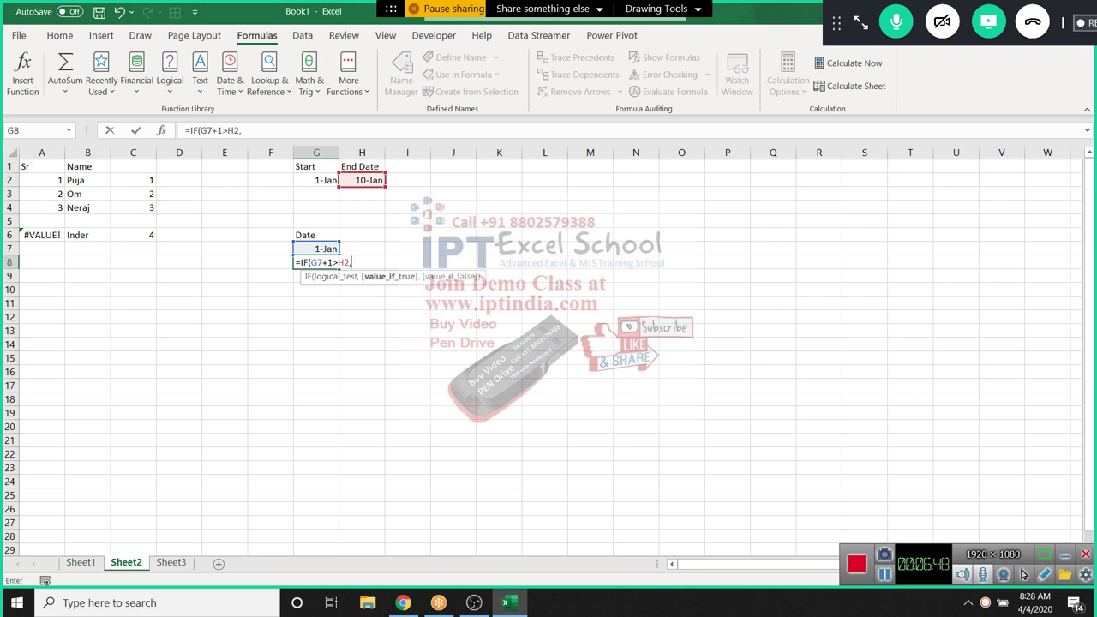
{"action": "type", "text": "\"\",G7+1)"}
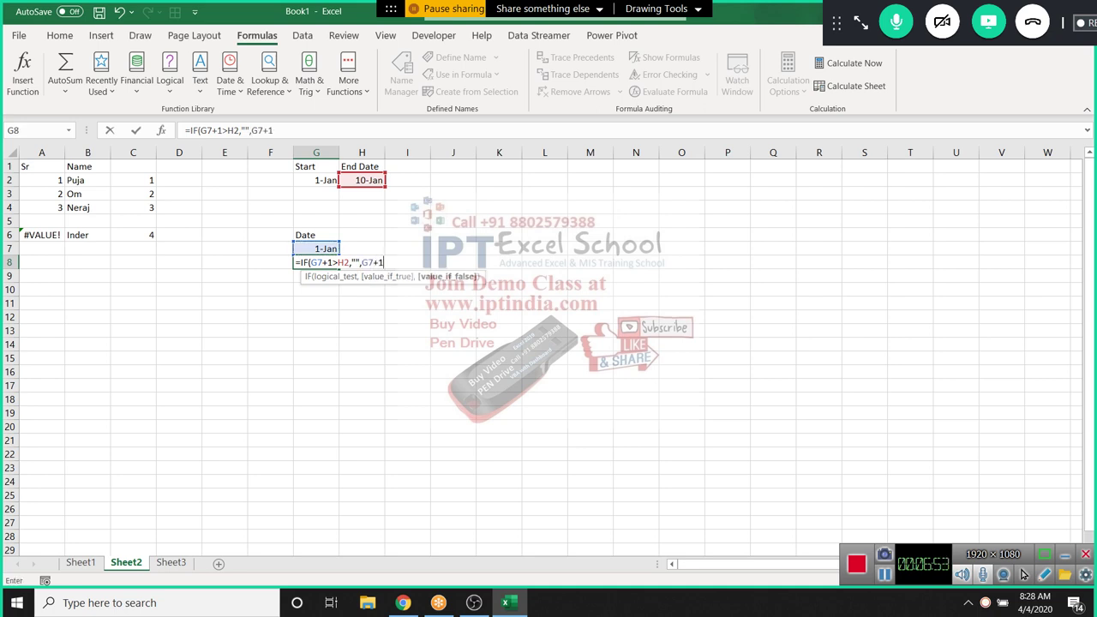
{"action": "key", "text": "Return"}
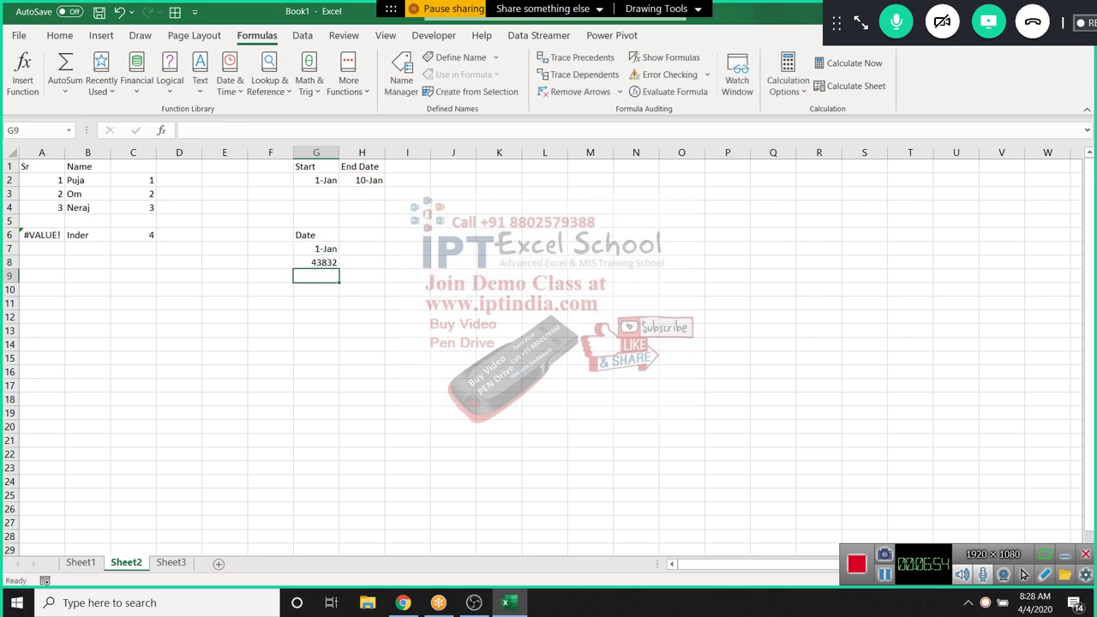
Format G8 as a date and make the end date reference $H$2
{"action": "left_click", "coordinate": [315, 262]}
{"action": "key", "text": "ctrl+shift+numbersign"}
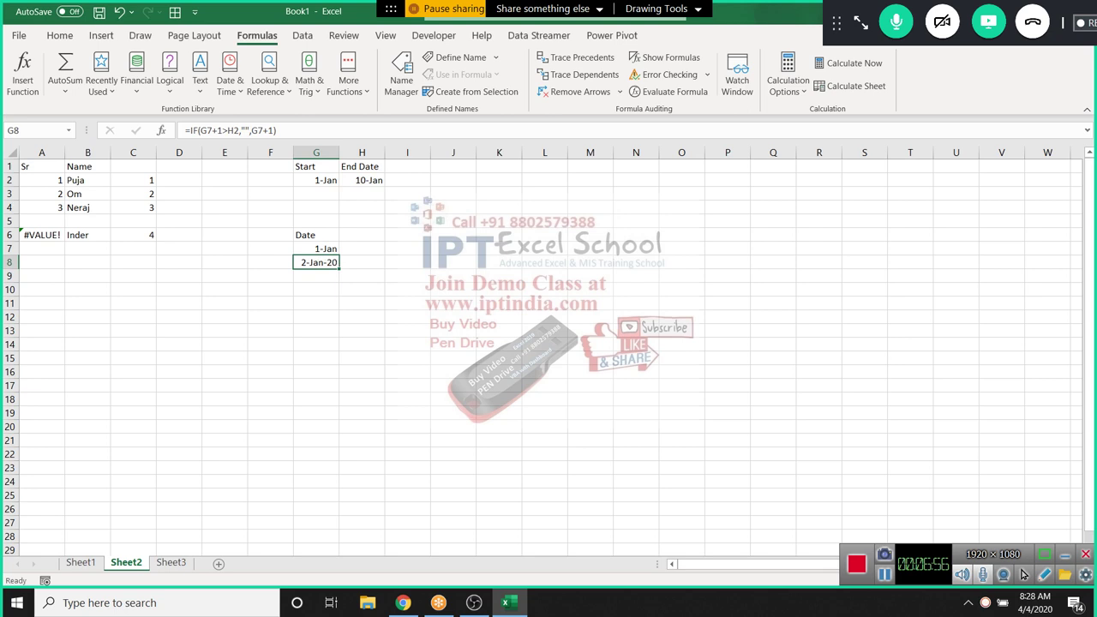
{"action": "key", "text": "F2"}
{"action": "key", "text": "Left"}
{"action": "key", "text": "Left"}
{"action": "key", "text": "Left"}
{"action": "key", "text": "Left"}
{"action": "key", "text": "Left"}
{"action": "key", "text": "Left"}
{"action": "key", "text": "Left"}
{"action": "key", "text": "Left"}
{"action": "key", "text": "Left"}
{"action": "key", "text": "Left"}
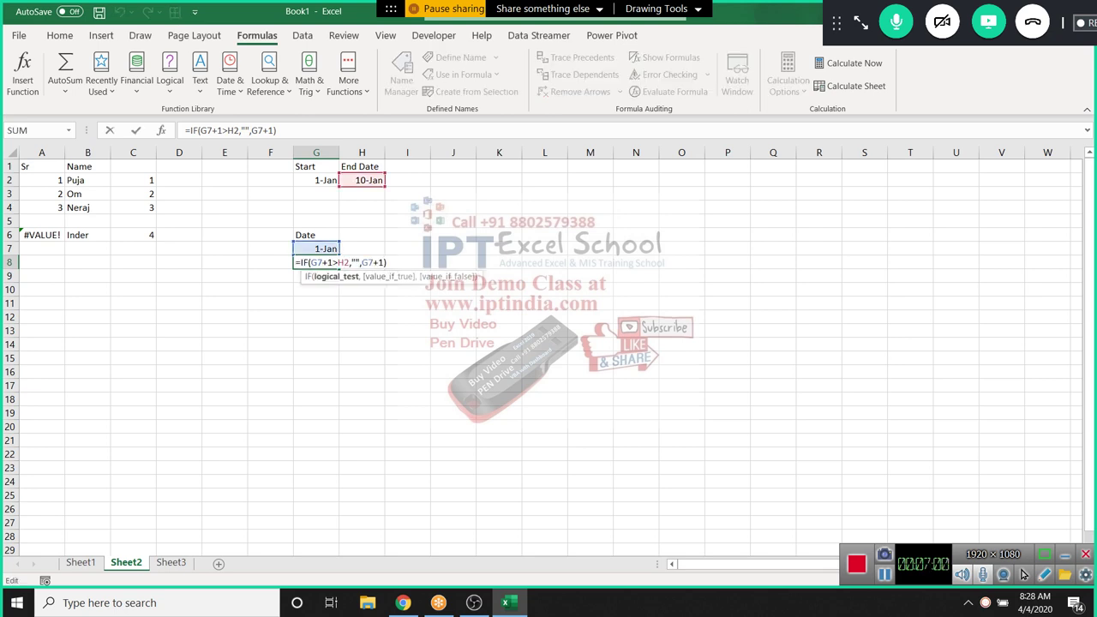
{"action": "key", "text": "F4"}
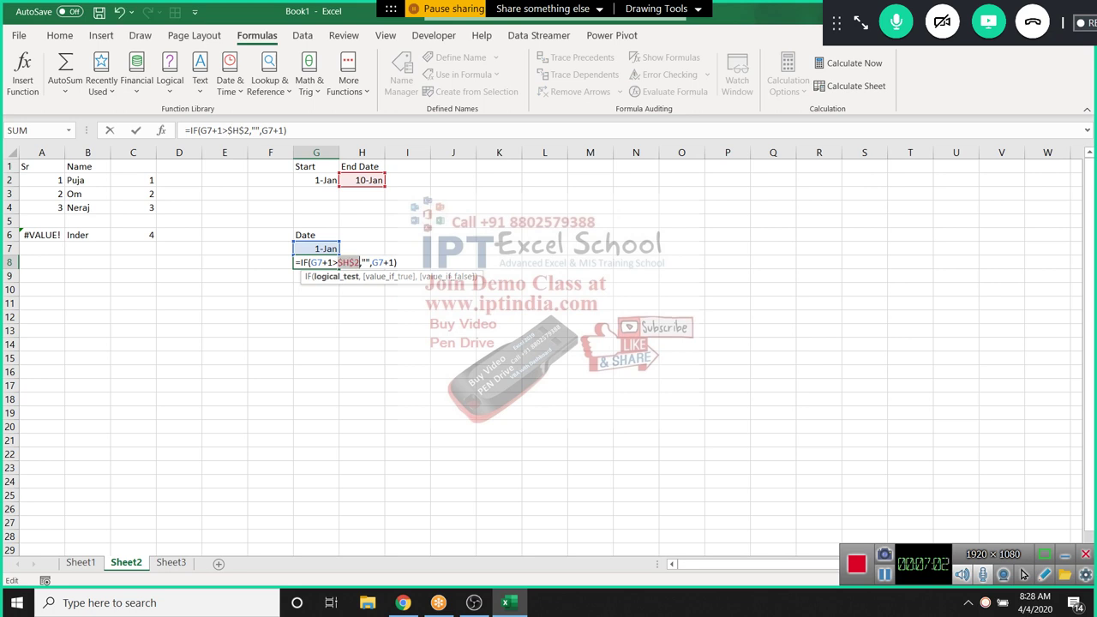
{"action": "key", "text": "Return"}
{"action": "key", "text": "Up"}
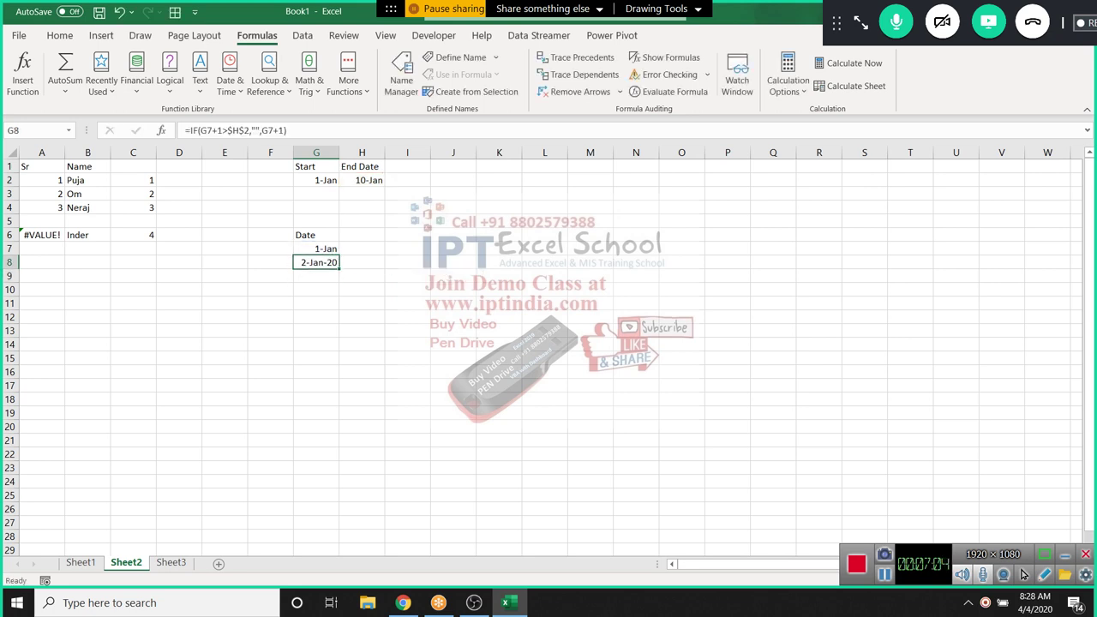
Fill G8's formula down to G36 and inspect the #VALUE! formula in G18
{"action": "key", "text": "shift+Down"}
{"action": "key", "text": "shift+Down"}
{"action": "key", "text": "shift+Down"}
{"action": "key", "text": "shift+Down"}
{"action": "key", "text": "shift+Down"}
{"action": "key", "text": "shift+Down"}
{"action": "key", "text": "shift+Down"}
{"action": "key", "text": "shift+Down"}
{"action": "key", "text": "shift+Down"}
{"action": "key", "text": "shift+Down"}
{"action": "key", "text": "shift+Down"}
{"action": "key", "text": "shift+Down"}
{"action": "key", "text": "shift+Down"}
{"action": "key", "text": "shift+Down"}
{"action": "key", "text": "shift+Down"}
{"action": "key", "text": "shift+Down"}
{"action": "key", "text": "shift+Down"}
{"action": "key", "text": "shift+Down"}
{"action": "key", "text": "shift+Down"}
{"action": "key", "text": "shift+Down"}
{"action": "key", "text": "ctrl+d"}
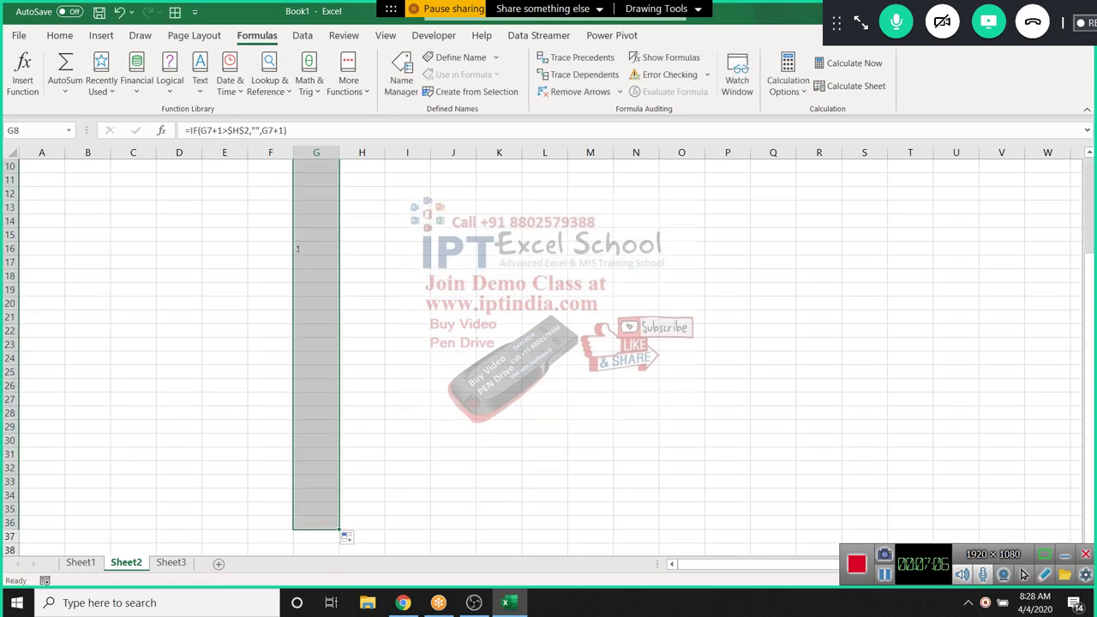
{"action": "scroll", "coordinate": [549, 351], "scroll_direction": "up", "scroll_amount": 3}
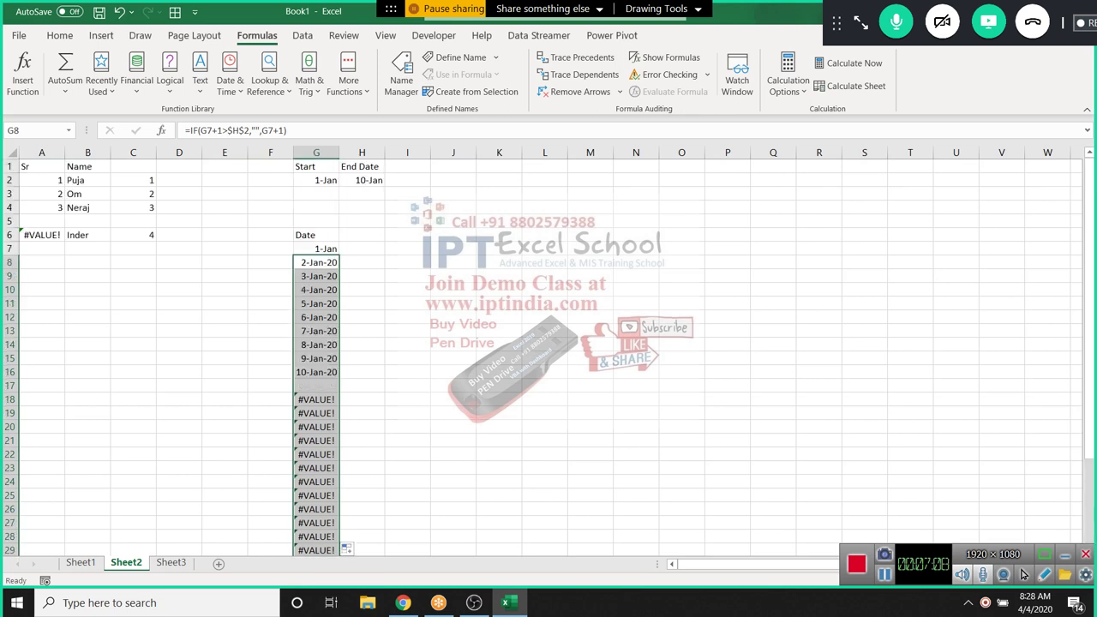
{"action": "double_click", "coordinate": [313, 399]}
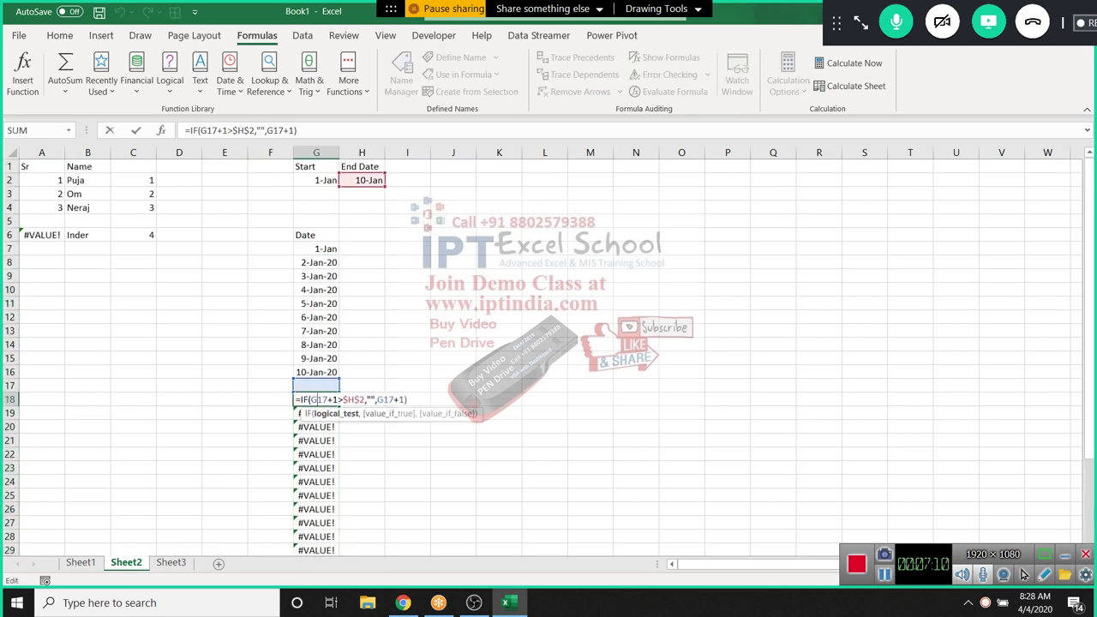
{"action": "double_click", "coordinate": [371, 399]}
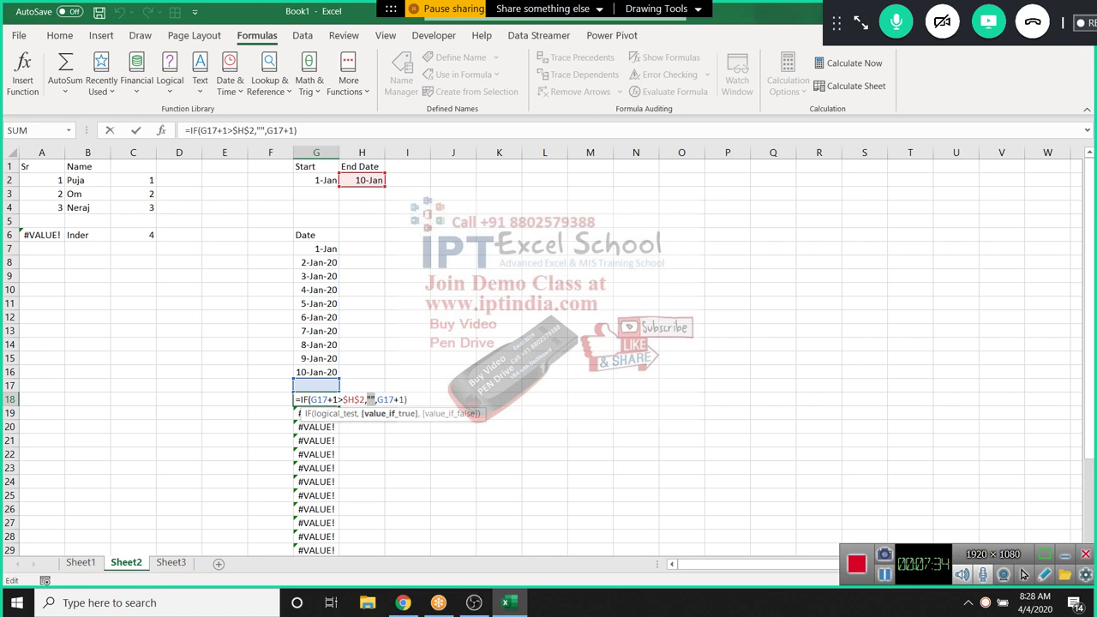
{"action": "key", "text": "Return"}
Wrap G8's formula in IFERROR with "" as the error result
{"action": "left_click", "coordinate": [316, 249]}
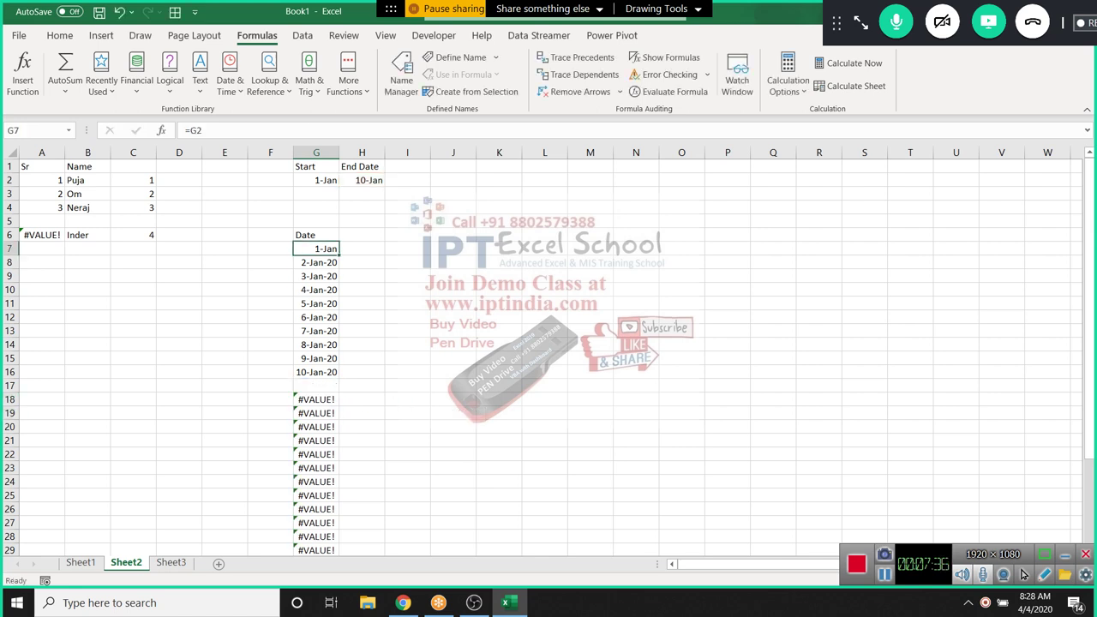
{"action": "left_click", "coordinate": [299, 262]}
{"action": "double_click", "coordinate": [299, 263]}
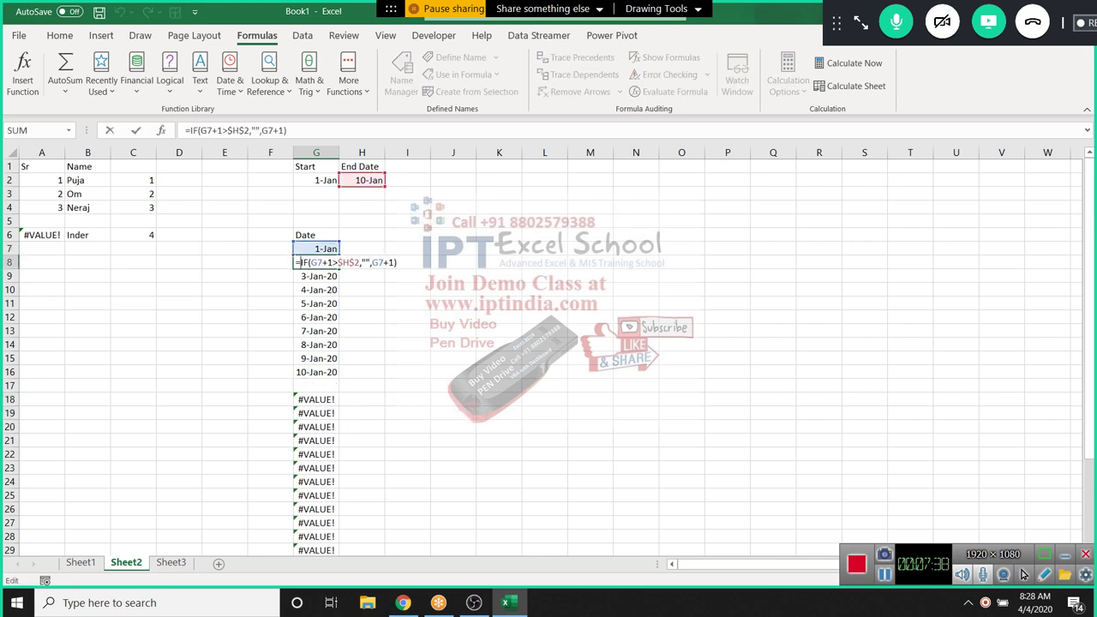
{"action": "type", "text": "IF"}
{"action": "key", "text": "Down"}
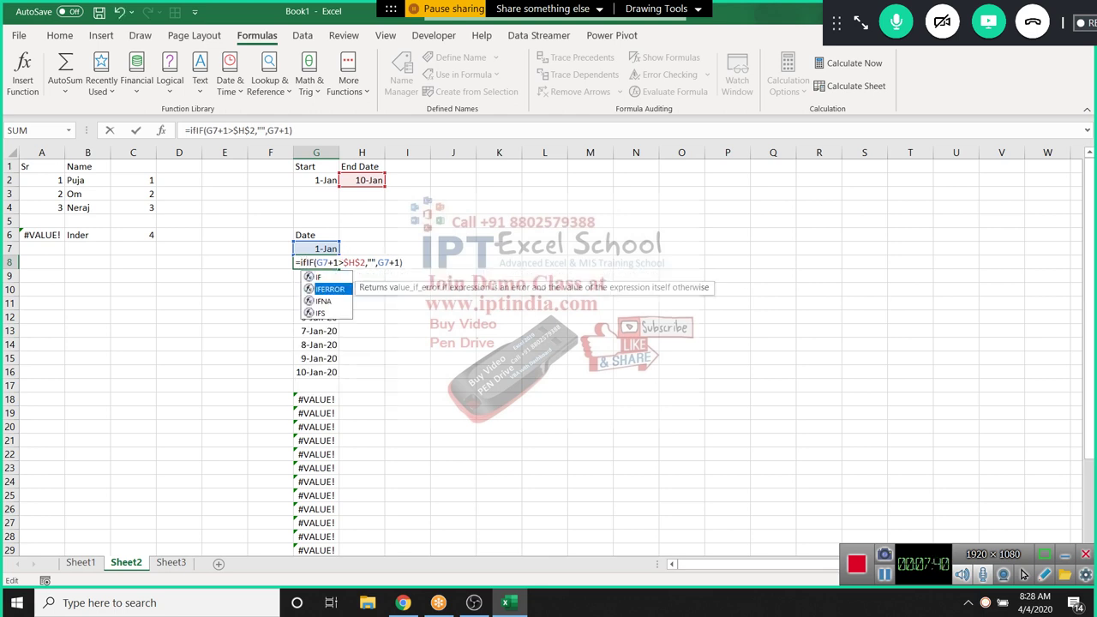
{"action": "key", "text": "Tab"}
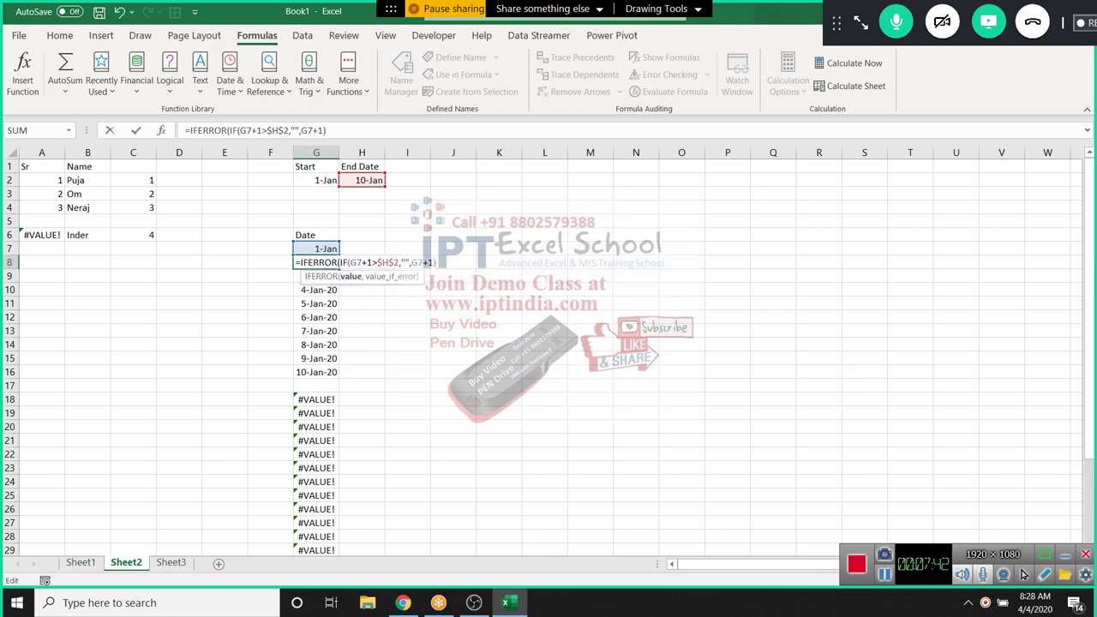
{"action": "type", "text": ","}
{"action": "type", "text": "\"\")"}
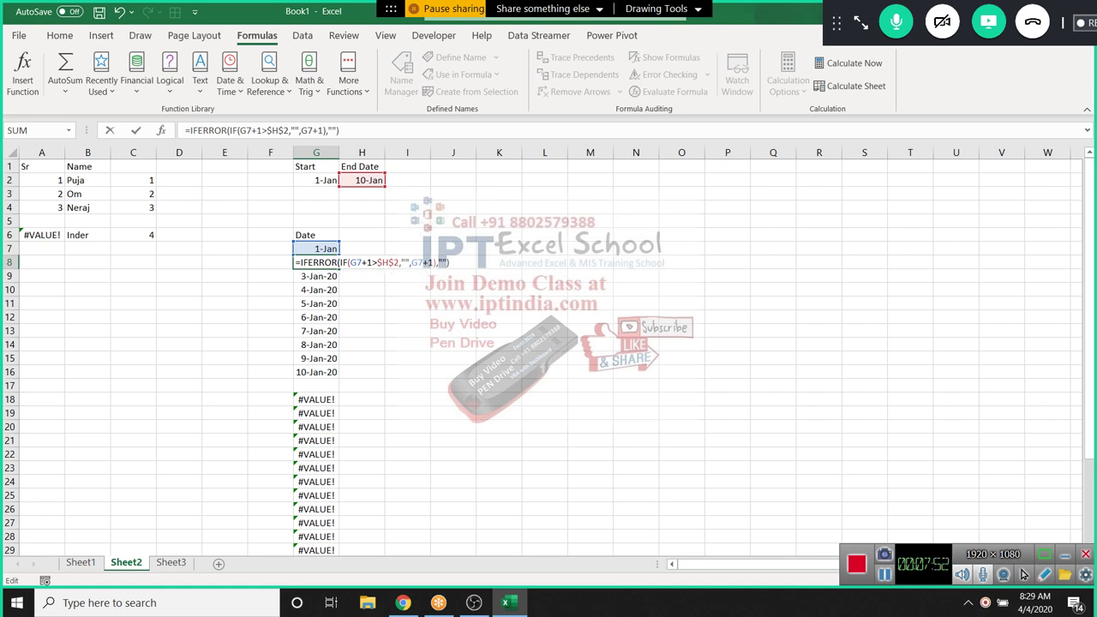
{"action": "key", "text": "Return"}
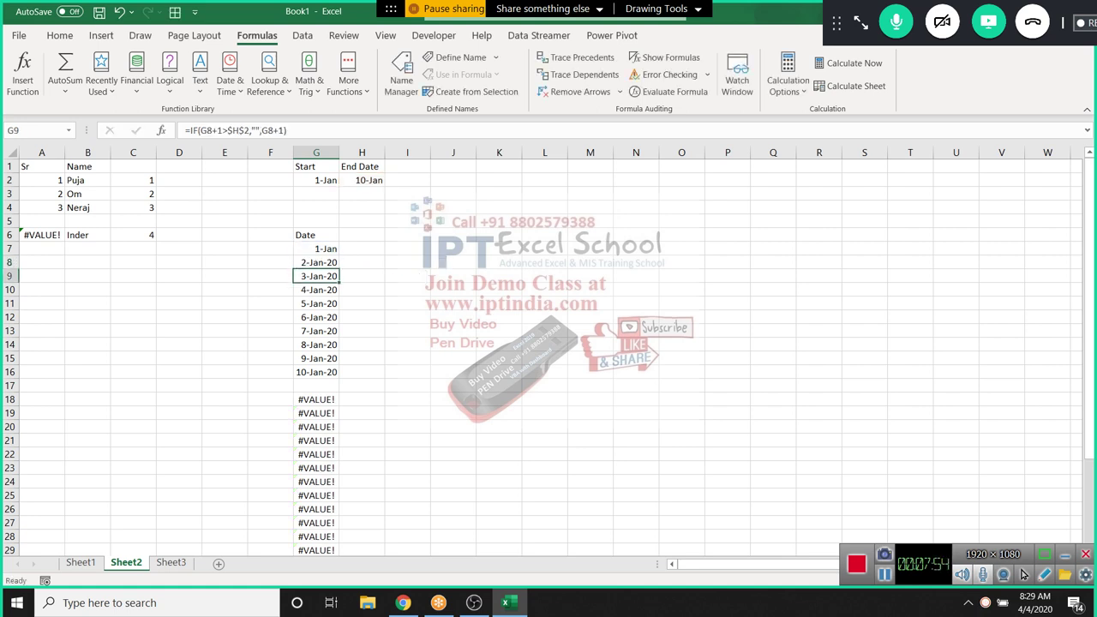
Copy the IFERROR date formula down column G
{"action": "left_click", "coordinate": [316, 262]}
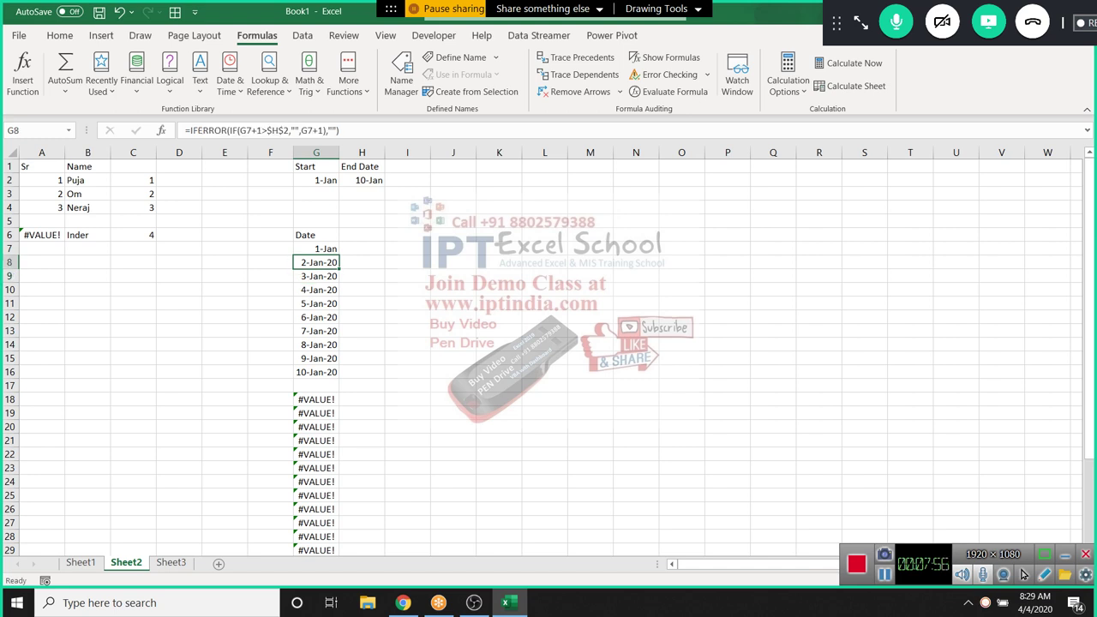
{"action": "double_click", "coordinate": [338, 268]}
{"action": "scroll", "coordinate": [548, 343], "scroll_direction": "down", "scroll_amount": 3}
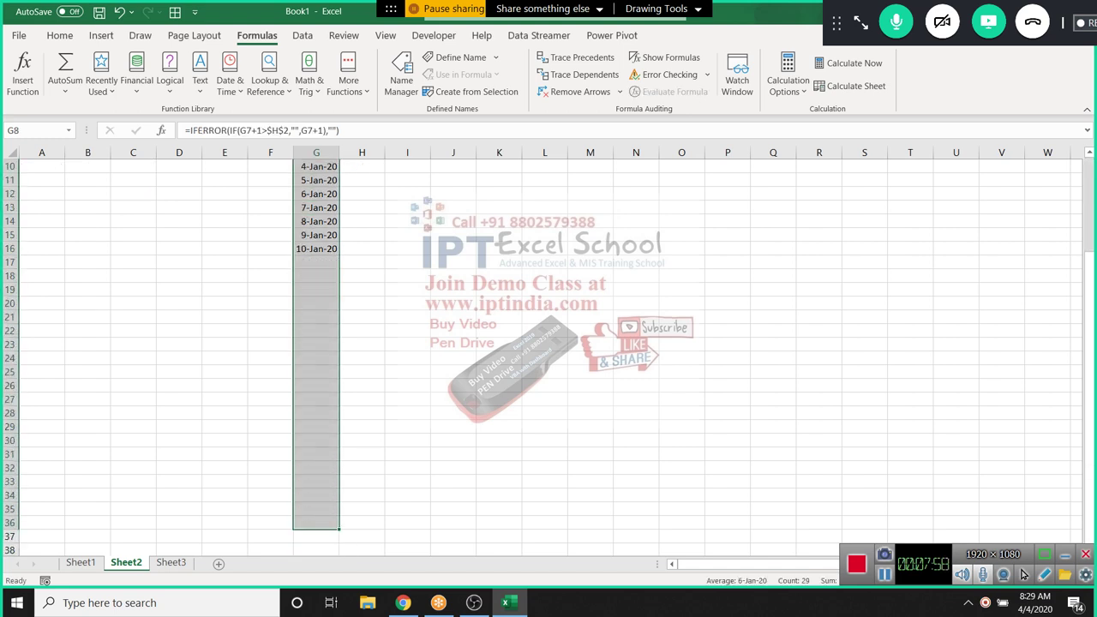
{"action": "scroll", "coordinate": [549, 343], "scroll_direction": "up", "scroll_amount": 3}
Change the End Date in H2 to 1/15 and check the dates extend to 15-Jan-20
{"action": "left_click", "coordinate": [361, 180]}
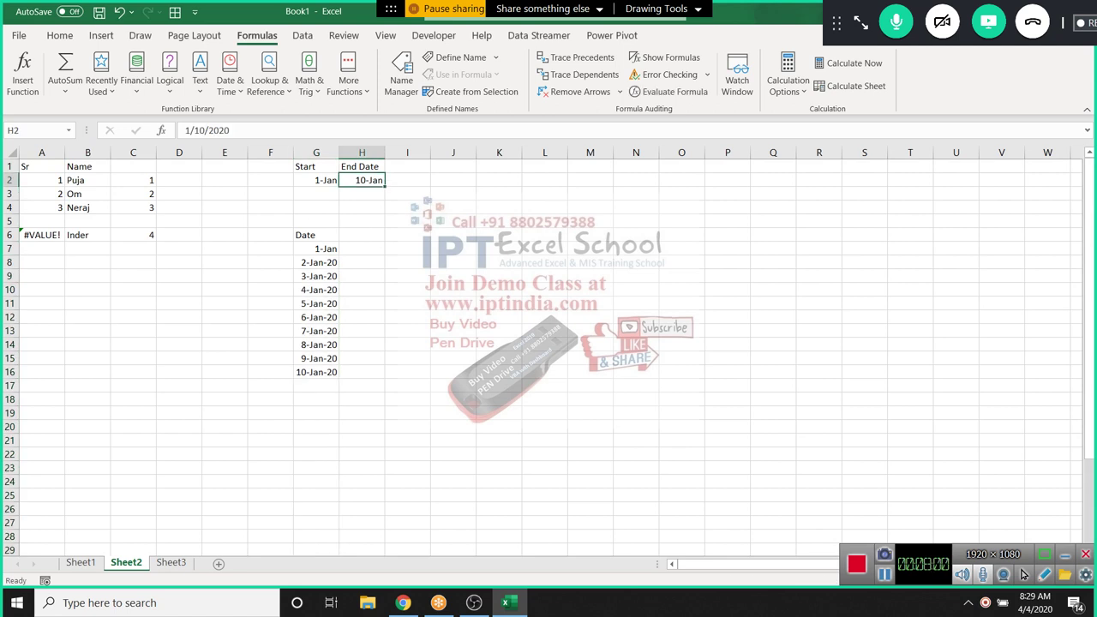
{"action": "key", "text": "F2"}
{"action": "key", "text": "BackSpace"}
{"action": "key", "text": "BackSpace"}
{"action": "key", "text": "BackSpace"}
{"action": "key", "text": "BackSpace"}
{"action": "key", "text": "BackSpace"}
{"action": "key", "text": "BackSpace"}
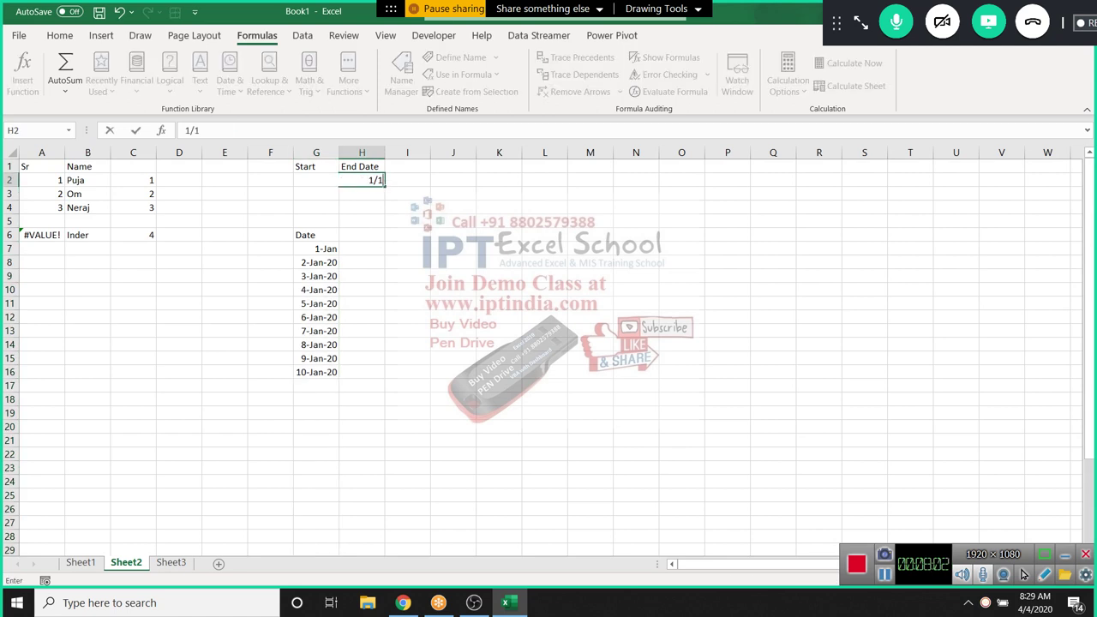
{"action": "type", "text": "5"}
{"action": "key", "text": "Return"}
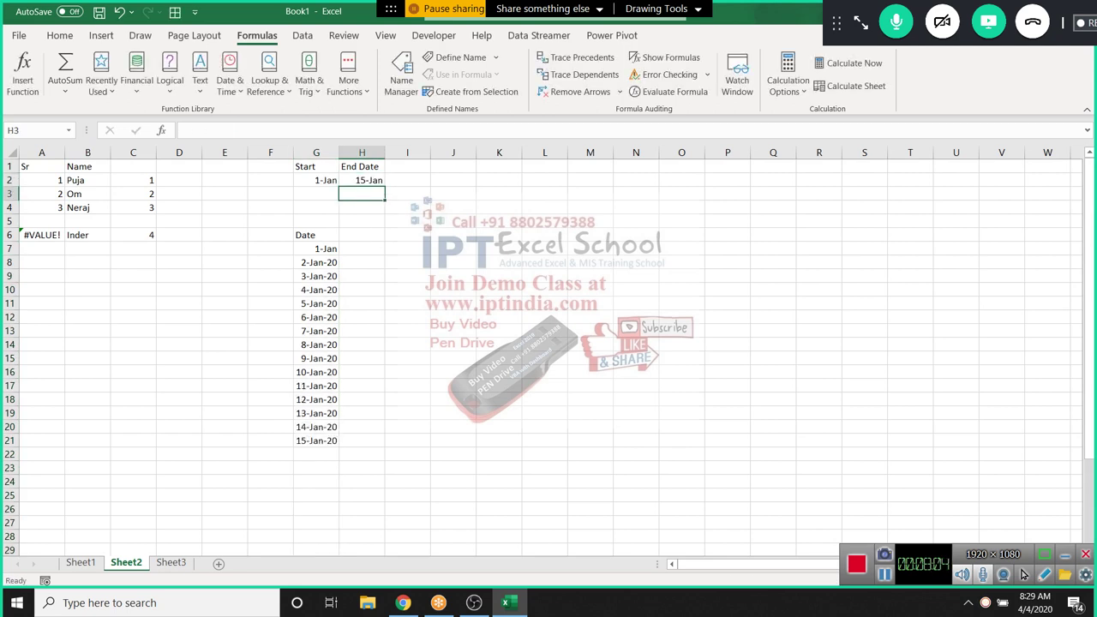
{"action": "left_click", "coordinate": [316, 276]}
{"action": "key", "text": "Down"}
{"action": "key", "text": "Down"}
{"action": "key", "text": "Down"}
{"action": "key", "text": "Down"}
{"action": "key", "text": "Down"}
{"action": "key", "text": "Down"}
{"action": "key", "text": "Down"}
{"action": "key", "text": "Down"}
{"action": "key", "text": "Down"}
{"action": "key", "text": "Down"}
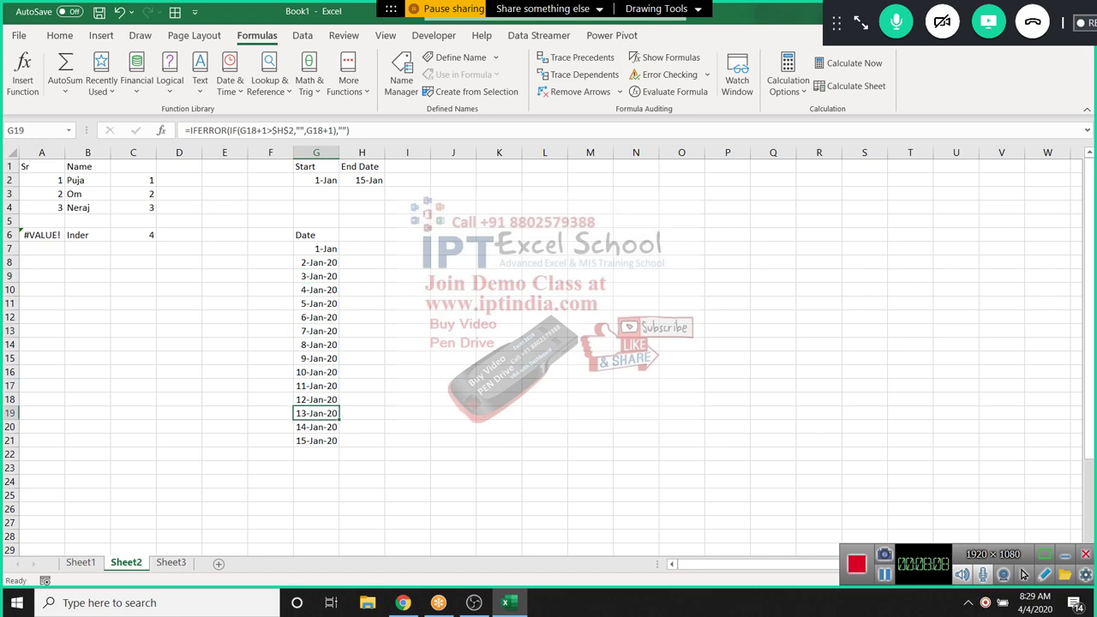
Review Sheet1's TRUE/FALSE and status columns
{"action": "left_click", "coordinate": [80, 562]}
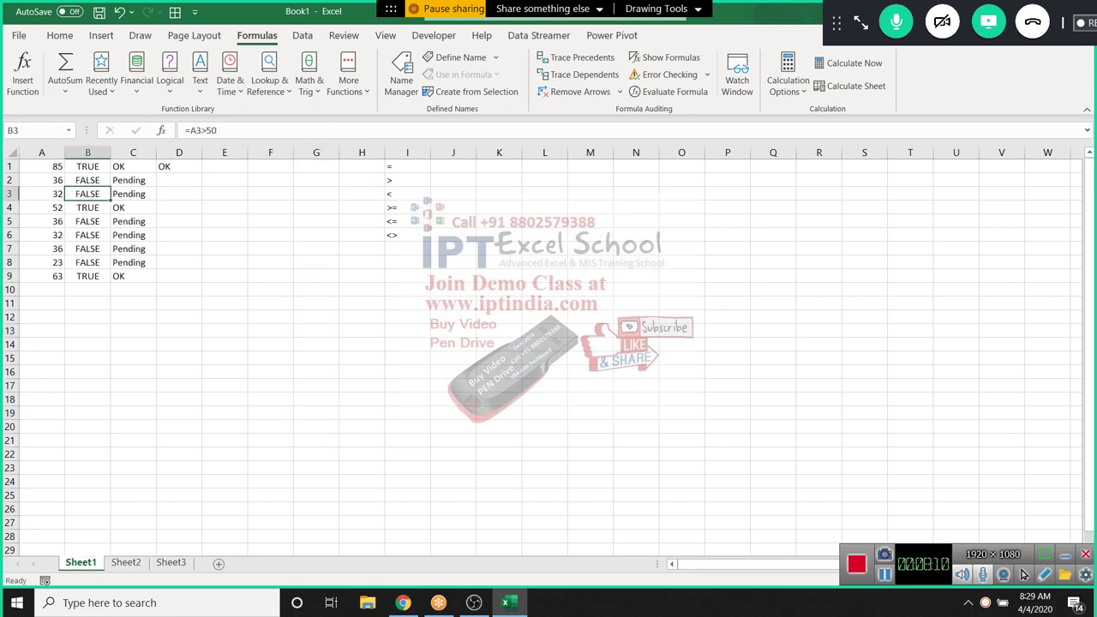
{"action": "left_click_drag", "start_coordinate": [87, 152], "coordinate": [133, 152]}
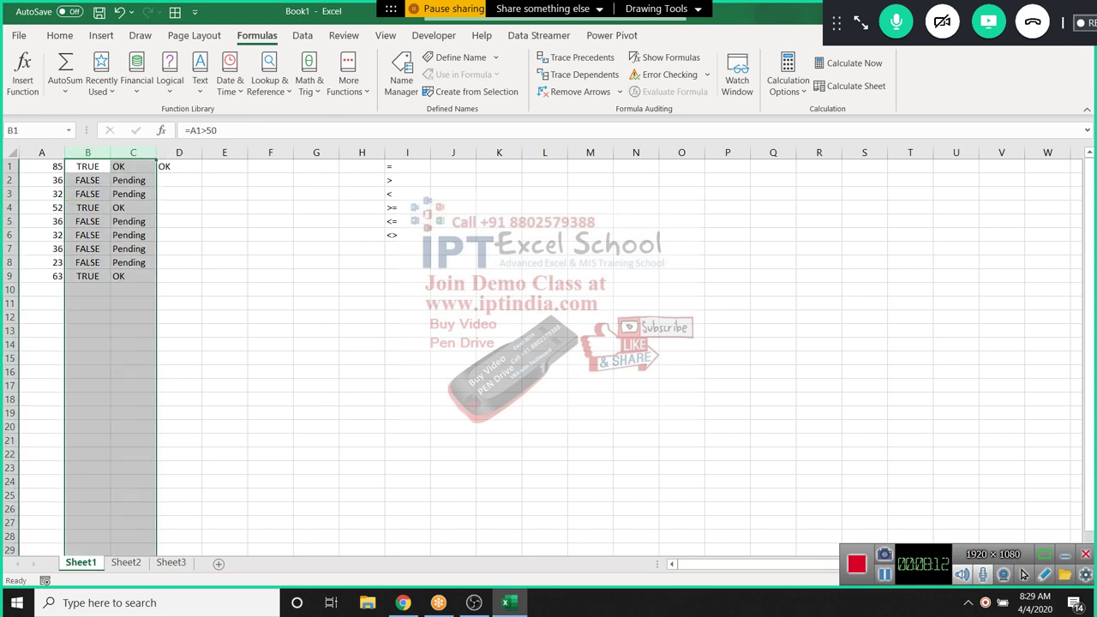
{"action": "left_click", "coordinate": [225, 372]}
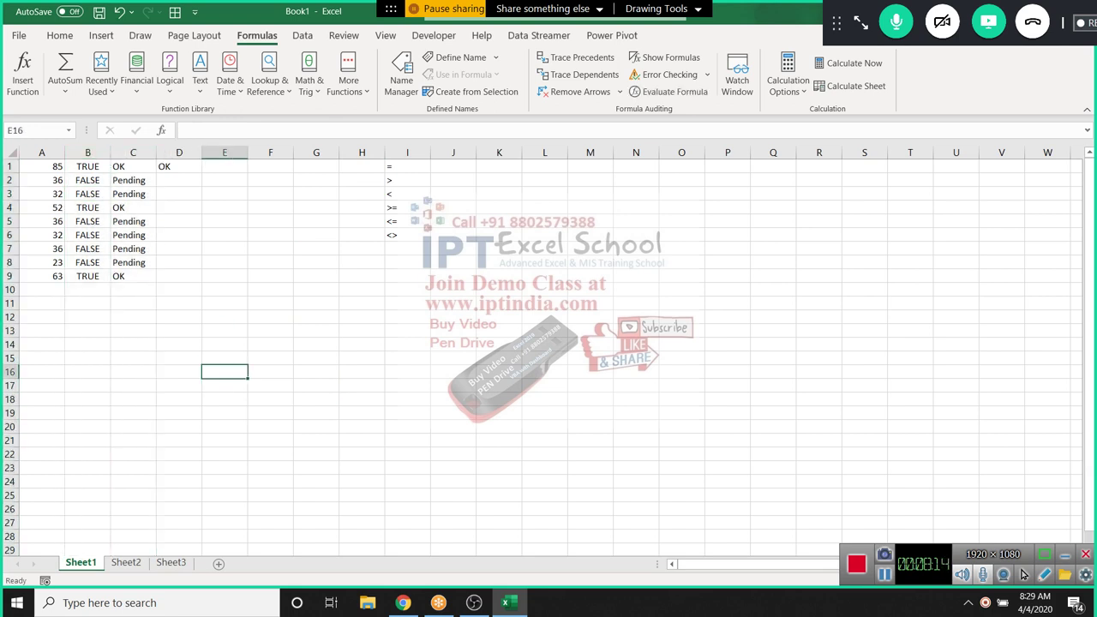
{"action": "left_click", "coordinate": [125, 562]}
{"action": "left_click", "coordinate": [81, 562]}
Rename Sheet1 to IF and select column B
{"action": "double_click", "coordinate": [81, 562]}
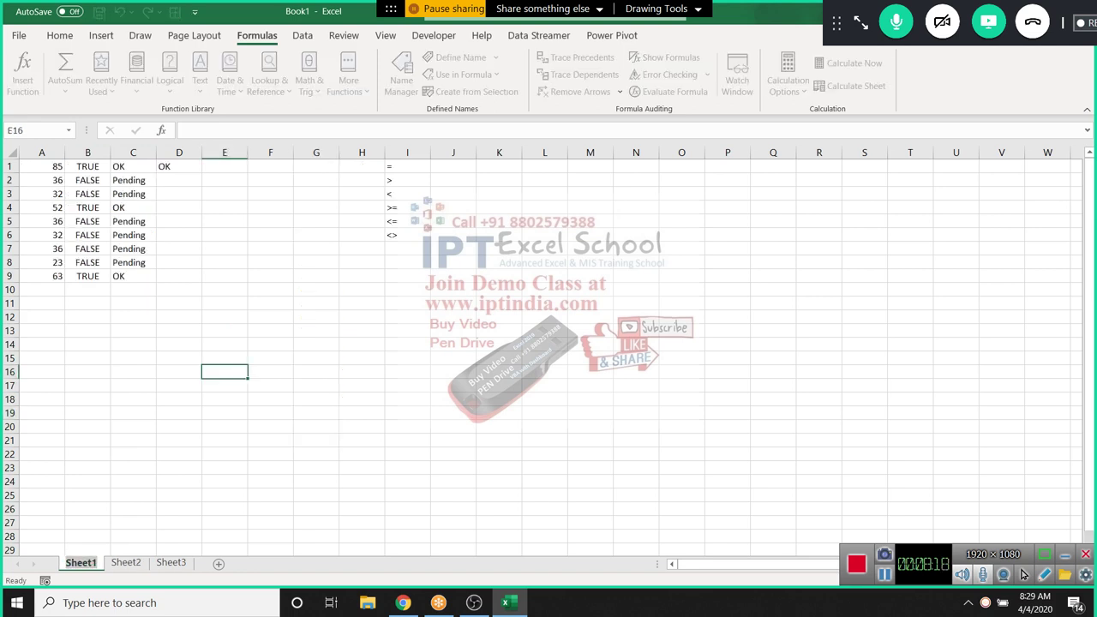
{"action": "type", "text": "ID"}
{"action": "key", "text": "BackSpace"}
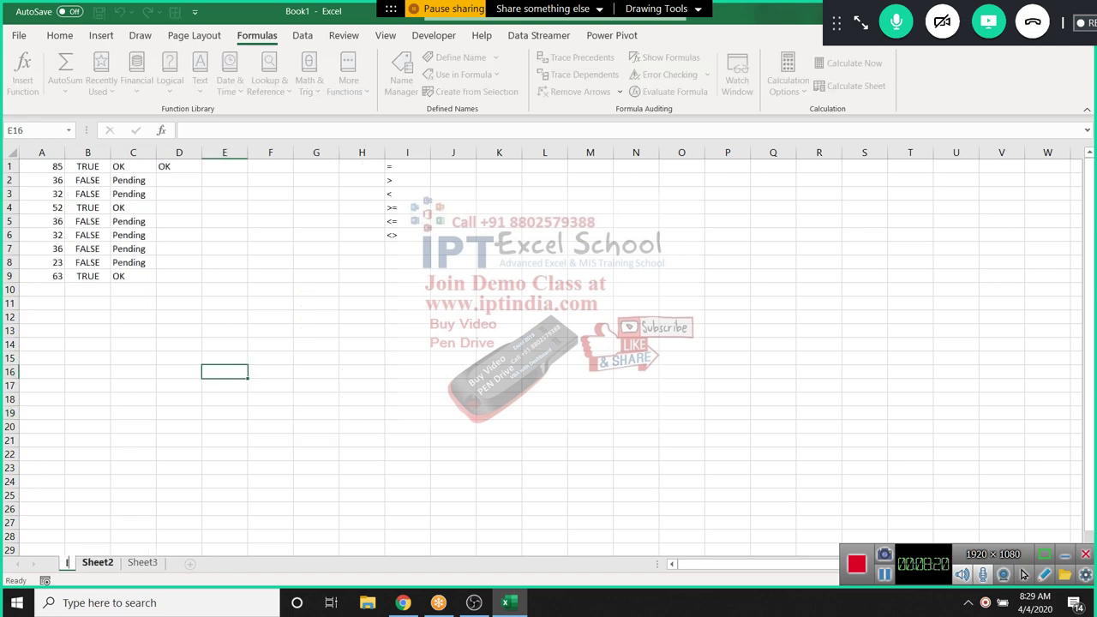
{"action": "type", "text": "F"}
{"action": "left_click", "coordinate": [88, 289]}
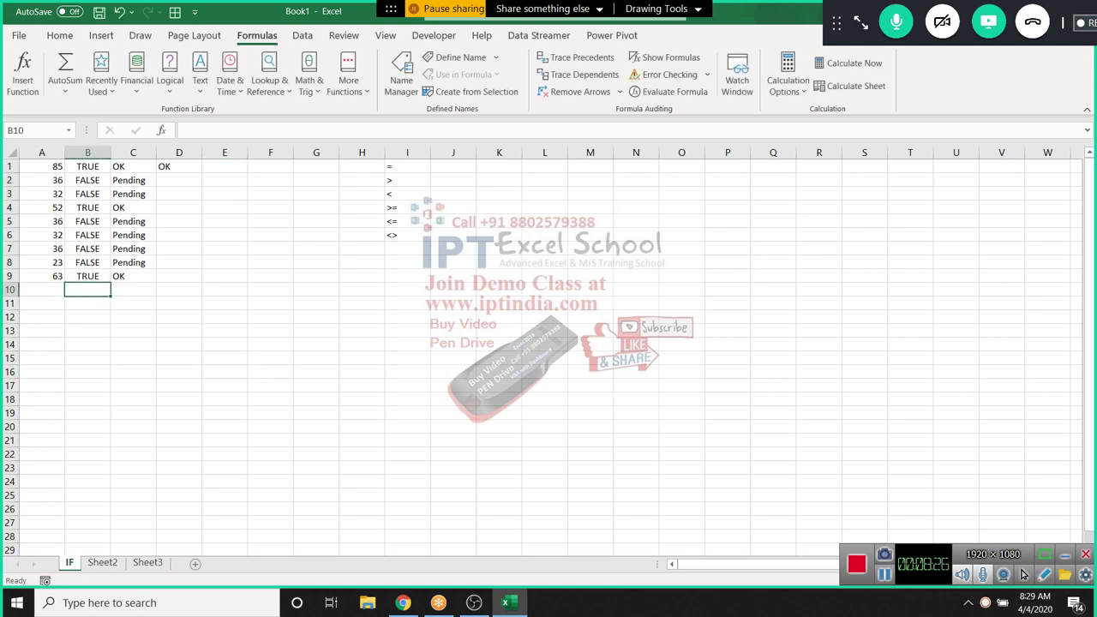
{"action": "key", "text": "ctrl+space"}
Insert a blank column before the results, then enter 60-90 in D11 and OK in E11
{"action": "key", "text": "ctrl+plus"}
{"action": "key", "text": "ctrl+plus"}
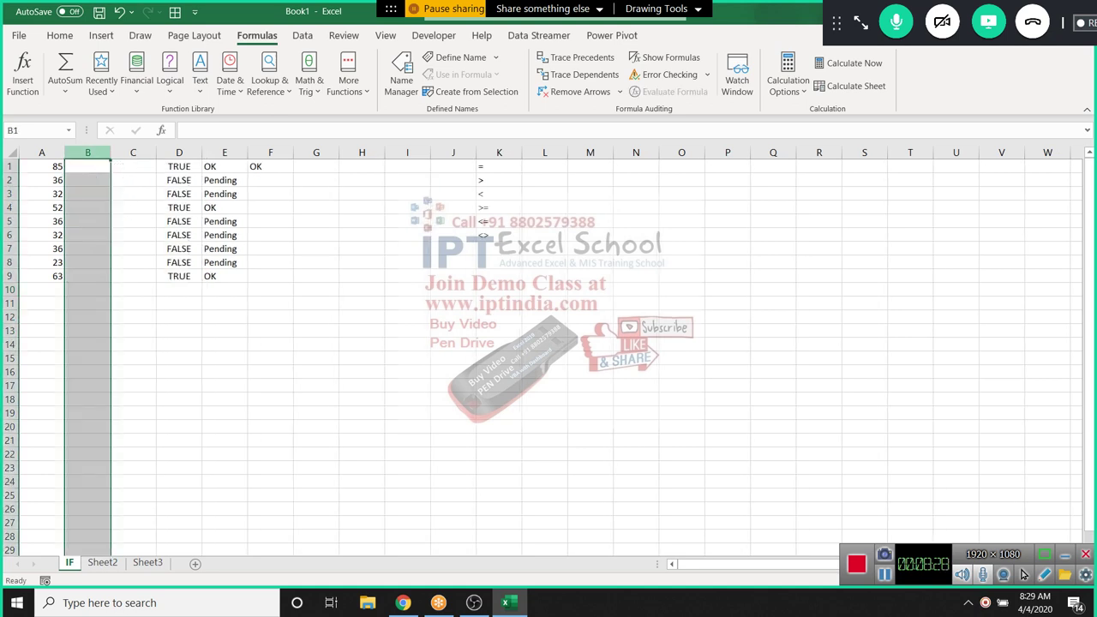
{"action": "left_click", "coordinate": [179, 303]}
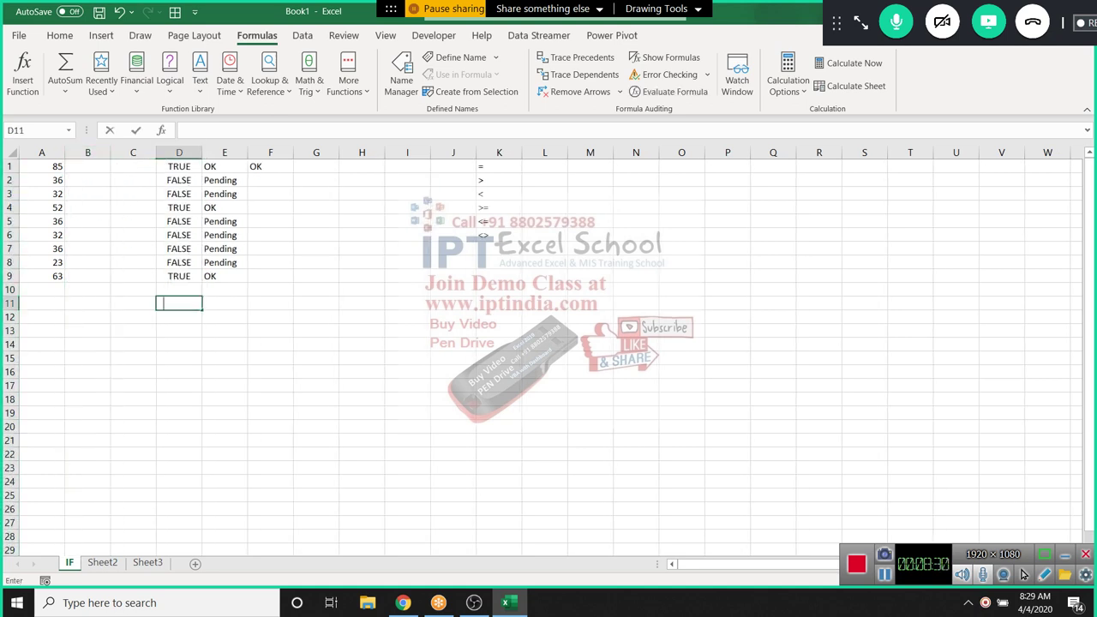
{"action": "type", "text": ">"}
{"action": "key", "text": "Escape"}
{"action": "type", "text": "80"}
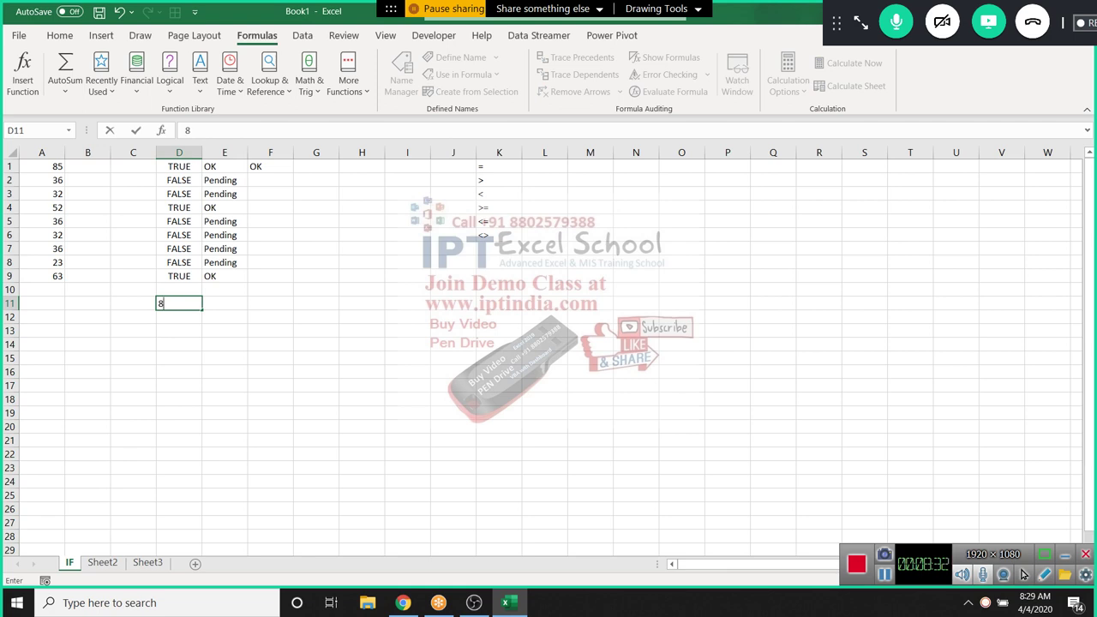
{"action": "key", "text": "BackSpace"}
{"action": "key", "text": "BackSpace"}
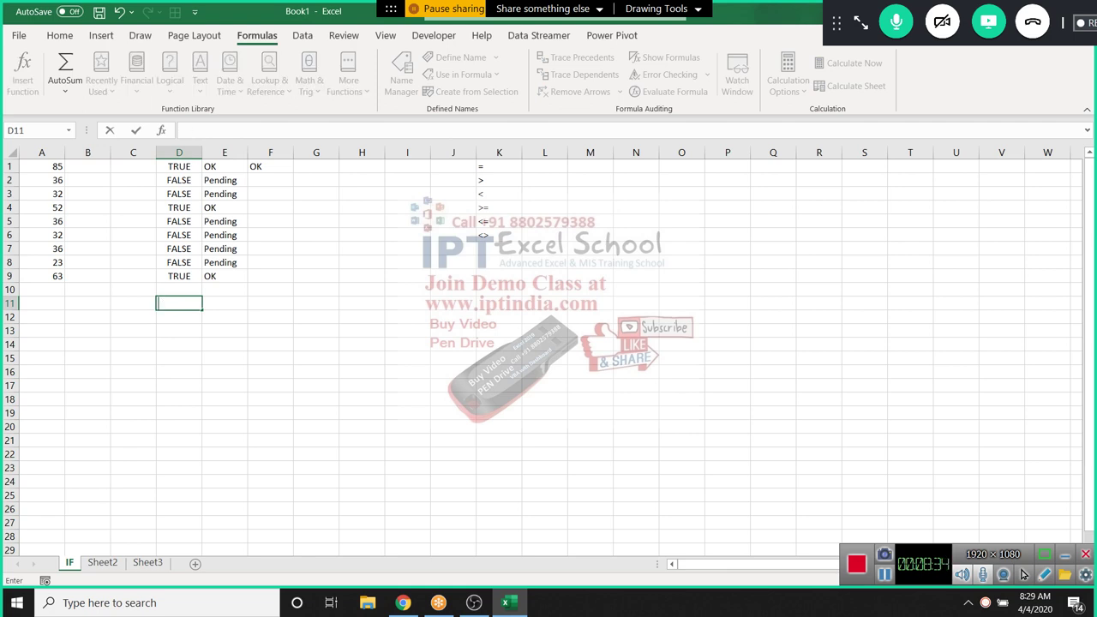
{"action": "type", "text": "60-90"}
{"action": "key", "text": "Tab"}
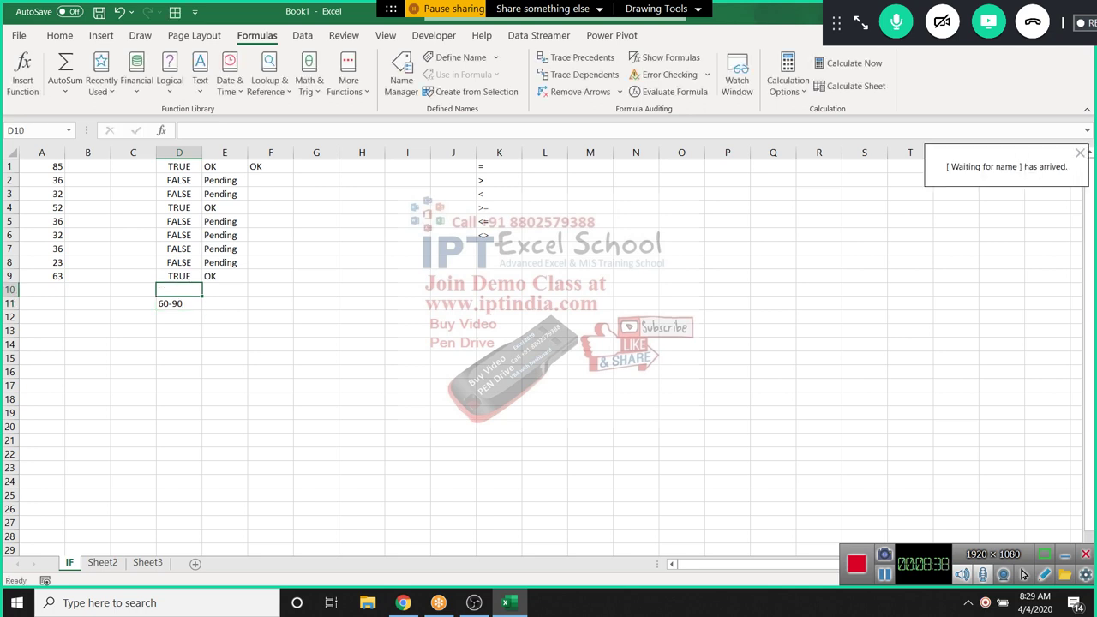
{"action": "type", "text": "OK"}
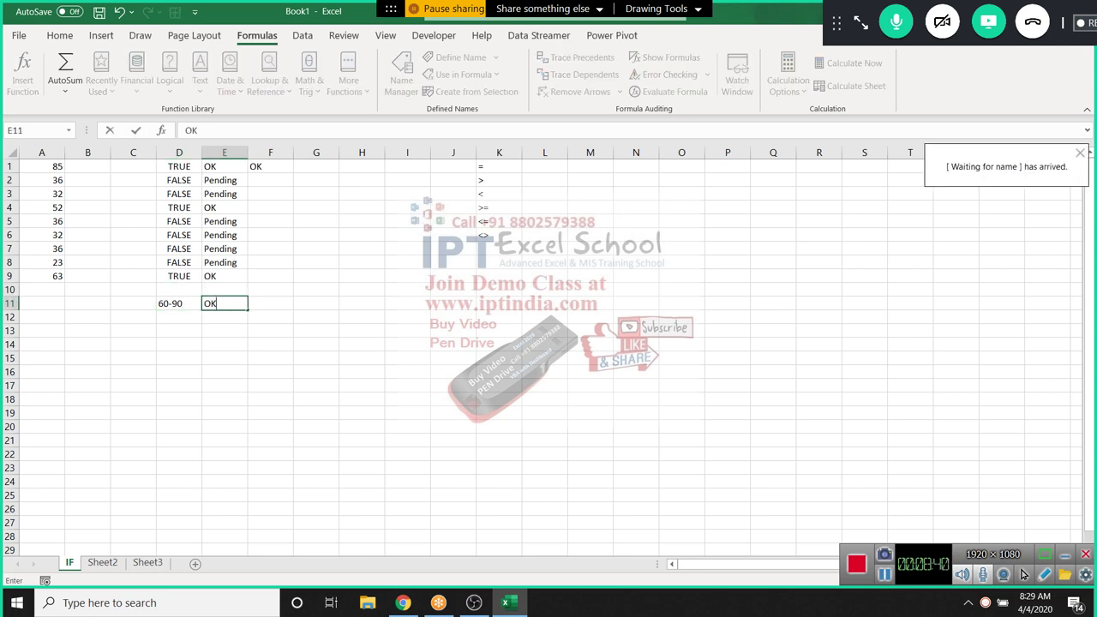
{"action": "key", "text": "Return"}
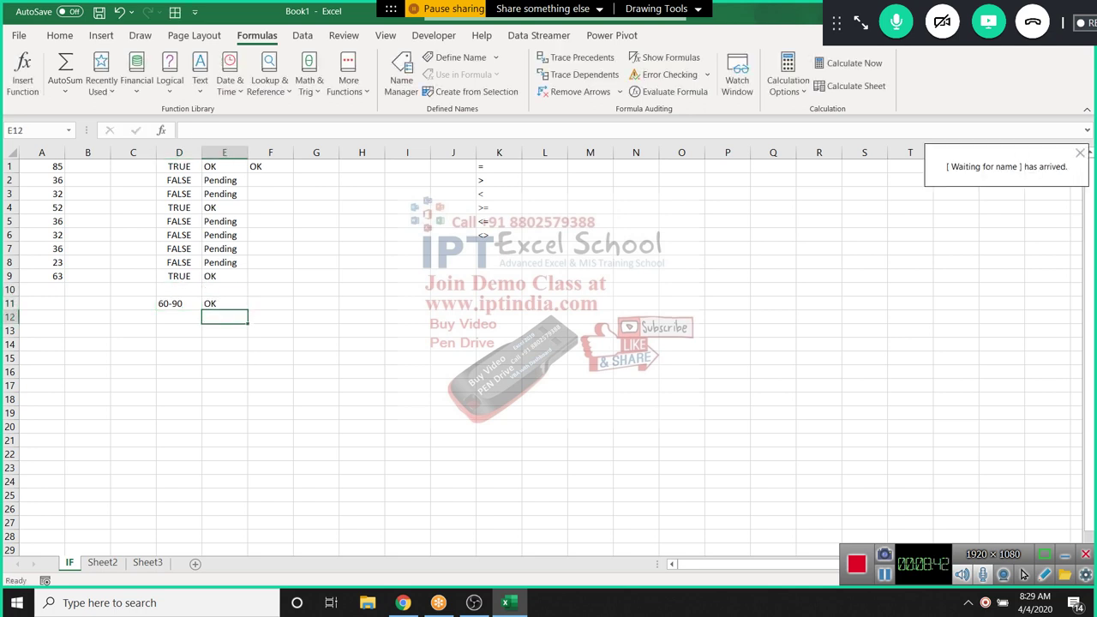
{"action": "left_click", "coordinate": [178, 304]}
{"action": "left_click", "coordinate": [224, 303]}
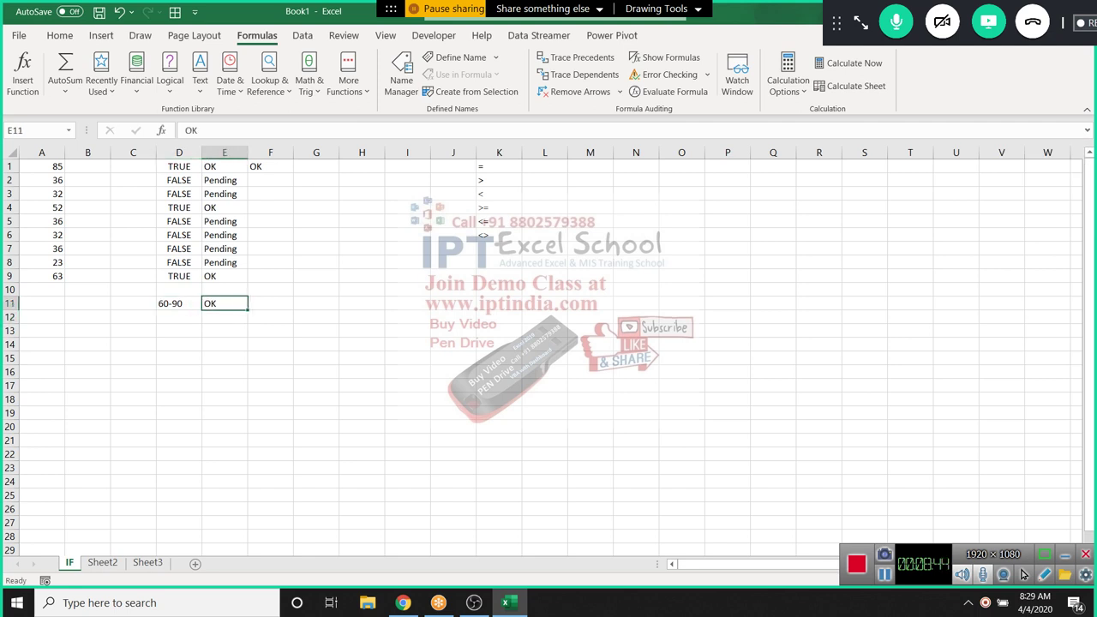
{"action": "left_click", "coordinate": [178, 303]}
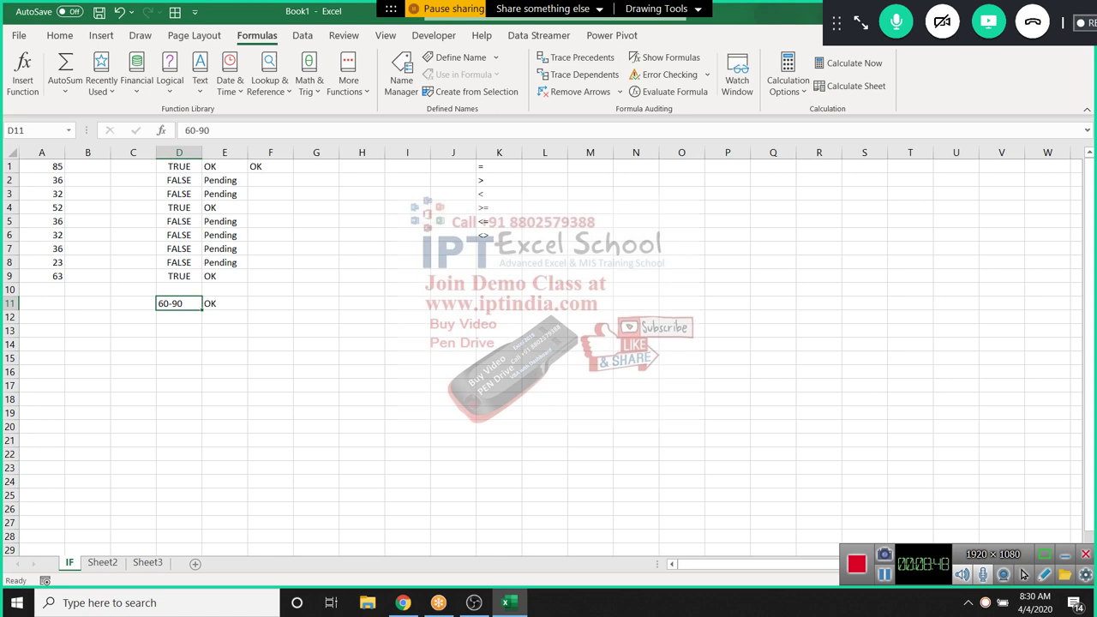
Enter =AND(A1>=60,A1<=90) in B1 and fill it down to B9
{"action": "left_click", "coordinate": [87, 166]}
{"action": "type", "text": "="}
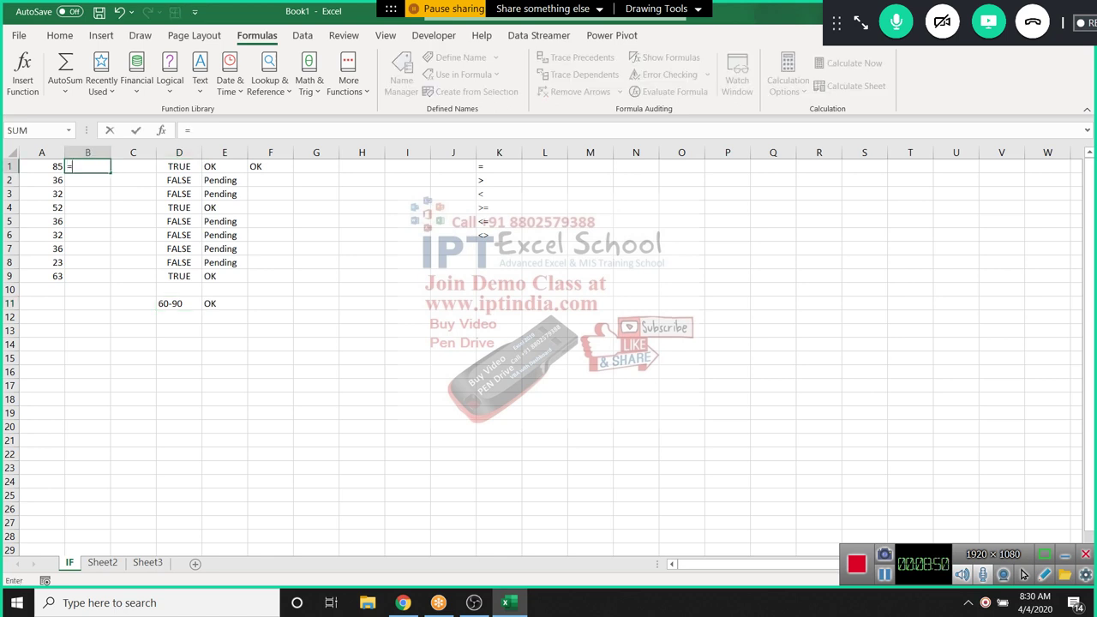
{"action": "type", "text": "and"}
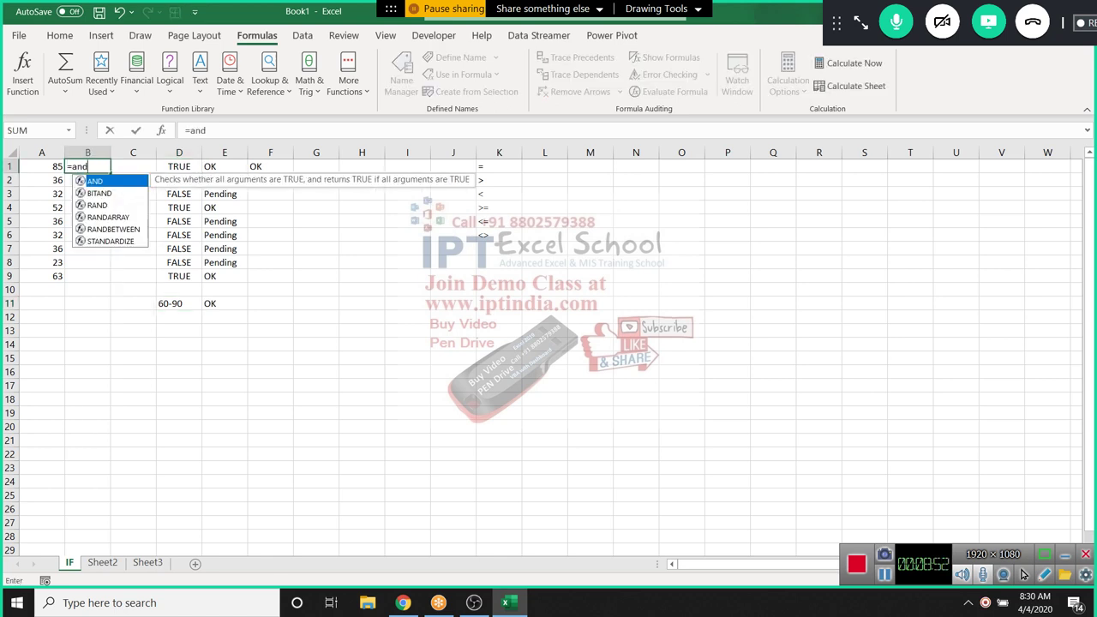
{"action": "key", "text": "Tab"}
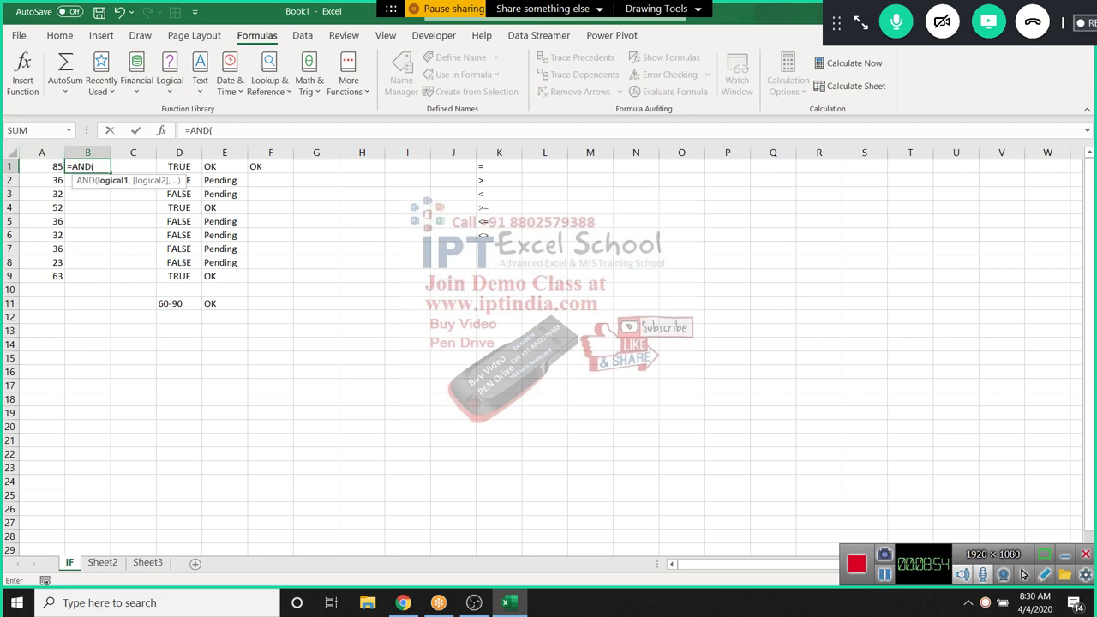
{"action": "key", "text": "Left"}
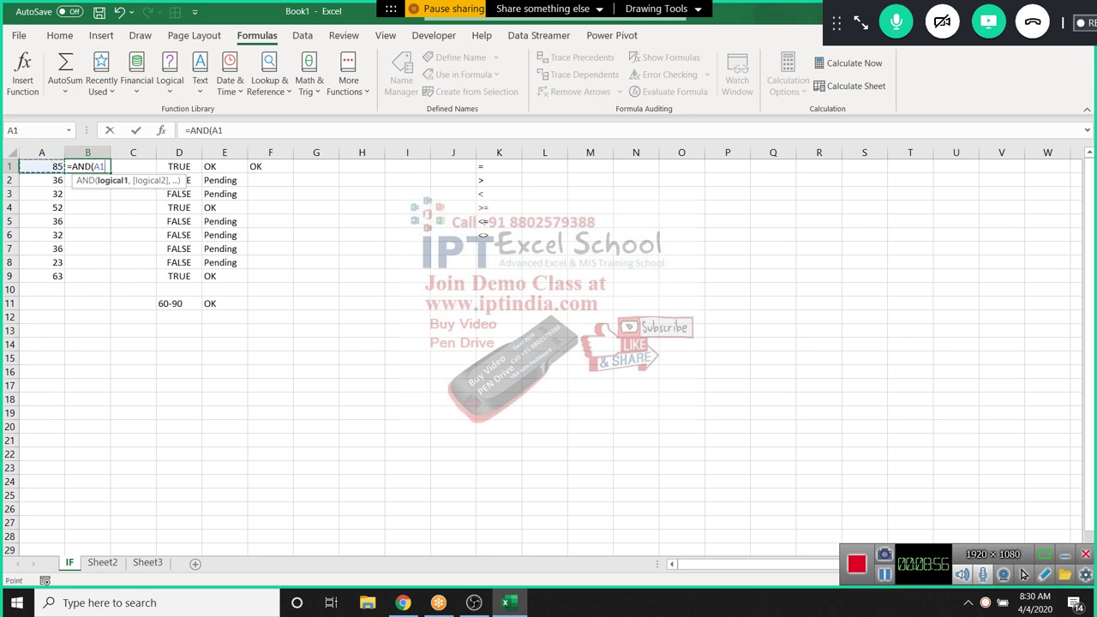
{"action": "type", "text": ">=60,A1<"}
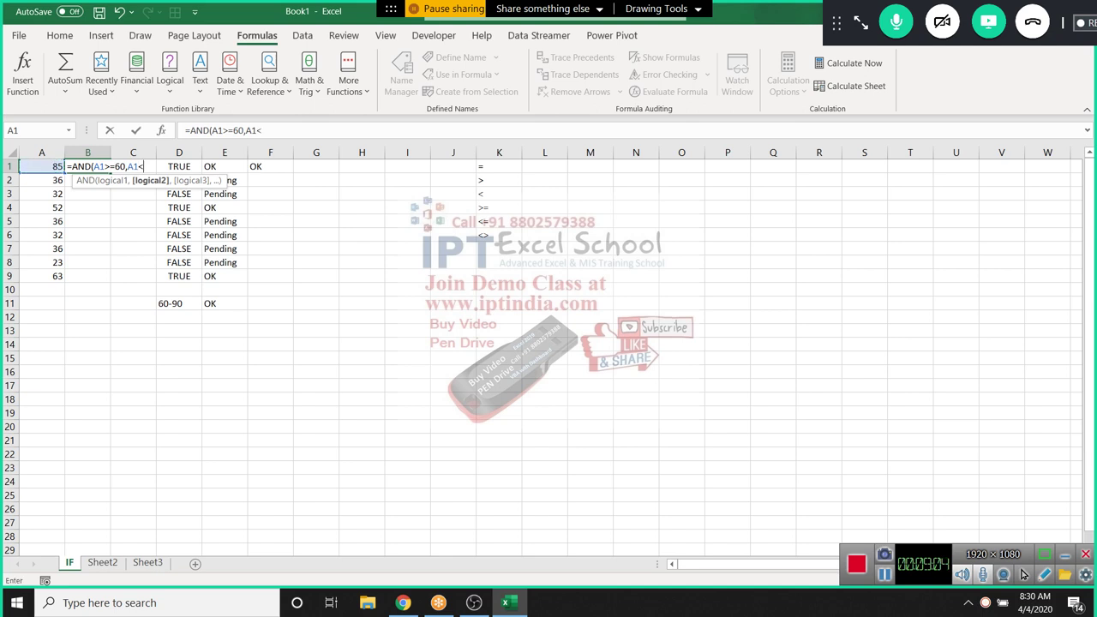
{"action": "type", "text": "=90)"}
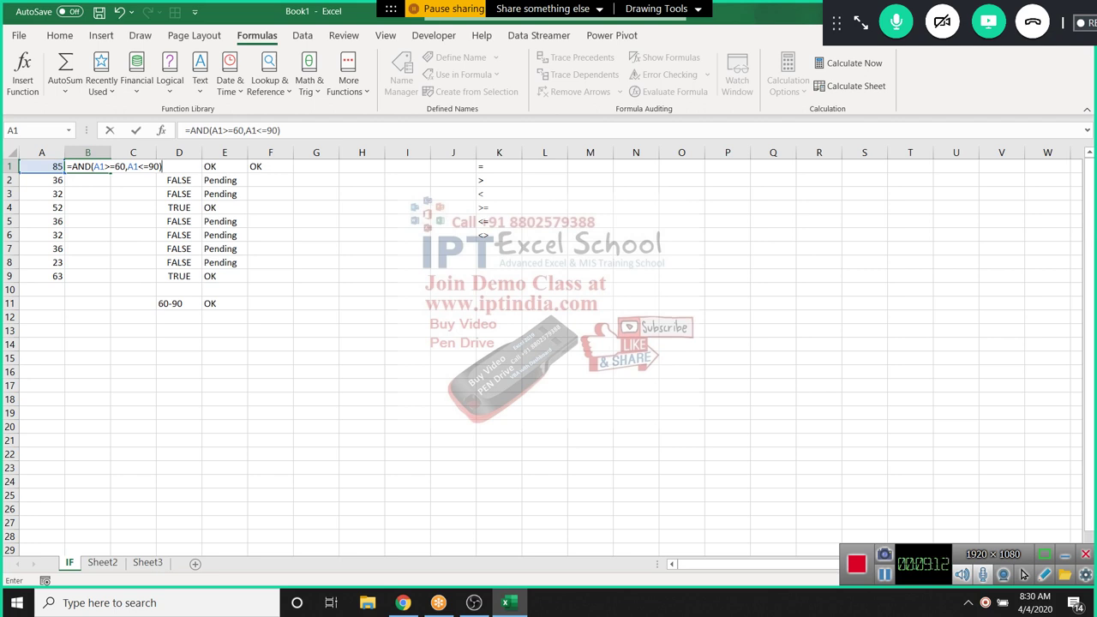
{"action": "left_click_drag", "start_coordinate": [209, 130], "coordinate": [273, 130]}
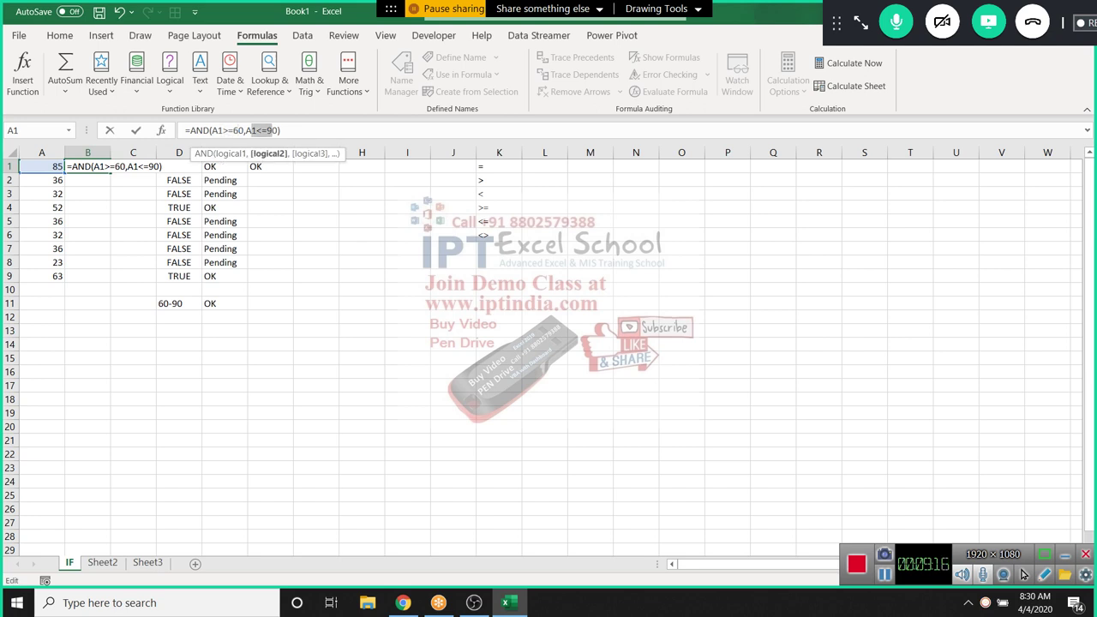
{"action": "key", "text": "Return"}
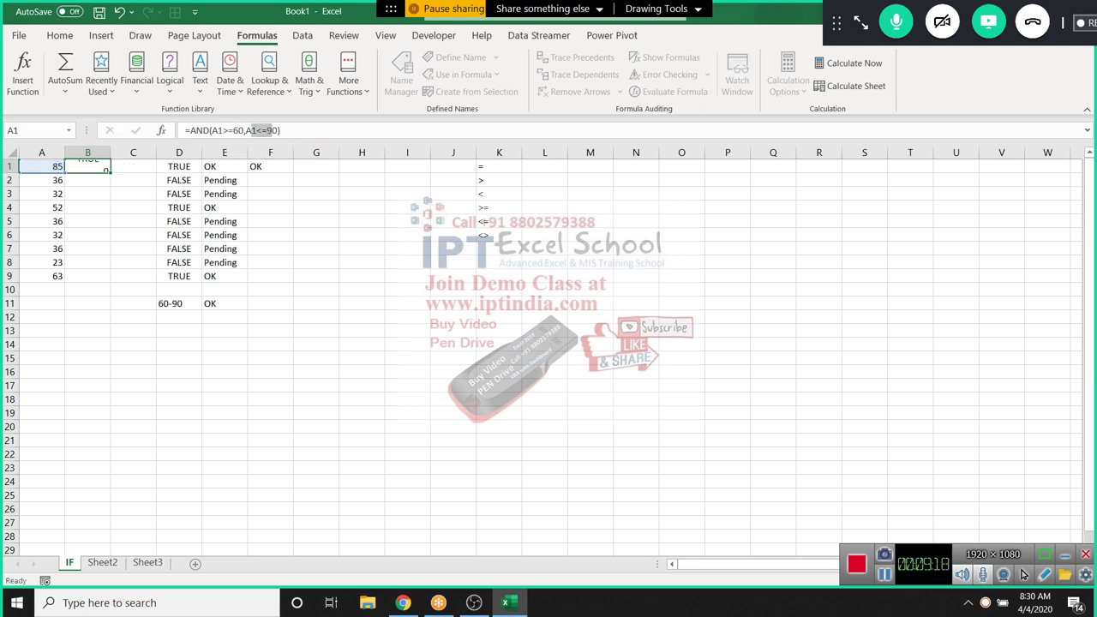
{"action": "left_click", "coordinate": [88, 167]}
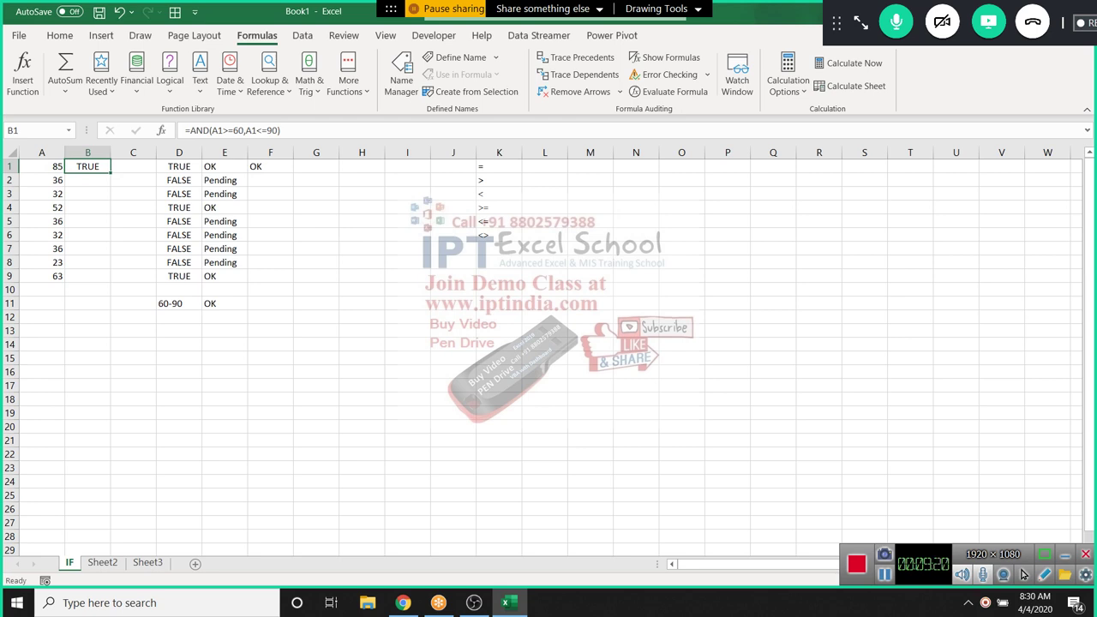
{"action": "double_click", "coordinate": [110, 173]}
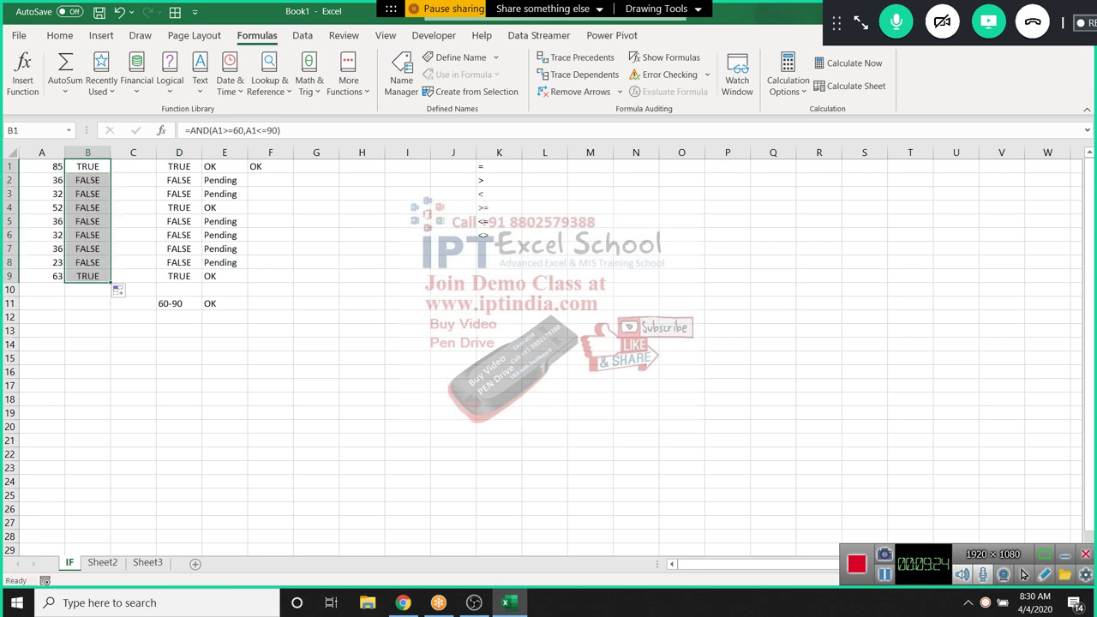
Change B1 to =IF(AND(A1>=60,A1<=90),"OK","Pending") and fill it down to B9
{"action": "left_click", "coordinate": [87, 166]}
{"action": "left_click", "coordinate": [190, 131]}
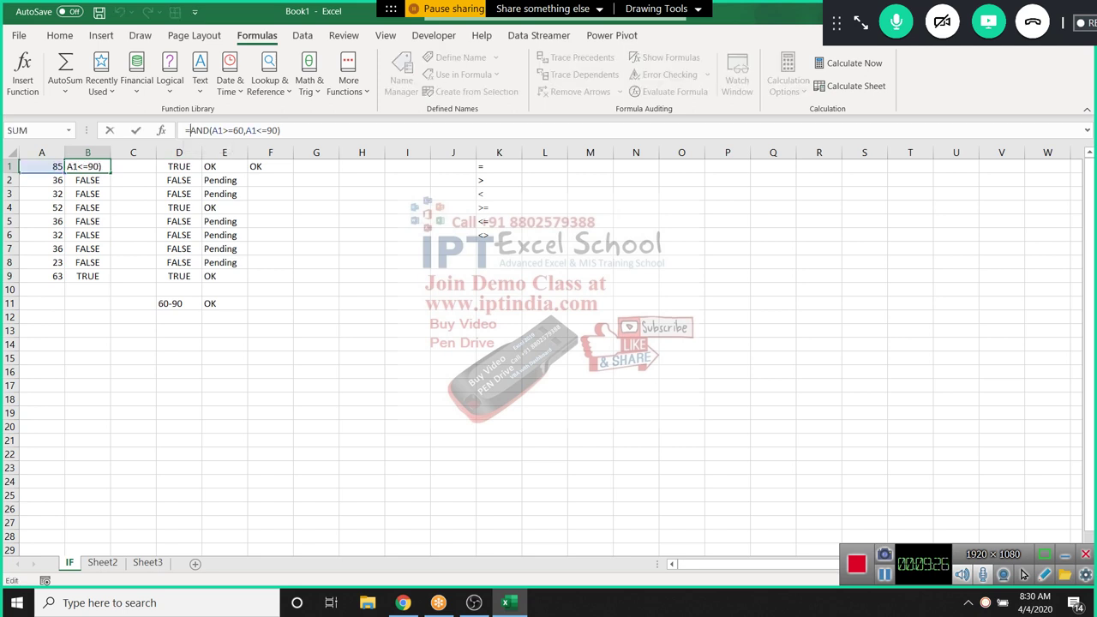
{"action": "type", "text": "if"}
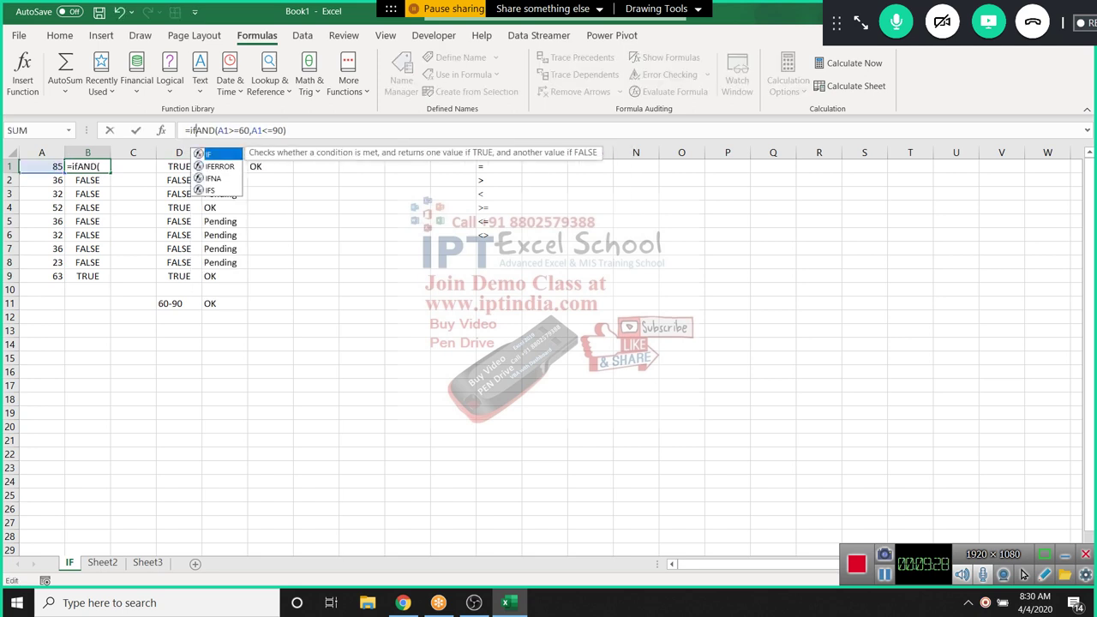
{"action": "key", "text": "Tab"}
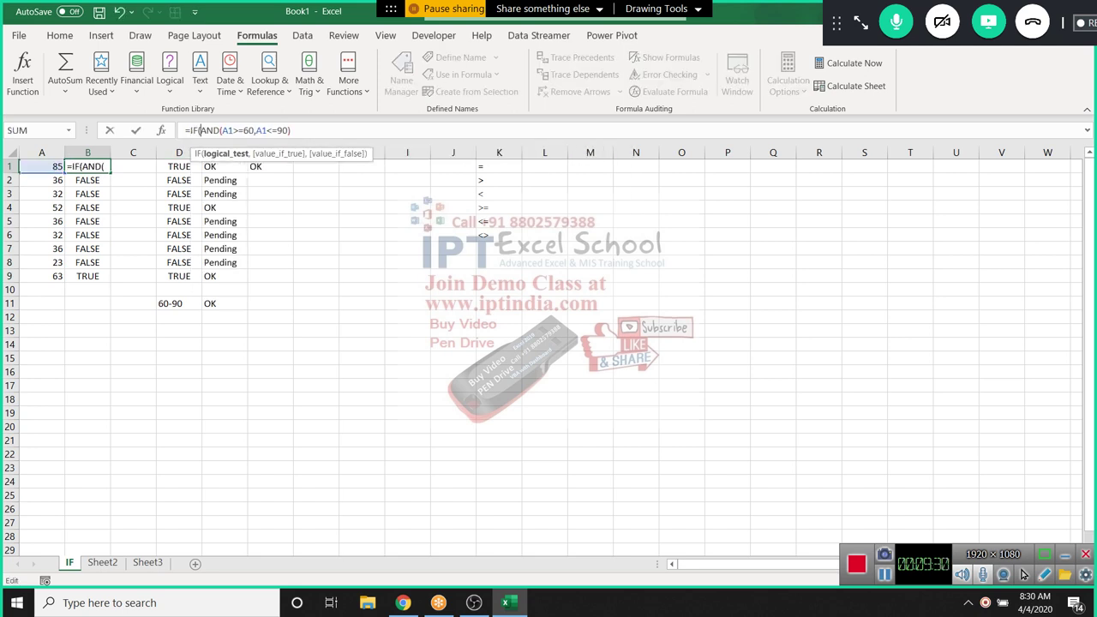
{"action": "type", "text": "),\"OK\""}
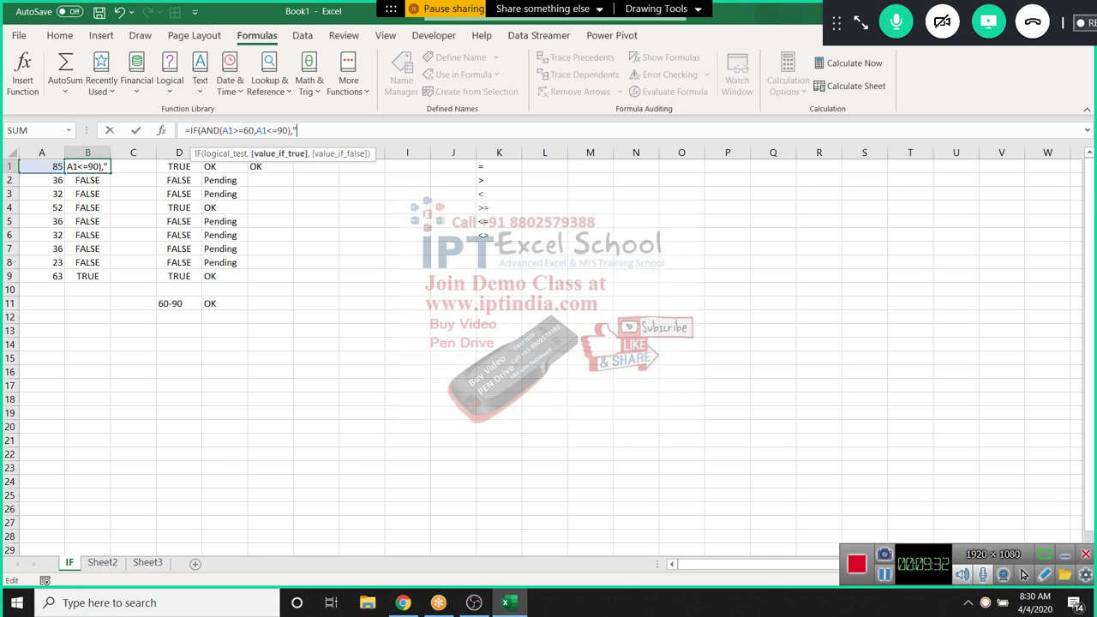
{"action": "type", "text": ",\"Pe"}
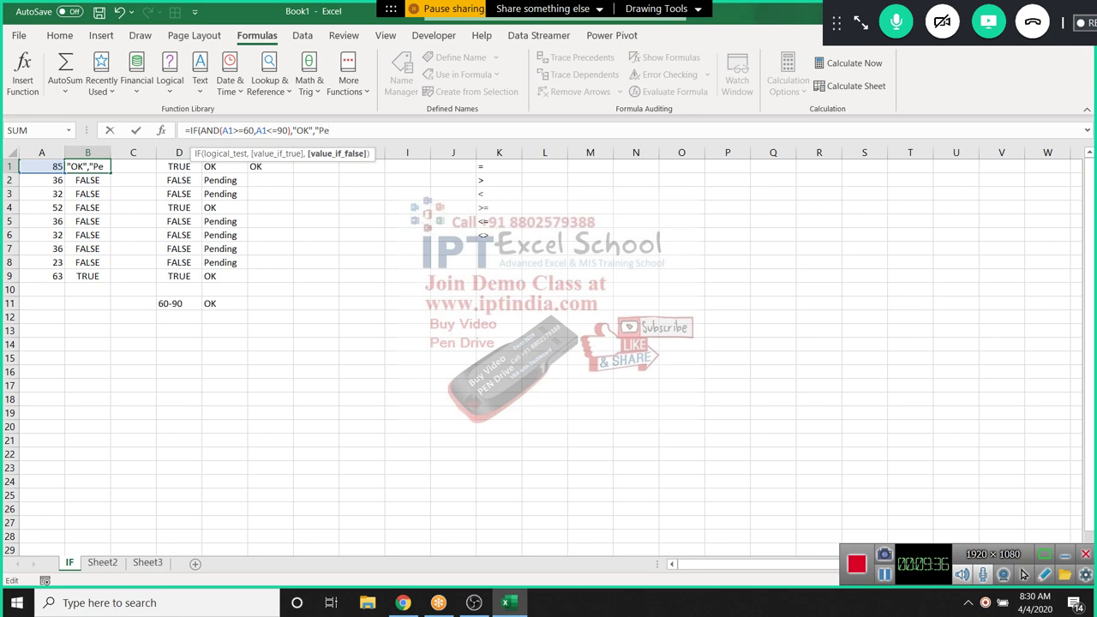
{"action": "type", "text": "nding\""}
{"action": "key", "text": "Return"}
{"action": "key", "text": "Return"}
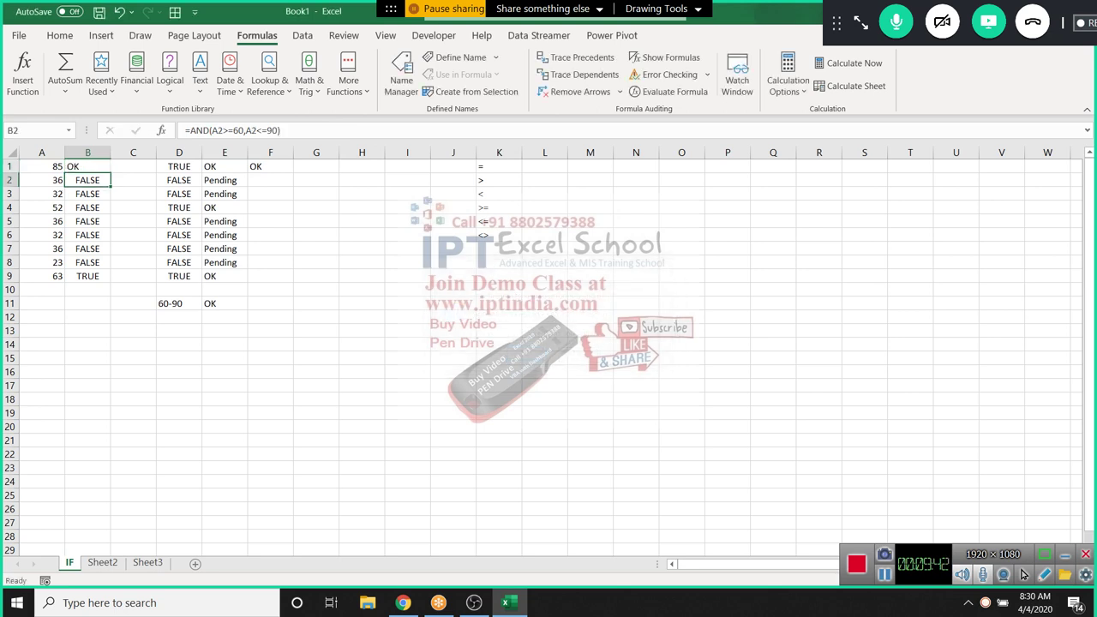
{"action": "left_click", "coordinate": [87, 166]}
{"action": "double_click", "coordinate": [111, 172]}
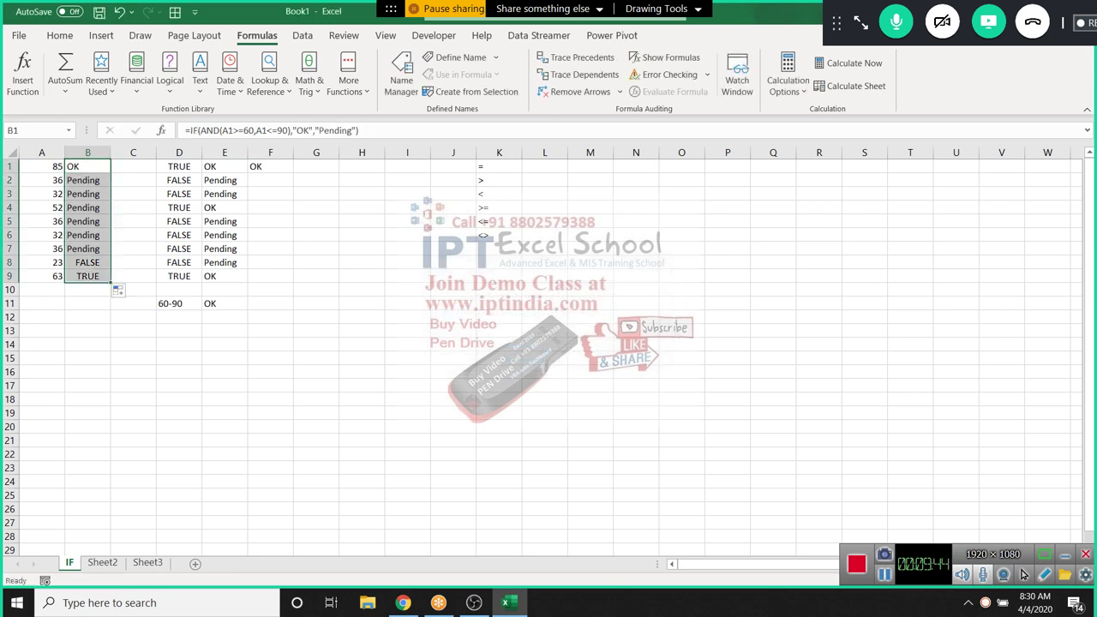
{"action": "left_click", "coordinate": [133, 221]}
Insert a new blank column at C
{"action": "key", "text": "ctrl+space"}
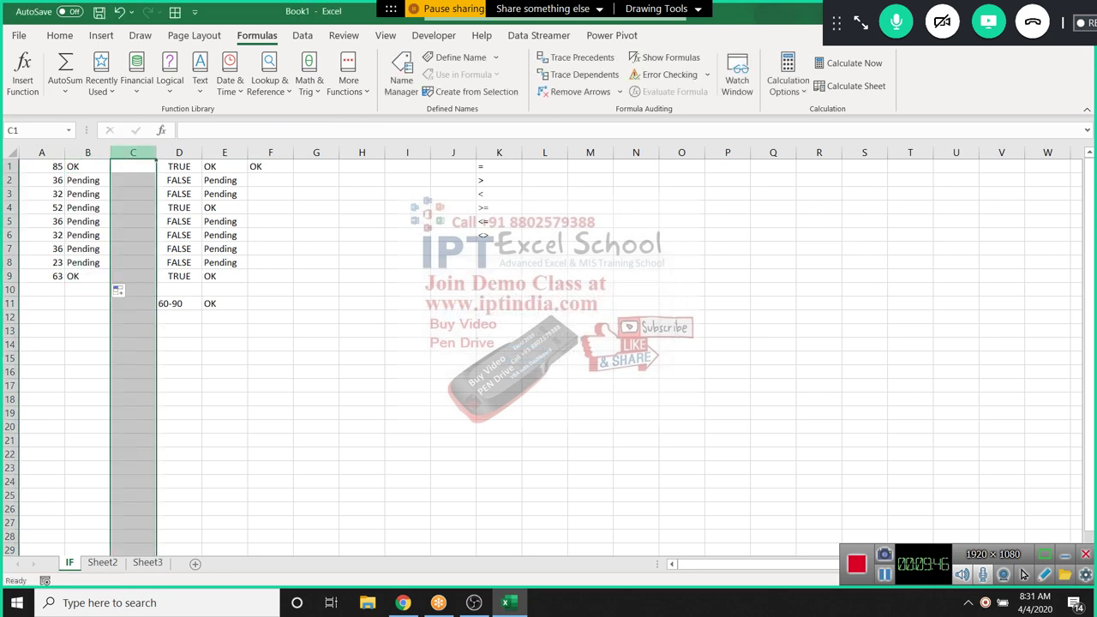
{"action": "key", "text": "ctrl+shift+plus"}
{"action": "left_click", "coordinate": [133, 180]}
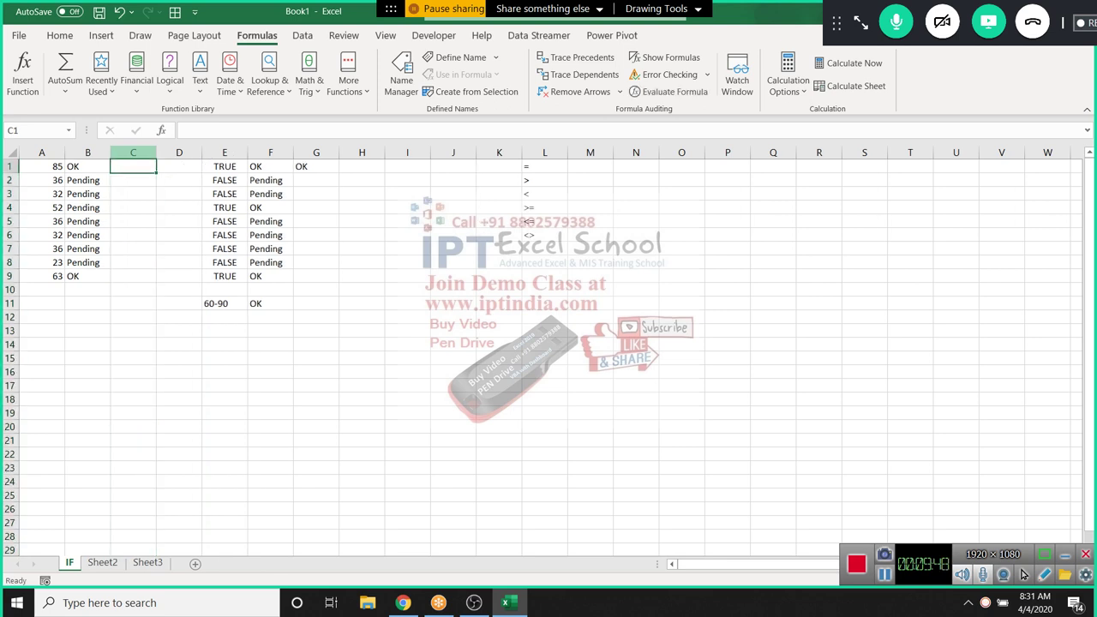
{"action": "left_click", "coordinate": [133, 166]}
Enter =IF(A1>=60,IF(A1<=90,"OK","Pending")) in C1 and fill it down to C9
{"action": "type", "text": "=if"}
{"action": "key", "text": "Tab"}
{"action": "key", "text": "Left"}
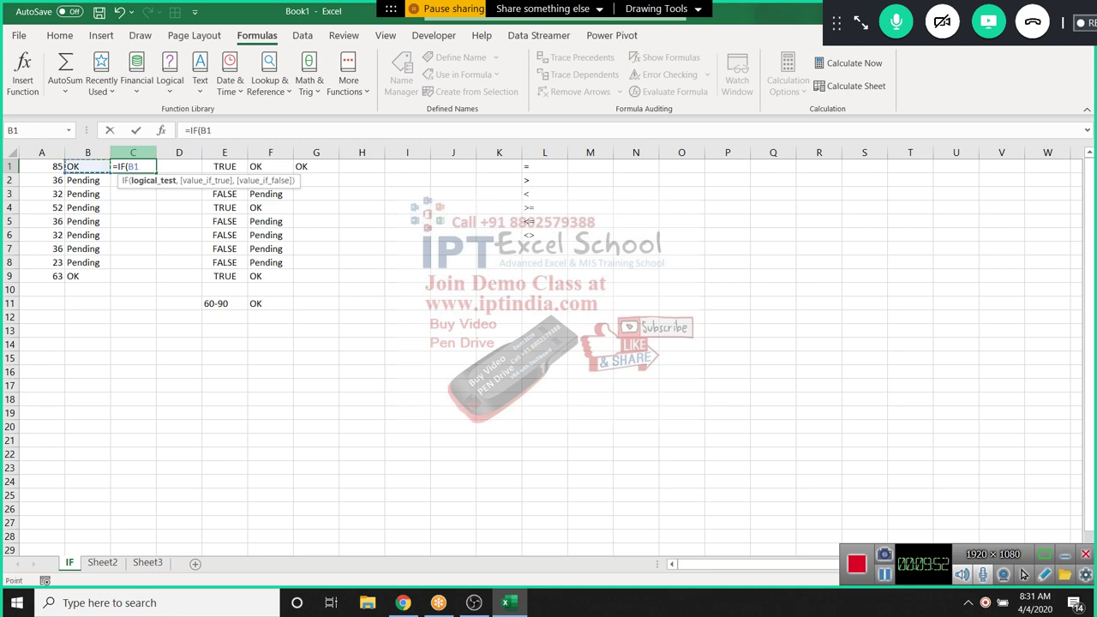
{"action": "key", "text": "Left"}
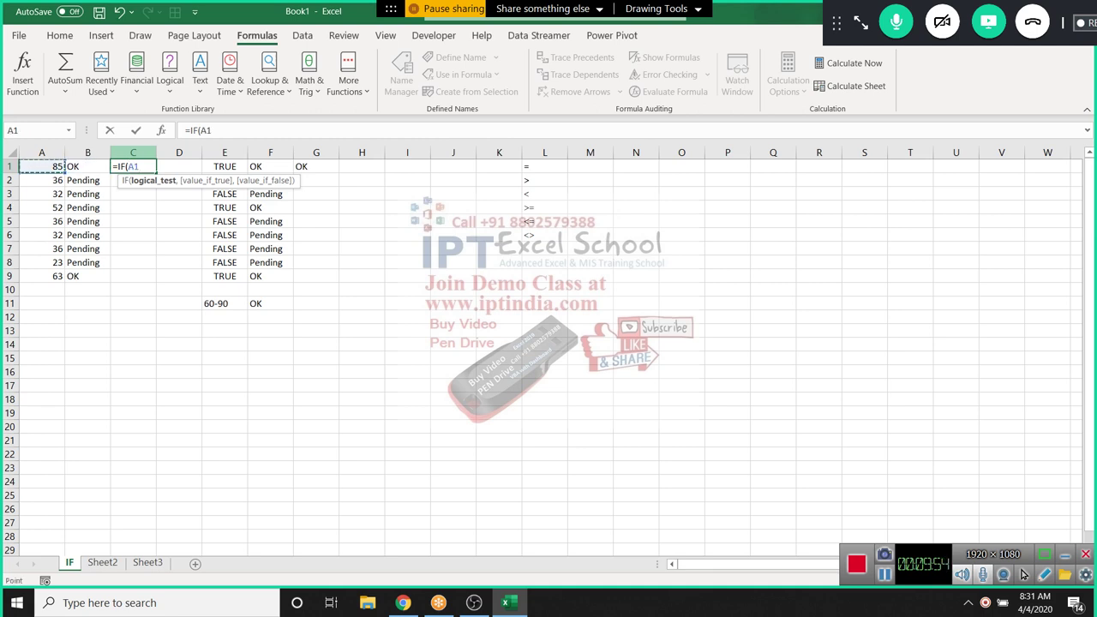
{"action": "type", "text": ">=60,if"}
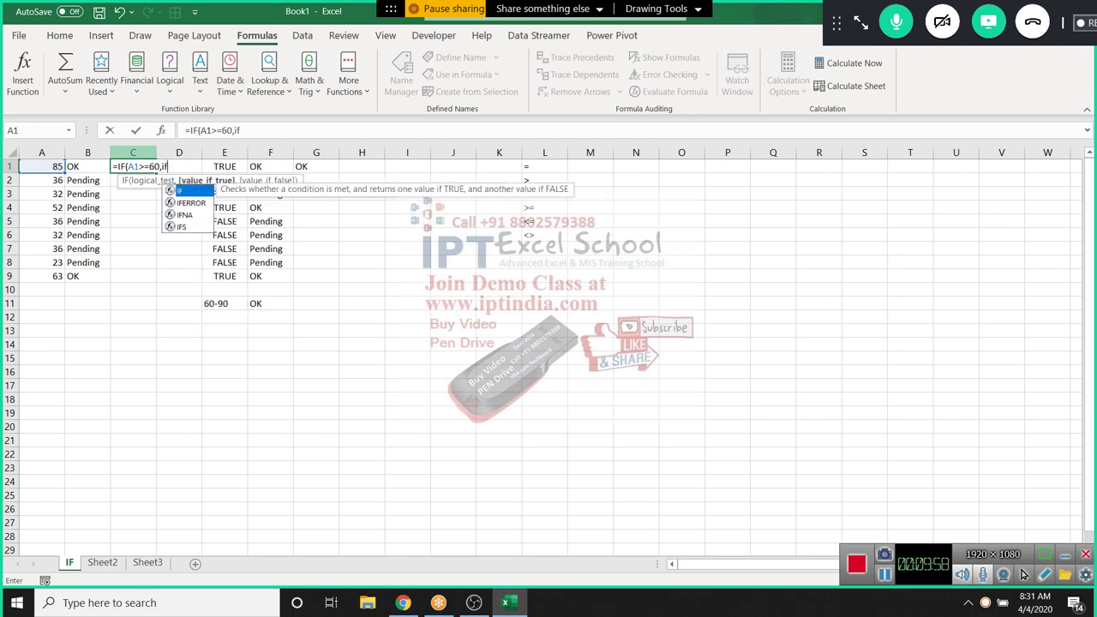
{"action": "key", "text": "Tab"}
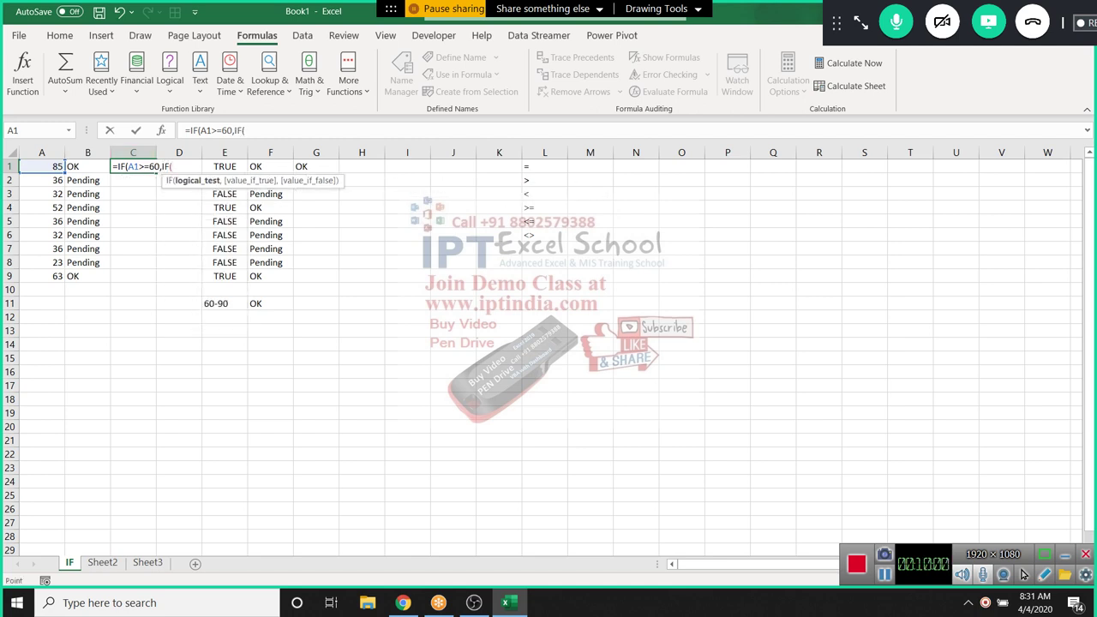
{"action": "type", "text": "A1<="}
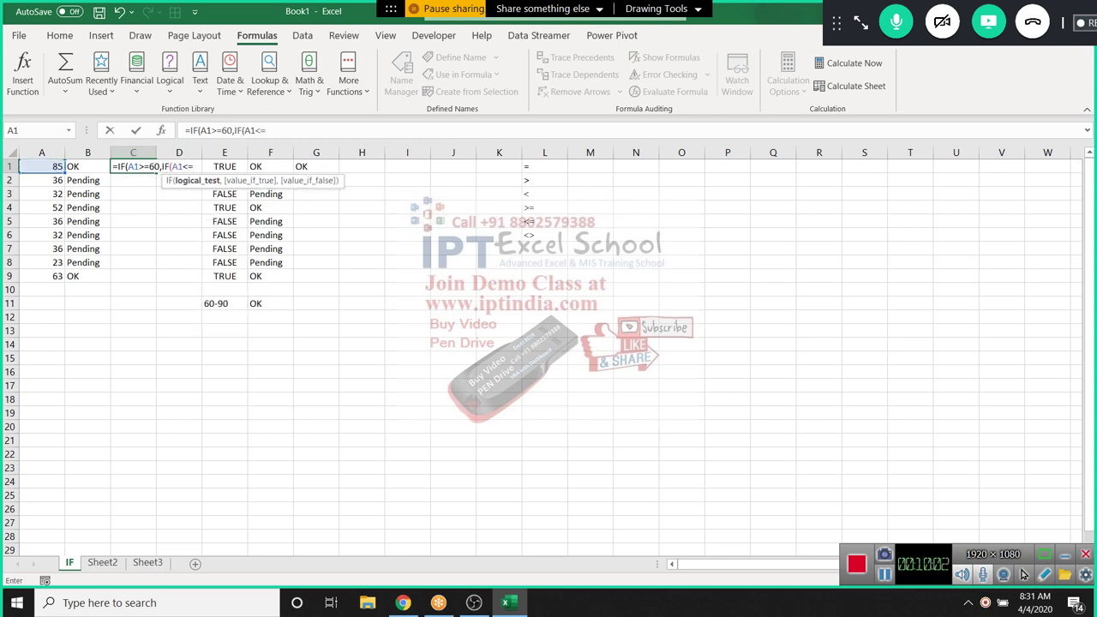
{"action": "type", "text": "90,\"O"}
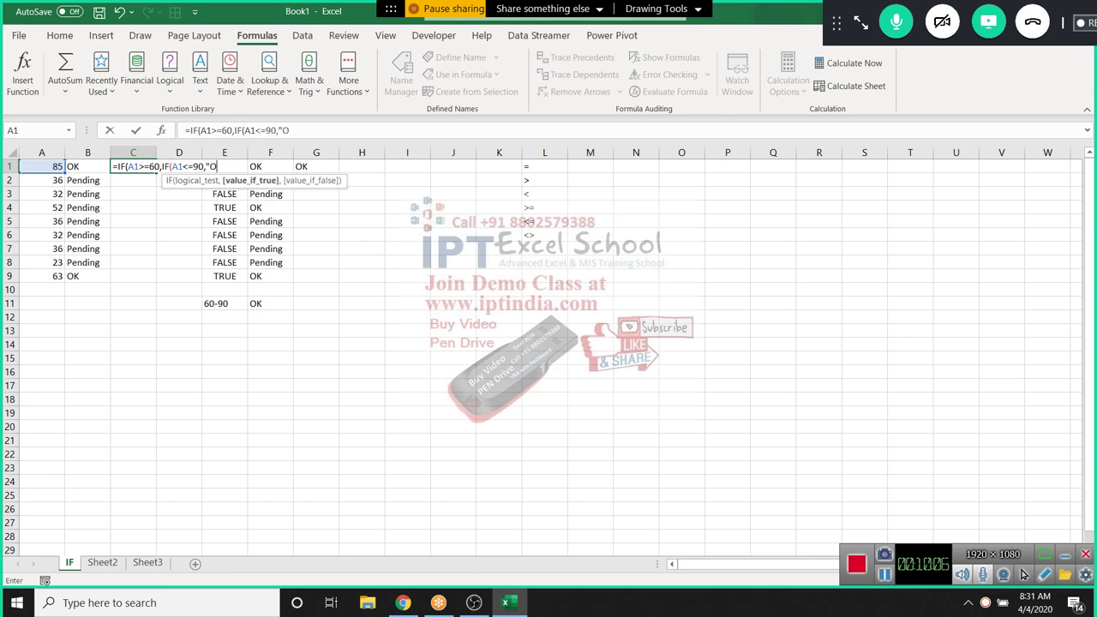
{"action": "type", "text": "K\",\""}
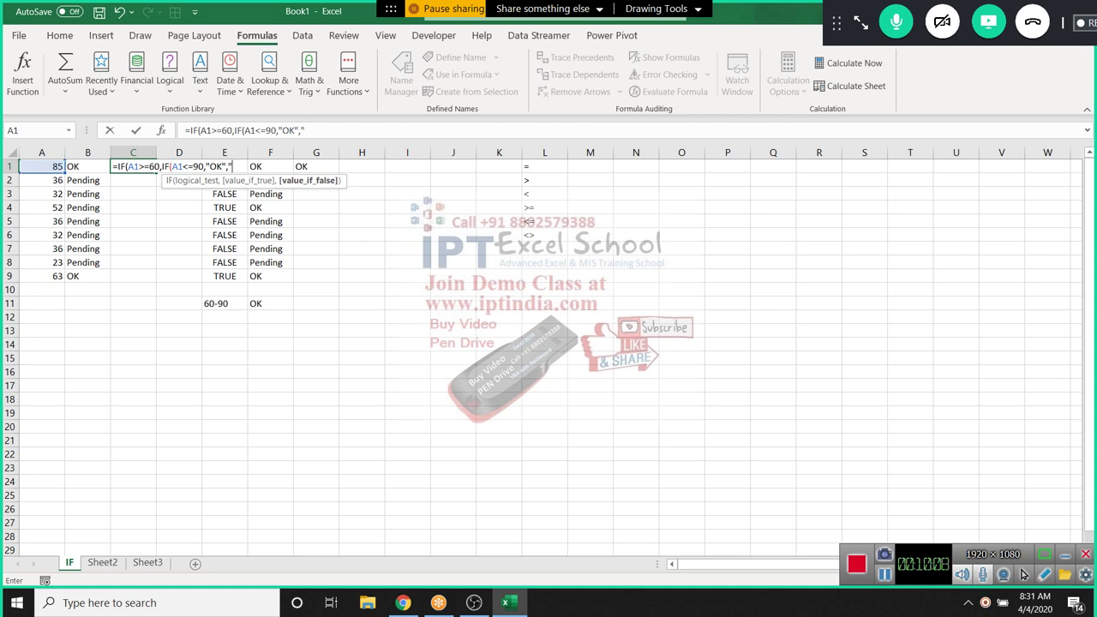
{"action": "type", "text": "Pending\"))"}
{"action": "key", "text": "Return"}
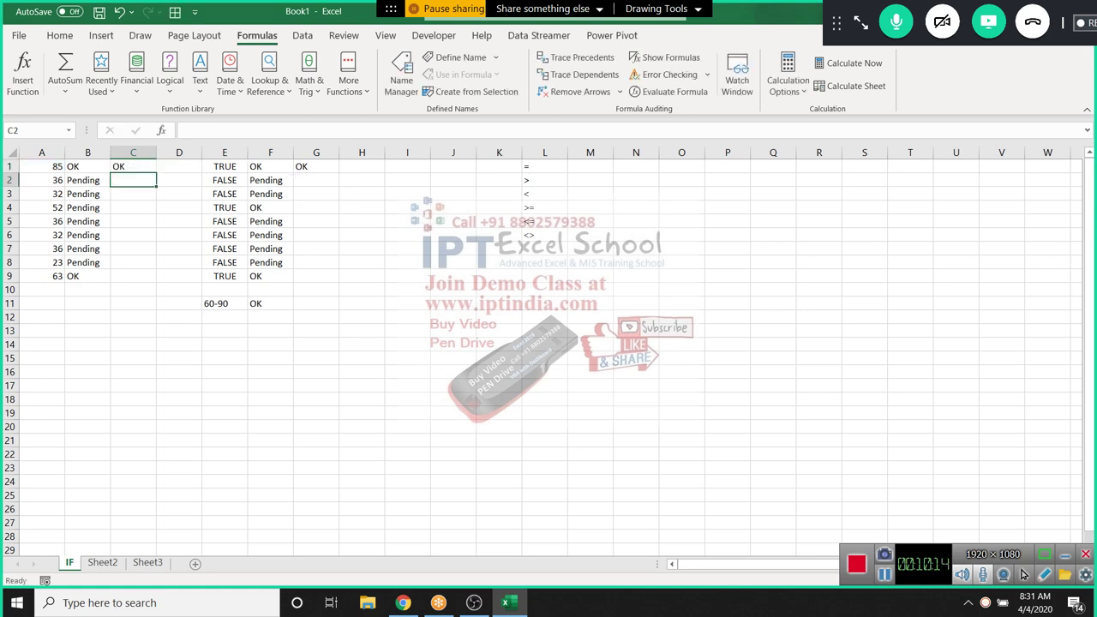
{"action": "key", "text": "Up"}
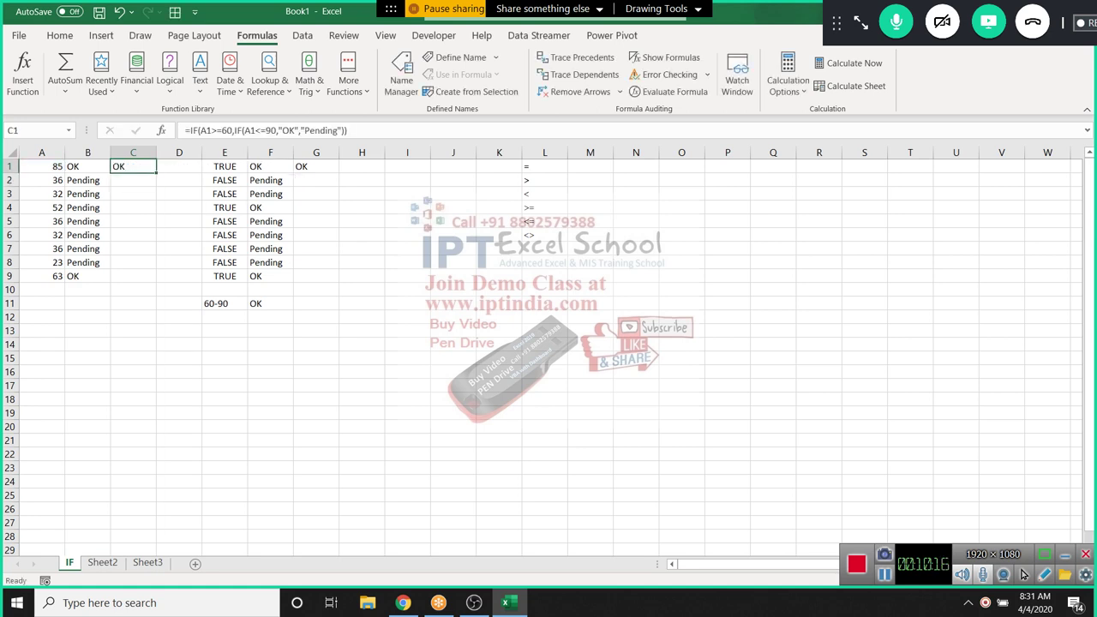
{"action": "double_click", "coordinate": [156, 172]}
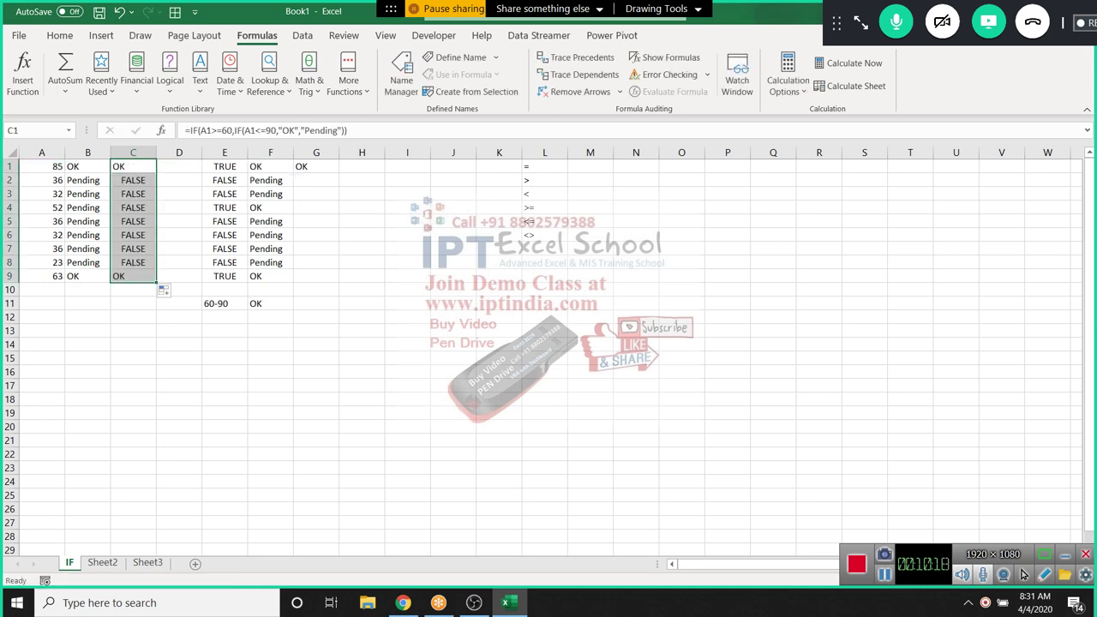
{"action": "left_click", "coordinate": [133, 167]}
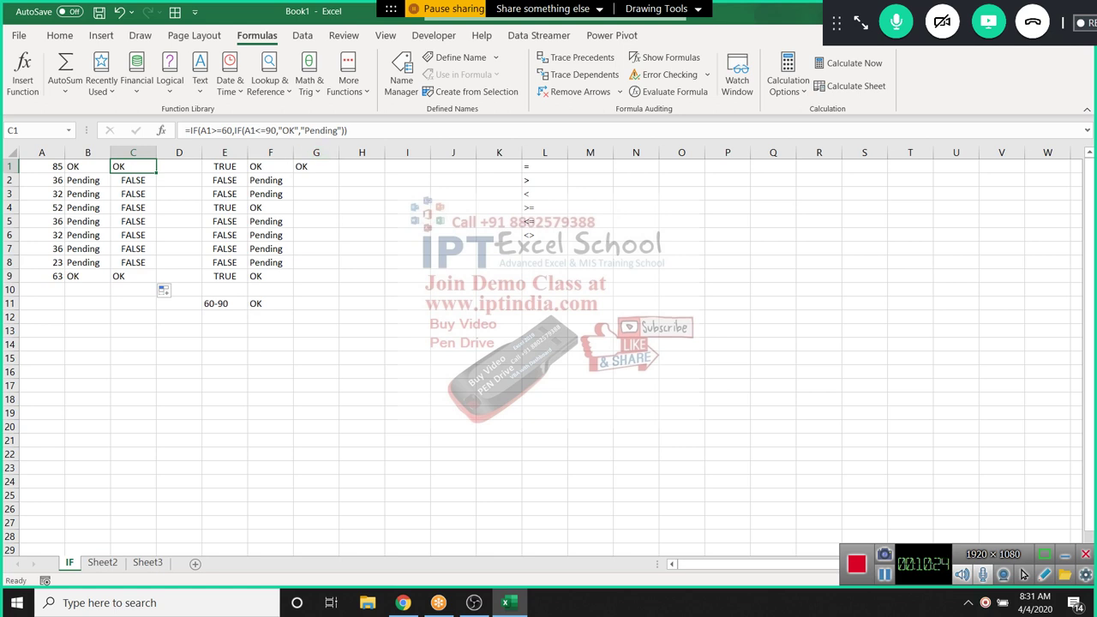
{"action": "left_click", "coordinate": [296, 131]}
Add "Pending" as the outer IF's false result in C1 and refill C1:C9
{"action": "left_click_drag", "start_coordinate": [300, 130], "coordinate": [337, 130]}
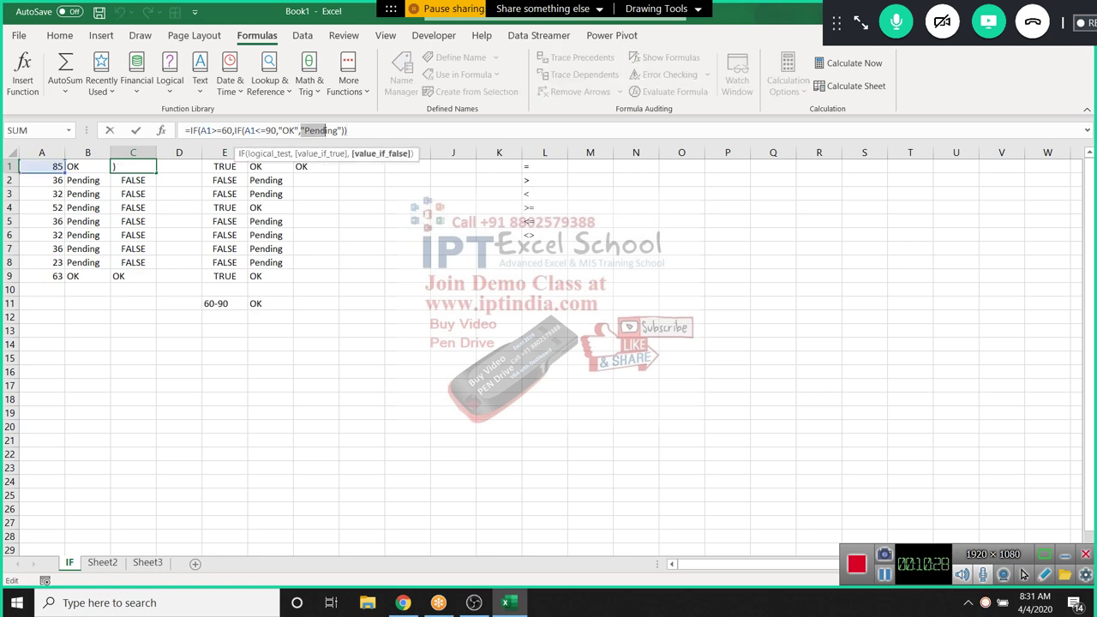
{"action": "left_click", "coordinate": [342, 130]}
{"action": "left_click", "coordinate": [345, 130]}
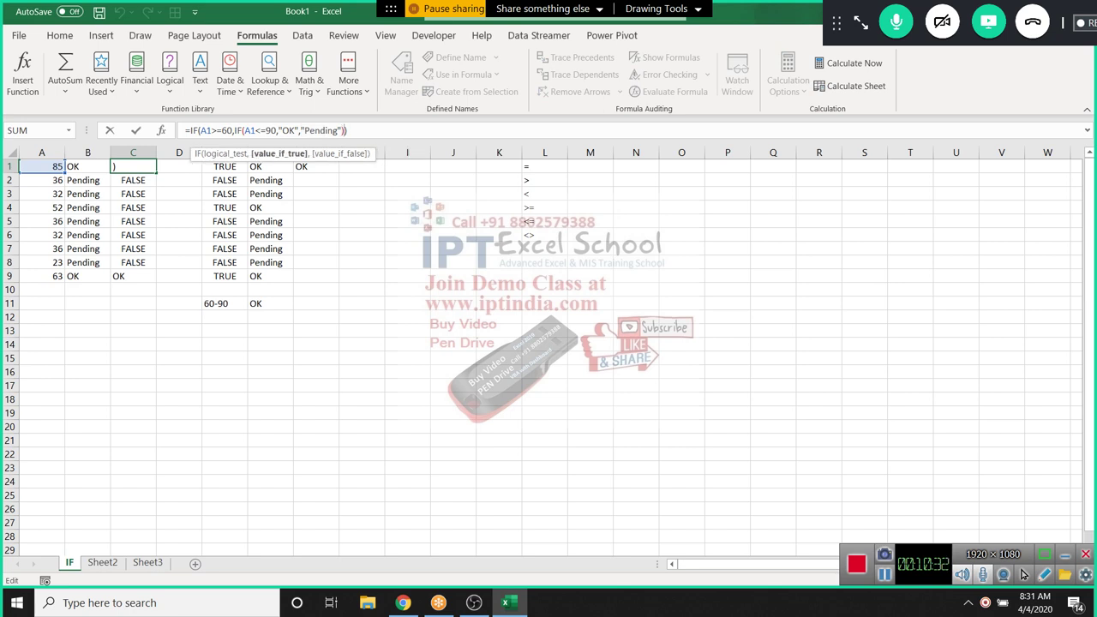
{"action": "type", "text": ",\"Pe"}
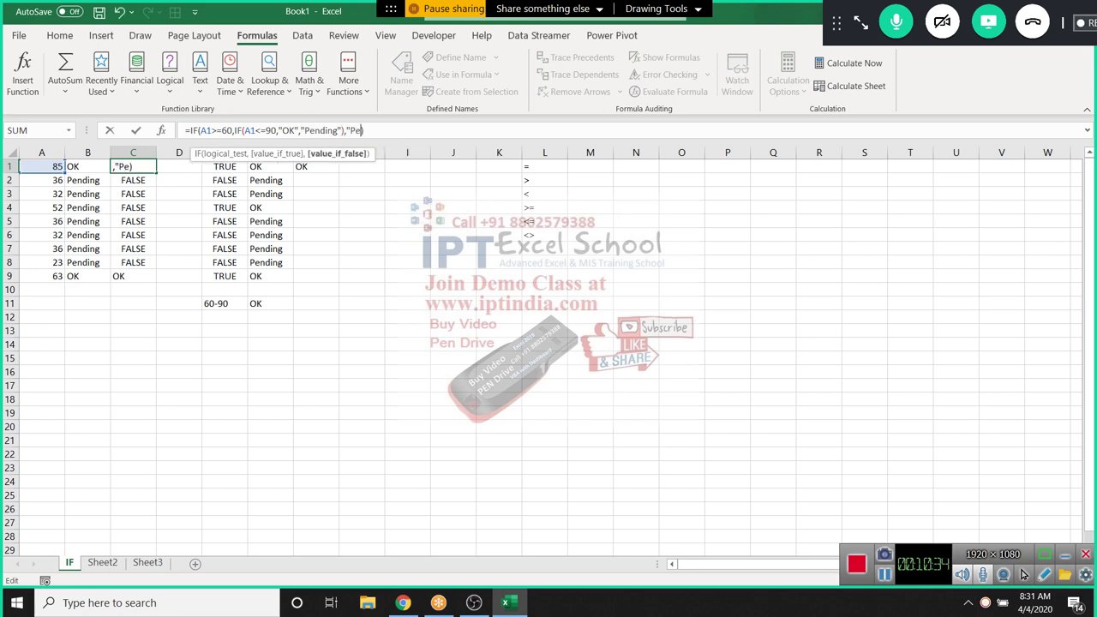
{"action": "type", "text": "nding\""}
{"action": "key", "text": "Return"}
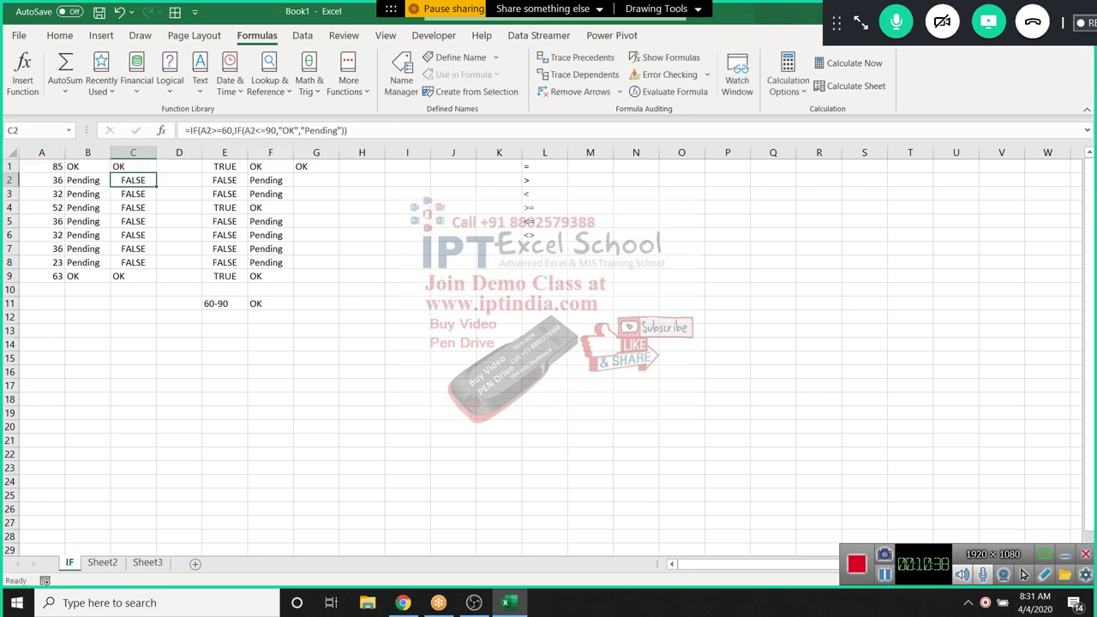
{"action": "left_click", "coordinate": [132, 166]}
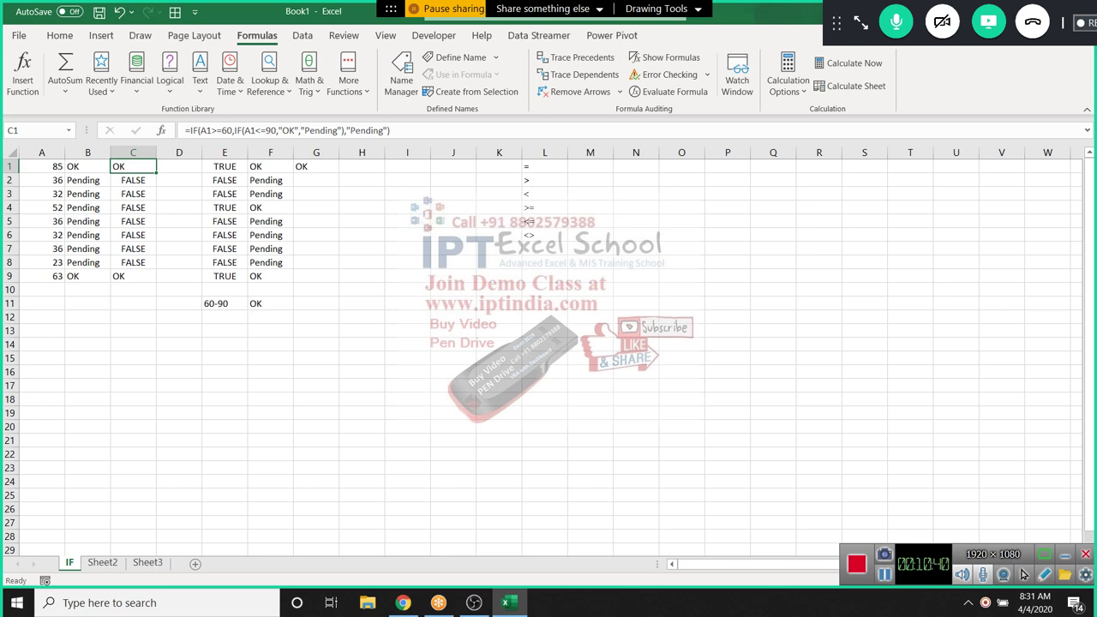
{"action": "double_click", "coordinate": [156, 173]}
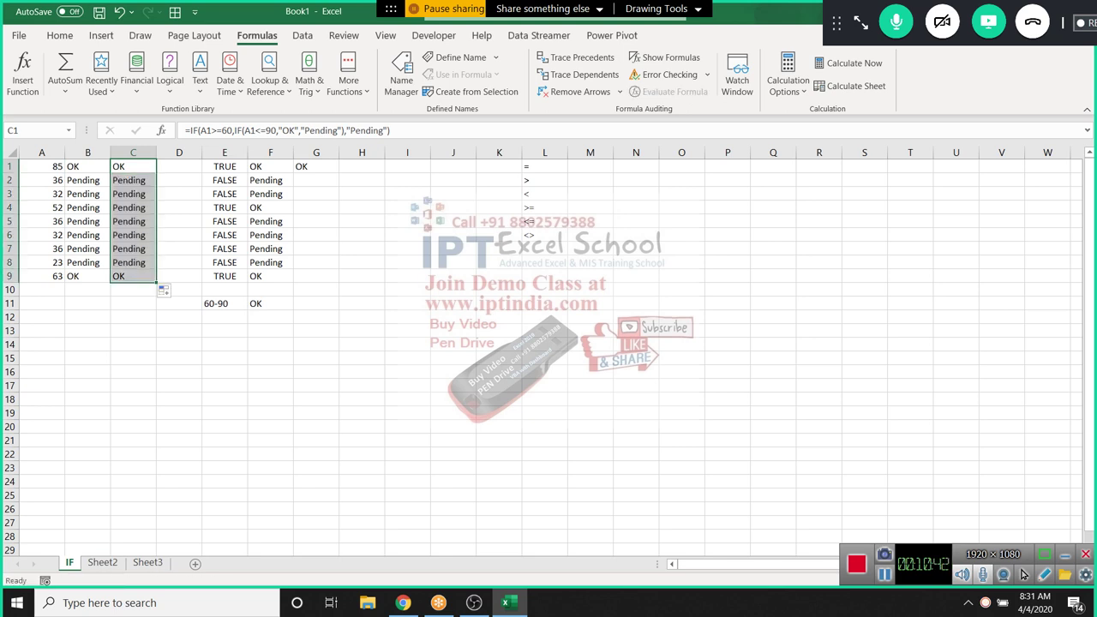
{"action": "key", "text": "Down"}
{"action": "key", "text": "Down"}
{"action": "key", "text": "Down"}
{"action": "key", "text": "Down"}
{"action": "key", "text": "Down"}
{"action": "key", "text": "Down"}
{"action": "key", "text": "Down"}
{"action": "key", "text": "Down"}
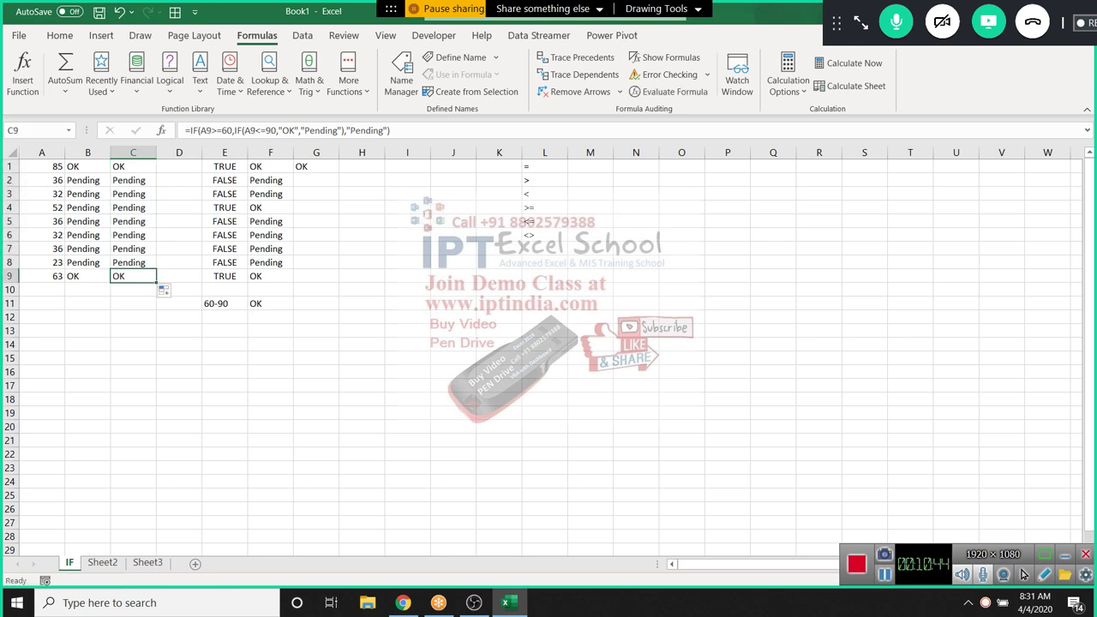
{"action": "key", "text": "shift+Up"}
{"action": "key", "text": "shift+Up"}
{"action": "key", "text": "shift+Up"}
{"action": "key", "text": "shift+Up"}
{"action": "key", "text": "shift+Up"}
{"action": "key", "text": "shift+Up"}
{"action": "key", "text": "shift+Up"}
{"action": "key", "text": "shift+Up"}
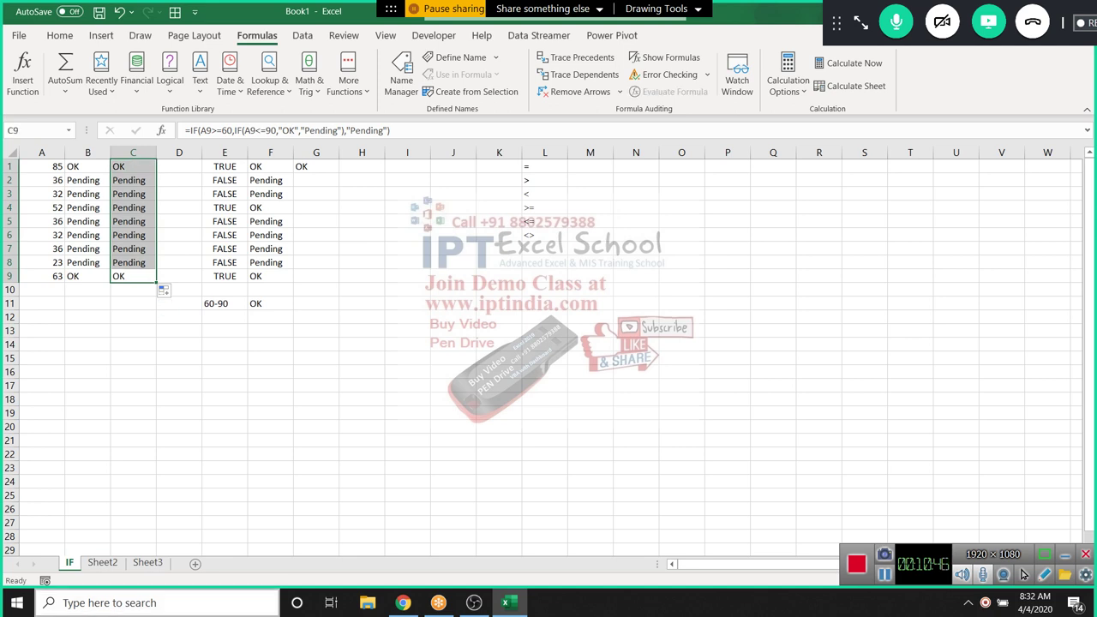
Rename the three sheet tabs to 1, 2 and 3
{"action": "key", "text": "ctrl+Page_Down"}
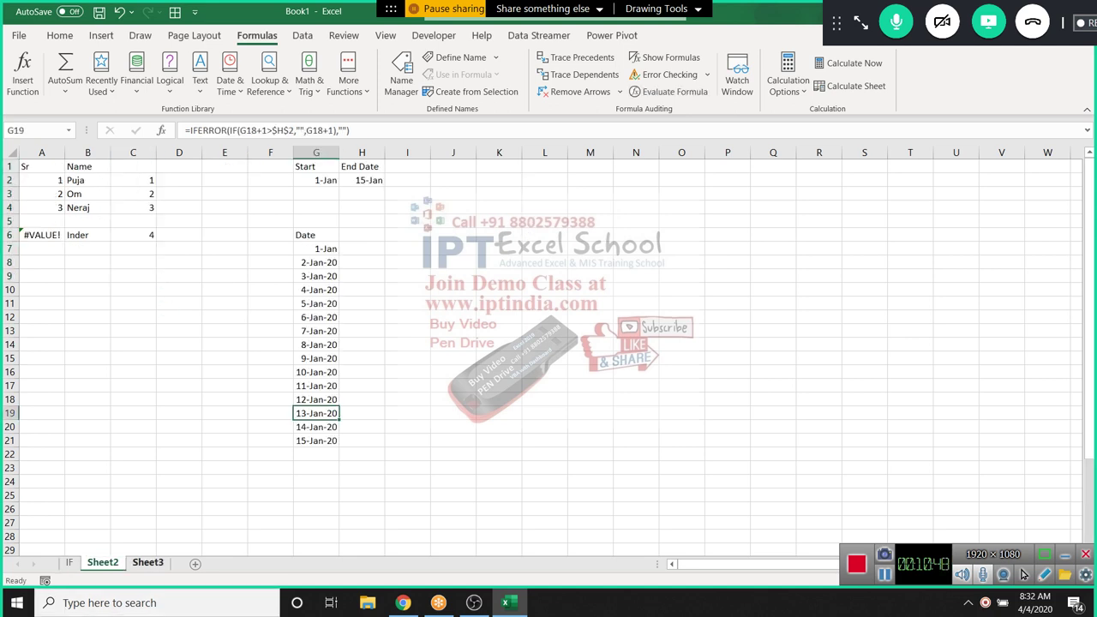
{"action": "key", "text": "ctrl+Page_Up"}
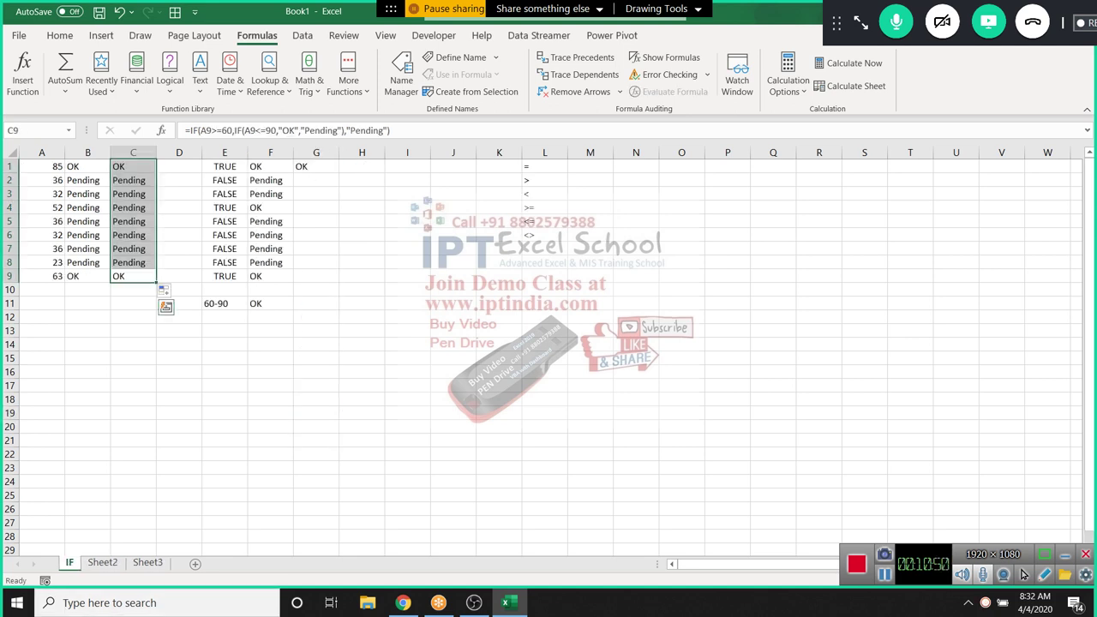
{"action": "key", "text": "alt+h"}
{"action": "type", "text": "or"}
{"action": "type", "text": "1"}
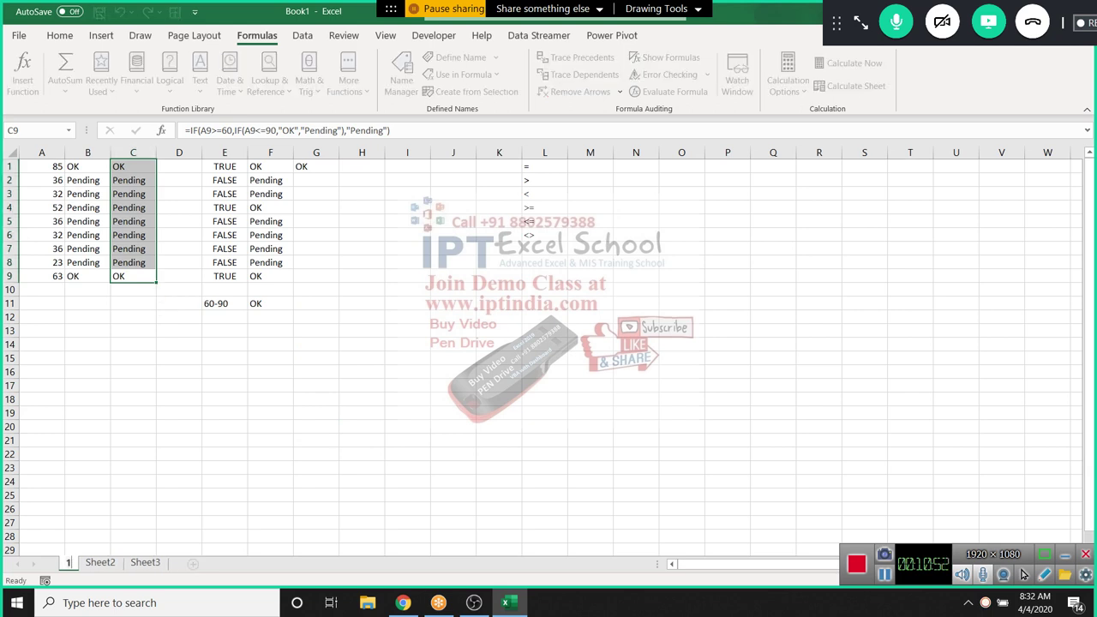
{"action": "key", "text": "Return"}
{"action": "left_click", "coordinate": [88, 536]}
{"action": "key", "text": "alt+h"}
{"action": "type", "text": "or"}
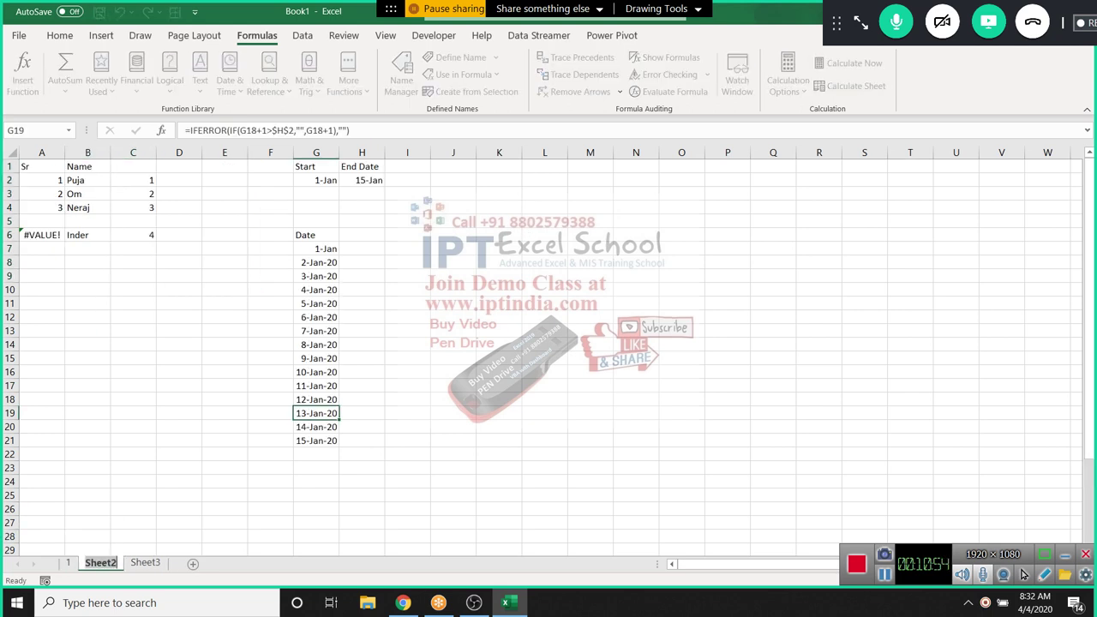
{"action": "type", "text": "2"}
{"action": "key", "text": "Return"}
{"action": "key", "text": "ctrl+Page_Down"}
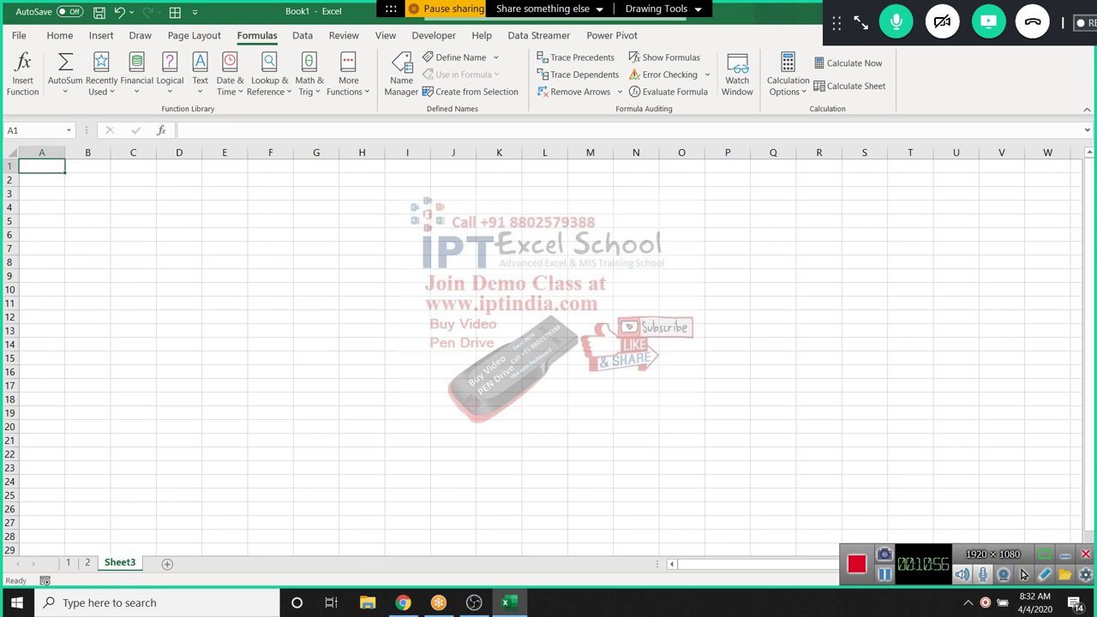
{"action": "key", "text": "alt+h"}
{"action": "type", "text": "or3"}
{"action": "key", "text": "Return"}
{"action": "left_click", "coordinate": [88, 508]}
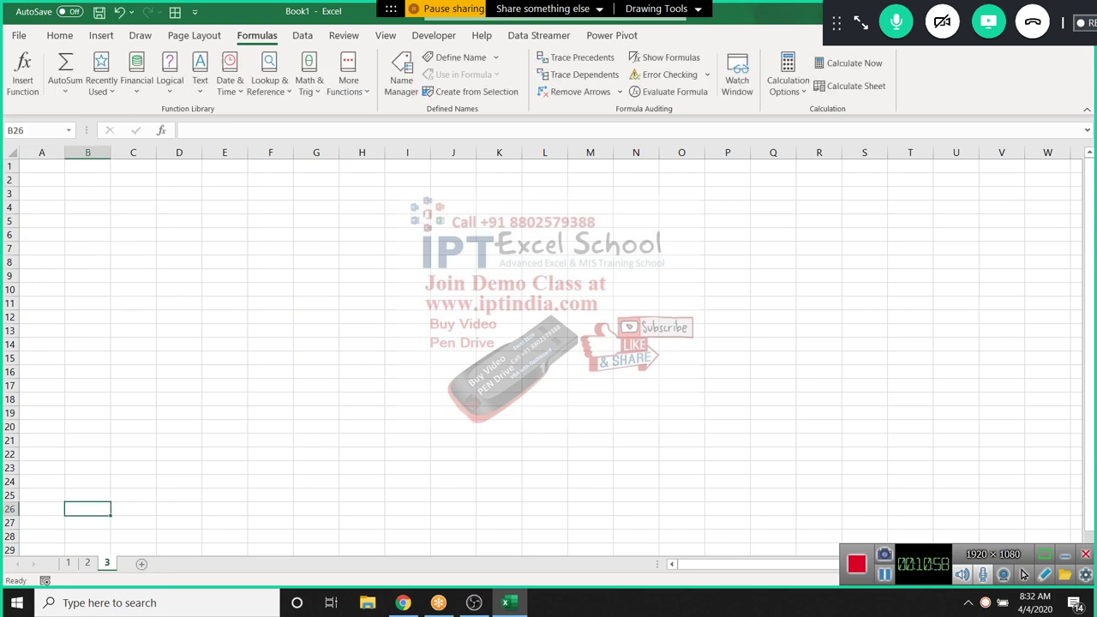
On sheet 3, put a Name header in A1 and fill student names down A2:A7
{"action": "key", "text": "ctrl+Home"}
{"action": "type", "text": "Name"}
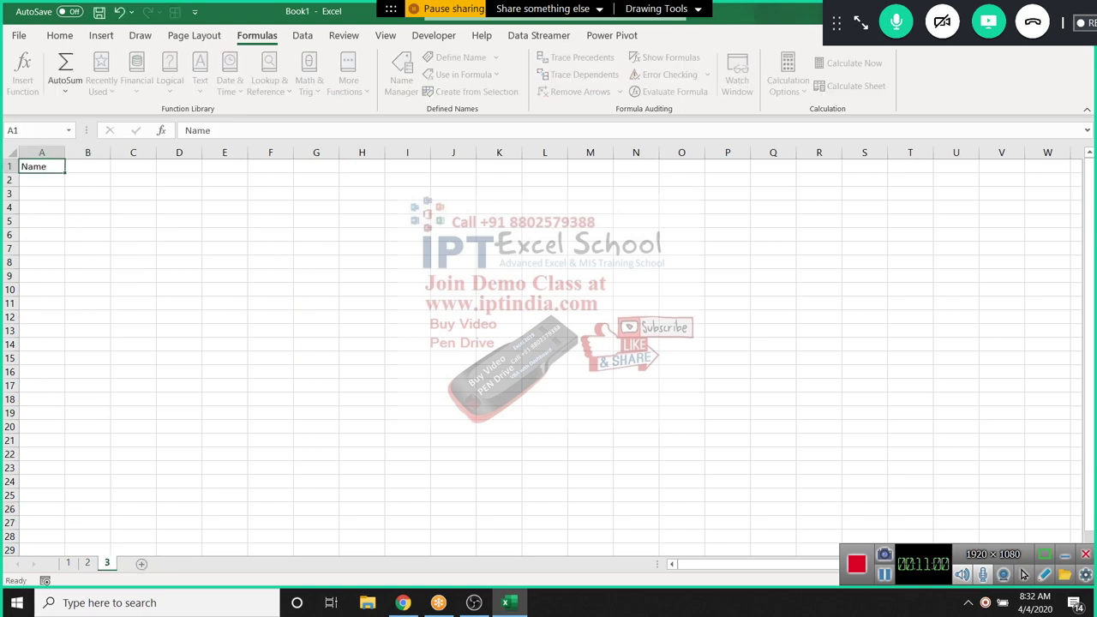
{"action": "key", "text": "Return"}
{"action": "type", "text": "Puja"}
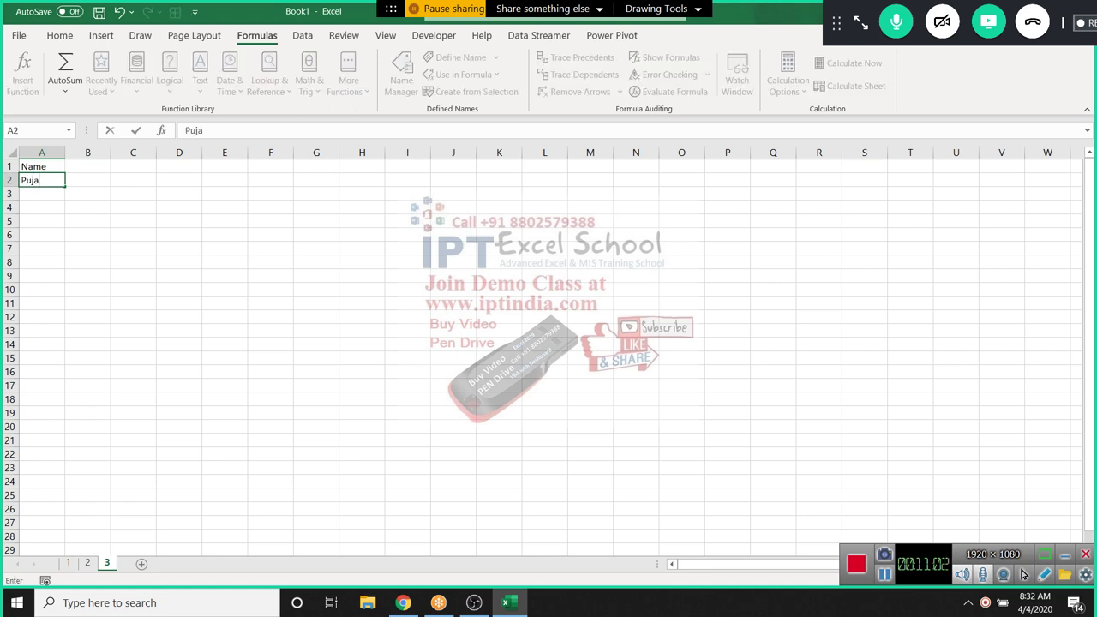
{"action": "left_click", "coordinate": [41, 221]}
{"action": "left_click", "coordinate": [41, 180]}
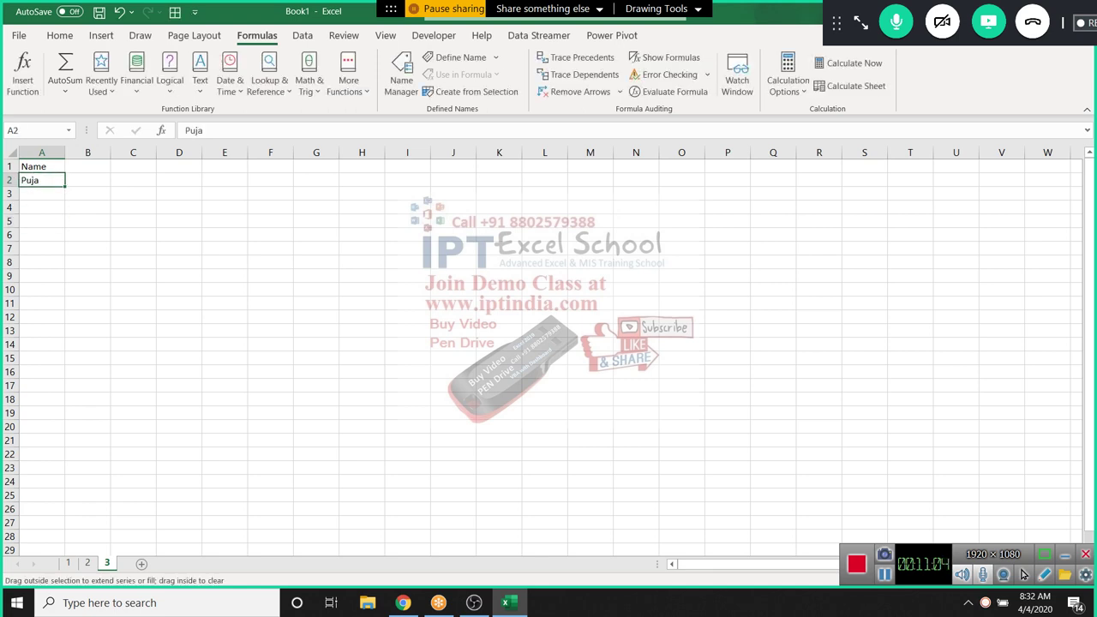
{"action": "left_click_drag", "start_coordinate": [64, 186], "coordinate": [65, 250]}
Add subject headers S-1 through S-4 in B1:E1 and Result in F1
{"action": "left_click", "coordinate": [87, 180]}
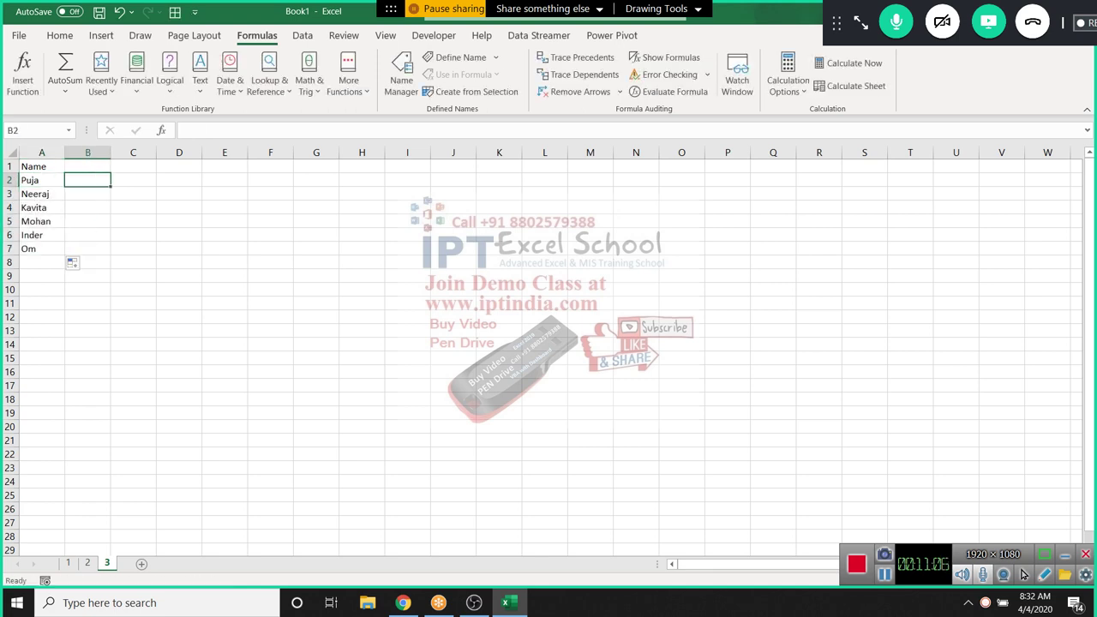
{"action": "left_click", "coordinate": [87, 166]}
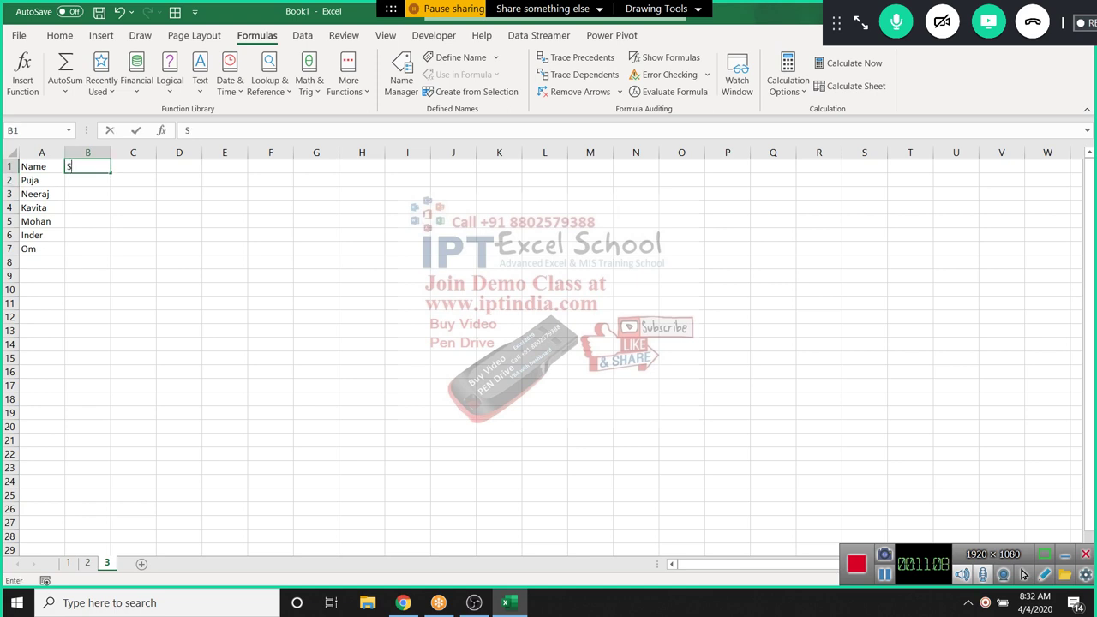
{"action": "type", "text": "S-1"}
{"action": "key", "text": "Return"}
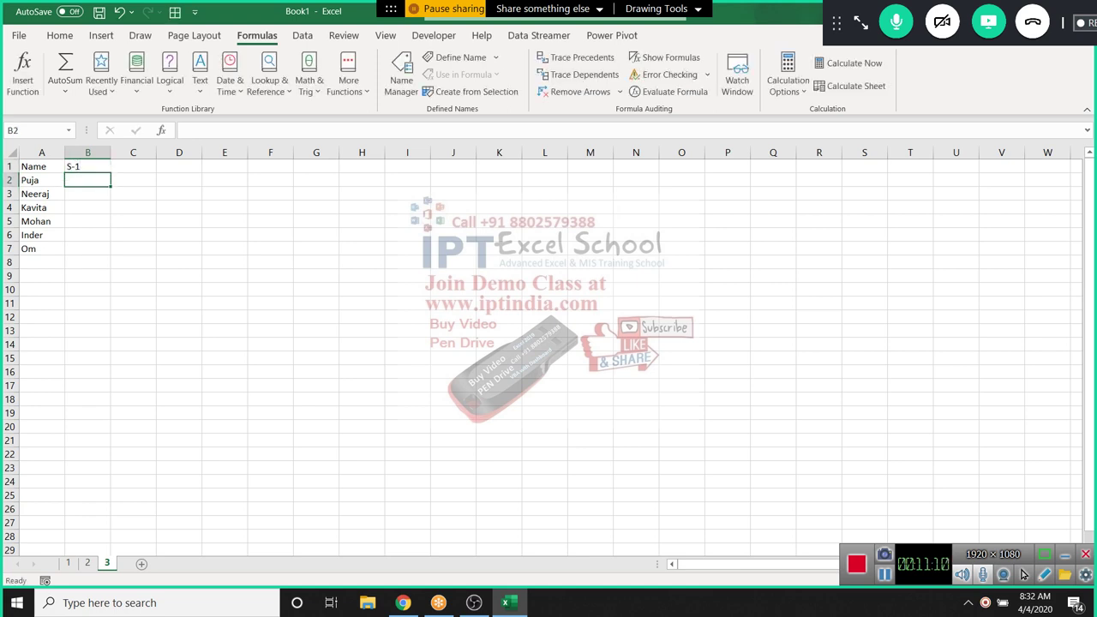
{"action": "left_click", "coordinate": [88, 167]}
{"action": "left_click_drag", "start_coordinate": [110, 173], "coordinate": [225, 171]}
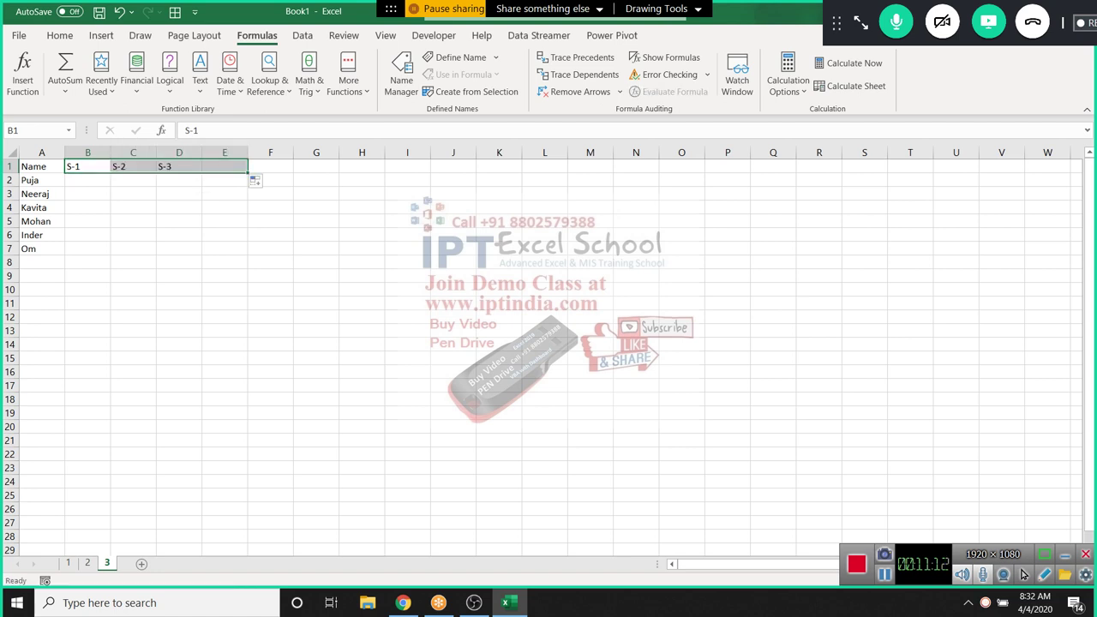
{"action": "left_click", "coordinate": [270, 166]}
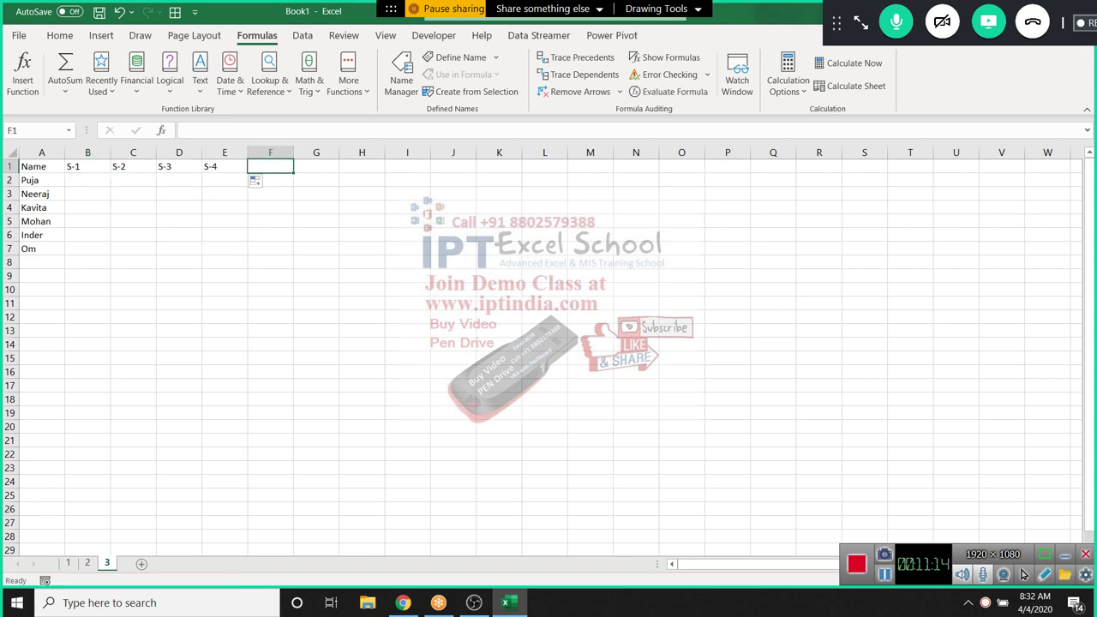
{"action": "type", "text": "Resu"}
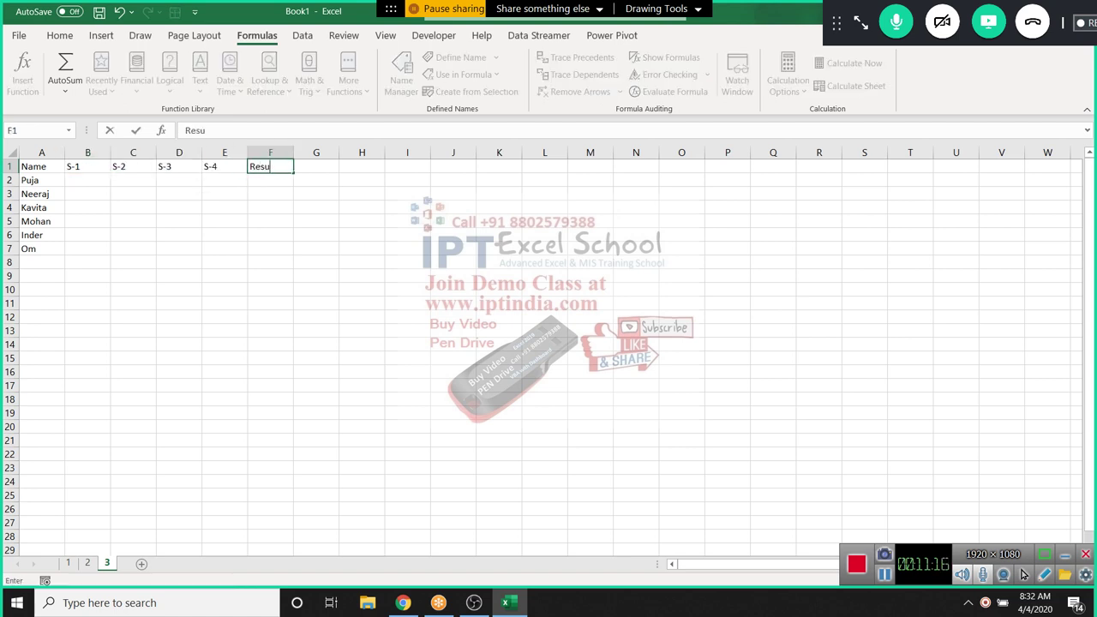
{"action": "type", "text": "lt"}
{"action": "key", "text": "Return"}
{"action": "key", "text": "Left"}
{"action": "key", "text": "Left"}
{"action": "key", "text": "Left"}
{"action": "key", "text": "Left"}
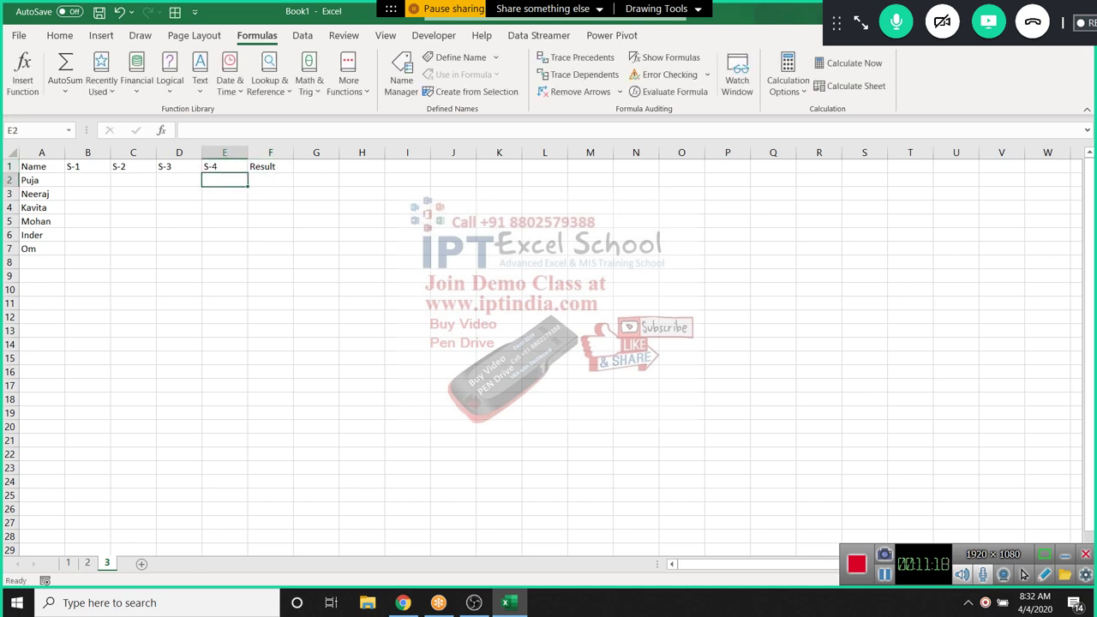
Fill B2:E6 with a RANDBETWEEN formula for random marks between 10 and 90
{"action": "type", "text": "=ra"}
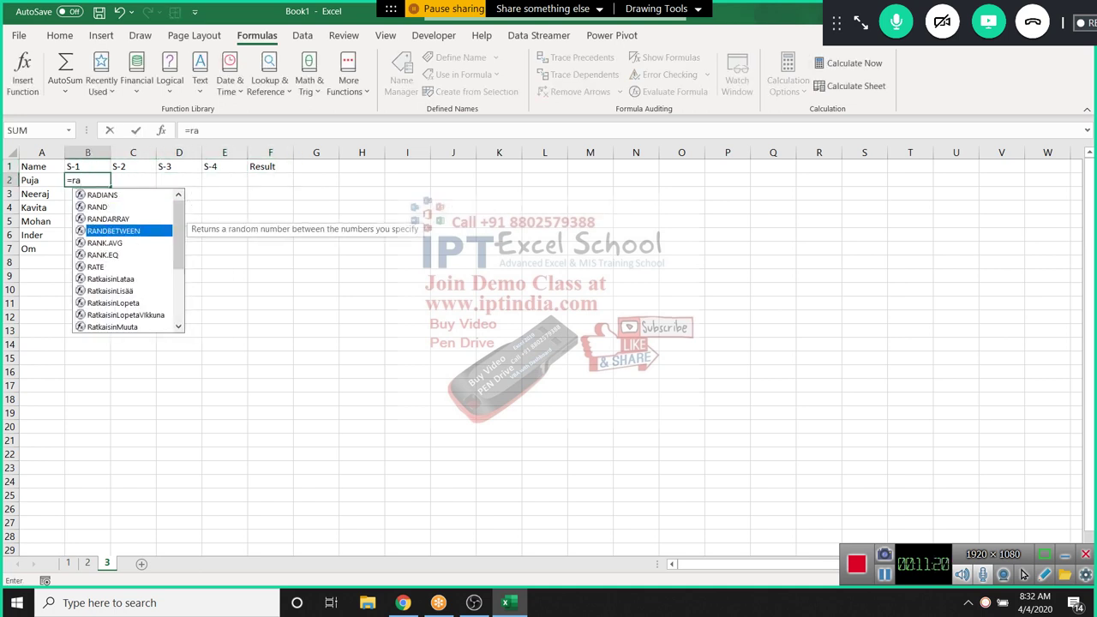
{"action": "key", "text": "Tab"}
{"action": "type", "text": "10"}
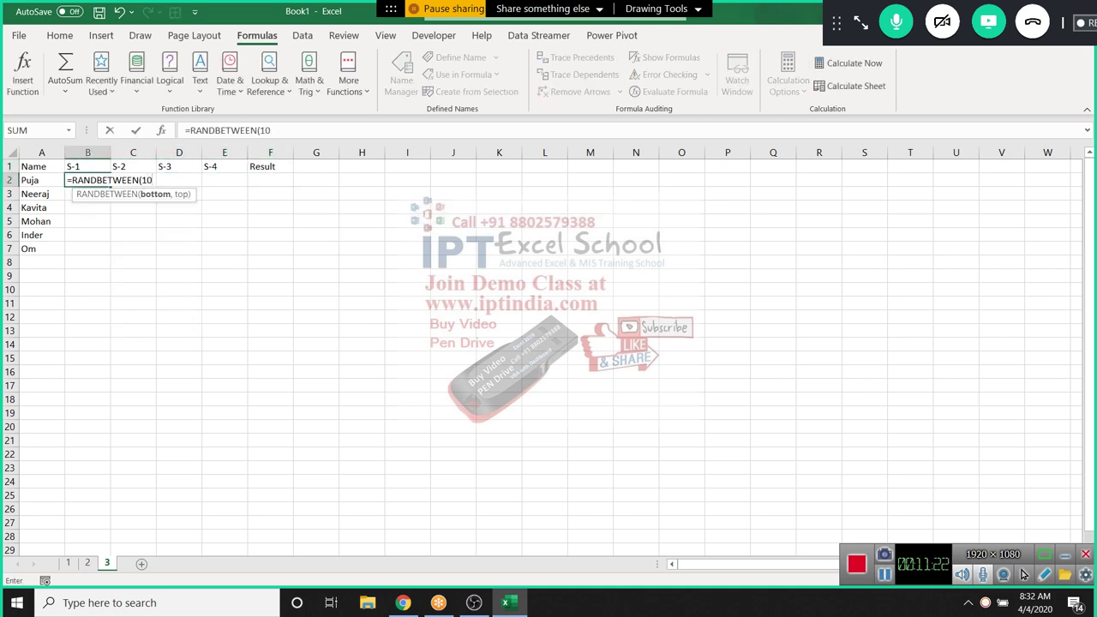
{"action": "type", "text": ",99"}
{"action": "key", "text": "Return"}
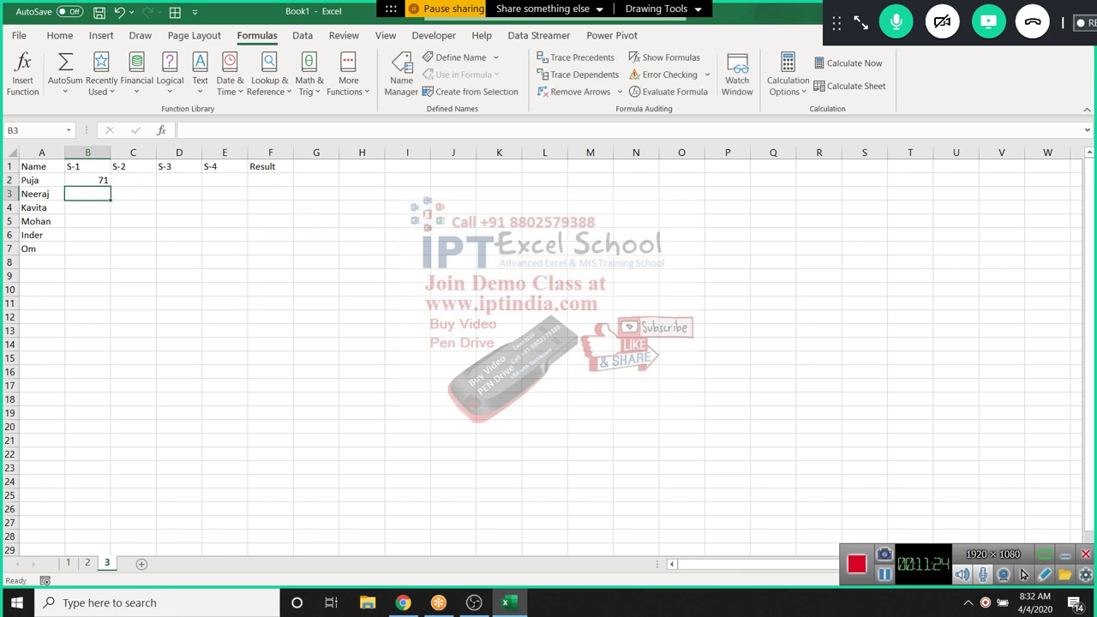
{"action": "key", "text": "Up"}
{"action": "key", "text": "shift+Right"}
{"action": "key", "text": "shift+Right"}
{"action": "key", "text": "shift+Right"}
{"action": "key", "text": "shift+Down"}
{"action": "key", "text": "shift+Down"}
{"action": "key", "text": "shift+Down"}
{"action": "key", "text": "shift+Down"}
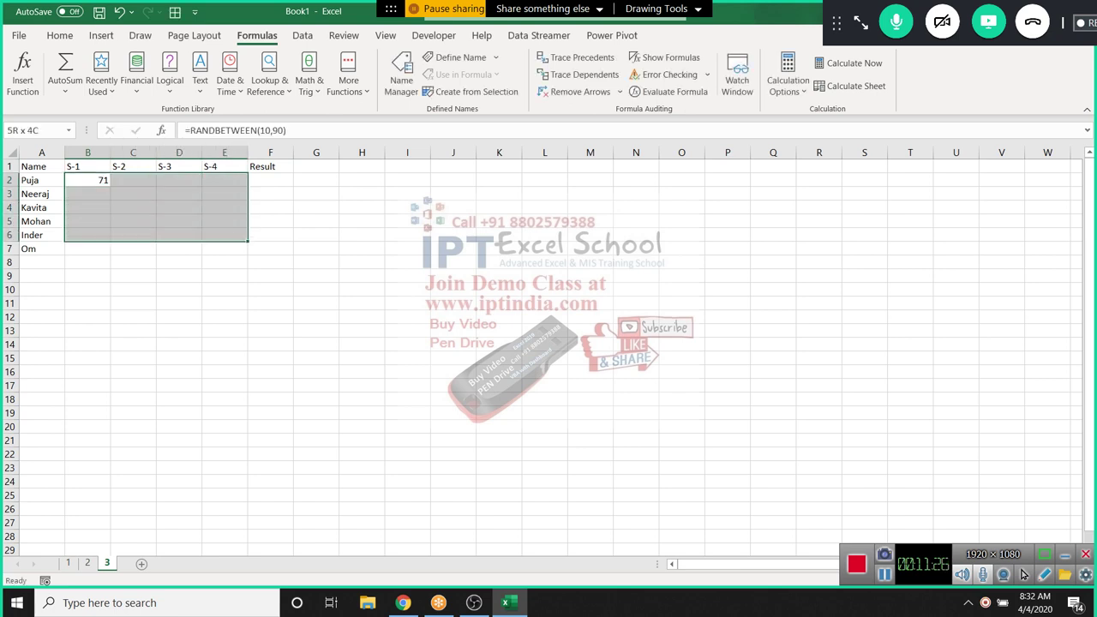
{"action": "key", "text": "ctrl+v"}
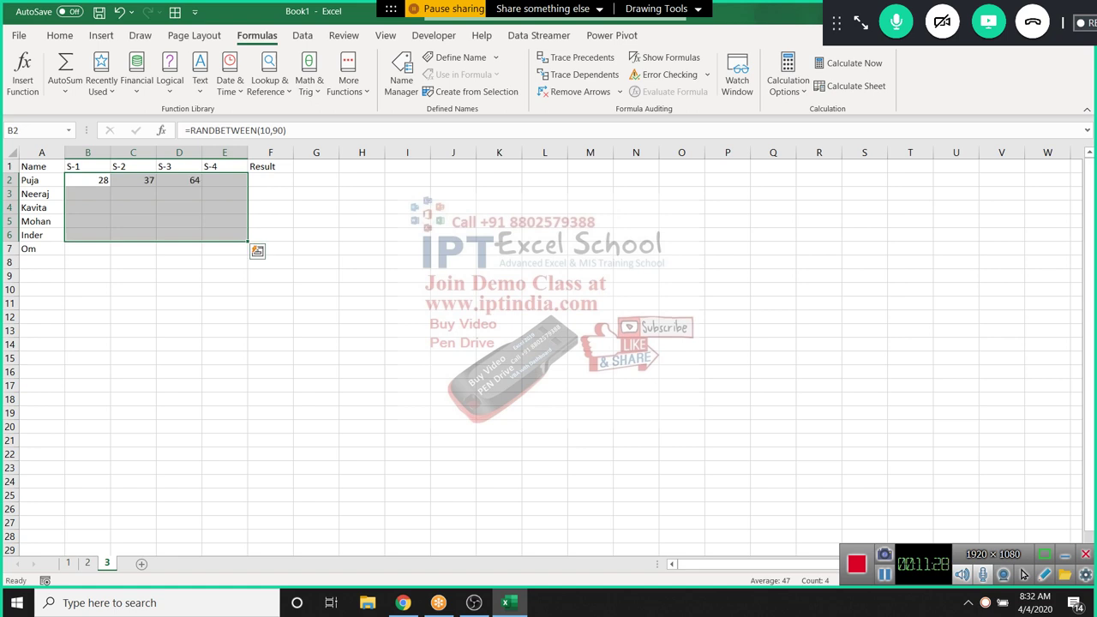
Copy the random marks in B2:E6 and paste them back as fixed values
{"action": "key", "text": "ctrl+c"}
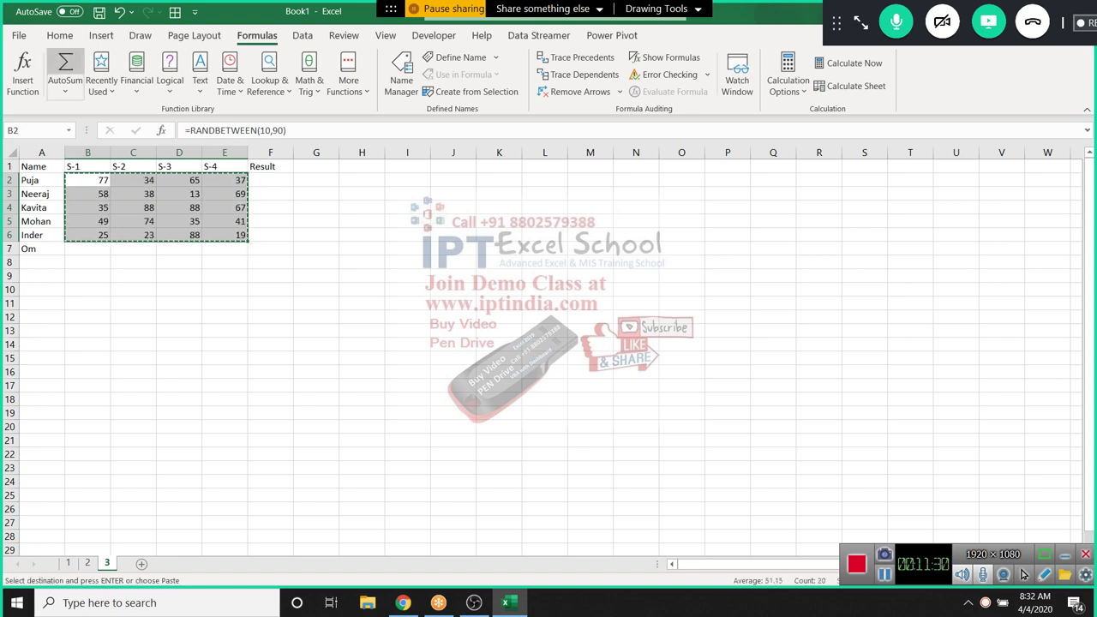
{"action": "left_click", "coordinate": [59, 35]}
{"action": "left_click", "coordinate": [20, 86]}
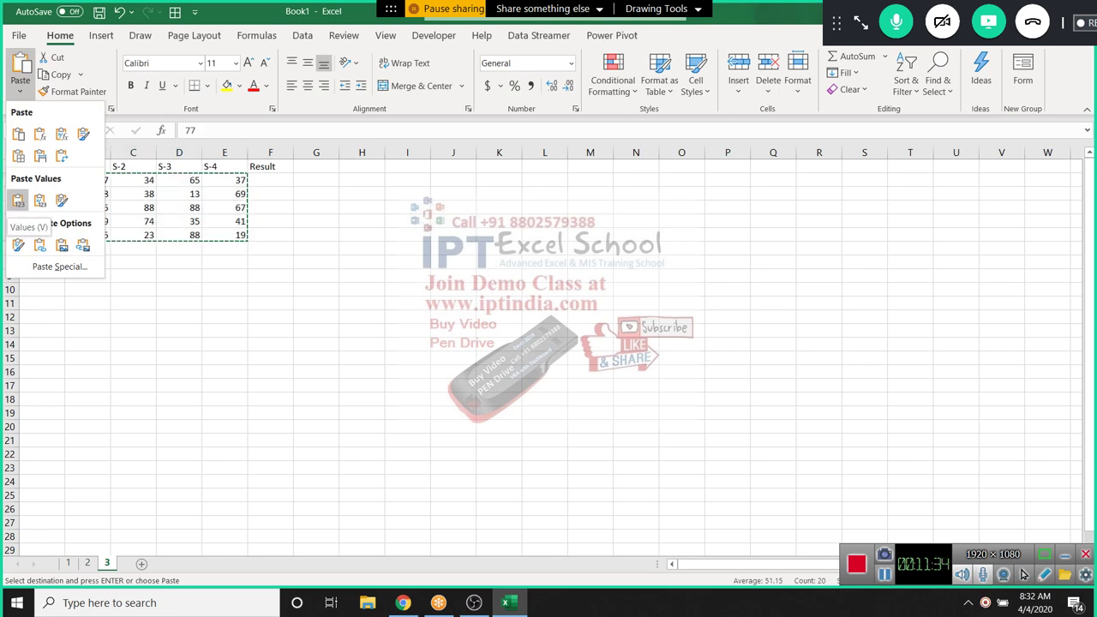
{"action": "left_click", "coordinate": [18, 199]}
{"action": "key", "text": "Escape"}
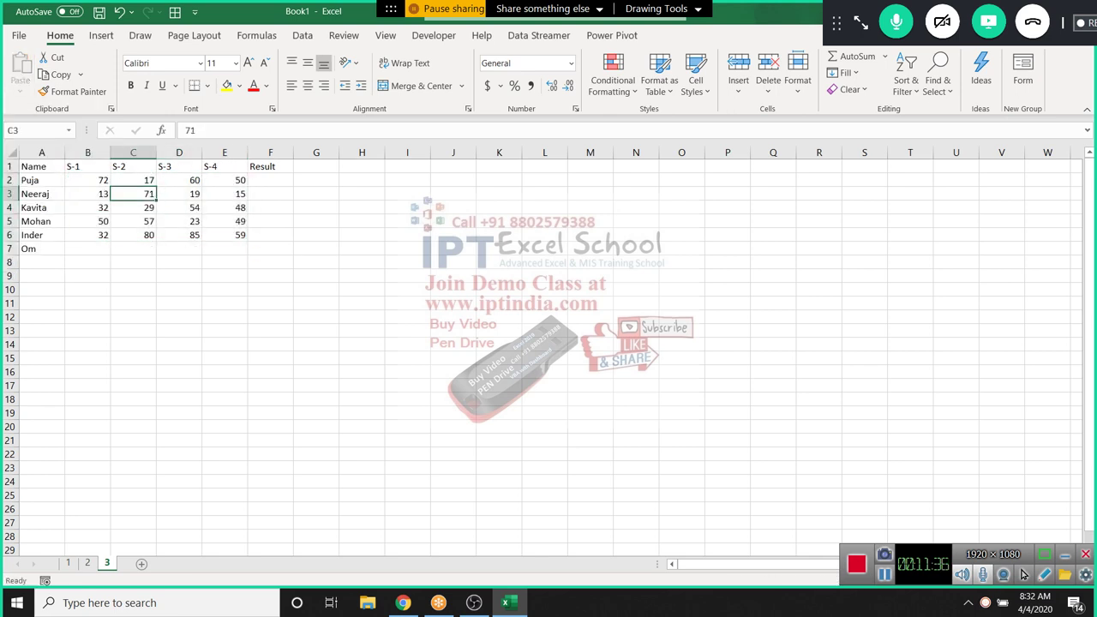
Start an IF formula in F2, then cancel the entry
{"action": "left_click", "coordinate": [270, 180]}
{"action": "type", "text": "="}
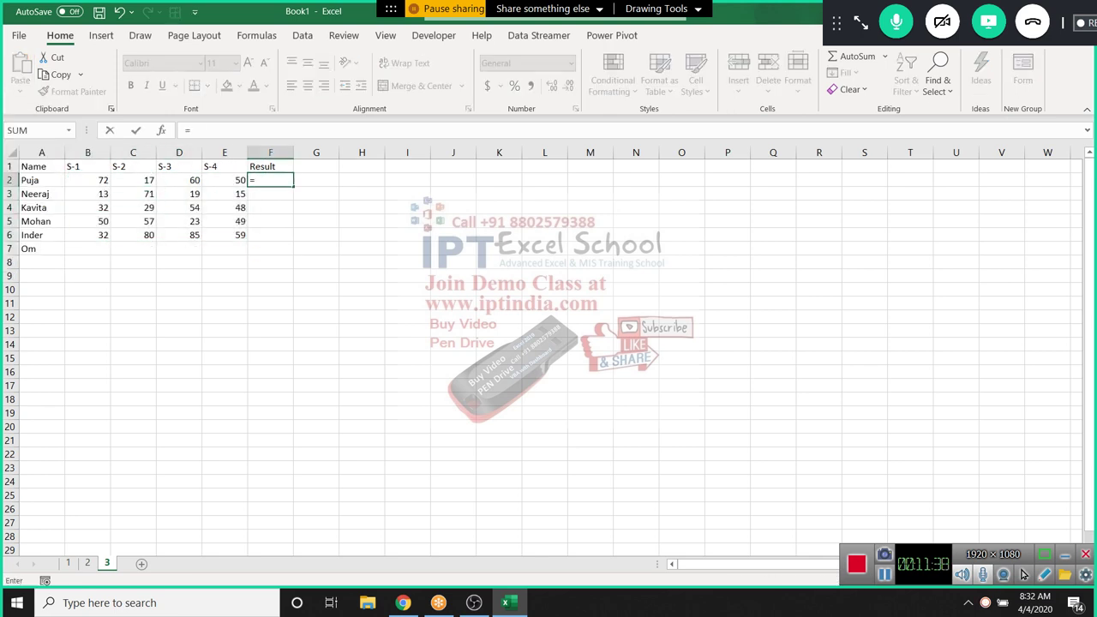
{"action": "type", "text": "if"}
{"action": "key", "text": "Tab"}
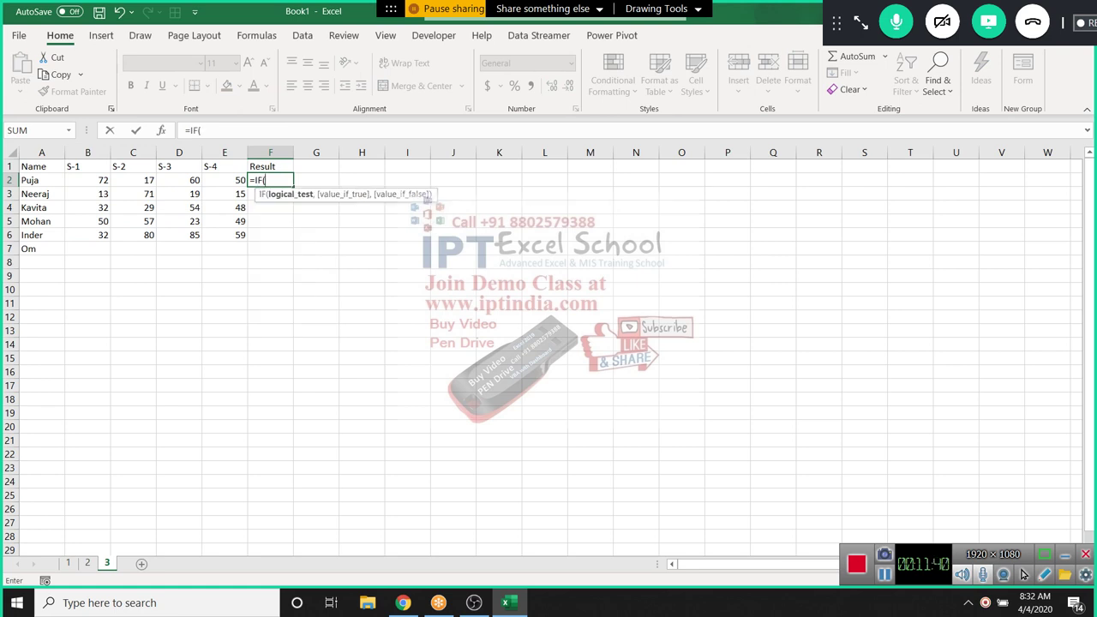
{"action": "key", "text": "Escape"}
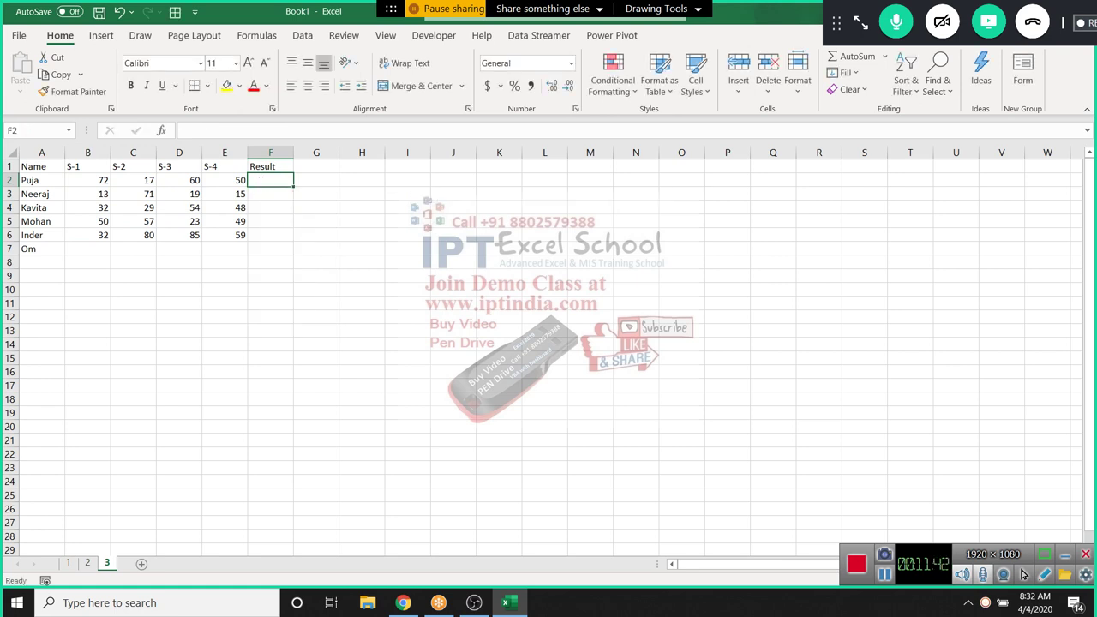
In F2, build an AND formula testing B2, C2, D2 and E2 against 30
{"action": "type", "text": "=and"}
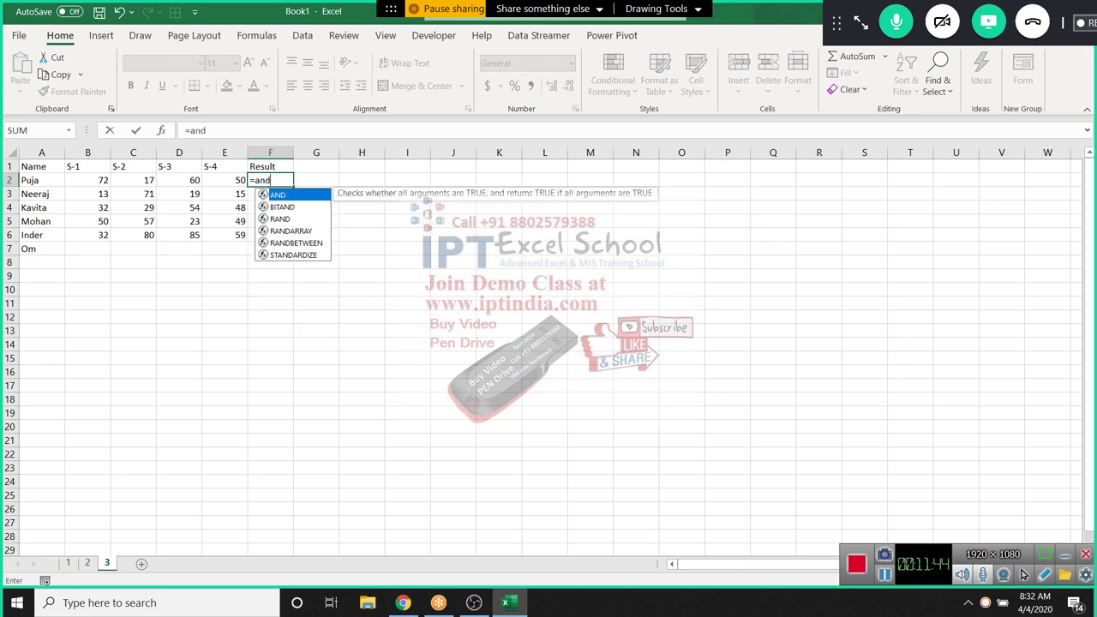
{"action": "key", "text": "Tab"}
{"action": "key", "text": "Left"}
{"action": "key", "text": "Left"}
{"action": "key", "text": "Left"}
{"action": "key", "text": "Left"}
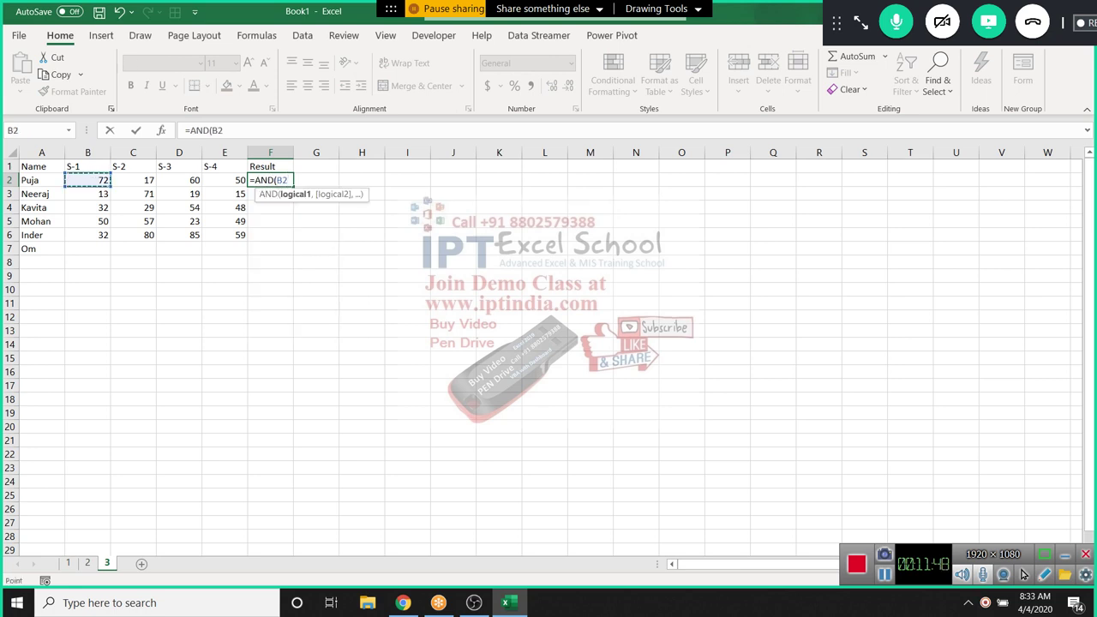
{"action": "type", "text": ">=30,"}
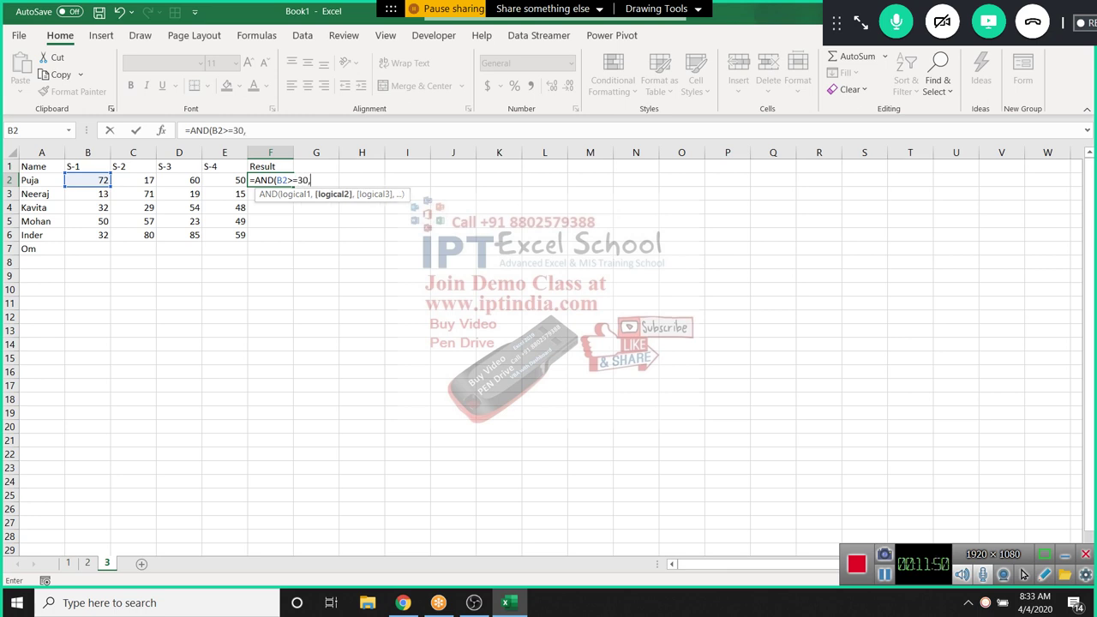
{"action": "key", "text": "Left"}
{"action": "key", "text": "Left"}
{"action": "key", "text": "Left"}
{"action": "type", "text": ">=3"}
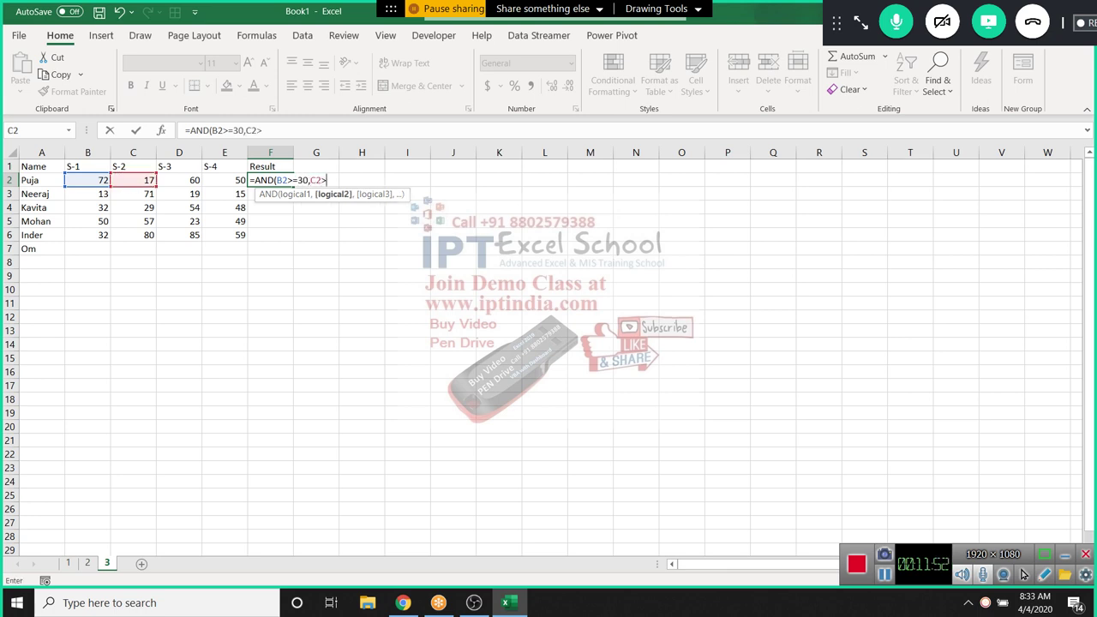
{"action": "type", "text": "0,"}
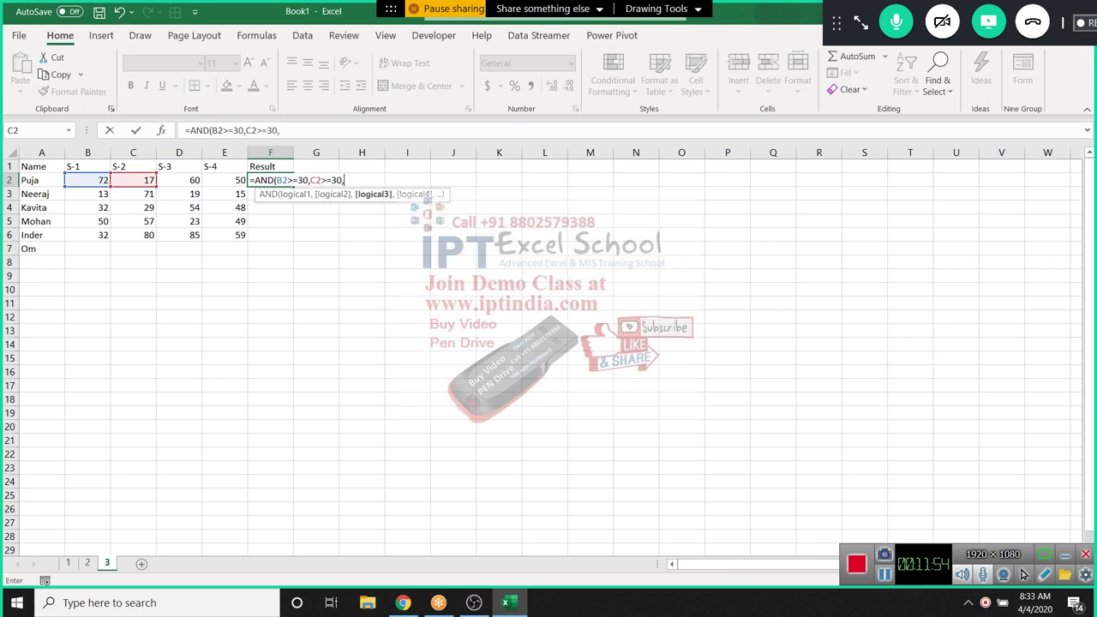
{"action": "key", "text": "Left"}
{"action": "key", "text": "Left"}
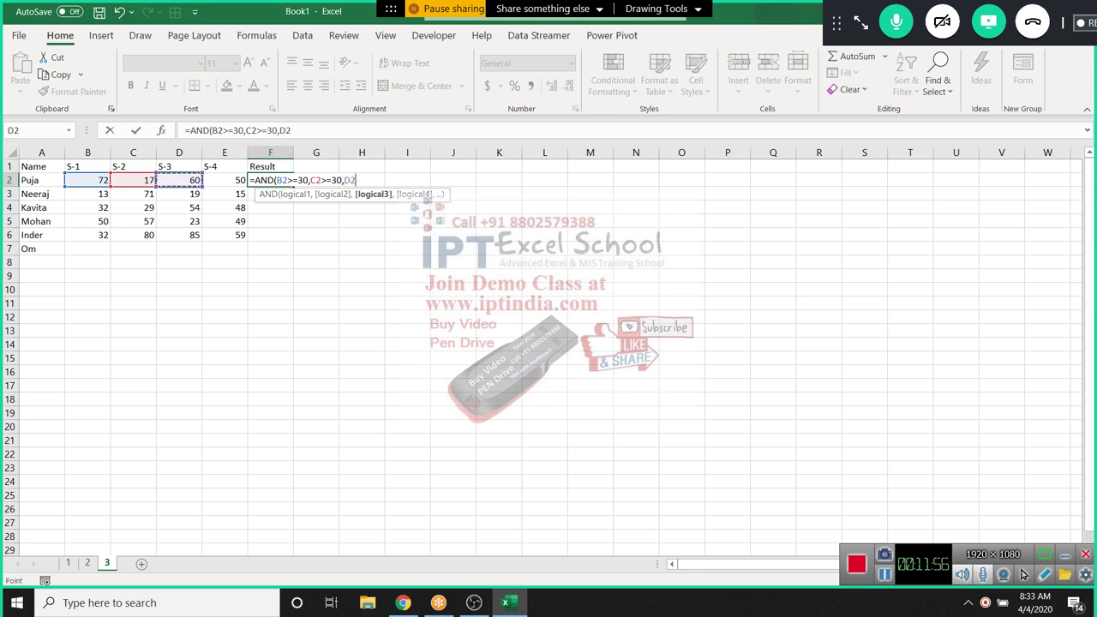
{"action": "type", "text": ">=30,"}
{"action": "key", "text": "Left"}
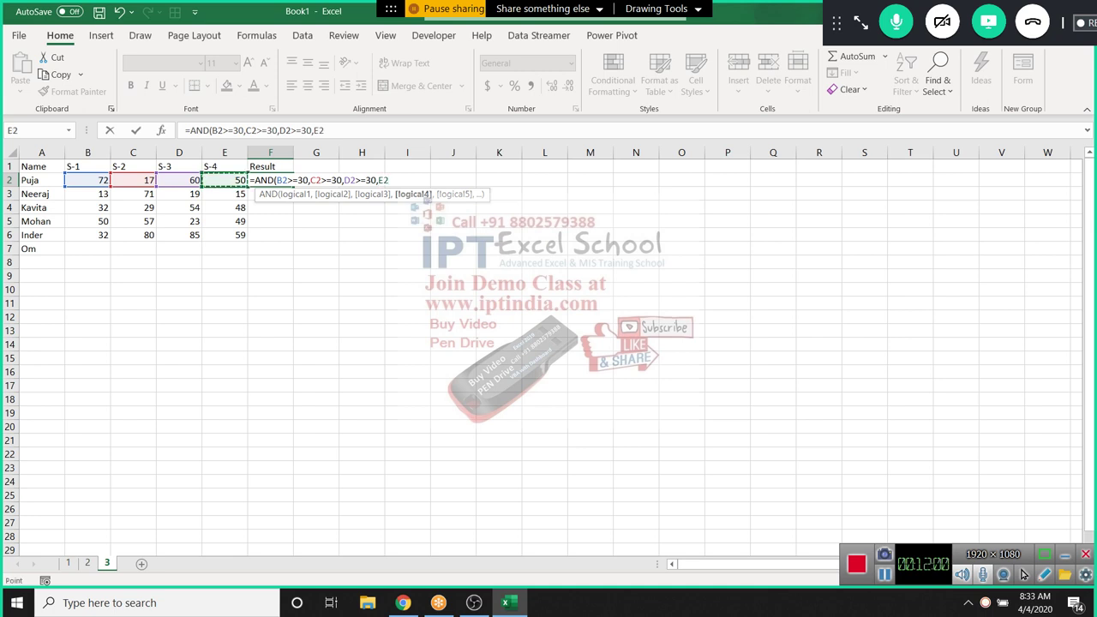
{"action": "type", "text": ">=30"}
Correct the last condition to E2>=30, close the formula, review its conditions and commit it
{"action": "key", "text": "F2"}
{"action": "type", "text": "=30"}
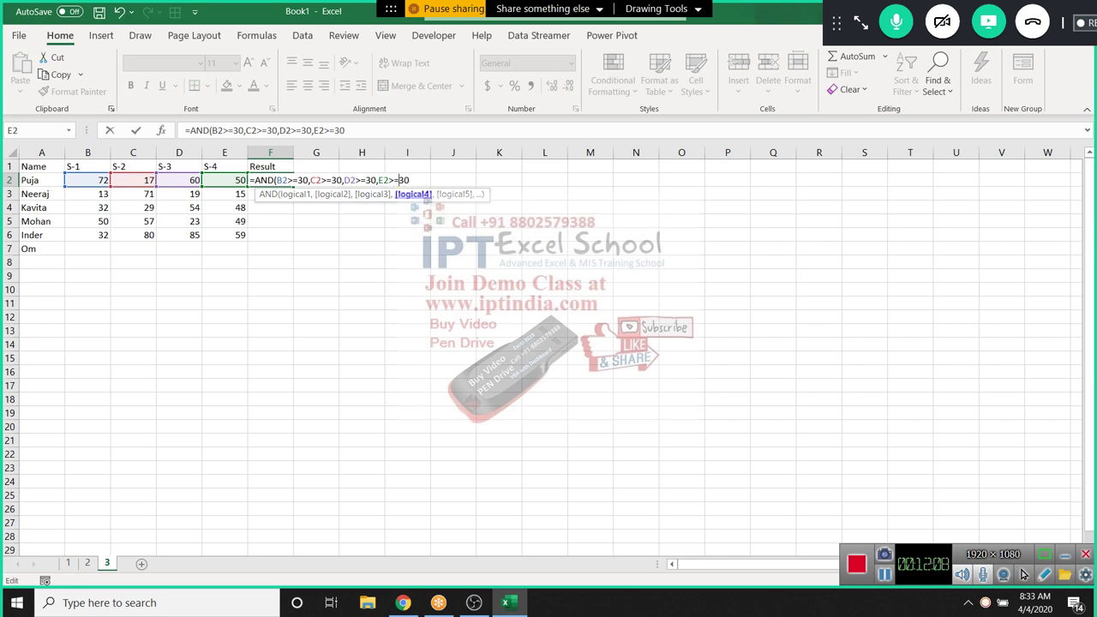
{"action": "key", "text": "Right"}
{"action": "key", "text": "Right"}
{"action": "type", "text": ")"}
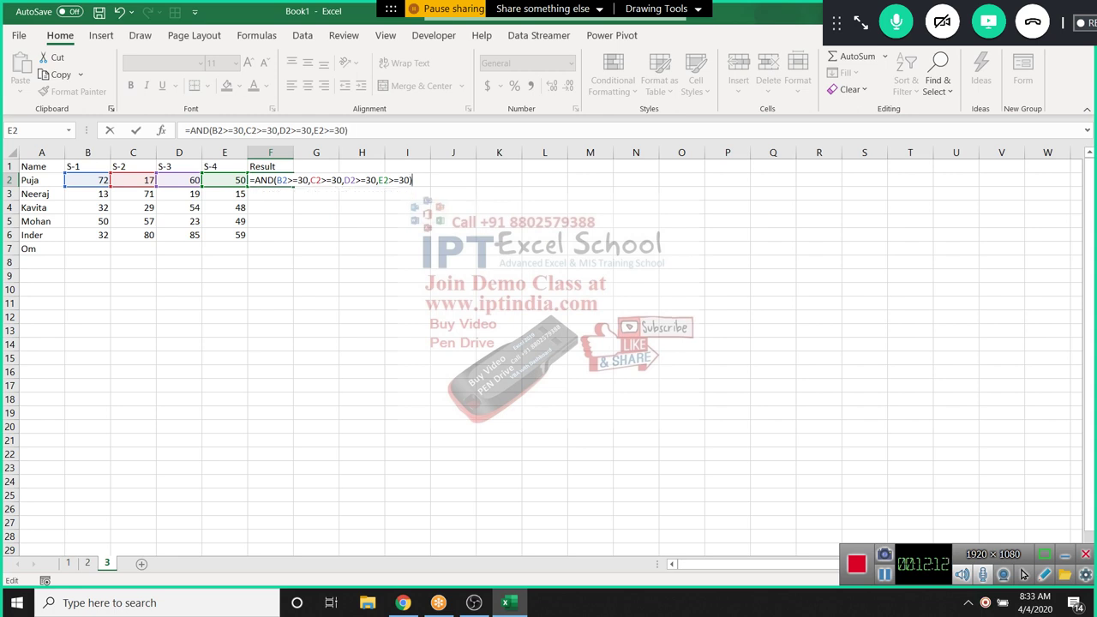
{"action": "left_click", "coordinate": [326, 181]}
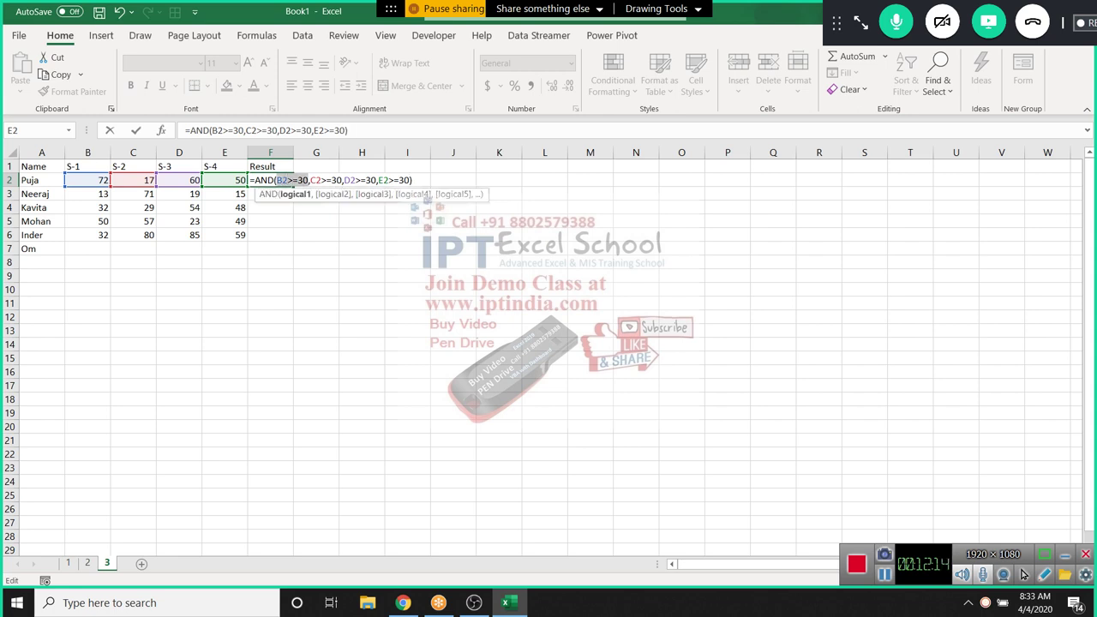
{"action": "left_click", "coordinate": [370, 181]}
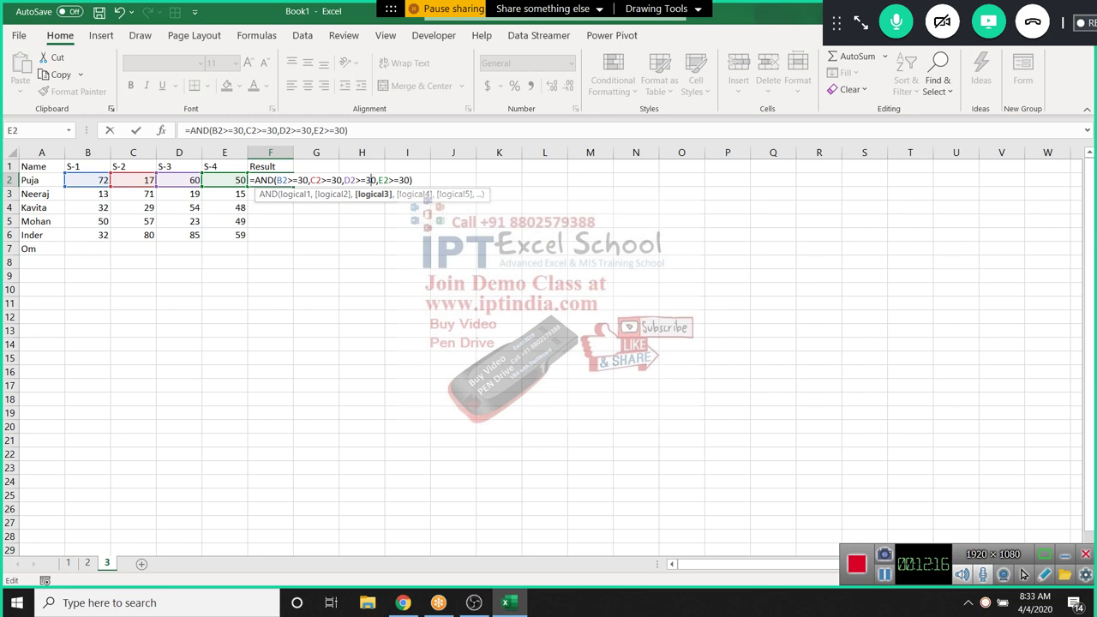
{"action": "left_click", "coordinate": [391, 180]}
{"action": "key", "text": "Return"}
Fill the AND formula down to F6 and clear the unwanted result in F7
{"action": "key", "text": "Up"}
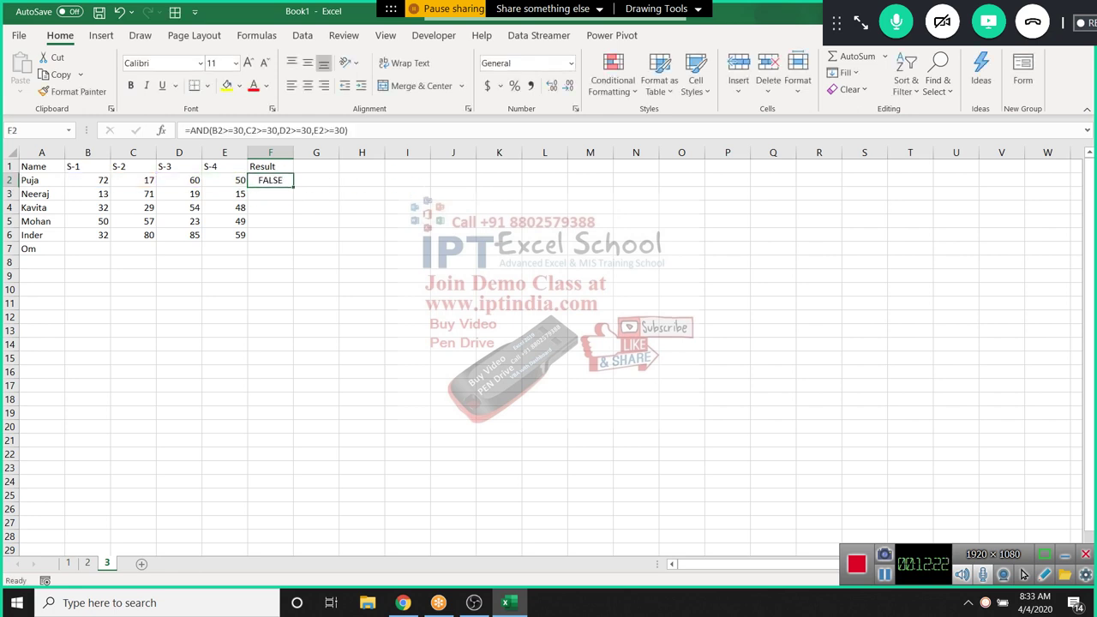
{"action": "double_click", "coordinate": [293, 186]}
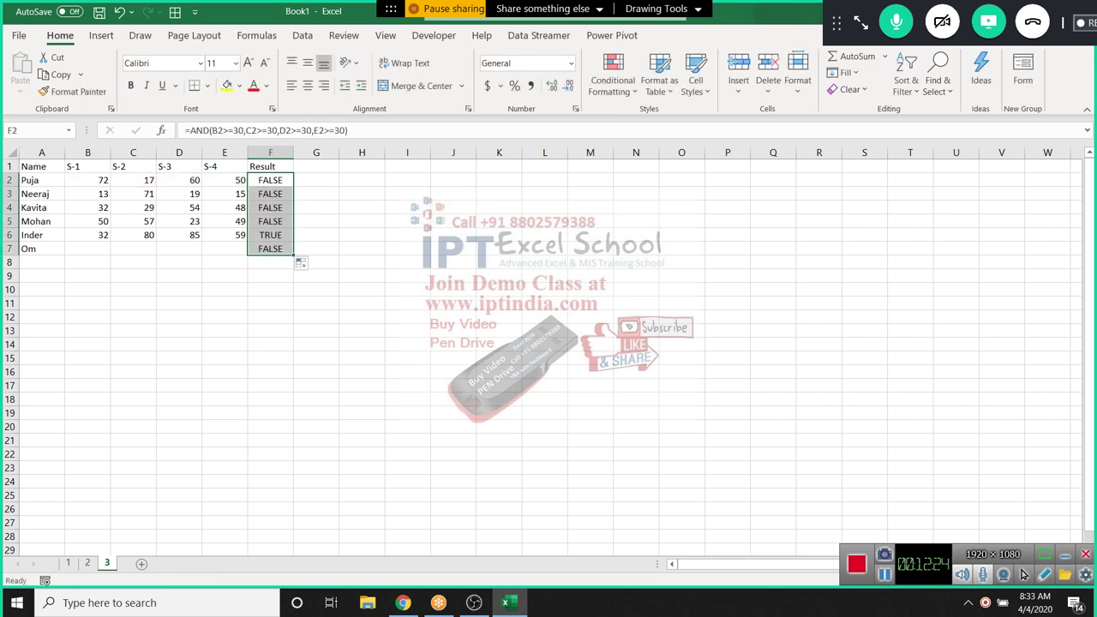
{"action": "key", "text": "shift+Up"}
{"action": "key", "text": "shift+Up"}
{"action": "key", "text": "shift+Up"}
{"action": "key", "text": "shift+Up"}
{"action": "key", "text": "shift+Up"}
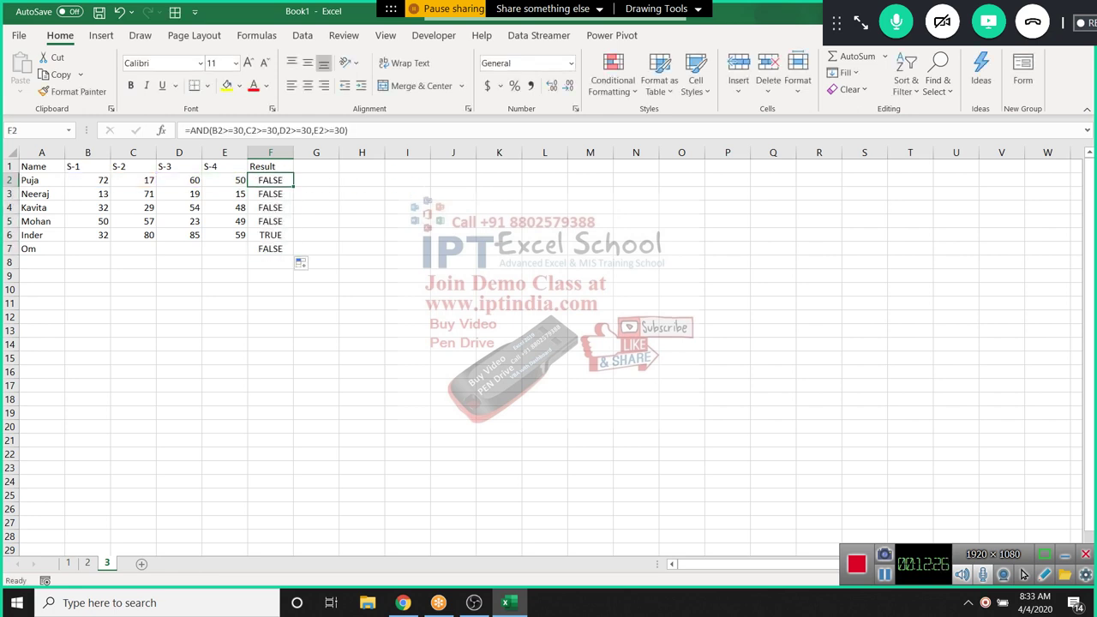
{"action": "key", "text": "ctrl+Down"}
{"action": "key", "text": "Delete"}
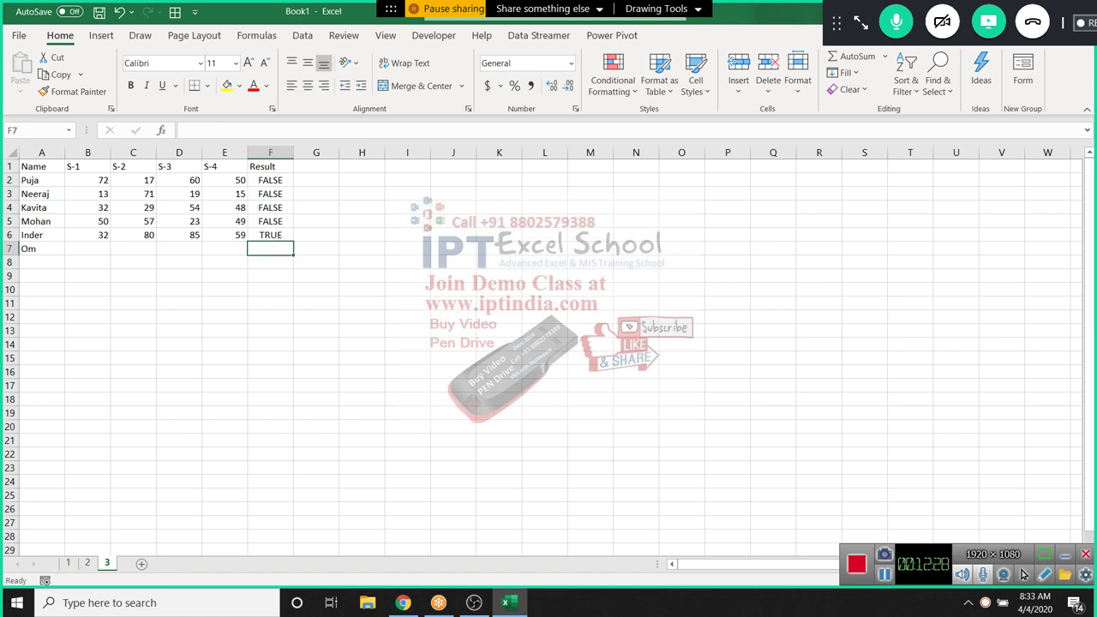
{"action": "key", "text": "Up"}
{"action": "key", "text": "Up"}
{"action": "key", "text": "Up"}
{"action": "key", "text": "Up"}
{"action": "key", "text": "Up"}
{"action": "key", "text": "F2"}
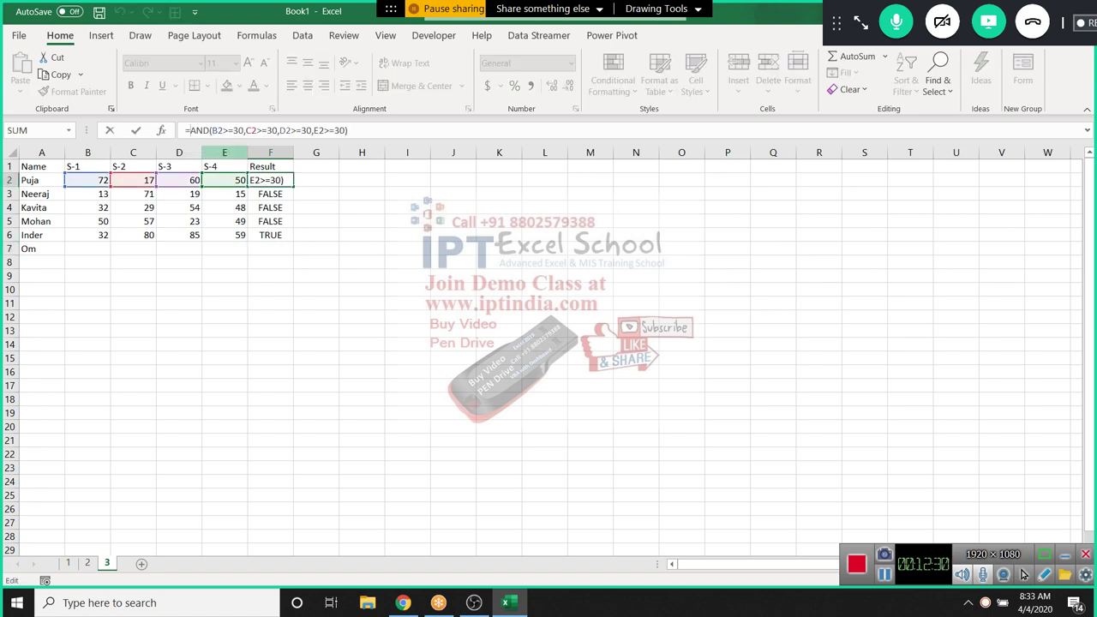
Wrap F2's AND test in IF returning "Pass" or "Fail"
{"action": "type", "text": "if"}
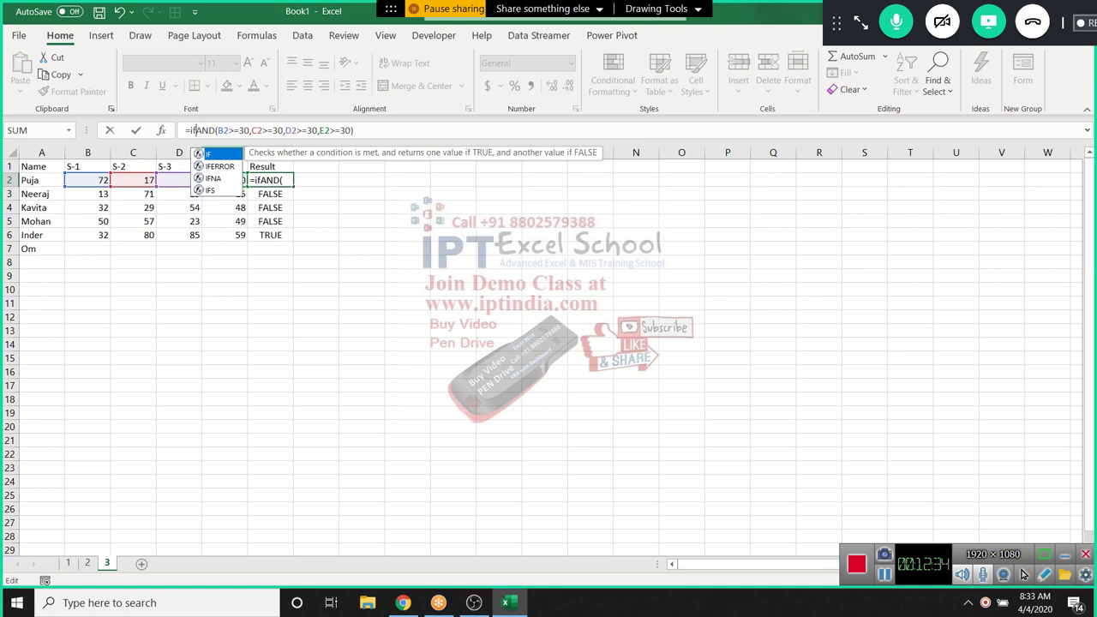
{"action": "key", "text": "Tab"}
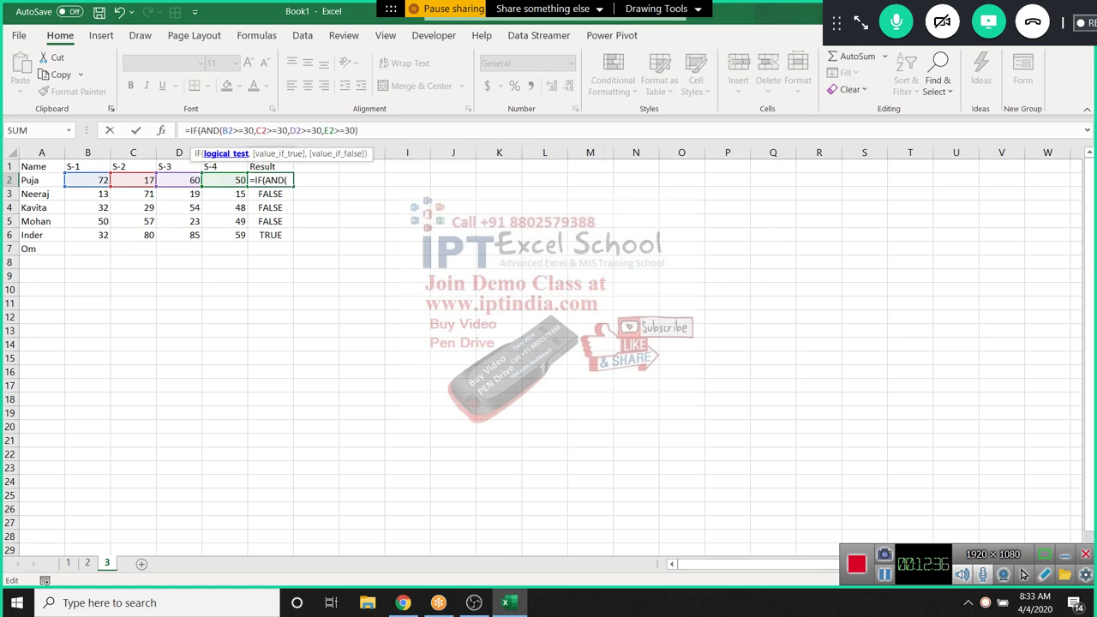
{"action": "key", "text": "End"}
{"action": "type", "text": ",Pass"}
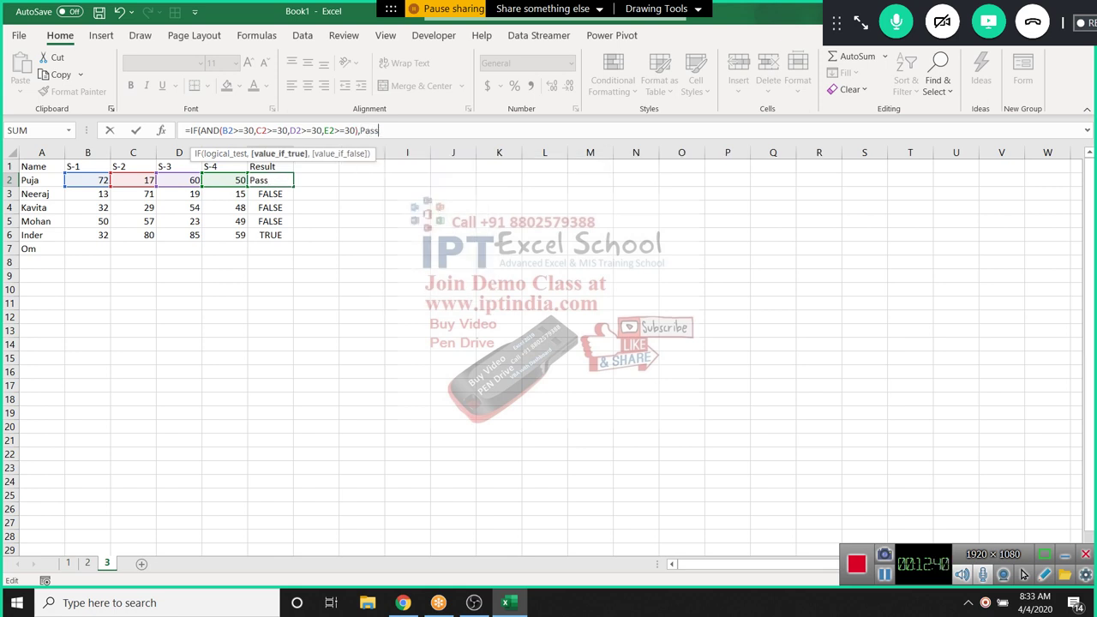
{"action": "key", "text": "BackSpace"}
{"action": "key", "text": "BackSpace"}
{"action": "key", "text": "BackSpace"}
{"action": "key", "text": "BackSpace"}
{"action": "type", "text": "\"Pass\",\""}
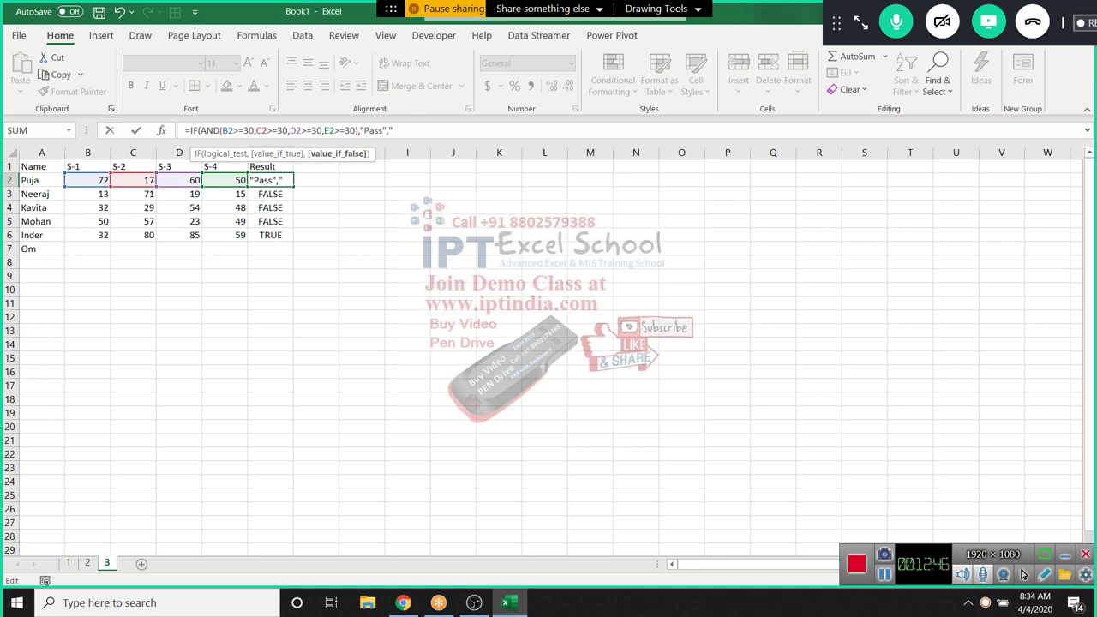
{"action": "type", "text": "Fail\""}
{"action": "key", "text": "ctrl+Return"}
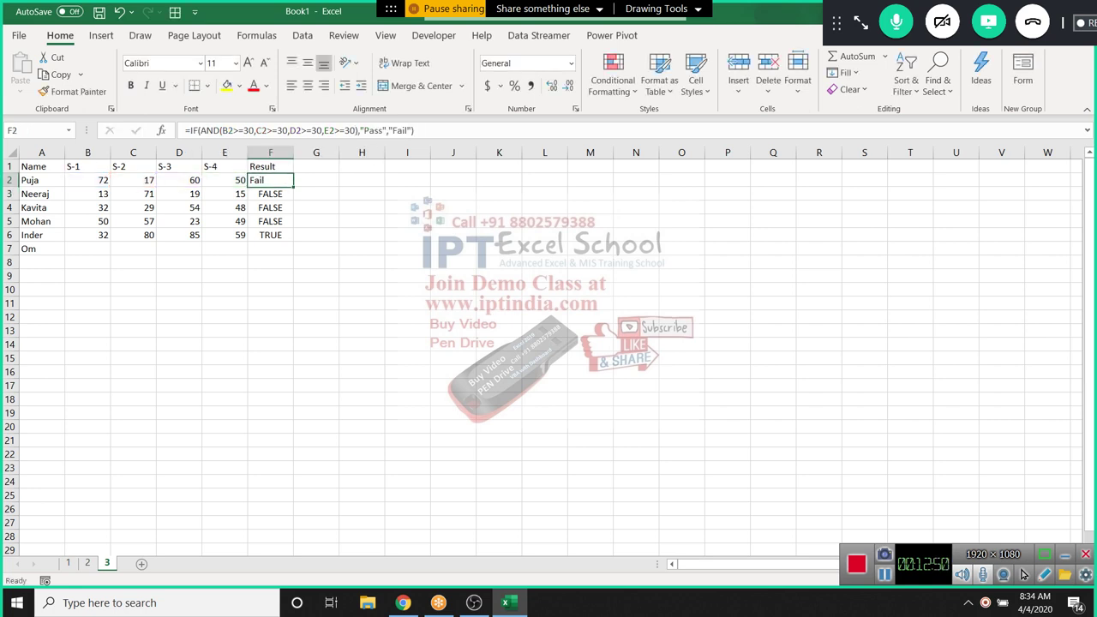
Fill the Pass/Fail IF formula from F2 down to F6
{"action": "left_click", "coordinate": [315, 194]}
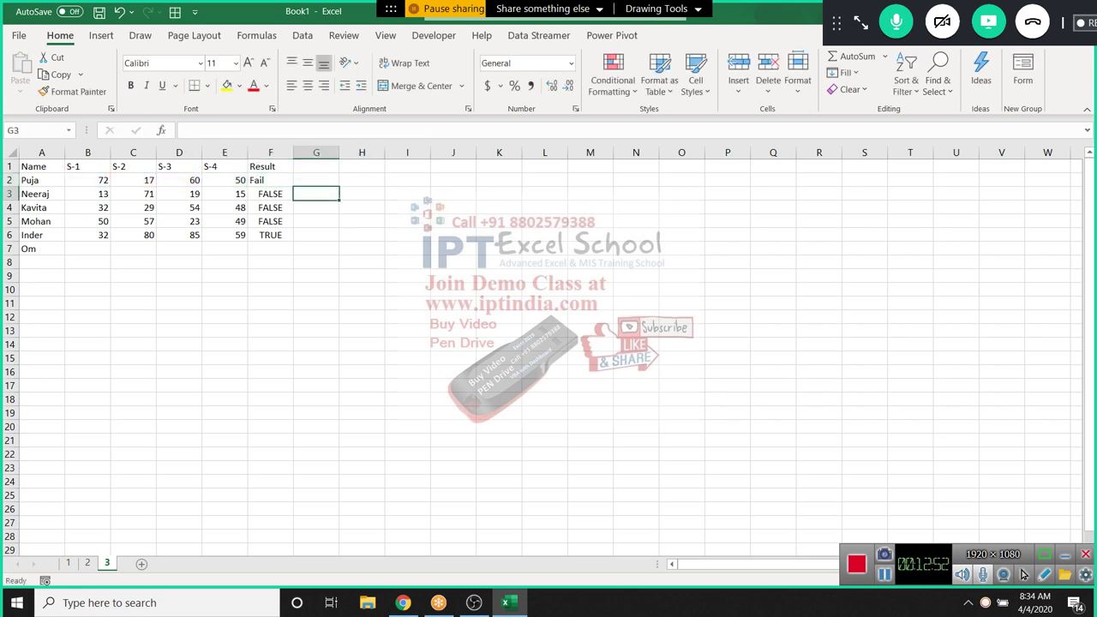
{"action": "left_click", "coordinate": [270, 180]}
{"action": "left_click_drag", "start_coordinate": [293, 186], "coordinate": [293, 241]}
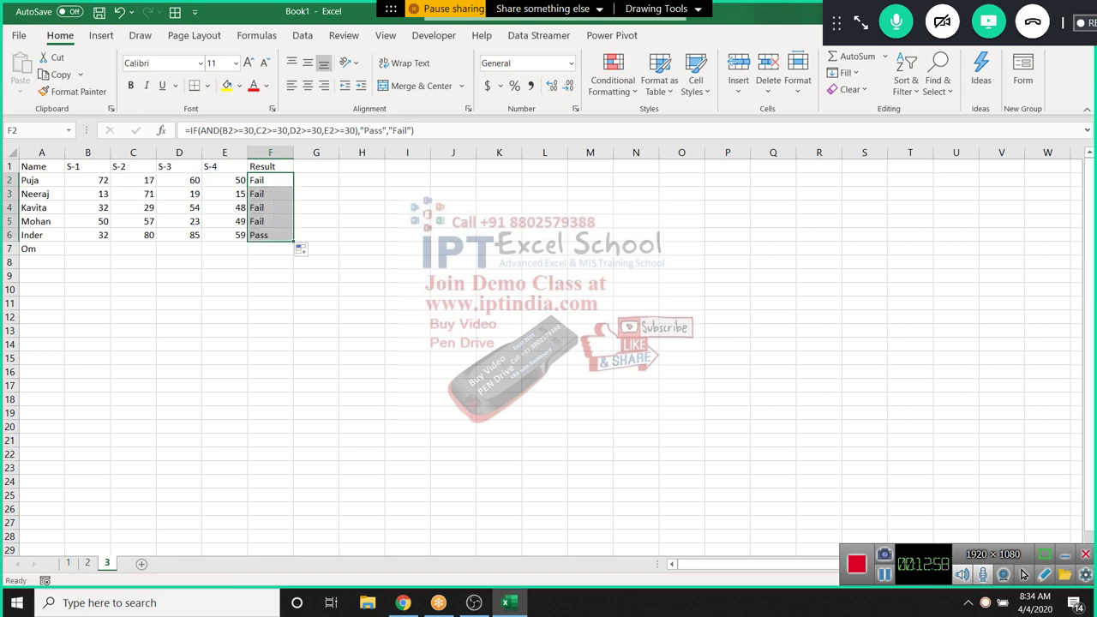
Check the copied formulas from F6 back up to F2, then begin a new formula in G2
{"action": "left_click", "coordinate": [270, 235]}
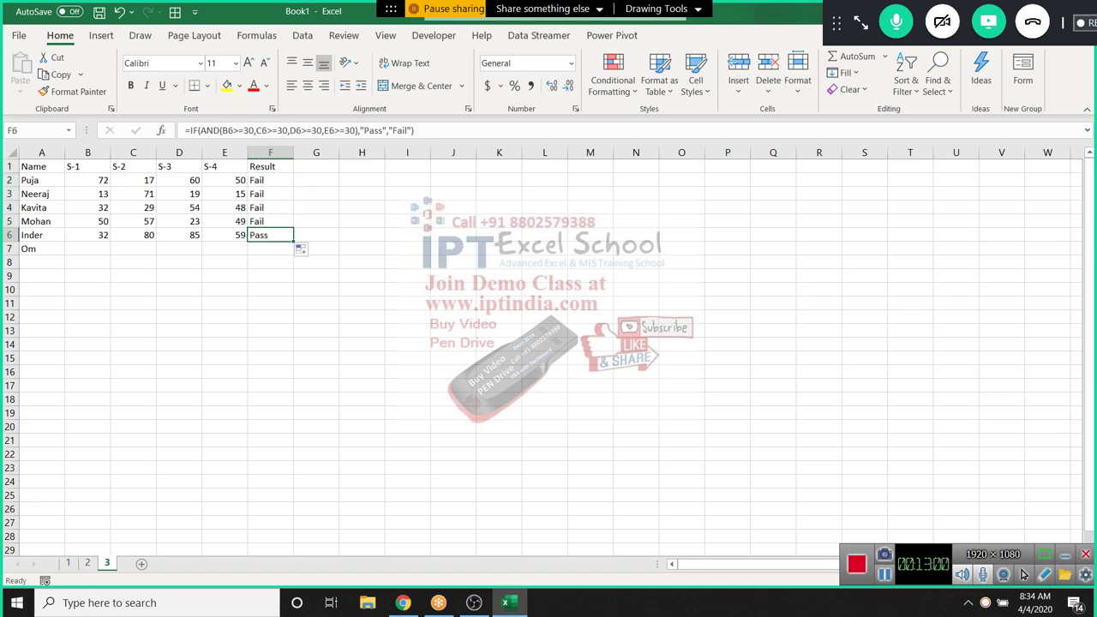
{"action": "left_click", "coordinate": [270, 221]}
{"action": "left_click", "coordinate": [270, 207]}
{"action": "left_click", "coordinate": [269, 193]}
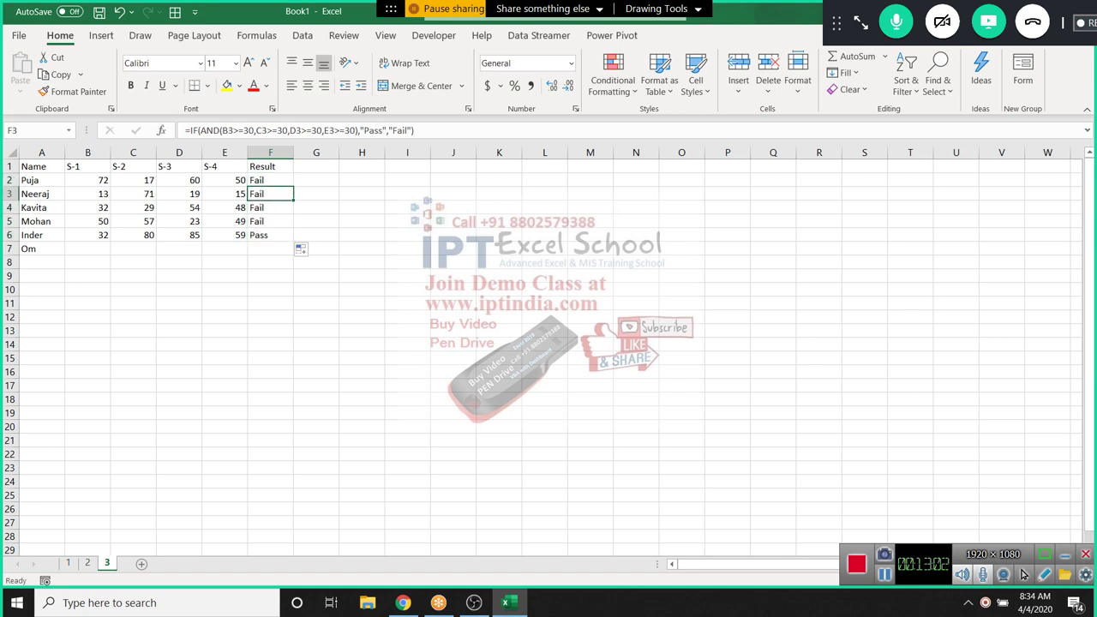
{"action": "left_click", "coordinate": [270, 180]}
{"action": "left_click", "coordinate": [315, 180]}
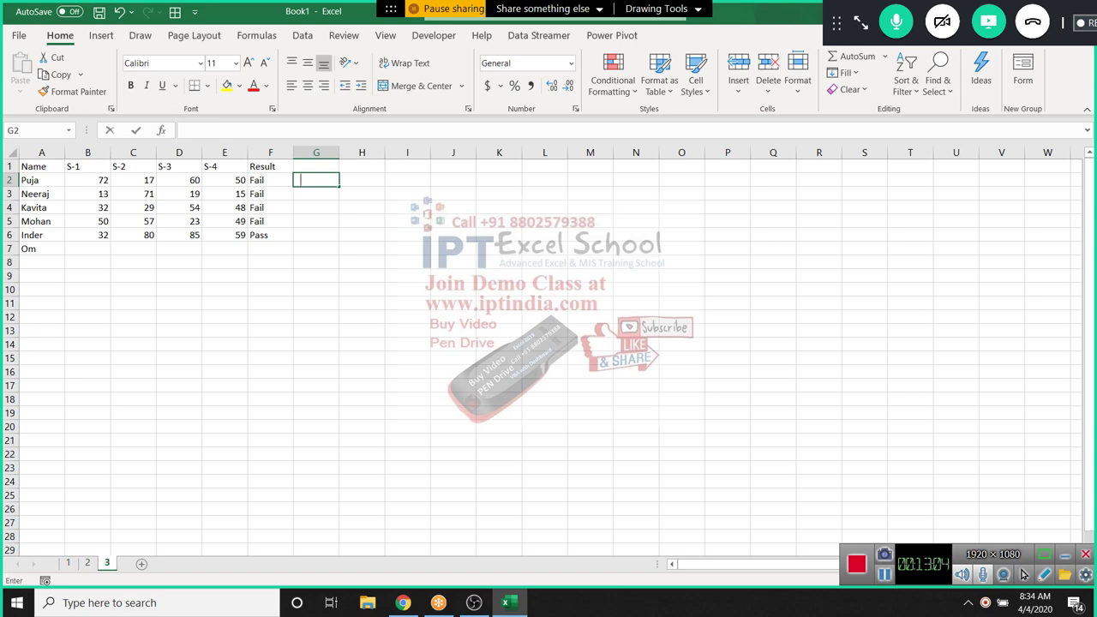
{"action": "type", "text": "="}
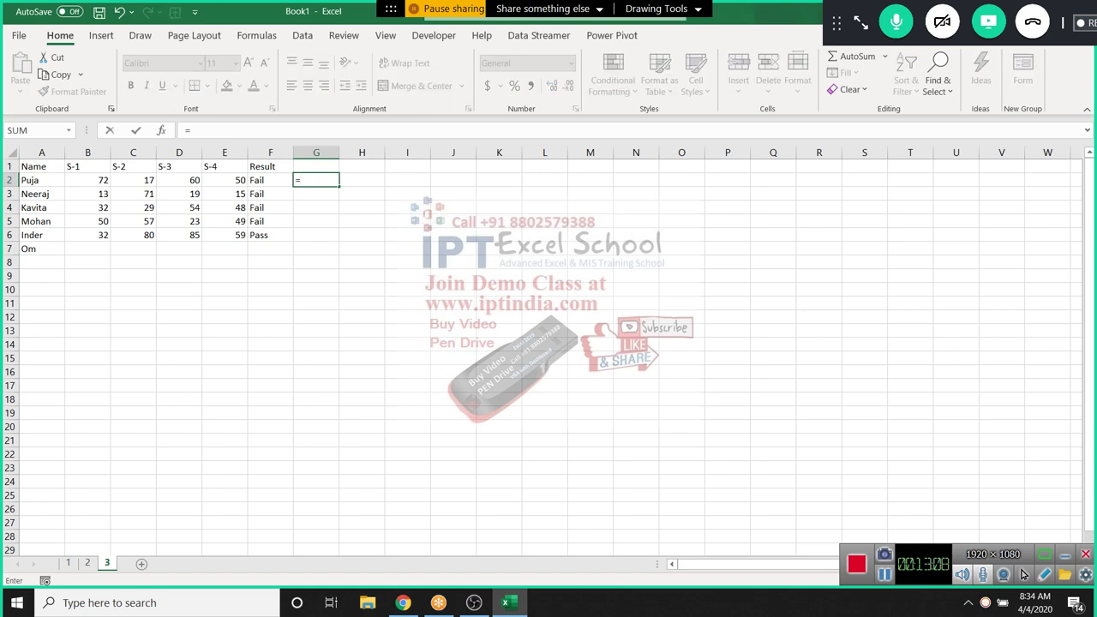
Cancel the unfinished G2 entry and review F2 and the first student's marks in B2:E2
{"action": "key", "text": "Escape"}
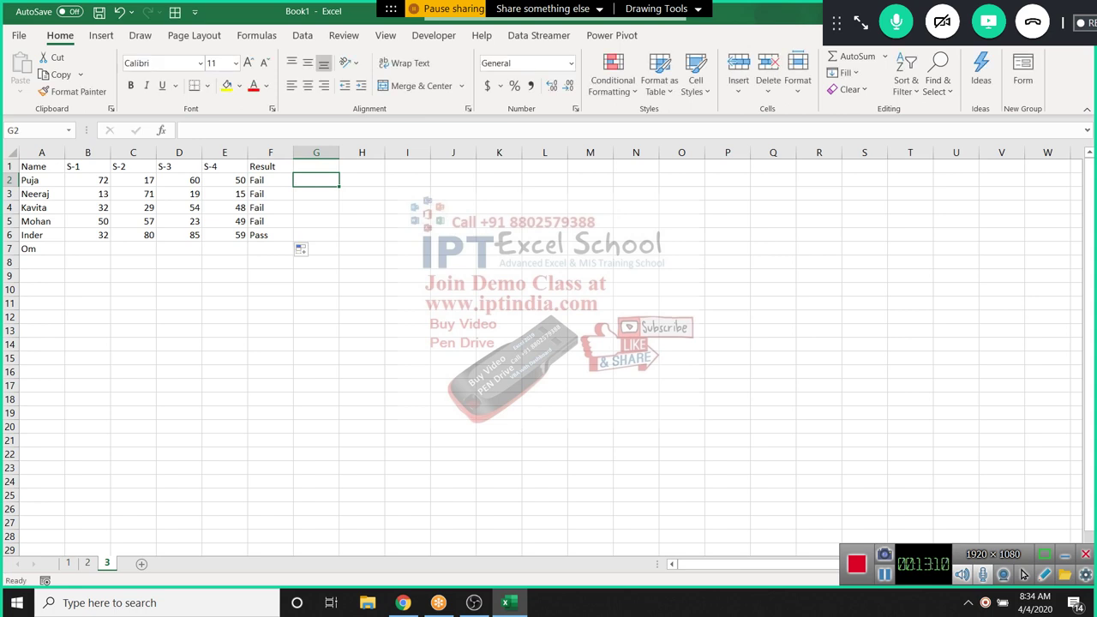
{"action": "left_click", "coordinate": [270, 180]}
{"action": "key", "text": "Left"}
{"action": "key", "text": "Left"}
{"action": "key", "text": "Left"}
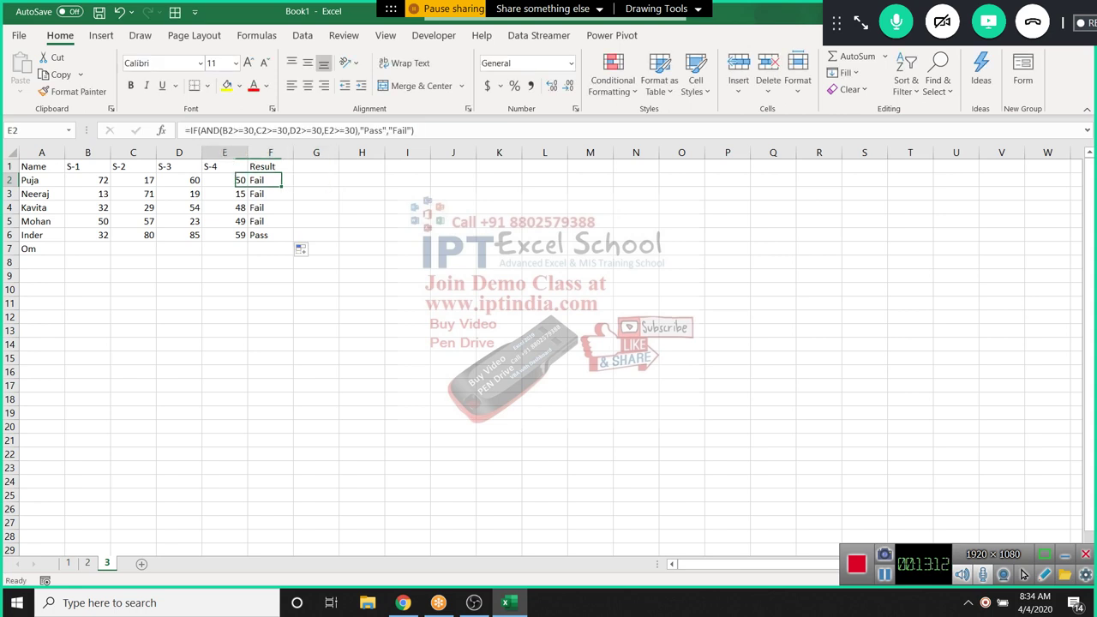
{"action": "key", "text": "Left"}
{"action": "key", "text": "Right"}
{"action": "key", "text": "Right"}
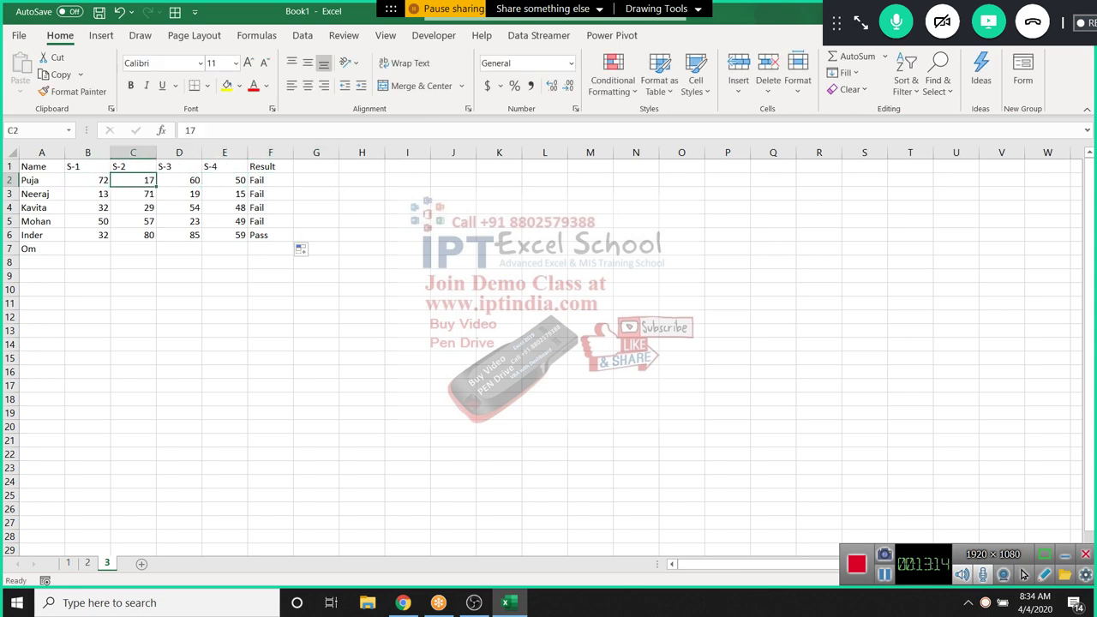
{"action": "key", "text": "Left"}
{"action": "key", "text": "Left"}
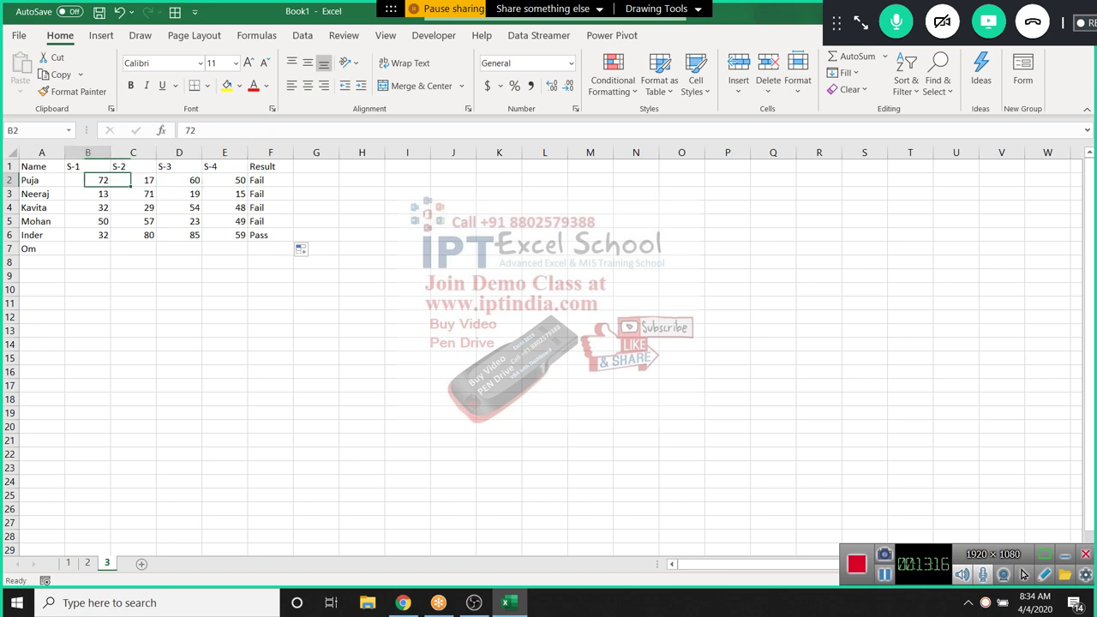
{"action": "key", "text": "Right"}
{"action": "key", "text": "Right"}
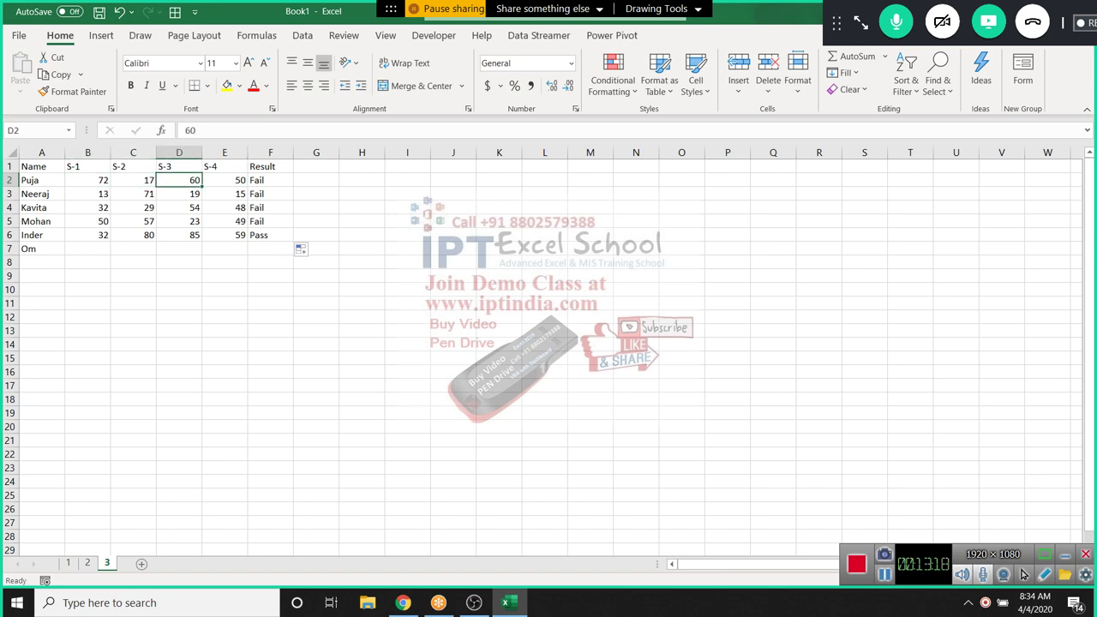
{"action": "key", "text": "Right"}
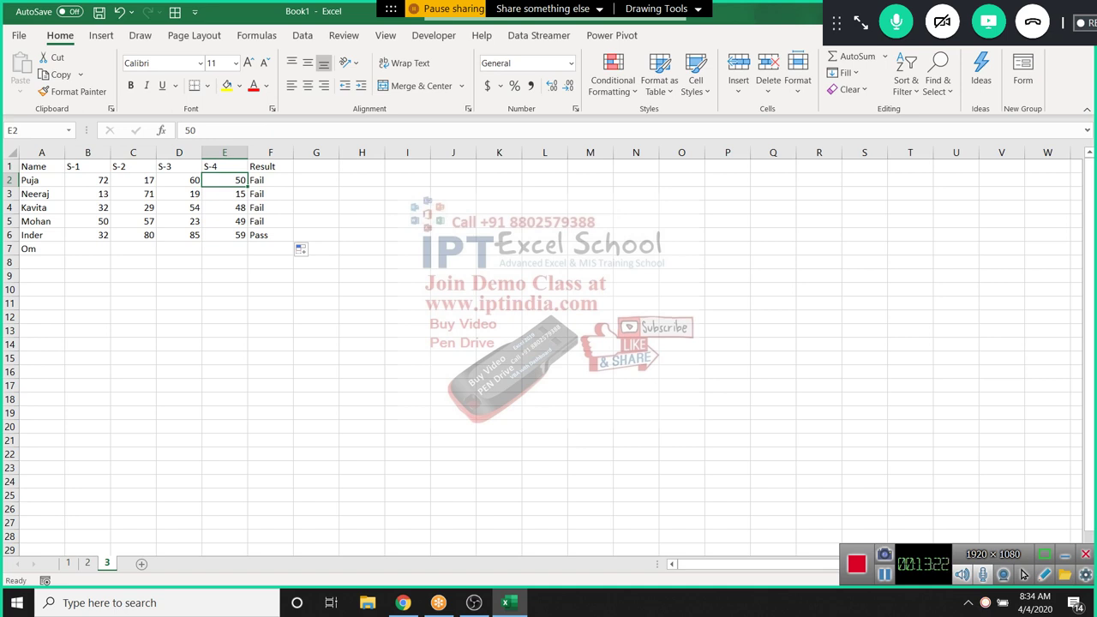
Recheck the S-2 and S-3 marks and F2's formula, ending with G2 selected
{"action": "left_click", "coordinate": [179, 180]}
{"action": "left_click", "coordinate": [133, 180]}
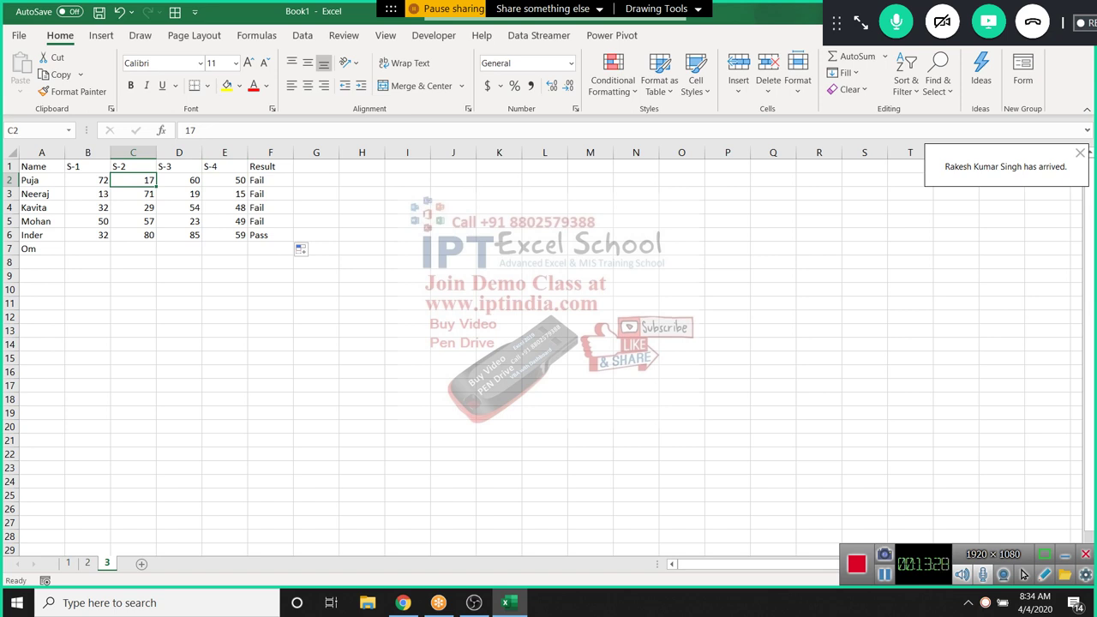
{"action": "left_click", "coordinate": [179, 180]}
{"action": "left_click", "coordinate": [269, 180]}
{"action": "left_click", "coordinate": [316, 180]}
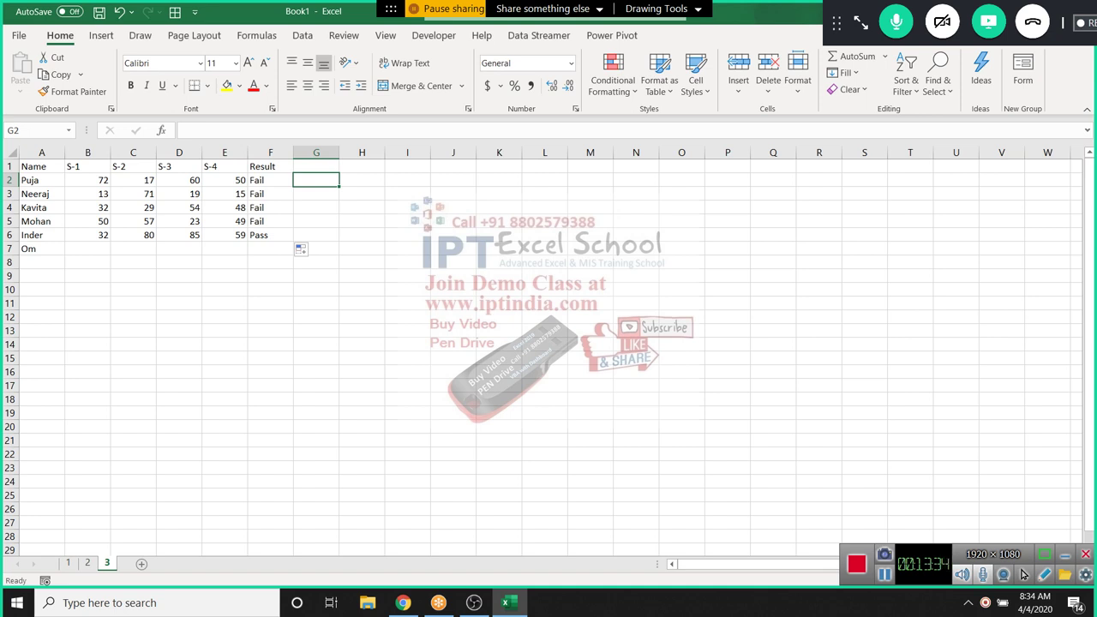
Enter =IF( in G2 and insert B2, the first student's S-1 mark
{"action": "type", "text": "=IF("}
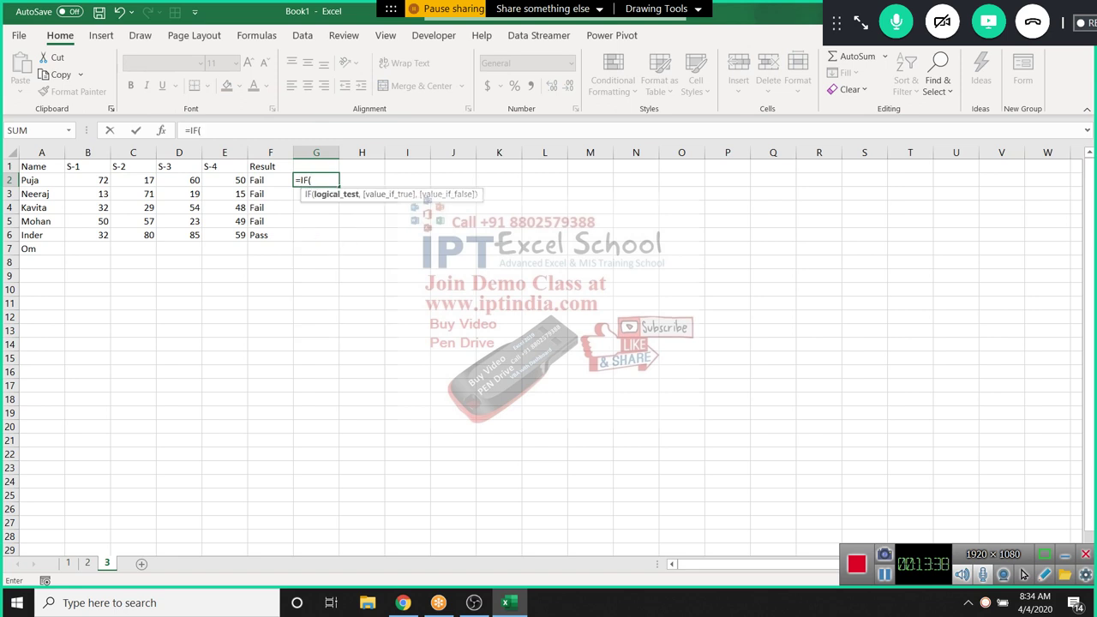
{"action": "left_click", "coordinate": [88, 180]}
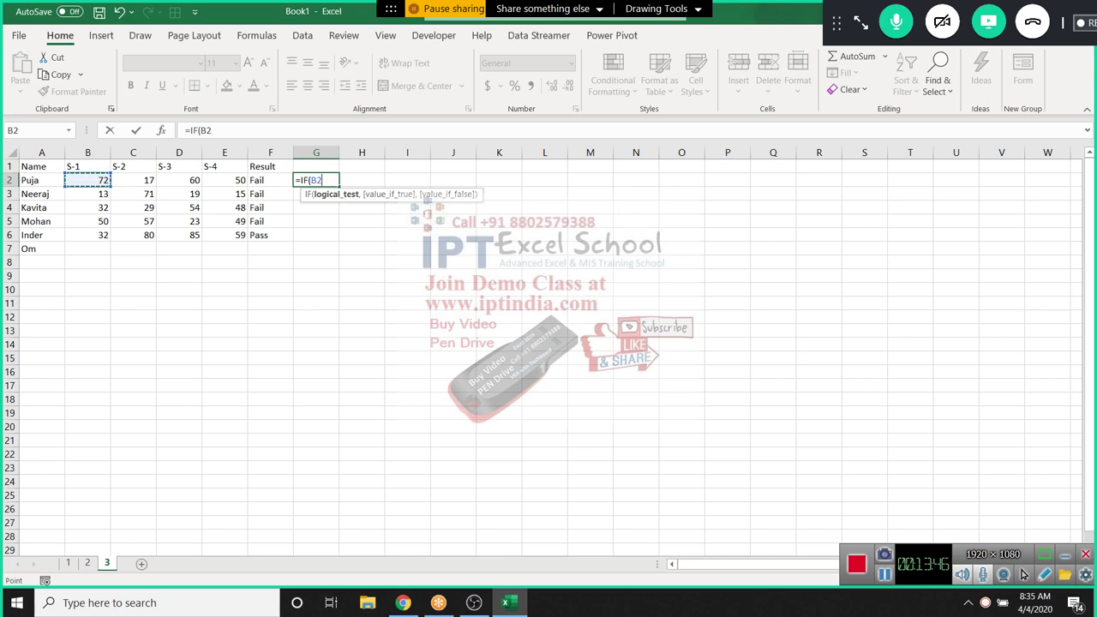
Enter =IF(B2>=30,IF(C2>=30,IF(D2>=30,IF(E2>30,"Pass","Fail"),"Fail"),"Fail") in G2
{"action": "type", "text": ">"}
{"action": "type", "text": "=30"}
{"action": "type", "text": ","}
{"action": "type", "text": "IF("}
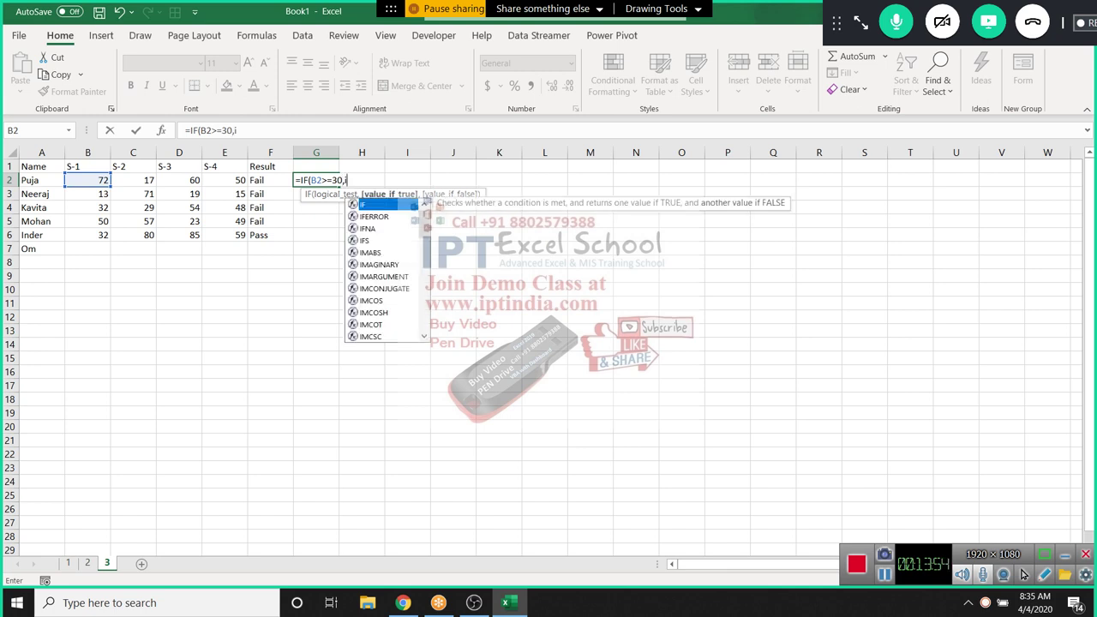
{"action": "left_click", "coordinate": [133, 180]}
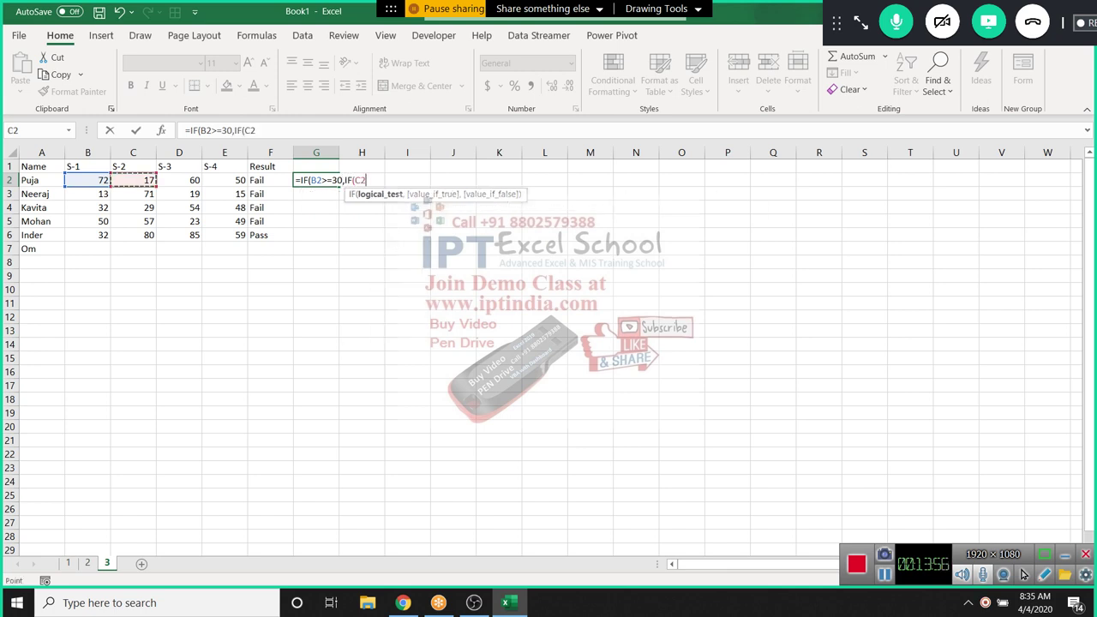
{"action": "type", "text": ">=30,"}
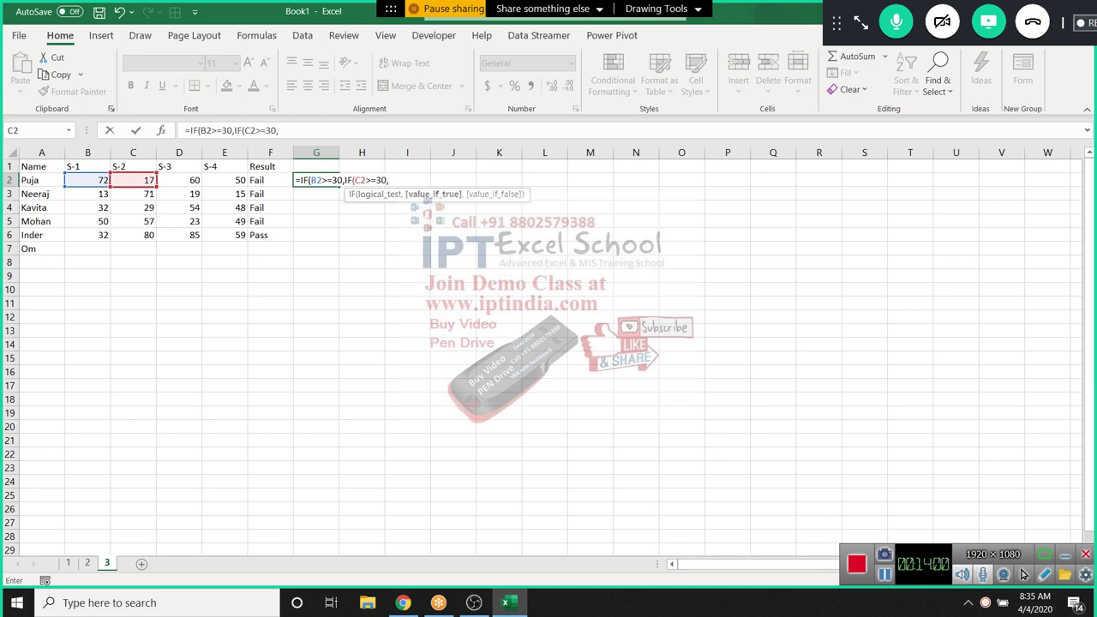
{"action": "left_click", "coordinate": [179, 180]}
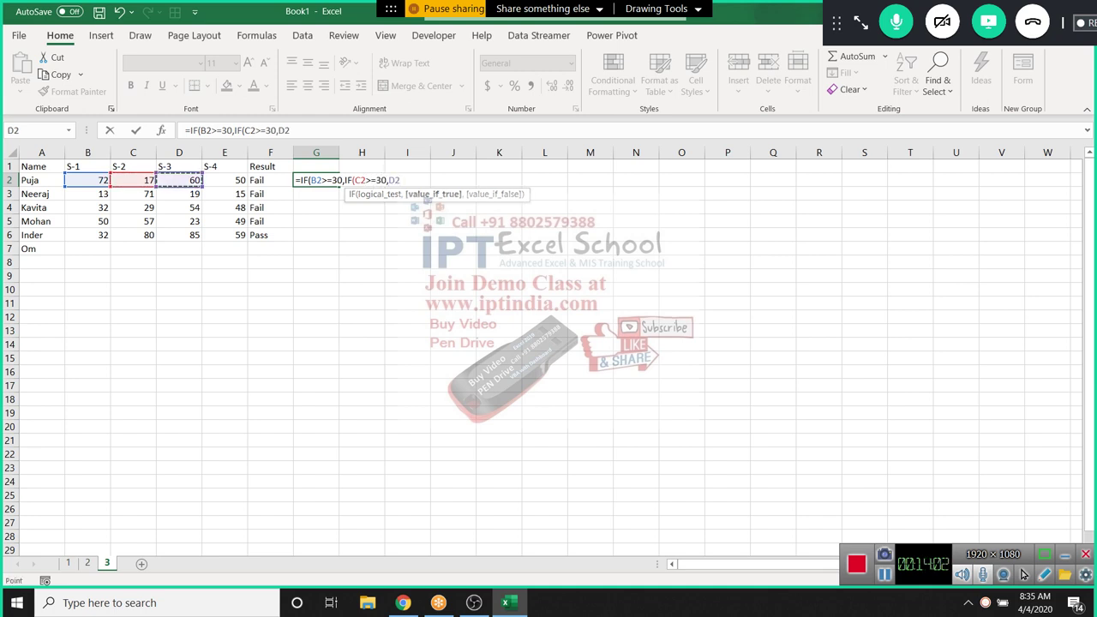
{"action": "type", "text": ">=30,"}
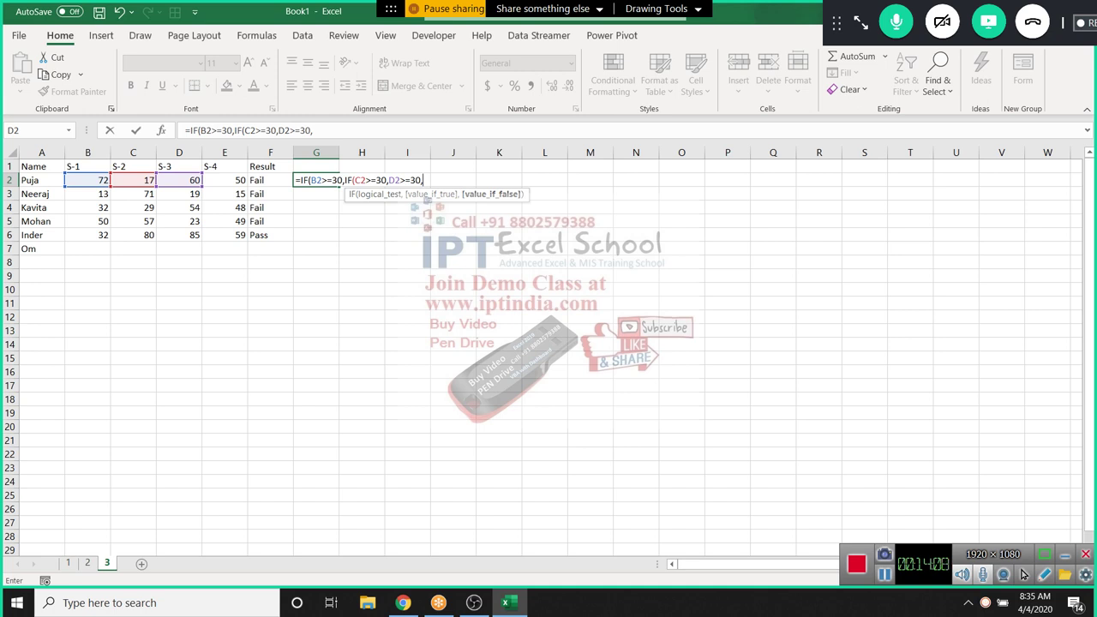
{"action": "left_click", "coordinate": [388, 180]}
{"action": "type", "text": "IF("}
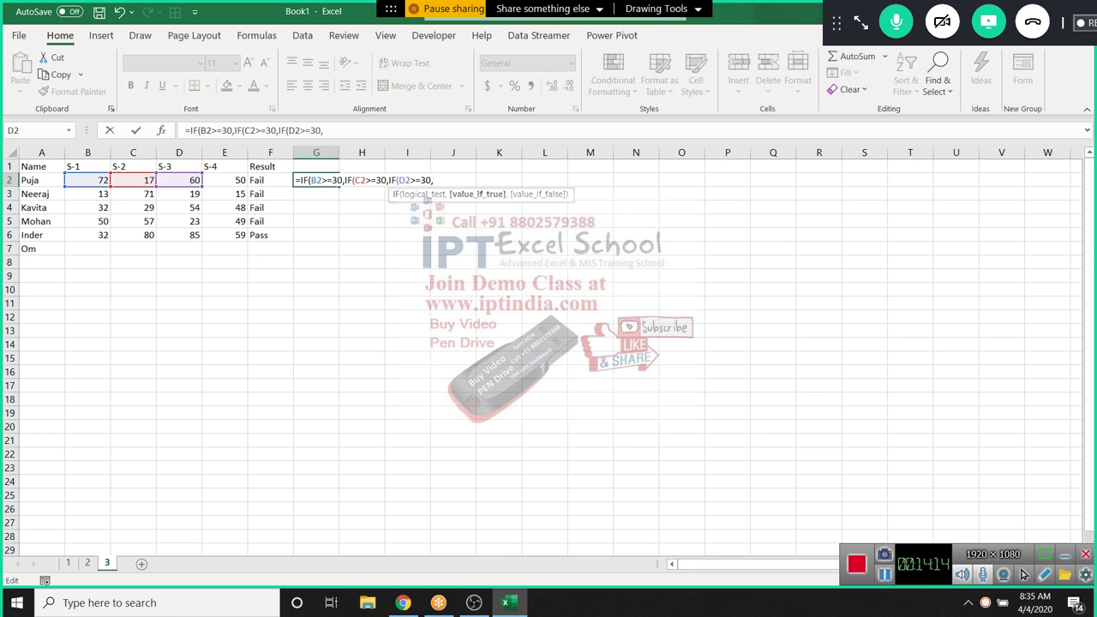
{"action": "type", "text": "i"}
{"action": "key", "text": "Tab"}
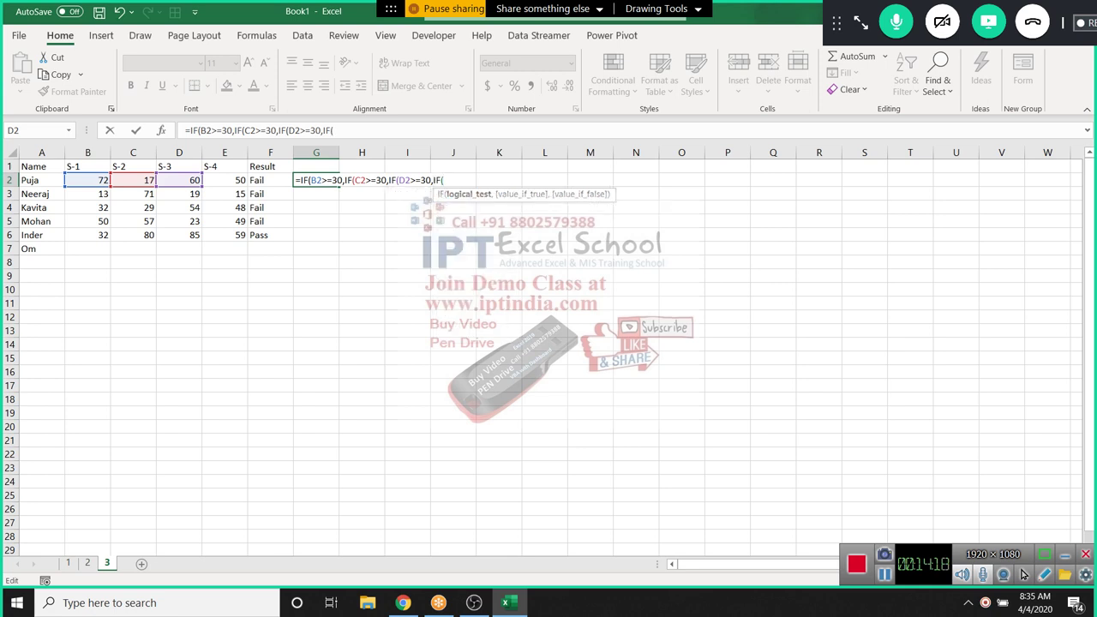
{"action": "left_click", "coordinate": [225, 180]}
{"action": "type", "text": ">=30"}
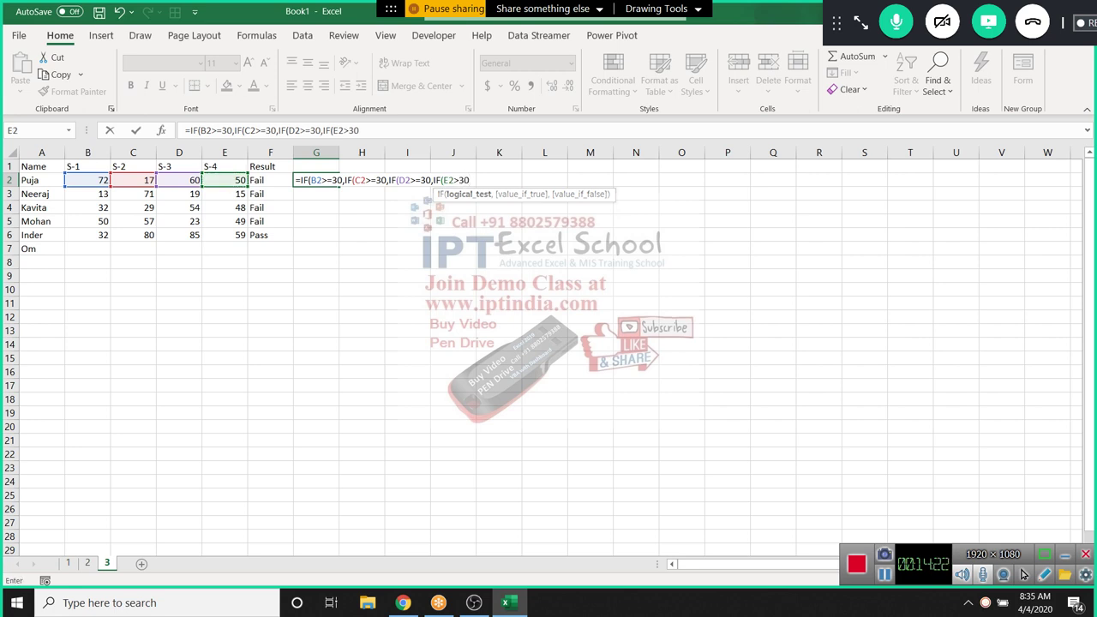
{"action": "type", "text": ","}
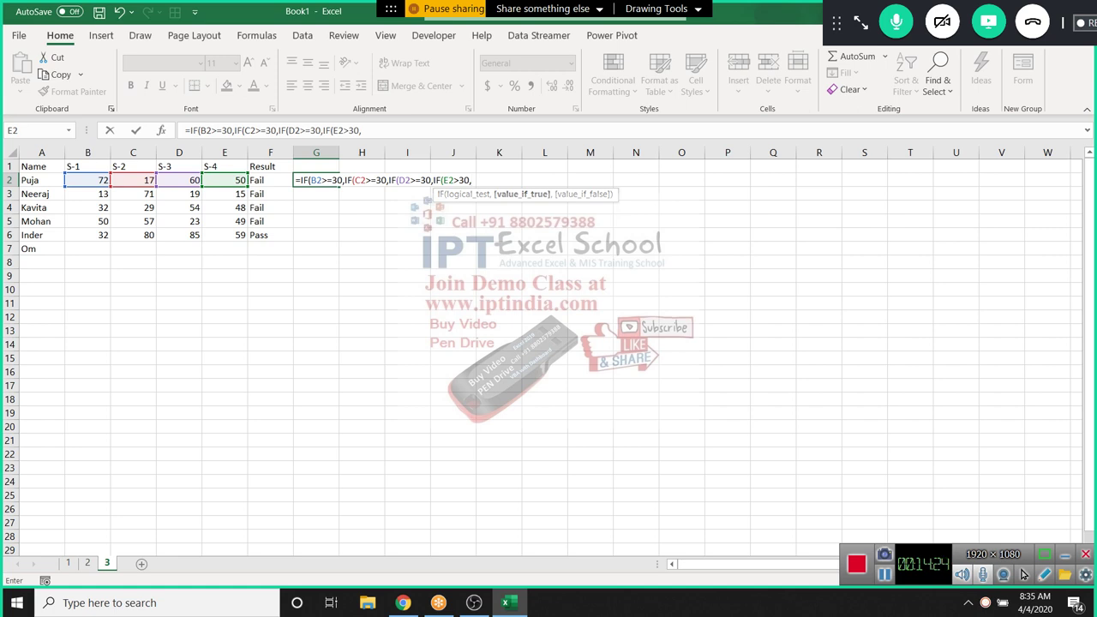
{"action": "type", "text": "\"Pass\","}
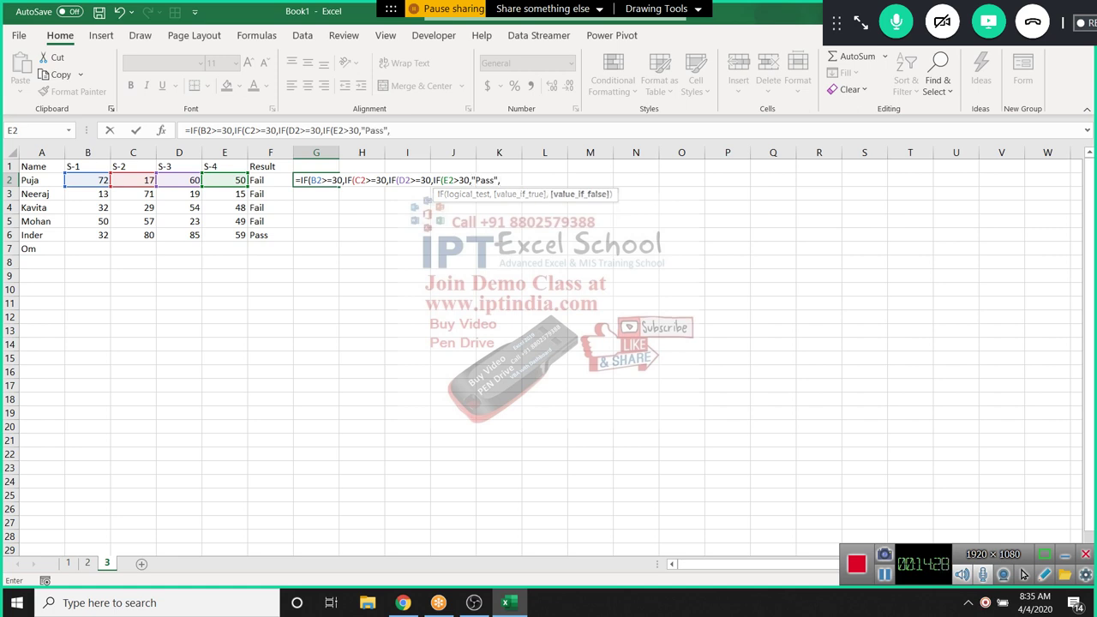
{"action": "type", "text": "\"Fail\"),"}
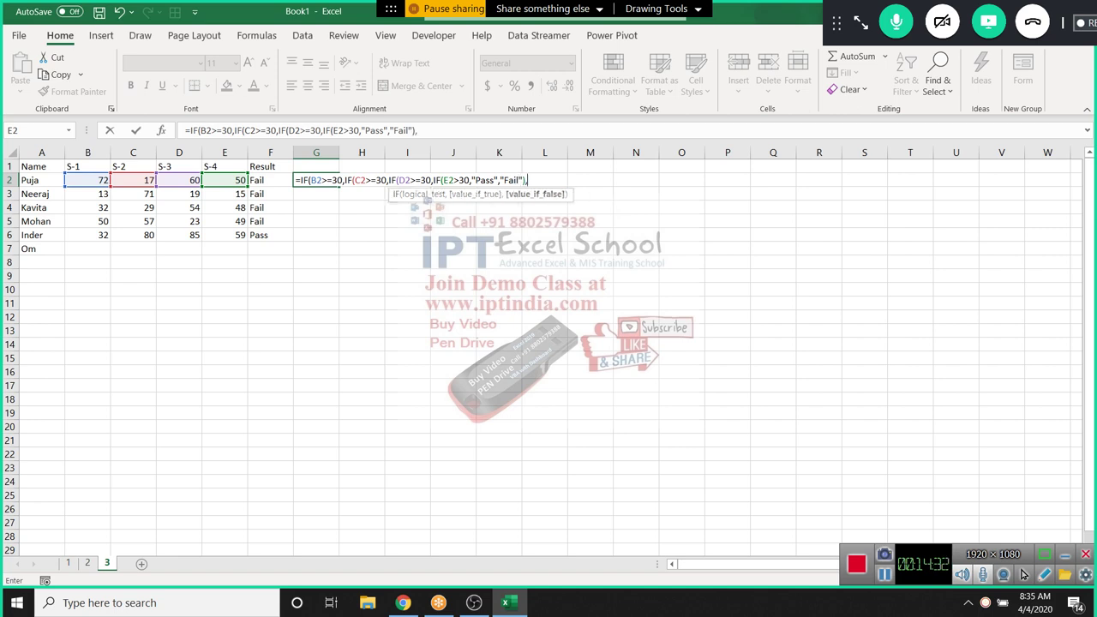
{"action": "type", "text": "\"Fail\")"}
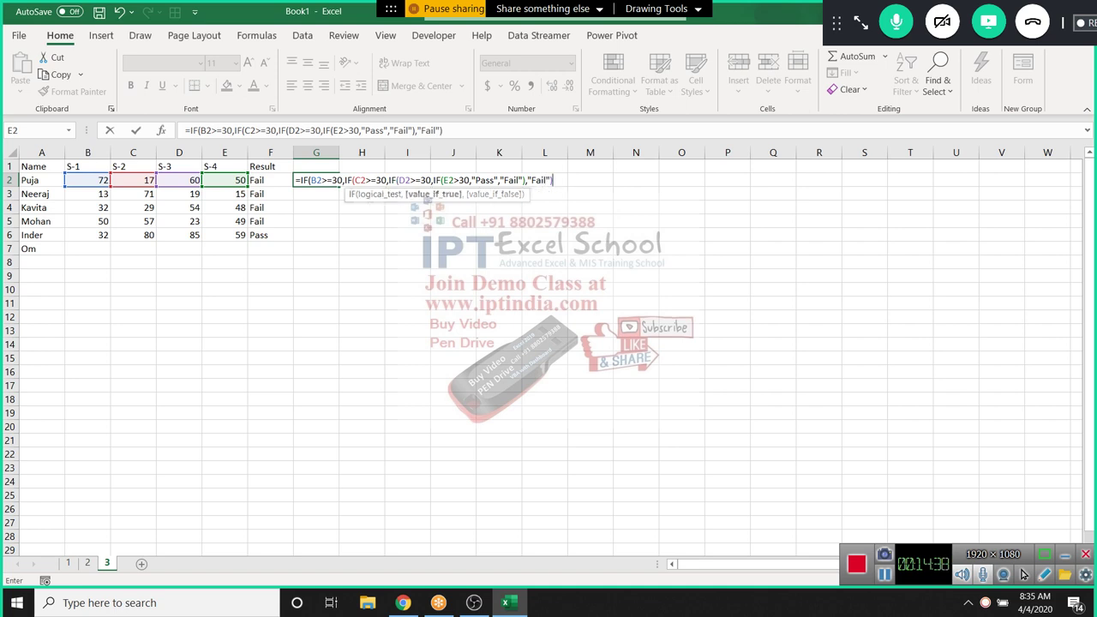
{"action": "type", "text": ",\""}
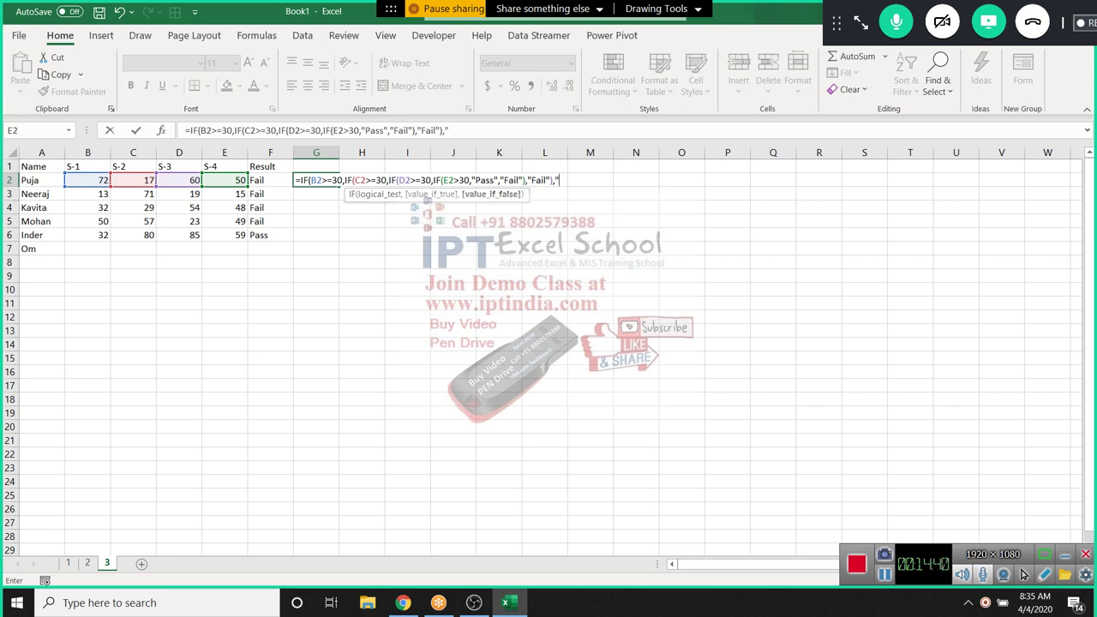
{"action": "type", "text": "Fail\""}
{"action": "key", "text": "Return"}
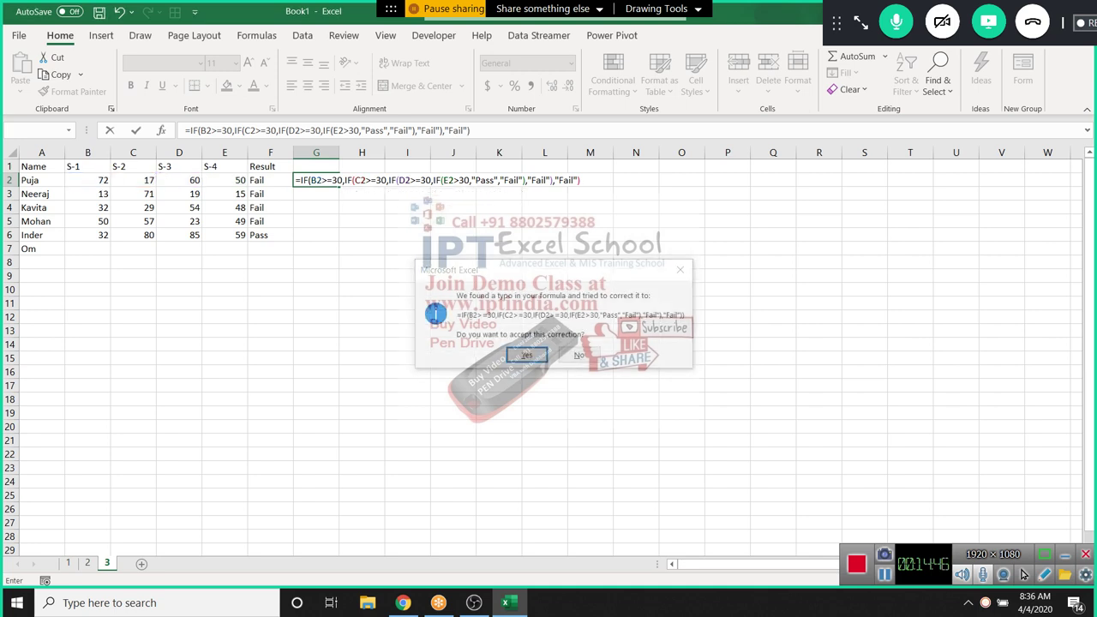
Accept Excel's formula correction, copy G2 down column G, and clear the extra FALSE in G7
{"action": "key", "text": "Return"}
{"action": "key", "text": "Up"}
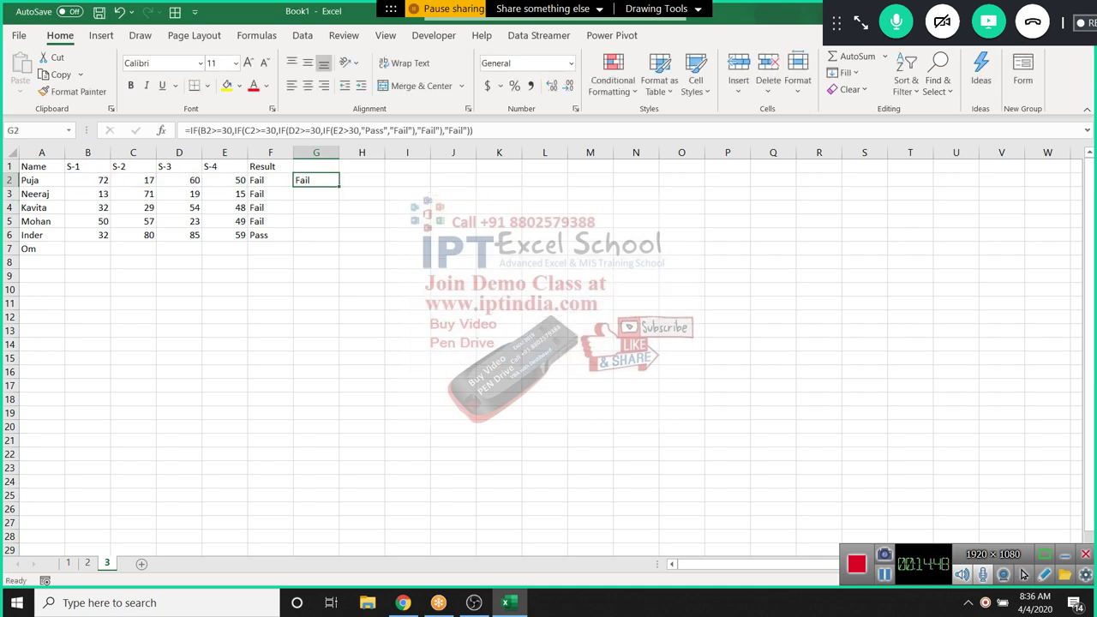
{"action": "key", "text": "Left"}
{"action": "key", "text": "Right"}
{"action": "left_click_drag", "start_coordinate": [339, 186], "coordinate": [339, 250]}
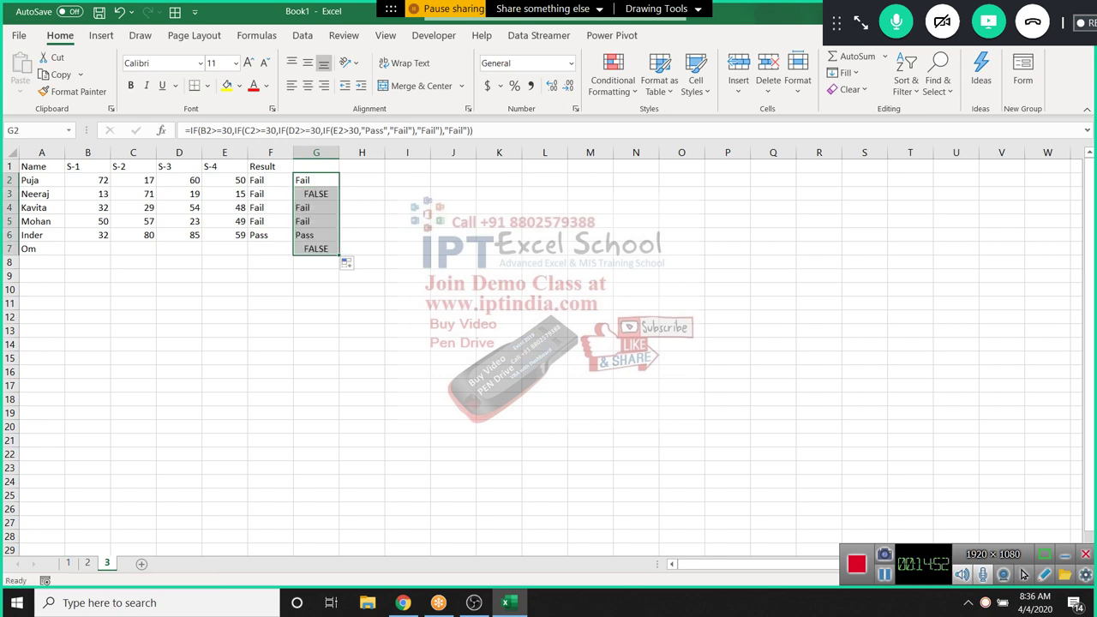
{"action": "left_click", "coordinate": [316, 249]}
{"action": "key", "text": "Delete"}
Fix G3's formula, which showed FALSE, by adding the missing ,"Pass","Fail" arguments
{"action": "left_click", "coordinate": [316, 207]}
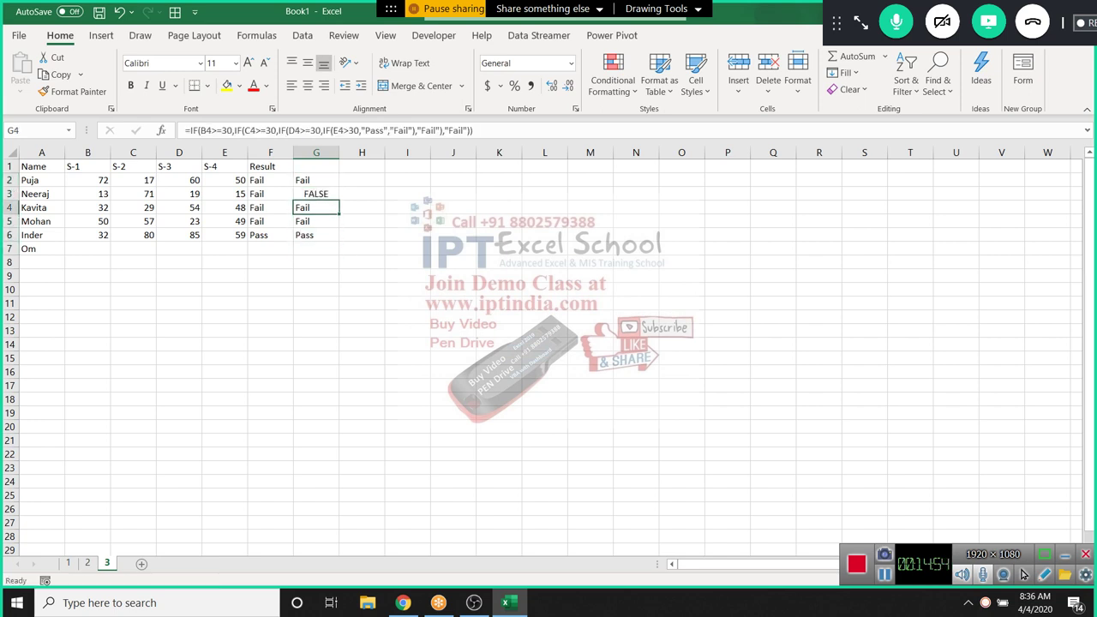
{"action": "left_click", "coordinate": [316, 194]}
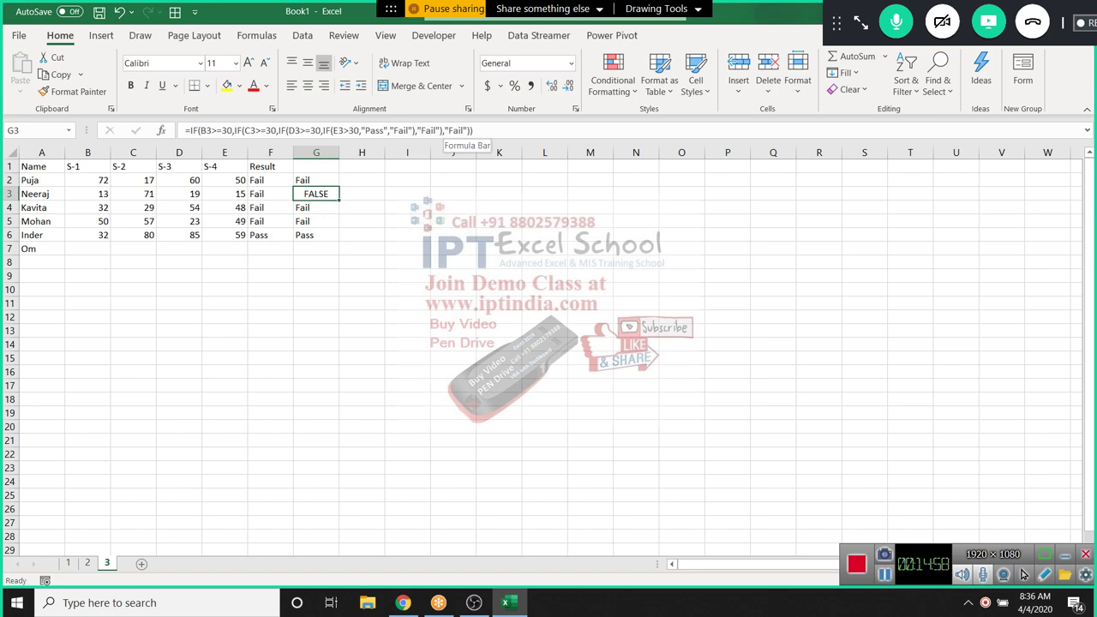
{"action": "left_click", "coordinate": [470, 130]}
{"action": "type", "text": ","}
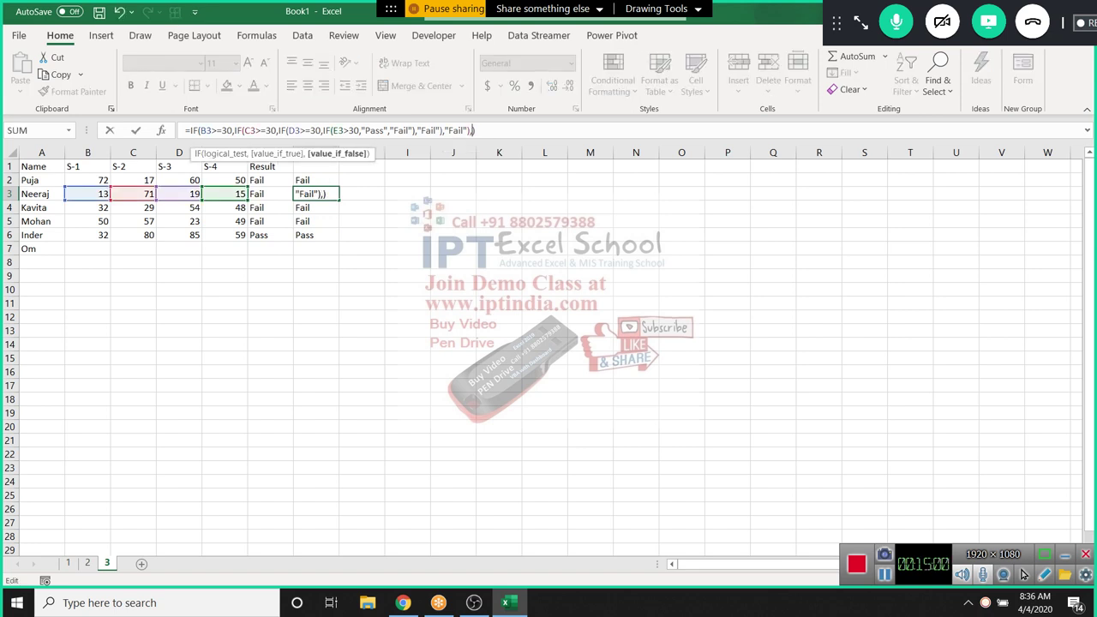
{"action": "type", "text": "\"Pass\",\"Fail"}
{"action": "key", "text": "ctrl+Return"}
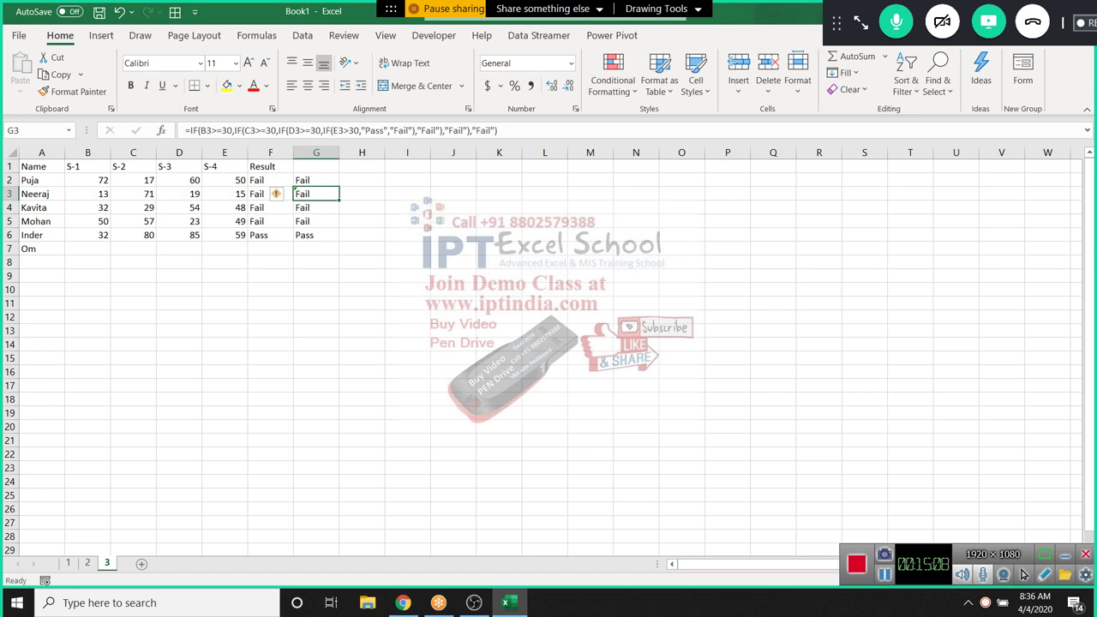
Refill G2's formula through G6, giving Fail for rows 2–5 and Pass for row 6
{"action": "left_click_drag", "start_coordinate": [338, 197], "coordinate": [339, 200]}
{"action": "left_click", "coordinate": [316, 180]}
{"action": "left_click", "coordinate": [316, 180]}
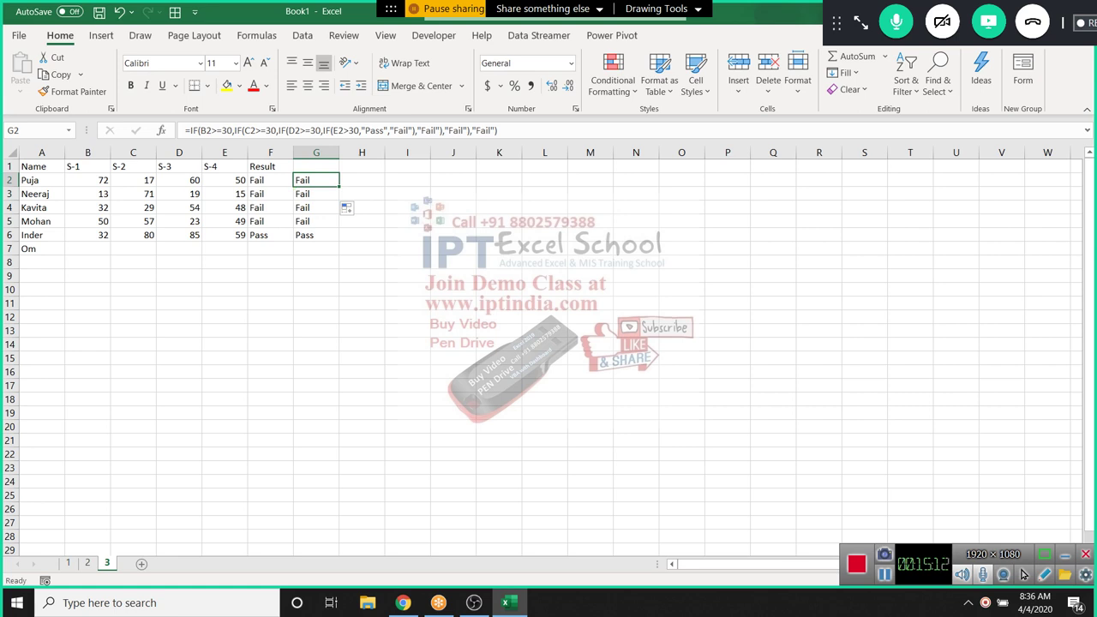
{"action": "double_click", "coordinate": [339, 187]}
{"action": "left_click", "coordinate": [362, 180]}
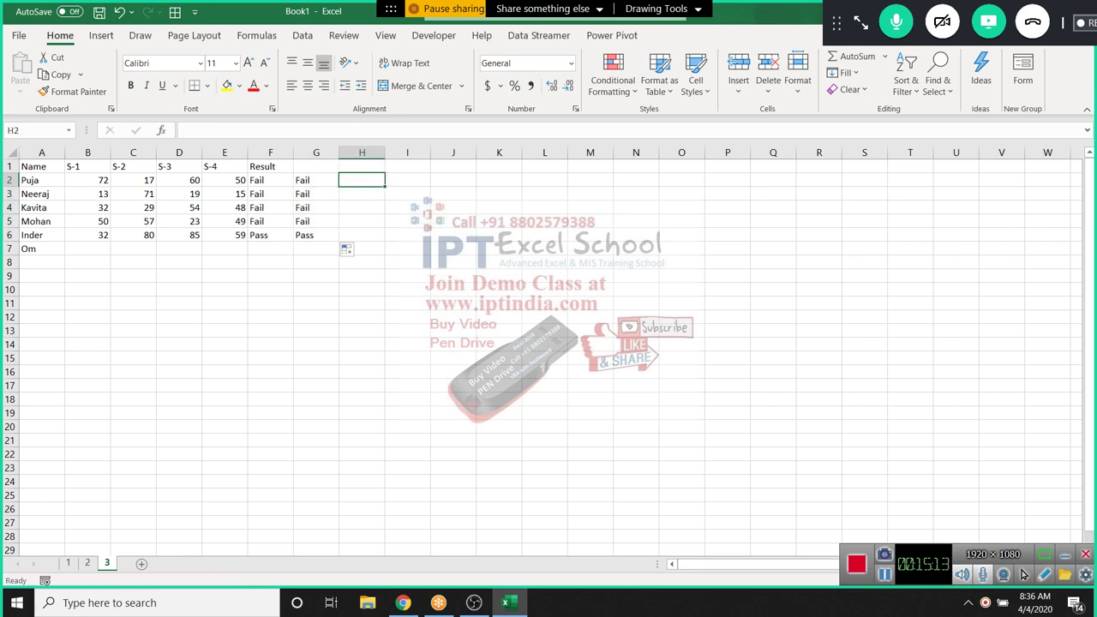
{"action": "left_click_drag", "start_coordinate": [88, 180], "coordinate": [225, 180]}
{"action": "left_click", "coordinate": [361, 166]}
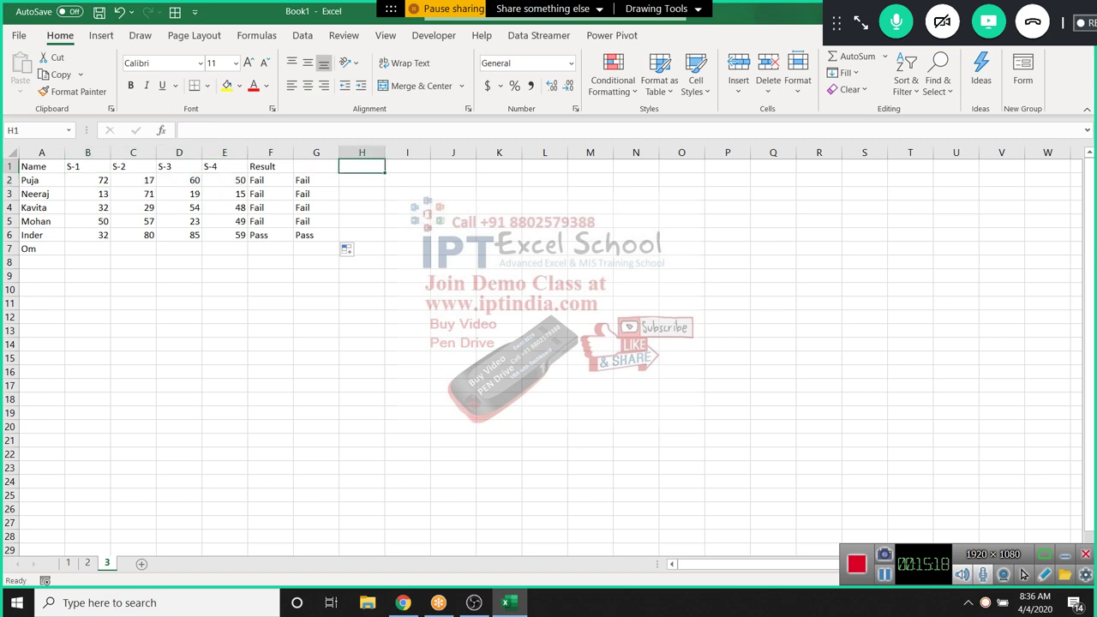
{"action": "type", "text": "Total"}
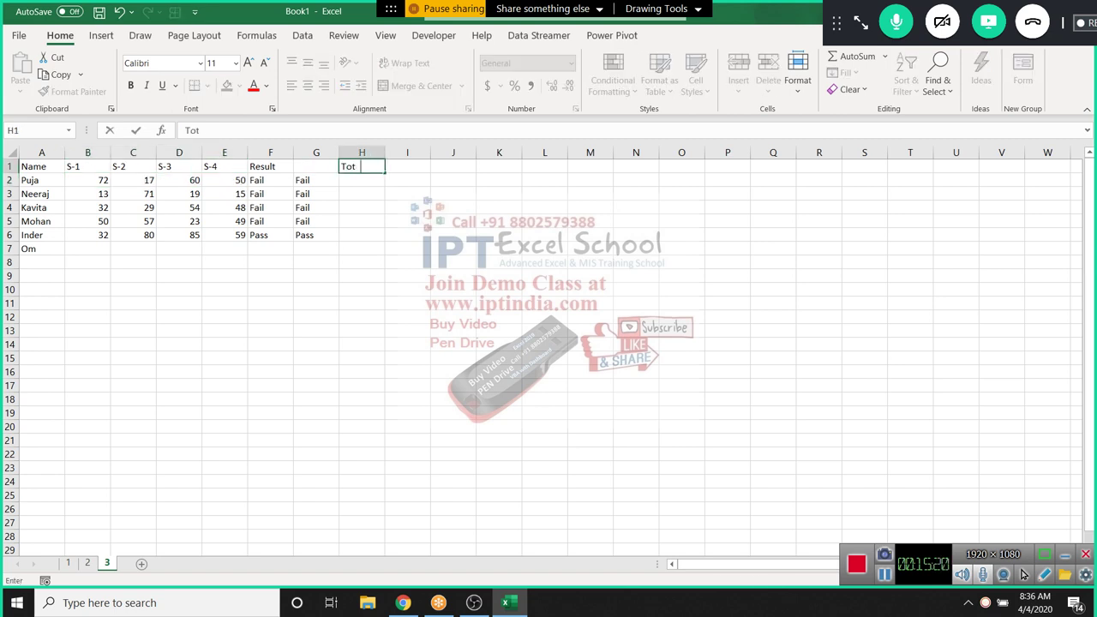
{"action": "key", "text": "Return"}
{"action": "key", "text": "Left"}
{"action": "key", "text": "Left"}
{"action": "key", "text": "Left"}
{"action": "key", "text": "Left"}
{"action": "key", "text": "Left"}
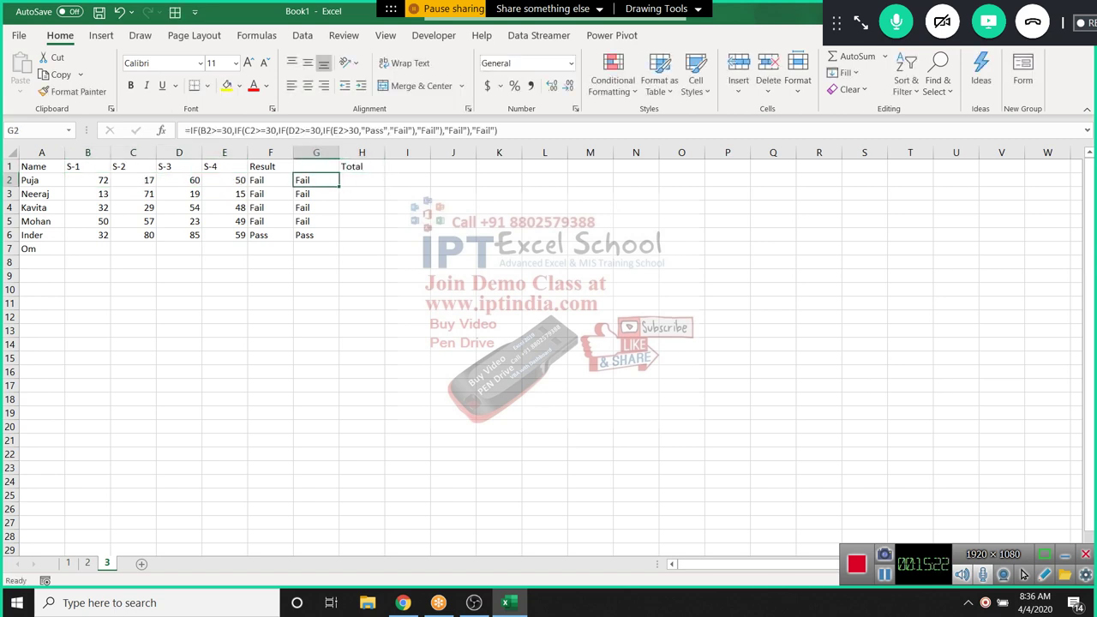
{"action": "key", "text": "Left"}
{"action": "key", "text": "Right"}
{"action": "key", "text": "Right"}
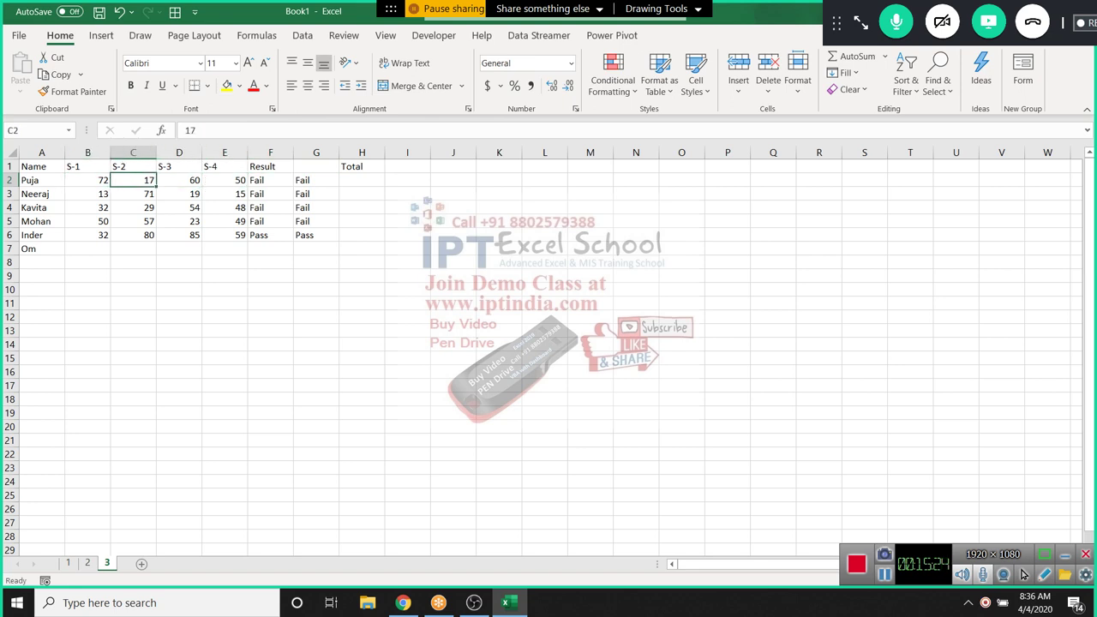
{"action": "key", "text": "Left"}
{"action": "key", "text": "Left"}
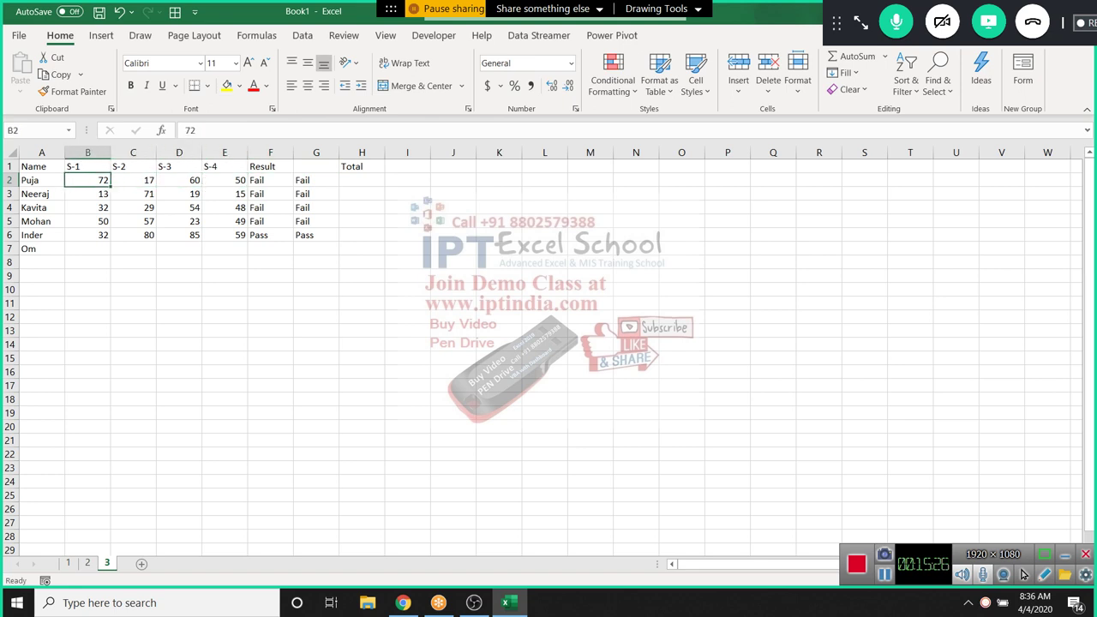
{"action": "key", "text": "Right"}
{"action": "key", "text": "Right"}
{"action": "key", "text": "Right"}
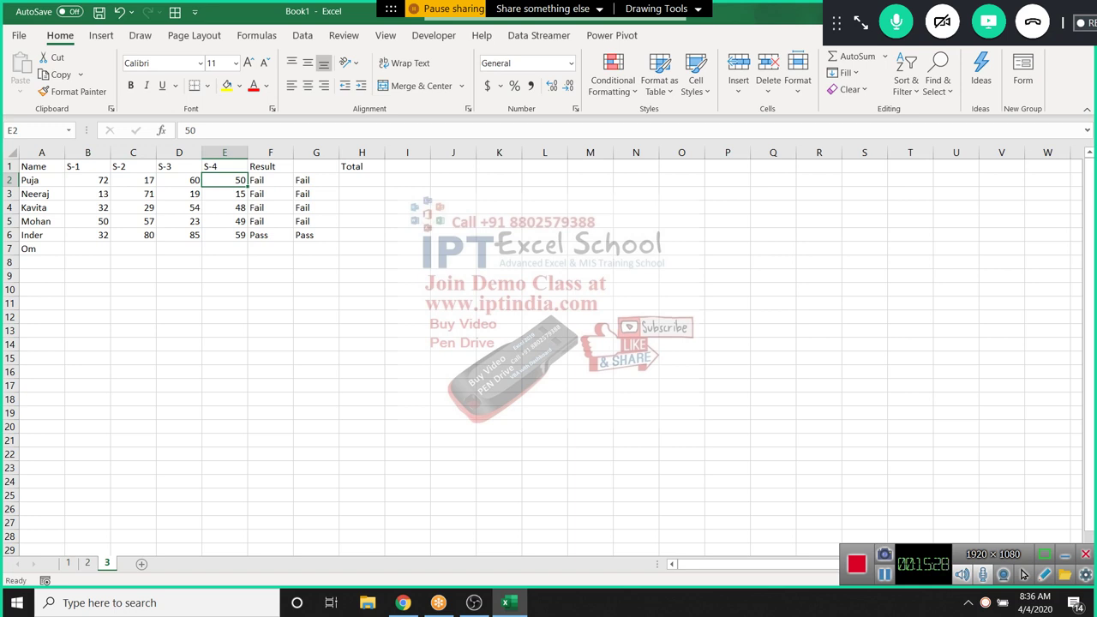
{"action": "key", "text": "Left"}
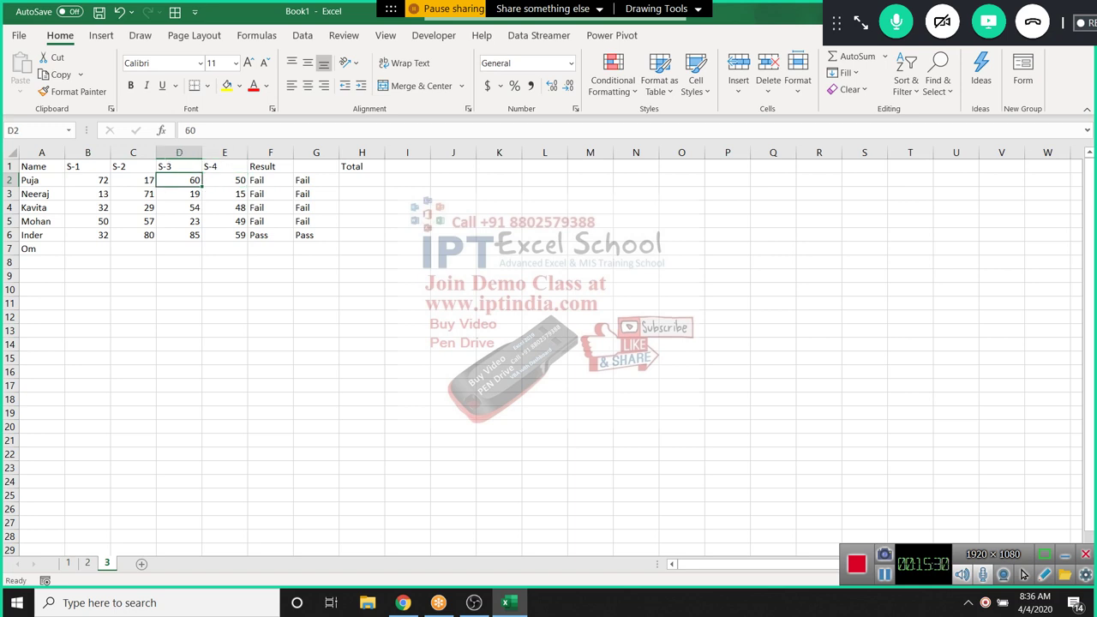
{"action": "key", "text": "Right"}
{"action": "key", "text": "Right"}
{"action": "key", "text": "Right"}
{"action": "key", "text": "Right"}
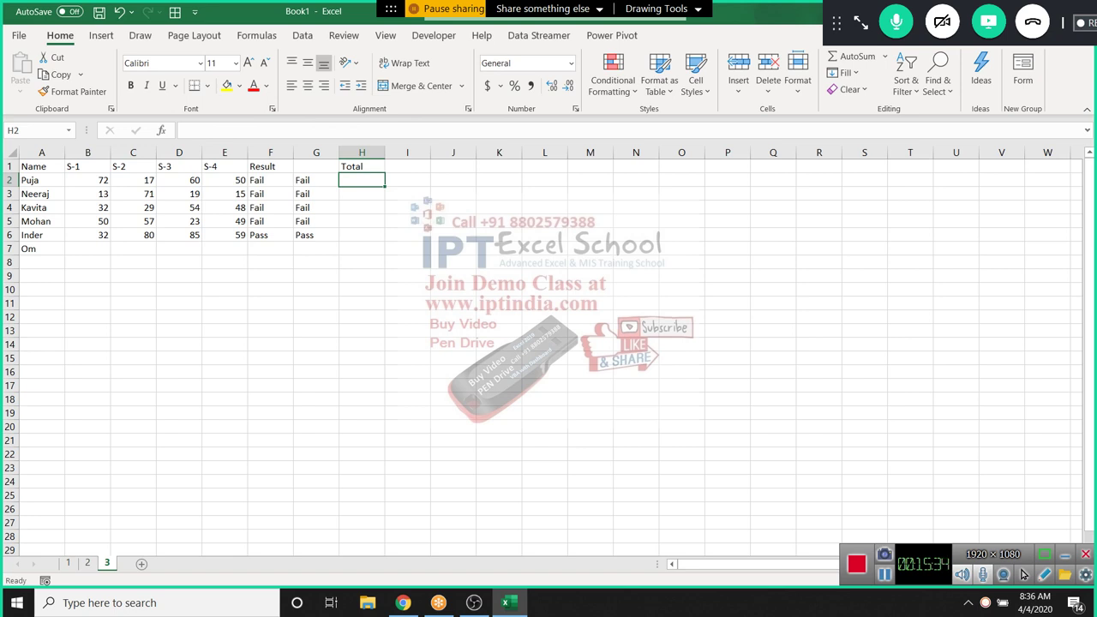
{"action": "type", "text": "=fi"}
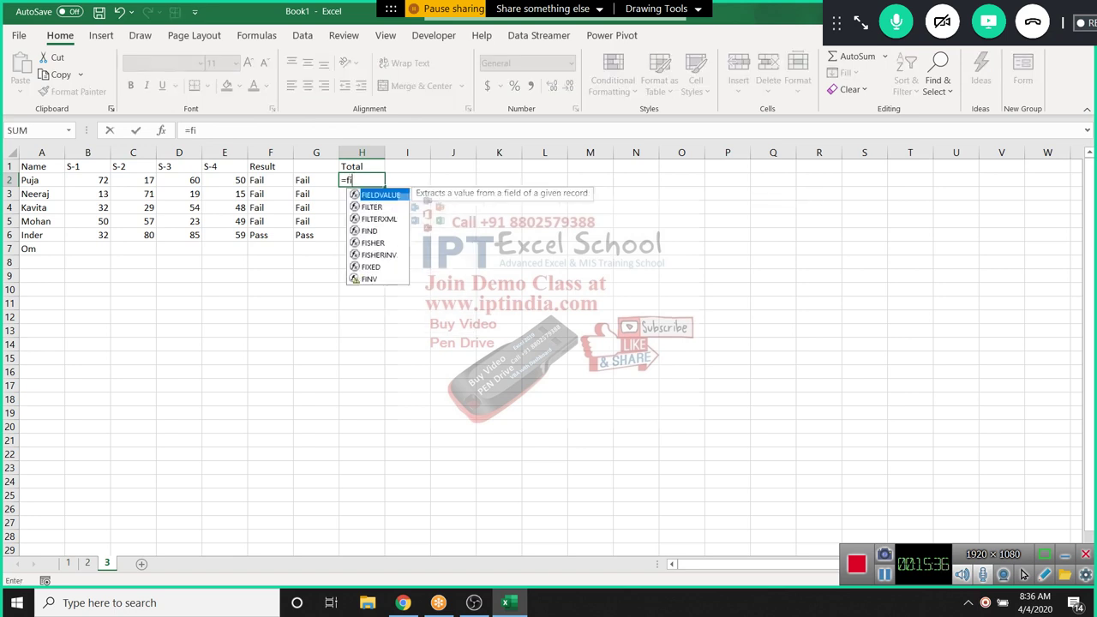
{"action": "key", "text": "Tab"}
{"action": "key", "text": "Escape"}
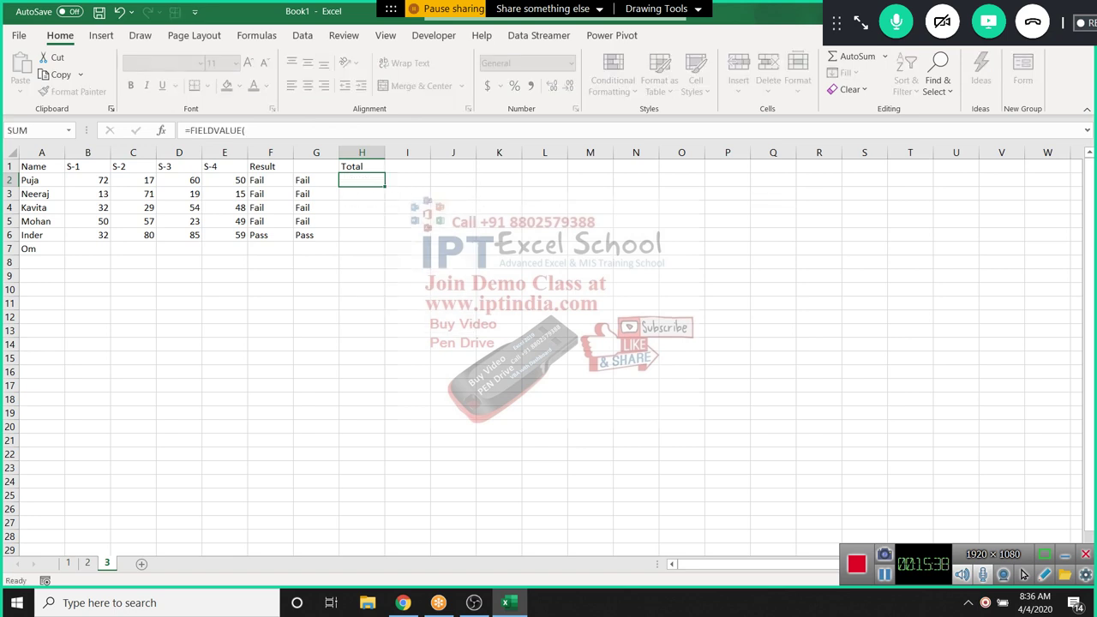
{"action": "type", "text": "=i"}
{"action": "key", "text": "Tab"}
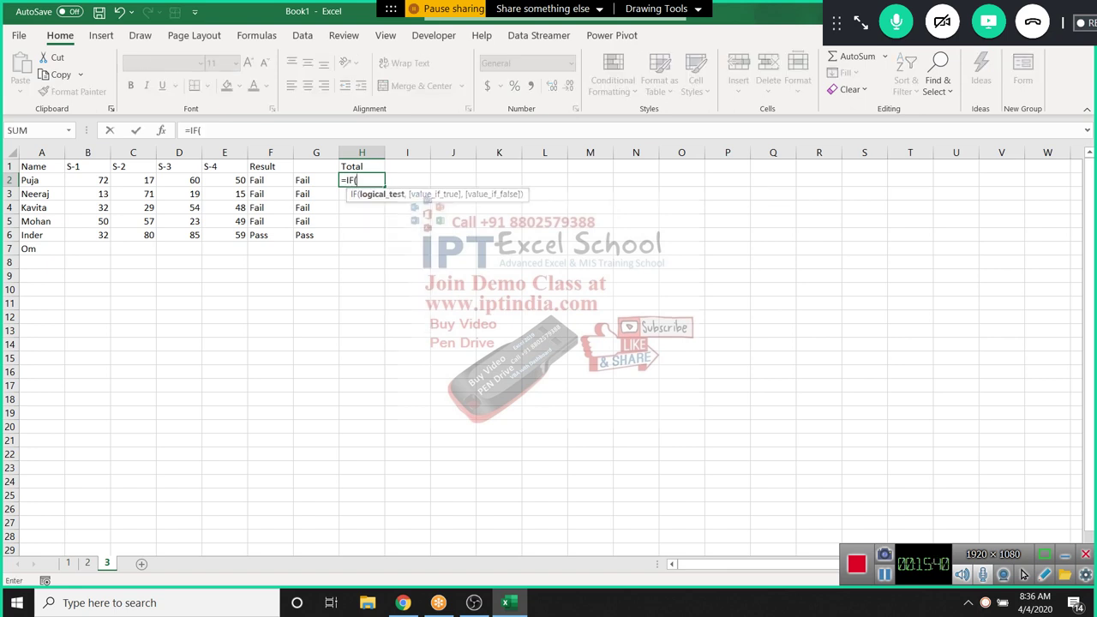
{"action": "left_click", "coordinate": [88, 180]}
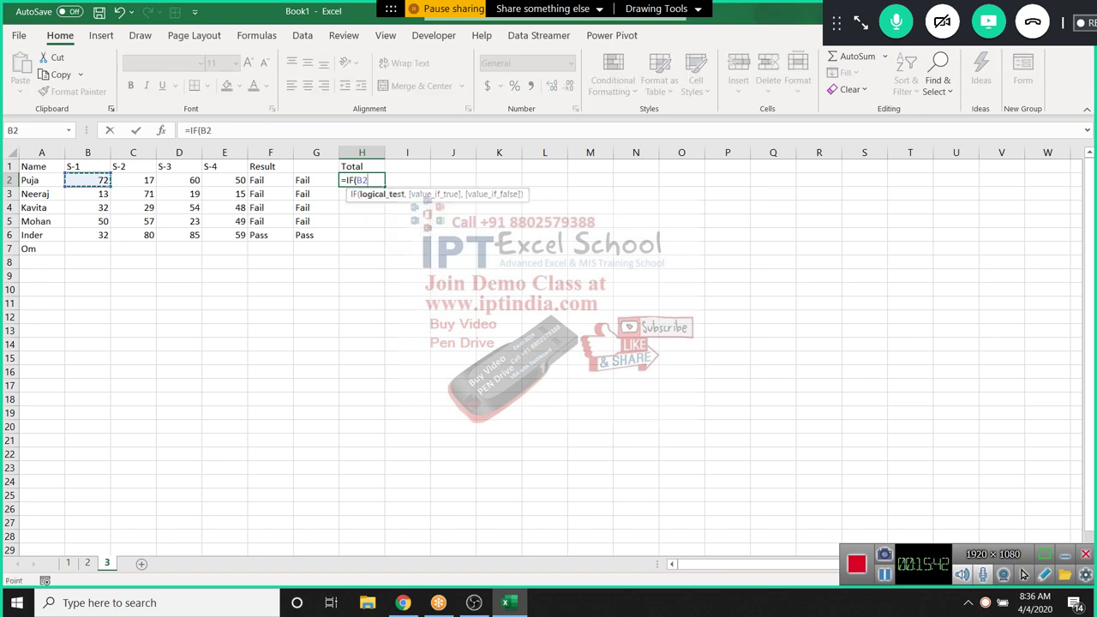
{"action": "key", "text": "Escape"}
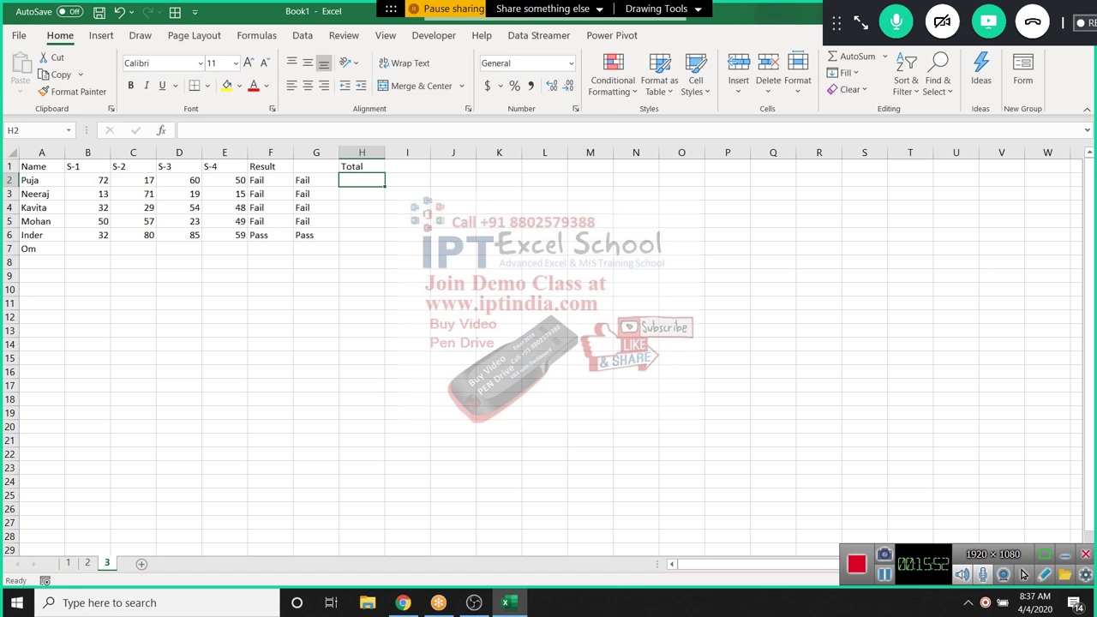
{"action": "type", "text": "=su"}
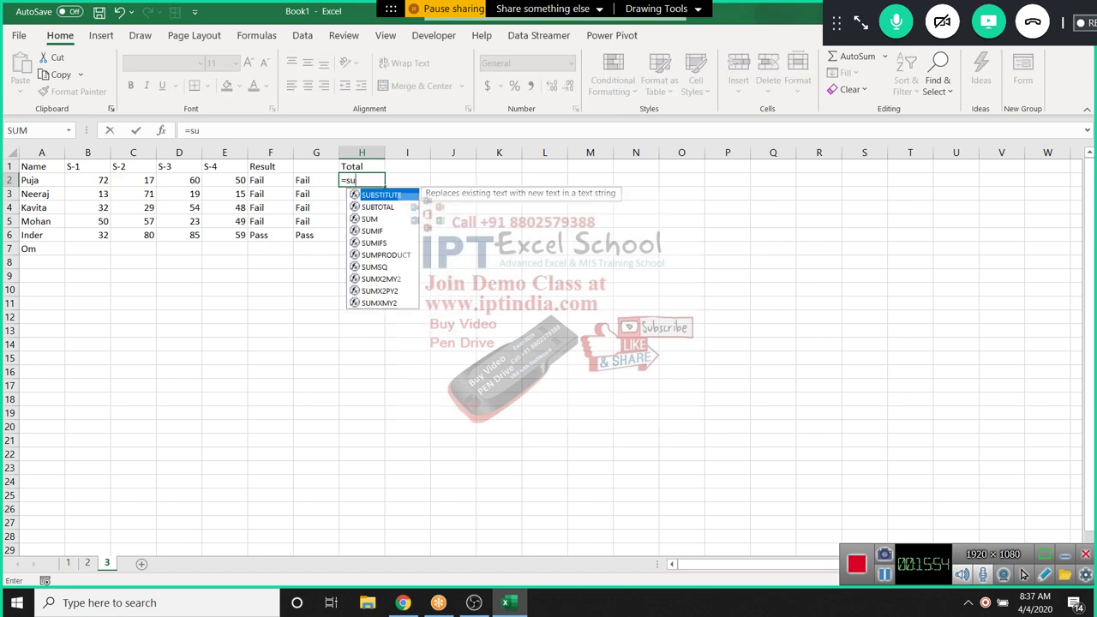
{"action": "key", "text": "BackSpace"}
{"action": "key", "text": "BackSpace"}
{"action": "type", "text": "cou"}
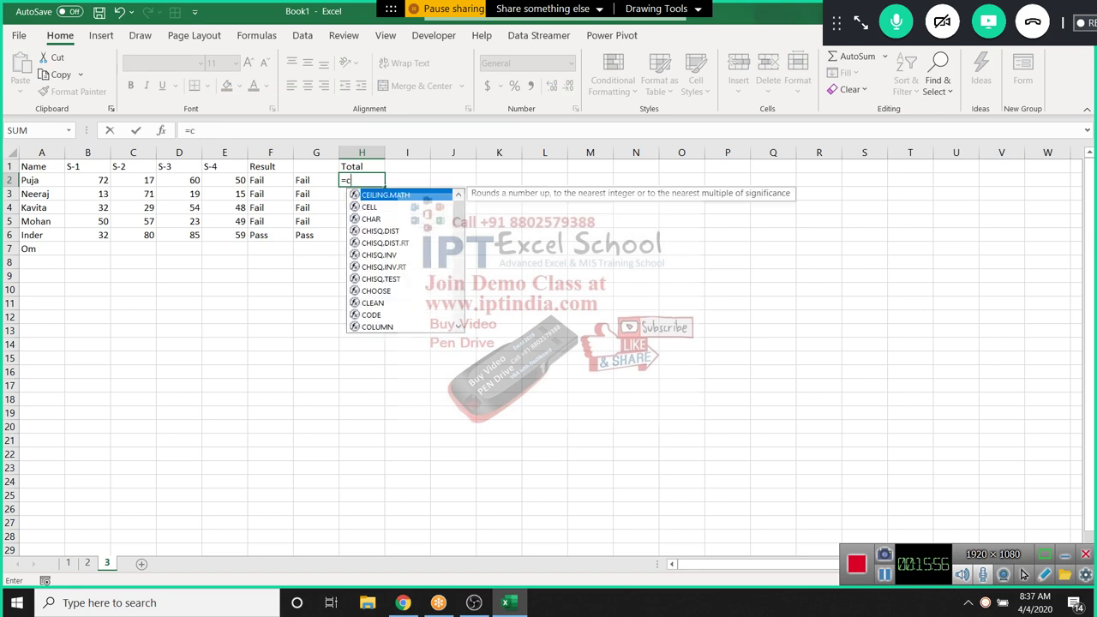
{"action": "key", "text": "Down"}
{"action": "key", "text": "Down"}
{"action": "key", "text": "Down"}
{"action": "key", "text": "Tab"}
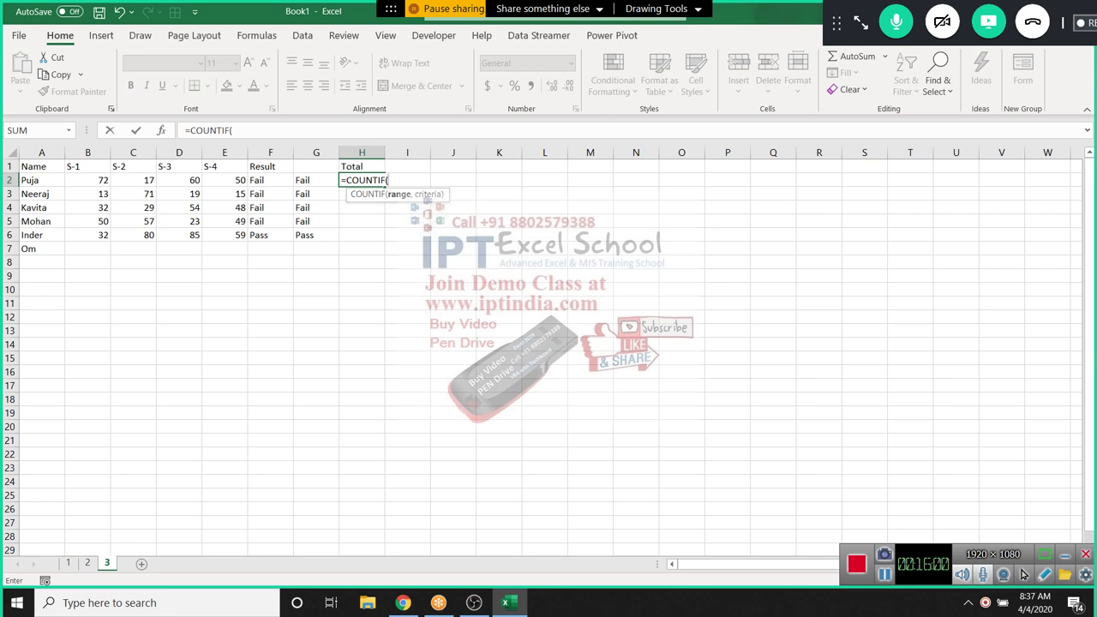
{"action": "key", "text": "Left"}
{"action": "key", "text": "Left"}
{"action": "key", "text": "Left"}
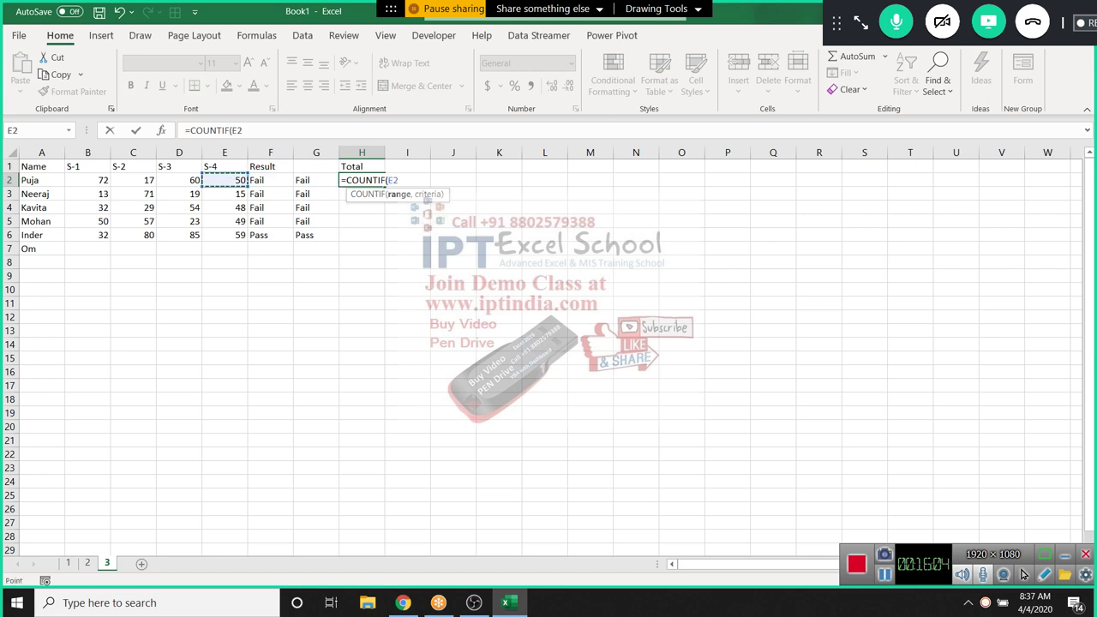
{"action": "key", "text": "Escape"}
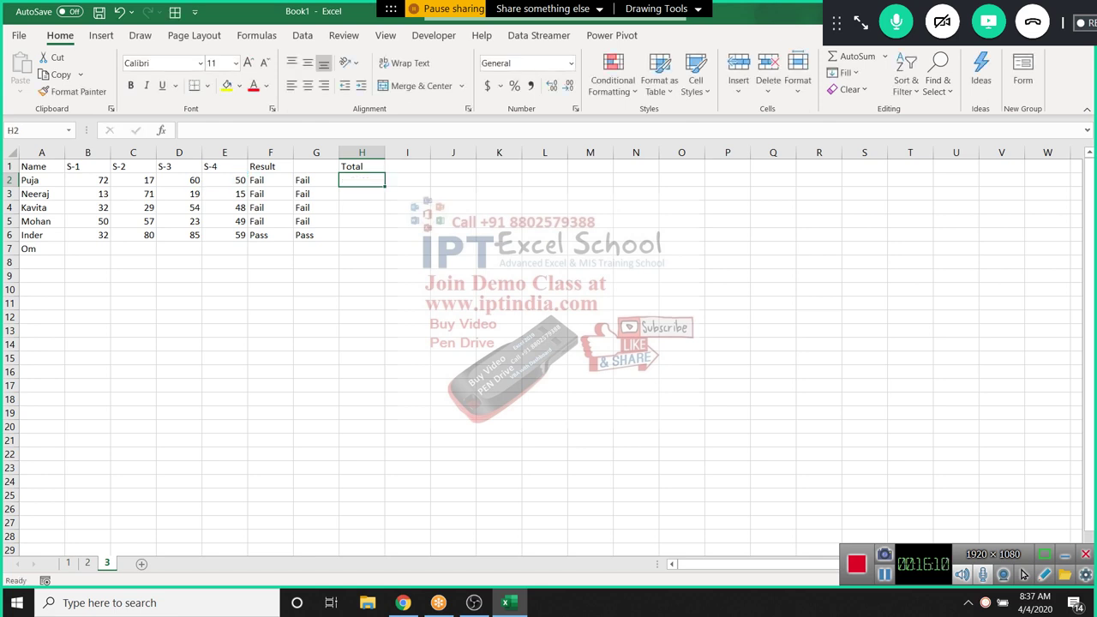
Insert an empty column H before the Total column
{"action": "left_click", "coordinate": [316, 180]}
{"action": "left_click", "coordinate": [225, 180]}
{"action": "left_click", "coordinate": [316, 180]}
{"action": "left_click", "coordinate": [361, 180]}
{"action": "left_click", "coordinate": [362, 152]}
{"action": "key", "text": "ctrl+shift+equal"}
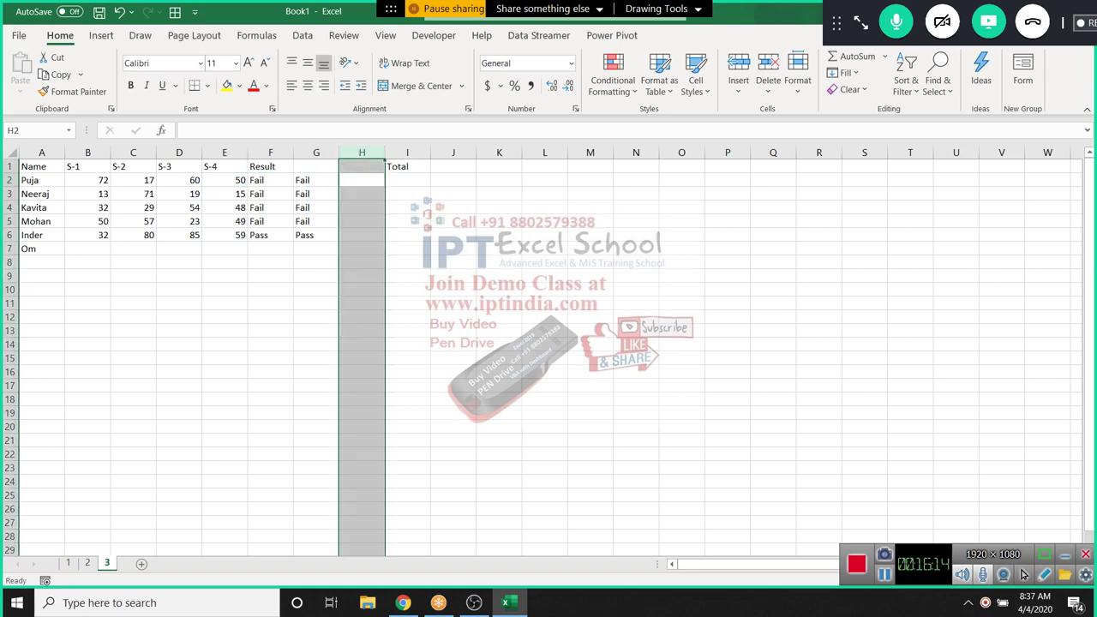
{"action": "left_click", "coordinate": [361, 180]}
Enter =COUNTIF(B2:E2,">=30") in H2 and fill it down to H6, giving 3, 1, 3, 3, 4
{"action": "type", "text": "=cou"}
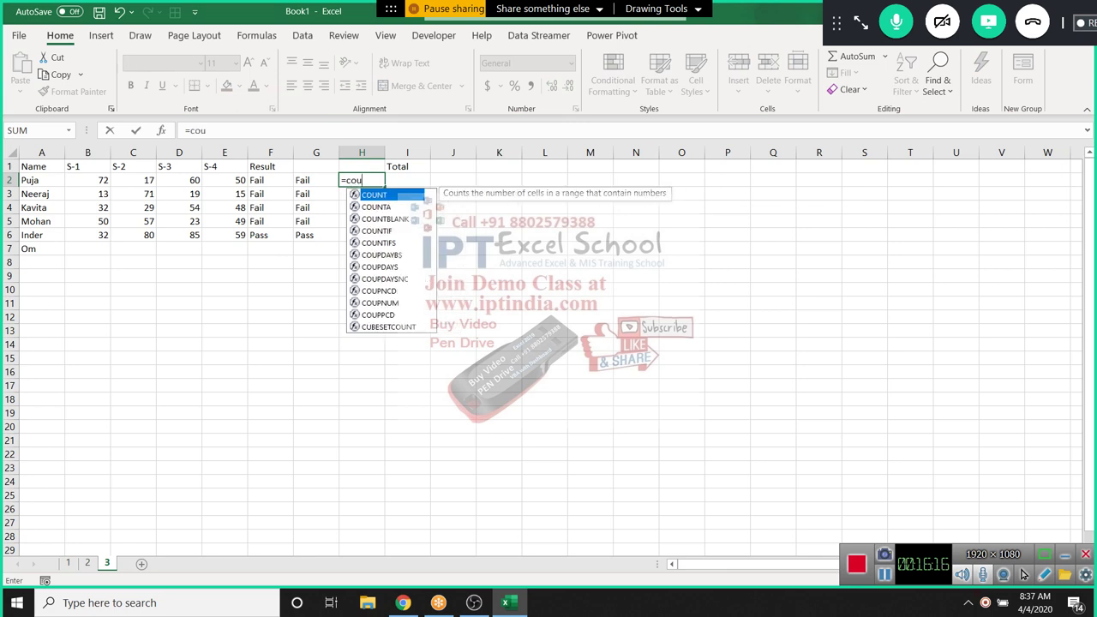
{"action": "key", "text": "Down"}
{"action": "key", "text": "Down"}
{"action": "key", "text": "Down"}
{"action": "key", "text": "Tab"}
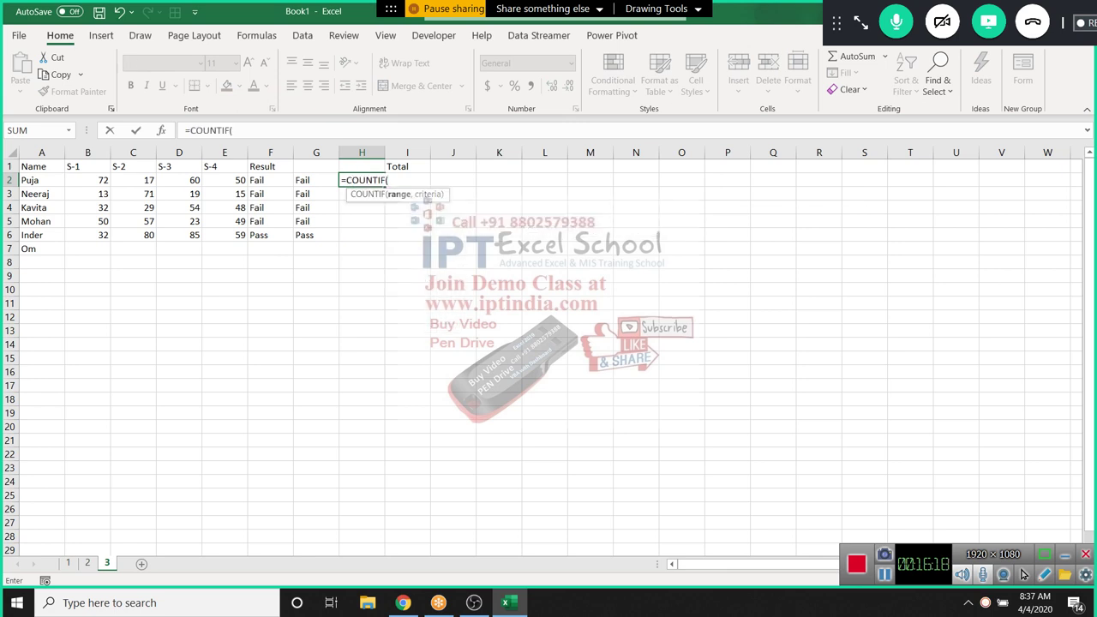
{"action": "left_click", "coordinate": [316, 180]}
{"action": "left_click_drag", "start_coordinate": [231, 180], "coordinate": [86, 181]}
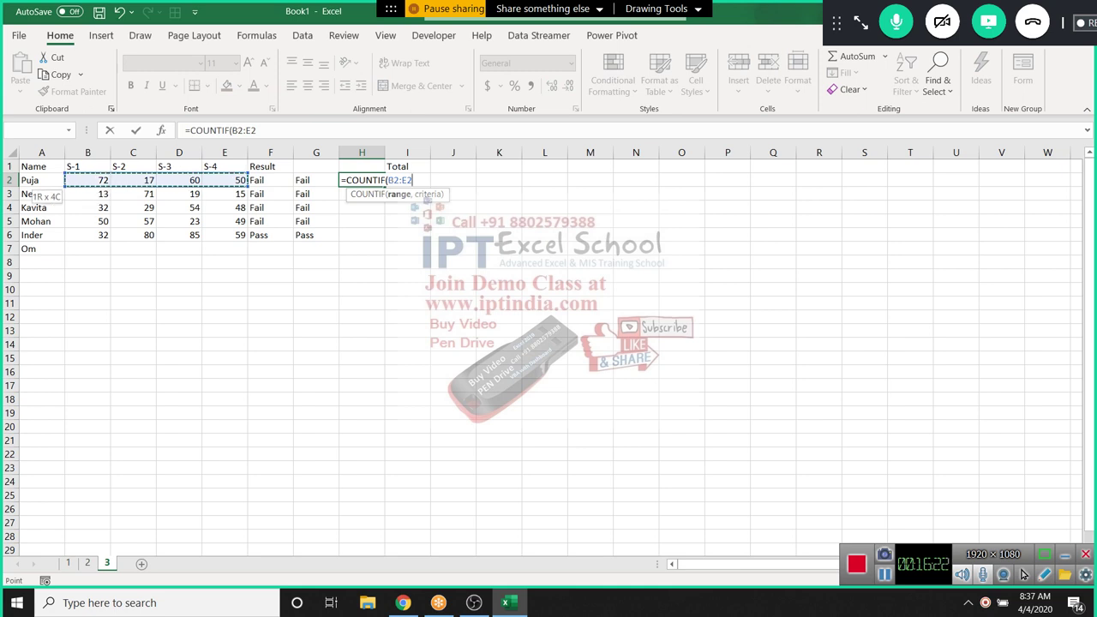
{"action": "type", "text": ",\">=3"}
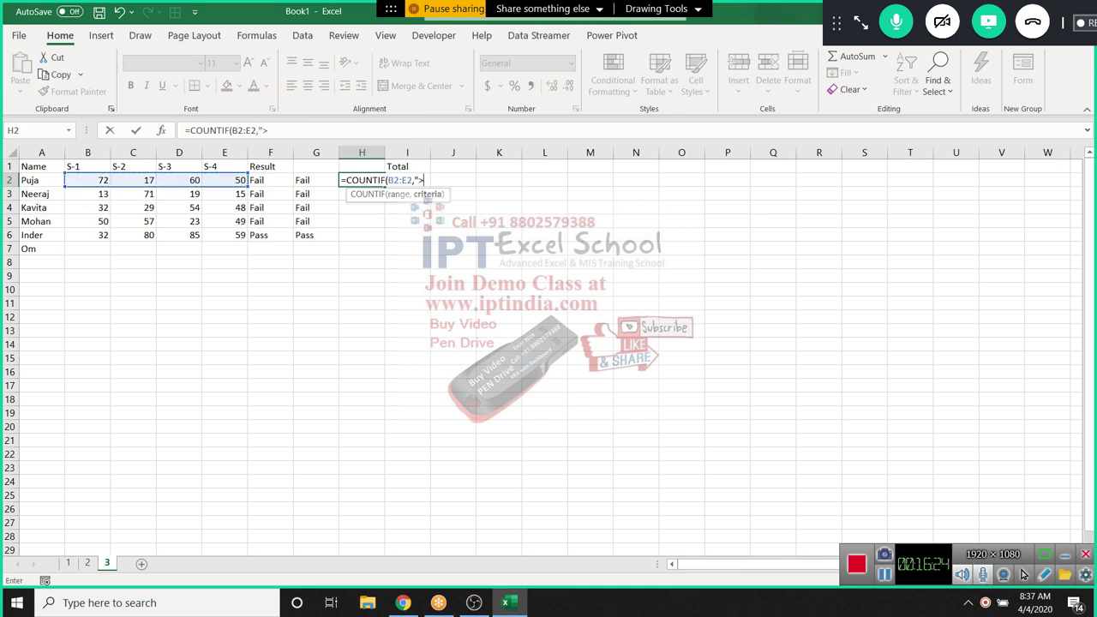
{"action": "type", "text": "0\")"}
{"action": "key", "text": "Return"}
{"action": "left_click_drag", "start_coordinate": [361, 180], "coordinate": [361, 235]}
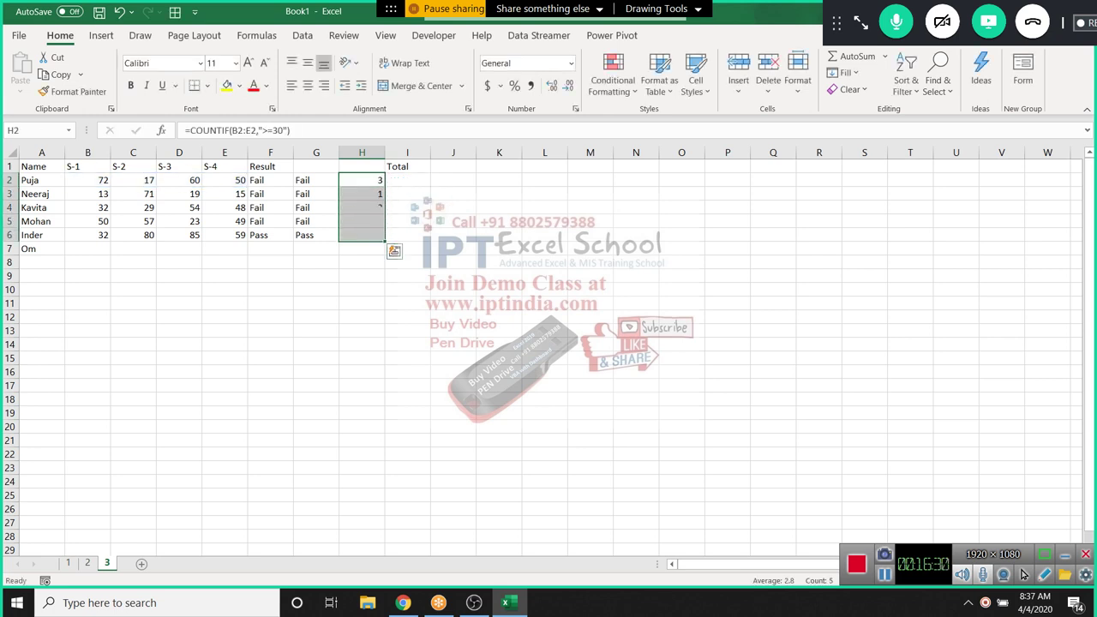
{"action": "left_click", "coordinate": [362, 180]}
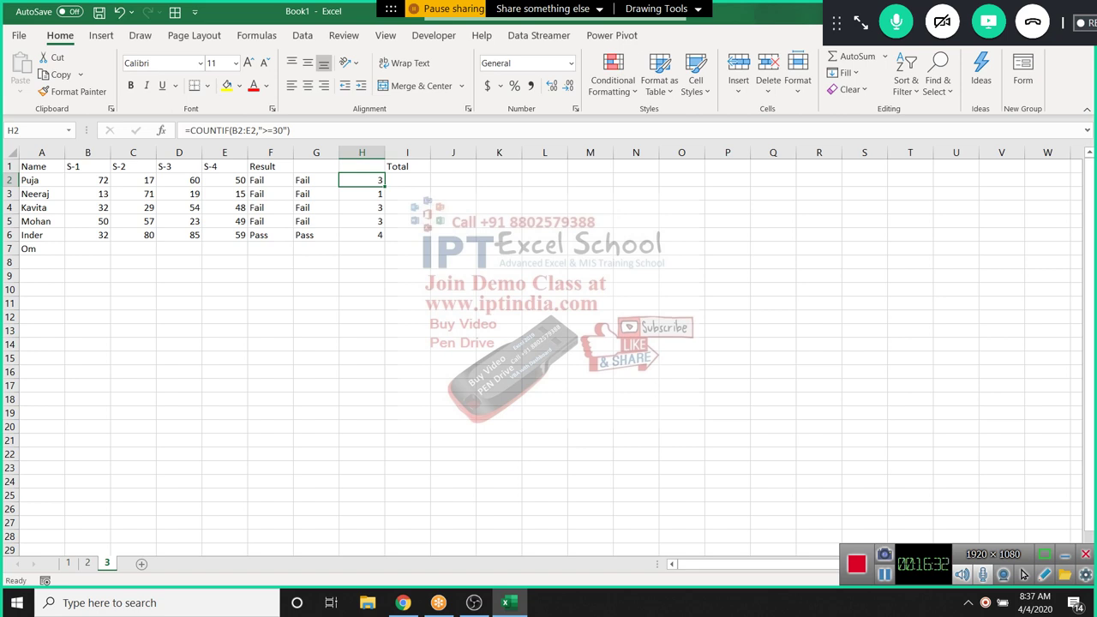
Change H2 to =IF(COUNTIF(B2:E2,">=30")=4,"Pass","Fail") and fill it down to row 6
{"action": "key", "text": "F2"}
{"action": "key", "text": "Home"}
{"action": "key", "text": "Right"}
{"action": "type", "text": "IF("}
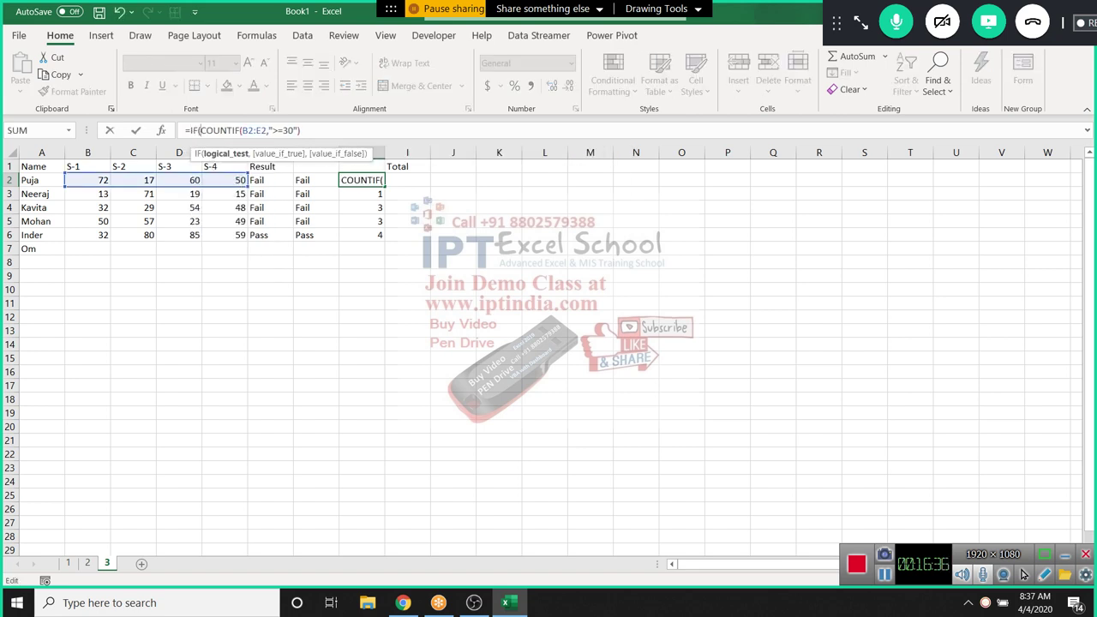
{"action": "key", "text": "End"}
{"action": "type", "text": "-"}
{"action": "key", "text": "BackSpace"}
{"action": "type", "text": "="}
{"action": "type", "text": "4,\"P"}
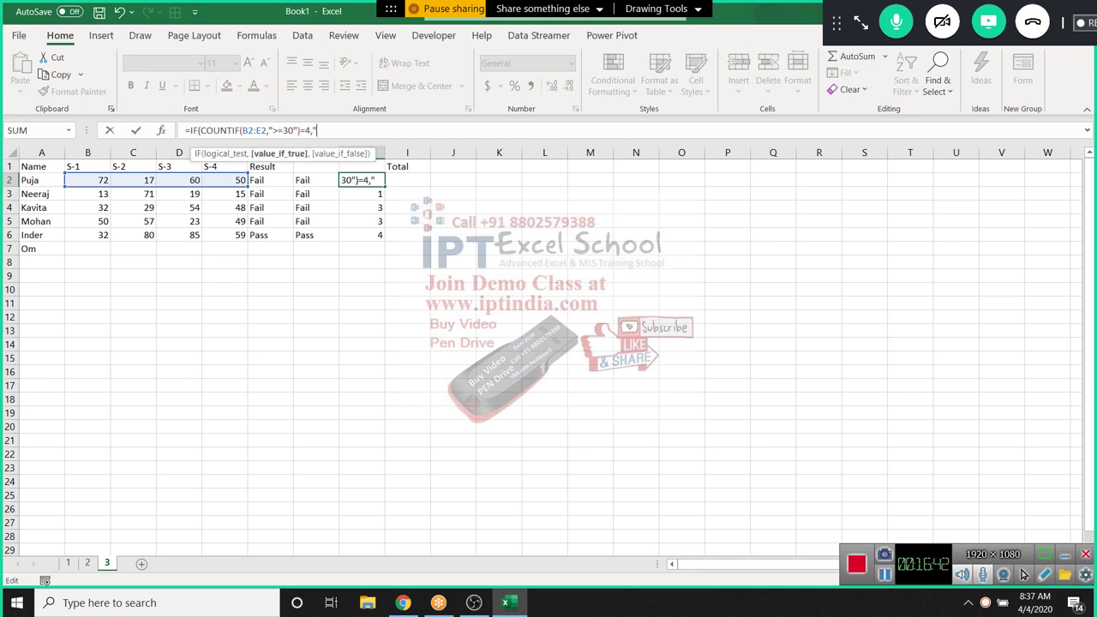
{"action": "type", "text": "ass\",\"Fau"}
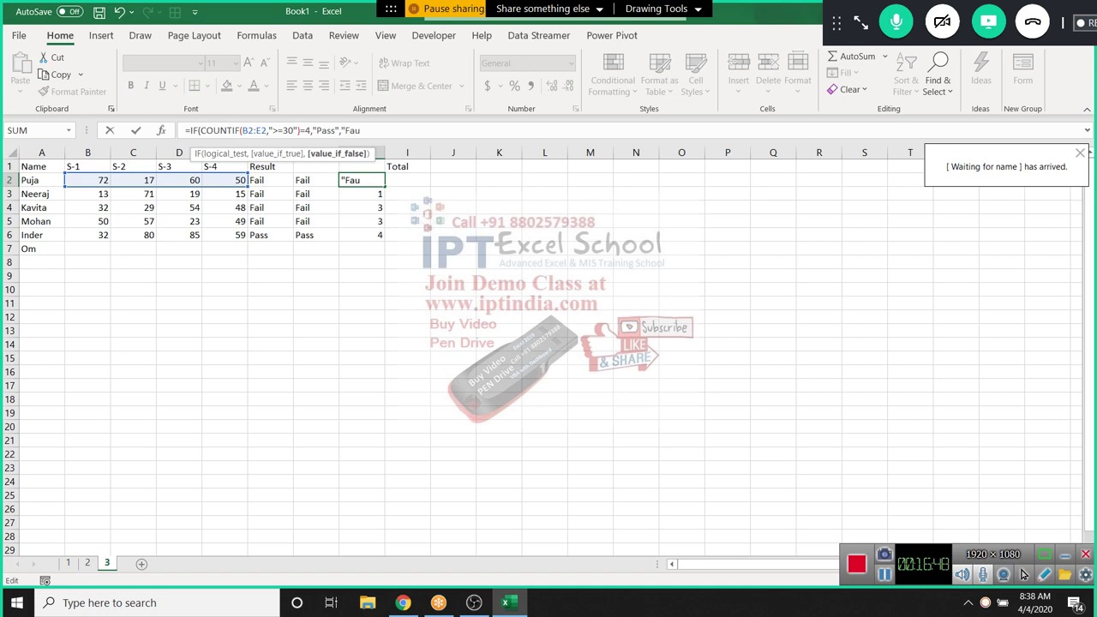
{"action": "key", "text": "BackSpace"}
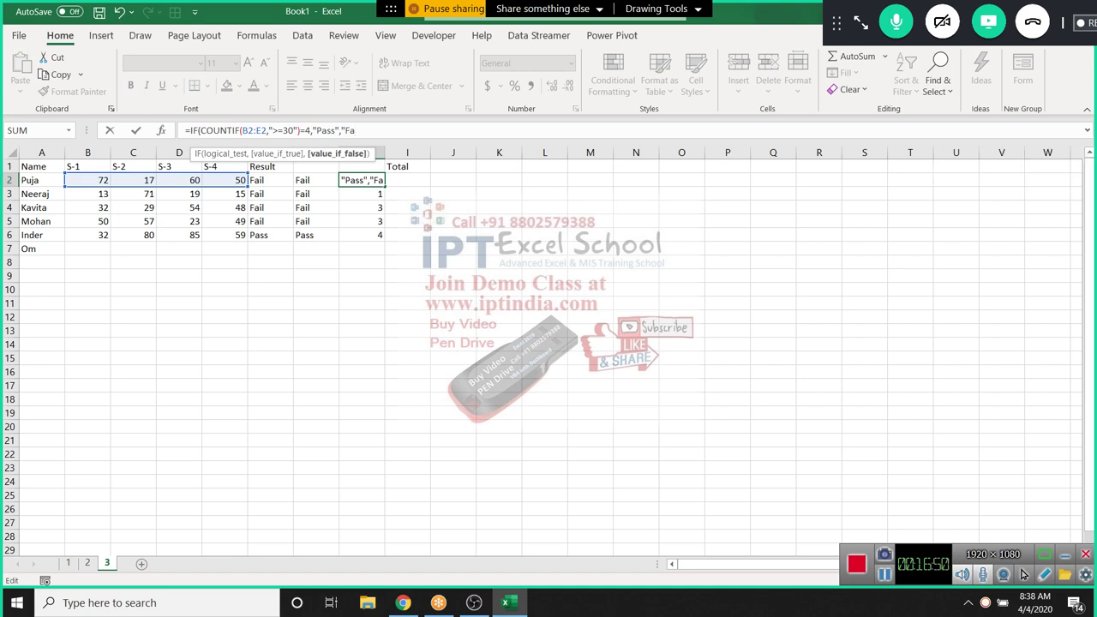
{"action": "type", "text": "il\")"}
{"action": "key", "text": "Return"}
{"action": "key", "text": "Up"}
{"action": "double_click", "coordinate": [384, 187]}
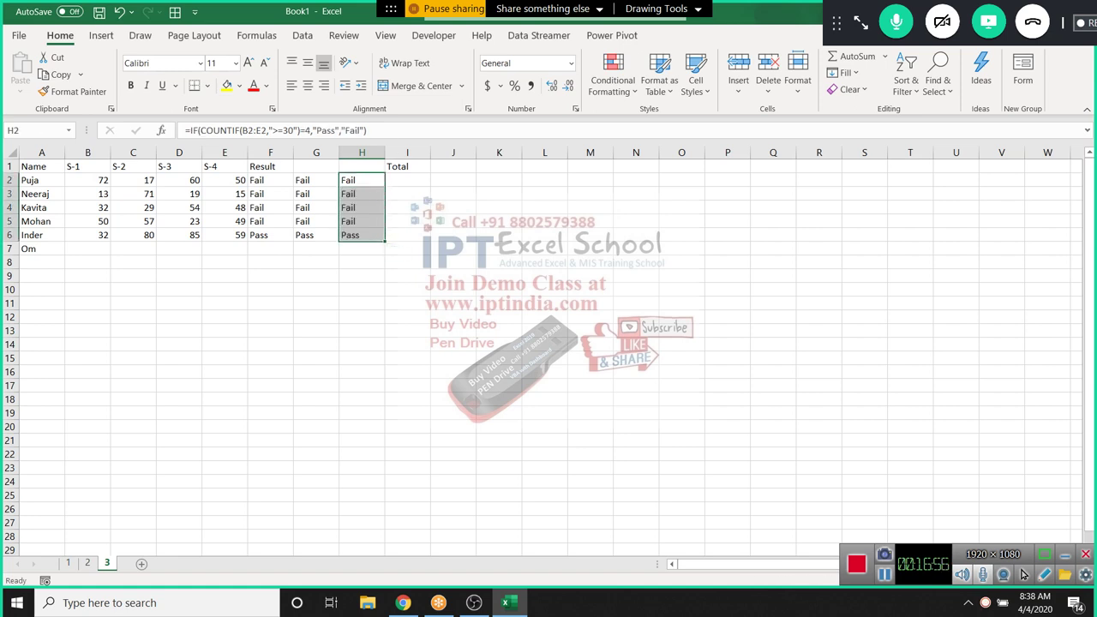
Review the scores in C2 and D2 and the formulas in G2, F2 and H2
{"action": "left_click", "coordinate": [133, 179]}
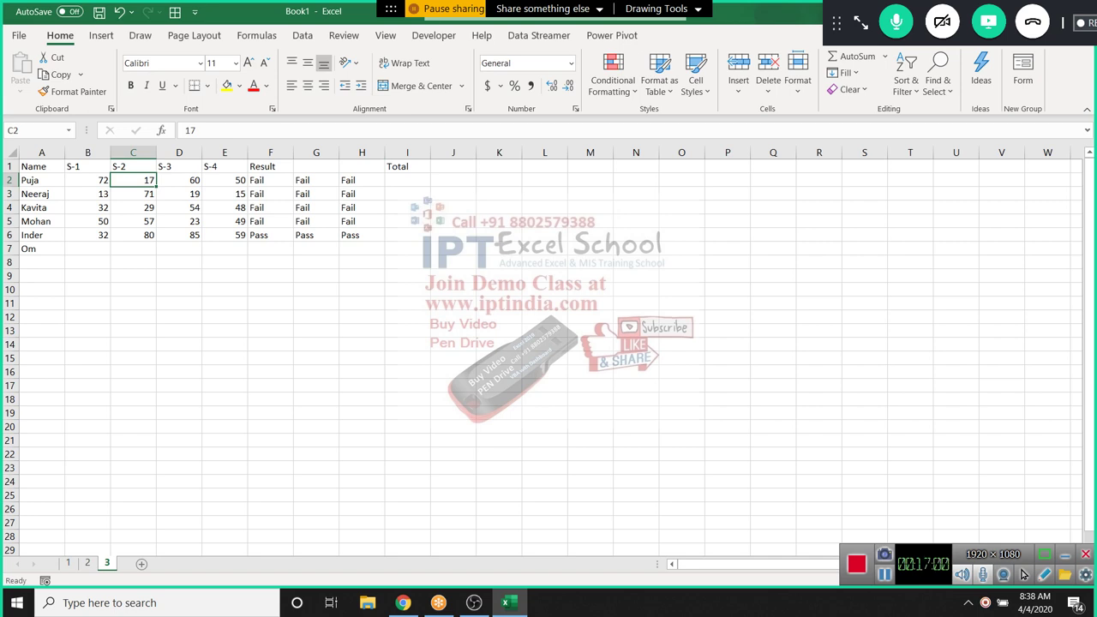
{"action": "left_click", "coordinate": [179, 180]}
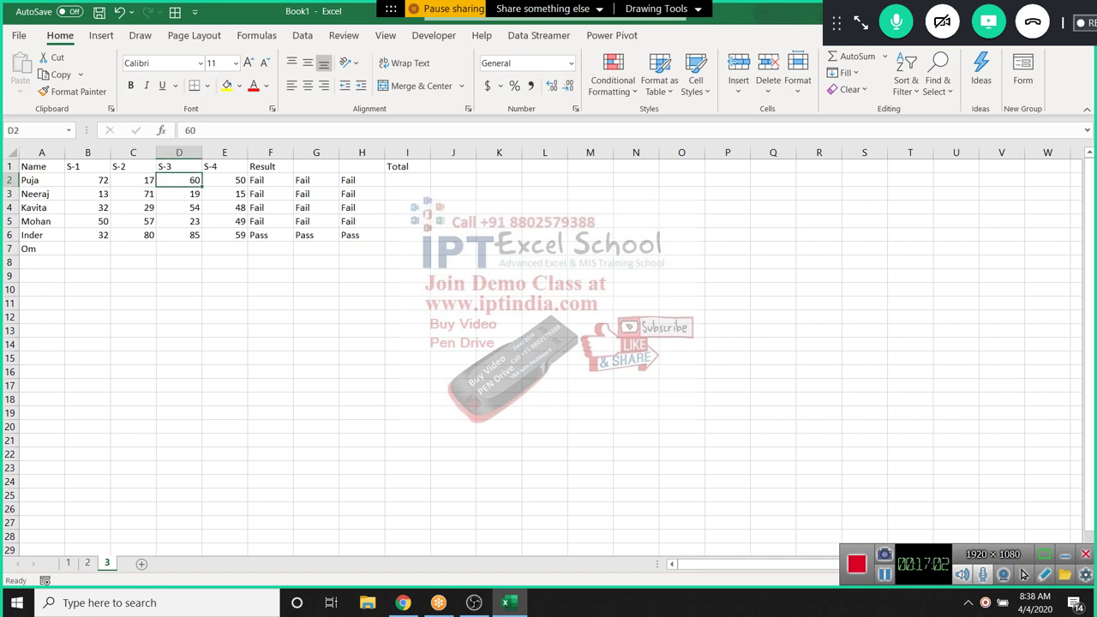
{"action": "left_click", "coordinate": [316, 180]}
{"action": "key", "text": "F2"}
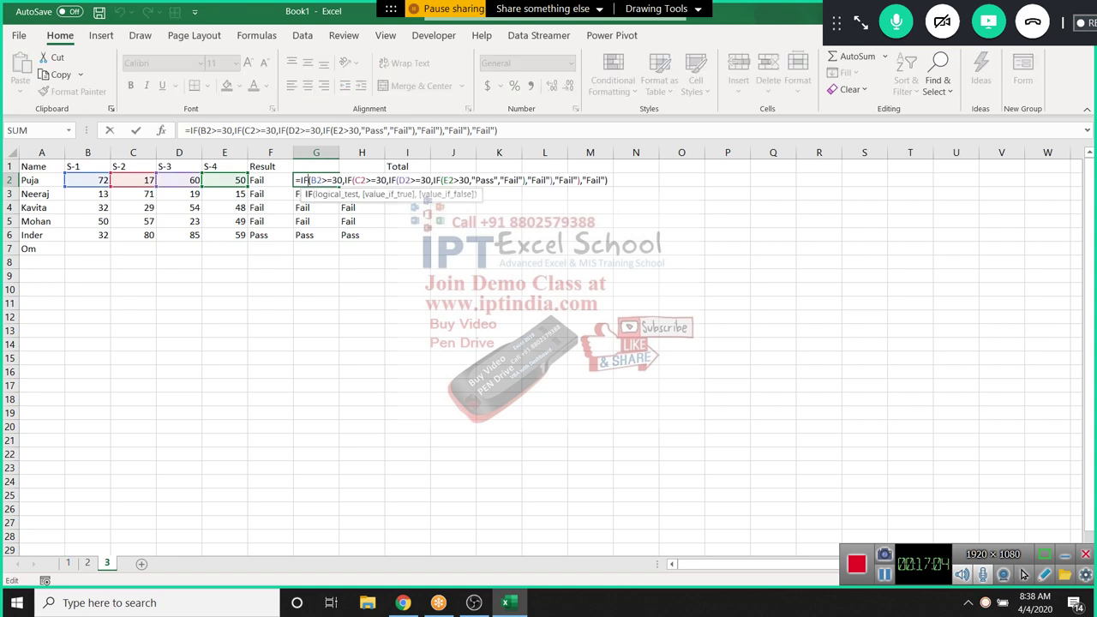
{"action": "key", "text": "Escape"}
{"action": "key", "text": "Left"}
{"action": "key", "text": "F2"}
{"action": "key", "text": "Escape"}
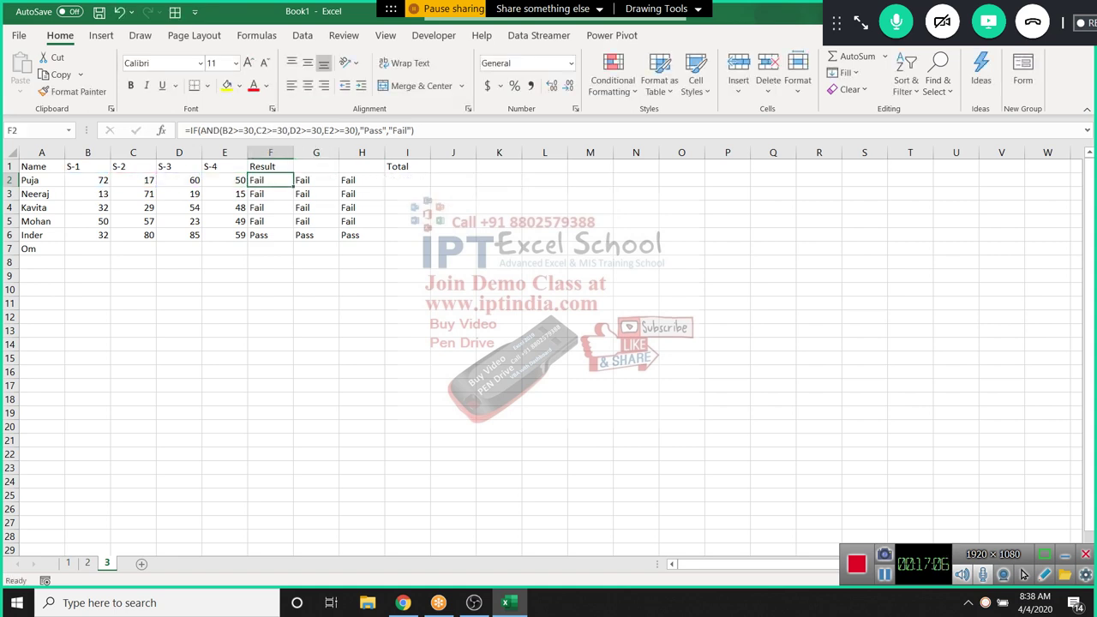
{"action": "key", "text": "Right"}
{"action": "key", "text": "Right"}
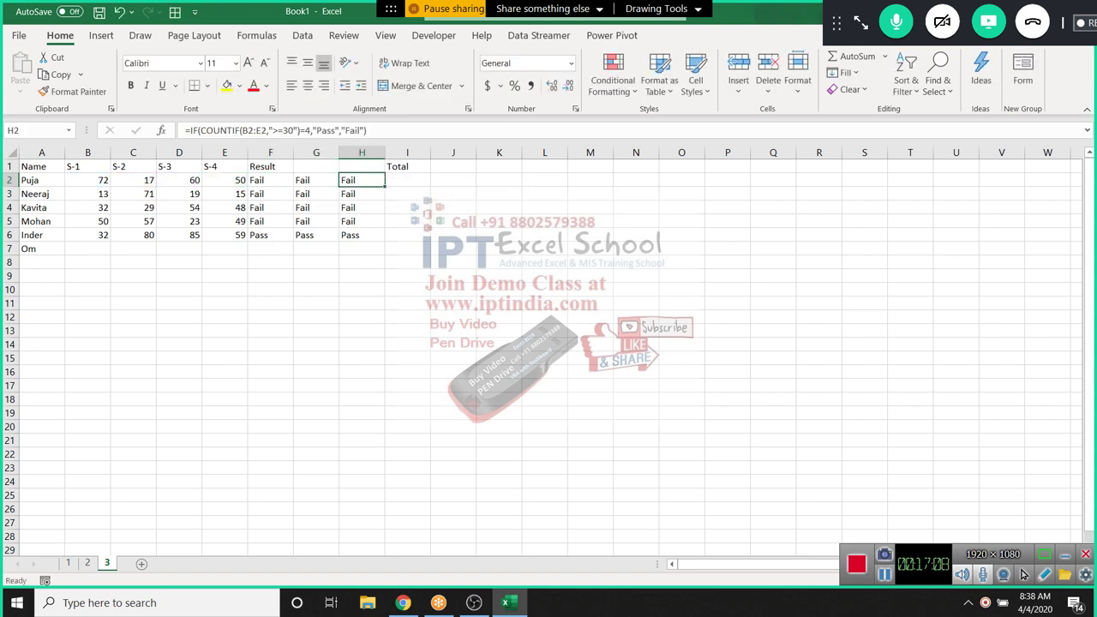
{"action": "key", "text": "Down"}
{"action": "key", "text": "Down"}
{"action": "key", "text": "Down"}
{"action": "key", "text": "Up"}
{"action": "key", "text": "Up"}
{"action": "key", "text": "Up"}
{"action": "key", "text": "Right"}
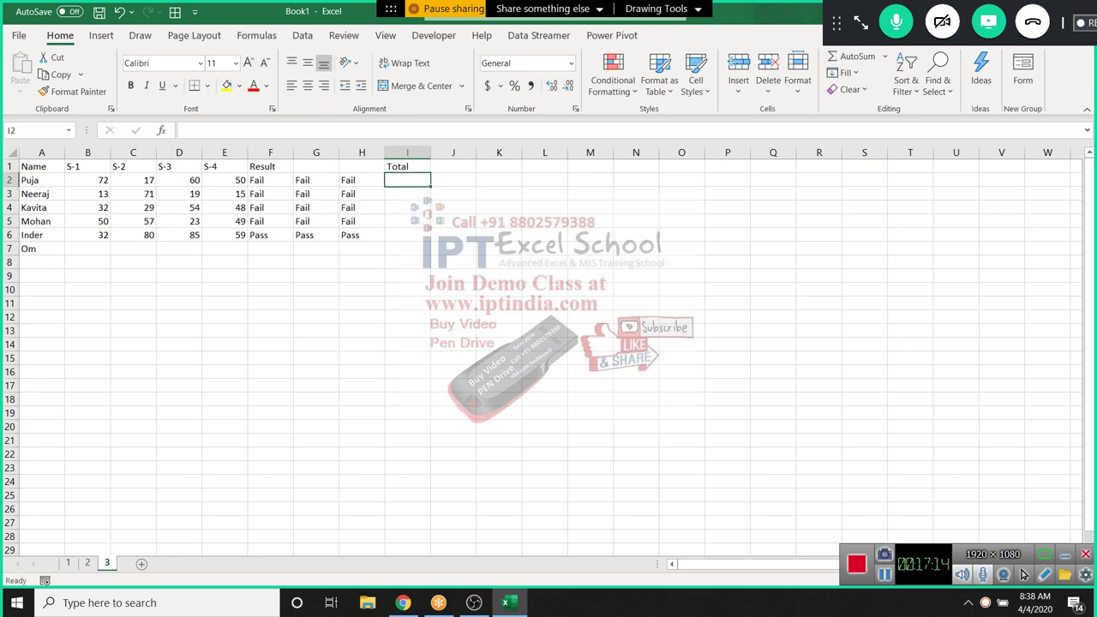
Change Puja's S-2 score in C2 from 17 to 26, then begin =IF( in I2
{"action": "key", "text": "Left"}
{"action": "key", "text": "Left"}
{"action": "key", "text": "Left"}
{"action": "key", "text": "Left"}
{"action": "key", "text": "Left"}
{"action": "key", "text": "Left"}
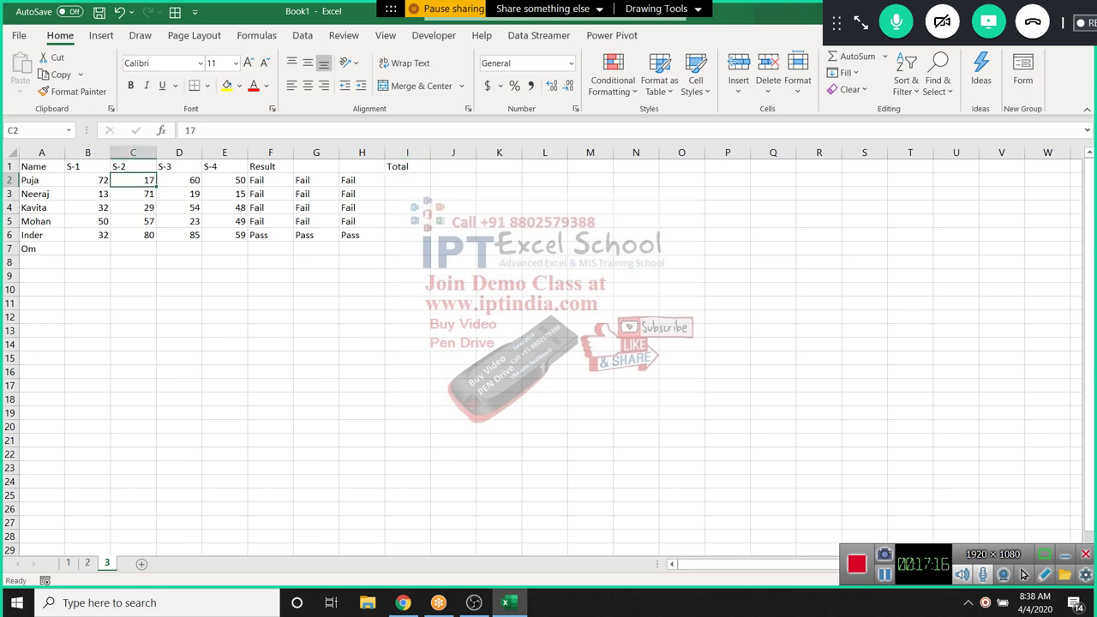
{"action": "type", "text": "26"}
{"action": "key", "text": "Return"}
{"action": "key", "text": "Up"}
{"action": "key", "text": "Right"}
{"action": "key", "text": "Left"}
{"action": "key", "text": "Right"}
{"action": "key", "text": "Right"}
{"action": "key", "text": "Right"}
{"action": "key", "text": "Right"}
{"action": "key", "text": "Right"}
{"action": "key", "text": "Right"}
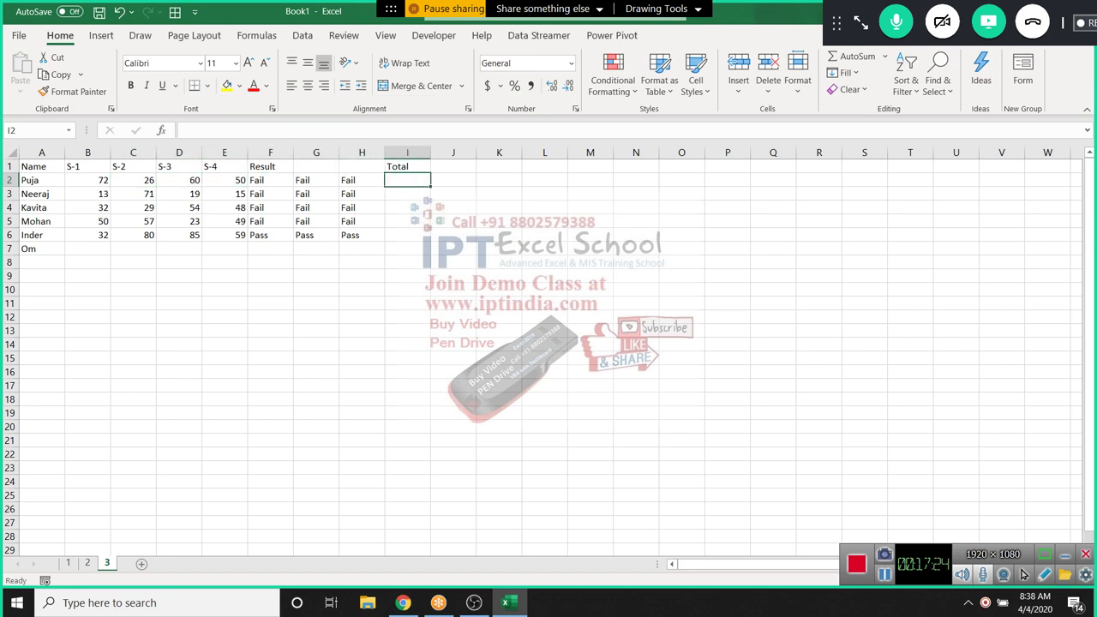
{"action": "type", "text": "=IF("}
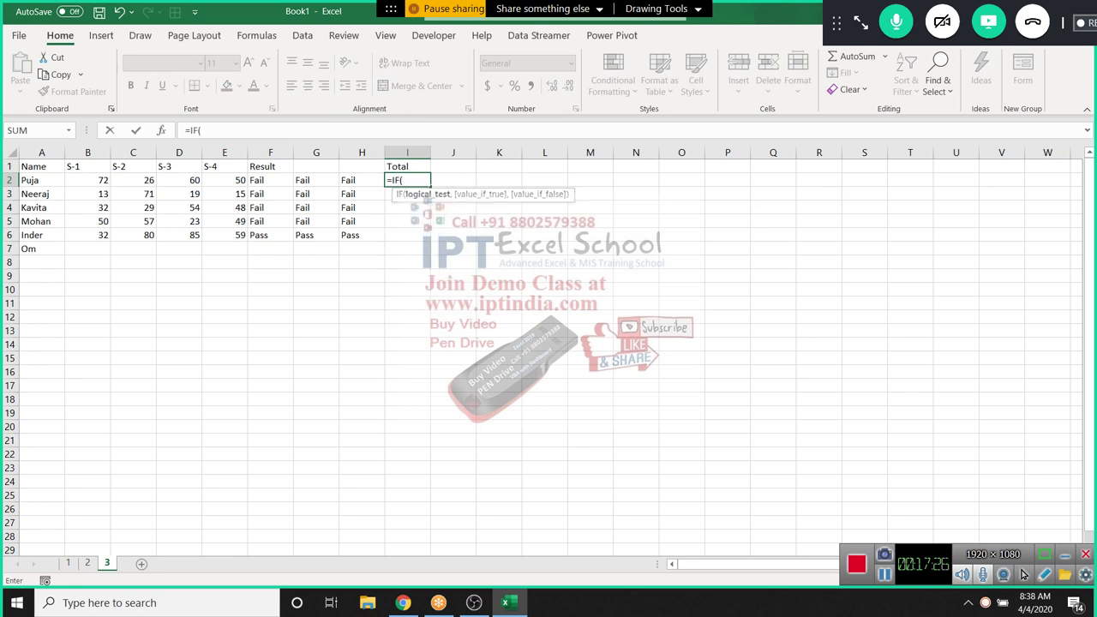
Write the first part of the I2 formula: IF(B2>=30,B2, followed by a nested IF
{"action": "left_click", "coordinate": [87, 179]}
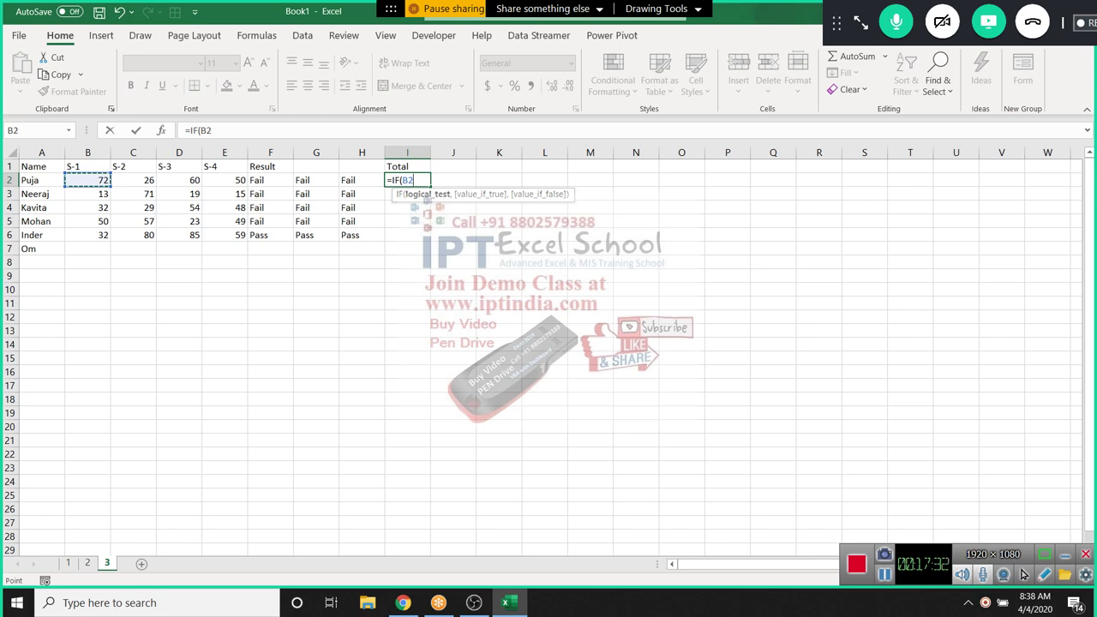
{"action": "type", "text": ">"}
{"action": "type", "text": "=4"}
{"action": "key", "text": "BackSpace"}
{"action": "key", "text": "BackSpace"}
{"action": "type", "text": "=30,"}
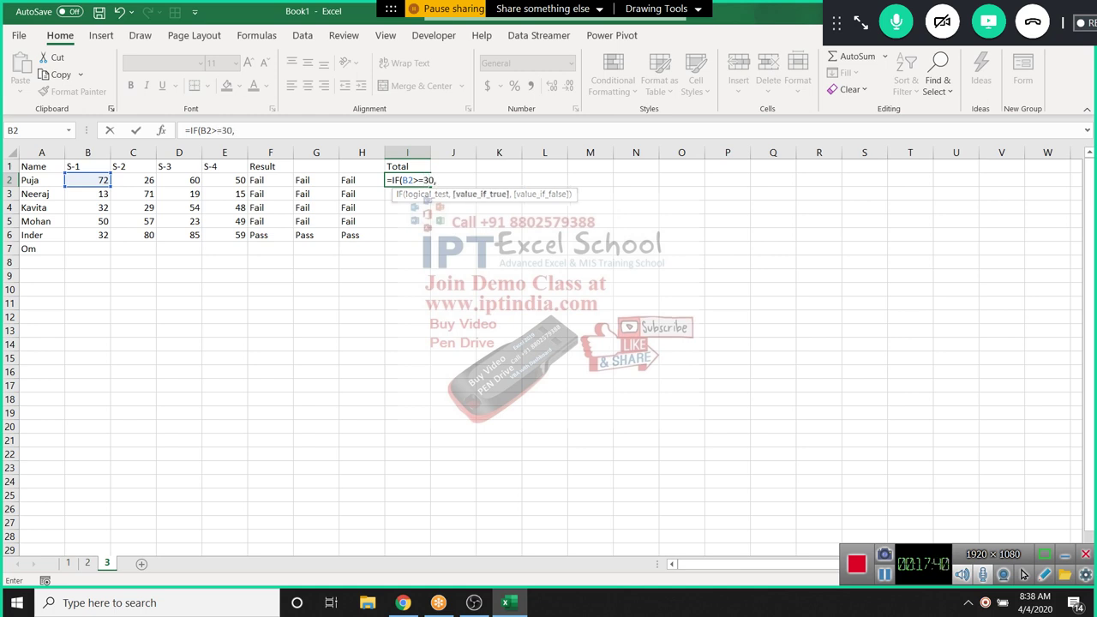
{"action": "left_click", "coordinate": [87, 180]}
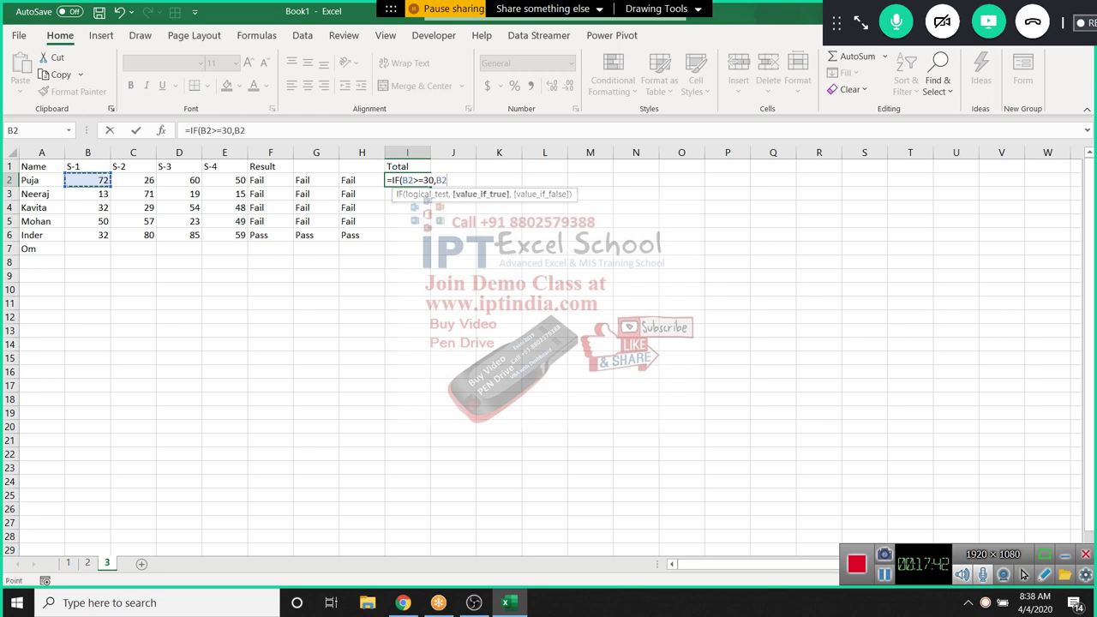
{"action": "type", "text": ",if"}
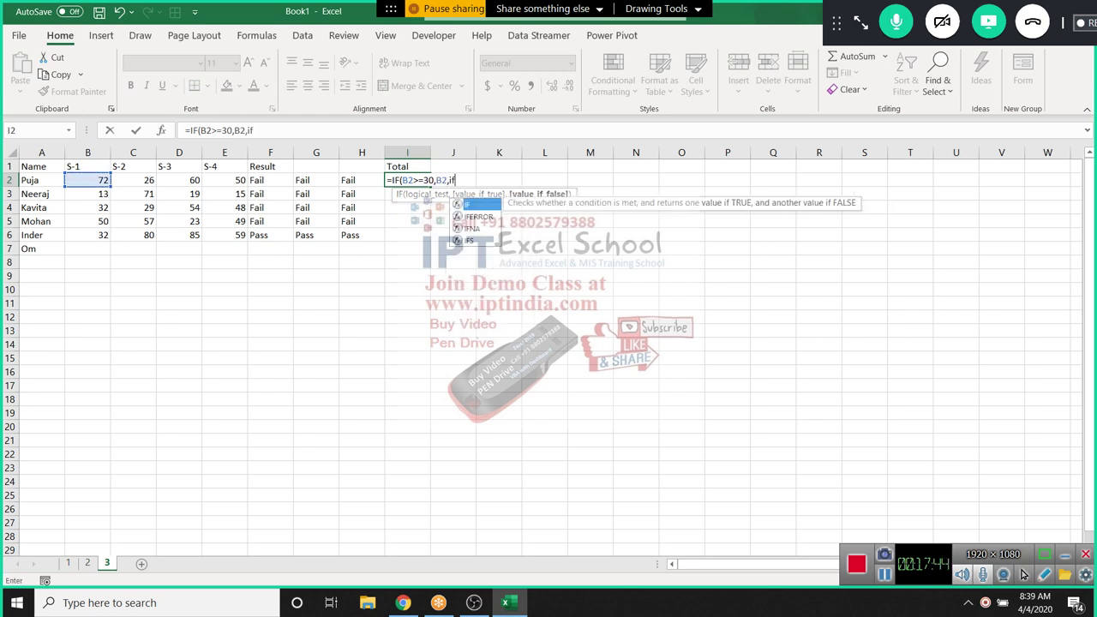
{"action": "key", "text": "Tab"}
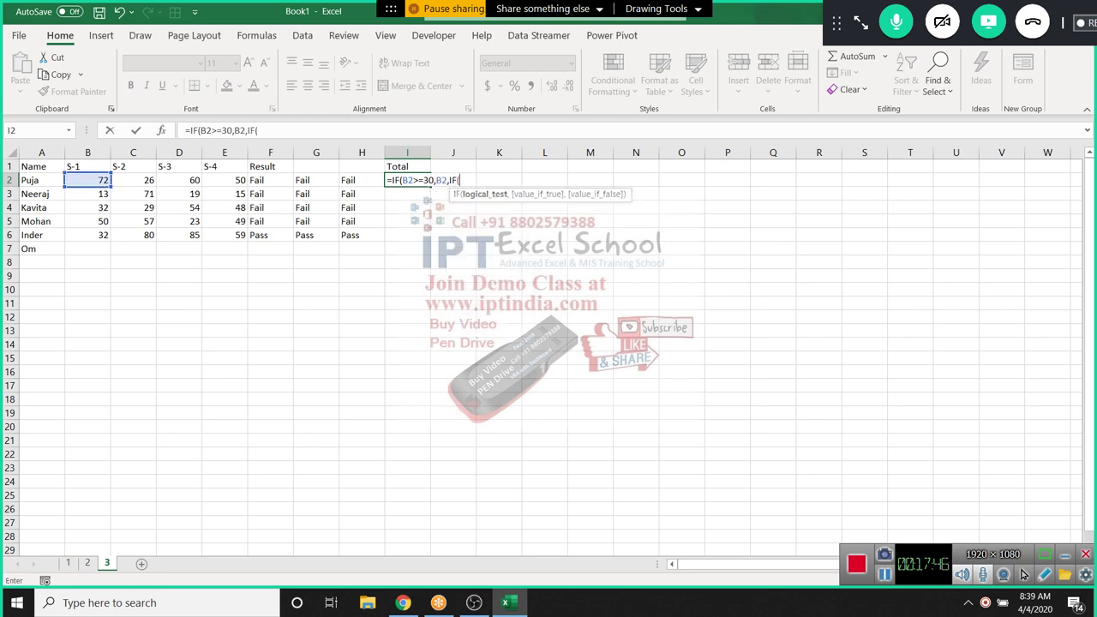
Complete the nested IF(B2>=25,B2+(30-B2),B2)) and append +IF( for the next score
{"action": "left_click", "coordinate": [87, 180]}
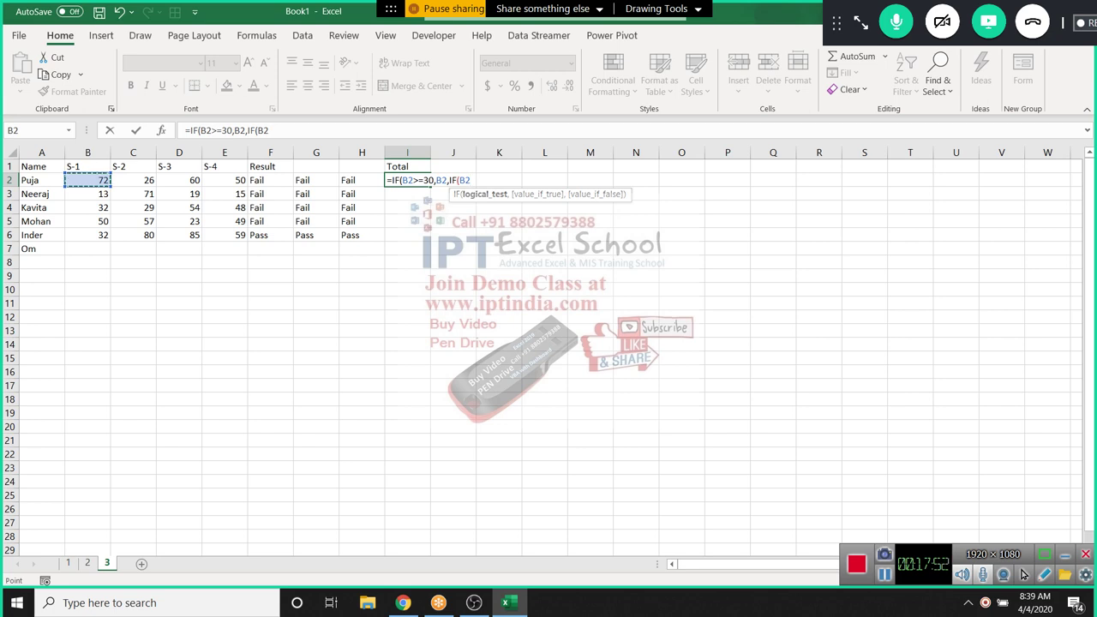
{"action": "type", "text": ">=25,"}
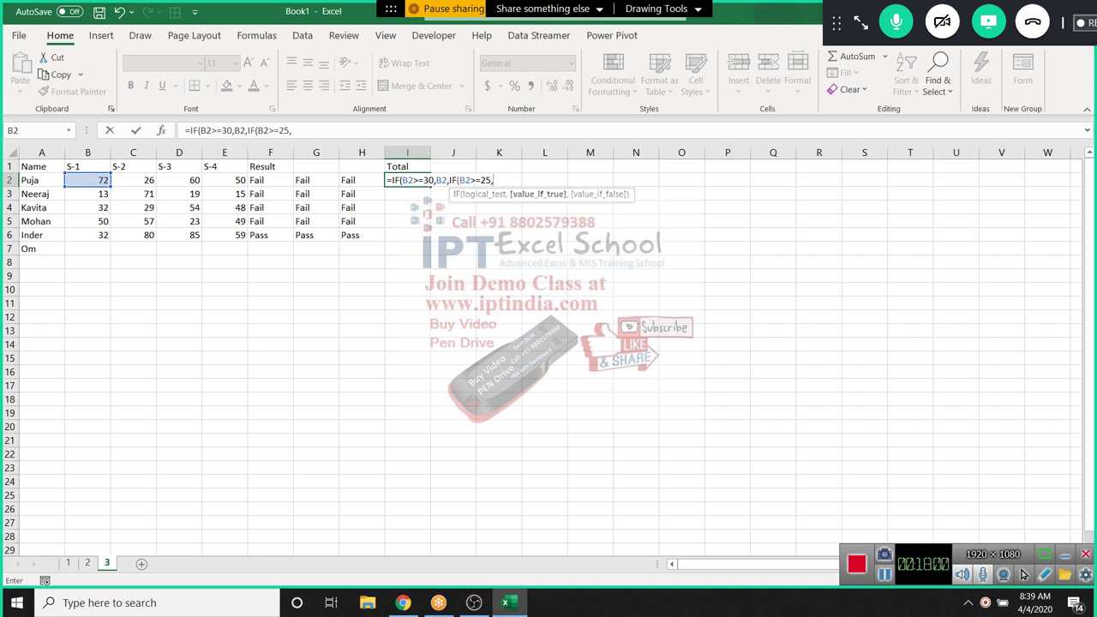
{"action": "type", "text": "B2+"}
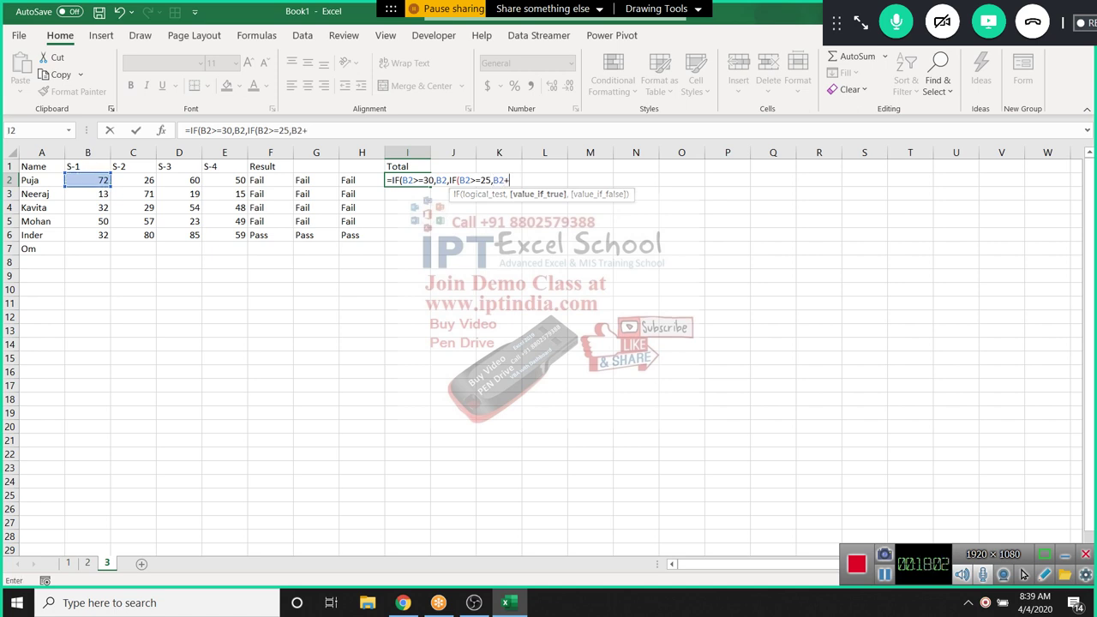
{"action": "type", "text": "(30-"}
{"action": "left_click", "coordinate": [88, 180]}
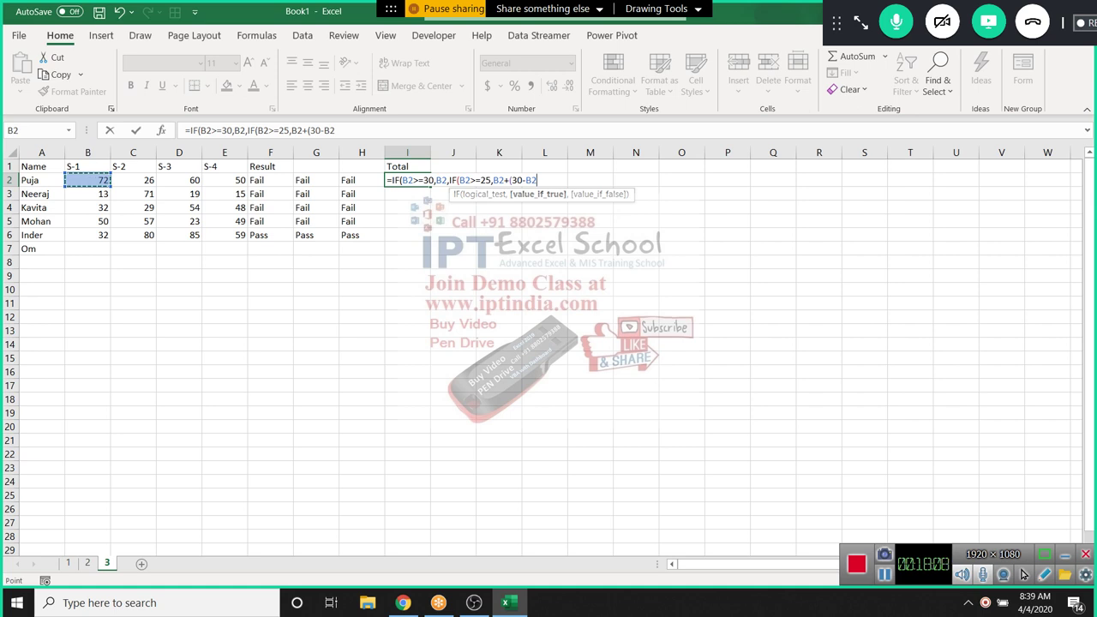
{"action": "type", "text": "),"}
{"action": "left_click", "coordinate": [87, 180]}
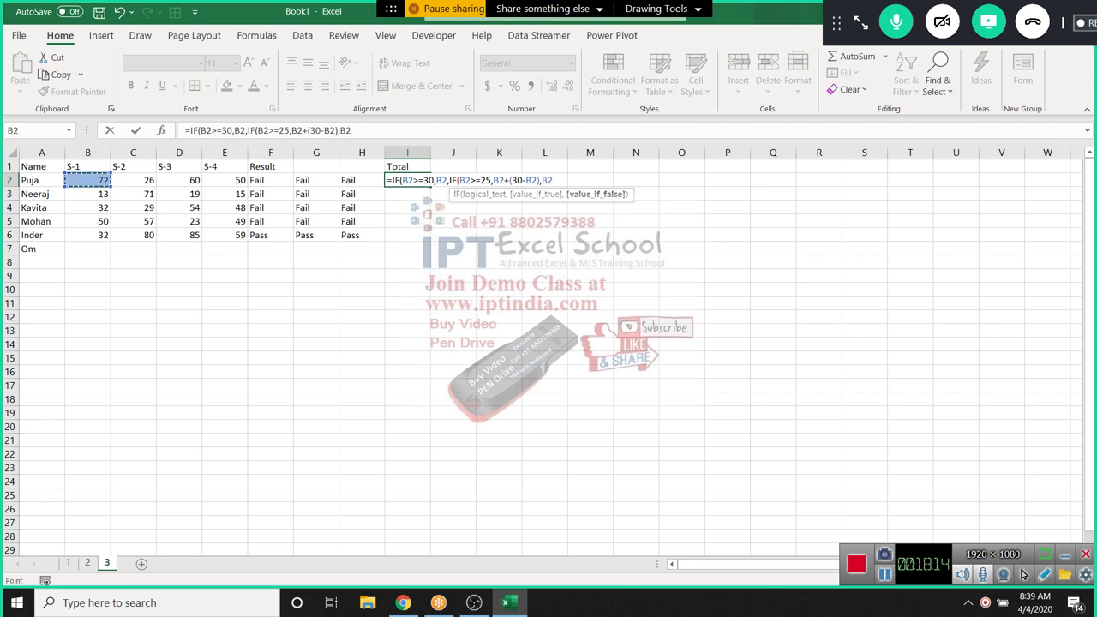
{"action": "type", "text": ")"}
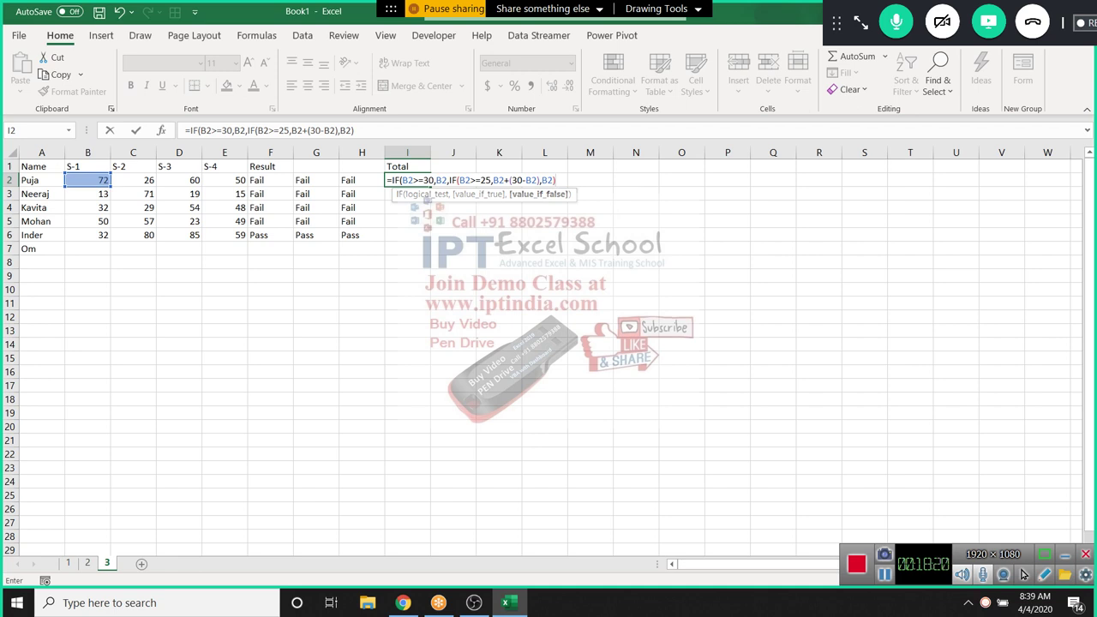
{"action": "type", "text": "+IF("}
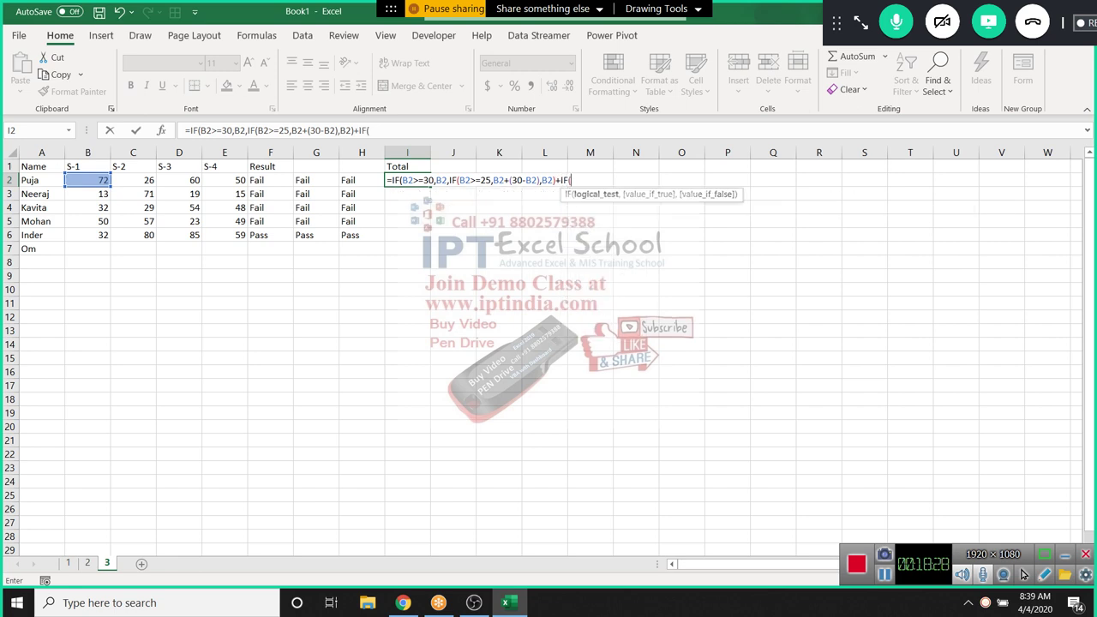
Add C2>=30,C2 to the second IF in I2 and open a nested IF
{"action": "left_click", "coordinate": [133, 180]}
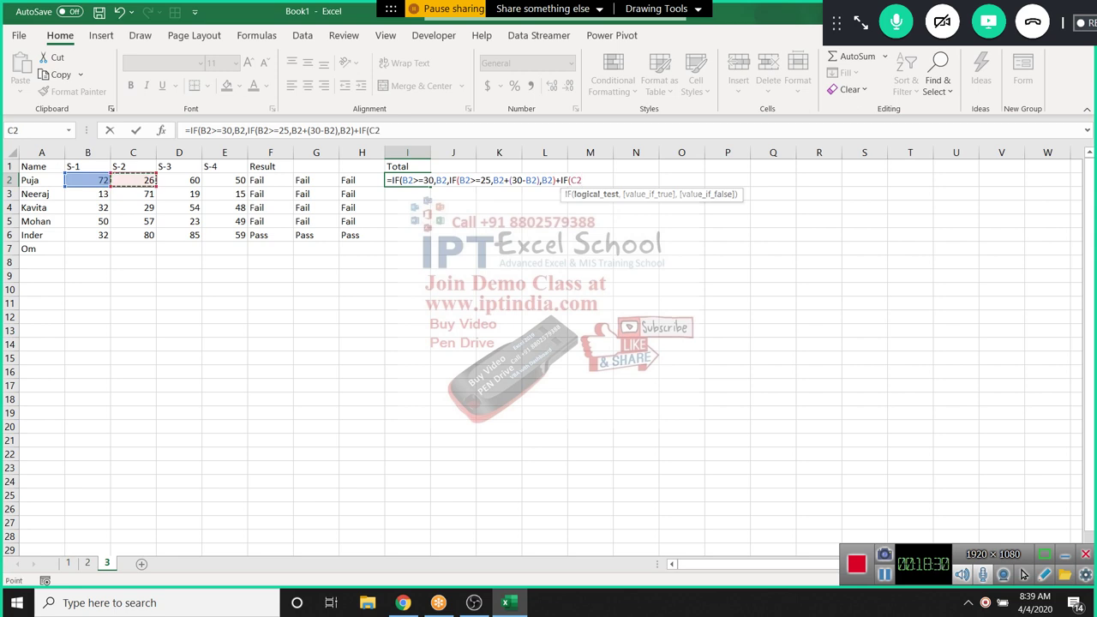
{"action": "type", "text": ">=30,"}
{"action": "left_click", "coordinate": [133, 180]}
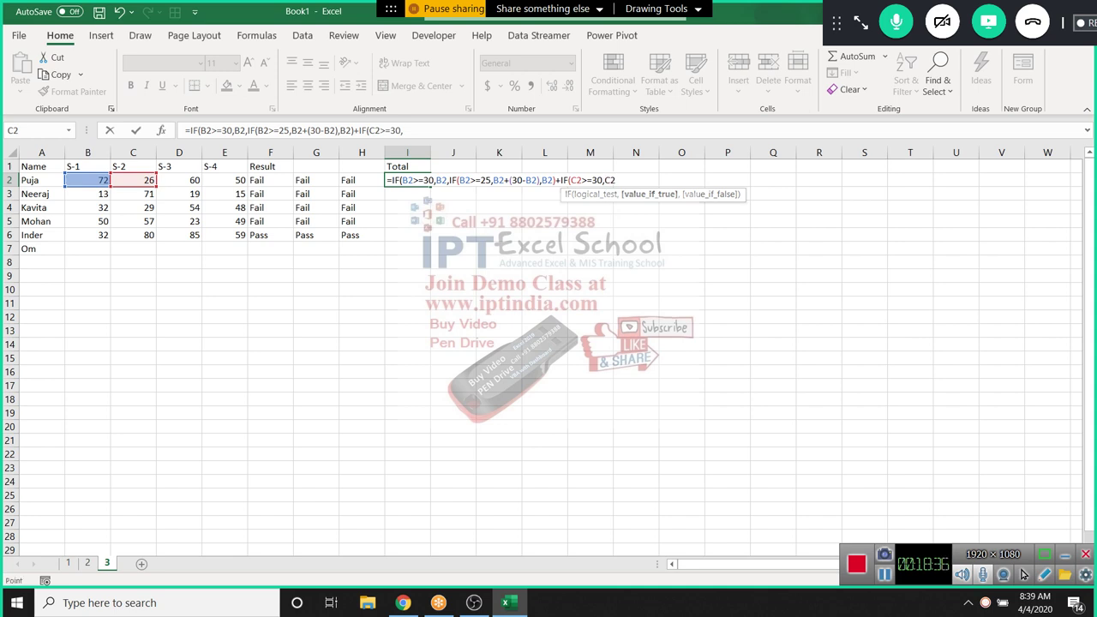
{"action": "type", "text": ","}
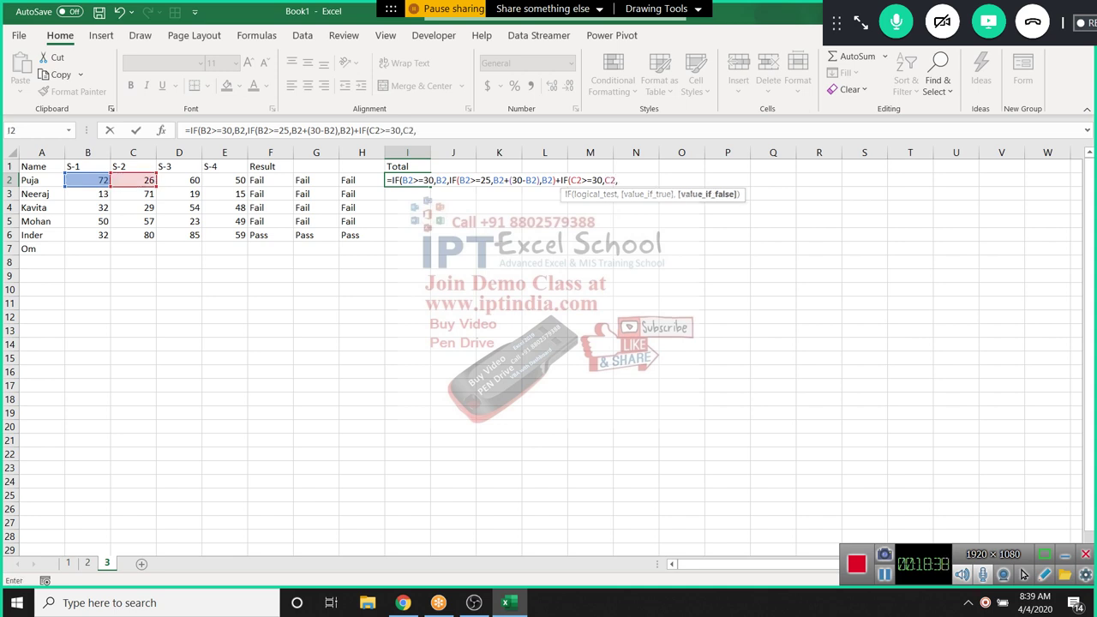
{"action": "type", "text": "IF("}
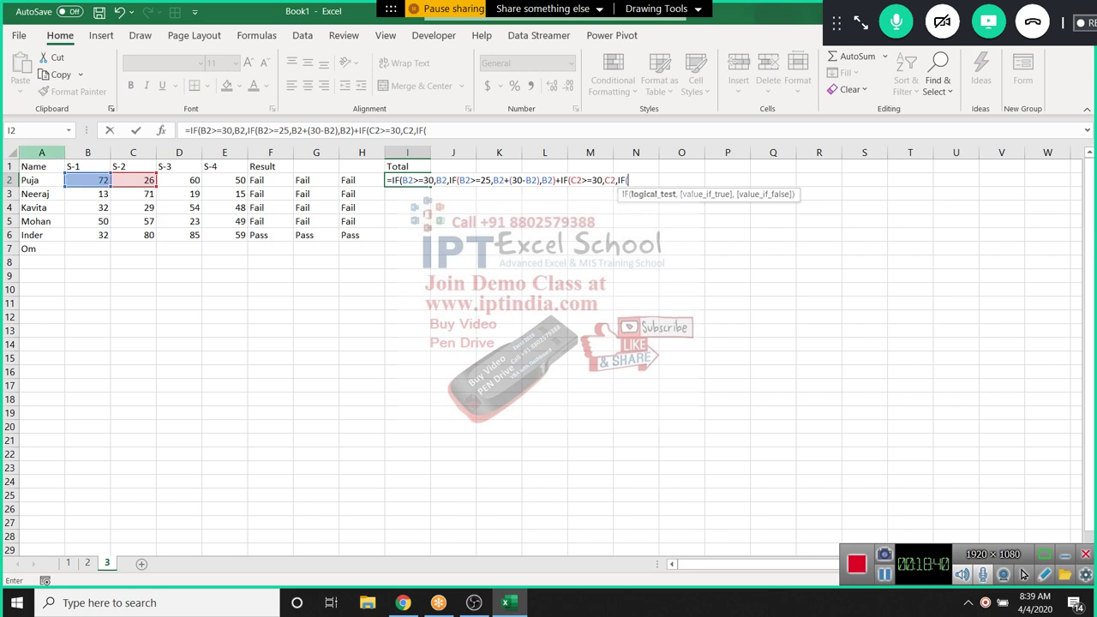
Finish the nested rule C2>=25,C2+(30-C2),C2 and commit the Total formula, which shows 72
{"action": "key", "text": "Left"}
{"action": "key", "text": "Left"}
{"action": "key", "text": "Left"}
{"action": "key", "text": "Left"}
{"action": "key", "text": "Left"}
{"action": "key", "text": "Left"}
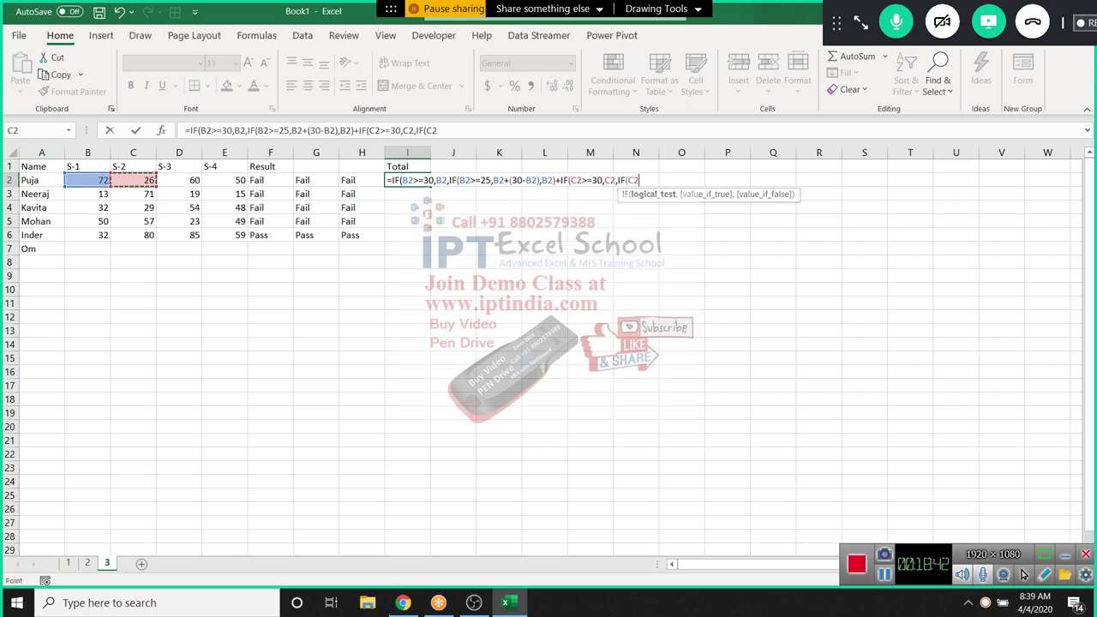
{"action": "type", "text": ">=25,"}
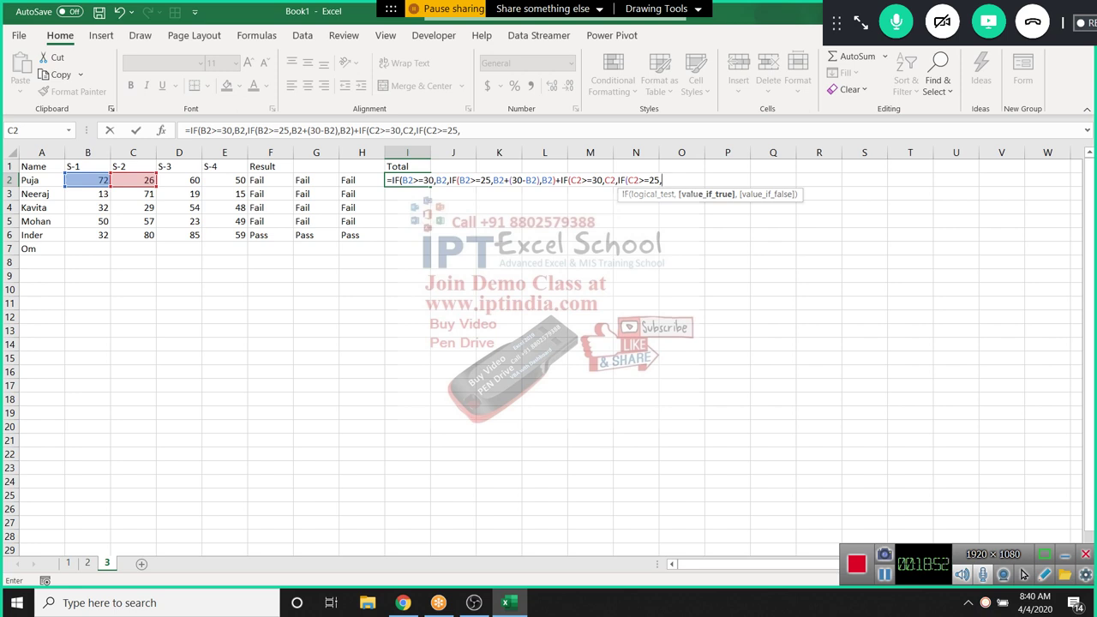
{"action": "type", "text": "30-"}
{"action": "key", "text": "BackSpace"}
{"action": "key", "text": "BackSpace"}
{"action": "key", "text": "BackSpace"}
{"action": "left_click", "coordinate": [133, 180]}
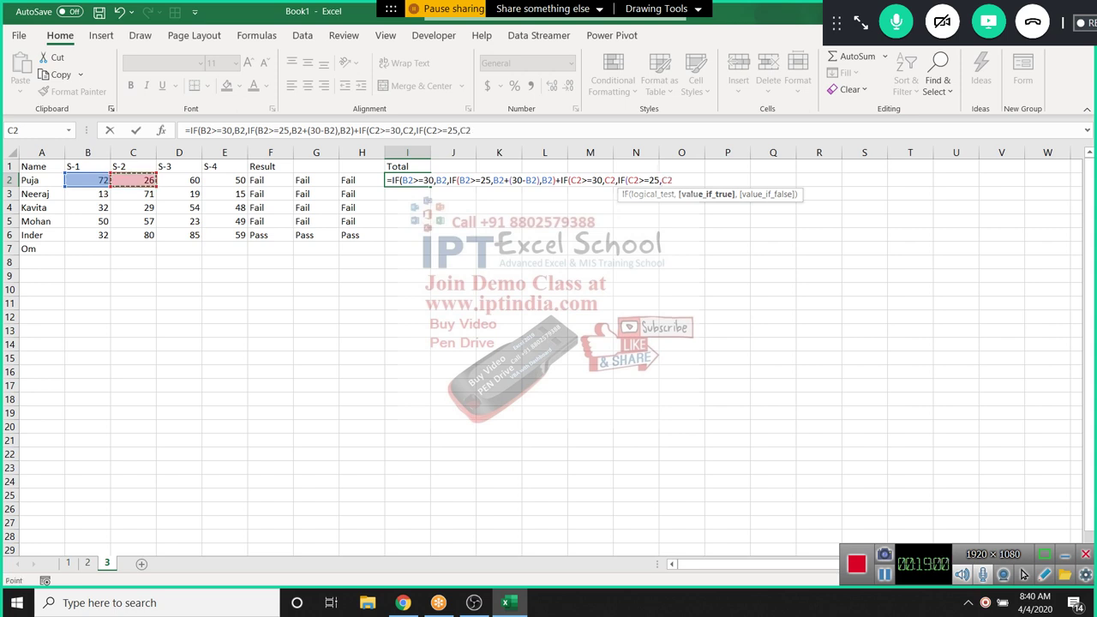
{"action": "type", "text": "+(30-"}
{"action": "left_click", "coordinate": [133, 180]}
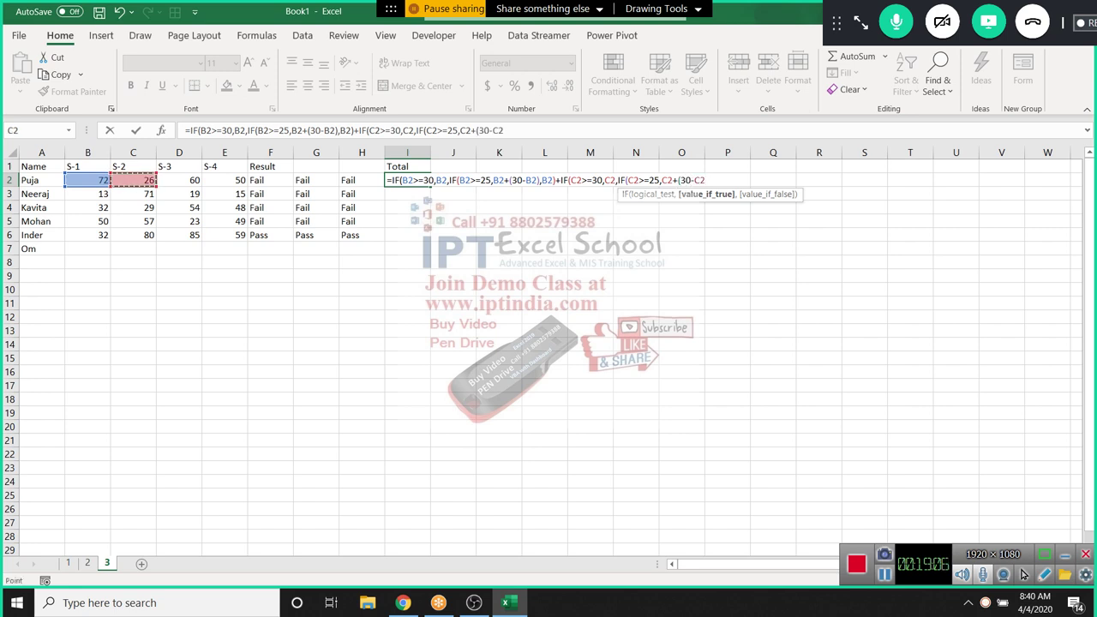
{"action": "type", "text": ")"}
{"action": "type", "text": ","}
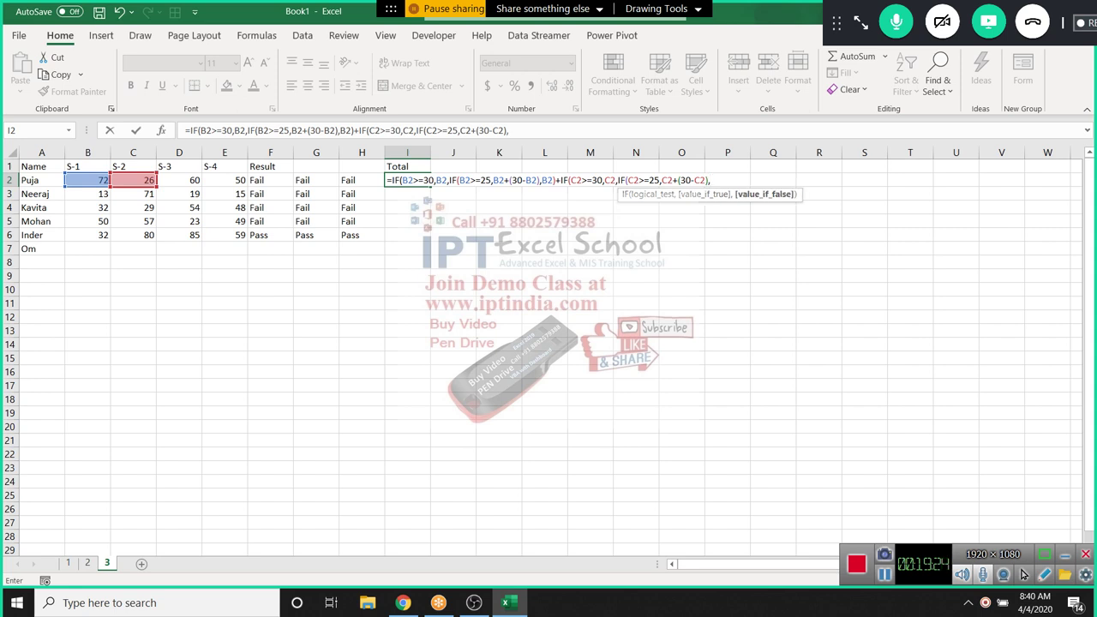
{"action": "left_click", "coordinate": [133, 180]}
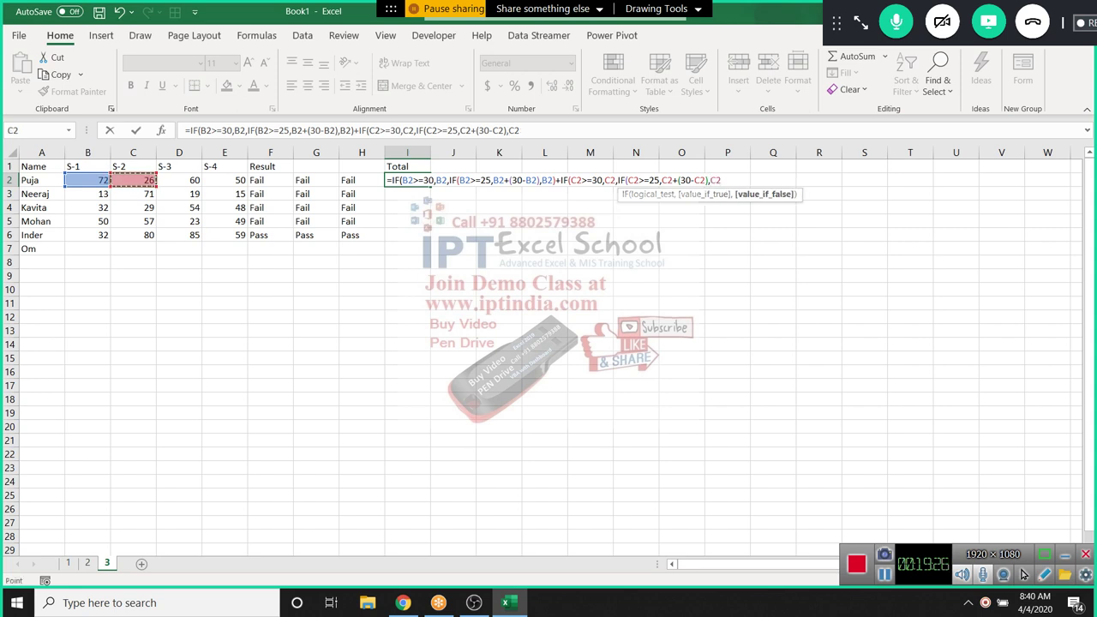
{"action": "type", "text": ")"}
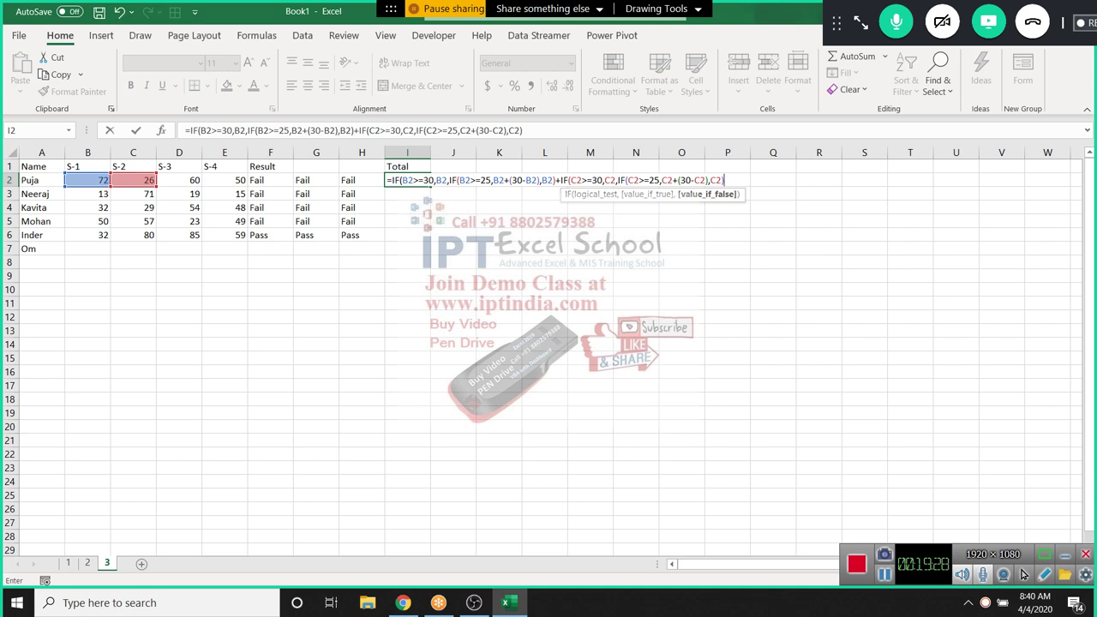
{"action": "key", "text": "Return"}
{"action": "key", "text": "Return"}
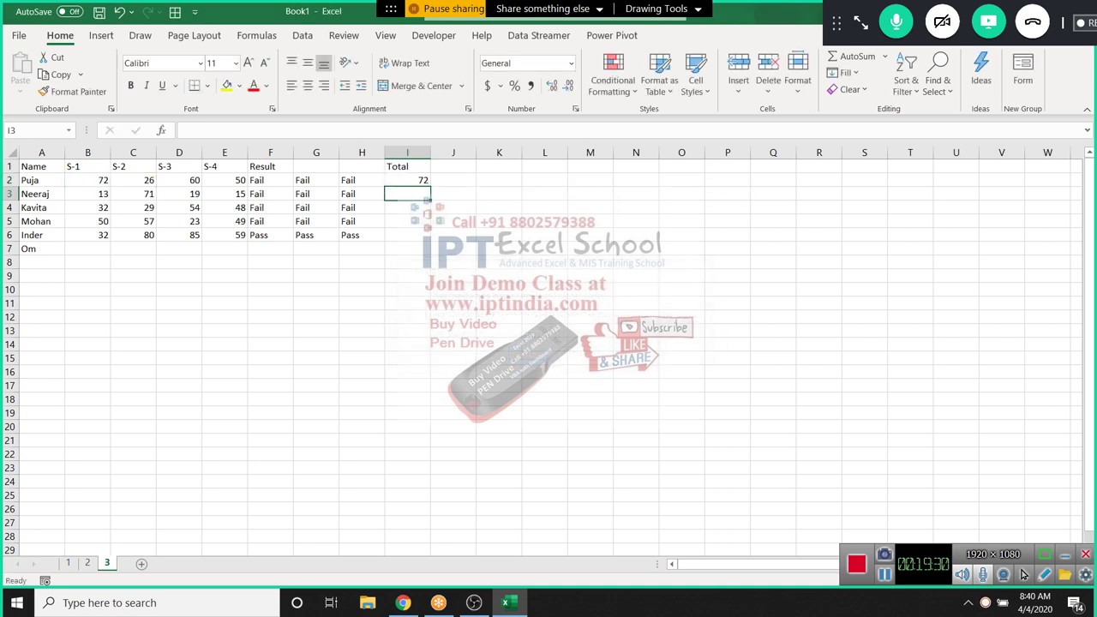
Step through I2's Total formula with Evaluate Formula, confirming it returns only 72
{"action": "left_click", "coordinate": [407, 179]}
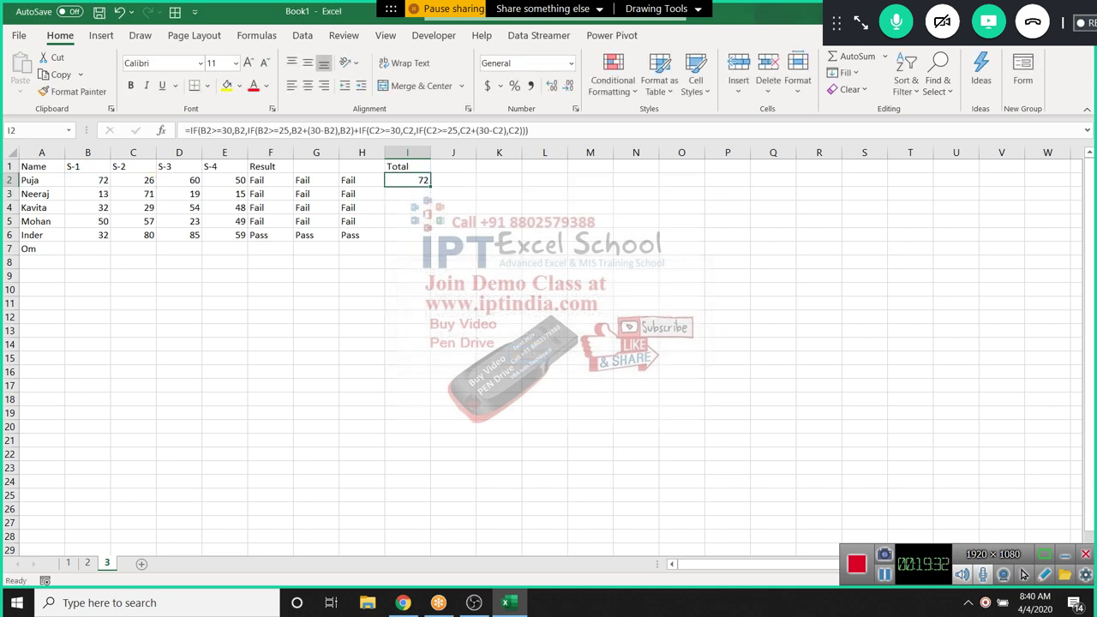
{"action": "left_click", "coordinate": [256, 35]}
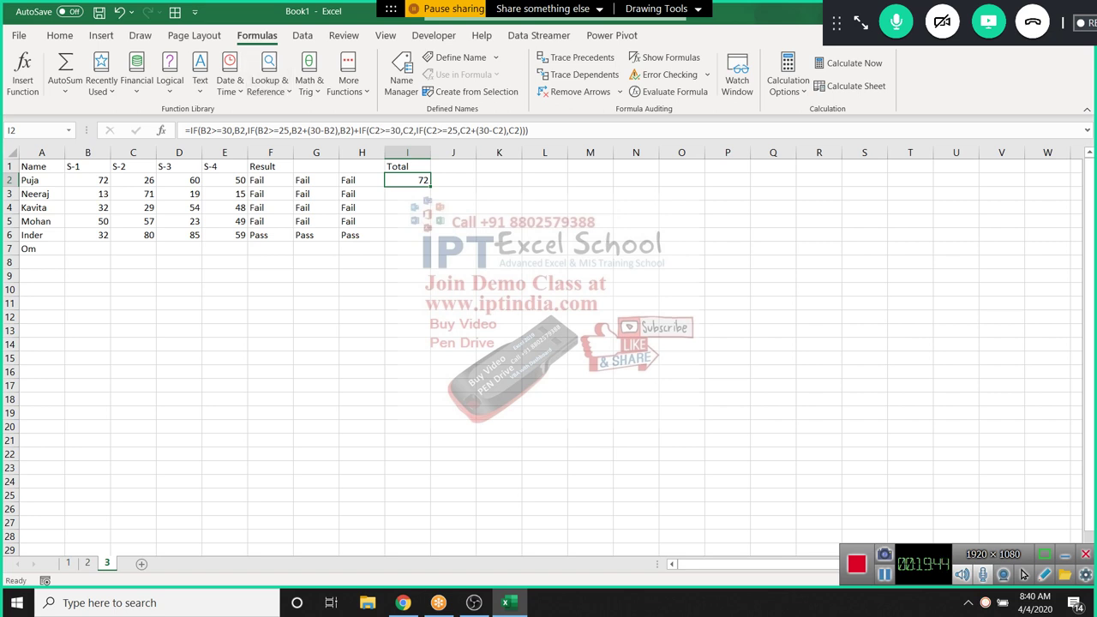
{"action": "left_click", "coordinate": [668, 91]}
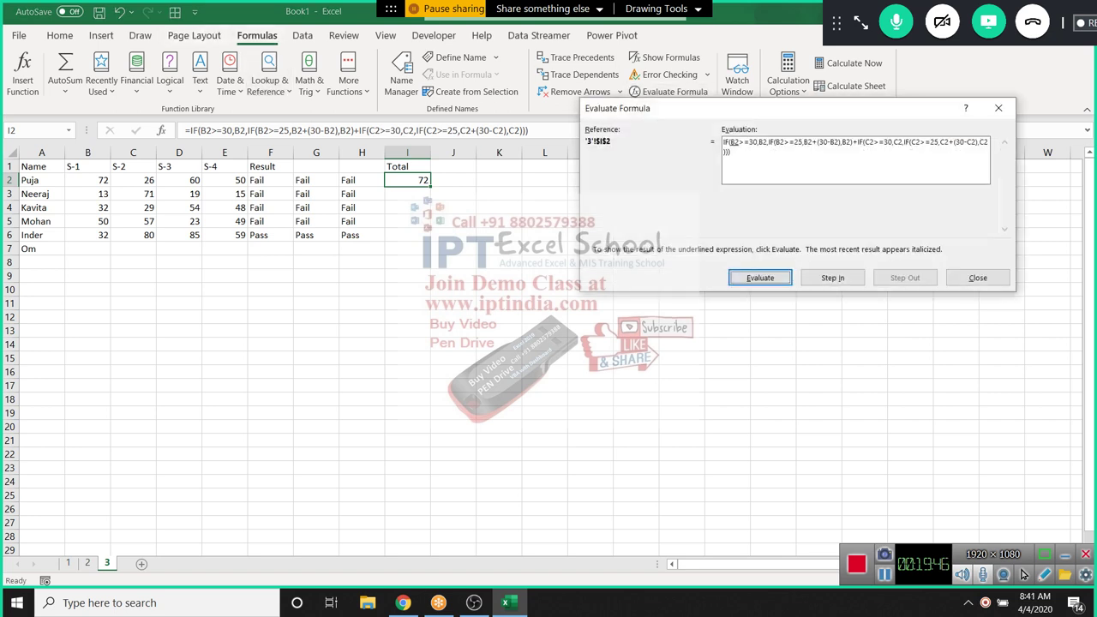
{"action": "key", "text": "Return"}
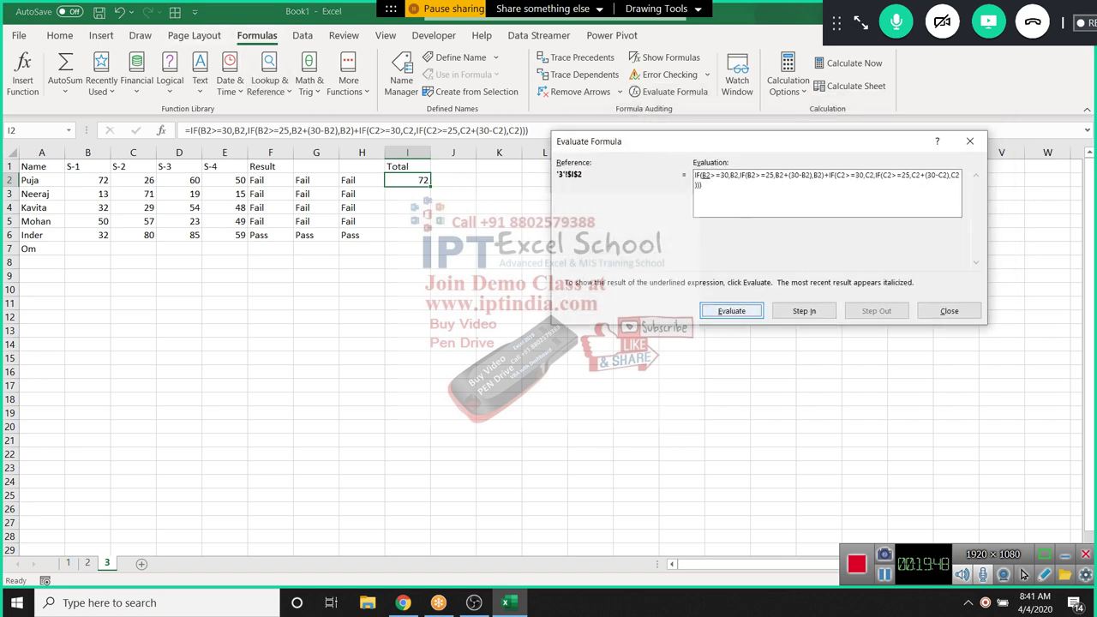
{"action": "key", "text": "Return"}
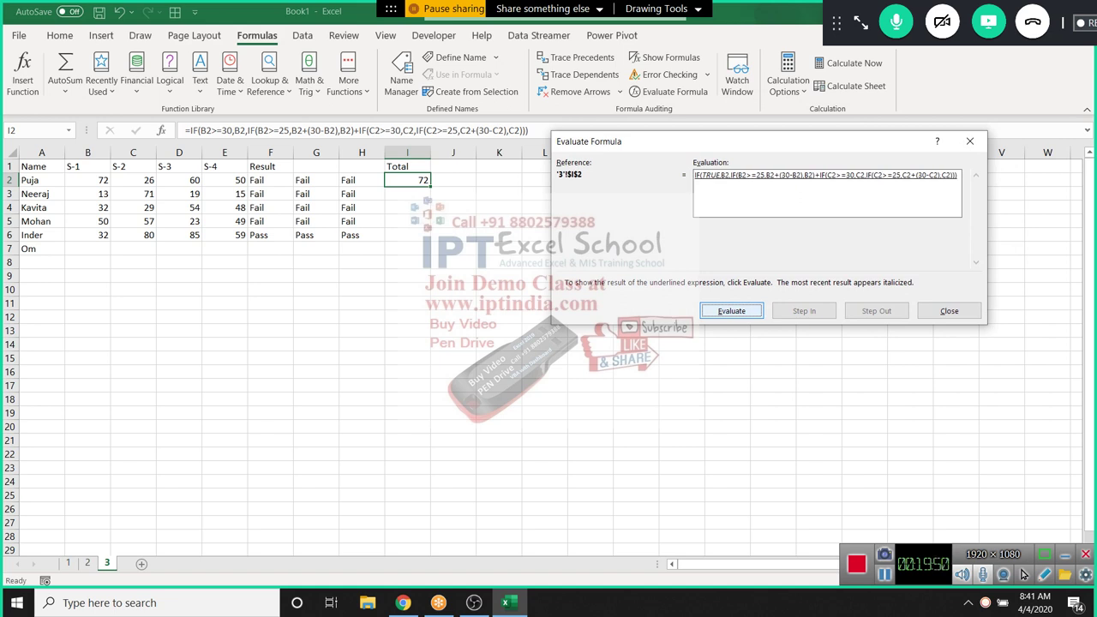
{"action": "key", "text": "Return"}
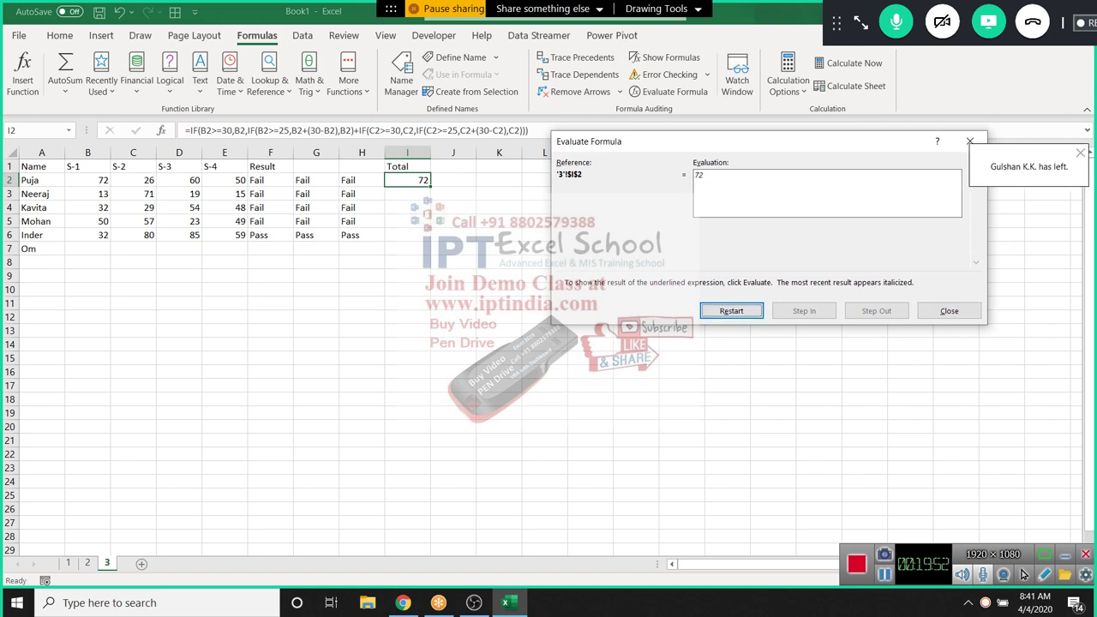
{"action": "key", "text": "Escape"}
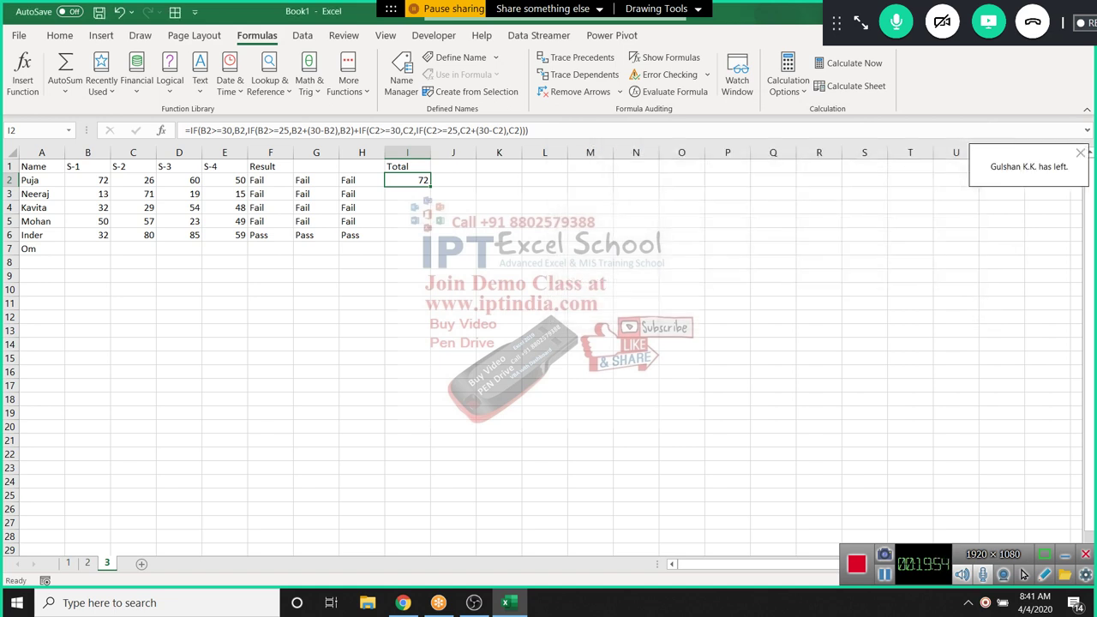
Add a closing parenthesis before the plus in I2's formula so Total shows 102
{"action": "left_click", "coordinate": [415, 130]}
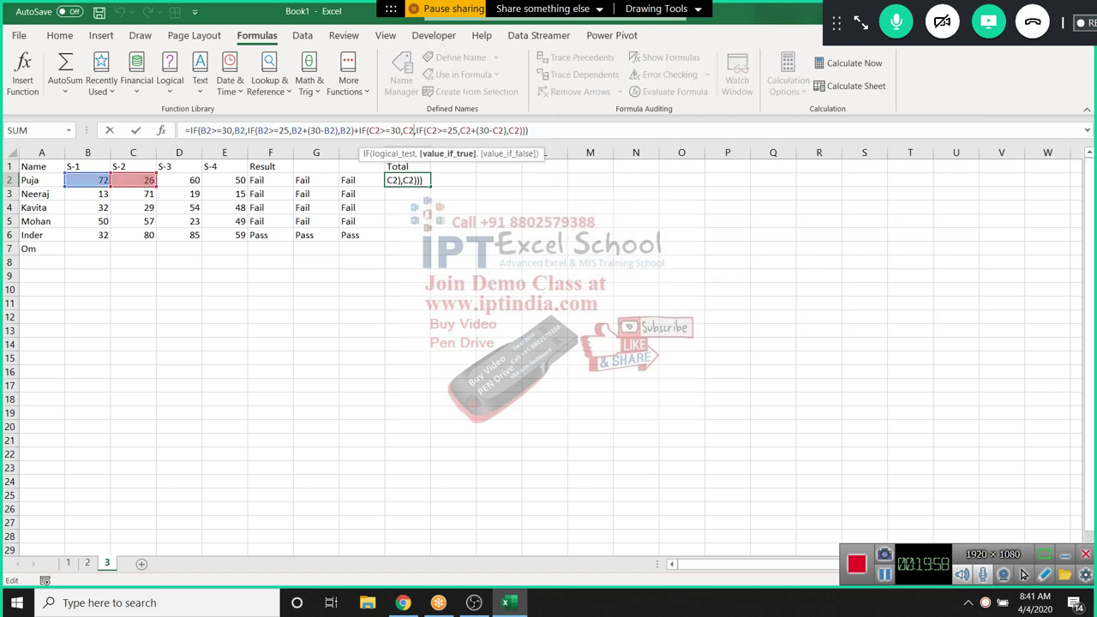
{"action": "left_click", "coordinate": [357, 130]}
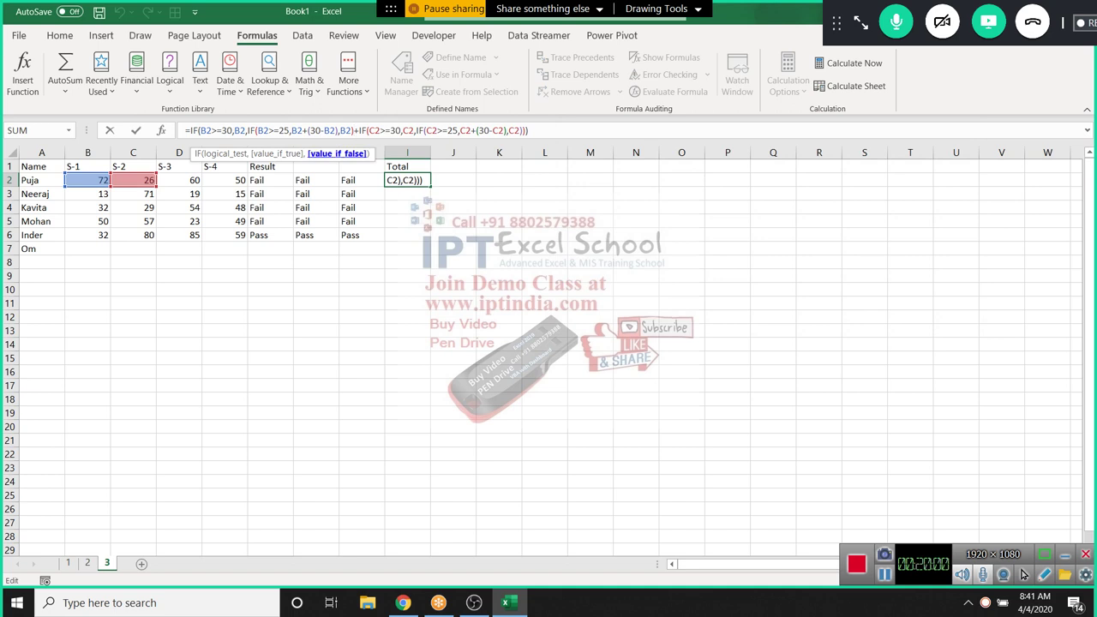
{"action": "left_click", "coordinate": [357, 130]}
{"action": "type", "text": ")"}
{"action": "key", "text": "Return"}
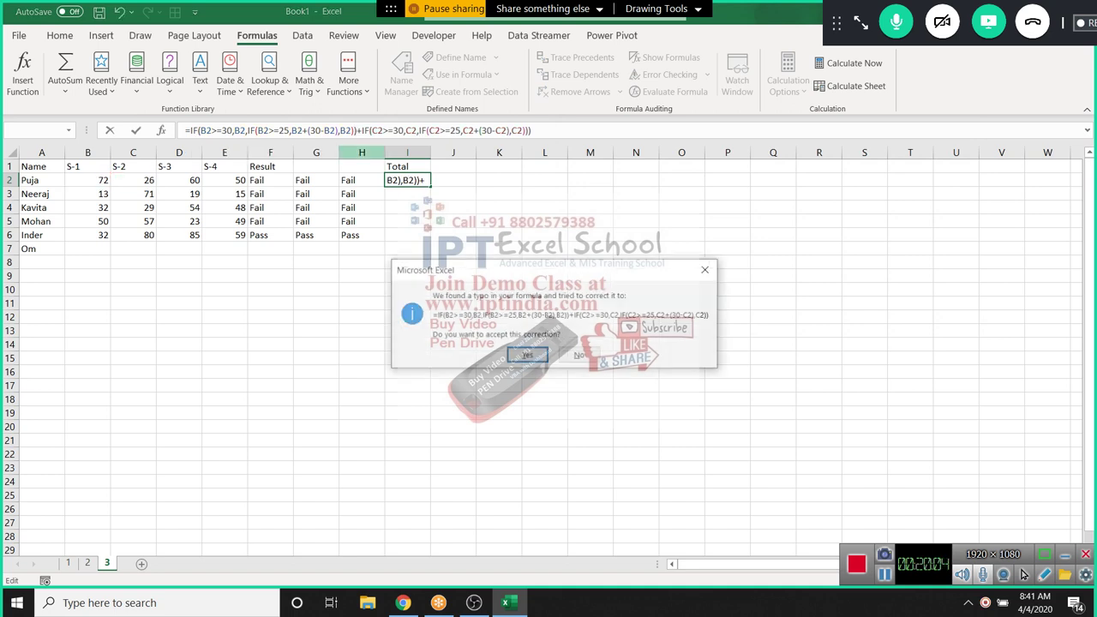
{"action": "key", "text": "Return"}
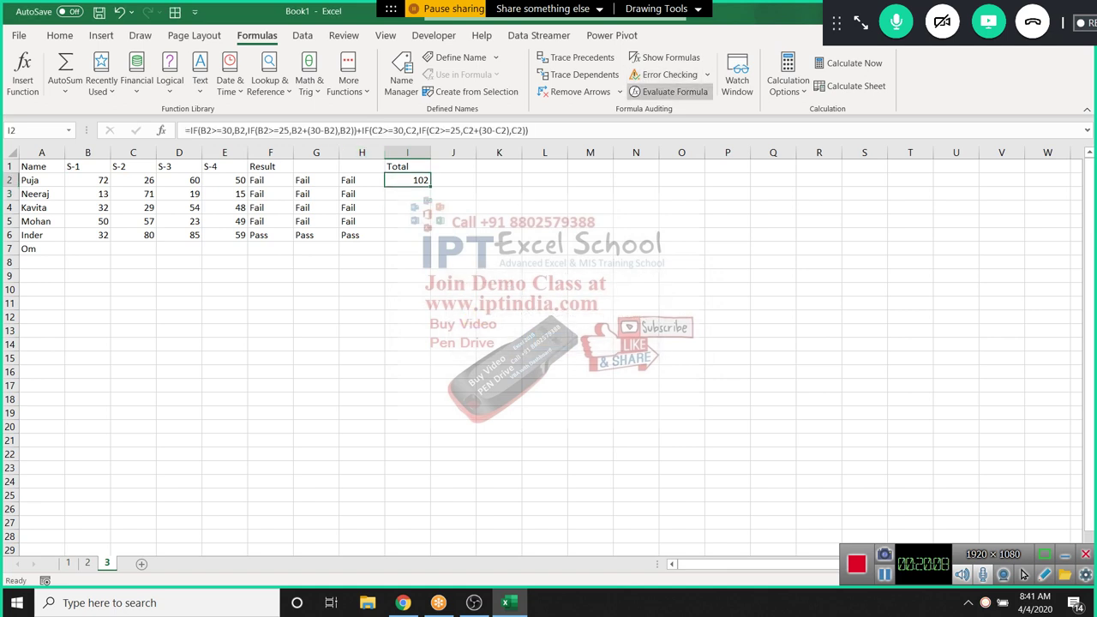
{"action": "left_click", "coordinate": [669, 91]}
{"action": "key", "text": "Return"}
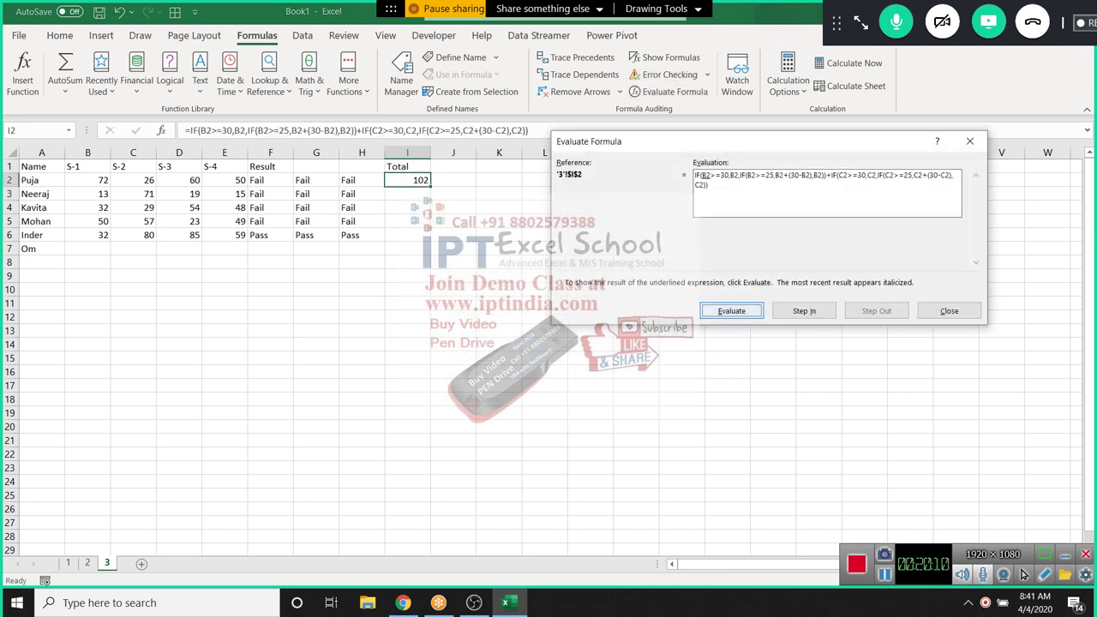
{"action": "key", "text": "Return"}
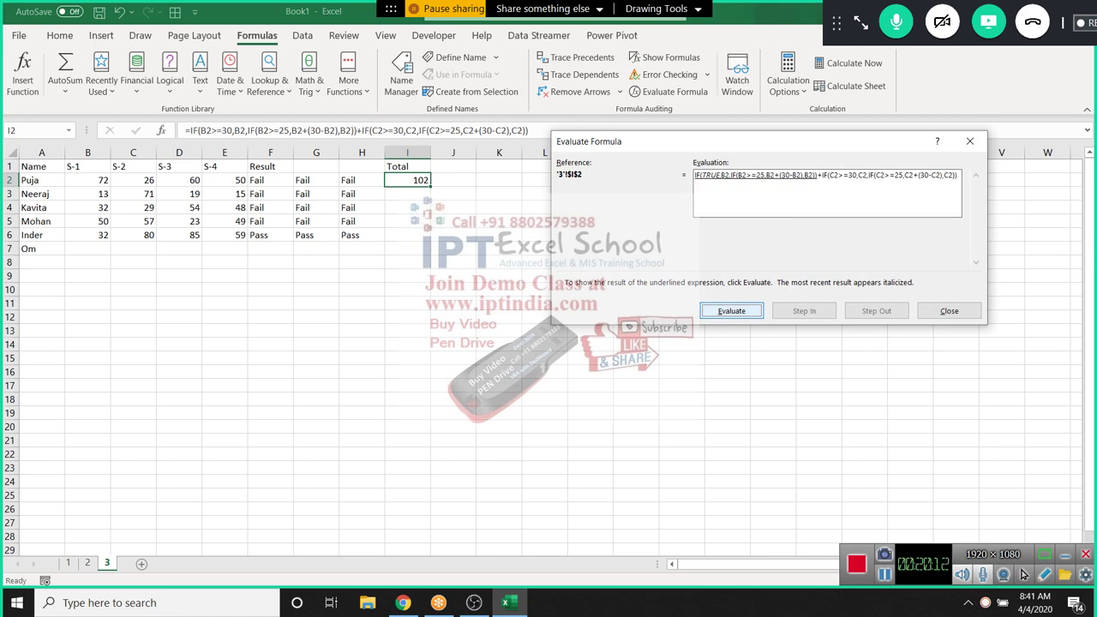
{"action": "key", "text": "Return"}
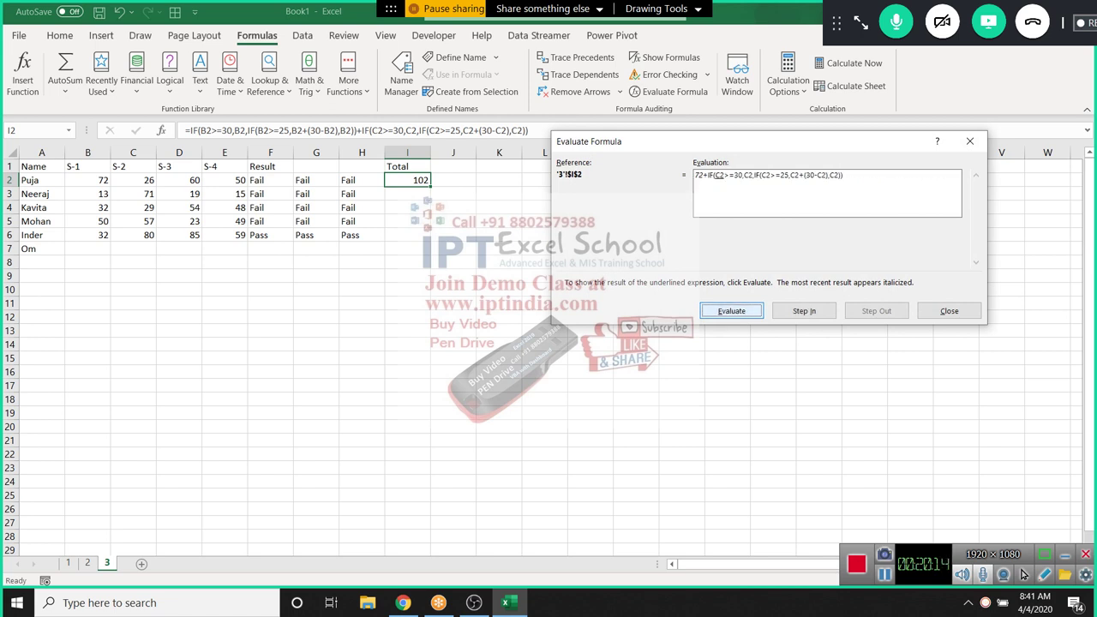
{"action": "key", "text": "Return"}
{"action": "key", "text": "Return"}
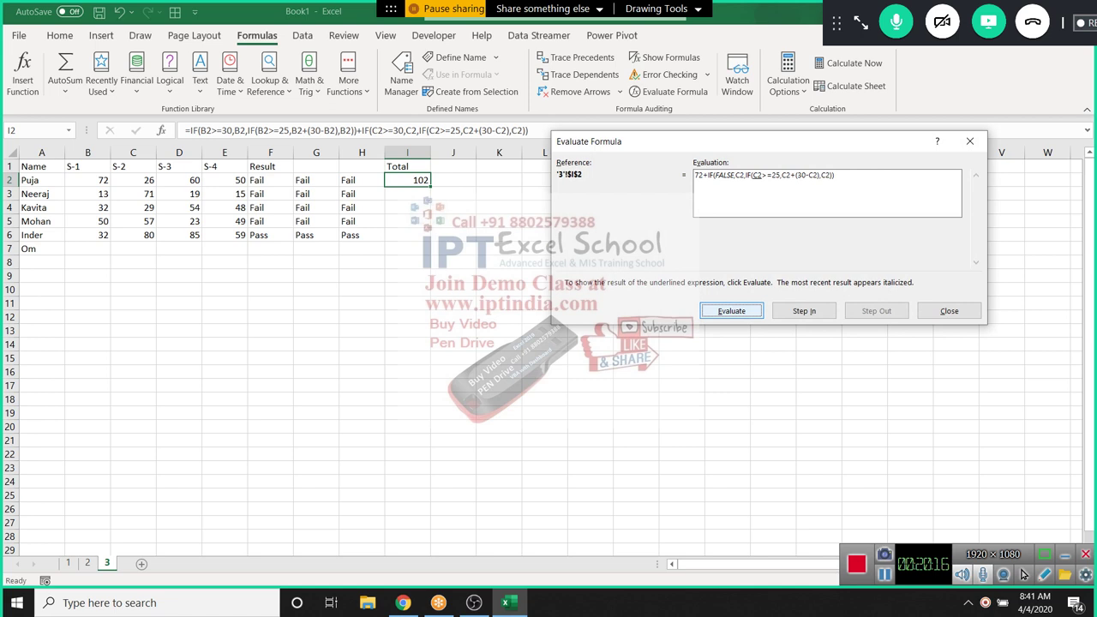
{"action": "key", "text": "Return"}
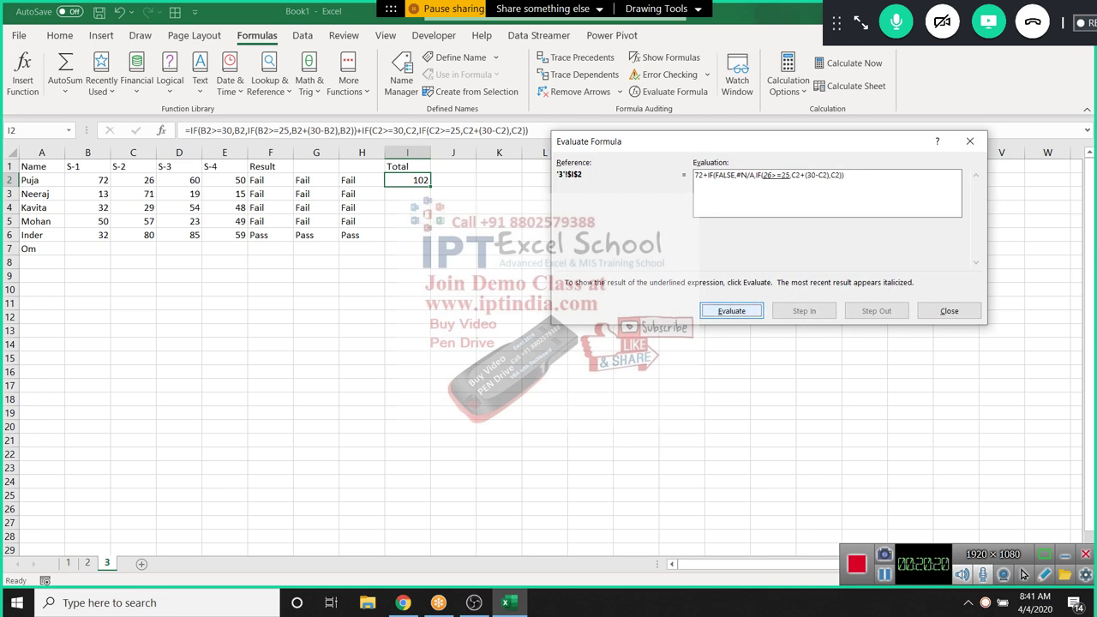
{"action": "key", "text": "Return"}
{"action": "key", "text": "Return"}
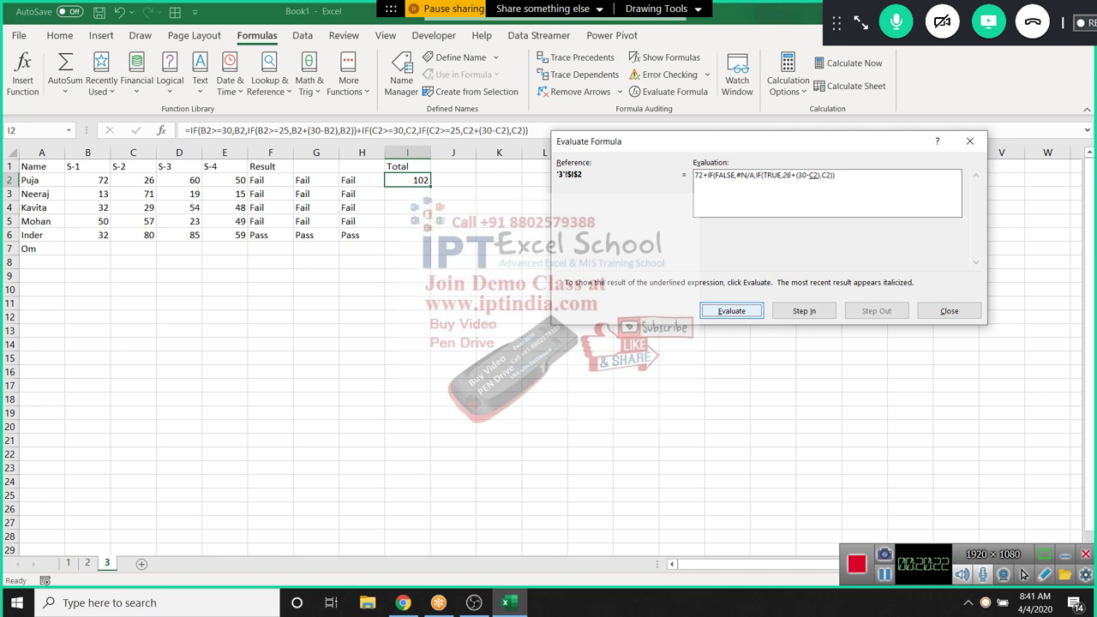
{"action": "key", "text": "Return"}
{"action": "key", "text": "Return"}
{"action": "key", "text": "Return"}
{"action": "key", "text": "Return"}
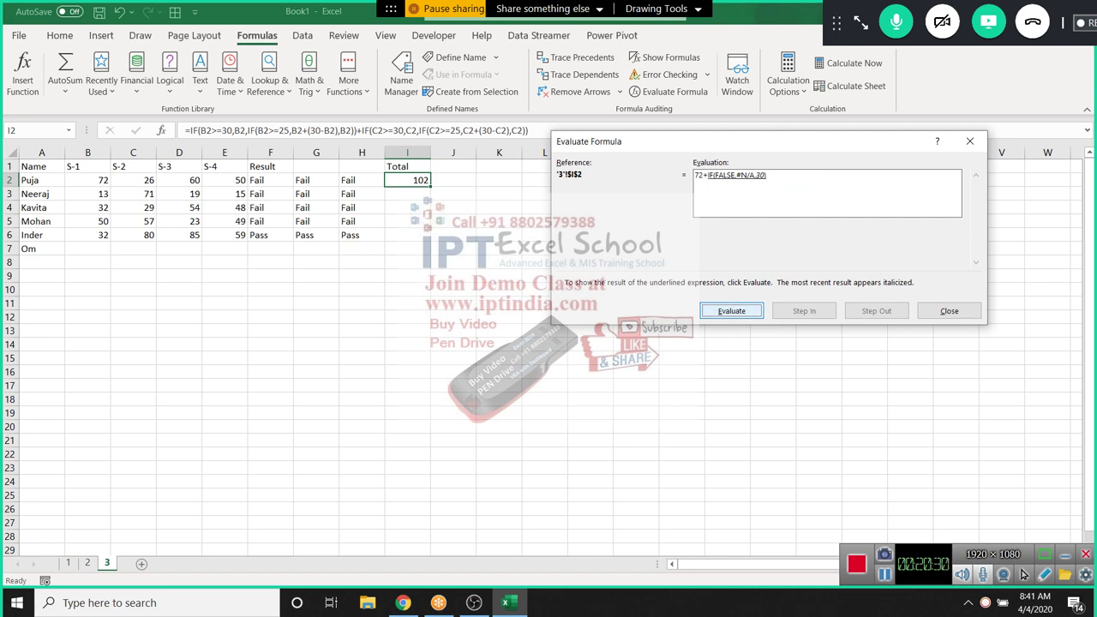
{"action": "key", "text": "Return"}
{"action": "key", "text": "Return"}
{"action": "key", "text": "Tab"}
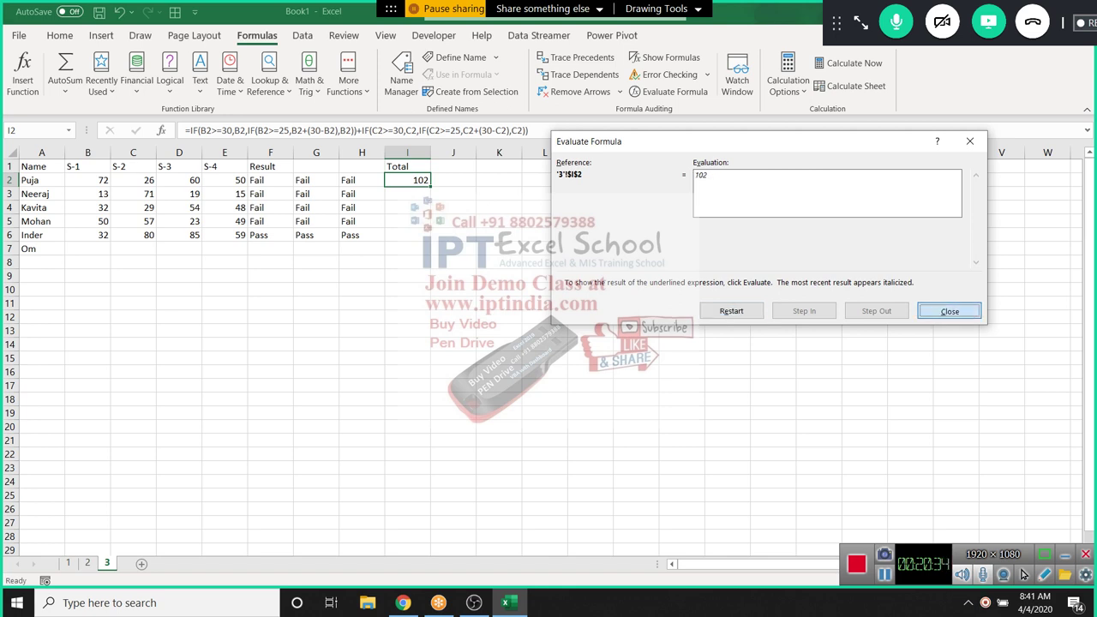
{"action": "key", "text": "Return"}
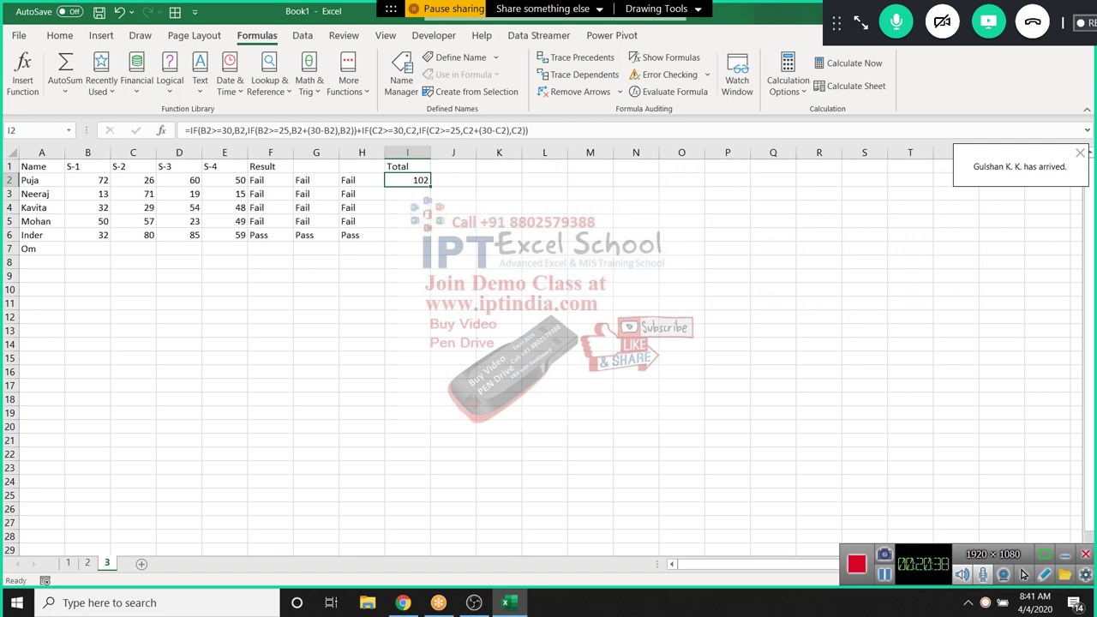
Enter the heading Date in cell L1
{"action": "left_click_drag", "start_coordinate": [34, 166], "coordinate": [428, 238]}
{"action": "left_click", "coordinate": [184, 221]}
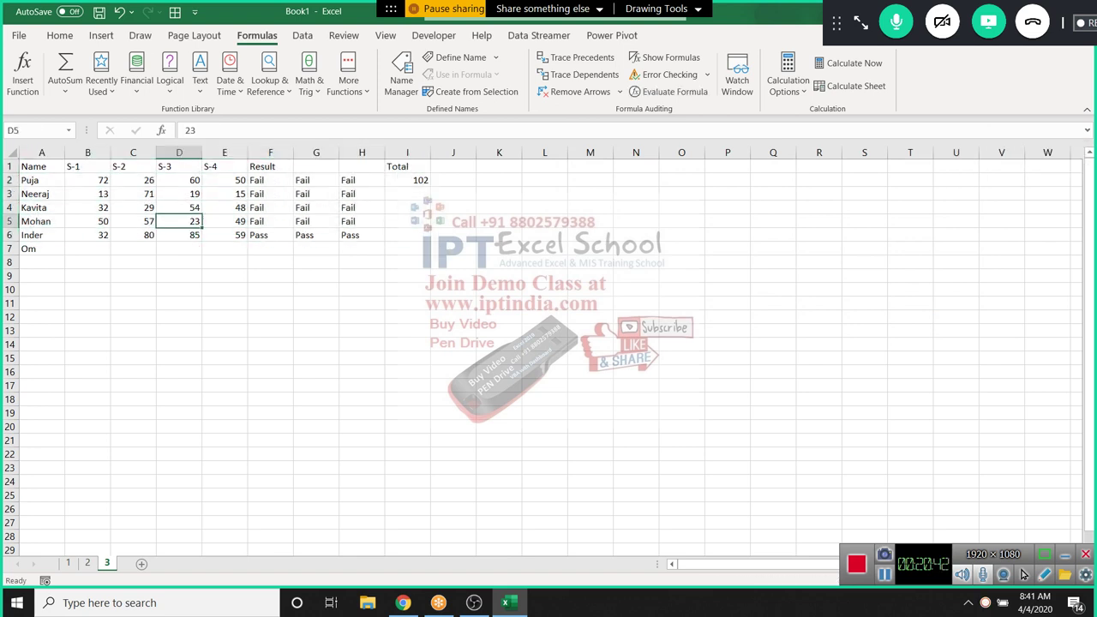
{"action": "left_click", "coordinate": [41, 304]}
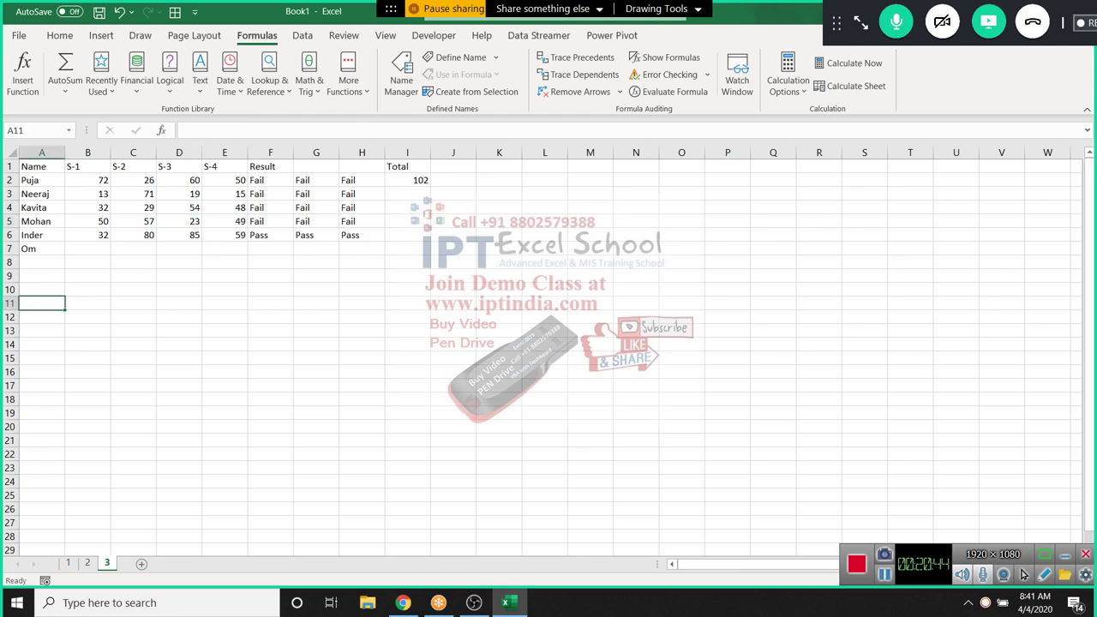
{"action": "left_click", "coordinate": [544, 166]}
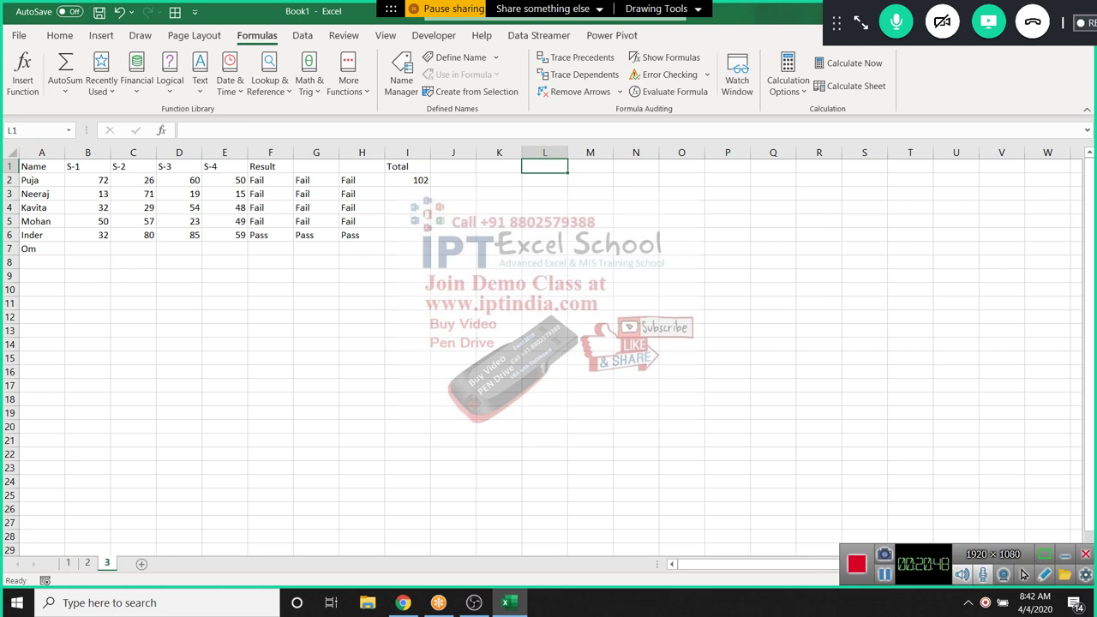
{"action": "type", "text": "Date"}
{"action": "key", "text": "Return"}
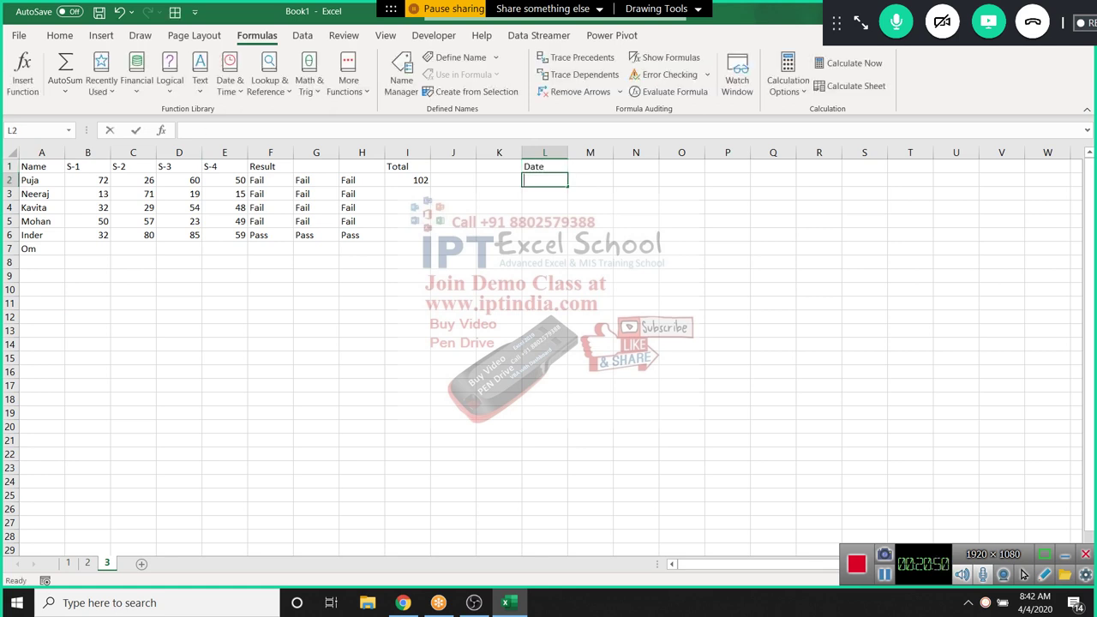
Enter 4/1 in L2 and AutoFill dates down to 28-Apr in L29
{"action": "type", "text": "4/1"}
{"action": "left_click", "coordinate": [499, 207]}
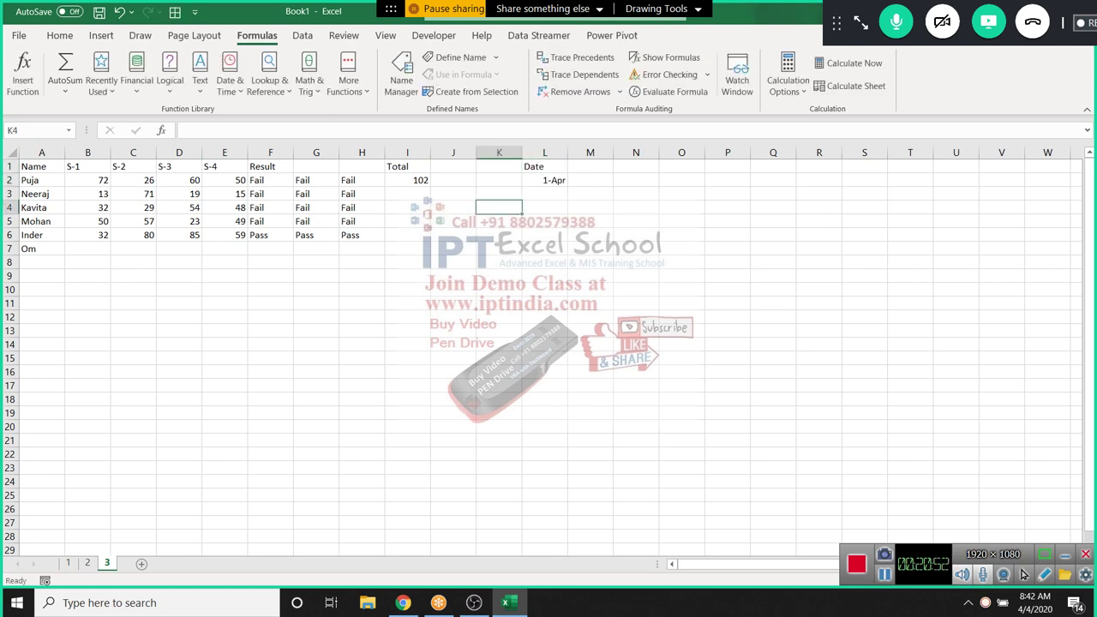
{"action": "left_click", "coordinate": [544, 180]}
{"action": "left_click_drag", "start_coordinate": [567, 186], "coordinate": [567, 514]}
{"action": "scroll", "coordinate": [568, 514], "scroll_direction": "up", "scroll_amount": 1}
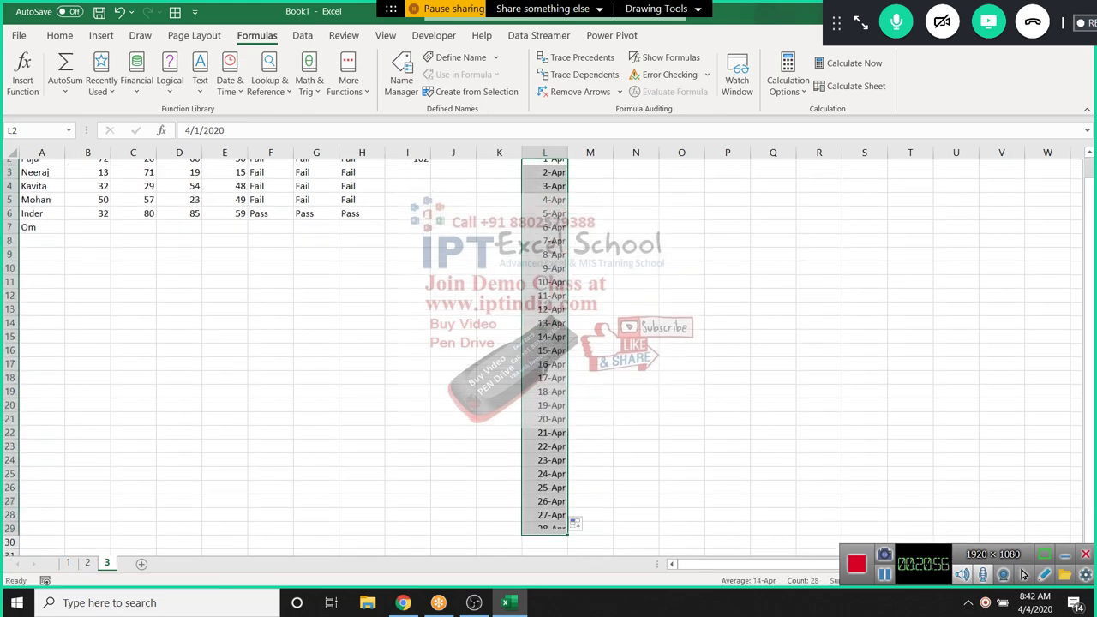
{"action": "left_click", "coordinate": [589, 166]}
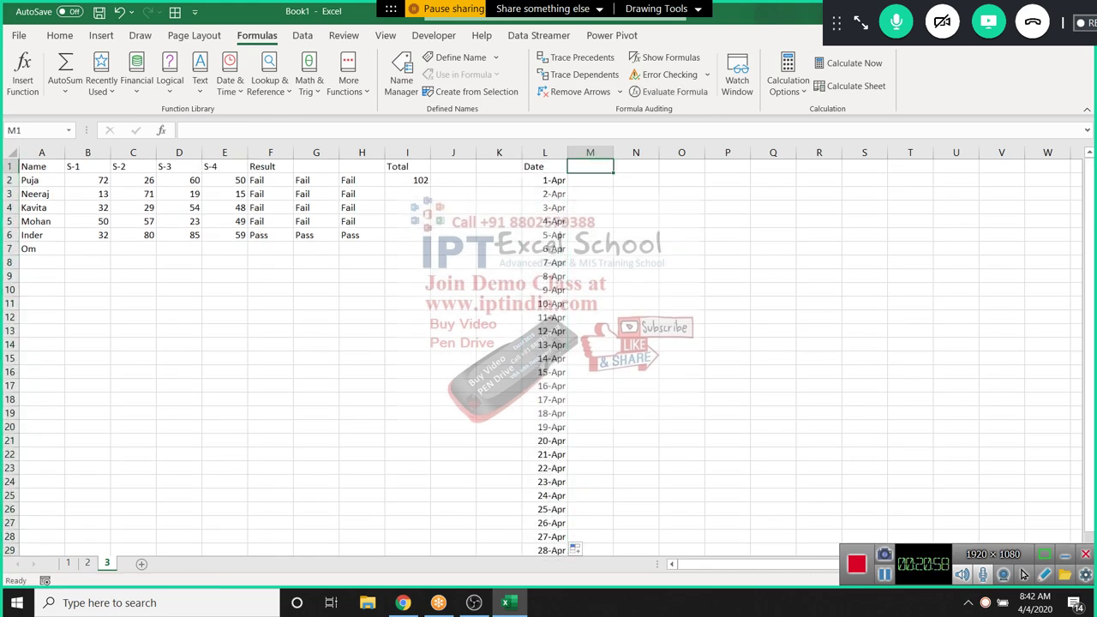
Type the heading Weekend in M1
{"action": "type", "text": "E"}
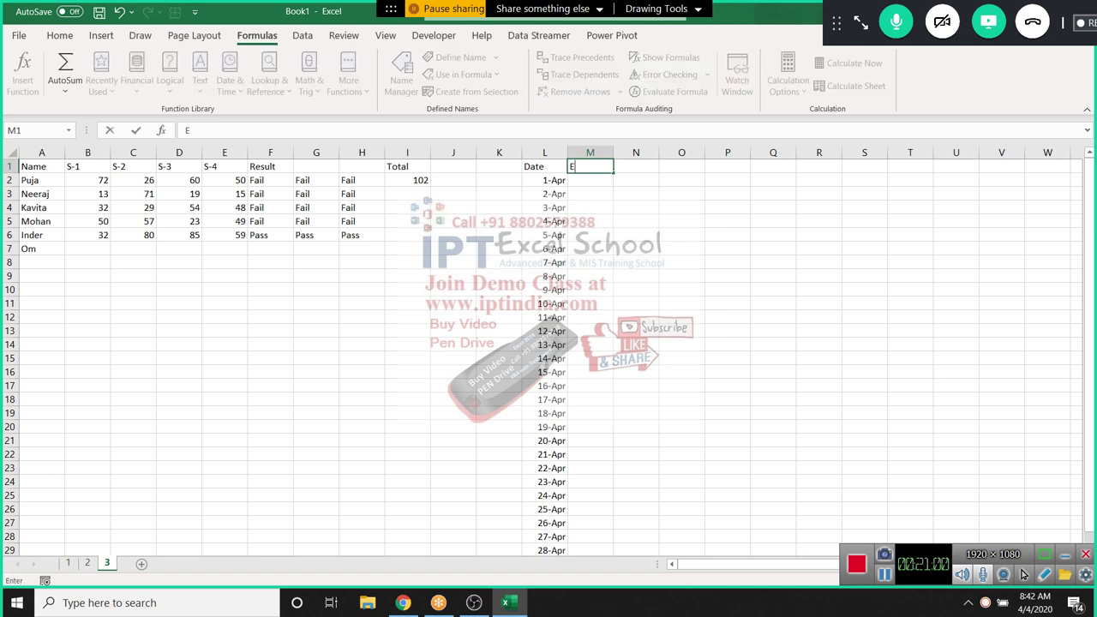
{"action": "key", "text": "BackSpace"}
{"action": "type", "text": "Weekend"}
{"action": "key", "text": "Return"}
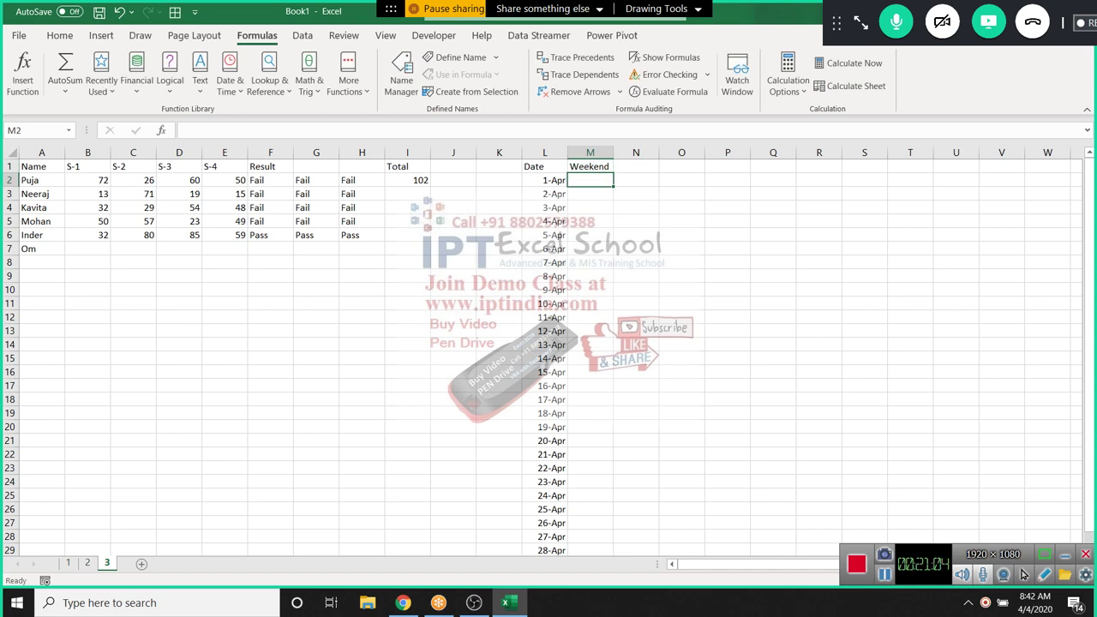
Enter =TEXT(L2,"DDD") in M2 to show the short day name Wed
{"action": "type", "text": "=i"}
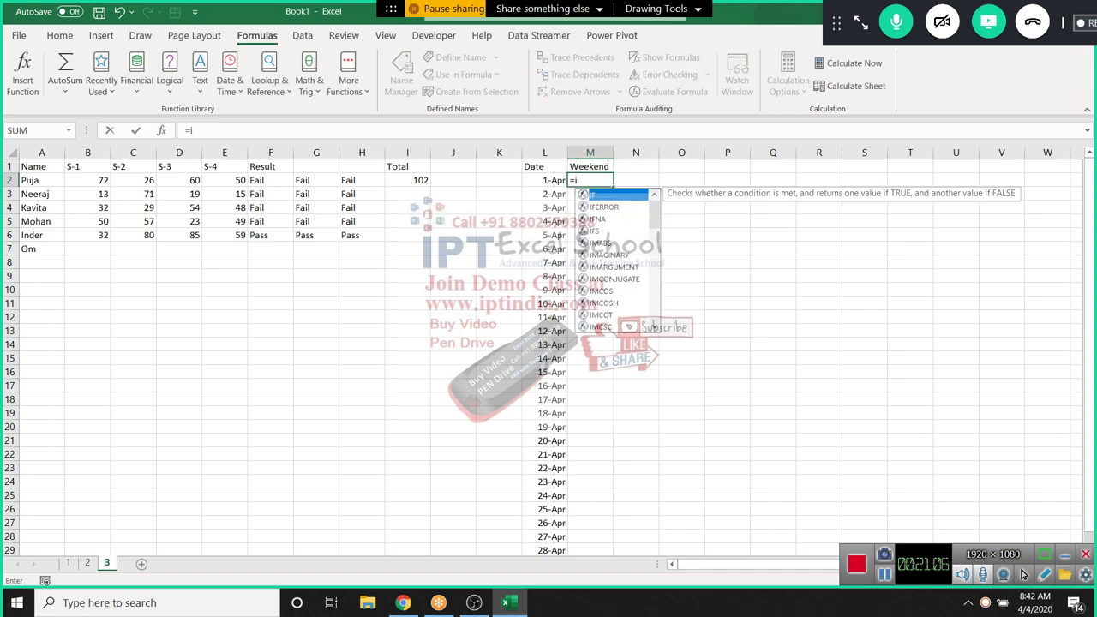
{"action": "key", "text": "Escape"}
{"action": "type", "text": "=te"}
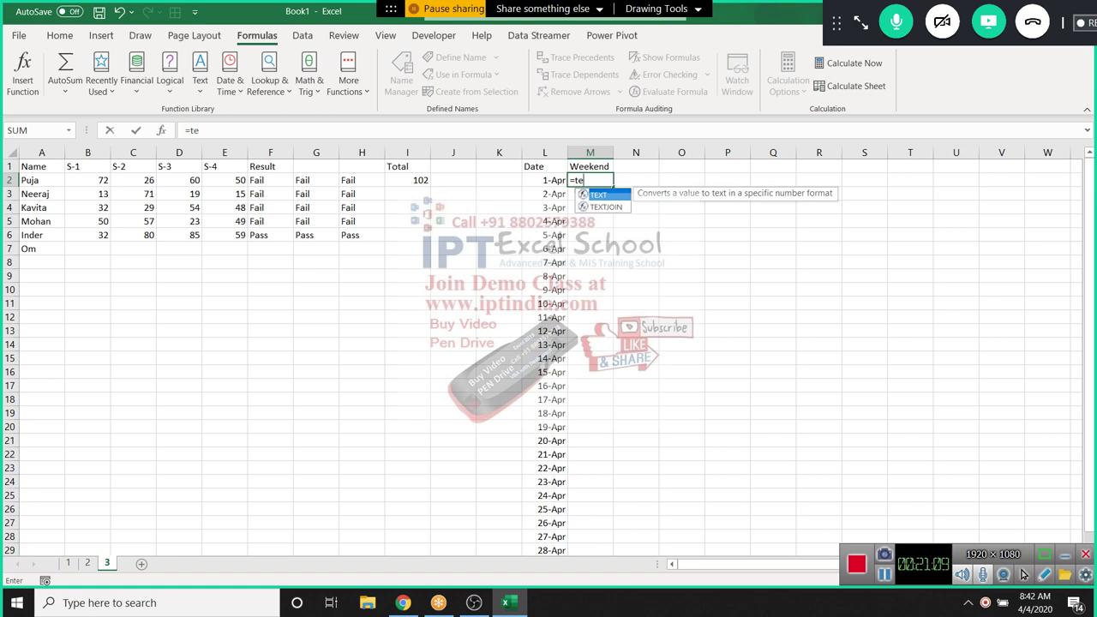
{"action": "key", "text": "Tab"}
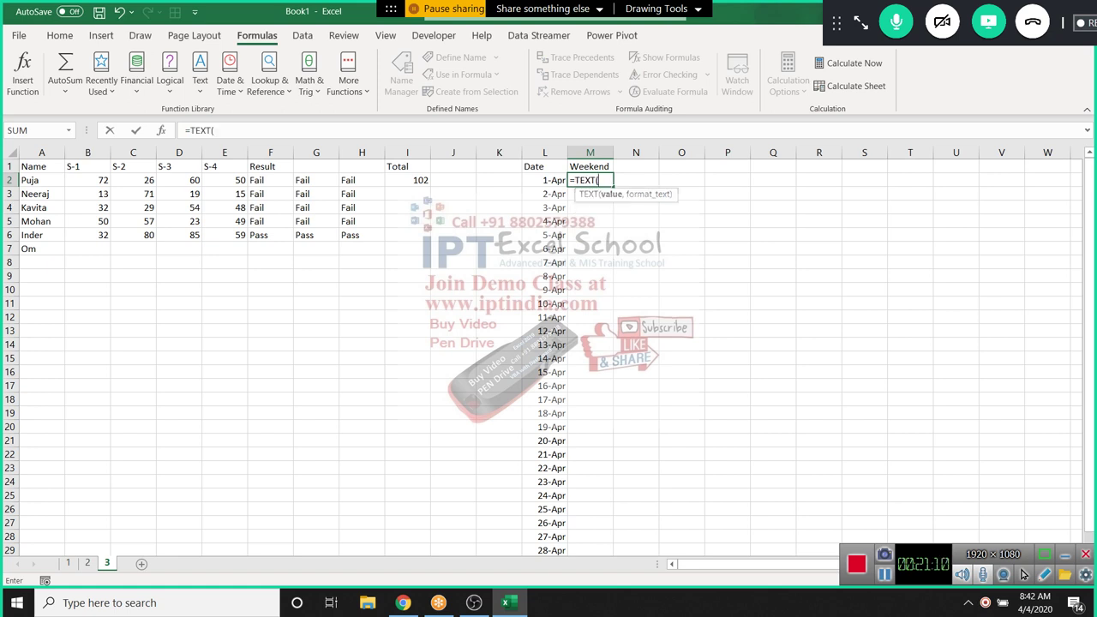
{"action": "left_click", "coordinate": [544, 180]}
{"action": "type", "text": ",\""}
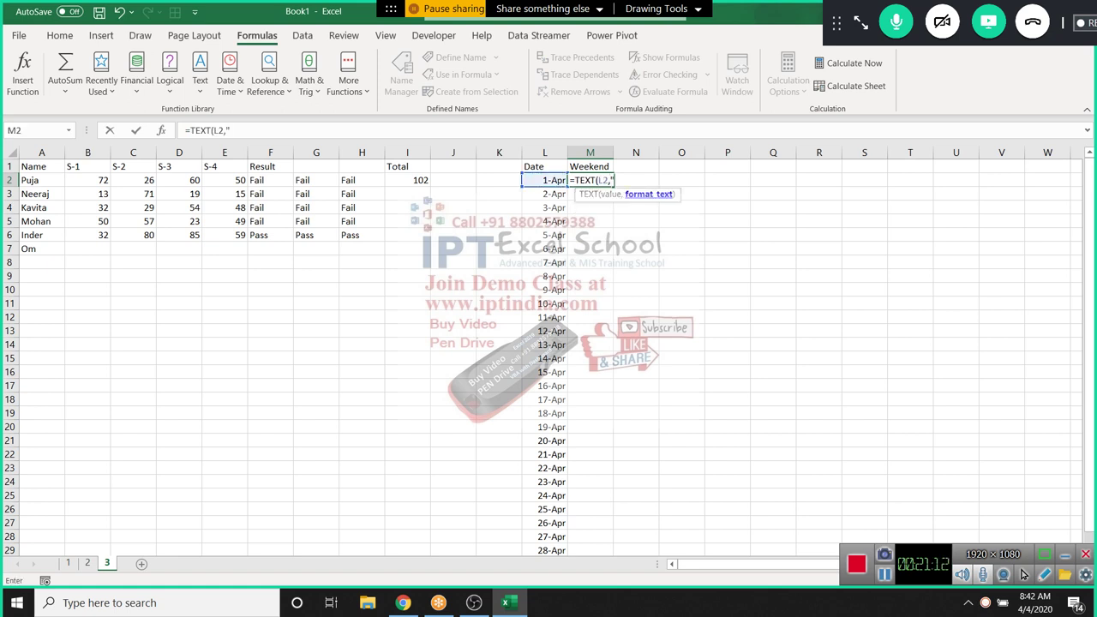
{"action": "type", "text": "DDD\")"}
{"action": "key", "text": "ctrl+Return"}
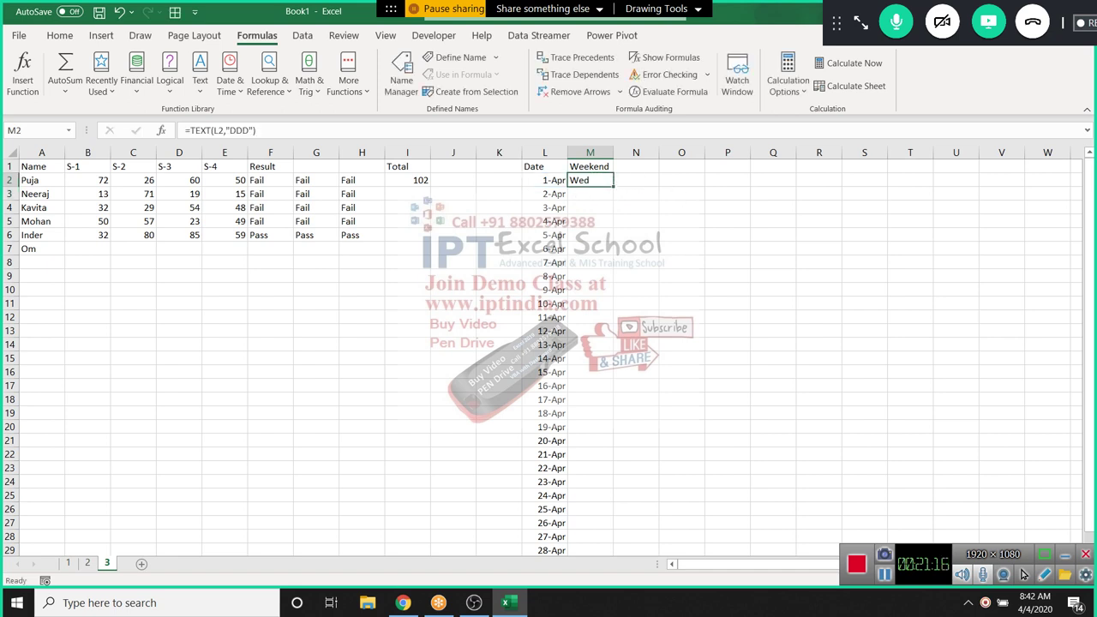
Enter =WEEKDAY(L3) in M3 for the 2-Apr date
{"action": "left_click", "coordinate": [590, 194]}
{"action": "type", "text": "="}
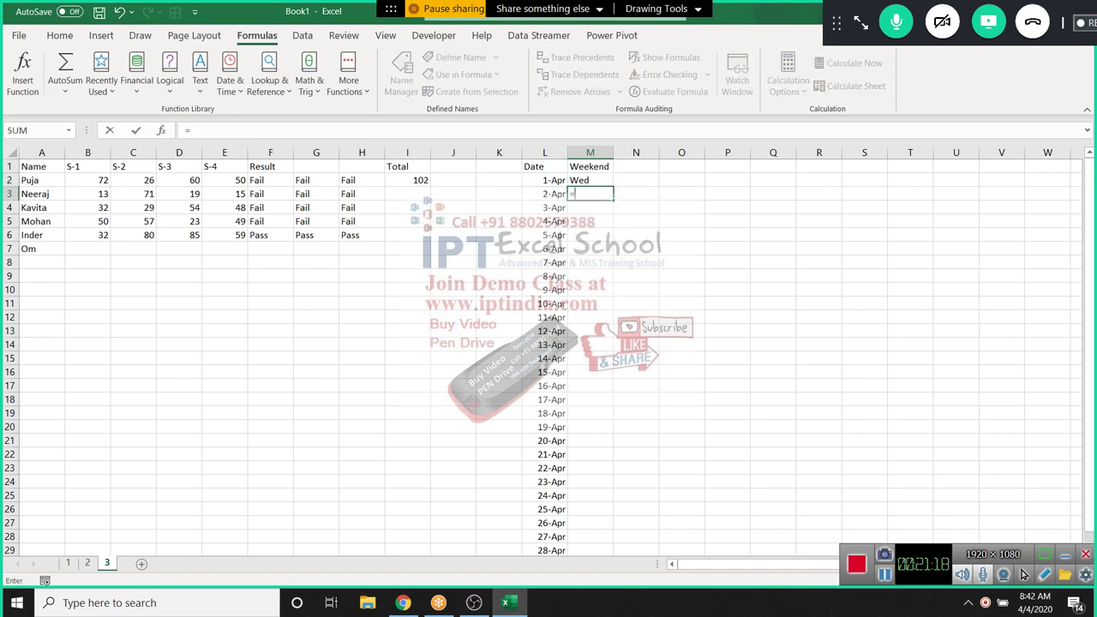
{"action": "type", "text": "wee"}
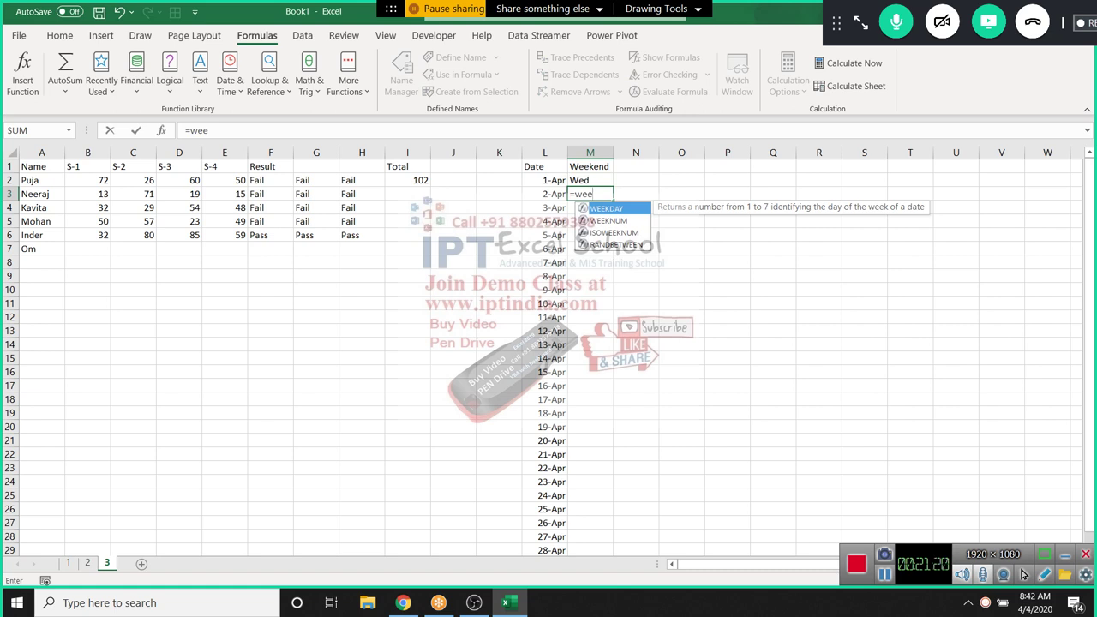
{"action": "key", "text": "Down"}
{"action": "key", "text": "Up"}
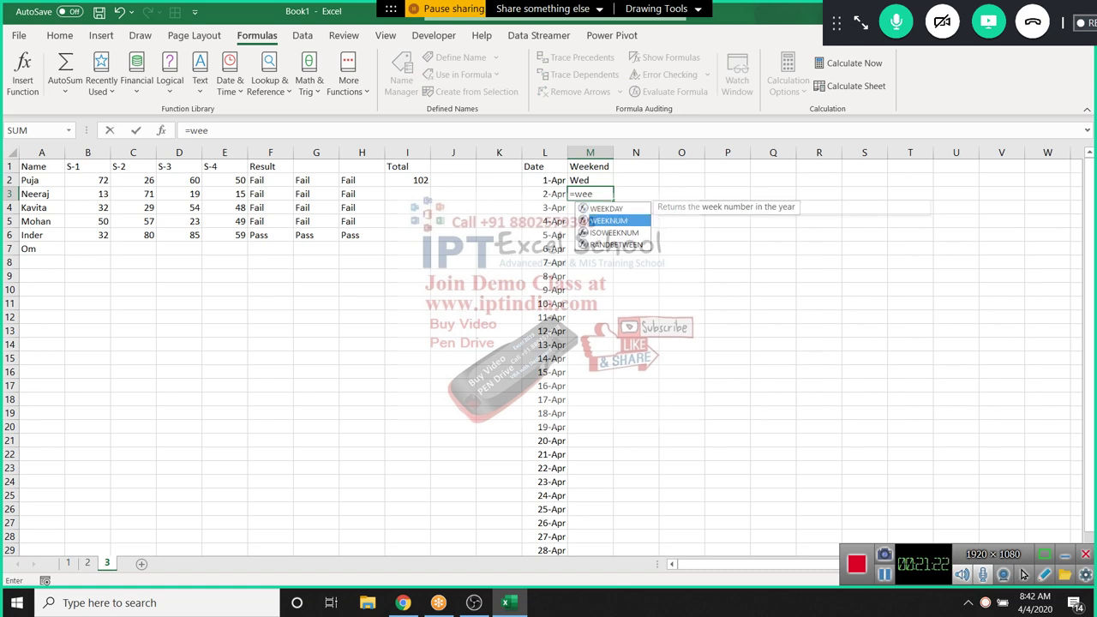
{"action": "key", "text": "Tab"}
{"action": "key", "text": "Left"}
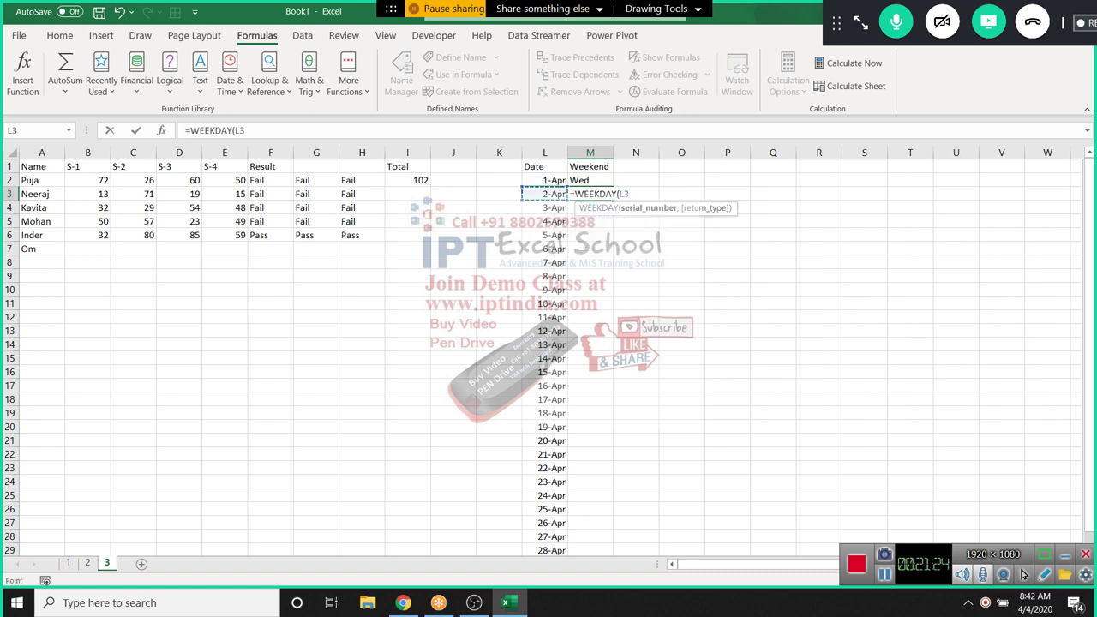
{"action": "type", "text": ")"}
{"action": "key", "text": "ctrl+Return"}
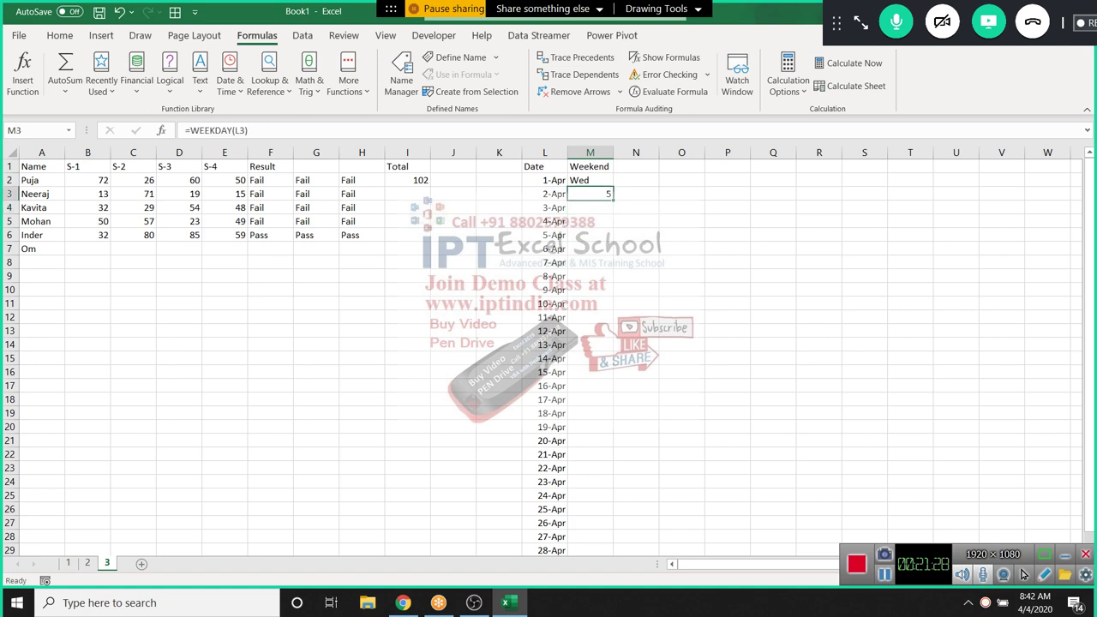
Change the M3 formula to =WEEKDAY(L3,2) for Monday-first numbering, giving 4
{"action": "key", "text": "F2"}
{"action": "type", "text": ","}
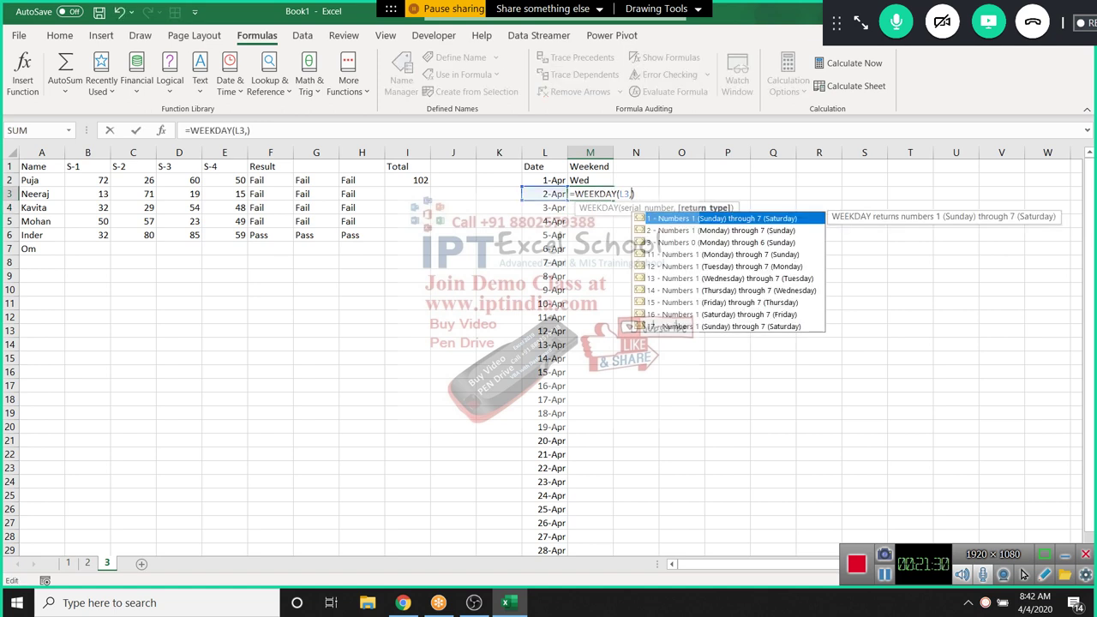
{"action": "key", "text": "Down"}
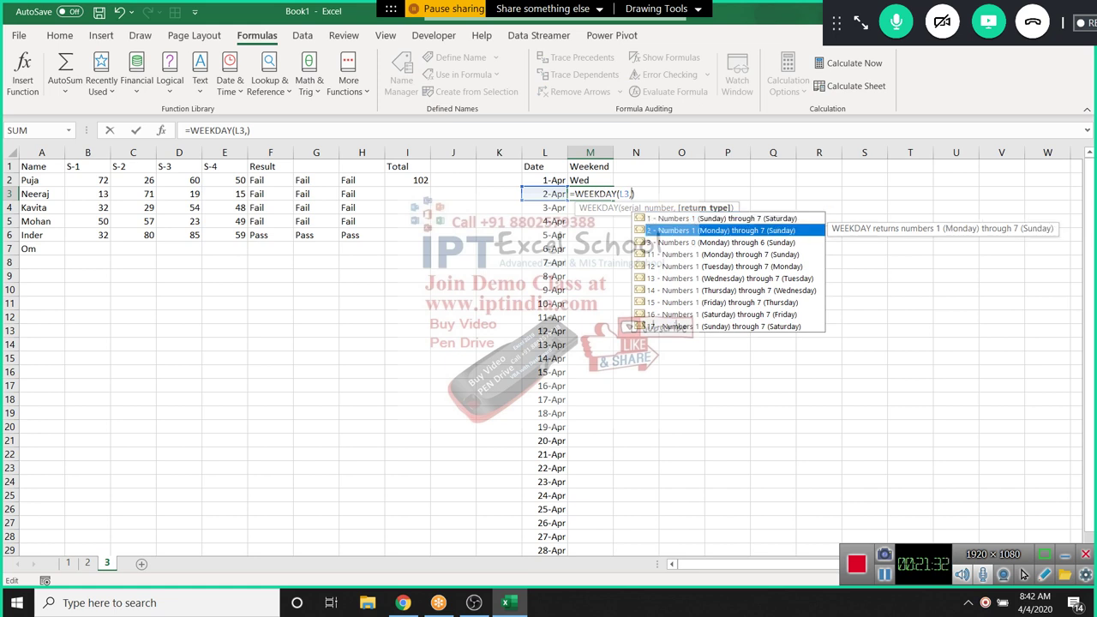
{"action": "key", "text": "Tab"}
{"action": "key", "text": "Return"}
{"action": "key", "text": "Up"}
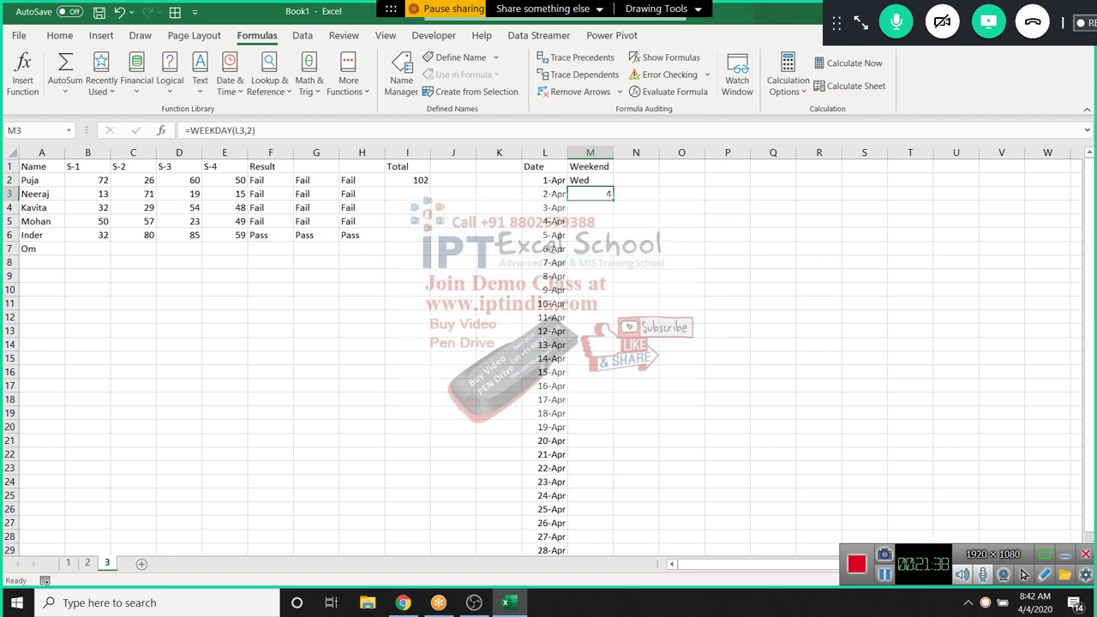
Clear both trial results from M2:M3, leaving M2 selected
{"action": "left_click", "coordinate": [590, 180]}
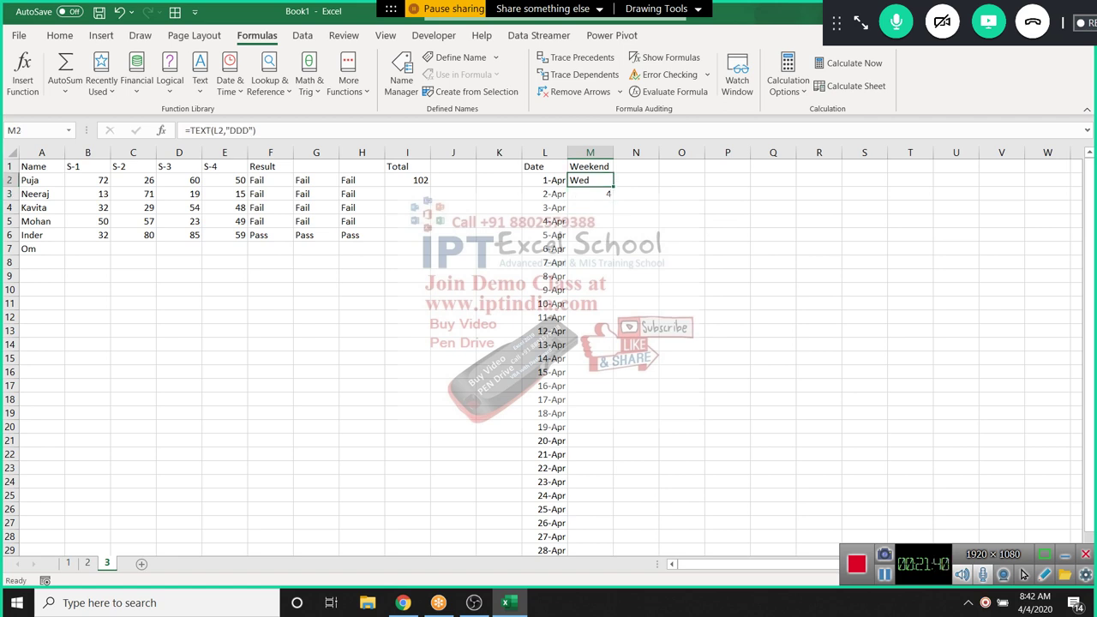
{"action": "left_click", "coordinate": [590, 194]}
{"action": "key", "text": "Up"}
{"action": "key", "text": "shift+Down"}
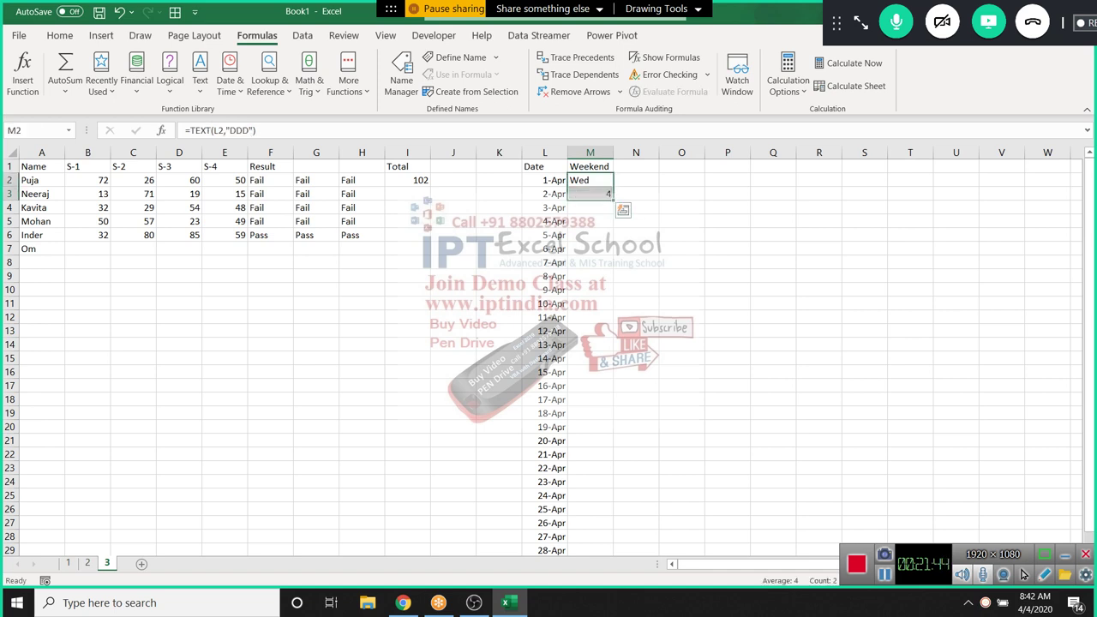
{"action": "key", "text": "Up"}
{"action": "key", "text": "Down"}
{"action": "key", "text": "shift+Down"}
{"action": "key", "text": "Delete"}
{"action": "key", "text": "Up"}
{"action": "key", "text": "Down"}
Start the M2 formula =OR(TEXT(L2,"DDD")="Sat" to test for Saturday
{"action": "type", "text": "="}
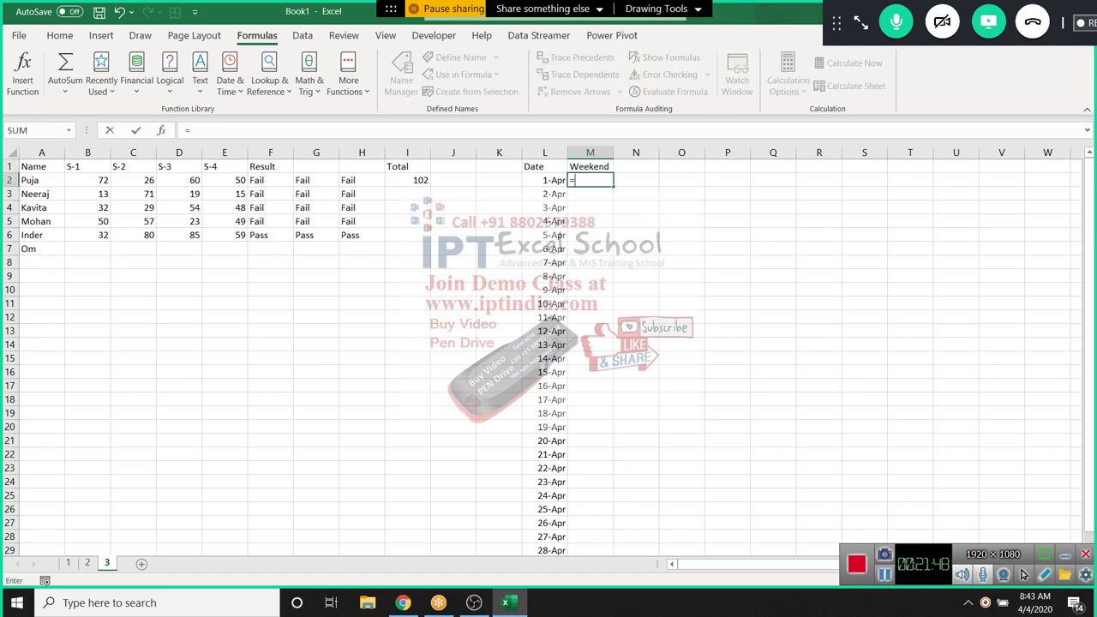
{"action": "type", "text": "OR("}
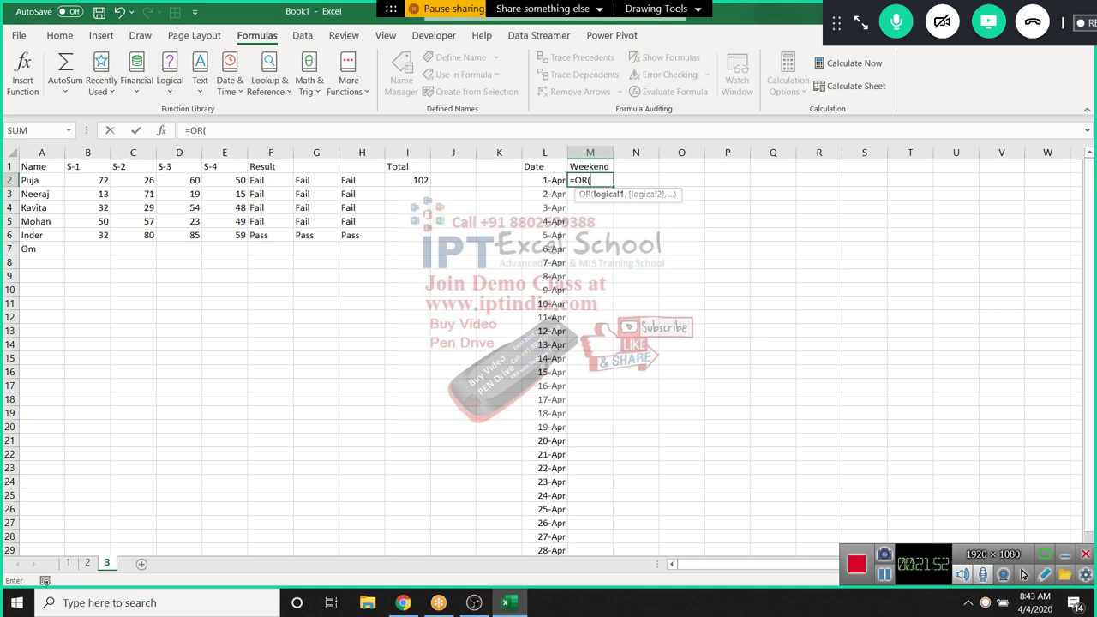
{"action": "key", "text": "Left"}
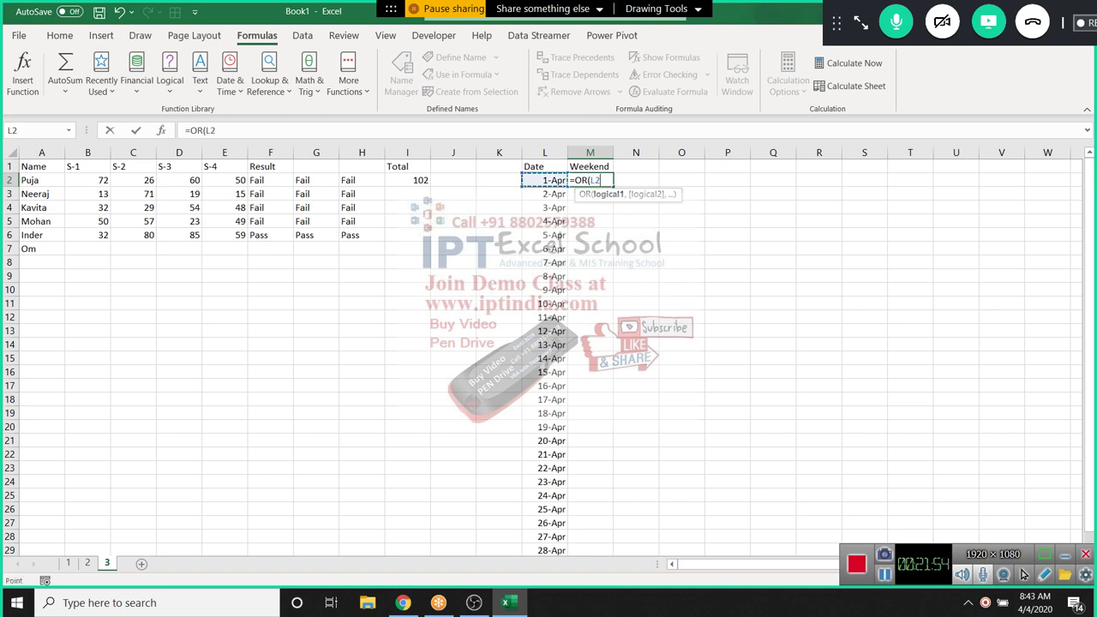
{"action": "key", "text": "BackSpace"}
{"action": "key", "text": "BackSpace"}
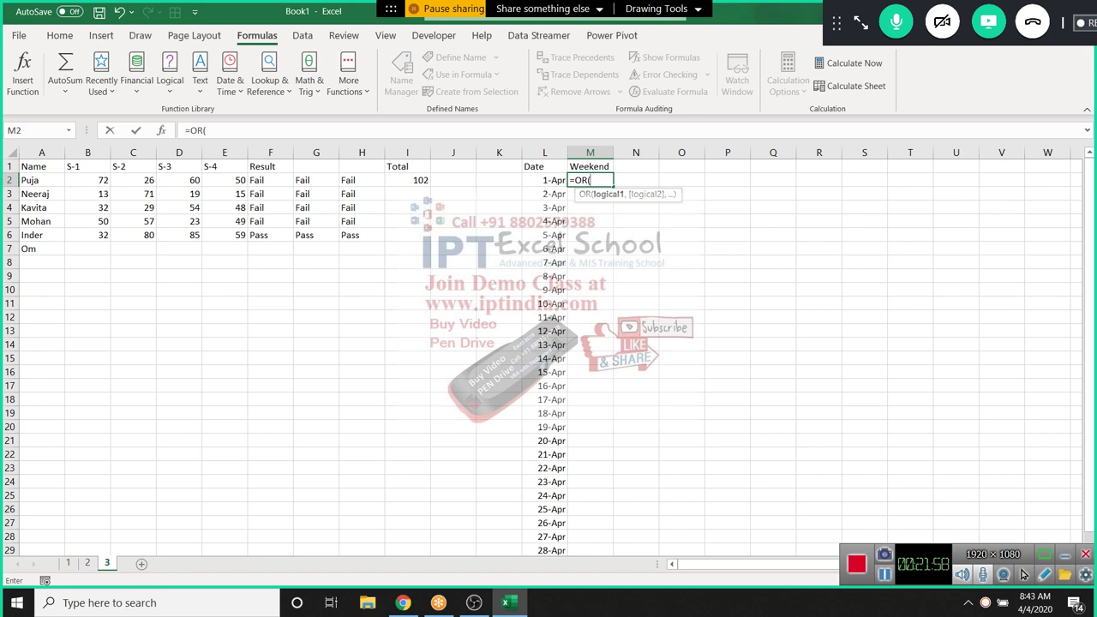
{"action": "type", "text": "te"}
{"action": "key", "text": "Tab"}
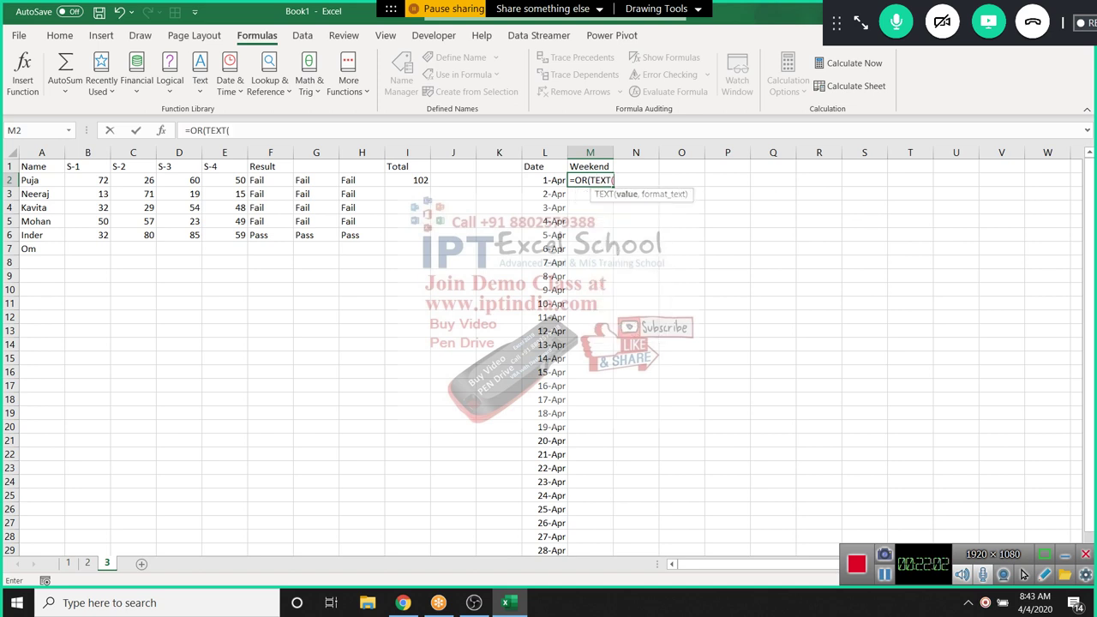
{"action": "left_click", "coordinate": [544, 180]}
{"action": "type", "text": ","}
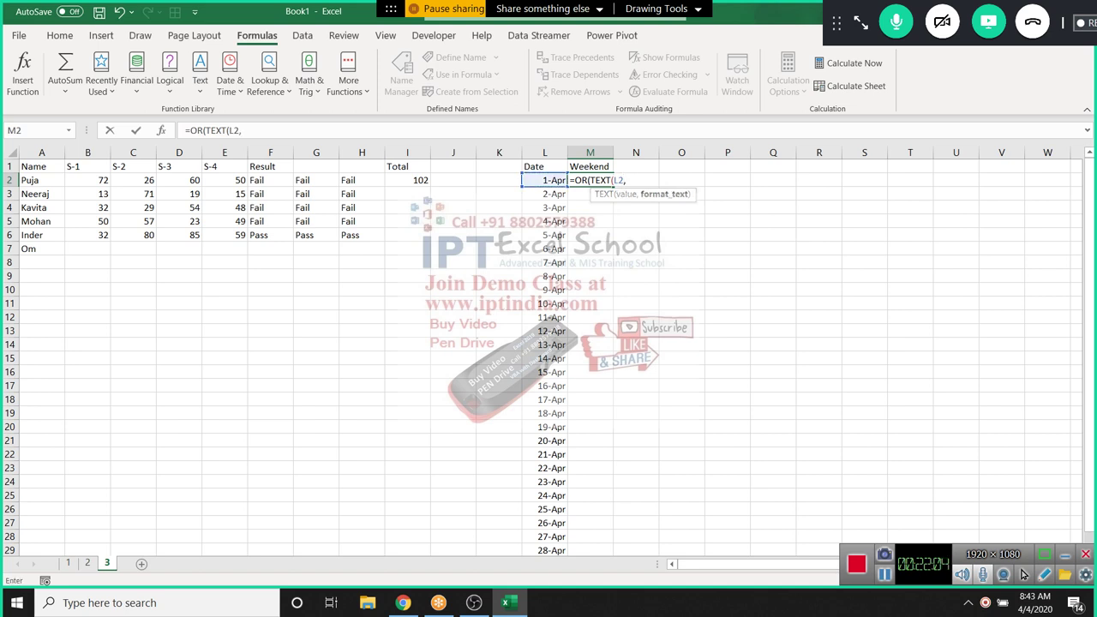
{"action": "type", "text": "\"DDD\")=\"Sat\","}
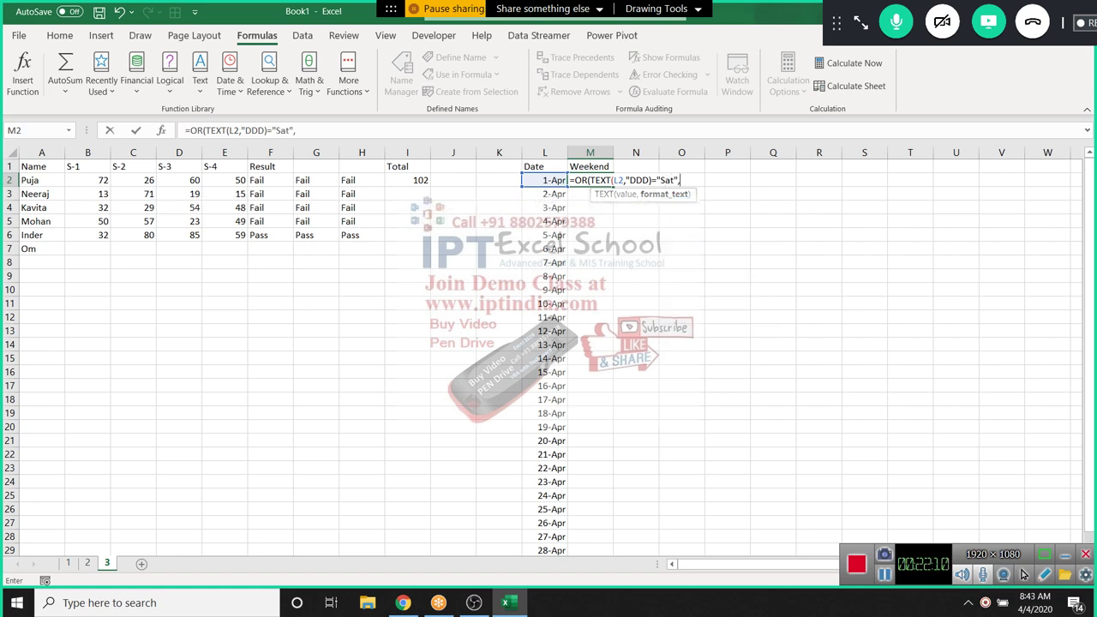
{"action": "key", "text": "BackSpace"}
{"action": "key", "text": "Return"}
{"action": "key", "text": "Return"}
Add the Sunday test, completing =OR(TEXT(L2,"DDD")="Sat",TEXT(L2,"DDD")="Sun") in M2
{"action": "key", "text": "Left"}
{"action": "key", "text": "Left"}
{"action": "key", "text": "Right"}
{"action": "key", "text": "Right"}
{"action": "key", "text": "Right"}
{"action": "key", "text": "Left"}
{"action": "key", "text": "Left"}
{"action": "key", "text": "Right"}
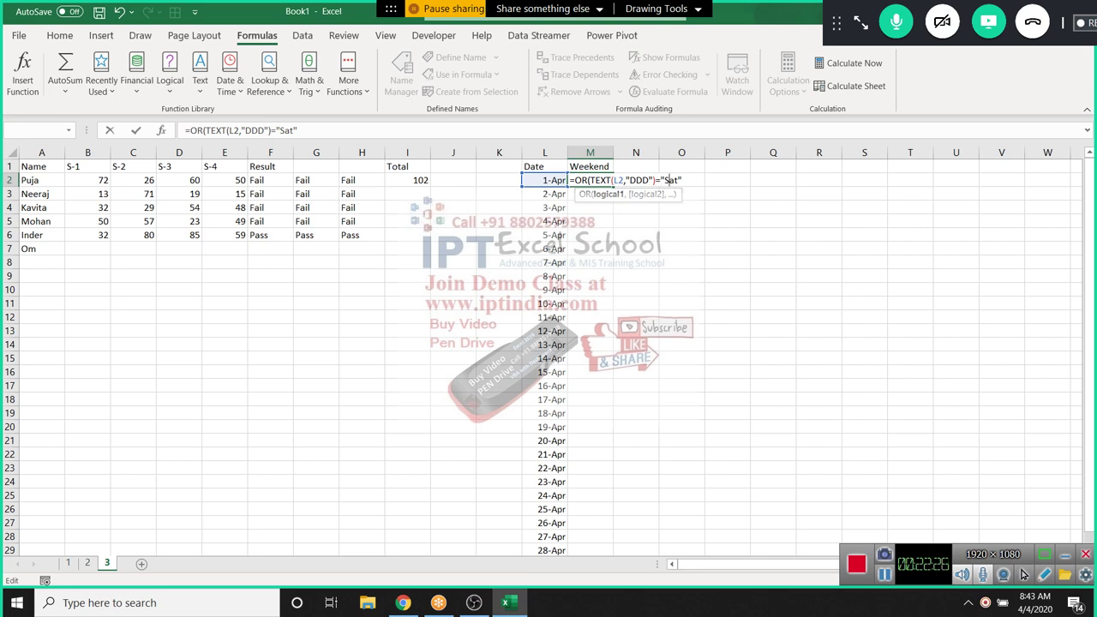
{"action": "key", "text": "shift+Right"}
{"action": "key", "text": "shift+Right"}
{"action": "key", "text": "shift+Right"}
{"action": "key", "text": "shift+Right"}
{"action": "key", "text": "shift+Right"}
{"action": "key", "text": "shift+Right"}
{"action": "key", "text": "shift+Right"}
{"action": "key", "text": "shift+Right"}
{"action": "key", "text": "shift+Right"}
{"action": "key", "text": "shift+Right"}
{"action": "key", "text": "shift+Right"}
{"action": "key", "text": "shift+Right"}
{"action": "key", "text": "shift+Right"}
{"action": "key", "text": "shift+Right"}
{"action": "key", "text": "shift+Right"}
{"action": "key", "text": "shift+Right"}
{"action": "key", "text": "shift+Right"}
{"action": "key", "text": "shift+Right"}
{"action": "key", "text": "shift+Right"}
{"action": "key", "text": "shift+Right"}
{"action": "key", "text": "ctrl+c"}
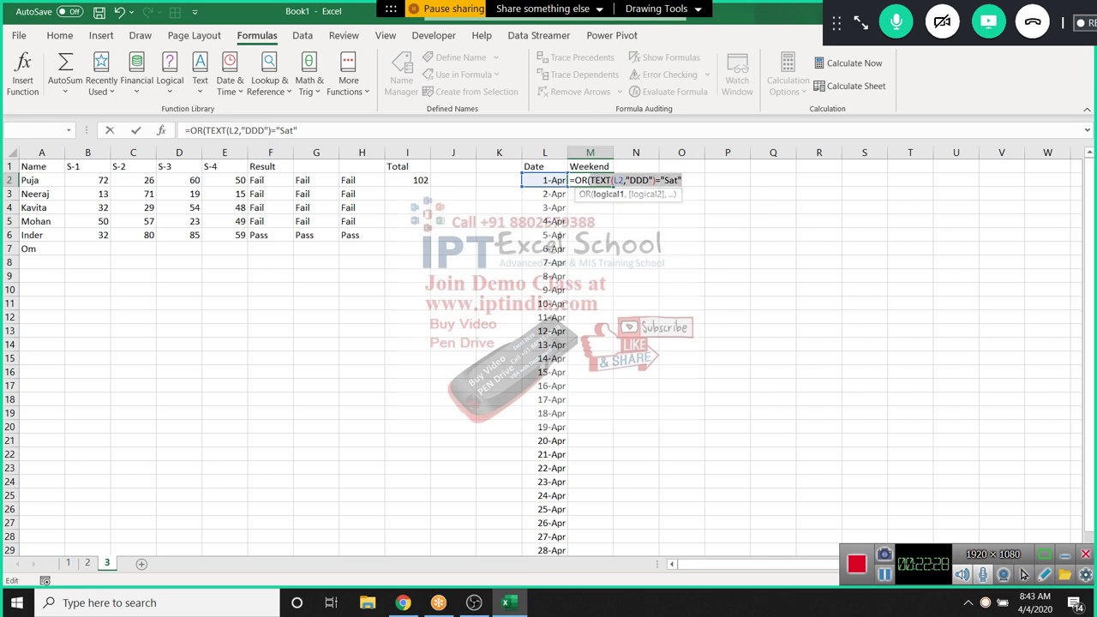
{"action": "key", "text": "Right"}
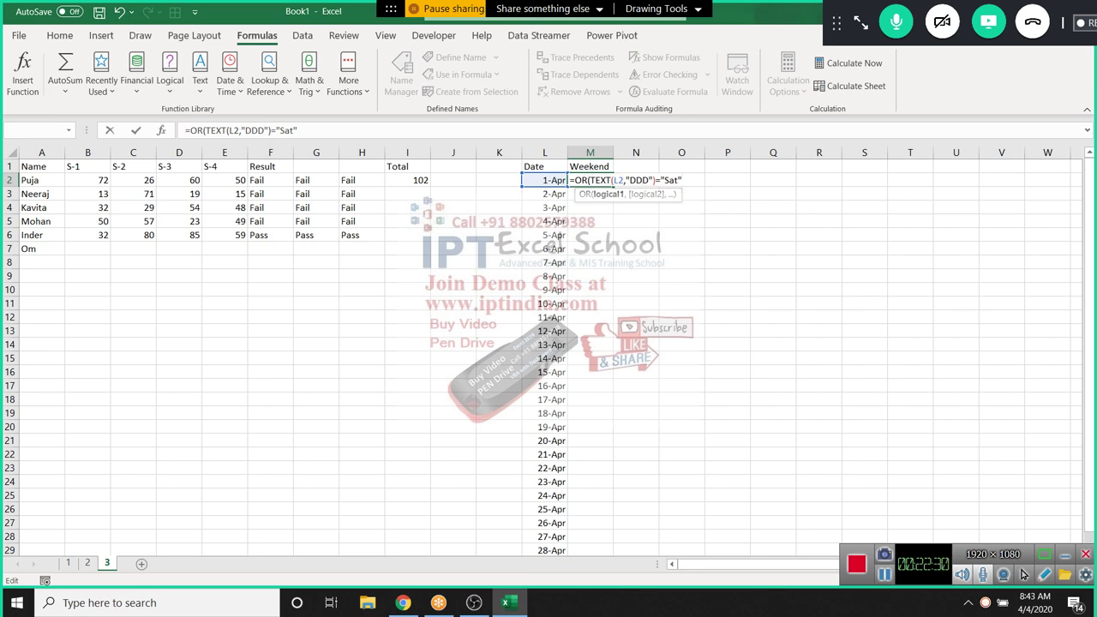
{"action": "type", "text": ","}
{"action": "key", "text": "ctrl+v"}
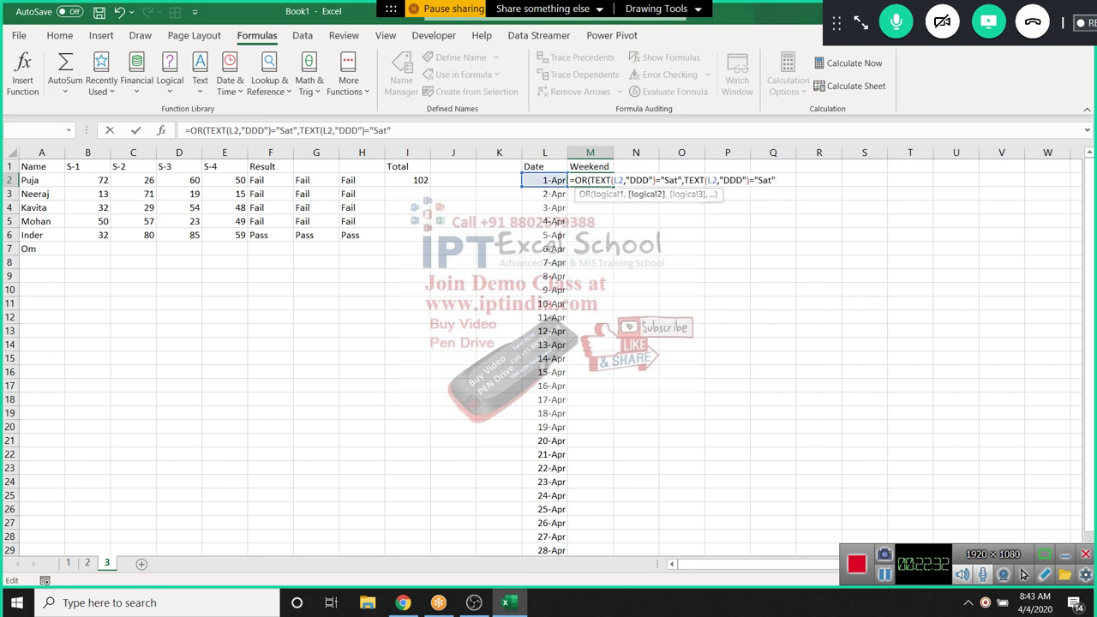
{"action": "key", "text": "BackSpace"}
{"action": "key", "text": "BackSpace"}
{"action": "key", "text": "BackSpace"}
{"action": "type", "text": "un\")"}
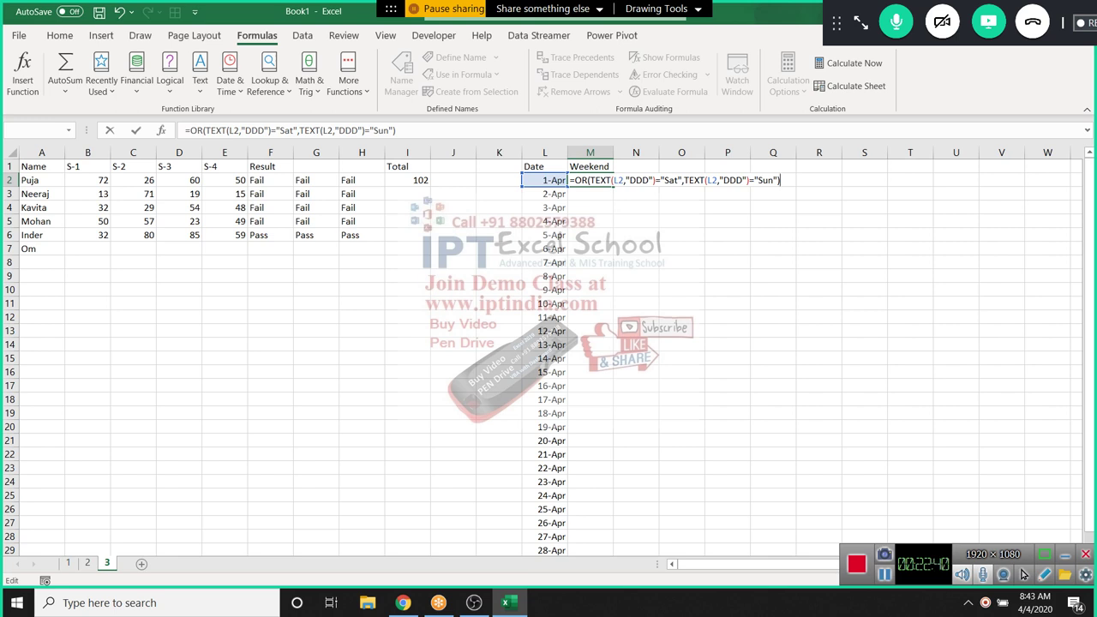
{"action": "key", "text": "Return"}
Fill the weekend check formula down to M29 for every April date
{"action": "left_click", "coordinate": [589, 180]}
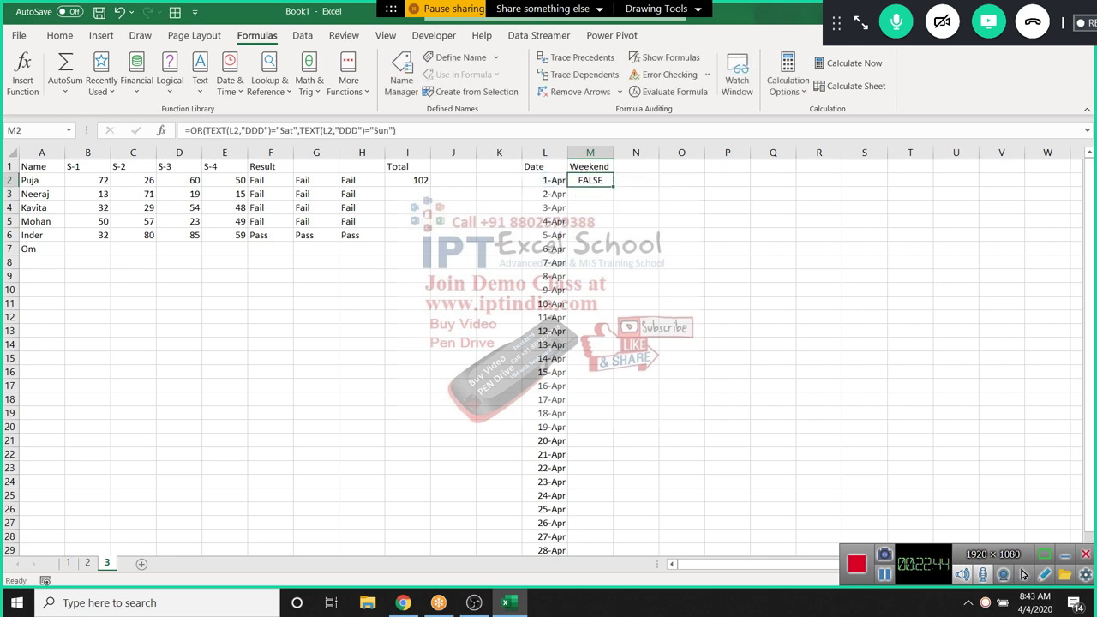
{"action": "double_click", "coordinate": [613, 187]}
{"action": "left_click", "coordinate": [589, 180]}
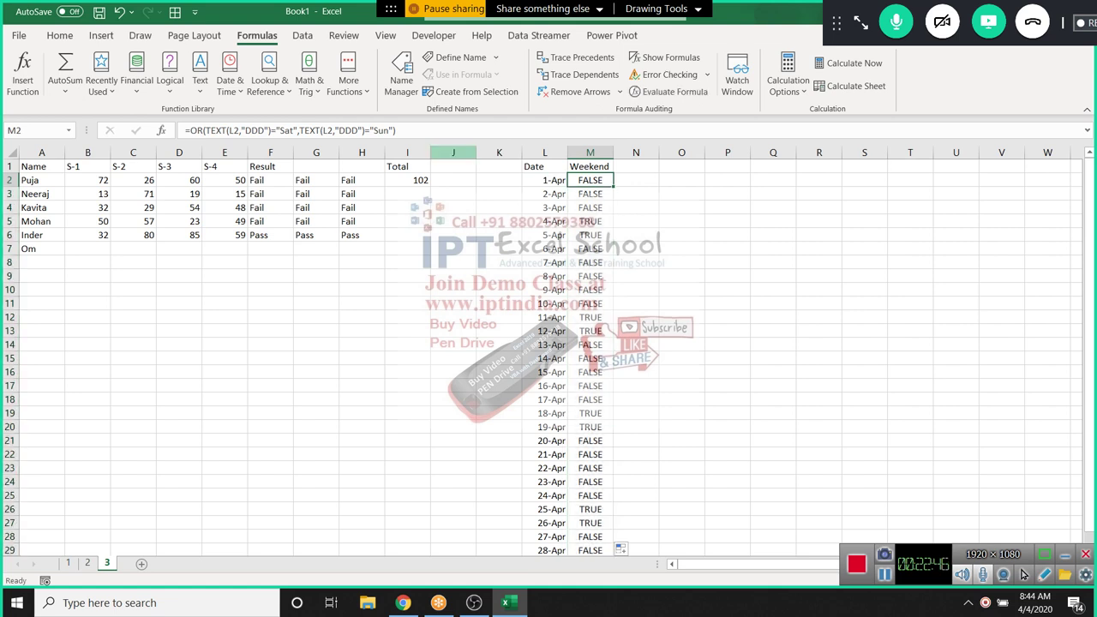
{"action": "key", "text": "F2"}
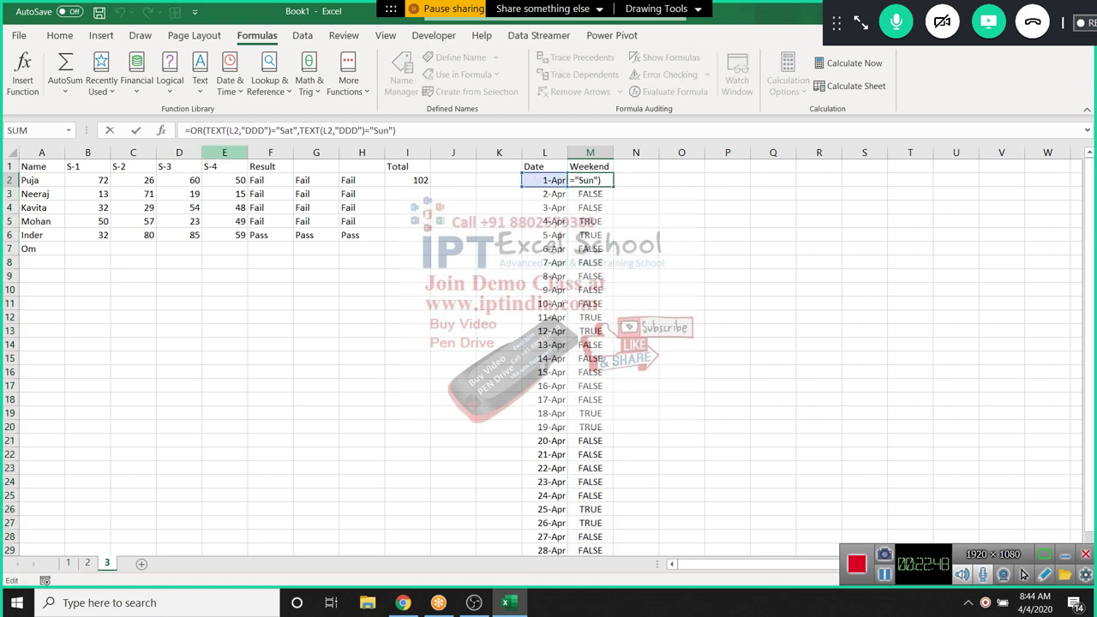
Wrap the M2 OR test in IF(...,"Weekrnd","WEEKDAY") and fill it down to M29
{"action": "type", "text": "IF("}
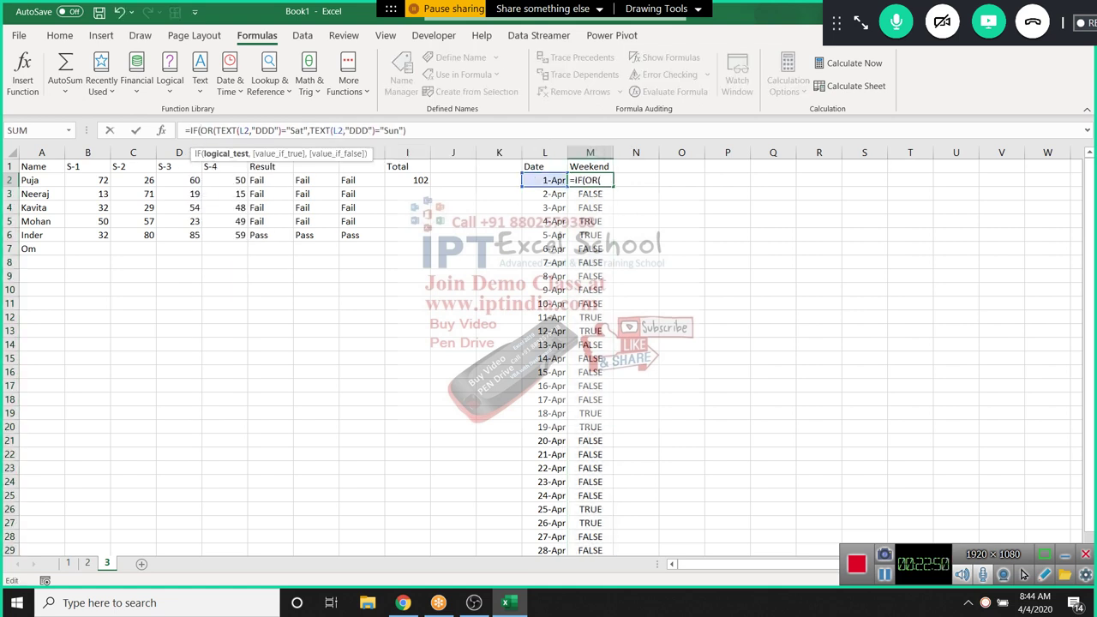
{"action": "left_click", "coordinate": [406, 130]}
{"action": "type", "text": ",\""}
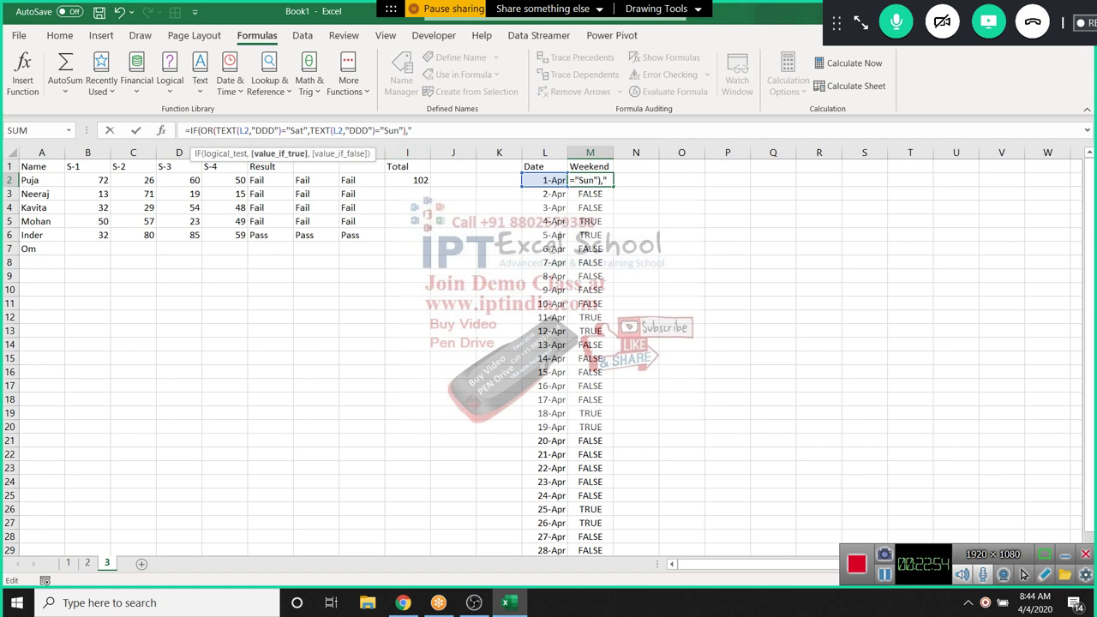
{"action": "type", "text": "Weekrnd\","}
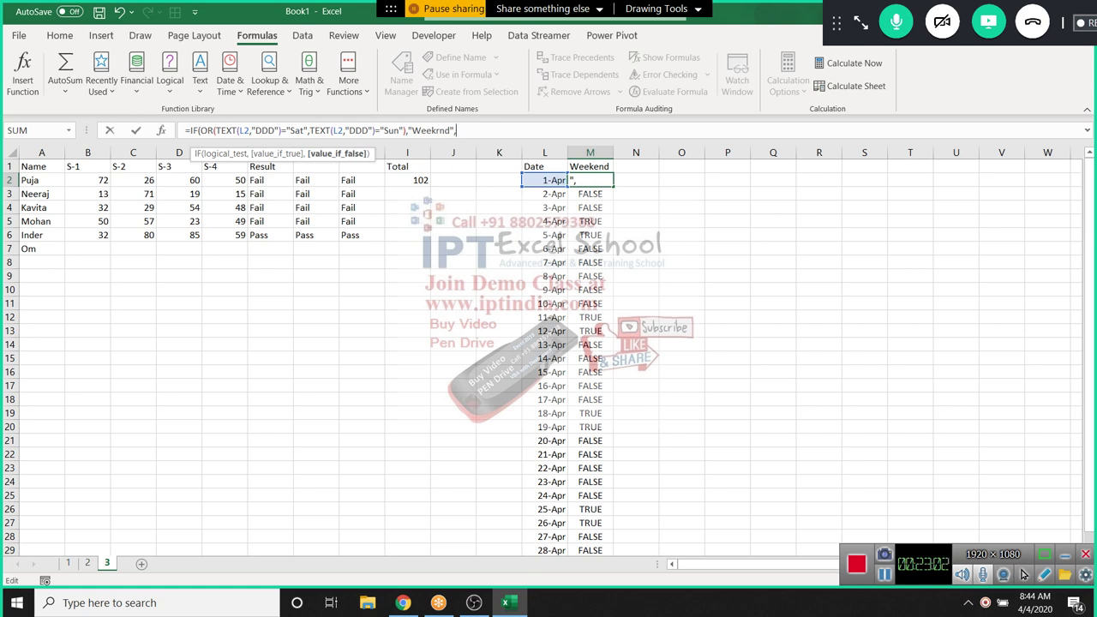
{"action": "type", "text": "Week"}
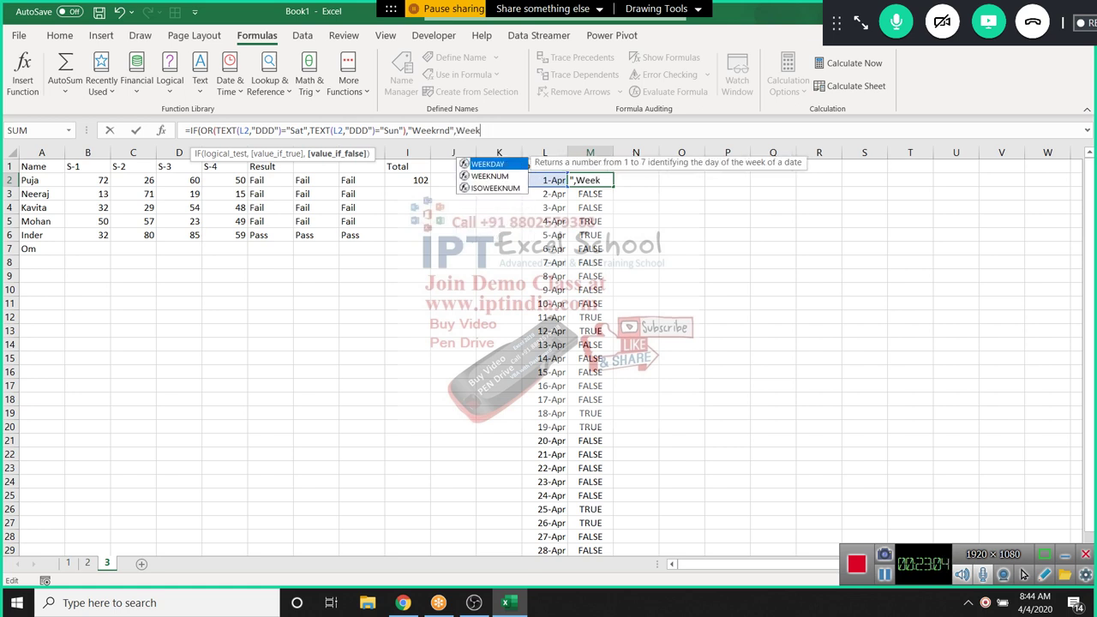
{"action": "key", "text": "Tab"}
{"action": "key", "text": "BackSpace"}
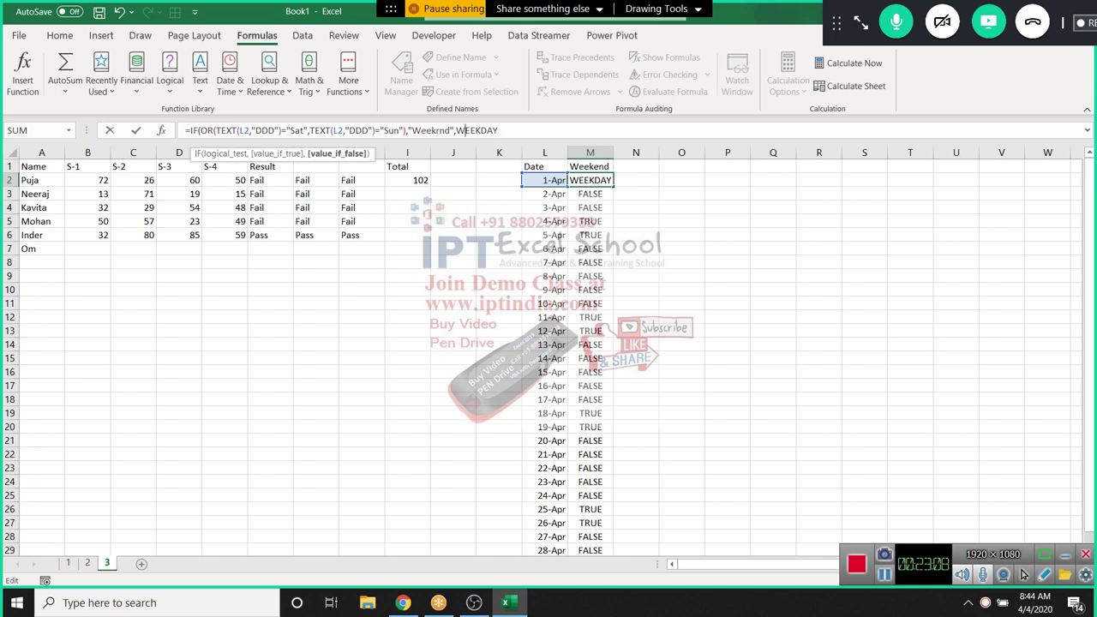
{"action": "left_click", "coordinate": [455, 130]}
{"action": "left_click", "coordinate": [457, 130]}
{"action": "type", "text": "\""}
{"action": "key", "text": "Right"}
{"action": "key", "text": "Right"}
{"action": "key", "text": "Right"}
{"action": "key", "text": "Right"}
{"action": "key", "text": "Right"}
{"action": "key", "text": "Right"}
{"action": "key", "text": "Right"}
{"action": "key", "text": "Right"}
{"action": "type", "text": "\")"}
{"action": "key", "text": "Return"}
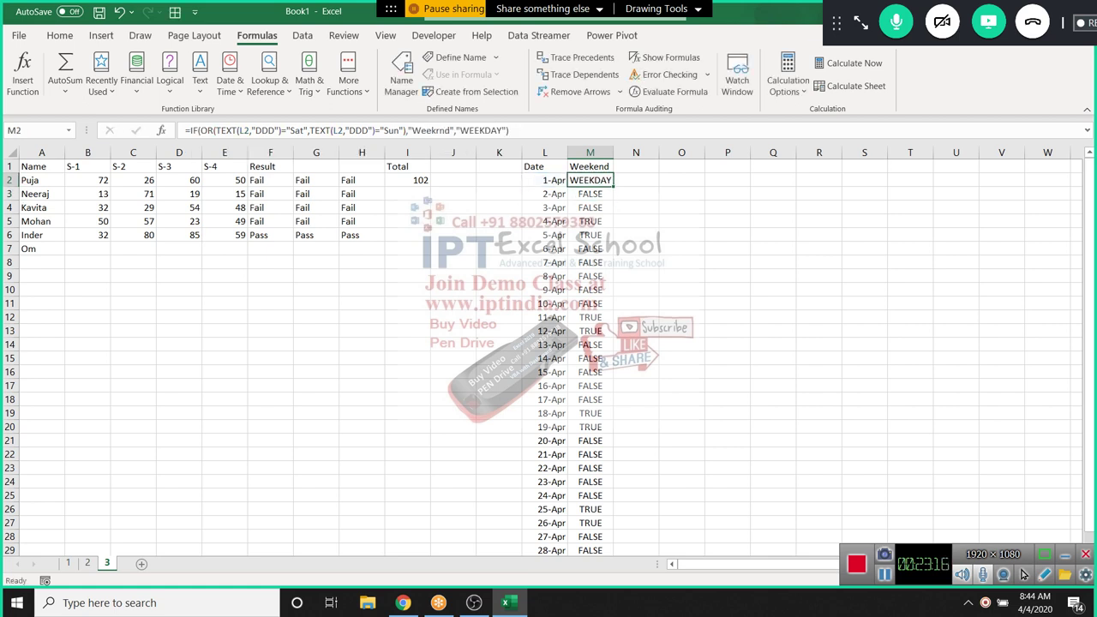
{"action": "double_click", "coordinate": [613, 186]}
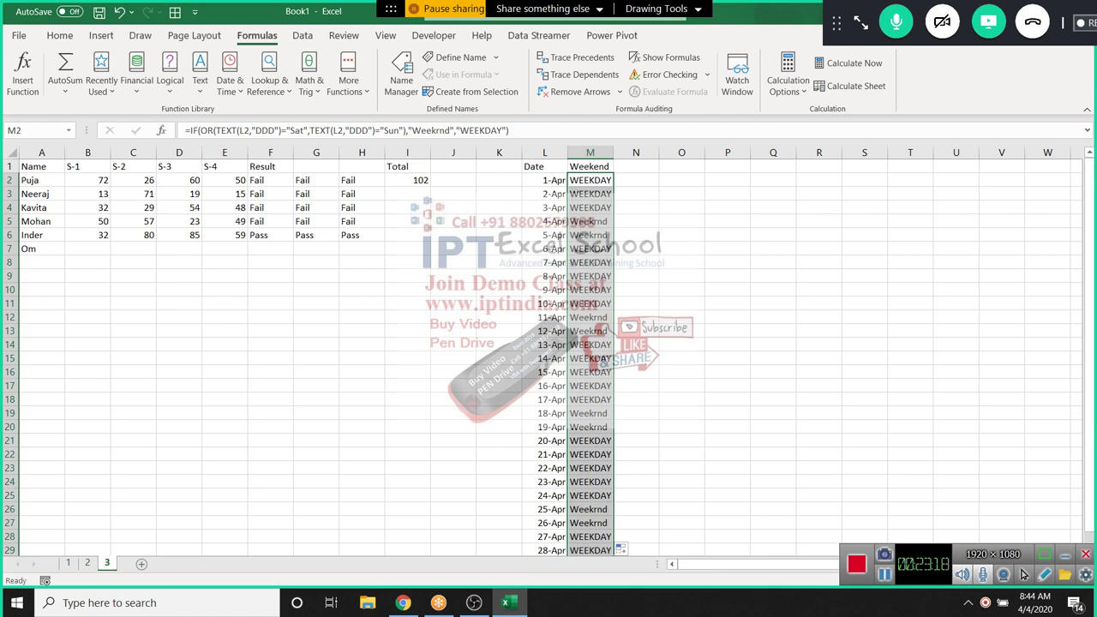
{"action": "left_click", "coordinate": [636, 180]}
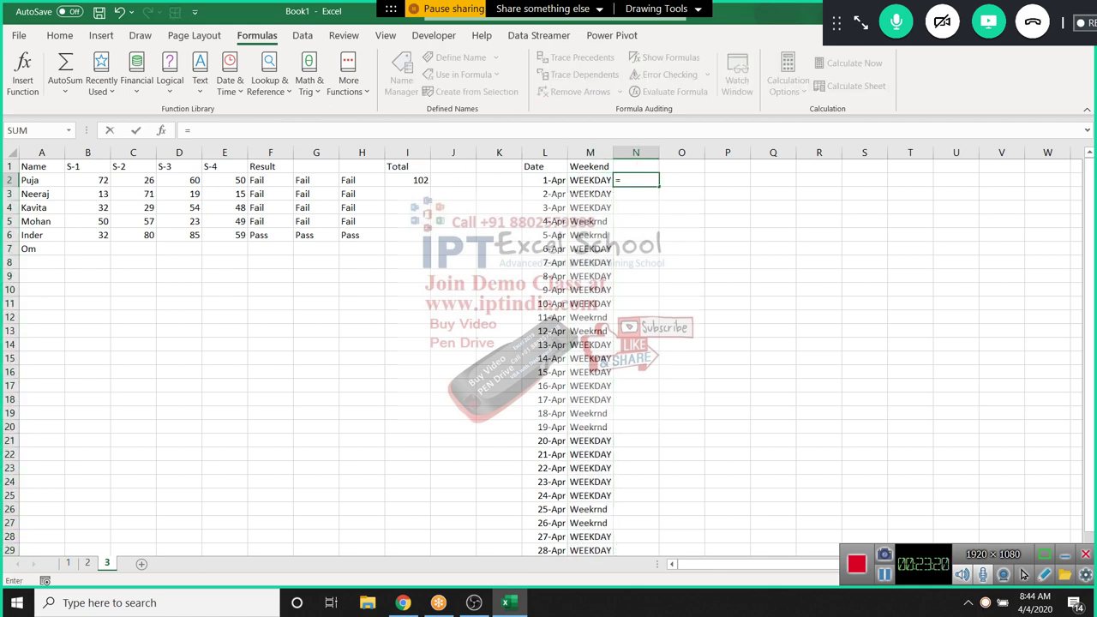
Enter =IF(WEEKDAY(L2,2)>=6,"WeekEnd","WeekDay") in N2
{"action": "type", "text": "IF("}
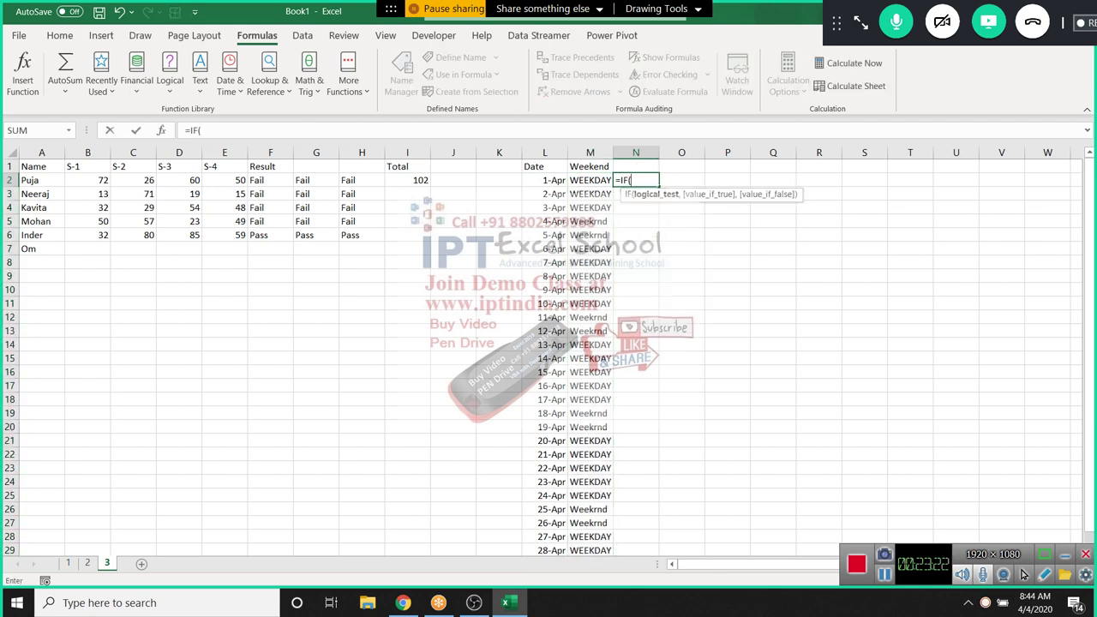
{"action": "type", "text": "wee"}
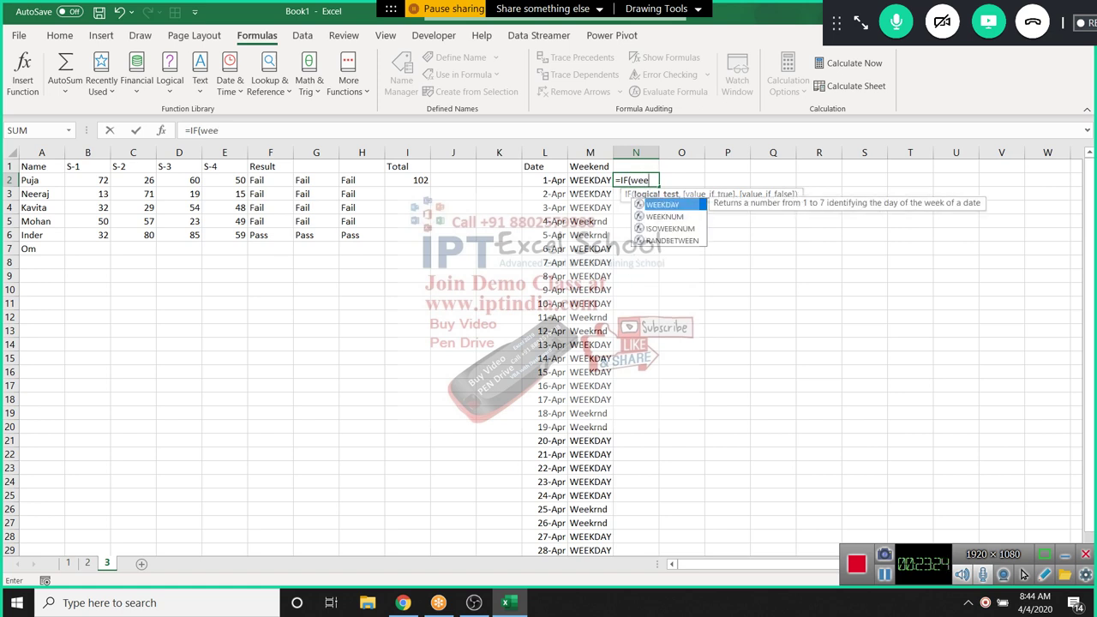
{"action": "key", "text": "Tab"}
{"action": "key", "text": "Left"}
{"action": "key", "text": "Left"}
{"action": "type", "text": ",2)"}
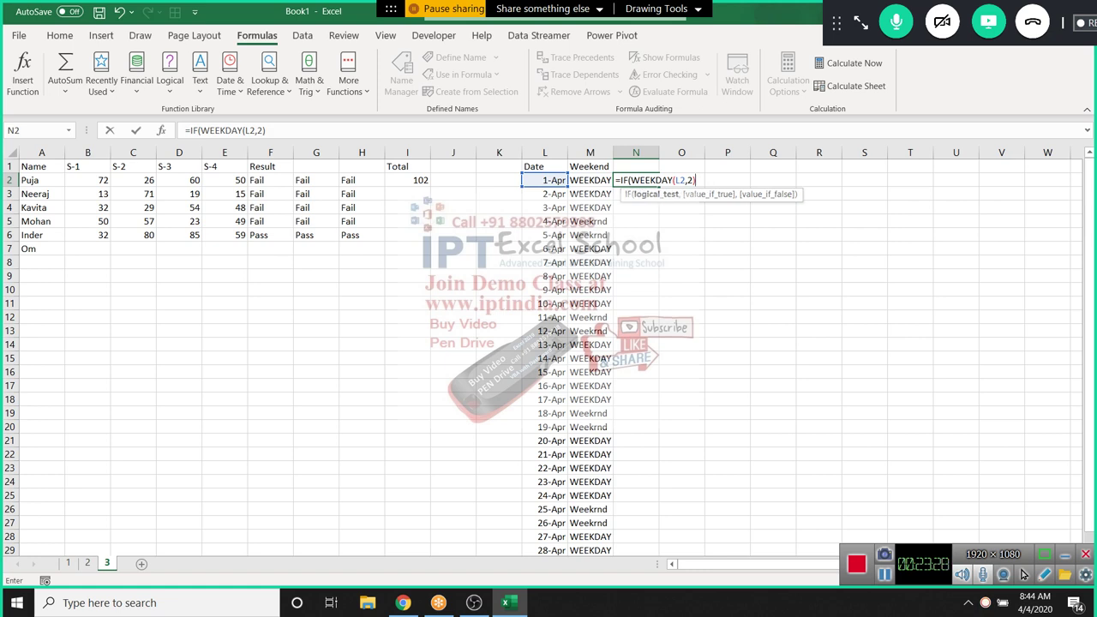
{"action": "type", "text": ">=6,\"We"}
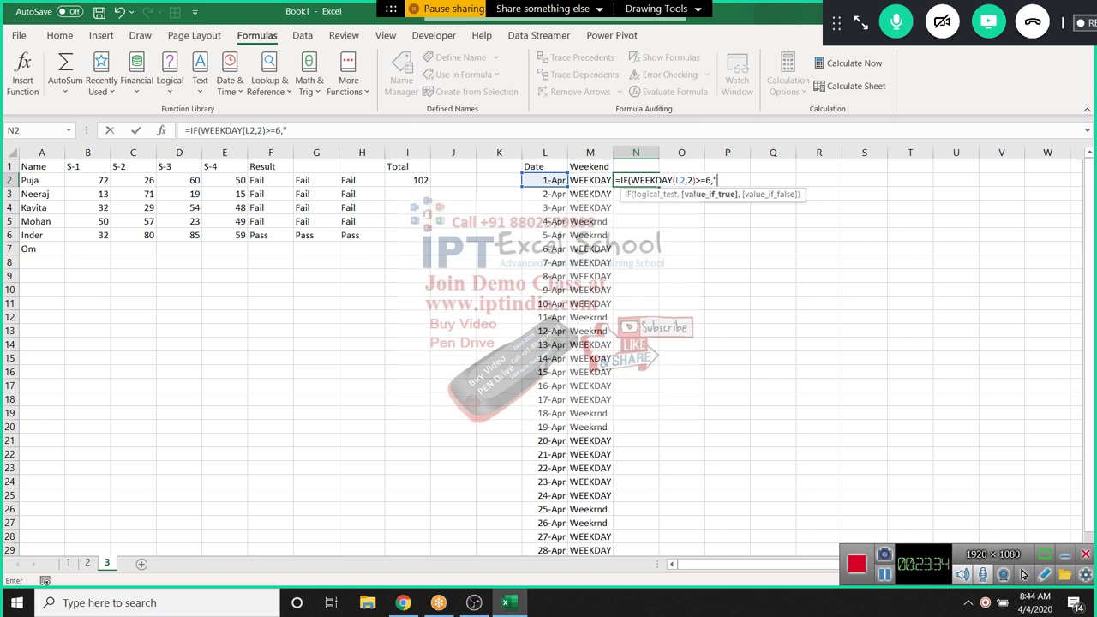
{"action": "type", "text": "ekEnd\",W"}
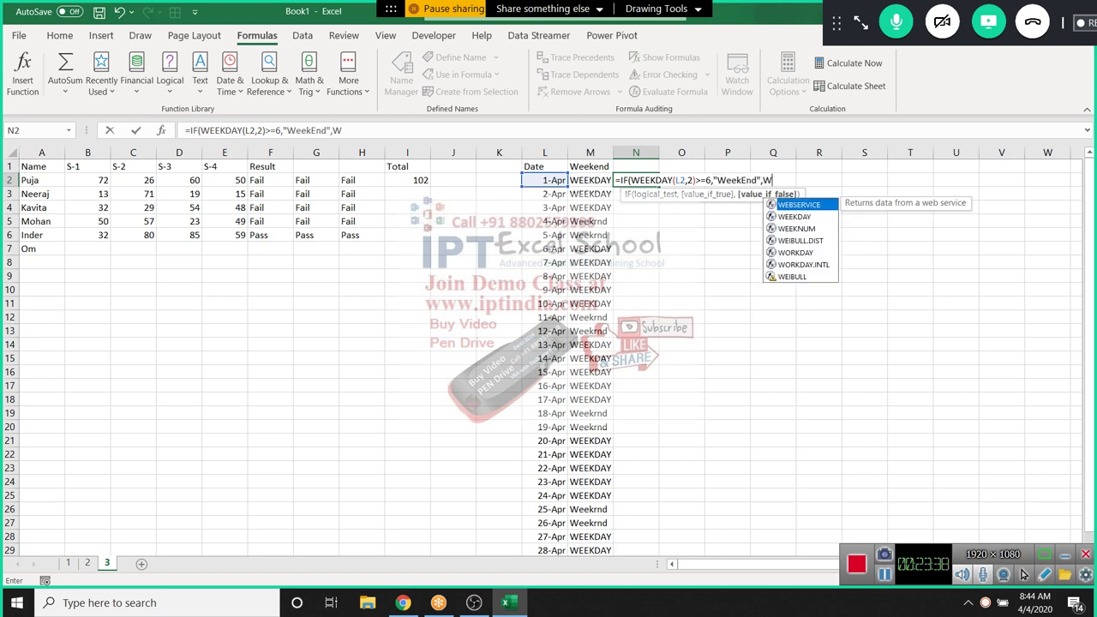
{"action": "type", "text": "eekDa"}
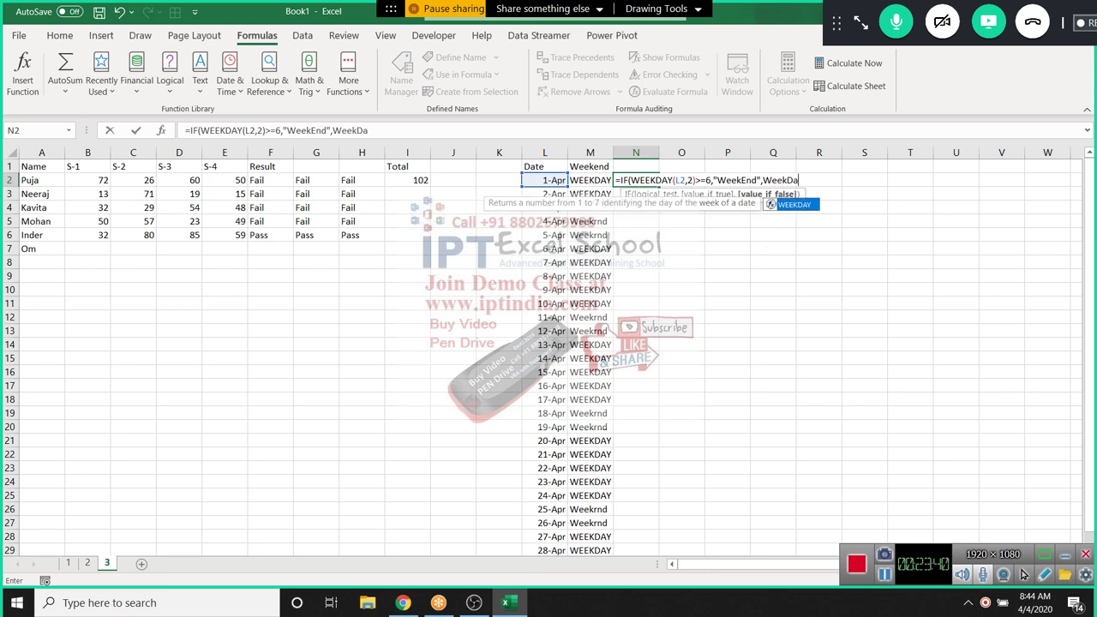
{"action": "type", "text": "y"}
{"action": "left_click", "coordinate": [761, 180]}
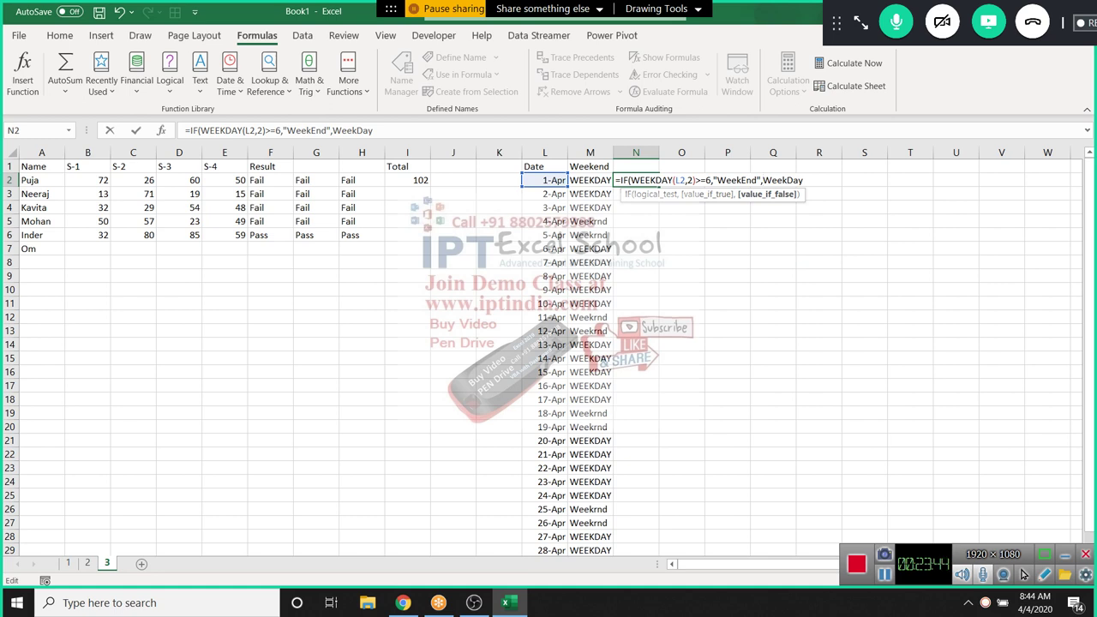
{"action": "type", "text": "\""}
{"action": "key", "text": "End"}
{"action": "type", "text": "\")"}
{"action": "key", "text": "Return"}
Copy the N2 WeekEnd/WeekDay formula down to N29
{"action": "key", "text": "Up"}
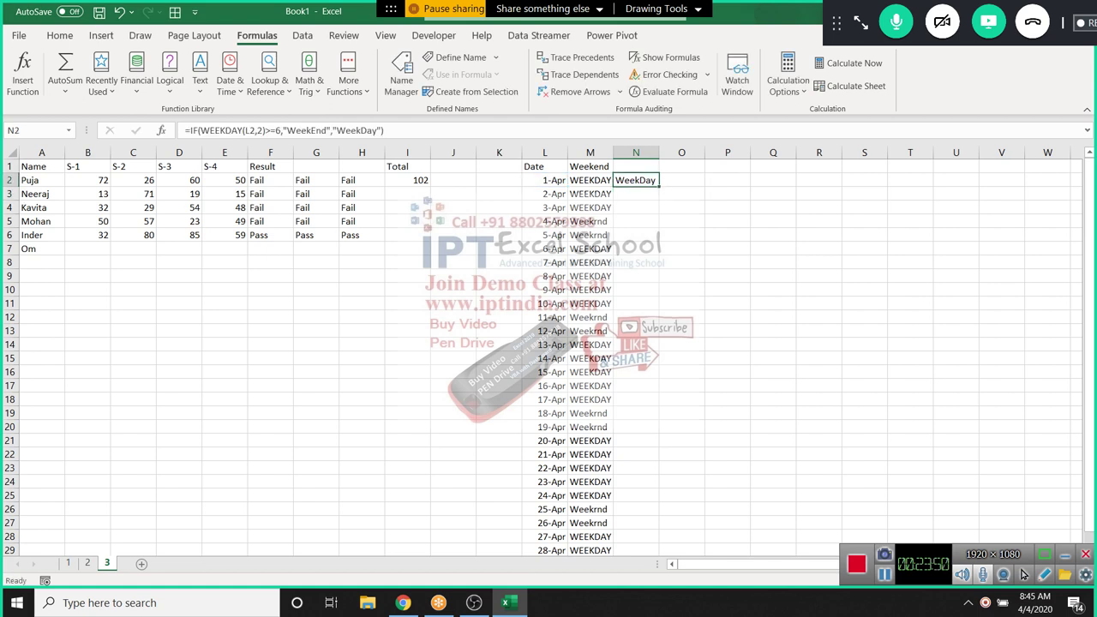
{"action": "key", "text": "Right"}
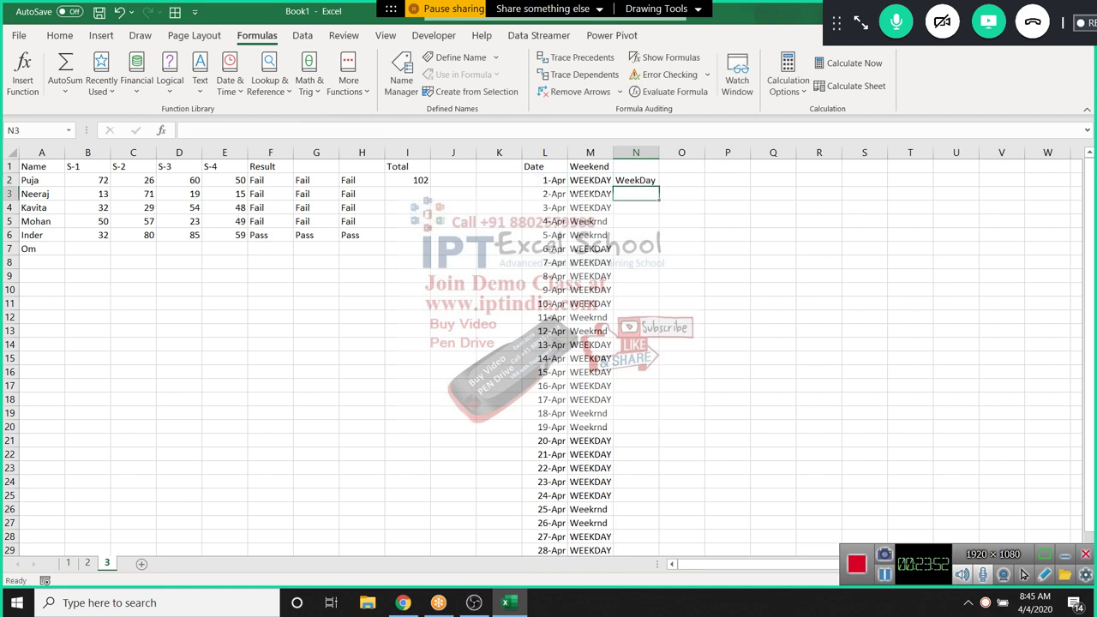
{"action": "key", "text": "Left"}
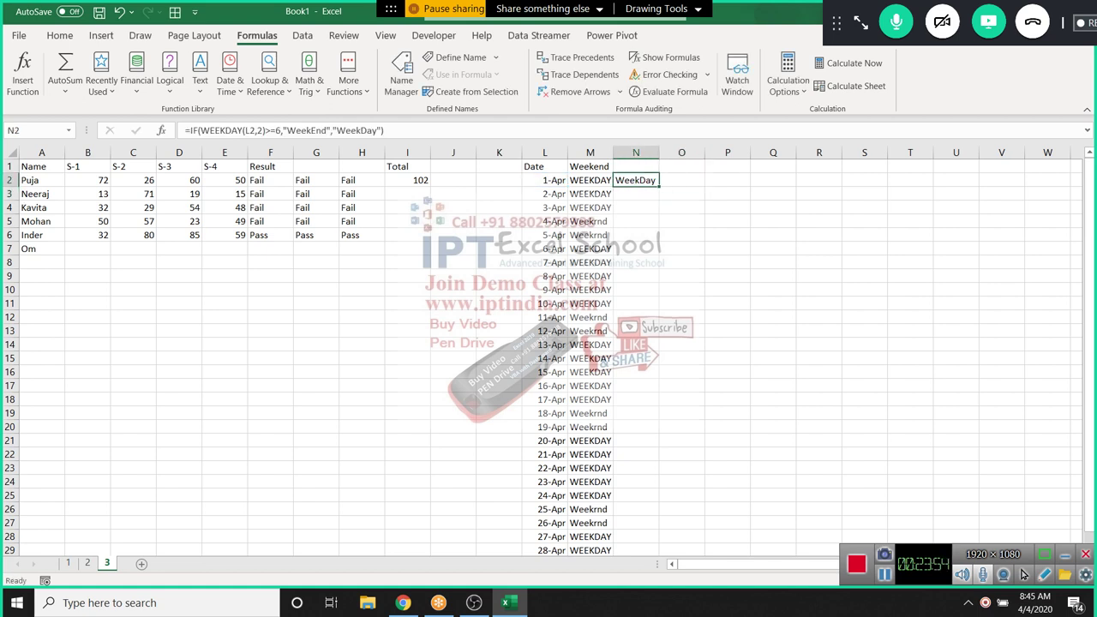
{"action": "key", "text": "ctrl+c"}
{"action": "key", "text": "ctrl+shift+Down"}
{"action": "key", "text": "Return"}
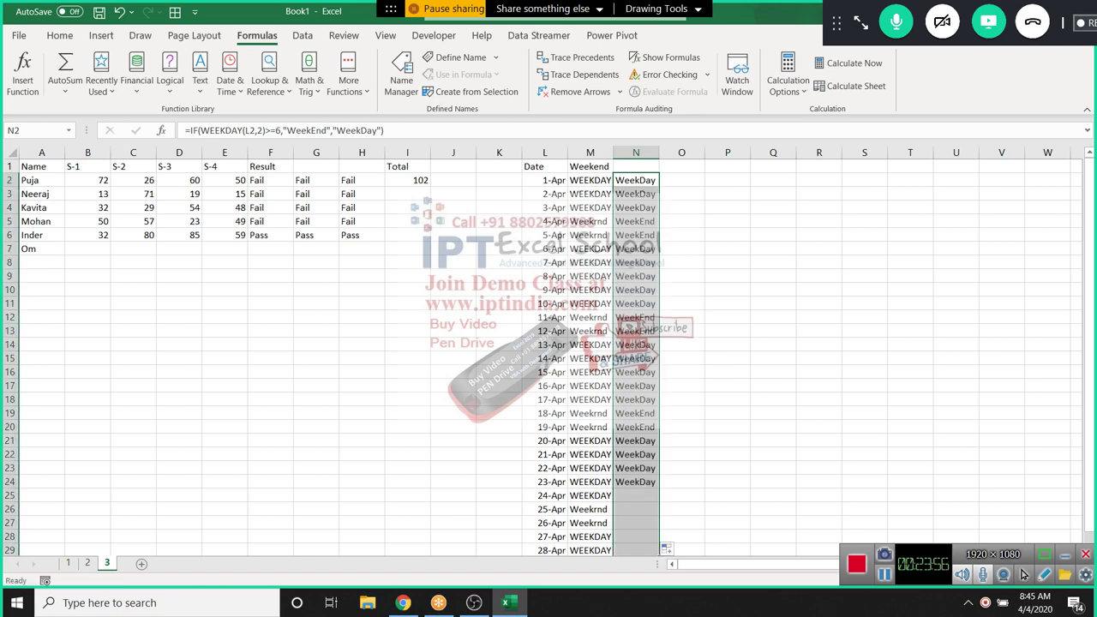
{"action": "key", "text": "Right"}
{"action": "key", "text": "Right"}
{"action": "key", "text": "Right"}
{"action": "key", "text": "Right"}
{"action": "key", "text": "Right"}
{"action": "key", "text": "Right"}
{"action": "key", "text": "Right"}
{"action": "key", "text": "Right"}
{"action": "key", "text": "Right"}
{"action": "key", "text": "Right"}
{"action": "key", "text": "Right"}
{"action": "key", "text": "Right"}
{"action": "key", "text": "Right"}
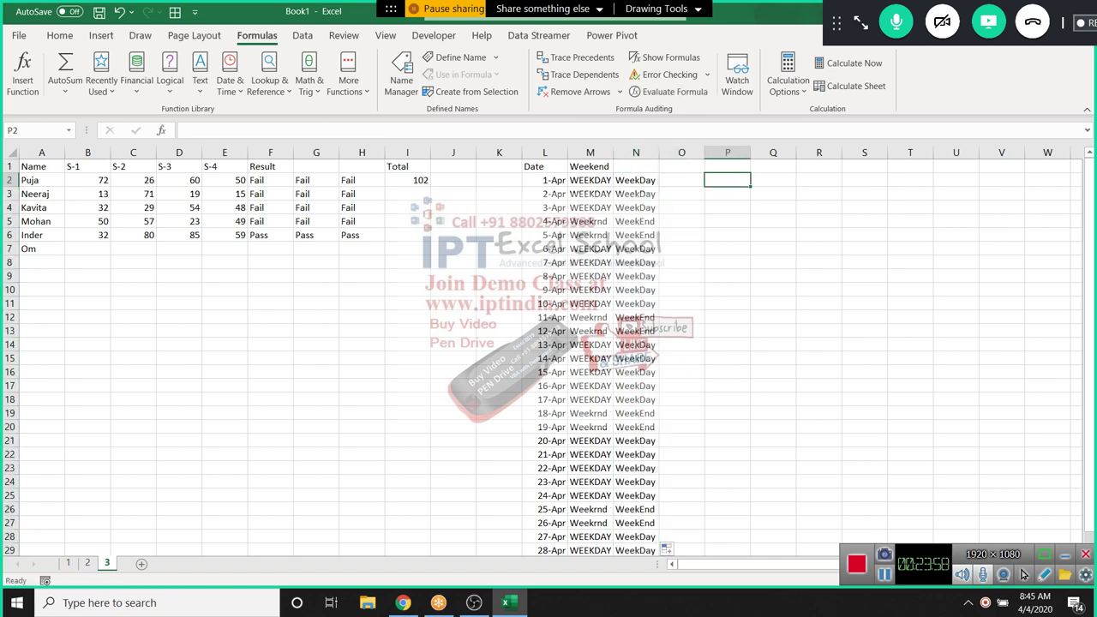
{"action": "key", "text": "Right"}
{"action": "key", "text": "Right"}
{"action": "key", "text": "Right"}
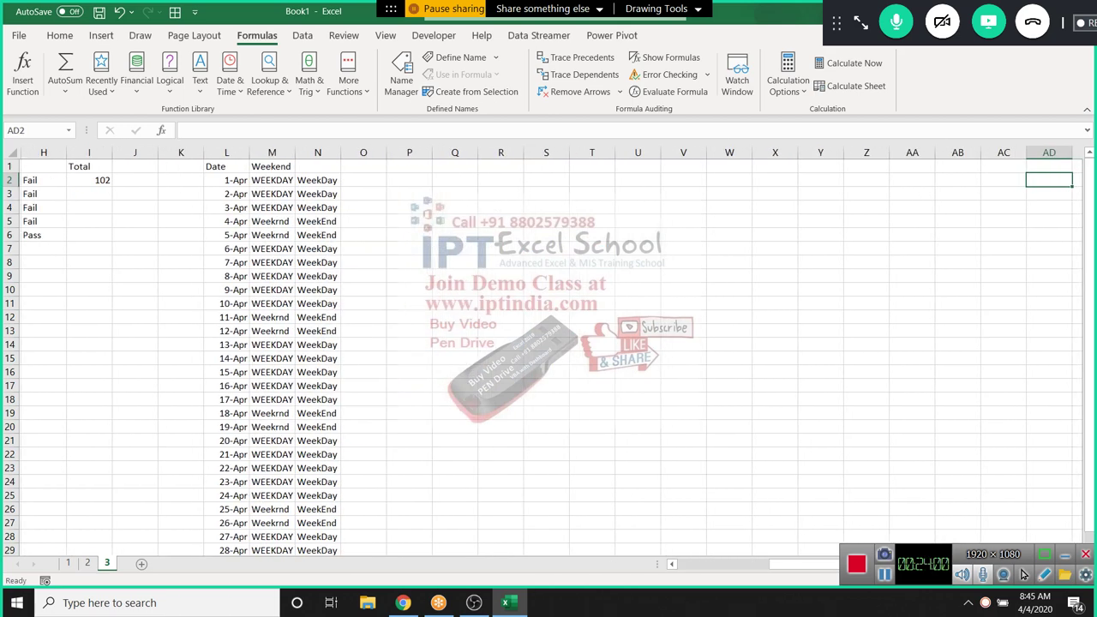
Add a Sales heading in Q1 and enter =RANDBETWEEN(10,100) in Q2
{"action": "left_click", "coordinate": [437, 166]}
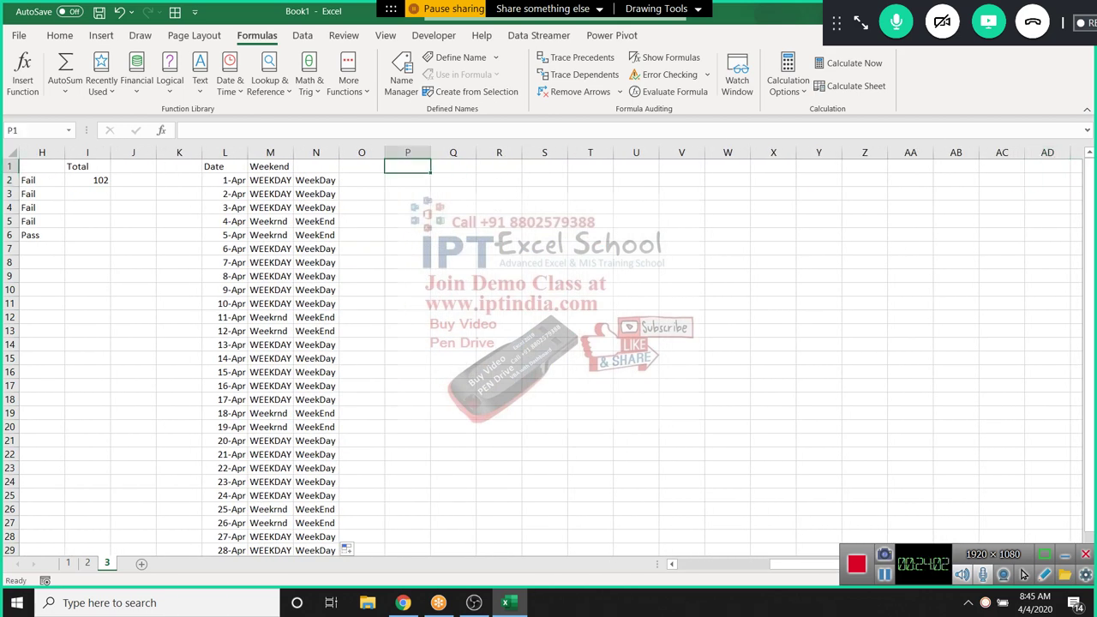
{"action": "left_click", "coordinate": [452, 167]}
{"action": "type", "text": "Sales"}
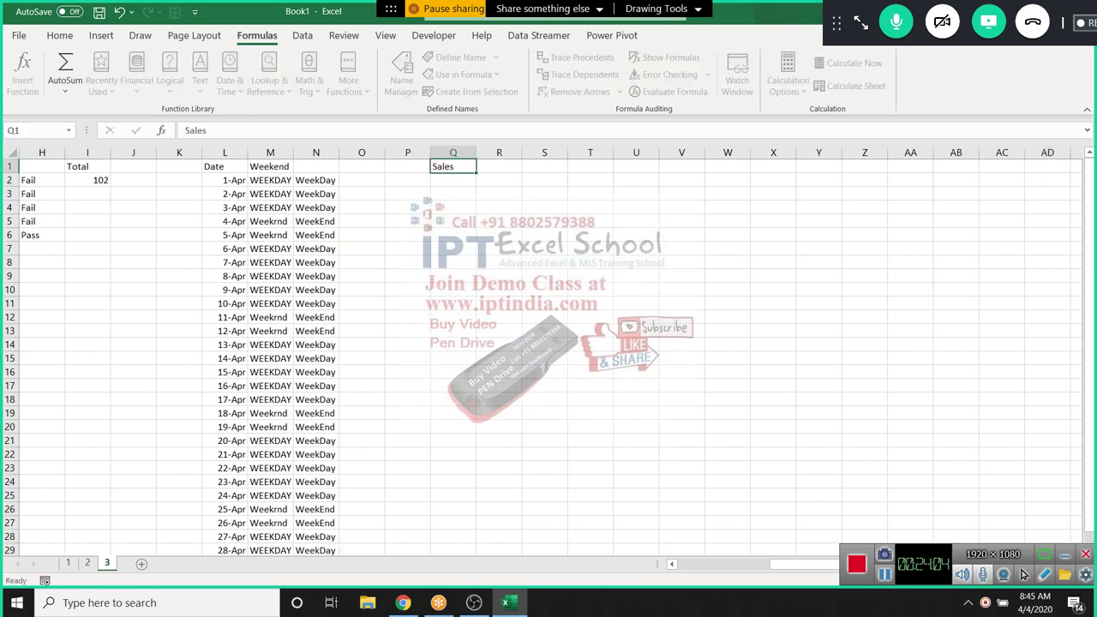
{"action": "key", "text": "Return"}
{"action": "type", "text": "=ra"}
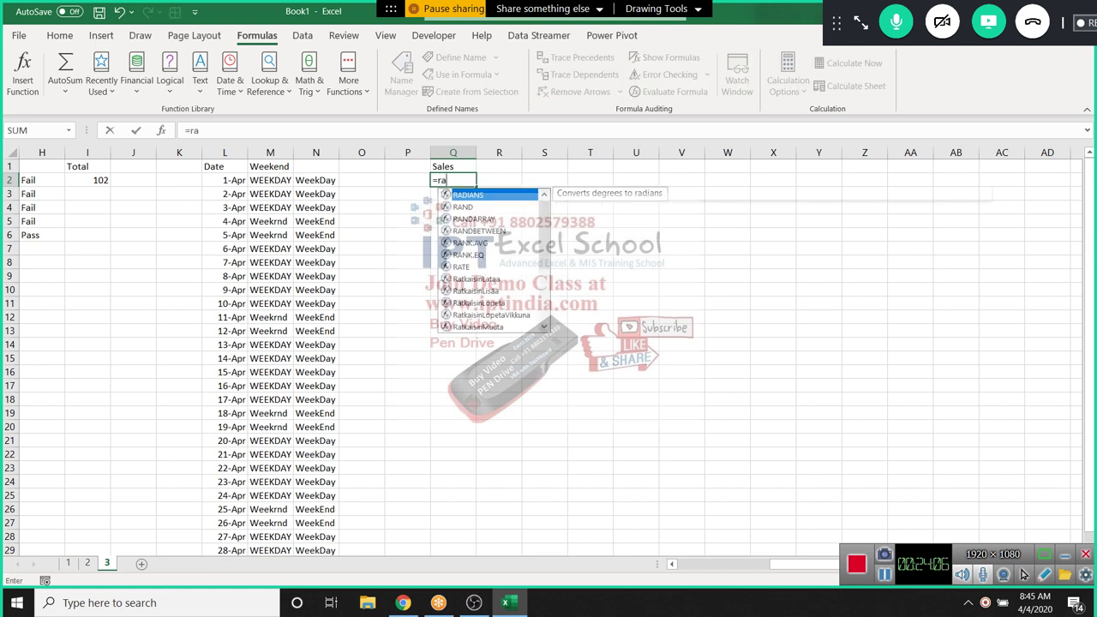
{"action": "key", "text": "Down"}
{"action": "key", "text": "Down"}
{"action": "key", "text": "Down"}
{"action": "key", "text": "Tab"}
{"action": "type", "text": "10,"}
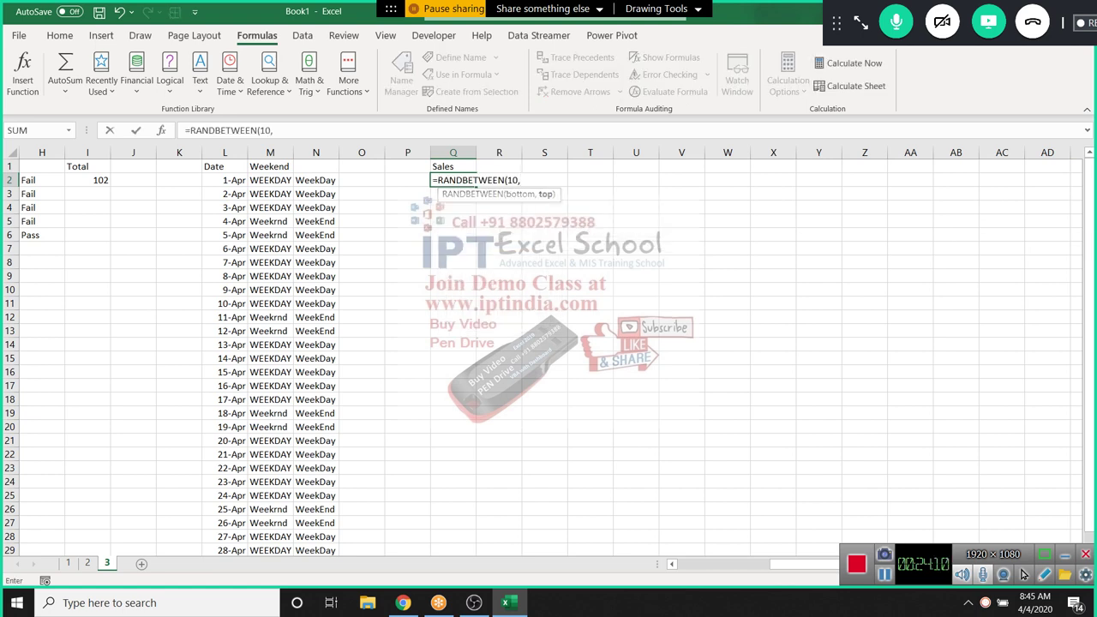
{"action": "type", "text": "100"}
{"action": "key", "text": "Return"}
Fill the RANDBETWEEN formula down the Sales range to Q58
{"action": "left_click_drag", "start_coordinate": [453, 180], "coordinate": [453, 180]}
{"action": "scroll", "coordinate": [453, 187], "scroll_direction": "down", "scroll_amount": 10}
{"action": "key", "text": "ctrl+d"}
{"action": "scroll", "coordinate": [548, 355], "scroll_direction": "up", "scroll_amount": 19}
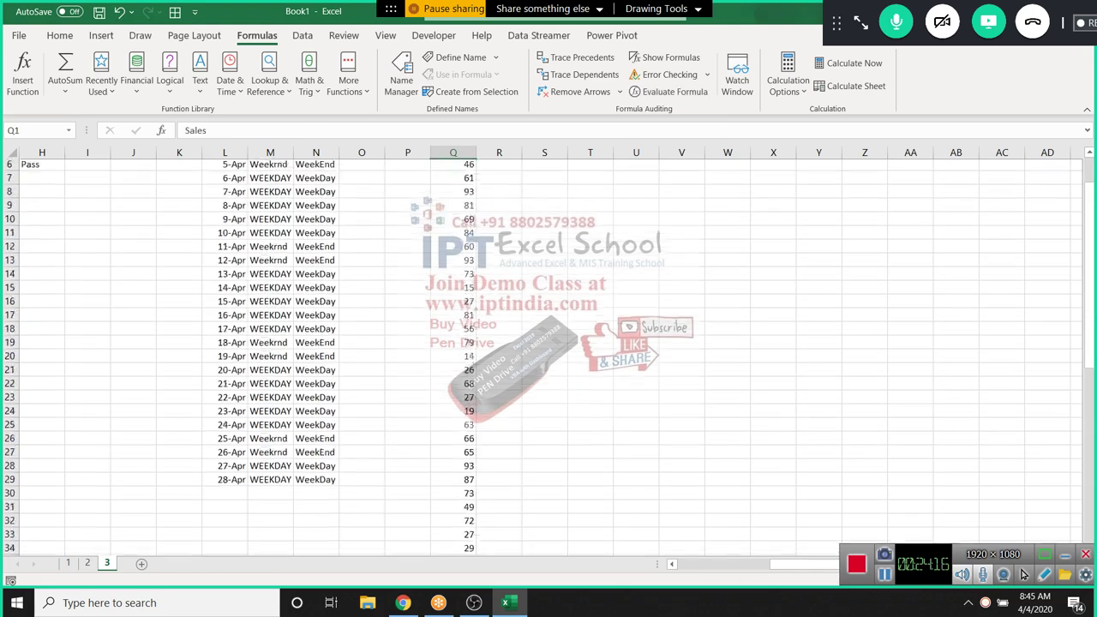
{"action": "scroll", "coordinate": [549, 356], "scroll_direction": "down", "scroll_amount": 10}
Copy the Sales numbers and paste them back as values only
{"action": "key", "text": "ctrl+c"}
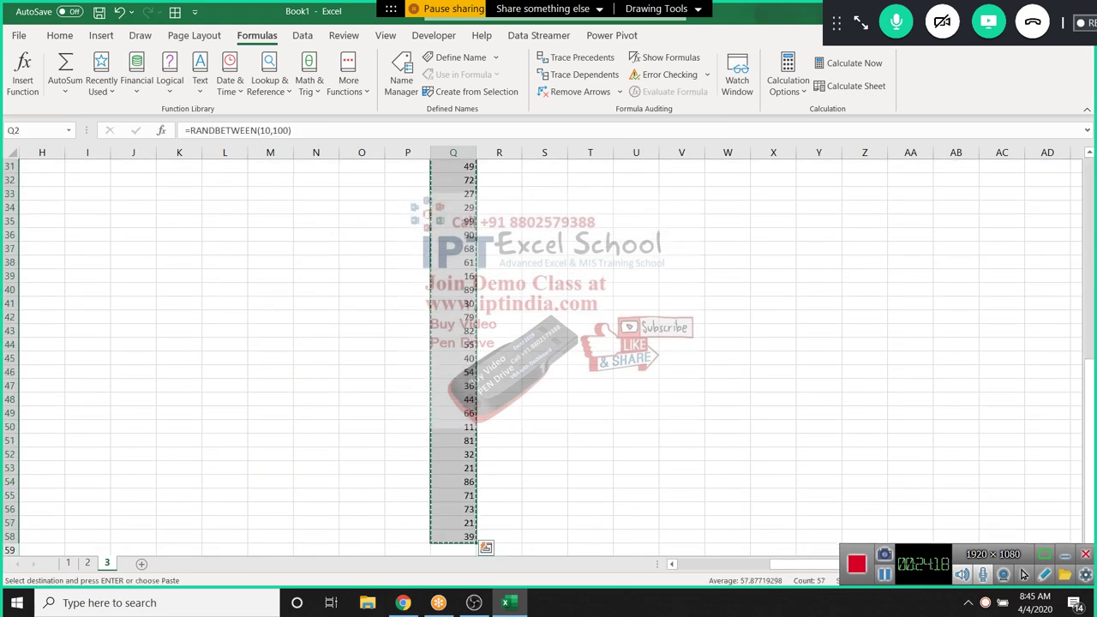
{"action": "key", "text": "shift+F10"}
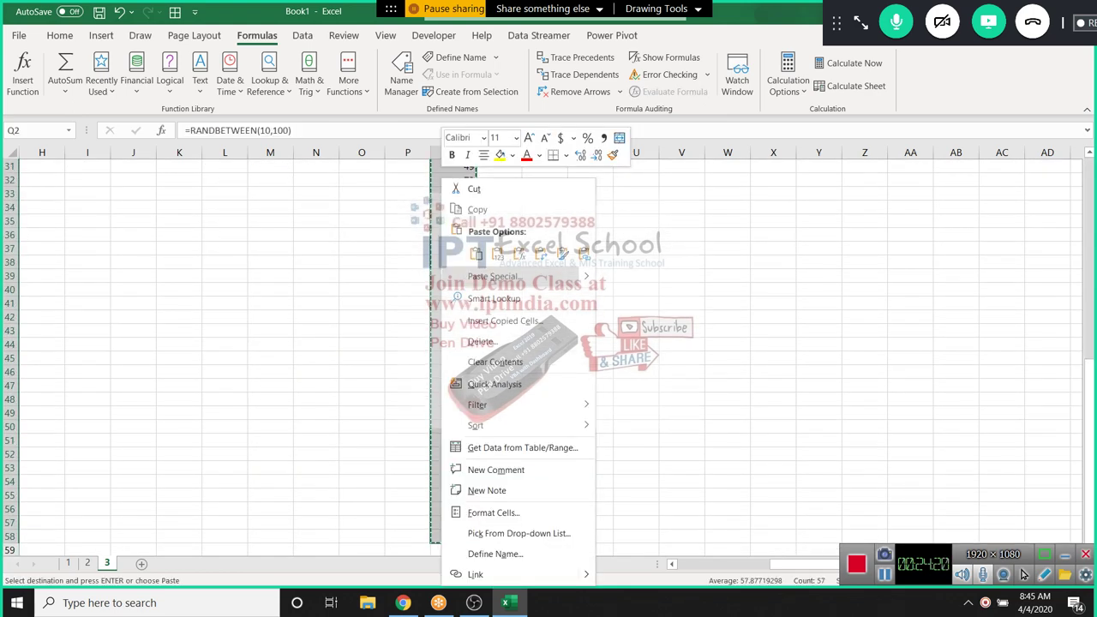
{"action": "key", "text": "Escape"}
{"action": "key", "text": "ctrl+alt+v"}
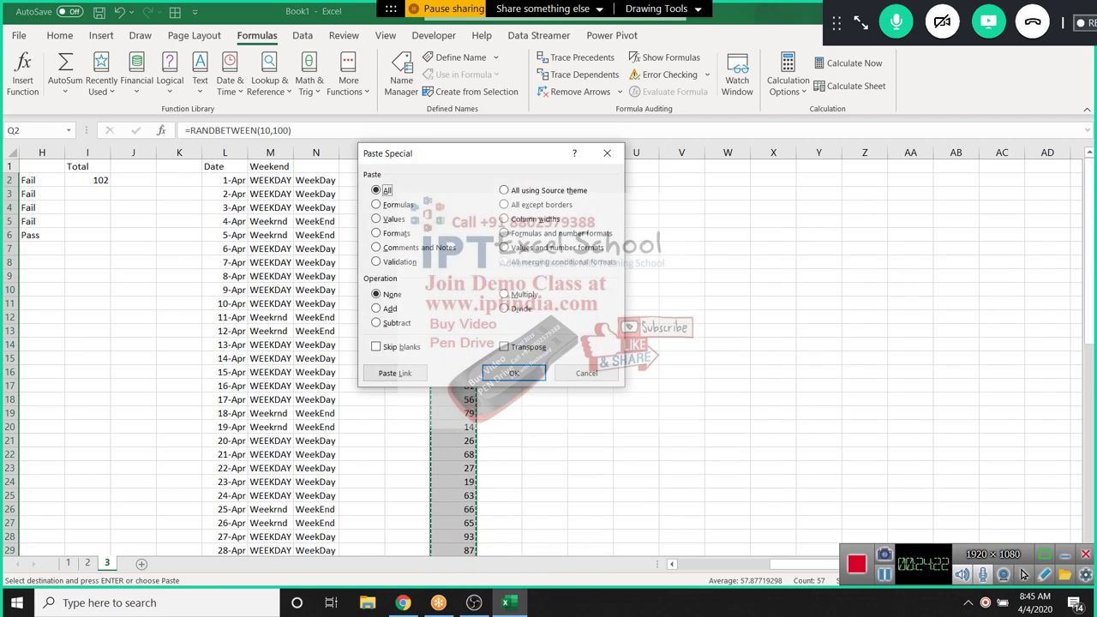
{"action": "key", "text": "v"}
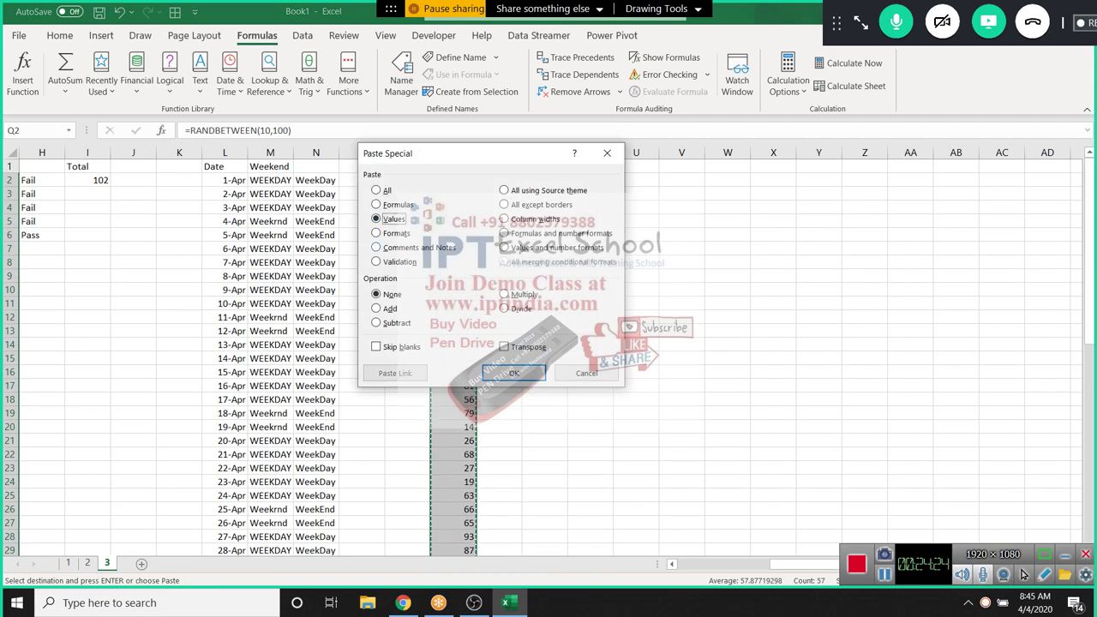
{"action": "key", "text": "Return"}
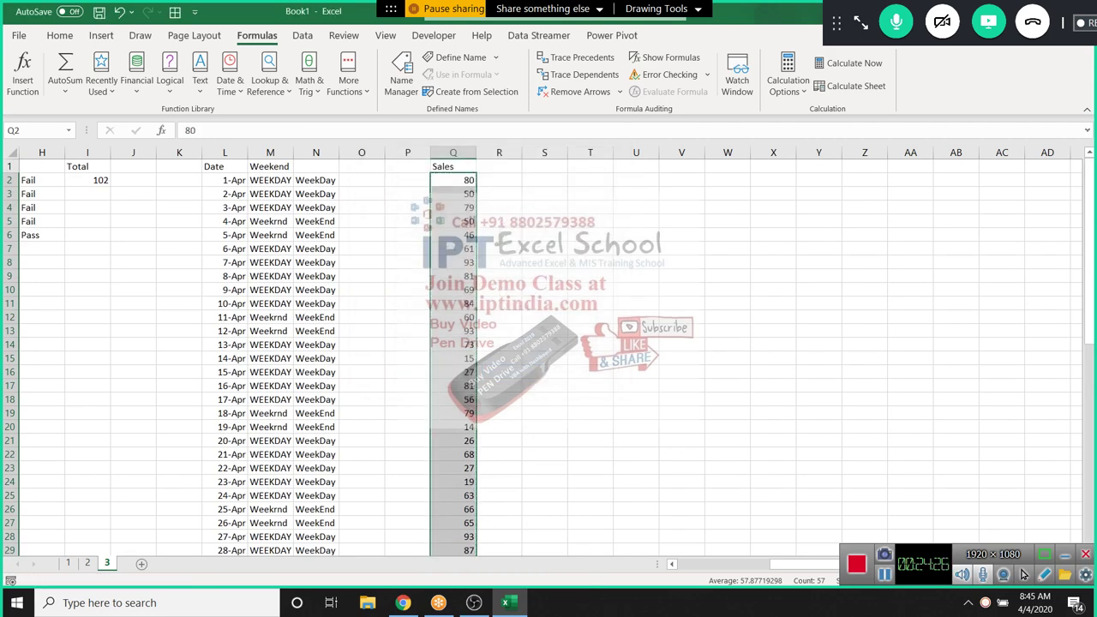
{"action": "scroll", "coordinate": [240, 343], "scroll_direction": "down", "scroll_amount": 2}
{"action": "scroll", "coordinate": [549, 360], "scroll_direction": "up", "scroll_amount": 2}
Enter the slab ranges 0-40, 40-80, 80-100 and >100 in T4:T7
{"action": "left_click", "coordinate": [589, 207]}
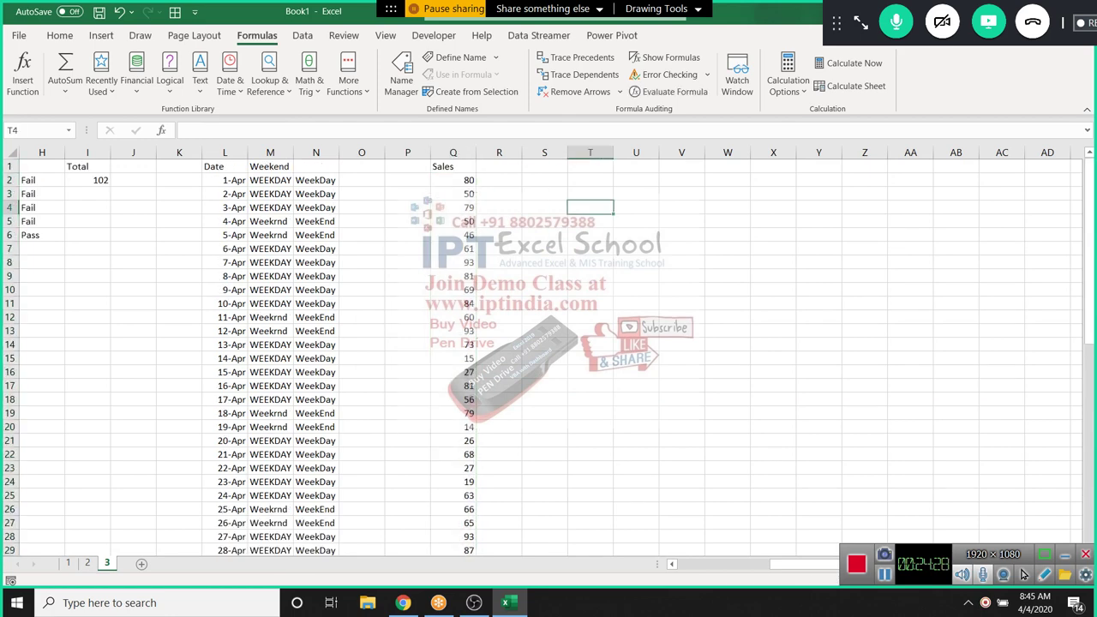
{"action": "type", "text": "0-40"}
{"action": "key", "text": "Return"}
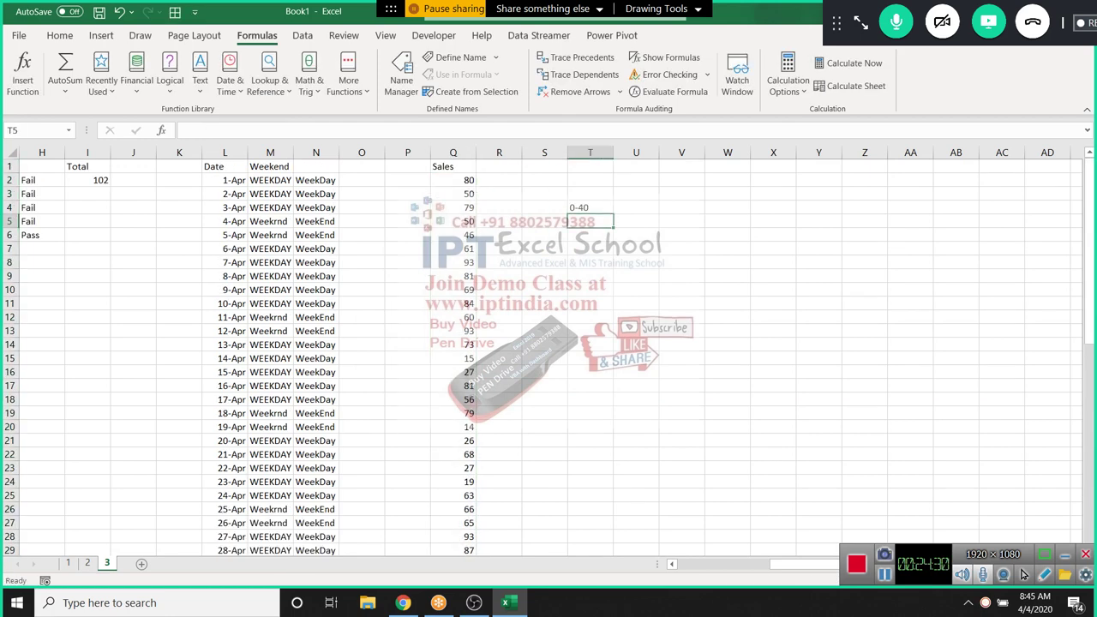
{"action": "type", "text": "40"}
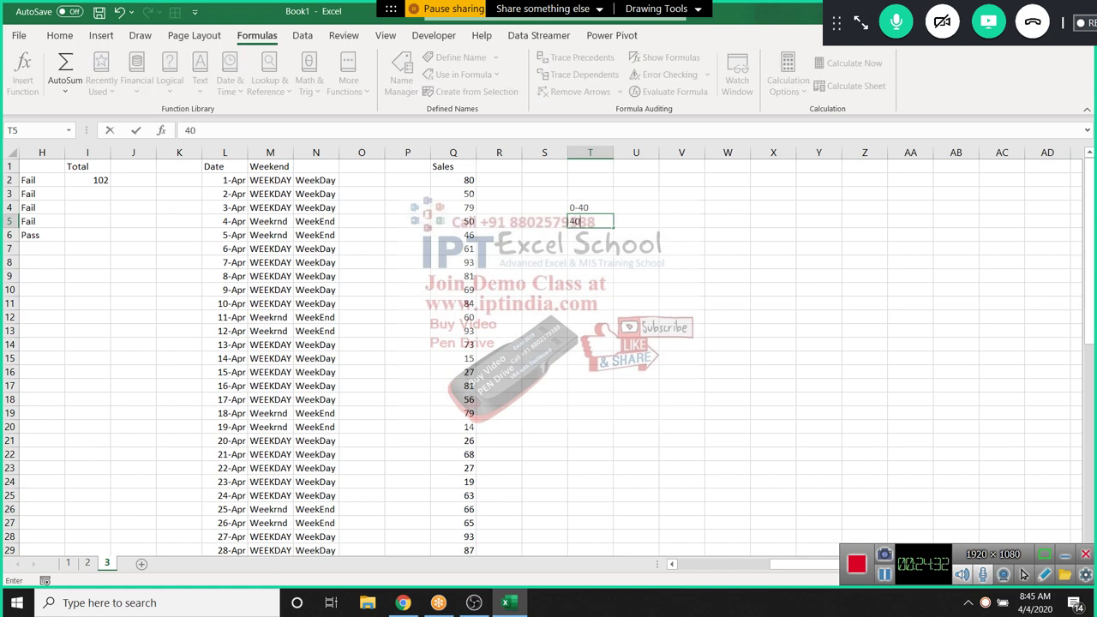
{"action": "type", "text": "-60"}
{"action": "key", "text": "BackSpace"}
{"action": "key", "text": "BackSpace"}
{"action": "type", "text": "80"}
{"action": "key", "text": "Return"}
{"action": "type", "text": "8"}
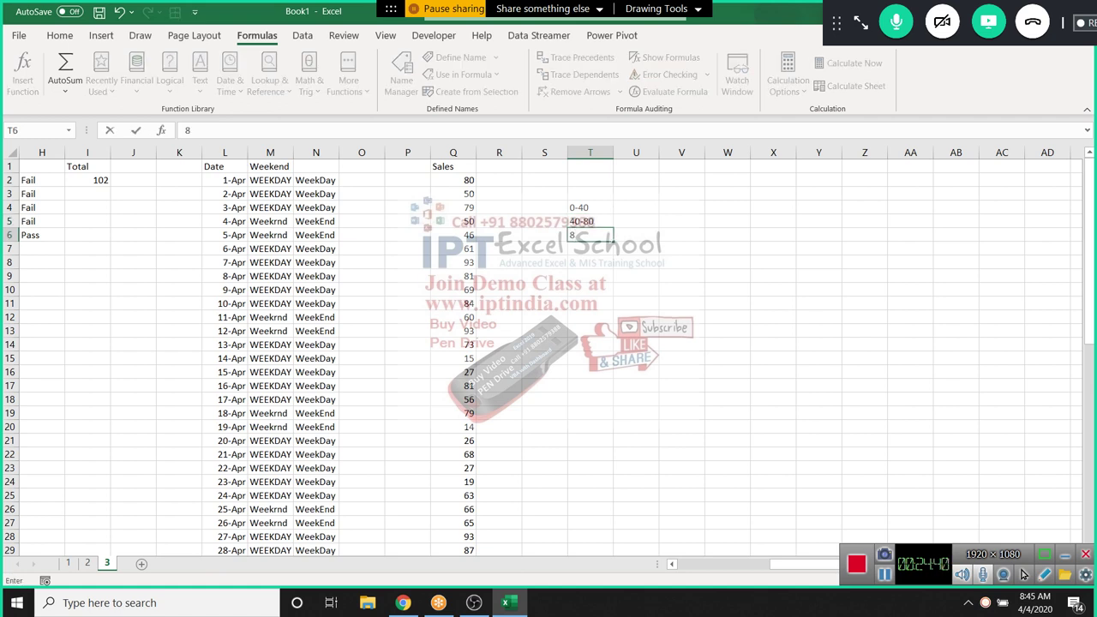
{"action": "type", "text": "0-"}
{"action": "type", "text": "100"}
{"action": "key", "text": "Return"}
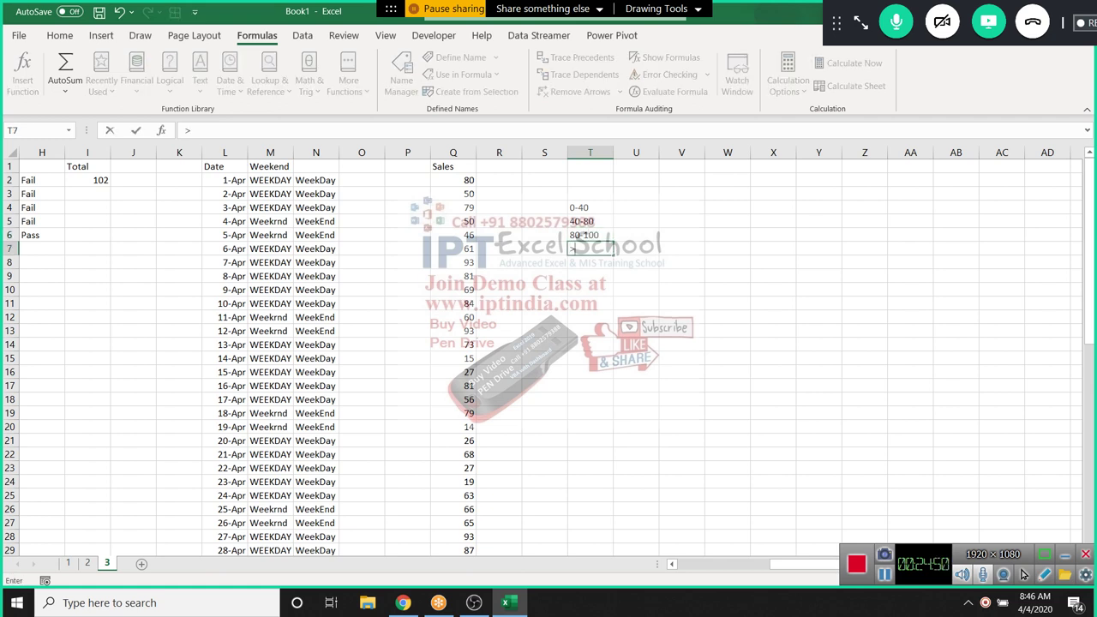
{"action": "type", "text": ">100"}
{"action": "left_click", "coordinate": [589, 221]}
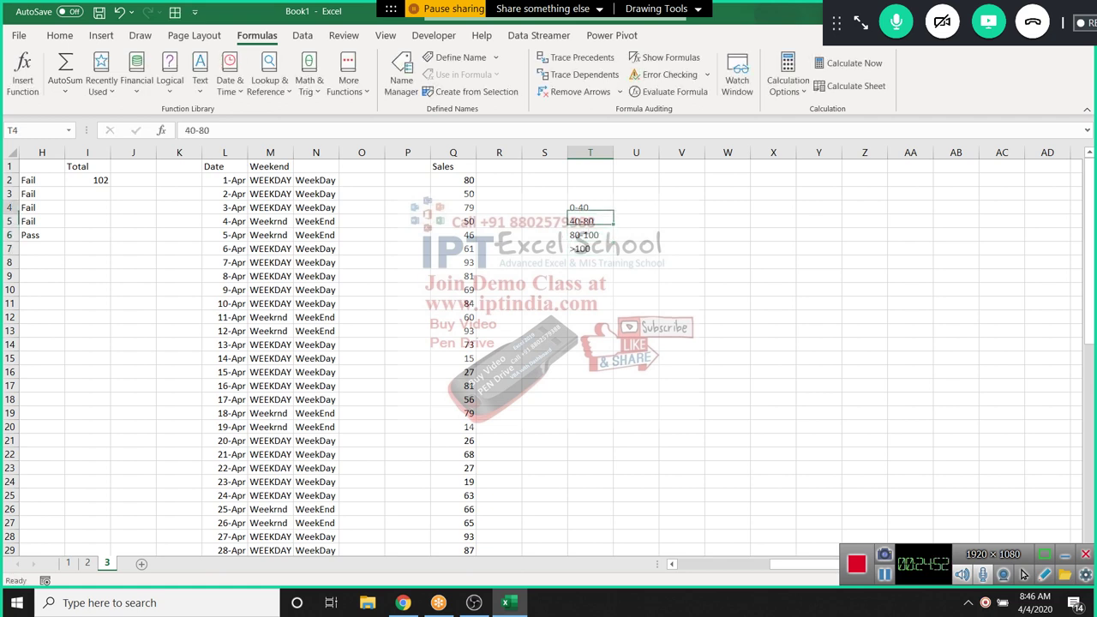
Enter the incentive amounts 500, 1000, 2000 and 5000 in U4:U7
{"action": "left_click", "coordinate": [636, 208]}
{"action": "type", "text": "500"}
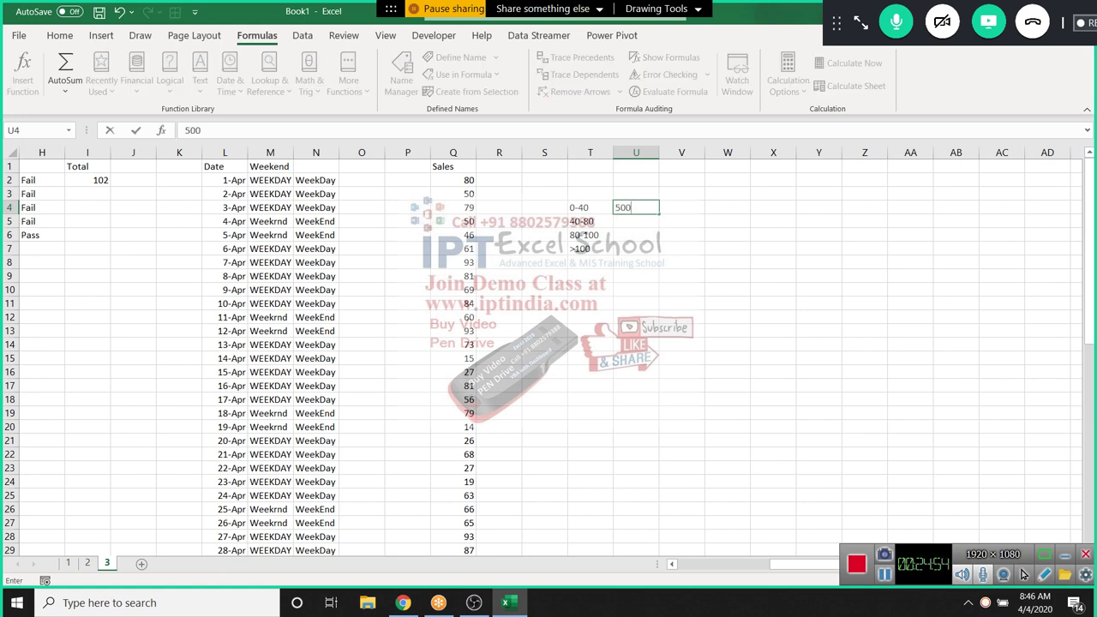
{"action": "key", "text": "Return"}
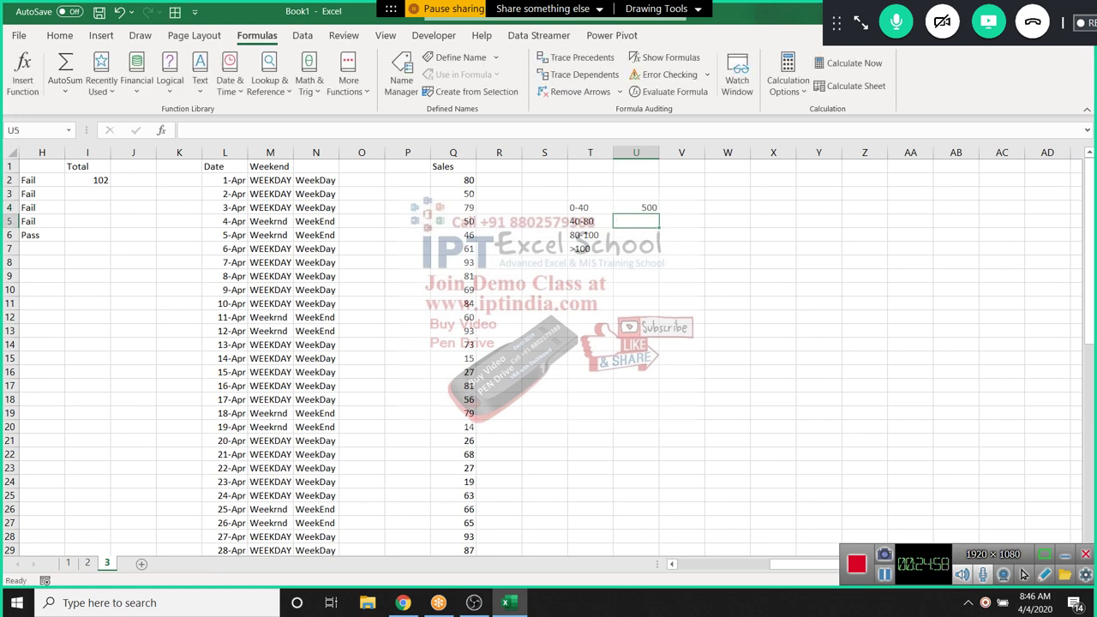
{"action": "type", "text": "800"}
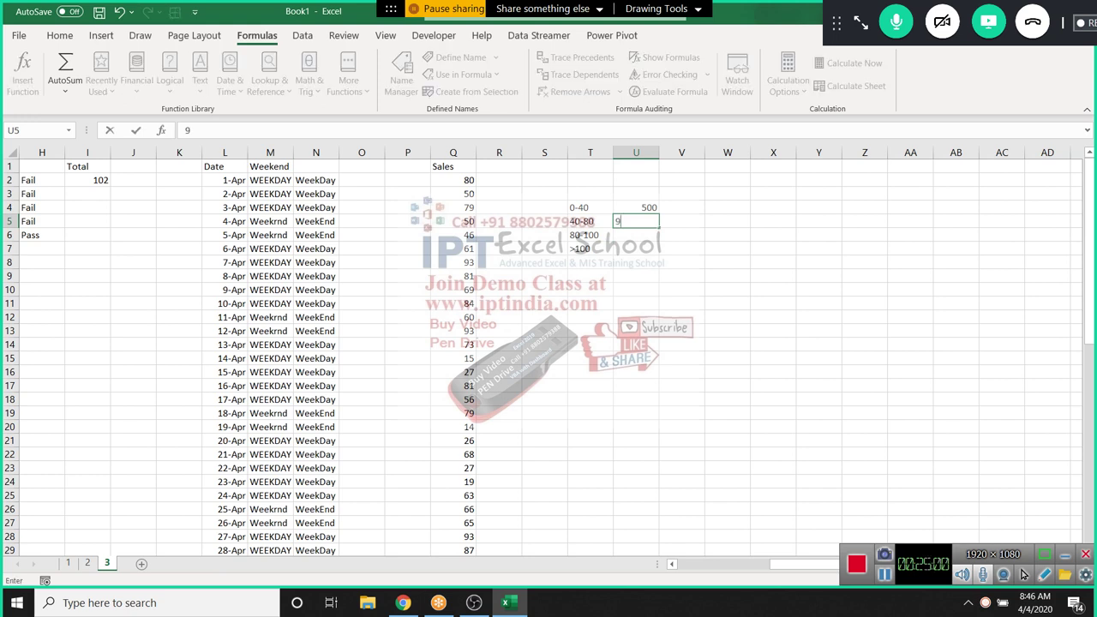
{"action": "key", "text": "Escape"}
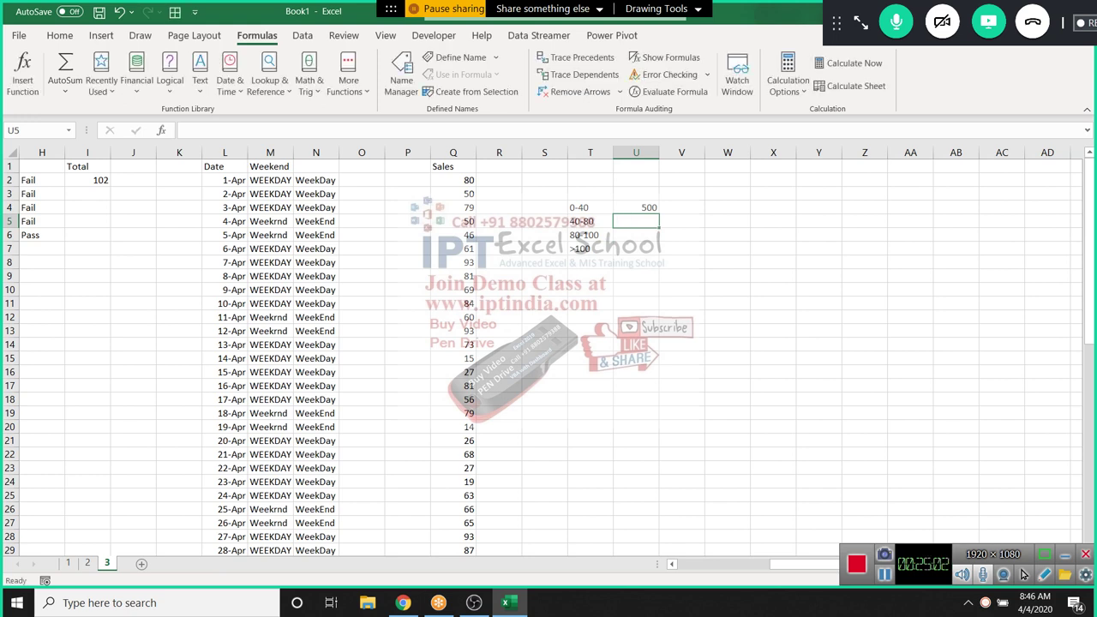
{"action": "type", "text": "1000"}
{"action": "key", "text": "Return"}
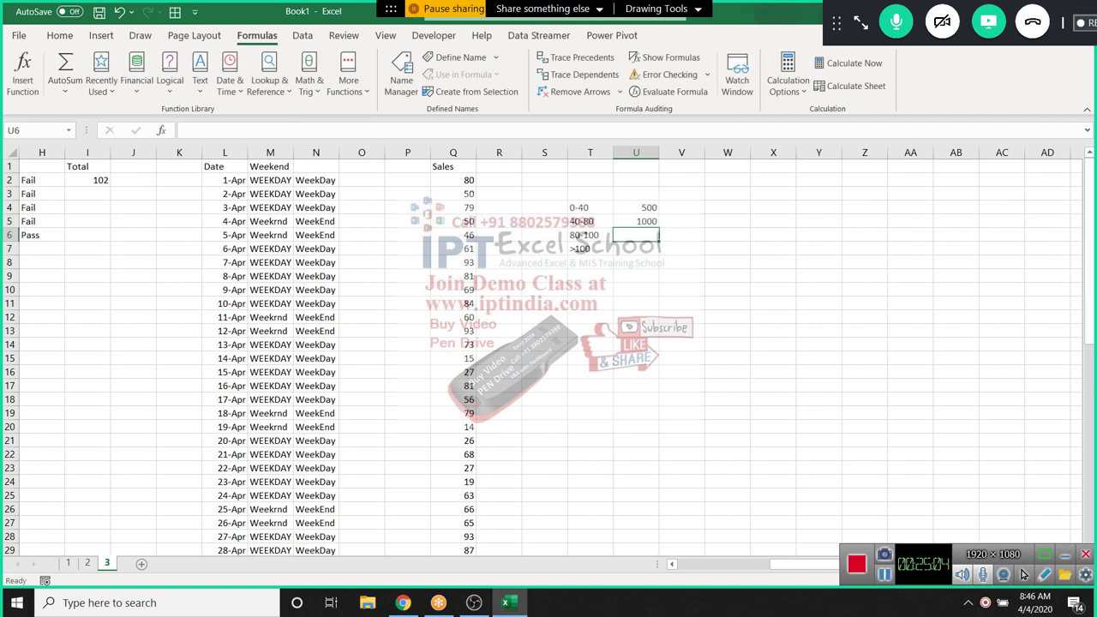
{"action": "type", "text": "2"}
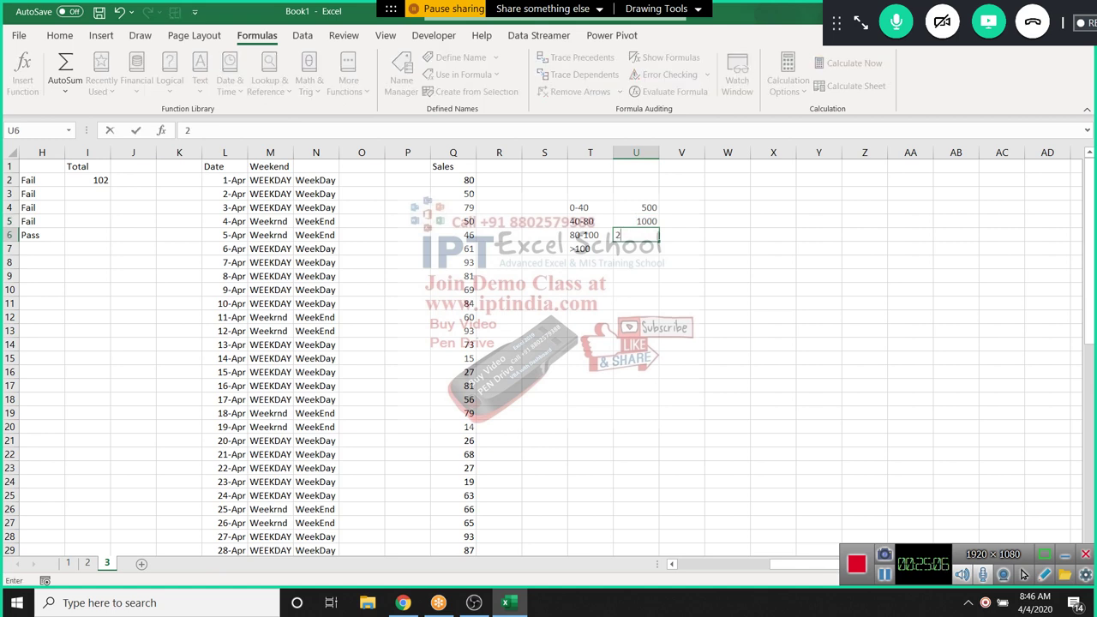
{"action": "type", "text": "0000"}
{"action": "key", "text": "BackSpace"}
{"action": "key", "text": "Return"}
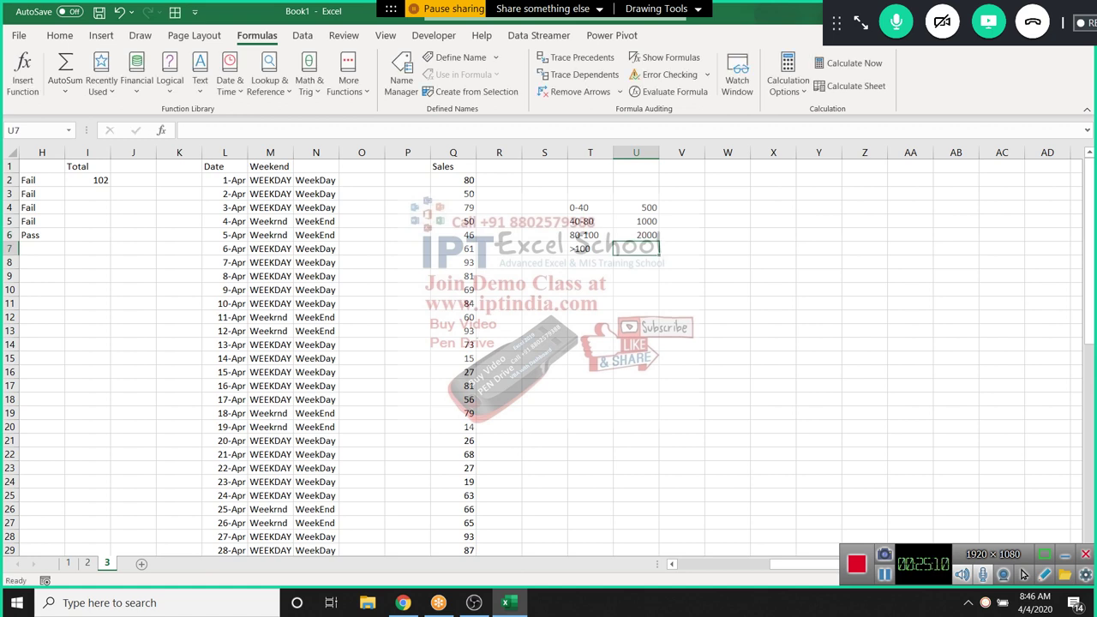
{"action": "type", "text": "5000"}
{"action": "key", "text": "Return"}
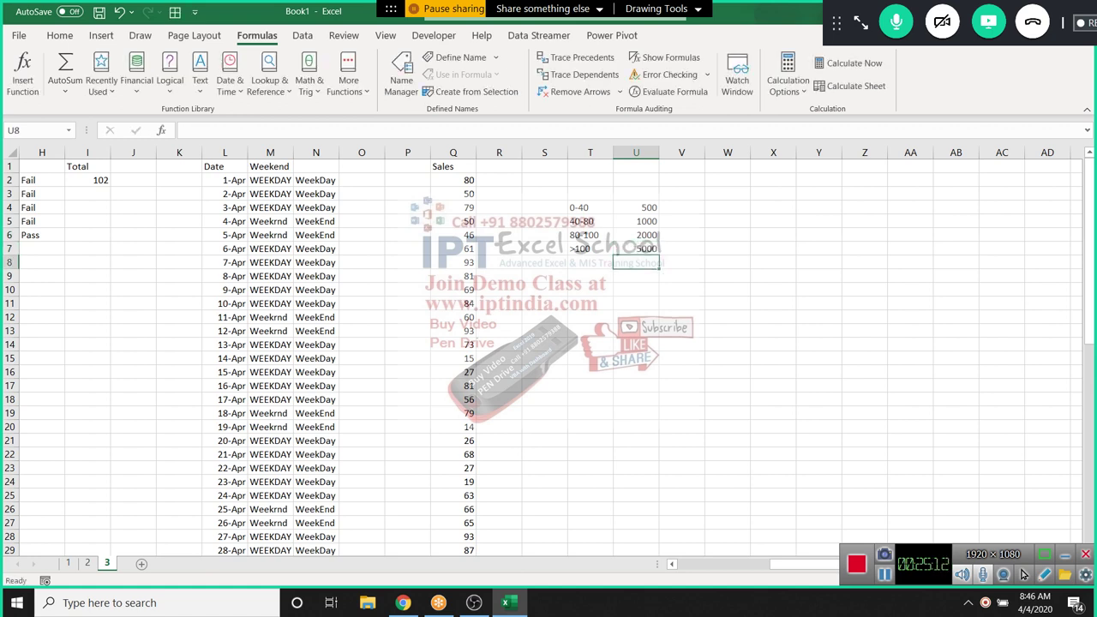
{"action": "left_click", "coordinate": [499, 167]}
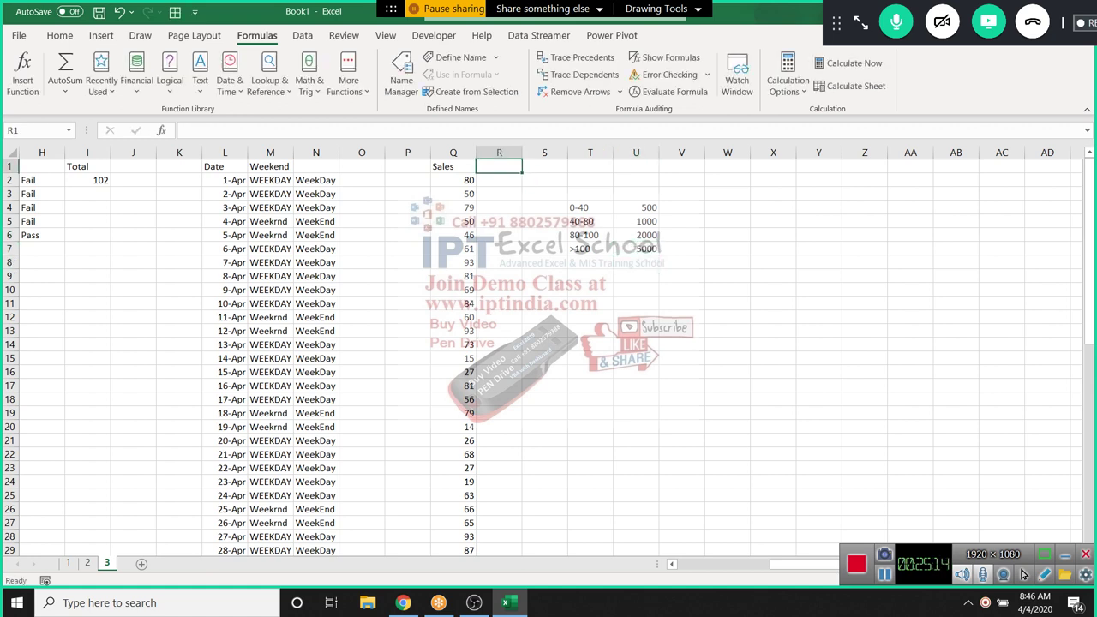
Enter the heading 'inc' in R1, next to the Sales column
{"action": "type", "text": "inc"}
{"action": "key", "text": "Tab"}
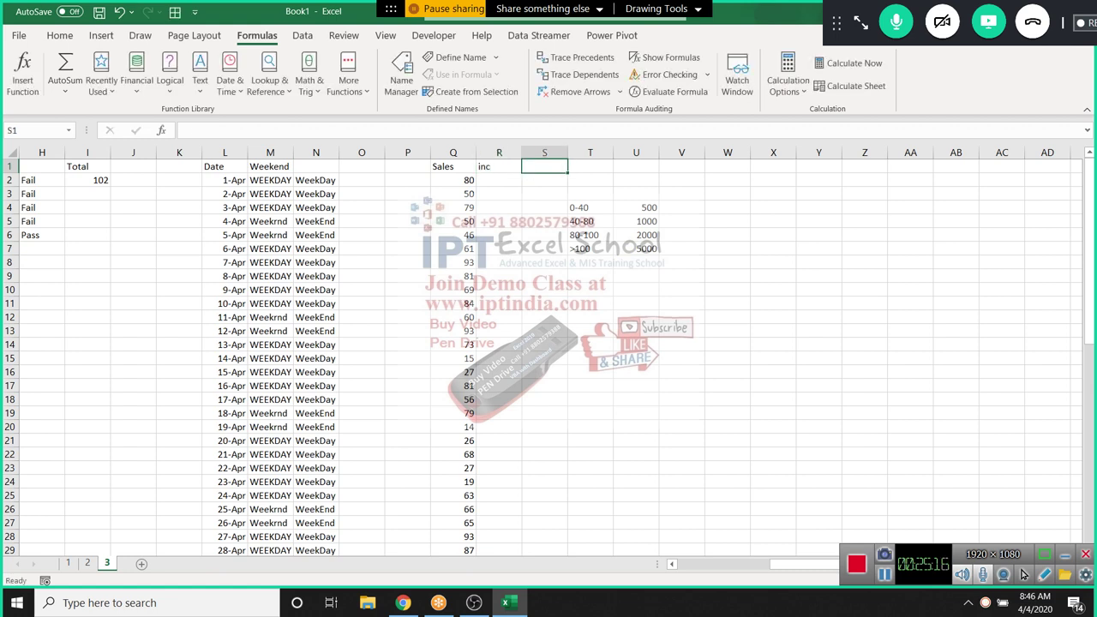
{"action": "key", "text": "Down"}
{"action": "key", "text": "Left"}
{"action": "key", "text": "Down"}
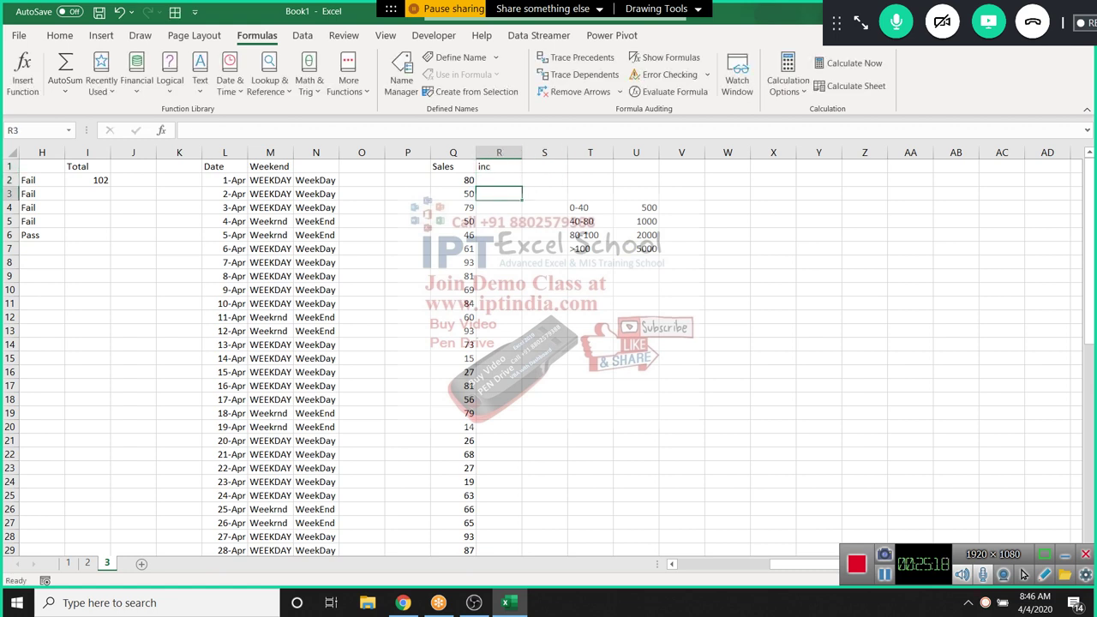
Begin an IF formula in R2 whose condition references the Sales cell Q2
{"action": "left_click", "coordinate": [498, 180]}
{"action": "type", "text": "=if"}
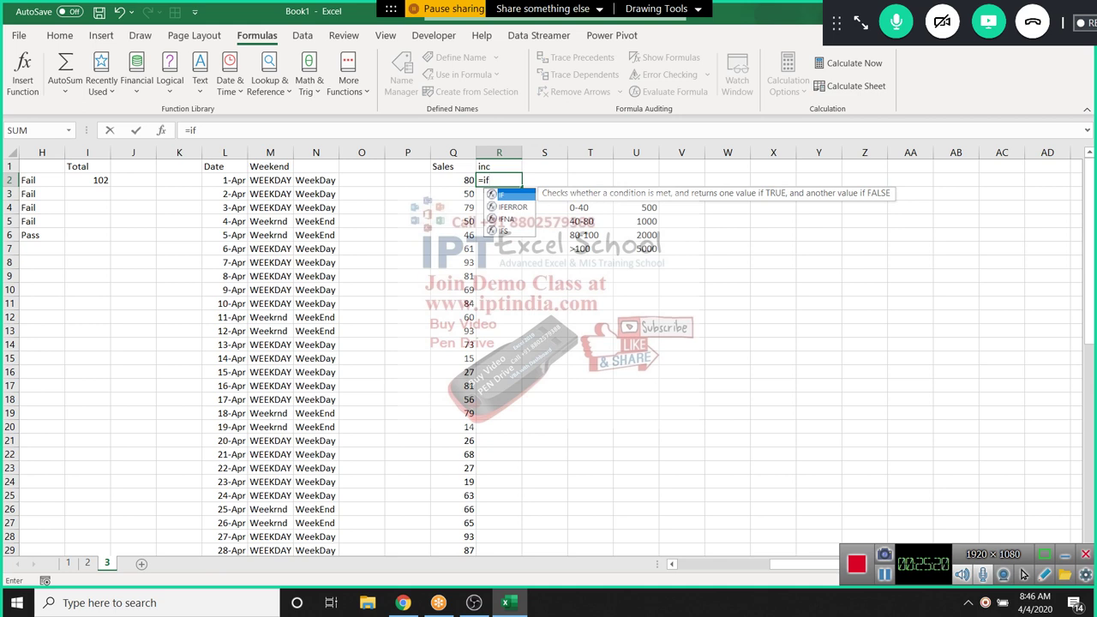
{"action": "key", "text": "Tab"}
{"action": "key", "text": "Left"}
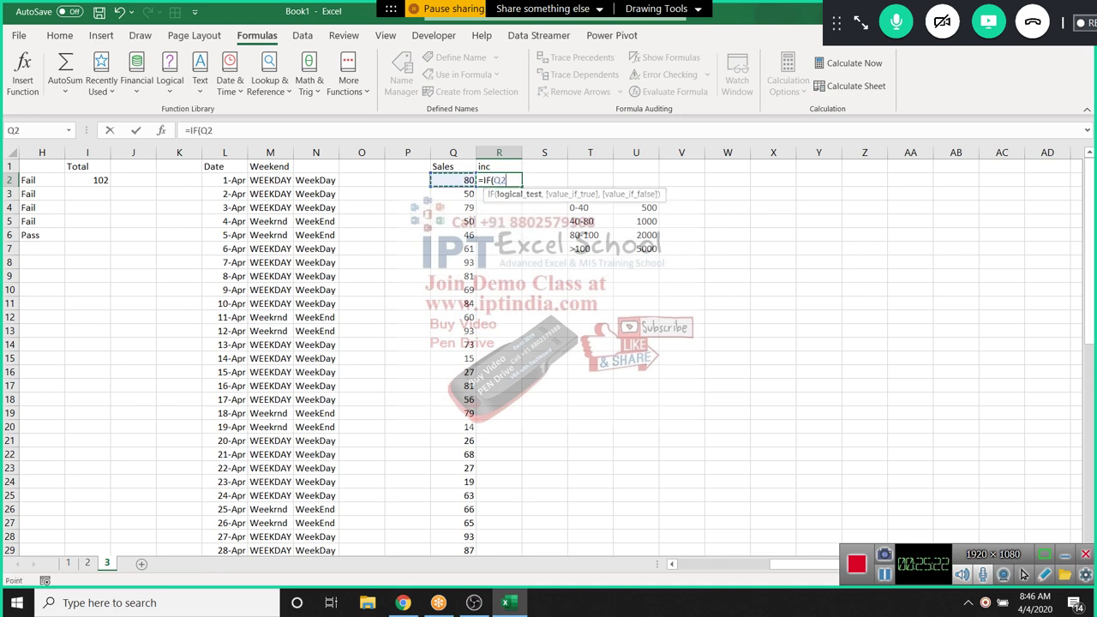
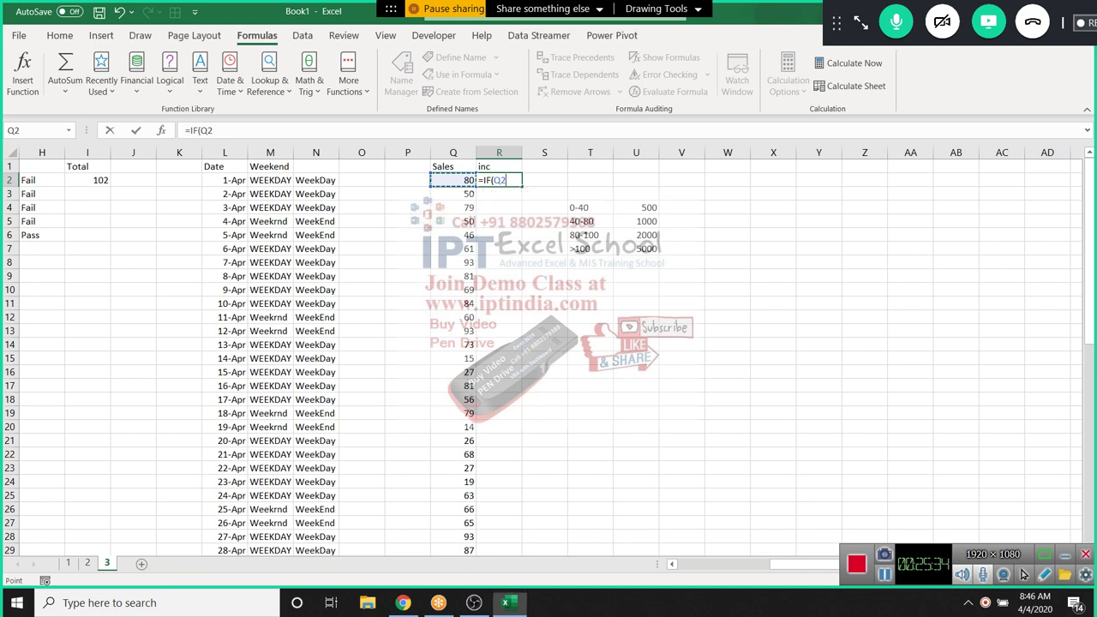
Look over the meeting participants list, then shrink the meeting panel back down
{"action": "left_click", "coordinate": [977, 122]}
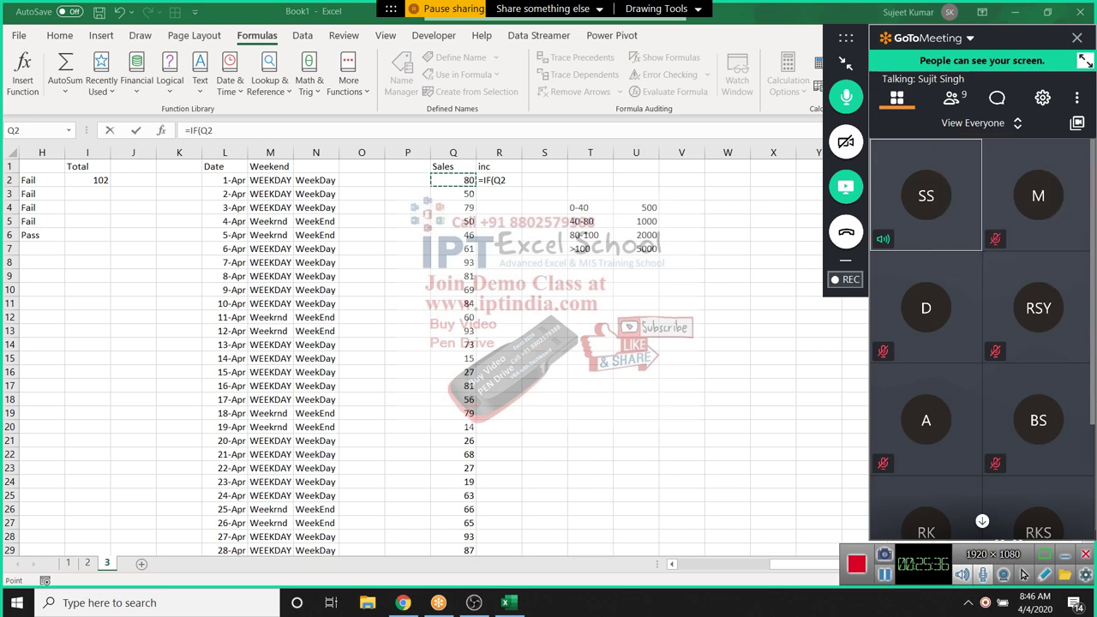
{"action": "left_click", "coordinate": [951, 97]}
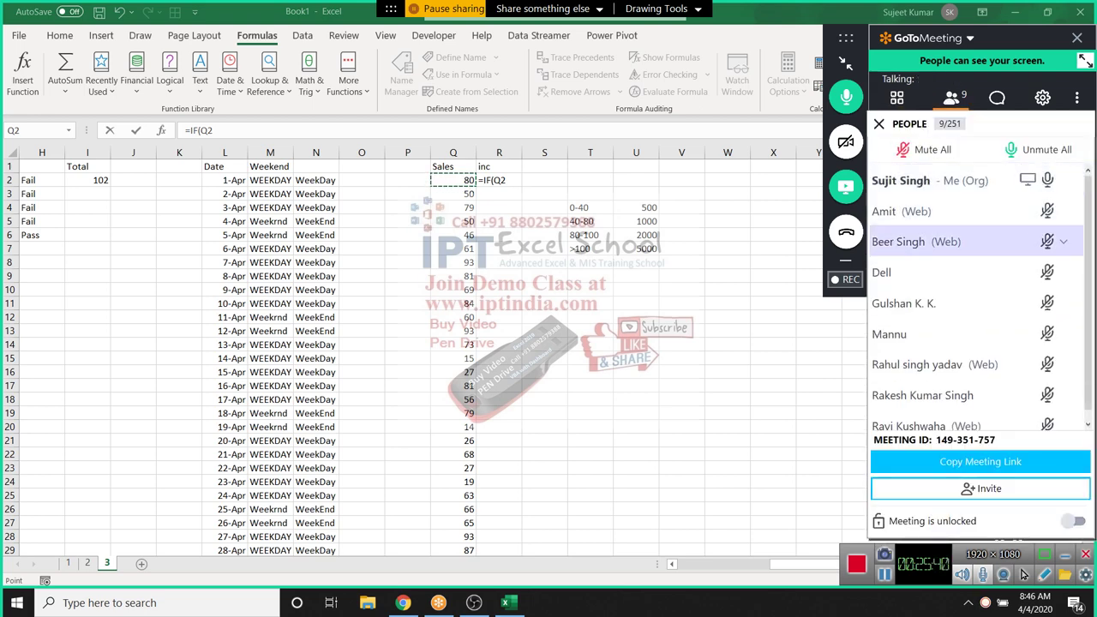
{"action": "scroll", "coordinate": [943, 424], "scroll_direction": "down", "scroll_amount": 1}
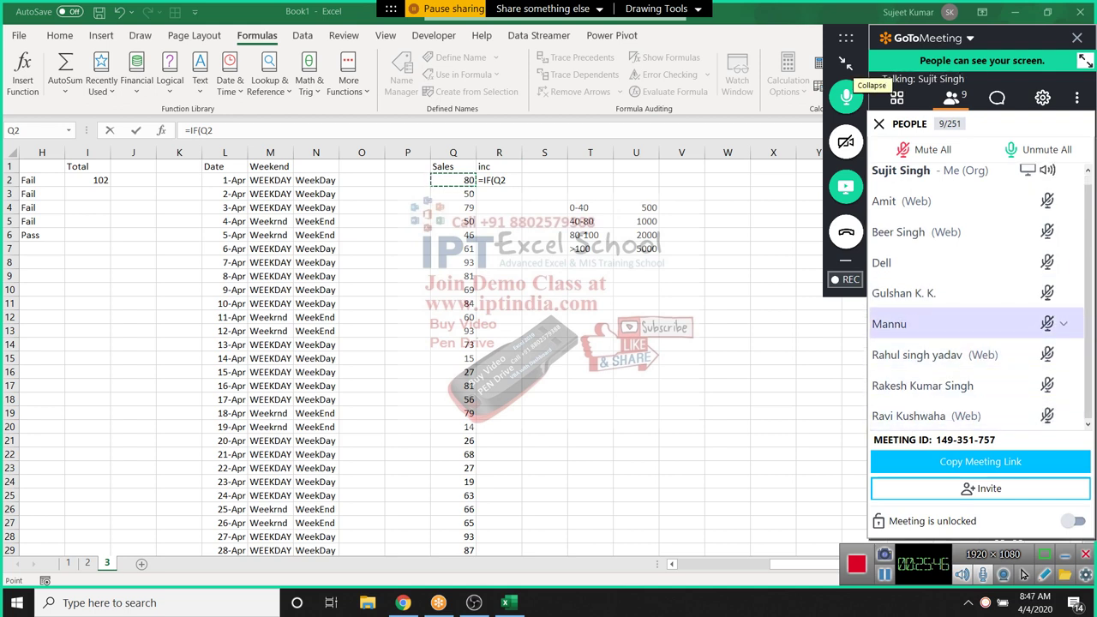
{"action": "left_click", "coordinate": [845, 64]}
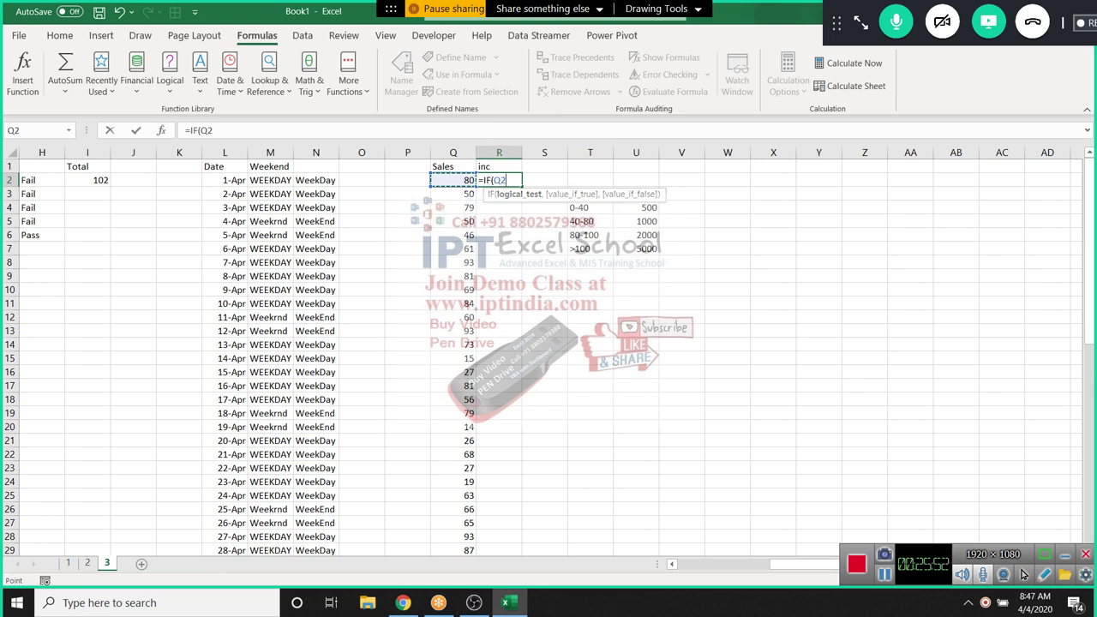
Complete R2 as =IF(Q2<=40,500,IF(Q2<=80,1000,IF(Q2<=100,2000,5000)))
{"action": "type", "text": "<=40,500"}
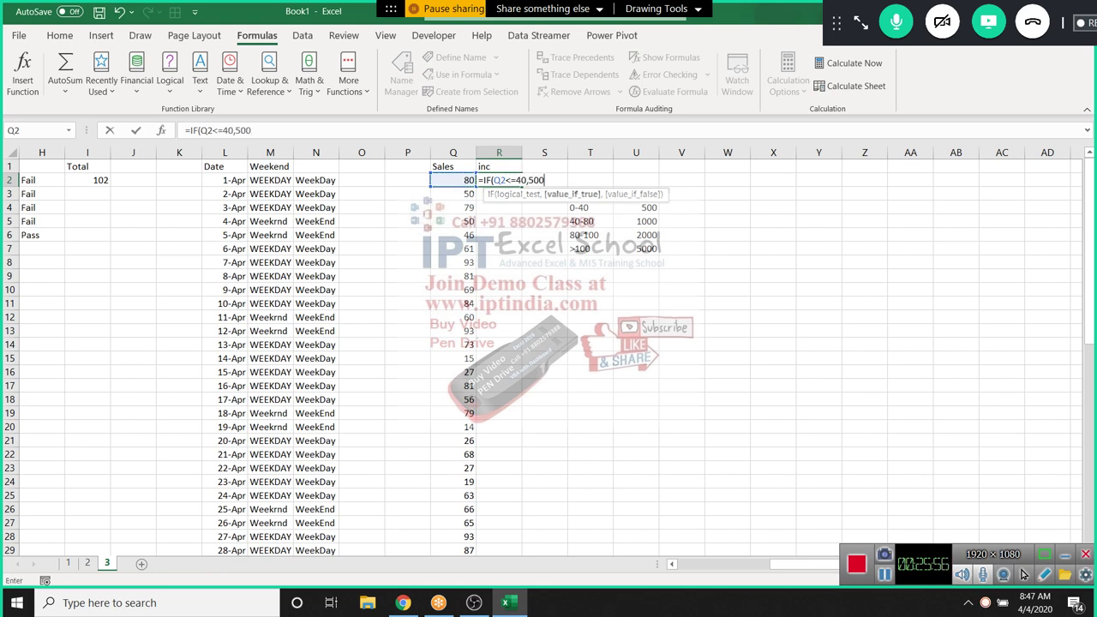
{"action": "type", "text": ",IF("}
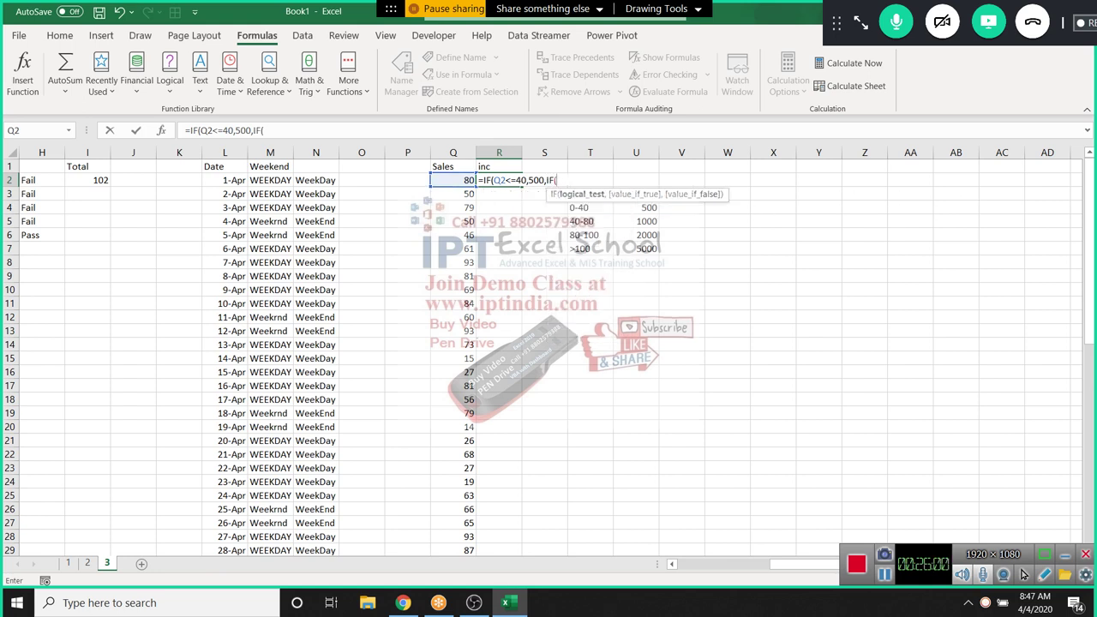
{"action": "type", "text": "Q2<"}
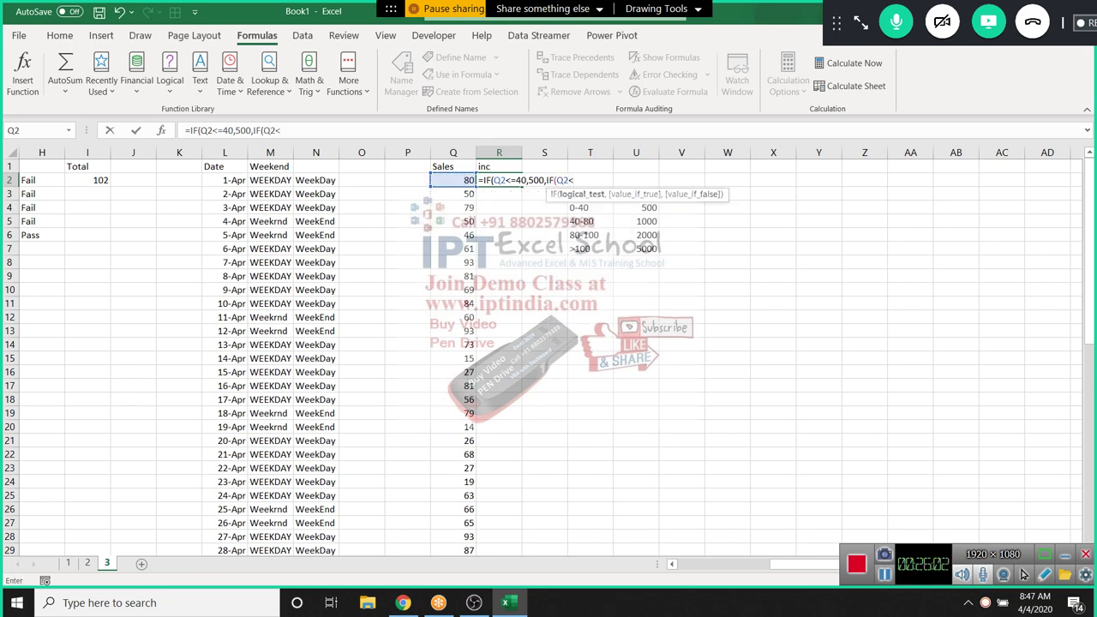
{"action": "type", "text": "=80,1"}
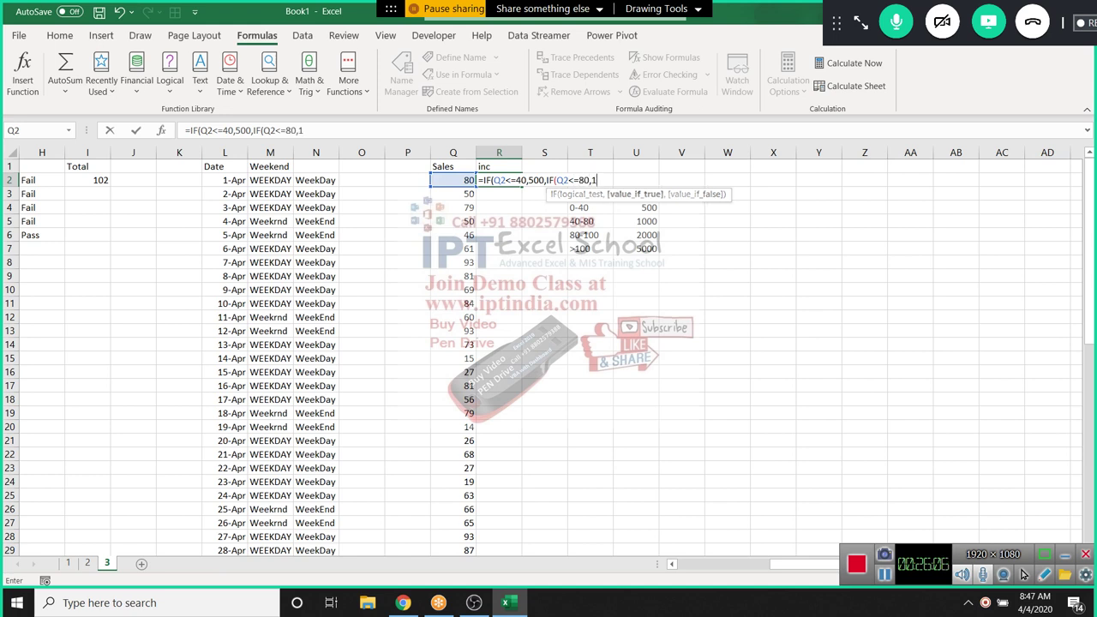
{"action": "type", "text": "000,i"}
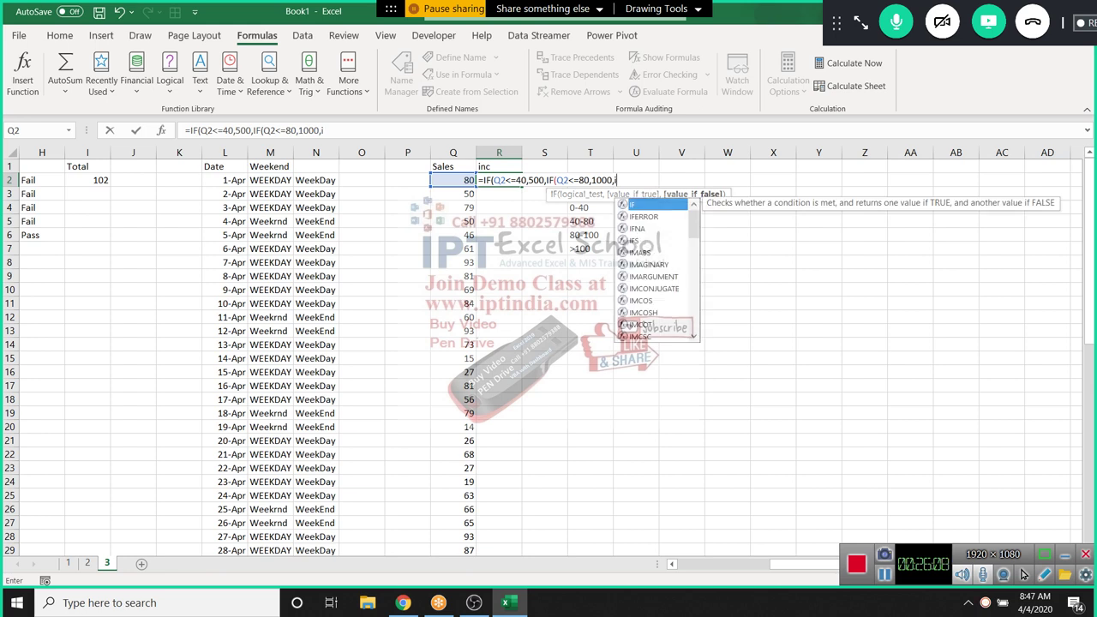
{"action": "key", "text": "Tab"}
{"action": "key", "text": "Left"}
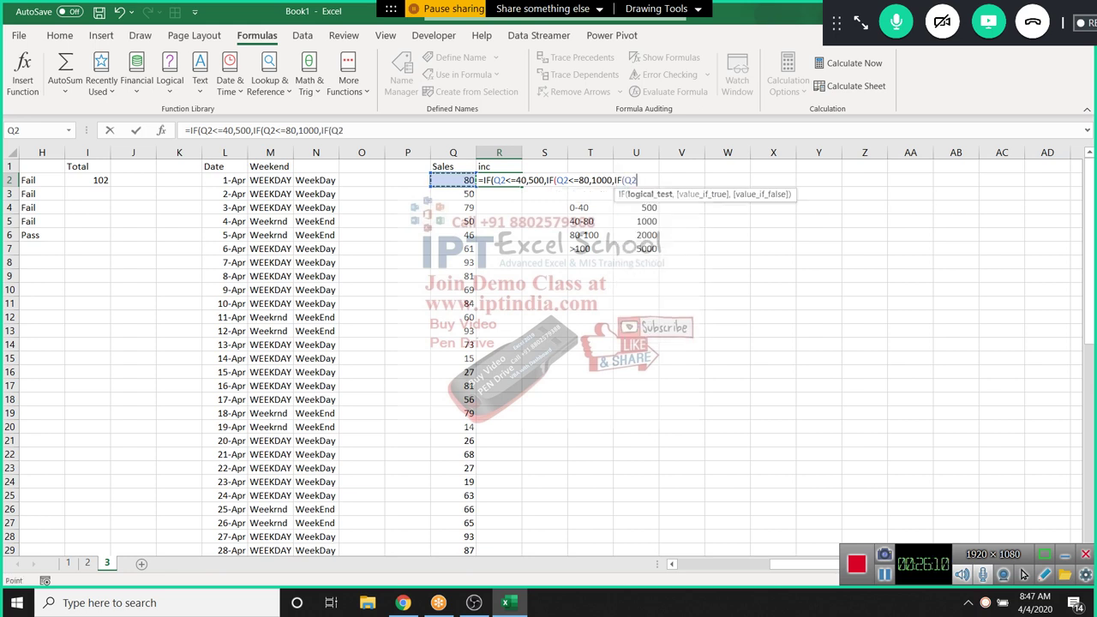
{"action": "type", "text": "<=100,"}
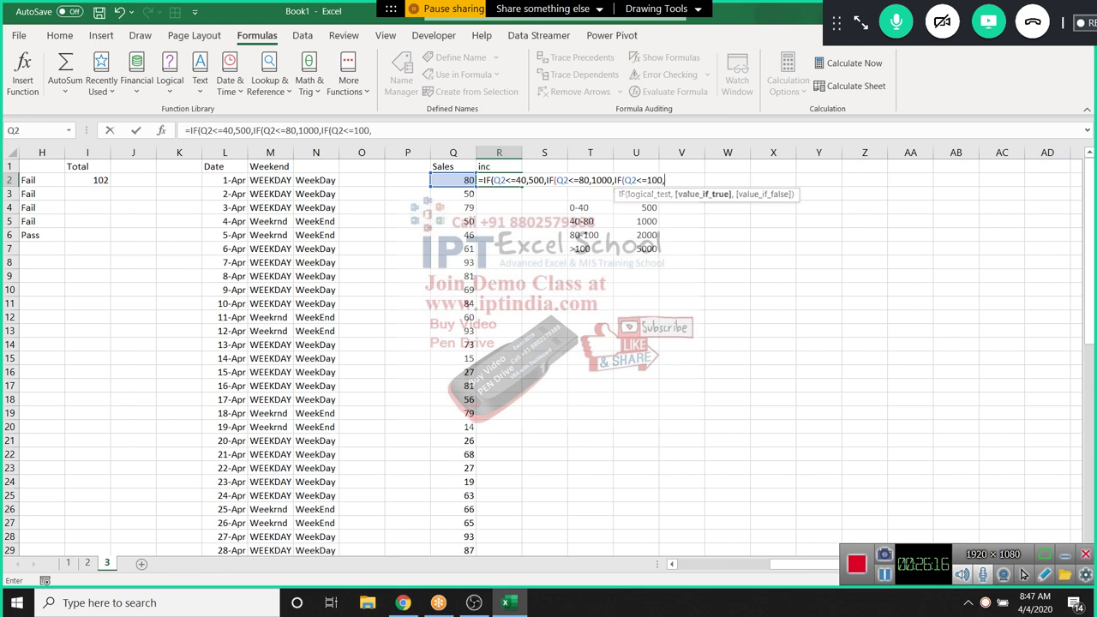
{"action": "type", "text": "2000,5000"}
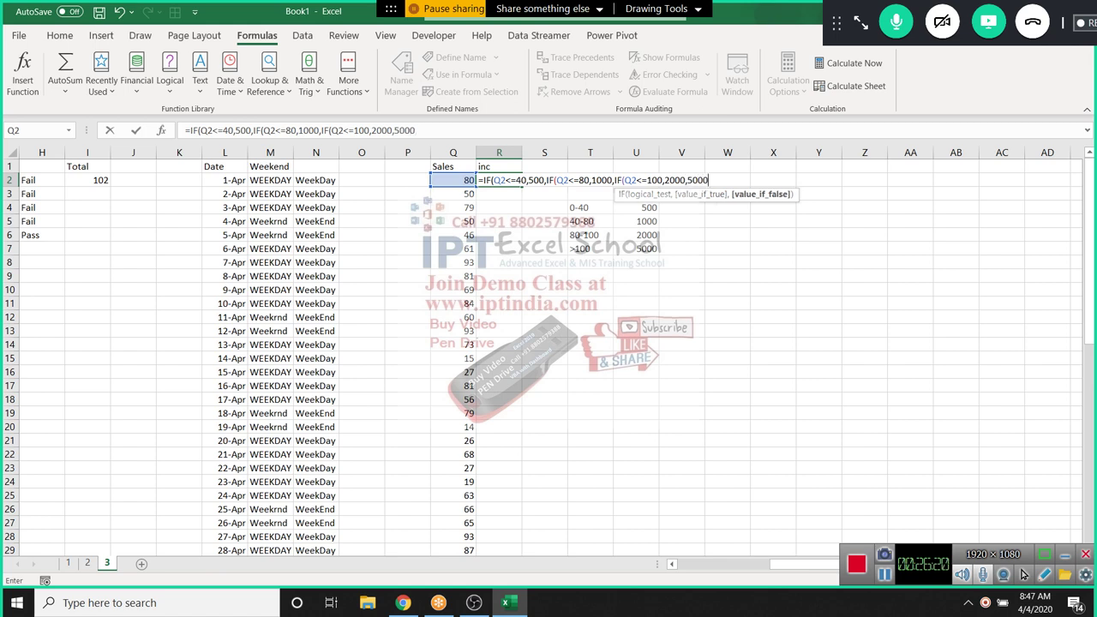
{"action": "key", "text": "Return"}
{"action": "key", "text": "Return"}
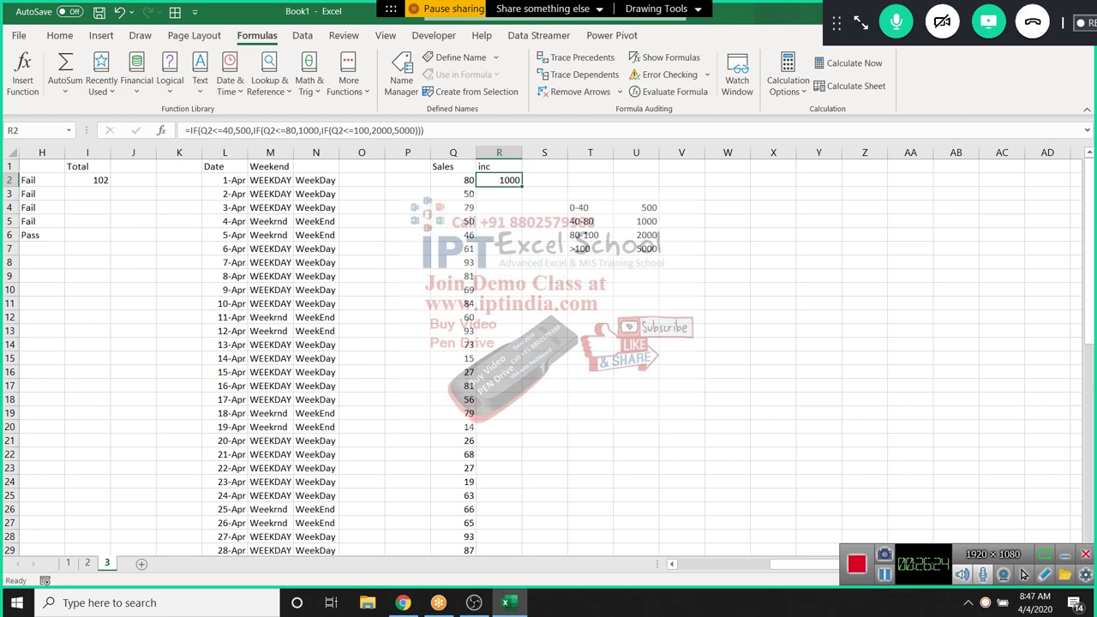
Fill the formula down the inc column, check R13, and insert a new blank worksheet
{"action": "double_click", "coordinate": [521, 186]}
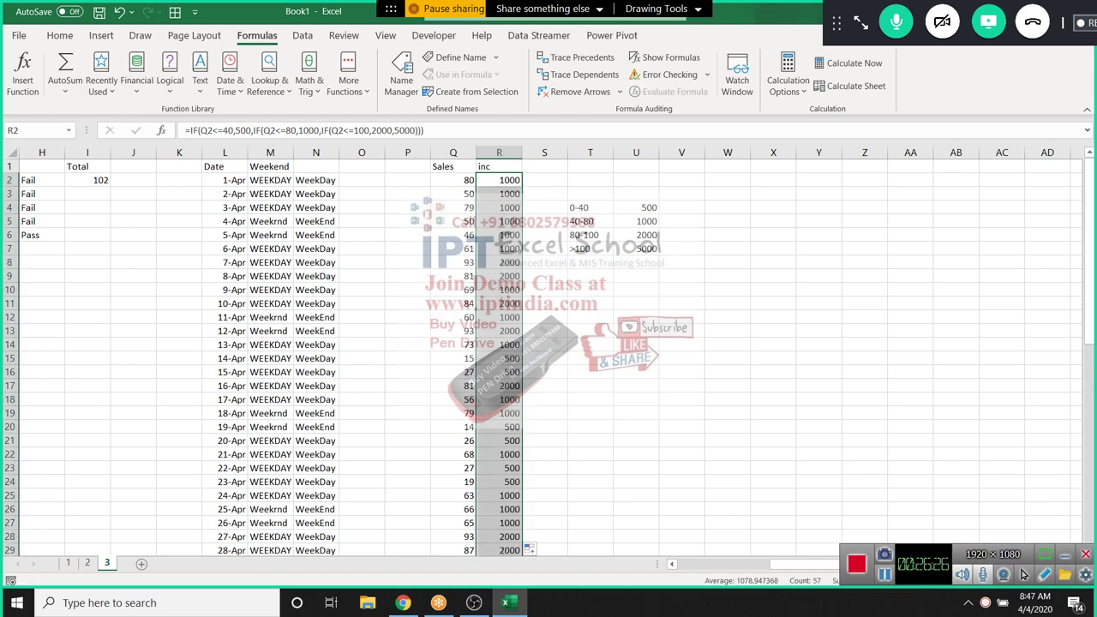
{"action": "scroll", "coordinate": [549, 360], "scroll_direction": "down", "scroll_amount": 20}
{"action": "scroll", "coordinate": [548, 360], "scroll_direction": "up", "scroll_amount": 13}
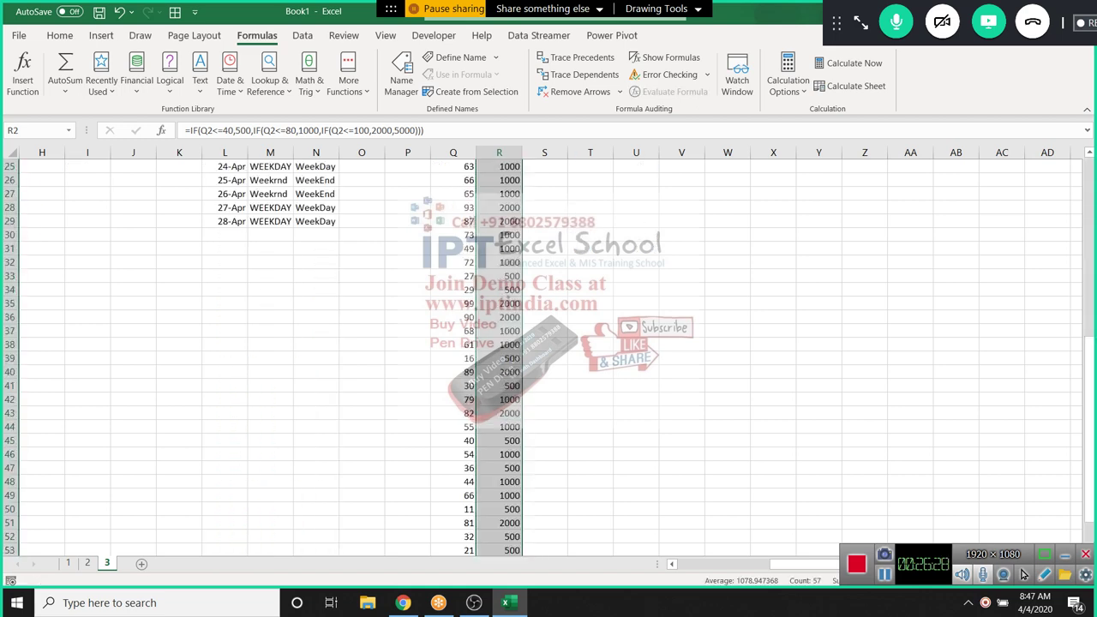
{"action": "scroll", "coordinate": [549, 360], "scroll_direction": "up", "scroll_amount": 8}
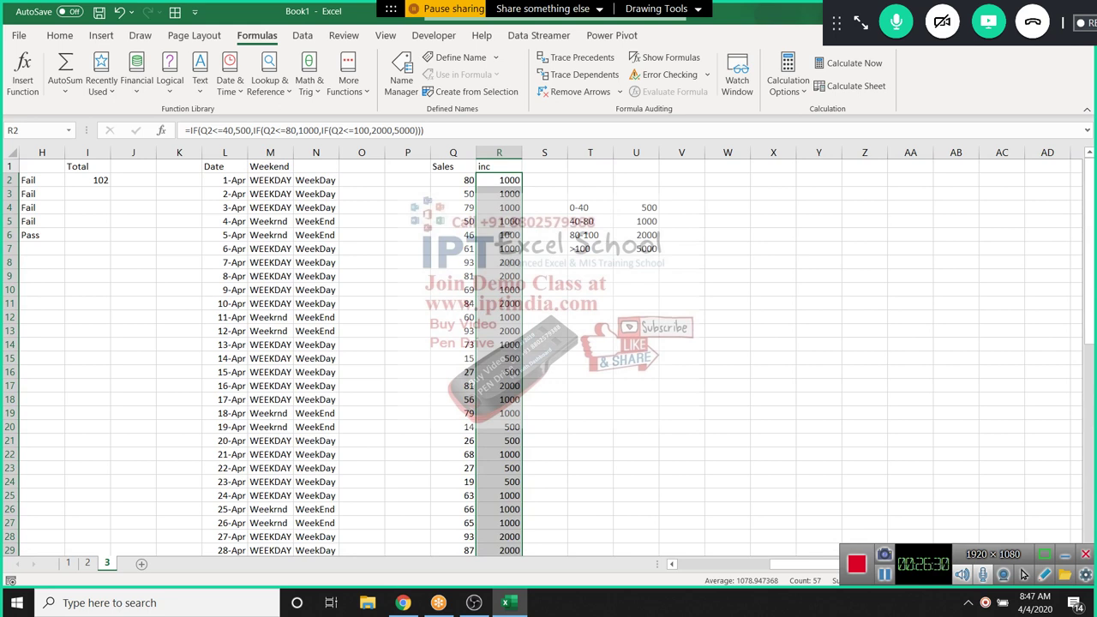
{"action": "left_click", "coordinate": [499, 330]}
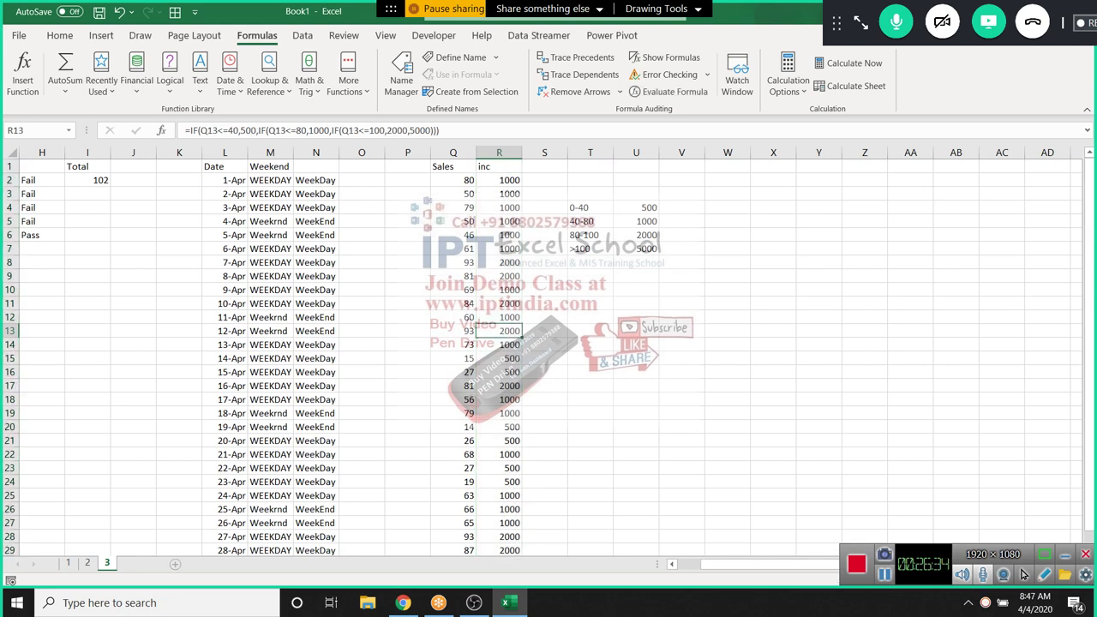
{"action": "key", "text": "shift+F11"}
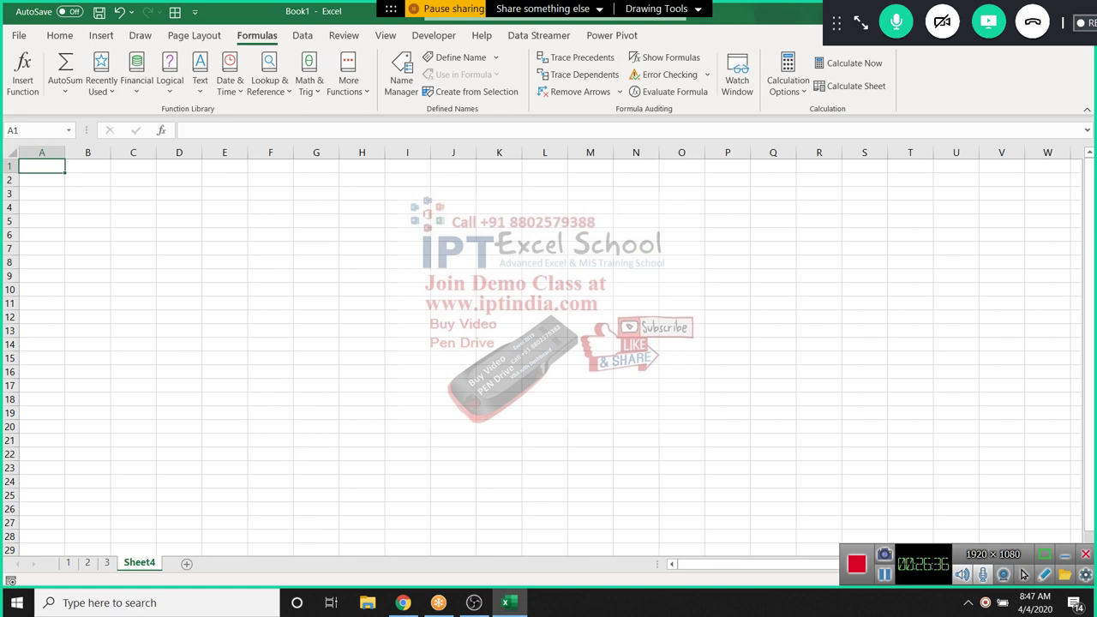
Rename Sheet4 to 'Attendence' and select a cell near the top of the sheet
{"action": "key", "text": "alt+o"}
{"action": "key", "text": "h"}
{"action": "key", "text": "r"}
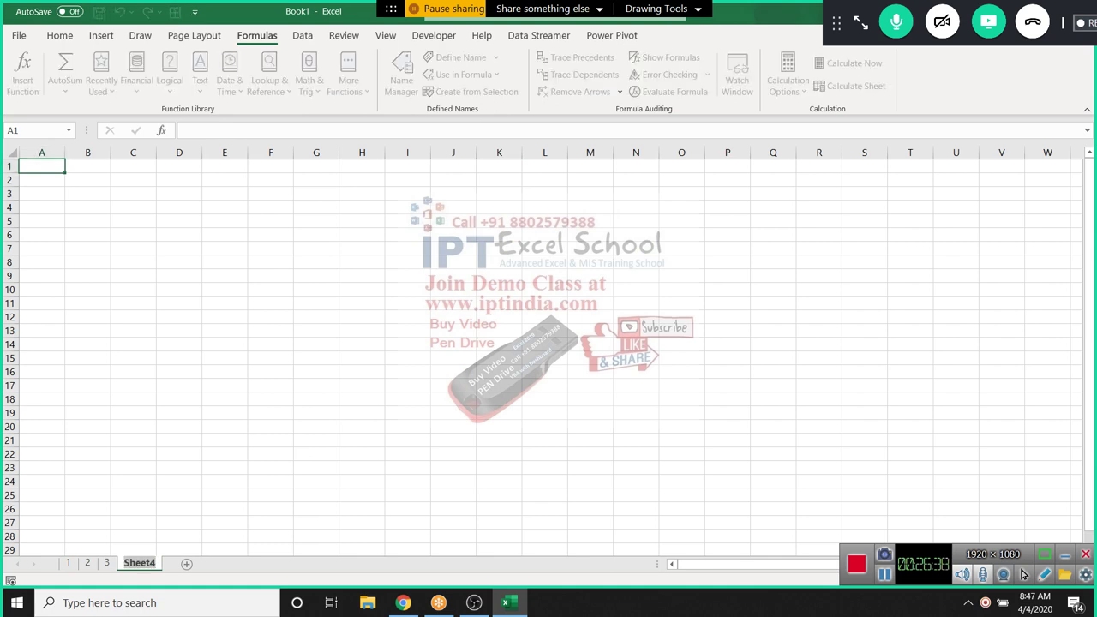
{"action": "type", "text": "A"}
{"action": "type", "text": "tt"}
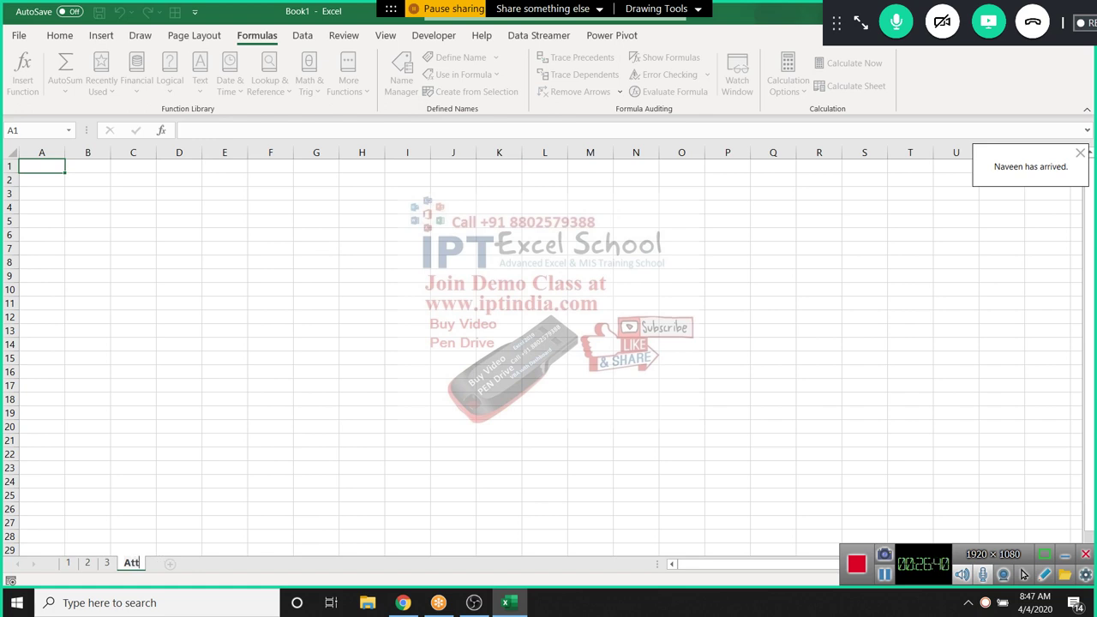
{"action": "type", "text": "endence"}
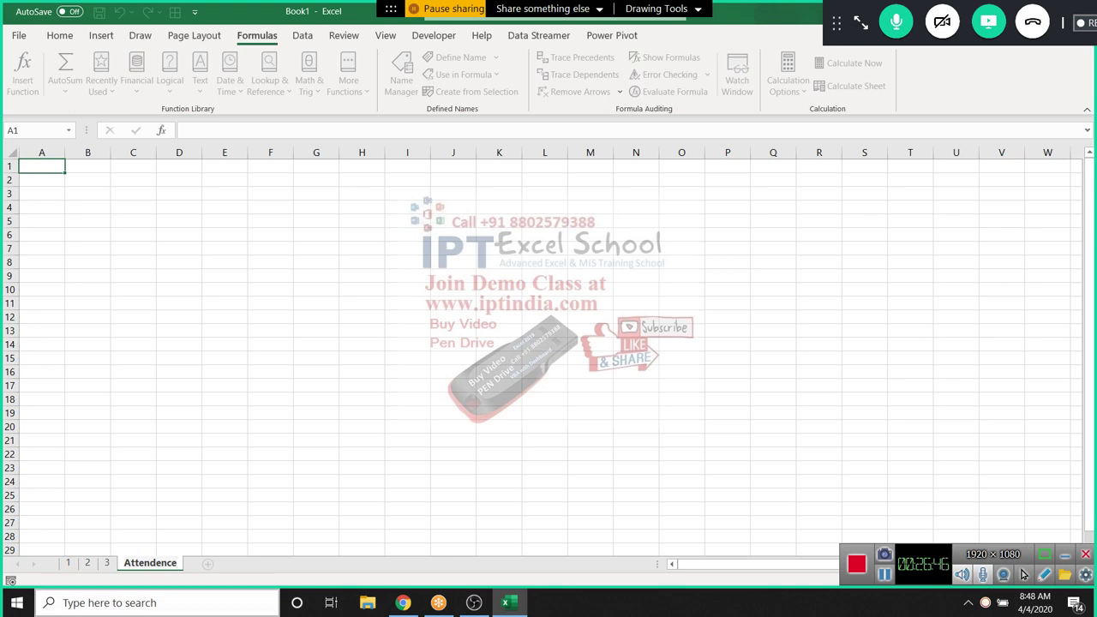
{"action": "left_click", "coordinate": [225, 412]}
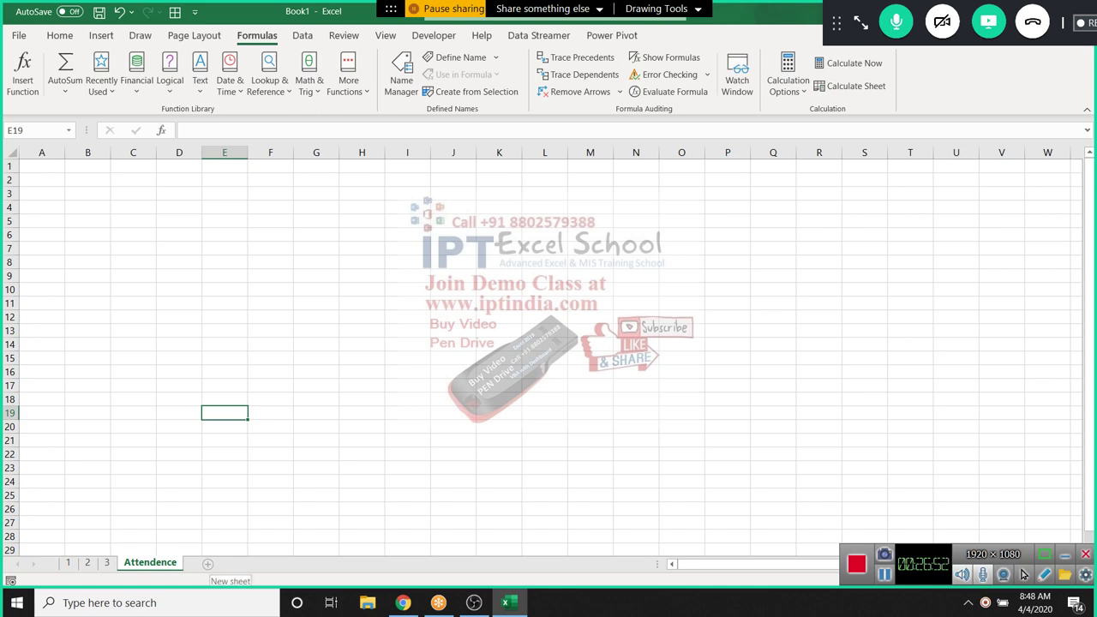
{"action": "left_click", "coordinate": [41, 206]}
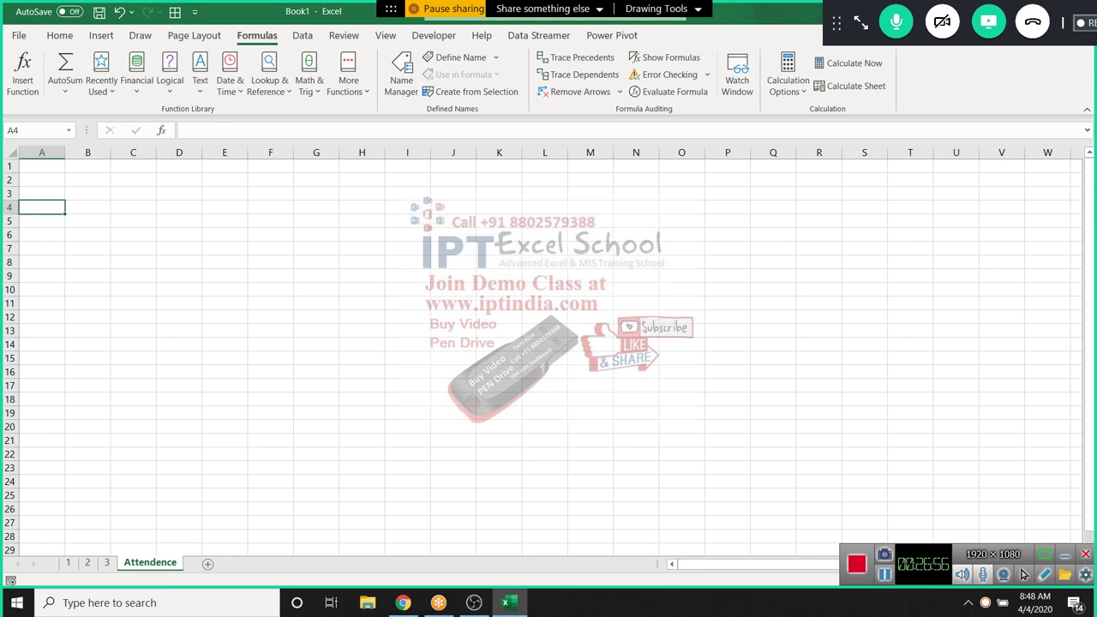
Enter the headers E.Code, Name and Depart in A5:C5
{"action": "left_click", "coordinate": [41, 220]}
{"action": "type", "text": "E."}
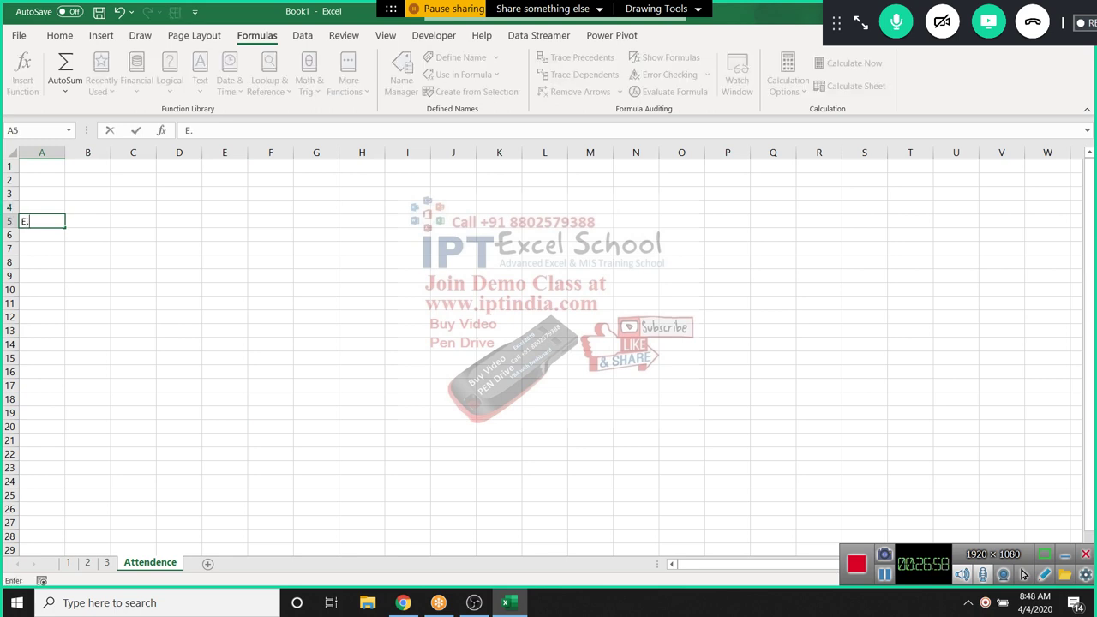
{"action": "type", "text": "Code"}
{"action": "key", "text": "Tab"}
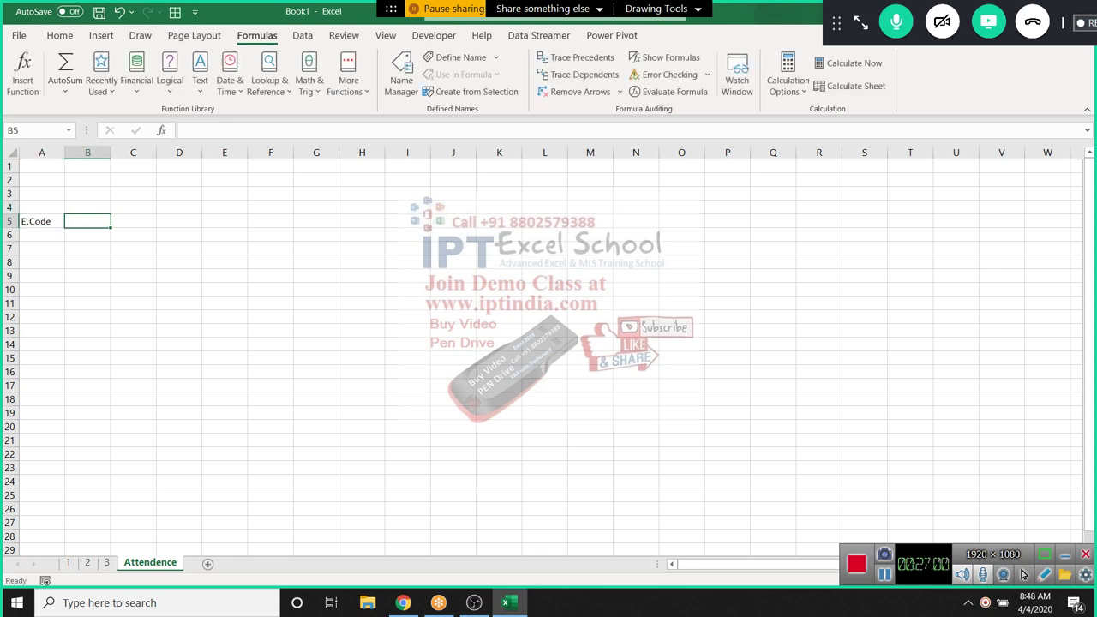
{"action": "type", "text": "Name"}
{"action": "key", "text": "Tab"}
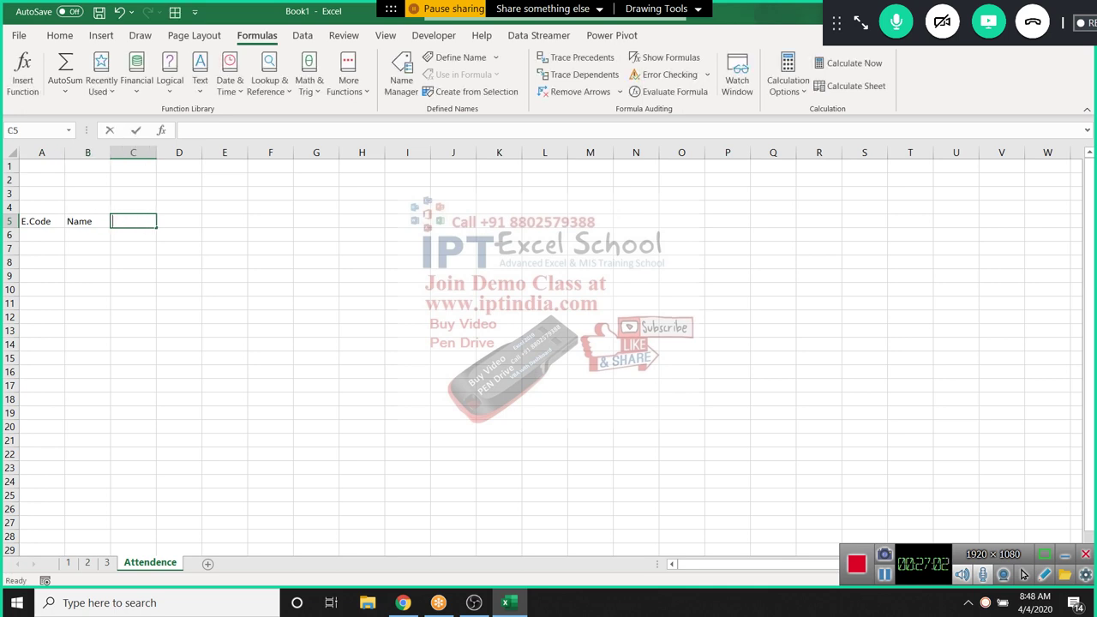
{"action": "type", "text": "Departme"}
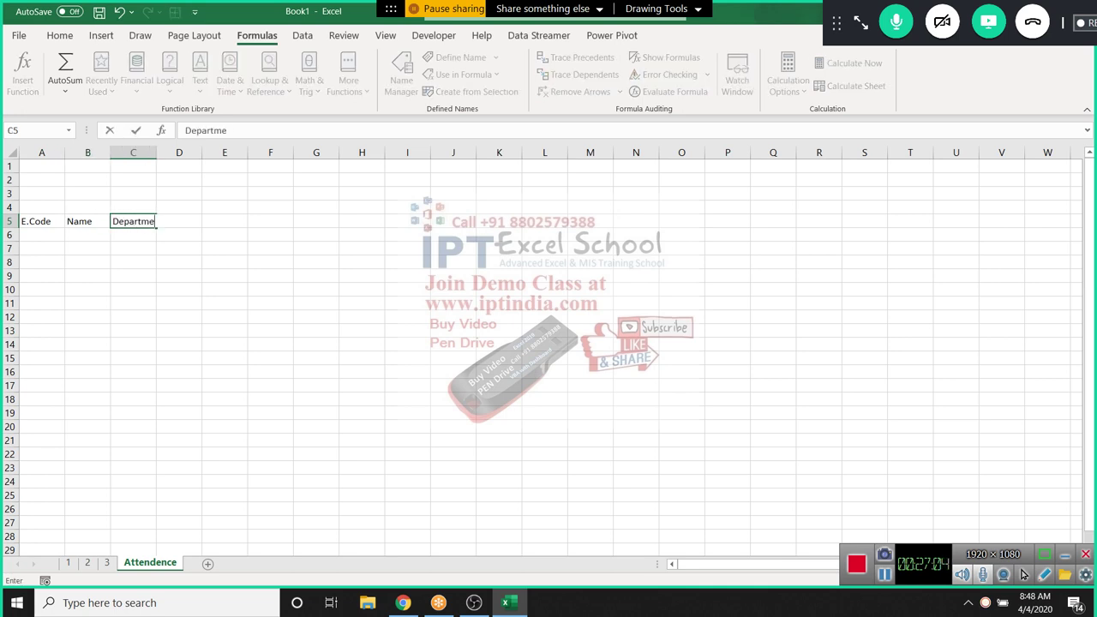
{"action": "type", "text": "n"}
{"action": "key", "text": "BackSpace"}
{"action": "key", "text": "BackSpace"}
{"action": "key", "text": "BackSpace"}
{"action": "key", "text": "Tab"}
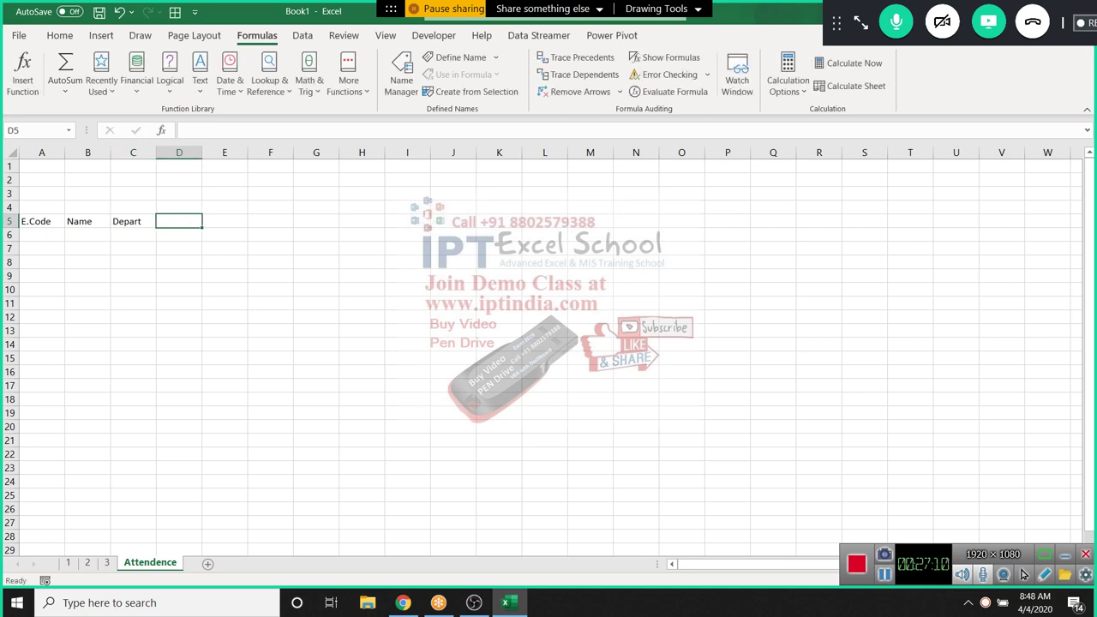
Put 1-Apr in D5 and make E5 =D5+1 so it shows 2-Apr
{"action": "type", "text": "E"}
{"action": "key", "text": "BackSpace"}
{"action": "type", "text": "1-apr"}
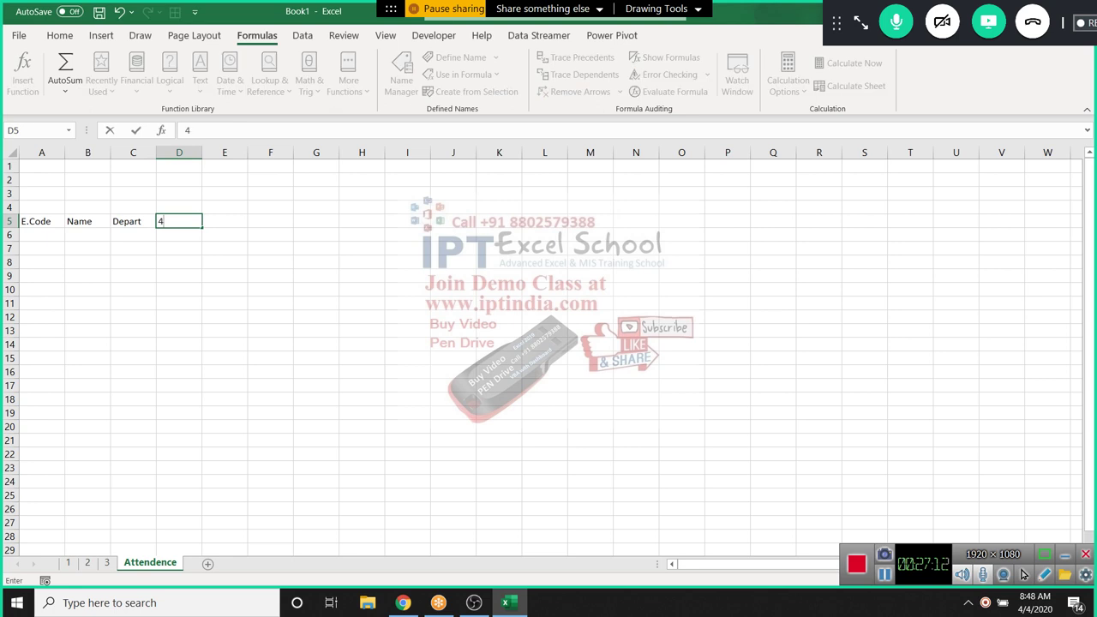
{"action": "key", "text": "Return"}
{"action": "key", "text": "Up"}
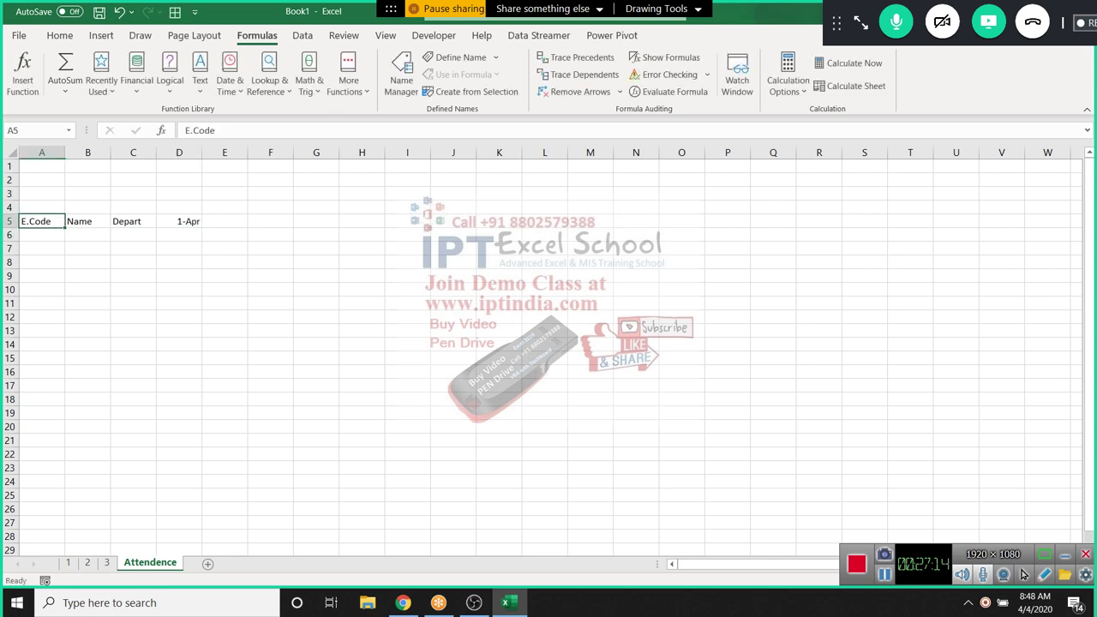
{"action": "key", "text": "Right"}
{"action": "key", "text": "Right"}
{"action": "key", "text": "Right"}
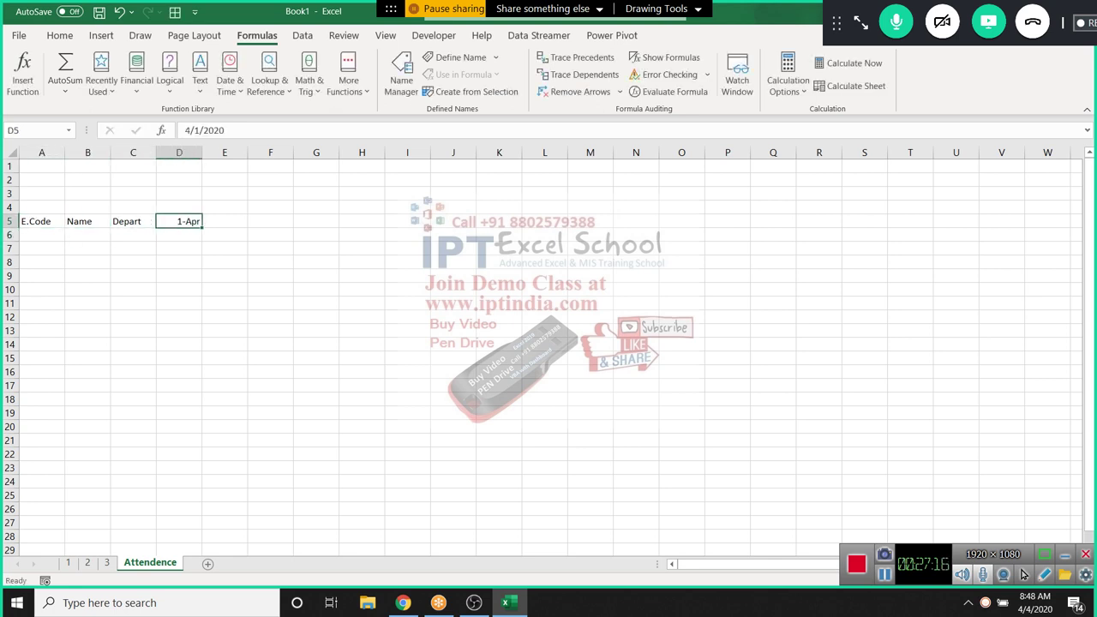
{"action": "key", "text": "Right"}
{"action": "type", "text": "="}
{"action": "key", "text": "Left"}
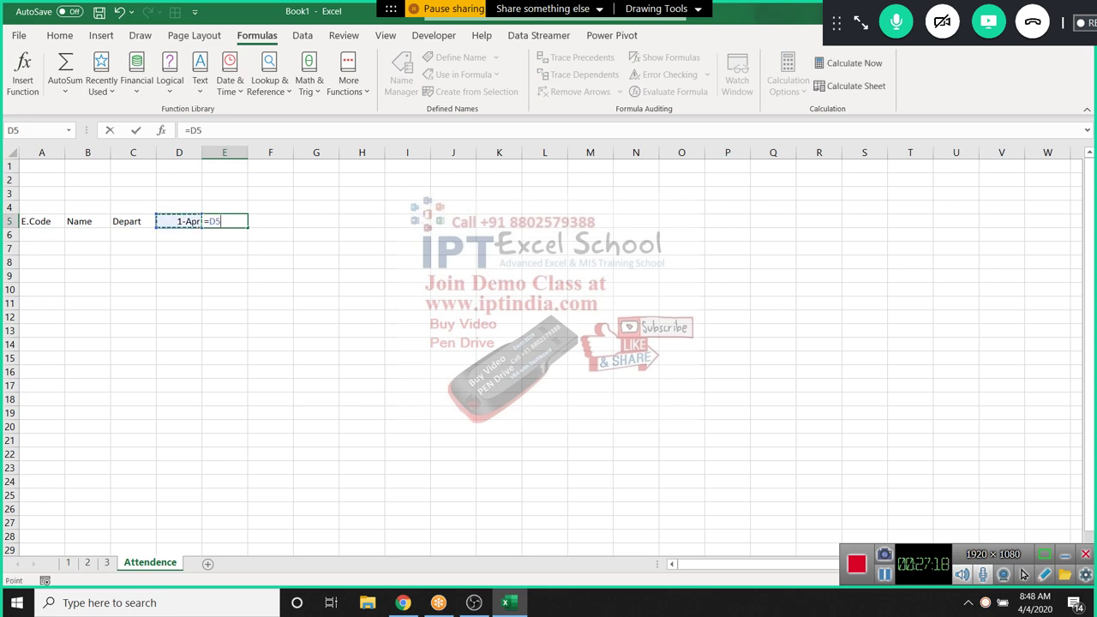
{"action": "type", "text": "+1"}
{"action": "key", "text": "Return"}
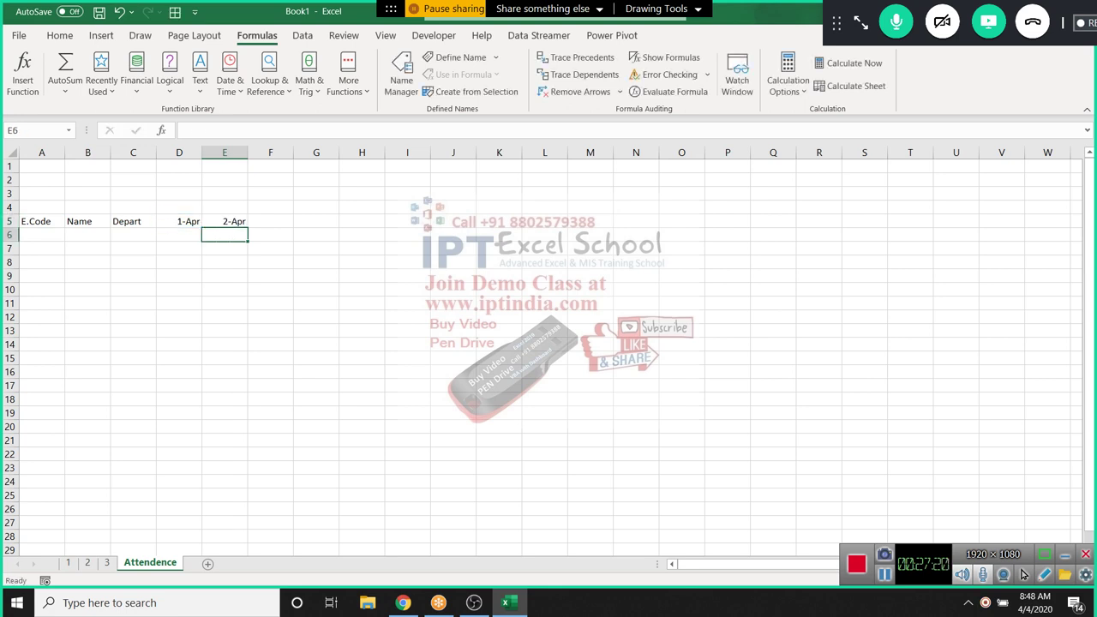
Copy E5's day-plus-one formula right along row 5 through 7-May
{"action": "left_click", "coordinate": [224, 222]}
{"action": "left_click_drag", "start_coordinate": [247, 228], "coordinate": [612, 225]}
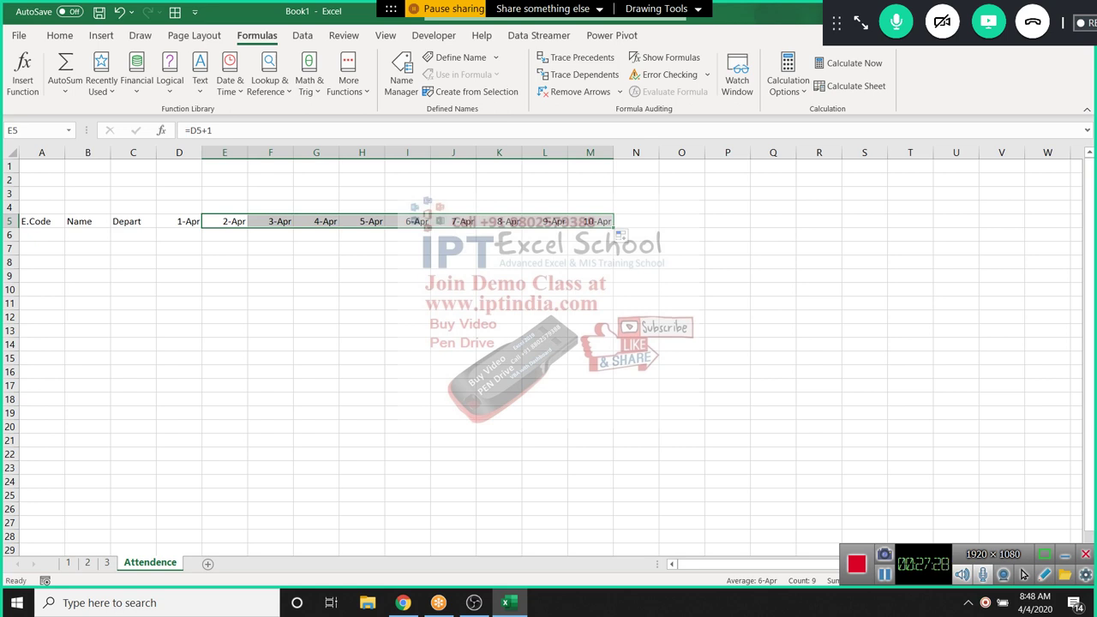
{"action": "left_click", "coordinate": [589, 221]}
{"action": "left_click_drag", "start_coordinate": [612, 227], "coordinate": [1024, 224]}
{"action": "left_click", "coordinate": [1001, 221]}
Delete the extra 2-May to 7-May dates and change D5's start date to 3/1
{"action": "left_click", "coordinate": [1001, 221]}
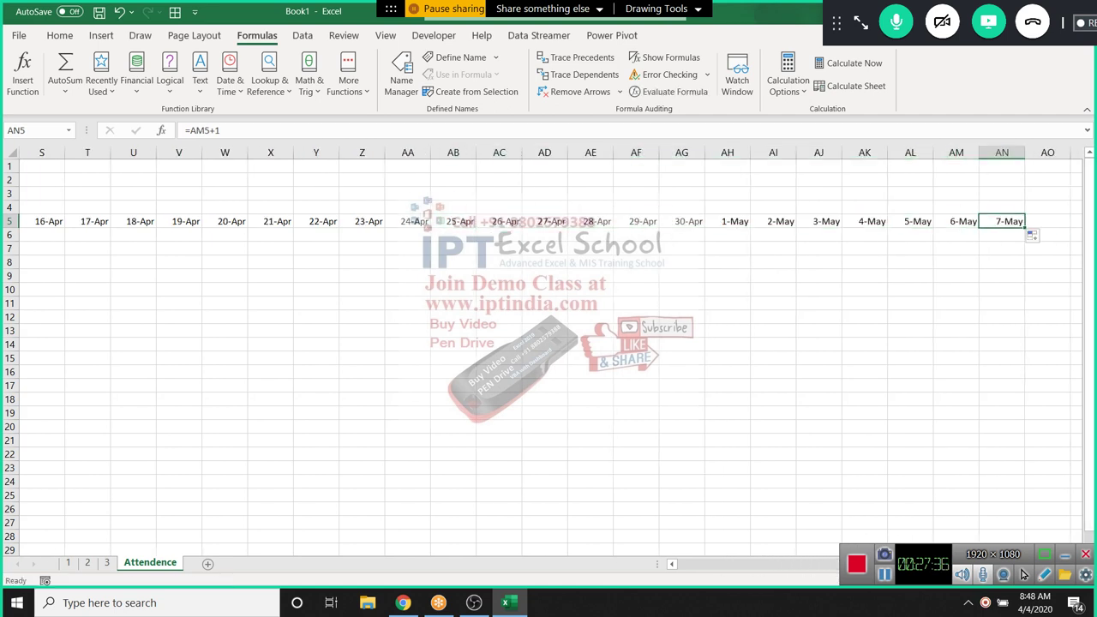
{"action": "key", "text": "Left"}
{"action": "key", "text": "Left"}
{"action": "key", "text": "Left"}
{"action": "key", "text": "Left"}
{"action": "key", "text": "Left"}
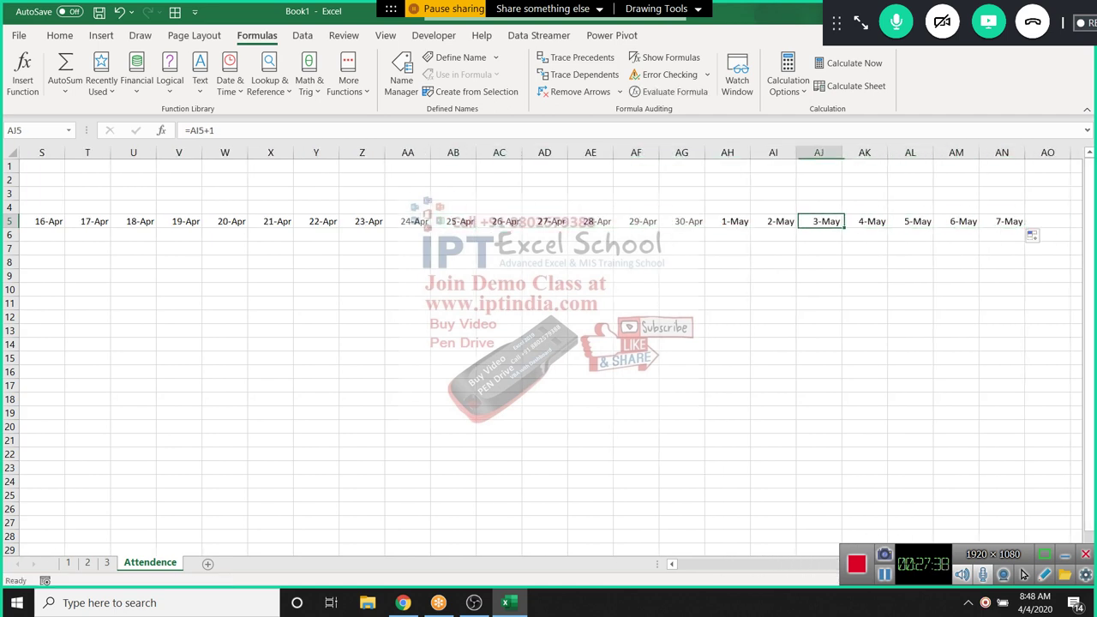
{"action": "key", "text": "ctrl+shift+Right"}
{"action": "key", "text": "Delete"}
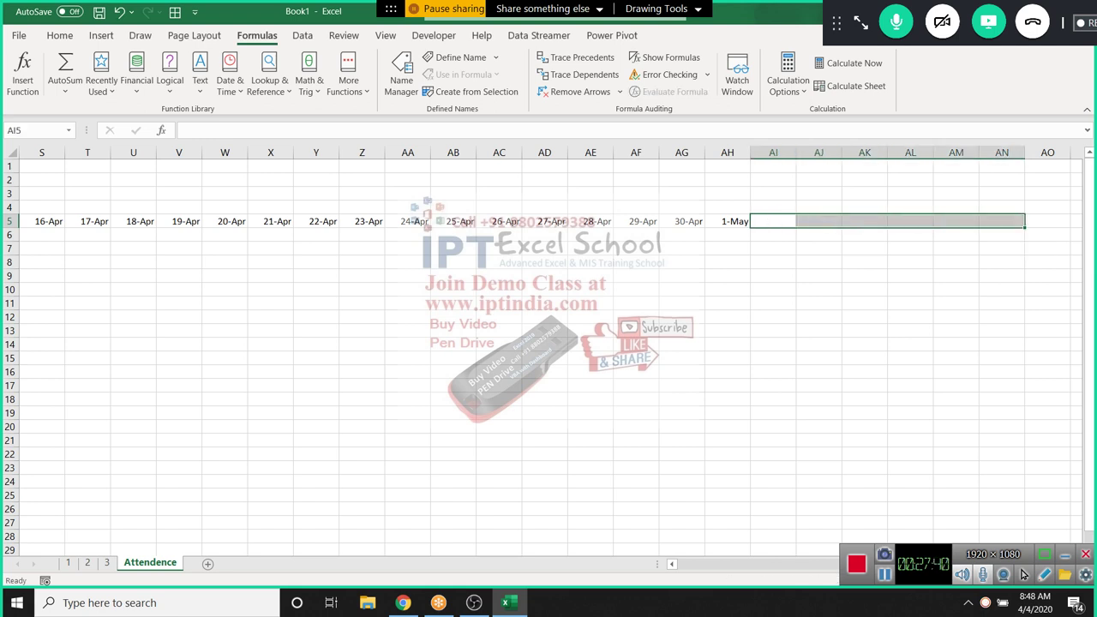
{"action": "key", "text": "Left"}
{"action": "key", "text": "ctrl+Left"}
{"action": "key", "text": "Right"}
{"action": "key", "text": "Right"}
{"action": "key", "text": "Right"}
{"action": "key", "text": "Right"}
{"action": "key", "text": "Right"}
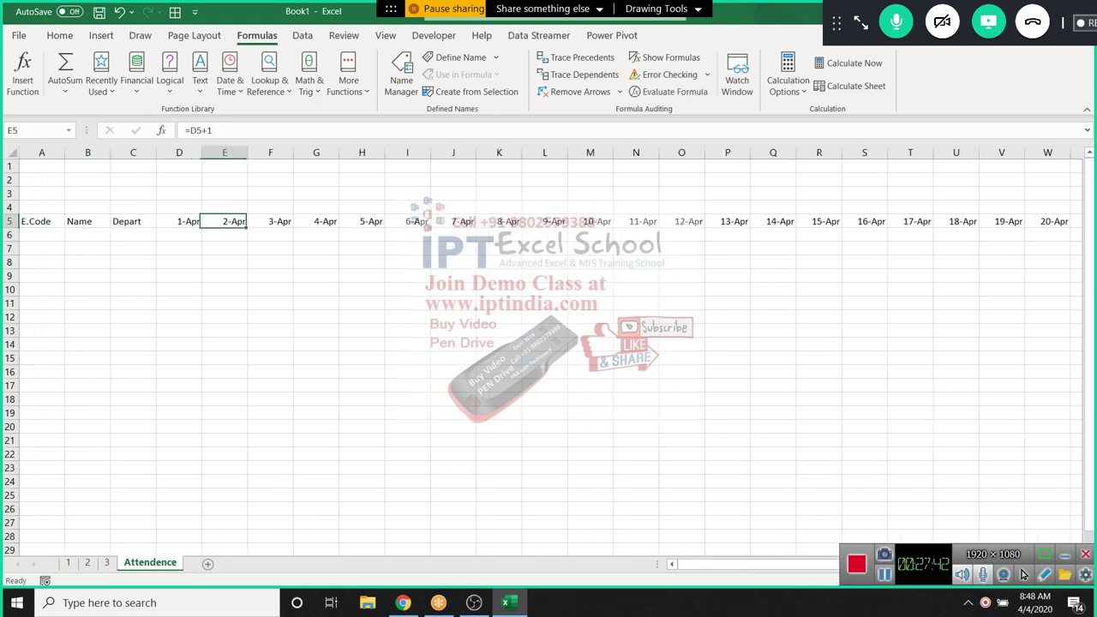
{"action": "key", "text": "Left"}
{"action": "key", "text": "Left"}
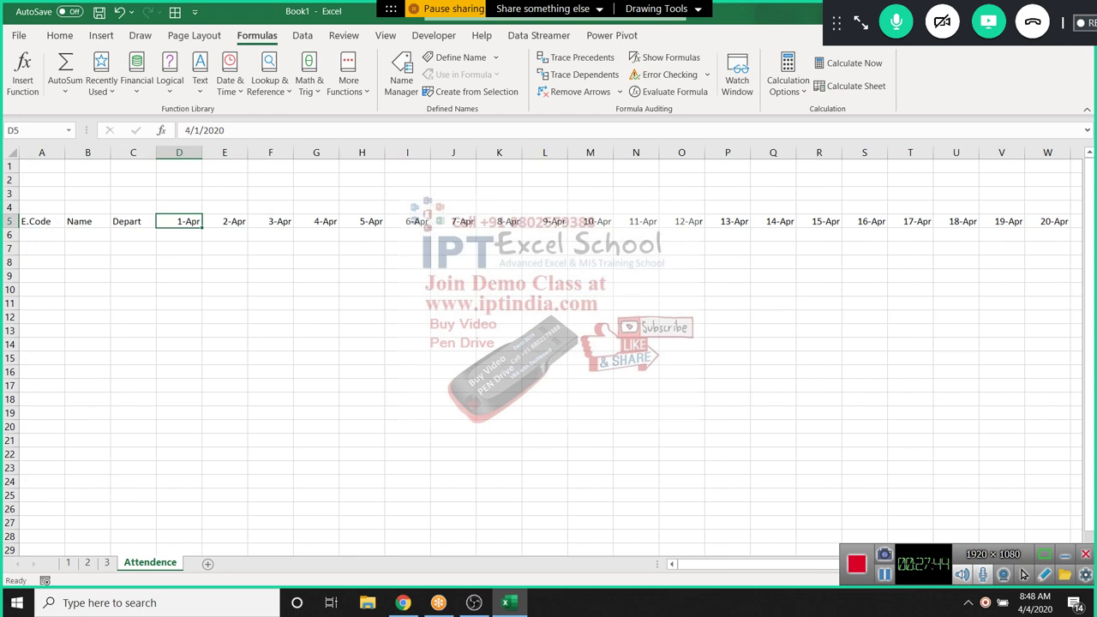
{"action": "type", "text": "3/1"}
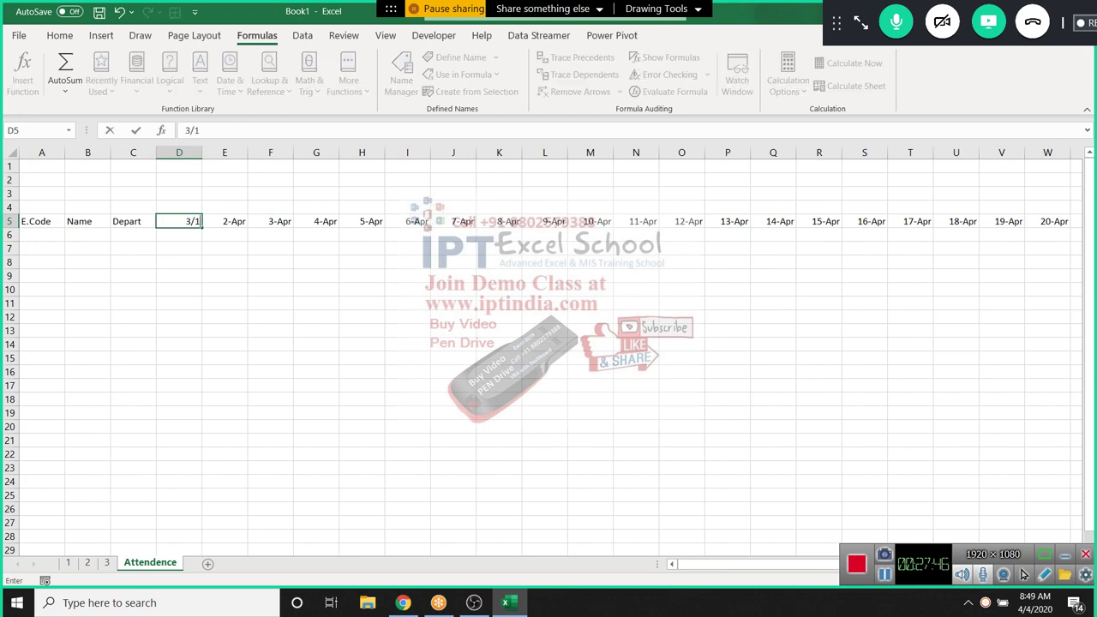
{"action": "key", "text": "Return"}
{"action": "key", "text": "Up"}
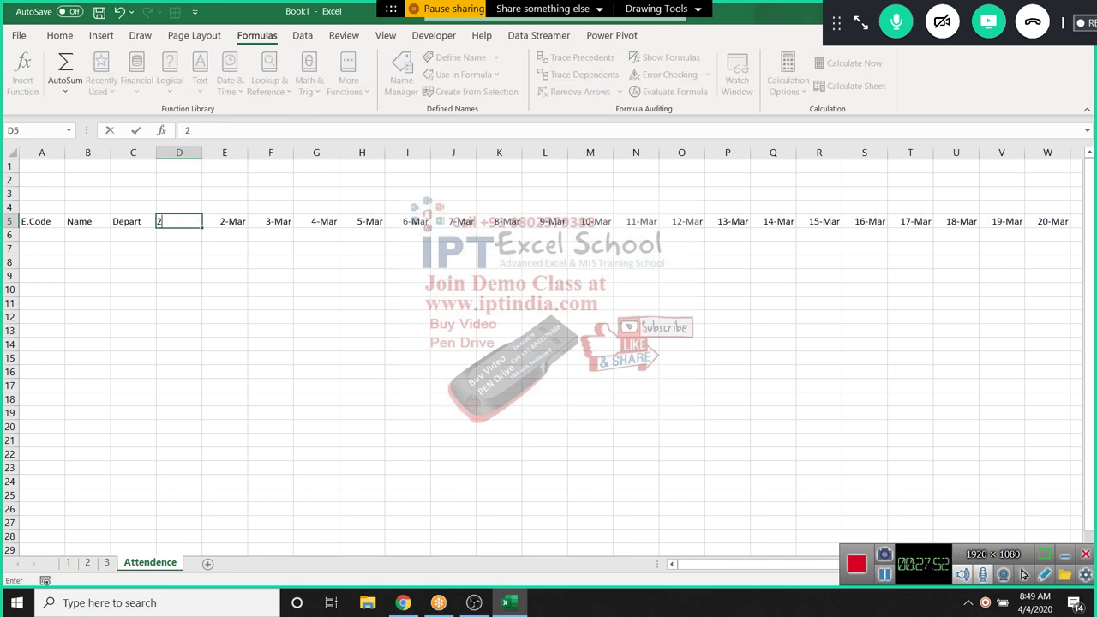
Change the start date in D5 to 2/1 so the series begins on 1-Feb
{"action": "type", "text": "2/1"}
{"action": "key", "text": "Tab"}
{"action": "left_click", "coordinate": [179, 221]}
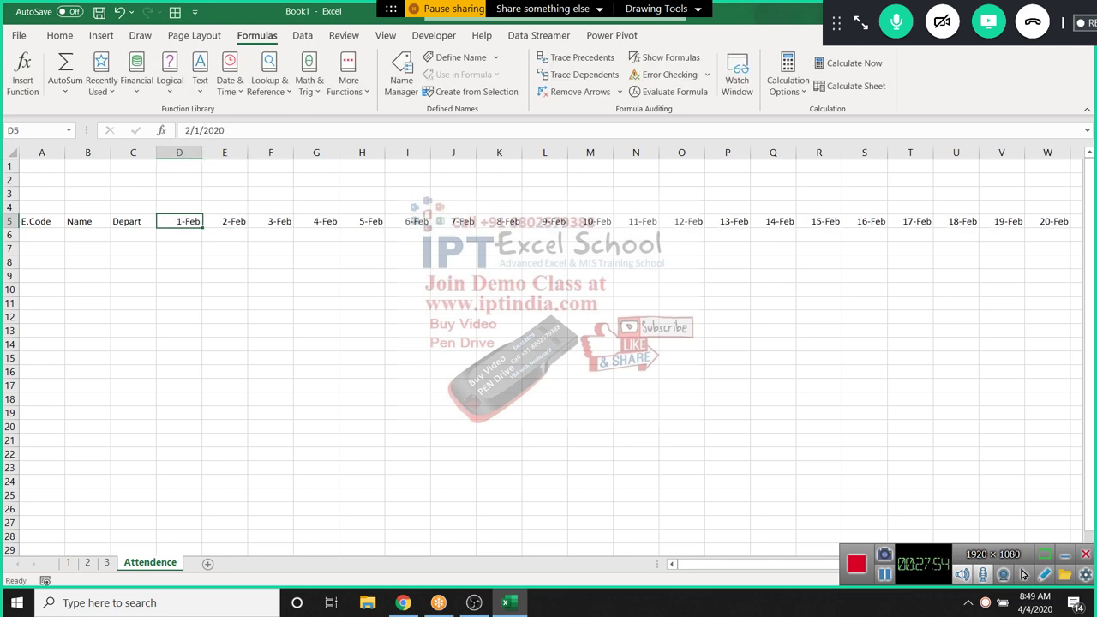
{"action": "key", "text": "ctrl+Right"}
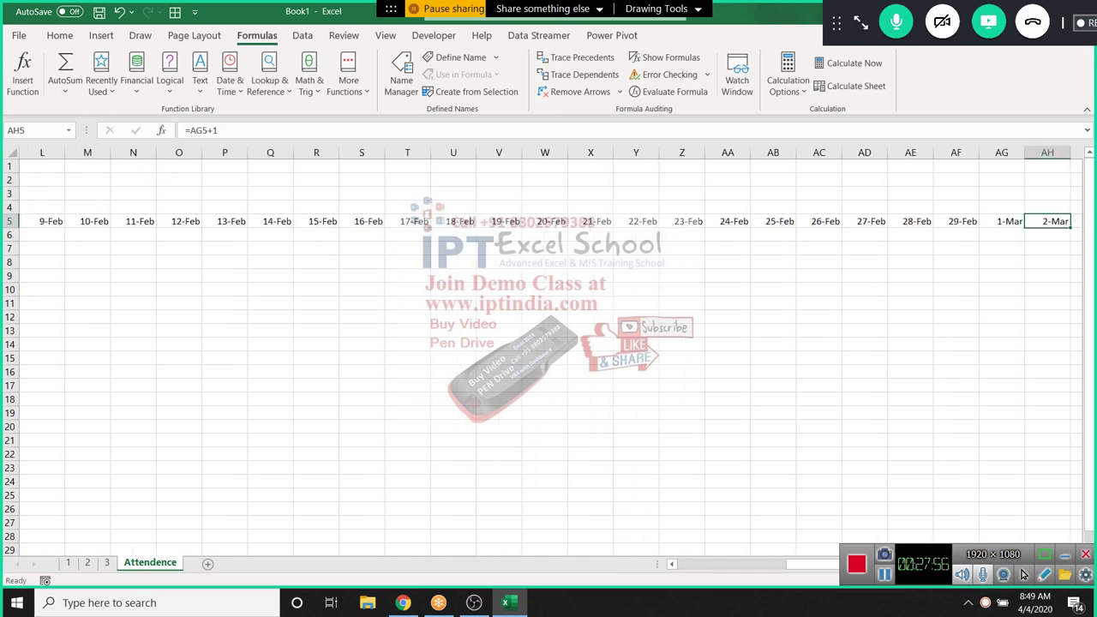
{"action": "key", "text": "shift+Left"}
{"action": "key", "text": "shift+Left"}
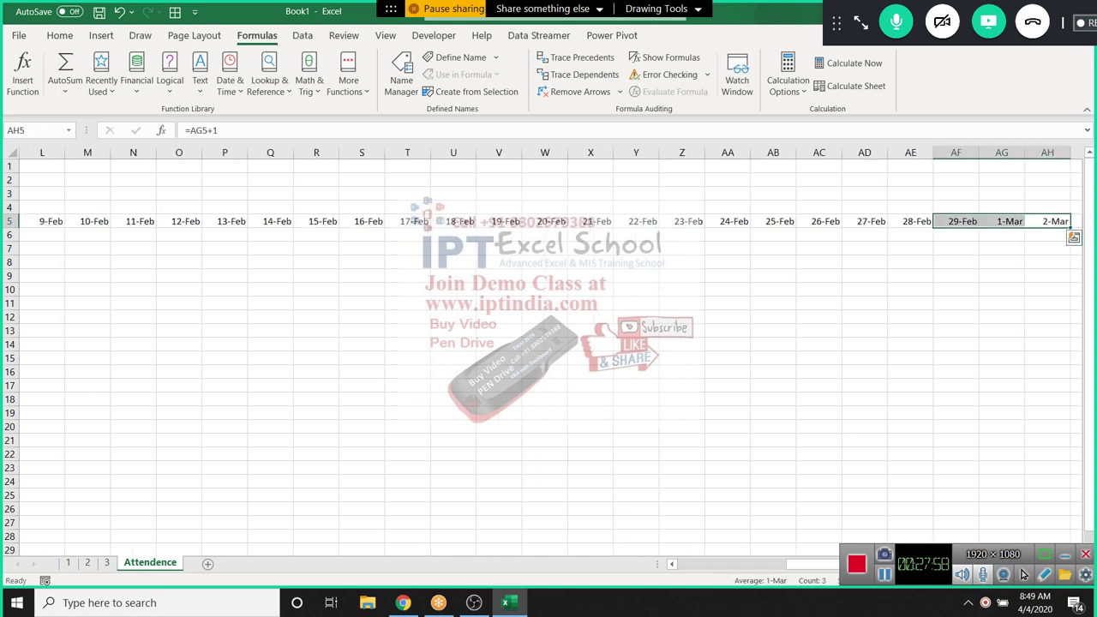
{"action": "key", "text": "ctrl+Left"}
Review the last dates, 29-Feb to 2-Mar, then move to cell D4
{"action": "key", "text": "Right"}
{"action": "key", "text": "Right"}
{"action": "key", "text": "Right"}
{"action": "key", "text": "Right"}
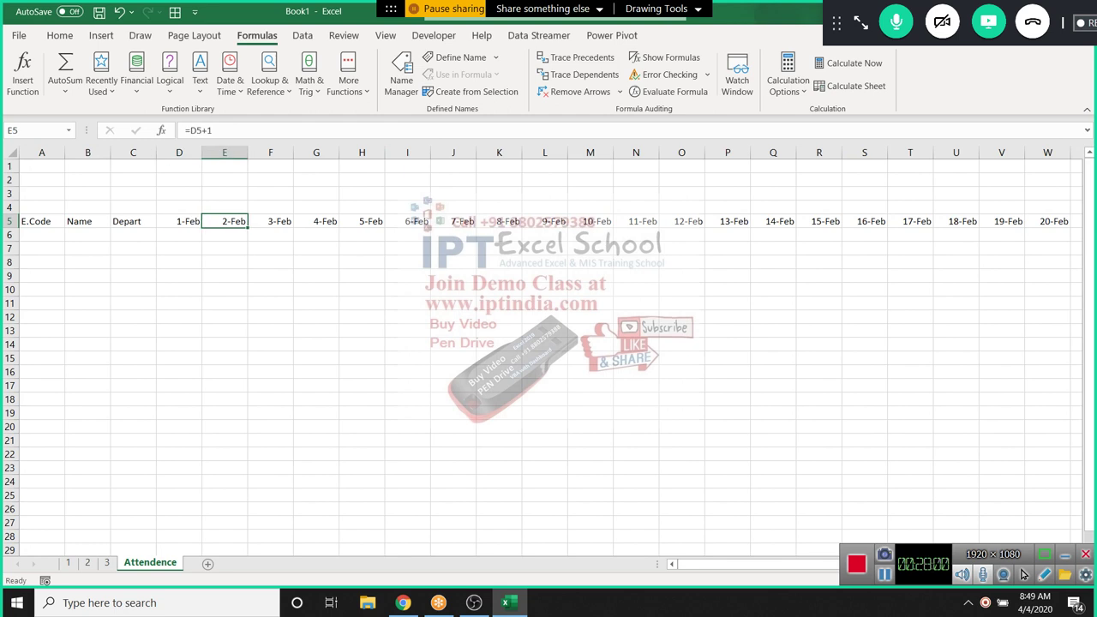
{"action": "key", "text": "ctrl+Right"}
{"action": "key", "text": "Left"}
{"action": "key", "text": "Left"}
{"action": "key", "text": "Left"}
{"action": "key", "text": "Left"}
{"action": "key", "text": "Left"}
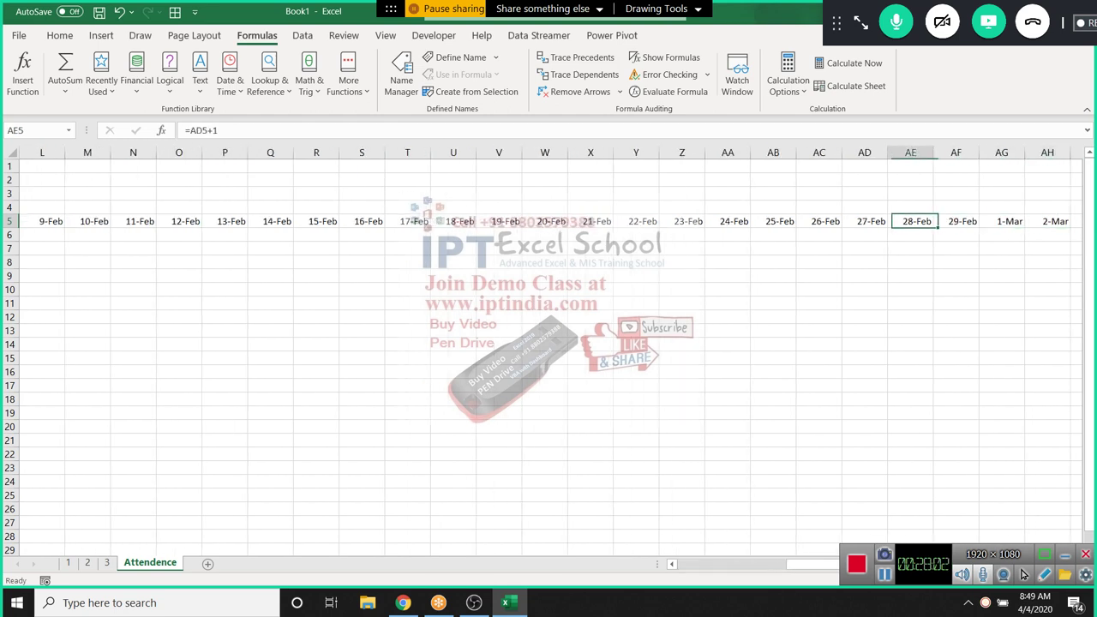
{"action": "key", "text": "Left"}
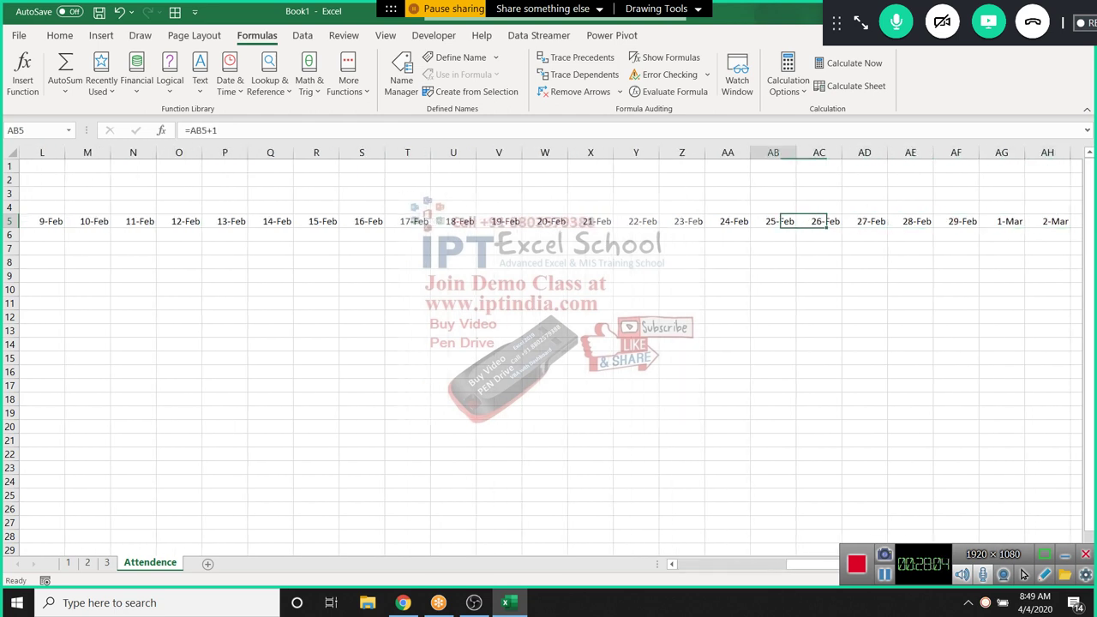
{"action": "key", "text": "Right"}
{"action": "key", "text": "Right"}
{"action": "key", "text": "Right"}
{"action": "key", "text": "Up"}
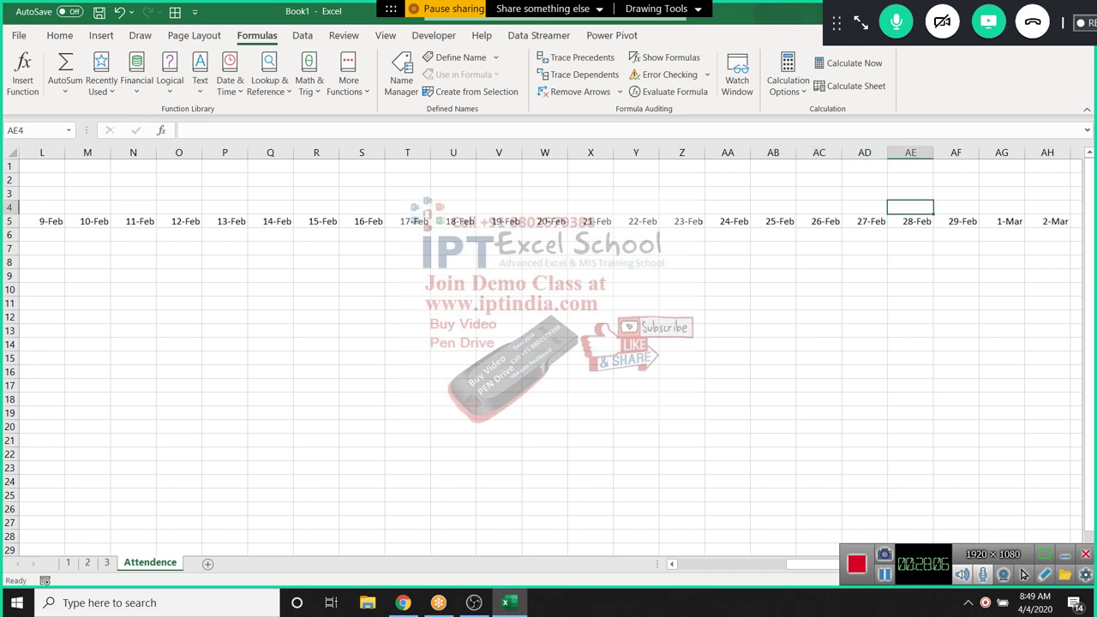
{"action": "key", "text": "Left"}
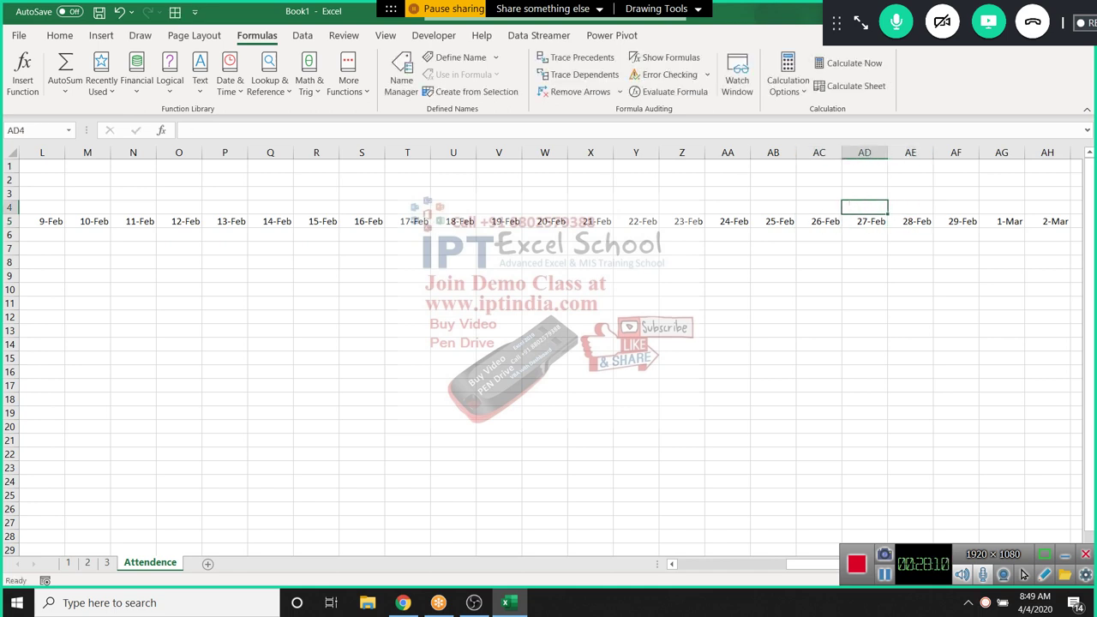
{"action": "key", "text": "Home"}
{"action": "key", "text": "Right"}
{"action": "key", "text": "Right"}
{"action": "key", "text": "Right"}
{"action": "type", "text": "="}
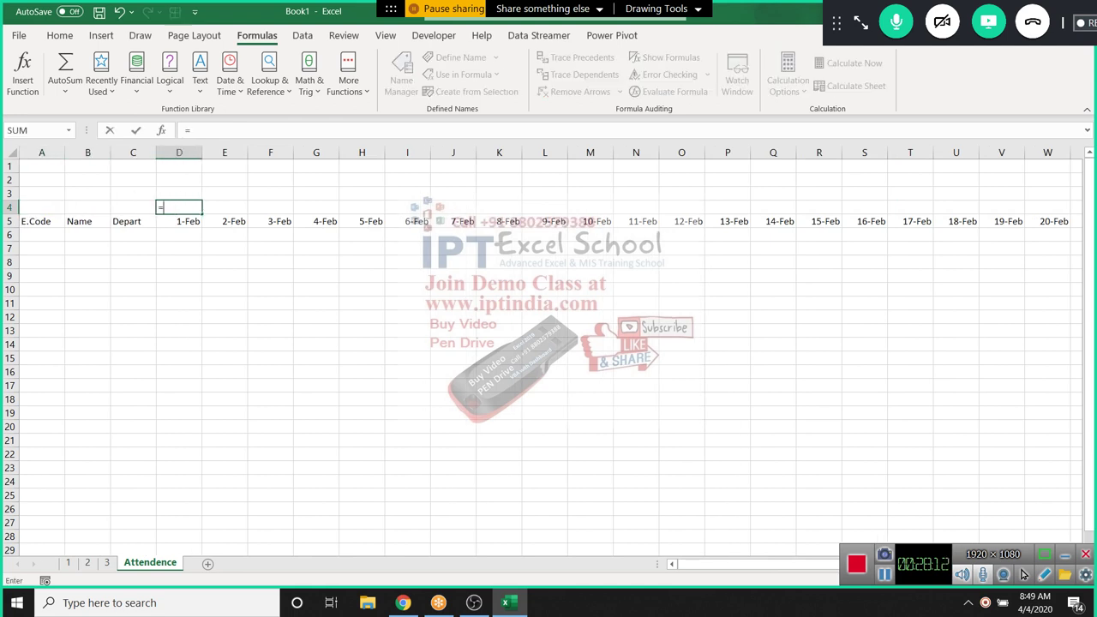
{"action": "type", "text": "e"}
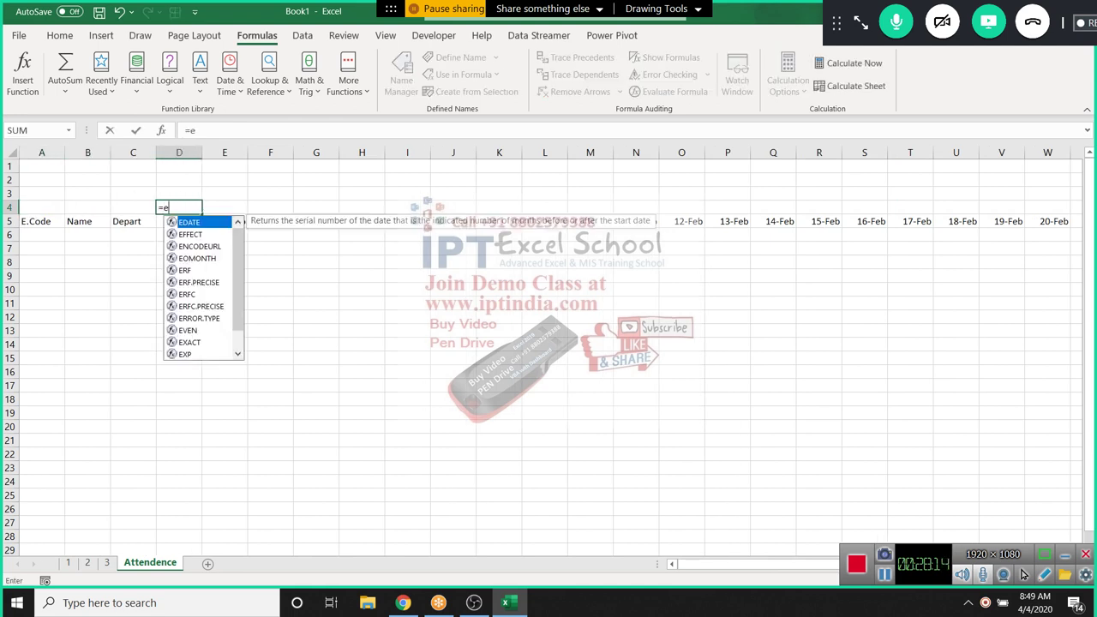
{"action": "type", "text": "o"}
{"action": "key", "text": "Tab"}
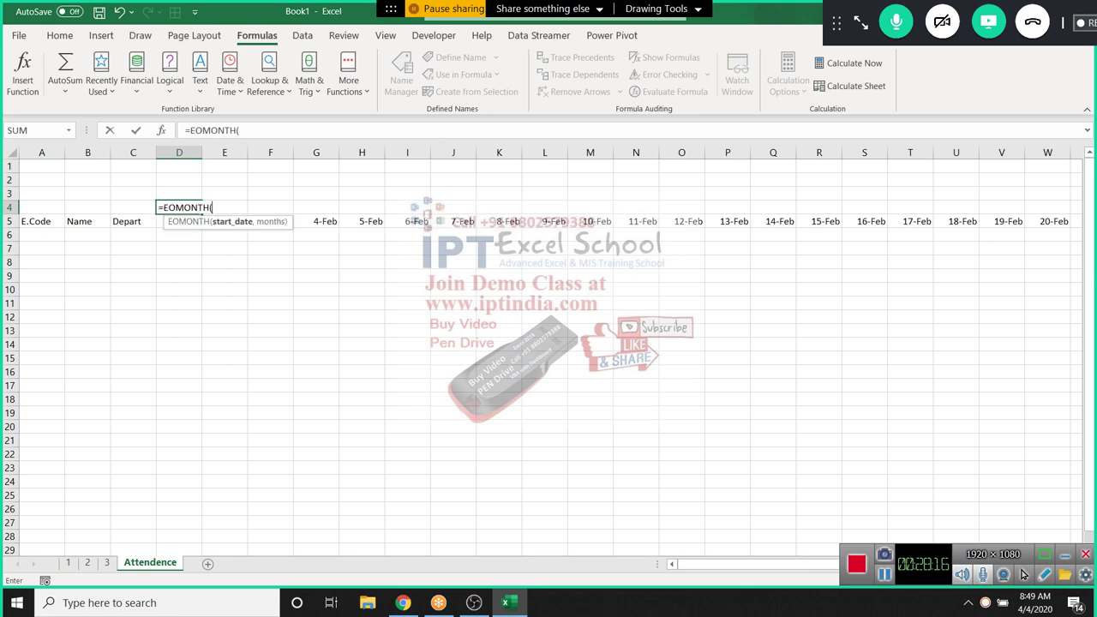
{"action": "key", "text": "Down"}
{"action": "type", "text": ",0"}
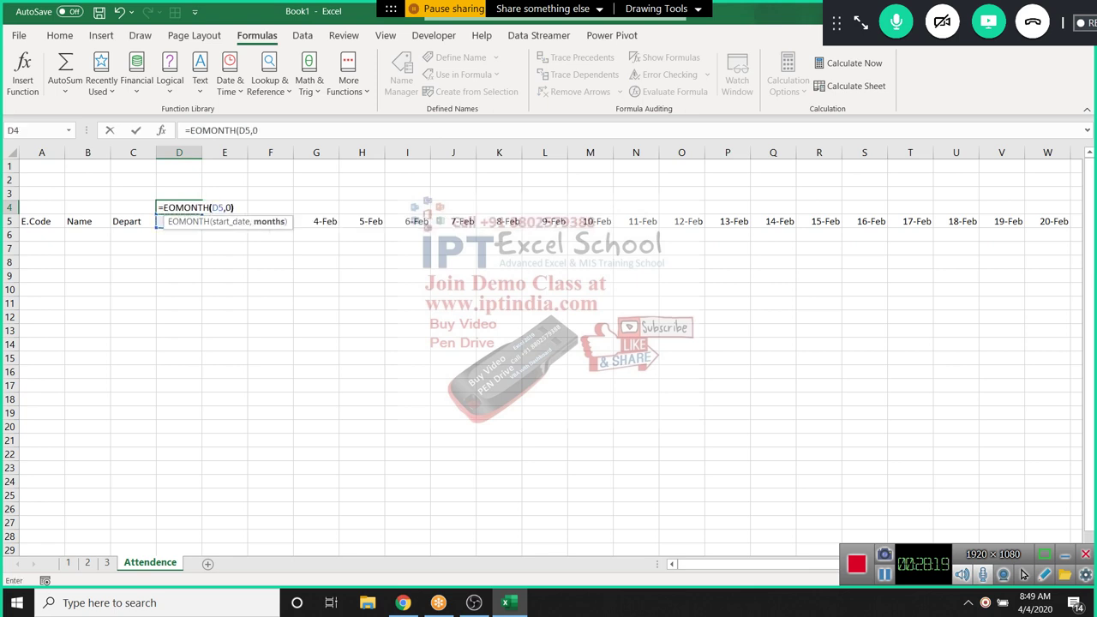
{"action": "key", "text": "Return"}
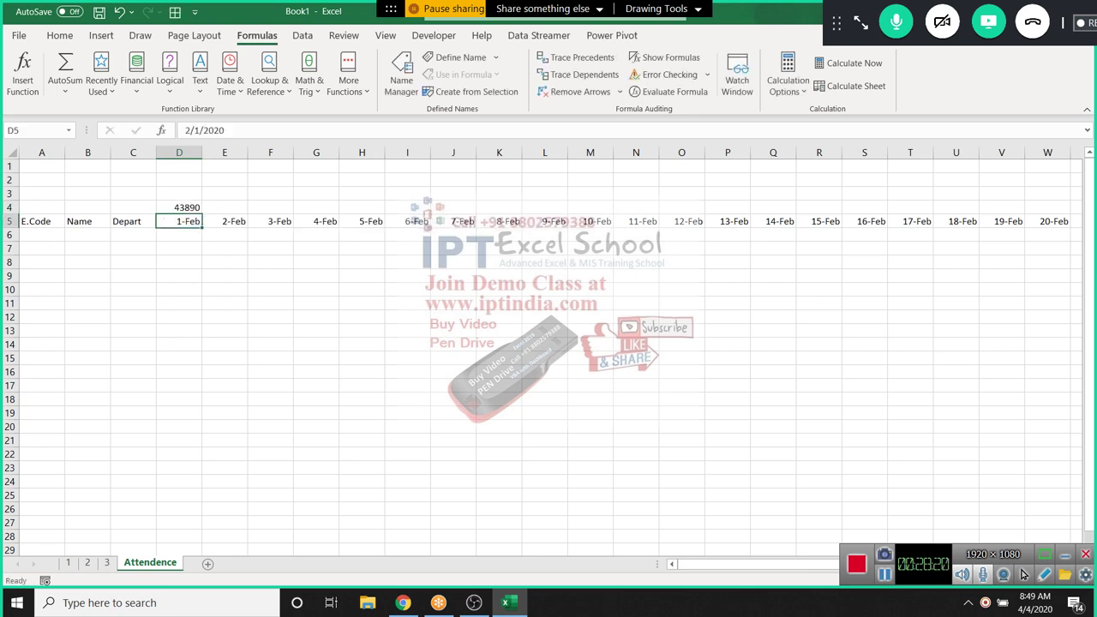
{"action": "key", "text": "Up"}
{"action": "key", "text": "ctrl+shift+3"}
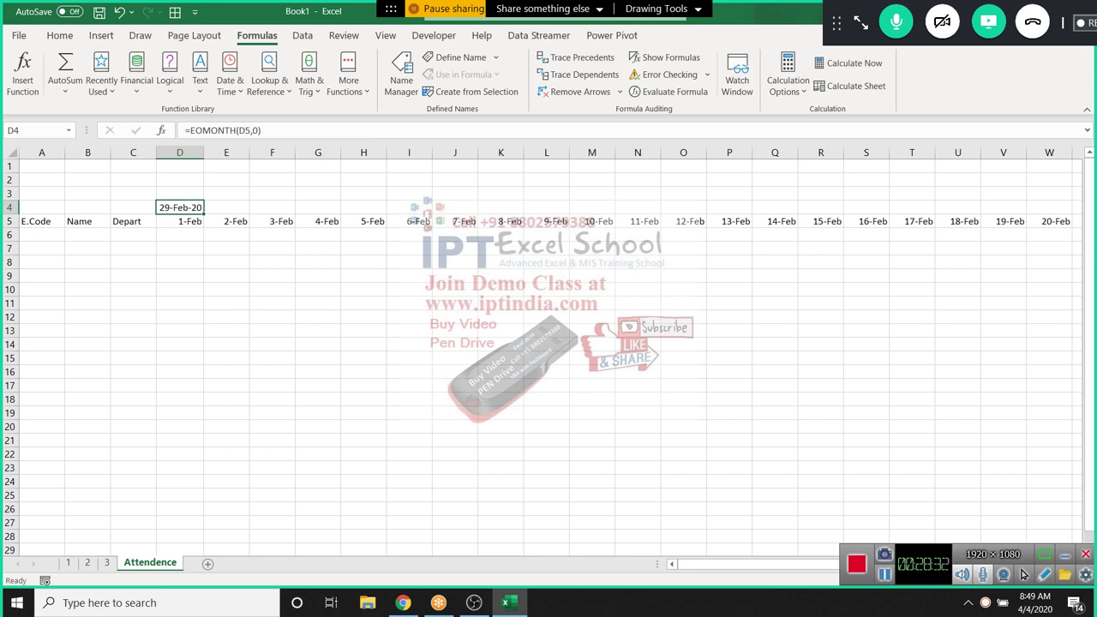
{"action": "key", "text": "Delete"}
{"action": "key", "text": "Down"}
{"action": "key", "text": "ctrl+Right"}
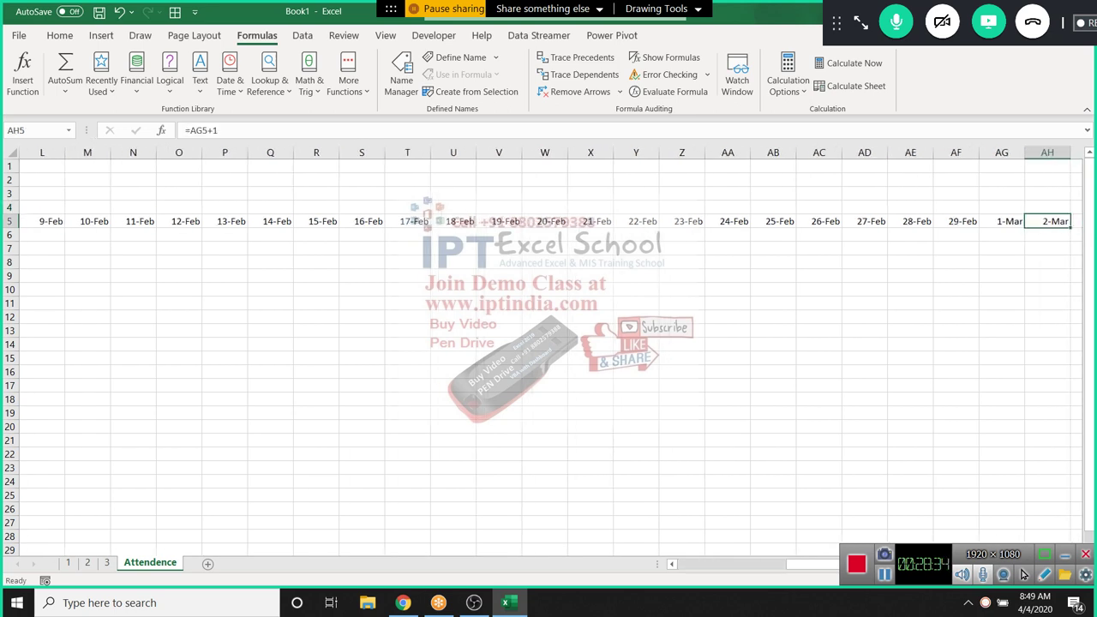
Start rewriting AF5 as an IF test comparing the next date with EOMONTH(M5,0)
{"action": "key", "text": "Left"}
{"action": "key", "text": "Left"}
{"action": "key", "text": "Left"}
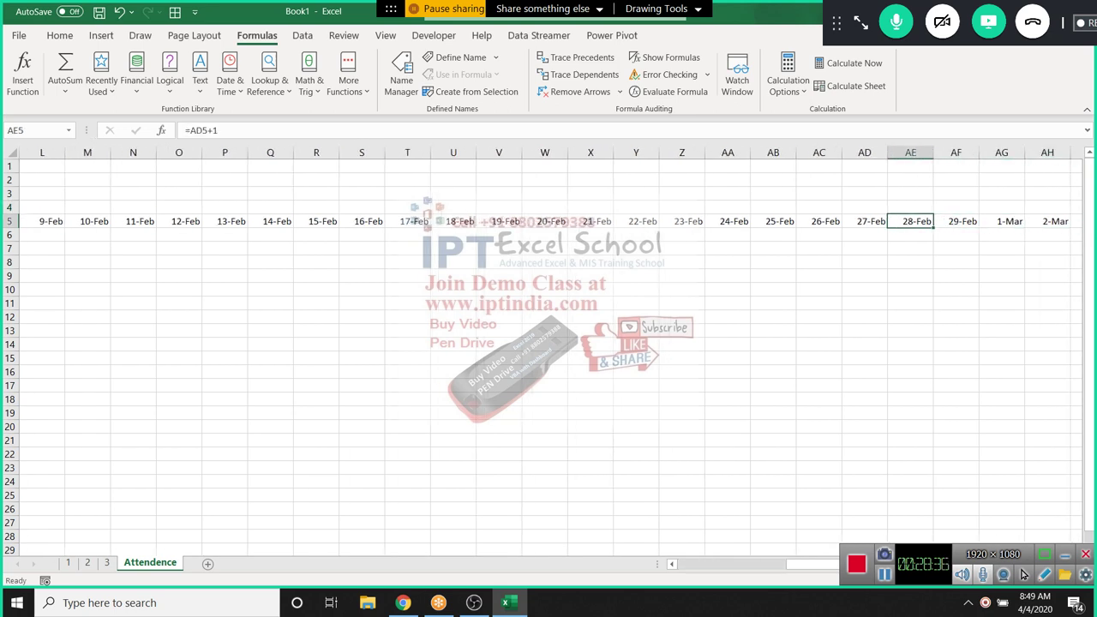
{"action": "key", "text": "Right"}
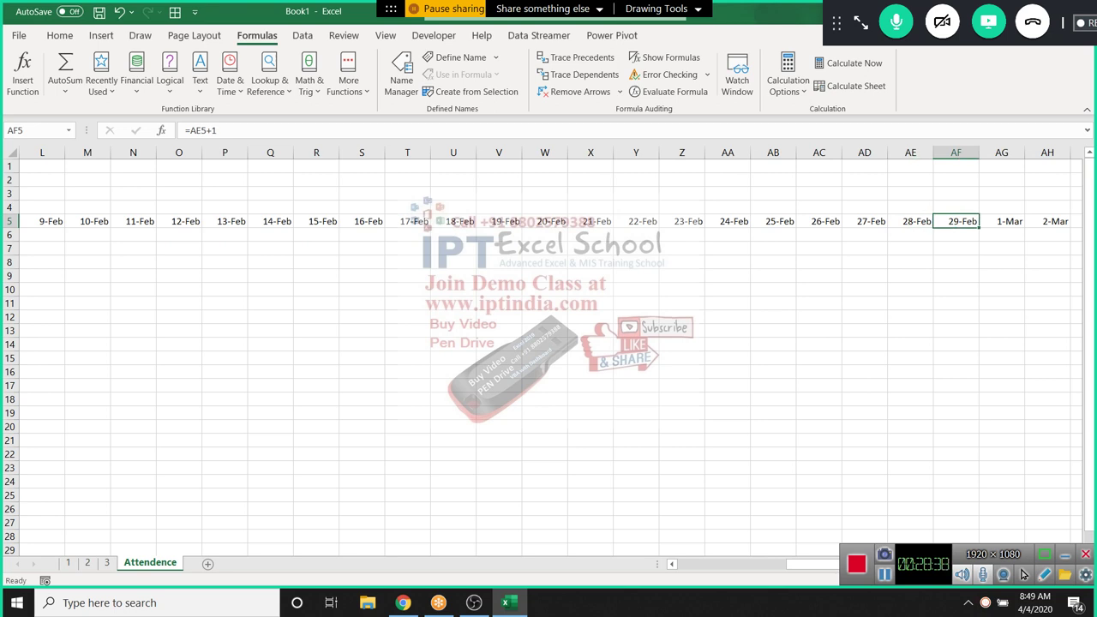
{"action": "left_click", "coordinate": [190, 131]}
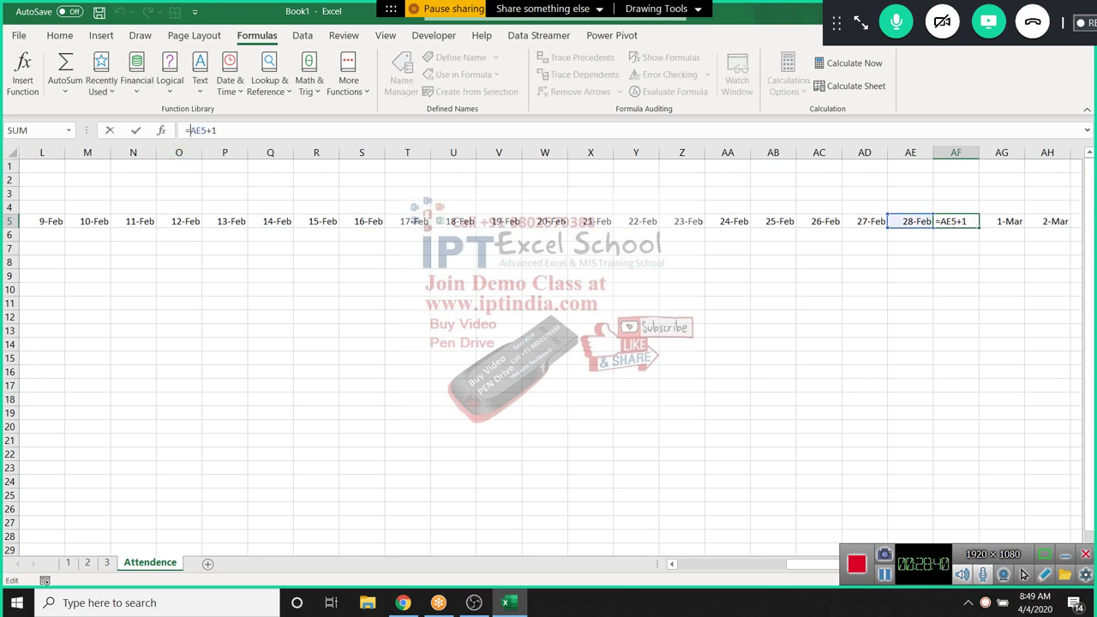
{"action": "type", "text": "if"}
{"action": "key", "text": "Tab"}
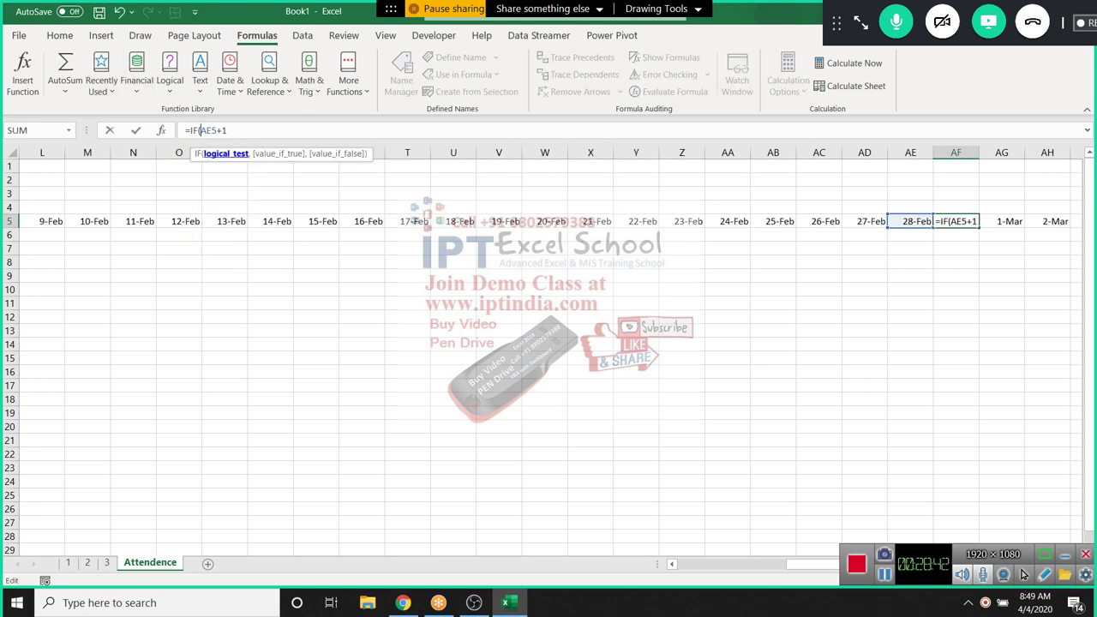
{"action": "type", "text": "eo"}
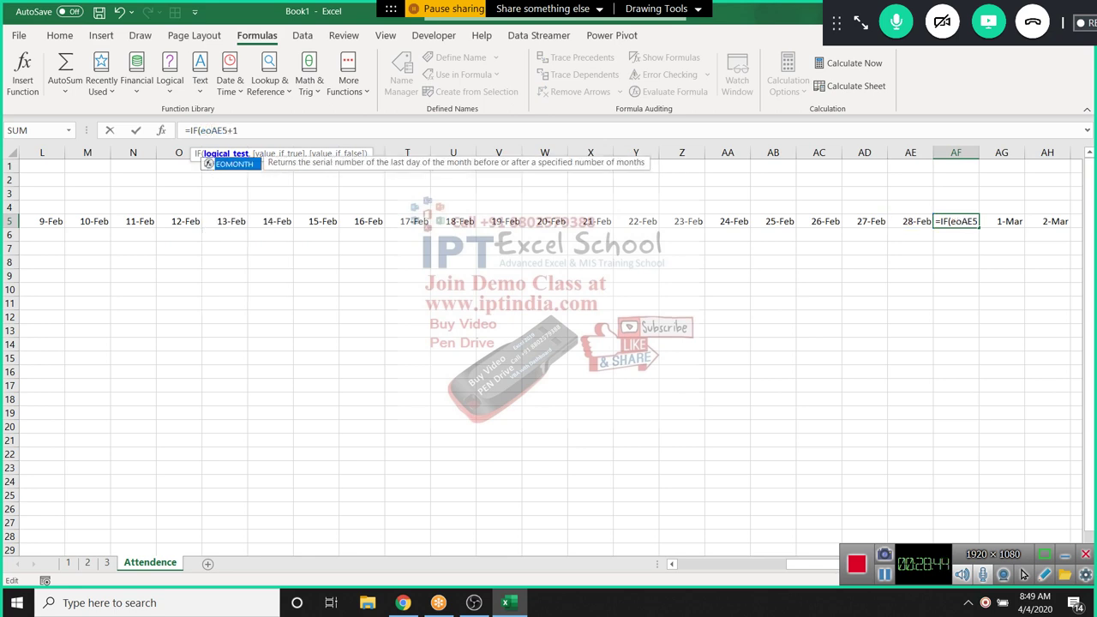
{"action": "key", "text": "BackSpace"}
{"action": "key", "text": "BackSpace"}
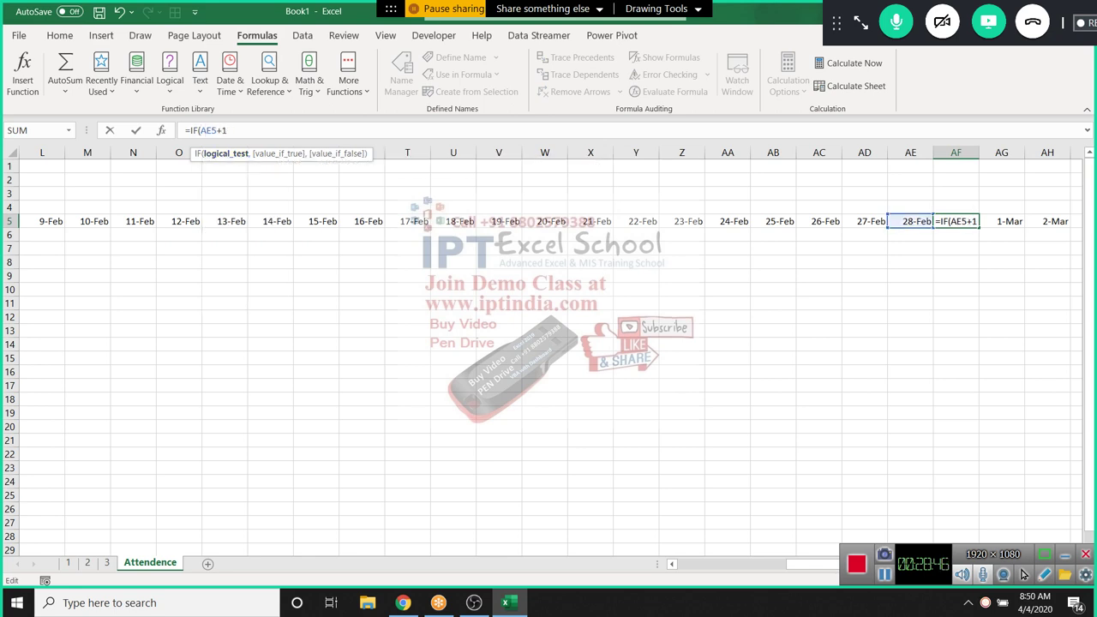
{"action": "type", "text": ">eo"}
{"action": "key", "text": "Tab"}
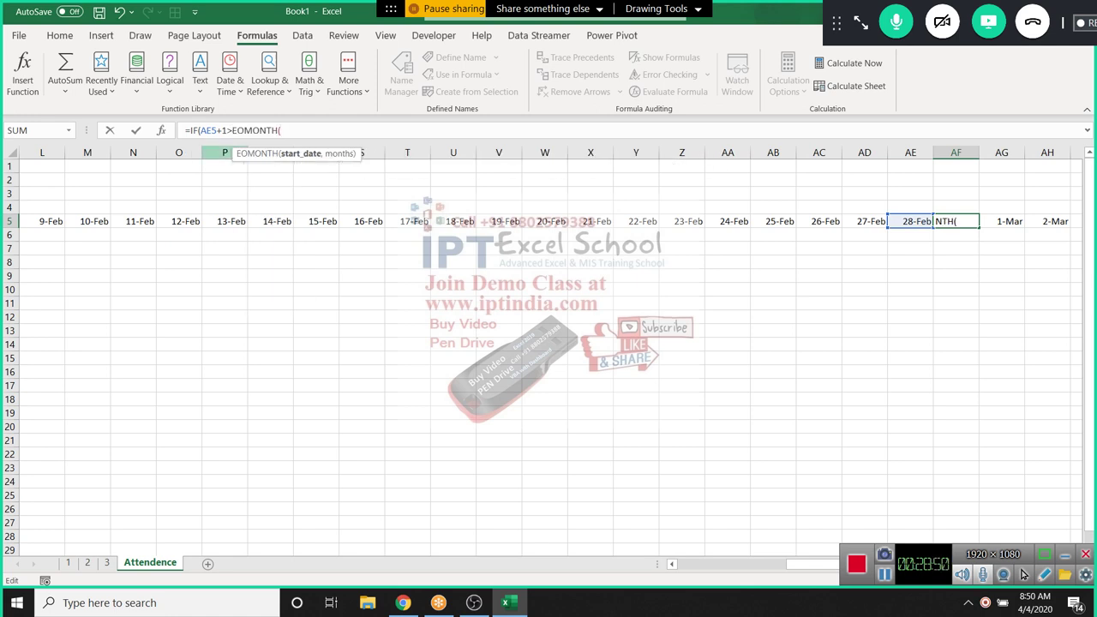
{"action": "left_click", "coordinate": [88, 221]}
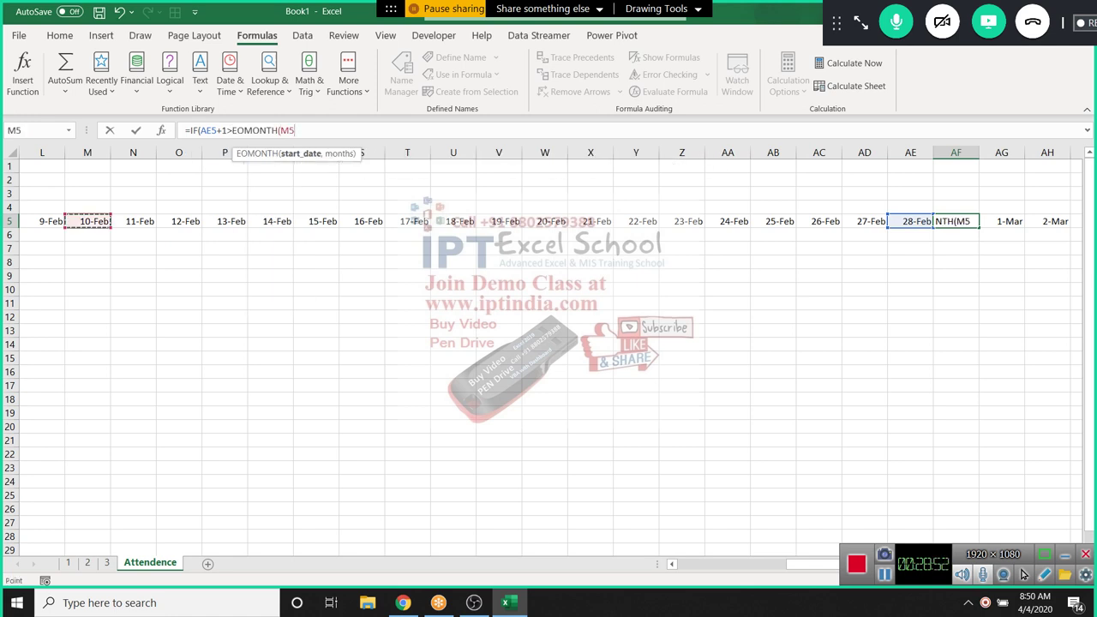
{"action": "type", "text": ",0"}
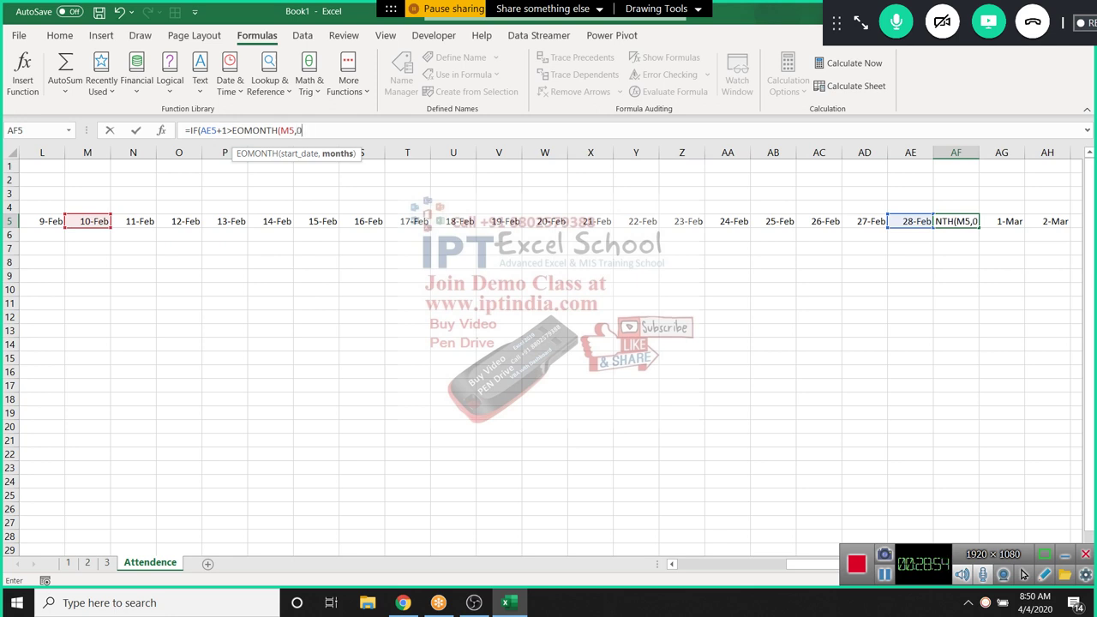
{"action": "type", "text": "),"}
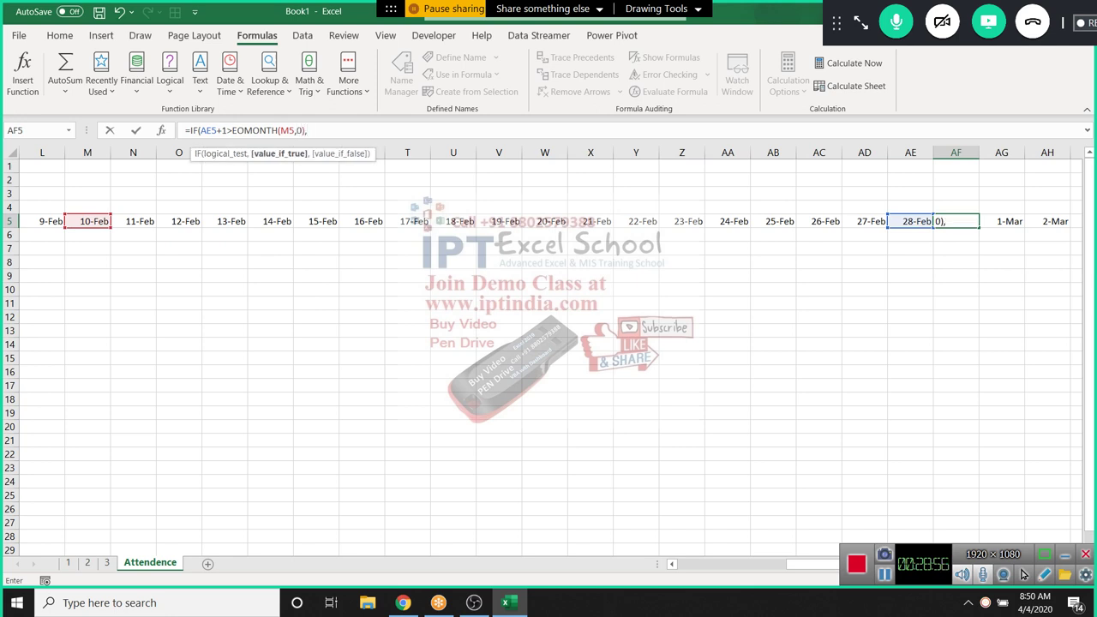
{"action": "type", "text": "\"\","}
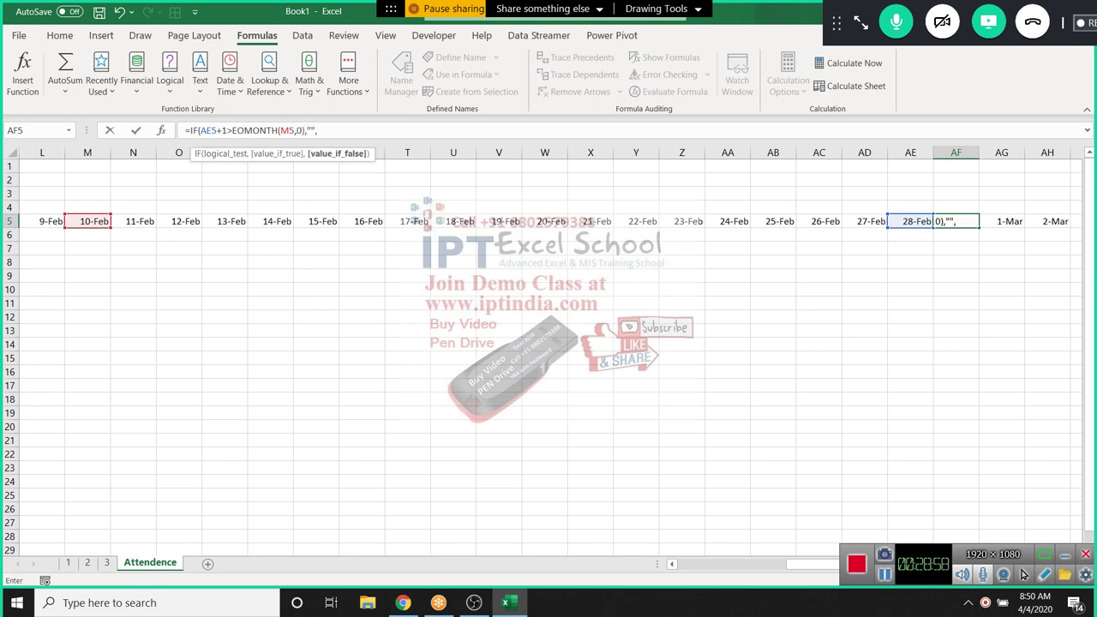
Complete =IF(AE5+1>EOMONTH(M5,0),"",AE5+1) in AF5 and fill it across to AH5
{"action": "left_click", "coordinate": [910, 221]}
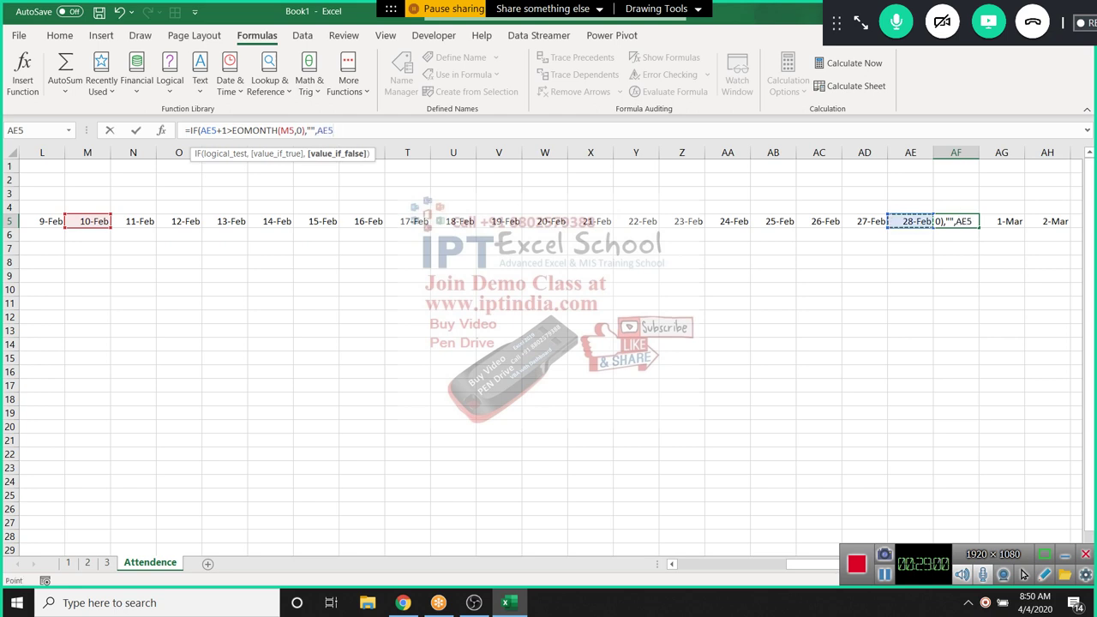
{"action": "type", "text": "+1"}
{"action": "key", "text": "ctrl+Return"}
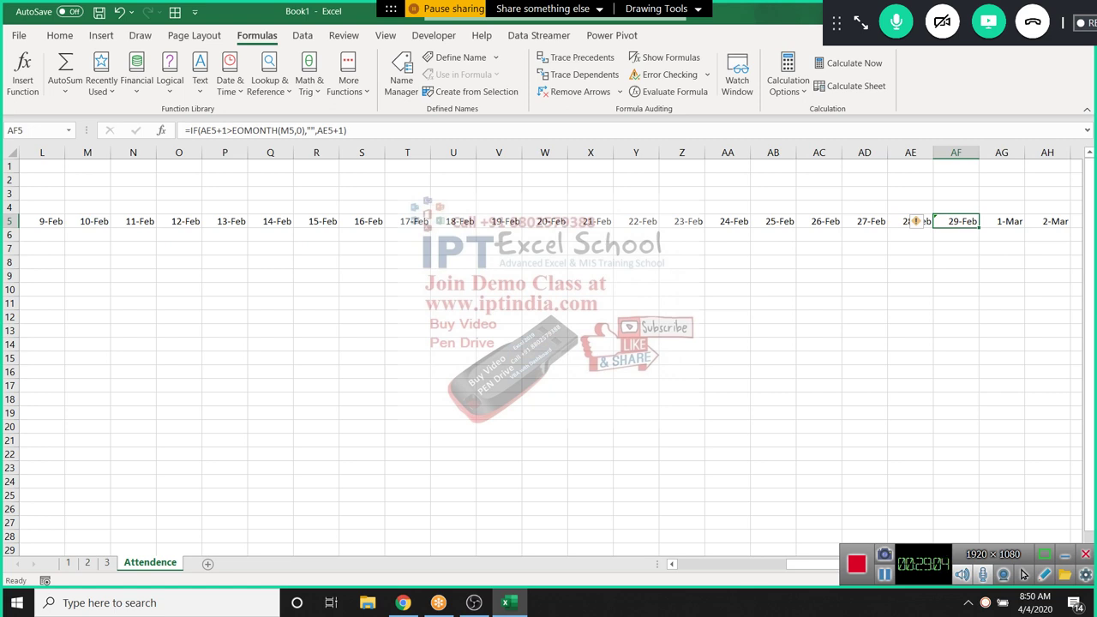
{"action": "left_click_drag", "start_coordinate": [979, 228], "coordinate": [1066, 228]}
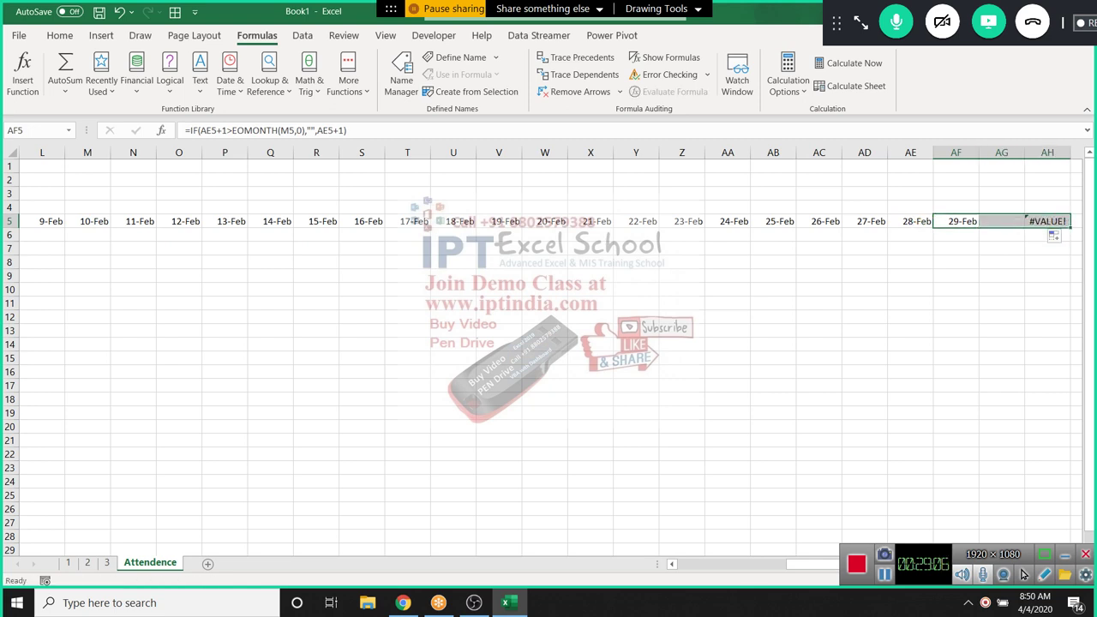
Undo the fill, wrap AF5's formula in IFERROR(...,""), and fill it right through AH5
{"action": "key", "text": "ctrl+z"}
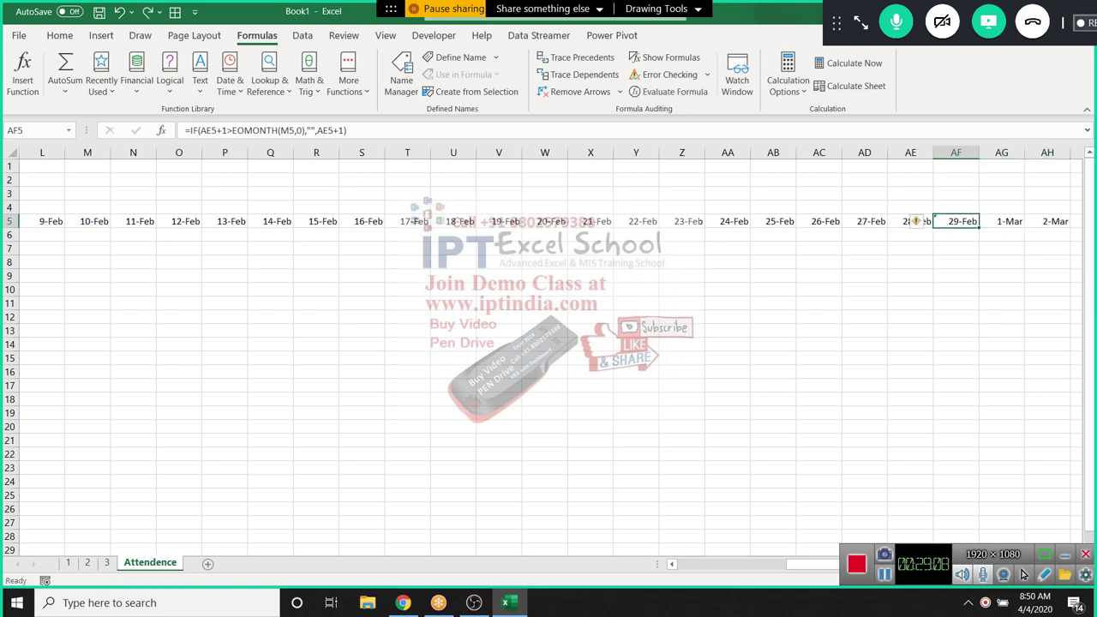
{"action": "left_click", "coordinate": [188, 131]}
{"action": "type", "text": "IFERROR("}
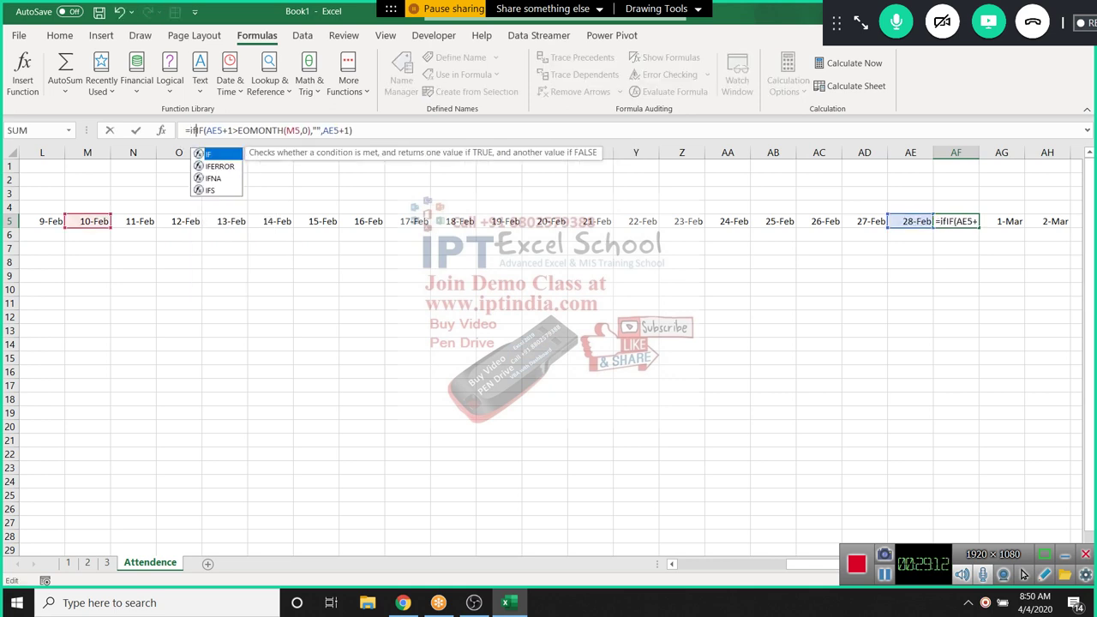
{"action": "key", "text": "End"}
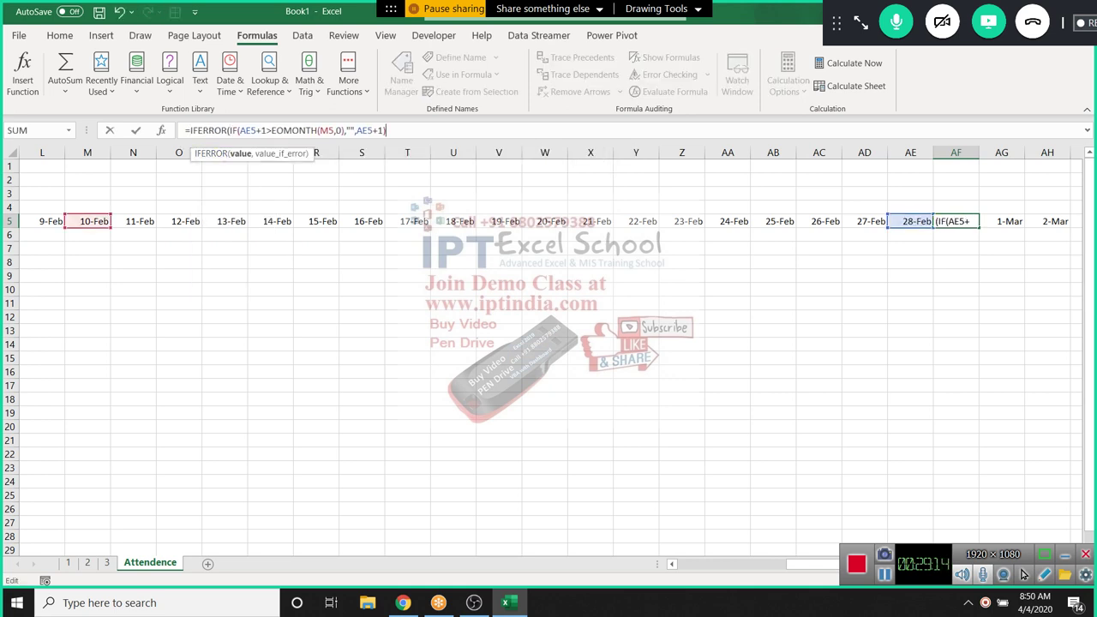
{"action": "type", "text": ","}
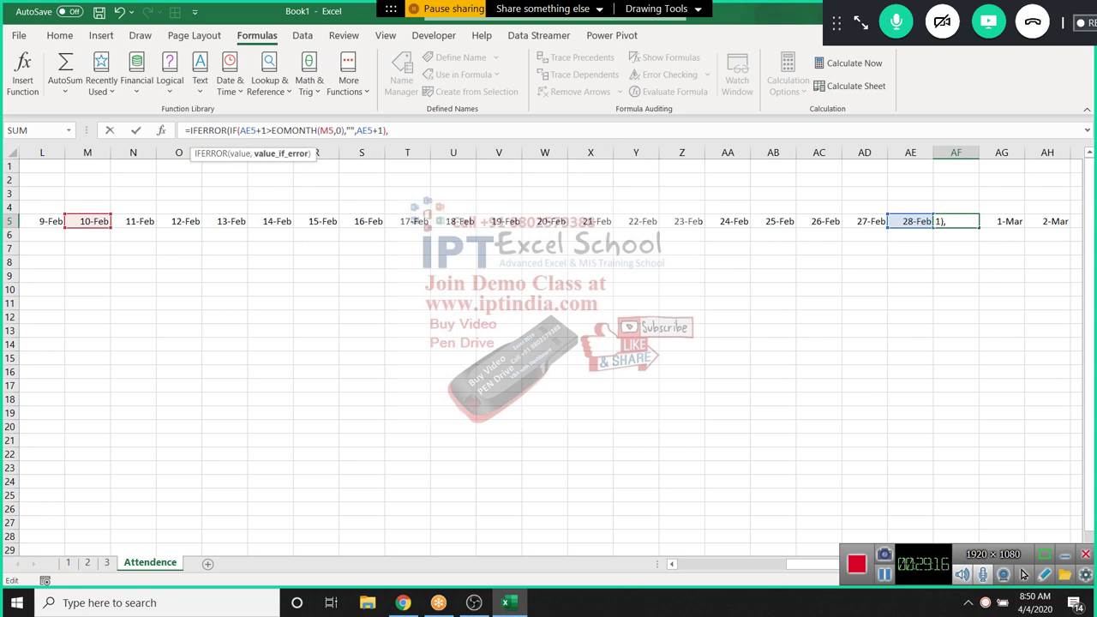
{"action": "type", "text": "\"\")"}
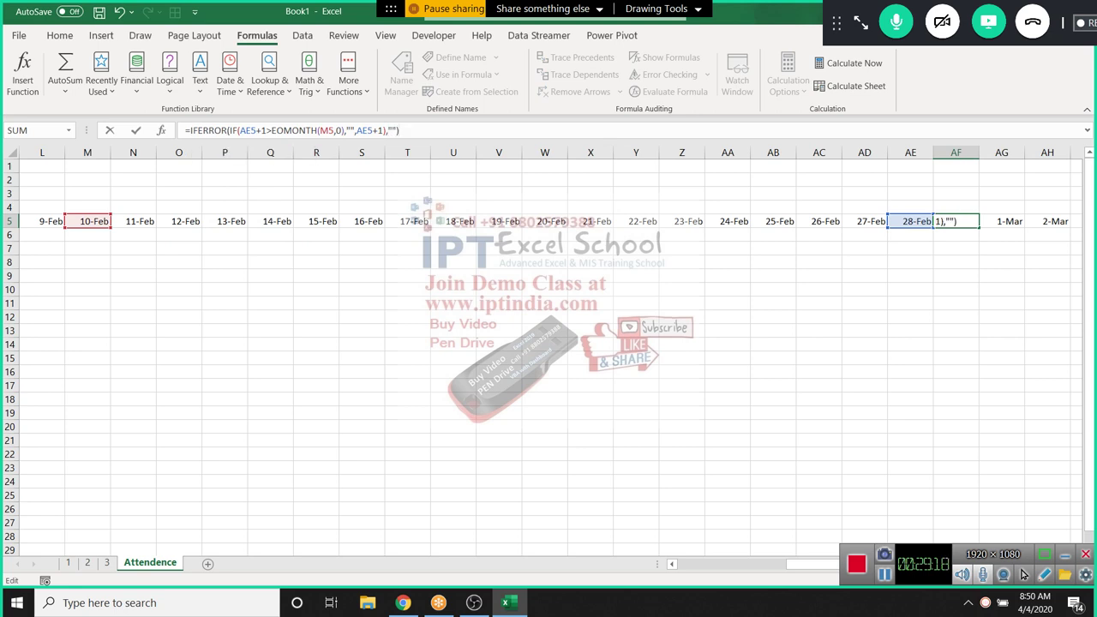
{"action": "key", "text": "Return"}
{"action": "key", "text": "Up"}
{"action": "key", "text": "shift+Right"}
{"action": "key", "text": "shift+Right"}
{"action": "key", "text": "ctrl+r"}
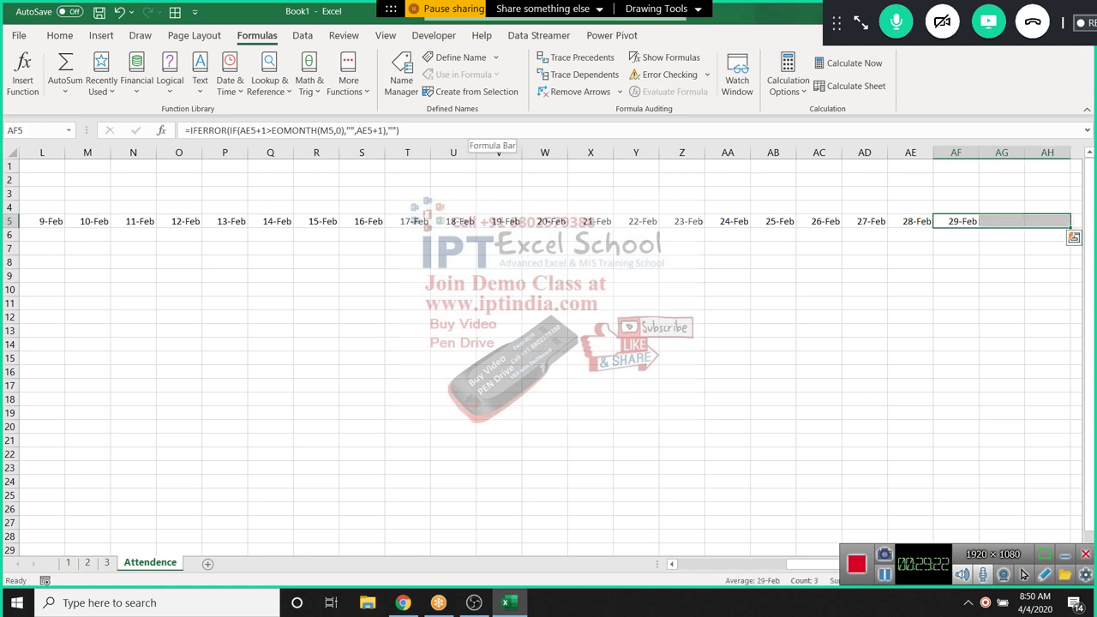
{"action": "key", "text": "ctrl+Left"}
{"action": "key", "text": "Right"}
{"action": "key", "text": "Right"}
{"action": "key", "text": "Right"}
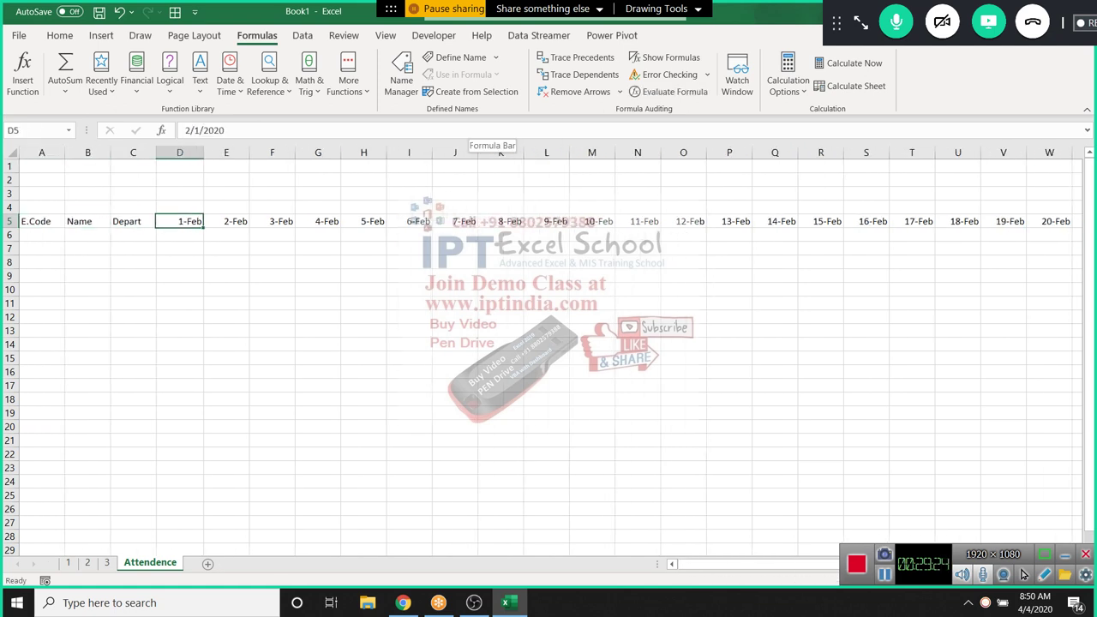
Enter 3/1 in D5 and check that the dates now end at 31-Mar
{"action": "type", "text": "3/1"}
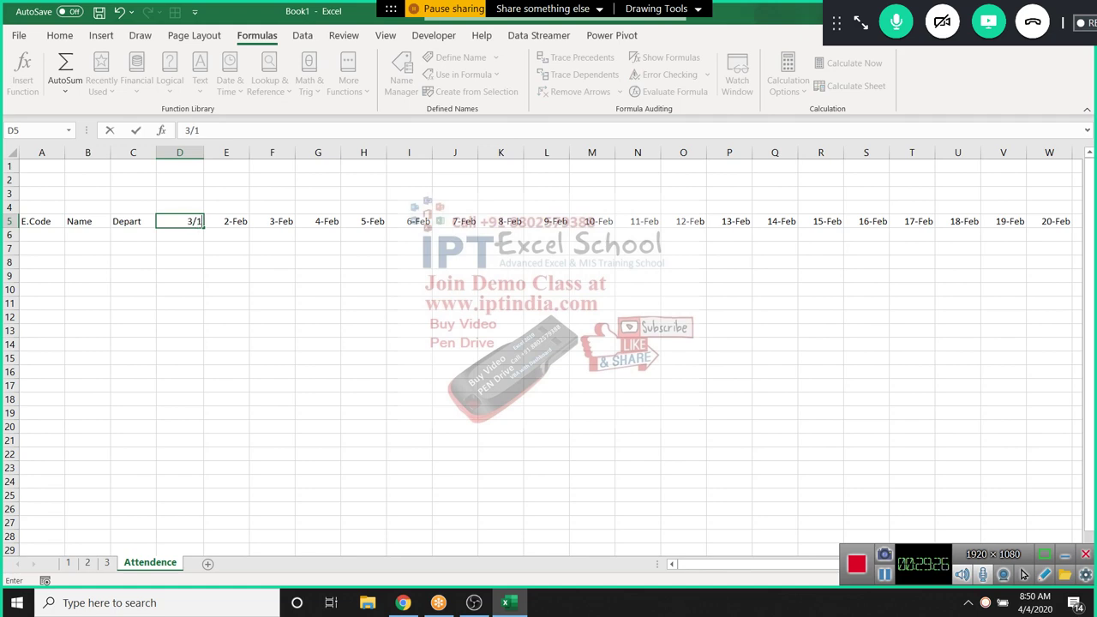
{"action": "key", "text": "Return"}
{"action": "key", "text": "Up"}
{"action": "key", "text": "ctrl+Right"}
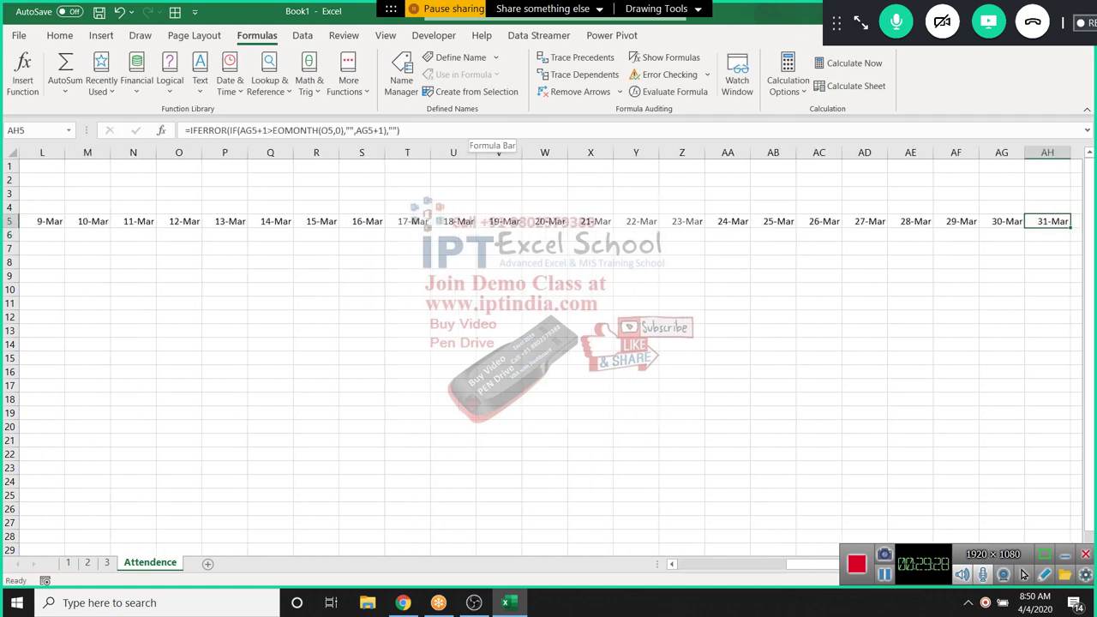
{"action": "key", "text": "ctrl+Left"}
{"action": "key", "text": "Right"}
{"action": "key", "text": "Right"}
{"action": "key", "text": "Right"}
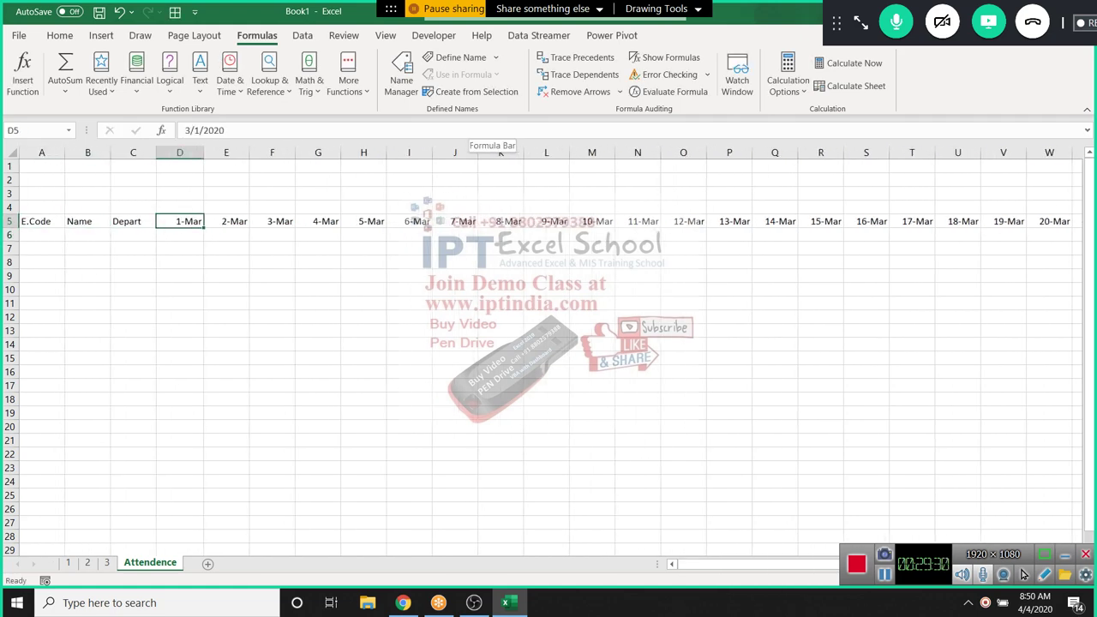
Try 4/1 as the start date and check where the April dates end
{"action": "type", "text": "3"}
{"action": "key", "text": "Escape"}
{"action": "type", "text": "4/1"}
{"action": "key", "text": "Return"}
{"action": "key", "text": "ctrl+Right"}
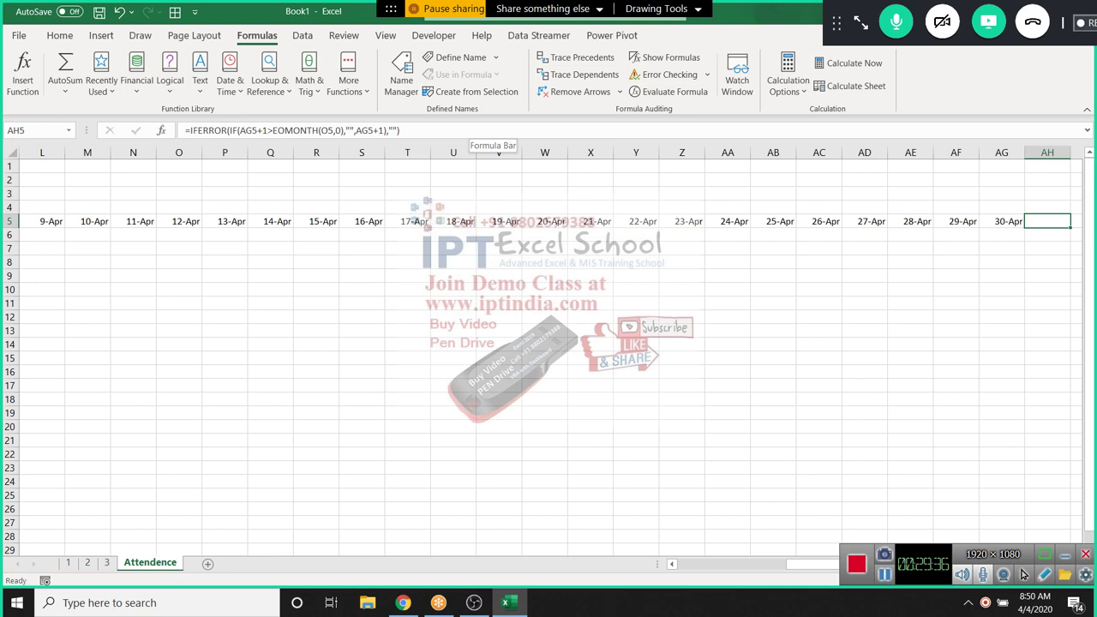
{"action": "key", "text": "ctrl+Left"}
{"action": "key", "text": "Right"}
{"action": "key", "text": "Right"}
{"action": "key", "text": "Right"}
{"action": "key", "text": "Right"}
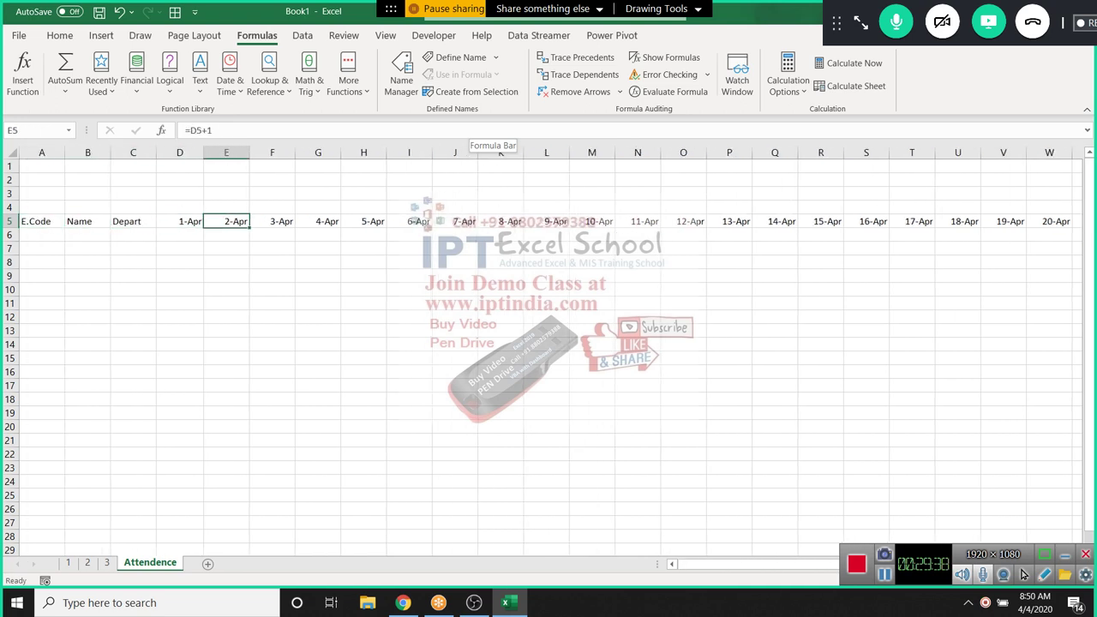
{"action": "key", "text": "Left"}
Restore 3/1 as the start date and begin a TEXT formula in D4
{"action": "type", "text": "3/1"}
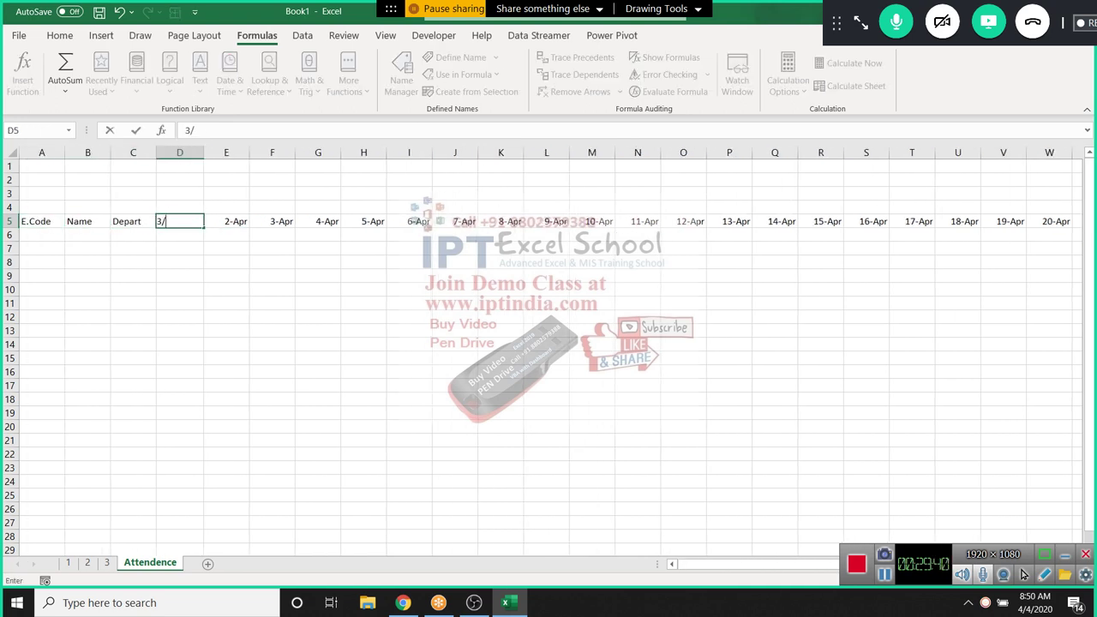
{"action": "key", "text": "ctrl+Right"}
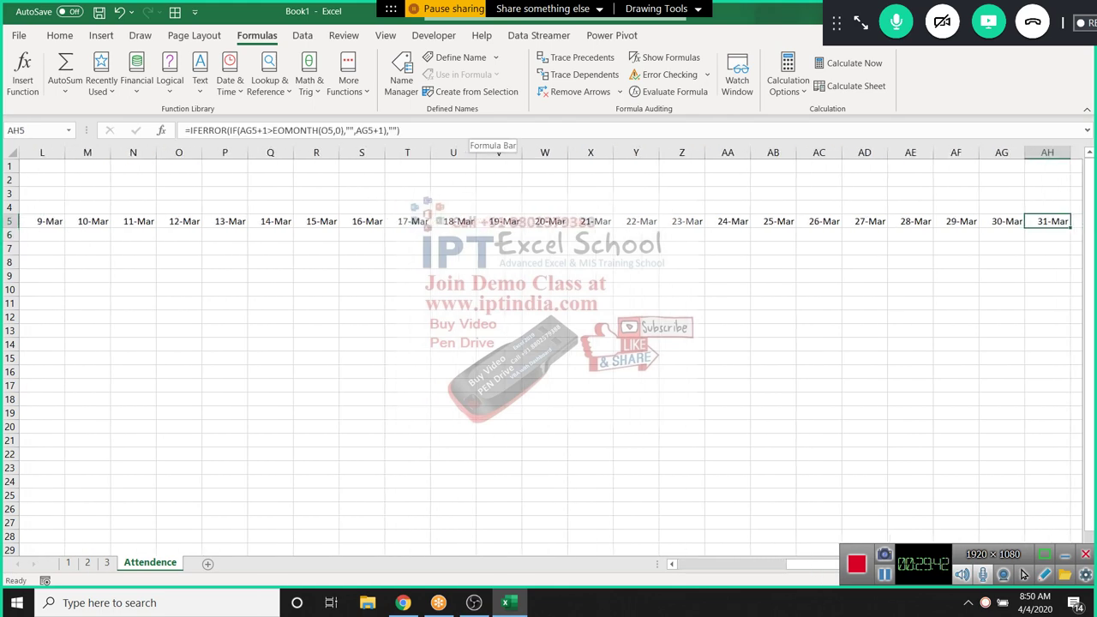
{"action": "key", "text": "Up"}
{"action": "key", "text": "ctrl+Left"}
{"action": "key", "text": "Right"}
{"action": "key", "text": "Right"}
{"action": "key", "text": "Right"}
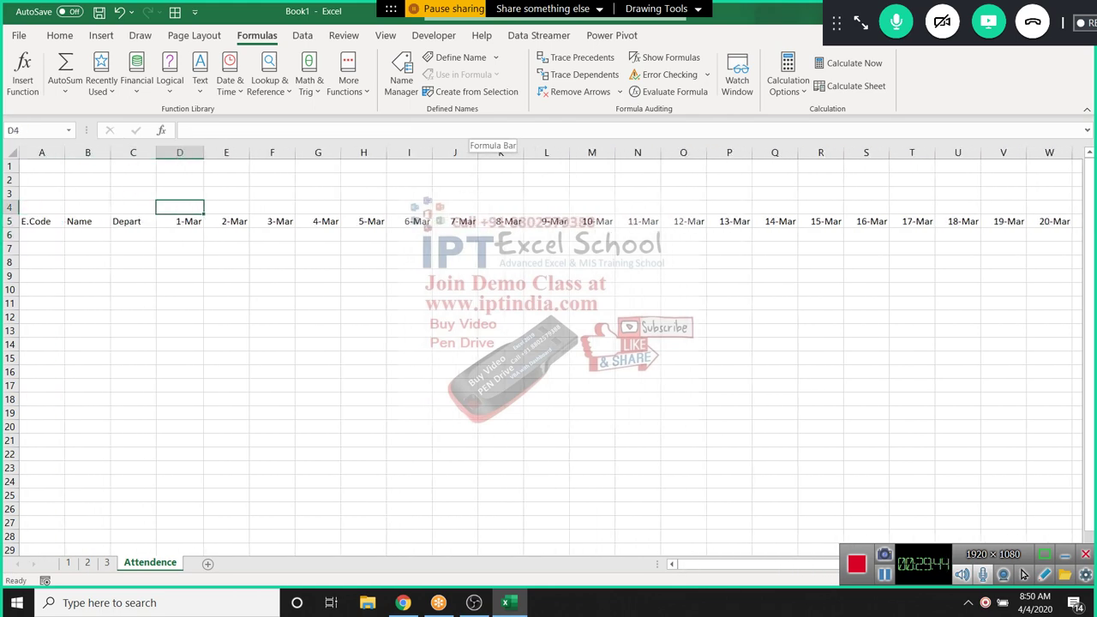
{"action": "type", "text": "="}
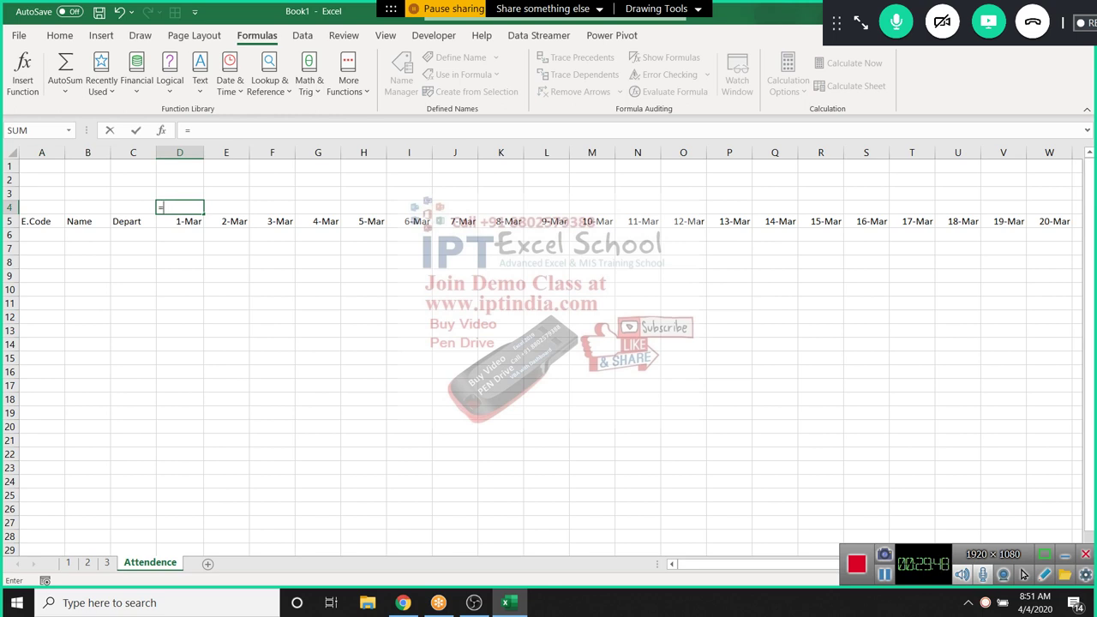
{"action": "type", "text": "te"}
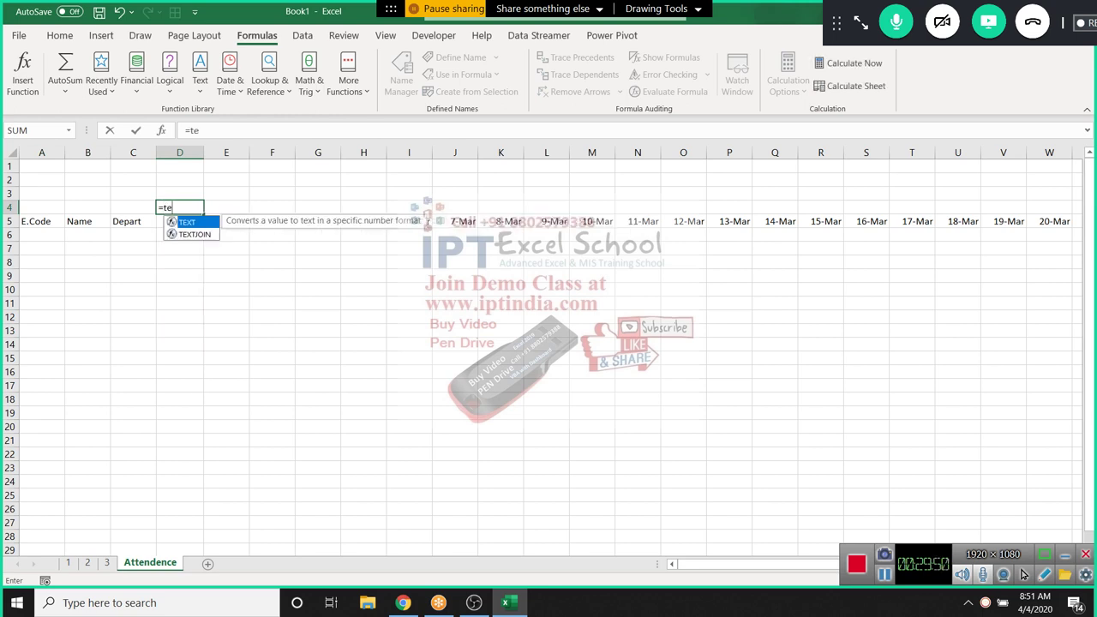
Finish =TEXT(D5,"DDD") in D4 to show the weekday name of the first date
{"action": "key", "text": "Tab"}
{"action": "key", "text": "Down"}
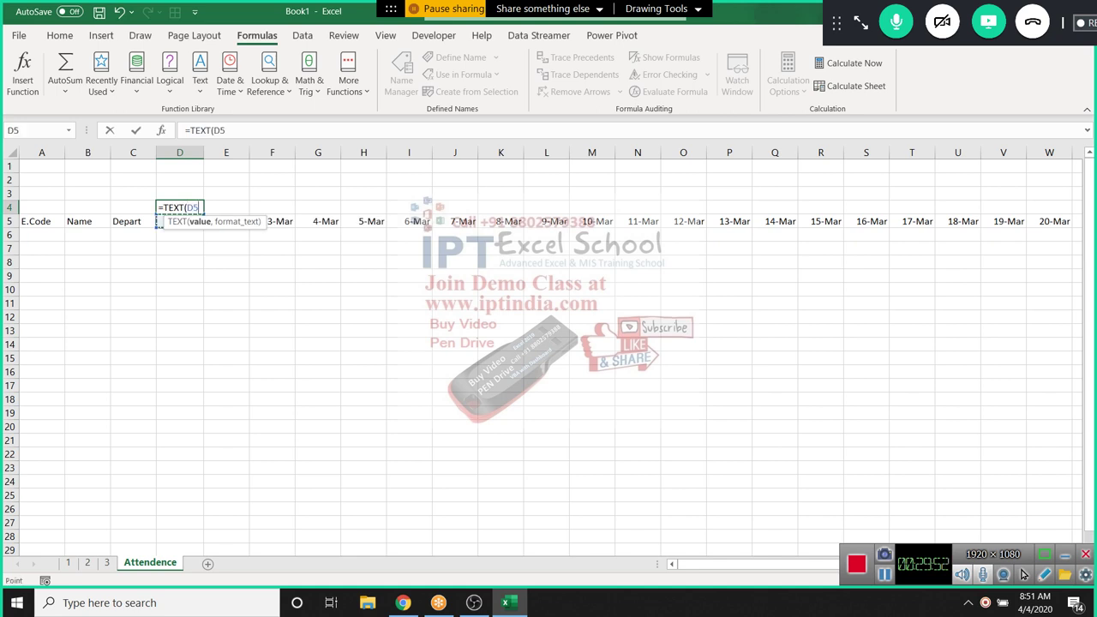
{"action": "type", "text": ",\"DDD\""}
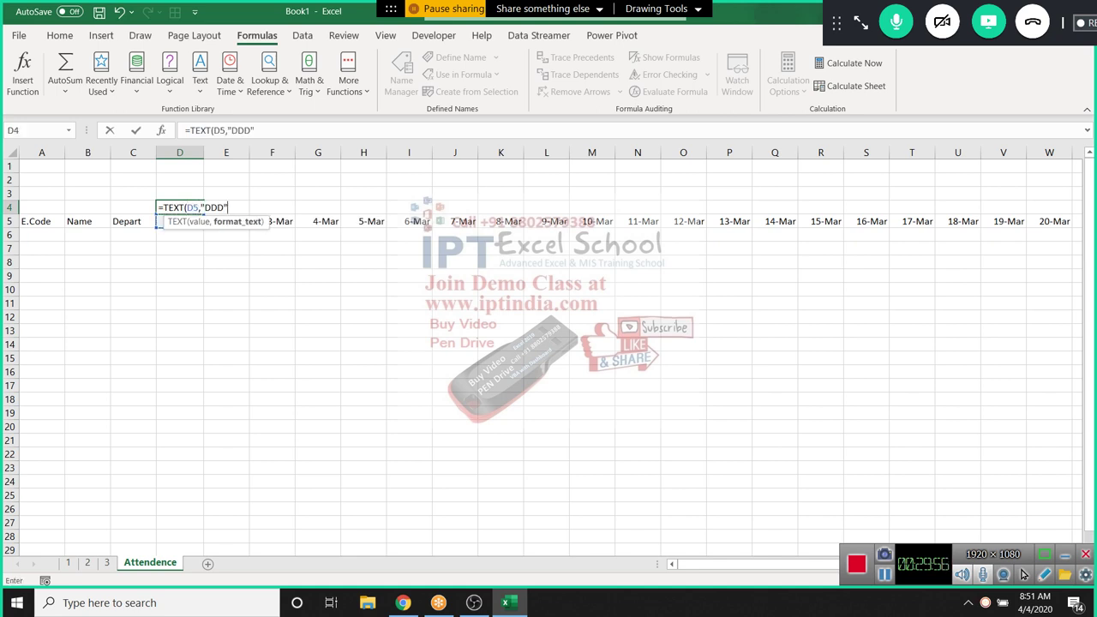
{"action": "key", "text": "Return"}
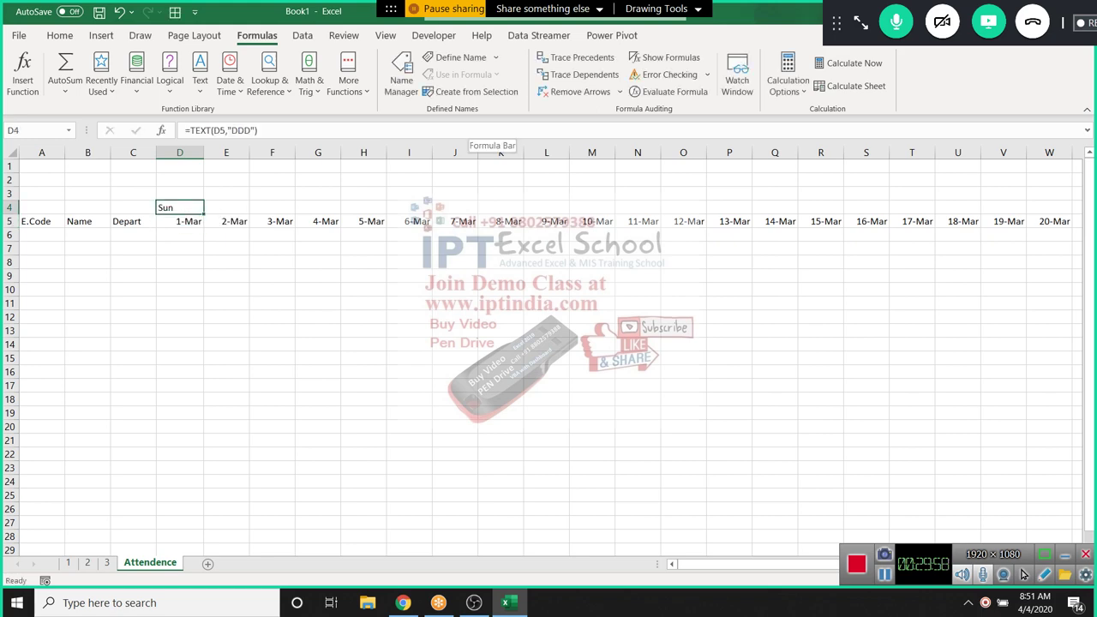
Copy the weekday formula across D4:AH4 above every March date
{"action": "left_click", "coordinate": [180, 235]}
{"action": "key", "text": "ctrl+Right"}
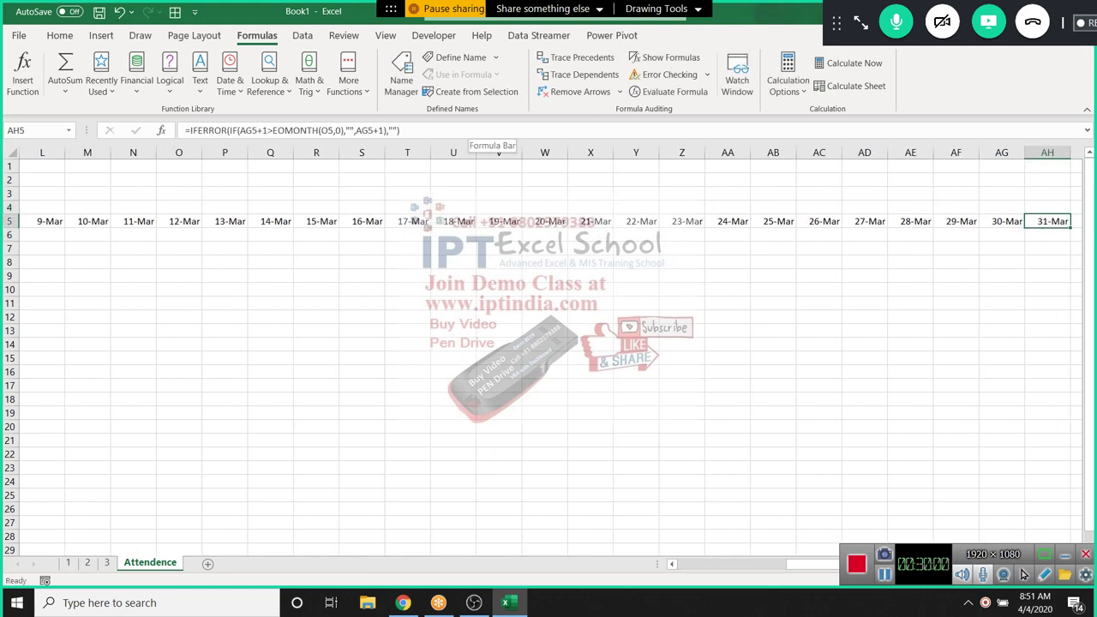
{"action": "key", "text": "Up"}
{"action": "key", "text": "ctrl+shift+Left"}
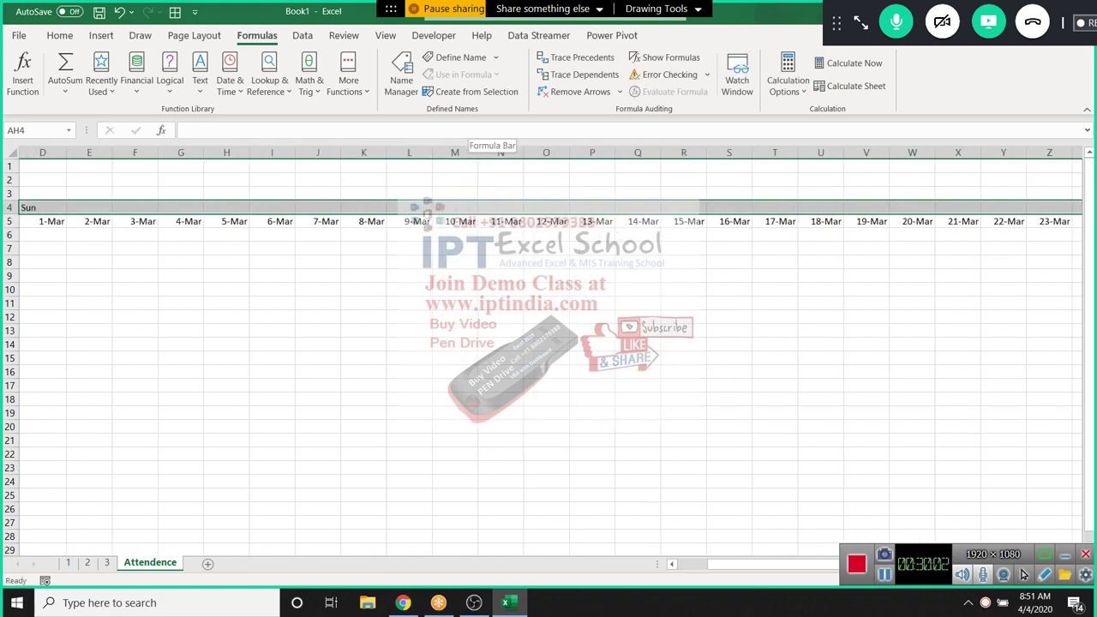
{"action": "key", "text": "ctrl+t"}
{"action": "key", "text": "Escape"}
{"action": "key", "text": "ctrl+v"}
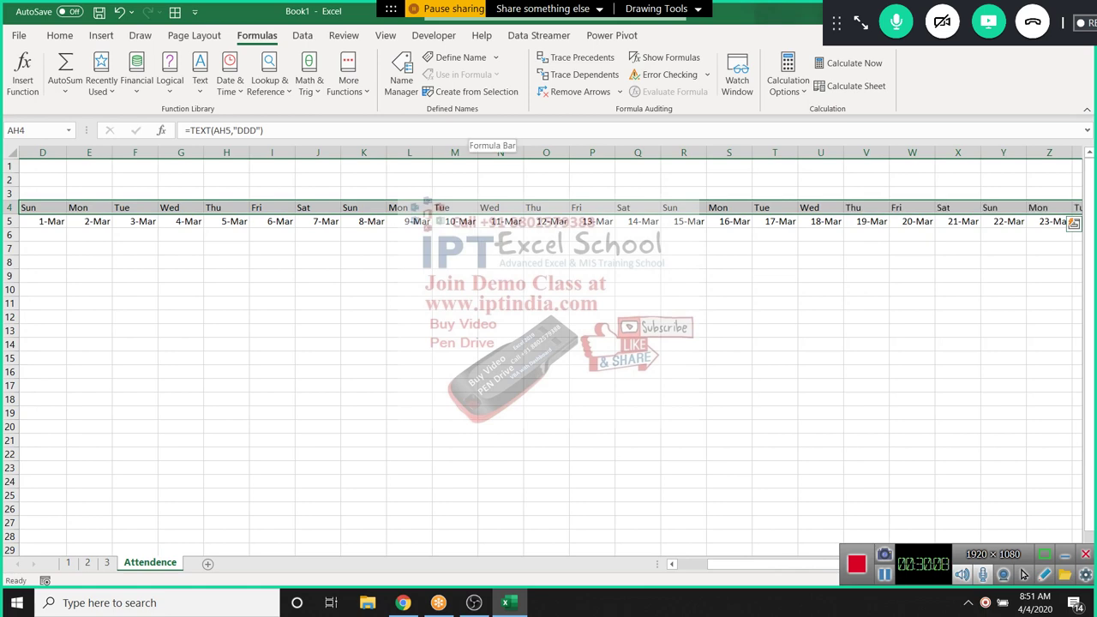
Return to the start of the table and select part of the attendance grid
{"action": "key", "text": "ctrl+Right"}
{"action": "key", "text": "ctrl+Left"}
{"action": "key", "text": "ctrl+Left"}
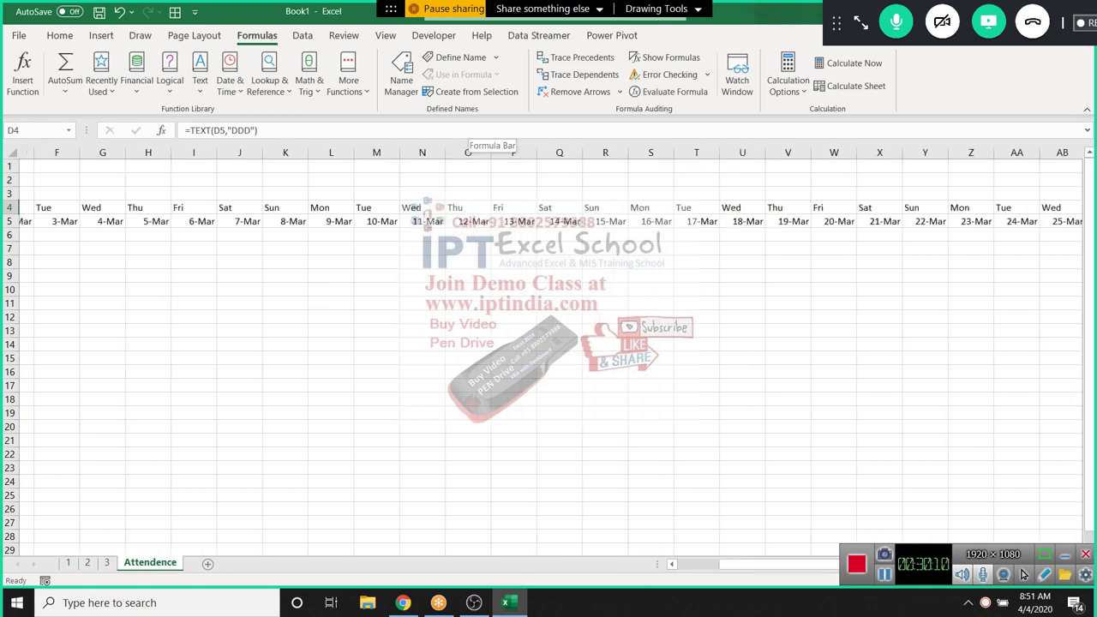
{"action": "key", "text": "Left"}
{"action": "key", "text": "Left"}
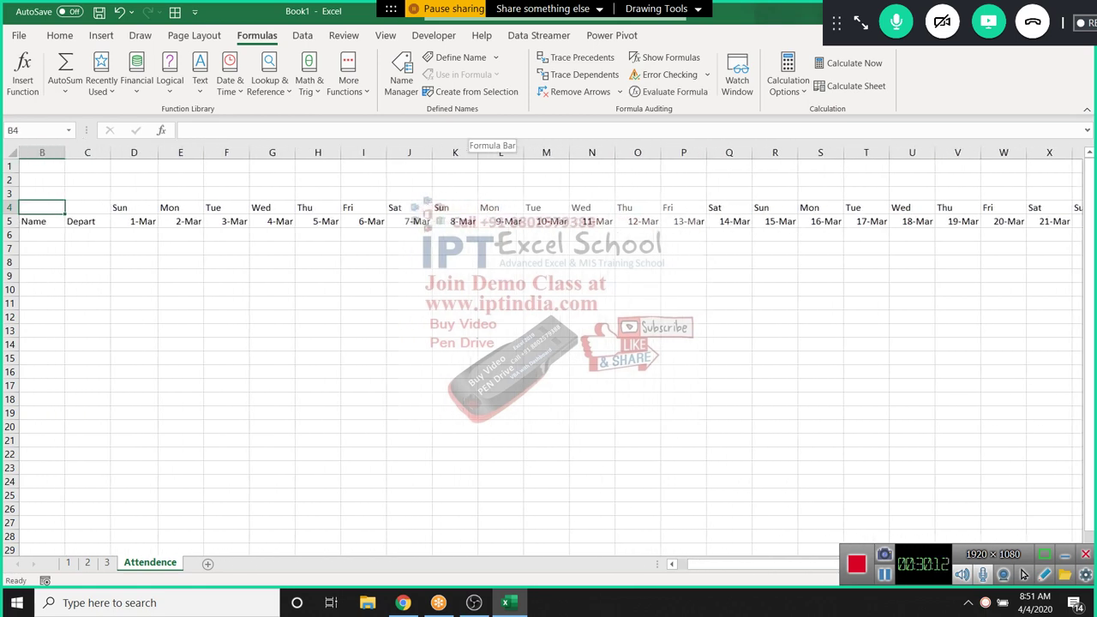
{"action": "left_click_drag", "start_coordinate": [317, 235], "coordinate": [364, 413]}
Start a formula rule on D6 testing whether D4 is "Sat" or "Sun" with OR
{"action": "left_click", "coordinate": [133, 235]}
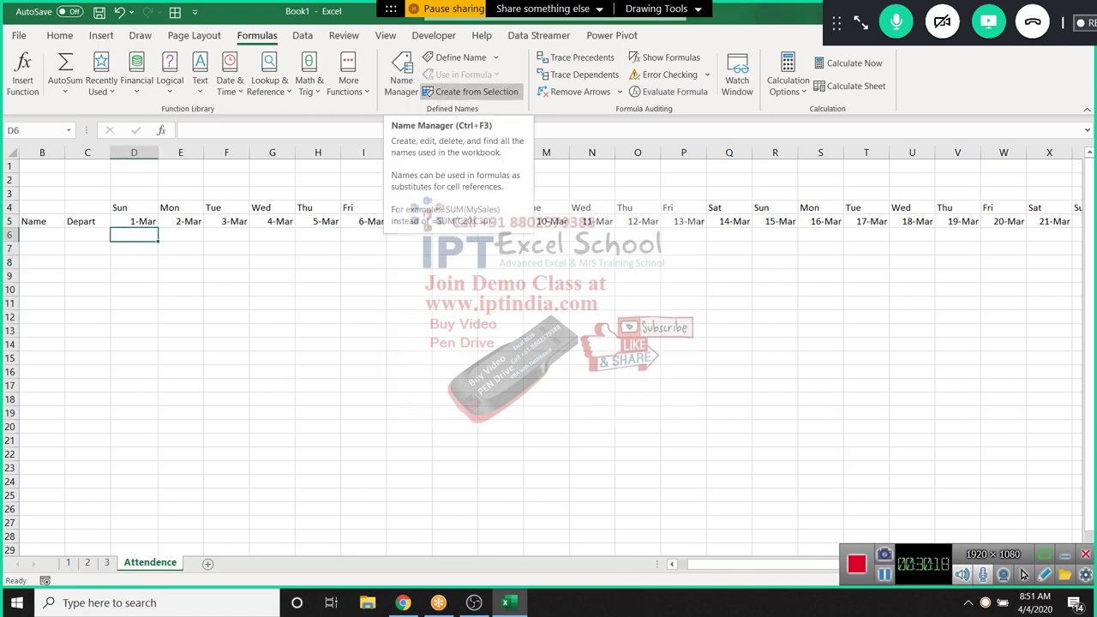
{"action": "left_click", "coordinate": [60, 35]}
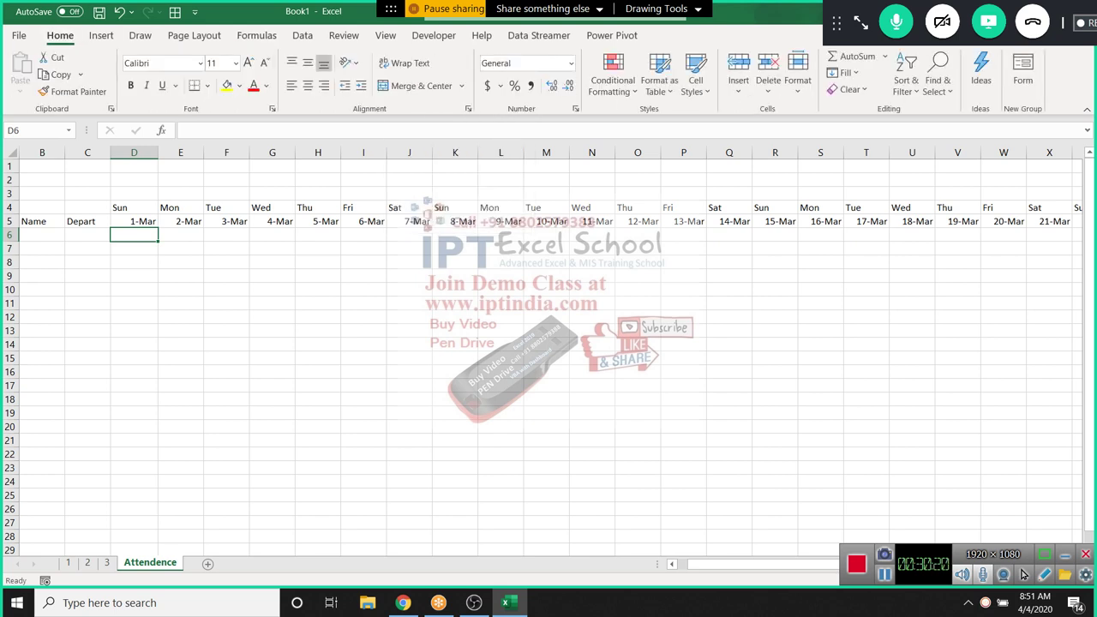
{"action": "left_click", "coordinate": [612, 75]}
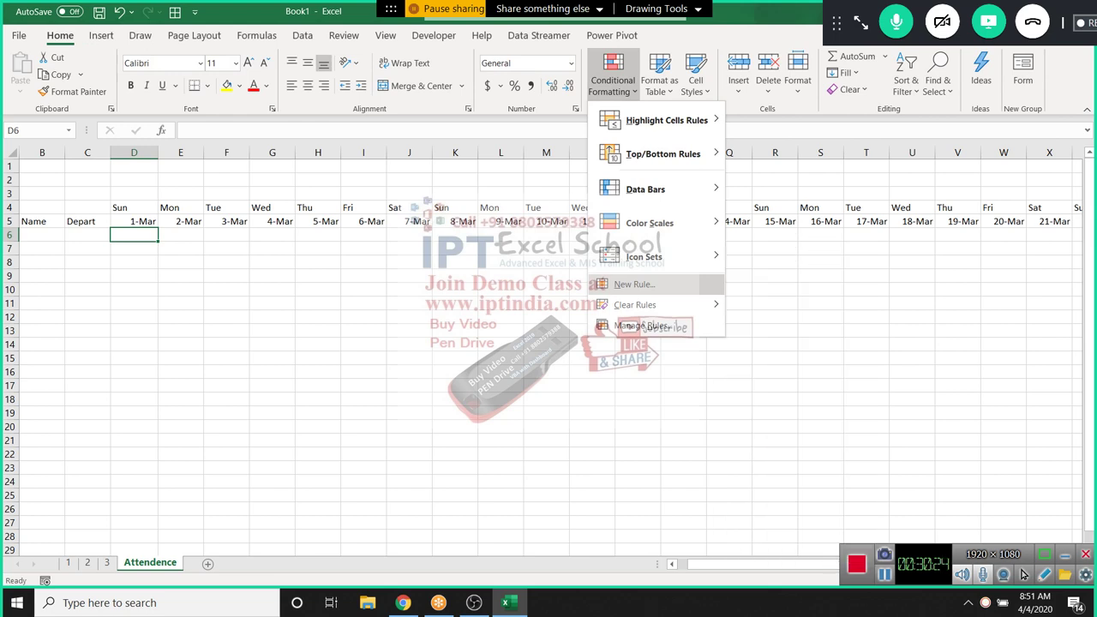
{"action": "left_click", "coordinate": [634, 283]}
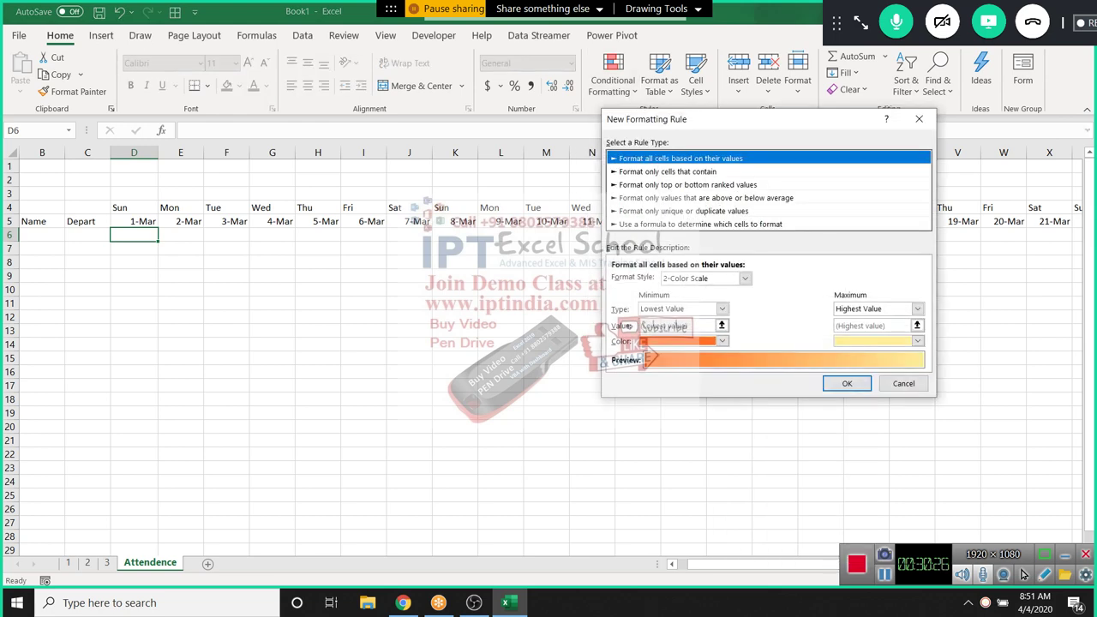
{"action": "left_click", "coordinate": [700, 223]}
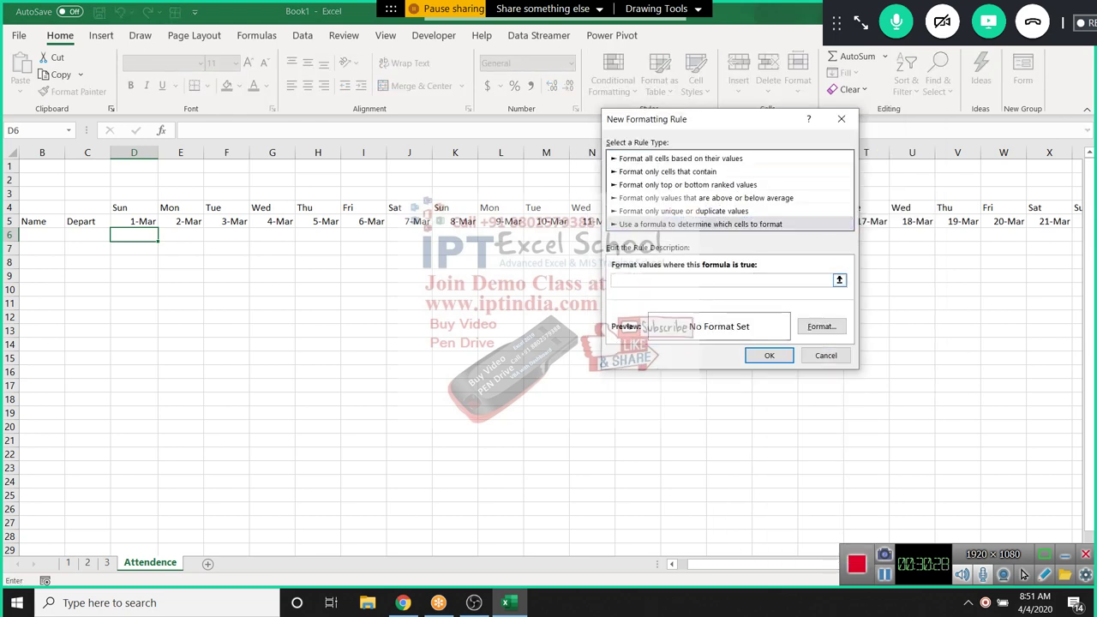
{"action": "type", "text": "=or("}
{"action": "left_click", "coordinate": [134, 207]}
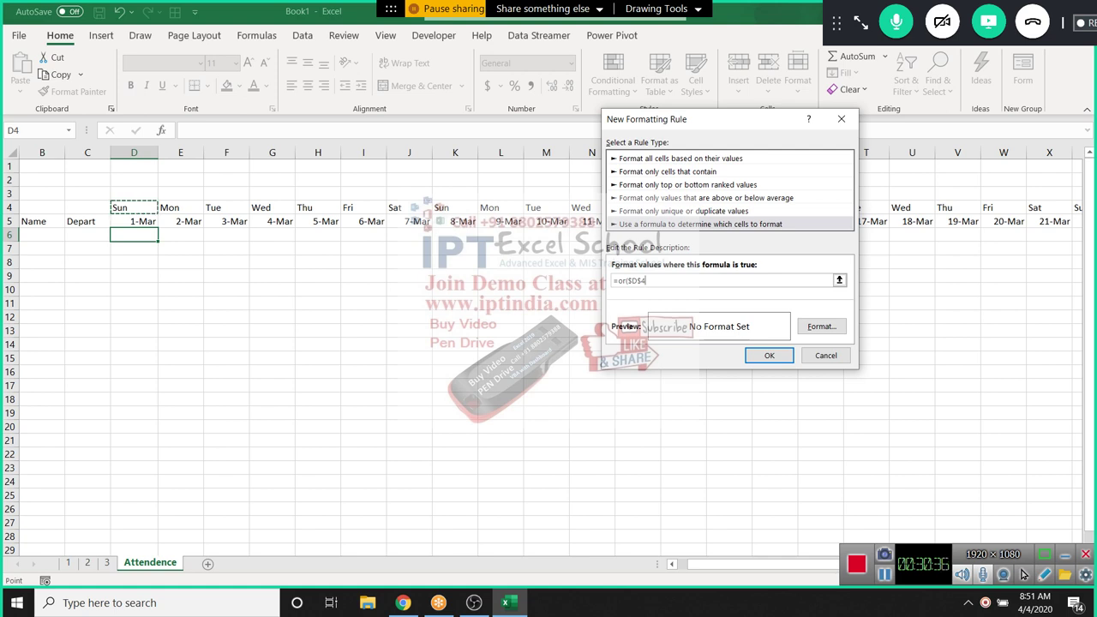
{"action": "type", "text": "=\"Sat\","}
{"action": "left_click", "coordinate": [133, 207]}
{"action": "type", "text": "=\"S"}
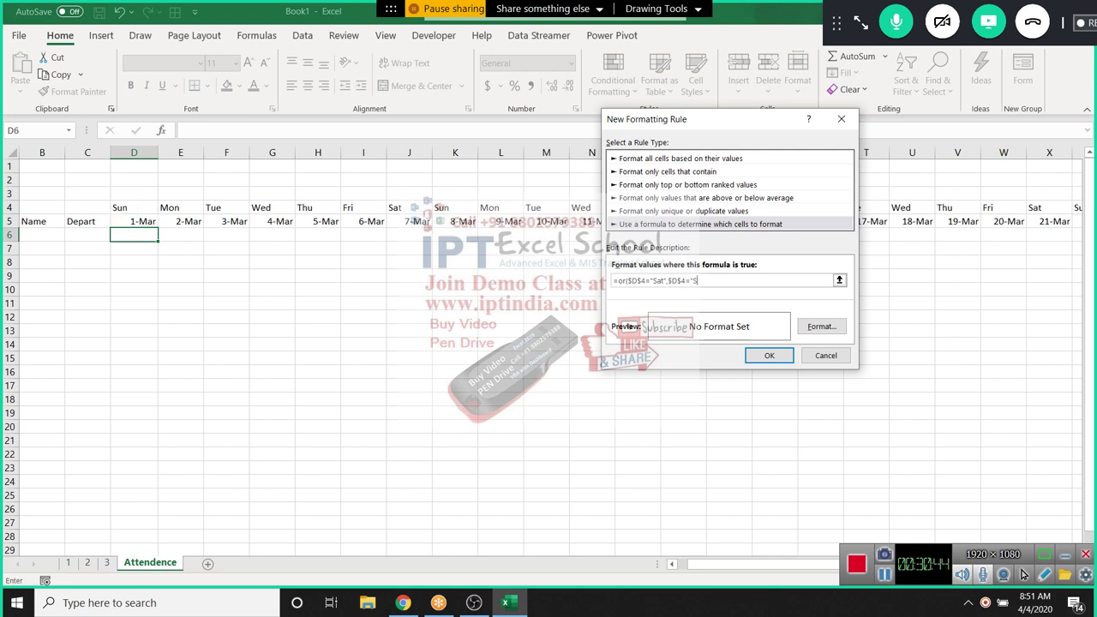
{"action": "type", "text": "un\")"}
Change both references to D$4, apply a yellow fill, save the rule, and copy D6's format
{"action": "left_click", "coordinate": [631, 280]}
{"action": "key", "text": "BackSpace"}
{"action": "left_click", "coordinate": [665, 280]}
{"action": "key", "text": "BackSpace"}
{"action": "left_click", "coordinate": [821, 326]}
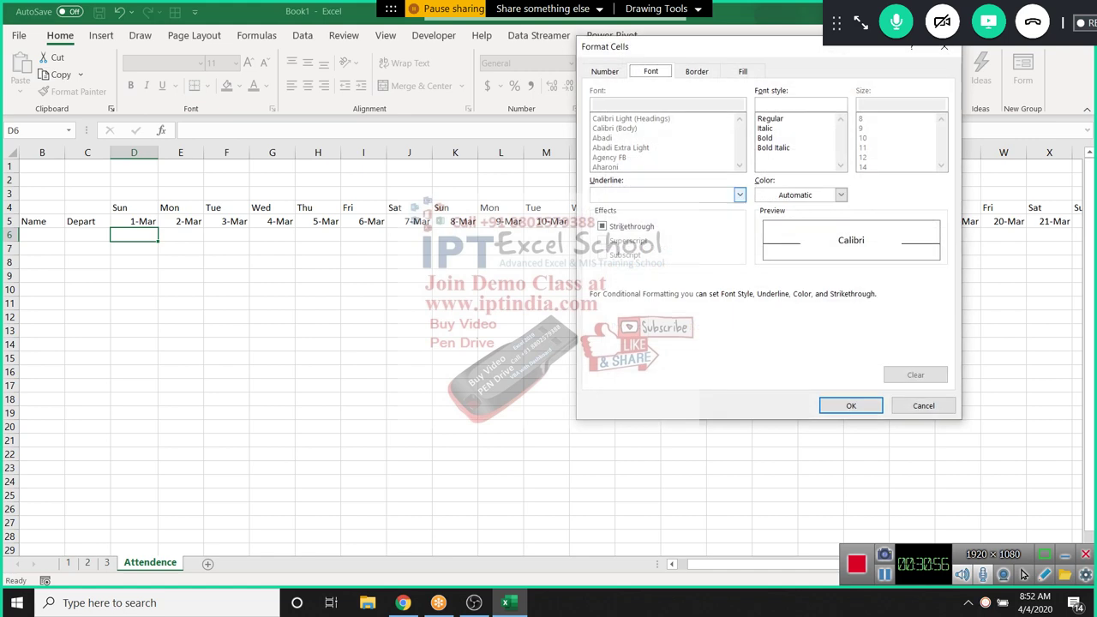
{"action": "left_click", "coordinate": [743, 71]}
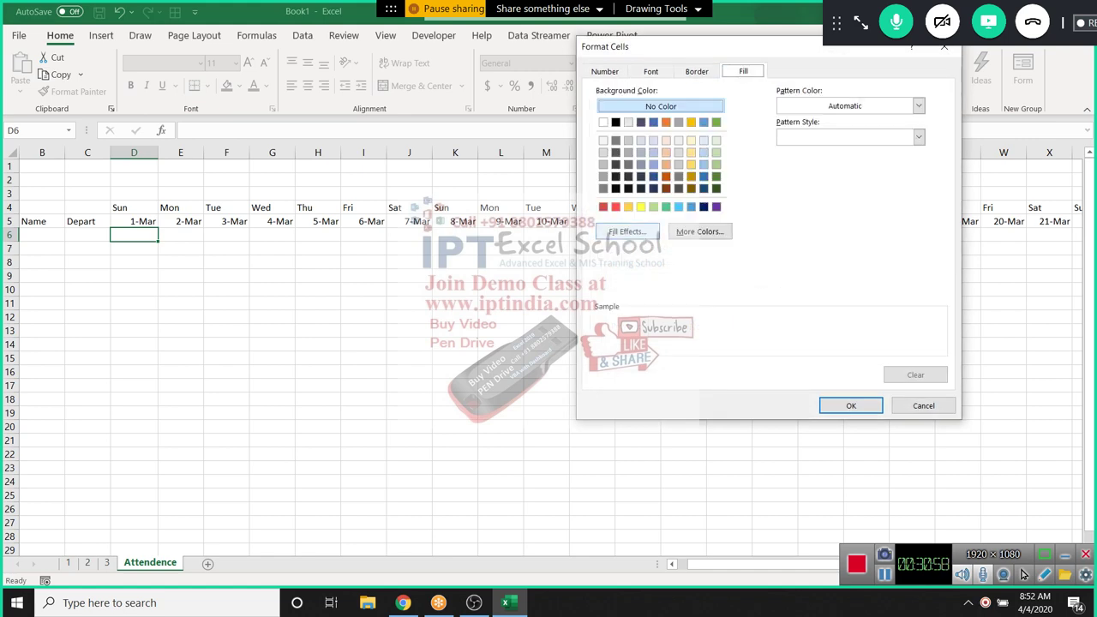
{"action": "left_click", "coordinate": [640, 206]}
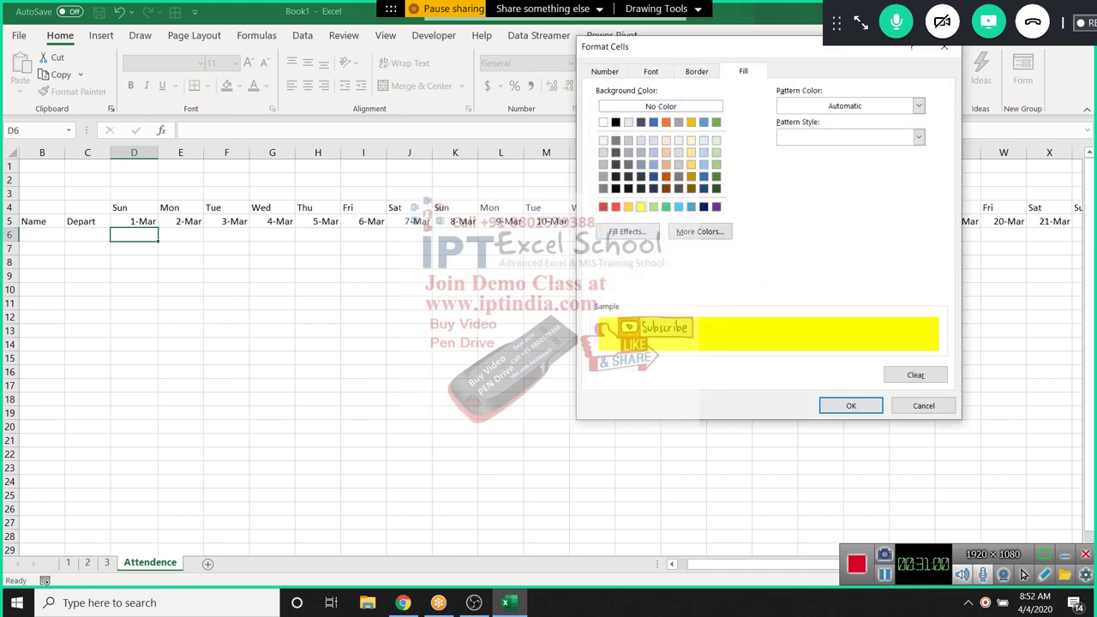
{"action": "left_click", "coordinate": [849, 405]}
{"action": "left_click", "coordinate": [768, 355]}
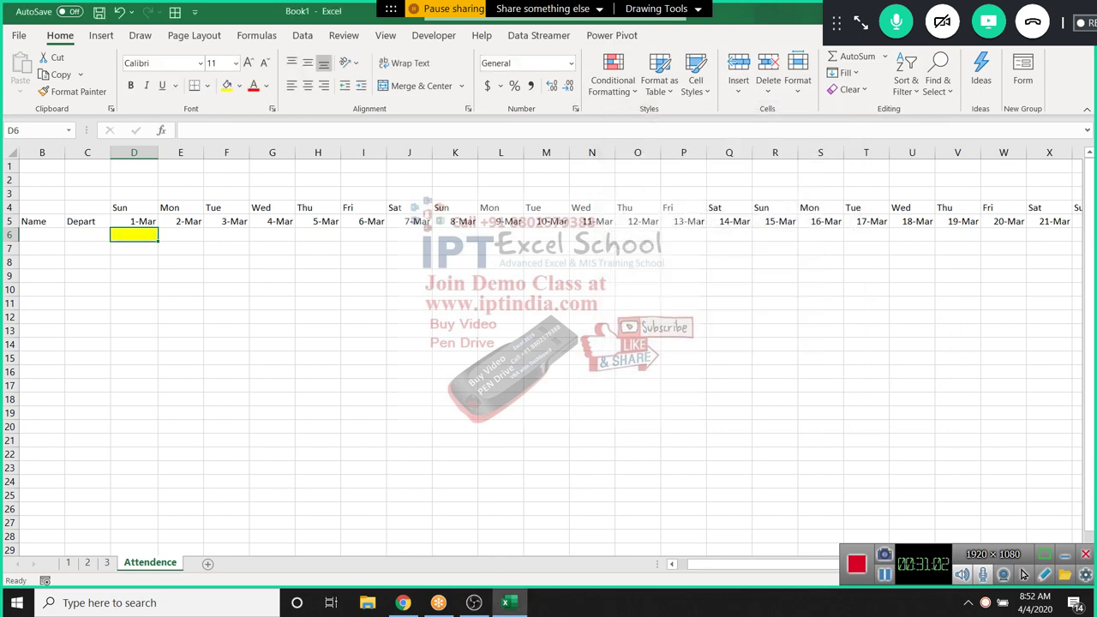
{"action": "left_click", "coordinate": [73, 92]}
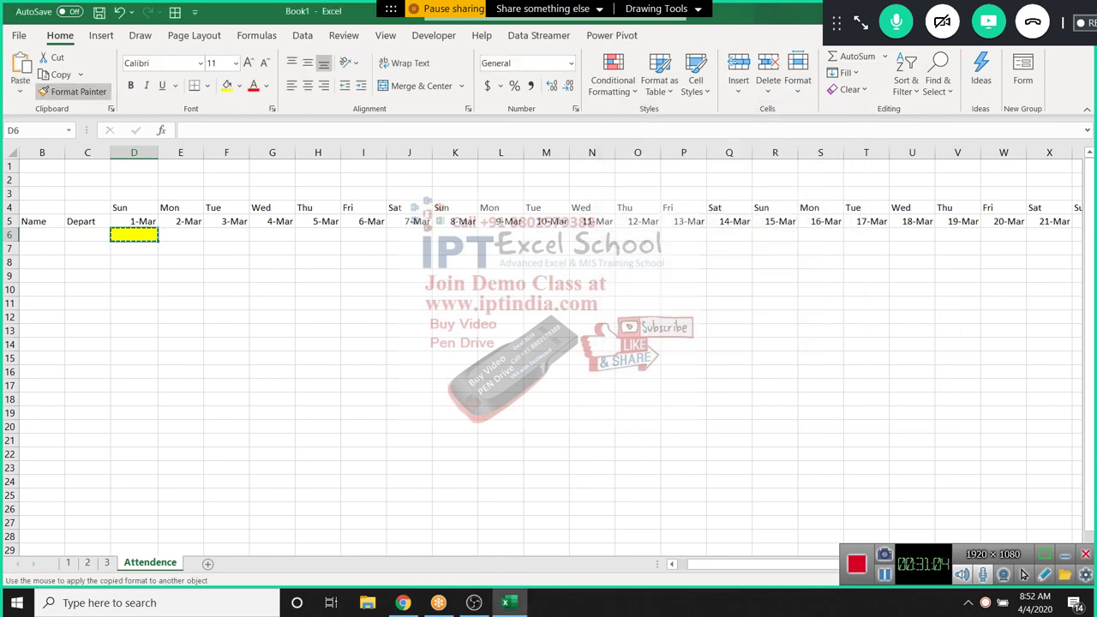
Paint the weekend rule over D6:AA24, then from X6 over Y6:AH24
{"action": "mouse_move", "coordinate": [134, 235]}
{"action": "left_mouse_down"}
{"action": "mouse_move", "coordinate": [226, 279]}
{"action": "mouse_move", "coordinate": [1063, 527]}
{"action": "mouse_move", "coordinate": [955, 470]}
{"action": "mouse_move", "coordinate": [1025, 310]}
{"action": "left_mouse_up"}
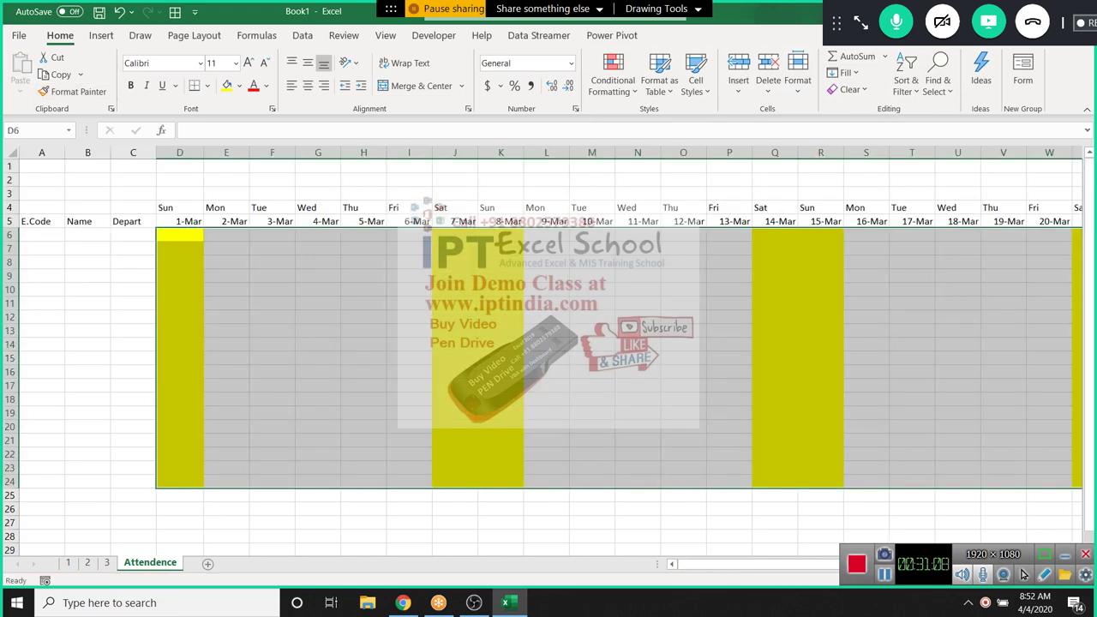
{"action": "scroll", "coordinate": [548, 342], "scroll_direction": "right", "scroll_amount": 6}
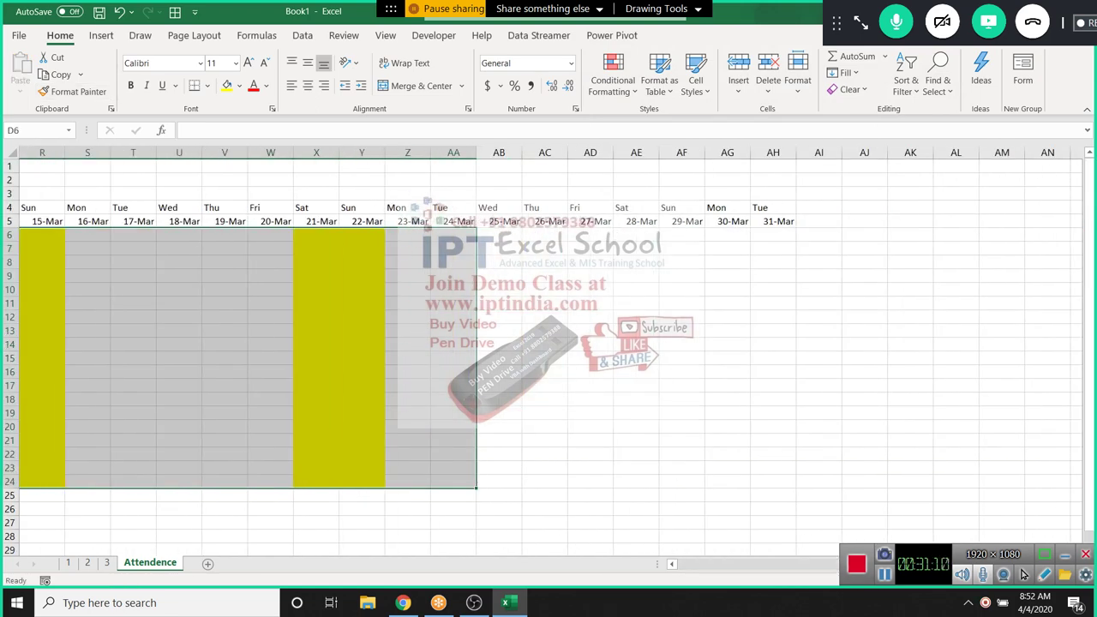
{"action": "left_click", "coordinate": [316, 235]}
{"action": "left_click", "coordinate": [73, 91]}
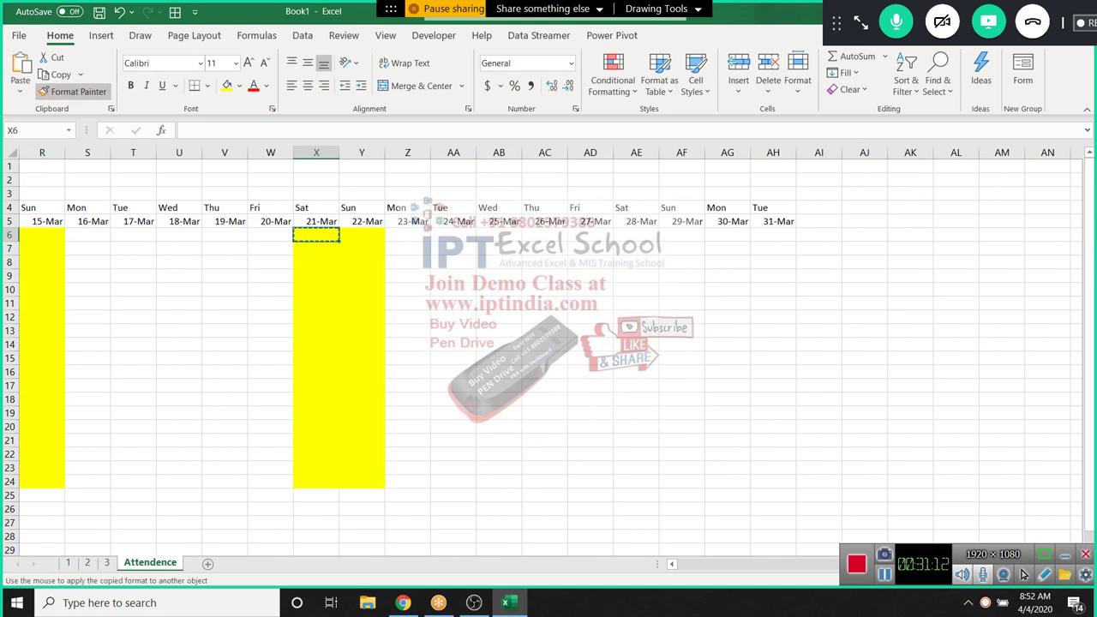
{"action": "mouse_move", "coordinate": [361, 235]}
{"action": "left_mouse_down"}
{"action": "mouse_move", "coordinate": [552, 250]}
{"action": "mouse_move", "coordinate": [749, 351]}
{"action": "mouse_move", "coordinate": [780, 432]}
{"action": "mouse_move", "coordinate": [780, 484]}
{"action": "left_mouse_up"}
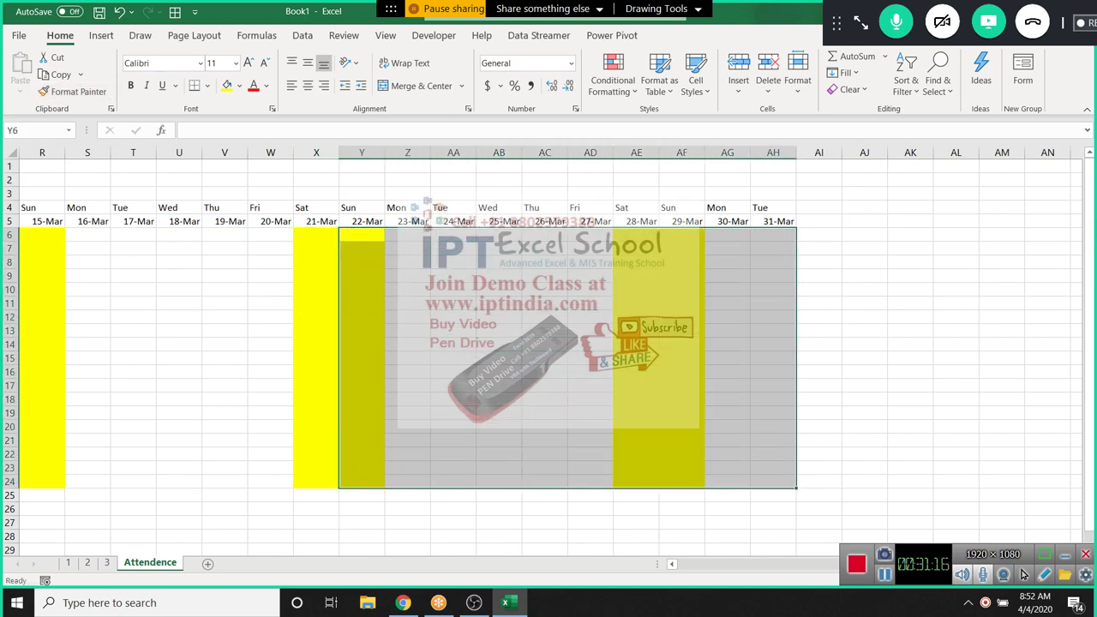
{"action": "scroll", "coordinate": [549, 343], "scroll_direction": "left", "scroll_amount": 6}
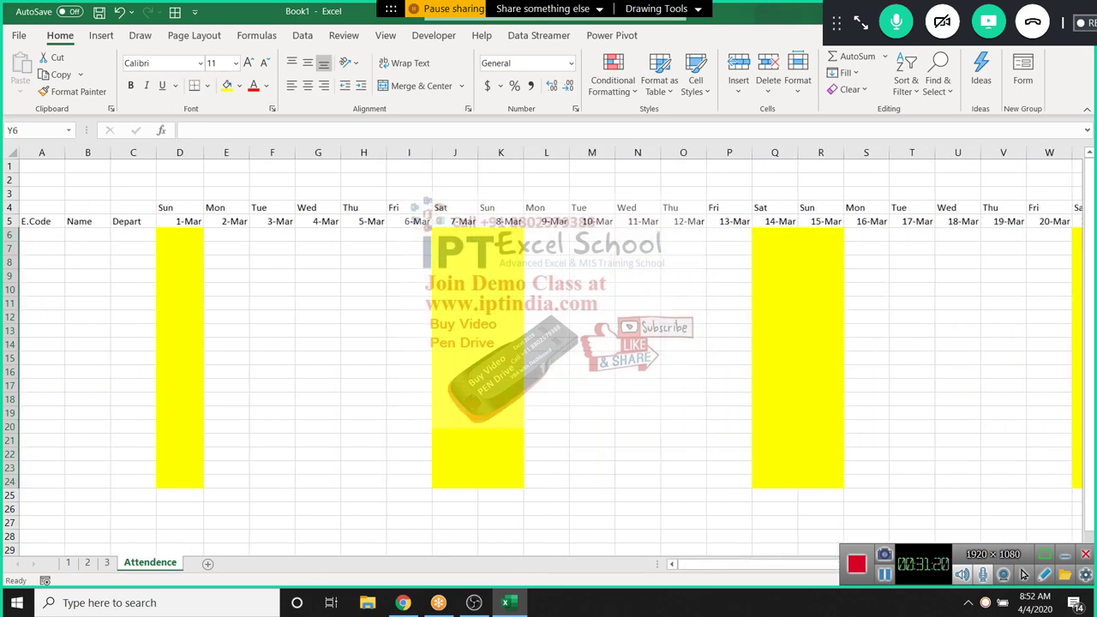
Add a new worksheet and rename it H
{"action": "left_click", "coordinate": [208, 562]}
{"action": "double_click", "coordinate": [205, 563]}
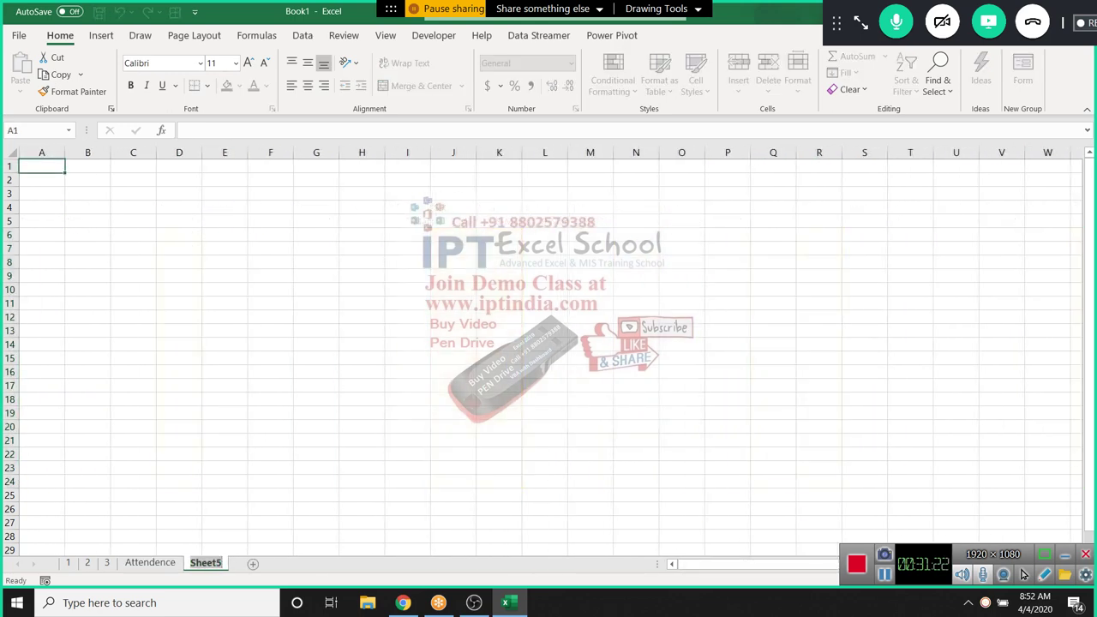
{"action": "type", "text": "H"}
{"action": "left_click", "coordinate": [41, 316]}
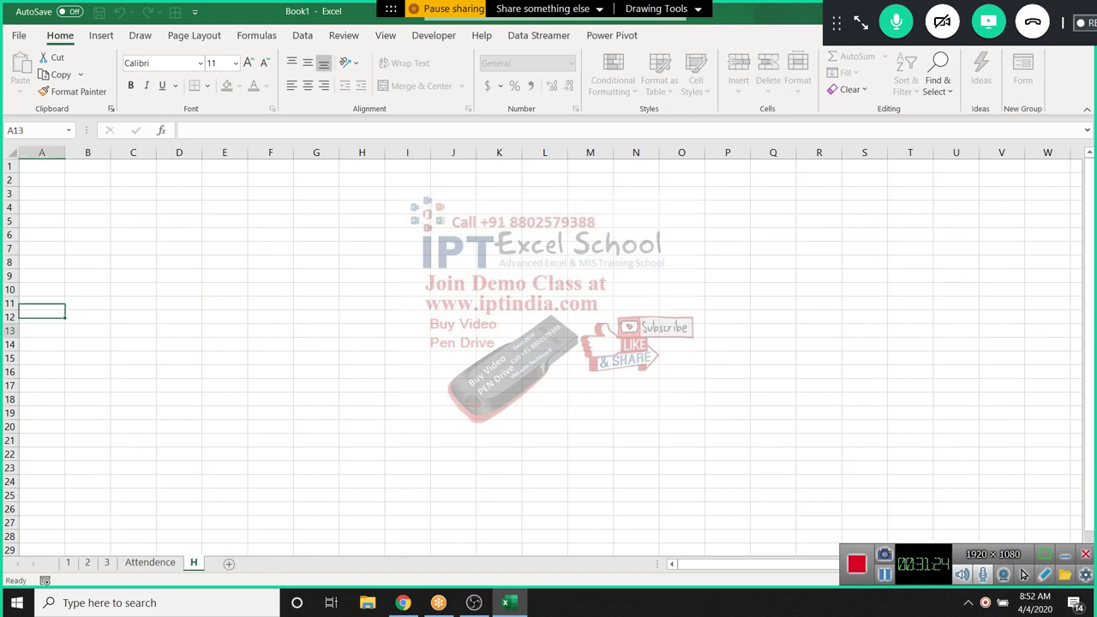
{"action": "key", "text": "Down"}
Enter the heading Date in A1 followed by 1/1, 1/14, 3/11 and 4/6 below it
{"action": "left_click", "coordinate": [42, 179]}
{"action": "left_click", "coordinate": [42, 165]}
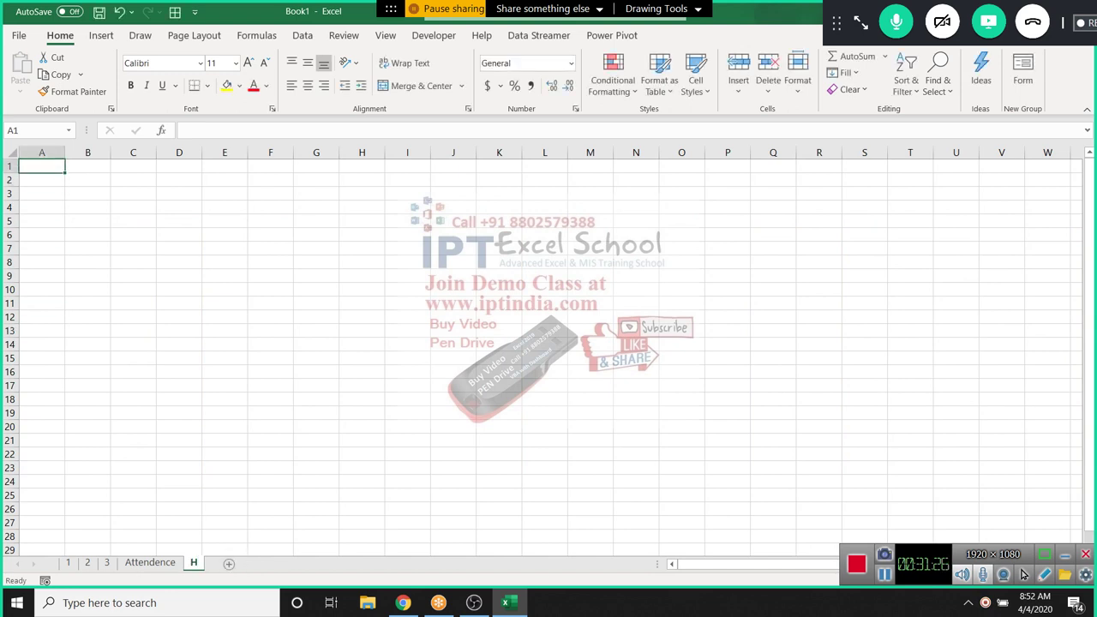
{"action": "type", "text": "Date"}
{"action": "key", "text": "Return"}
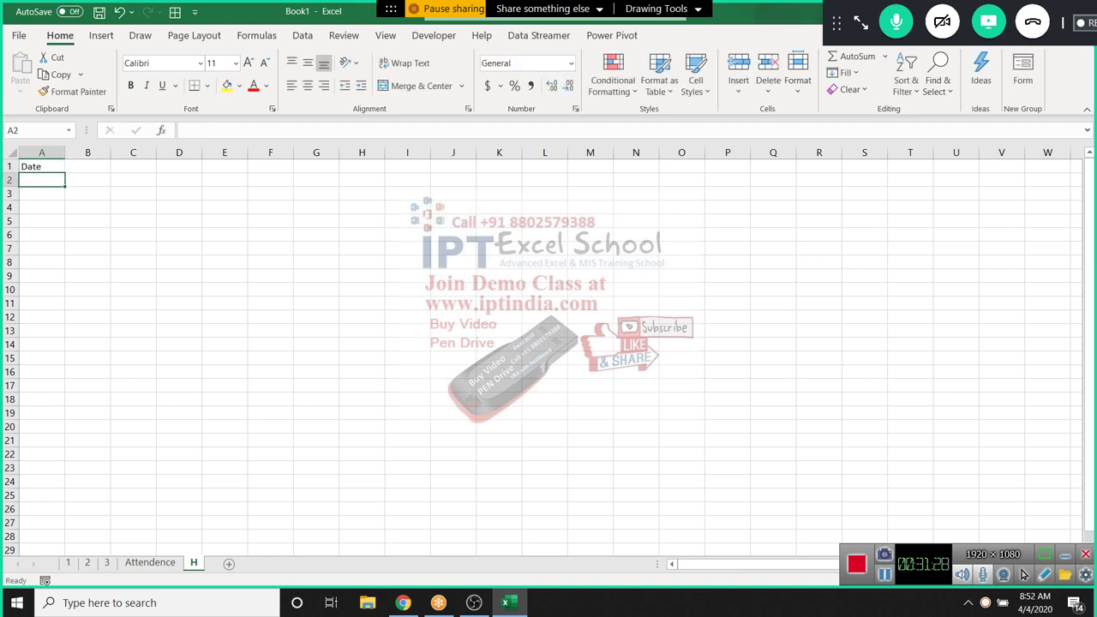
{"action": "type", "text": "1/1"}
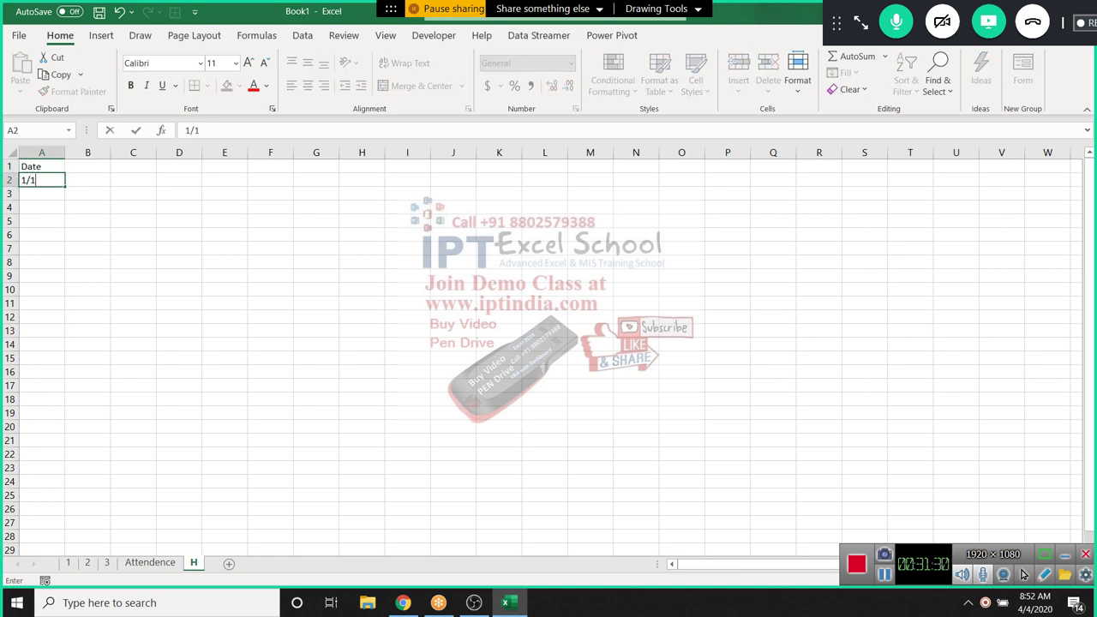
{"action": "key", "text": "Return"}
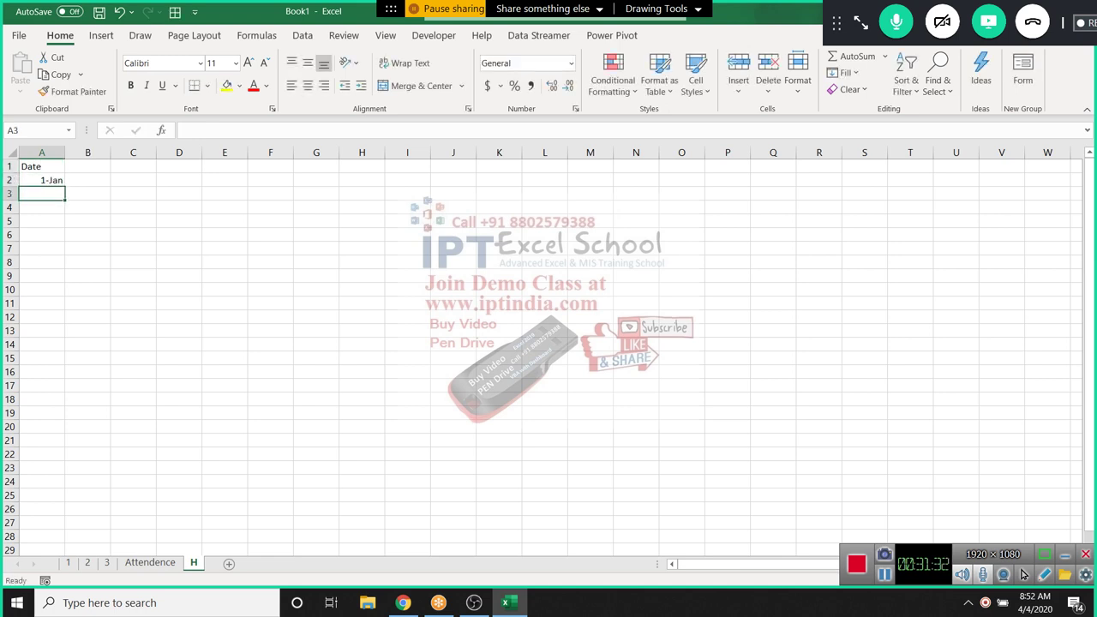
{"action": "type", "text": "1/14"}
{"action": "key", "text": "Return"}
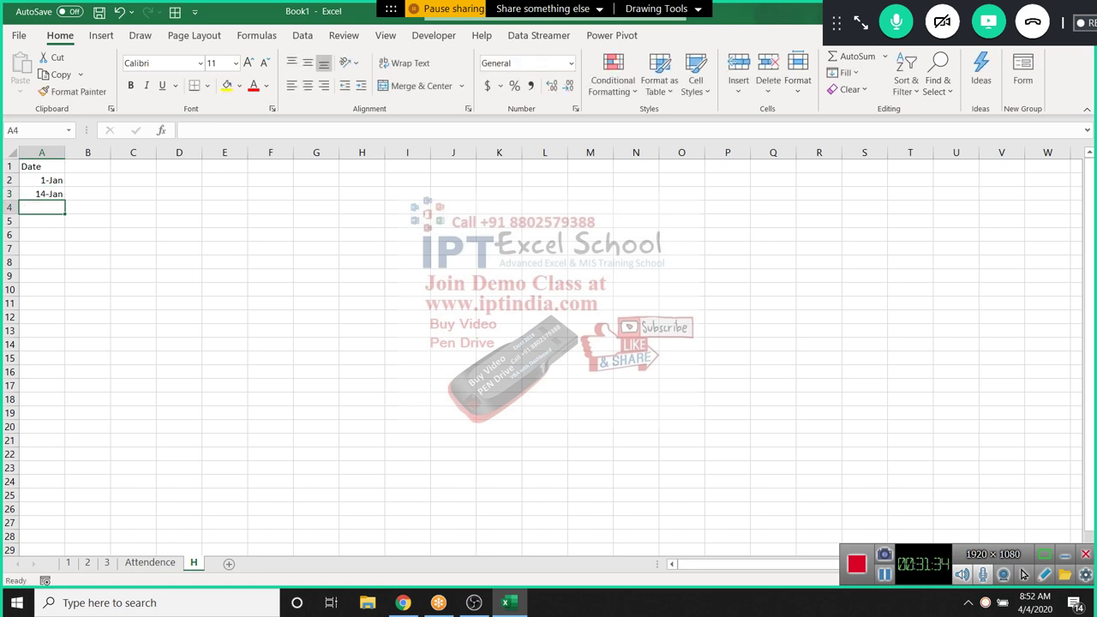
{"action": "type", "text": "3/"}
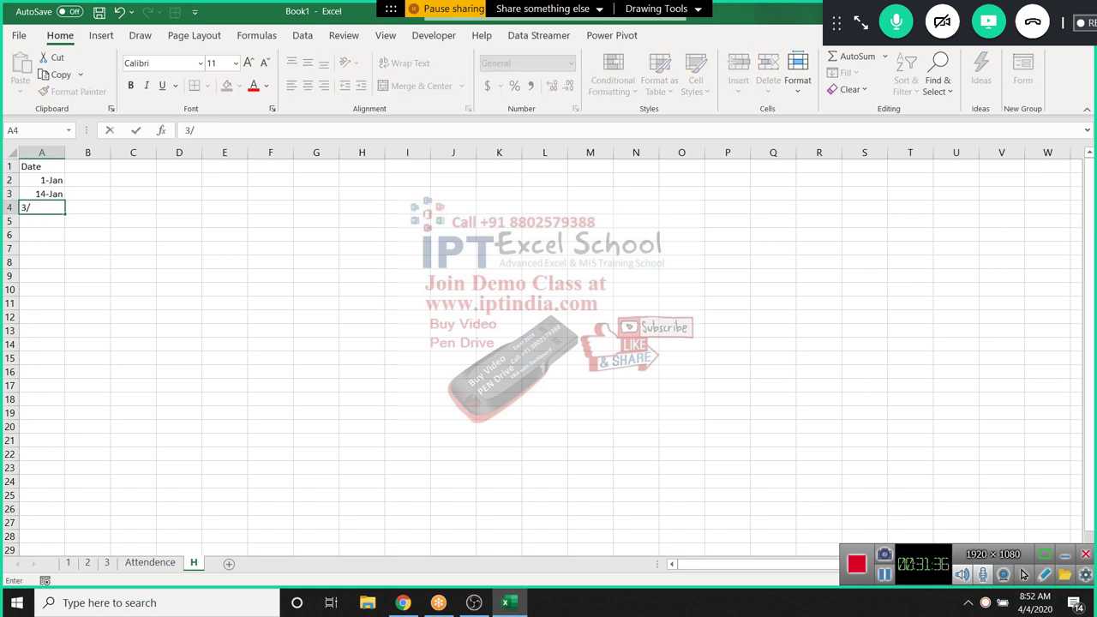
{"action": "type", "text": "11"}
{"action": "key", "text": "Return"}
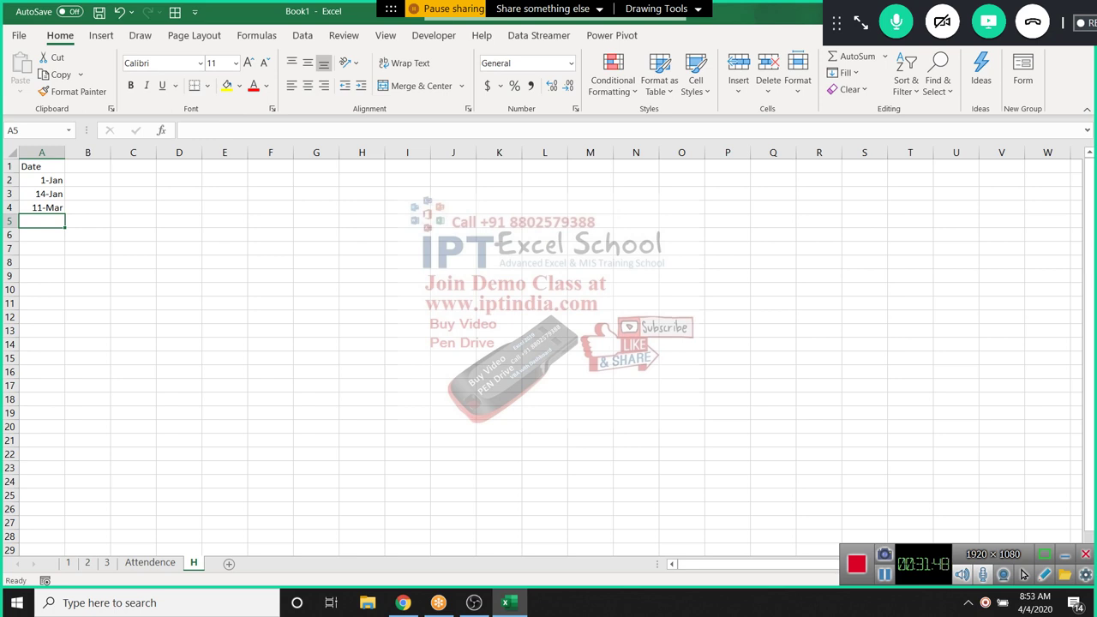
{"action": "type", "text": "4/6"}
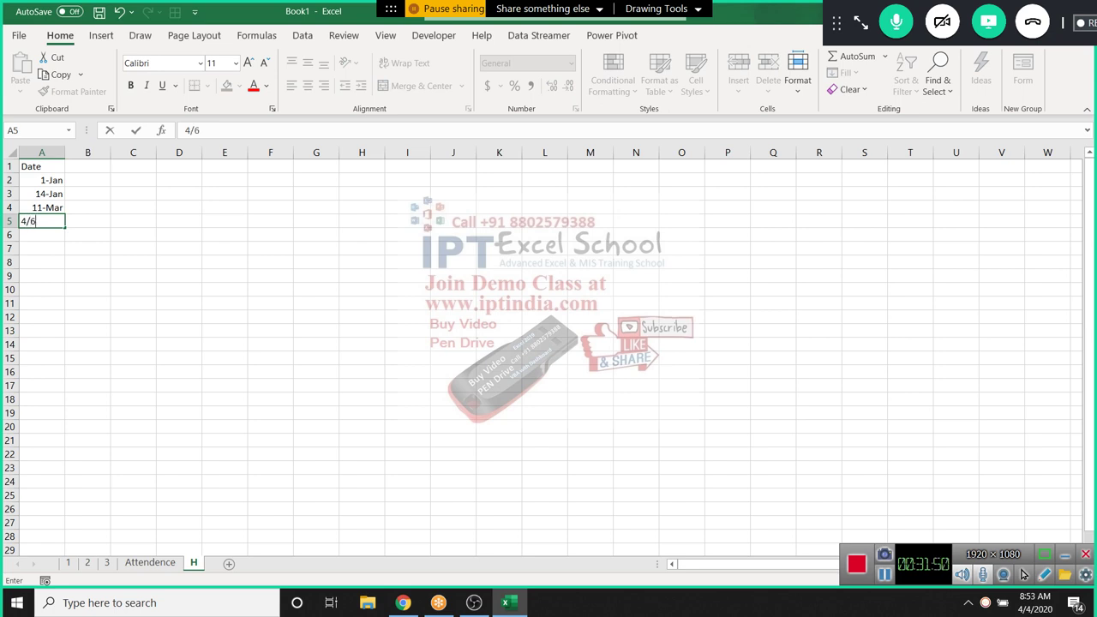
{"action": "key", "text": "Return"}
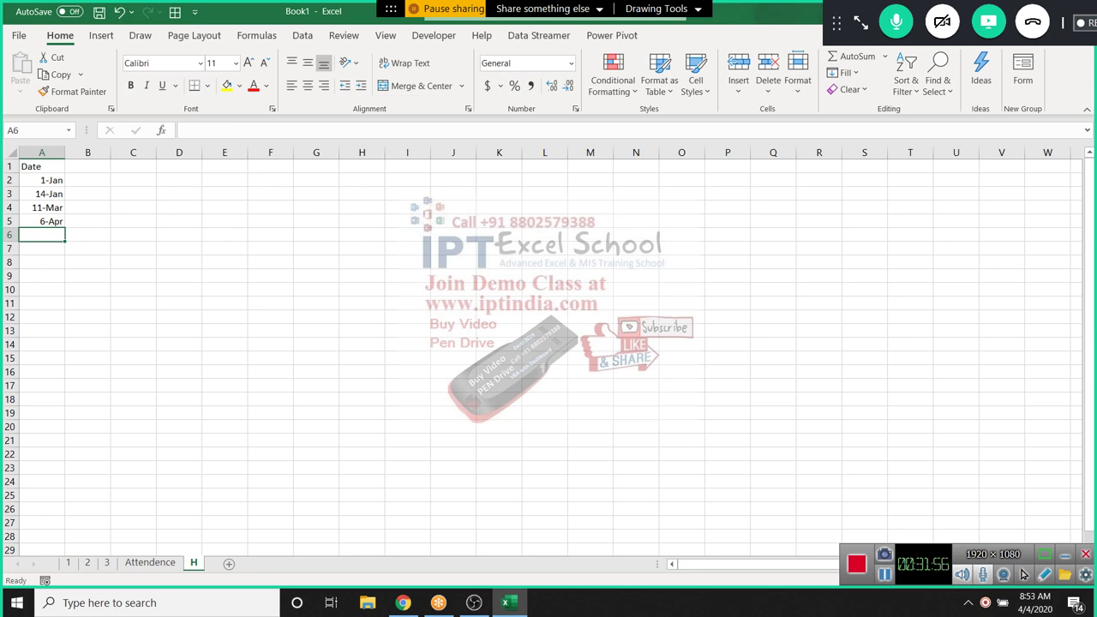
Return to the Attendence sheet and inspect the 11-Mar cells N6:N24 and date cell N5
{"action": "key", "text": "ctrl+Page_Up"}
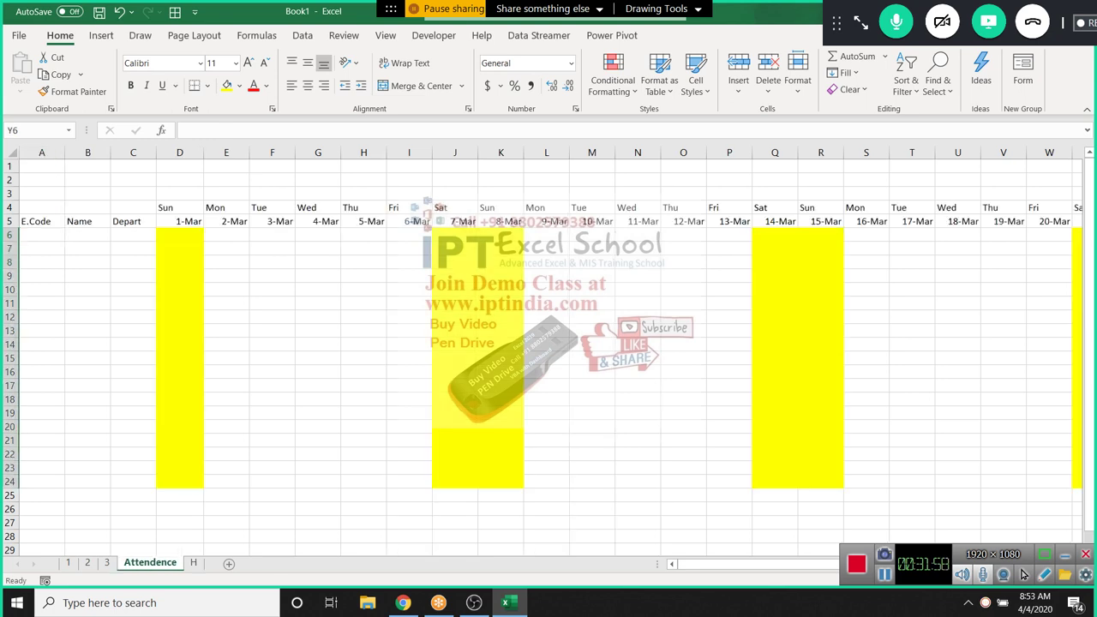
{"action": "left_click", "coordinate": [88, 234]}
{"action": "left_click", "coordinate": [41, 235]}
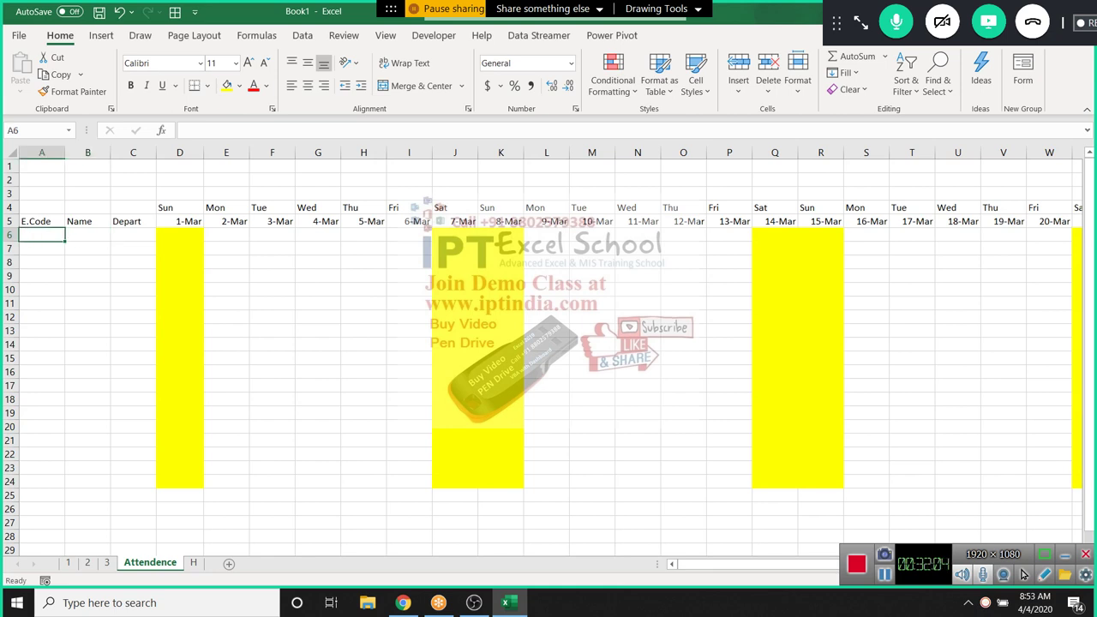
{"action": "left_click_drag", "start_coordinate": [637, 235], "coordinate": [637, 482]}
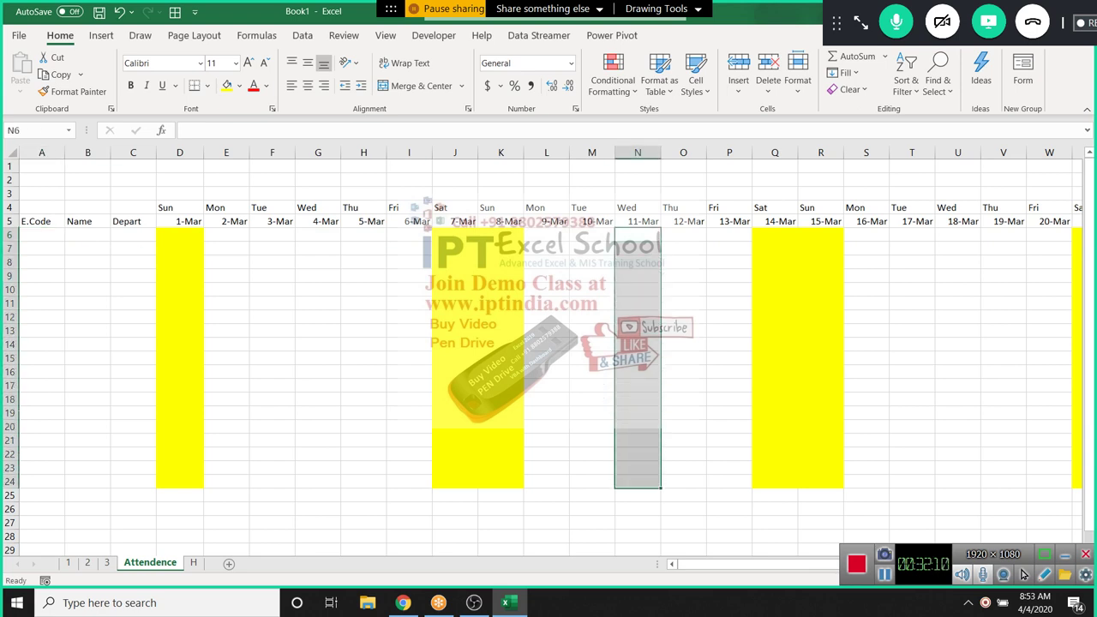
{"action": "left_click_drag", "start_coordinate": [637, 235], "coordinate": [637, 482]}
{"action": "left_click", "coordinate": [179, 234]}
{"action": "left_click", "coordinate": [637, 221]}
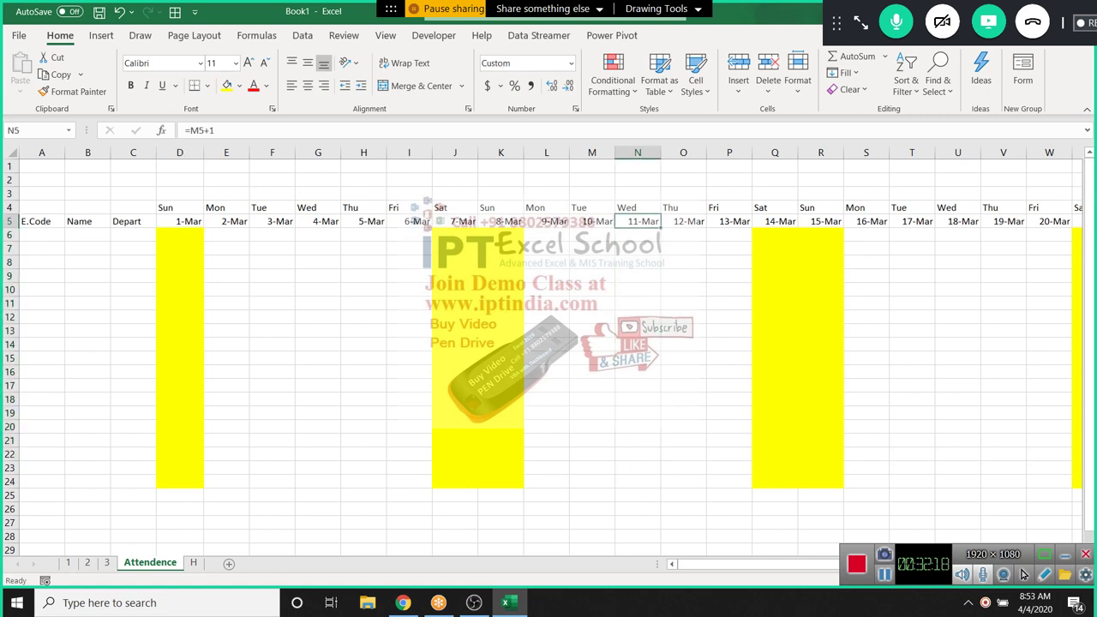
Glance at sheet H's holiday dates, then come back and select D6
{"action": "key", "text": "ctrl+Page_Down"}
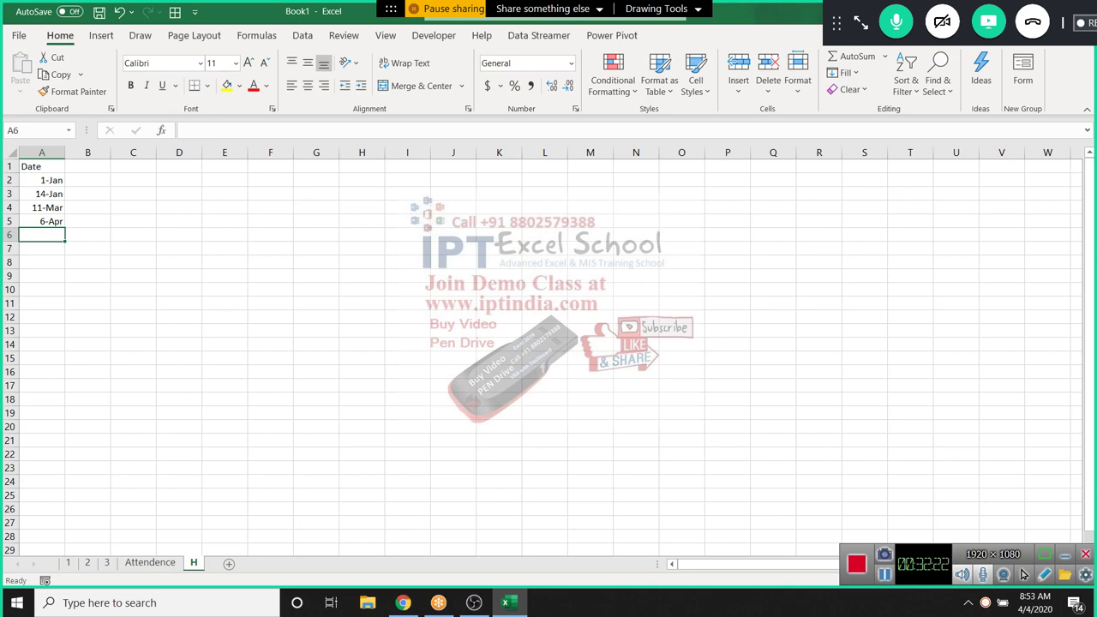
{"action": "key", "text": "ctrl+Page_Up"}
{"action": "key", "text": "ctrl+Page_Up"}
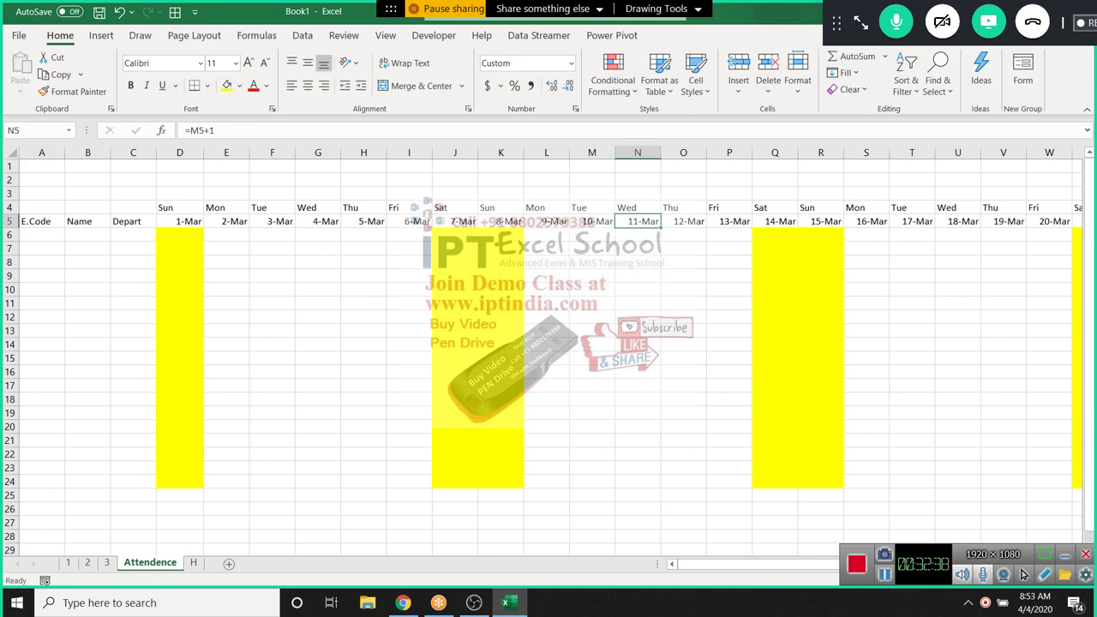
{"action": "left_click", "coordinate": [179, 234]}
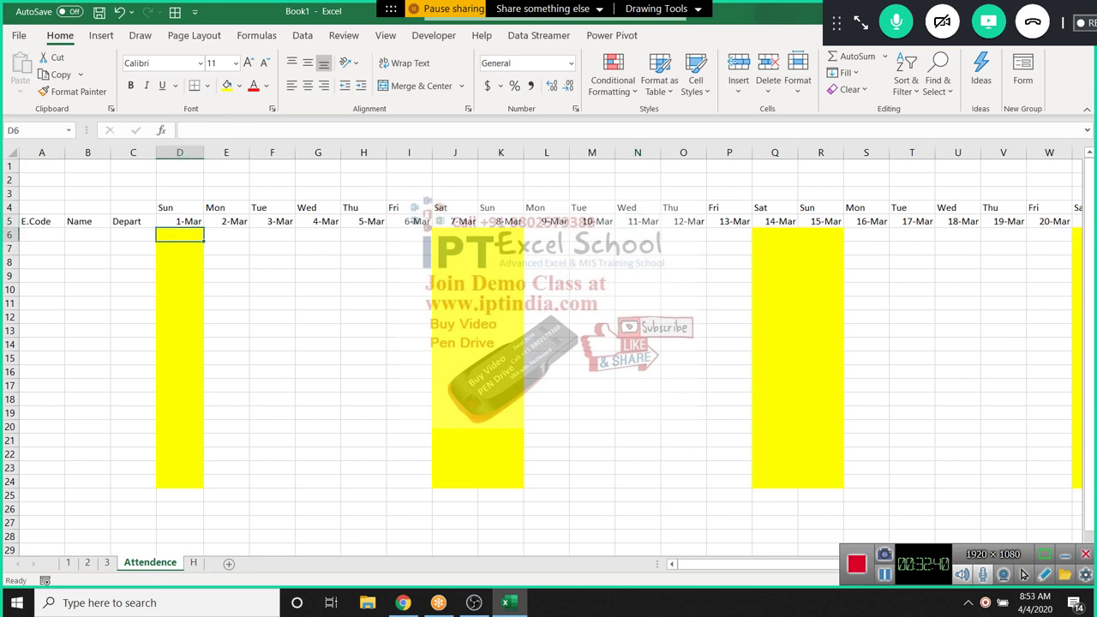
Start a formula rule on D6 with COUNTIF over sheet H's column A
{"action": "key", "text": "alt+h"}
{"action": "key", "text": "l"}
{"action": "key", "text": "Down"}
{"action": "key", "text": "Down"}
{"action": "key", "text": "Down"}
{"action": "key", "text": "Down"}
{"action": "key", "text": "Down"}
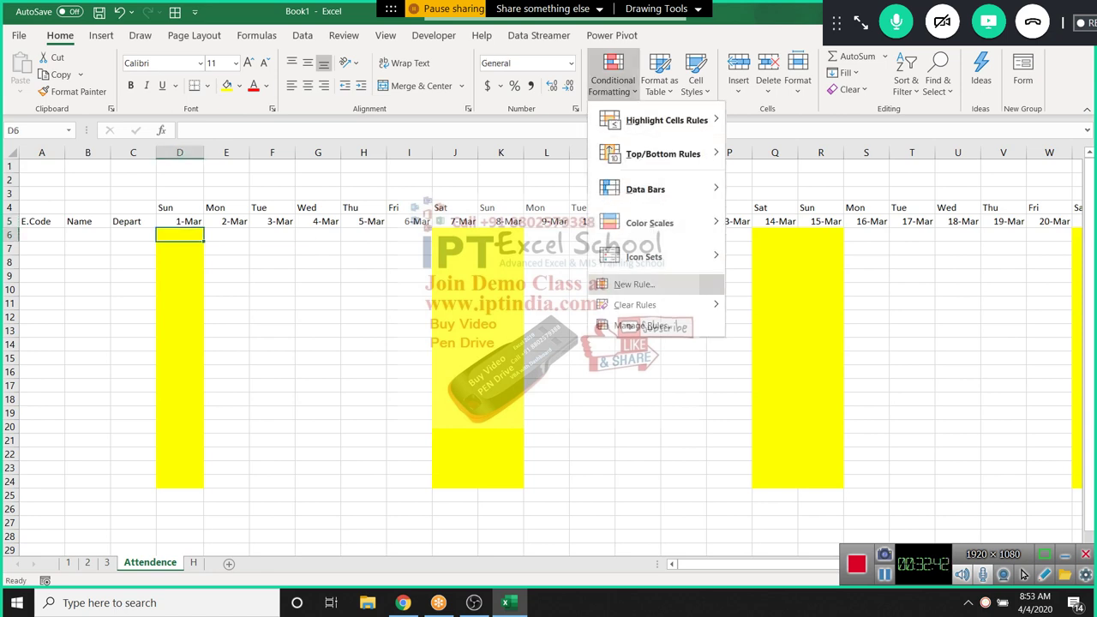
{"action": "key", "text": "Return"}
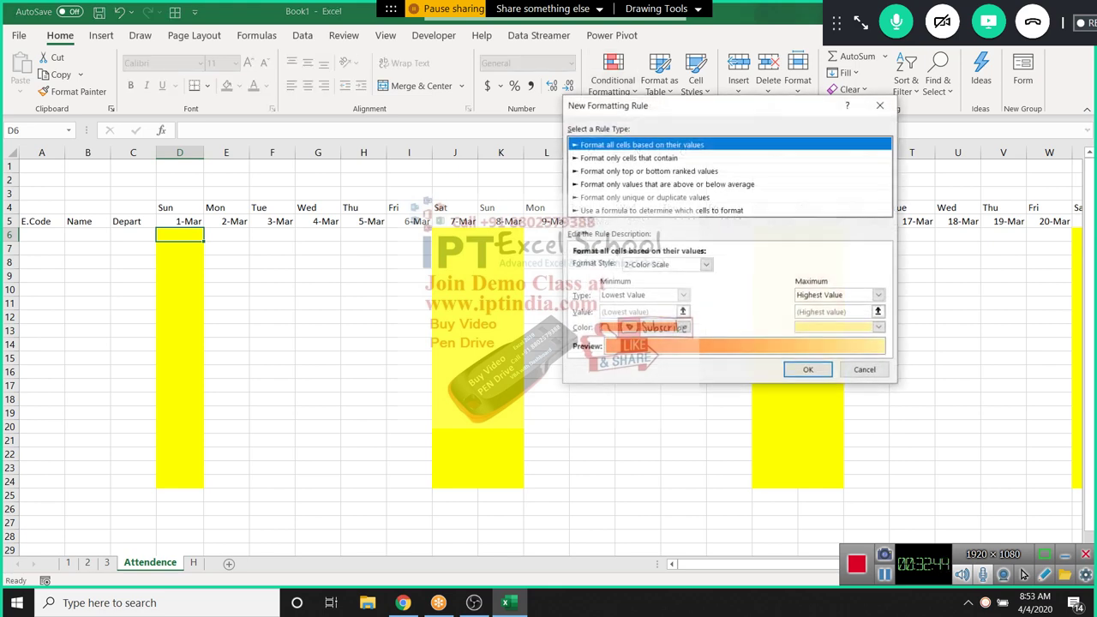
{"action": "key", "text": "Down"}
{"action": "key", "text": "Down"}
{"action": "key", "text": "Down"}
{"action": "key", "text": "Down"}
{"action": "key", "text": "Down"}
{"action": "left_click", "coordinate": [599, 265]}
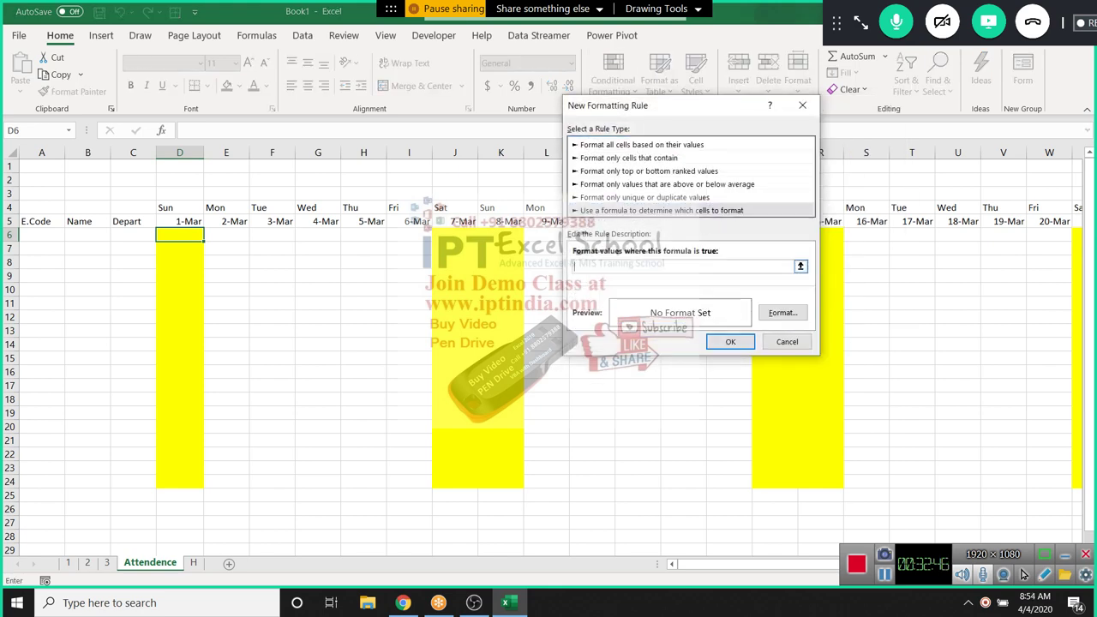
{"action": "type", "text": "=countif("}
{"action": "left_click", "coordinate": [193, 562]}
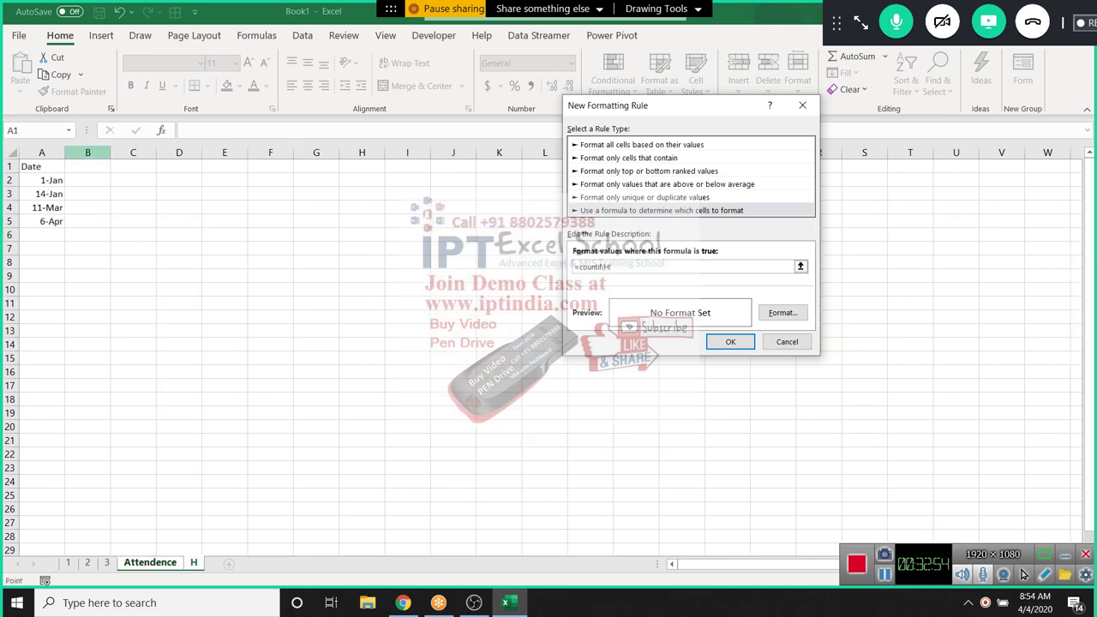
{"action": "left_click", "coordinate": [41, 153]}
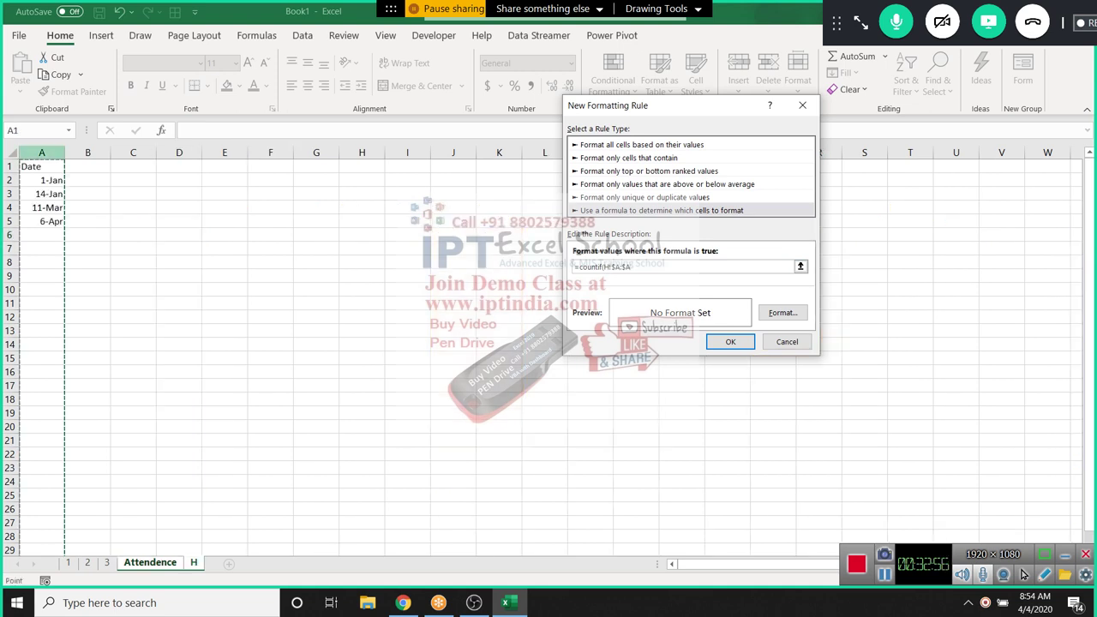
{"action": "type", "text": ",Attendence!"}
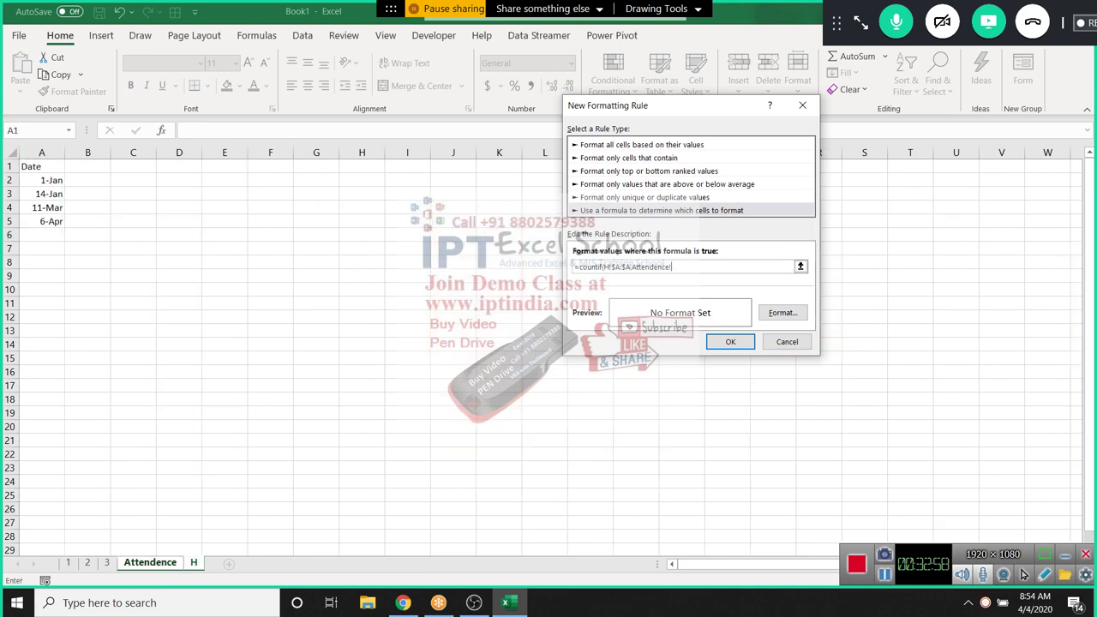
Finish the formula as =COUNTIF(H!$A:$A,D$5)>=1 using the row-5 date as criterion
{"action": "key", "text": "ctrl+Page_Up"}
{"action": "key", "text": "Up"}
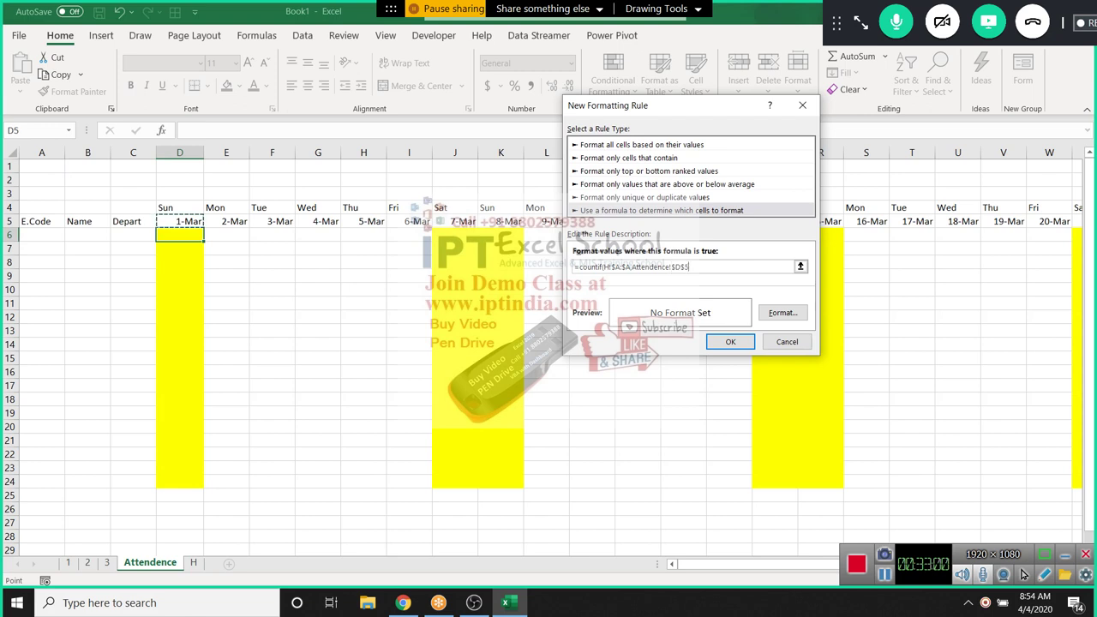
{"action": "key", "text": "F2"}
{"action": "key", "text": "BackSpace"}
{"action": "key", "text": "BackSpace"}
{"action": "key", "text": "BackSpace"}
{"action": "key", "text": "BackSpace"}
{"action": "key", "text": "BackSpace"}
{"action": "key", "text": "BackSpace"}
{"action": "key", "text": "BackSpace"}
{"action": "key", "text": "BackSpace"}
{"action": "key", "text": "BackSpace"}
{"action": "key", "text": "BackSpace"}
{"action": "key", "text": "BackSpace"}
{"action": "type", "text": ")"}
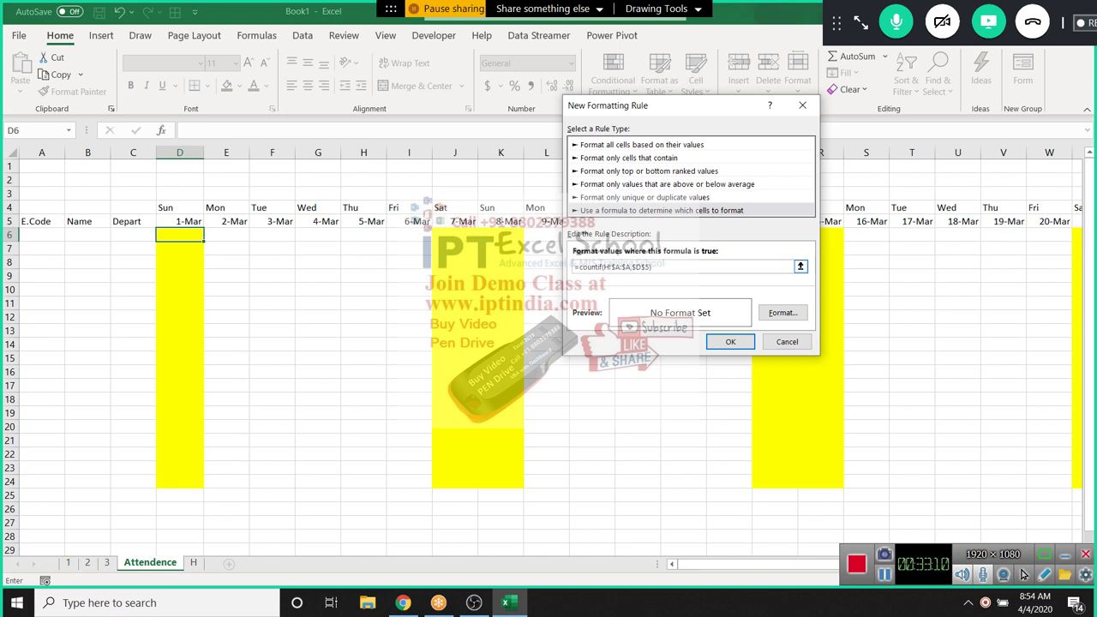
{"action": "type", "text": ">=1"}
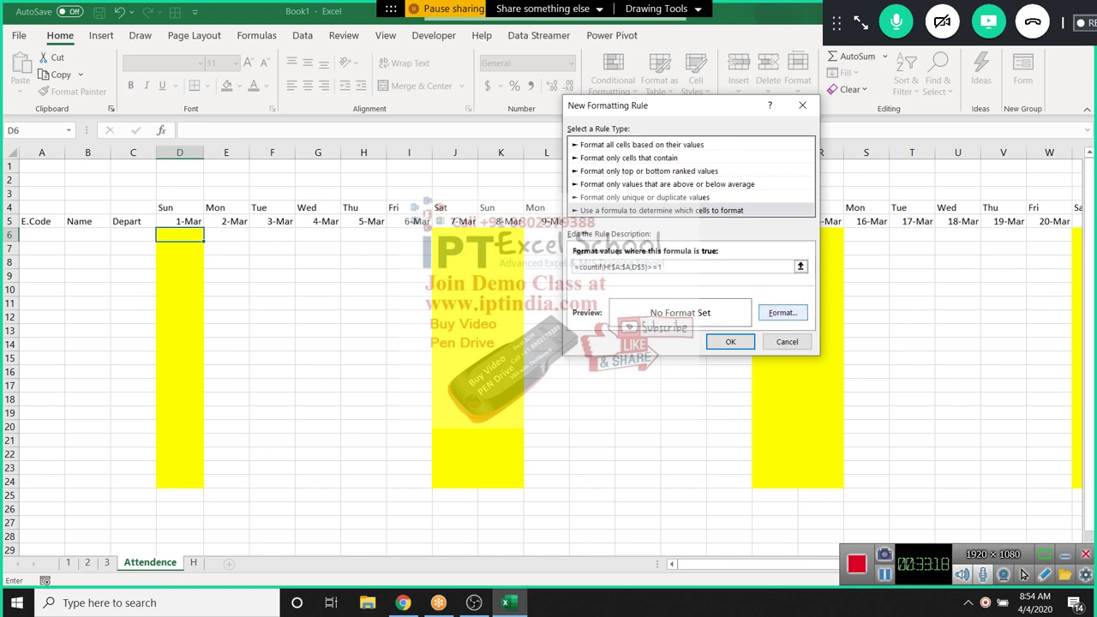
Give the holiday rule a light-blue fill and save it
{"action": "left_click", "coordinate": [782, 312]}
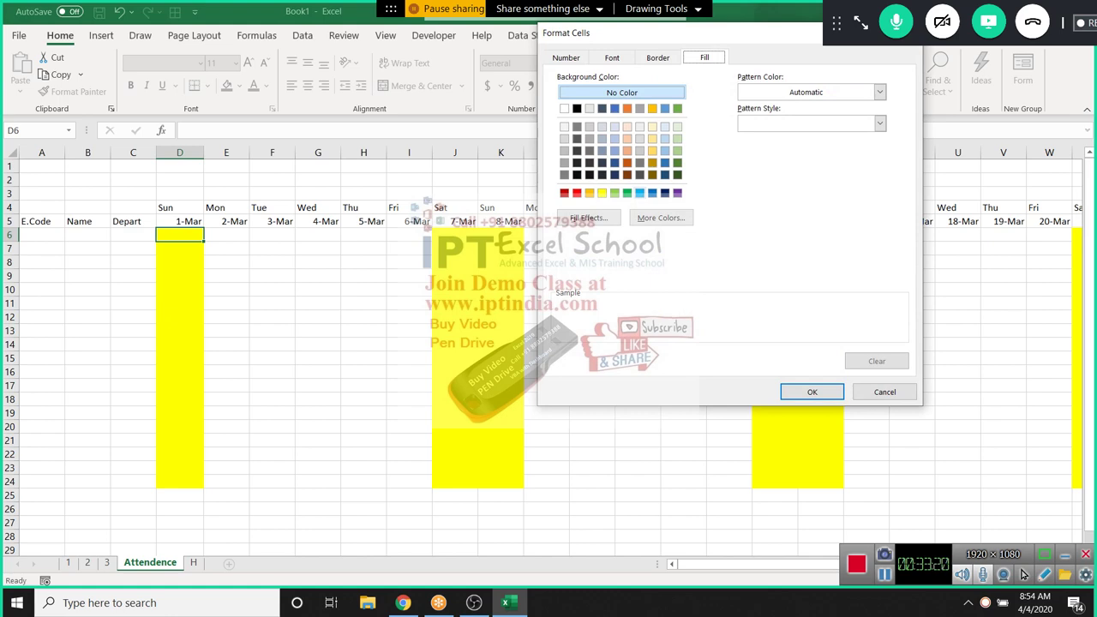
{"action": "left_click", "coordinate": [639, 193]}
{"action": "left_click", "coordinate": [811, 392]}
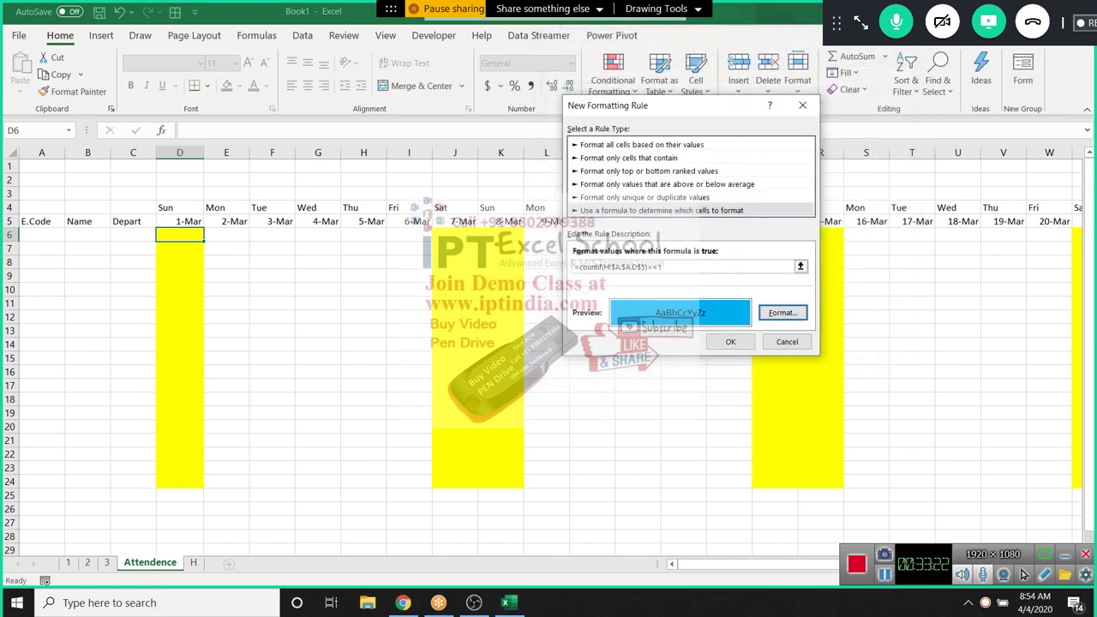
{"action": "left_click", "coordinate": [730, 341]}
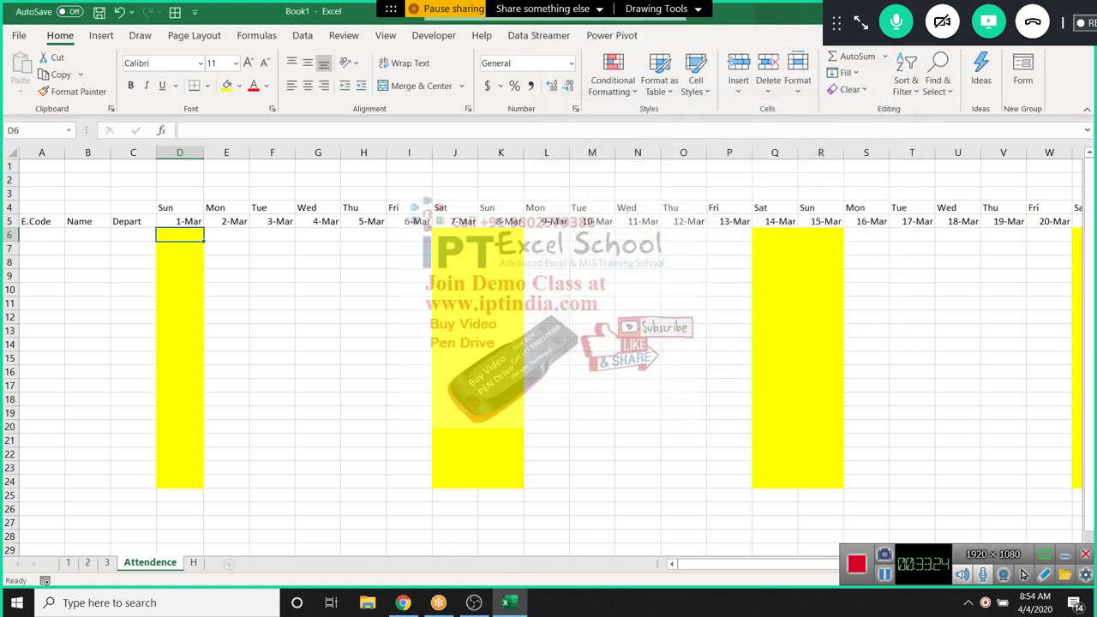
Paint D6's holiday rule over D6:AD24 and check the now-blue 11-Mar column
{"action": "left_click", "coordinate": [72, 92]}
{"action": "mouse_move", "coordinate": [179, 234]}
{"action": "left_mouse_down"}
{"action": "mouse_move", "coordinate": [1063, 512]}
{"action": "mouse_move", "coordinate": [1025, 515]}
{"action": "mouse_move", "coordinate": [1020, 484]}
{"action": "mouse_move", "coordinate": [979, 487]}
{"action": "left_mouse_up"}
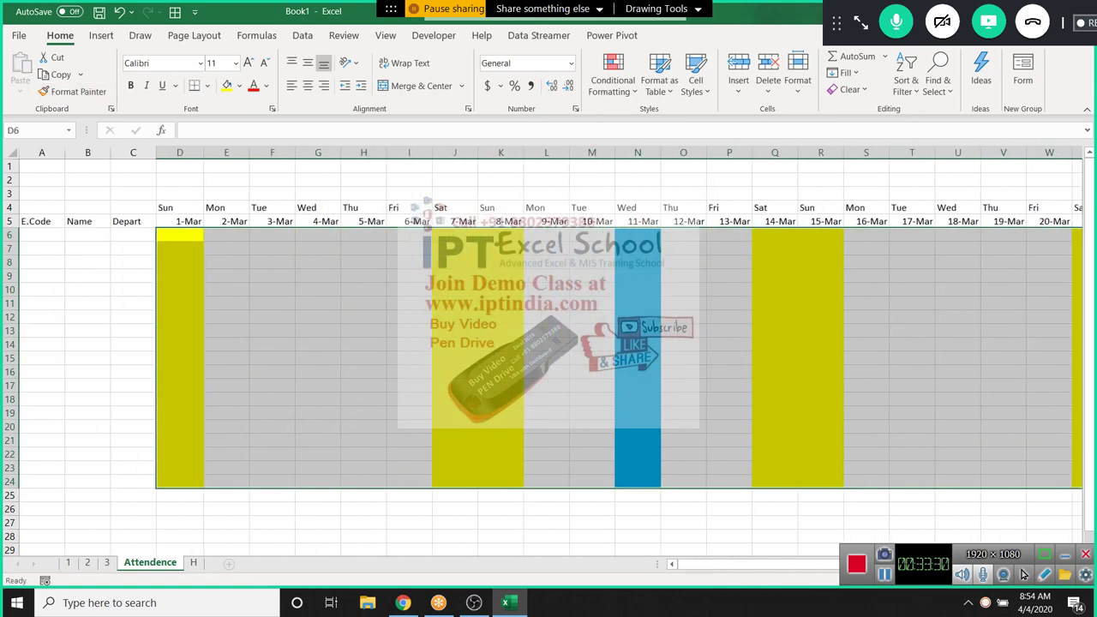
{"action": "left_click_drag", "start_coordinate": [637, 234], "coordinate": [638, 485]}
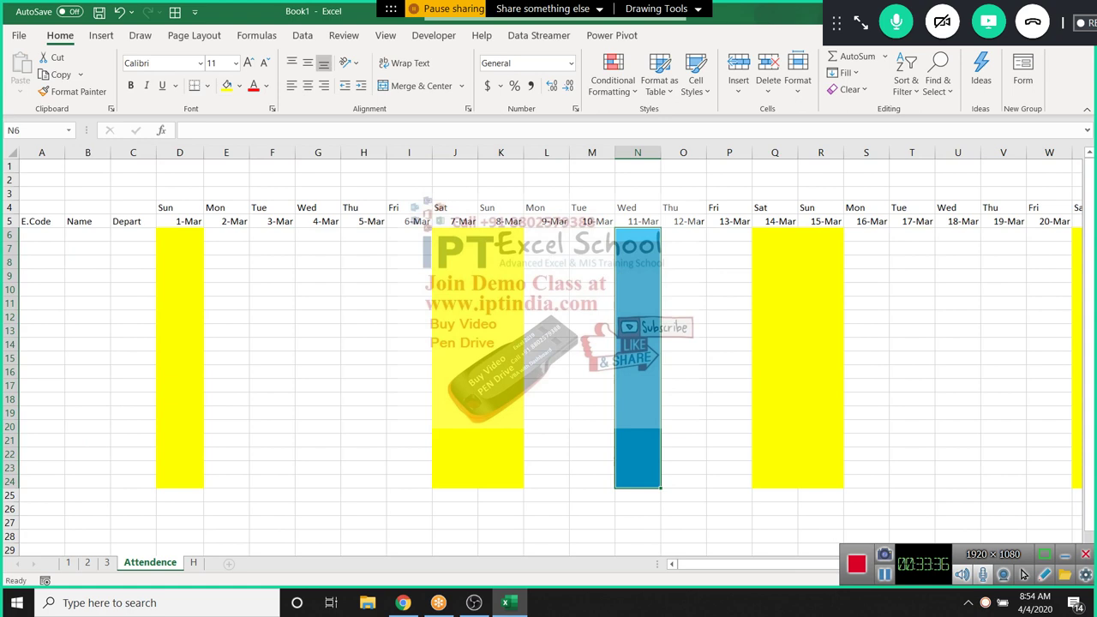
{"action": "left_click", "coordinate": [226, 289]}
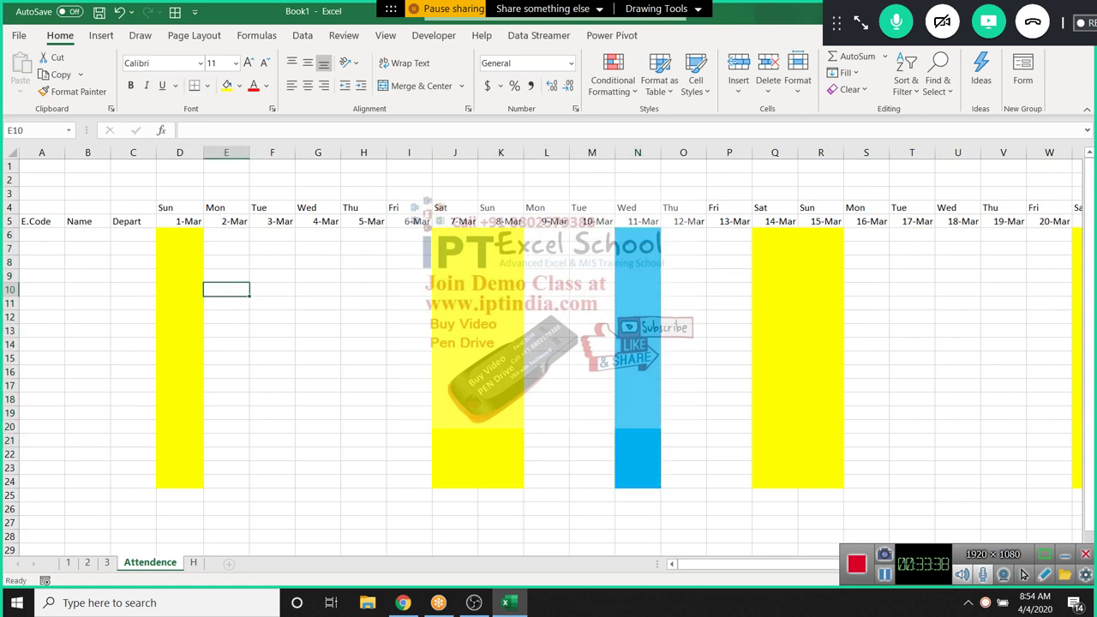
{"action": "left_click", "coordinate": [500, 495]}
{"action": "left_click", "coordinate": [318, 481]}
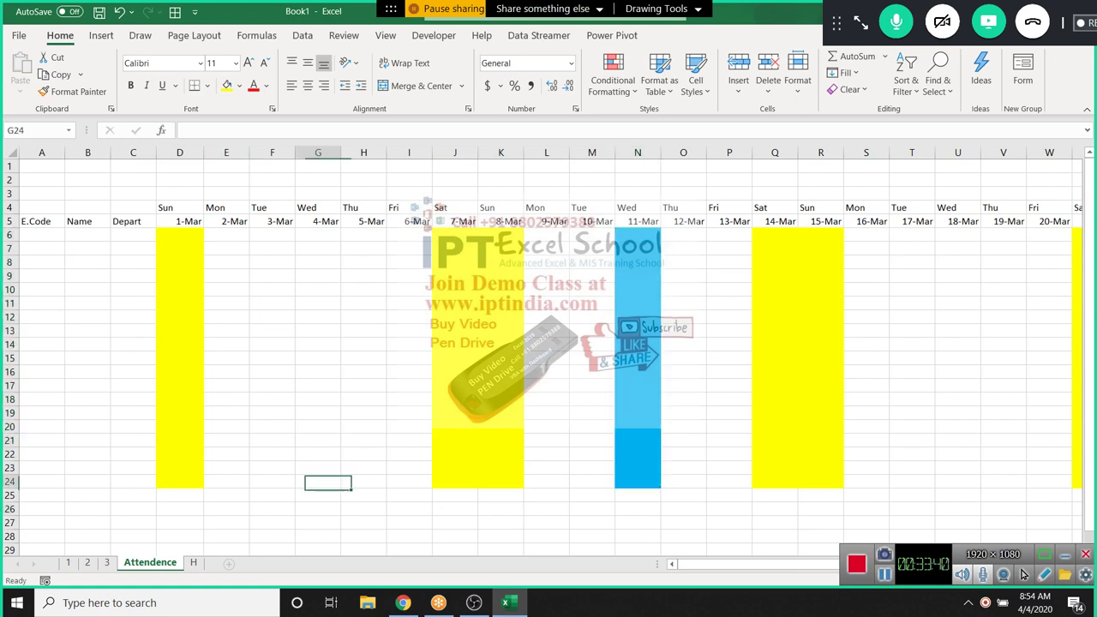
Enter E.Code 1 in cell A6
{"action": "left_click", "coordinate": [41, 234]}
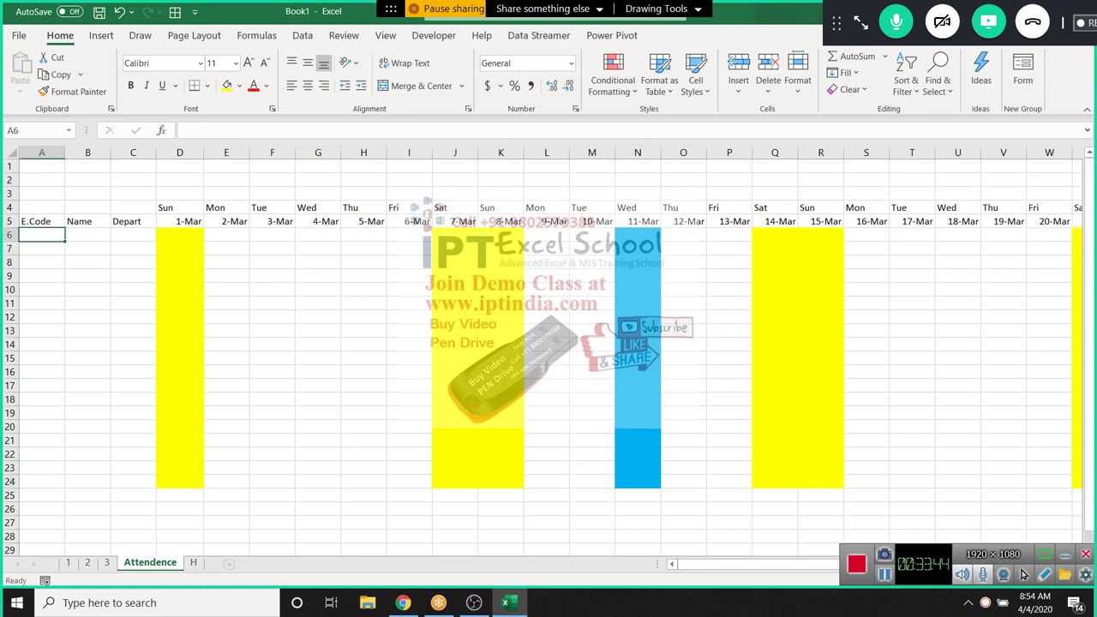
{"action": "type", "text": "1"}
{"action": "key", "text": "Return"}
{"action": "left_click", "coordinate": [41, 234]}
{"action": "scroll", "coordinate": [548, 351], "scroll_direction": "right", "scroll_amount": 6}
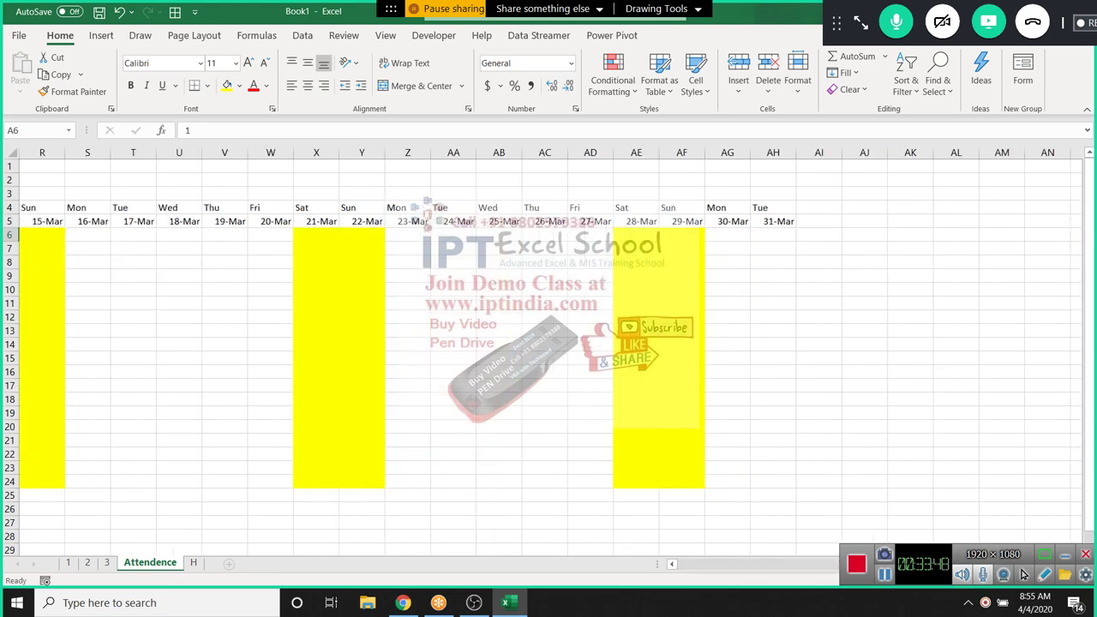
{"action": "scroll", "coordinate": [548, 352], "scroll_direction": "left", "scroll_amount": 6}
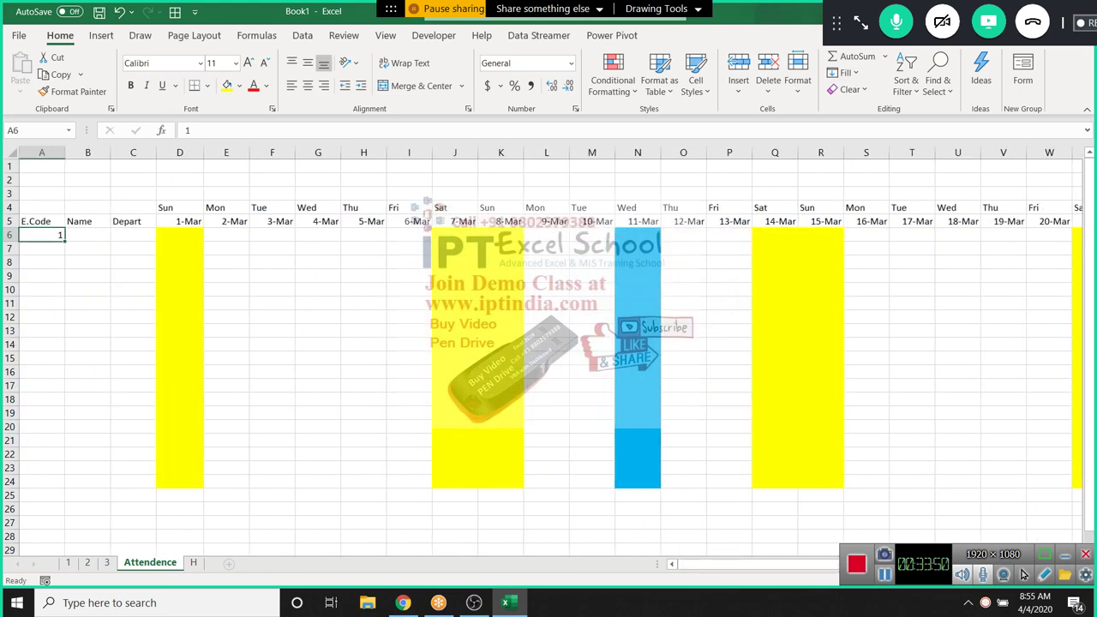
Fill the E.Code series 1, 2, … down column A to row 24
{"action": "left_click_drag", "start_coordinate": [64, 240], "coordinate": [67, 487]}
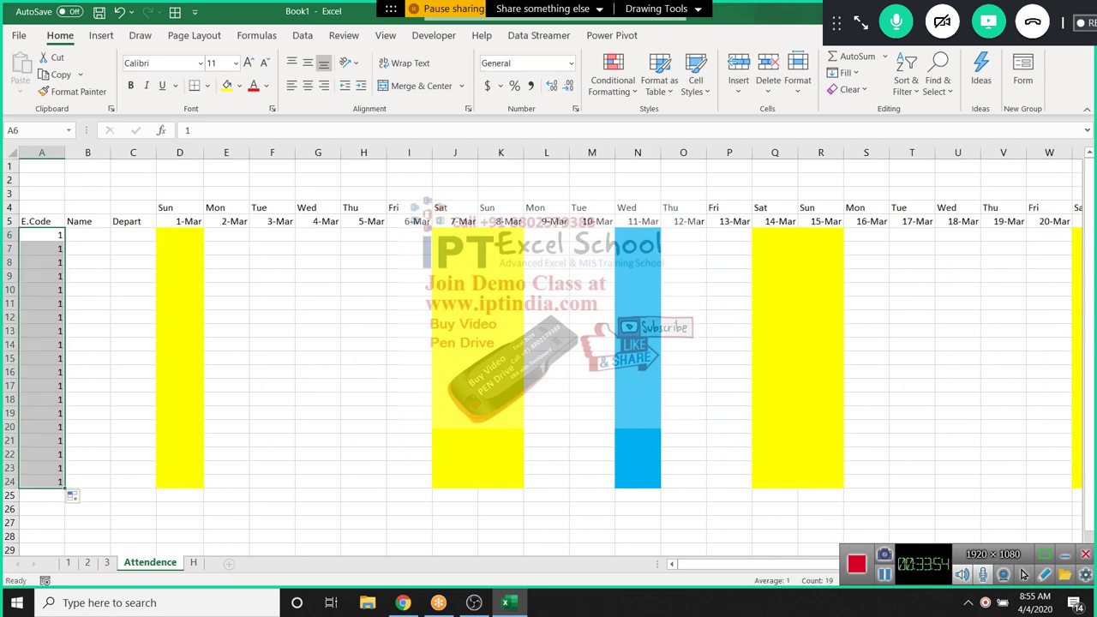
{"action": "key", "text": "Down"}
{"action": "type", "text": "2"}
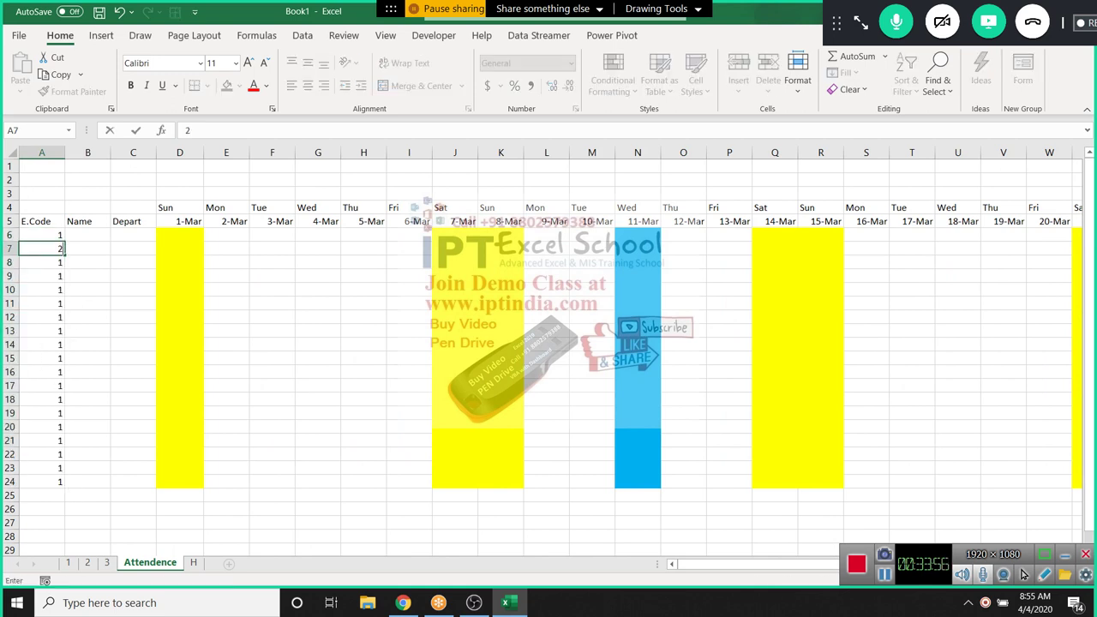
{"action": "key", "text": "Up"}
{"action": "key", "text": "shift+Down"}
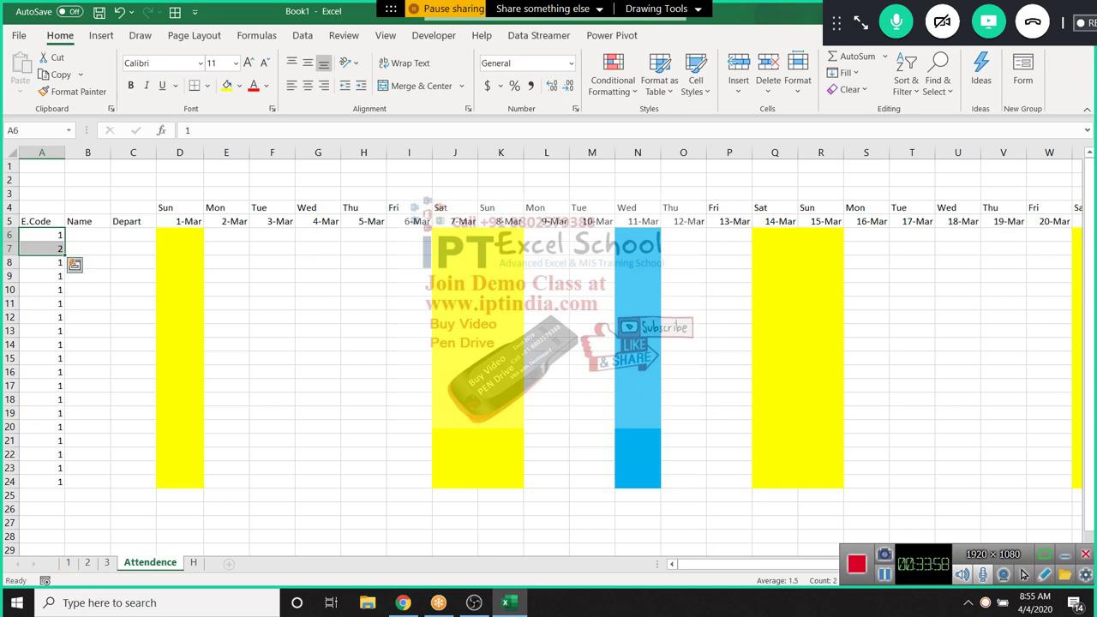
{"action": "double_click", "coordinate": [64, 254]}
{"action": "left_click_drag", "start_coordinate": [87, 247], "coordinate": [87, 303]}
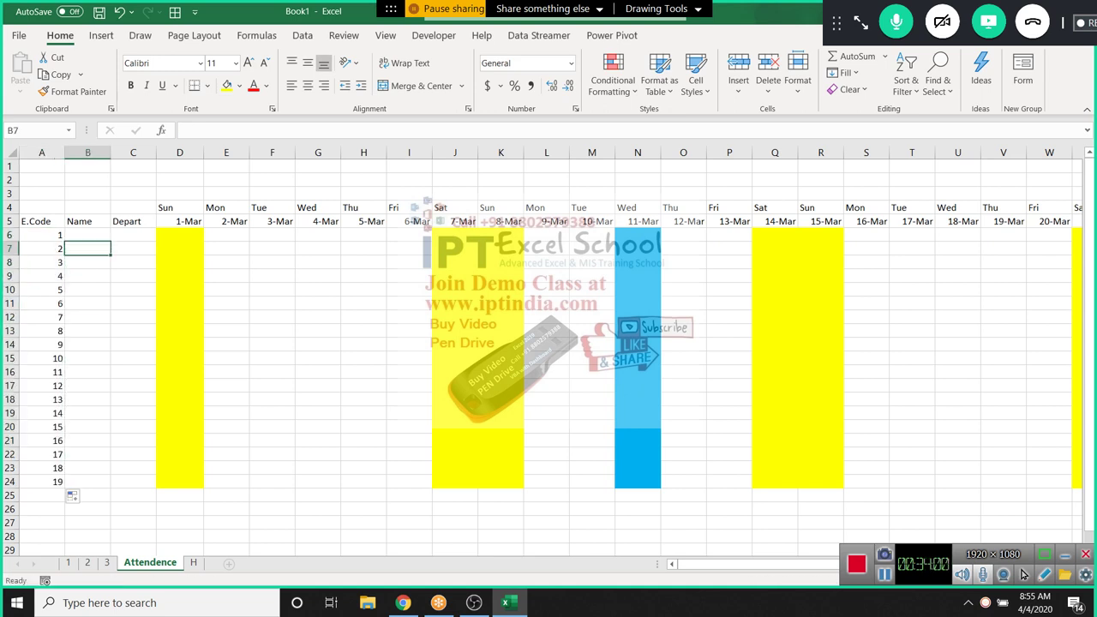
Type the first employee's name in B6 and fill the remaining names down the column
{"action": "key", "text": "Up"}
{"action": "type", "text": "Puja"}
{"action": "key", "text": "Return"}
{"action": "key", "text": "Up"}
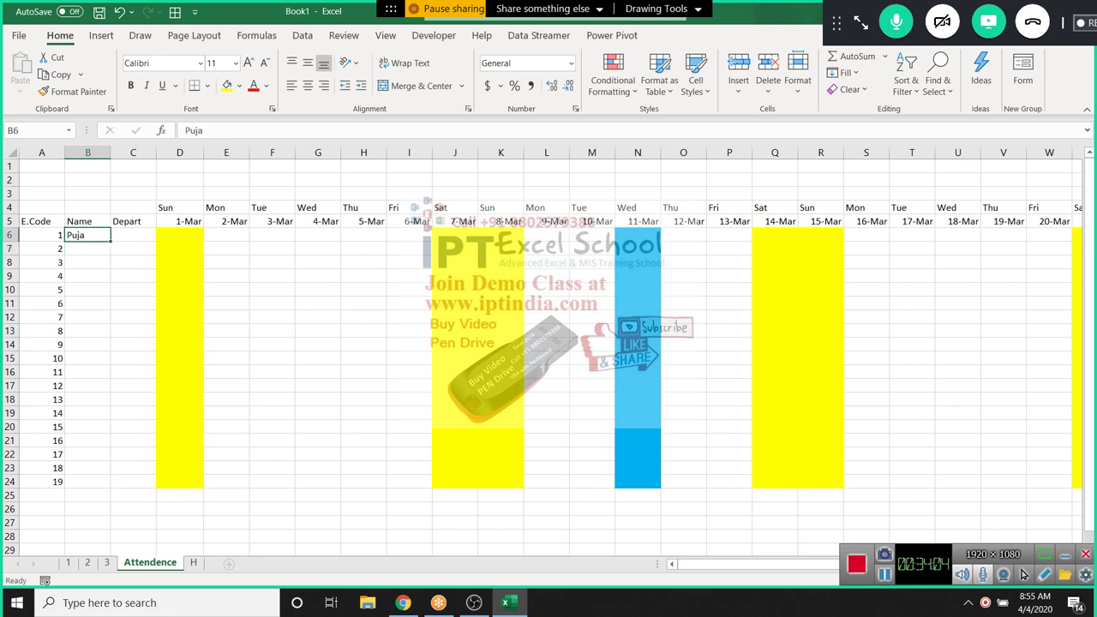
{"action": "double_click", "coordinate": [111, 241]}
{"action": "key", "text": "Right"}
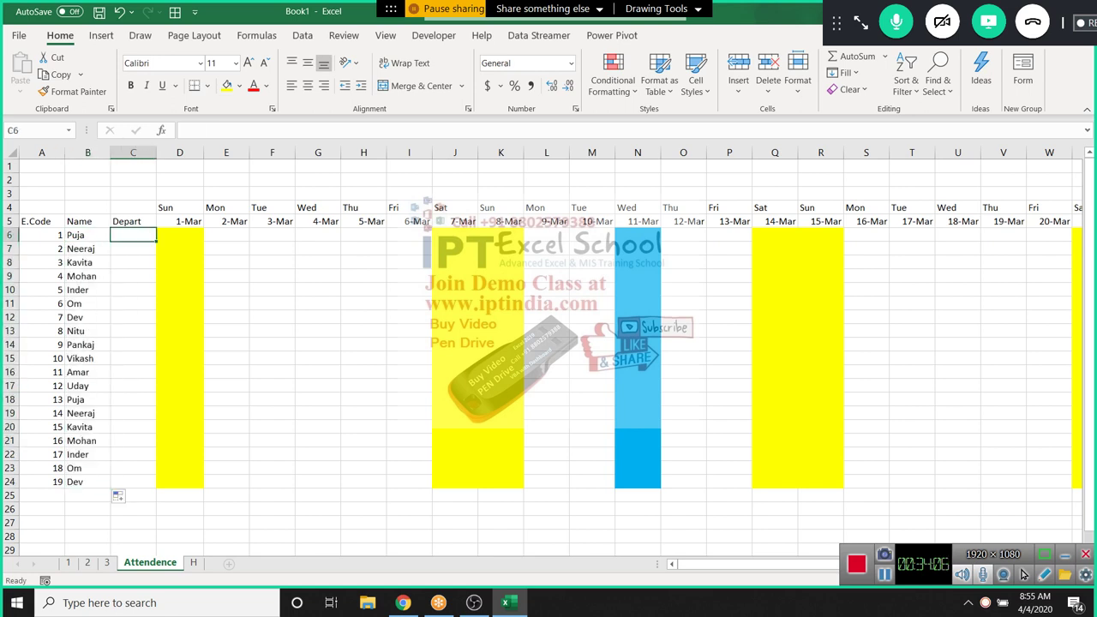
Enter the departments HR, Ops, Sales and IT in C6:C9
{"action": "type", "text": "H"}
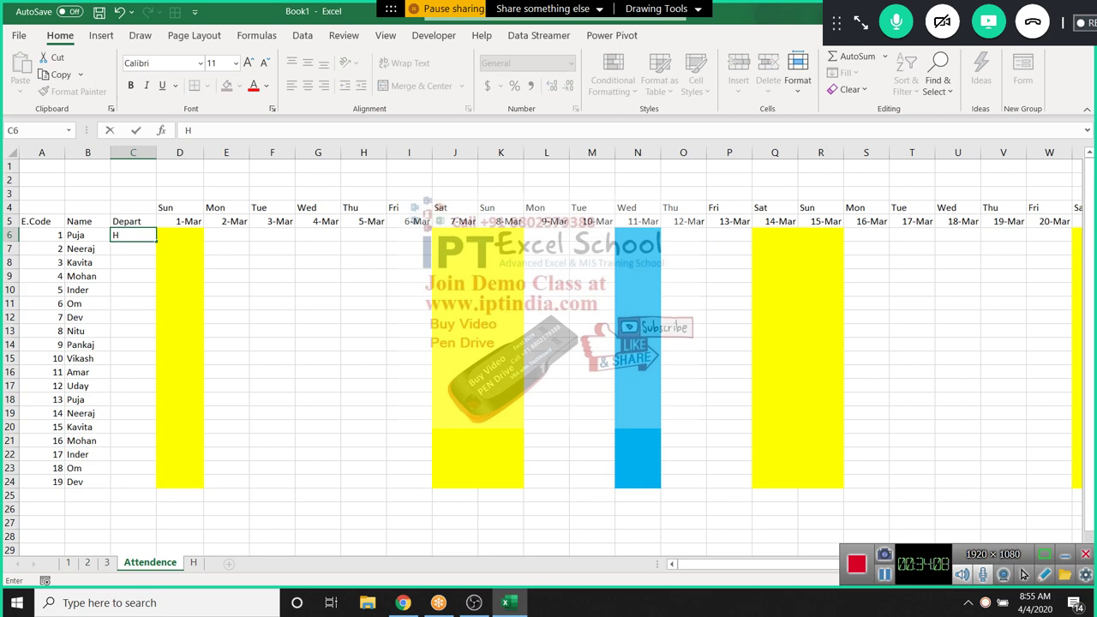
{"action": "type", "text": "R"}
{"action": "key", "text": "Return"}
{"action": "type", "text": "O"}
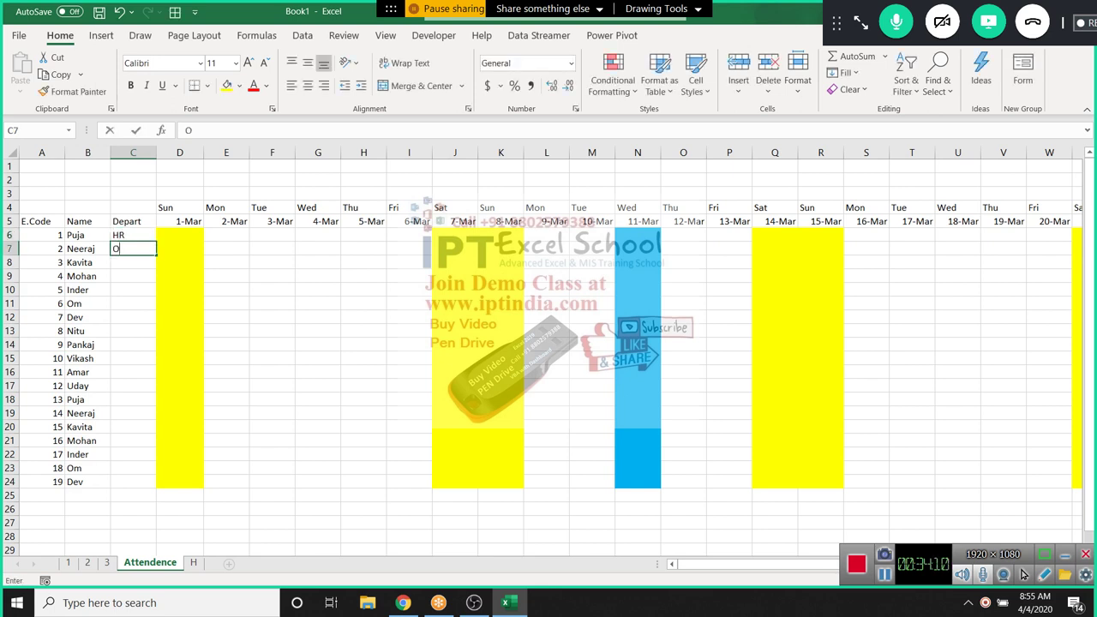
{"action": "type", "text": "ps"}
{"action": "key", "text": "Return"}
{"action": "type", "text": "SAl"}
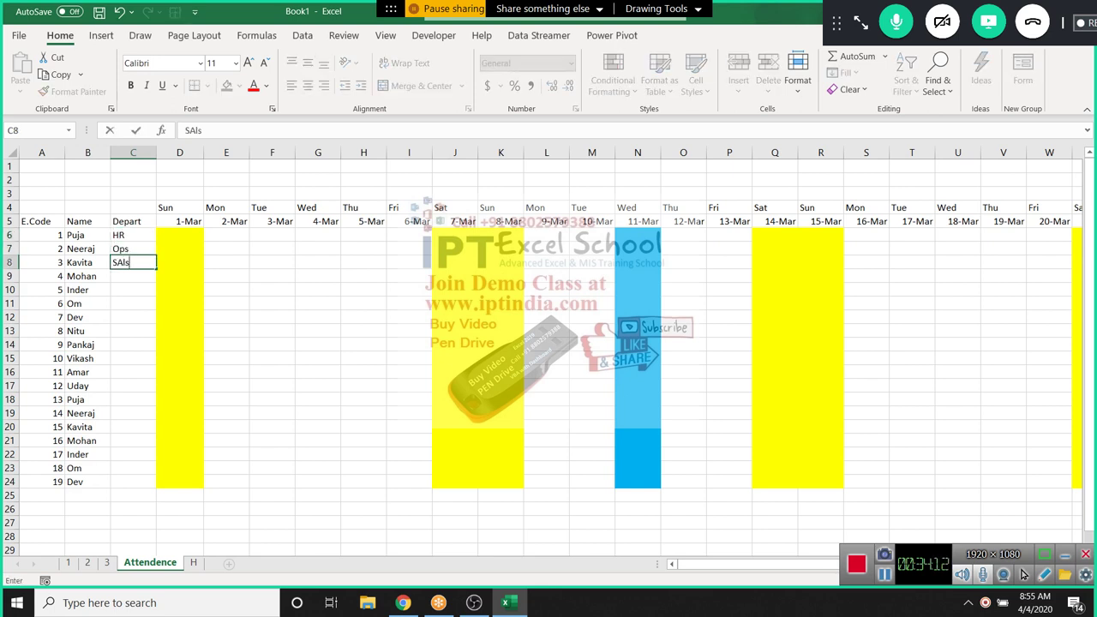
{"action": "key", "text": "BackSpace"}
{"action": "key", "text": "BackSpace"}
{"action": "type", "text": "ales"}
{"action": "key", "text": "Return"}
{"action": "type", "text": "IT"}
{"action": "key", "text": "Return"}
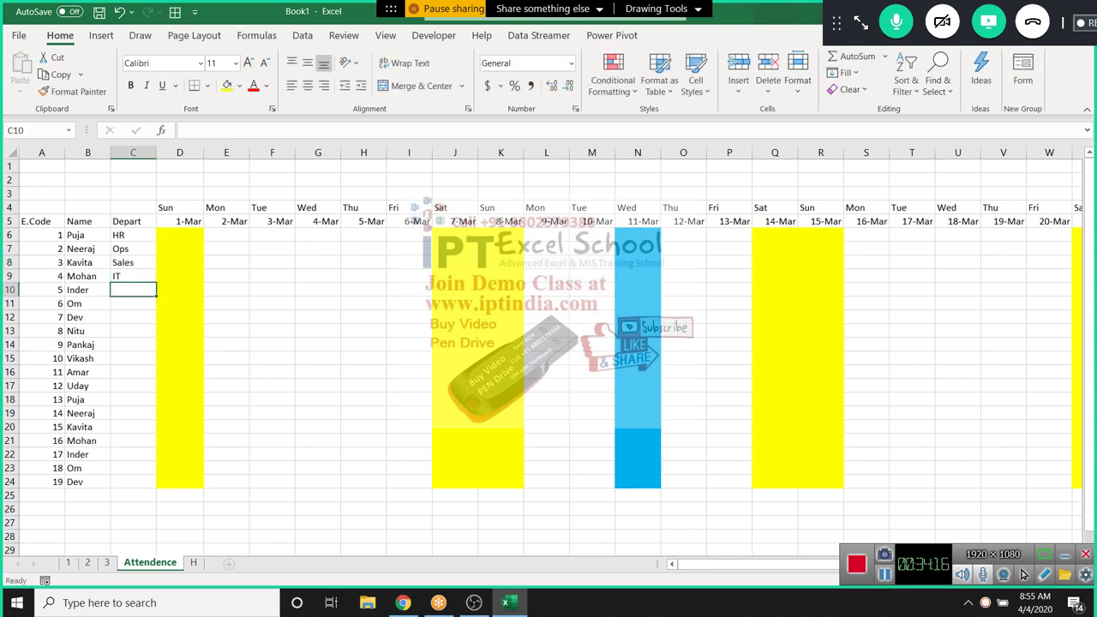
Repeat the HR, Ops, Sales, IT pattern down the Depart column to C24
{"action": "left_click_drag", "start_coordinate": [133, 235], "coordinate": [157, 487]}
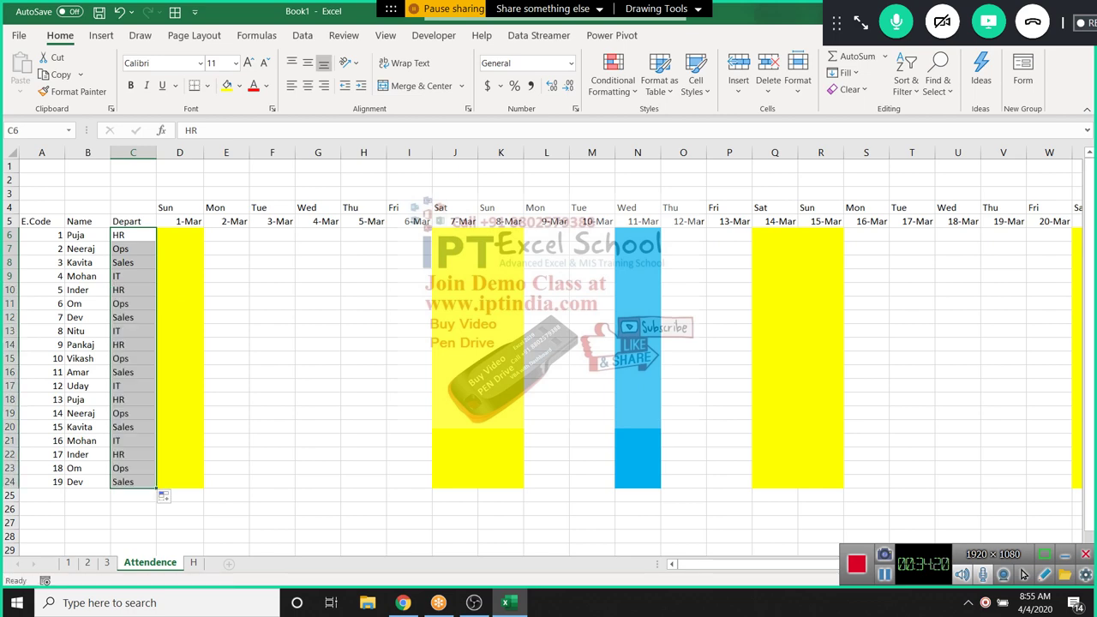
{"action": "left_click", "coordinate": [132, 249]}
{"action": "left_click", "coordinate": [87, 234]}
Select the weekday and date rows across the grid, then open and dismiss Conditional Formatting
{"action": "left_click_drag", "start_coordinate": [41, 221], "coordinate": [1068, 487]}
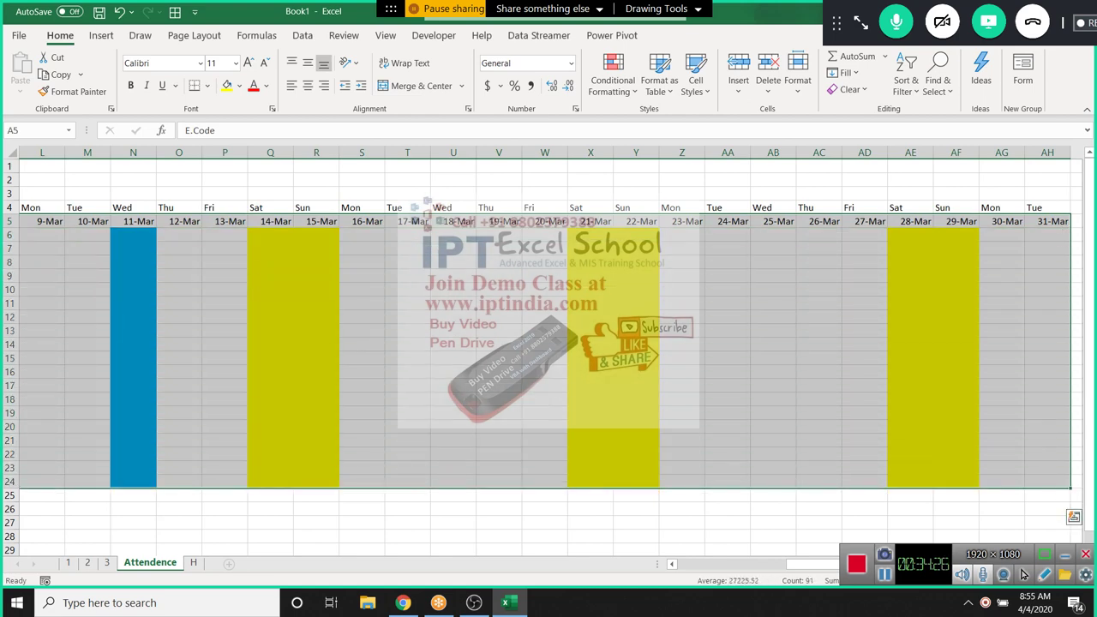
{"action": "key", "text": "ctrl+Home"}
{"action": "left_click_drag", "start_coordinate": [25, 207], "coordinate": [1071, 486]}
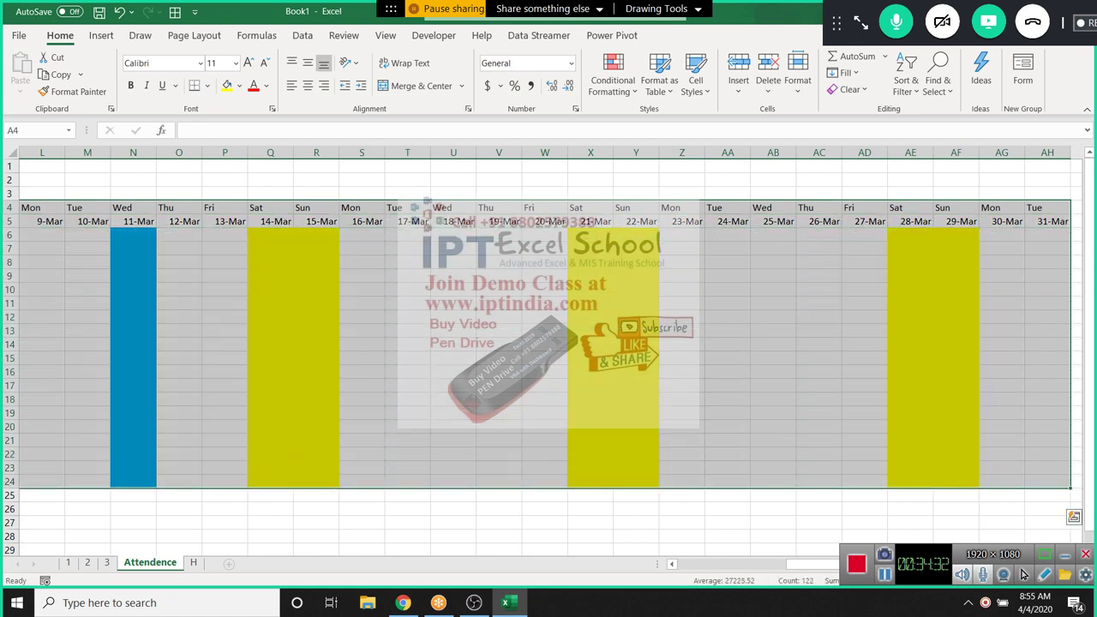
{"action": "left_click", "coordinate": [613, 77]}
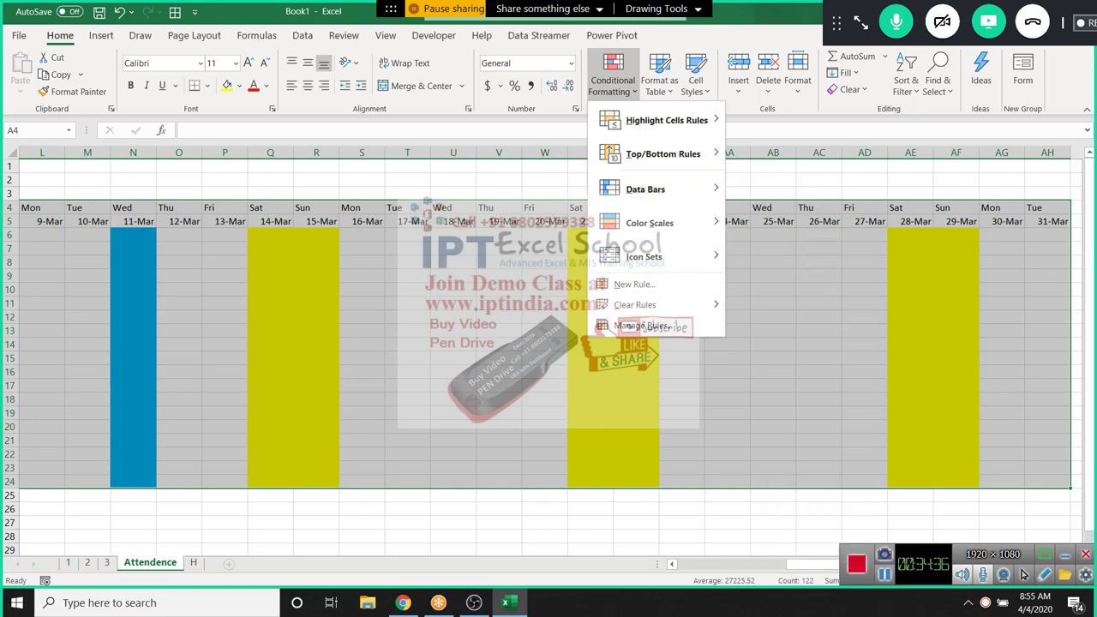
{"action": "left_click", "coordinate": [41, 207]}
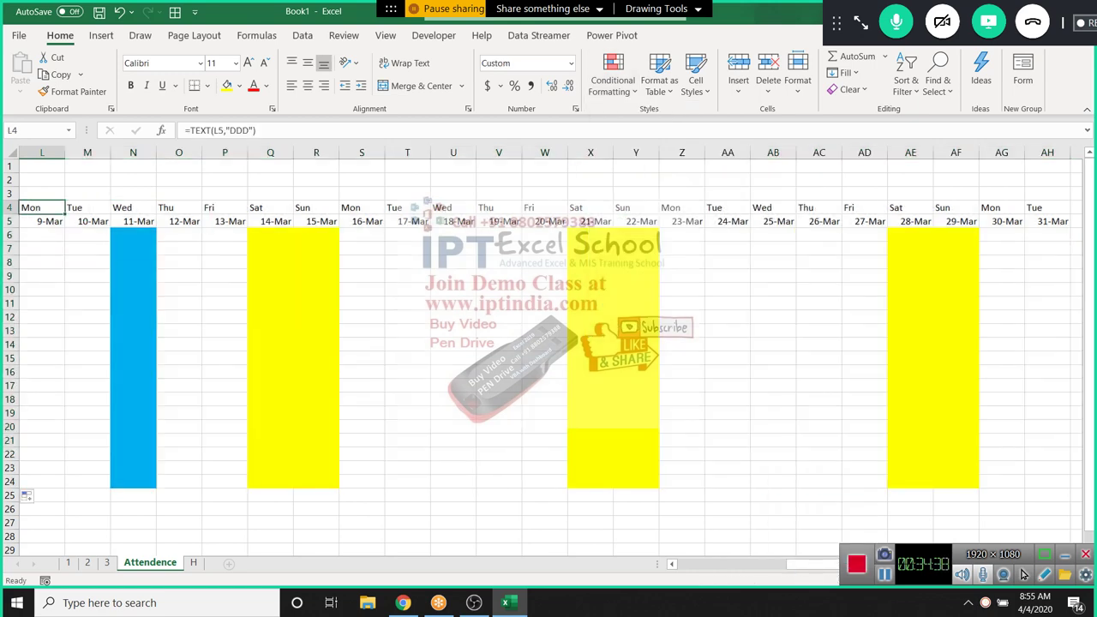
Go to D6, start and cancel a formula rule, then reopen the Conditional Formatting menu
{"action": "key", "text": "Home"}
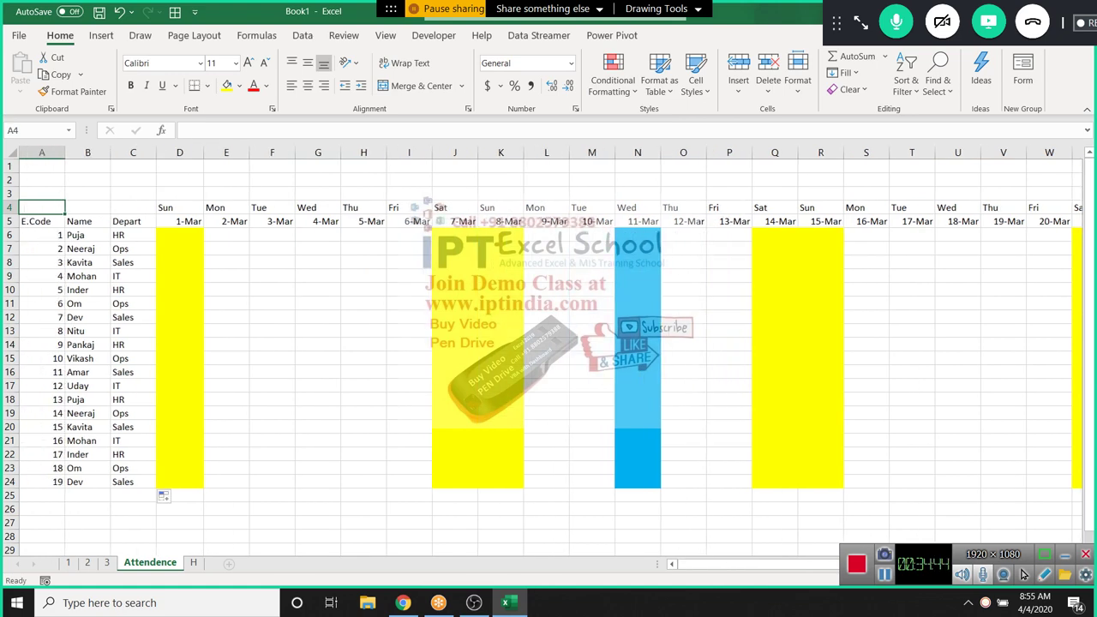
{"action": "key", "text": "Right"}
{"action": "key", "text": "Right"}
{"action": "key", "text": "Right"}
{"action": "key", "text": "Down"}
{"action": "key", "text": "Down"}
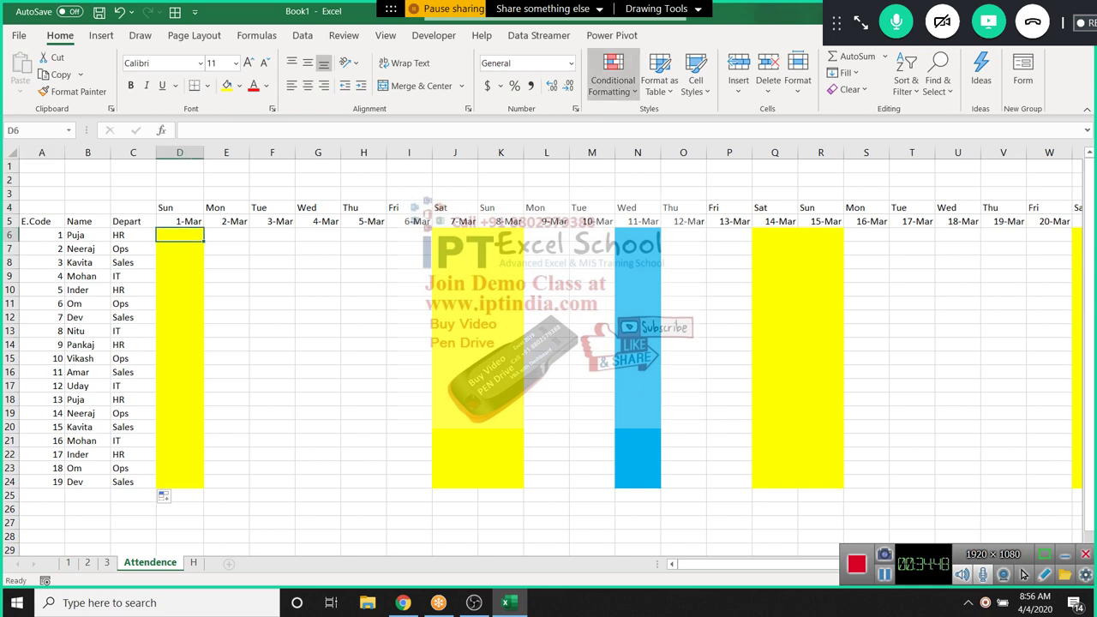
{"action": "key", "text": "Home"}
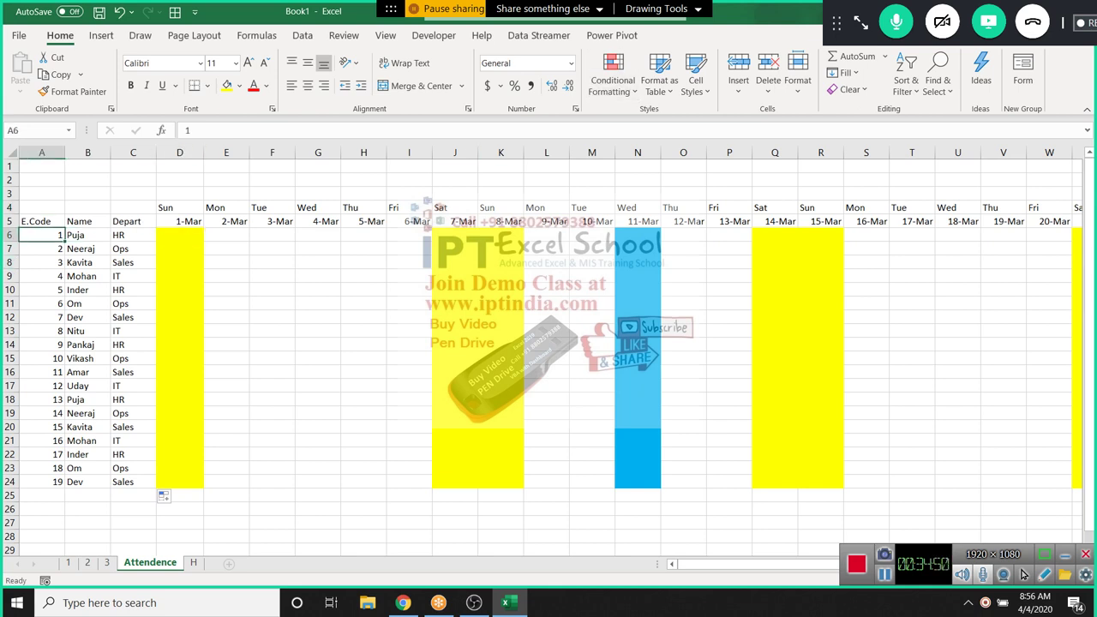
{"action": "left_click", "coordinate": [613, 80]}
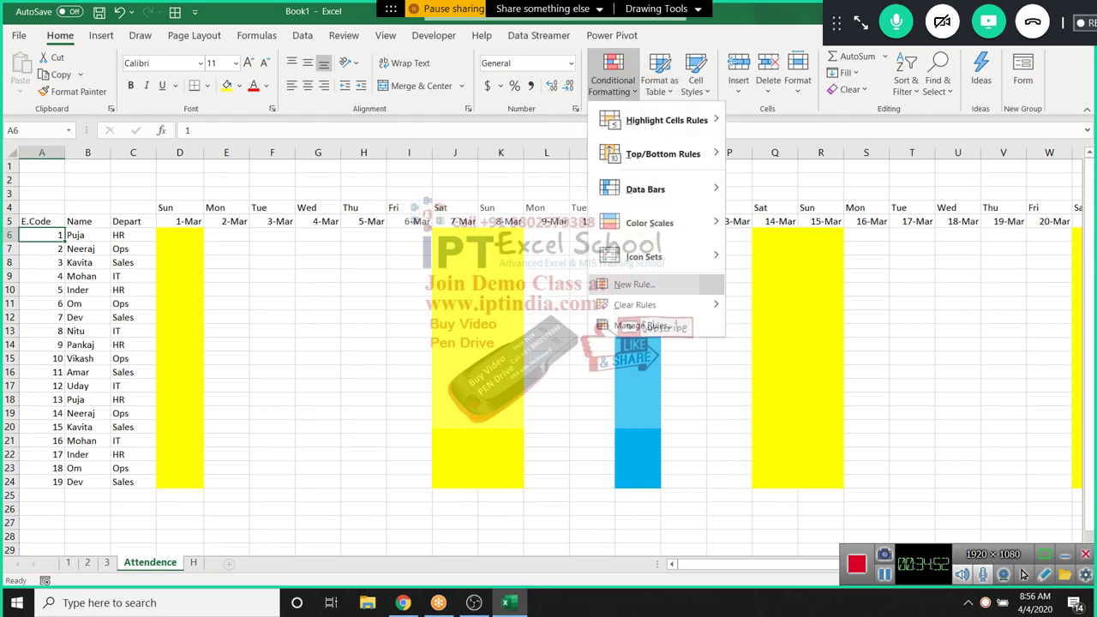
{"action": "left_click", "coordinate": [634, 283]}
{"action": "left_click", "coordinate": [622, 196]}
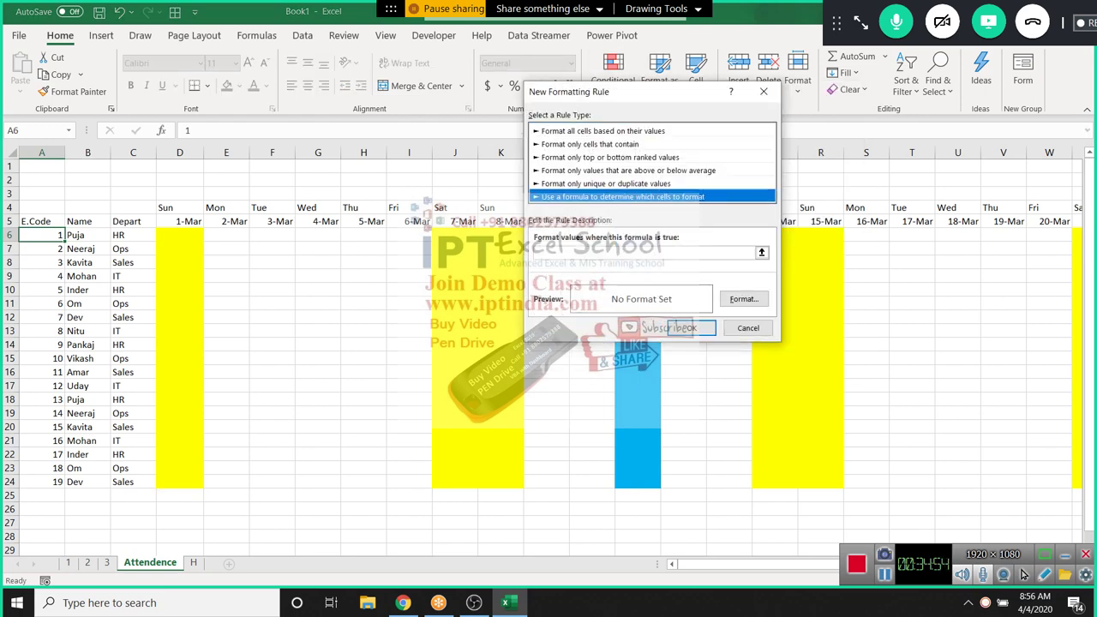
{"action": "key", "text": "Escape"}
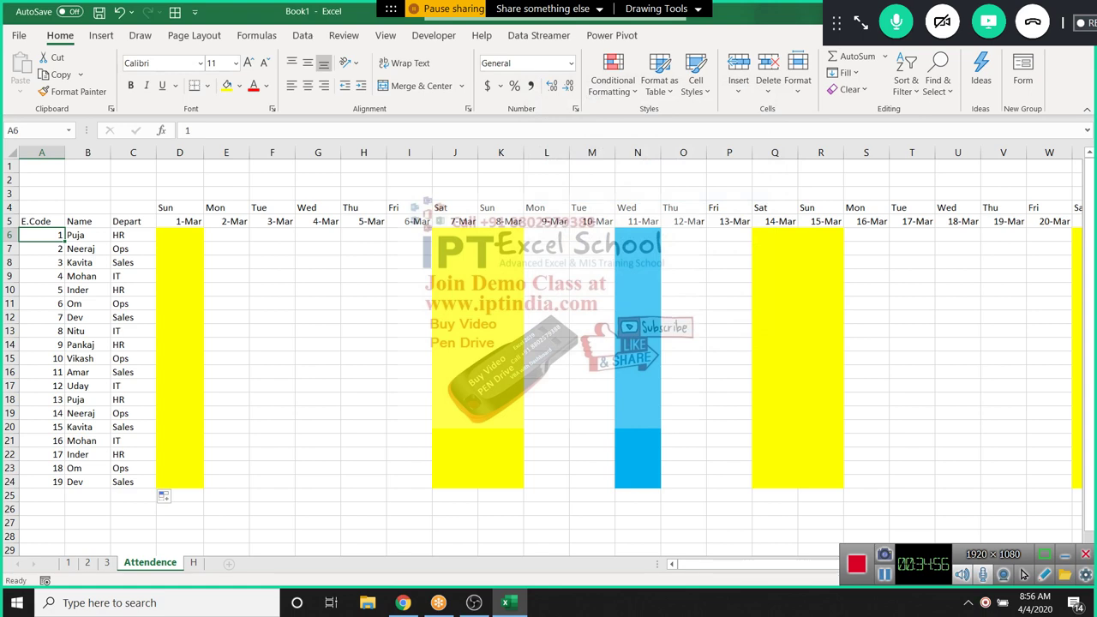
{"action": "left_click", "coordinate": [179, 235]}
{"action": "left_click", "coordinate": [612, 80]}
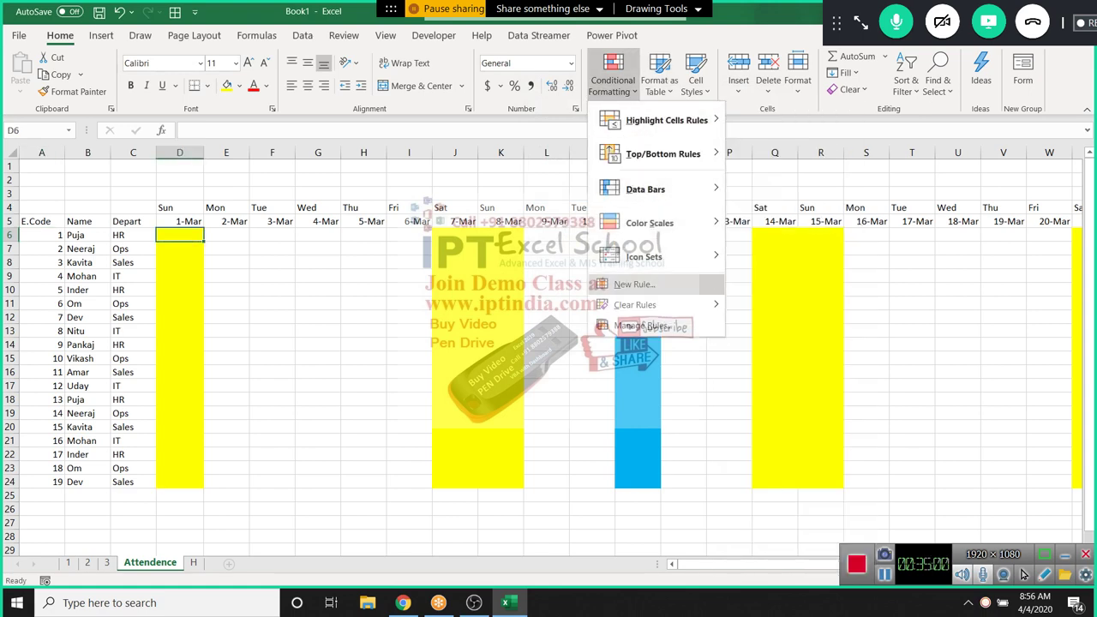
Start a formula rule on D6 reading =$D$6<>""
{"action": "left_click", "coordinate": [634, 284]}
{"action": "left_click", "coordinate": [583, 182]}
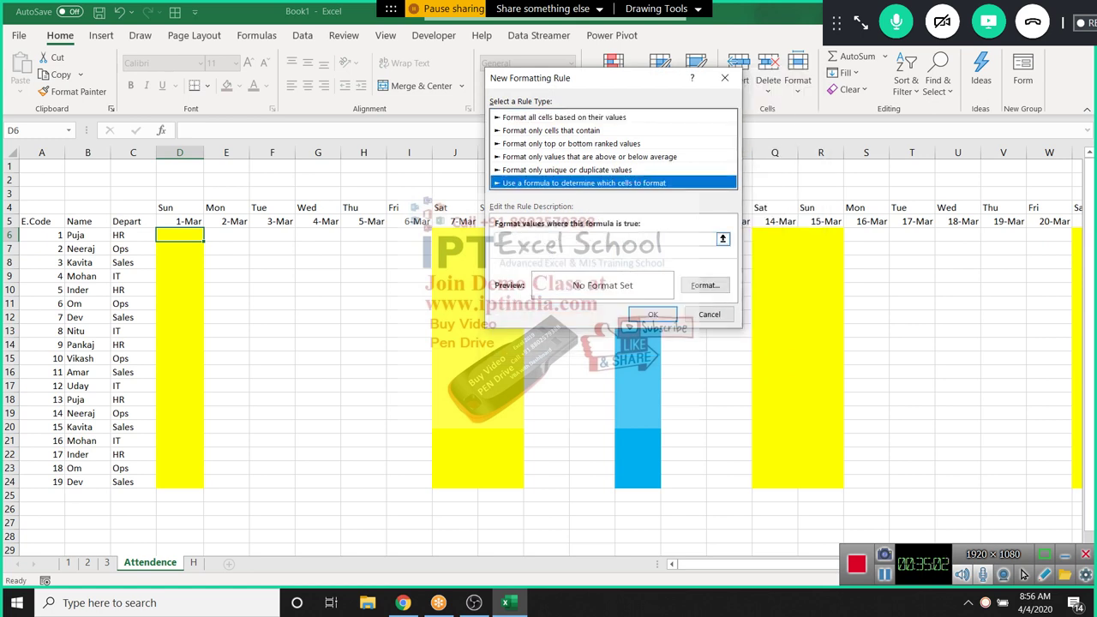
{"action": "left_click", "coordinate": [600, 239]}
{"action": "left_click", "coordinate": [179, 235]}
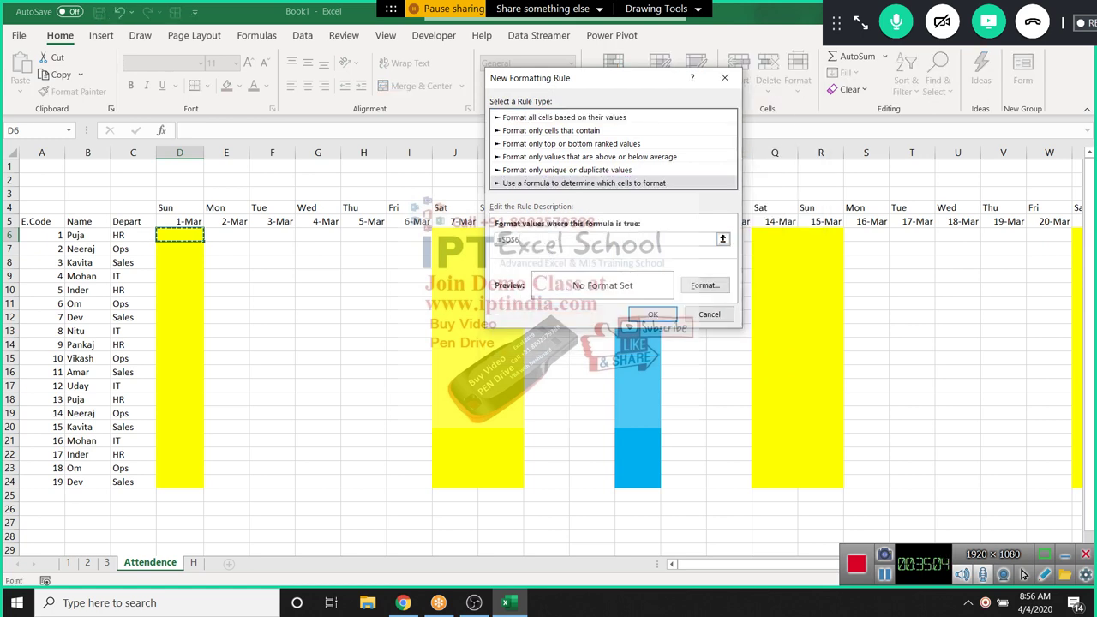
{"action": "type", "text": "<>\"\""}
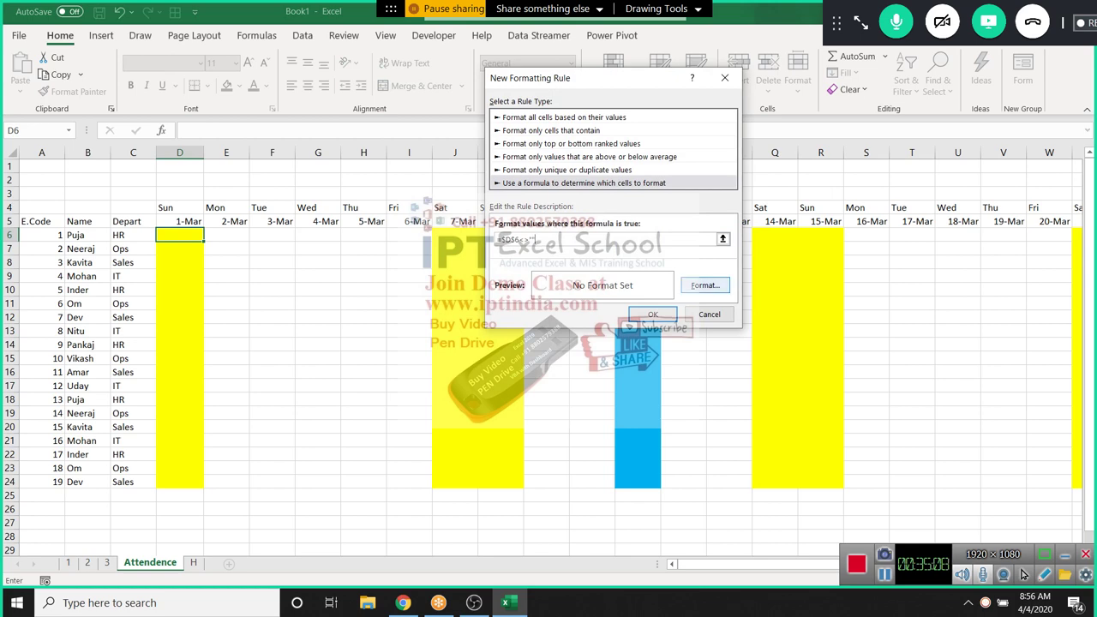
Give the rule an outline border, save it, and reopen D6's conditional formatting options
{"action": "left_click", "coordinate": [704, 284]}
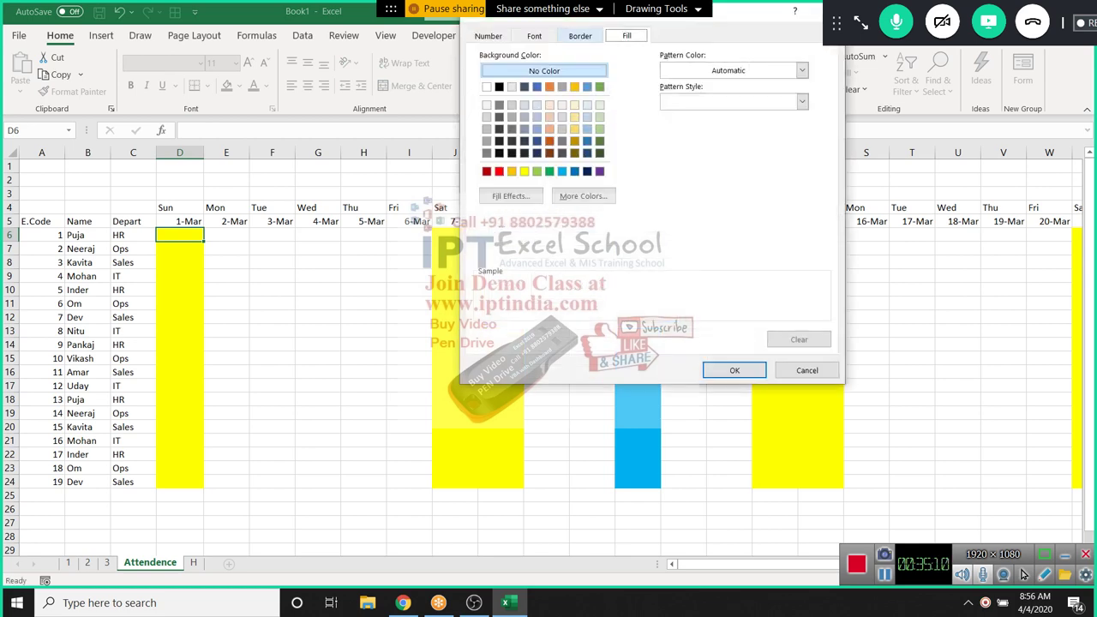
{"action": "key", "text": "ctrl+shift+Tab"}
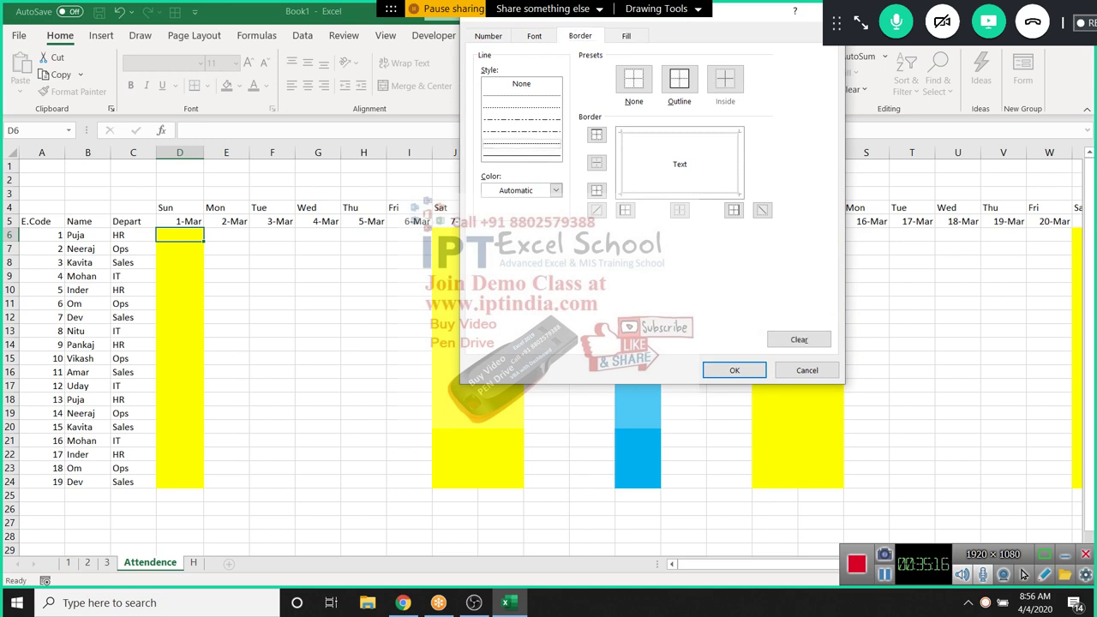
{"action": "key", "text": "alt+o"}
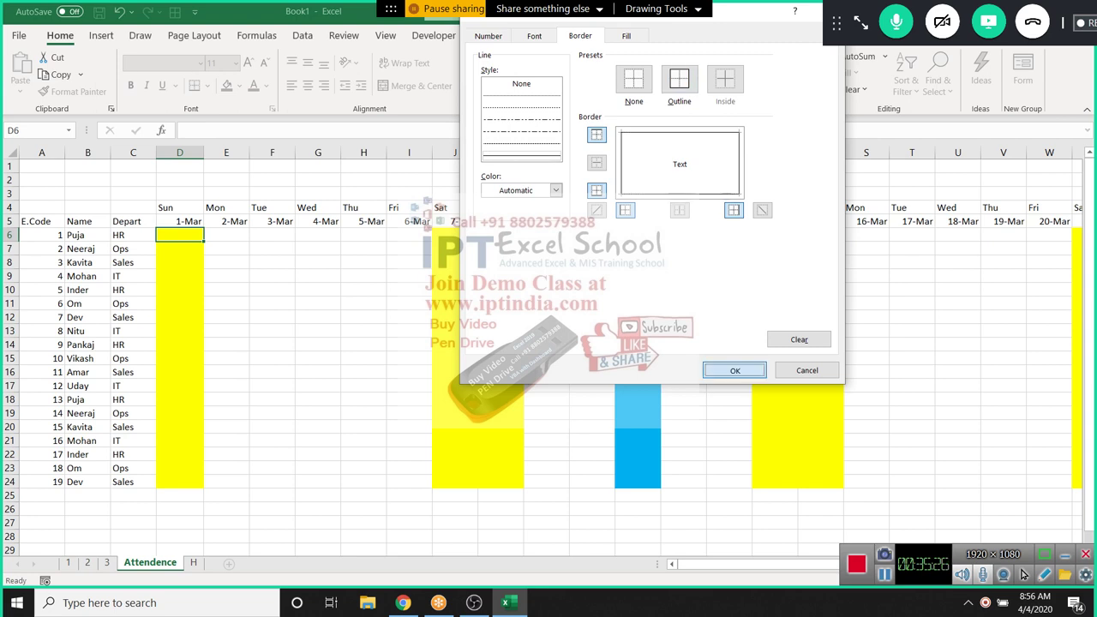
{"action": "left_click", "coordinate": [734, 370]}
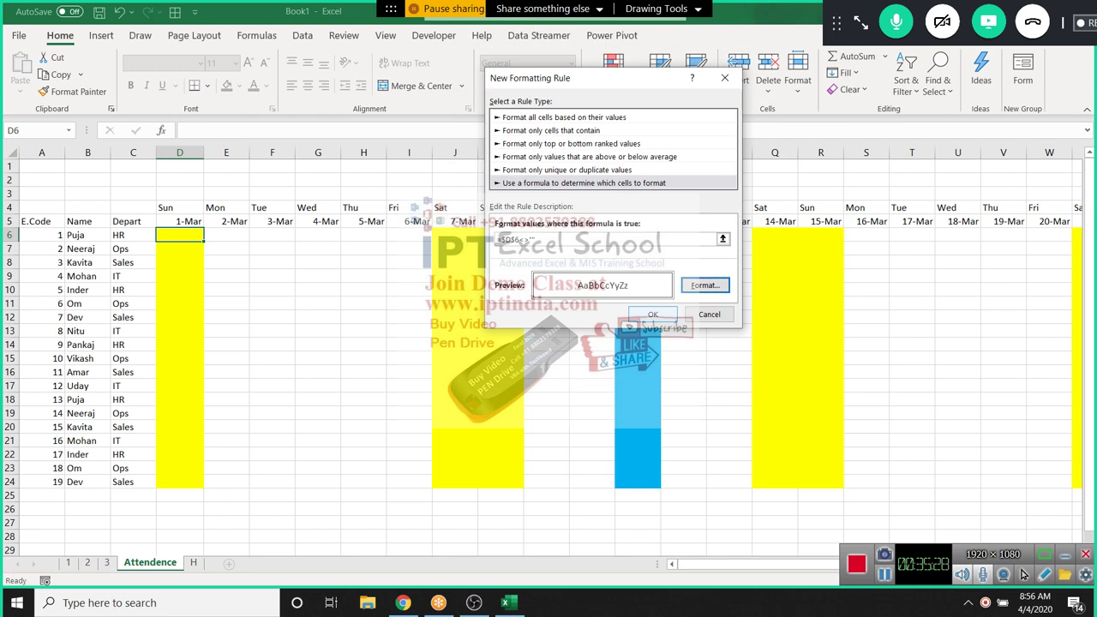
{"action": "left_click", "coordinate": [651, 314]}
{"action": "left_click", "coordinate": [226, 304]}
{"action": "left_click", "coordinate": [179, 234]}
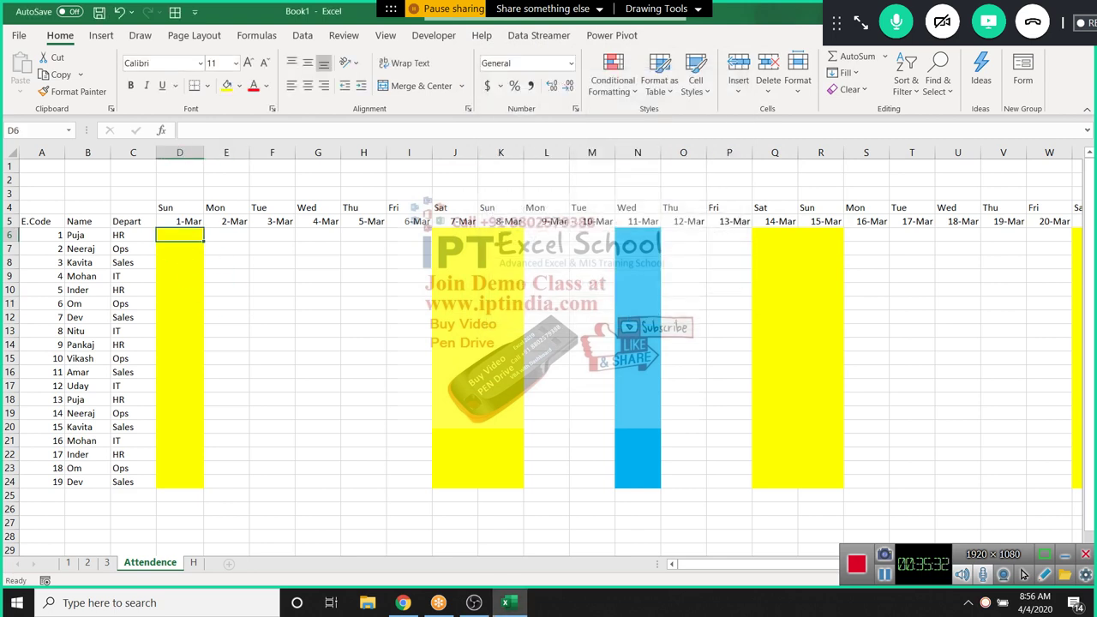
{"action": "left_click", "coordinate": [611, 81]}
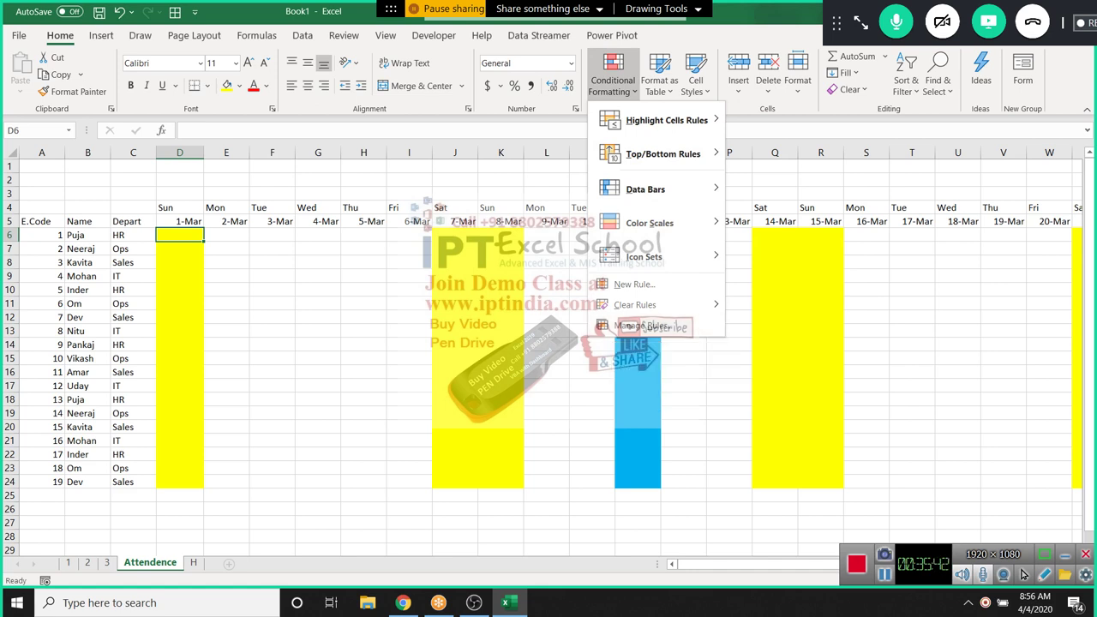
Edit the not-empty D6 rule's formula to =D$5<>"" and apply the updated rules
{"action": "left_click", "coordinate": [643, 326]}
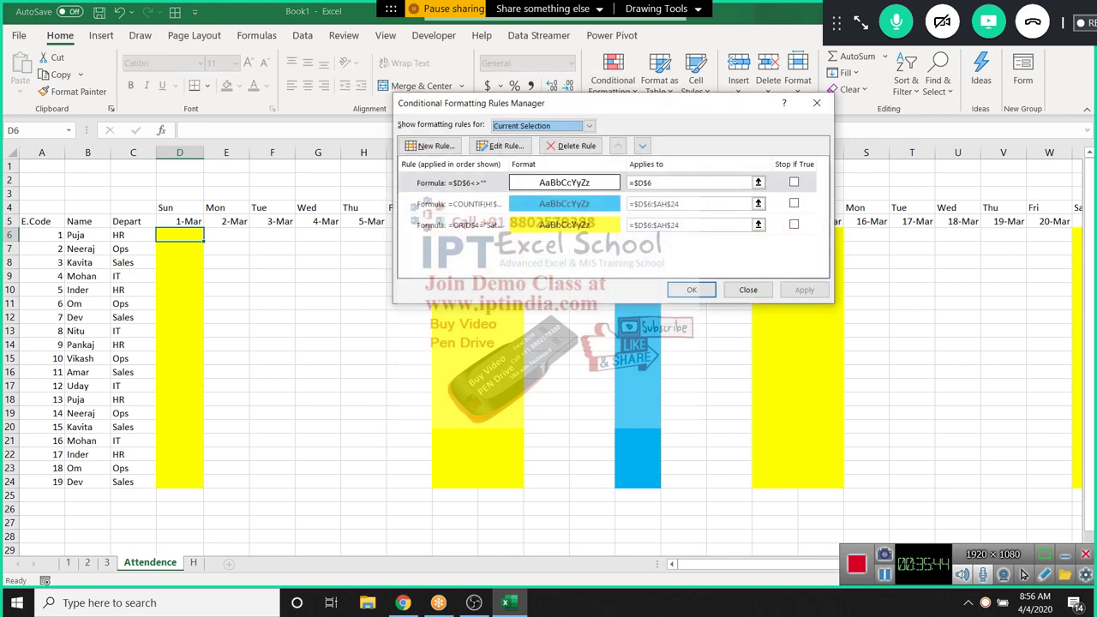
{"action": "left_click", "coordinate": [454, 183]}
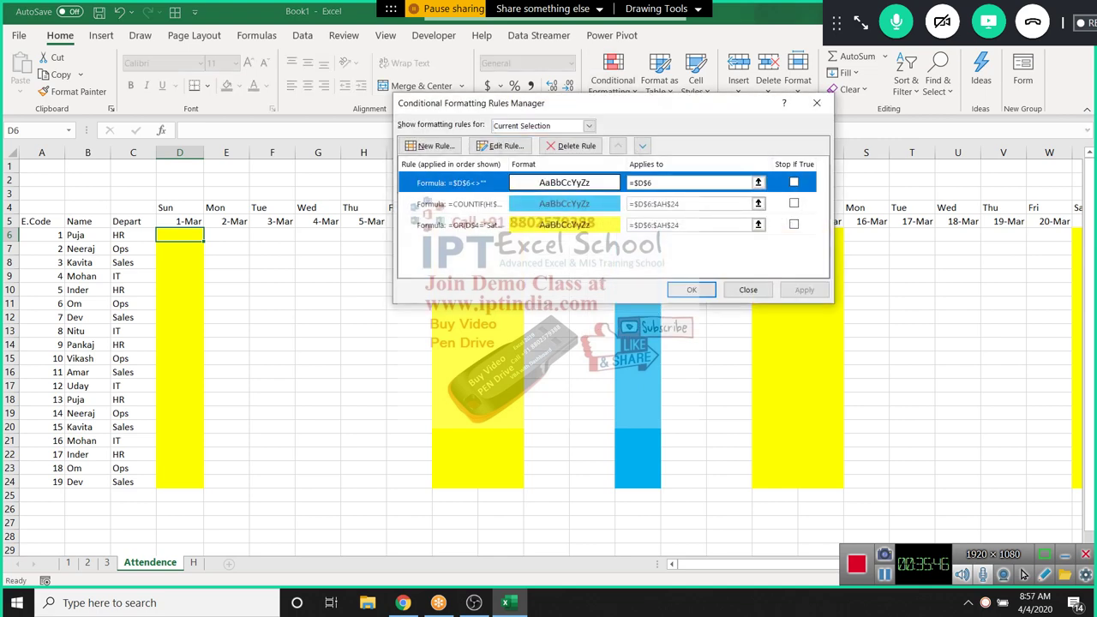
{"action": "left_click", "coordinate": [506, 146]}
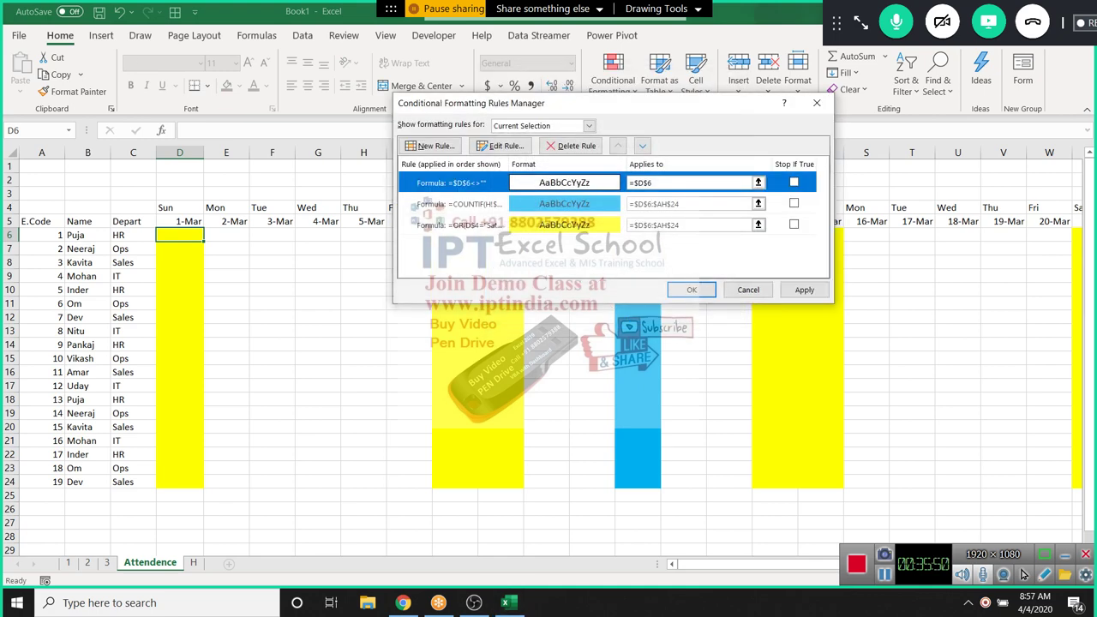
{"action": "key", "text": "alt+e"}
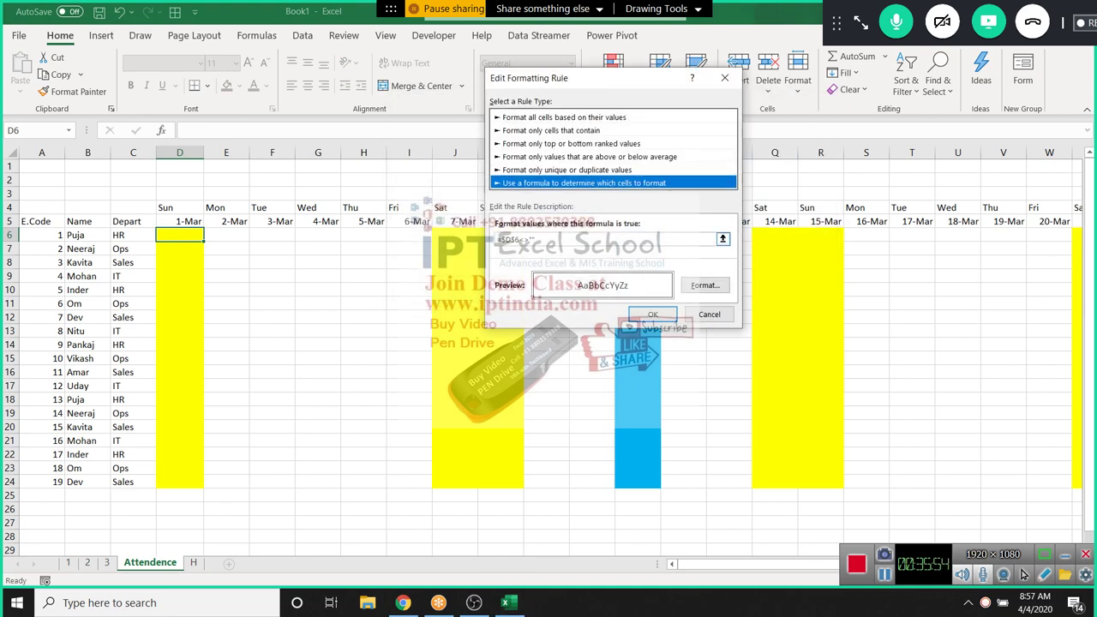
{"action": "left_click", "coordinate": [604, 239]}
{"action": "key", "text": "F4"}
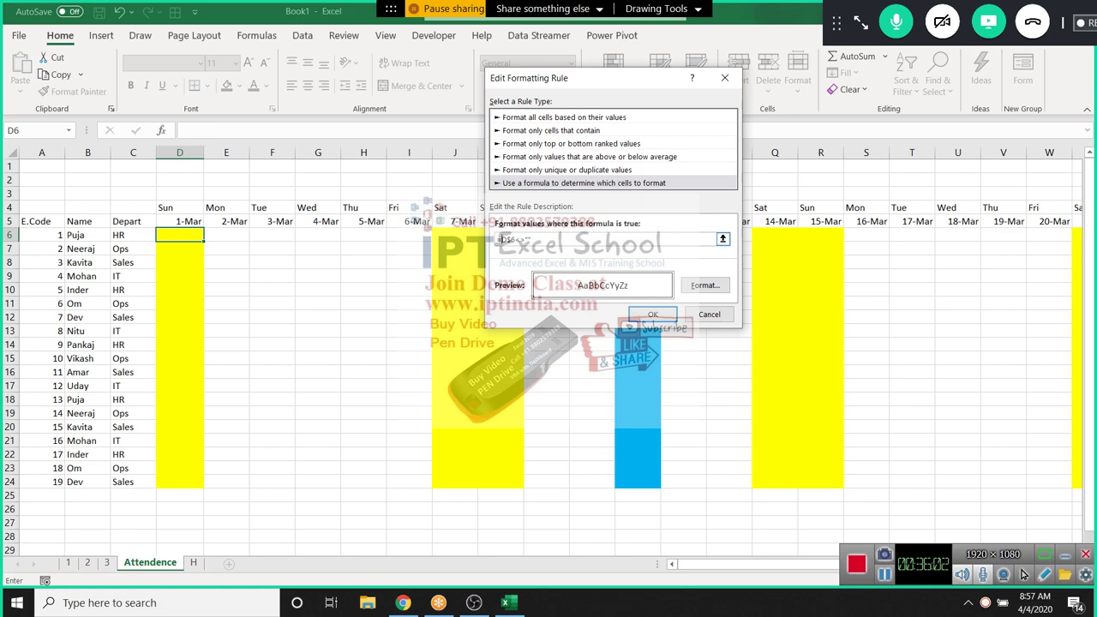
{"action": "key", "text": "BackSpace"}
{"action": "type", "text": "5"}
{"action": "key", "text": "Return"}
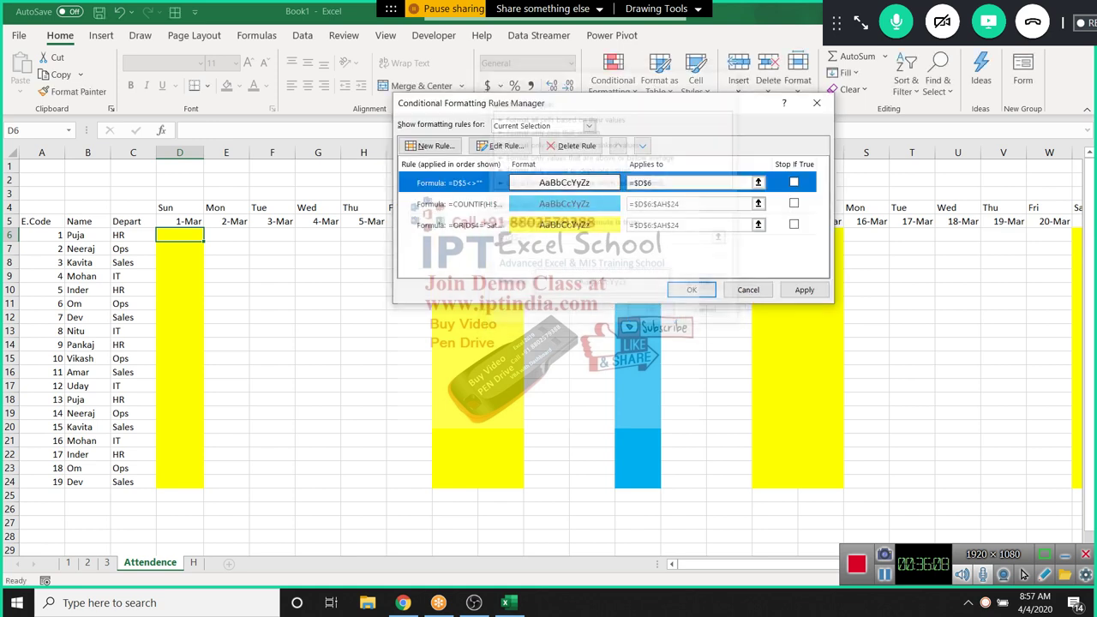
{"action": "key", "text": "alt+a"}
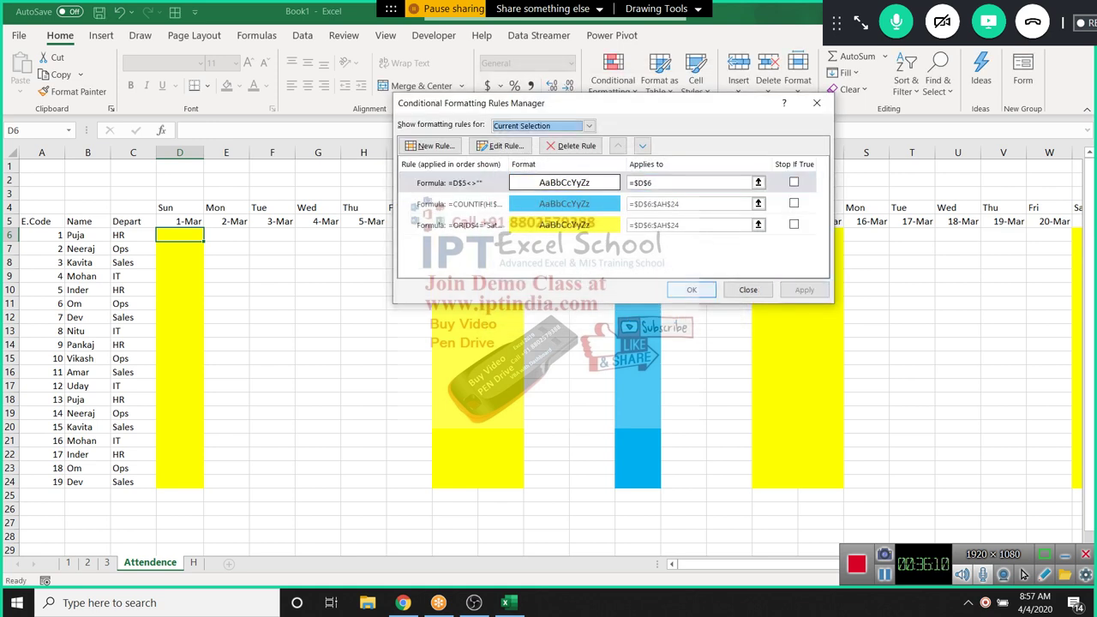
{"action": "key", "text": "Return"}
{"action": "left_click_drag", "start_coordinate": [364, 304], "coordinate": [363, 317]}
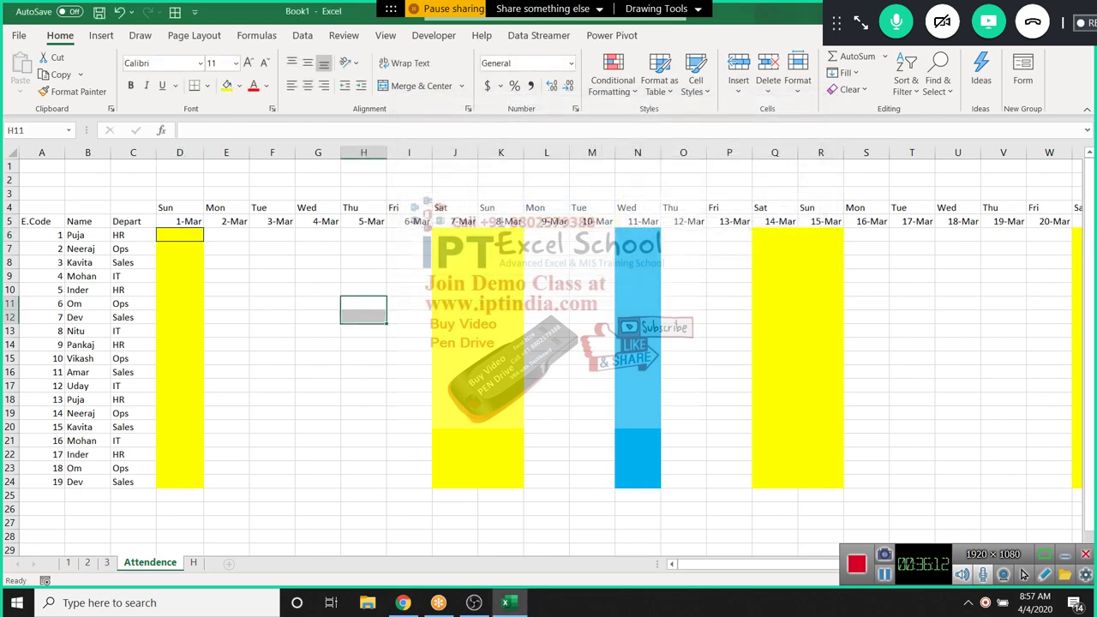
Paint D6's formatting across the attendance table A4:X20 with Format Painter
{"action": "left_click", "coordinate": [180, 235]}
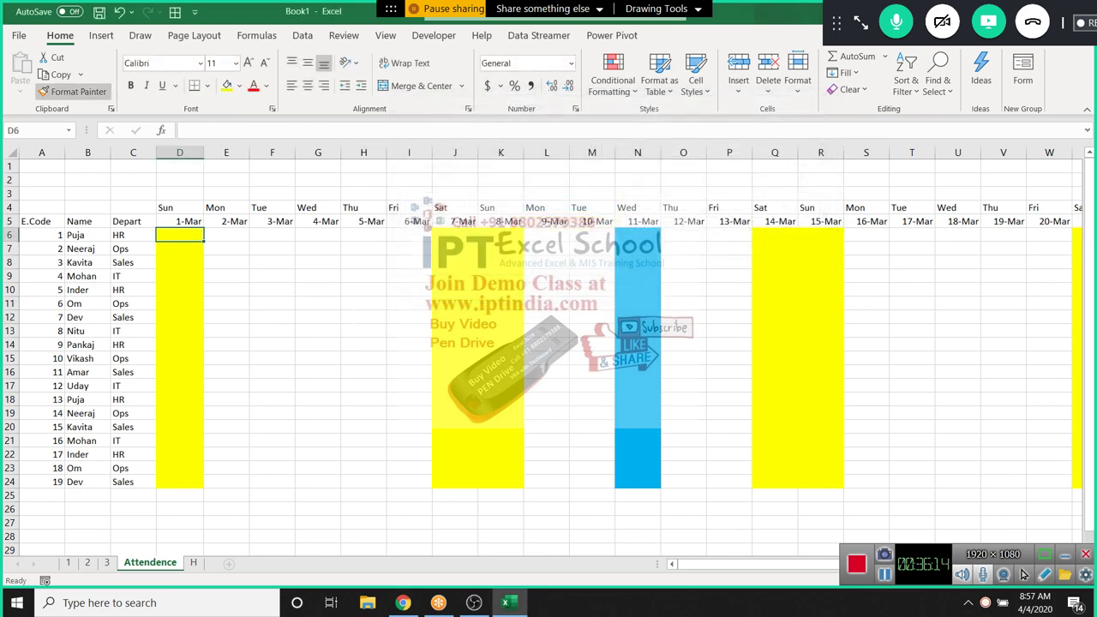
{"action": "left_click", "coordinate": [73, 91]}
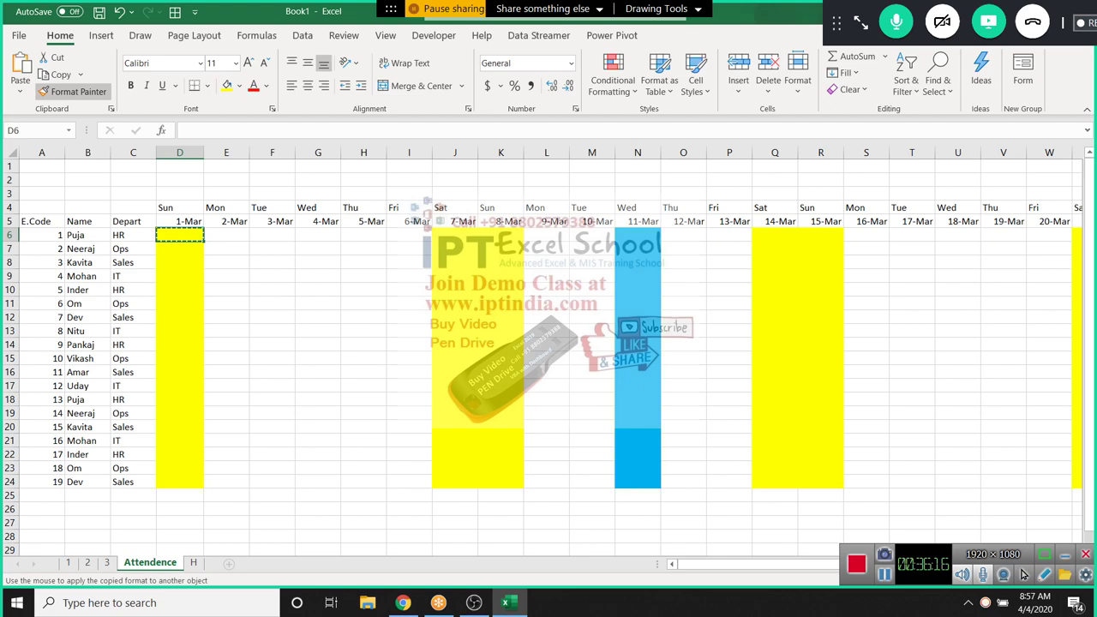
{"action": "mouse_move", "coordinate": [41, 208]}
{"action": "left_mouse_down"}
{"action": "mouse_move", "coordinate": [827, 407]}
{"action": "mouse_move", "coordinate": [1026, 433]}
{"action": "mouse_move", "coordinate": [1025, 488]}
{"action": "left_mouse_up"}
{"action": "left_click", "coordinate": [638, 358]}
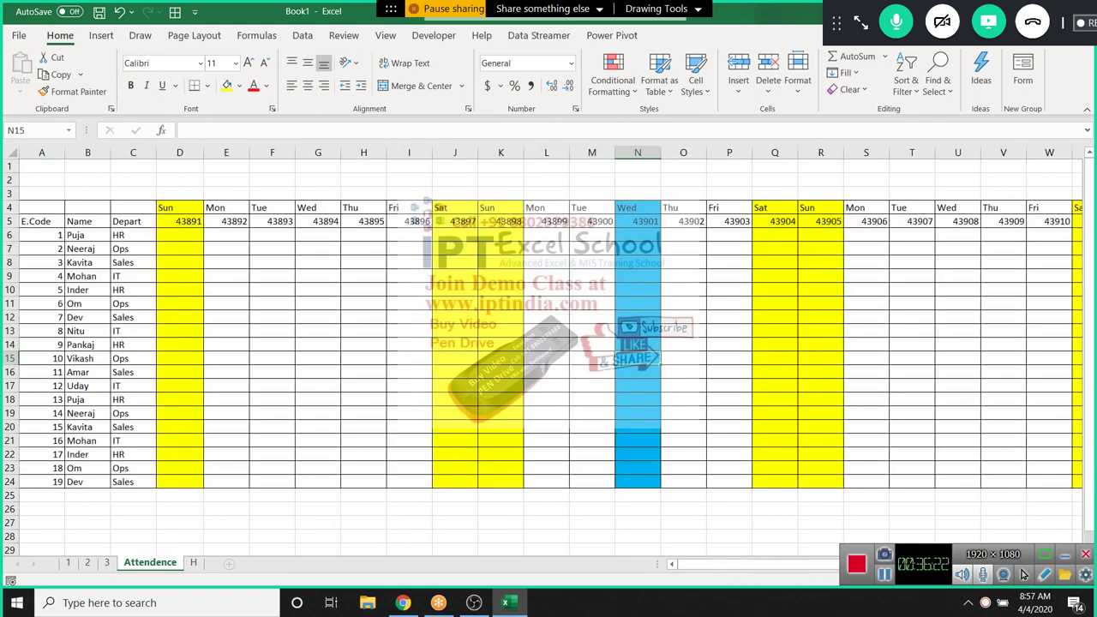
Select all the dates in row 5, through column AH
{"action": "scroll", "coordinate": [551, 351], "scroll_direction": "right", "scroll_amount": 6}
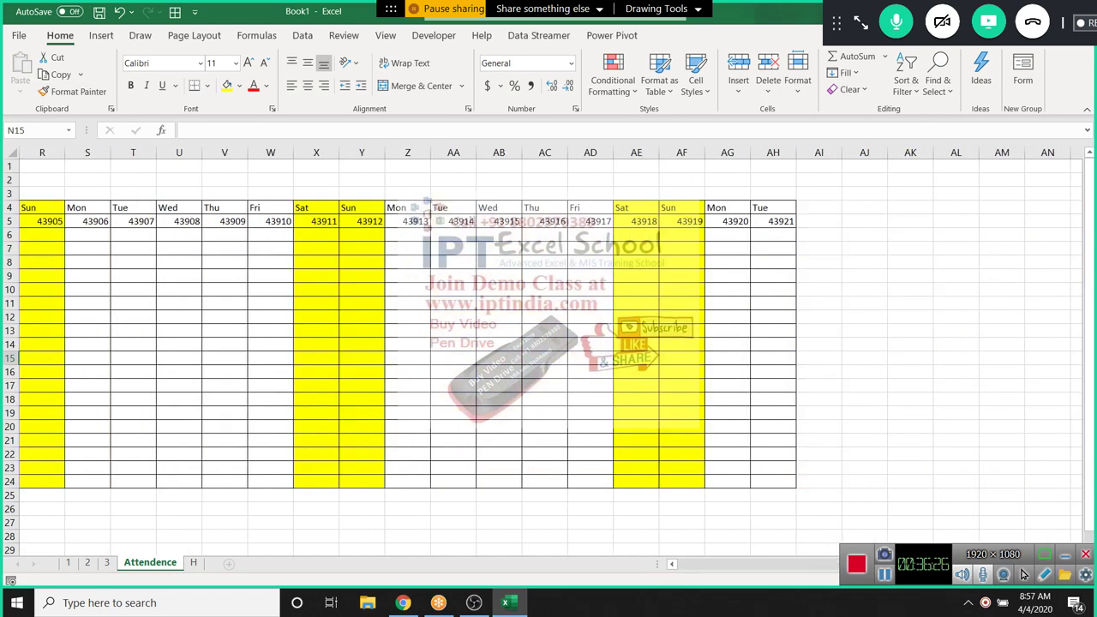
{"action": "key", "text": "ctrl+Up"}
{"action": "key", "text": "ctrl+Right"}
{"action": "key", "text": "ctrl+shift+Left"}
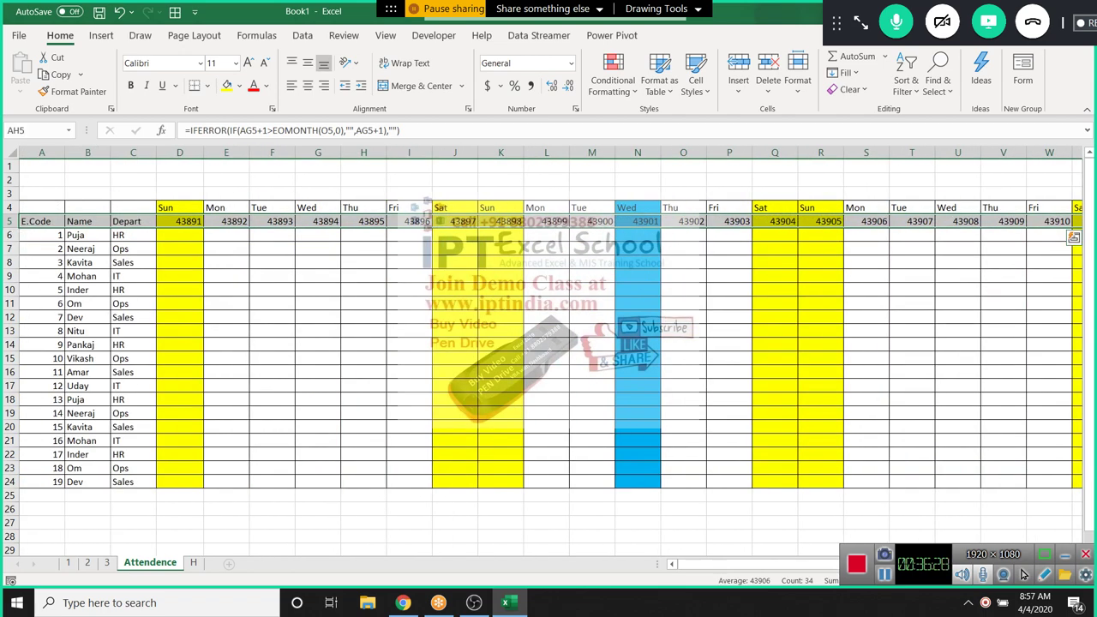
Try a custom number format for the selected dates via Format Cells, then cancel the stray entry
{"action": "right_click", "coordinate": [715, 221]}
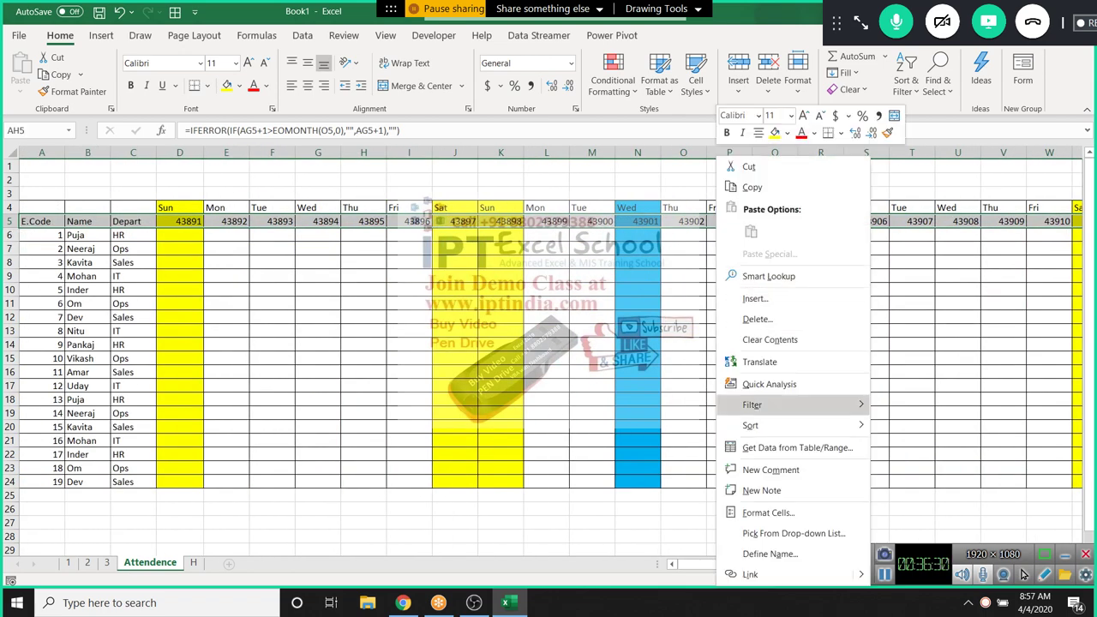
{"action": "left_click", "coordinate": [771, 511]}
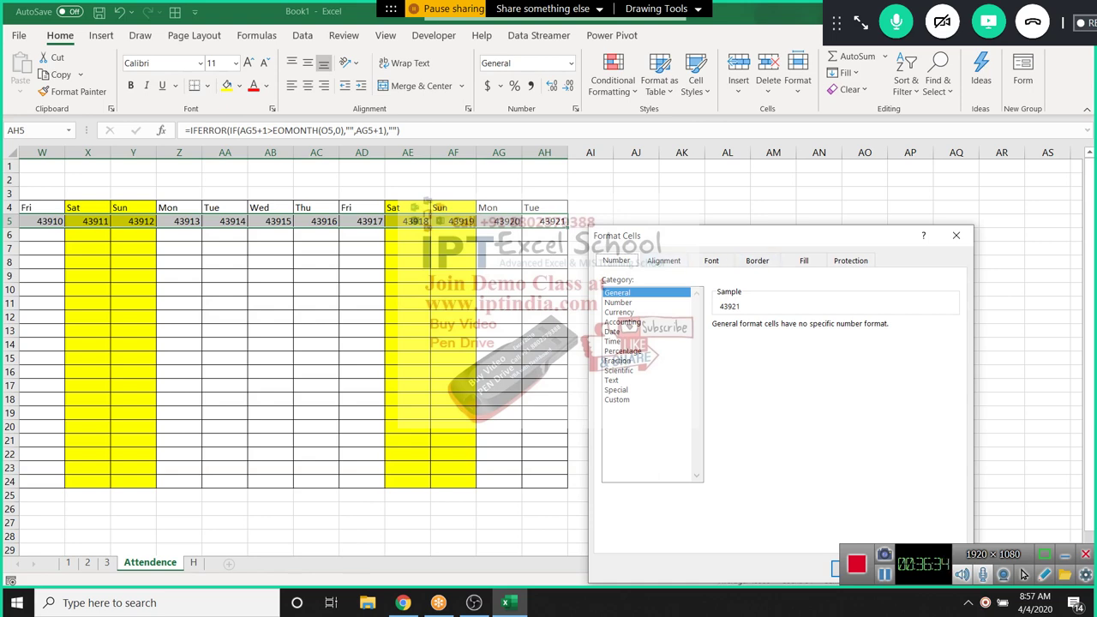
{"action": "left_click", "coordinate": [616, 399]}
{"action": "left_click", "coordinate": [612, 341]}
{"action": "key", "text": "Return"}
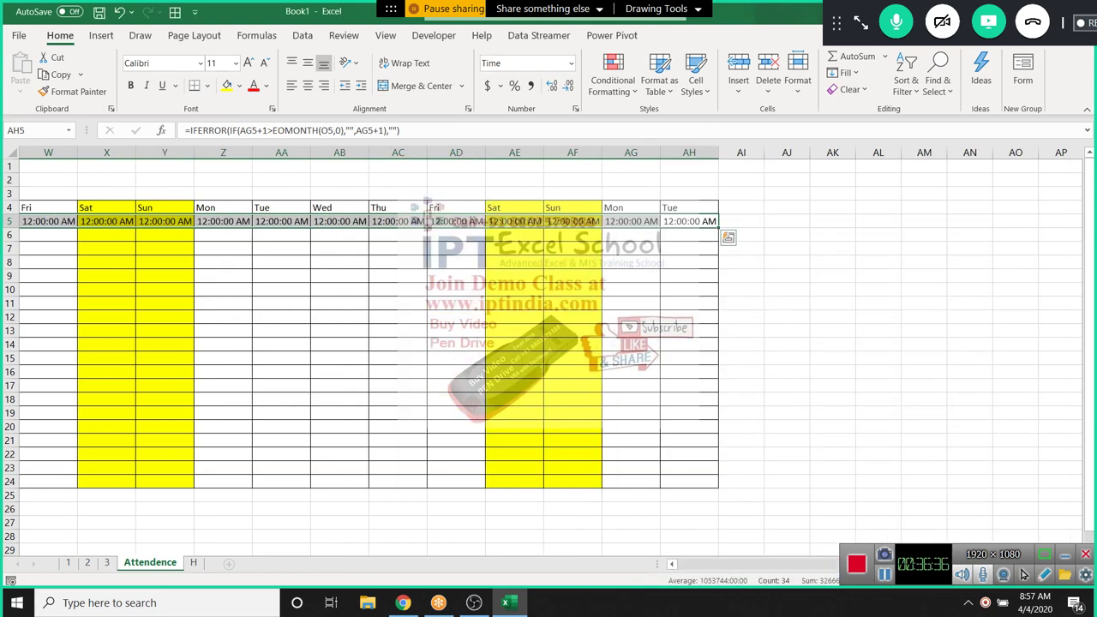
{"action": "type", "text": "DD"}
{"action": "key", "text": "Escape"}
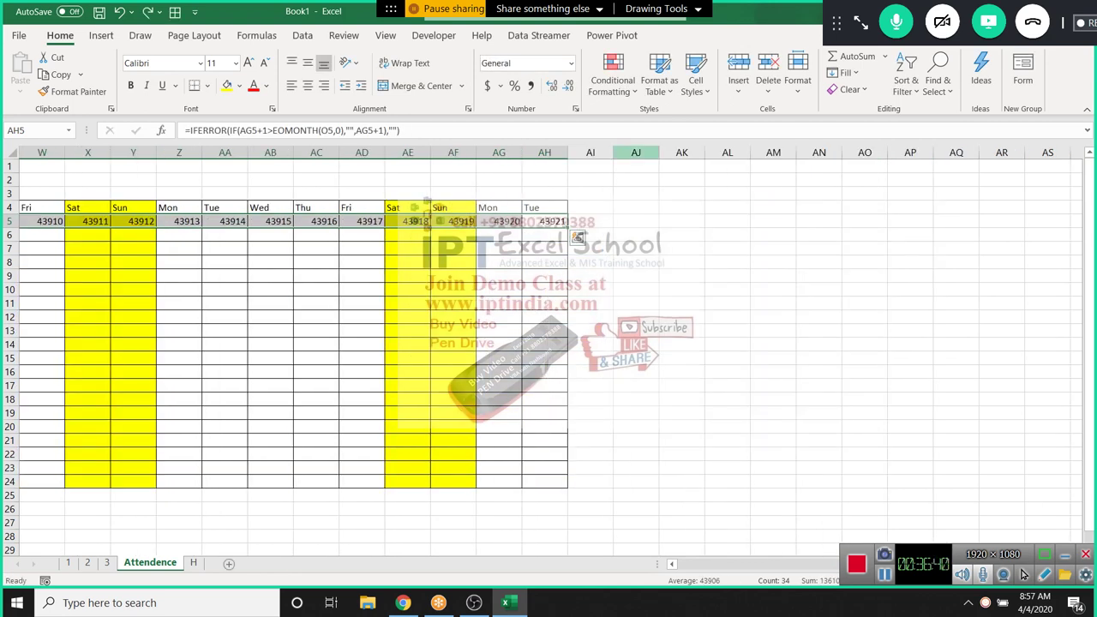
{"action": "left_click", "coordinate": [613, 79]}
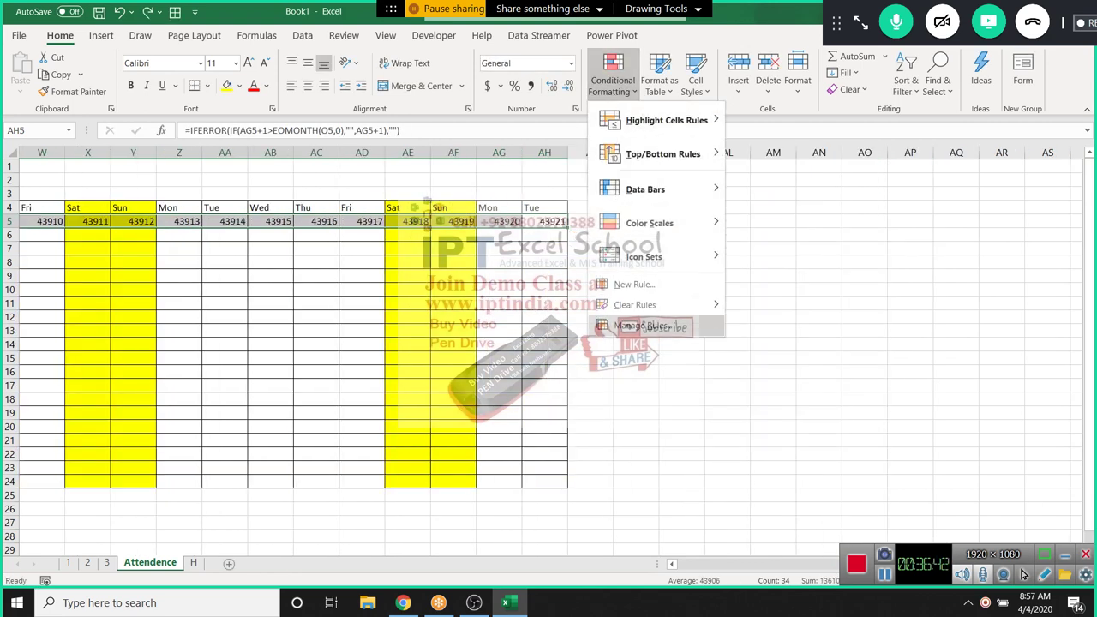
{"action": "left_click", "coordinate": [604, 283]}
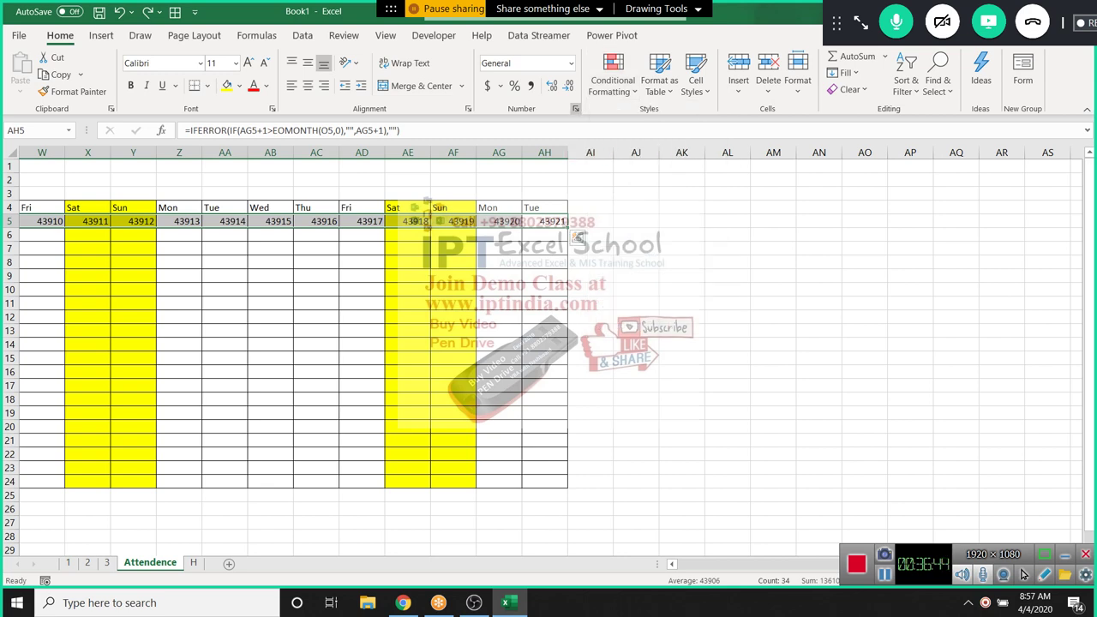
Apply the custom DD format so the row-5 dates show 01 through 31
{"action": "key", "text": "ctrl+1"}
{"action": "left_click", "coordinate": [449, 175]}
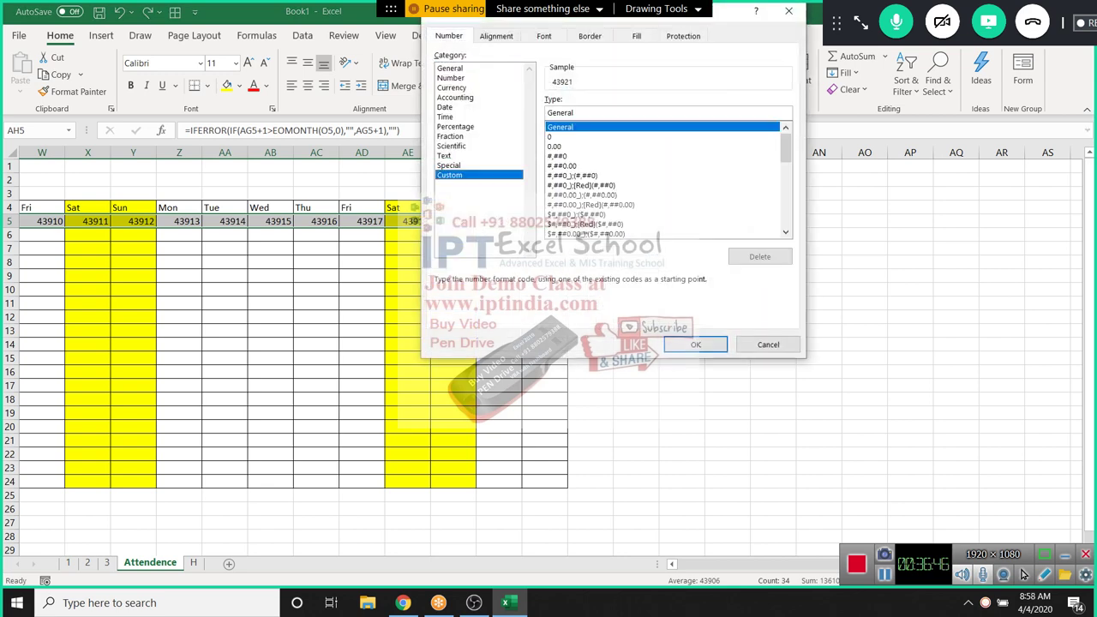
{"action": "left_click_drag", "start_coordinate": [600, 10], "coordinate": [756, 203]}
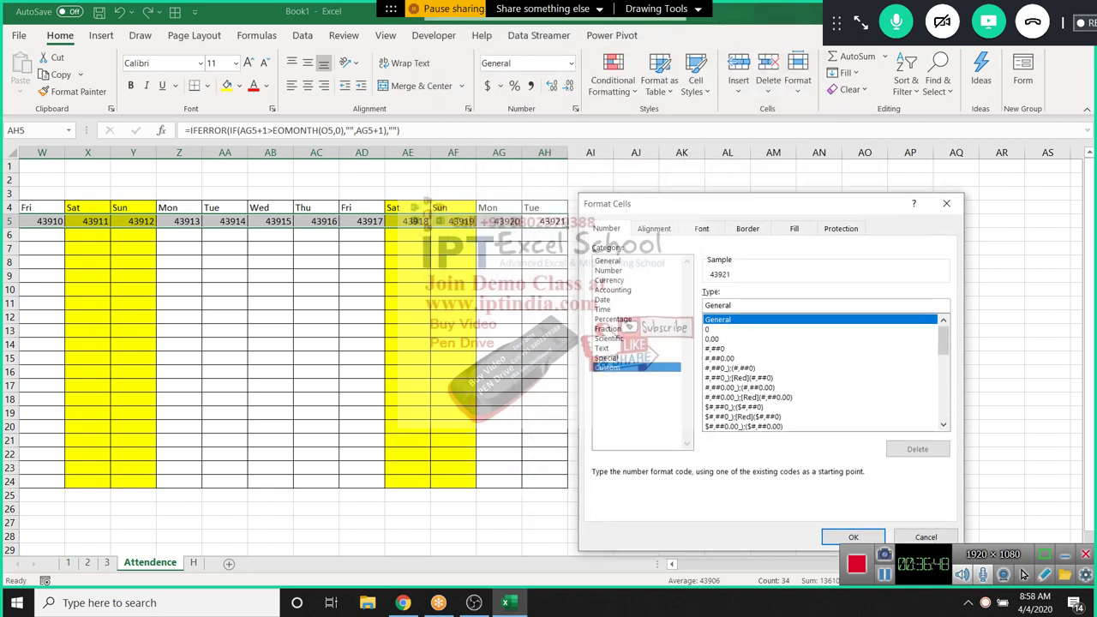
{"action": "double_click", "coordinate": [717, 305]}
{"action": "type", "text": "DD"}
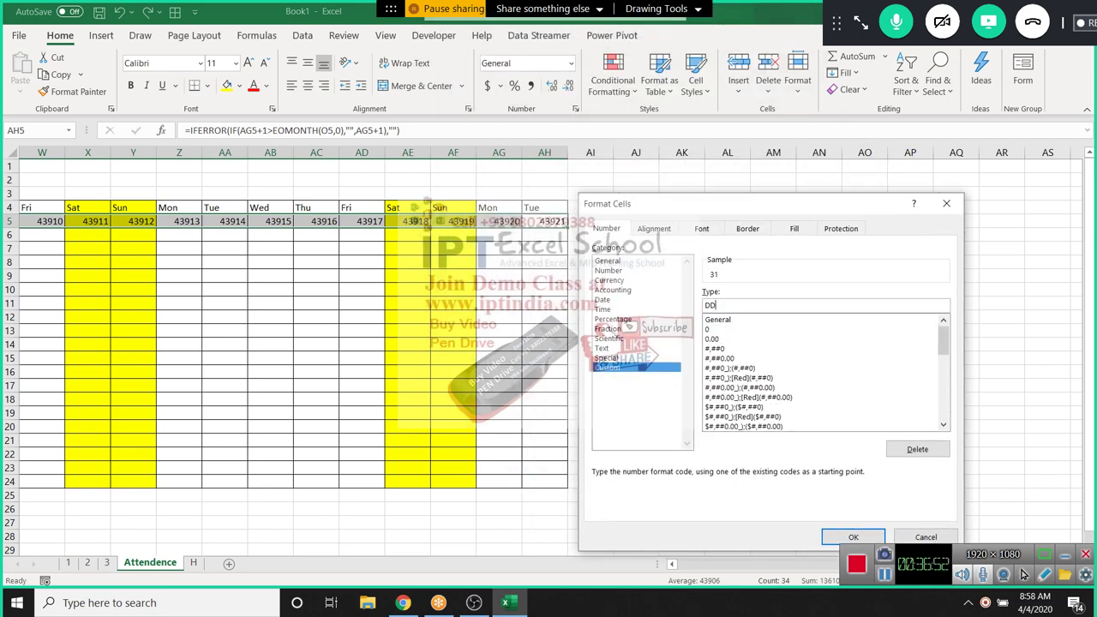
{"action": "left_click", "coordinate": [853, 537]}
{"action": "key", "text": "ctrl+Left"}
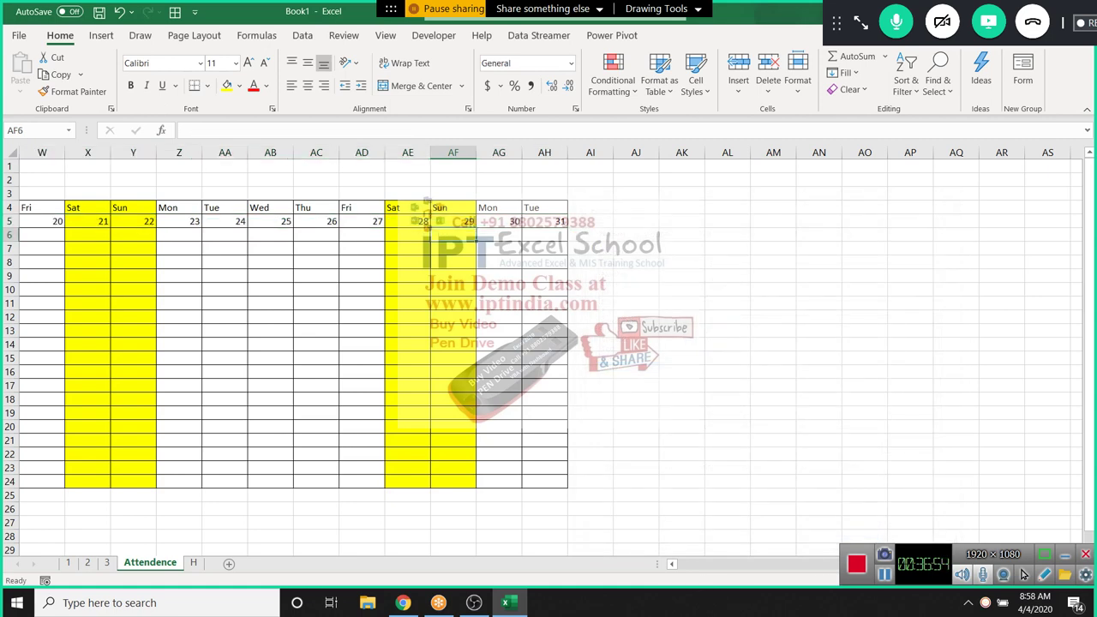
{"action": "key", "text": "Up"}
{"action": "key", "text": "Up"}
{"action": "key", "text": "Up"}
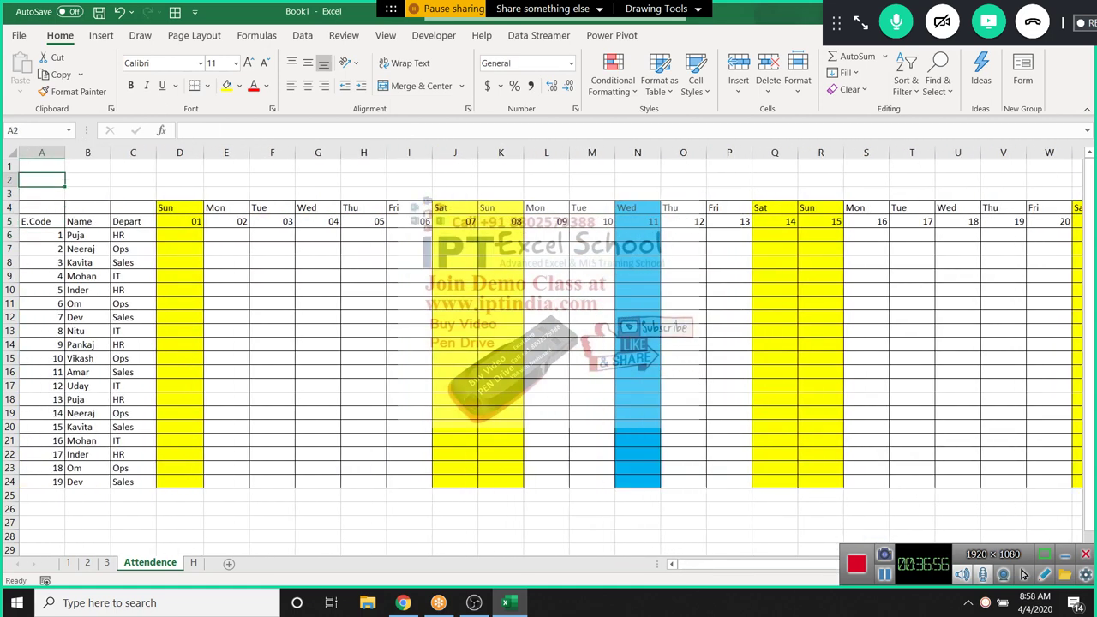
Enter the label Month in cell A2
{"action": "type", "text": "mo"}
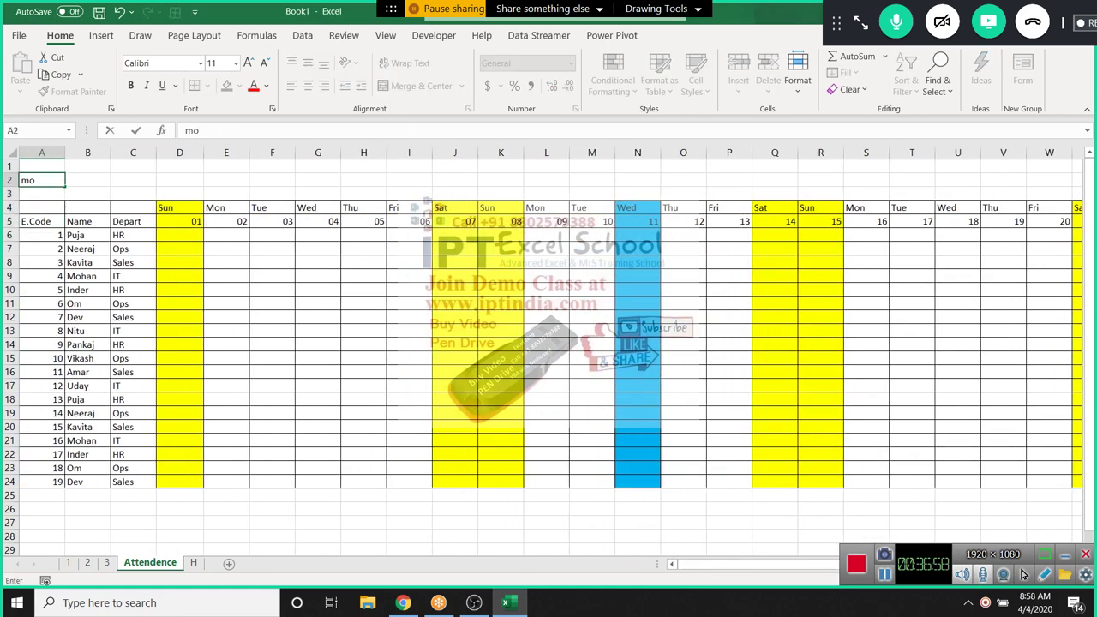
{"action": "key", "text": "BackSpace"}
{"action": "key", "text": "BackSpace"}
{"action": "type", "text": "Month"}
{"action": "key", "text": "Tab"}
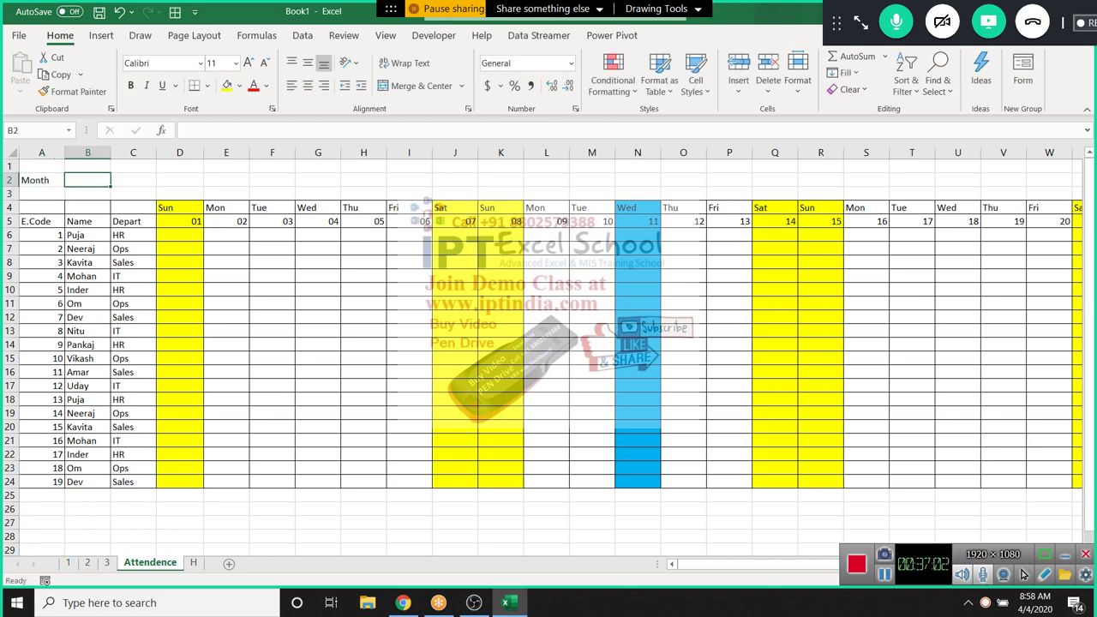
Enter =TEXT(D5,"MMM-YY") in B2 so it displays Mar-20
{"action": "type", "text": "="}
{"action": "key", "text": "Escape"}
{"action": "type", "text": "="}
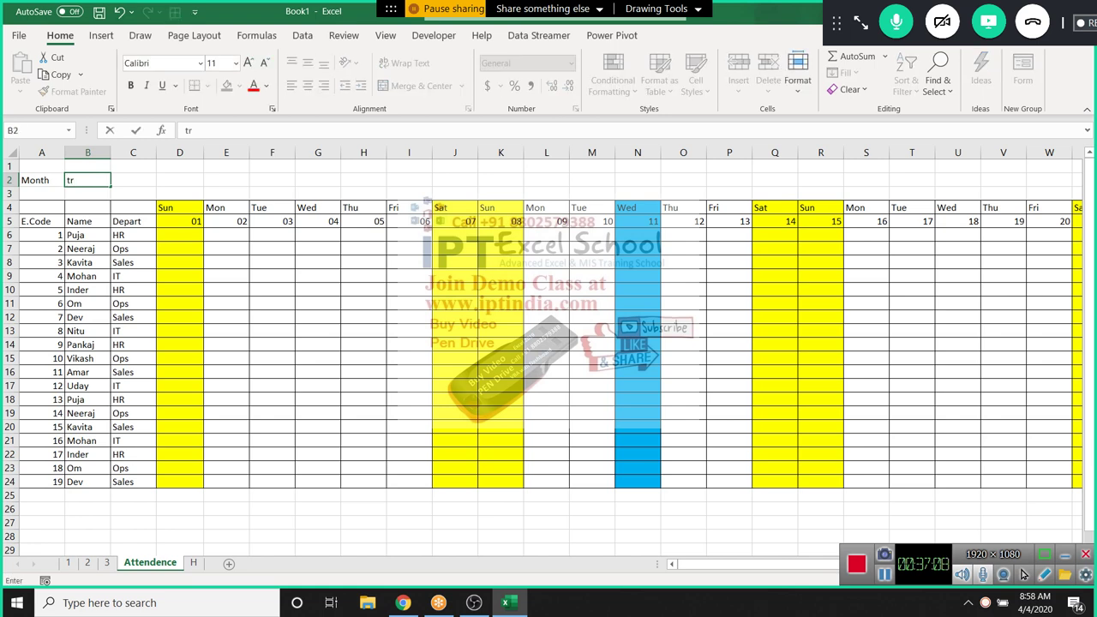
{"action": "key", "text": "BackSpace"}
{"action": "type", "text": "=te"}
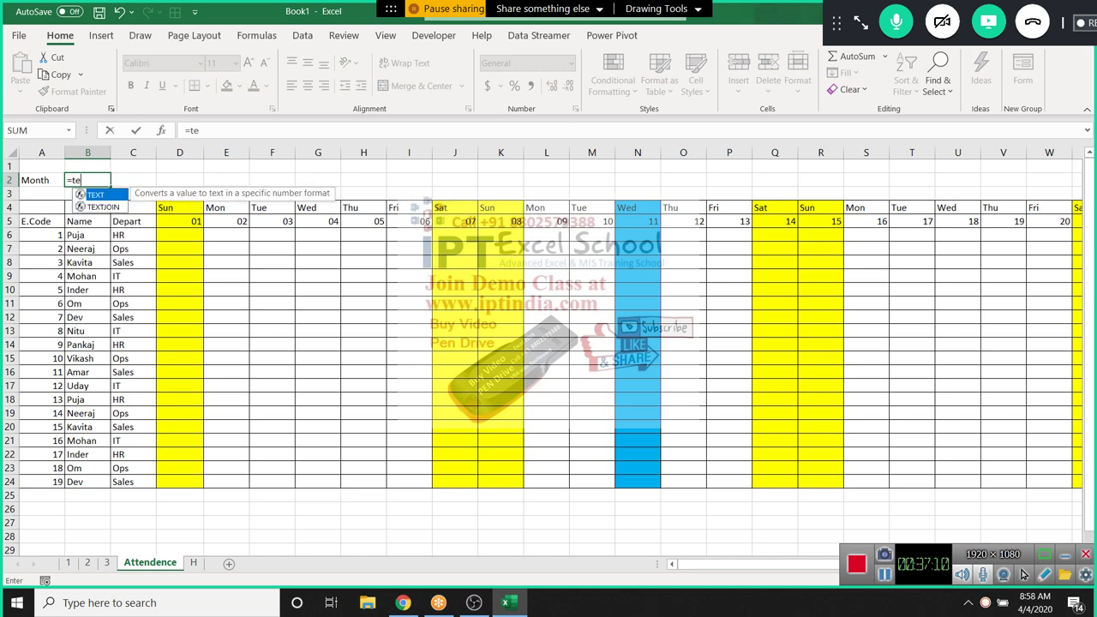
{"action": "key", "text": "Tab"}
{"action": "key", "text": "Down"}
{"action": "key", "text": "Right"}
{"action": "key", "text": "Right"}
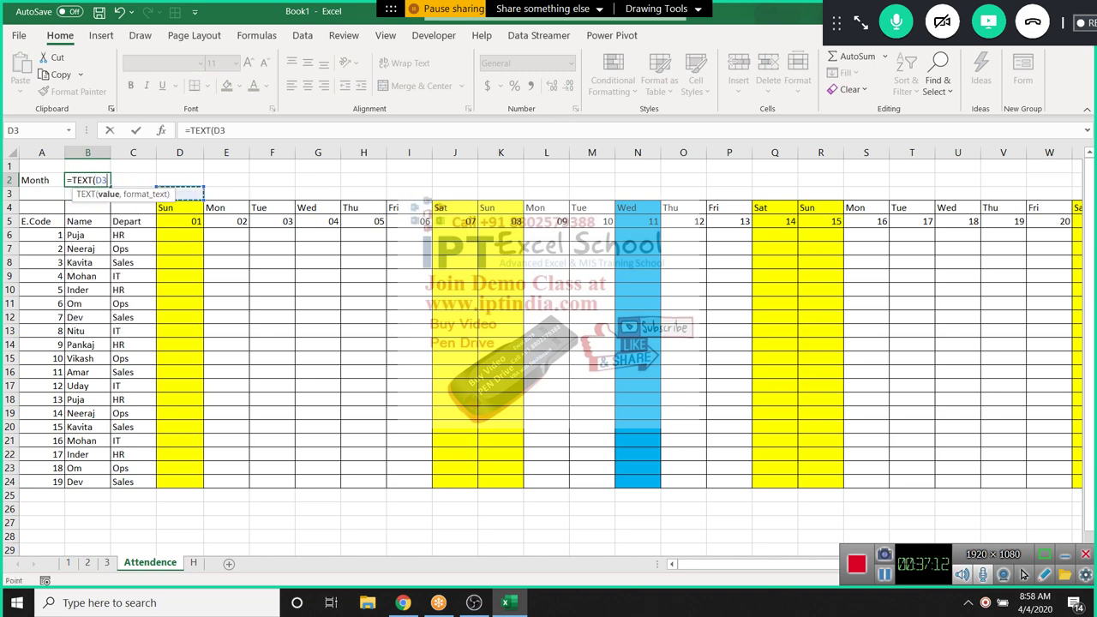
{"action": "key", "text": "Down"}
{"action": "key", "text": "Down"}
{"action": "type", "text": ",\"MM"}
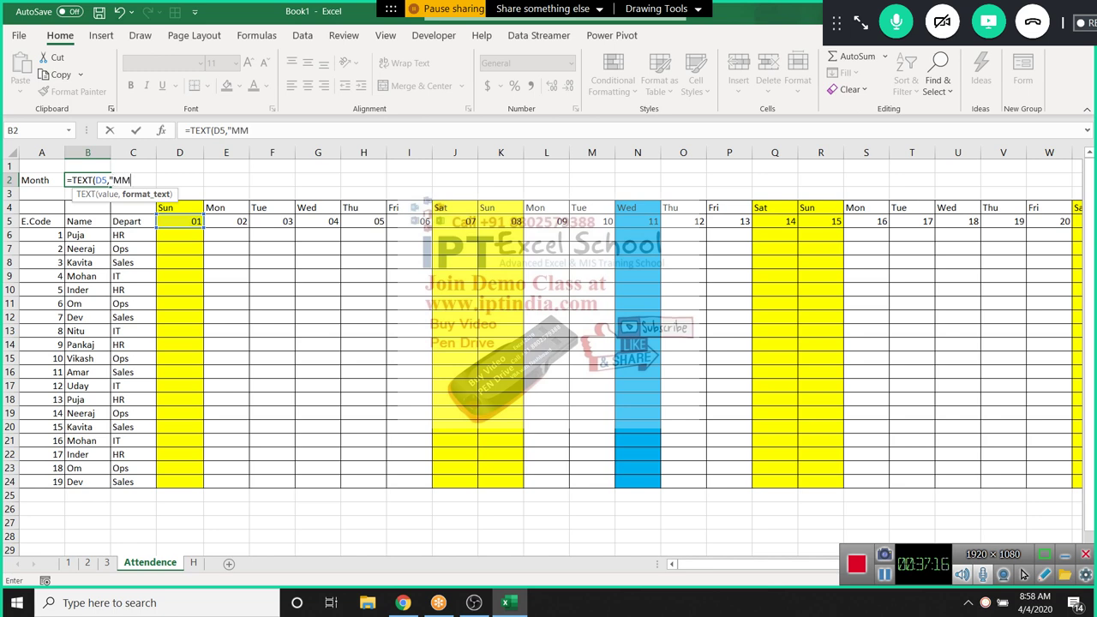
{"action": "type", "text": "M-YY\")"}
{"action": "key", "text": "Return"}
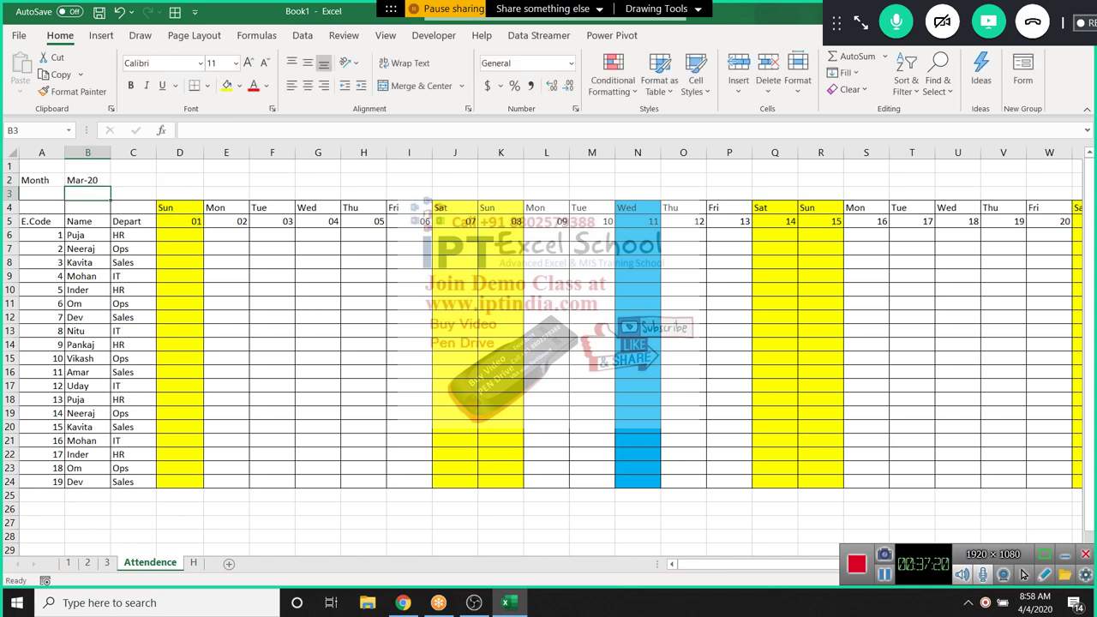
Give the Month label and Mar-20 value in A2:B2 a bottom border
{"action": "left_click", "coordinate": [409, 262]}
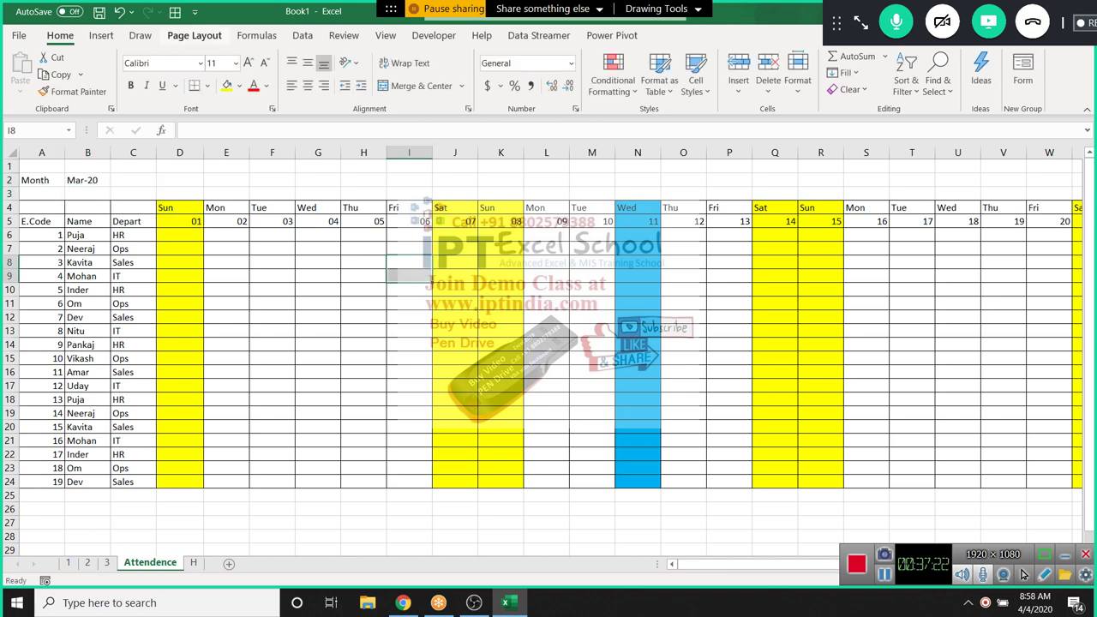
{"action": "left_click", "coordinate": [257, 36]}
{"action": "left_click", "coordinate": [193, 35]}
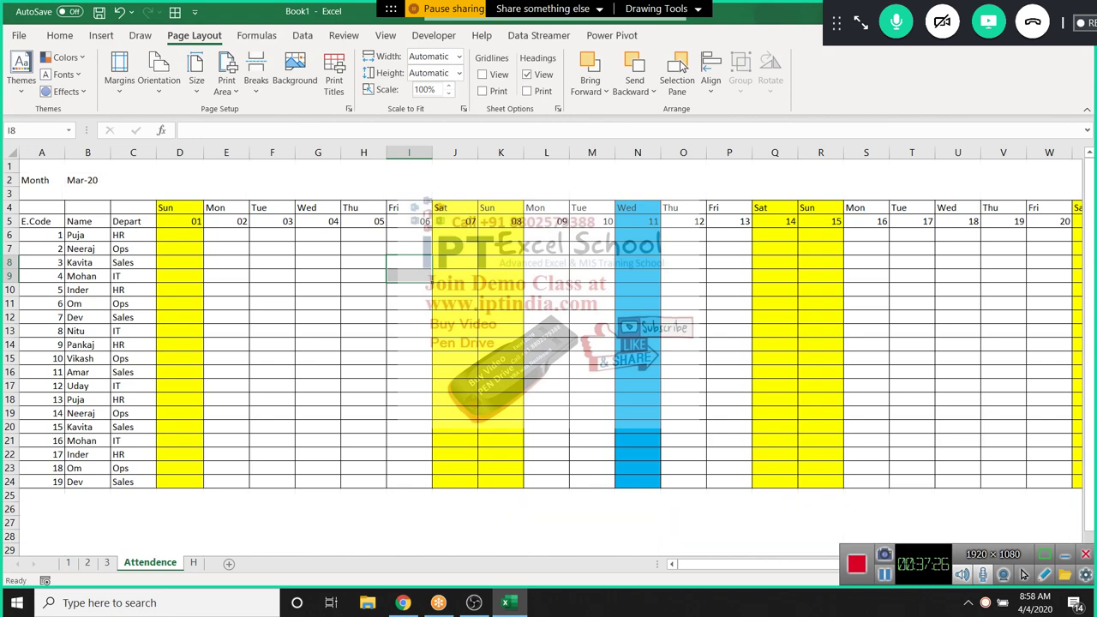
{"action": "key", "text": "Down"}
{"action": "key", "text": "Down"}
{"action": "key", "text": "Down"}
{"action": "key", "text": "Down"}
{"action": "scroll", "coordinate": [548, 343], "scroll_direction": "down", "scroll_amount": 2}
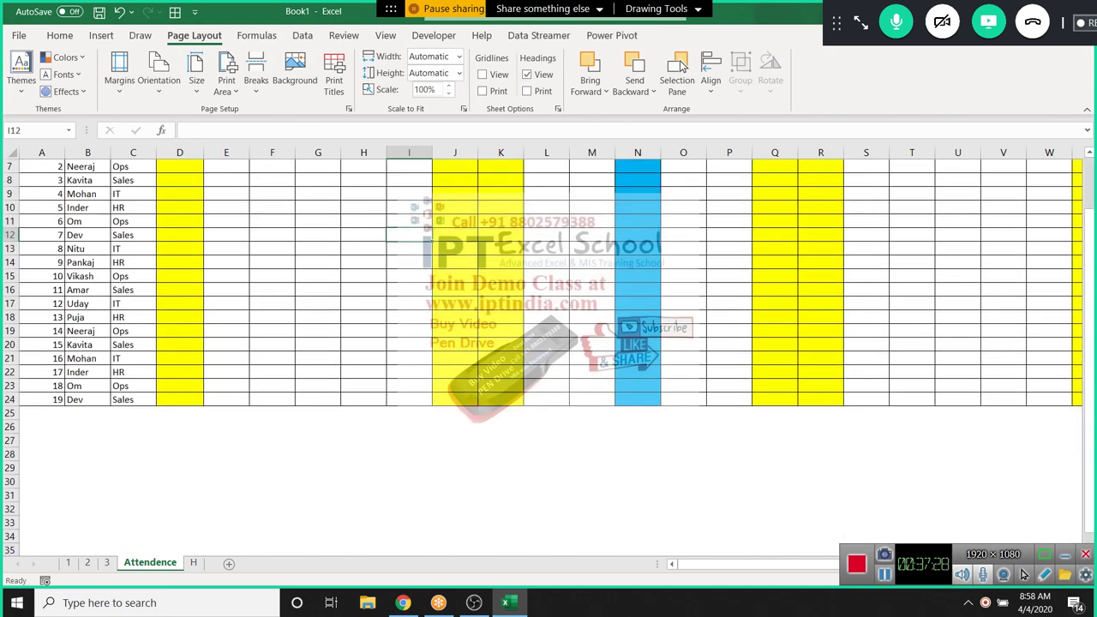
{"action": "scroll", "coordinate": [548, 342], "scroll_direction": "up", "scroll_amount": 2}
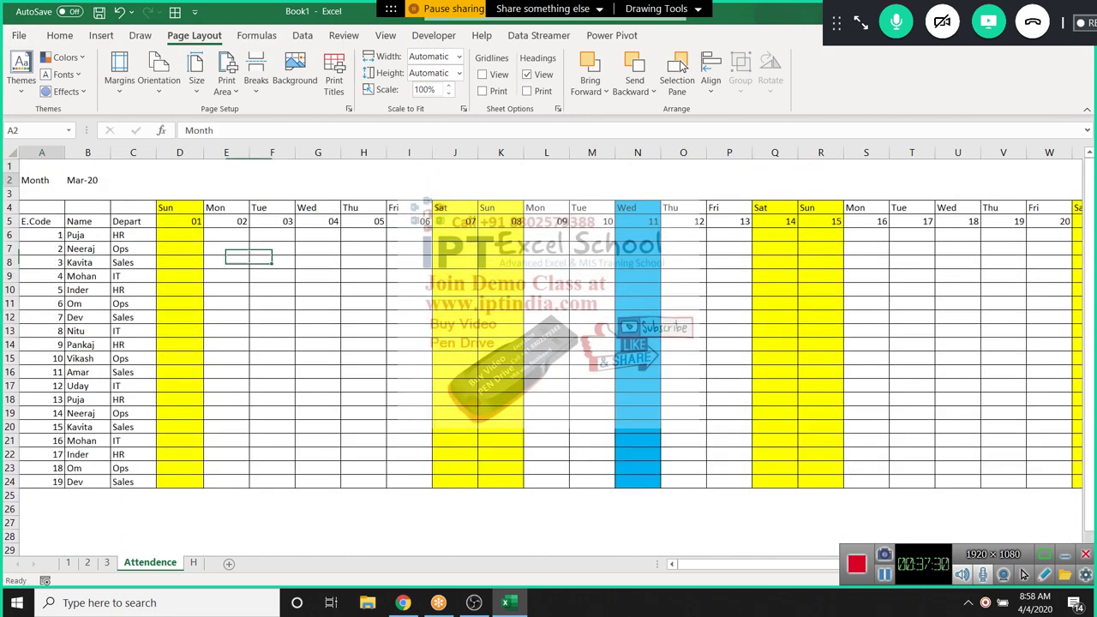
{"action": "left_click_drag", "start_coordinate": [38, 180], "coordinate": [85, 180]}
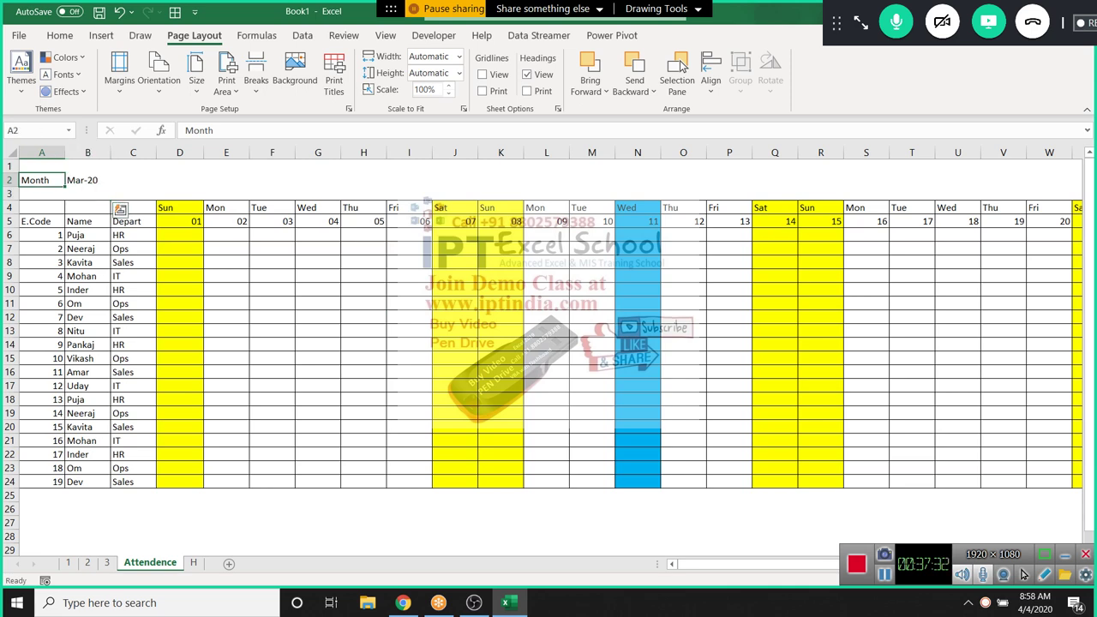
{"action": "left_click", "coordinate": [59, 35]}
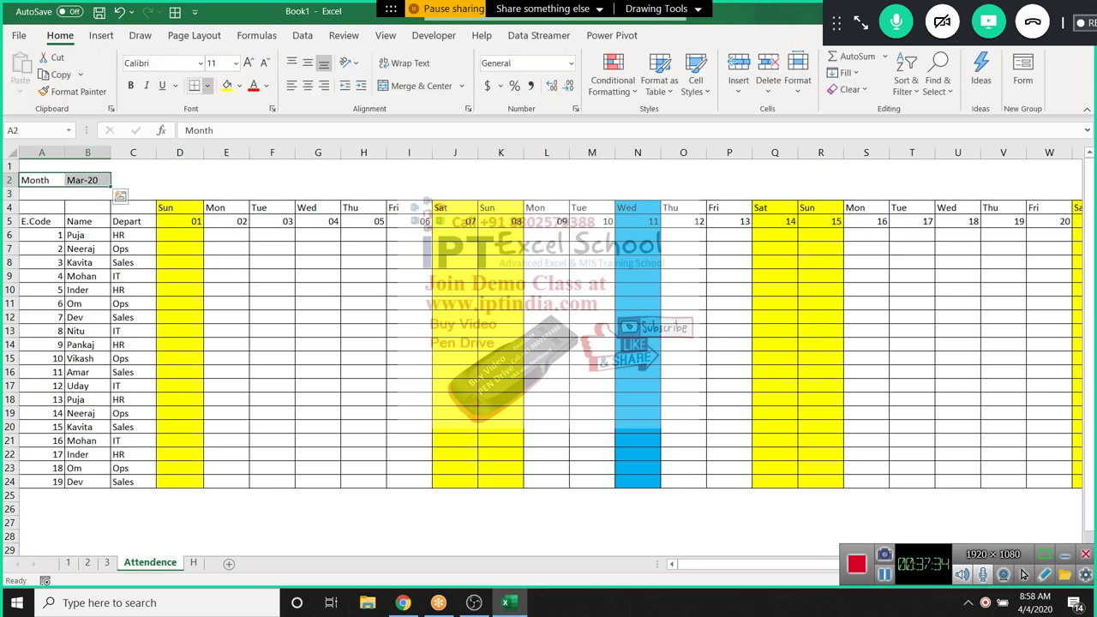
{"action": "left_click", "coordinate": [195, 84]}
{"action": "left_click", "coordinate": [226, 221]}
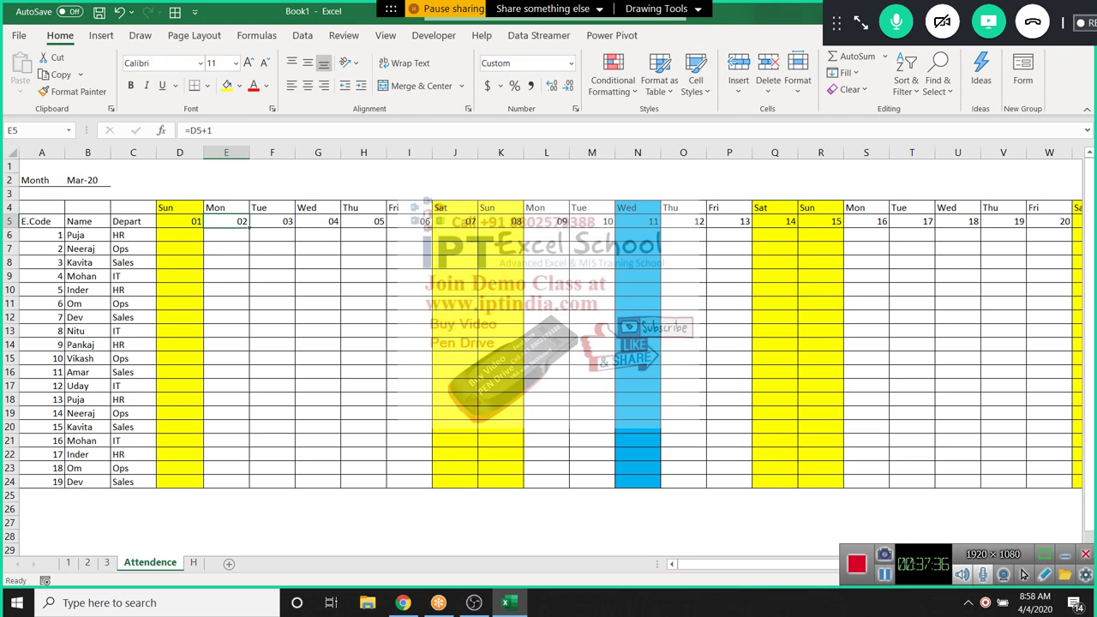
{"action": "left_click", "coordinate": [180, 221]}
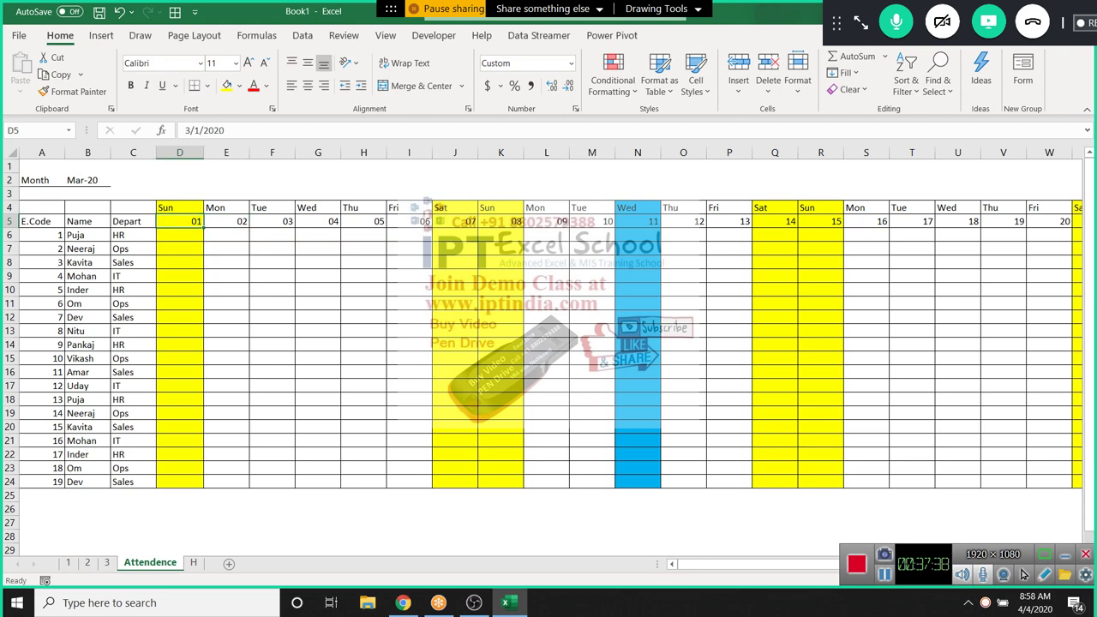
Change the start date in D5 to 4/1 so the sheet shows April 2020
{"action": "type", "text": "4/"}
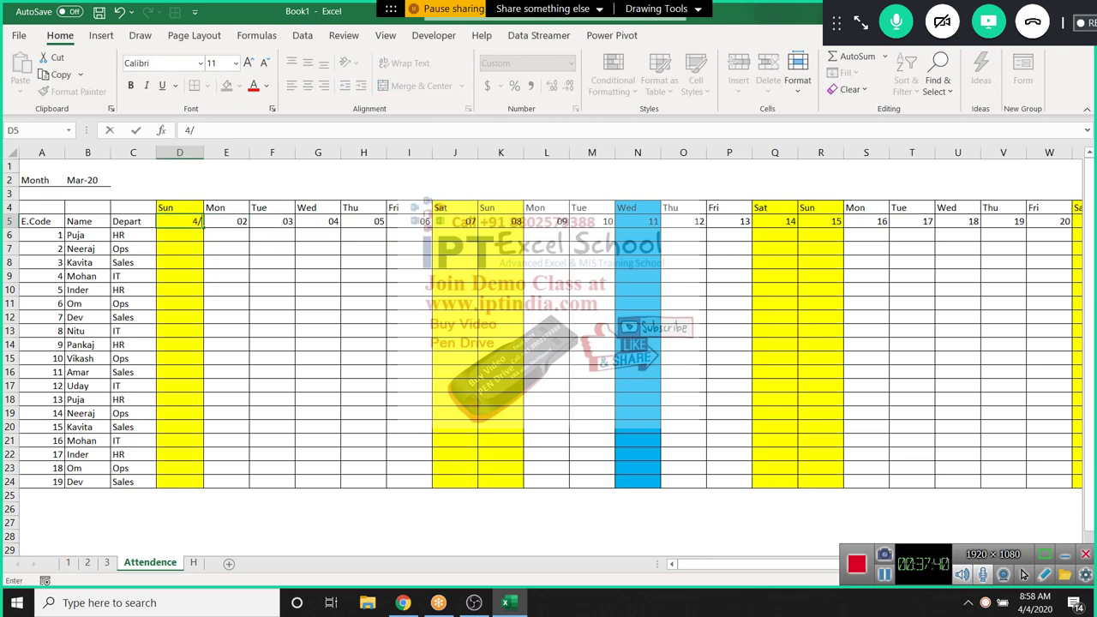
{"action": "type", "text": "1"}
{"action": "key", "text": "Return"}
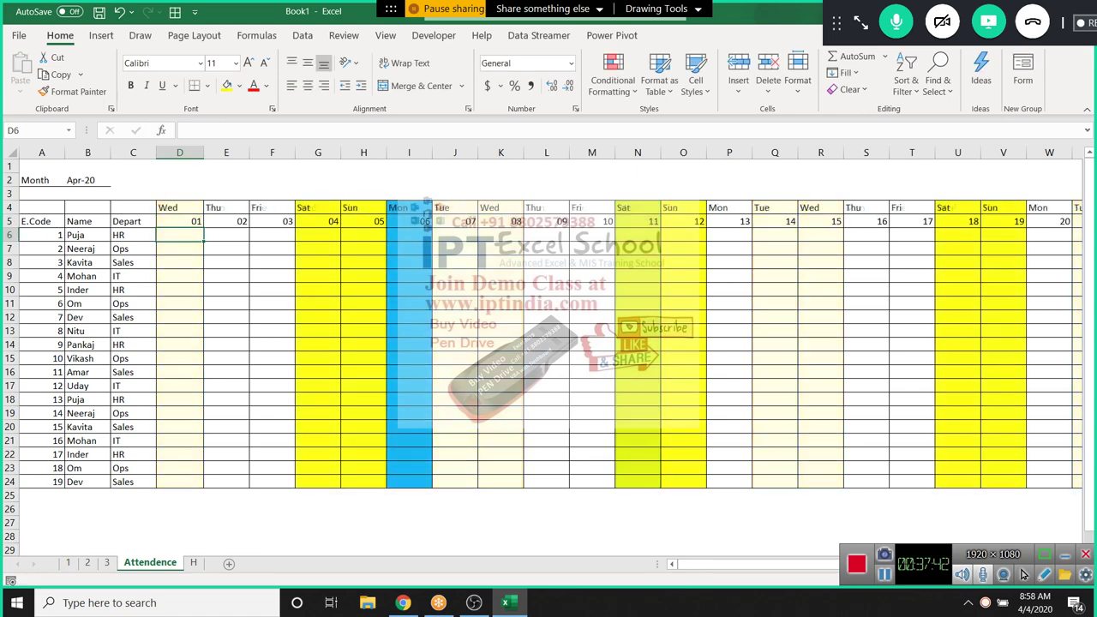
{"action": "key", "text": "Up"}
{"action": "key", "text": "Right"}
{"action": "key", "text": "Right"}
{"action": "key", "text": "Right"}
{"action": "key", "text": "Right"}
{"action": "key", "text": "Right"}
{"action": "key", "text": "Right"}
{"action": "key", "text": "Right"}
{"action": "key", "text": "Right"}
{"action": "key", "text": "Right"}
{"action": "key", "text": "Right"}
{"action": "key", "text": "Right"}
{"action": "key", "text": "Right"}
{"action": "key", "text": "Right"}
{"action": "key", "text": "Right"}
{"action": "key", "text": "Right"}
{"action": "key", "text": "Right"}
{"action": "key", "text": "Right"}
{"action": "key", "text": "Right"}
{"action": "key", "text": "Right"}
{"action": "key", "text": "Right"}
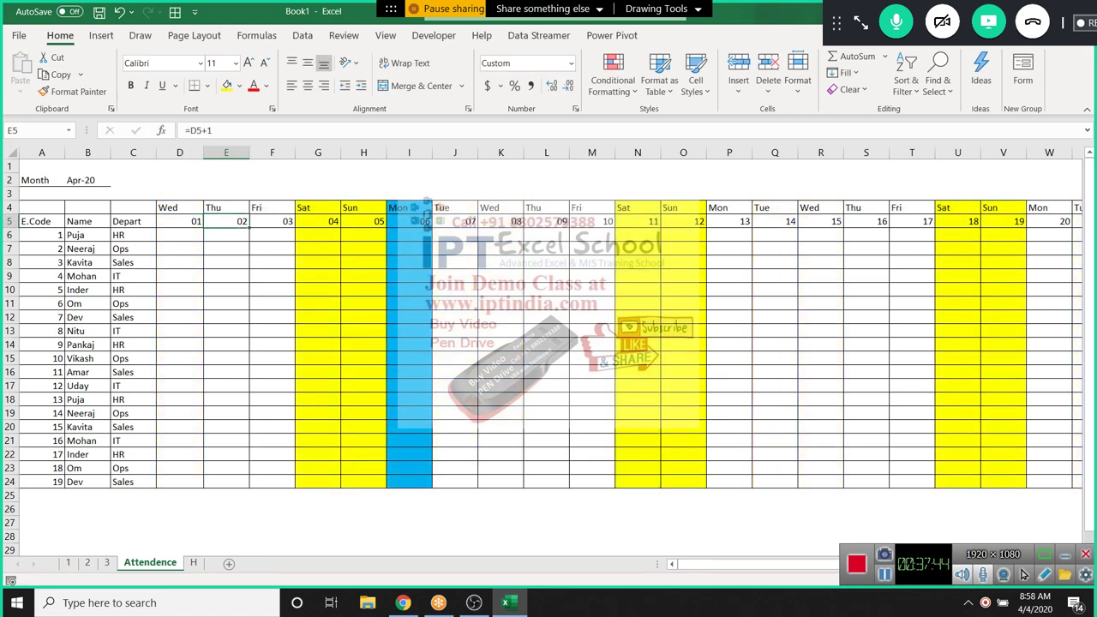
{"action": "key", "text": "Right"}
{"action": "key", "text": "Right"}
{"action": "key", "text": "Right"}
{"action": "key", "text": "Right"}
{"action": "key", "text": "Right"}
{"action": "key", "text": "Right"}
{"action": "key", "text": "Right"}
{"action": "key", "text": "Right"}
{"action": "key", "text": "Right"}
{"action": "key", "text": "Right"}
{"action": "key", "text": "Right"}
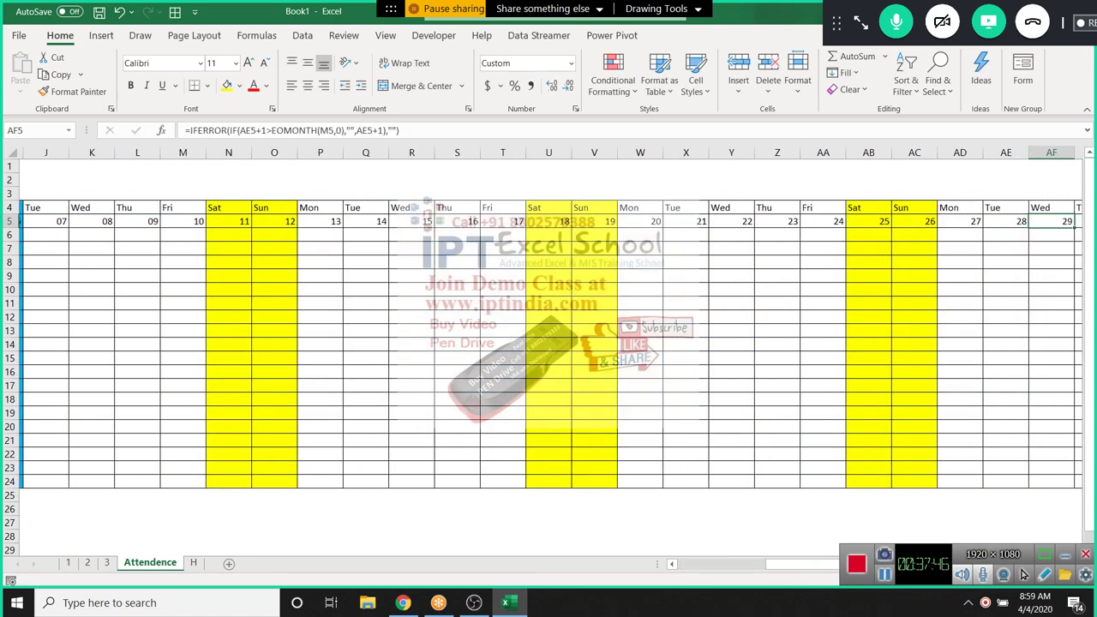
{"action": "key", "text": "Left"}
{"action": "key", "text": "Left"}
{"action": "key", "text": "Left"}
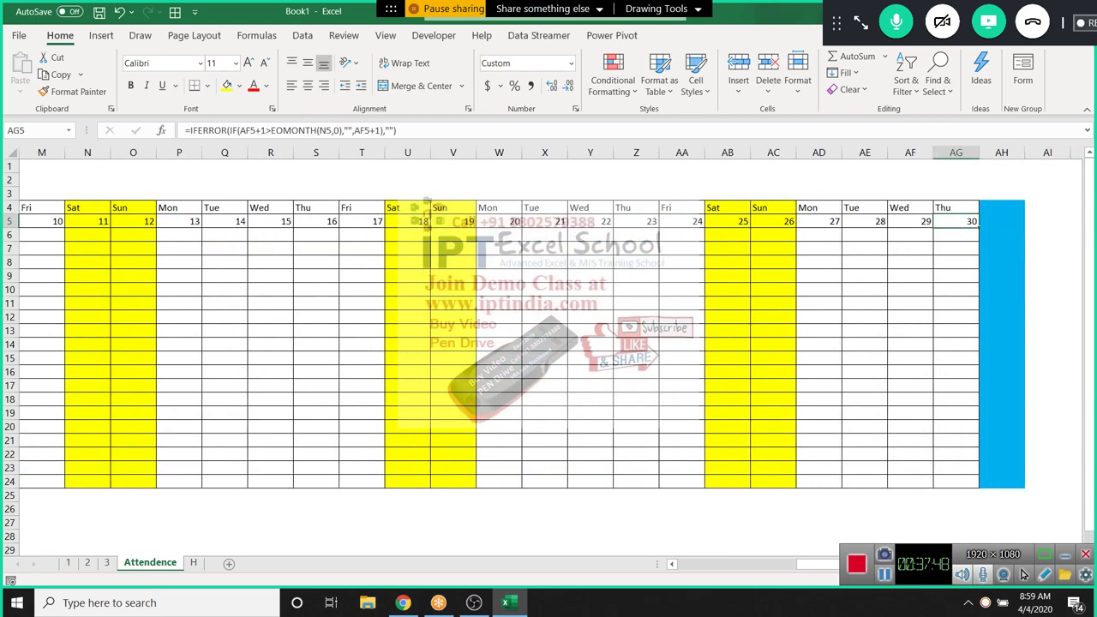
Check that AH4 and AH5 are blank after the 30th in AG5
{"action": "key", "text": "Right"}
{"action": "key", "text": "Right"}
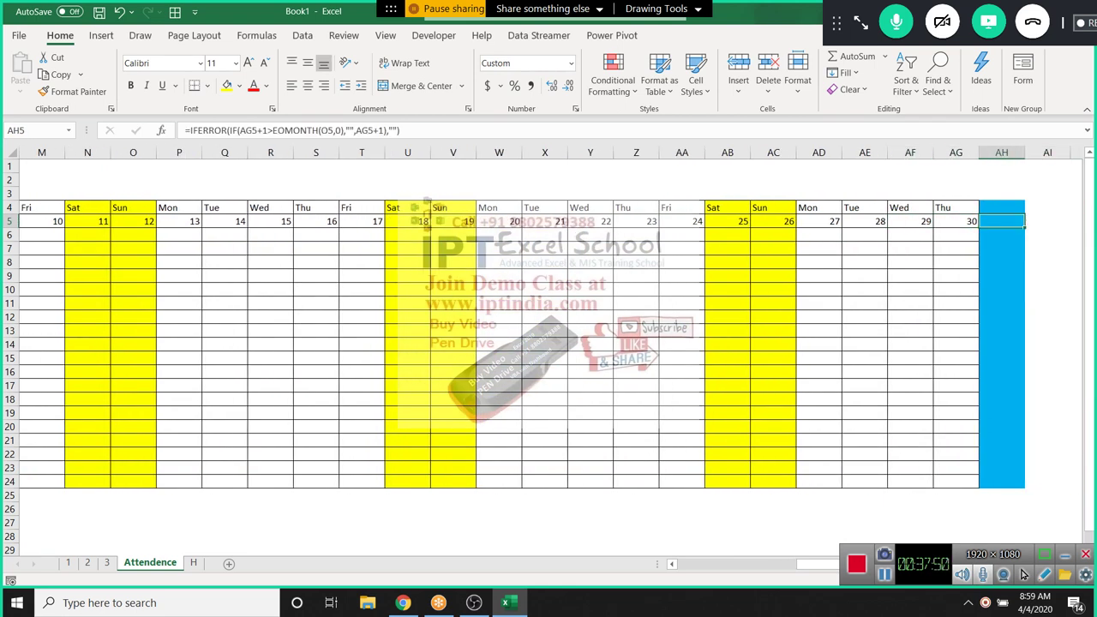
{"action": "key", "text": "Up"}
{"action": "key", "text": "Down"}
{"action": "key", "text": "Up"}
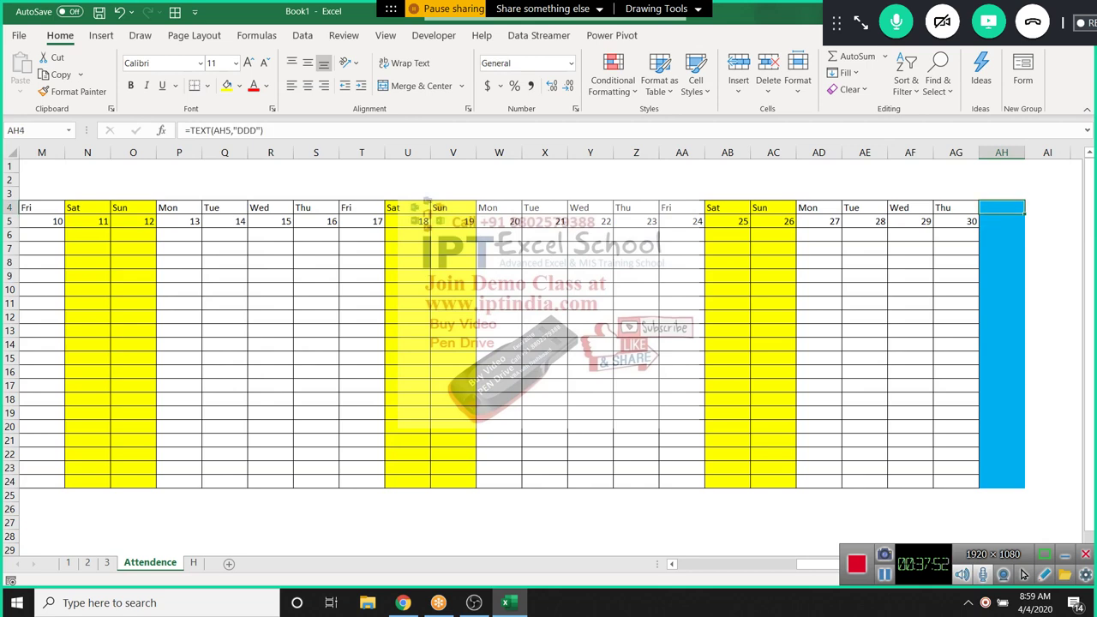
{"action": "key", "text": "Down"}
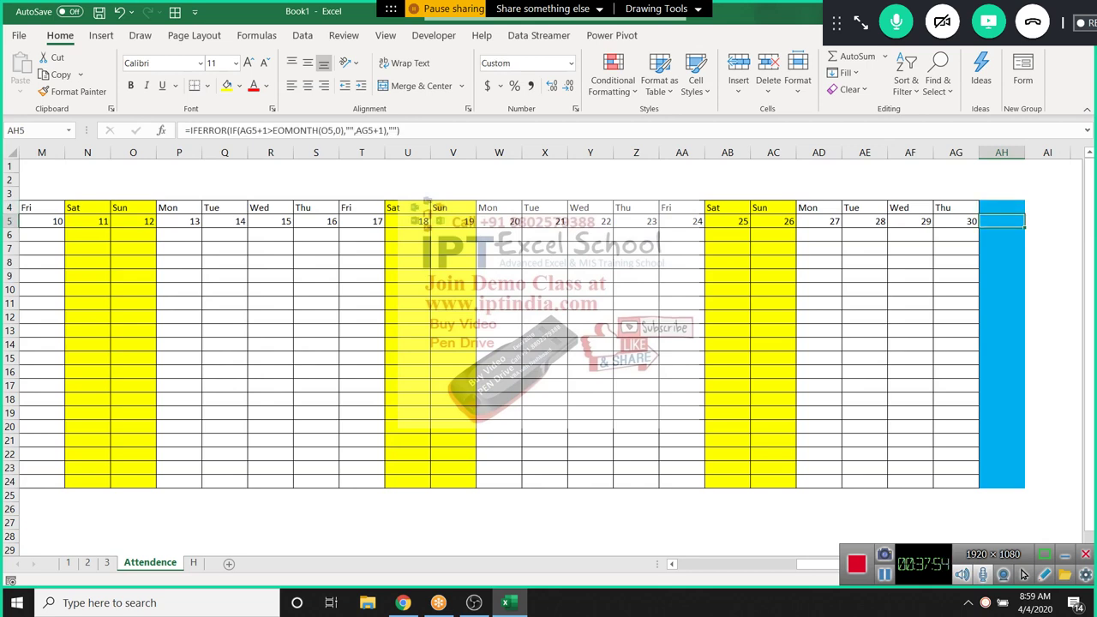
{"action": "key", "text": "Up"}
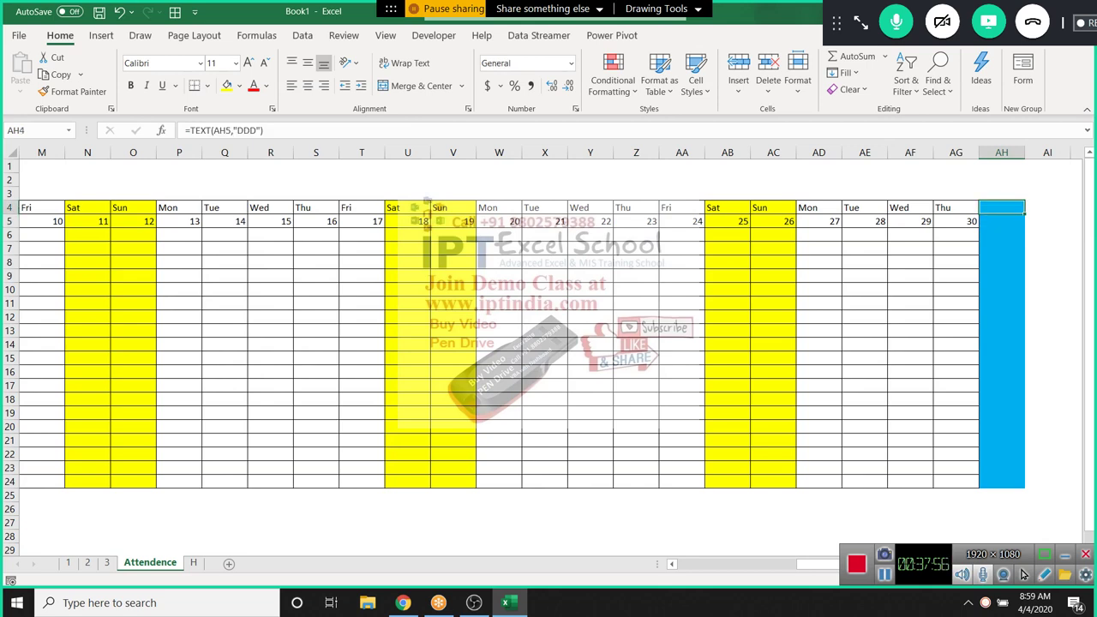
{"action": "key", "text": "Down"}
{"action": "key", "text": "Left"}
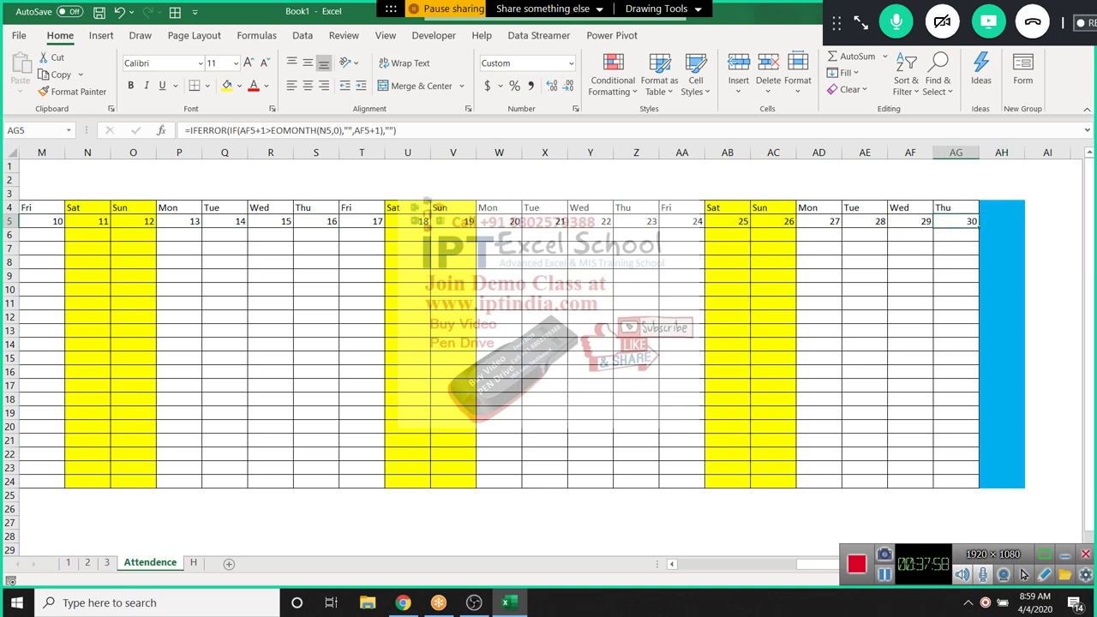
{"action": "left_click", "coordinate": [613, 77]}
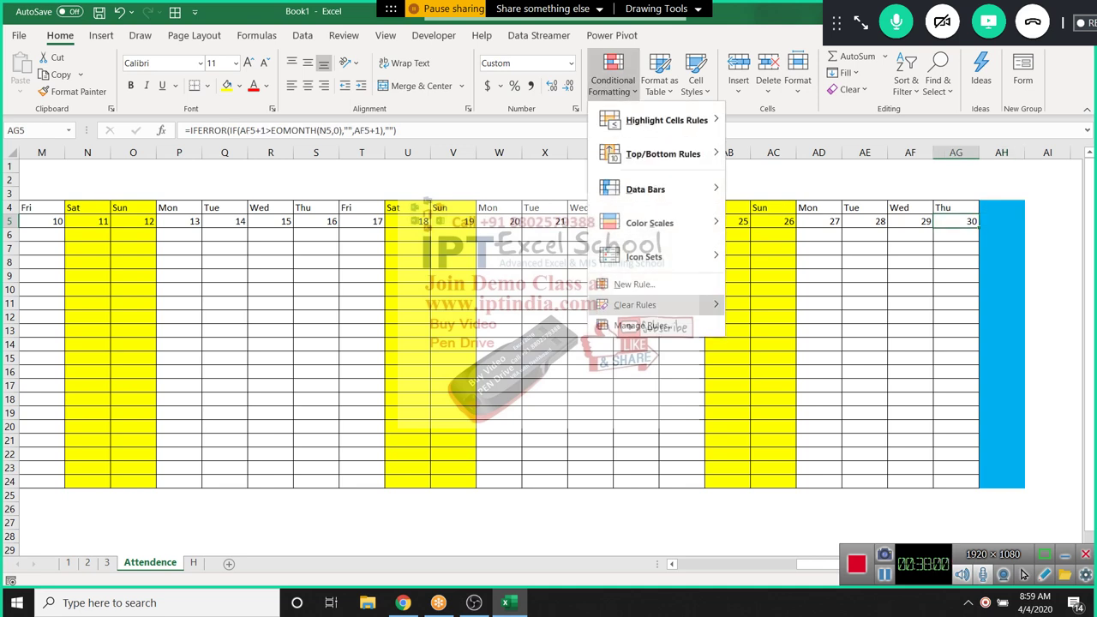
Open the COUNTIF holiday rule and prefix its formula with AND(
{"action": "left_click", "coordinate": [638, 326]}
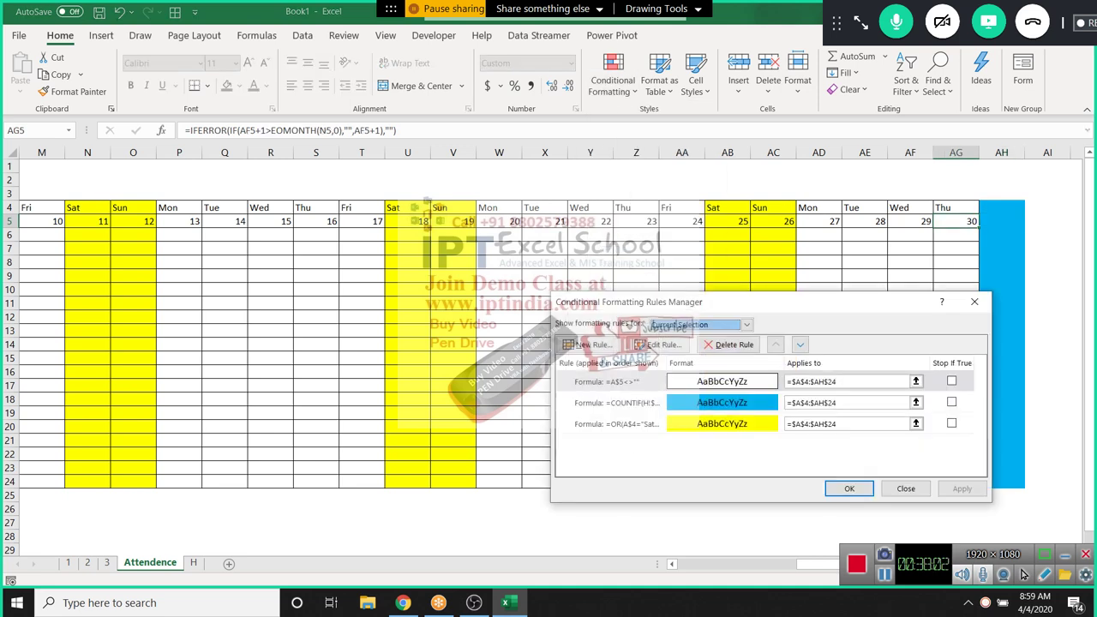
{"action": "left_click", "coordinate": [617, 402]}
{"action": "left_click", "coordinate": [658, 344]}
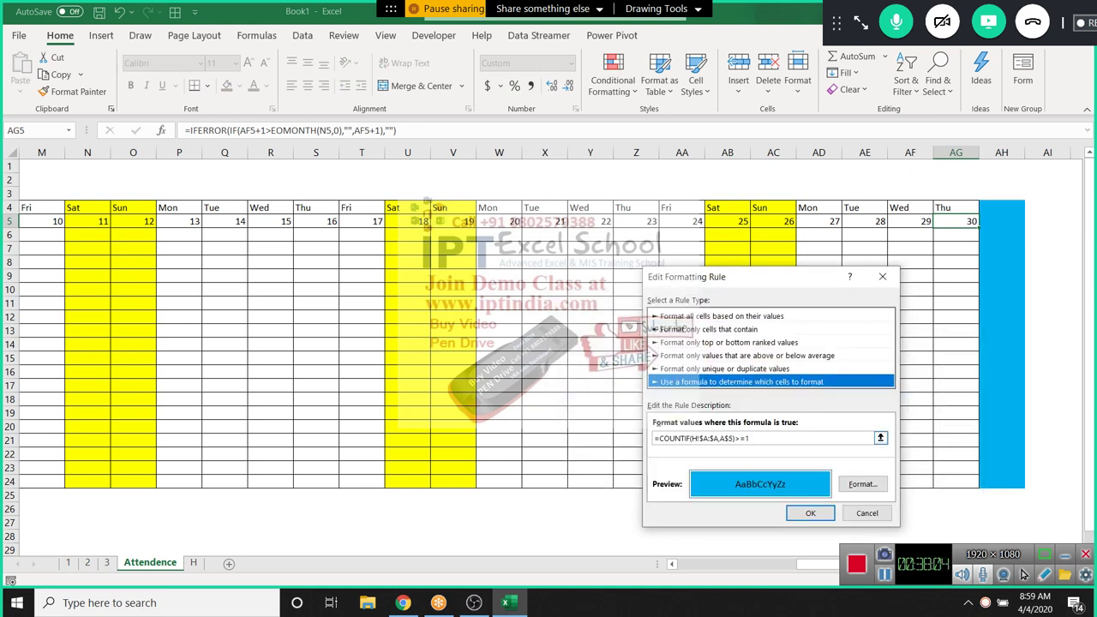
{"action": "left_click", "coordinate": [657, 438]}
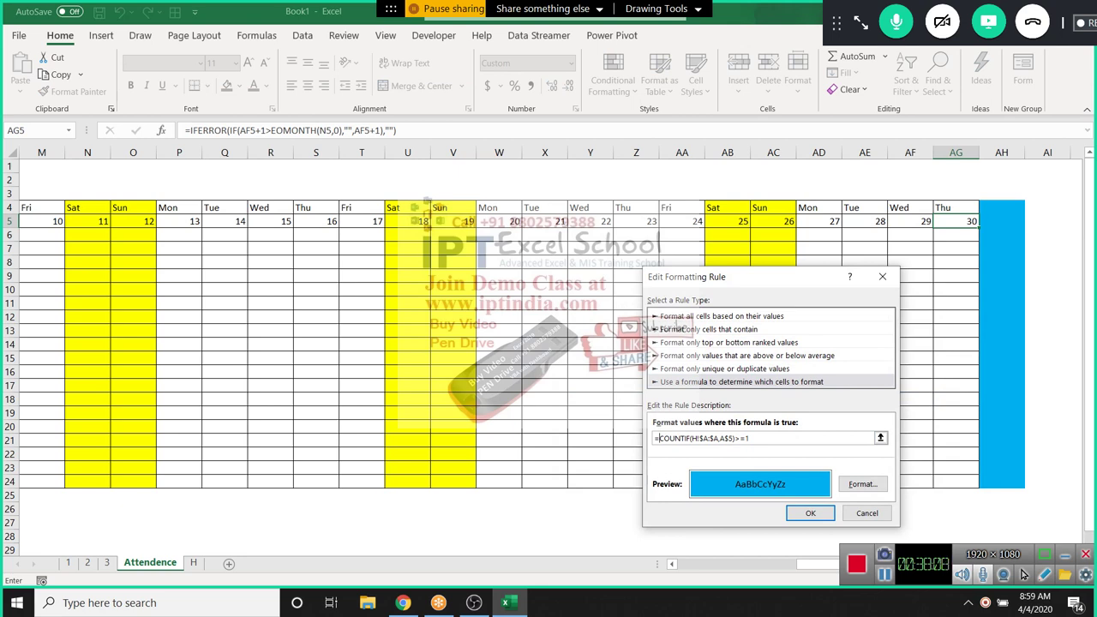
{"action": "type", "text": "or"}
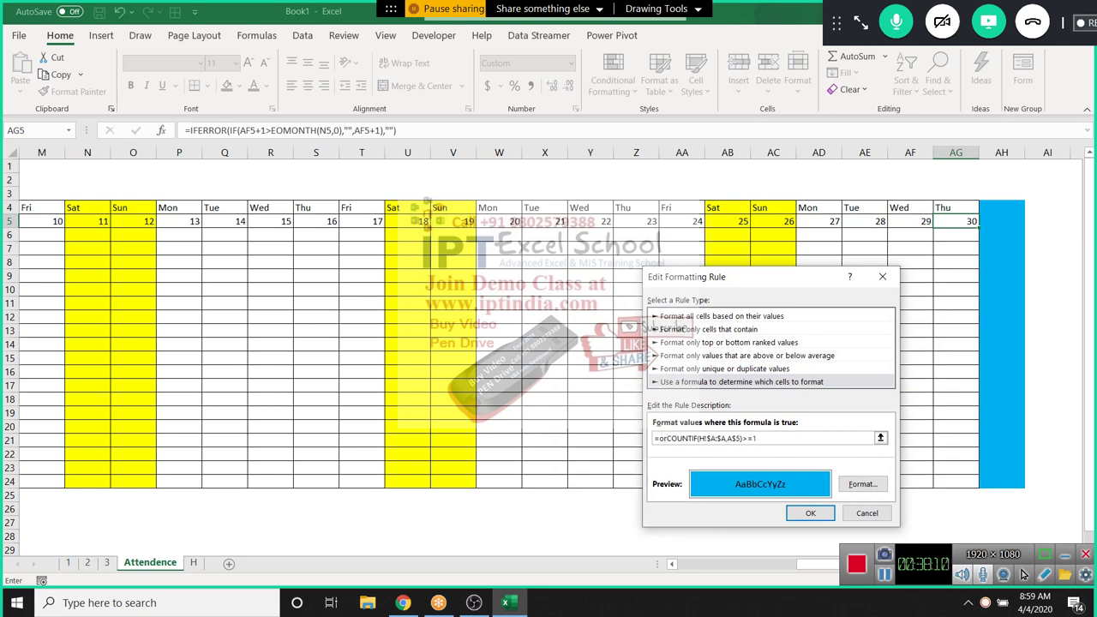
{"action": "key", "text": "BackSpace"}
{"action": "key", "text": "BackSpace"}
{"action": "type", "text": "and("}
{"action": "type", "text": ","}
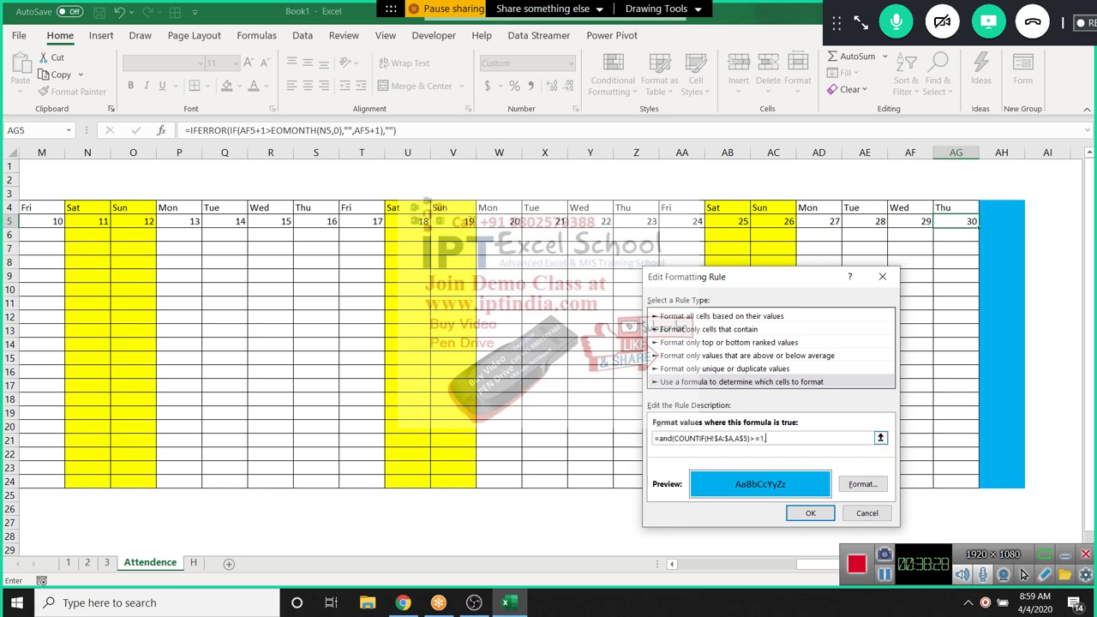
Finish the rule as =AND(COUNTIF(H!$A:$A,A$5)>=1,A$5<>"") and apply it
{"action": "left_click_drag", "start_coordinate": [733, 438], "coordinate": [747, 438]}
{"action": "key", "text": "ctrl+c"}
{"action": "left_click", "coordinate": [767, 438]}
{"action": "key", "text": "ctrl+v"}
{"action": "type", "text": ">"}
{"action": "key", "text": "BackSpace"}
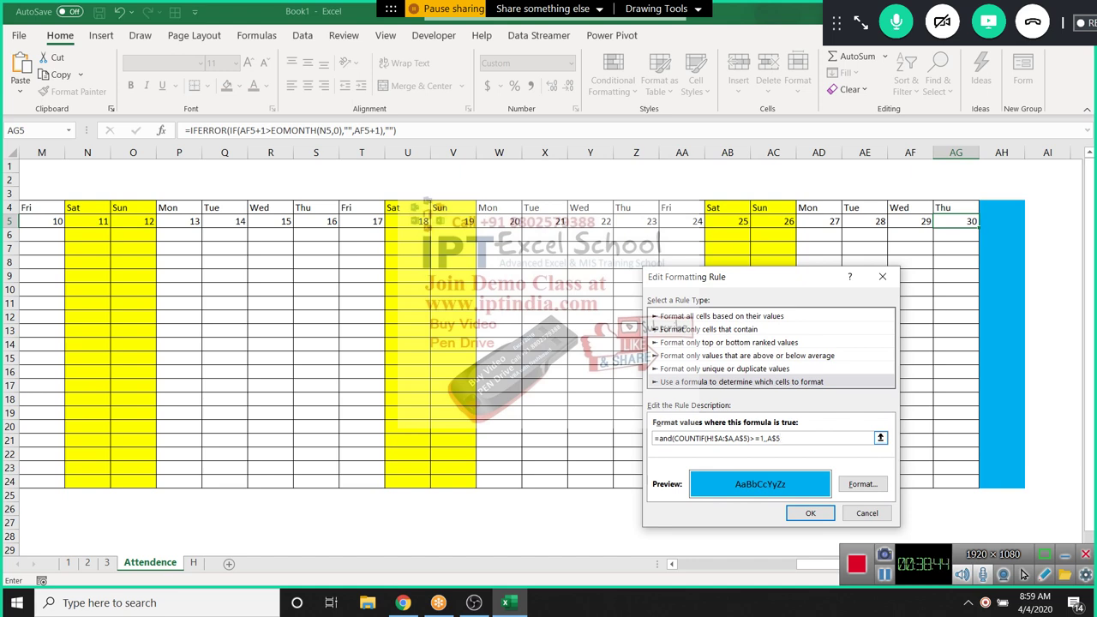
{"action": "type", "text": "<>\"\")"}
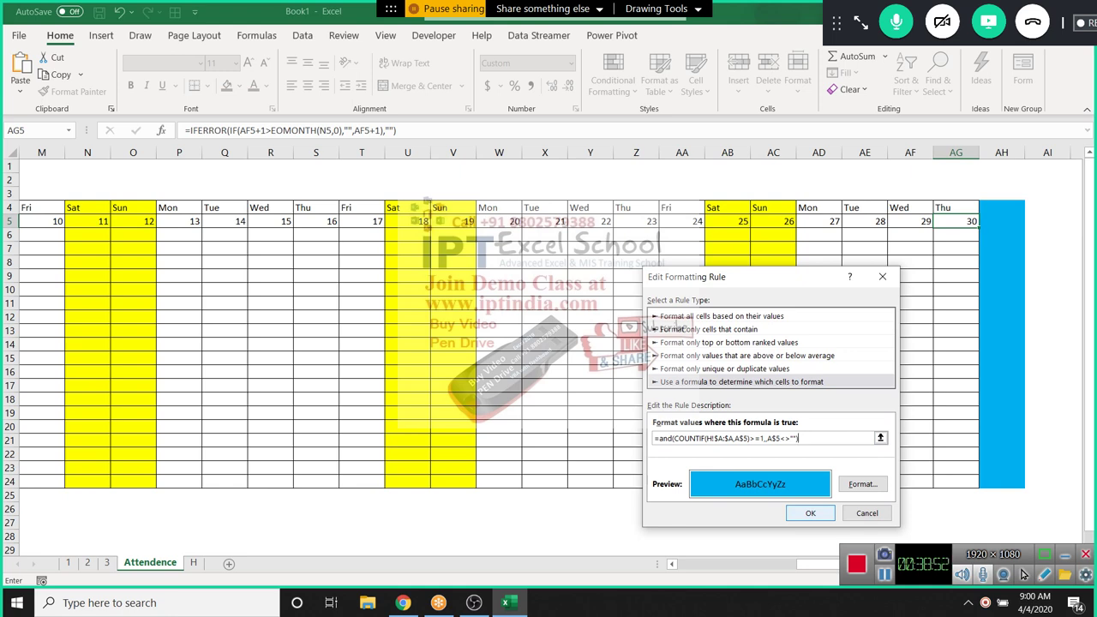
{"action": "key", "text": "Return"}
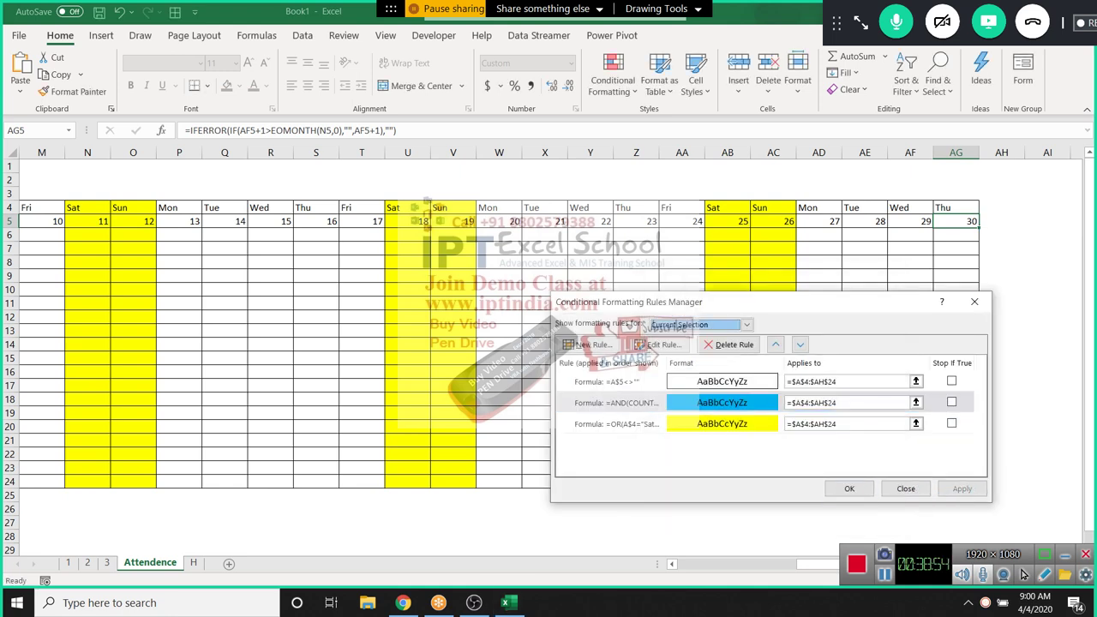
{"action": "key", "text": "Return"}
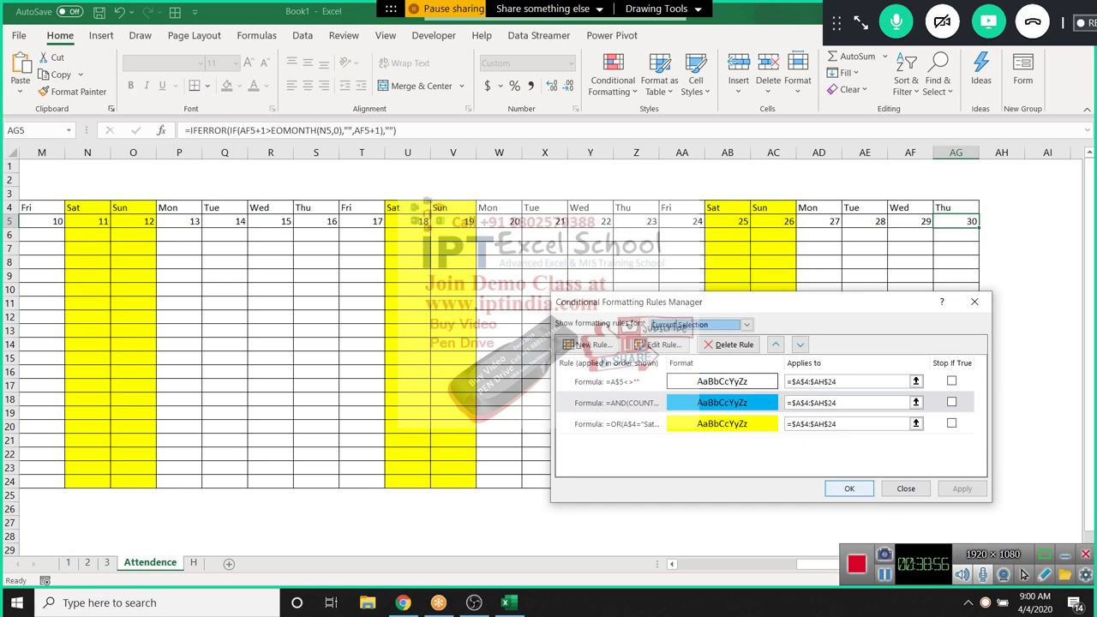
{"action": "key", "text": "Return"}
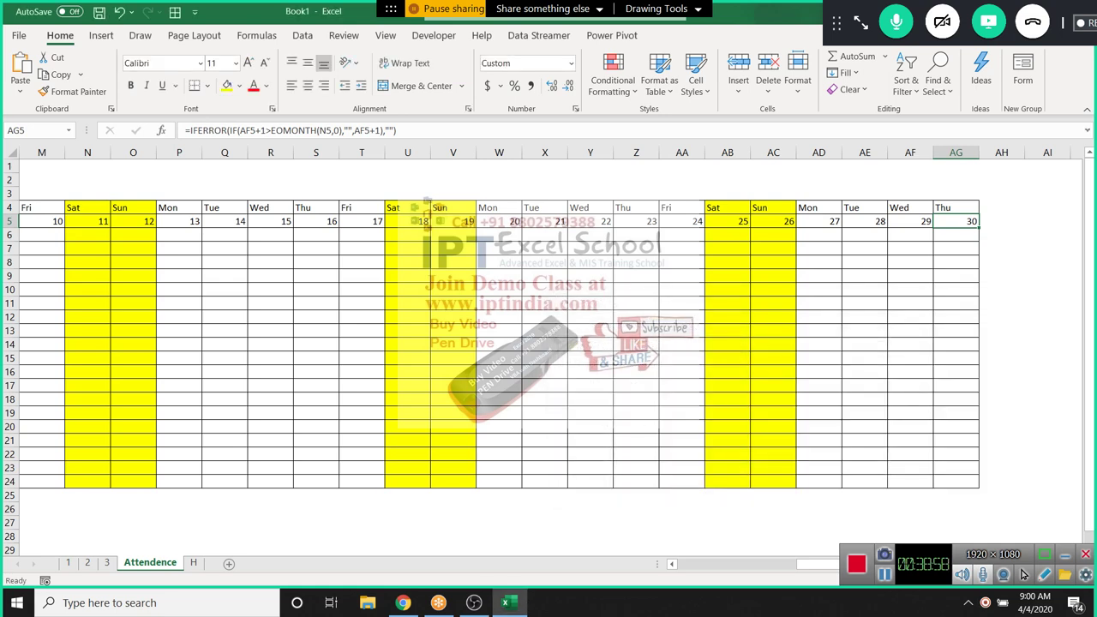
Select the start date cell D5
{"action": "key", "text": "Down"}
{"action": "key", "text": "Left"}
{"action": "key", "text": "Left"}
{"action": "key", "text": "Left"}
{"action": "key", "text": "Left"}
{"action": "key", "text": "Left"}
{"action": "key", "text": "Left"}
{"action": "key", "text": "Left"}
{"action": "key", "text": "Left"}
{"action": "key", "text": "Left"}
{"action": "key", "text": "Left"}
{"action": "key", "text": "Left"}
{"action": "key", "text": "Left"}
{"action": "key", "text": "Left"}
{"action": "key", "text": "Left"}
{"action": "key", "text": "Left"}
{"action": "key", "text": "Left"}
{"action": "key", "text": "Left"}
{"action": "key", "text": "Left"}
{"action": "key", "text": "Left"}
{"action": "key", "text": "Left"}
{"action": "key", "text": "Left"}
{"action": "key", "text": "Left"}
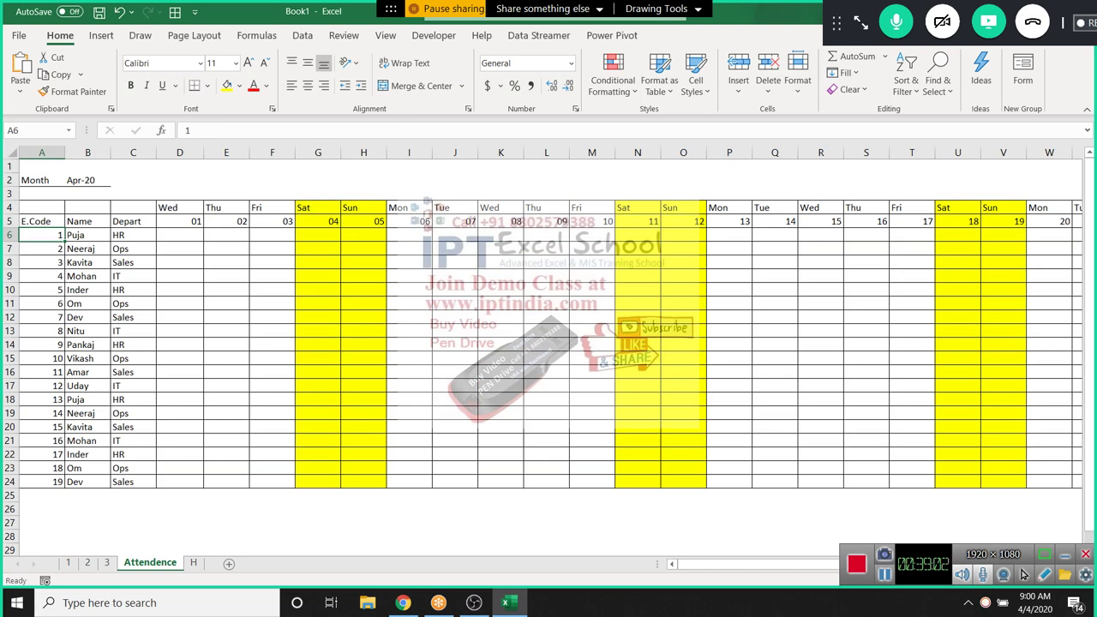
{"action": "key", "text": "Right"}
{"action": "key", "text": "Right"}
{"action": "key", "text": "Right"}
{"action": "key", "text": "Up"}
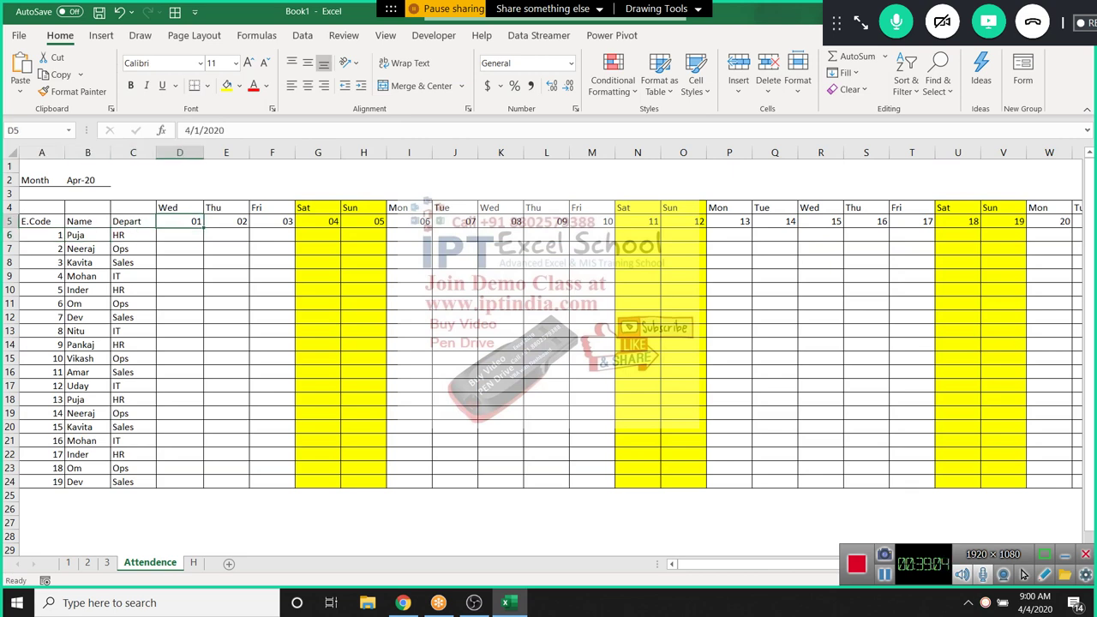
Open the AND(COUNTIF) holiday rule for editing from Manage Rules
{"action": "key", "text": "alt+h"}
{"action": "key", "text": "l"}
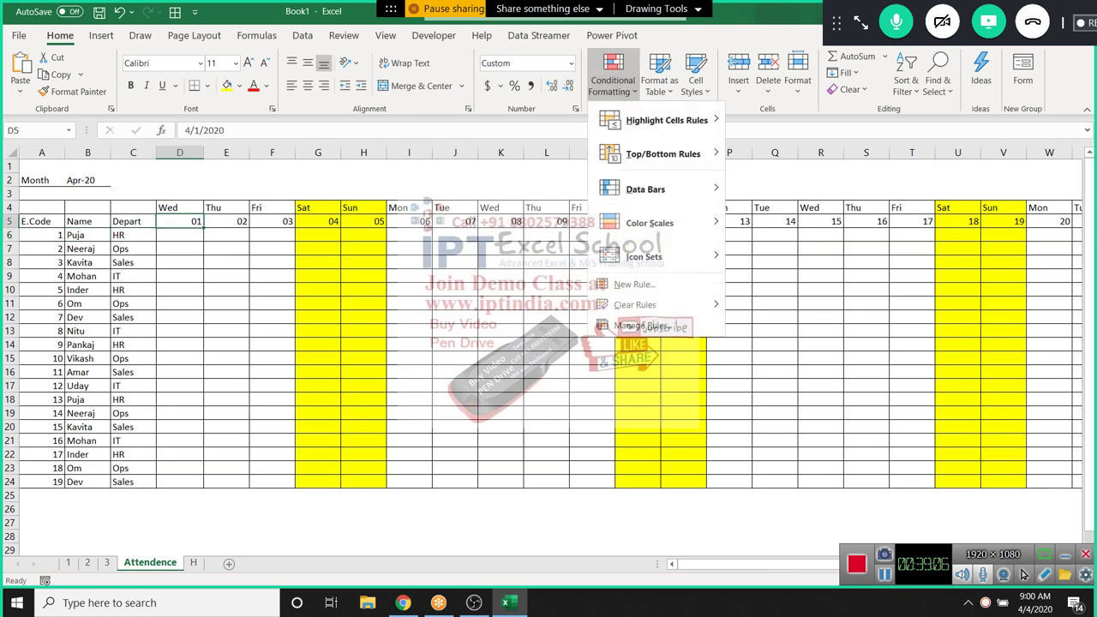
{"action": "key", "text": "Up"}
{"action": "key", "text": "Return"}
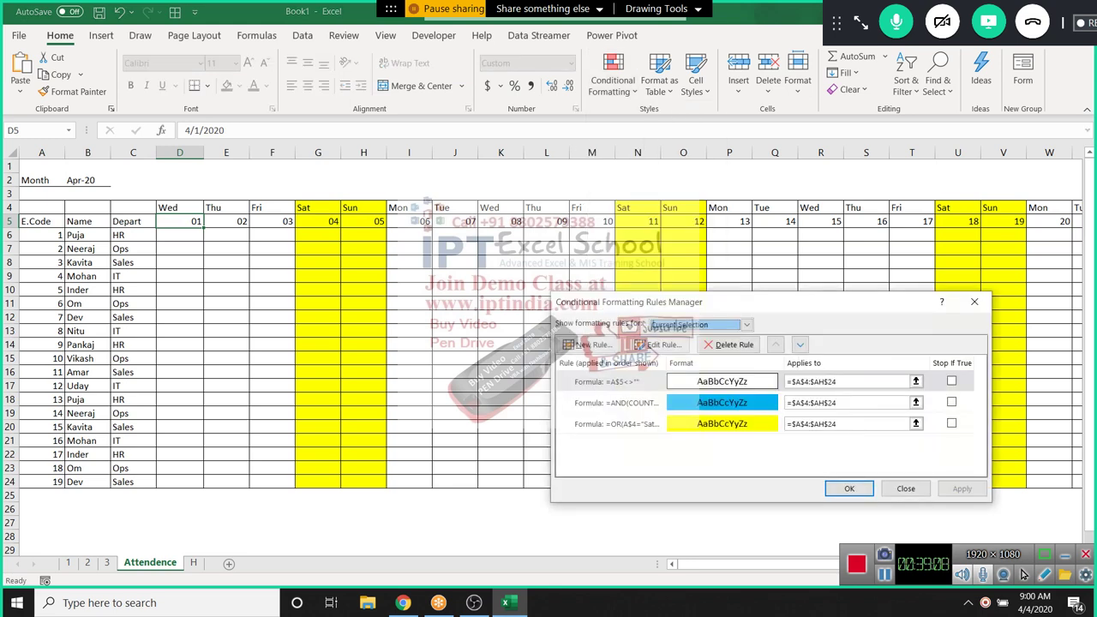
{"action": "key", "text": "Down"}
{"action": "key", "text": "alt+e"}
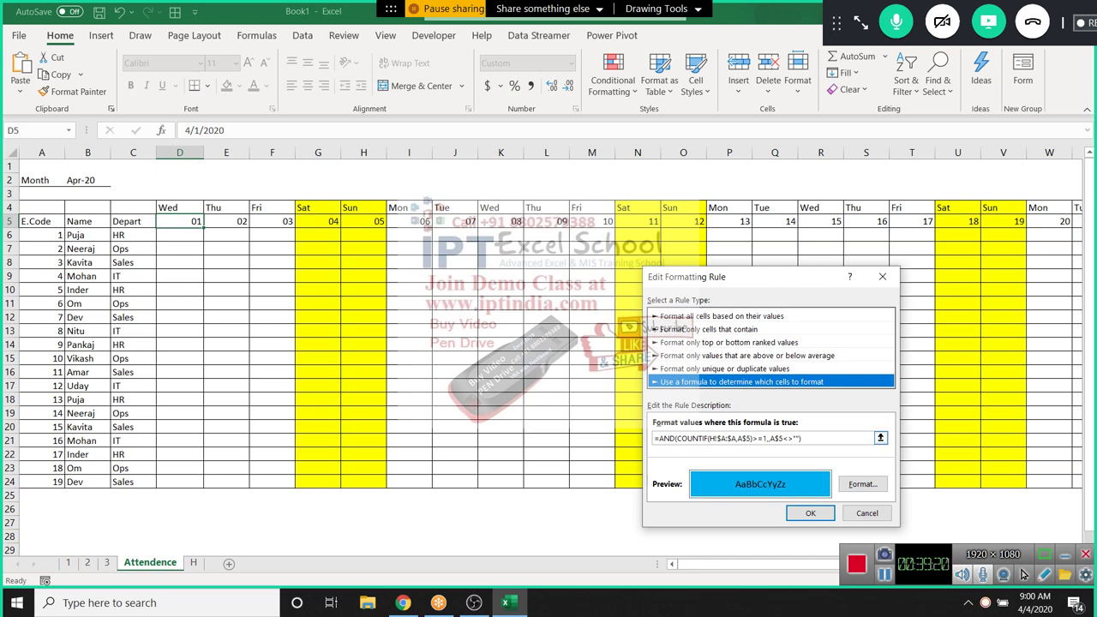
Delete the extra comma from the holiday rule's AND(COUNTIF…) formula and apply the rule
{"action": "left_click", "coordinate": [769, 437]}
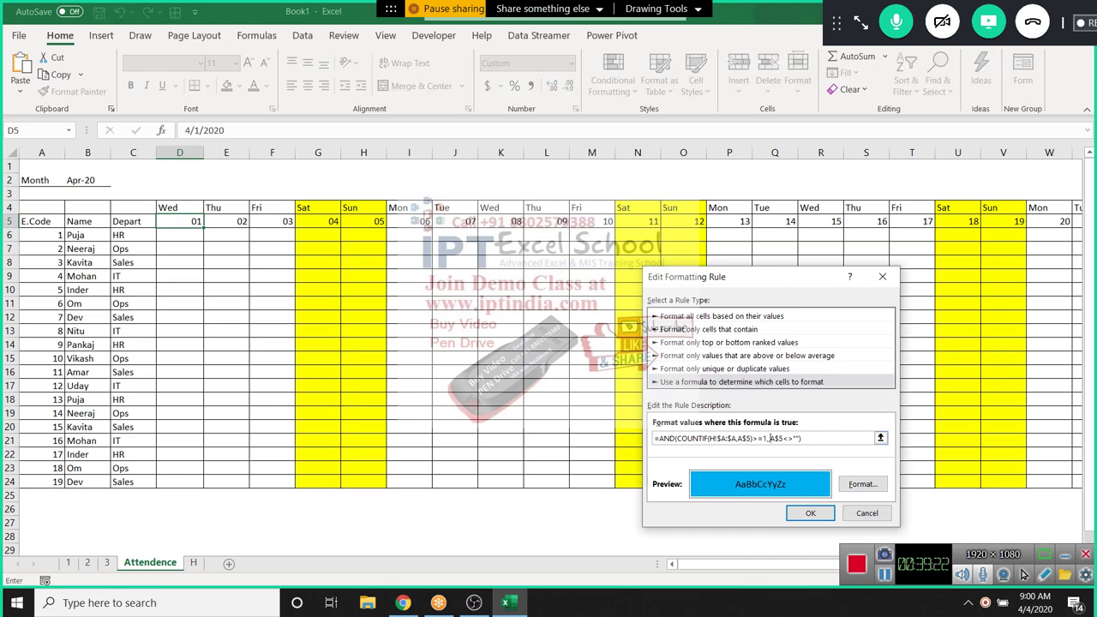
{"action": "key", "text": "BackSpace"}
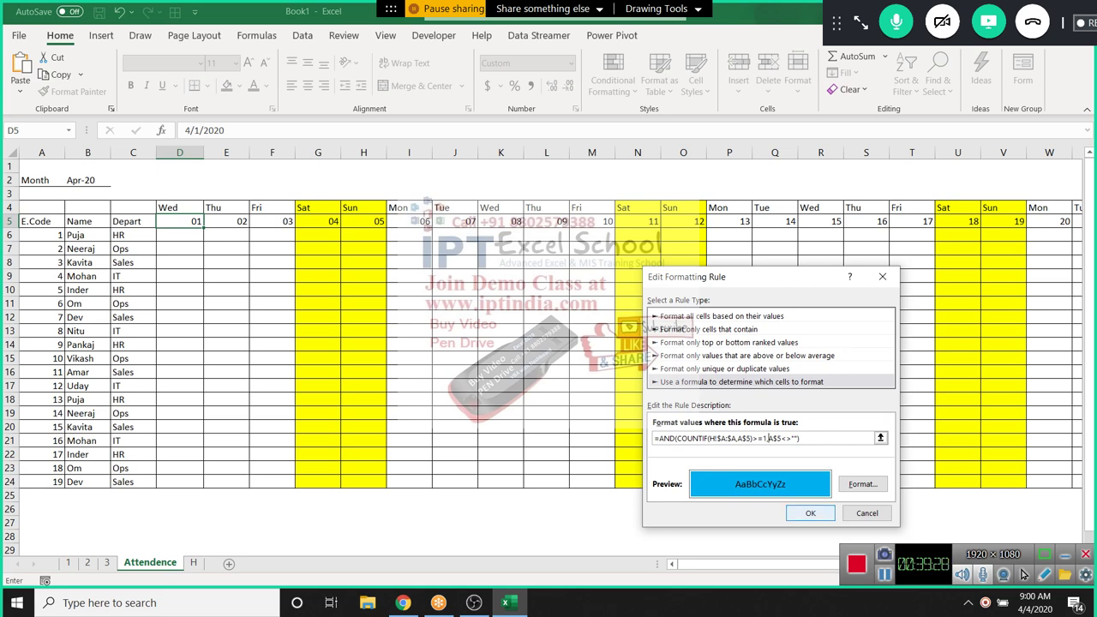
{"action": "key", "text": "Return"}
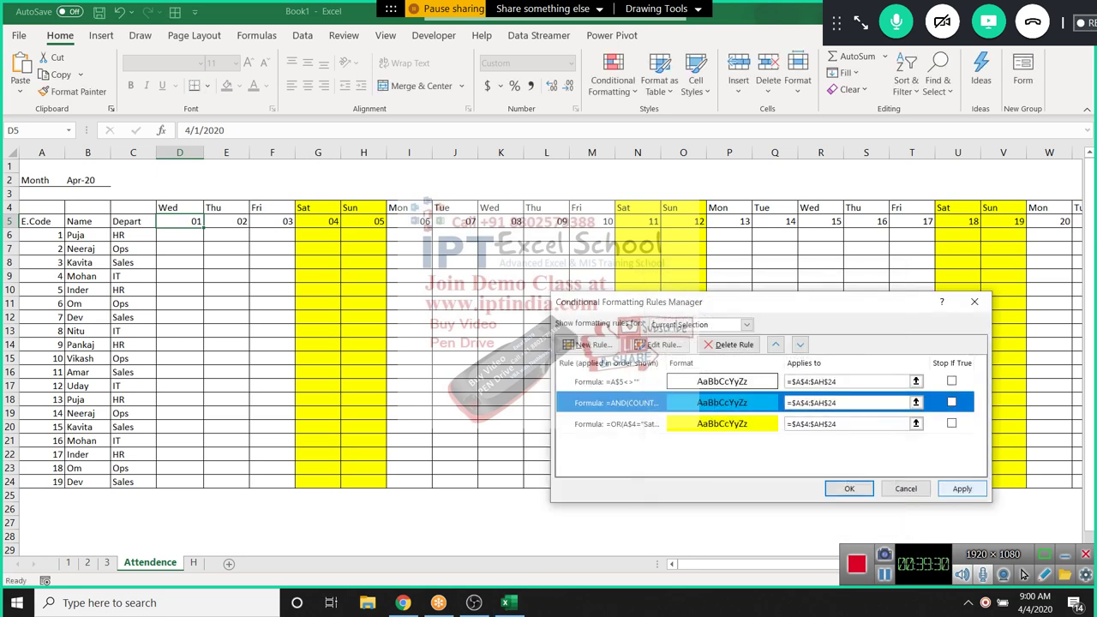
{"action": "key", "text": "alt+a"}
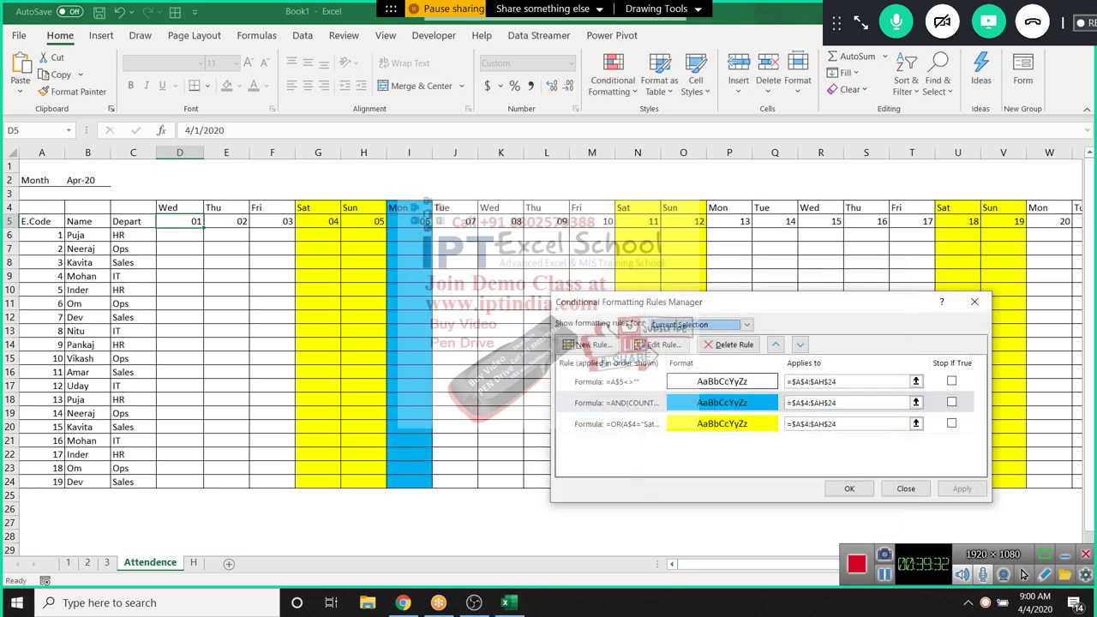
Recheck the holiday rule's formula, then close the rule editor and the Rules Manager
{"action": "key", "text": "alt+e"}
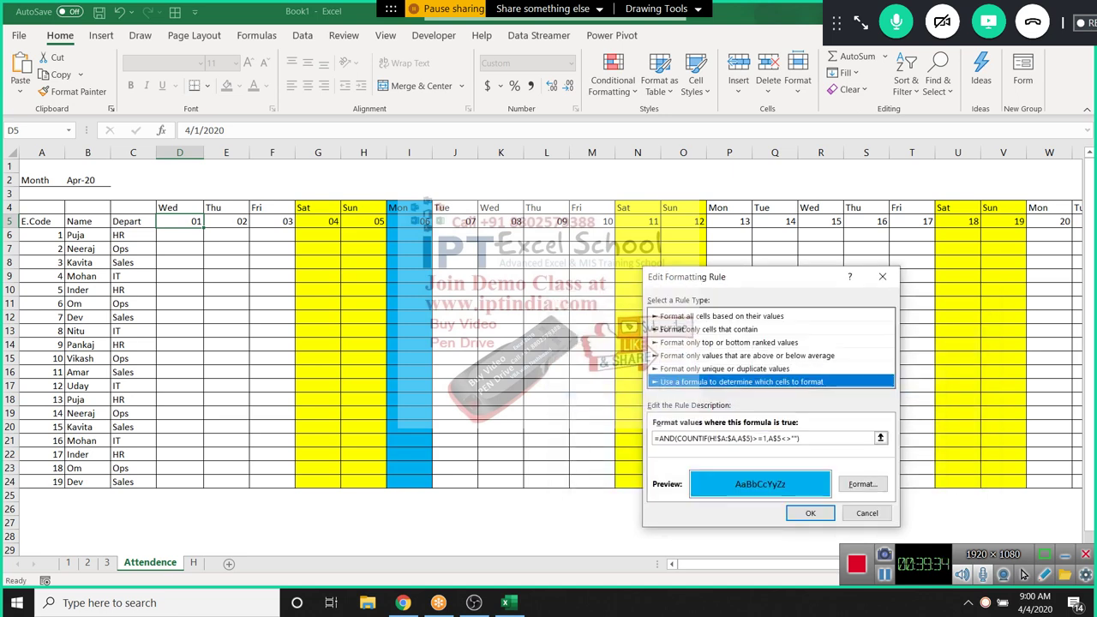
{"action": "key", "text": "Return"}
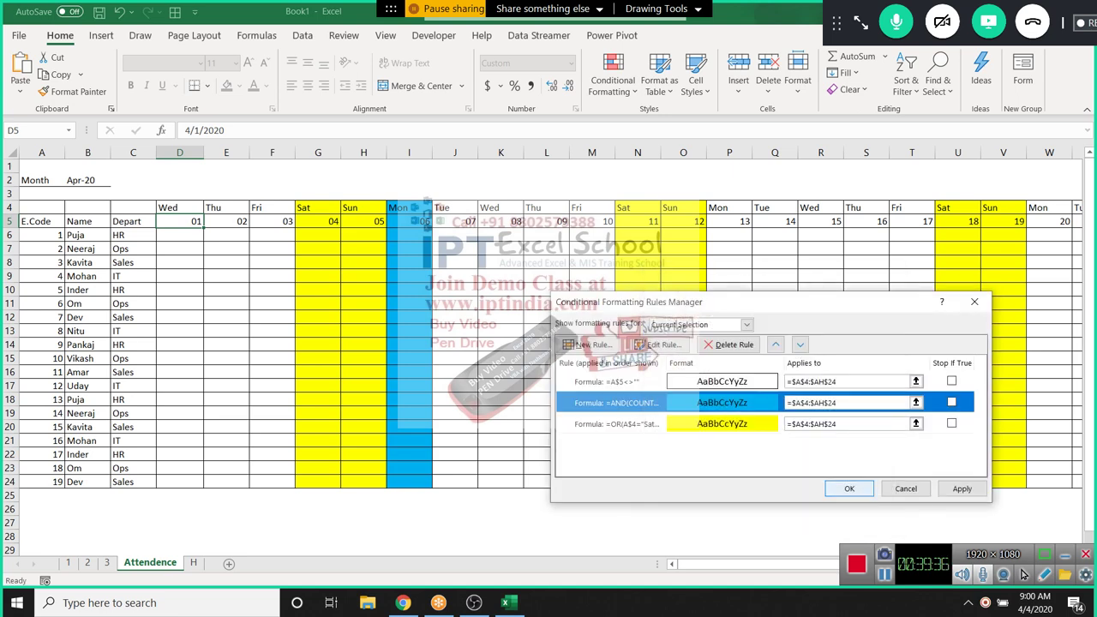
{"action": "key", "text": "Return"}
{"action": "key", "text": "Right"}
{"action": "key", "text": "Right"}
{"action": "key", "text": "Right"}
{"action": "key", "text": "Right"}
{"action": "key", "text": "Right"}
{"action": "key", "text": "Right"}
{"action": "key", "text": "Right"}
{"action": "key", "text": "Right"}
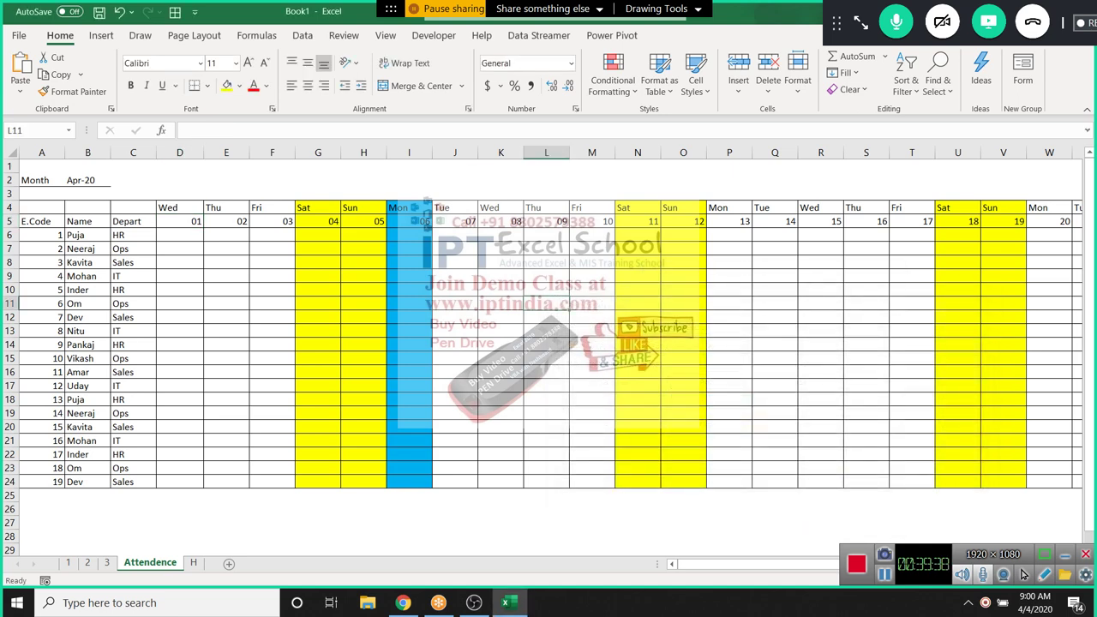
{"action": "key", "text": "Down"}
{"action": "key", "text": "Down"}
{"action": "key", "text": "Down"}
{"action": "key", "text": "Down"}
{"action": "key", "text": "Down"}
{"action": "key", "text": "Down"}
Add a new blank worksheet, Sheet6, to the workbook
{"action": "key", "text": "Right"}
{"action": "key", "text": "Right"}
{"action": "key", "text": "Right"}
{"action": "key", "text": "Right"}
{"action": "key", "text": "Right"}
{"action": "key", "text": "Right"}
{"action": "key", "text": "Right"}
{"action": "key", "text": "Right"}
{"action": "key", "text": "Right"}
{"action": "key", "text": "Right"}
{"action": "key", "text": "Right"}
{"action": "key", "text": "Right"}
{"action": "key", "text": "Right"}
{"action": "key", "text": "Right"}
{"action": "key", "text": "Right"}
{"action": "key", "text": "Right"}
{"action": "key", "text": "Right"}
{"action": "key", "text": "Right"}
{"action": "key", "text": "Right"}
{"action": "key", "text": "Right"}
{"action": "key", "text": "Right"}
{"action": "key", "text": "Right"}
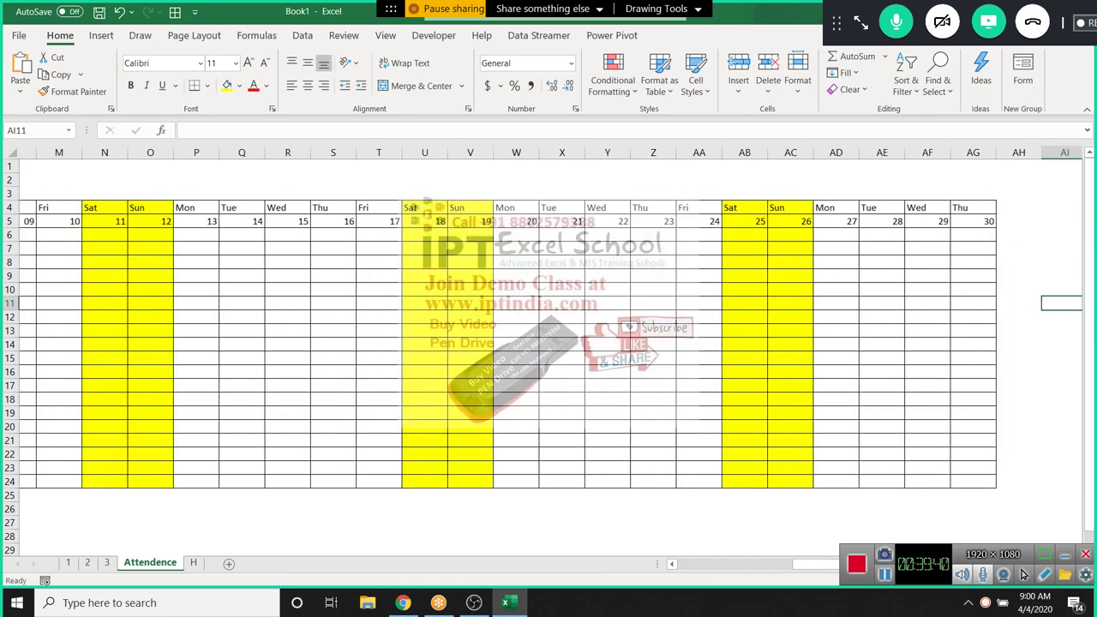
{"action": "key", "text": "Left"}
{"action": "key", "text": "Left"}
{"action": "key", "text": "Left"}
{"action": "key", "text": "Left"}
{"action": "key", "text": "Left"}
{"action": "key", "text": "Left"}
{"action": "key", "text": "Left"}
{"action": "key", "text": "Left"}
{"action": "key", "text": "Left"}
{"action": "key", "text": "Left"}
{"action": "key", "text": "Left"}
{"action": "key", "text": "Left"}
{"action": "key", "text": "Left"}
{"action": "key", "text": "Left"}
{"action": "key", "text": "Left"}
{"action": "key", "text": "Left"}
{"action": "key", "text": "Left"}
{"action": "key", "text": "Left"}
{"action": "key", "text": "Left"}
{"action": "key", "text": "Left"}
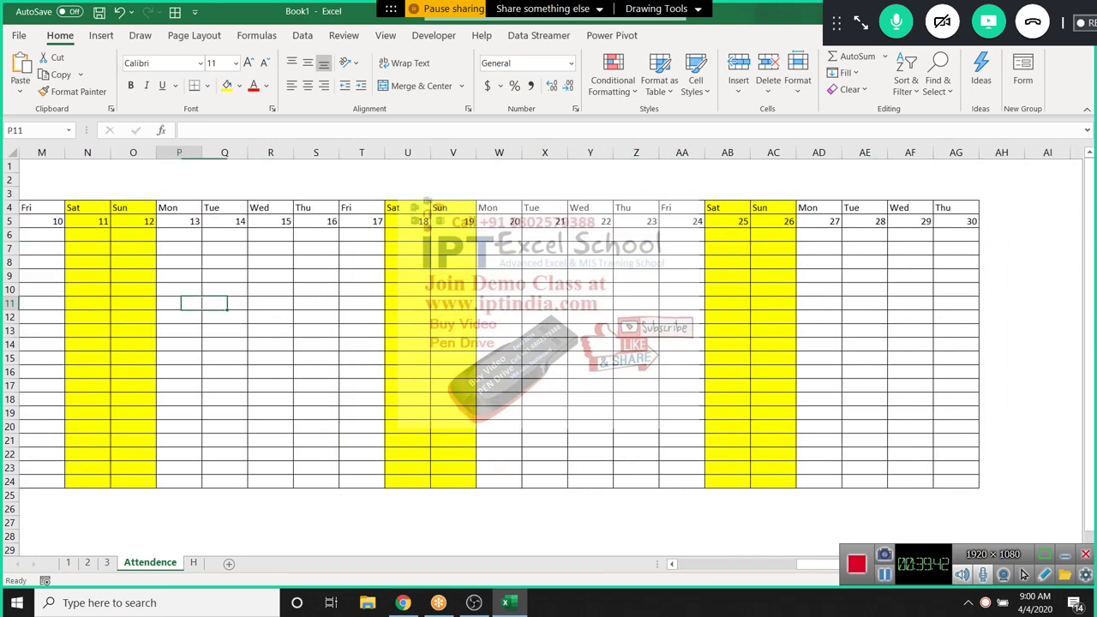
{"action": "key", "text": "Up"}
{"action": "key", "text": "Up"}
{"action": "key", "text": "Up"}
{"action": "key", "text": "Up"}
{"action": "key", "text": "Up"}
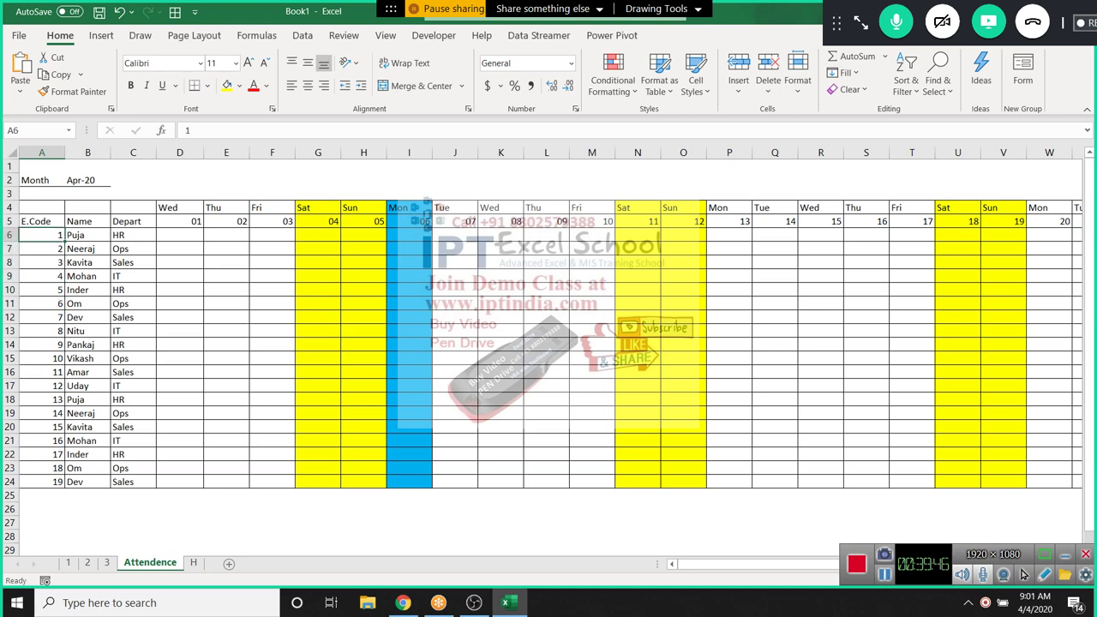
{"action": "left_click", "coordinate": [229, 563]}
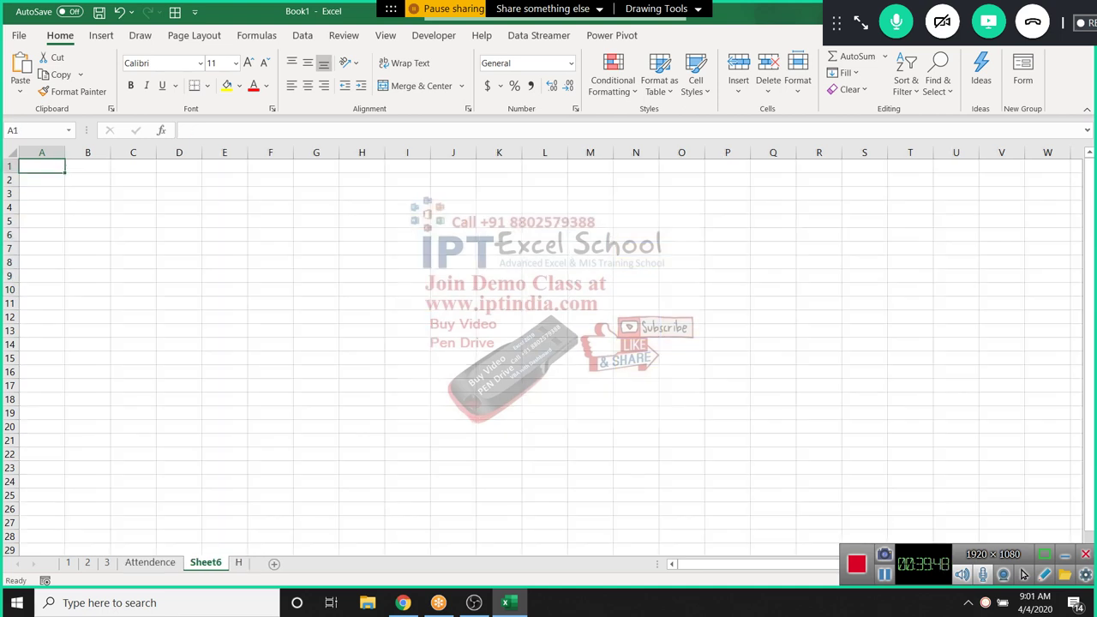
{"action": "key", "text": "ctrl+Page_Up"}
{"action": "key", "text": "Right"}
{"action": "key", "text": "Right"}
{"action": "key", "text": "Right"}
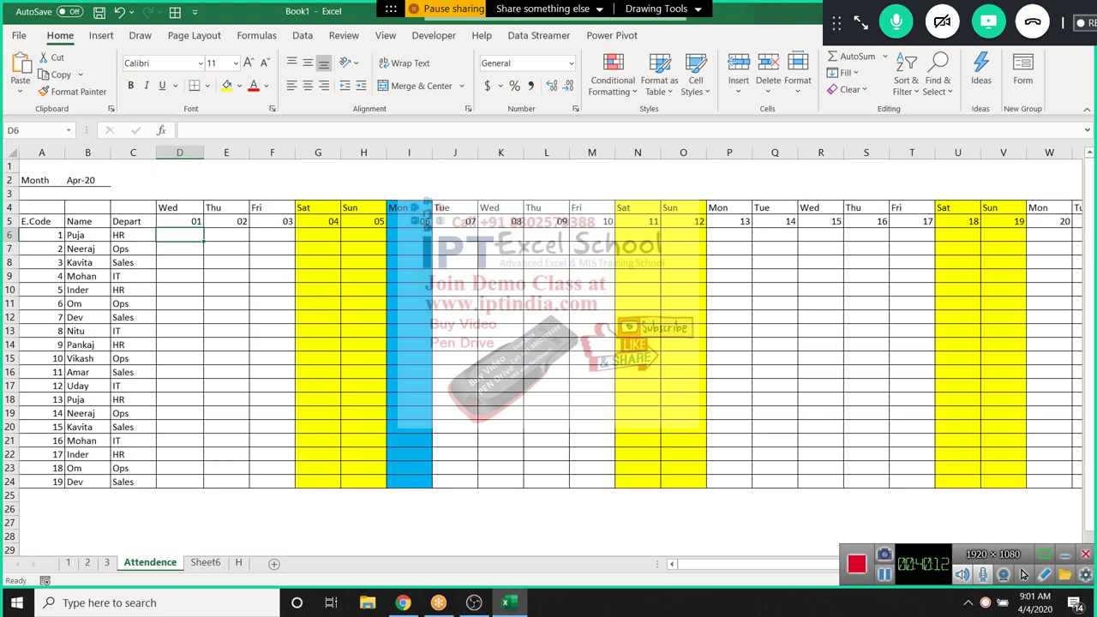
Rename the new sheet tab to 'Att'
{"action": "left_click", "coordinate": [206, 562]}
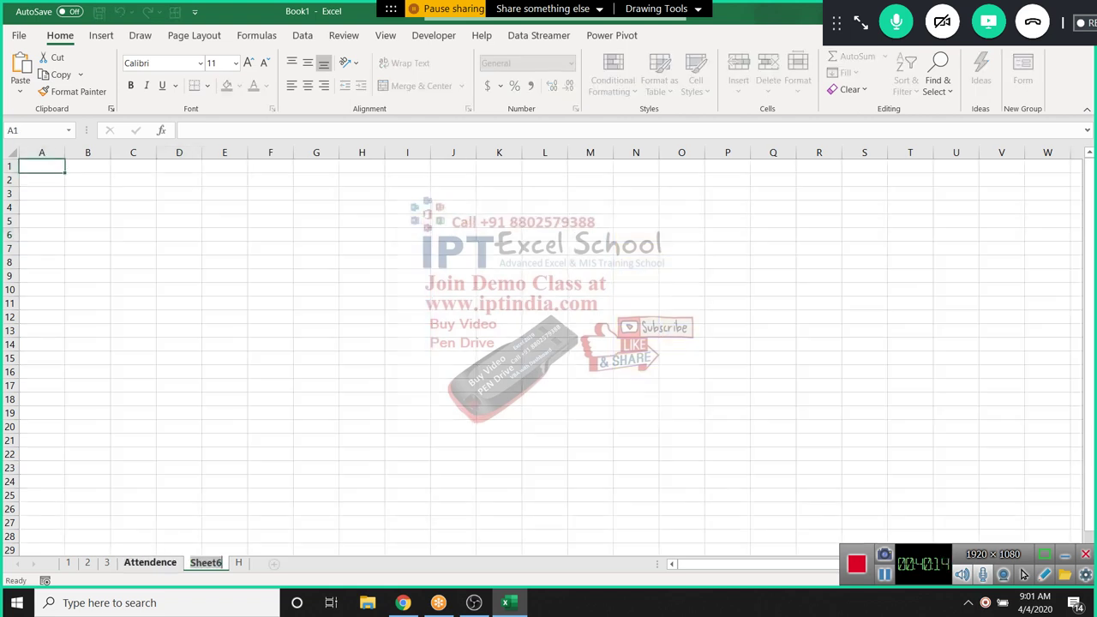
{"action": "type", "text": "Att"}
{"action": "key", "text": "BackSpace"}
{"action": "key", "text": "BackSpace"}
{"action": "type", "text": "t"}
{"action": "left_click", "coordinate": [224, 317]}
Enter the headers Date, Ecode and Att in A1:C1
{"action": "left_click", "coordinate": [41, 180]}
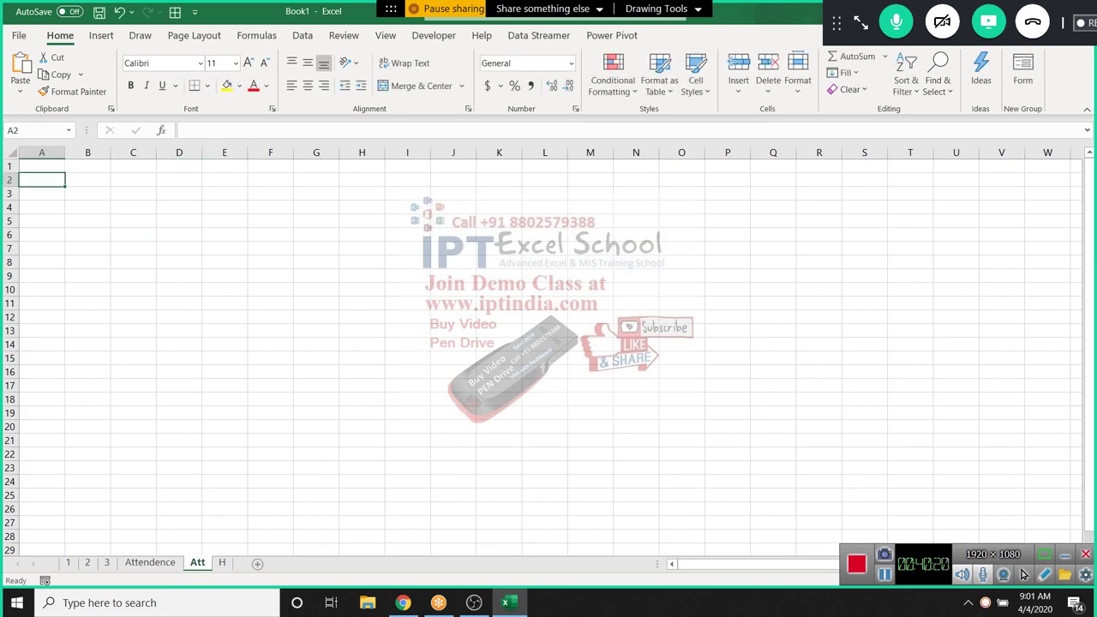
{"action": "left_click", "coordinate": [41, 165]}
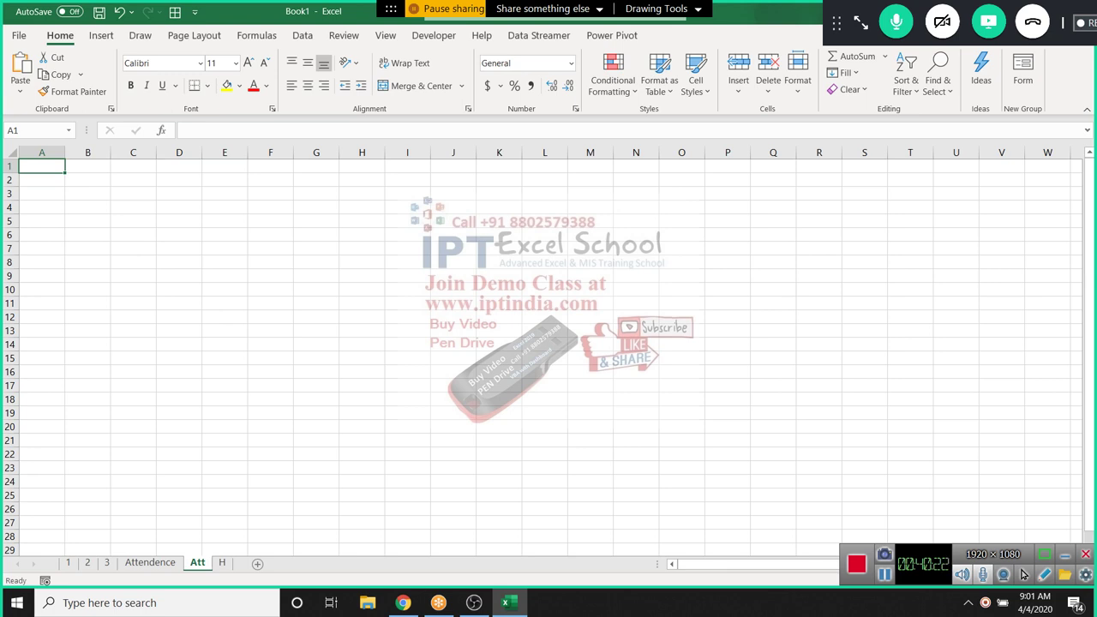
{"action": "type", "text": "Date"}
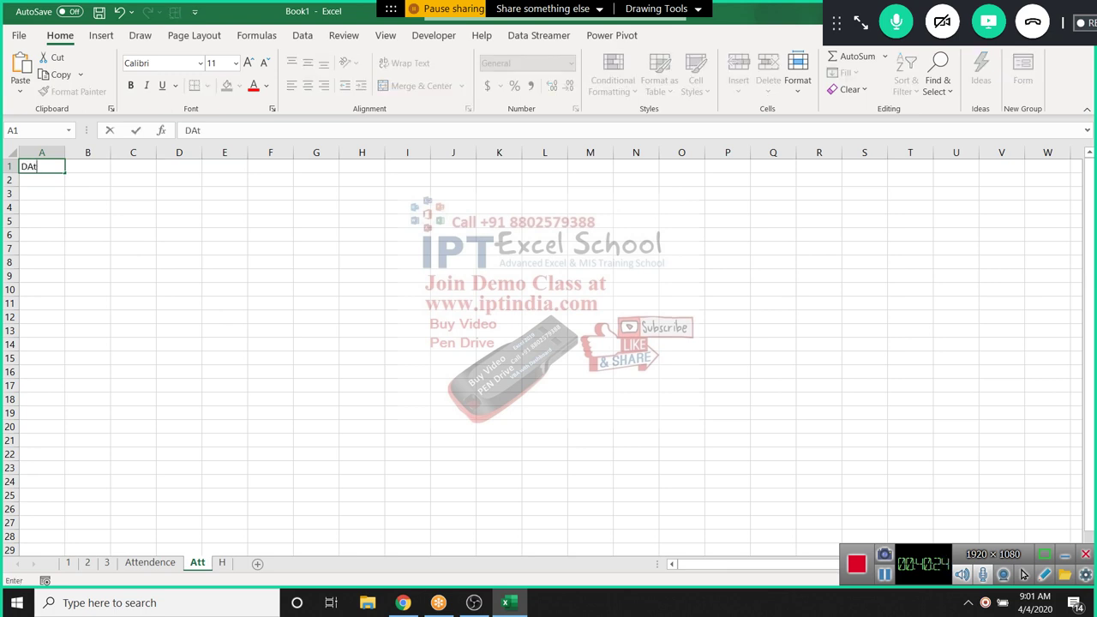
{"action": "key", "text": "Tab"}
{"action": "type", "text": "E"}
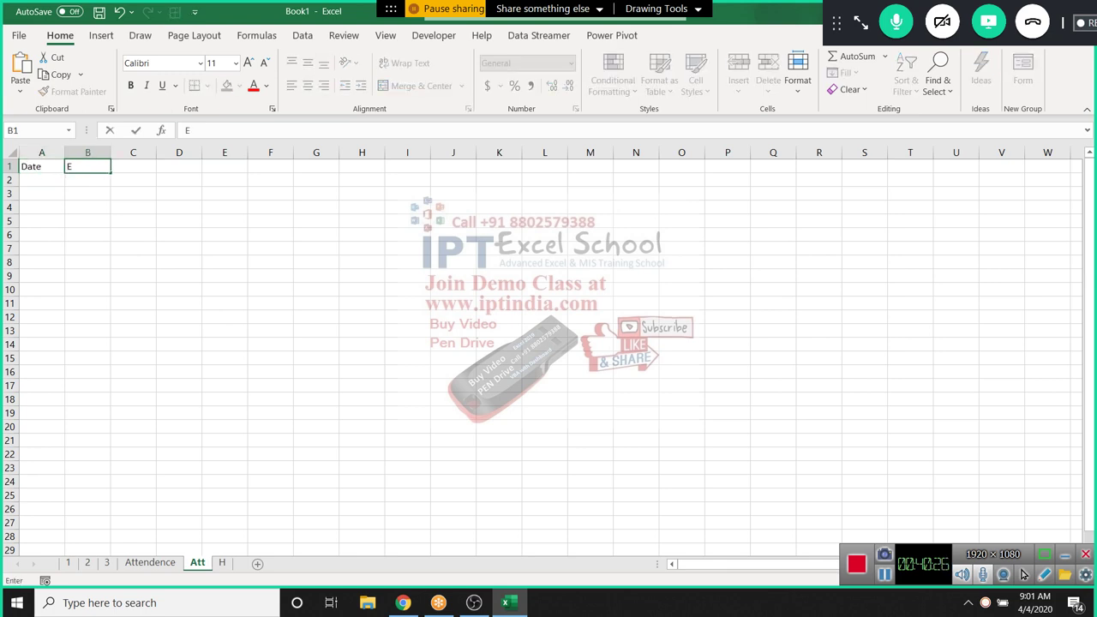
{"action": "type", "text": "Code"}
{"action": "key", "text": "Tab"}
{"action": "type", "text": "Att"}
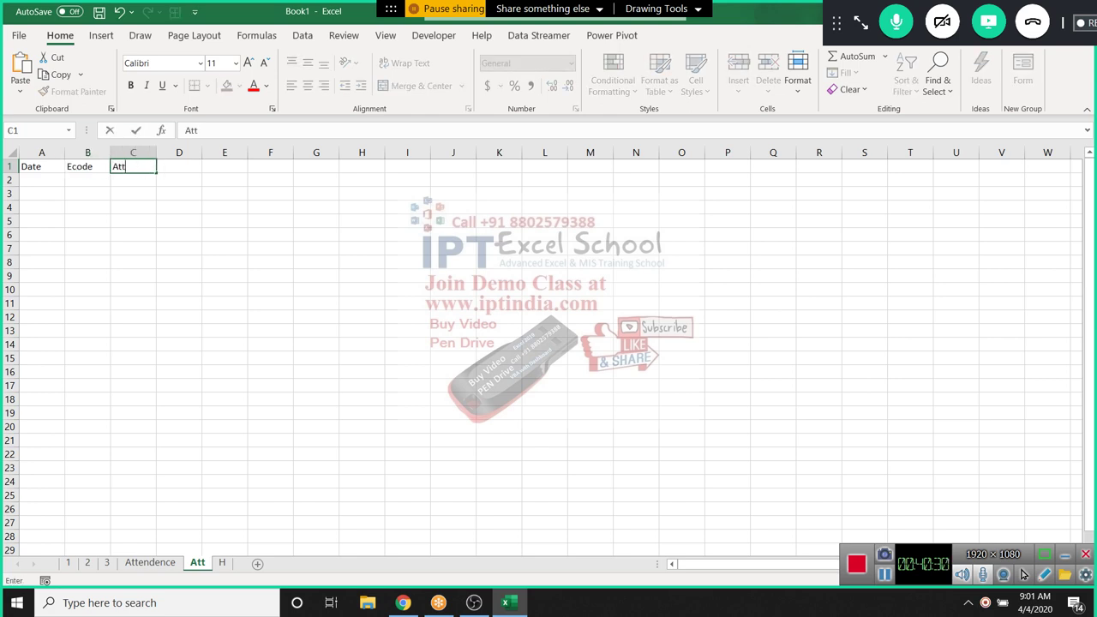
{"action": "key", "text": "Return"}
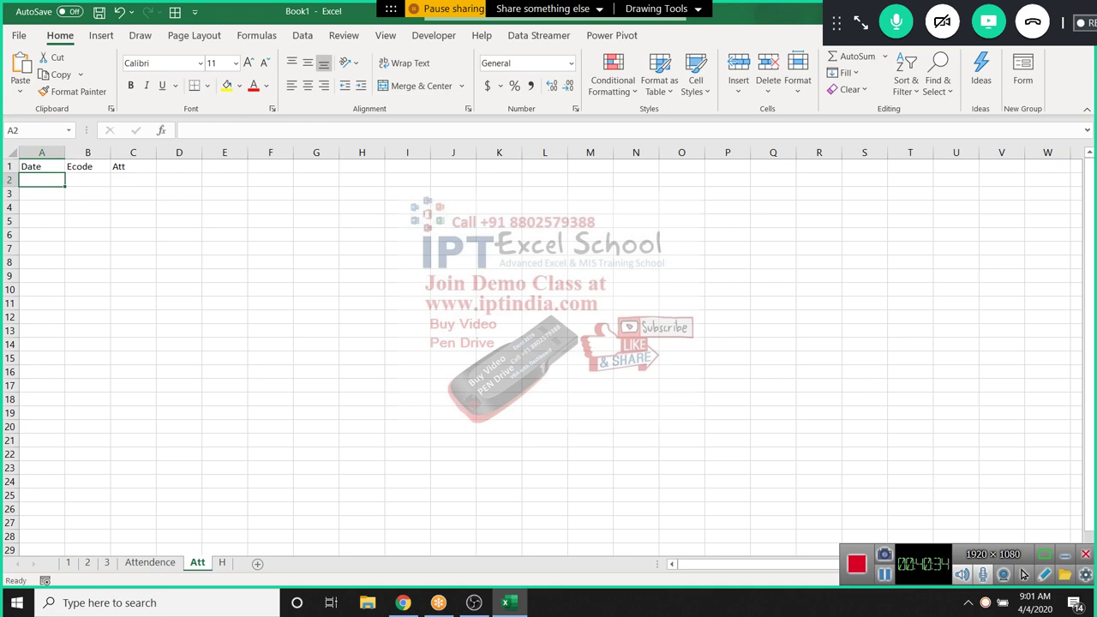
Fill the first row with date 1/4, attendance A in C2 and employee code 1 in B2
{"action": "type", "text": "1/4"}
{"action": "key", "text": "Tab"}
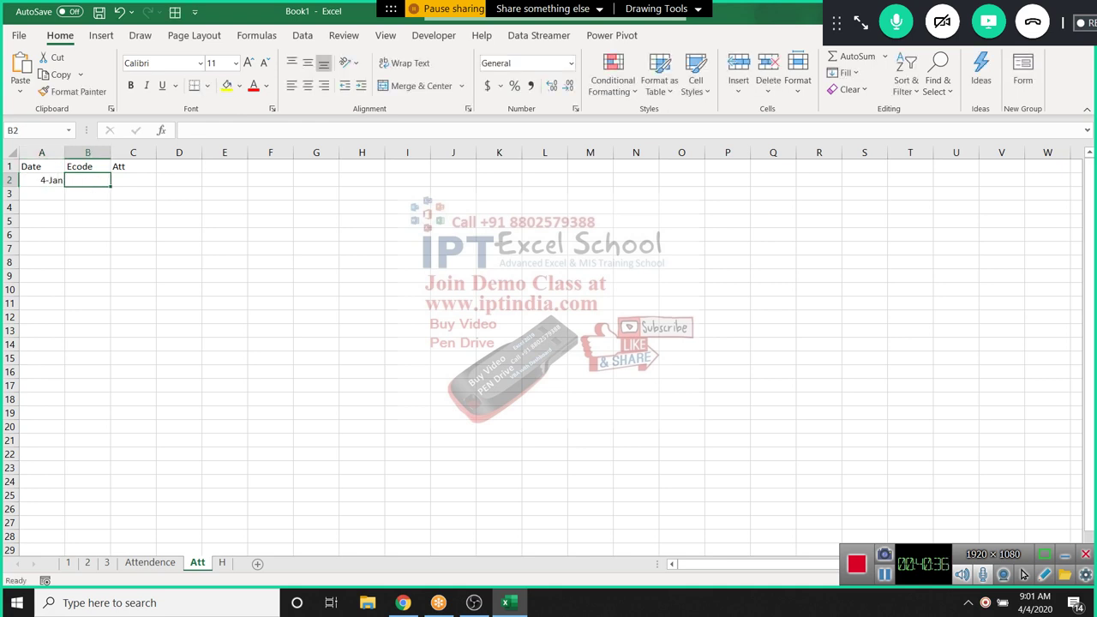
{"action": "key", "text": "Tab"}
{"action": "type", "text": "A"}
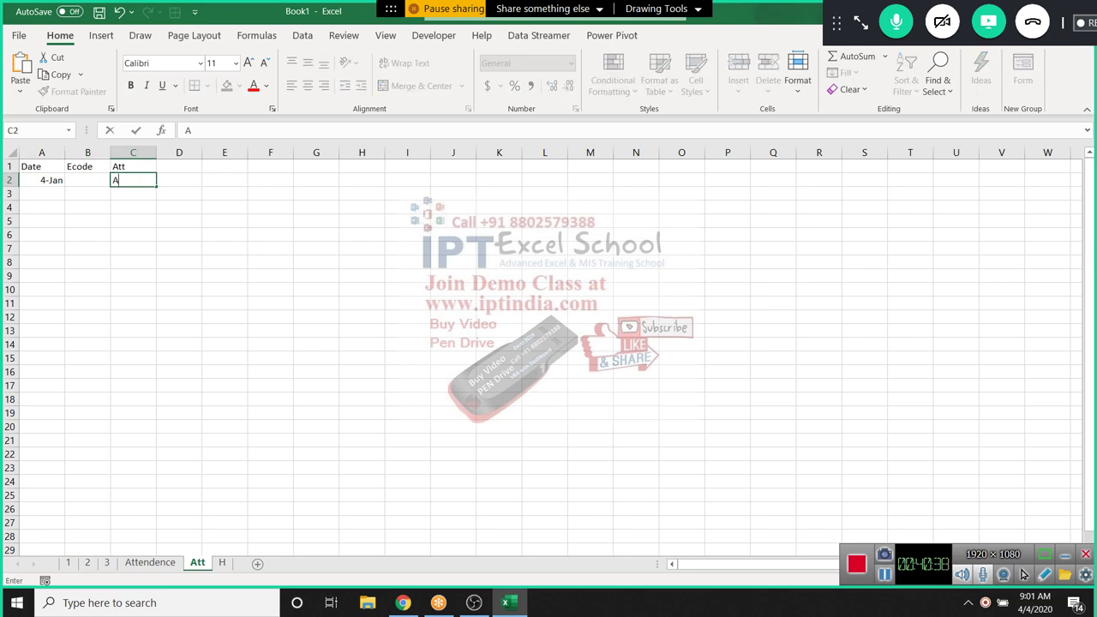
{"action": "key", "text": "Return"}
{"action": "key", "text": "Left"}
{"action": "key", "text": "Up"}
{"action": "type", "text": "1"}
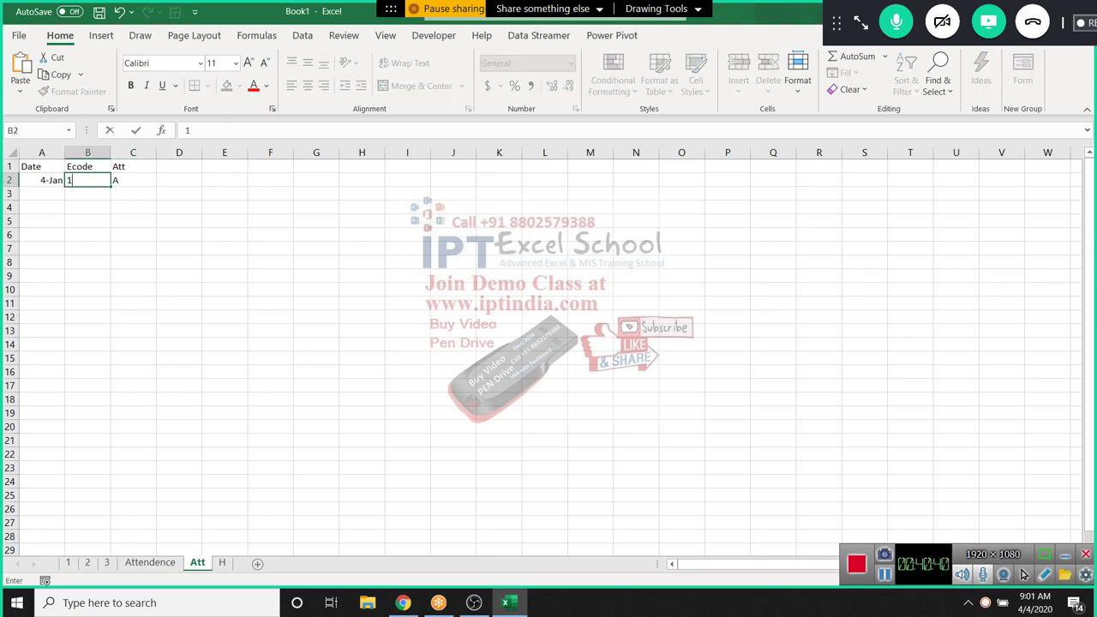
{"action": "left_click", "coordinate": [87, 289]}
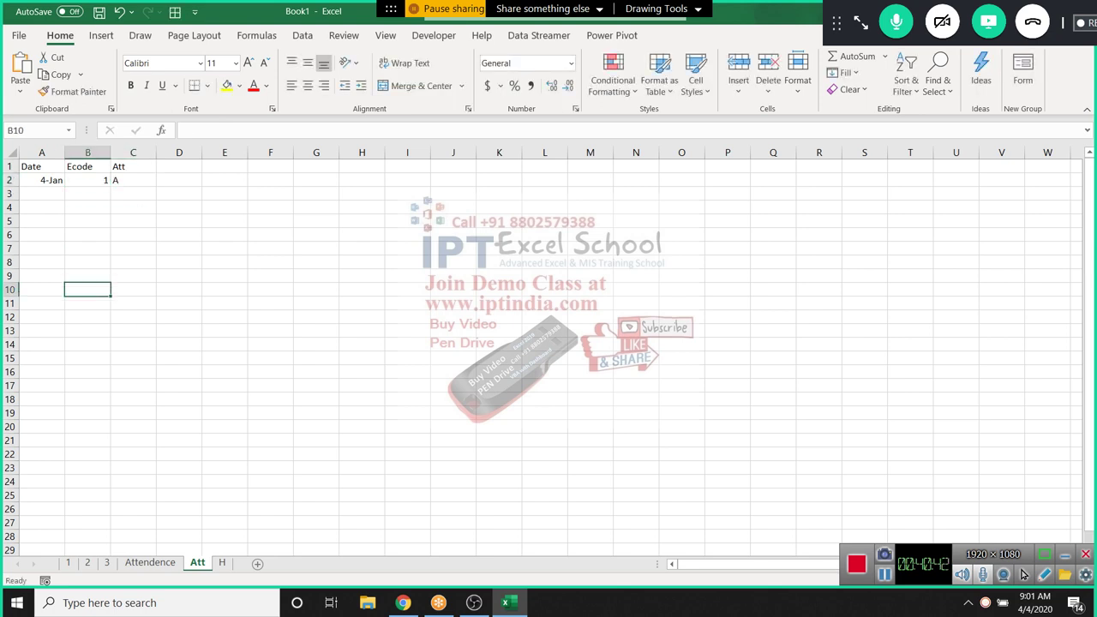
Correct the A2 date to 4/1 so it reads 1-Apr
{"action": "left_click", "coordinate": [41, 179]}
{"action": "type", "text": "1"}
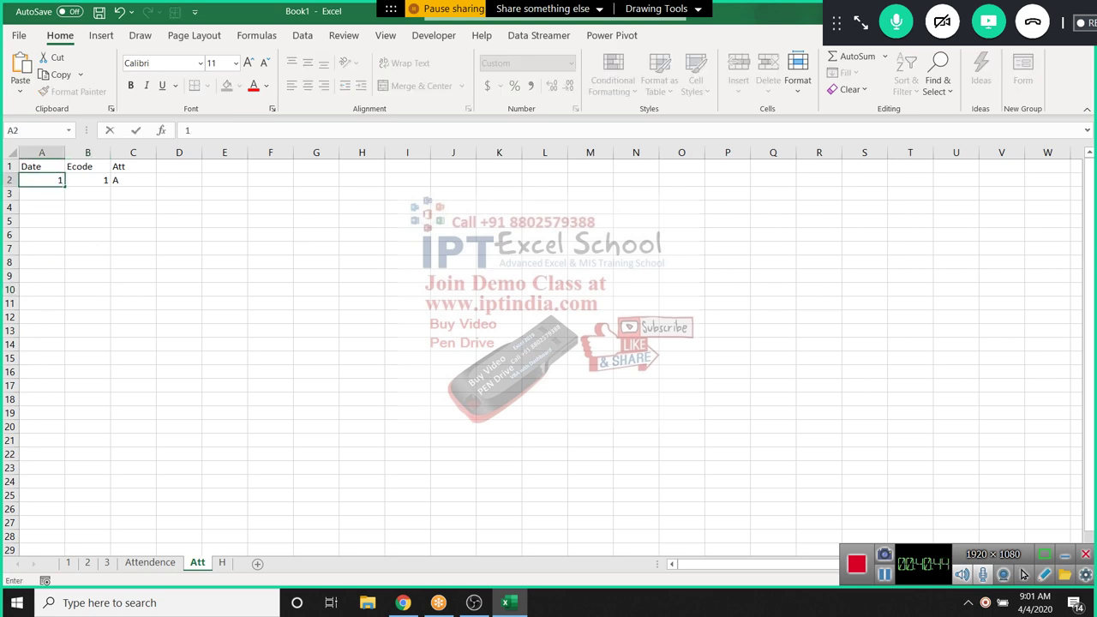
{"action": "type", "text": "0-2"}
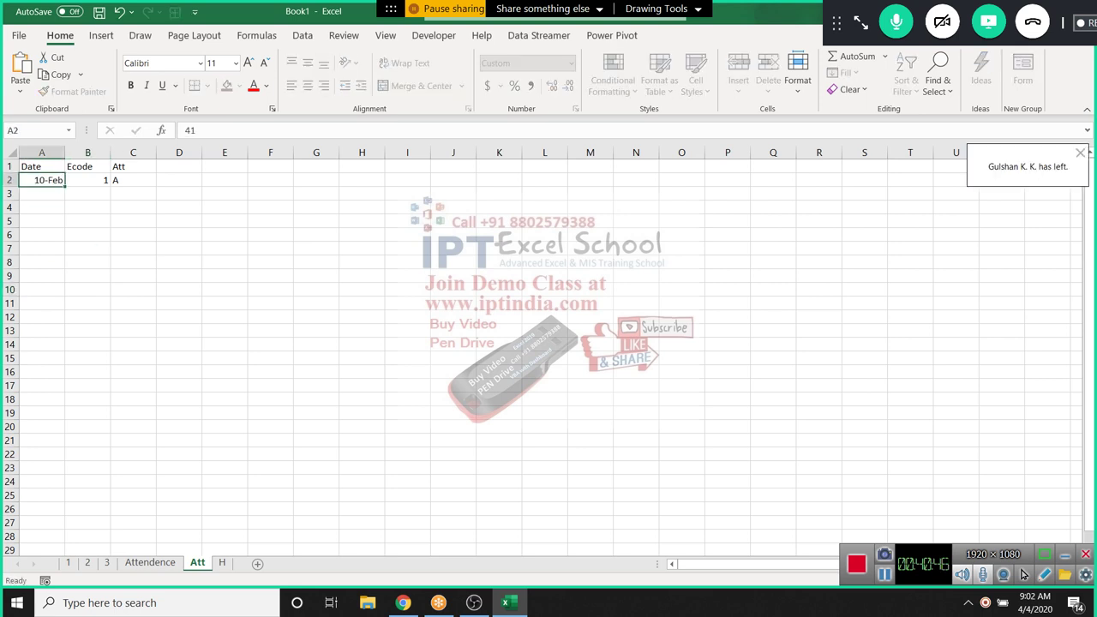
{"action": "key", "text": "Return"}
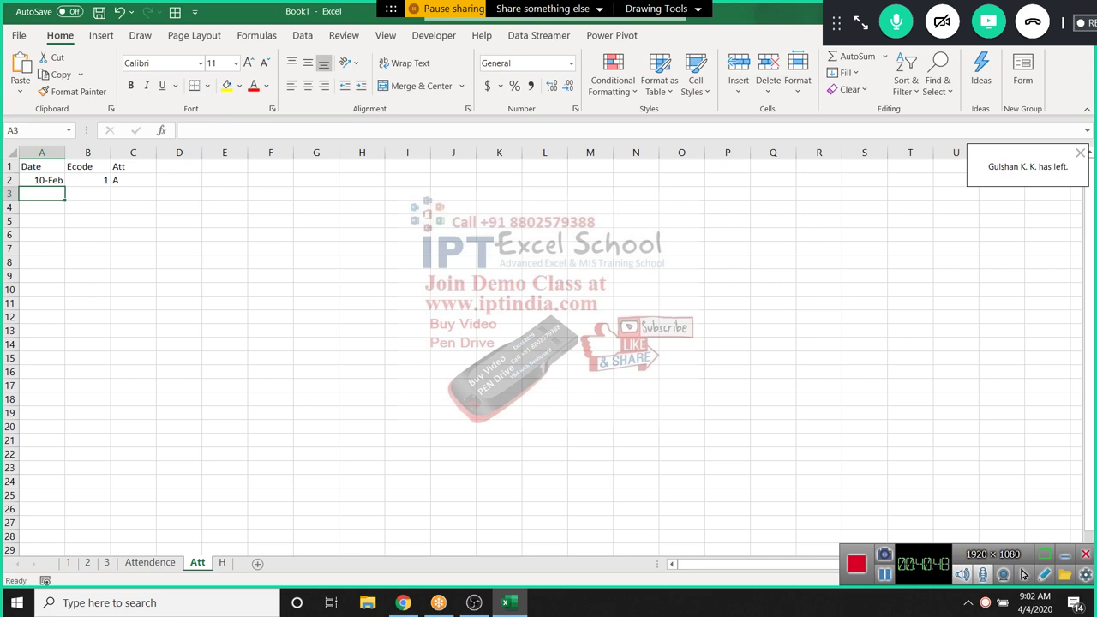
{"action": "left_click", "coordinate": [41, 180]}
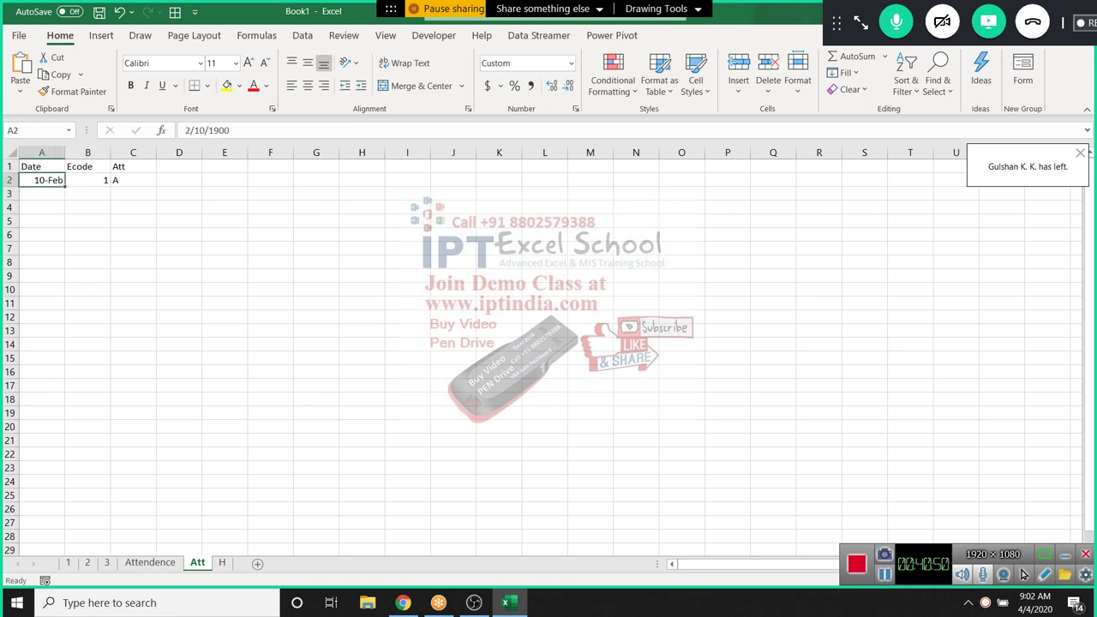
{"action": "type", "text": "4/1"}
{"action": "key", "text": "Return"}
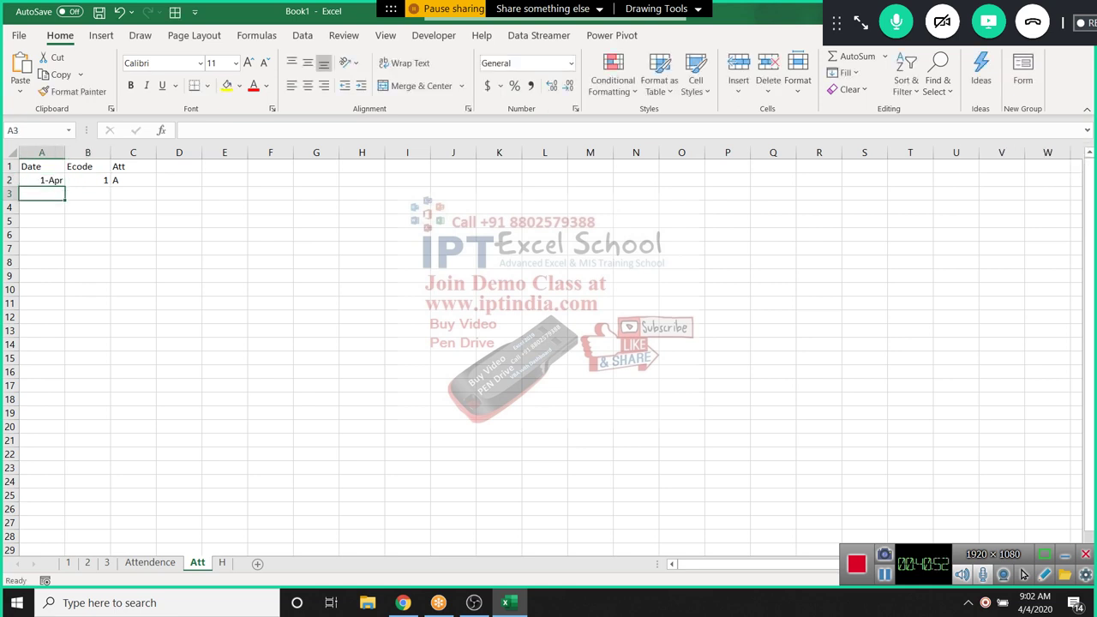
{"action": "left_click", "coordinate": [133, 180]}
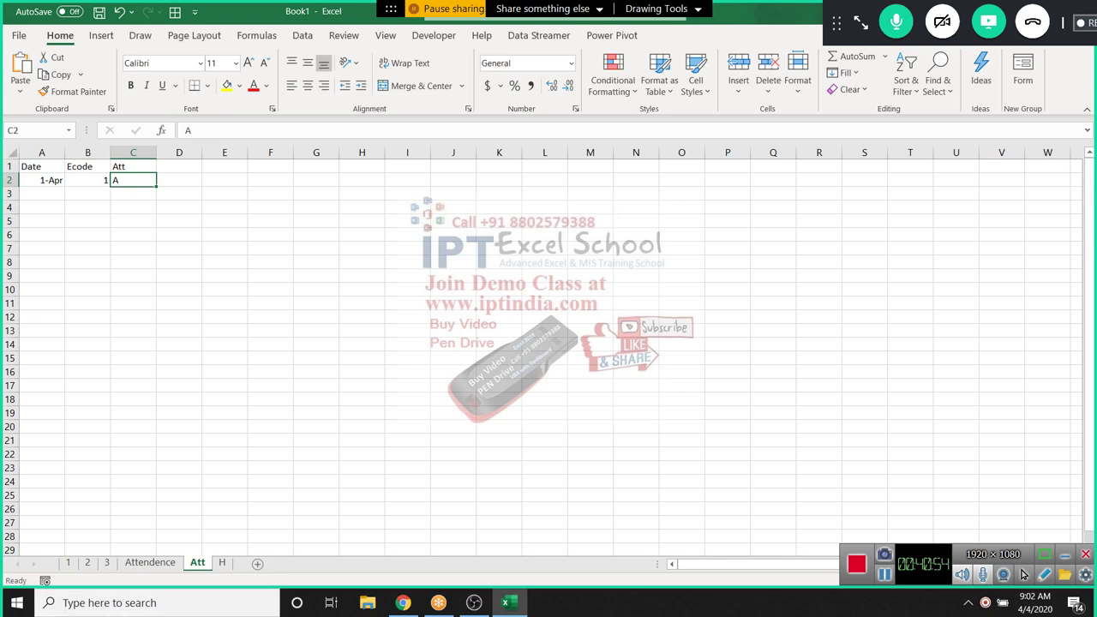
Check the date value stored behind day 01 on the Attendence sheet
{"action": "left_click", "coordinate": [150, 562]}
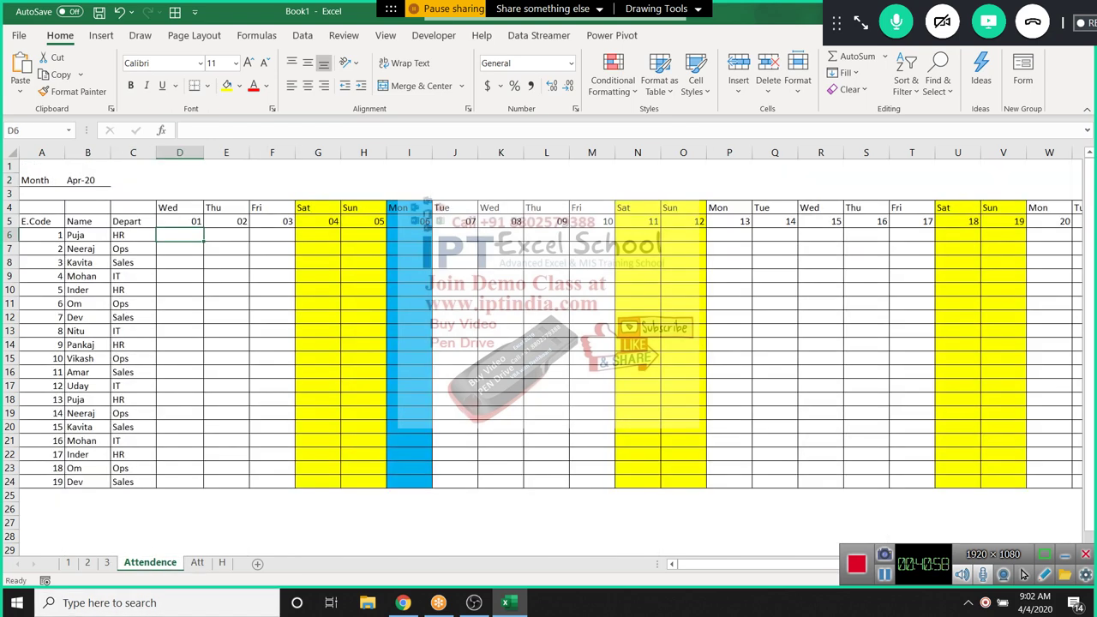
{"action": "left_click_drag", "start_coordinate": [179, 249], "coordinate": [454, 358]}
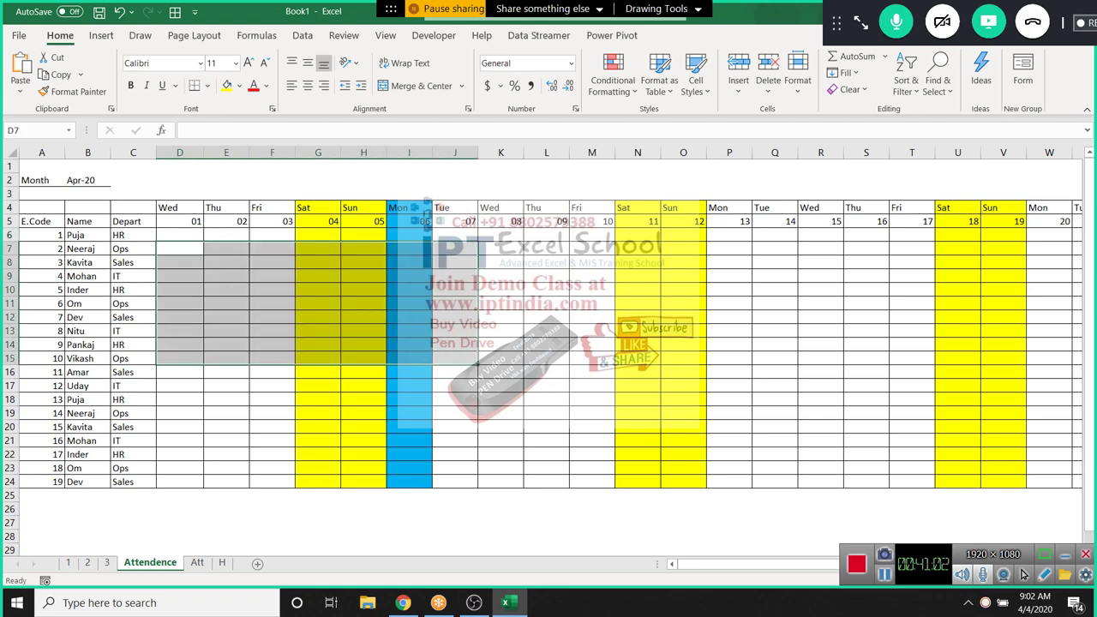
{"action": "key", "text": "Up"}
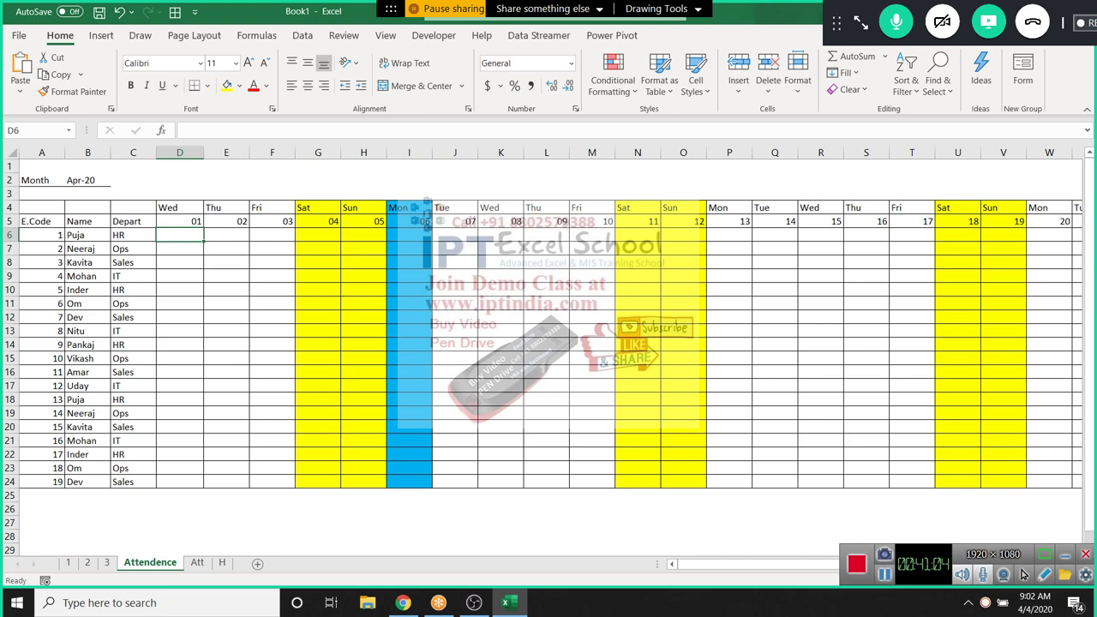
{"action": "key", "text": "Up"}
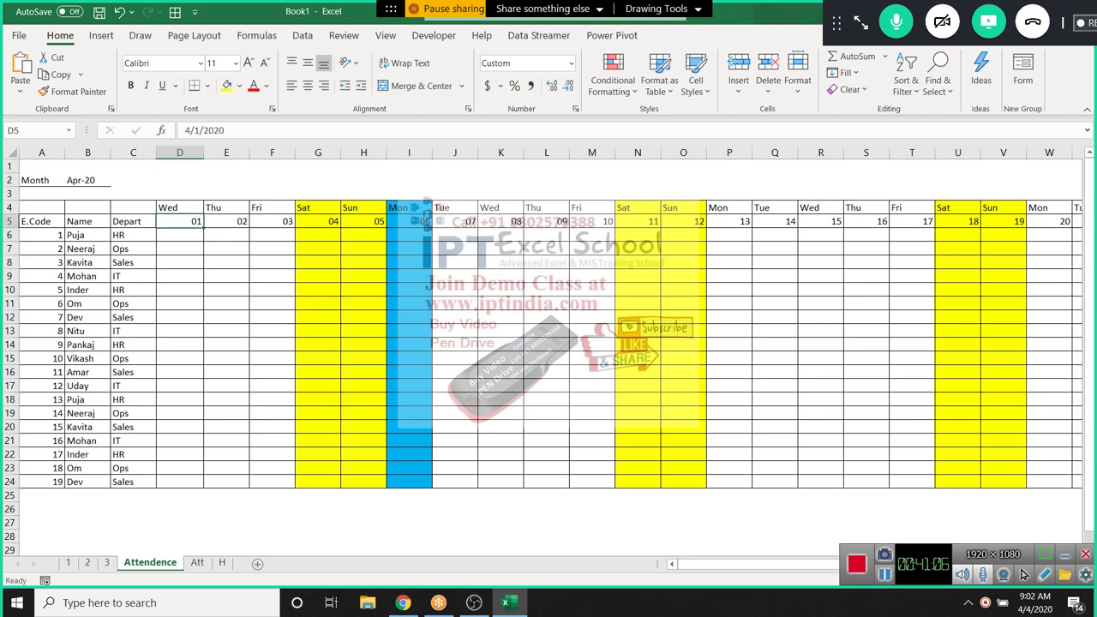
{"action": "key", "text": "Down"}
{"action": "key", "text": "Home"}
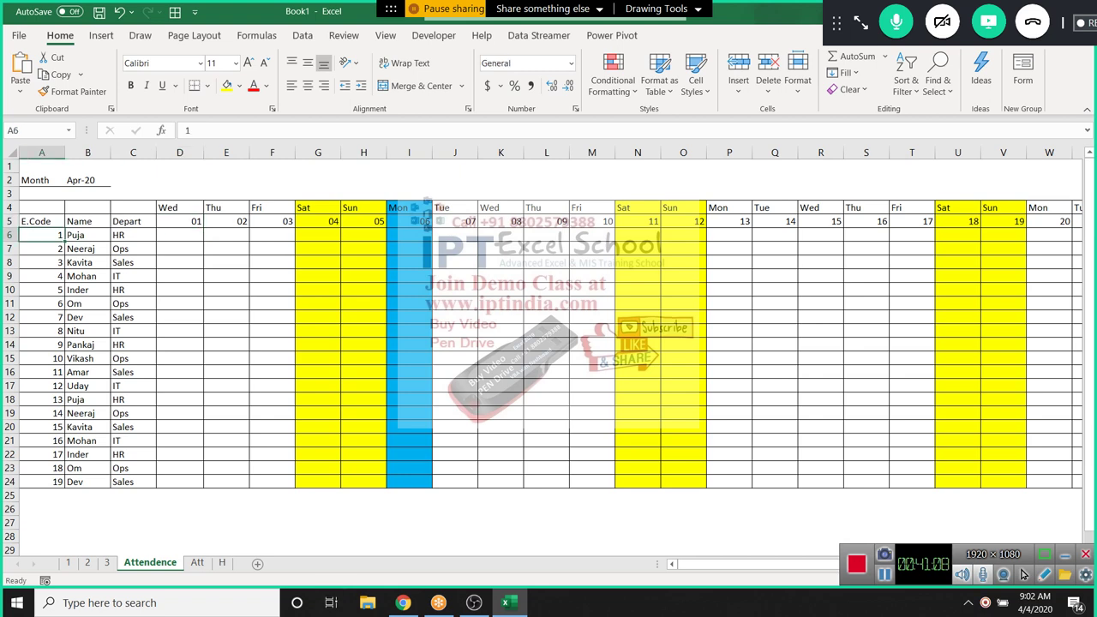
Insert a blank column A on the Att sheet and head it 'Code'
{"action": "key", "text": "ctrl+Page_Down"}
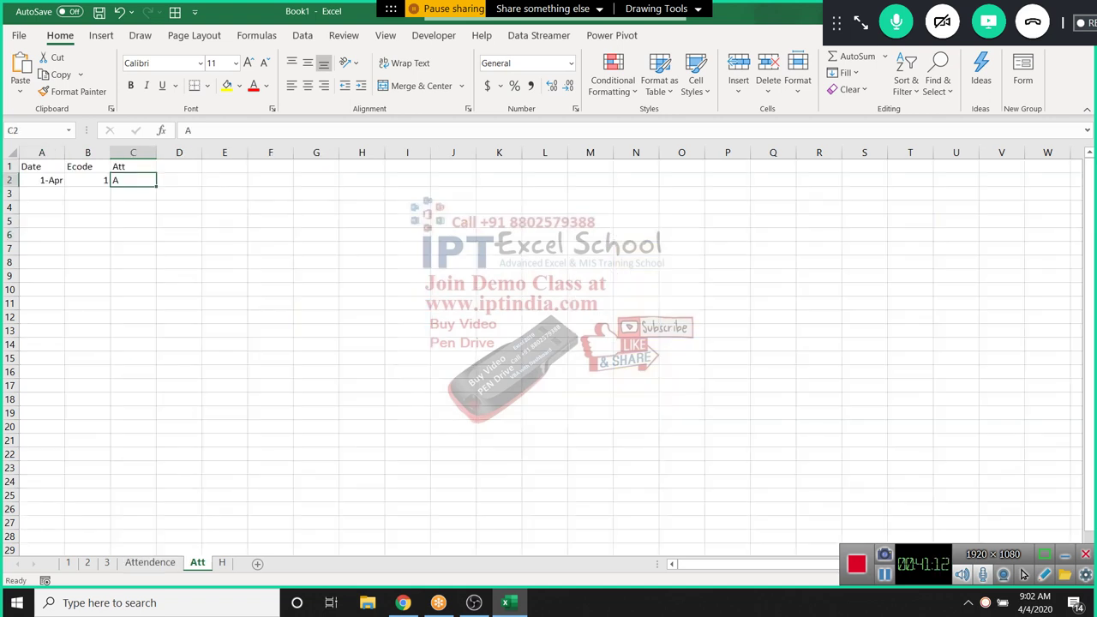
{"action": "key", "text": "ctrl+Home"}
{"action": "key", "text": "ctrl+space"}
{"action": "key", "text": "ctrl+shift+plus"}
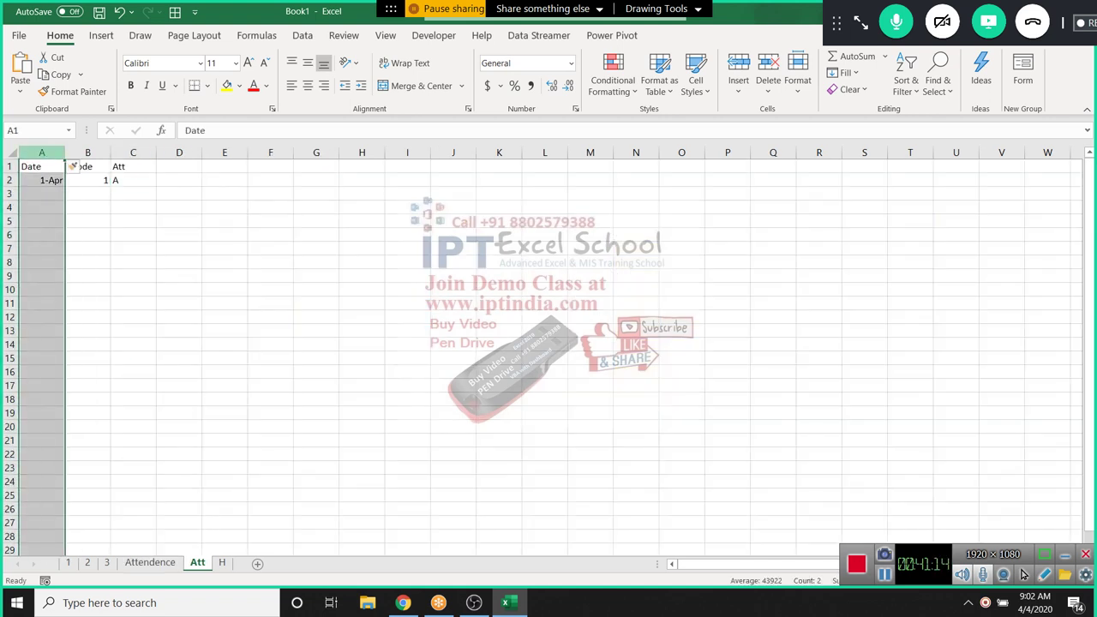
{"action": "key", "text": "Right"}
{"action": "key", "text": "Right"}
{"action": "key", "text": "Right"}
{"action": "key", "text": "Down"}
{"action": "key", "text": "Down"}
{"action": "key", "text": "Down"}
{"action": "key", "text": "Down"}
{"action": "key", "text": "Down"}
{"action": "key", "text": "Down"}
{"action": "key", "text": "Down"}
{"action": "key", "text": "Down"}
{"action": "key", "text": "Down"}
{"action": "key", "text": "Down"}
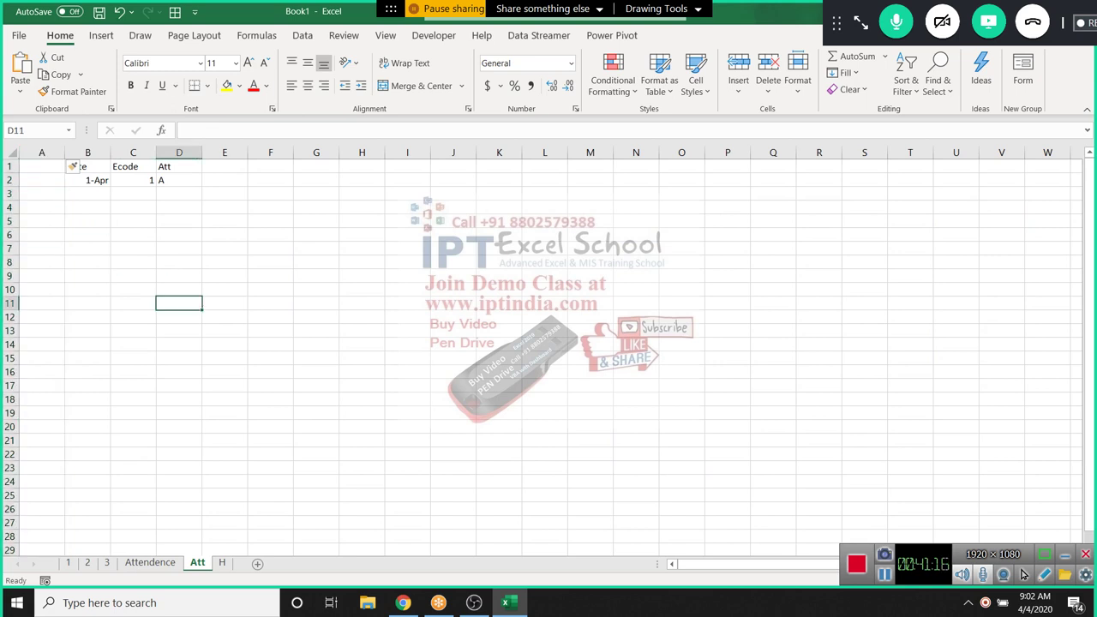
{"action": "key", "text": "ctrl+Home"}
{"action": "type", "text": "Code"}
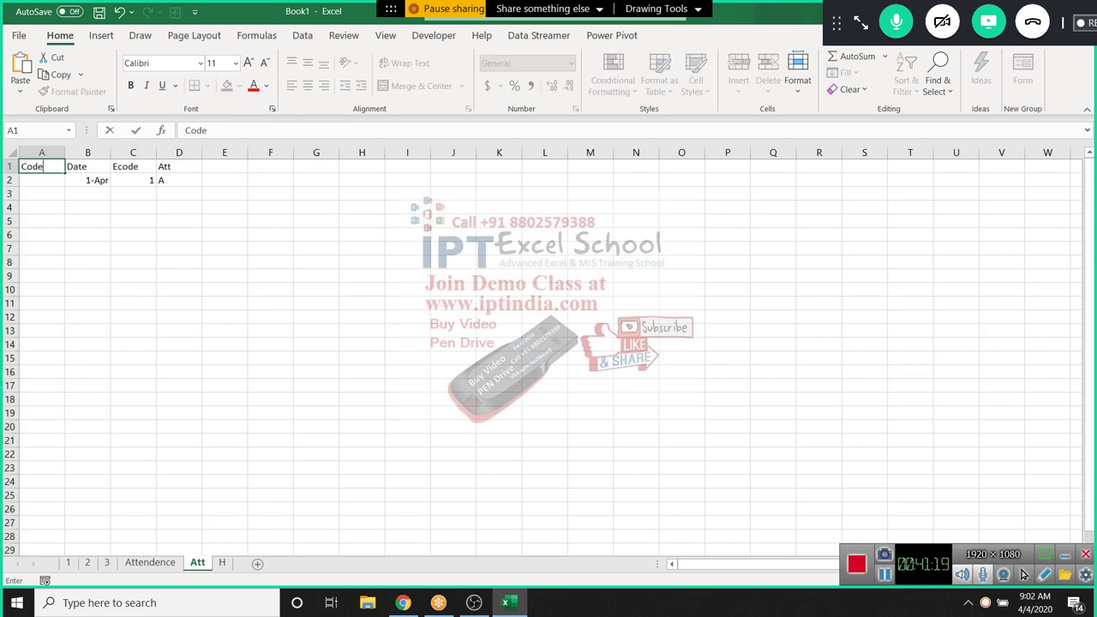
{"action": "key", "text": "Return"}
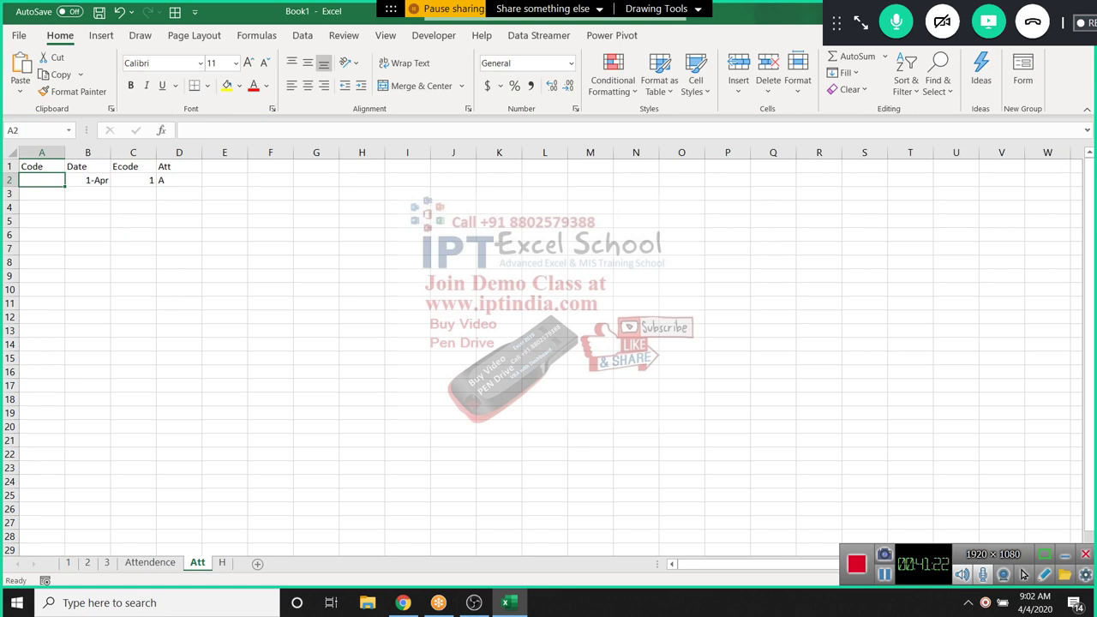
Enter the formula =C2&"-"&B2 in A2, joining Ecode and date with a dash
{"action": "type", "text": "="}
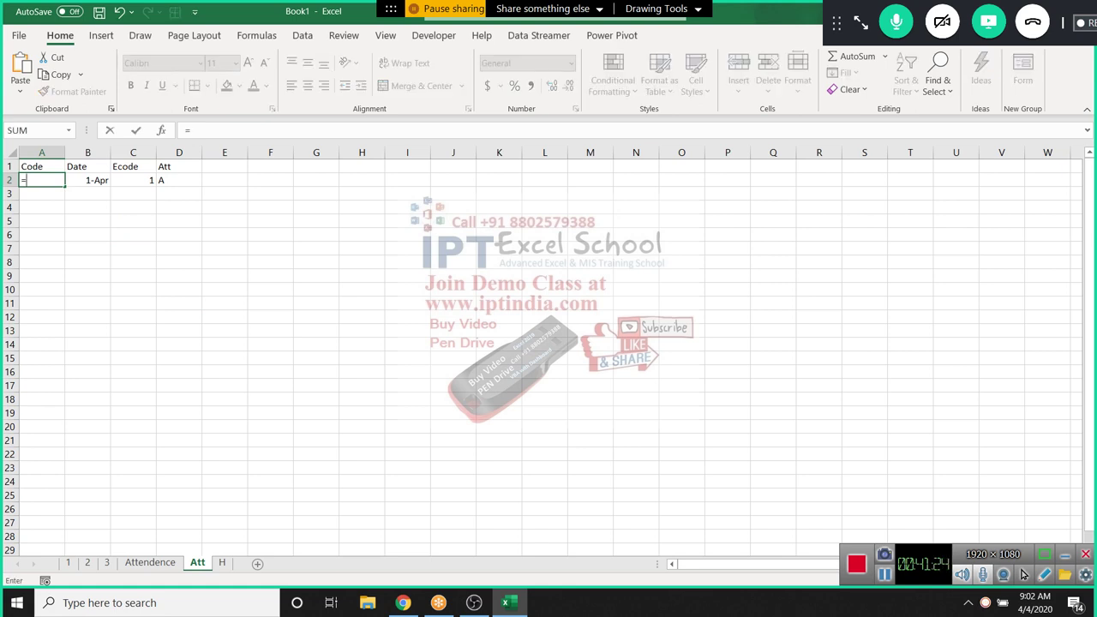
{"action": "left_click", "coordinate": [88, 180]}
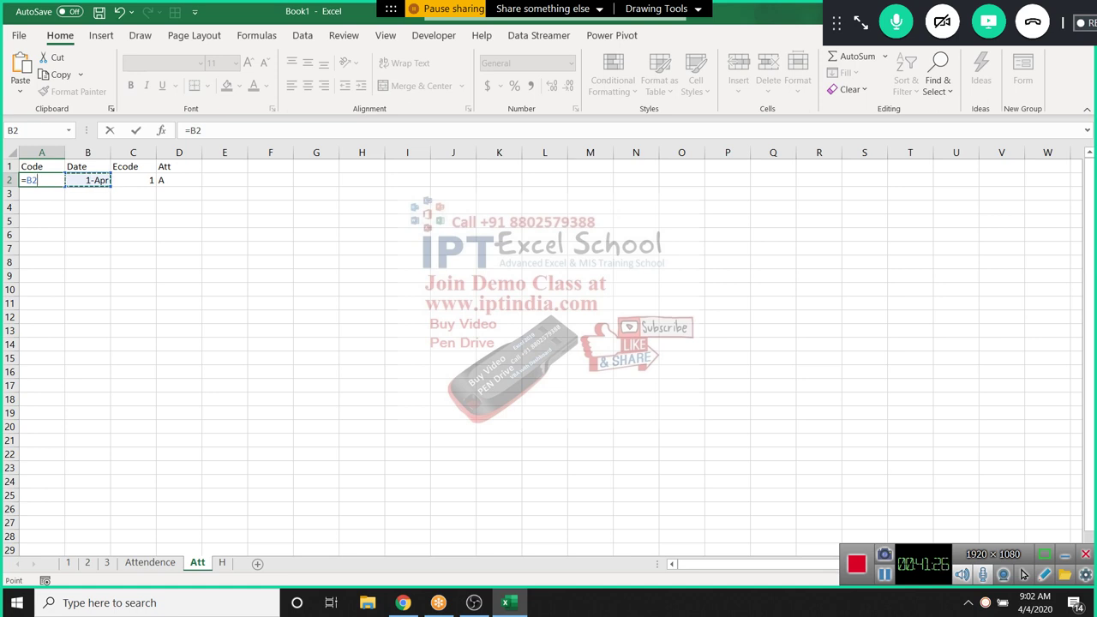
{"action": "left_click", "coordinate": [133, 180]}
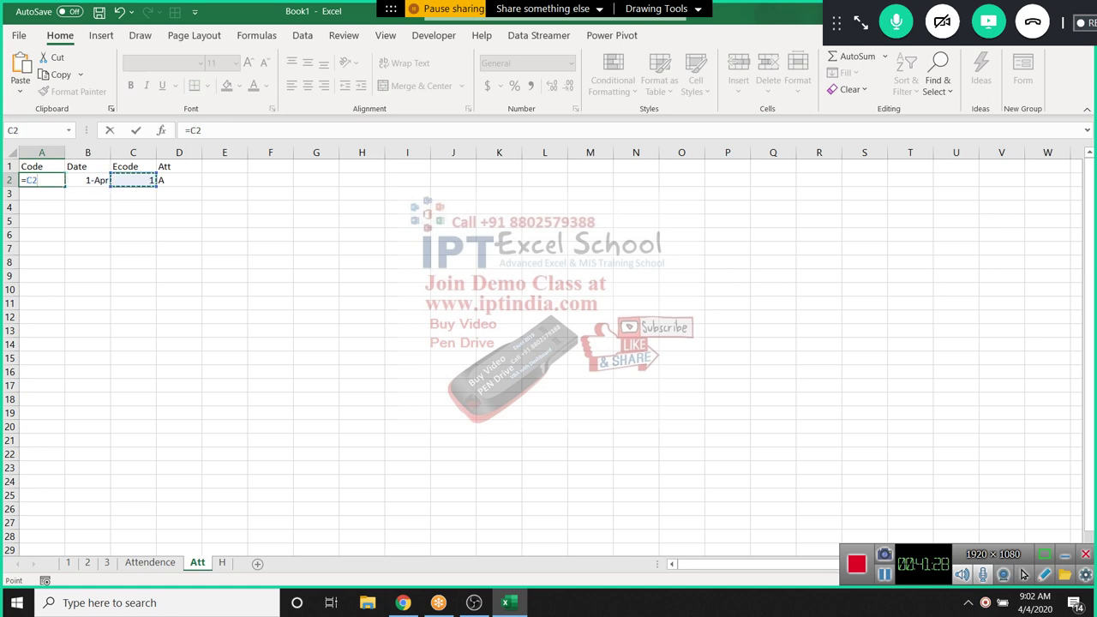
{"action": "type", "text": "&"}
{"action": "left_click", "coordinate": [88, 180]}
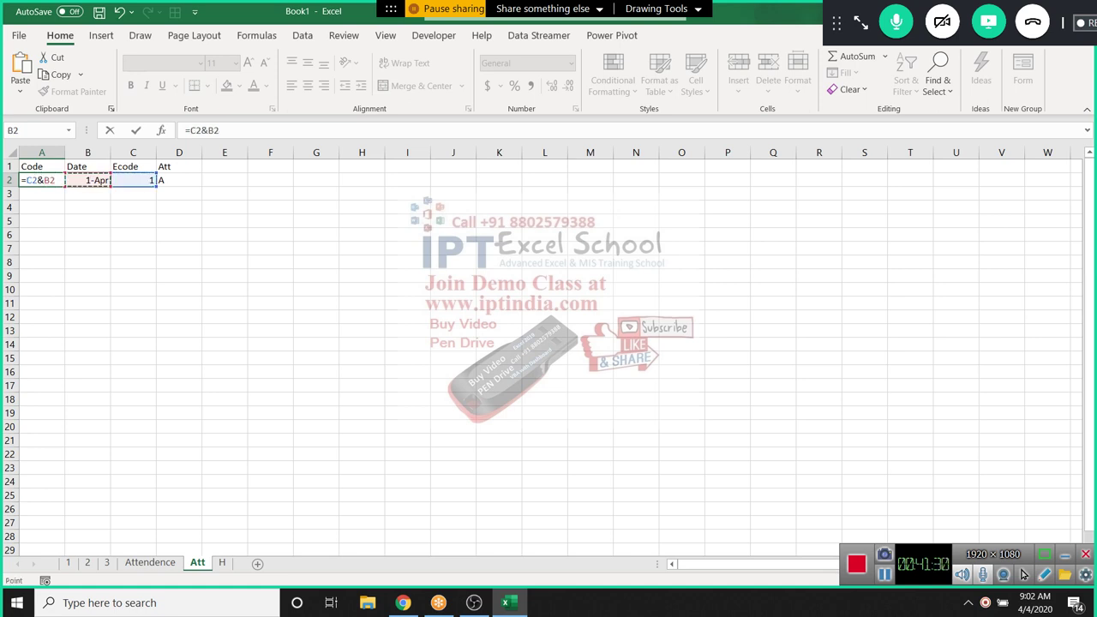
{"action": "key", "text": "BackSpace"}
{"action": "key", "text": "BackSpace"}
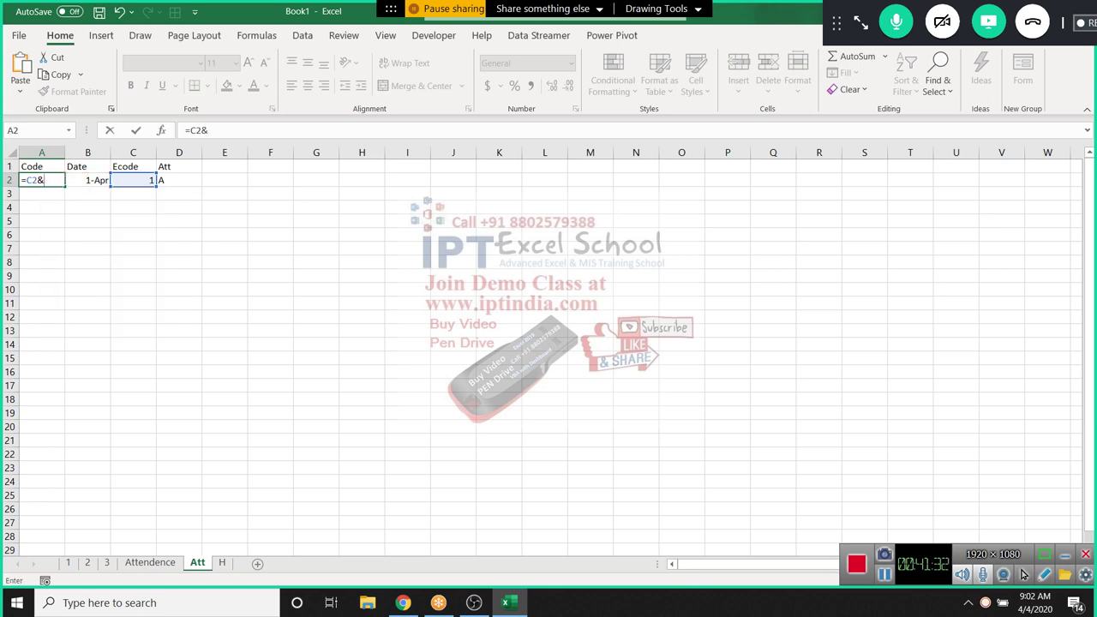
{"action": "type", "text": "\"-\"&B2"}
{"action": "key", "text": "Return"}
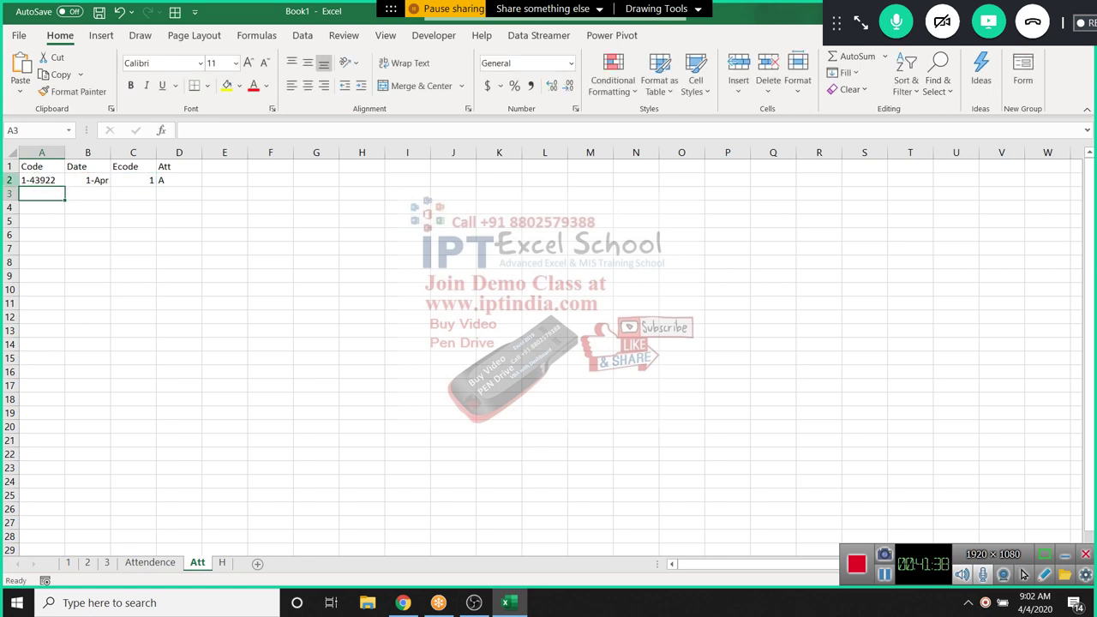
Fill the Code formula down to A17 and return to the Attendence sheet
{"action": "left_click", "coordinate": [41, 180]}
{"action": "left_click_drag", "start_coordinate": [65, 187], "coordinate": [65, 388]}
{"action": "key", "text": "ctrl+Page_Up"}
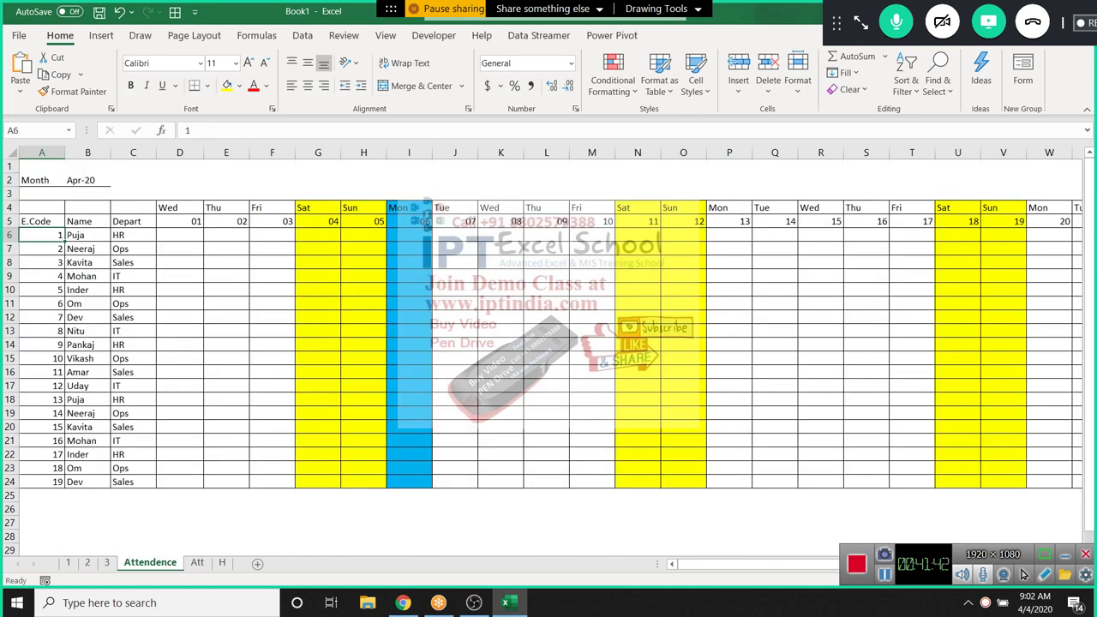
{"action": "key", "text": "Up"}
{"action": "key", "text": "Right"}
{"action": "key", "text": "Right"}
{"action": "key", "text": "Right"}
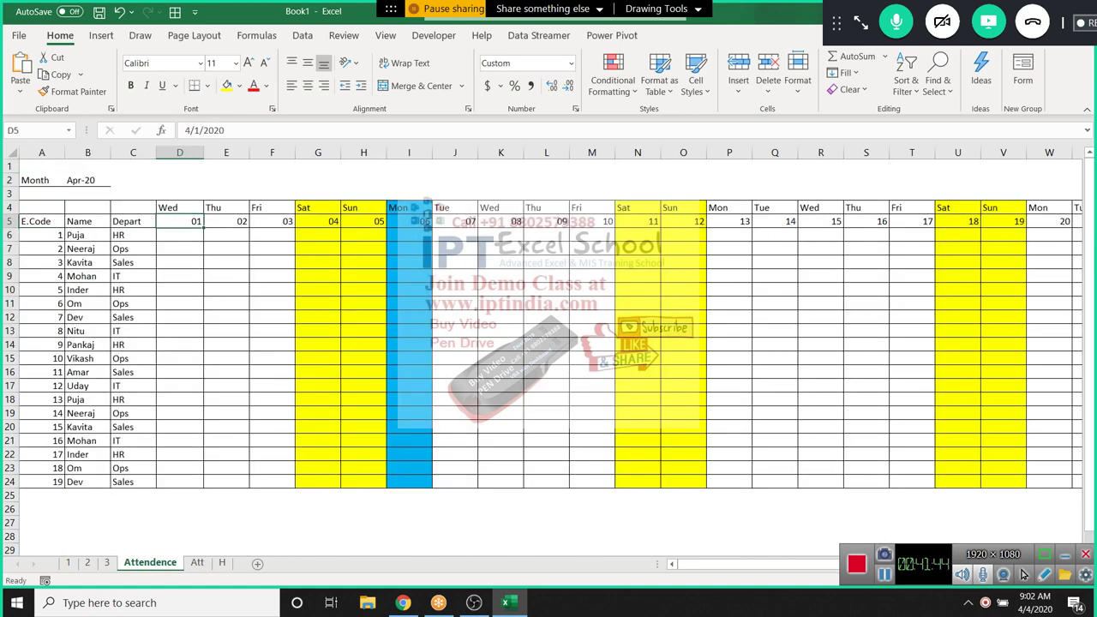
In D6, start a VLOOKUP whose lookup value is A6&"-"&D5
{"action": "key", "text": "Down"}
{"action": "type", "text": "=vl"}
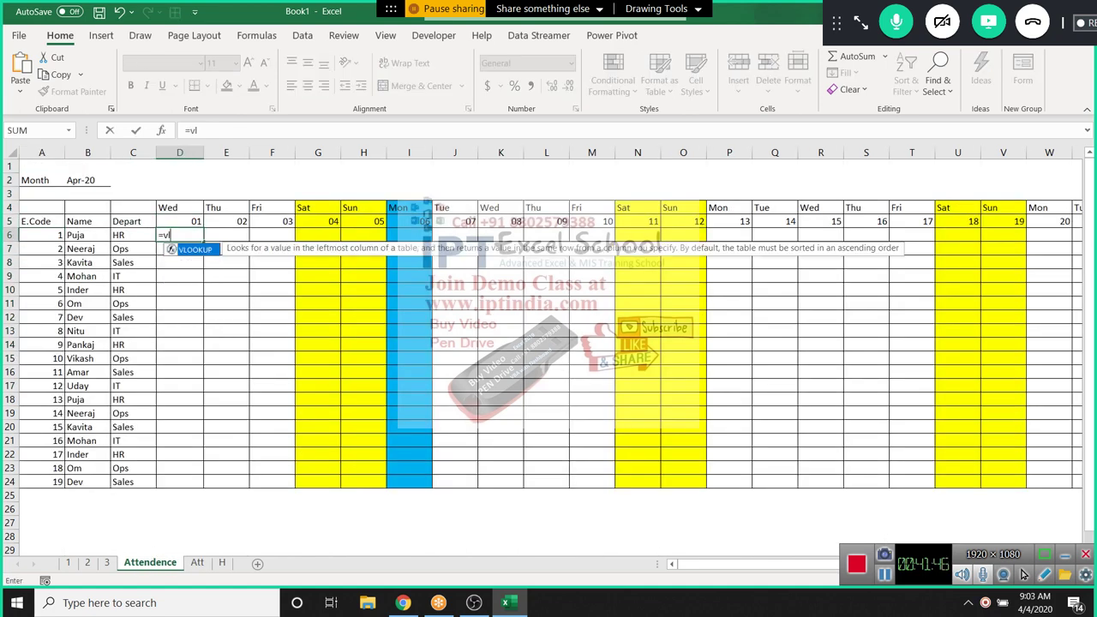
{"action": "key", "text": "Tab"}
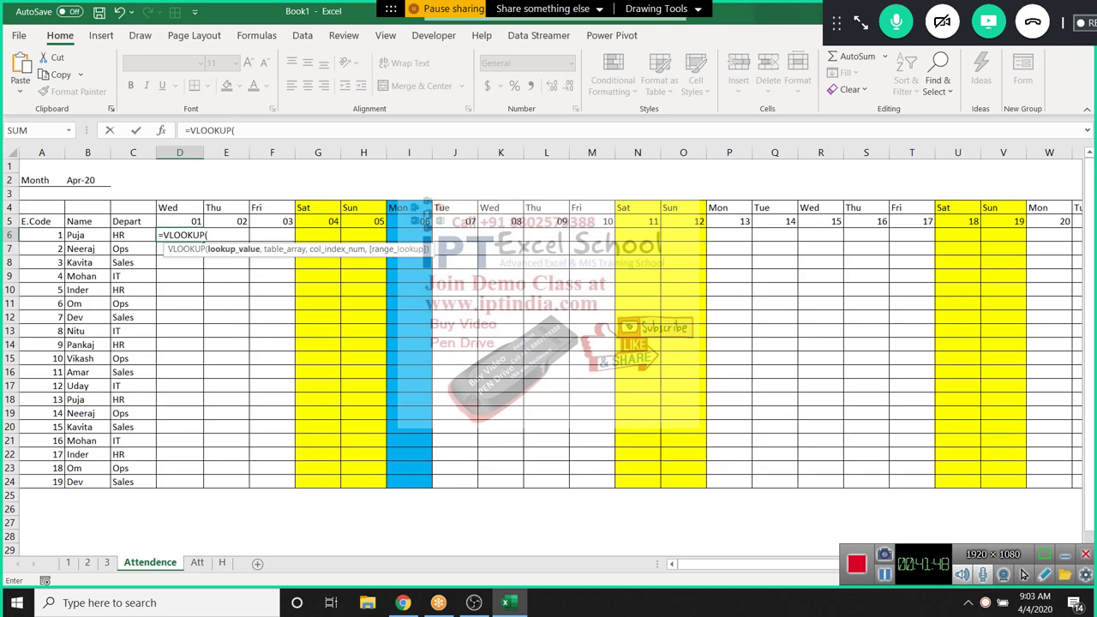
{"action": "key", "text": "Up"}
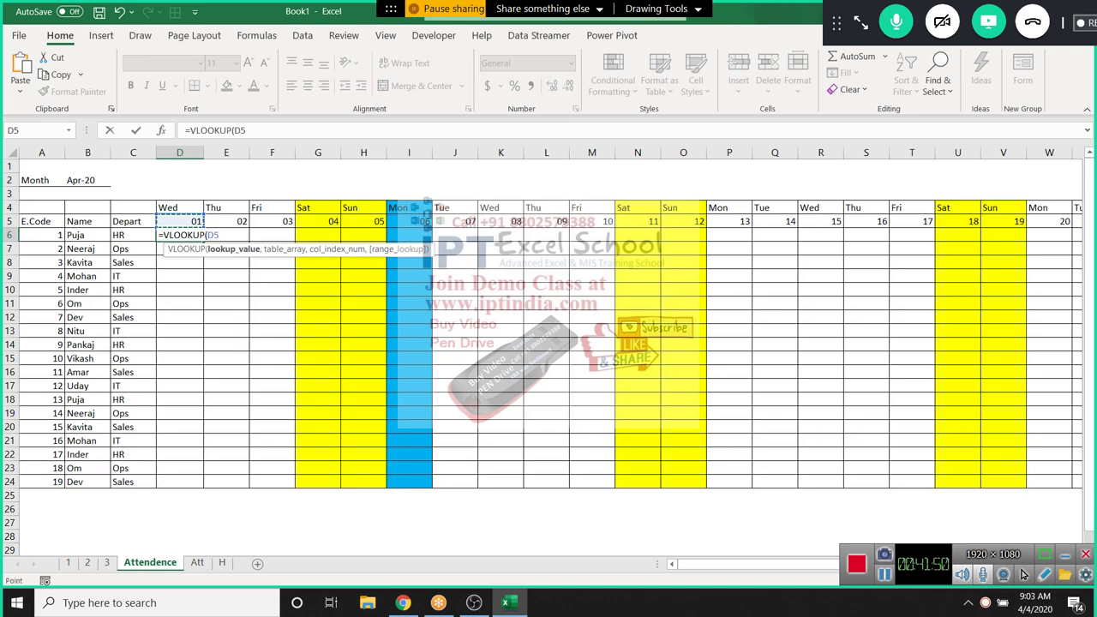
{"action": "type", "text": "&\"-\"&"}
{"action": "key", "text": "BackSpace"}
{"action": "key", "text": "BackSpace"}
{"action": "key", "text": "BackSpace"}
{"action": "key", "text": "BackSpace"}
{"action": "key", "text": "BackSpace"}
{"action": "key", "text": "BackSpace"}
{"action": "key", "text": "BackSpace"}
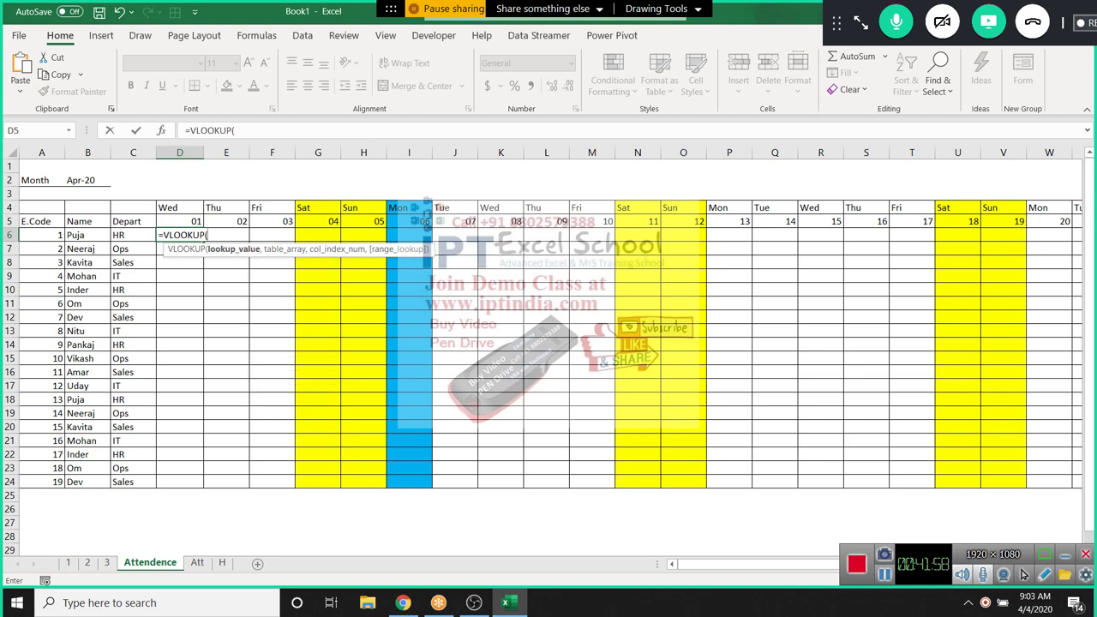
{"action": "left_click", "coordinate": [41, 235]}
{"action": "type", "text": "&"}
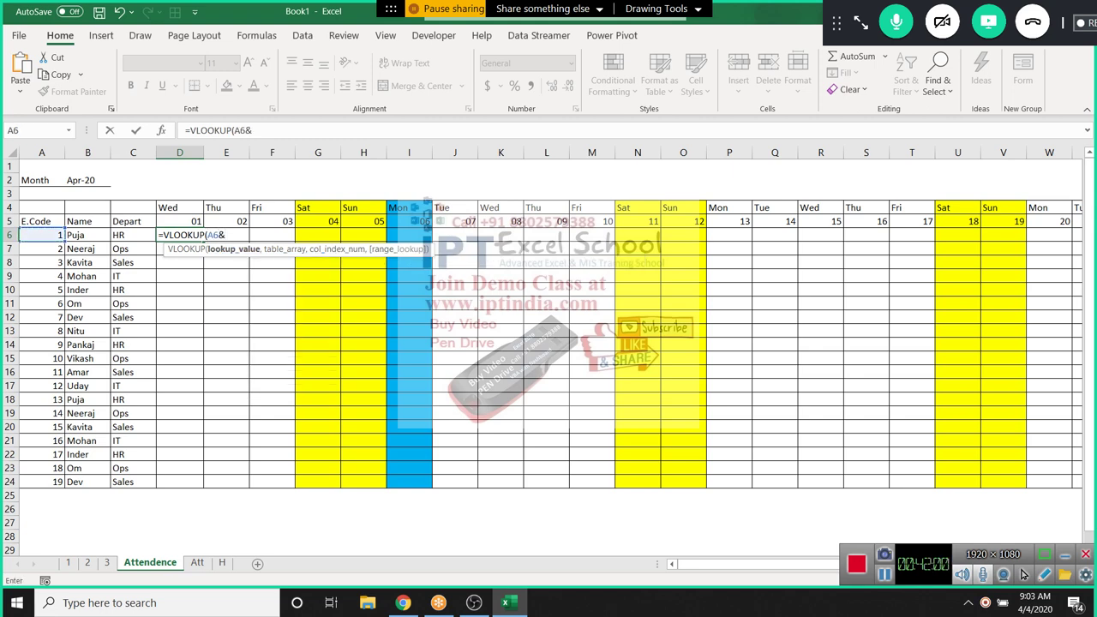
{"action": "type", "text": "\"-\"&"}
{"action": "key", "text": "Up"}
{"action": "type", "text": ","}
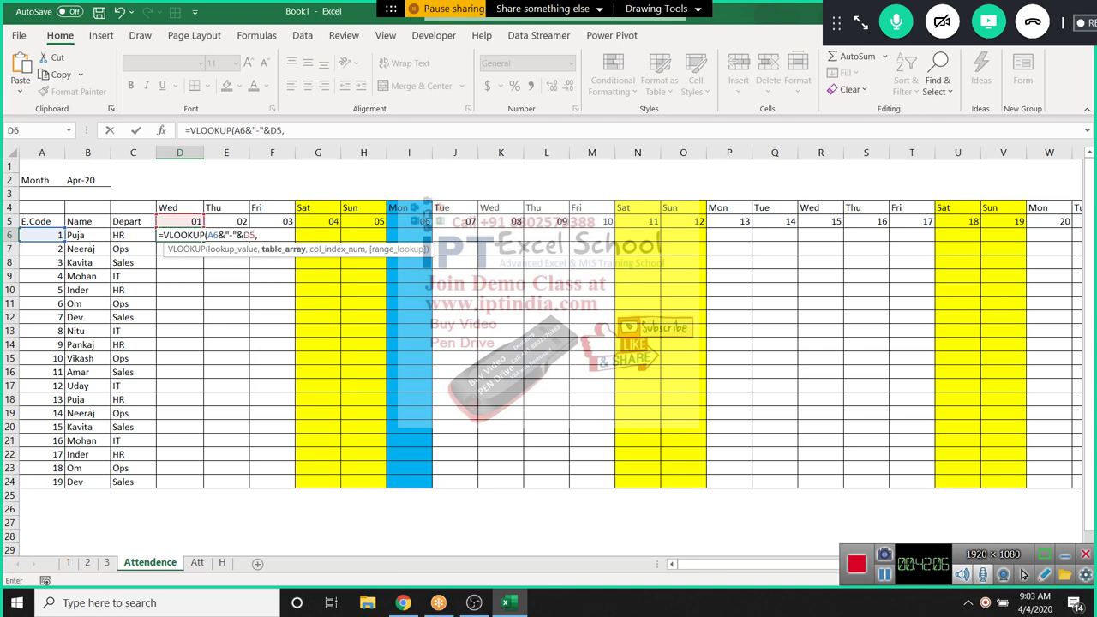
Complete the VLOOKUP with table Att!A:D, column 4 and exact match, returning A
{"action": "left_click", "coordinate": [197, 562]}
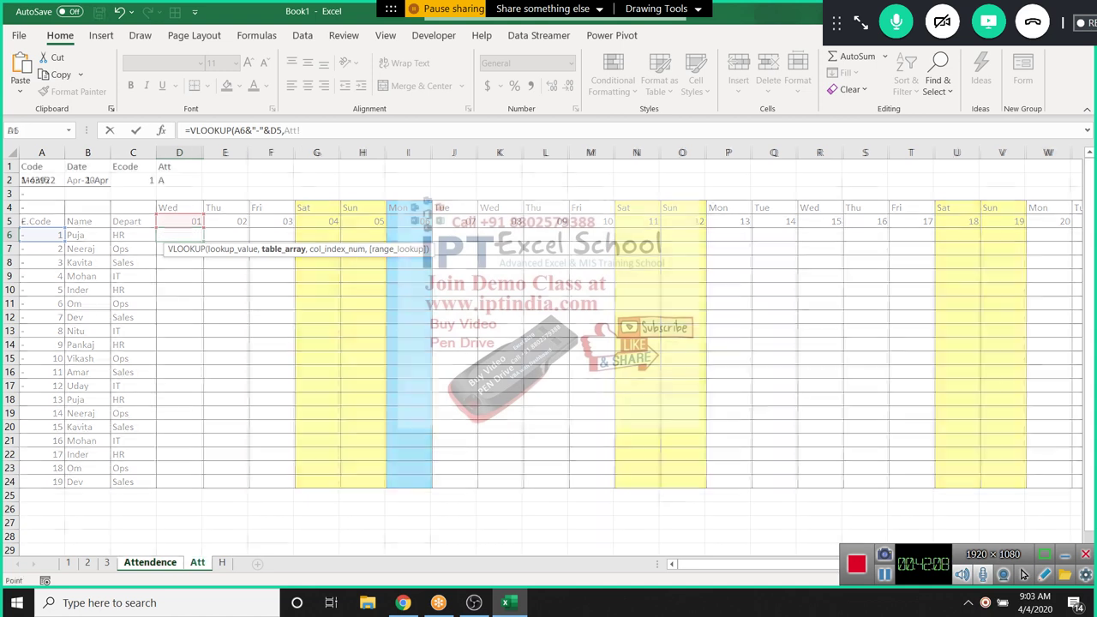
{"action": "left_click_drag", "start_coordinate": [41, 152], "coordinate": [179, 152]}
{"action": "type", "text": ",4,0"}
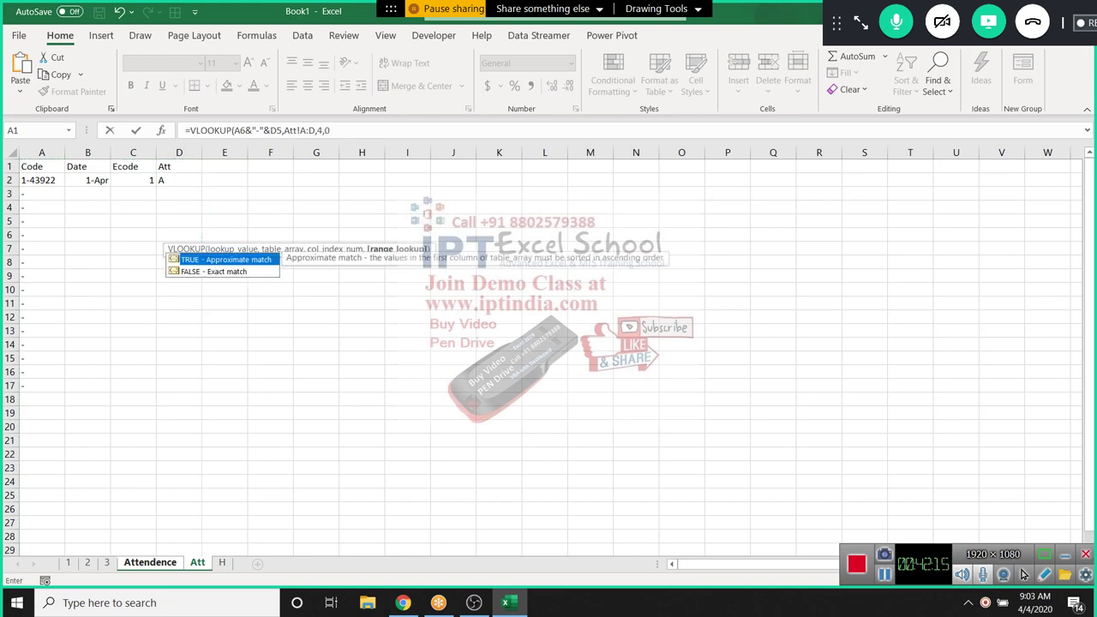
{"action": "key", "text": "Return"}
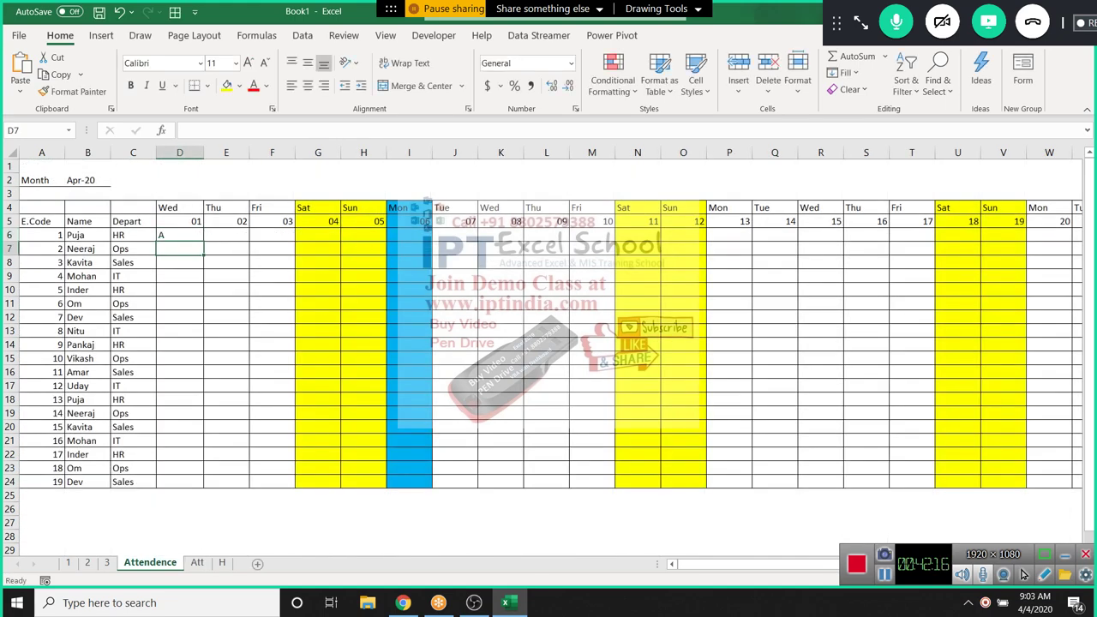
{"action": "key", "text": "Up"}
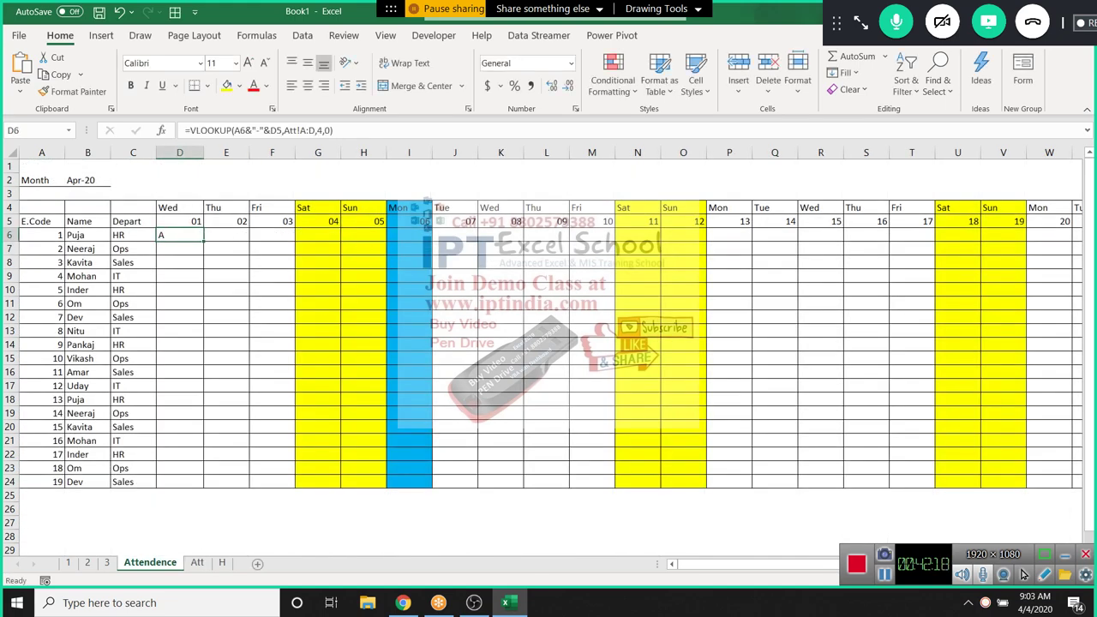
Wrap D6's VLOOKUP in IFERROR with "P" as the fallback value
{"action": "key", "text": "F2"}
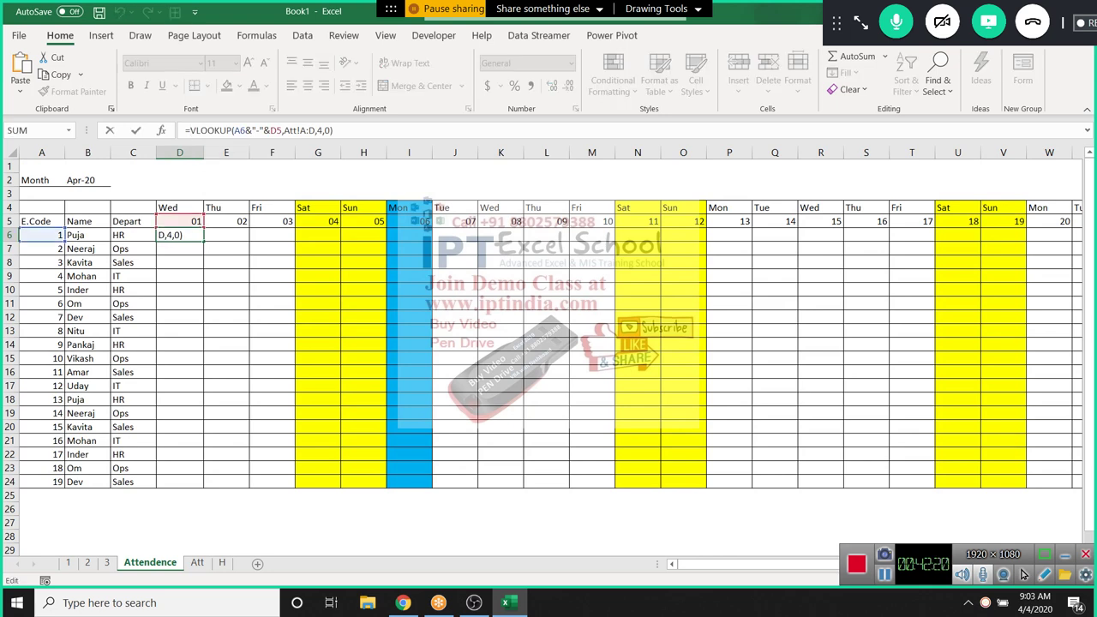
{"action": "key", "text": "Home"}
{"action": "key", "text": "Right"}
{"action": "type", "text": "if"}
{"action": "key", "text": "Down"}
{"action": "key", "text": "Tab"}
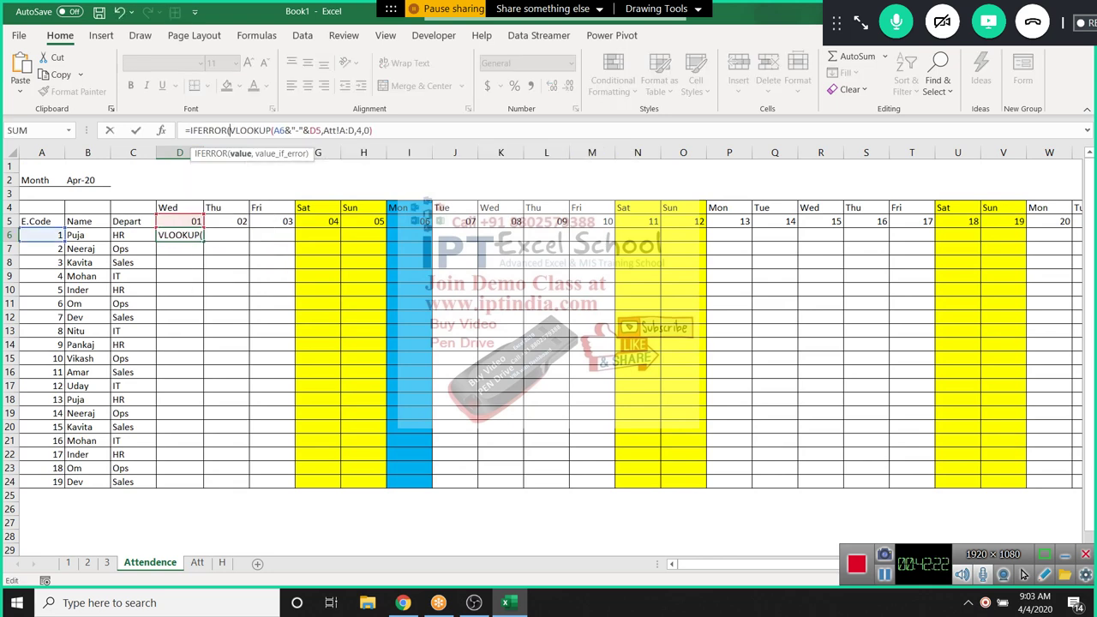
{"action": "key", "text": "End"}
{"action": "type", "text": ","}
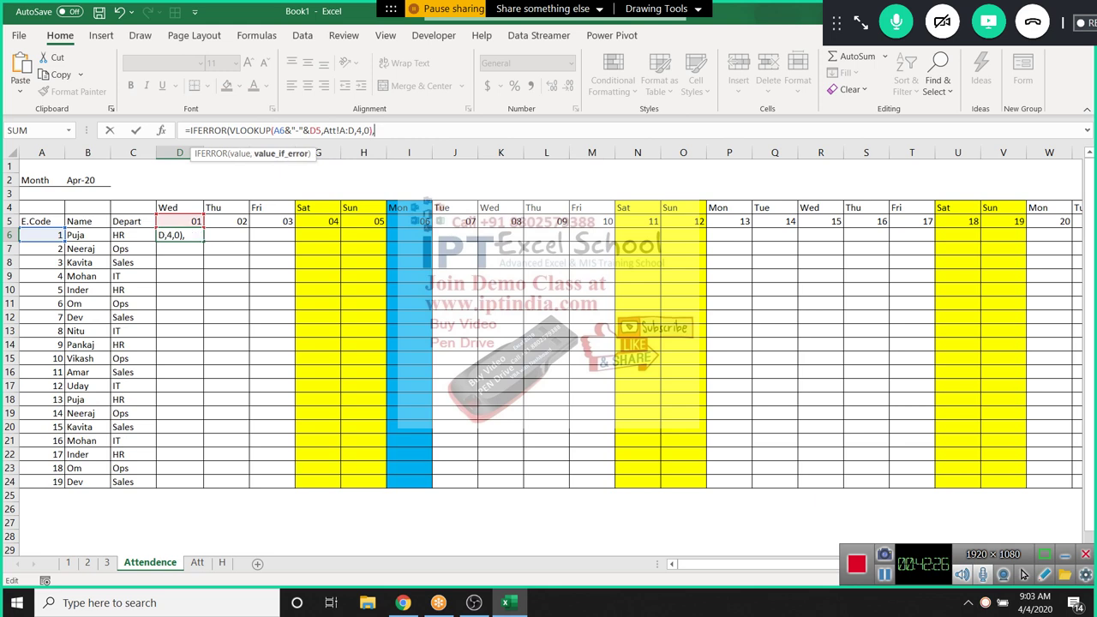
{"action": "type", "text": "\"P\")"}
{"action": "key", "text": "Return"}
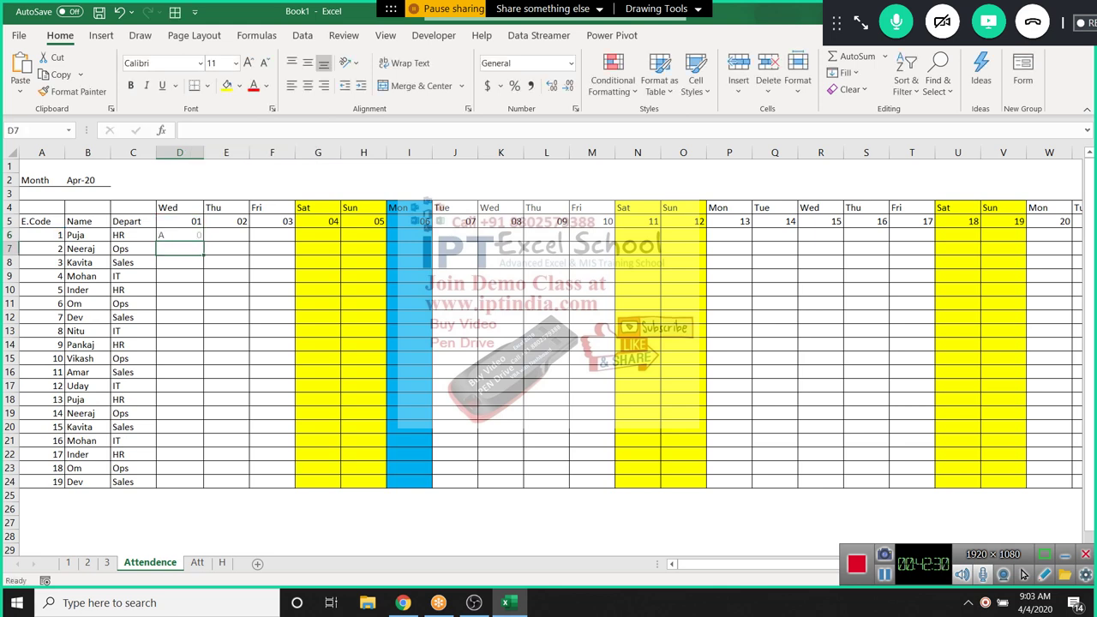
{"action": "key", "text": "Up"}
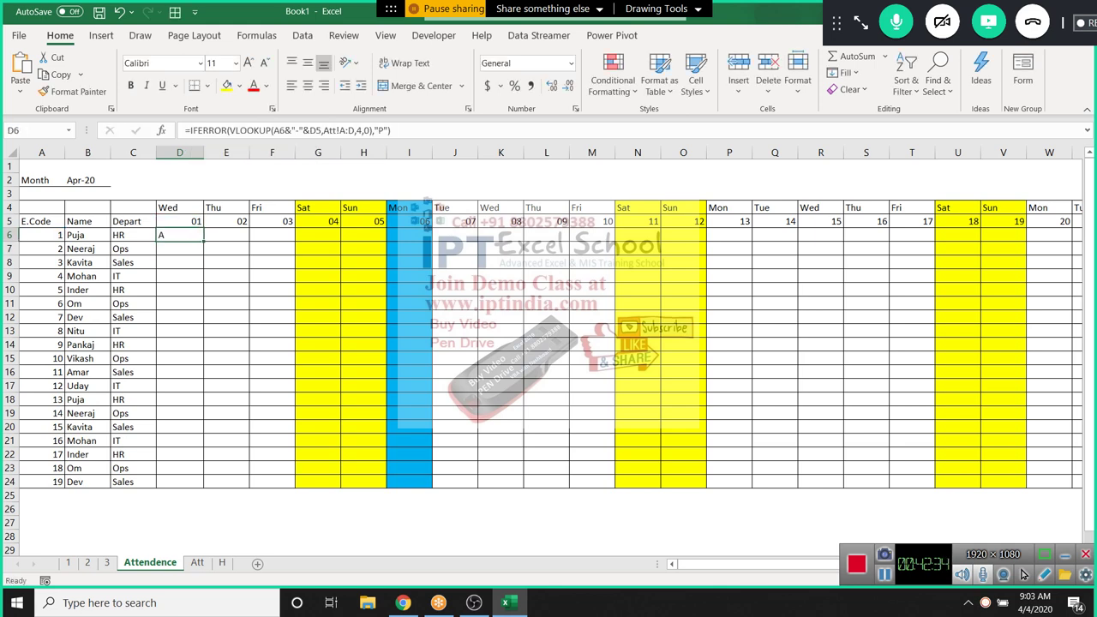
Anchor the references as $A6 and D$5 and make the Att A:D range absolute
{"action": "key", "text": "F2"}
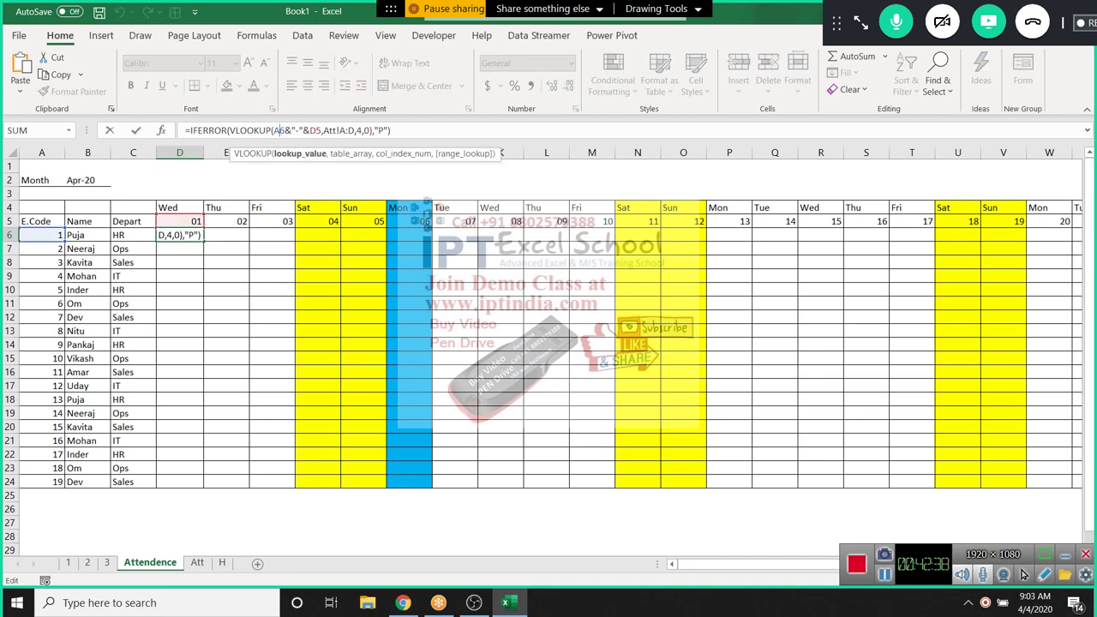
{"action": "left_click", "coordinate": [273, 130]}
{"action": "type", "text": "$"}
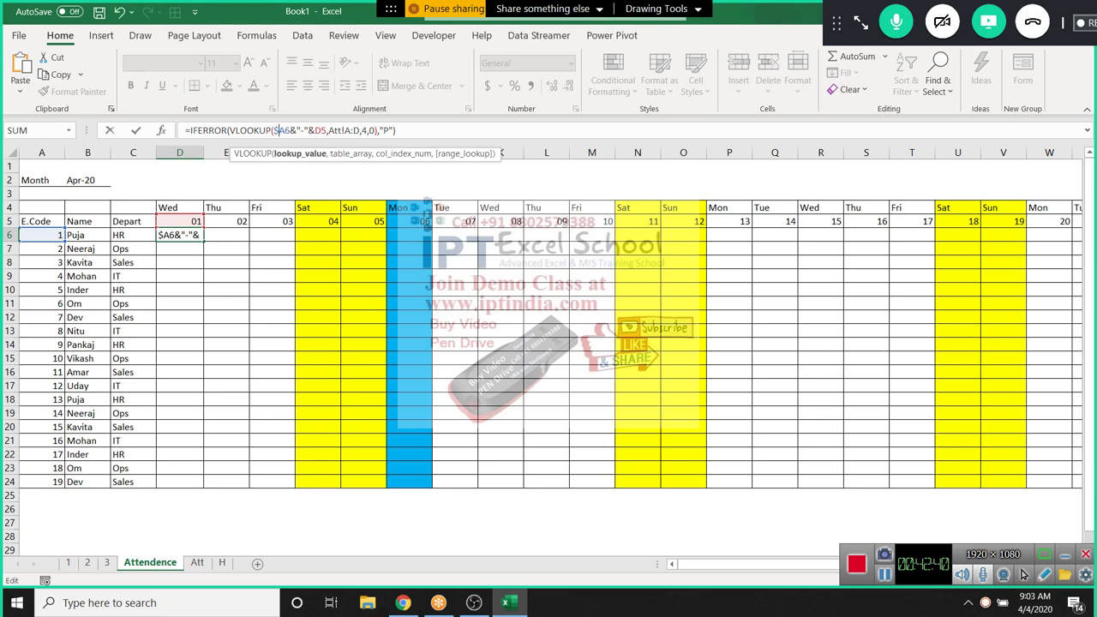
{"action": "key", "text": "BackSpace"}
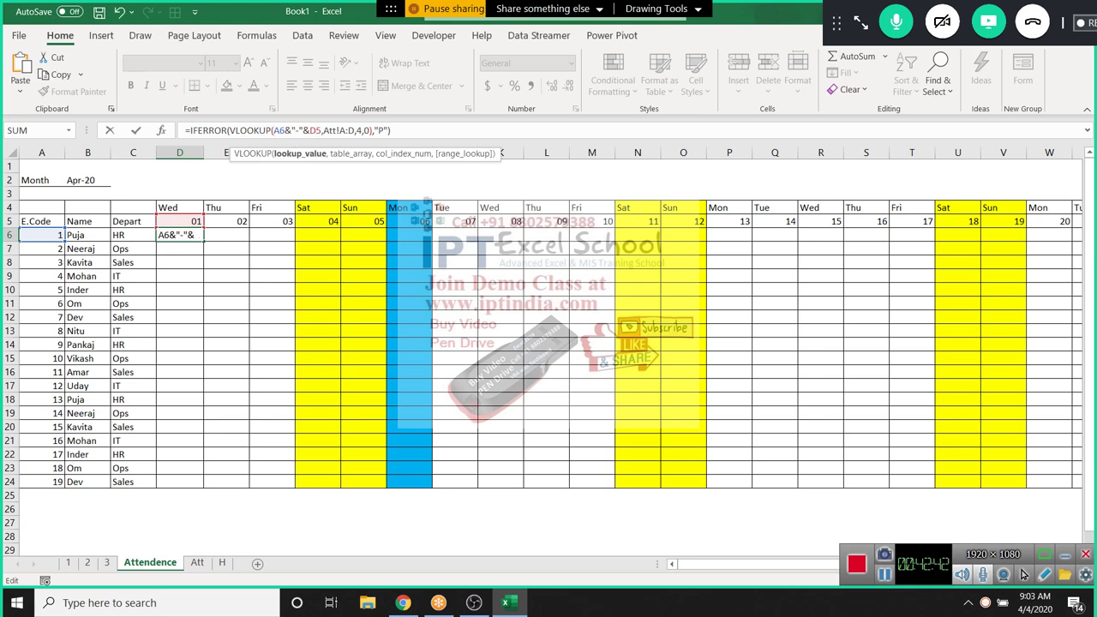
{"action": "type", "text": "$"}
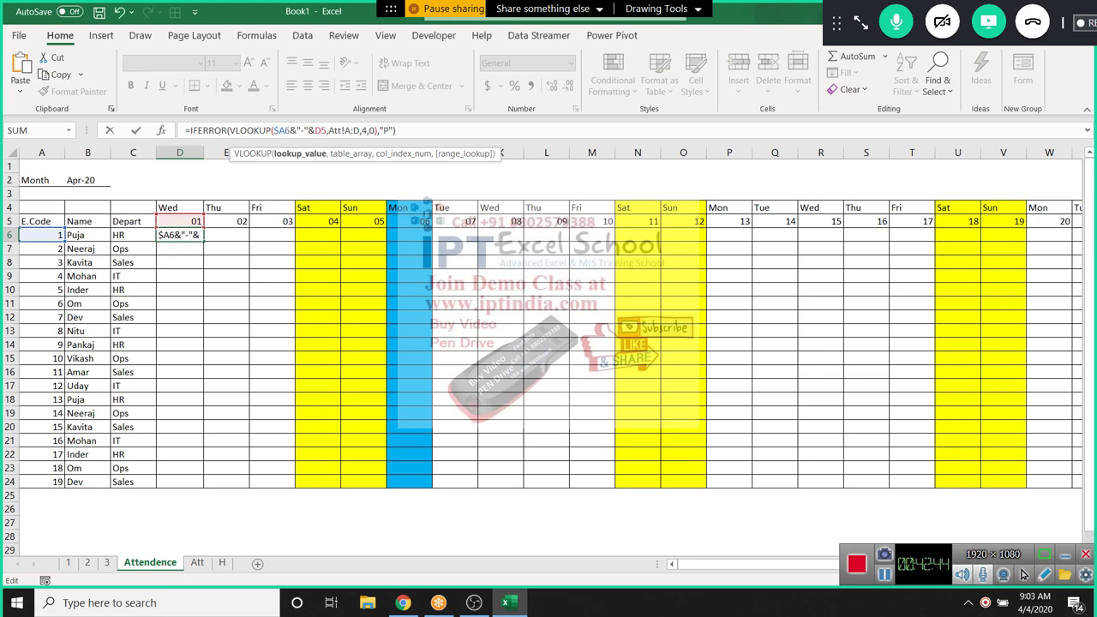
{"action": "key", "text": "Right"}
{"action": "key", "text": "Right"}
{"action": "key", "text": "Right"}
{"action": "key", "text": "Right"}
{"action": "key", "text": "Right"}
{"action": "key", "text": "Right"}
{"action": "key", "text": "Right"}
{"action": "type", "text": "$"}
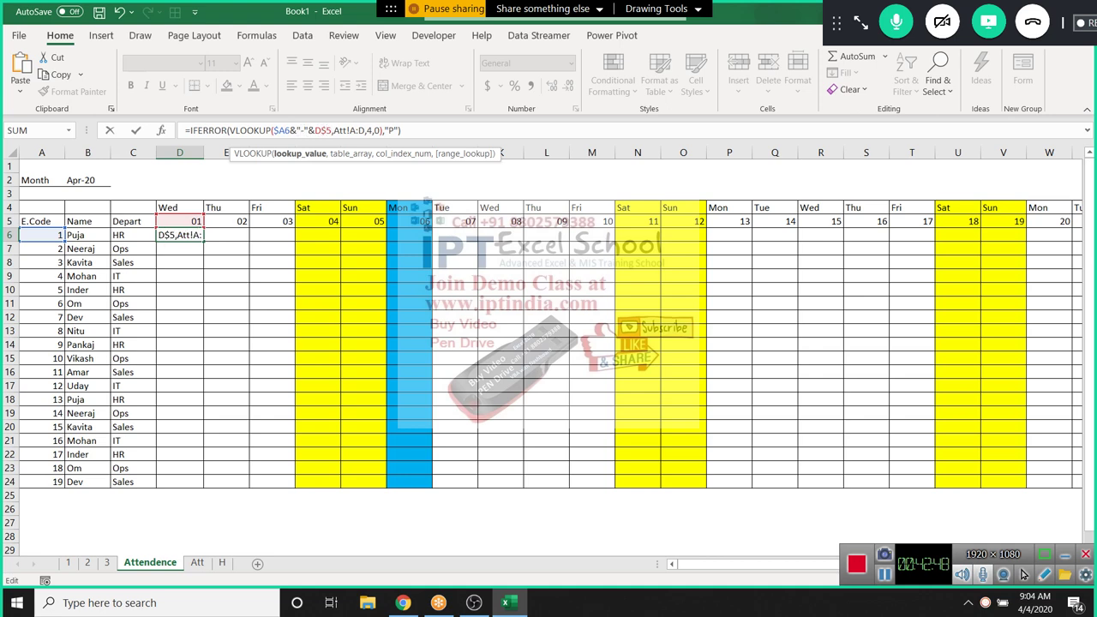
{"action": "key", "text": "Right"}
{"action": "key", "text": "Right"}
{"action": "key", "text": "Right"}
{"action": "key", "text": "Right"}
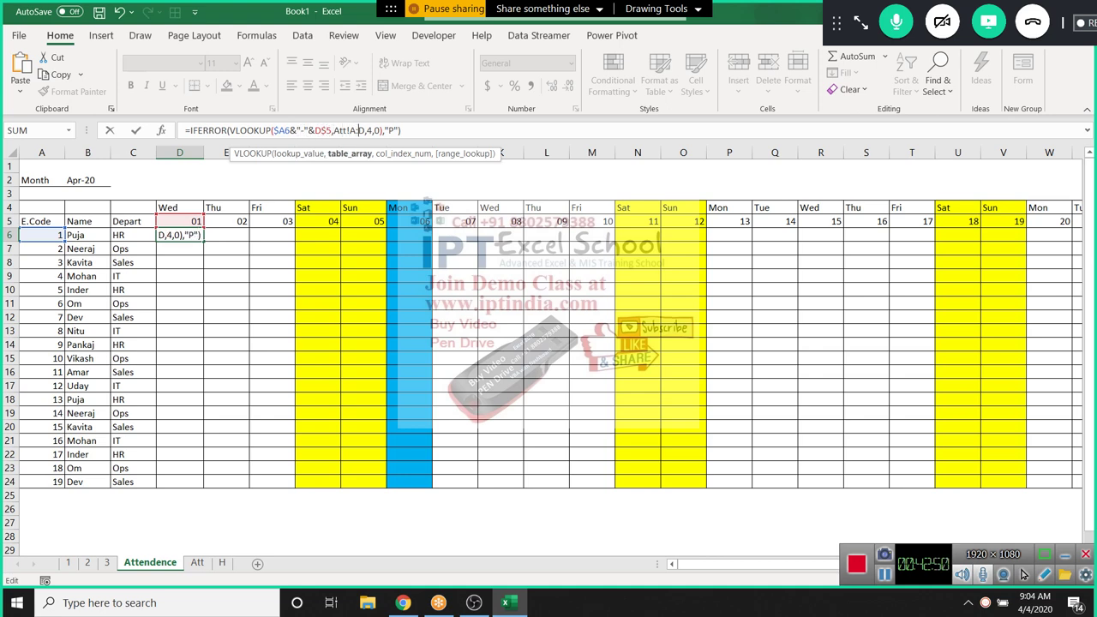
{"action": "key", "text": "F4"}
Commit the anchored D6 formula and locate the grid's last April date column
{"action": "key", "text": "ctrl+Return"}
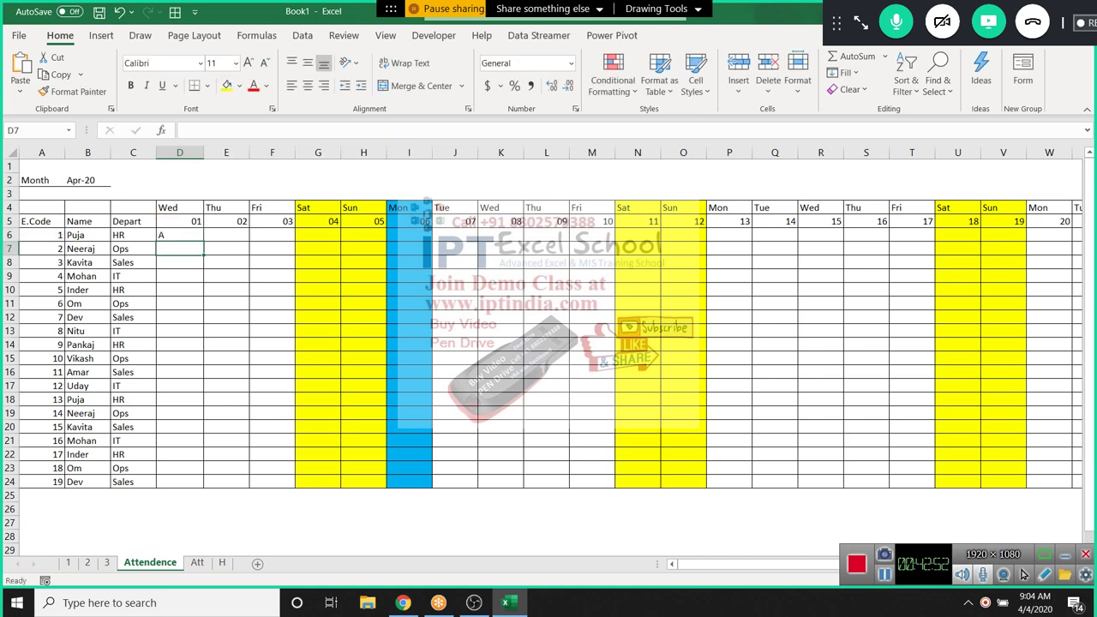
{"action": "key", "text": "ctrl+shift+Right"}
{"action": "key", "text": "Left"}
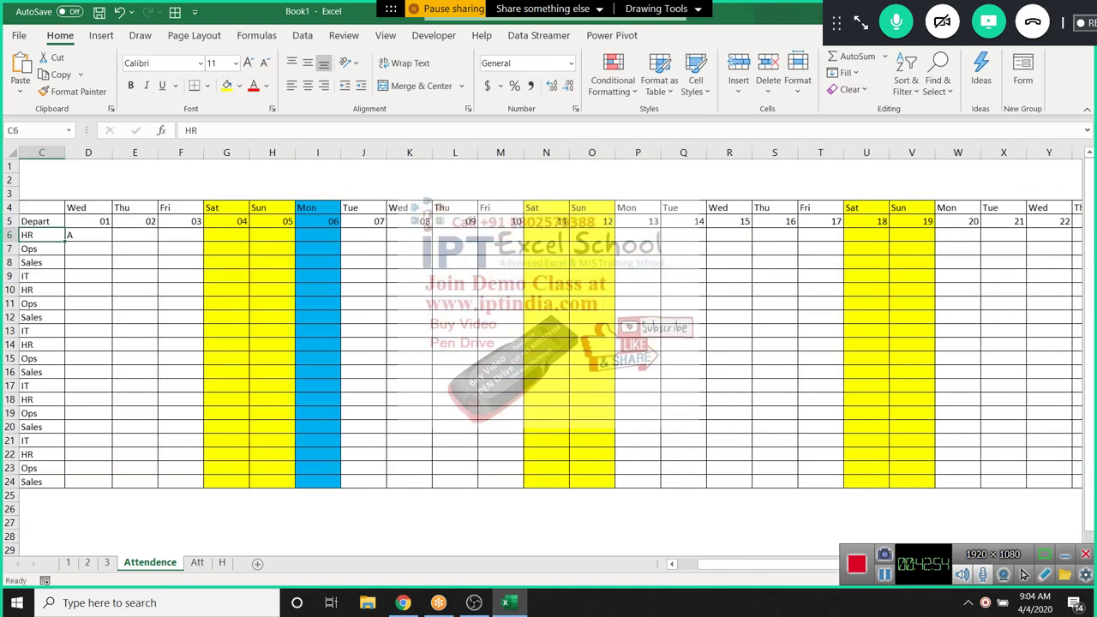
{"action": "key", "text": "Up"}
{"action": "key", "text": "Down"}
{"action": "key", "text": "Right"}
{"action": "key", "text": "Up"}
{"action": "key", "text": "ctrl+Right"}
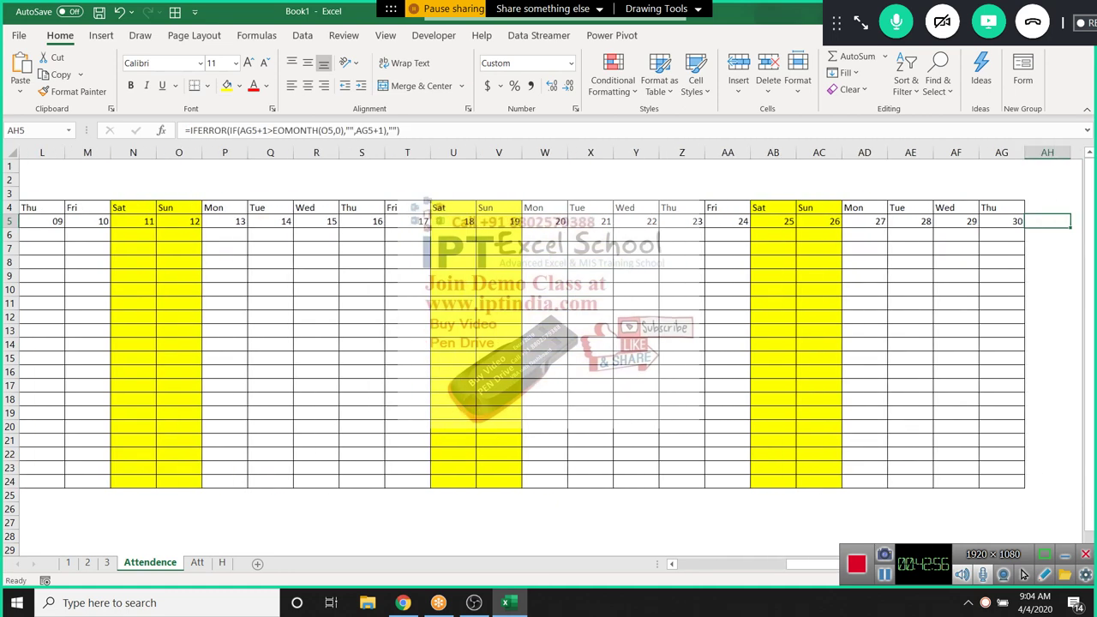
{"action": "key", "text": "Down"}
Fill the D6 formula over D6 through day 30 and row 24, showing P except A
{"action": "key", "text": "ctrl+shift+Left"}
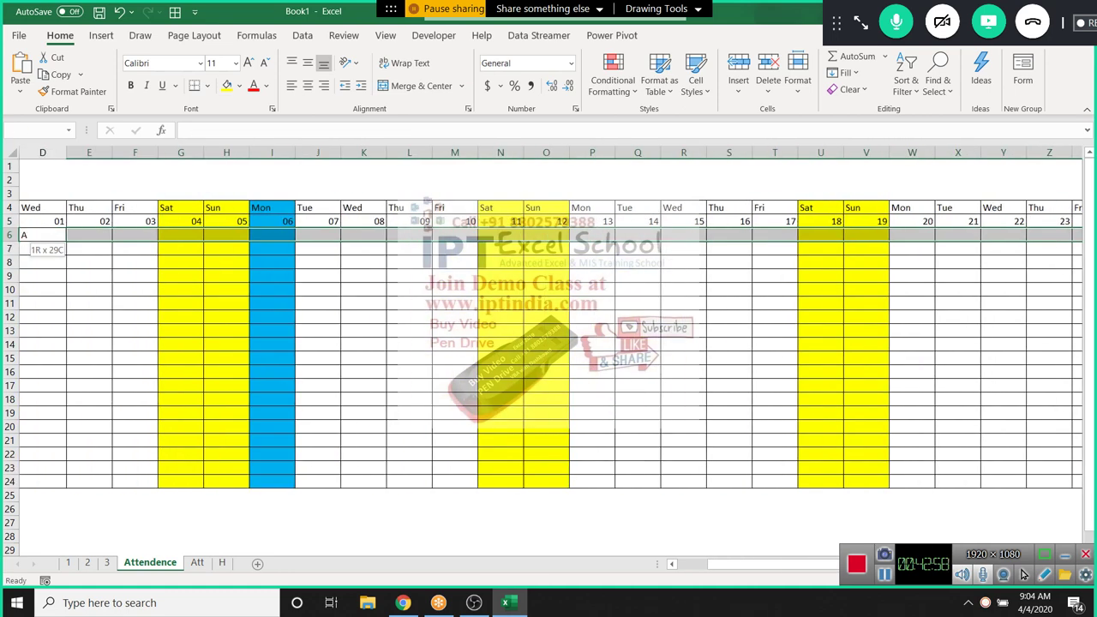
{"action": "key", "text": "shift+Down"}
{"action": "key", "text": "shift+Down"}
{"action": "key", "text": "shift+Down"}
{"action": "key", "text": "shift+Down"}
{"action": "key", "text": "shift+Down"}
{"action": "key", "text": "shift+Down"}
{"action": "key", "text": "shift+Down"}
{"action": "key", "text": "shift+Down"}
{"action": "key", "text": "shift+Down"}
{"action": "key", "text": "shift+Down"}
{"action": "key", "text": "shift+Down"}
{"action": "key", "text": "shift+Down"}
{"action": "key", "text": "shift+Down"}
{"action": "key", "text": "shift+Down"}
{"action": "key", "text": "shift+Down"}
{"action": "key", "text": "shift+Down"}
{"action": "key", "text": "shift+Down"}
{"action": "key", "text": "shift+Down"}
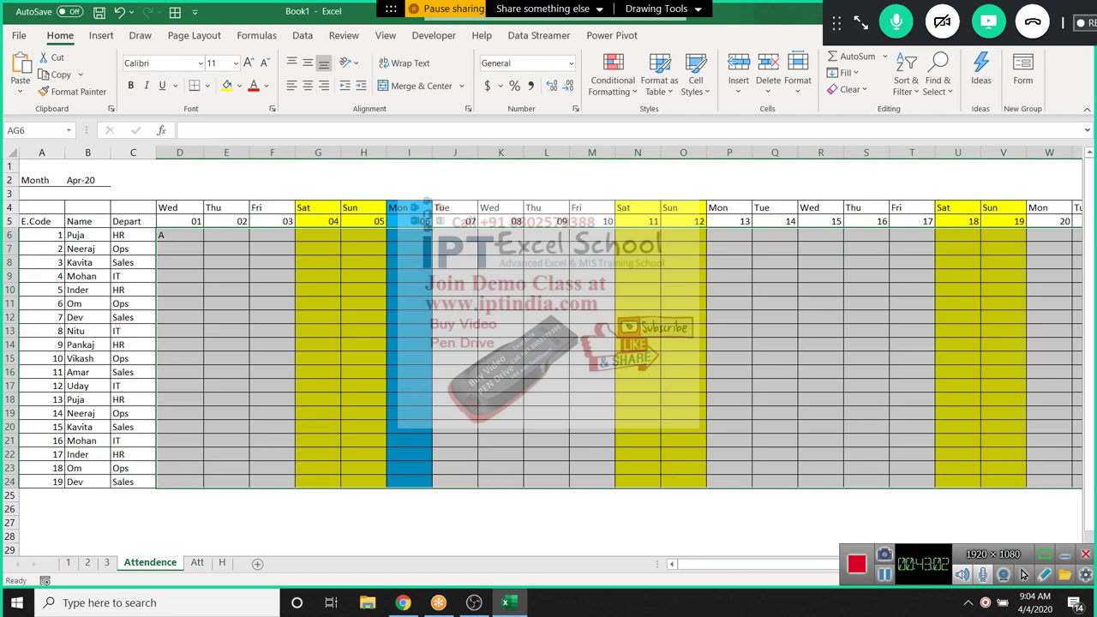
{"action": "key", "text": "ctrl+v"}
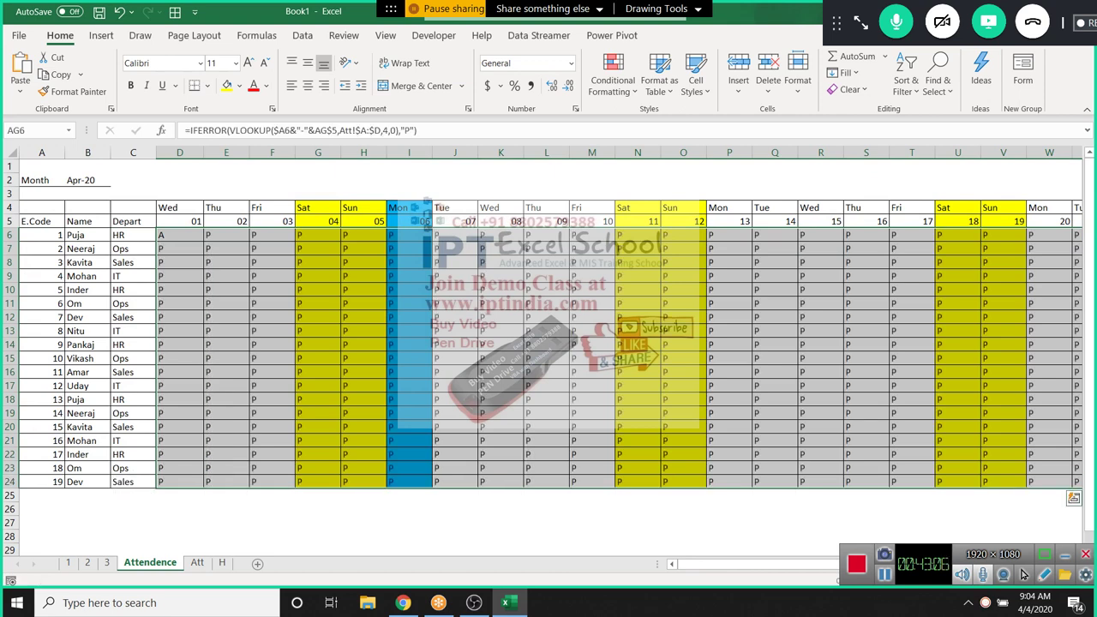
{"action": "key", "text": "Left"}
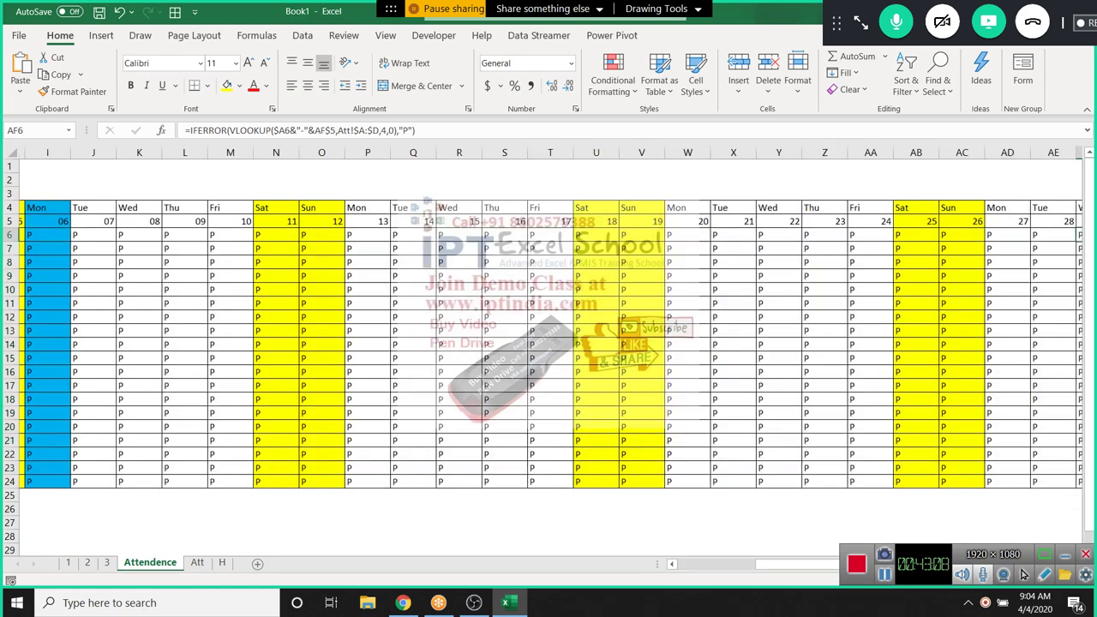
{"action": "key", "text": "ctrl+Left"}
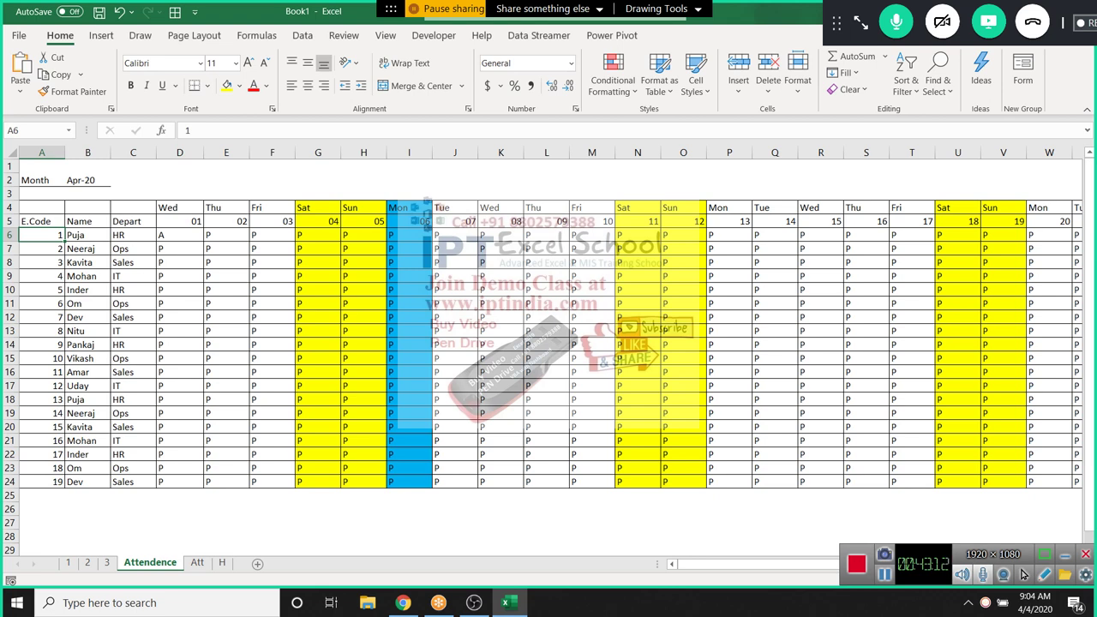
{"action": "key", "text": "Down"}
{"action": "key", "text": "Down"}
{"action": "key", "text": "Down"}
{"action": "key", "text": "Down"}
{"action": "key", "text": "Down"}
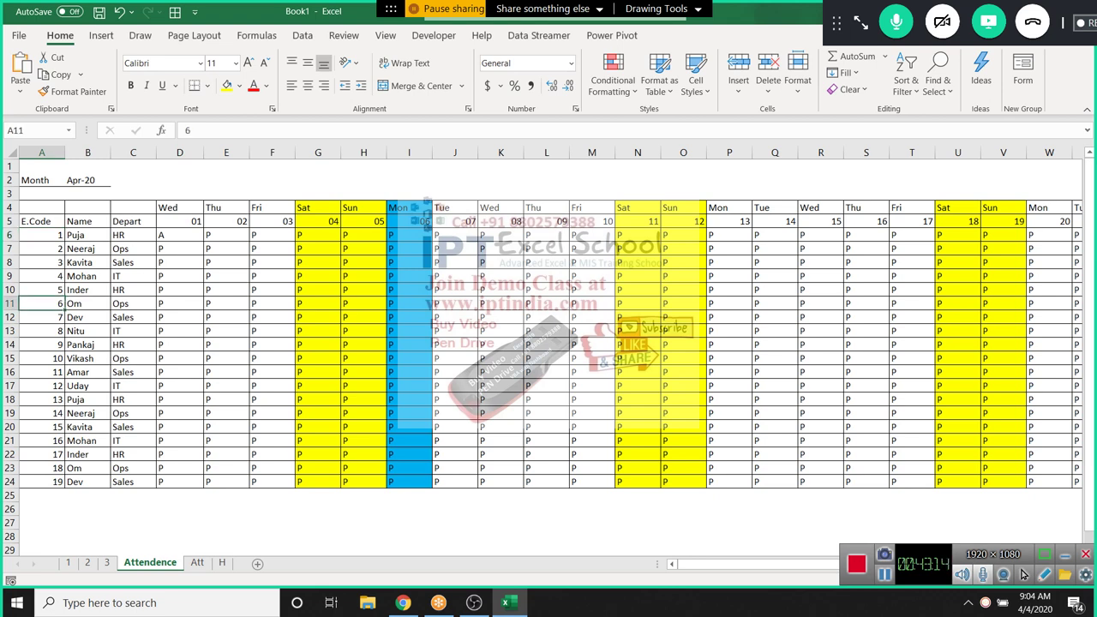
On the Att sheet, add row 3 with date 4/9, employee 6 and mark L
{"action": "key", "text": "ctrl+Page_Down"}
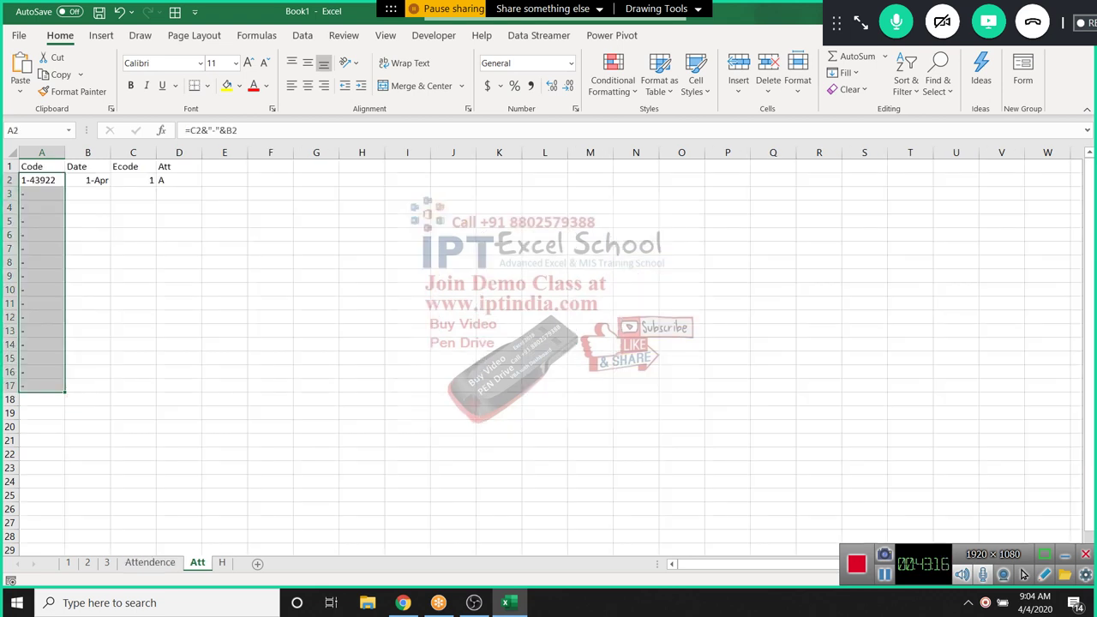
{"action": "left_click", "coordinate": [87, 193]}
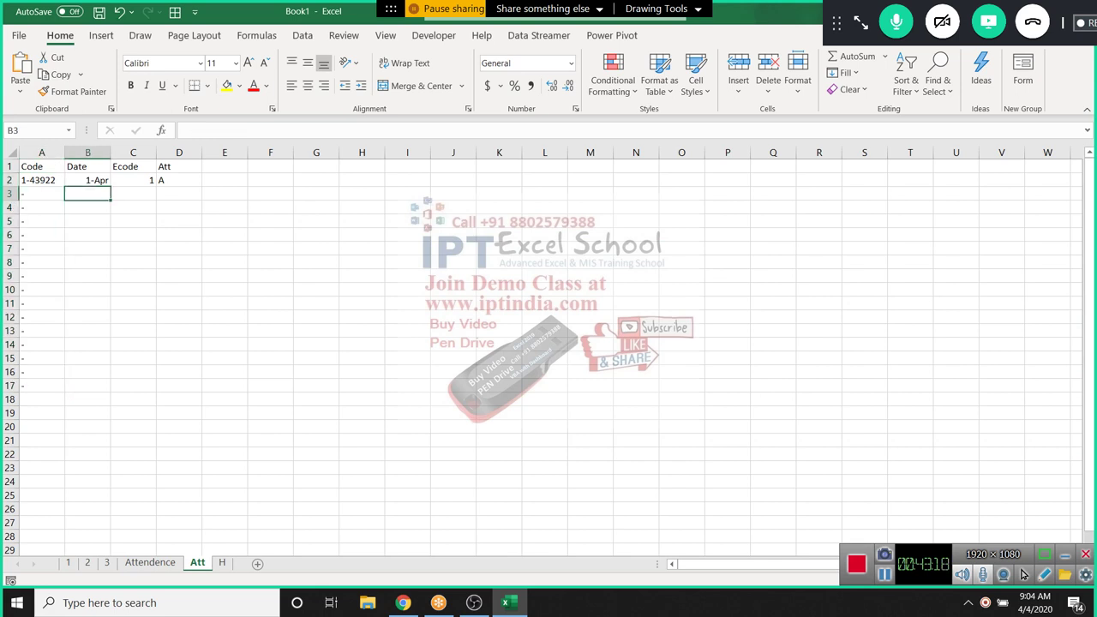
{"action": "type", "text": "4/"}
{"action": "type", "text": "9"}
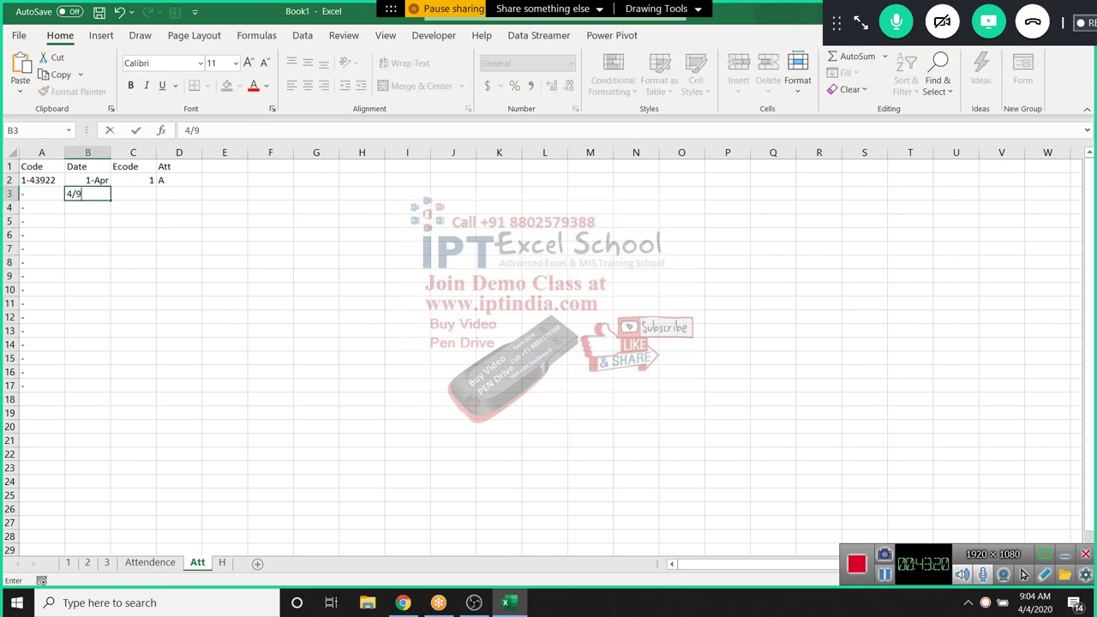
{"action": "key", "text": "Tab"}
{"action": "type", "text": "6"}
{"action": "key", "text": "Tab"}
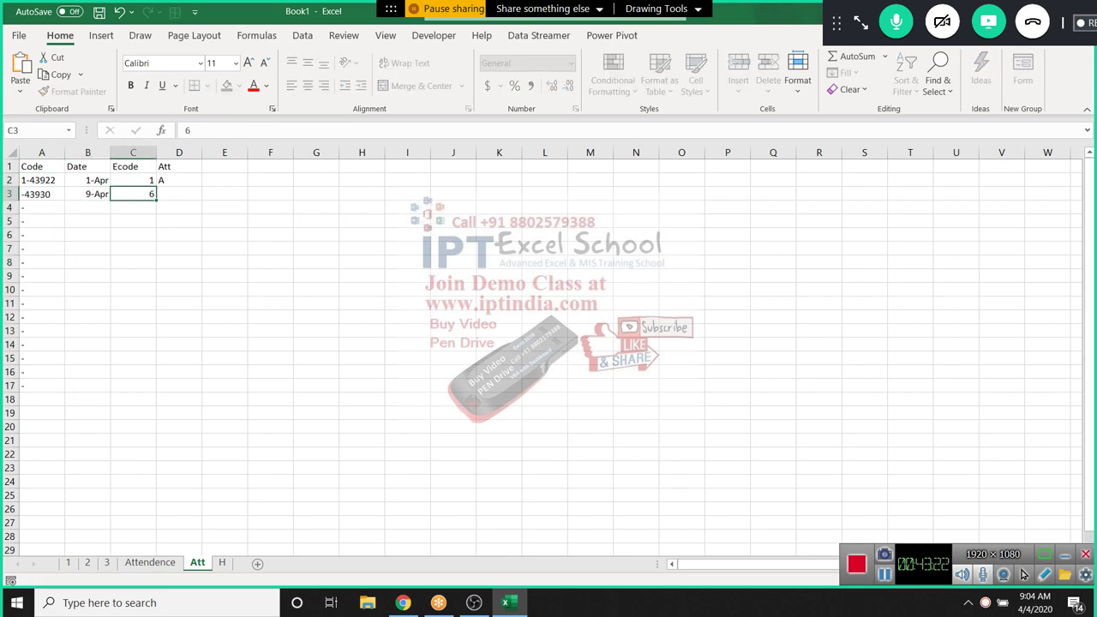
{"action": "type", "text": "L"}
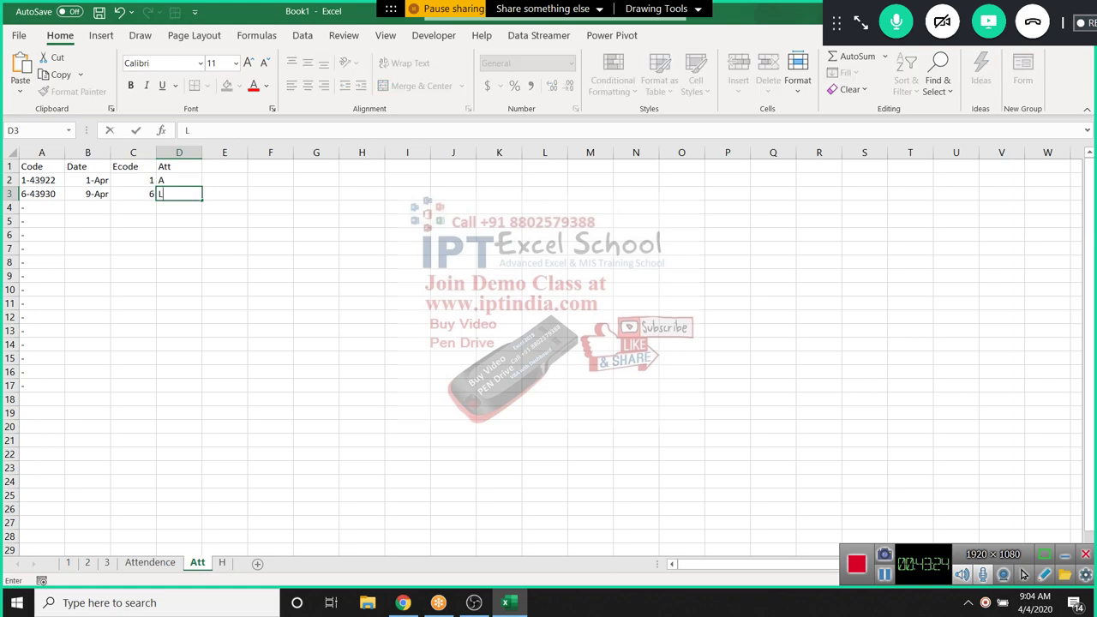
{"action": "key", "text": "Return"}
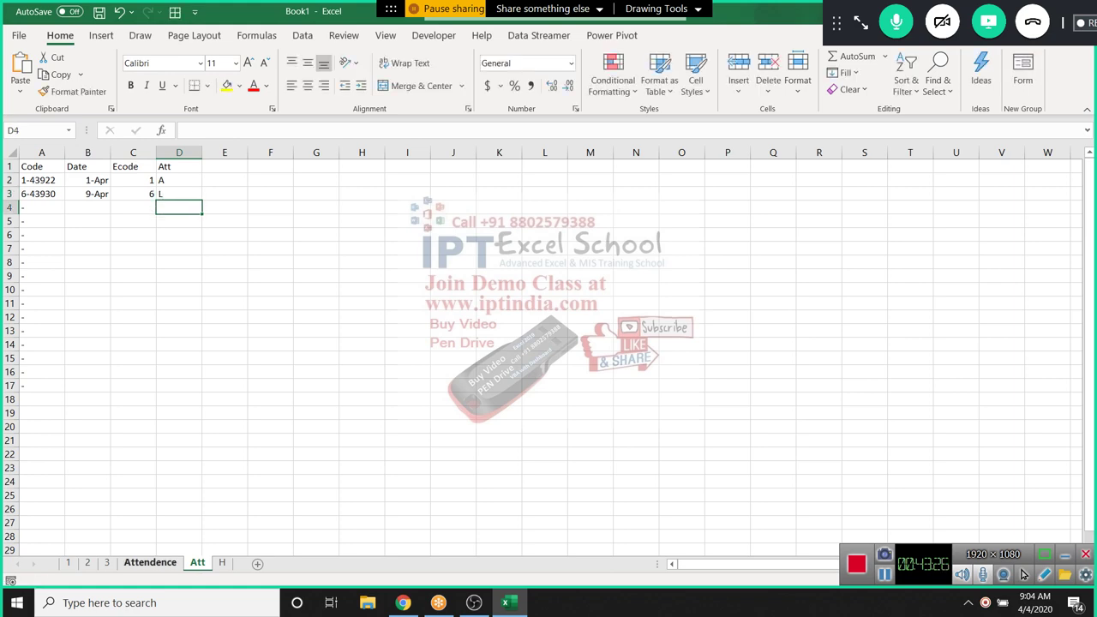
{"action": "key", "text": "ctrl+Page_Up"}
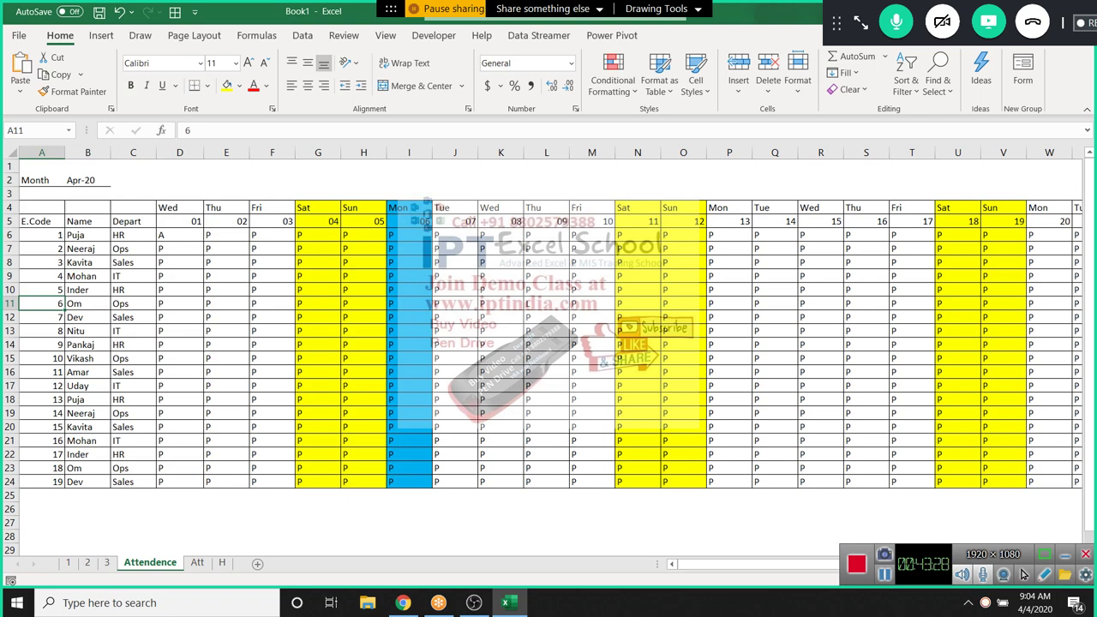
{"action": "left_click", "coordinate": [545, 303]}
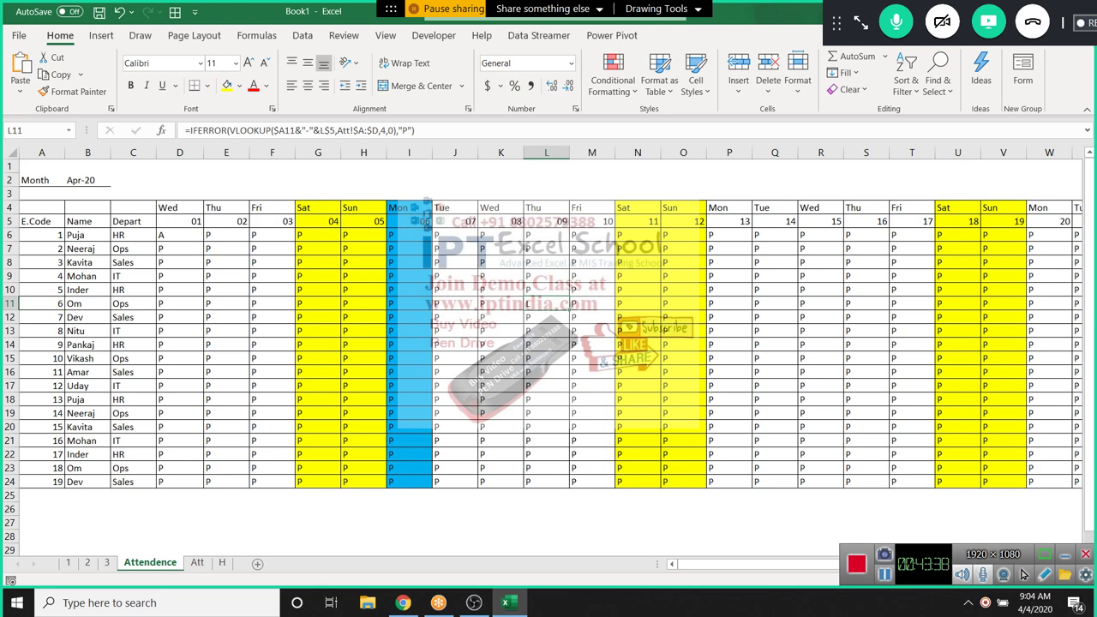
{"action": "left_click_drag", "start_coordinate": [317, 235], "coordinate": [387, 485]}
{"action": "left_click_drag", "start_coordinate": [409, 235], "coordinate": [408, 484]}
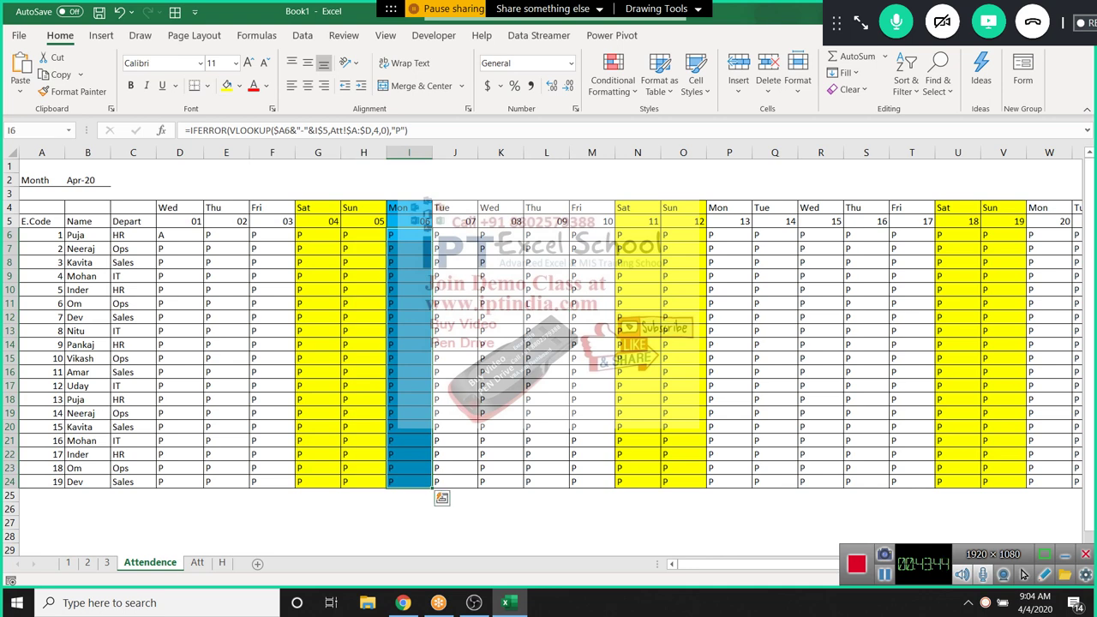
{"action": "left_click", "coordinate": [317, 235]}
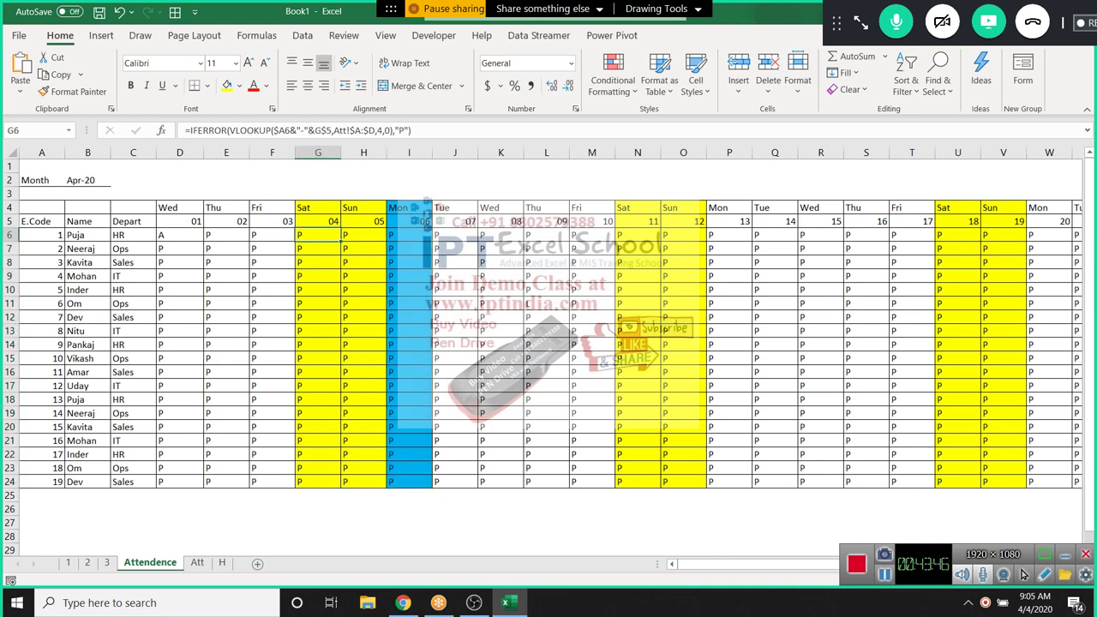
{"action": "left_click", "coordinate": [179, 235]}
{"action": "left_click", "coordinate": [179, 221]}
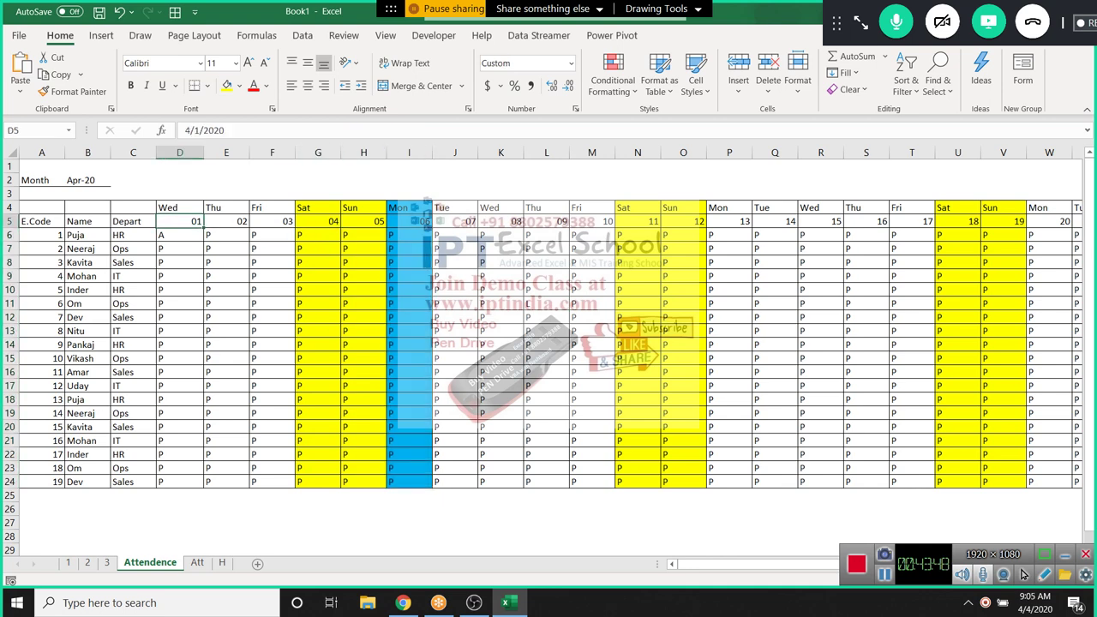
{"action": "key", "text": "Down"}
{"action": "key", "text": "F2"}
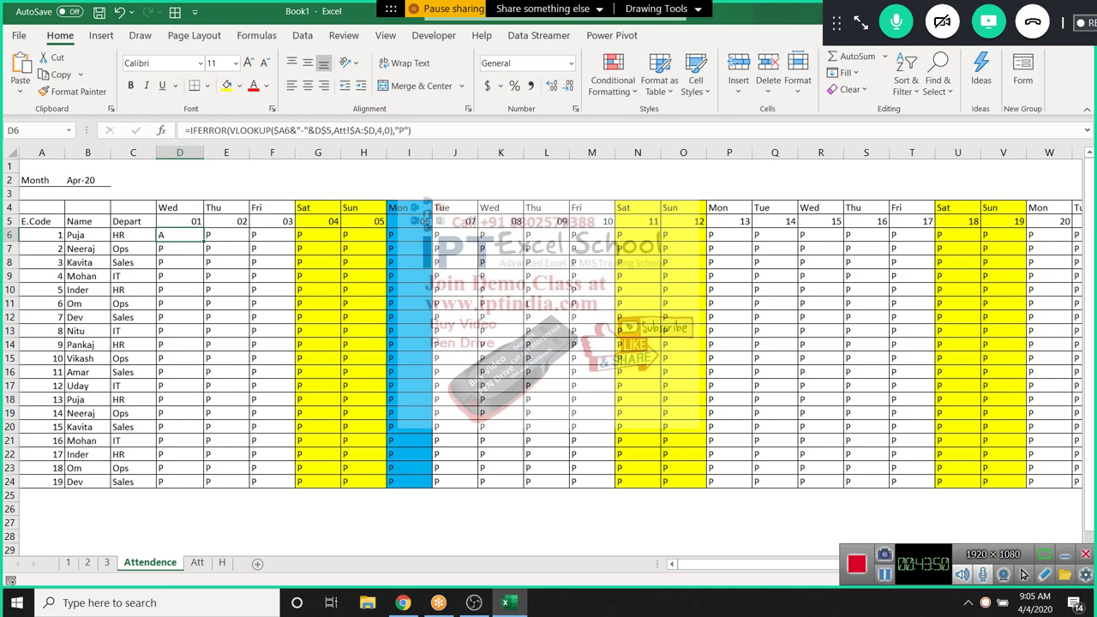
Wrap D6's formula in IF(OR(D4="Sat",D4="Sun"), …) to test for weekend days
{"action": "type", "text": "IF("}
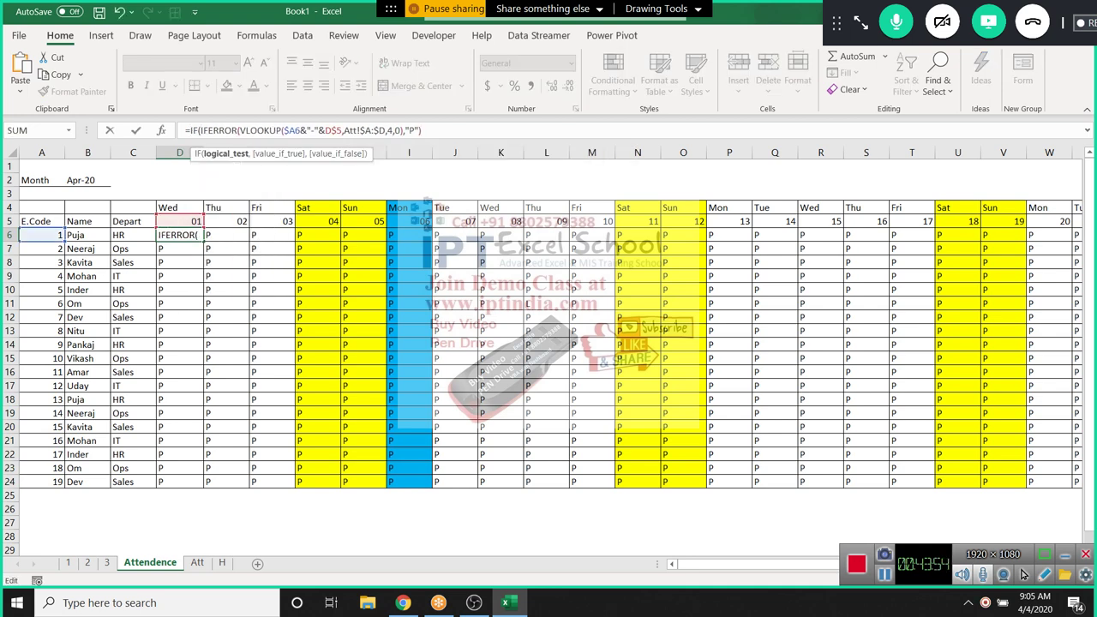
{"action": "type", "text": "or"}
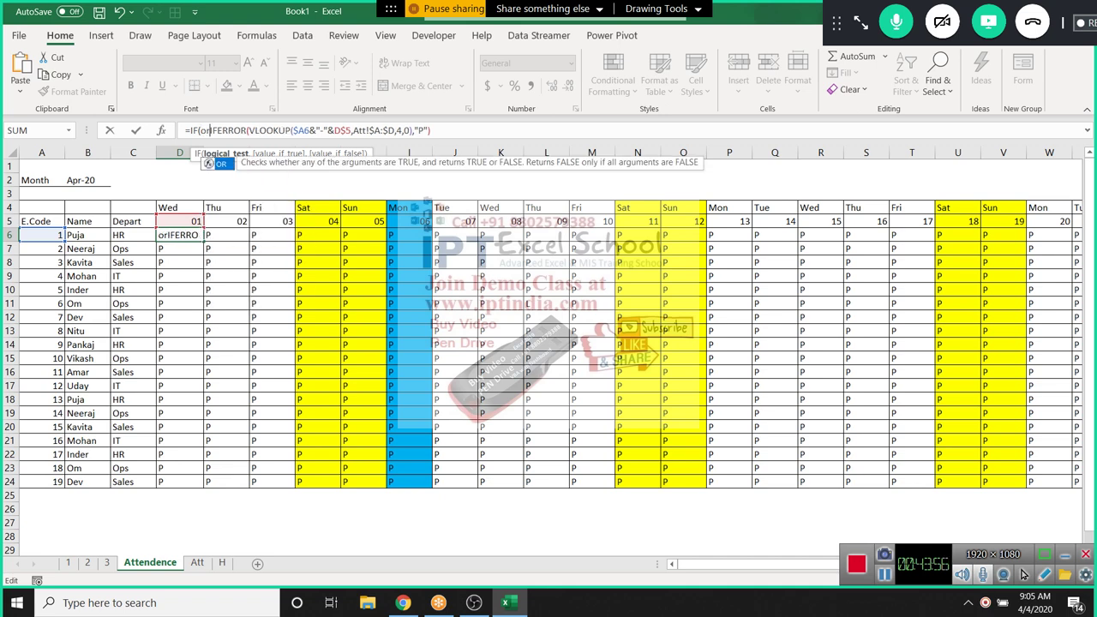
{"action": "key", "text": "Tab"}
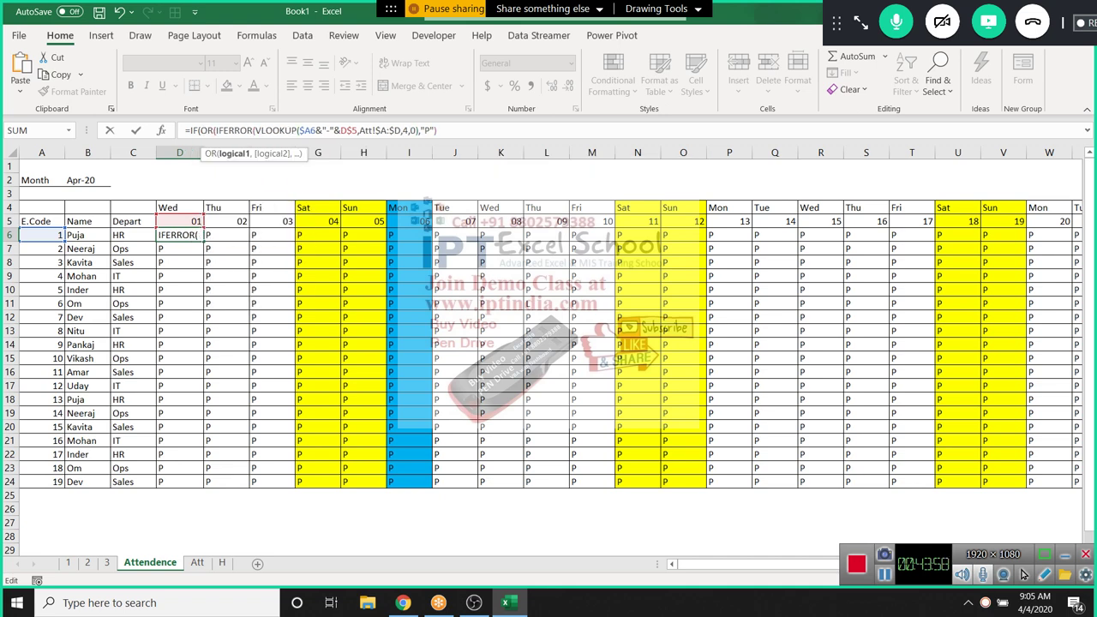
{"action": "key", "text": "F2"}
{"action": "key", "text": "Up"}
{"action": "key", "text": "Up"}
{"action": "type", "text": "="}
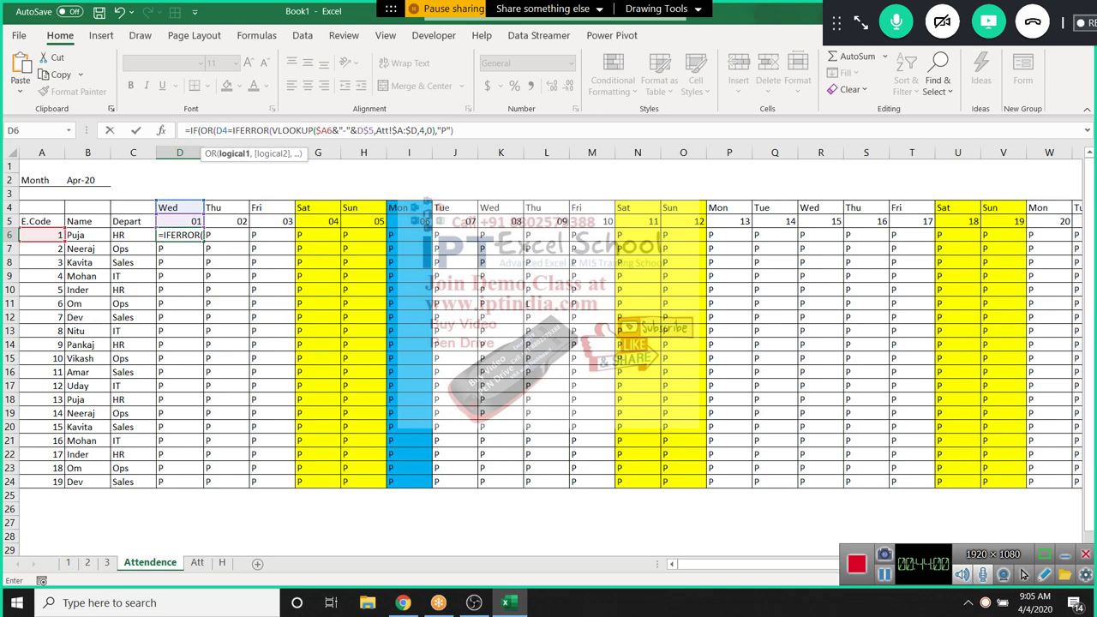
{"action": "type", "text": "\"Sat"}
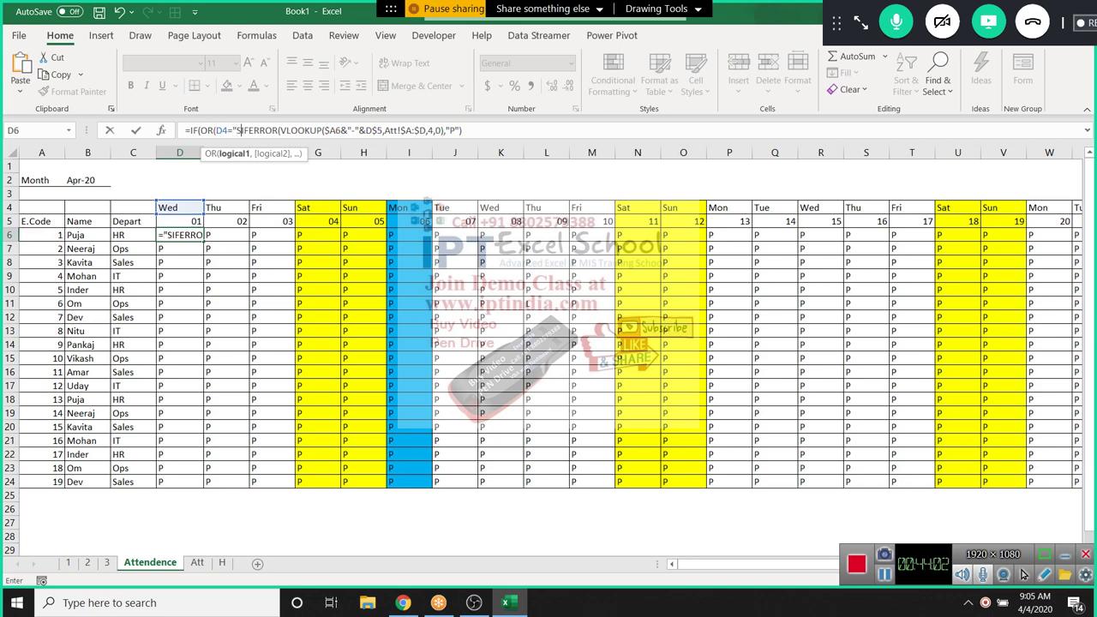
{"action": "type", "text": "\""}
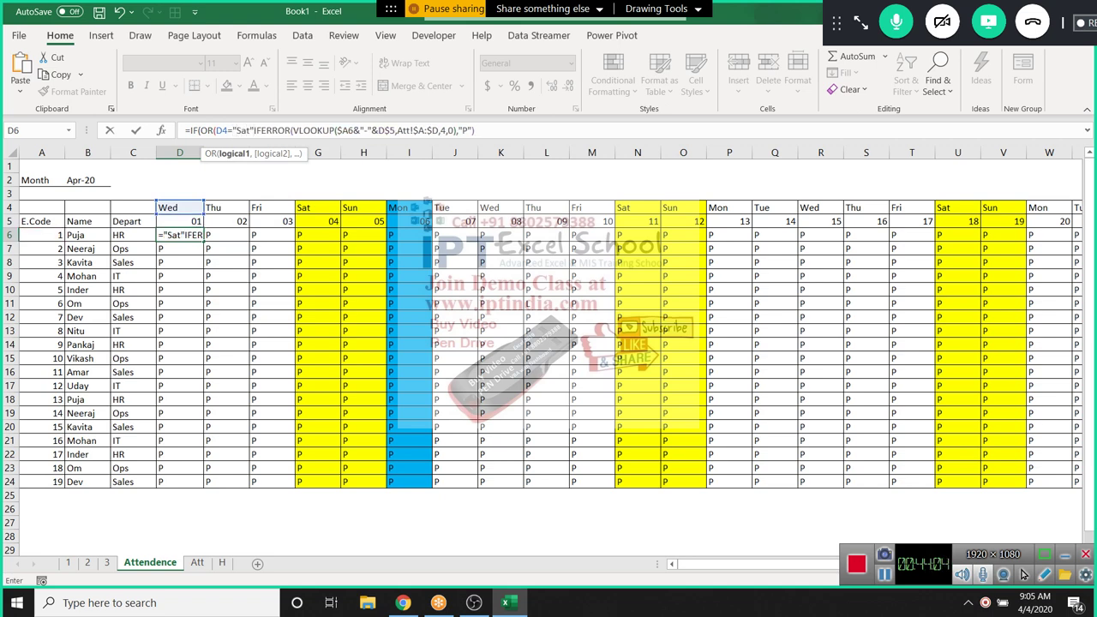
{"action": "type", "text": ","}
{"action": "type", "text": "D4="}
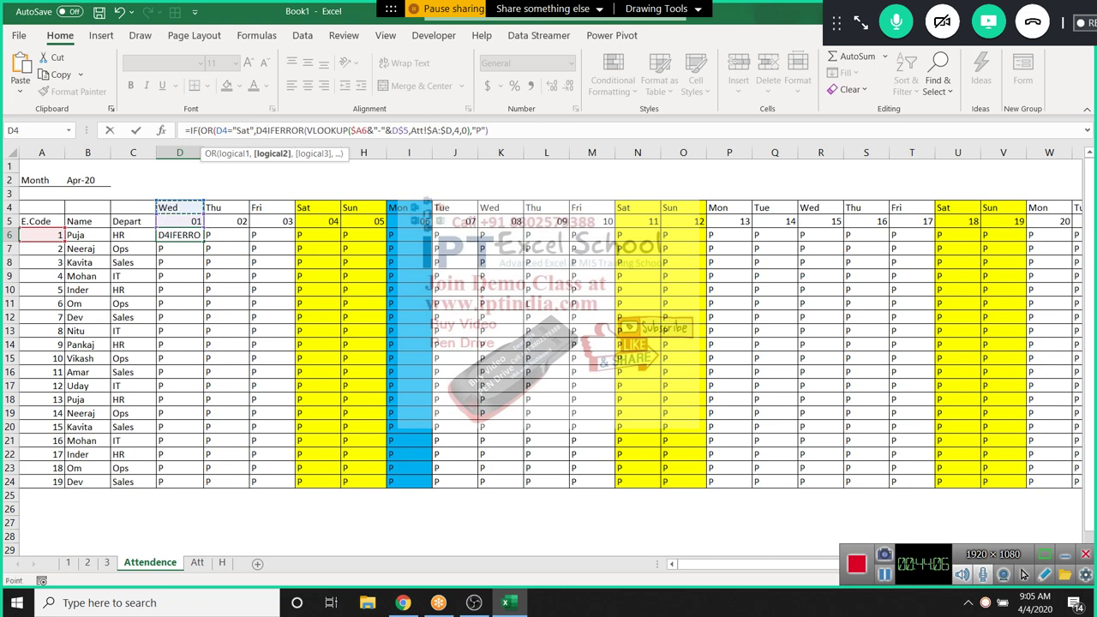
{"action": "type", "text": "\"S"}
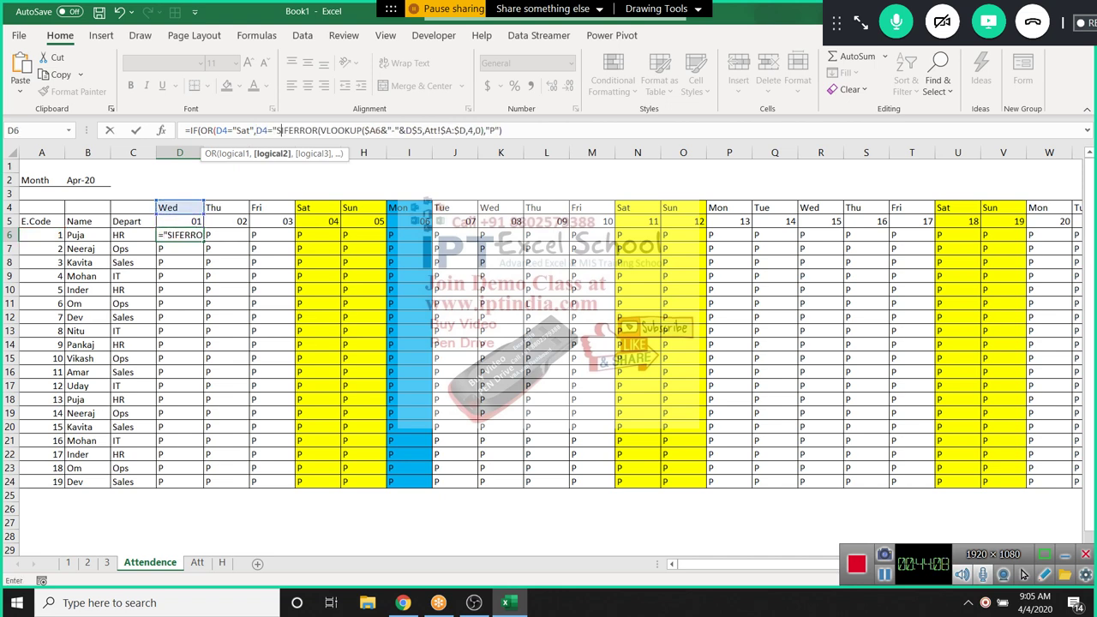
{"action": "type", "text": "un\""}
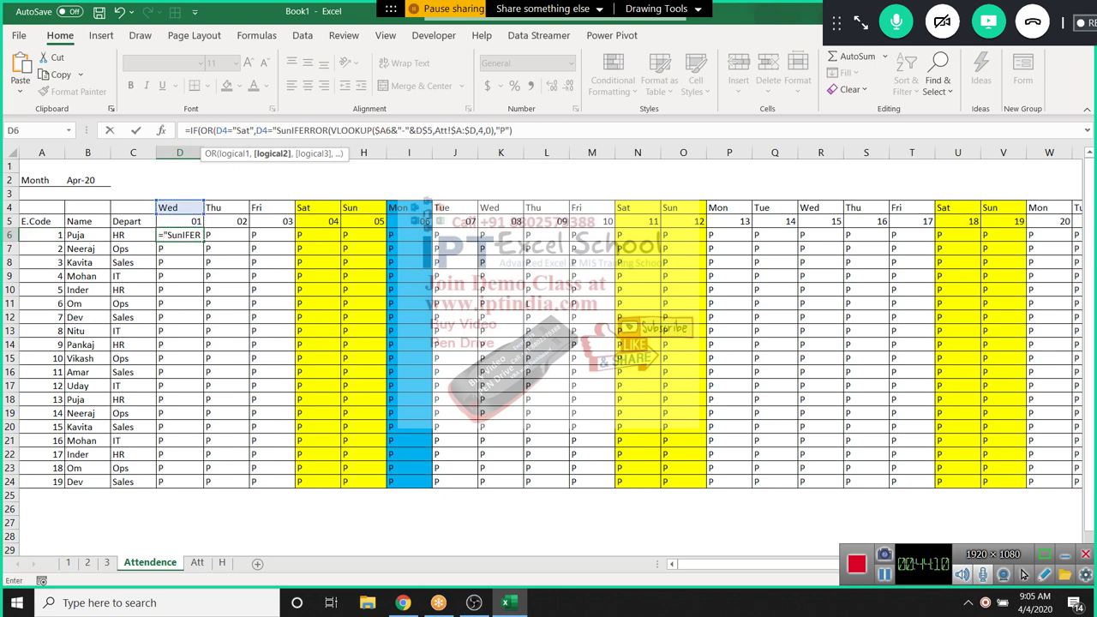
{"action": "type", "text": "),"}
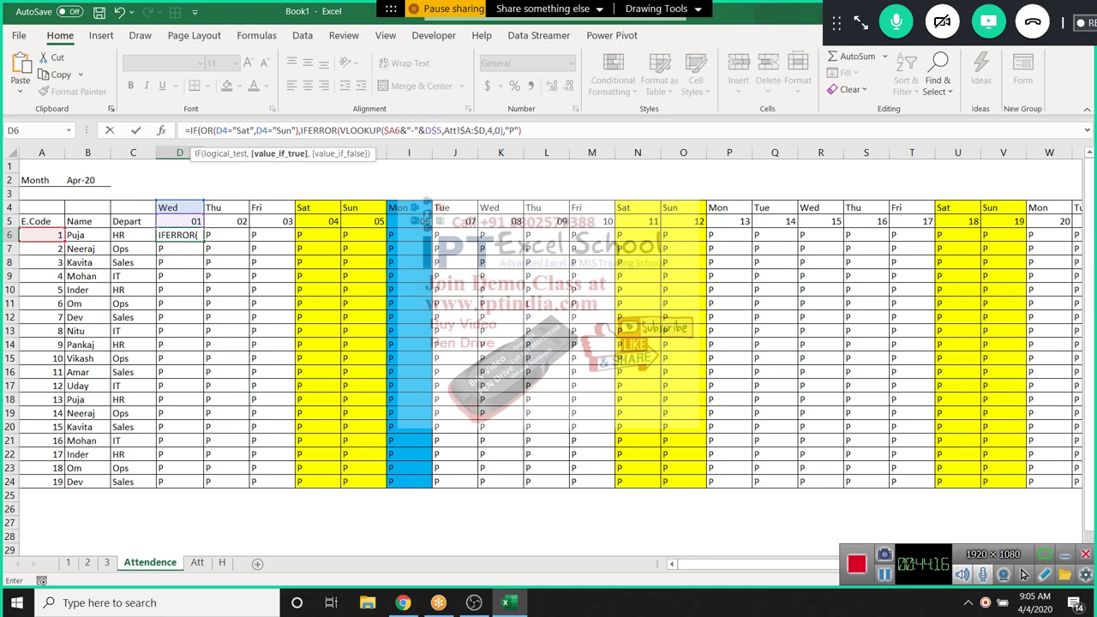
{"action": "key", "text": "Return"}
{"action": "key", "text": "Return"}
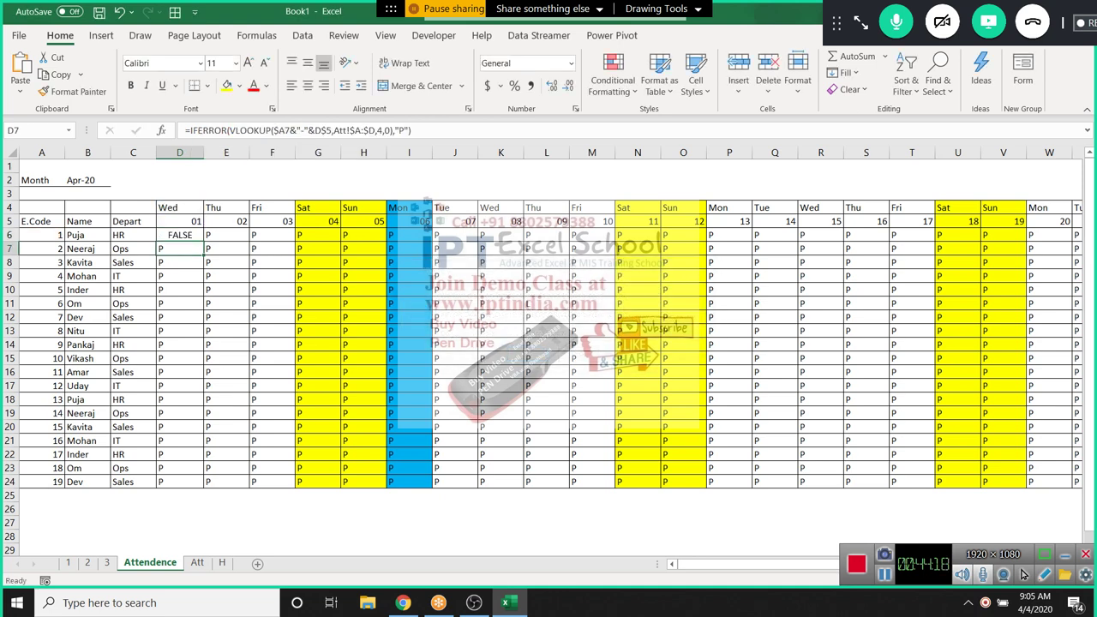
Add "W/O" as the weekend result in D6's IF formula
{"action": "key", "text": "Up"}
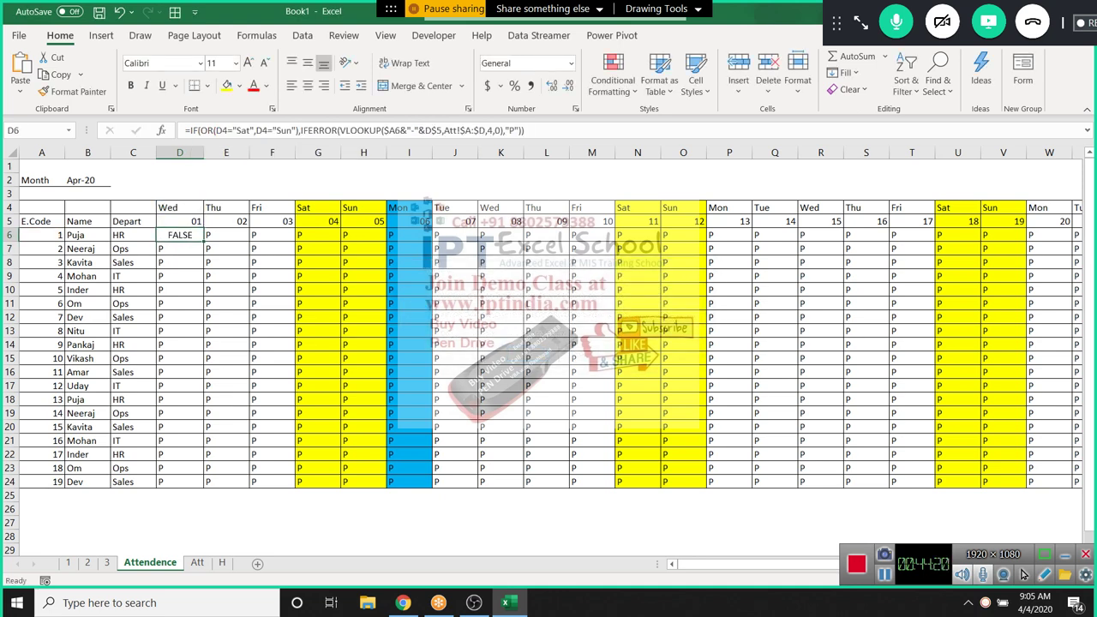
{"action": "key", "text": "F2"}
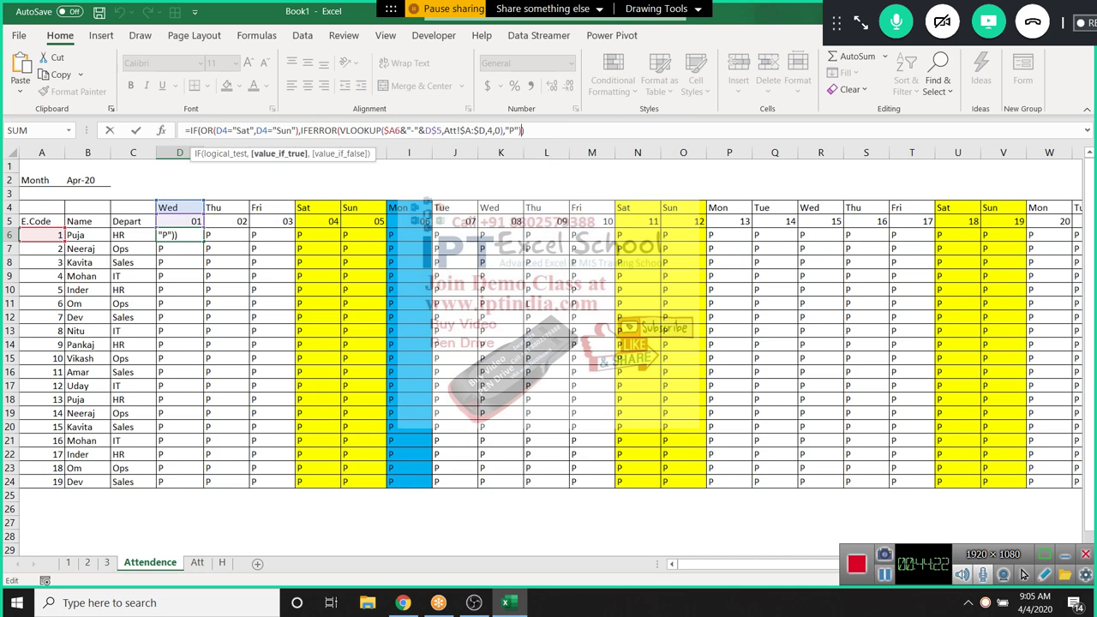
{"action": "key", "text": "Left"}
{"action": "key", "text": "Right"}
{"action": "type", "text": "\""}
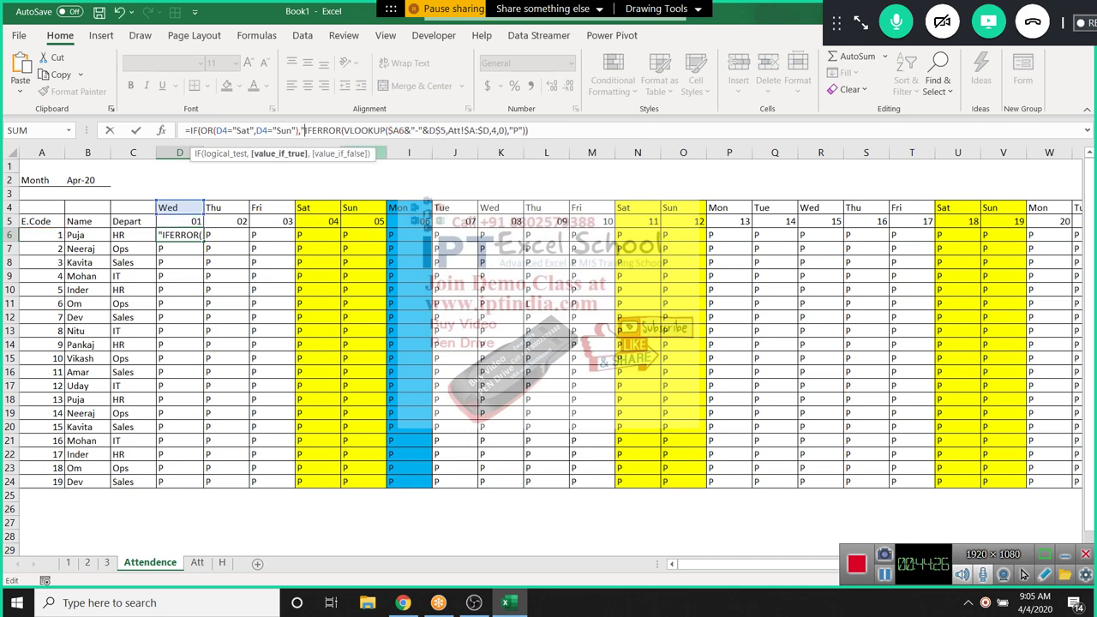
{"action": "type", "text": "W/"}
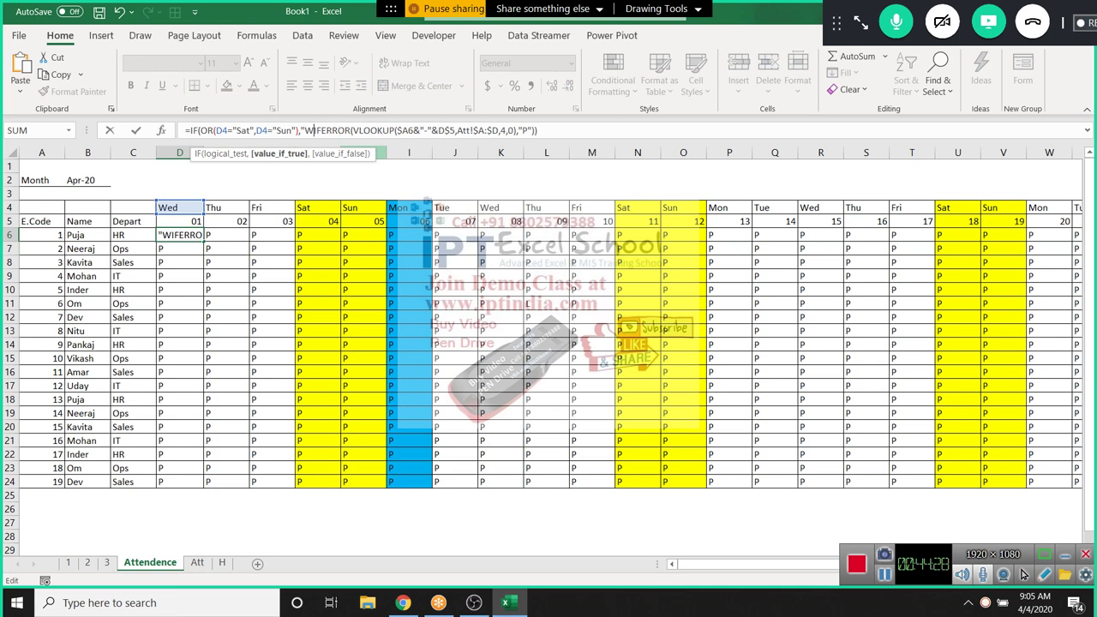
{"action": "type", "text": "O"}
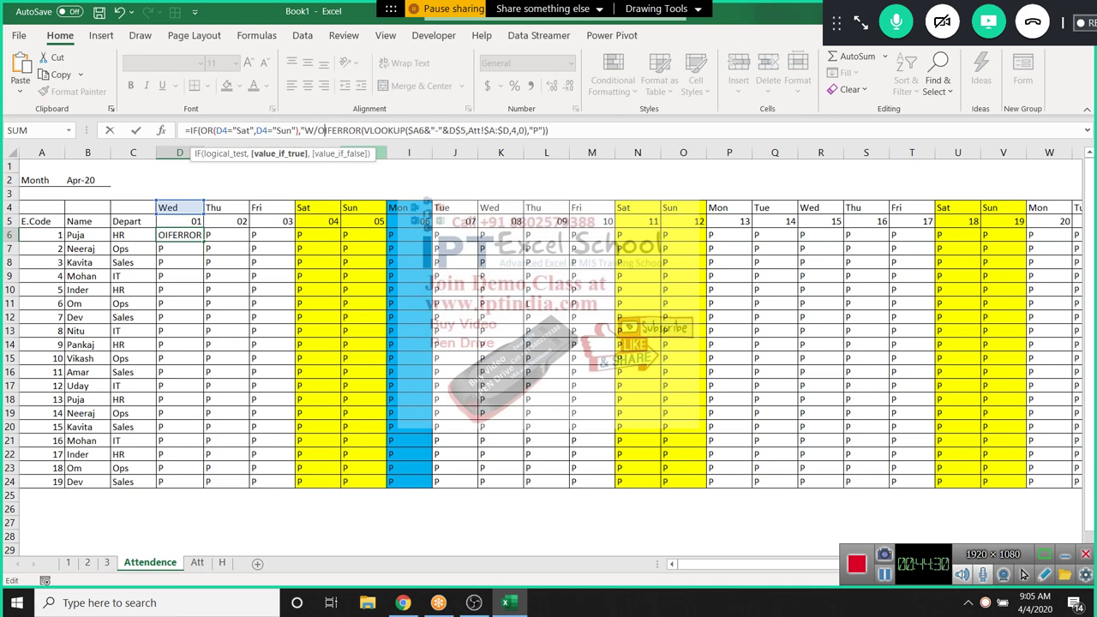
{"action": "type", "text": "\","}
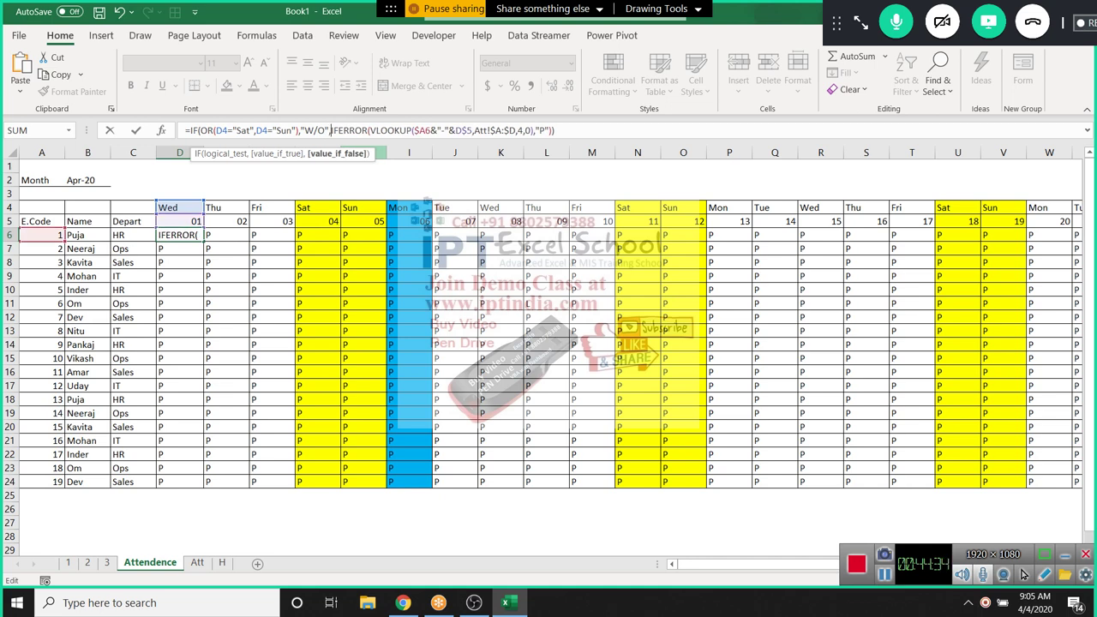
{"action": "key", "text": "Return"}
{"action": "key", "text": "Up"}
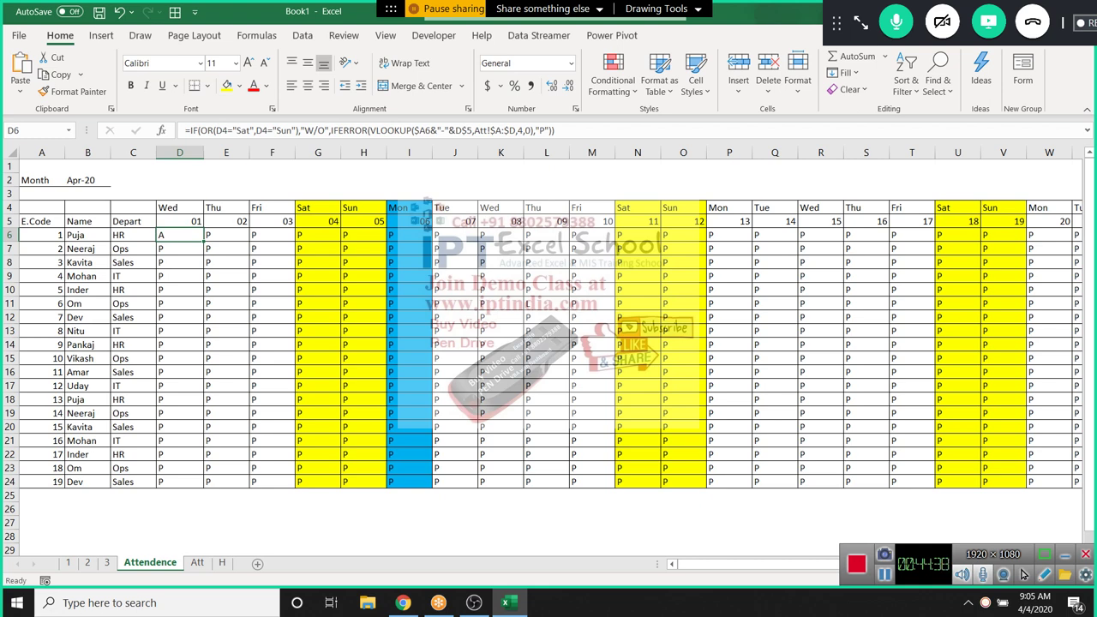
Change both D4 references in D6's formula to D$4 to lock the day-name row
{"action": "left_click", "coordinate": [223, 131]}
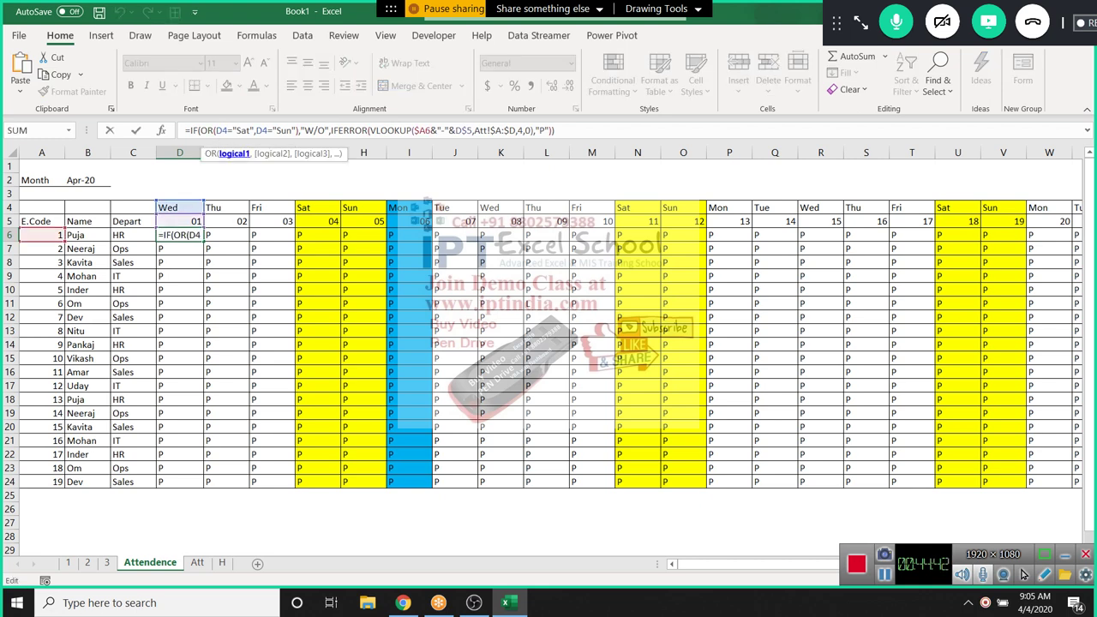
{"action": "type", "text": "$"}
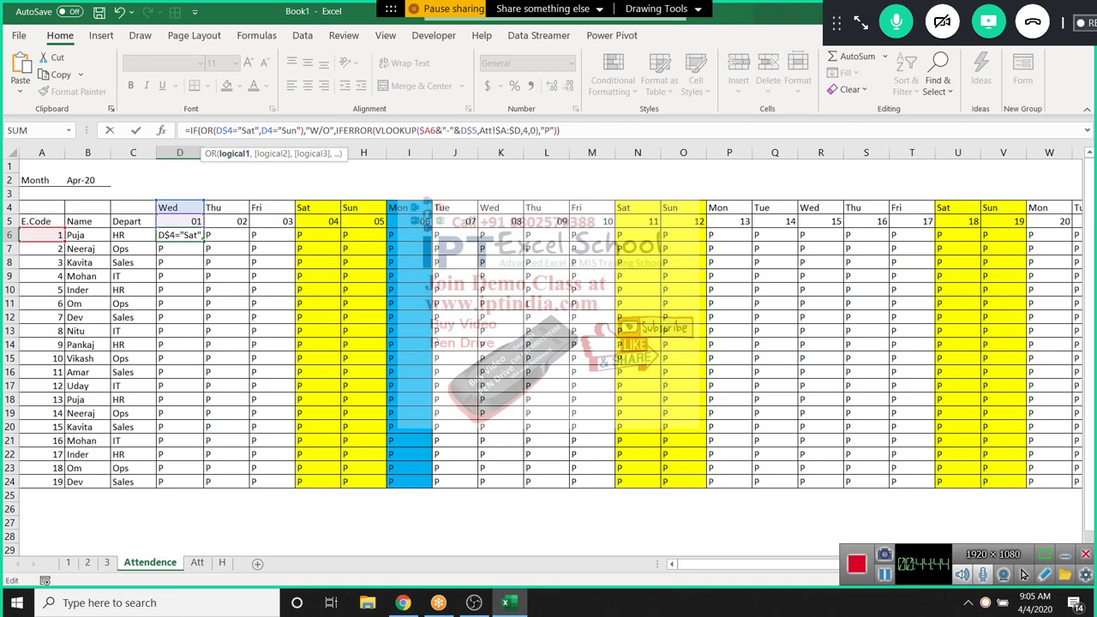
{"action": "left_click", "coordinate": [272, 130]}
{"action": "type", "text": "$"}
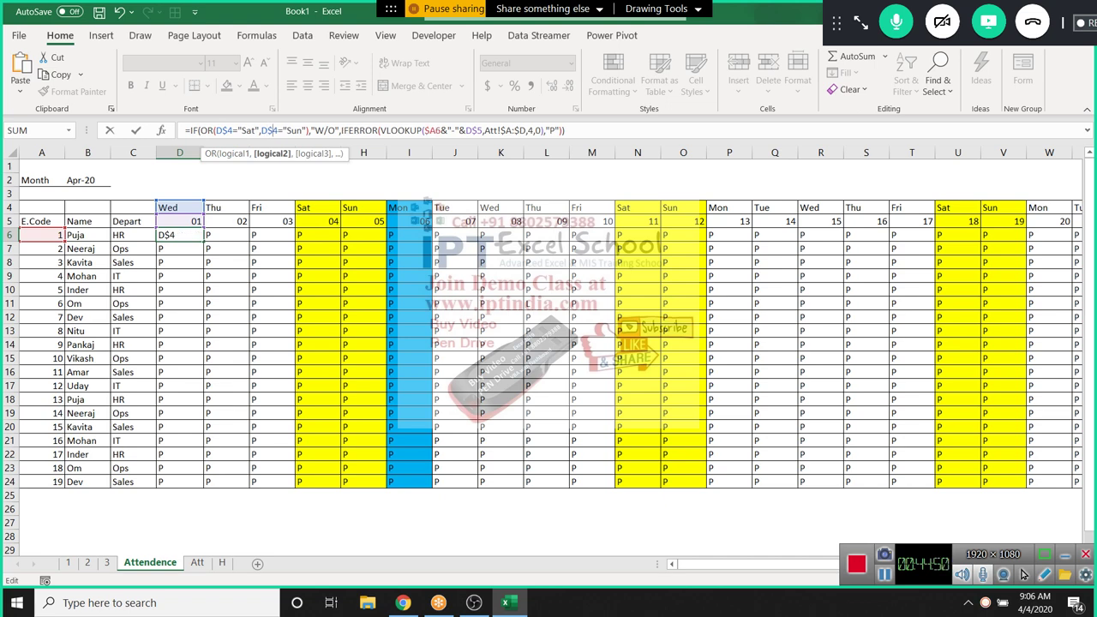
{"action": "key", "text": "Return"}
{"action": "key", "text": "Up"}
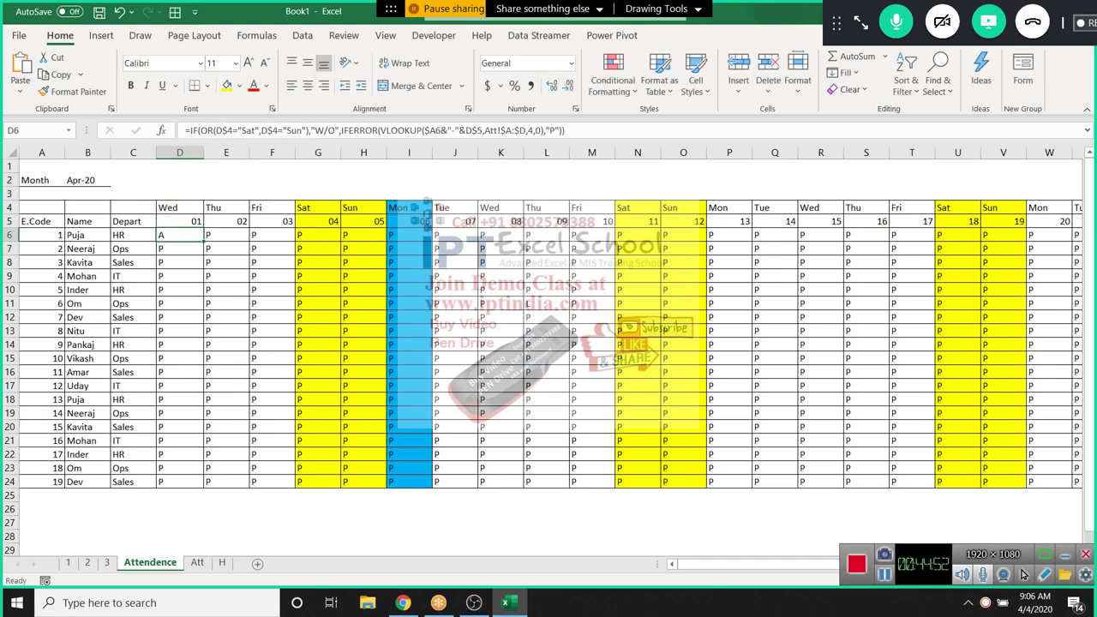
Fill D6's weekend formula across D6:AG24 and check the copy in I6
{"action": "key", "text": "ctrl+shift+Right"}
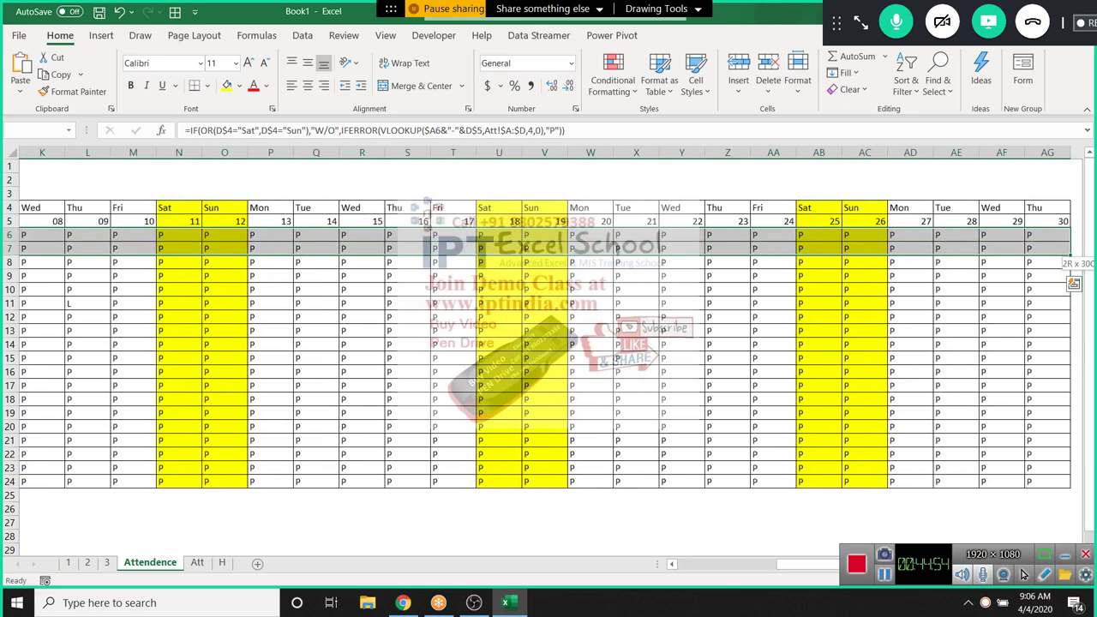
{"action": "key", "text": "ctrl+shift+Down"}
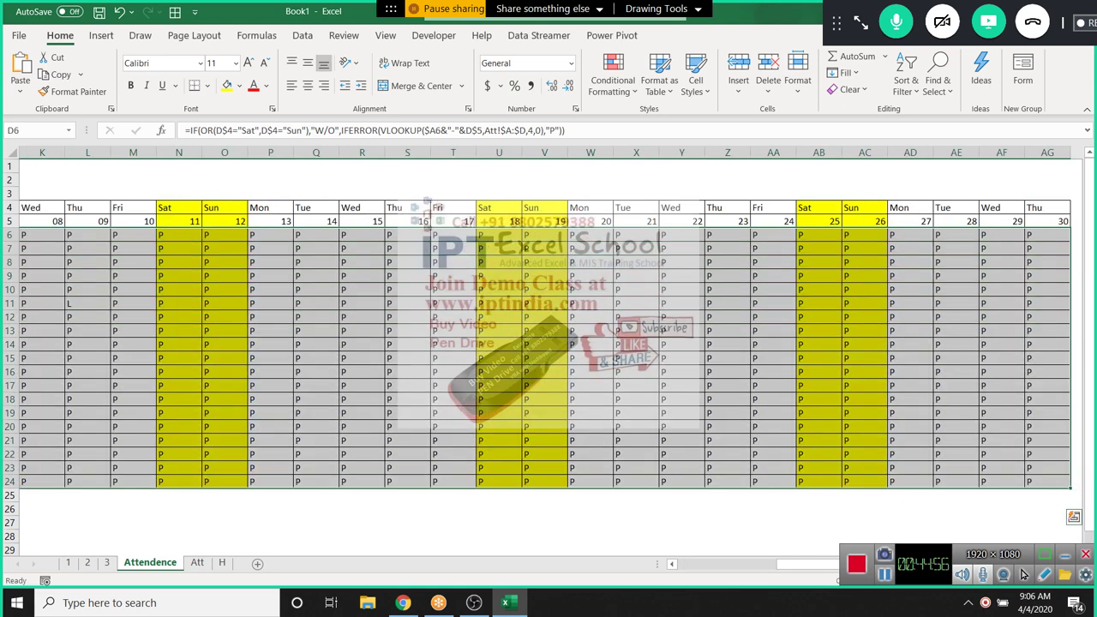
{"action": "key", "text": "ctrl+r"}
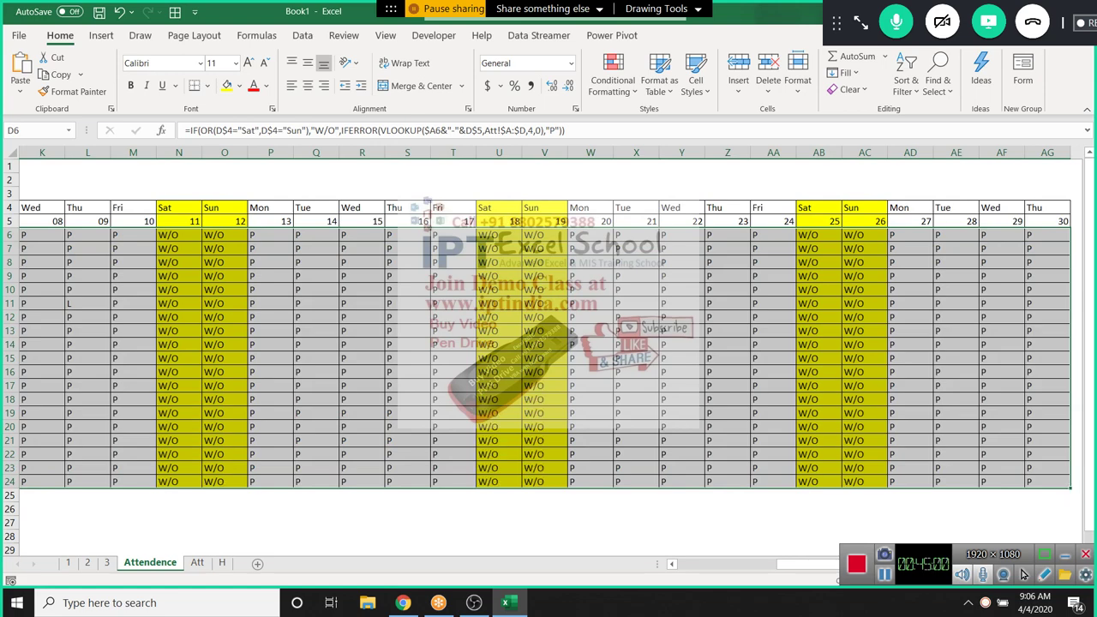
{"action": "key", "text": "shift+BackSpace"}
{"action": "key", "text": "ctrl+BackSpace"}
{"action": "key", "text": "Right"}
{"action": "key", "text": "Right"}
{"action": "key", "text": "Right"}
{"action": "key", "text": "Right"}
{"action": "key", "text": "Right"}
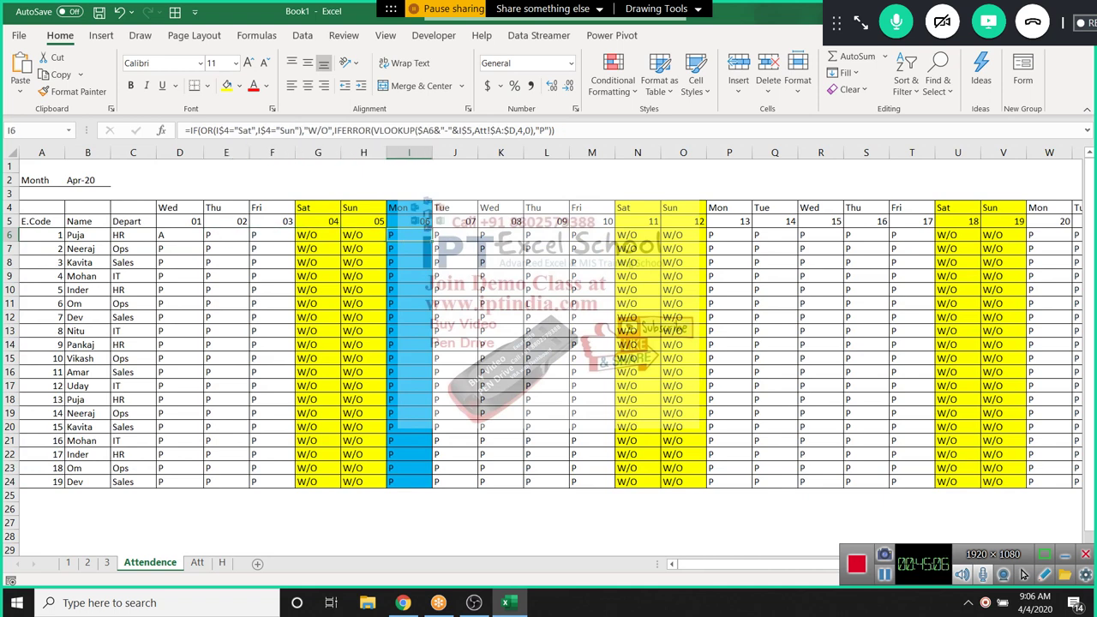
{"action": "key", "text": "Left"}
{"action": "key", "text": "Left"}
{"action": "key", "text": "Left"}
{"action": "key", "text": "Left"}
{"action": "key", "text": "Left"}
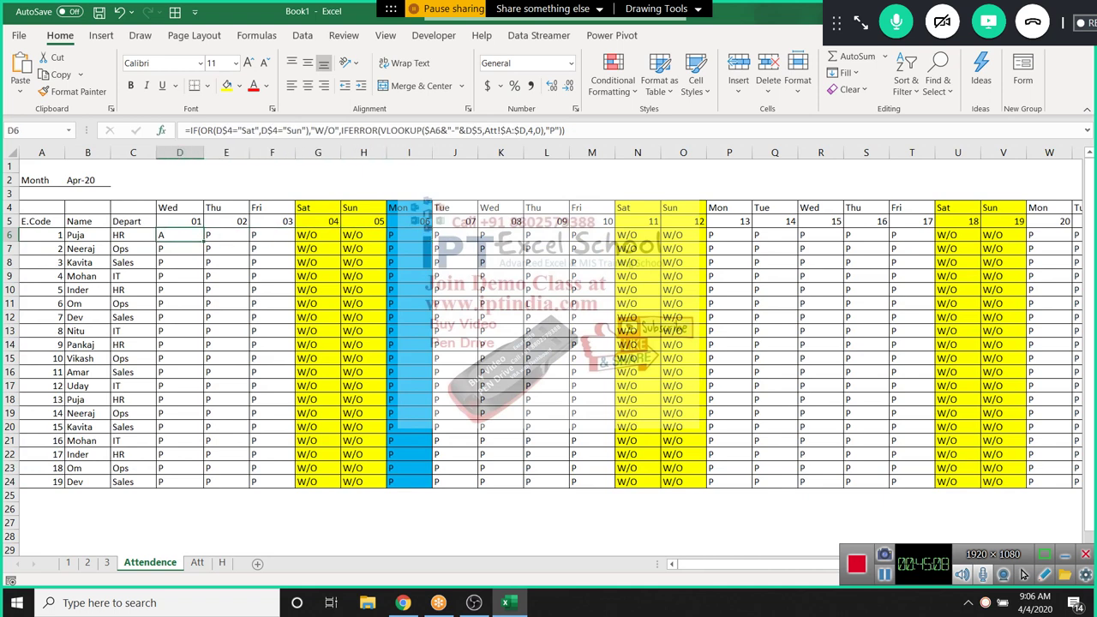
Wrap D6's formula in IF(COUNTIF(H!A:A,D4)>=1,"H",…) using the H sheet's column A
{"action": "key", "text": "F2"}
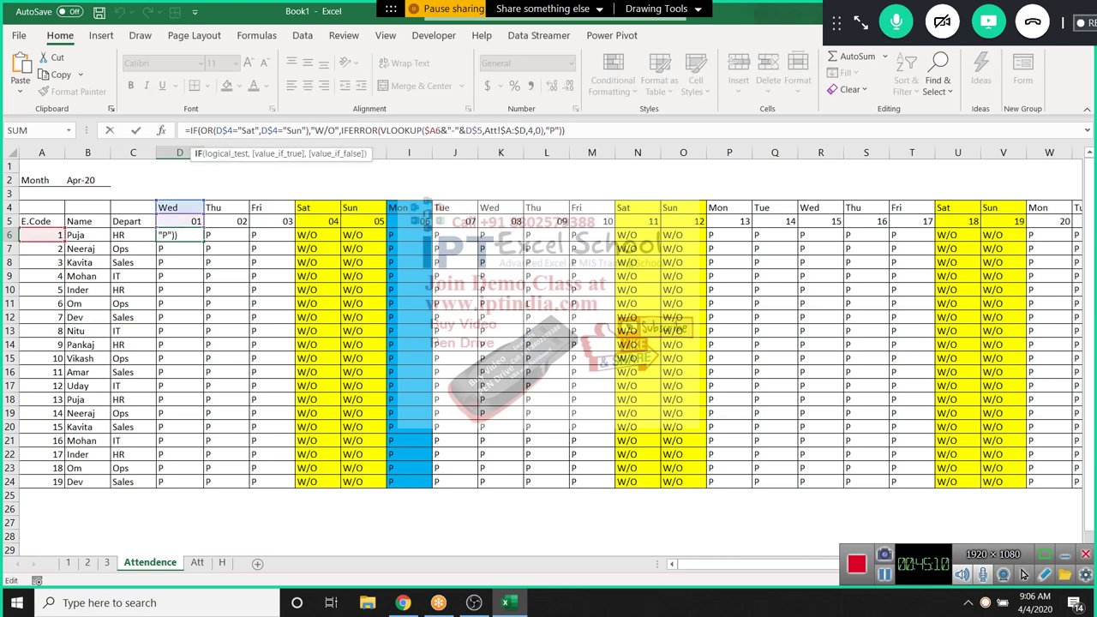
{"action": "key", "text": "Home"}
{"action": "key", "text": "Right"}
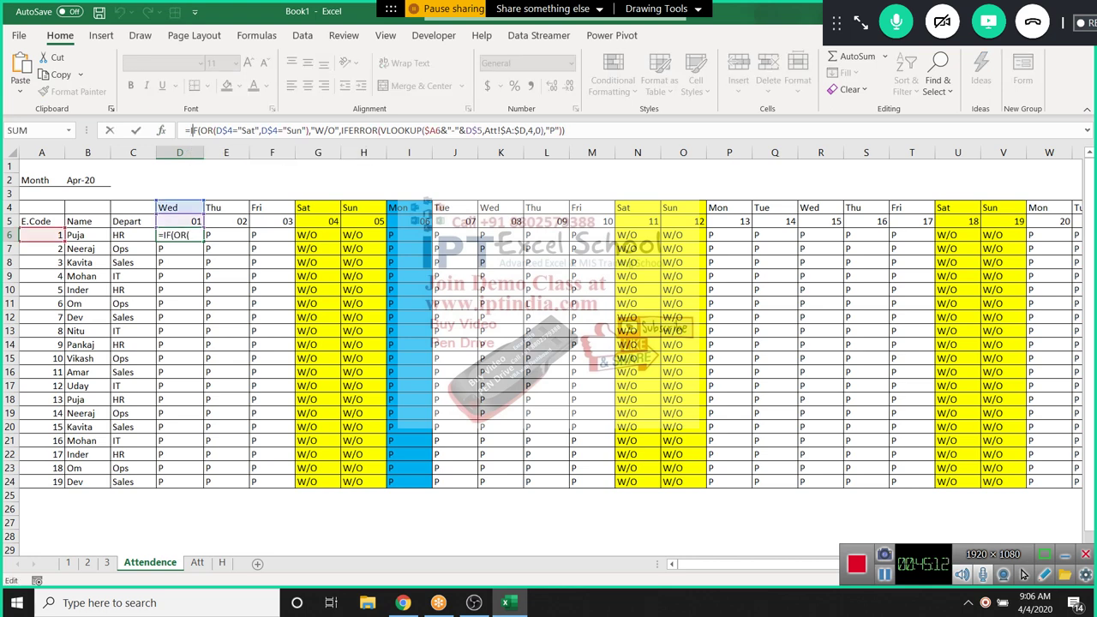
{"action": "type", "text": "IF(coun"}
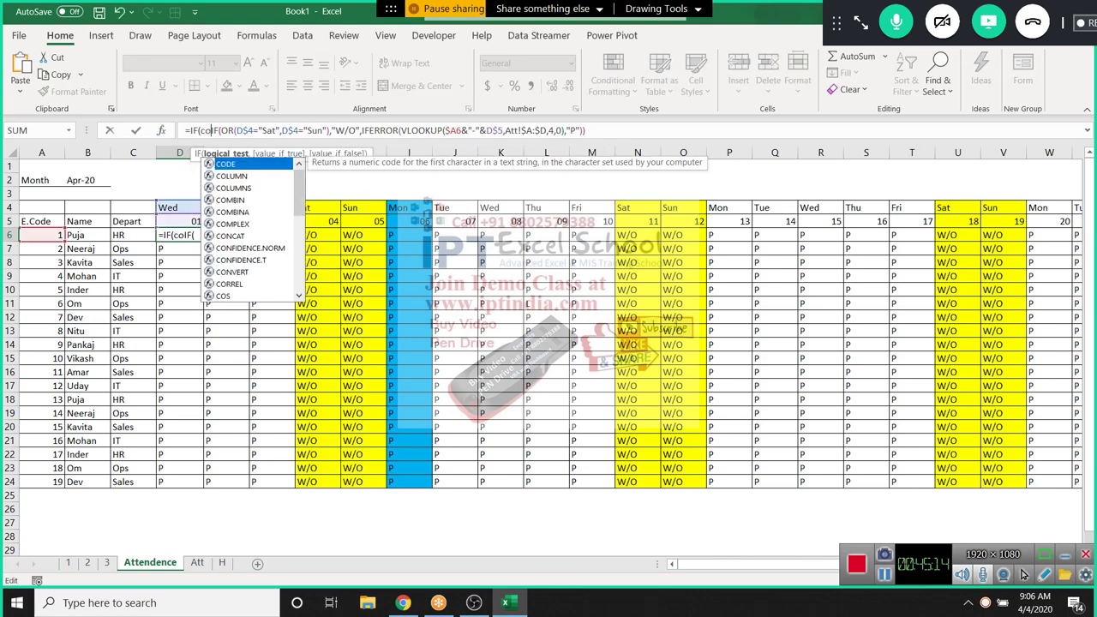
{"action": "key", "text": "Down"}
{"action": "key", "text": "Down"}
{"action": "key", "text": "Down"}
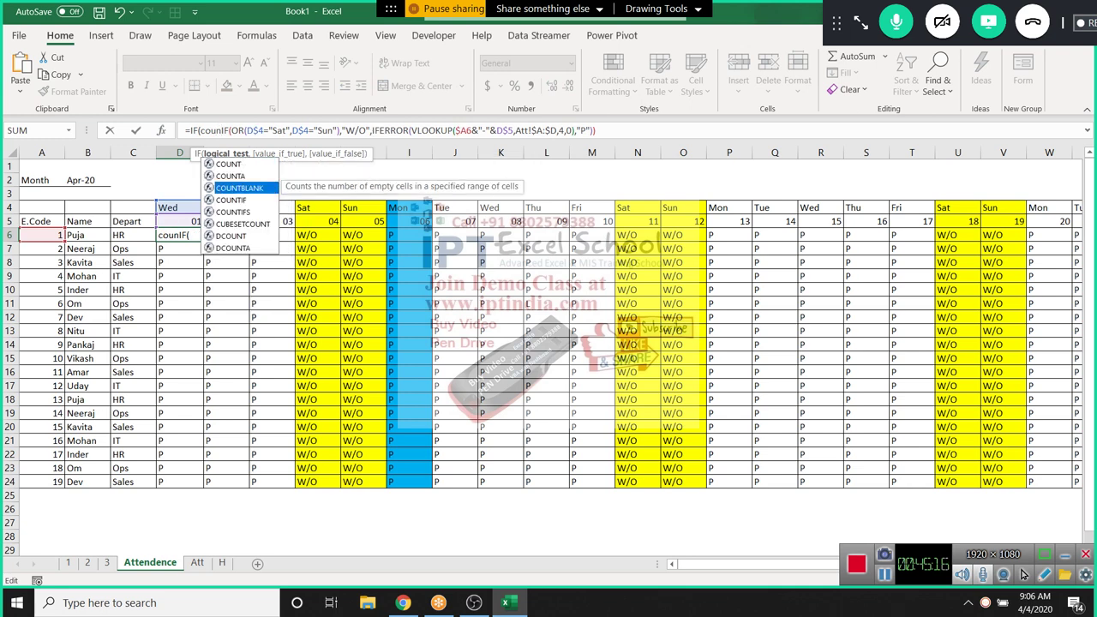
{"action": "key", "text": "Tab"}
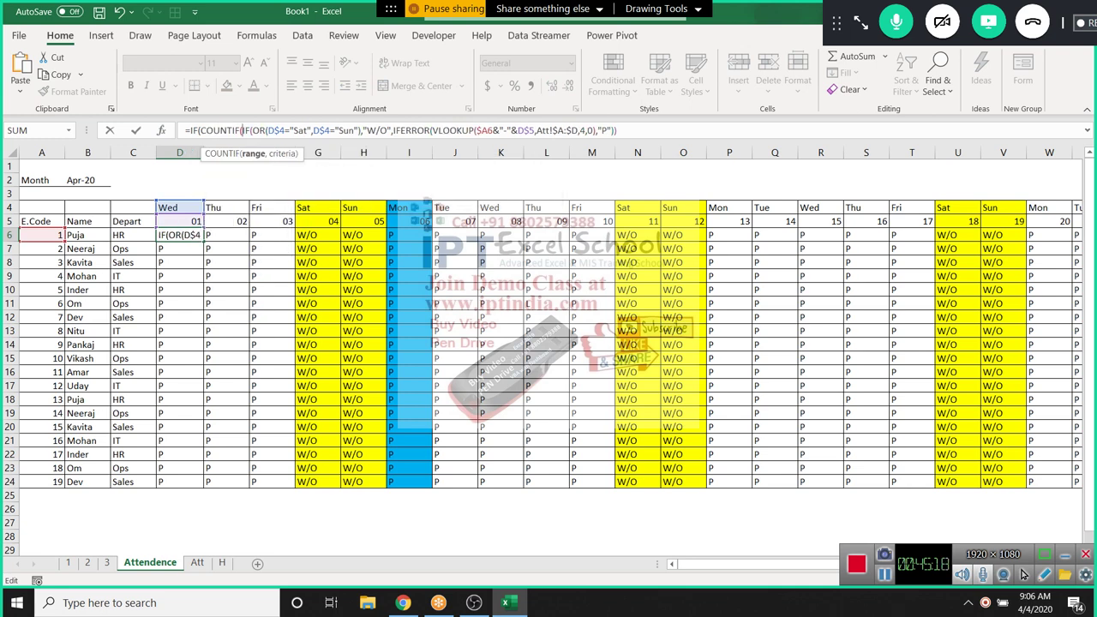
{"action": "left_click", "coordinate": [222, 562]}
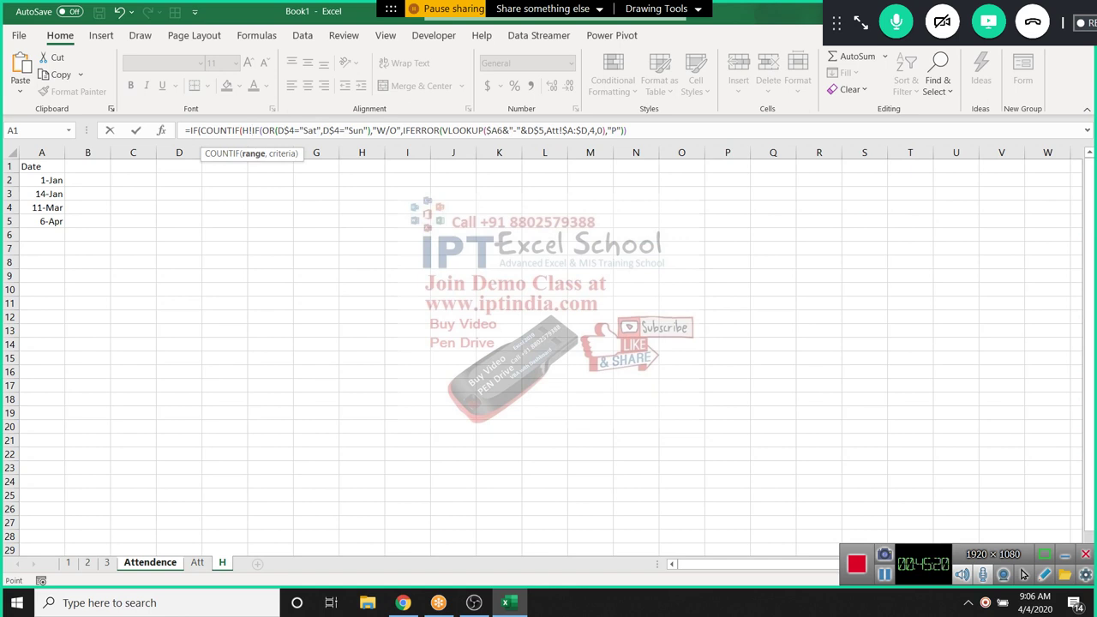
{"action": "left_click", "coordinate": [41, 166]}
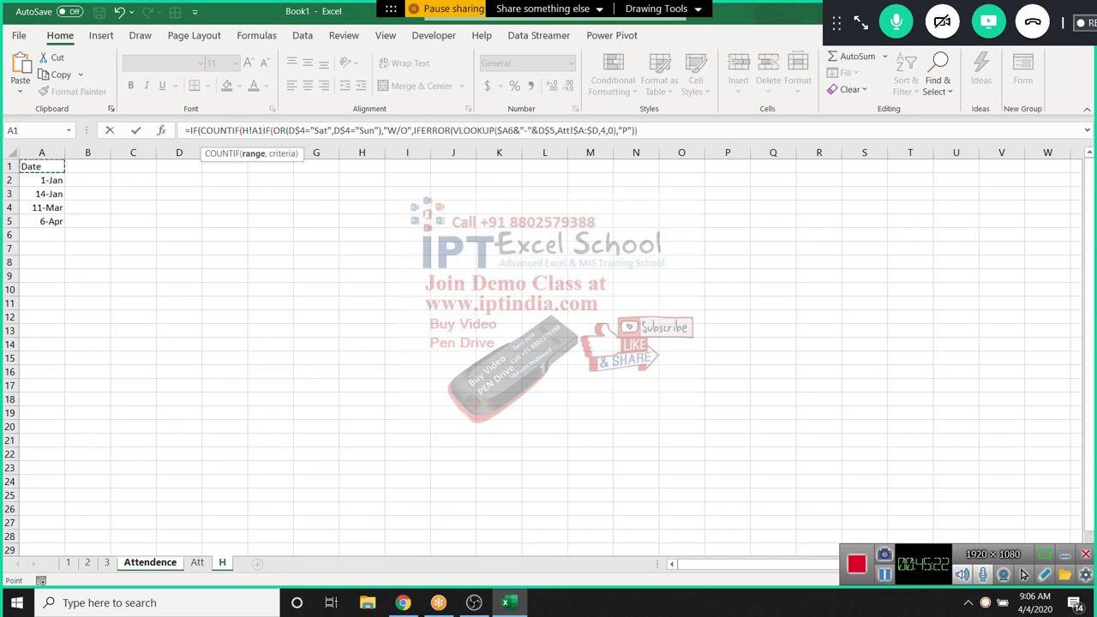
{"action": "left_click", "coordinate": [41, 153]}
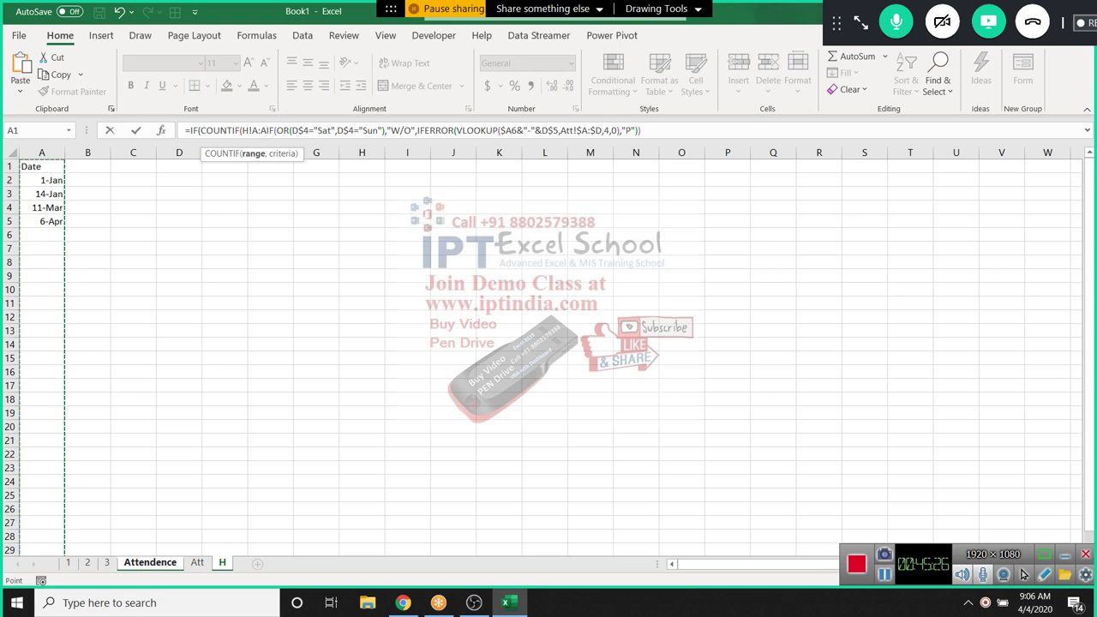
{"action": "type", "text": ","}
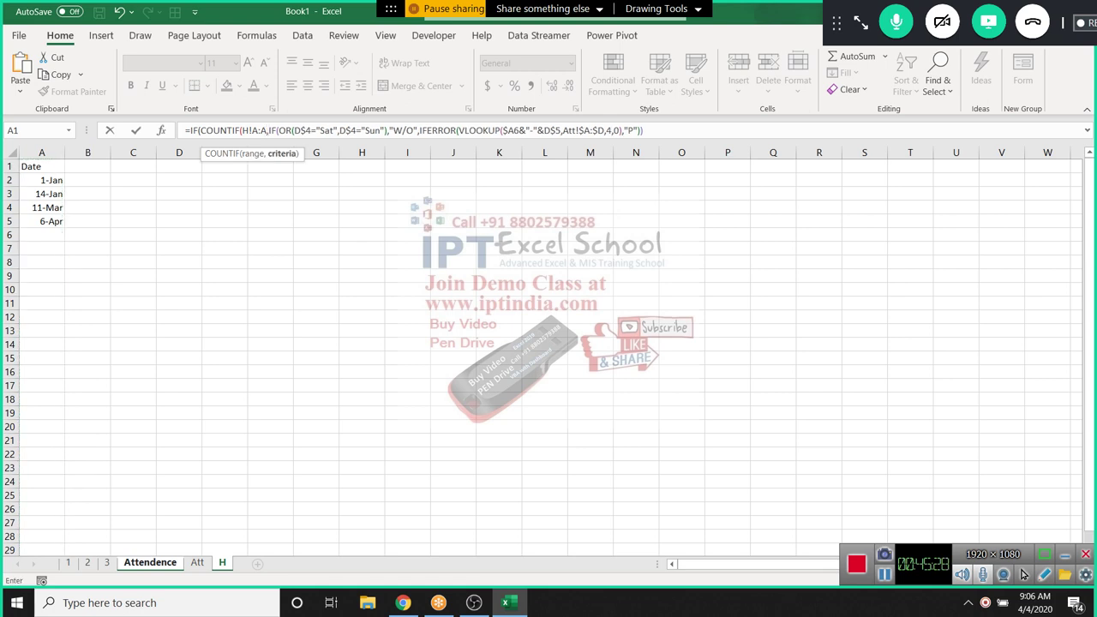
{"action": "type", "text": "d4)"}
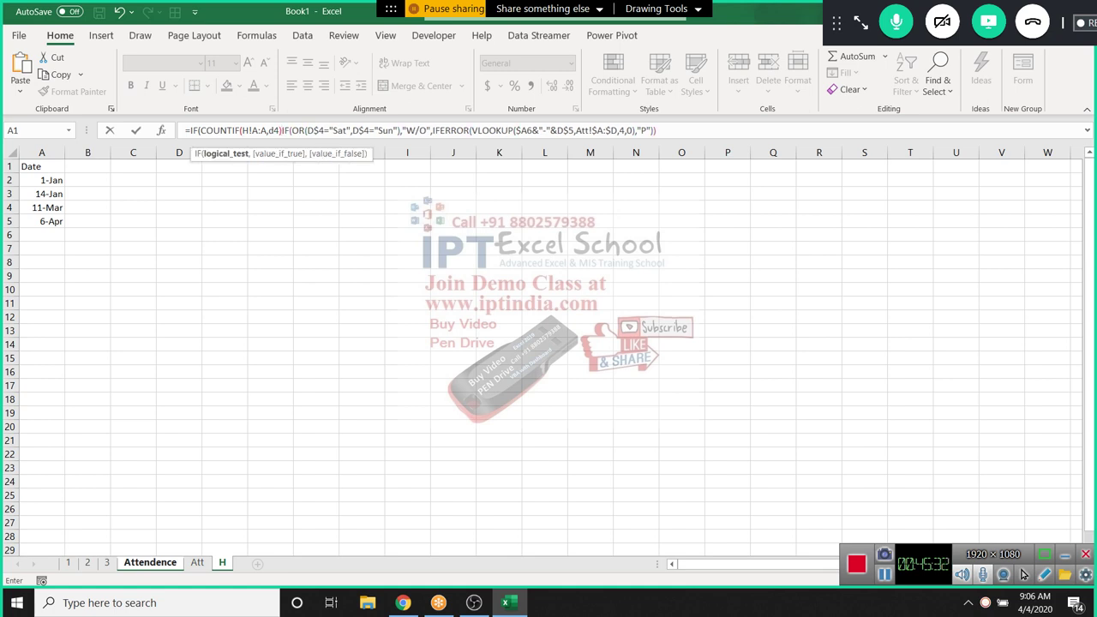
{"action": "type", "text": ">=1"}
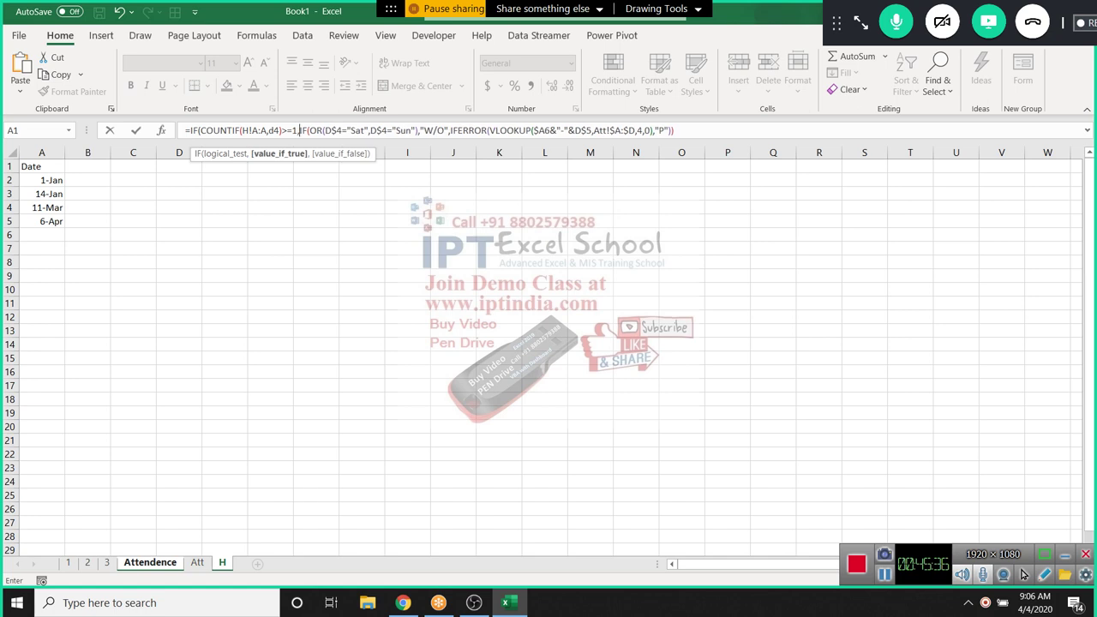
{"action": "type", "text": ",\""}
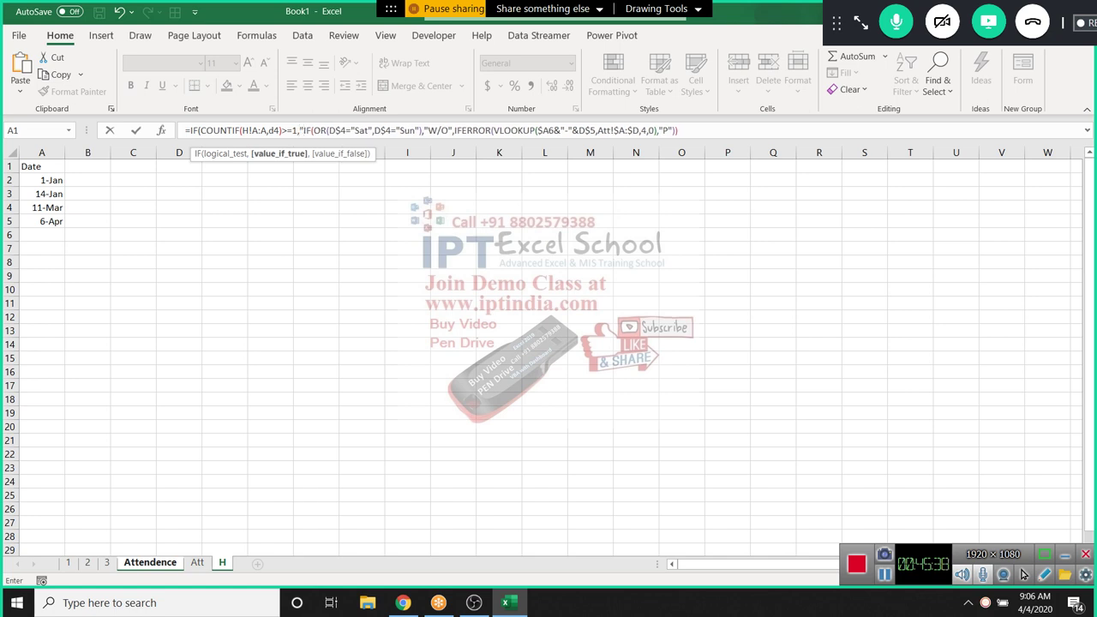
{"action": "type", "text": "H"}
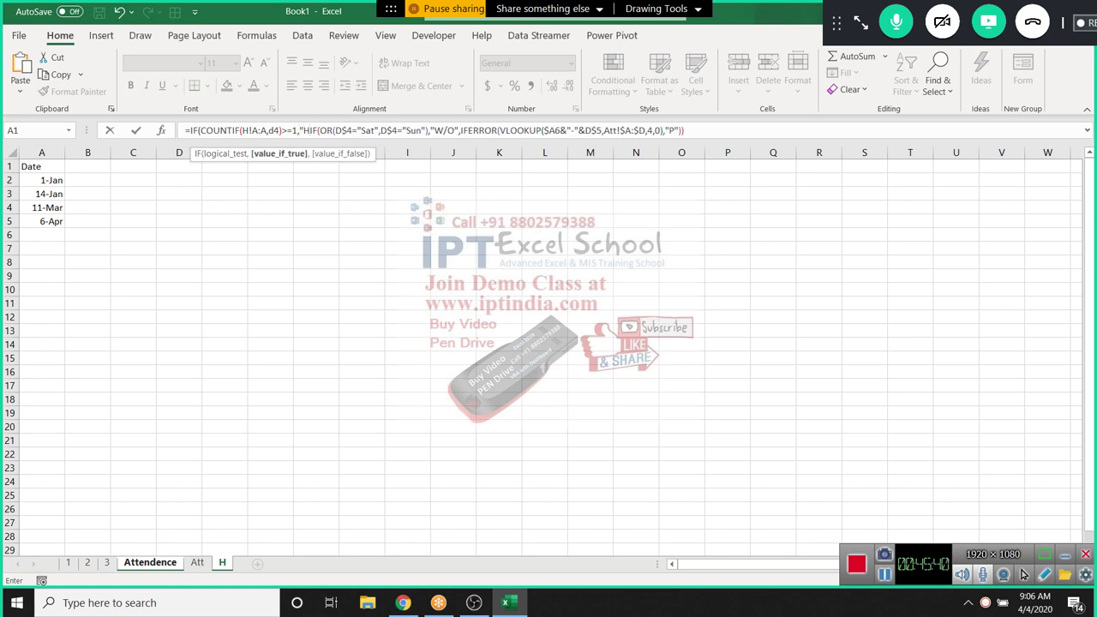
{"action": "type", "text": "\""}
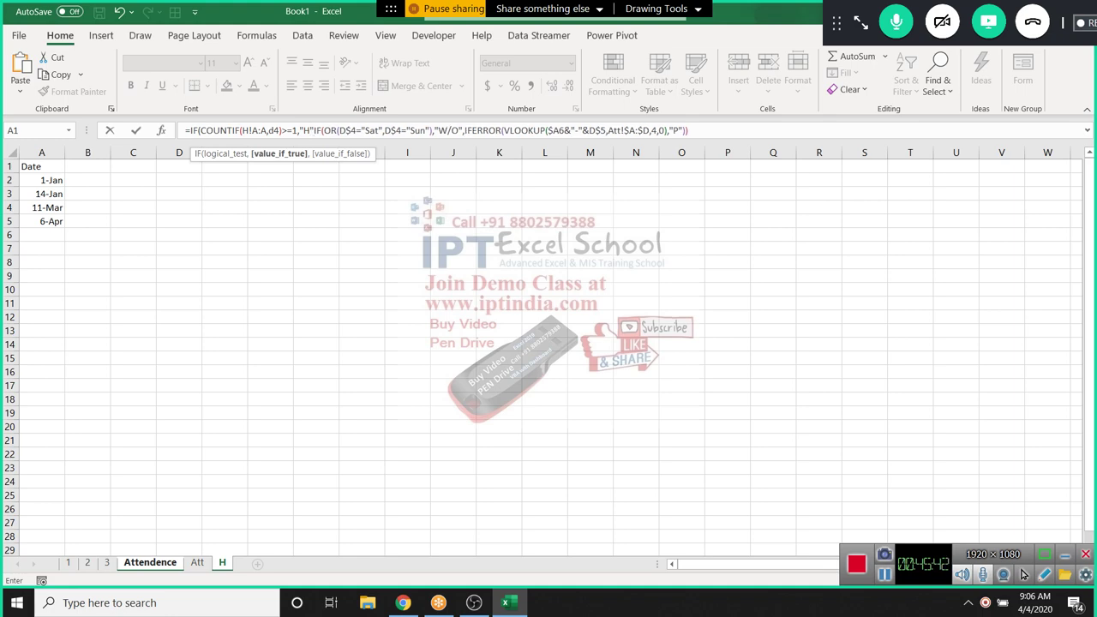
{"action": "type", "text": ","}
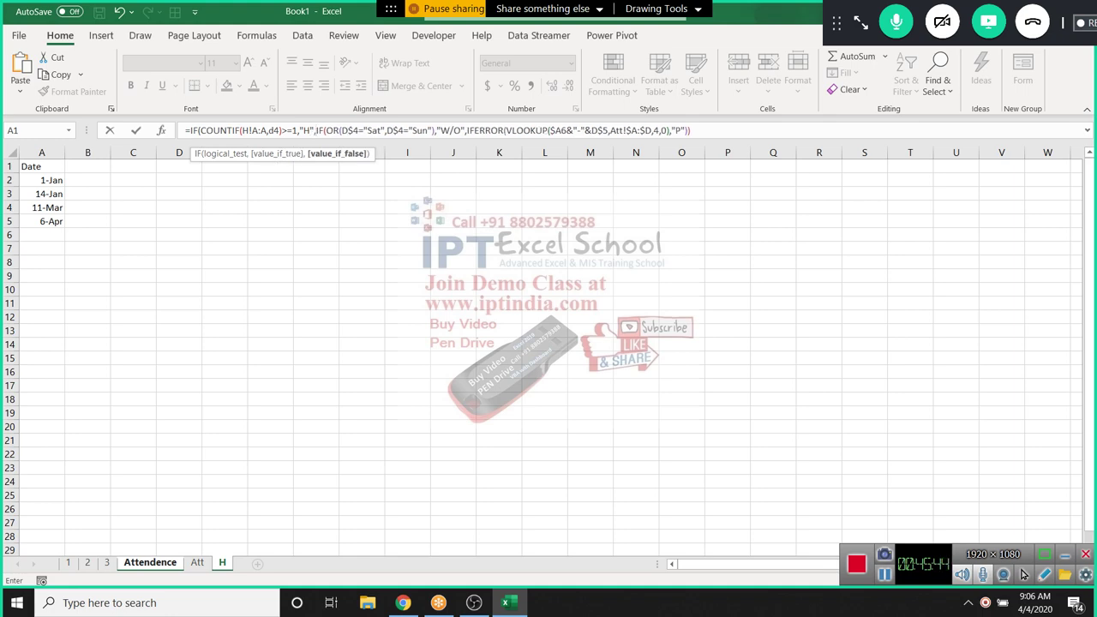
{"action": "key", "text": "Return"}
{"action": "key", "text": "Return"}
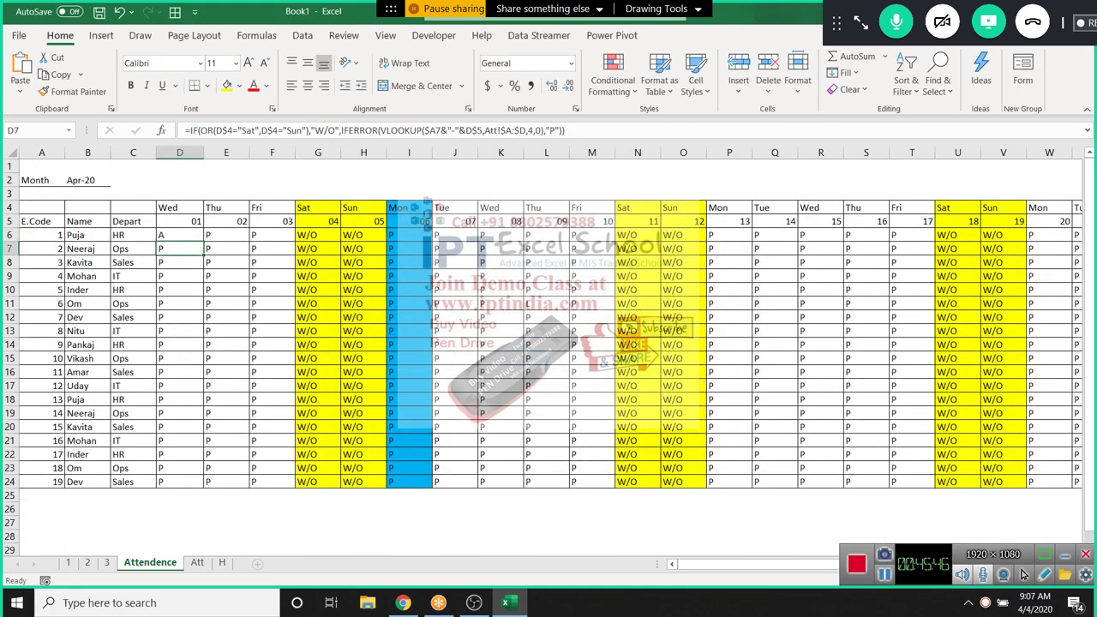
Make D6's holiday check use $A:$A and D$5 as its references
{"action": "key", "text": "Up"}
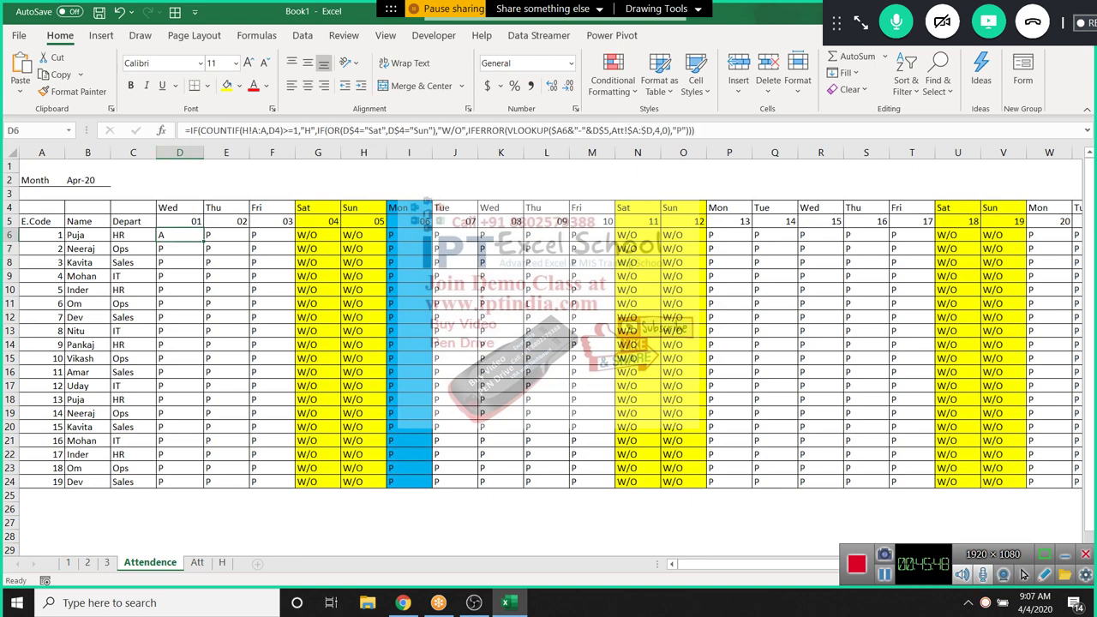
{"action": "key", "text": "F2"}
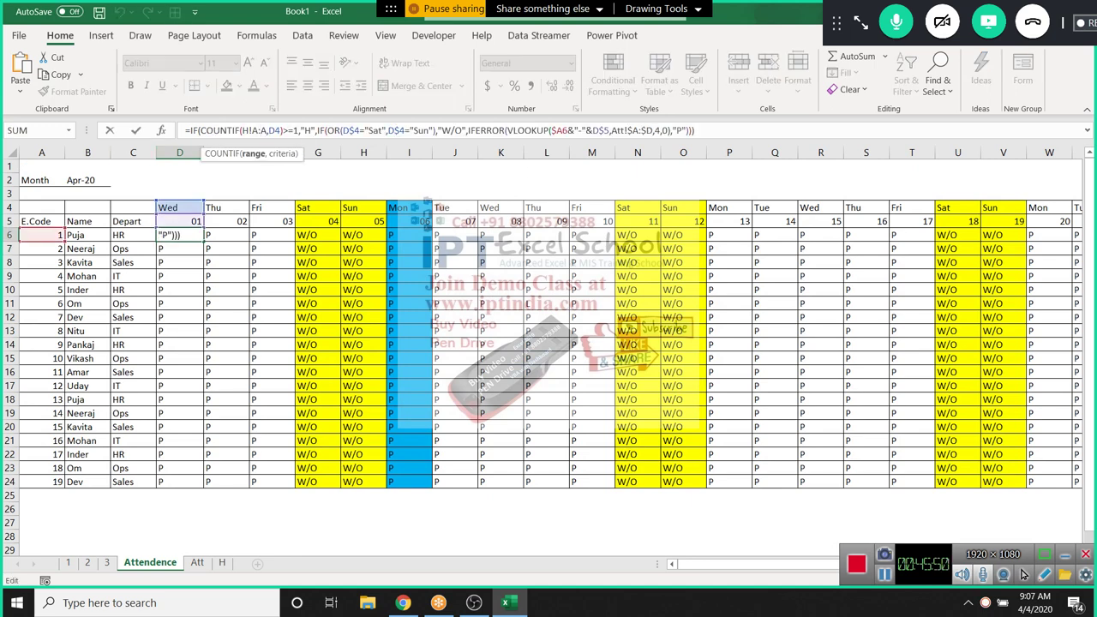
{"action": "key", "text": "F4"}
{"action": "key", "text": "Right"}
{"action": "key", "text": "Right"}
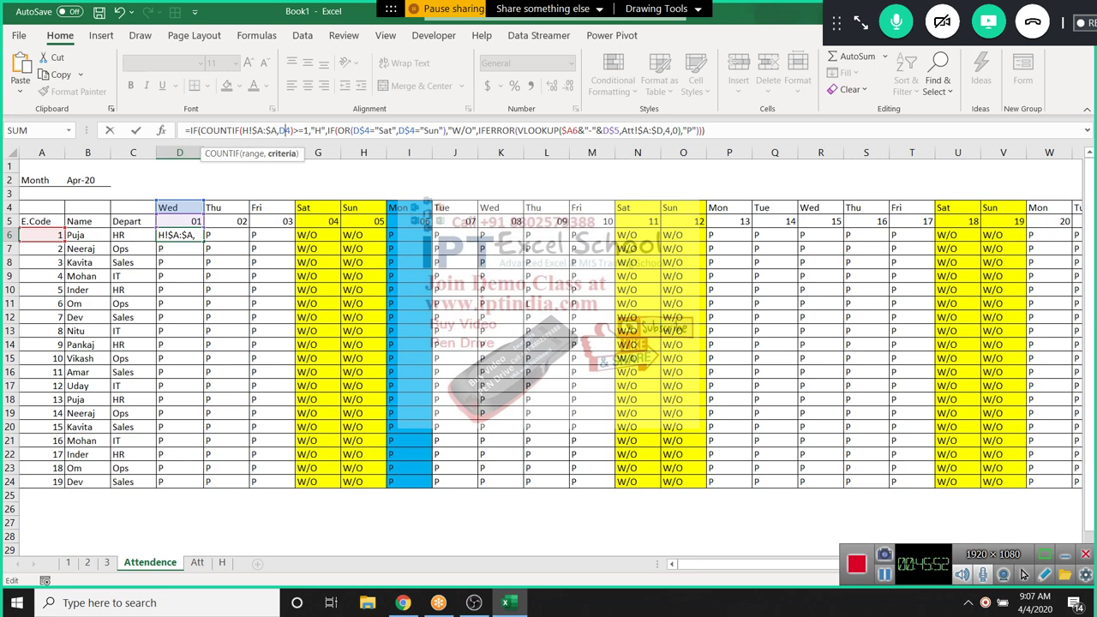
{"action": "key", "text": "Right"}
{"action": "key", "text": "F4"}
{"action": "key", "text": "F4"}
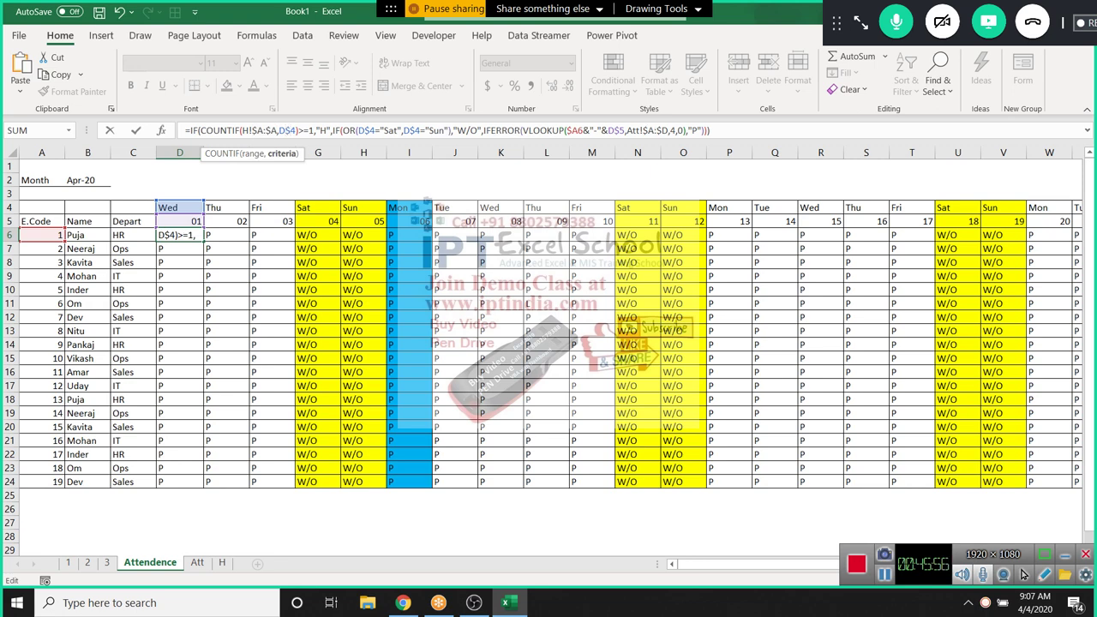
{"action": "key", "text": "BackSpace"}
{"action": "type", "text": "5"}
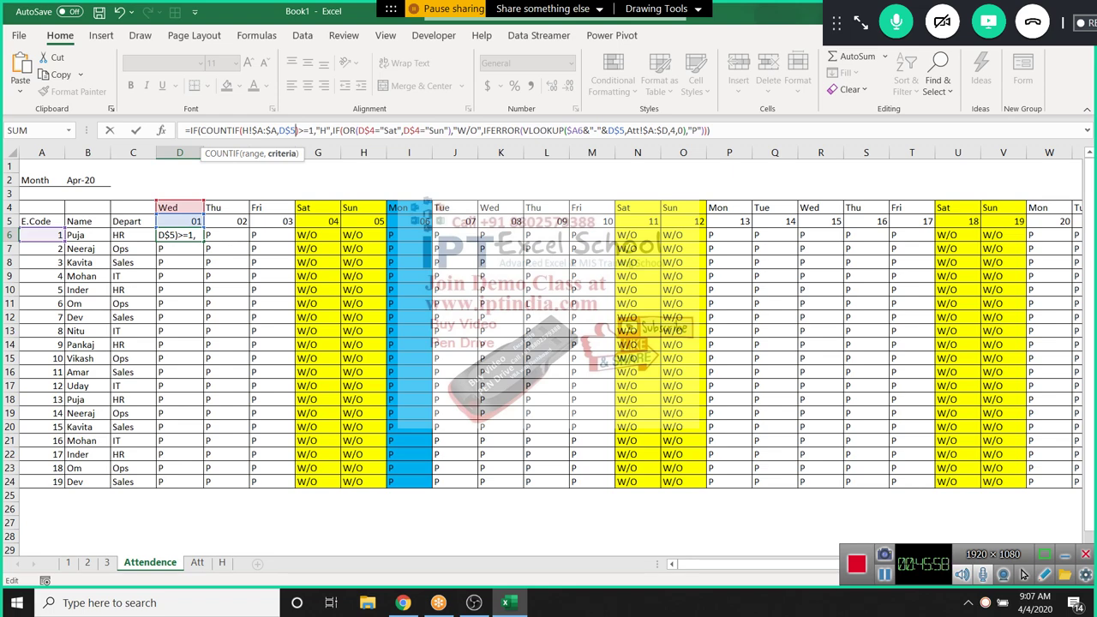
{"action": "key", "text": "Return"}
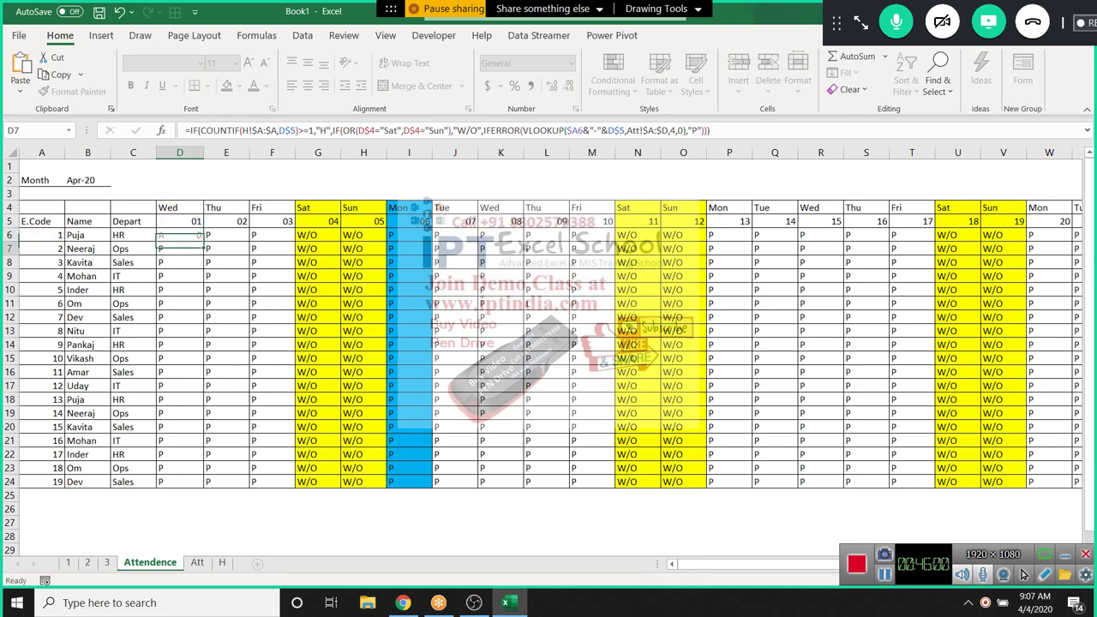
Fill the holiday formula across D6:AG24 and paste it into I6:I24
{"action": "left_click_drag", "start_coordinate": [179, 235], "coordinate": [1069, 482]}
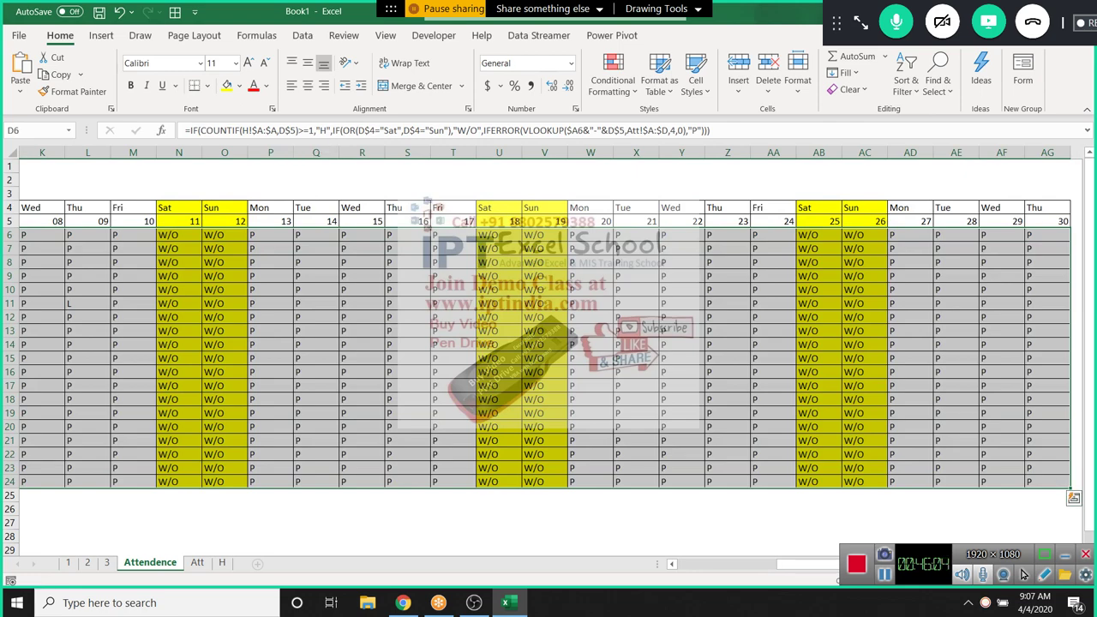
{"action": "key", "text": "Home"}
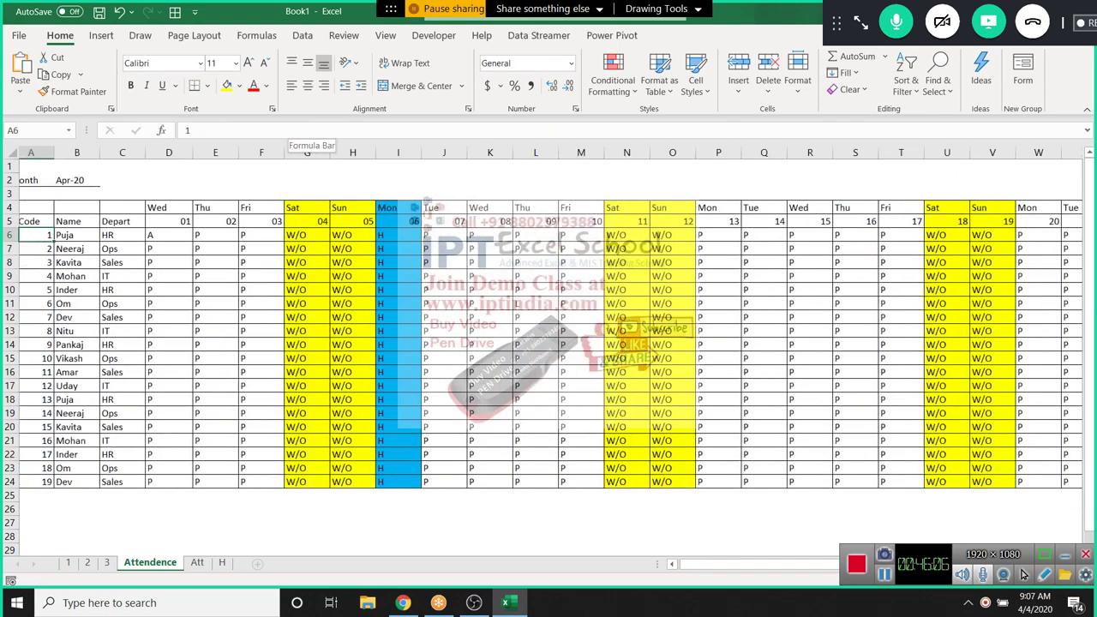
{"action": "key", "text": "Right"}
{"action": "key", "text": "Right"}
{"action": "key", "text": "Right"}
{"action": "key", "text": "Right"}
{"action": "key", "text": "Right"}
{"action": "key", "text": "Right"}
{"action": "key", "text": "Right"}
{"action": "key", "text": "ctrl+c"}
{"action": "key", "text": "Right"}
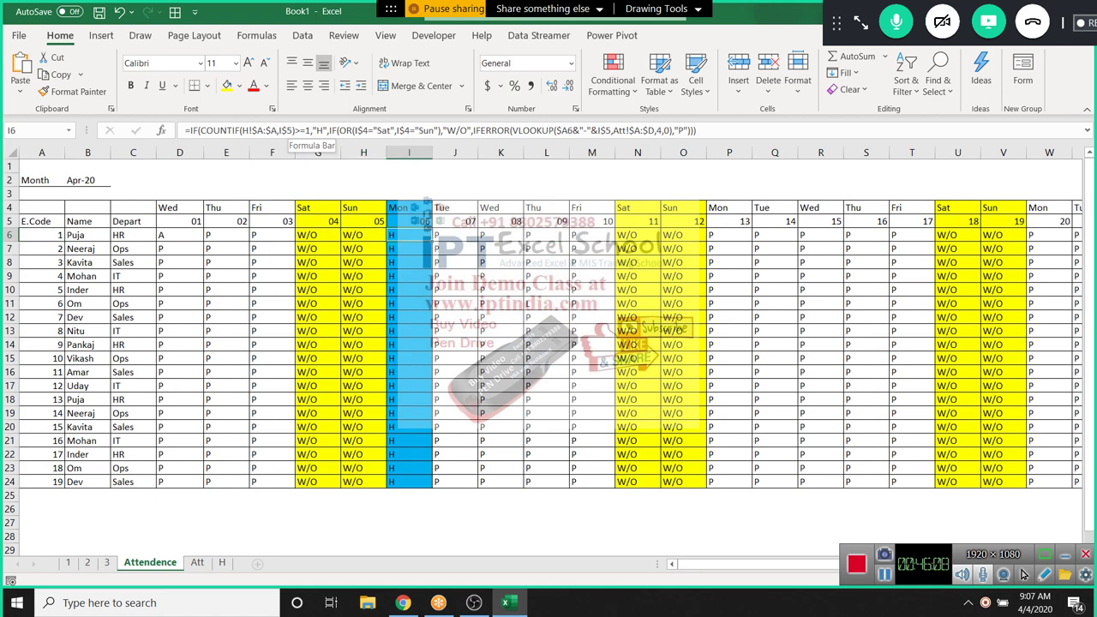
{"action": "key", "text": "ctrl+shift+Down"}
{"action": "key", "text": "Return"}
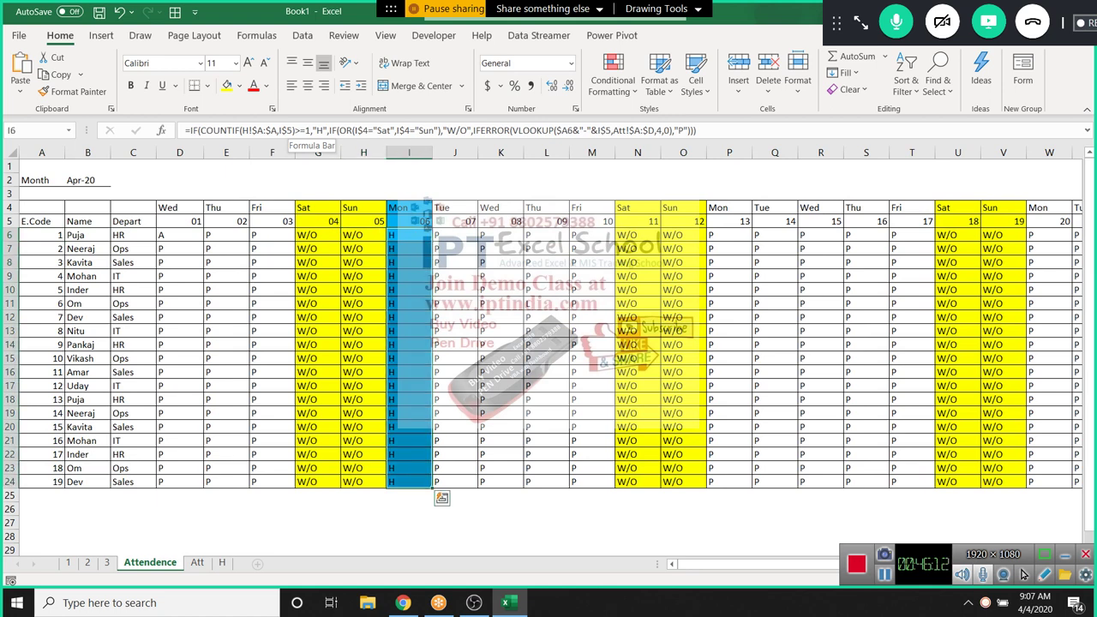
Review the formulas in G6:I24, D6 and the G5 date header
{"action": "left_click_drag", "start_coordinate": [317, 235], "coordinate": [1069, 248]}
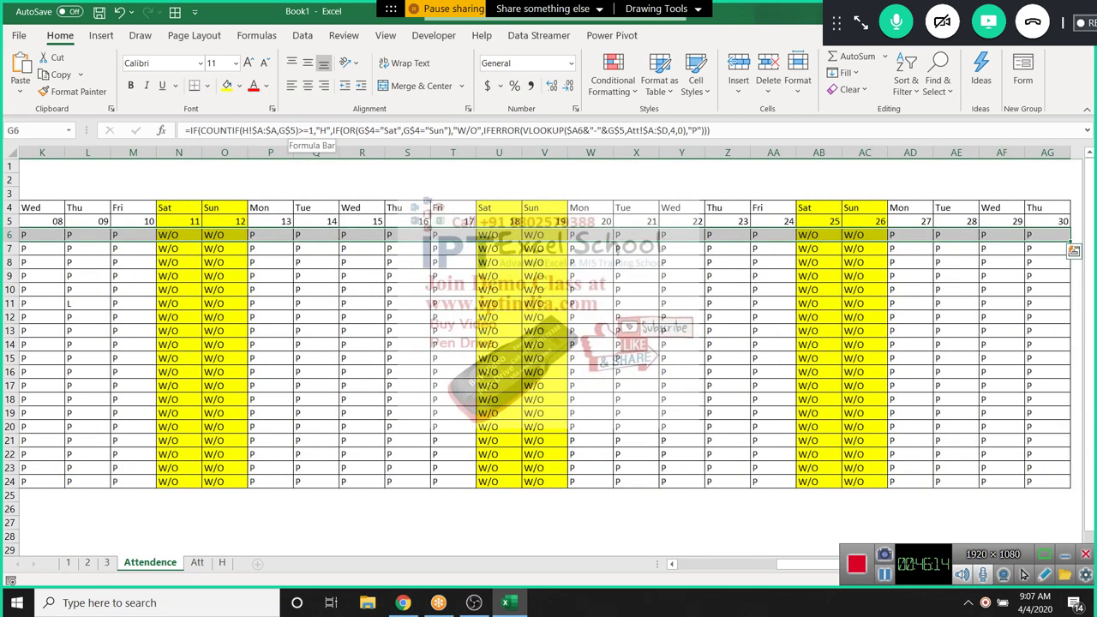
{"action": "key", "text": "Home"}
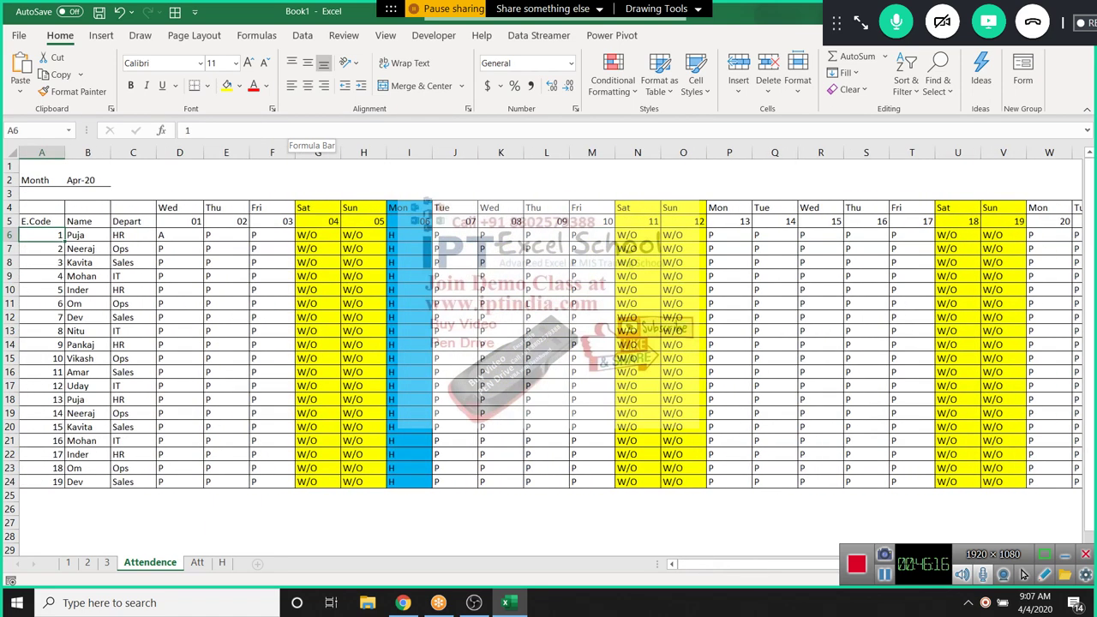
{"action": "key", "text": "Right"}
{"action": "key", "text": "Right"}
{"action": "key", "text": "Right"}
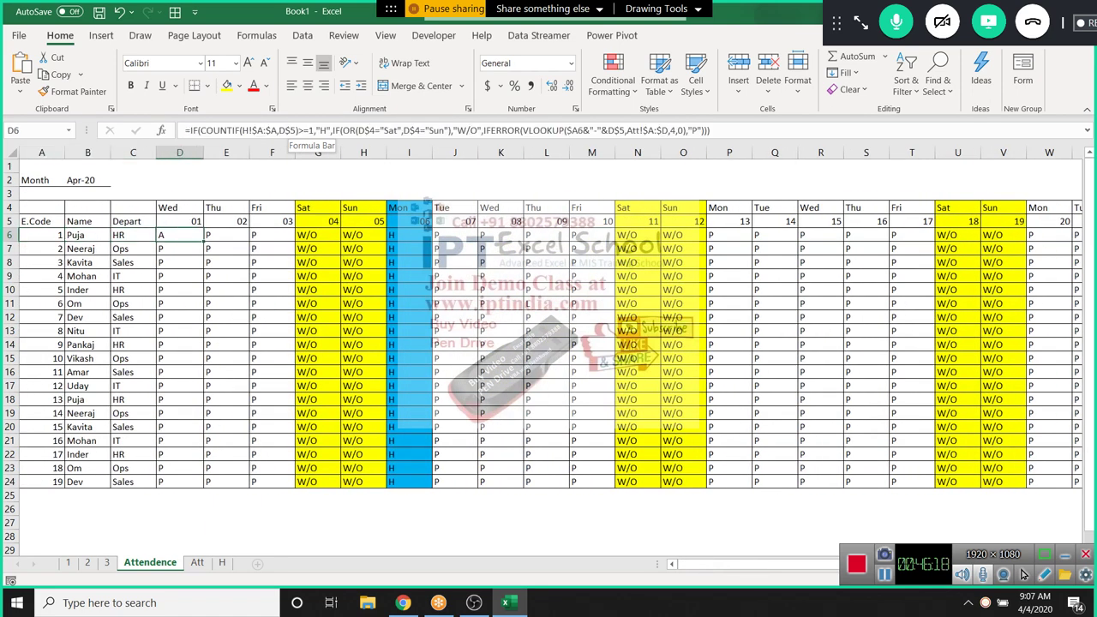
{"action": "key", "text": "Up"}
{"action": "key", "text": "Right"}
{"action": "key", "text": "Right"}
{"action": "key", "text": "Right"}
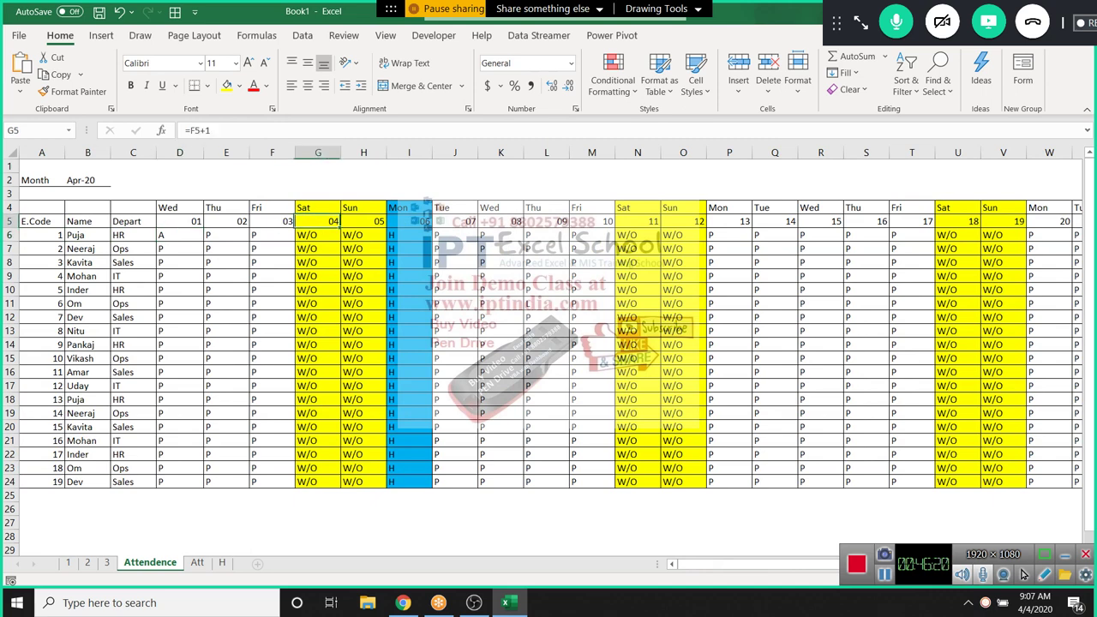
On the Att sheet, start a new row with date 4/4 and Ecode 7
{"action": "key", "text": "ctrl+Page_Down"}
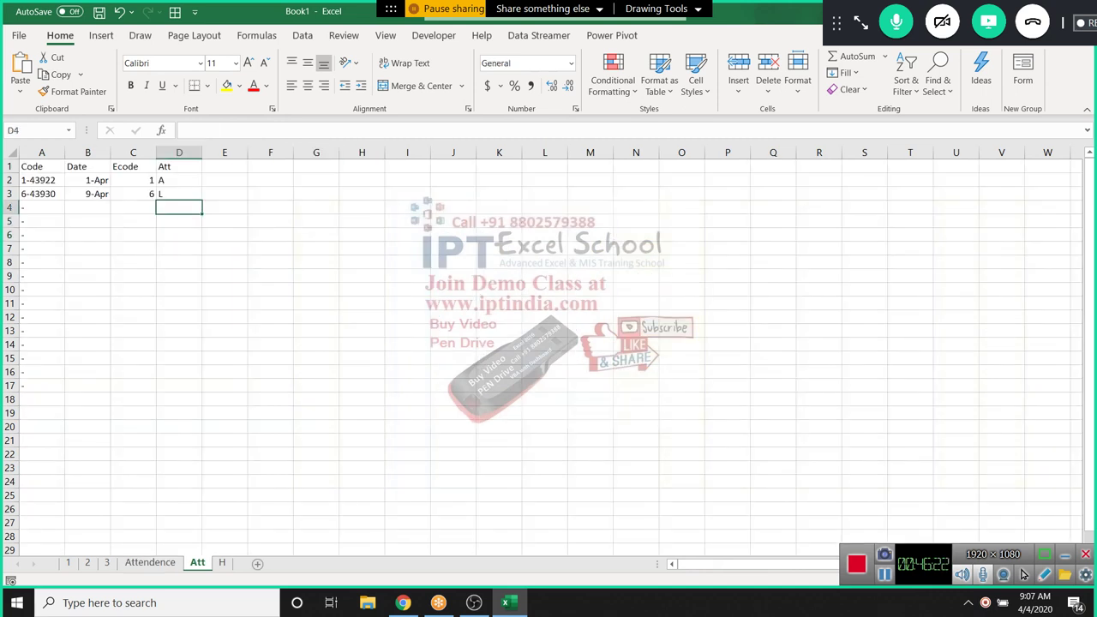
{"action": "key", "text": "Left"}
{"action": "key", "text": "Left"}
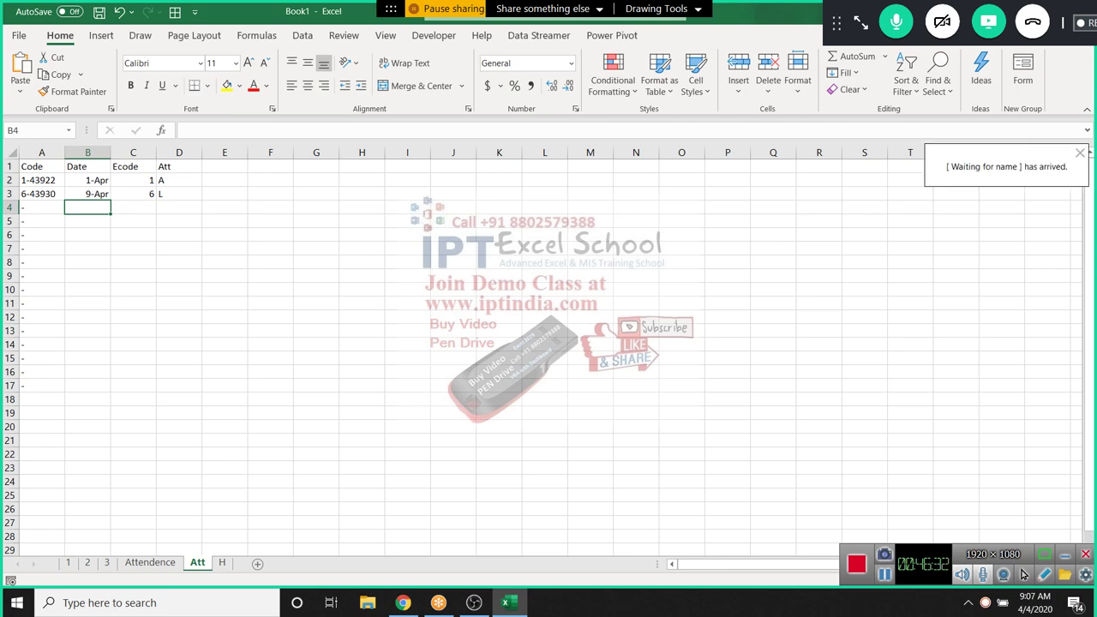
{"action": "type", "text": "6"}
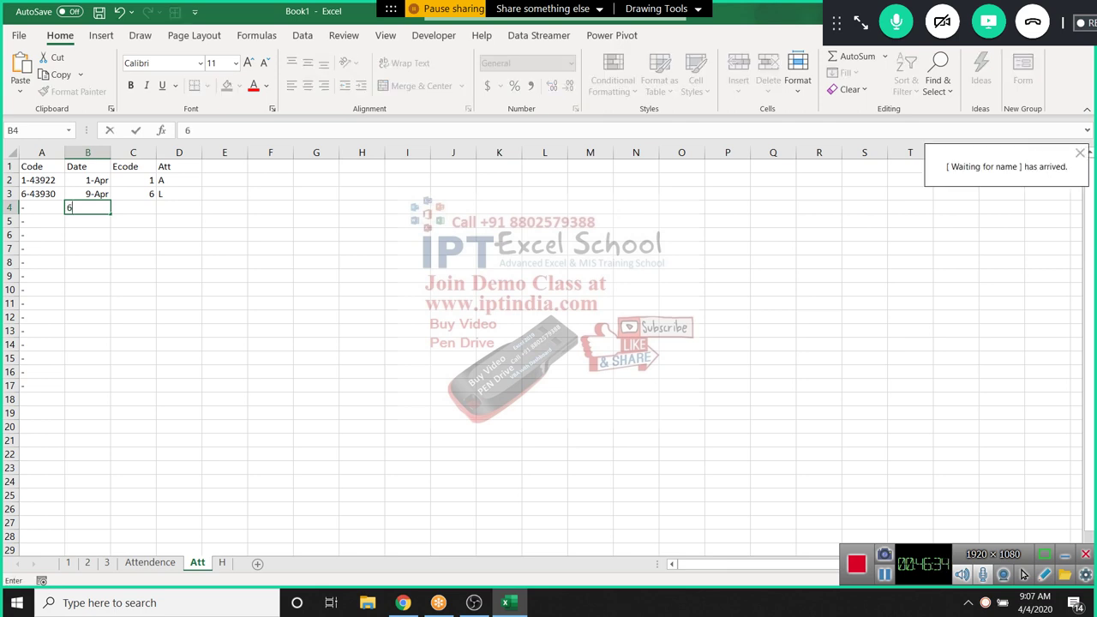
{"action": "key", "text": "Escape"}
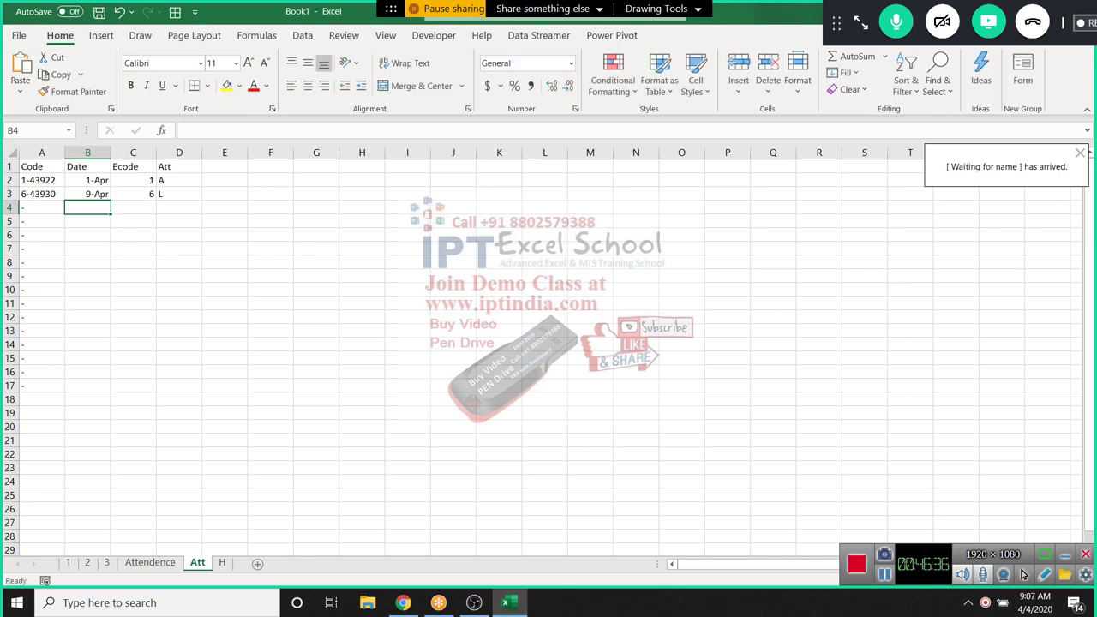
{"action": "type", "text": "4/4"}
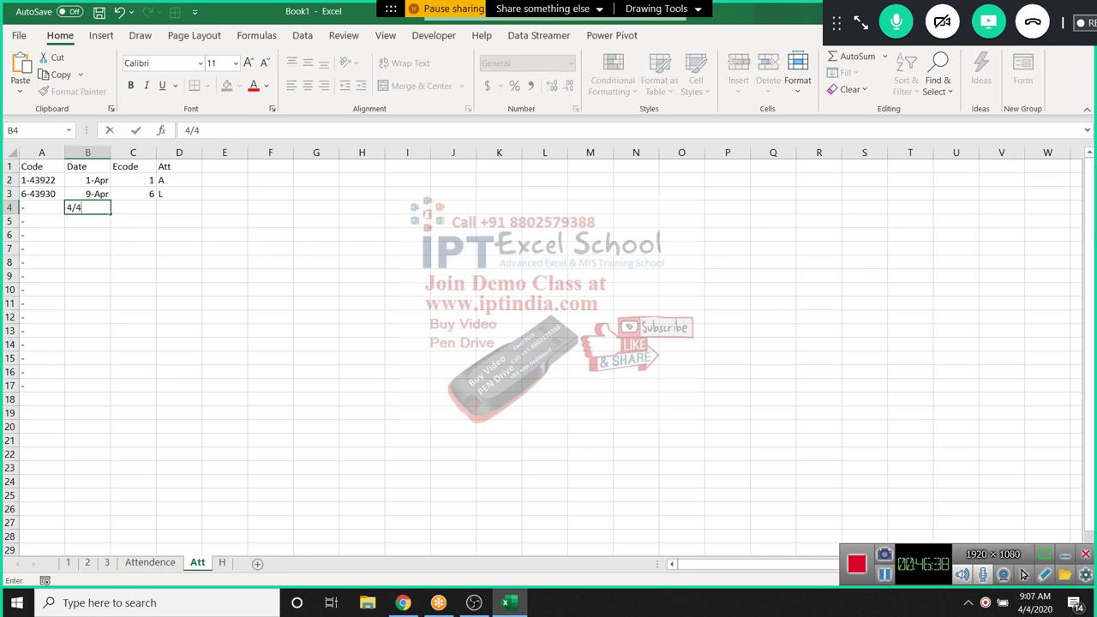
{"action": "key", "text": "Tab"}
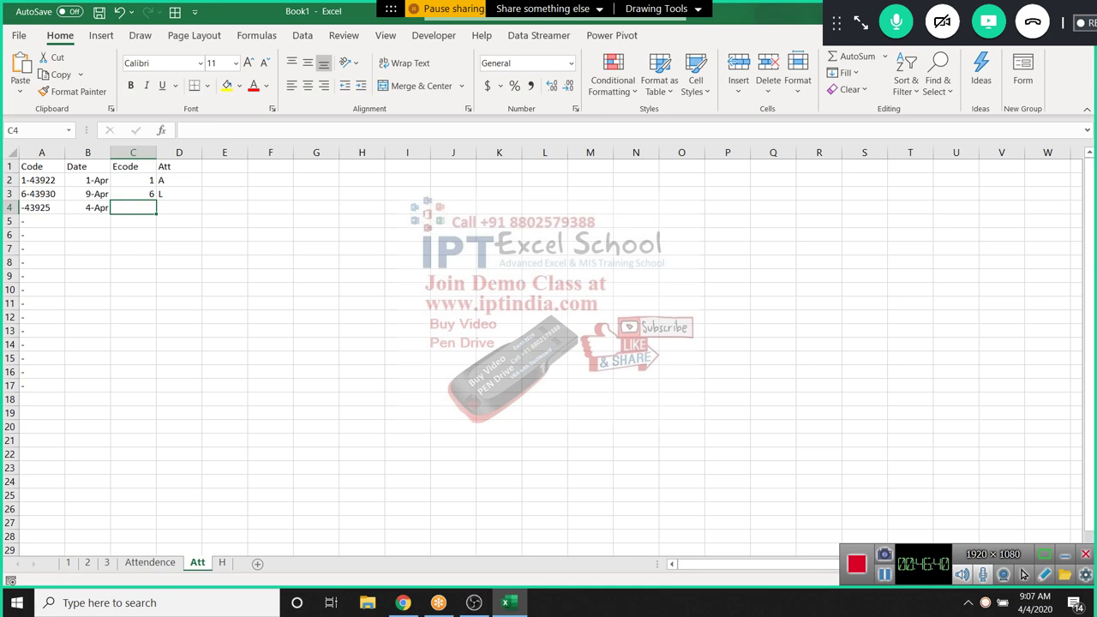
{"action": "type", "text": "7"}
{"action": "key", "text": "Tab"}
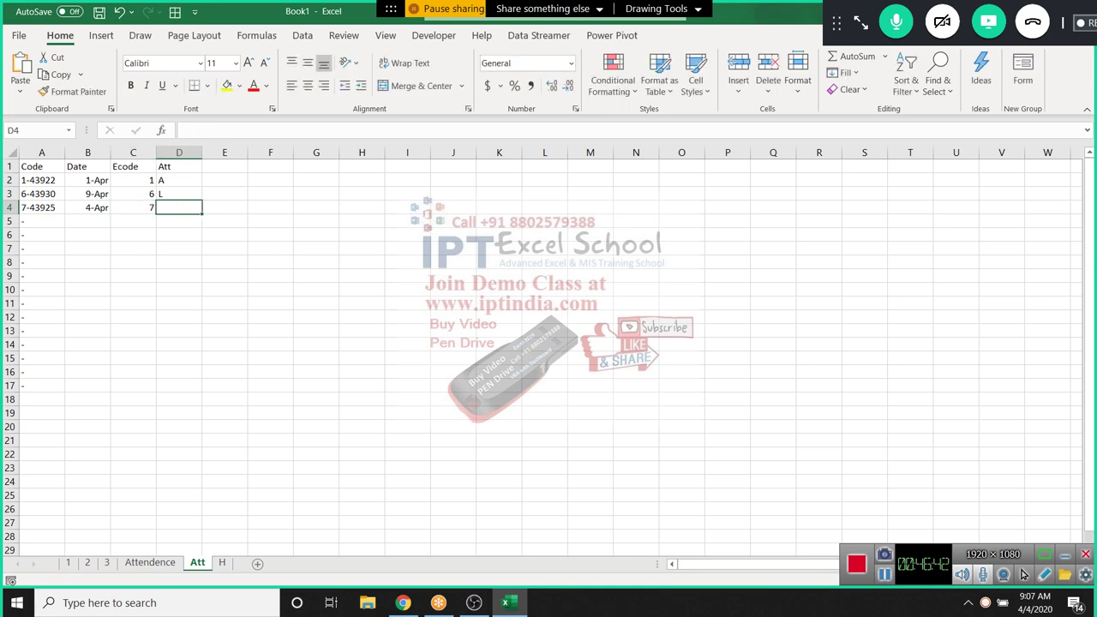
Set the new row's attendance to P instead of EW, then return to Attendence
{"action": "type", "text": "EW"}
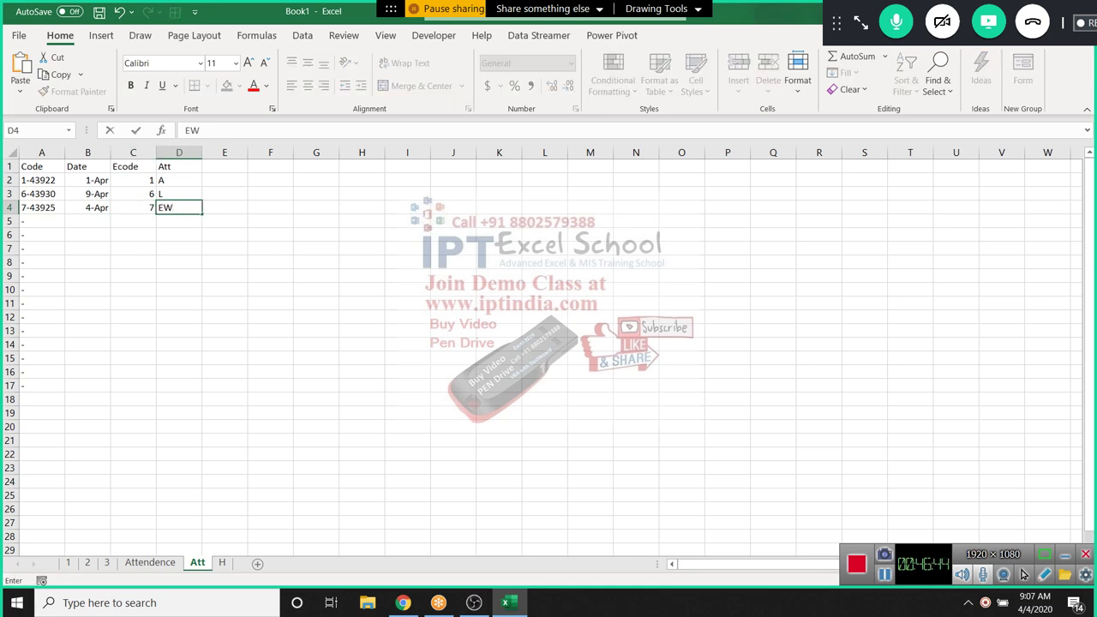
{"action": "key", "text": "Return"}
{"action": "key", "text": "Up"}
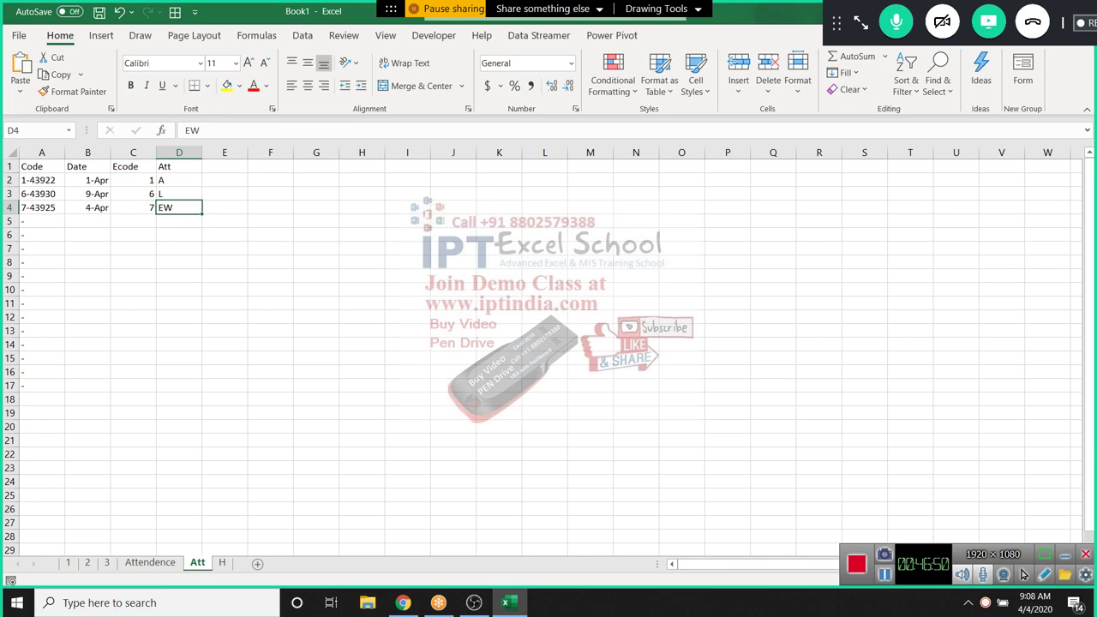
{"action": "type", "text": "P"}
{"action": "key", "text": "ctrl+Return"}
{"action": "key", "text": "ctrl+Page_Up"}
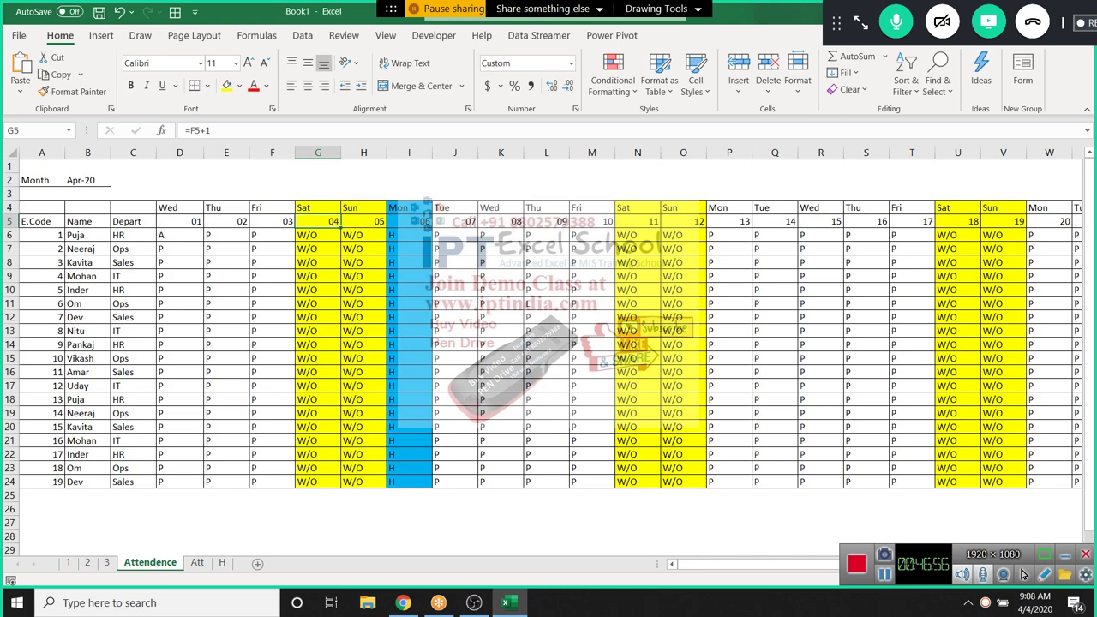
Inspect formulas in G6, G7, G11 and D7, then begin editing D6's formula
{"action": "key", "text": "Down"}
{"action": "key", "text": "Down"}
{"action": "key", "text": "Down"}
{"action": "key", "text": "shift+Down"}
{"action": "key", "text": "shift+Down"}
{"action": "key", "text": "shift+Down"}
{"action": "key", "text": "shift+Down"}
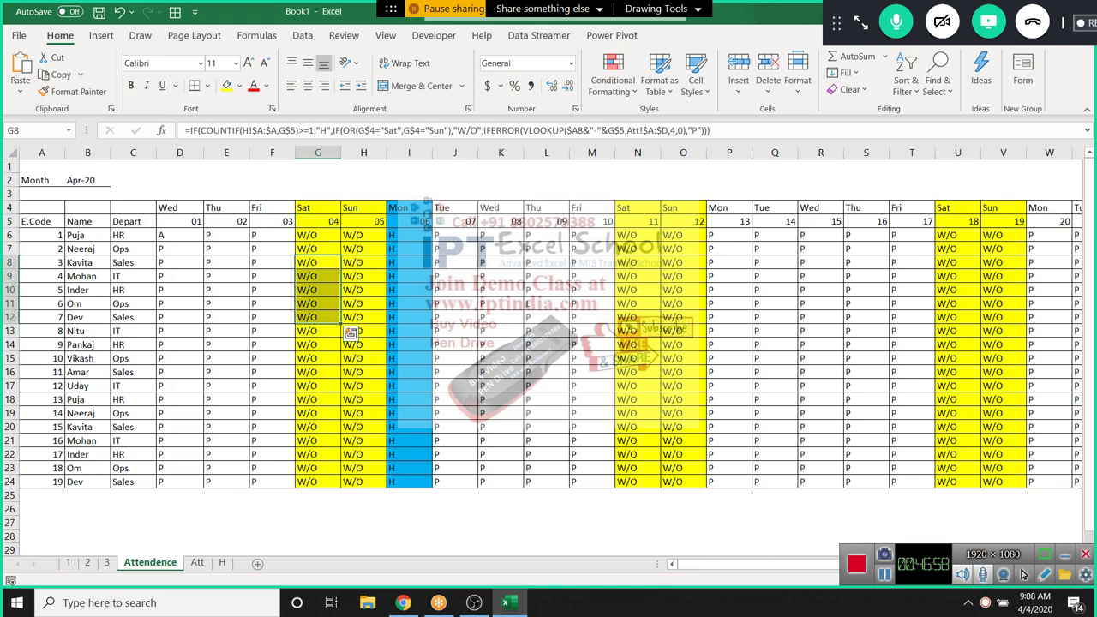
{"action": "key", "text": "Down"}
{"action": "key", "text": "Down"}
{"action": "key", "text": "Down"}
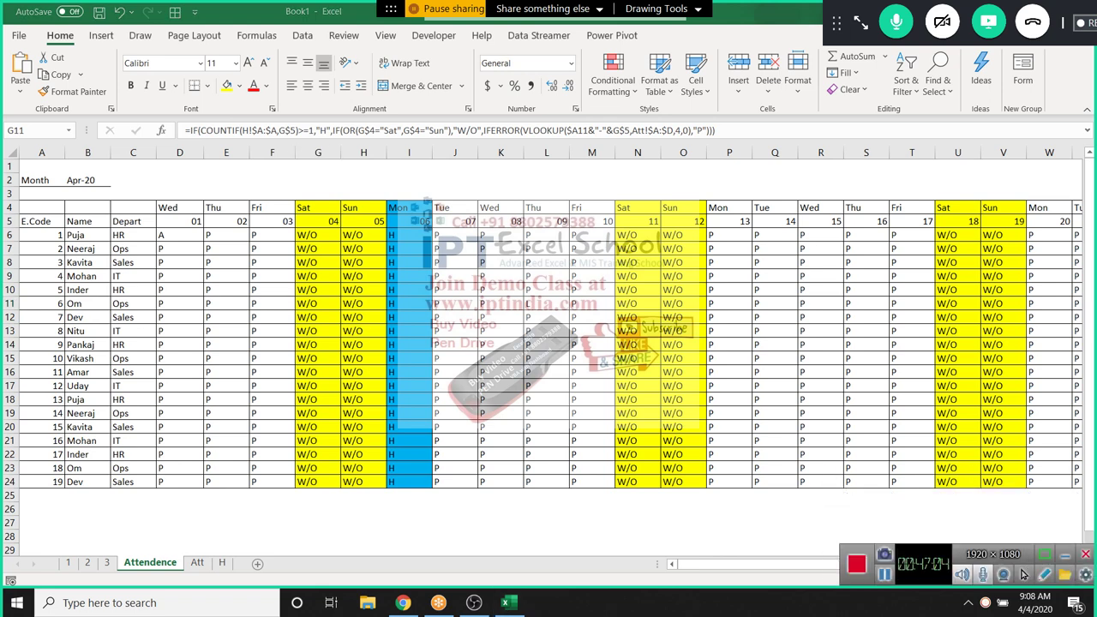
{"action": "key", "text": "Up"}
{"action": "key", "text": "Up"}
{"action": "key", "text": "Up"}
{"action": "key", "text": "Up"}
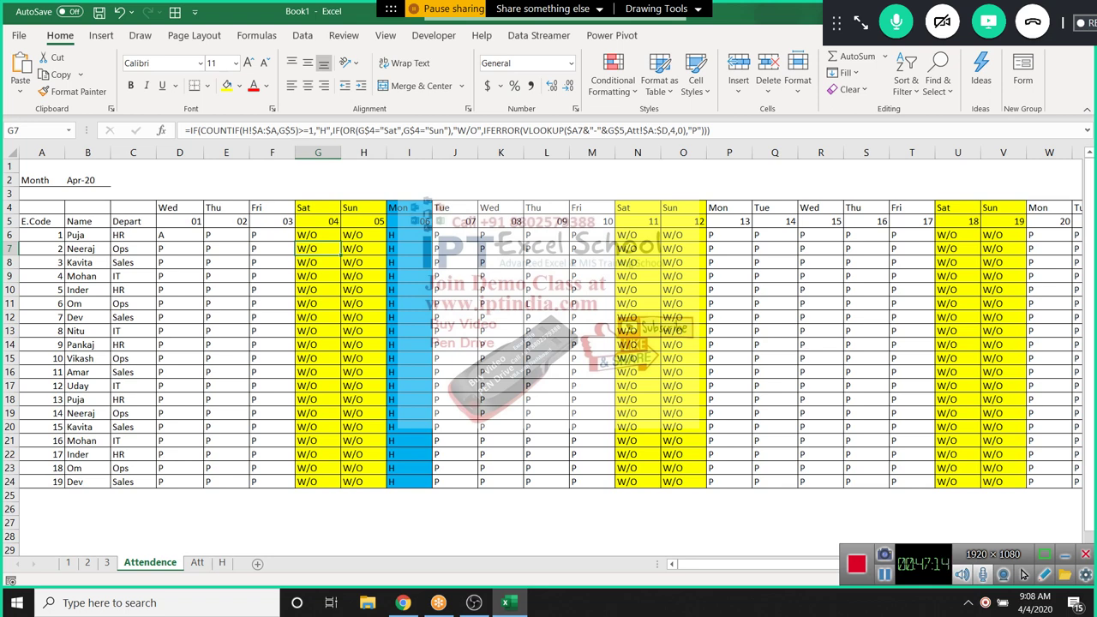
{"action": "key", "text": "Up"}
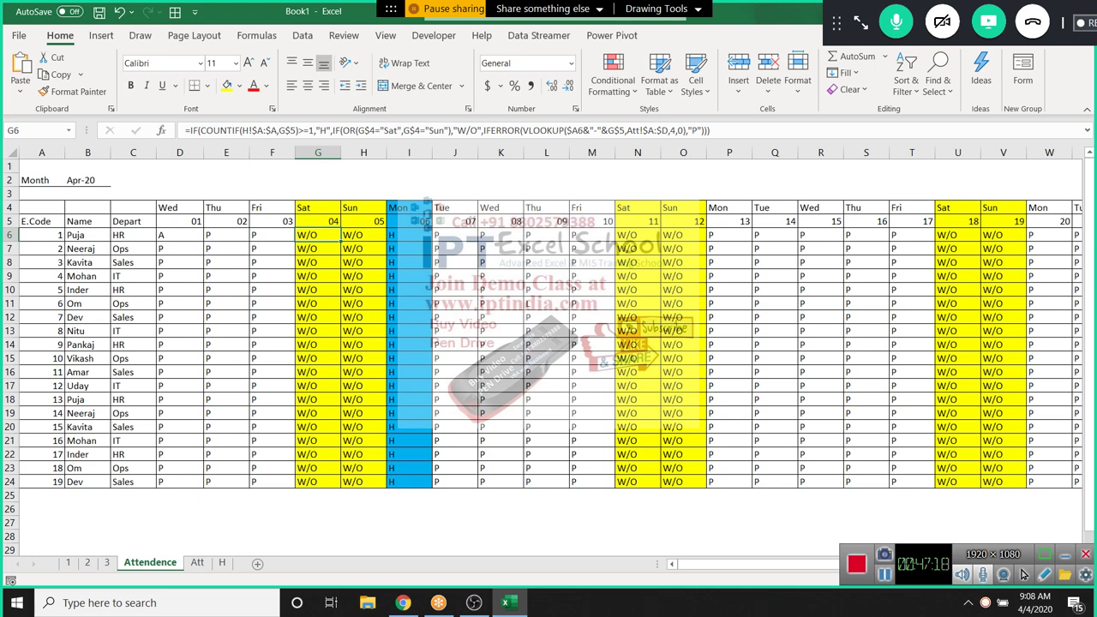
{"action": "key", "text": "Down"}
{"action": "key", "text": "Left"}
{"action": "key", "text": "Left"}
{"action": "key", "text": "Left"}
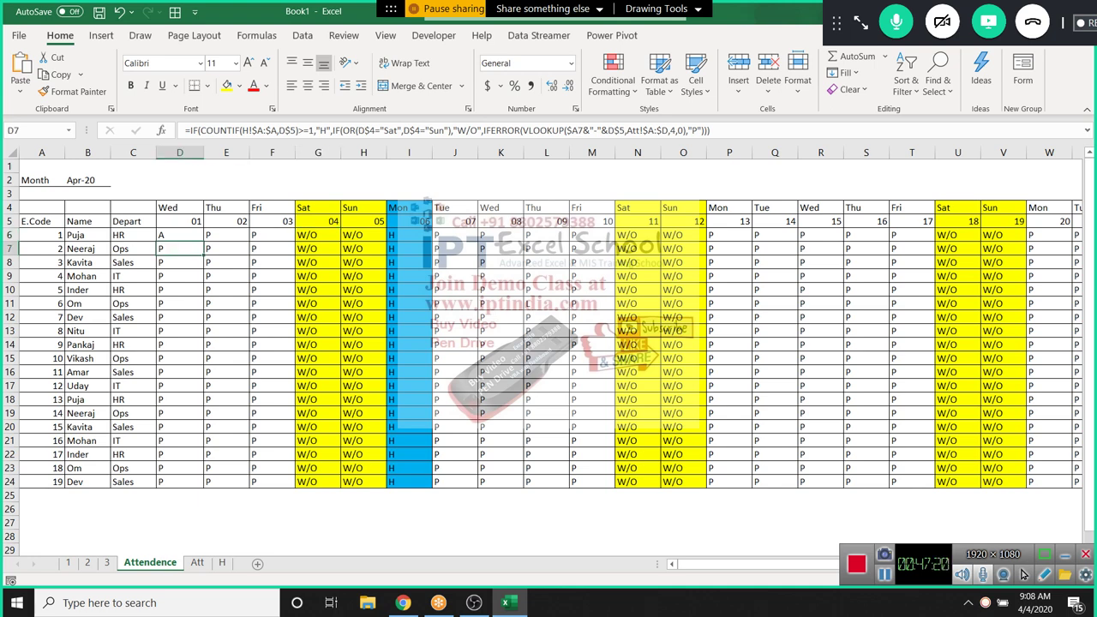
{"action": "key", "text": "Up"}
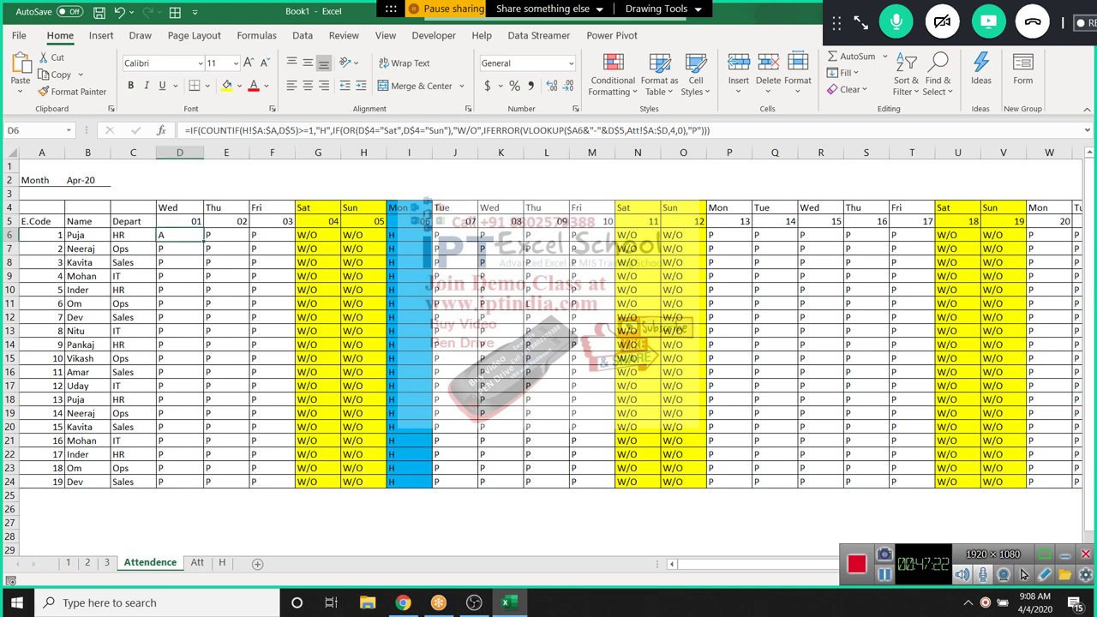
{"action": "key", "text": "F2"}
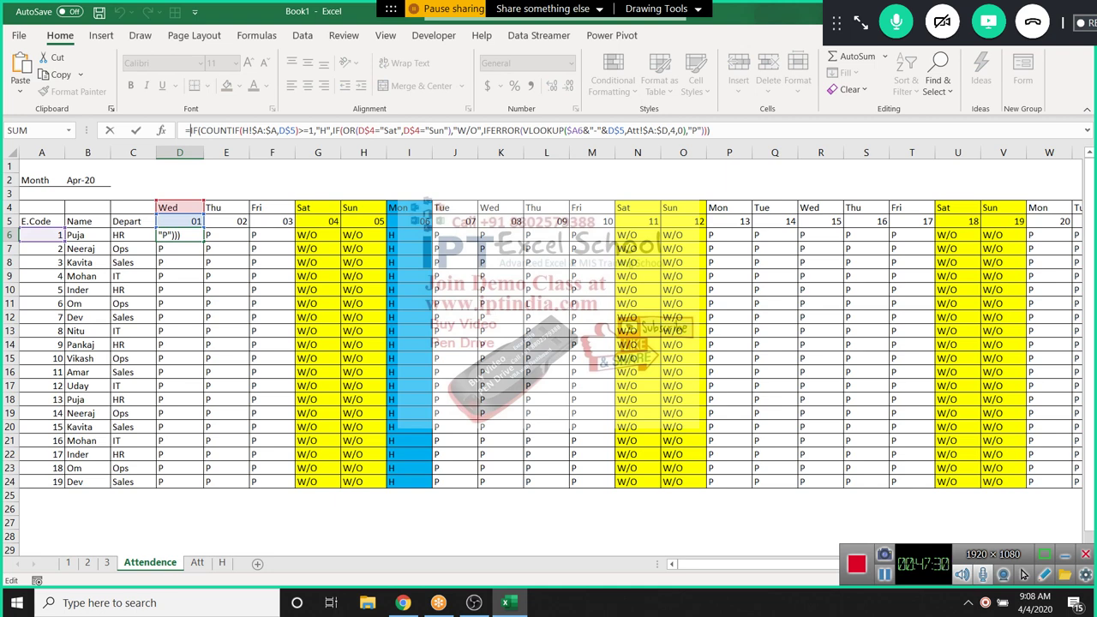
Fix the holiday range in D6's formula to read H!$A:$A
{"action": "left_click", "coordinate": [523, 130]}
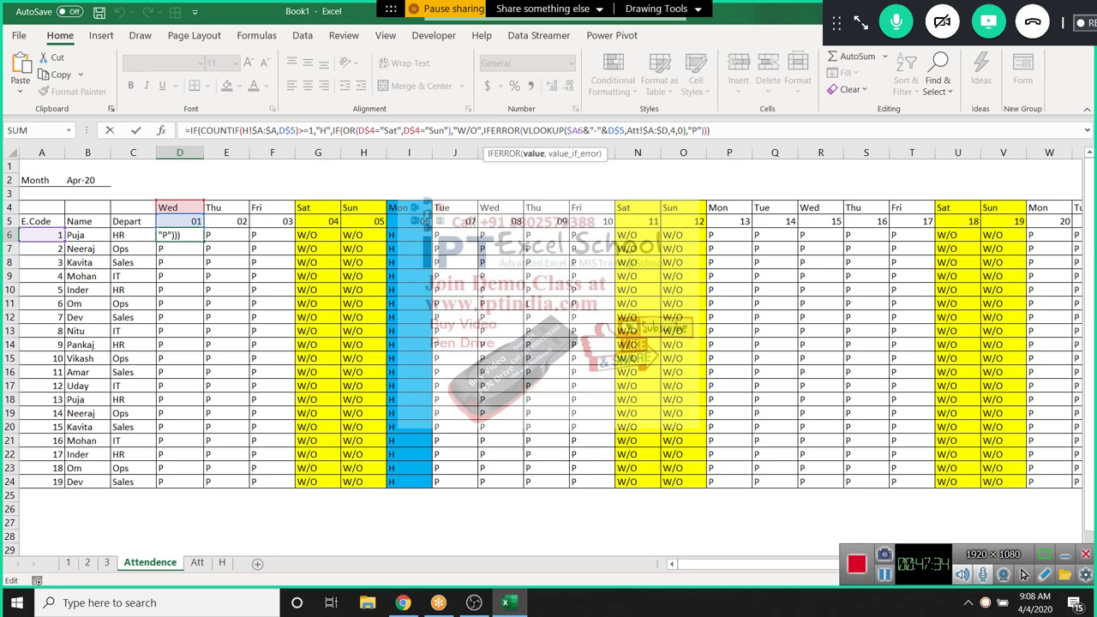
{"action": "left_click", "coordinate": [485, 130]}
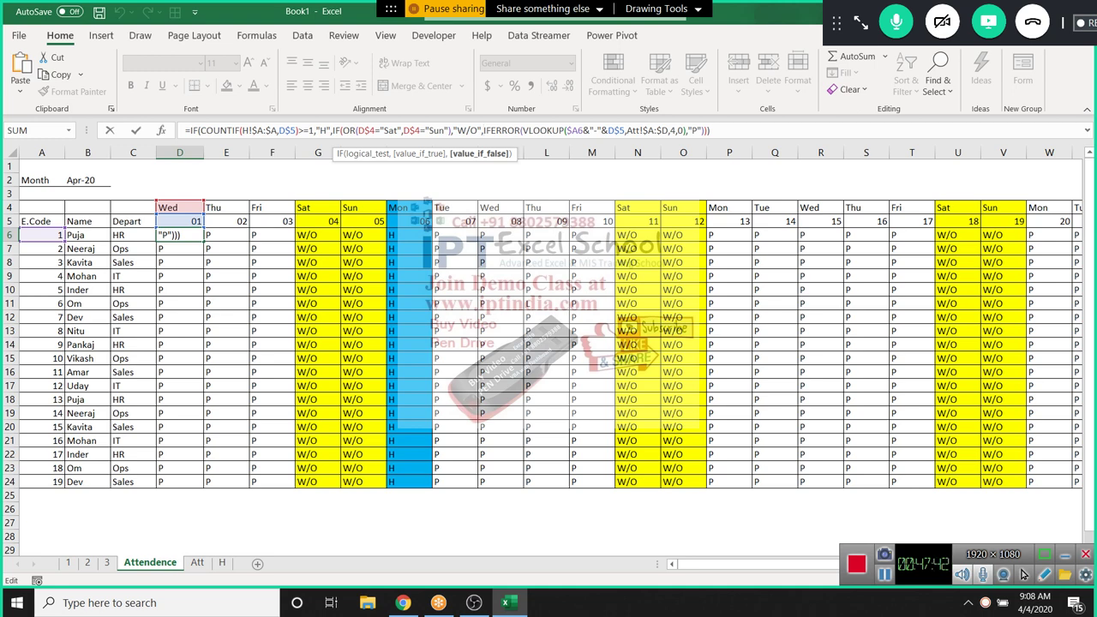
{"action": "key", "text": "shift+Left"}
{"action": "key", "text": "shift+Left"}
{"action": "key", "text": "shift+Left"}
{"action": "key", "text": "shift+Left"}
{"action": "key", "text": "shift+Left"}
{"action": "key", "text": "shift+Left"}
{"action": "key", "text": "shift+Left"}
{"action": "key", "text": "shift+Left"}
{"action": "key", "text": "shift+Left"}
{"action": "key", "text": "shift+Left"}
{"action": "key", "text": "shift+Left"}
{"action": "key", "text": "shift+Left"}
{"action": "key", "text": "shift+Left"}
{"action": "key", "text": "shift+Left"}
{"action": "key", "text": "shift+Left"}
{"action": "key", "text": "shift+Left"}
{"action": "key", "text": "shift+Left"}
{"action": "key", "text": "shift+Left"}
{"action": "key", "text": "shift+Left"}
{"action": "key", "text": "shift+Left"}
{"action": "key", "text": "Left"}
{"action": "type", "text": "!"}
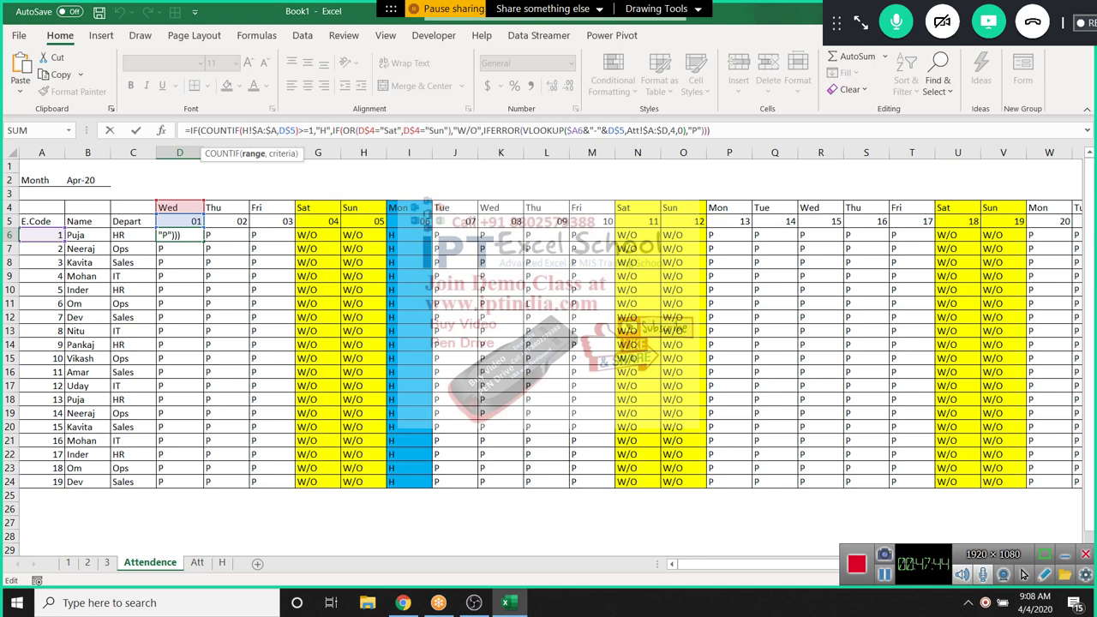
Insert a new outer IF( right after the formula's equals sign
{"action": "key", "text": "Home"}
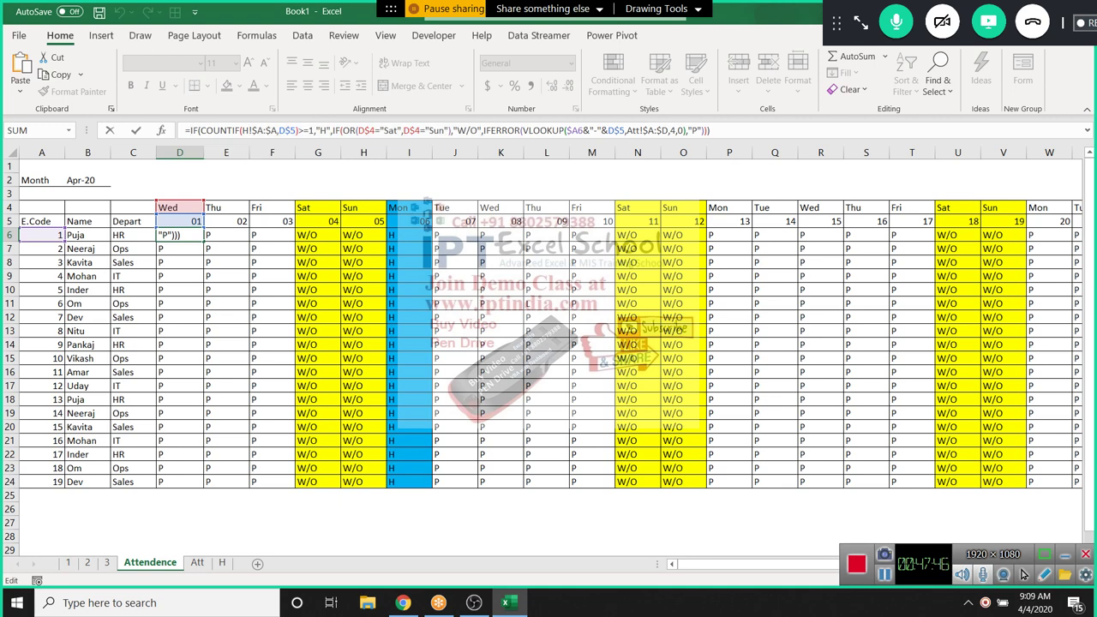
{"action": "key", "text": "End"}
{"action": "key", "text": "Left"}
{"action": "key", "text": "Left"}
{"action": "key", "text": "Left"}
{"action": "key", "text": "shift+Left"}
{"action": "key", "text": "shift+Left"}
{"action": "key", "text": "shift+Left"}
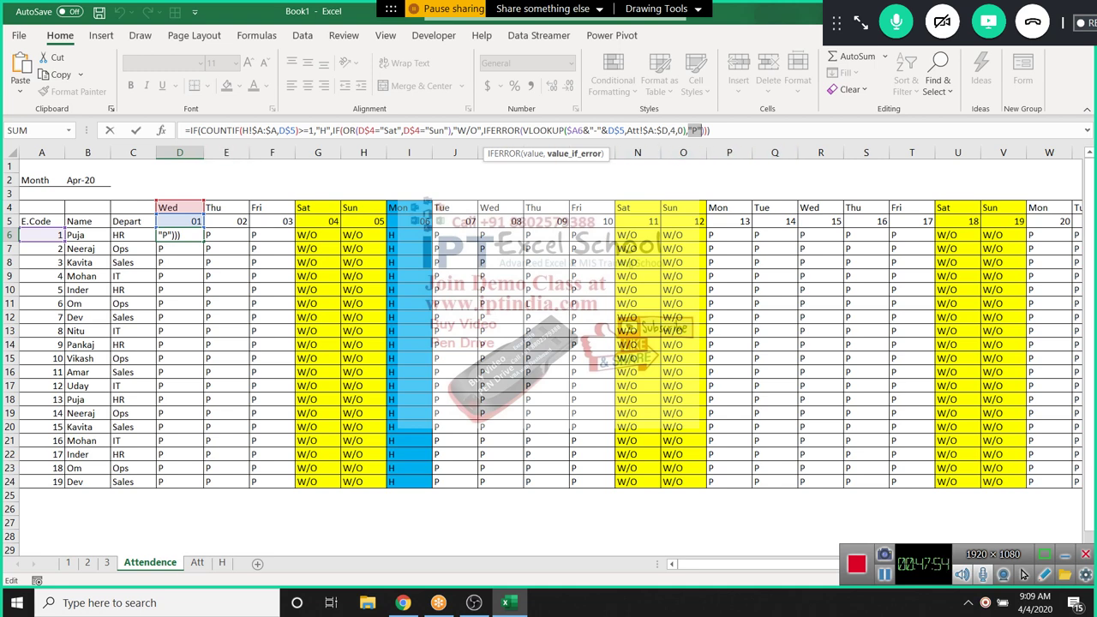
{"action": "key", "text": "Home"}
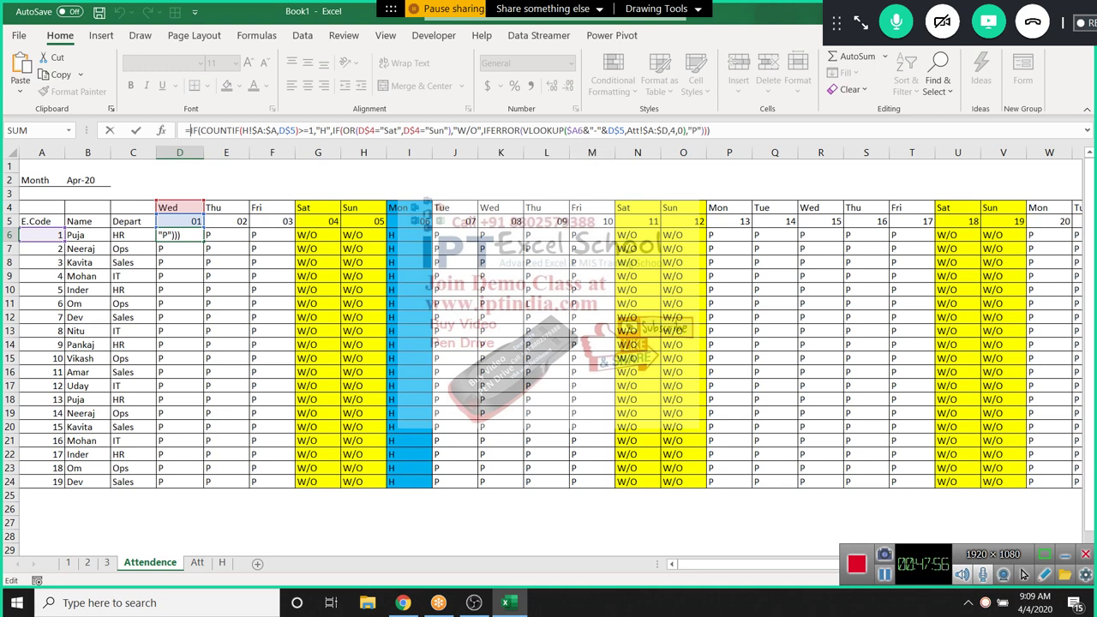
{"action": "key", "text": "Right"}
{"action": "type", "text": "IF("}
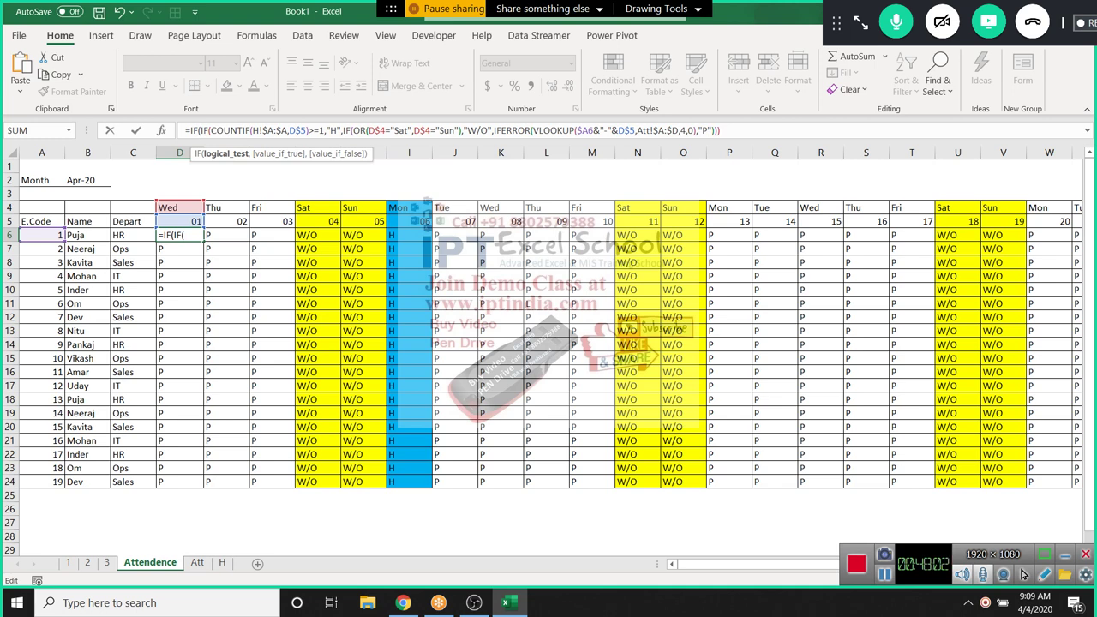
Replace the new outer IF with IFERROR(VLOOKUP( at the start of D6's formula
{"action": "key", "text": "BackSpace"}
{"action": "key", "text": "BackSpace"}
{"action": "key", "text": "BackSpace"}
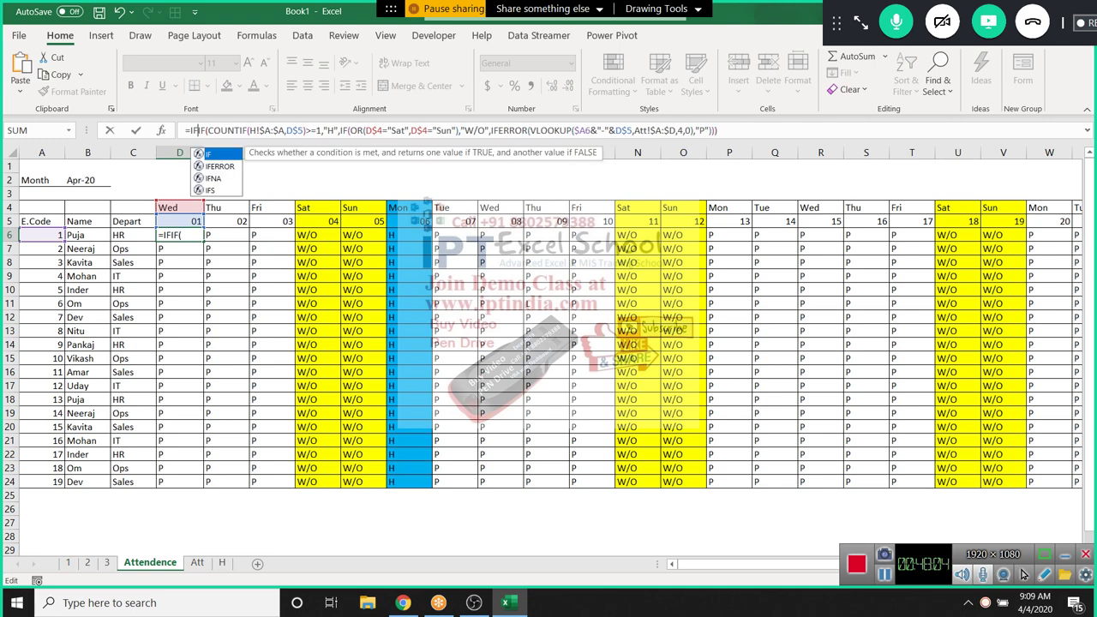
{"action": "type", "text": "ir"}
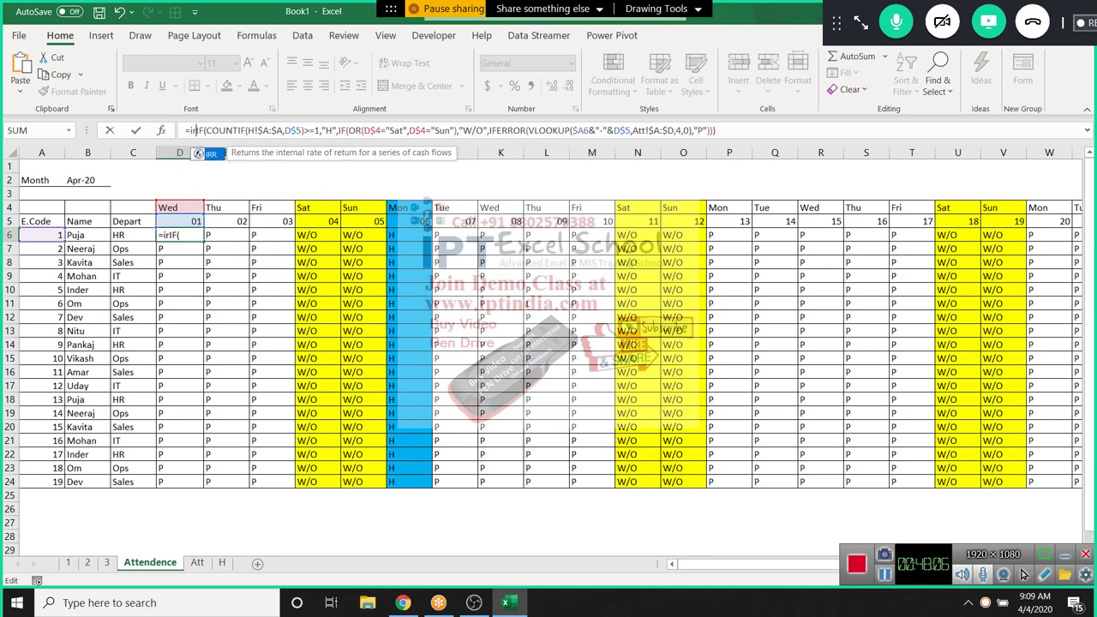
{"action": "key", "text": "BackSpace"}
{"action": "type", "text": "f"}
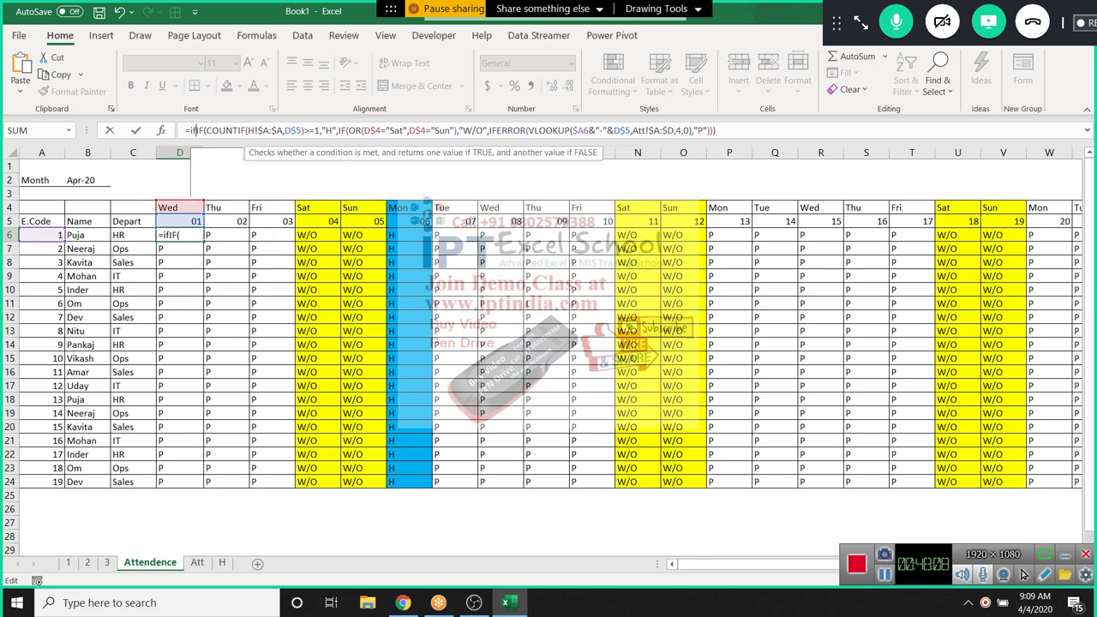
{"action": "key", "text": "Down"}
{"action": "key", "text": "Tab"}
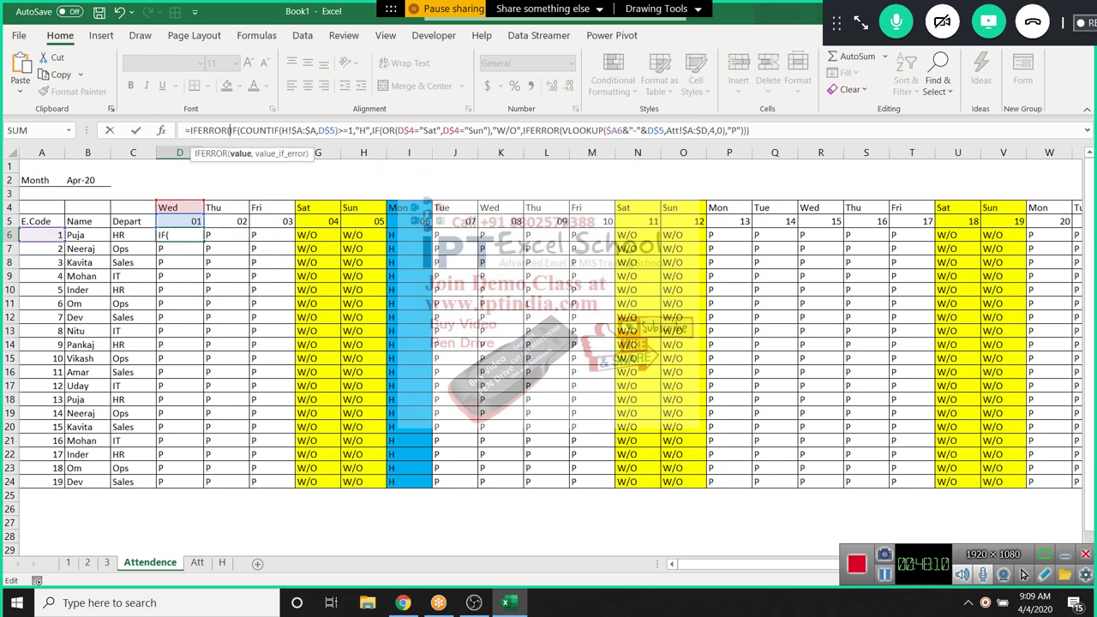
{"action": "type", "text": "vl"}
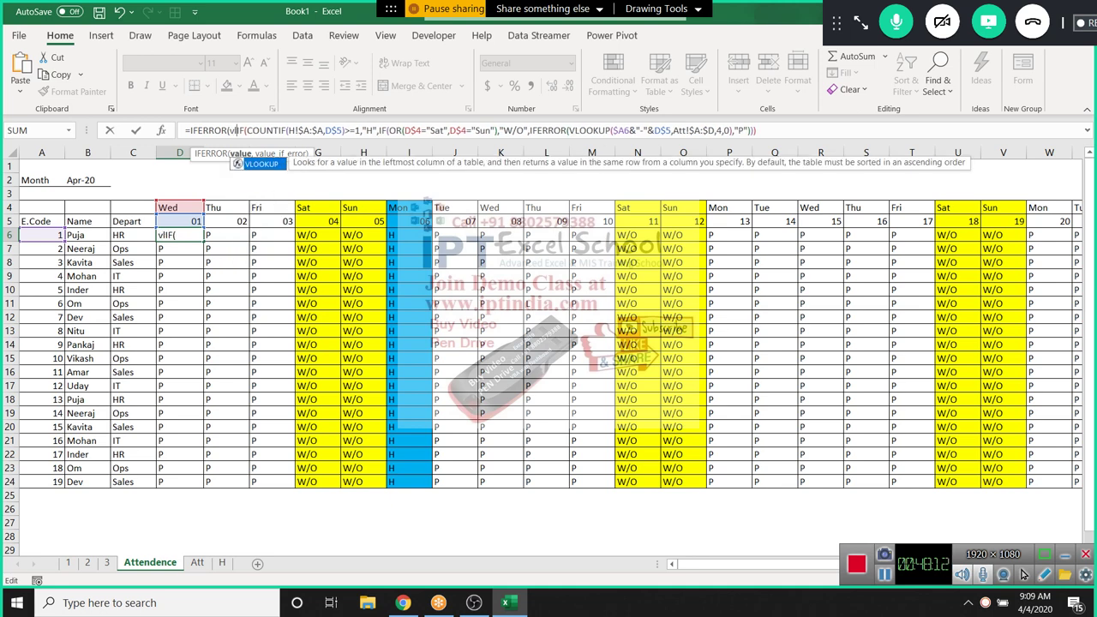
{"action": "key", "text": "Tab"}
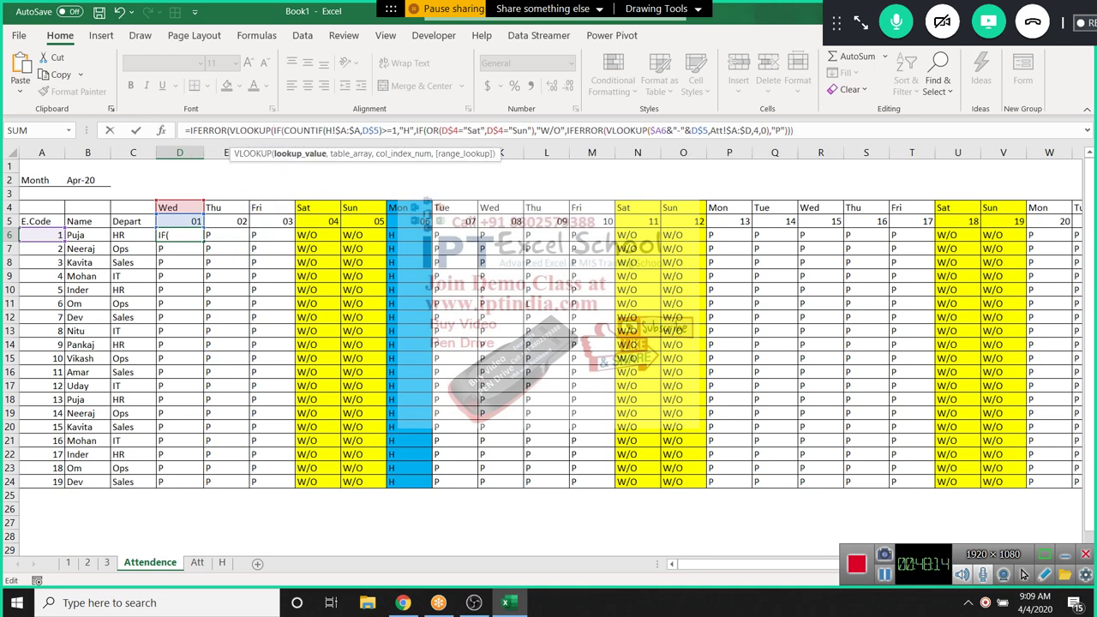
Build the lookup A6&"-"&D$5 against Att!A:D, column 4, and accept Excel's correction
{"action": "left_click", "coordinate": [41, 235]}
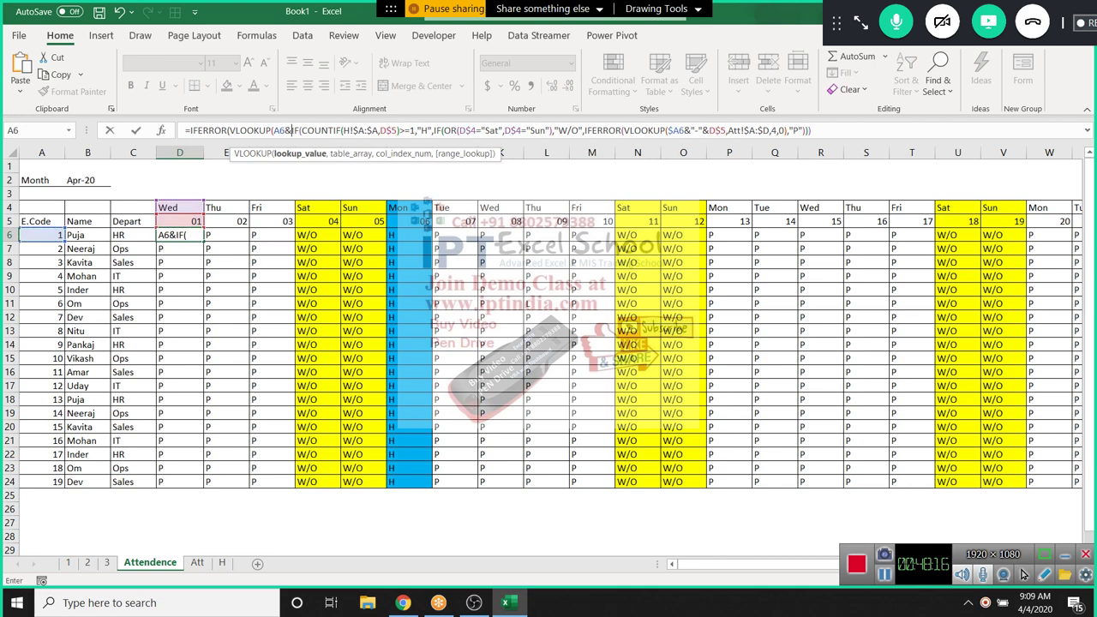
{"action": "type", "text": "&\"-\""}
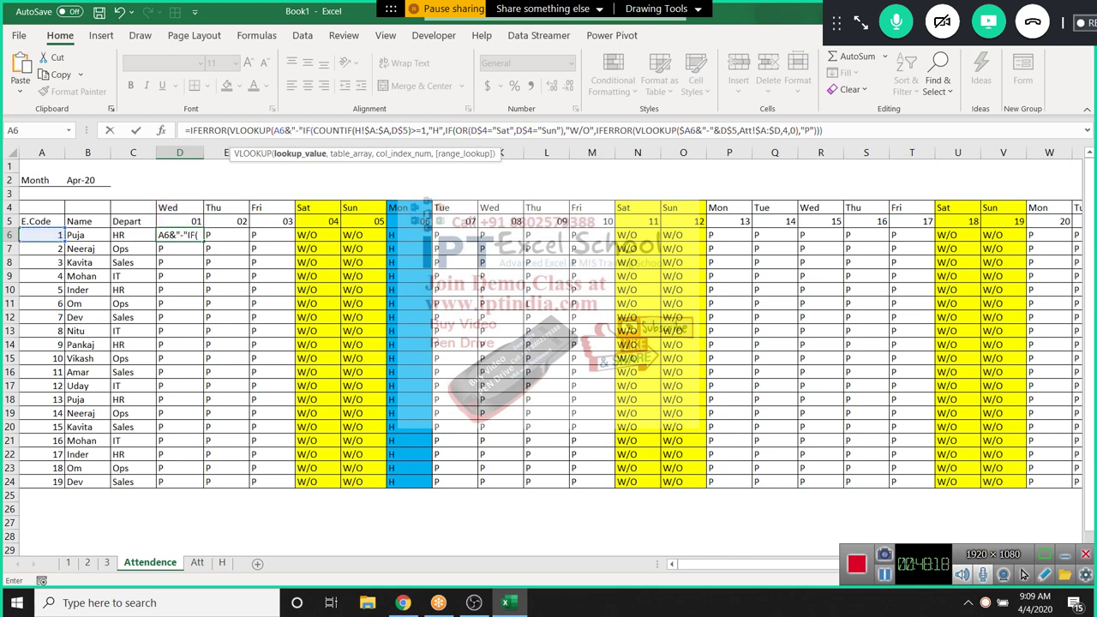
{"action": "type", "text": "&"}
{"action": "key", "text": "Up"}
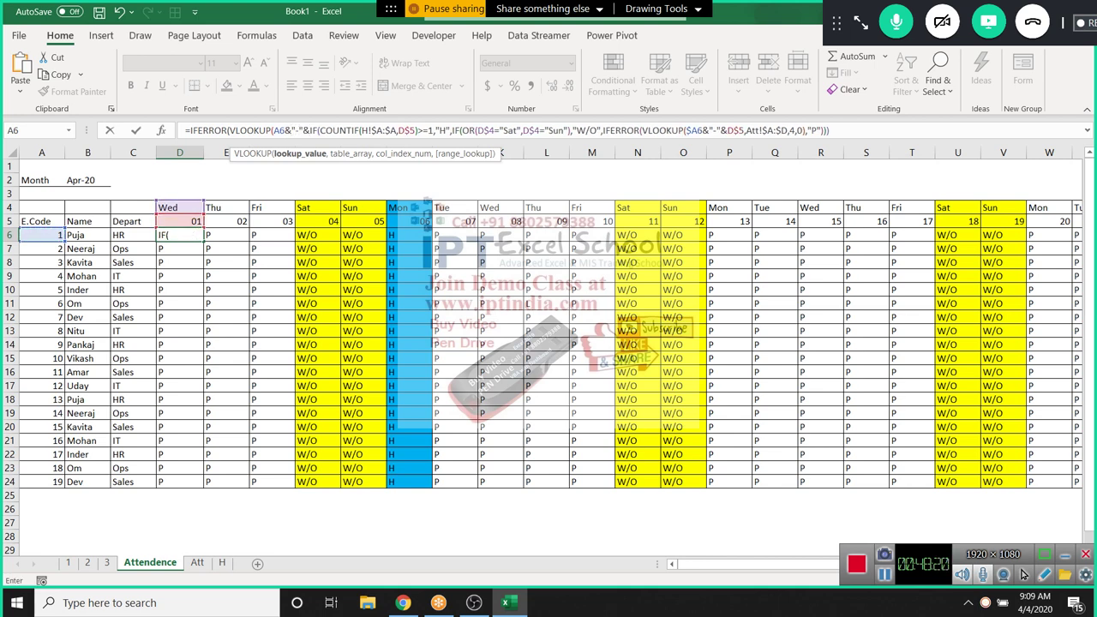
{"action": "key", "text": "F4"}
{"action": "key", "text": "F4"}
{"action": "type", "text": ","}
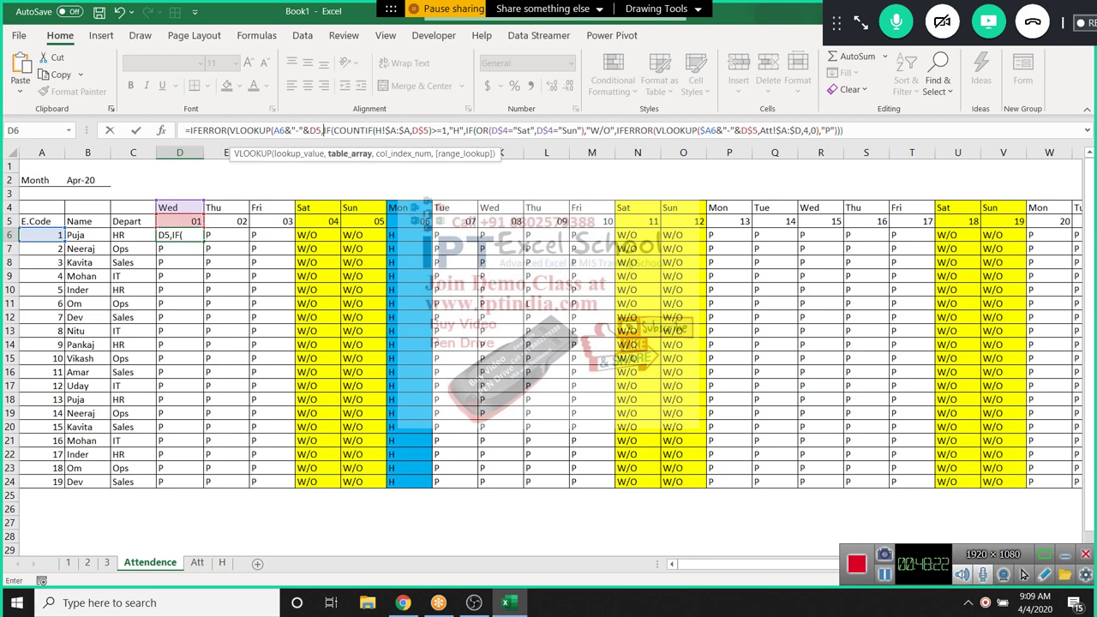
{"action": "key", "text": "ctrl+Page_Down"}
{"action": "key", "text": "ctrl+Page_Down"}
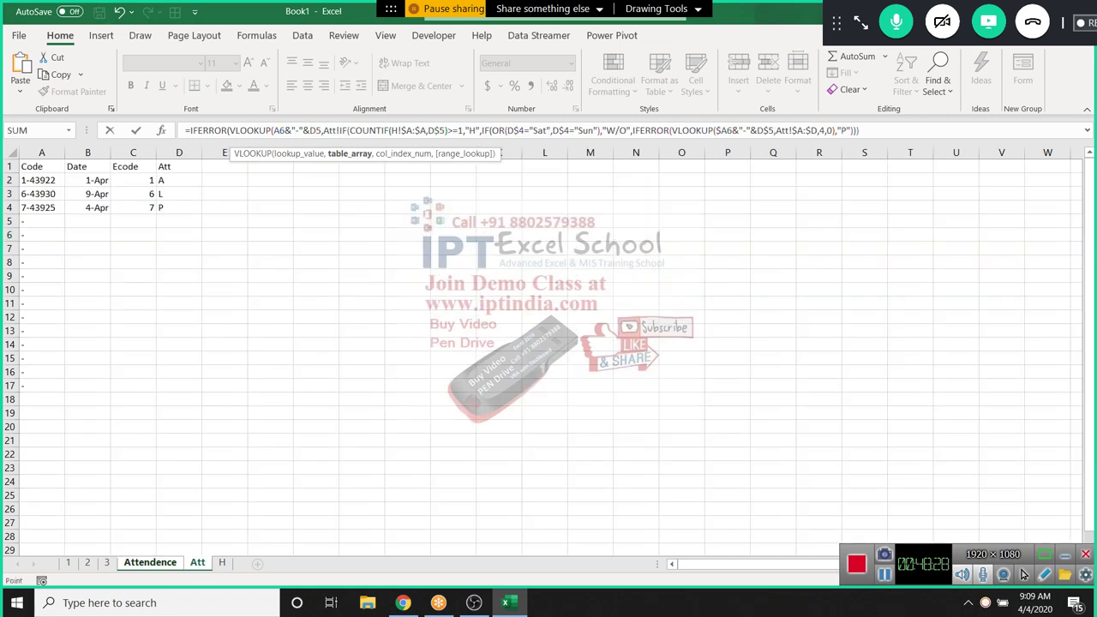
{"action": "key", "text": "ctrl+space"}
{"action": "key", "text": "shift+Right"}
{"action": "key", "text": "shift+Right"}
{"action": "key", "text": "shift+Right"}
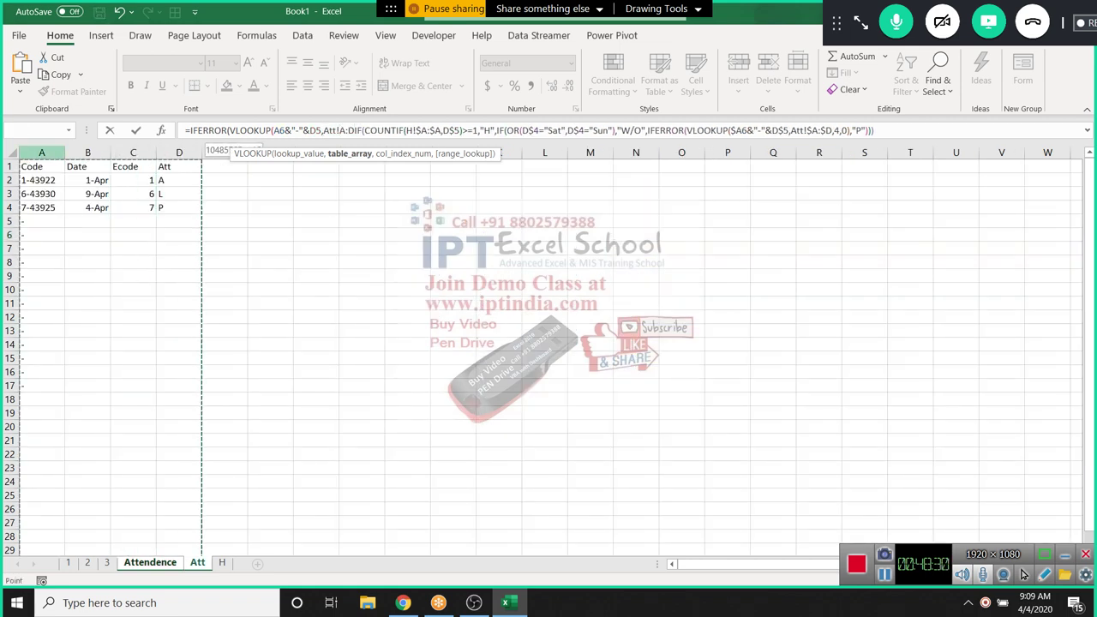
{"action": "type", "text": ",4,0"}
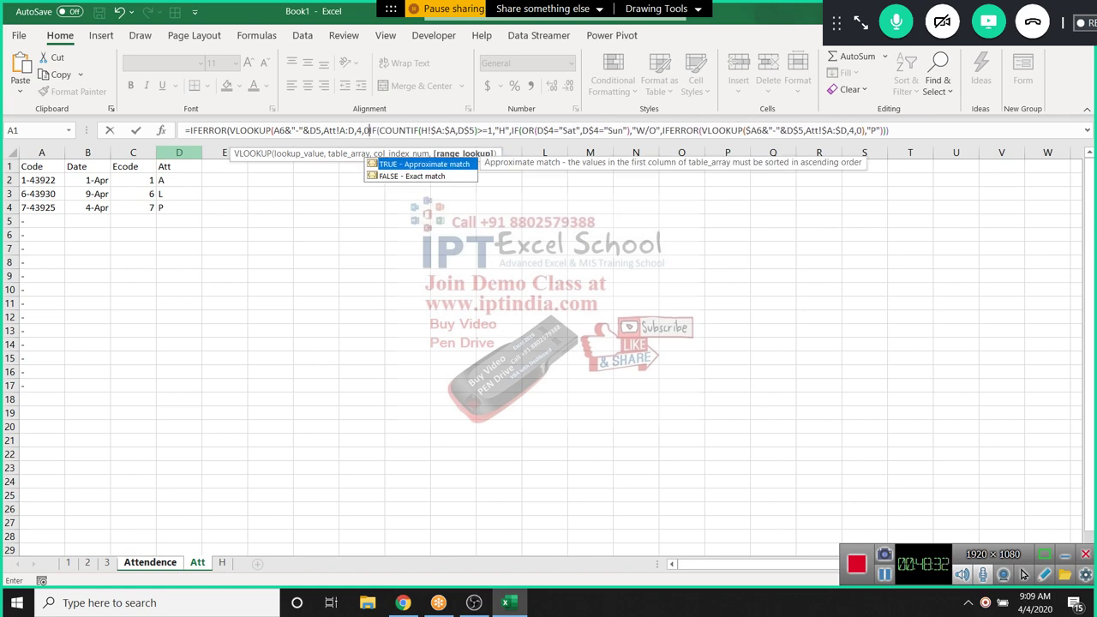
{"action": "type", "text": "),"}
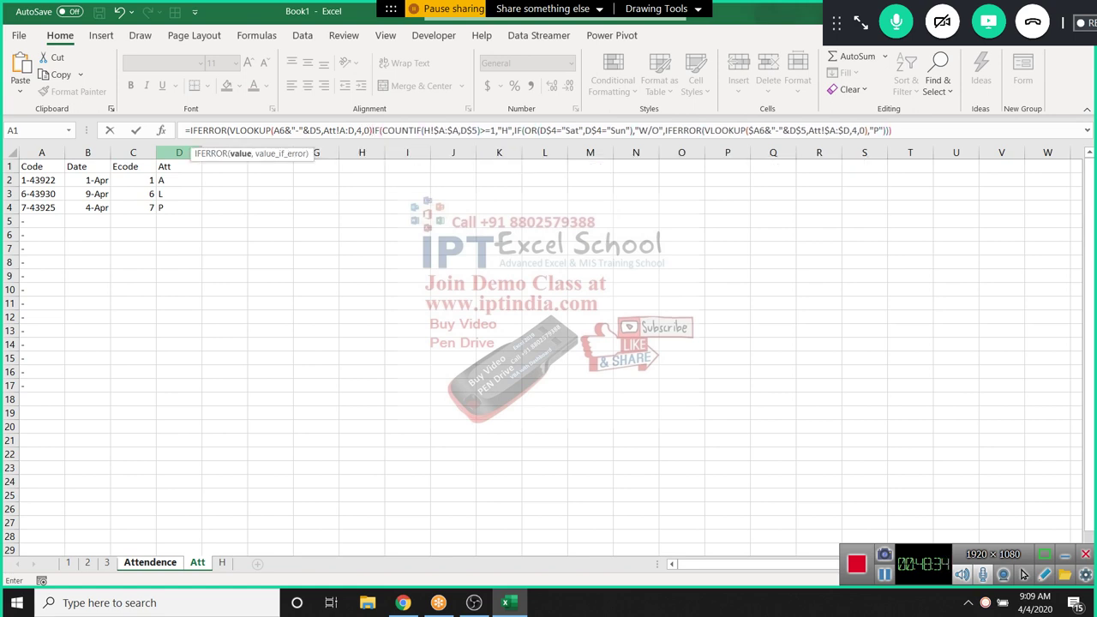
{"action": "type", "text": ","}
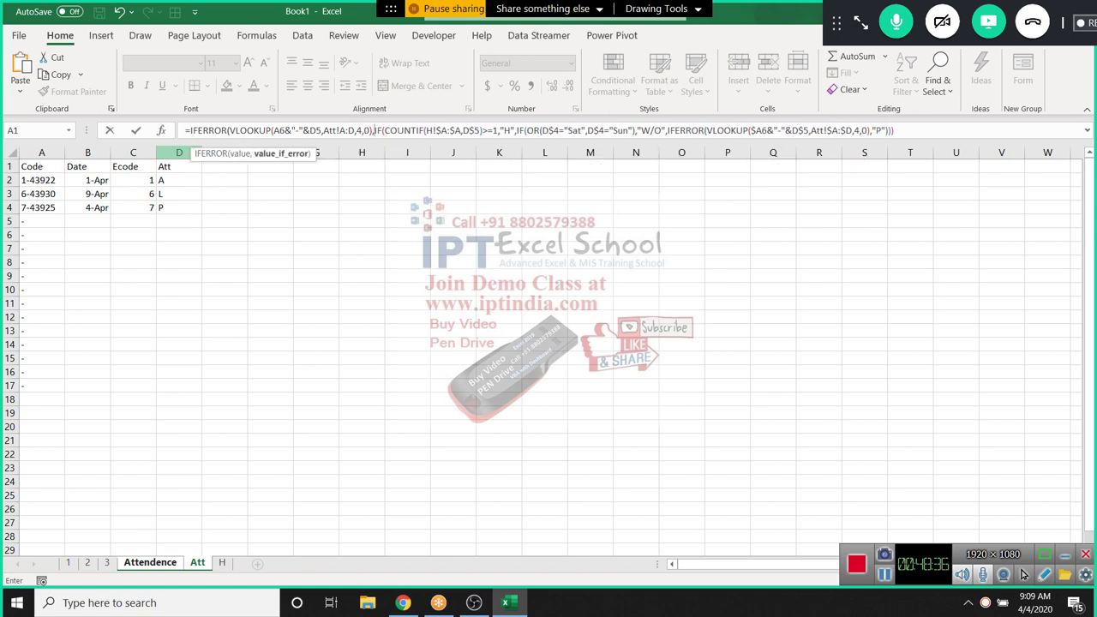
{"action": "key", "text": "Return"}
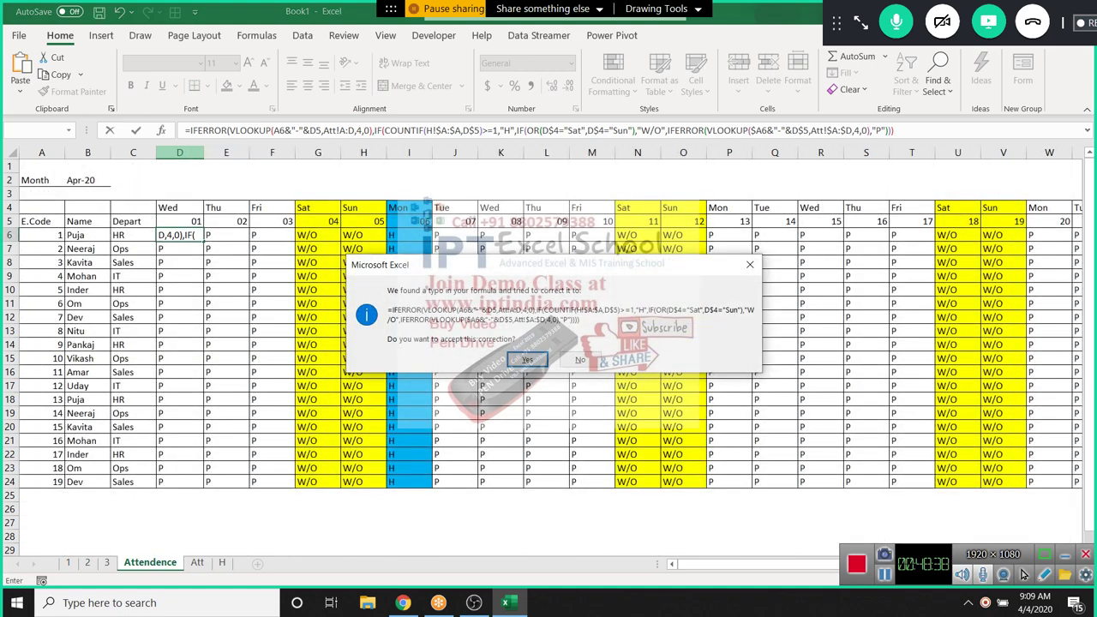
{"action": "key", "text": "Return"}
Lock the lookup references to $A6 and Att!$A:$D, then select D6:AG24
{"action": "key", "text": "Up"}
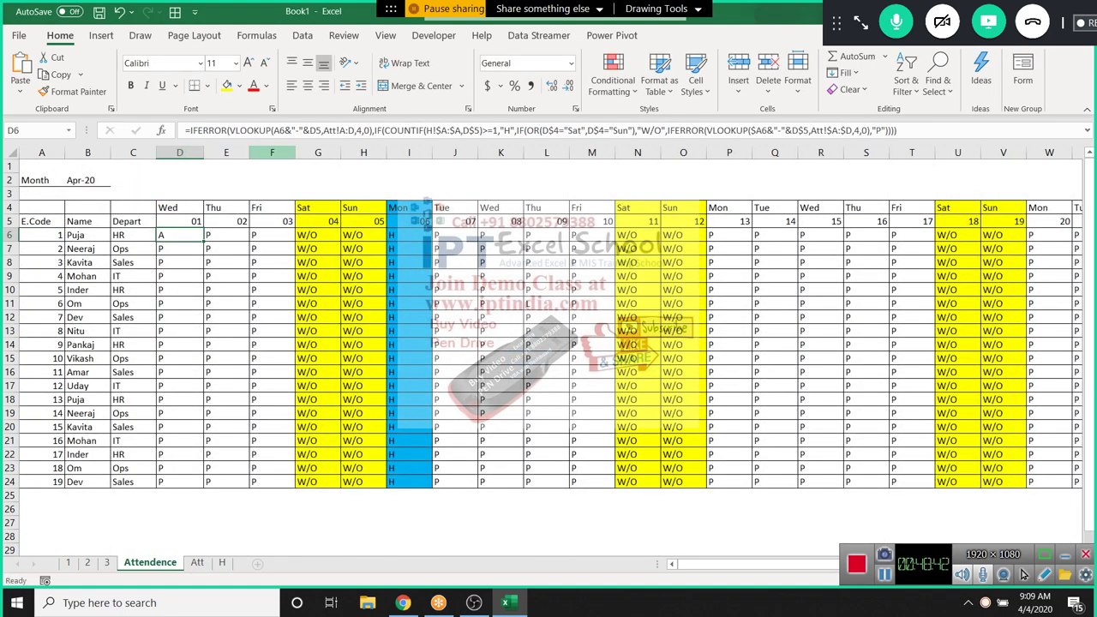
{"action": "key", "text": "F2"}
{"action": "left_click", "coordinate": [280, 130]}
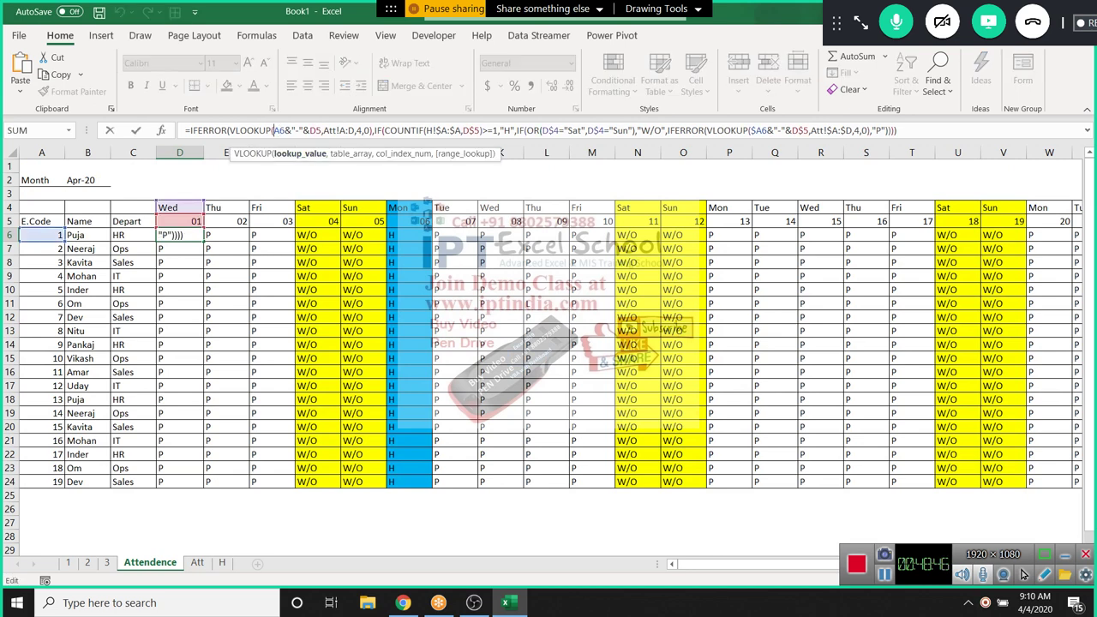
{"action": "double_click", "coordinate": [281, 130]}
{"action": "key", "text": "F4"}
{"action": "key", "text": "F4"}
{"action": "key", "text": "F4"}
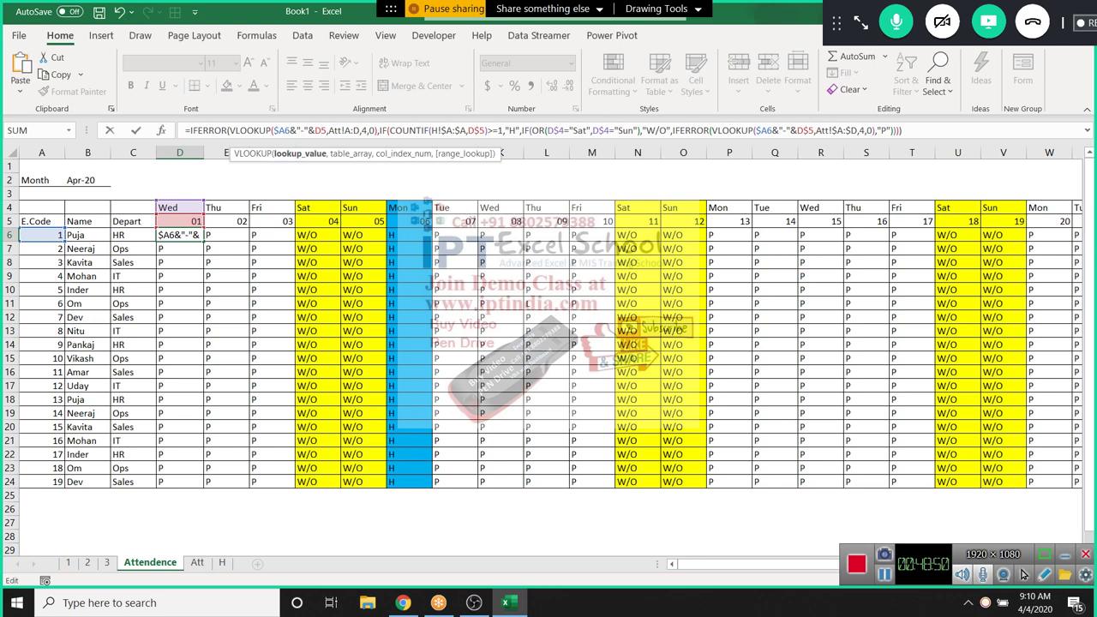
{"action": "type", "text": "$"}
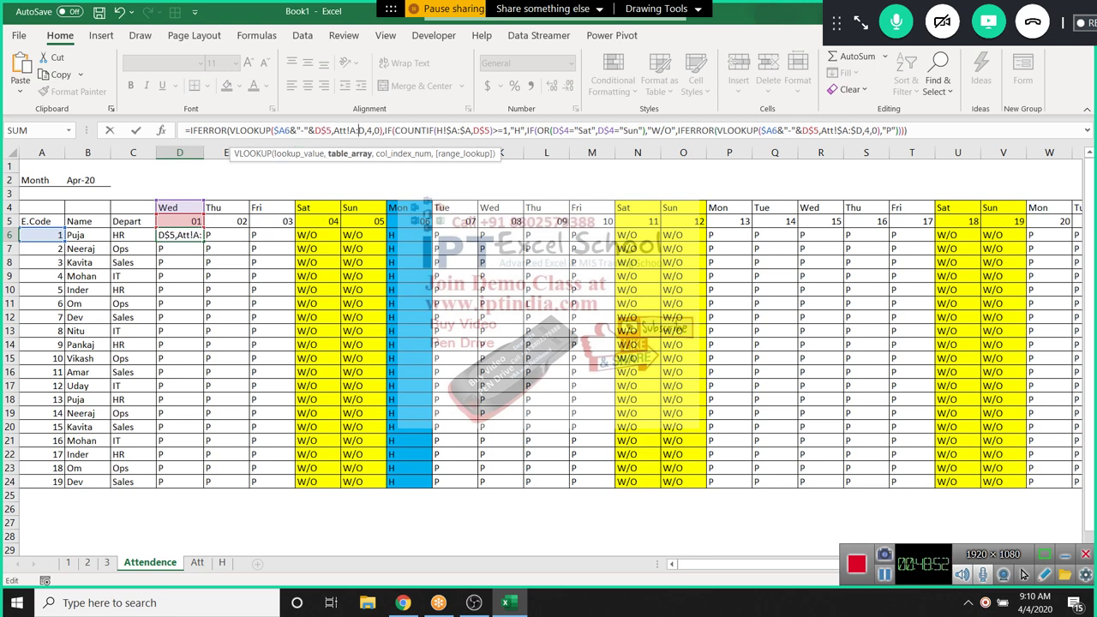
{"action": "key", "text": "Right"}
{"action": "key", "text": "Right"}
{"action": "key", "text": "Right"}
{"action": "key", "text": "Right"}
{"action": "key", "text": "Right"}
{"action": "key", "text": "Right"}
{"action": "key", "text": "Right"}
{"action": "key", "text": "F4"}
{"action": "key", "text": "ctrl+Return"}
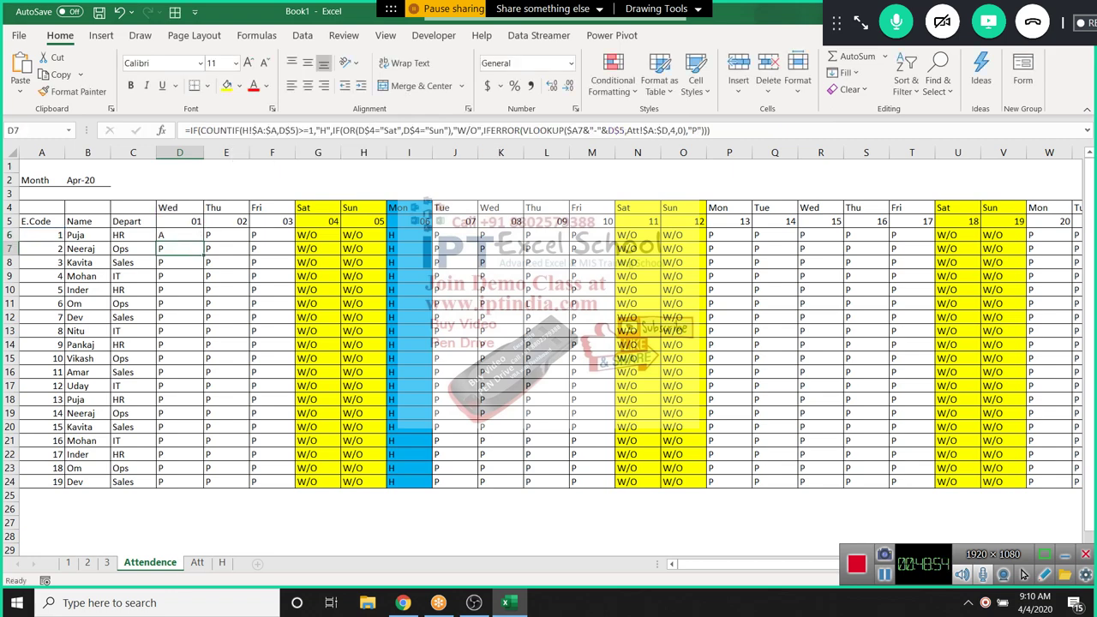
{"action": "key", "text": "ctrl+shift+Right"}
{"action": "key", "text": "ctrl+shift+Down"}
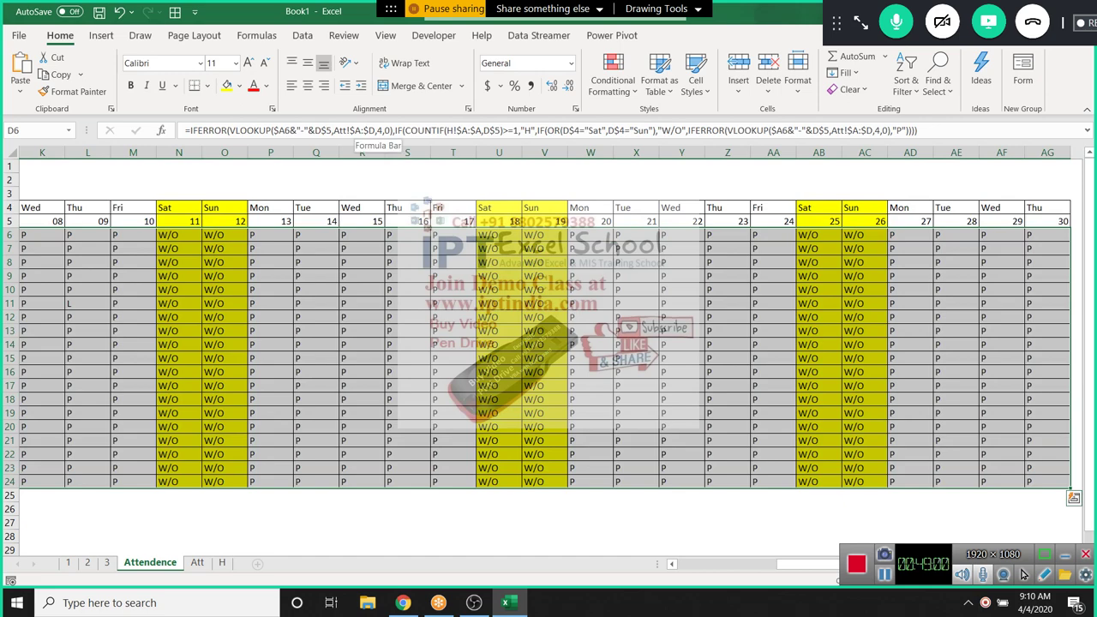
Check the copied formulas in D8, F8 and G8, then return to D6
{"action": "key", "text": "Home"}
{"action": "key", "text": "Right"}
{"action": "key", "text": "Right"}
{"action": "key", "text": "Right"}
{"action": "key", "text": "Right"}
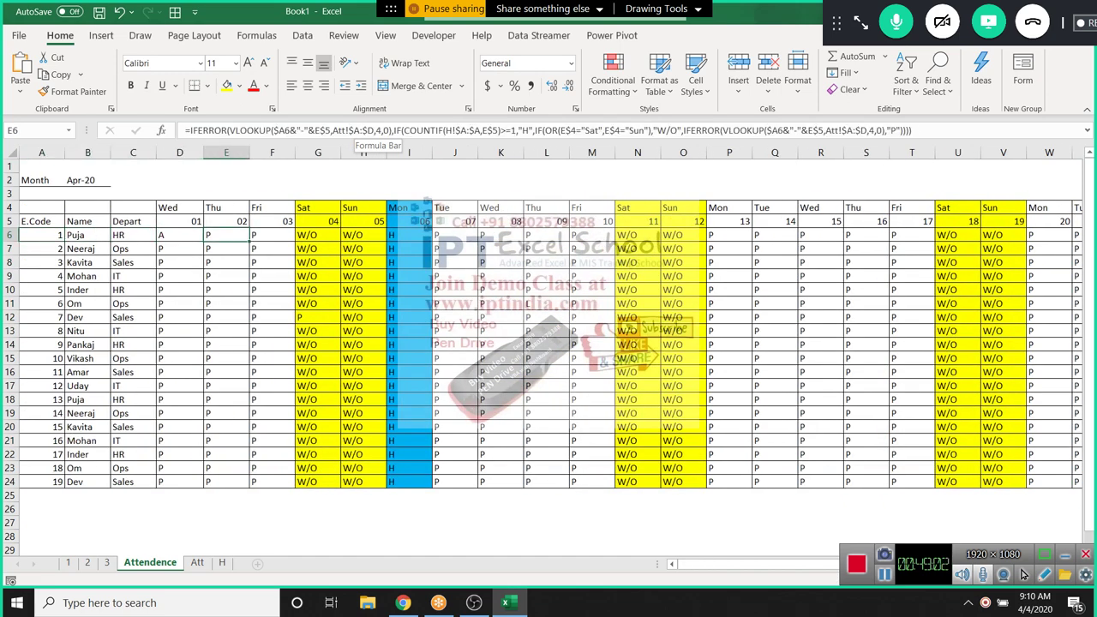
{"action": "key", "text": "Down"}
{"action": "key", "text": "Down"}
{"action": "key", "text": "Down"}
{"action": "key", "text": "Down"}
{"action": "key", "text": "Down"}
{"action": "key", "text": "Down"}
{"action": "key", "text": "Right"}
{"action": "key", "text": "Right"}
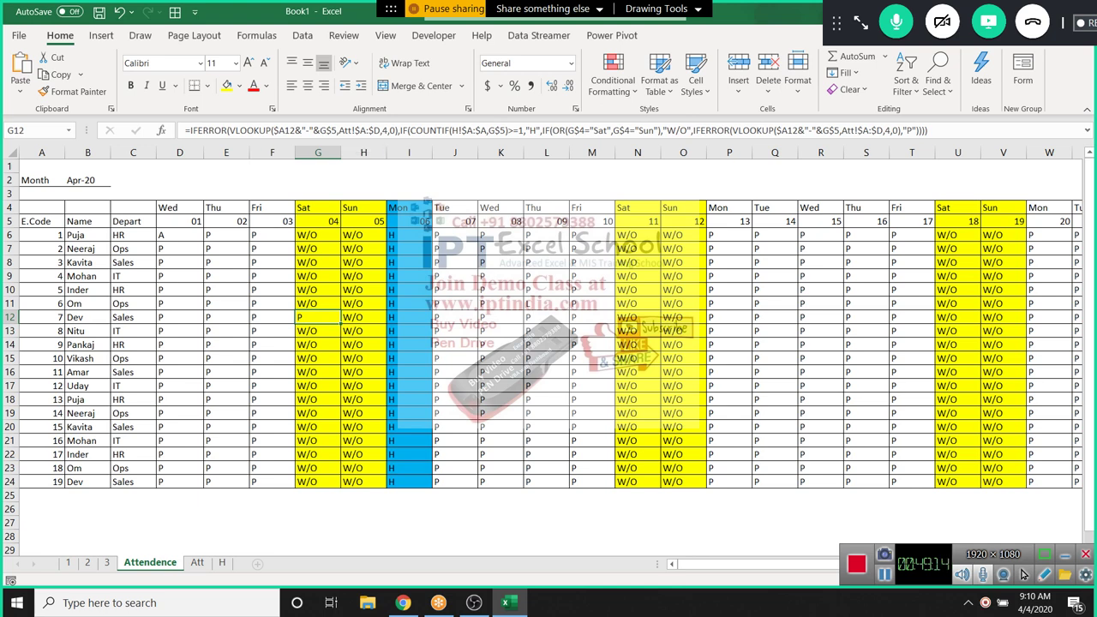
{"action": "left_click", "coordinate": [179, 262]}
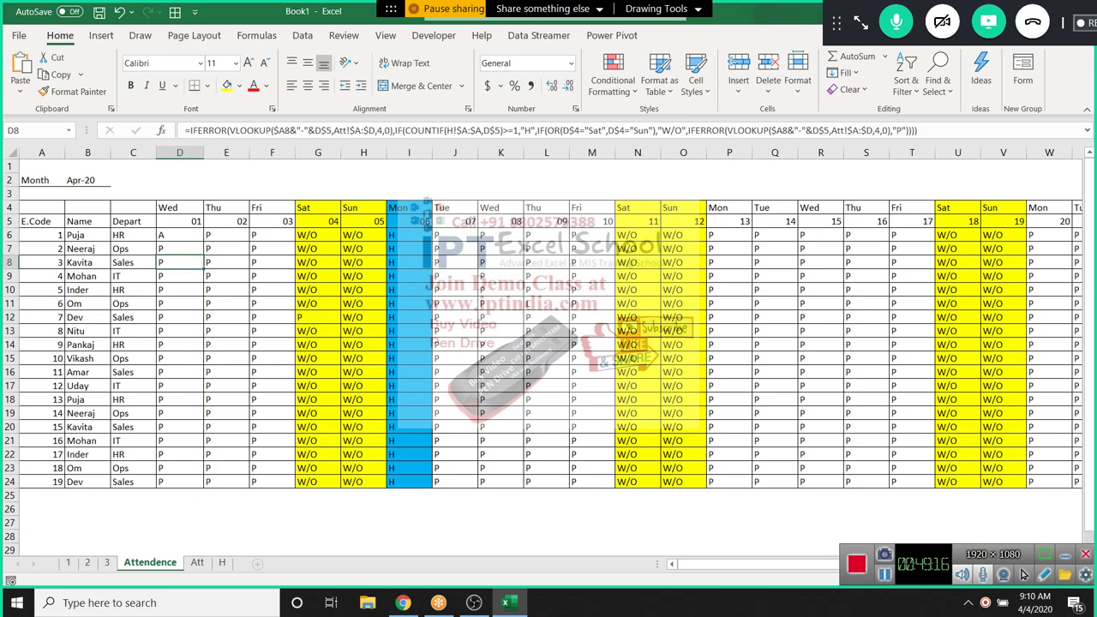
{"action": "left_click_drag", "start_coordinate": [179, 262], "coordinate": [273, 262]}
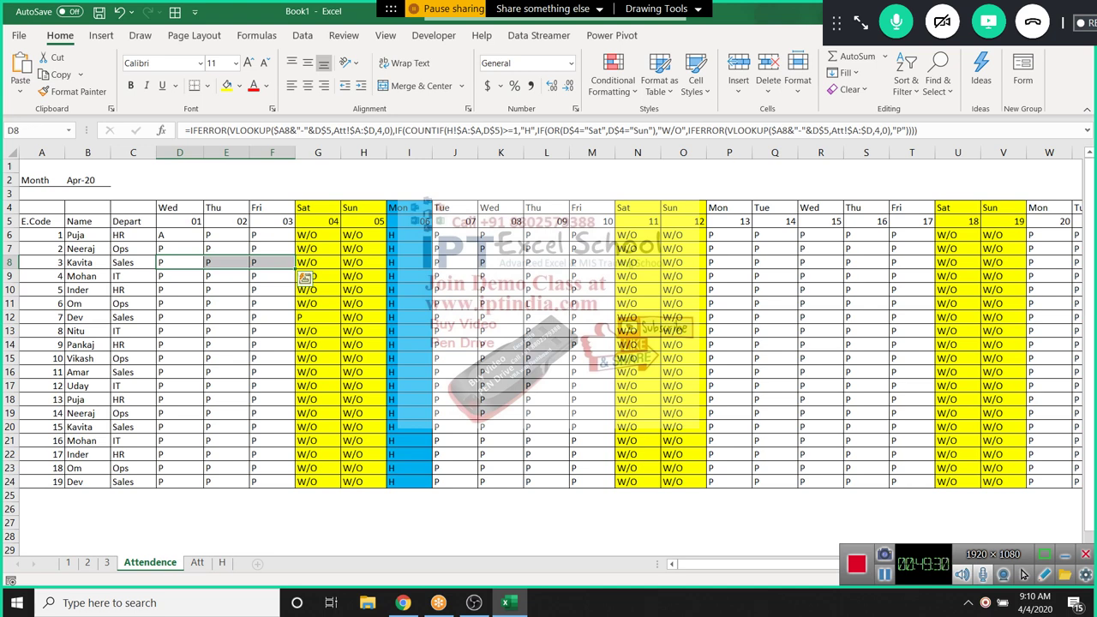
{"action": "left_click", "coordinate": [179, 263]}
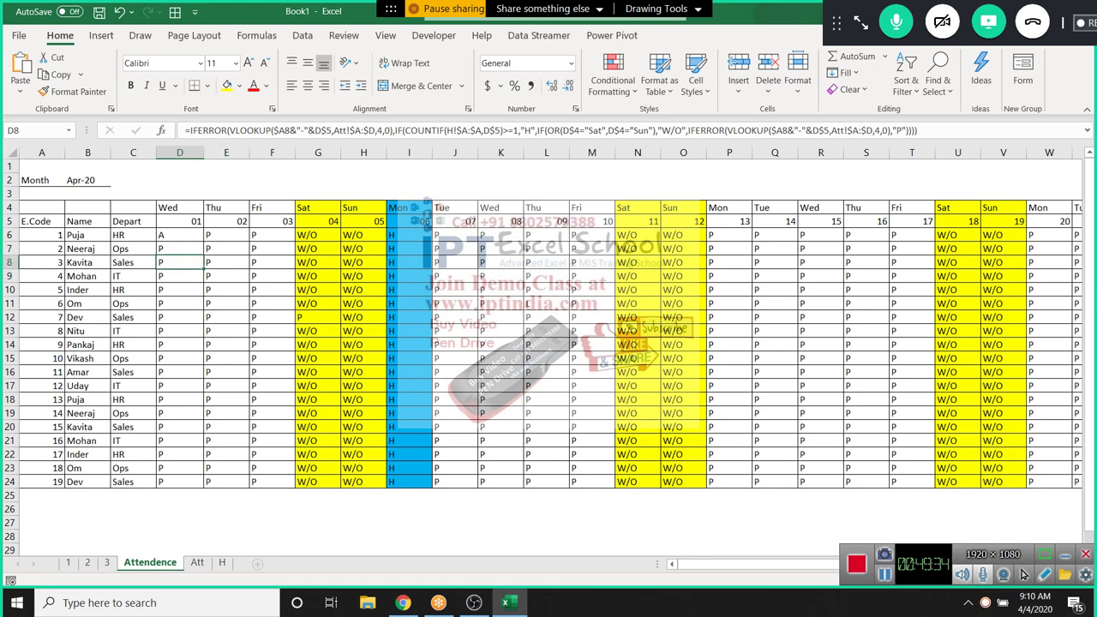
{"action": "left_click_drag", "start_coordinate": [179, 262], "coordinate": [273, 263]}
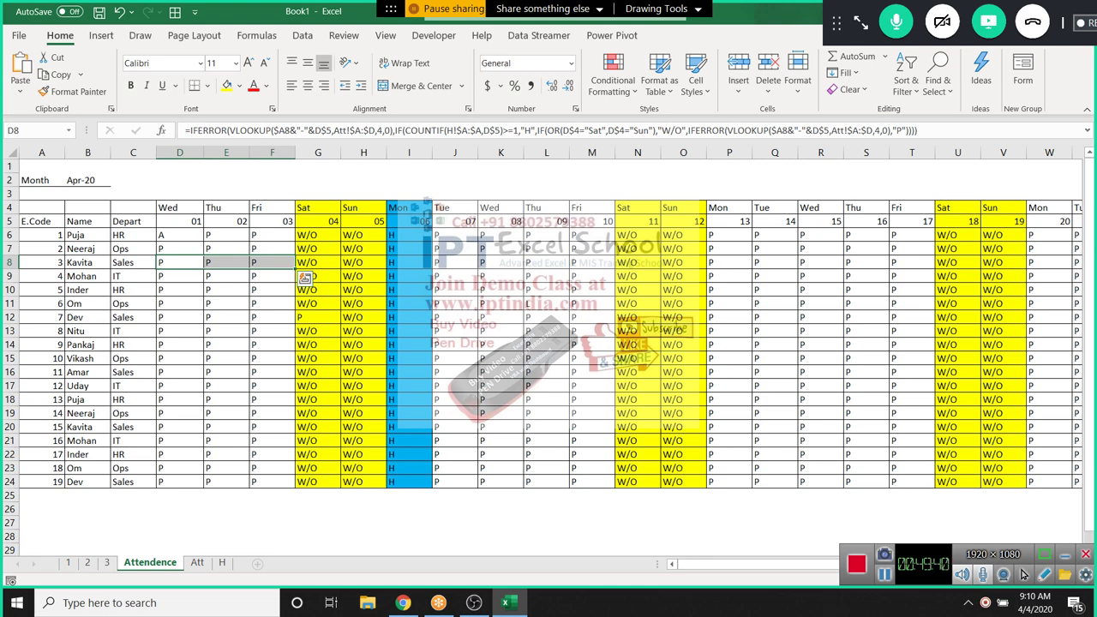
{"action": "key", "text": "Right"}
{"action": "key", "text": "Right"}
{"action": "key", "text": "Right"}
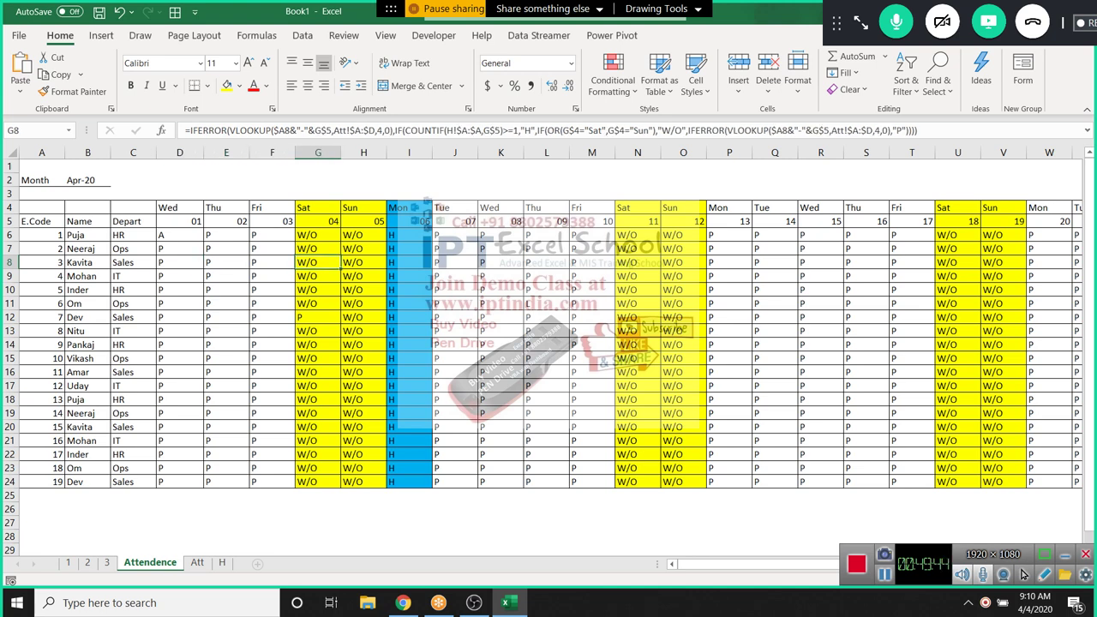
{"action": "key", "text": "Left"}
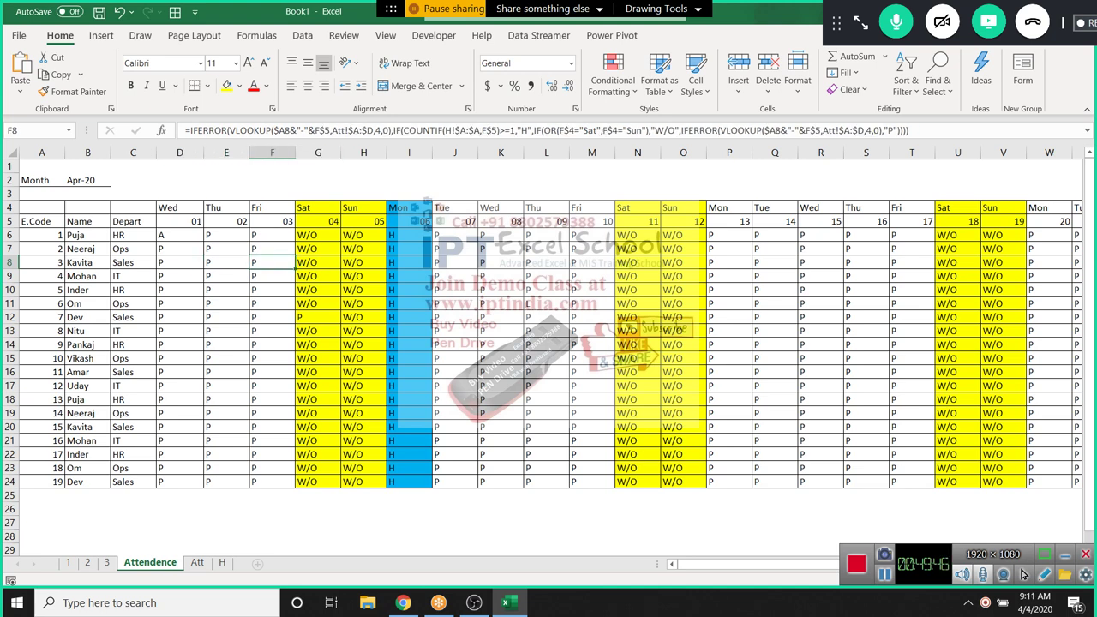
{"action": "key", "text": "Left"}
{"action": "key", "text": "Left"}
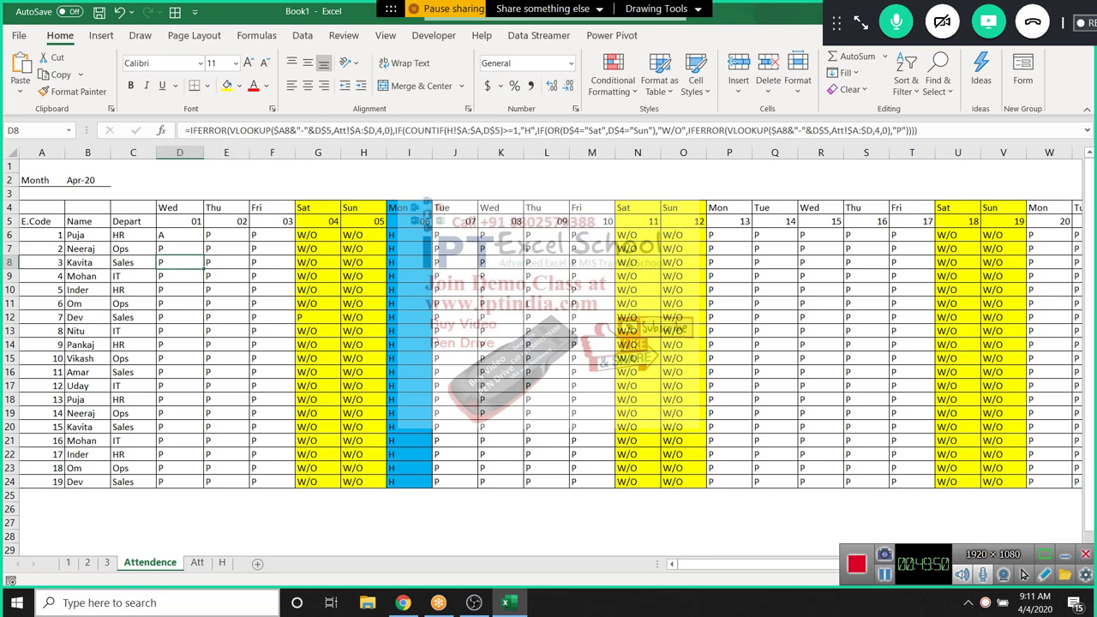
{"action": "key", "text": "Up"}
{"action": "key", "text": "Up"}
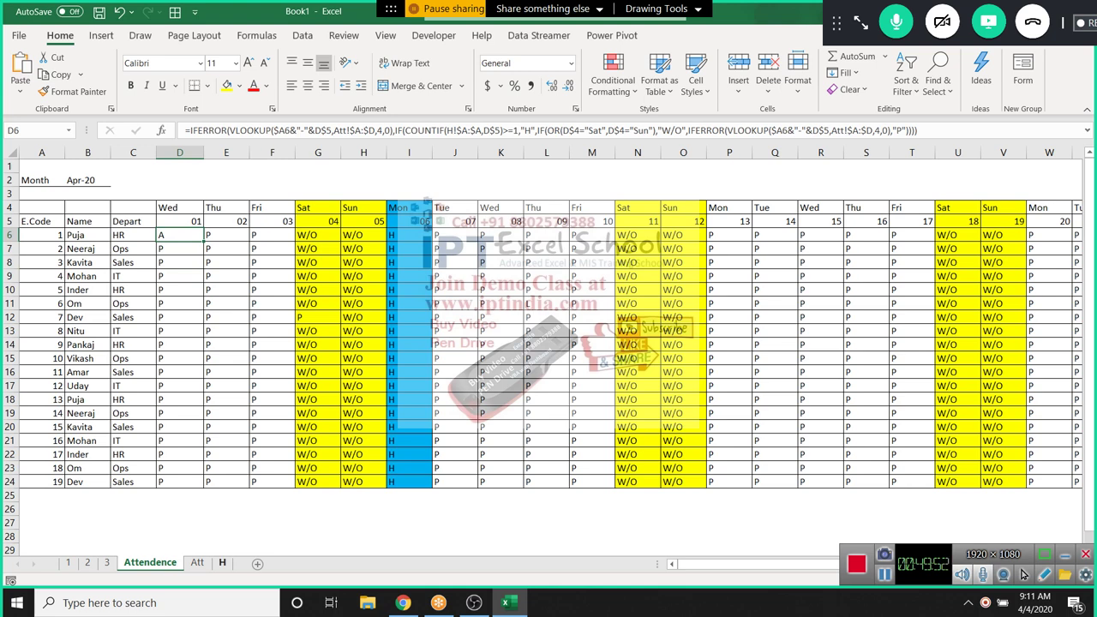
On the Att sheet, enter the dates 2-Apr and 3-Apr in B5 and B6
{"action": "key", "text": "ctrl+Page_Down"}
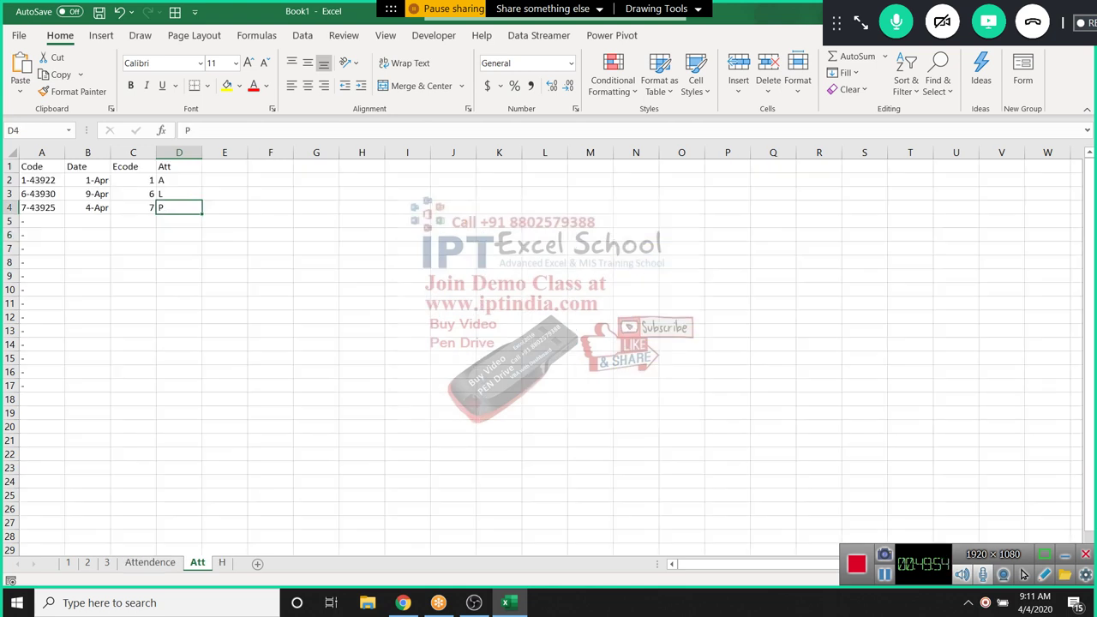
{"action": "key", "text": "Return"}
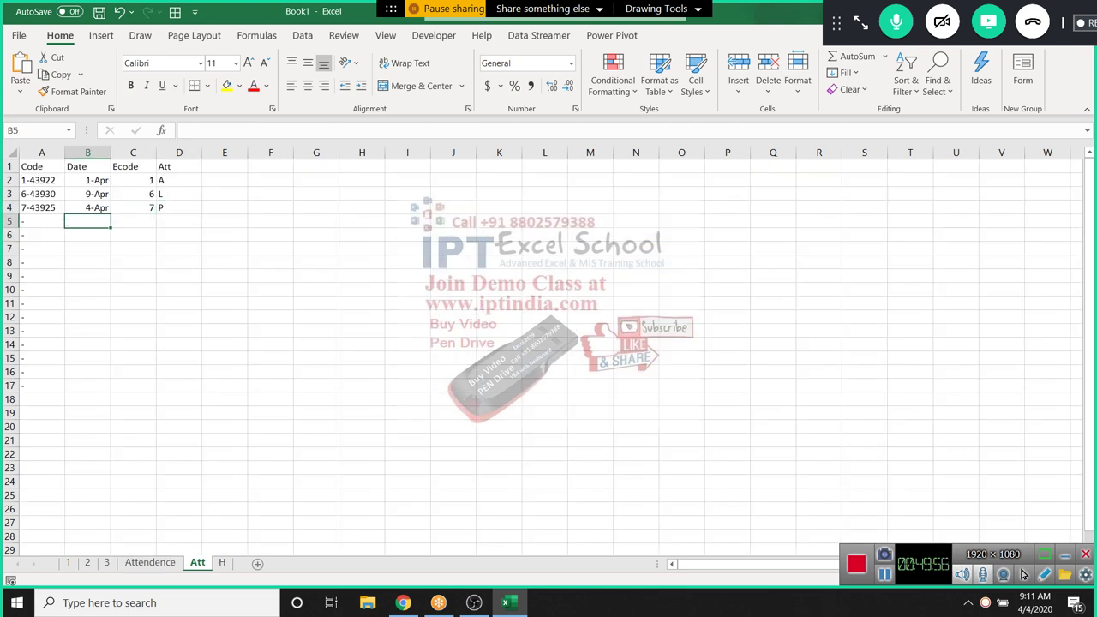
{"action": "type", "text": "4/2"}
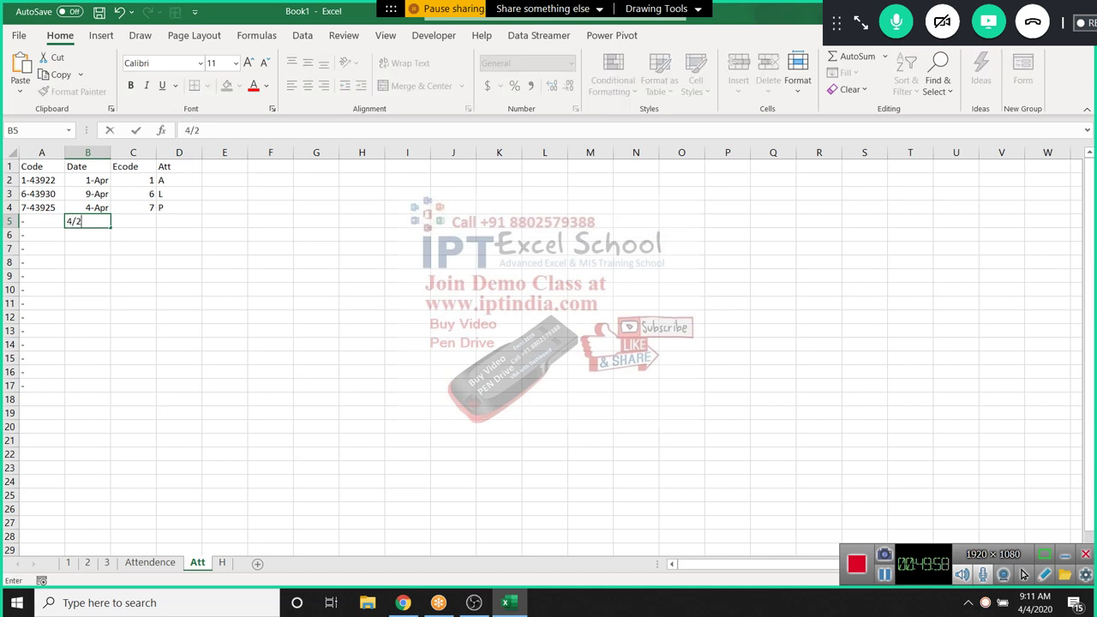
{"action": "key", "text": "Return"}
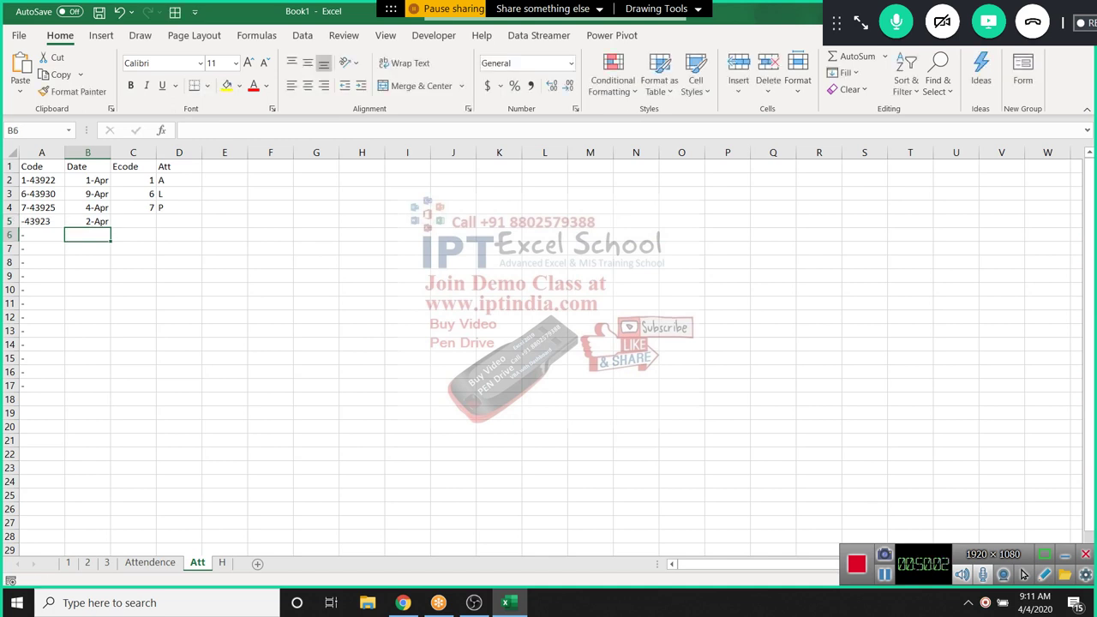
{"action": "type", "text": "4/3"}
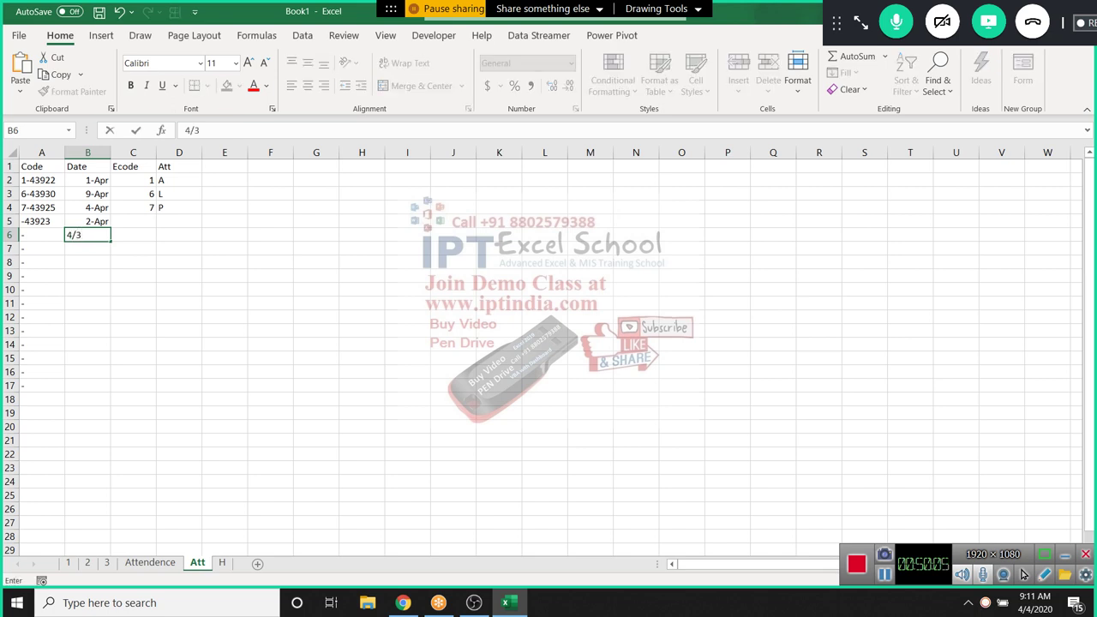
{"action": "key", "text": "Return"}
Enter employee code 1 in C5 and C6
{"action": "key", "text": "Up"}
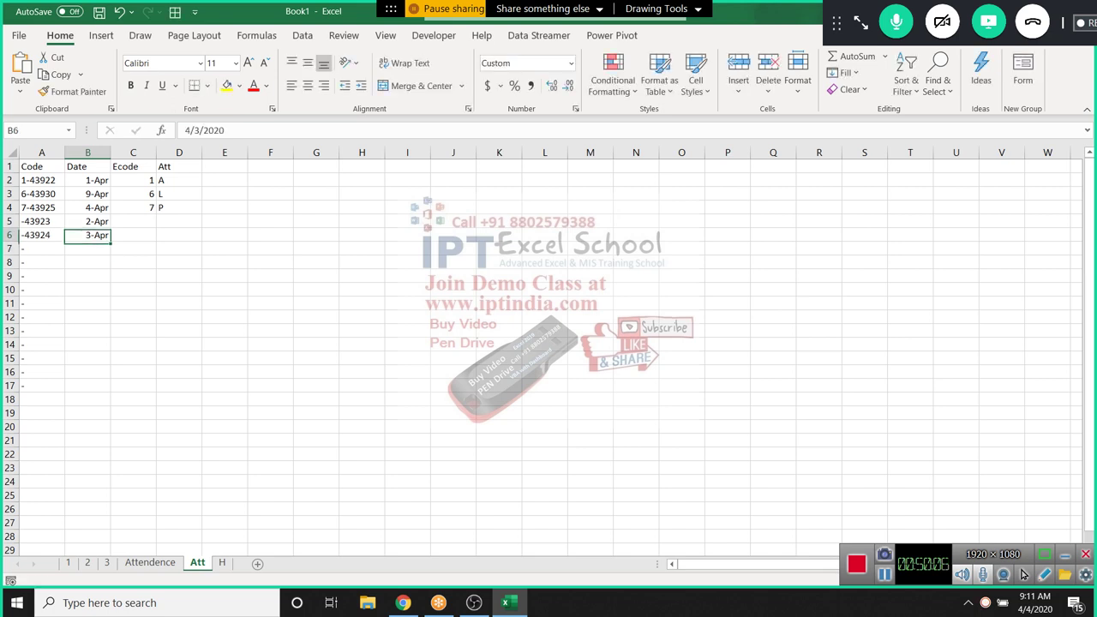
{"action": "key", "text": "Right"}
{"action": "key", "text": "Up"}
{"action": "type", "text": "1"}
{"action": "key", "text": "Return"}
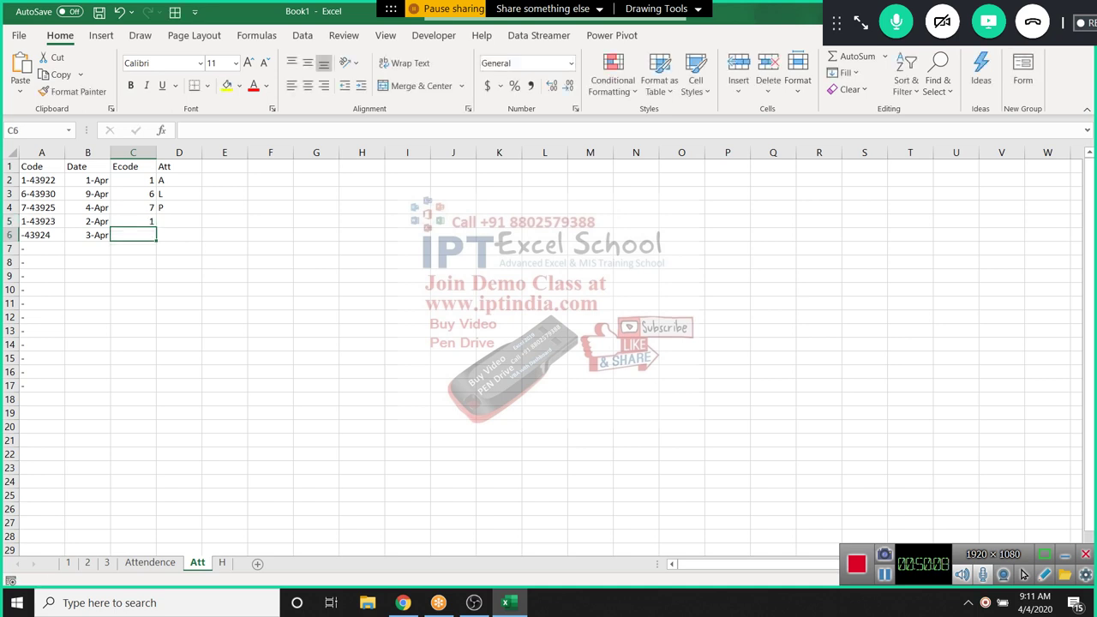
{"action": "type", "text": "1"}
{"action": "key", "text": "Return"}
{"action": "key", "text": "Right"}
Mark both rows as A in D5:D6 and return to the Attendence sheet
{"action": "key", "text": "Up"}
{"action": "key", "text": "Up"}
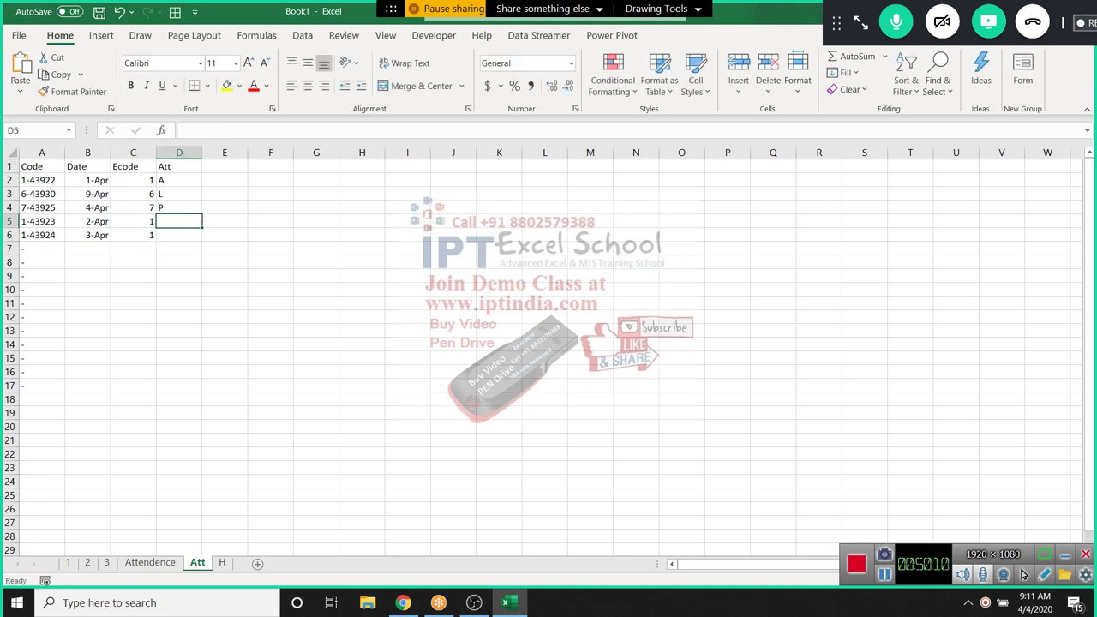
{"action": "type", "text": "A"}
{"action": "key", "text": "Return"}
{"action": "type", "text": "A"}
{"action": "key", "text": "Return"}
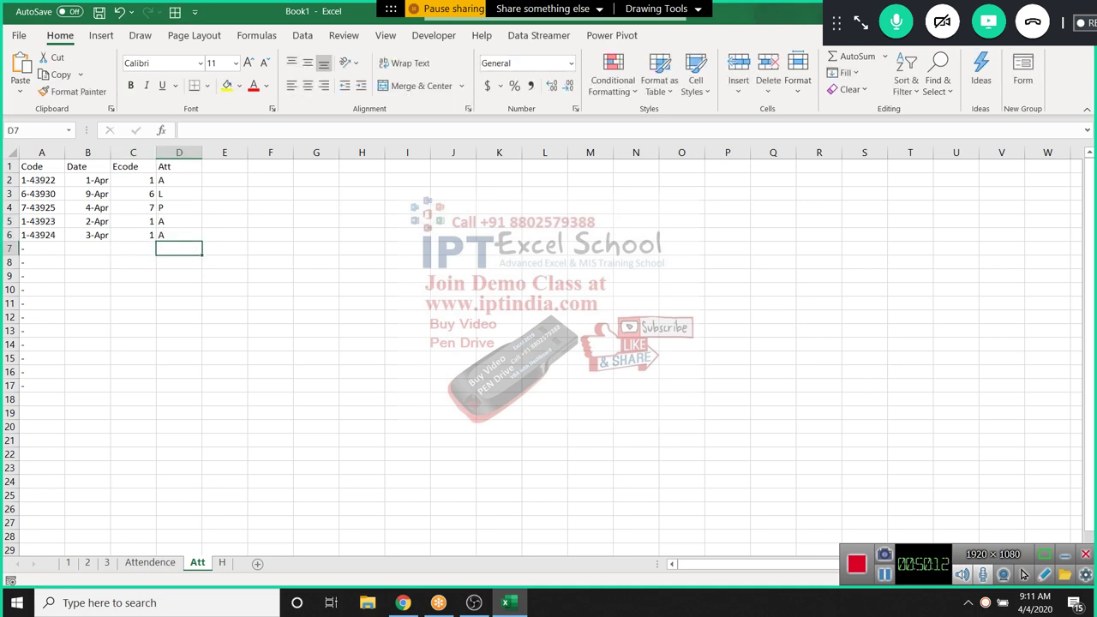
{"action": "key", "text": "ctrl+Page_Up"}
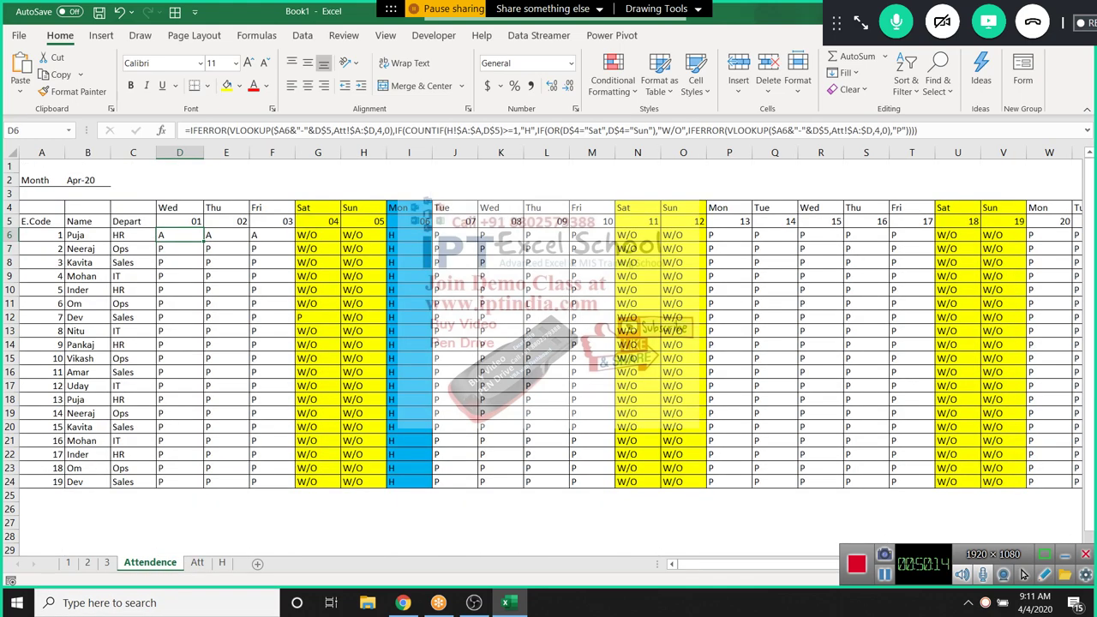
Paste the attendance formula into D6:F6 for employee 1's days 01-03, then switch to Att
{"action": "key", "text": "shift+Right"}
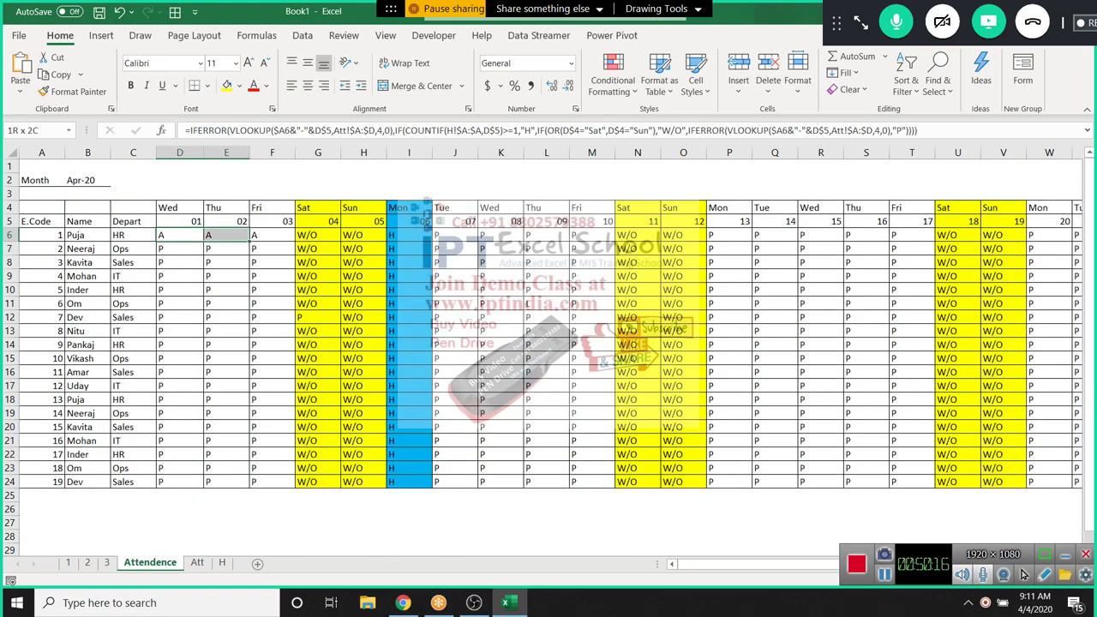
{"action": "key", "text": "shift+Right"}
{"action": "key", "text": "ctrl+v"}
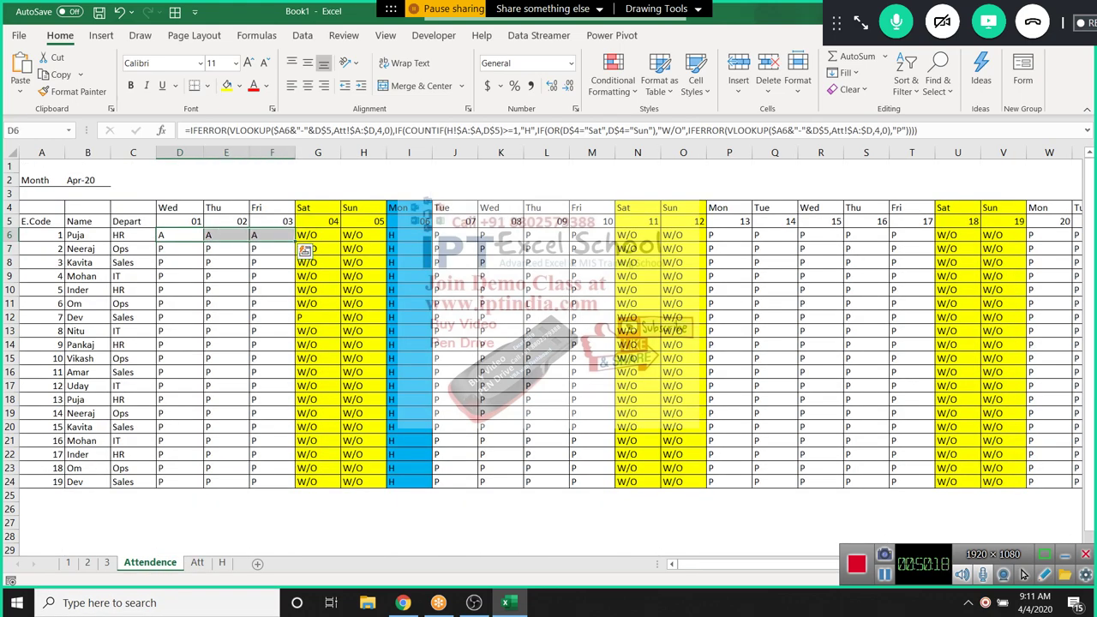
{"action": "key", "text": "Right"}
{"action": "key", "text": "Right"}
{"action": "key", "text": "Right"}
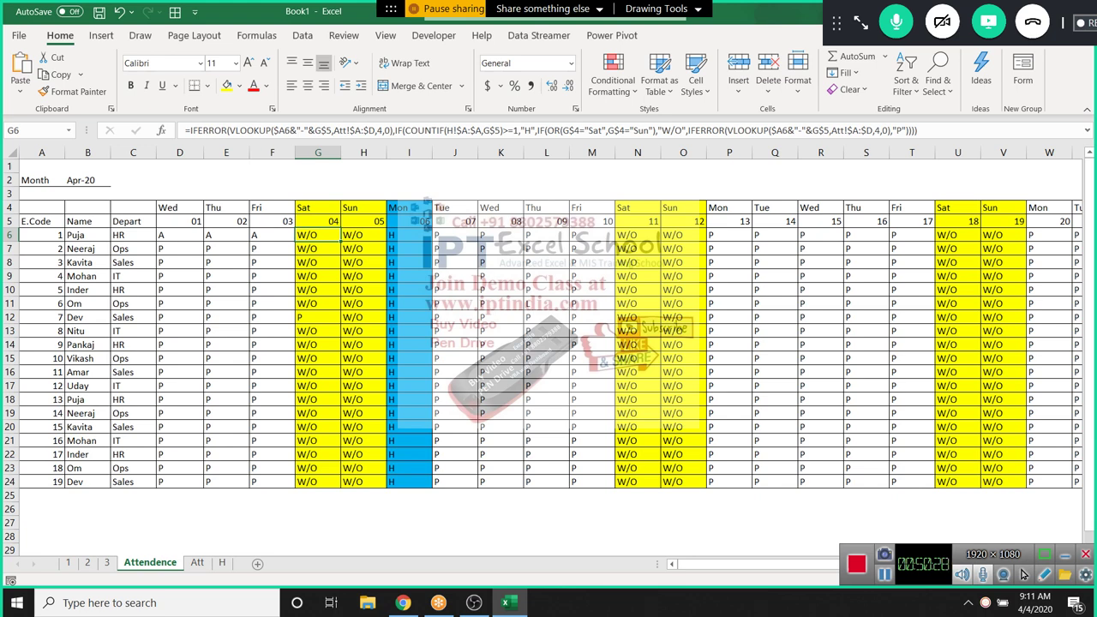
{"action": "key", "text": "Down"}
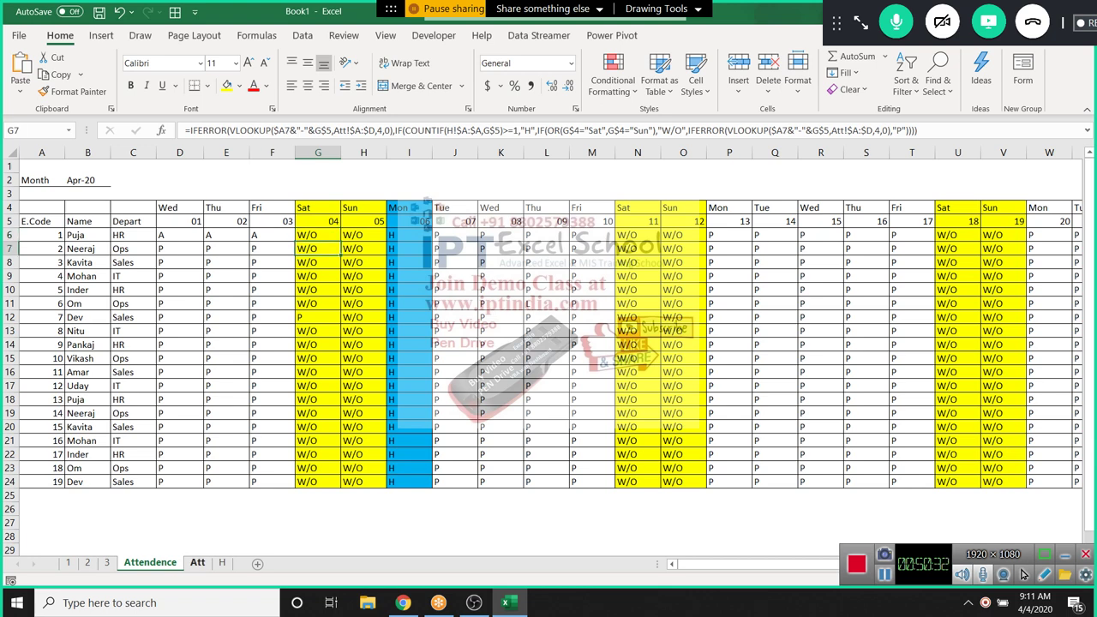
{"action": "key", "text": "ctrl+Page_Down"}
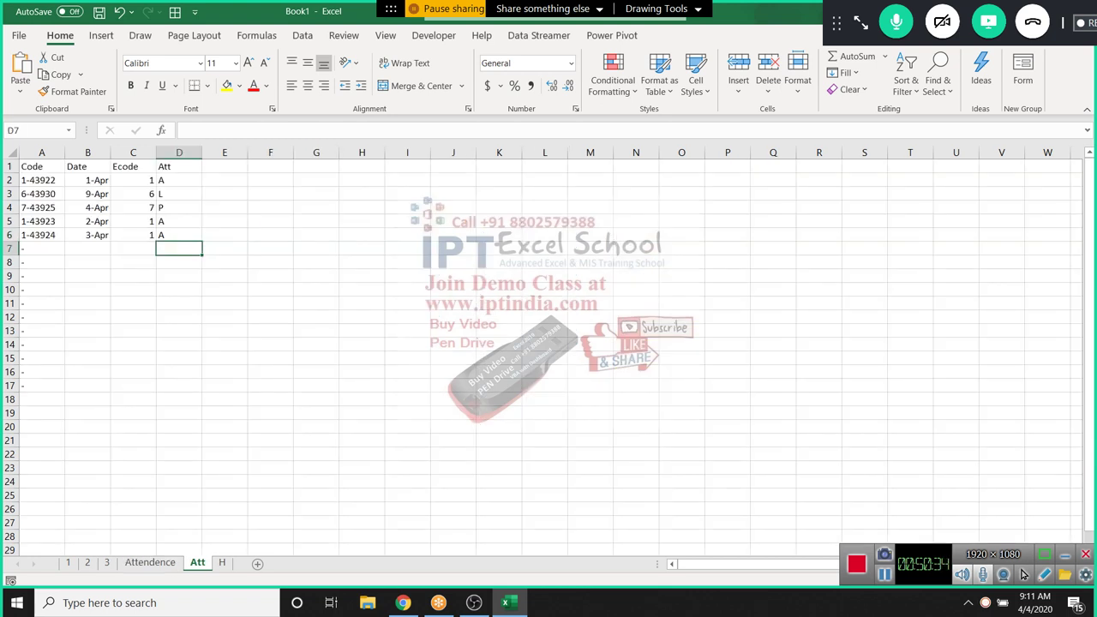
Add Att row 7 with date 4/4, employee 1 and code RTF, then check Attendence
{"action": "key", "text": "Left"}
{"action": "key", "text": "Left"}
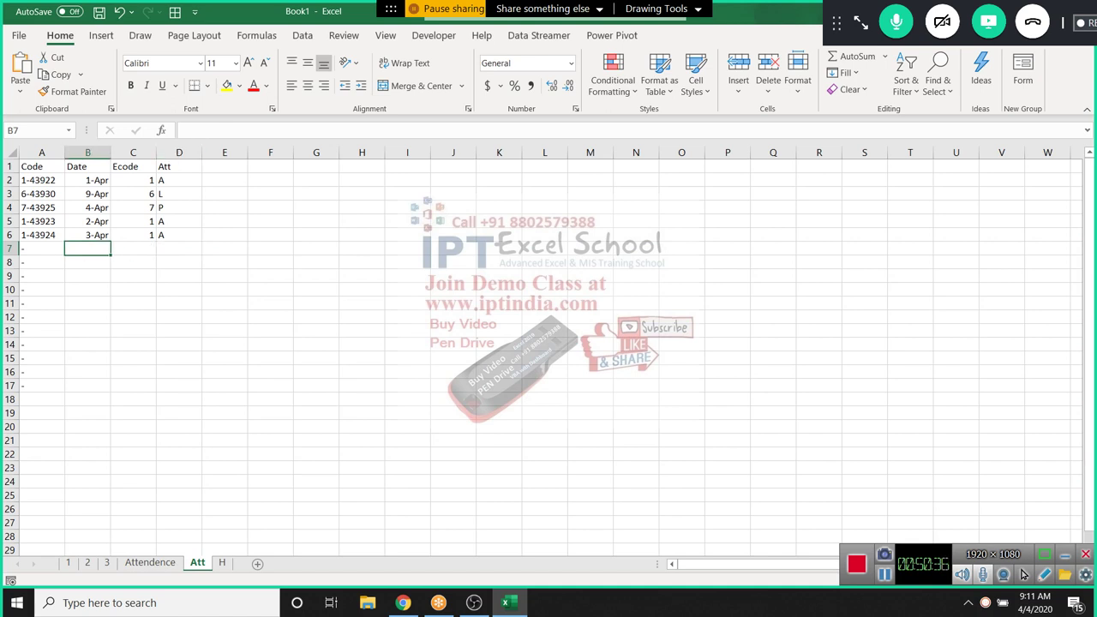
{"action": "type", "text": "4/"}
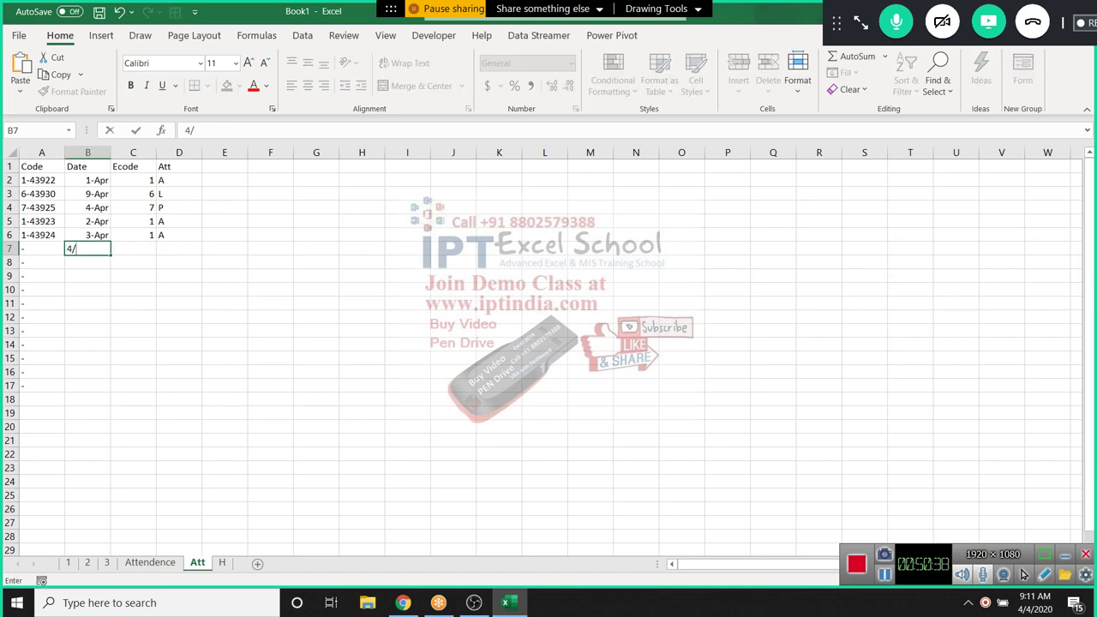
{"action": "type", "text": "1"}
{"action": "key", "text": "BackSpace"}
{"action": "type", "text": "4"}
{"action": "key", "text": "ctrl+Return"}
{"action": "key", "text": "Tab"}
{"action": "type", "text": "1"}
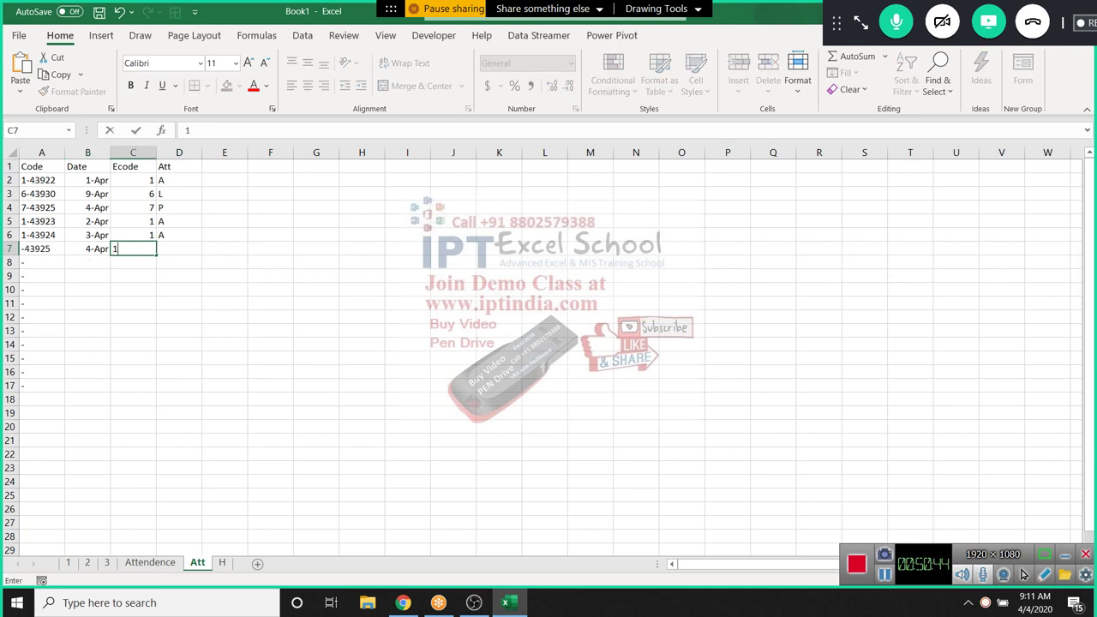
{"action": "key", "text": "Tab"}
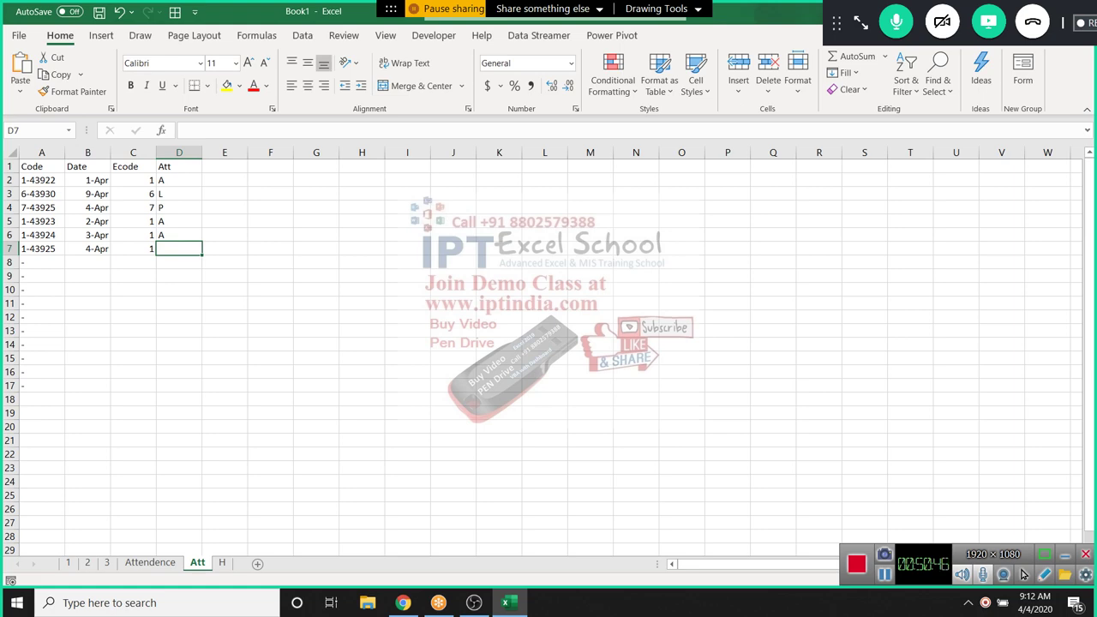
{"action": "type", "text": "RTF"}
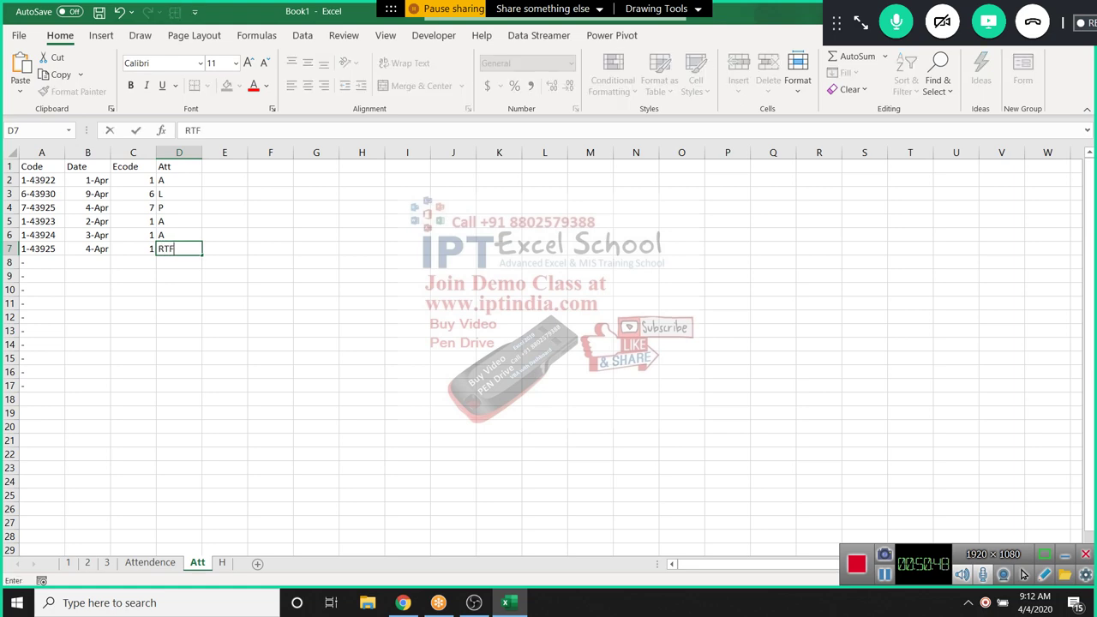
{"action": "key", "text": "Return"}
{"action": "key", "text": "ctrl+Page_Up"}
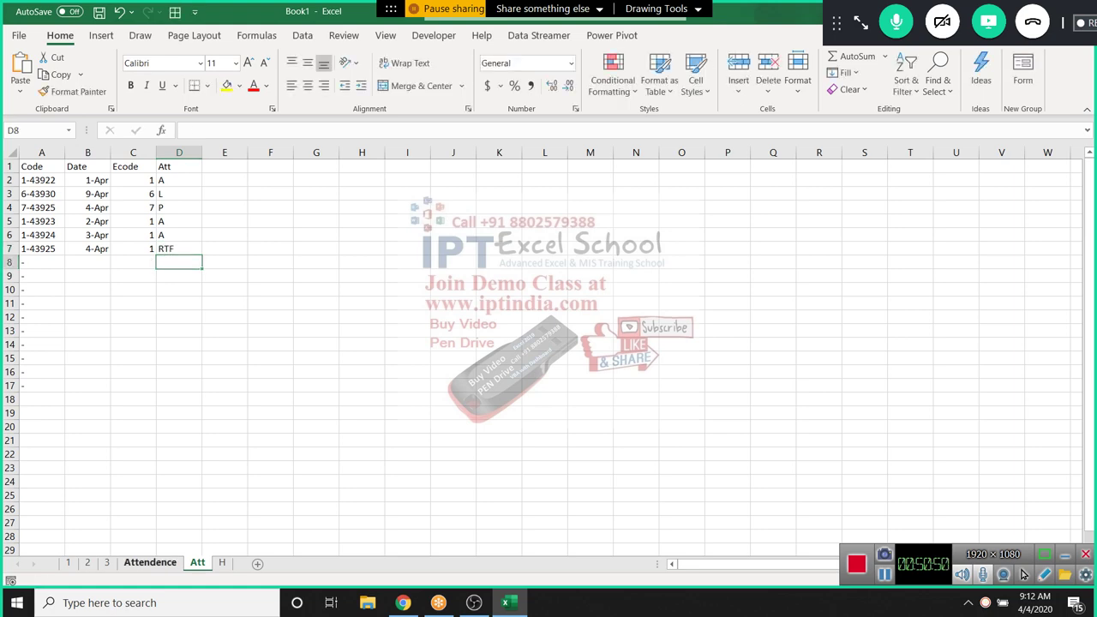
{"action": "key", "text": "Right"}
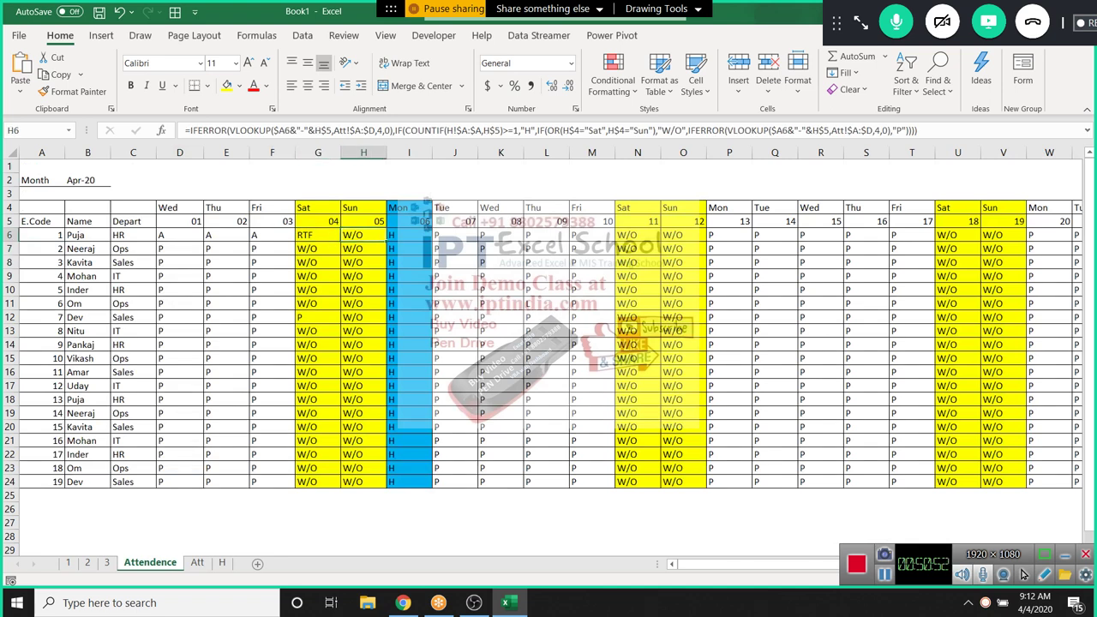
{"action": "key", "text": "shift+Right"}
{"action": "key", "text": "shift+Right"}
{"action": "key", "text": "shift+Right"}
{"action": "key", "text": "shift+Right"}
{"action": "key", "text": "shift+Right"}
{"action": "key", "text": "shift+Right"}
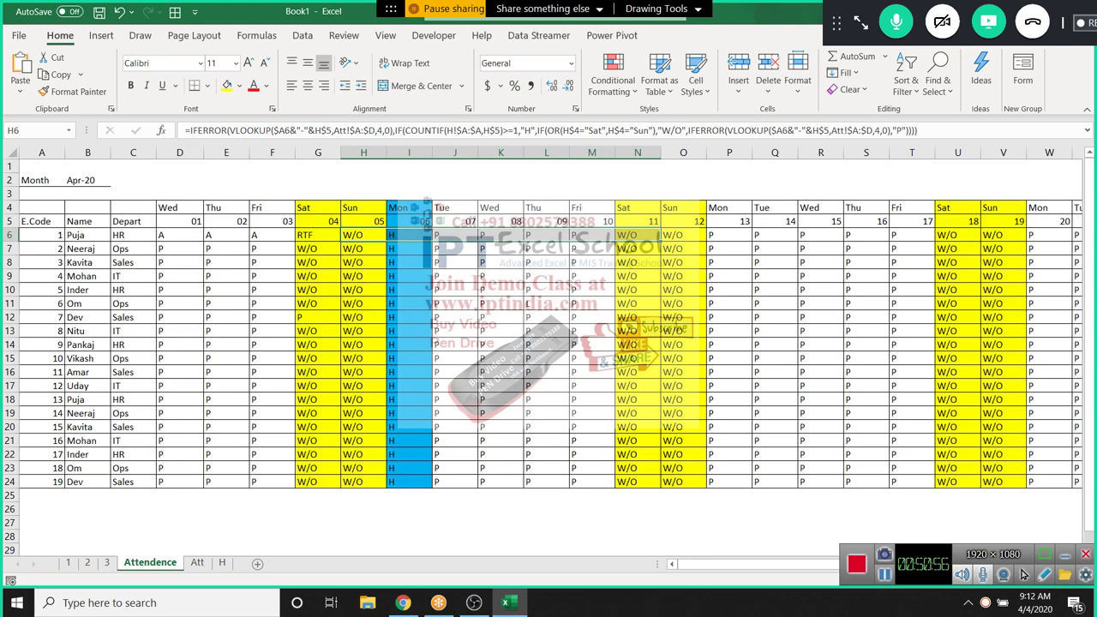
{"action": "key", "text": "Left"}
{"action": "key", "text": "Left"}
{"action": "key", "text": "Left"}
{"action": "key", "text": "Left"}
{"action": "key", "text": "shift+Right"}
{"action": "key", "text": "shift+Right"}
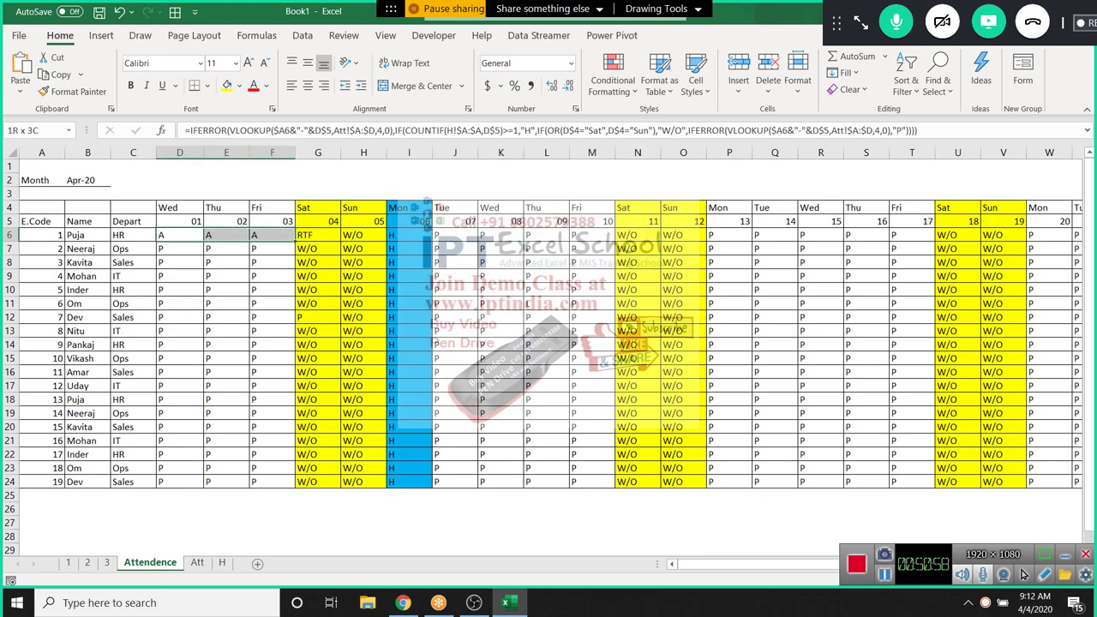
{"action": "key", "text": "ctrl+v"}
{"action": "key", "text": "shift+Left"}
{"action": "key", "text": "shift+Left"}
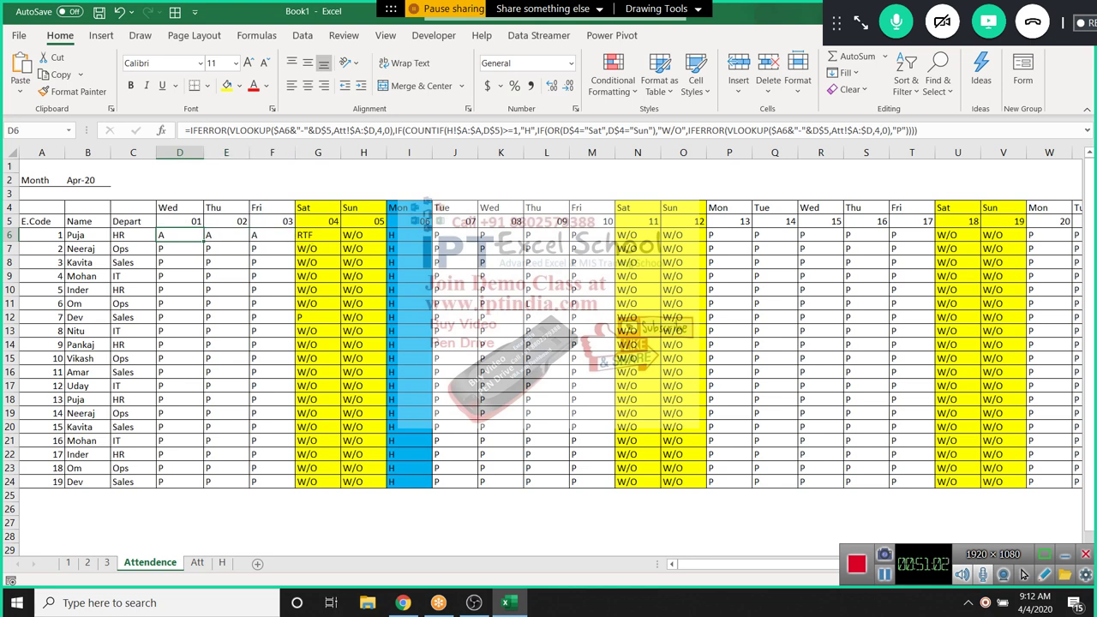
{"action": "key", "text": "shift+Right"}
{"action": "key", "text": "shift+Right"}
{"action": "key", "text": "ctrl+v"}
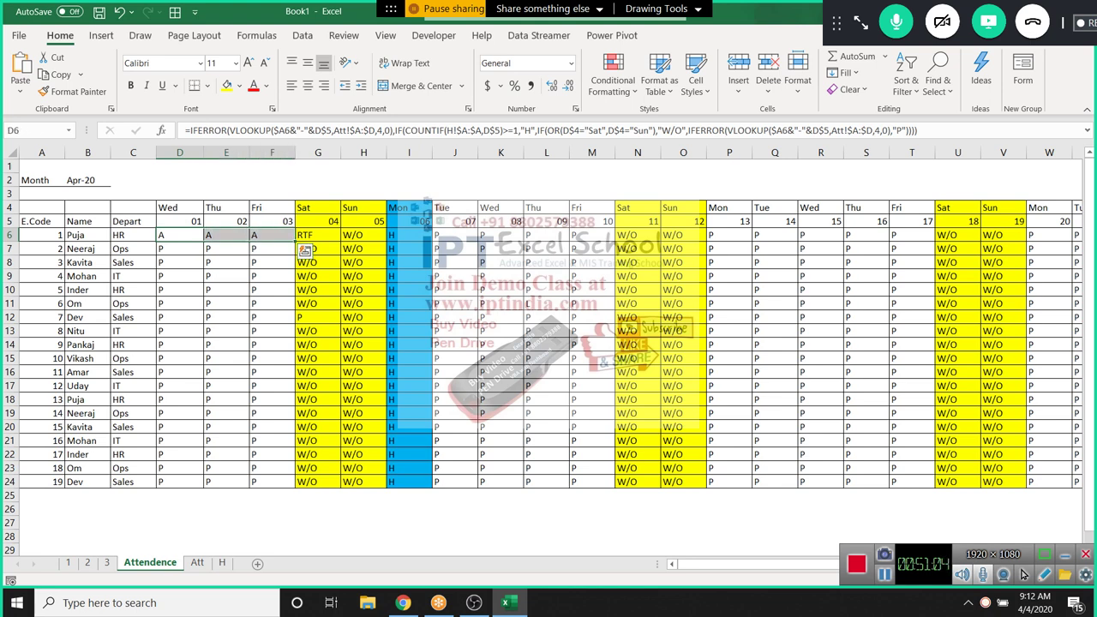
{"action": "key", "text": "Right"}
{"action": "key", "text": "Right"}
{"action": "key", "text": "Right"}
{"action": "key", "text": "shift+Right"}
{"action": "key", "text": "shift+Right"}
{"action": "key", "text": "shift+Right"}
{"action": "key", "text": "shift+Right"}
{"action": "key", "text": "shift+Right"}
{"action": "key", "text": "ctrl+v"}
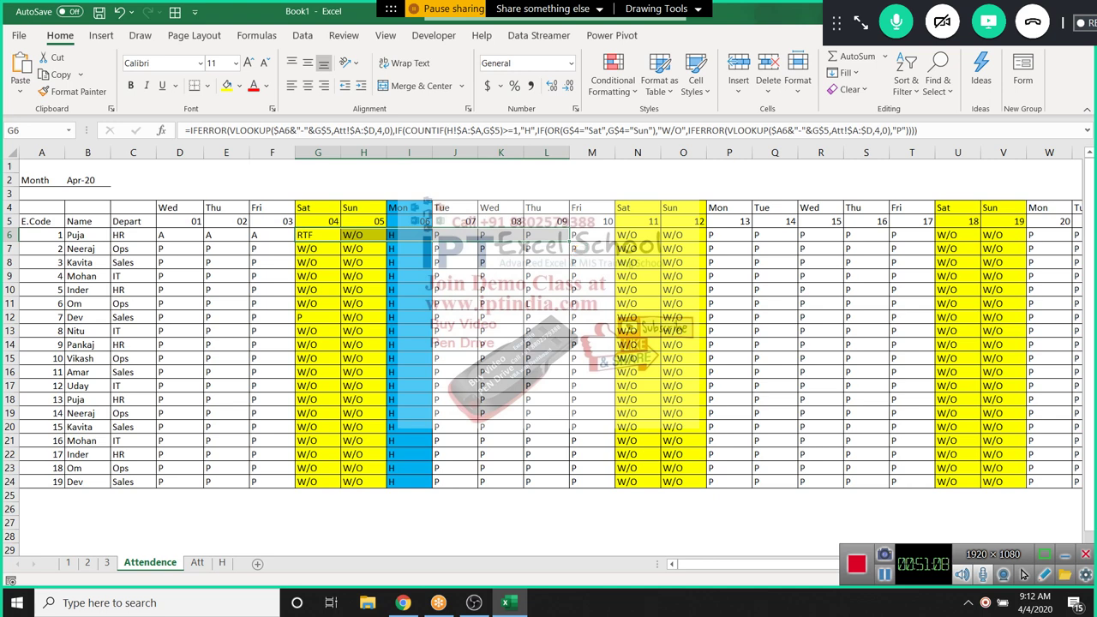
{"action": "key", "text": "shift+Left"}
{"action": "key", "text": "shift+Left"}
{"action": "key", "text": "shift+Left"}
{"action": "key", "text": "shift+Left"}
{"action": "key", "text": "shift+Left"}
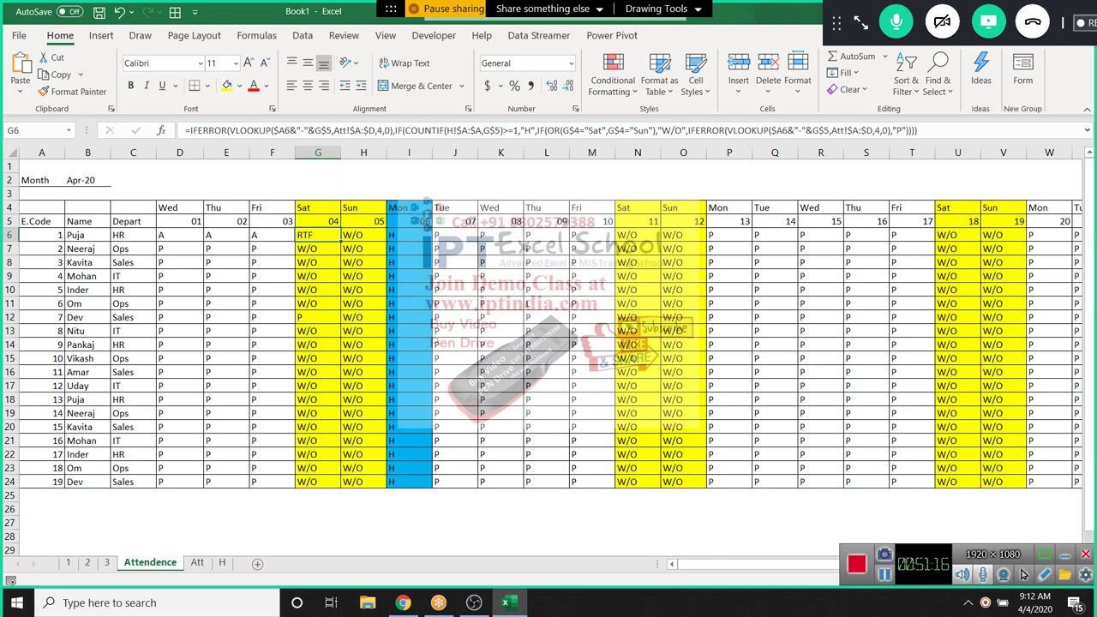
{"action": "left_click_drag", "start_coordinate": [179, 235], "coordinate": [272, 235]}
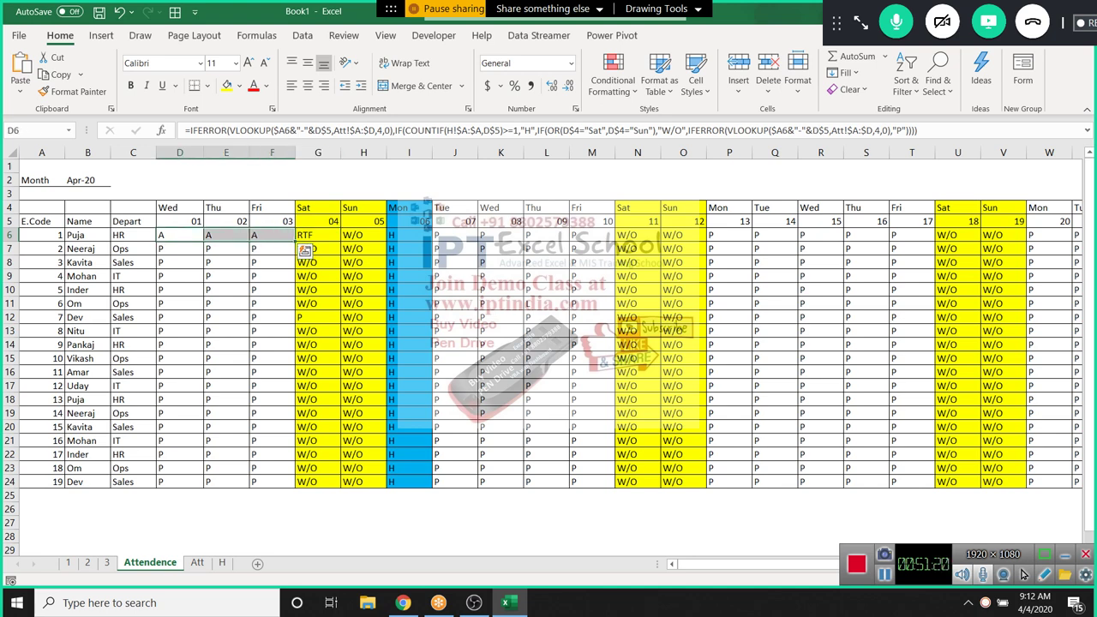
{"action": "left_click", "coordinate": [318, 235]}
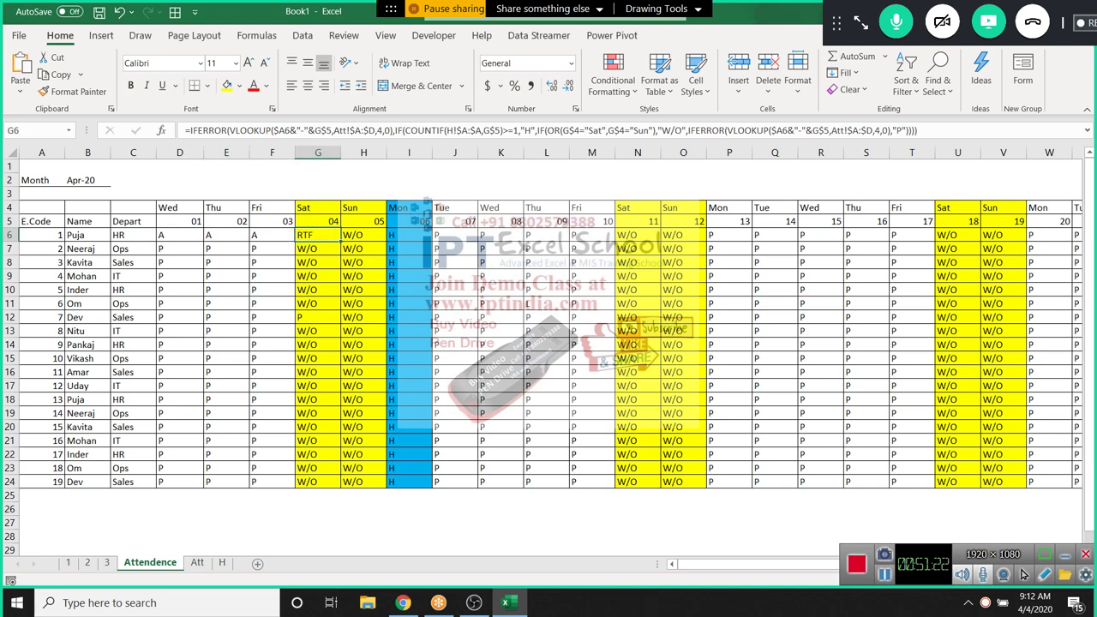
{"action": "left_click_drag", "start_coordinate": [179, 235], "coordinate": [271, 235]}
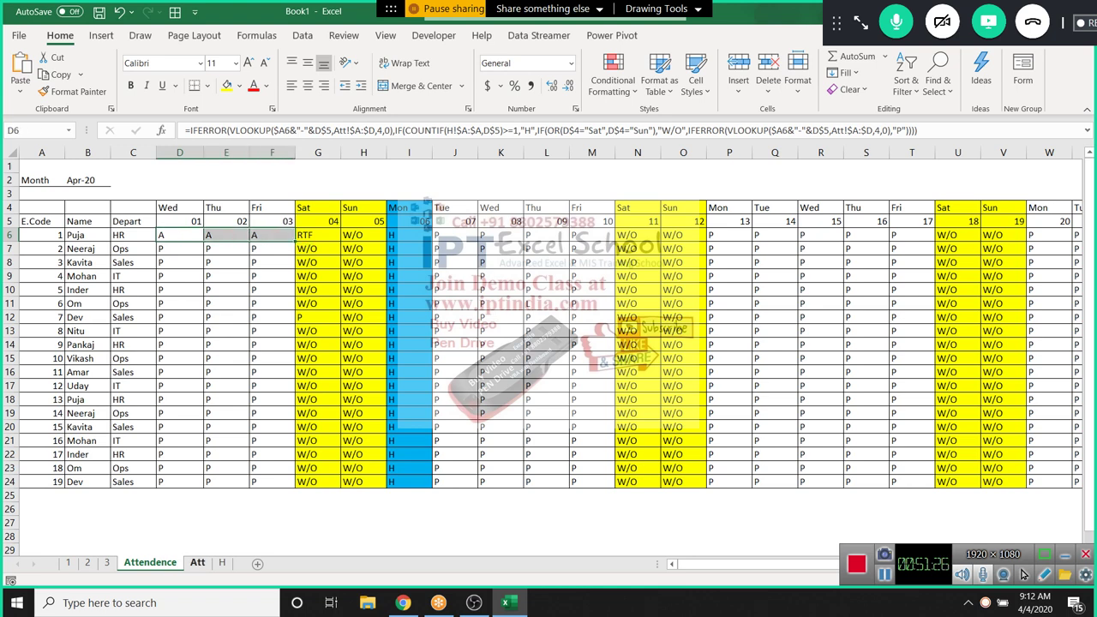
{"action": "key", "text": "ctrl+v"}
{"action": "left_click", "coordinate": [317, 235]}
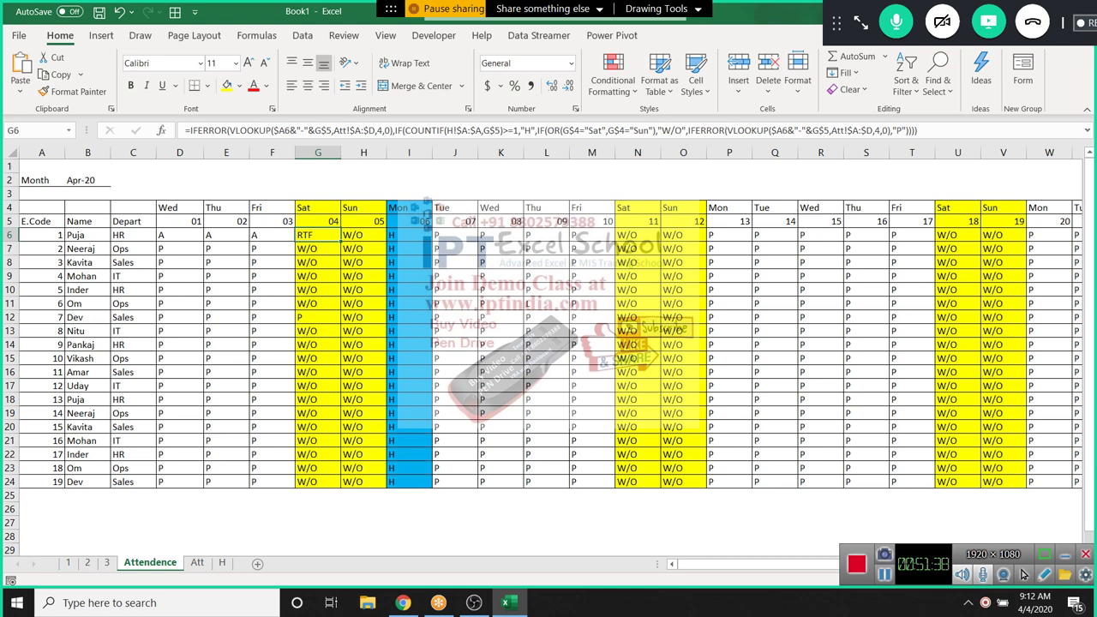
Change the Att sheet's 4-Apr entry in D7 from RTF to Abs
{"action": "left_click", "coordinate": [197, 562]}
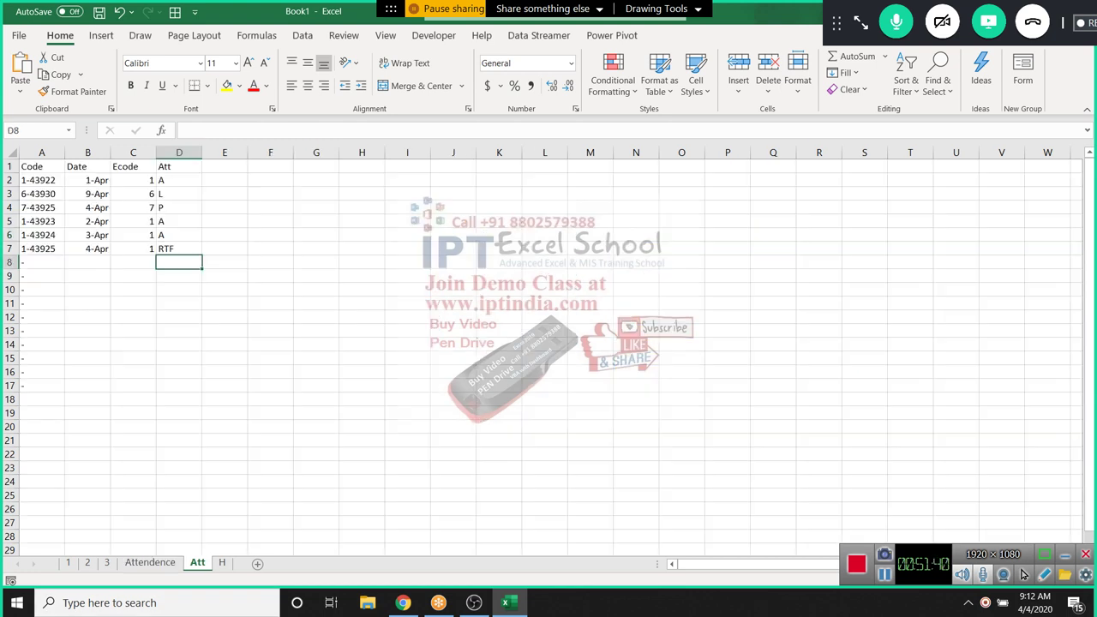
{"action": "left_click", "coordinate": [87, 262]}
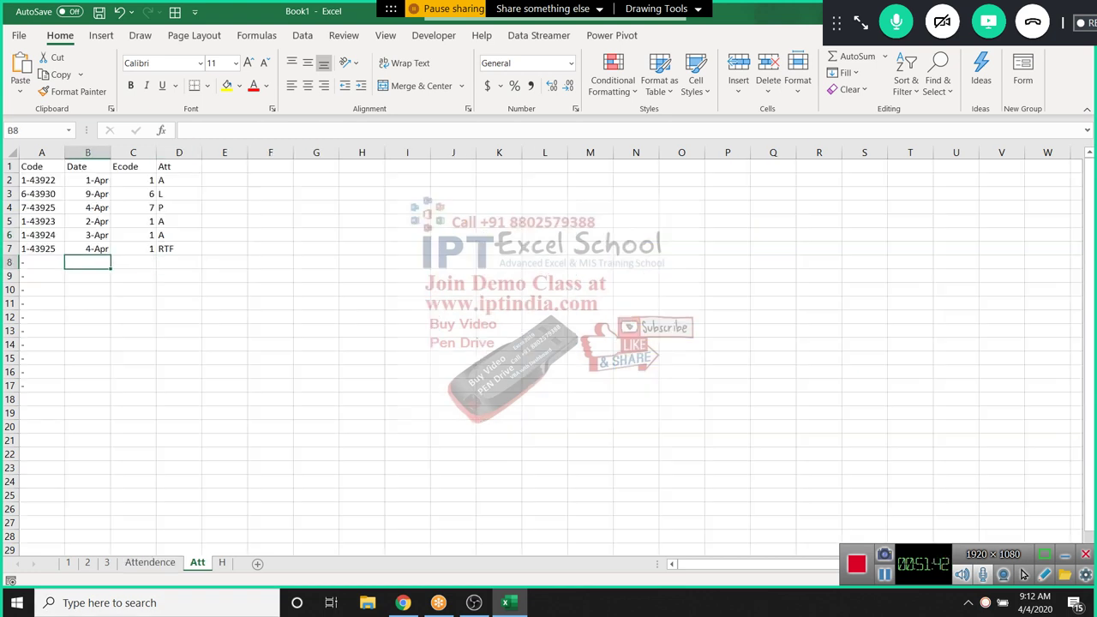
{"action": "left_click", "coordinate": [88, 248]}
{"action": "key", "text": "Right"}
{"action": "key", "text": "Right"}
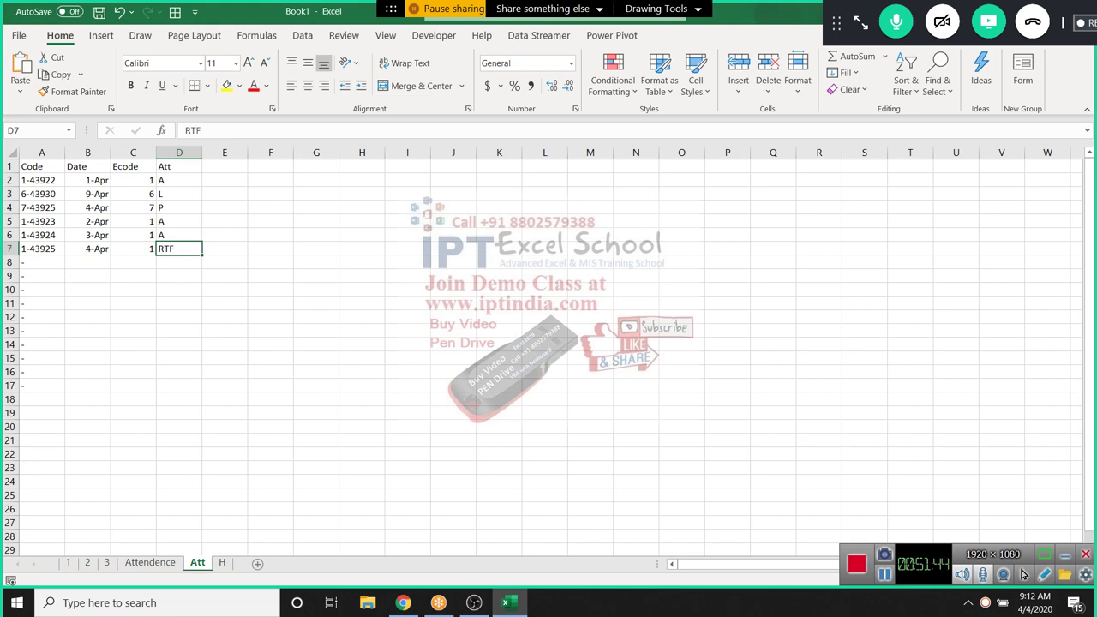
{"action": "type", "text": "Abs"}
{"action": "key", "text": "Return"}
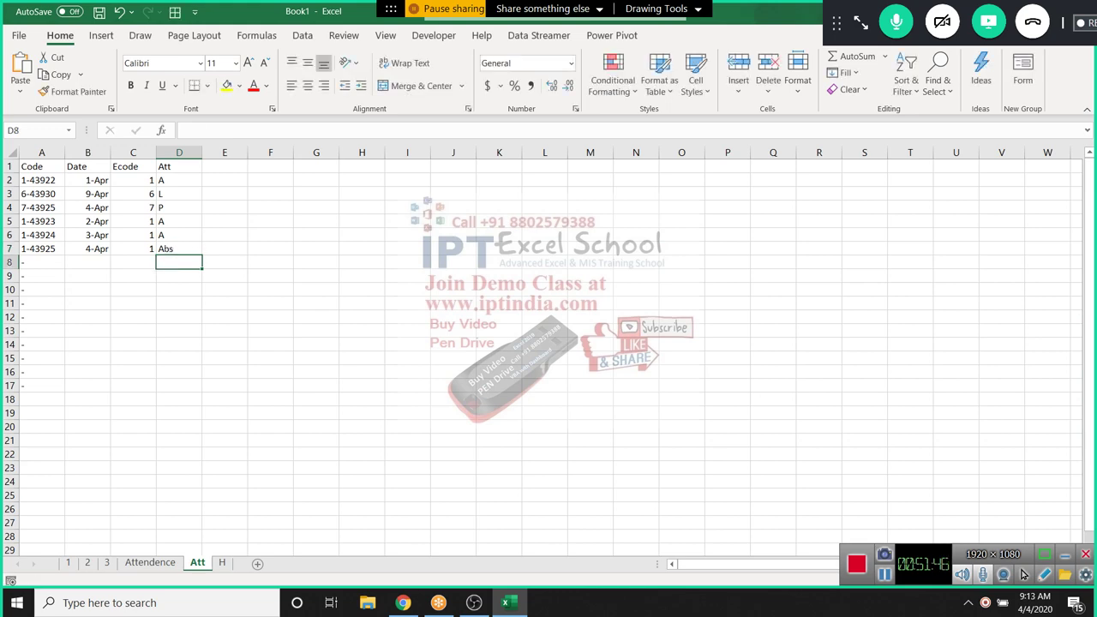
Return to the Attendence sheet and move to cell D6
{"action": "key", "text": "ctrl+Page_Up"}
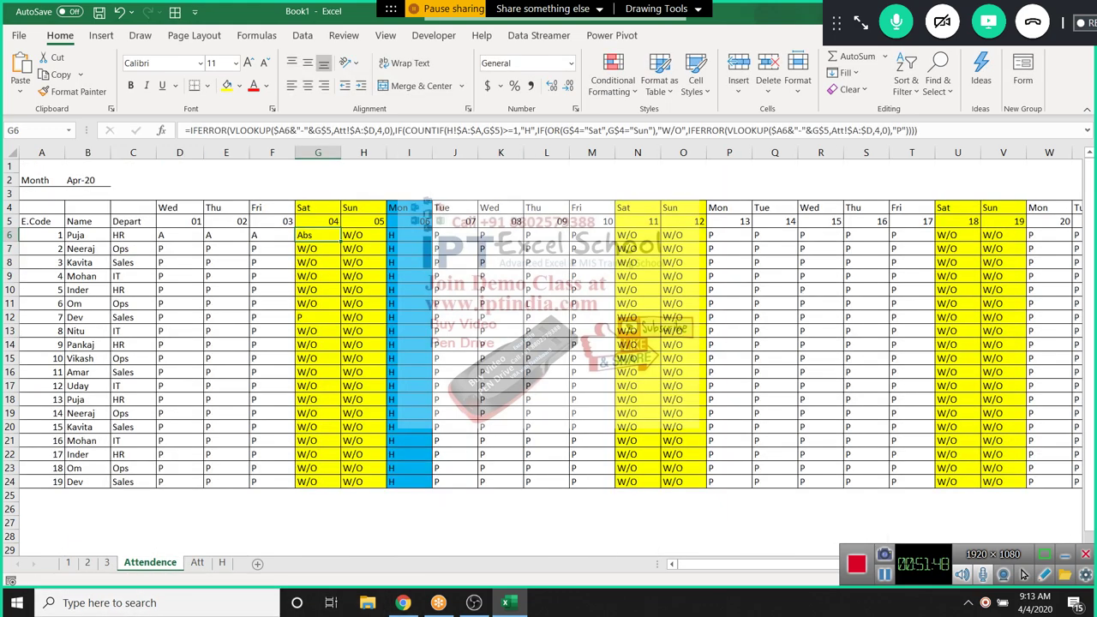
{"action": "left_click_drag", "start_coordinate": [363, 235], "coordinate": [591, 235]}
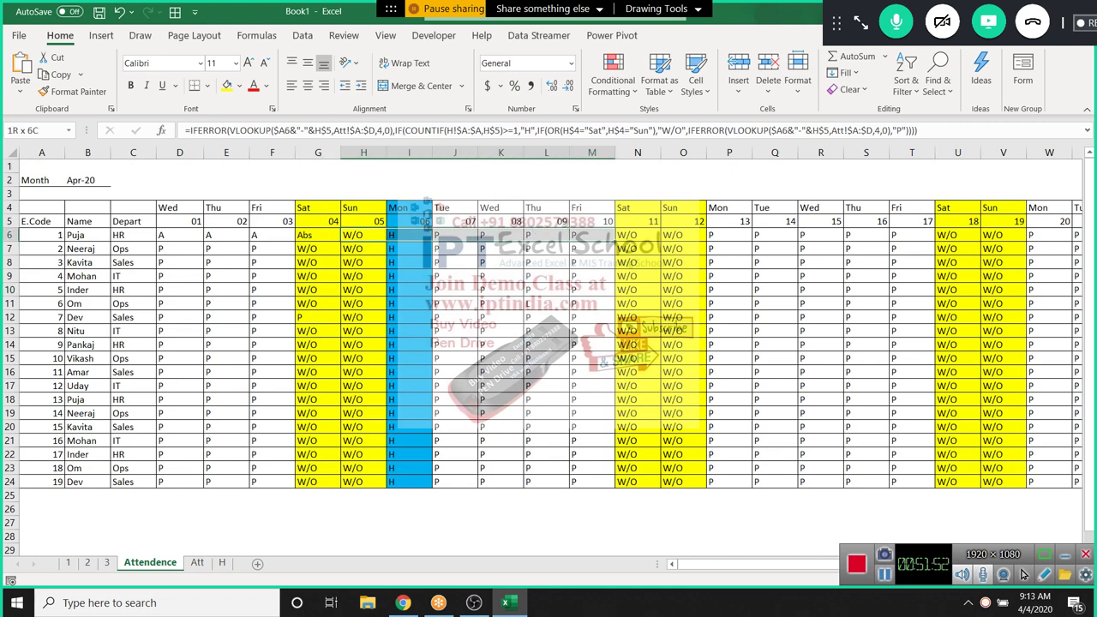
{"action": "left_click_drag", "start_coordinate": [625, 251], "coordinate": [626, 251]}
{"action": "key", "text": "Left"}
{"action": "key", "text": "Left"}
{"action": "key", "text": "Left"}
{"action": "key", "text": "Left"}
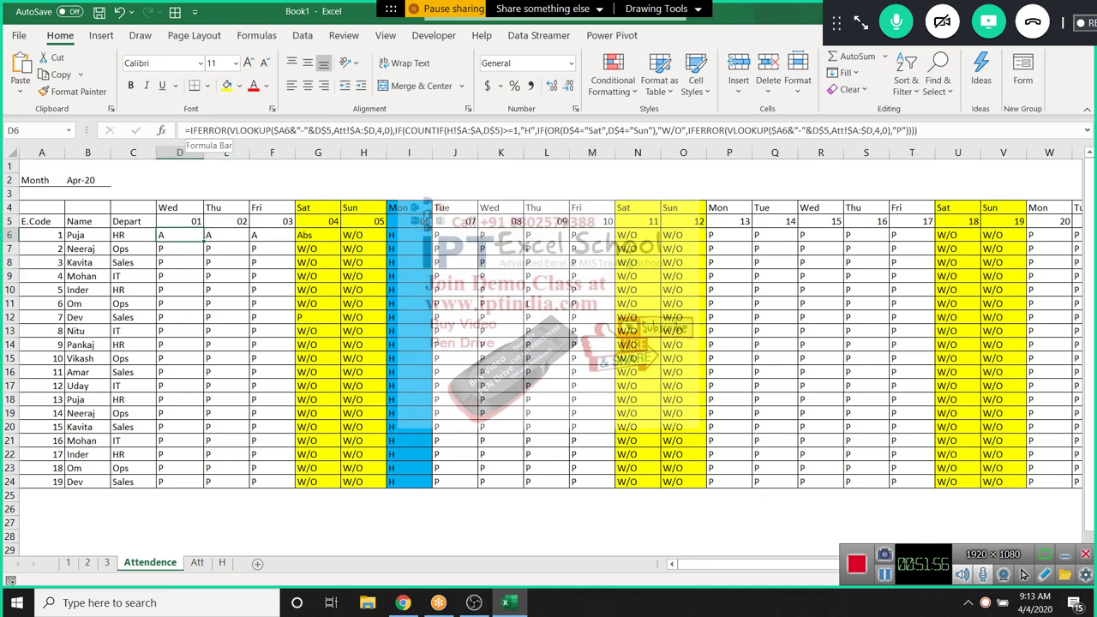
Start wrapping D6's attendance formula in IF(COUNTIF( after the equals sign
{"action": "key", "text": "F2"}
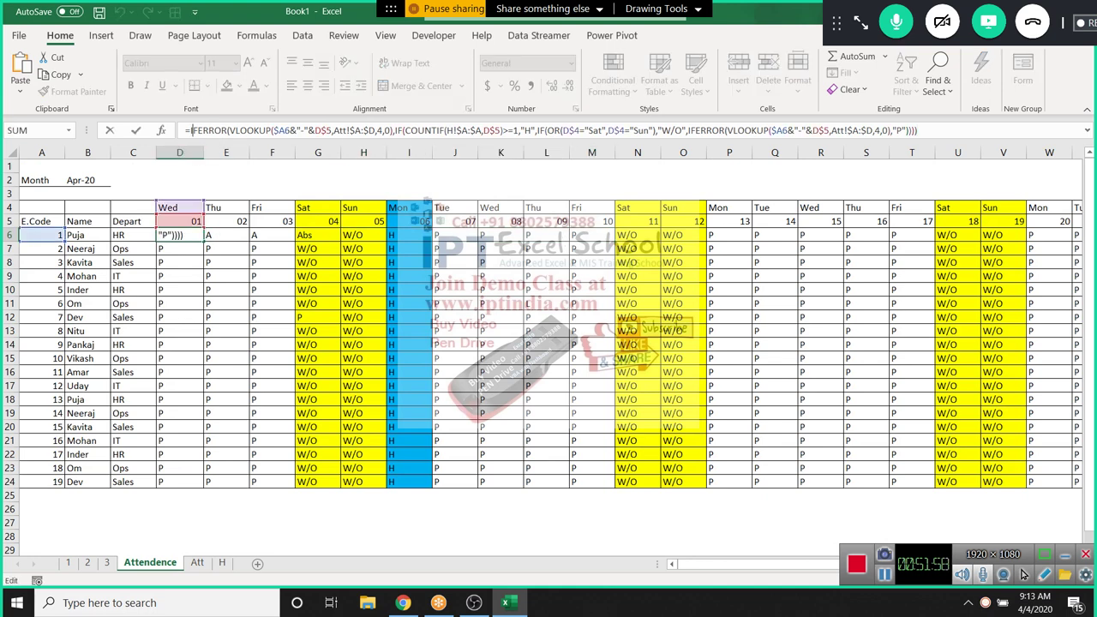
{"action": "type", "text": "IF("}
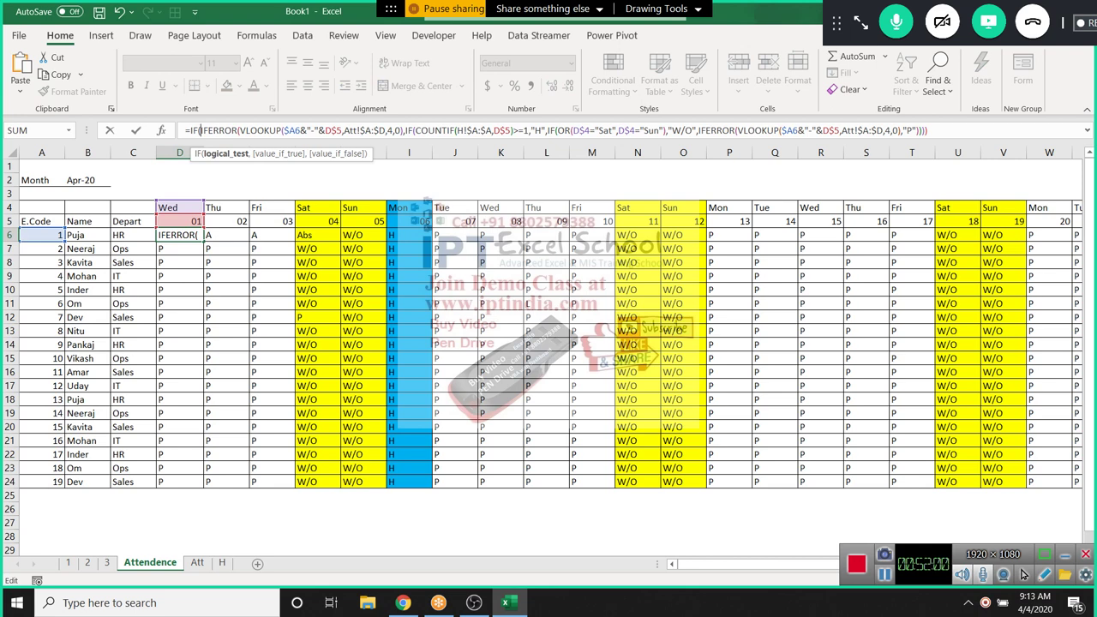
{"action": "key", "text": "F2"}
{"action": "key", "text": "Left"}
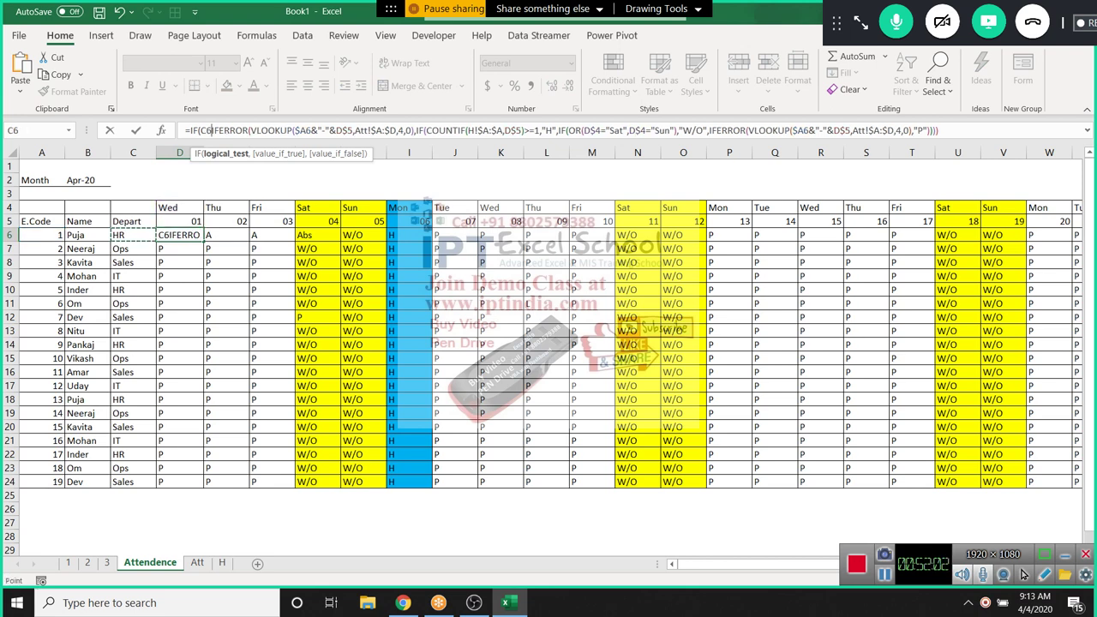
{"action": "key", "text": "BackSpace"}
{"action": "key", "text": "BackSpace"}
{"action": "type", "text": "count"}
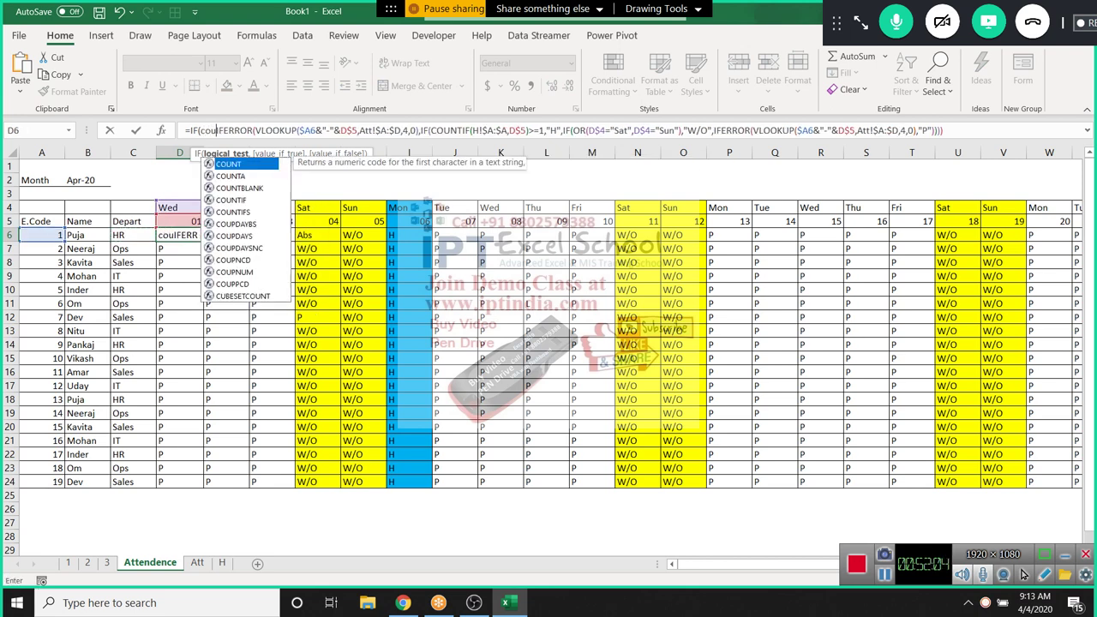
{"action": "type", "text": "if"}
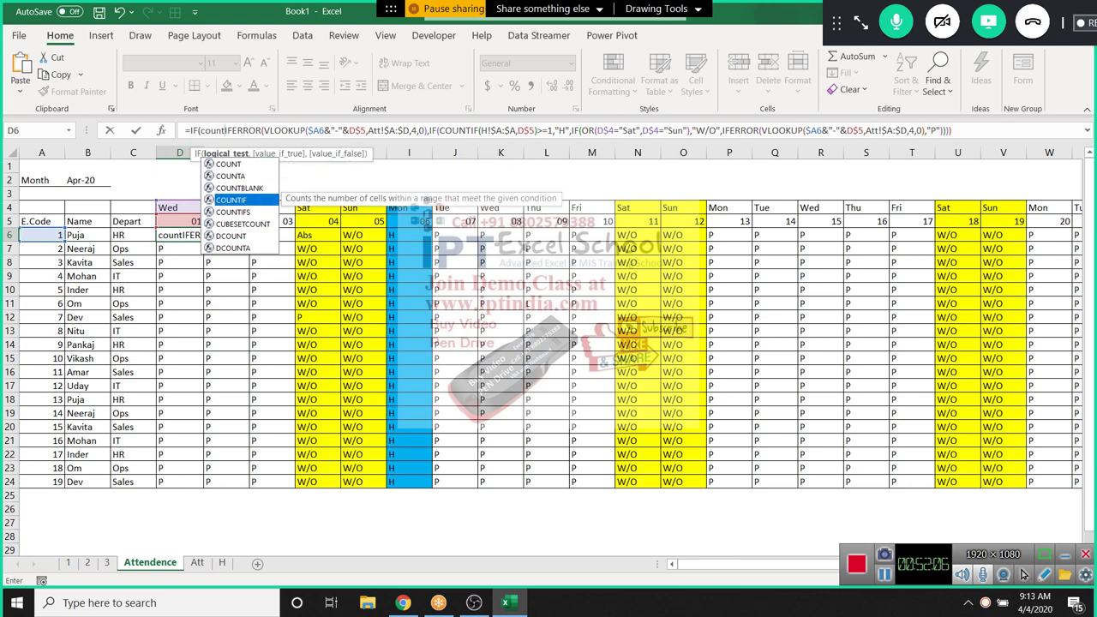
{"action": "key", "text": "Tab"}
Complete the test COUNTIF(C6:C6,"Abs")>=1,"-" and commit D6, accepting the suggested correction
{"action": "left_click", "coordinate": [133, 235]}
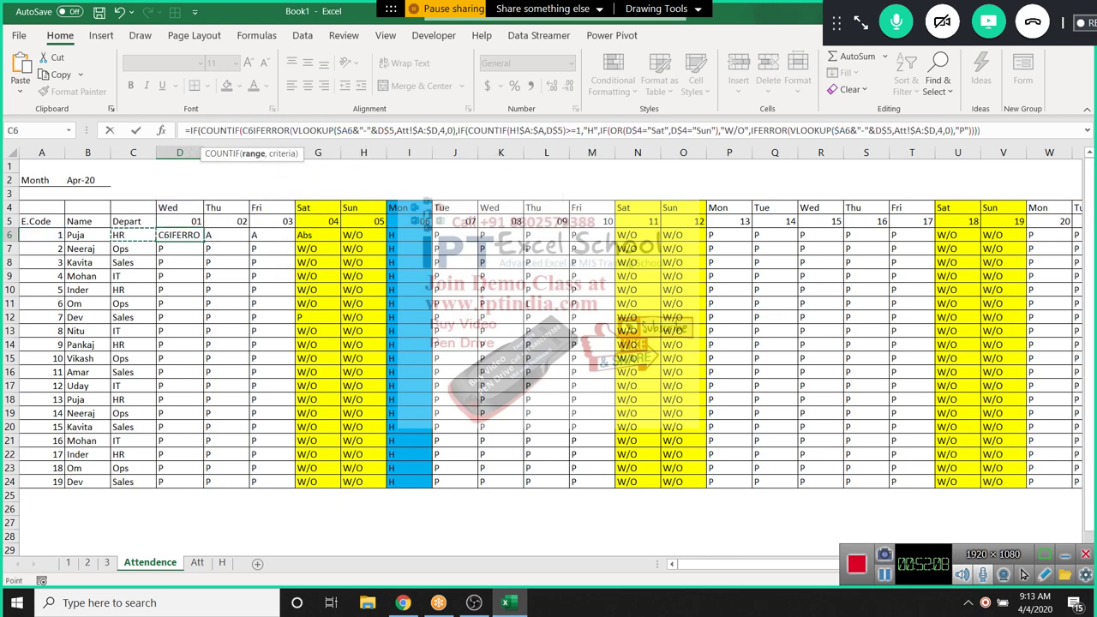
{"action": "key", "text": "F8"}
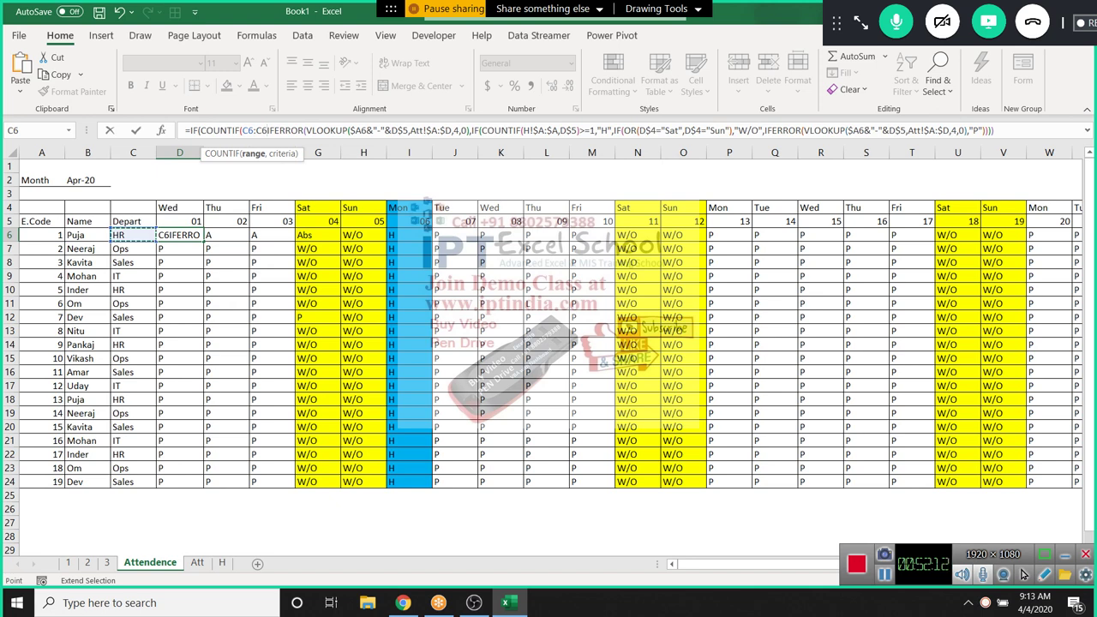
{"action": "type", "text": ",\"Abs"}
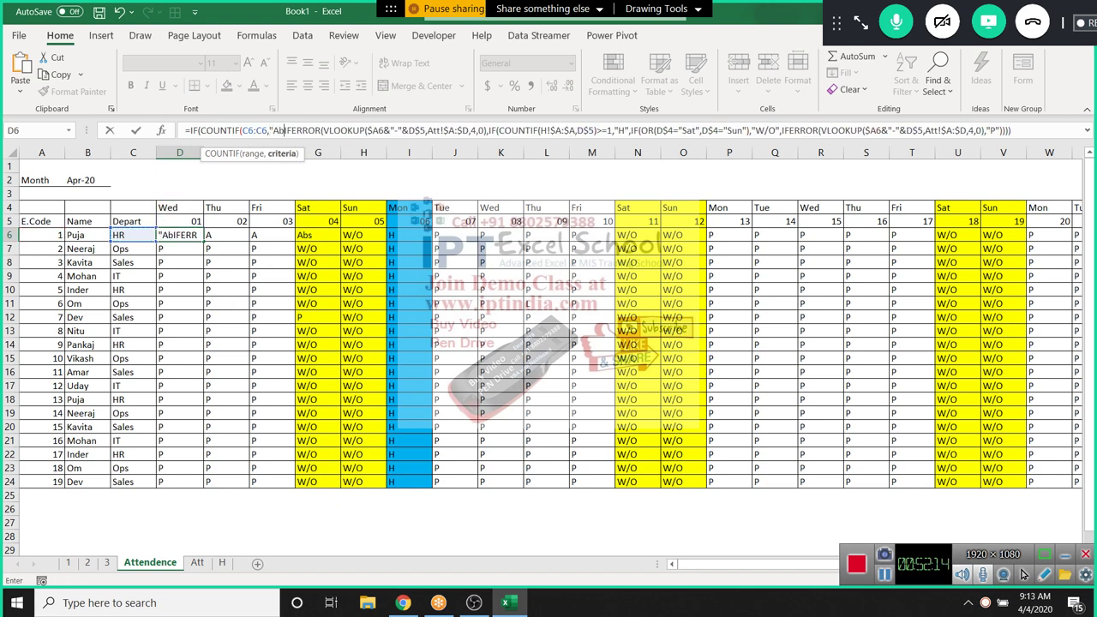
{"action": "type", "text": "\""}
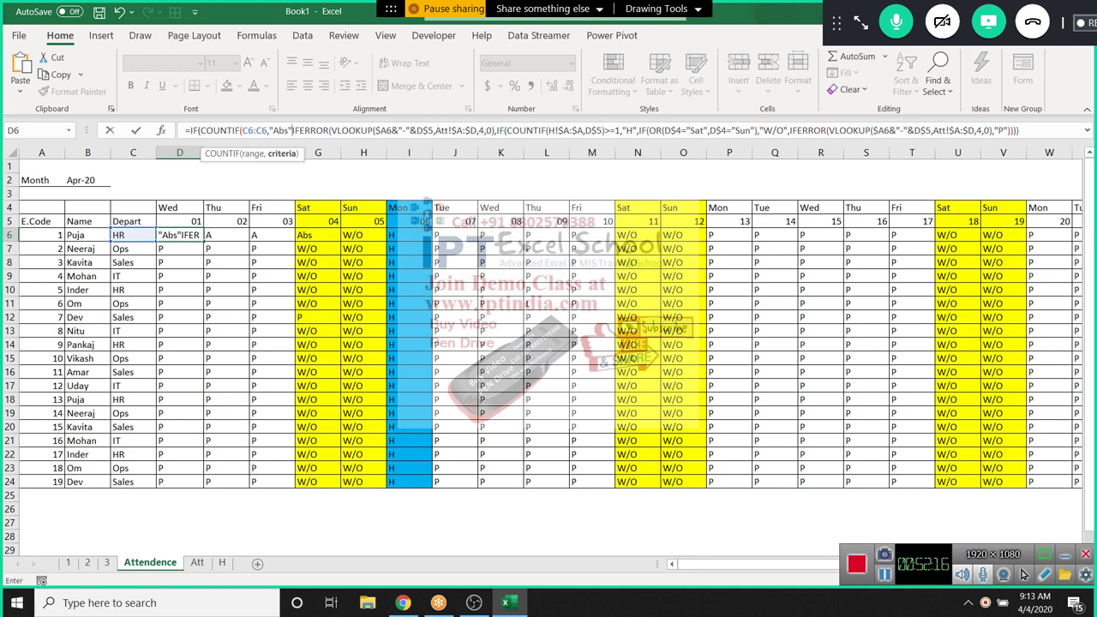
{"action": "type", "text": ")"}
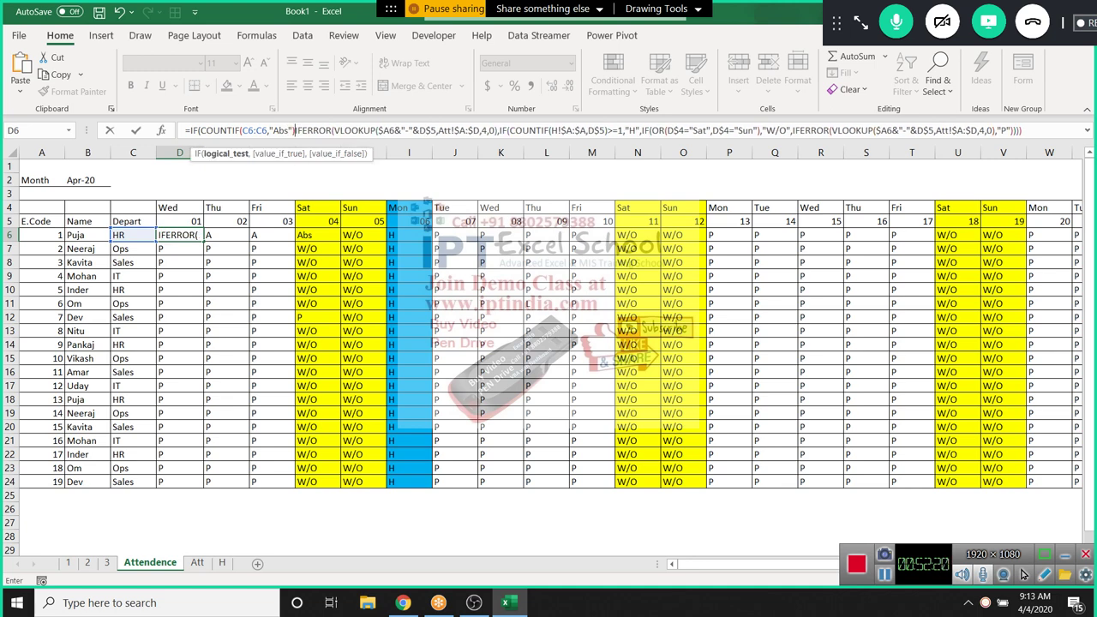
{"action": "type", "text": ">"}
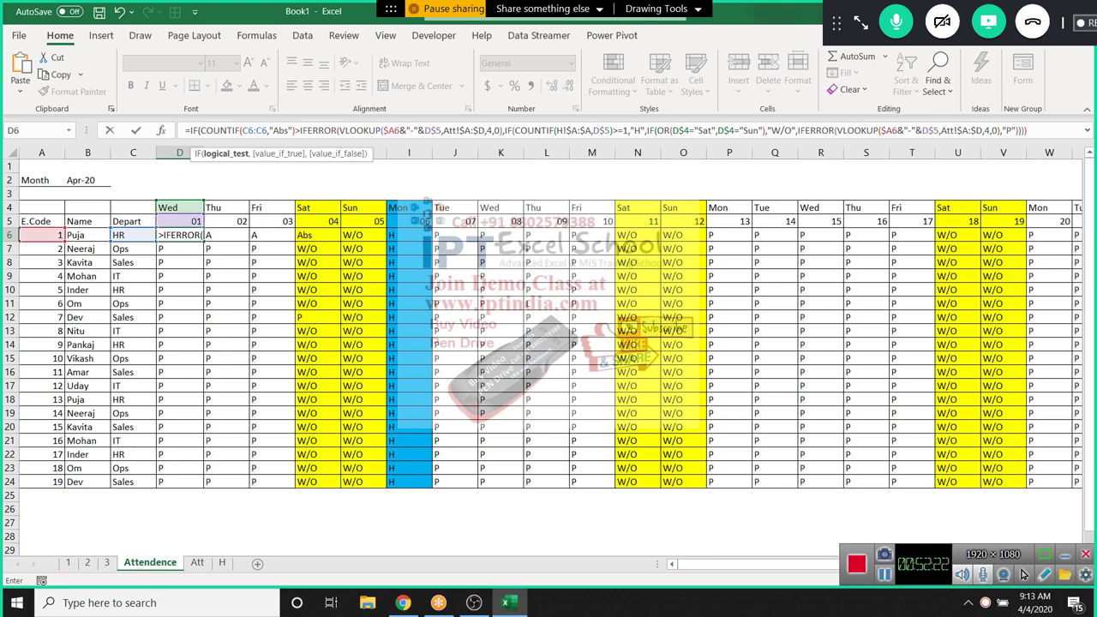
{"action": "type", "text": "=1"}
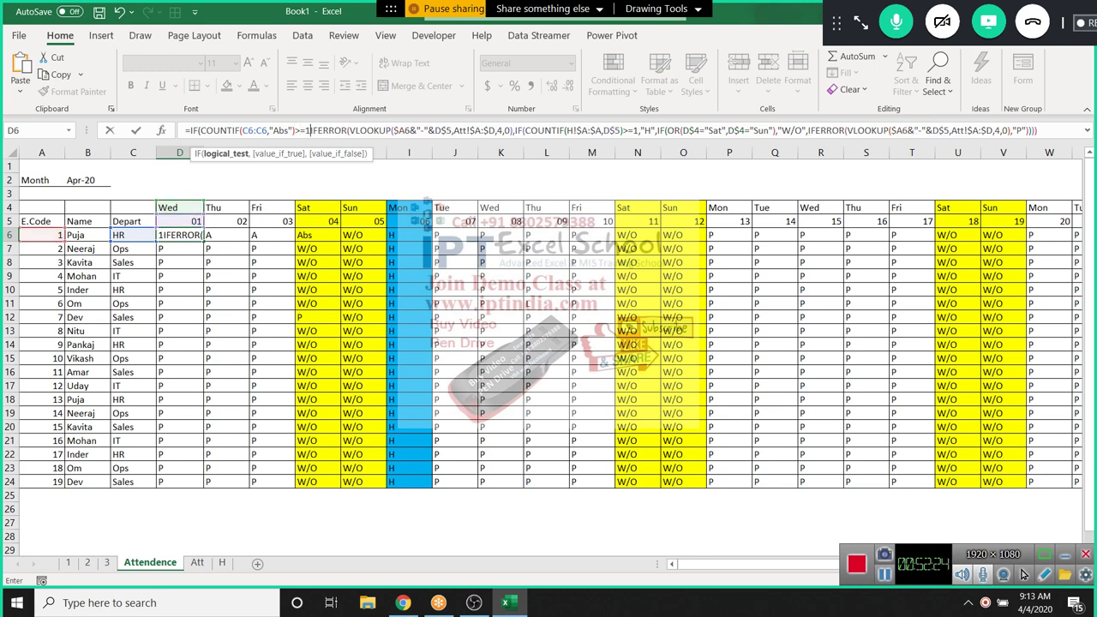
{"action": "type", "text": ","}
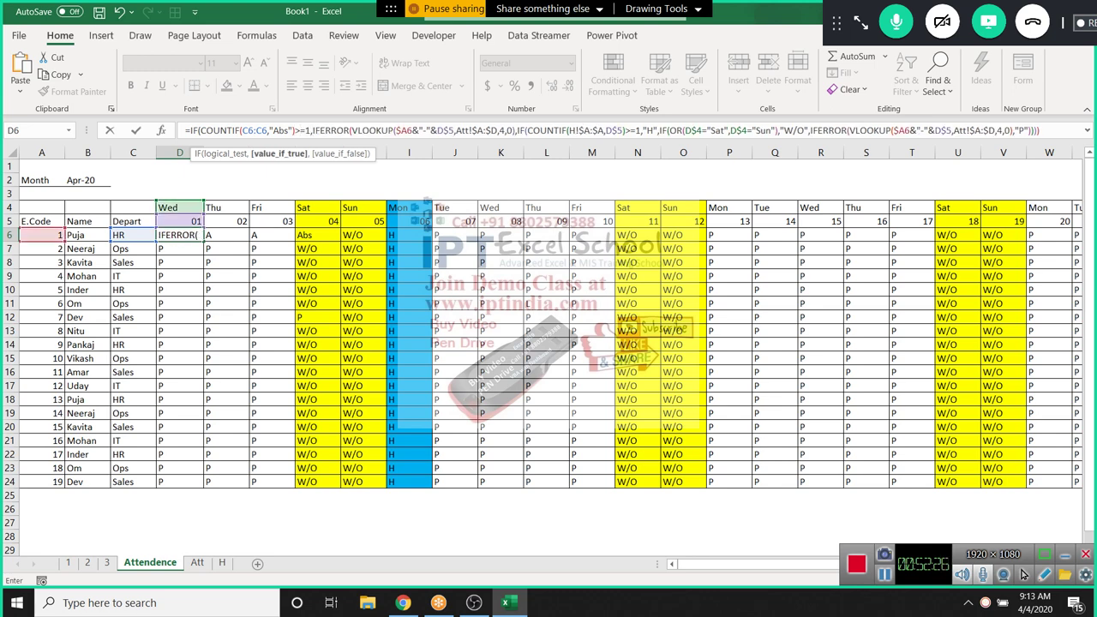
{"action": "type", "text": "\""}
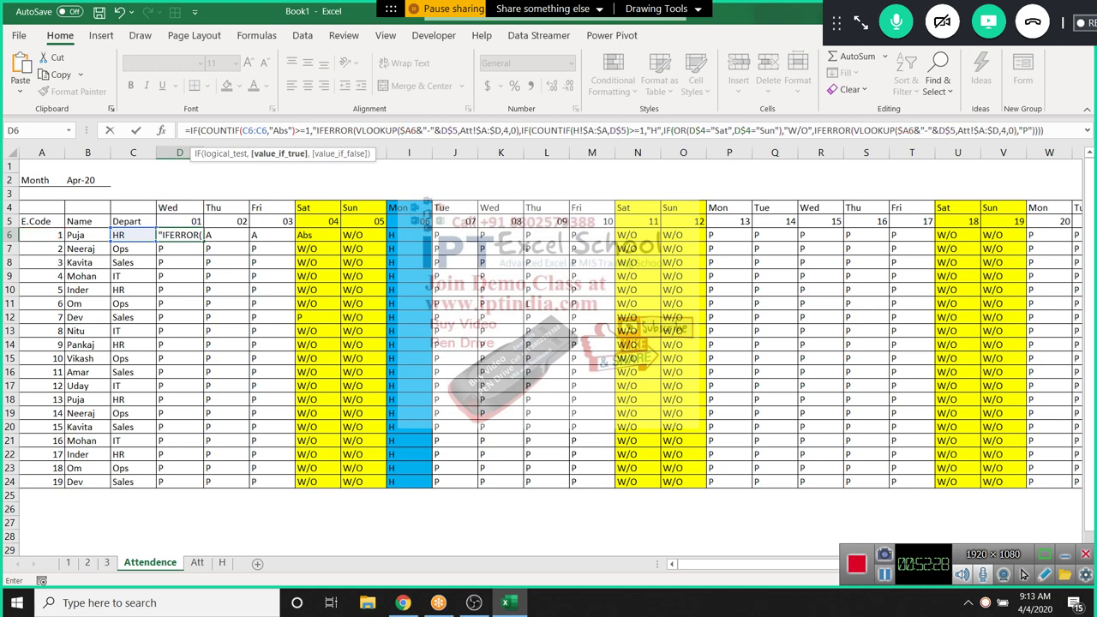
{"action": "type", "text": "-\""}
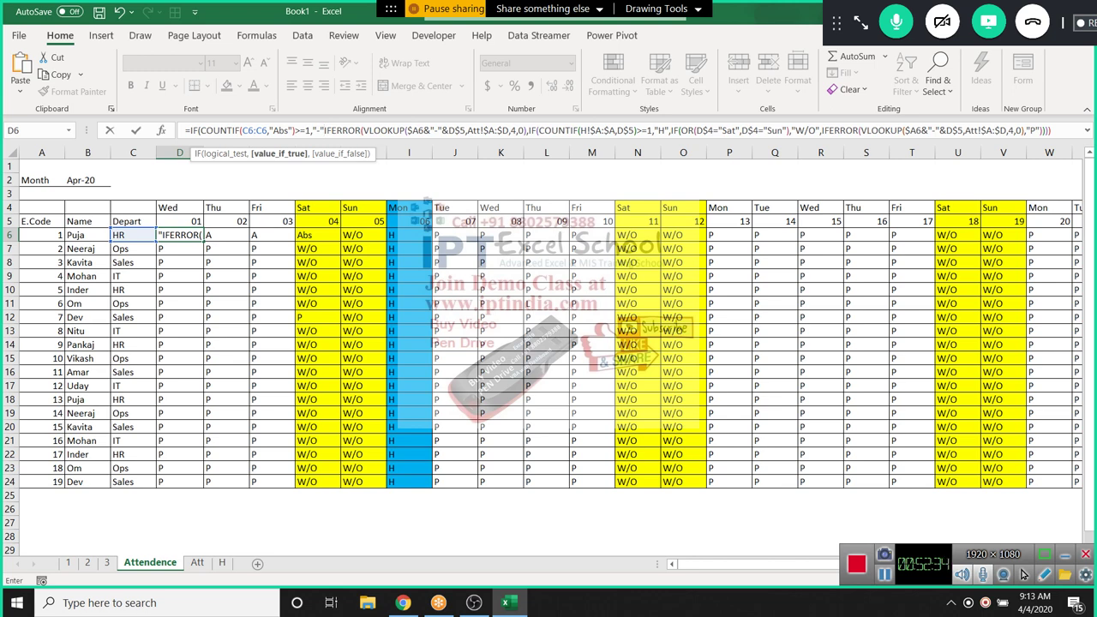
{"action": "type", "text": ","}
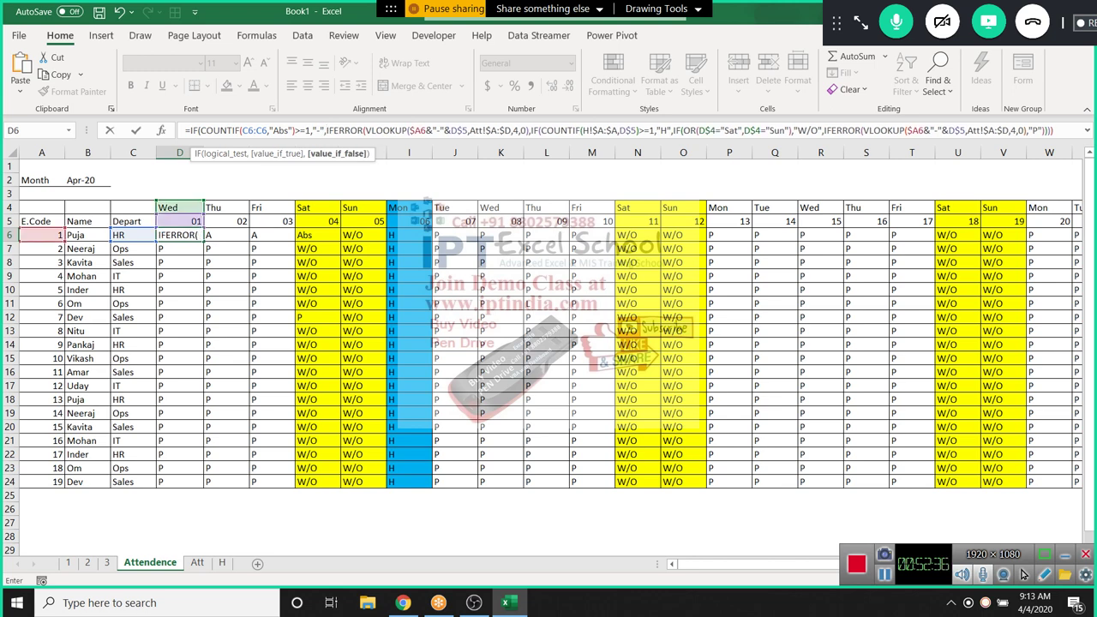
{"action": "key", "text": "Return"}
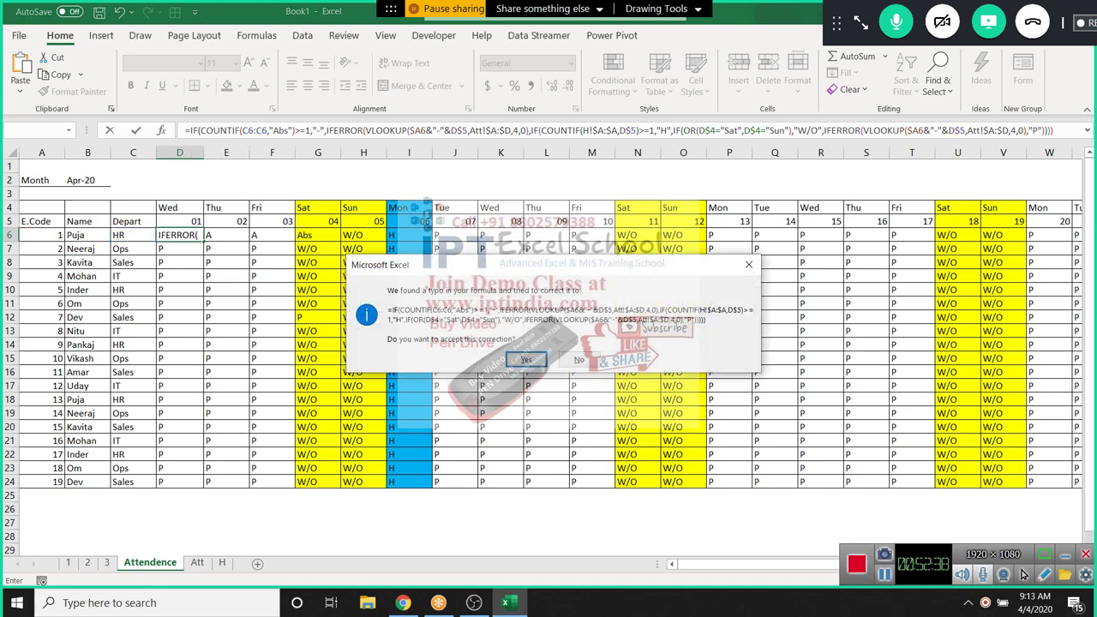
{"action": "key", "text": "Return"}
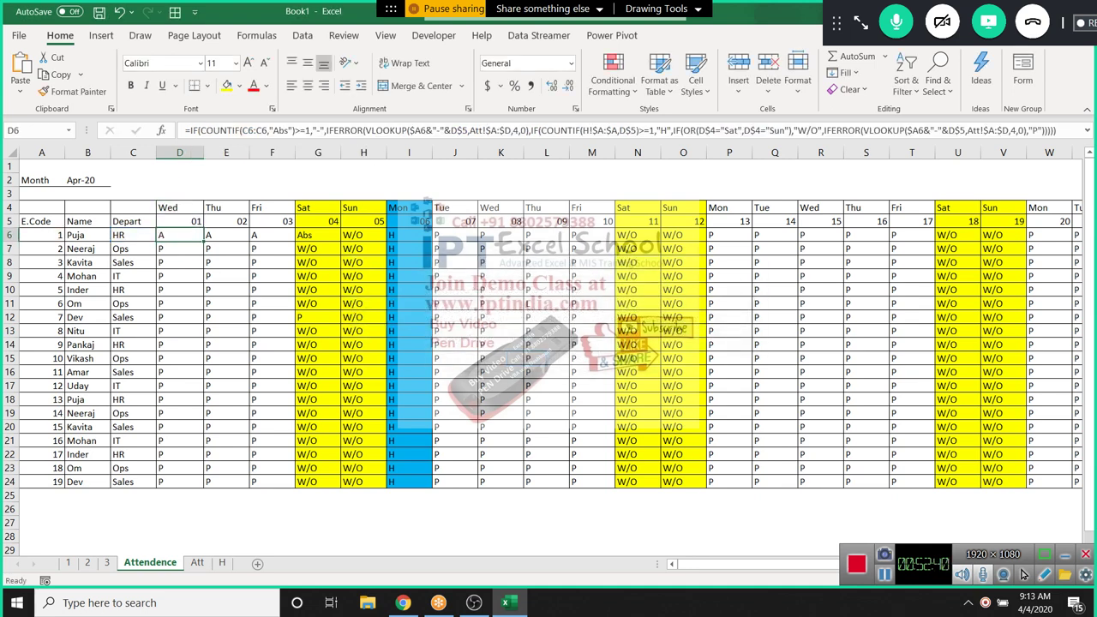
Anchor D6's COUNTIF range as $C$6:C6 and commit the formula
{"action": "left_click", "coordinate": [246, 131]}
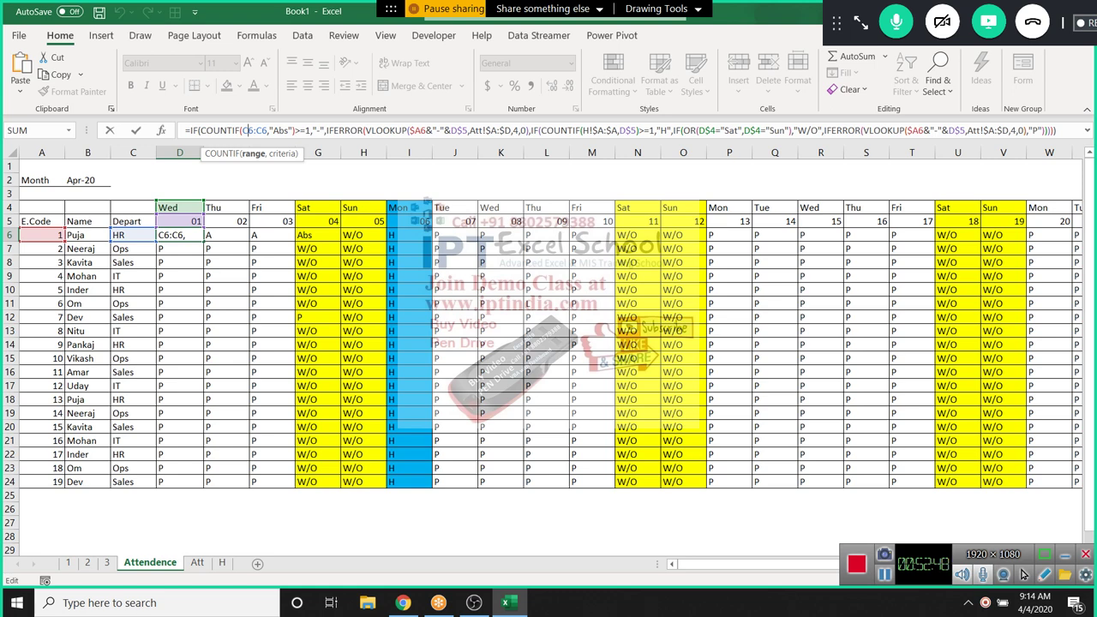
{"action": "key", "text": "F4"}
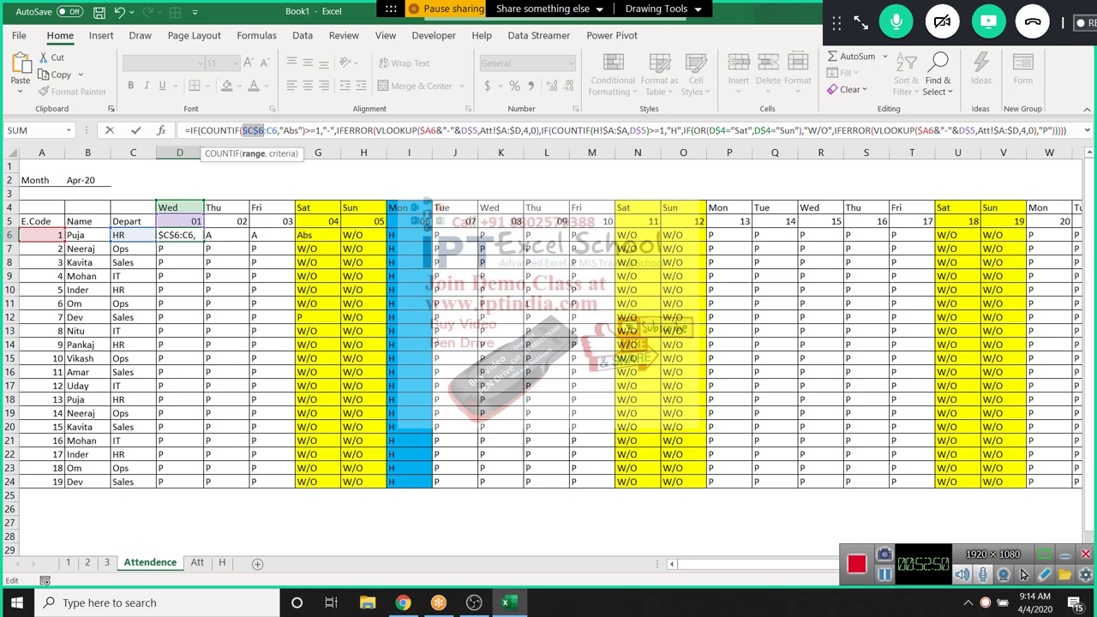
{"action": "key", "text": "Right"}
{"action": "key", "text": "Right"}
{"action": "key", "text": "Right"}
{"action": "key", "text": "Right"}
{"action": "key", "text": "F4"}
{"action": "key", "text": "F4"}
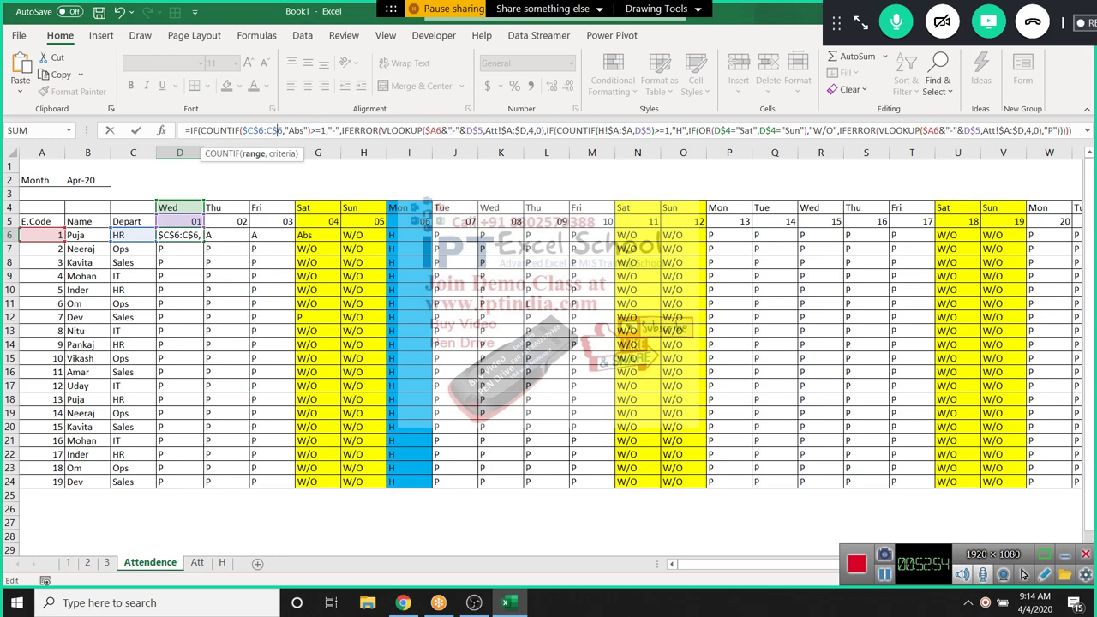
{"action": "key", "text": "ctrl+Return"}
Select D6:AG24 and fill the formula across and down the grid
{"action": "key", "text": "ctrl+shift+Right"}
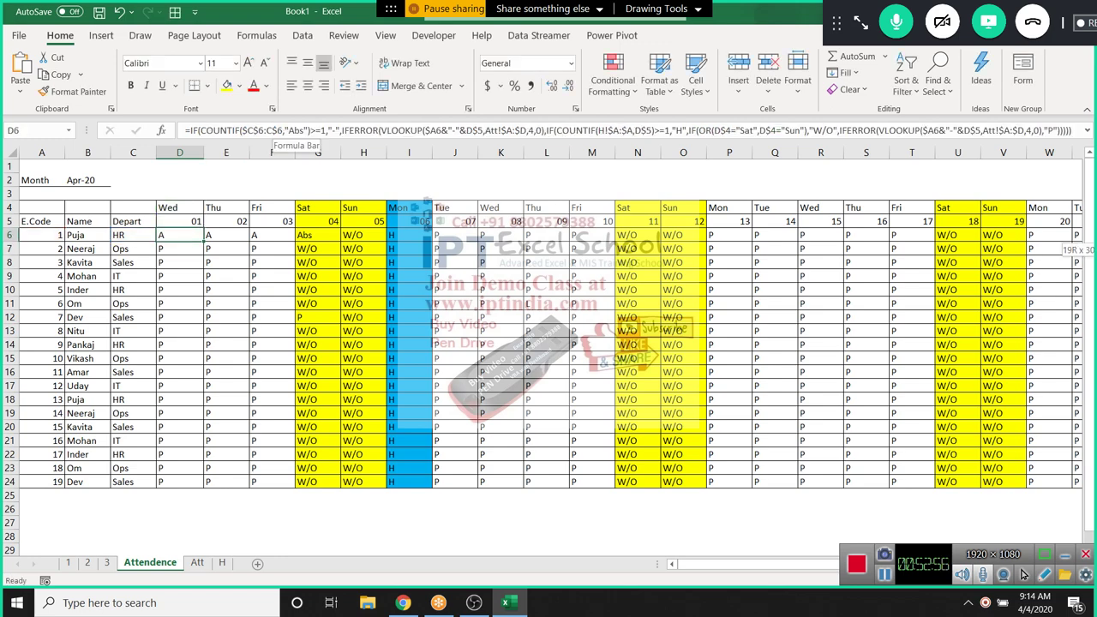
{"action": "key", "text": "ctrl+shift+Down"}
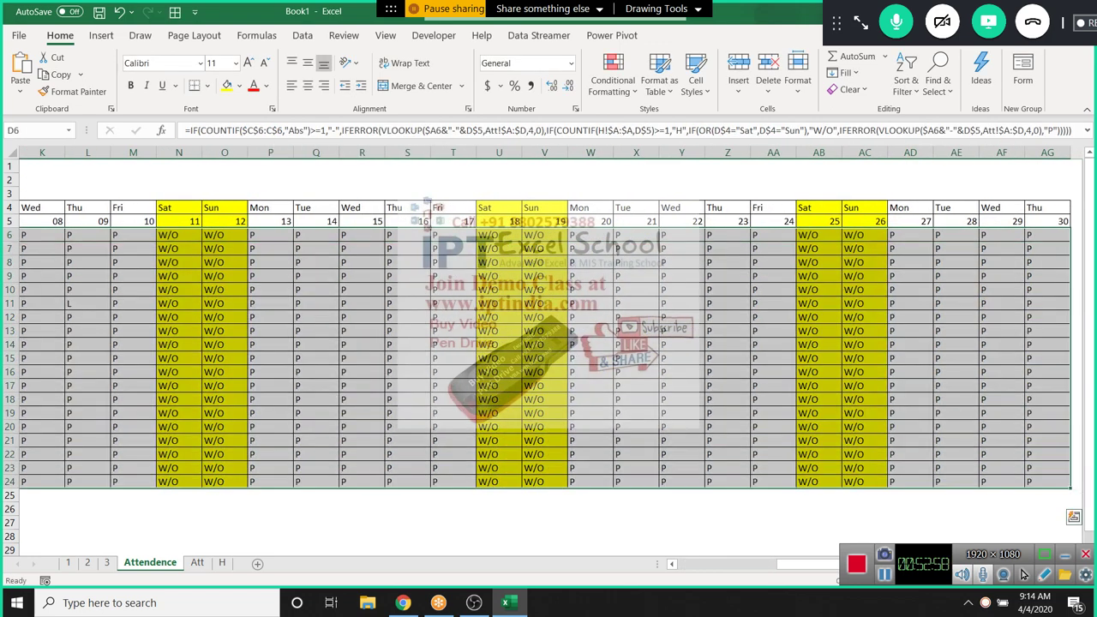
{"action": "key", "text": "ctrl+r"}
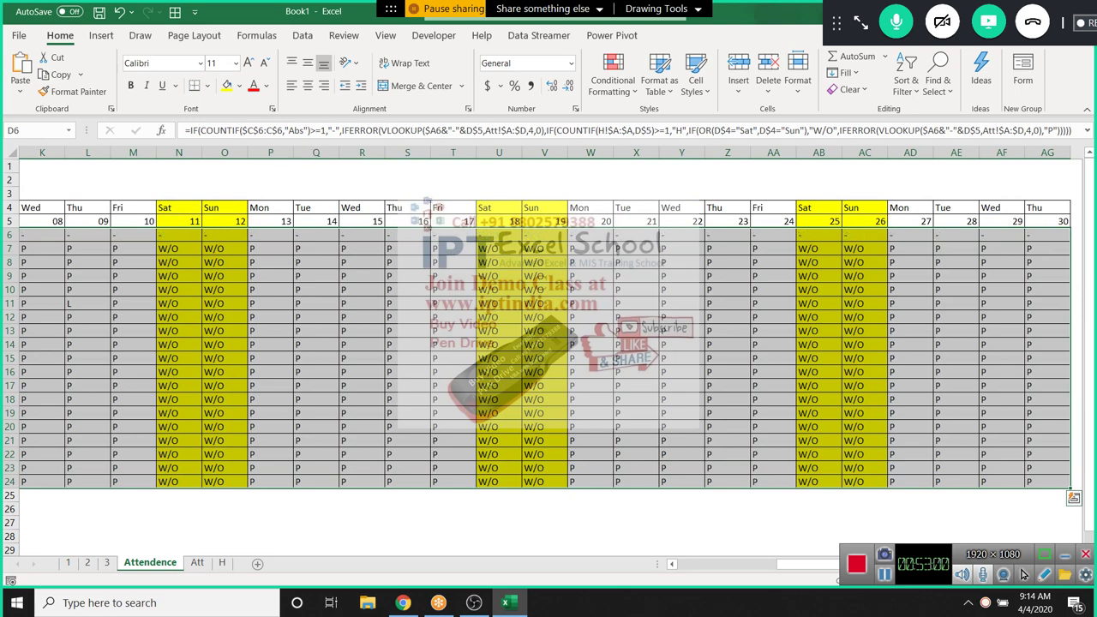
{"action": "key", "text": "ctrl+d"}
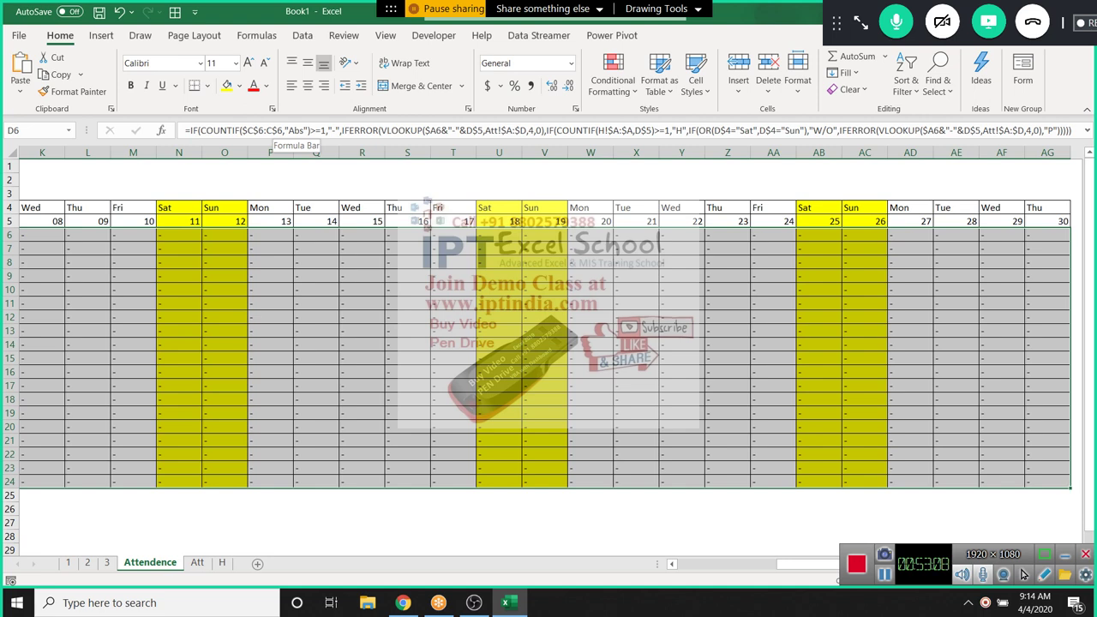
Correct D6's COUNTIF range to $C6:C6 by removing the row anchors
{"action": "left_click", "coordinate": [259, 131]}
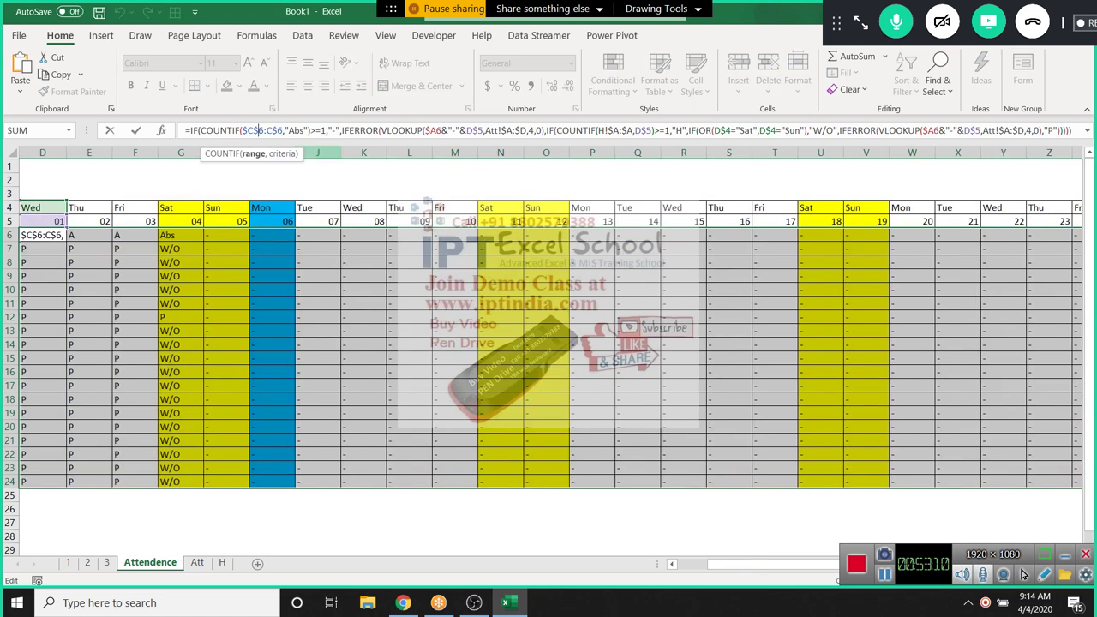
{"action": "key", "text": "BackSpace"}
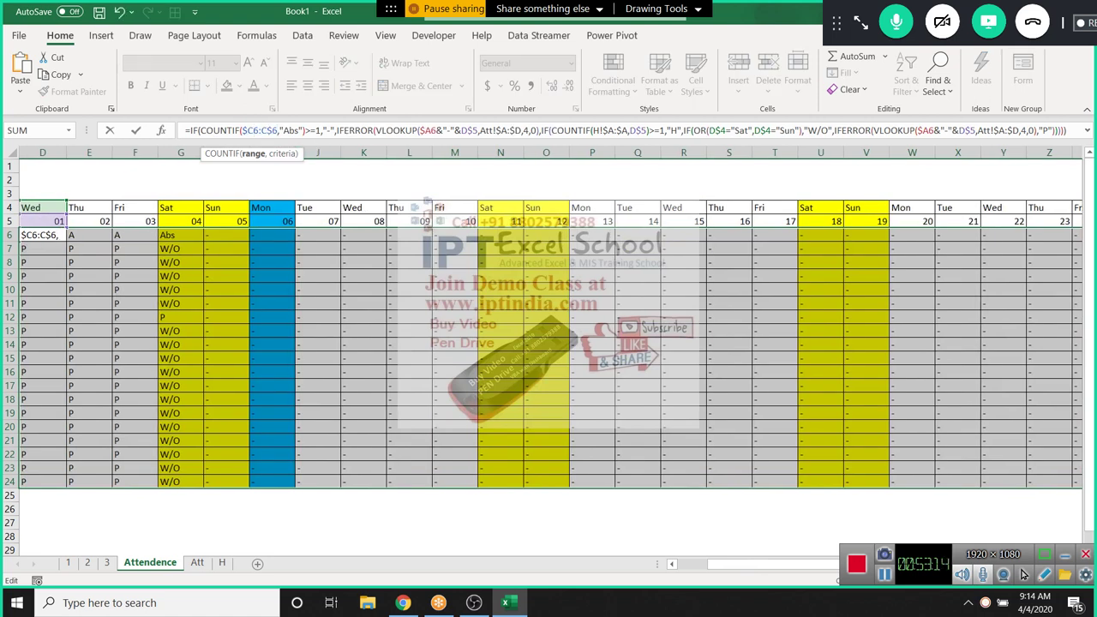
{"action": "key", "text": "BackSpace"}
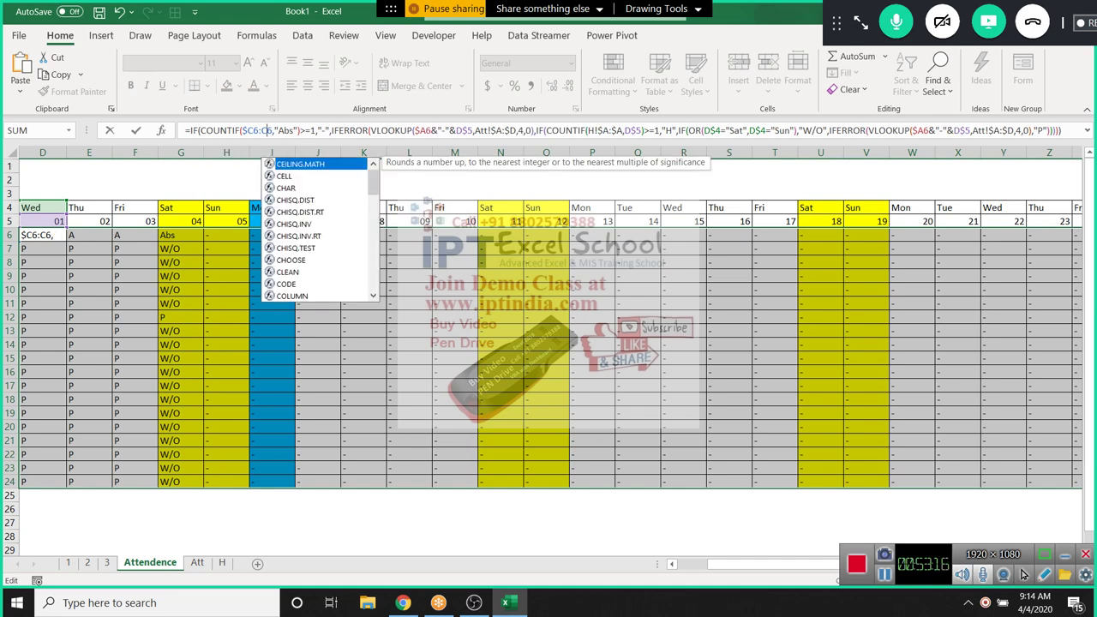
{"action": "key", "text": "Return"}
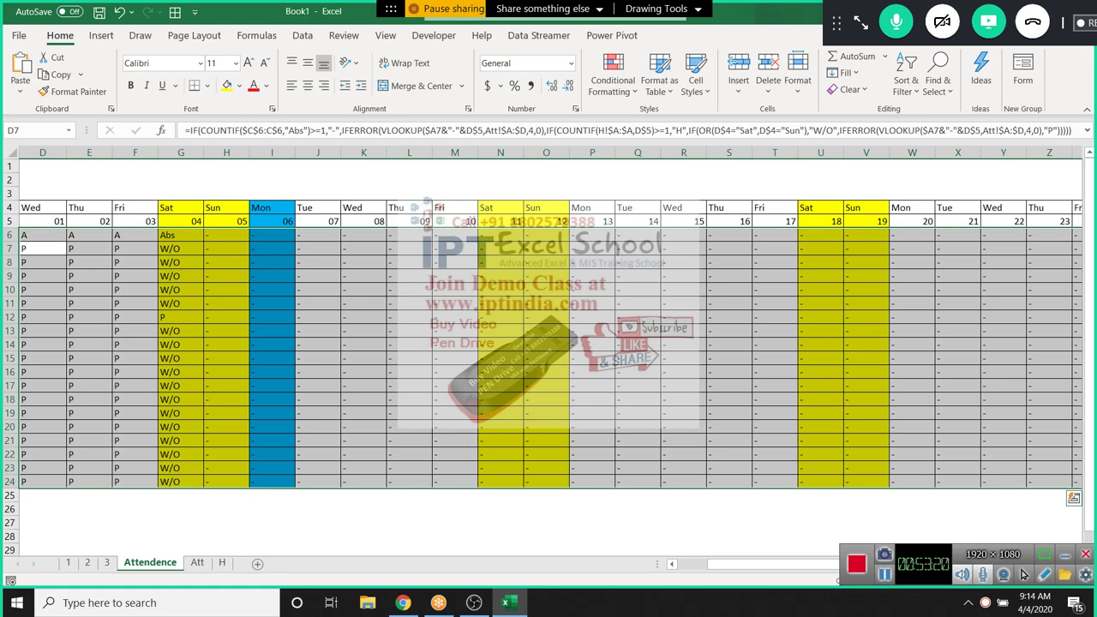
Update the grid with the corrected formula and review row 6's results from H6 to AG6
{"action": "key", "text": "ctrl+z"}
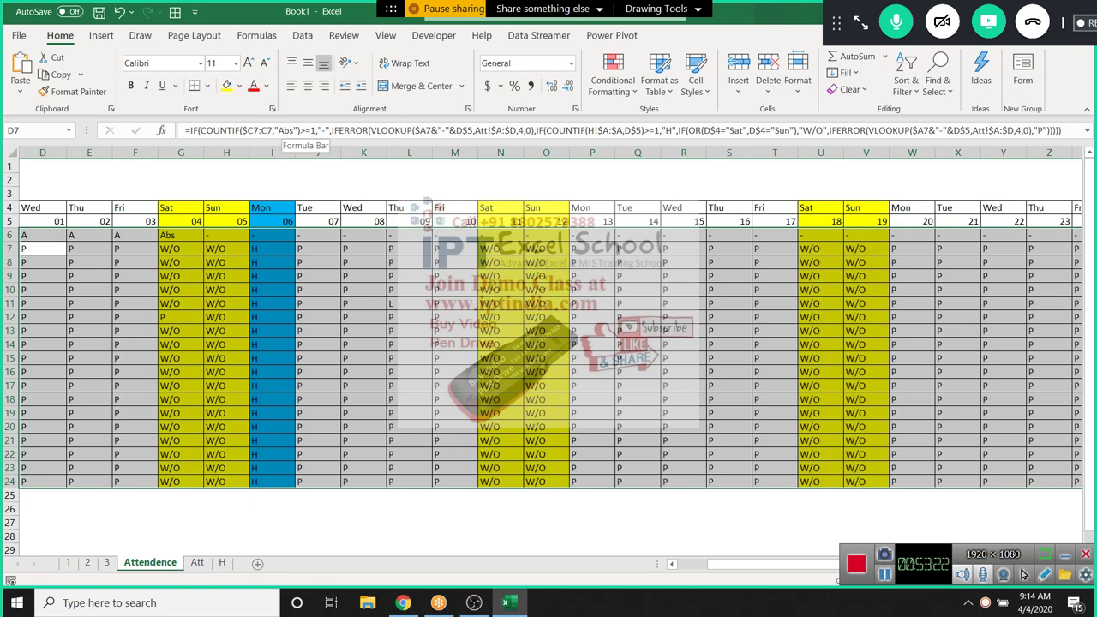
{"action": "key", "text": "ctrl+z"}
{"action": "key", "text": "ctrl+z"}
{"action": "key", "text": "ctrl+z"}
{"action": "key", "text": "Right"}
{"action": "key", "text": "Right"}
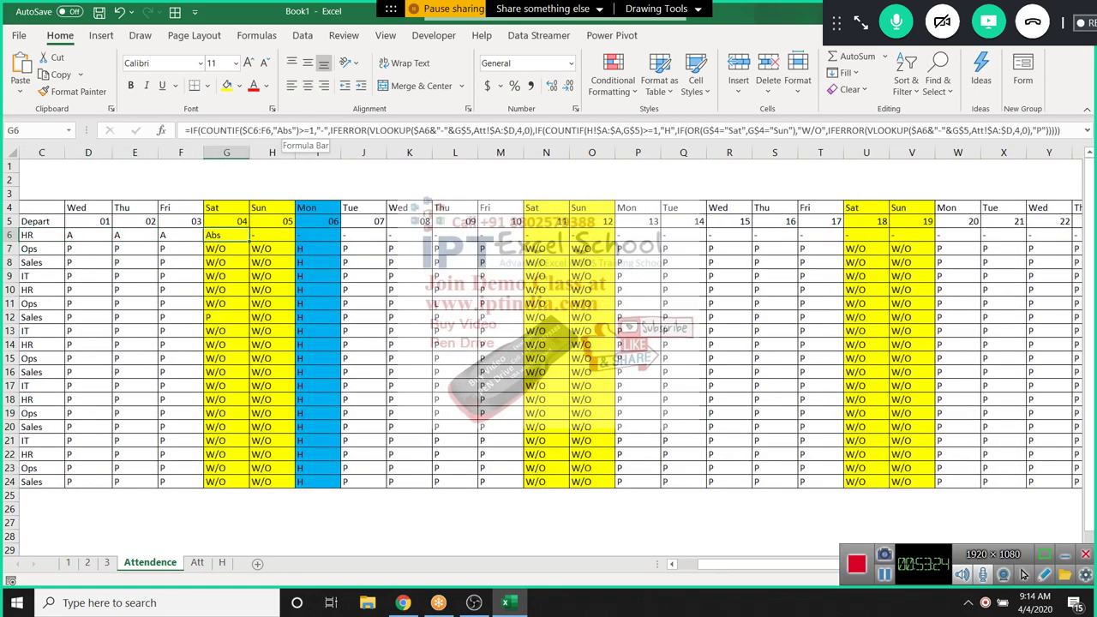
{"action": "left_click_drag", "start_coordinate": [272, 235], "coordinate": [1063, 236]}
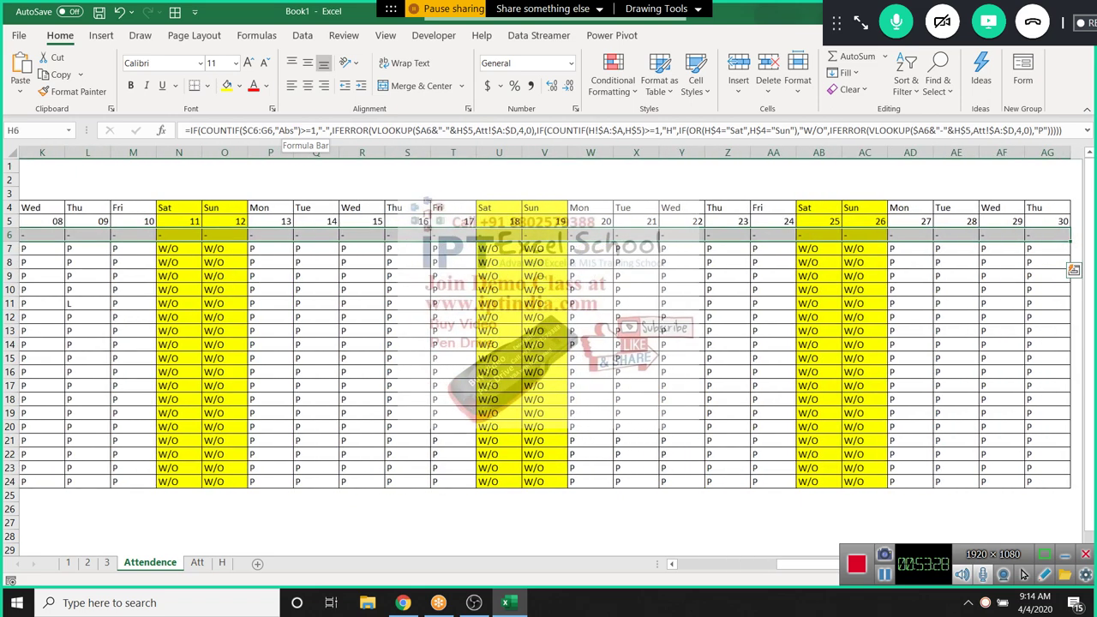
{"action": "key", "text": "Left"}
{"action": "key", "text": "Left"}
{"action": "key", "text": "Left"}
{"action": "key", "text": "Left"}
{"action": "key", "text": "Left"}
{"action": "key", "text": "Left"}
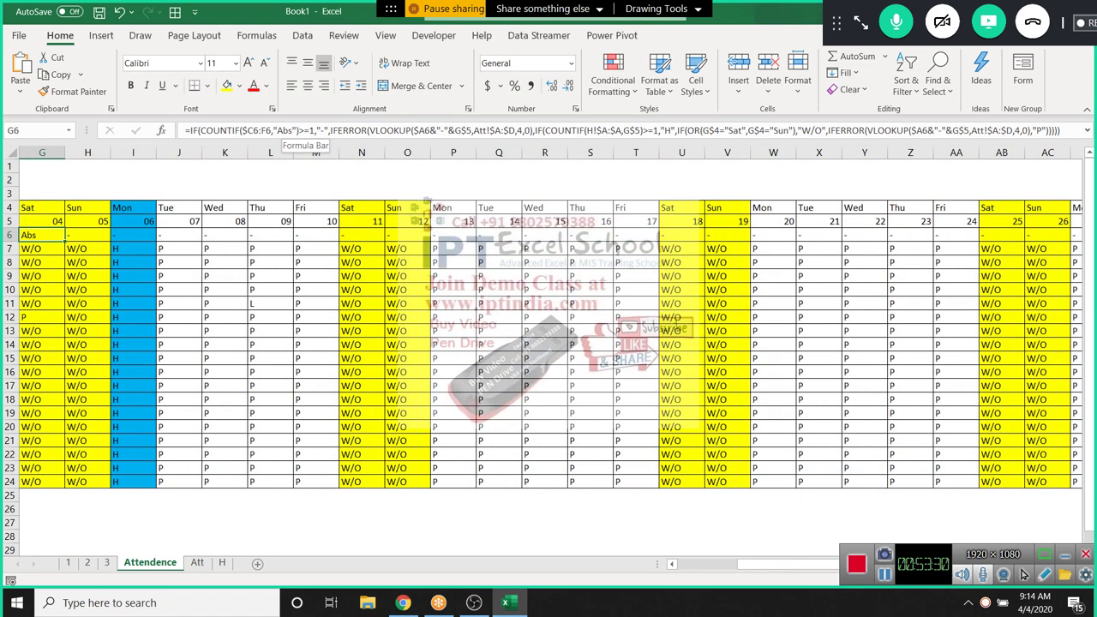
{"action": "key", "text": "Left"}
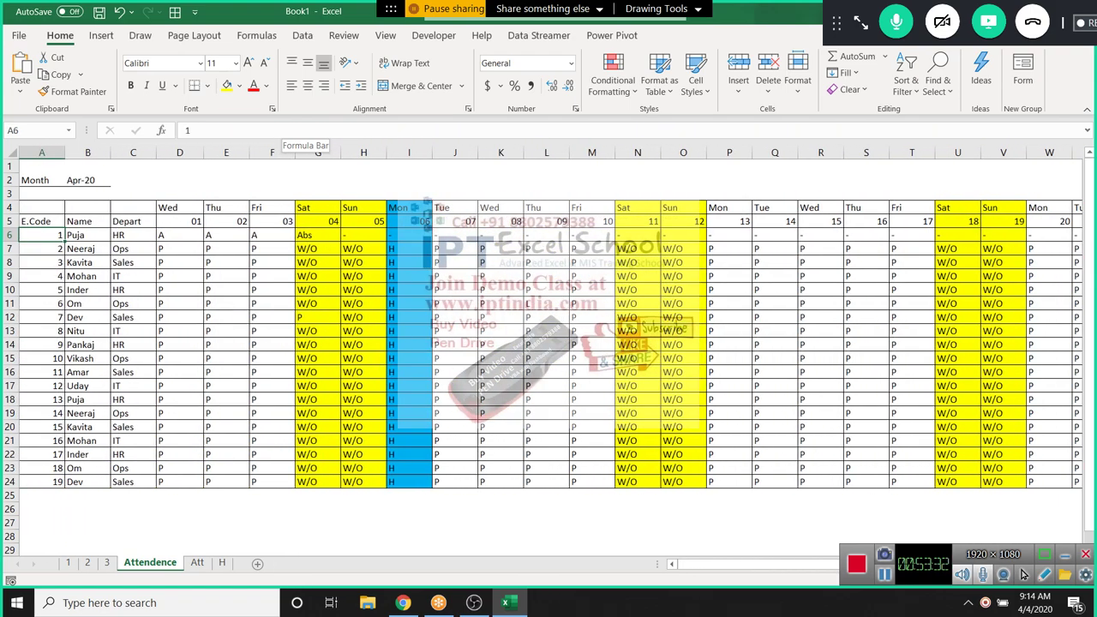
{"action": "key", "text": "shift+space"}
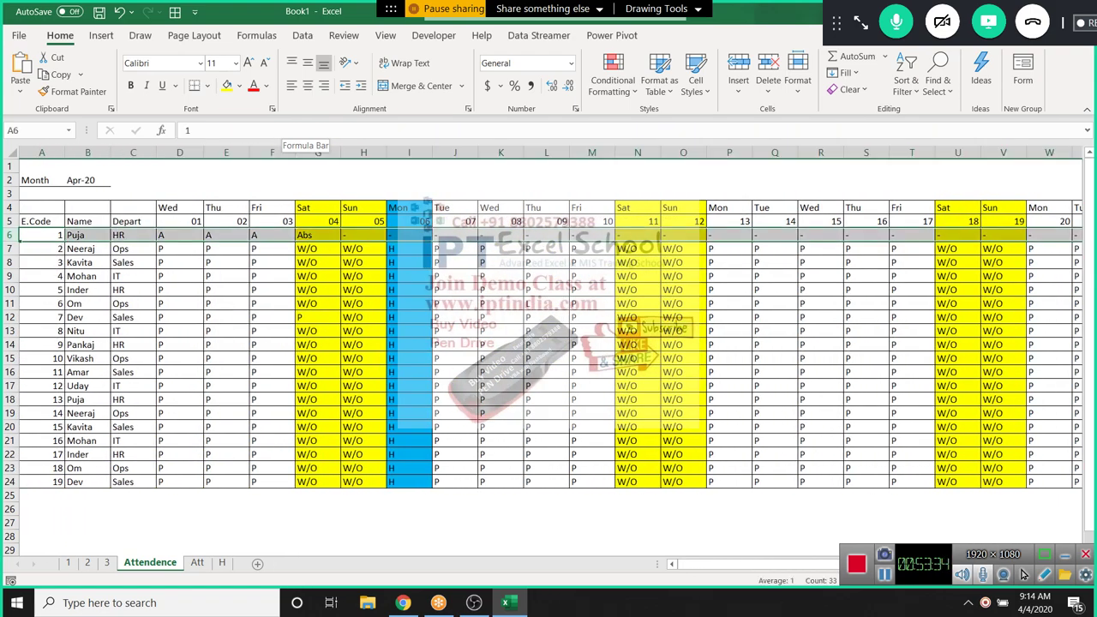
Inspect the formulas in E5, O6, Y6, AG6 and G6
{"action": "key", "text": "Up"}
{"action": "key", "text": "Down"}
{"action": "key", "text": "Down"}
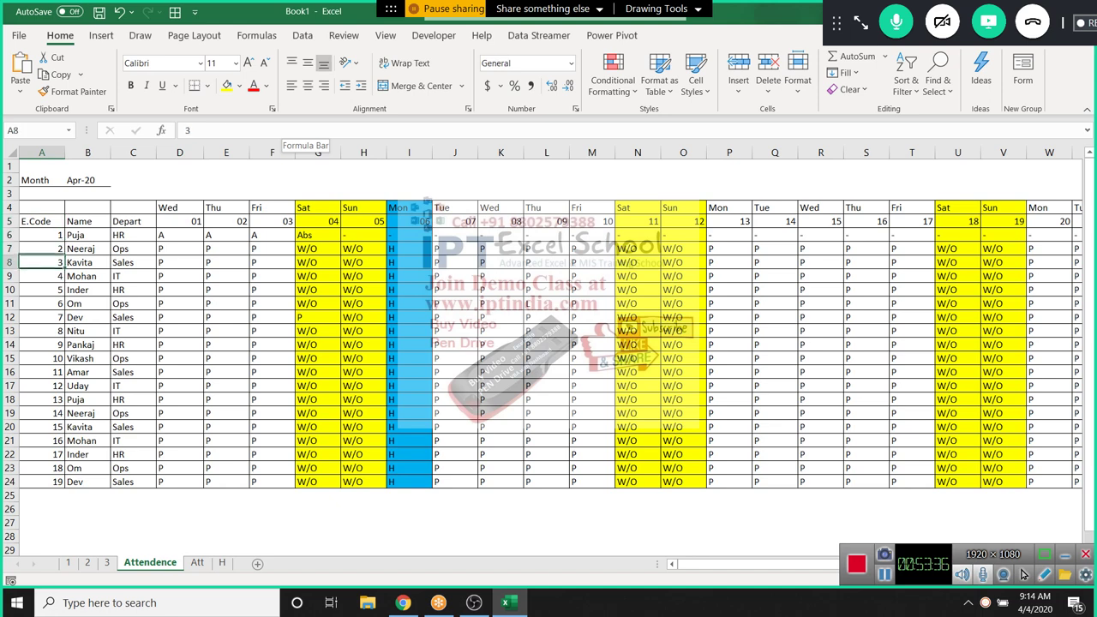
{"action": "key", "text": "Up"}
{"action": "key", "text": "Up"}
{"action": "key", "text": "Right"}
{"action": "key", "text": "Right"}
{"action": "key", "text": "Right"}
{"action": "key", "text": "Right"}
{"action": "key", "text": "Right"}
{"action": "key", "text": "Right"}
{"action": "key", "text": "Down"}
{"action": "key", "text": "Right"}
{"action": "key", "text": "Right"}
{"action": "key", "text": "Right"}
{"action": "key", "text": "Right"}
{"action": "key", "text": "Right"}
{"action": "key", "text": "Right"}
{"action": "key", "text": "Right"}
{"action": "key", "text": "Right"}
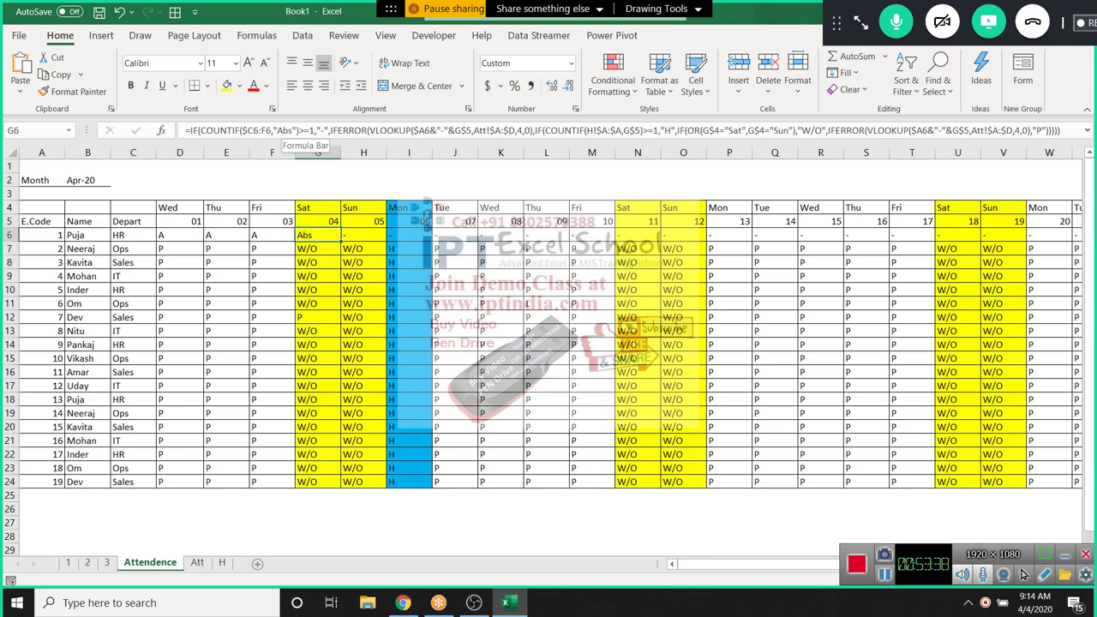
{"action": "key", "text": "Right"}
{"action": "key", "text": "Right"}
{"action": "key", "text": "Right"}
{"action": "key", "text": "Right"}
{"action": "key", "text": "Right"}
{"action": "key", "text": "Right"}
{"action": "key", "text": "Right"}
{"action": "key", "text": "Right"}
{"action": "key", "text": "Right"}
{"action": "key", "text": "Right"}
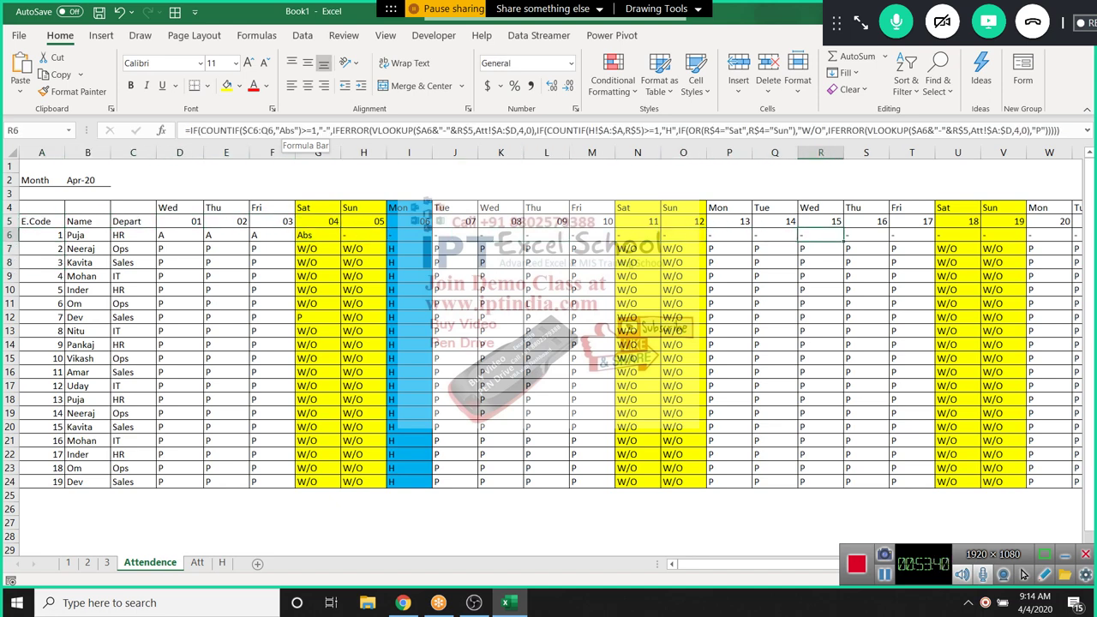
{"action": "key", "text": "Right"}
{"action": "key", "text": "Right"}
{"action": "key", "text": "Right"}
{"action": "key", "text": "Right"}
{"action": "key", "text": "Right"}
{"action": "key", "text": "Right"}
{"action": "key", "text": "Right"}
{"action": "key", "text": "Right"}
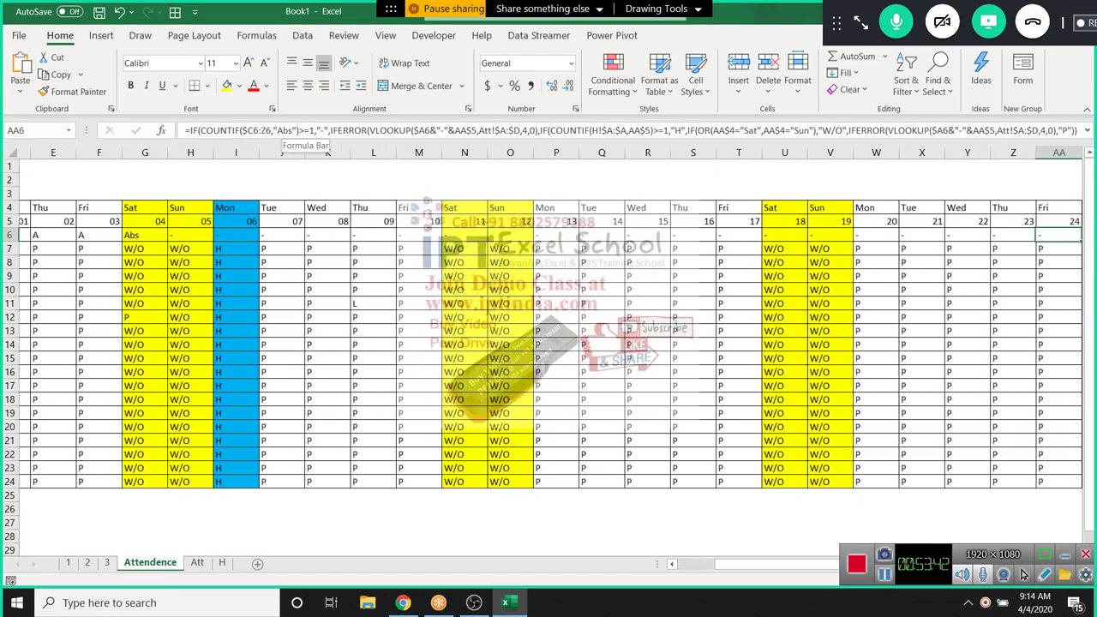
{"action": "key", "text": "Right"}
{"action": "key", "text": "Right"}
{"action": "key", "text": "Right"}
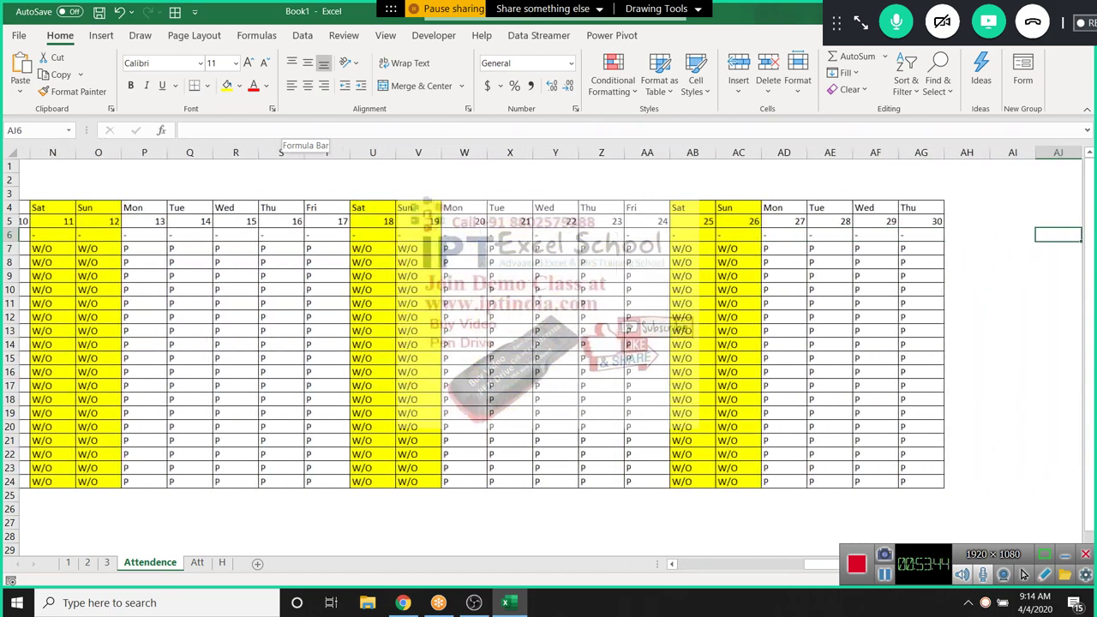
{"action": "key", "text": "Left"}
{"action": "key", "text": "Left"}
{"action": "key", "text": "Left"}
{"action": "key", "text": "Left"}
{"action": "key", "text": "Left"}
{"action": "key", "text": "Left"}
{"action": "key", "text": "Left"}
{"action": "key", "text": "Left"}
{"action": "key", "text": "Left"}
{"action": "key", "text": "Left"}
{"action": "key", "text": "Left"}
{"action": "key", "text": "Left"}
{"action": "key", "text": "Left"}
{"action": "key", "text": "Left"}
{"action": "key", "text": "Left"}
{"action": "key", "text": "Left"}
{"action": "key", "text": "Left"}
{"action": "key", "text": "Left"}
{"action": "key", "text": "Left"}
{"action": "key", "text": "Left"}
{"action": "key", "text": "Left"}
{"action": "key", "text": "Left"}
{"action": "key", "text": "Left"}
{"action": "key", "text": "Left"}
{"action": "key", "text": "Left"}
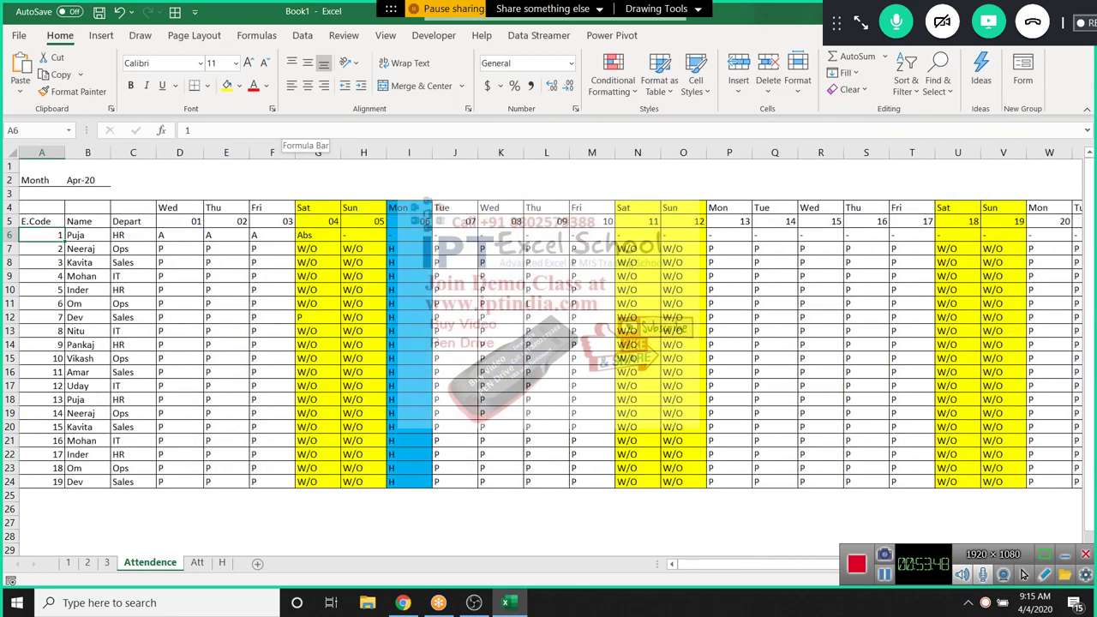
{"action": "key", "text": "Right"}
{"action": "key", "text": "Right"}
{"action": "key", "text": "Right"}
{"action": "key", "text": "Right"}
{"action": "key", "text": "Right"}
{"action": "key", "text": "Right"}
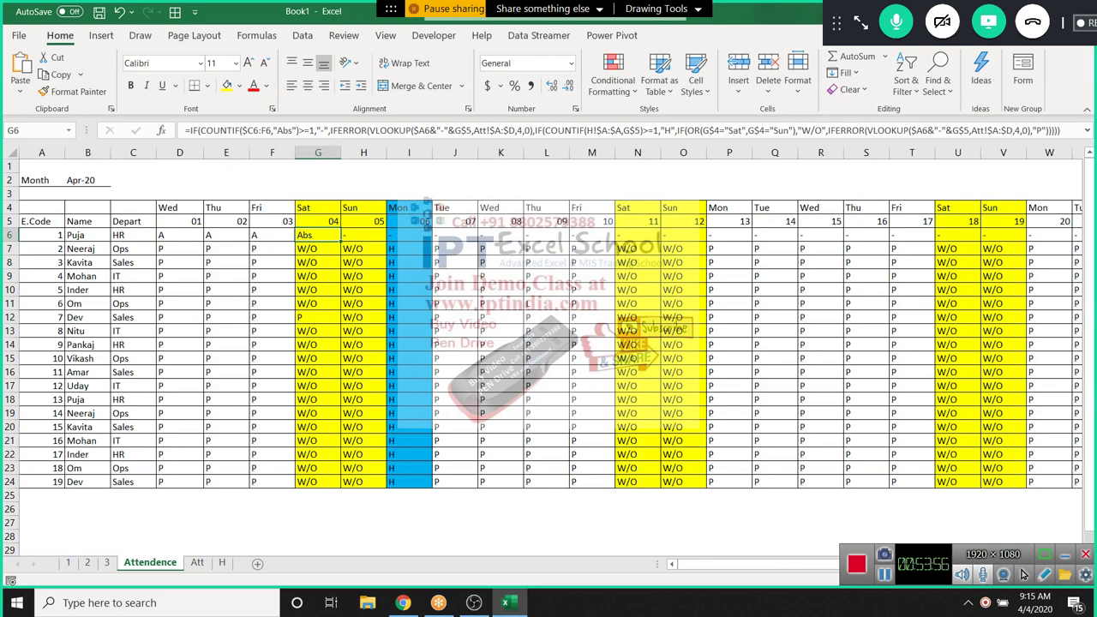
Review the last Att records around D7's Abs entry, then return to the Attendence grid
{"action": "key", "text": "ctrl+Page_Down"}
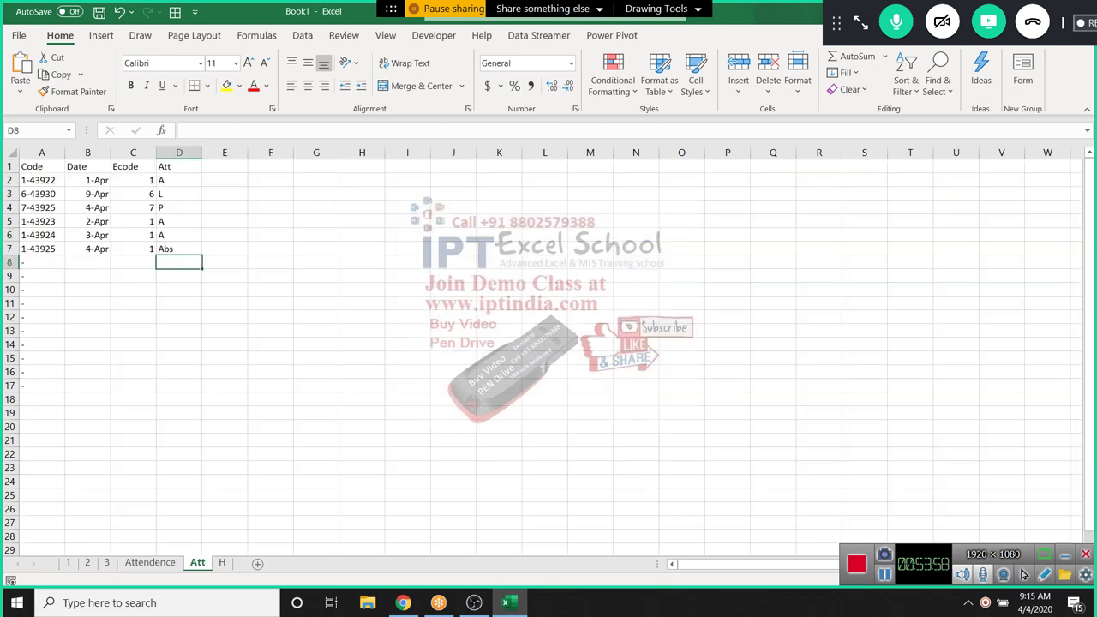
{"action": "key", "text": "Up"}
{"action": "key", "text": "shift+Left"}
{"action": "key", "text": "shift+Left"}
{"action": "key", "text": "shift+Left"}
{"action": "key", "text": "shift+Up"}
{"action": "key", "text": "shift+Down"}
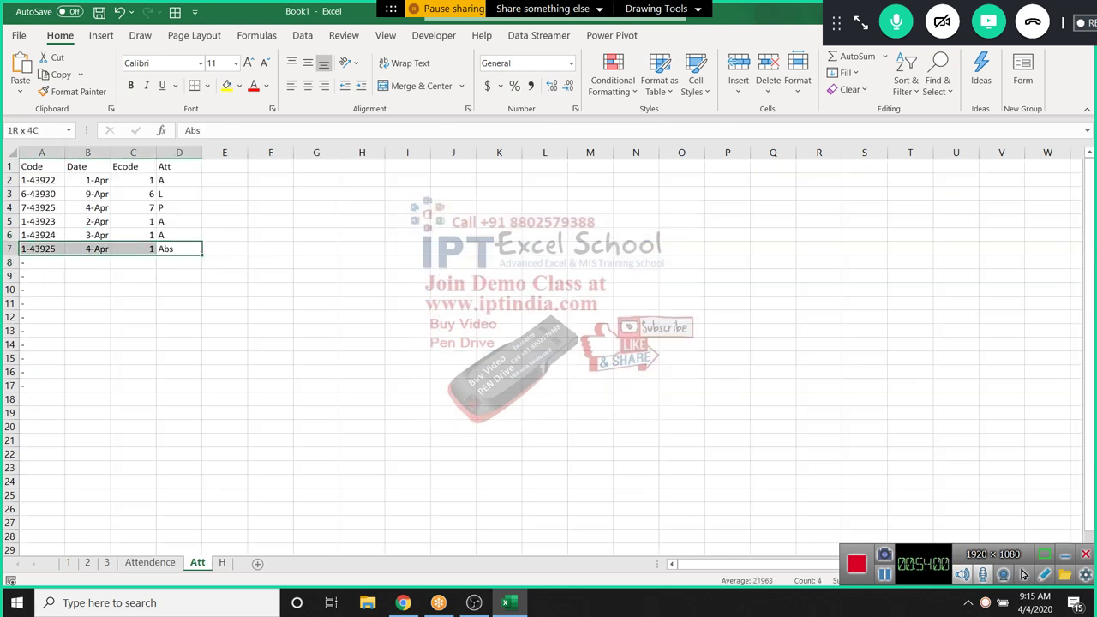
{"action": "key", "text": "ctrl+v"}
{"action": "left_click", "coordinate": [133, 385]}
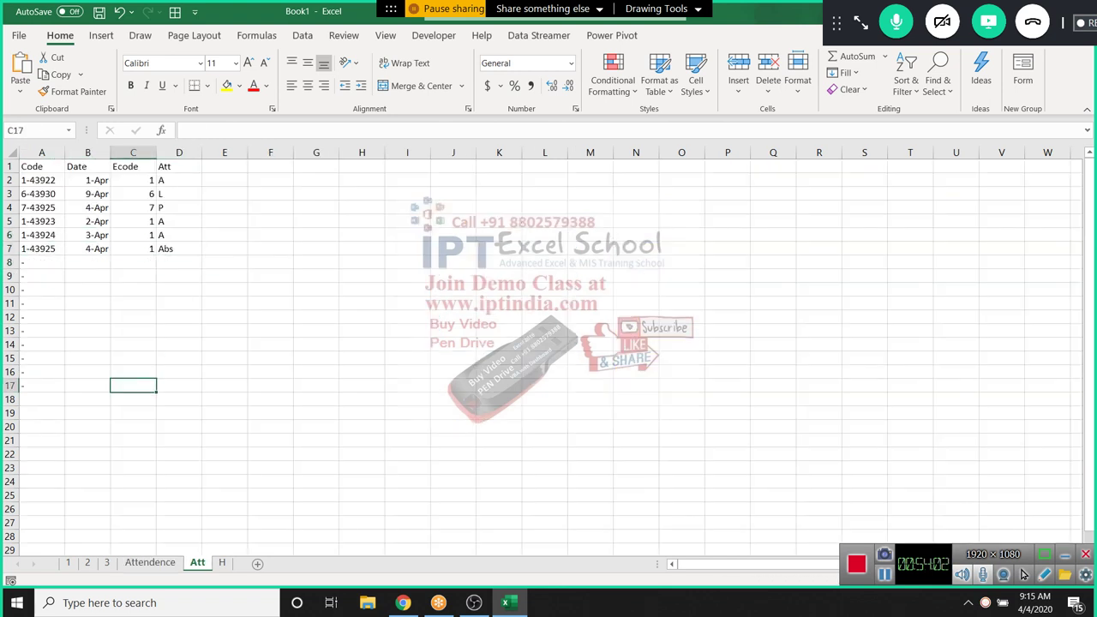
{"action": "left_click", "coordinate": [178, 248]}
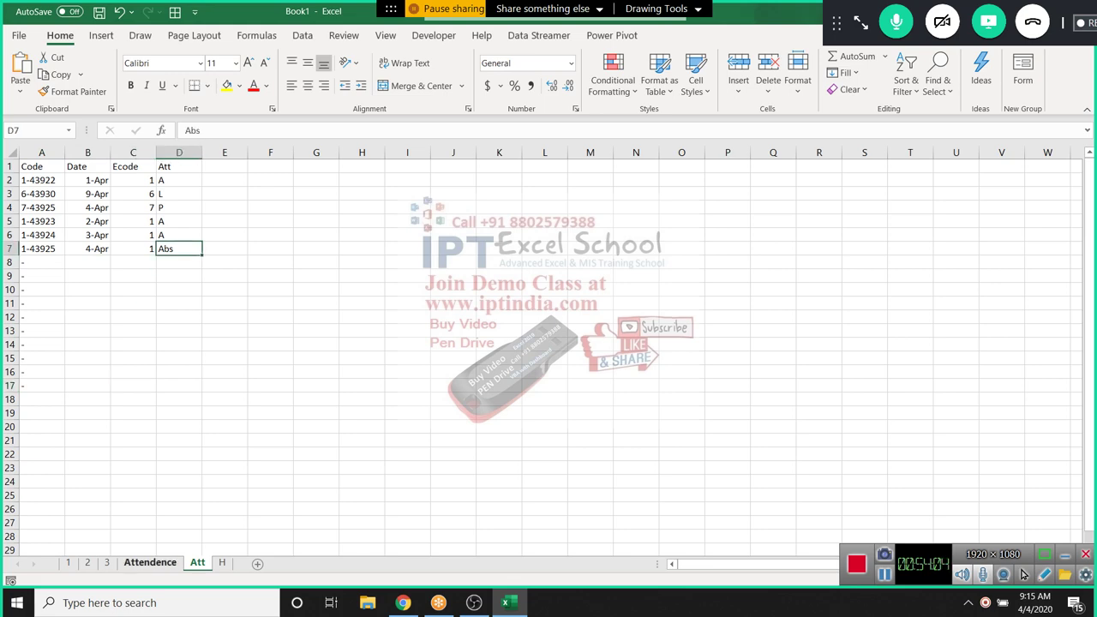
{"action": "left_click", "coordinate": [150, 562]}
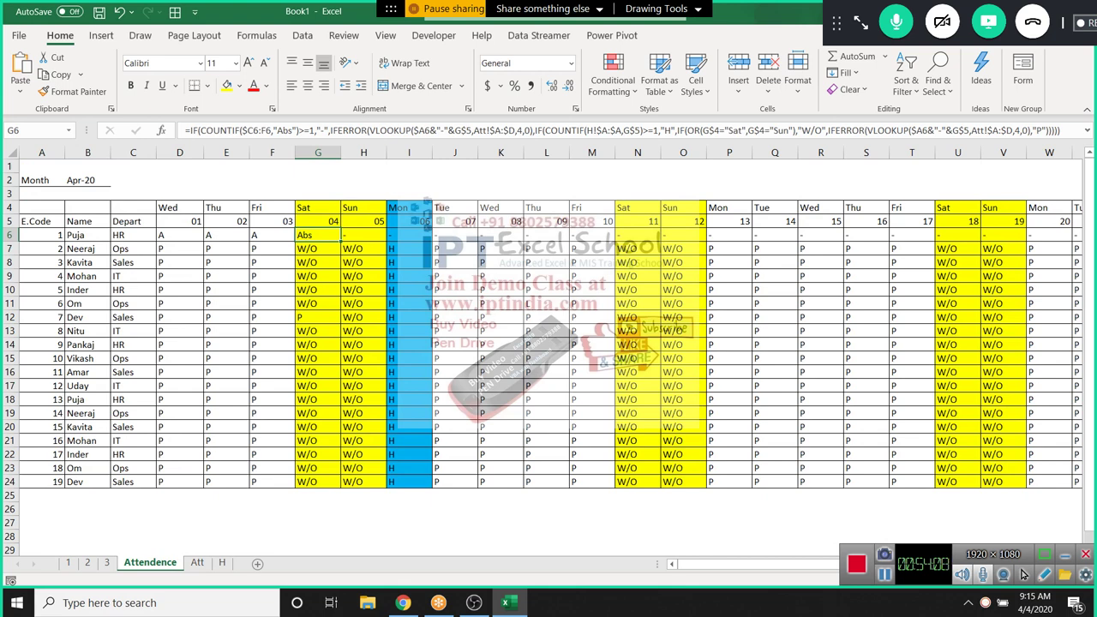
Place the cursor in G6's formula just after VLOOKUP's 4,0) fallback
{"action": "key", "text": "F2"}
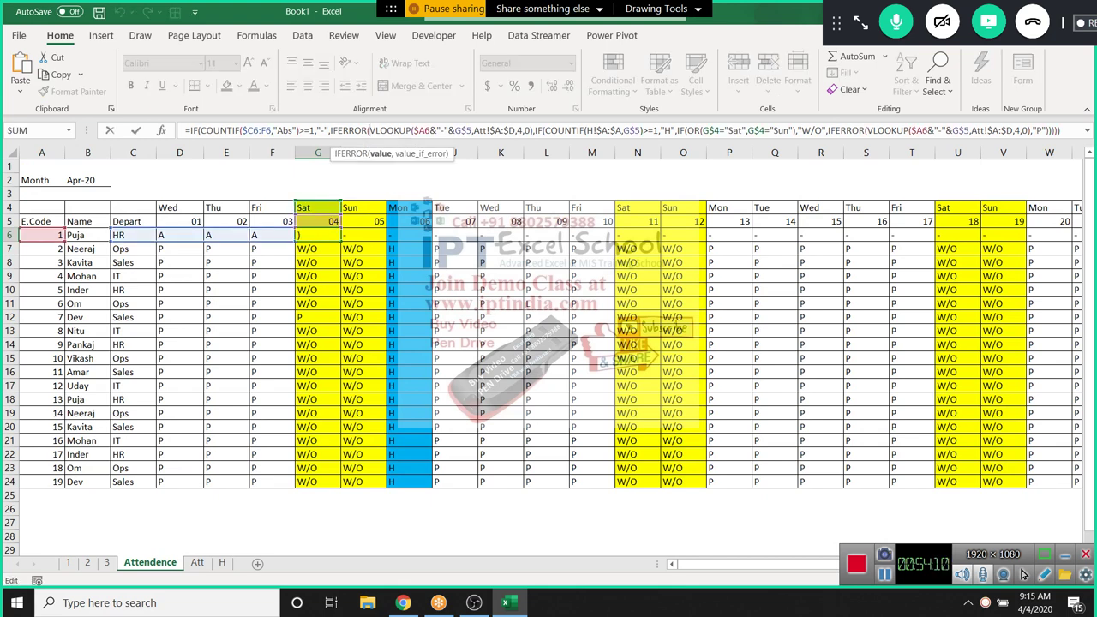
{"action": "key", "text": "Right"}
{"action": "key", "text": "Right"}
{"action": "key", "text": "Right"}
{"action": "key", "text": "Right"}
{"action": "key", "text": "Right"}
{"action": "key", "text": "Right"}
{"action": "key", "text": "Right"}
{"action": "key", "text": "Right"}
{"action": "key", "text": "Right"}
{"action": "key", "text": "Right"}
{"action": "key", "text": "Right"}
{"action": "key", "text": "Right"}
{"action": "key", "text": "Right"}
{"action": "key", "text": "Right"}
{"action": "key", "text": "Right"}
{"action": "key", "text": "Right"}
{"action": "key", "text": "Right"}
{"action": "key", "text": "Right"}
{"action": "key", "text": "Right"}
{"action": "key", "text": "Right"}
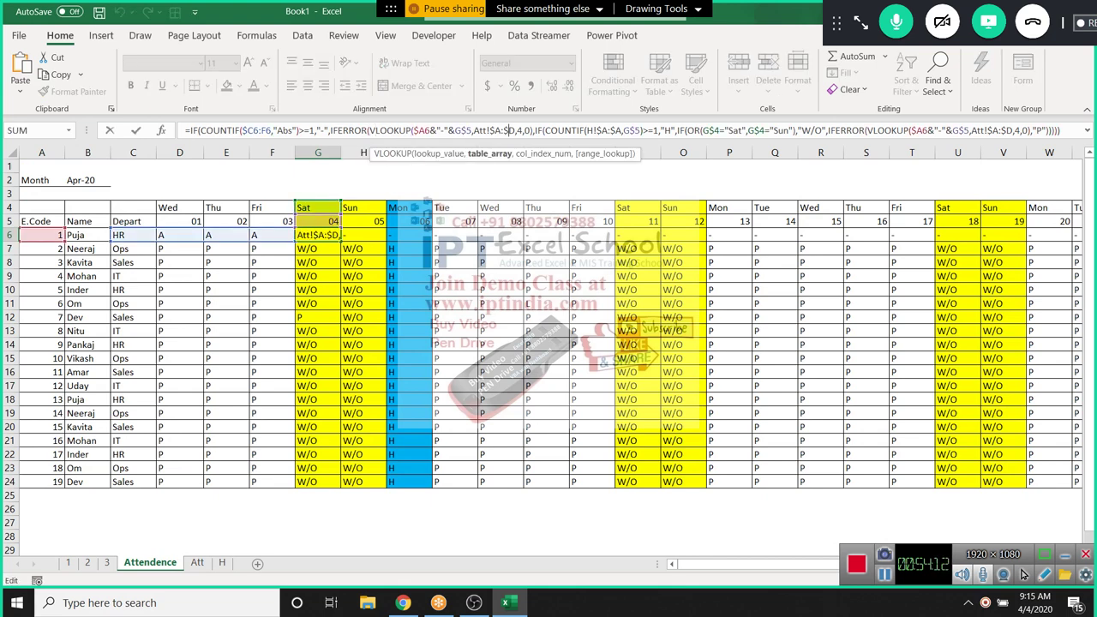
{"action": "key", "text": "Right"}
{"action": "key", "text": "Right"}
{"action": "key", "text": "Right"}
{"action": "key", "text": "Right"}
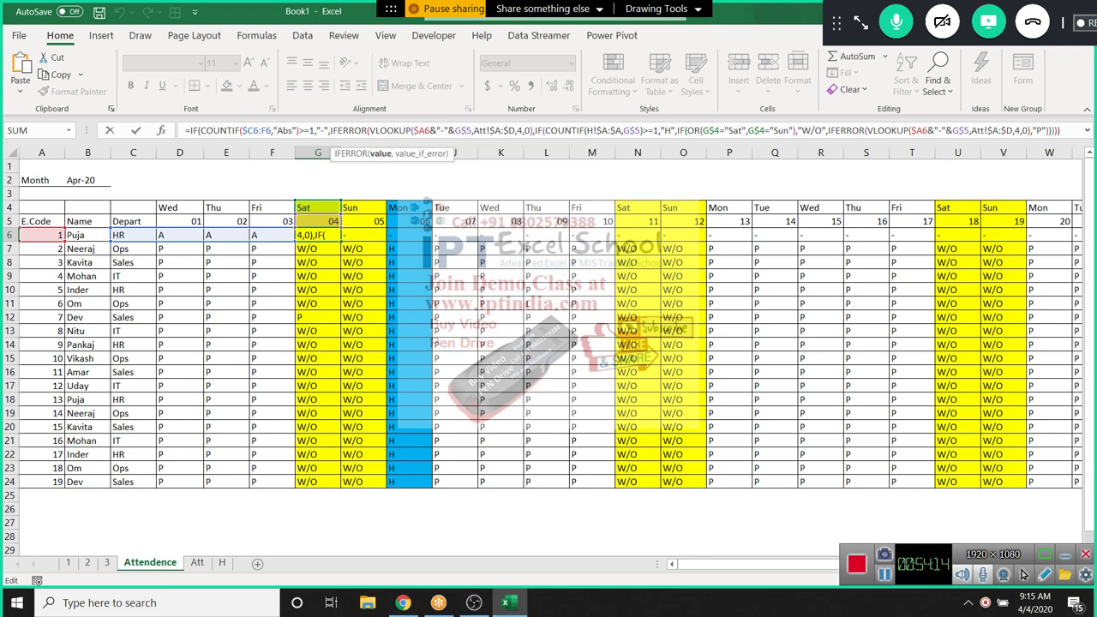
{"action": "key", "text": "Left"}
{"action": "key", "text": "Left"}
{"action": "key", "text": "Left"}
{"action": "key", "text": "Left"}
{"action": "key", "text": "Left"}
{"action": "key", "text": "Left"}
{"action": "key", "text": "Left"}
{"action": "key", "text": "Left"}
{"action": "key", "text": "Left"}
{"action": "key", "text": "Left"}
{"action": "key", "text": "Left"}
{"action": "key", "text": "Left"}
{"action": "key", "text": "Left"}
{"action": "key", "text": "Left"}
{"action": "key", "text": "Left"}
{"action": "key", "text": "Left"}
{"action": "key", "text": "Left"}
{"action": "key", "text": "Left"}
{"action": "key", "text": "Left"}
{"action": "key", "text": "Left"}
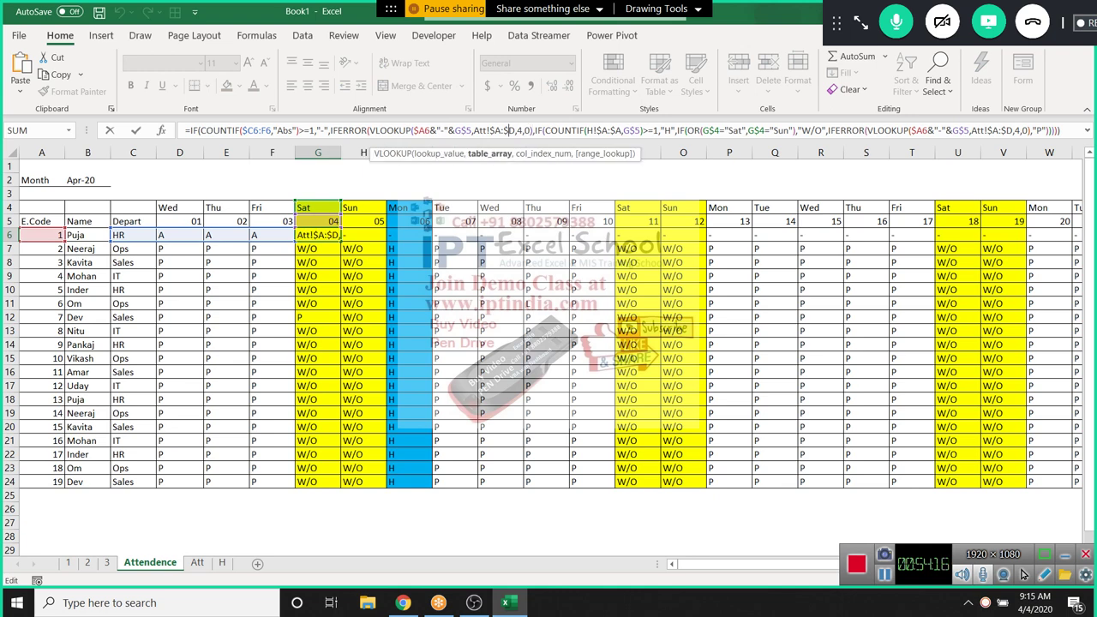
{"action": "key", "text": "Left"}
{"action": "key", "text": "Left"}
{"action": "key", "text": "Left"}
{"action": "key", "text": "Left"}
{"action": "key", "text": "Left"}
{"action": "key", "text": "Left"}
{"action": "key", "text": "Left"}
{"action": "key", "text": "Left"}
{"action": "key", "text": "Left"}
{"action": "key", "text": "Left"}
{"action": "key", "text": "Left"}
{"action": "key", "text": "Left"}
{"action": "key", "text": "Left"}
{"action": "key", "text": "Left"}
{"action": "key", "text": "Left"}
{"action": "key", "text": "Left"}
{"action": "key", "text": "Left"}
{"action": "key", "text": "Left"}
{"action": "key", "text": "Left"}
{"action": "key", "text": "Left"}
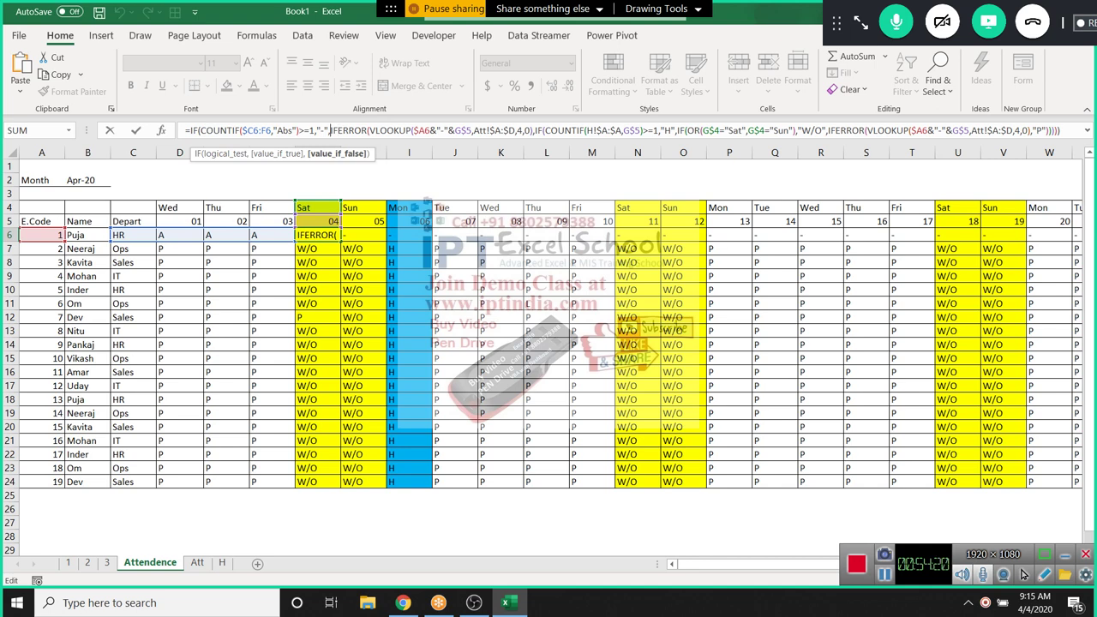
{"action": "key", "text": "Right"}
{"action": "key", "text": "Right"}
{"action": "key", "text": "Right"}
{"action": "key", "text": "Right"}
{"action": "key", "text": "Right"}
{"action": "key", "text": "Right"}
{"action": "key", "text": "Right"}
{"action": "key", "text": "Right"}
{"action": "key", "text": "Right"}
{"action": "key", "text": "Right"}
{"action": "key", "text": "Right"}
{"action": "key", "text": "Right"}
{"action": "key", "text": "Right"}
{"action": "key", "text": "Right"}
{"action": "key", "text": "Right"}
{"action": "key", "text": "Right"}
{"action": "key", "text": "Right"}
{"action": "key", "text": "Right"}
{"action": "key", "text": "Right"}
{"action": "key", "text": "Right"}
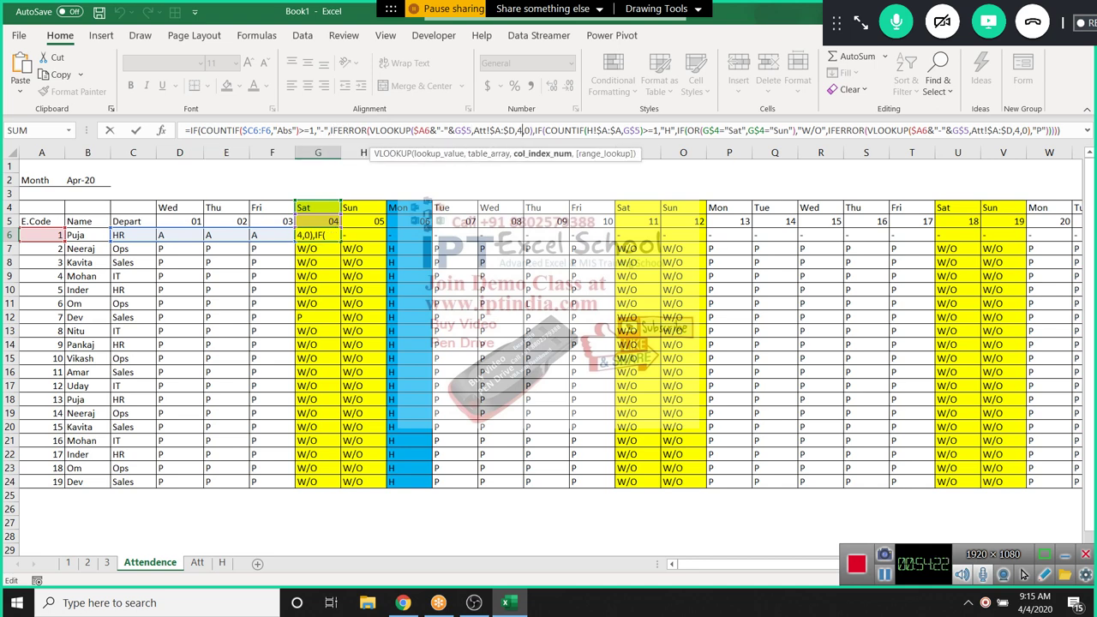
{"action": "key", "text": "Right"}
{"action": "key", "text": "Right"}
{"action": "key", "text": "Right"}
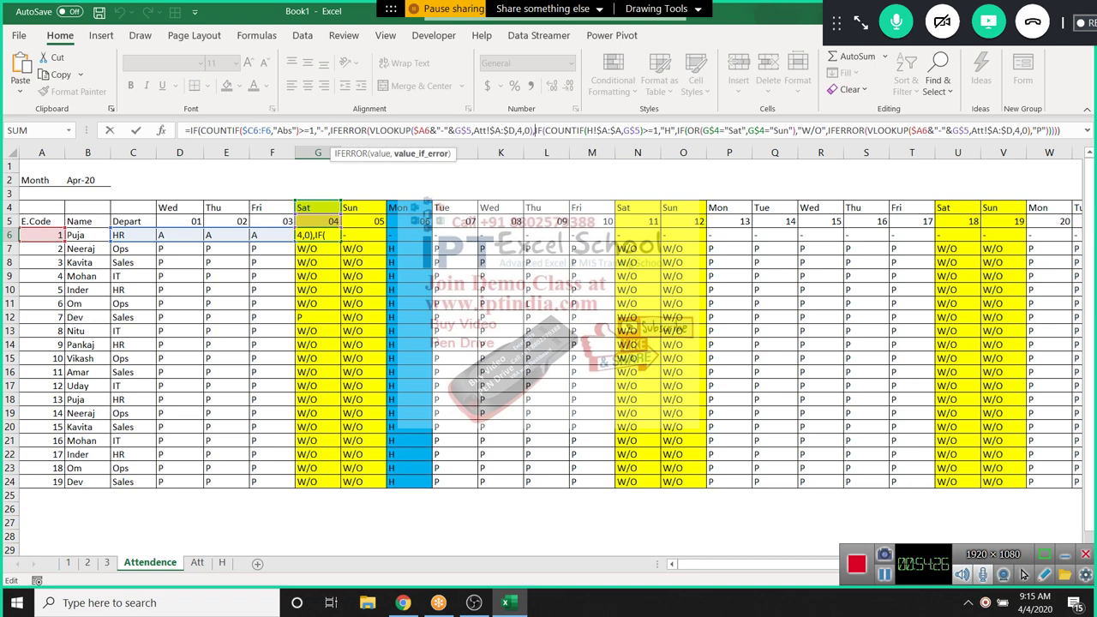
Insert IF(COUNTIF( at that point using AutoComplete
{"action": "type", "text": "if"}
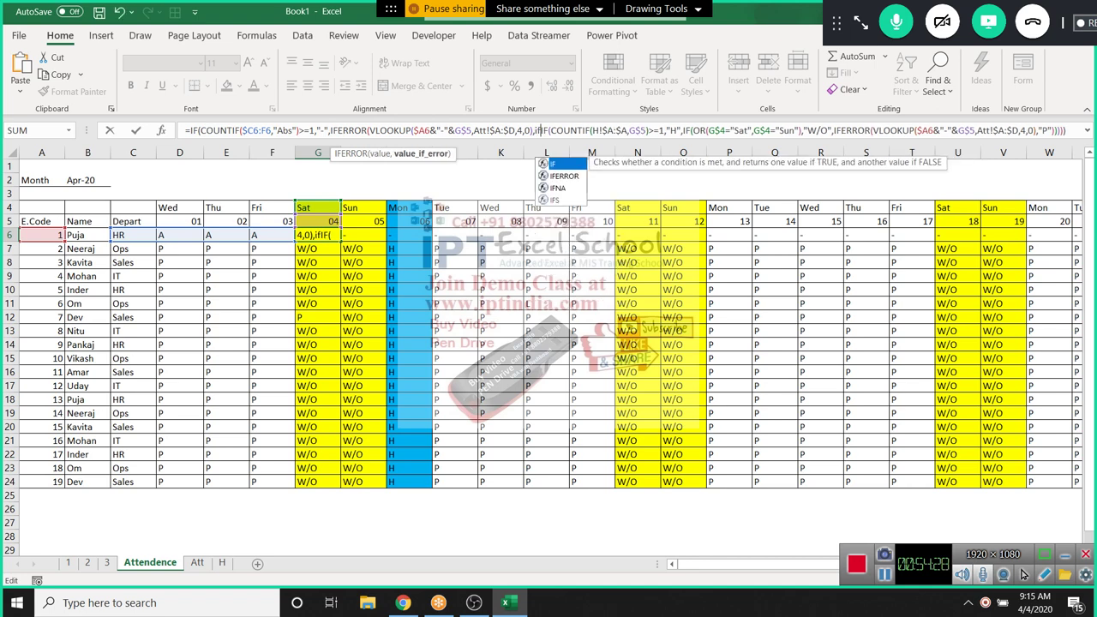
{"action": "key", "text": "Tab"}
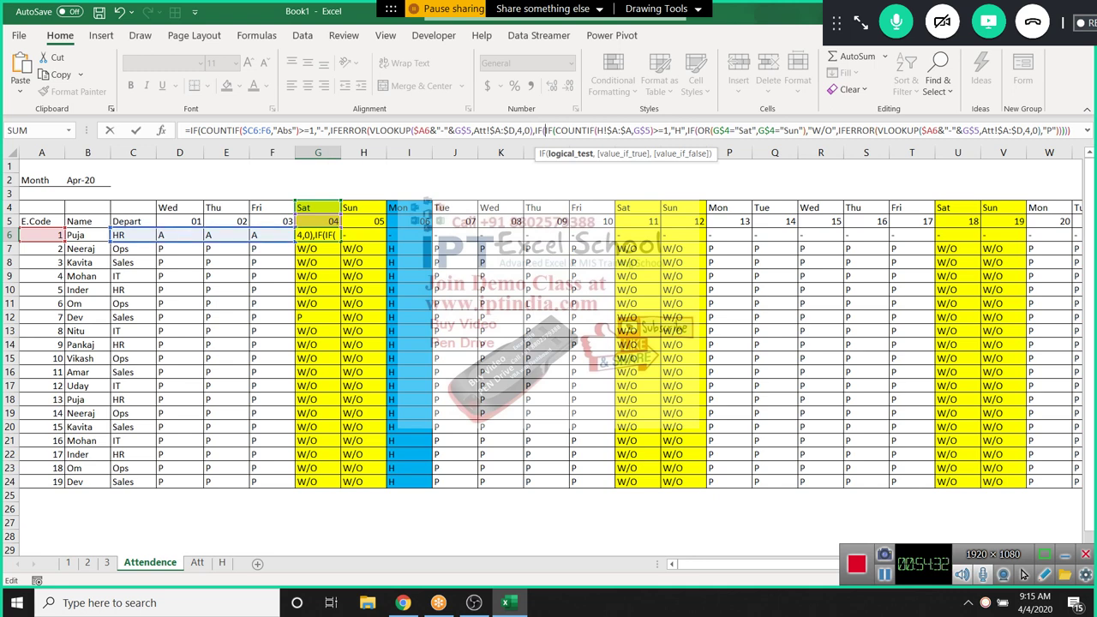
{"action": "type", "text": "cou"}
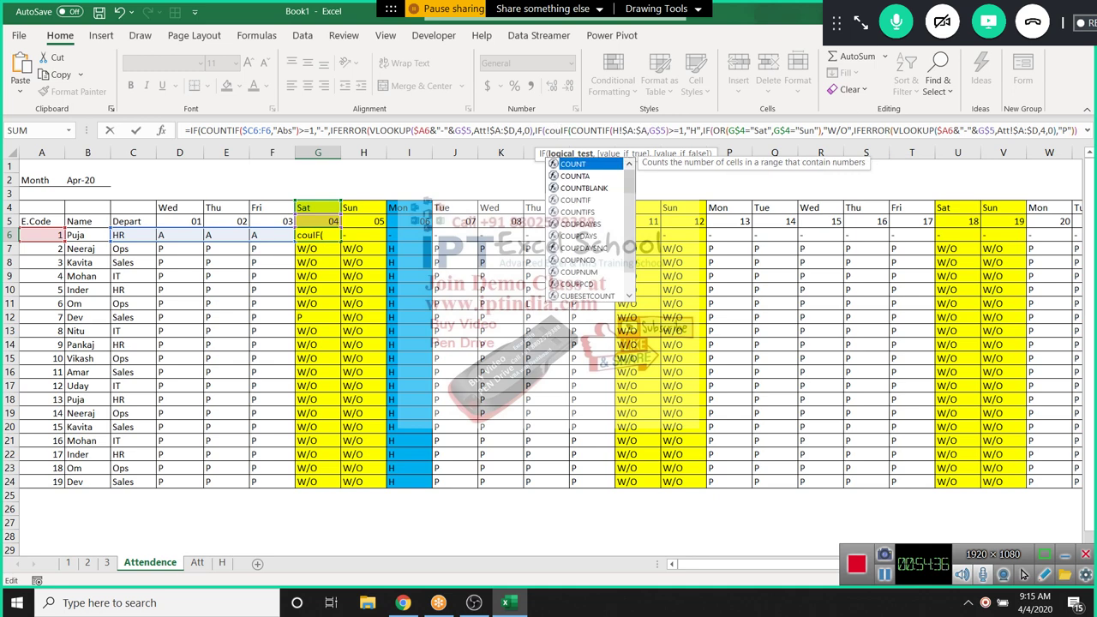
{"action": "key", "text": "Down"}
{"action": "key", "text": "Down"}
{"action": "key", "text": "Down"}
{"action": "key", "text": "Tab"}
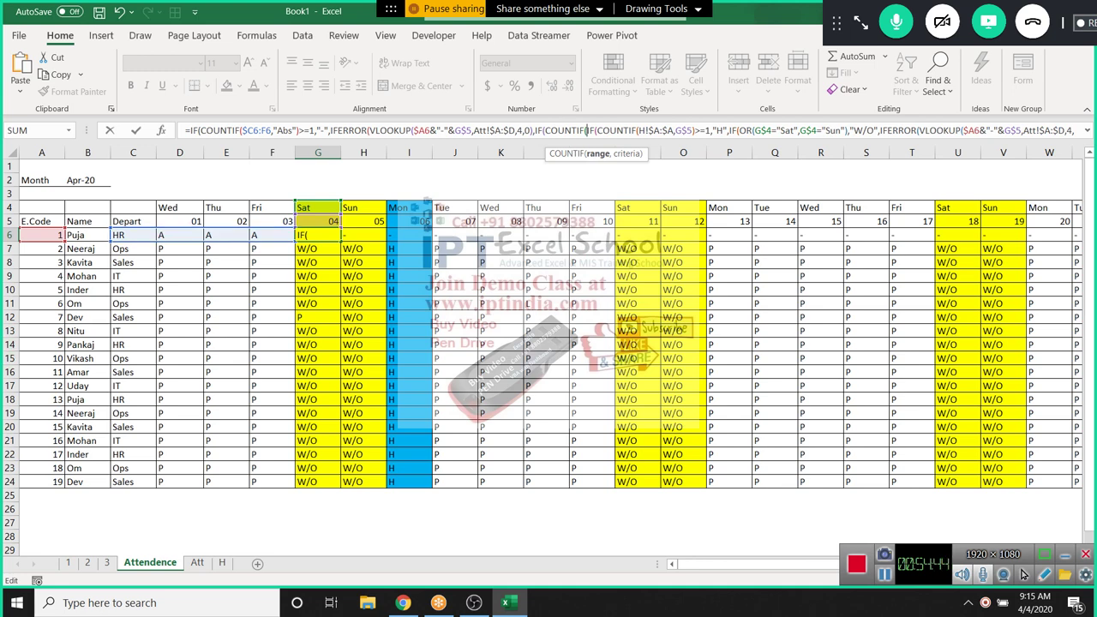
Finish G6's test as IF(COUNTIF(D6:F6,"A")>=3,"Abs", and commit, accepting the correction
{"action": "left_click_drag", "start_coordinate": [184, 236], "coordinate": [287, 238]}
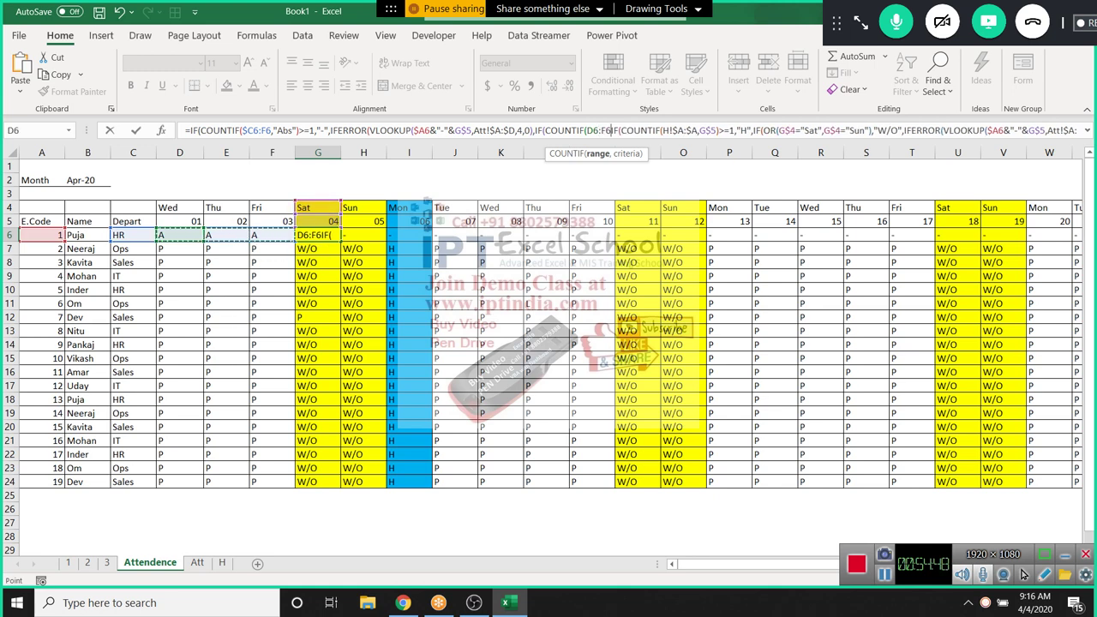
{"action": "type", "text": ","}
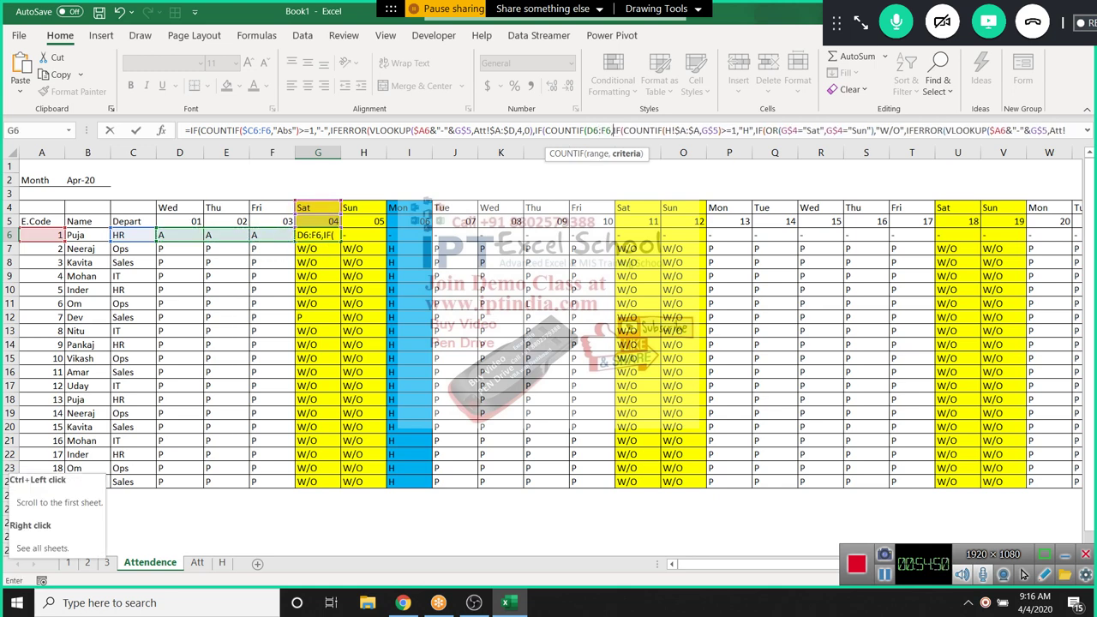
{"action": "type", "text": "\"A\""}
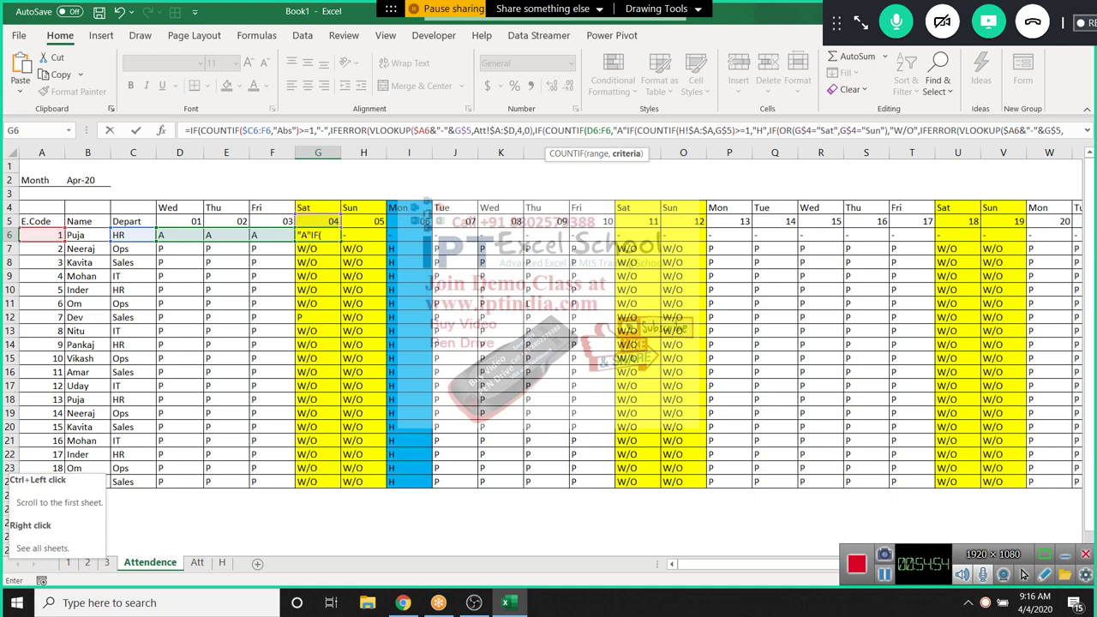
{"action": "type", "text": ")"}
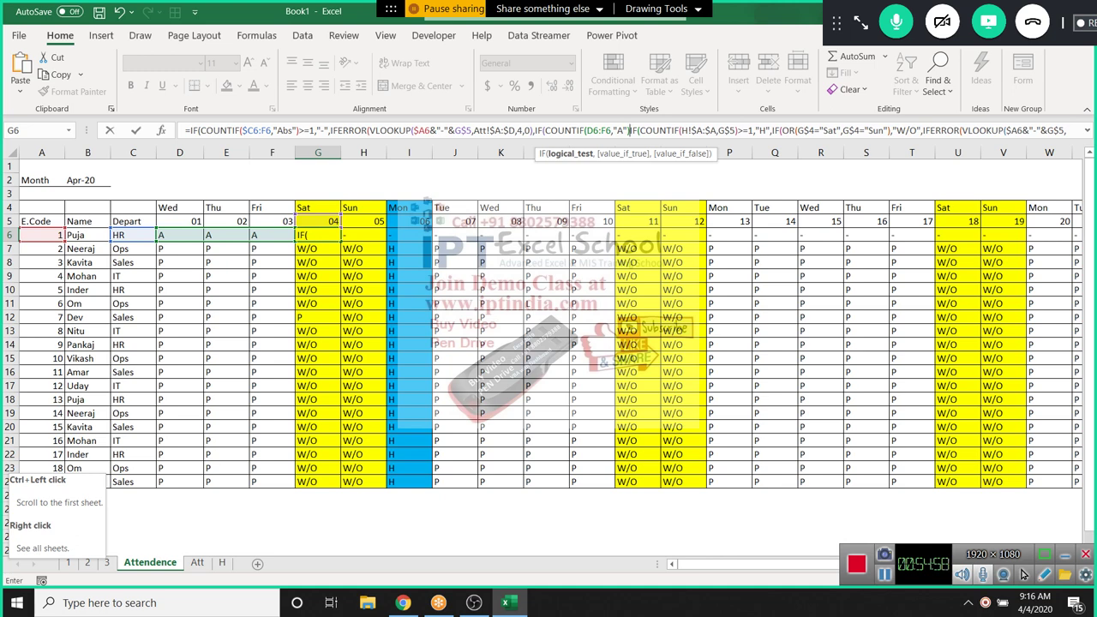
{"action": "type", "text": ">="}
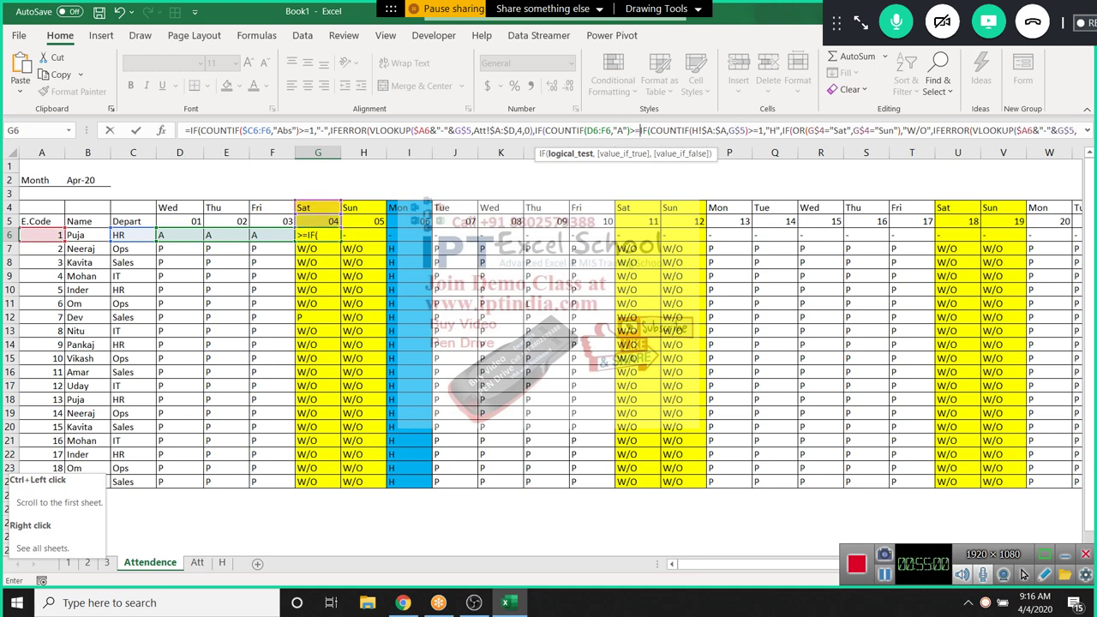
{"action": "type", "text": "3,"}
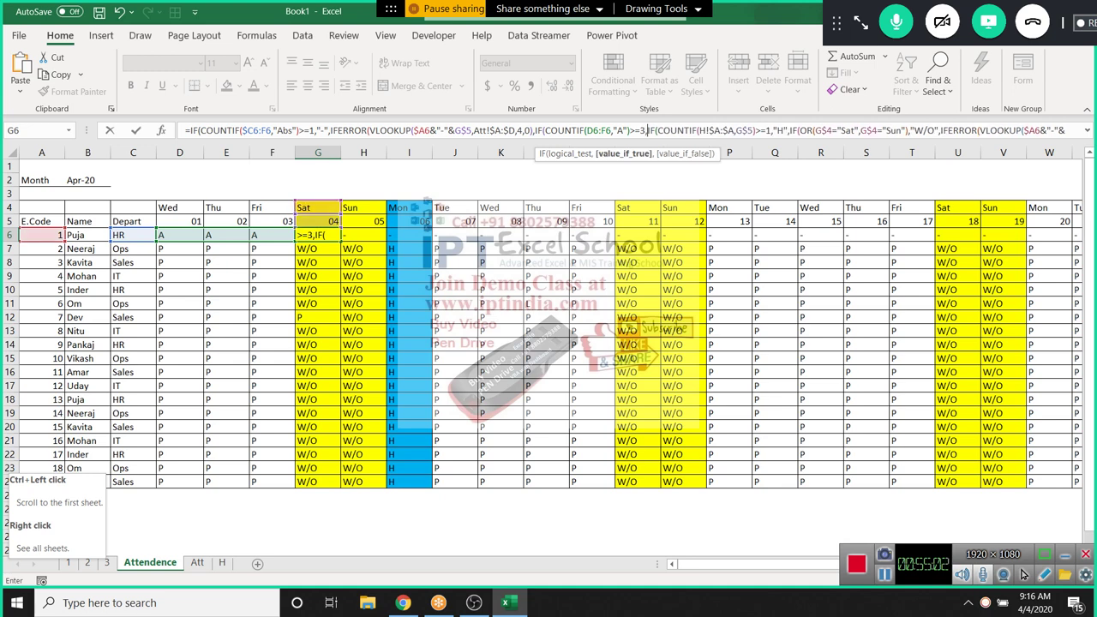
{"action": "type", "text": "\""}
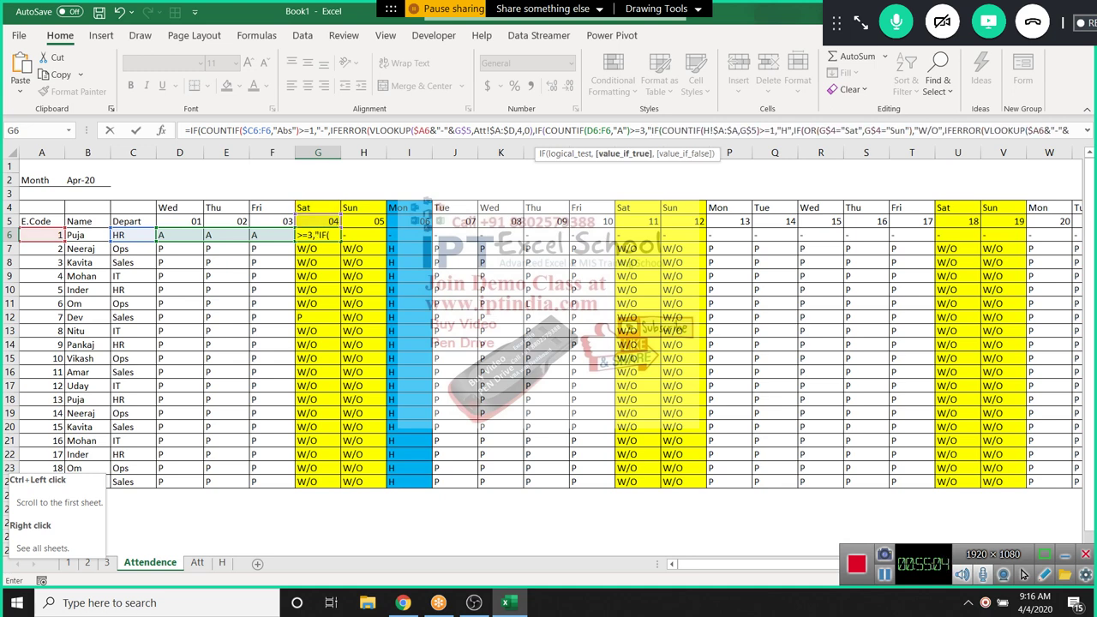
{"action": "type", "text": "Abs"}
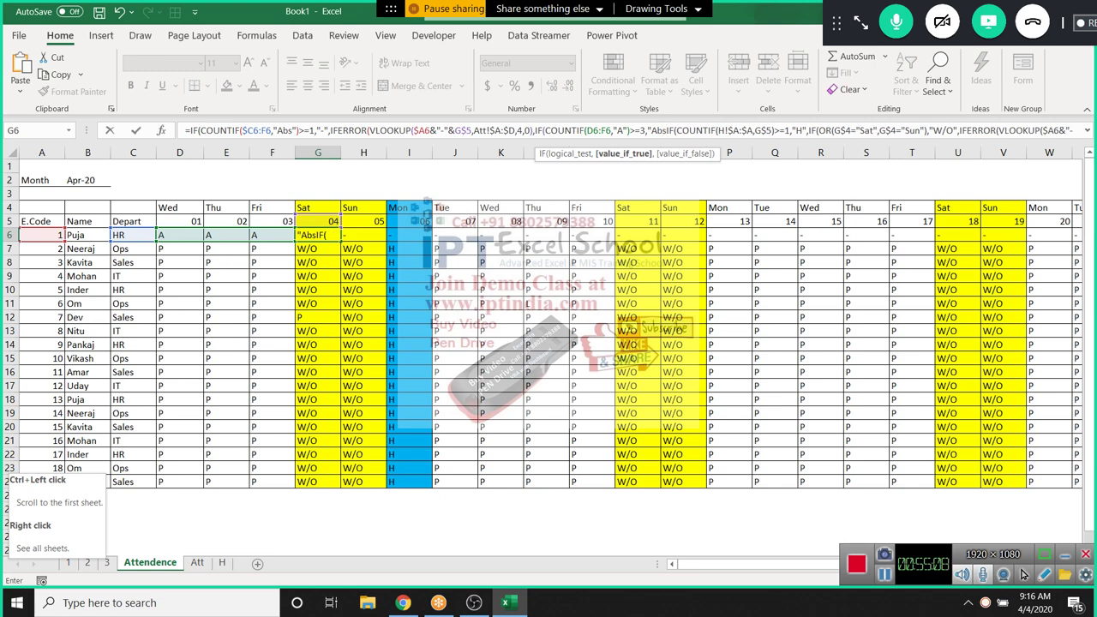
{"action": "type", "text": "\""}
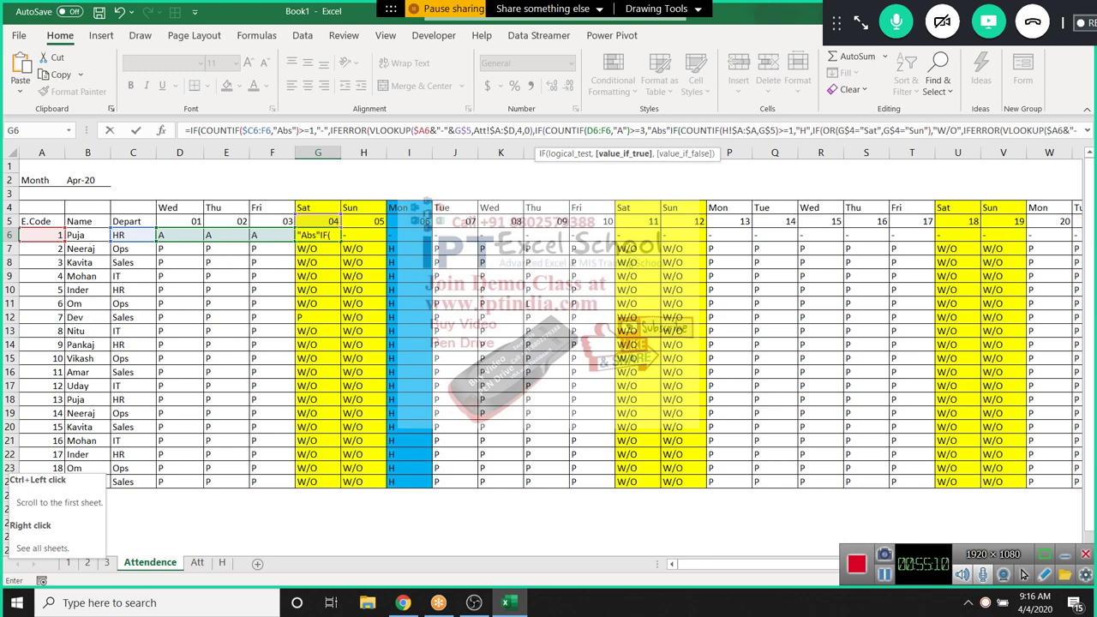
{"action": "type", "text": ","}
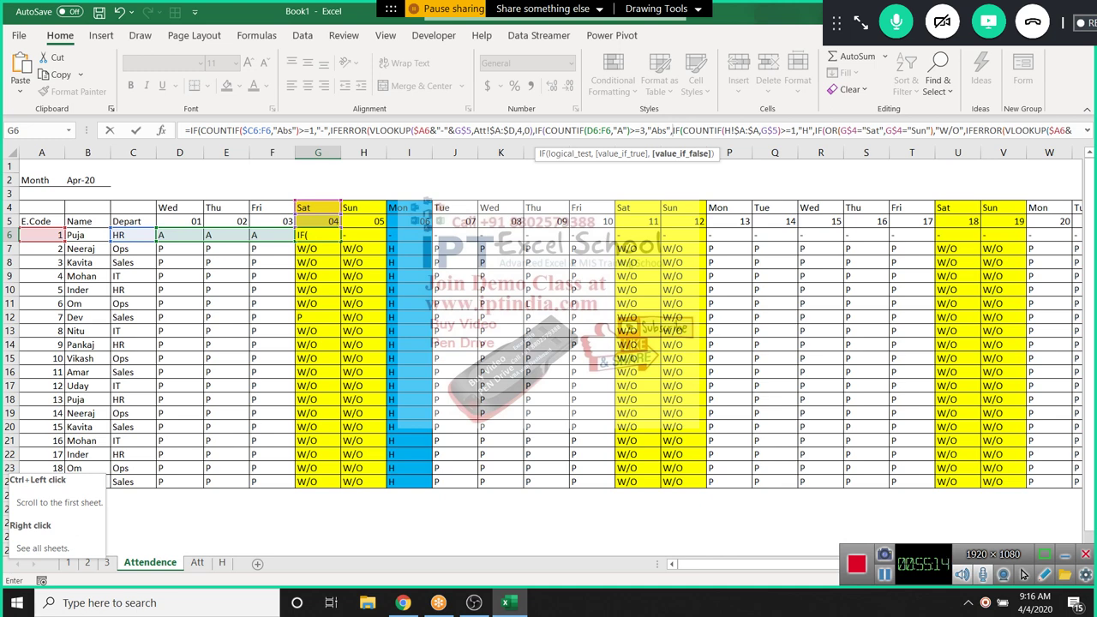
{"action": "key", "text": "Return"}
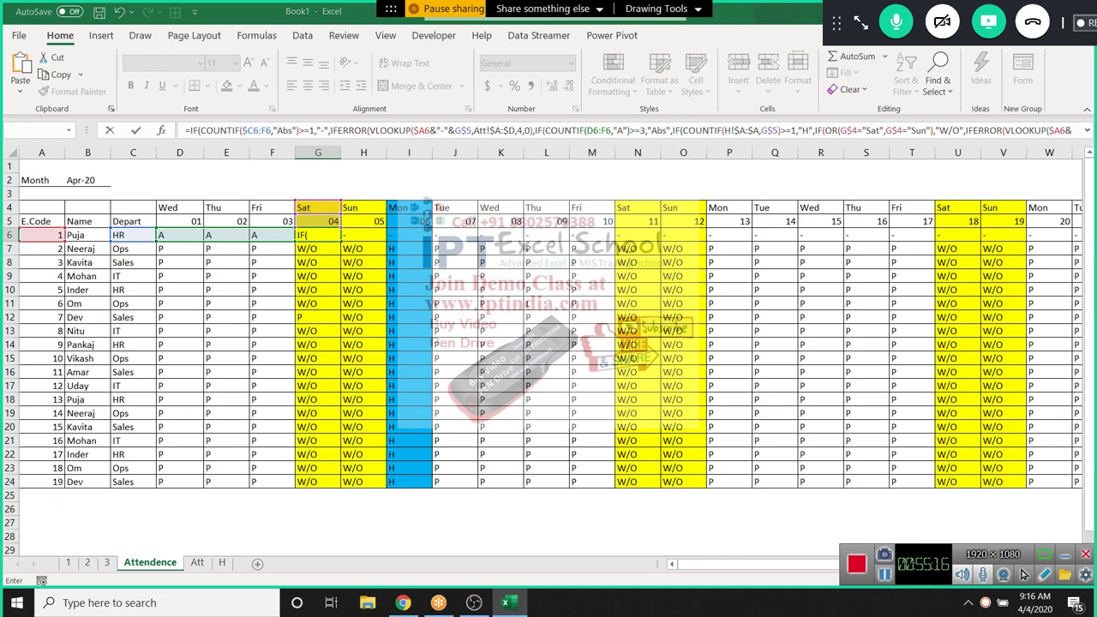
{"action": "key", "text": "Return"}
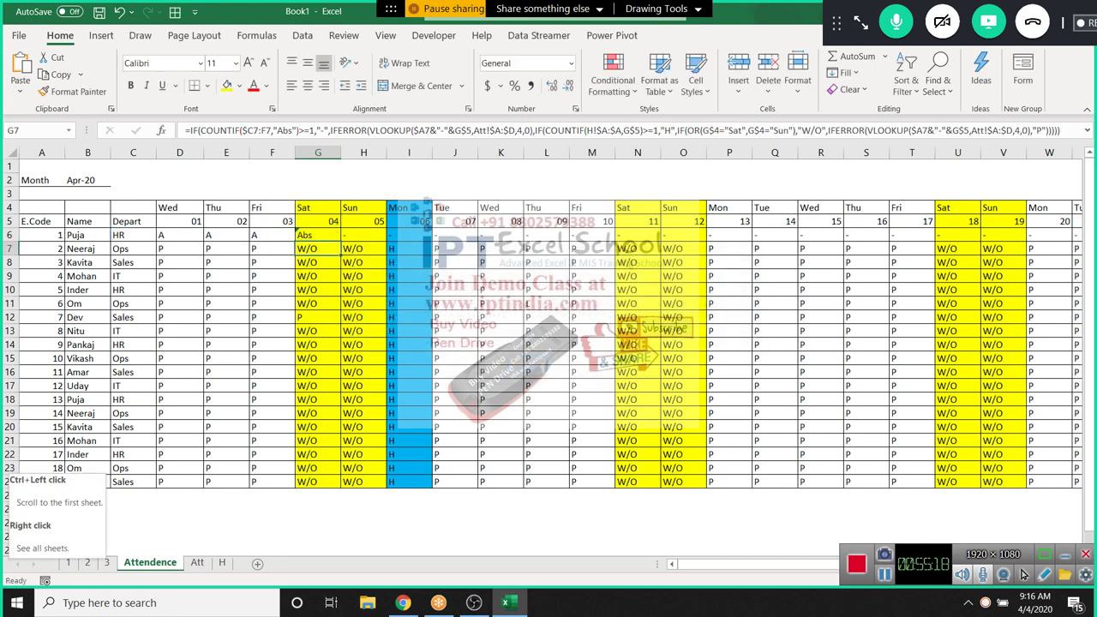
Review G6 and E6's formulas in row 6, then move to the Att sheet
{"action": "key", "text": "Up"}
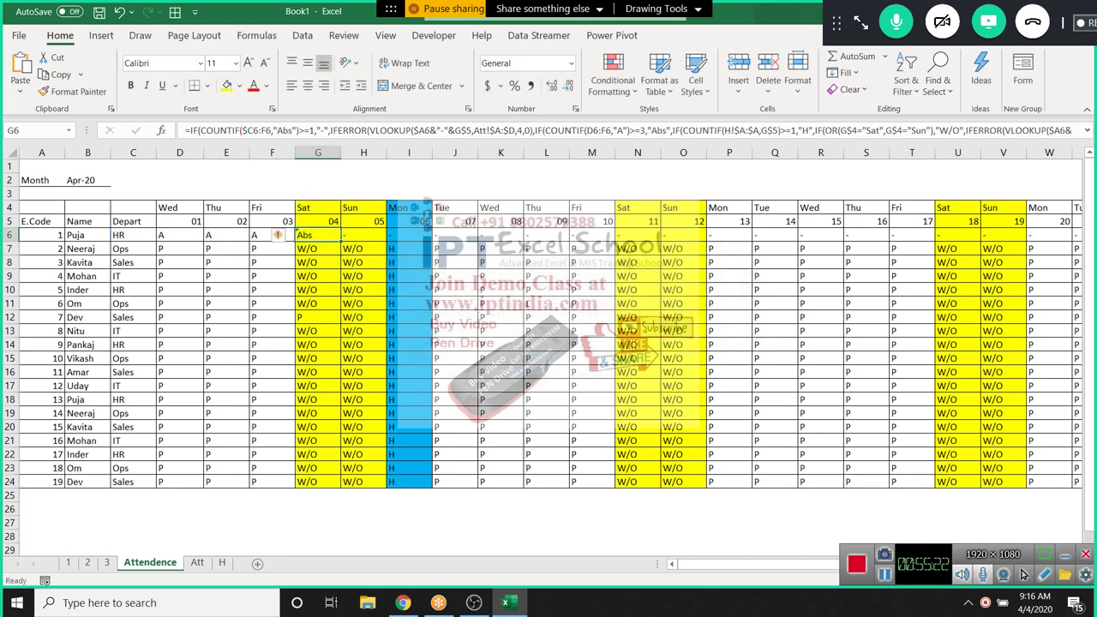
{"action": "left_click_drag", "start_coordinate": [317, 235], "coordinate": [1070, 485]}
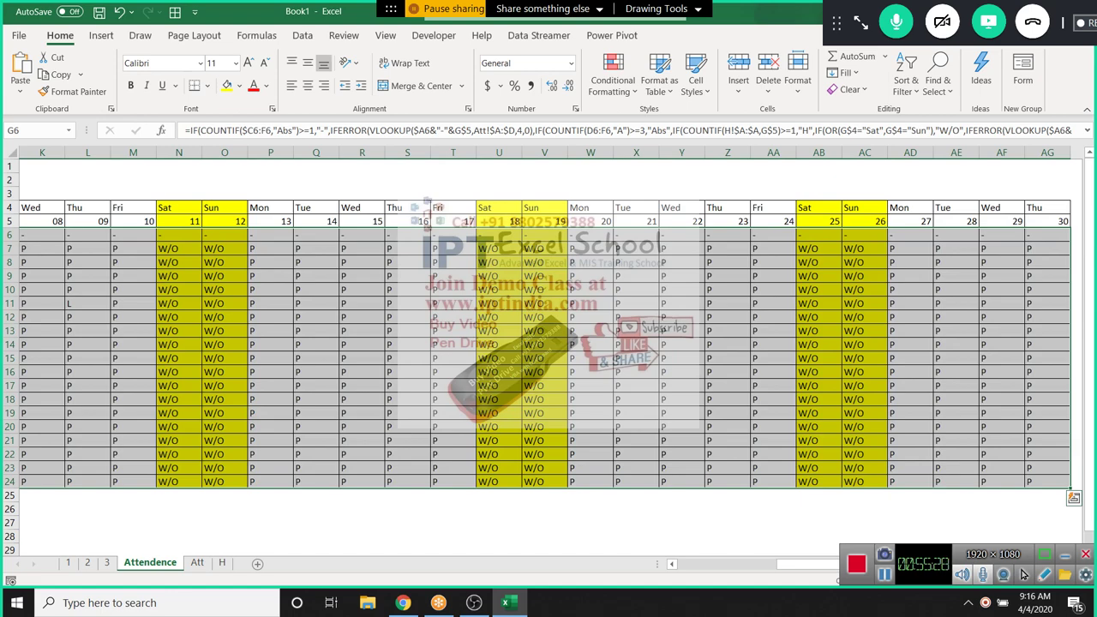
{"action": "key", "text": "ctrl+Left"}
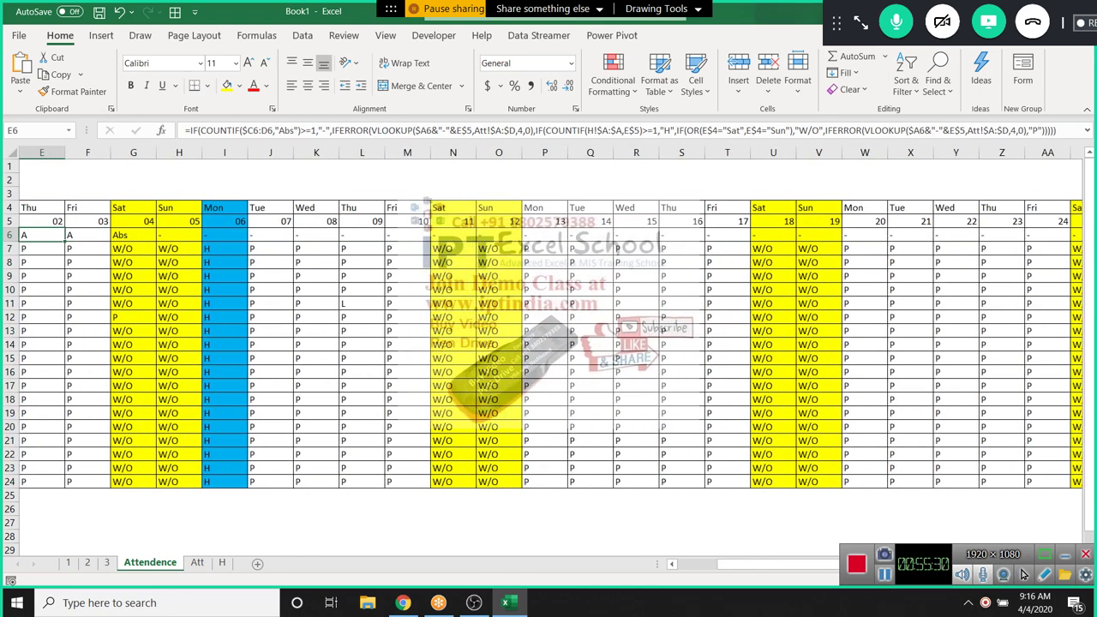
{"action": "key", "text": "Right"}
{"action": "key", "text": "Right"}
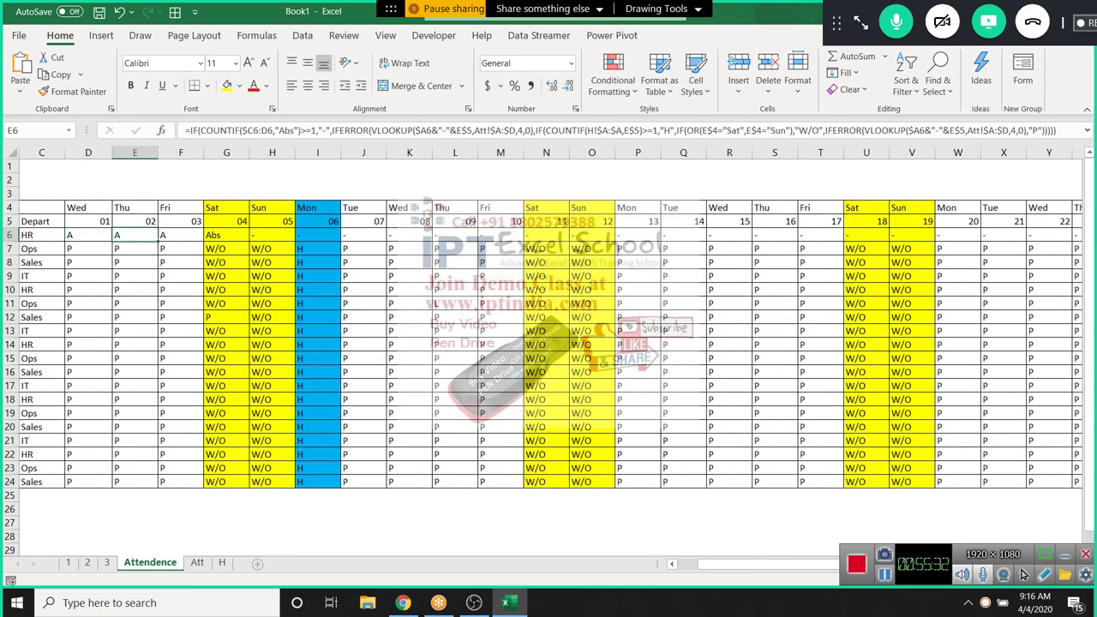
{"action": "key", "text": "ctrl+Page_Down"}
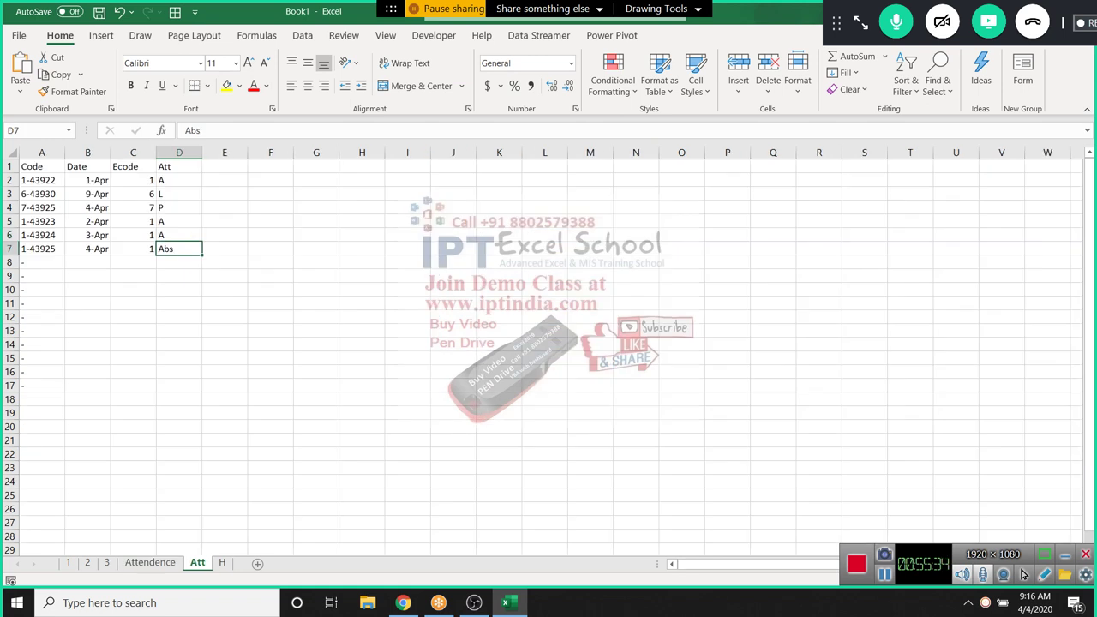
Clear row 7's Abs and Ecode entries and check G6's result on Attendence
{"action": "key", "text": "Delete"}
{"action": "key", "text": "Left"}
{"action": "key", "text": "Delete"}
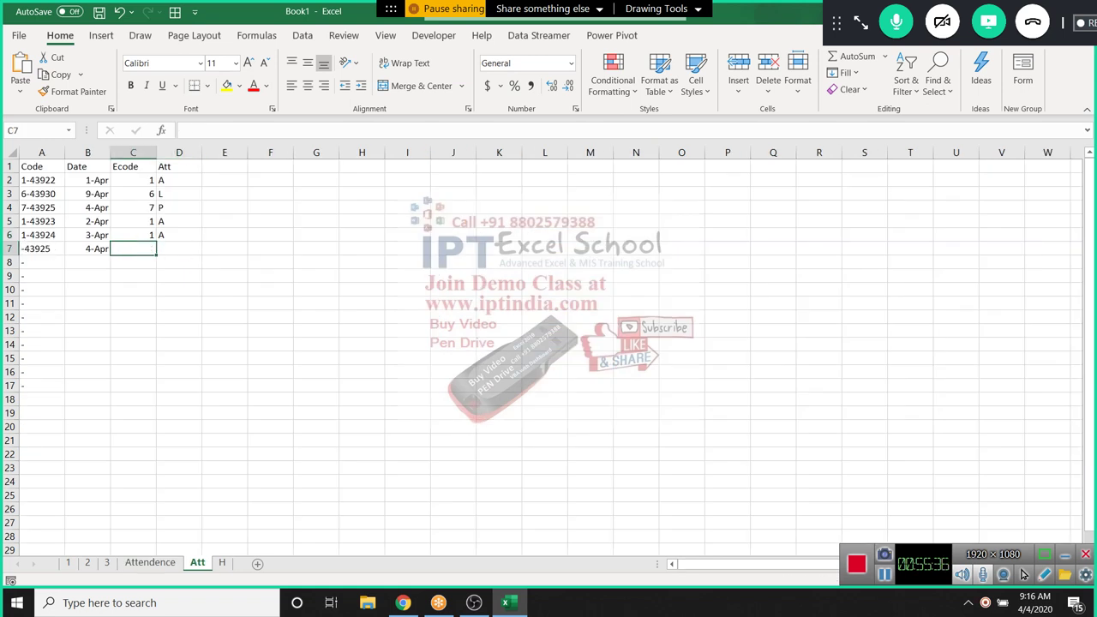
{"action": "key", "text": "Left"}
{"action": "key", "text": "ctrl+Page_Up"}
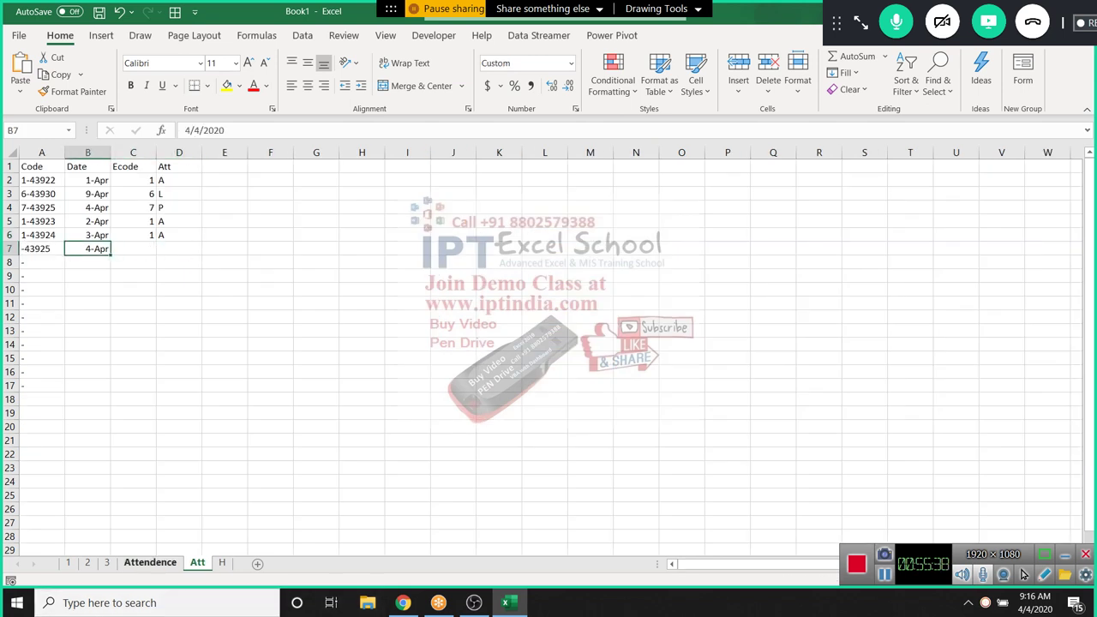
{"action": "key", "text": "Right"}
{"action": "key", "text": "Right"}
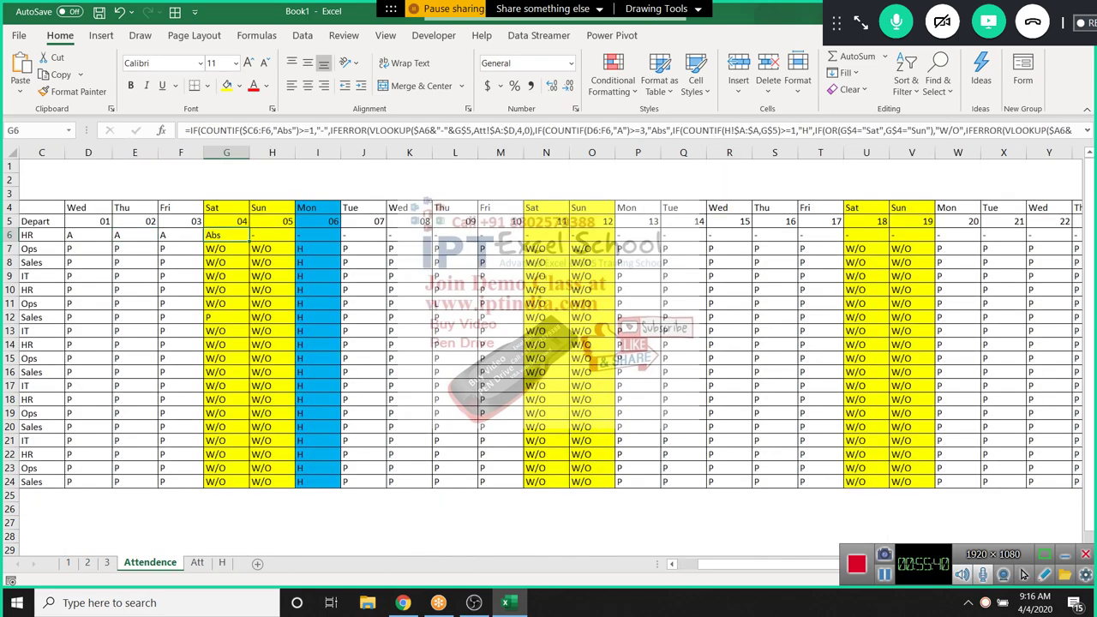
{"action": "key", "text": "ctrl+Page_Down"}
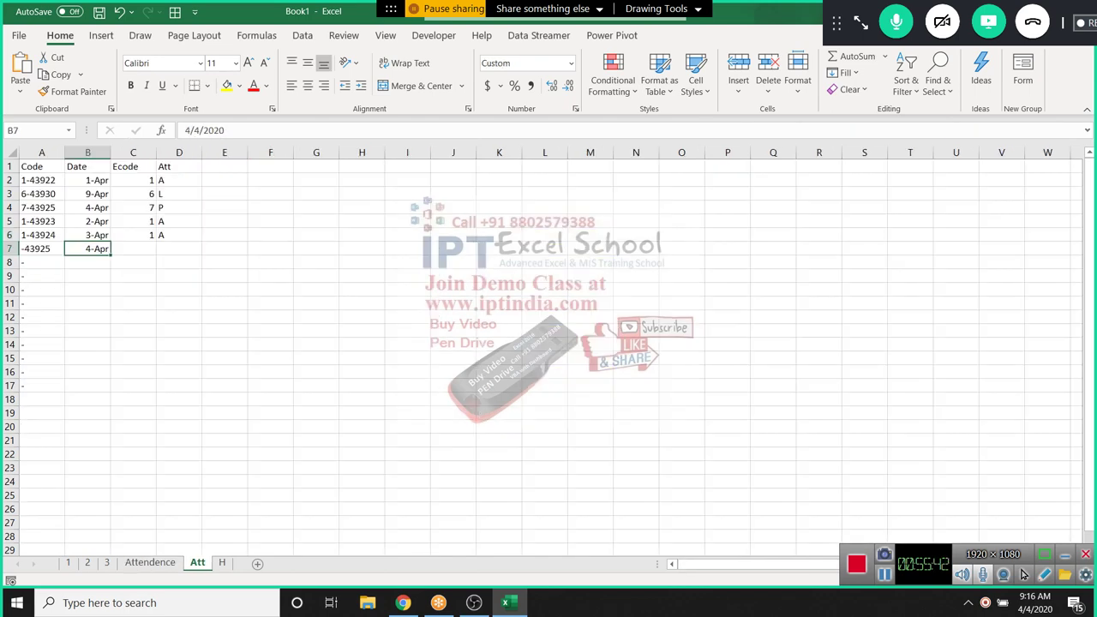
Enter Ecode 1 and attendance RTH in row 7 of the Att sheet
{"action": "key", "text": "Right"}
{"action": "type", "text": "1"}
{"action": "key", "text": "Tab"}
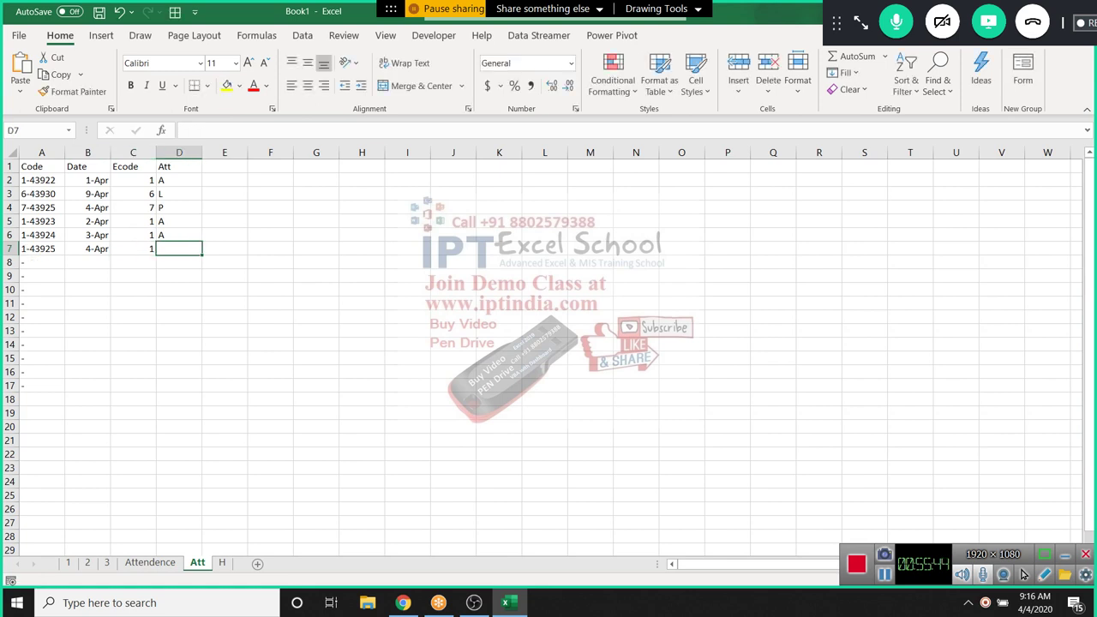
{"action": "type", "text": "R"}
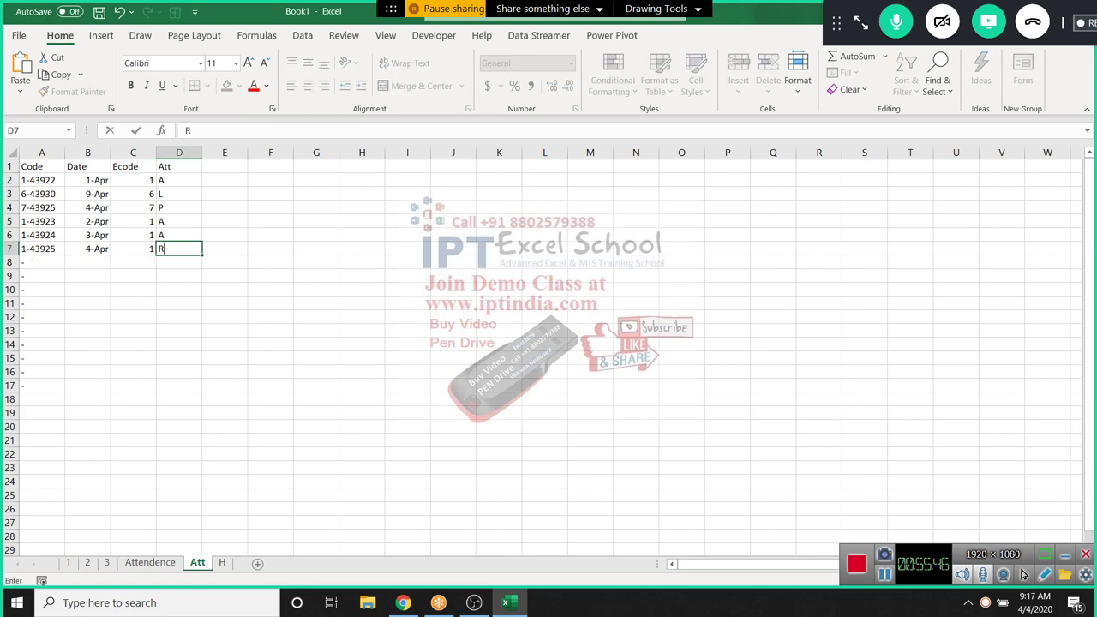
{"action": "type", "text": "TE"}
{"action": "key", "text": "BackSpace"}
{"action": "key", "text": "BackSpace"}
{"action": "type", "text": "TH"}
{"action": "key", "text": "Return"}
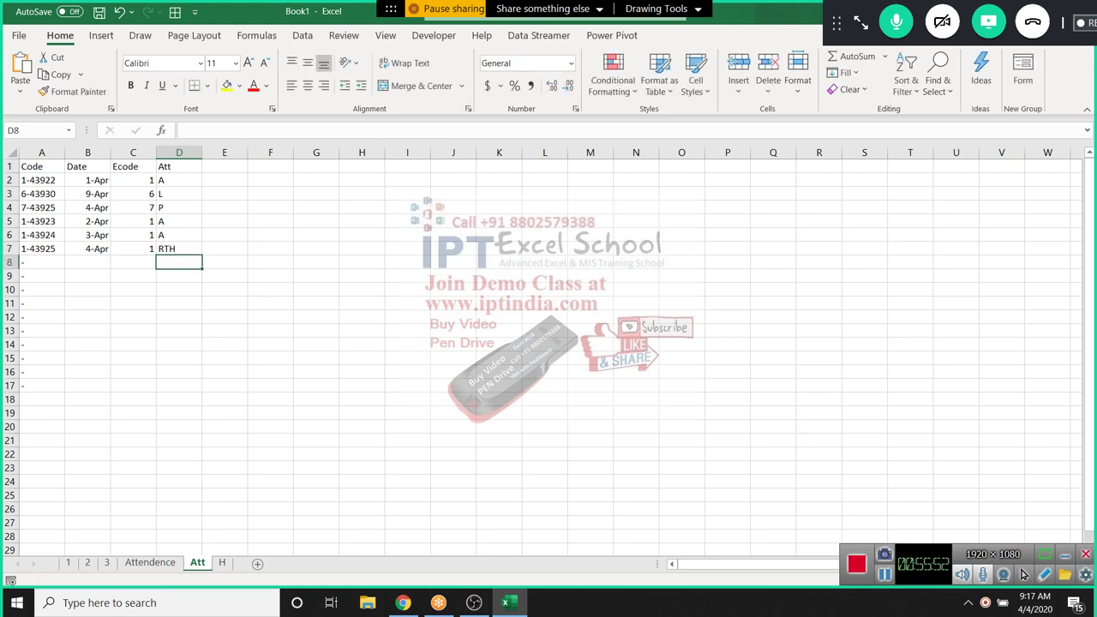
{"action": "key", "text": "ctrl+Page_Up"}
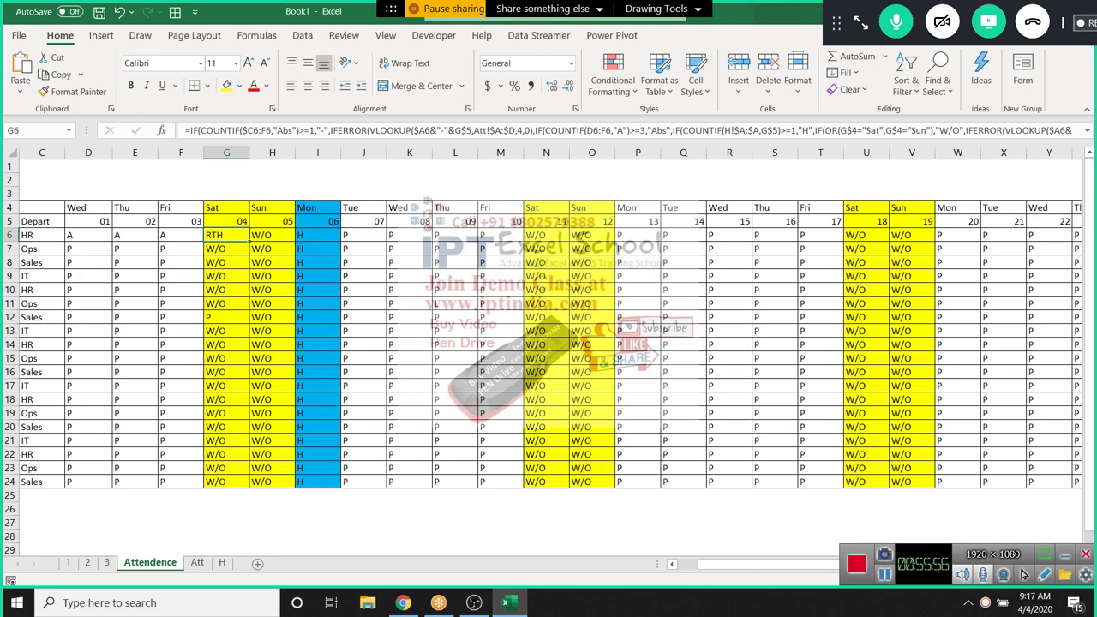
Scan employee 1's row across the days, then jump back to the row's start
{"action": "key", "text": "Right"}
{"action": "key", "text": "Right"}
{"action": "key", "text": "Right"}
{"action": "key", "text": "Right"}
{"action": "key", "text": "Right"}
{"action": "key", "text": "Right"}
{"action": "key", "text": "Right"}
{"action": "key", "text": "Right"}
{"action": "key", "text": "Right"}
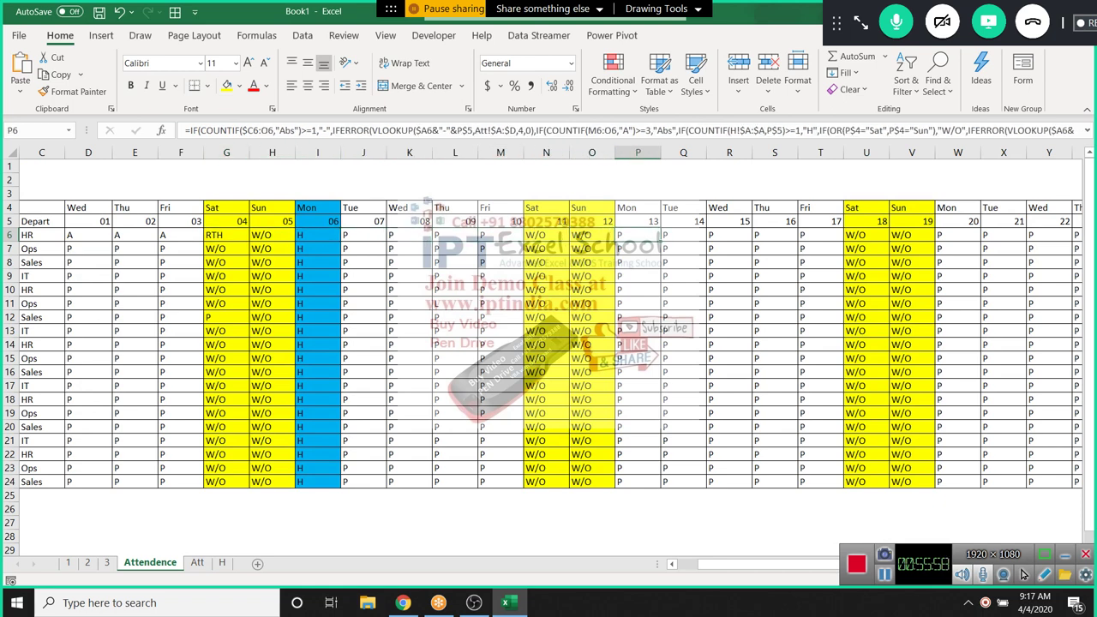
{"action": "key", "text": "Right"}
{"action": "key", "text": "Right"}
{"action": "key", "text": "Right"}
{"action": "key", "text": "Right"}
{"action": "key", "text": "Right"}
{"action": "key", "text": "Right"}
{"action": "key", "text": "Right"}
{"action": "key", "text": "Right"}
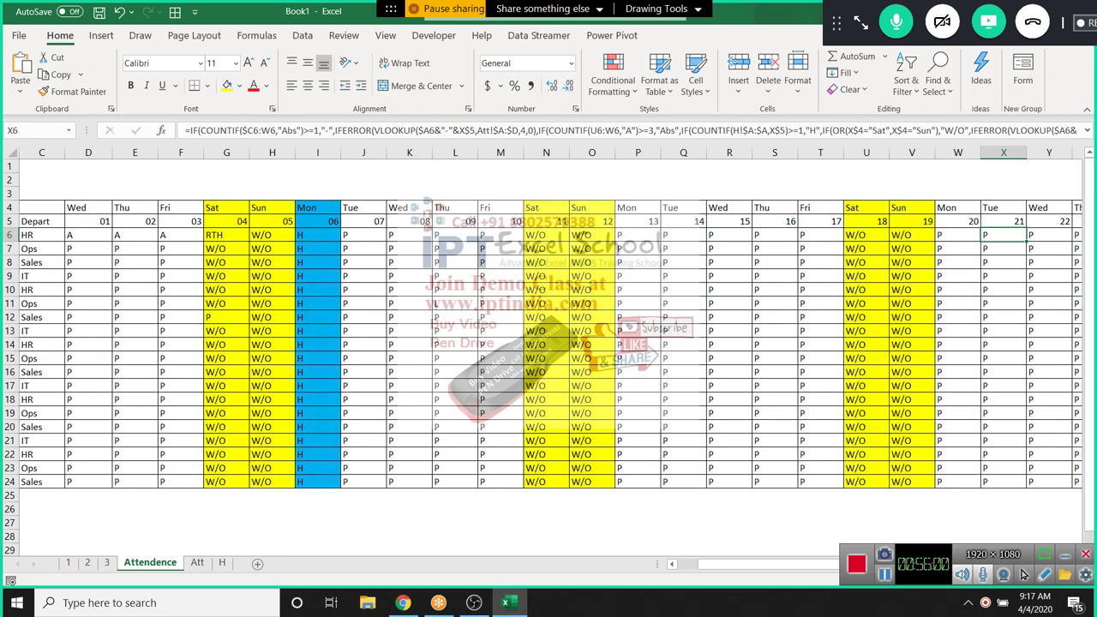
{"action": "key", "text": "Home"}
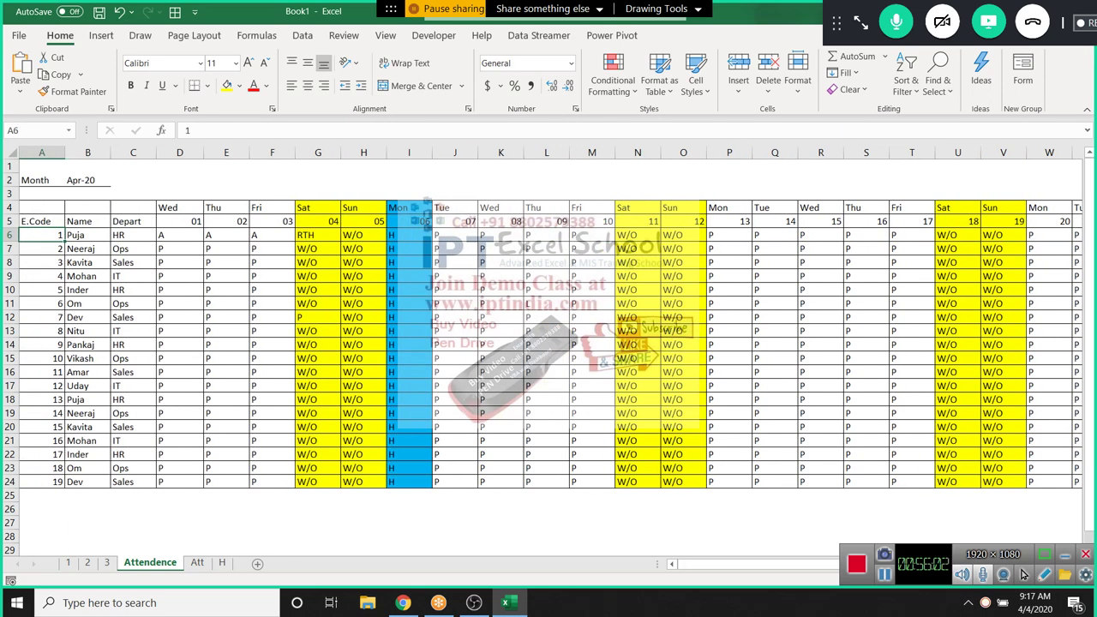
Show the GoToMeeting participants by name, select the block C6:N22, then move through the Att and H sheets
{"action": "left_click", "coordinate": [860, 23]}
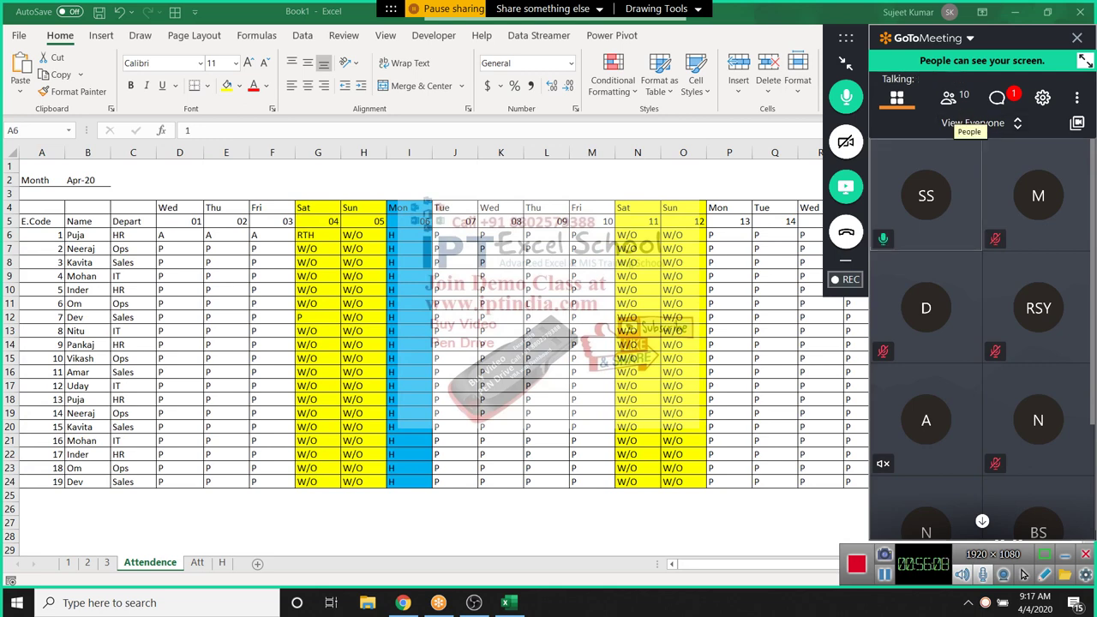
{"action": "left_click", "coordinate": [950, 99]}
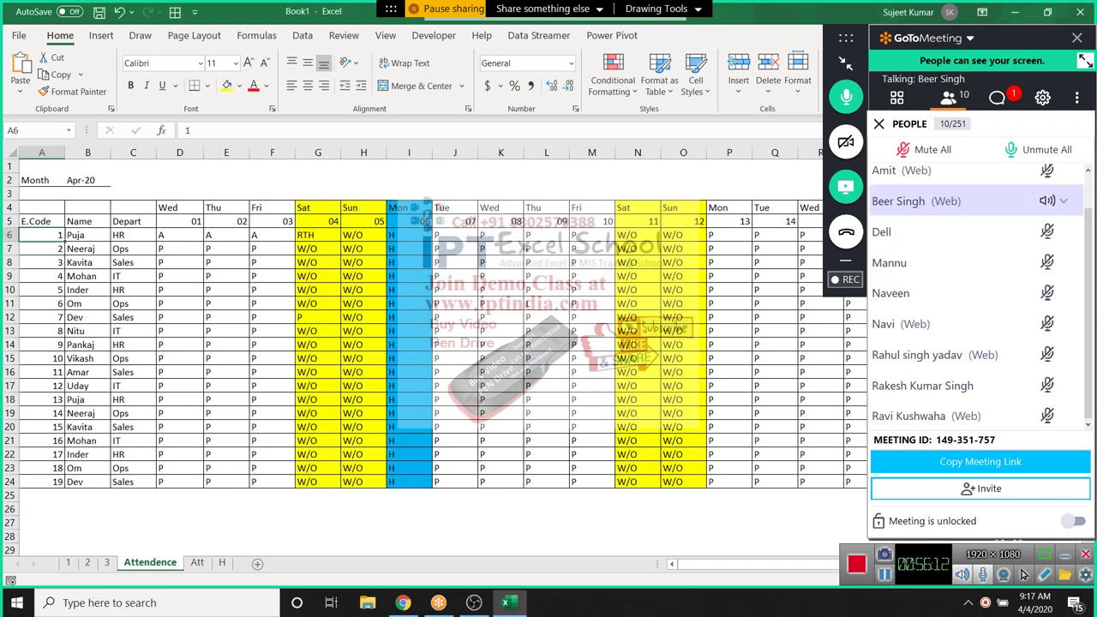
{"action": "left_click", "coordinate": [454, 262]}
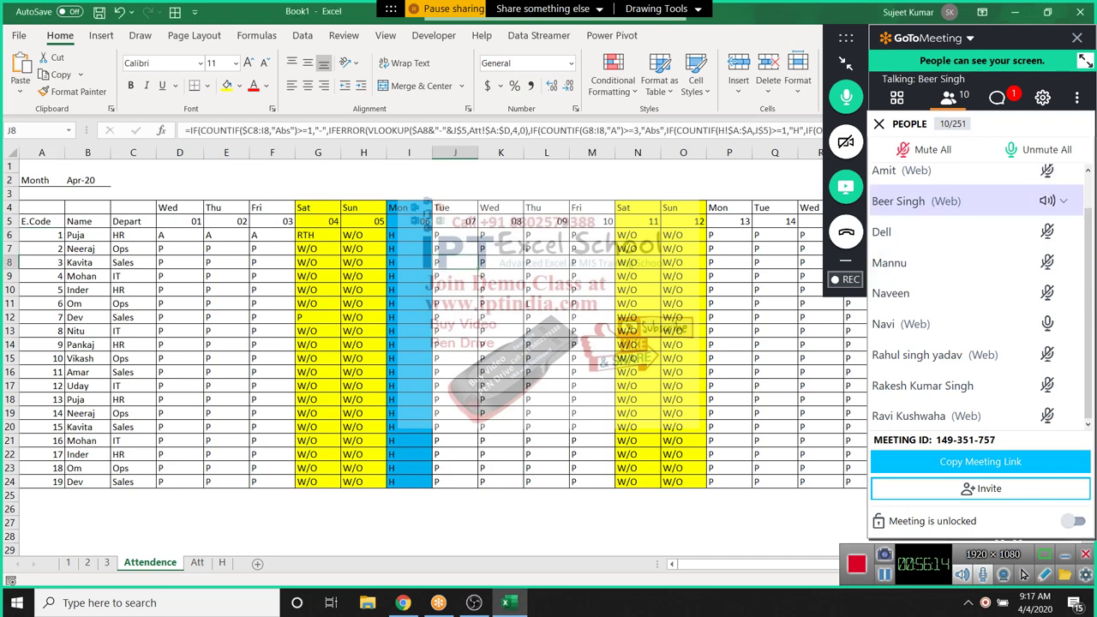
{"action": "key", "text": "Left"}
{"action": "key", "text": "Left"}
{"action": "key", "text": "Left"}
{"action": "key", "text": "Up"}
{"action": "key", "text": "Up"}
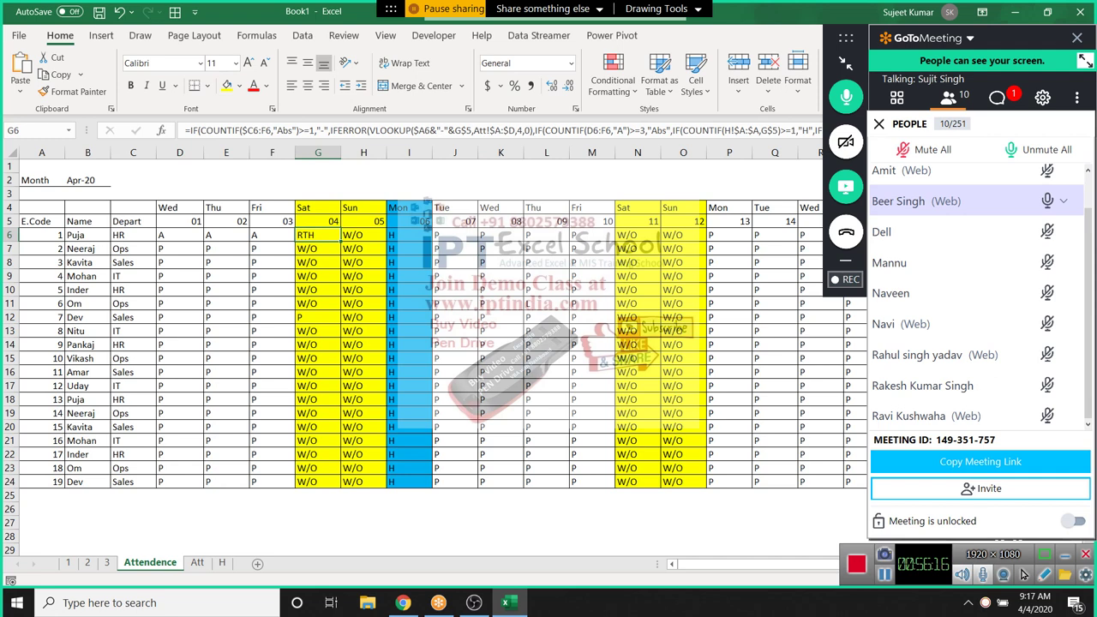
{"action": "left_click_drag", "start_coordinate": [133, 235], "coordinate": [637, 468]}
{"action": "key", "text": "ctrl+Page_Down"}
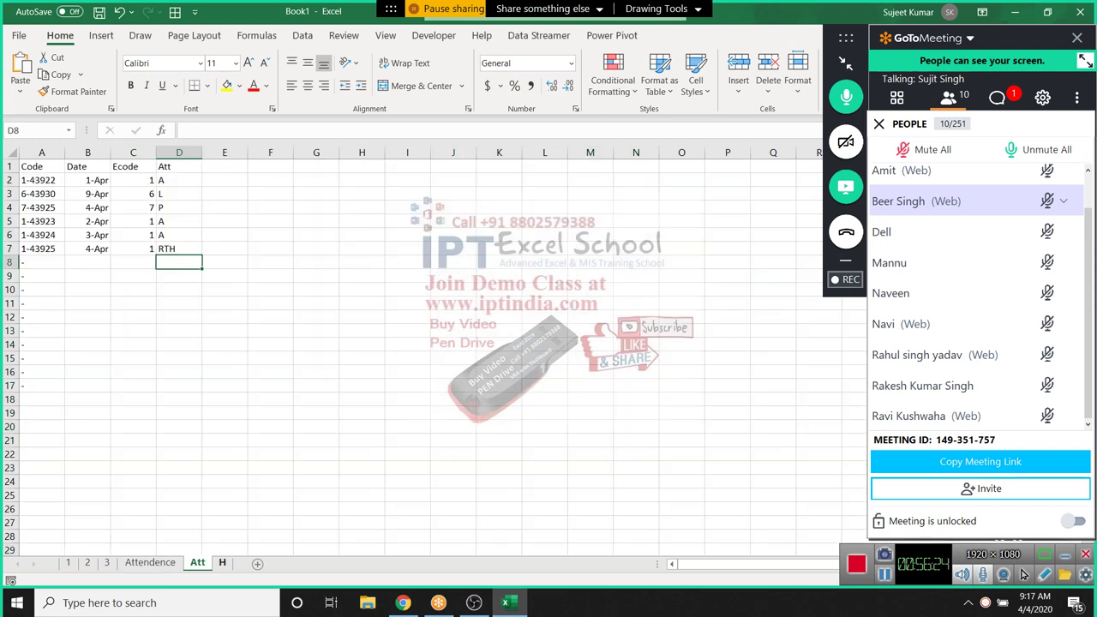
{"action": "key", "text": "ctrl+Page_Down"}
Insert blank Sheet7, browse the Formulas > Logical function list, then close it and select B1
{"action": "key", "text": "shift+F11"}
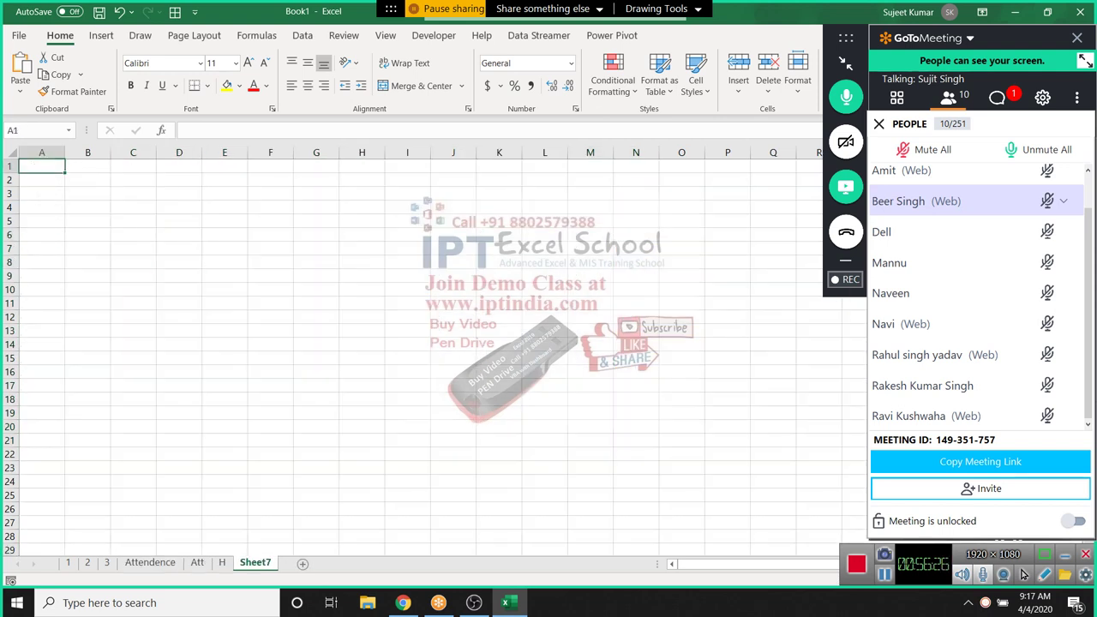
{"action": "key", "text": "alt+m"}
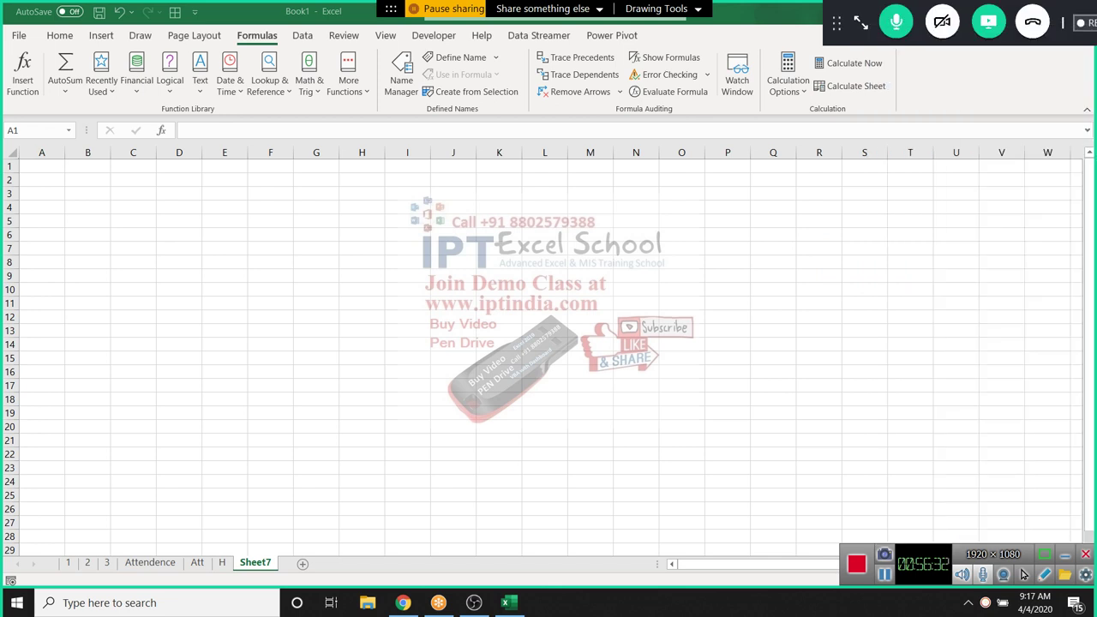
{"action": "key", "text": "l"}
{"action": "key", "text": "Down"}
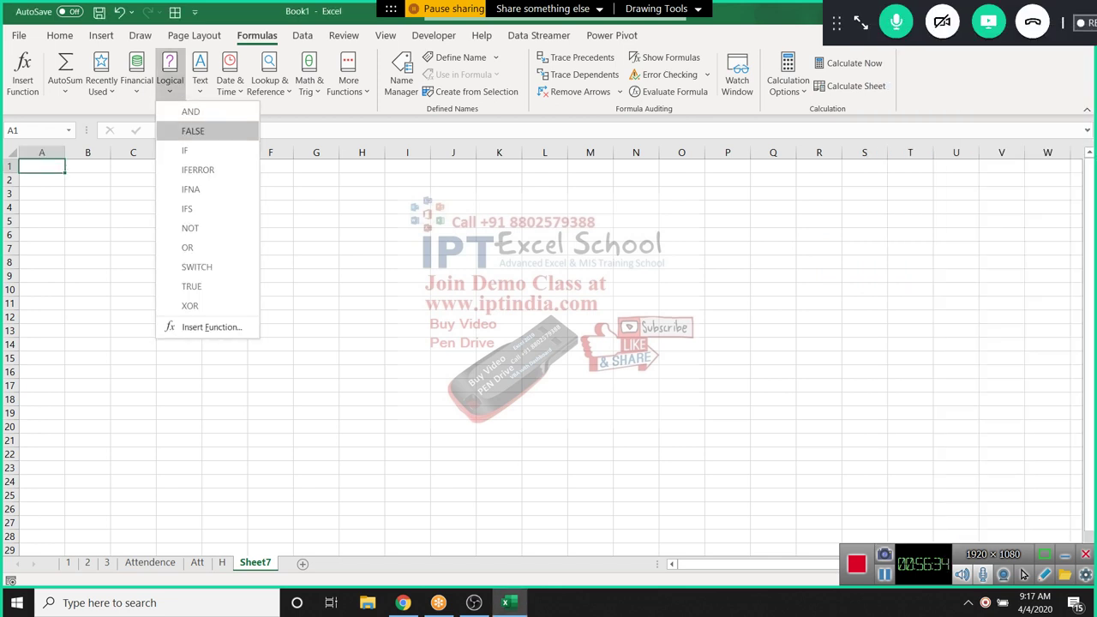
{"action": "key", "text": "Up"}
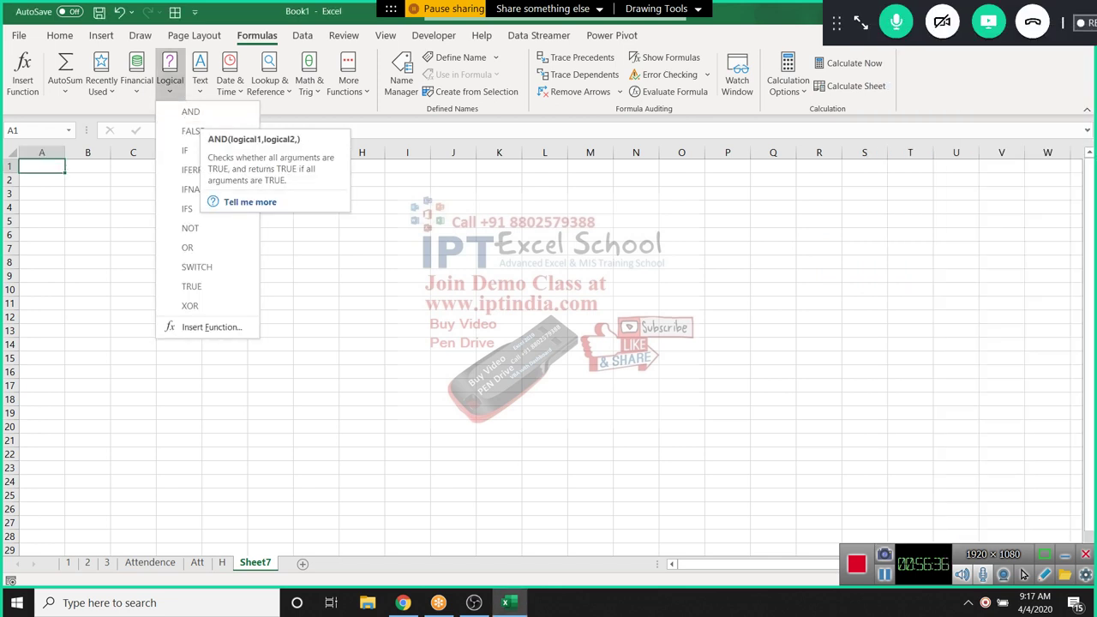
{"action": "key", "text": "Down"}
{"action": "key", "text": "Down"}
{"action": "key", "text": "Down"}
{"action": "key", "text": "Down"}
{"action": "key", "text": "Down"}
{"action": "key", "text": "Down"}
{"action": "key", "text": "Down"}
{"action": "key", "text": "Down"}
{"action": "key", "text": "Up"}
{"action": "key", "text": "Up"}
{"action": "left_click", "coordinate": [170, 80]}
{"action": "left_click", "coordinate": [169, 80]}
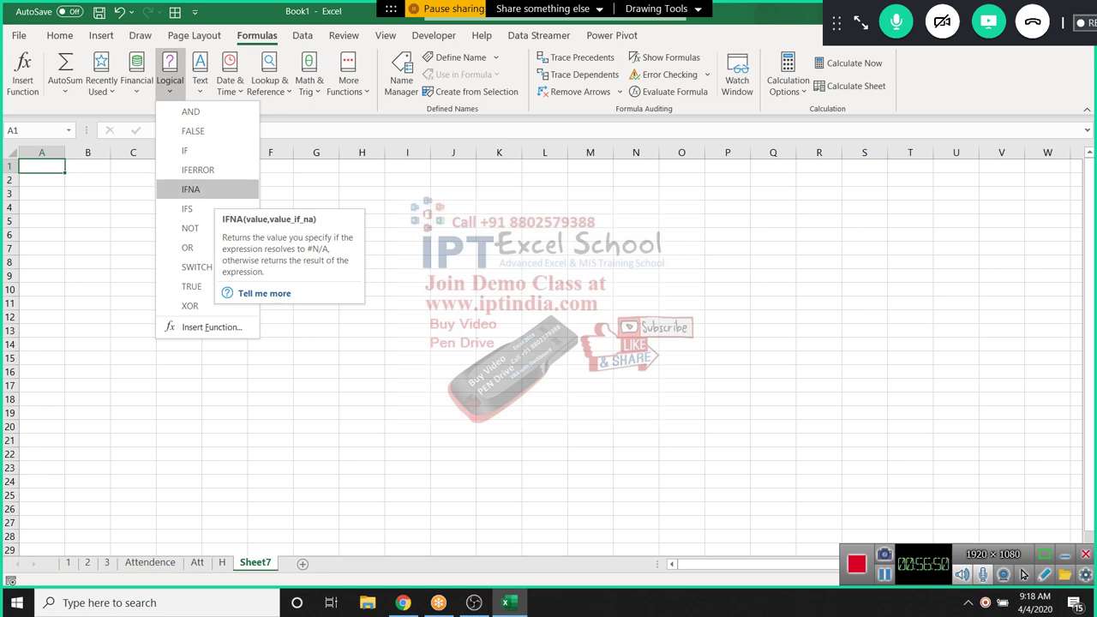
{"action": "key", "text": "Escape"}
{"action": "left_click", "coordinate": [87, 166]}
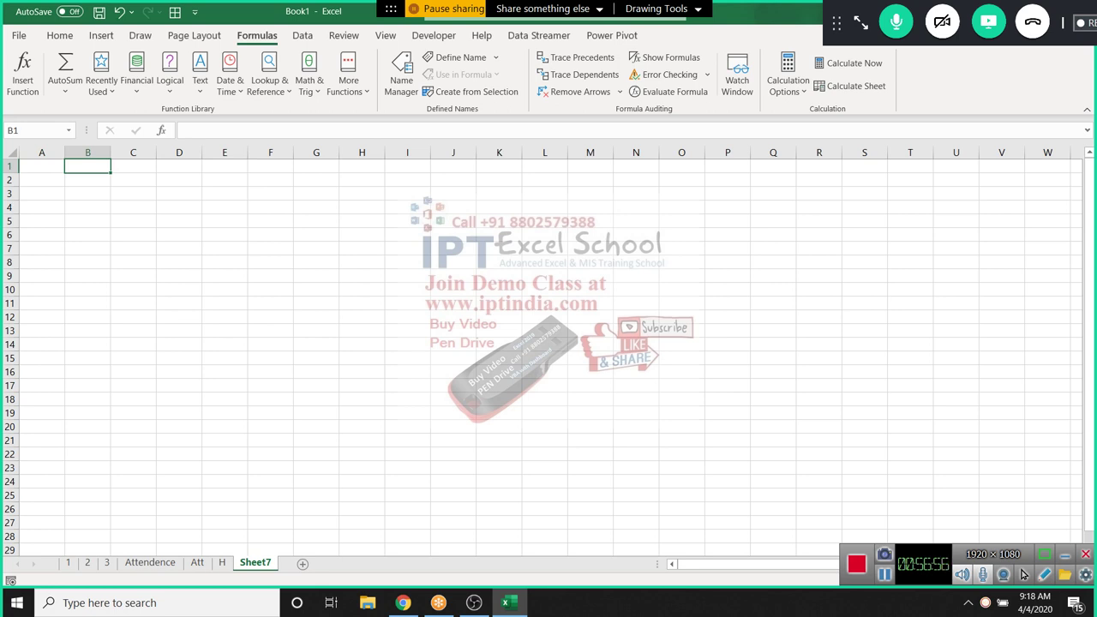
Enter =A2/0 in B2 to produce a division error
{"action": "left_click", "coordinate": [42, 166]}
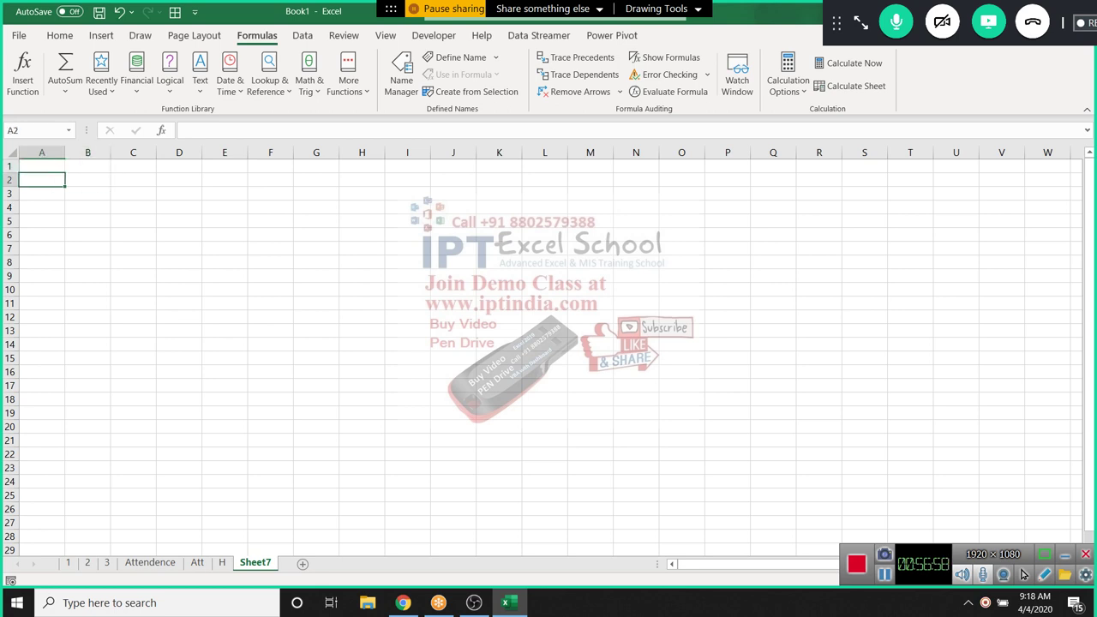
{"action": "left_click", "coordinate": [87, 166]}
{"action": "double_click", "coordinate": [87, 180]}
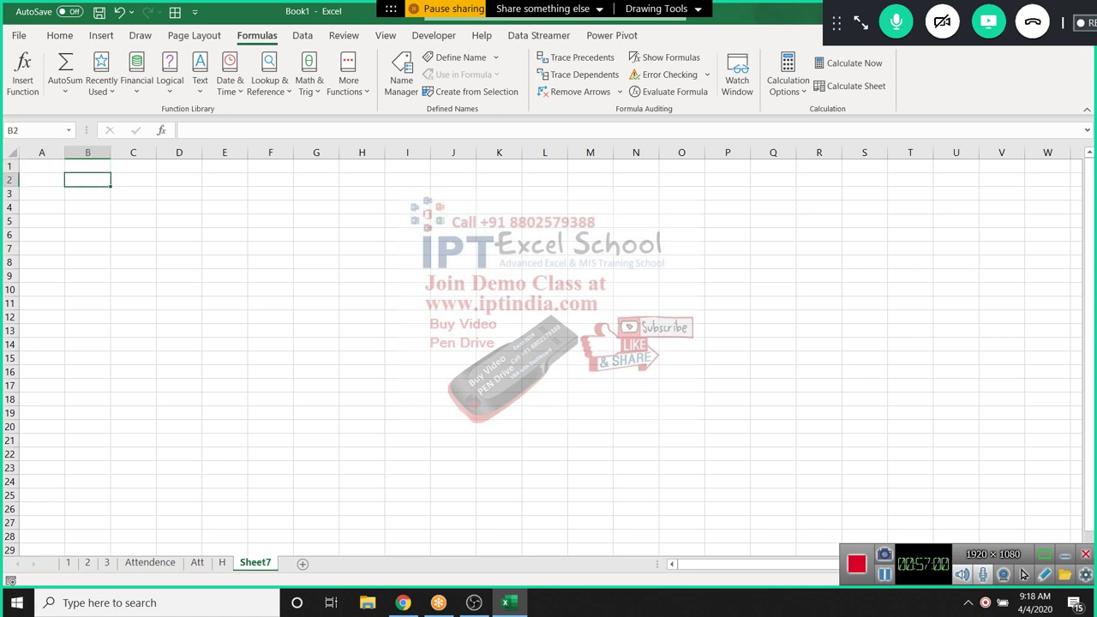
{"action": "type", "text": "=A2/0"}
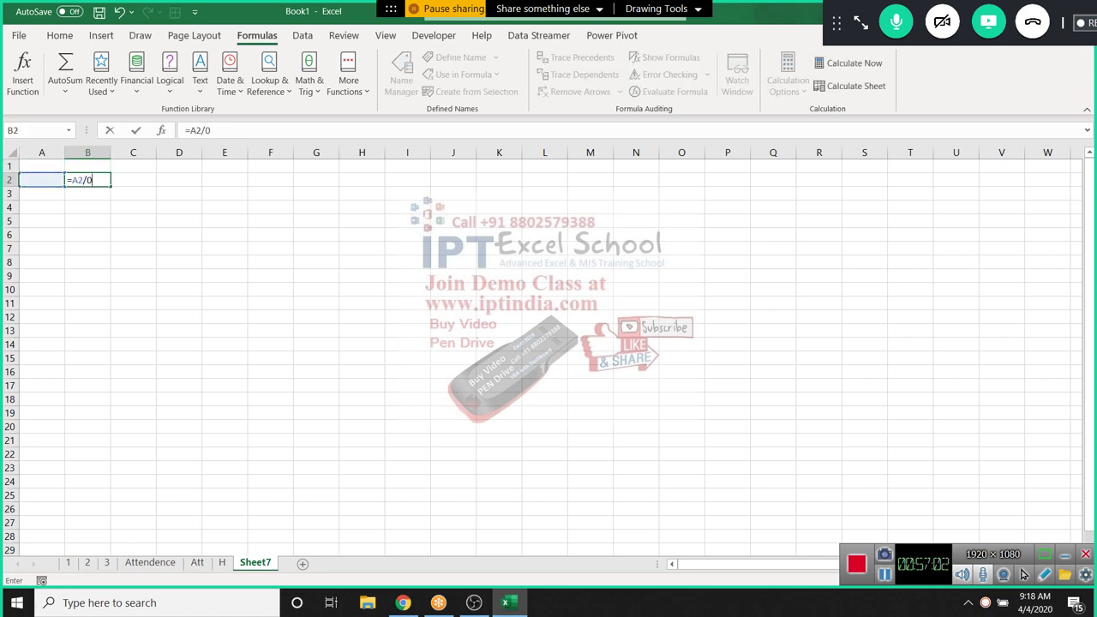
{"action": "key", "text": "Tab"}
Enter =IFERROR(B2,50) in C2
{"action": "type", "text": "=ife"}
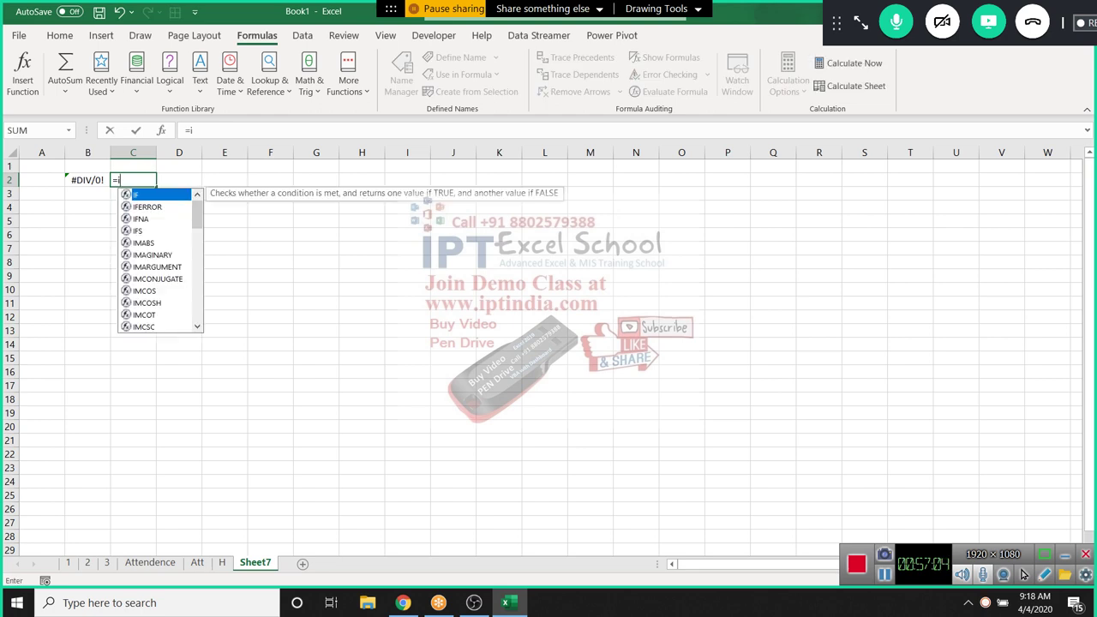
{"action": "key", "text": "Tab"}
{"action": "key", "text": "Left"}
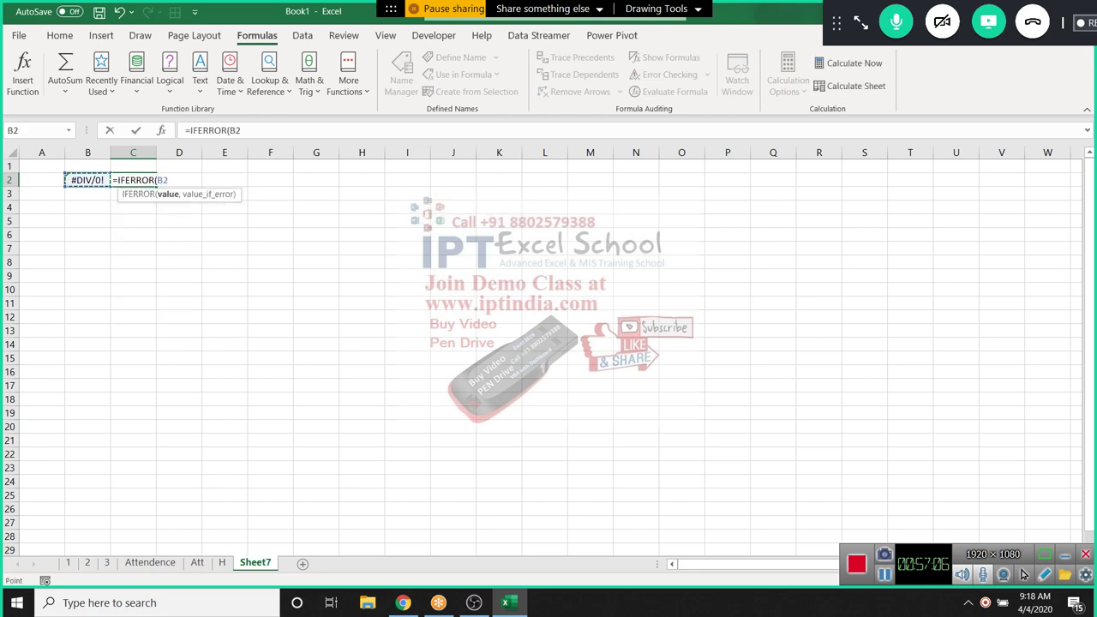
{"action": "type", "text": ",50"}
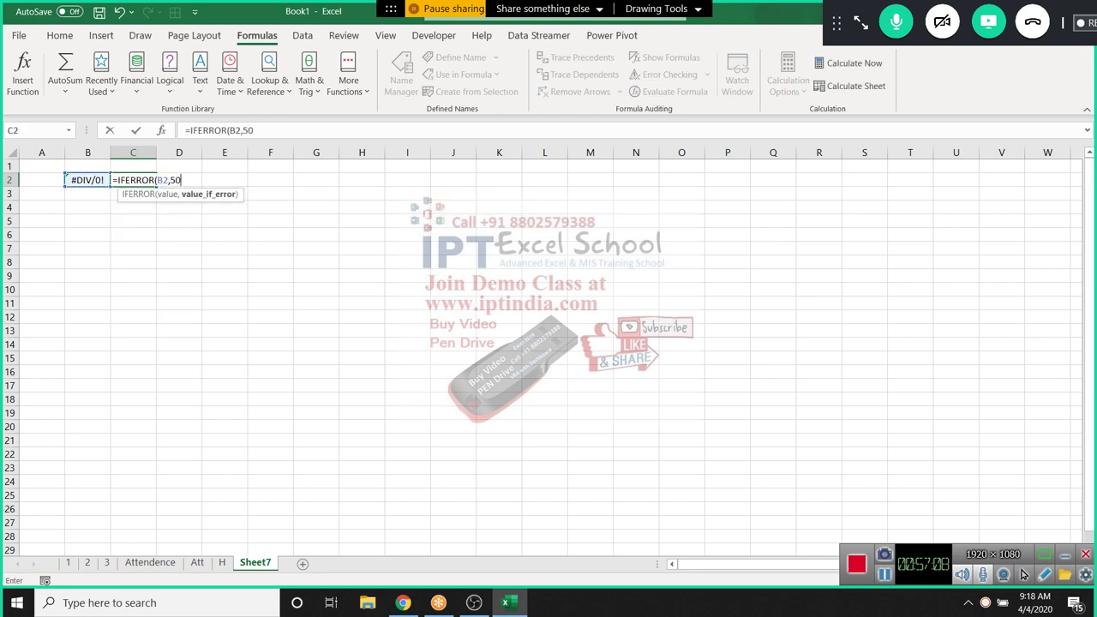
{"action": "key", "text": "Return"}
Temporarily change B2 to 5, then undo the change
{"action": "key", "text": "Up"}
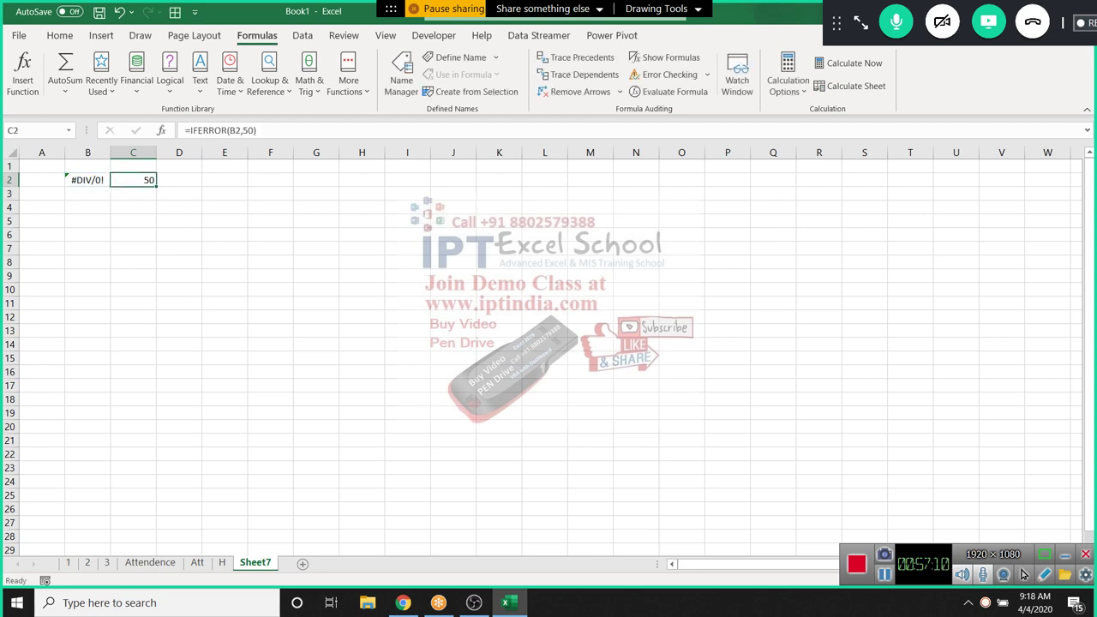
{"action": "key", "text": "Left"}
{"action": "key", "text": "Left"}
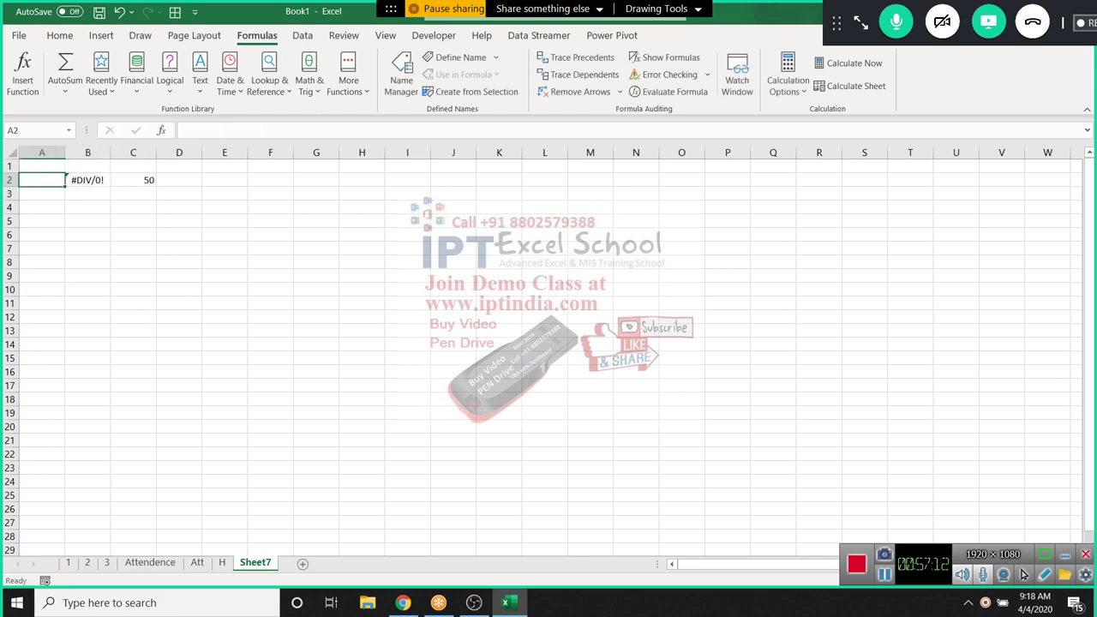
{"action": "key", "text": "Right"}
{"action": "type", "text": "5"}
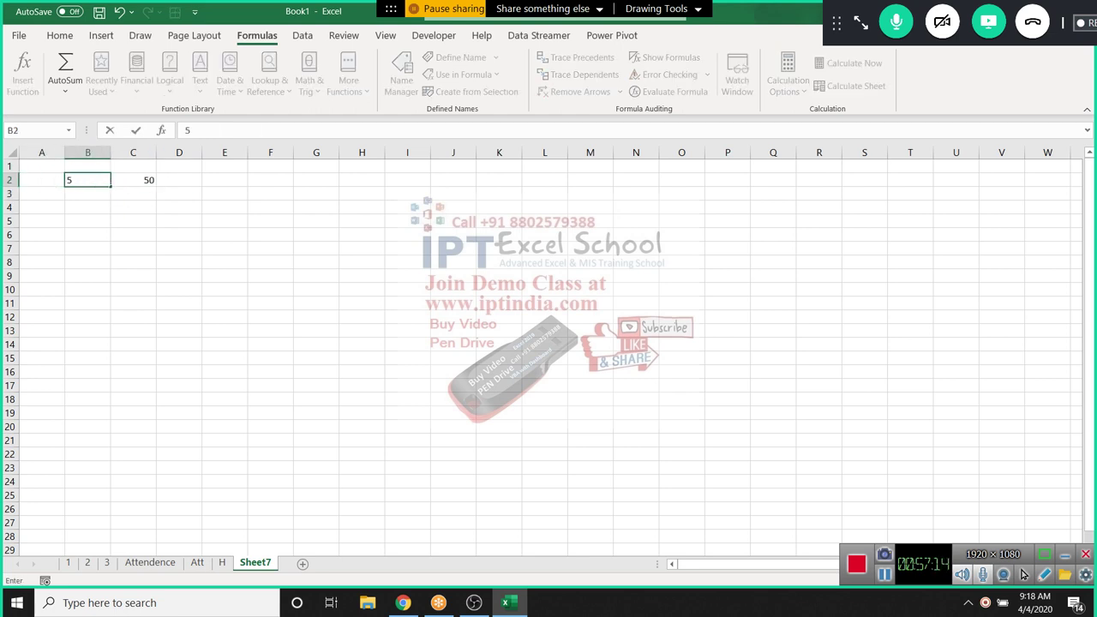
{"action": "key", "text": "Return"}
{"action": "key", "text": "ctrl+z"}
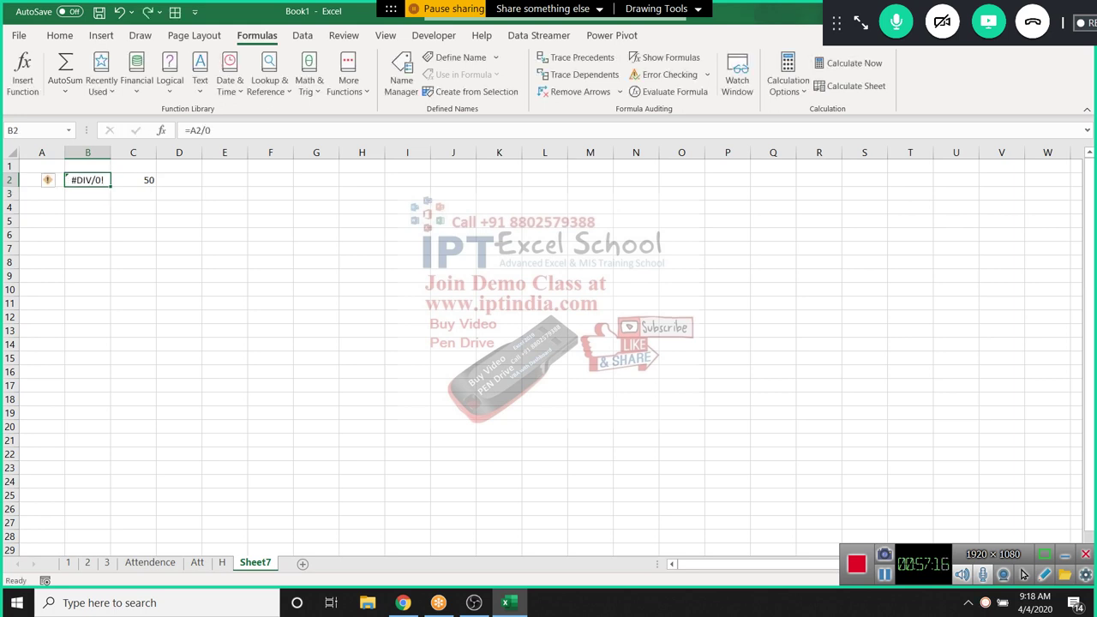
Enter an IFNA formula on B2 in D2
{"action": "key", "text": "Right"}
{"action": "key", "text": "Right"}
{"action": "key", "text": "F2"}
{"action": "type", "text": "=if"}
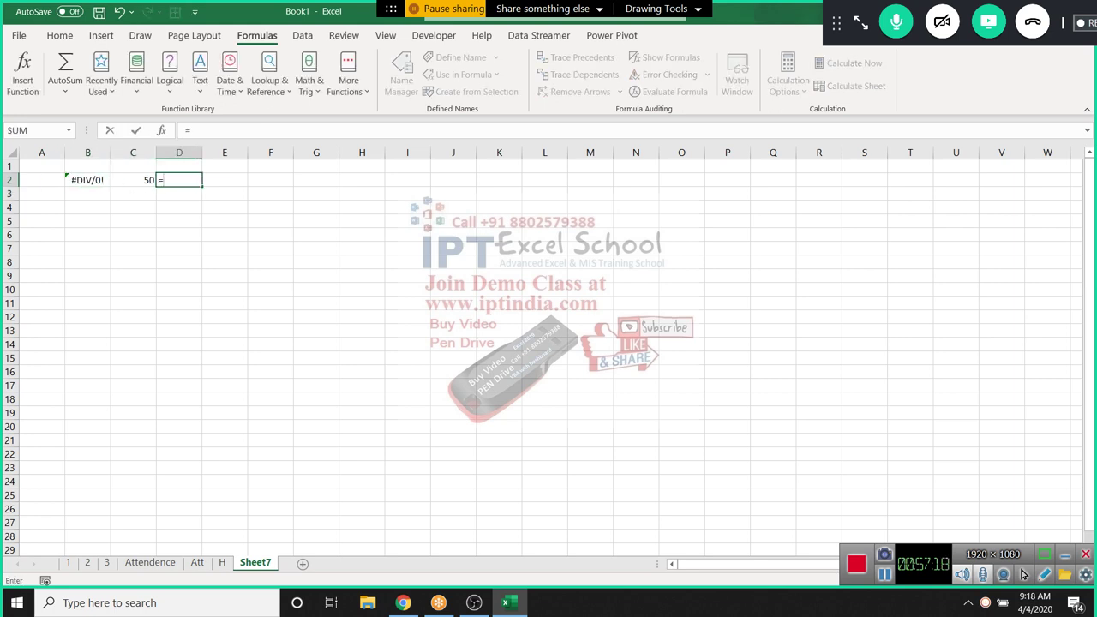
{"action": "key", "text": "Down"}
{"action": "key", "text": "Down"}
{"action": "key", "text": "Tab"}
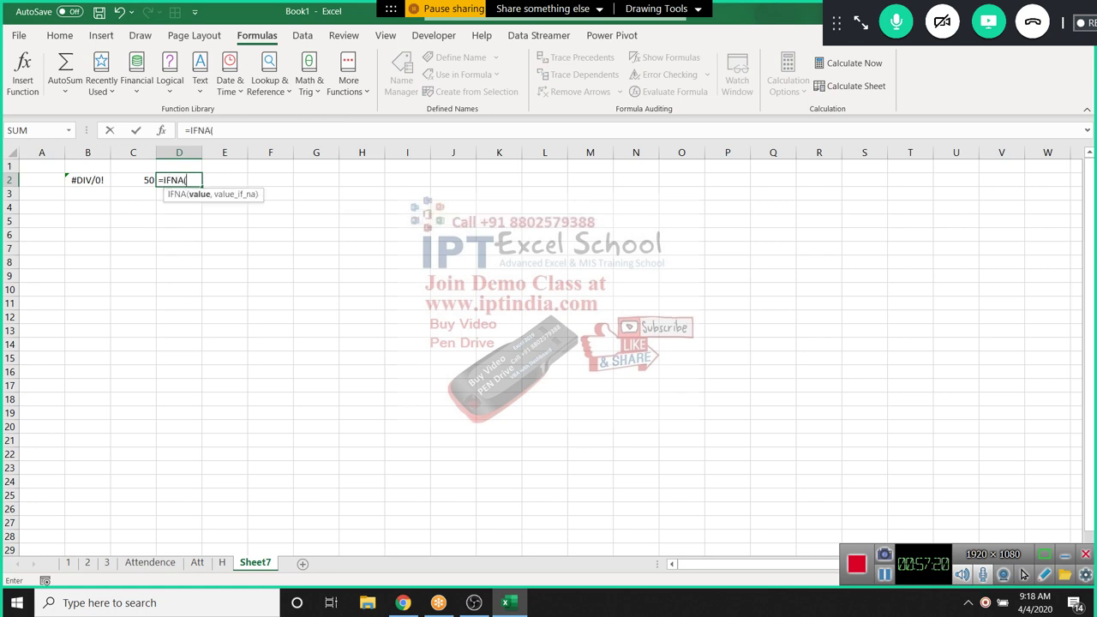
{"action": "key", "text": "Left"}
{"action": "key", "text": "Left"}
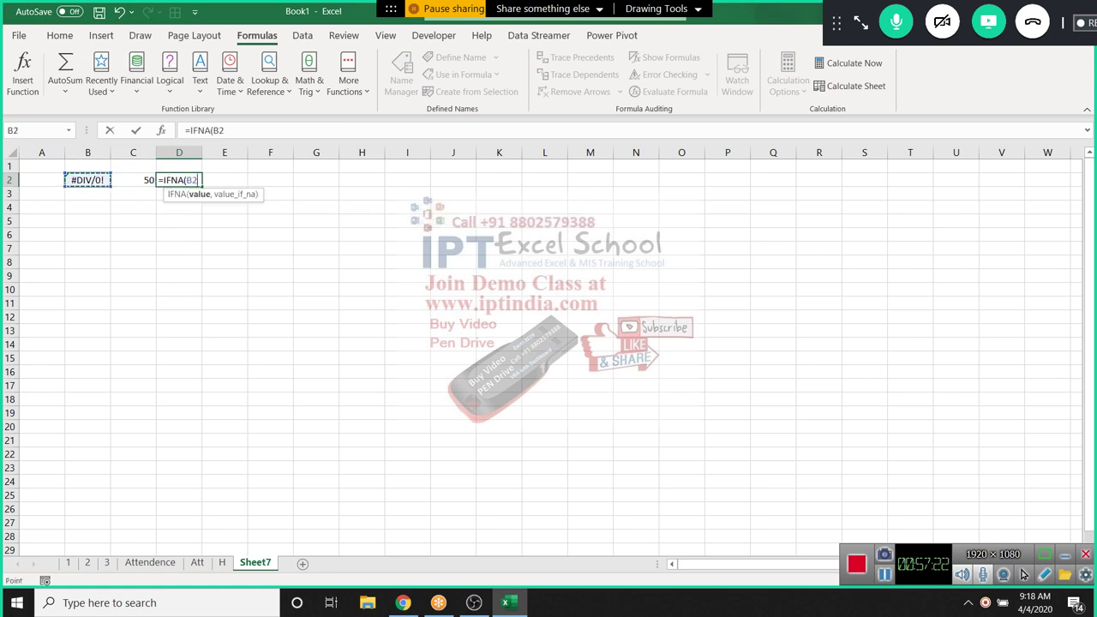
{"action": "type", "text": ","}
{"action": "type", "text": "0)"}
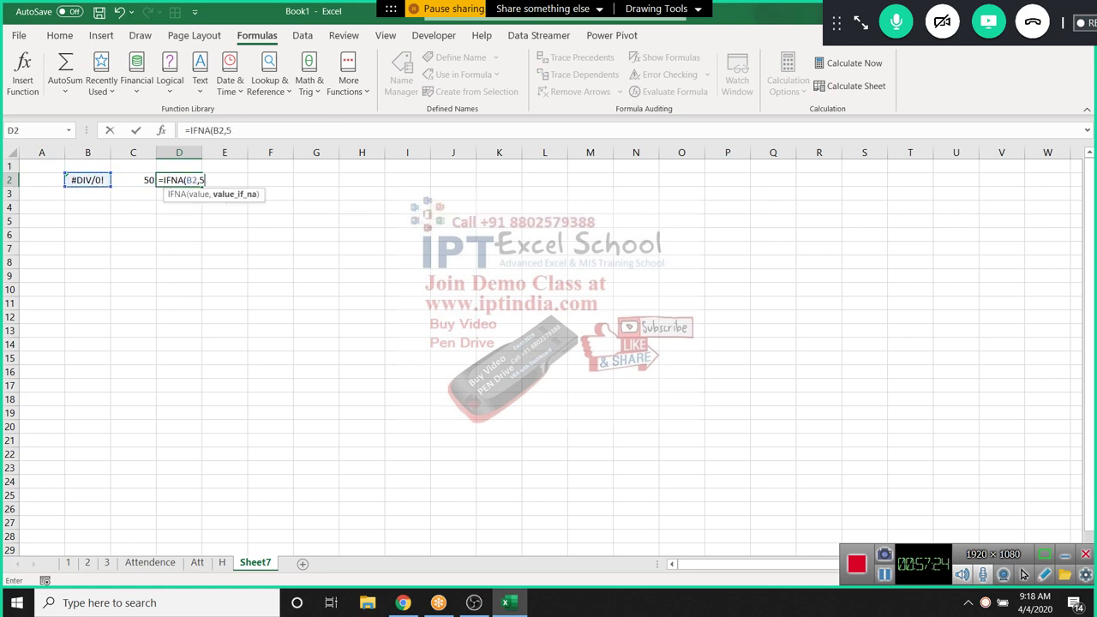
{"action": "key", "text": "Return"}
Test D2 by setting B2 to =NA(), then undo to restore the division error
{"action": "key", "text": "Up"}
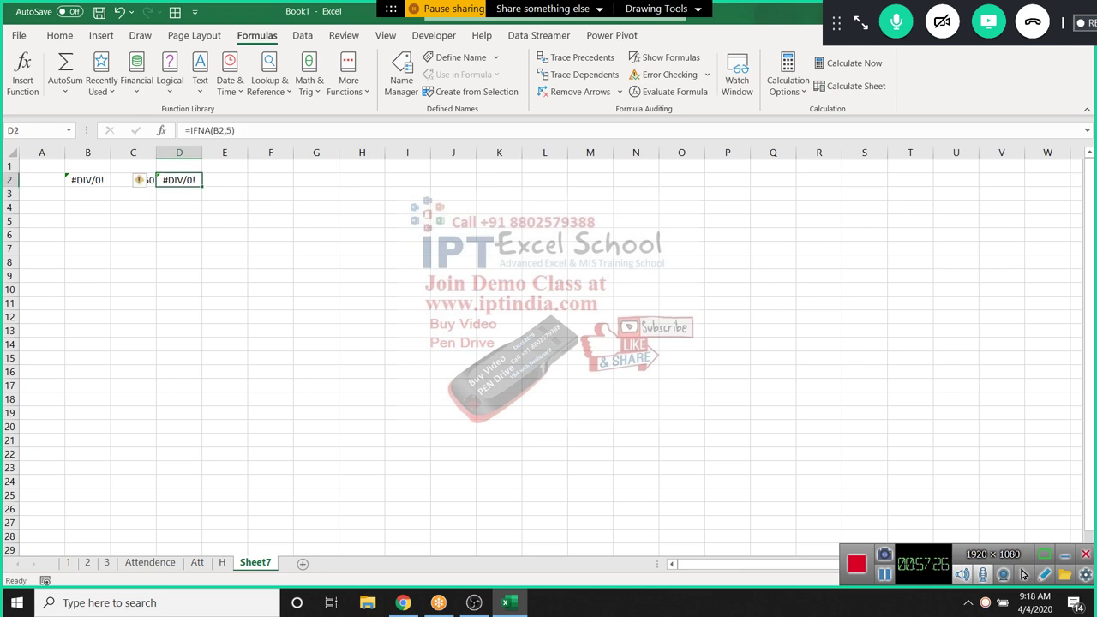
{"action": "key", "text": "Left"}
{"action": "key", "text": "Left"}
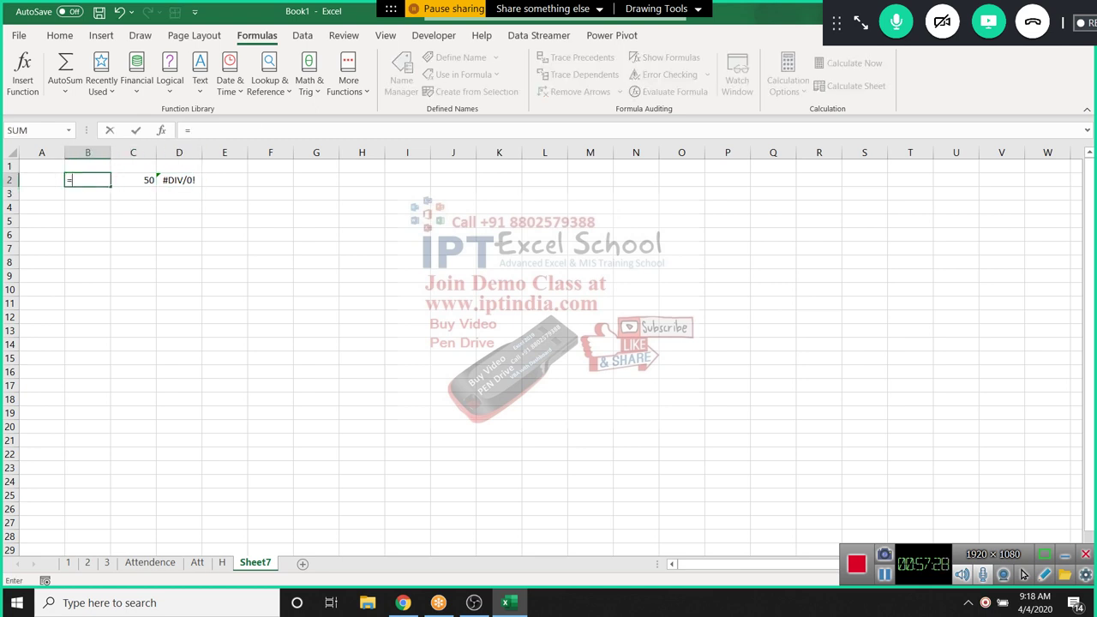
{"action": "type", "text": "=na()"}
{"action": "key", "text": "Return"}
{"action": "key", "text": "Up"}
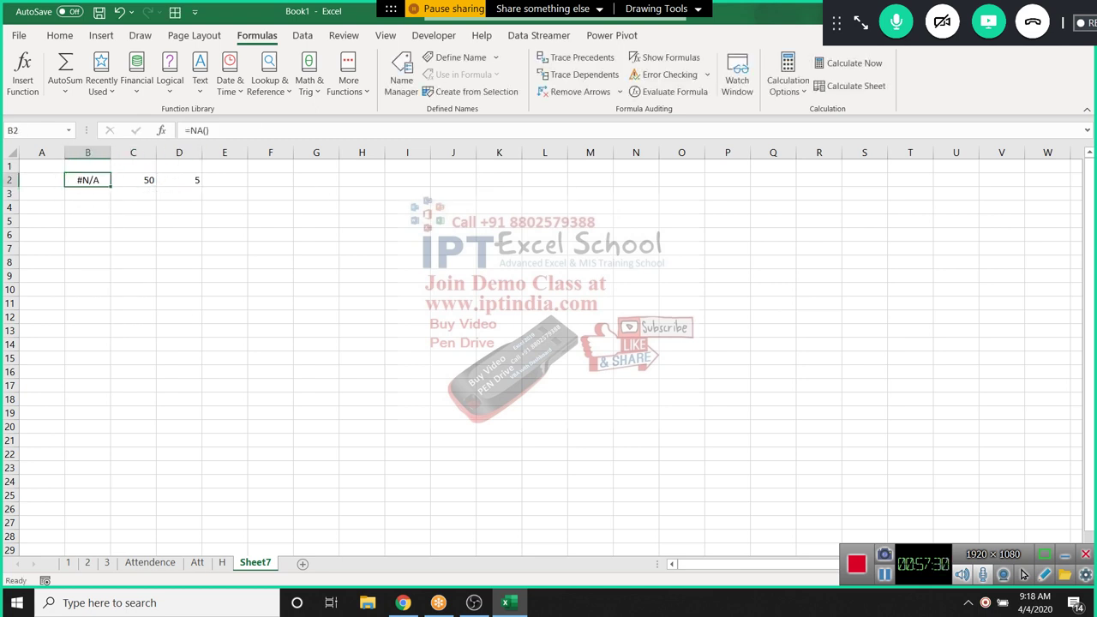
{"action": "key", "text": "Right"}
{"action": "key", "text": "Right"}
{"action": "key", "text": "Right"}
{"action": "key", "text": "Left"}
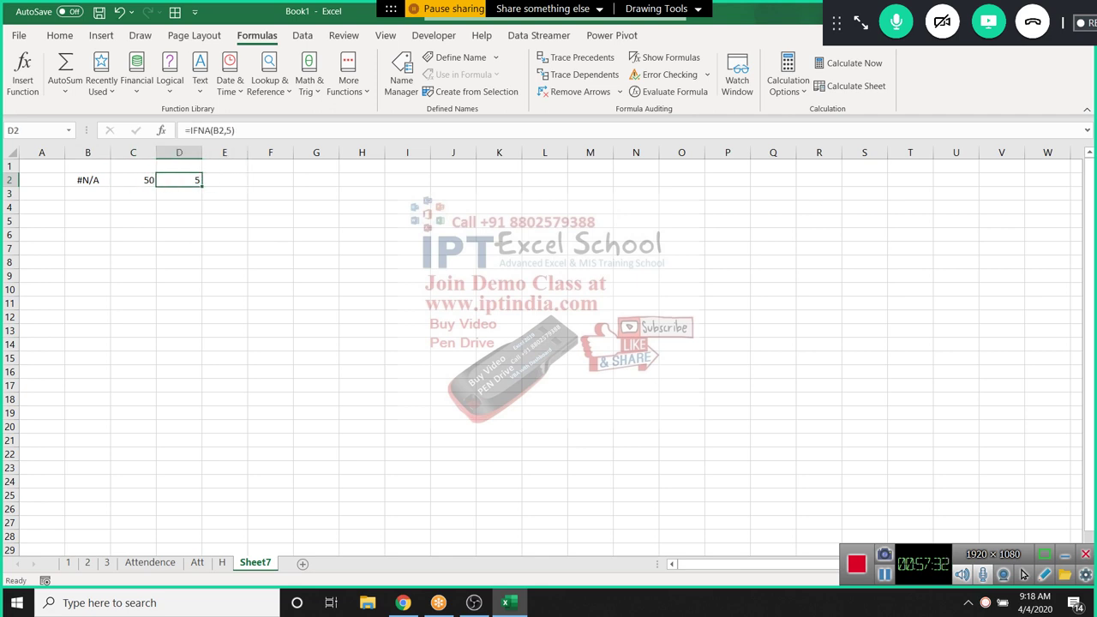
{"action": "key", "text": "ctrl+z"}
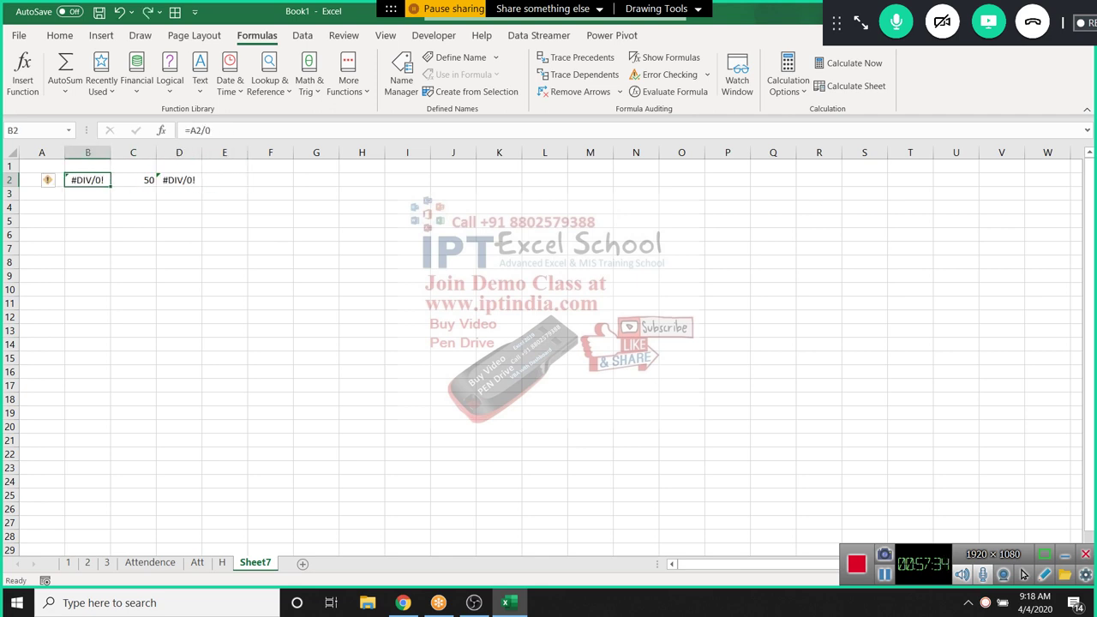
{"action": "left_click", "coordinate": [225, 221]}
Switch to sheet 3 and review R2's nested IF formula without changing it
{"action": "left_click", "coordinate": [169, 72]}
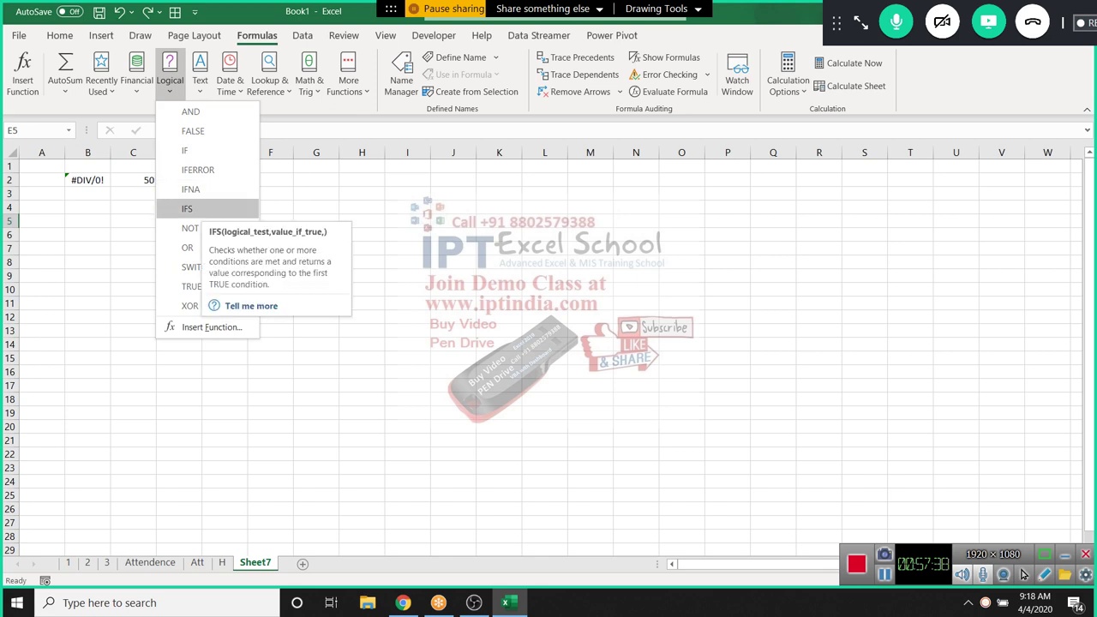
{"action": "key", "text": "Escape"}
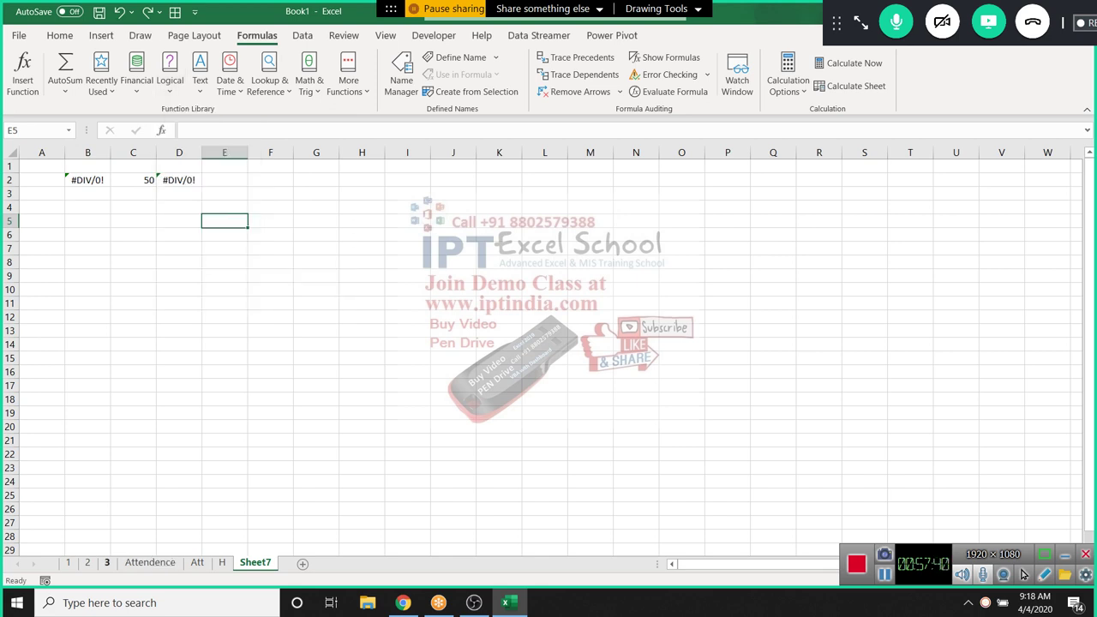
{"action": "left_click", "coordinate": [107, 562]}
{"action": "left_click", "coordinate": [453, 194]}
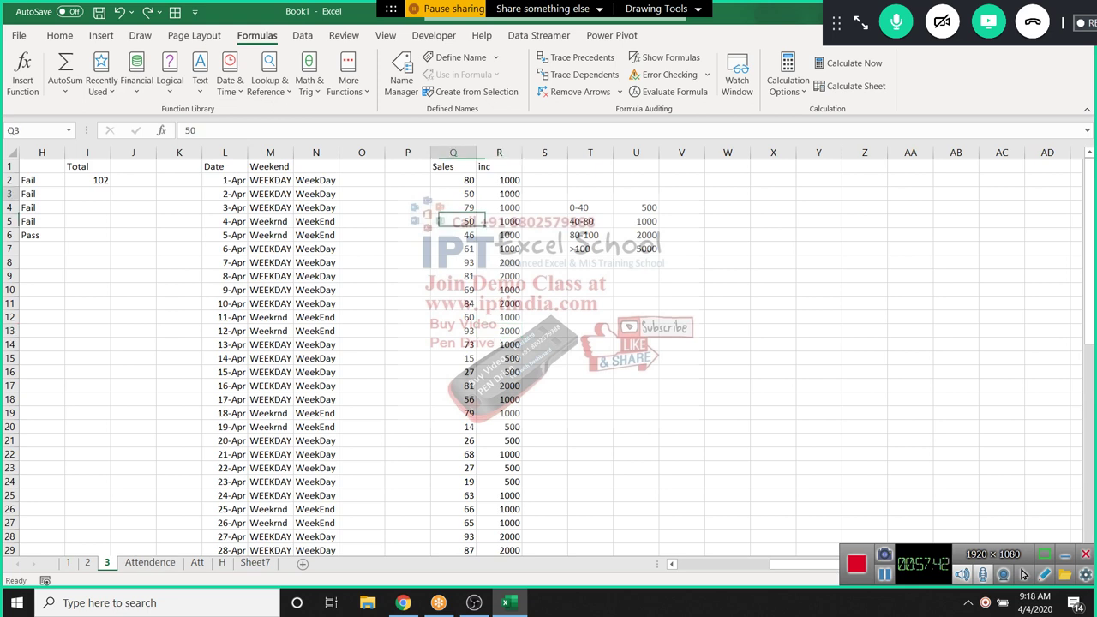
{"action": "double_click", "coordinate": [511, 180]}
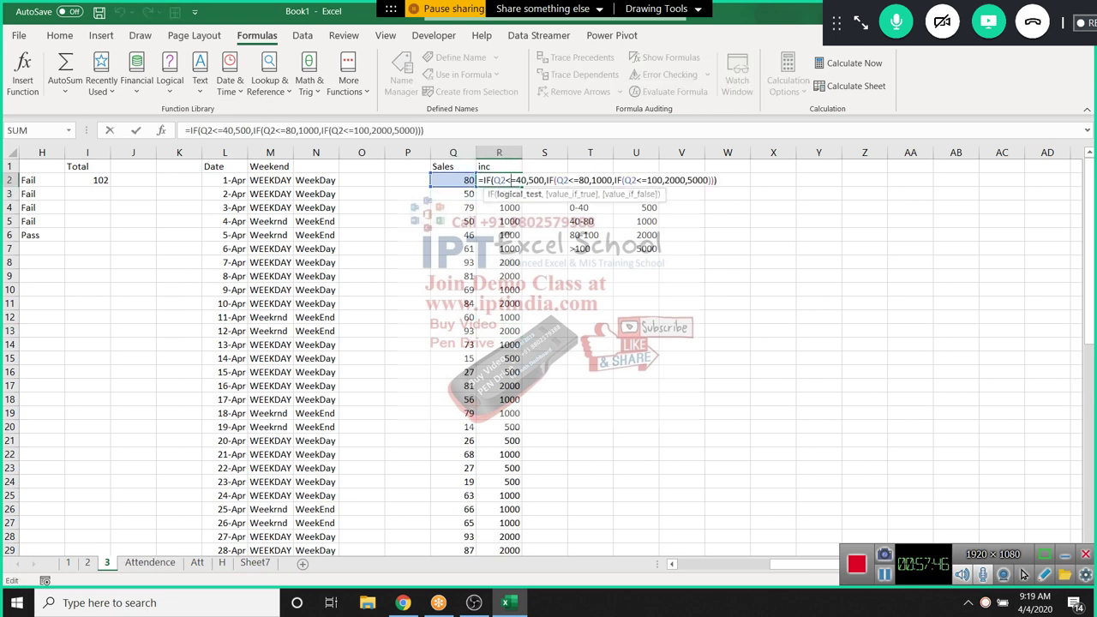
{"action": "key", "text": "Escape"}
Start an IFS formula in S9 with bands Q9<=40→500, Q9<=80→1000, Q9<=100→2000
{"action": "left_click", "coordinate": [544, 276]}
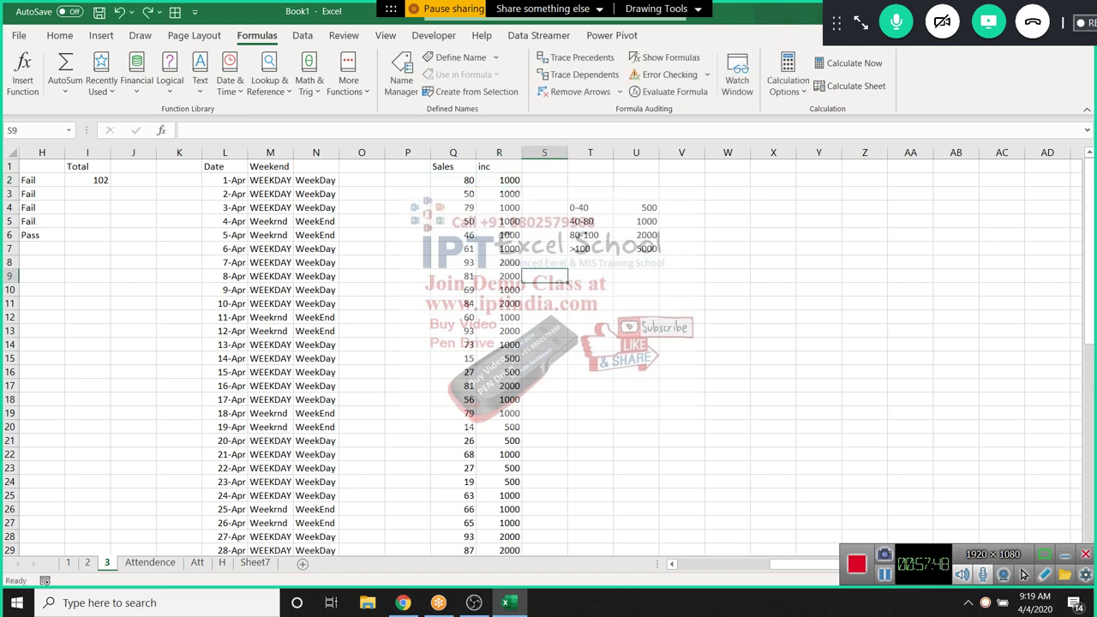
{"action": "type", "text": "=ifs"}
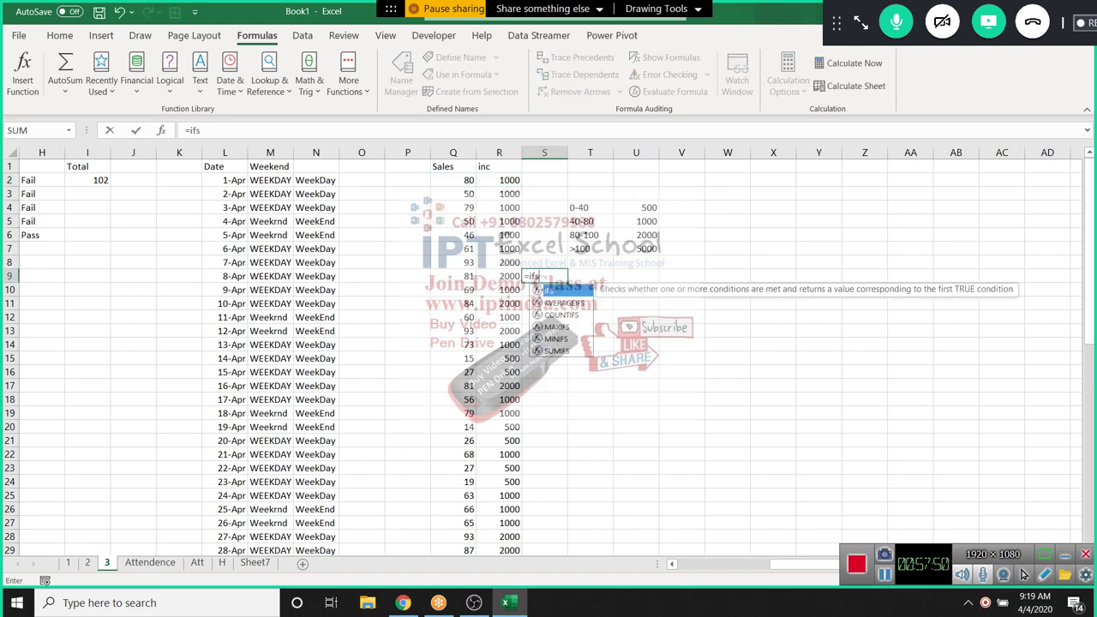
{"action": "key", "text": "Tab"}
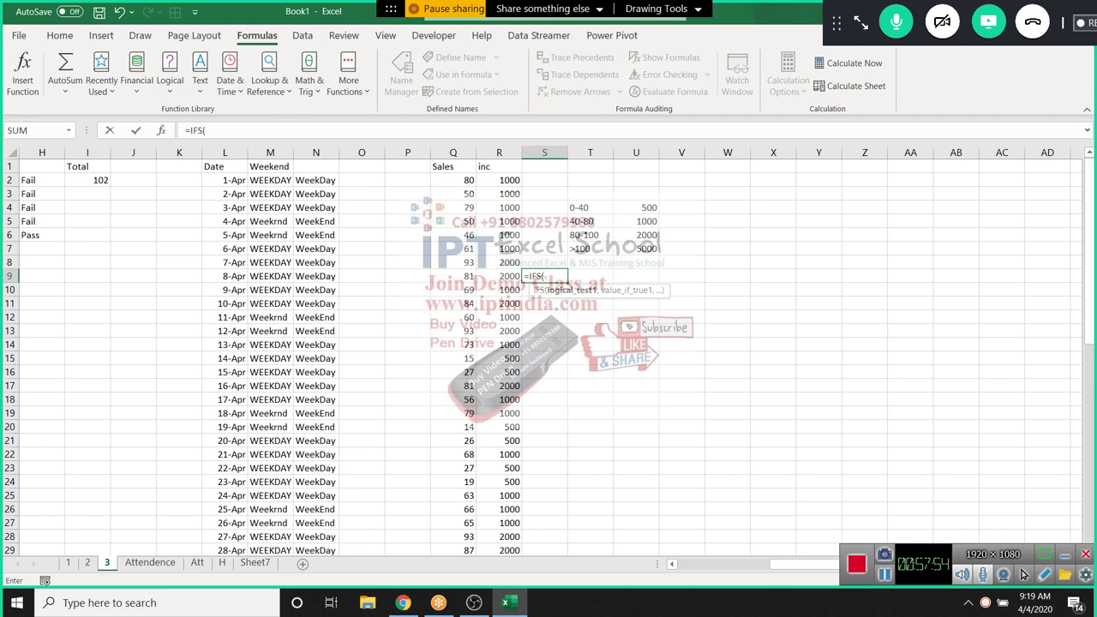
{"action": "left_click", "coordinate": [433, 276]}
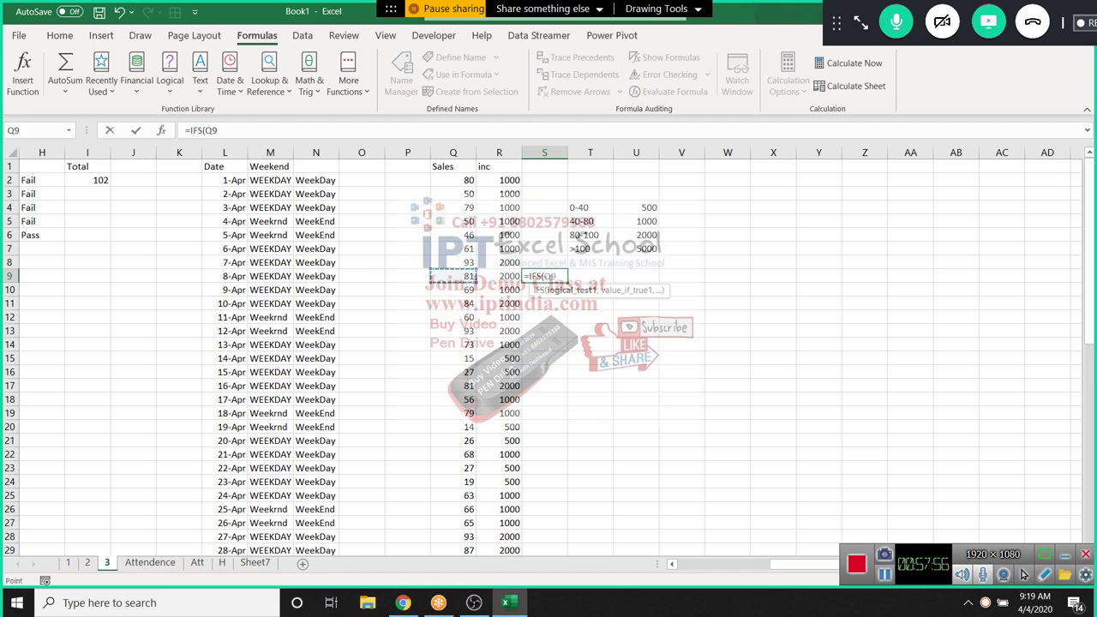
{"action": "type", "text": "<=40,"}
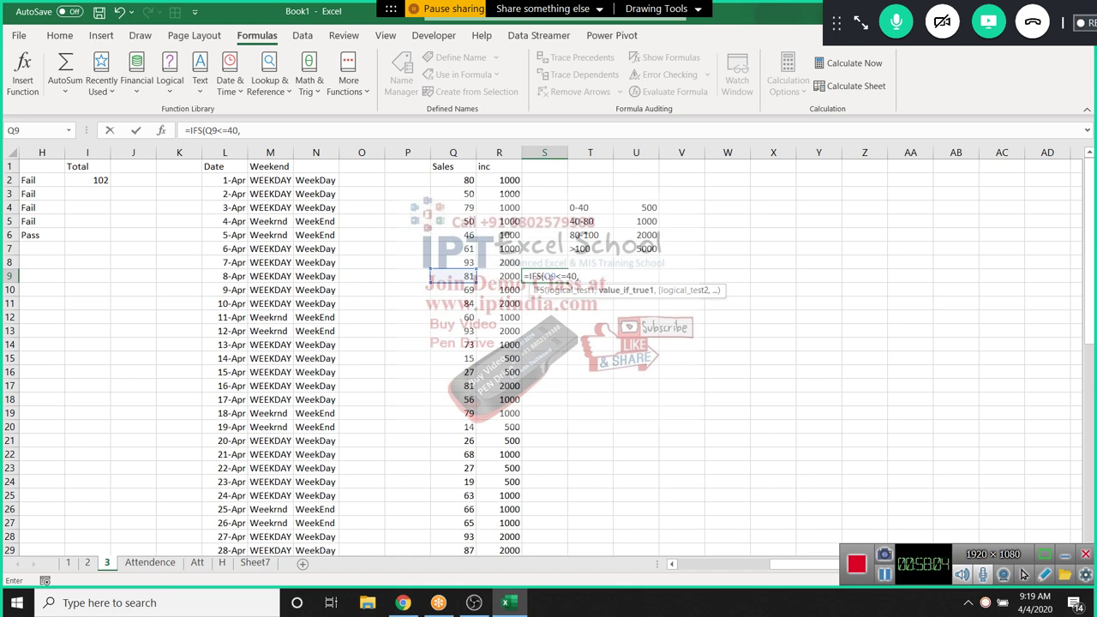
{"action": "type", "text": "500,"}
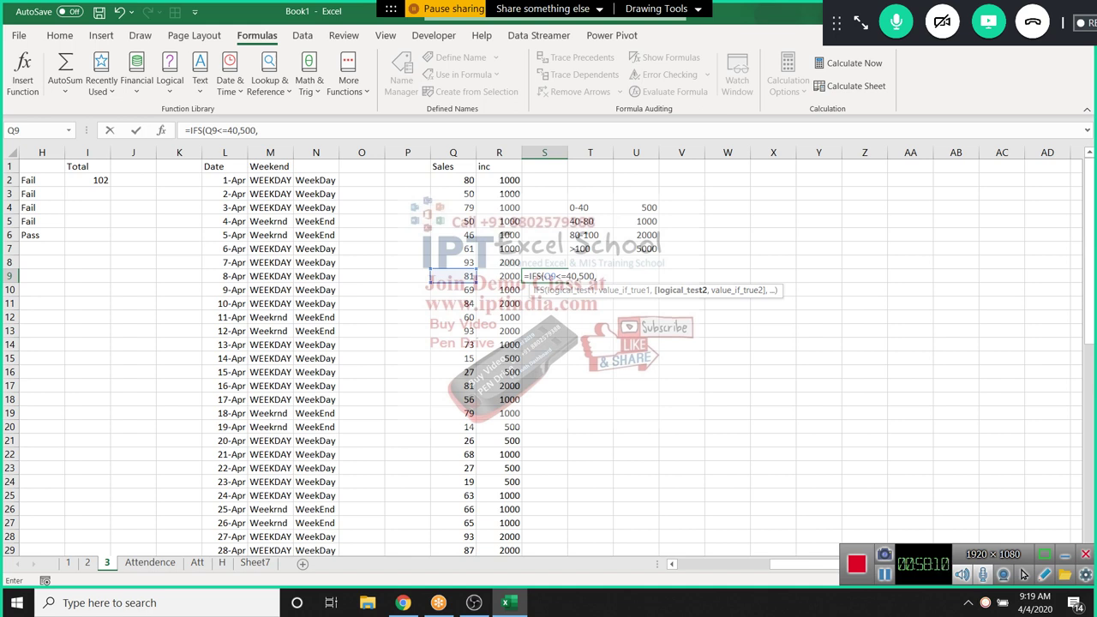
{"action": "left_click", "coordinate": [453, 275]}
{"action": "type", "text": "<=80"}
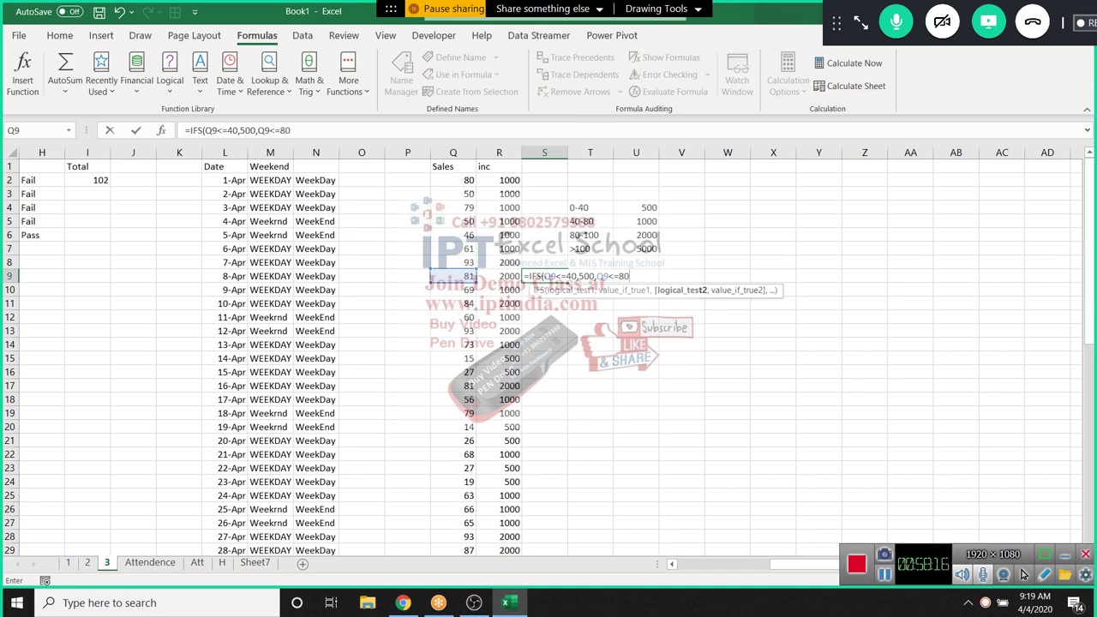
{"action": "type", "text": ","}
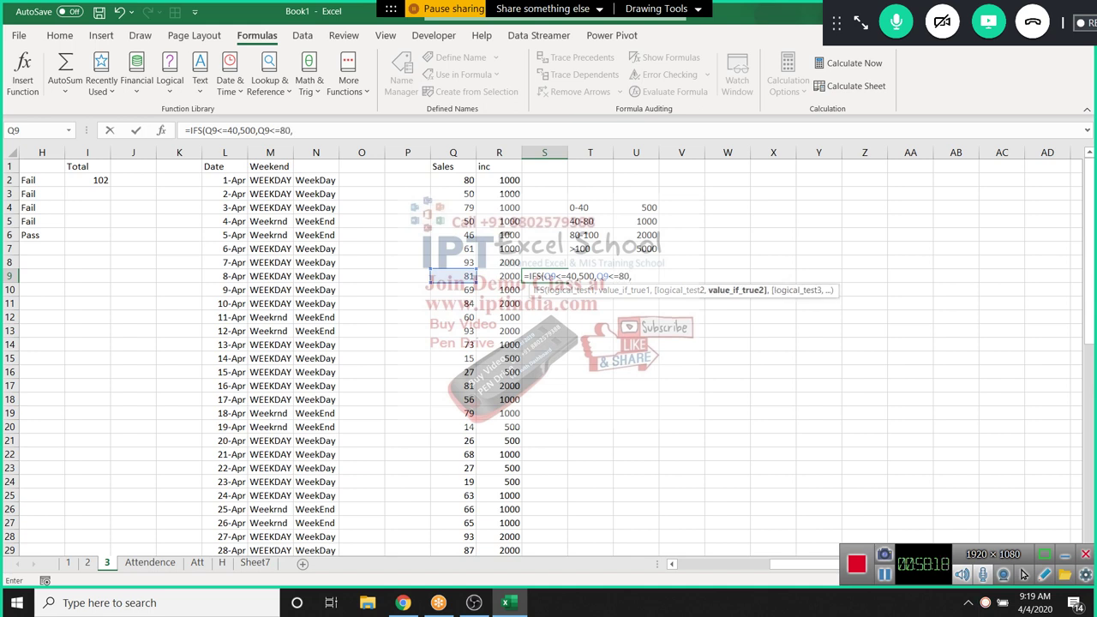
{"action": "type", "text": "1000,"}
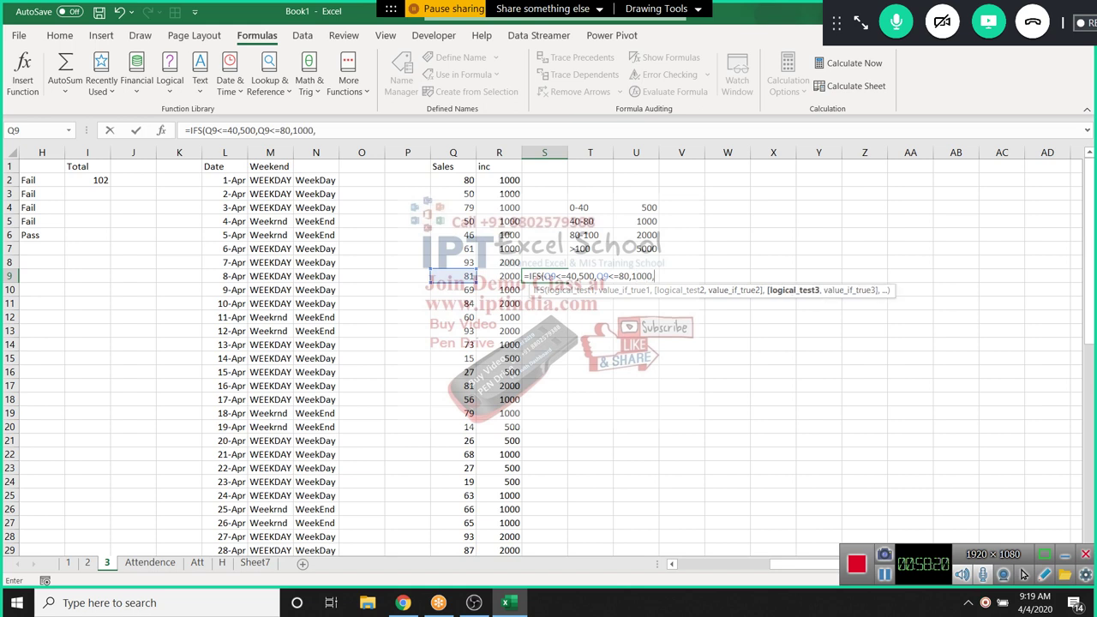
{"action": "left_click", "coordinate": [432, 276]}
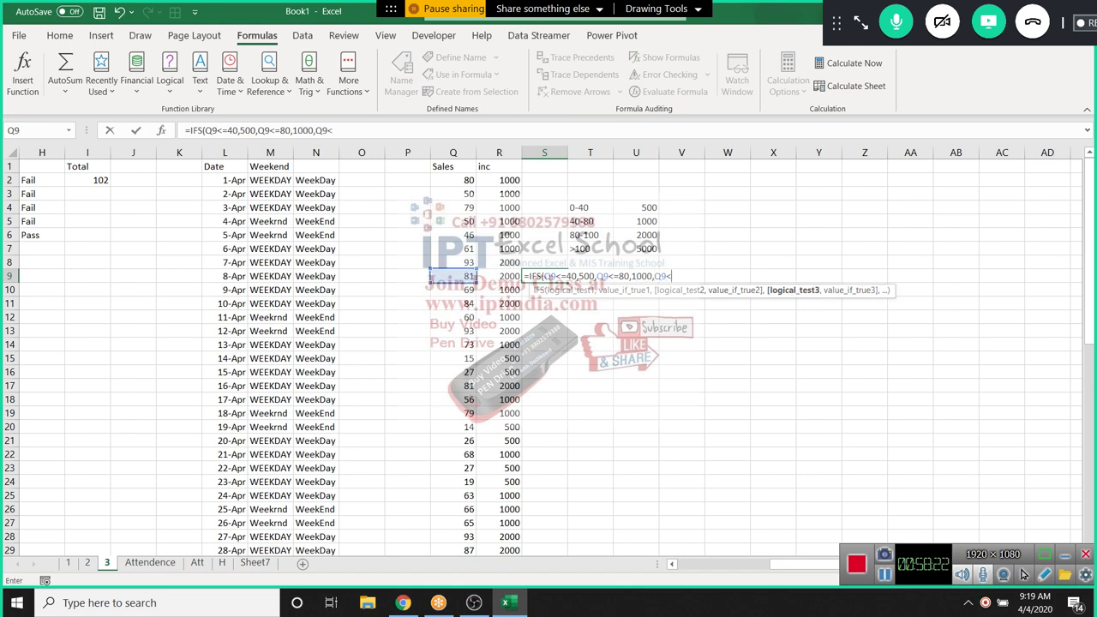
{"action": "type", "text": "<=100,"}
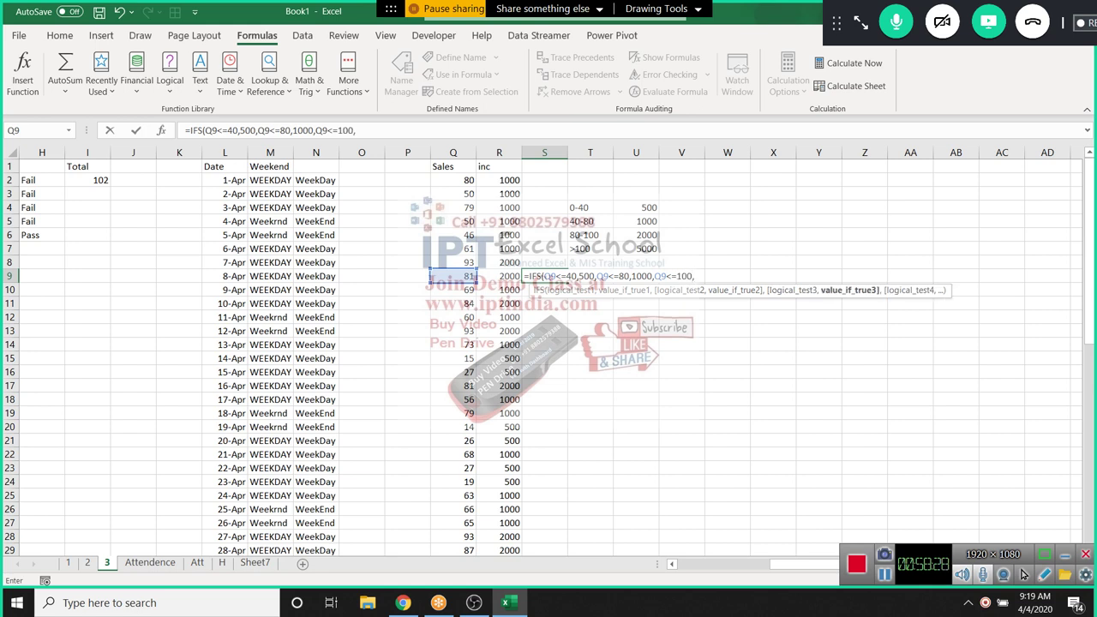
{"action": "type", "text": "2000,"}
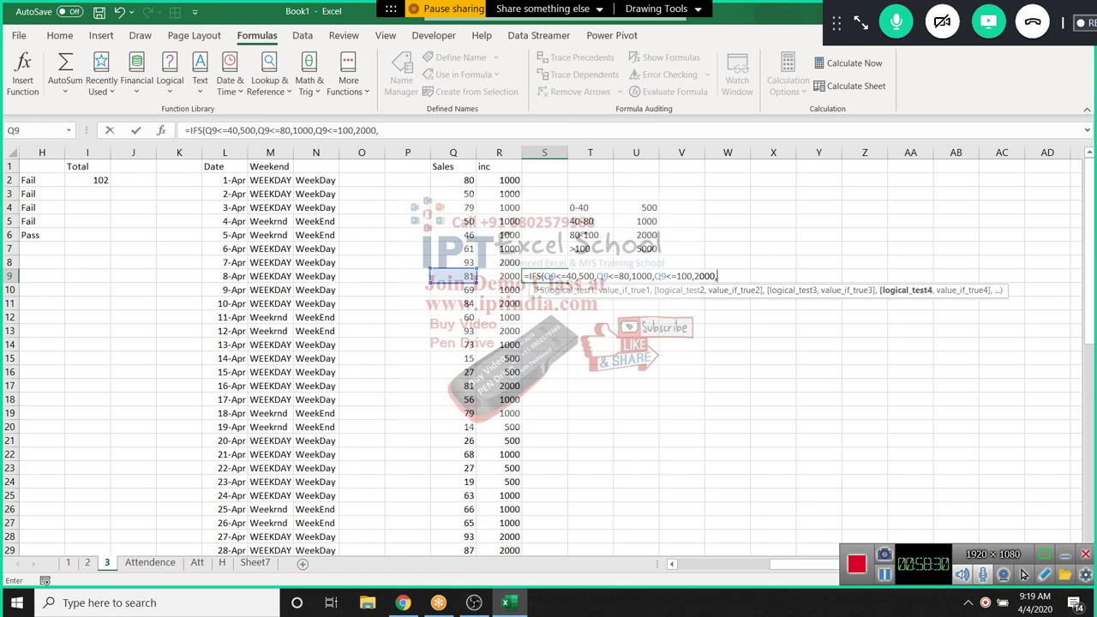
Finish the IFS formula with Q9>100→5000 and commit it
{"action": "left_click", "coordinate": [441, 276]}
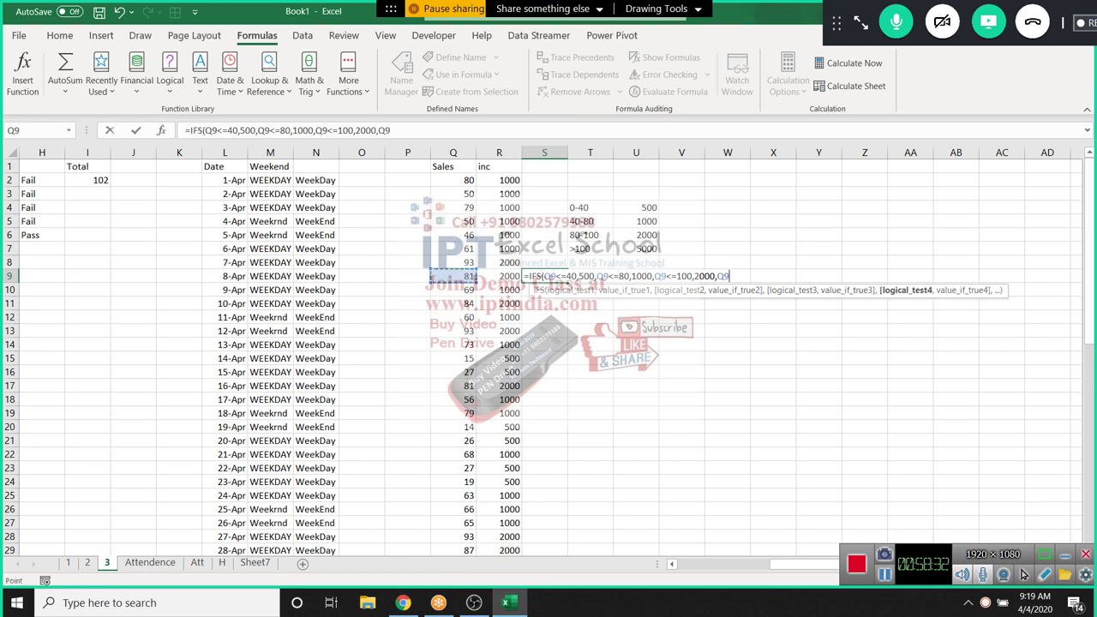
{"action": "type", "text": ">100,"}
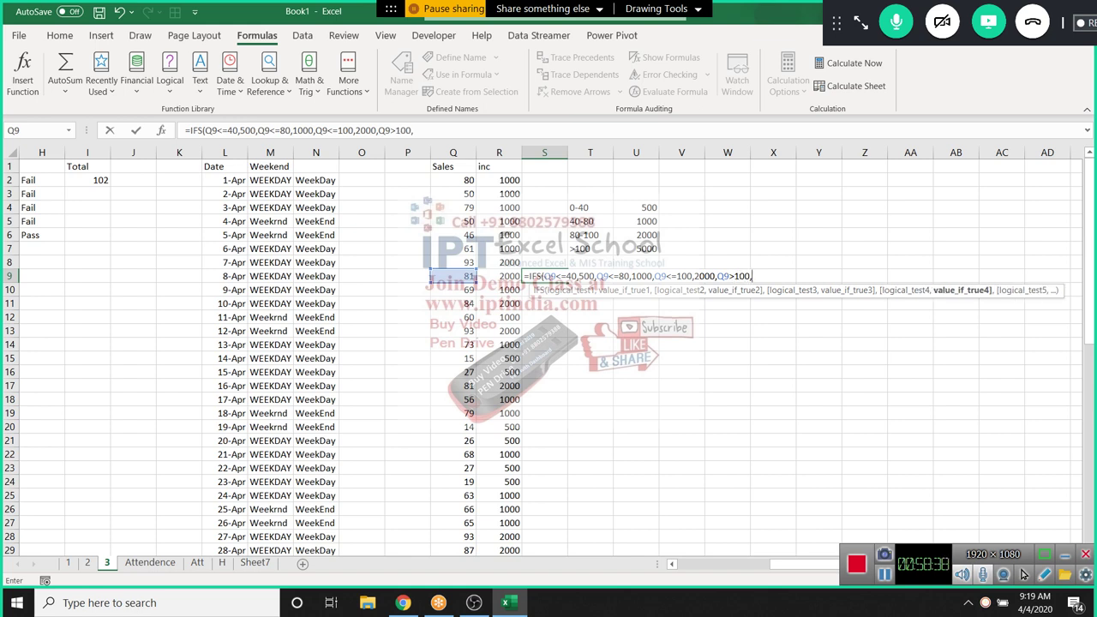
{"action": "type", "text": "5000)"}
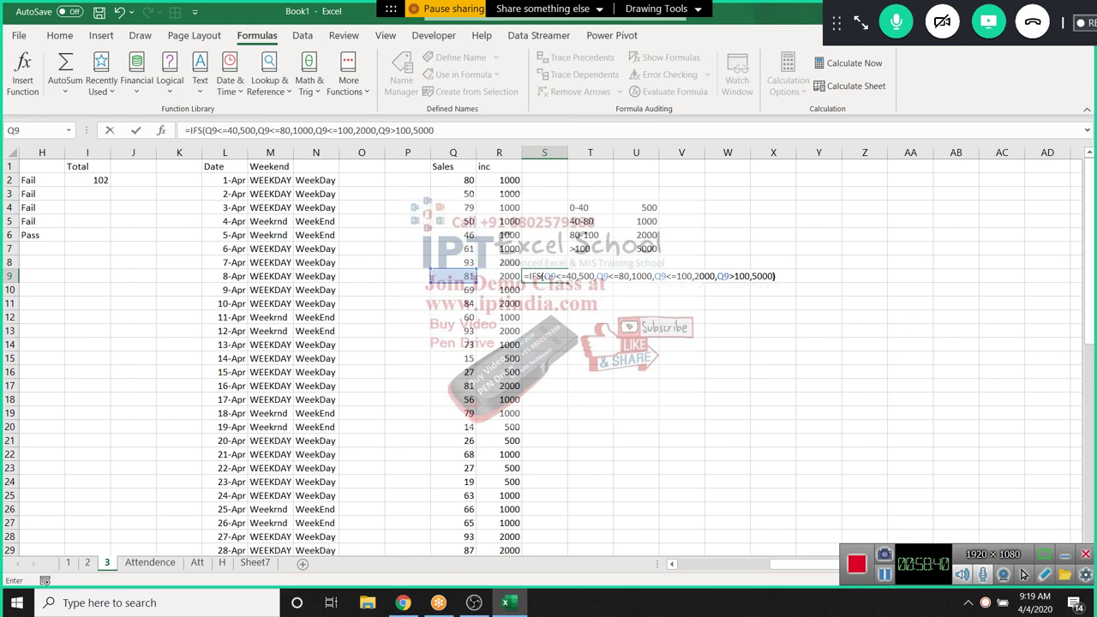
{"action": "key", "text": "Return"}
Recheck S9's IFS formula, confirming it returns 2000
{"action": "left_click", "coordinate": [544, 276]}
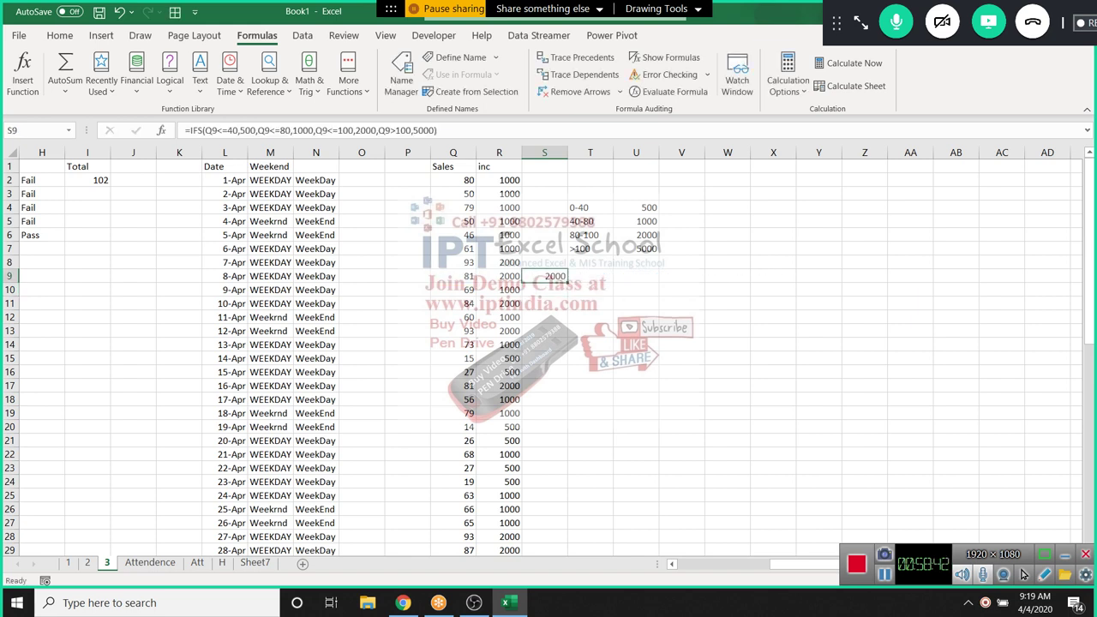
{"action": "key", "text": "F2"}
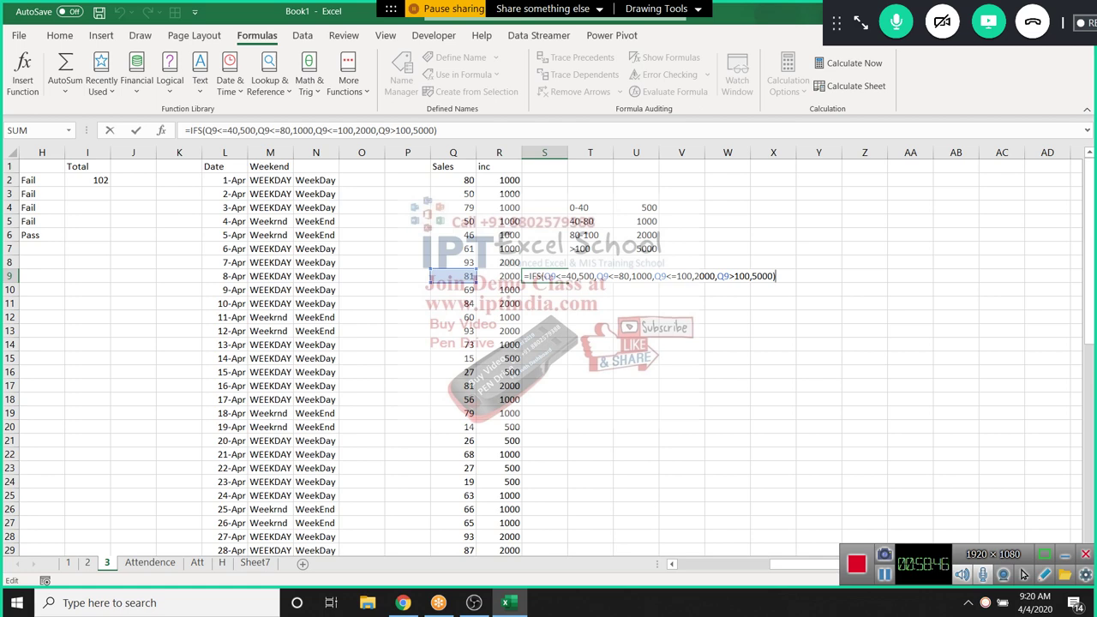
{"action": "key", "text": "ctrl+Return"}
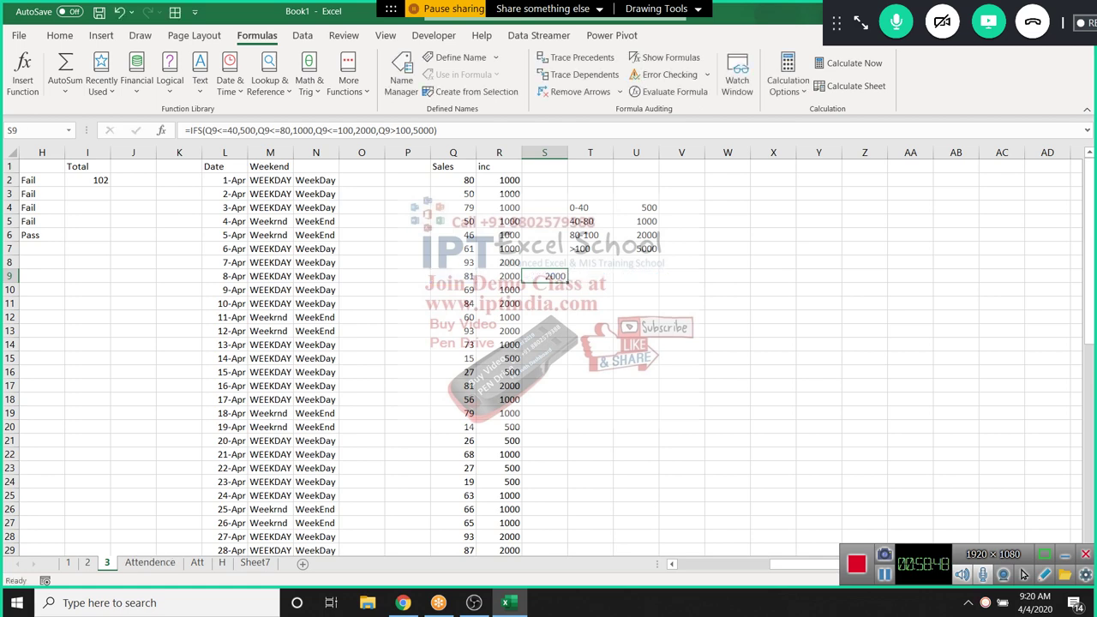
{"action": "left_click_drag", "start_coordinate": [810, 565], "coordinate": [784, 565]}
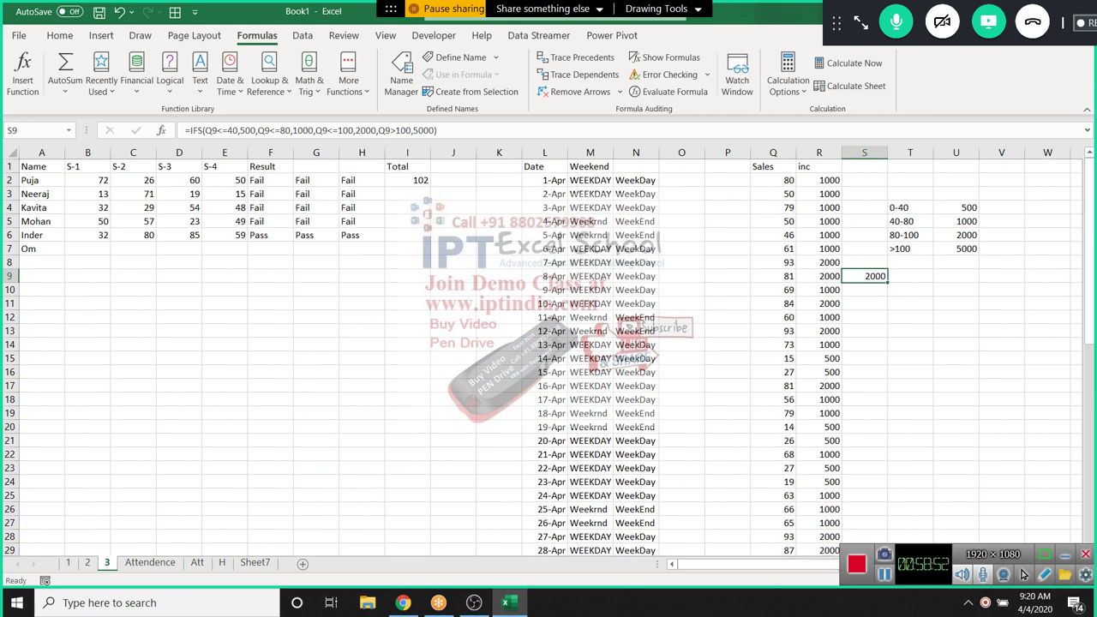
{"action": "key", "text": "F2"}
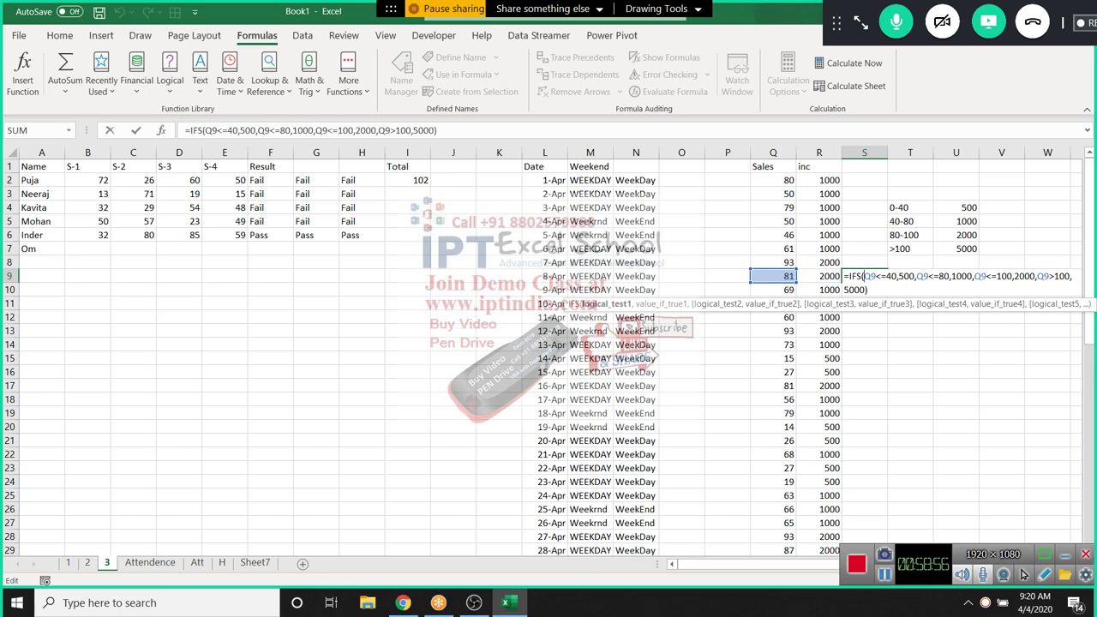
{"action": "key", "text": "Escape"}
{"action": "scroll", "coordinate": [1022, 574], "scroll_direction": "down", "scroll_amount": 2}
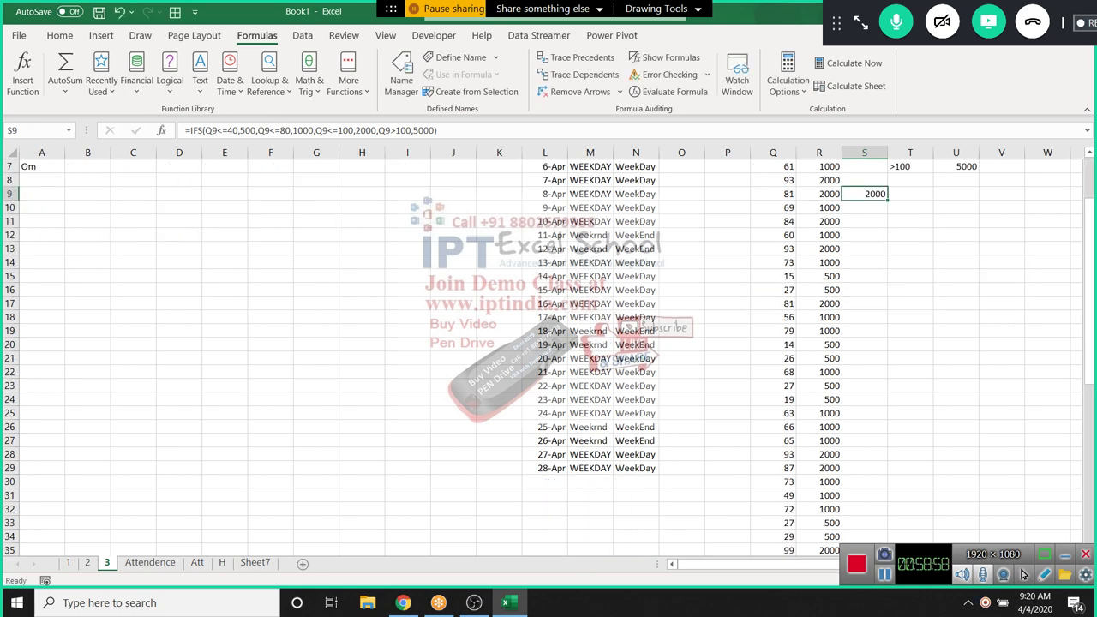
{"action": "scroll", "coordinate": [1022, 574], "scroll_direction": "up", "scroll_amount": 2}
{"action": "scroll", "coordinate": [1022, 574], "scroll_direction": "down", "scroll_amount": 4}
{"action": "scroll", "coordinate": [1022, 574], "scroll_direction": "up", "scroll_amount": 4}
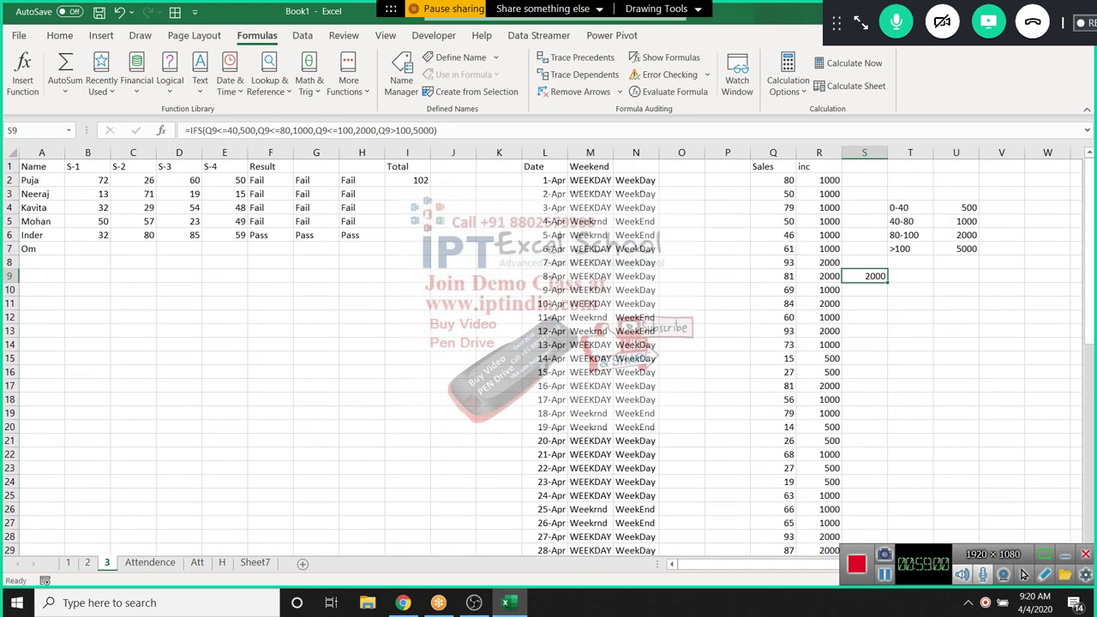
Enter 1, 2 and 3 in A14:A16
{"action": "left_click", "coordinate": [41, 343]}
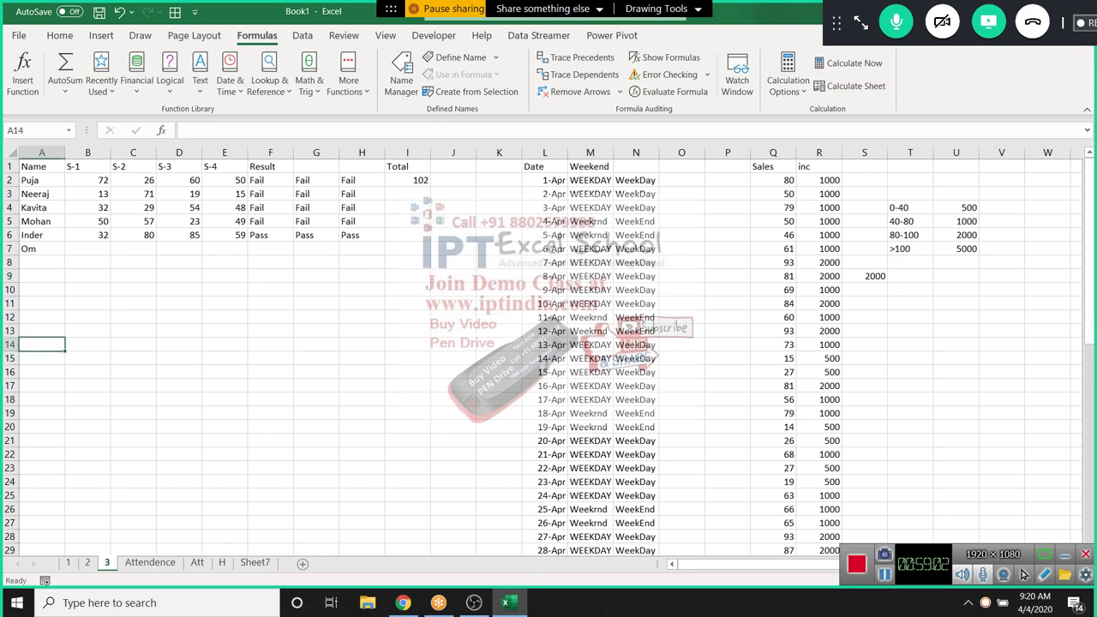
{"action": "type", "text": "1"}
{"action": "key", "text": "Return"}
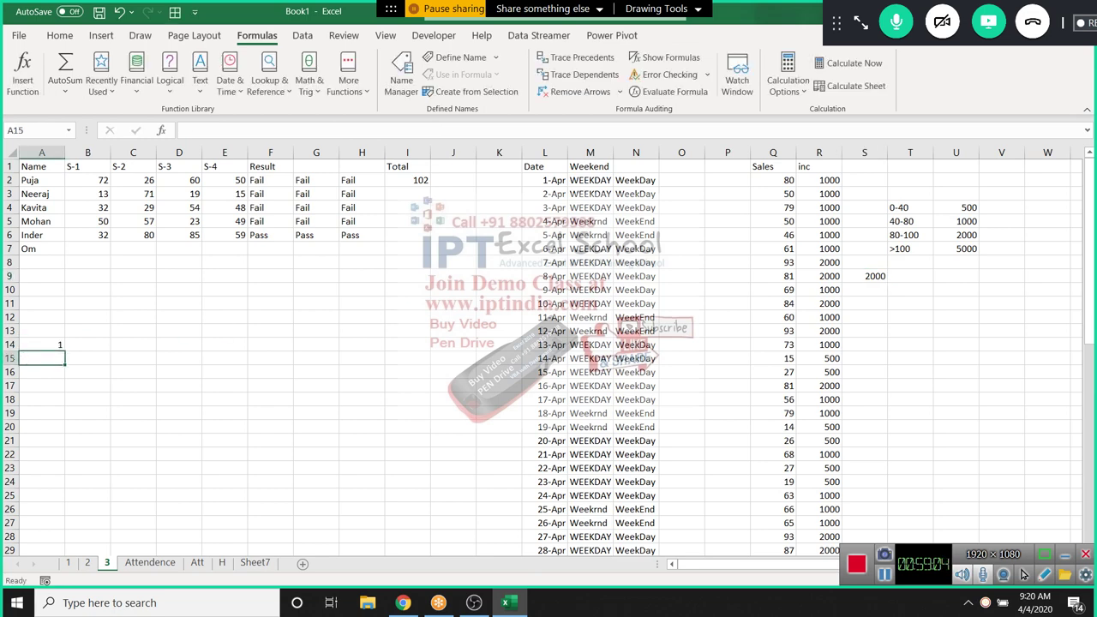
{"action": "type", "text": "2"}
{"action": "key", "text": "Return"}
{"action": "type", "text": "3"}
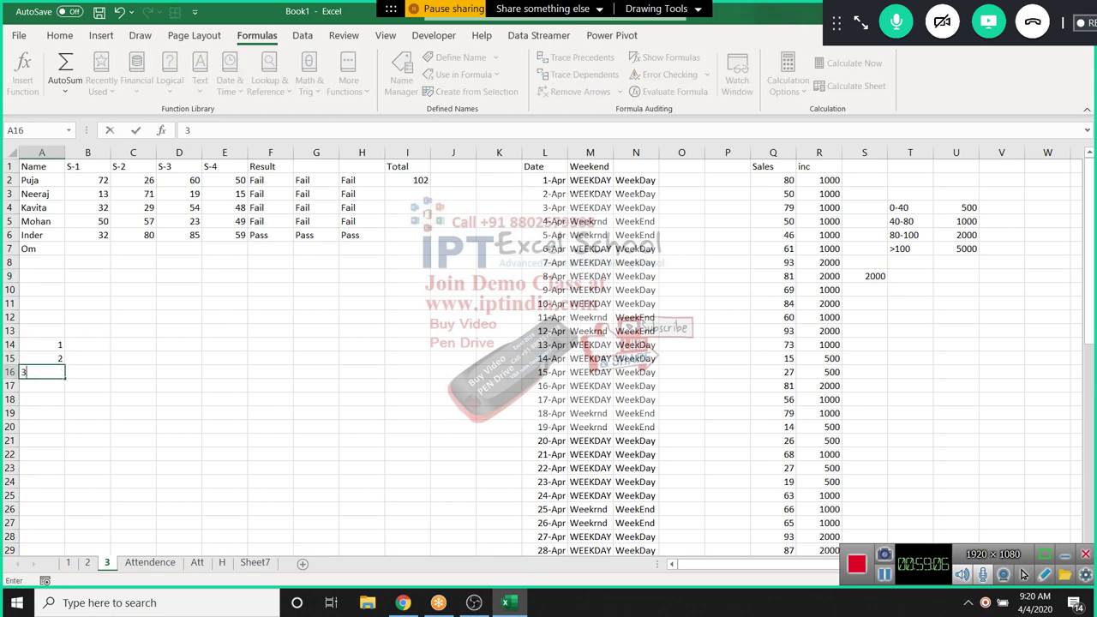
{"action": "key", "text": "Return"}
{"action": "key", "text": "Up"}
{"action": "key", "text": "Up"}
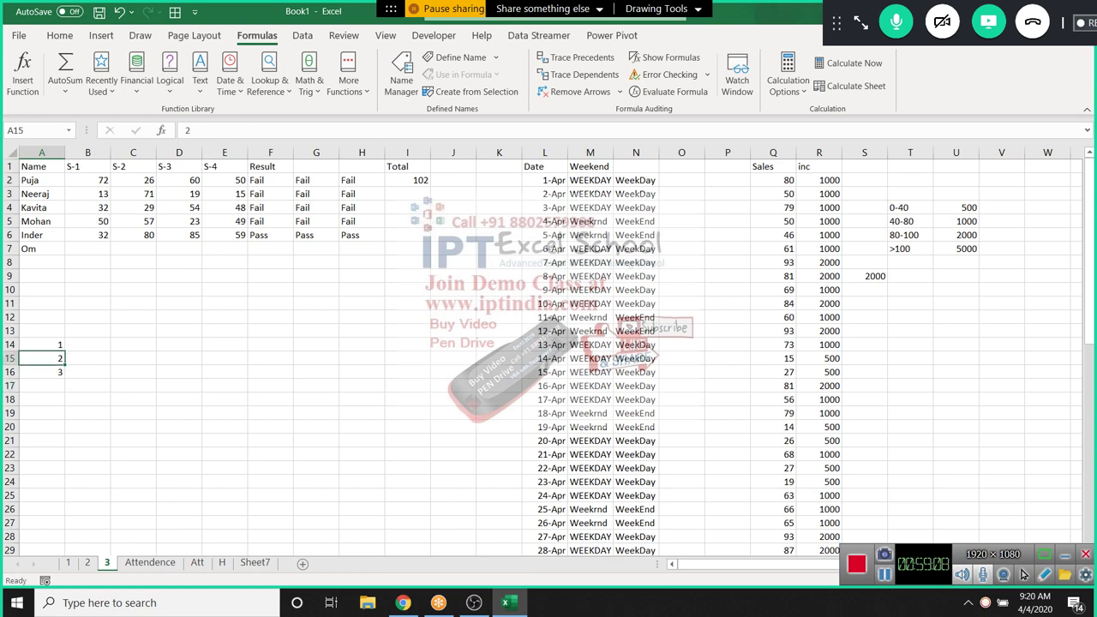
{"action": "key", "text": "Up"}
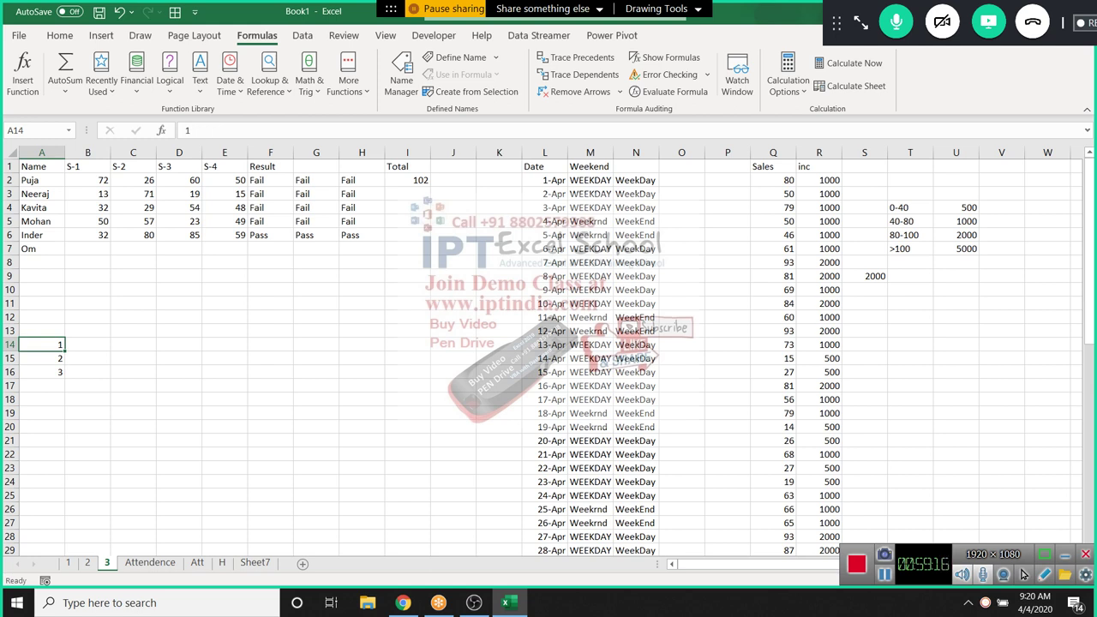
Enter =SWITCH(A14,1,"Delhi",2,"Mumbai",3,"Kolcuta") in B14, returning Delhi
{"action": "key", "text": "Right"}
{"action": "type", "text": "="}
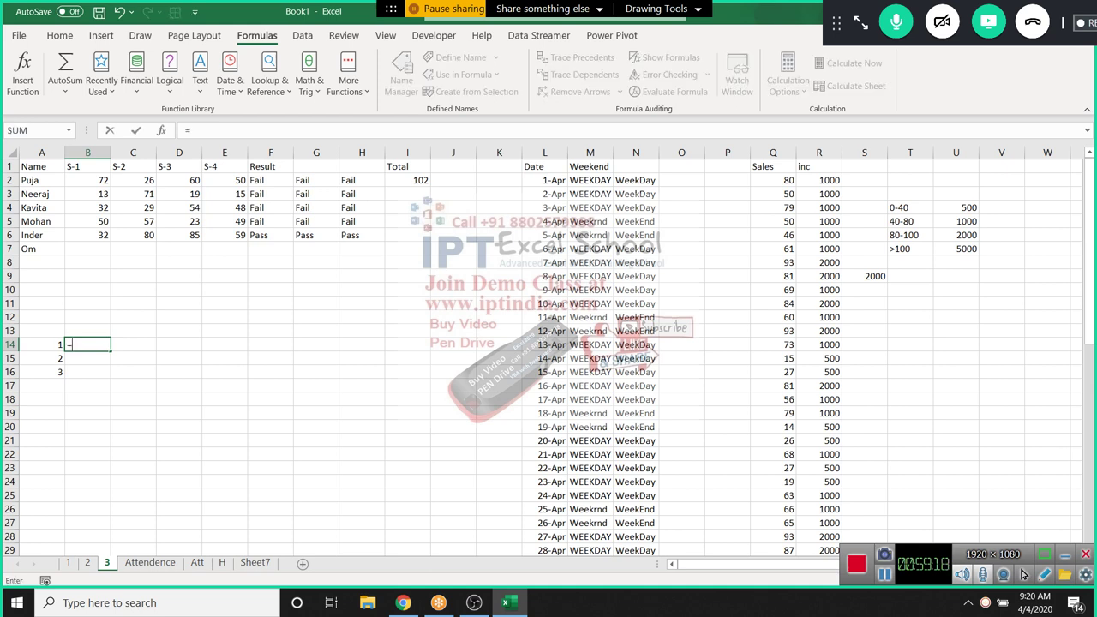
{"action": "type", "text": "SWITCH("}
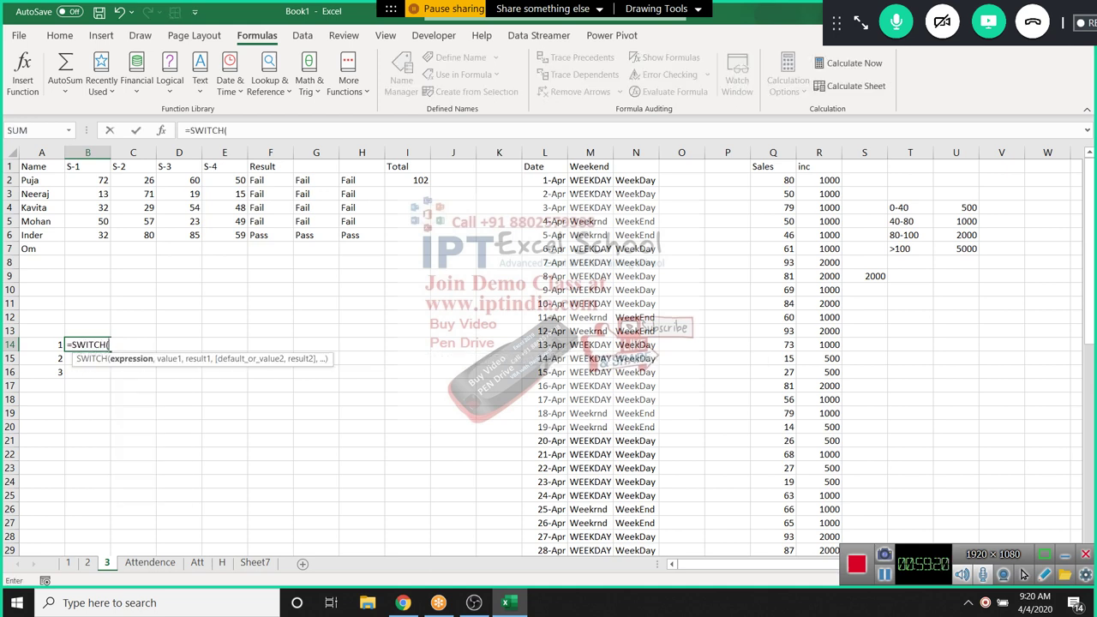
{"action": "key", "text": "Left"}
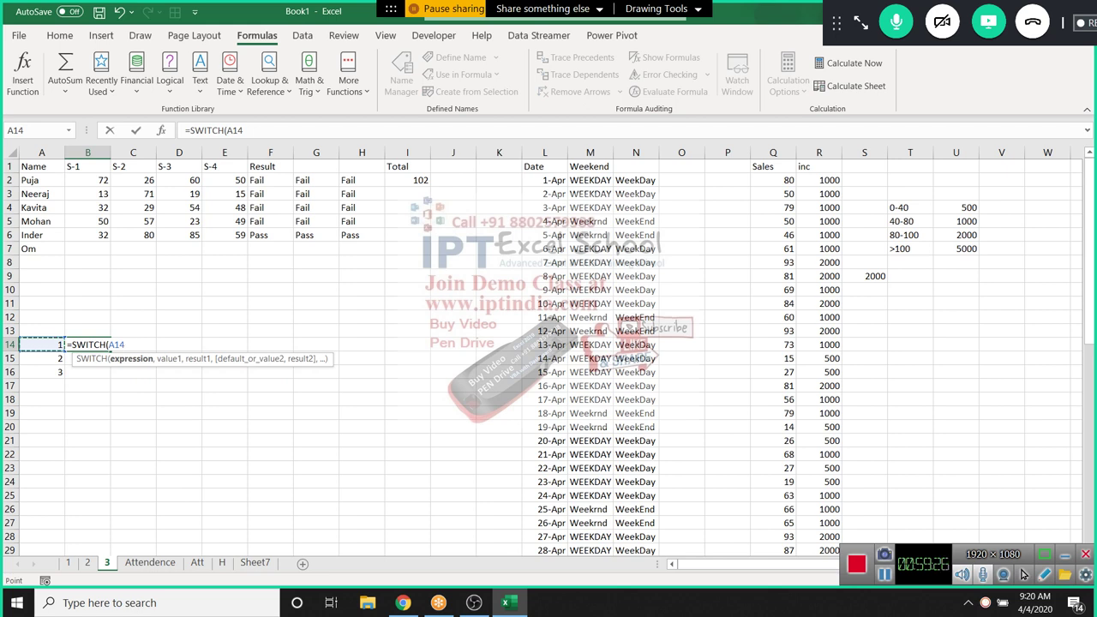
{"action": "type", "text": ","}
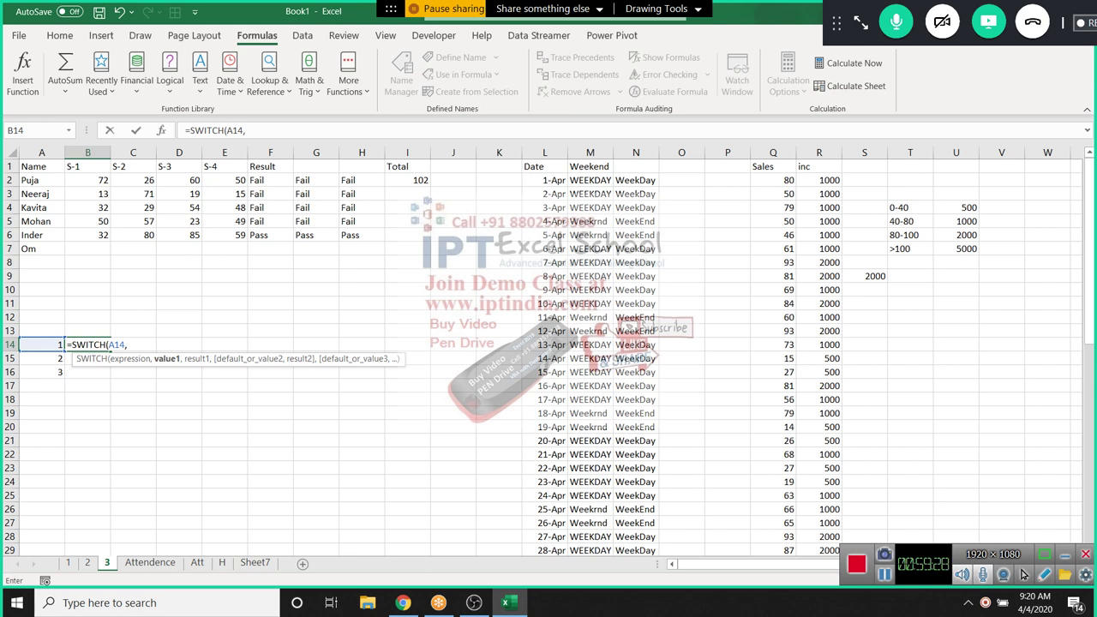
{"action": "type", "text": "1,"}
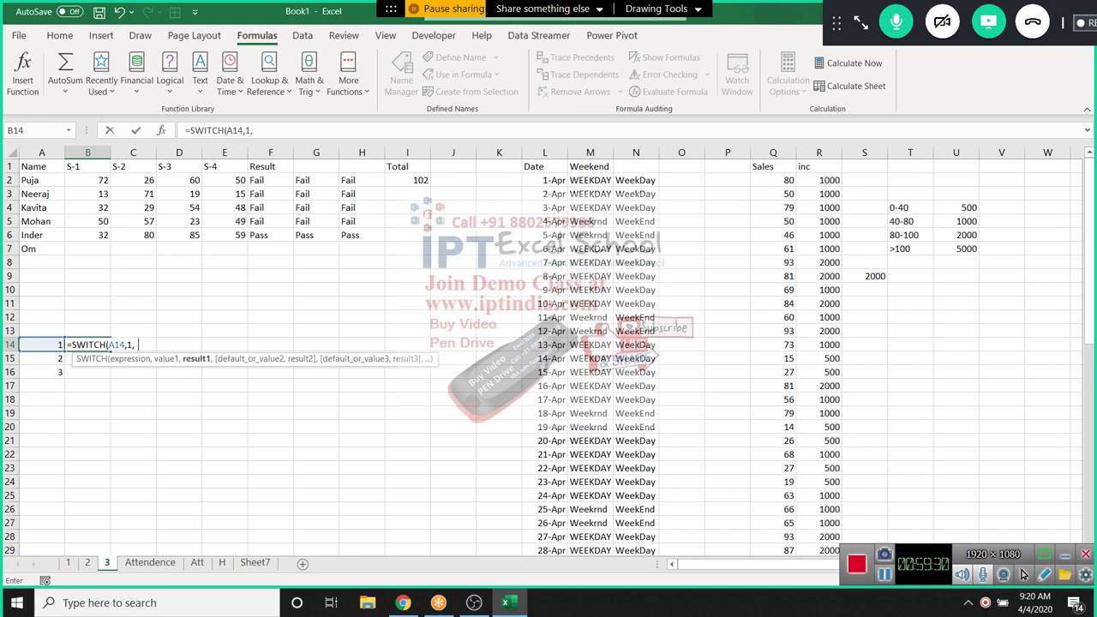
{"action": "type", "text": "\"Delhi\",2"}
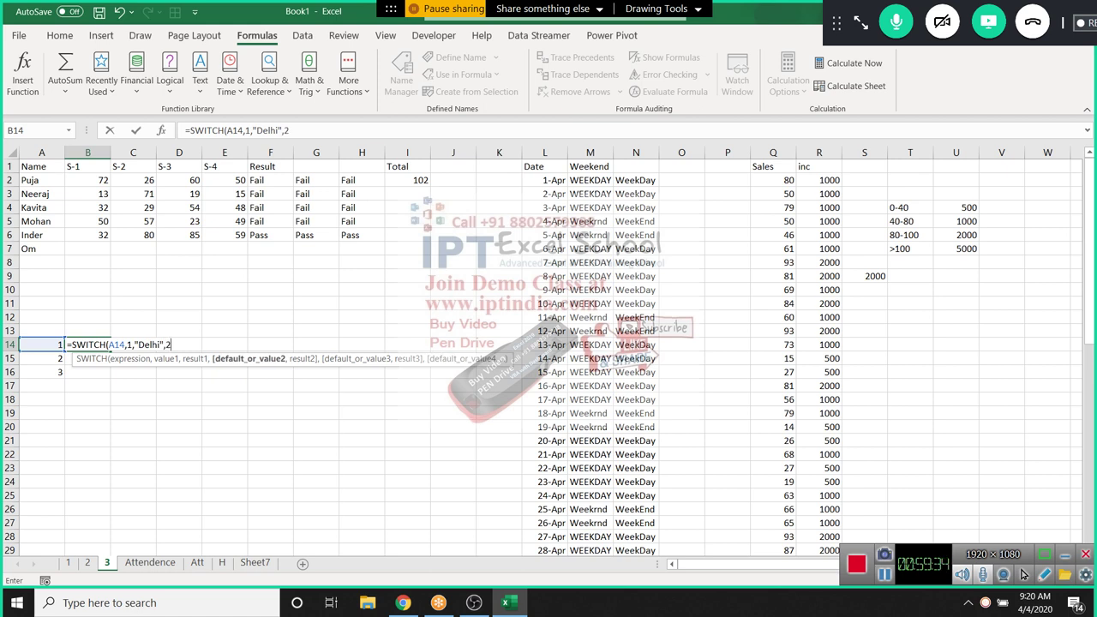
{"action": "type", "text": ","}
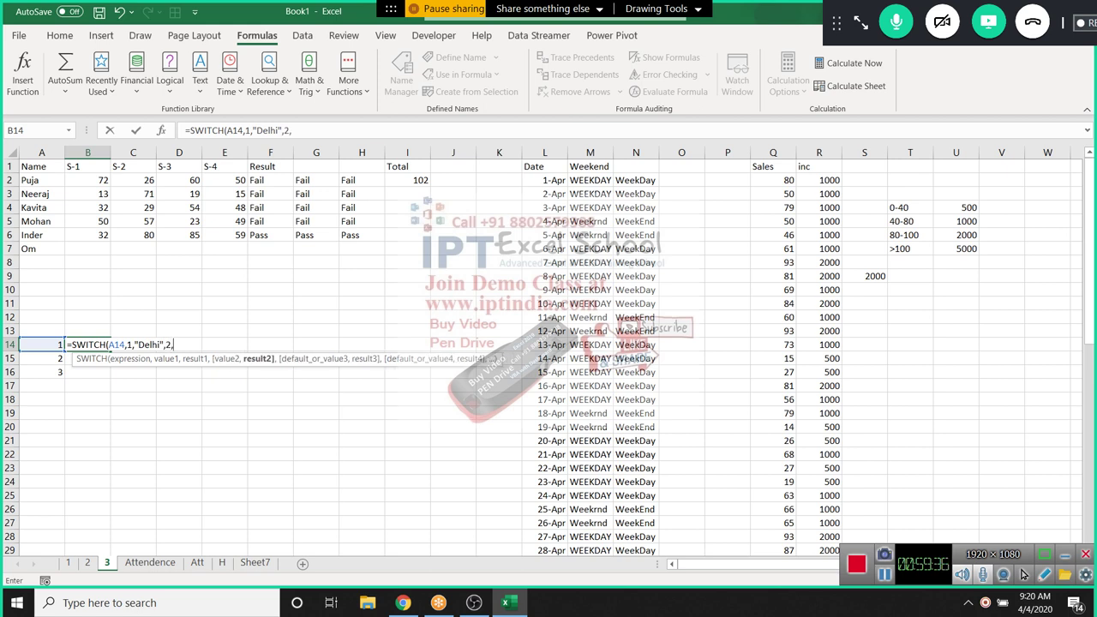
{"action": "type", "text": "\"Mumbai\","}
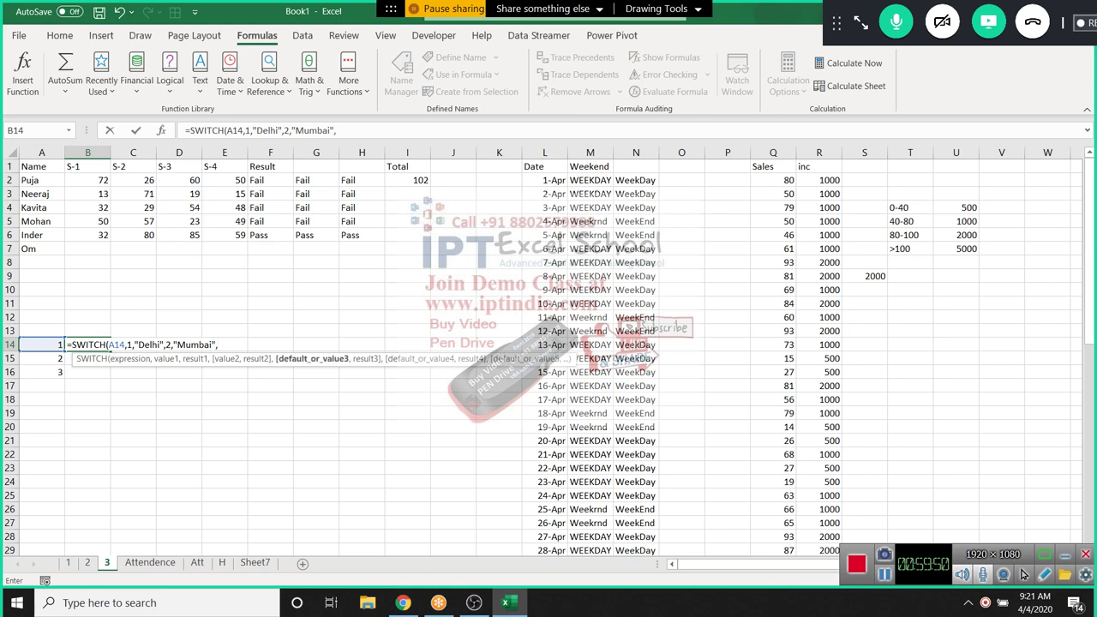
{"action": "type", "text": "3,"}
{"action": "type", "text": "\"K"}
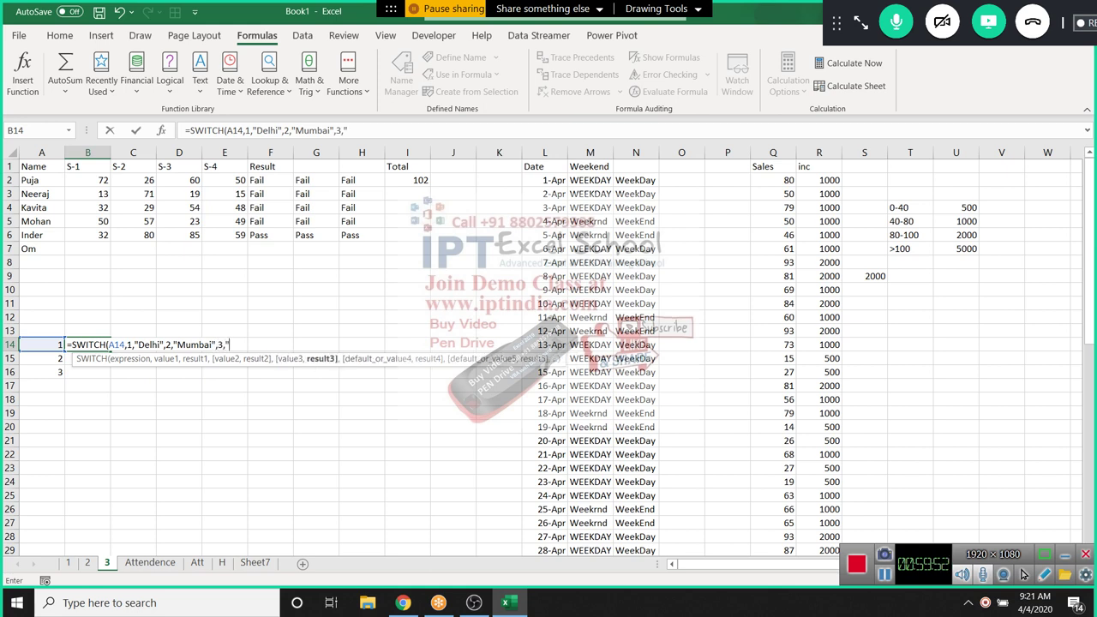
{"action": "type", "text": "olcuta\")"}
{"action": "key", "text": "Return"}
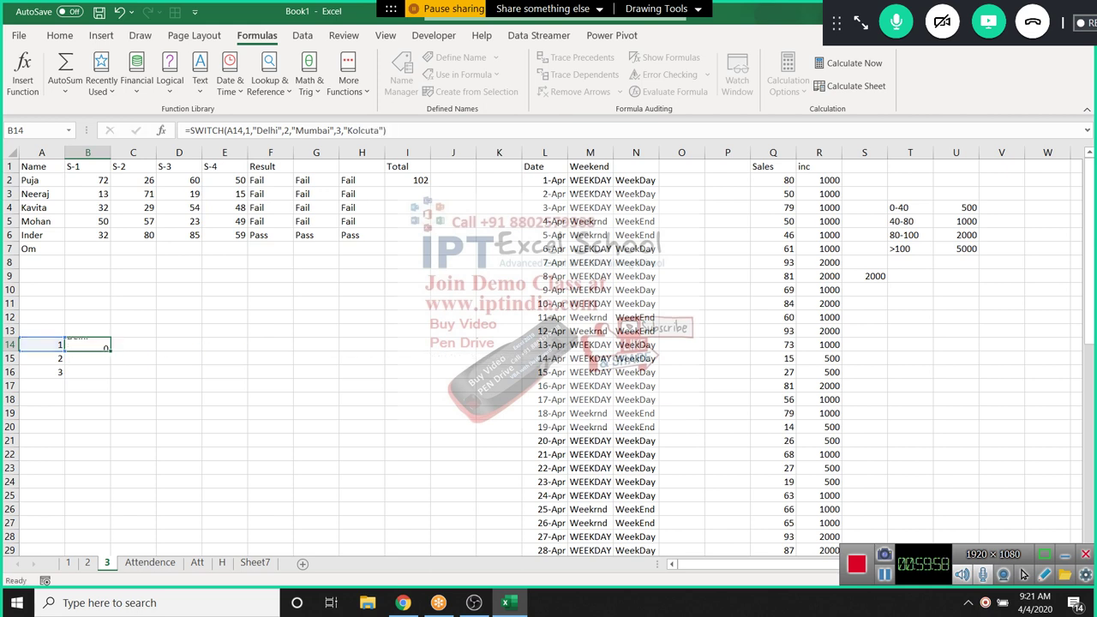
{"action": "key", "text": "Up"}
Open and close the Formulas > Logical function list without inserting anything
{"action": "left_click", "coordinate": [132, 304]}
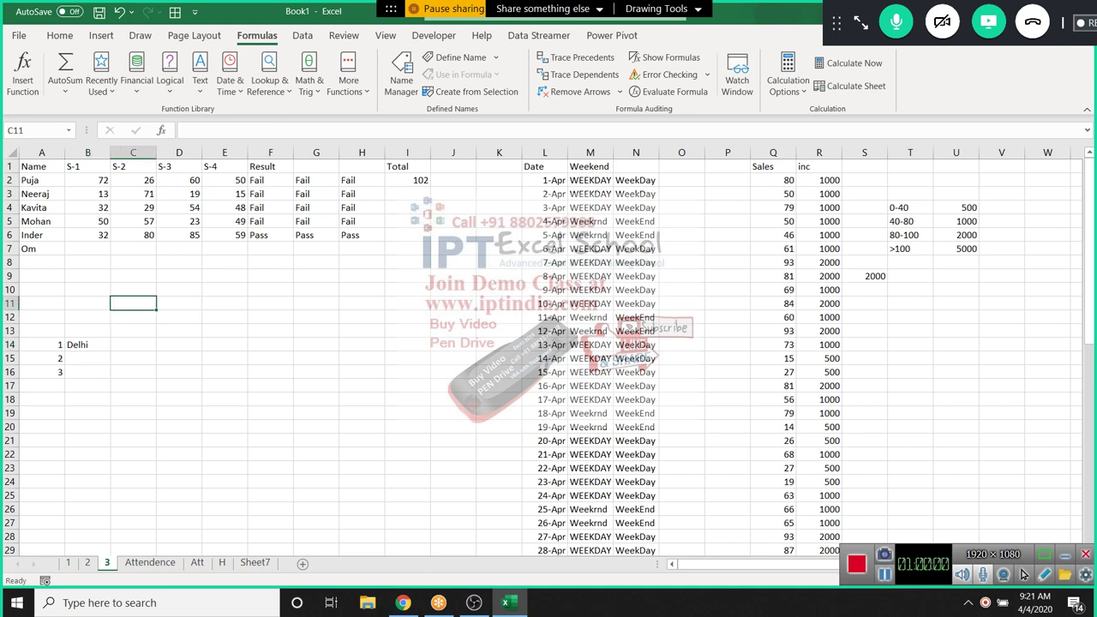
{"action": "left_click", "coordinate": [169, 82]}
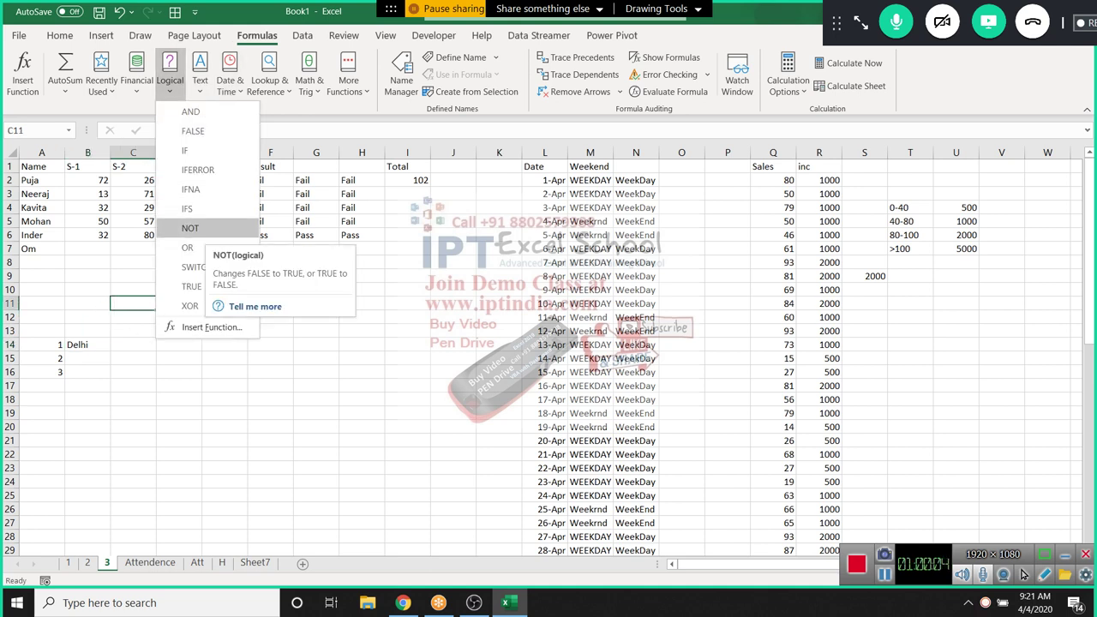
{"action": "key", "text": "Escape"}
{"action": "left_click", "coordinate": [178, 331]}
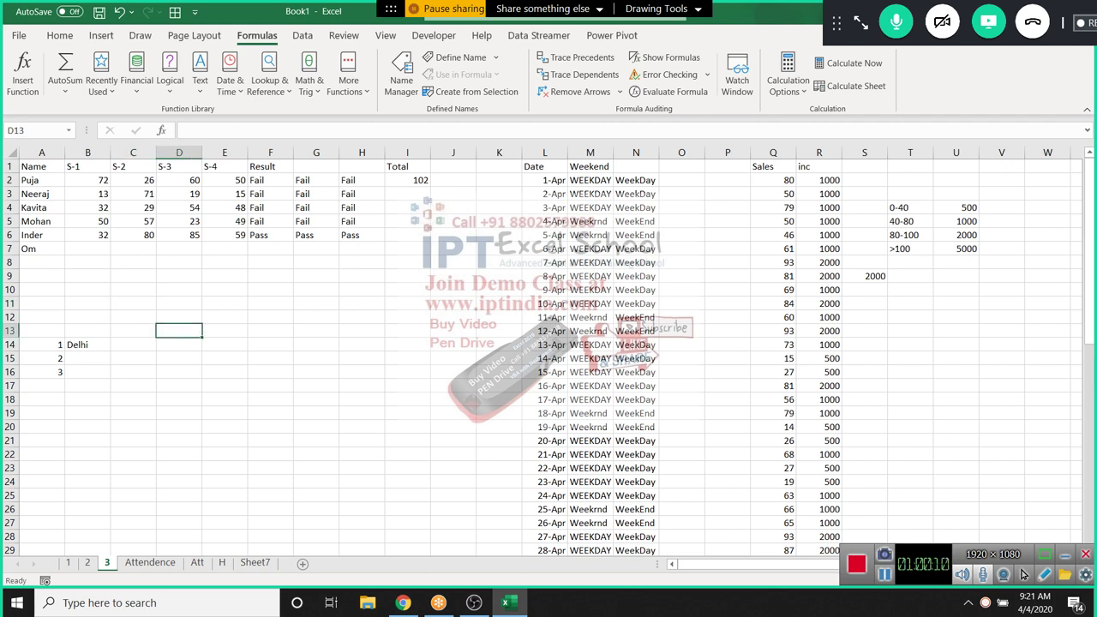
Inspect G2 and F2's IF(AND(...)) Pass/Fail formula unchanged, then go to the Attendence sheet
{"action": "left_click", "coordinate": [315, 180]}
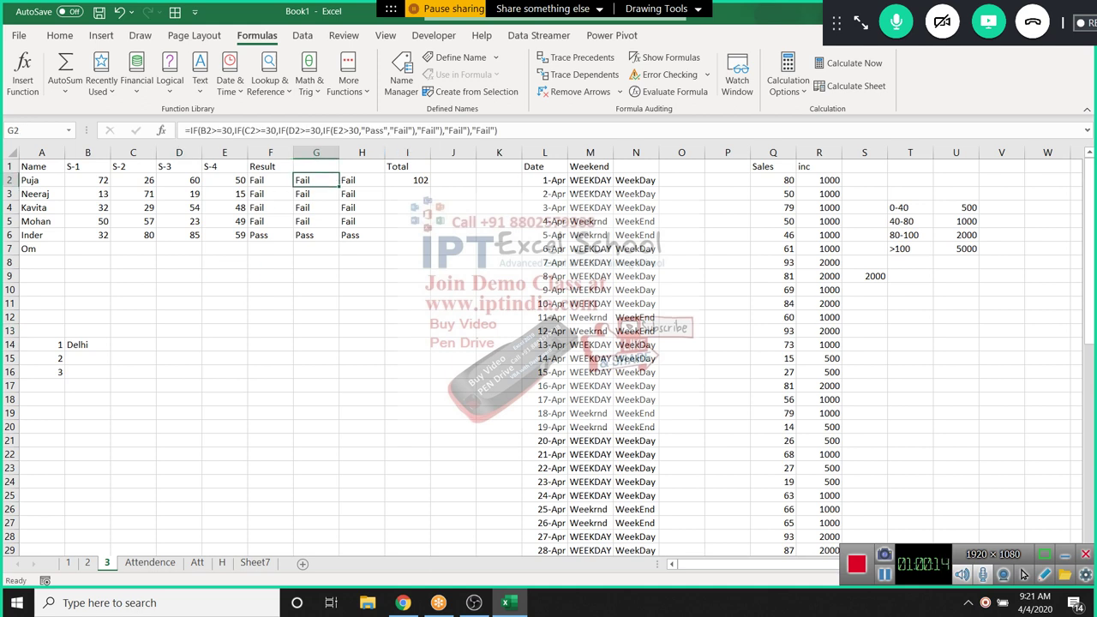
{"action": "left_click", "coordinate": [270, 179]}
{"action": "double_click", "coordinate": [257, 180]}
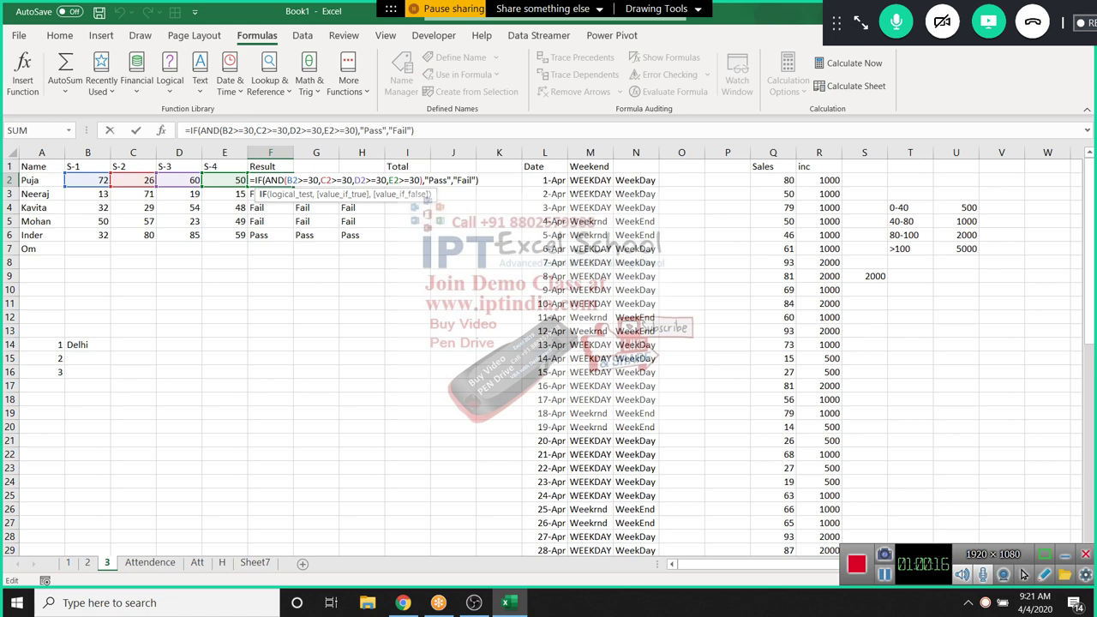
{"action": "left_click", "coordinate": [465, 180]}
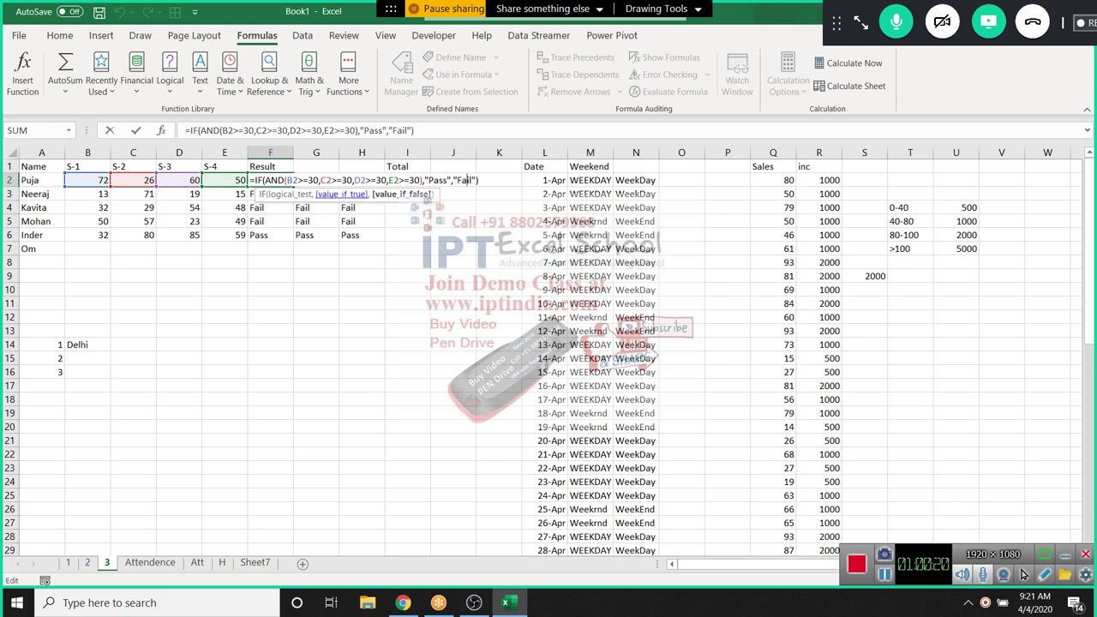
{"action": "left_click_drag", "start_coordinate": [284, 180], "coordinate": [424, 180]}
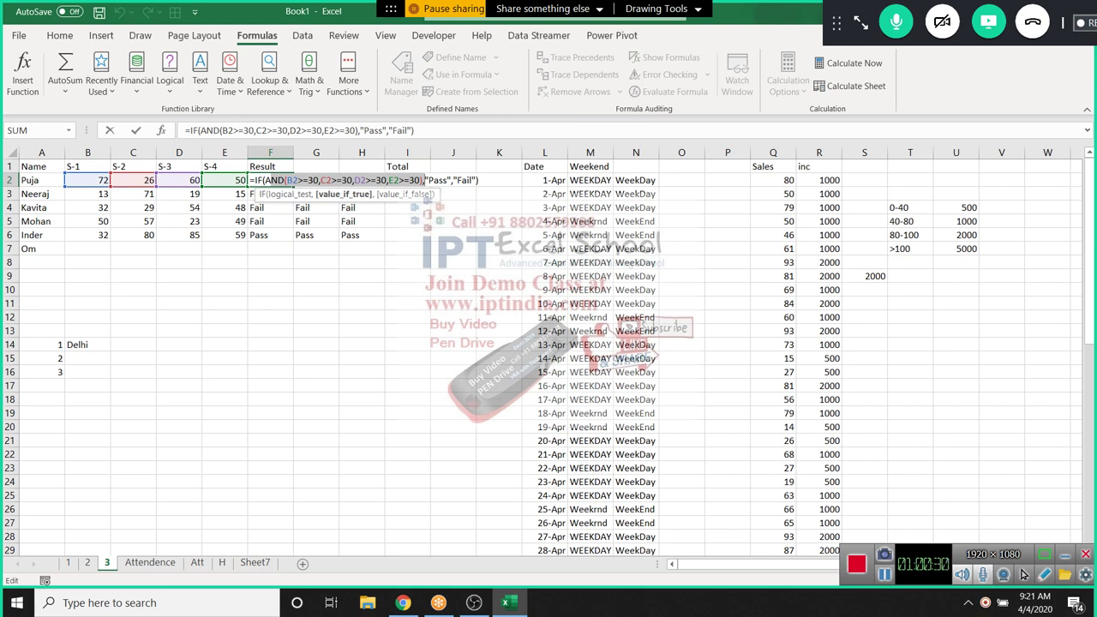
{"action": "left_click", "coordinate": [443, 180]}
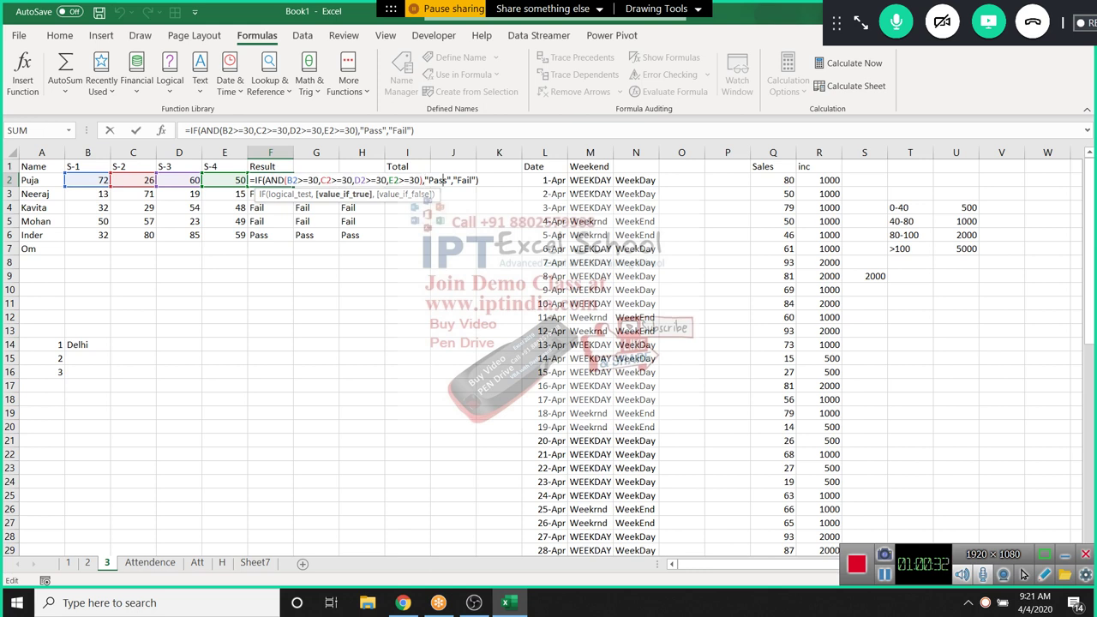
{"action": "left_click_drag", "start_coordinate": [425, 179], "coordinate": [451, 180]}
{"action": "key", "text": "Escape"}
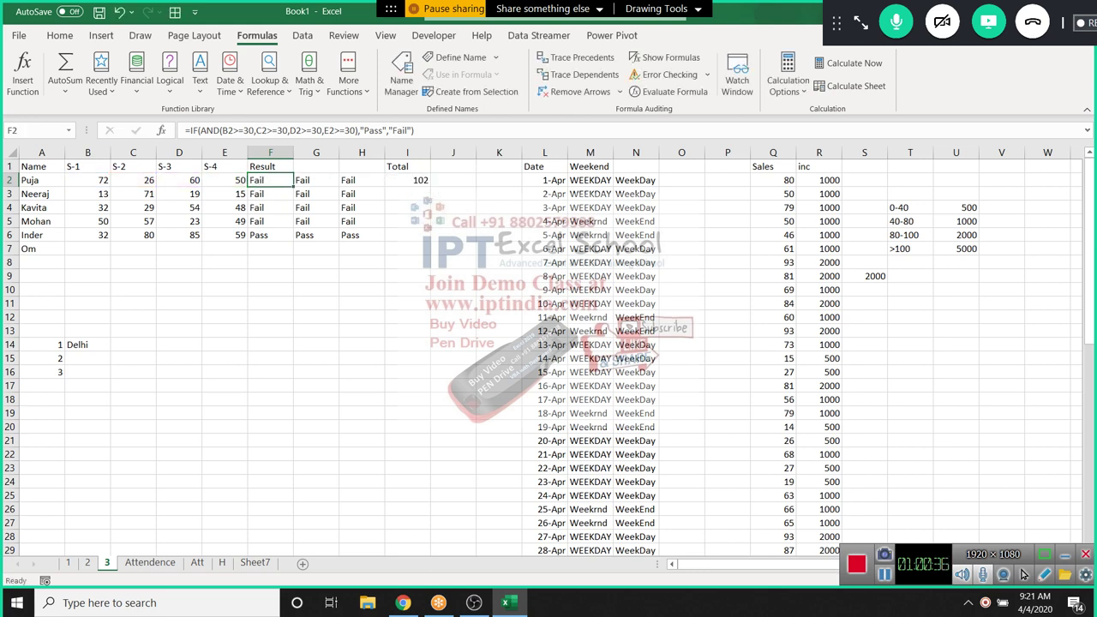
{"action": "key", "text": "ctrl+Page_Down"}
{"action": "key", "text": "ctrl+Page_Down"}
{"action": "key", "text": "ctrl+Page_Down"}
{"action": "key", "text": "ctrl+Page_Down"}
{"action": "key", "text": "ctrl+Page_Up"}
{"action": "key", "text": "ctrl+Page_Up"}
{"action": "key", "text": "ctrl+Page_Up"}
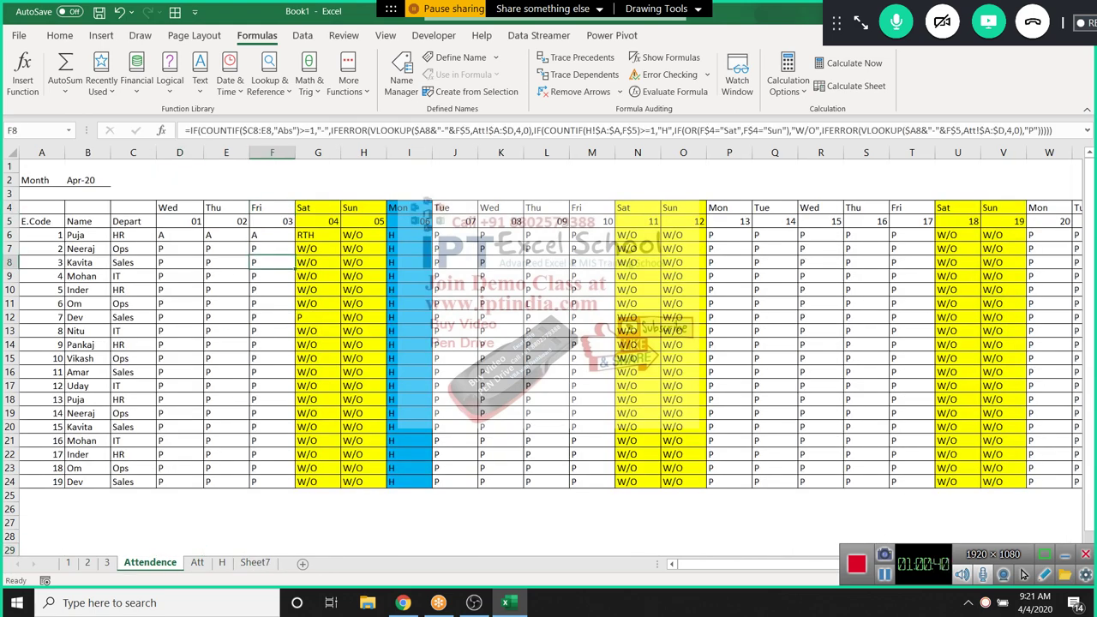
On sheet 3, enter TRUE in cell F8
{"action": "key", "text": "ctrl+Page_Up"}
{"action": "key", "text": "ctrl+Page_Up"}
{"action": "key", "text": "ctrl+Page_Up"}
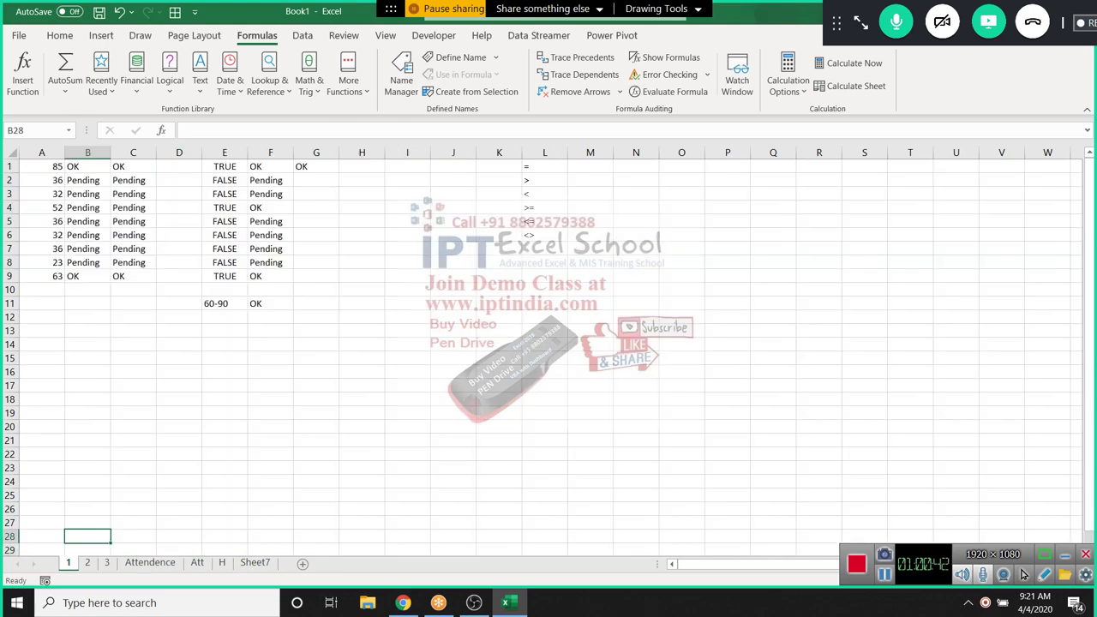
{"action": "key", "text": "ctrl+Page_Down"}
{"action": "key", "text": "ctrl+Page_Down"}
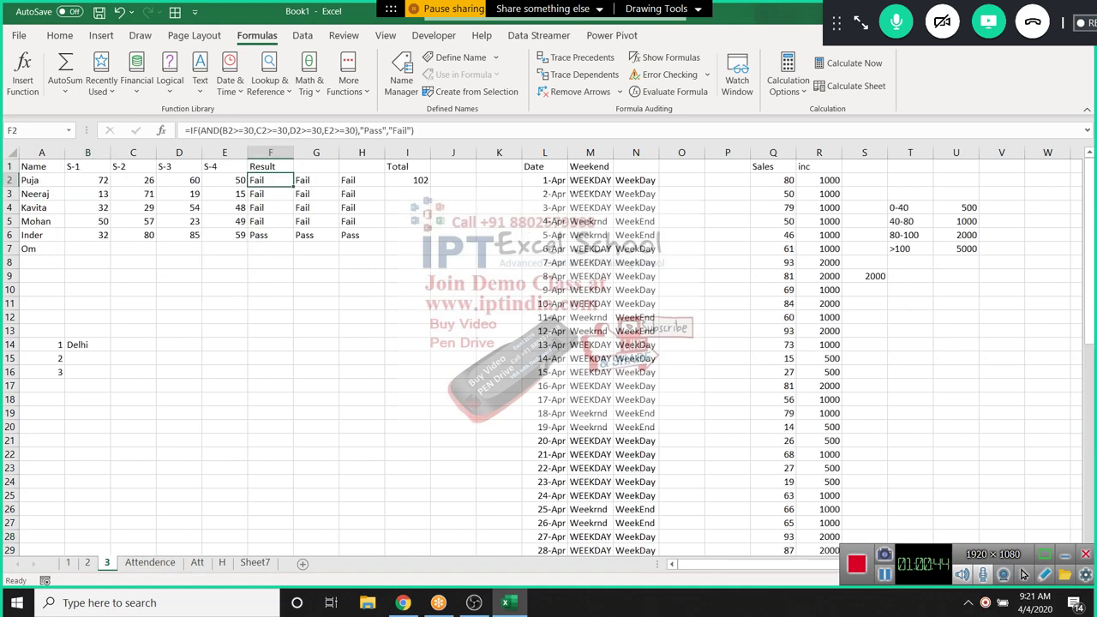
{"action": "key", "text": "Down"}
{"action": "key", "text": "Down"}
{"action": "key", "text": "Down"}
{"action": "key", "text": "Down"}
{"action": "key", "text": "Down"}
{"action": "key", "text": "Down"}
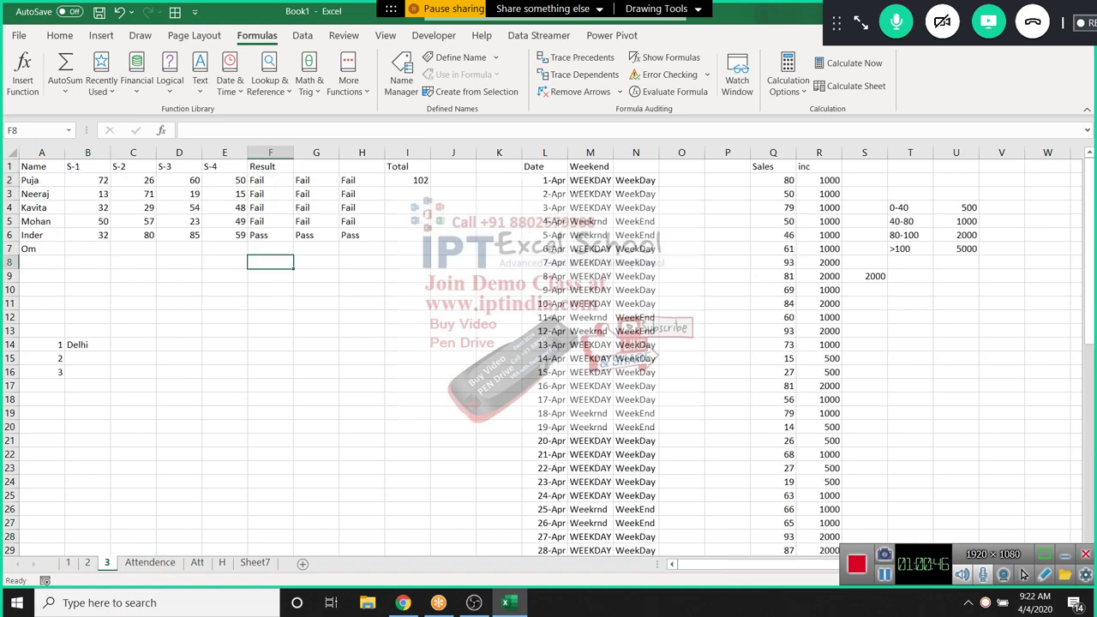
{"action": "type", "text": "True"}
{"action": "key", "text": "BackSpace"}
{"action": "key", "text": "BackSpace"}
{"action": "key", "text": "BackSpace"}
{"action": "key", "text": "BackSpace"}
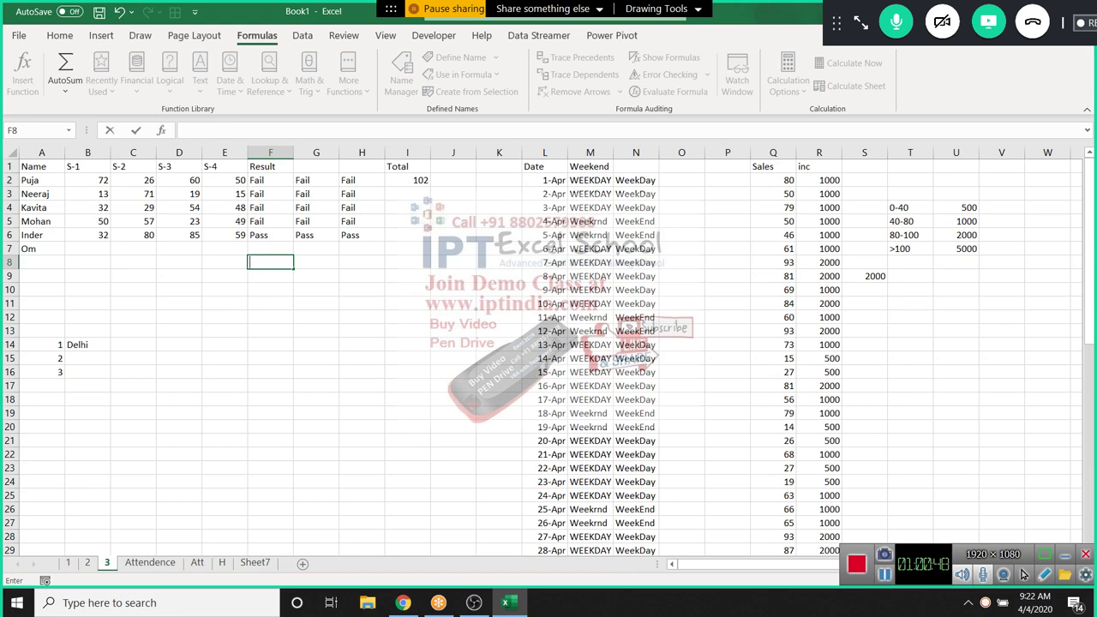
{"action": "type", "text": "True"}
{"action": "key", "text": "Return"}
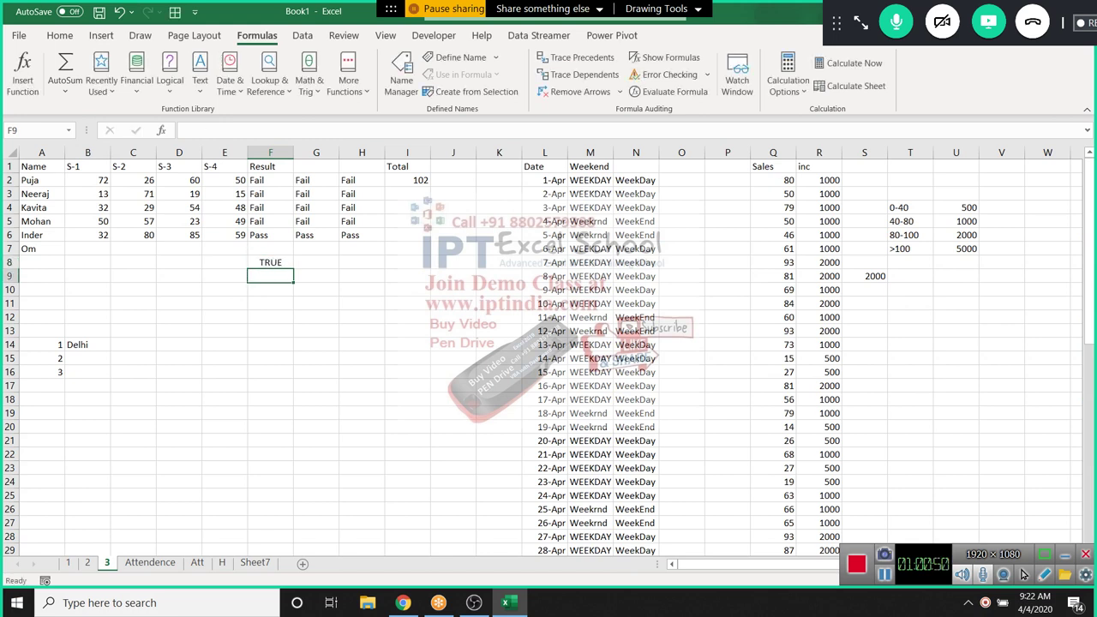
Enter =NOT(F8) in F9 to return the opposite of F8
{"action": "type", "text": "=not"}
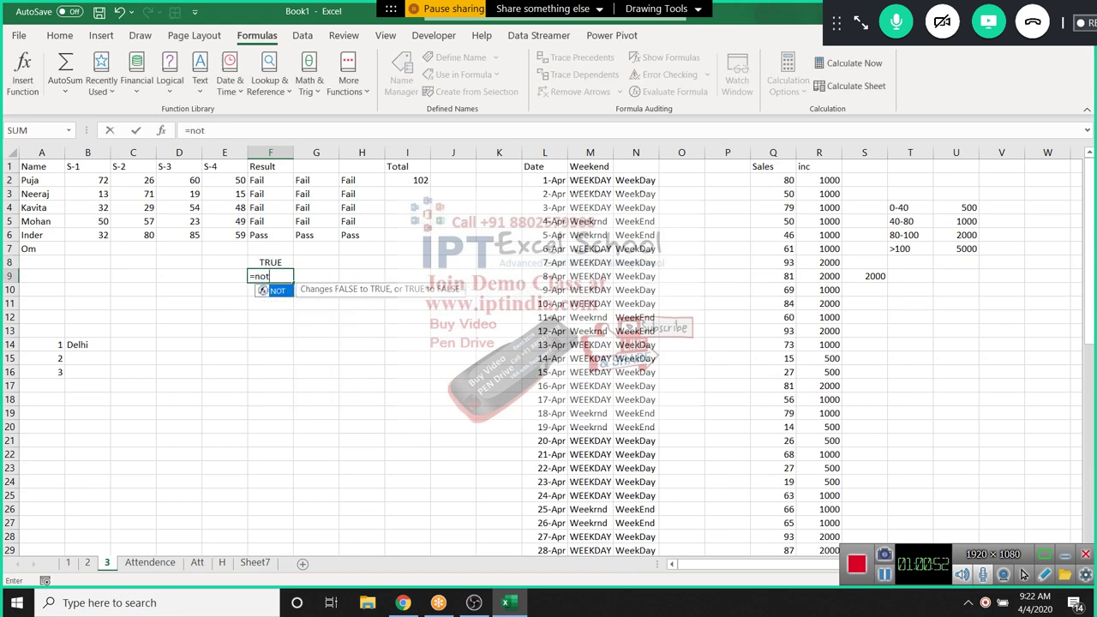
{"action": "key", "text": "Tab"}
{"action": "key", "text": "Up"}
{"action": "key", "text": "Return"}
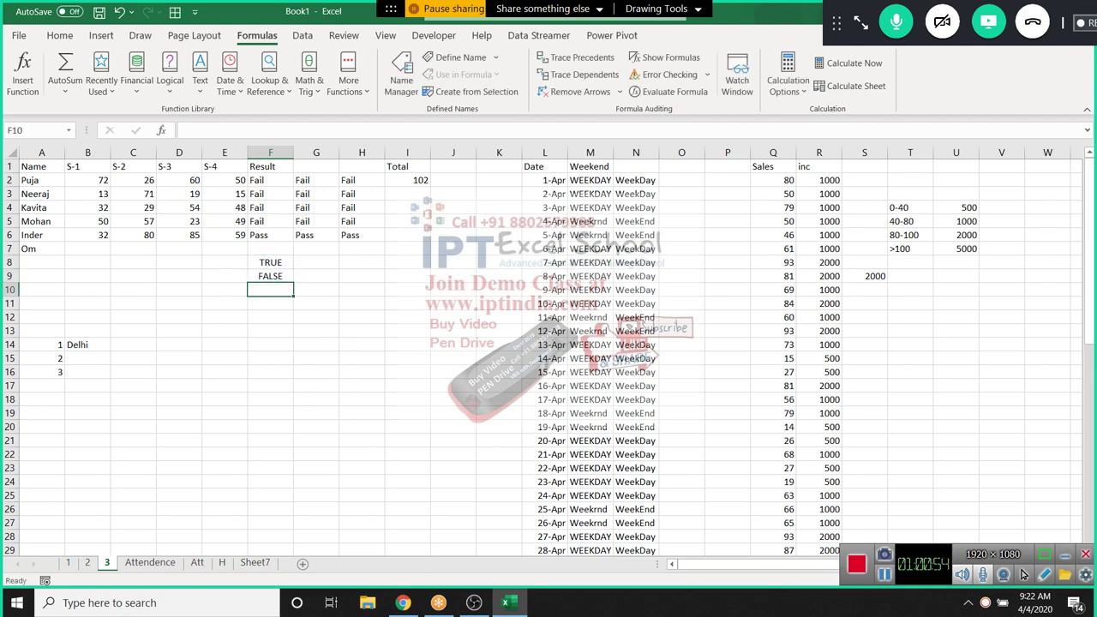
Change F8 to FALSE so F9 flips to TRUE
{"action": "key", "text": "Up"}
{"action": "key", "text": "Up"}
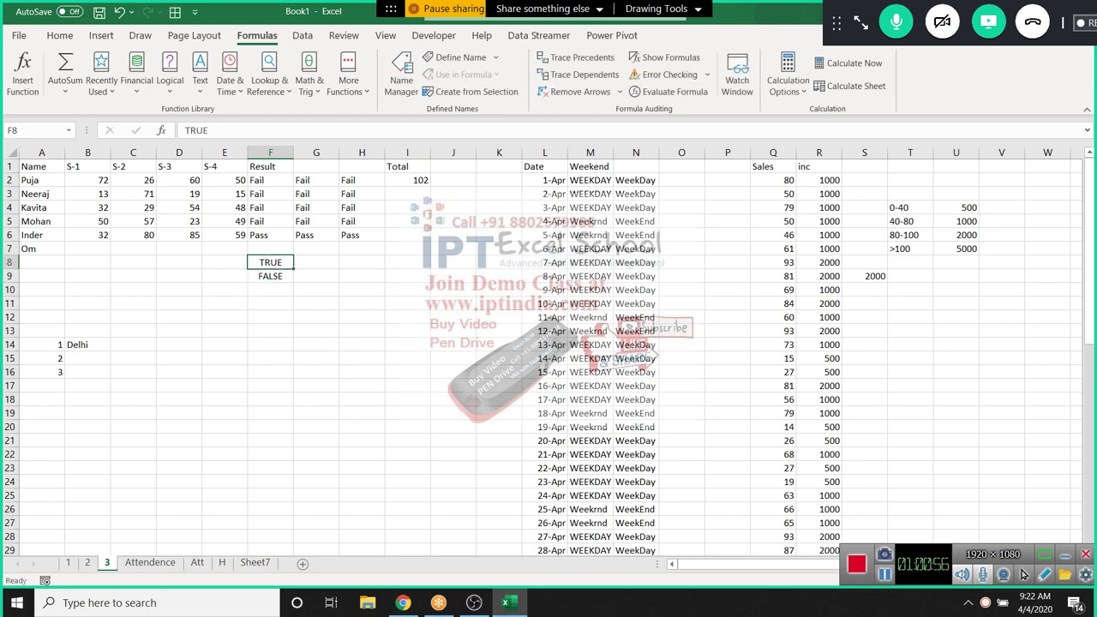
{"action": "type", "text": "false"}
{"action": "key", "text": "Return"}
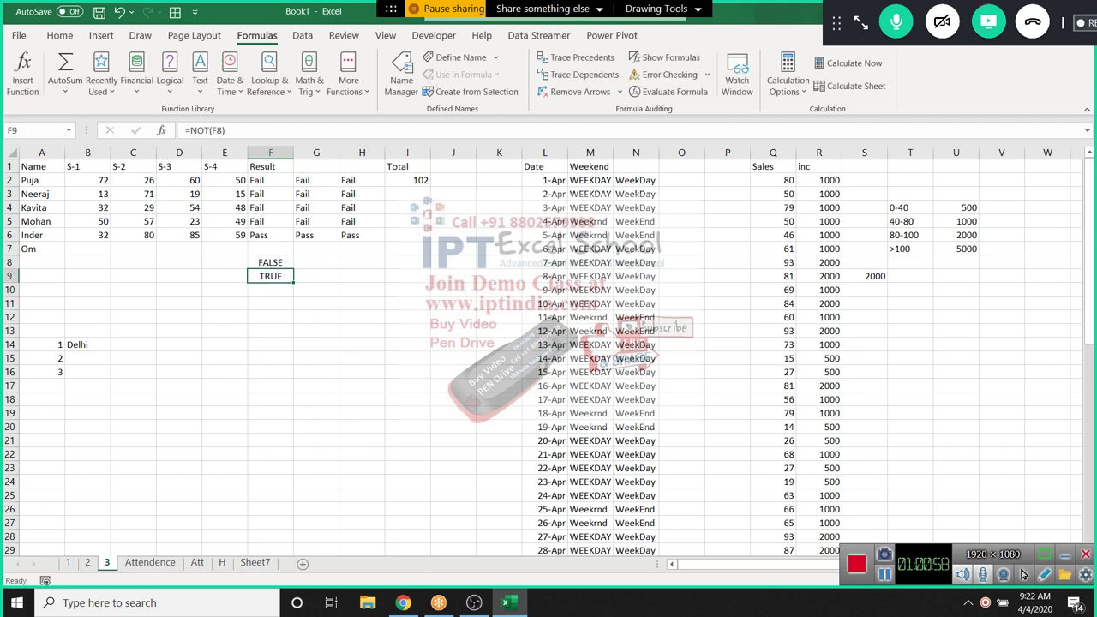
{"action": "left_click", "coordinate": [270, 262]}
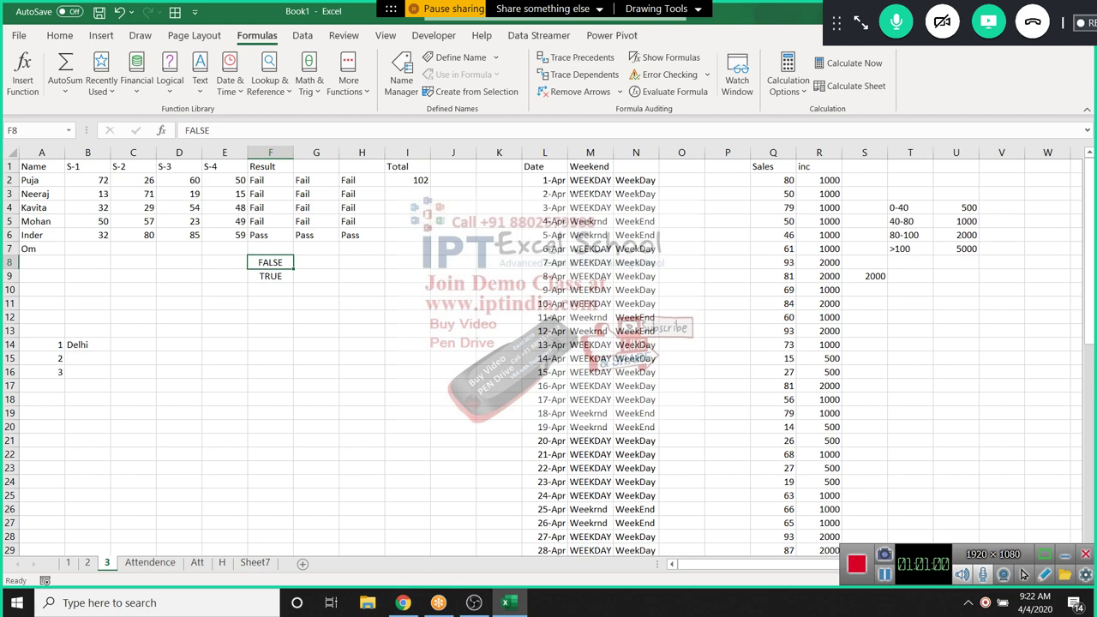
Test negation: 50 in F11, =-F11 in G11, then change F11 to -60
{"action": "key", "text": "Down"}
{"action": "key", "text": "Down"}
{"action": "key", "text": "Down"}
{"action": "type", "text": "50"}
{"action": "key", "text": "Tab"}
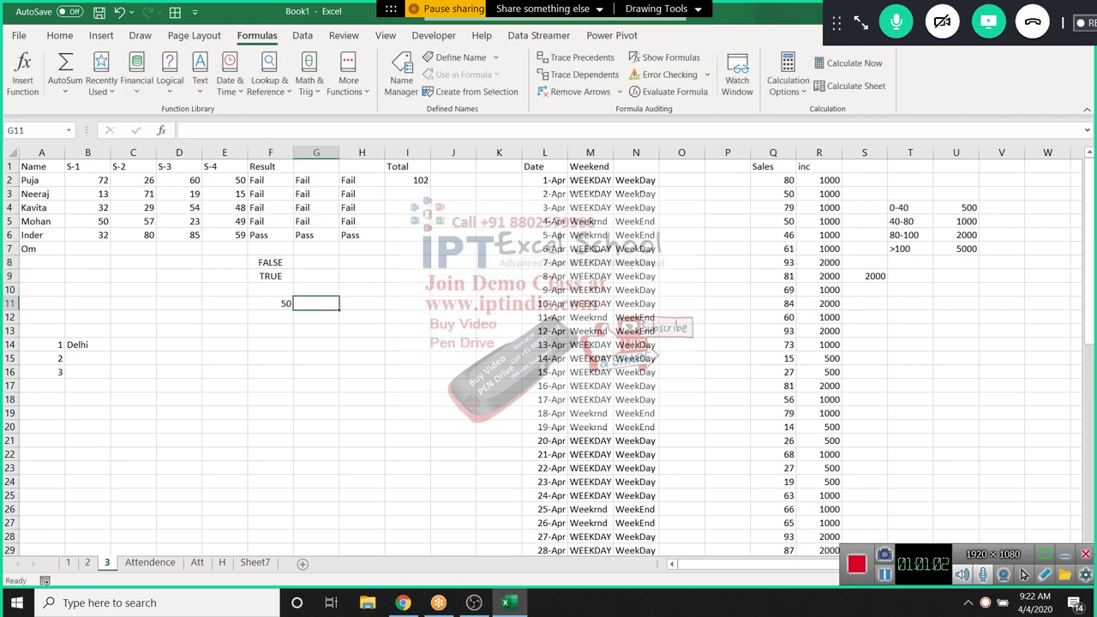
{"action": "type", "text": "="}
{"action": "key", "text": "Left"}
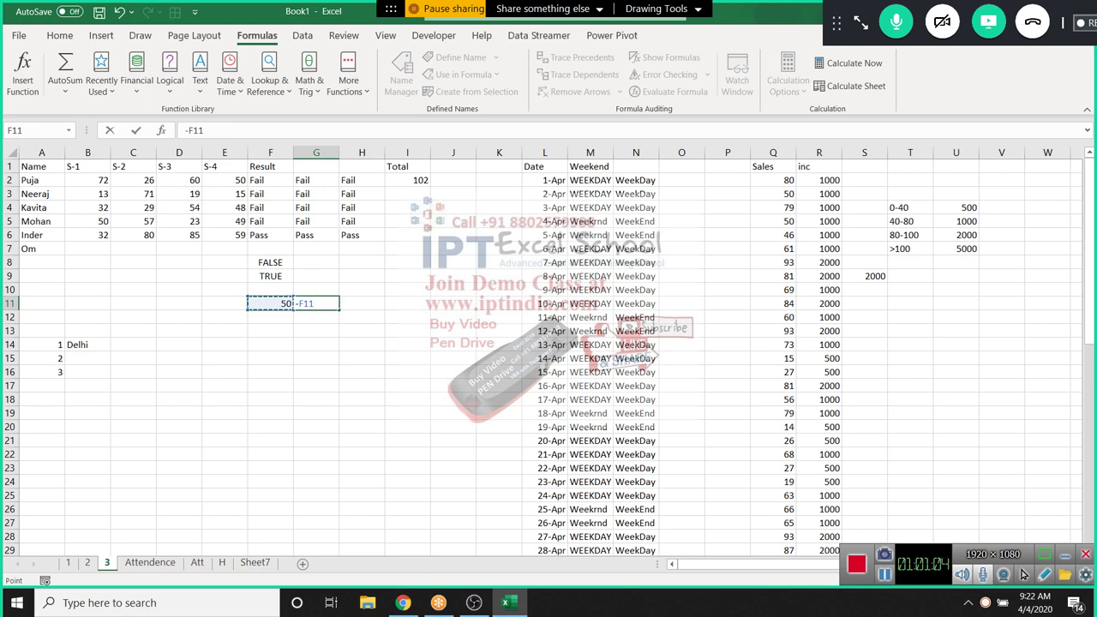
{"action": "key", "text": "BackSpace"}
{"action": "key", "text": "BackSpace"}
{"action": "key", "text": "BackSpace"}
{"action": "type", "text": "F11"}
{"action": "key", "text": "Left"}
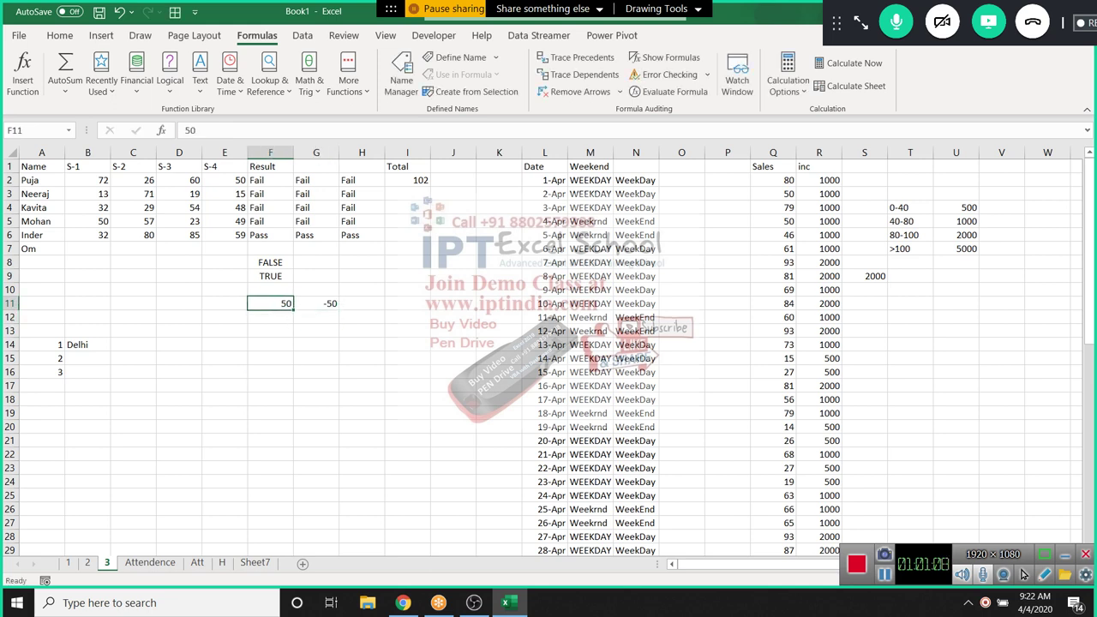
{"action": "type", "text": "-60"}
{"action": "key", "text": "Return"}
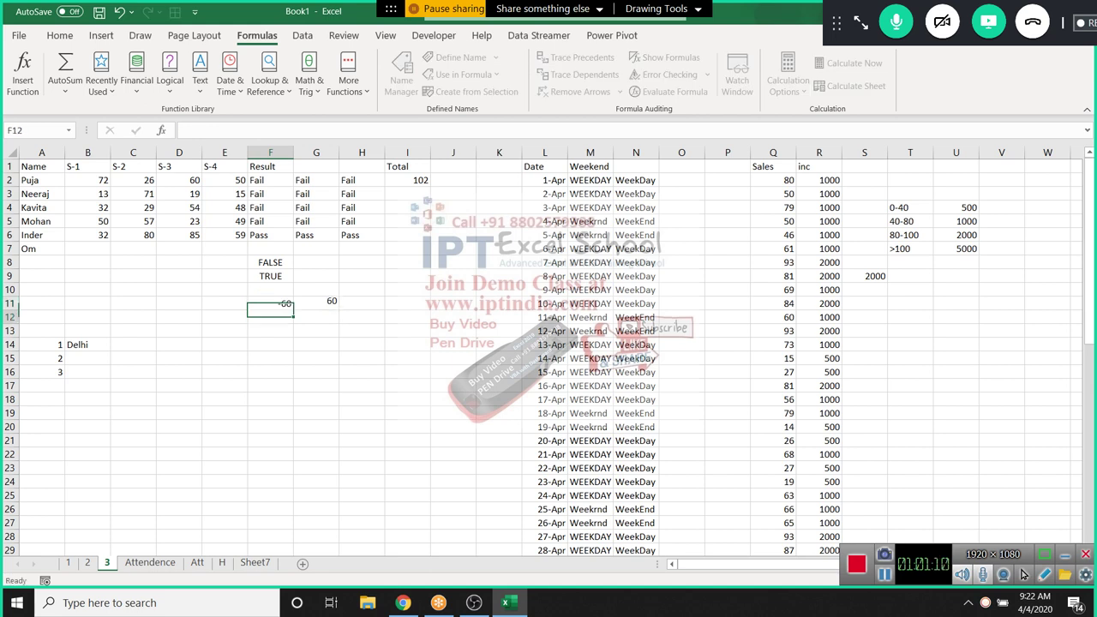
Clear the F11:G11 test values and return to the NOT formula in F9
{"action": "key", "text": "Up"}
{"action": "key", "text": "shift+Right"}
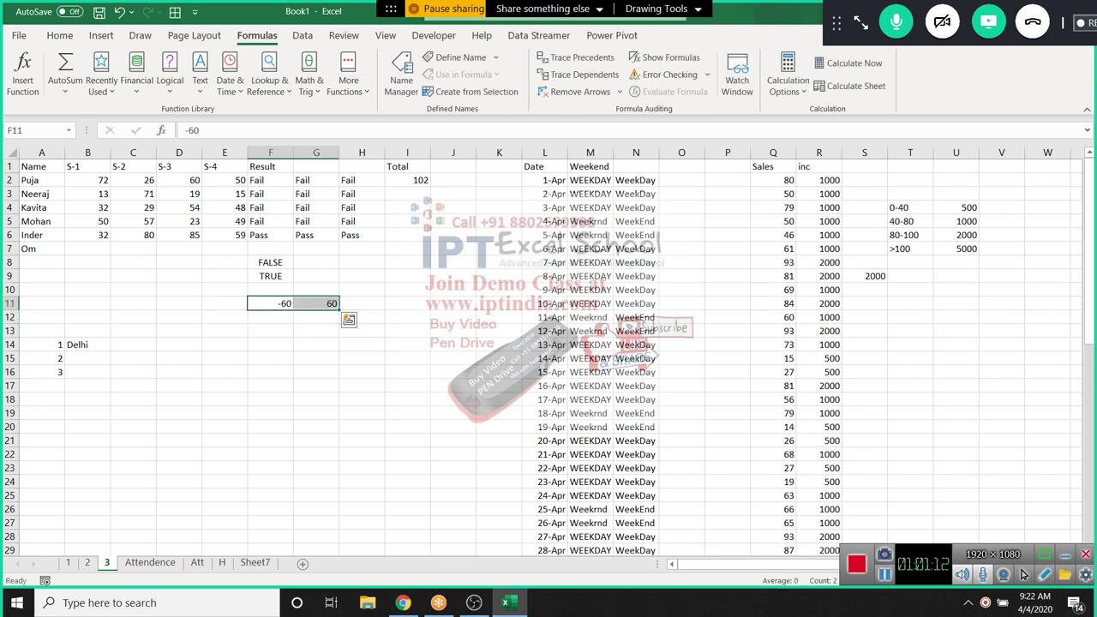
{"action": "key", "text": "Delete"}
{"action": "key", "text": "Up"}
{"action": "key", "text": "Up"}
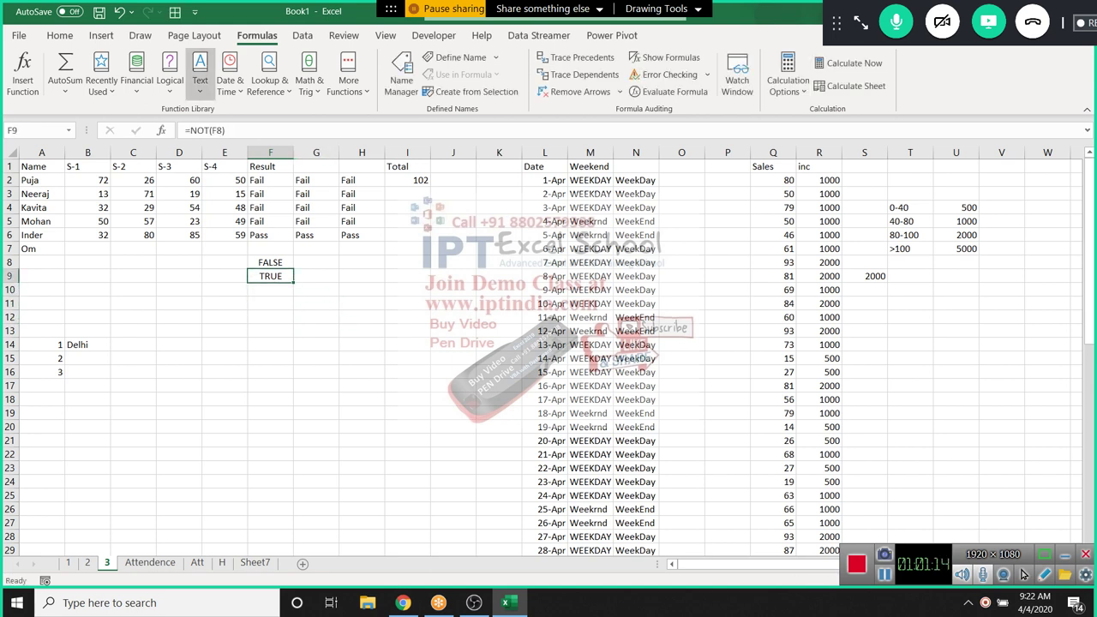
Browse the Text and Logical function lists without inserting anything, then go to A18
{"action": "left_click", "coordinate": [200, 73]}
{"action": "left_click", "coordinate": [169, 73]}
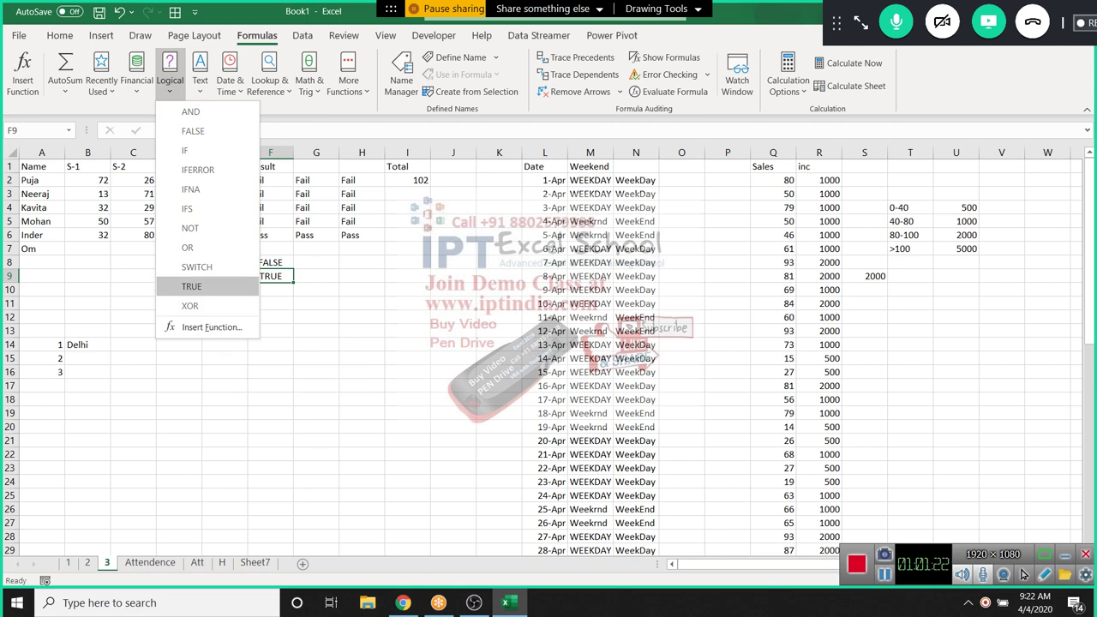
{"action": "key", "text": "Escape"}
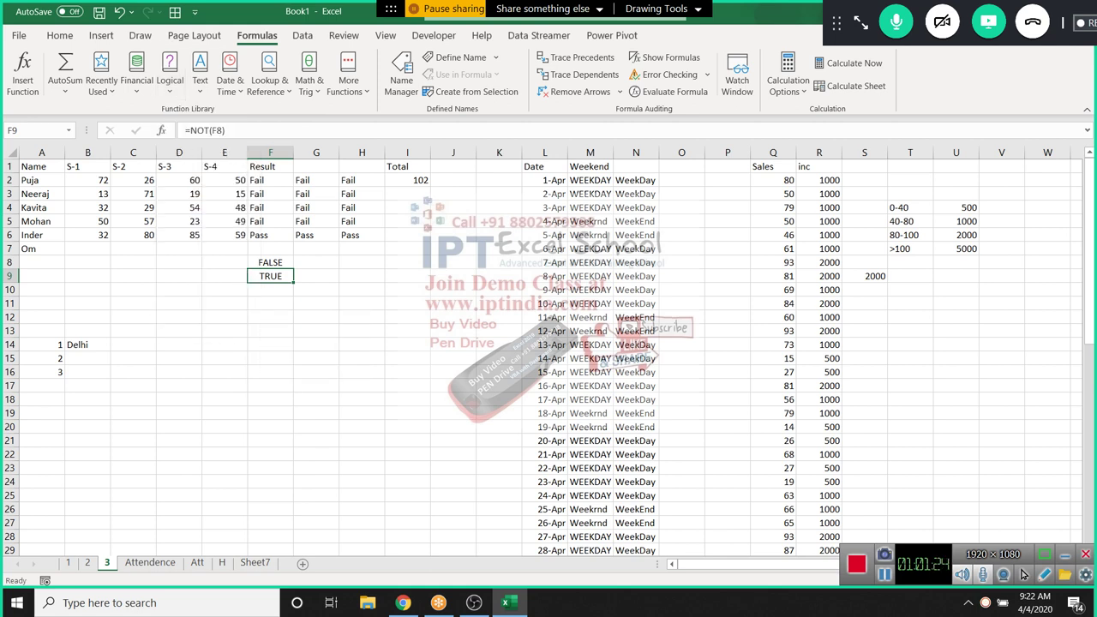
{"action": "left_click", "coordinate": [87, 399]}
{"action": "key", "text": "Left"}
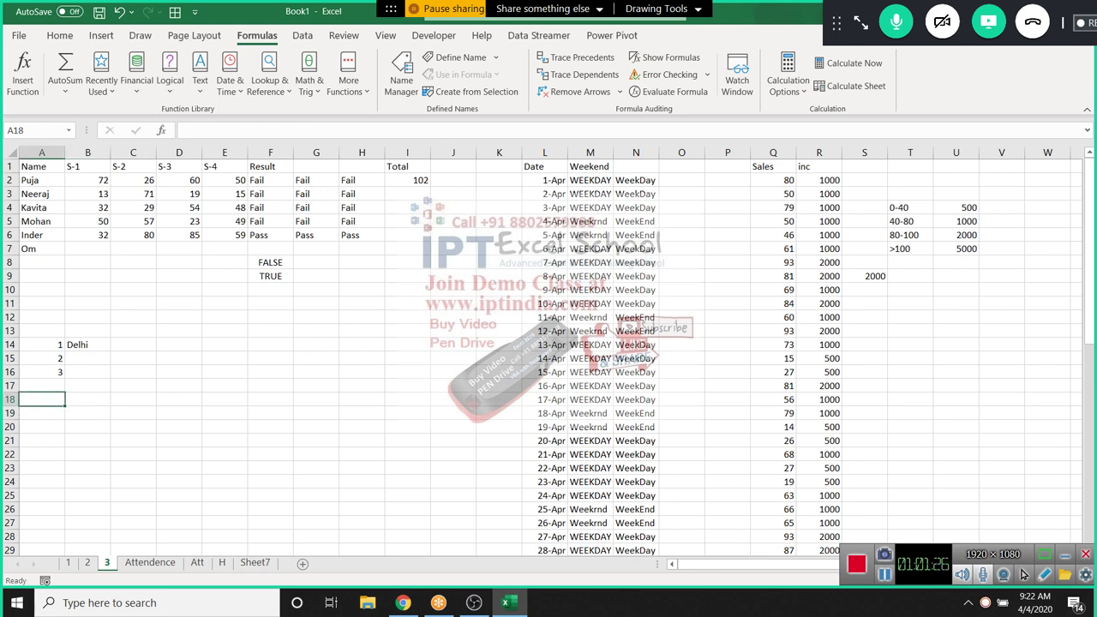
Enter labels C1 and C2 in A18:B18 and Y in A19
{"action": "type", "text": "C1"}
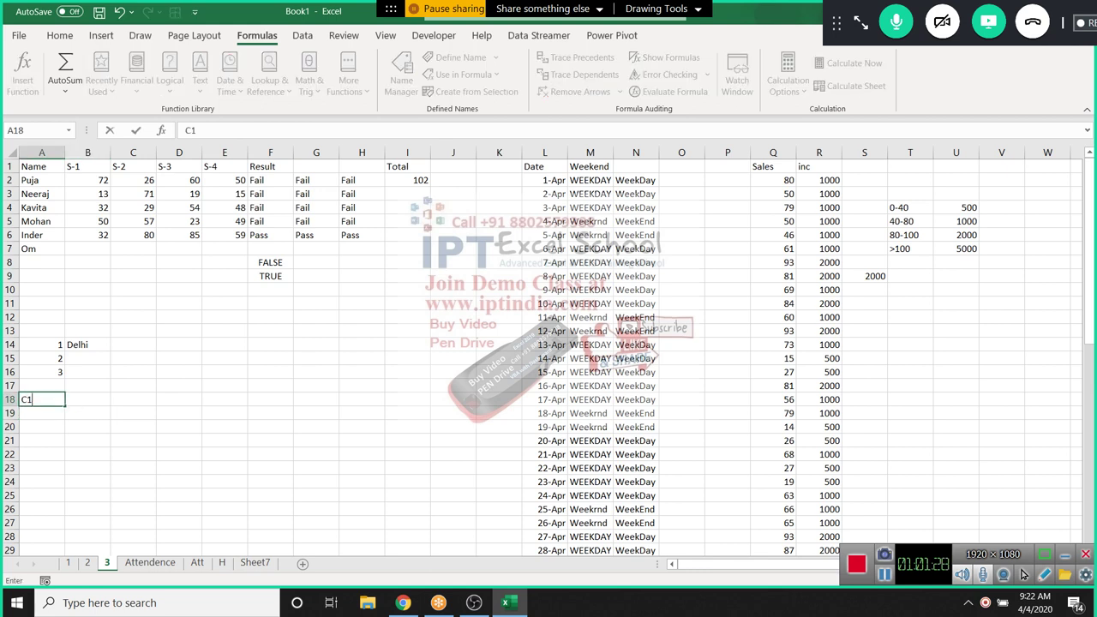
{"action": "key", "text": "Tab"}
{"action": "type", "text": "C2"}
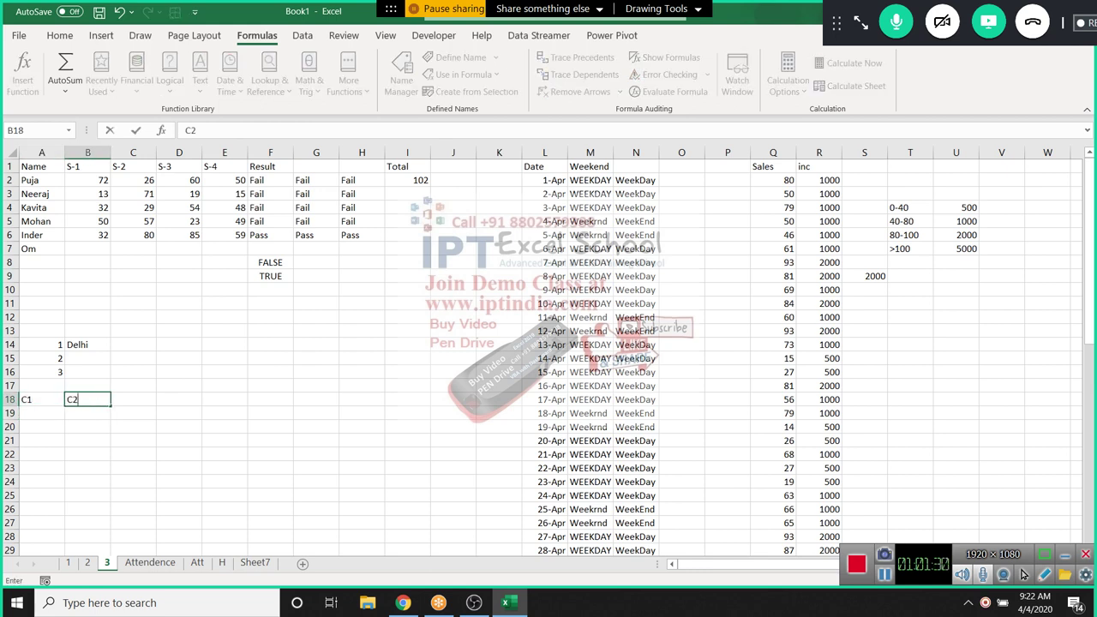
{"action": "key", "text": "Return"}
{"action": "type", "text": "Y"}
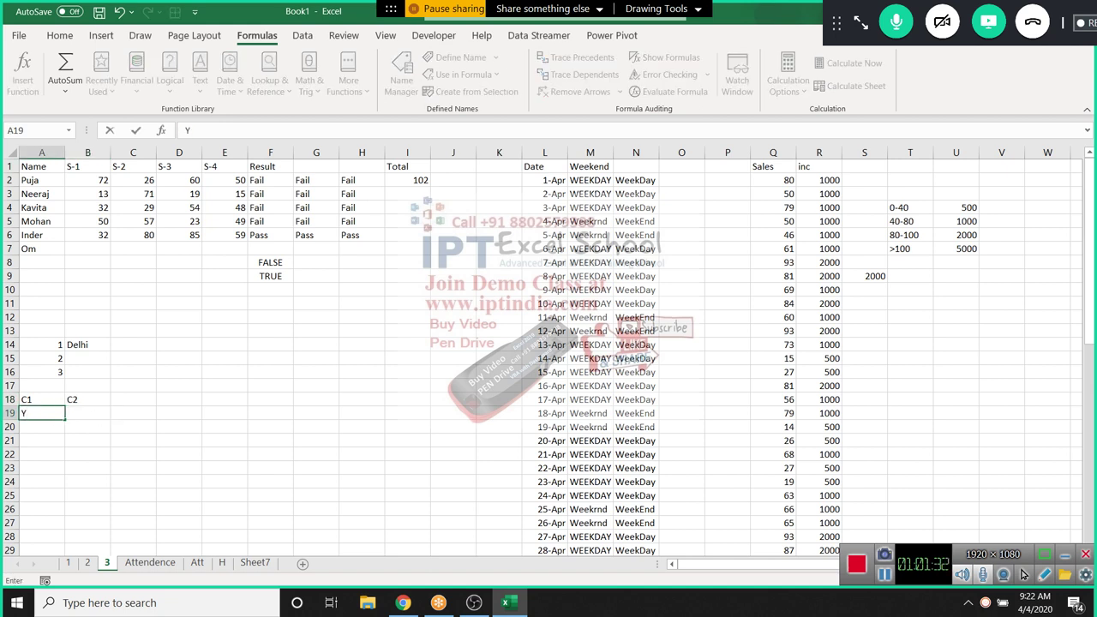
{"action": "key", "text": "Tab"}
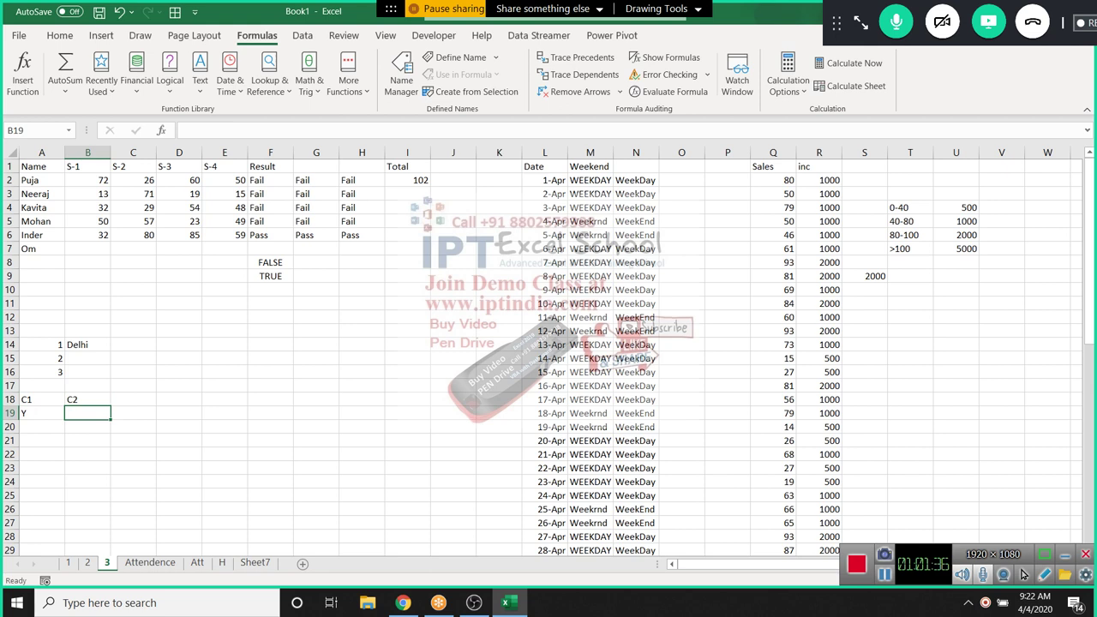
Enter =XOR(A19="Y",B19="Y") in C19
{"action": "left_click", "coordinate": [133, 413]}
{"action": "type", "text": "="}
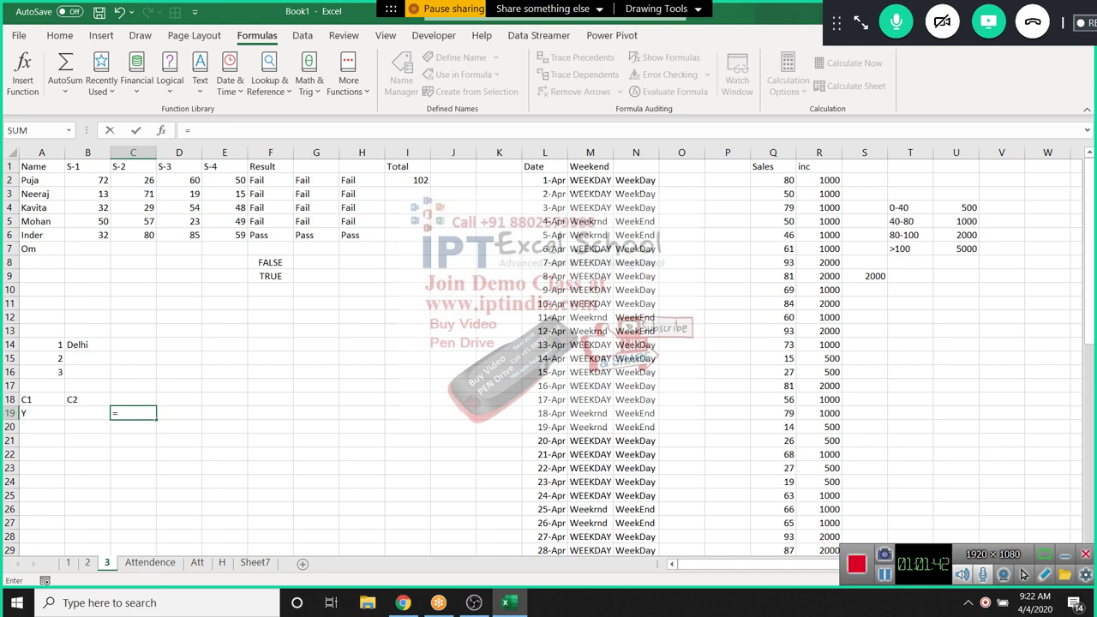
{"action": "type", "text": "ox"}
{"action": "key", "text": "BackSpace"}
{"action": "key", "text": "BackSpace"}
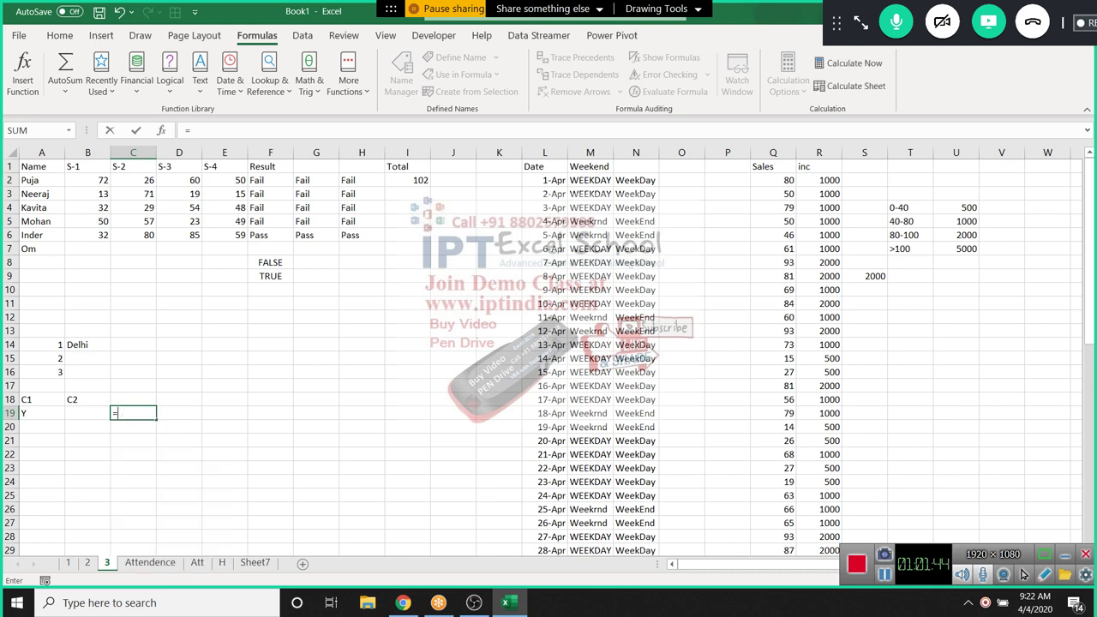
{"action": "type", "text": "xo"}
{"action": "key", "text": "Tab"}
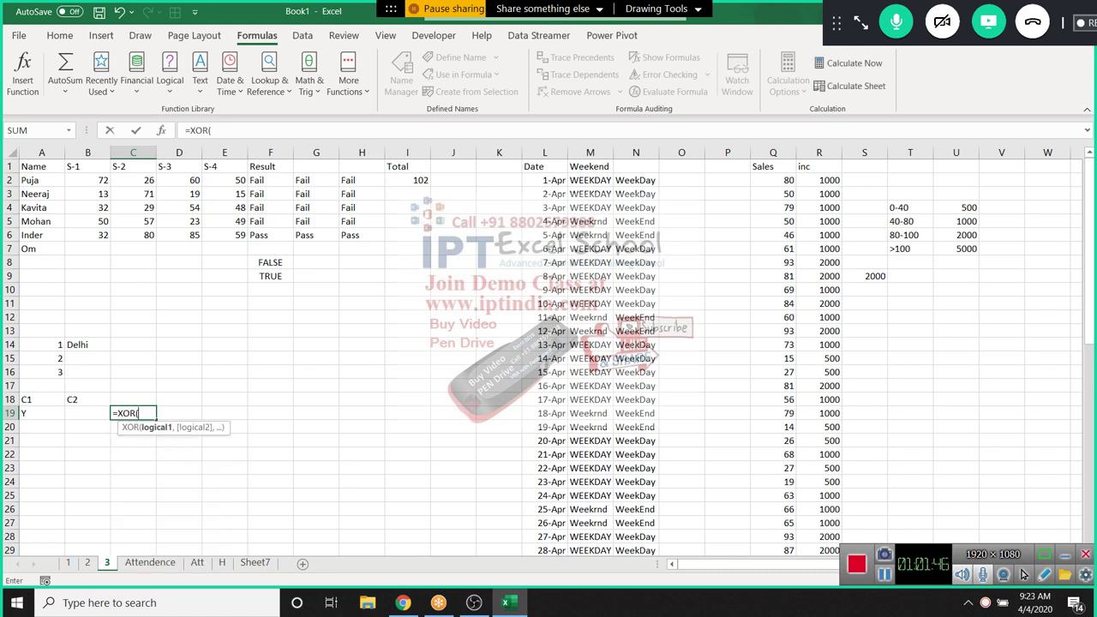
{"action": "key", "text": "Left"}
{"action": "key", "text": "Left"}
{"action": "type", "text": "="}
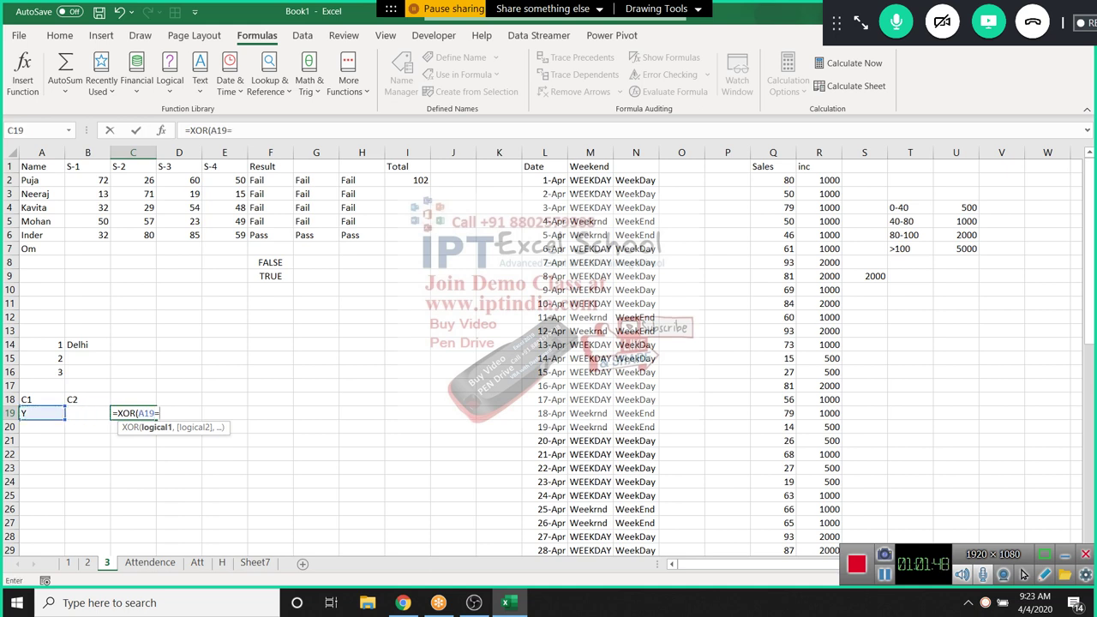
{"action": "type", "text": "\"y\","}
{"action": "key", "text": "Left"}
{"action": "type", "text": "=\"y"}
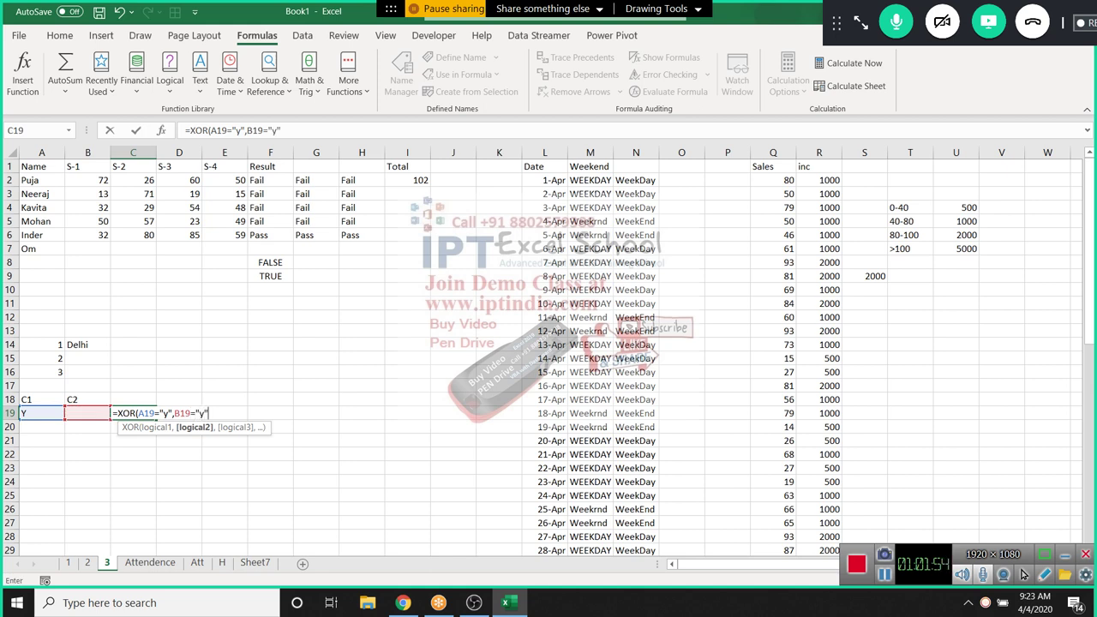
{"action": "type", "text": "\")"}
{"action": "key", "text": "Return"}
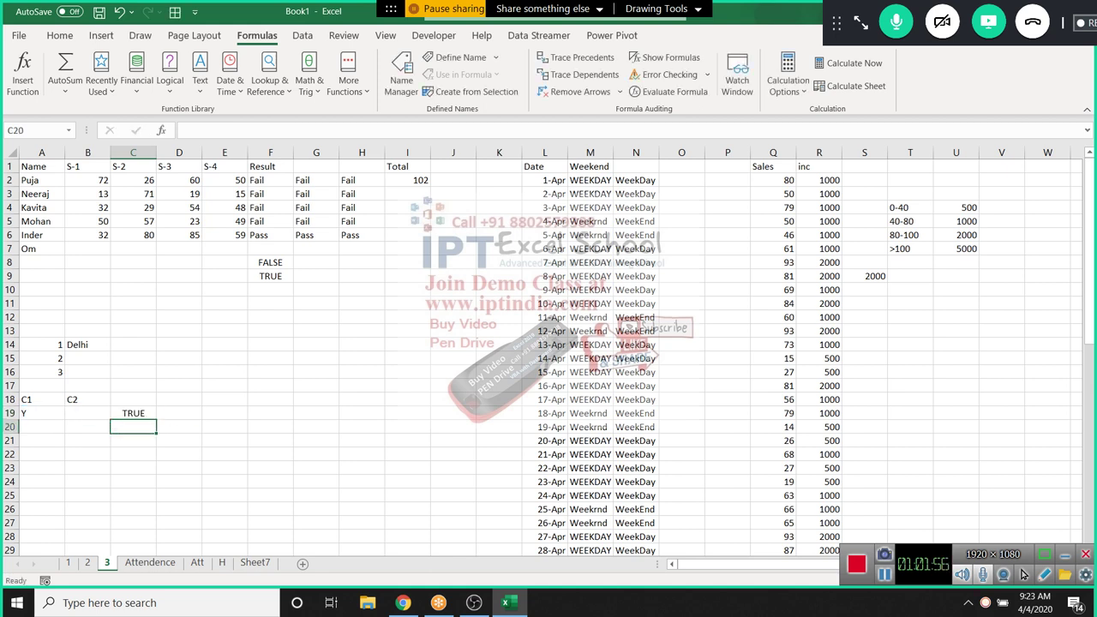
Test clearing A19 and undo it, then fill Y into B19 so XOR returns FALSE
{"action": "key", "text": "Up"}
{"action": "key", "text": "Left"}
{"action": "key", "text": "Left"}
{"action": "key", "text": "Delete"}
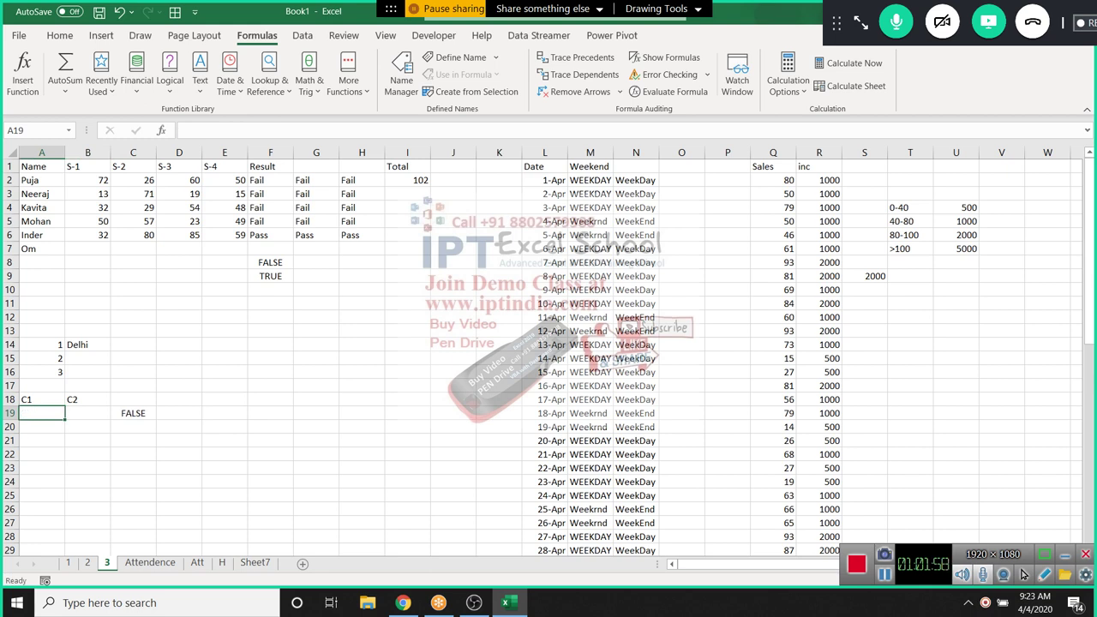
{"action": "key", "text": "ctrl+z"}
{"action": "key", "text": "shift+Right"}
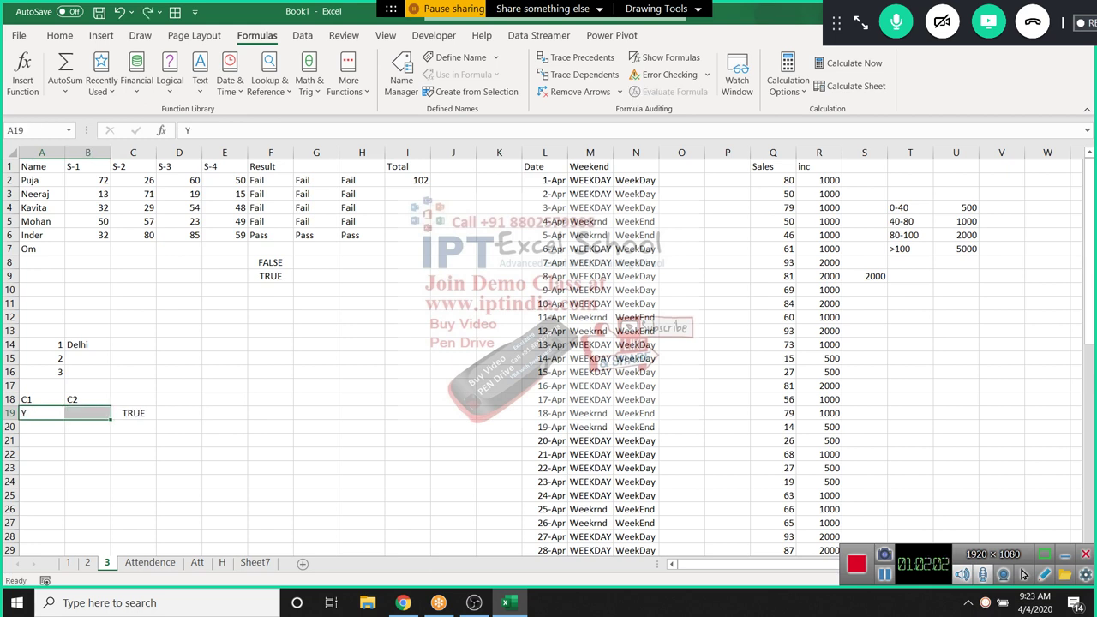
{"action": "key", "text": "ctrl+r"}
Browse the Logical and Text function lists on the Formulas ribbon
{"action": "left_click", "coordinate": [41, 386]}
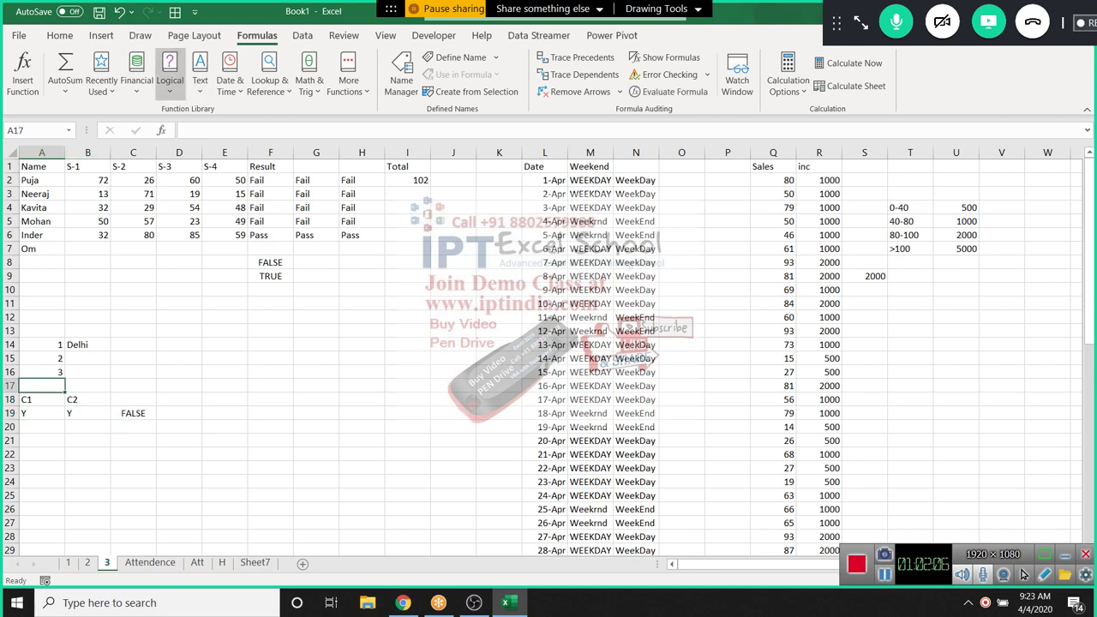
{"action": "left_click", "coordinate": [170, 73]}
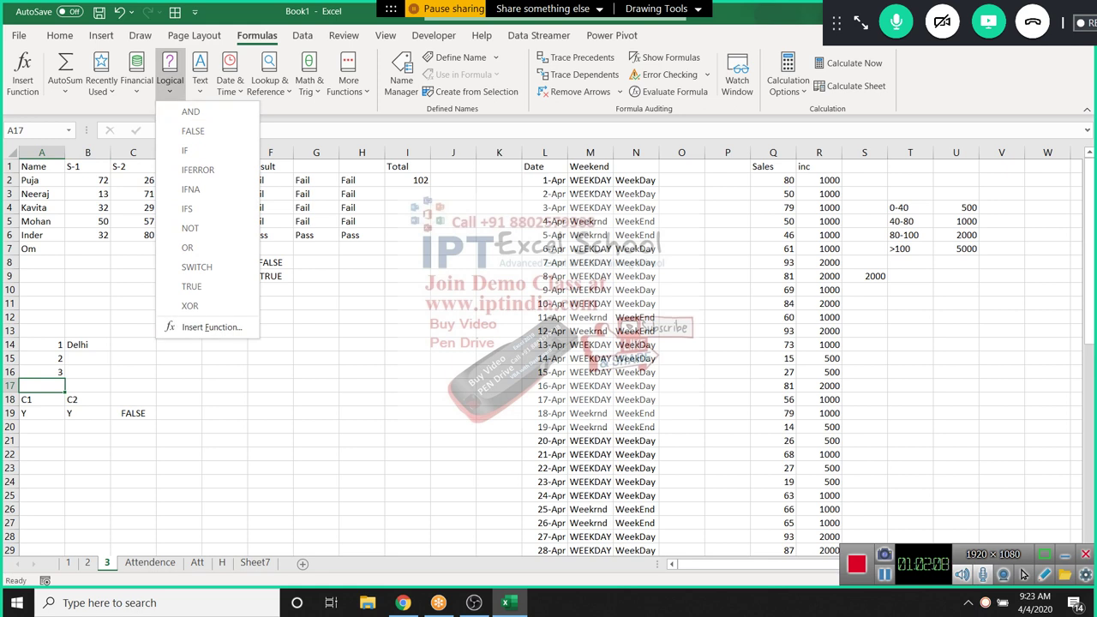
{"action": "left_click", "coordinate": [200, 73]}
{"action": "left_click", "coordinate": [200, 73]}
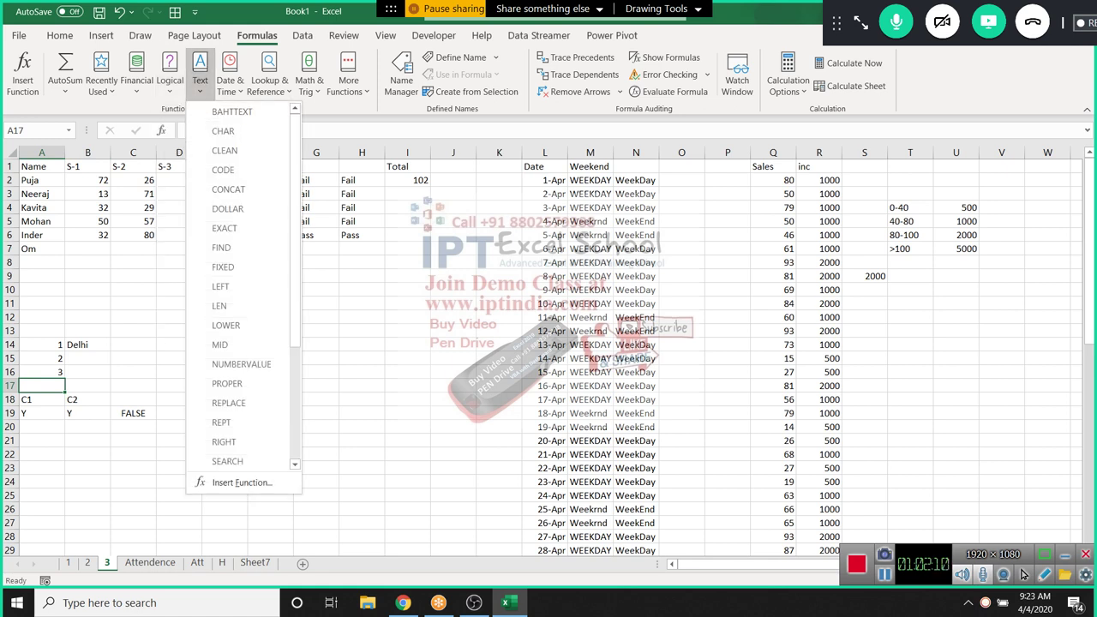
Switch to Sheet7 and clear the old results in A1:E3
{"action": "left_click", "coordinate": [254, 562]}
{"action": "left_click", "coordinate": [255, 562]}
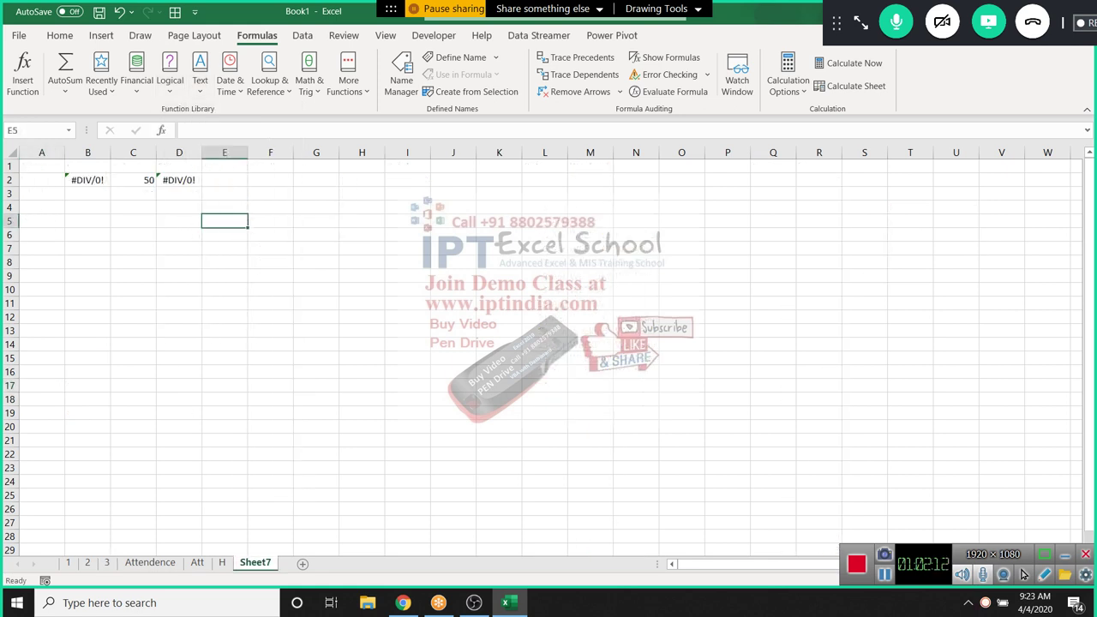
{"action": "left_click_drag", "start_coordinate": [41, 165], "coordinate": [225, 193]}
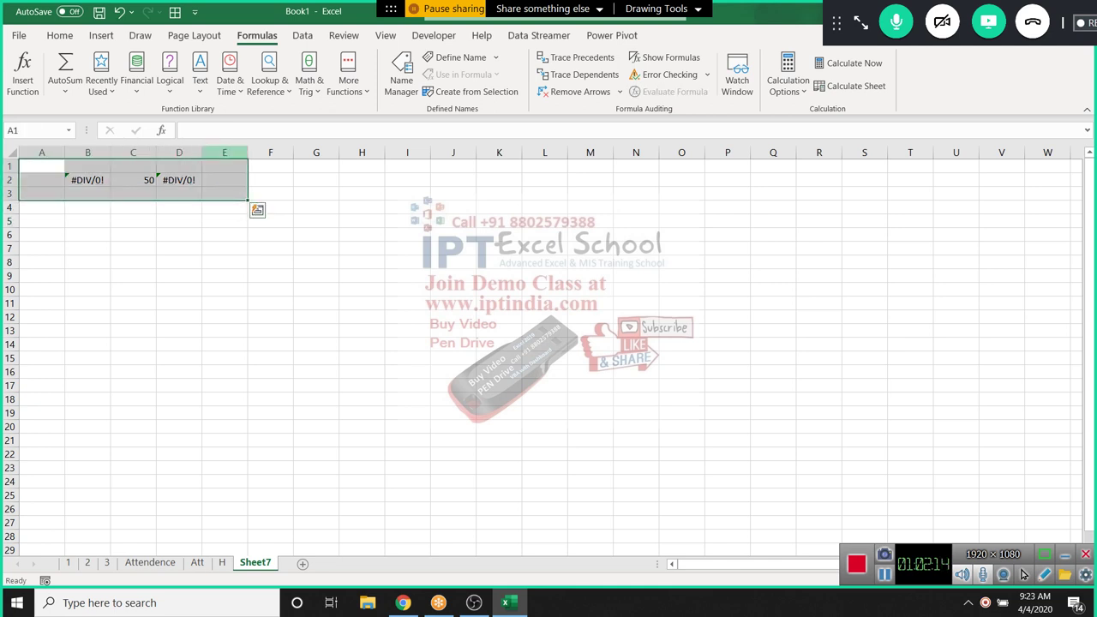
{"action": "key", "text": "Delete"}
{"action": "left_click", "coordinate": [41, 165]}
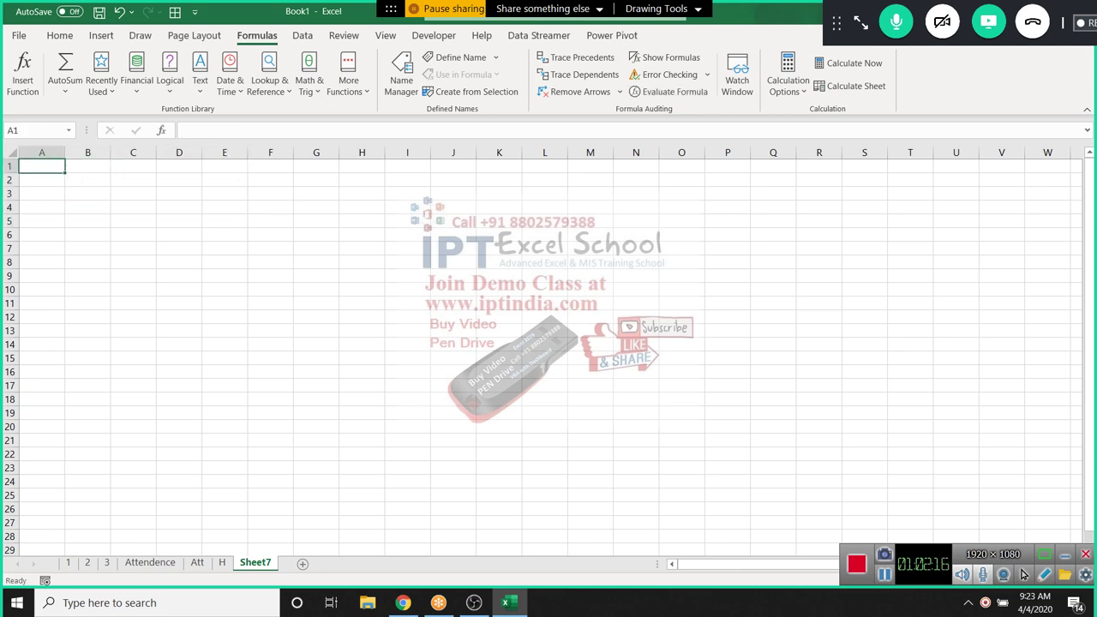
{"action": "left_click", "coordinate": [199, 80]}
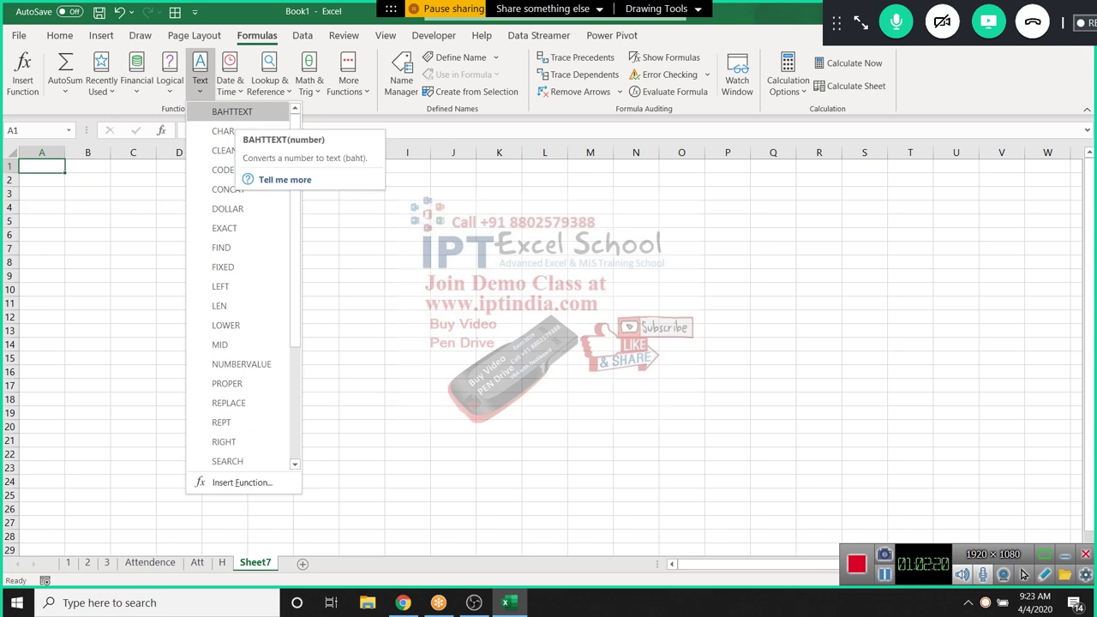
{"action": "key", "text": "Escape"}
Type A in B2 and enter =CODE(B2) in C2, returning 65
{"action": "left_click", "coordinate": [88, 179]}
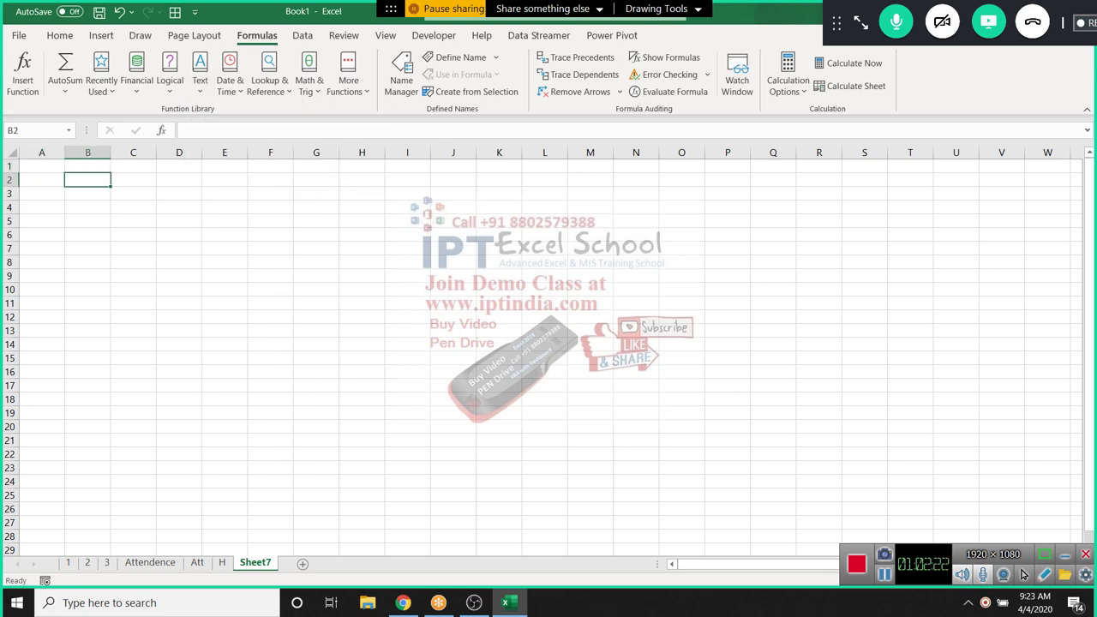
{"action": "type", "text": "A"}
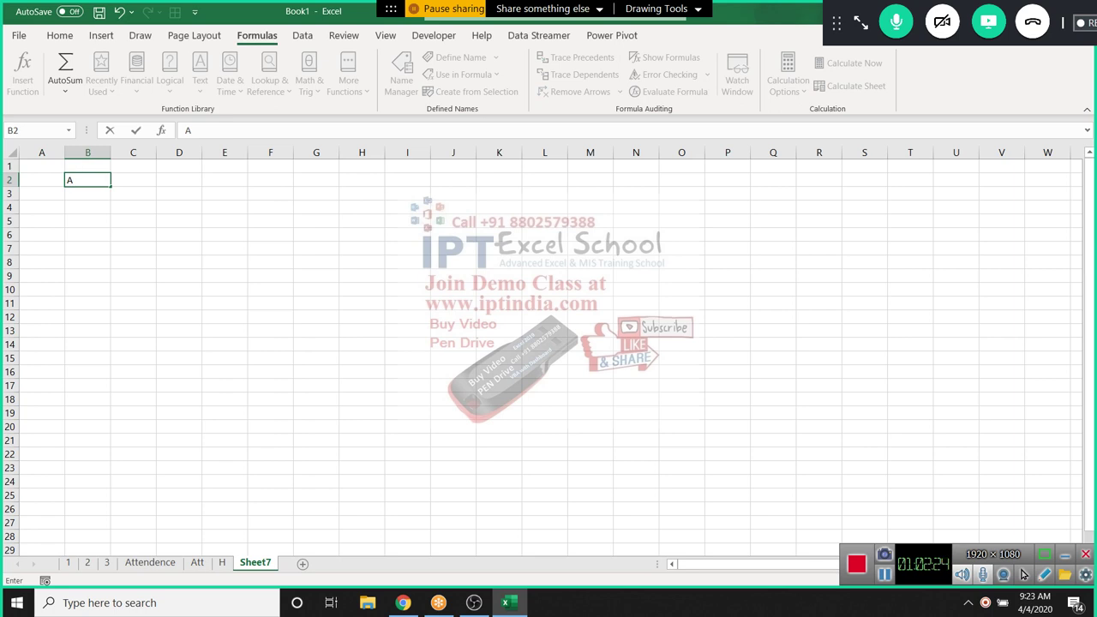
{"action": "left_click", "coordinate": [132, 179]}
{"action": "type", "text": "=code"}
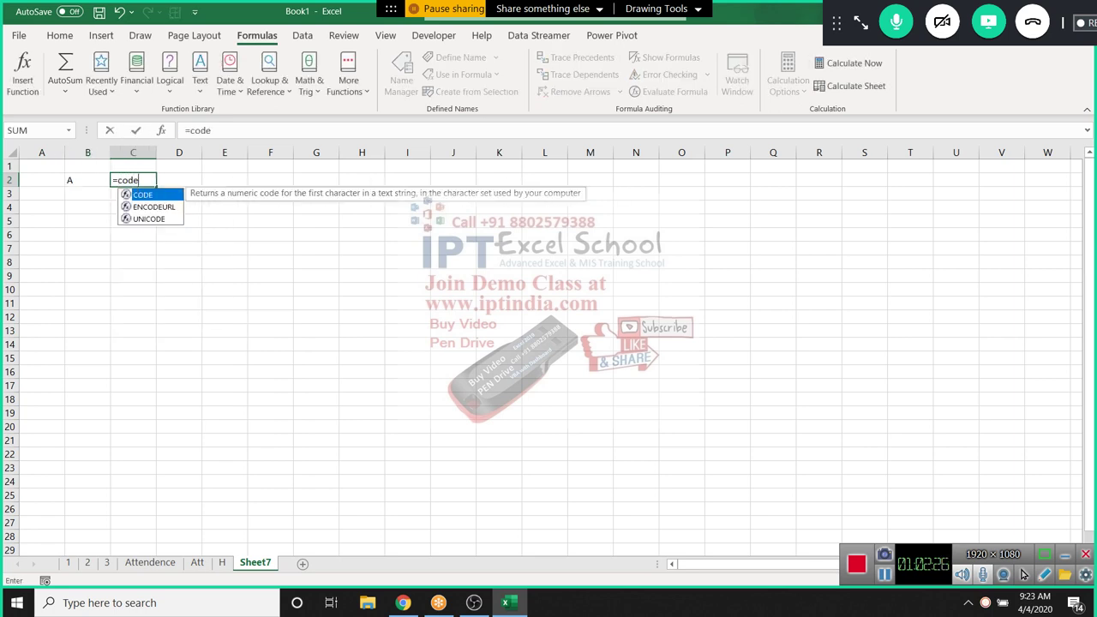
{"action": "key", "text": "Tab"}
{"action": "key", "text": "Left"}
{"action": "key", "text": "Return"}
Enter =CHAR(C2) in D2 to convert 65 back to A
{"action": "left_click", "coordinate": [133, 179]}
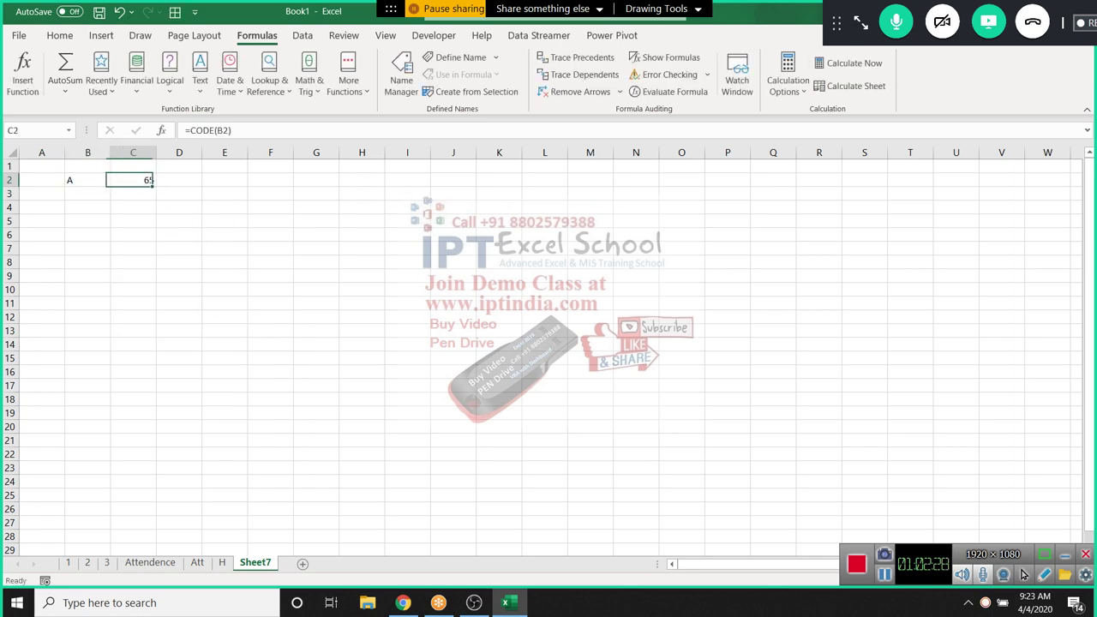
{"action": "left_click", "coordinate": [178, 179]}
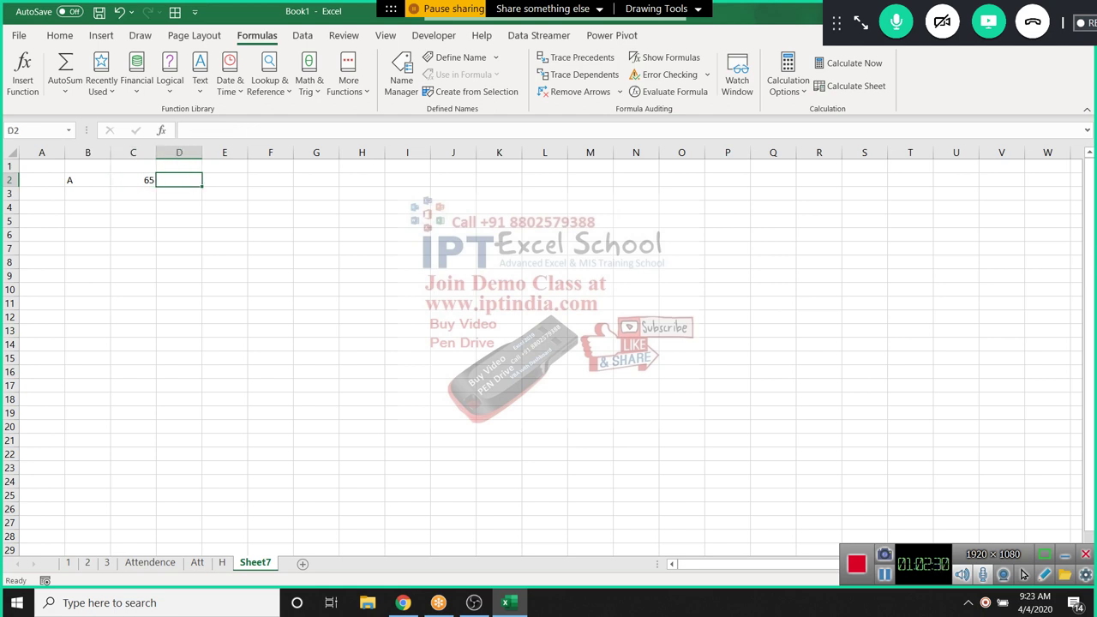
{"action": "type", "text": "=ch"}
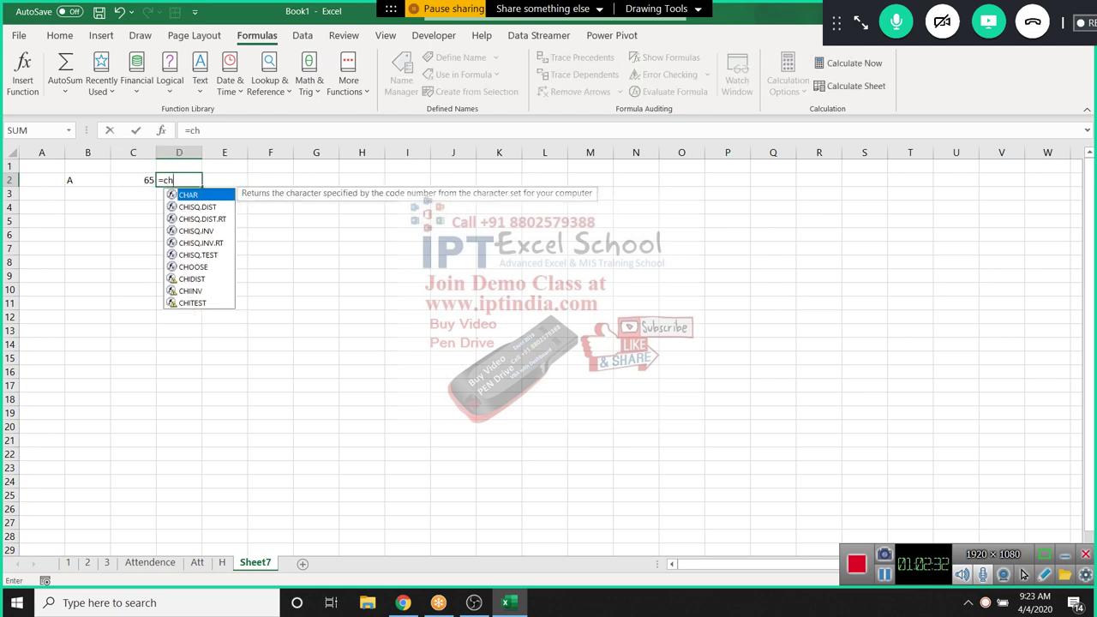
{"action": "key", "text": "Tab"}
{"action": "key", "text": "Left"}
{"action": "key", "text": "Return"}
{"action": "left_click", "coordinate": [178, 179]}
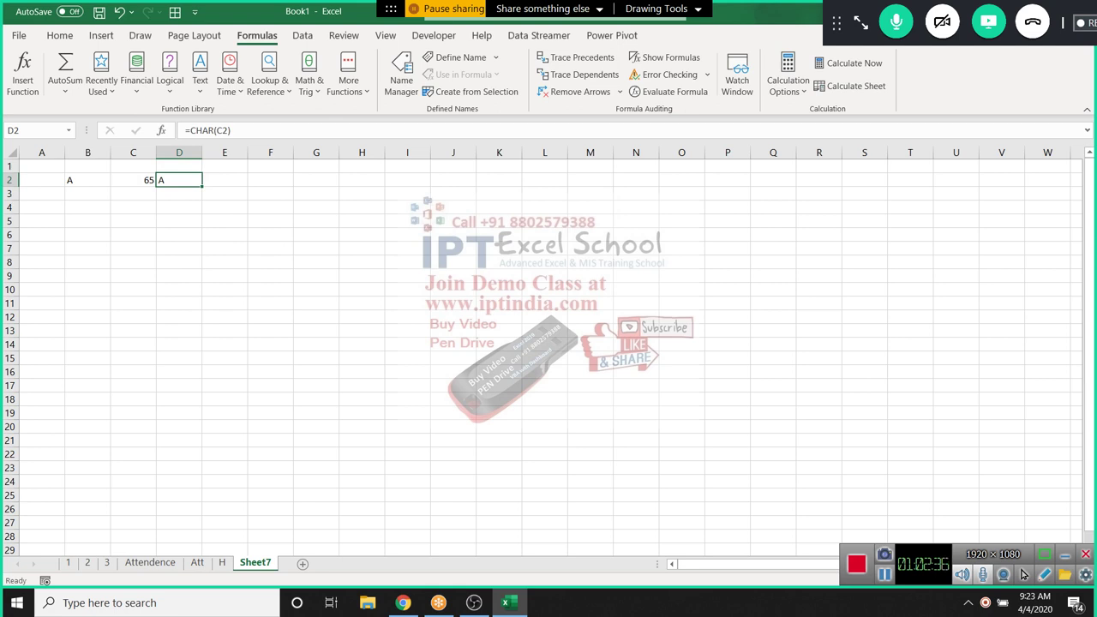
{"action": "key", "text": "Down"}
{"action": "key", "text": "Down"}
{"action": "key", "text": "Left"}
{"action": "key", "text": "Left"}
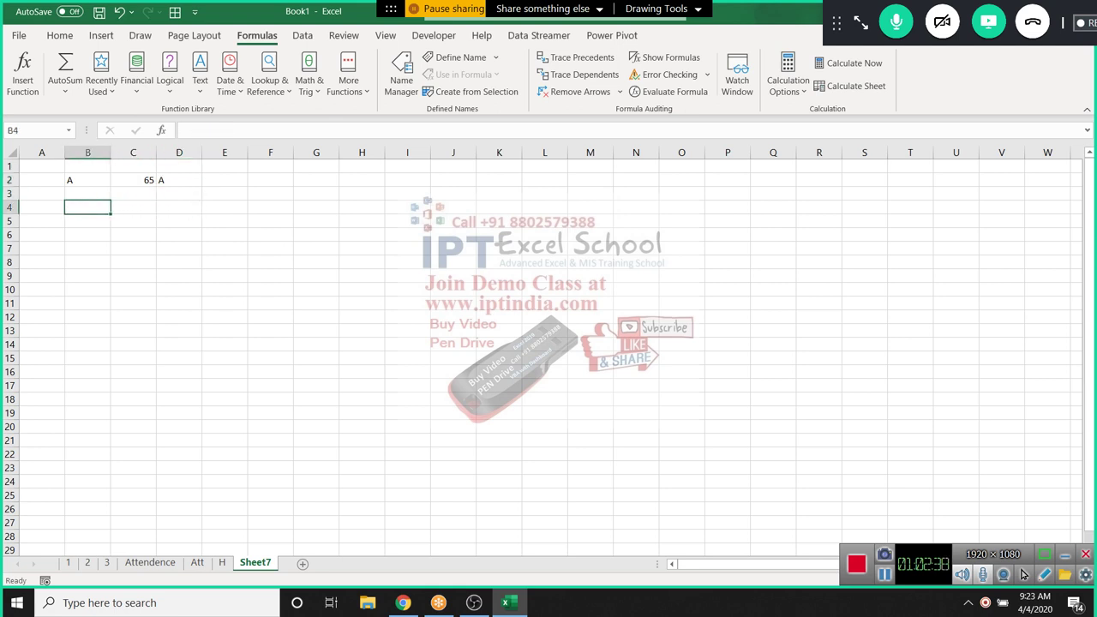
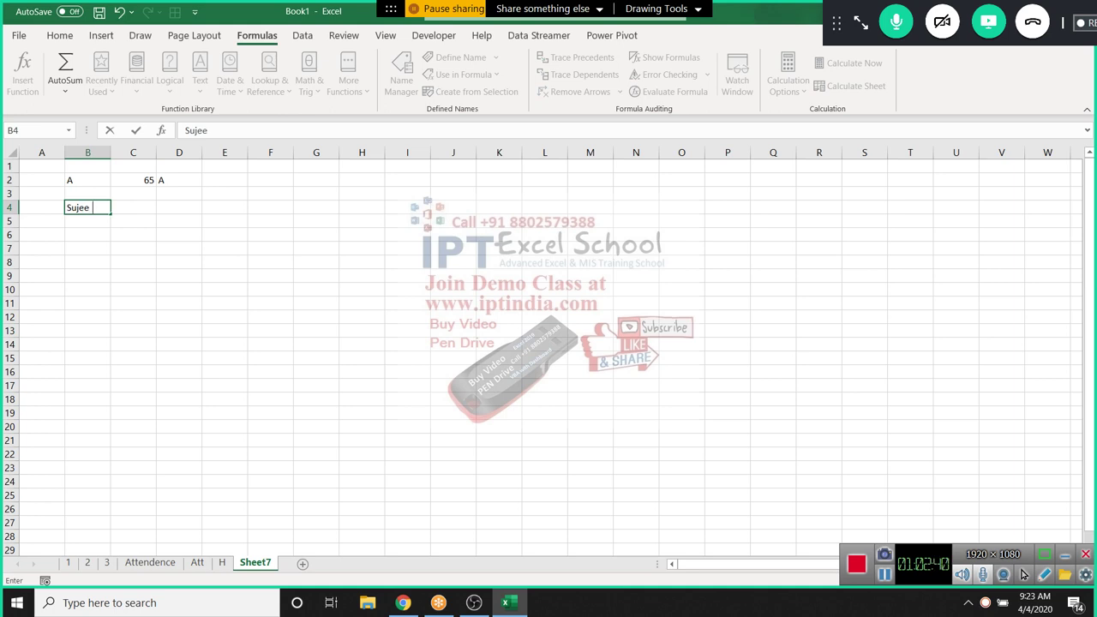
Type a sample name with a double space in B4 and enter =TRIM(B4) in C4
{"action": "key", "text": "Tab"}
{"action": "type", "text": "=tr"}
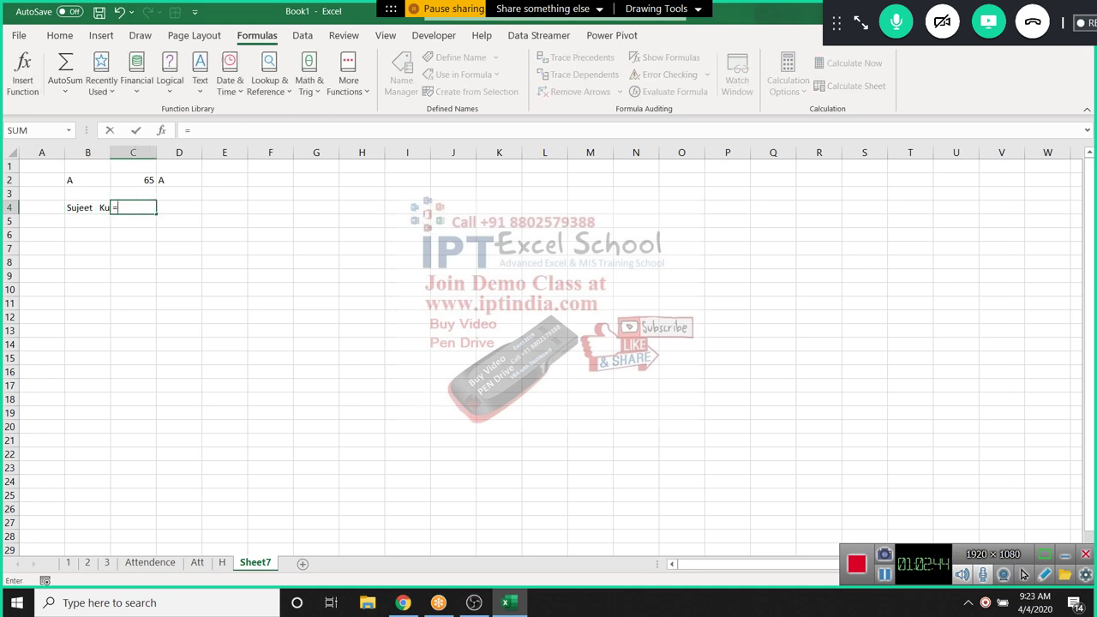
{"action": "key", "text": "Down"}
{"action": "key", "text": "Down"}
{"action": "key", "text": "Tab"}
{"action": "key", "text": "Left"}
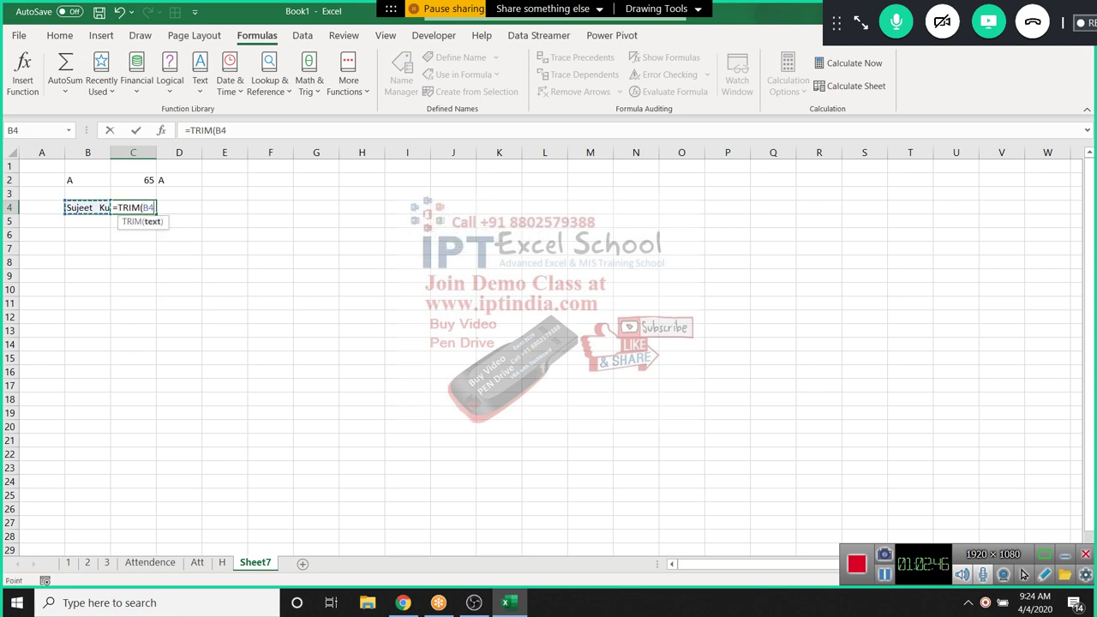
{"action": "key", "text": "Return"}
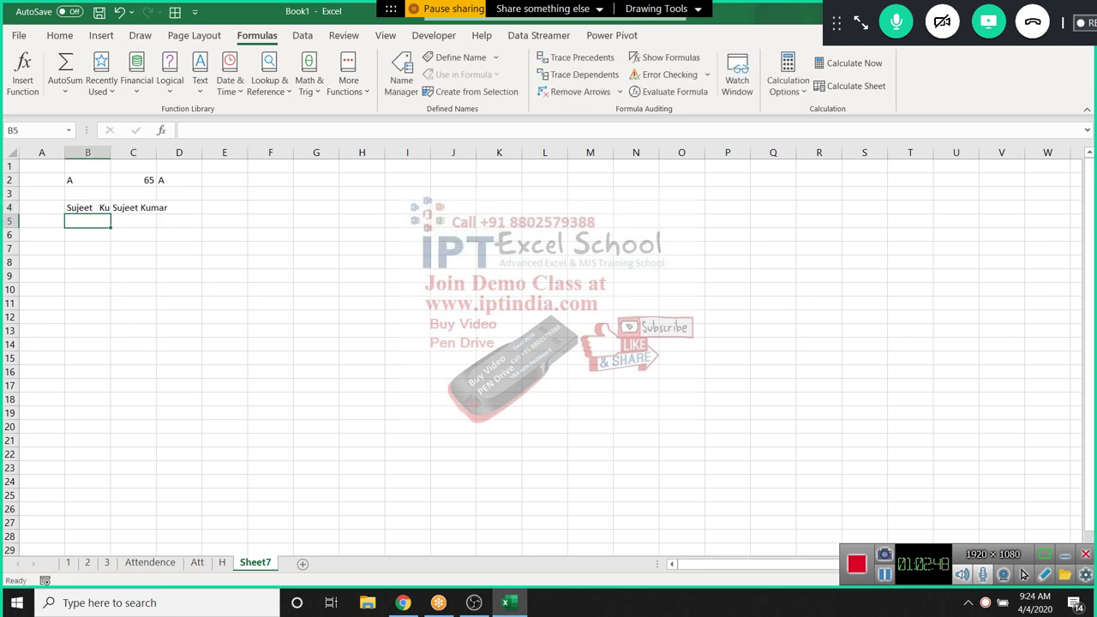
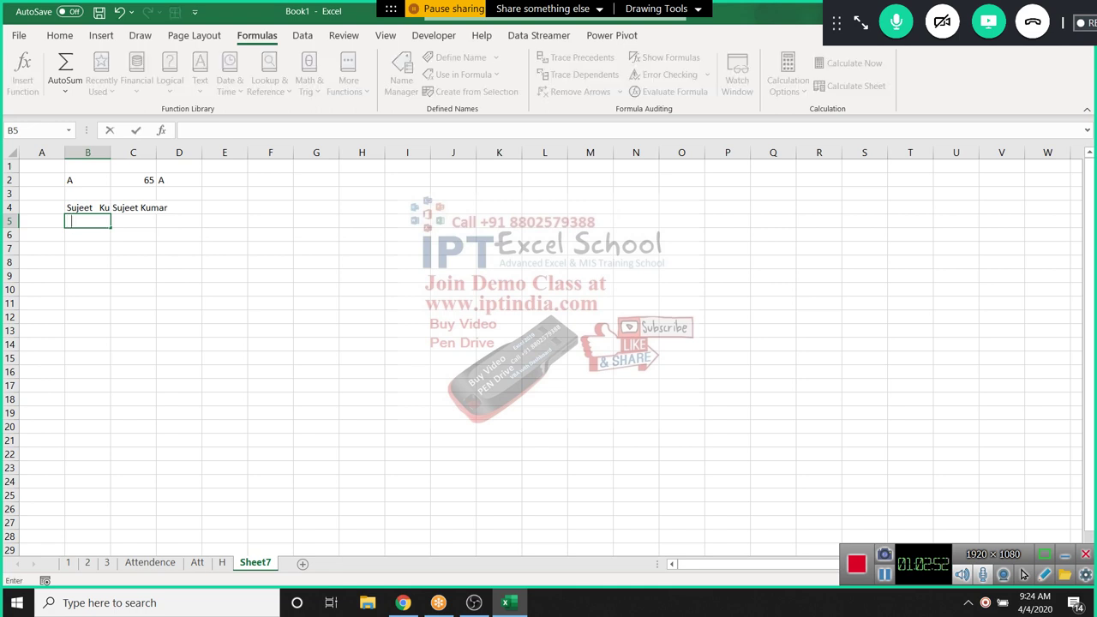
Enter a first name and surname on two separate lines inside cell B5
{"action": "key", "text": "BackSpace"}
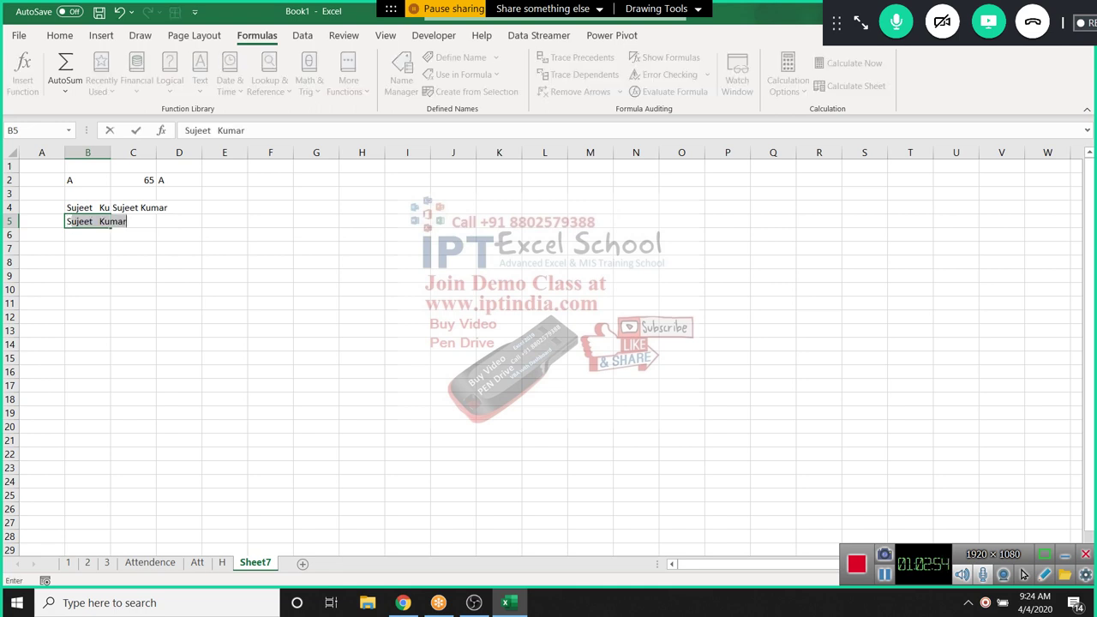
{"action": "key", "text": "alt+Return"}
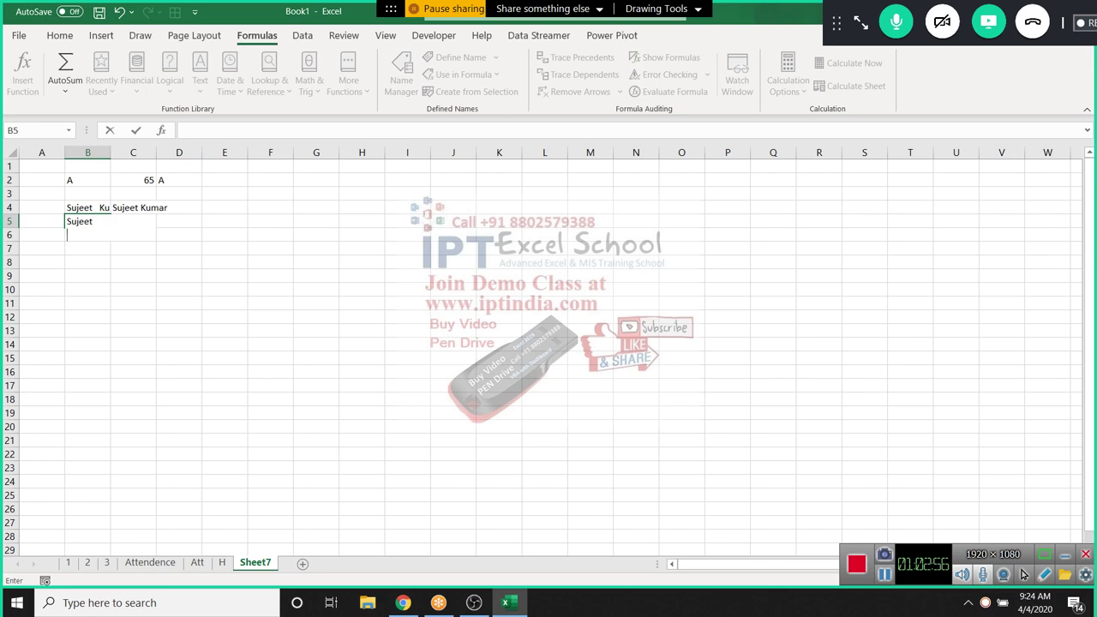
{"action": "type", "text": "Kumar"}
{"action": "key", "text": "Return"}
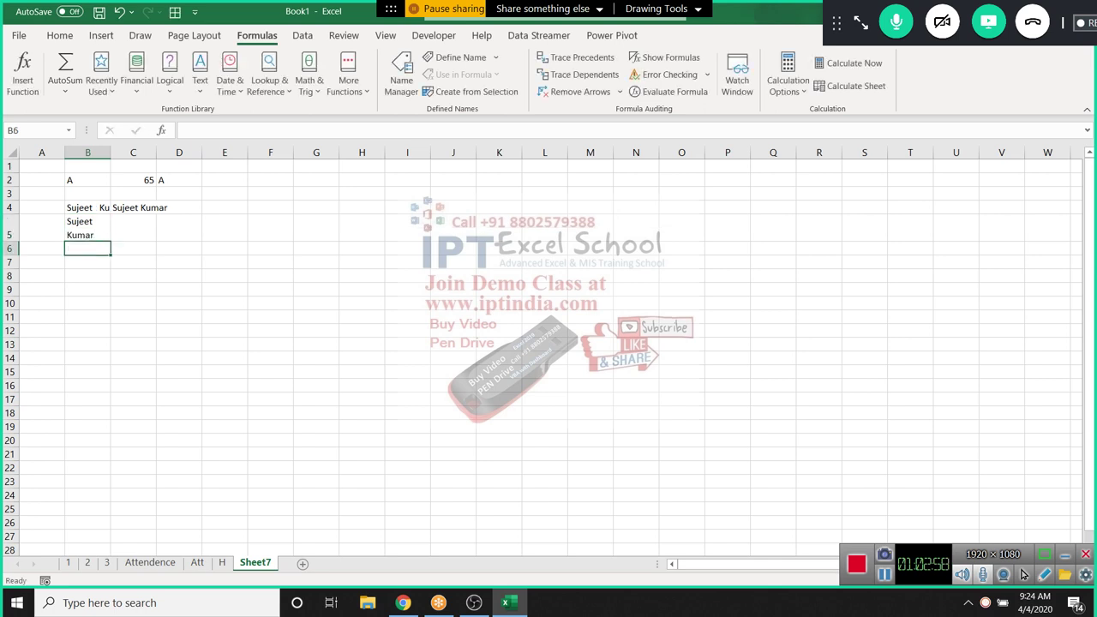
Enter =CLEAN(B5) in C5 so the name shows joined on one line
{"action": "left_click", "coordinate": [133, 228]}
{"action": "type", "text": "=cl"}
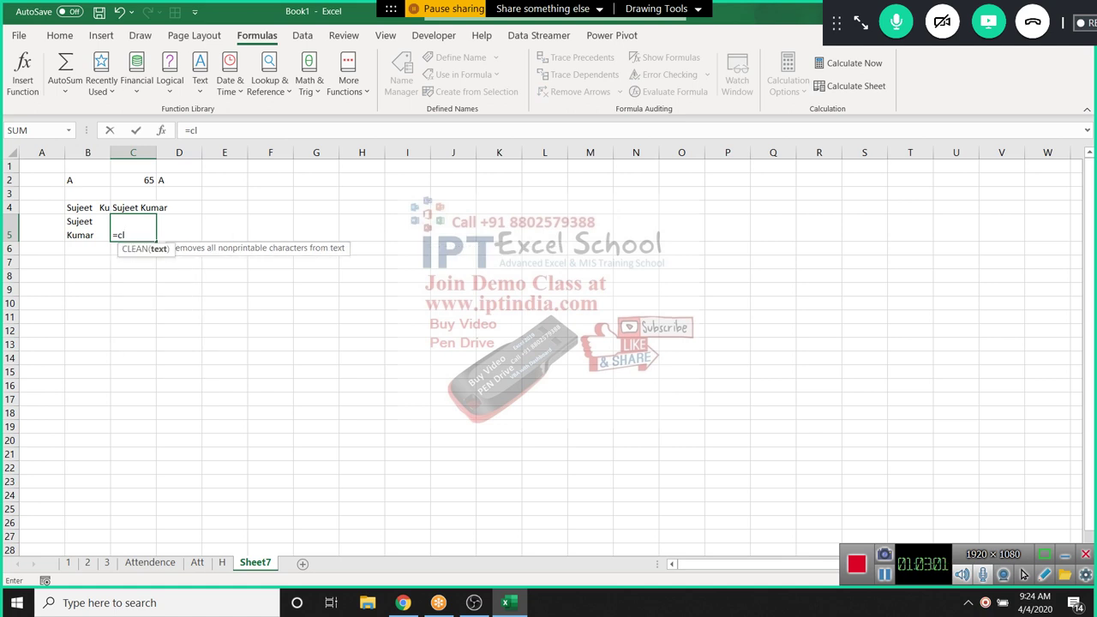
{"action": "key", "text": "Tab"}
{"action": "type", "text": "B5"}
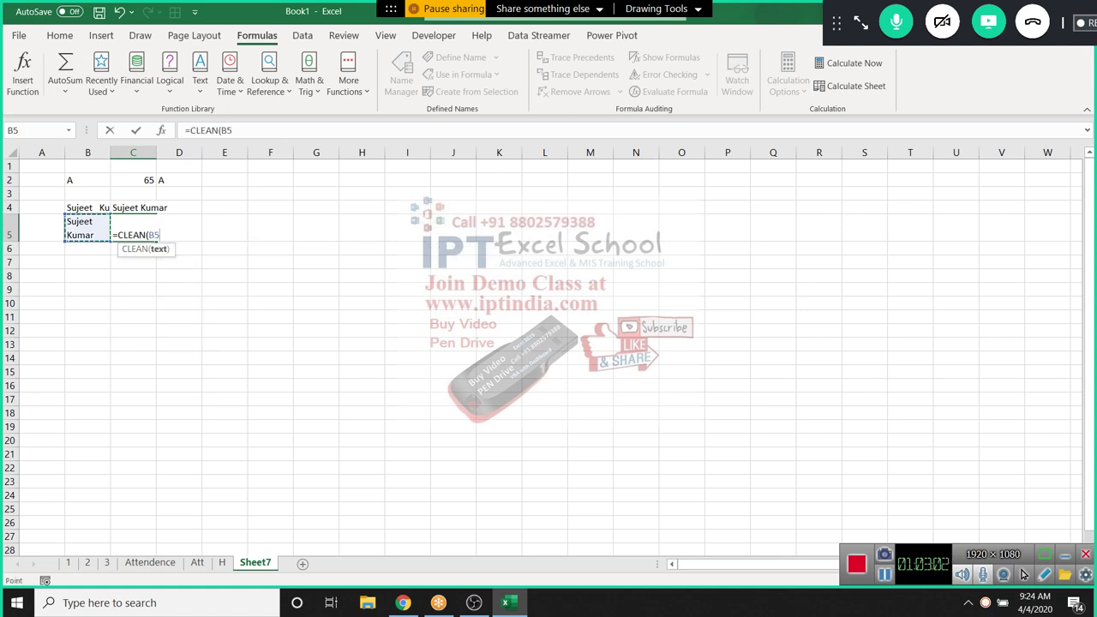
{"action": "key", "text": "ctrl+Return"}
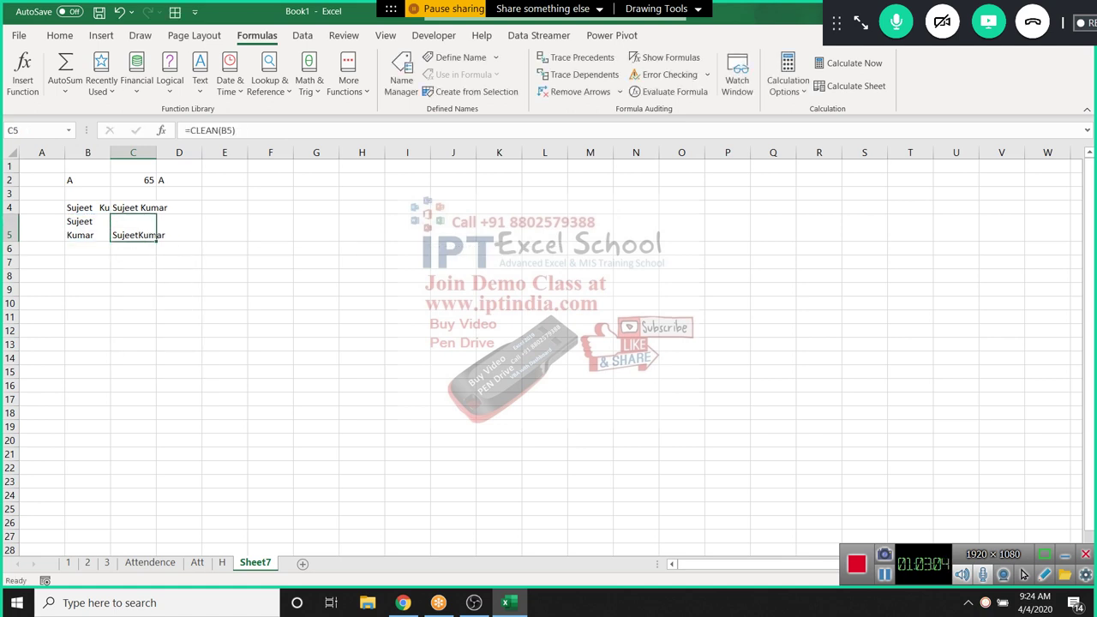
Enter =LEN(B5) in B6, returning 12 characters
{"action": "key", "text": "Down"}
{"action": "key", "text": "Left"}
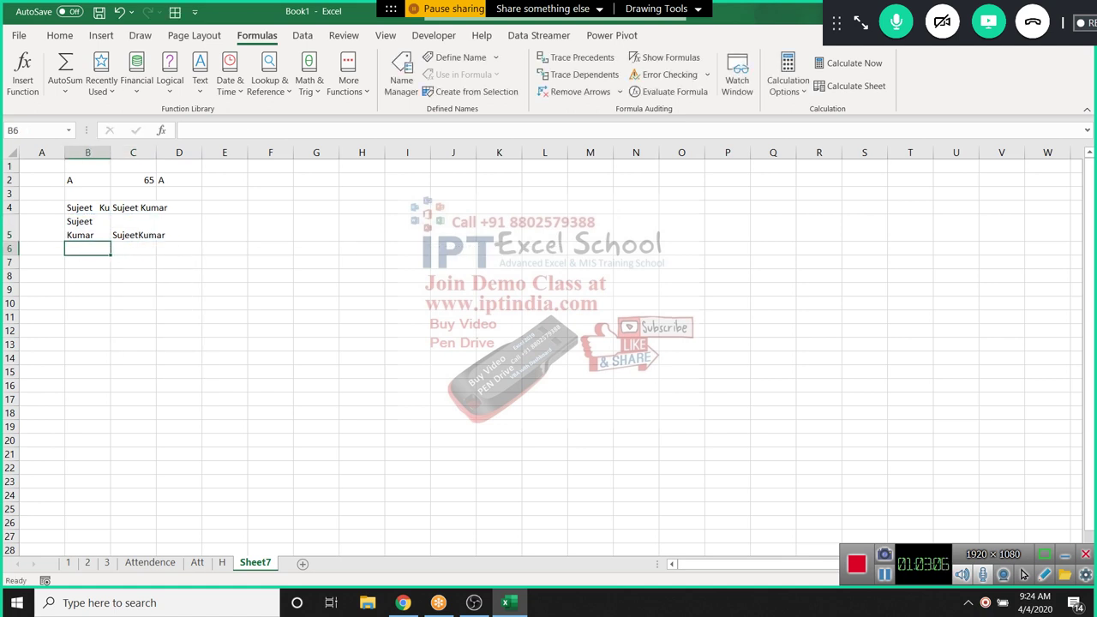
{"action": "type", "text": "=len"}
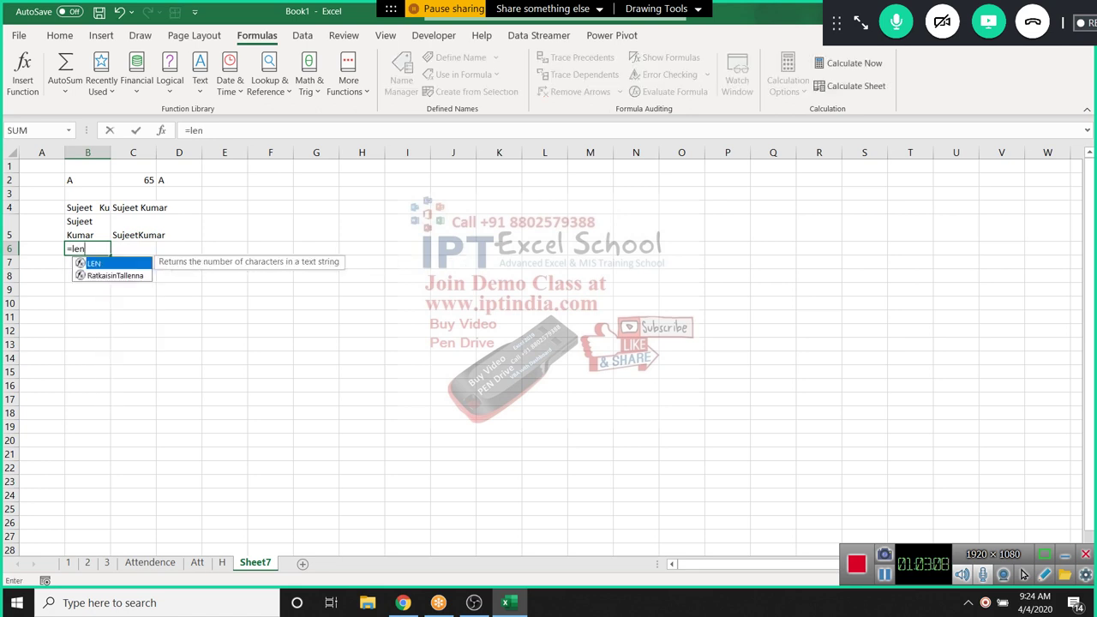
{"action": "key", "text": "Tab"}
{"action": "type", "text": "B5"}
{"action": "key", "text": "Return"}
{"action": "key", "text": "Up"}
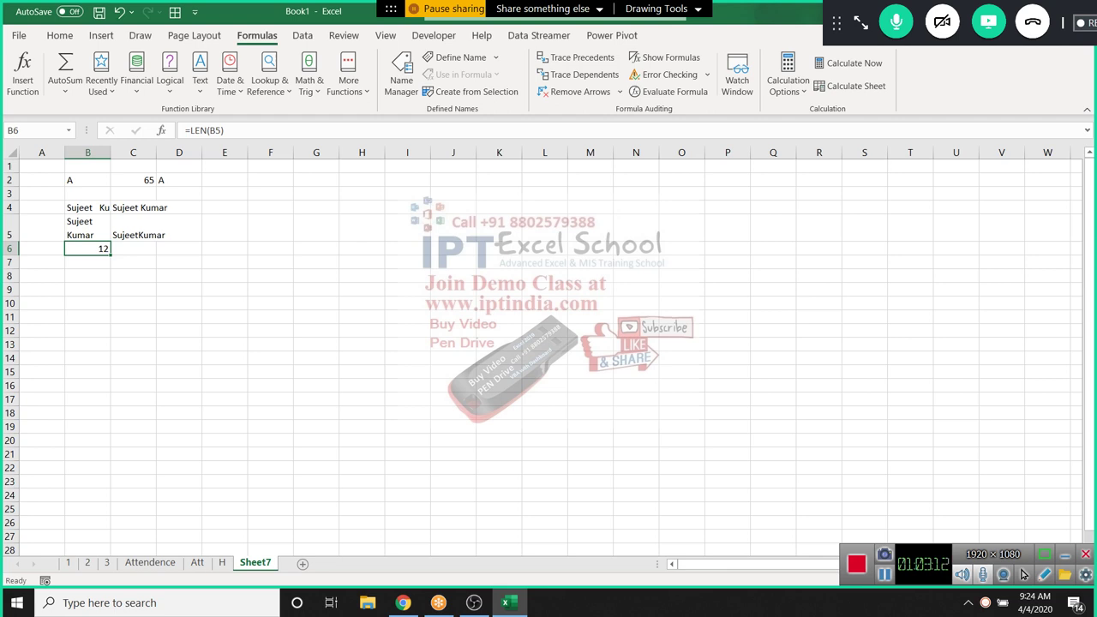
{"action": "left_click", "coordinate": [133, 275]}
{"action": "left_click", "coordinate": [200, 81]}
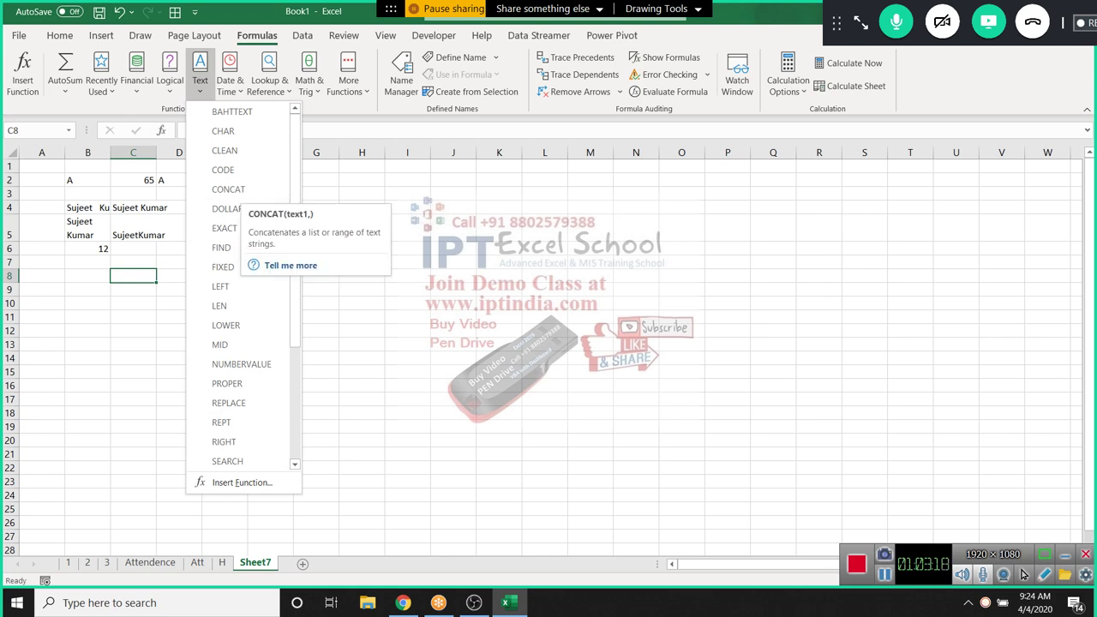
Open Help for the CONCAT function, then close the Help pane
{"action": "key", "text": "F1"}
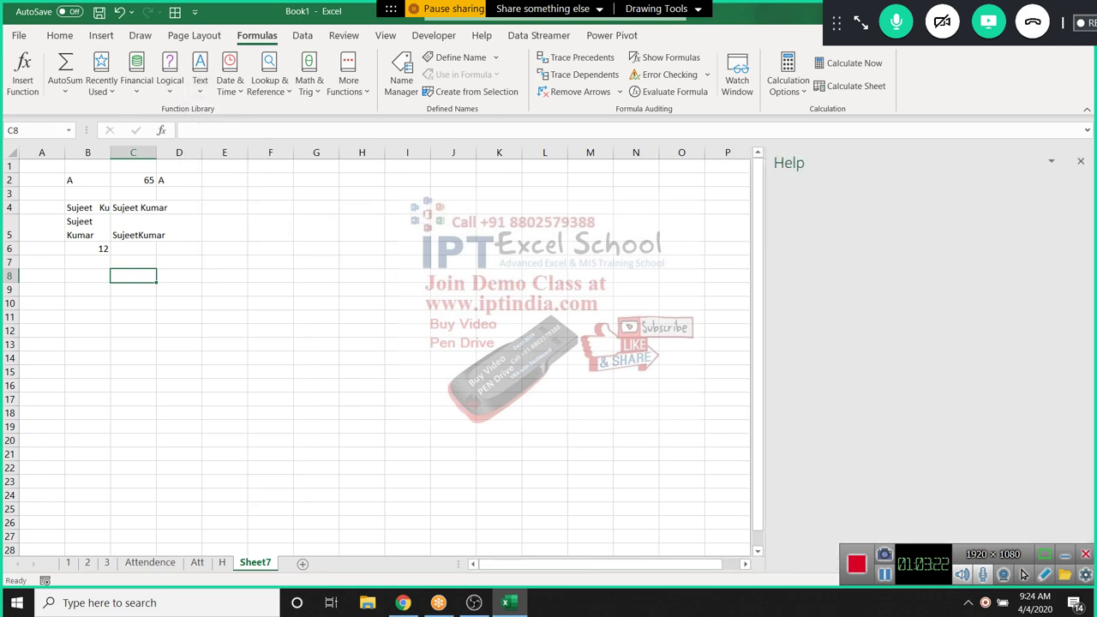
{"action": "left_click", "coordinate": [1079, 161]}
{"action": "left_click", "coordinate": [498, 221]}
{"action": "left_click", "coordinate": [362, 275]}
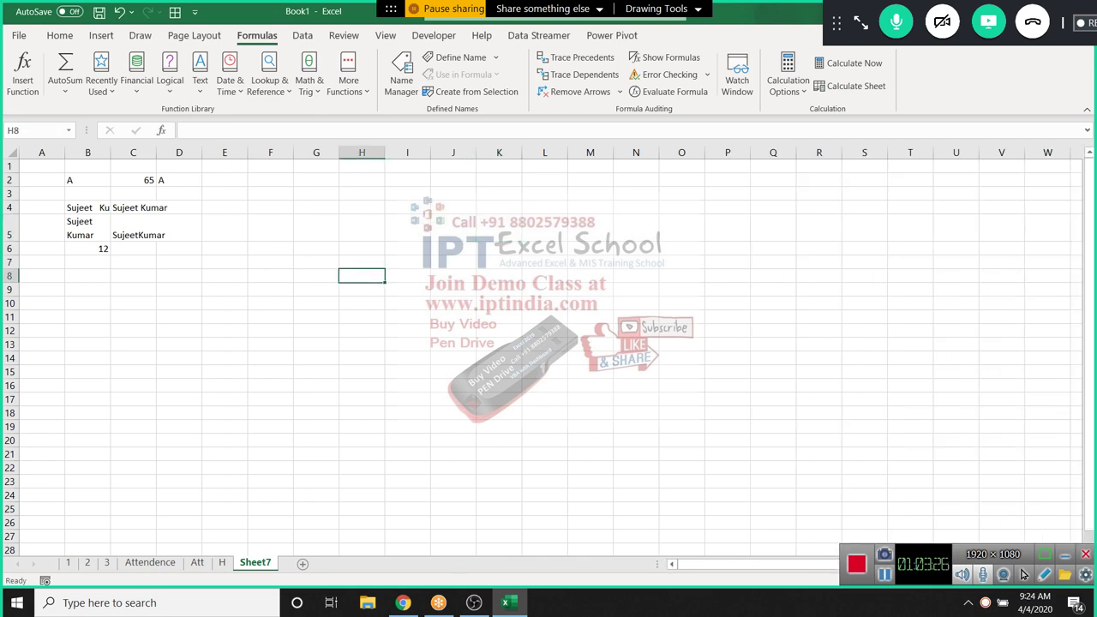
Type a first name in F8 and fill the name list down to F22
{"action": "left_click", "coordinate": [270, 275]}
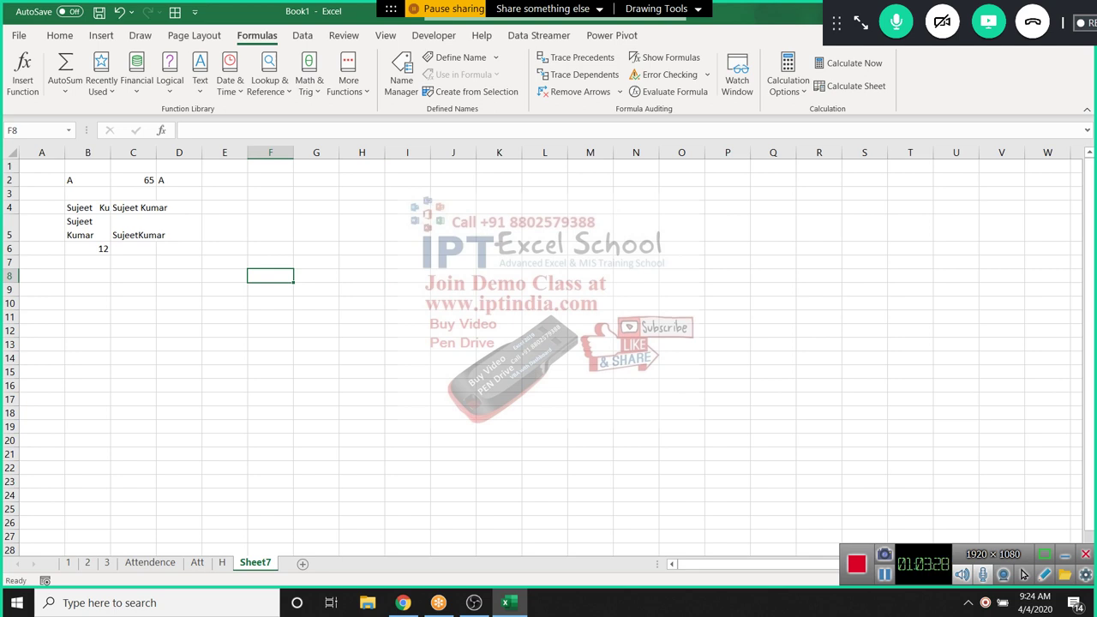
{"action": "type", "text": "Puja"}
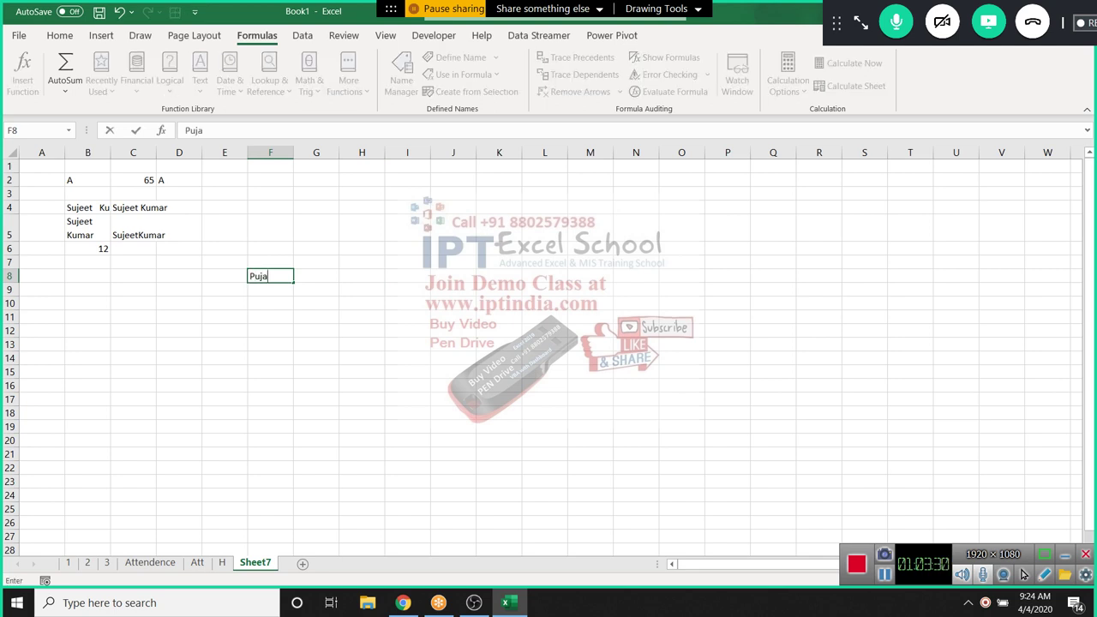
{"action": "left_click", "coordinate": [315, 330]}
{"action": "left_click", "coordinate": [270, 276]}
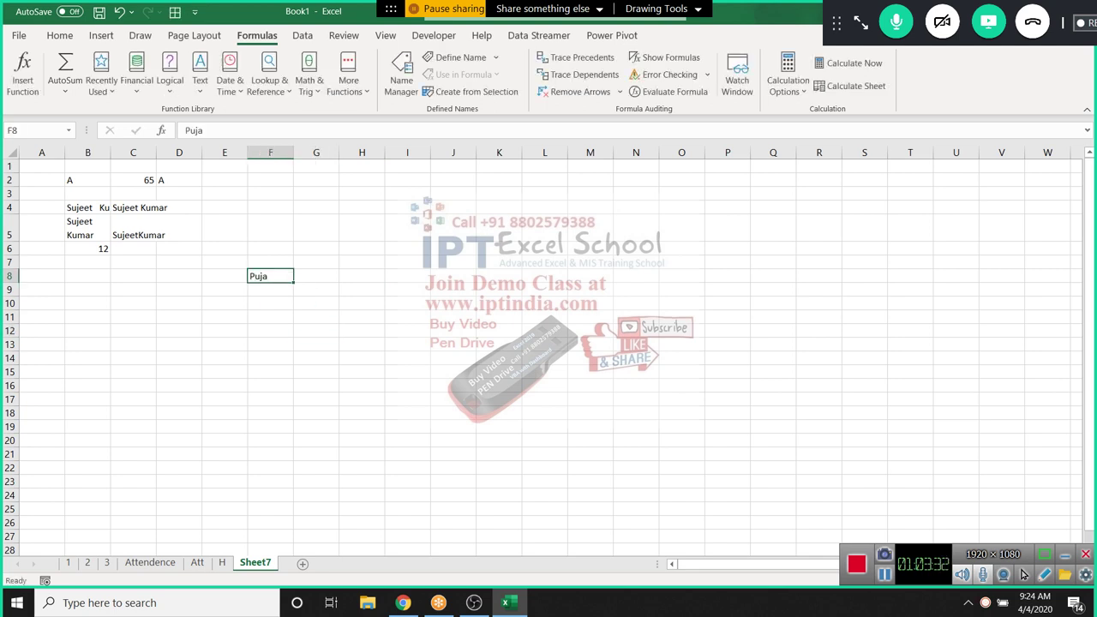
{"action": "left_click_drag", "start_coordinate": [293, 281], "coordinate": [296, 473]}
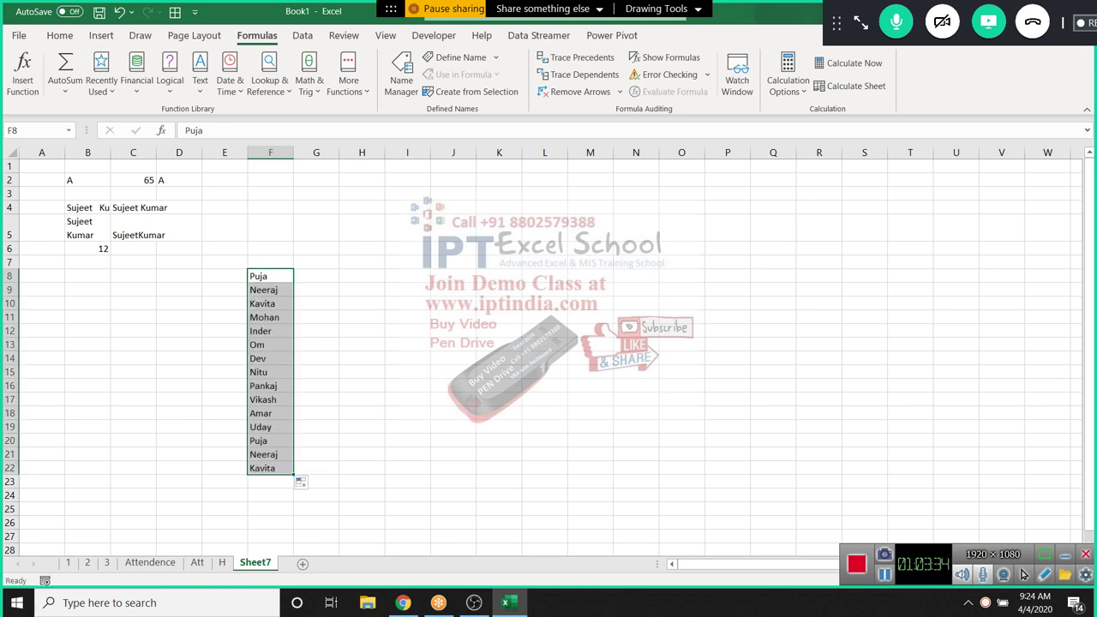
{"action": "left_click", "coordinate": [316, 276]}
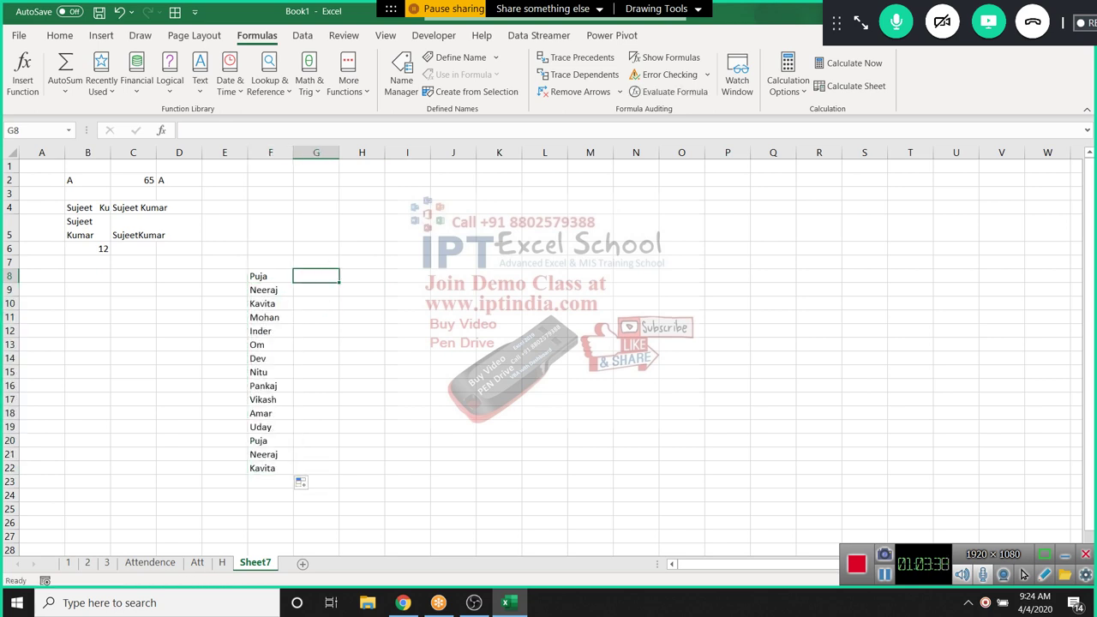
Enter a first name in I7 and a surname in J7
{"action": "left_click", "coordinate": [407, 262]}
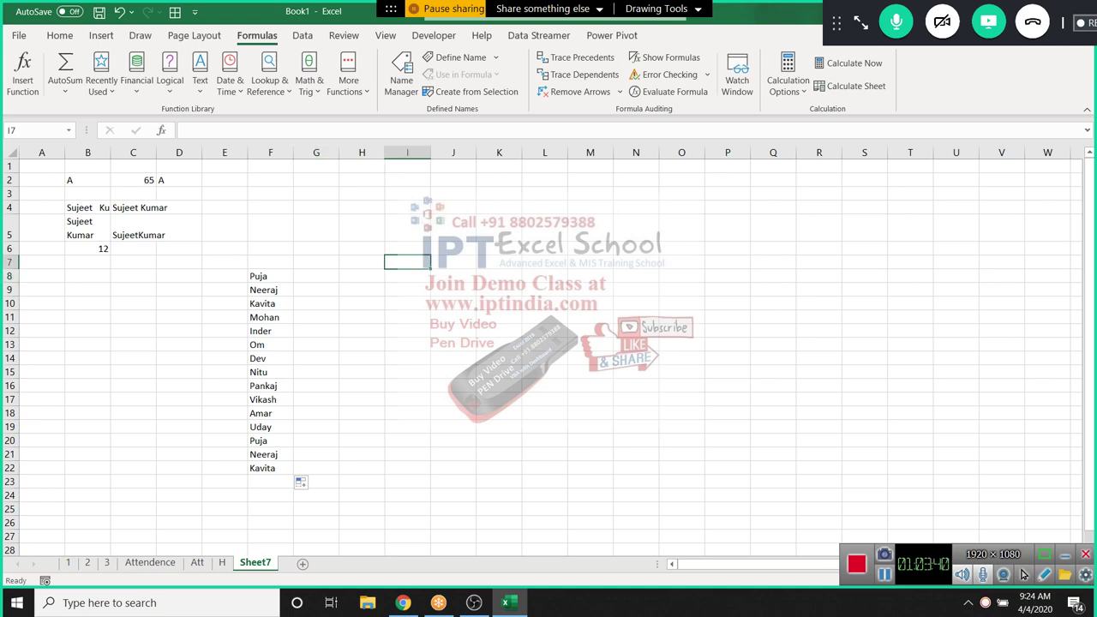
{"action": "key", "text": "Tab"}
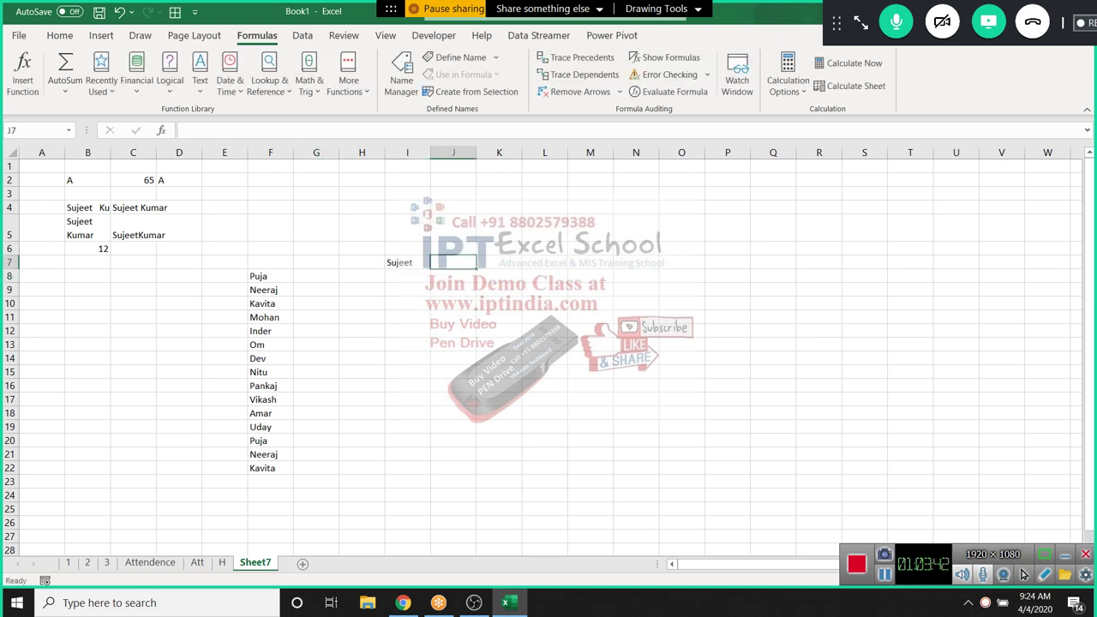
{"action": "key", "text": "Return"}
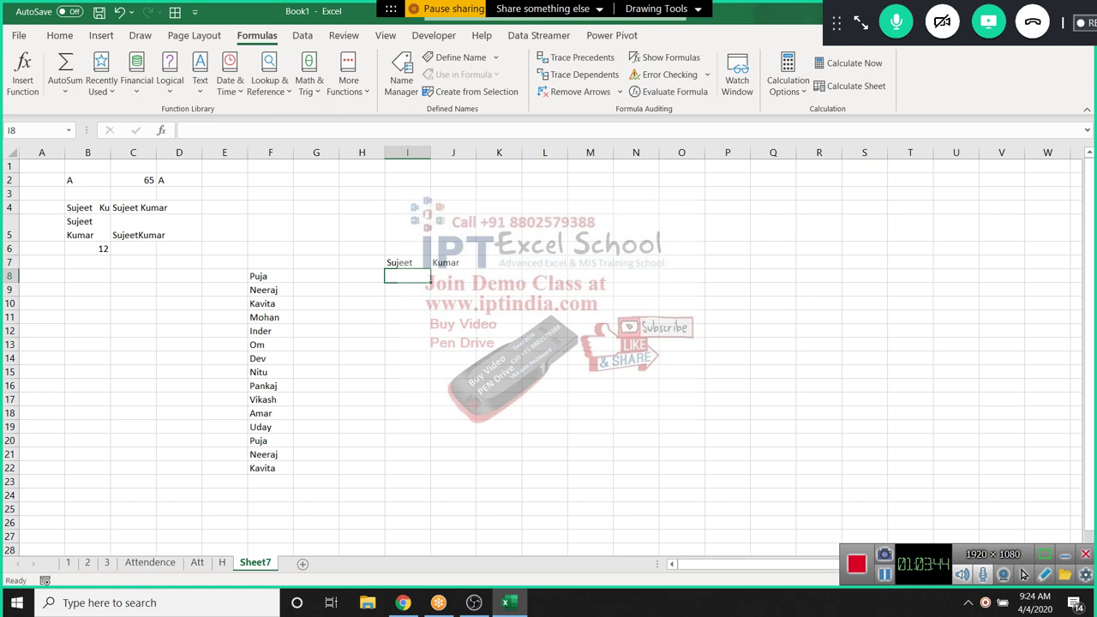
{"action": "key", "text": "Up"}
{"action": "key", "text": "Right"}
{"action": "key", "text": "Right"}
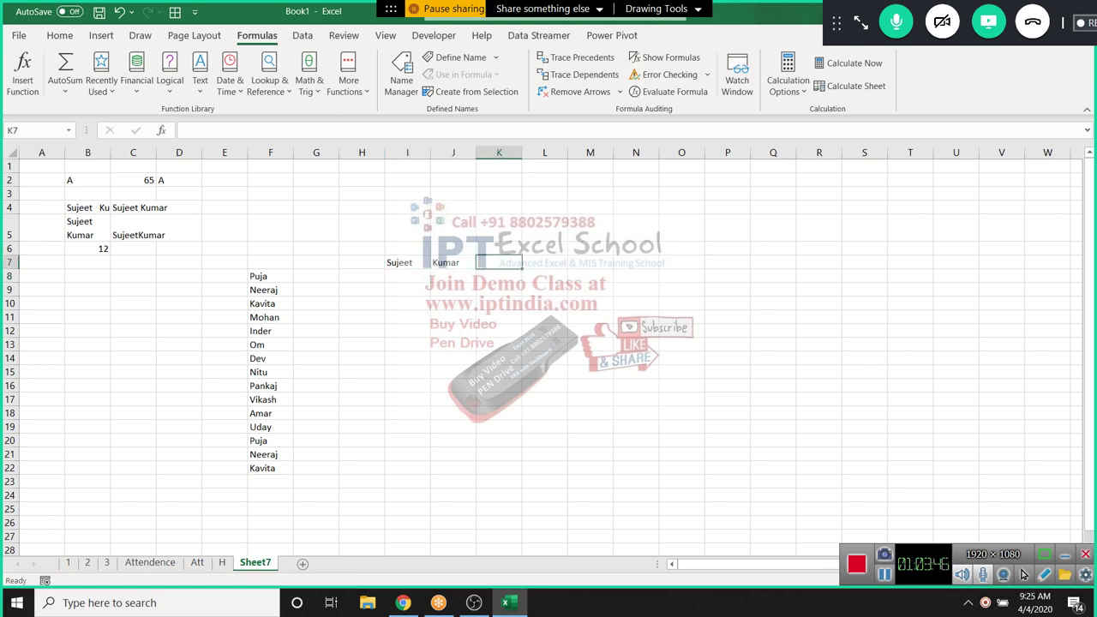
{"action": "key", "text": "Down"}
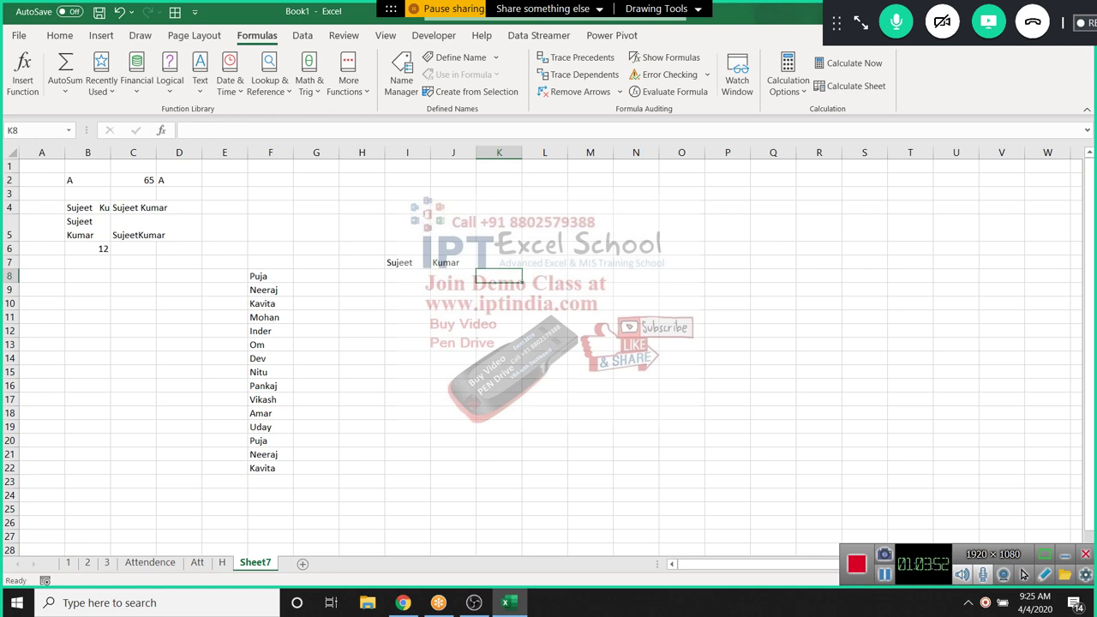
In K7, join the I7 first name and J7 surname with a space using &" "&
{"action": "left_click", "coordinate": [499, 262]}
{"action": "type", "text": "="}
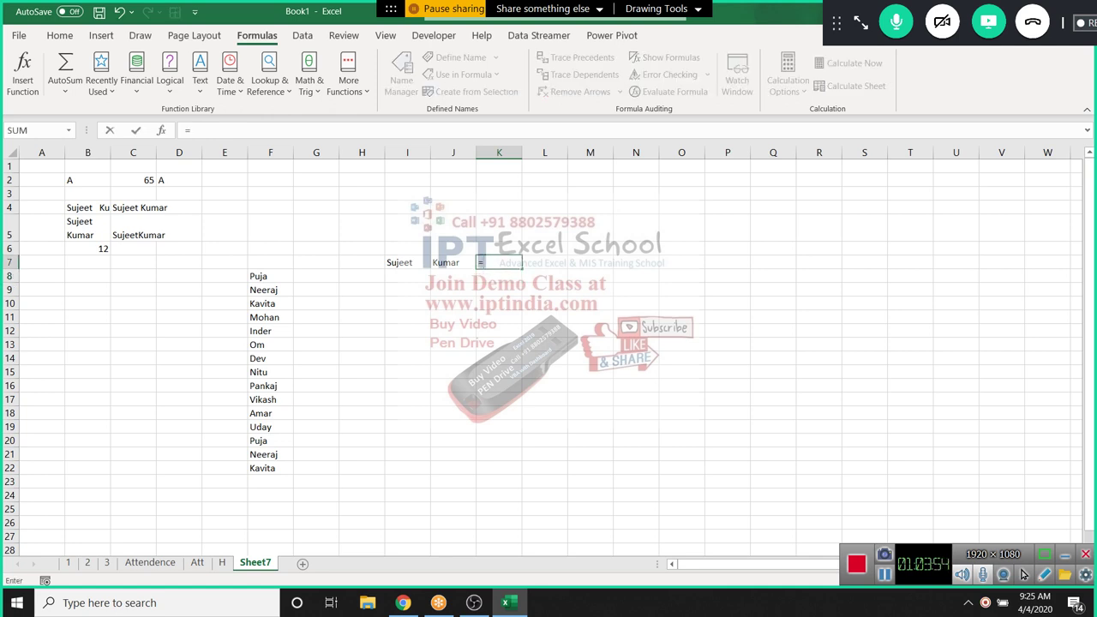
{"action": "key", "text": "Left"}
{"action": "key", "text": "Left"}
{"action": "type", "text": "&"}
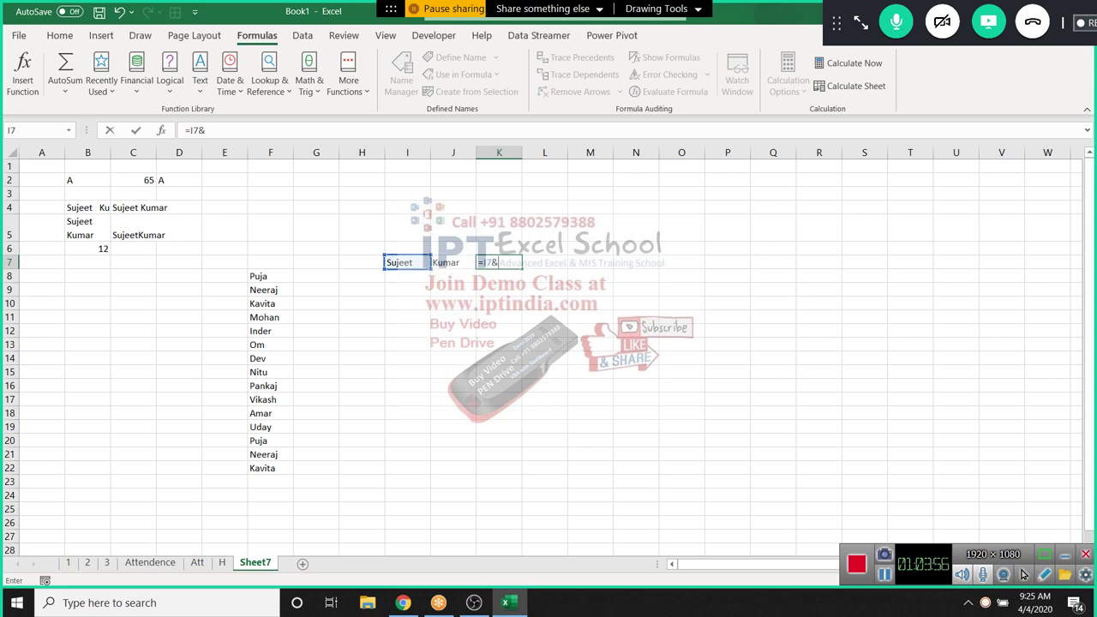
{"action": "type", "text": "\" \"&"}
{"action": "key", "text": "Left"}
{"action": "key", "text": "Return"}
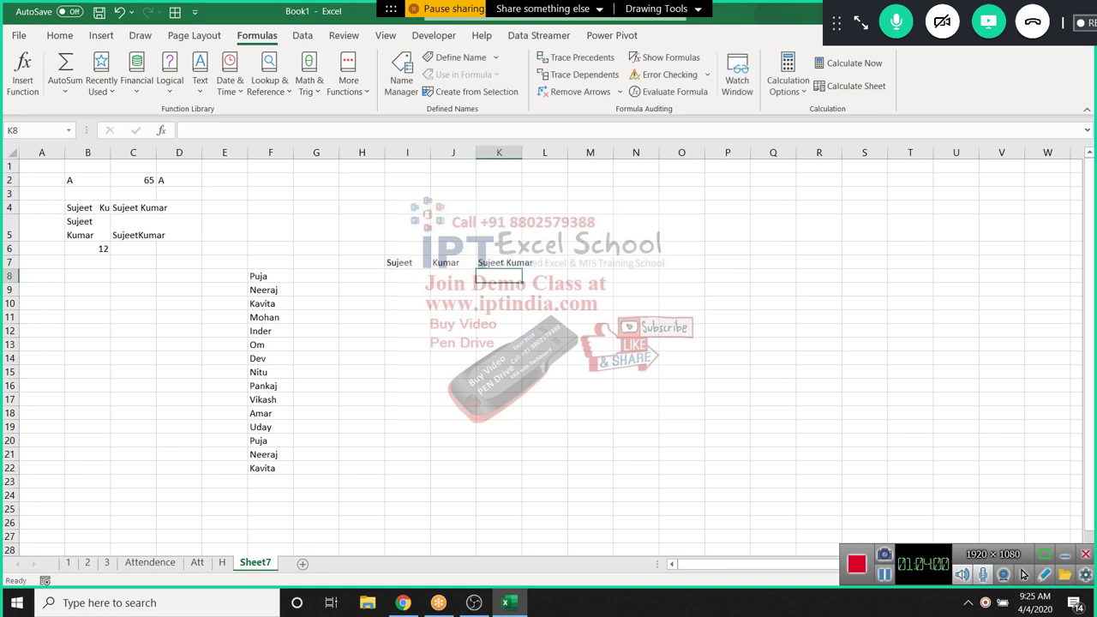
{"action": "key", "text": "Up"}
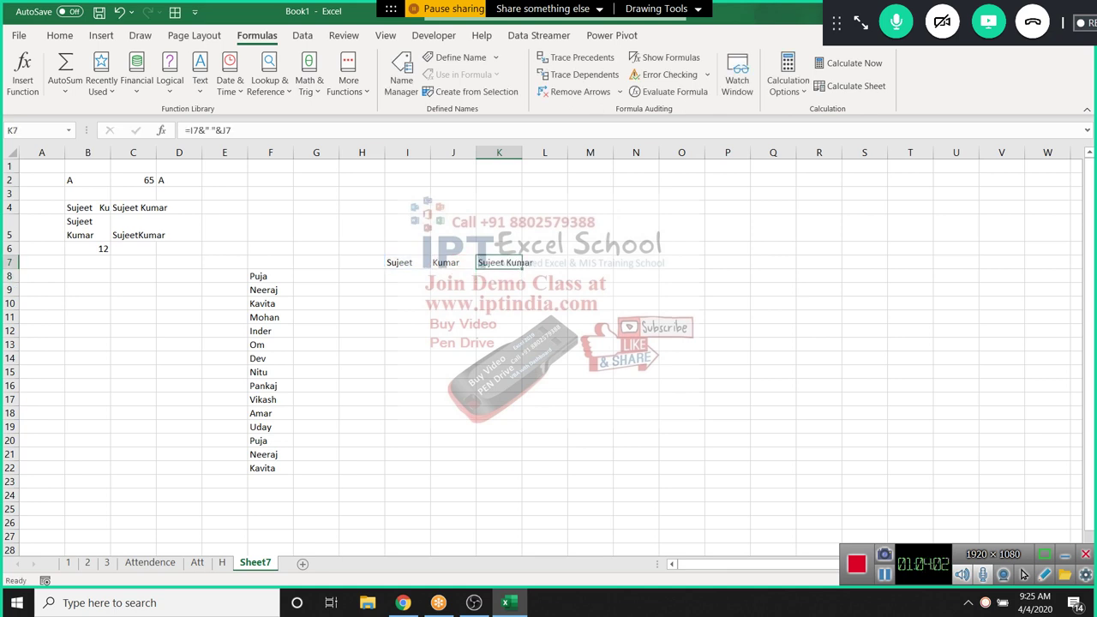
Enter =CONCAT(F8:F22) in G7 to join all fifteen names into one string
{"action": "key", "text": "Left"}
{"action": "key", "text": "Left"}
{"action": "key", "text": "Left"}
{"action": "key", "text": "Left"}
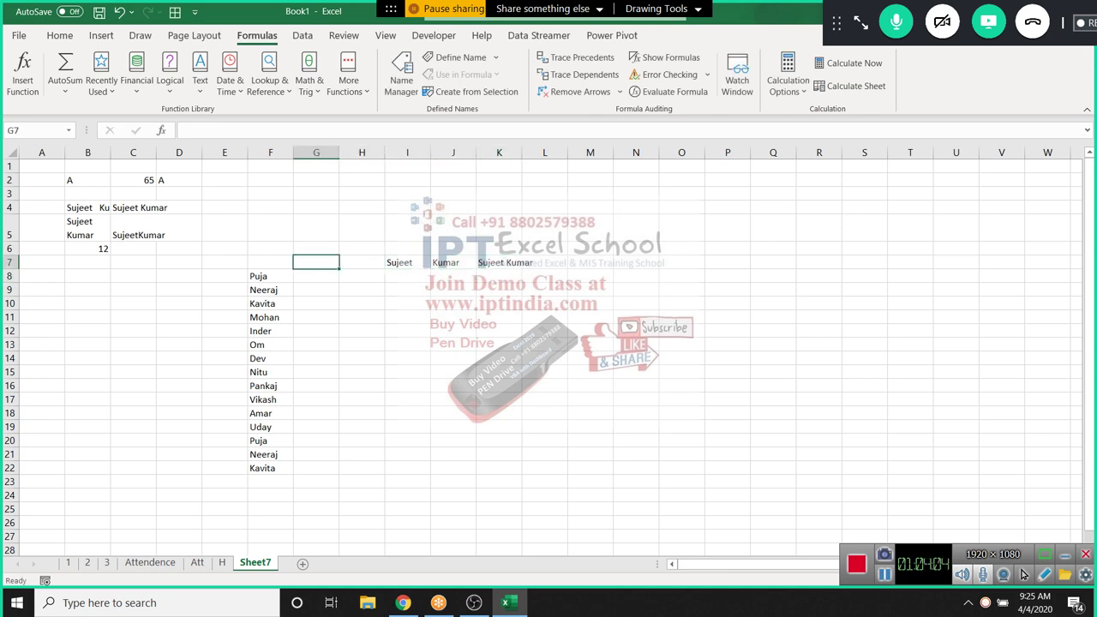
{"action": "type", "text": "="}
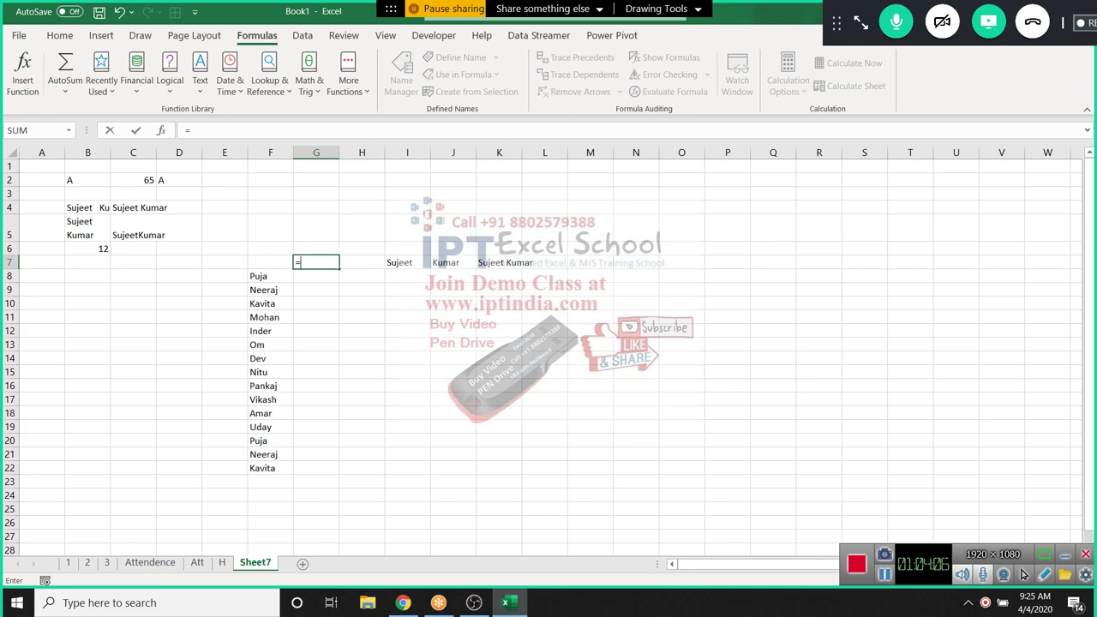
{"action": "type", "text": "concat"}
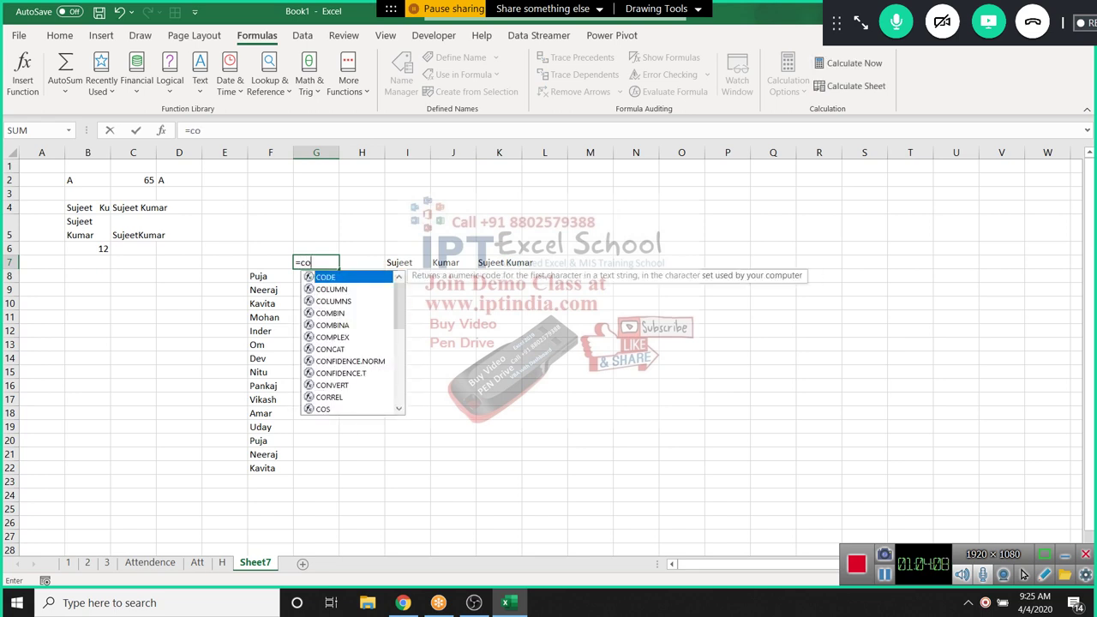
{"action": "key", "text": "Tab"}
{"action": "key", "text": "Left"}
{"action": "key", "text": "Down"}
{"action": "key", "text": "ctrl+shift+Down"}
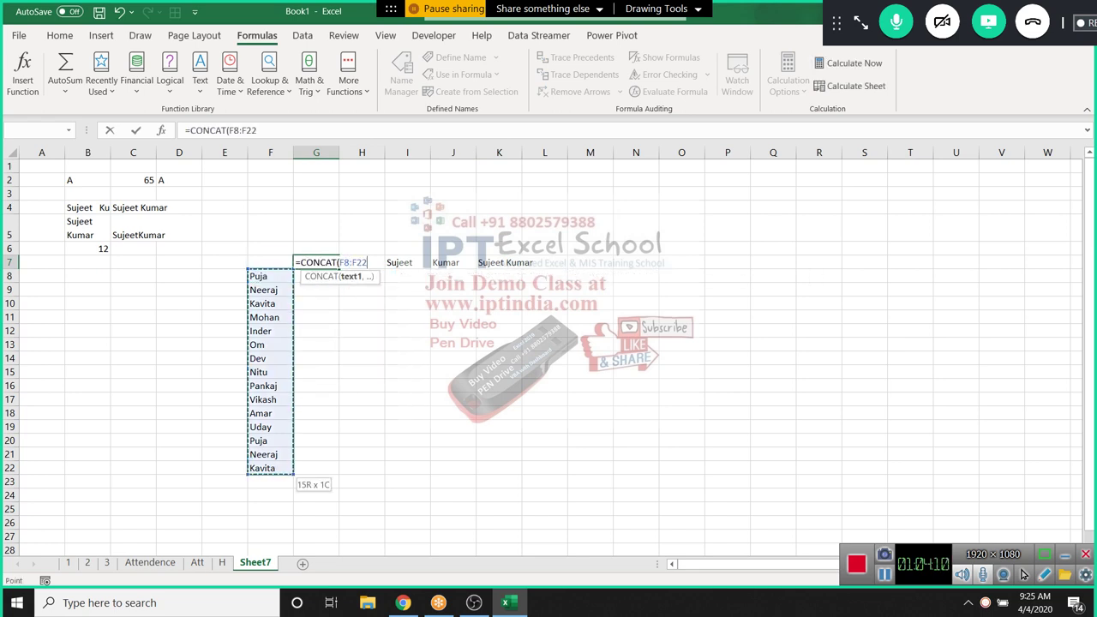
{"action": "type", "text": ")"}
{"action": "key", "text": "Return"}
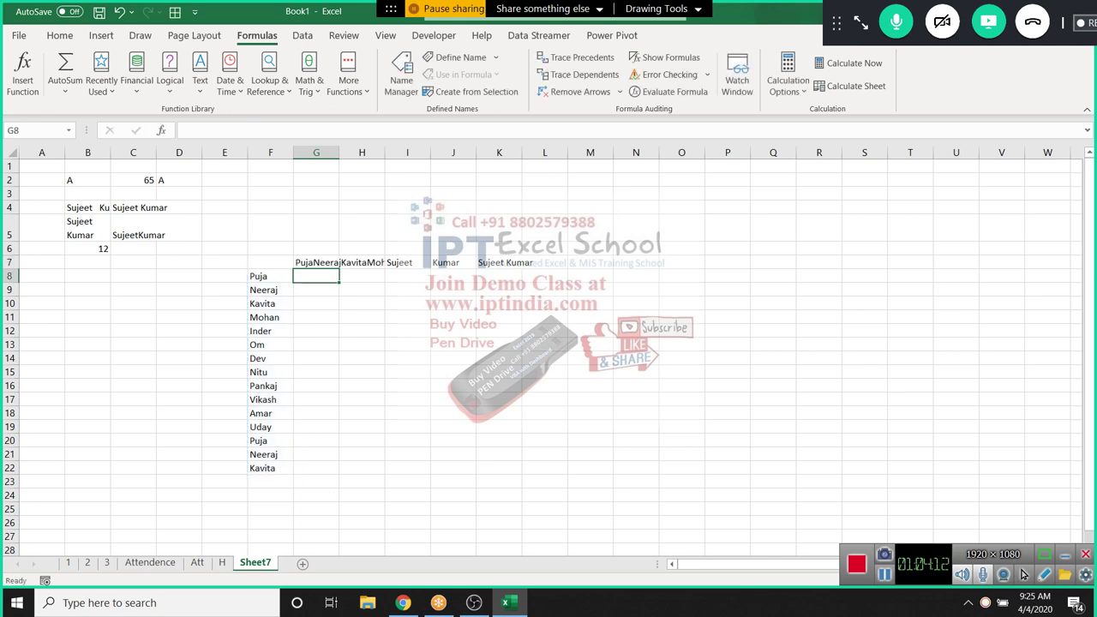
{"action": "left_click", "coordinate": [589, 398]}
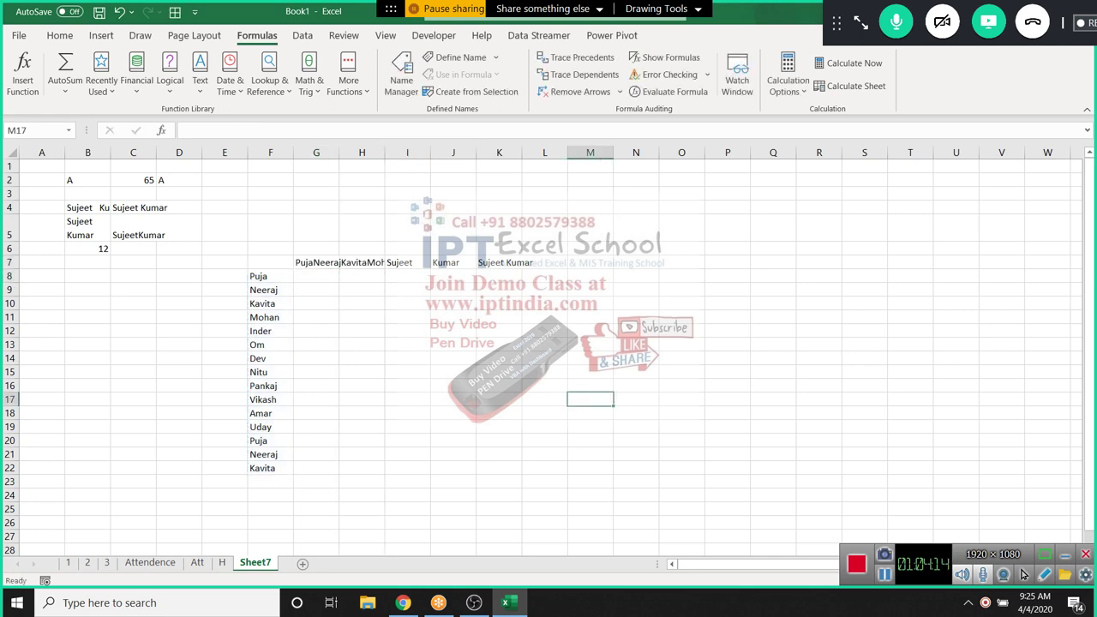
{"action": "left_click", "coordinate": [317, 262]}
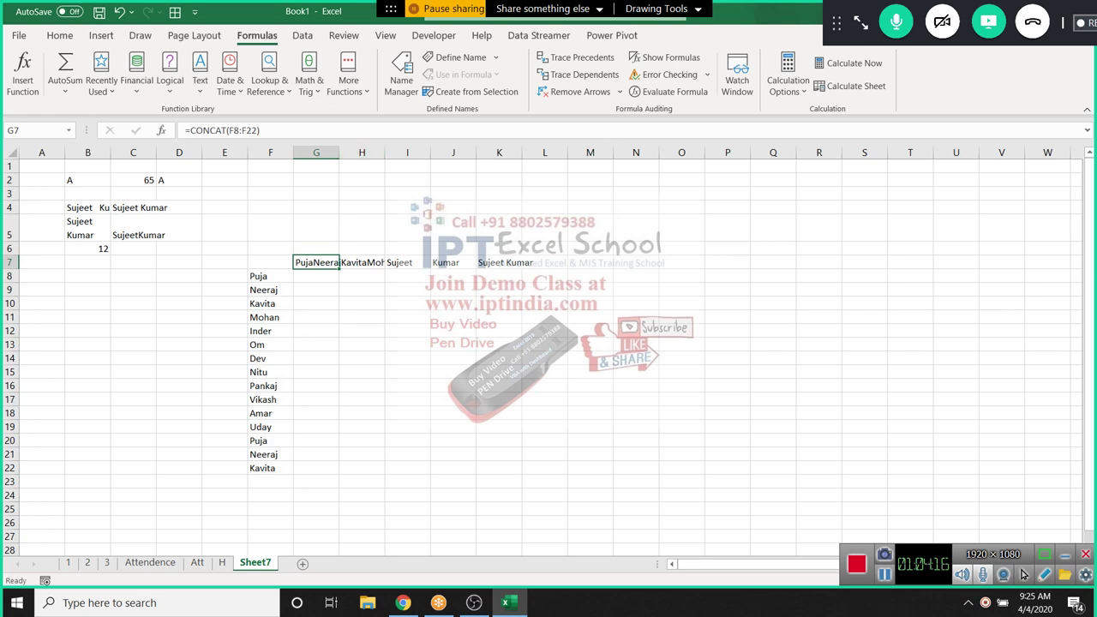
Clear the first name, surname and joined-name entries in I7:K8
{"action": "left_click_drag", "start_coordinate": [407, 262], "coordinate": [498, 276]}
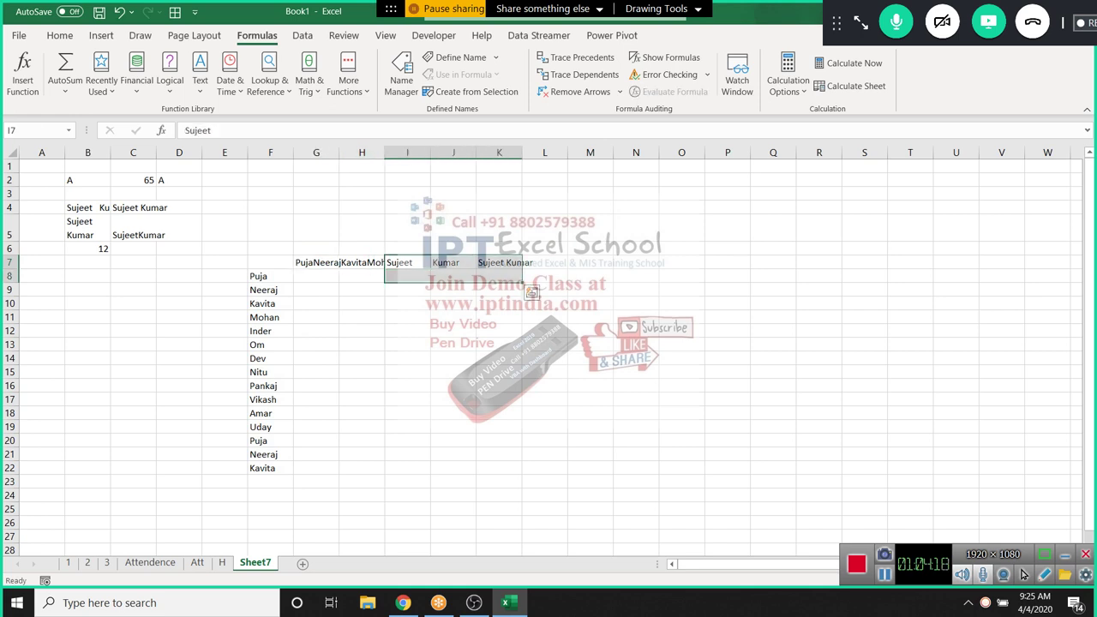
{"action": "key", "text": "Delete"}
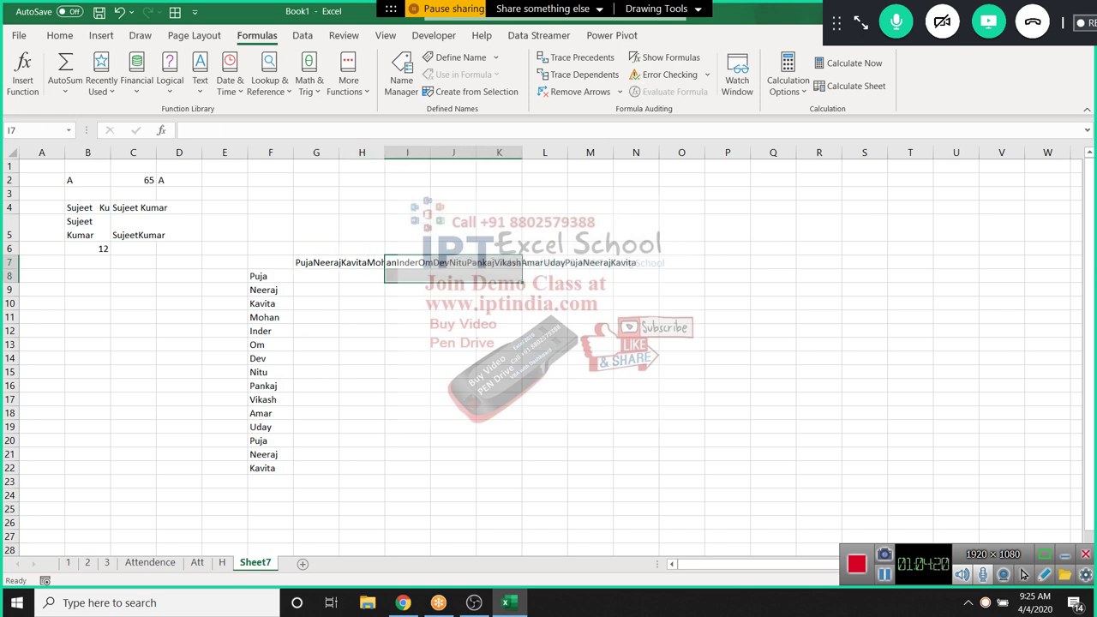
{"action": "left_click", "coordinate": [499, 317]}
{"action": "left_click", "coordinate": [316, 276]}
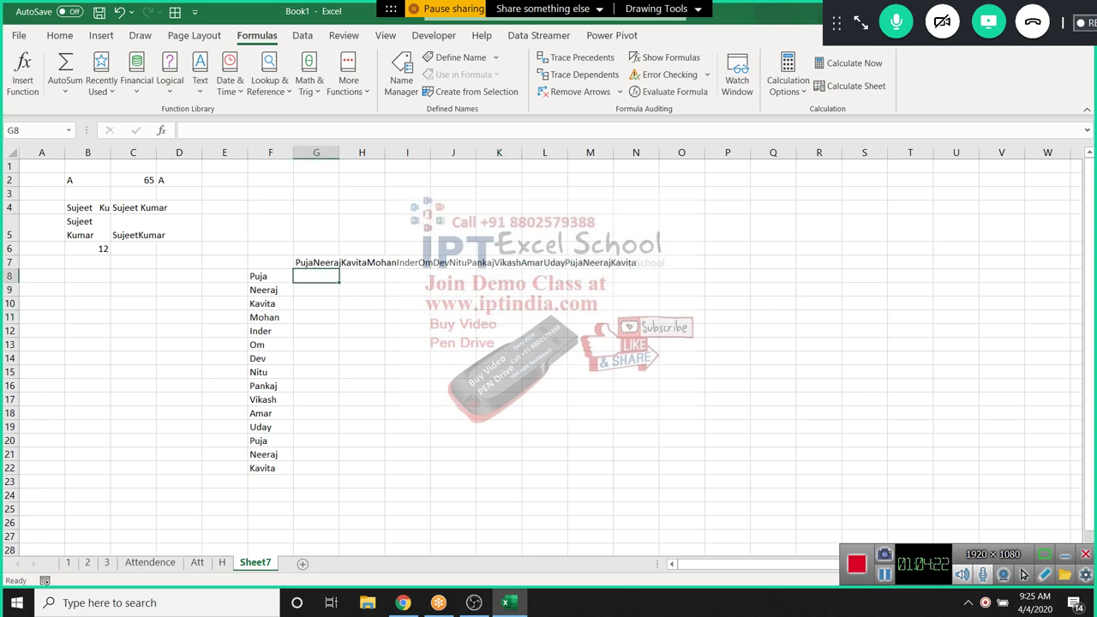
Enter =TEXTJOIN(",",TRUE,F8:F22) in G8 to list the names comma-separated
{"action": "type", "text": "=te"}
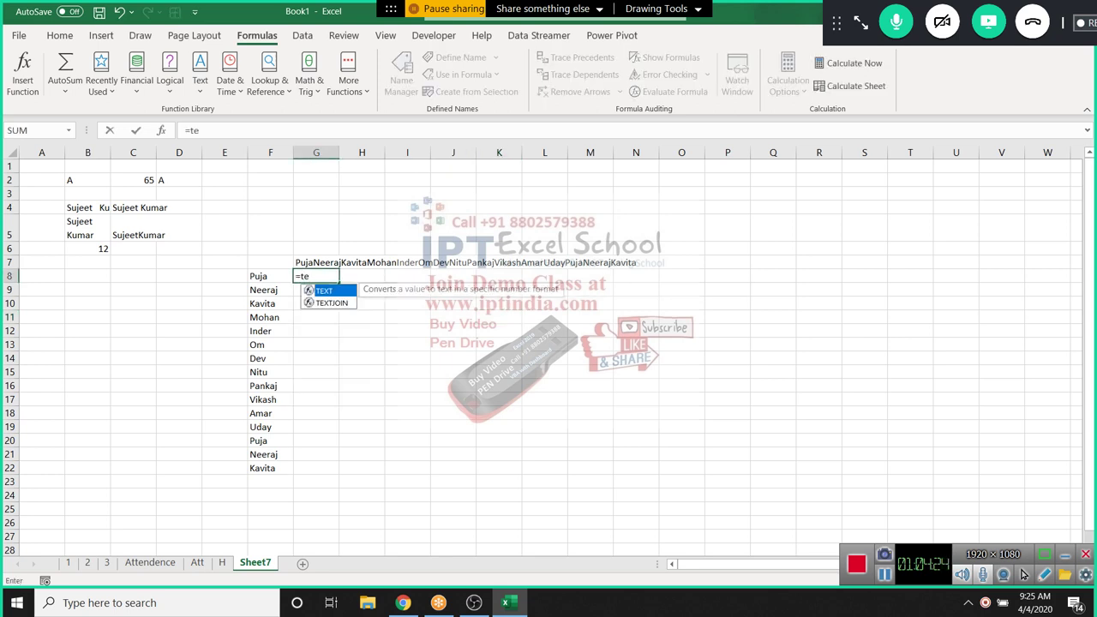
{"action": "key", "text": "Down"}
{"action": "key", "text": "Tab"}
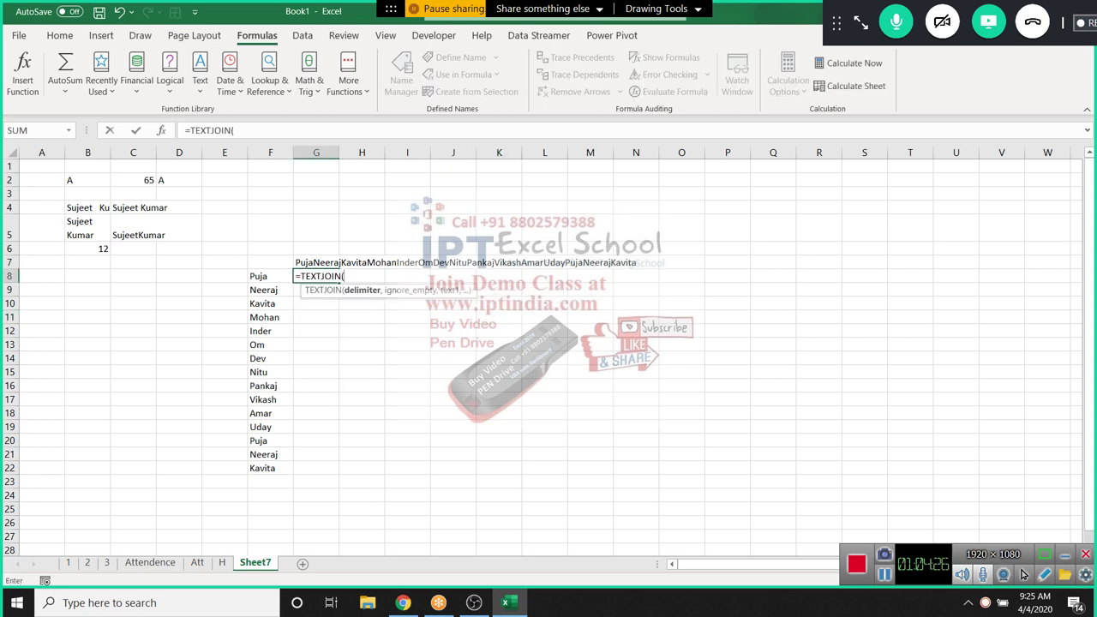
{"action": "key", "text": "Left"}
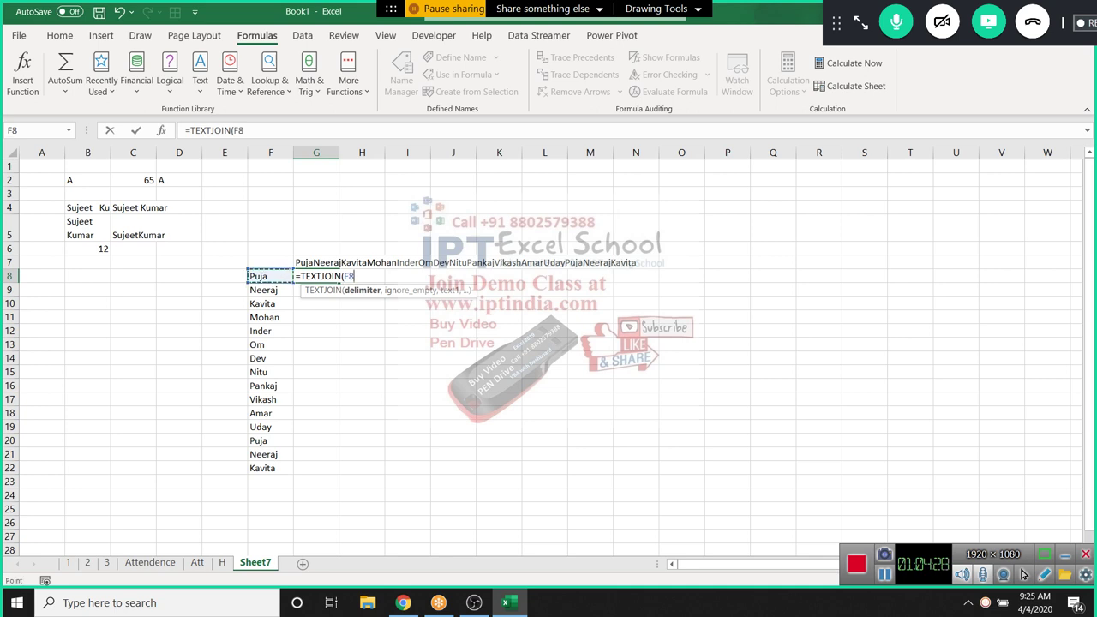
{"action": "type", "text": ","}
{"action": "key", "text": "BackSpace"}
{"action": "key", "text": "BackSpace"}
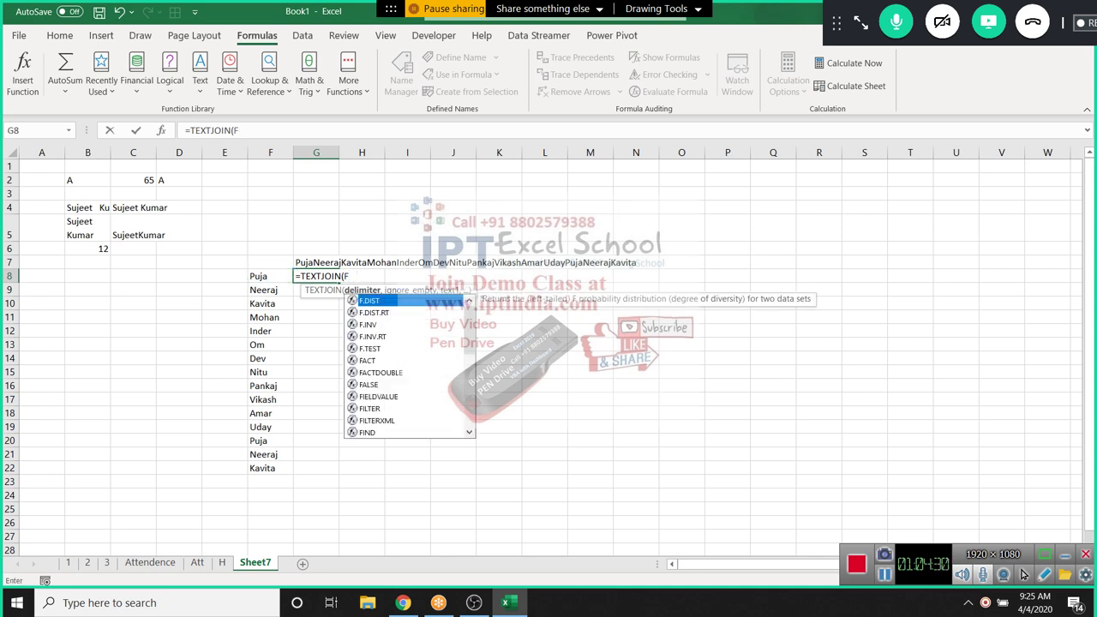
{"action": "key", "text": "BackSpace"}
{"action": "type", "text": "\",\""}
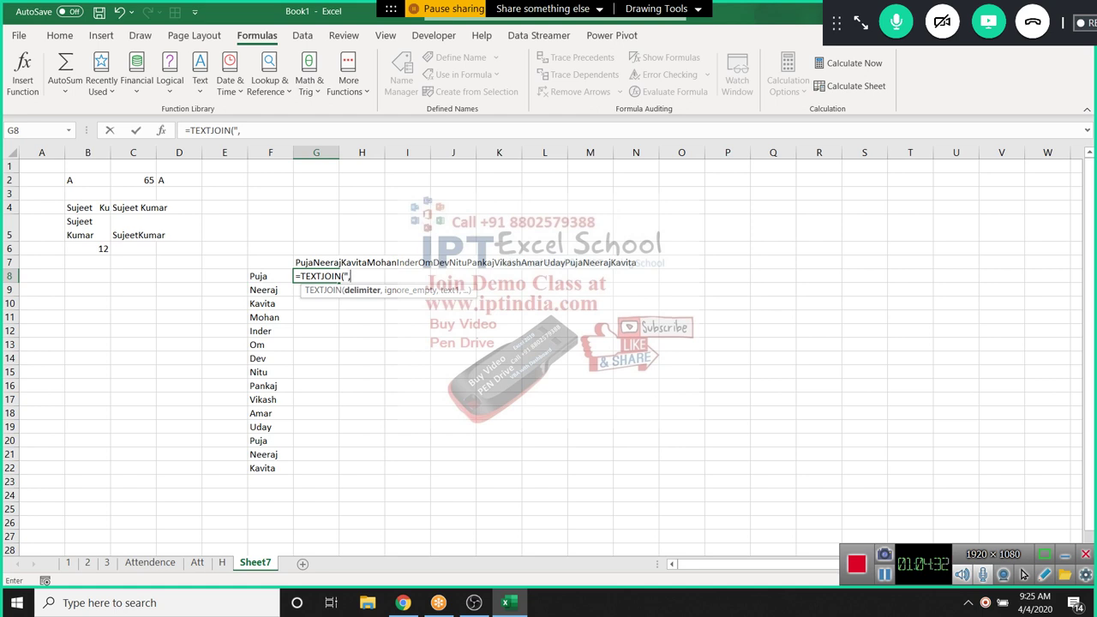
{"action": "type", "text": ","}
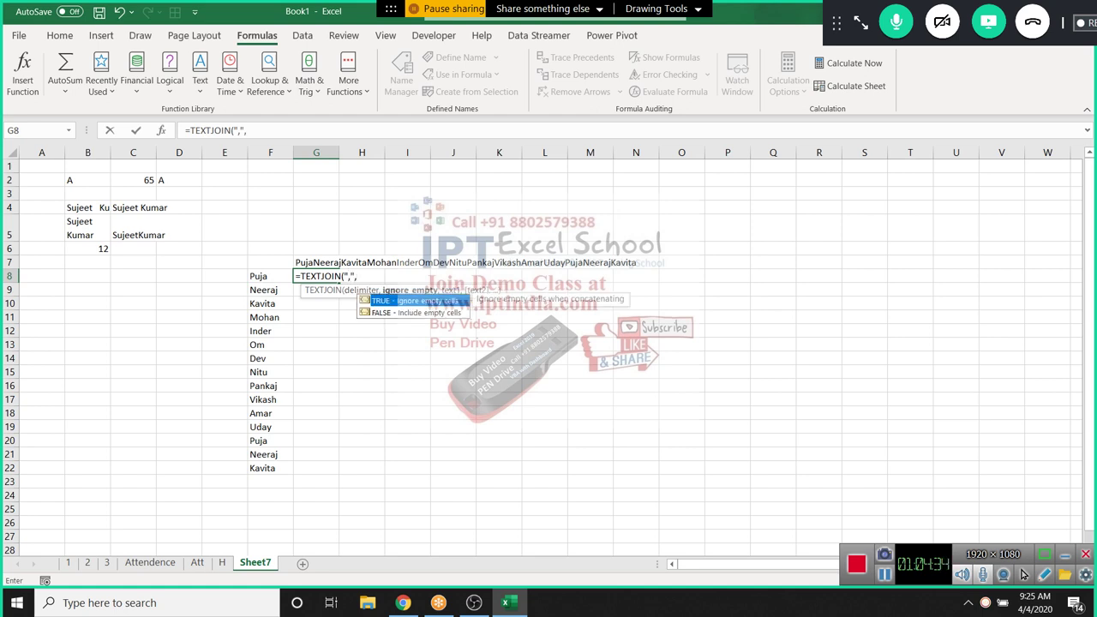
{"action": "key", "text": "Tab"}
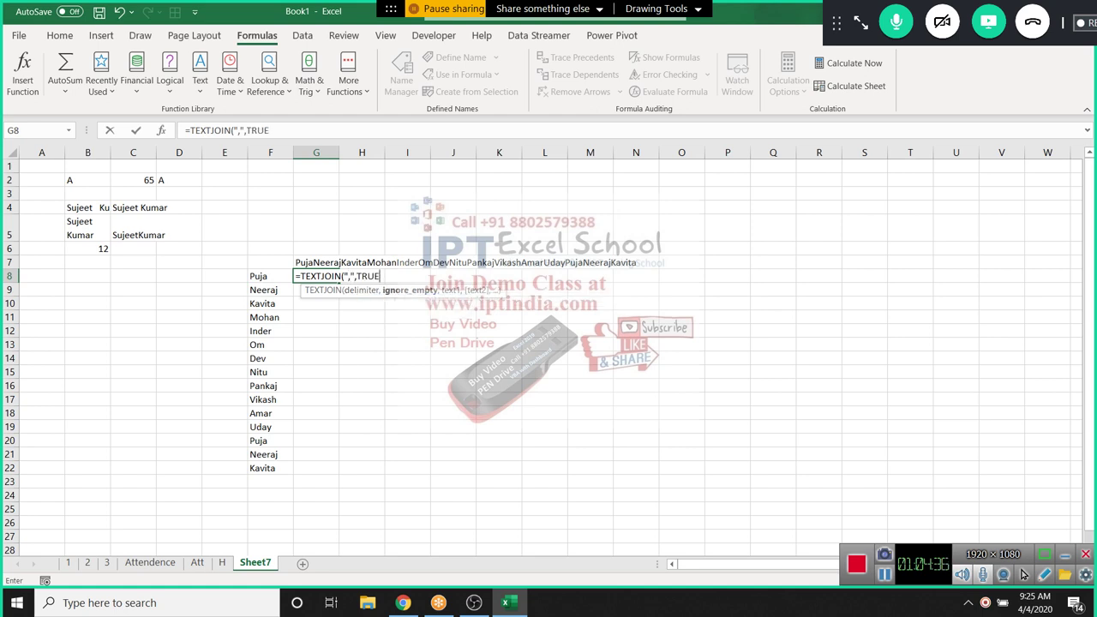
{"action": "type", "text": ","}
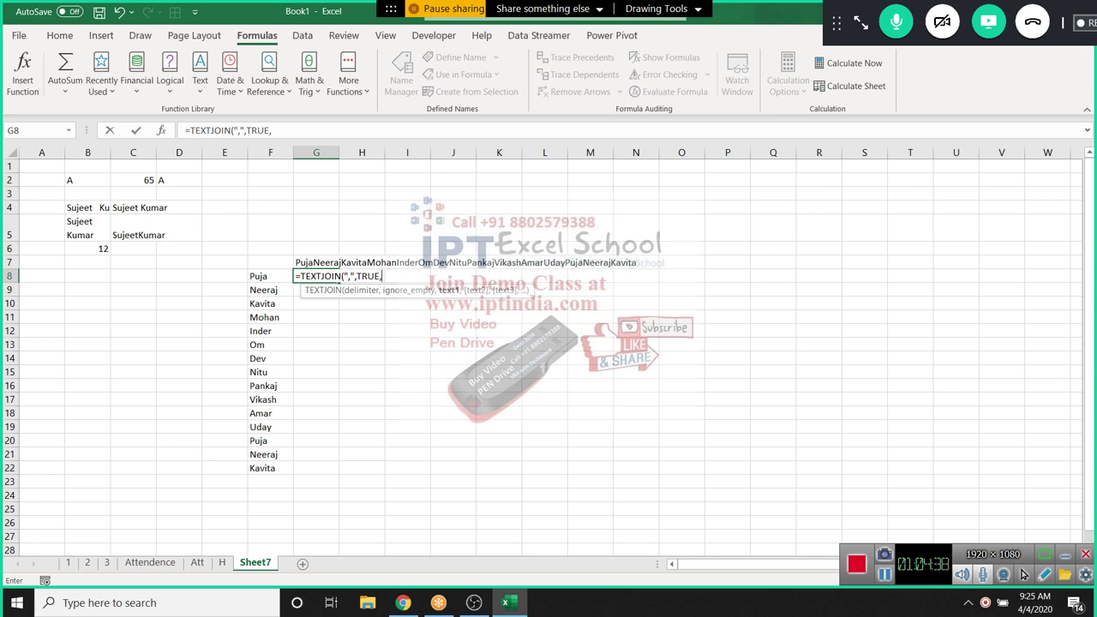
{"action": "left_click_drag", "start_coordinate": [270, 276], "coordinate": [269, 468]}
{"action": "key", "text": "Return"}
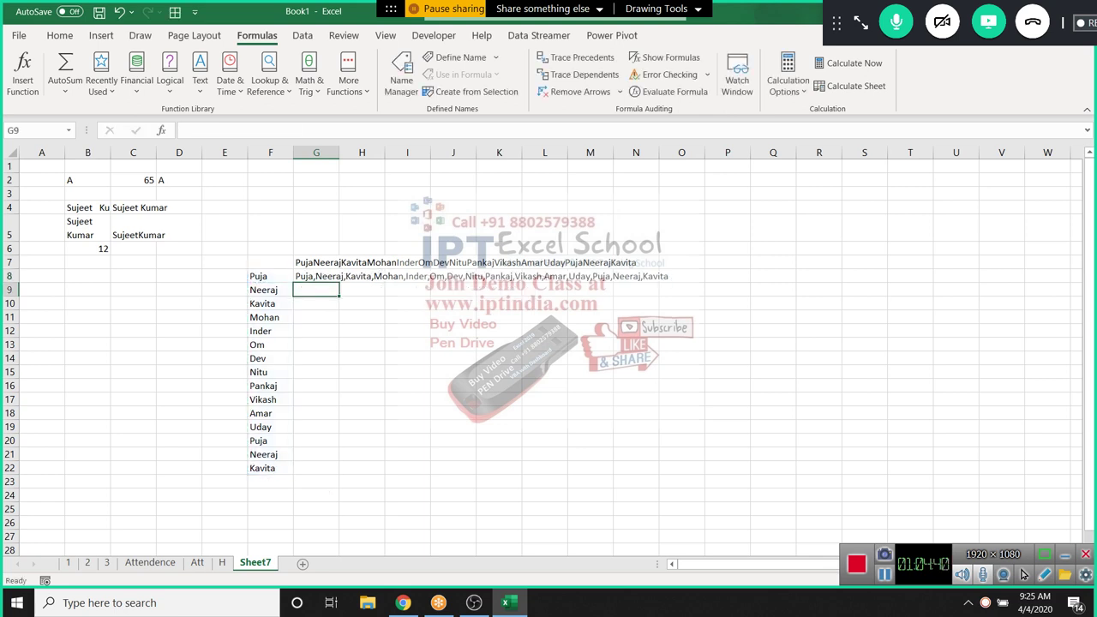
{"action": "left_click", "coordinate": [316, 276]}
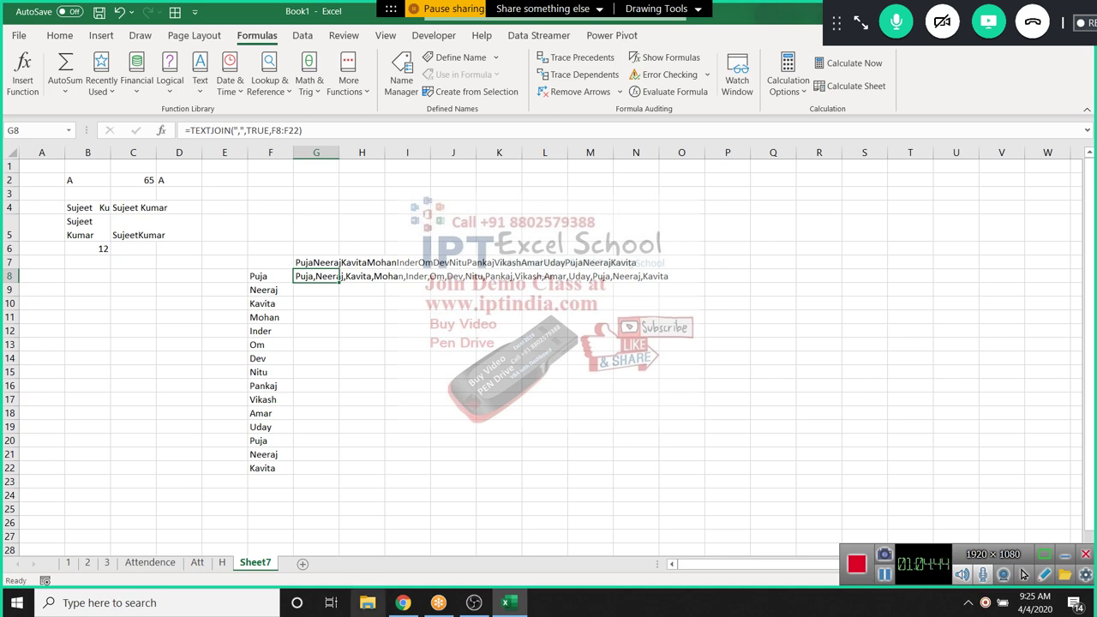
{"action": "left_click", "coordinate": [317, 508]}
On a new Sheet8, add a Name header in A1 and fill names down column A
{"action": "left_click", "coordinate": [302, 563]}
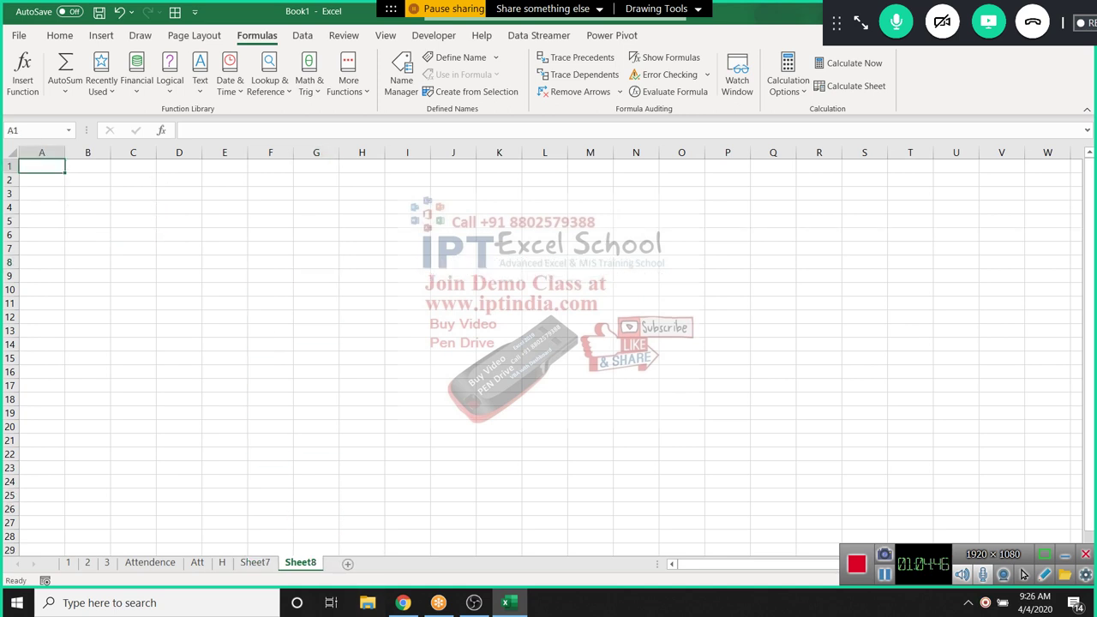
{"action": "type", "text": "Name"}
{"action": "key", "text": "Return"}
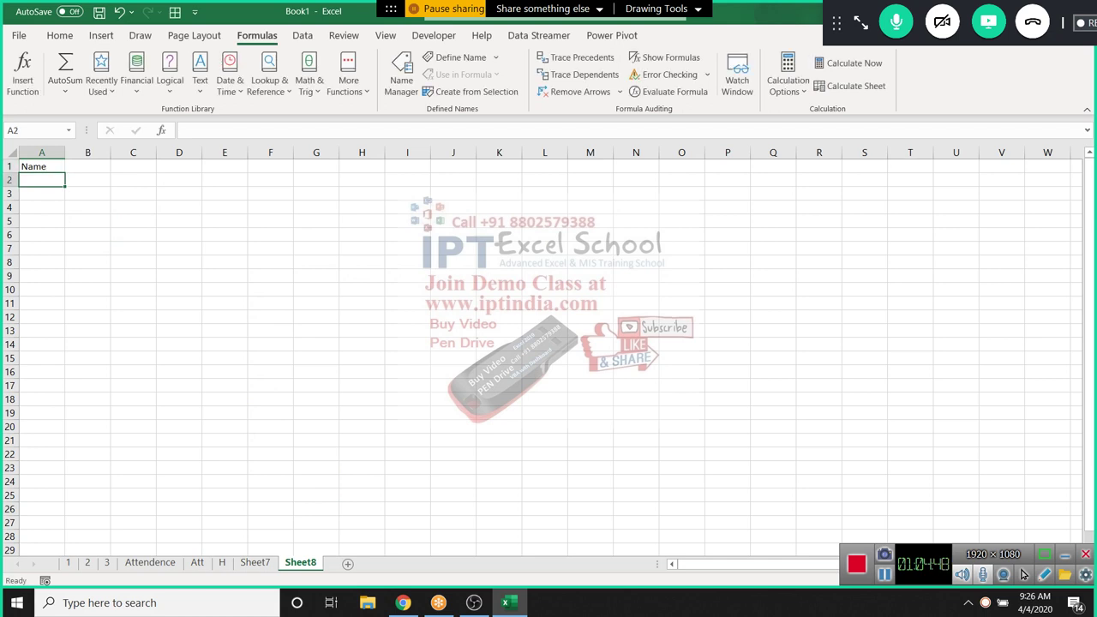
{"action": "type", "text": "Puja"}
{"action": "key", "text": "Return"}
{"action": "key", "text": "Return"}
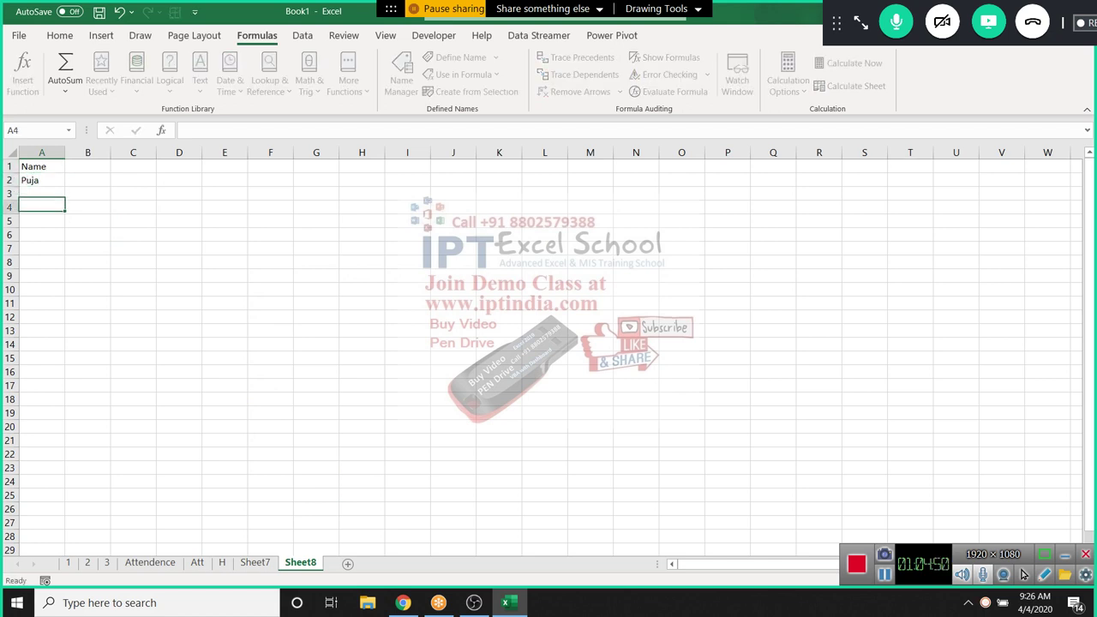
{"action": "left_click", "coordinate": [41, 179]}
{"action": "left_click_drag", "start_coordinate": [66, 187], "coordinate": [65, 531]}
{"action": "key", "text": "ctrl+Home"}
Add a Sales header in B1 and fill =RANDBETWEEN(10,90) down column B
{"action": "left_click", "coordinate": [88, 166]}
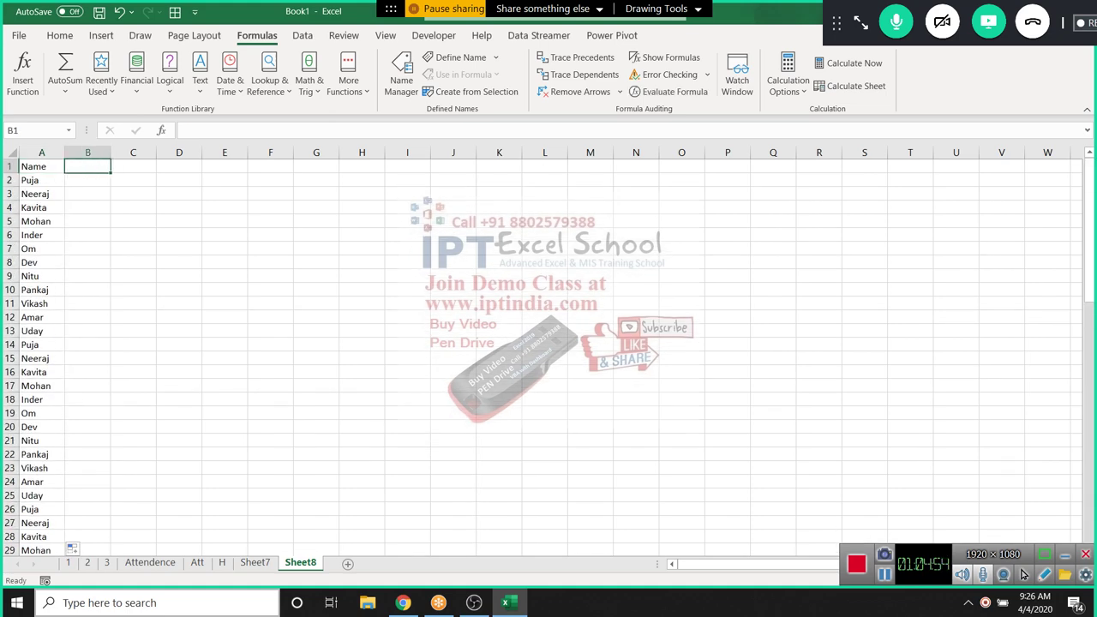
{"action": "type", "text": "Sales"}
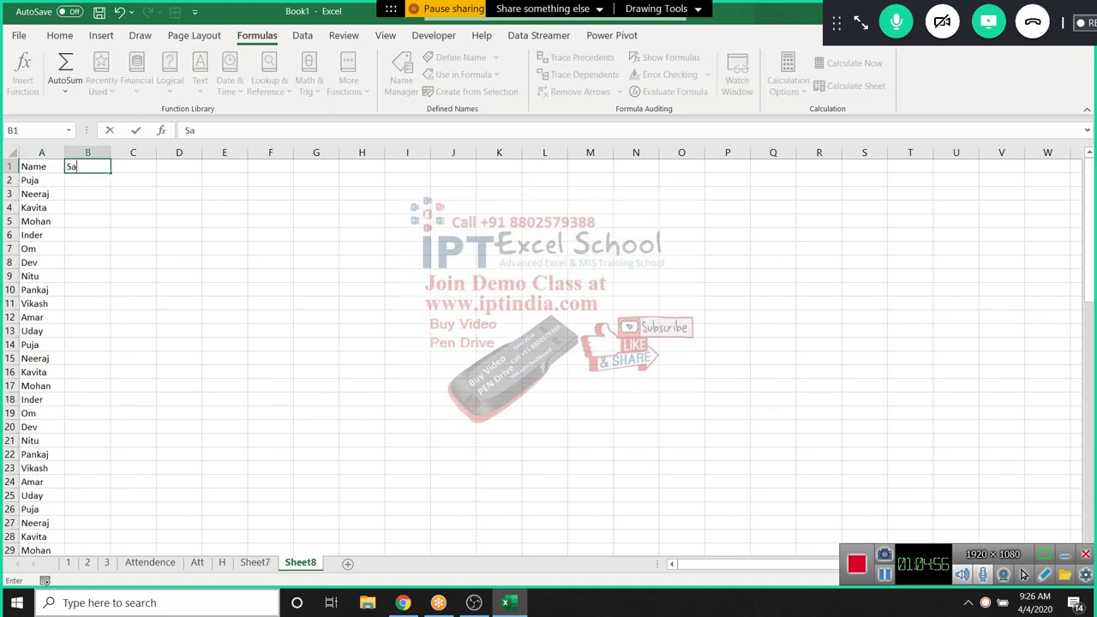
{"action": "key", "text": "Return"}
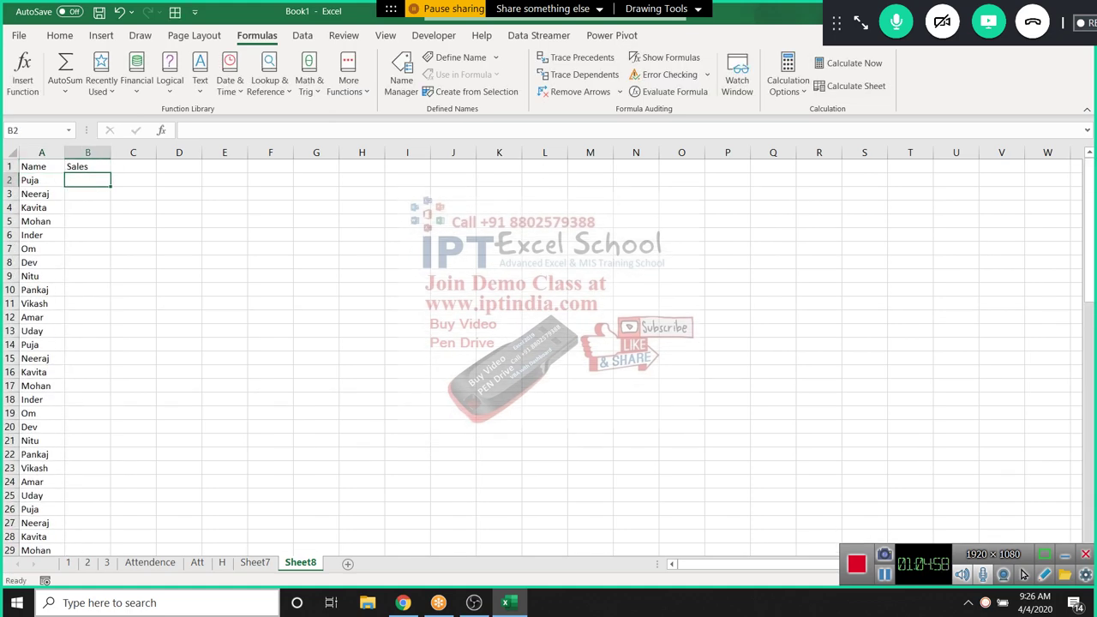
{"action": "type", "text": "=ra"}
{"action": "key", "text": "Down"}
{"action": "key", "text": "Down"}
{"action": "key", "text": "Down"}
{"action": "key", "text": "Tab"}
{"action": "type", "text": "1"}
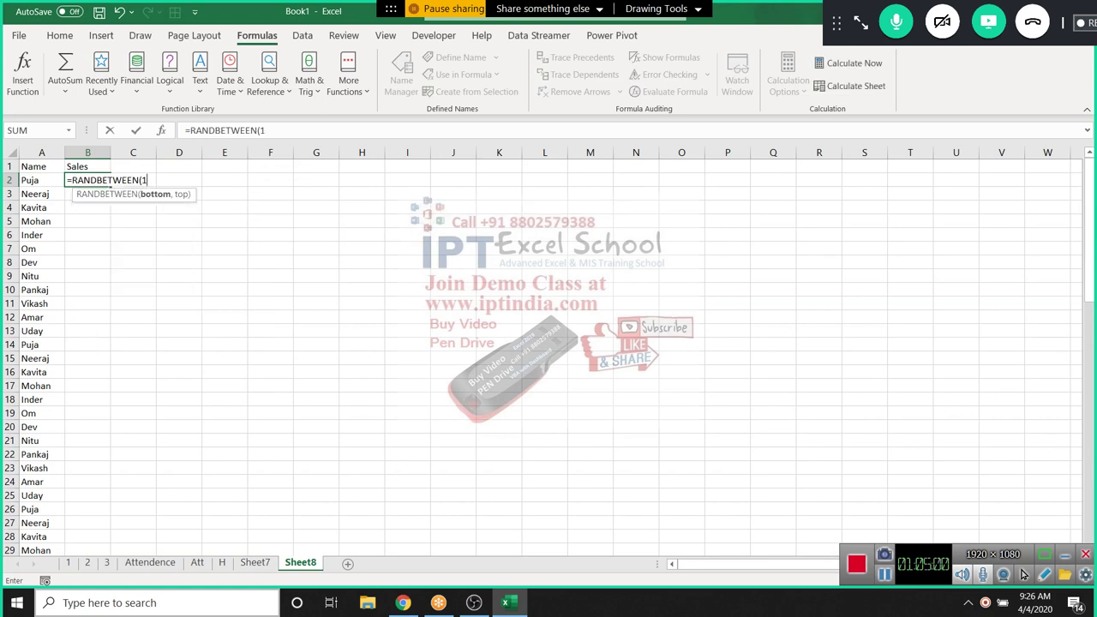
{"action": "type", "text": "0,90"}
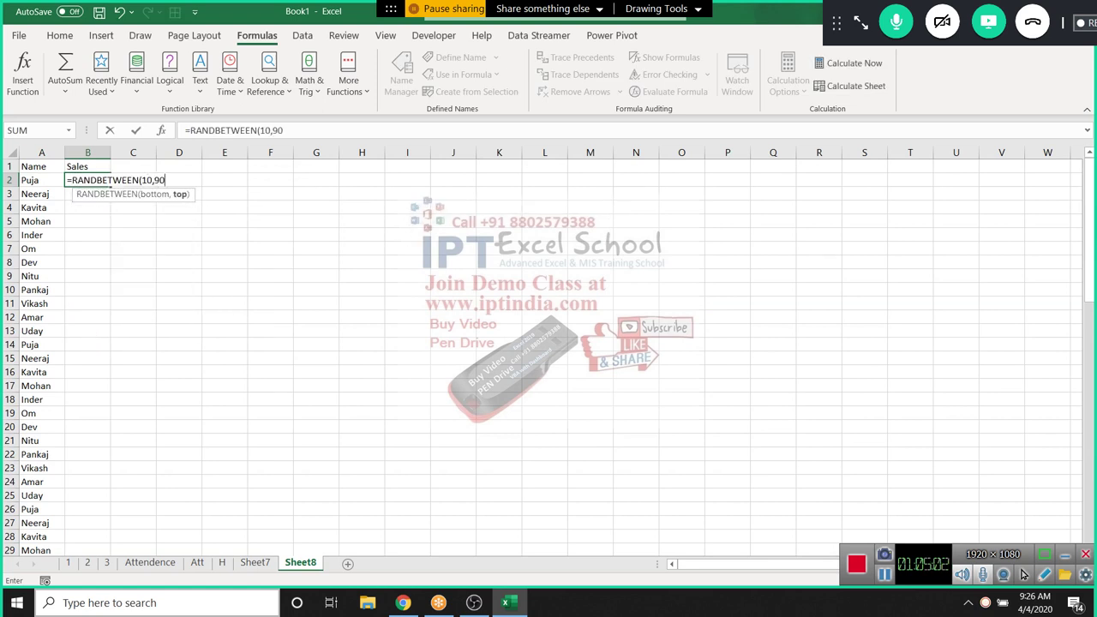
{"action": "key", "text": "Return"}
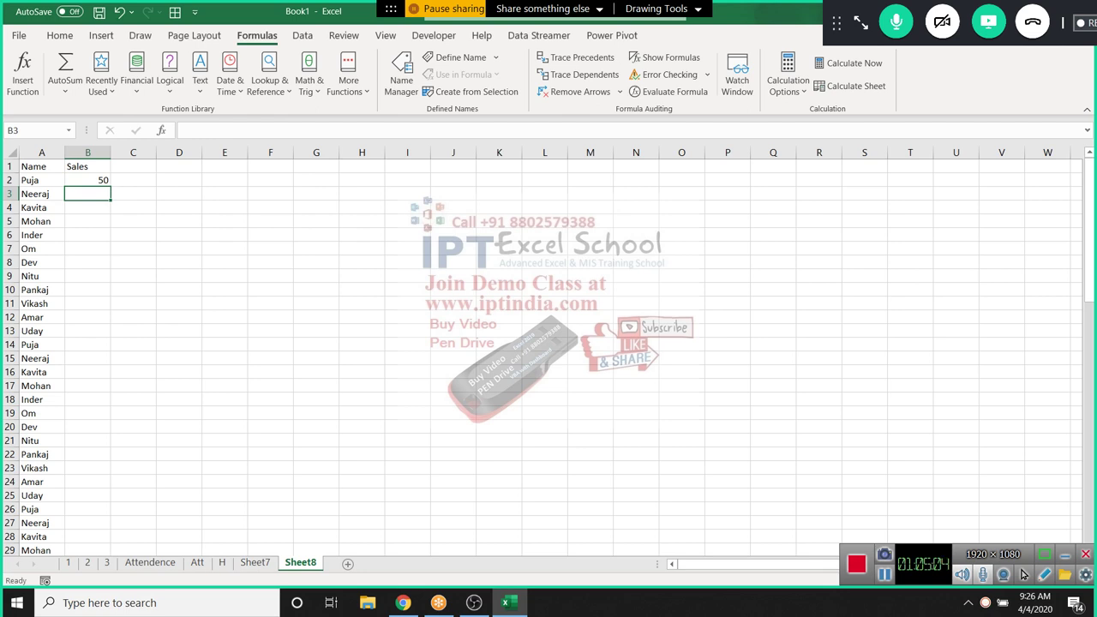
{"action": "key", "text": "Up"}
{"action": "double_click", "coordinate": [111, 186]}
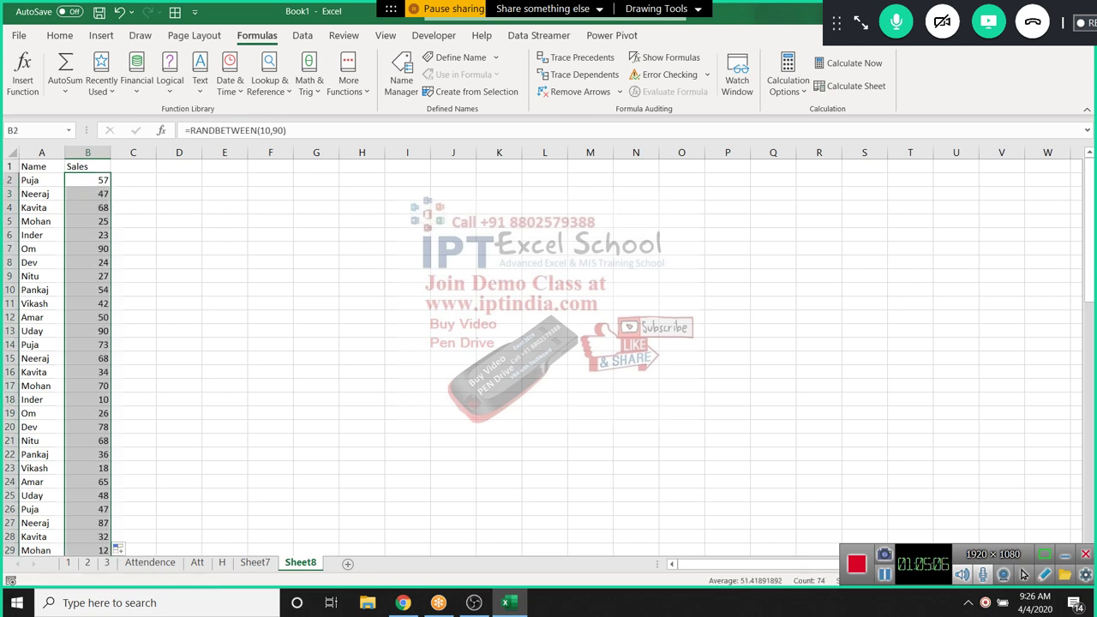
Copy the Sales figures and paste them back as fixed values
{"action": "key", "text": "ctrl+c"}
{"action": "left_click", "coordinate": [59, 36]}
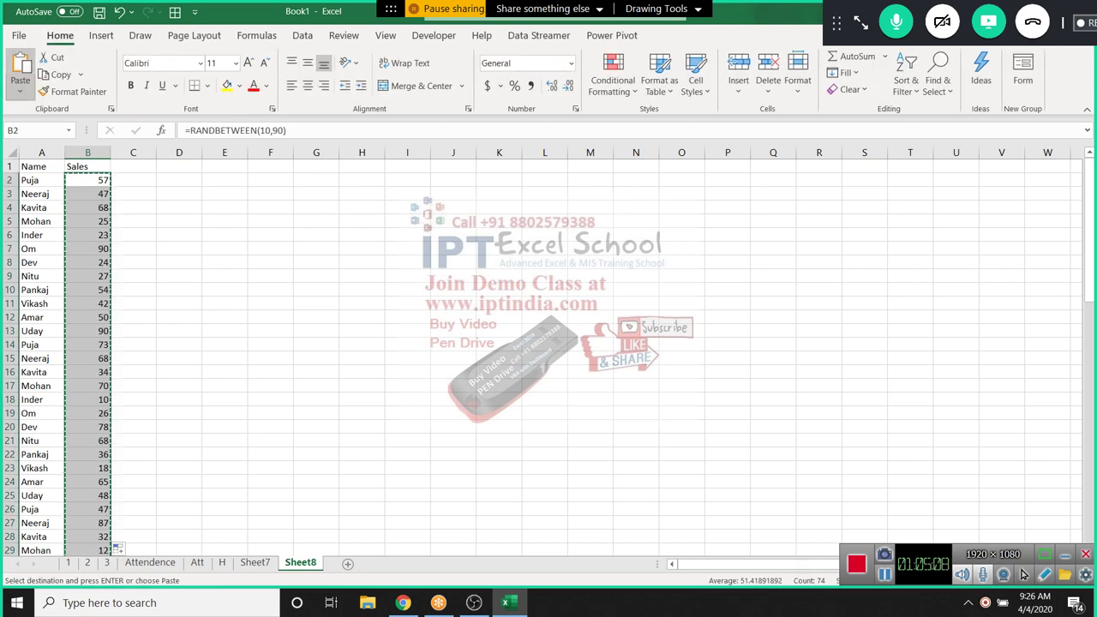
{"action": "left_click", "coordinate": [20, 91]}
{"action": "left_click", "coordinate": [20, 196]}
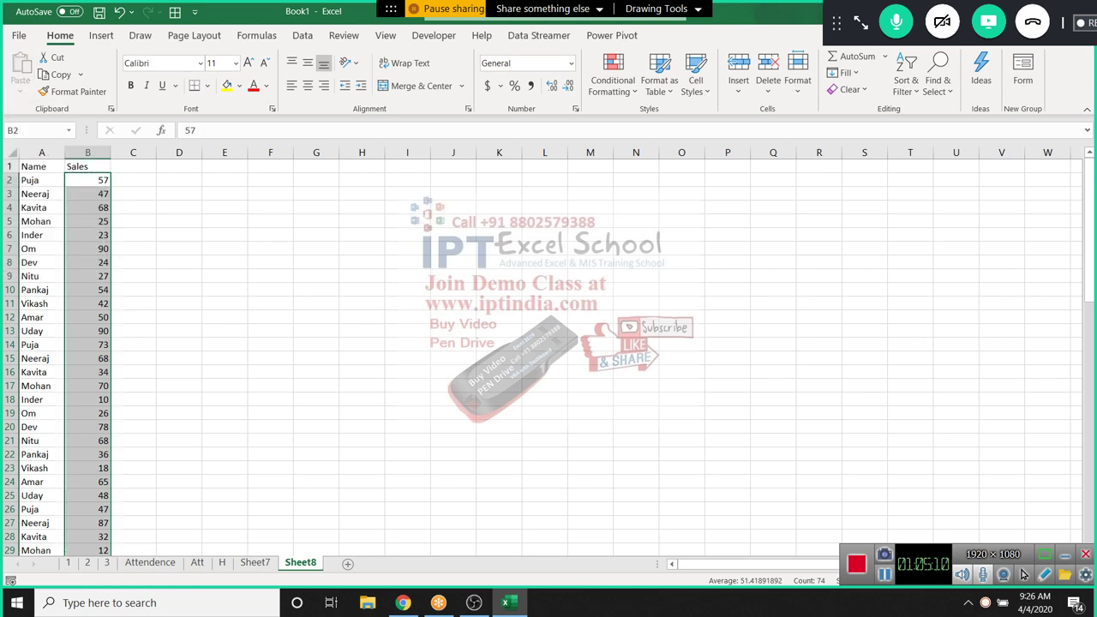
{"action": "left_click", "coordinate": [270, 208]}
Type a name in F4, abandon the VLOOKUP started in G4, and clear F4
{"action": "type", "text": "Puj"}
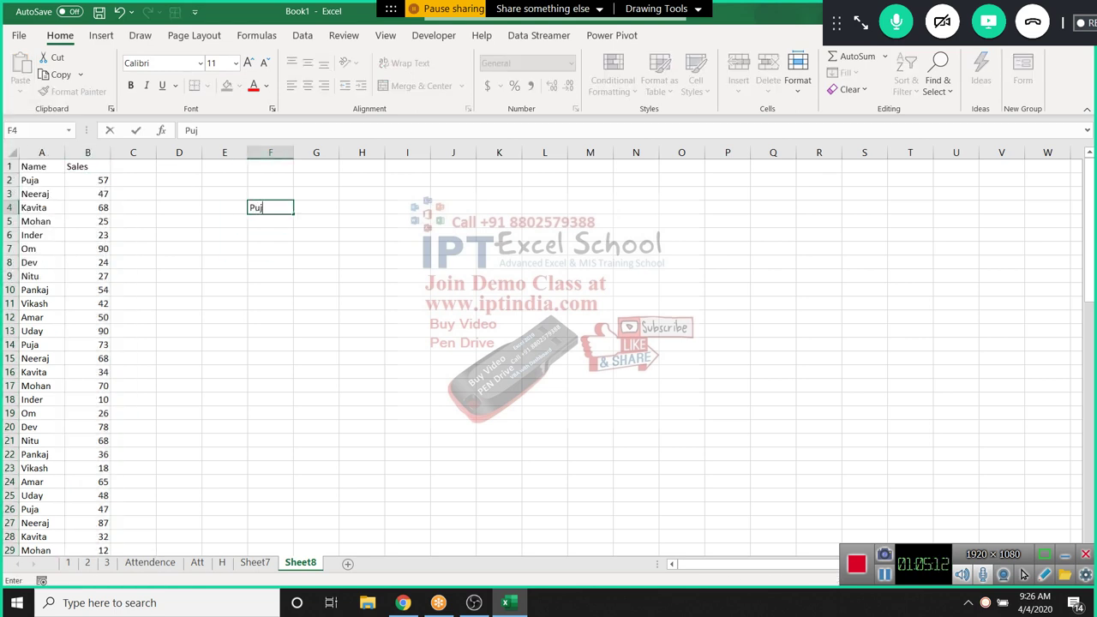
{"action": "type", "text": "a"}
{"action": "key", "text": "Return"}
{"action": "key", "text": "Up"}
{"action": "key", "text": "Right"}
{"action": "type", "text": "="}
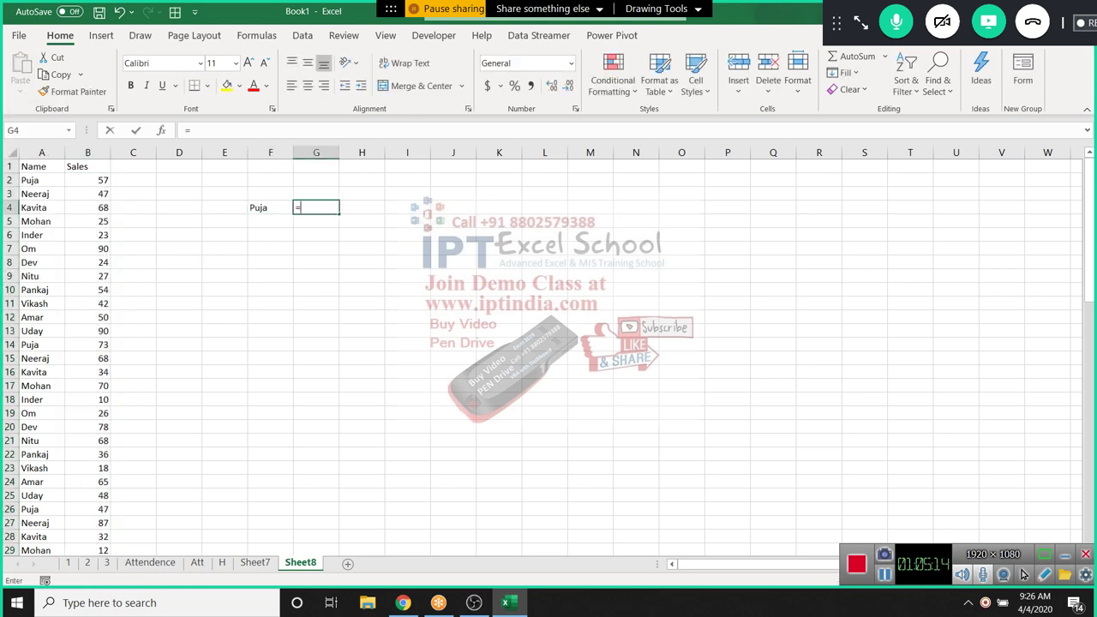
{"action": "type", "text": "vl"}
{"action": "key", "text": "Escape"}
{"action": "key", "text": "Escape"}
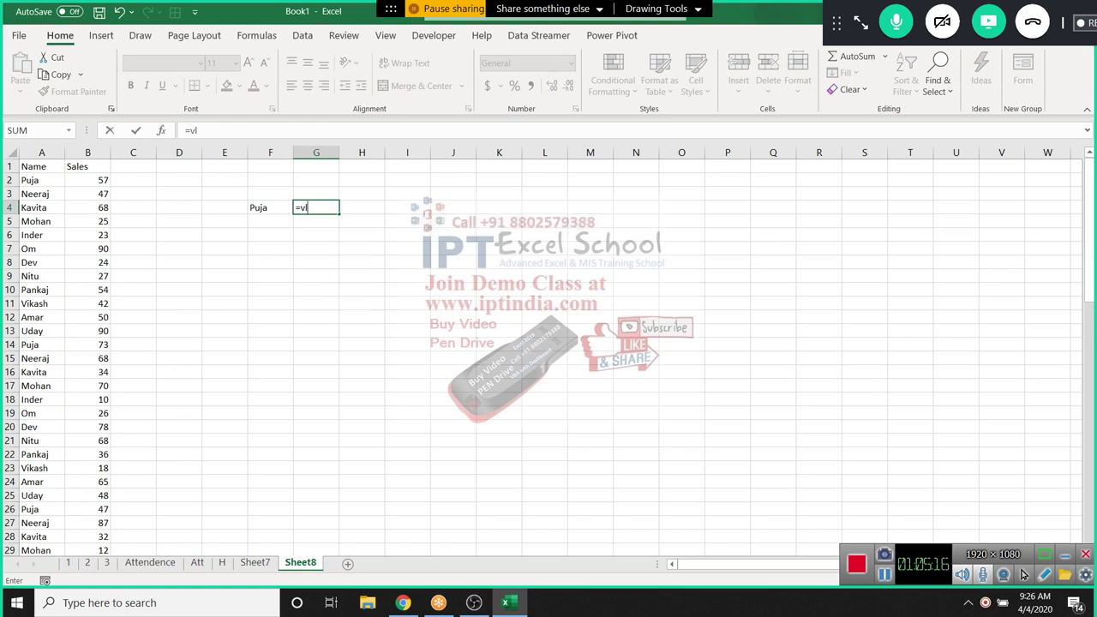
{"action": "key", "text": "Left"}
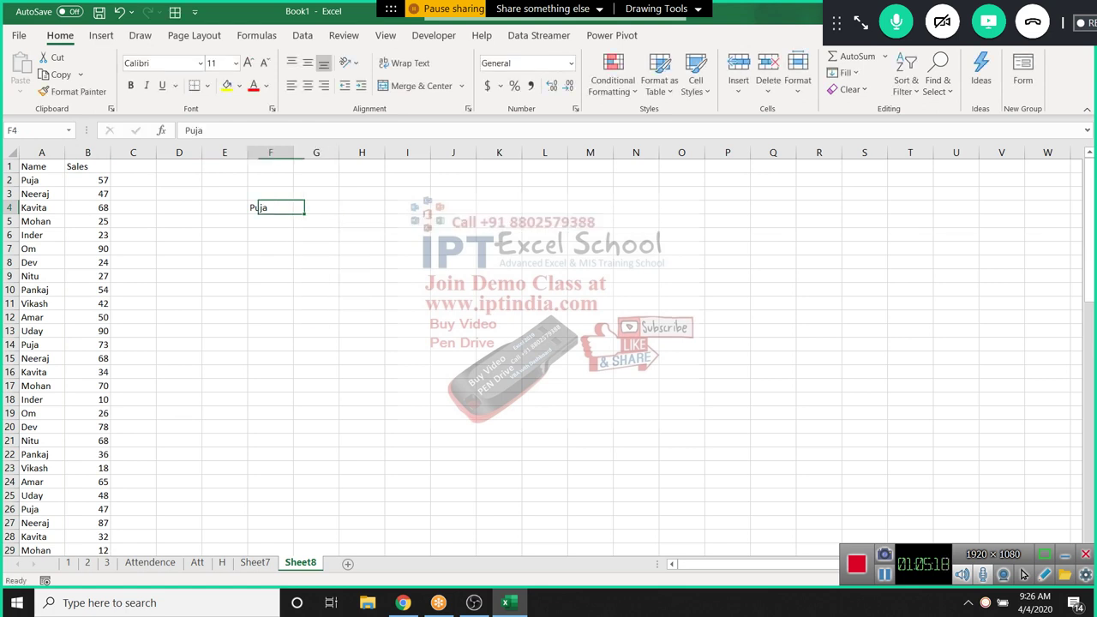
{"action": "key", "text": "Delete"}
Enter the name to look up in F3 and select G3 beside it
{"action": "left_click", "coordinate": [41, 276]}
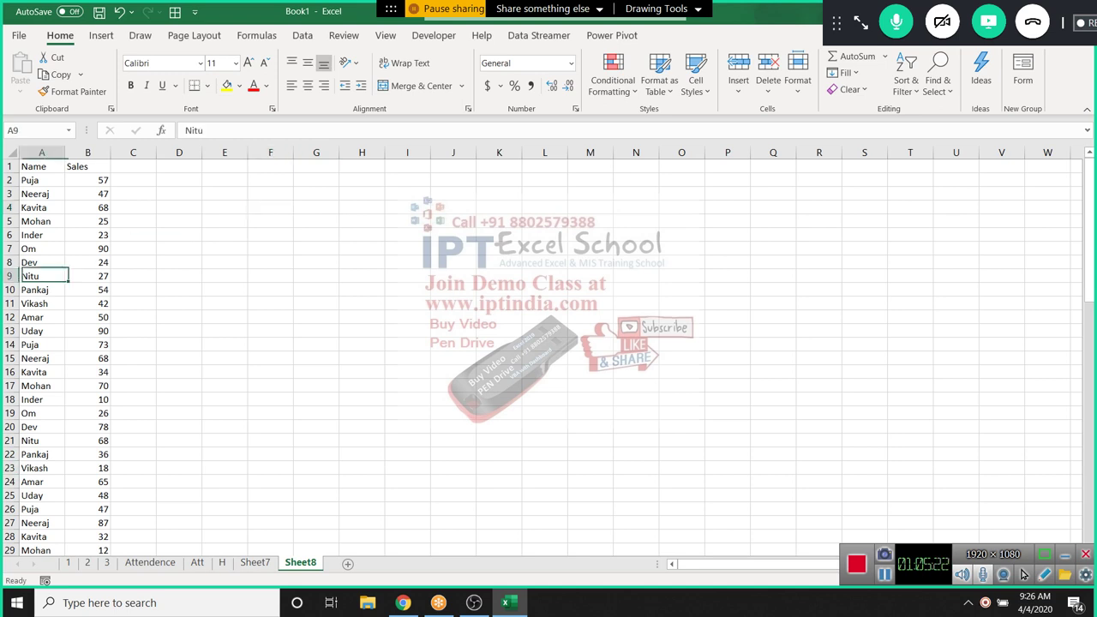
{"action": "left_click", "coordinate": [270, 194]}
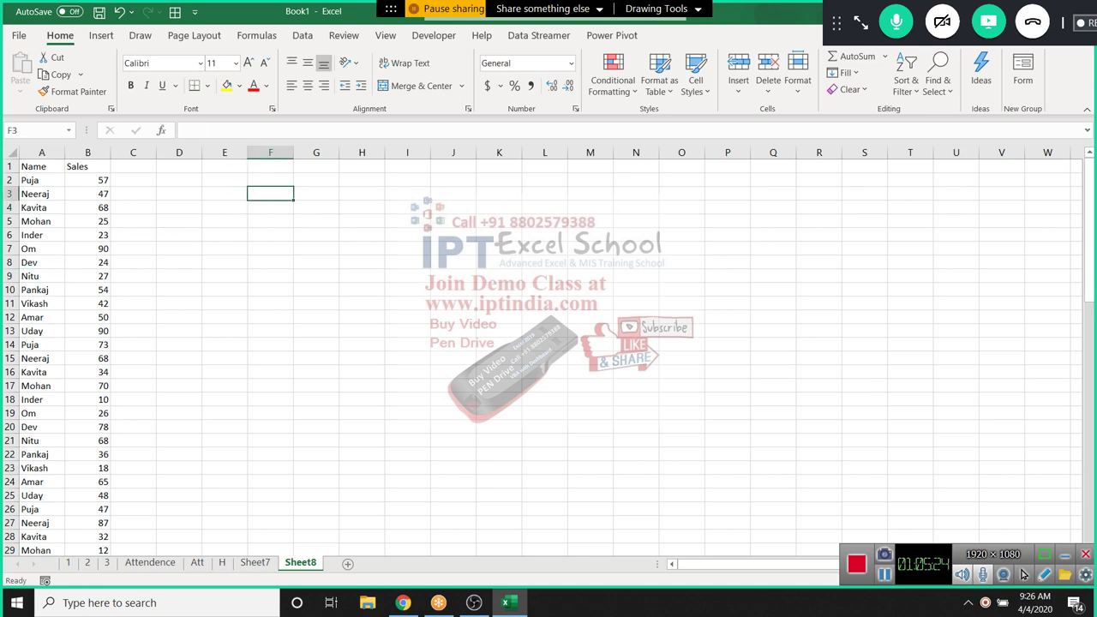
{"action": "type", "text": "Neetu"}
{"action": "key", "text": "Return"}
{"action": "left_click", "coordinate": [270, 194]}
{"action": "left_click", "coordinate": [315, 194]}
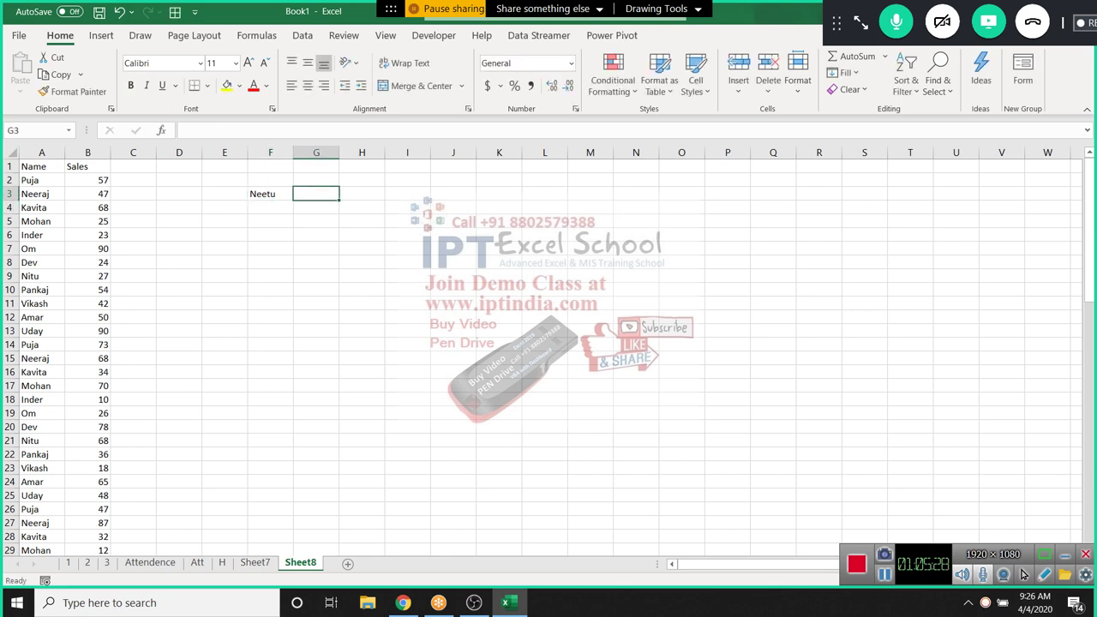
Enter =VLOOKUP(F3,A:B,2,0) in G3, which first returns #N/A
{"action": "type", "text": "=vl"}
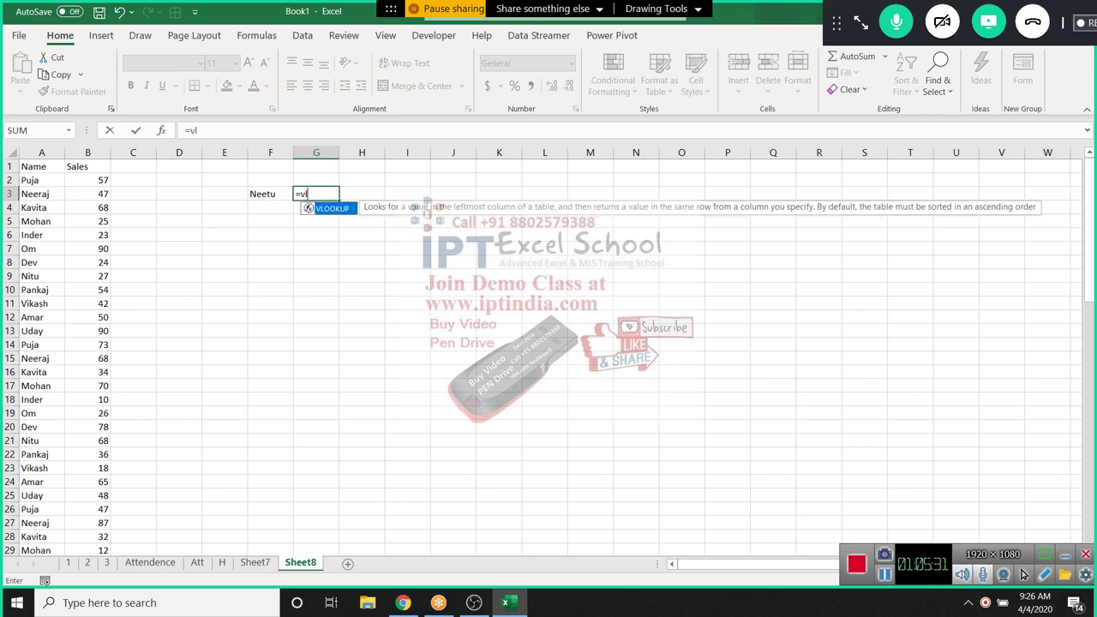
{"action": "key", "text": "Tab"}
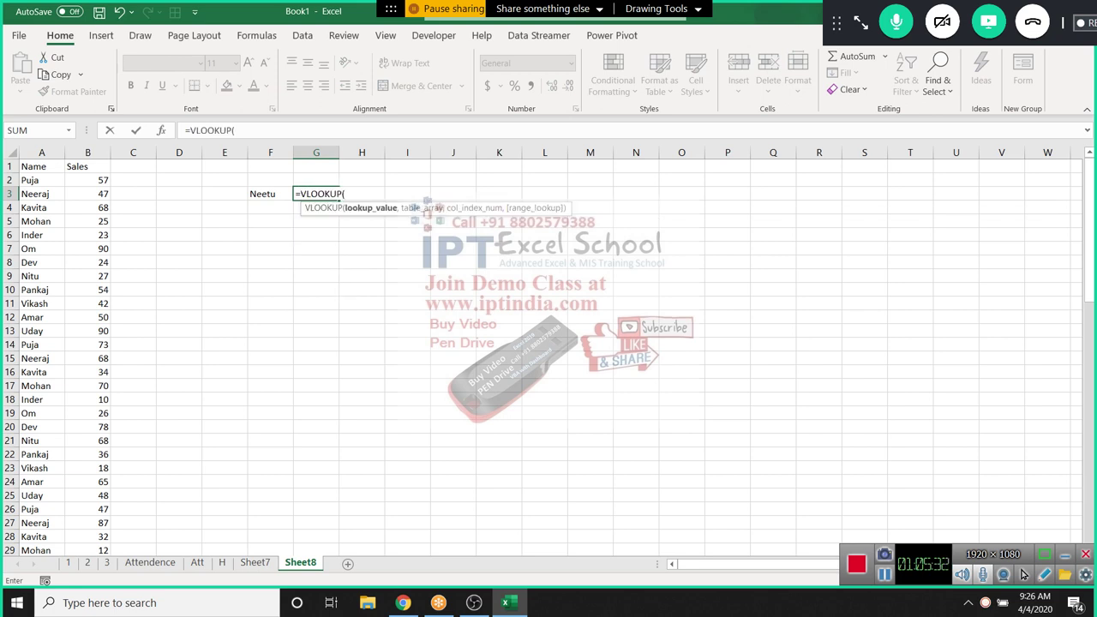
{"action": "key", "text": "Left"}
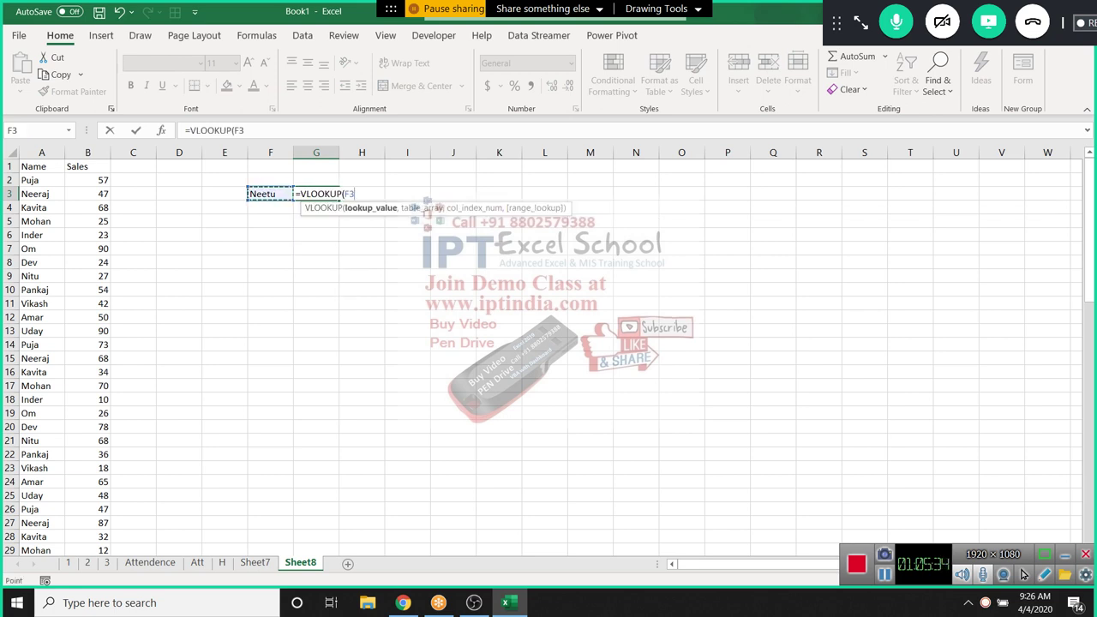
{"action": "type", "text": ","}
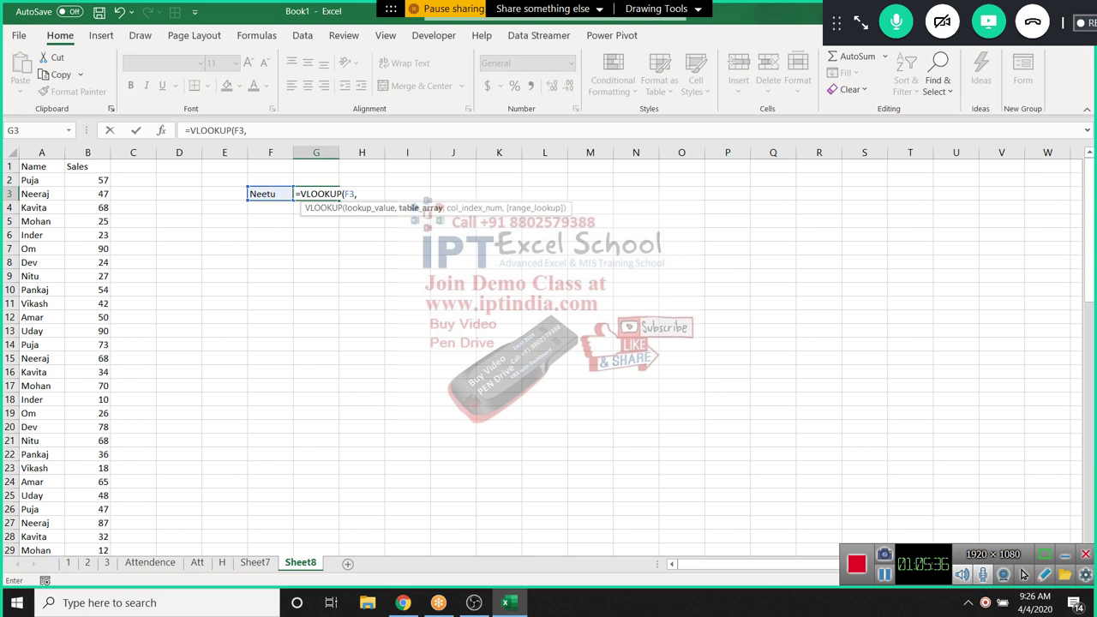
{"action": "key", "text": "Left"}
{"action": "key", "text": "Left"}
{"action": "key", "text": "Left"}
{"action": "key", "text": "Left"}
{"action": "key", "text": "Left"}
{"action": "key", "text": "Left"}
{"action": "key", "text": "ctrl+space"}
{"action": "key", "text": "shift+Right"}
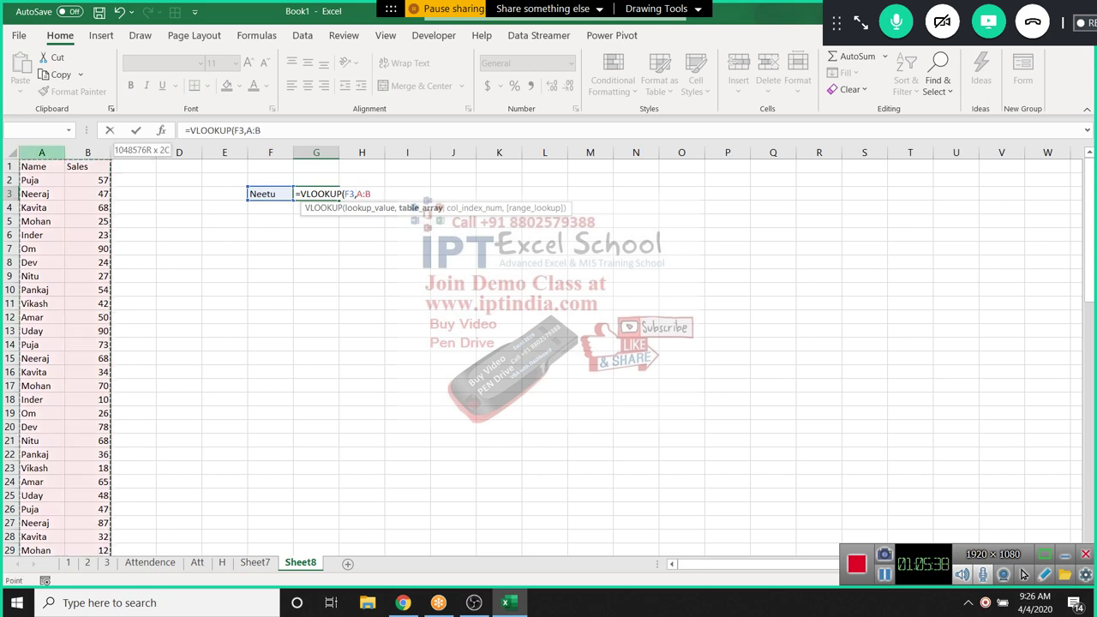
{"action": "type", "text": ","}
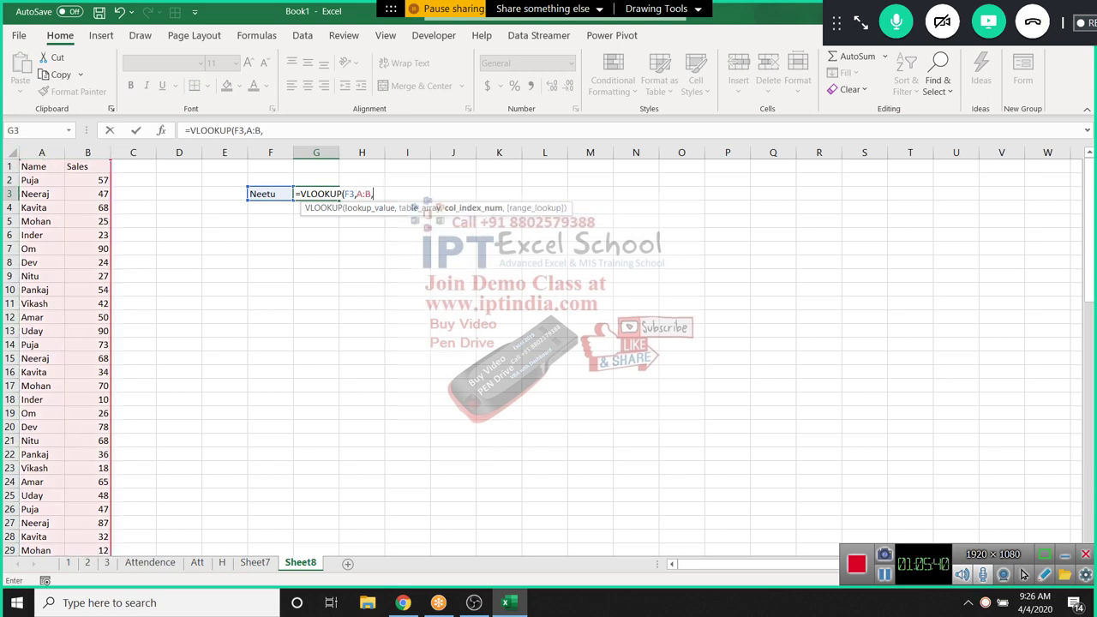
{"action": "type", "text": "2"}
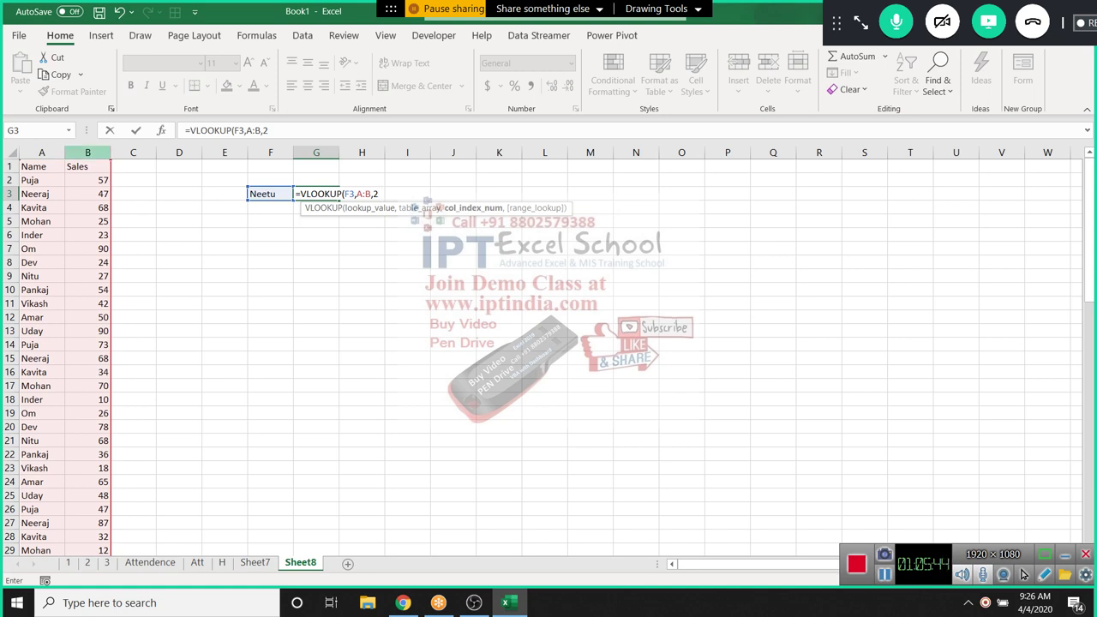
{"action": "type", "text": ",0)"}
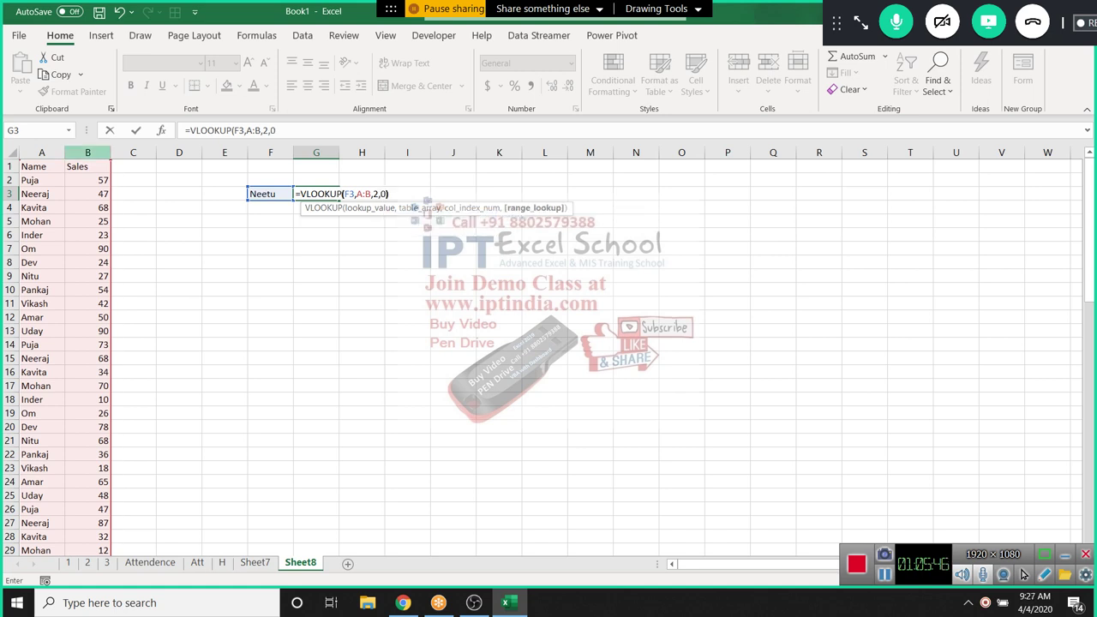
{"action": "key", "text": "Return"}
{"action": "key", "text": "Up"}
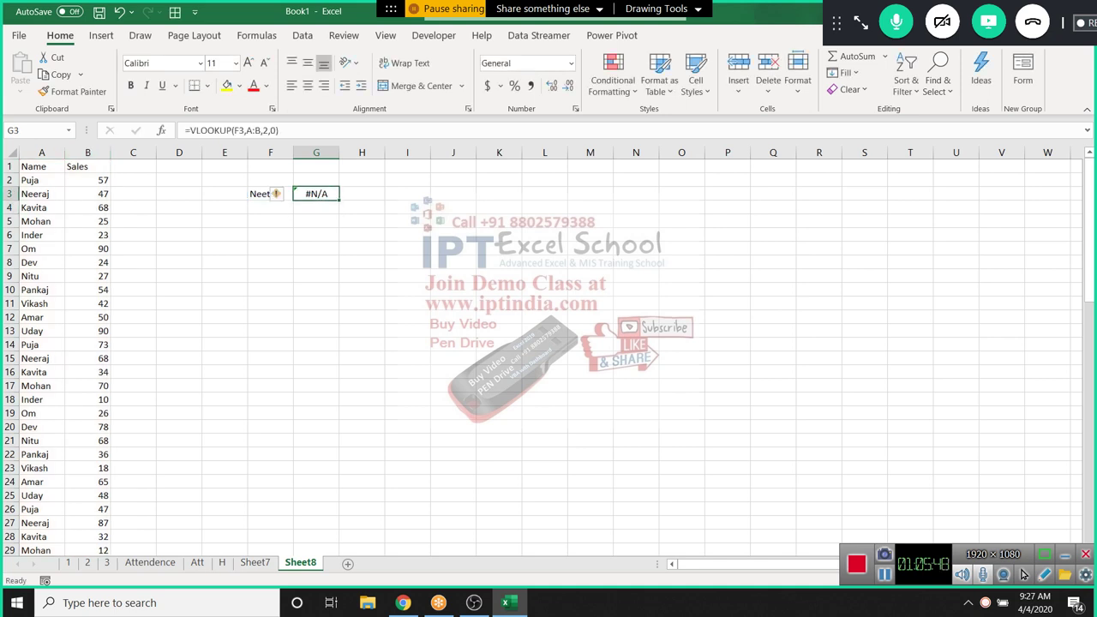
Retype F3's name with the table's spelling so G3 returns 27
{"action": "left_click", "coordinate": [270, 235]}
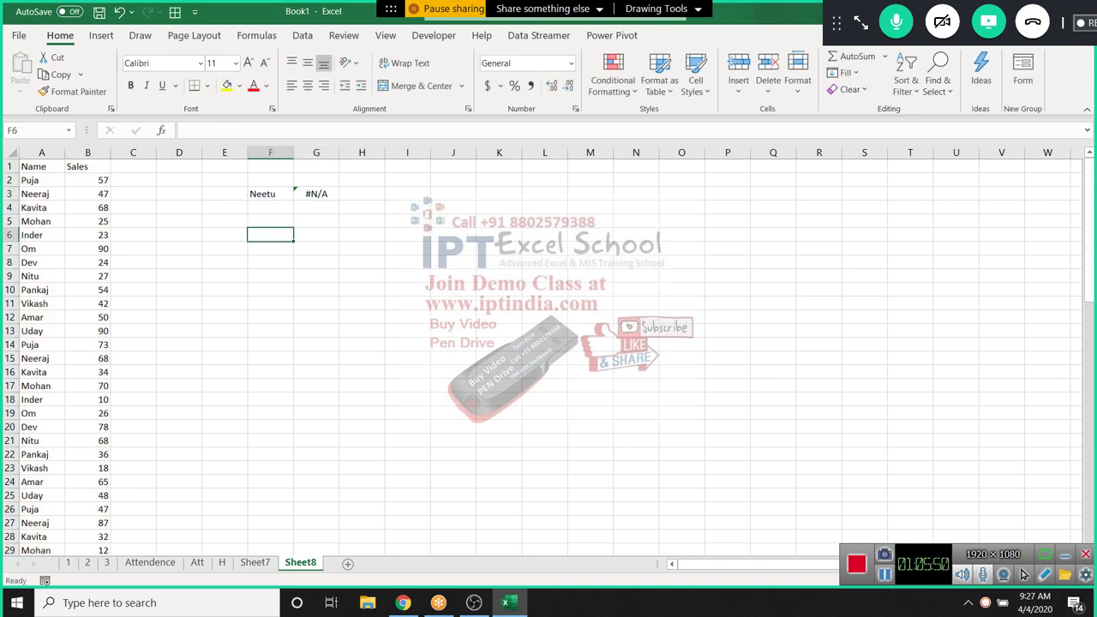
{"action": "left_click", "coordinate": [270, 194]}
{"action": "type", "text": "N"}
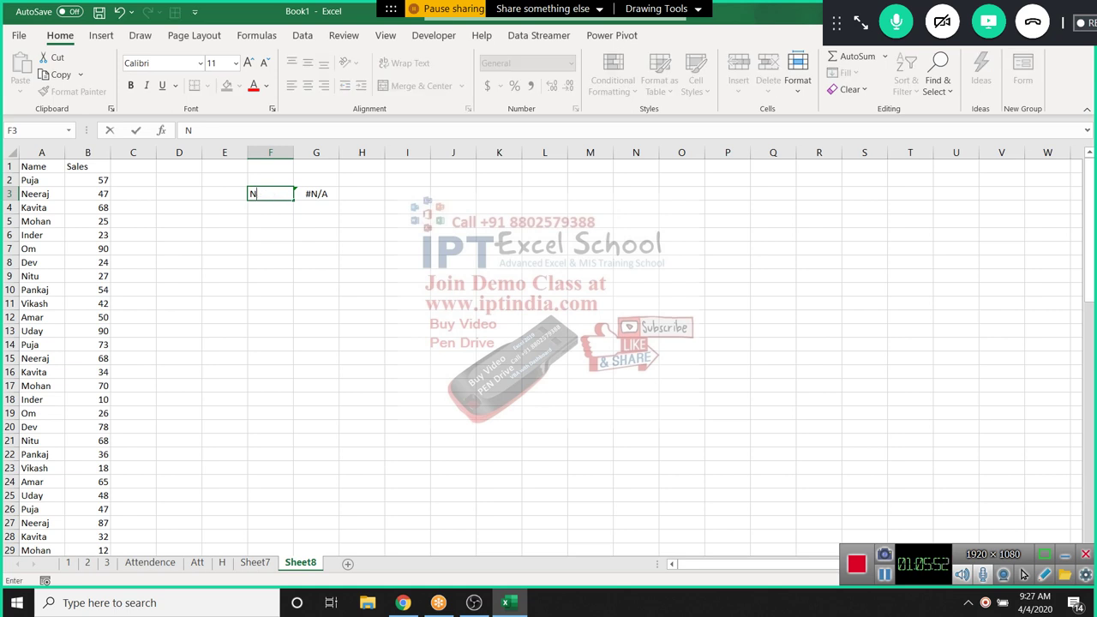
{"action": "type", "text": "itu"}
{"action": "key", "text": "Return"}
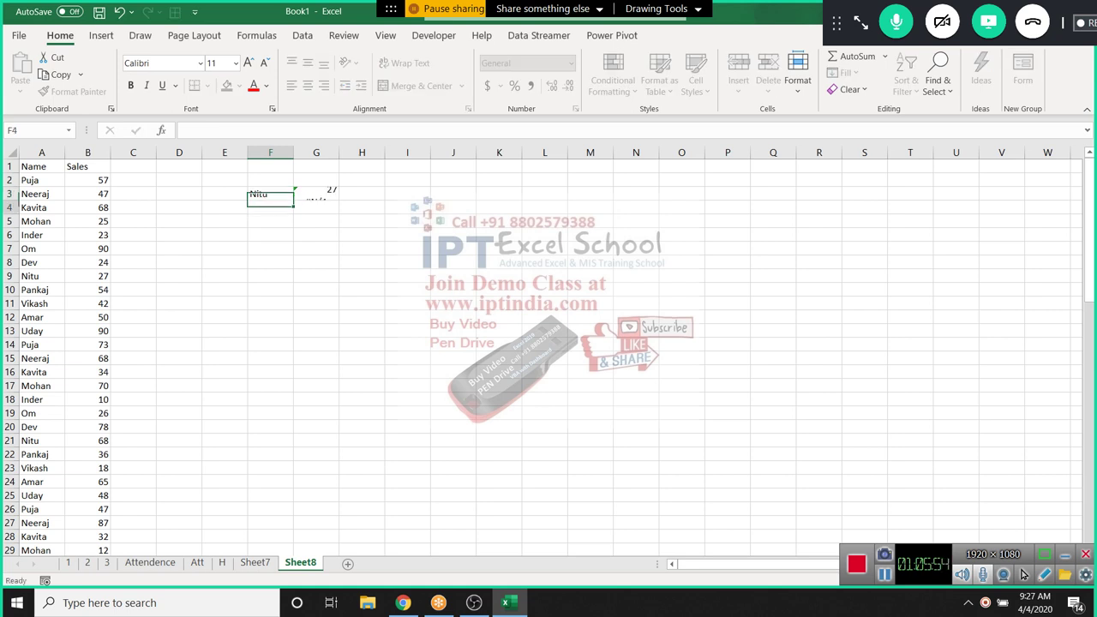
{"action": "left_click", "coordinate": [316, 180]}
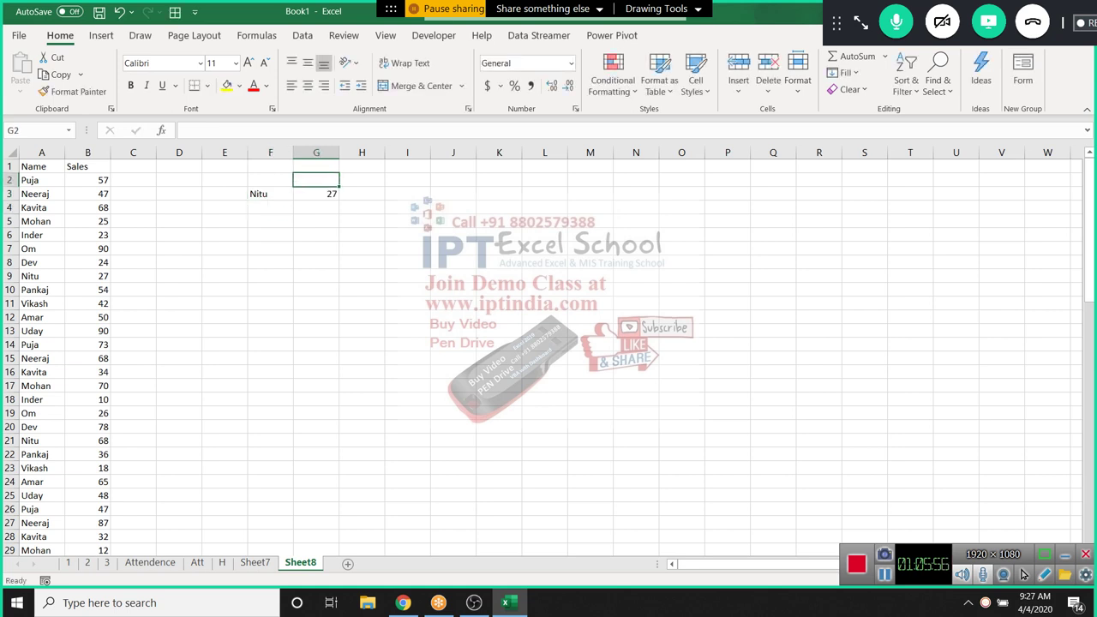
{"action": "key", "text": "Down"}
{"action": "double_click", "coordinate": [317, 193]}
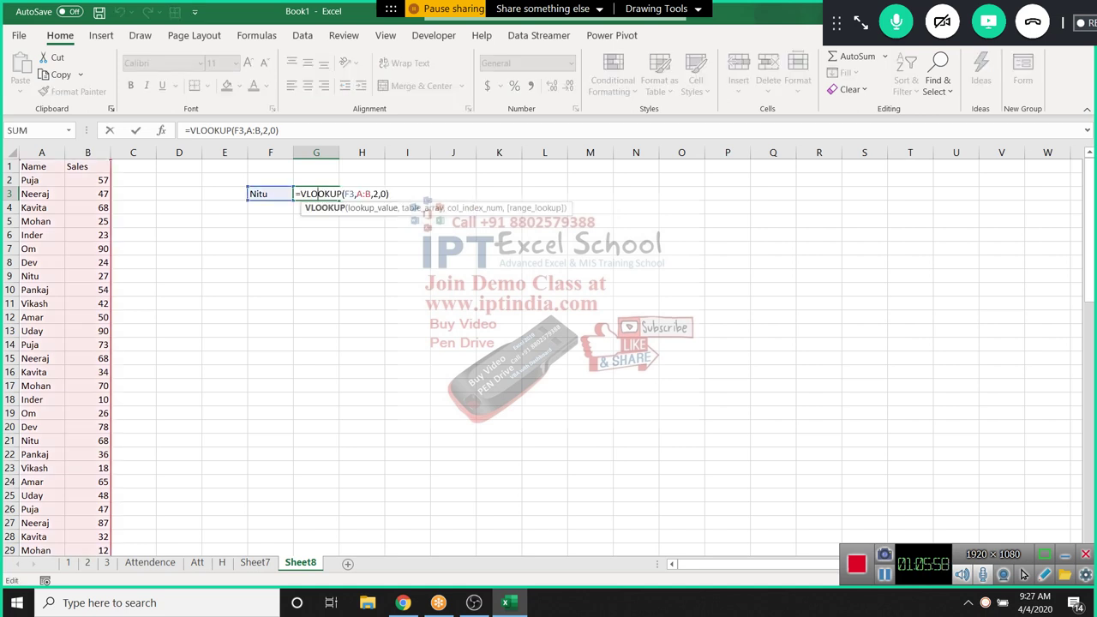
{"action": "key", "text": "Return"}
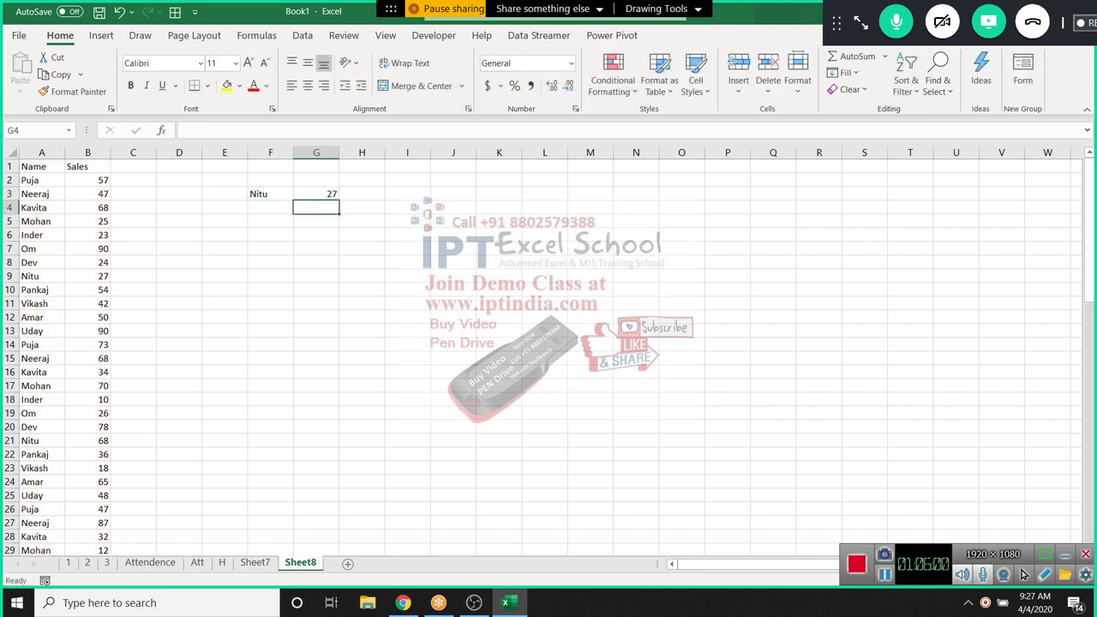
{"action": "scroll", "coordinate": [548, 343], "scroll_direction": "down", "scroll_amount": 5}
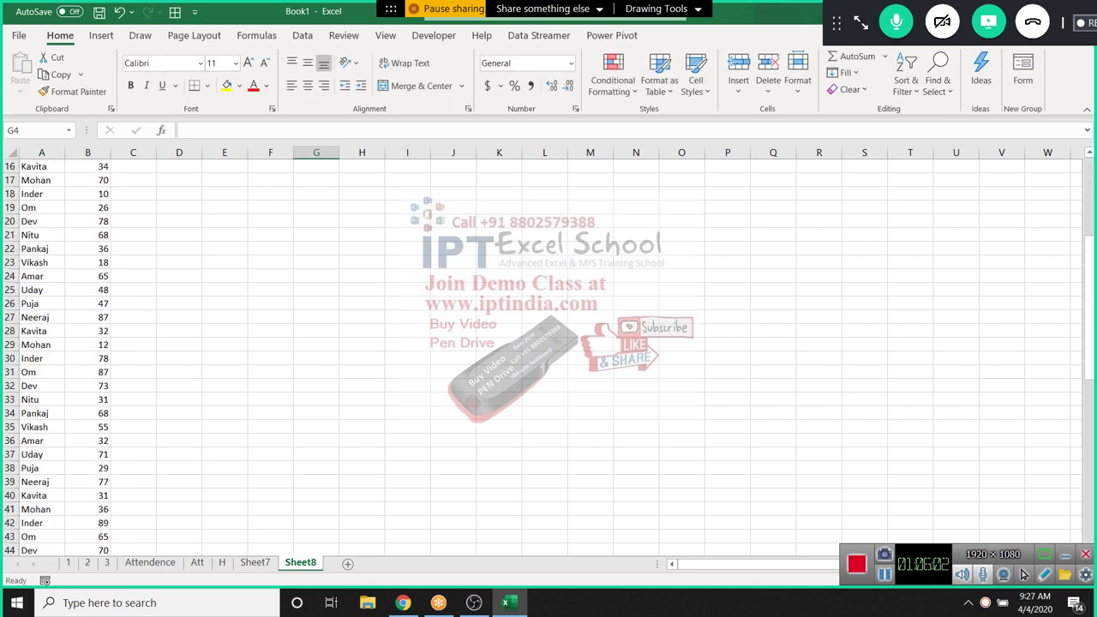
{"action": "scroll", "coordinate": [549, 343], "scroll_direction": "up", "scroll_amount": 5}
{"action": "scroll", "coordinate": [549, 343], "scroll_direction": "down", "scroll_amount": 1}
{"action": "scroll", "coordinate": [548, 342], "scroll_direction": "up", "scroll_amount": 1}
{"action": "scroll", "coordinate": [548, 343], "scroll_direction": "down", "scroll_amount": 1}
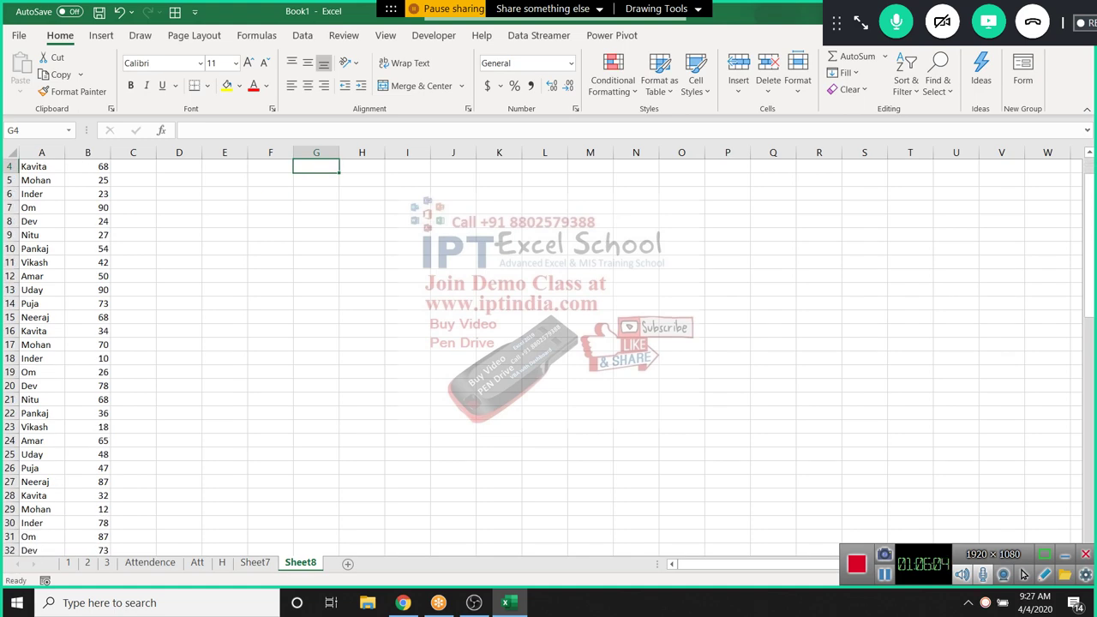
{"action": "scroll", "coordinate": [548, 343], "scroll_direction": "up", "scroll_amount": 1}
{"action": "left_click", "coordinate": [316, 193]}
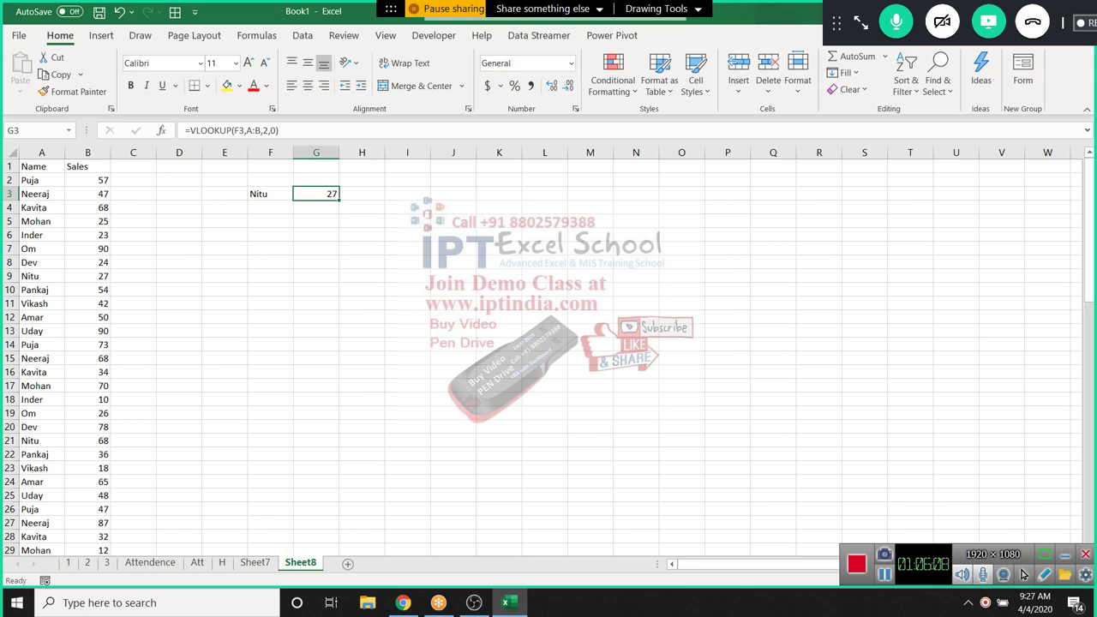
{"action": "left_click", "coordinate": [269, 208]}
Start a TEXTJOIN formula in F4 with delimiter ",", TRUE, and an IF testing A2:A75=F3
{"action": "type", "text": "=te"}
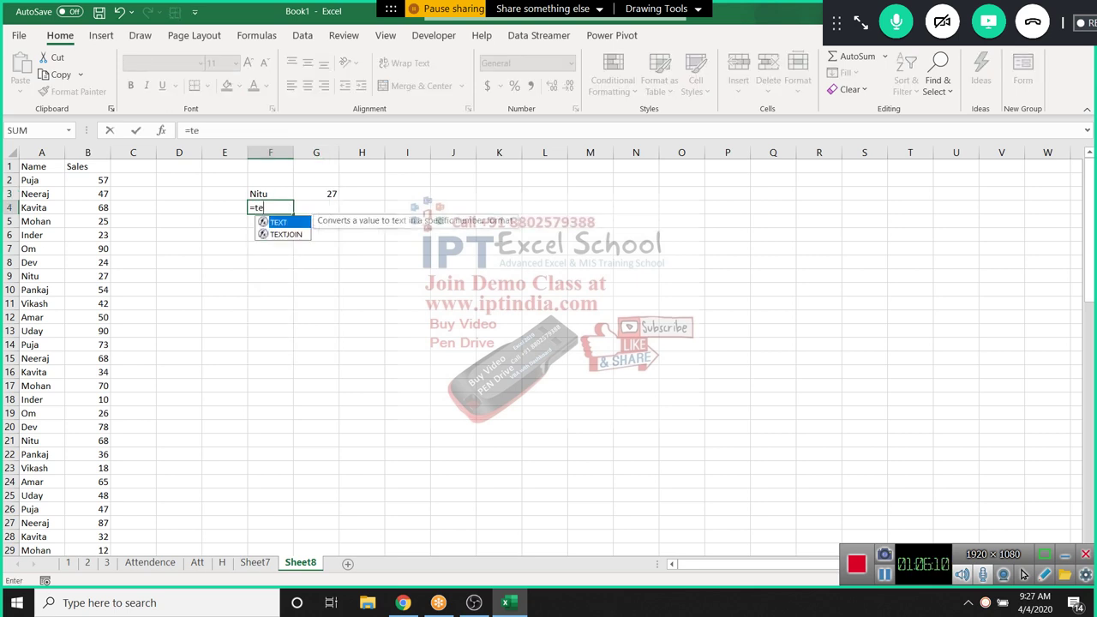
{"action": "key", "text": "Down"}
{"action": "key", "text": "Tab"}
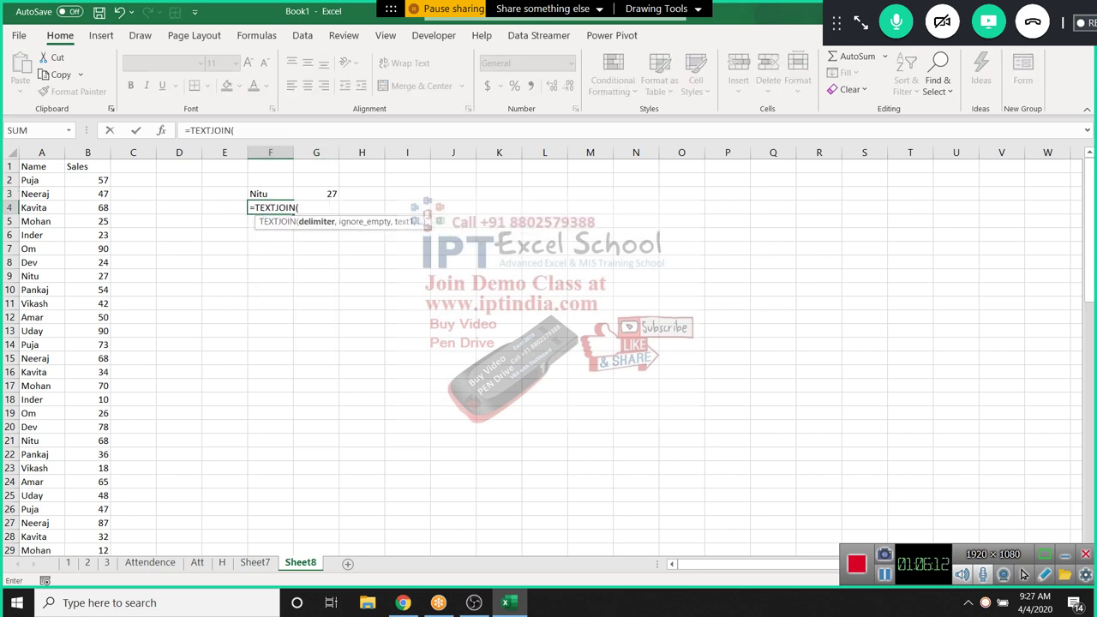
{"action": "type", "text": "\",\","}
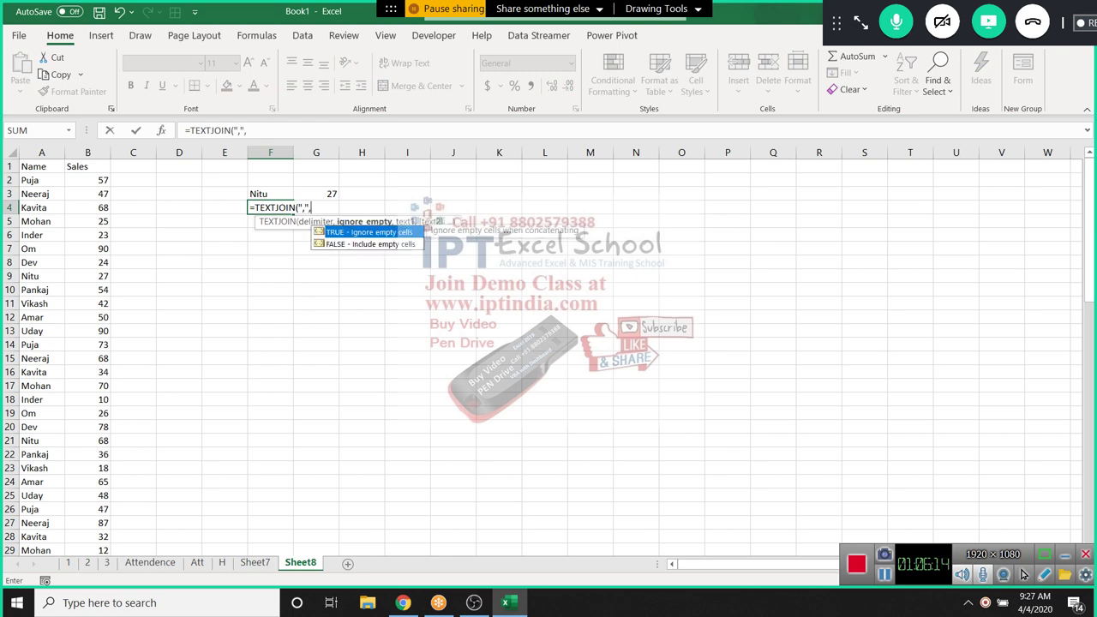
{"action": "type", "text": "TRUE"}
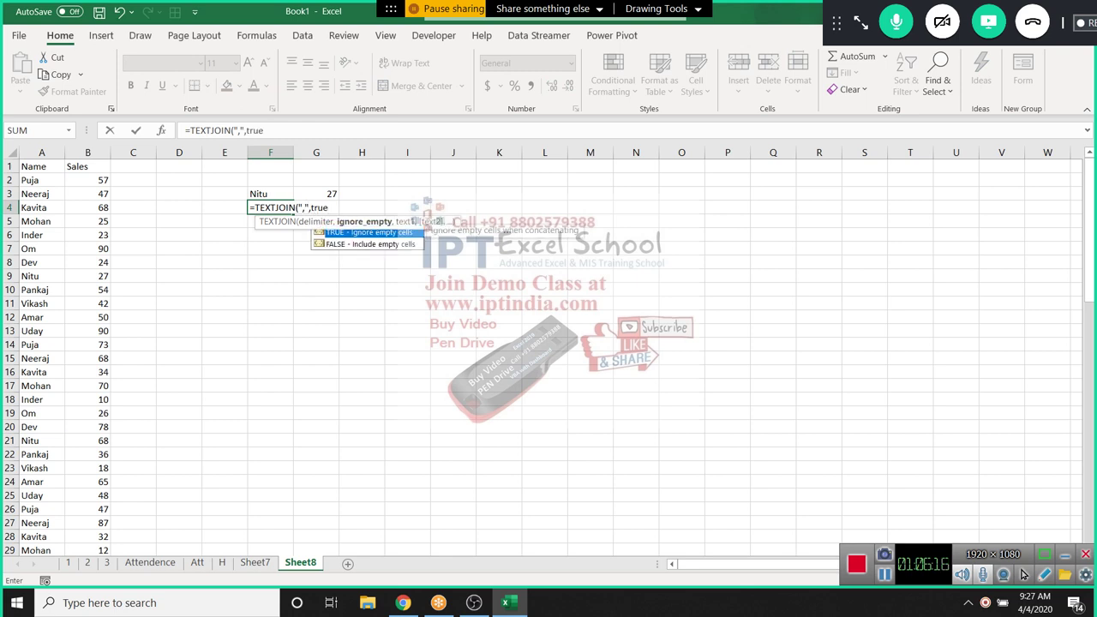
{"action": "type", "text": ","}
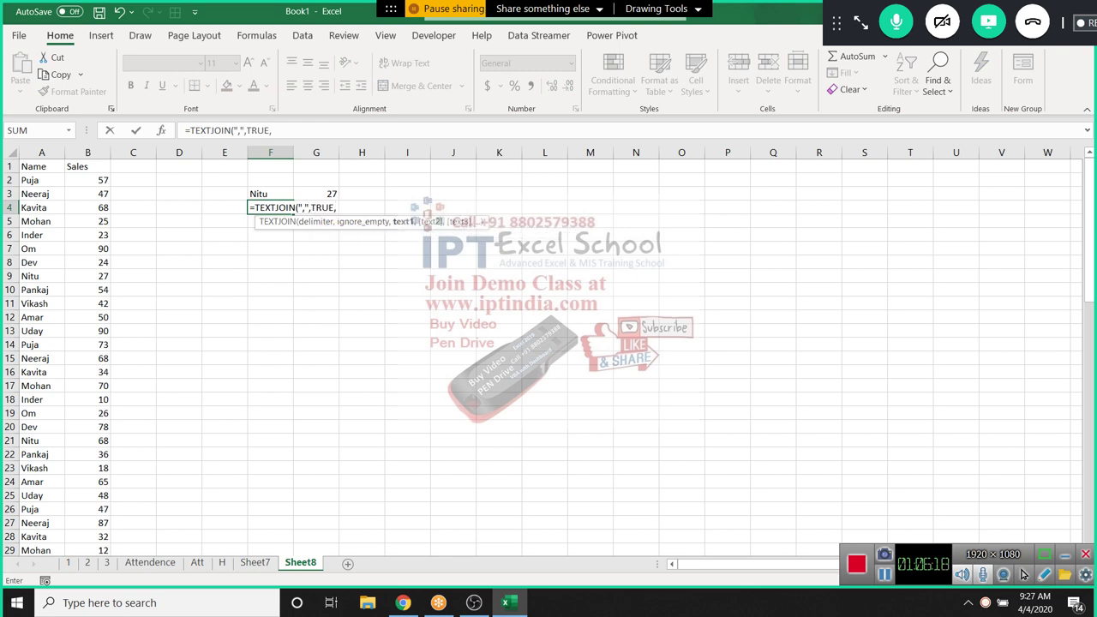
{"action": "type", "text": "IF("}
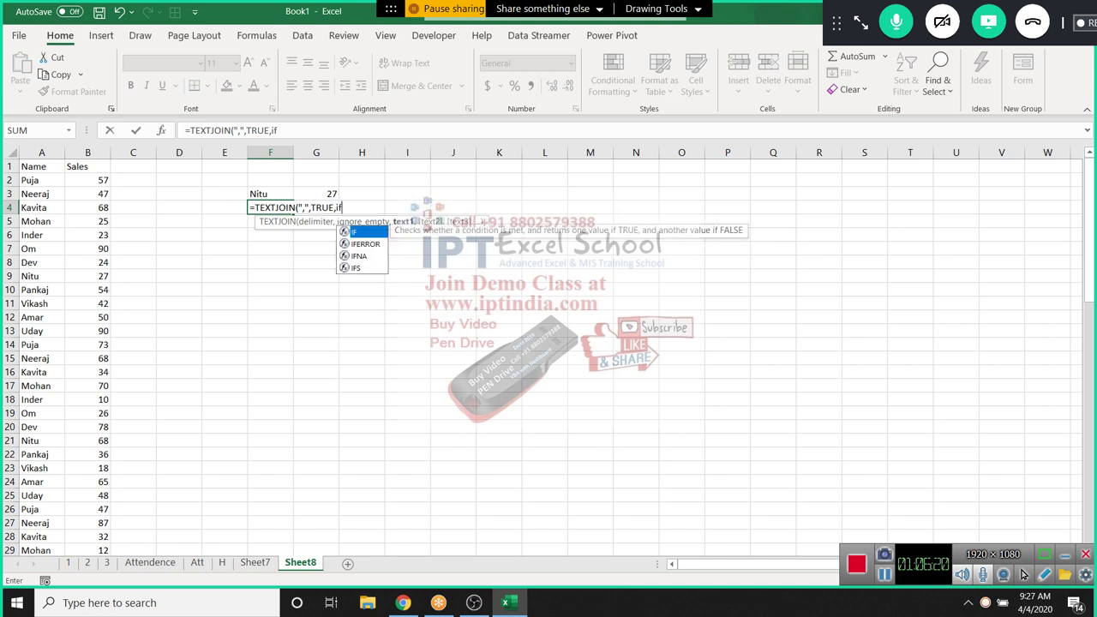
{"action": "left_click", "coordinate": [41, 180]}
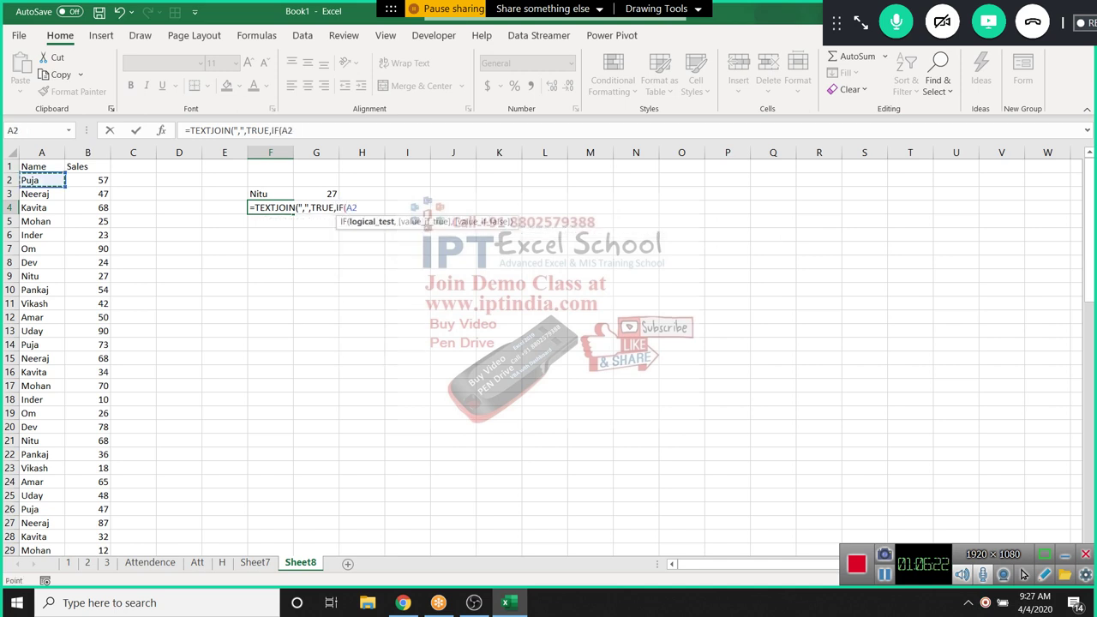
{"action": "key", "text": "ctrl+shift+Down"}
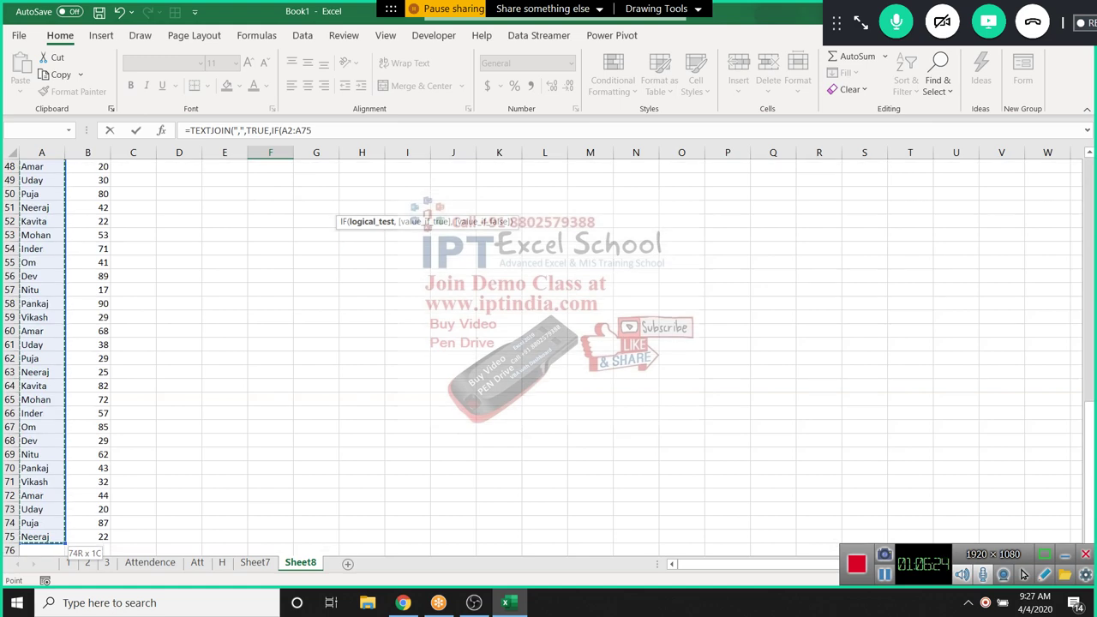
{"action": "type", "text": "="}
{"action": "key", "text": "Up"}
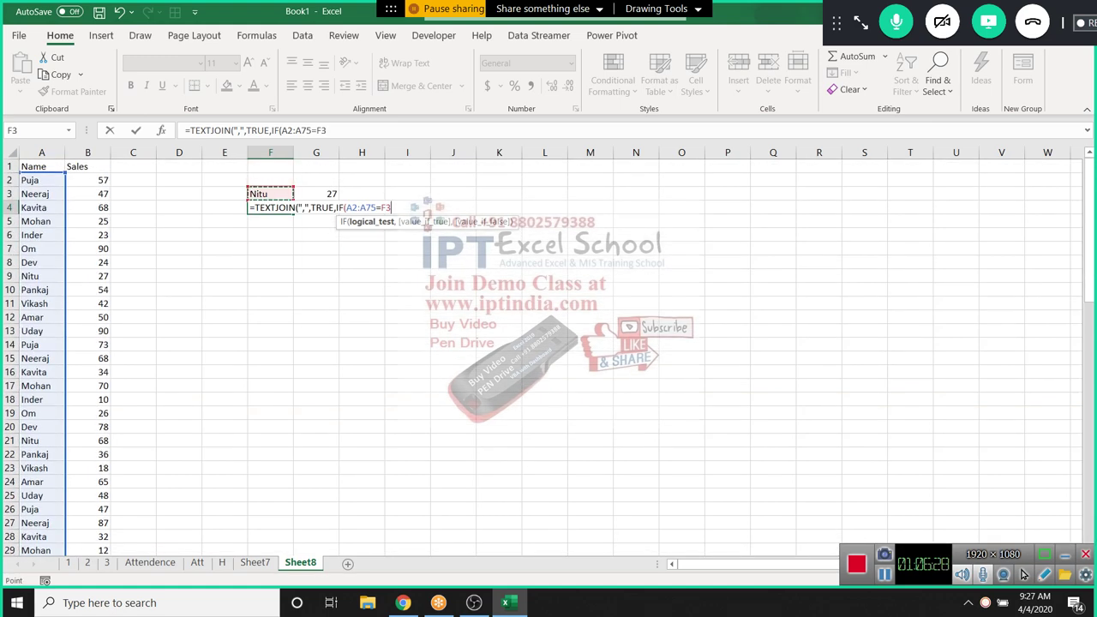
Add B2:B75 as the IF result and commit F4 as an array formula
{"action": "type", "text": ","}
{"action": "key", "text": "Left"}
{"action": "key", "text": "Left"}
{"action": "key", "text": "Up"}
{"action": "key", "text": "Left"}
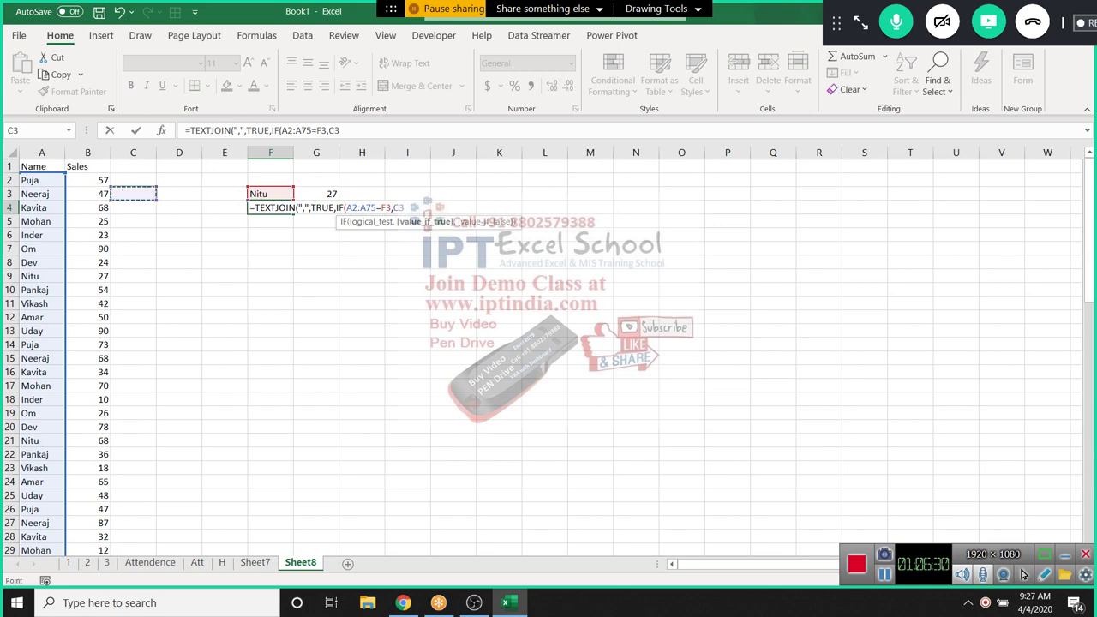
{"action": "key", "text": "Left"}
{"action": "key", "text": "Up"}
{"action": "key", "text": "ctrl+shift+Down"}
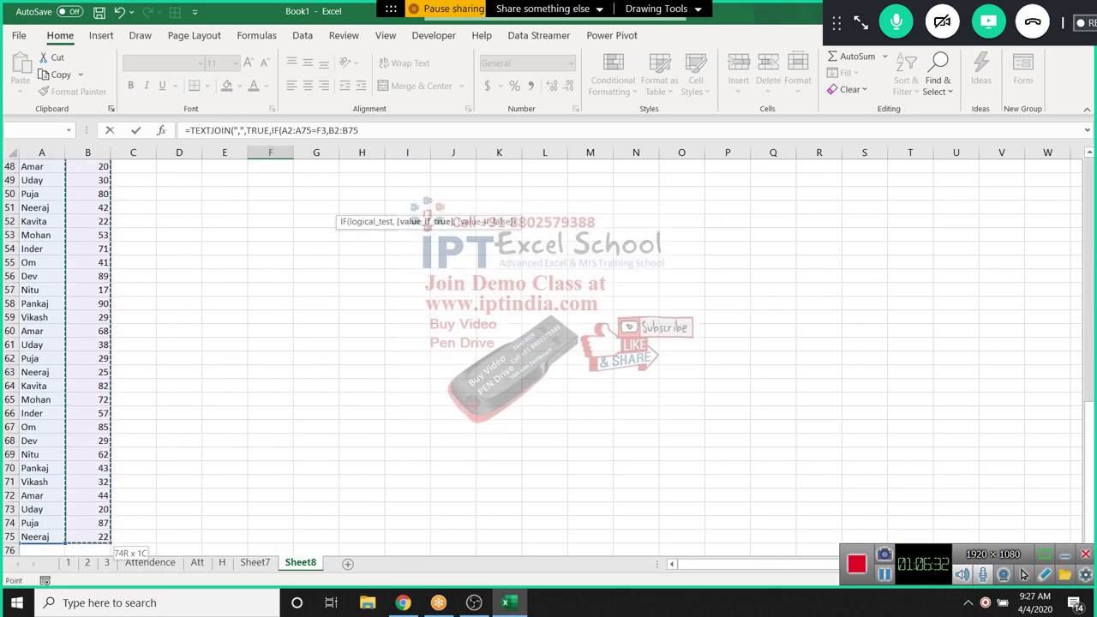
{"action": "type", "text": ")"}
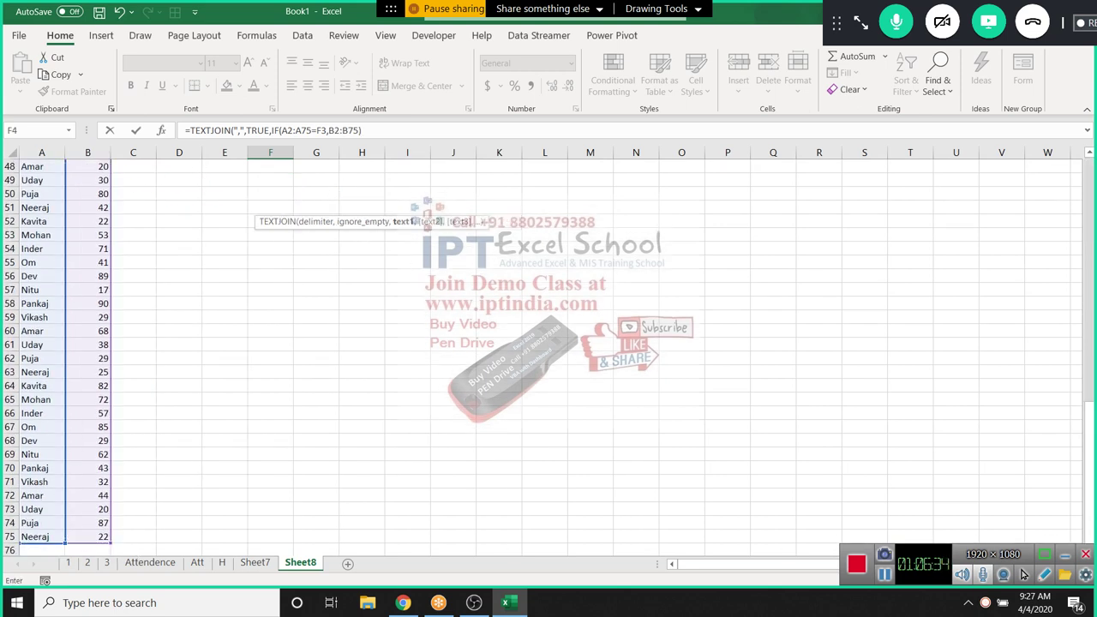
{"action": "key", "text": "Return"}
{"action": "key", "text": "Return"}
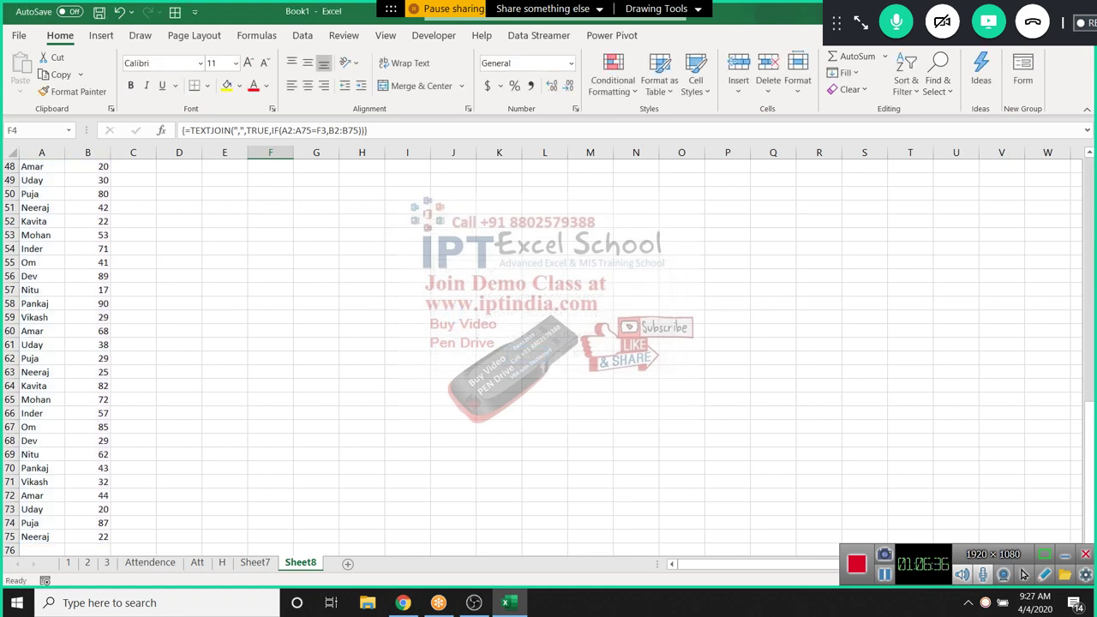
{"action": "key", "text": "Up"}
{"action": "key", "text": "Up"}
{"action": "key", "text": "Up"}
{"action": "key", "text": "Up"}
{"action": "key", "text": "Down"}
{"action": "key", "text": "Down"}
{"action": "key", "text": "Down"}
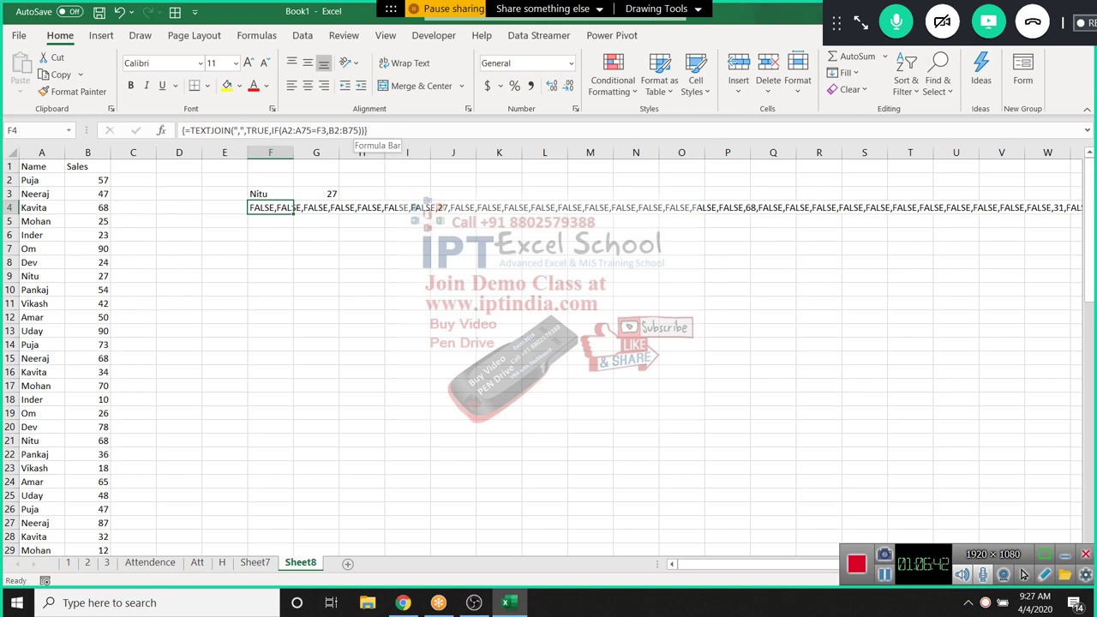
Add "" as IF's false value so F4 lists only 27,68,31,46,17,62
{"action": "left_click", "coordinate": [353, 130]}
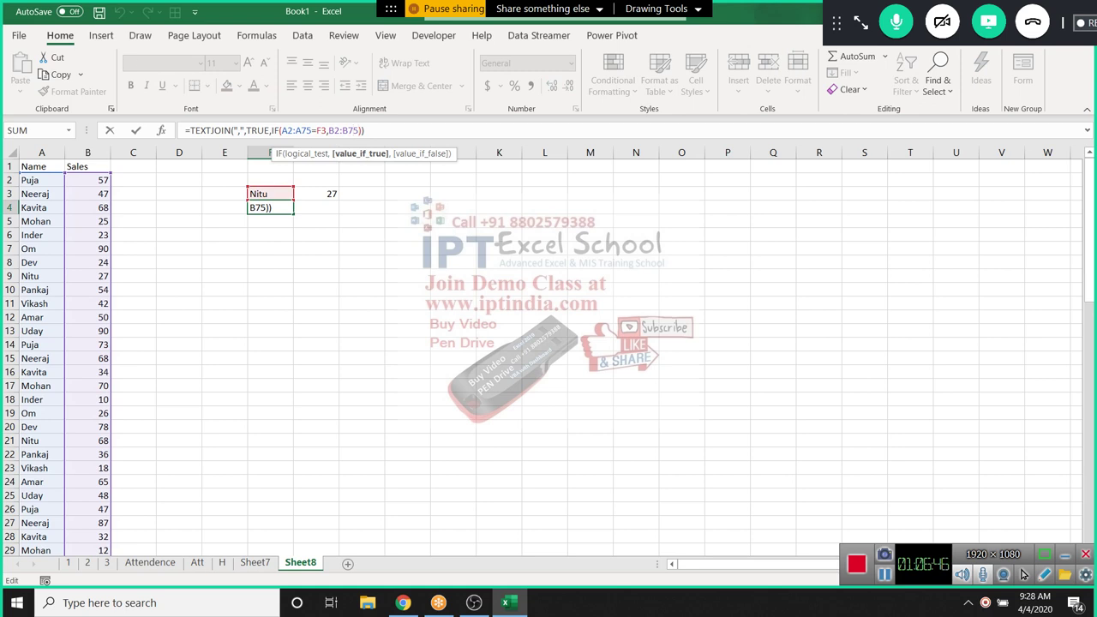
{"action": "type", "text": ","}
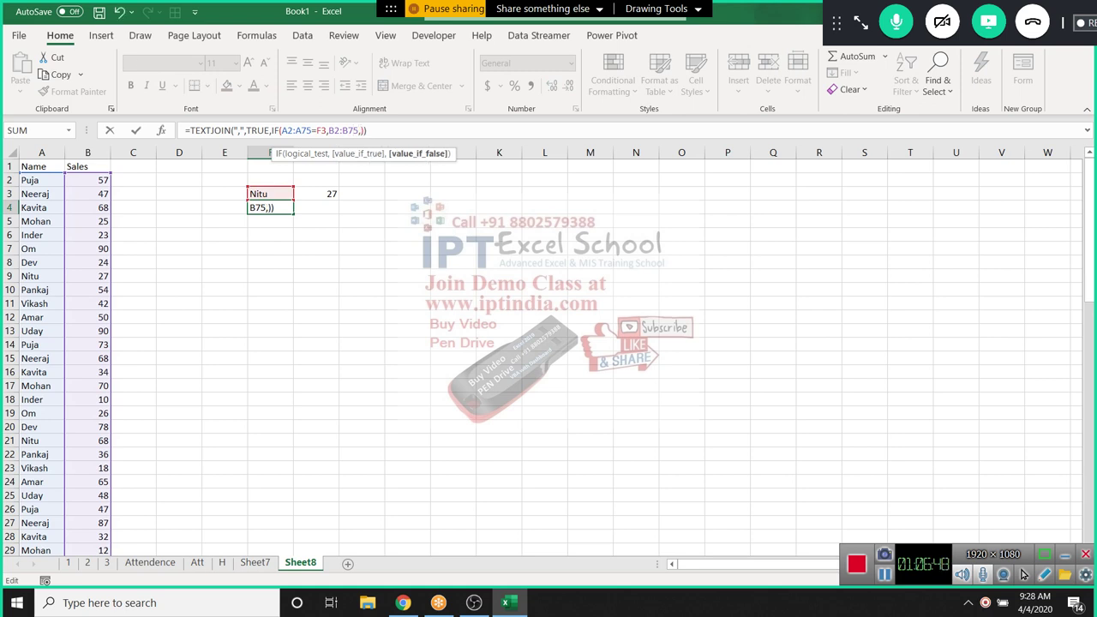
{"action": "type", "text": "\"\""}
{"action": "key", "text": "ctrl+shift+Return"}
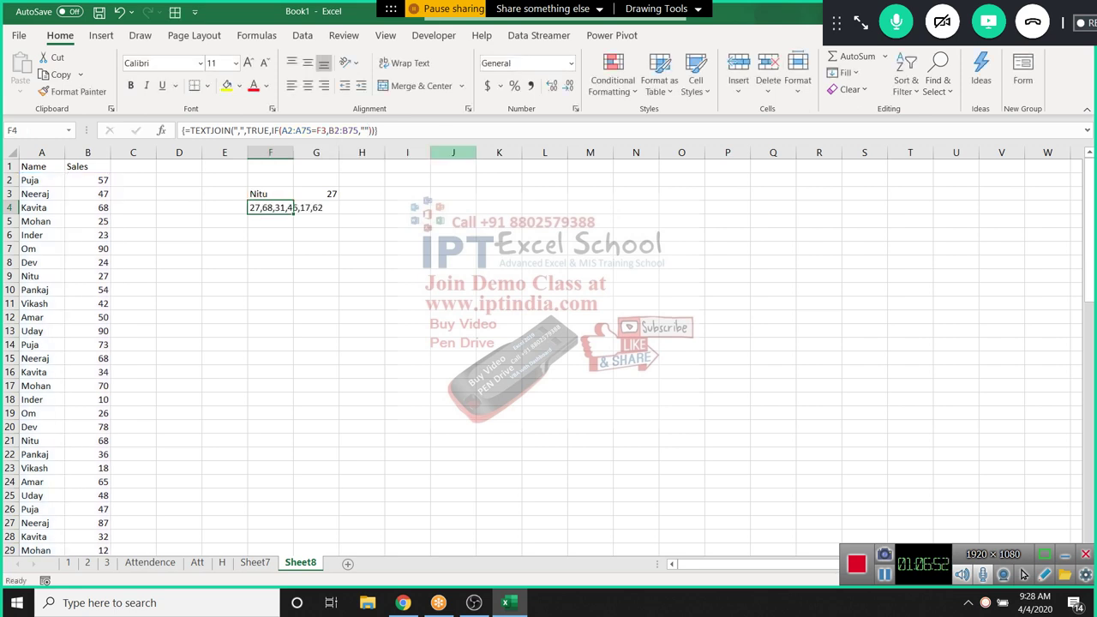
{"action": "key", "text": "Down"}
{"action": "key", "text": "Down"}
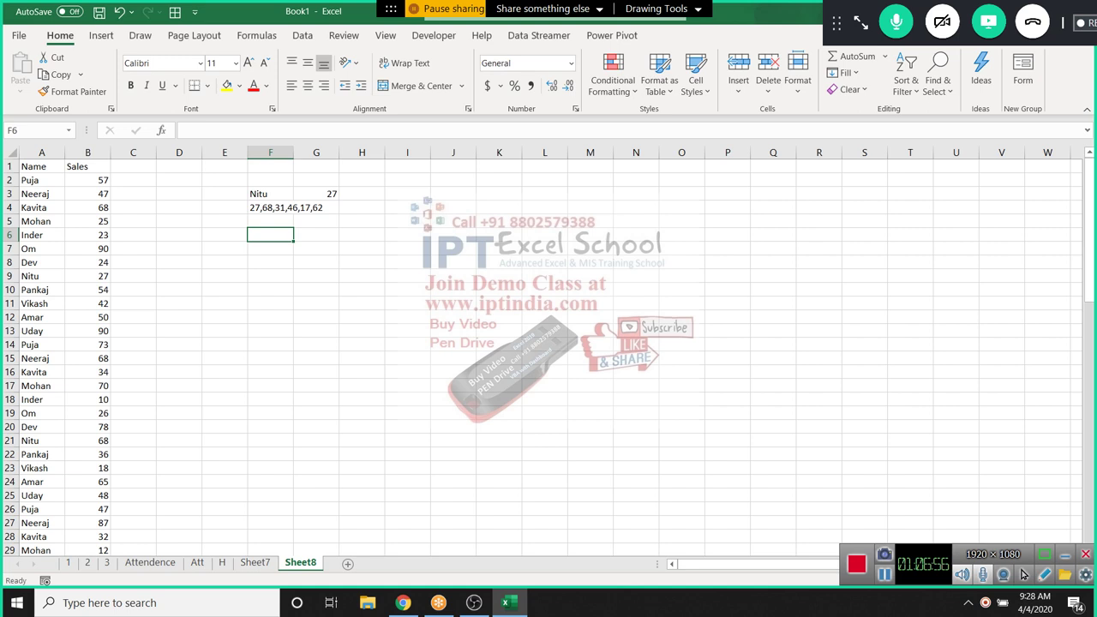
{"action": "key", "text": "Up"}
{"action": "key", "text": "Up"}
{"action": "key", "text": "Up"}
{"action": "key", "text": "Down"}
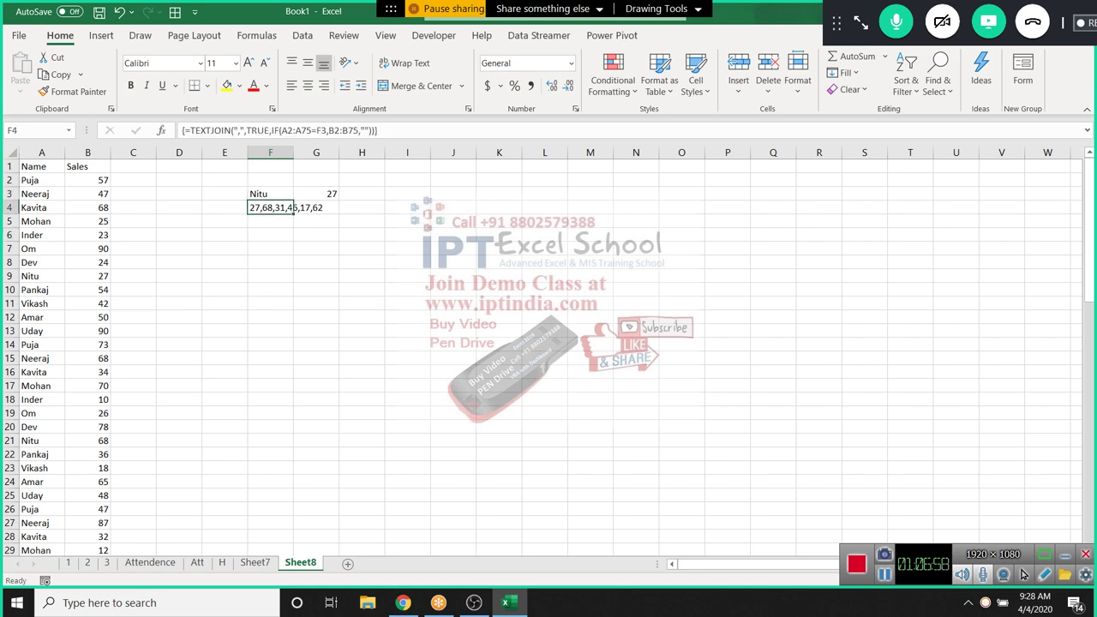
{"action": "key", "text": "Up"}
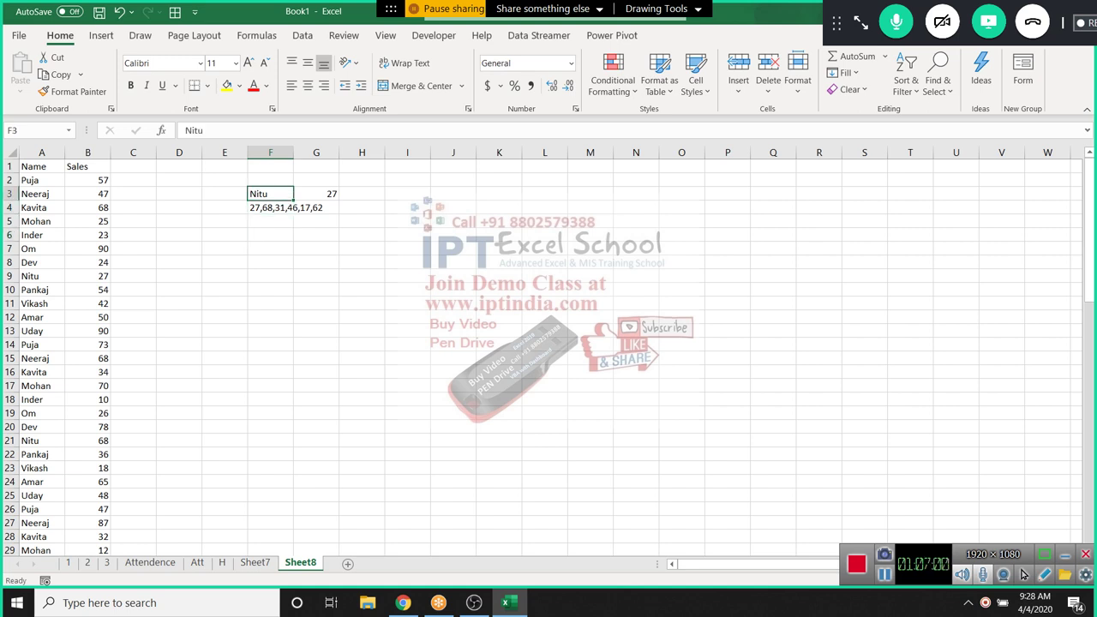
Enter Inder in F3, then review the F4 TEXTJOIN formula's arguments without changing them
{"action": "type", "text": "Inder"}
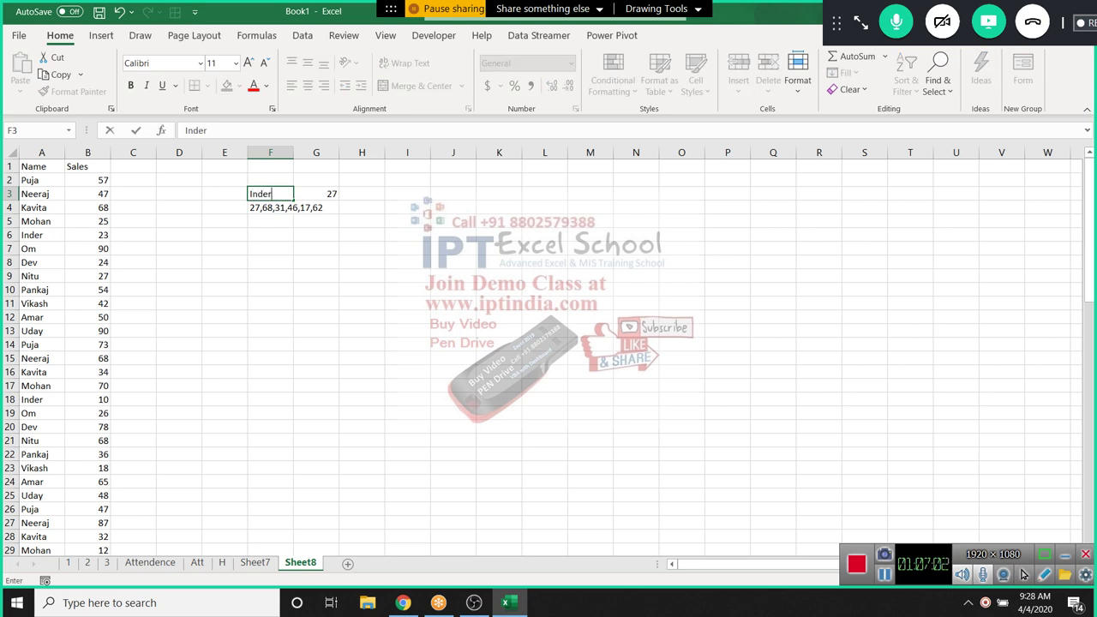
{"action": "key", "text": "Return"}
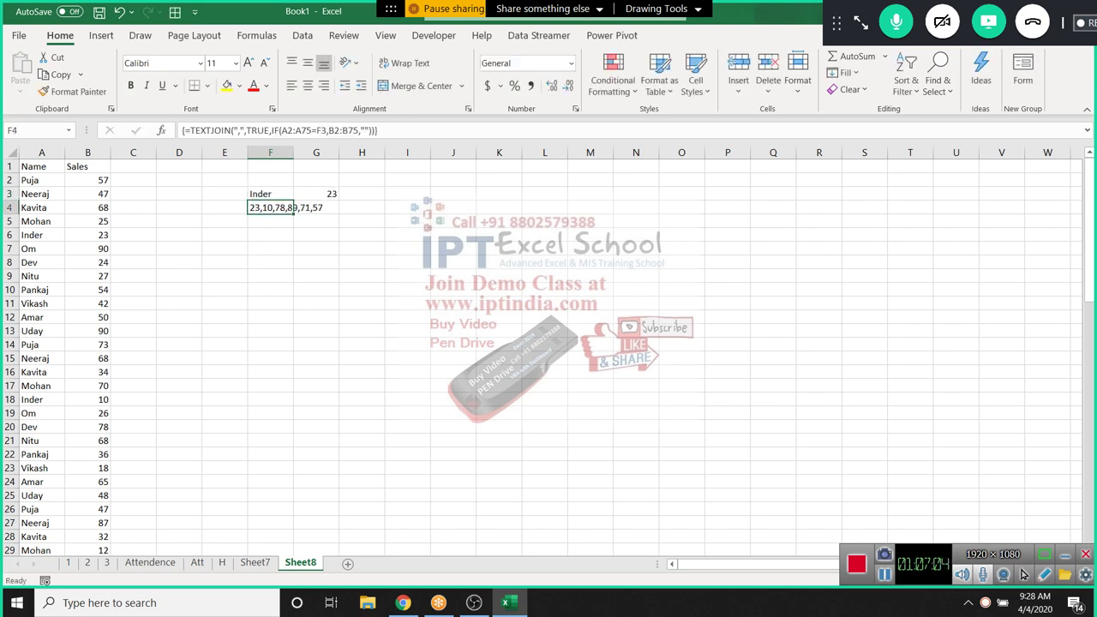
{"action": "key", "text": "F2"}
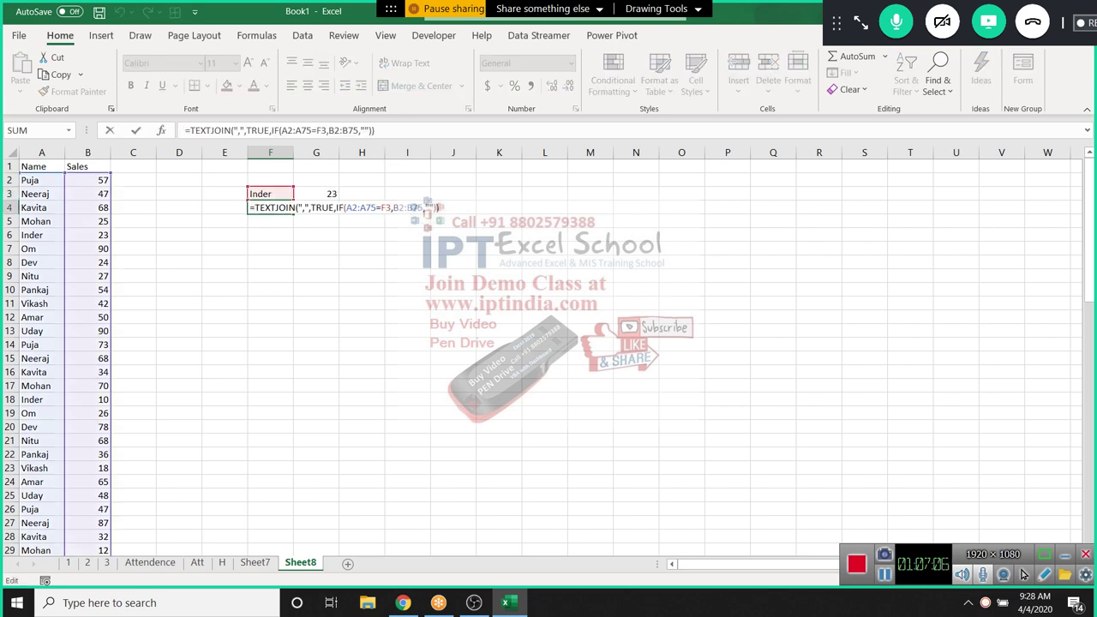
{"action": "left_click", "coordinate": [321, 207]}
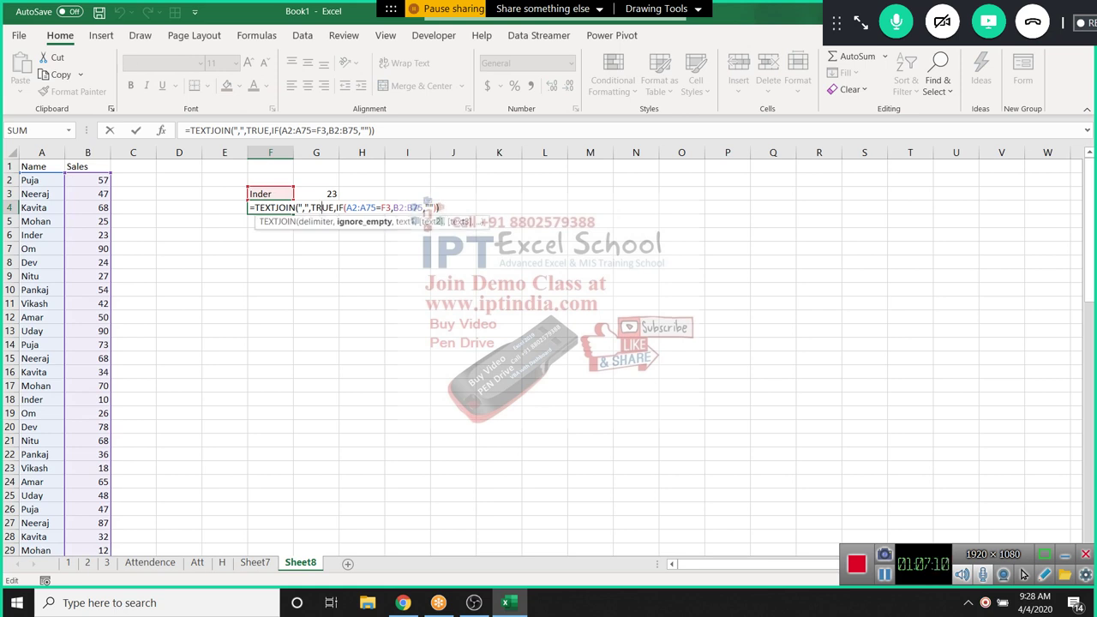
{"action": "left_click", "coordinate": [335, 207]}
{"action": "left_click", "coordinate": [383, 208]}
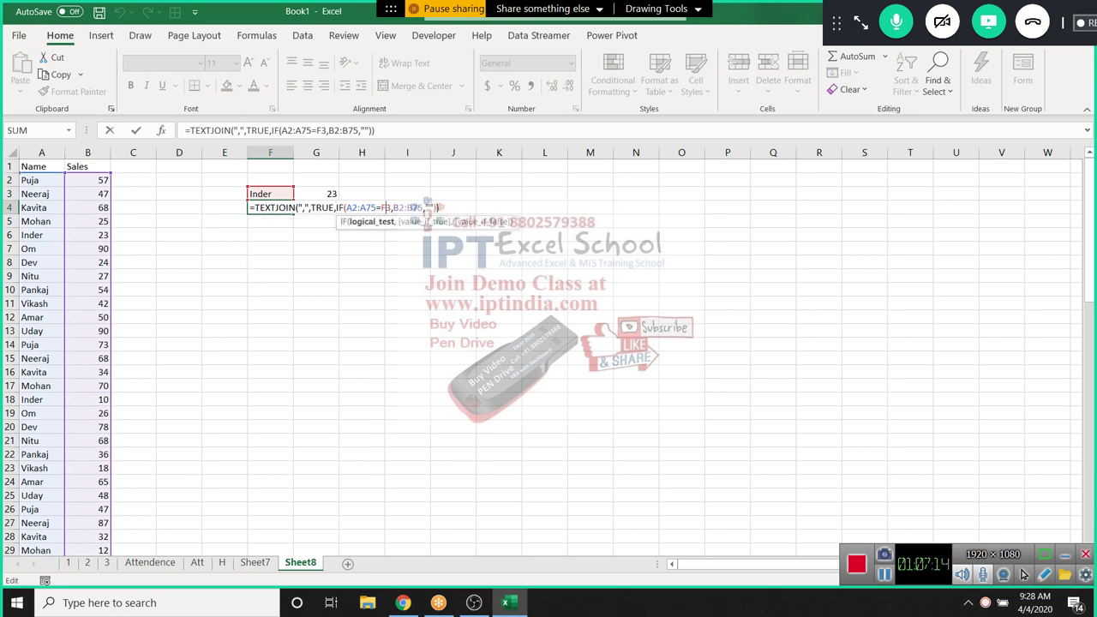
{"action": "key", "text": "Right"}
{"action": "key", "text": "Right"}
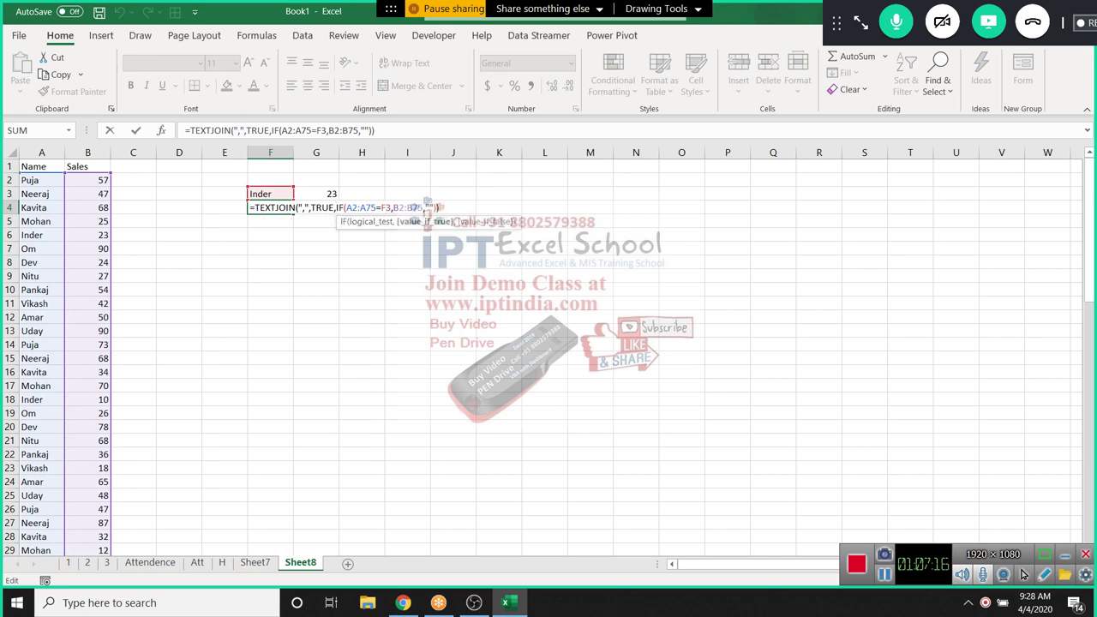
{"action": "key", "text": "Right"}
{"action": "key", "text": "Right"}
{"action": "key", "text": "Right"}
{"action": "key", "text": "Right"}
{"action": "key", "text": "Right"}
{"action": "key", "text": "Right"}
{"action": "key", "text": "Right"}
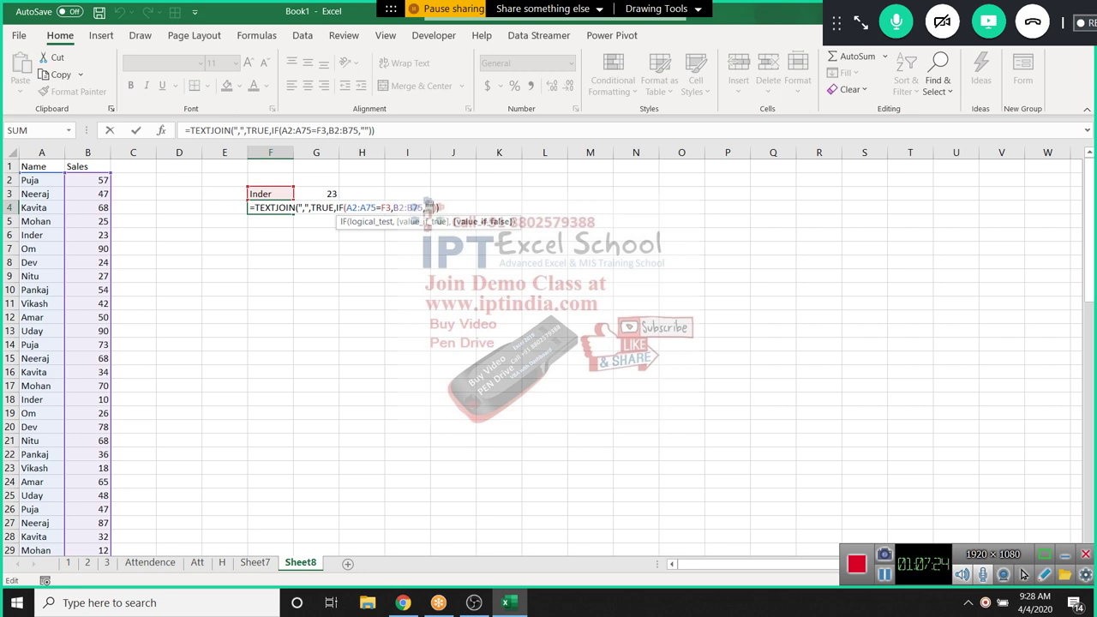
{"action": "key", "text": "Return"}
Switch back to Sheet7
{"action": "key", "text": "Up"}
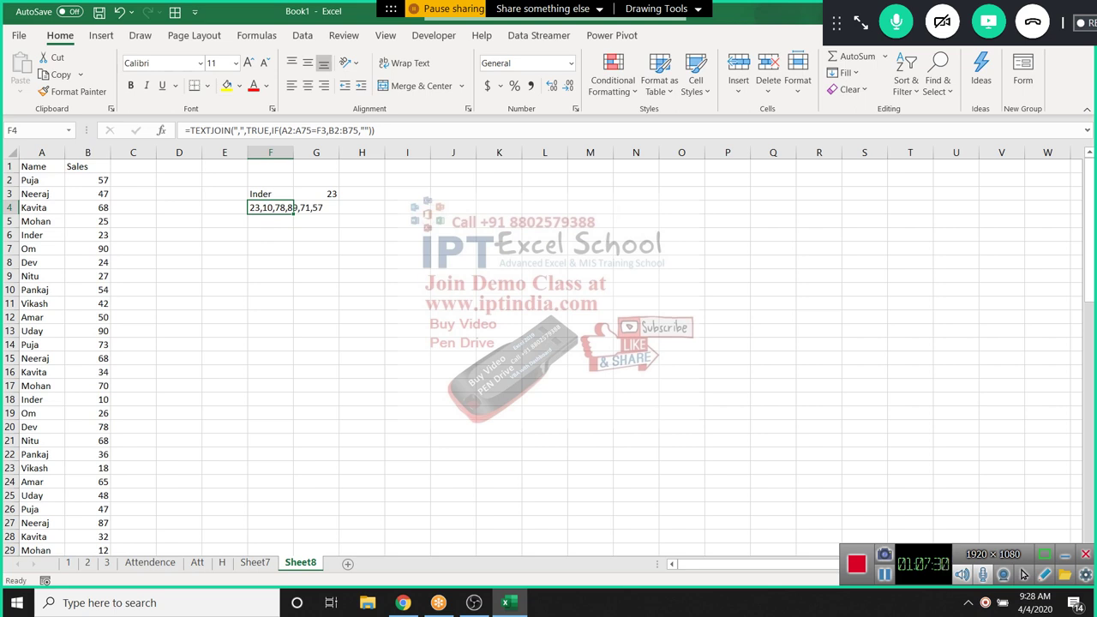
{"action": "left_click", "coordinate": [362, 343]}
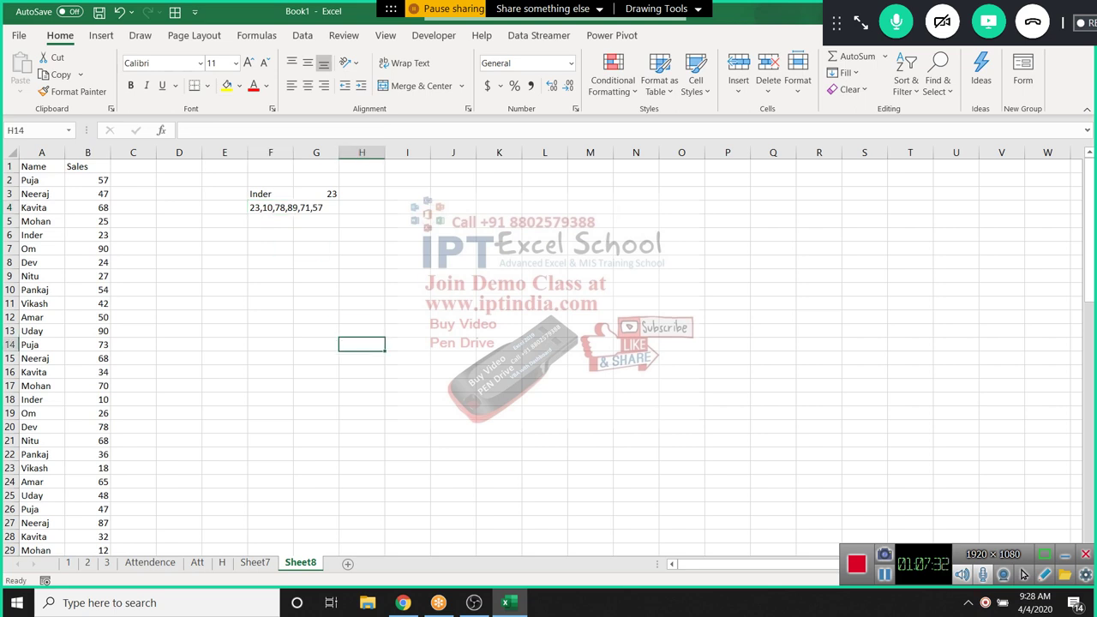
{"action": "key", "text": "ctrl+Page_Up"}
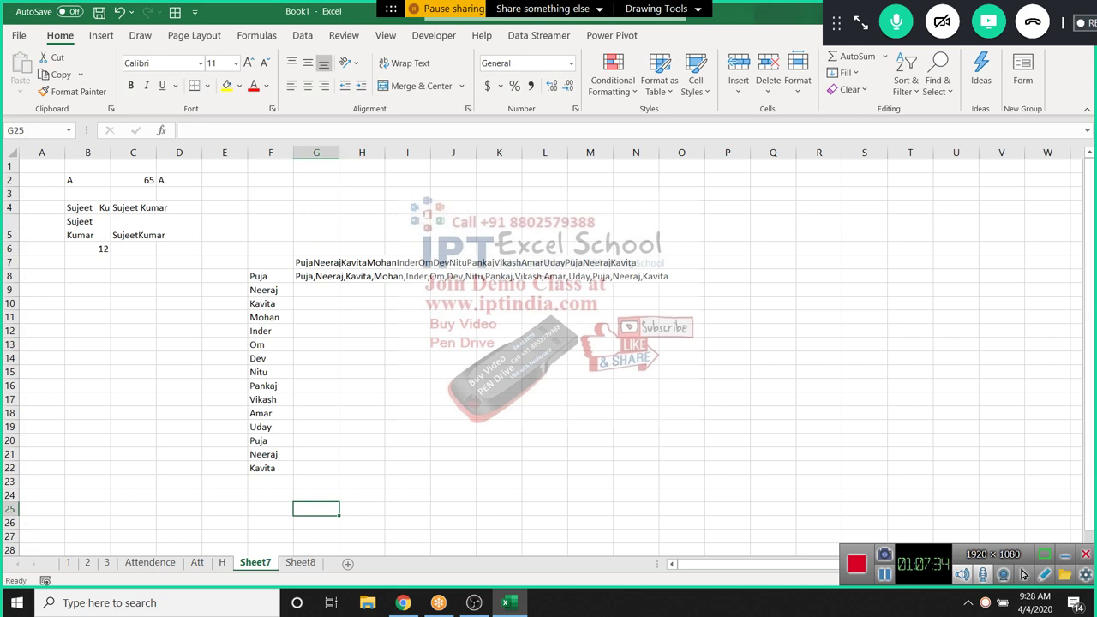
{"action": "left_click", "coordinate": [178, 357]}
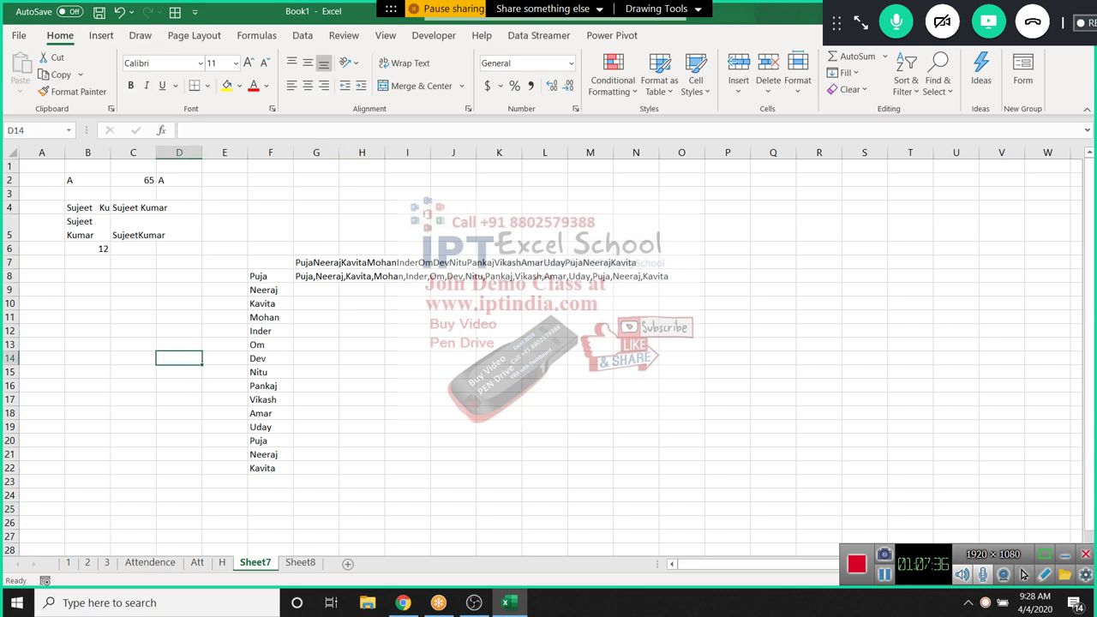
{"action": "left_click", "coordinate": [257, 35]}
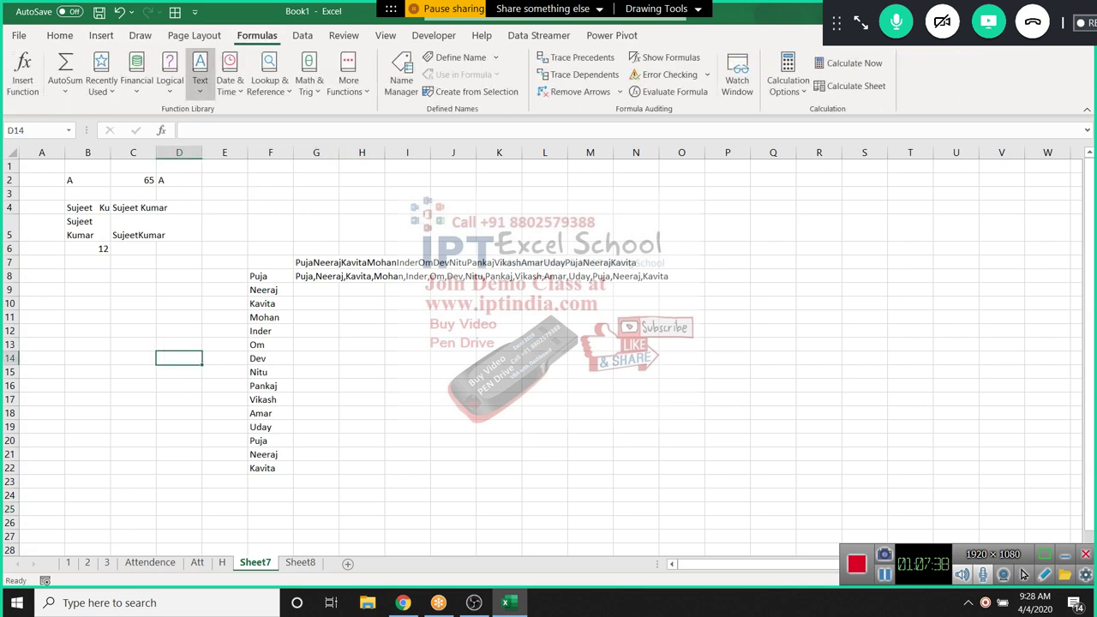
{"action": "left_click", "coordinate": [169, 75]}
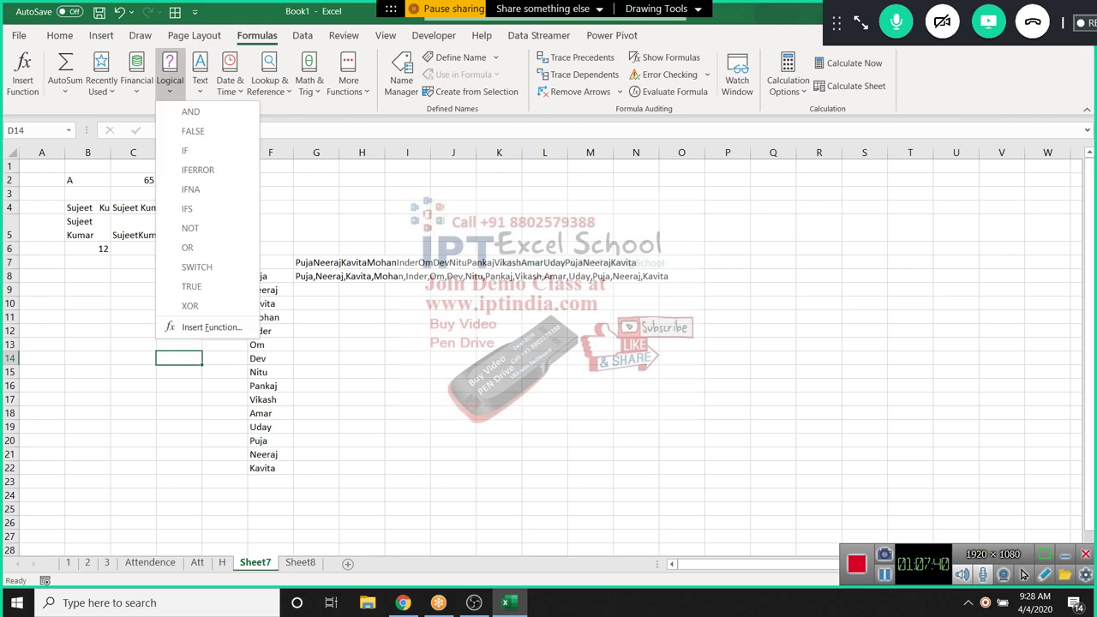
{"action": "left_click", "coordinate": [200, 73]}
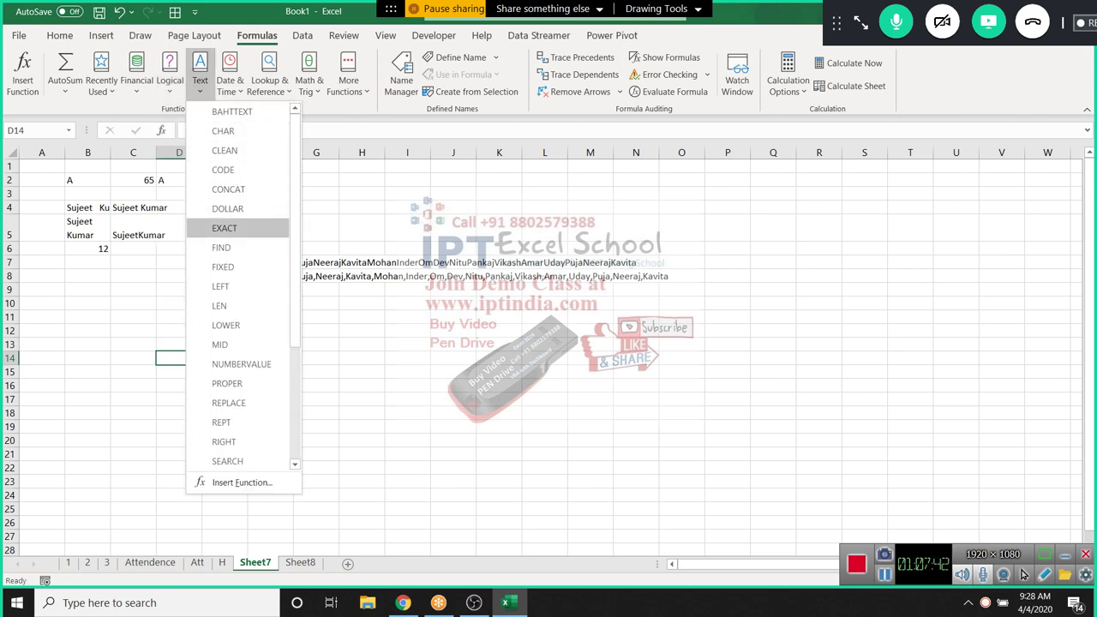
{"action": "key", "text": "Escape"}
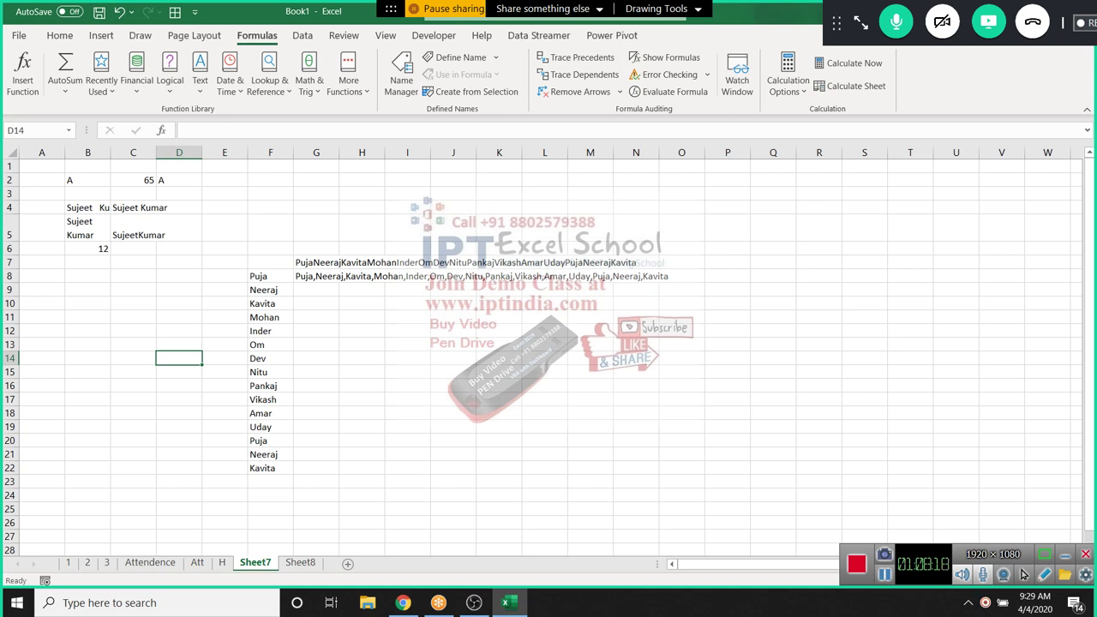
{"action": "left_click", "coordinate": [361, 330]}
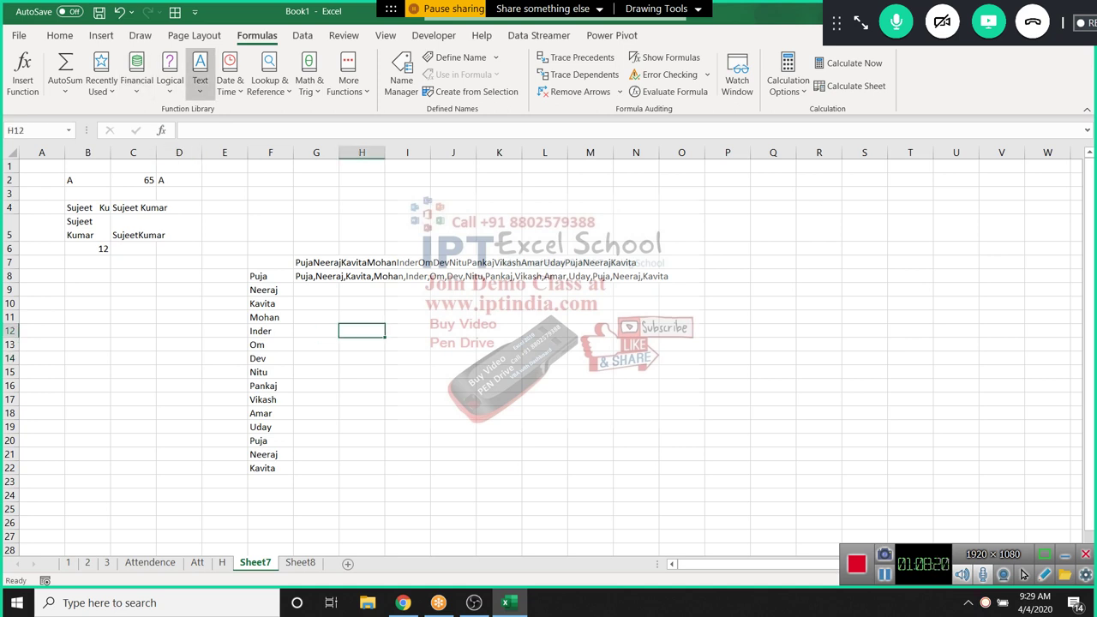
{"action": "left_click", "coordinate": [200, 82]}
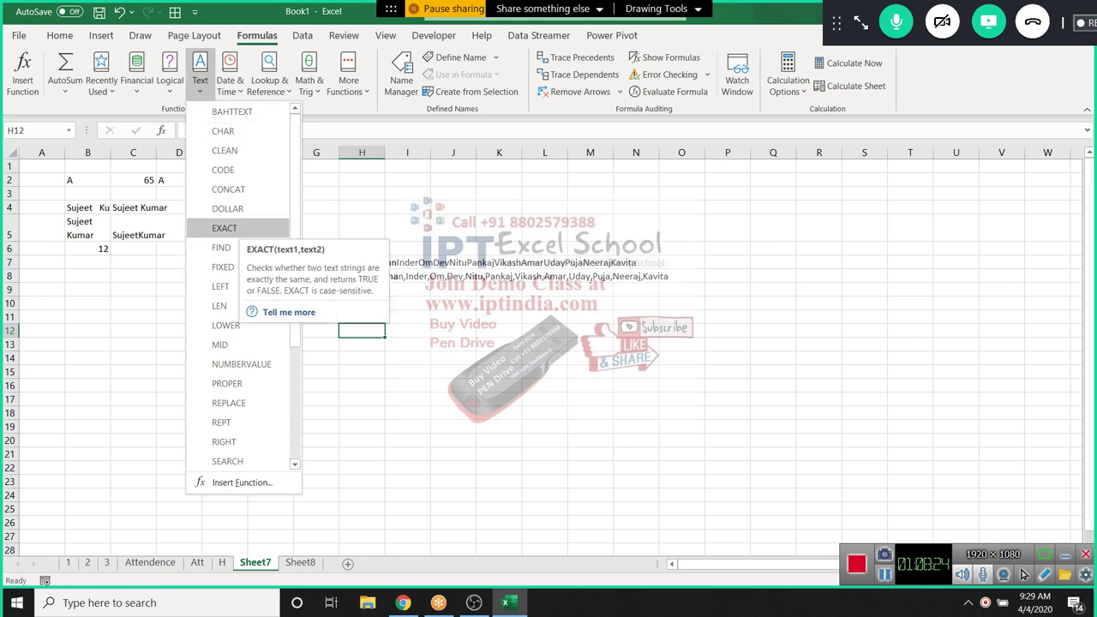
{"action": "key", "text": "Escape"}
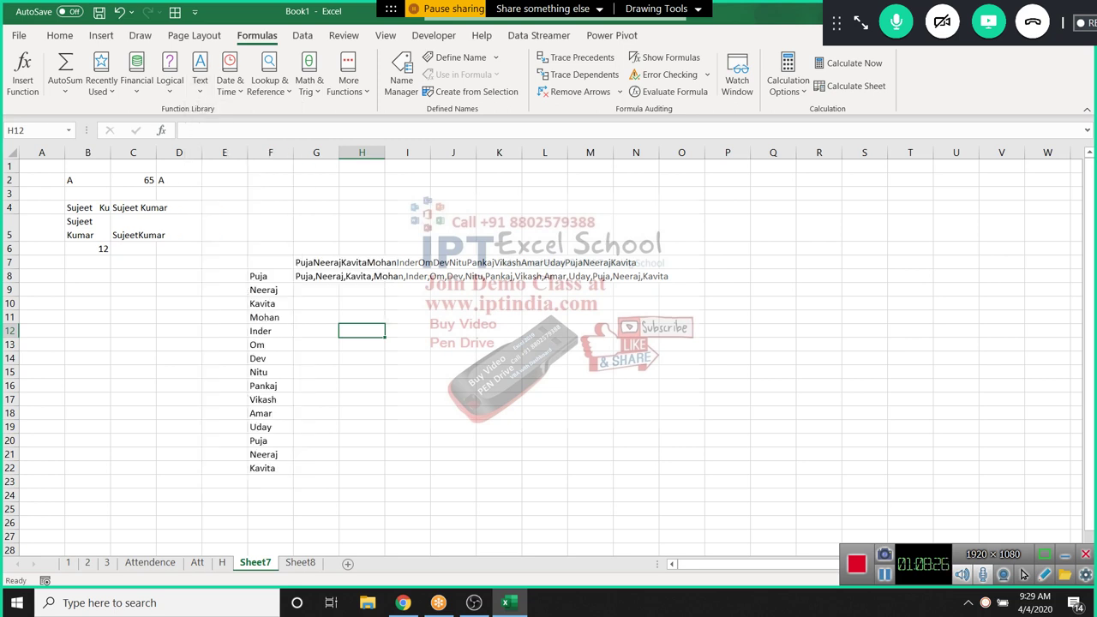
{"action": "left_click", "coordinate": [499, 359]}
{"action": "scroll", "coordinate": [498, 358], "scroll_direction": "down", "scroll_amount": 4}
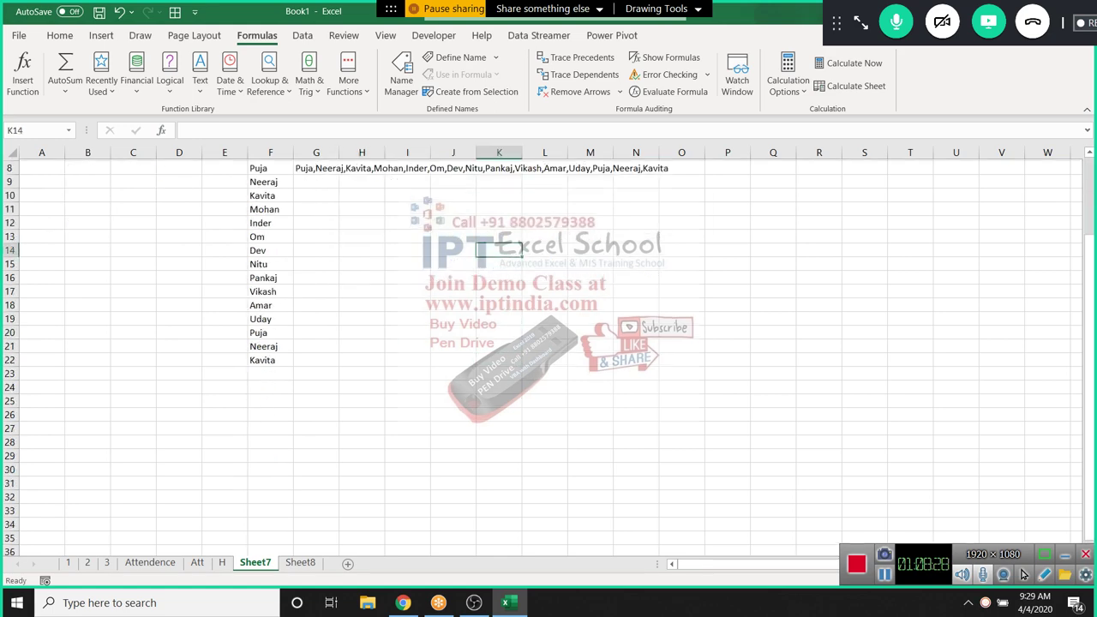
{"action": "left_click", "coordinate": [178, 316]}
Type RAM in D24 and Ram in E24, and compare them with =D24=E24 in F24
{"action": "type", "text": "RAM"}
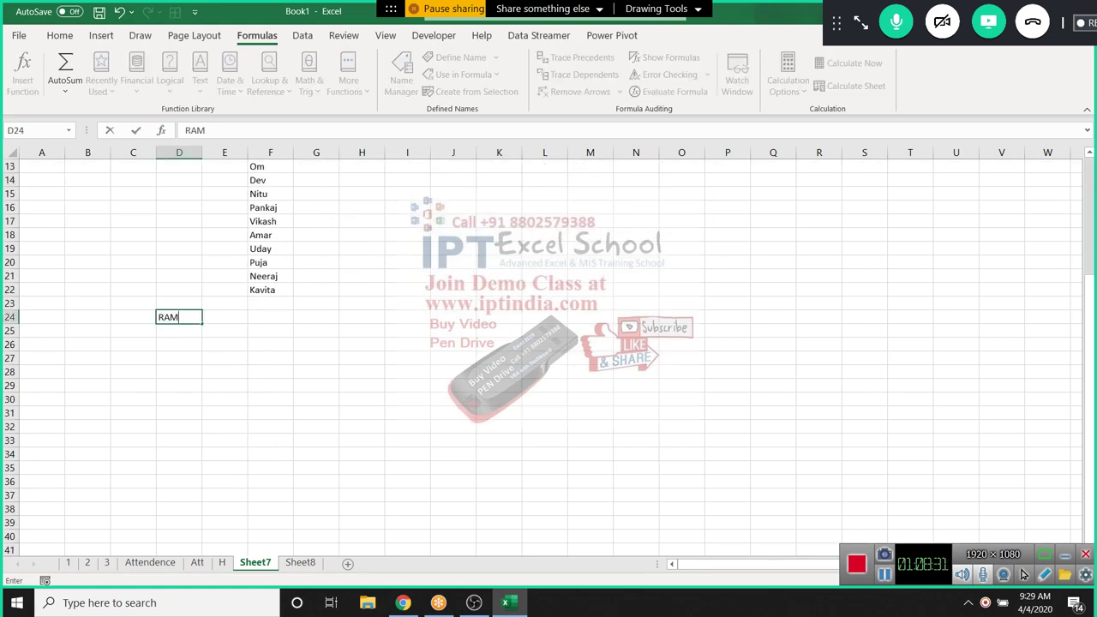
{"action": "key", "text": "Tab"}
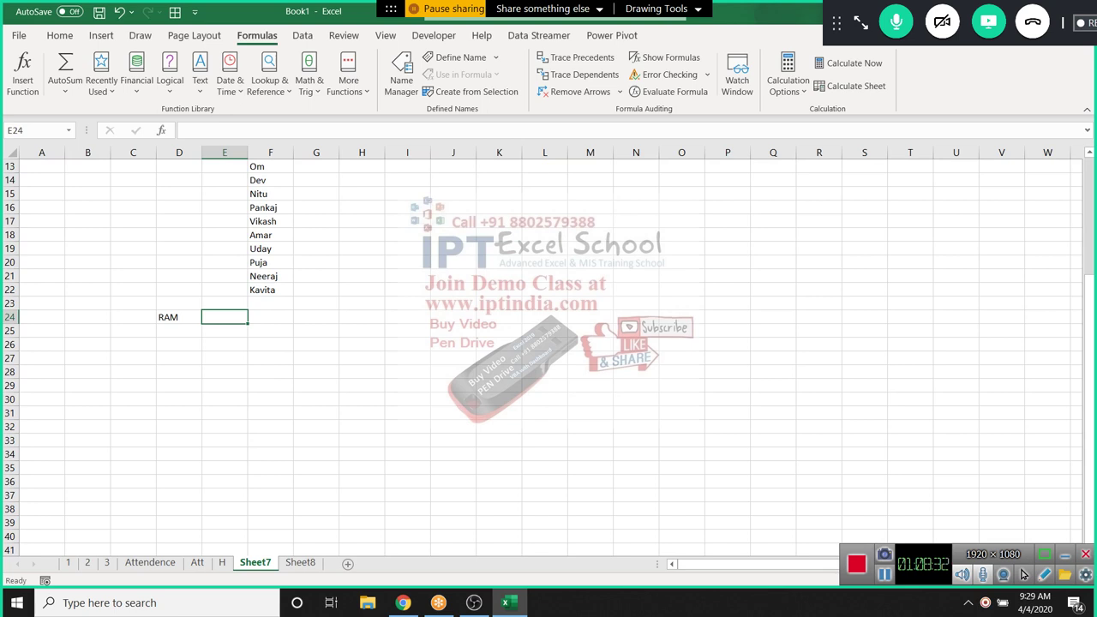
{"action": "type", "text": "Ram"}
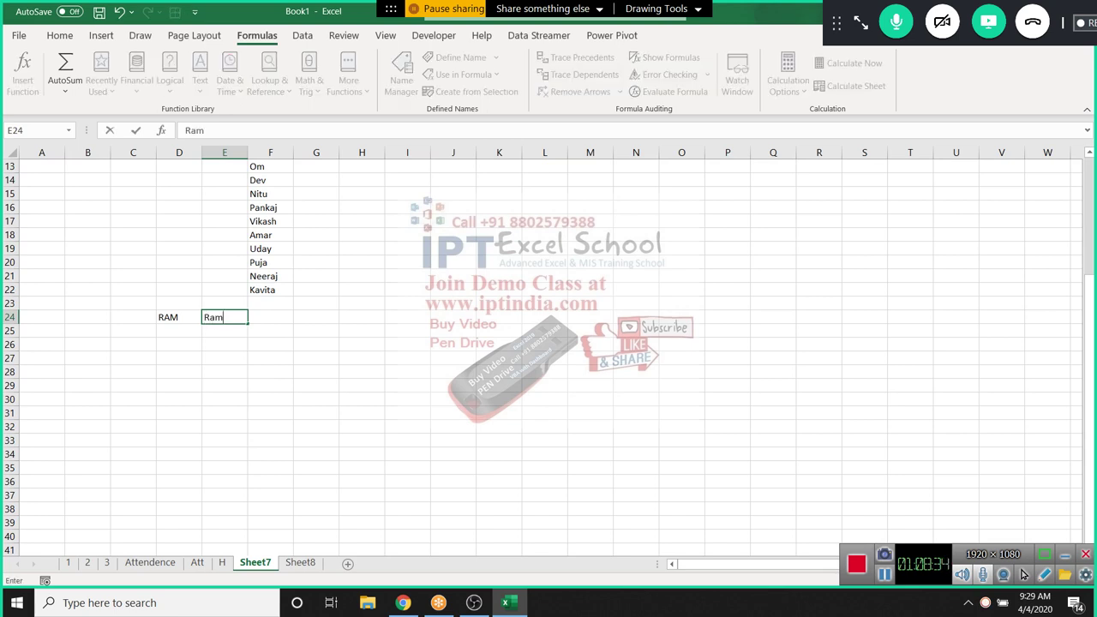
{"action": "key", "text": "Tab"}
{"action": "type", "text": "="}
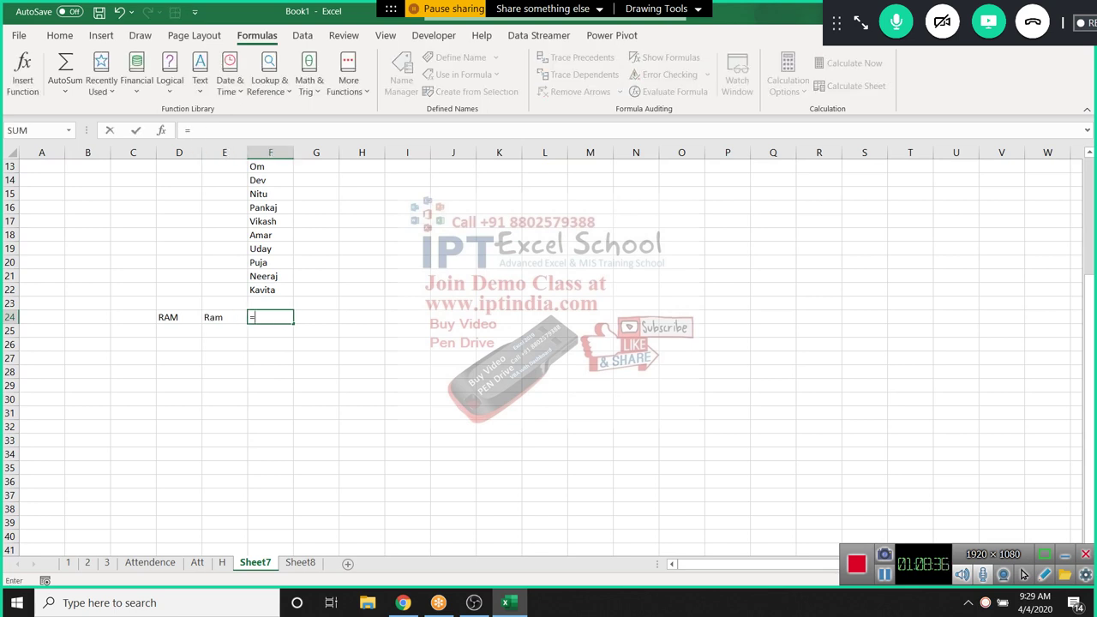
{"action": "key", "text": "Left"}
{"action": "key", "text": "Left"}
{"action": "type", "text": "="}
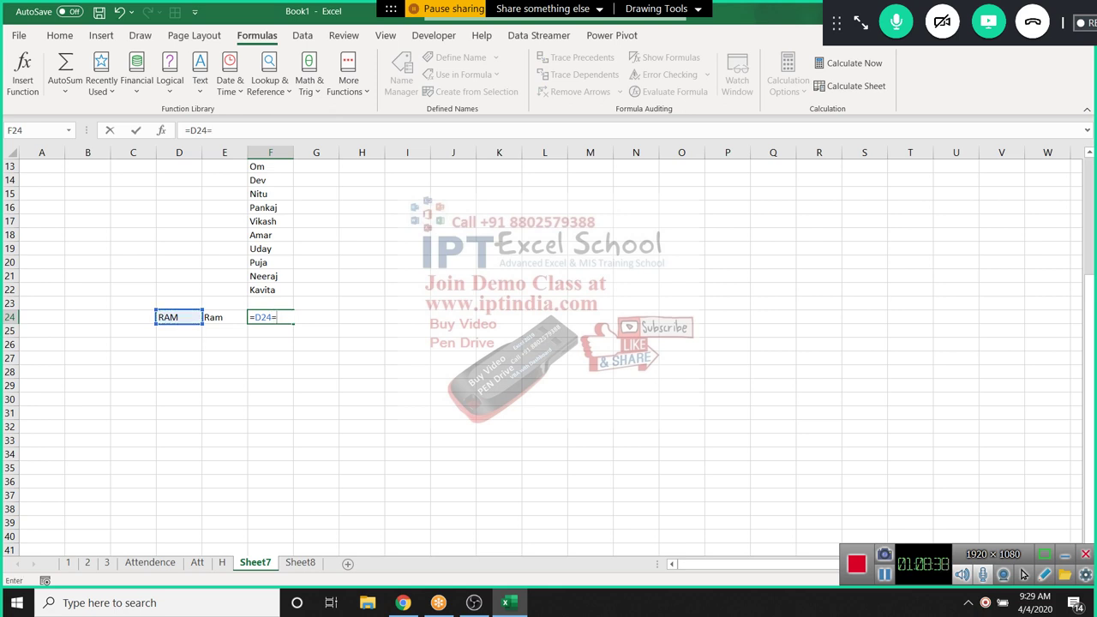
{"action": "key", "text": "Left"}
{"action": "key", "text": "Return"}
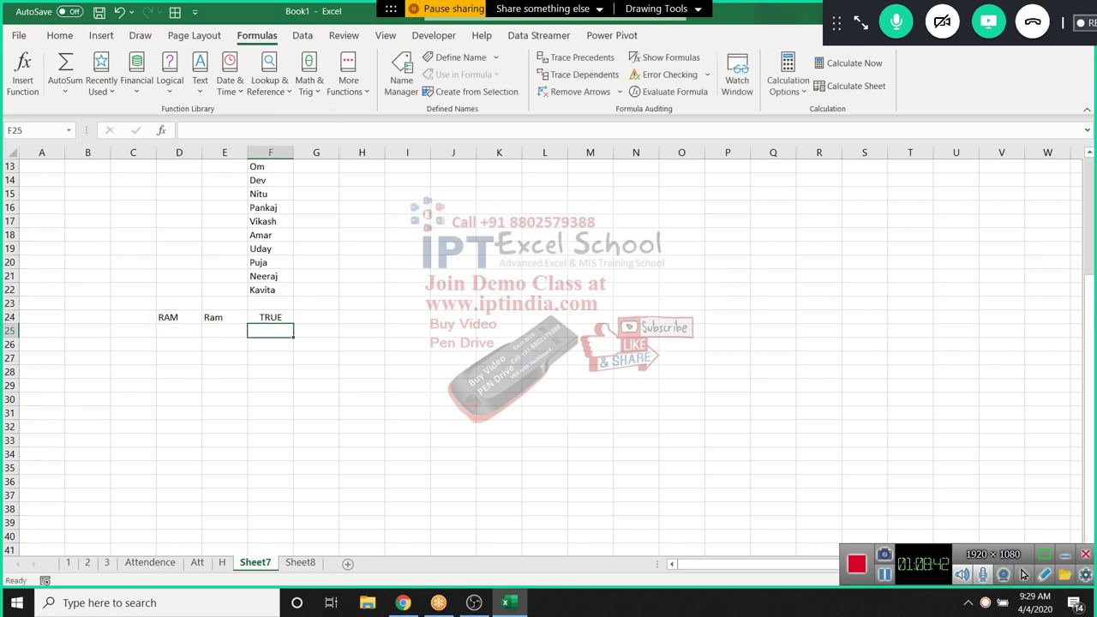
Enter =EXACT(D24,E24) in F25, which returns FALSE
{"action": "type", "text": "=ex"}
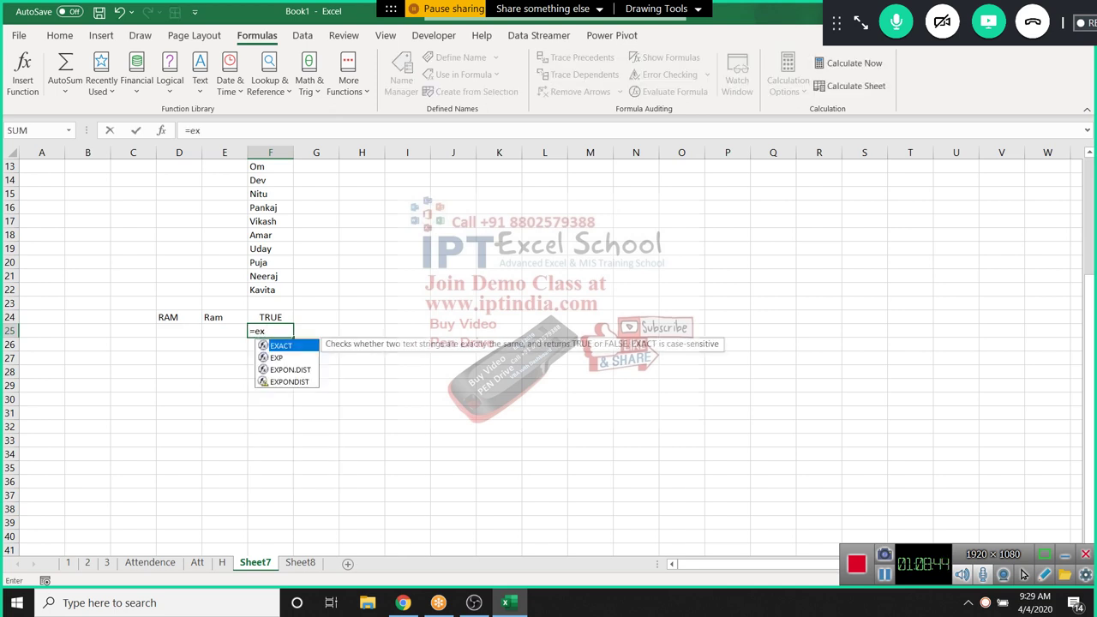
{"action": "key", "text": "Tab"}
{"action": "key", "text": "Left"}
{"action": "key", "text": "Left"}
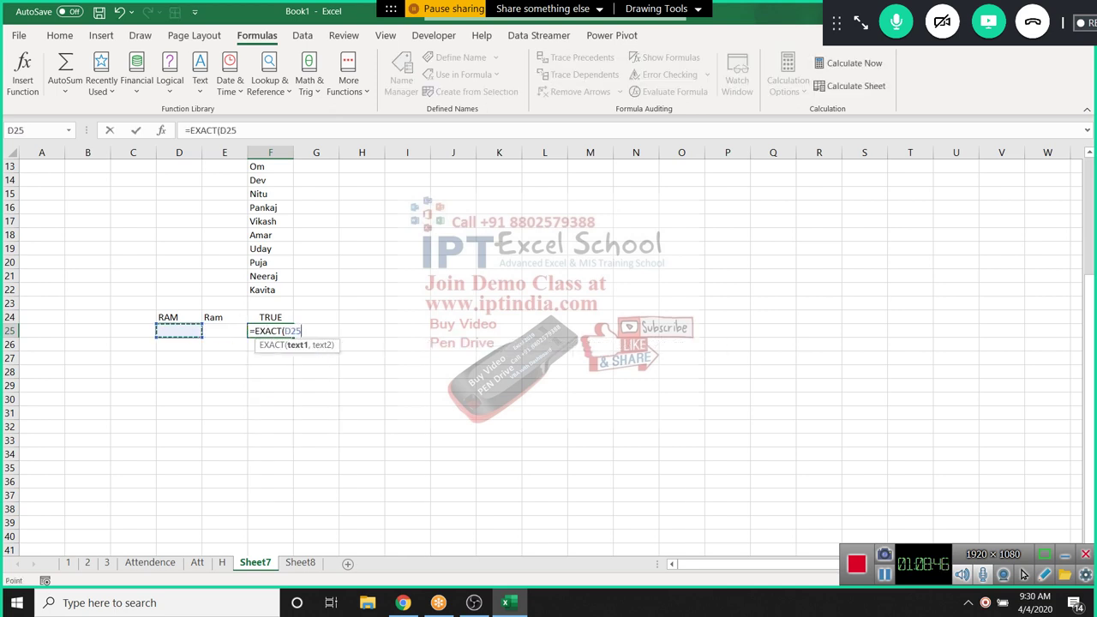
{"action": "key", "text": "Up"}
{"action": "type", "text": ","}
{"action": "key", "text": "Up"}
{"action": "key", "text": "Left"}
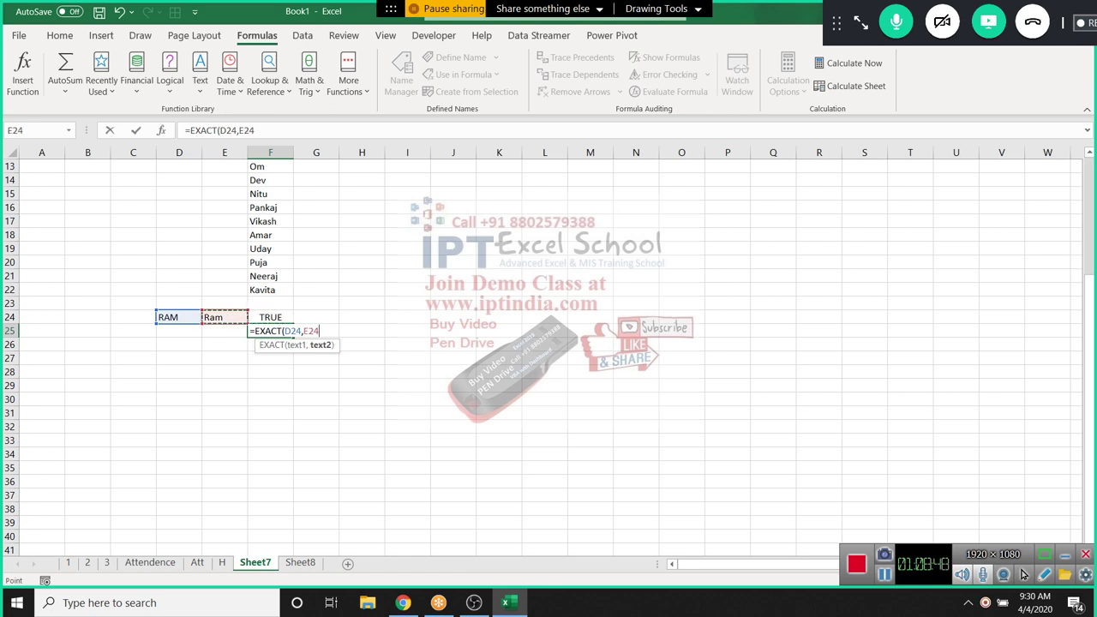
{"action": "key", "text": "Return"}
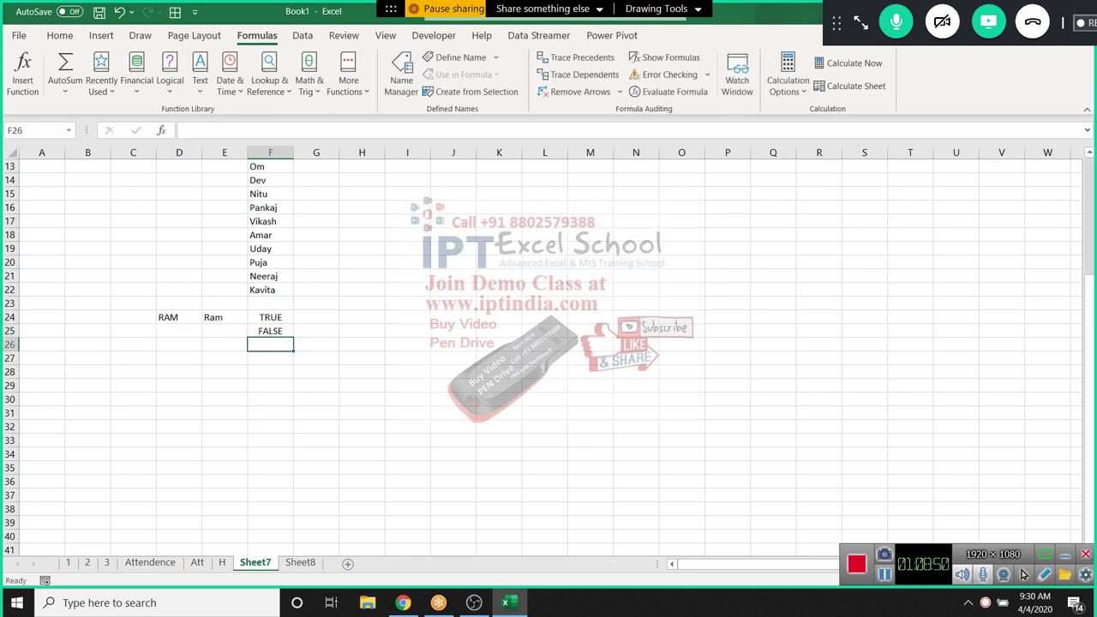
{"action": "key", "text": "Up"}
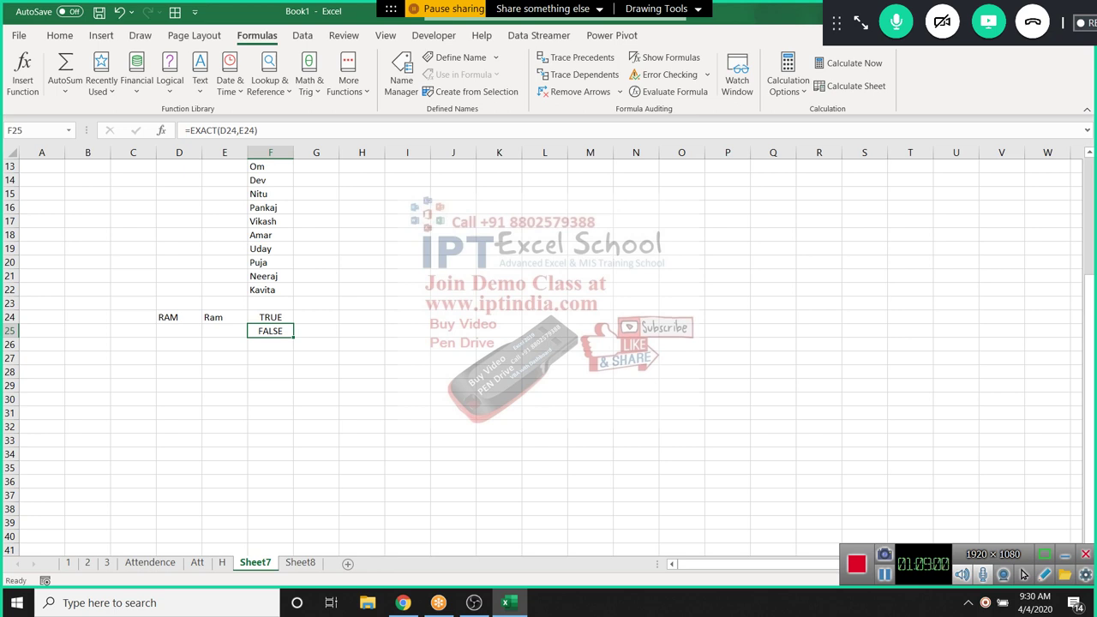
Review F25's formula and display the Formulas > Text function list
{"action": "left_click", "coordinate": [224, 331]}
{"action": "left_click", "coordinate": [270, 330]}
{"action": "left_click", "coordinate": [270, 345]}
{"action": "left_click", "coordinate": [200, 69]}
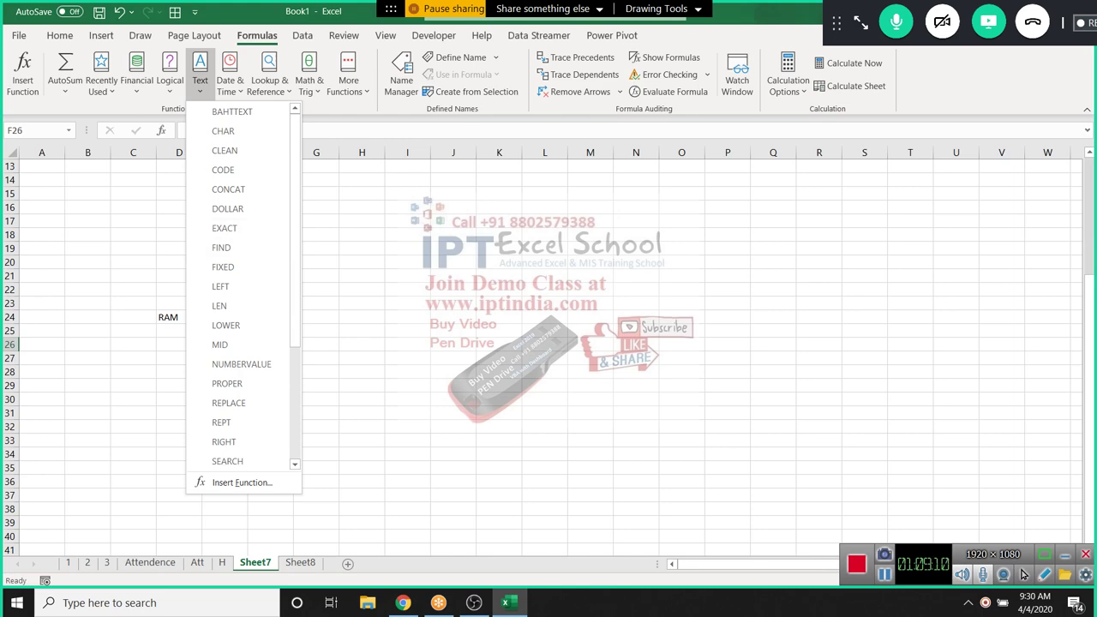
{"action": "key", "text": "Escape"}
Enter a sample e-mail address in B29
{"action": "left_click", "coordinate": [133, 399]}
{"action": "scroll", "coordinate": [549, 343], "scroll_direction": "up", "scroll_amount": 4}
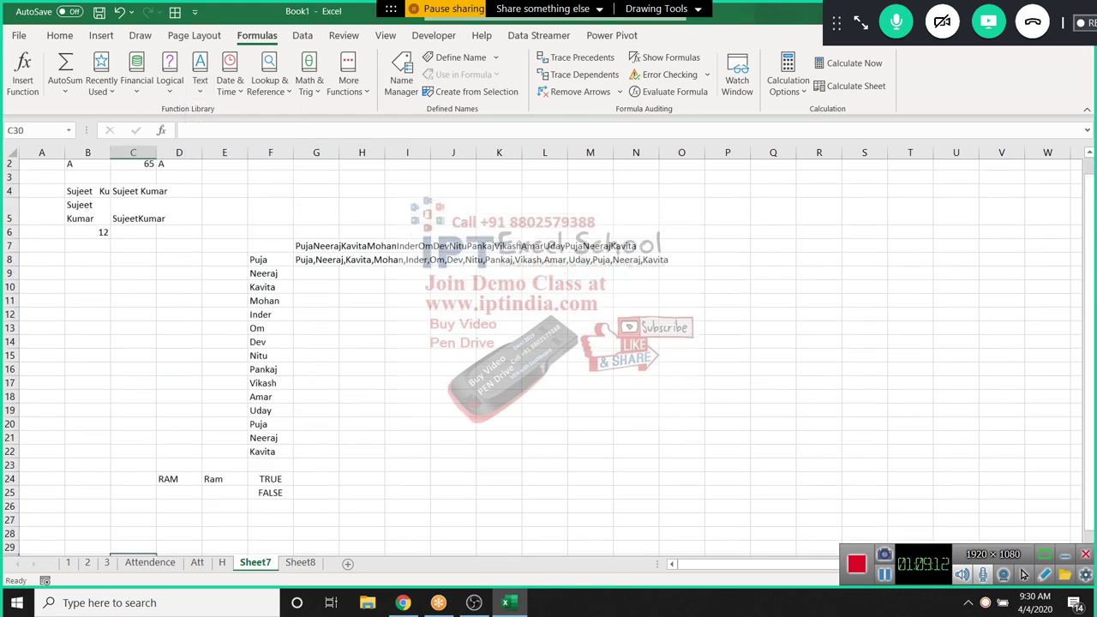
{"action": "scroll", "coordinate": [548, 343], "scroll_direction": "down", "scroll_amount": 7}
{"action": "scroll", "coordinate": [548, 343], "scroll_direction": "up", "scroll_amount": 1}
{"action": "left_click", "coordinate": [87, 302]}
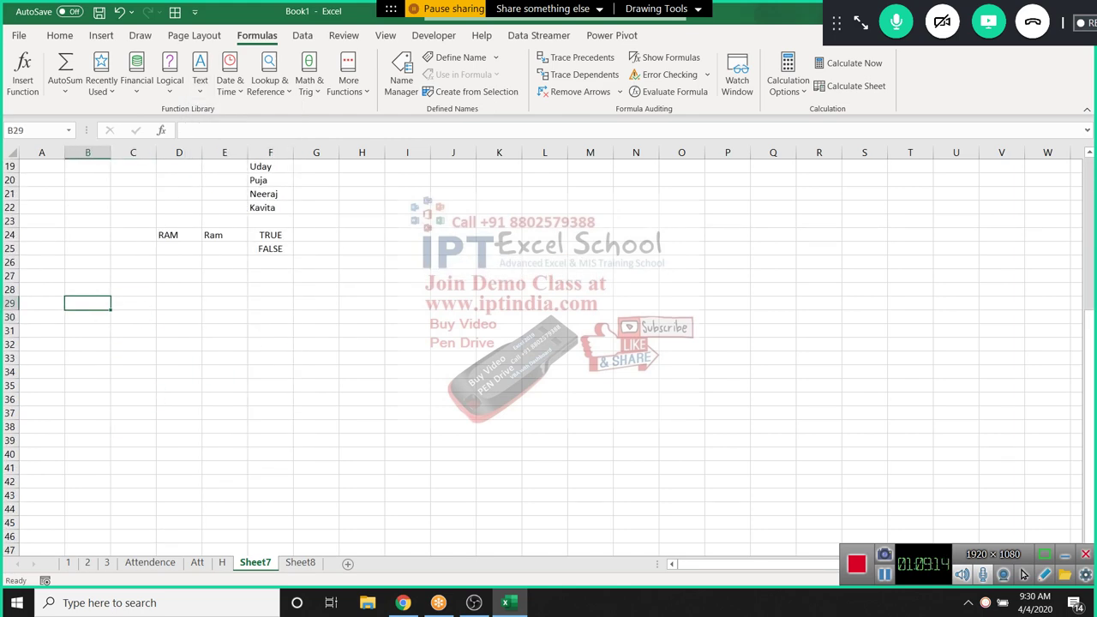
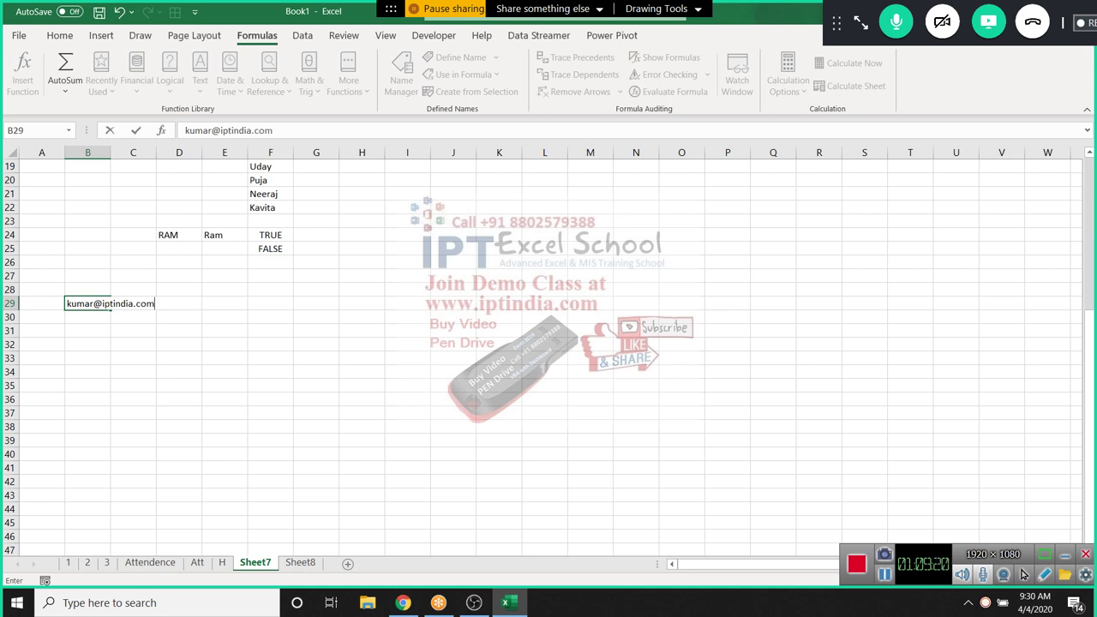
{"action": "key", "text": "Return"}
{"action": "key", "text": "Return"}
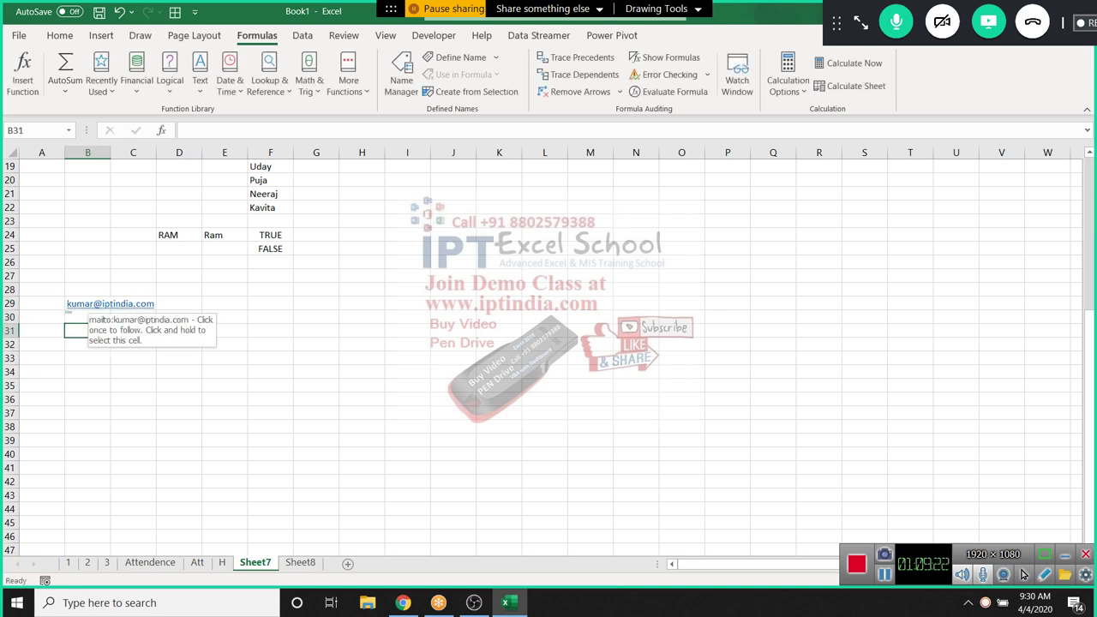
Enter =FIND("@",B29,1) in B31, returning 6
{"action": "type", "text": "=ind"}
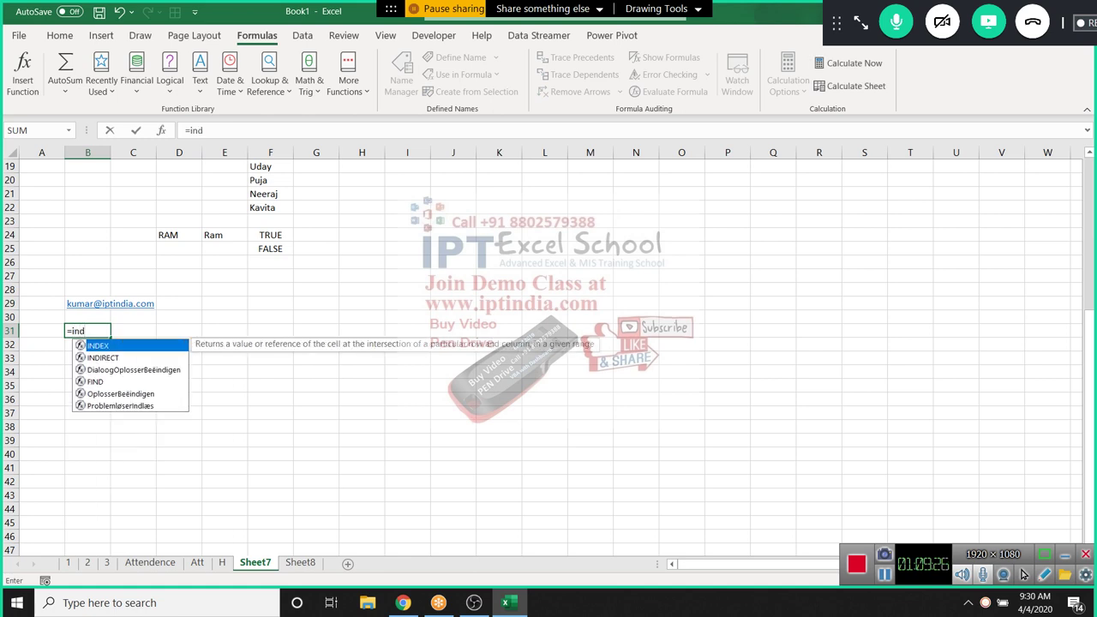
{"action": "key", "text": "BackSpace"}
{"action": "key", "text": "BackSpace"}
{"action": "key", "text": "BackSpace"}
{"action": "type", "text": "f"}
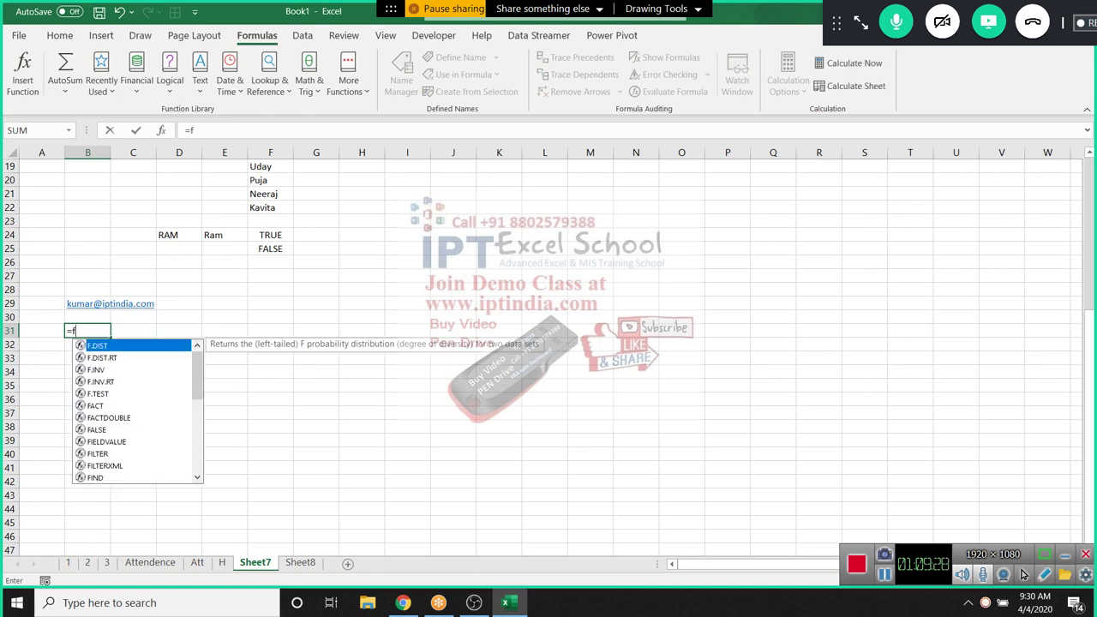
{"action": "type", "text": "in"}
{"action": "key", "text": "Tab"}
{"action": "type", "text": "B29"}
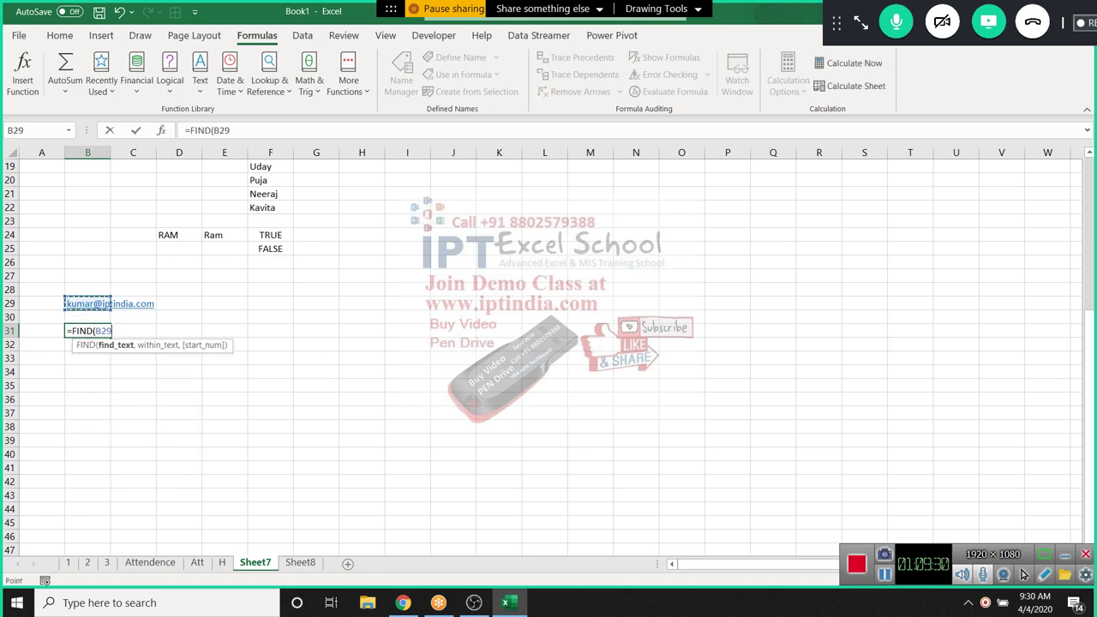
{"action": "key", "text": "BackSpace"}
{"action": "key", "text": "BackSpace"}
{"action": "key", "text": "BackSpace"}
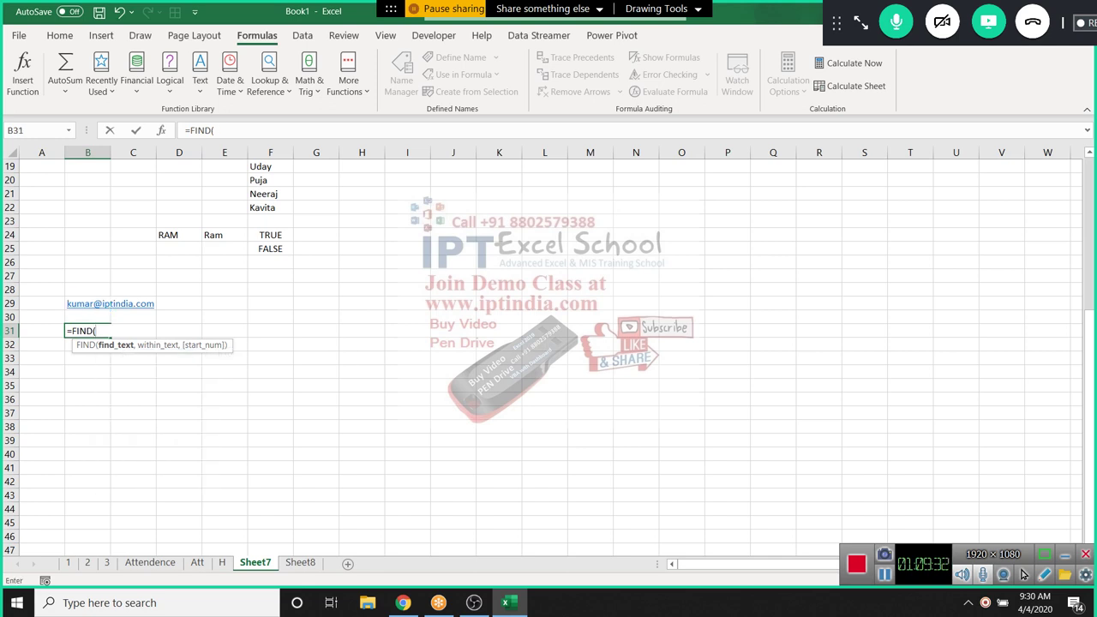
{"action": "type", "text": "\"@\","}
{"action": "key", "text": "Up"}
{"action": "key", "text": "Up"}
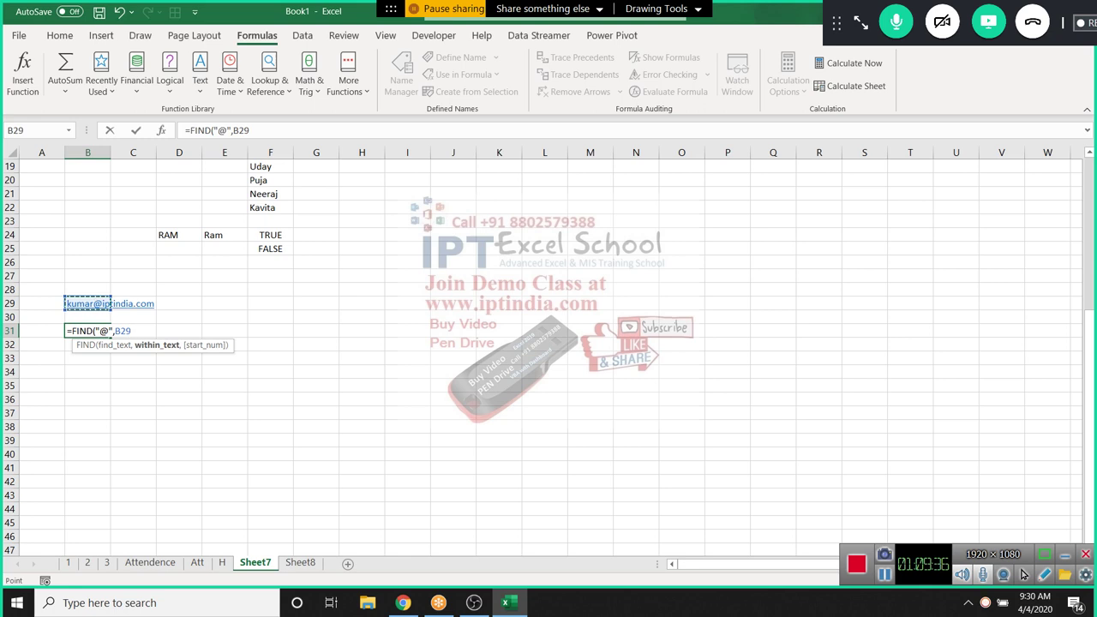
{"action": "type", "text": ",1"}
{"action": "key", "text": "ctrl+Return"}
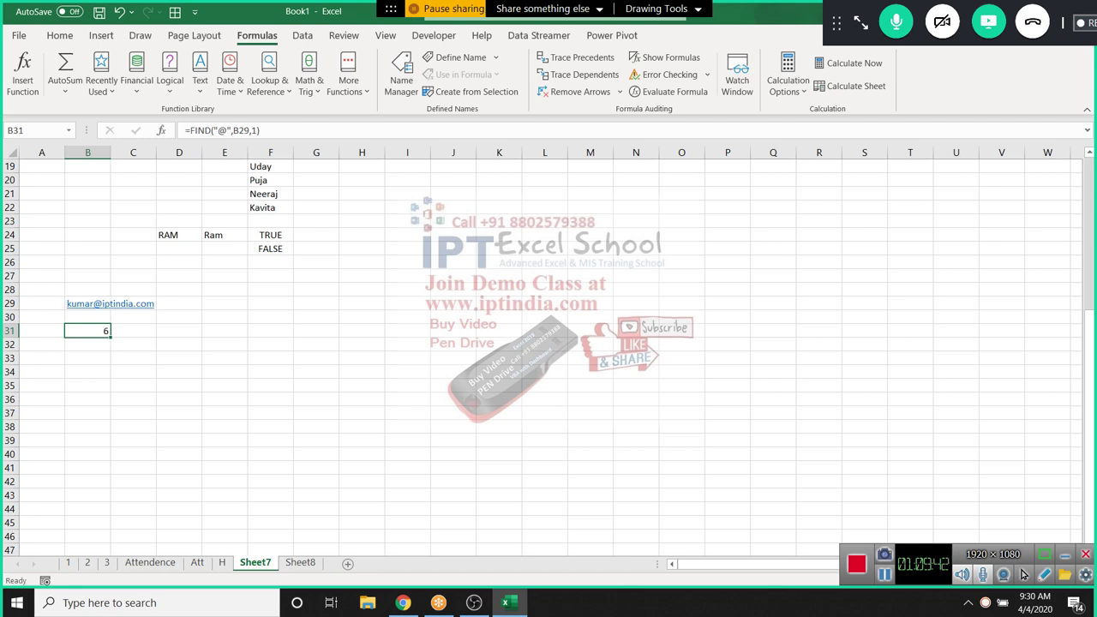
{"action": "left_click", "coordinate": [133, 331]}
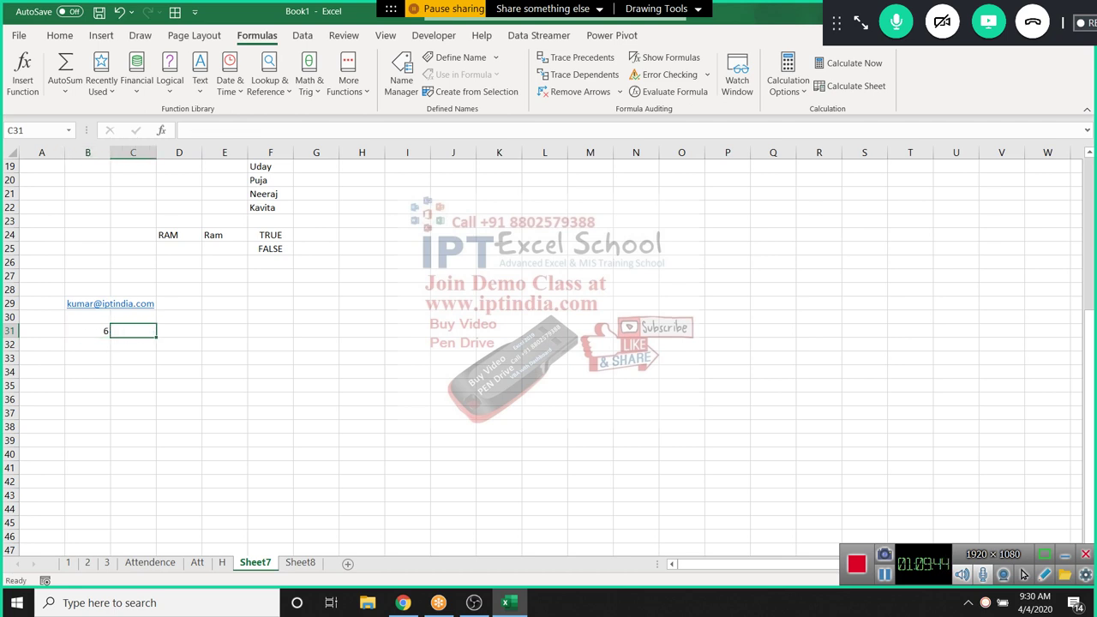
Extract the user name into C31 with =LEFT(B29,B31-1)
{"action": "type", "text": "=le"}
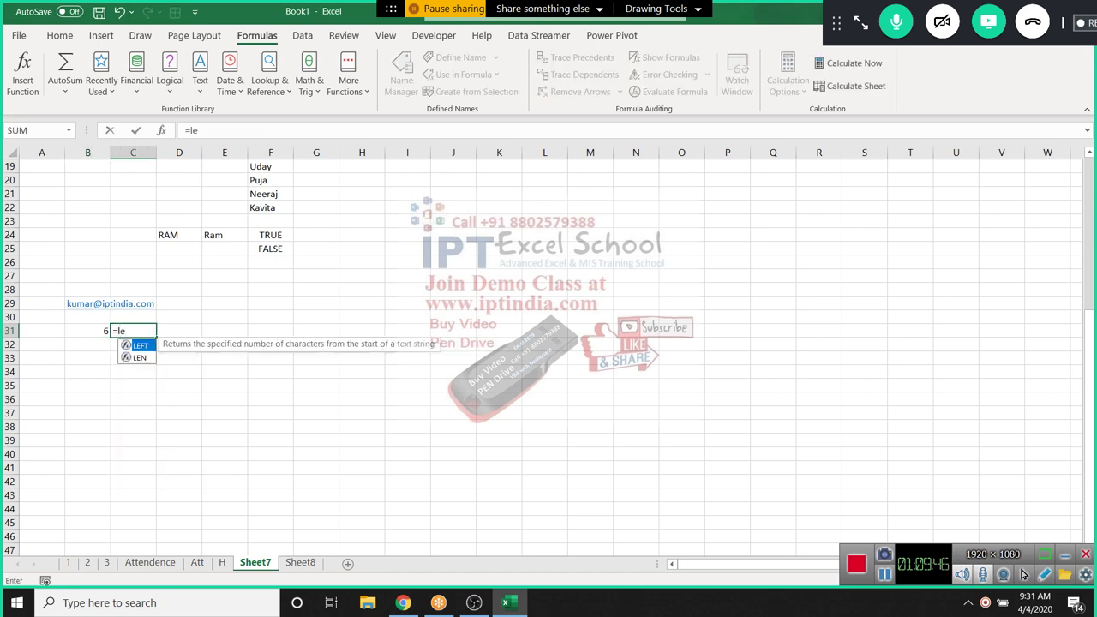
{"action": "key", "text": "Tab"}
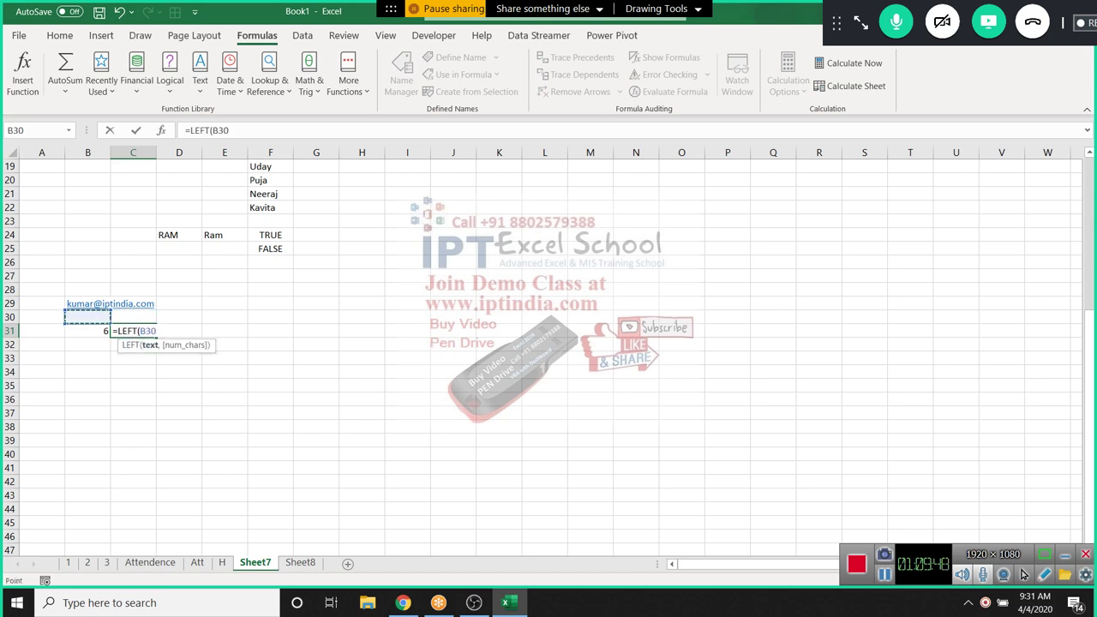
{"action": "left_click", "coordinate": [107, 303]}
{"action": "type", "text": ","}
{"action": "key", "text": "Left"}
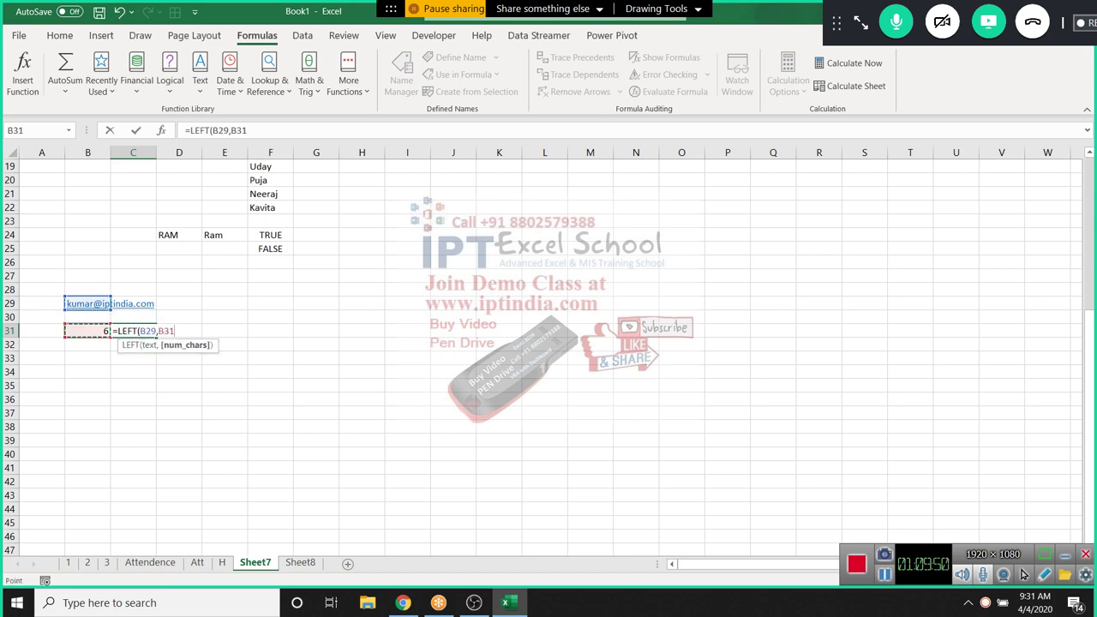
{"action": "type", "text": "-1"}
{"action": "key", "text": "Return"}
{"action": "key", "text": "Up"}
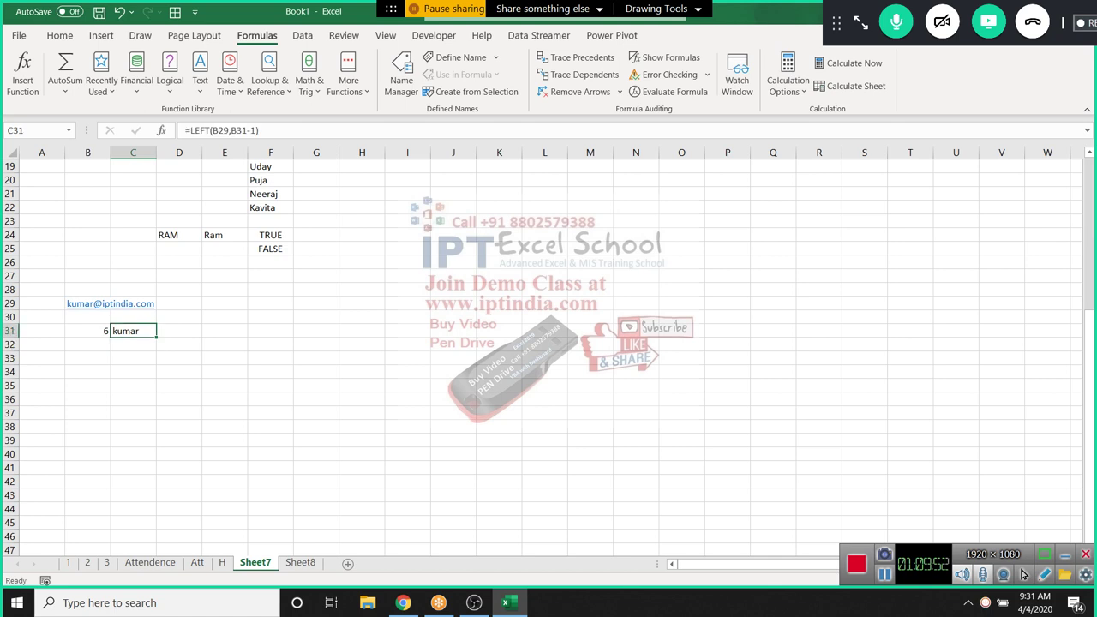
{"action": "key", "text": "Right"}
Enter =RIGHT(B29,5) in D31, then reopen it to replace the 5
{"action": "type", "text": "="}
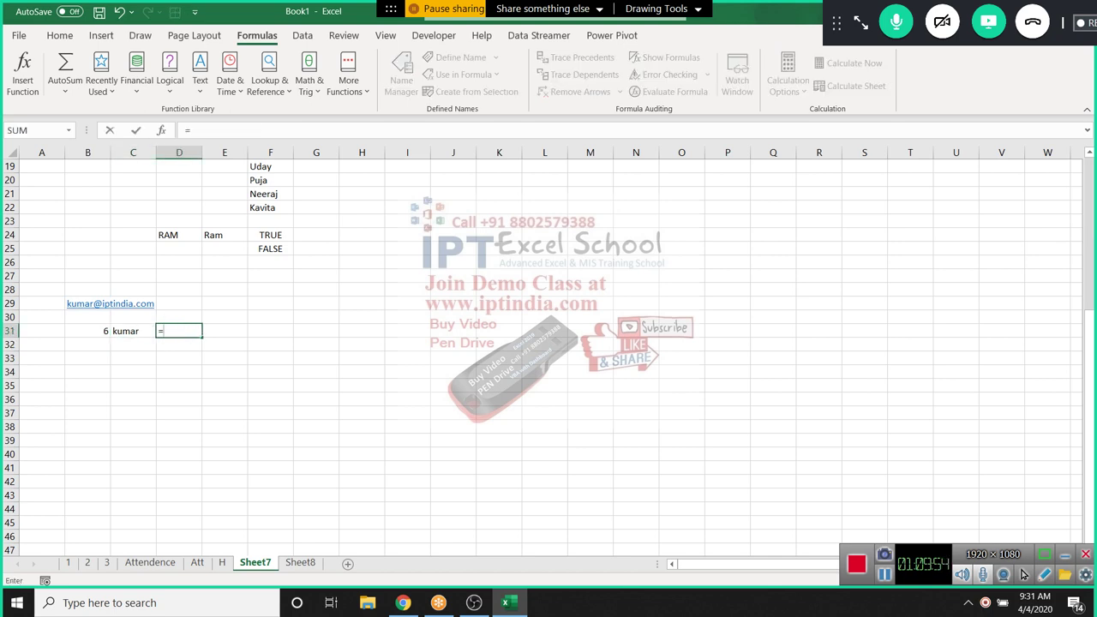
{"action": "type", "text": "ri"}
{"action": "key", "text": "Tab"}
{"action": "key", "text": "Left"}
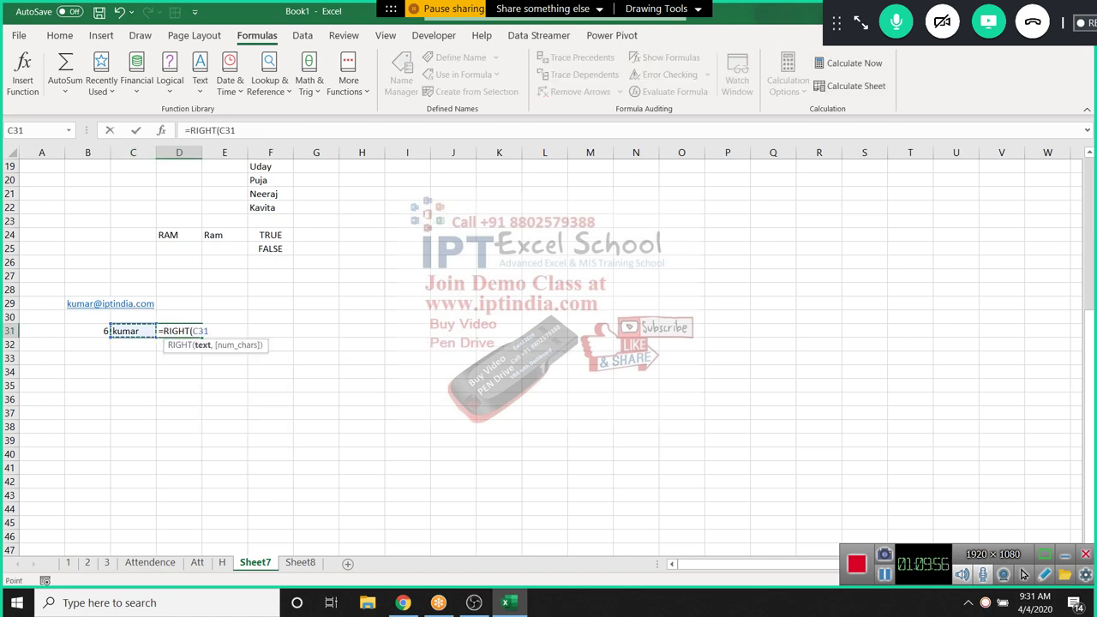
{"action": "key", "text": "Left"}
{"action": "key", "text": "Up"}
{"action": "key", "text": "Up"}
{"action": "type", "text": ","}
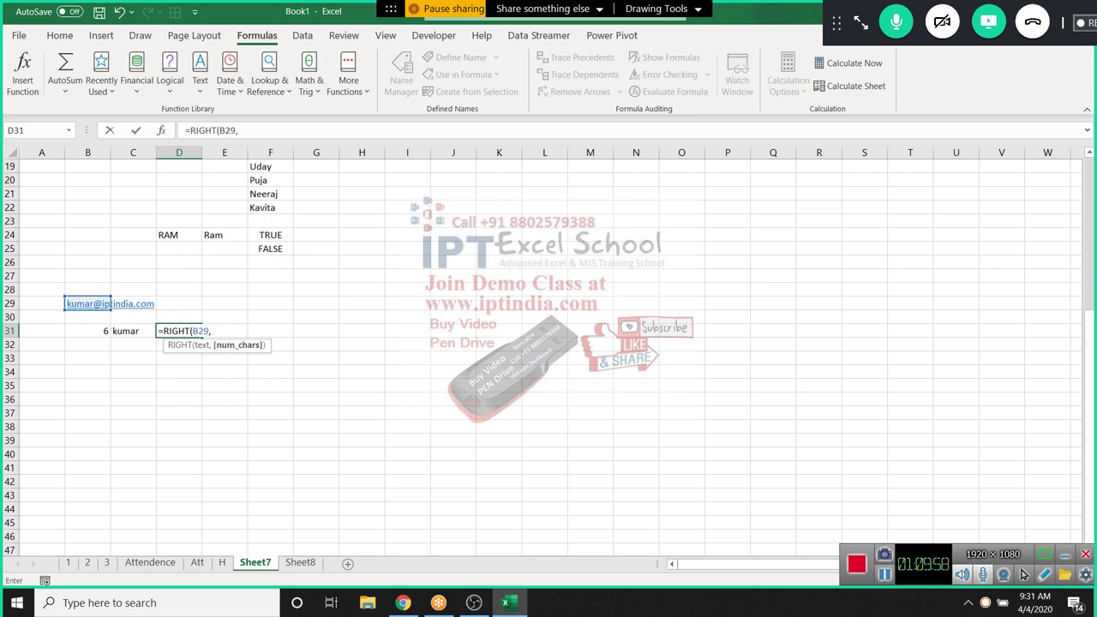
{"action": "type", "text": "5"}
{"action": "key", "text": "Up"}
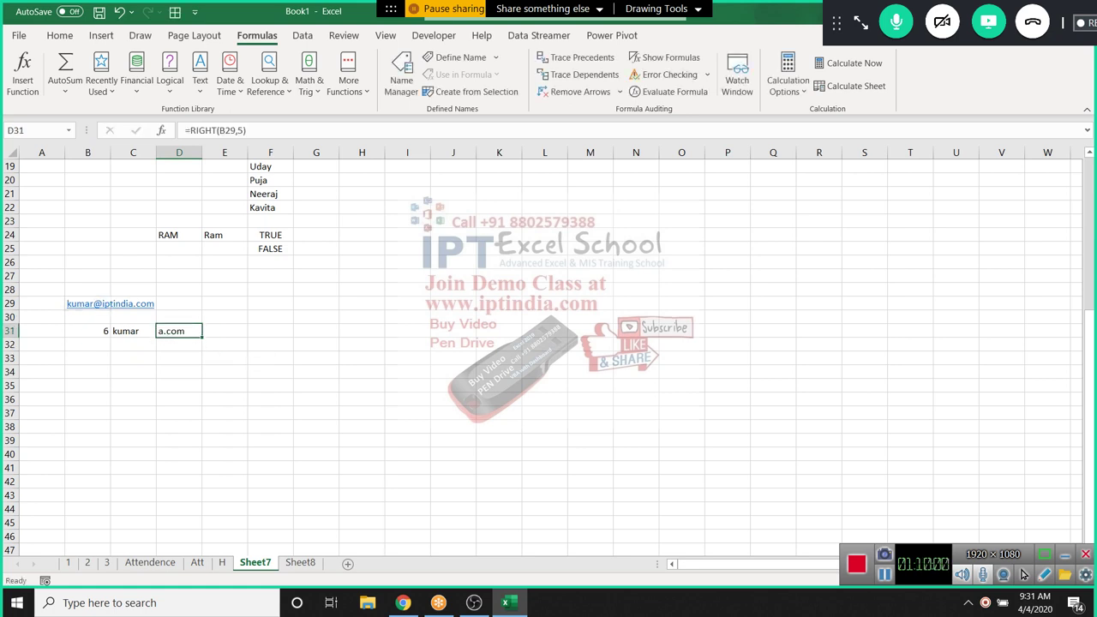
{"action": "key", "text": "F2"}
{"action": "key", "text": "BackSpace"}
{"action": "key", "text": "BackSpace"}
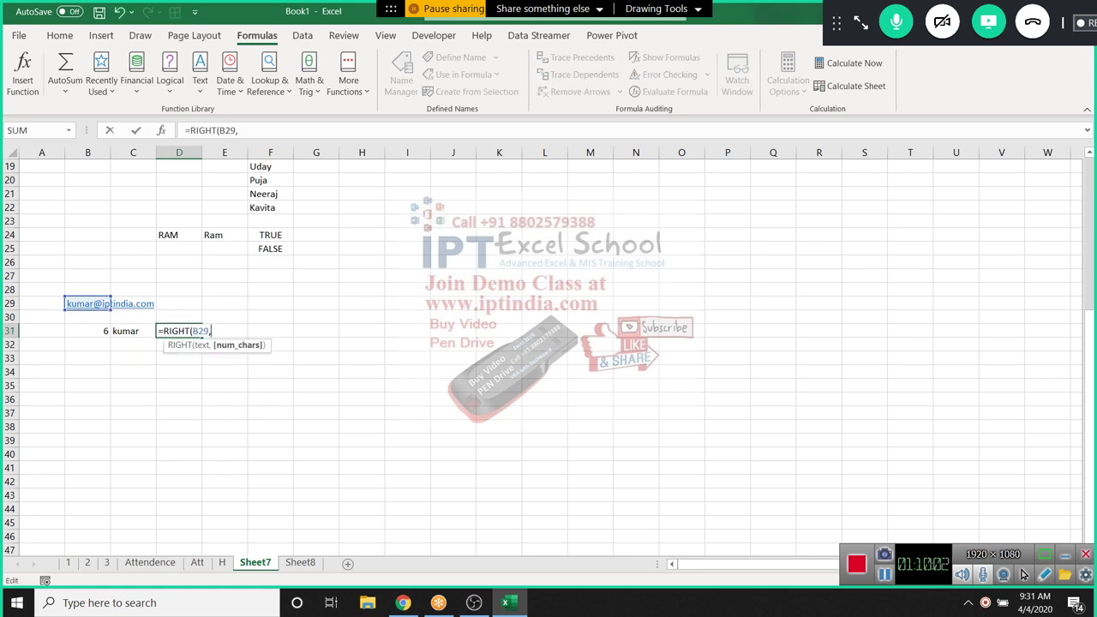
Change D31 to =RIGHT(B29,LEN(B29)-B31), accepting Excel's suggested correction
{"action": "type", "text": "LEN("}
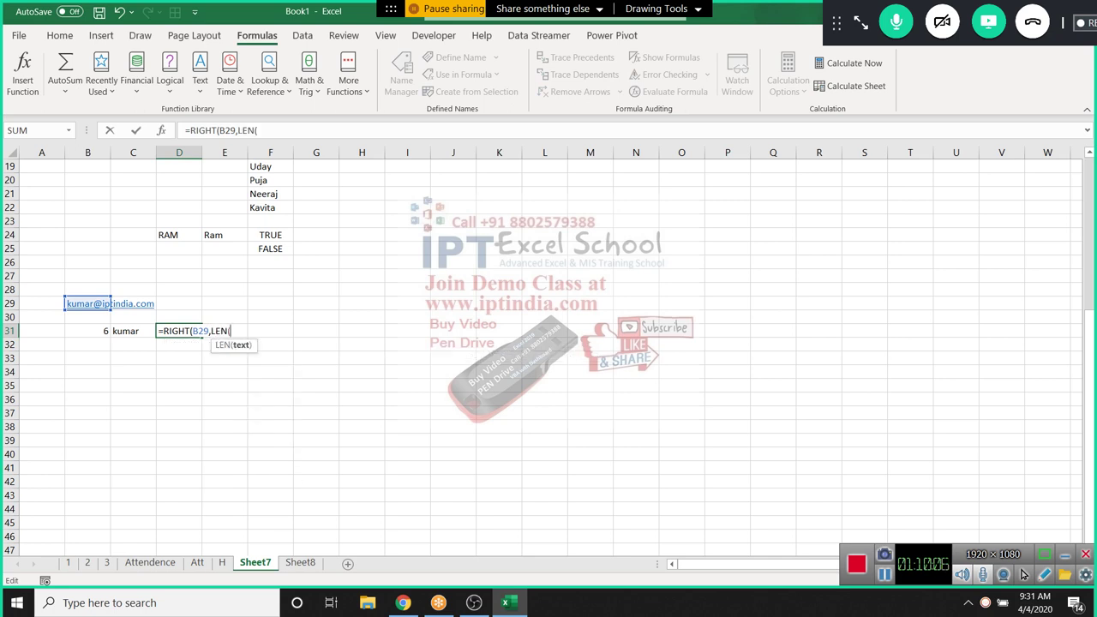
{"action": "left_click", "coordinate": [88, 303]}
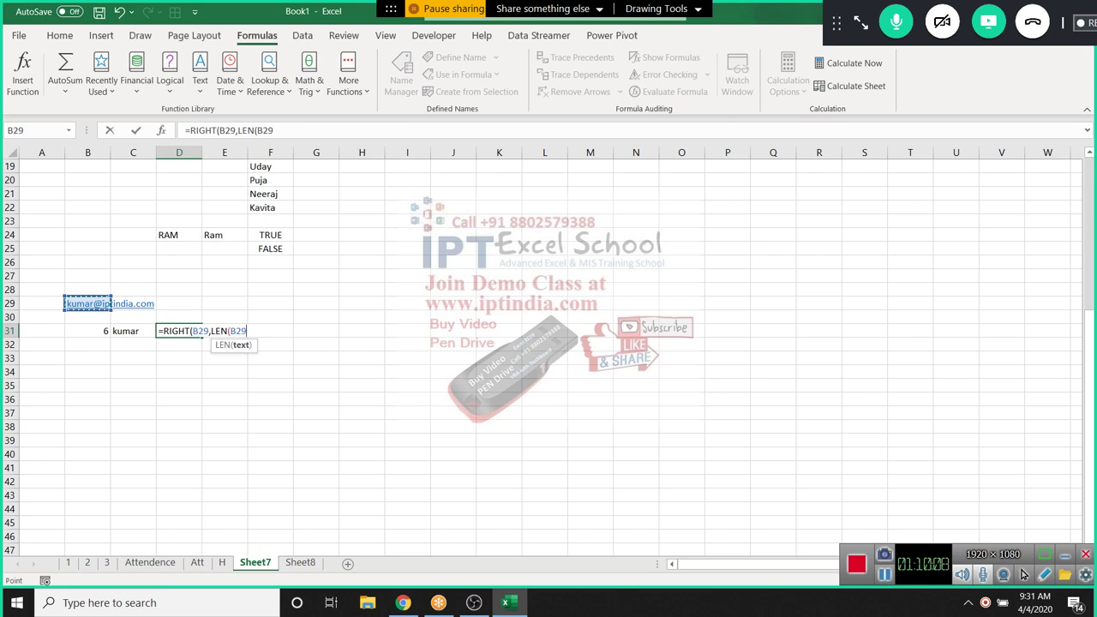
{"action": "type", "text": ")"}
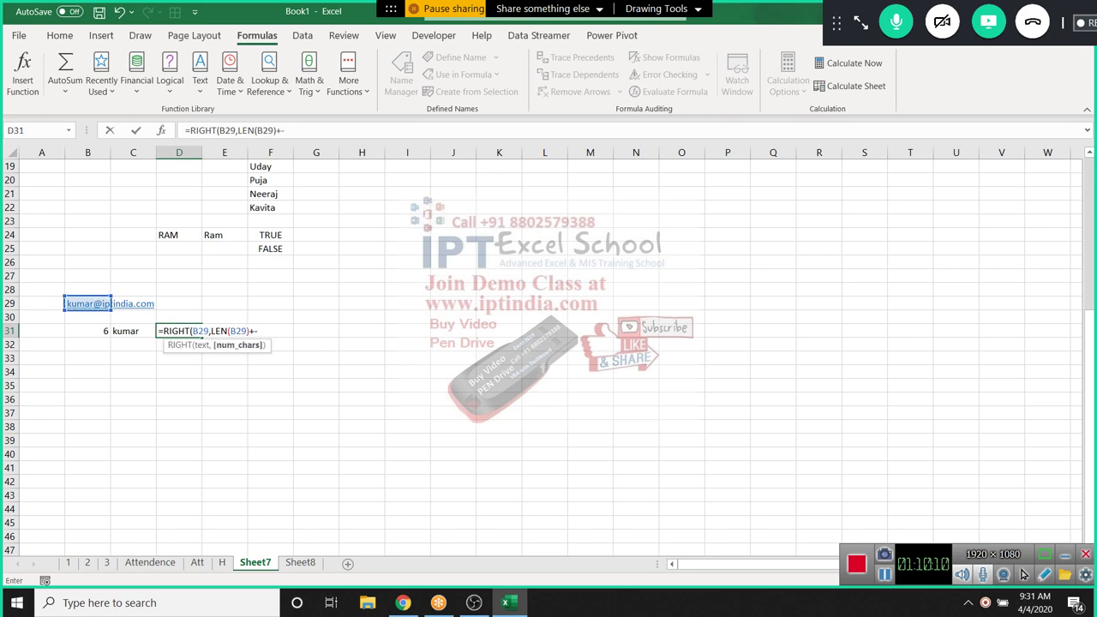
{"action": "type", "text": "-"}
{"action": "left_click", "coordinate": [94, 331]}
{"action": "key", "text": "Return"}
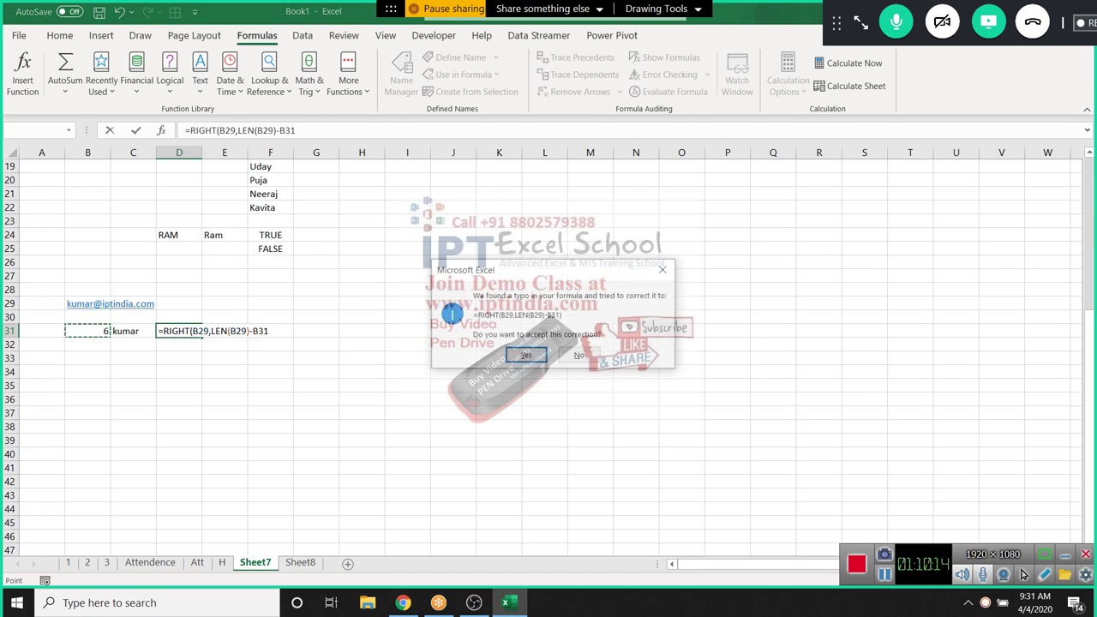
{"action": "key", "text": "Return"}
{"action": "left_click", "coordinate": [196, 331]}
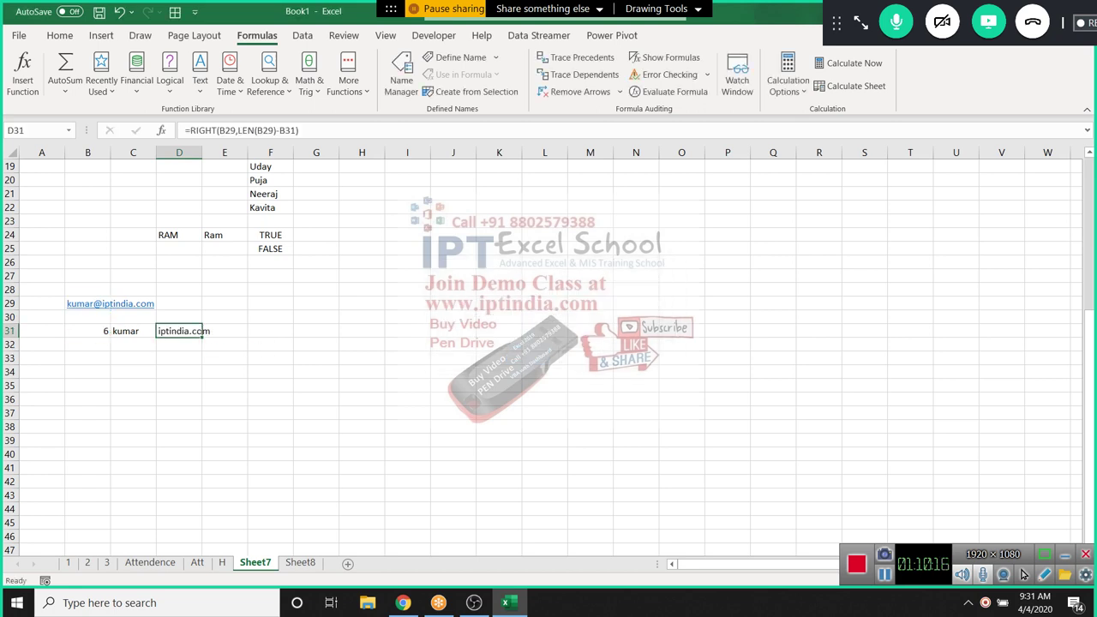
{"action": "left_click", "coordinate": [179, 345]}
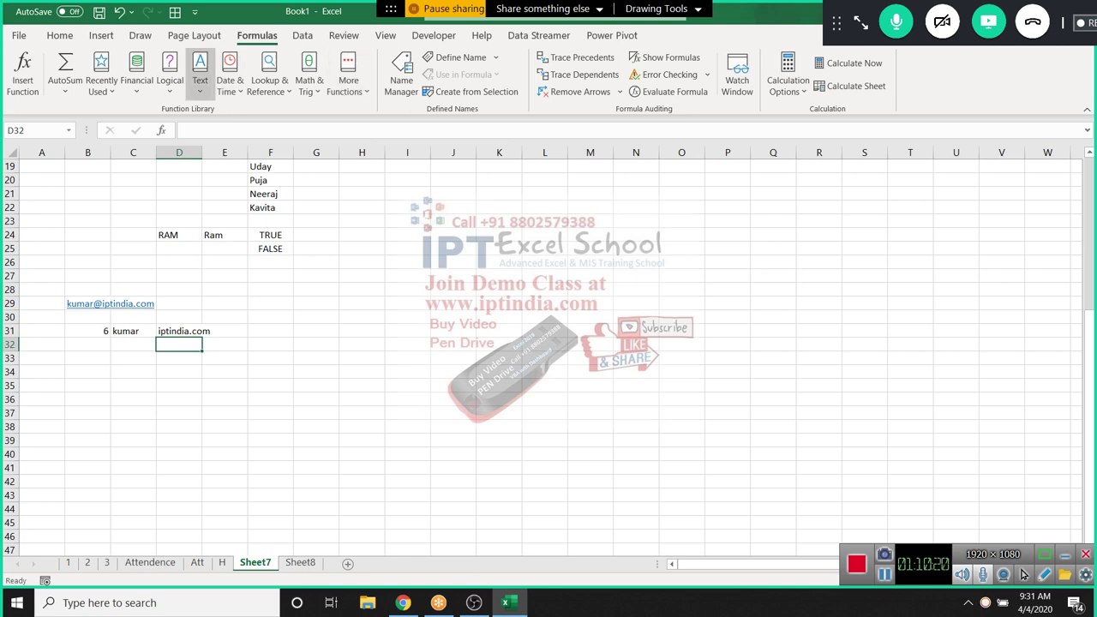
Enter 123.369.821 in A33
{"action": "left_click", "coordinate": [41, 358]}
{"action": "type", "text": "12"}
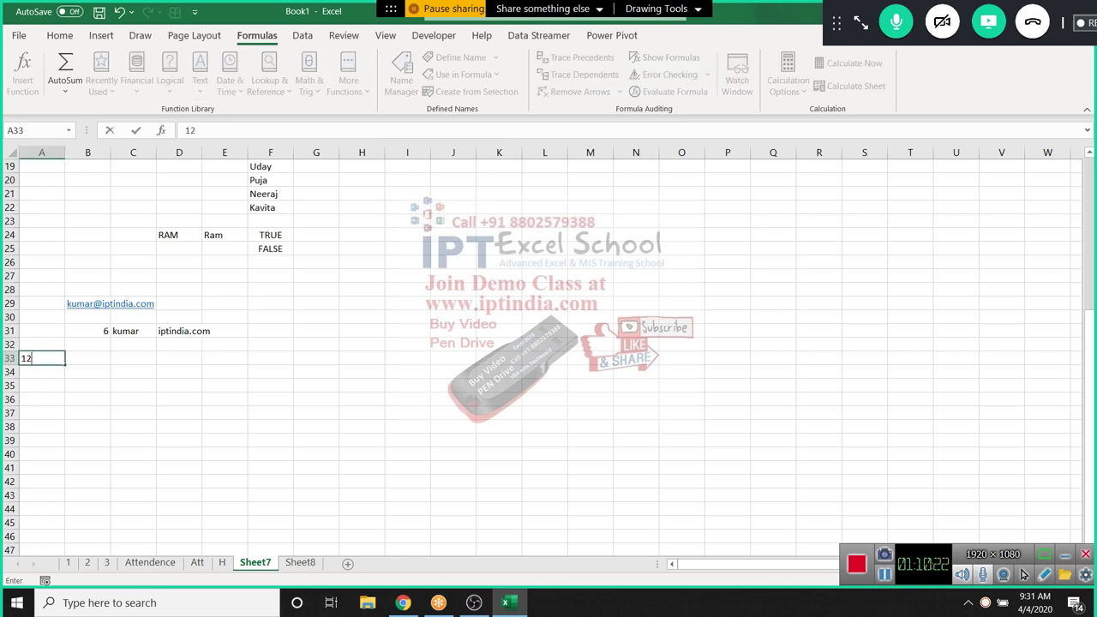
{"action": "type", "text": "3.369.821"}
{"action": "key", "text": "Return"}
{"action": "left_click", "coordinate": [41, 358]}
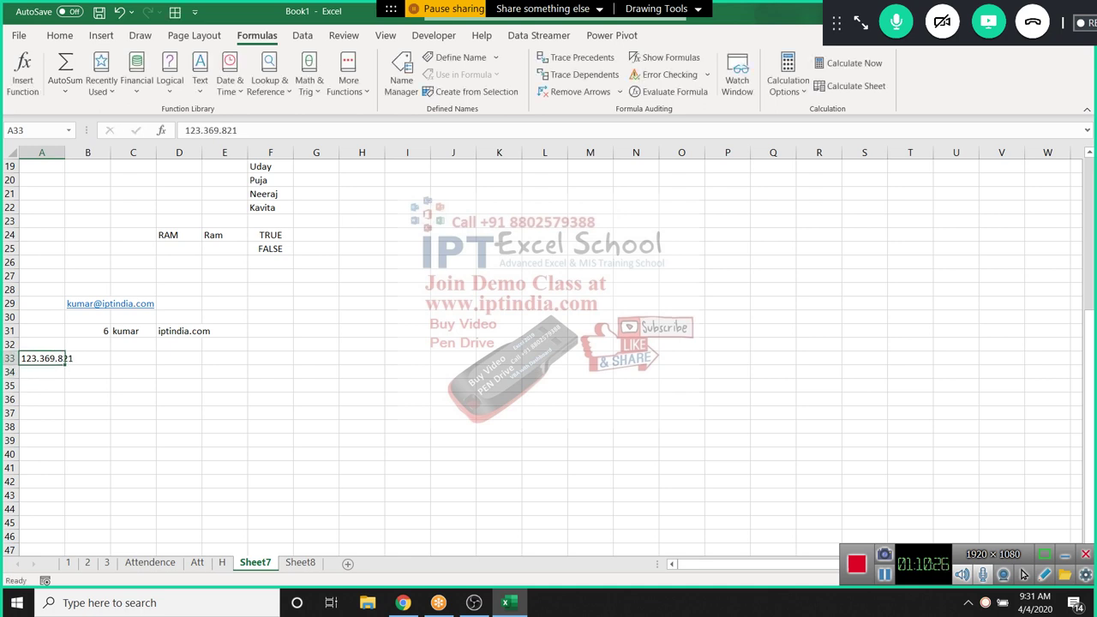
Enter =MID(A33,5,3) in B33 to extract 369
{"action": "left_click", "coordinate": [87, 358]}
{"action": "type", "text": "=mid"}
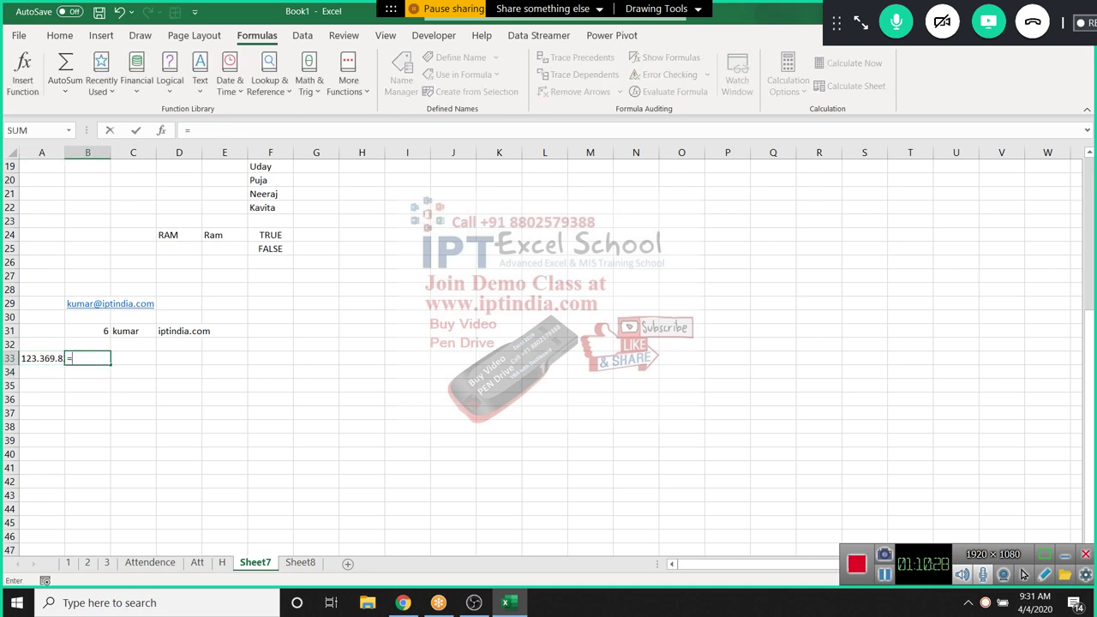
{"action": "key", "text": "Tab"}
{"action": "left_click", "coordinate": [41, 359]}
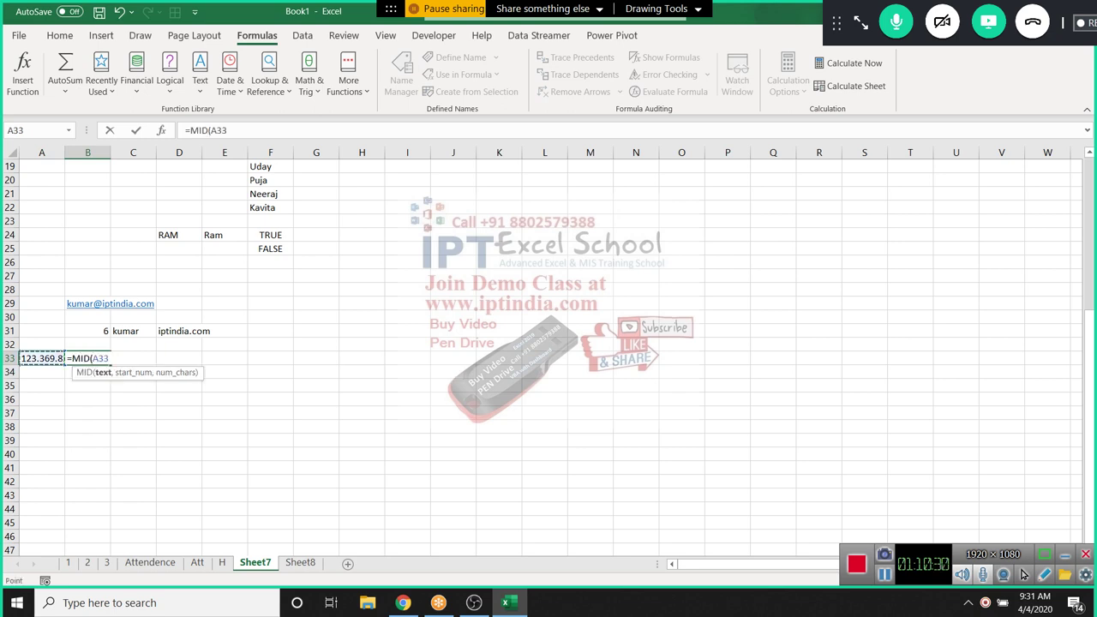
{"action": "type", "text": ","}
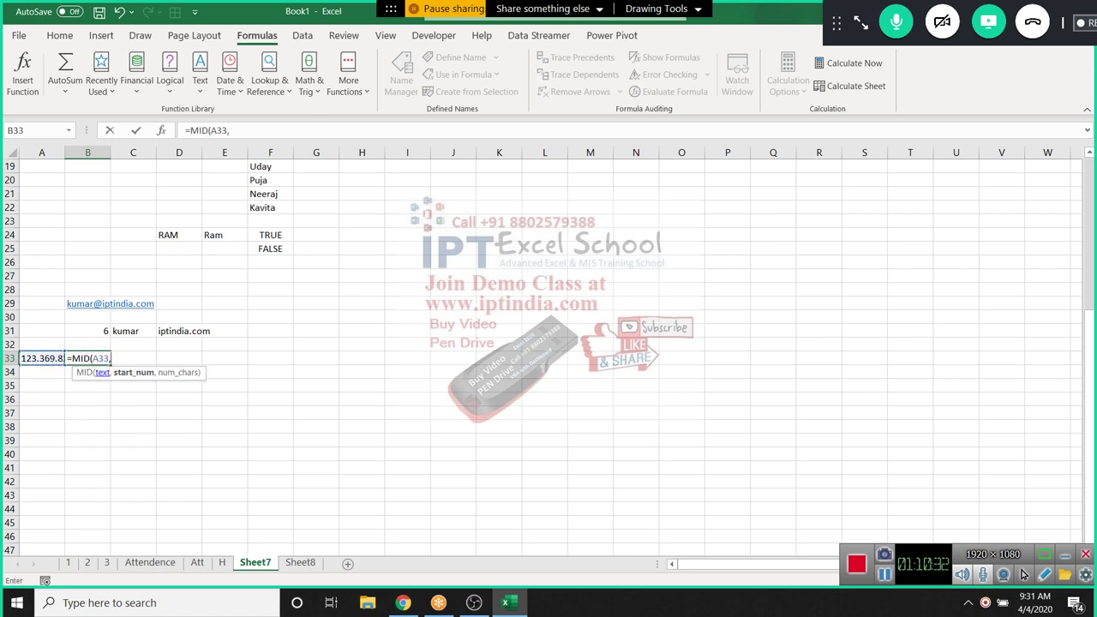
{"action": "type", "text": "5,3"}
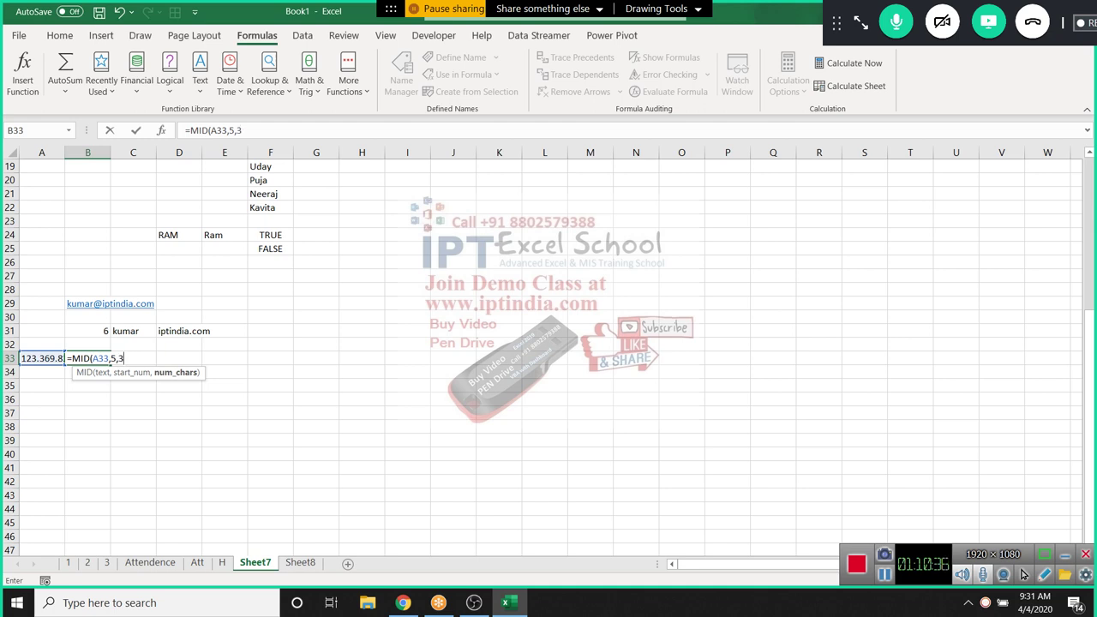
{"action": "key", "text": "Return"}
{"action": "left_click", "coordinate": [88, 358]}
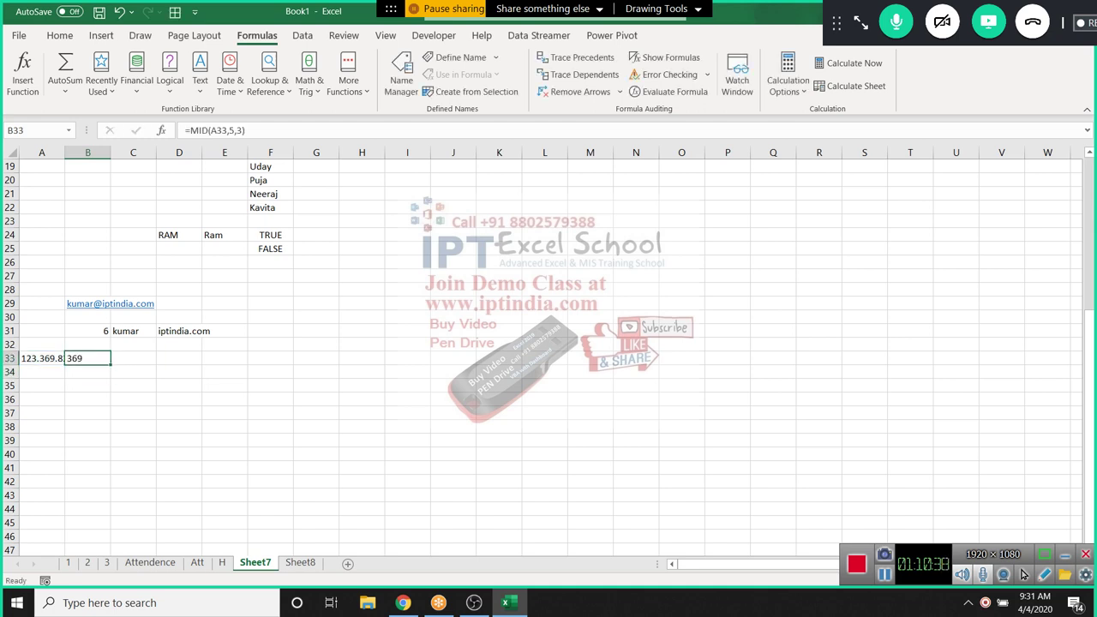
{"action": "left_click", "coordinate": [88, 372]}
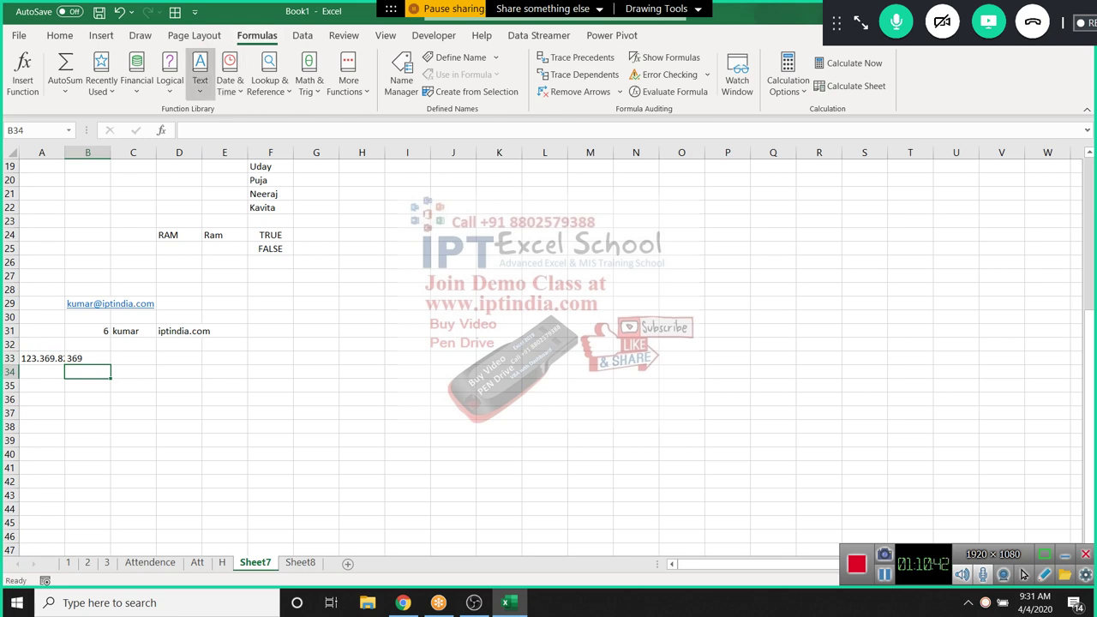
{"action": "left_click", "coordinate": [200, 81]}
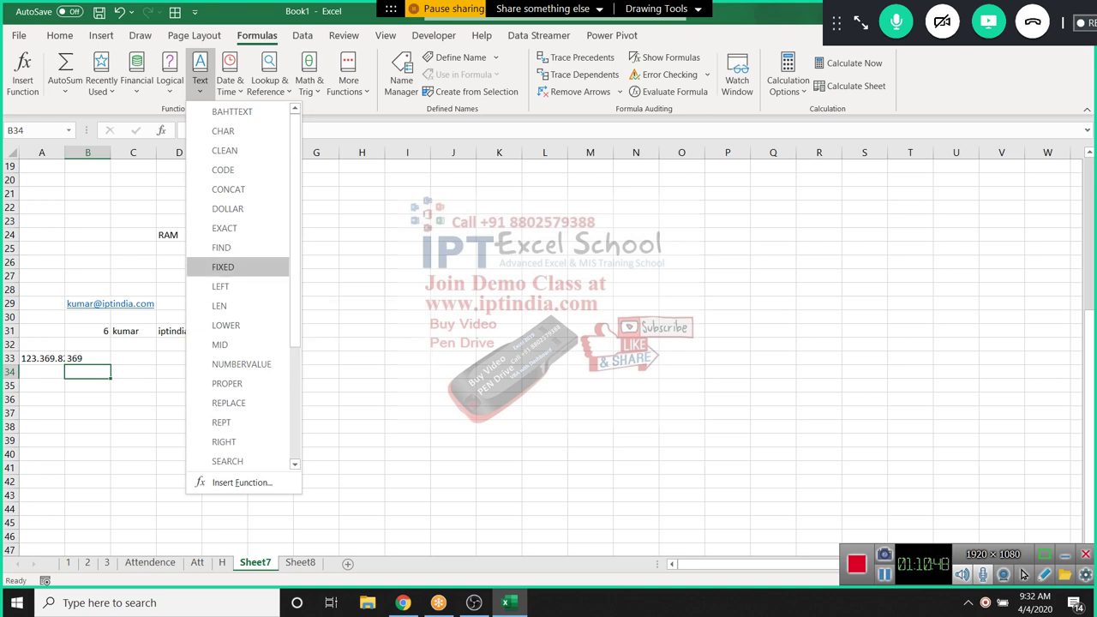
Enter 1545 in I24 and apply Percent, then Accounting format showing 1,545.00
{"action": "key", "text": "Escape"}
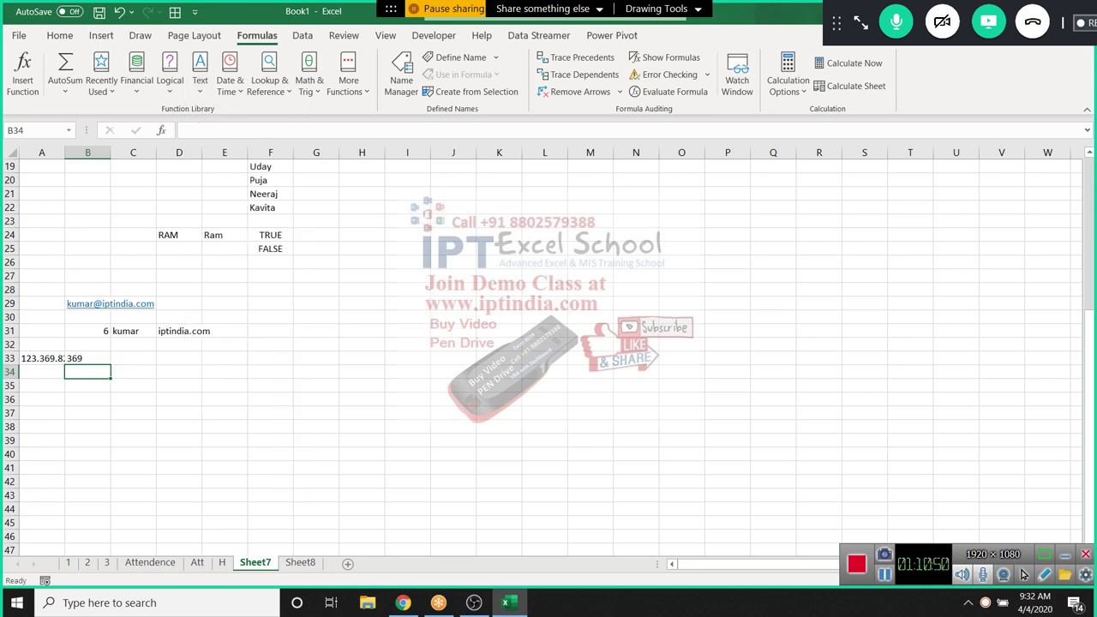
{"action": "left_click", "coordinate": [407, 234]}
{"action": "type", "text": "1545"}
{"action": "key", "text": "Return"}
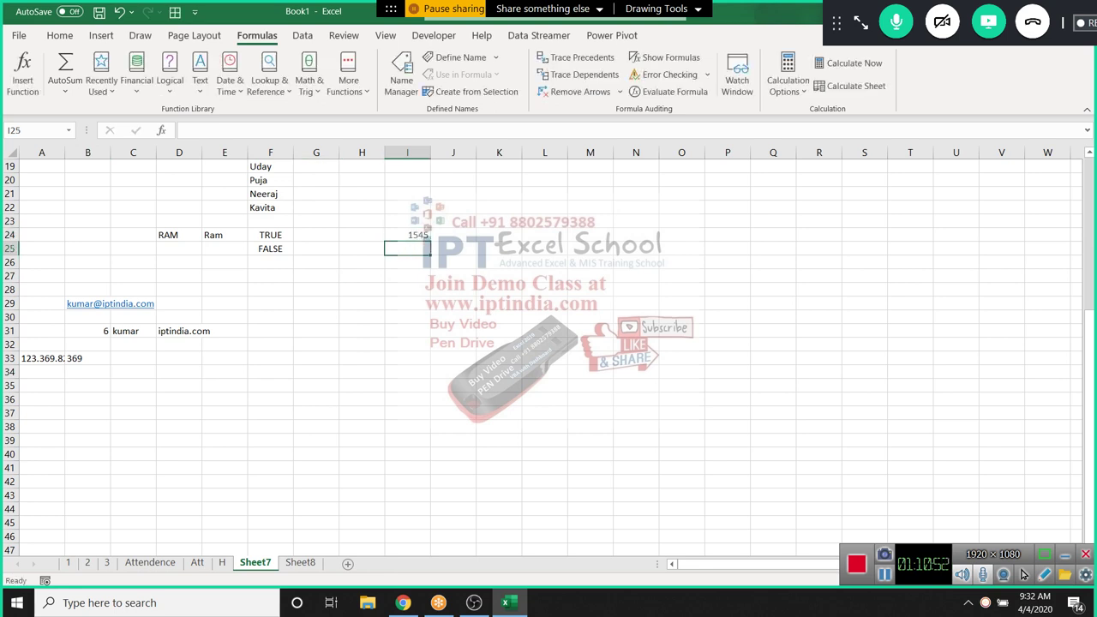
{"action": "left_click", "coordinate": [407, 235]}
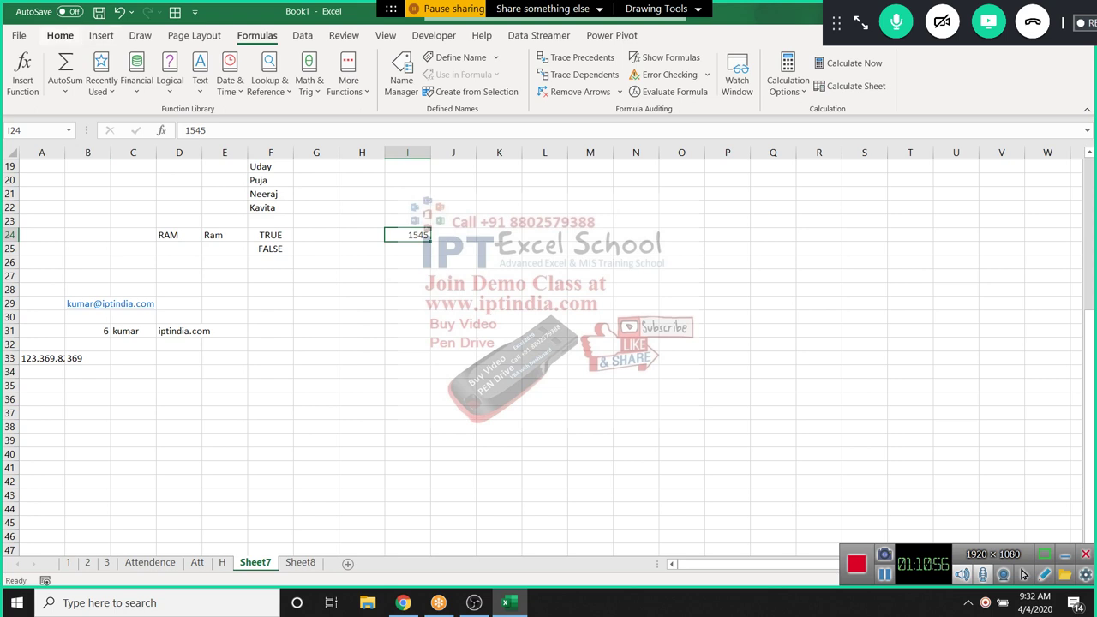
{"action": "left_click", "coordinate": [60, 36]}
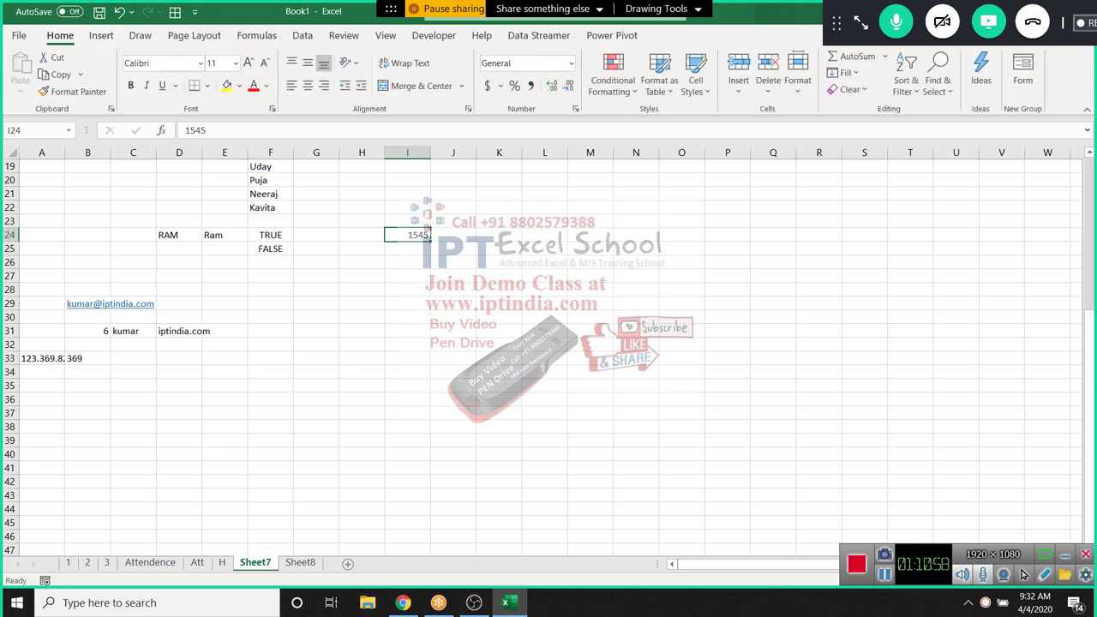
{"action": "left_click", "coordinate": [515, 84]}
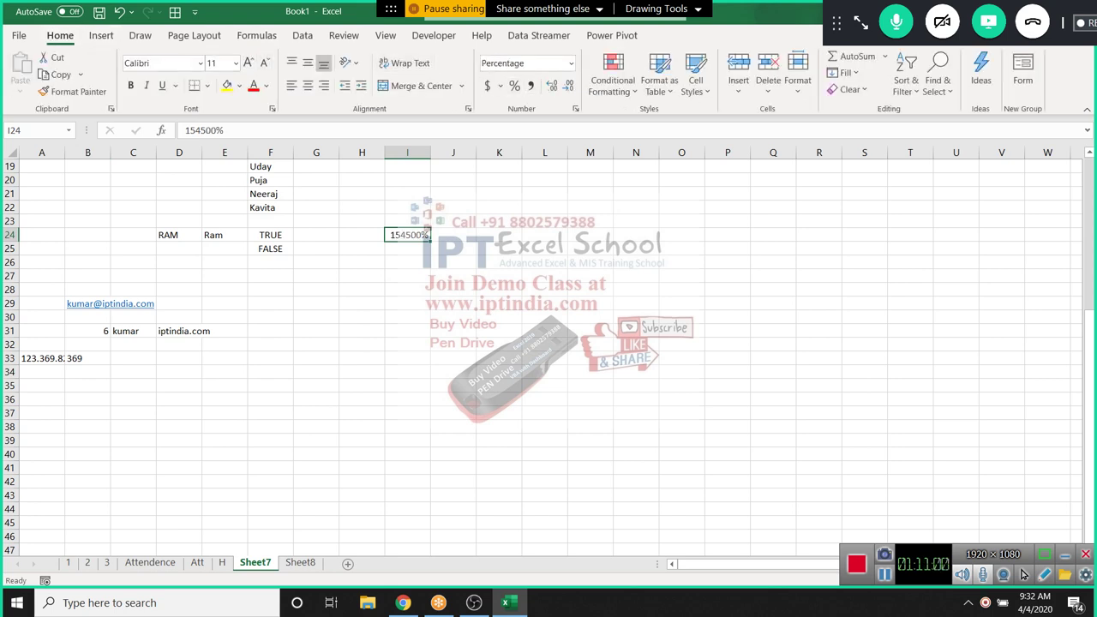
{"action": "left_click", "coordinate": [531, 85]}
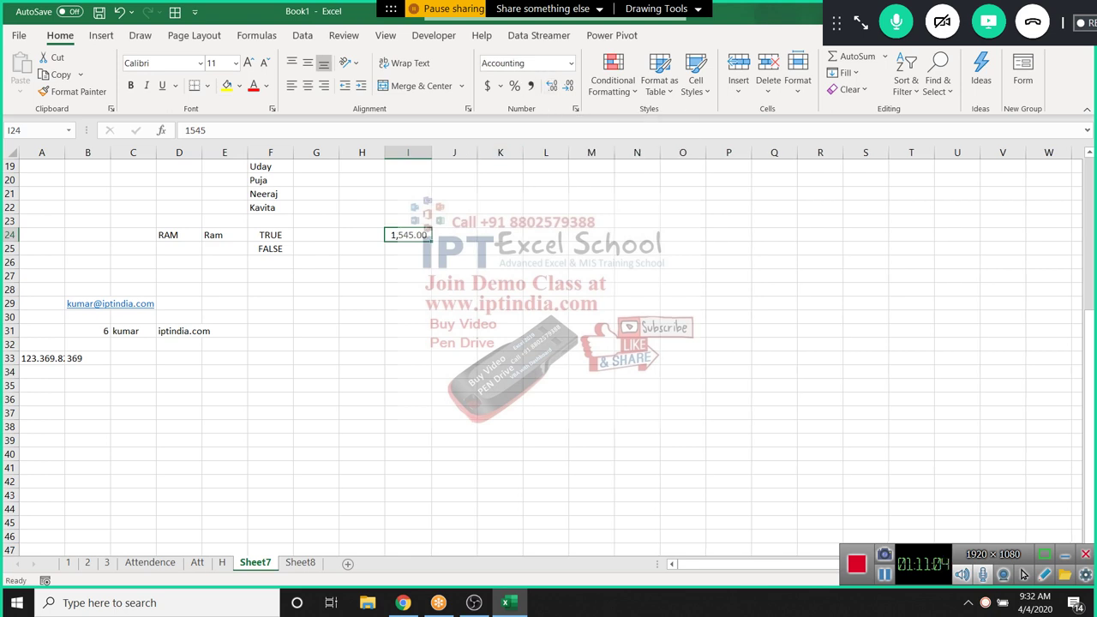
Enter =DOLLAR(1254) in I25 so it shows $1,254.00
{"action": "key", "text": "Return"}
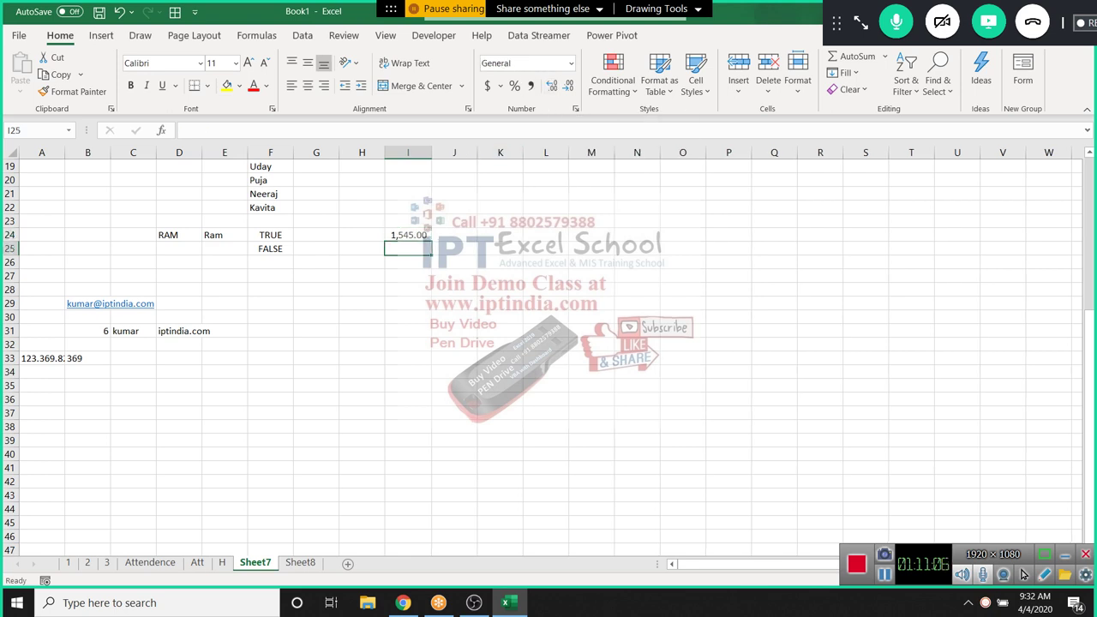
{"action": "type", "text": "=dol"}
{"action": "key", "text": "Tab"}
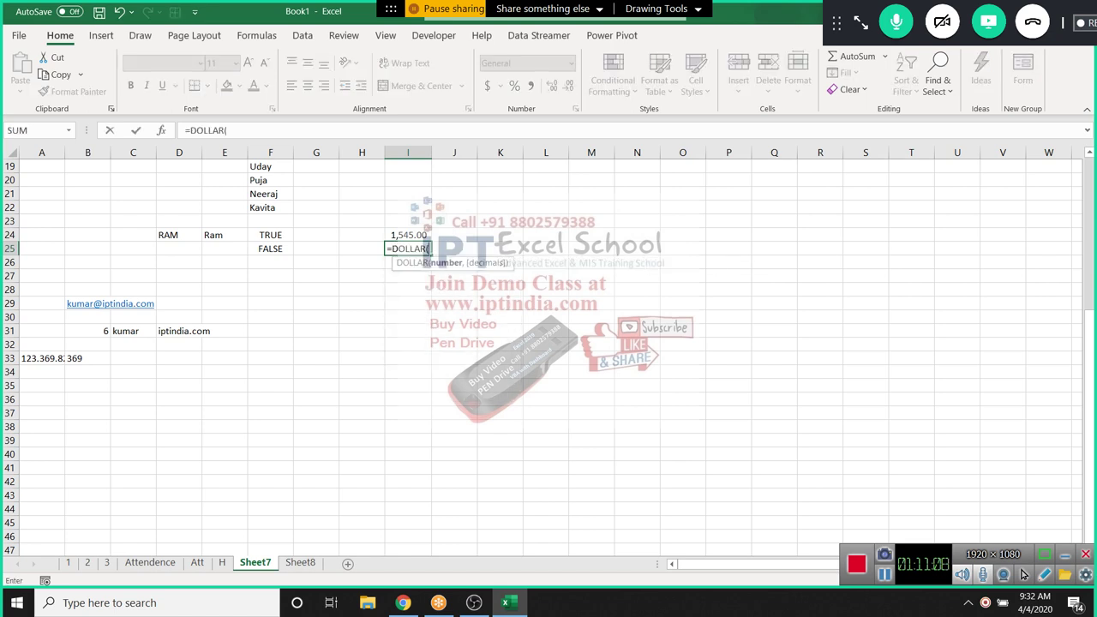
{"action": "type", "text": "1254"}
{"action": "key", "text": "Return"}
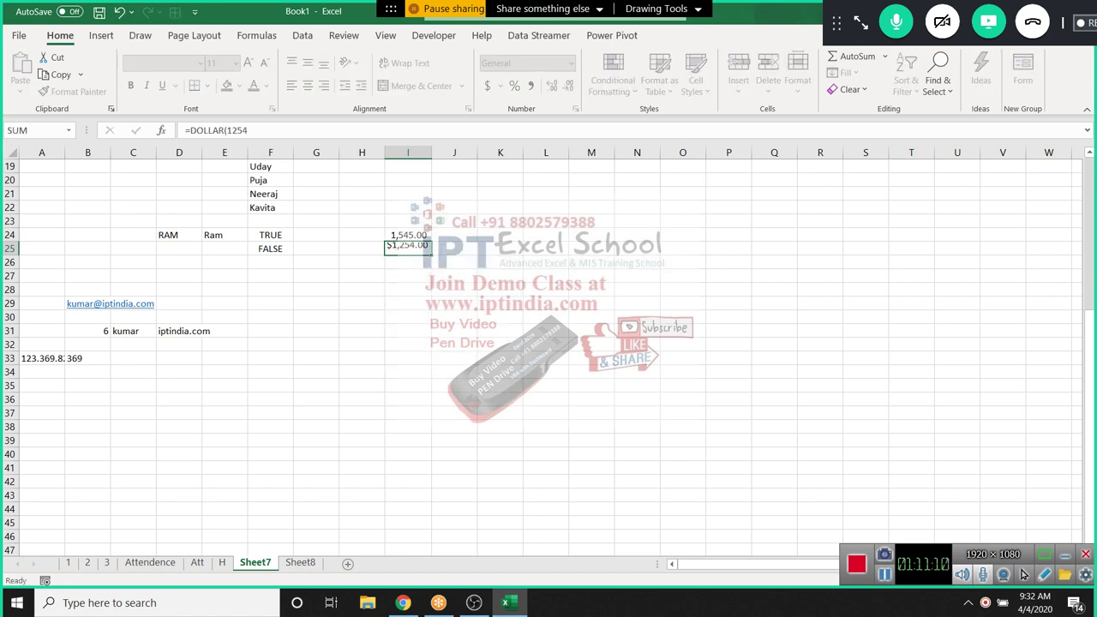
Enter a FIXED formula in I26 that returns the text 1,546.00
{"action": "type", "text": "="}
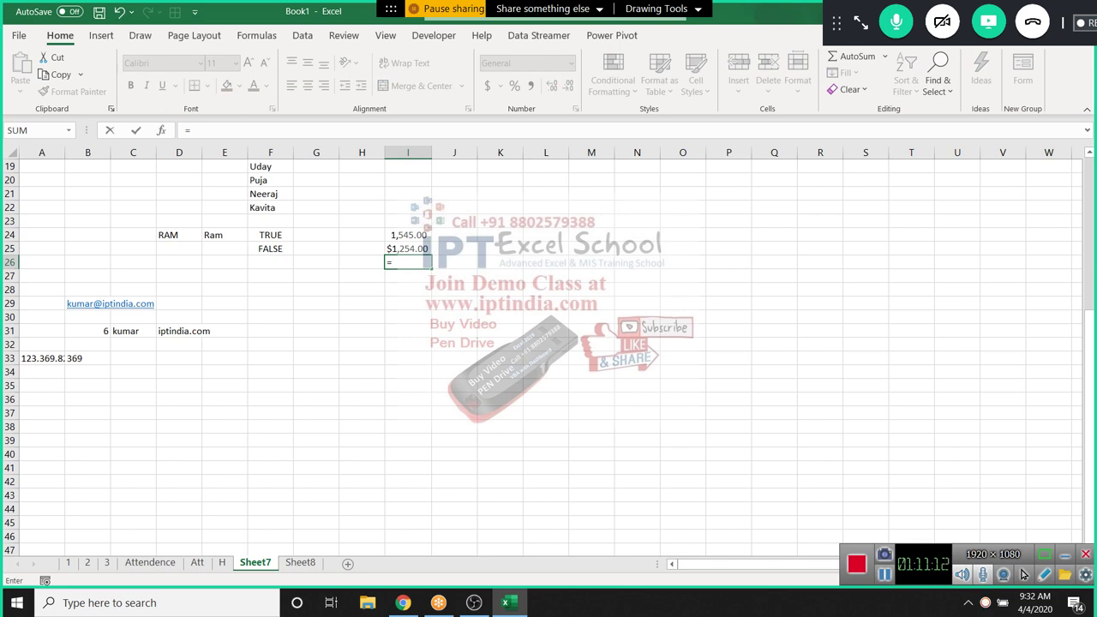
{"action": "type", "text": "fin"}
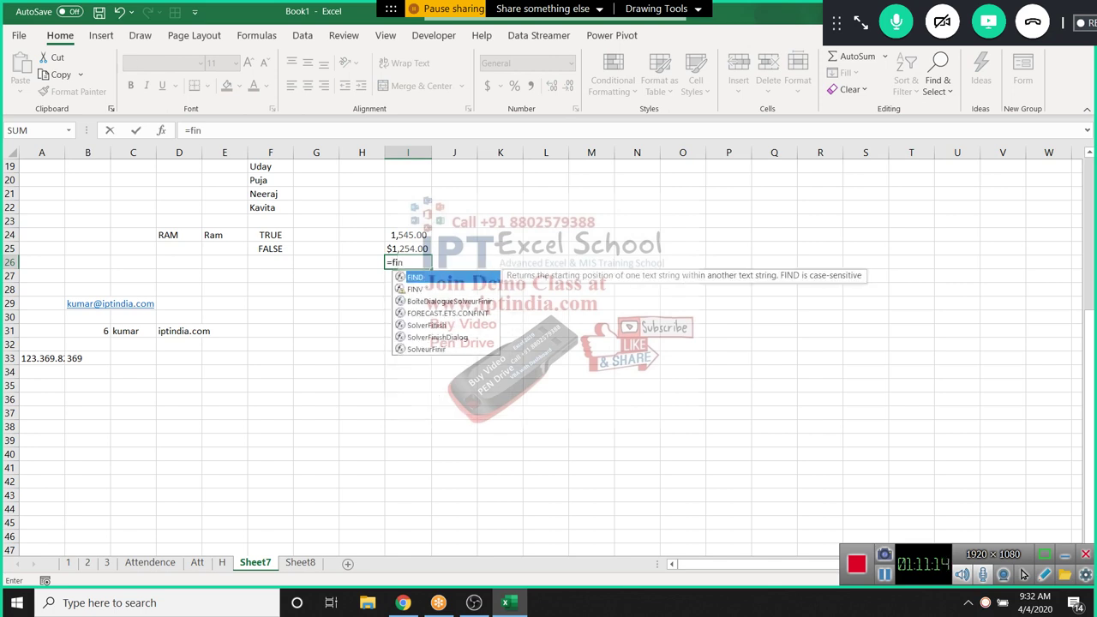
{"action": "key", "text": "BackSpace"}
{"action": "type", "text": "x"}
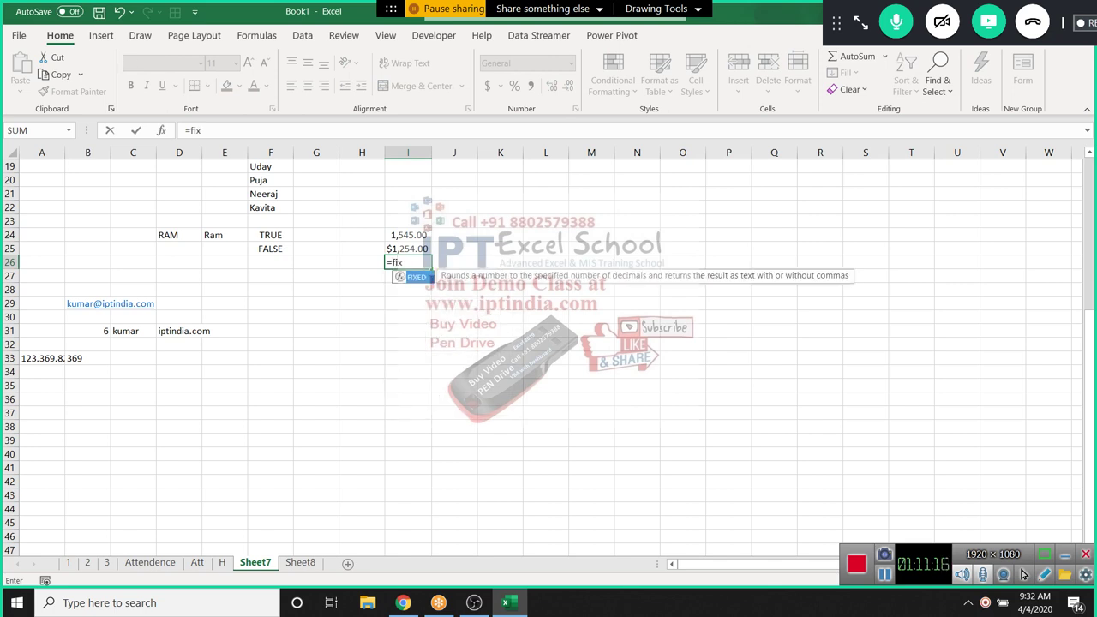
{"action": "key", "text": "Tab"}
{"action": "key", "text": "Up"}
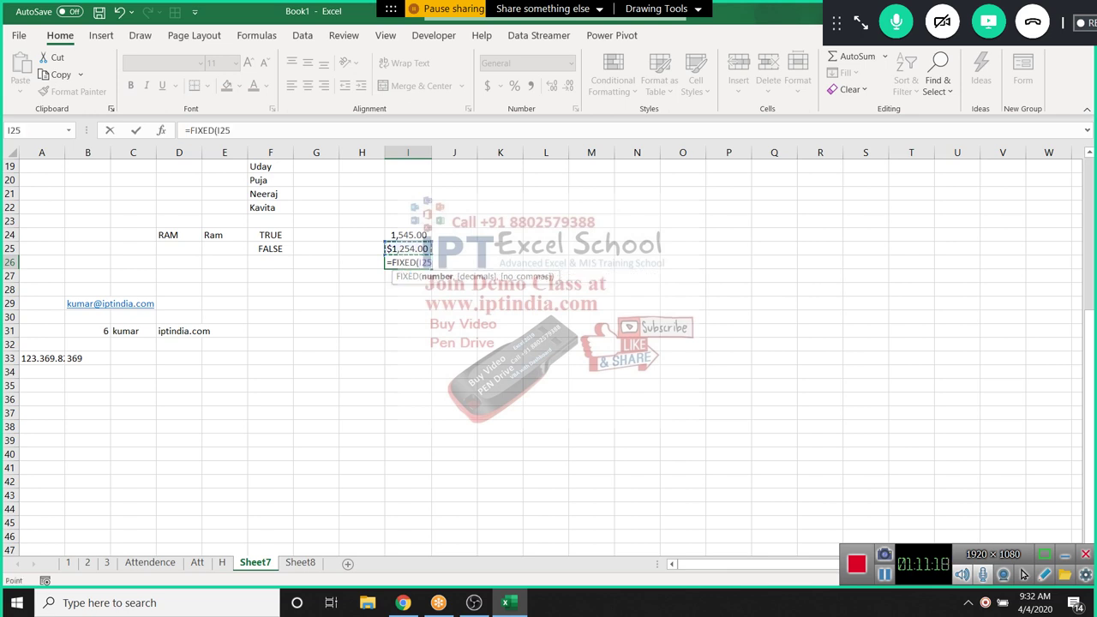
{"action": "key", "text": "Down"}
{"action": "key", "text": "BackSpace"}
{"action": "key", "text": "BackSpace"}
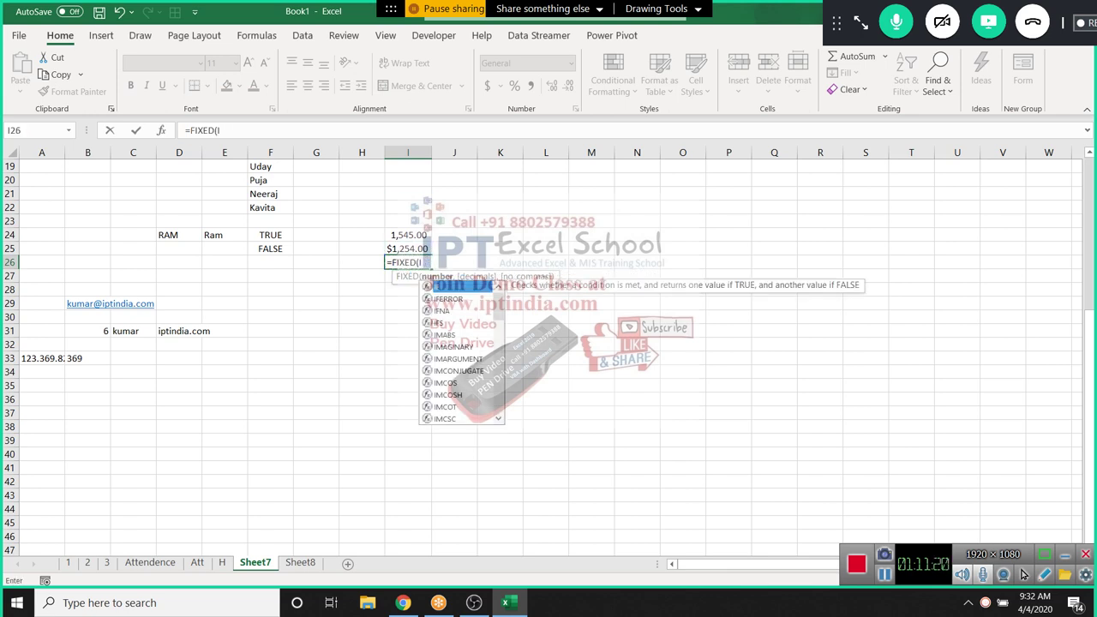
{"action": "type", "text": "24+1)"}
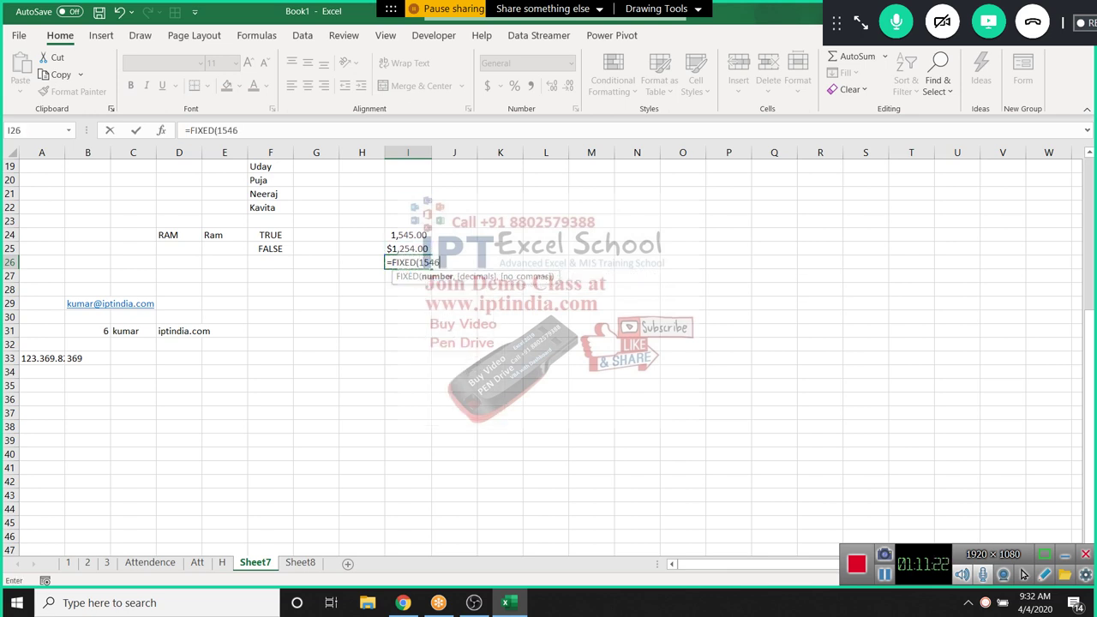
{"action": "key", "text": "Return"}
Apply Accounting format to I26, then select G31 and show the Formulas tab
{"action": "left_click", "coordinate": [407, 262]}
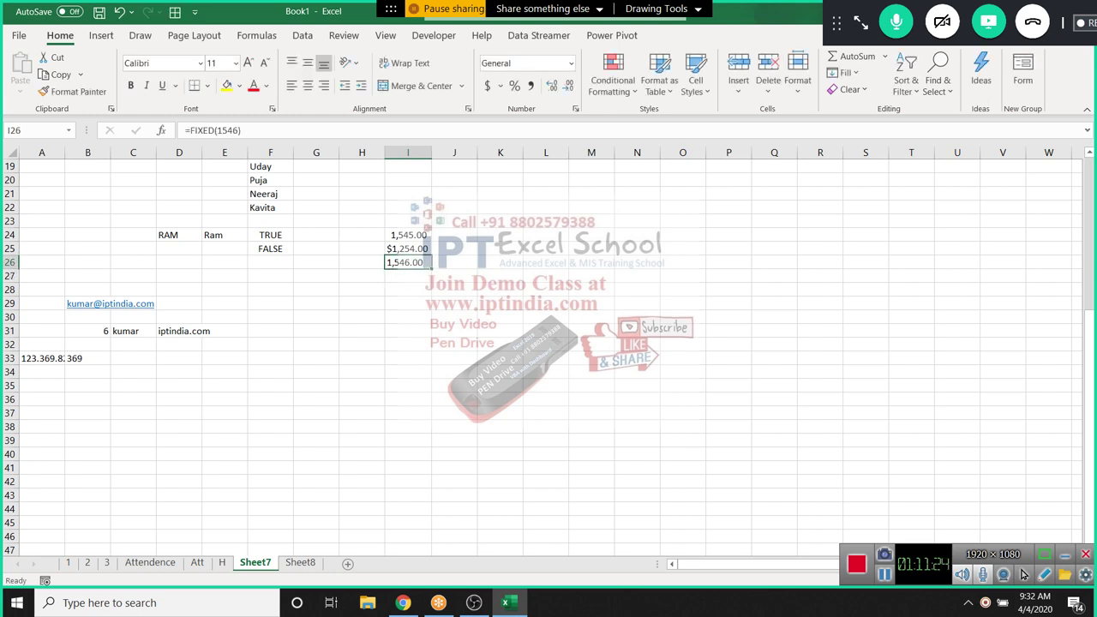
{"action": "left_click", "coordinate": [488, 85]}
{"action": "left_click", "coordinate": [316, 331]}
{"action": "left_click", "coordinate": [257, 35]}
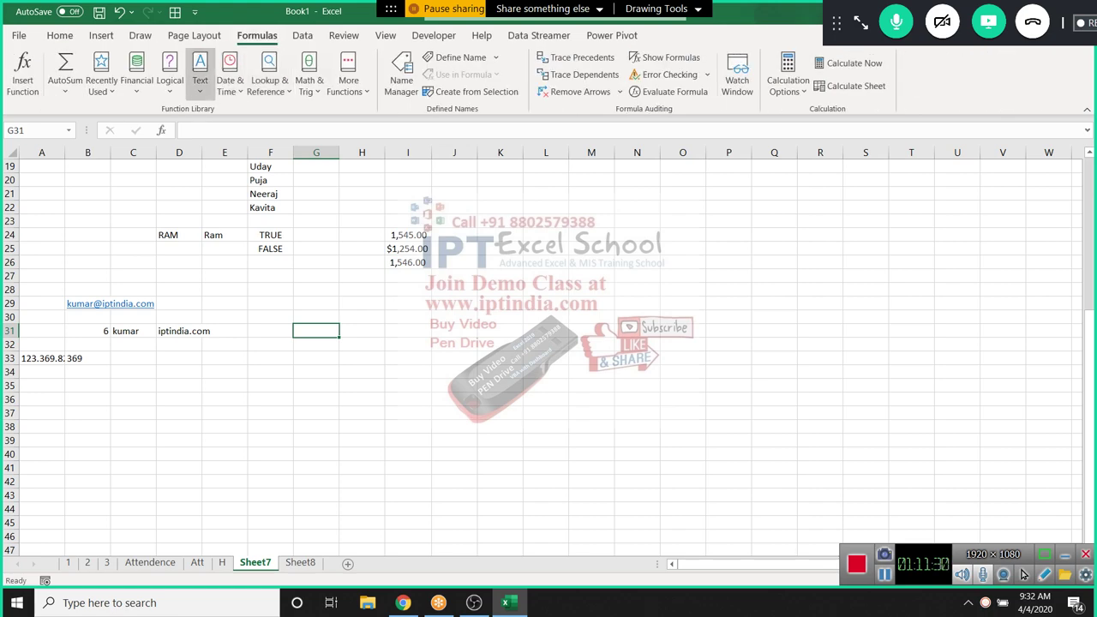
Browse the Text functions list in the function library
{"action": "left_click", "coordinate": [199, 73]}
{"action": "scroll", "coordinate": [94, 343], "scroll_direction": "down", "scroll_amount": 2}
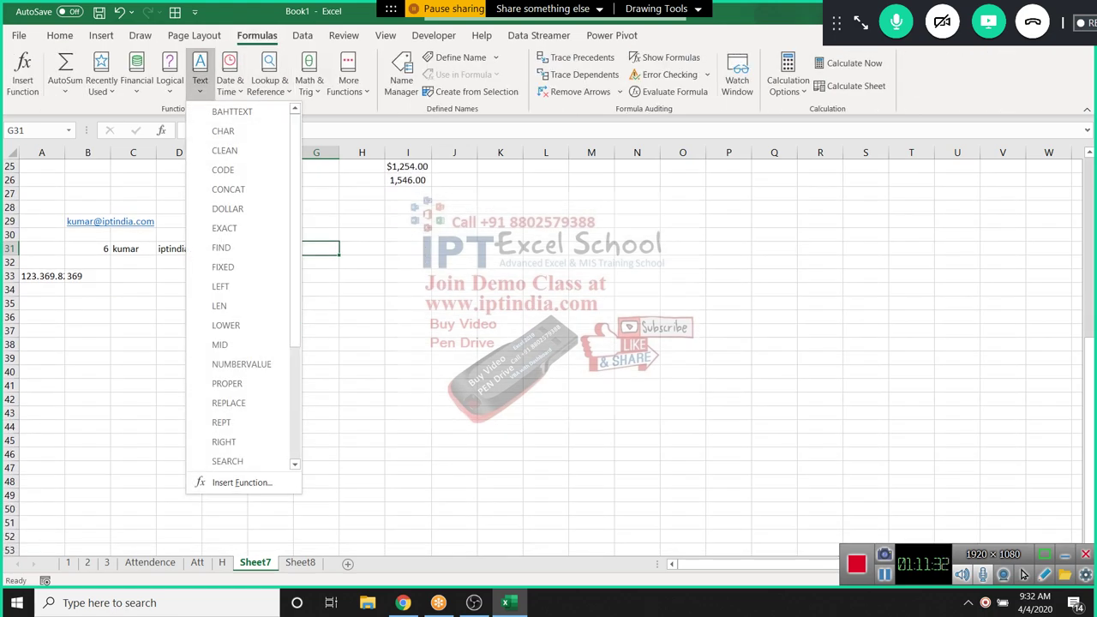
{"action": "scroll", "coordinate": [94, 343], "scroll_direction": "up", "scroll_amount": 2}
{"action": "scroll", "coordinate": [243, 287], "scroll_direction": "down", "scroll_amount": 2}
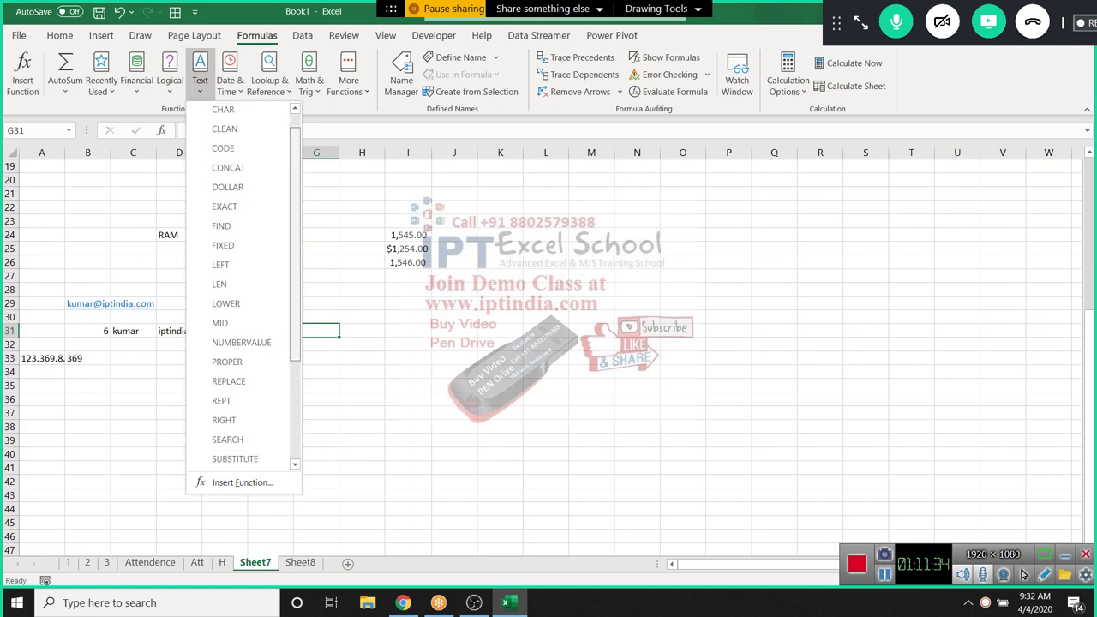
{"action": "scroll", "coordinate": [243, 288], "scroll_direction": "down", "scroll_amount": 3}
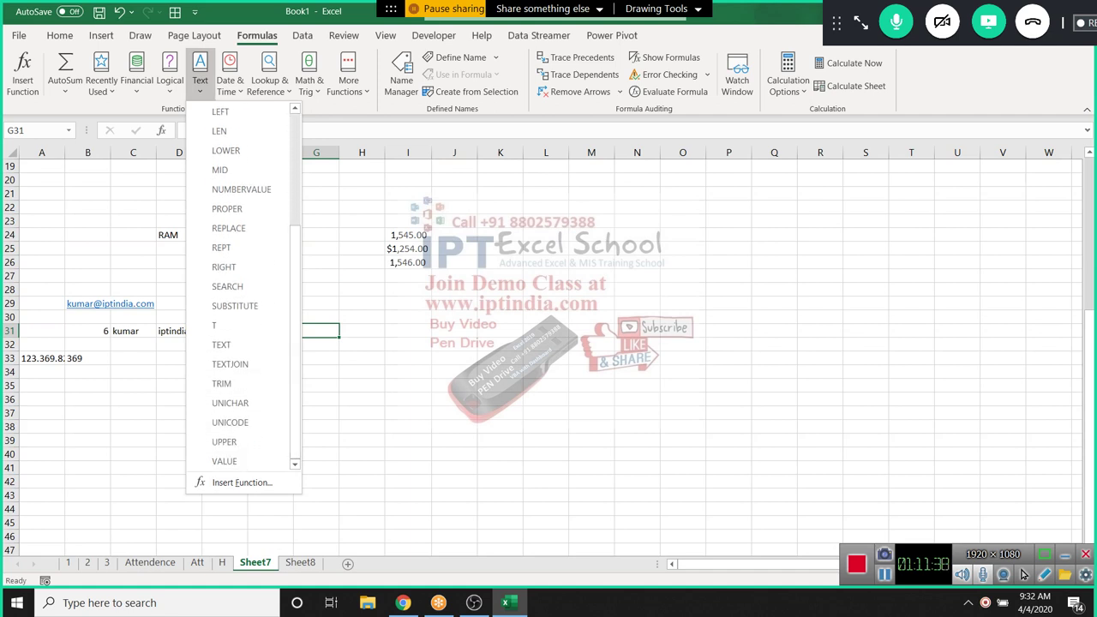
{"action": "key", "text": "Escape"}
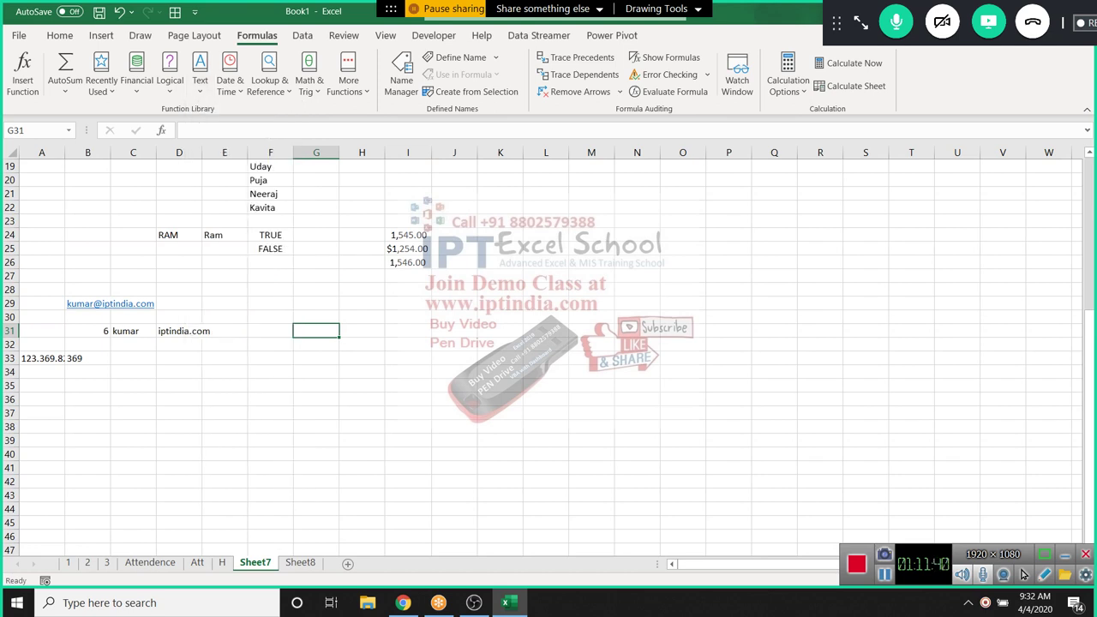
Type a sample first name in G31 and show it uppercase in H31 with =UPPER(G31)
{"action": "type", "text": "Sujeet"}
{"action": "key", "text": "Tab"}
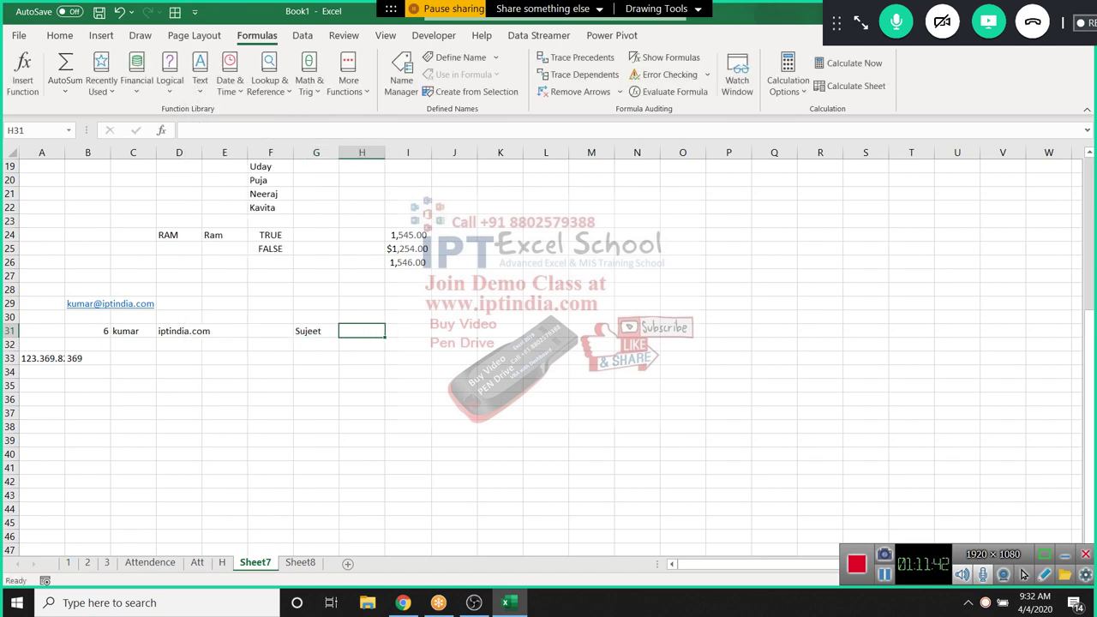
{"action": "type", "text": "=u"}
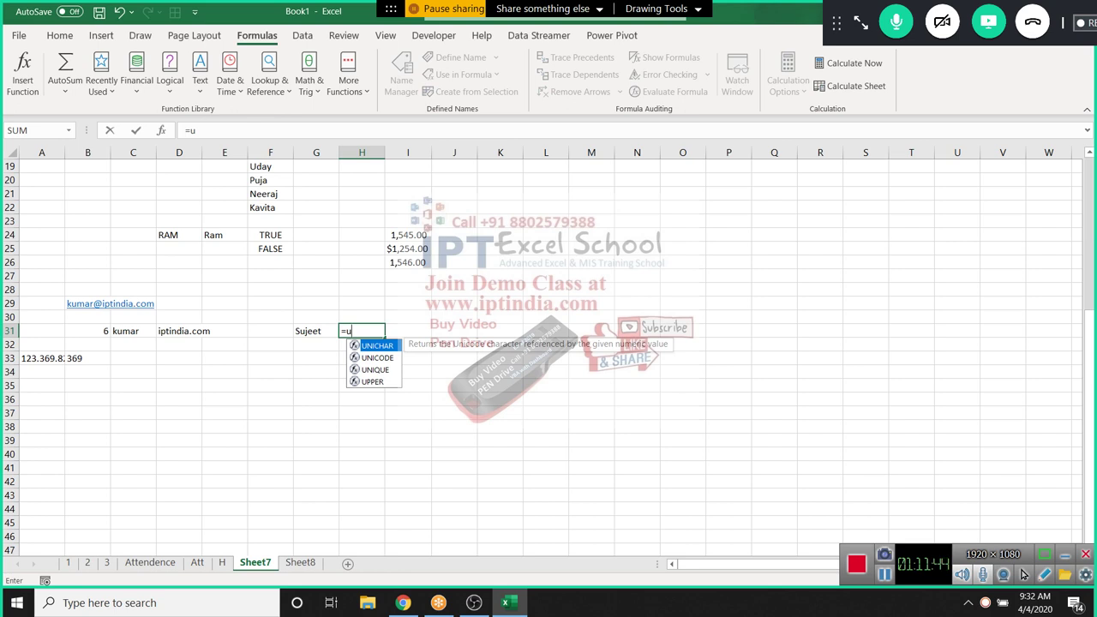
{"action": "type", "text": "p"}
{"action": "key", "text": "Tab"}
{"action": "key", "text": "Left"}
{"action": "key", "text": "Return"}
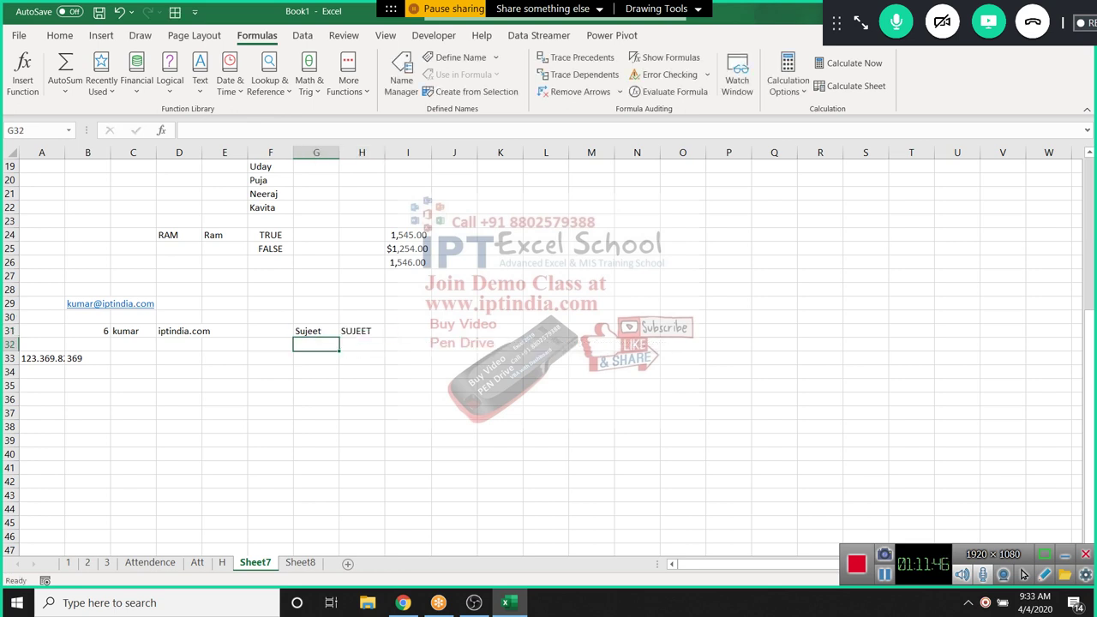
Enter =LOWER(G31) in H32 to show the name in lowercase
{"action": "left_click", "coordinate": [361, 345]}
{"action": "type", "text": "=l"}
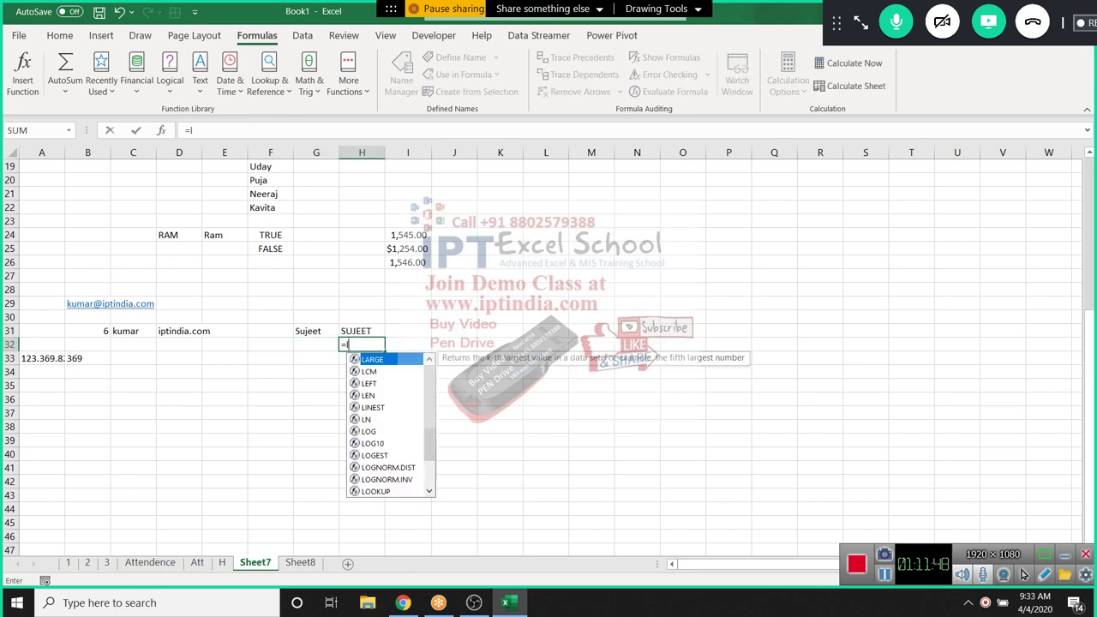
{"action": "type", "text": "ow"}
{"action": "key", "text": "Tab"}
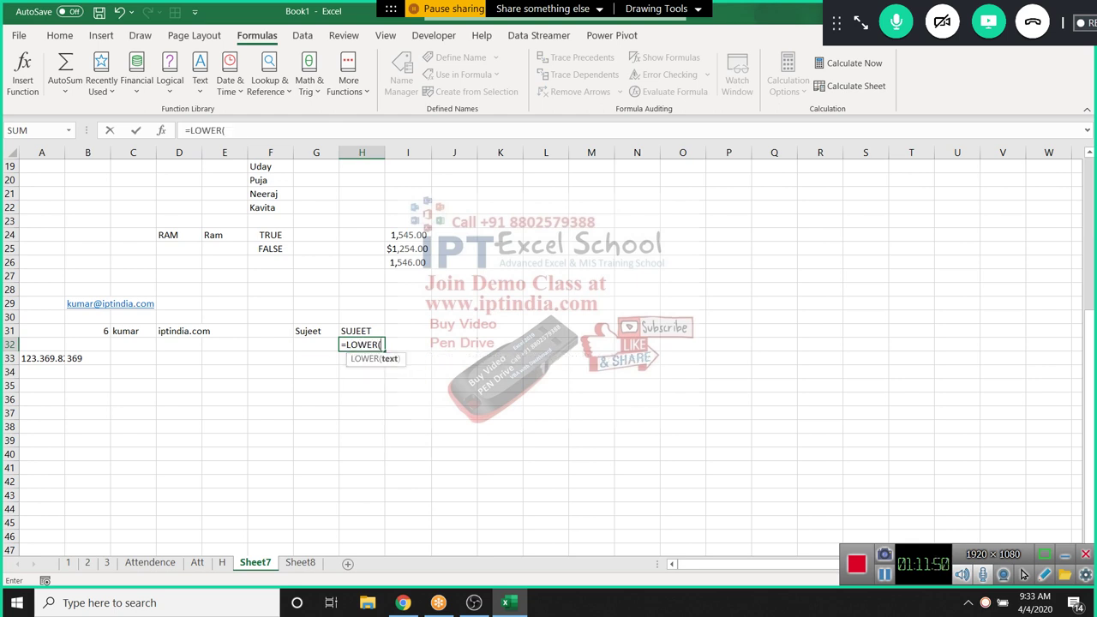
{"action": "key", "text": "Left"}
{"action": "key", "text": "Up"}
{"action": "key", "text": "Return"}
Enter =PROPER(G31) in H33 to show the name in proper case
{"action": "type", "text": "=pr"}
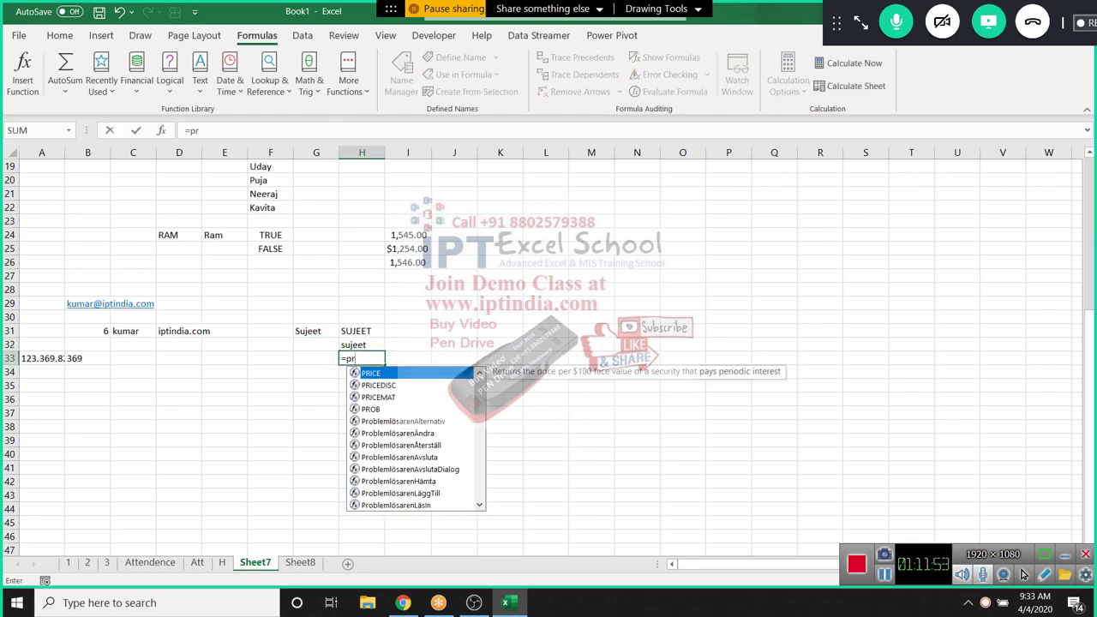
{"action": "key", "text": "Down"}
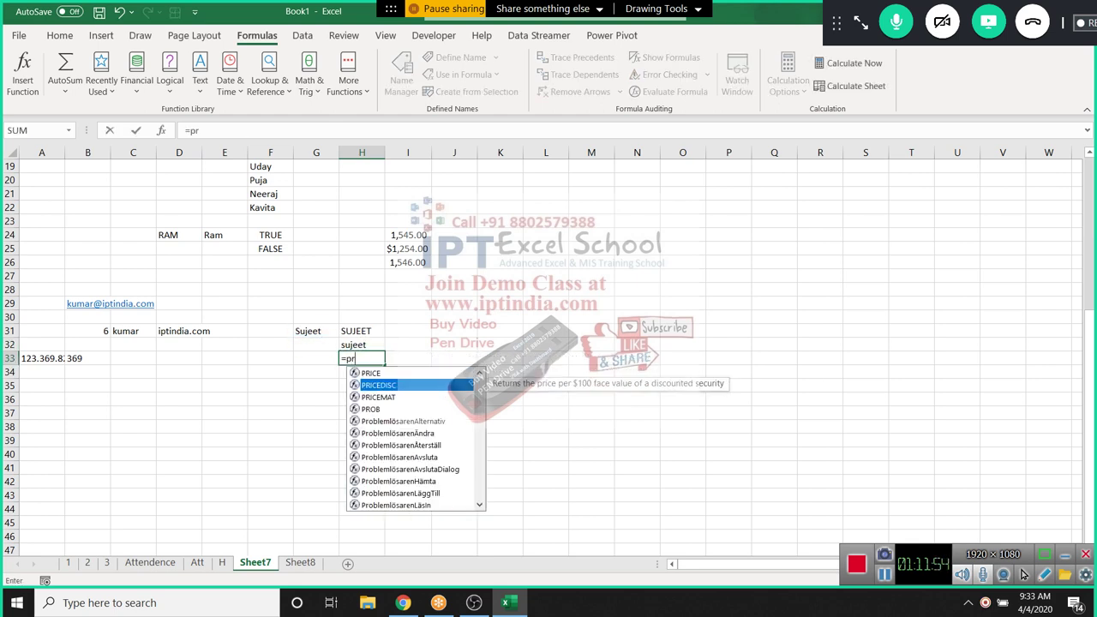
{"action": "type", "text": "o"}
{"action": "key", "text": "BackSpace"}
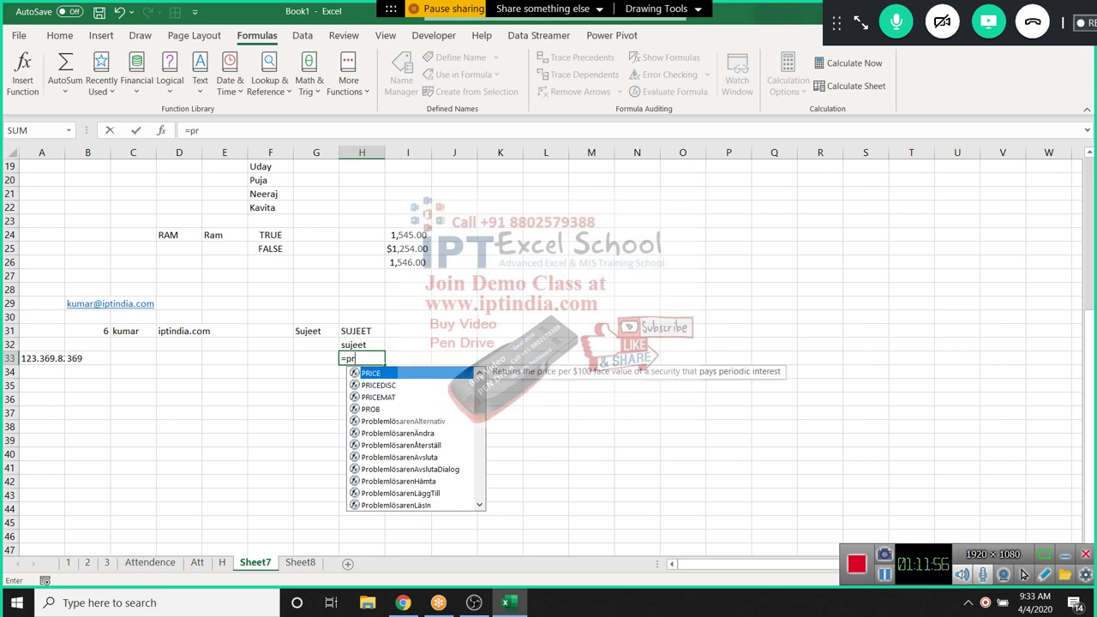
{"action": "type", "text": "op"}
{"action": "key", "text": "Tab"}
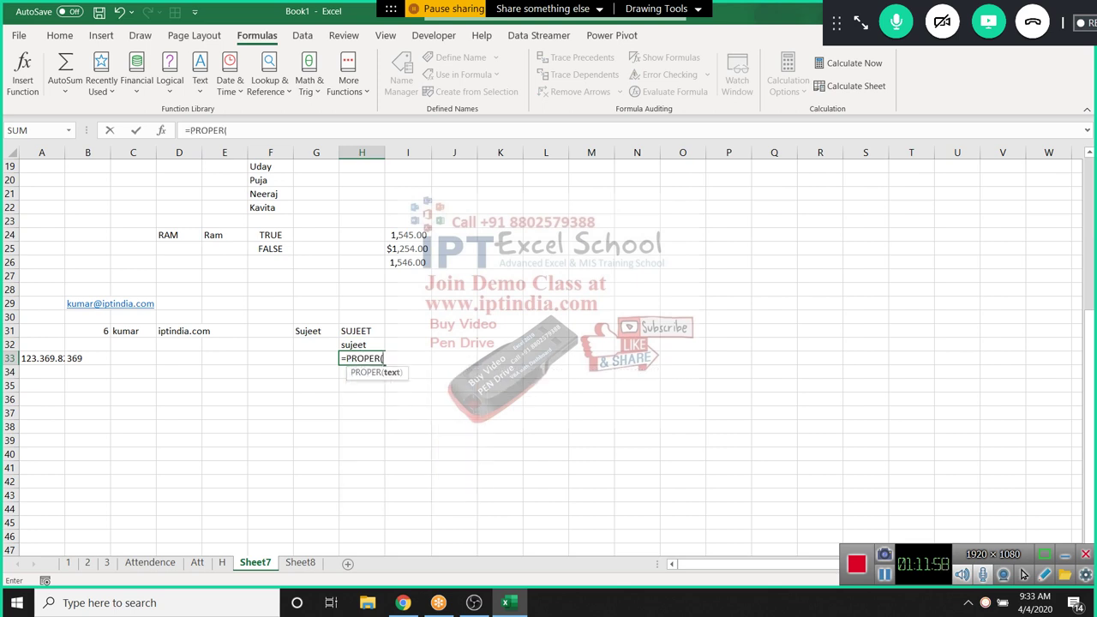
{"action": "left_click", "coordinate": [315, 344]}
{"action": "key", "text": "Up"}
{"action": "key", "text": "Return"}
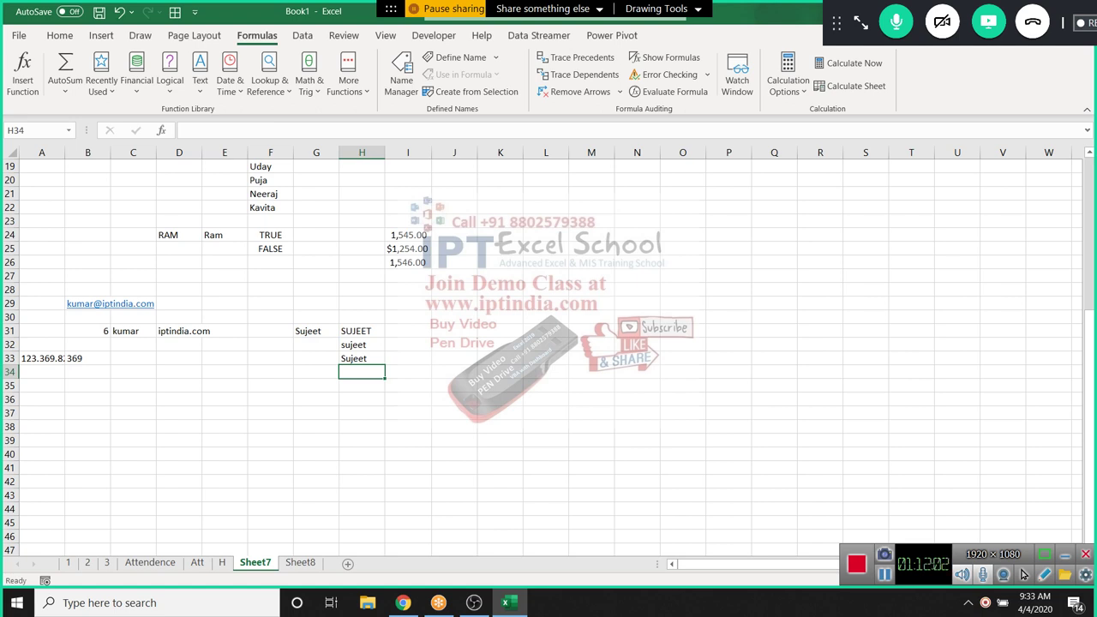
Move to G34 and browse the Date & Time functions list
{"action": "key", "text": "Left"}
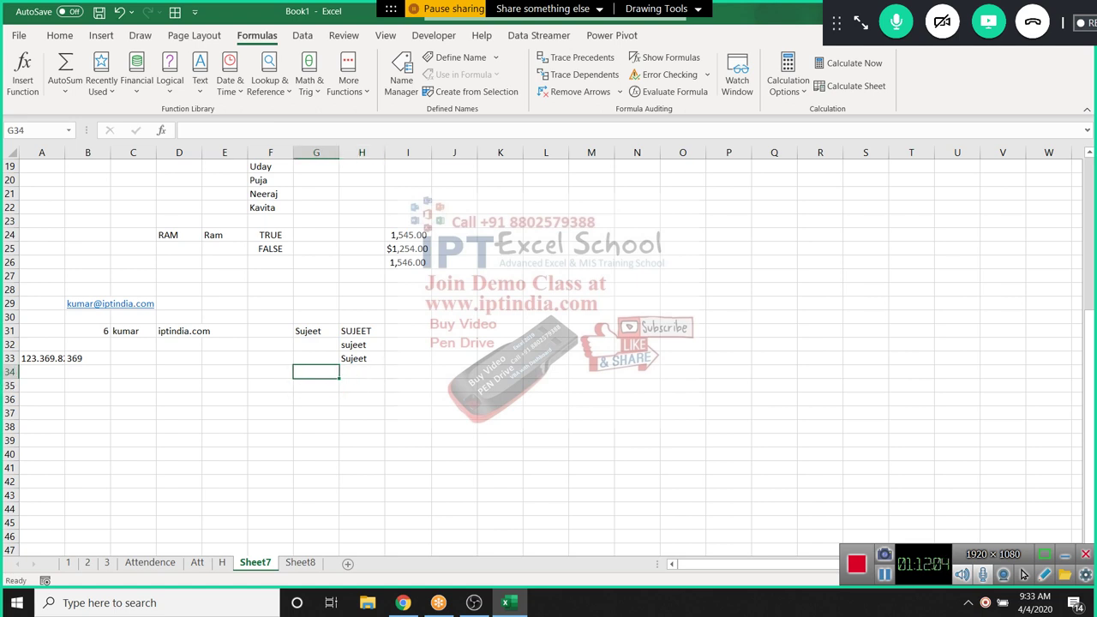
{"action": "left_click", "coordinate": [229, 82]}
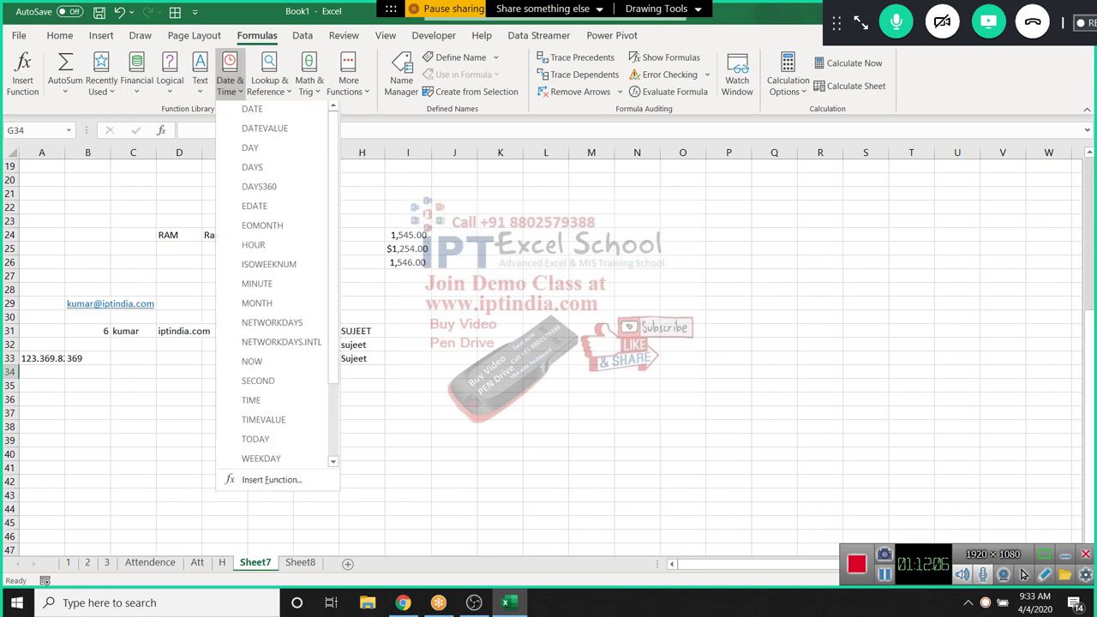
{"action": "scroll", "coordinate": [274, 411], "scroll_direction": "down", "scroll_amount": 2}
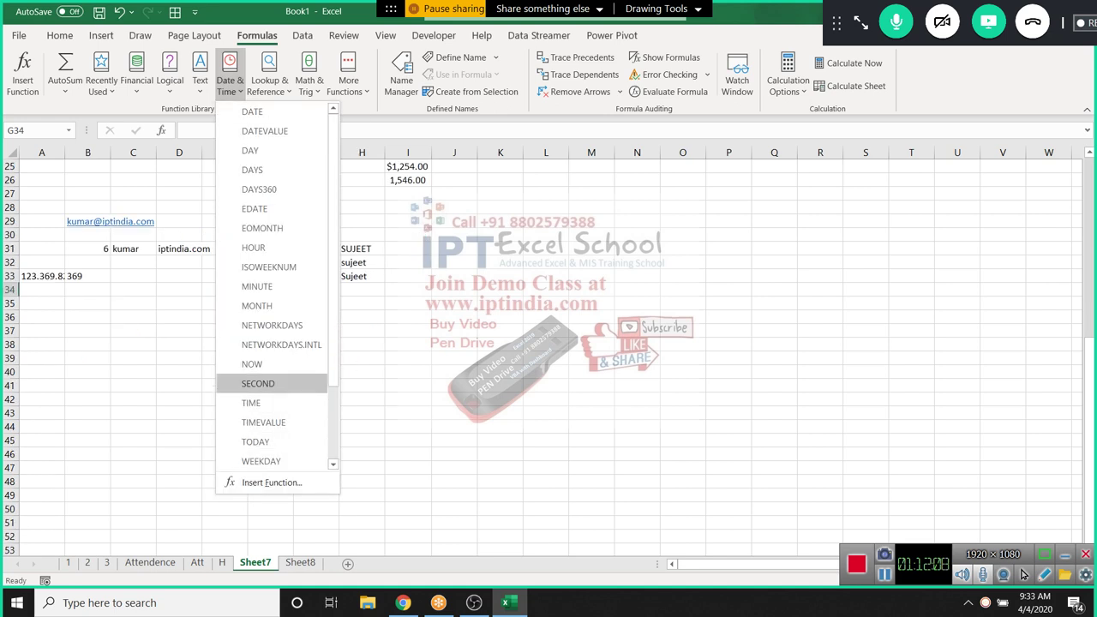
{"action": "scroll", "coordinate": [274, 343], "scroll_direction": "down", "scroll_amount": 2}
{"action": "left_click", "coordinate": [199, 82]}
Store 13646 as text in G34 using a leading apostrophe
{"action": "left_click", "coordinate": [200, 82]}
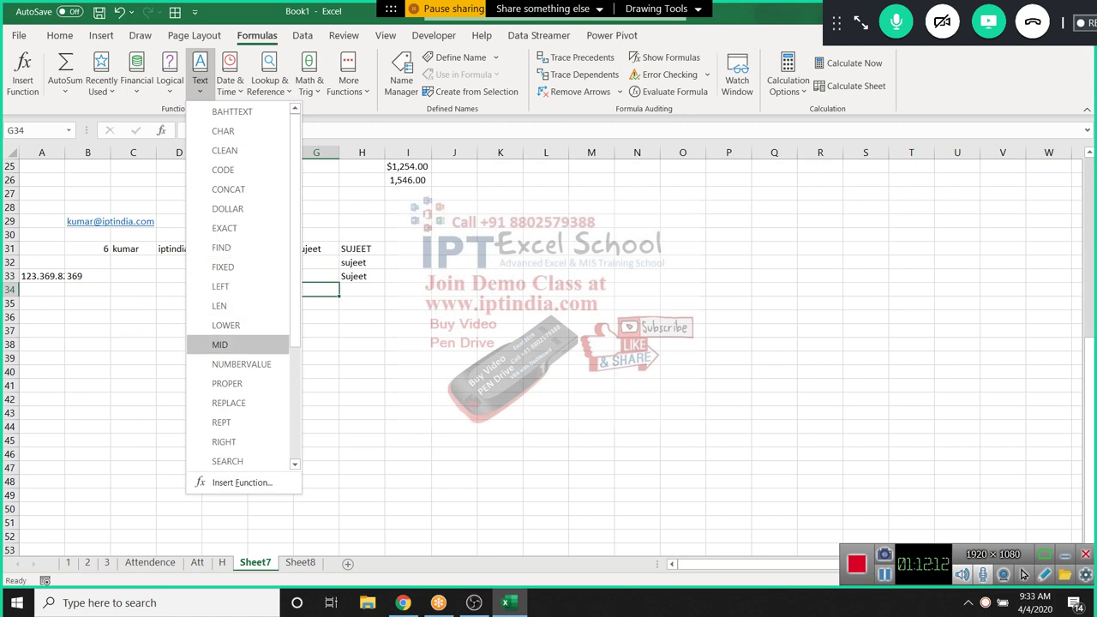
{"action": "key", "text": "Escape"}
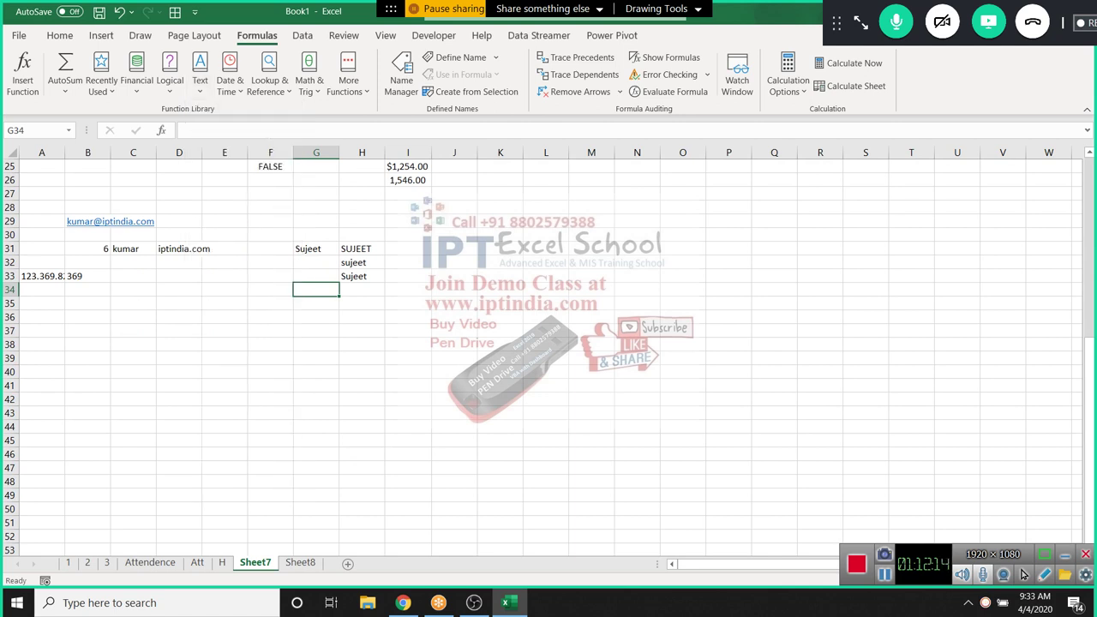
{"action": "type", "text": "'13646"}
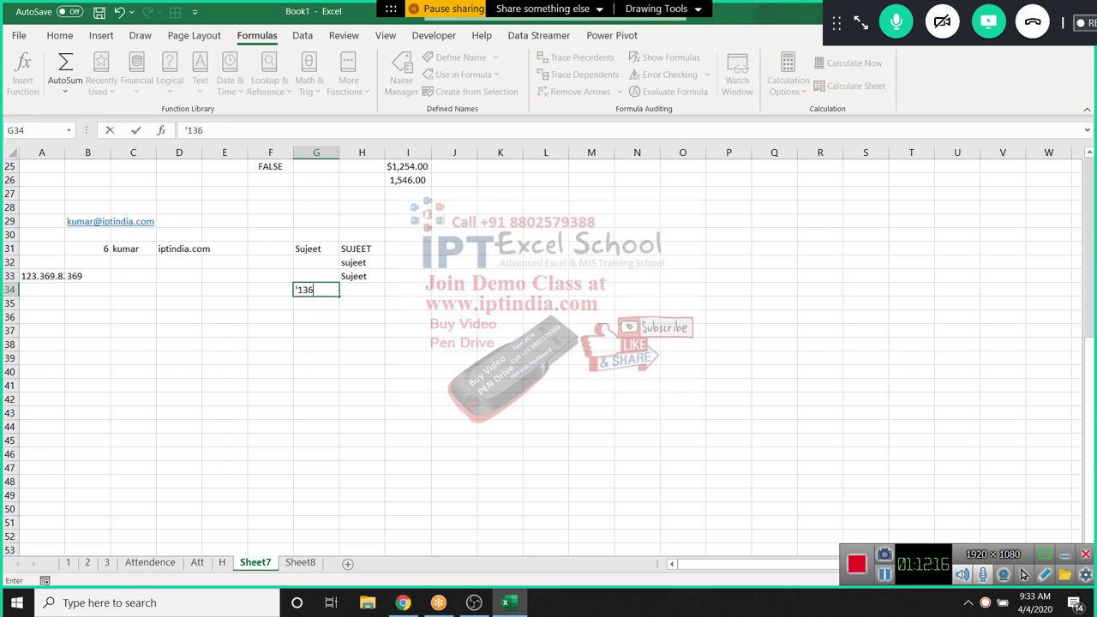
{"action": "key", "text": "Return"}
Convert G34 to numbers with =VALUE(G34) in G35 and =NUMBERVALUE(G34) in G36
{"action": "type", "text": "=va"}
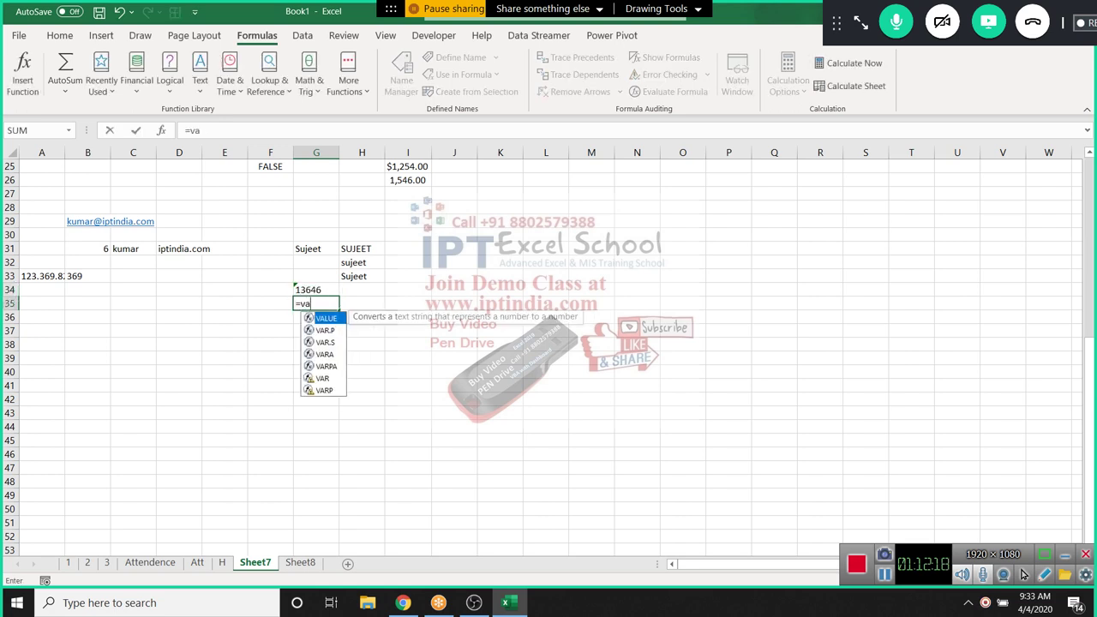
{"action": "key", "text": "Tab"}
{"action": "type", "text": "g34"}
{"action": "key", "text": "Return"}
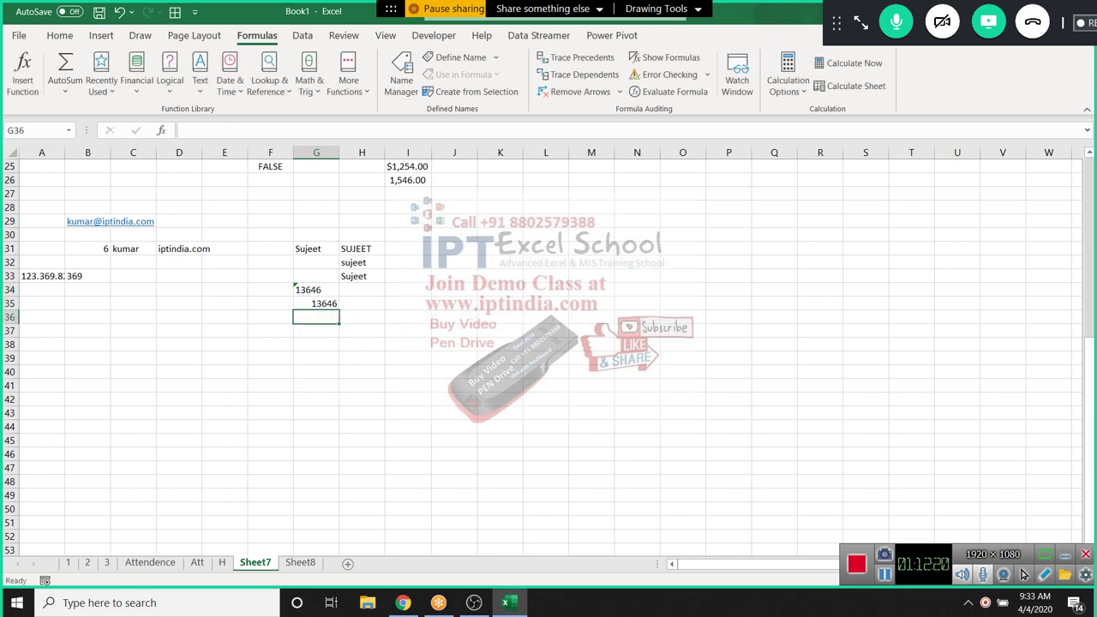
{"action": "type", "text": "=nu"}
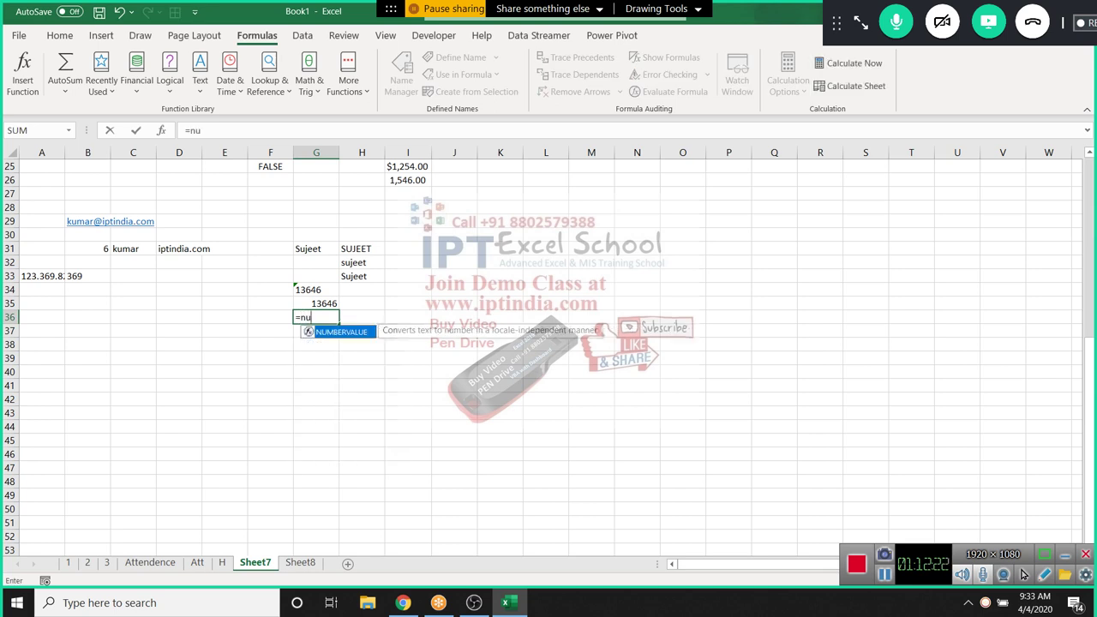
{"action": "key", "text": "Tab"}
{"action": "type", "text": "g34"}
{"action": "key", "text": "Return"}
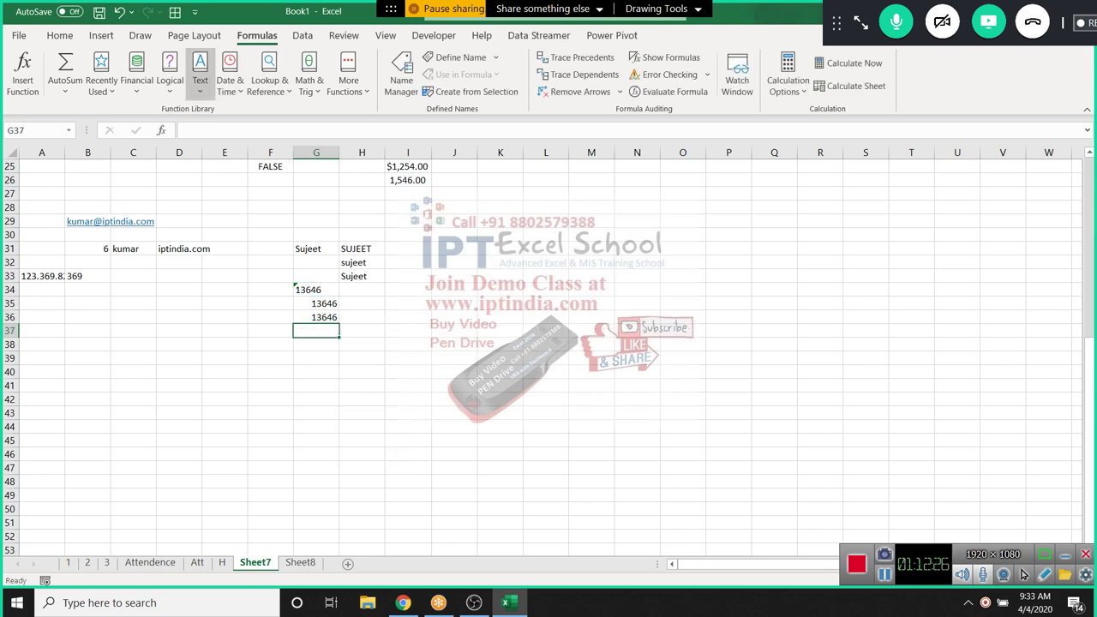
Browse the Logical functions list in the function library
{"action": "left_click", "coordinate": [170, 75]}
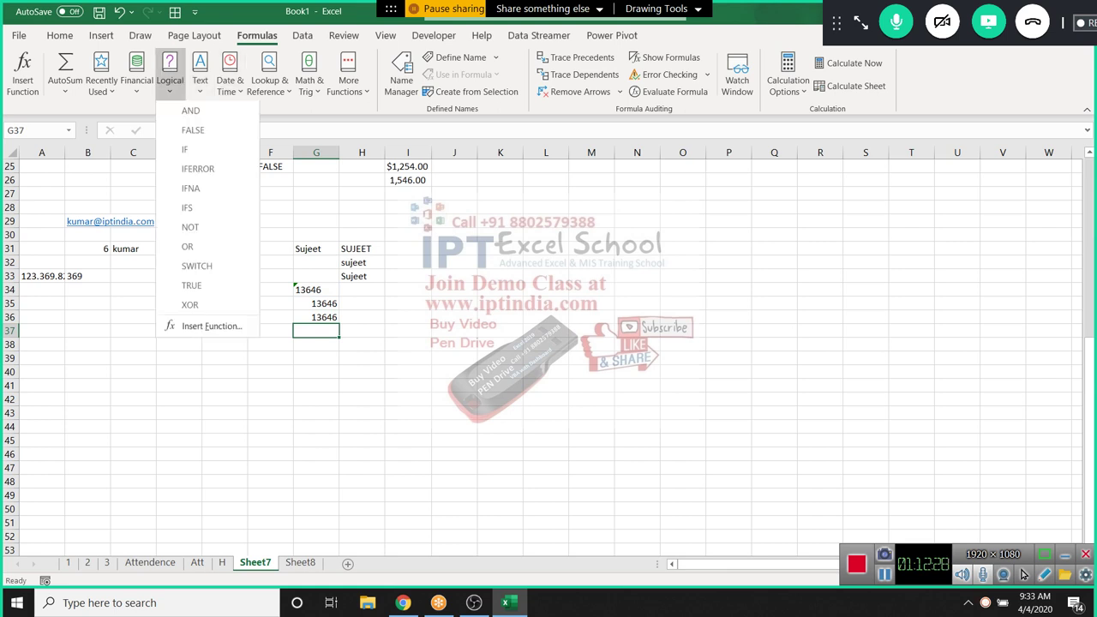
{"action": "key", "text": "Escape"}
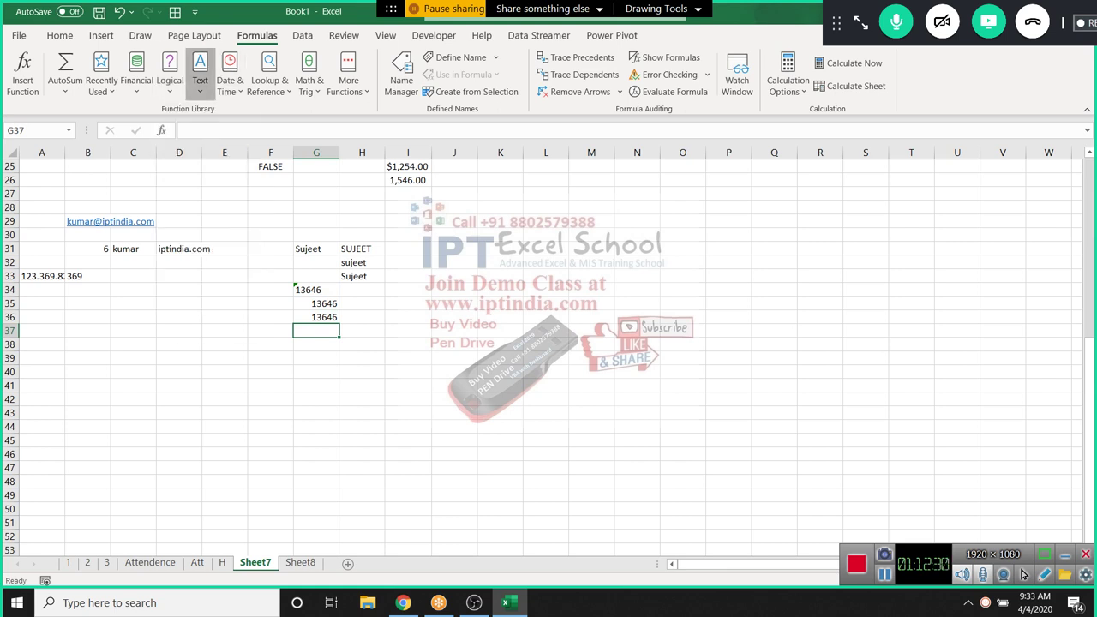
{"action": "scroll", "coordinate": [548, 351], "scroll_direction": "up", "scroll_amount": 8}
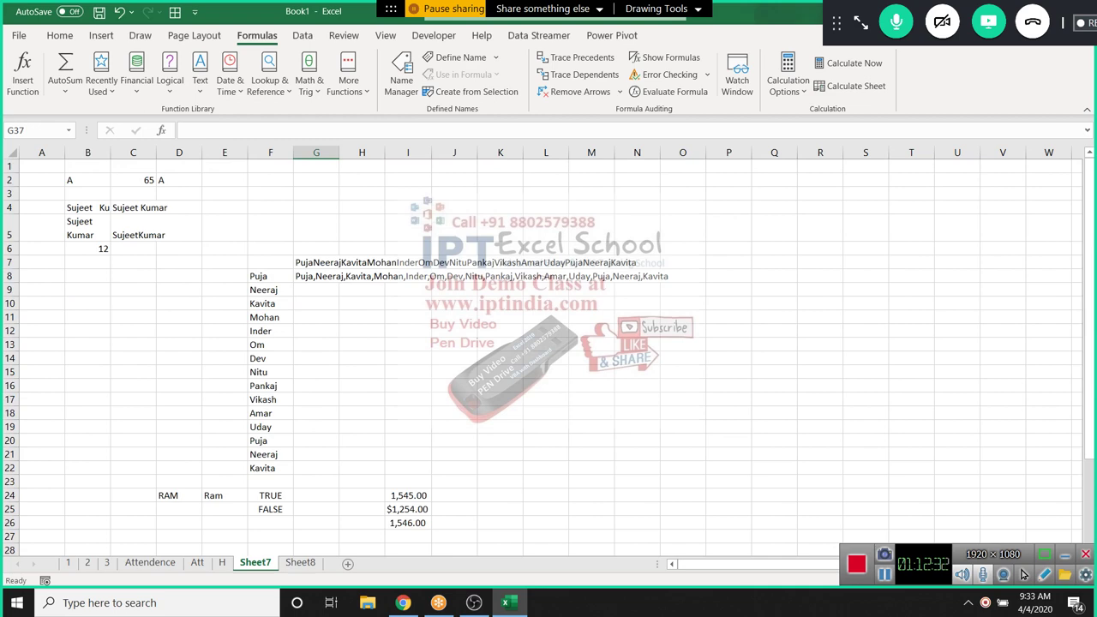
{"action": "scroll", "coordinate": [548, 351], "scroll_direction": "down", "scroll_amount": 8}
Enter the sample value 123.369.821 in C38
{"action": "scroll", "coordinate": [548, 351], "scroll_direction": "down", "scroll_amount": 1}
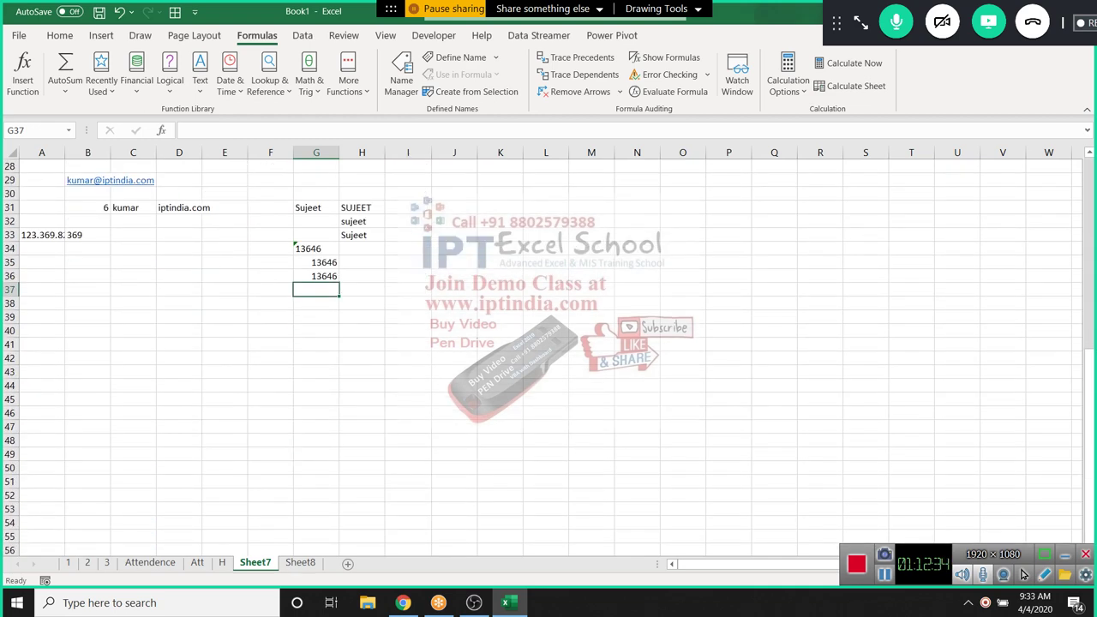
{"action": "left_click", "coordinate": [132, 304]}
{"action": "type", "text": "123.369.821"}
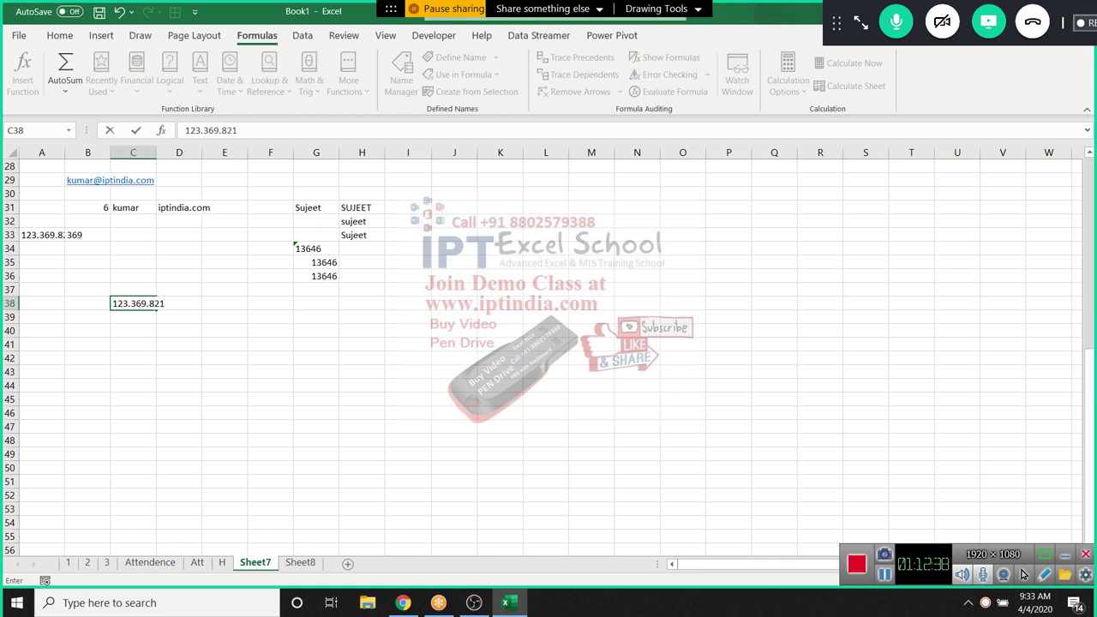
{"action": "key", "text": "Return"}
Enter =SUBSTITUTE(C38,".","-") in C39 to get 123-369-821
{"action": "type", "text": "=sub"}
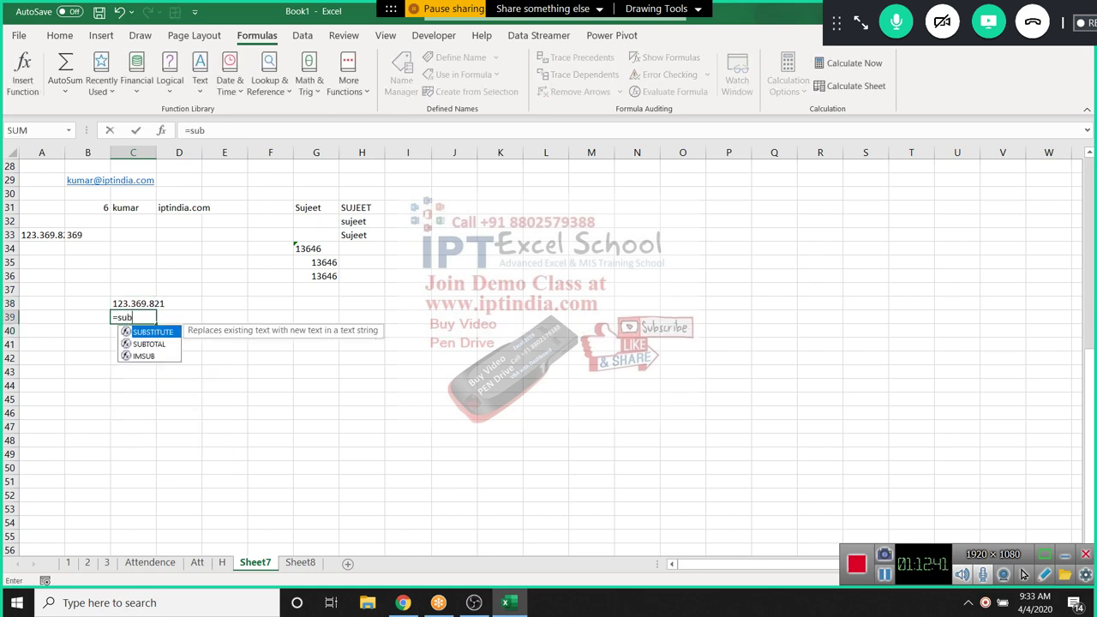
{"action": "key", "text": "Tab"}
{"action": "key", "text": "Up"}
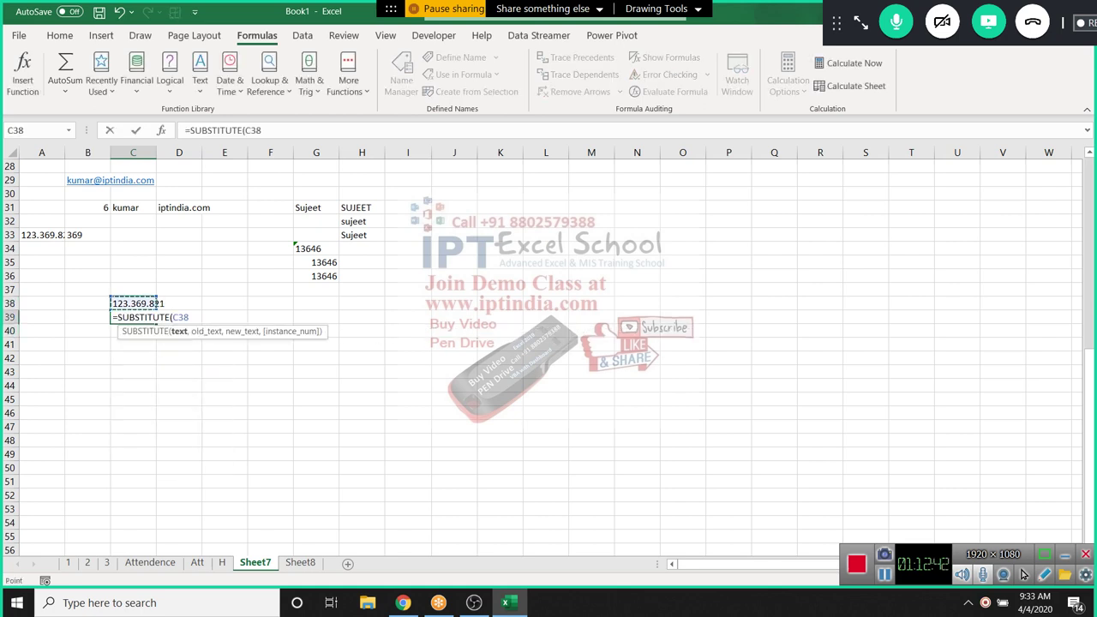
{"action": "type", "text": ",\".\","}
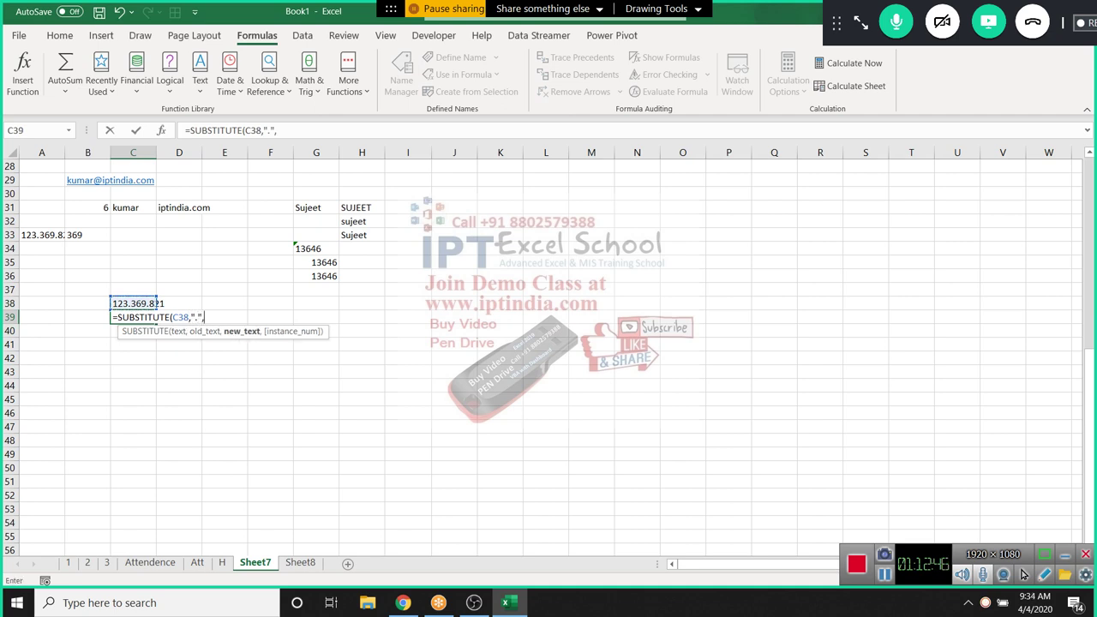
{"action": "type", "text": "\"-\""}
{"action": "key", "text": "Return"}
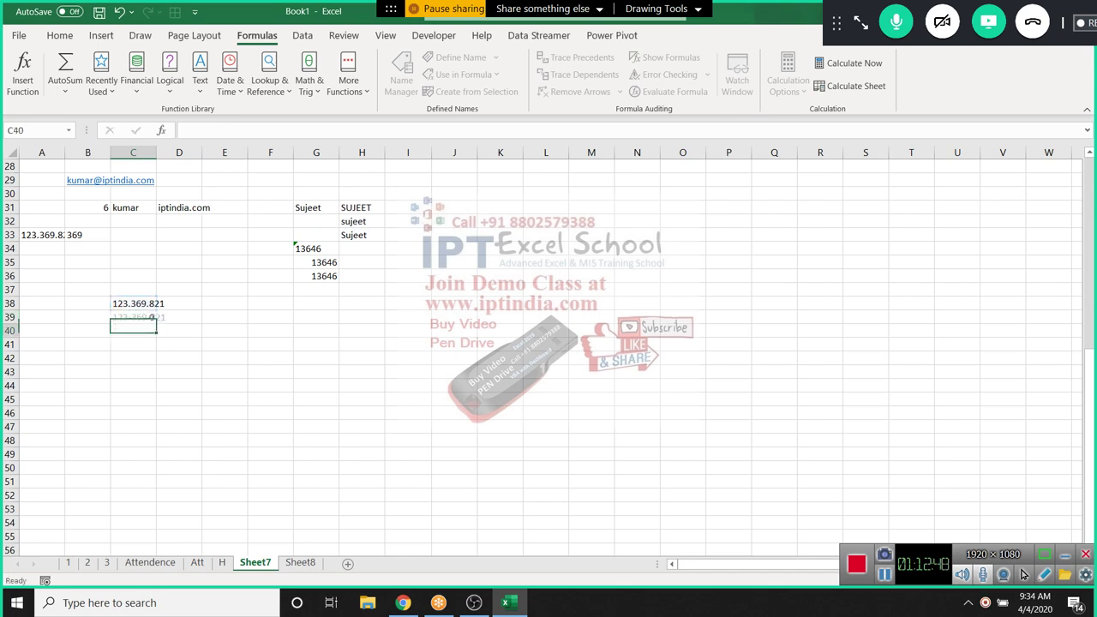
{"action": "key", "text": "Up"}
{"action": "key", "text": "Down"}
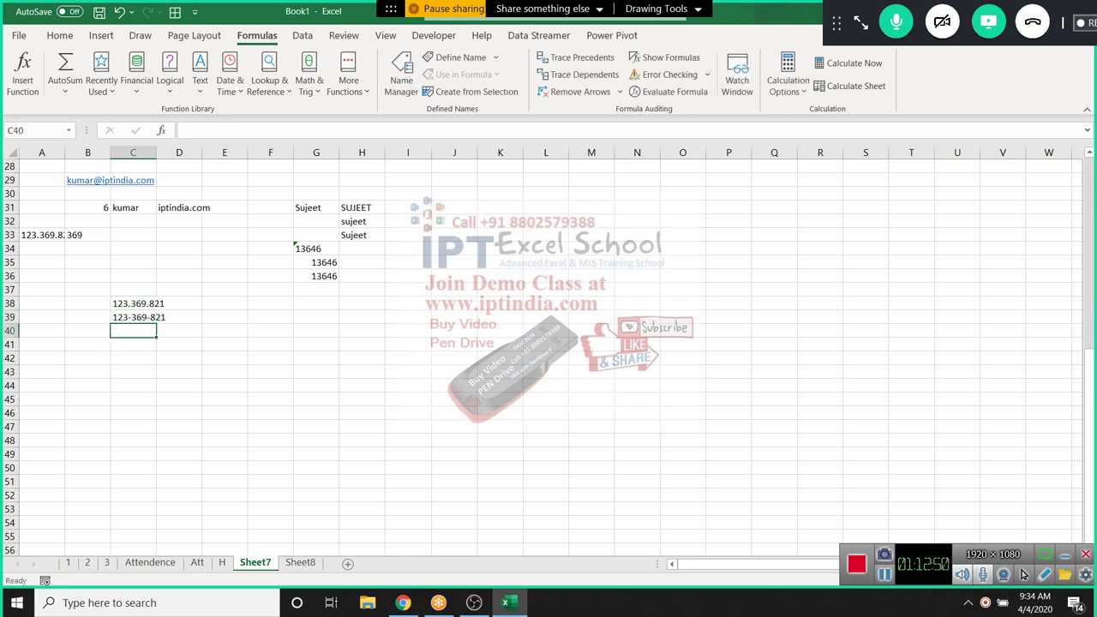
Enter =REPLACE(C39,4,1,"/") in C40 to get 123/369-821
{"action": "type", "text": "="}
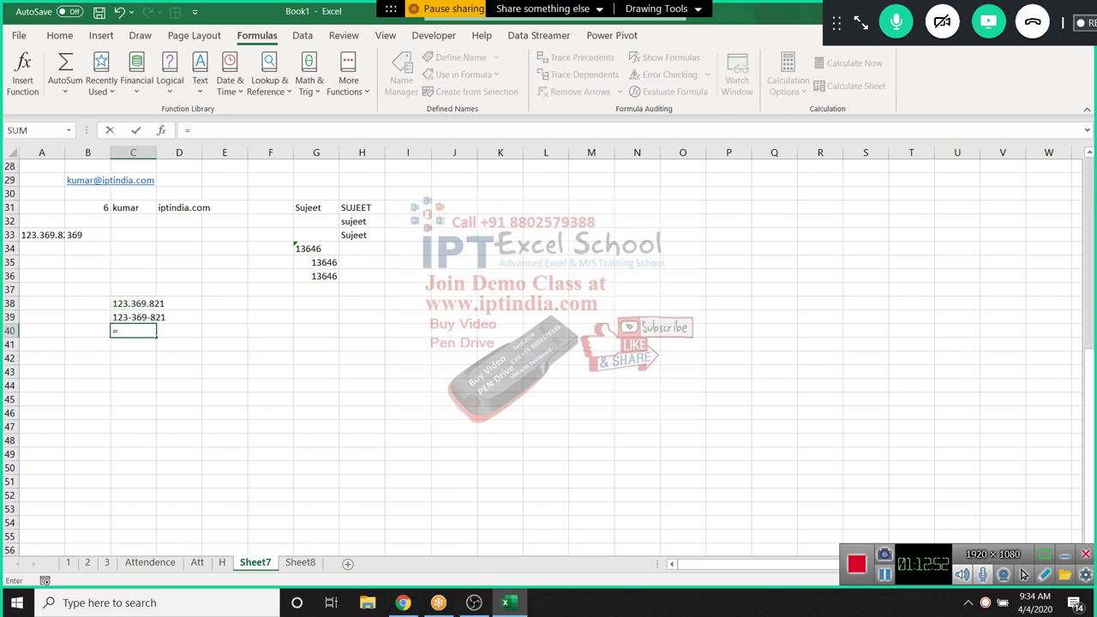
{"action": "type", "text": "rep"}
{"action": "key", "text": "Tab"}
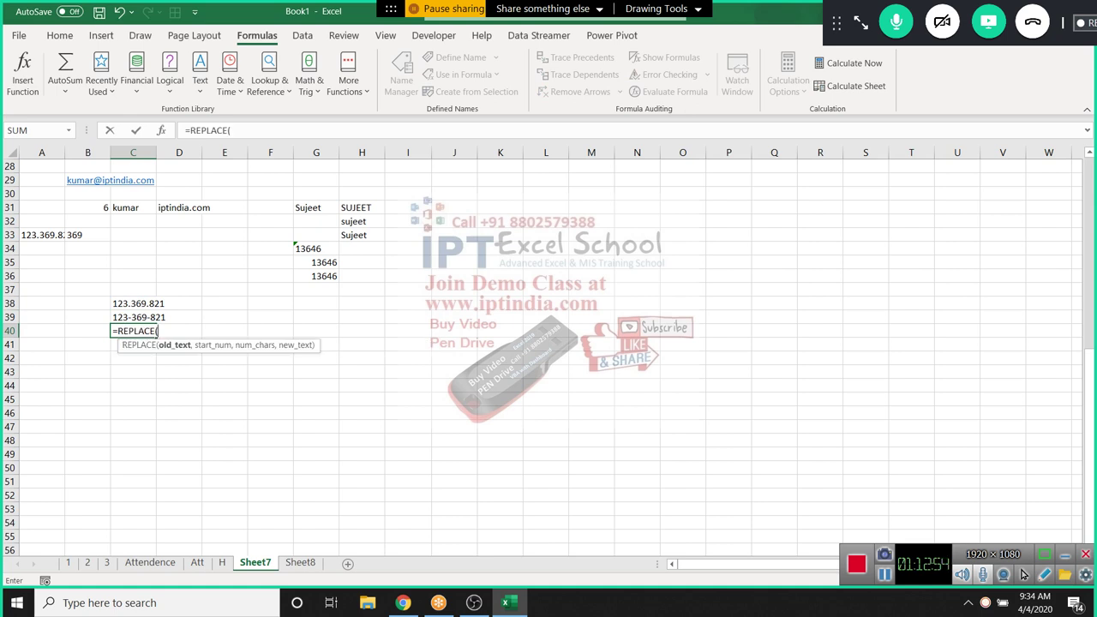
{"action": "left_click", "coordinate": [152, 318]}
{"action": "type", "text": ","}
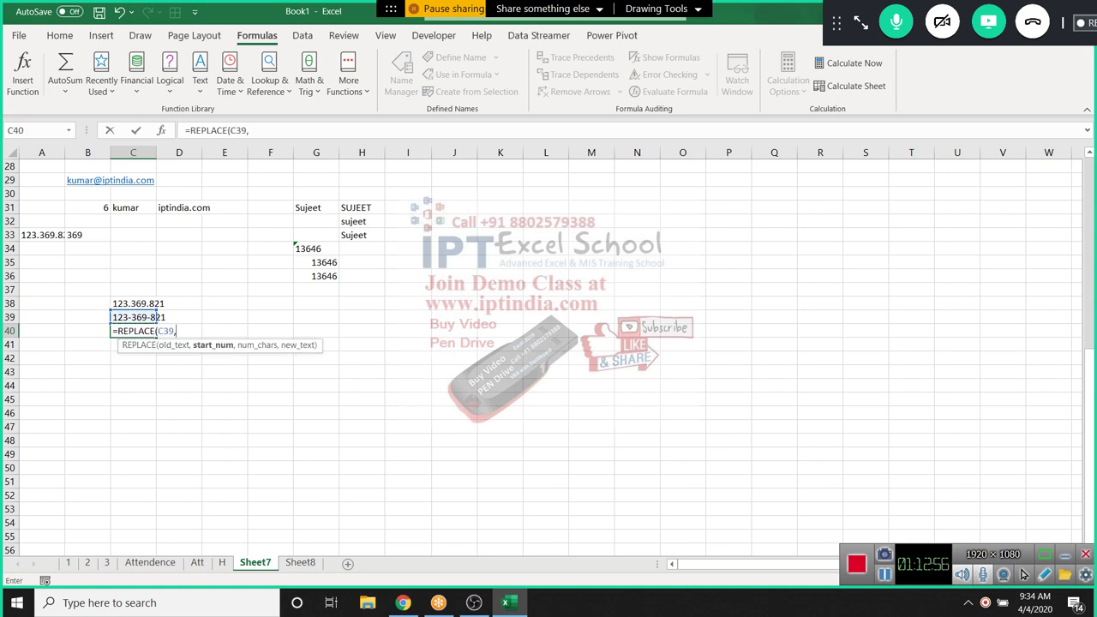
{"action": "type", "text": "\""}
{"action": "key", "text": "BackSpace"}
{"action": "type", "text": "4,1"}
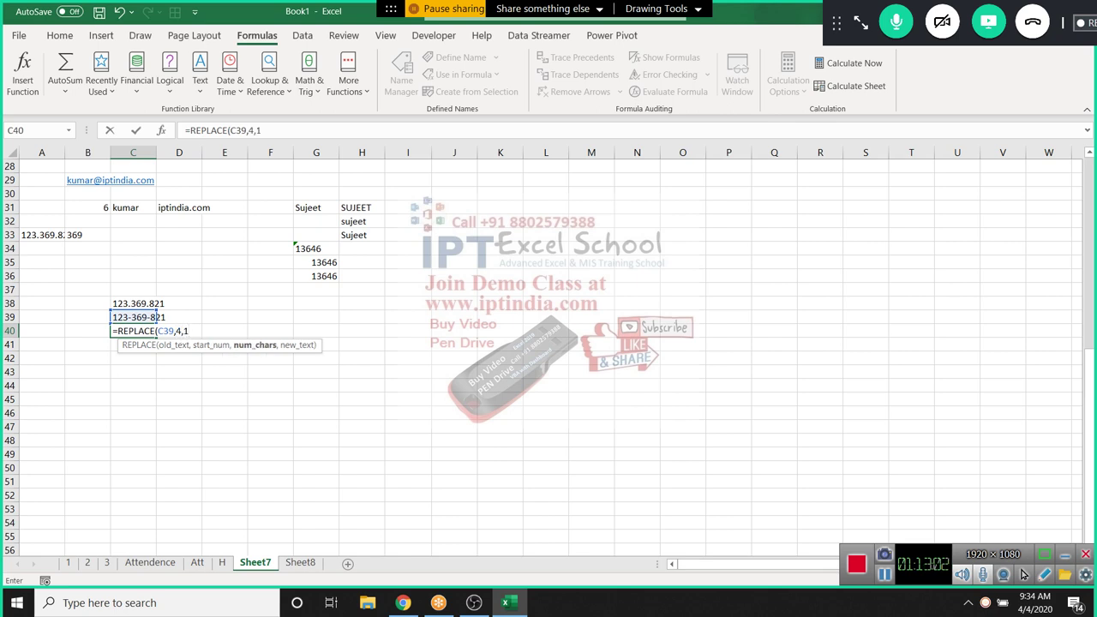
{"action": "type", "text": ",\"/\""}
{"action": "key", "text": "Return"}
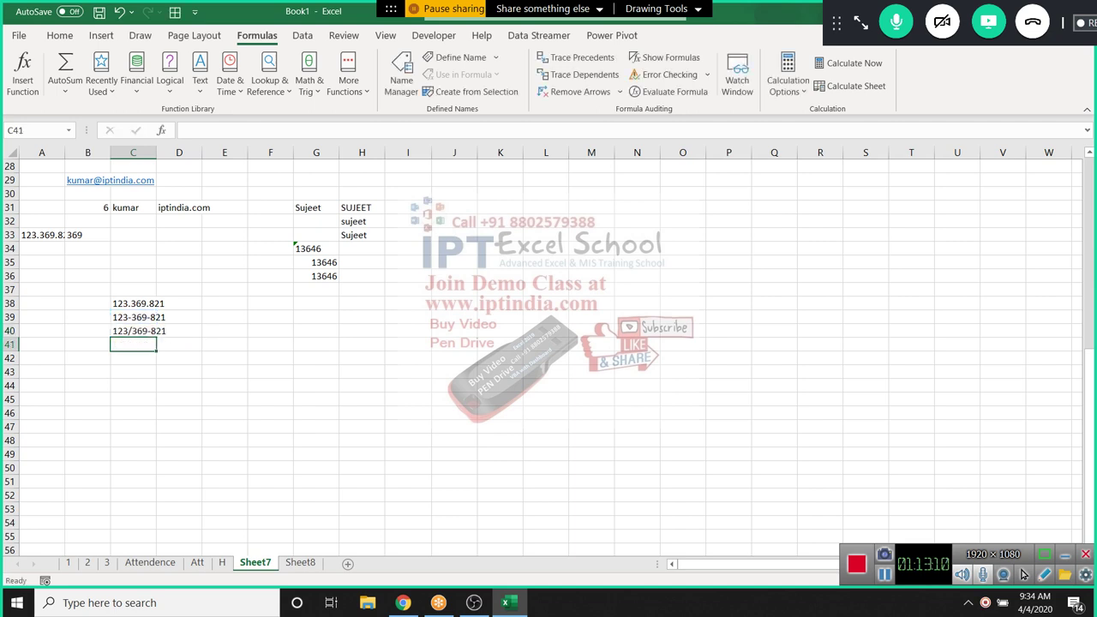
Step through C38:C41 to review the values and formulas
{"action": "key", "text": "Up"}
{"action": "key", "text": "Up"}
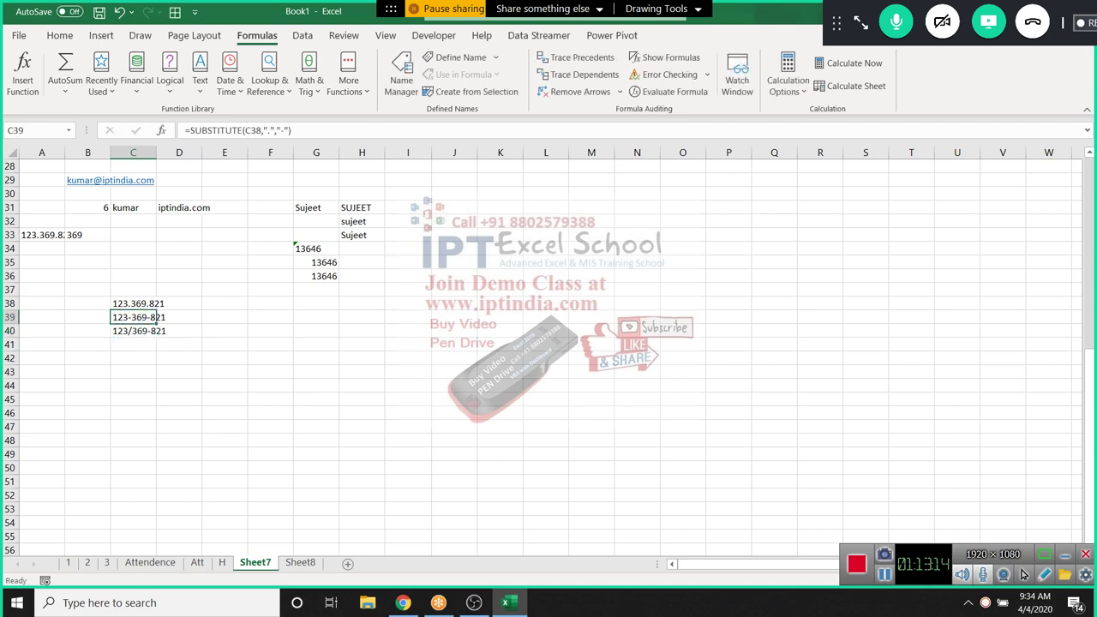
{"action": "key", "text": "Down"}
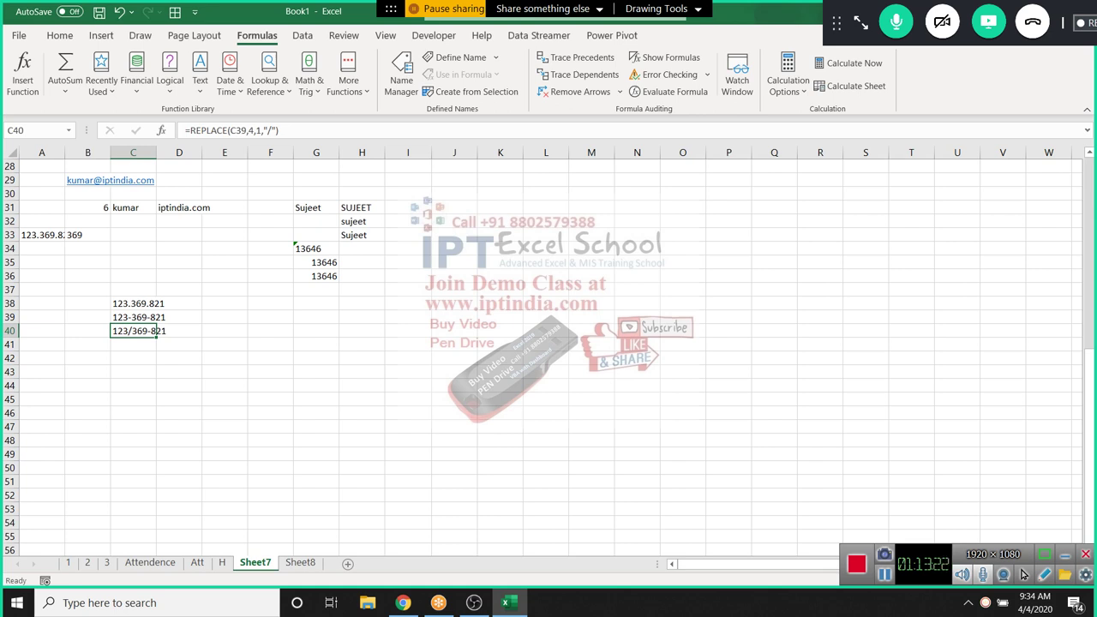
{"action": "key", "text": "Down"}
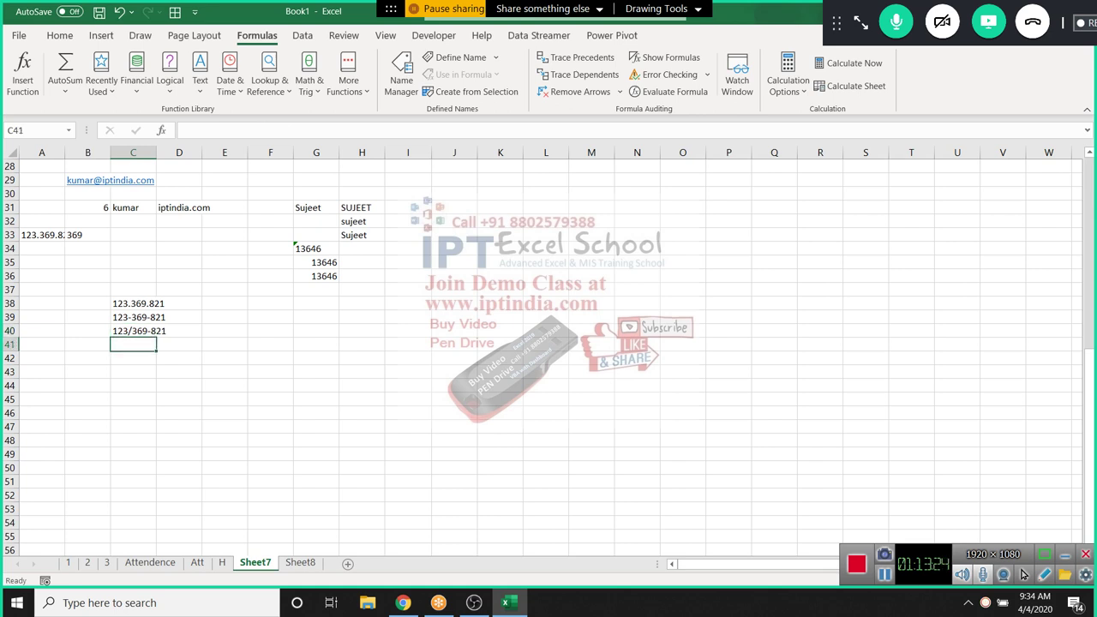
{"action": "key", "text": "Up"}
{"action": "key", "text": "Up"}
{"action": "key", "text": "Up"}
{"action": "key", "text": "Down"}
{"action": "key", "text": "Down"}
{"action": "key", "text": "Down"}
{"action": "left_click", "coordinate": [200, 73]}
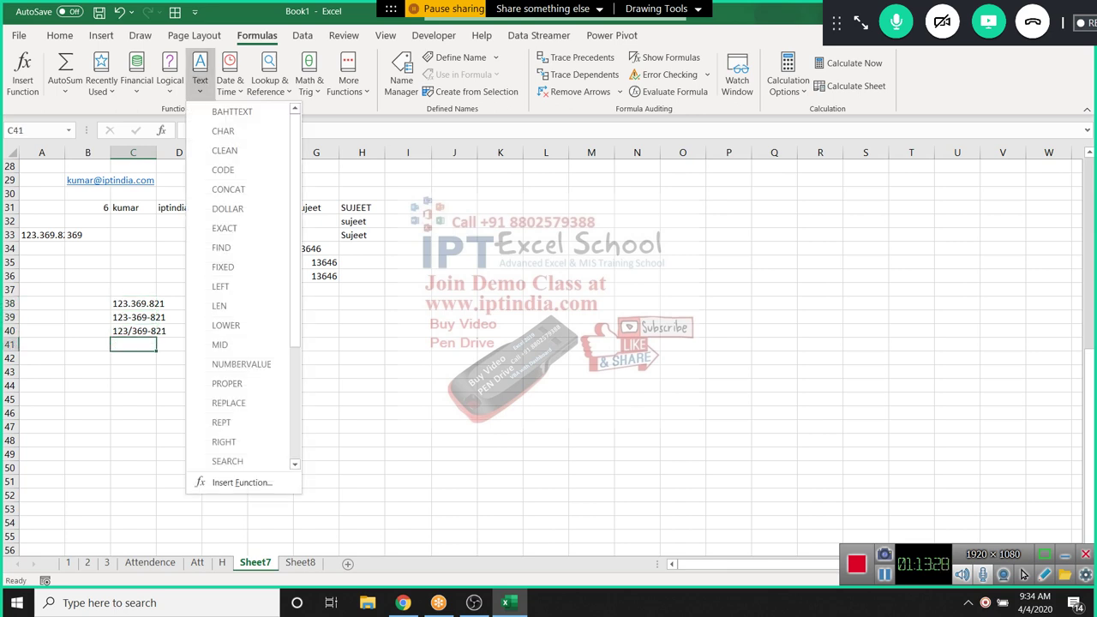
{"action": "key", "text": "Down"}
{"action": "key", "text": "Down"}
{"action": "key", "text": "Down"}
{"action": "key", "text": "Down"}
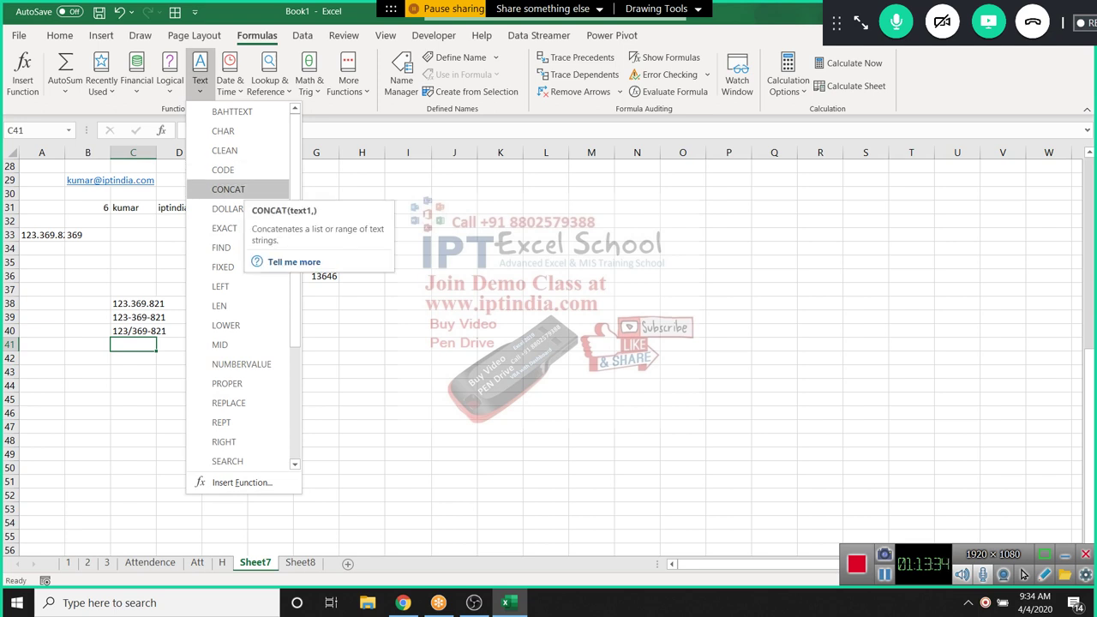
{"action": "key", "text": "Down"}
{"action": "key", "text": "Down"}
{"action": "key", "text": "Down"}
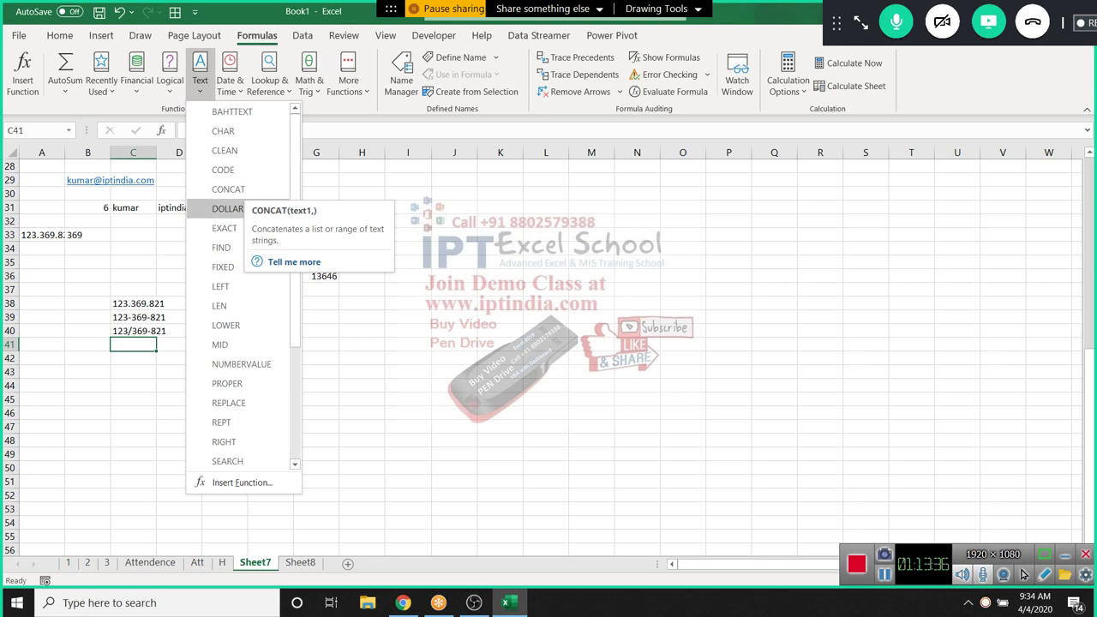
{"action": "key", "text": "Down"}
{"action": "key", "text": "Down"}
{"action": "key", "text": "Down"}
{"action": "key", "text": "Down"}
{"action": "key", "text": "Down"}
{"action": "key", "text": "Down"}
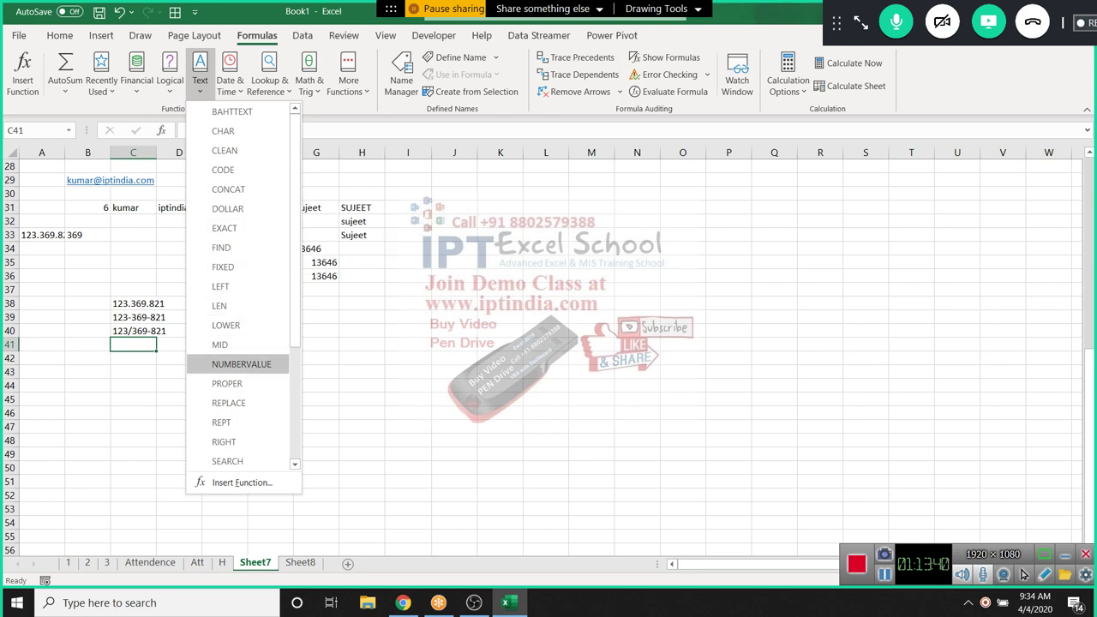
{"action": "key", "text": "Down"}
{"action": "key", "text": "Down"}
{"action": "key", "text": "Down"}
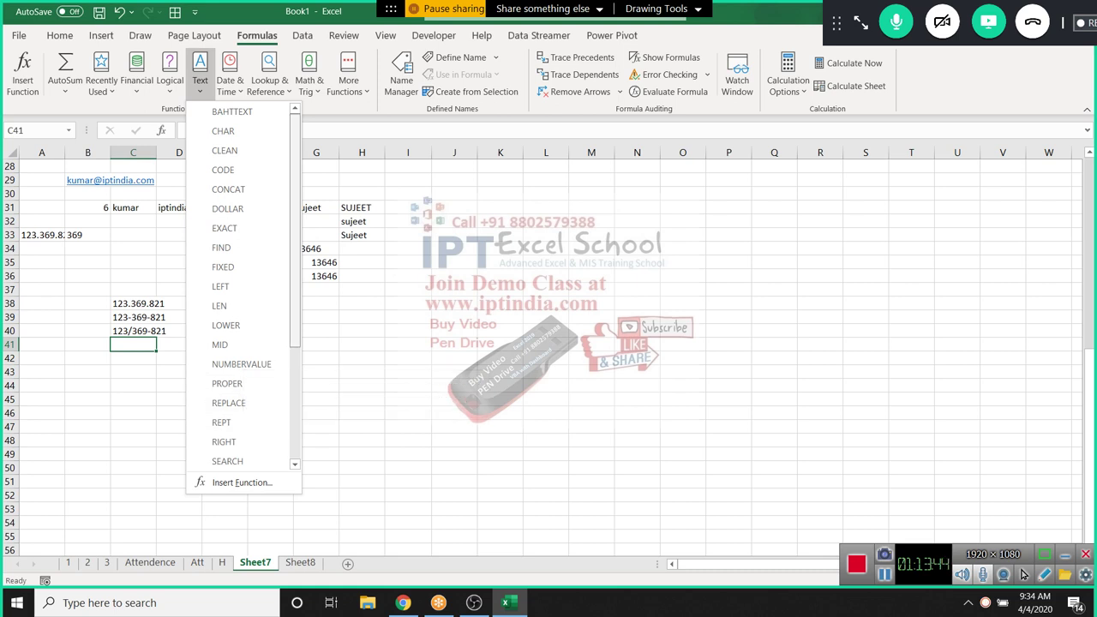
{"action": "scroll", "coordinate": [244, 291], "scroll_direction": "down", "scroll_amount": 1}
{"action": "scroll", "coordinate": [243, 292], "scroll_direction": "down", "scroll_amount": 2}
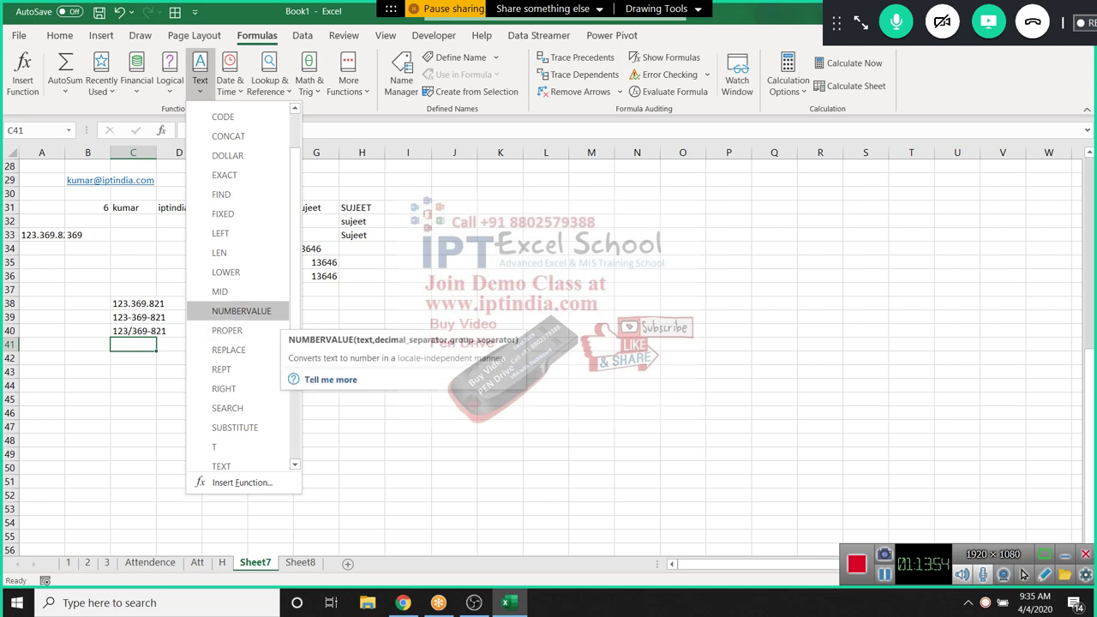
{"action": "scroll", "coordinate": [232, 368], "scroll_direction": "down", "scroll_amount": 2}
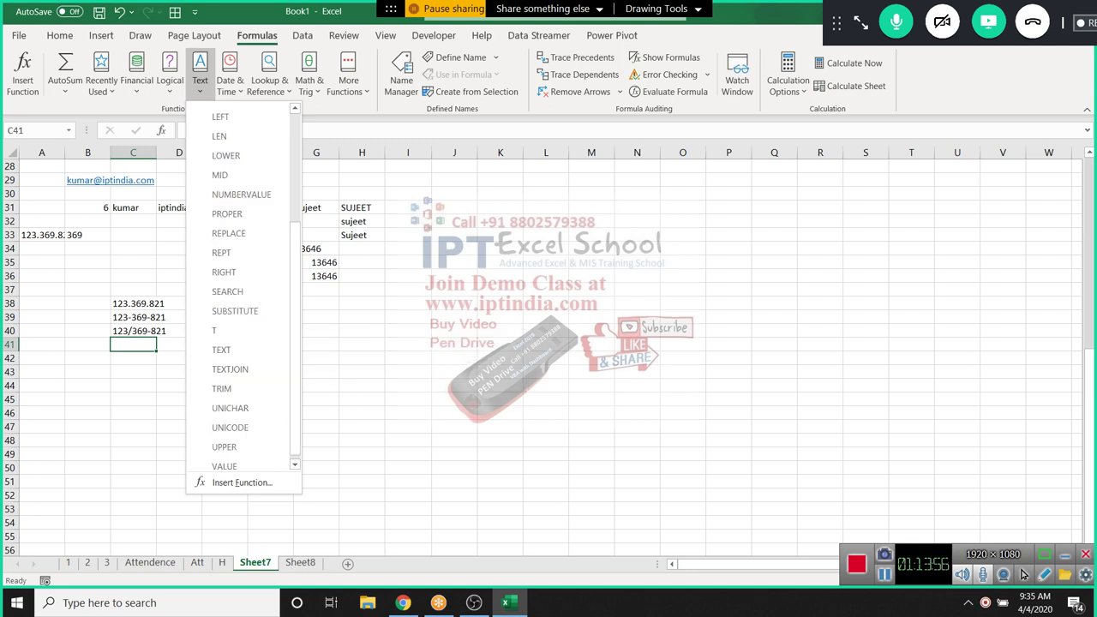
{"action": "scroll", "coordinate": [232, 367], "scroll_direction": "down", "scroll_amount": 1}
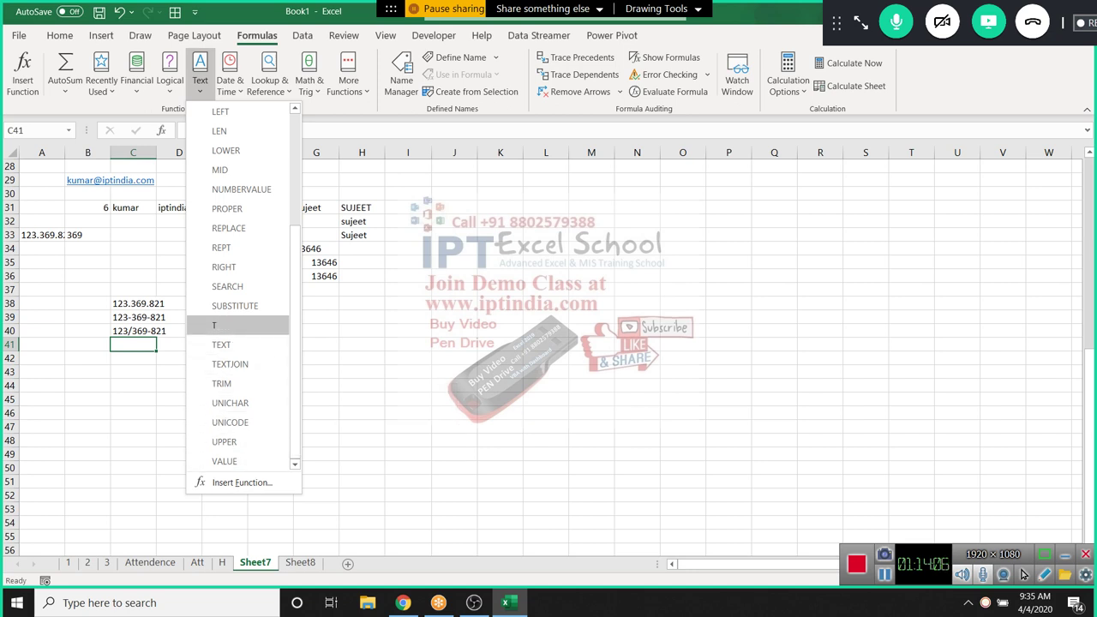
{"action": "key", "text": "Escape"}
{"action": "left_click", "coordinate": [133, 330]}
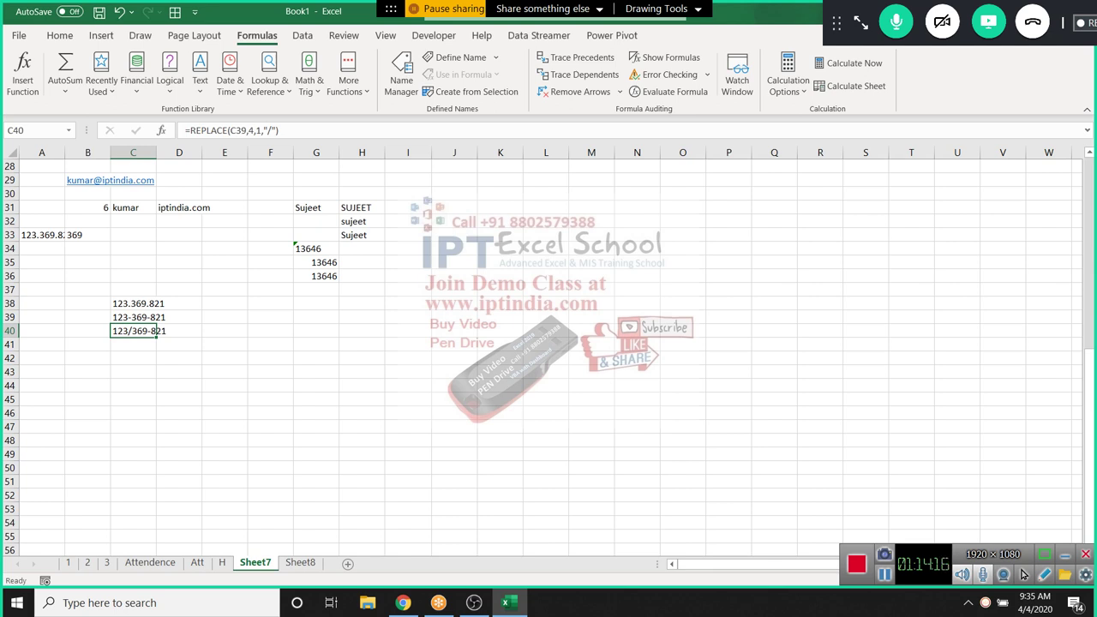
Enter =REPLACE(C40,8,1,"/") in C41, fixing the missing comma, to get 123/369/821
{"action": "key", "text": "Return"}
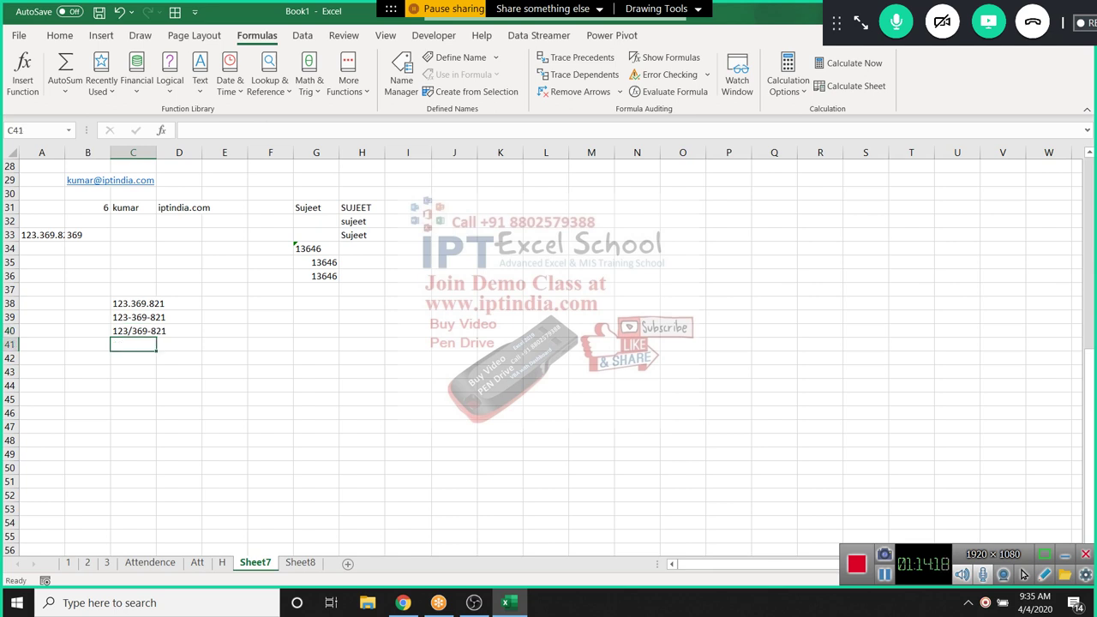
{"action": "type", "text": "=re"}
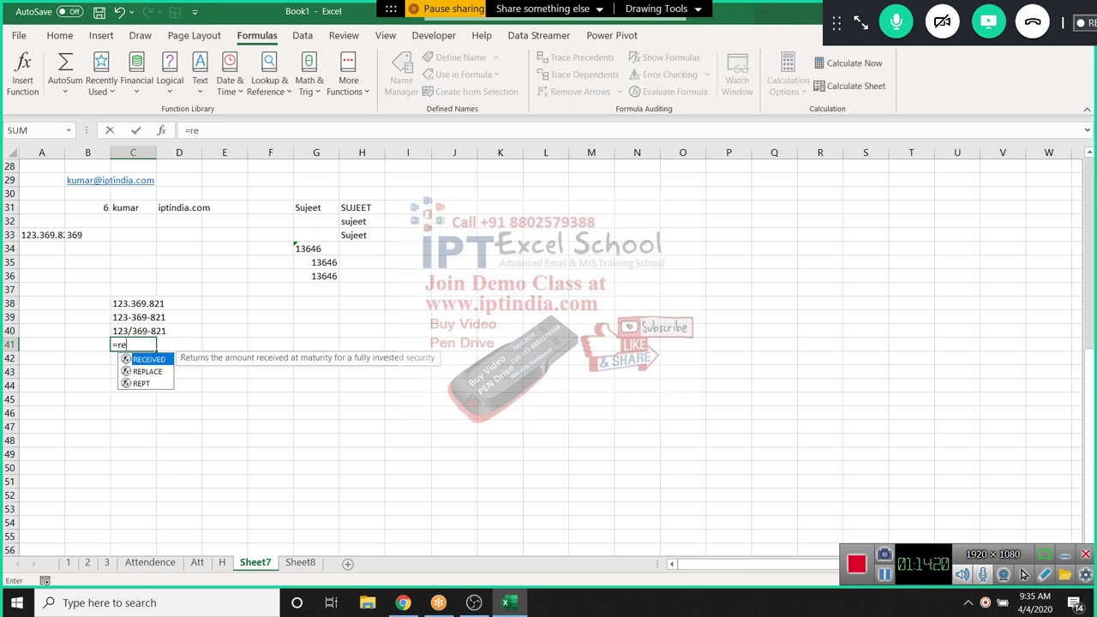
{"action": "key", "text": "Down"}
{"action": "key", "text": "Tab"}
{"action": "key", "text": "Up"}
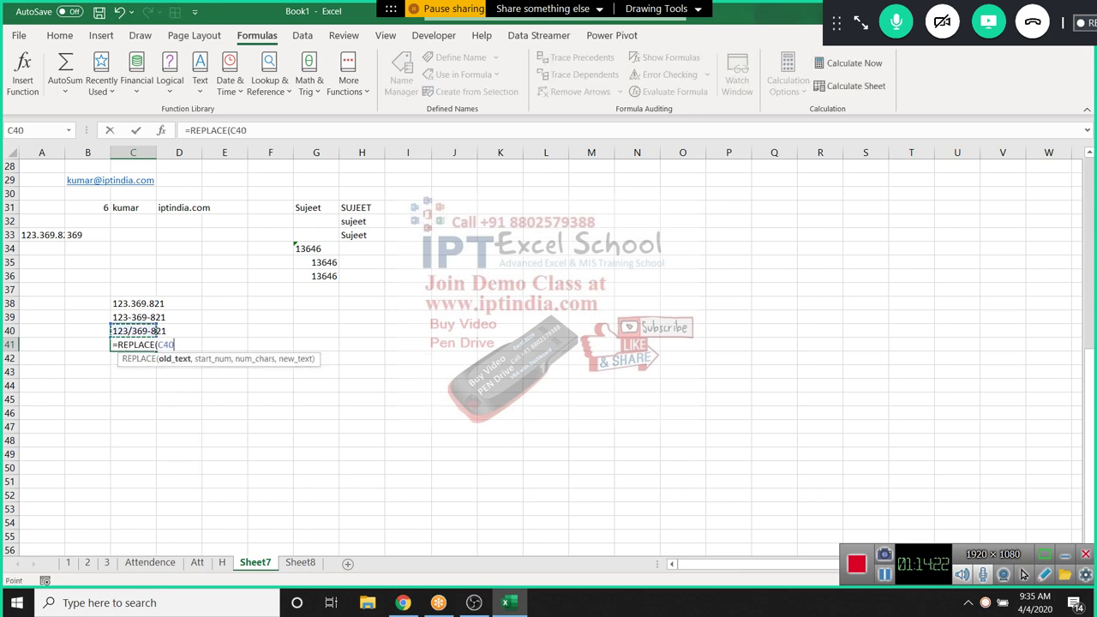
{"action": "type", "text": ",8"}
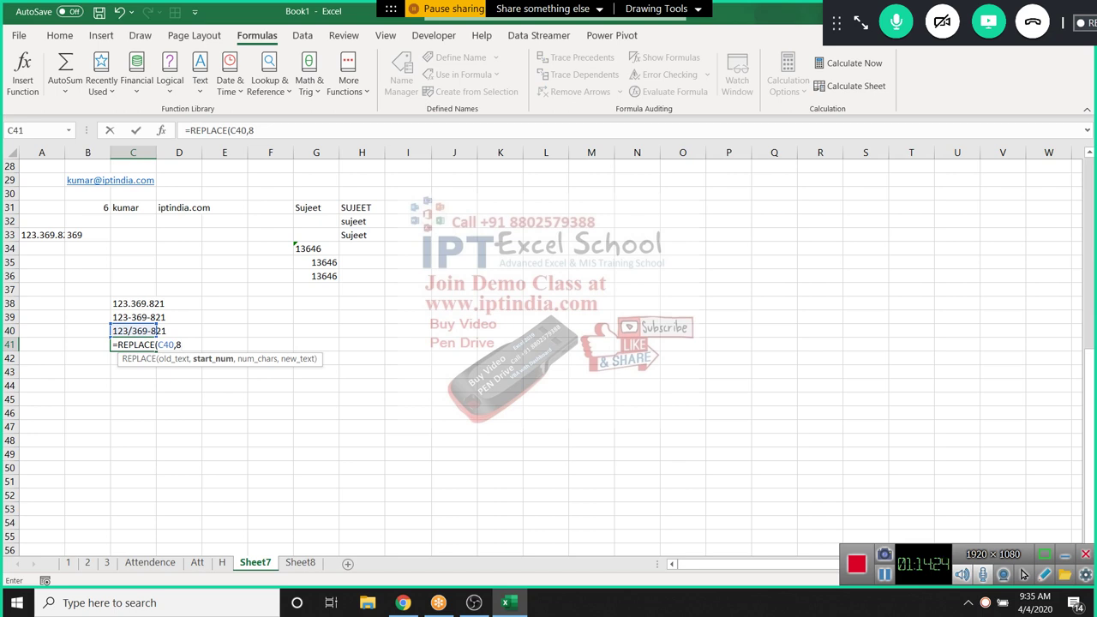
{"action": "type", "text": ",1\""}
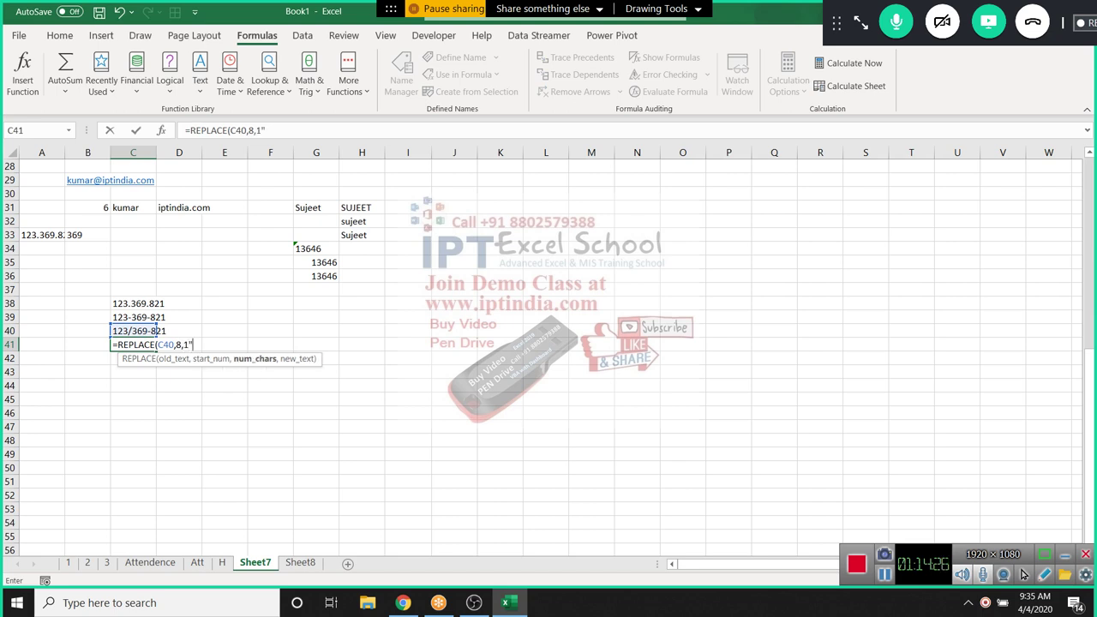
{"action": "type", "text": "/\""}
{"action": "key", "text": "Return"}
{"action": "key", "text": "Return"}
{"action": "key", "text": "Left"}
{"action": "type", "text": ","}
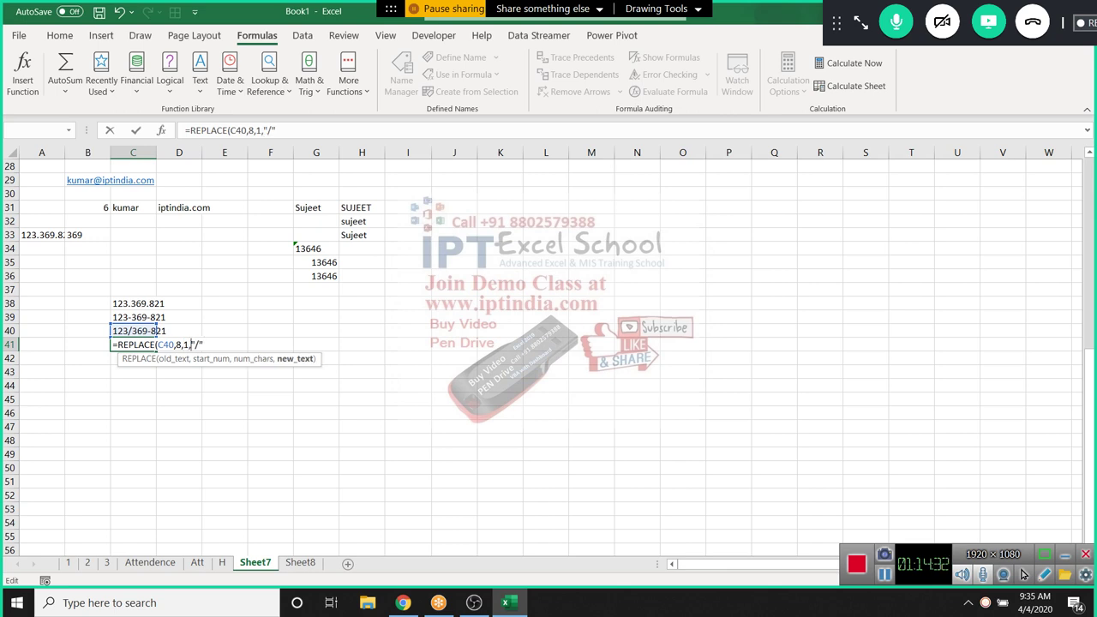
{"action": "type", "text": ")"}
{"action": "key", "text": "Return"}
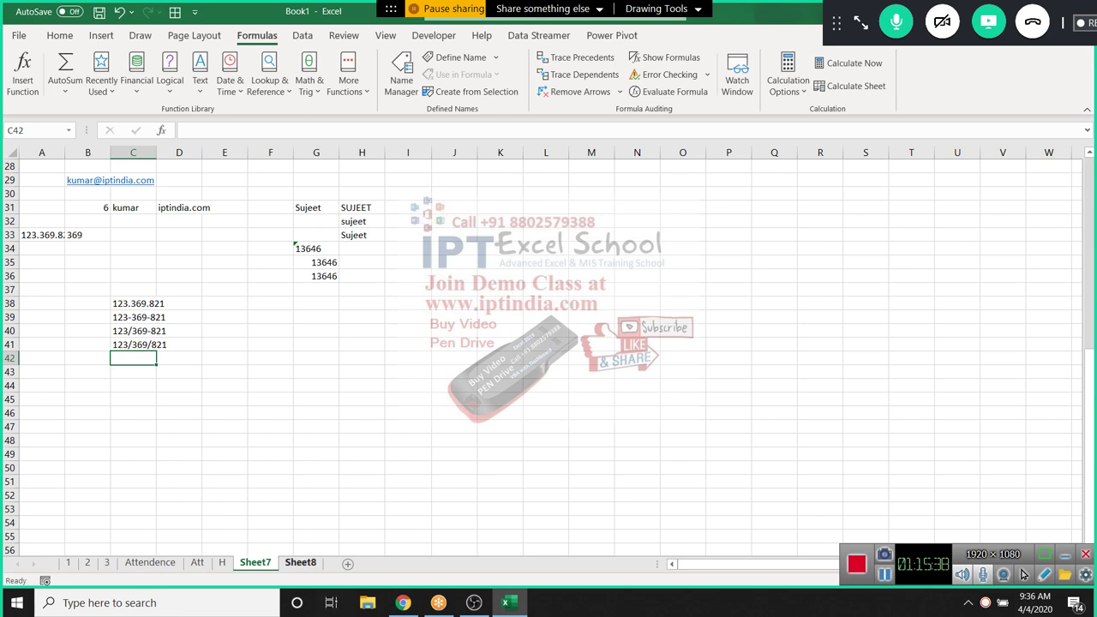
Add a new blank sheet, Sheet9, after Sheet7
{"action": "left_click", "coordinate": [348, 563]}
{"action": "left_click", "coordinate": [270, 262]}
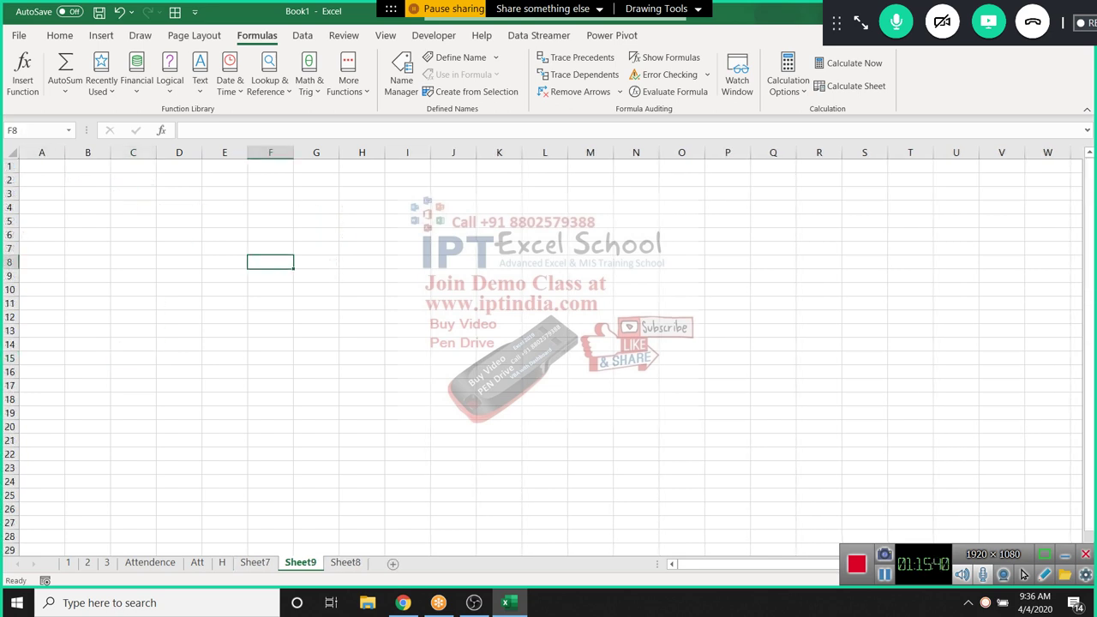
{"action": "left_click", "coordinate": [230, 81]}
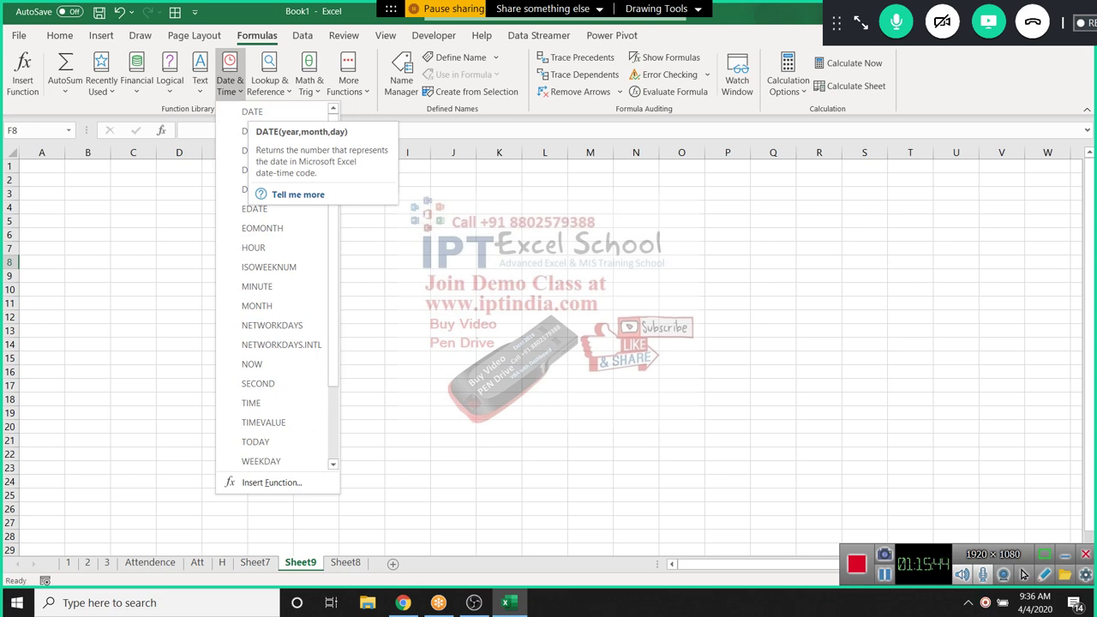
{"action": "left_click", "coordinate": [87, 192]}
Enter the date 4/2 (2-Apr) in cell B3
{"action": "left_click", "coordinate": [87, 193]}
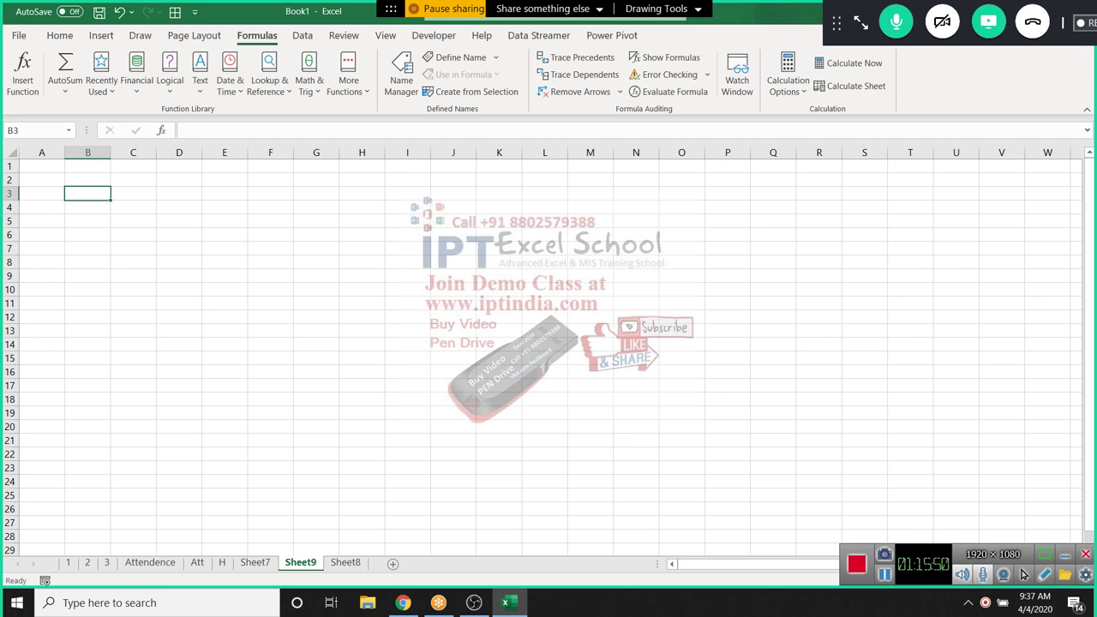
{"action": "type", "text": "4"}
{"action": "key", "text": "Escape"}
{"action": "type", "text": "4/"}
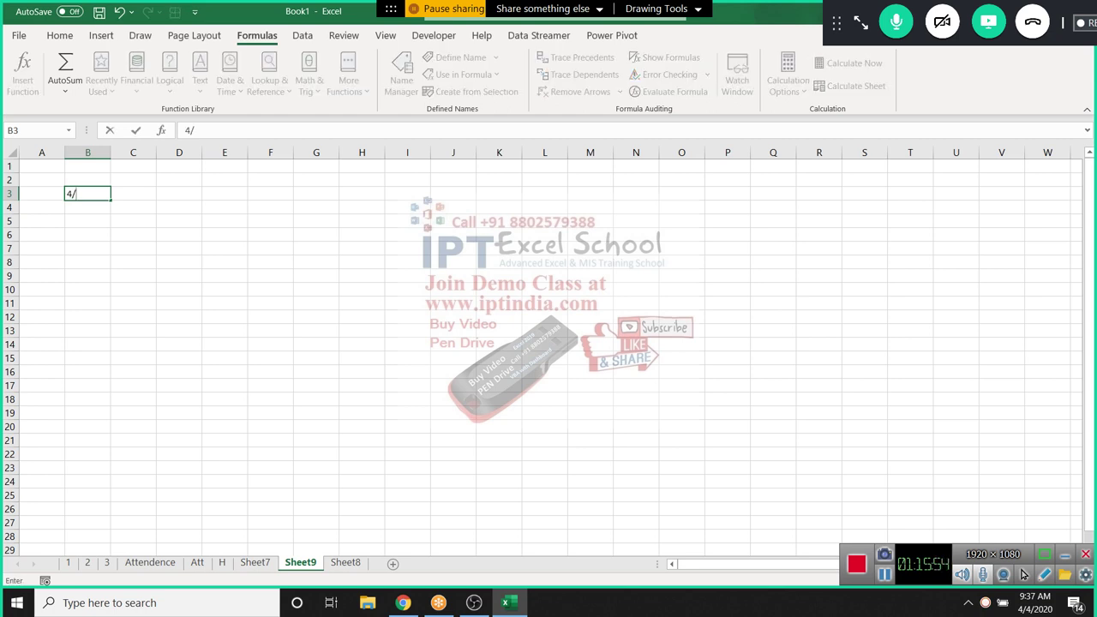
{"action": "type", "text": "4"}
{"action": "key", "text": "BackSpace"}
{"action": "type", "text": "2"}
{"action": "key", "text": "Return"}
Enter 4-apr in B4, stored as 4/4/2020
{"action": "left_click", "coordinate": [87, 193]}
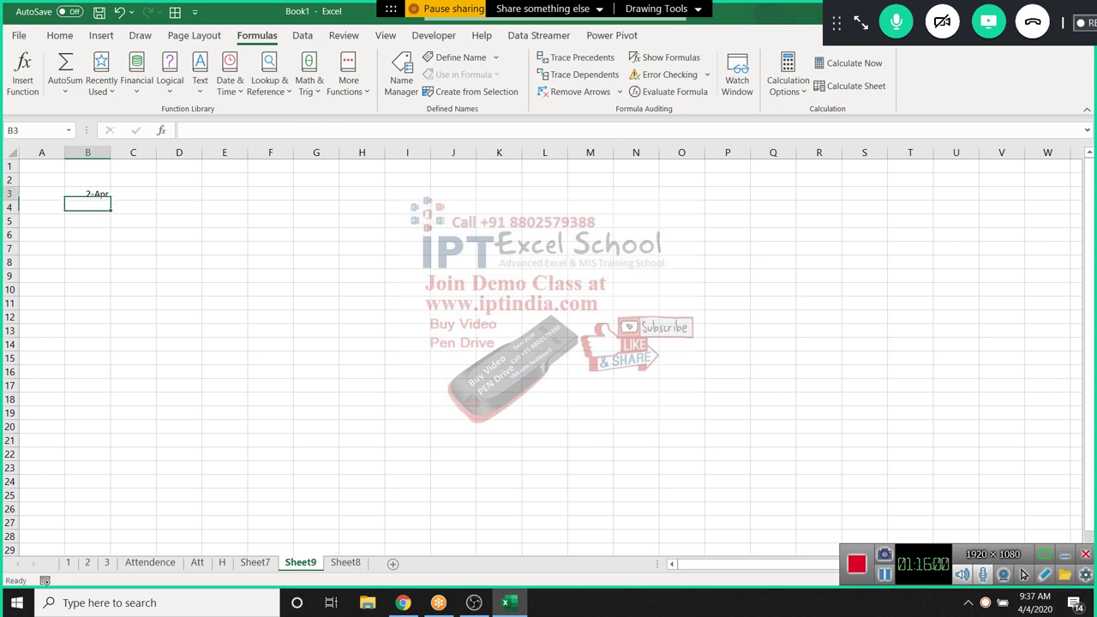
{"action": "key", "text": "Right"}
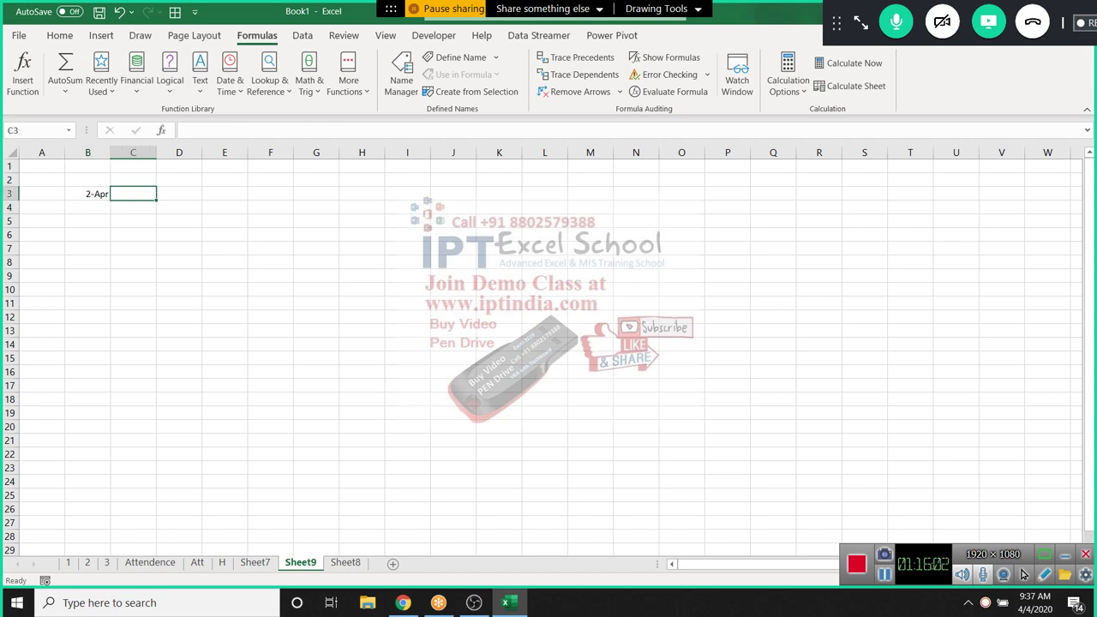
{"action": "key", "text": "Down"}
{"action": "key", "text": "Left"}
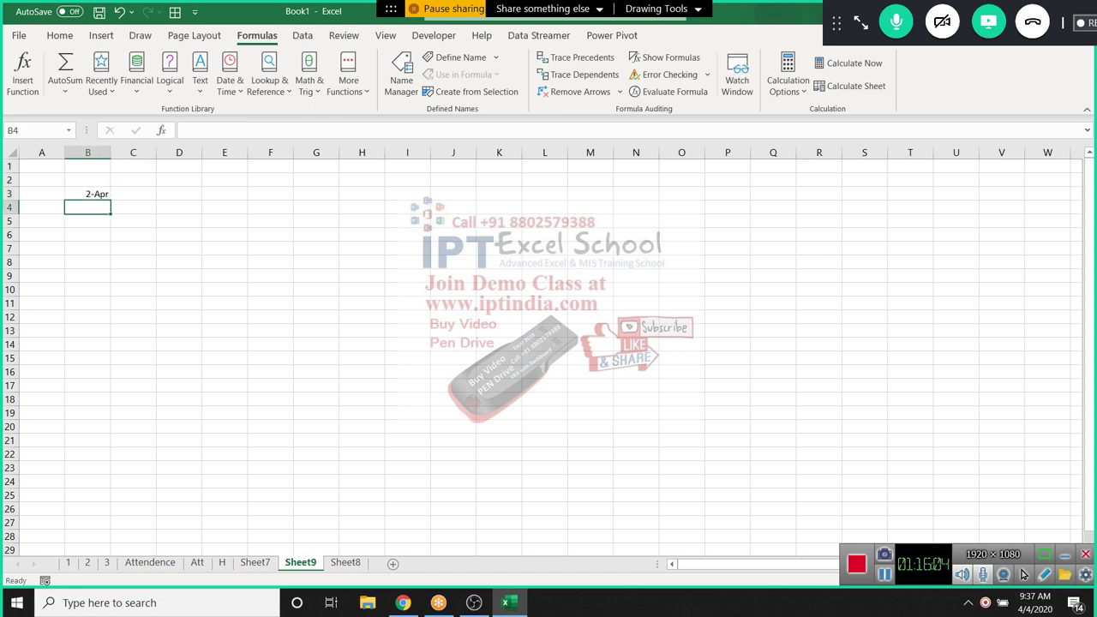
{"action": "type", "text": "4-"}
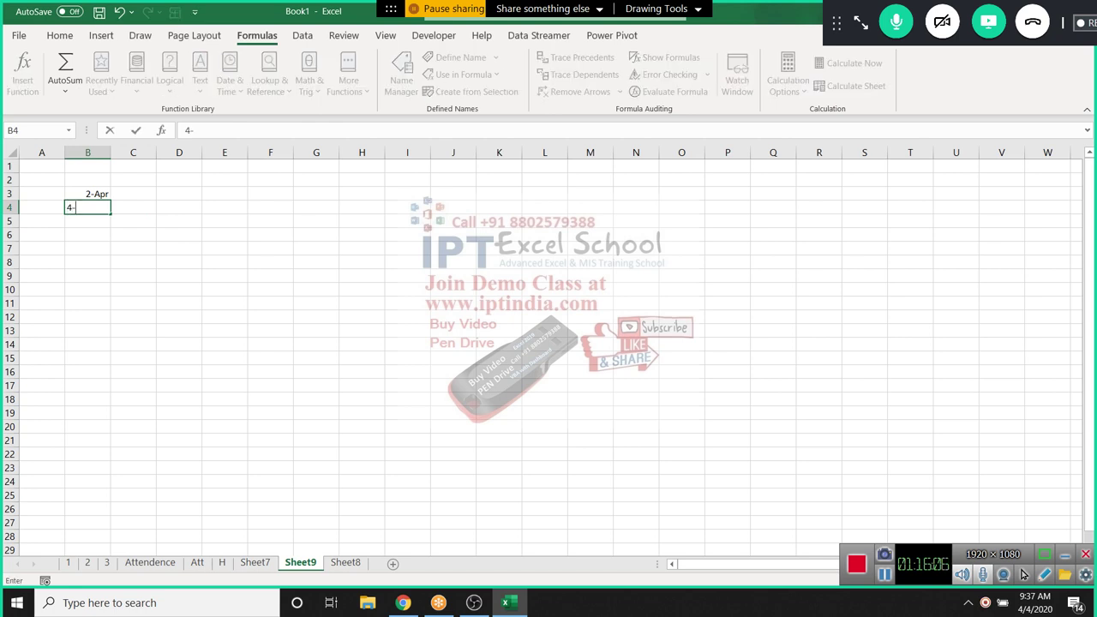
{"action": "type", "text": "apr"}
{"action": "key", "text": "Return"}
{"action": "key", "text": "Up"}
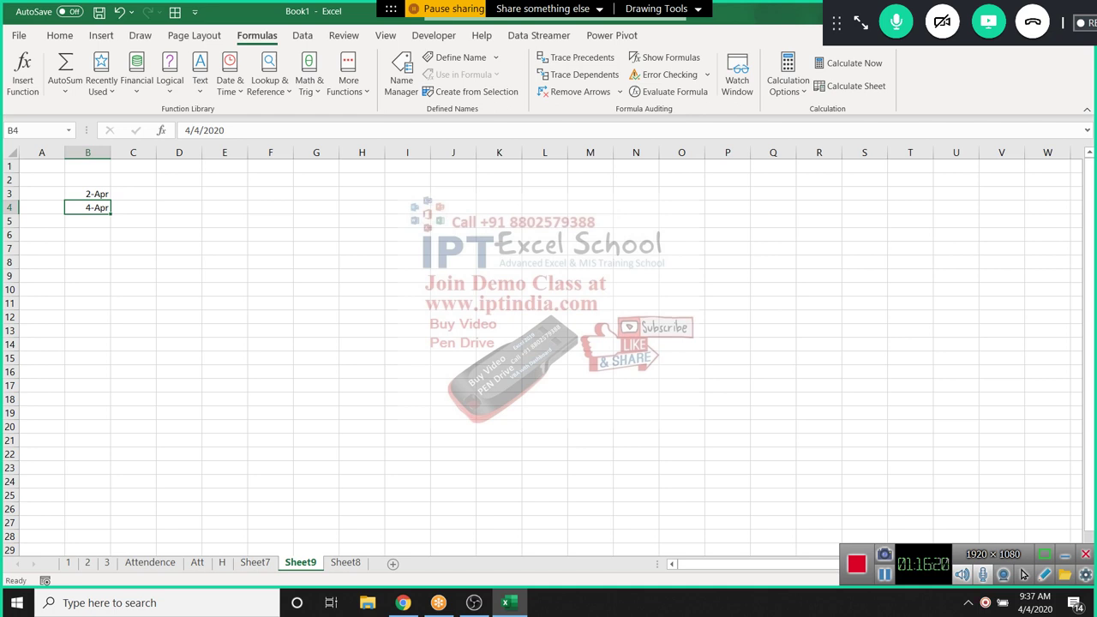
{"action": "left_click", "coordinate": [178, 221]}
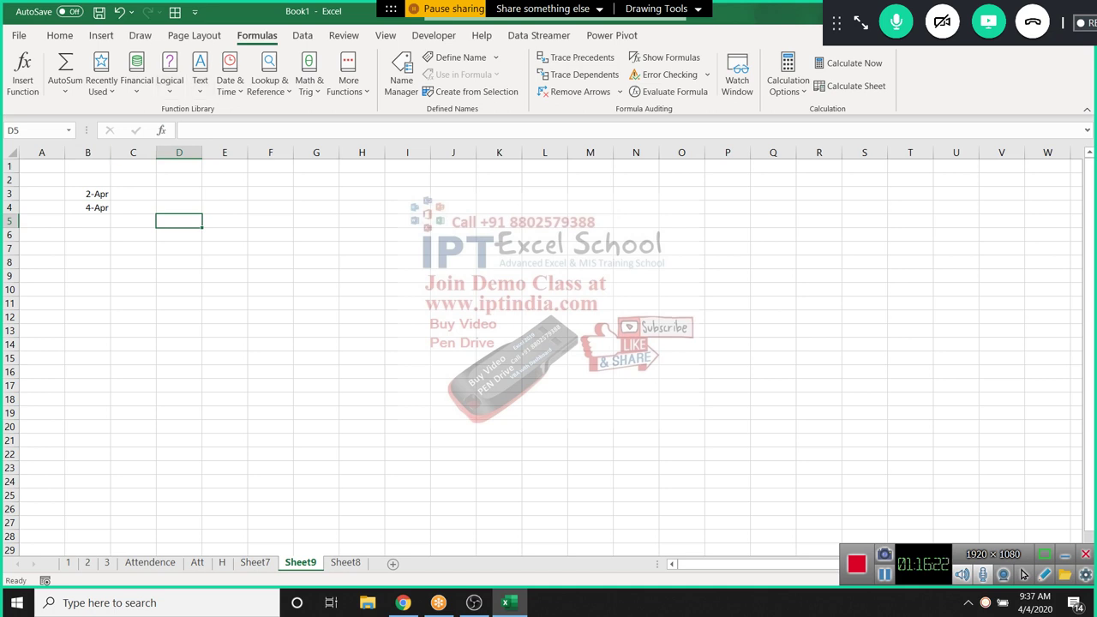
{"action": "left_click", "coordinate": [41, 235]}
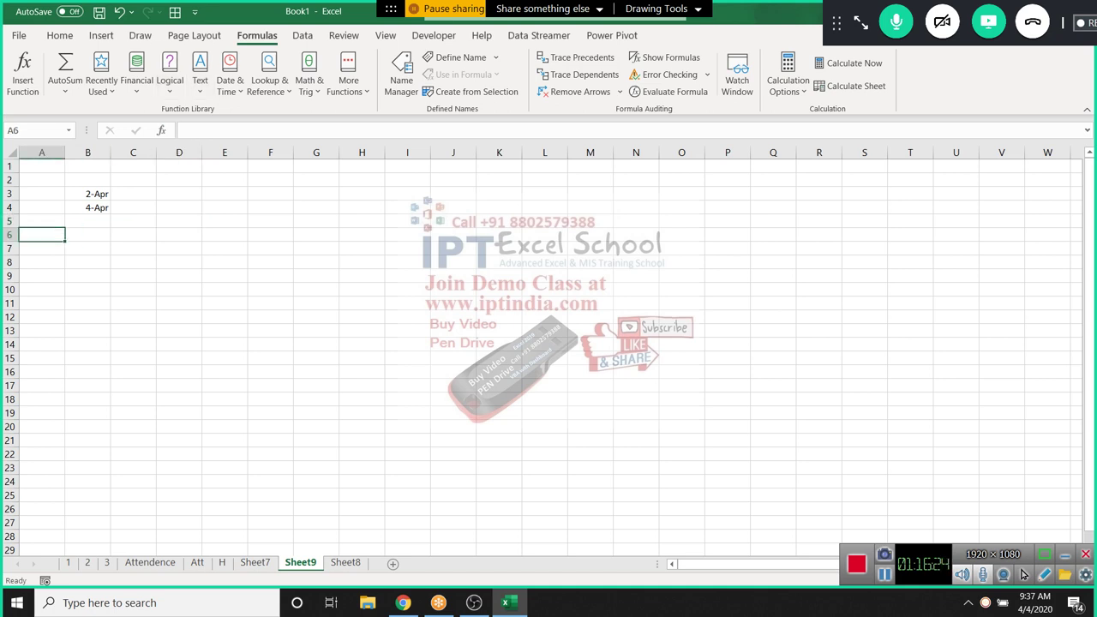
Enter =TODAY() in A6 and =NOW() in A7
{"action": "type", "text": "=tod"}
{"action": "key", "text": "Tab"}
{"action": "type", "text": ")"}
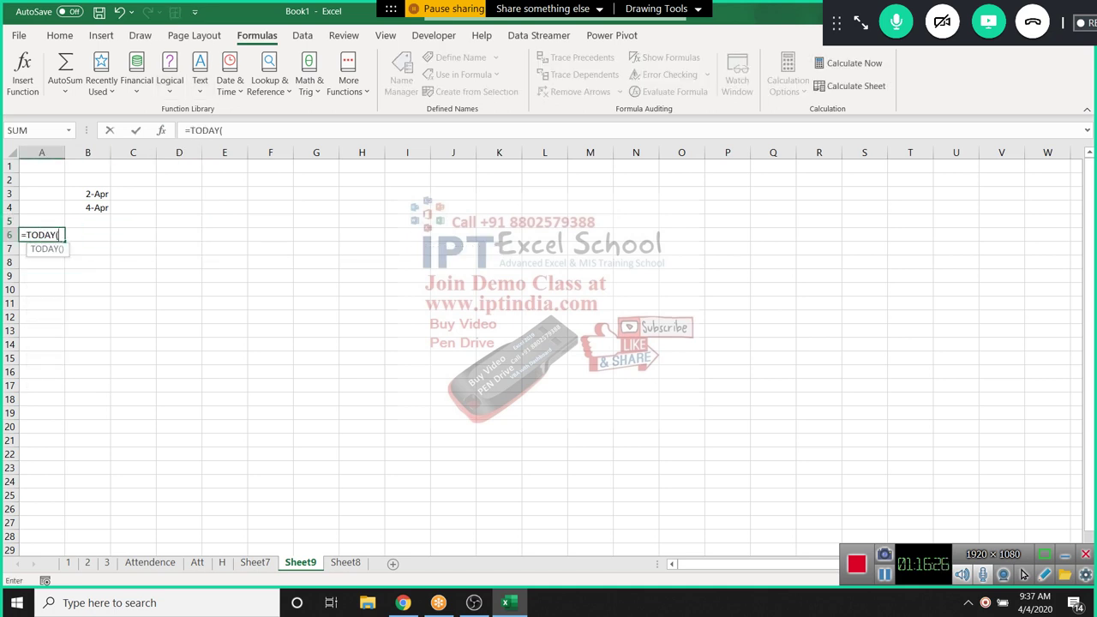
{"action": "key", "text": "Return"}
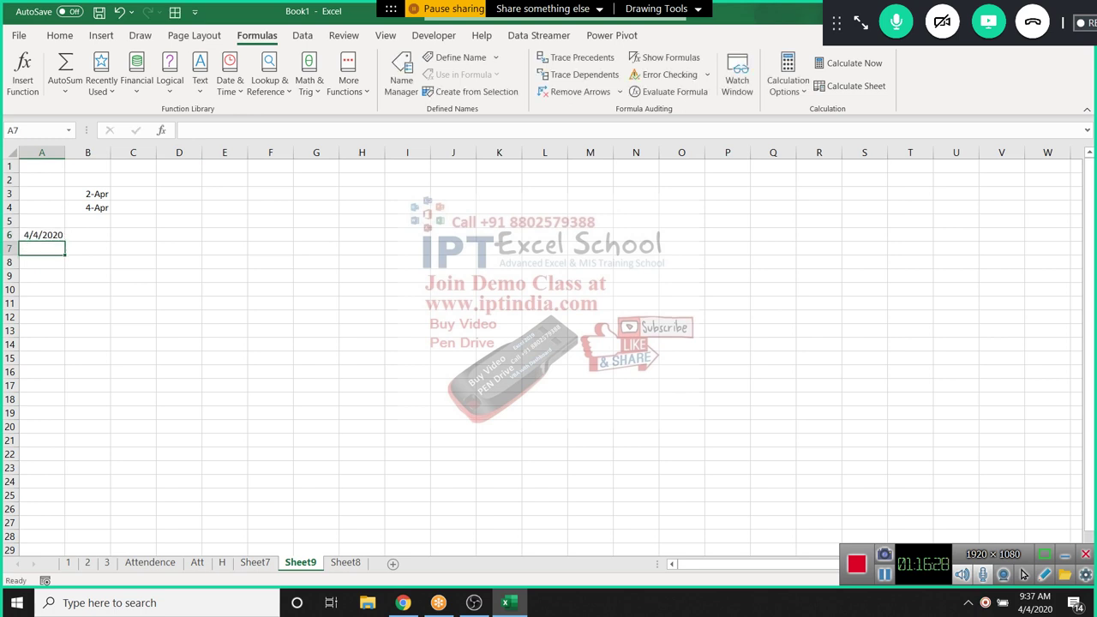
{"action": "type", "text": "=now"}
{"action": "key", "text": "Tab"}
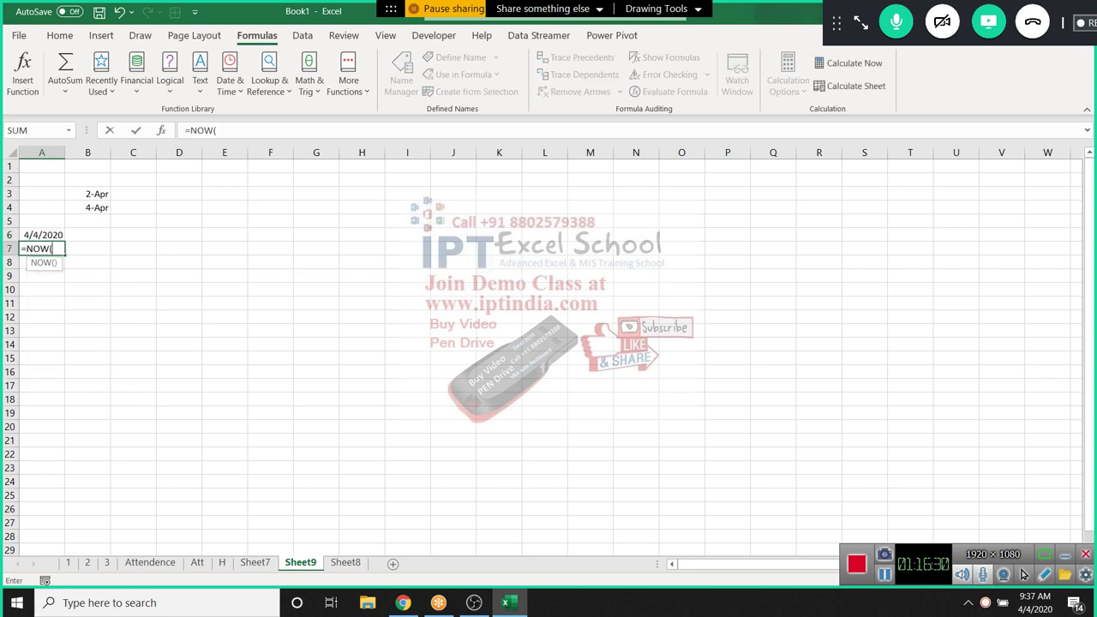
{"action": "type", "text": ")"}
{"action": "key", "text": "ctrl+Return"}
{"action": "key", "text": "Return"}
{"action": "key", "text": "Up"}
{"action": "key", "text": "Up"}
Split A6 into year, month, day with =YEAR, =MONTH, =DAY in B6:D6 (2020, 4, 4)
{"action": "key", "text": "Right"}
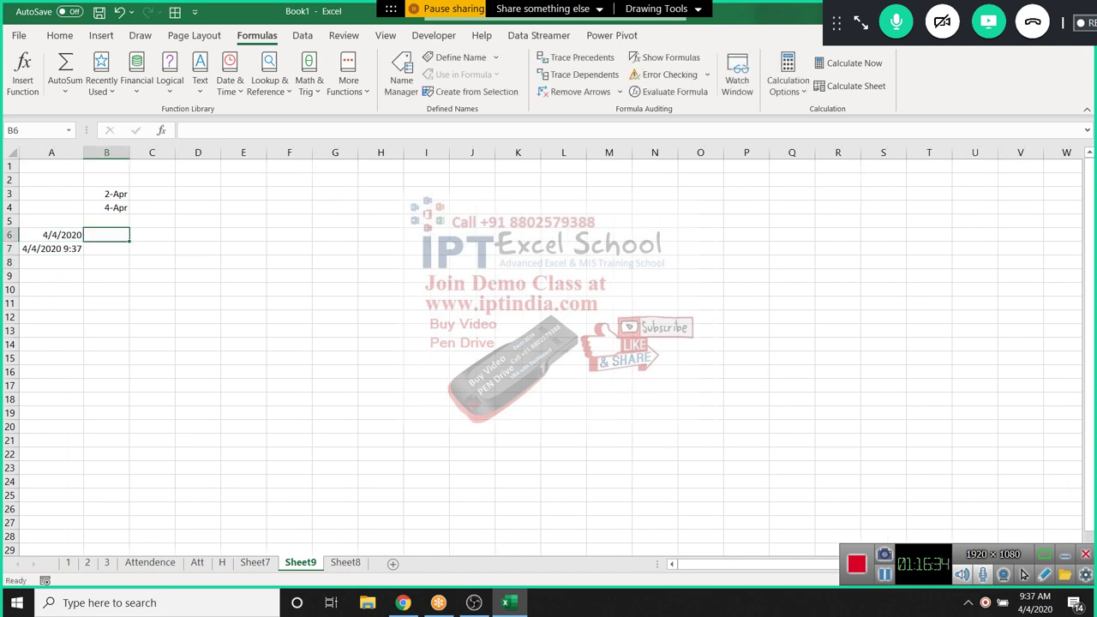
{"action": "type", "text": "="}
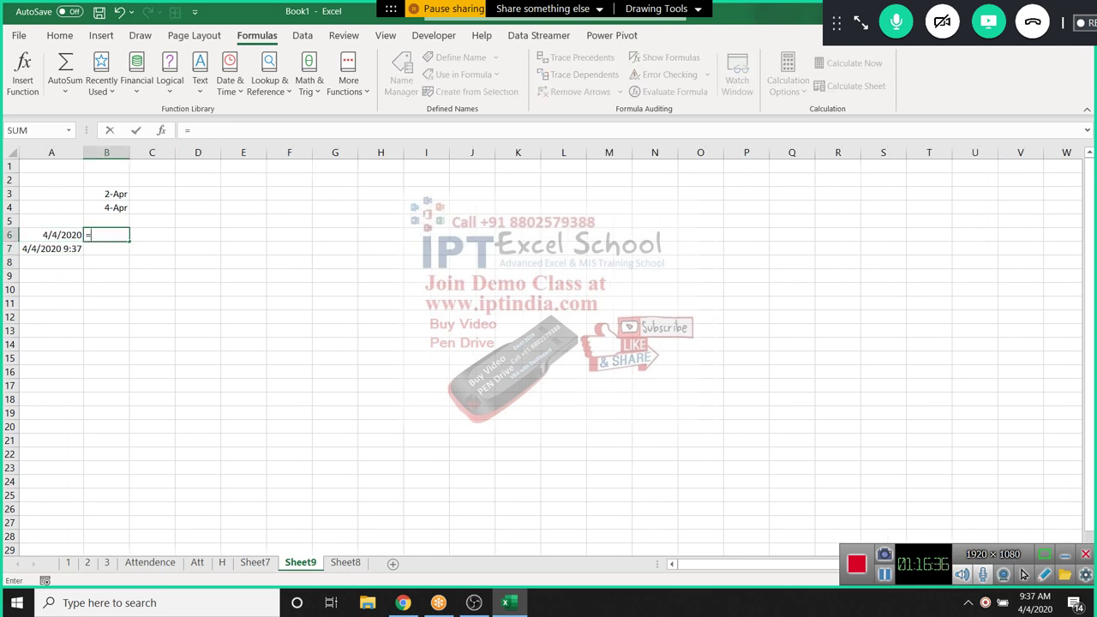
{"action": "type", "text": "year("}
{"action": "key", "text": "Left"}
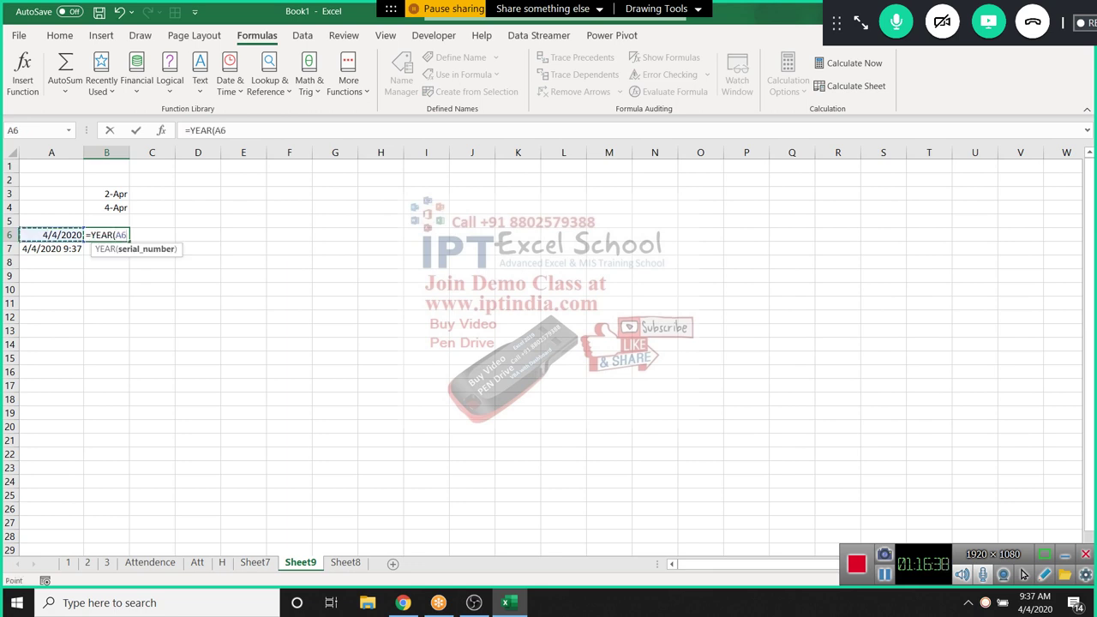
{"action": "key", "text": "Return"}
{"action": "key", "text": "Up"}
{"action": "key", "text": "Right"}
{"action": "type", "text": "="}
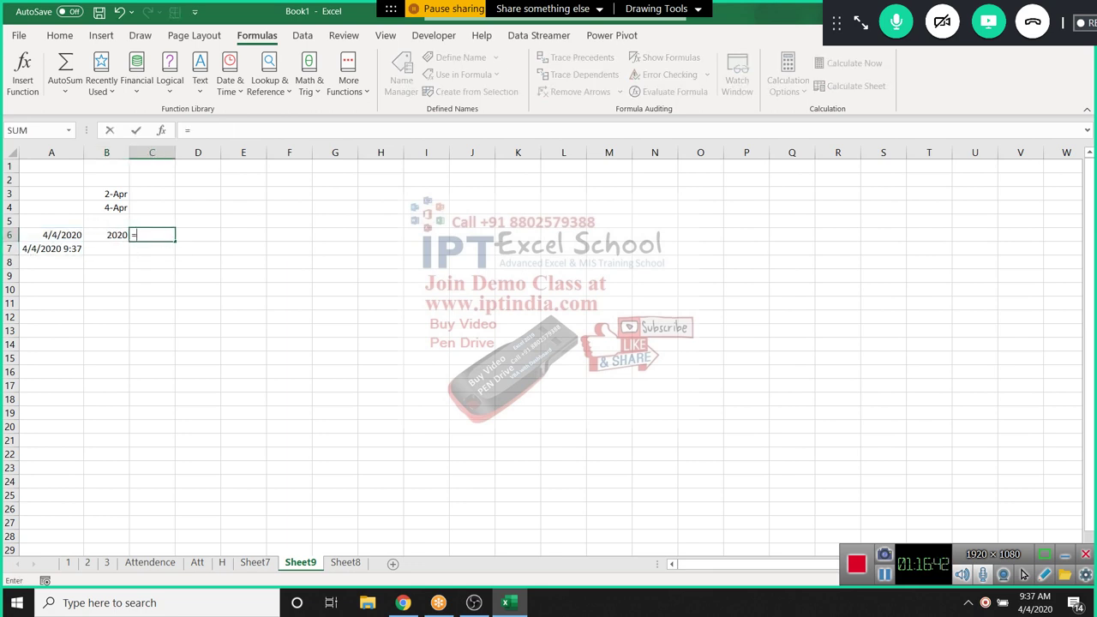
{"action": "type", "text": "mon"}
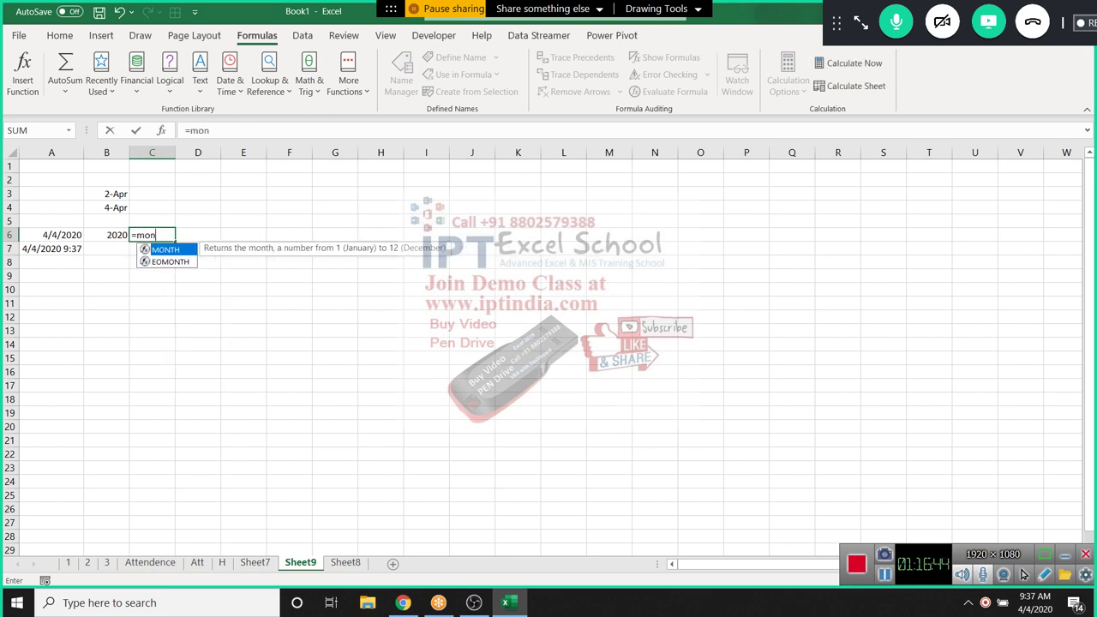
{"action": "key", "text": "Tab"}
{"action": "key", "text": "Left"}
{"action": "key", "text": "Left"}
{"action": "key", "text": "ctrl+Return"}
{"action": "key", "text": "Right"}
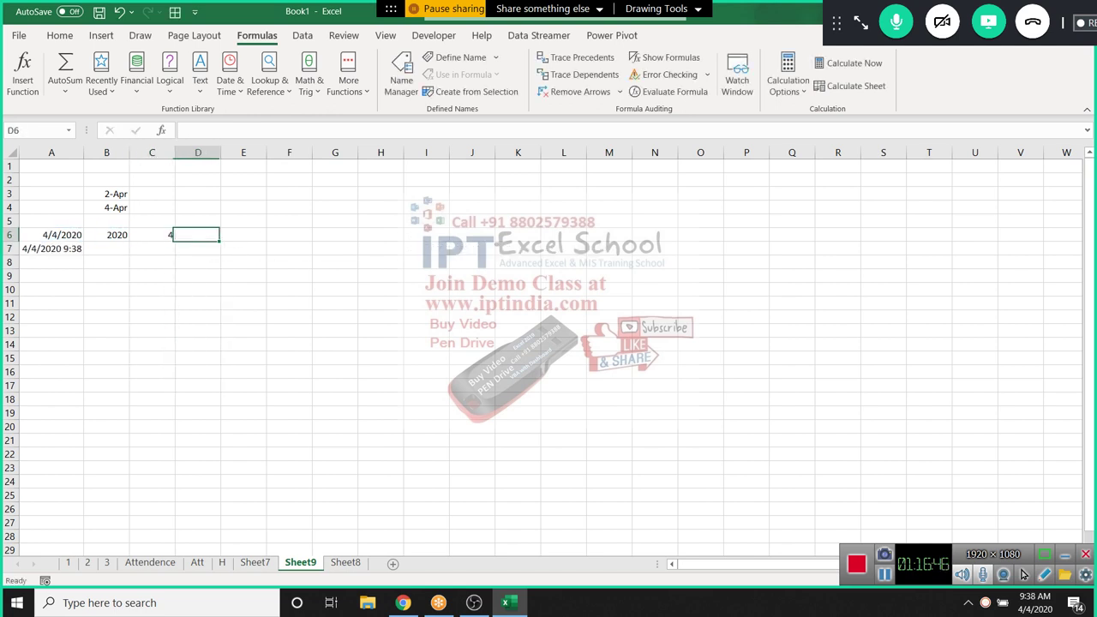
{"action": "type", "text": "="}
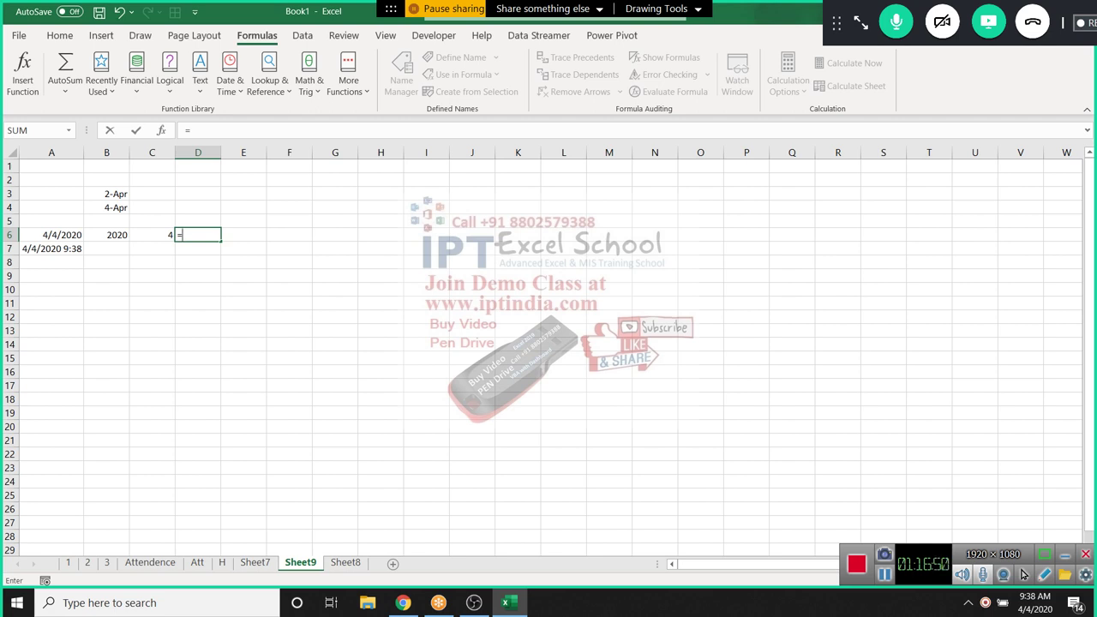
{"action": "type", "text": "day("}
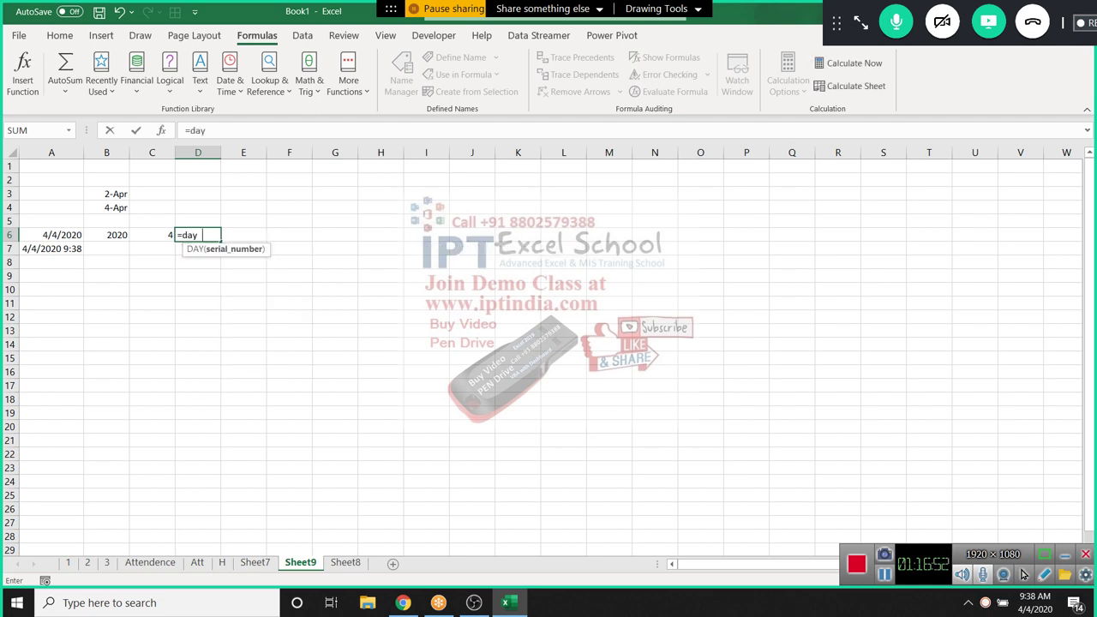
{"action": "key", "text": "Left"}
{"action": "key", "text": "Left"}
{"action": "key", "text": "Left"}
{"action": "key", "text": "Return"}
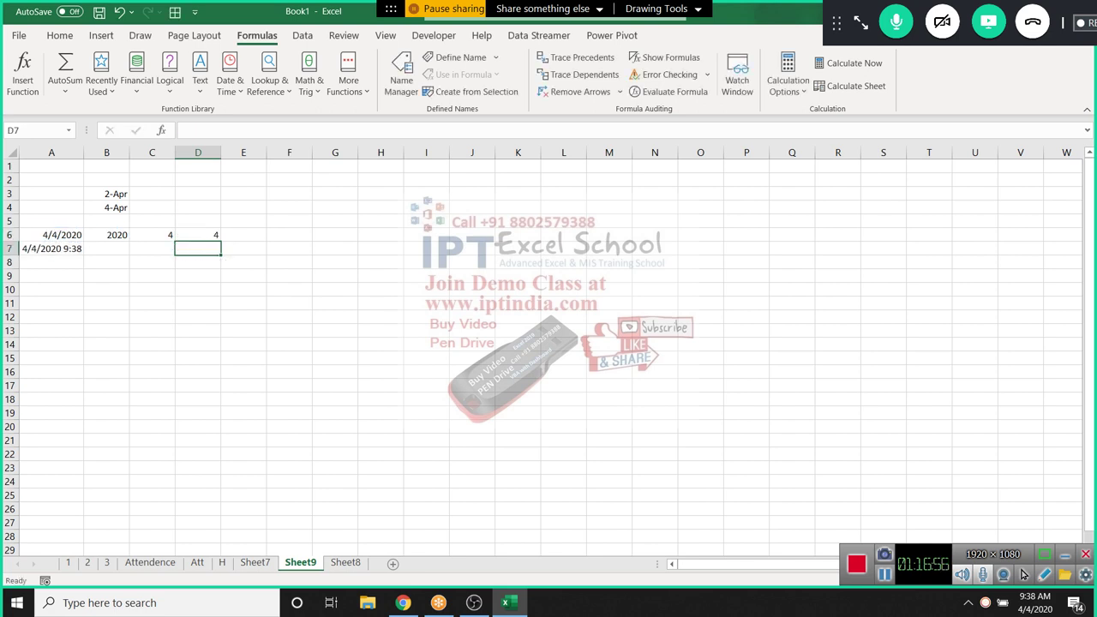
Split A7 into hour, minute, second with =HOUR, =MINUTE, =SECOND in B7:D7 (9, 38, 29)
{"action": "key", "text": "Left"}
{"action": "key", "text": "Left"}
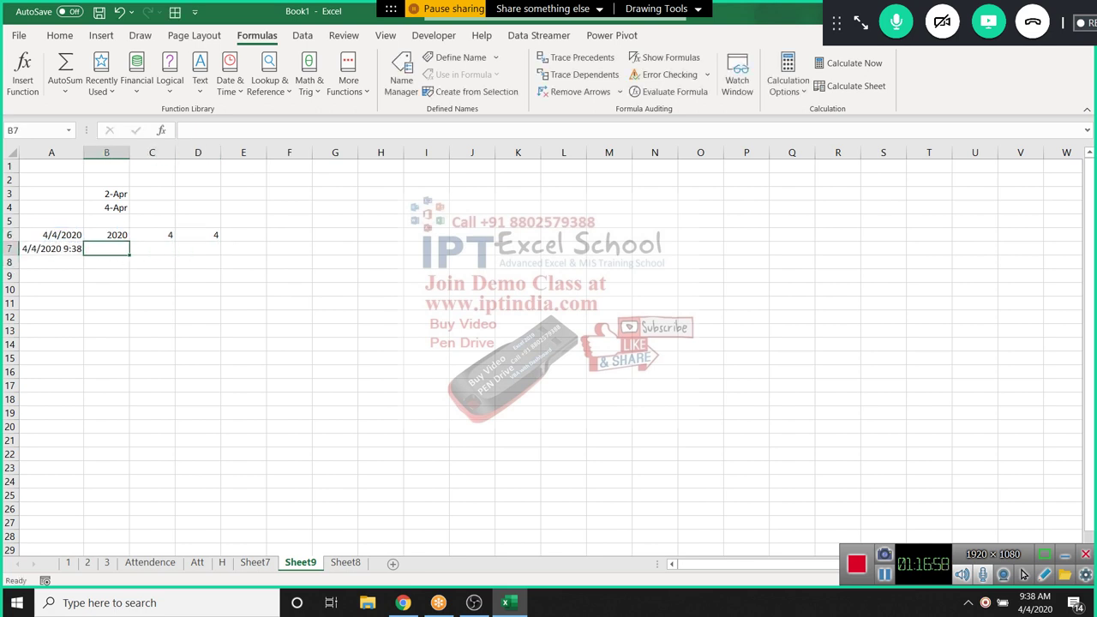
{"action": "type", "text": "=HOUR("}
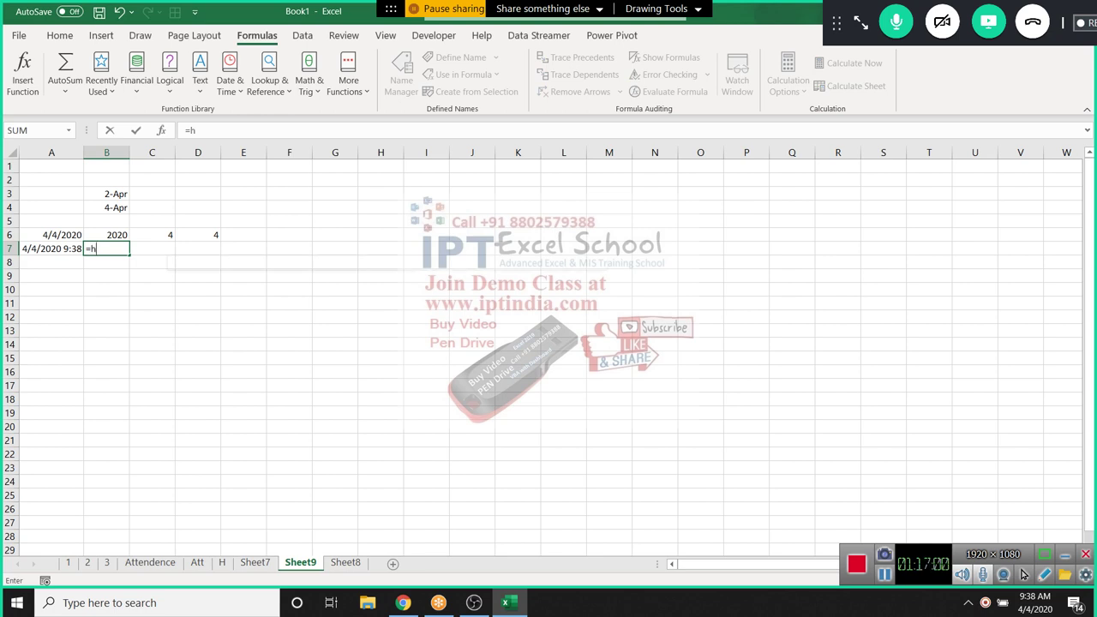
{"action": "key", "text": "Left"}
{"action": "key", "text": "Tab"}
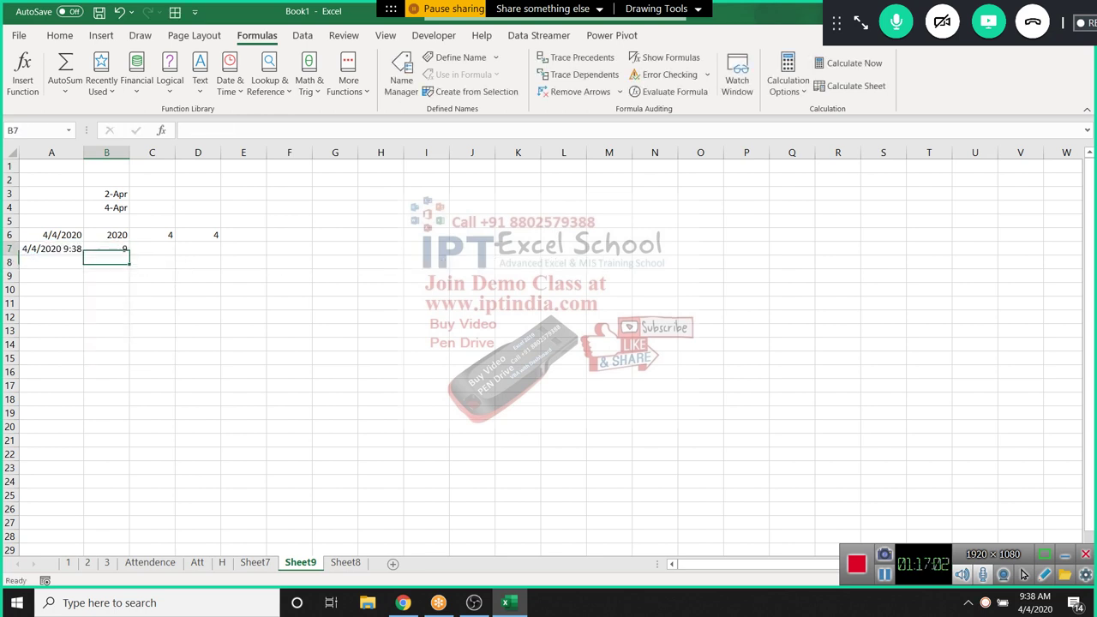
{"action": "type", "text": "=mi"}
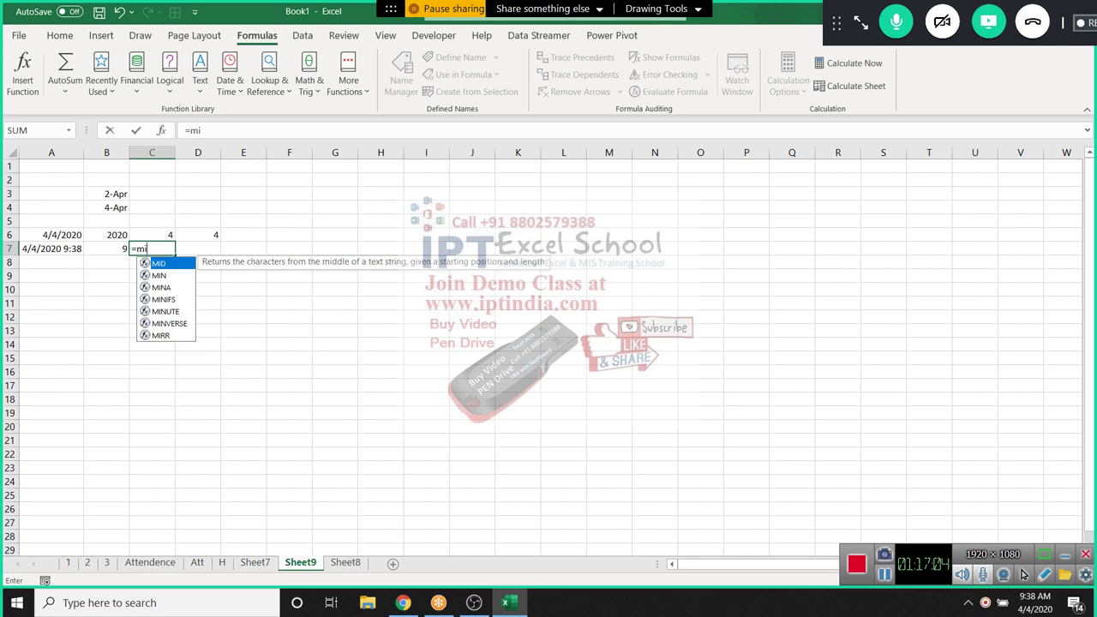
{"action": "key", "text": "Down"}
{"action": "key", "text": "Down"}
{"action": "key", "text": "Down"}
{"action": "key", "text": "Down"}
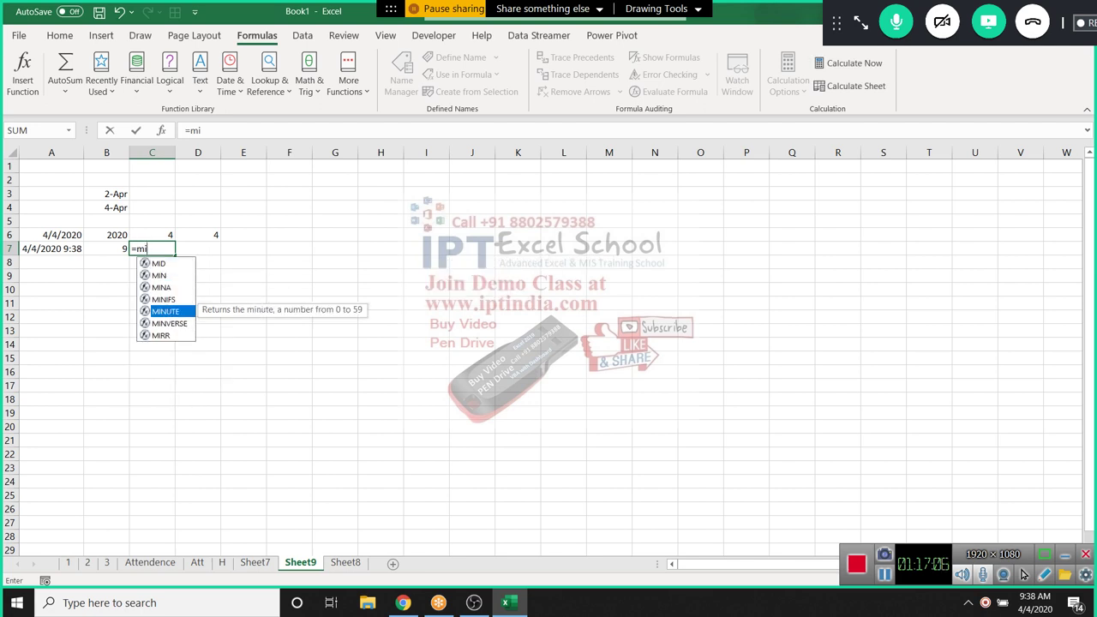
{"action": "key", "text": "Tab"}
{"action": "key", "text": "Left"}
{"action": "key", "text": "Return"}
{"action": "key", "text": "Right"}
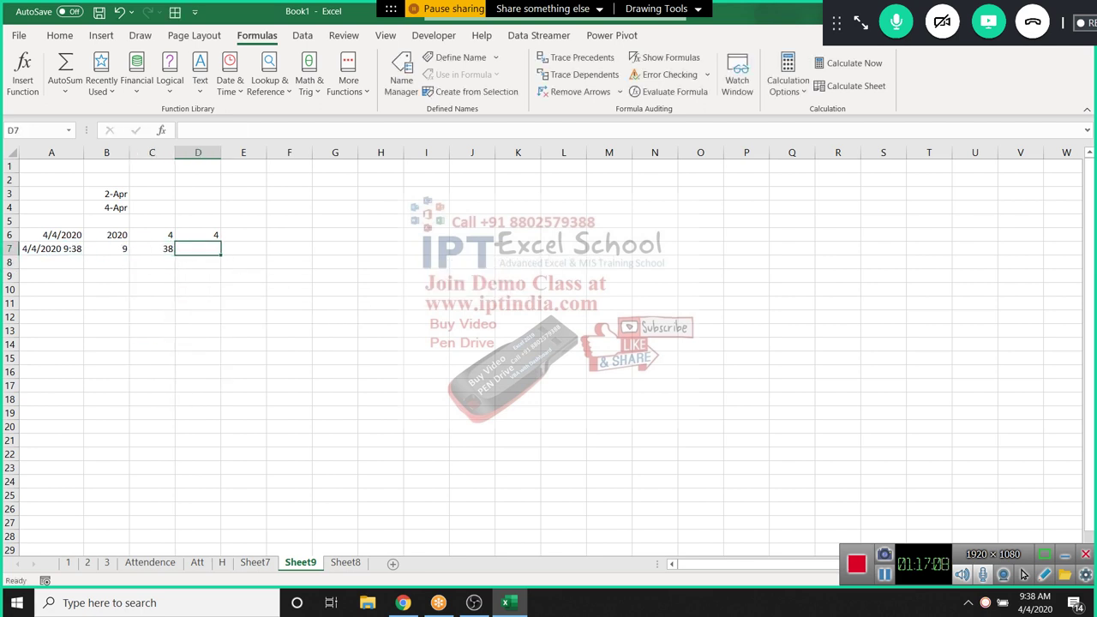
{"action": "type", "text": "=se"}
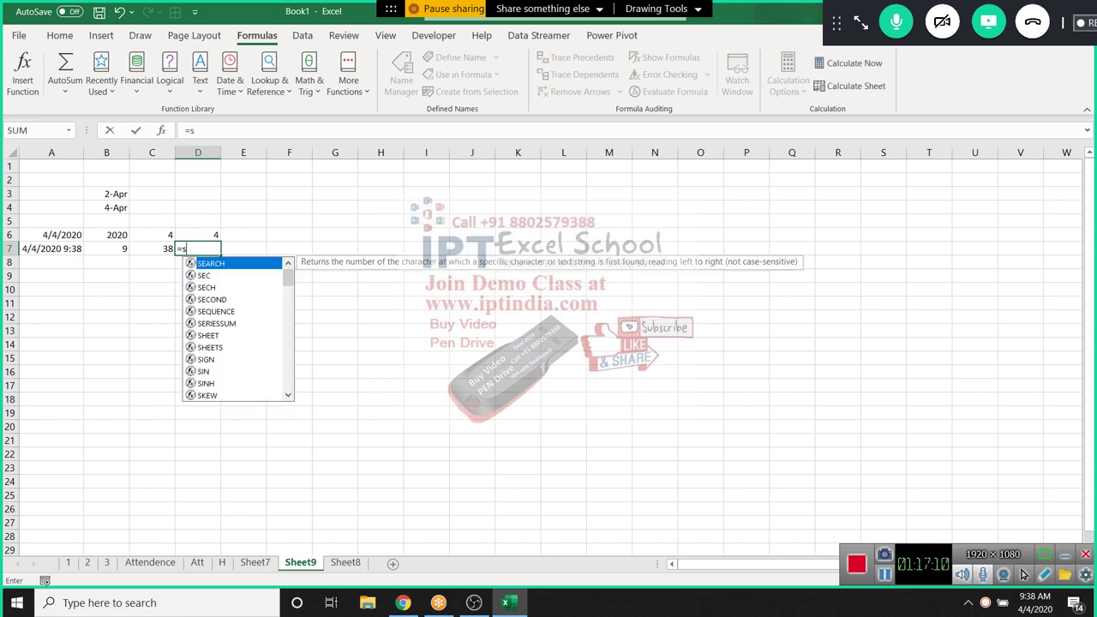
{"action": "key", "text": "Down"}
{"action": "key", "text": "Down"}
{"action": "key", "text": "Down"}
{"action": "key", "text": "Tab"}
{"action": "key", "text": "Left"}
{"action": "key", "text": "Left"}
{"action": "key", "text": "Left"}
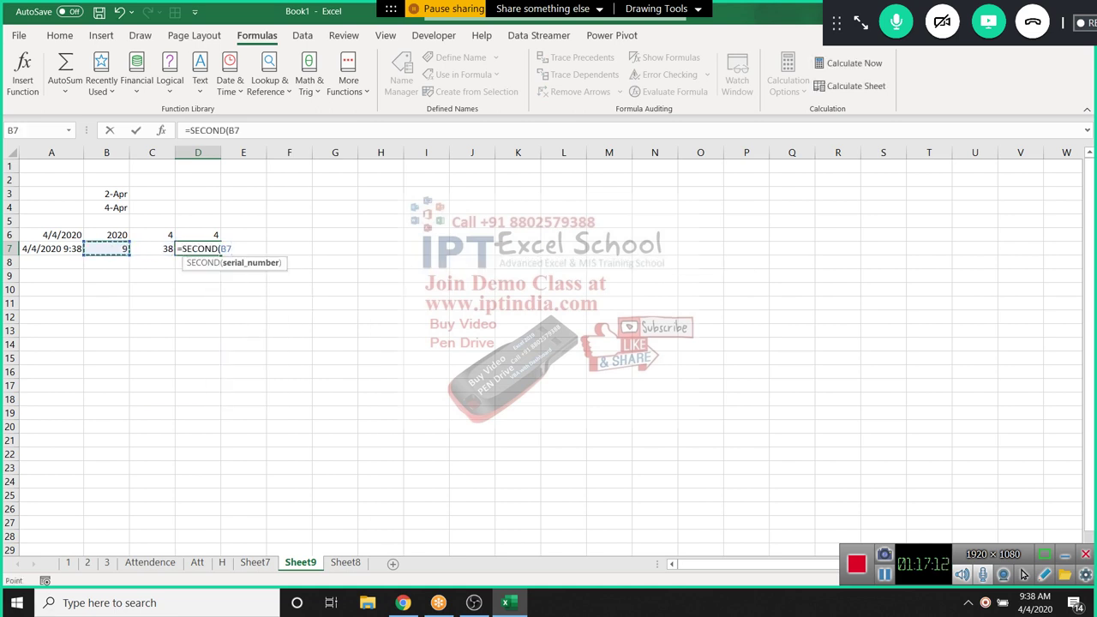
{"action": "key", "text": "Return"}
{"action": "key", "text": "Up"}
{"action": "key", "text": "Up"}
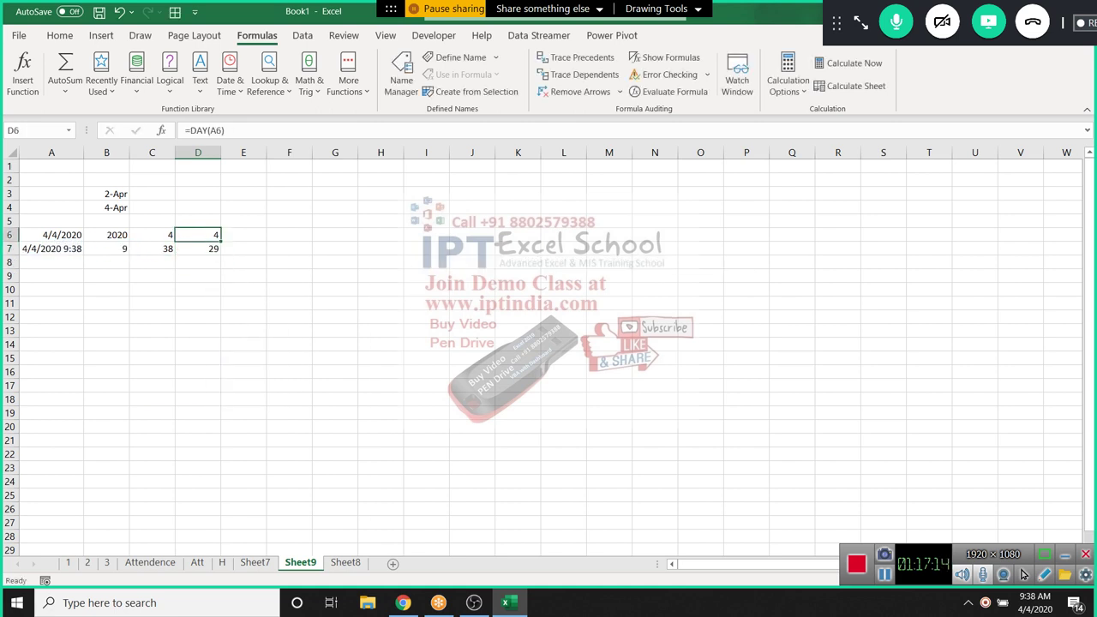
{"action": "key", "text": "Right"}
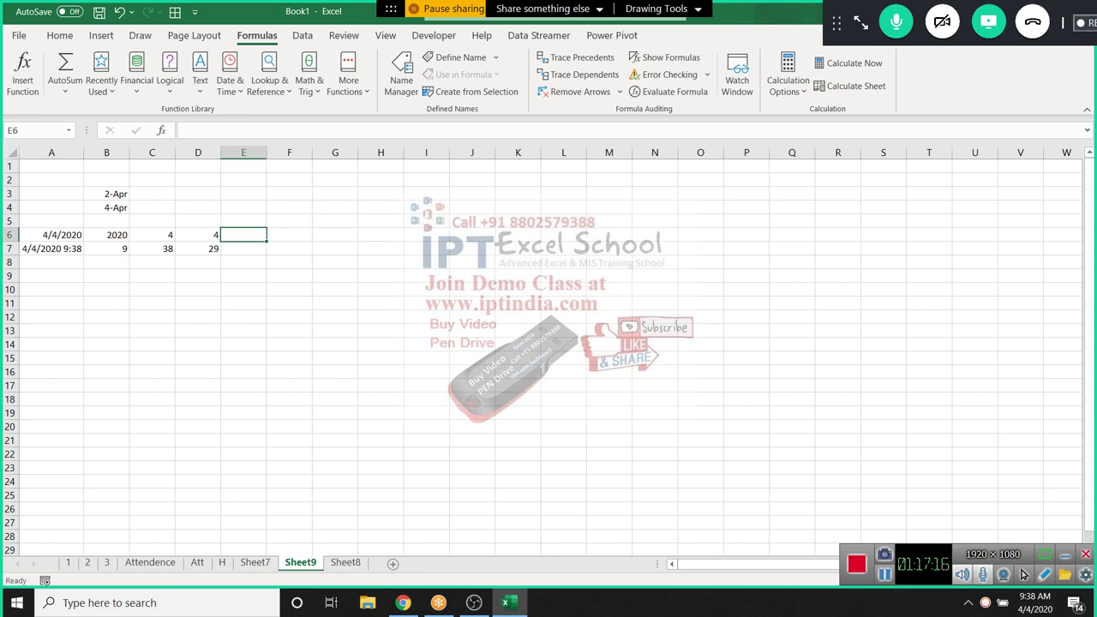
Rebuild the date in E6 with =DATE(B6,C6,D6)
{"action": "type", "text": "=da"}
{"action": "key", "text": "Tab"}
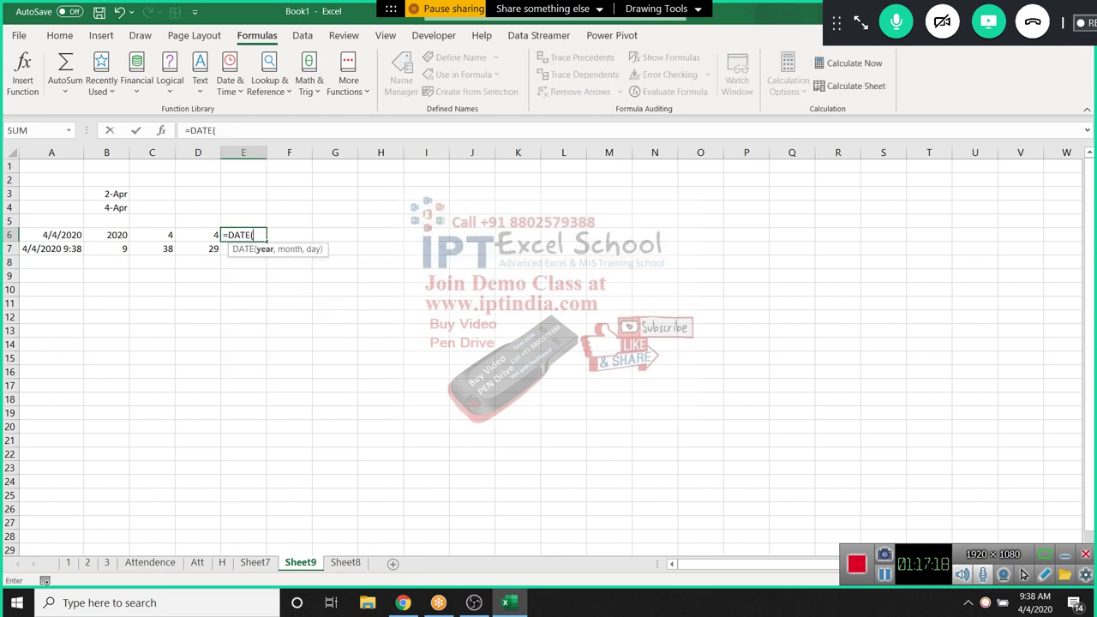
{"action": "key", "text": "Left"}
{"action": "key", "text": "Left"}
{"action": "key", "text": "Left"}
{"action": "type", "text": ","}
{"action": "key", "text": "Left"}
{"action": "key", "text": "Left"}
{"action": "key", "text": "Left"}
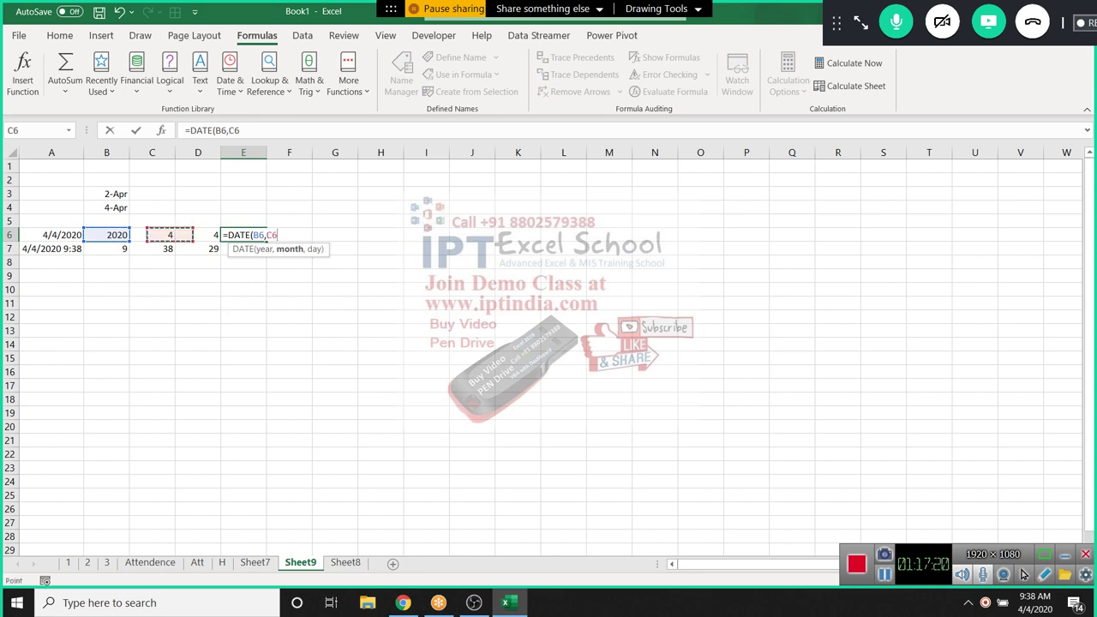
{"action": "key", "text": "Right"}
{"action": "type", "text": ","}
{"action": "key", "text": "Left"}
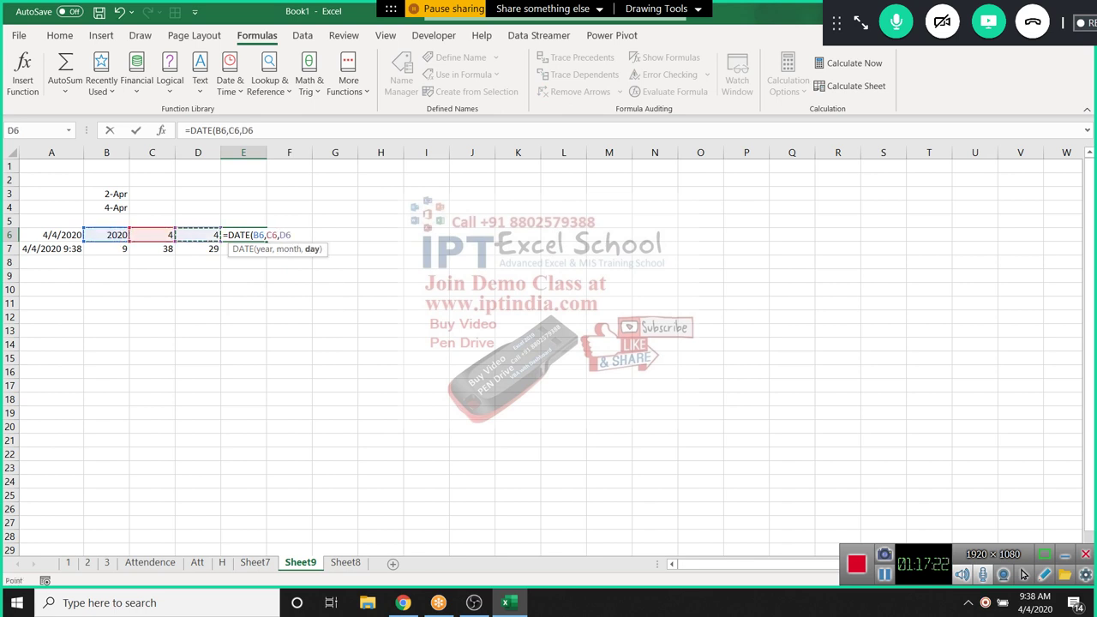
{"action": "key", "text": "Return"}
Rebuild the time in E7 with =TIME(B7,C7,D7), giving 9:38 AM
{"action": "type", "text": "="}
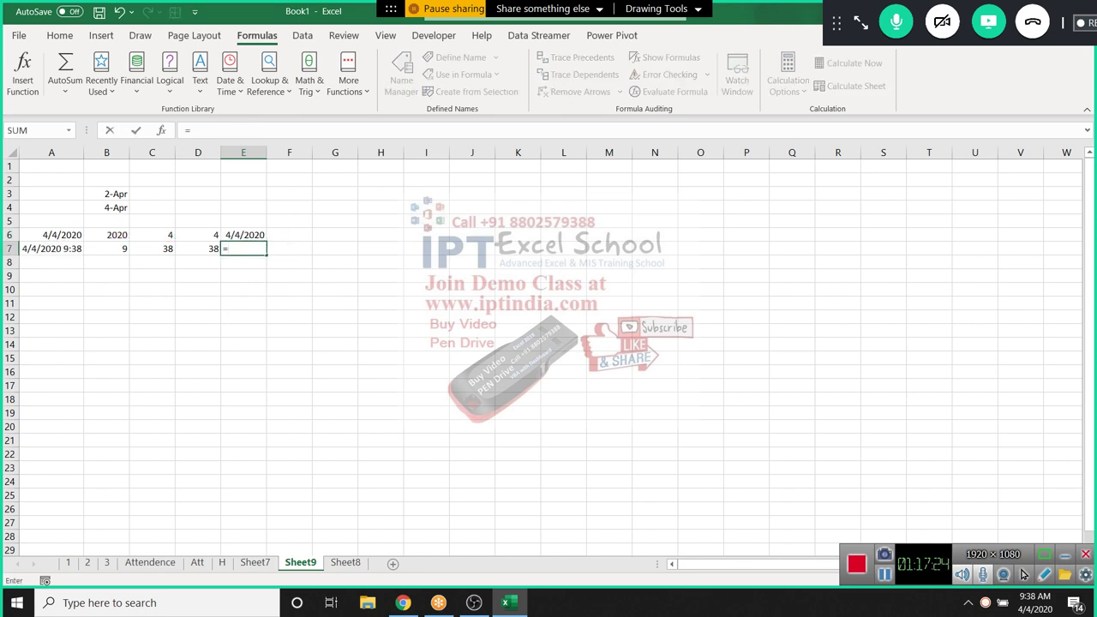
{"action": "type", "text": "tim"}
{"action": "key", "text": "Tab"}
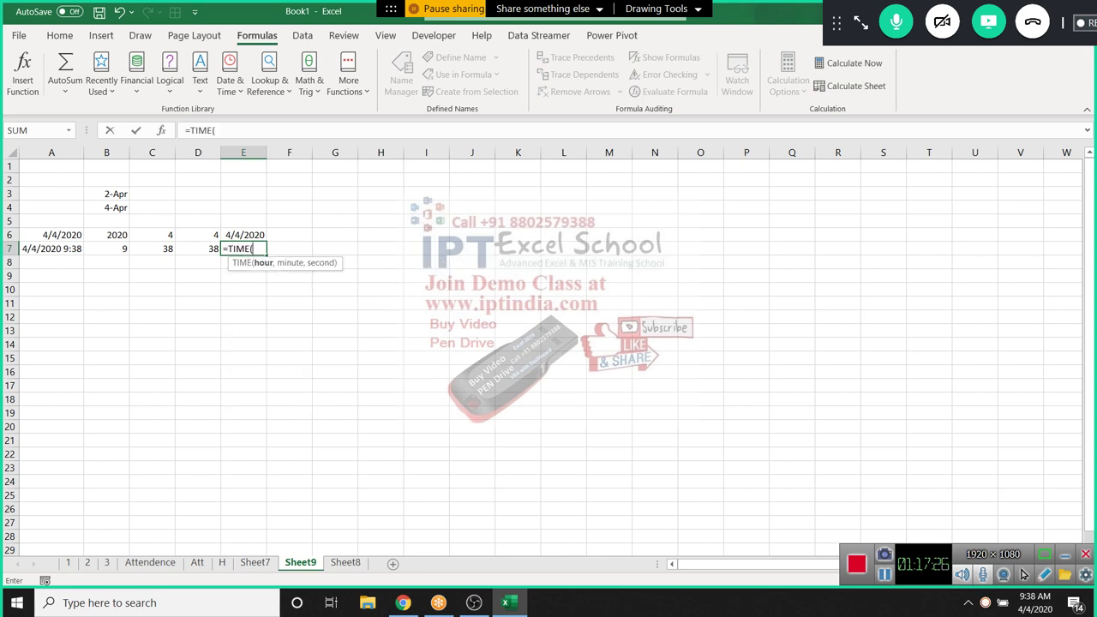
{"action": "key", "text": "Left"}
{"action": "key", "text": "Left"}
{"action": "key", "text": "Left"}
{"action": "type", "text": ","}
{"action": "key", "text": "Right"}
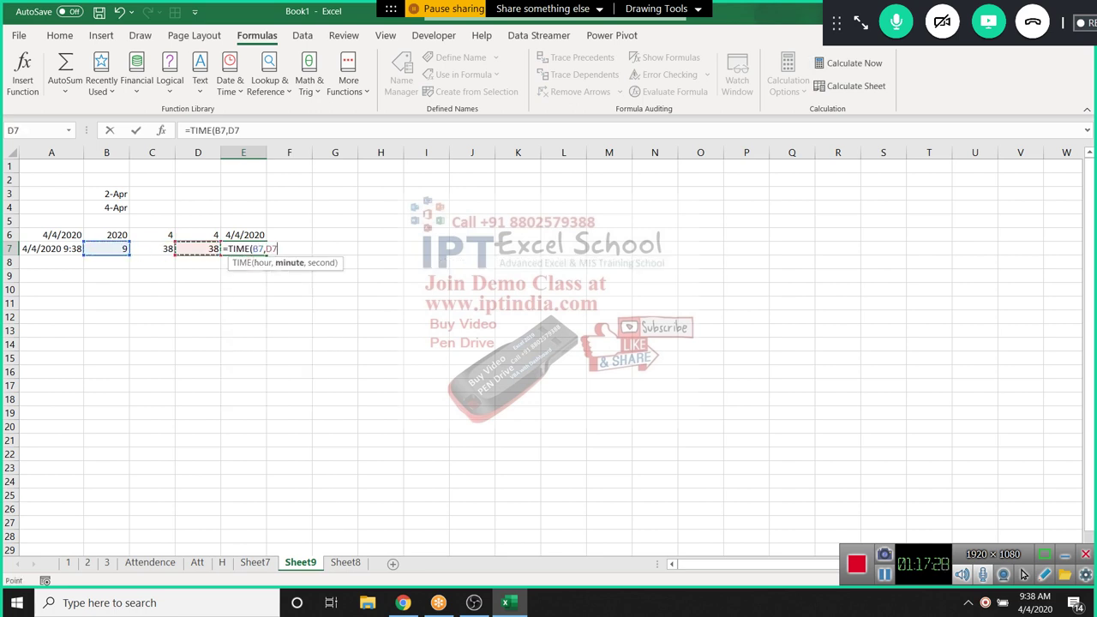
{"action": "type", "text": ","}
{"action": "key", "text": "Right"}
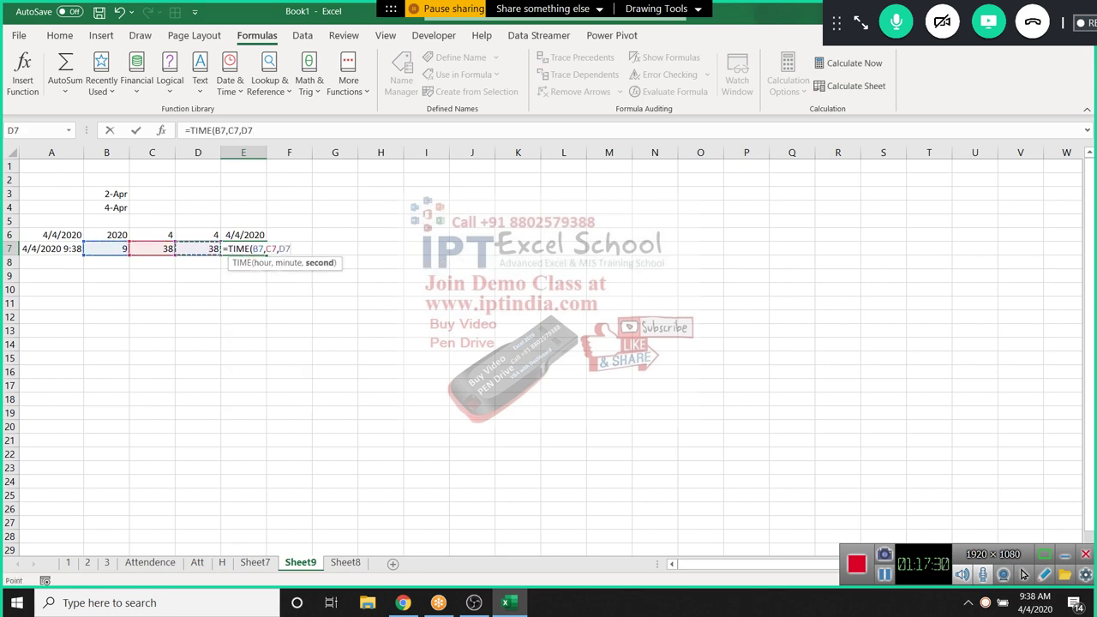
{"action": "key", "text": "Return"}
{"action": "key", "text": "Up"}
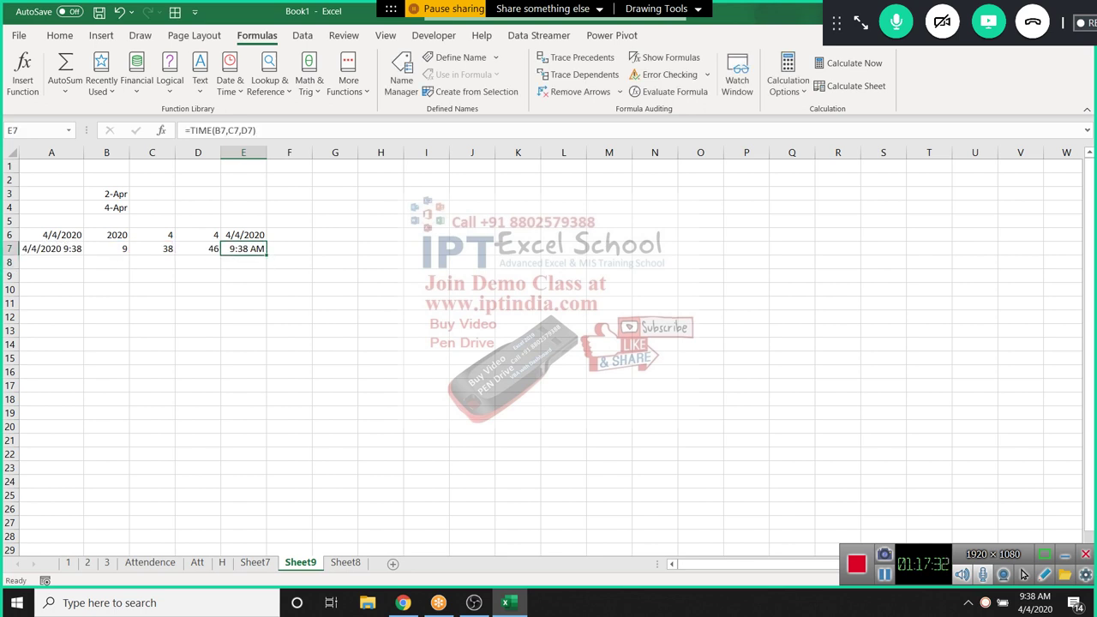
Insert today's date, 4/4/2020, into B10 with Ctrl+;
{"action": "key", "text": "Down"}
{"action": "key", "text": "Down"}
{"action": "key", "text": "Down"}
{"action": "key", "text": "Left"}
{"action": "key", "text": "Left"}
{"action": "key", "text": "Left"}
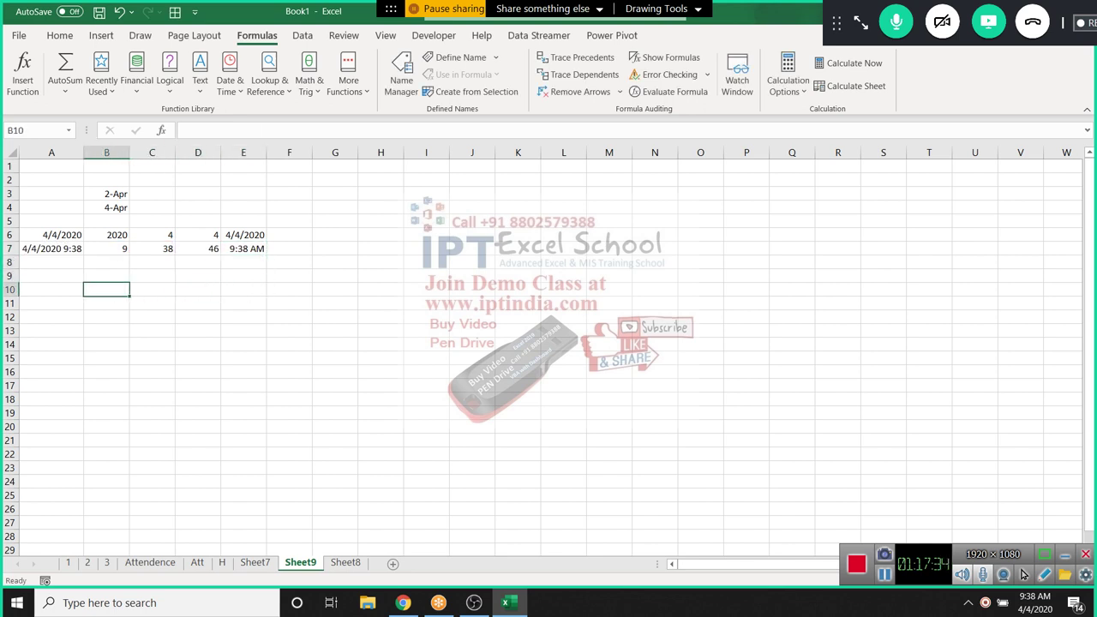
{"action": "key", "text": "ctrl+semicolon"}
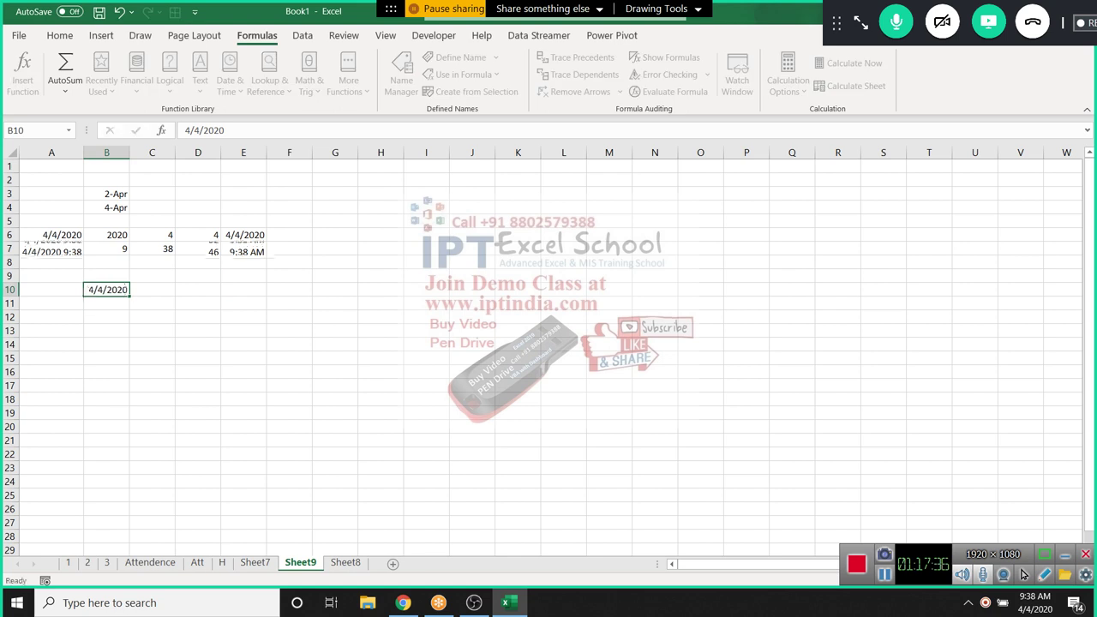
{"action": "key", "text": "Tab"}
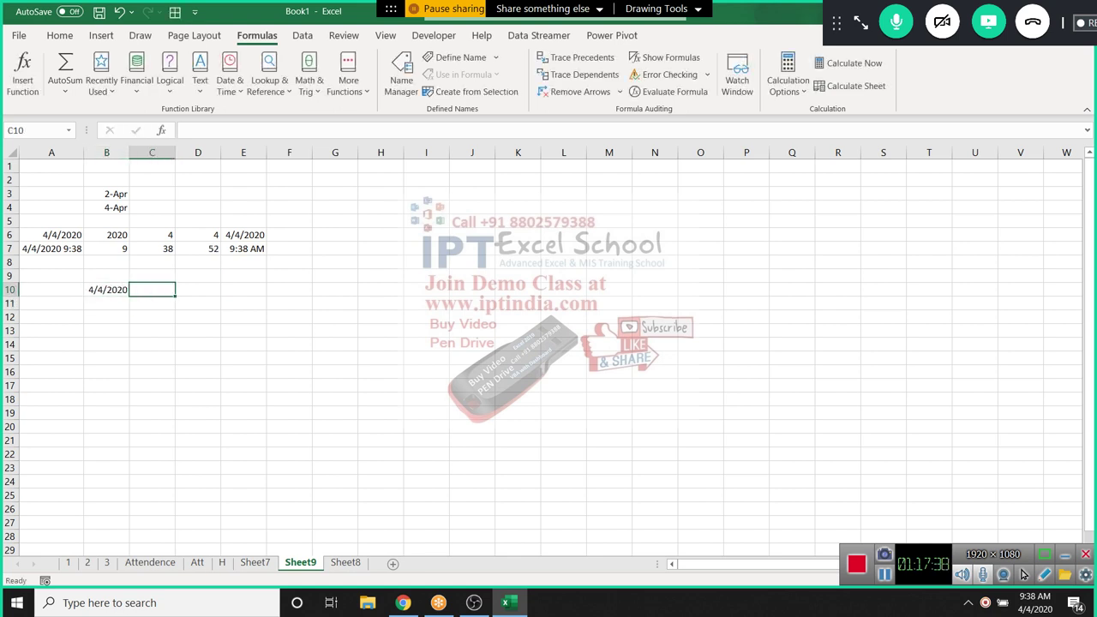
Enter 20 days in C10 and =B10+C10 in D10, giving 4/24/2020
{"action": "type", "text": "20"}
{"action": "key", "text": "Tab"}
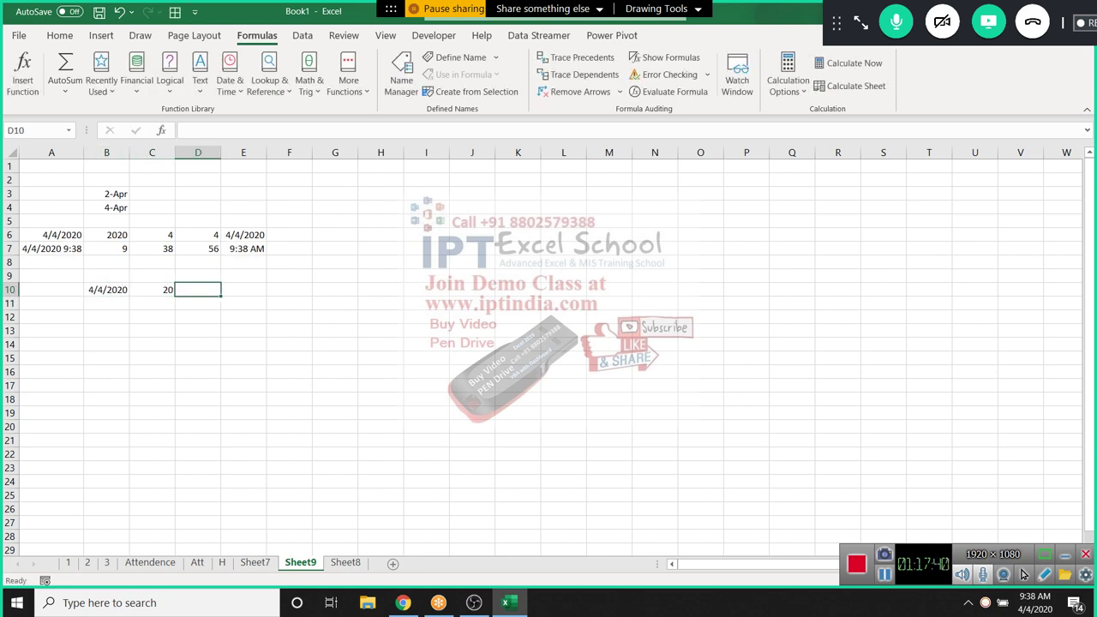
{"action": "type", "text": "="}
{"action": "key", "text": "Left"}
{"action": "key", "text": "Left"}
{"action": "type", "text": "+"}
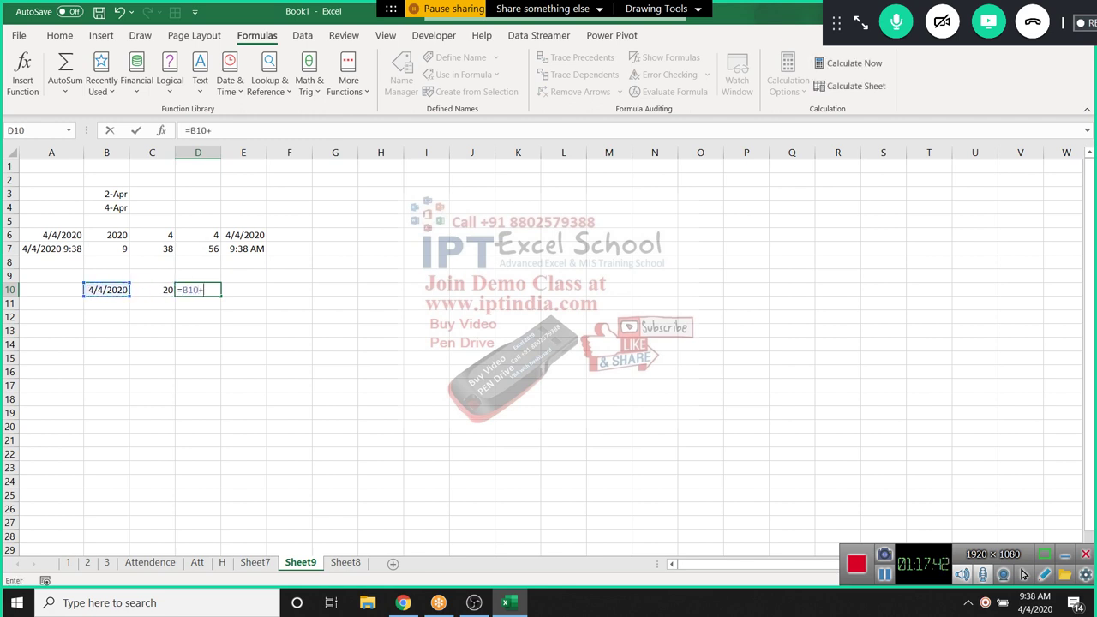
{"action": "key", "text": "Left"}
{"action": "key", "text": "Return"}
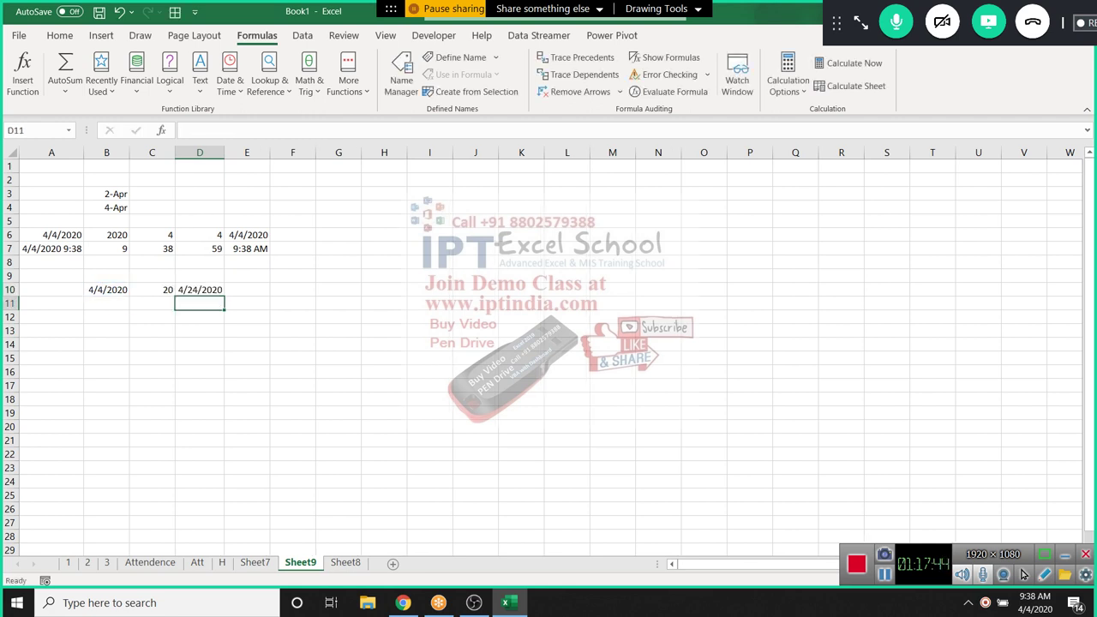
Insert today's date in B11 and 3 months in C11
{"action": "key", "text": "Left"}
{"action": "key", "text": "Left"}
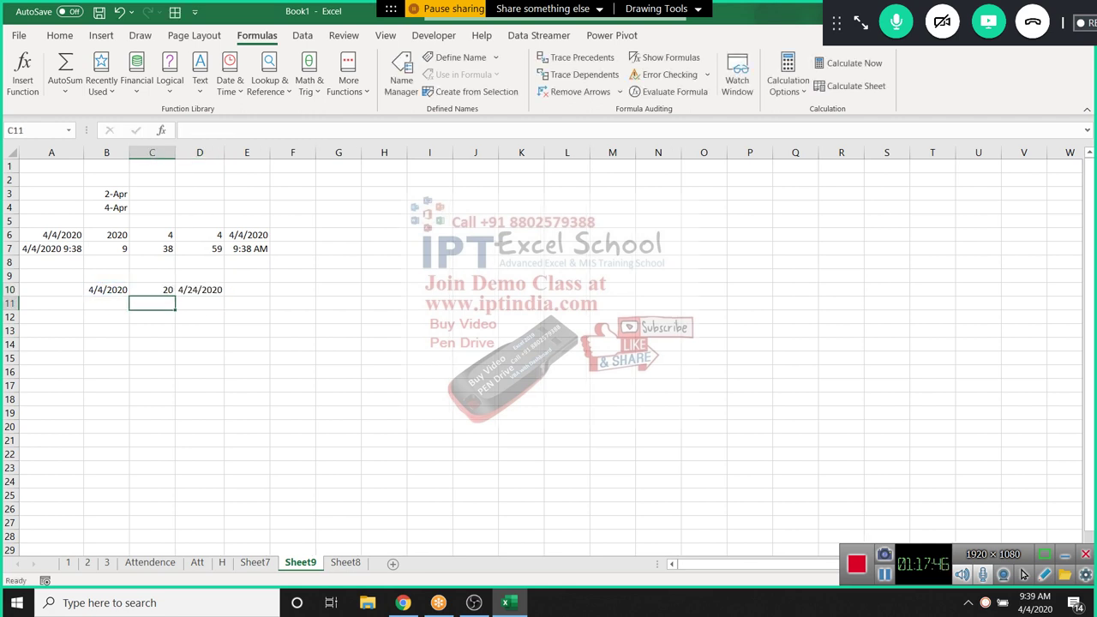
{"action": "key", "text": "ctrl+semicolon"}
{"action": "key", "text": "ctrl+Return"}
{"action": "left_click", "coordinate": [152, 304]}
{"action": "type", "text": "3"}
{"action": "key", "text": "Right"}
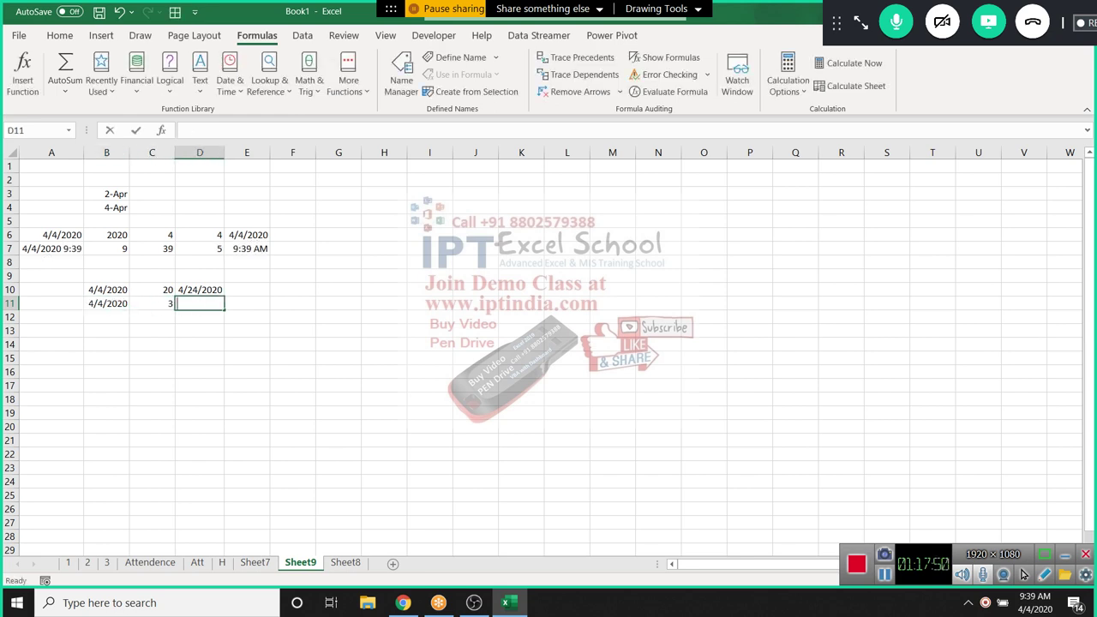
Enter =EDATE(B11,C11) in D11 and format the result as a date
{"action": "type", "text": "=ed"}
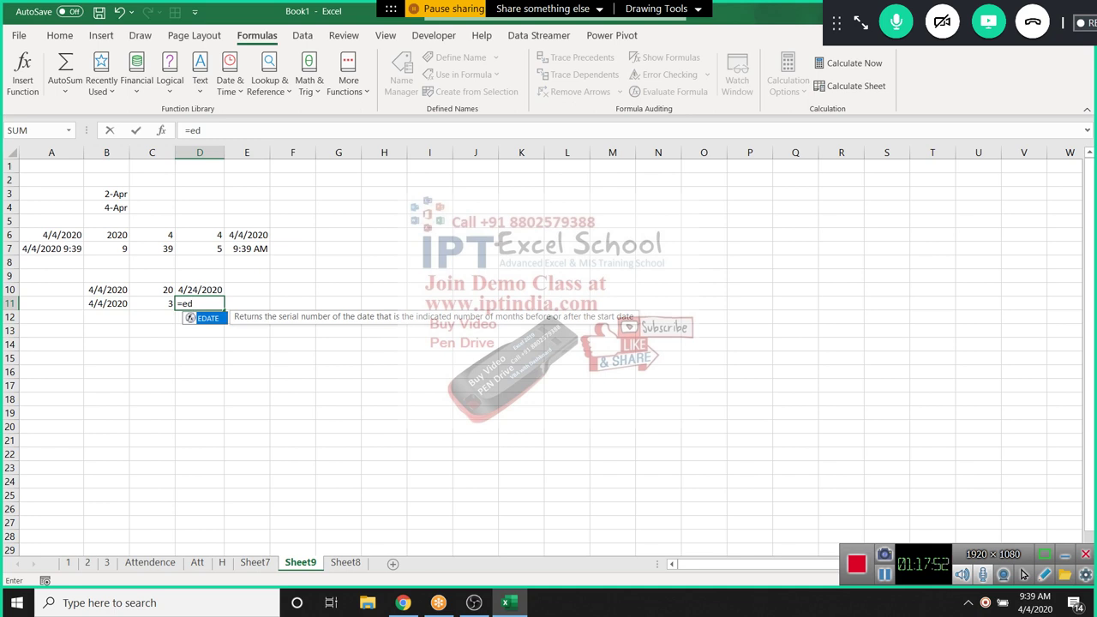
{"action": "key", "text": "Tab"}
{"action": "key", "text": "Left"}
{"action": "key", "text": "Left"}
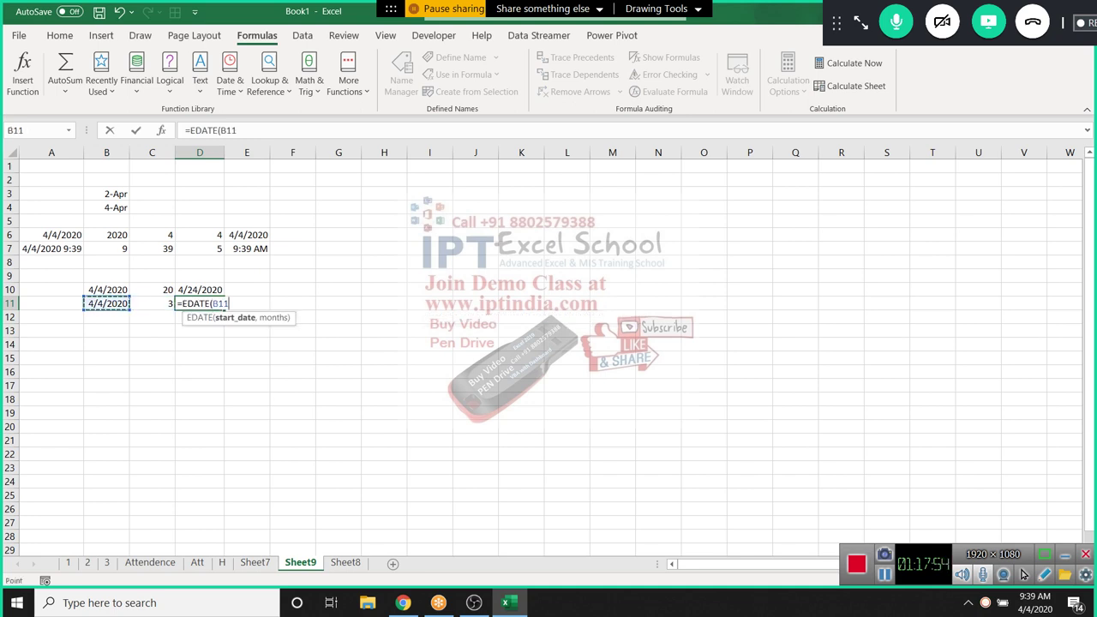
{"action": "type", "text": ","}
{"action": "key", "text": "Left"}
{"action": "type", "text": ")"}
{"action": "key", "text": "Return"}
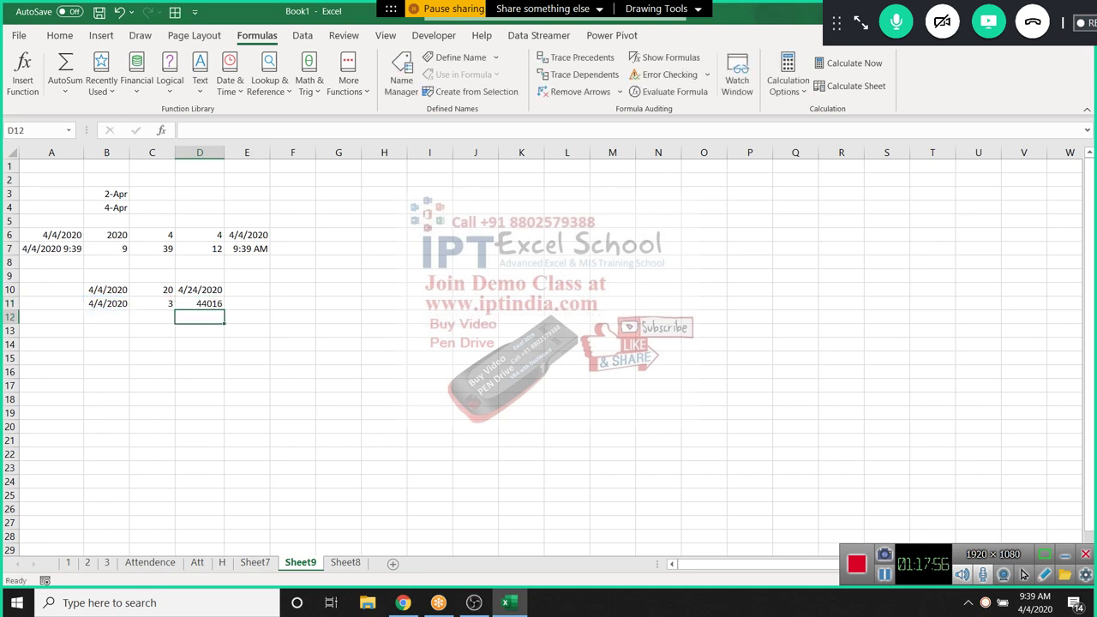
{"action": "key", "text": "Up"}
{"action": "key", "text": "ctrl+shift+3"}
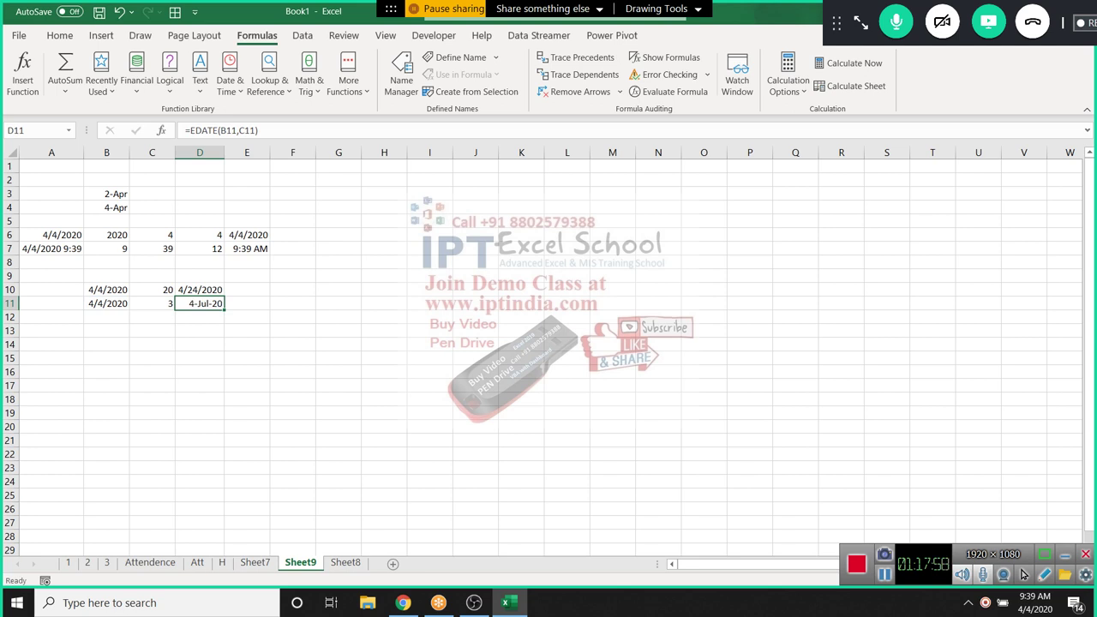
Change C11 to -3 months so D11 shows 4-Jan-20
{"action": "key", "text": "Left"}
{"action": "type", "text": "-3"}
{"action": "key", "text": "Return"}
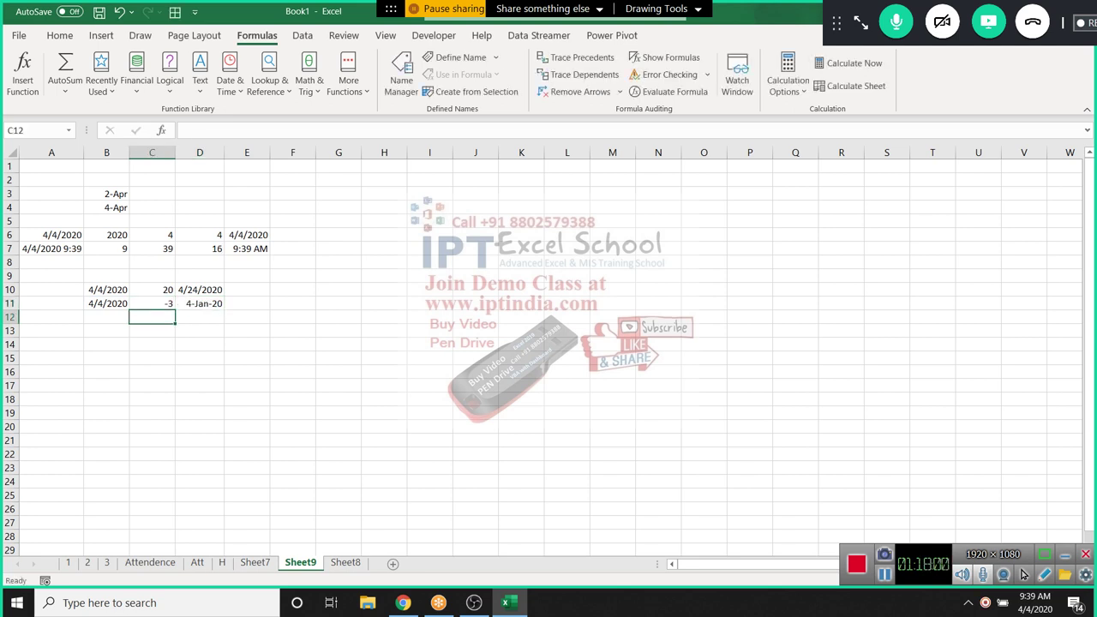
{"action": "key", "text": "Up"}
{"action": "key", "text": "Right"}
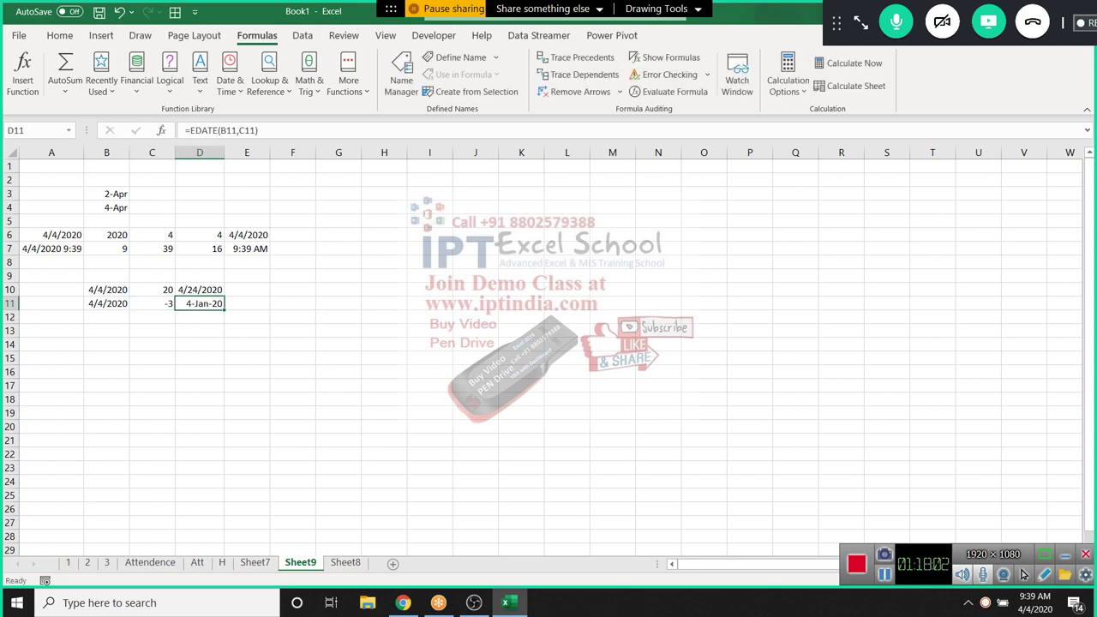
{"action": "key", "text": "Left"}
{"action": "key", "text": "Left"}
{"action": "key", "text": "Down"}
Copy B11's date into B12 and enter 2, 4, 3 in C12:E12
{"action": "key", "text": "ctrl+d"}
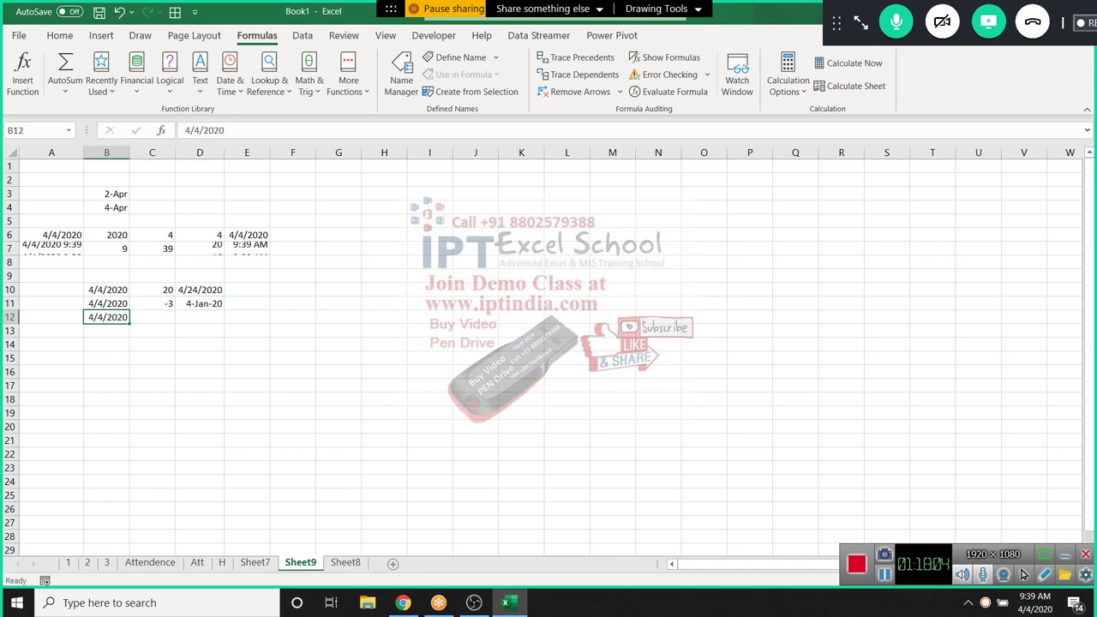
{"action": "key", "text": "Right"}
{"action": "type", "text": "2"}
{"action": "key", "text": "Right"}
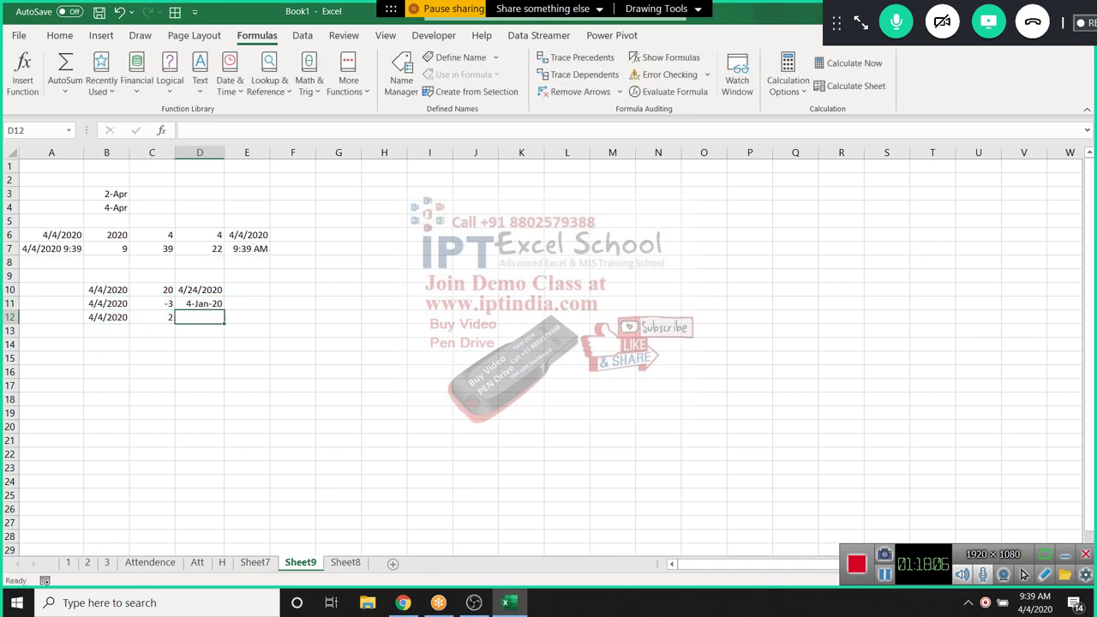
{"action": "type", "text": "4"}
{"action": "key", "text": "Right"}
{"action": "type", "text": "3"}
{"action": "key", "text": "Right"}
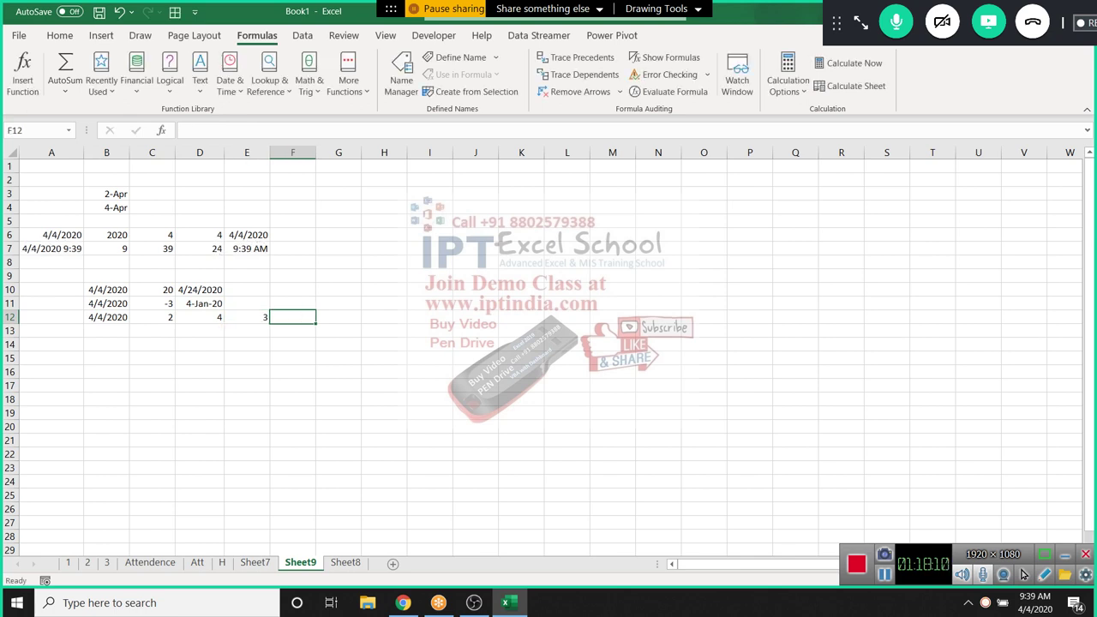
Build =DATE(YEAR(B12)+2,MONTH(B12)+1,DAY(B12)) in F12
{"action": "type", "text": "=dat"}
{"action": "key", "text": "Tab"}
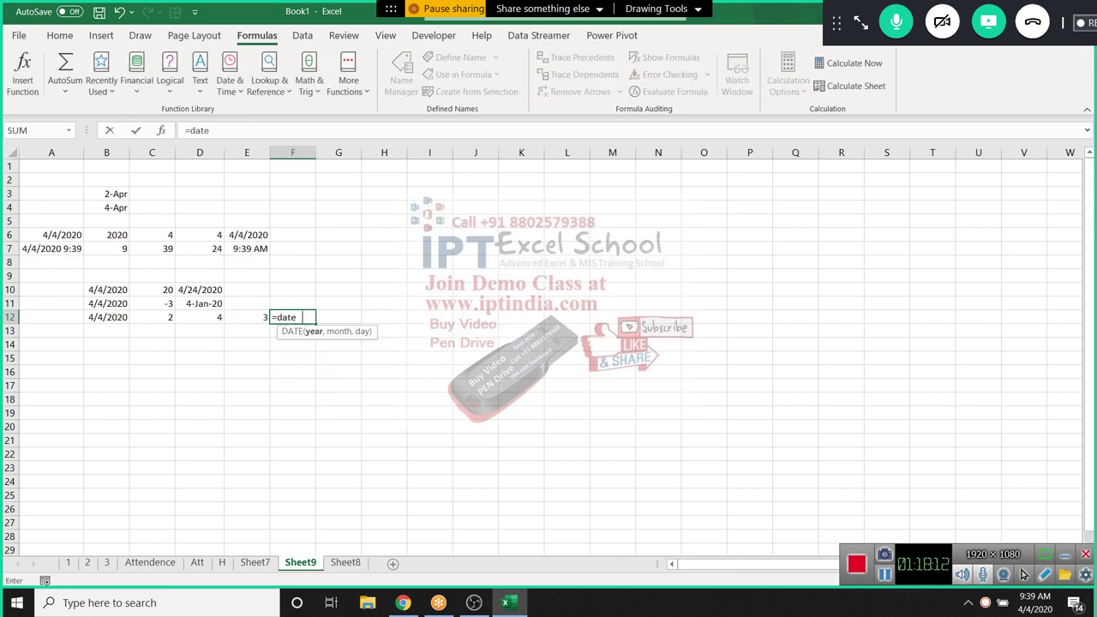
{"action": "type", "text": "ye"}
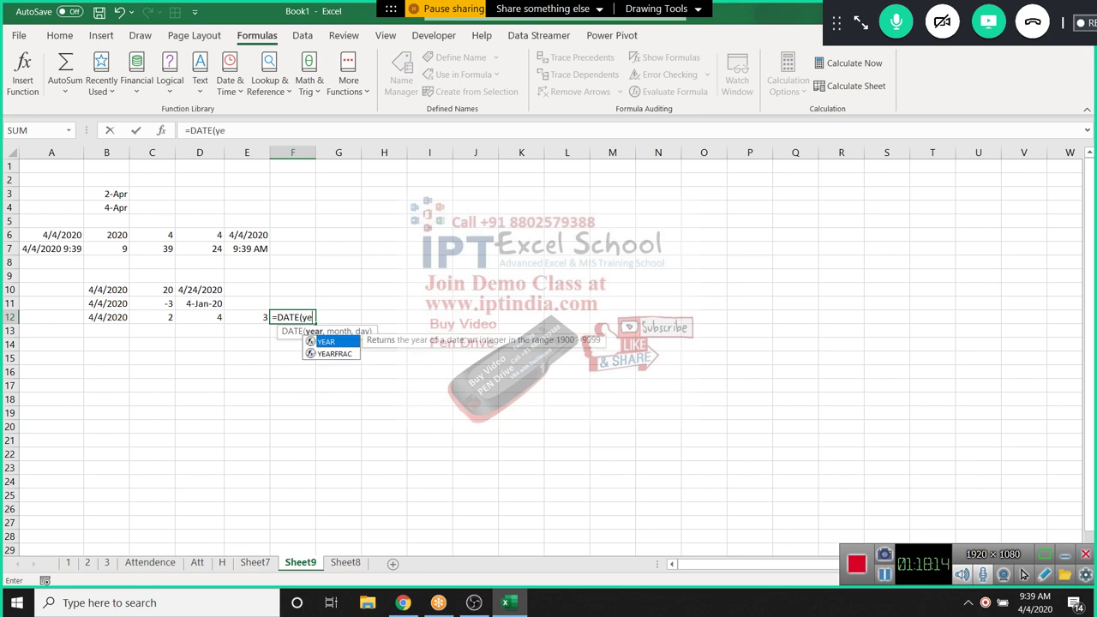
{"action": "key", "text": "Tab"}
{"action": "key", "text": "Left"}
{"action": "key", "text": "Left"}
{"action": "key", "text": "Left"}
{"action": "key", "text": "Left"}
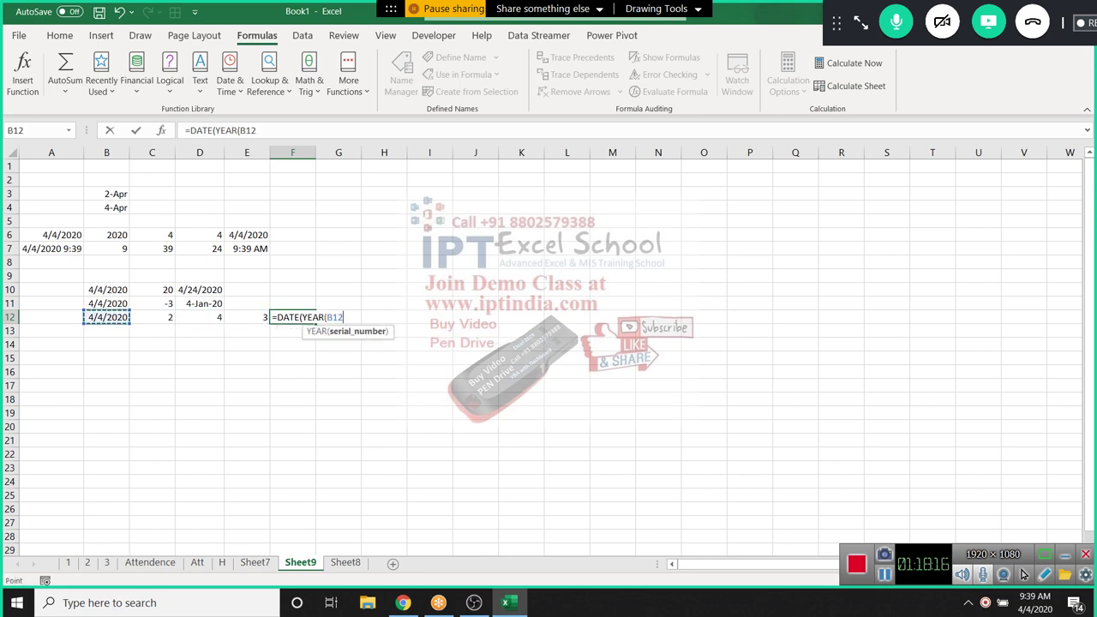
{"action": "type", "text": ")+2"}
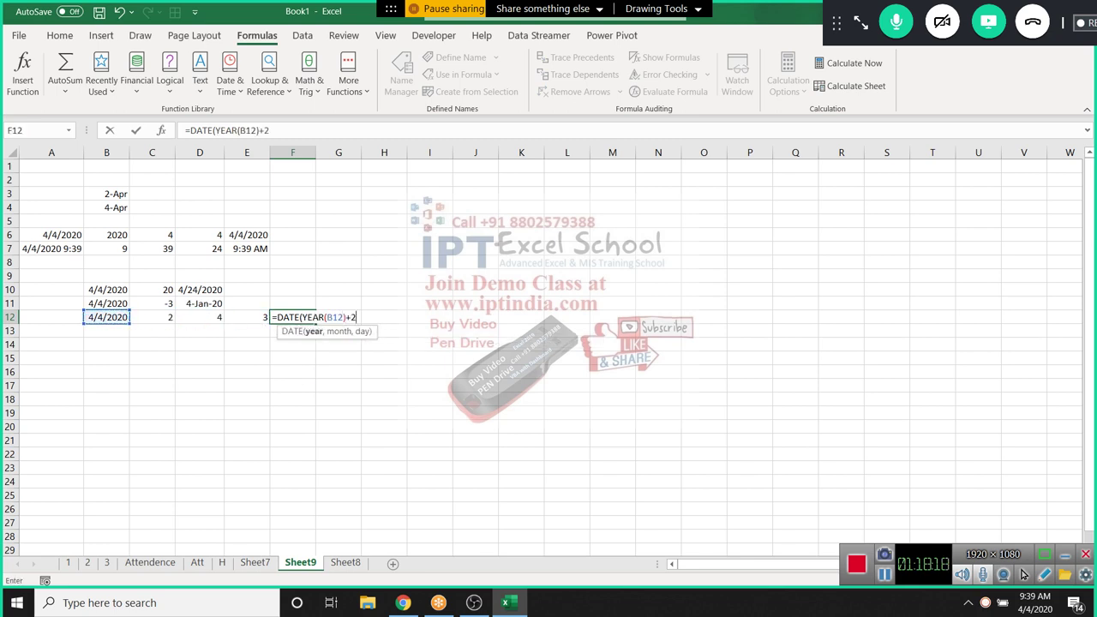
{"action": "type", "text": ",mont"}
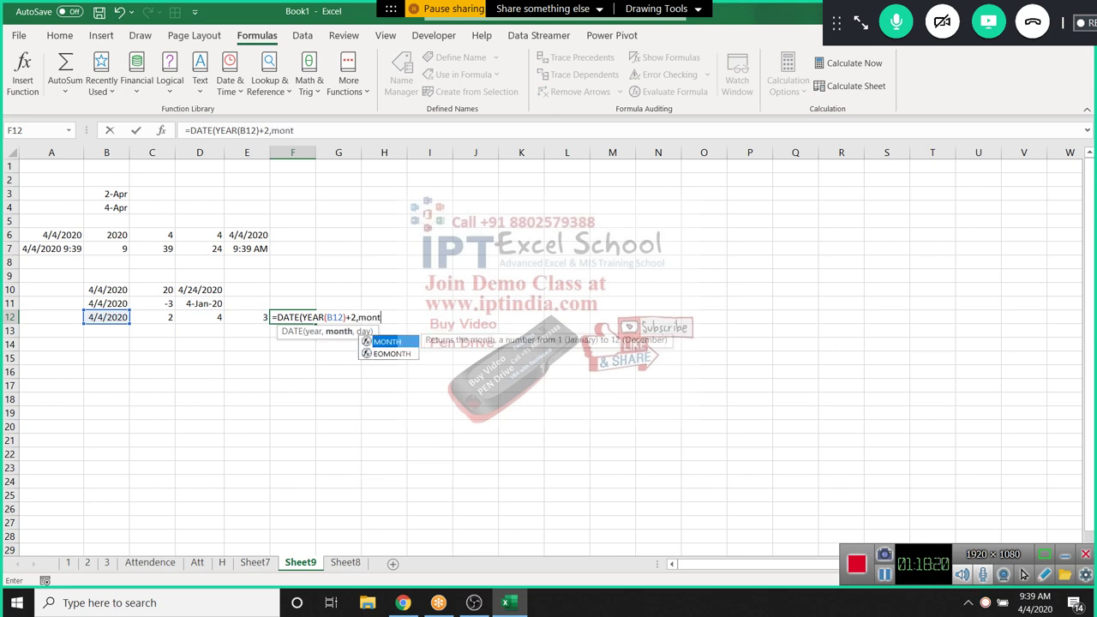
{"action": "key", "text": "Tab"}
{"action": "key", "text": "Left"}
{"action": "key", "text": "Left"}
{"action": "key", "text": "Left"}
{"action": "key", "text": "Left"}
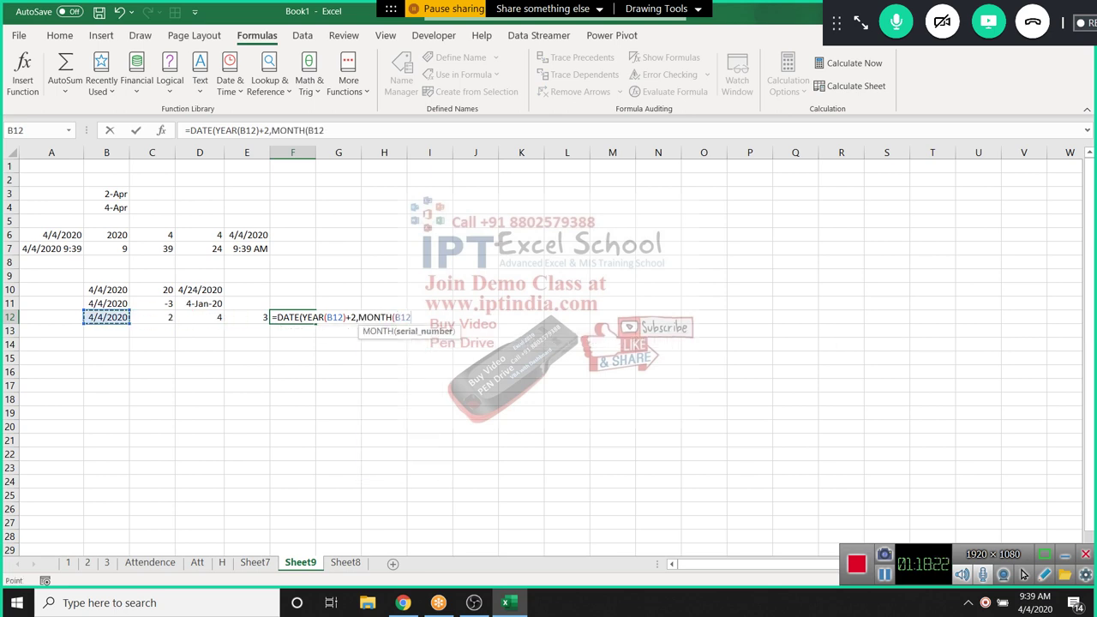
{"action": "type", "text": ")+1"}
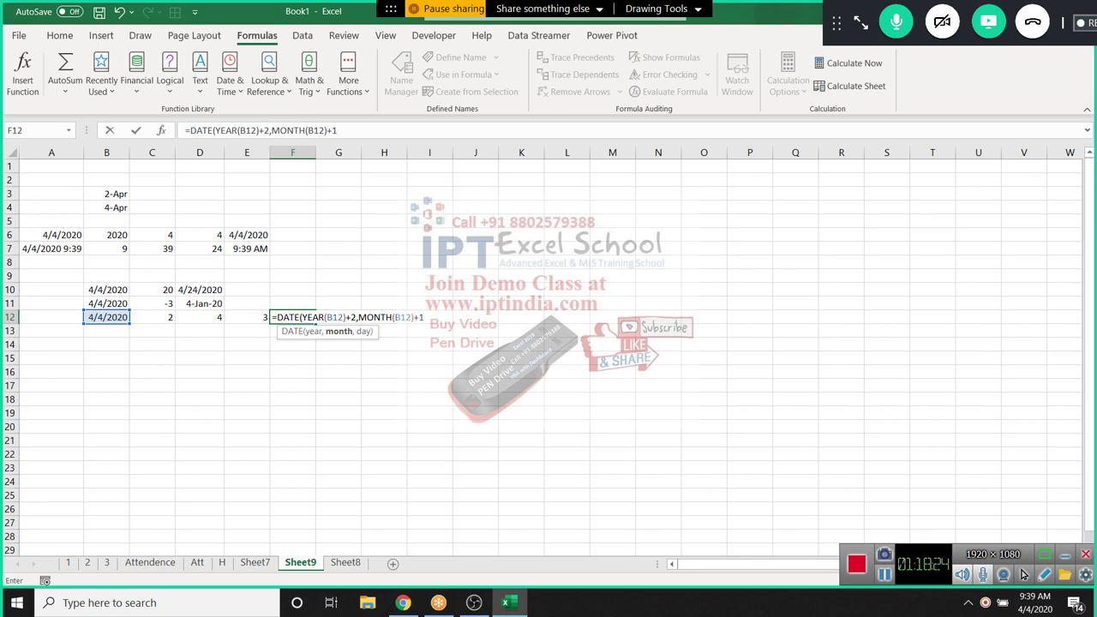
{"action": "type", "text": ","}
{"action": "type", "text": "DAY("}
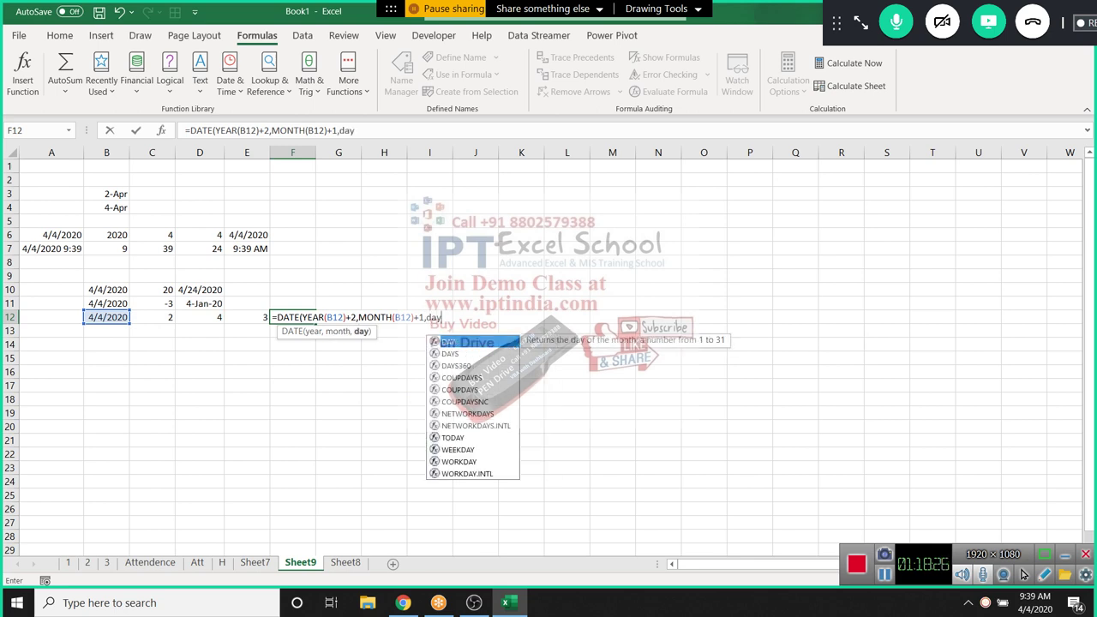
{"action": "key", "text": "Left"}
{"action": "key", "text": "Left"}
{"action": "key", "text": "Left"}
{"action": "key", "text": "Left"}
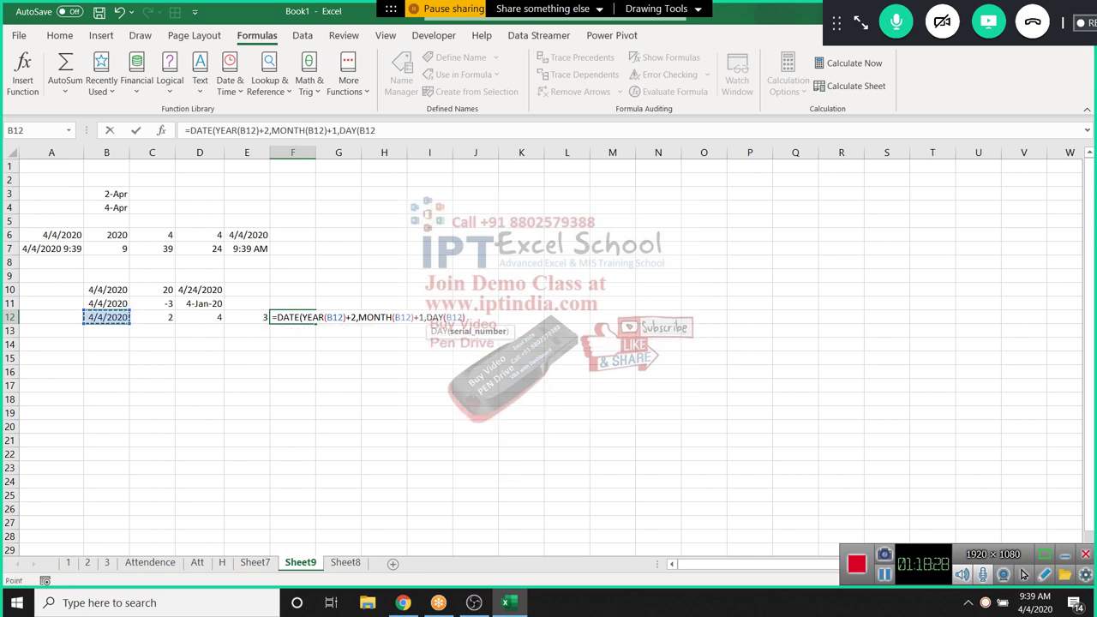
{"action": "type", "text": ")"}
{"action": "key", "text": "Return"}
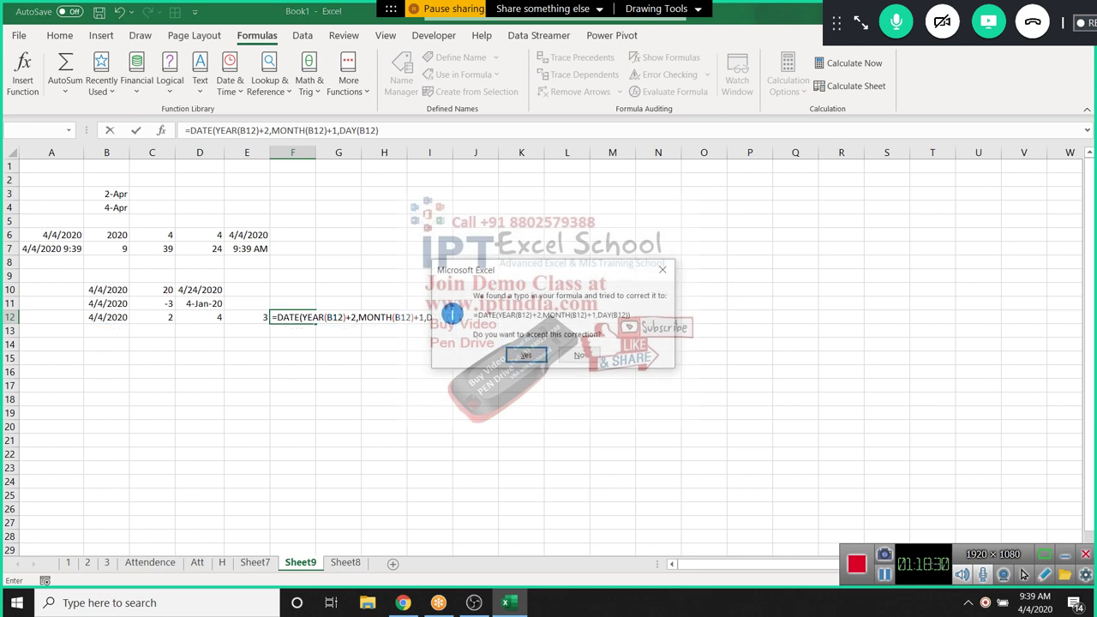
Accept Excel's formula correction and format F12 as a date showing 4-May-22
{"action": "key", "text": "Return"}
{"action": "key", "text": "ctrl+shift+3"}
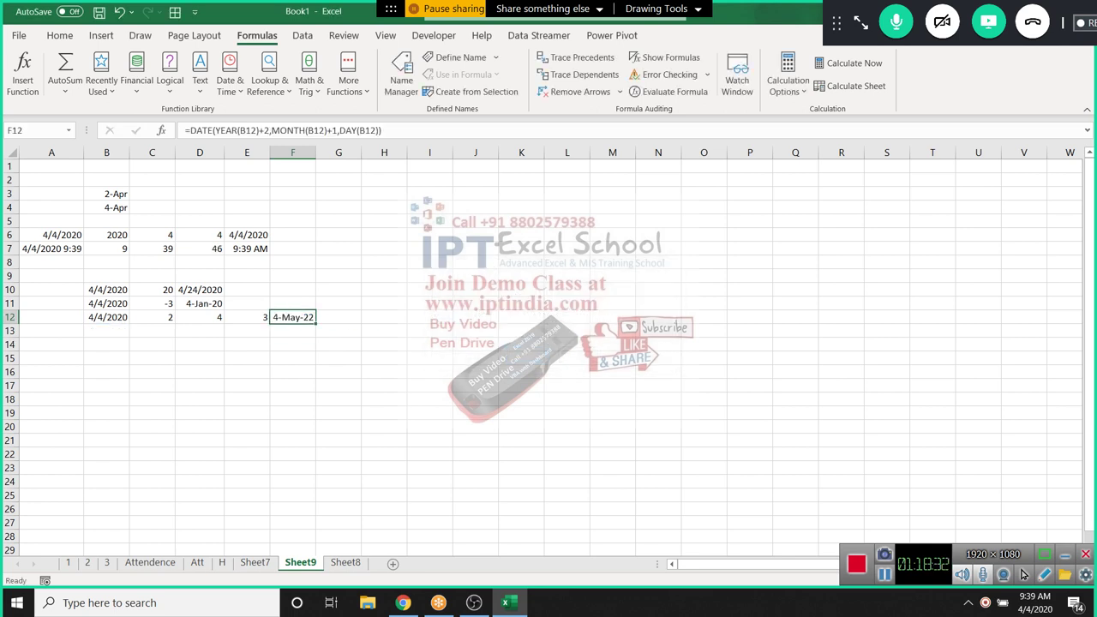
{"action": "key", "text": "Down"}
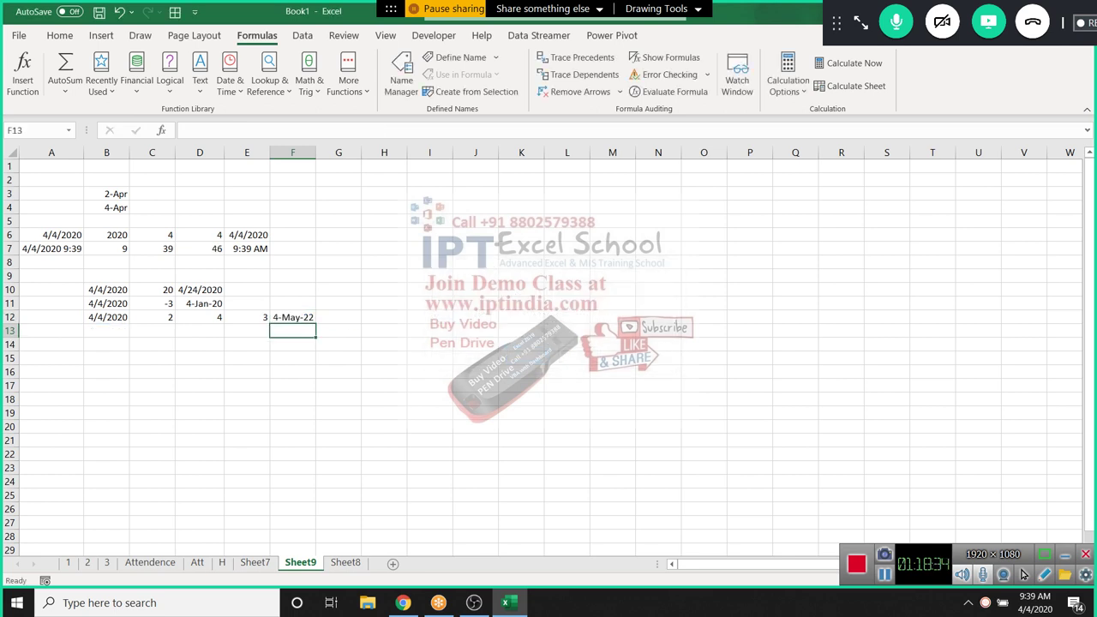
{"action": "key", "text": "Left"}
{"action": "key", "text": "Left"}
{"action": "key", "text": "Left"}
{"action": "key", "text": "Left"}
{"action": "key", "text": "Down"}
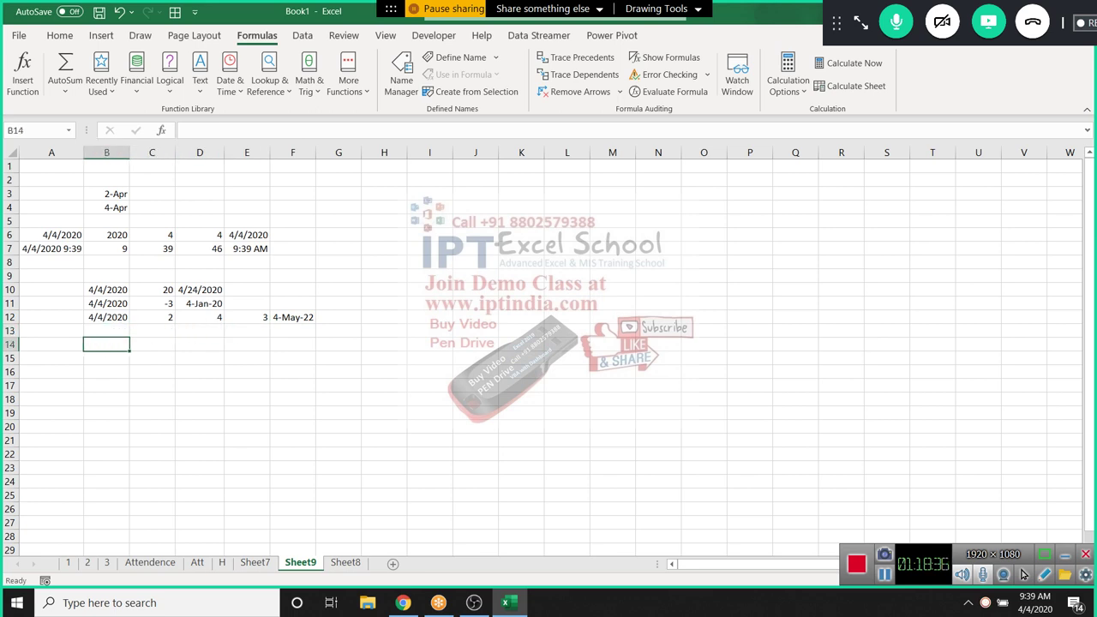
Enter 1/1/2020 in B14 and today's date, 4/4/2020, in C14 with Ctrl+;
{"action": "key", "text": "ctrl+semicolon"}
{"action": "key", "text": "Return"}
{"action": "key", "text": "Up"}
{"action": "key", "text": "Right"}
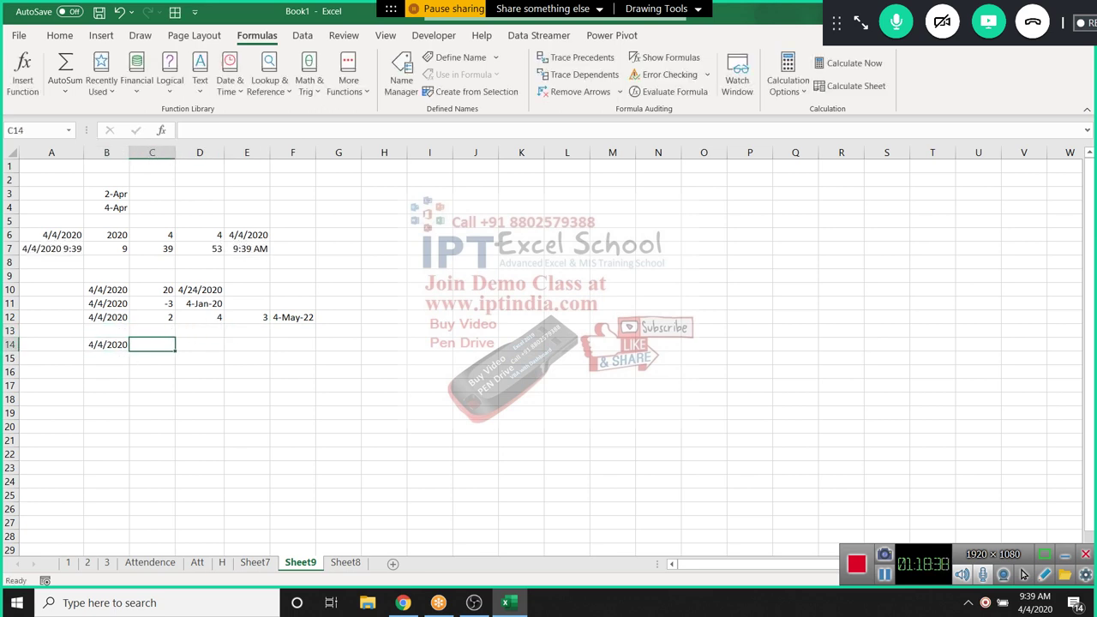
{"action": "key", "text": "Left"}
{"action": "type", "text": "1/1"}
{"action": "key", "text": "Tab"}
{"action": "key", "text": "ctrl+semicolon"}
{"action": "key", "text": "Tab"}
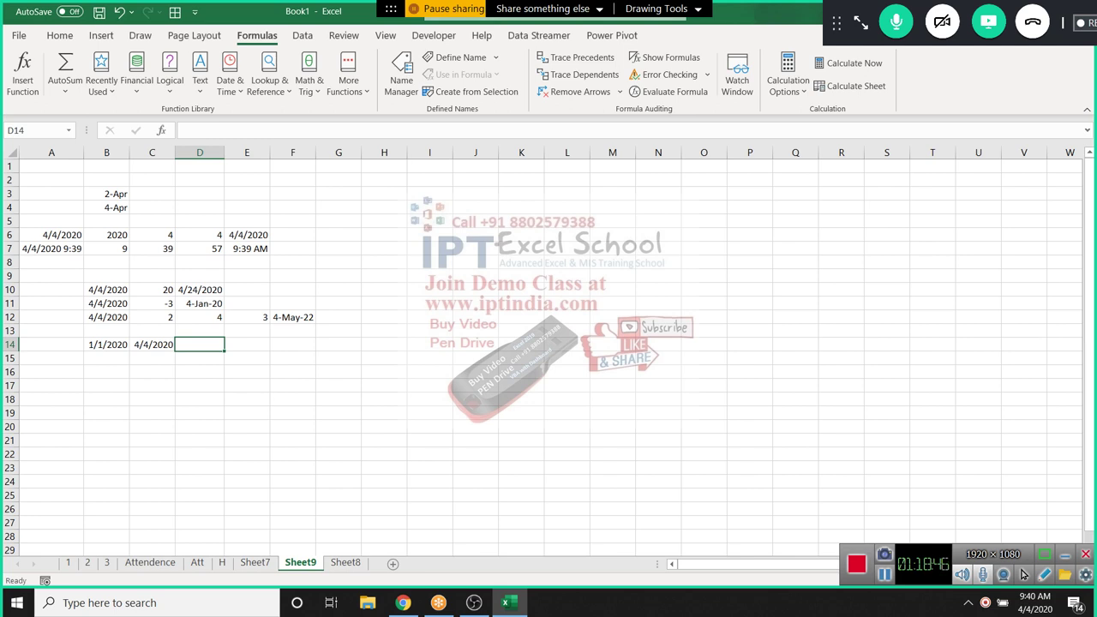
Re-commit E7's TIME formula and return to the start of row 7
{"action": "left_click", "coordinate": [247, 249]}
{"action": "key", "text": "F2"}
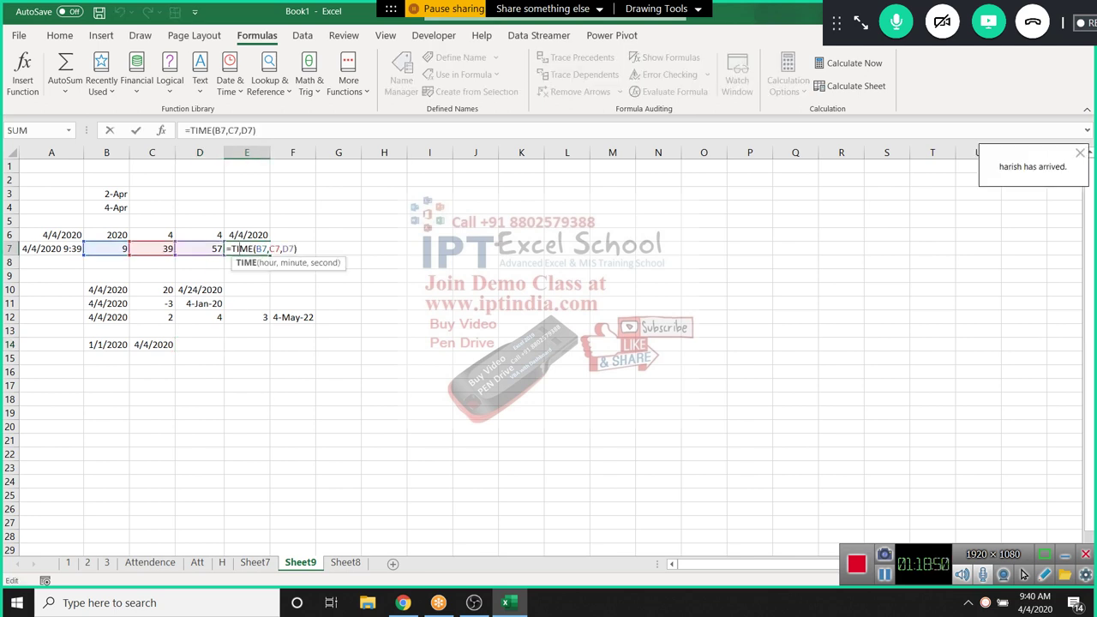
{"action": "key", "text": "ctrl+Return"}
{"action": "key", "text": "Home"}
Test =TEXT(A7,"[m]") in A8 to show A7 as total minutes
{"action": "key", "text": "Down"}
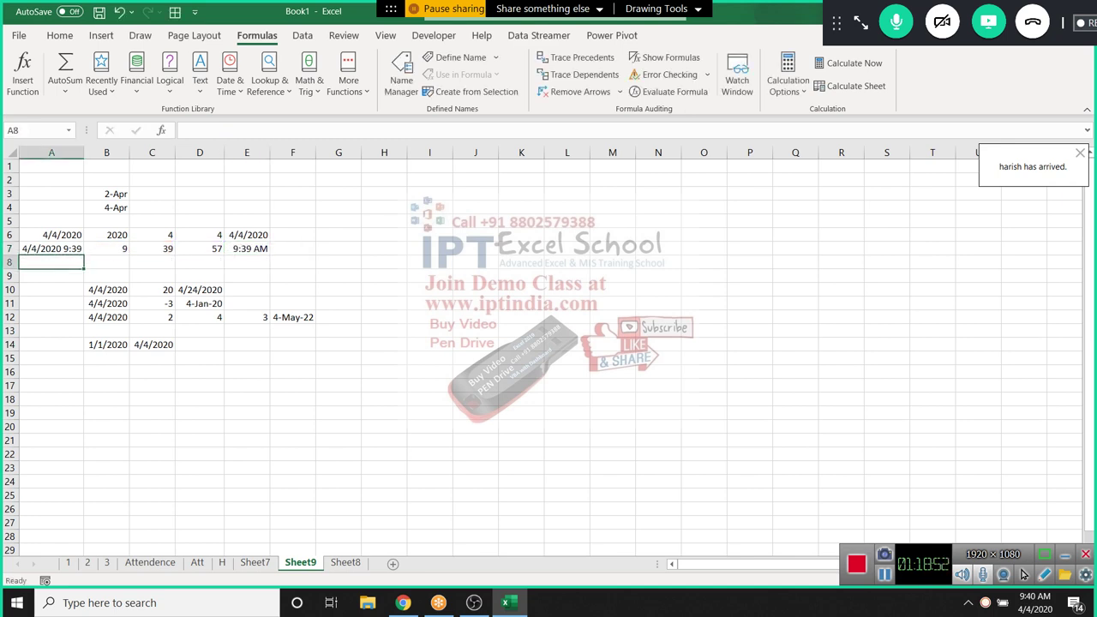
{"action": "type", "text": "=te"}
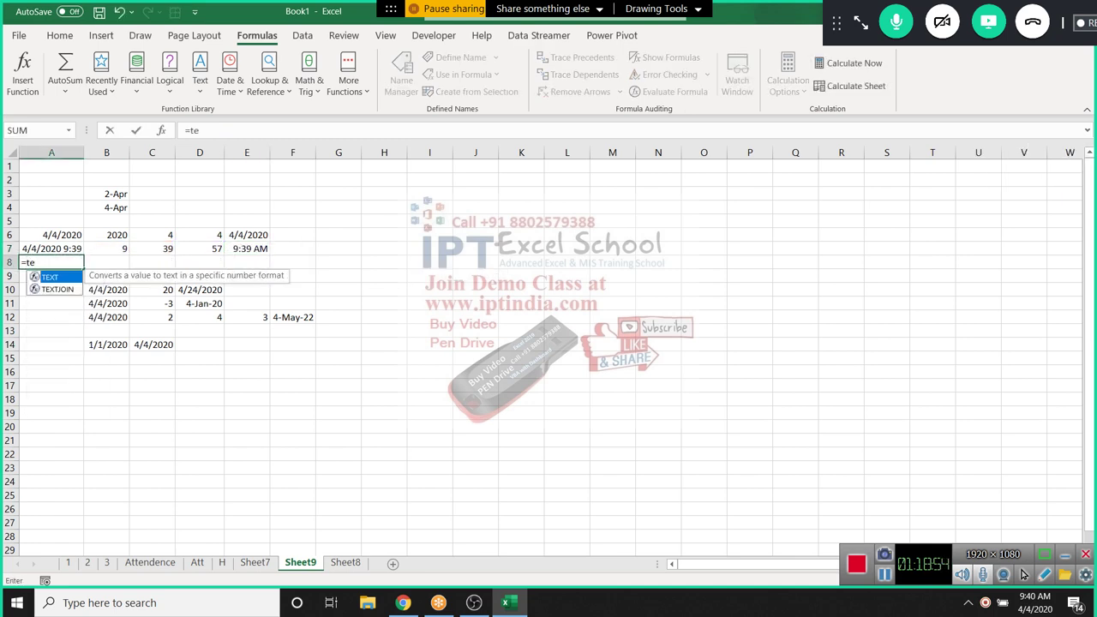
{"action": "key", "text": "Tab"}
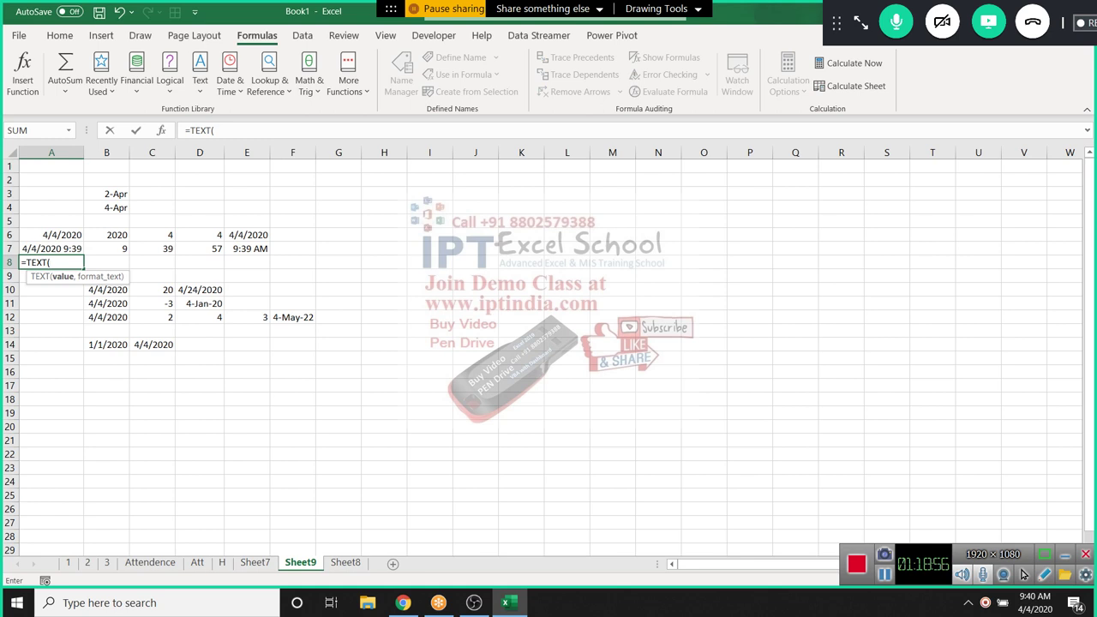
{"action": "left_click", "coordinate": [51, 248]}
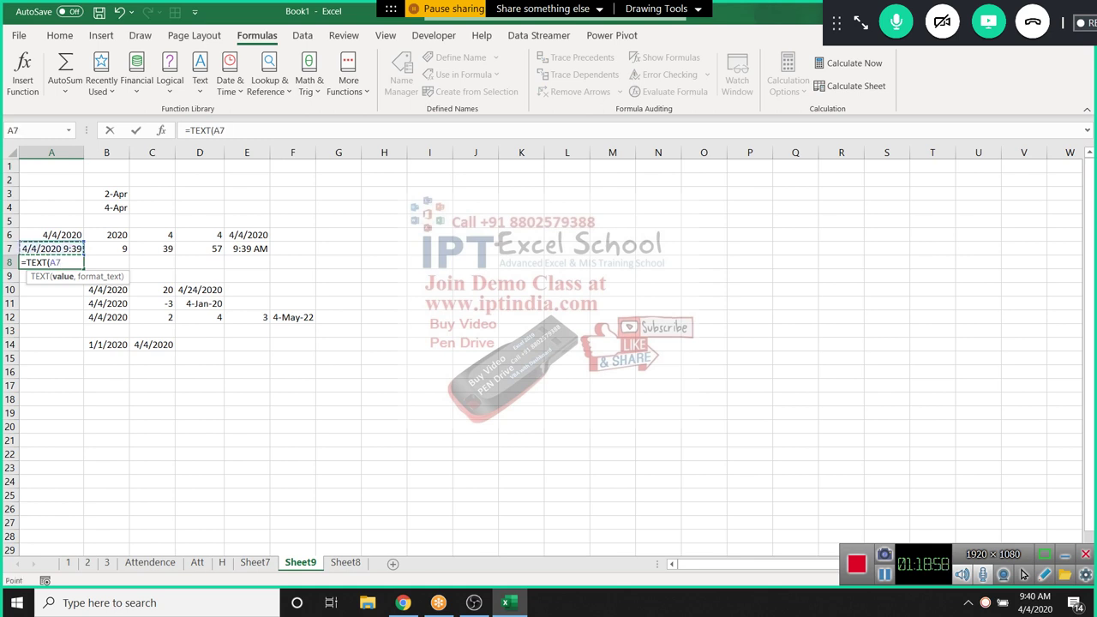
{"action": "type", "text": ","}
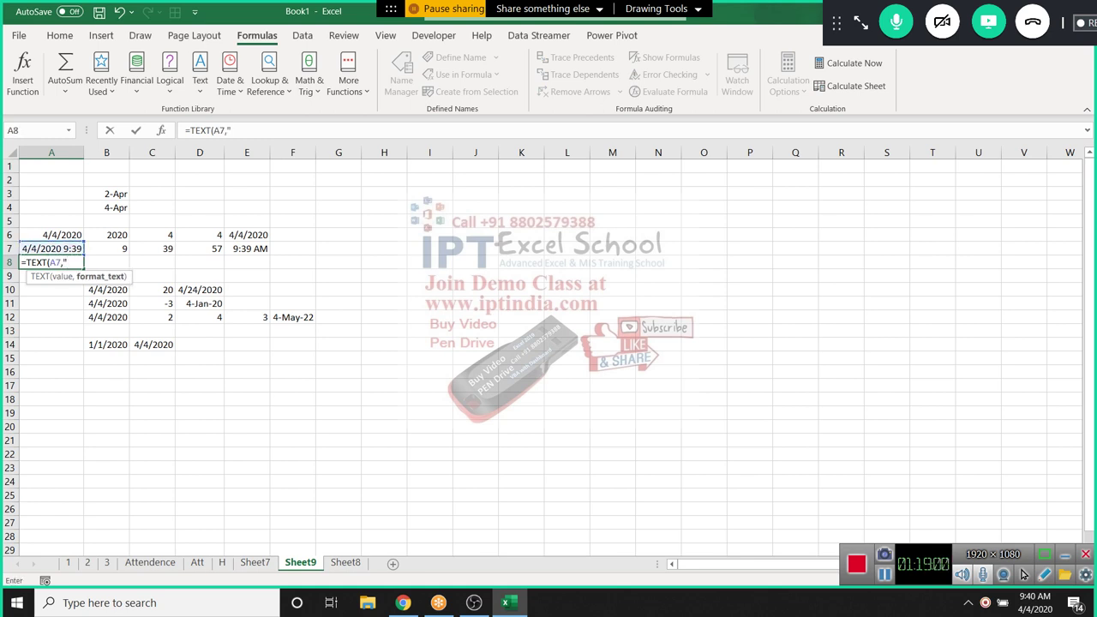
{"action": "type", "text": "\"[m]\""}
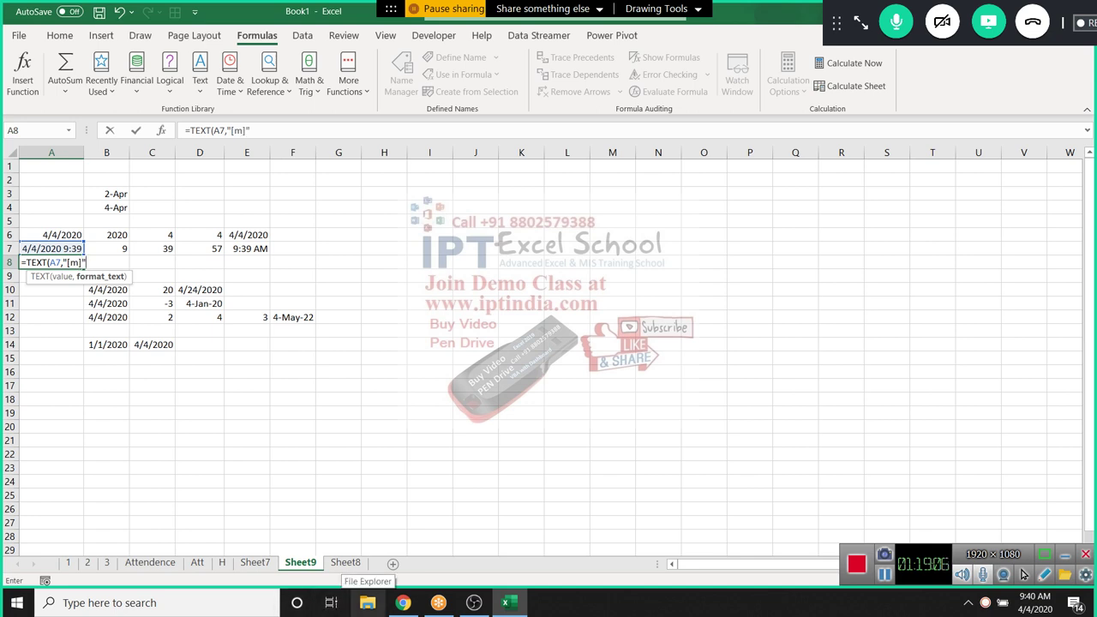
{"action": "key", "text": "ctrl+Return"}
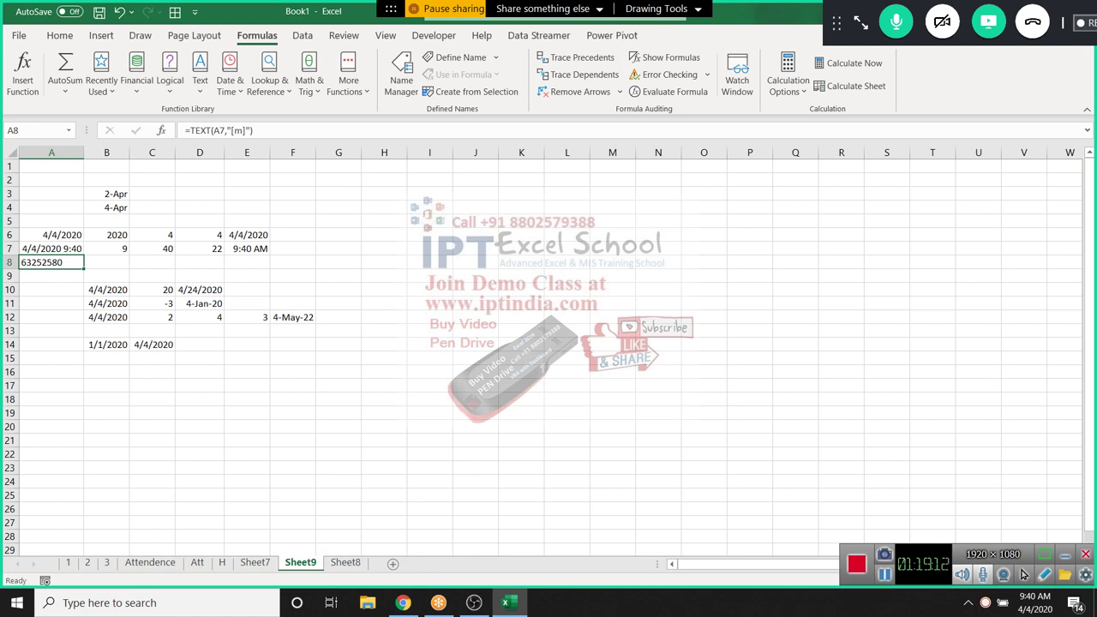
Clear the trial formula from A8 and begin a TEXT formula in F7
{"action": "key", "text": "Delete"}
{"action": "key", "text": "Right"}
{"action": "key", "text": "Right"}
{"action": "key", "text": "Right"}
{"action": "key", "text": "Right"}
{"action": "key", "text": "Right"}
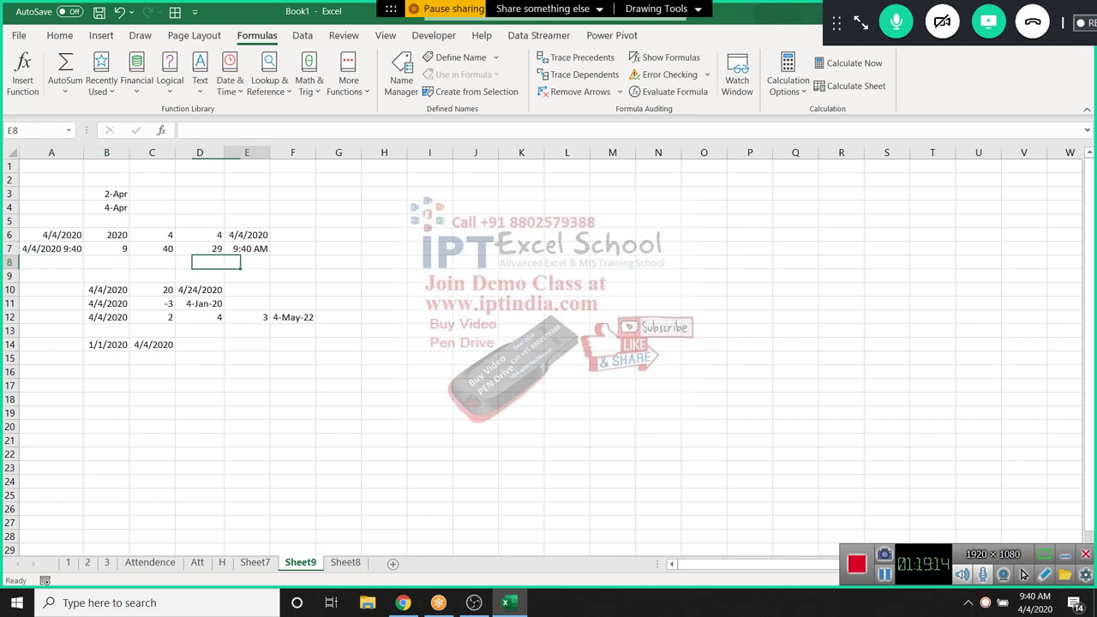
{"action": "key", "text": "Up"}
{"action": "type", "text": "="}
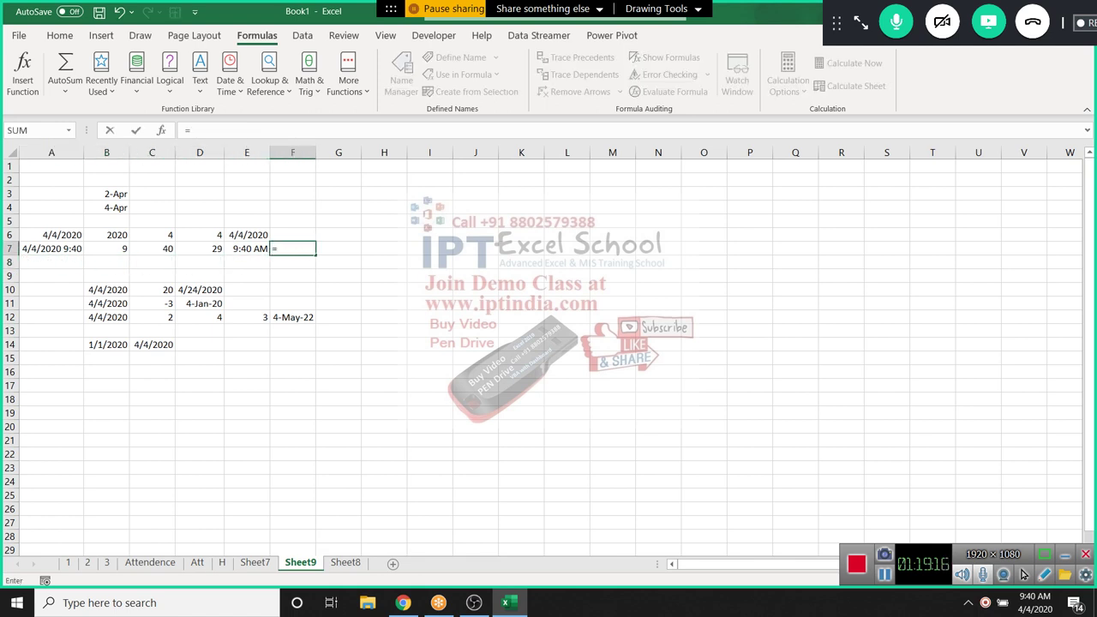
{"action": "type", "text": "te"}
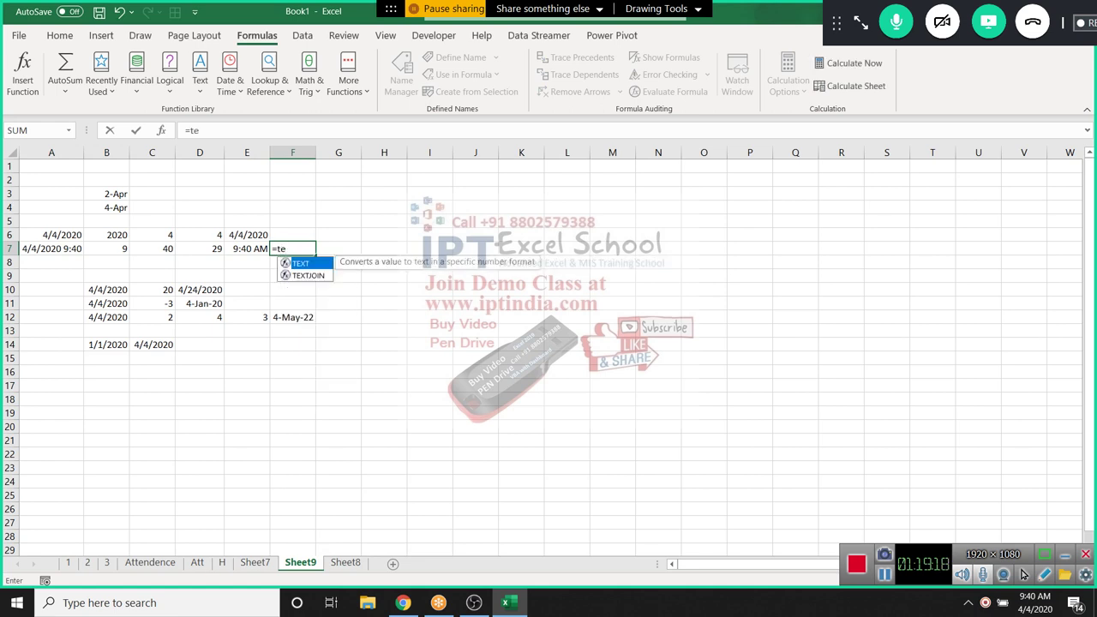
Complete F7 as =TEXT(E7,"[m]"), fixing the missing quote, so it shows 580 minutes
{"action": "key", "text": "Tab"}
{"action": "key", "text": "Left"}
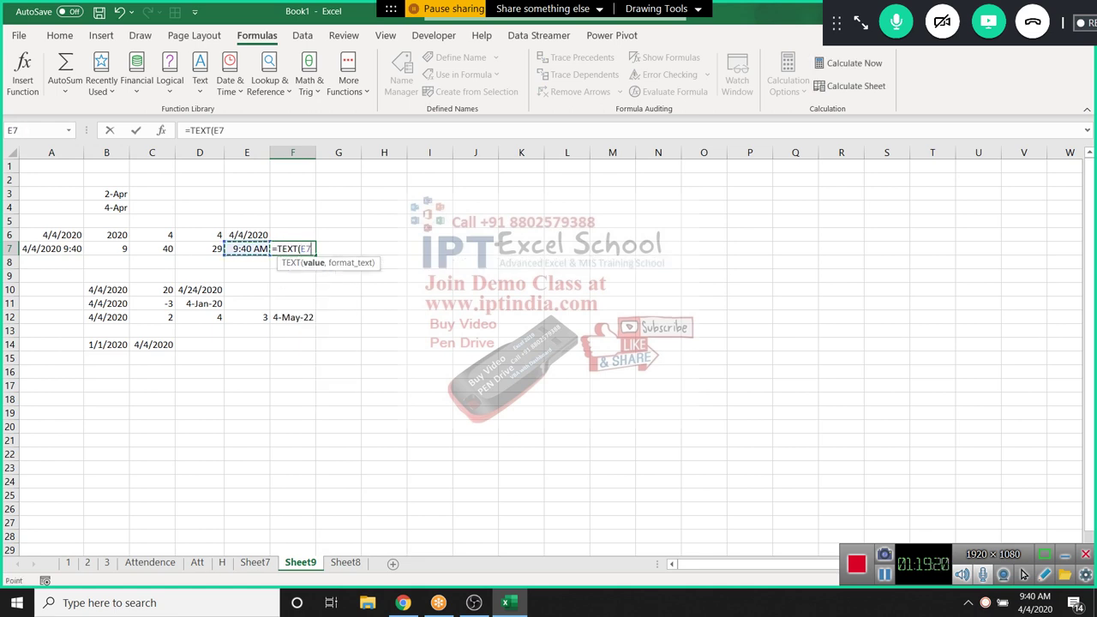
{"action": "type", "text": ",["}
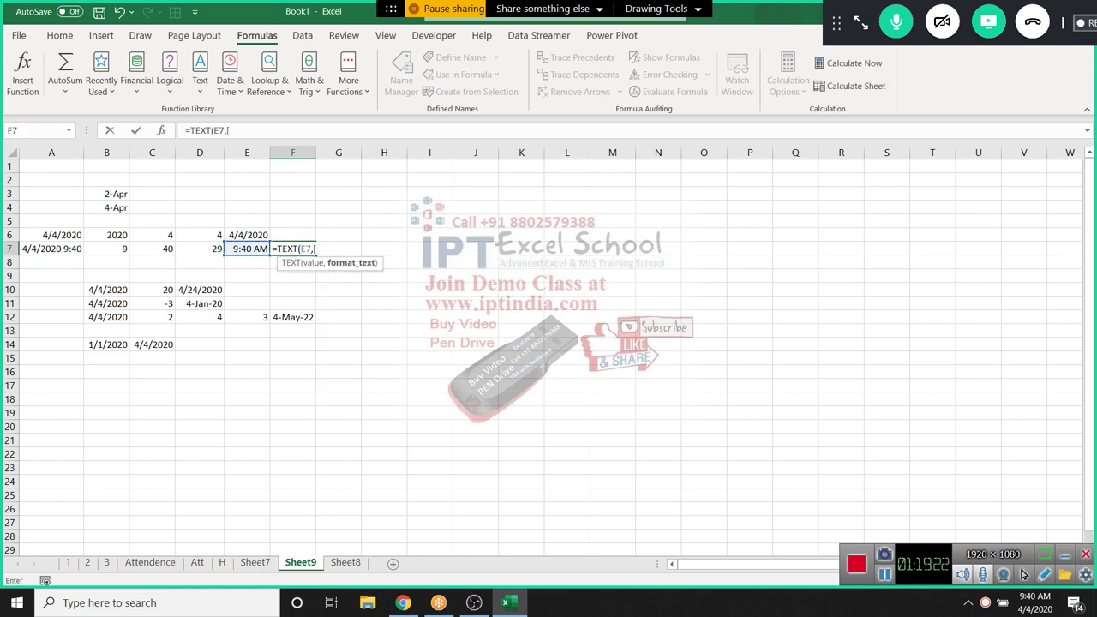
{"action": "type", "text": "\"m]"}
{"action": "type", "text": "\""}
{"action": "key", "text": "Return"}
{"action": "key", "text": "Return"}
{"action": "left_click", "coordinate": [313, 248]}
{"action": "type", "text": "\""}
{"action": "key", "text": "Return"}
{"action": "left_click", "coordinate": [292, 249]}
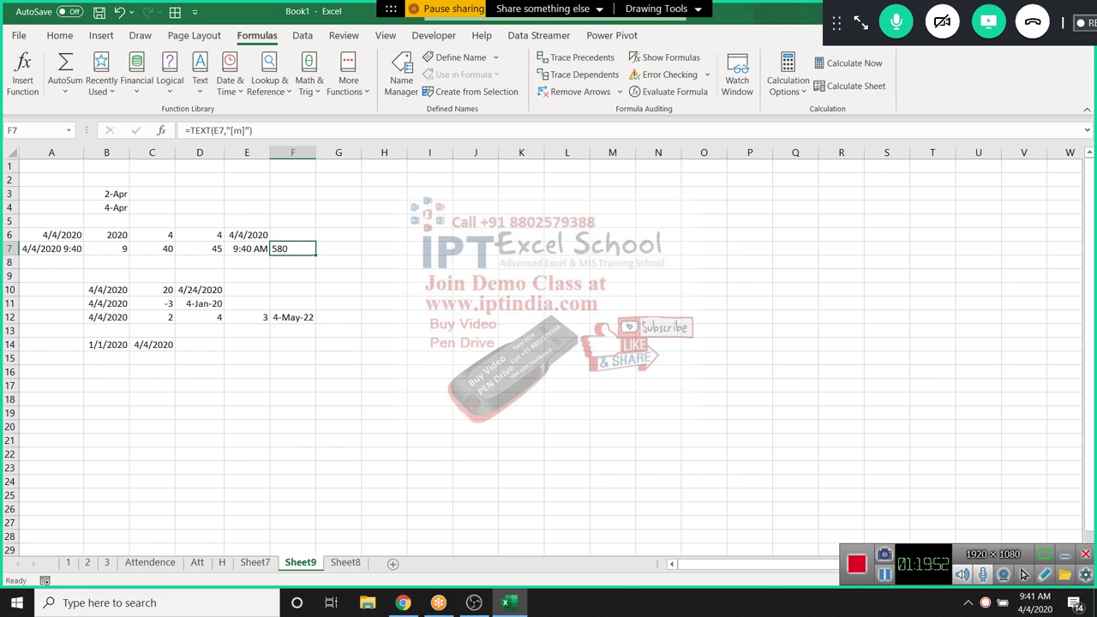
{"action": "left_click", "coordinate": [200, 344]}
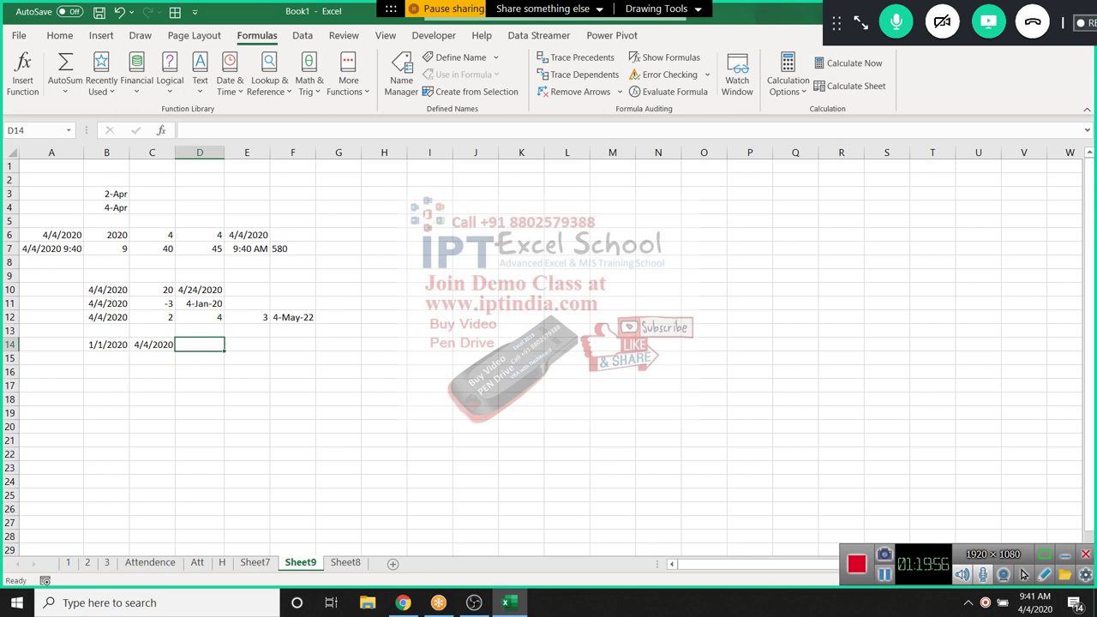
Enter =C14-B14 in D14, giving 94 days between the dates
{"action": "left_click", "coordinate": [152, 344]}
{"action": "left_click", "coordinate": [200, 343]}
{"action": "type", "text": "="}
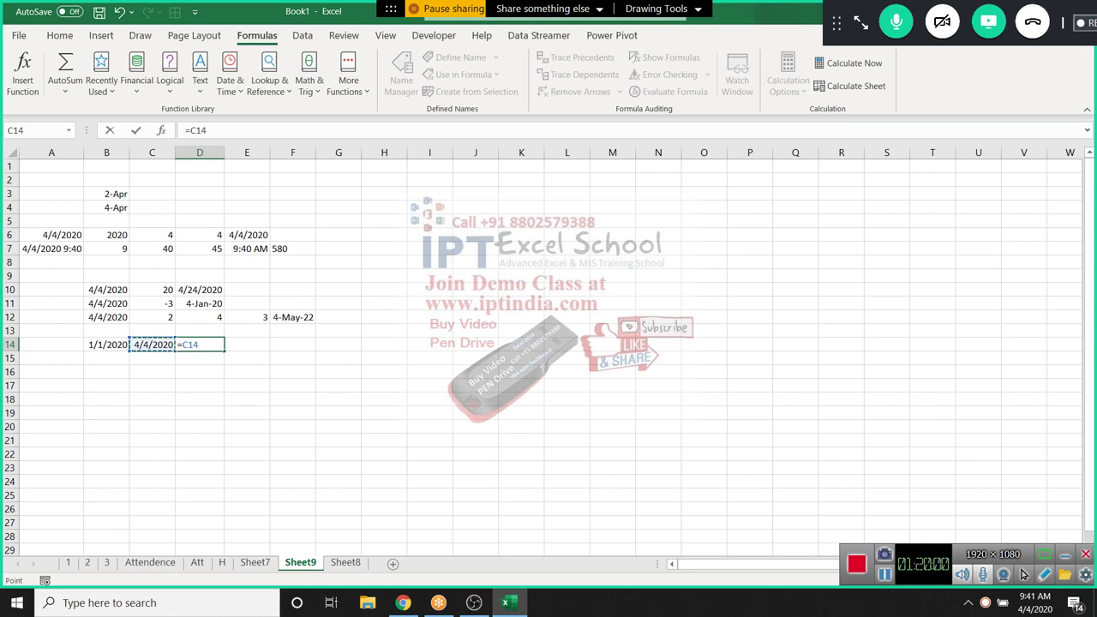
{"action": "type", "text": "-"}
{"action": "key", "text": "Left"}
{"action": "key", "text": "Left"}
{"action": "key", "text": "ctrl+Return"}
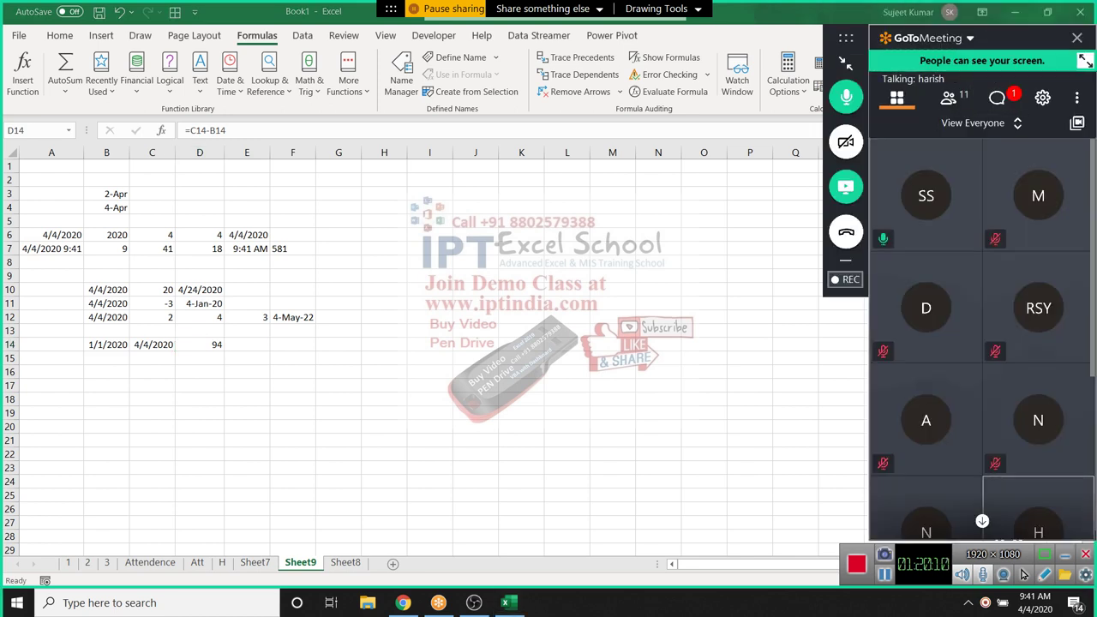
Open the meeting participant list, then review B14, C14 and D14
{"action": "left_click", "coordinate": [948, 96]}
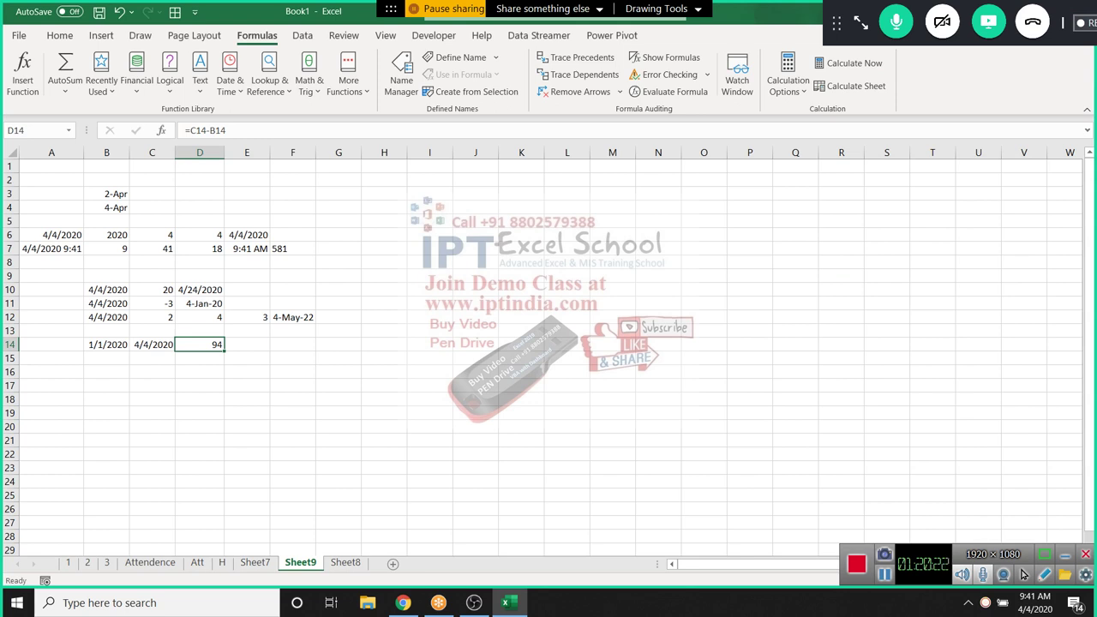
{"action": "left_click", "coordinate": [106, 343]}
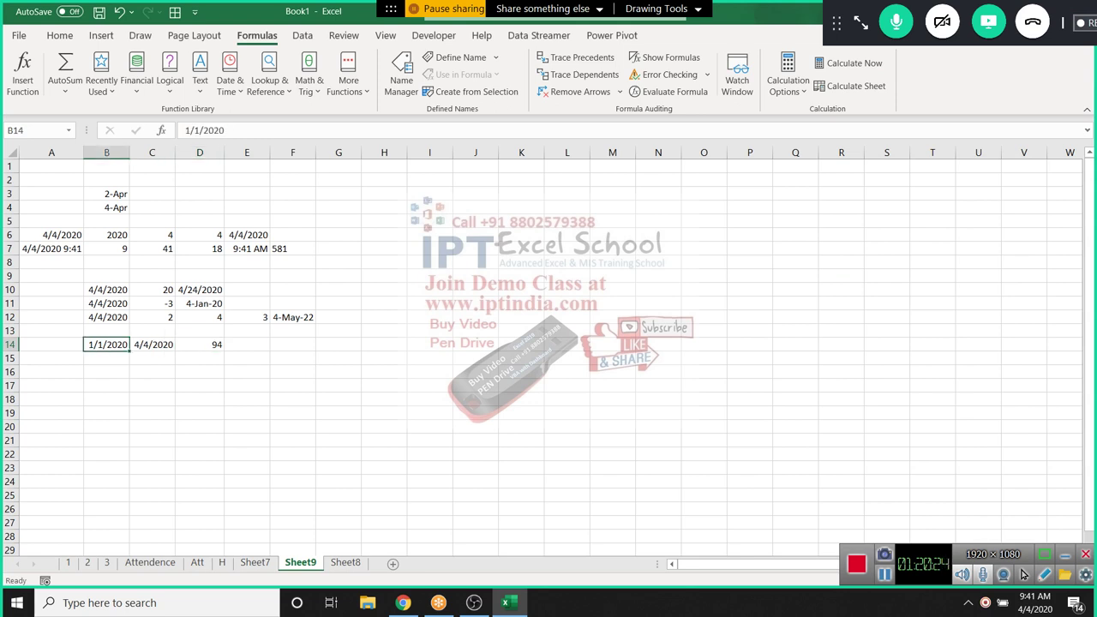
{"action": "left_click", "coordinate": [152, 343]}
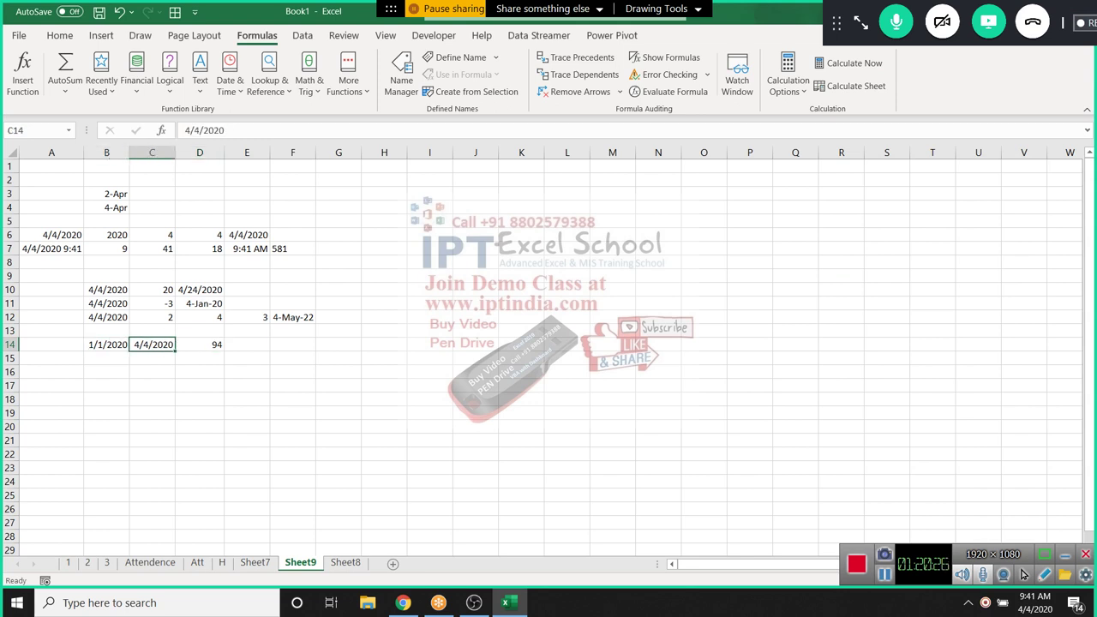
{"action": "left_click", "coordinate": [200, 344]}
Enter =DAYS(C14,B14) in E14, returning 94 days
{"action": "left_click", "coordinate": [247, 343]}
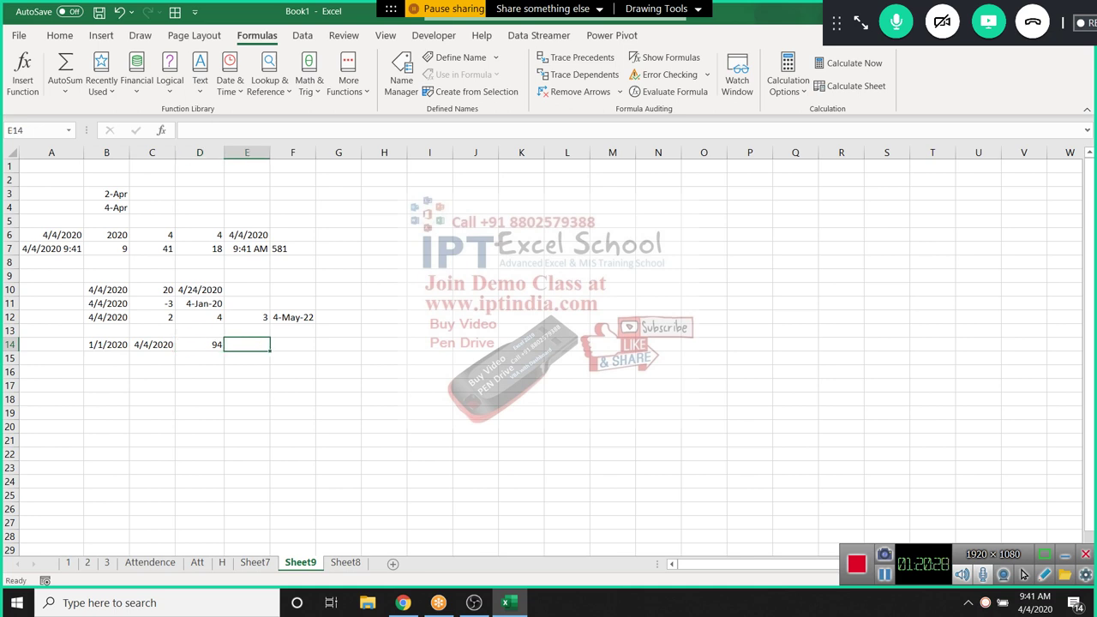
{"action": "type", "text": "=day"}
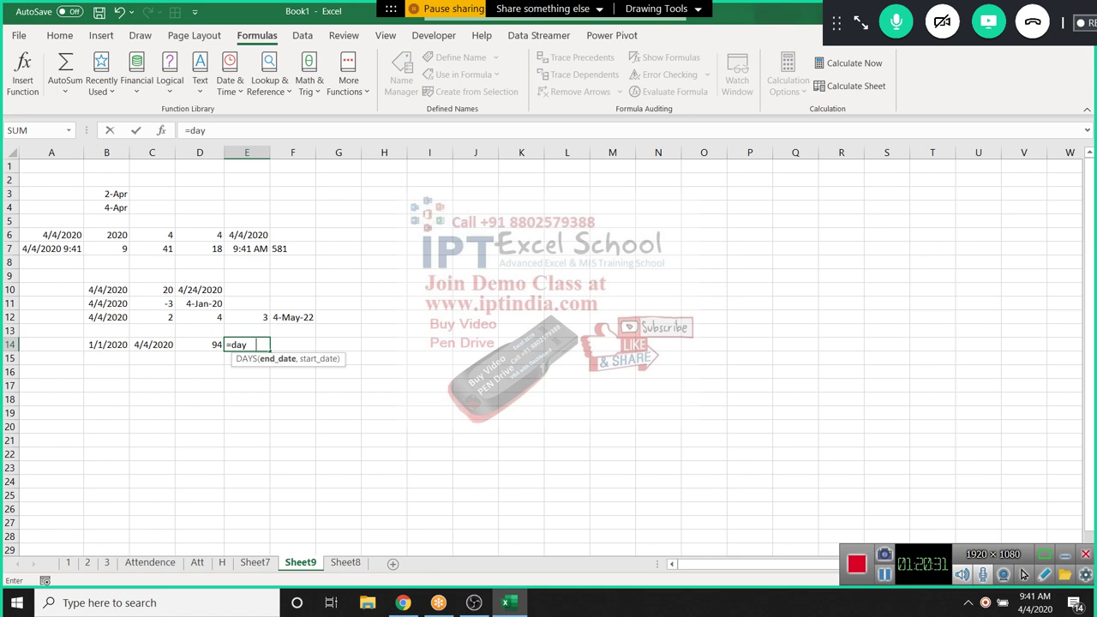
{"action": "key", "text": "Tab"}
{"action": "left_click", "coordinate": [152, 343]}
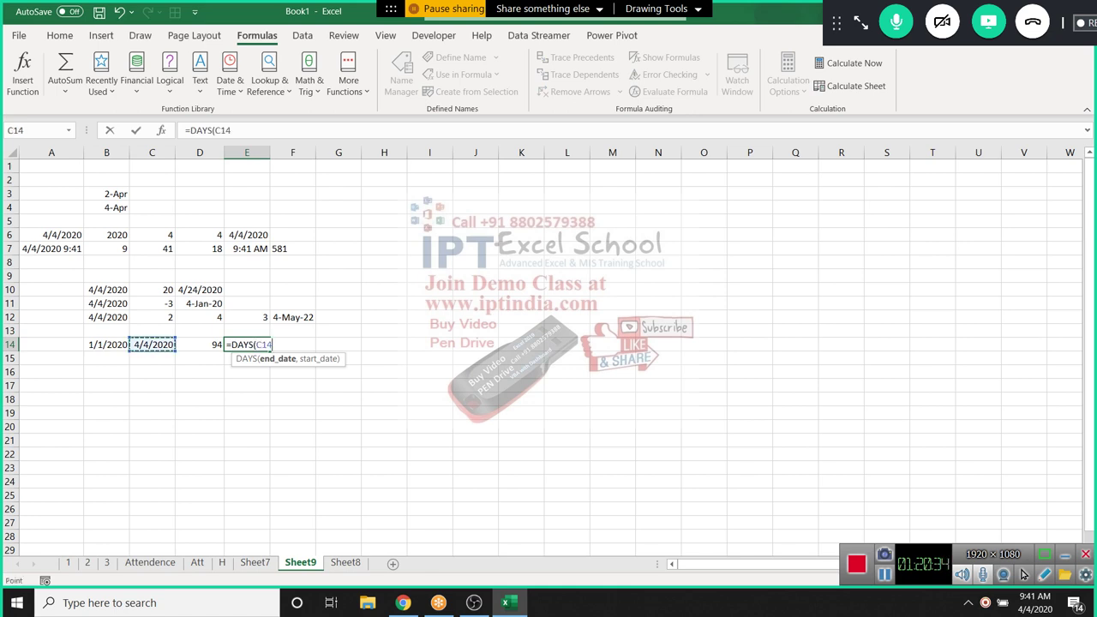
{"action": "type", "text": ","}
{"action": "left_click", "coordinate": [107, 344]}
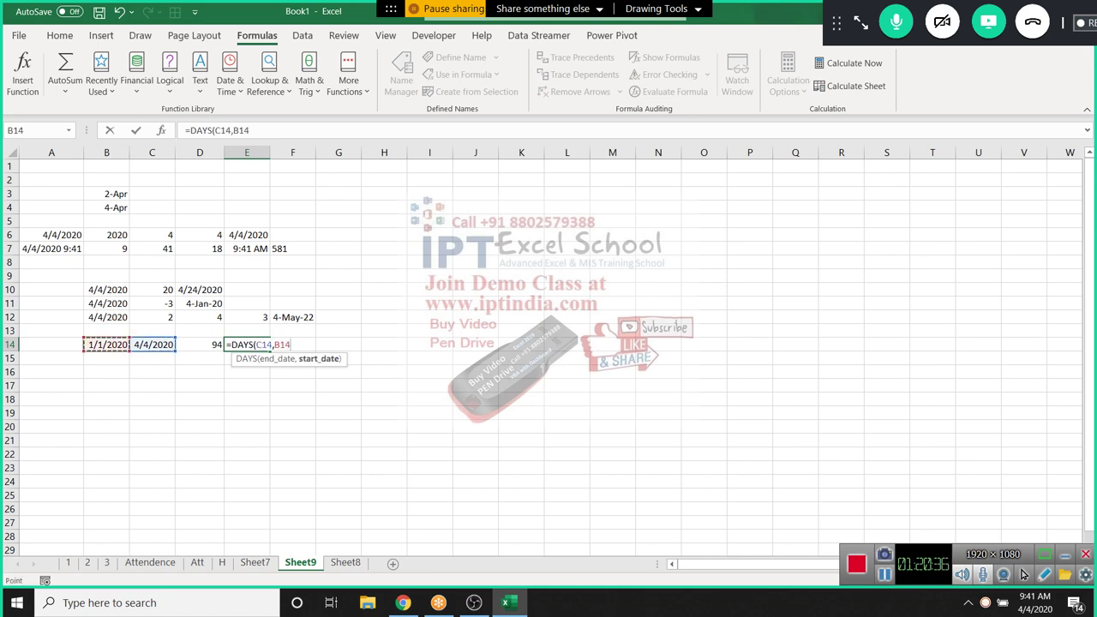
{"action": "key", "text": "Return"}
Enter =DAYS360(B14,C14) in F14, returning 93 days
{"action": "left_click", "coordinate": [292, 343]}
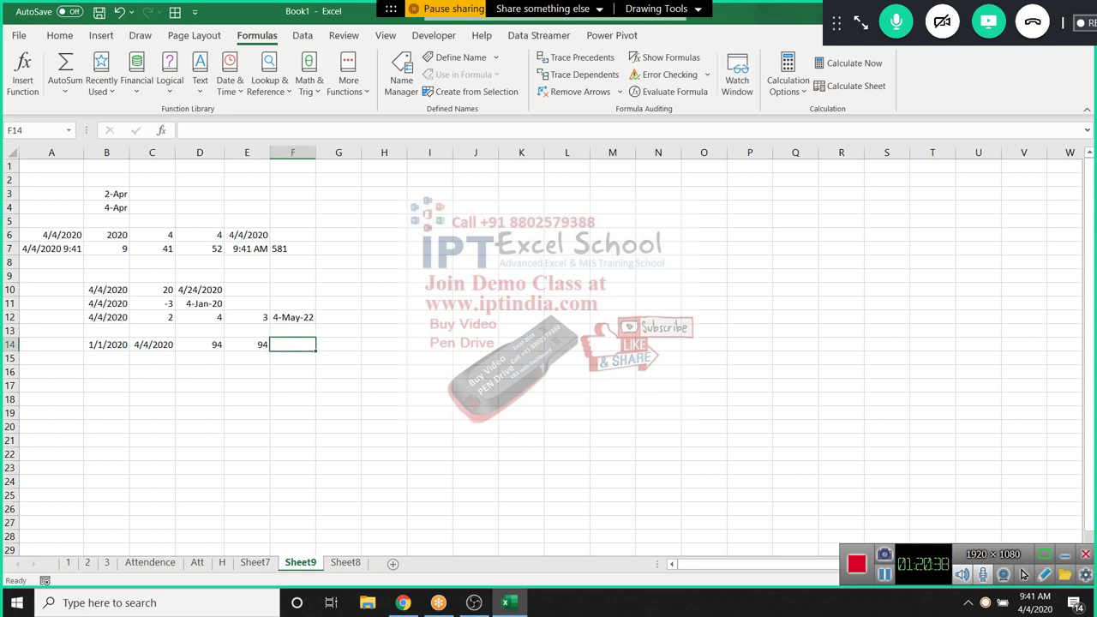
{"action": "type", "text": "=day"}
{"action": "key", "text": "Down"}
{"action": "key", "text": "Down"}
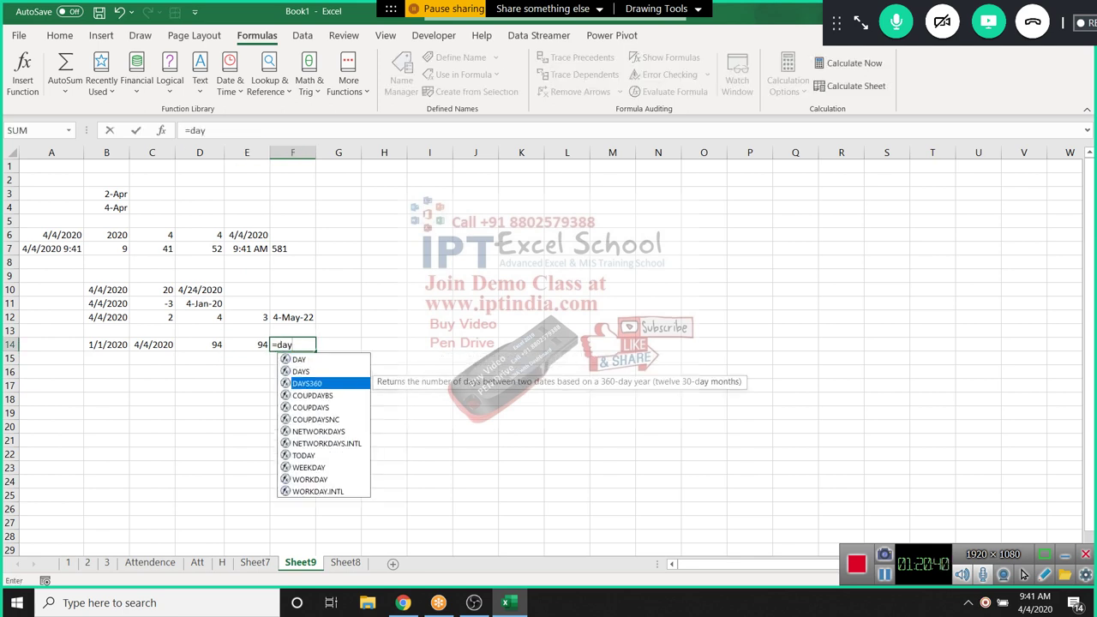
{"action": "key", "text": "Tab"}
{"action": "left_click", "coordinate": [106, 344]}
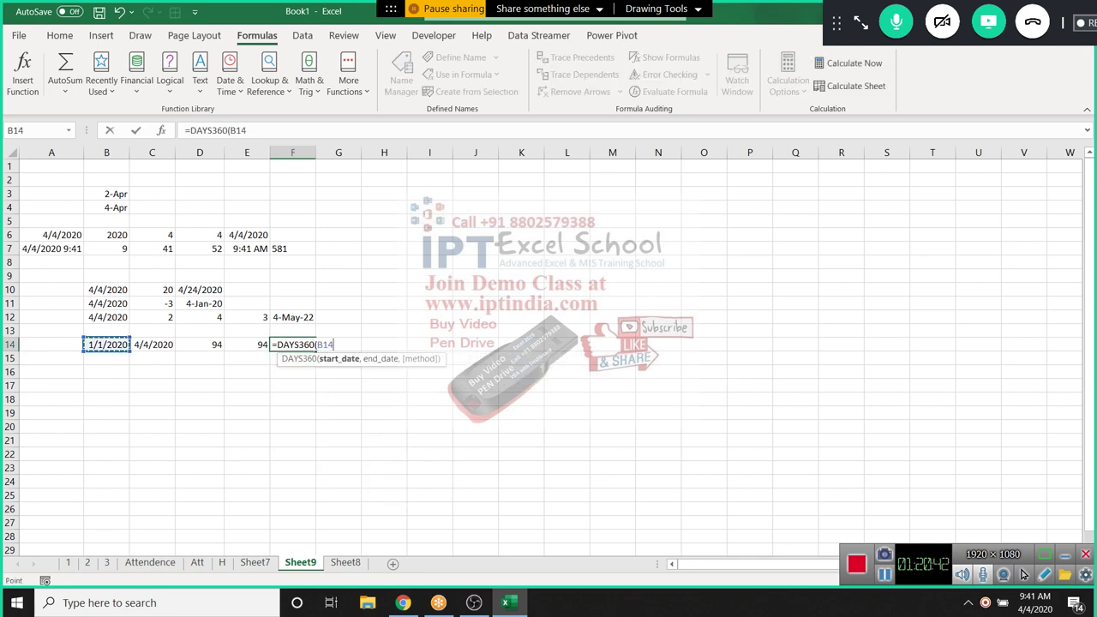
{"action": "type", "text": ","}
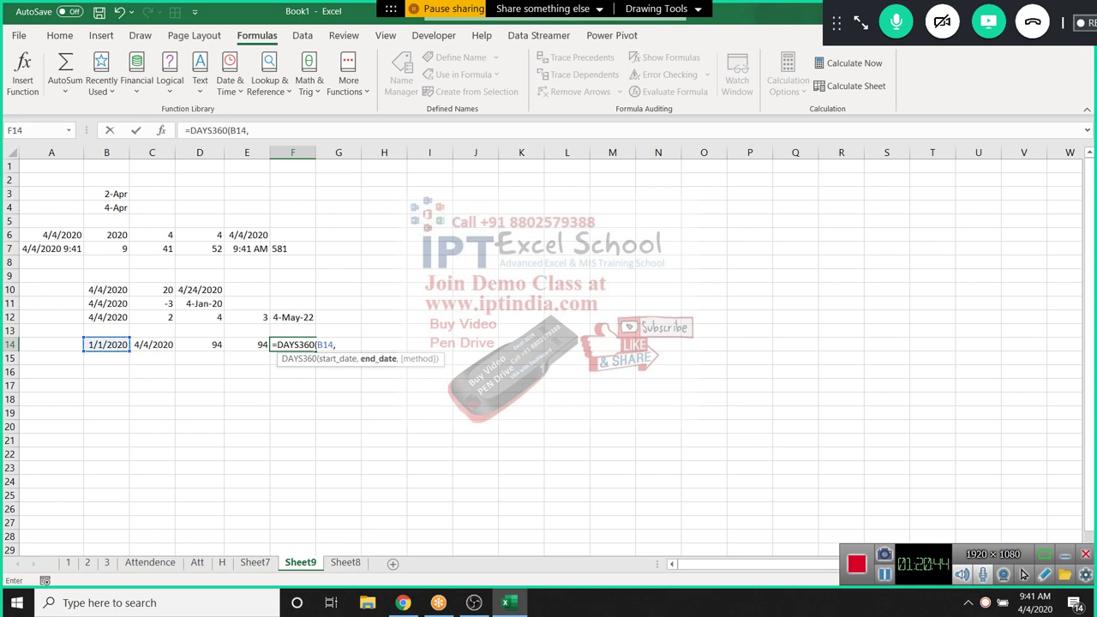
{"action": "left_click", "coordinate": [153, 345]}
{"action": "key", "text": "Return"}
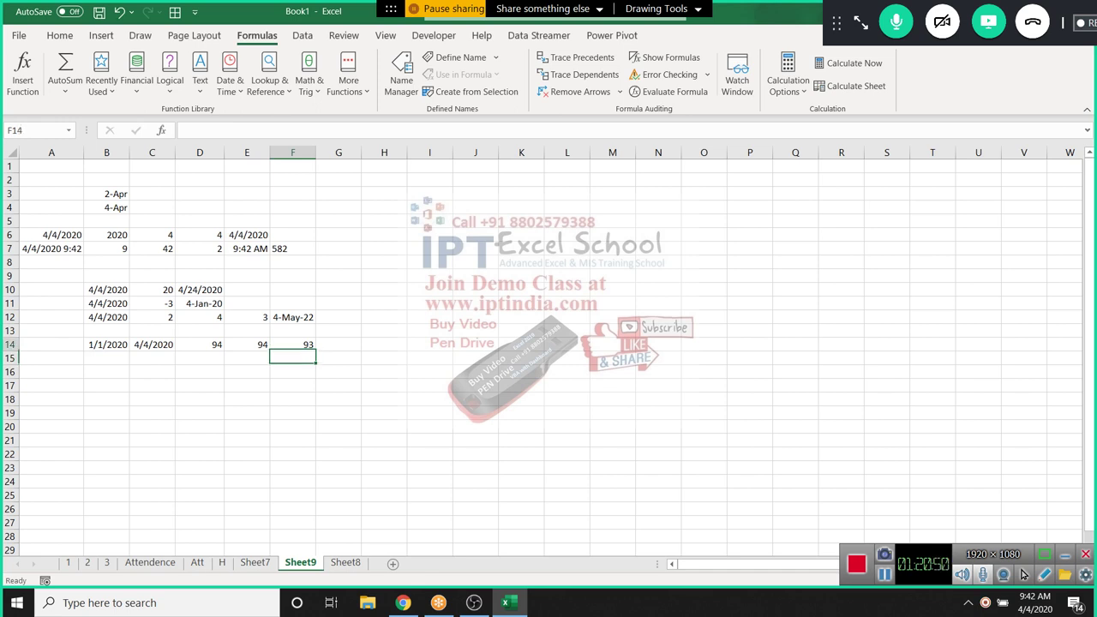
Review F14's formula and select B14:C15 for filling down
{"action": "left_click", "coordinate": [292, 344]}
{"action": "left_click", "coordinate": [106, 358]}
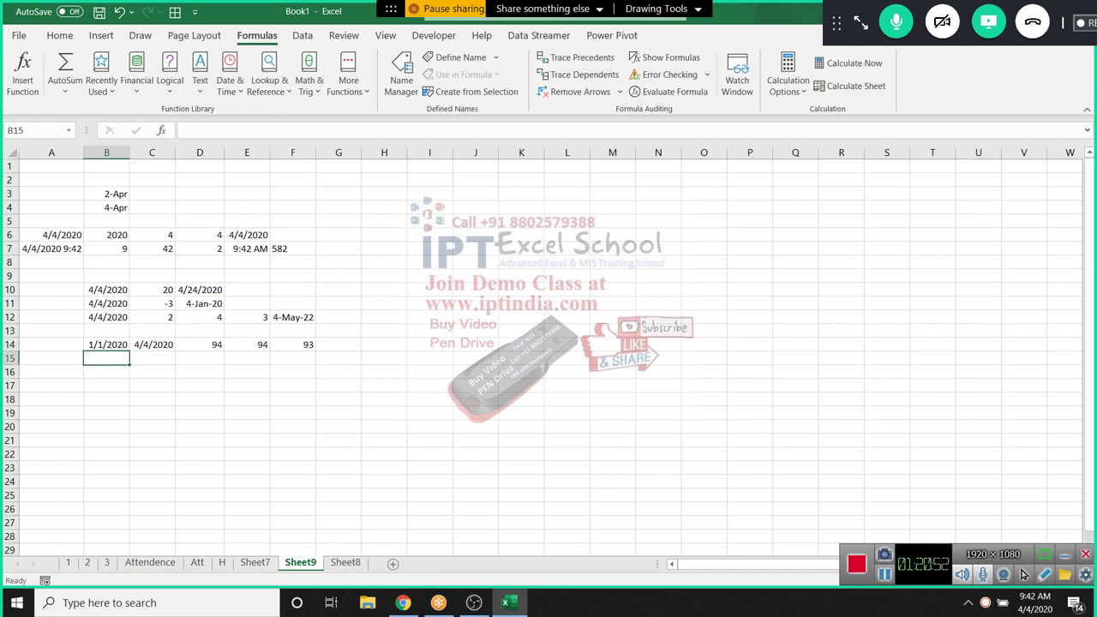
{"action": "left_click", "coordinate": [292, 344]}
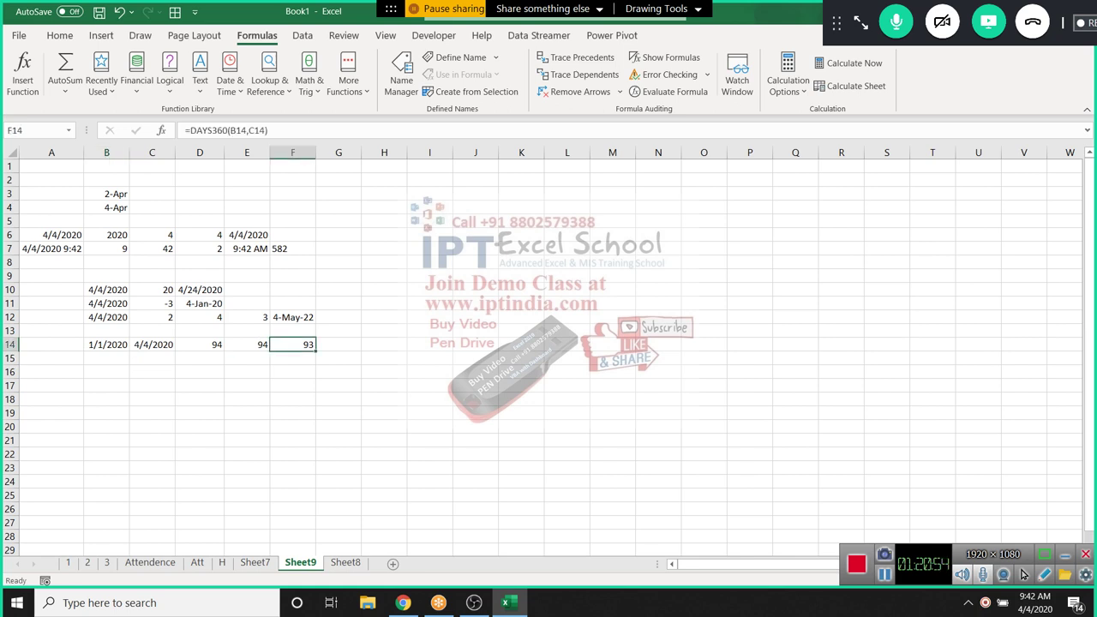
{"action": "left_click_drag", "start_coordinate": [107, 344], "coordinate": [152, 358]}
Copy the dates down into row 15 and enter =NETWORKDAYS(B15,C15) in D15
{"action": "key", "text": "ctrl+d"}
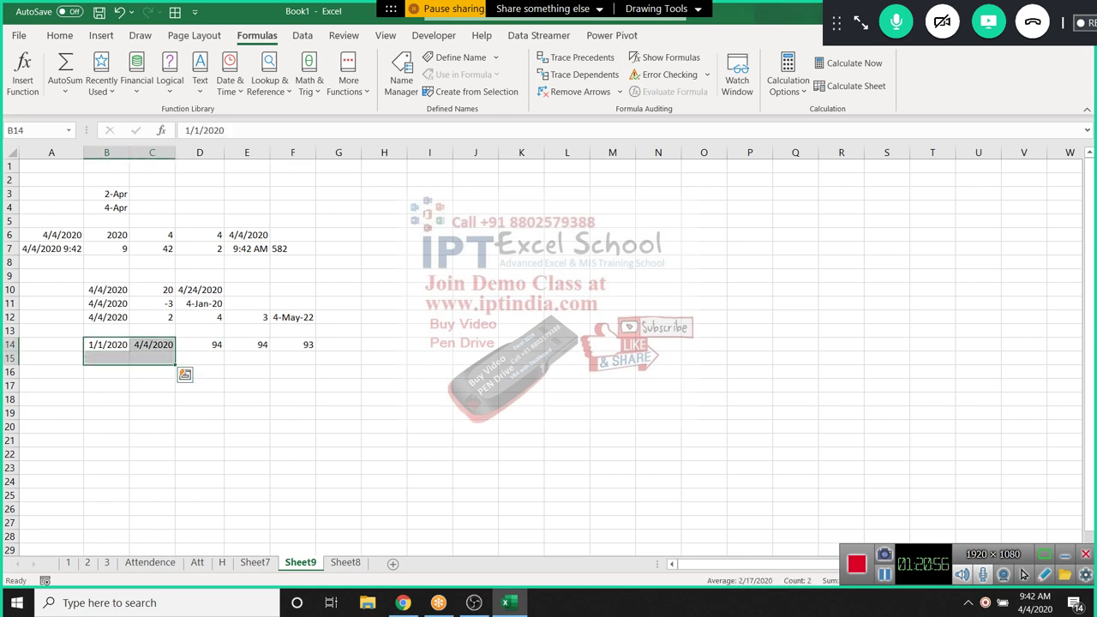
{"action": "left_click", "coordinate": [200, 358]}
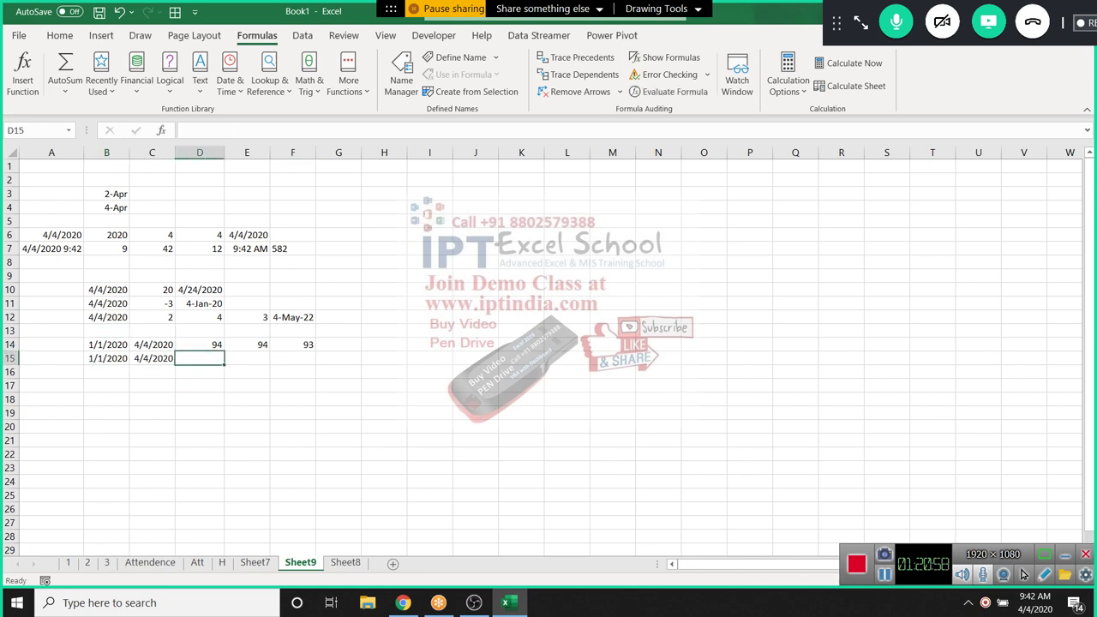
{"action": "type", "text": "=net"}
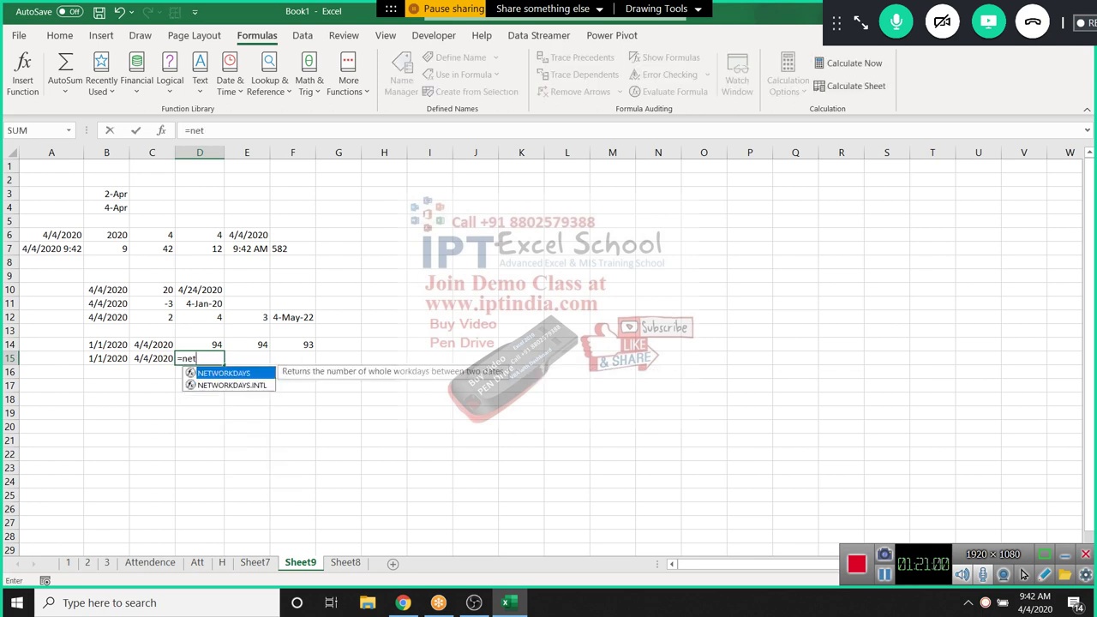
{"action": "key", "text": "Tab"}
{"action": "key", "text": "Left"}
{"action": "key", "text": "Left"}
{"action": "type", "text": ","}
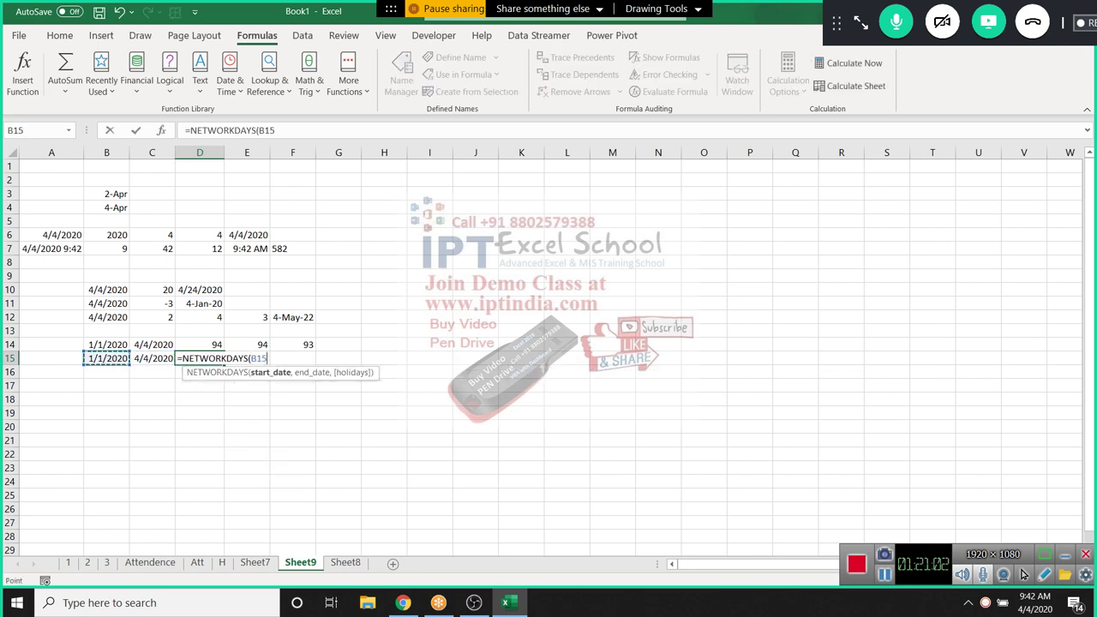
{"action": "key", "text": "Left"}
{"action": "key", "text": "Return"}
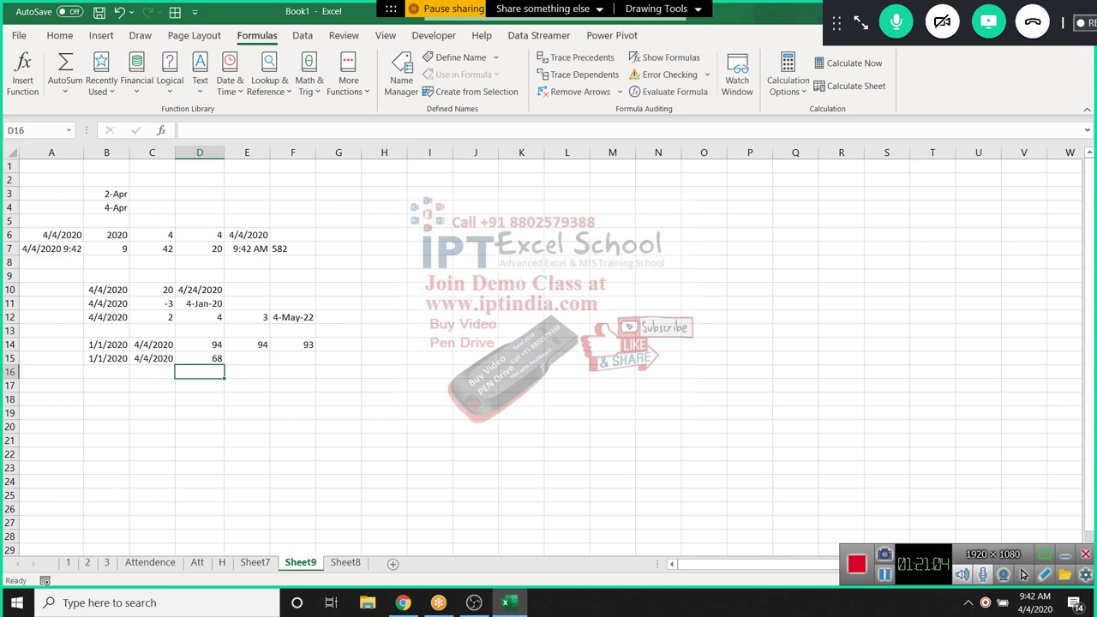
Add I1:I21 as D15's holidays argument, giving 68 working days
{"action": "key", "text": "Up"}
{"action": "key", "text": "F2"}
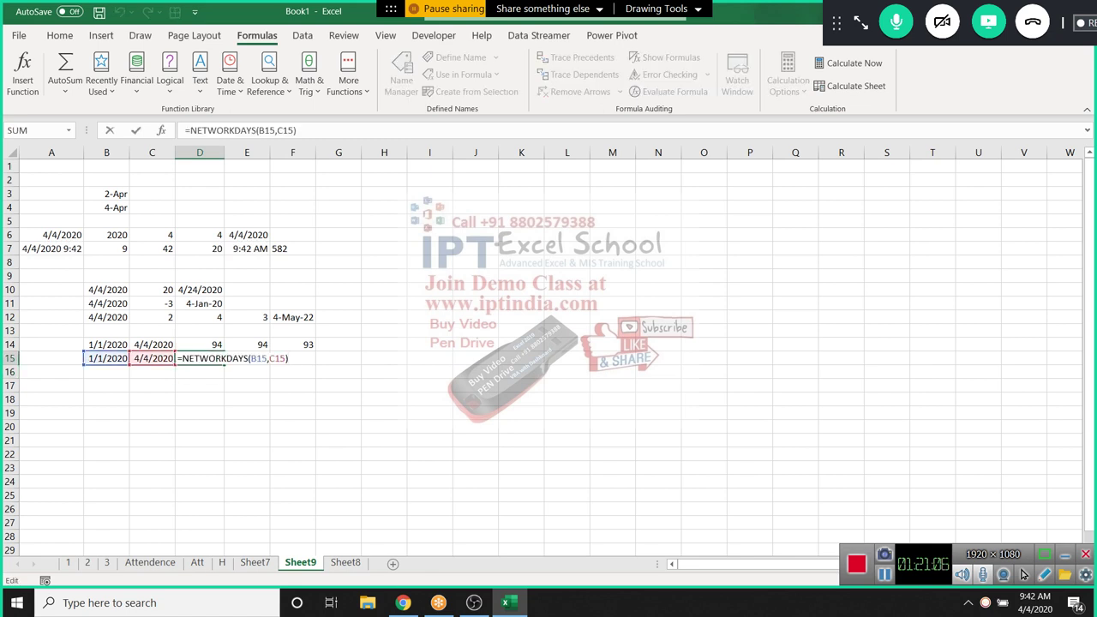
{"action": "key", "text": "Left"}
{"action": "type", "text": ","}
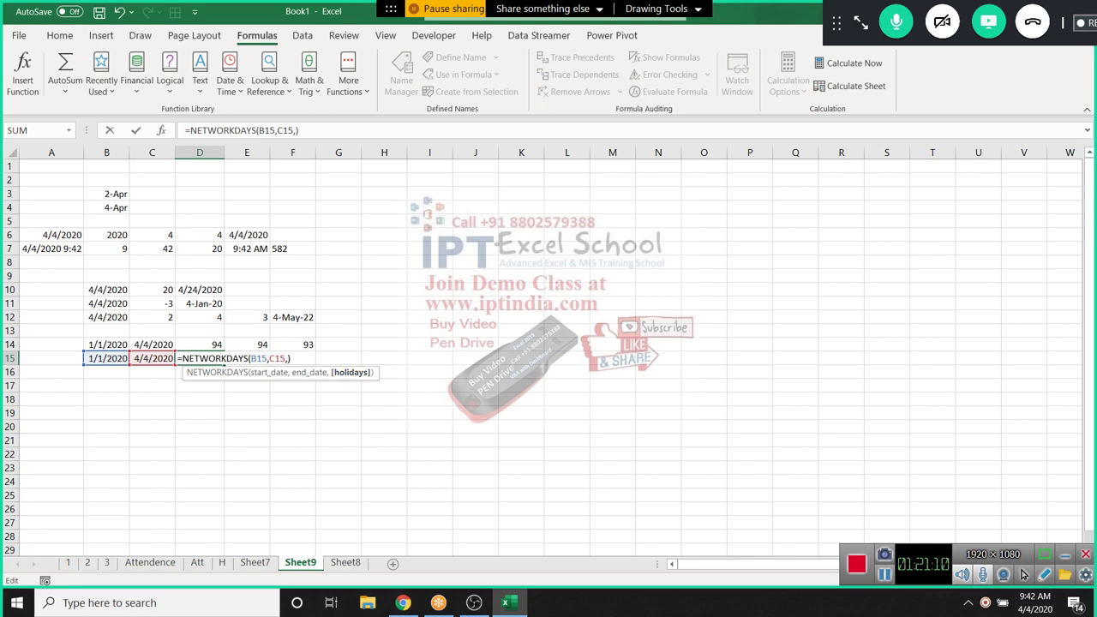
{"action": "left_click_drag", "start_coordinate": [429, 166], "coordinate": [429, 439]}
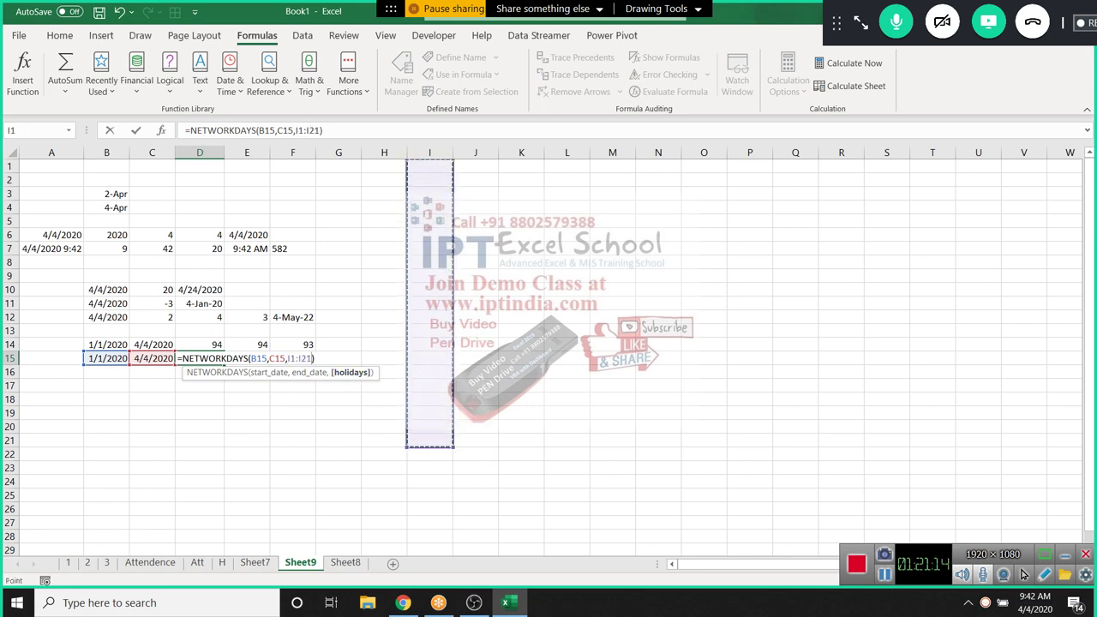
{"action": "key", "text": "Return"}
{"action": "left_click", "coordinate": [200, 358]}
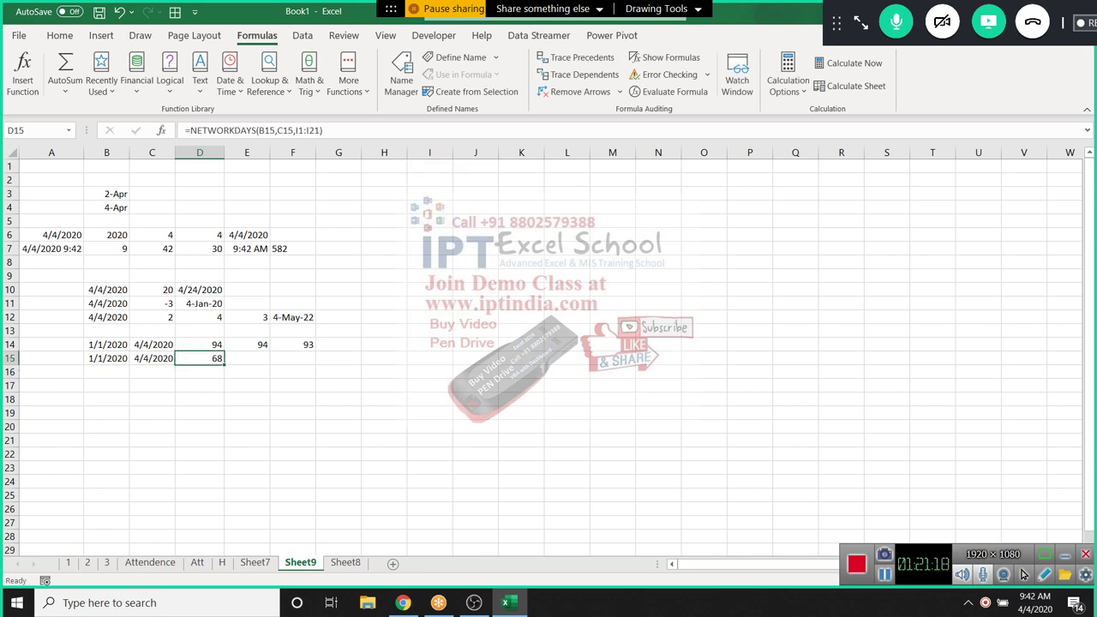
Select B15:C15 and paste into them
{"action": "key", "text": "Left"}
{"action": "key", "text": "Left"}
{"action": "key", "text": "shift+Right"}
{"action": "type", "text": "1/1/2020\t4/4/2020"}
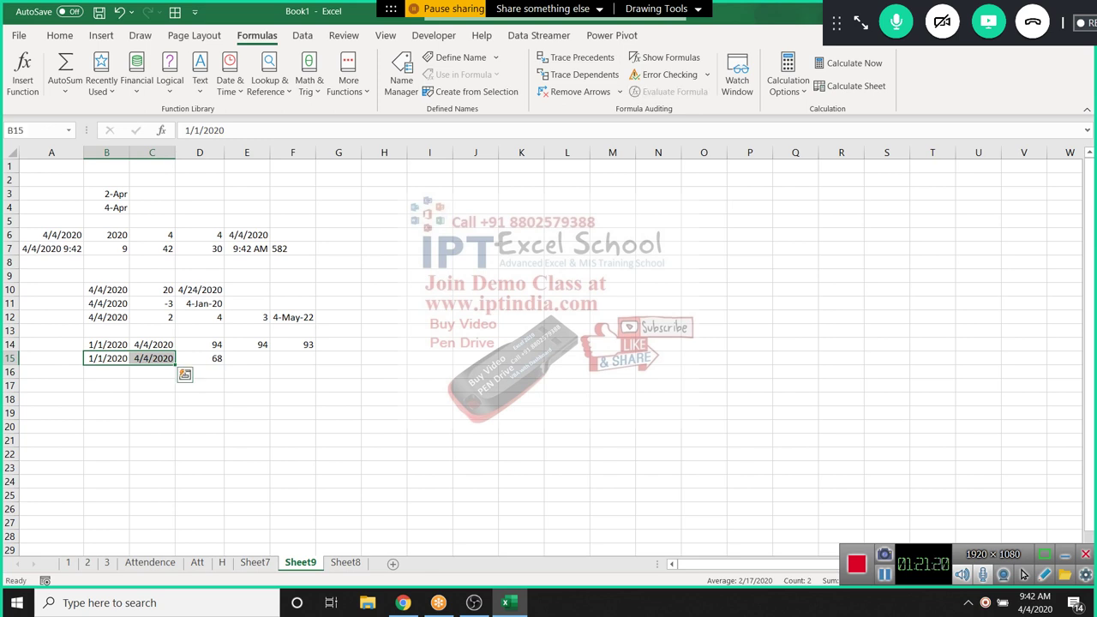
{"action": "left_click", "coordinate": [247, 358]}
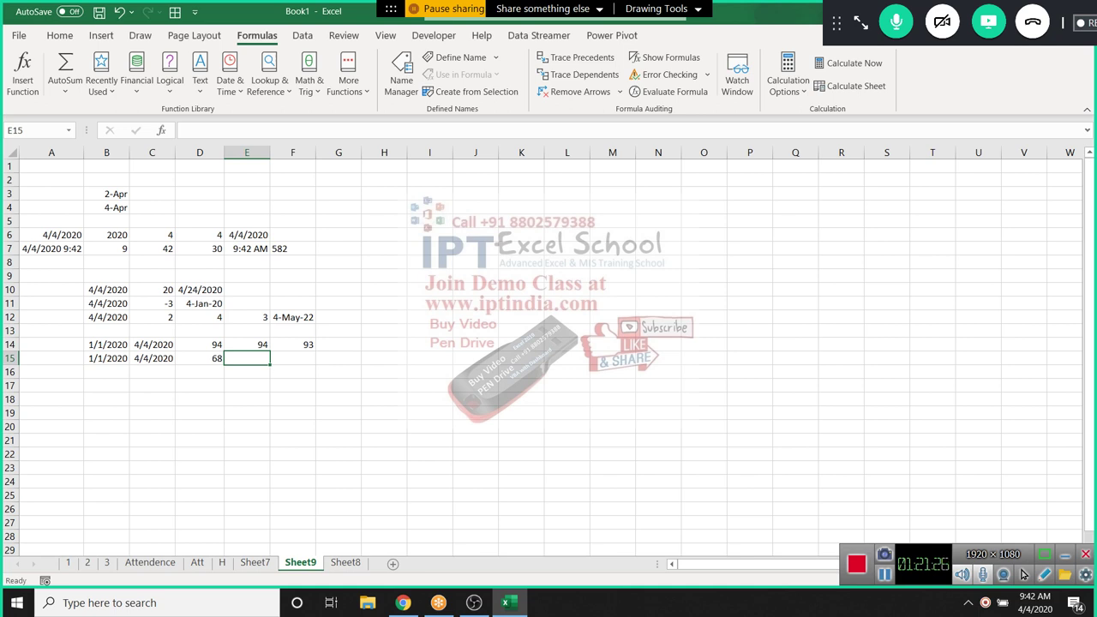
Start NETWORKDAYS.INTL in E15 with B15 and C15 as start and end dates
{"action": "type", "text": "="}
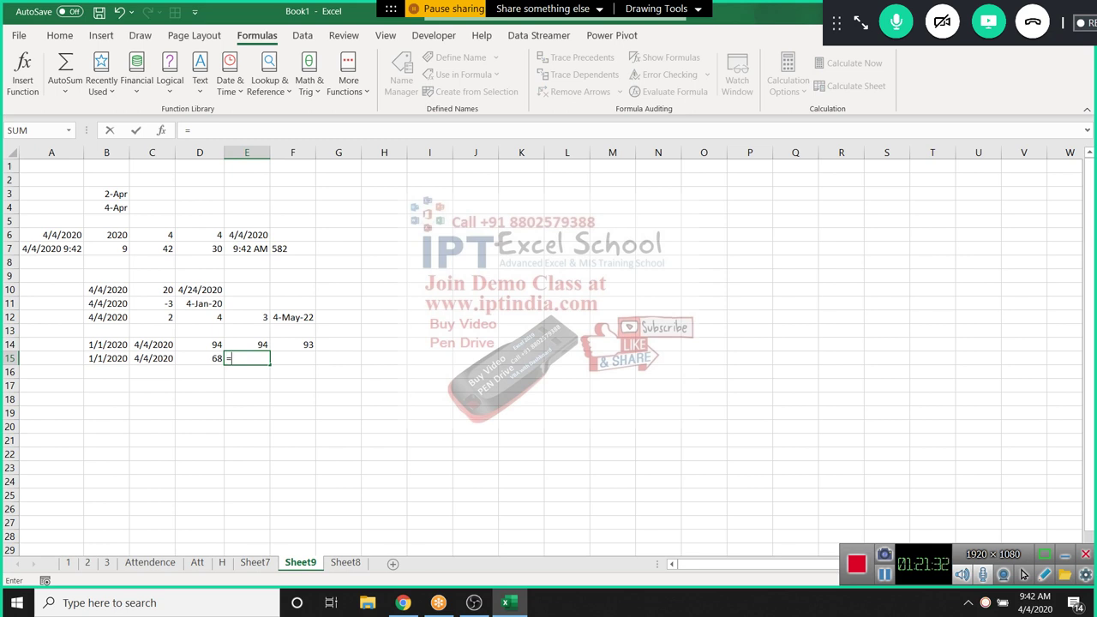
{"action": "type", "text": "net"}
{"action": "key", "text": "Down"}
{"action": "key", "text": "Tab"}
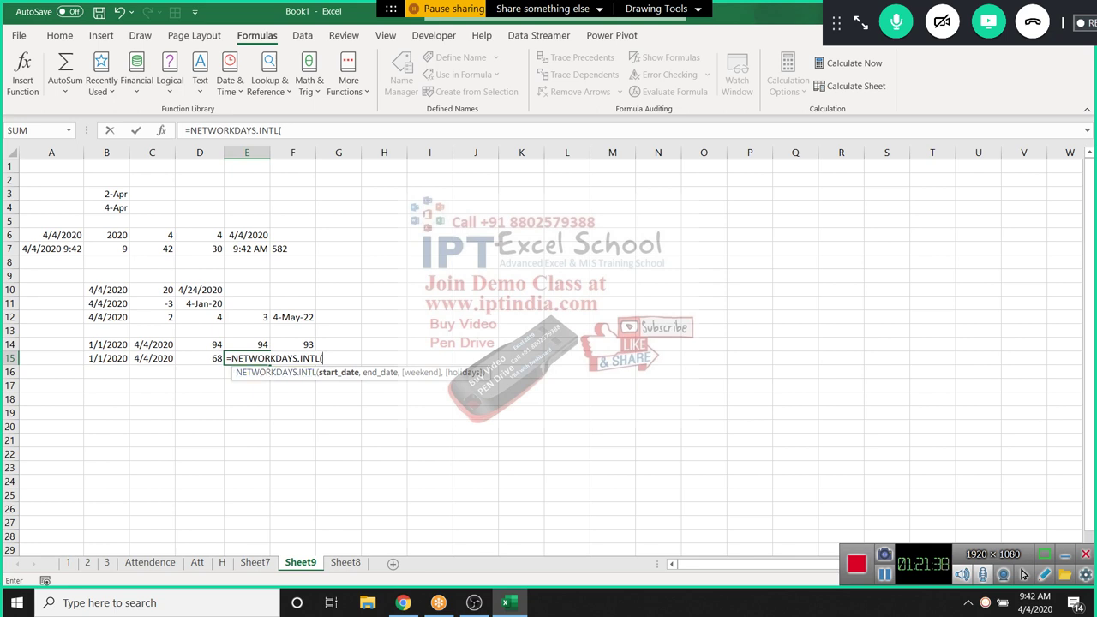
{"action": "left_click", "coordinate": [106, 358]}
{"action": "type", "text": ","}
{"action": "left_click", "coordinate": [151, 358]}
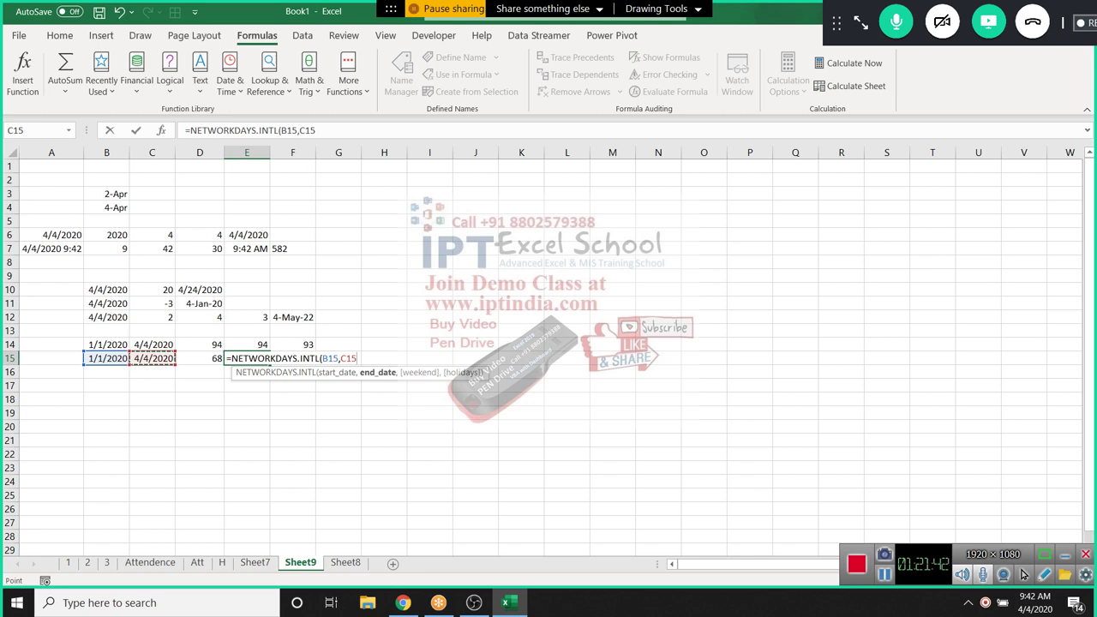
{"action": "type", "text": ","}
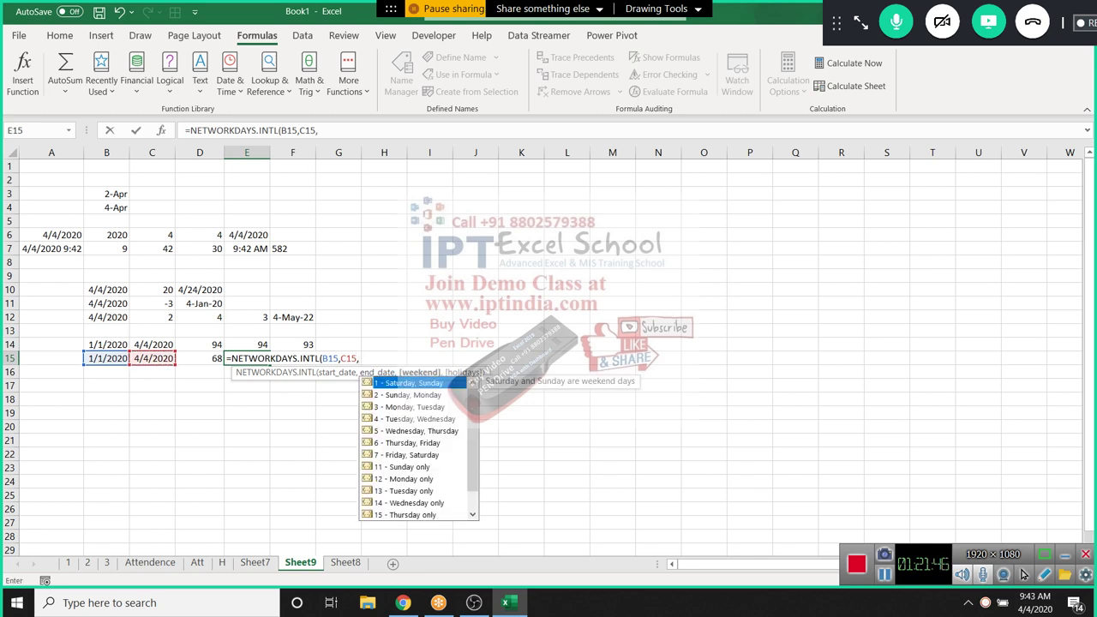
Use weekend code 11 (Sunday only) and holidays M2:M18, returning 82 working days
{"action": "key", "text": "Down"}
{"action": "key", "text": "Down"}
{"action": "key", "text": "Down"}
{"action": "key", "text": "Down"}
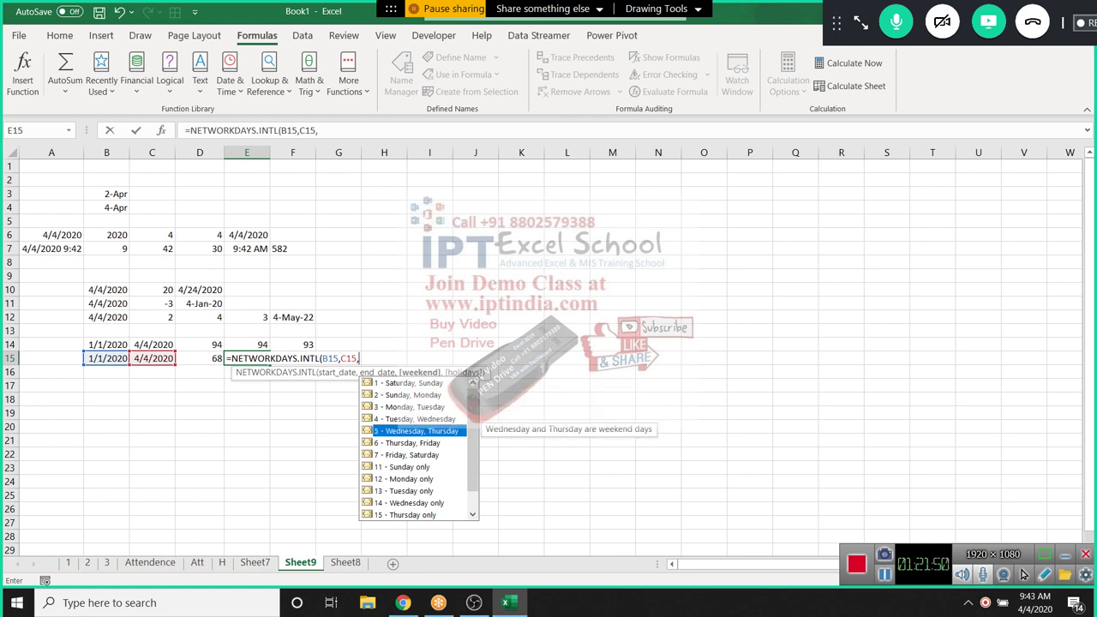
{"action": "key", "text": "Down"}
{"action": "key", "text": "Down"}
{"action": "key", "text": "Down"}
{"action": "key", "text": "Down"}
{"action": "key", "text": "Up"}
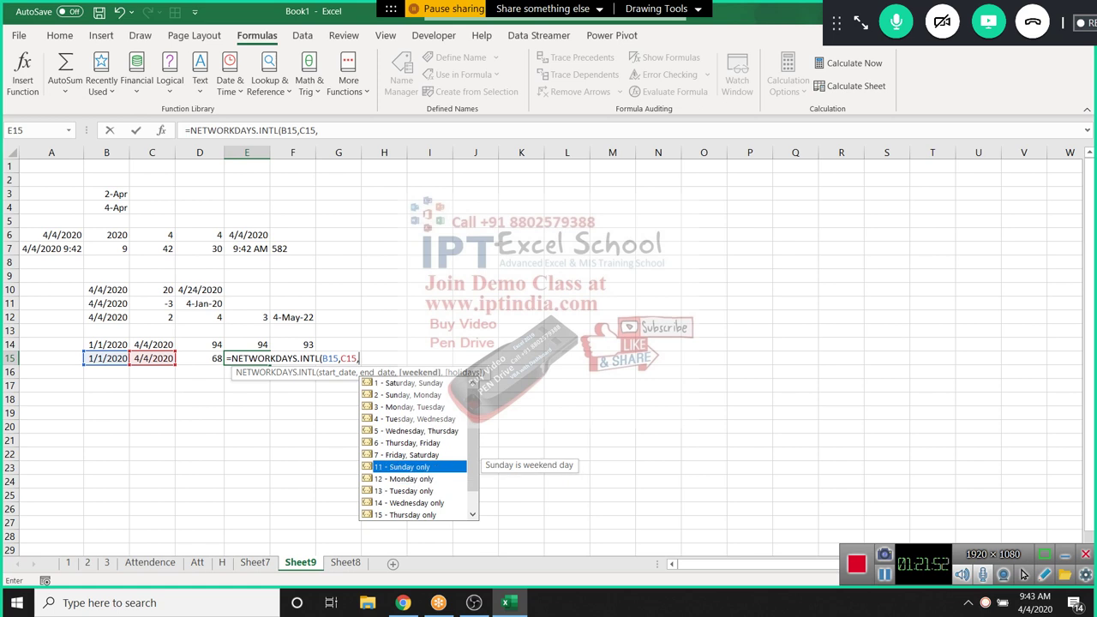
{"action": "key", "text": "Tab"}
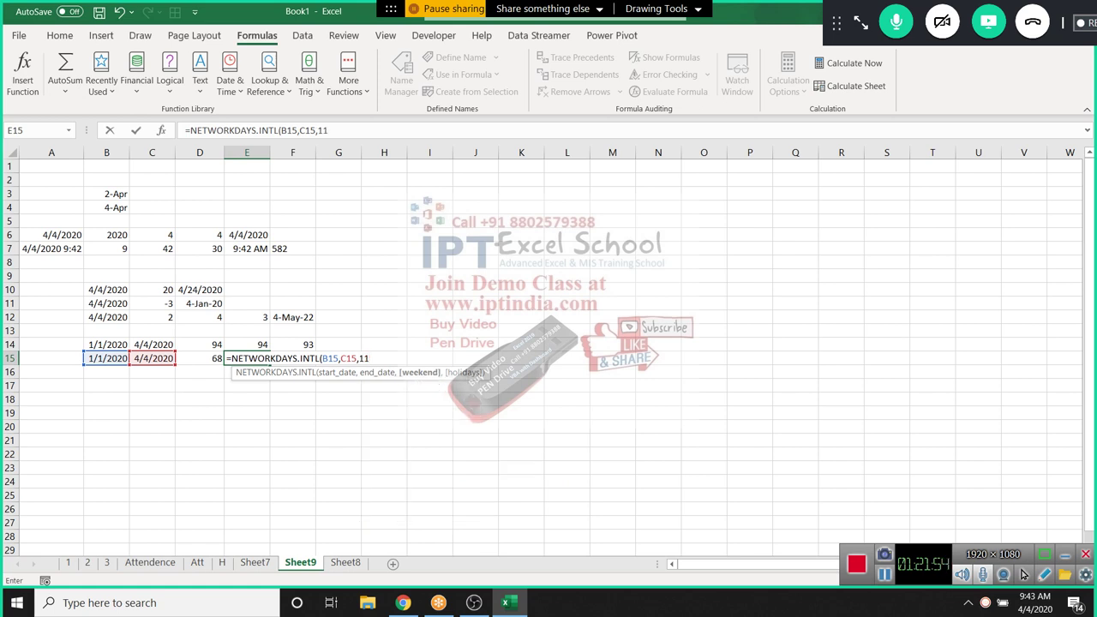
{"action": "type", "text": ","}
{"action": "left_click_drag", "start_coordinate": [611, 179], "coordinate": [612, 399]}
{"action": "key", "text": "Return"}
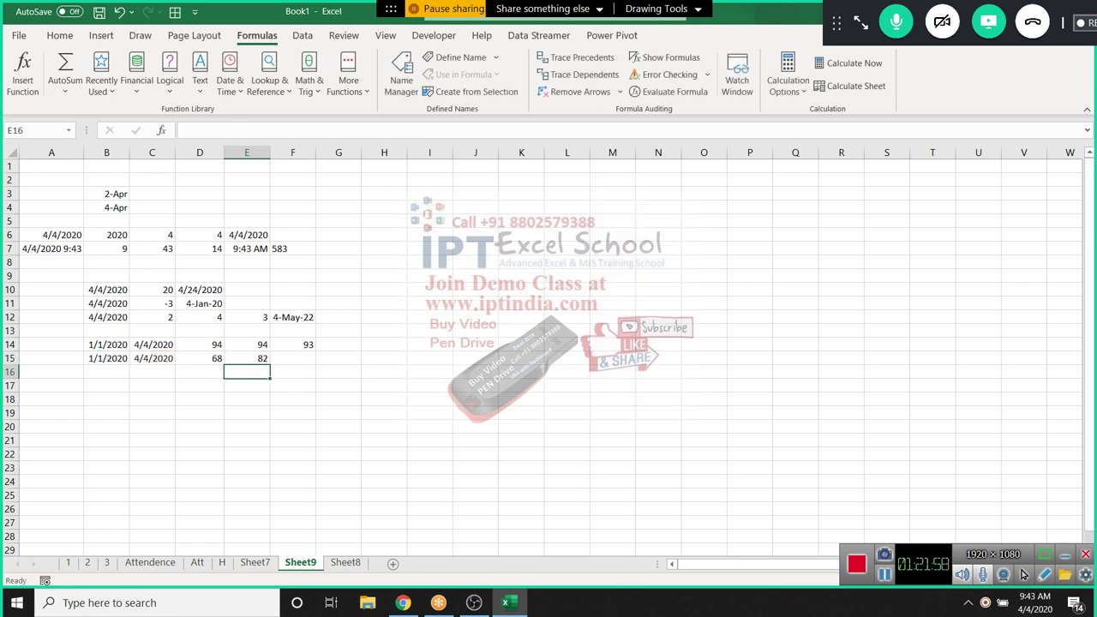
{"action": "left_click", "coordinate": [247, 358]}
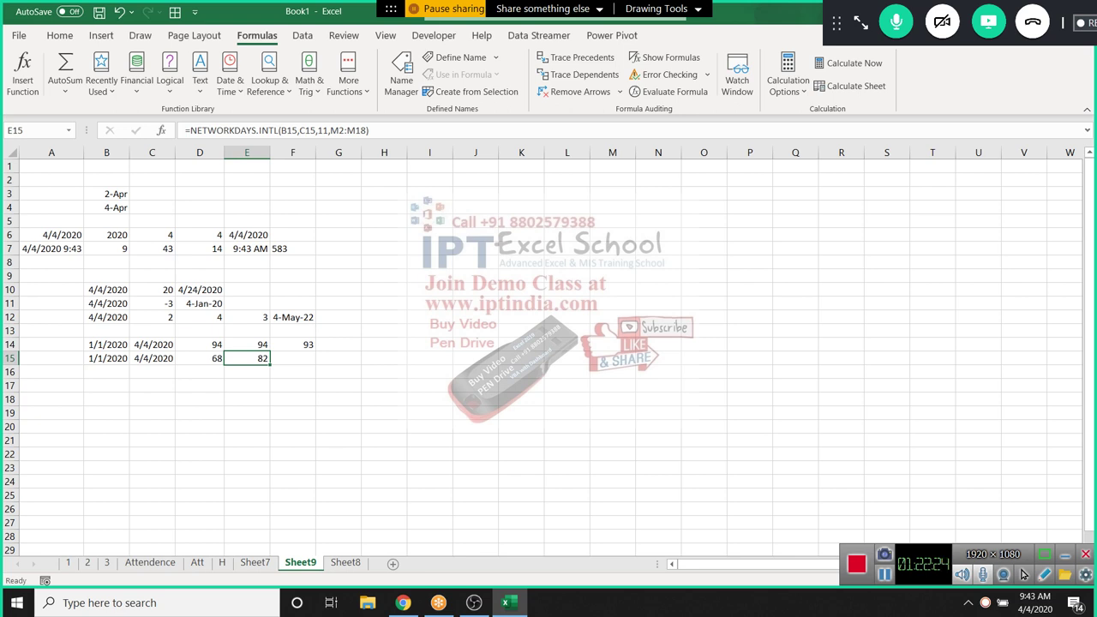
{"action": "left_click", "coordinate": [106, 371]}
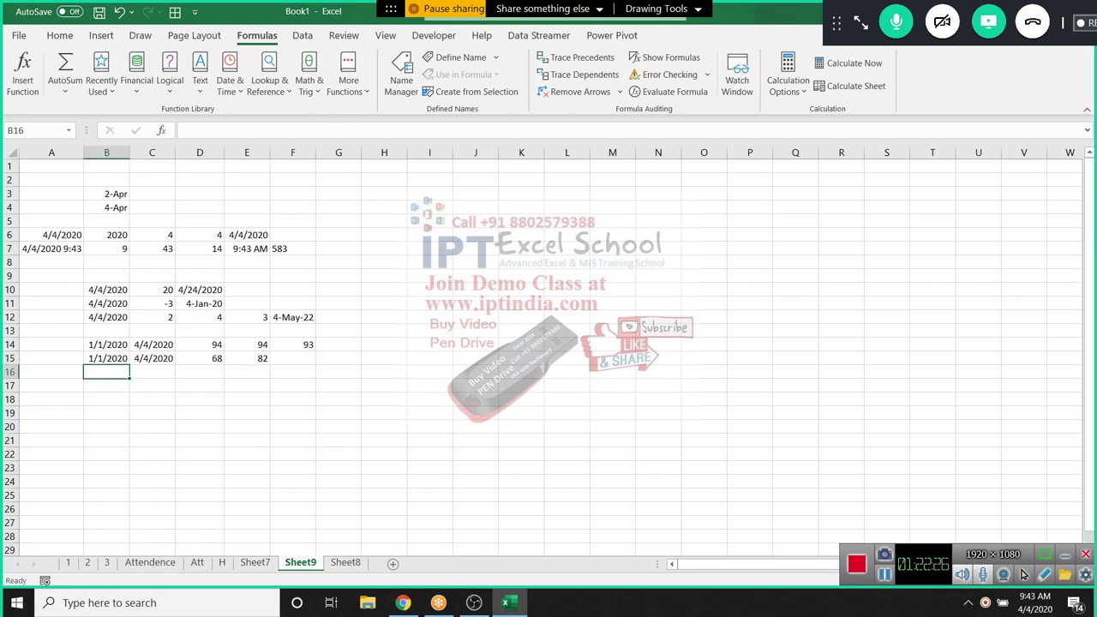
Put today's date, 4/4/2020, in B16 and 15 days in C16
{"action": "key", "text": "ctrl+semicolon"}
{"action": "key", "text": "Tab"}
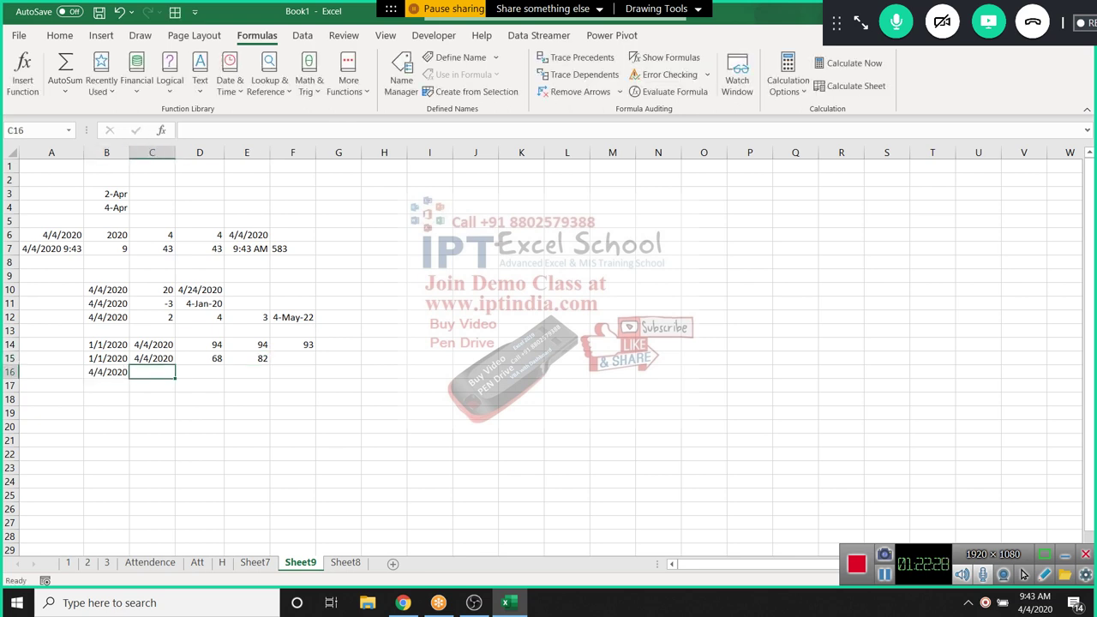
{"action": "type", "text": "15"}
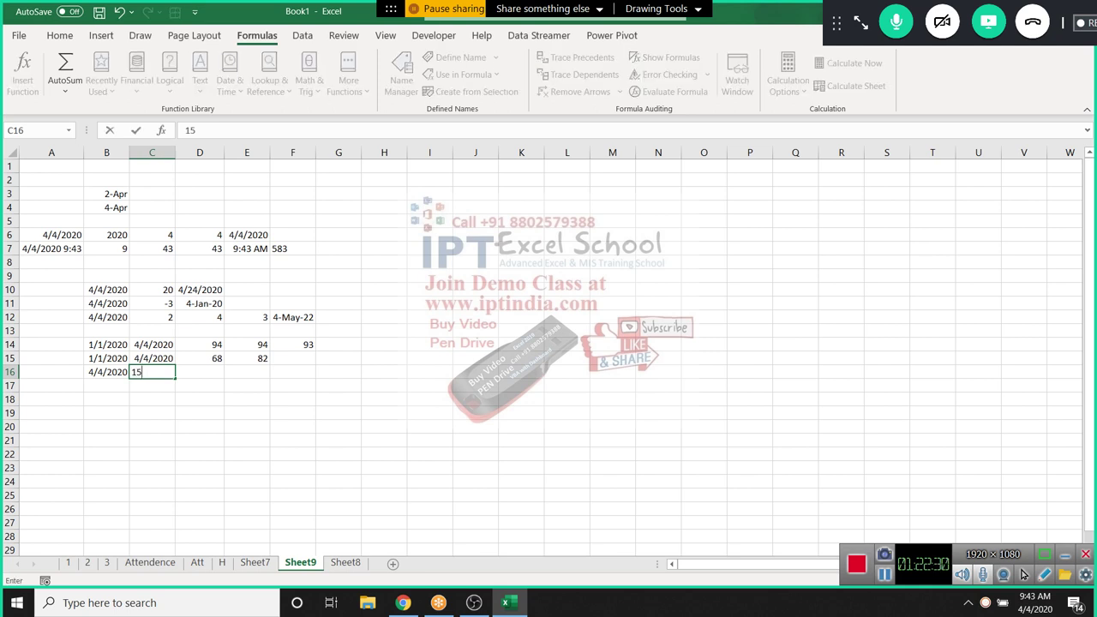
{"action": "key", "text": "Tab"}
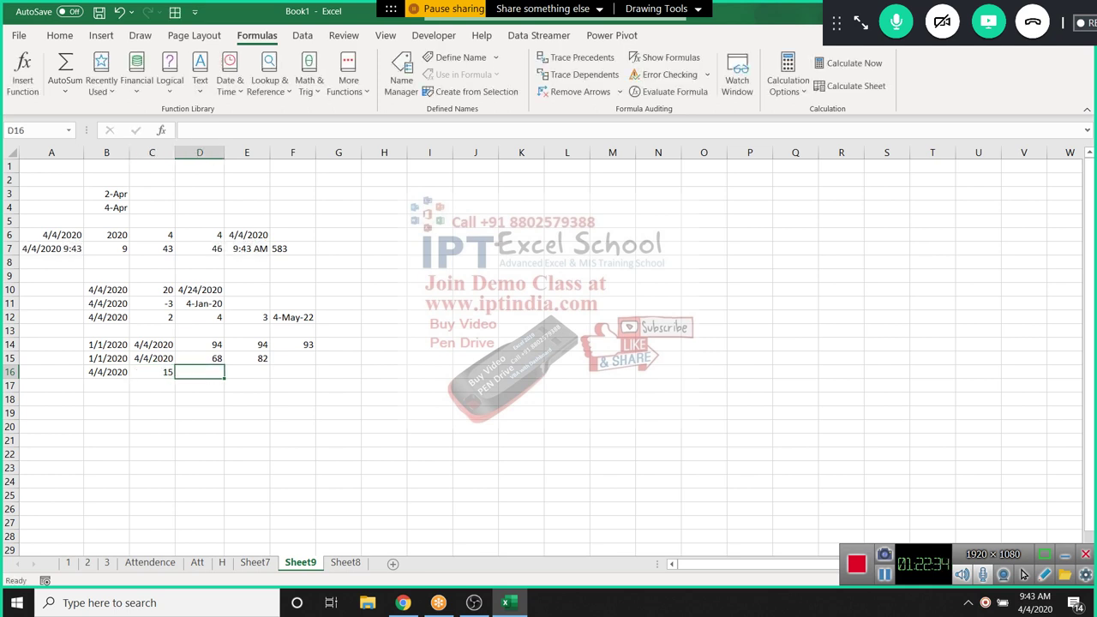
Enter =WORKDAY(B16,C16,H1:H16) in D16
{"action": "type", "text": "="}
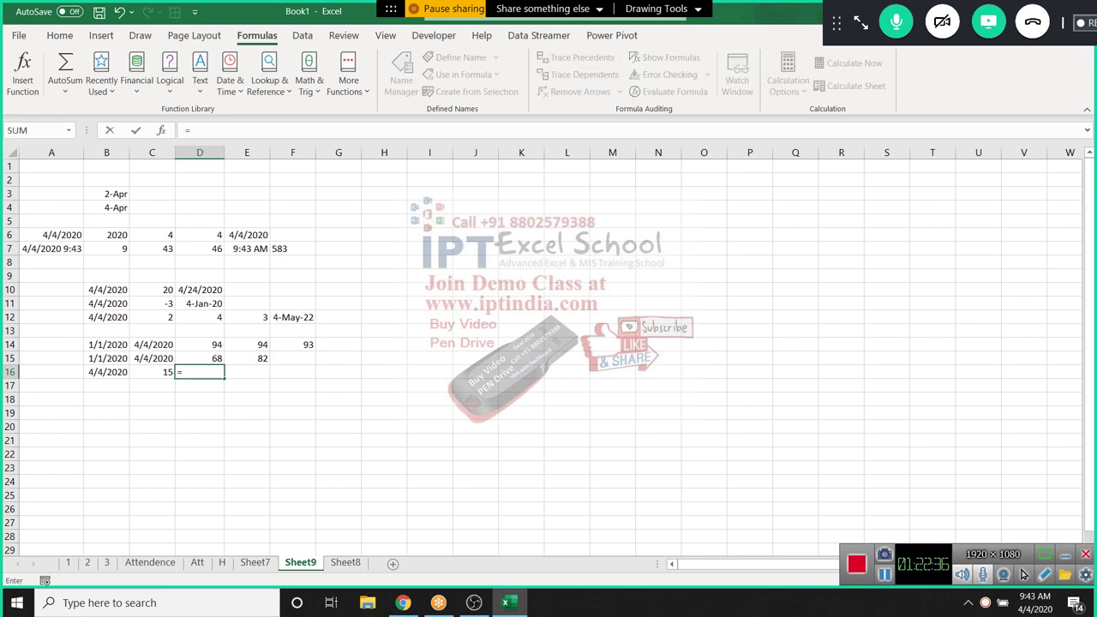
{"action": "type", "text": "te"}
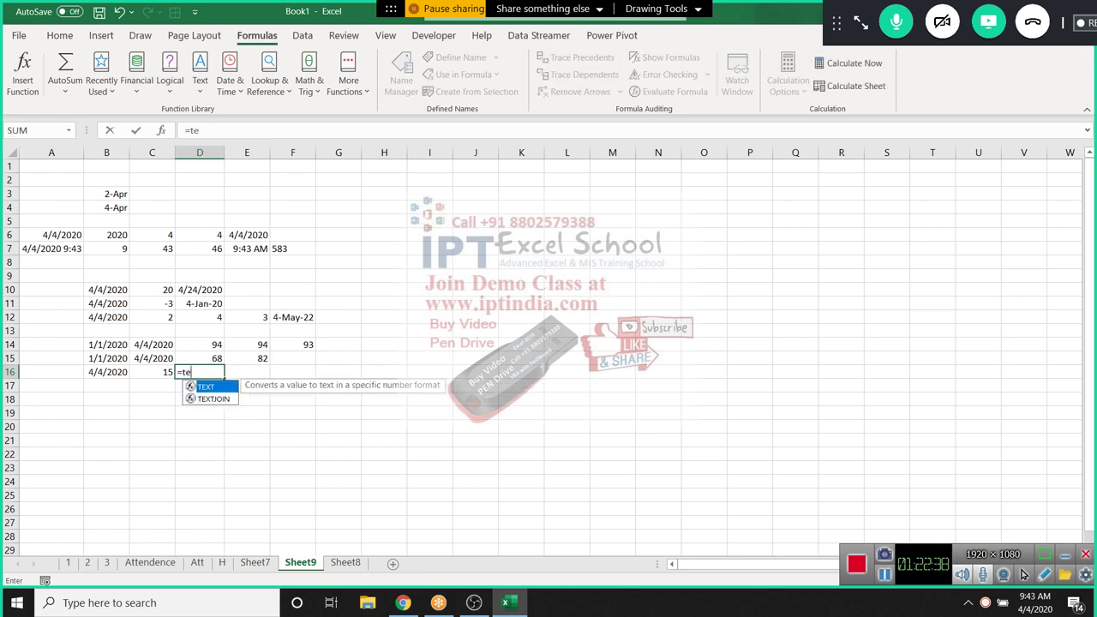
{"action": "key", "text": "BackSpace"}
{"action": "key", "text": "BackSpace"}
{"action": "type", "text": "wo"}
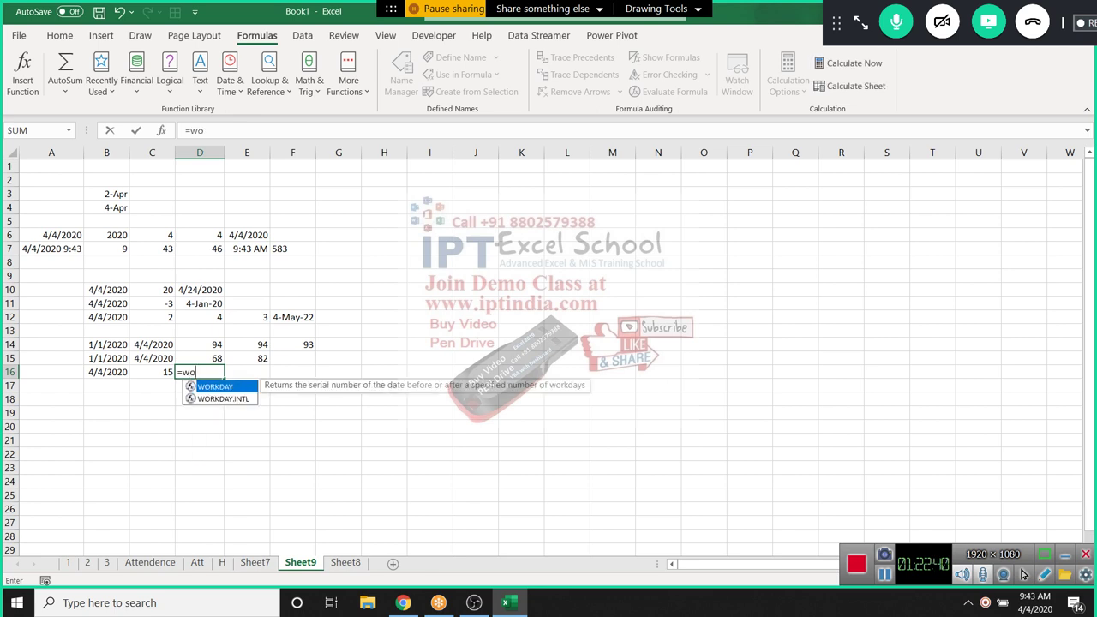
{"action": "key", "text": "Tab"}
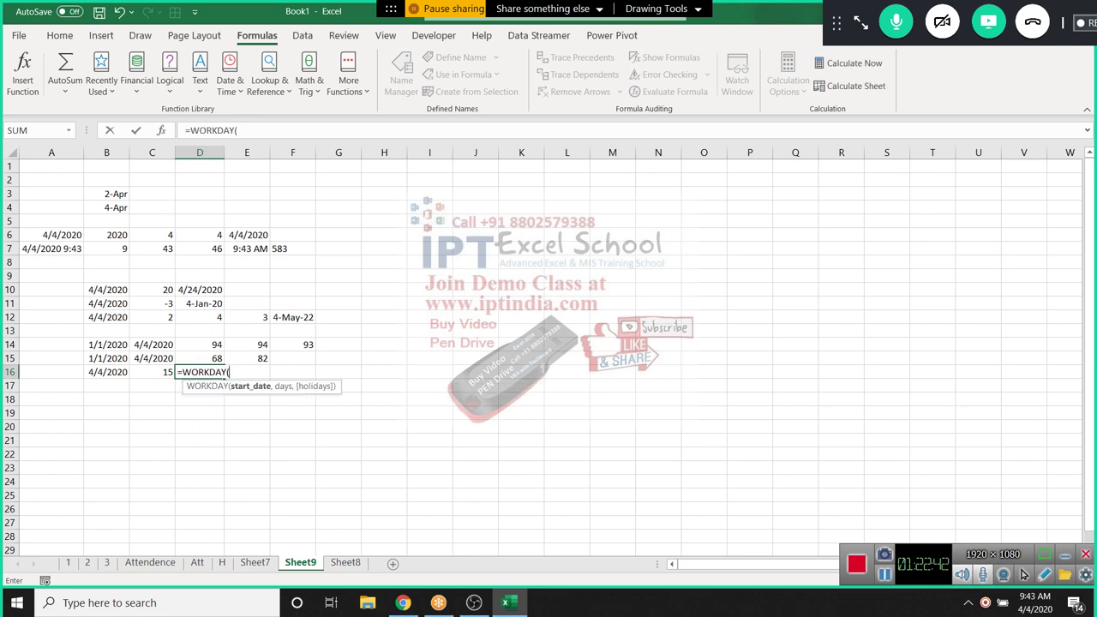
{"action": "key", "text": "Left"}
{"action": "key", "text": "Left"}
{"action": "type", "text": ","}
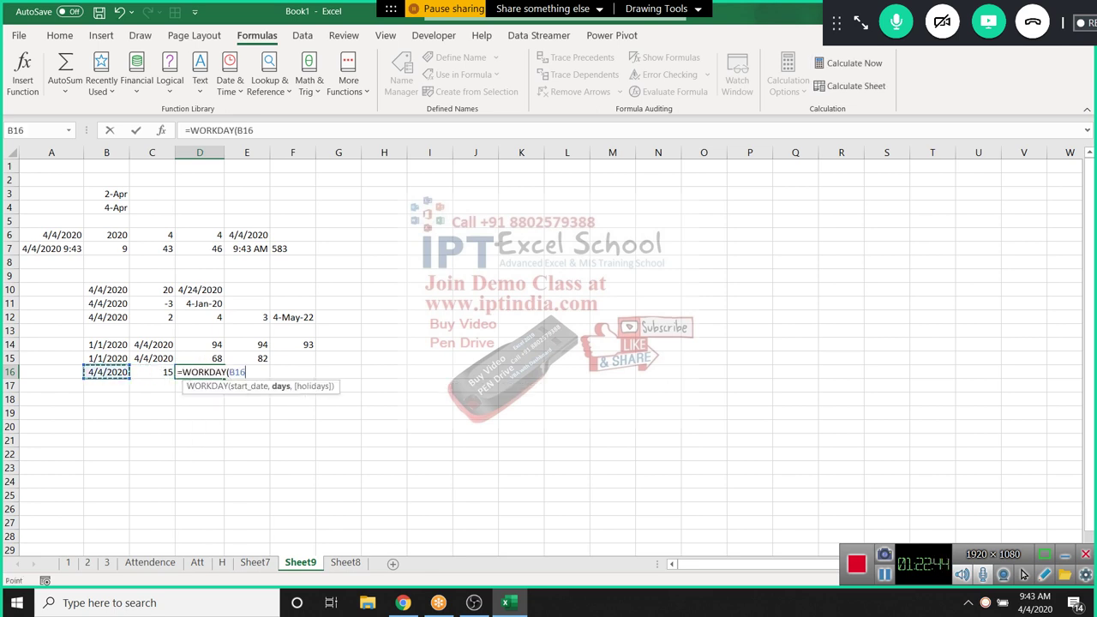
{"action": "key", "text": "Right"}
{"action": "type", "text": ","}
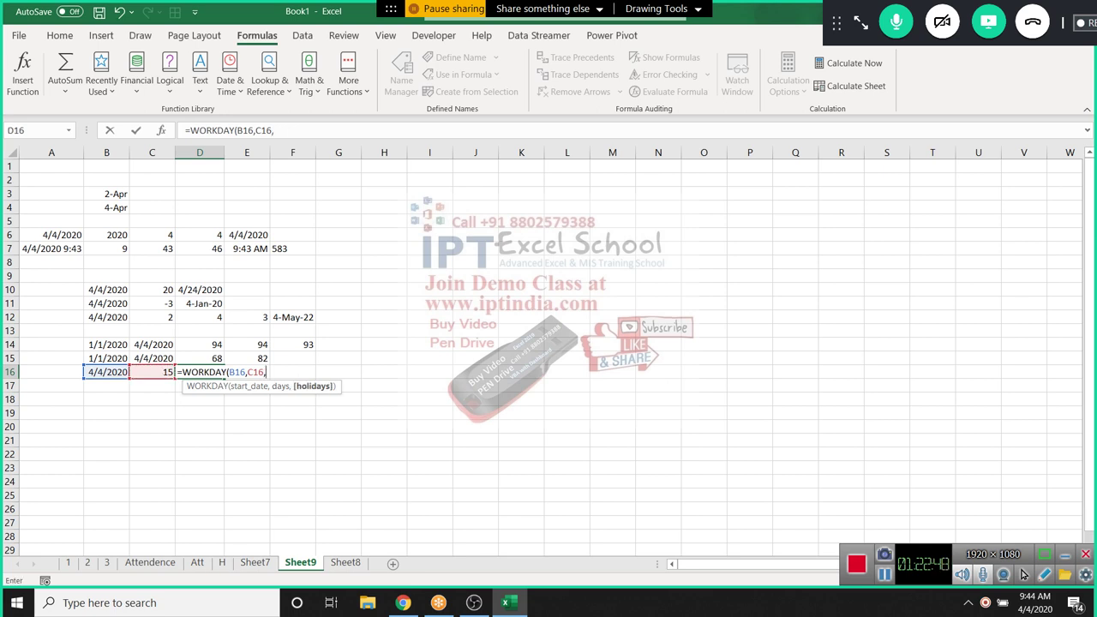
{"action": "left_click_drag", "start_coordinate": [384, 166], "coordinate": [384, 372]}
{"action": "key", "text": "Return"}
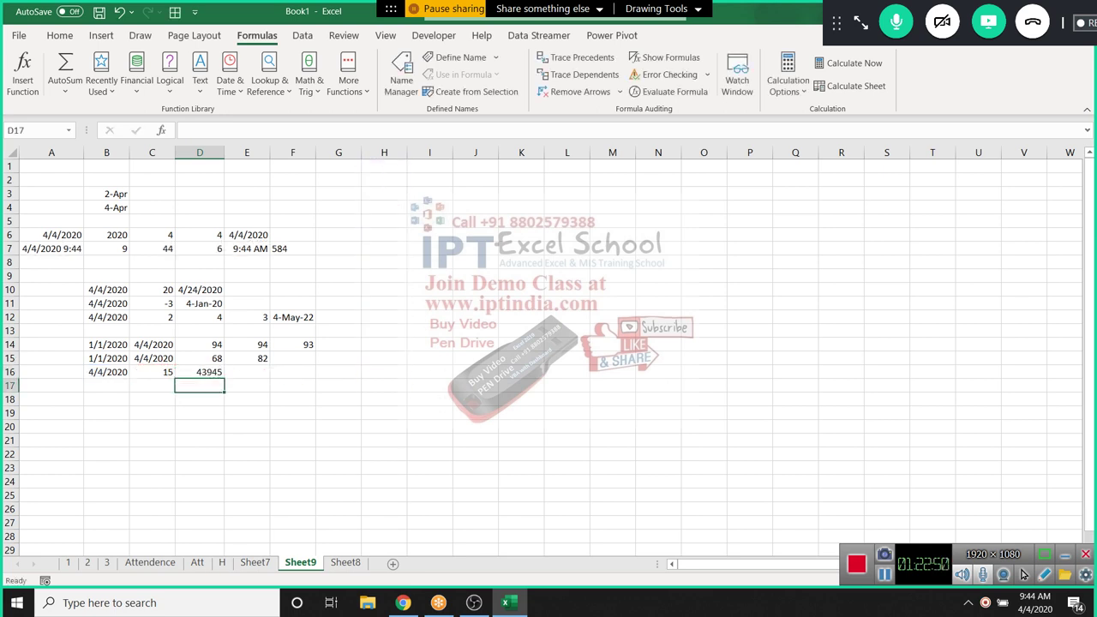
Format D16 as a date so it shows 24-Apr-20
{"action": "left_click", "coordinate": [199, 371]}
{"action": "key", "text": "ctrl+shift+3"}
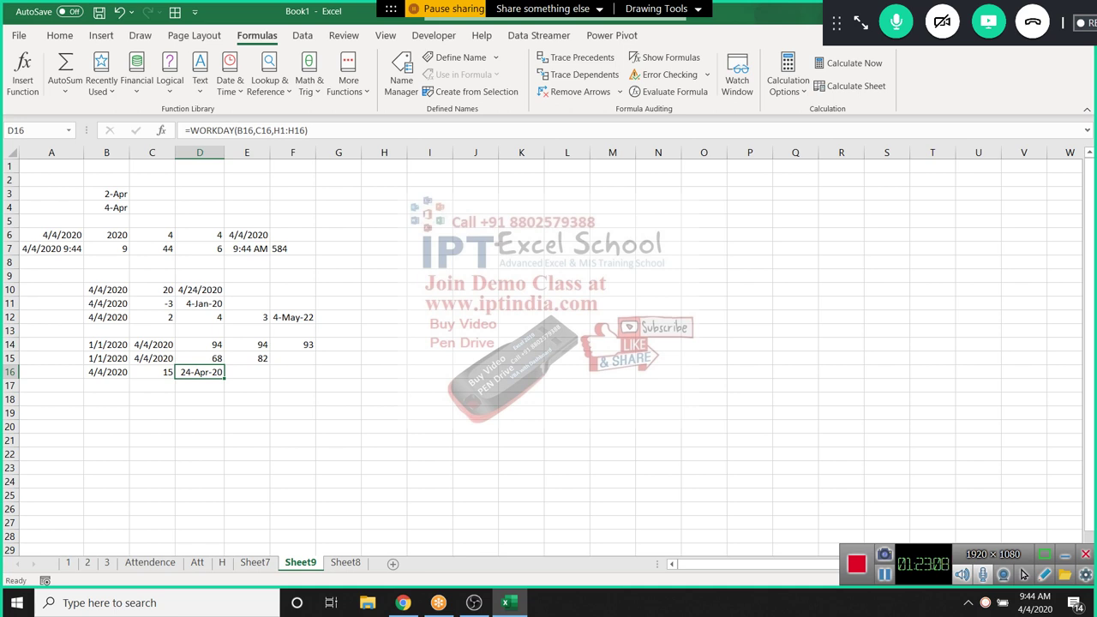
{"action": "key", "text": "Left"}
{"action": "key", "text": "Left"}
{"action": "key", "text": "Down"}
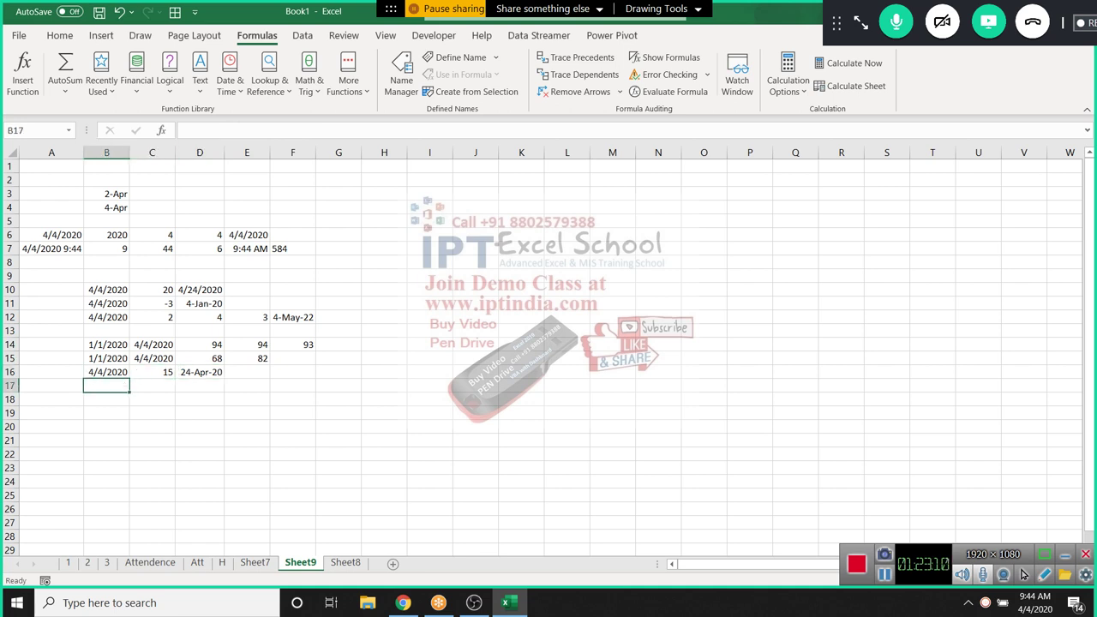
{"action": "key", "text": "Up"}
{"action": "key", "text": "Up"}
{"action": "key", "text": "Right"}
{"action": "key", "text": "Right"}
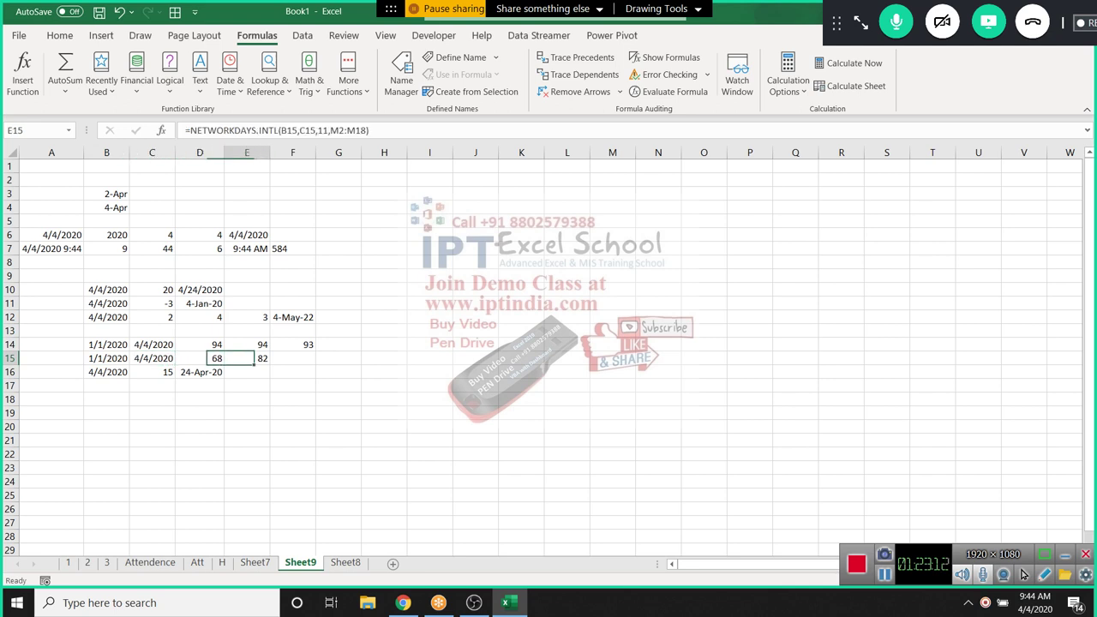
{"action": "key", "text": "Right"}
{"action": "key", "text": "Down"}
Start WORKDAY.INTL in E16 with B16 as start date and C16 as days
{"action": "type", "text": "=wor"}
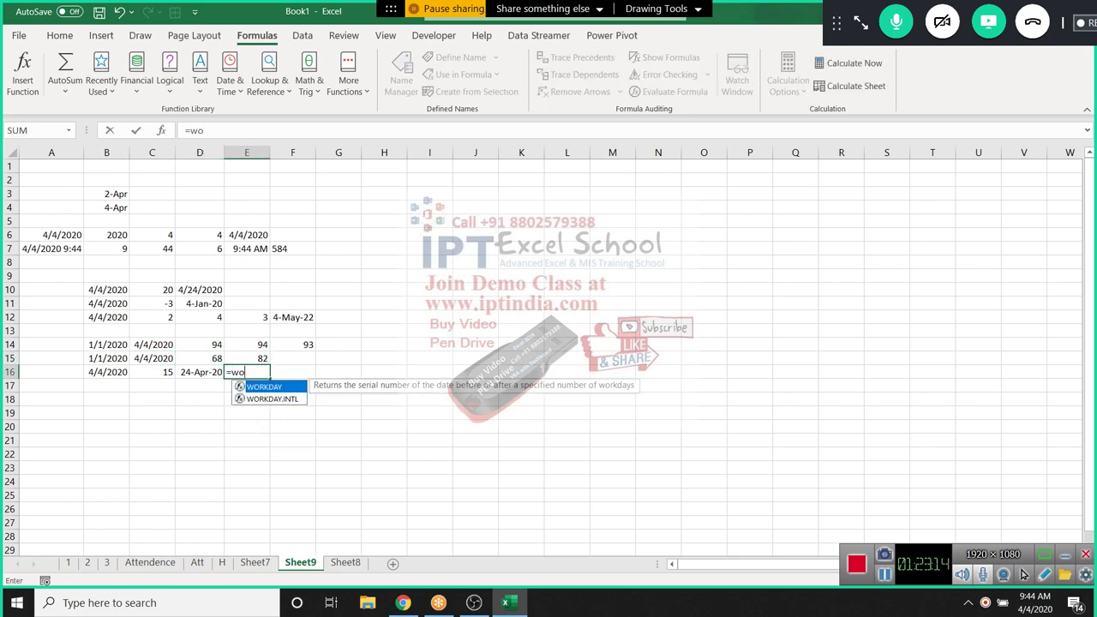
{"action": "key", "text": "Down"}
{"action": "key", "text": "Tab"}
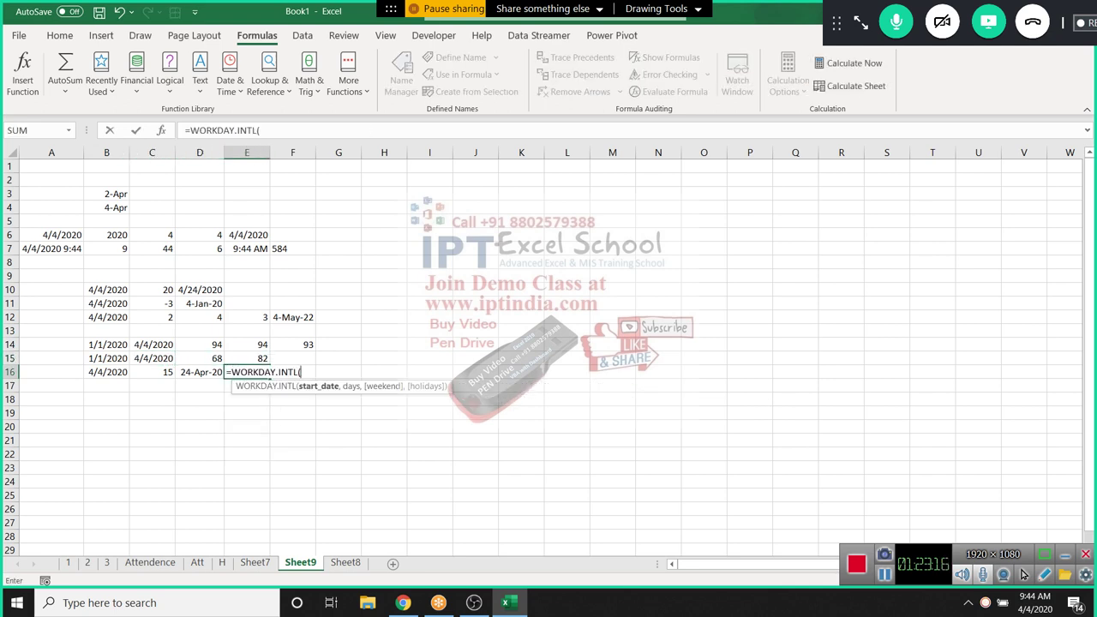
{"action": "key", "text": "Left"}
{"action": "key", "text": "Left"}
{"action": "key", "text": "Left"}
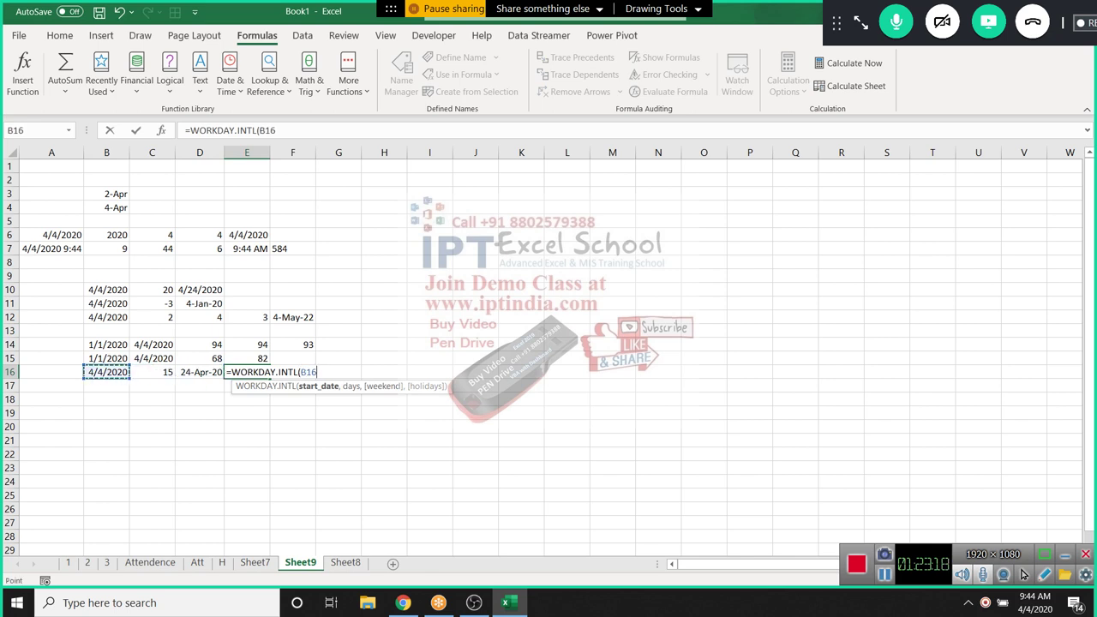
{"action": "type", "text": ","}
{"action": "key", "text": "Left"}
{"action": "key", "text": "Left"}
{"action": "type", "text": ","}
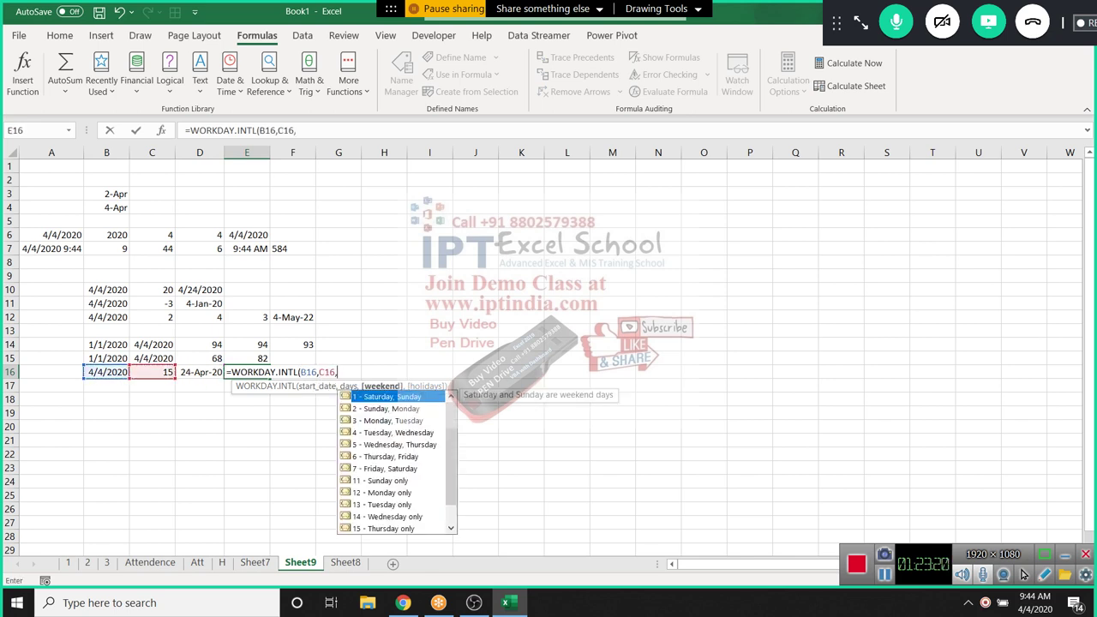
Use weekend option 11 (Sunday only) and holidays J2:J17, returning 43943
{"action": "key", "text": "Down"}
{"action": "key", "text": "Down"}
{"action": "key", "text": "Down"}
{"action": "key", "text": "Down"}
{"action": "key", "text": "Down"}
{"action": "key", "text": "Down"}
{"action": "key", "text": "Down"}
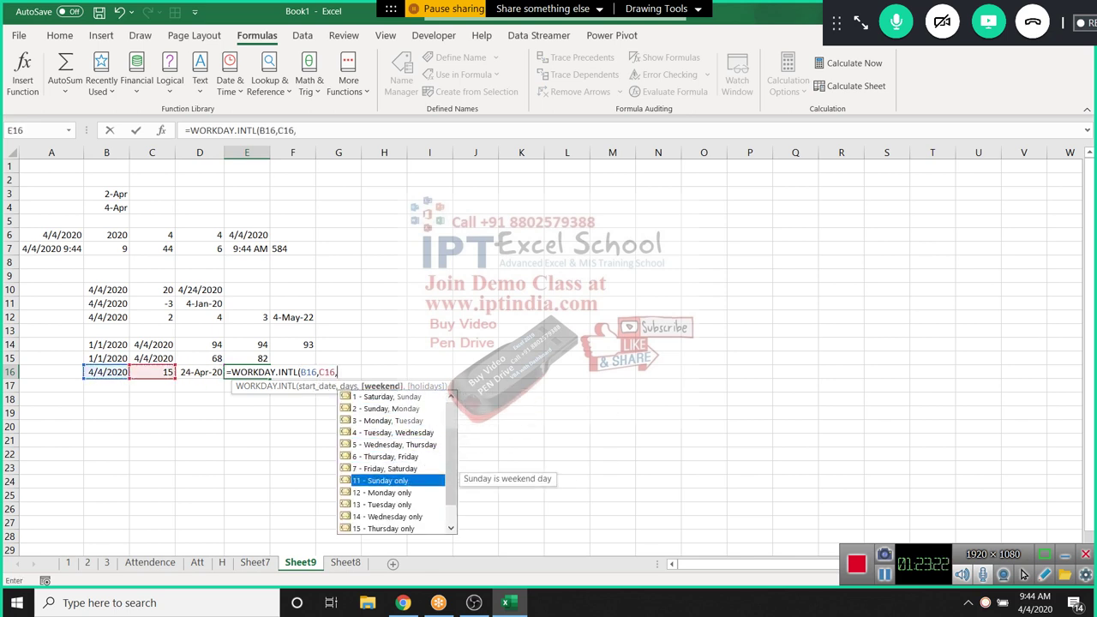
{"action": "key", "text": "Tab"}
{"action": "type", "text": ","}
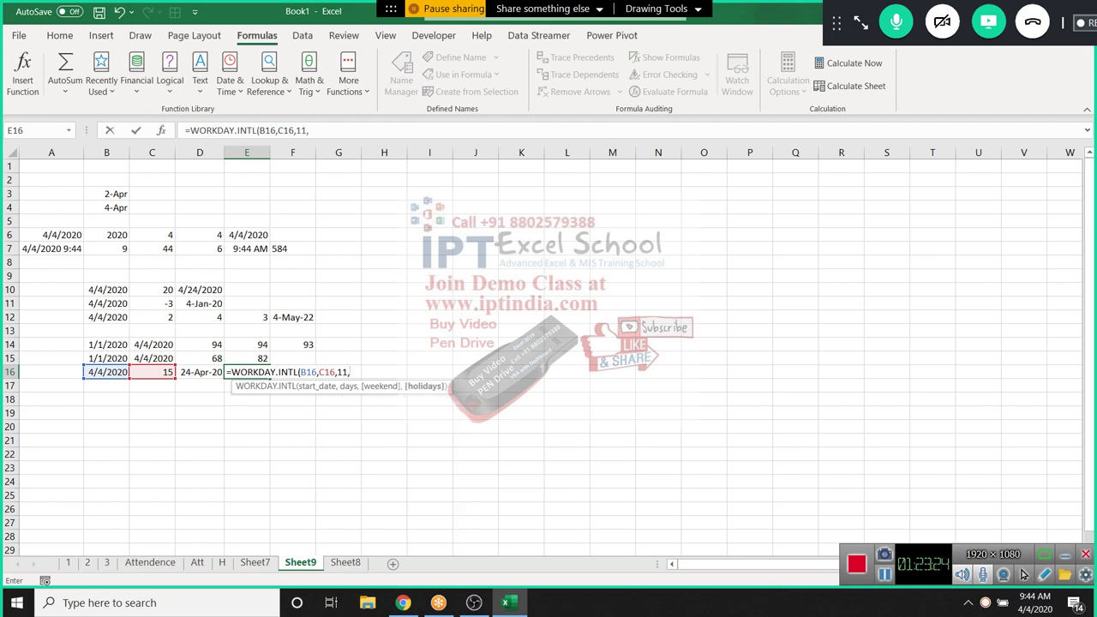
{"action": "left_click_drag", "start_coordinate": [475, 179], "coordinate": [476, 393]}
{"action": "key", "text": "Return"}
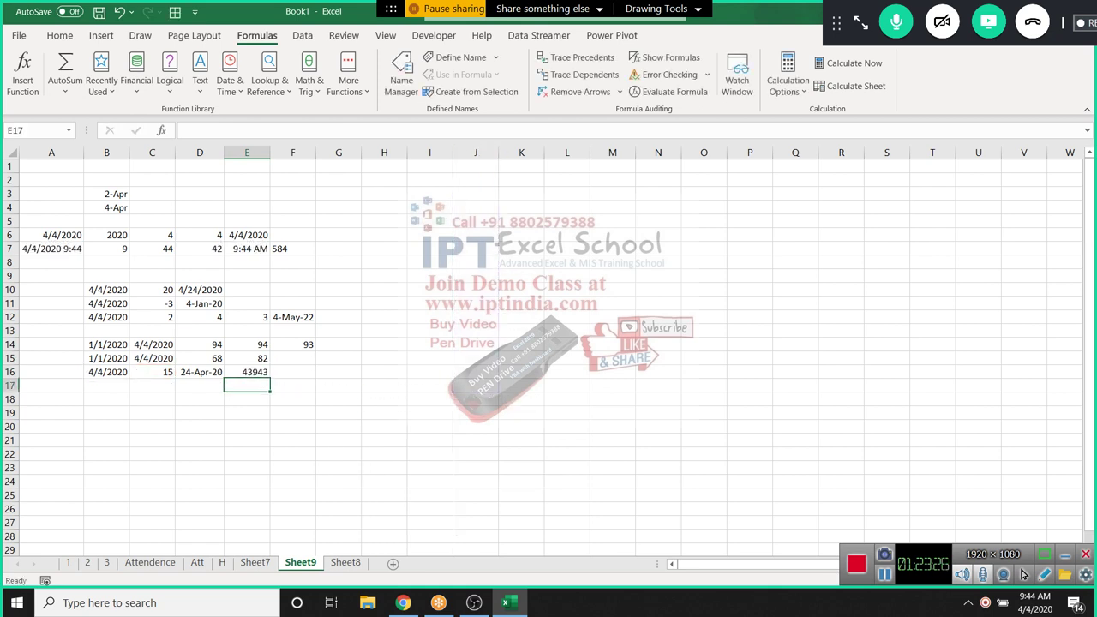
{"action": "left_click", "coordinate": [246, 372]}
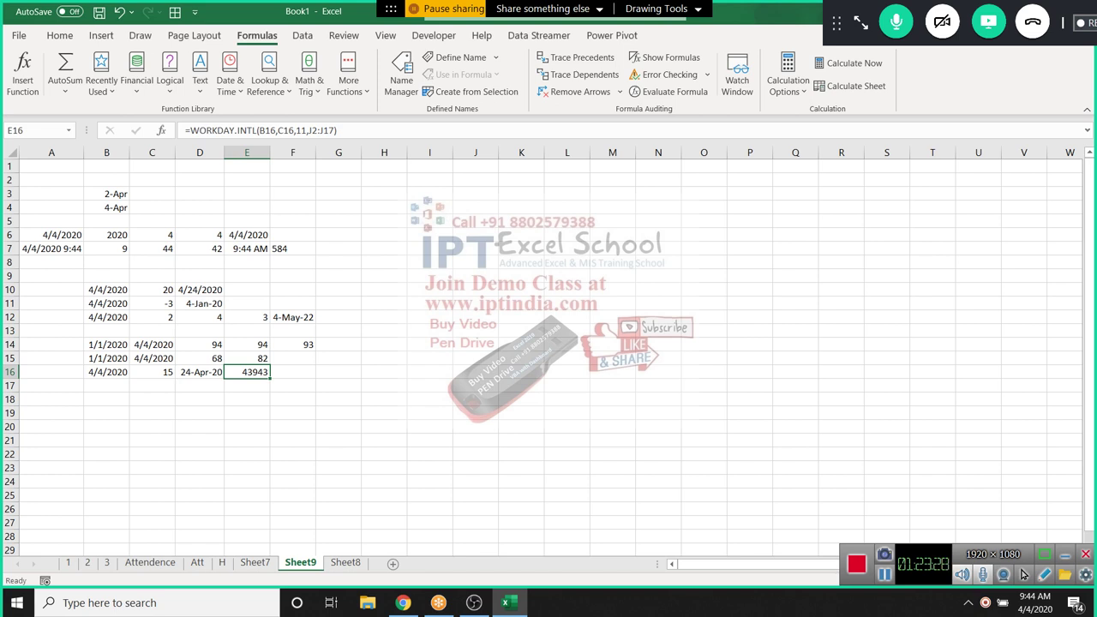
{"action": "key", "text": "Down"}
{"action": "key", "text": "Down"}
{"action": "key", "text": "Left"}
{"action": "key", "text": "Left"}
{"action": "key", "text": "Left"}
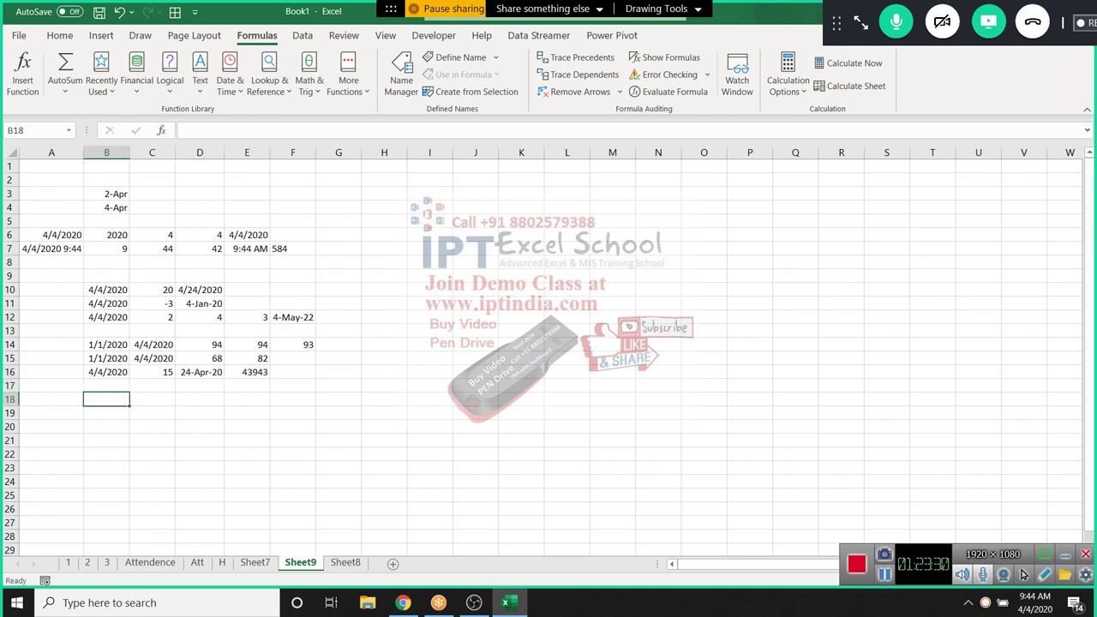
Enter the date 1/1 in B18 and glance at the Date & Time function list
{"action": "type", "text": "1/1"}
{"action": "key", "text": "Tab"}
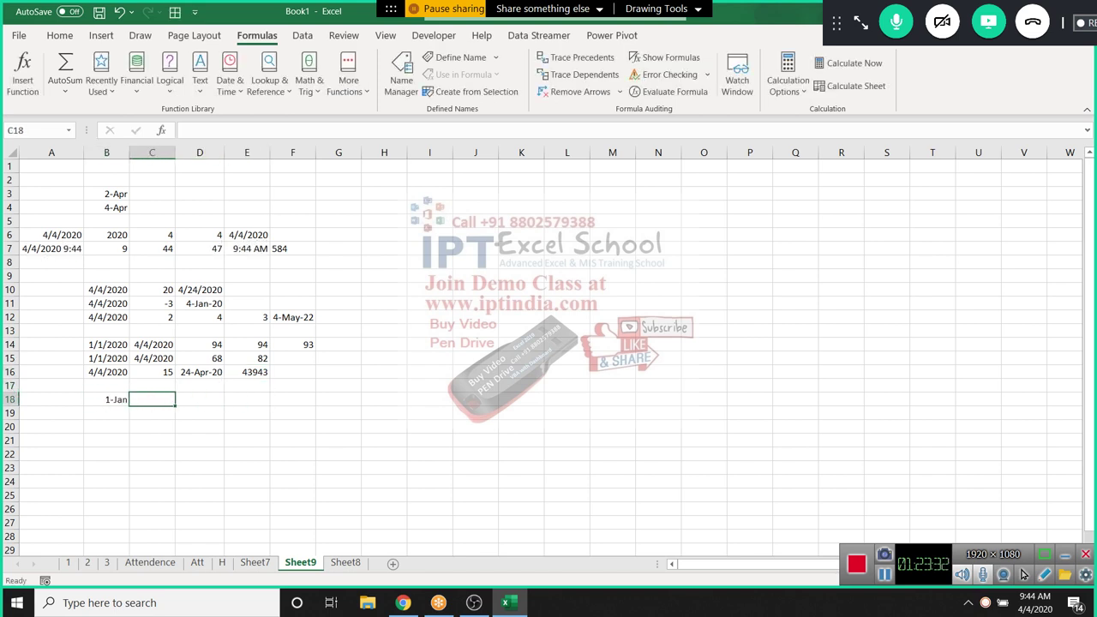
{"action": "key", "text": "Left"}
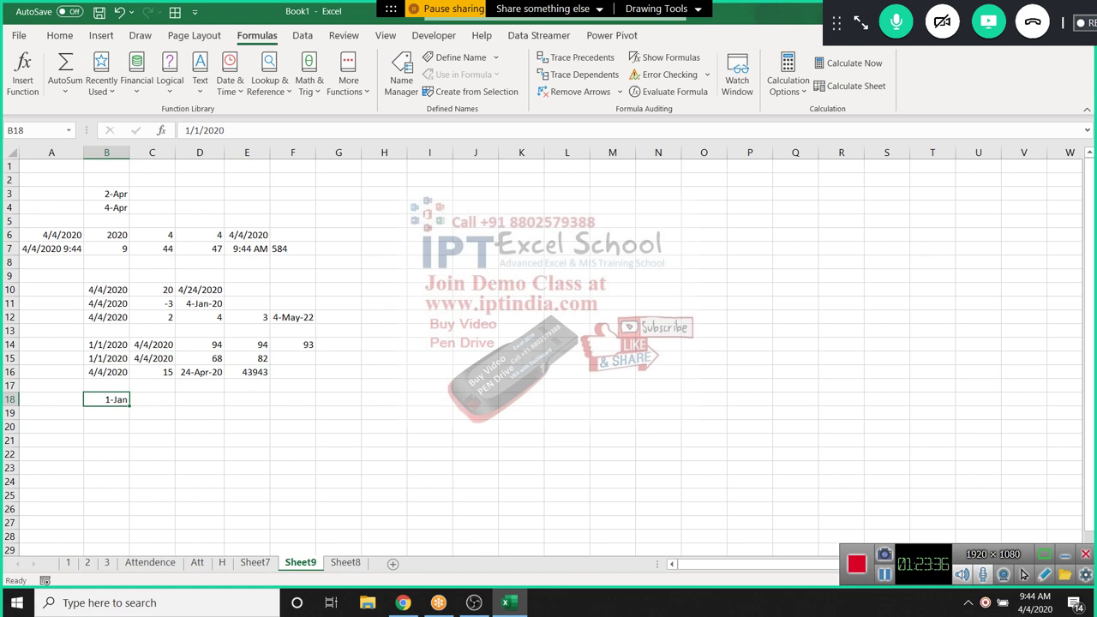
{"action": "left_click", "coordinate": [229, 80]}
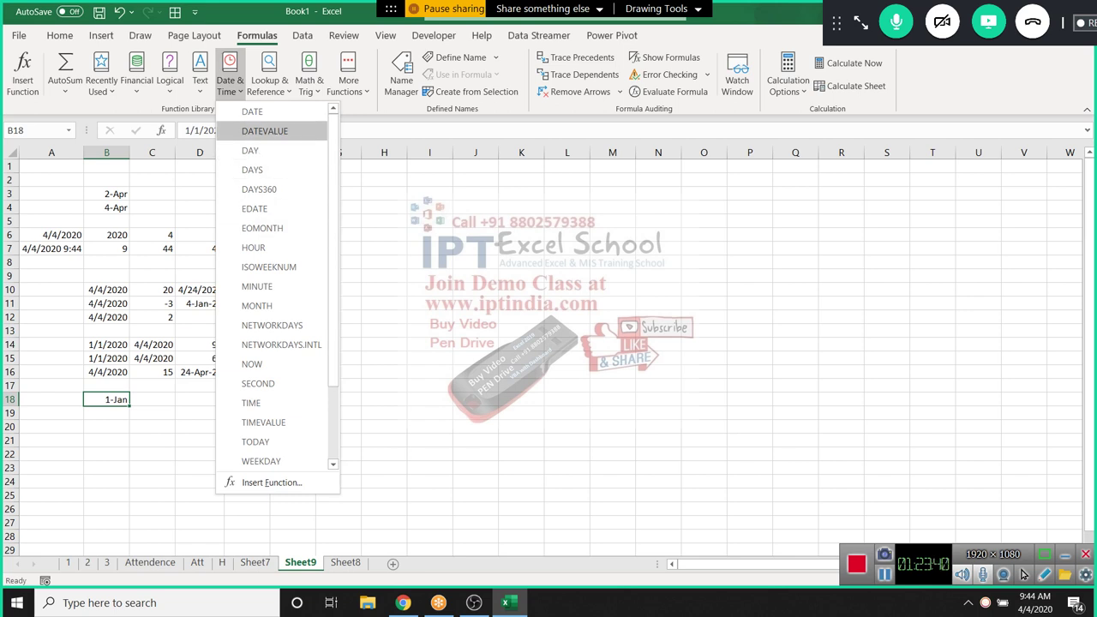
{"action": "key", "text": "Escape"}
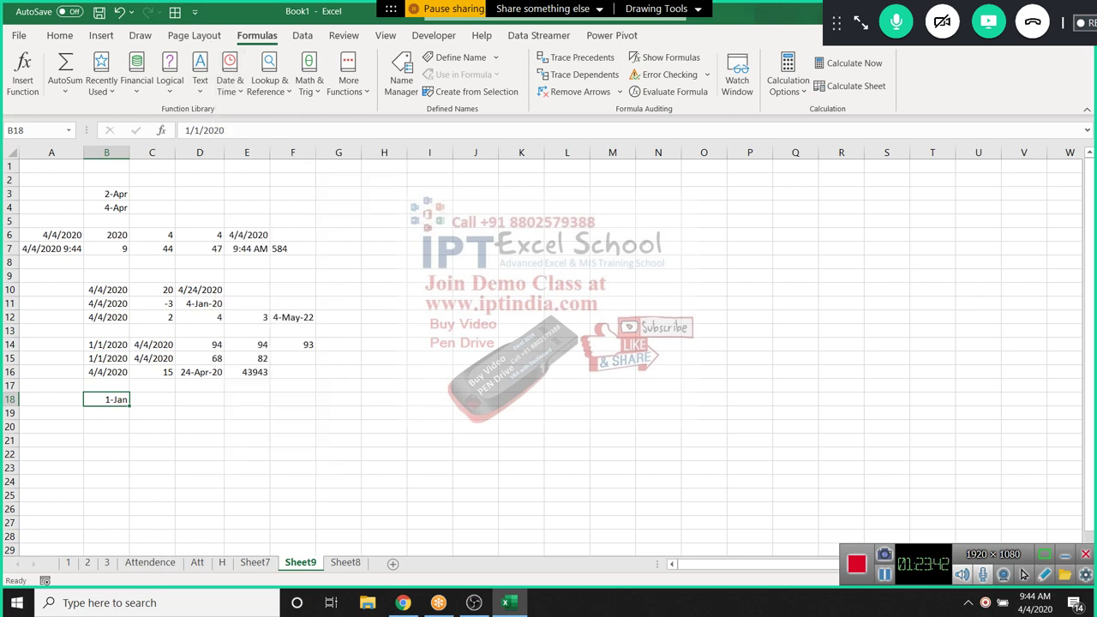
Enter the text '1-JAN in cell B20
{"action": "left_click", "coordinate": [338, 386]}
{"action": "left_click", "coordinate": [106, 427]}
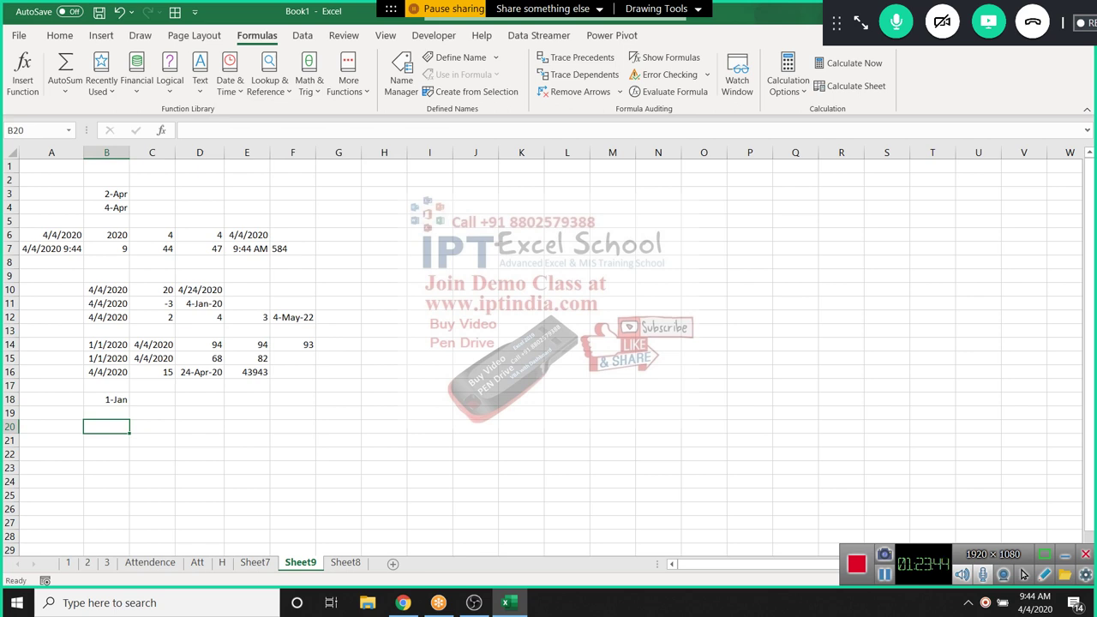
{"action": "type", "text": "'1-"}
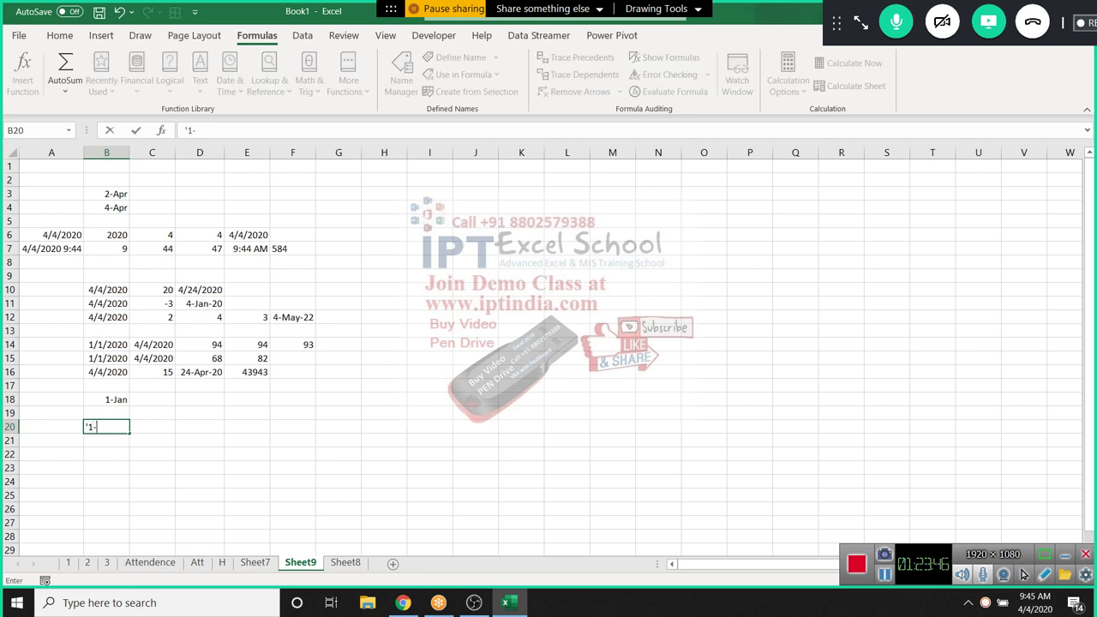
{"action": "type", "text": "JAN"}
{"action": "key", "text": "Return"}
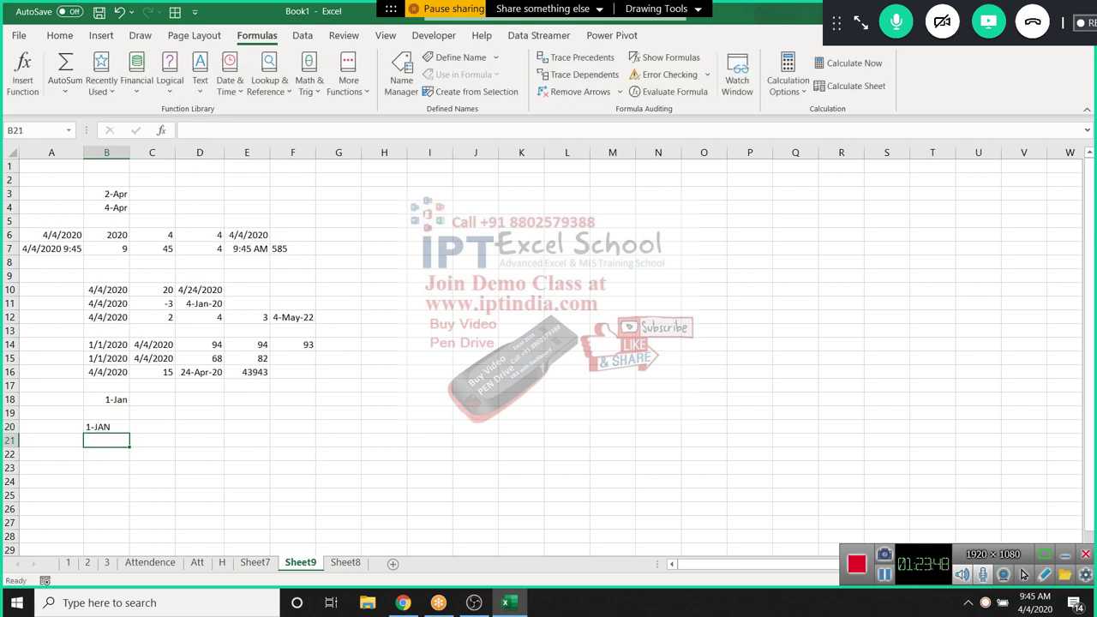
Convert B20's text to a date in C20 with =DATEVALUE(B20), formatted as a date
{"action": "key", "text": "Up"}
{"action": "key", "text": "Right"}
{"action": "type", "text": "=dat"}
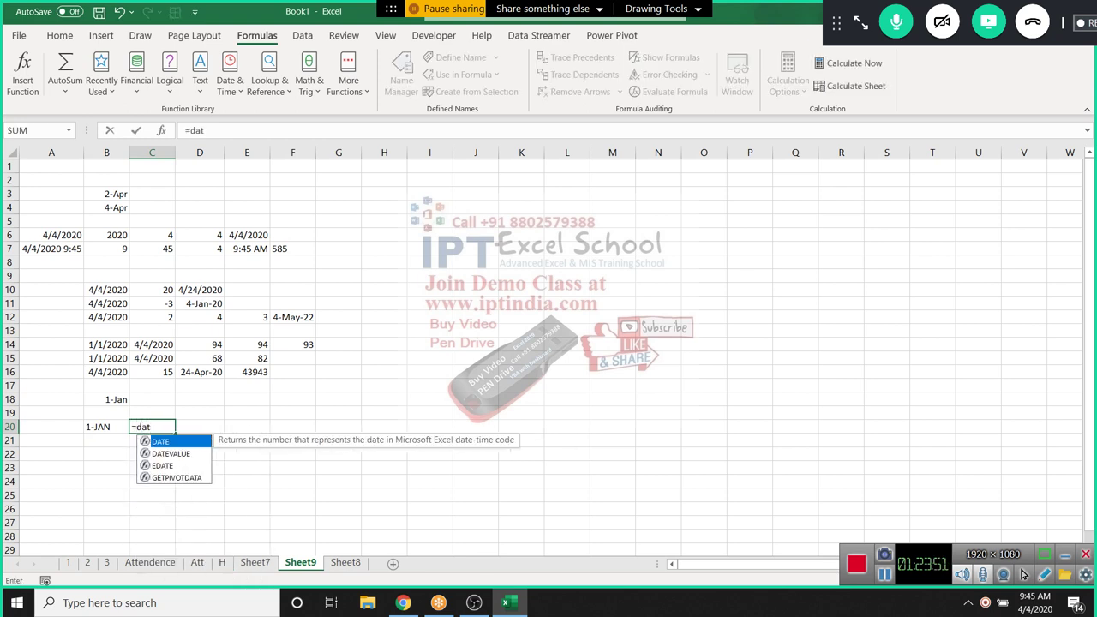
{"action": "key", "text": "Down"}
{"action": "key", "text": "Tab"}
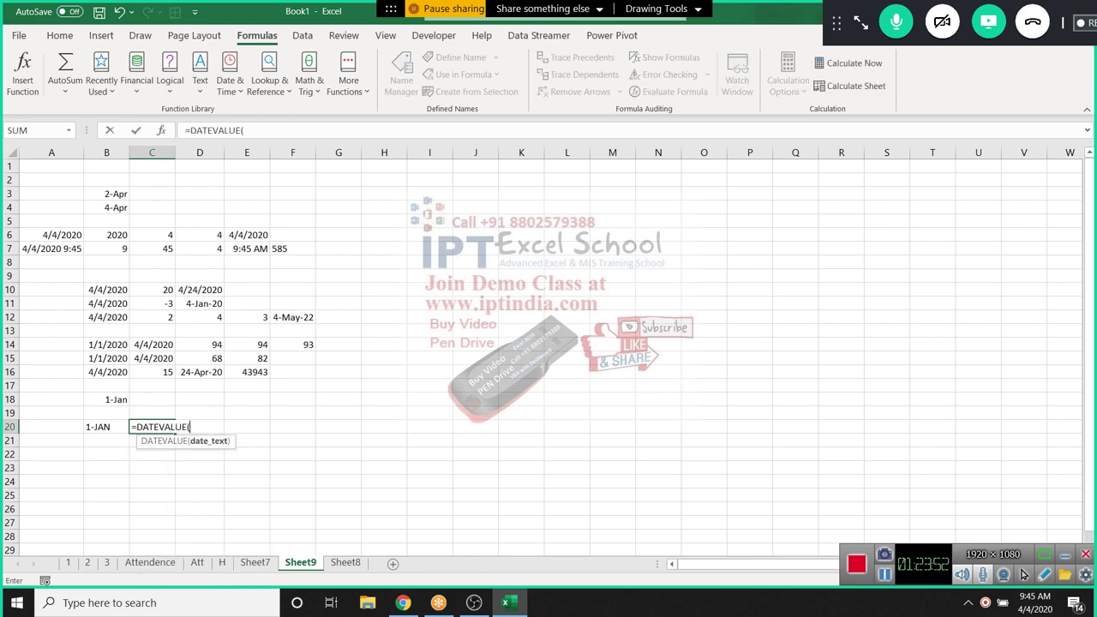
{"action": "key", "text": "Left"}
{"action": "key", "text": "ctrl+Return"}
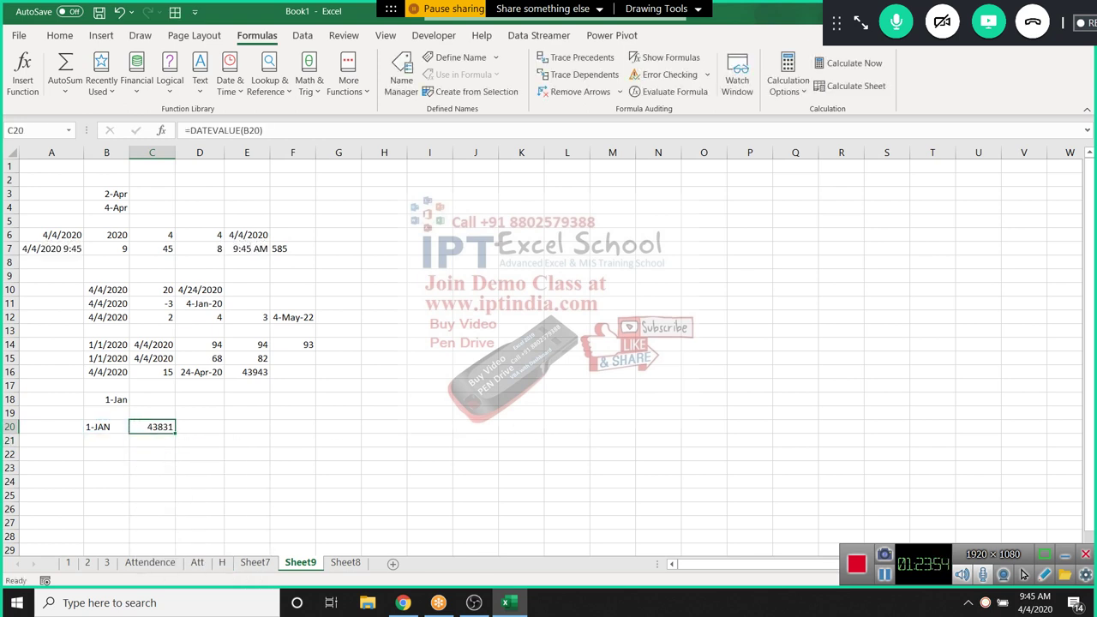
{"action": "key", "text": "ctrl+shift+3"}
Enter the text '10:30 in cell B21
{"action": "left_click", "coordinate": [106, 427]}
{"action": "left_click", "coordinate": [107, 440]}
{"action": "type", "text": "'"}
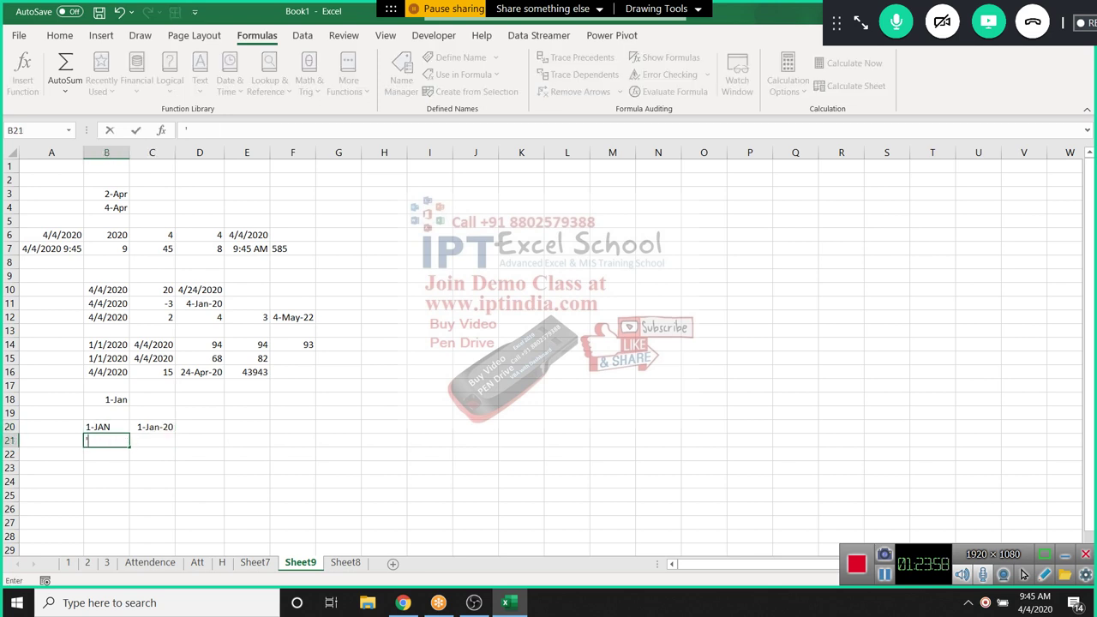
{"action": "type", "text": "10:30"}
{"action": "key", "text": "Tab"}
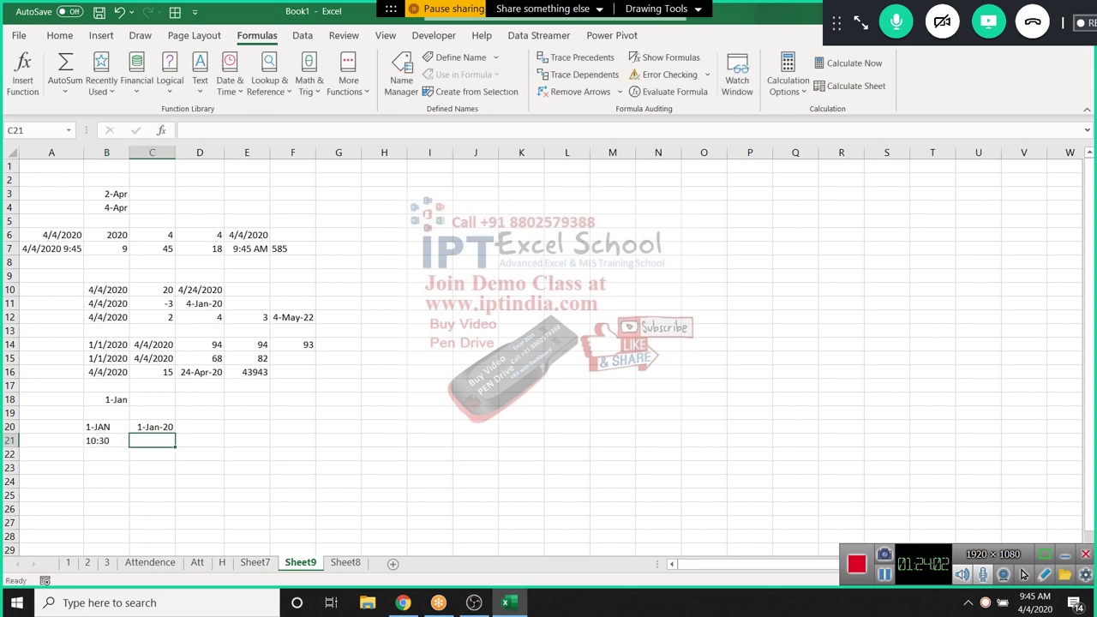
Enter =TIMEVALUE(B21) in C21, giving 0.4375, then bring up the Date & Time functions
{"action": "type", "text": "=tim"}
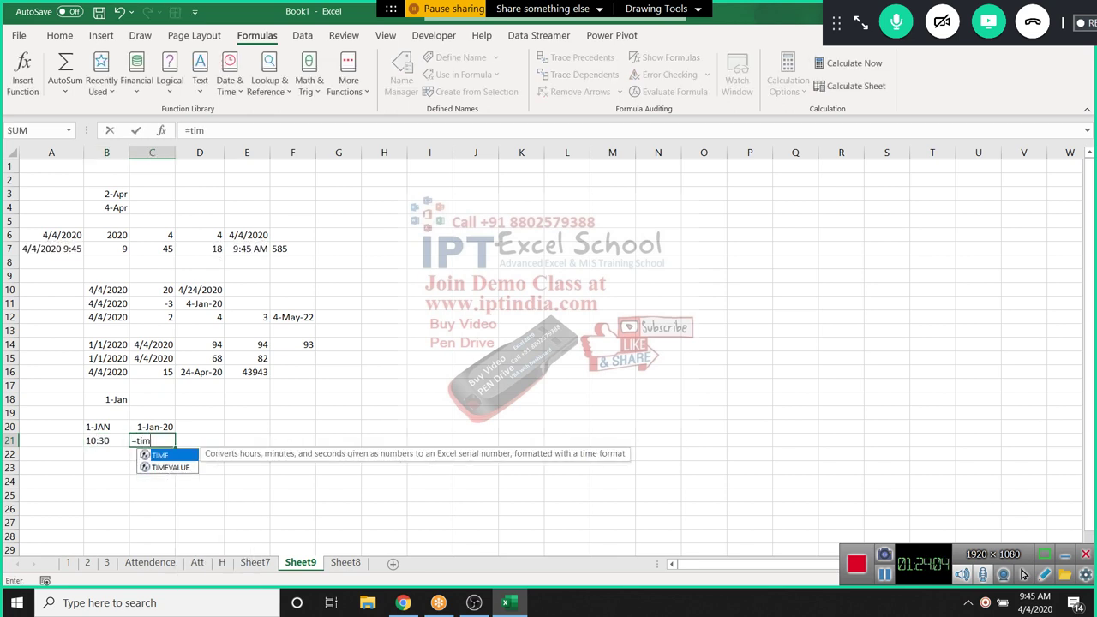
{"action": "key", "text": "Tab"}
{"action": "key", "text": "Left"}
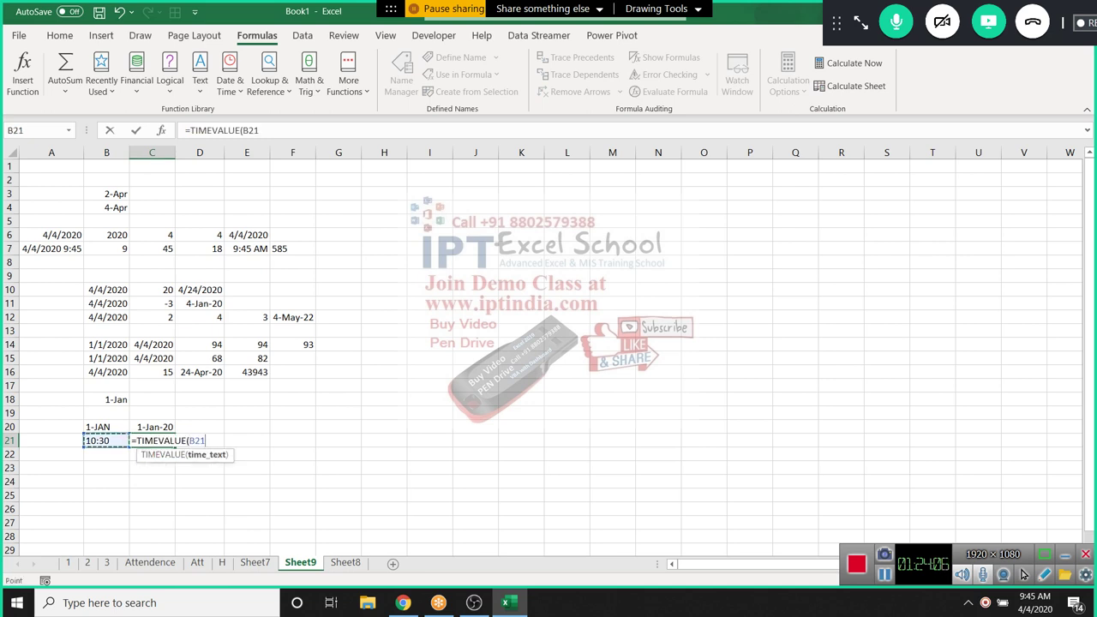
{"action": "key", "text": "Return"}
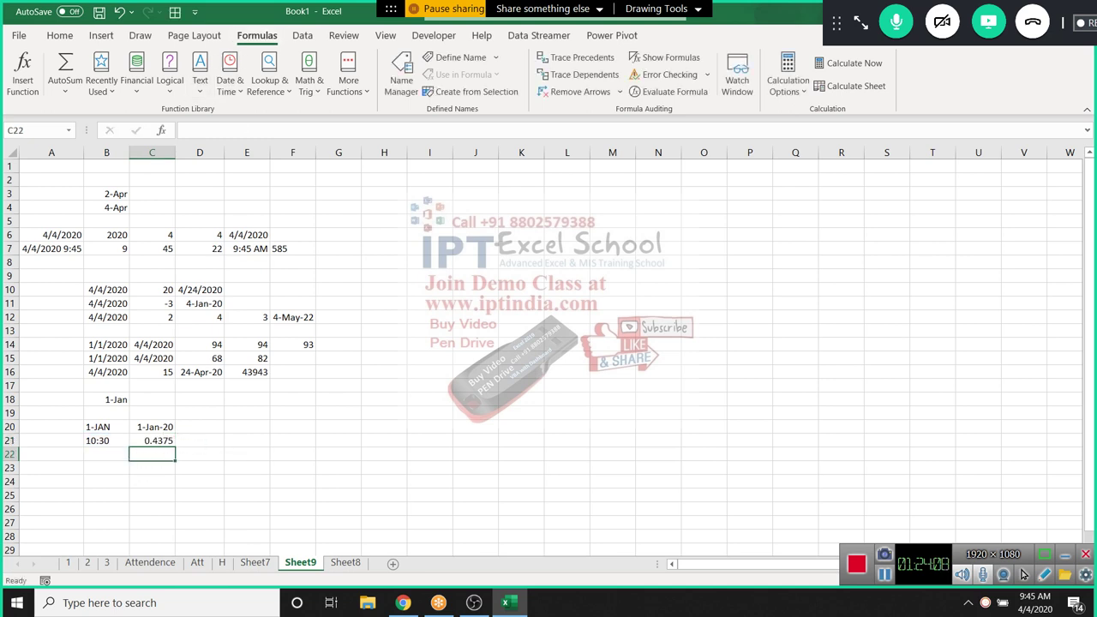
{"action": "left_click", "coordinate": [230, 79]}
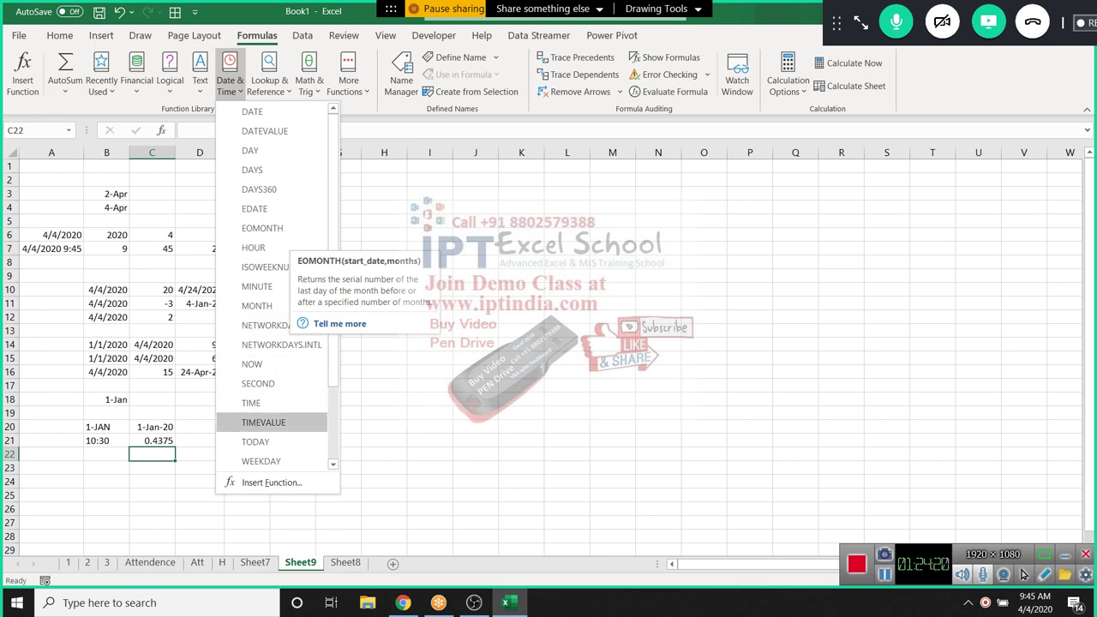
Insert =WEEKNUM(B16) into C22 from the function list, returning week 14
{"action": "scroll", "coordinate": [257, 442], "scroll_direction": "down", "scroll_amount": 1}
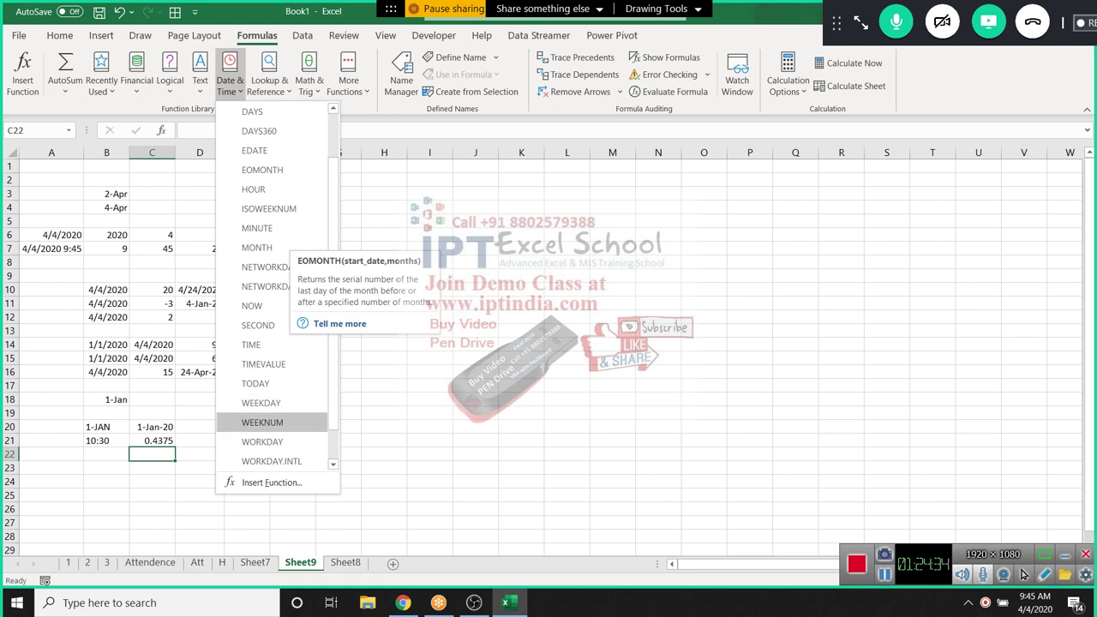
{"action": "left_click", "coordinate": [262, 422]}
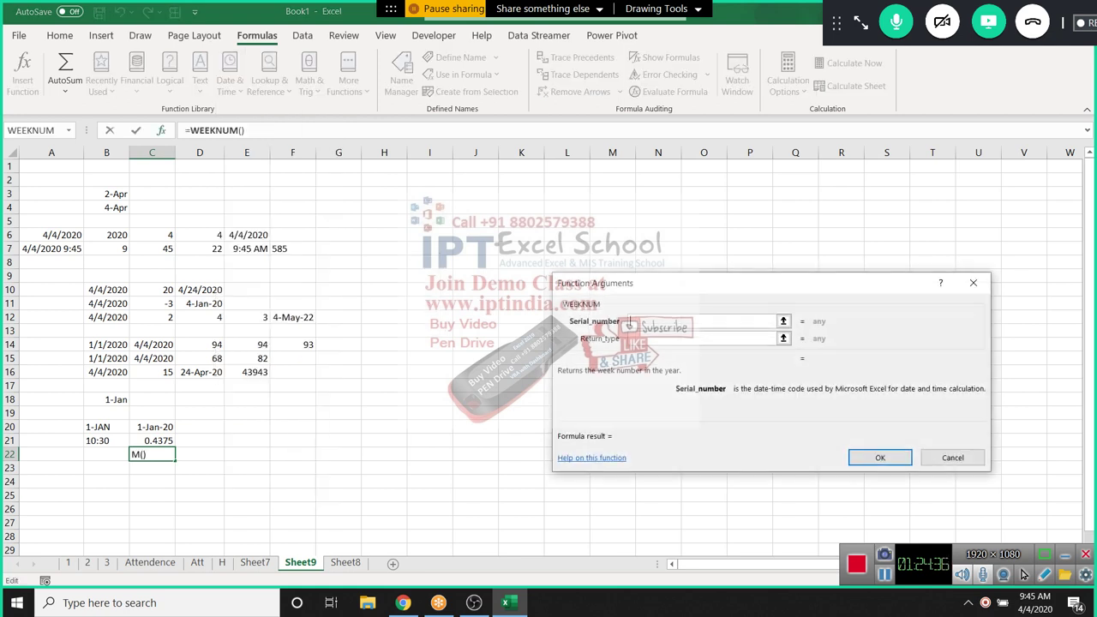
{"action": "left_click", "coordinate": [106, 372]}
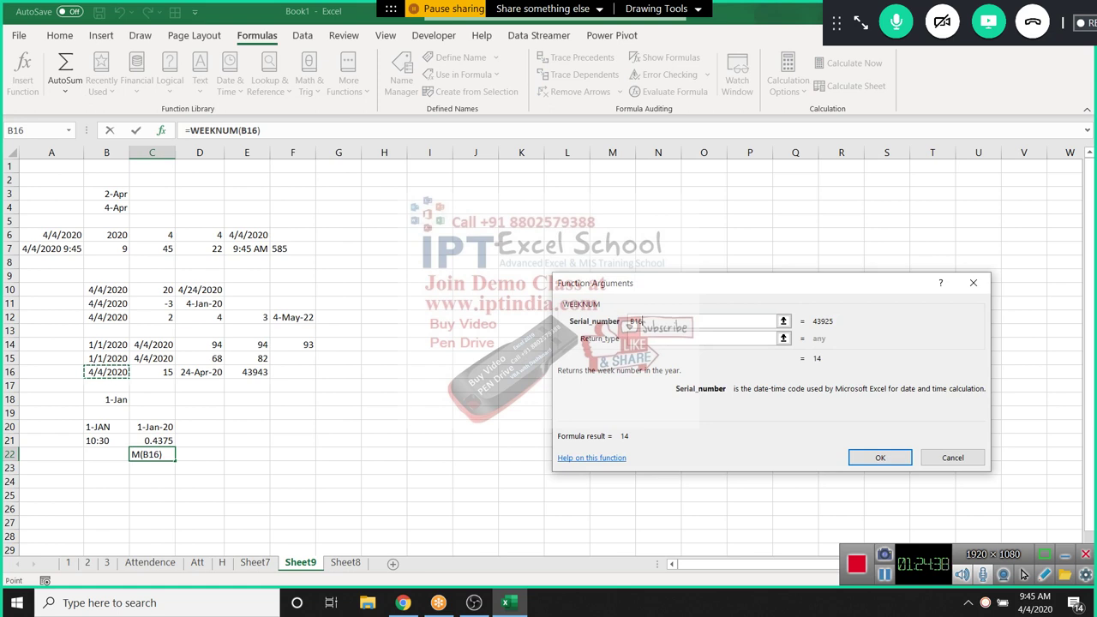
{"action": "left_click", "coordinate": [880, 457]}
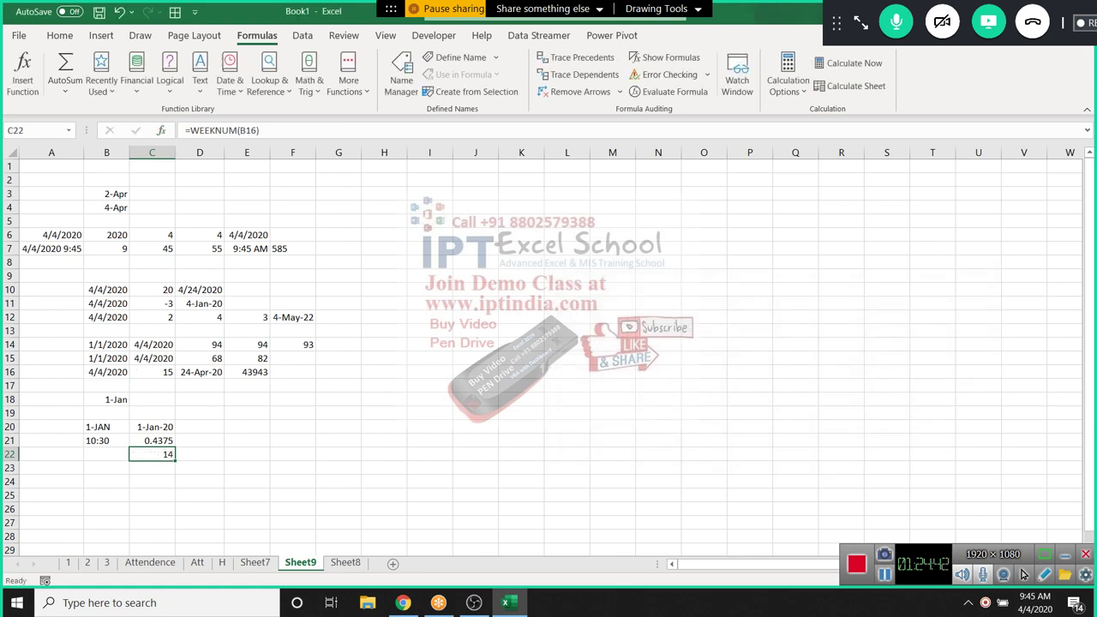
{"action": "double_click", "coordinate": [151, 454]}
{"action": "key", "text": "Return"}
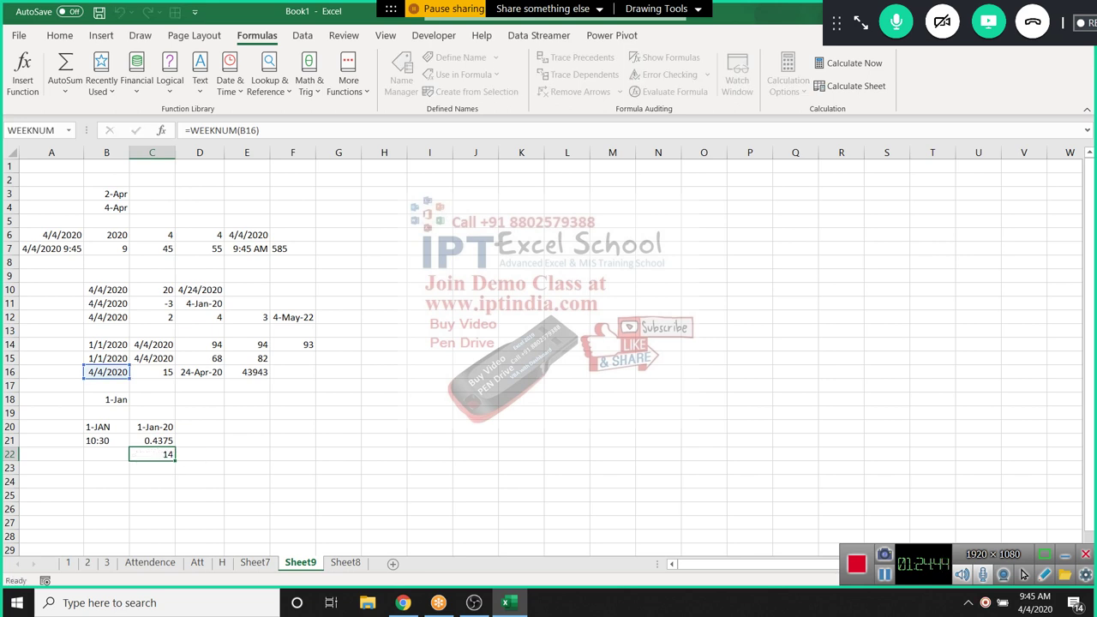
{"action": "left_click", "coordinate": [269, 78]}
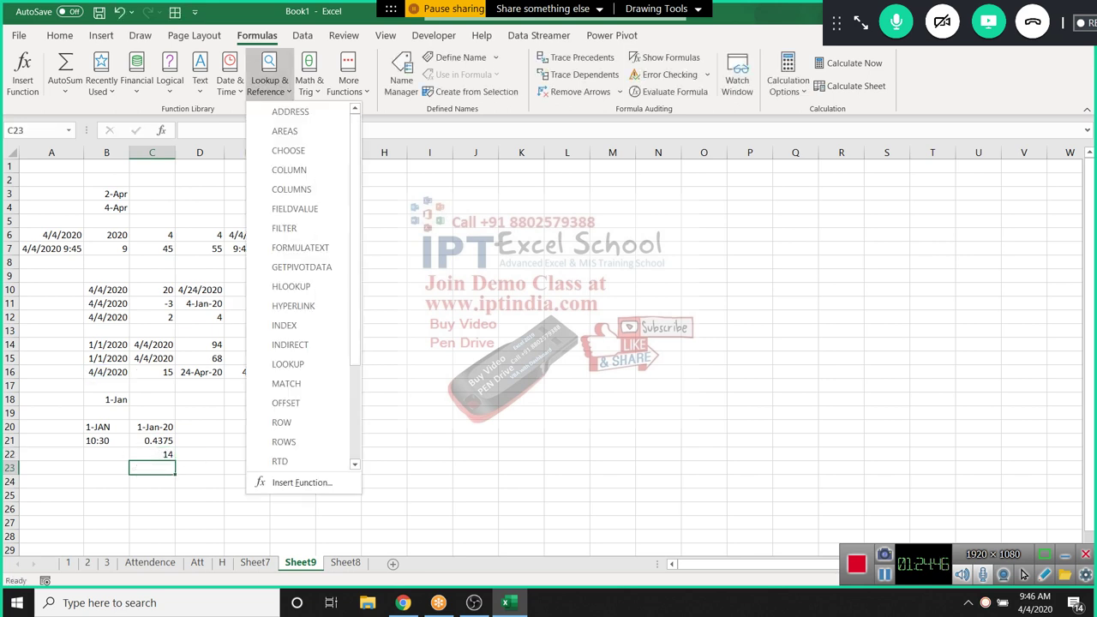
{"action": "left_click", "coordinate": [230, 79]}
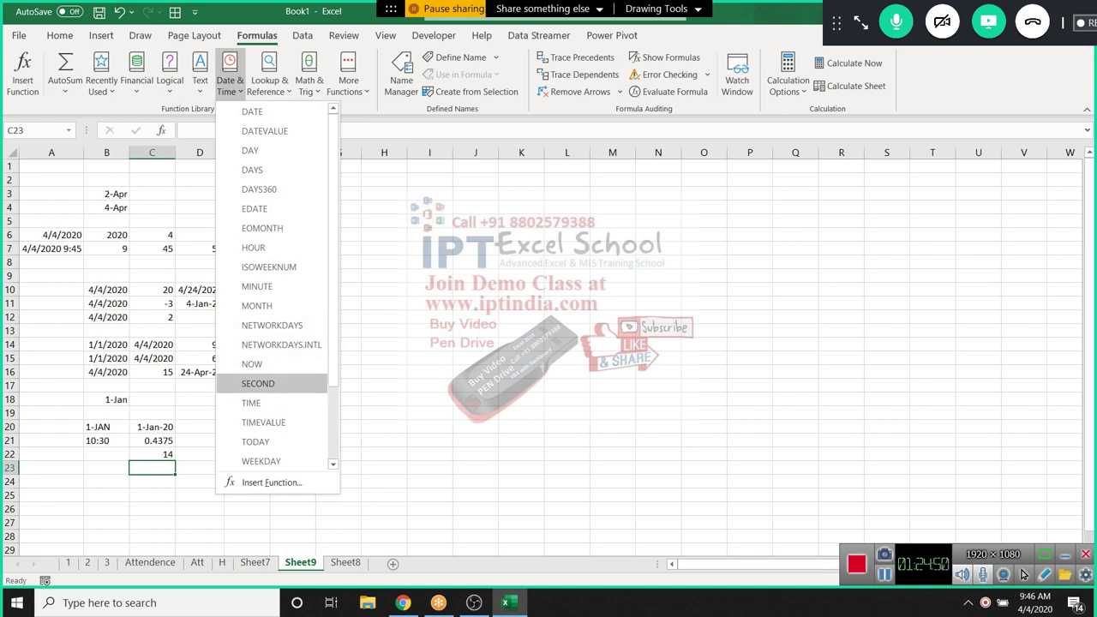
{"action": "scroll", "coordinate": [266, 383], "scroll_direction": "down", "scroll_amount": 2}
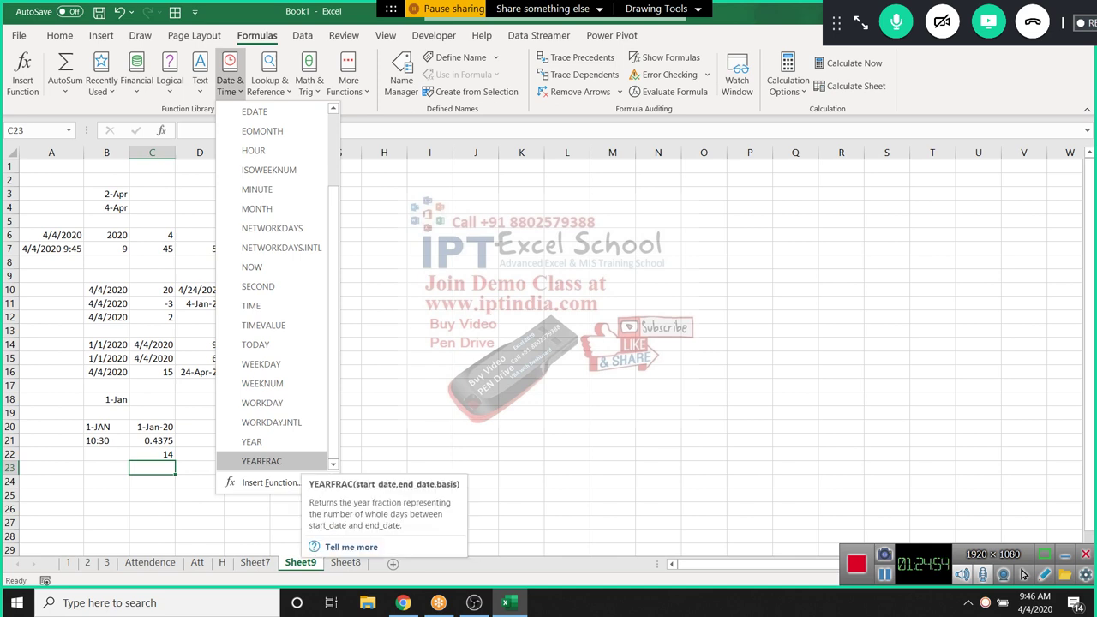
{"action": "key", "text": "Escape"}
{"action": "scroll", "coordinate": [549, 351], "scroll_direction": "down", "scroll_amount": 7}
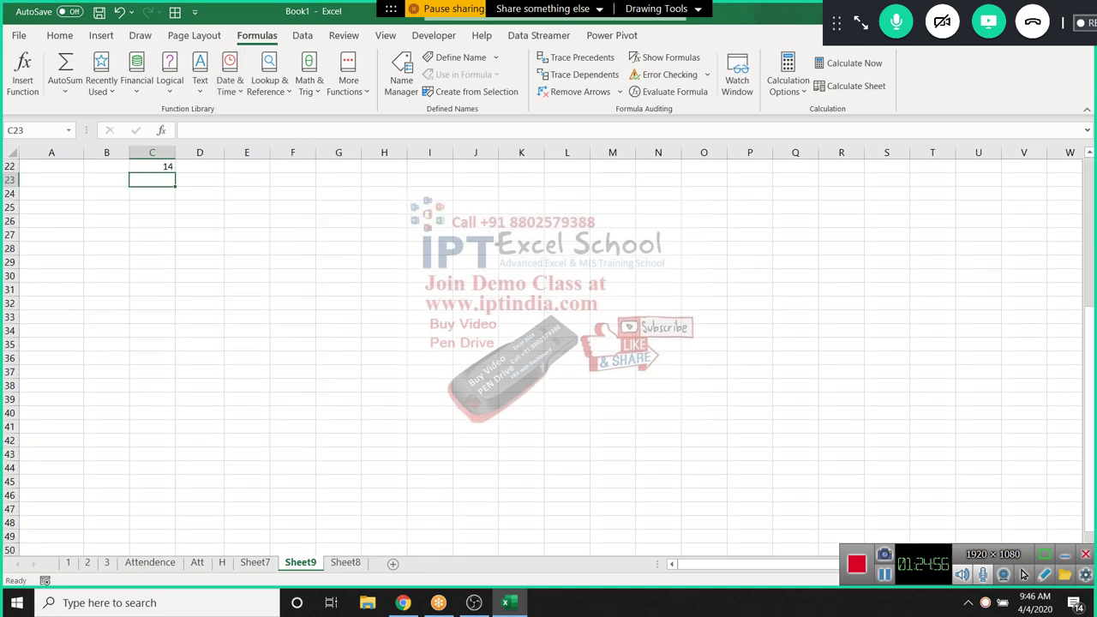
{"action": "scroll", "coordinate": [549, 351], "scroll_direction": "up", "scroll_amount": 1}
Enter 1/1 in B24 and today's date, 4/4/2020, in C24
{"action": "left_click", "coordinate": [106, 221]}
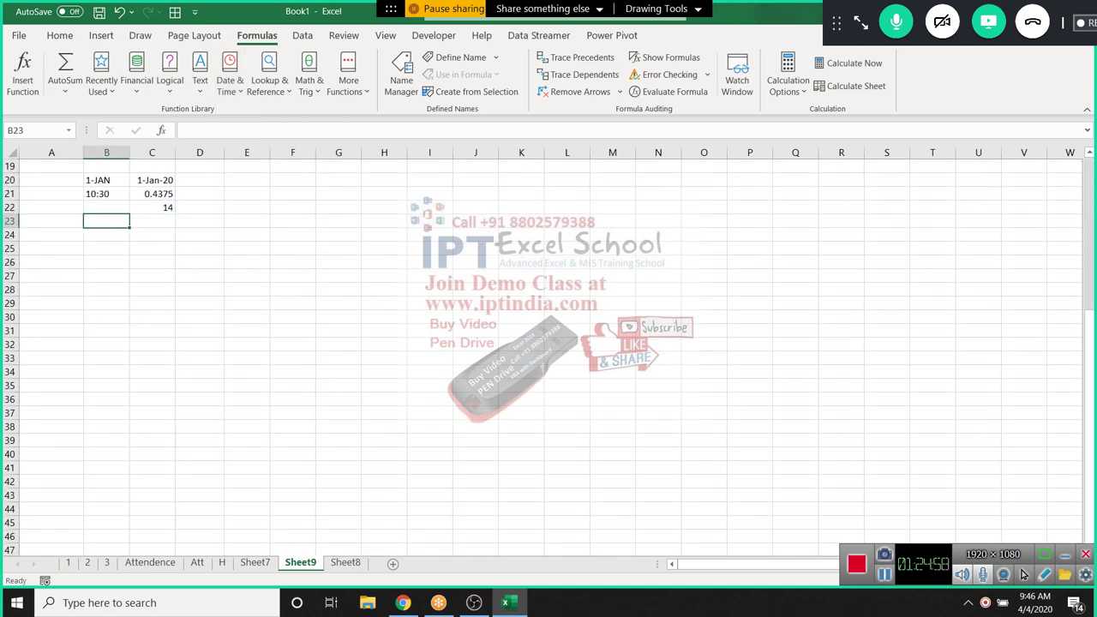
{"action": "left_click", "coordinate": [106, 235]}
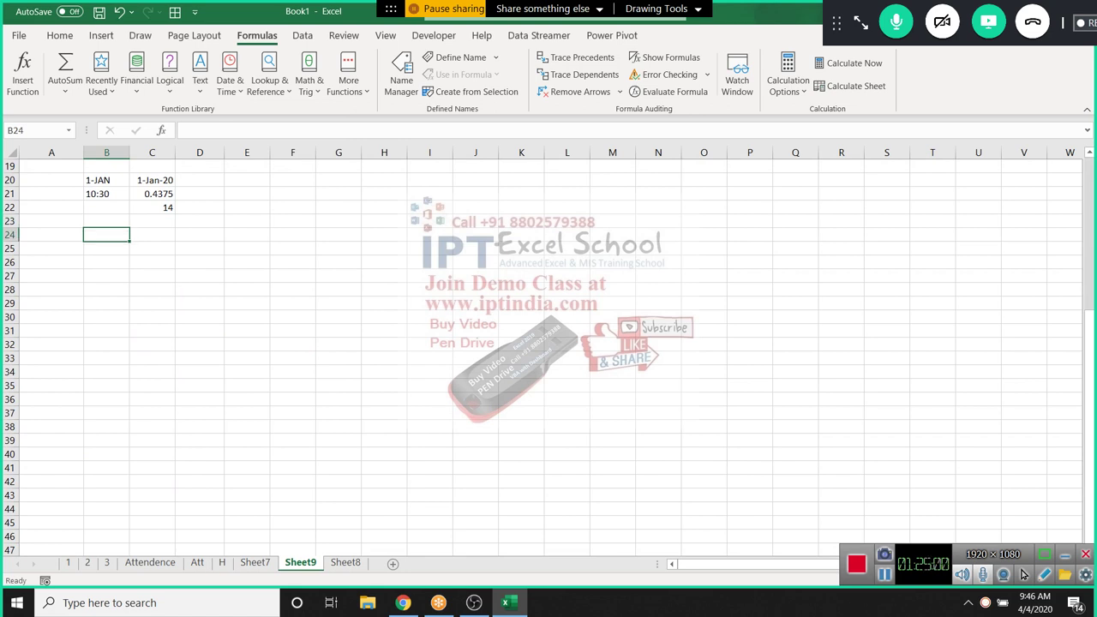
{"action": "type", "text": "1/1"}
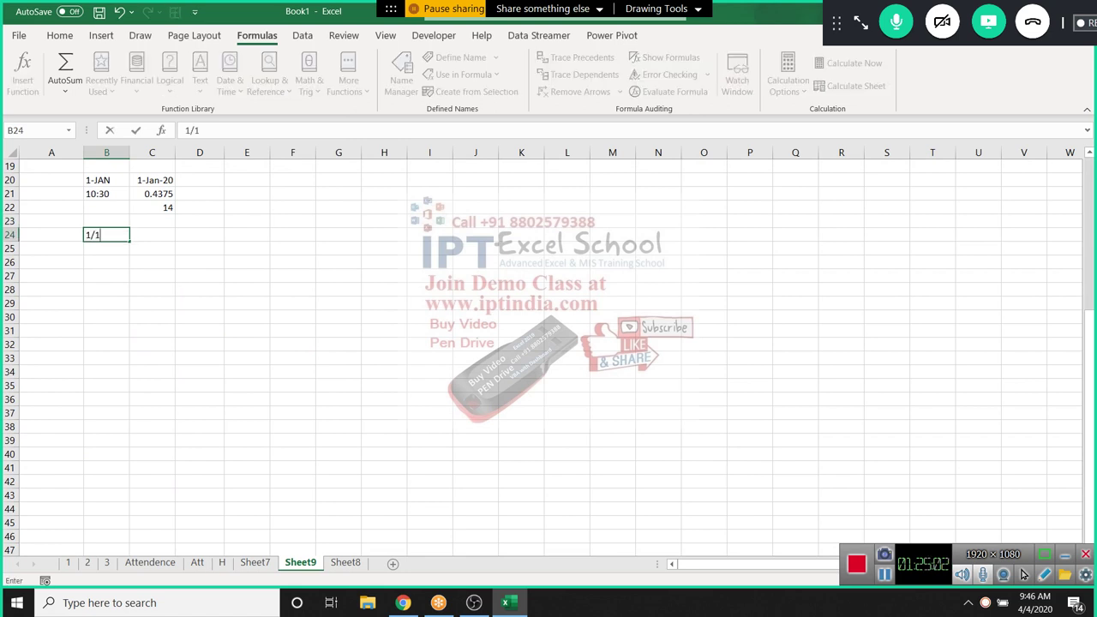
{"action": "key", "text": "Tab"}
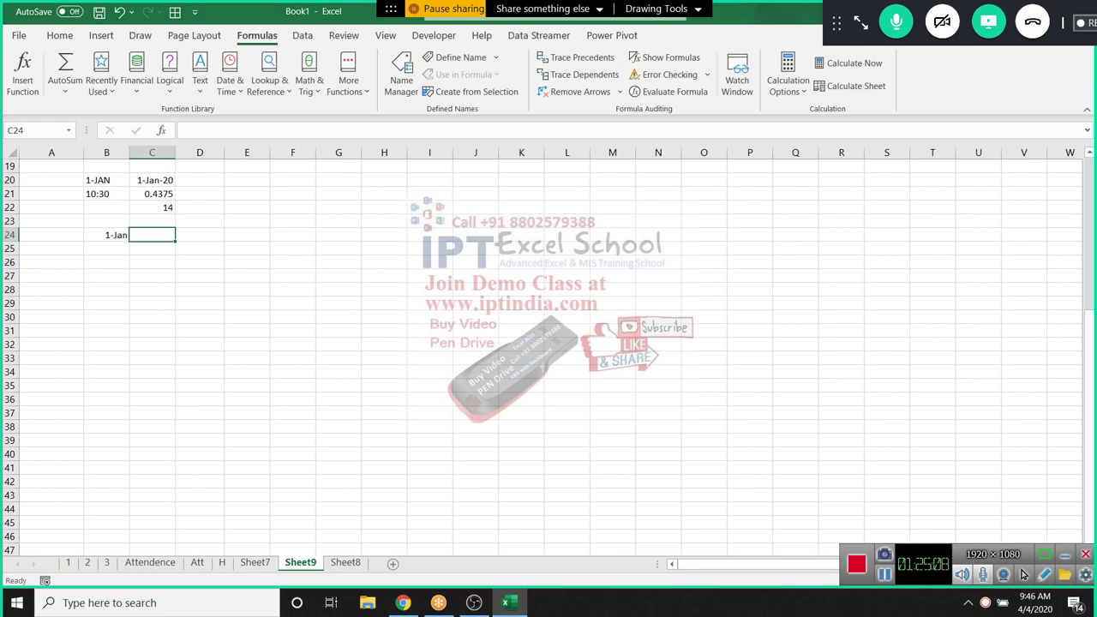
{"action": "key", "text": "ctrl+semicolon"}
{"action": "key", "text": "Return"}
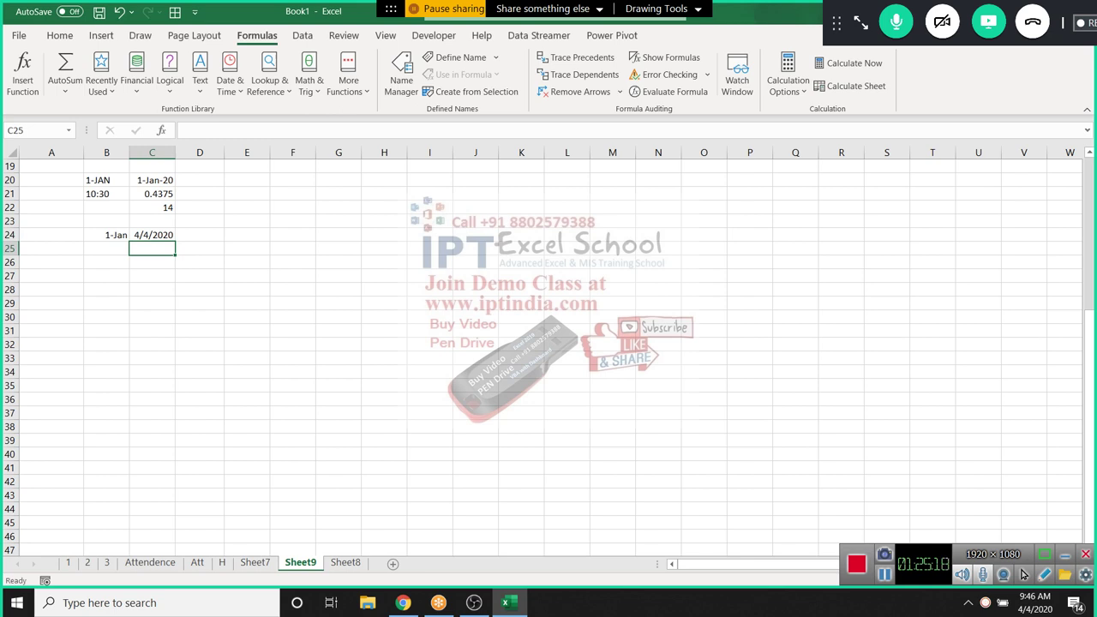
Enter =YEARFRAC(B24,C24) in D24, returning 0.258333
{"action": "left_click", "coordinate": [152, 235]}
{"action": "left_click", "coordinate": [199, 235]}
{"action": "type", "text": "="}
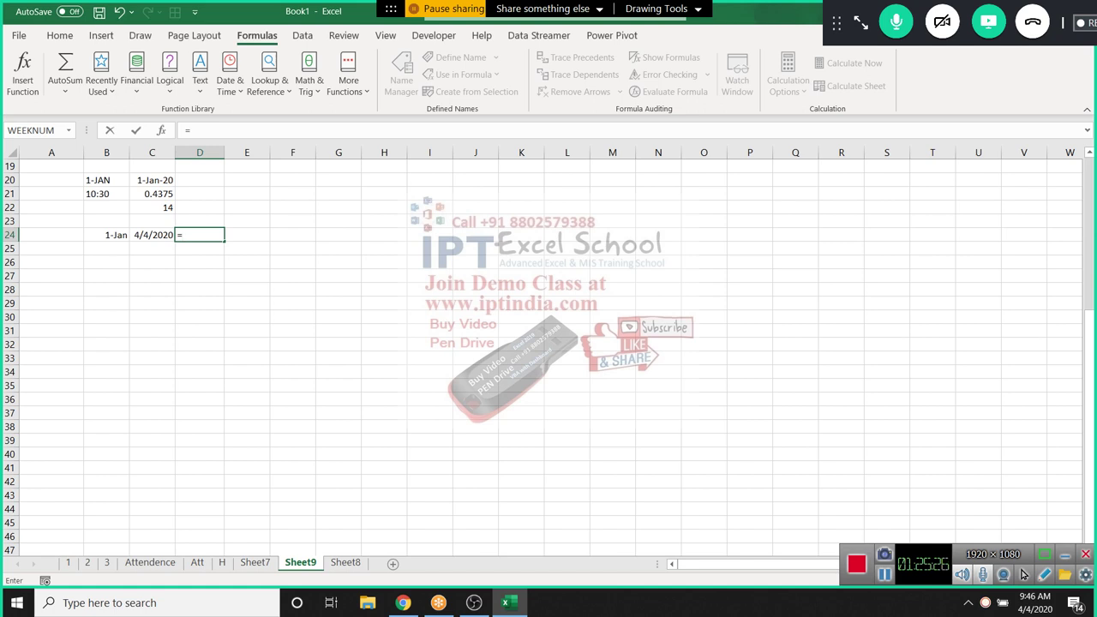
{"action": "type", "text": "ye"}
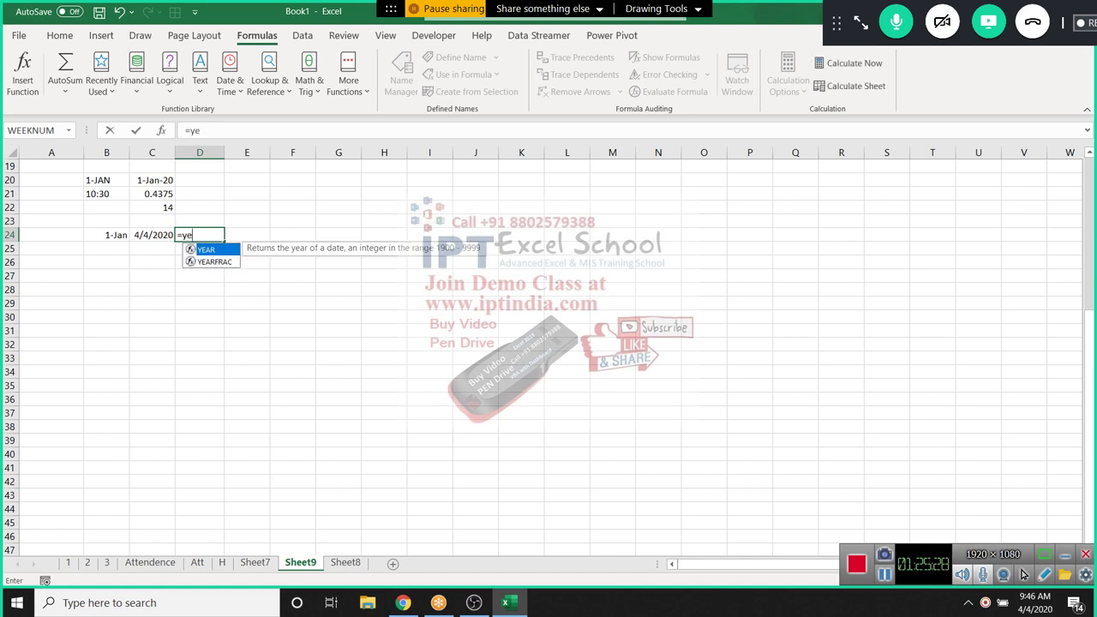
{"action": "key", "text": "Down"}
{"action": "key", "text": "Tab"}
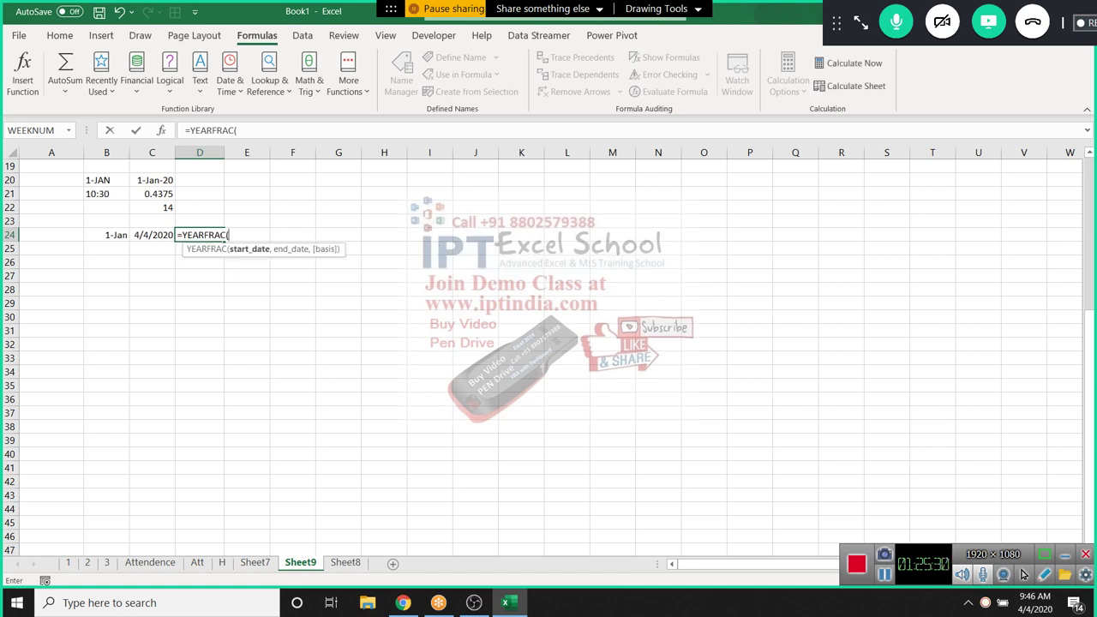
{"action": "key", "text": "Left"}
{"action": "key", "text": "Left"}
{"action": "type", "text": ","}
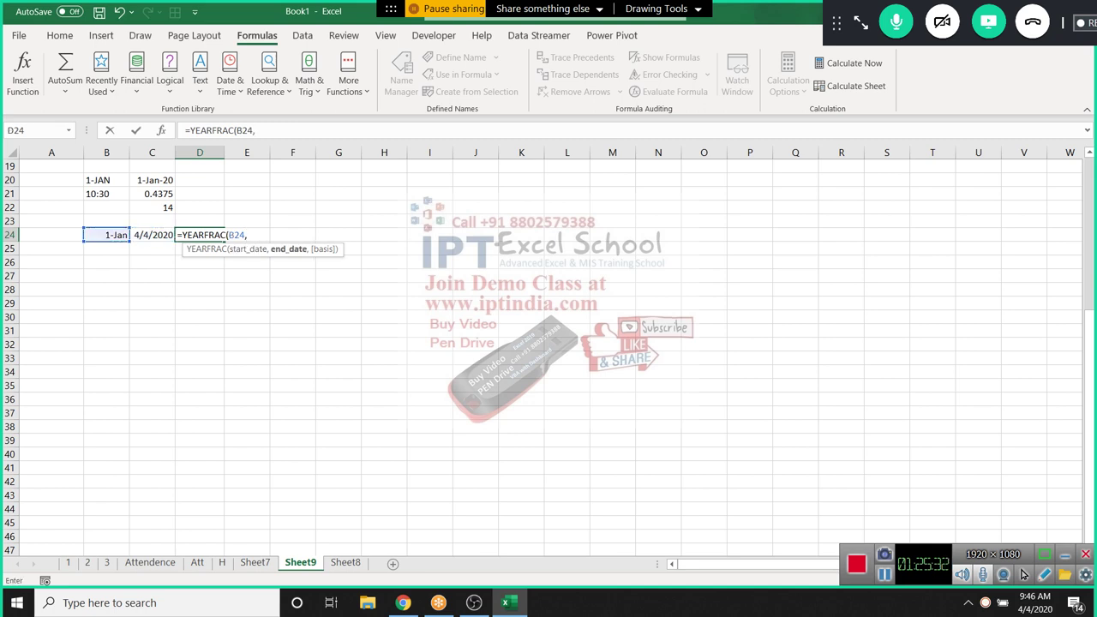
{"action": "key", "text": "Left"}
{"action": "key", "text": "Return"}
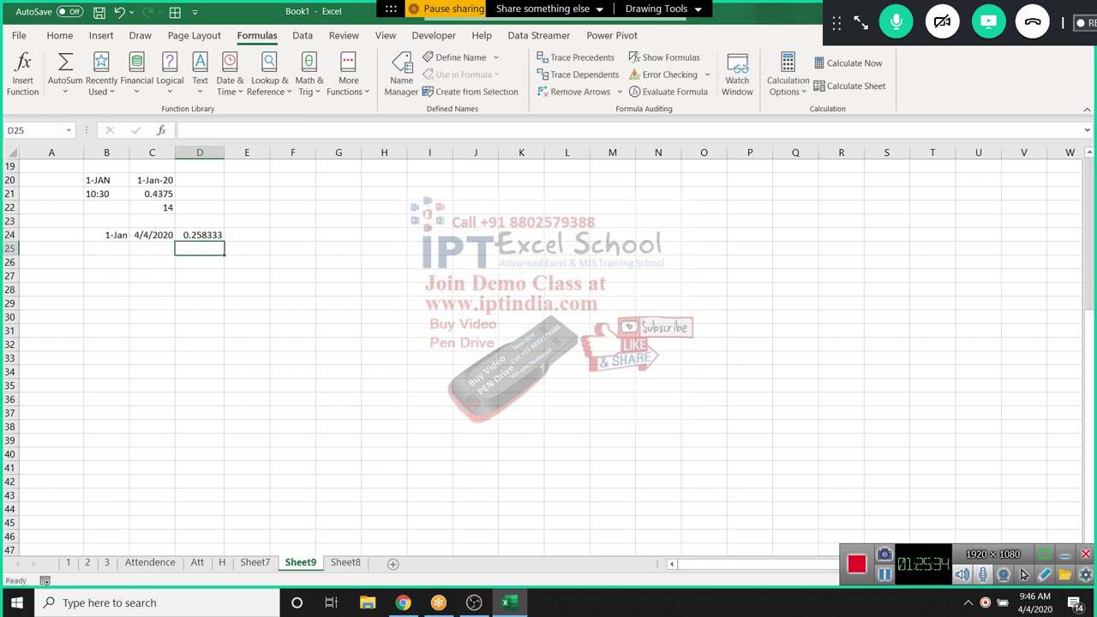
{"action": "key", "text": "Down"}
{"action": "key", "text": "Up"}
{"action": "key", "text": "Up"}
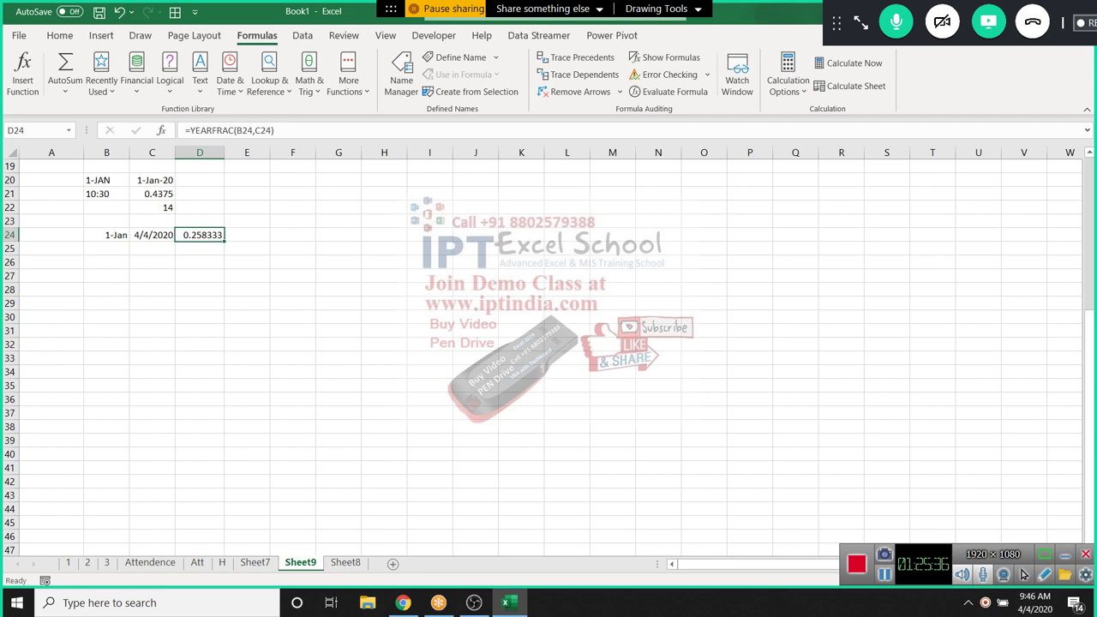
Format D24 with Percent Style so the year fraction shows as 26%
{"action": "left_click", "coordinate": [59, 35]}
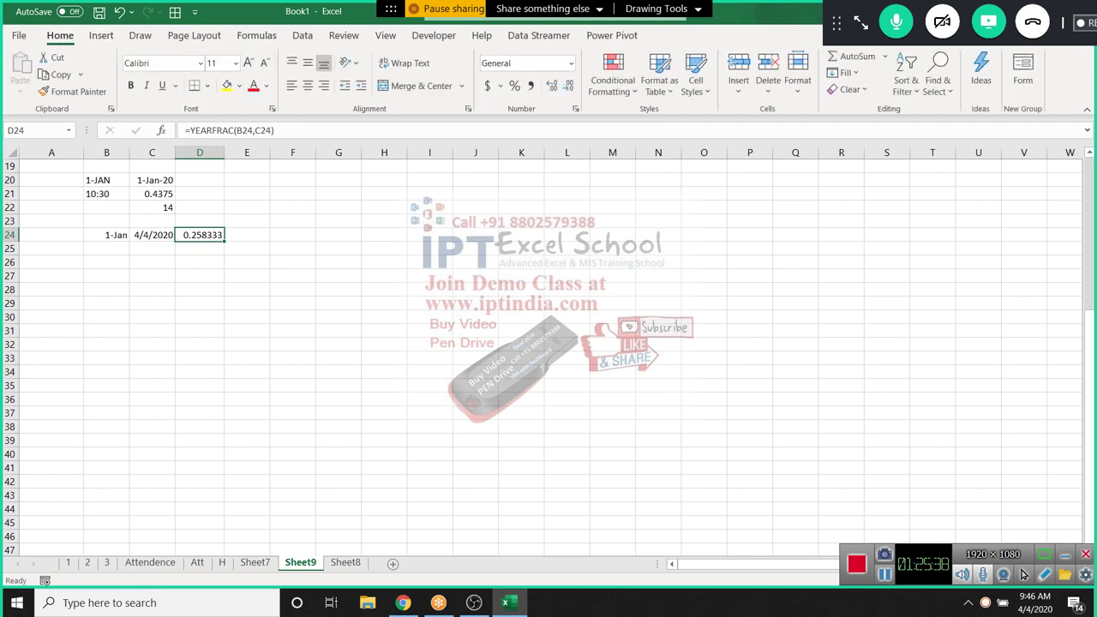
{"action": "left_click", "coordinate": [514, 86]}
{"action": "left_click", "coordinate": [152, 249]}
{"action": "left_click", "coordinate": [247, 235]}
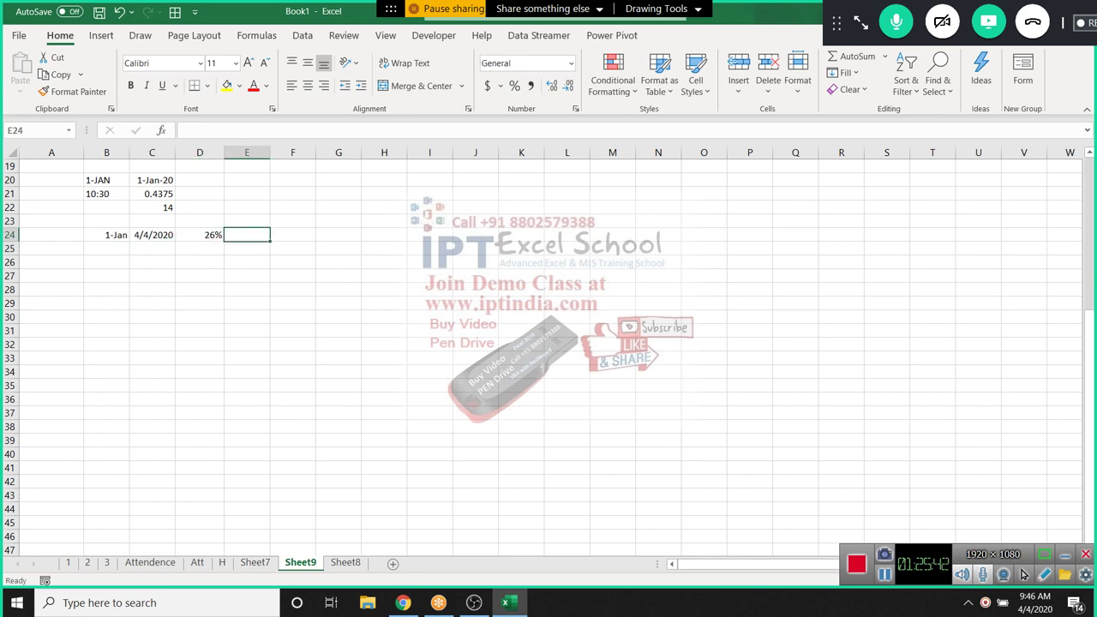
{"action": "scroll", "coordinate": [548, 342], "scroll_direction": "up", "scroll_amount": 2}
{"action": "scroll", "coordinate": [548, 342], "scroll_direction": "down", "scroll_amount": 1}
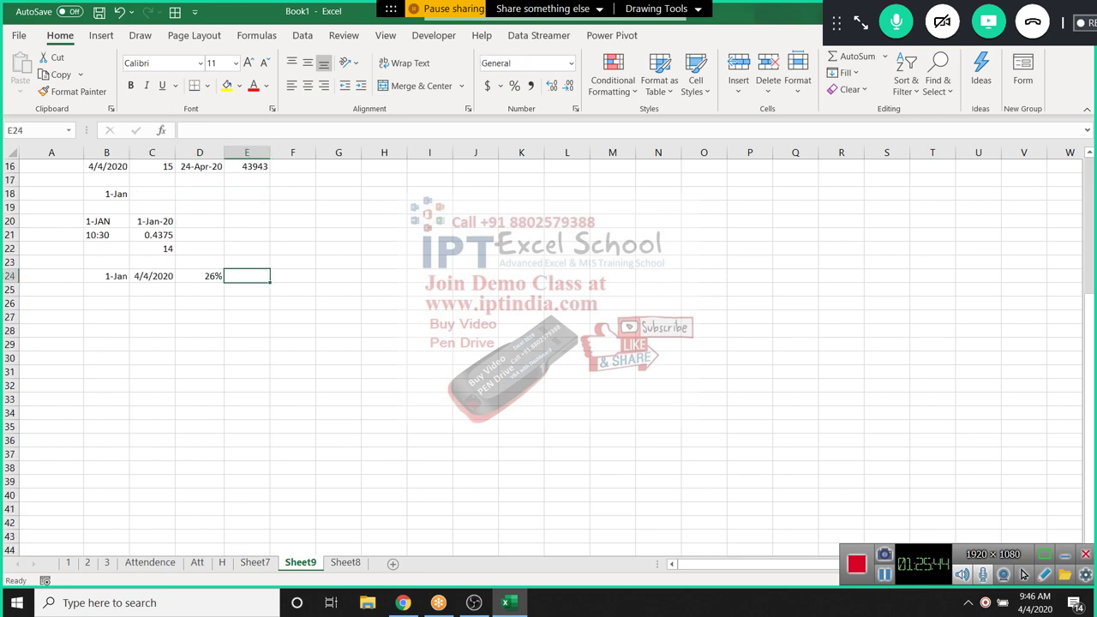
Enter the times 10:00 in B27 and 18:00 in C27
{"action": "left_click", "coordinate": [107, 316]}
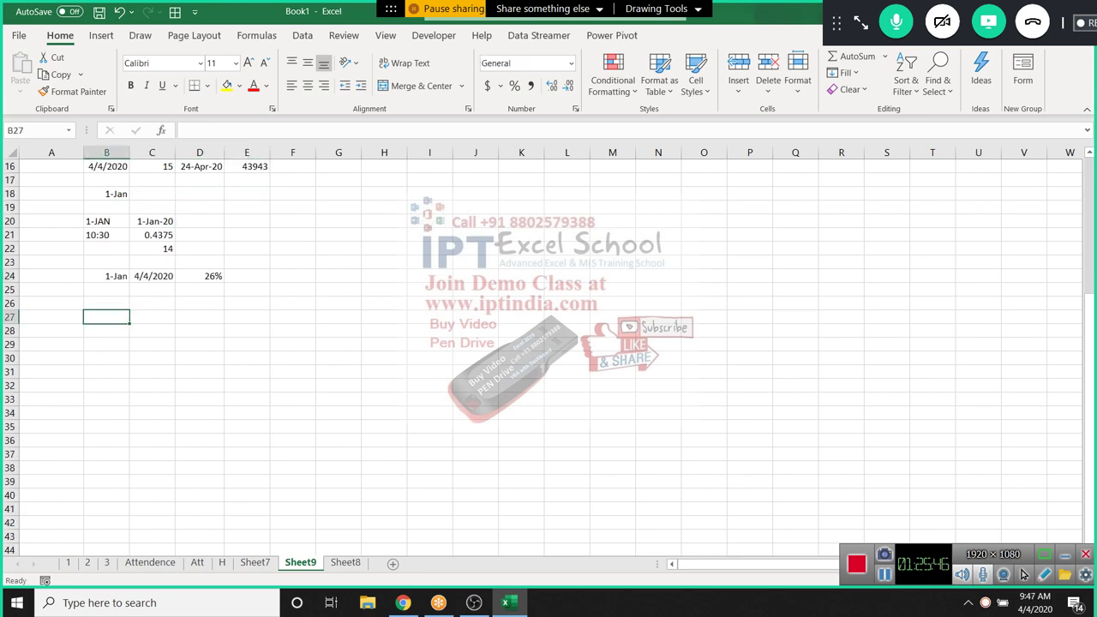
{"action": "type", "text": "10:00"}
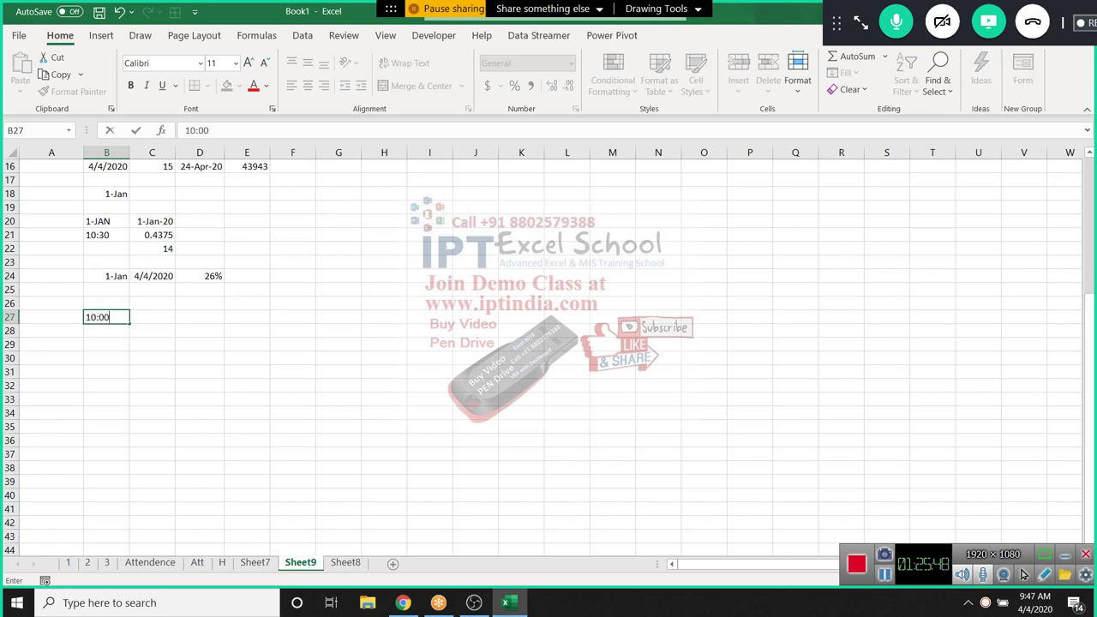
{"action": "key", "text": "Tab"}
{"action": "type", "text": "18"}
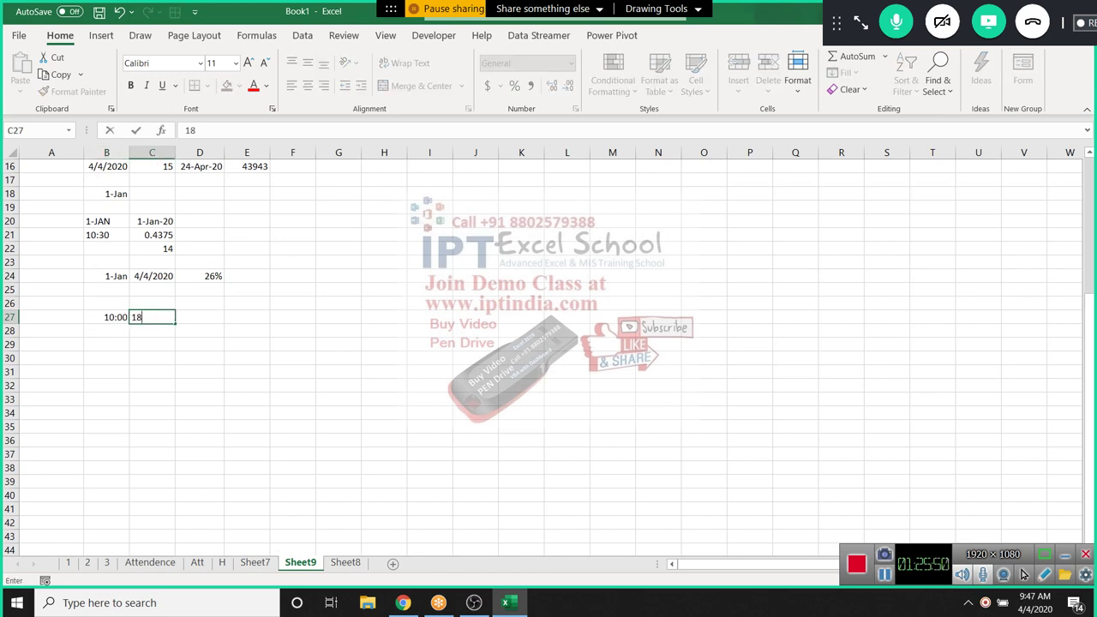
{"action": "type", "text": ":00"}
{"action": "key", "text": "Tab"}
Enter =C27-B27 in D27 to get 8:00, then move to B29
{"action": "type", "text": "="}
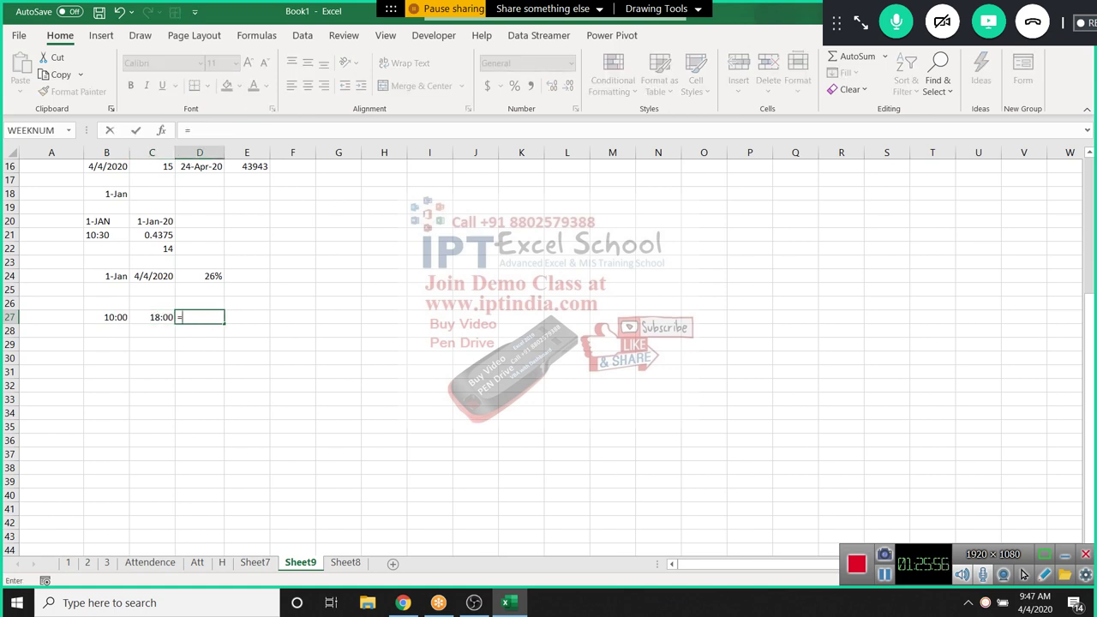
{"action": "key", "text": "Left"}
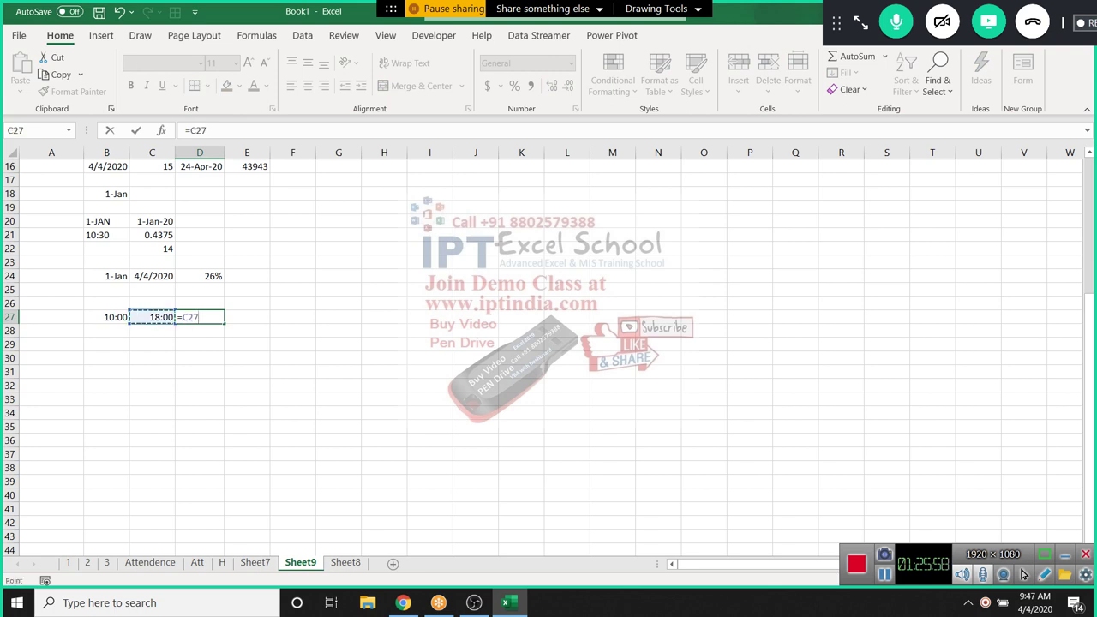
{"action": "type", "text": "-"}
{"action": "key", "text": "Left"}
{"action": "key", "text": "Left"}
{"action": "key", "text": "Return"}
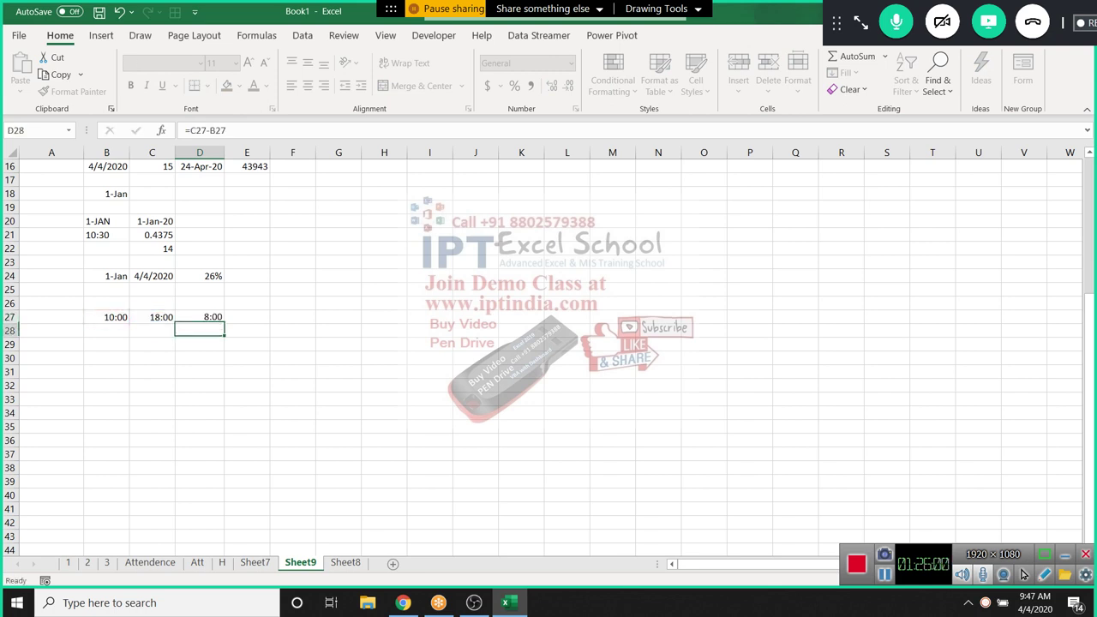
{"action": "left_click", "coordinate": [200, 317]}
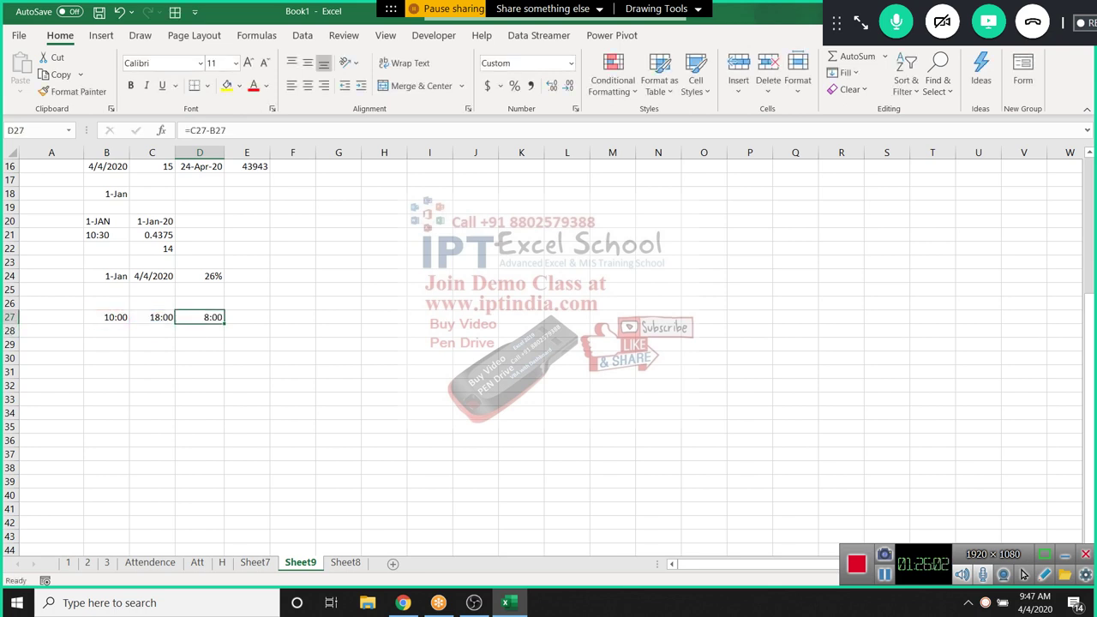
{"action": "key", "text": "Down"}
{"action": "key", "text": "Left"}
{"action": "key", "text": "Down"}
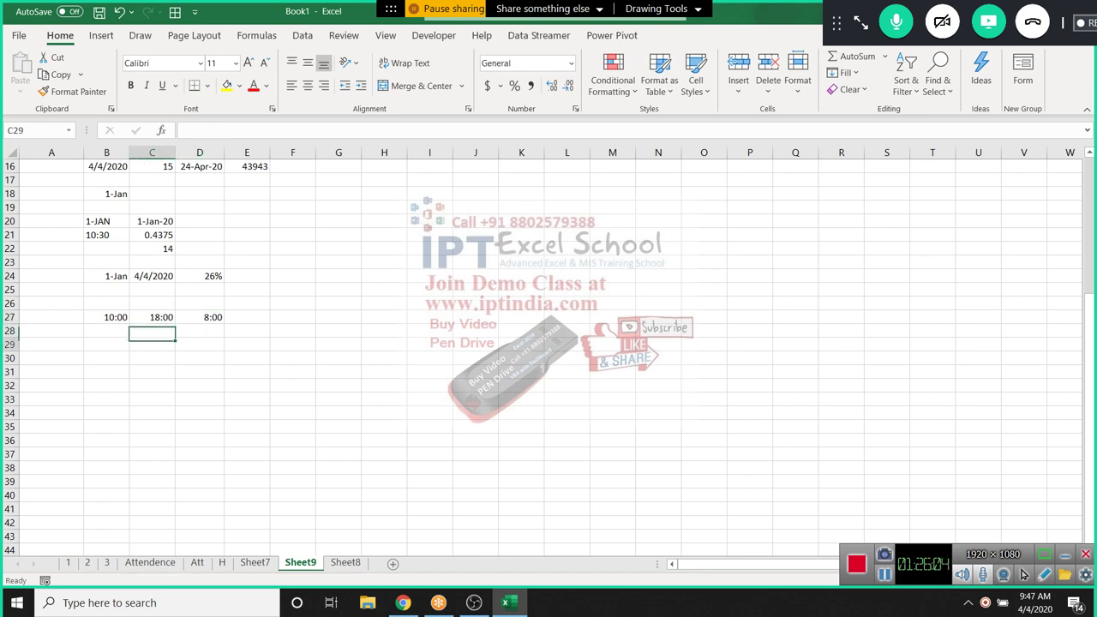
{"action": "key", "text": "Left"}
Fill B29:E29 with 4/4, 14:00, 4/5 and 1:00
{"action": "type", "text": "4/4"}
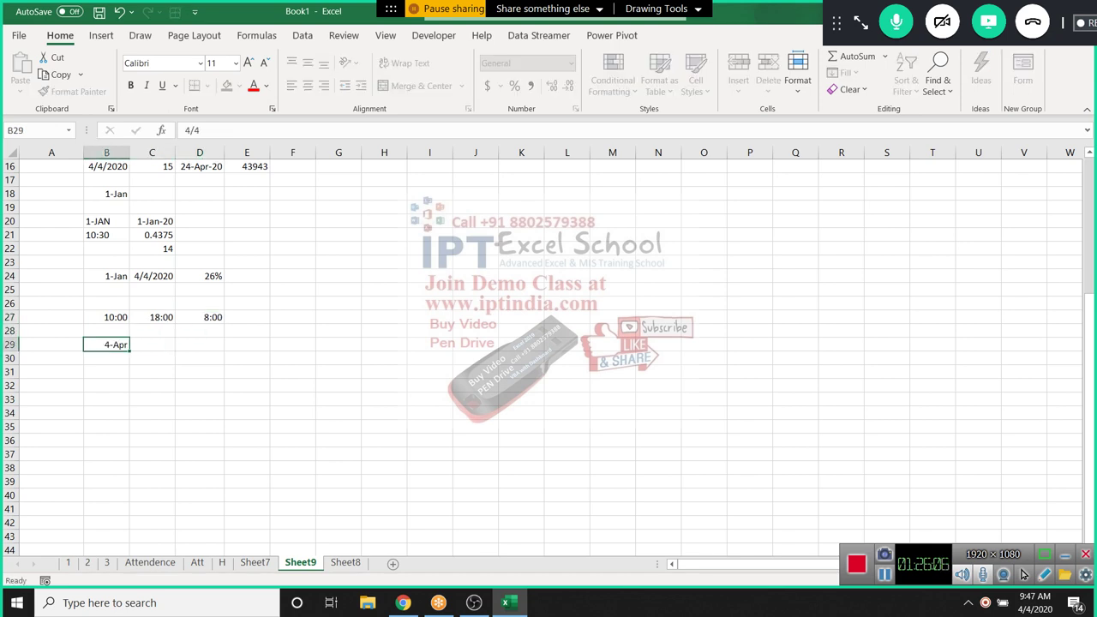
{"action": "key", "text": "Tab"}
{"action": "type", "text": "2:"}
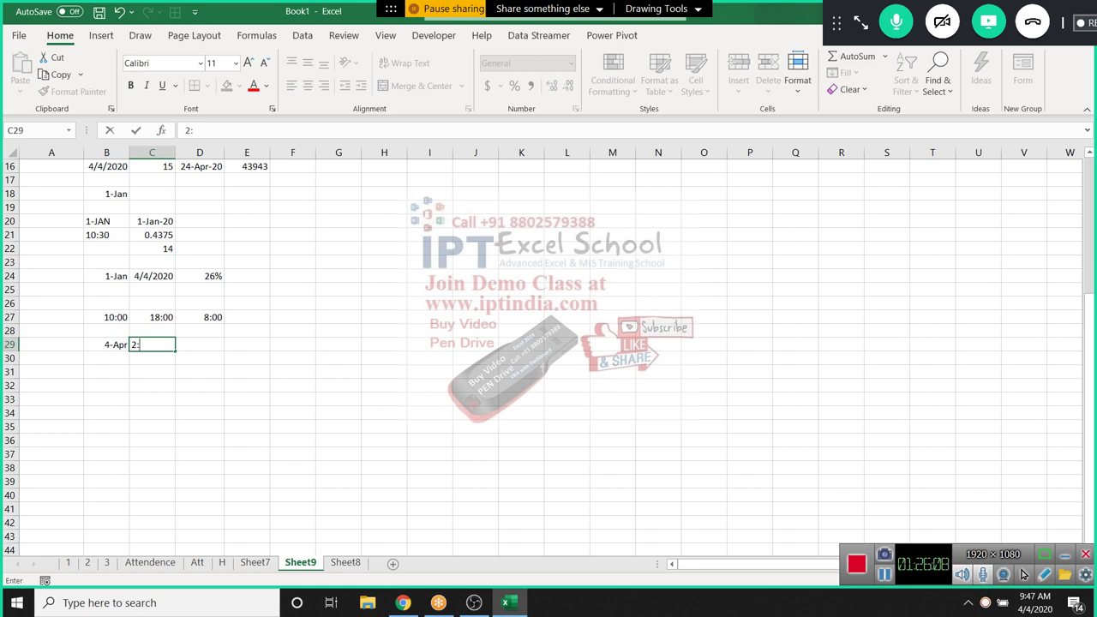
{"action": "key", "text": "BackSpace"}
{"action": "type", "text": "14:0"}
{"action": "key", "text": "Tab"}
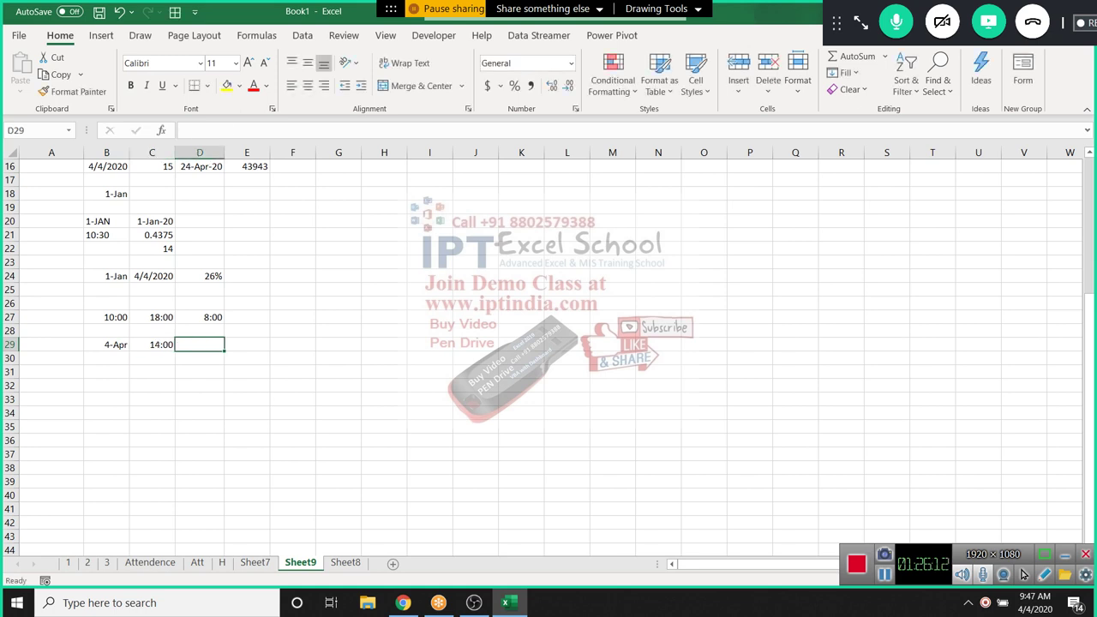
{"action": "type", "text": "4/5"}
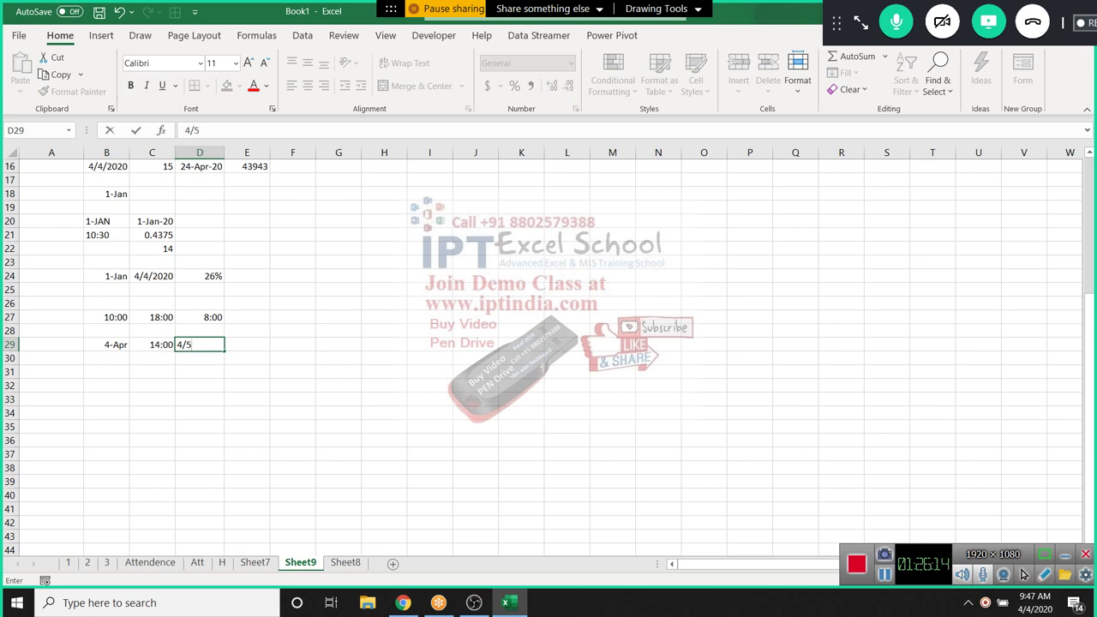
{"action": "key", "text": "Tab"}
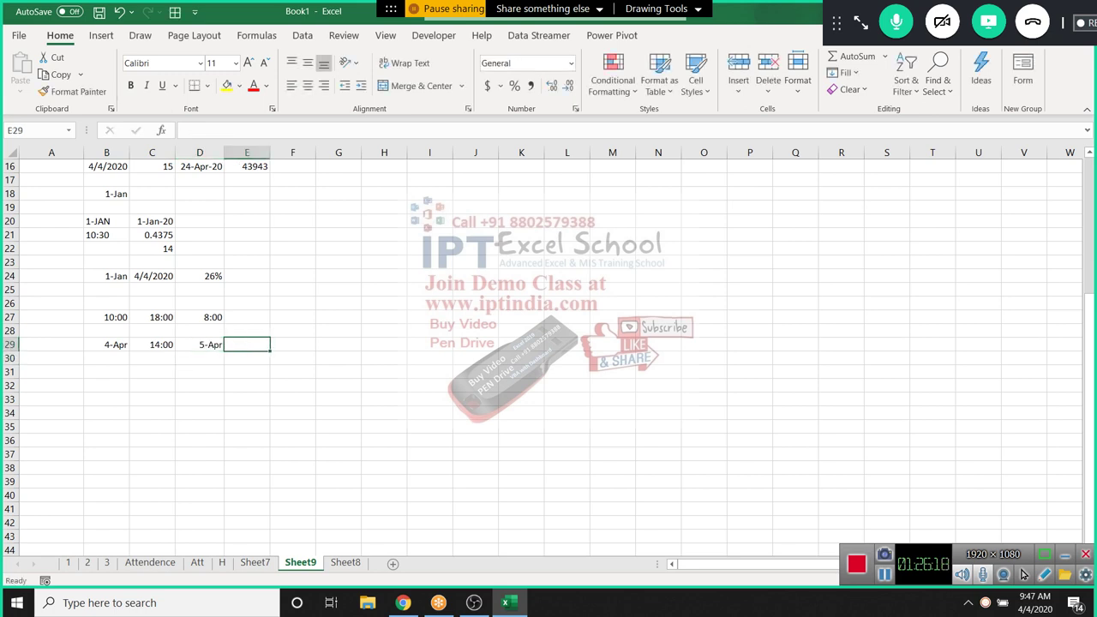
{"action": "type", "text": "1:00"}
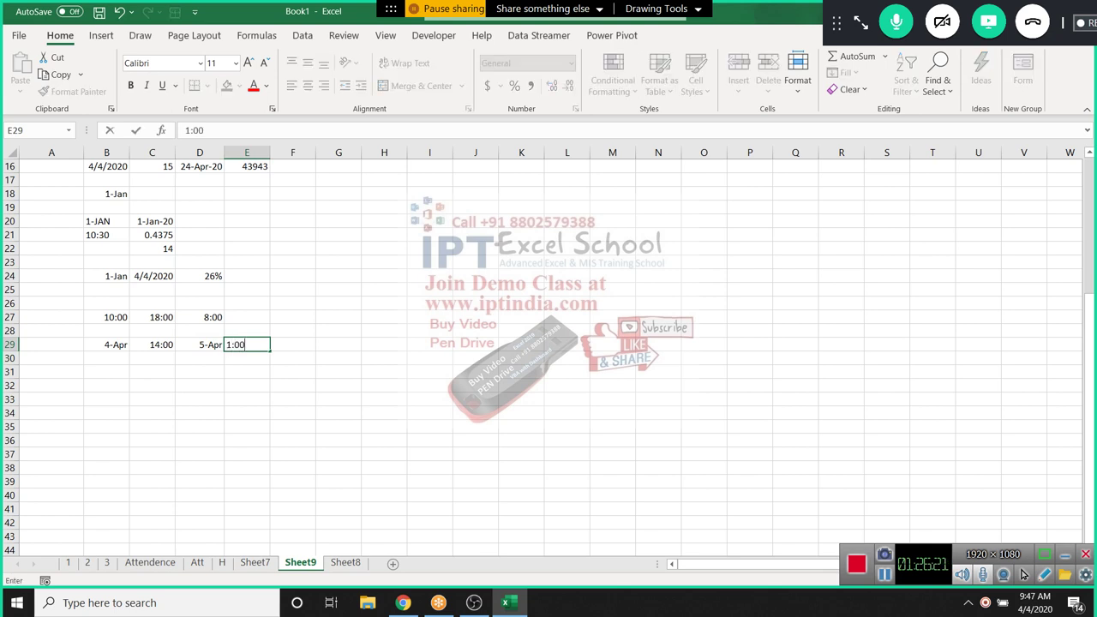
{"action": "key", "text": "Tab"}
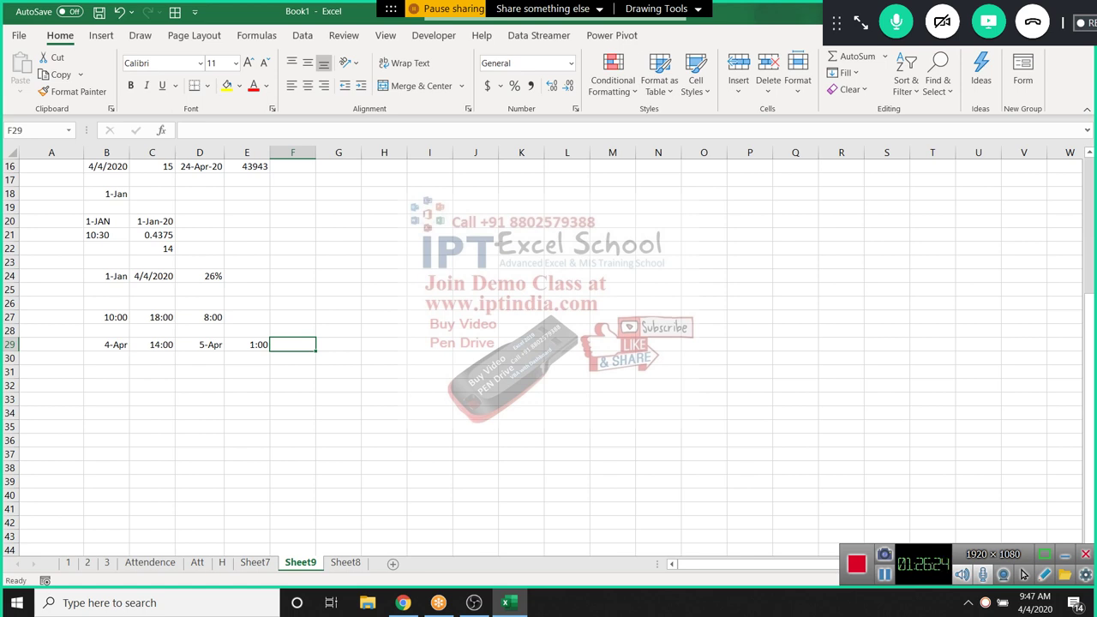
Combine each date and time into full date-times with =B29+C29 in C30 and =D29+E29 in D30
{"action": "key", "text": "Return"}
{"action": "type", "text": "="}
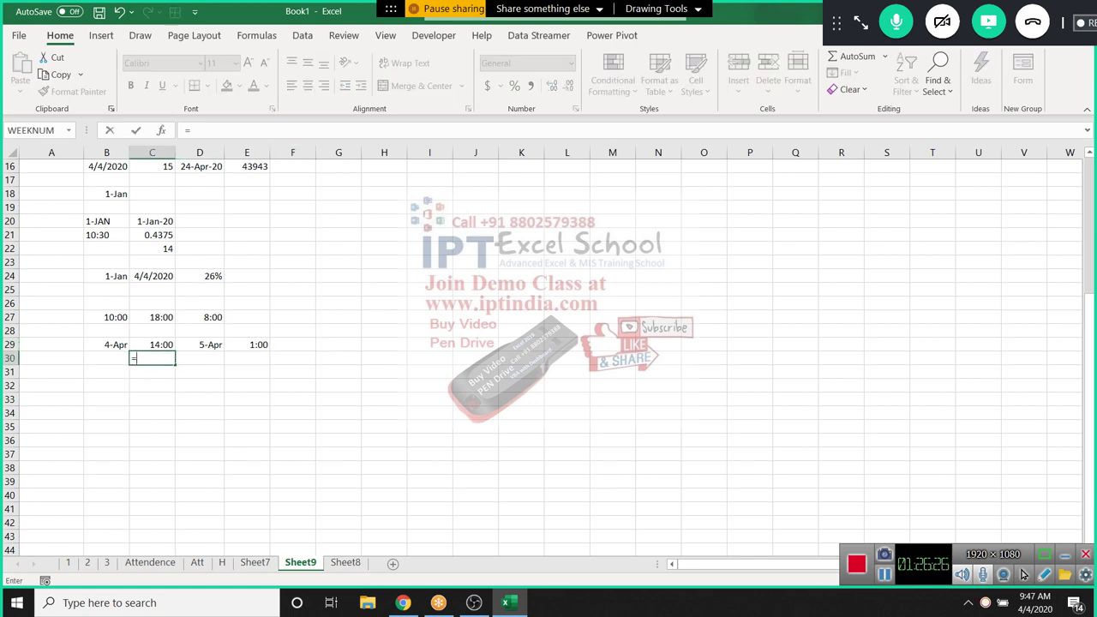
{"action": "key", "text": "Up"}
{"action": "key", "text": "Left"}
{"action": "type", "text": "+"}
{"action": "key", "text": "Up"}
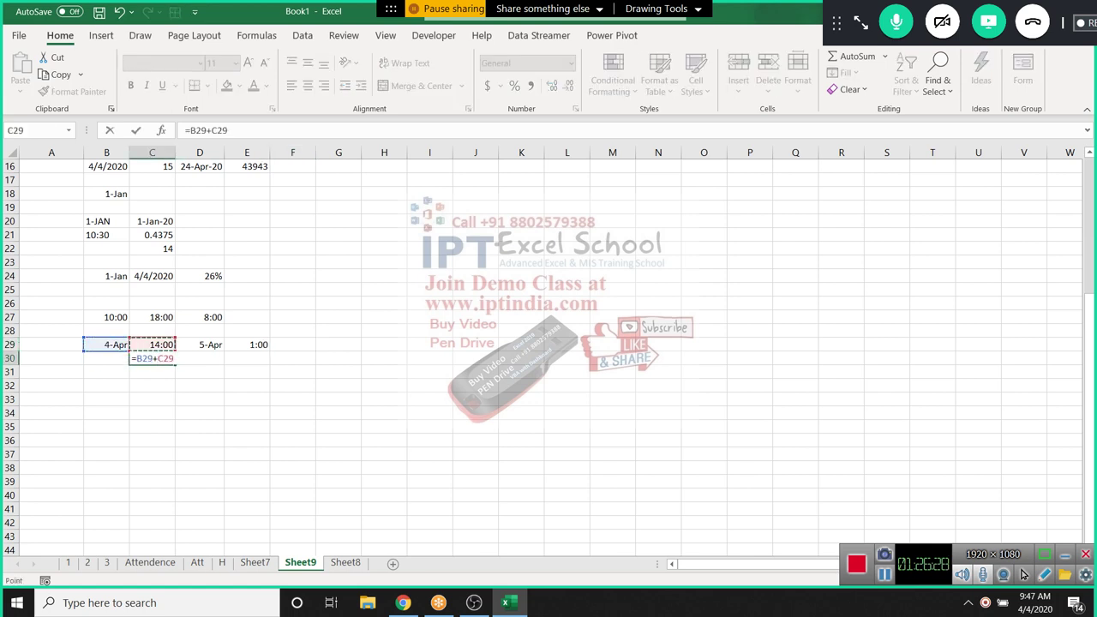
{"action": "key", "text": "Return"}
{"action": "key", "text": "Up"}
{"action": "key", "text": "Right"}
{"action": "type", "text": "="}
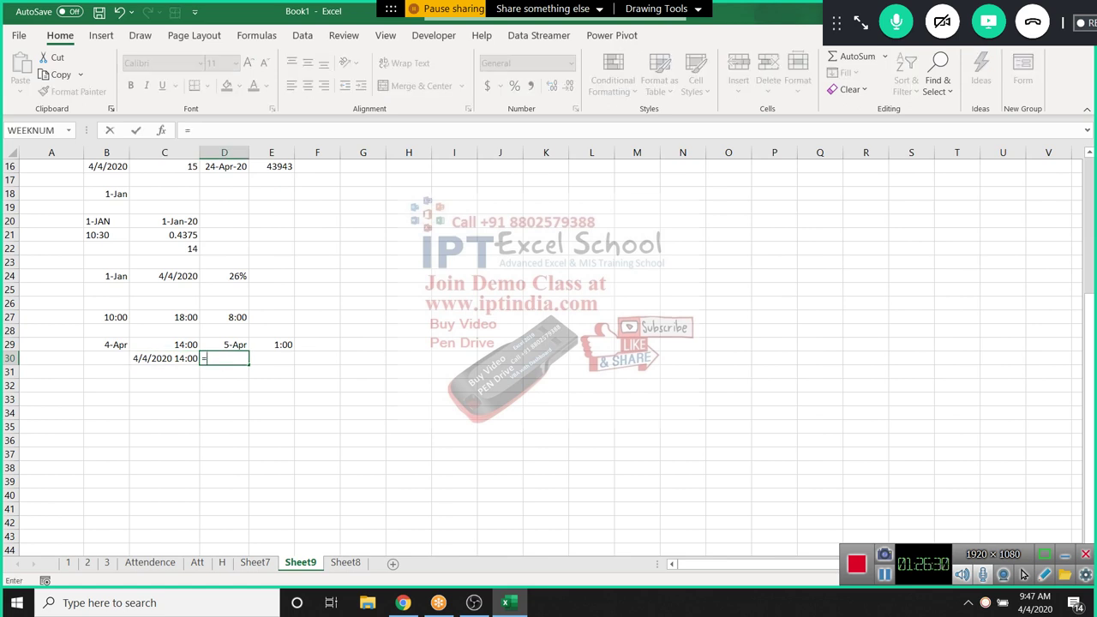
{"action": "key", "text": "Up"}
{"action": "type", "text": "+"}
{"action": "key", "text": "Right"}
{"action": "key", "text": "Up"}
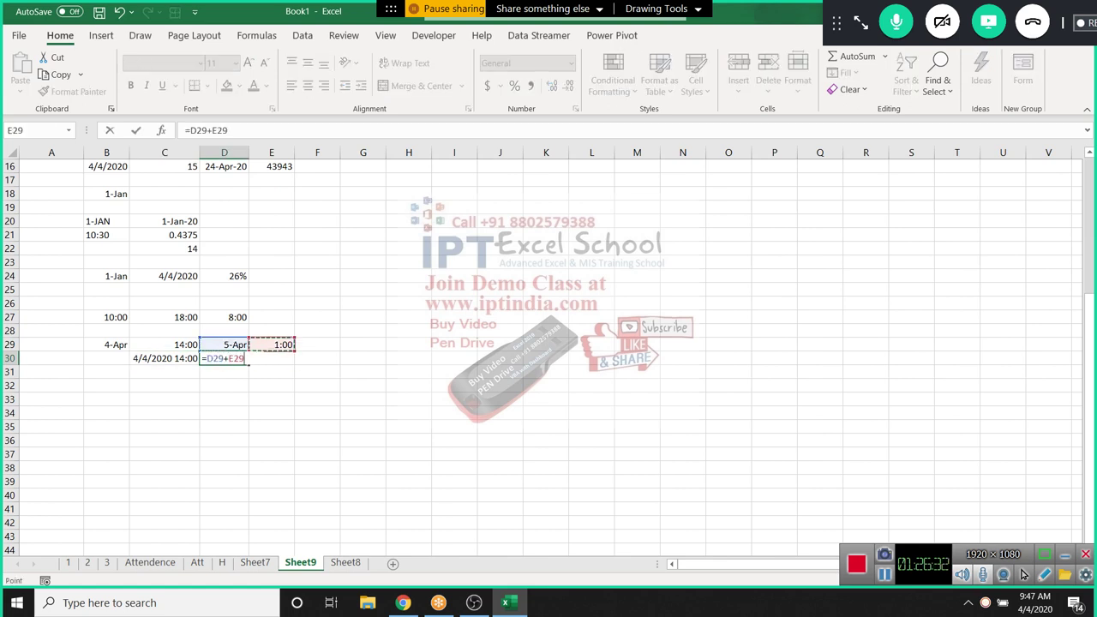
{"action": "key", "text": "Return"}
Enter =D30-C30 in E30 and format it as a time, showing 11:00 AM
{"action": "key", "text": "Up"}
{"action": "key", "text": "Right"}
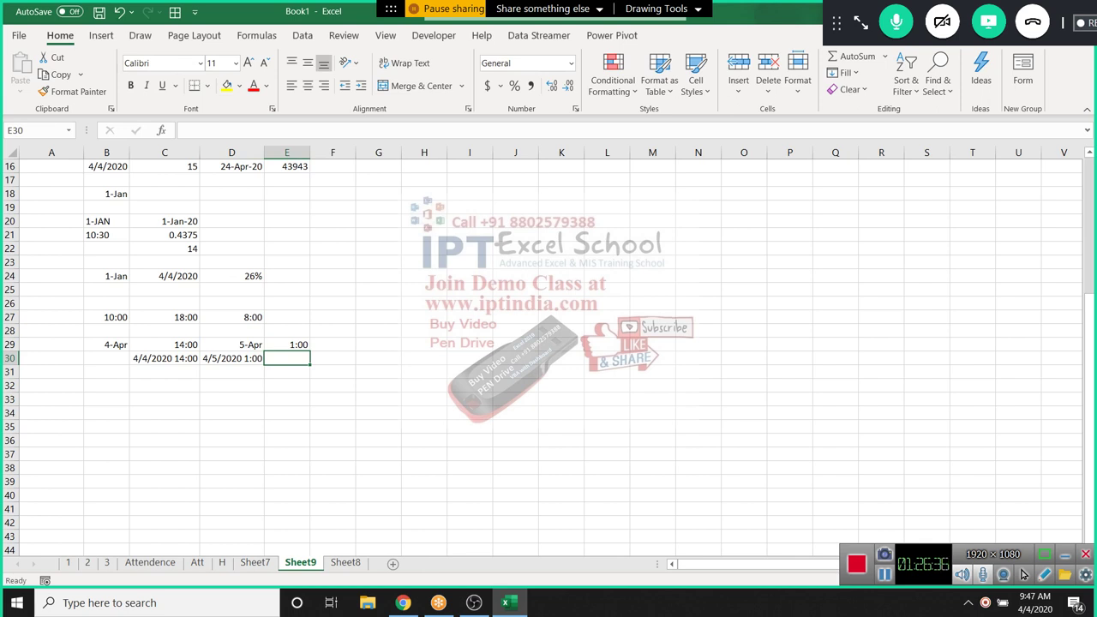
{"action": "type", "text": "="}
{"action": "key", "text": "Left"}
{"action": "type", "text": "-"}
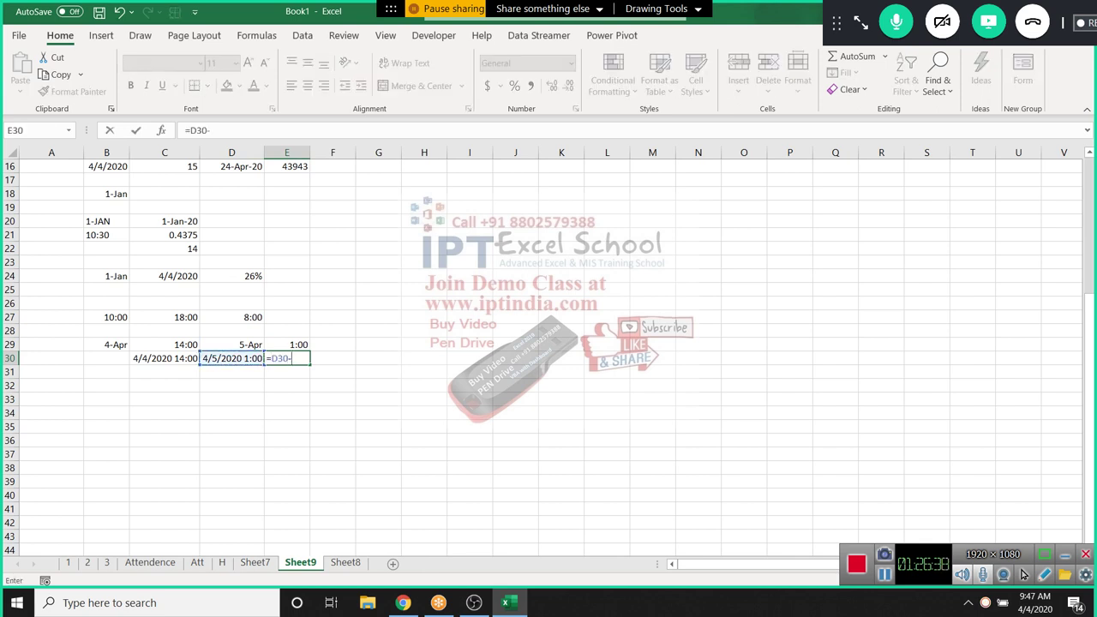
{"action": "key", "text": "Left"}
{"action": "key", "text": "Left"}
{"action": "key", "text": "Up"}
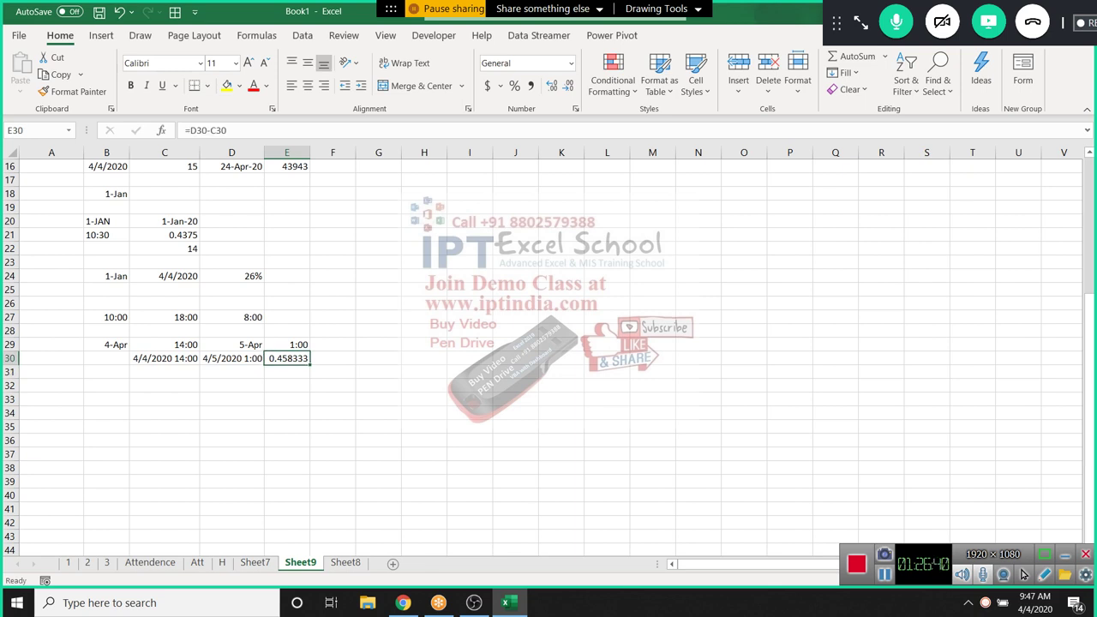
{"action": "key", "text": "ctrl+shift+3"}
{"action": "key", "text": "ctrl+shift+2"}
Add a new blank sheet, Sheet10, to the workbook
{"action": "left_click", "coordinate": [51, 427]}
{"action": "scroll", "coordinate": [548, 351], "scroll_direction": "up", "scroll_amount": 5}
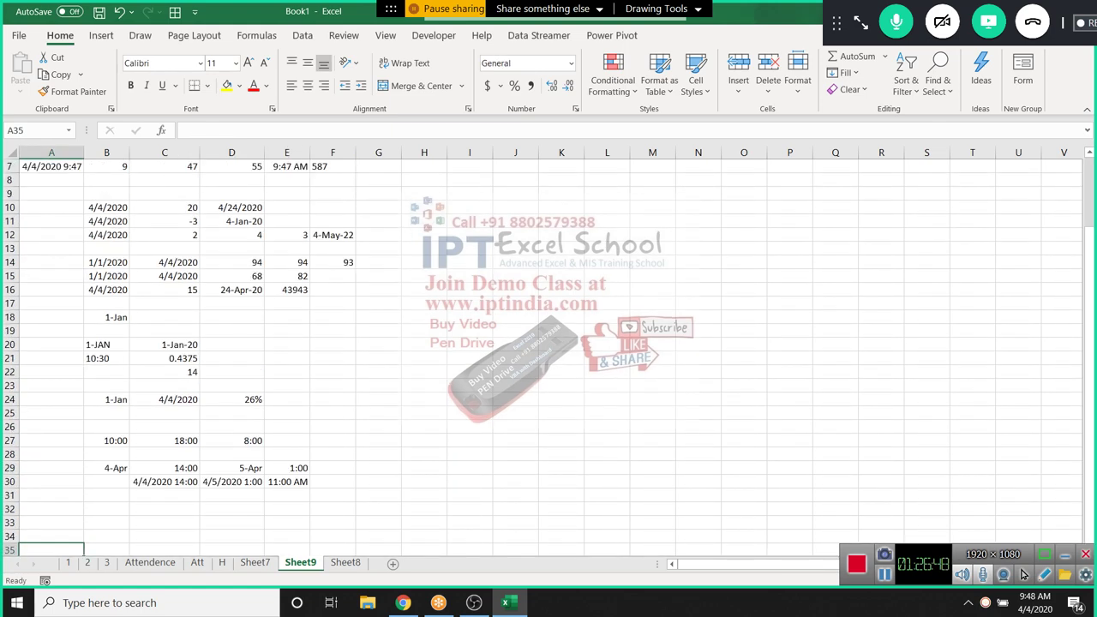
{"action": "scroll", "coordinate": [549, 352], "scroll_direction": "down", "scroll_amount": 6}
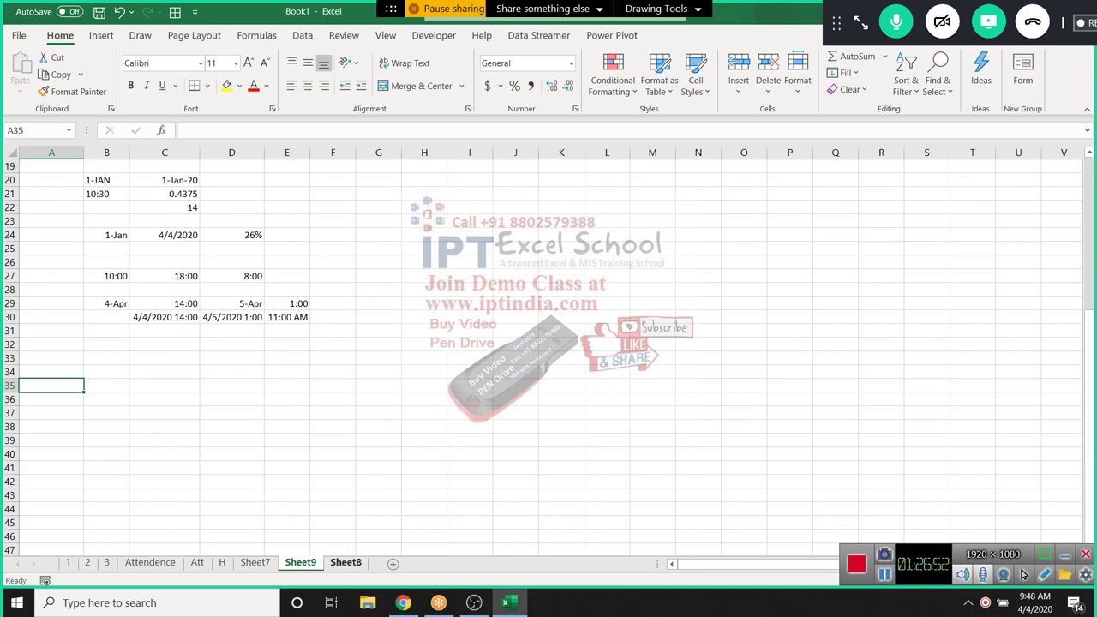
{"action": "left_click", "coordinate": [346, 562]}
{"action": "left_click", "coordinate": [392, 563]}
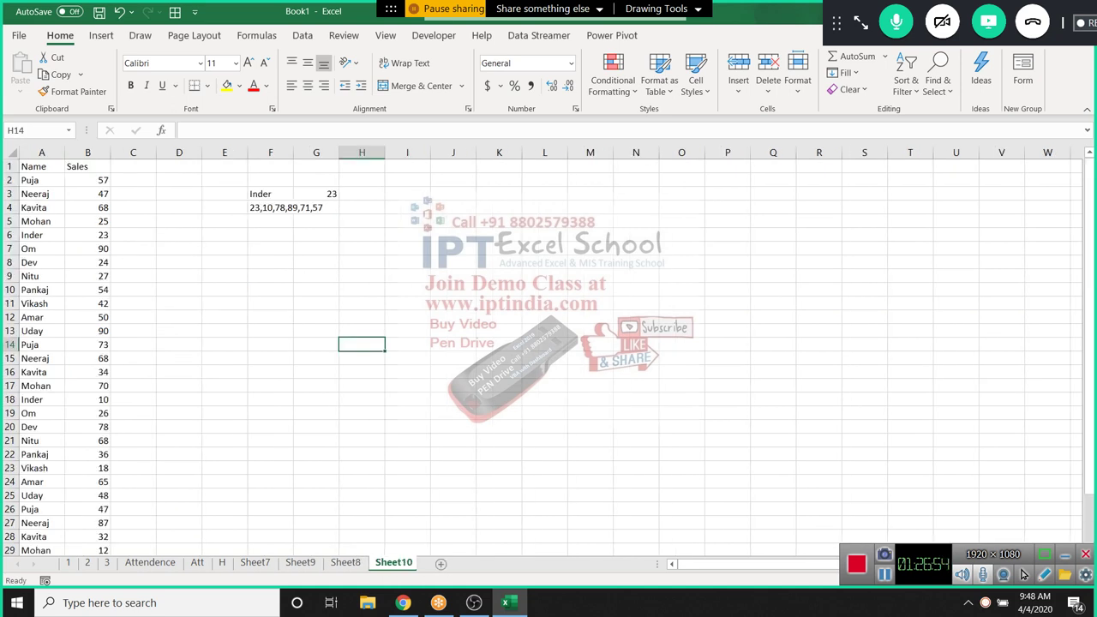
Browse the Lookup & Reference function list without inserting, then return to Sheet9
{"action": "left_click", "coordinate": [256, 35]}
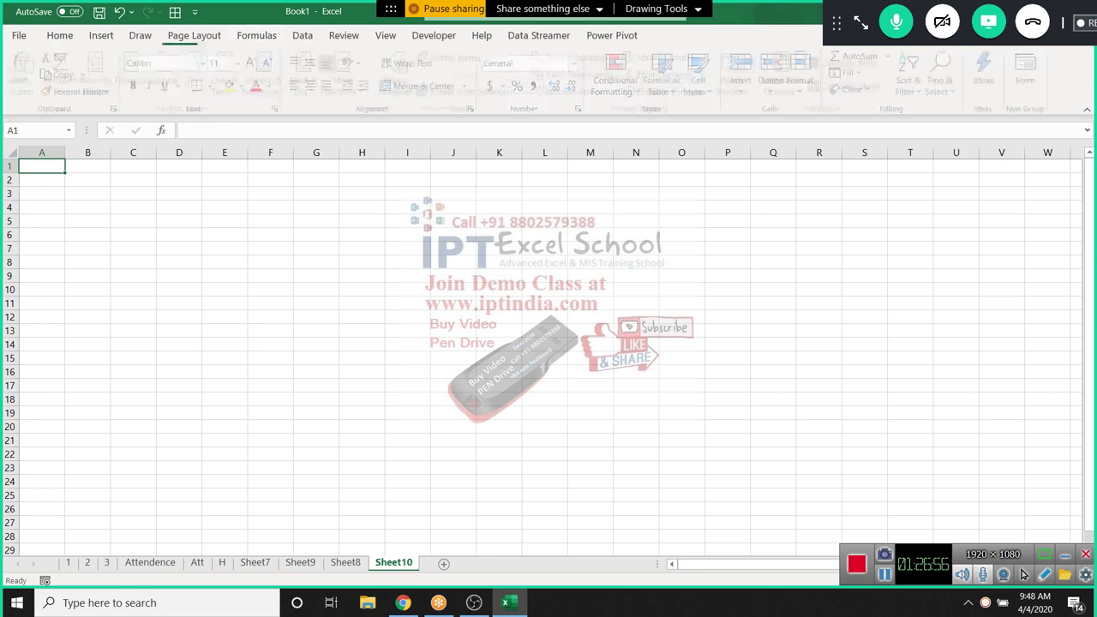
{"action": "left_click", "coordinate": [268, 83]}
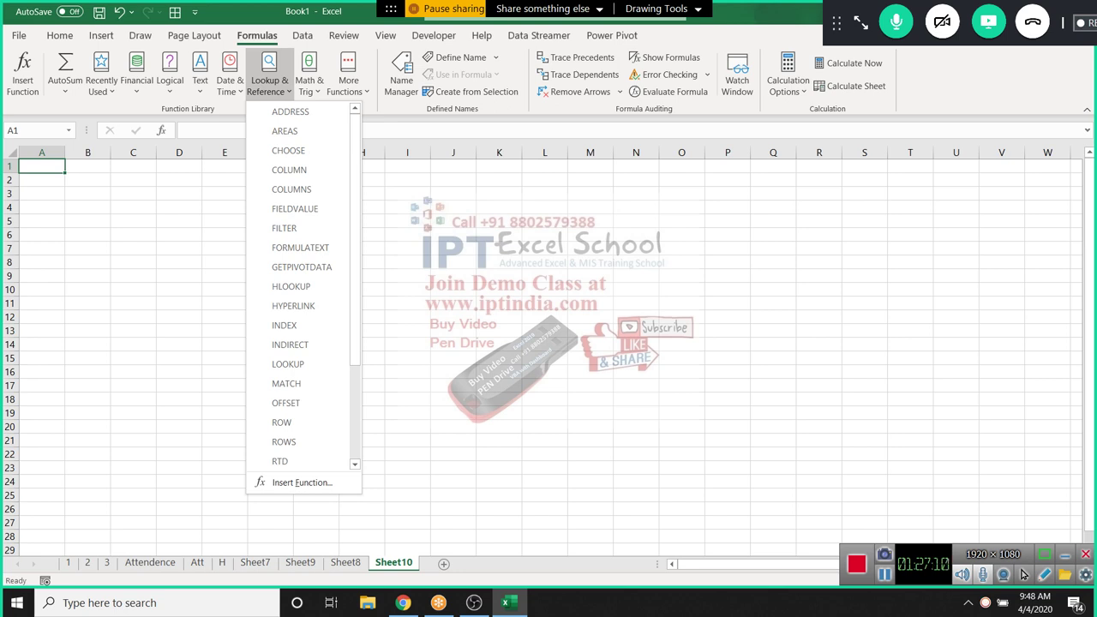
{"action": "key", "text": "Escape"}
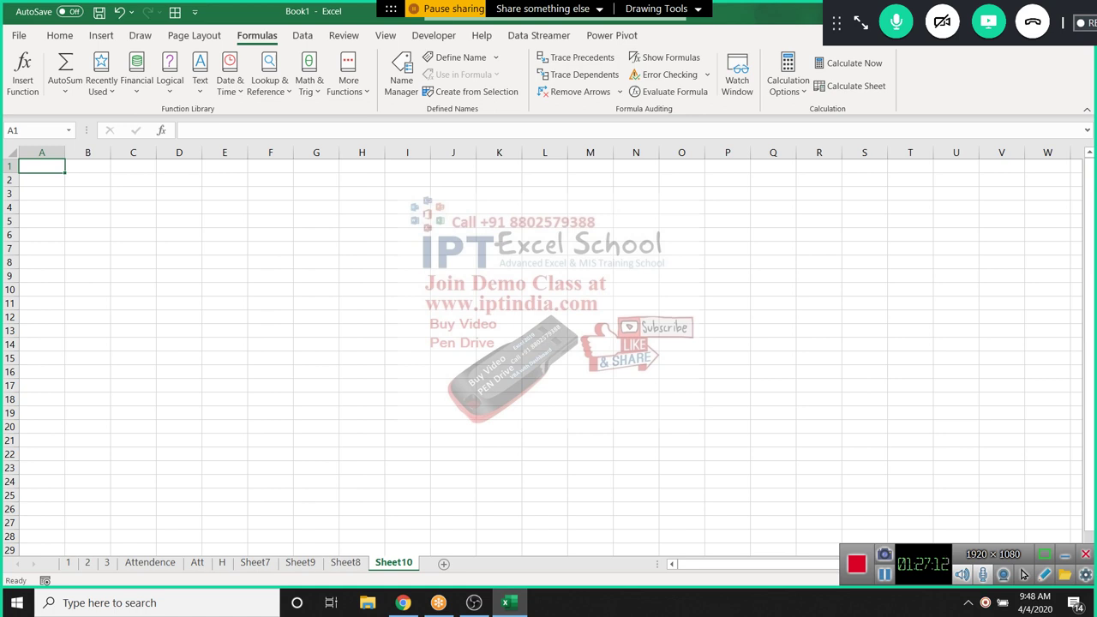
{"action": "left_click", "coordinate": [346, 562]}
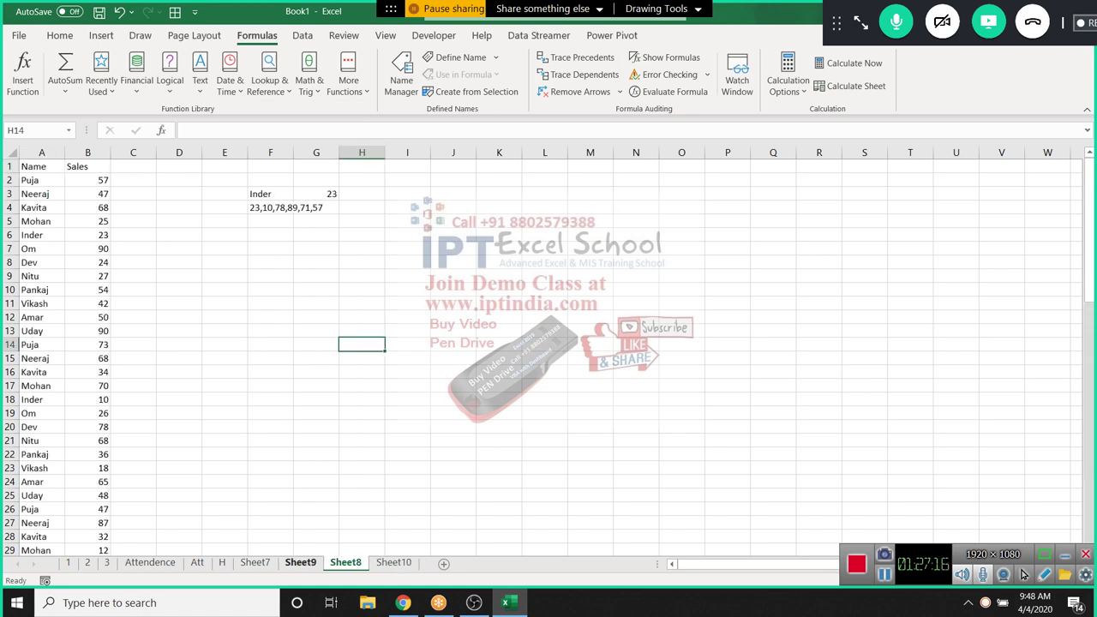
{"action": "left_click", "coordinate": [300, 562]}
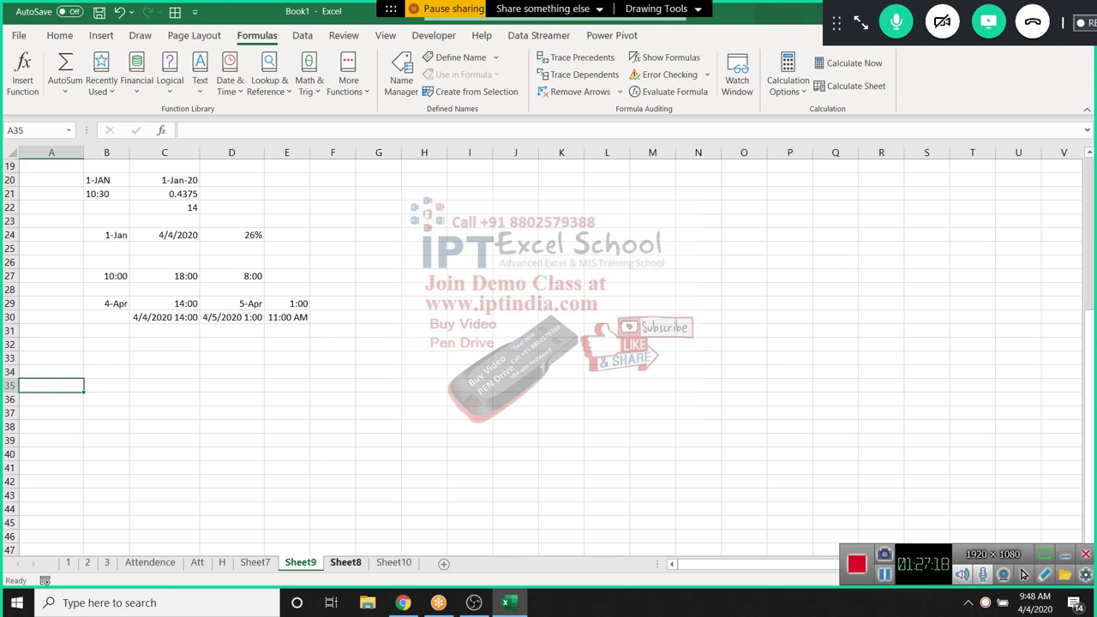
{"action": "left_click", "coordinate": [378, 426]}
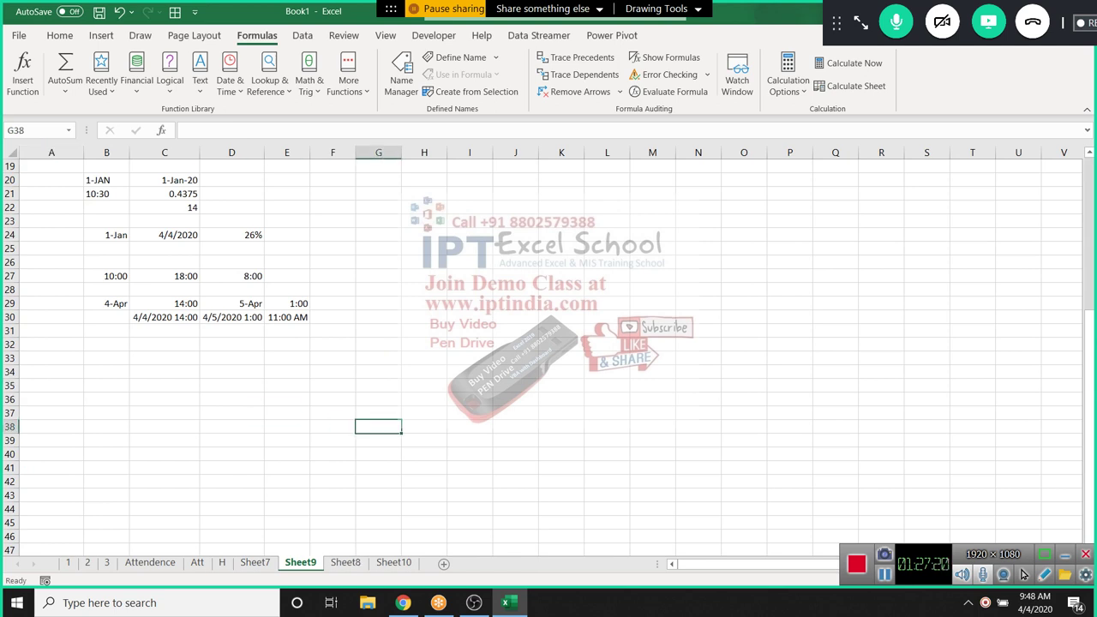
{"action": "scroll", "coordinate": [548, 351], "scroll_direction": "up", "scroll_amount": 6}
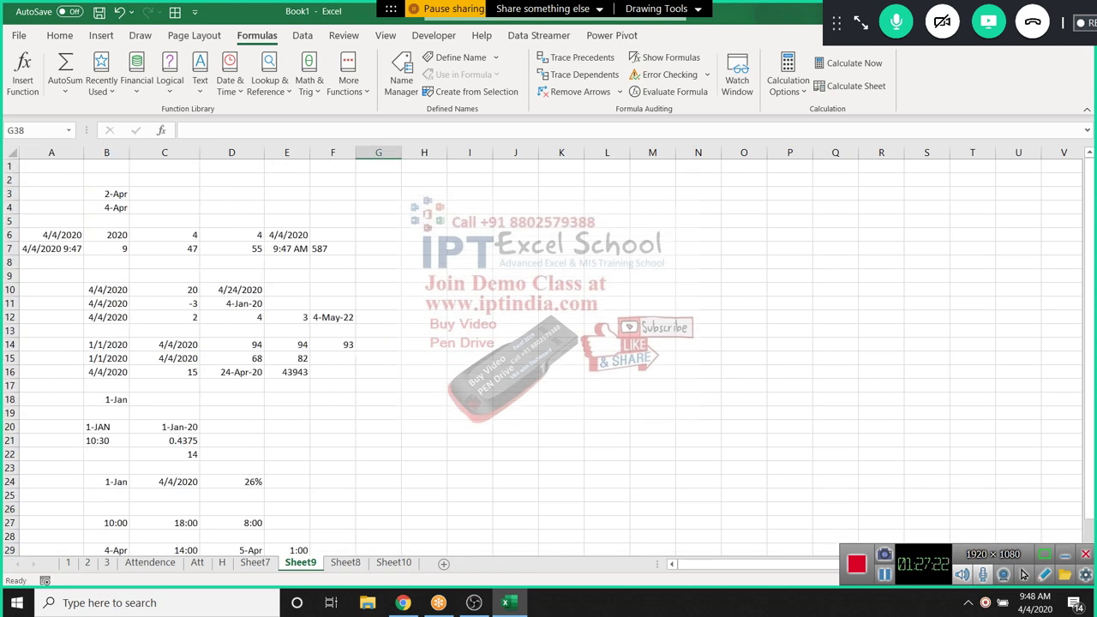
{"action": "scroll", "coordinate": [548, 351], "scroll_direction": "down", "scroll_amount": 1}
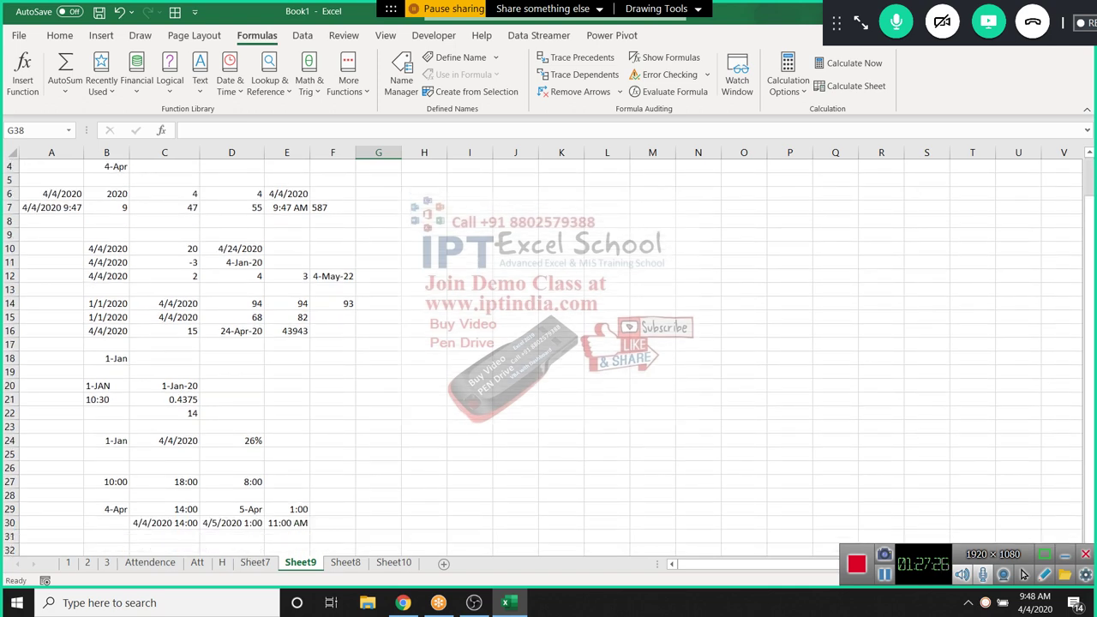
{"action": "left_click", "coordinate": [231, 317]}
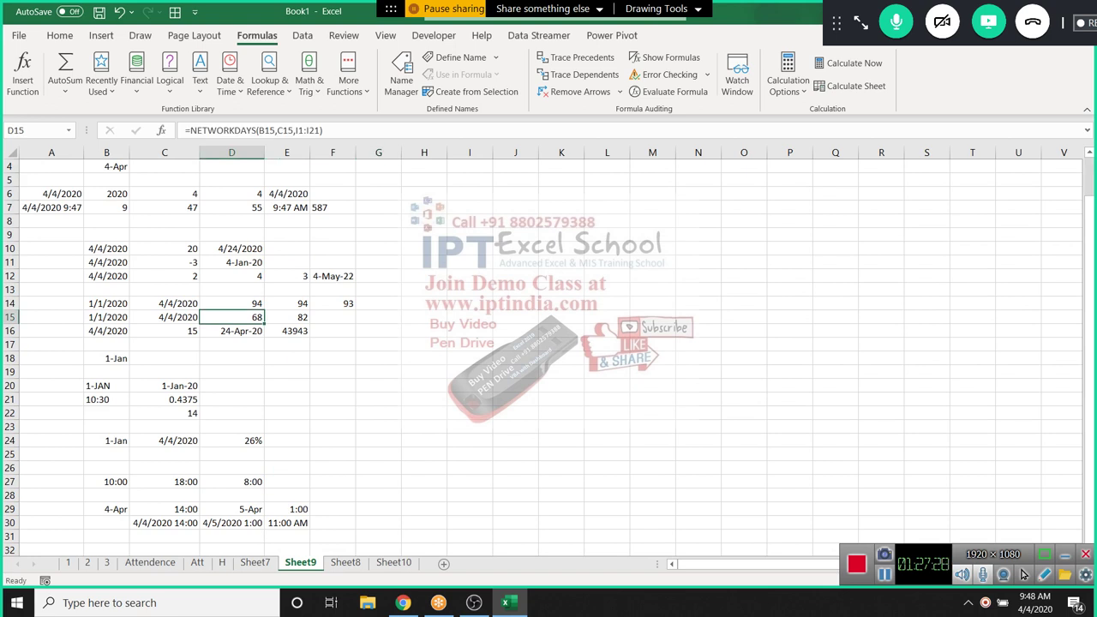
{"action": "left_click", "coordinate": [231, 331]}
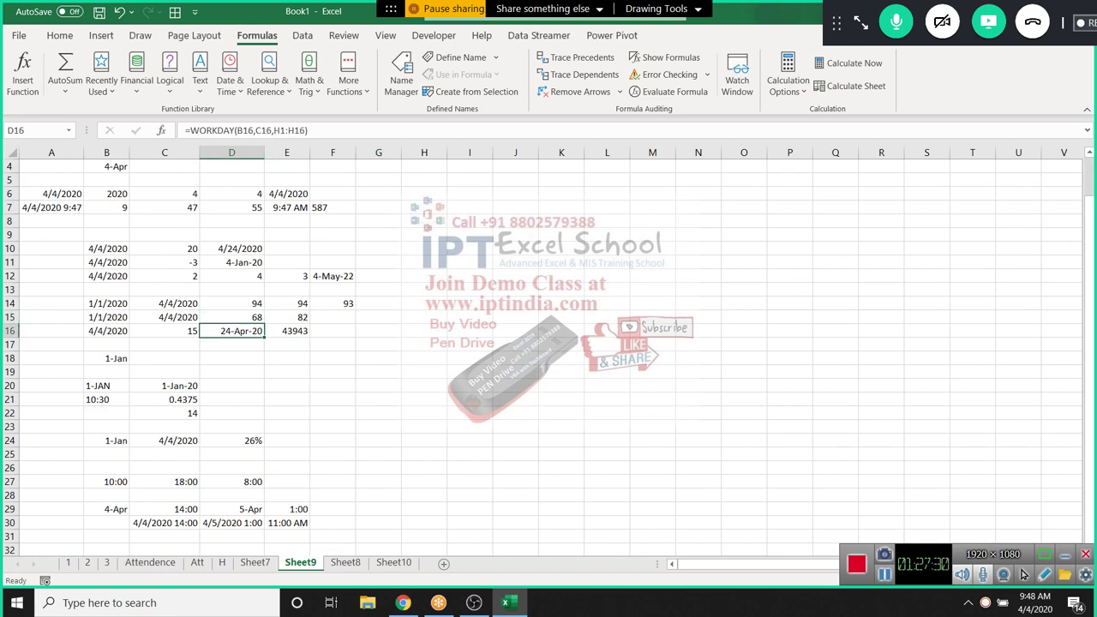
{"action": "left_click", "coordinate": [231, 317]}
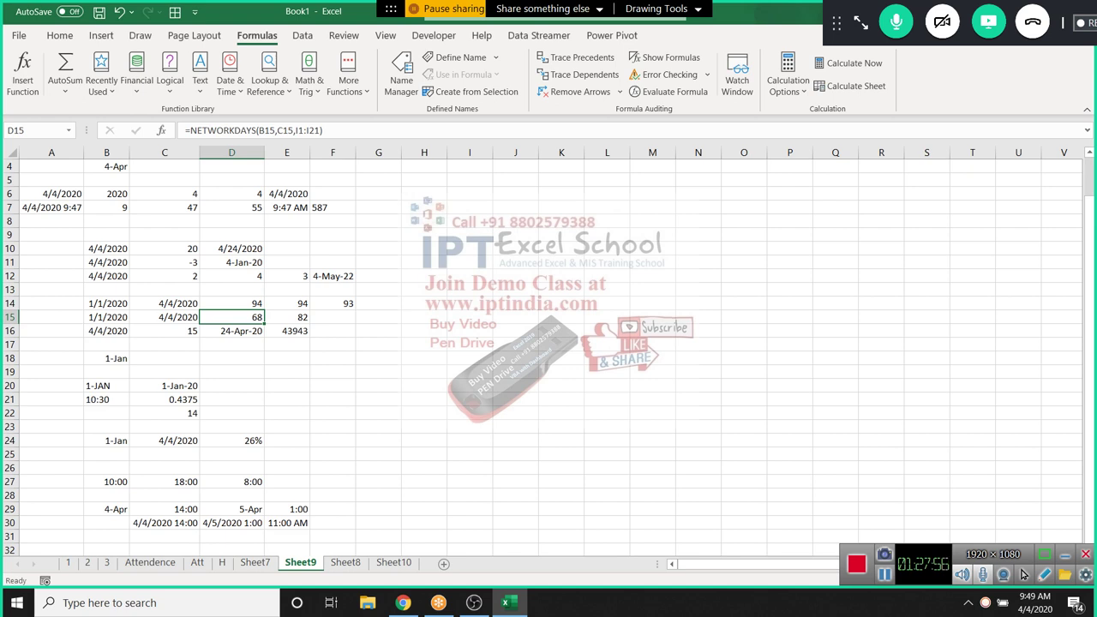
Scroll down Sheet9 and open C22 to reveal =WEEKNUM(B16) behind the value 14
{"action": "scroll", "coordinate": [548, 357], "scroll_direction": "down", "scroll_amount": 2}
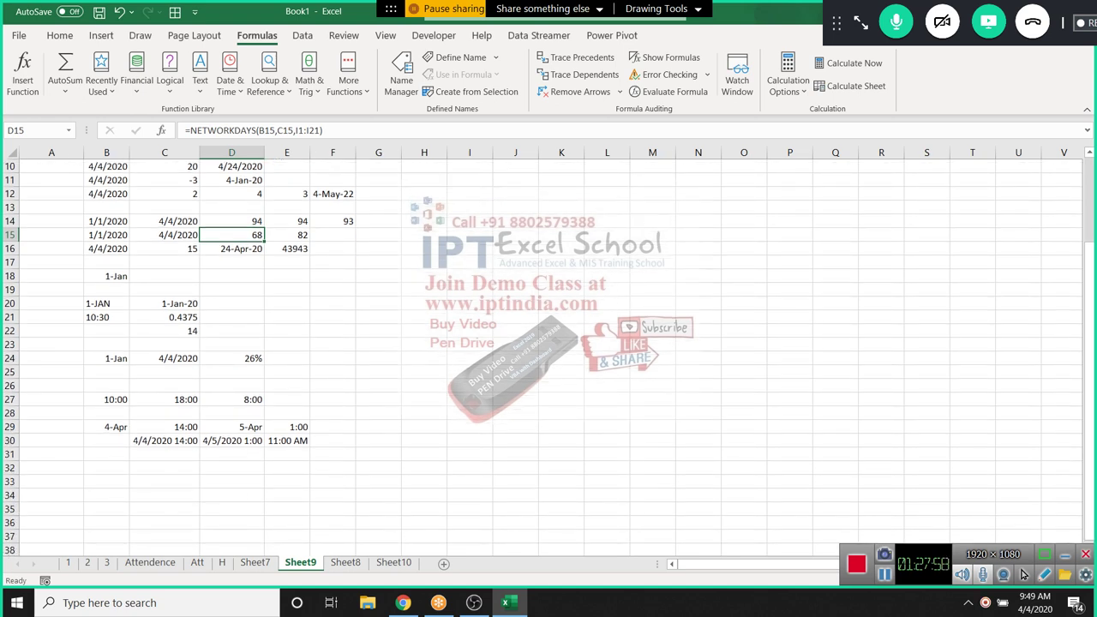
{"action": "double_click", "coordinate": [164, 330]}
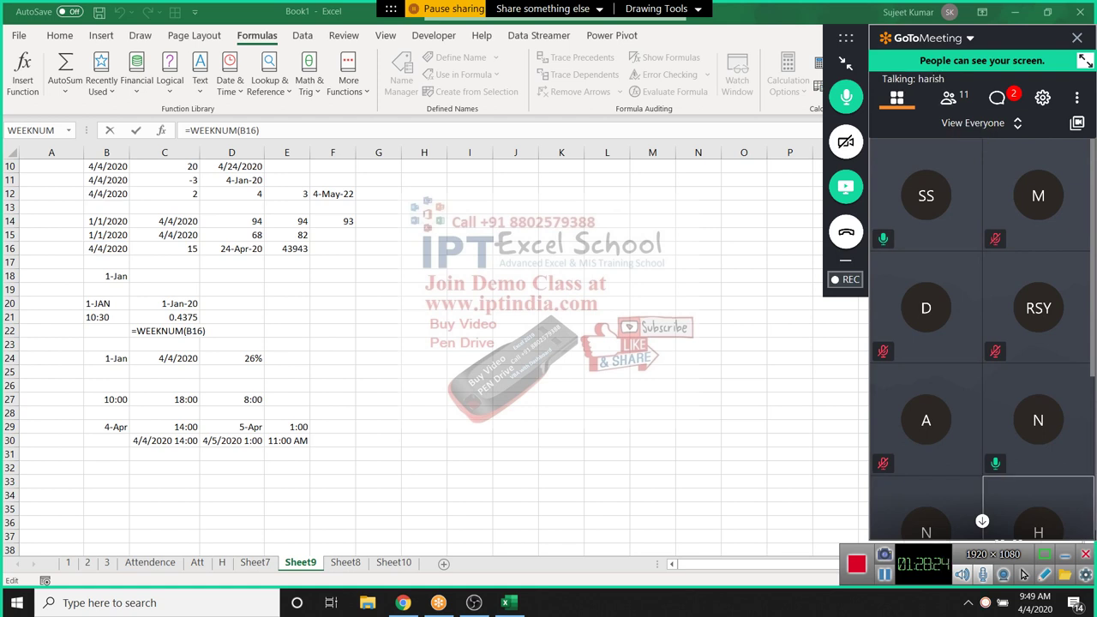
{"action": "left_click", "coordinate": [947, 97]}
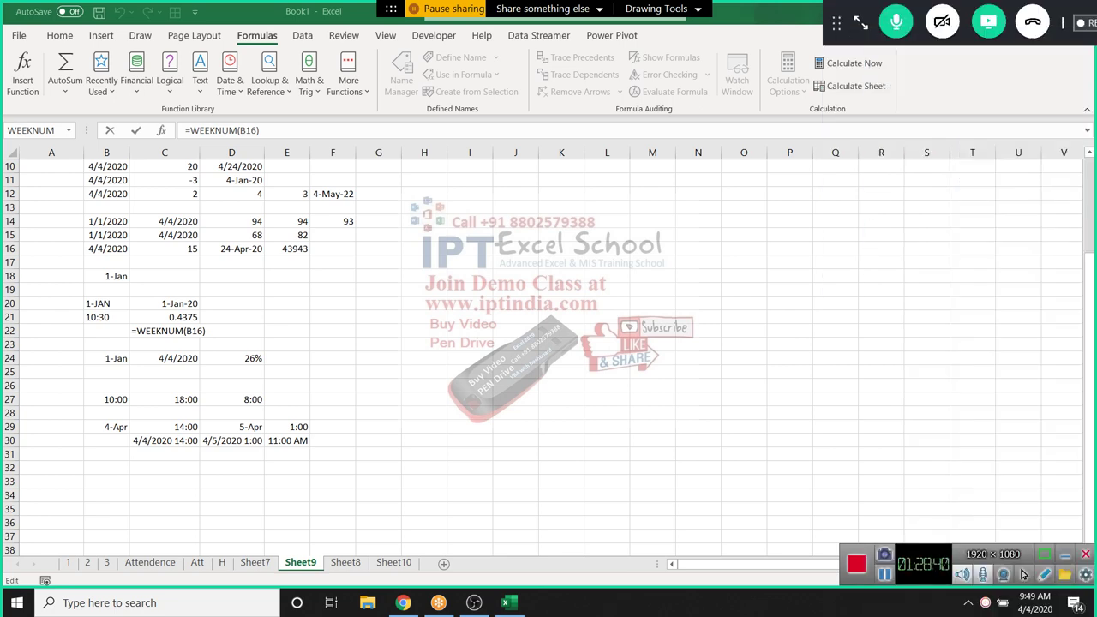
Leave C22 unchanged and move to the empty Sheet10
{"action": "key", "text": "Escape"}
{"action": "key", "text": "ctrl+Page_Down"}
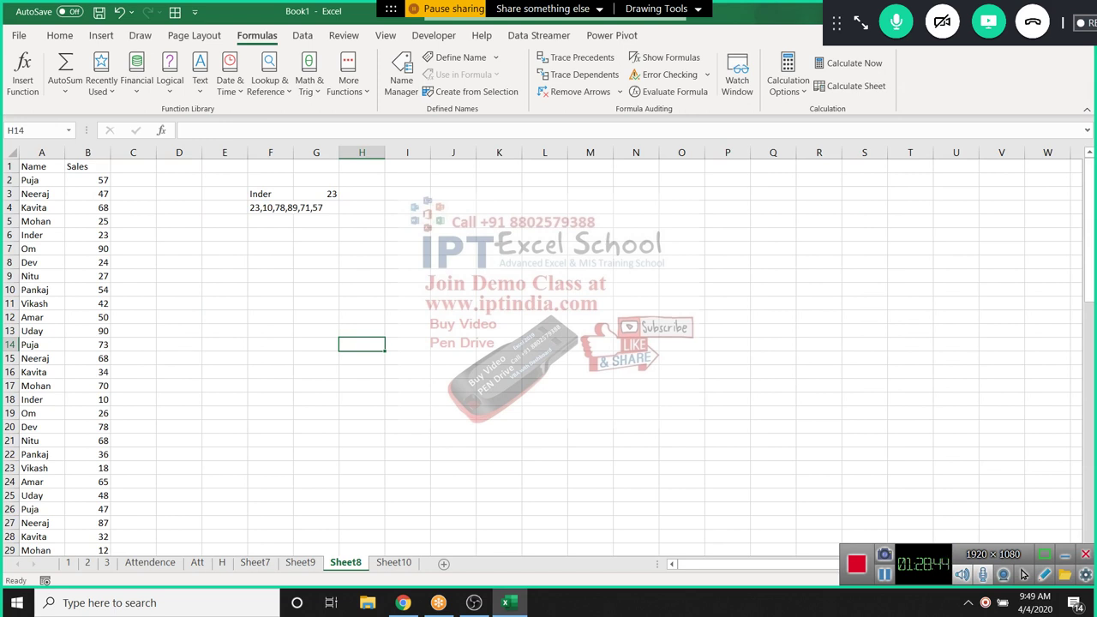
{"action": "key", "text": "ctrl+Page_Down"}
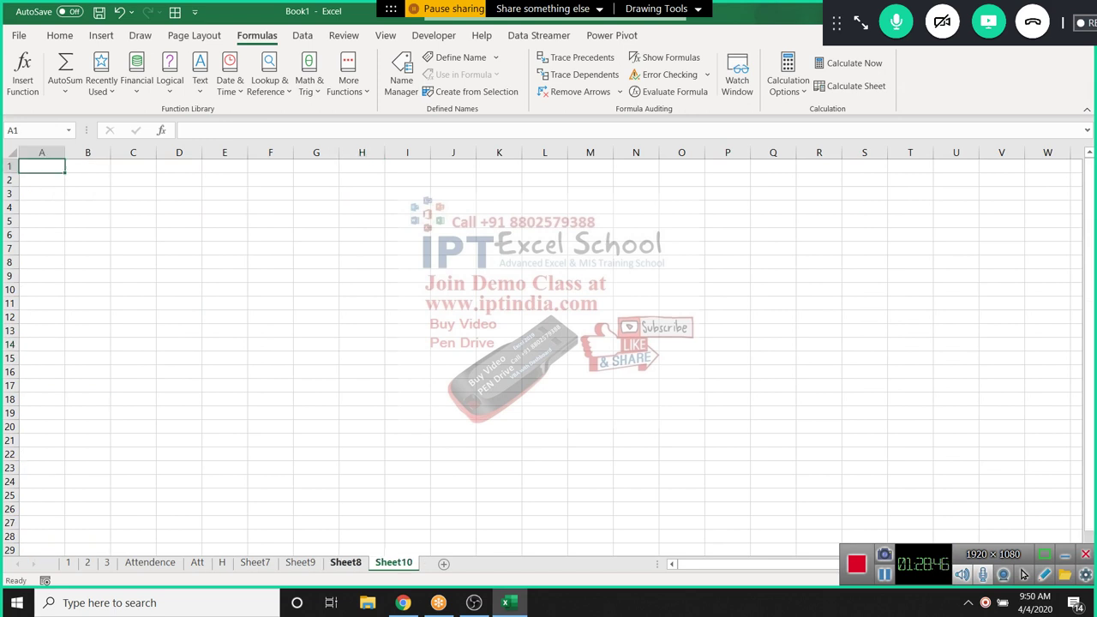
{"action": "key", "text": "ctrl+Page_Up"}
{"action": "key", "text": "ctrl+Page_Down"}
{"action": "left_click", "coordinate": [269, 81]}
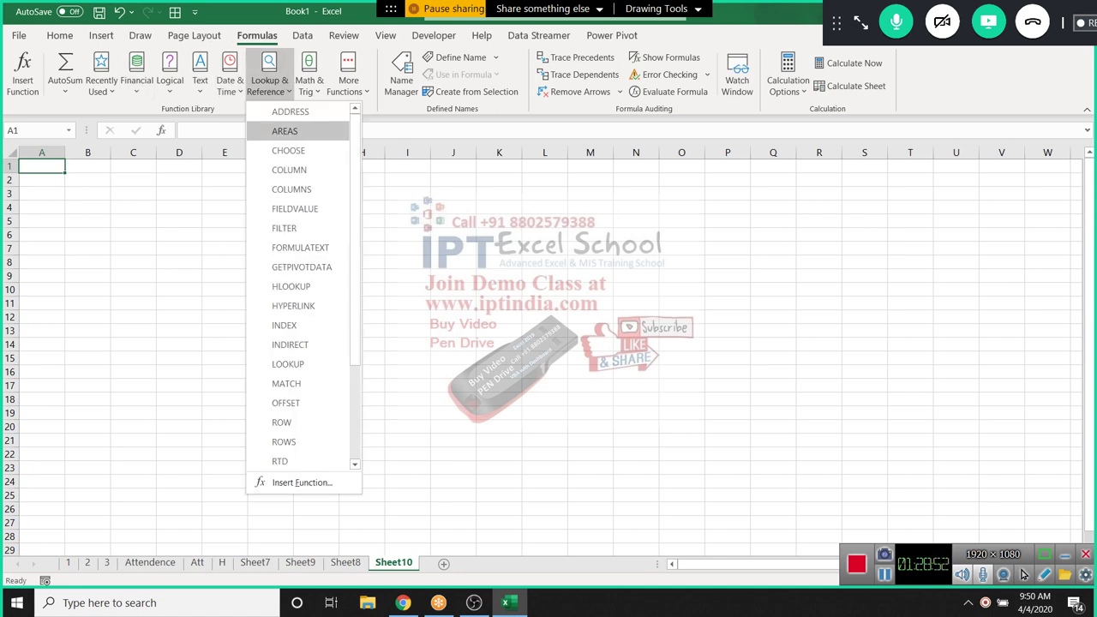
{"action": "key", "text": "Escape"}
Enter headers R and C in B3:C3 with 1 and 1 below in B4:C4
{"action": "left_click", "coordinate": [88, 192]}
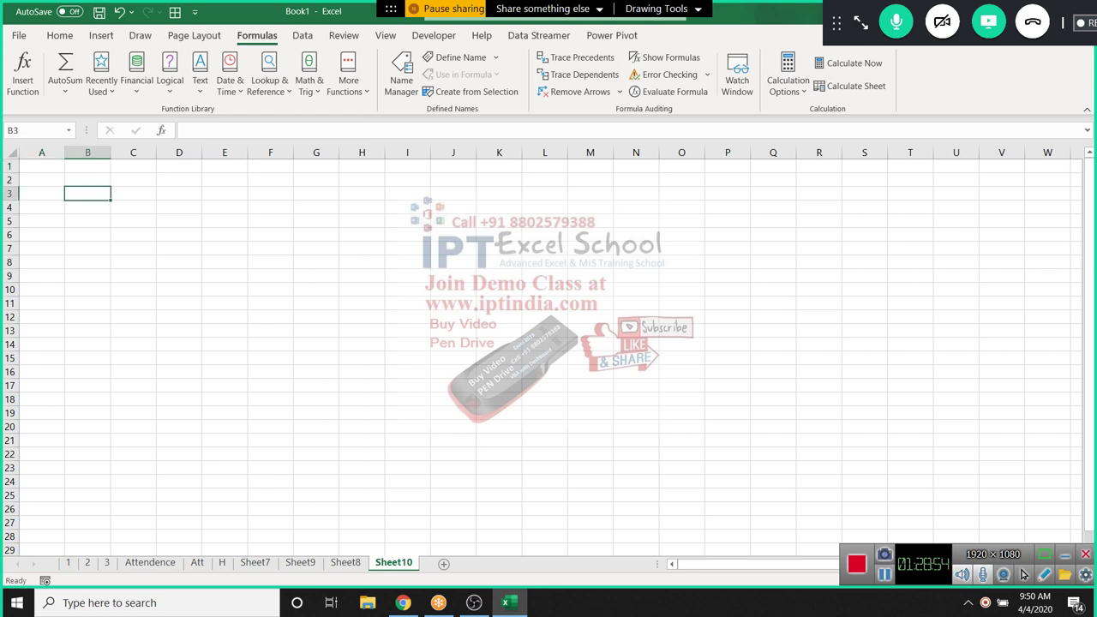
{"action": "type", "text": "R"}
{"action": "key", "text": "Tab"}
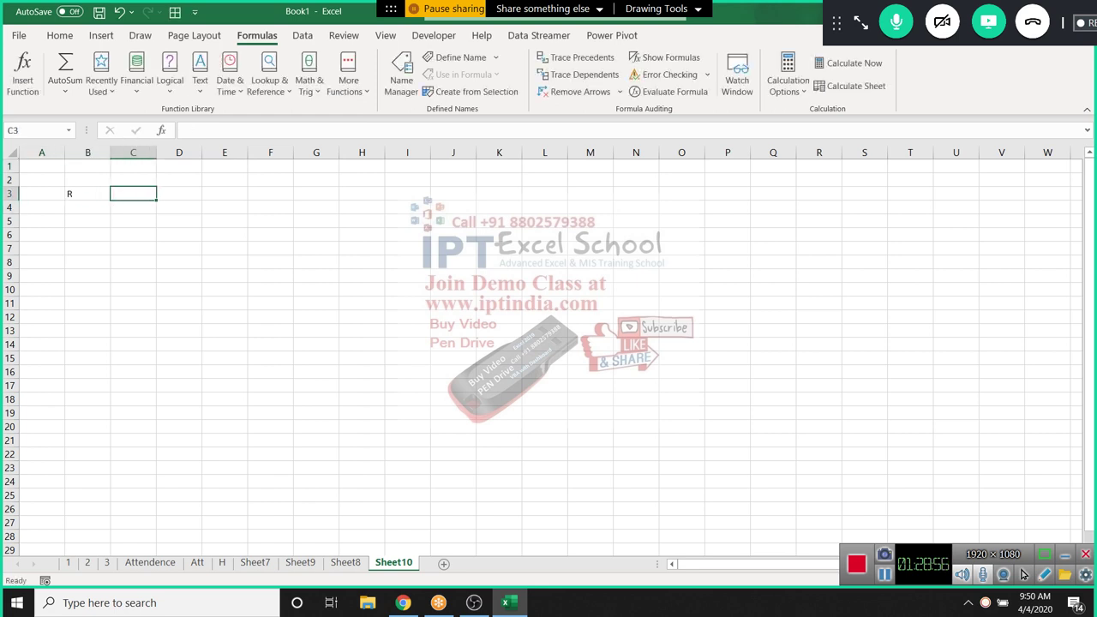
{"action": "type", "text": "C"}
{"action": "key", "text": "Return"}
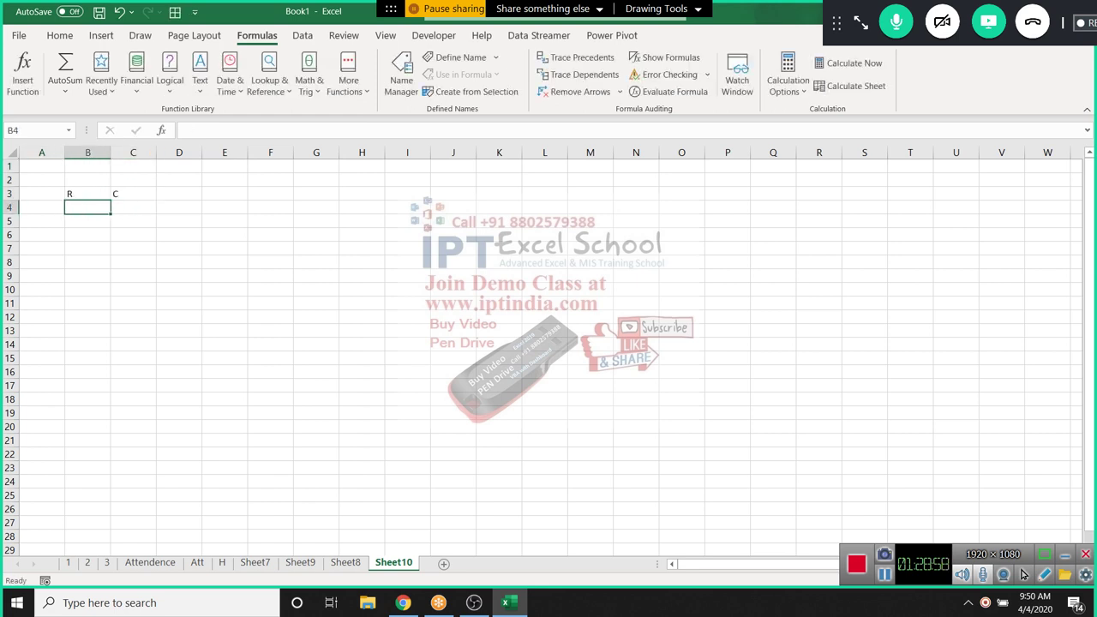
{"action": "type", "text": "1"}
{"action": "key", "text": "Tab"}
{"action": "type", "text": "1"}
{"action": "key", "text": "Tab"}
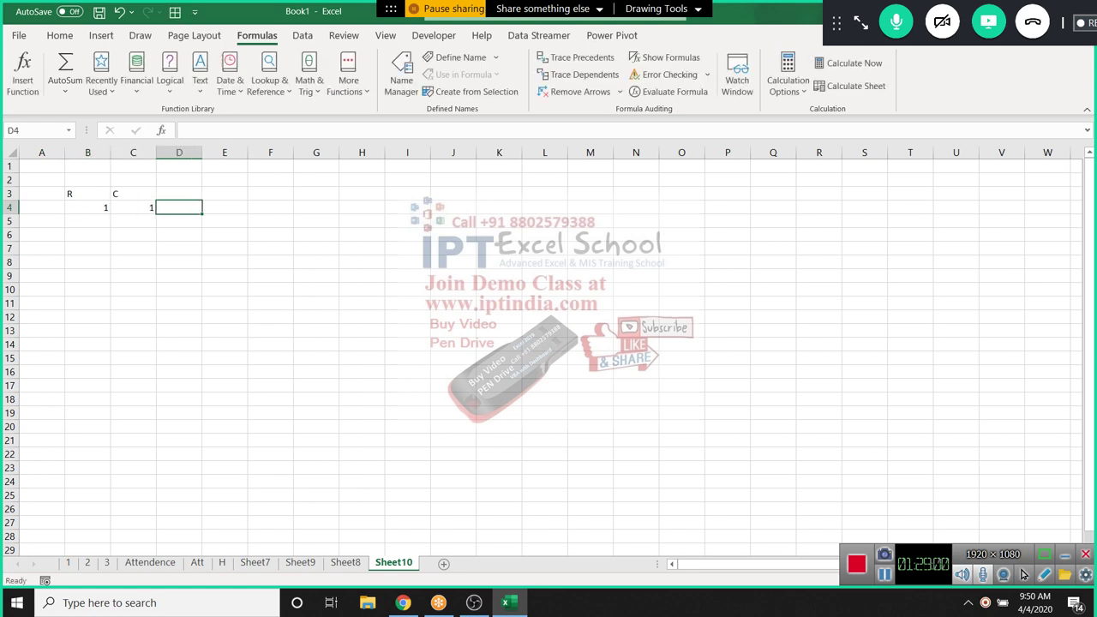
Enter =ADDRESS(B4,C4) in D4 so it returns $A$1
{"action": "type", "text": "=ad"}
{"action": "key", "text": "Tab"}
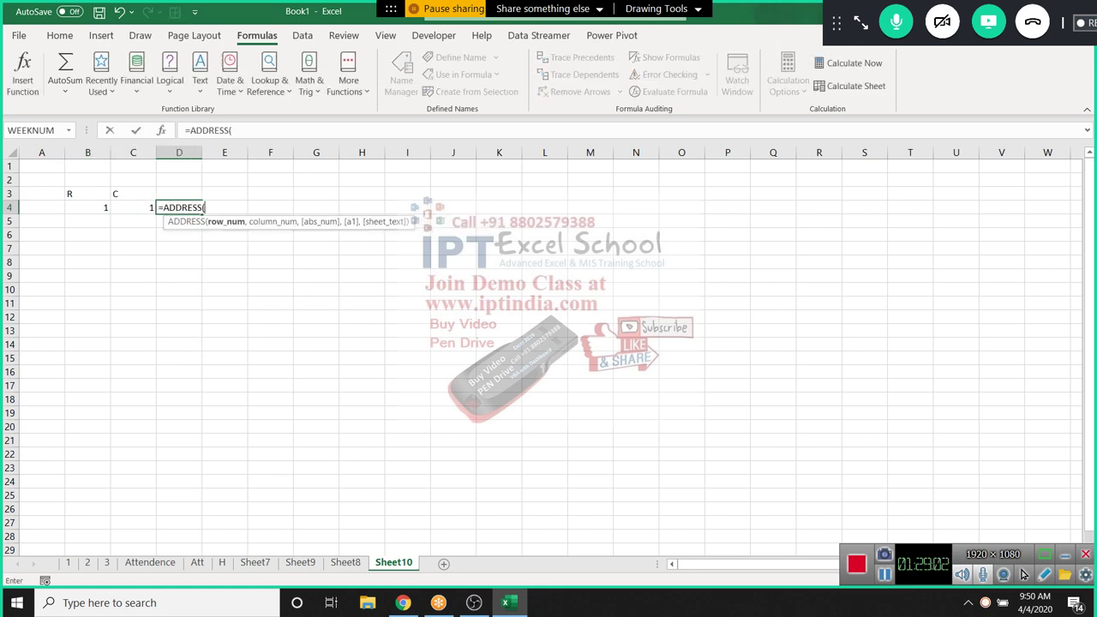
{"action": "key", "text": "Left"}
{"action": "key", "text": "Left"}
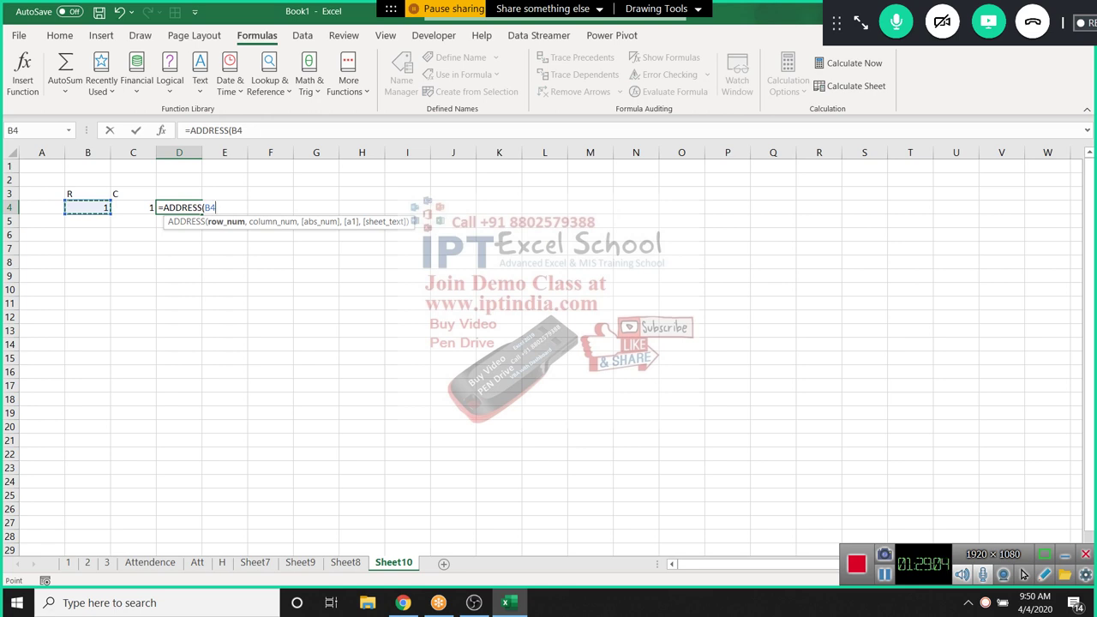
{"action": "type", "text": ","}
{"action": "key", "text": "Left"}
{"action": "key", "text": "Return"}
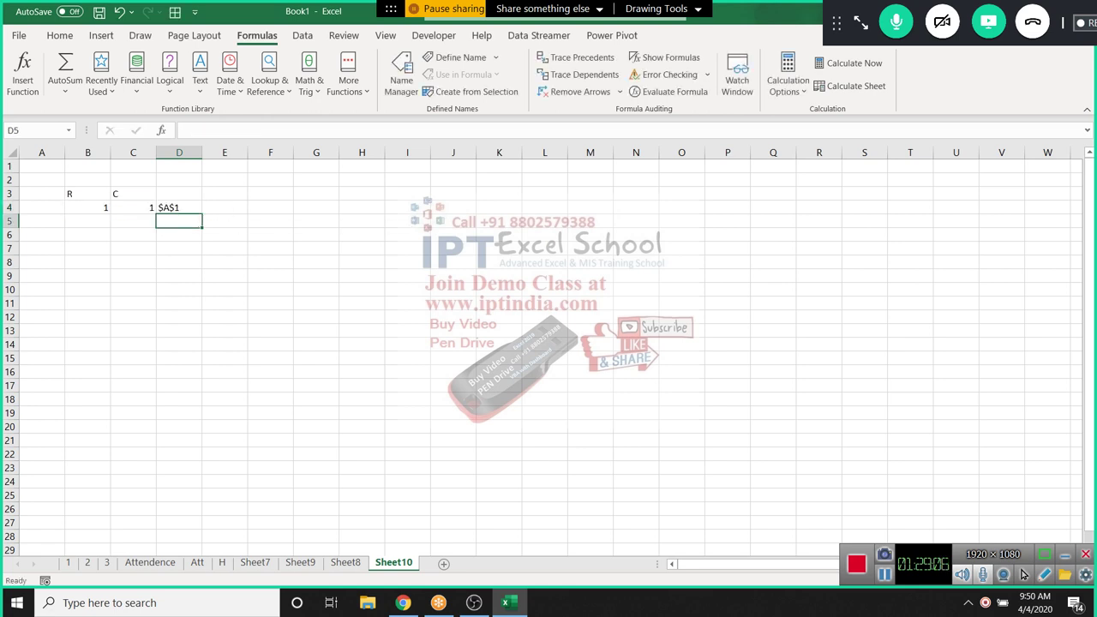
{"action": "key", "text": "Up"}
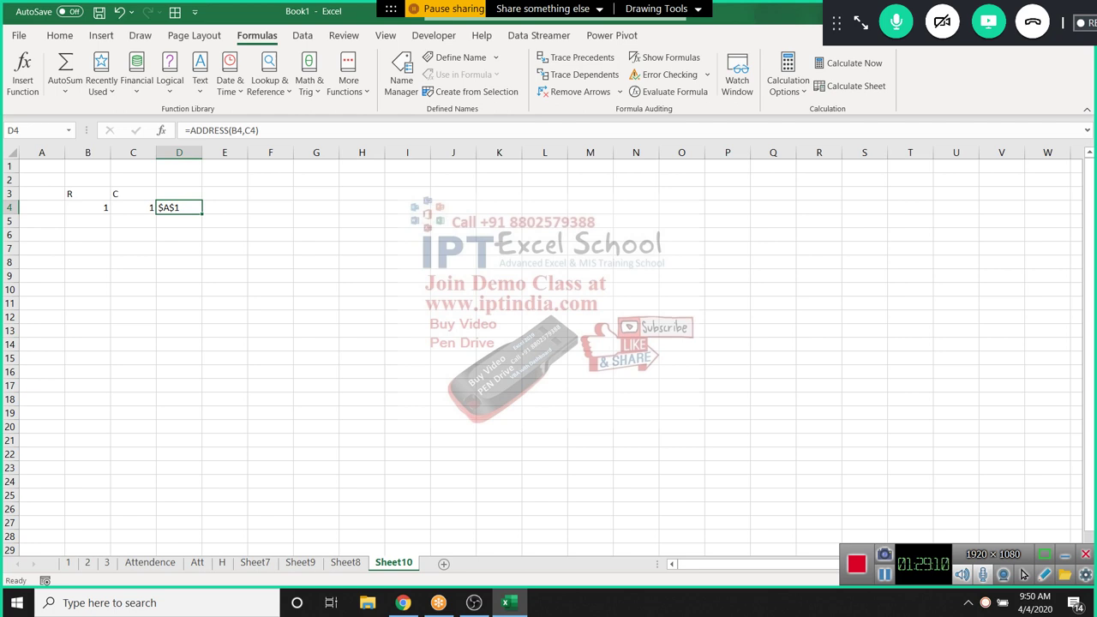
Put the value 653 in A1
{"action": "left_click", "coordinate": [41, 166]}
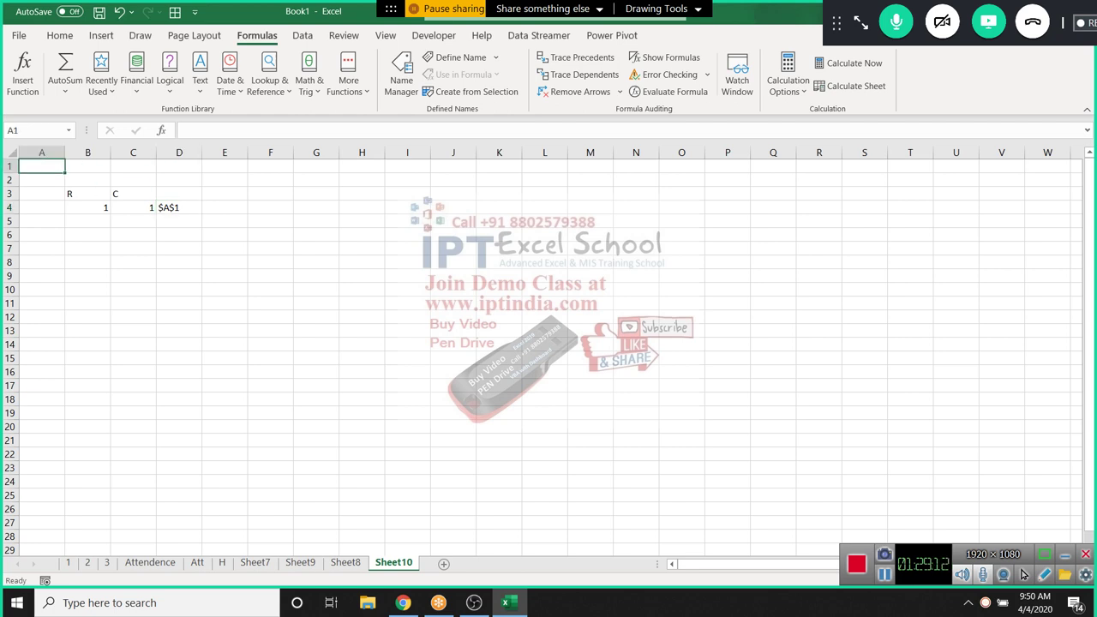
{"action": "type", "text": "653"}
{"action": "left_click", "coordinate": [225, 235]}
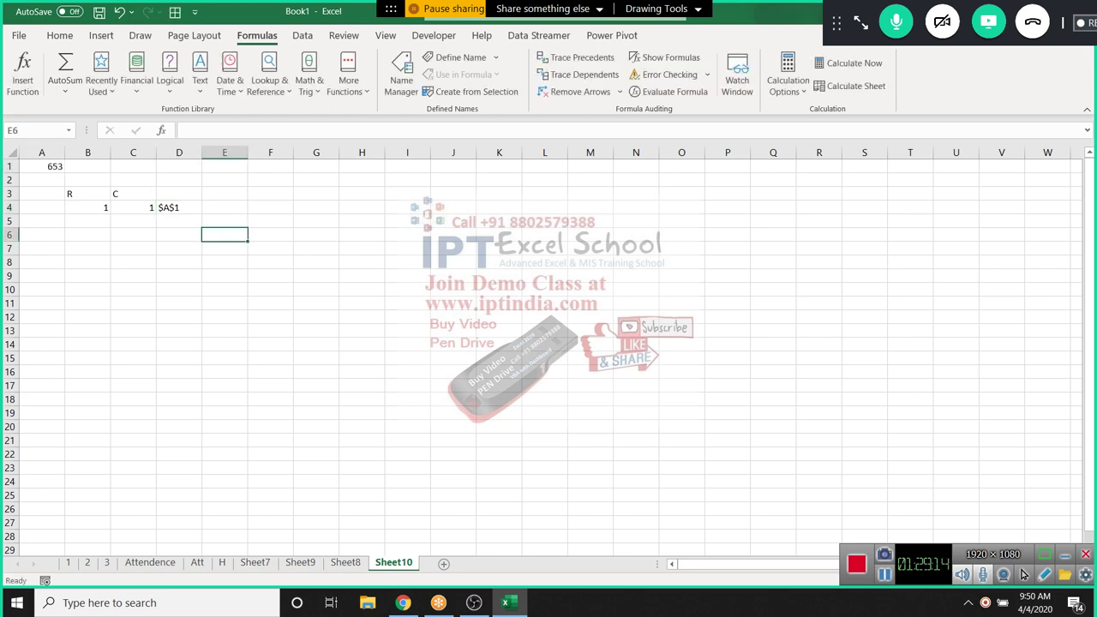
{"action": "left_click", "coordinate": [179, 208]}
Enter =INDIRECT(D4) in E4 to return 653, then select A1:F5
{"action": "left_click", "coordinate": [225, 208]}
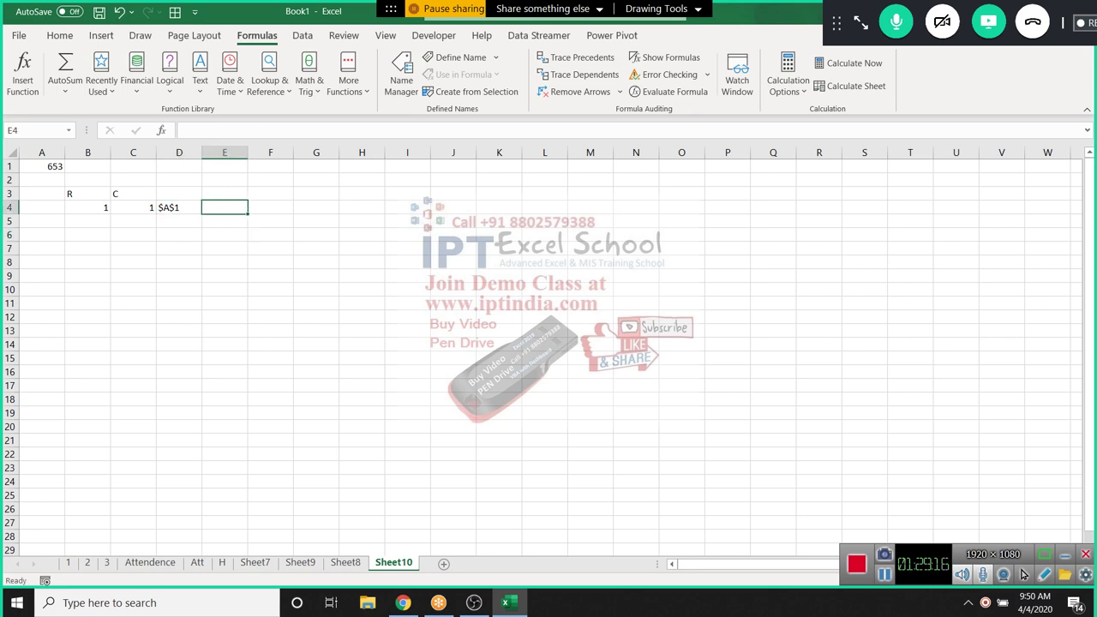
{"action": "type", "text": "=a"}
{"action": "key", "text": "BackSpace"}
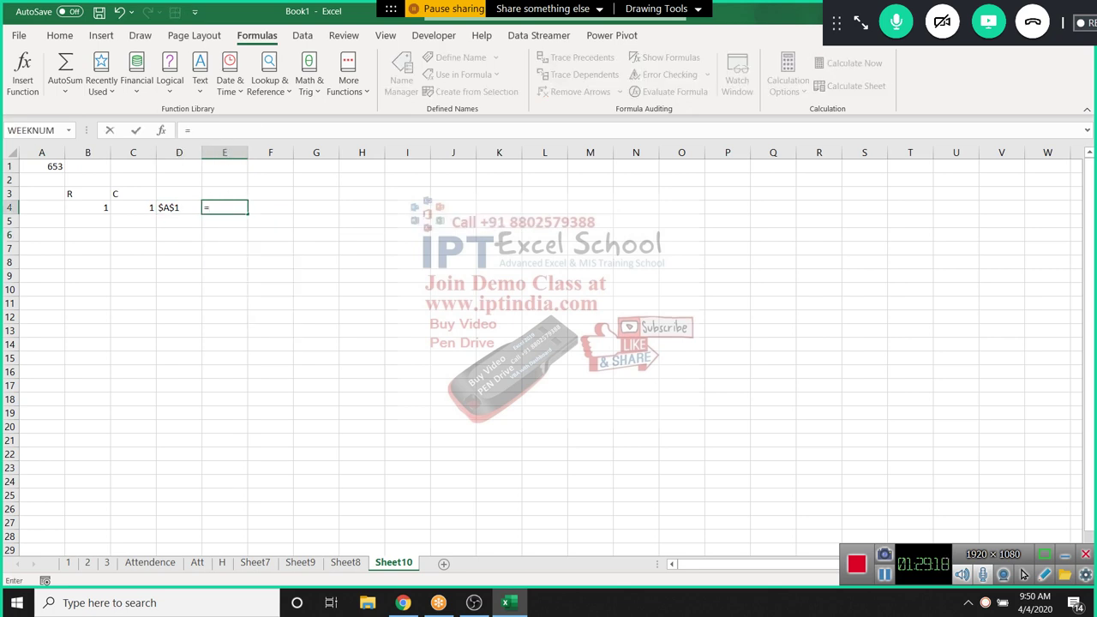
{"action": "type", "text": "in"}
{"action": "key", "text": "Down"}
{"action": "key", "text": "Tab"}
{"action": "key", "text": "Left"}
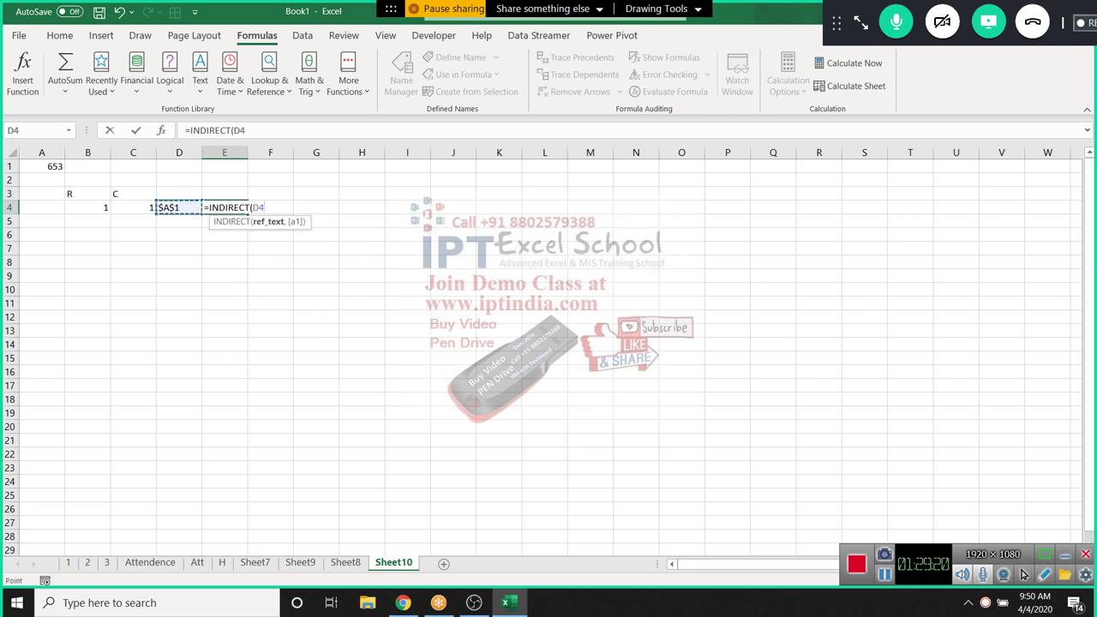
{"action": "type", "text": ")"}
{"action": "key", "text": "Return"}
{"action": "key", "text": "Up"}
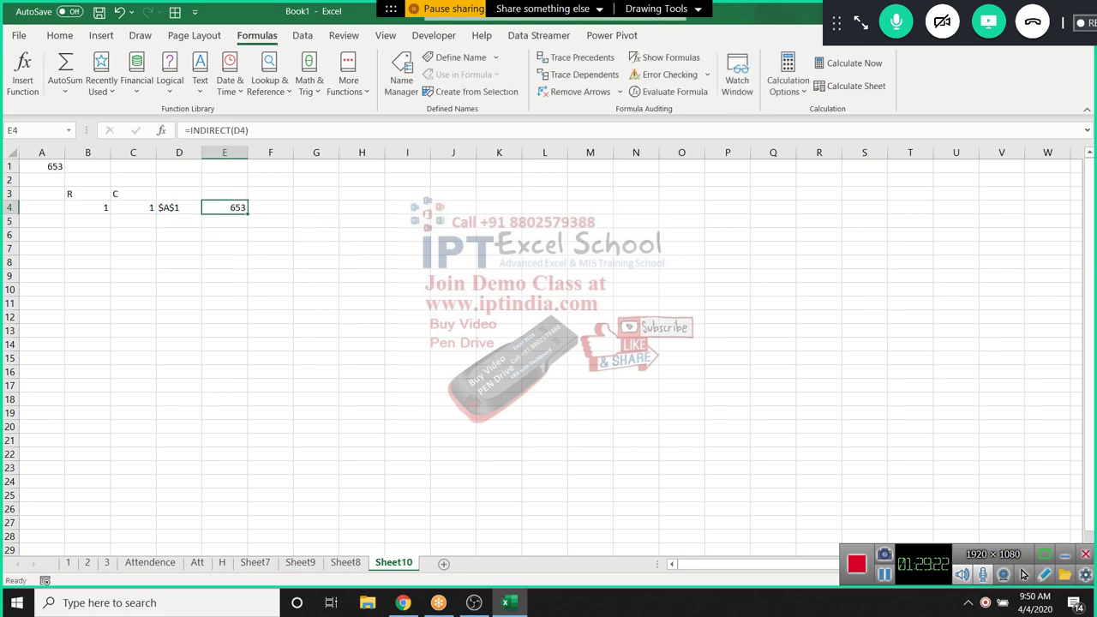
{"action": "left_click_drag", "start_coordinate": [270, 221], "coordinate": [41, 166]}
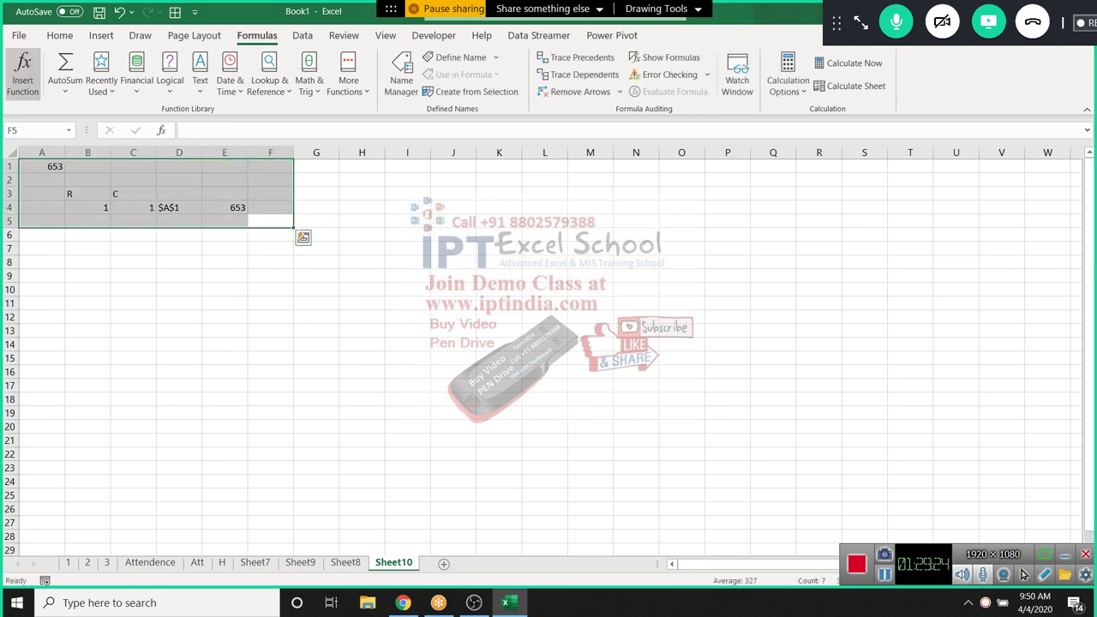
Clear A1:F5 and enter Month and Sales headers in A1:B1
{"action": "key", "text": "Delete"}
{"action": "key", "text": "Up"}
{"action": "key", "text": "Up"}
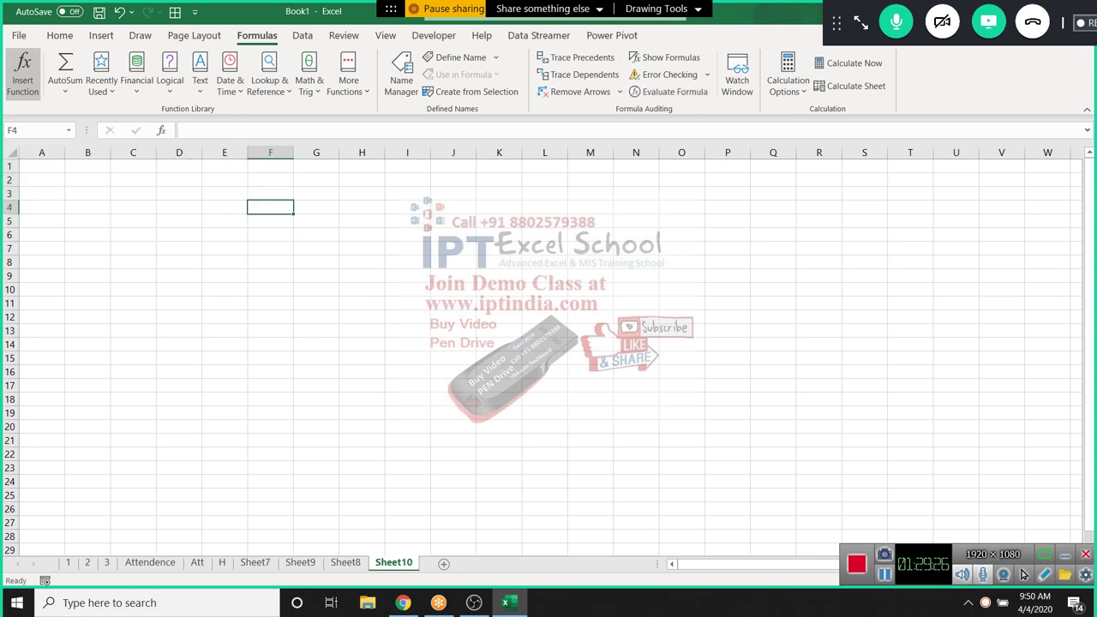
{"action": "key", "text": "Home"}
{"action": "key", "text": "Up"}
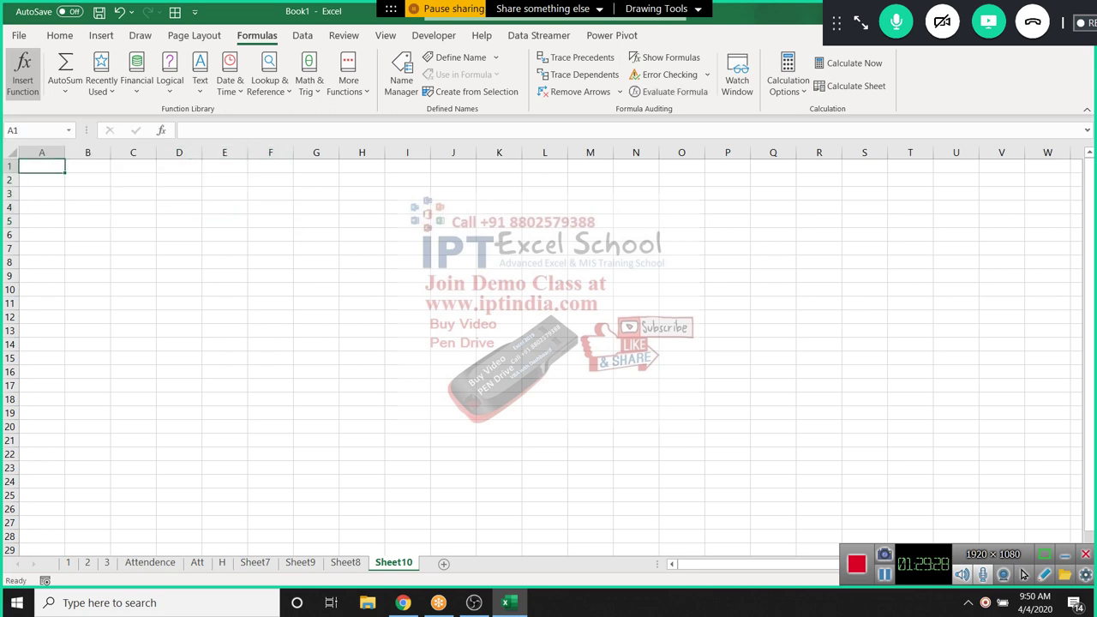
{"action": "left_click", "coordinate": [41, 221]}
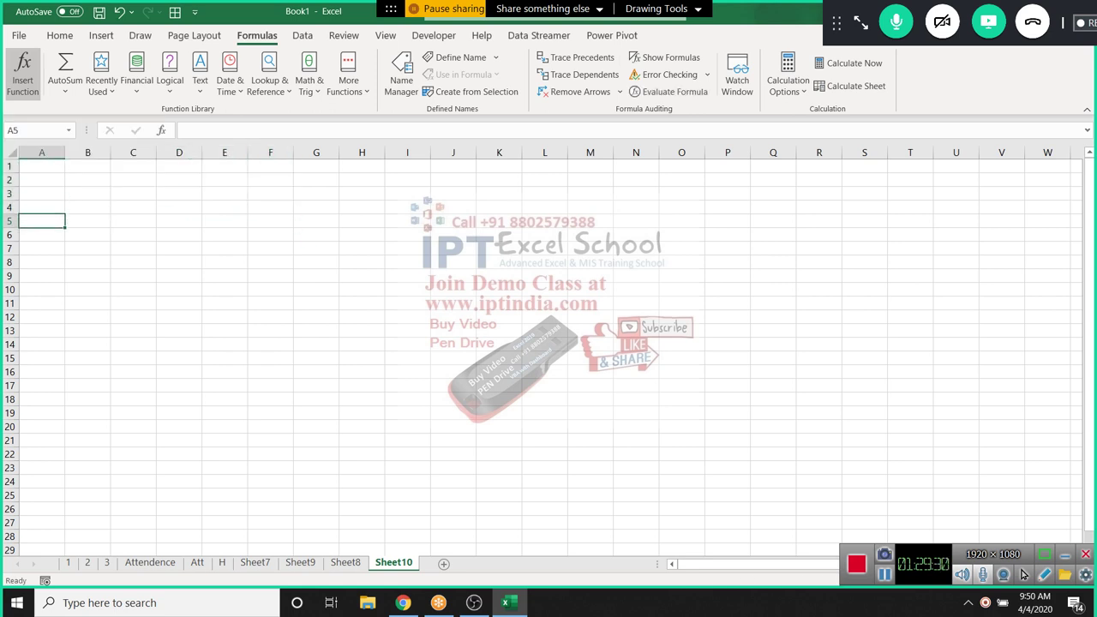
{"action": "key", "text": "Up"}
{"action": "key", "text": "Up"}
{"action": "key", "text": "Up"}
{"action": "key", "text": "Up"}
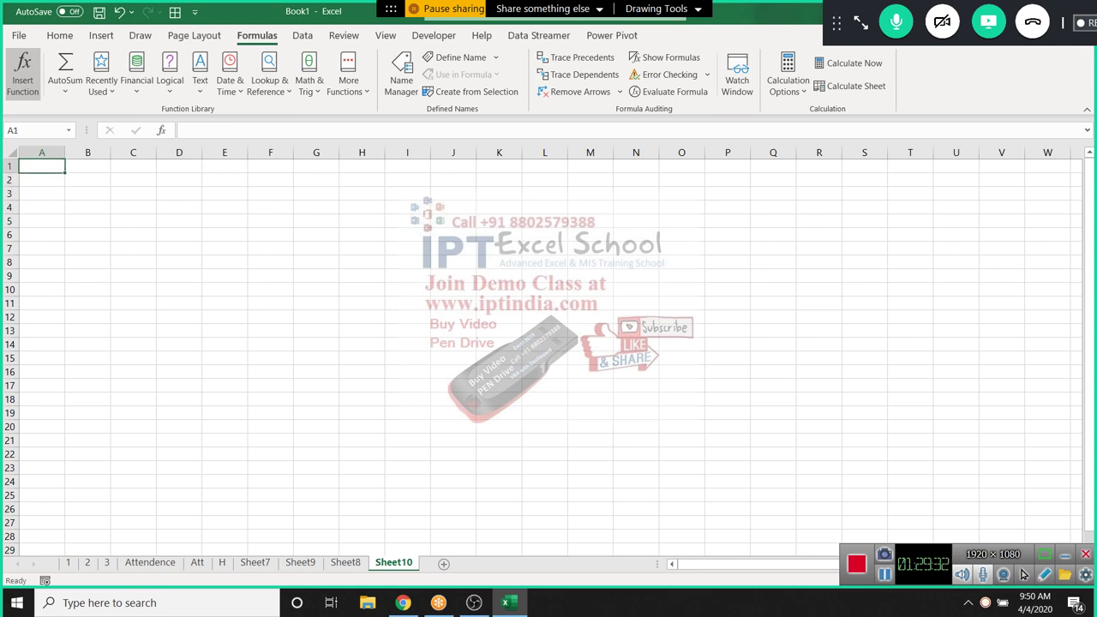
{"action": "type", "text": "Month"}
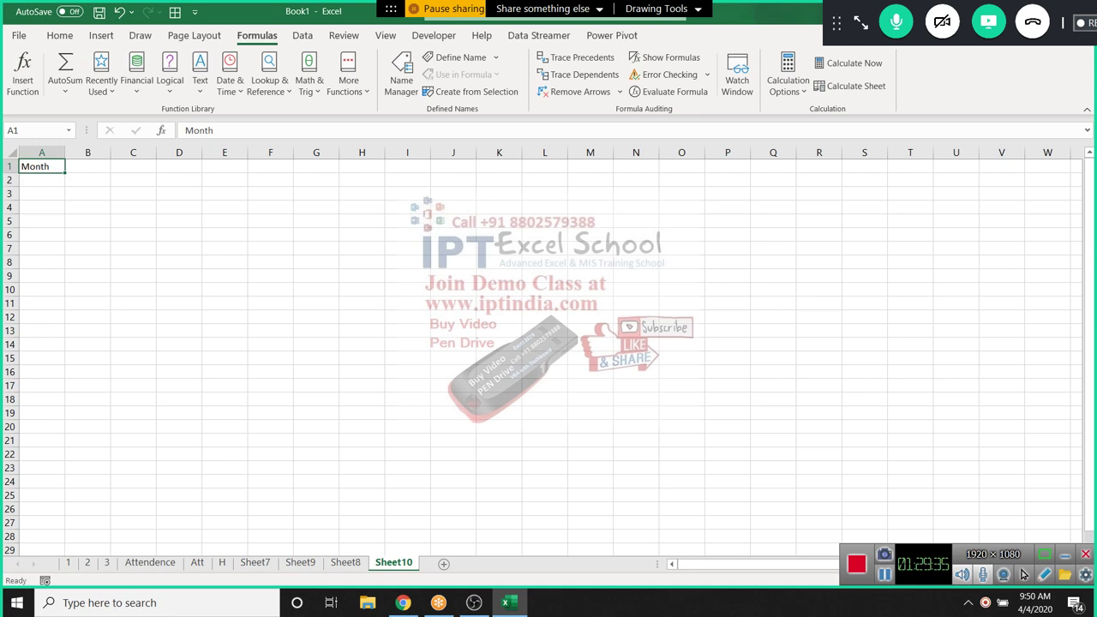
{"action": "key", "text": "Tab"}
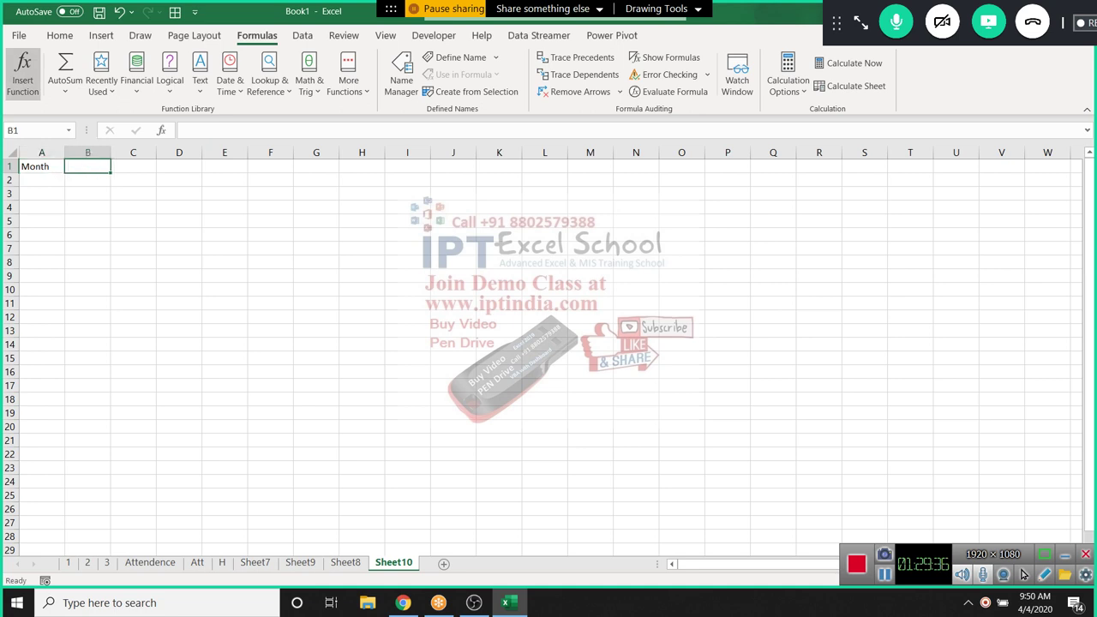
{"action": "type", "text": "Sales"}
{"action": "key", "text": "Return"}
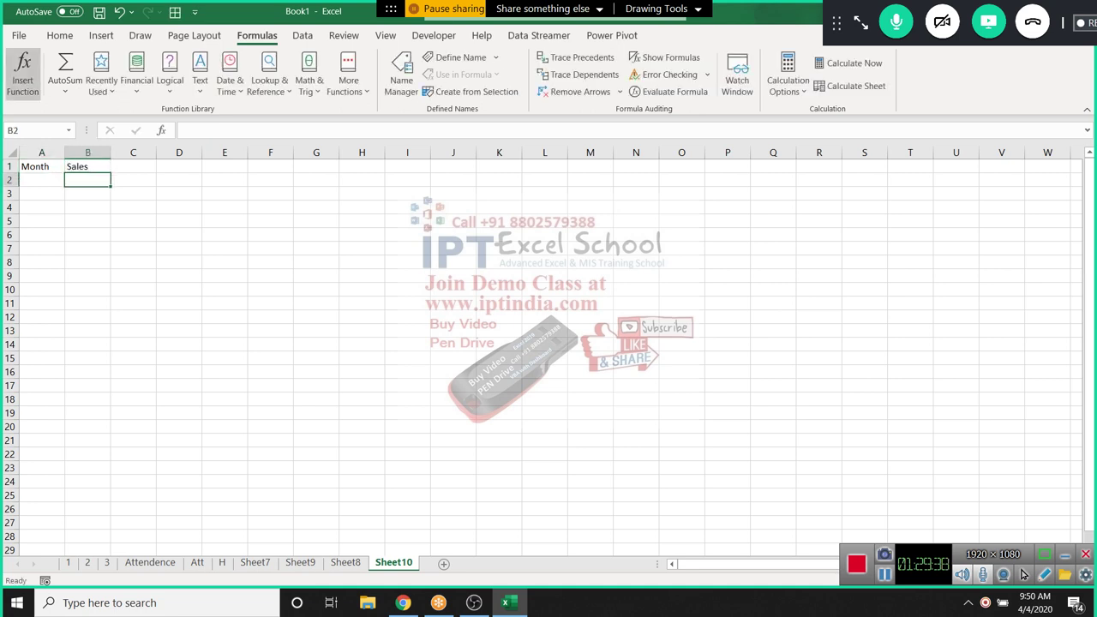
{"action": "key", "text": "Left"}
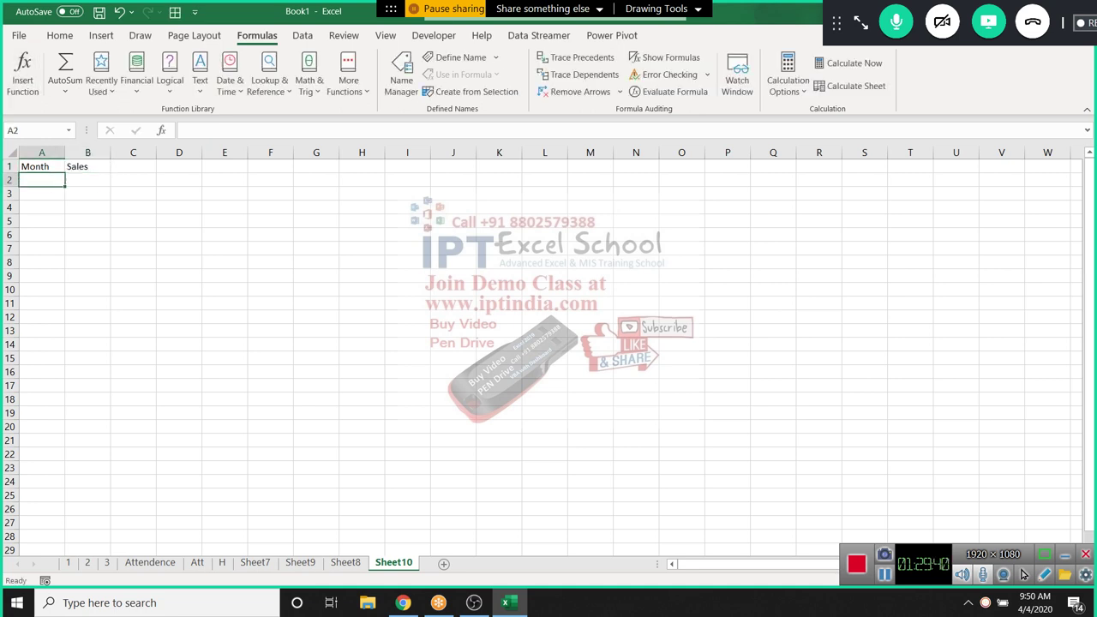
Type JAn in A2 and fill the month series down to row 22
{"action": "type", "text": "JAn"}
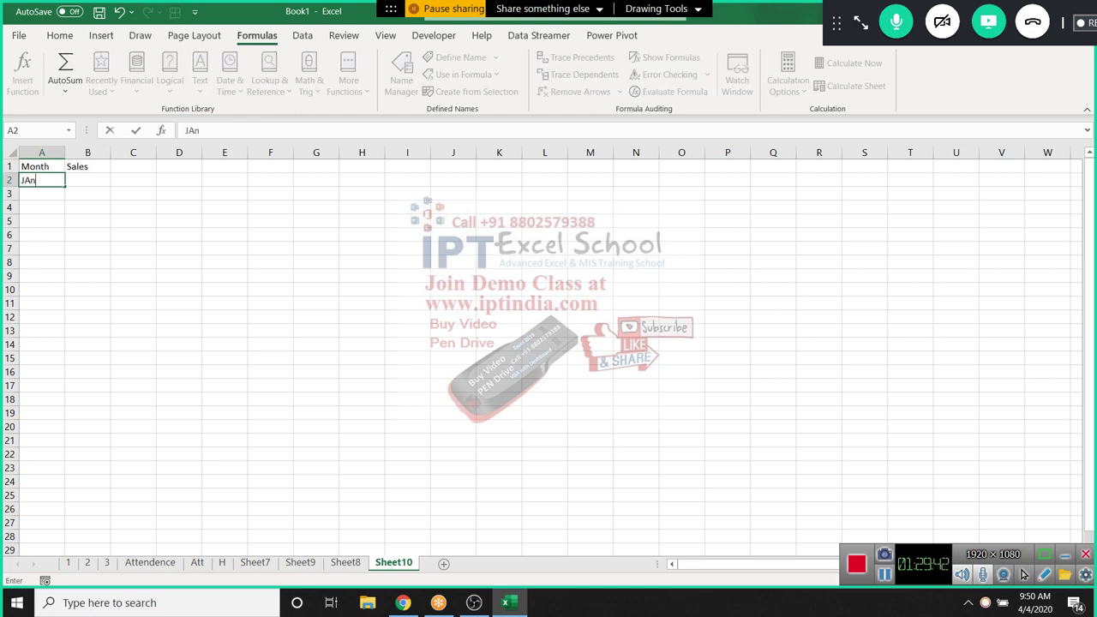
{"action": "left_click", "coordinate": [87, 221]}
{"action": "left_click", "coordinate": [87, 235]}
{"action": "left_click", "coordinate": [41, 180]}
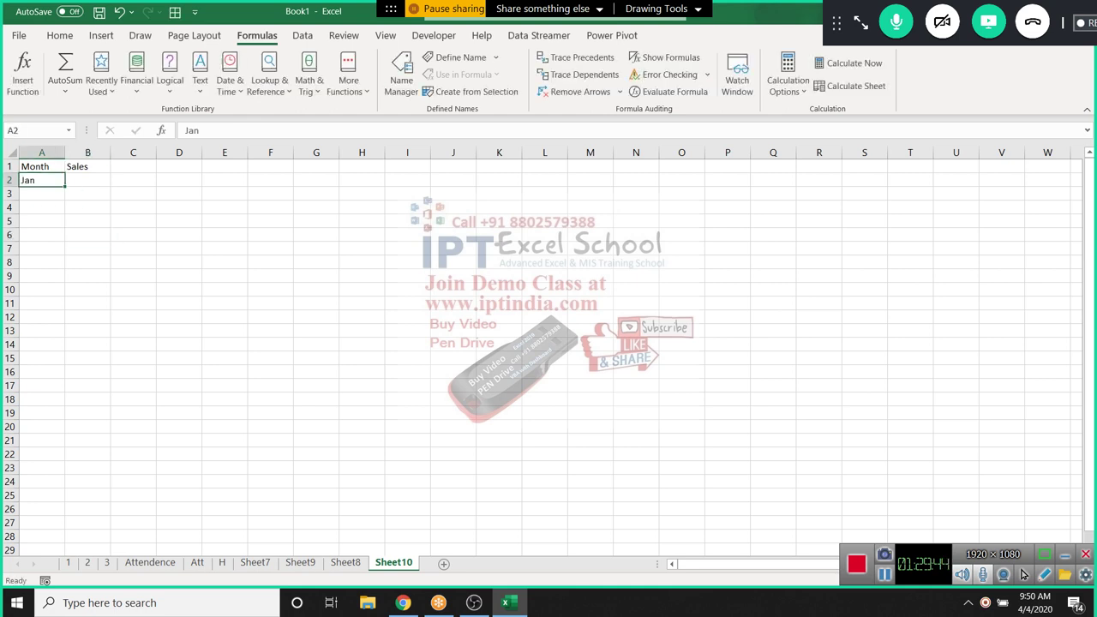
{"action": "left_click_drag", "start_coordinate": [65, 186], "coordinate": [65, 458]}
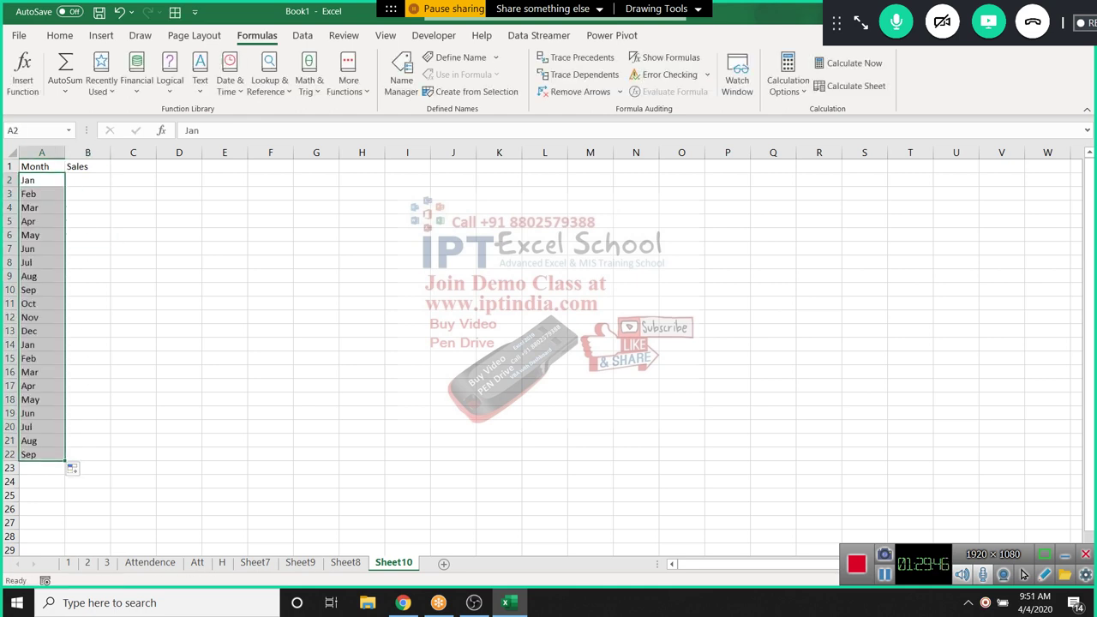
{"action": "left_click", "coordinate": [87, 180]}
Fill =RANDBETWEEN(10,99) down column B, then clear the extra rows 14–22
{"action": "type", "text": "=ran"}
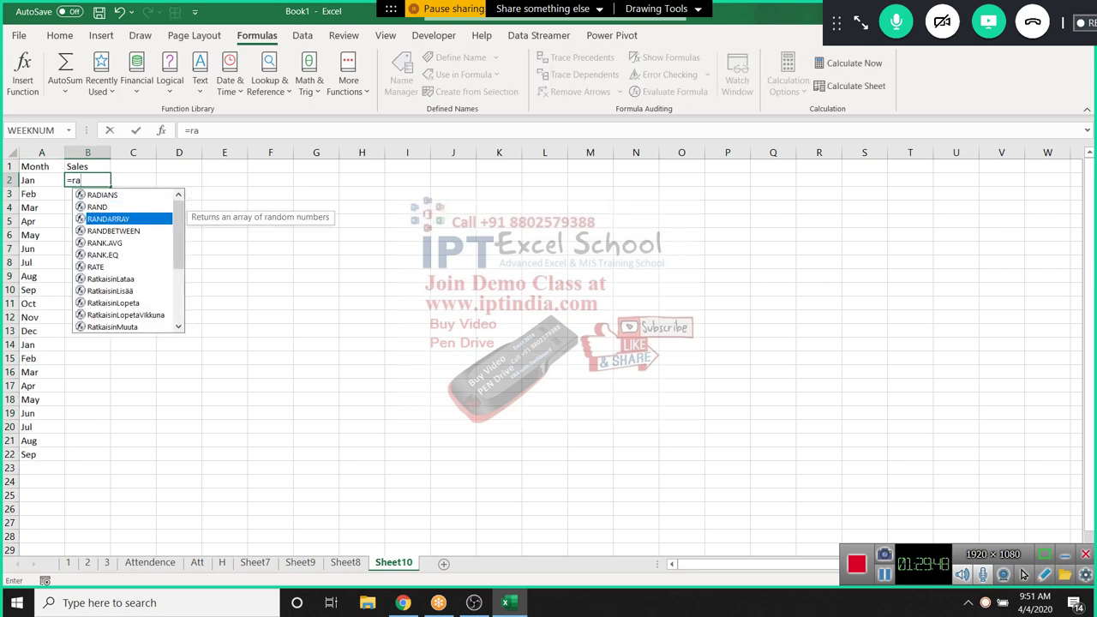
{"action": "key", "text": "Down"}
{"action": "key", "text": "Down"}
{"action": "key", "text": "Tab"}
{"action": "type", "text": "10,"}
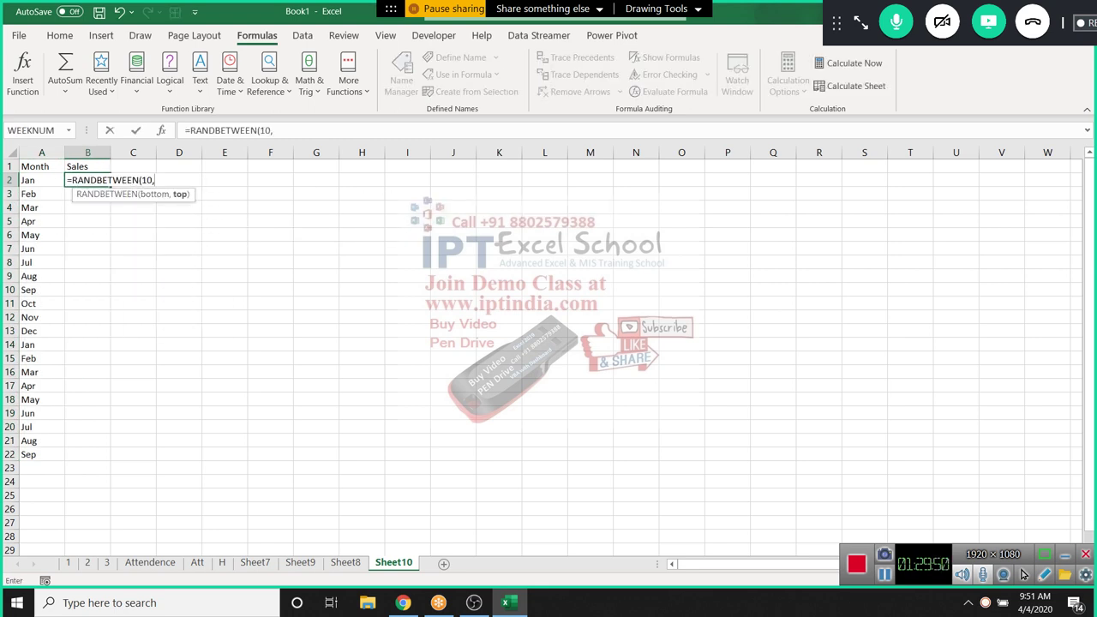
{"action": "type", "text": "99)"}
{"action": "key", "text": "Return"}
{"action": "left_click", "coordinate": [87, 180]}
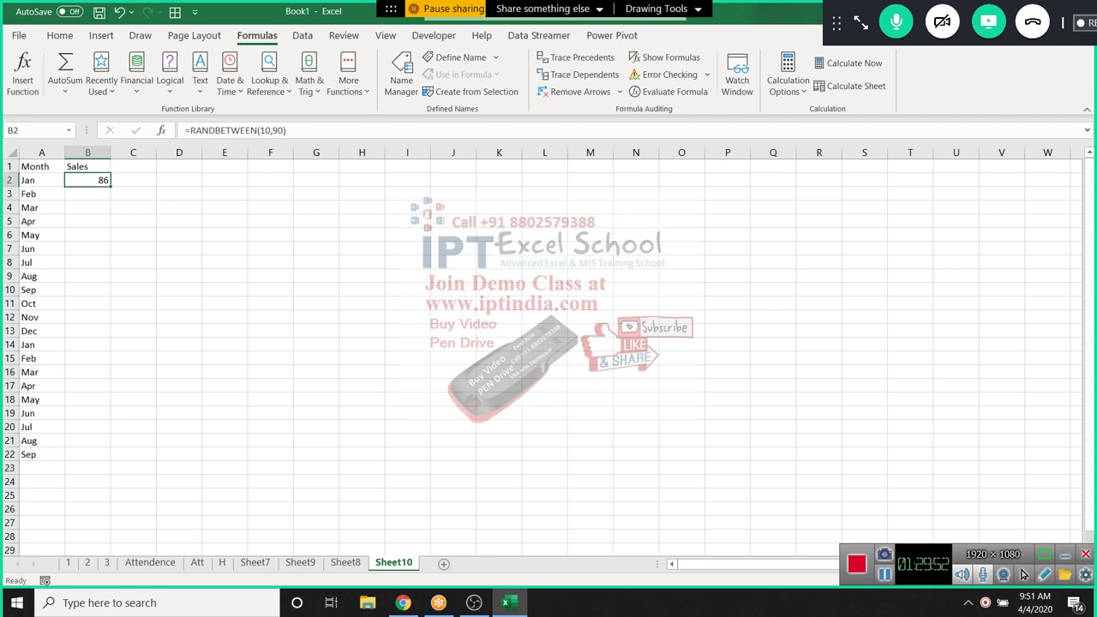
{"action": "double_click", "coordinate": [110, 186]}
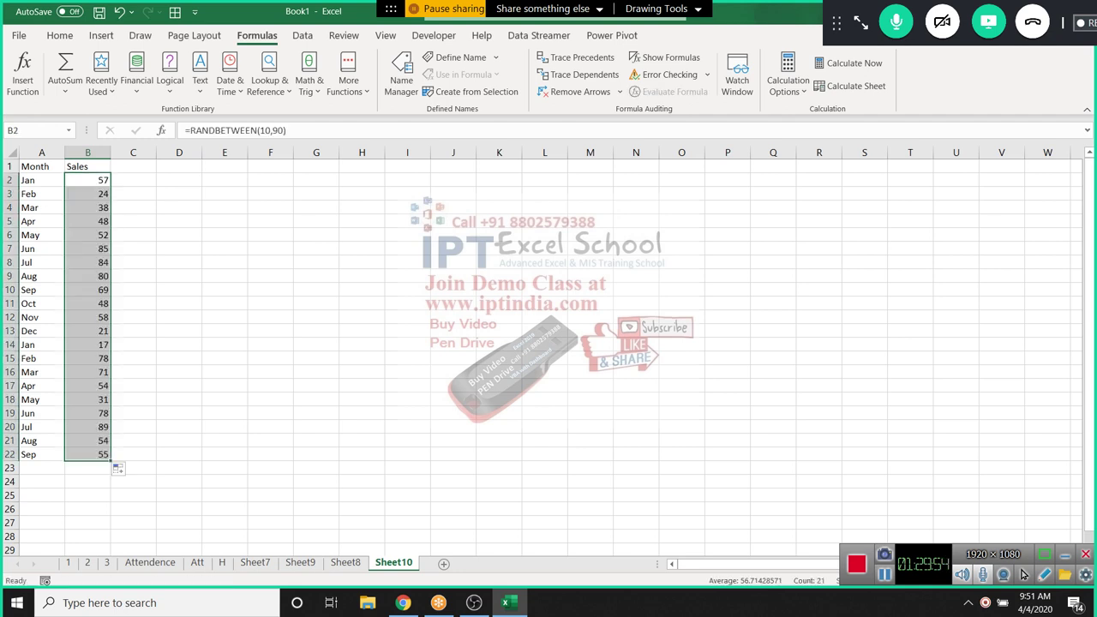
{"action": "left_click_drag", "start_coordinate": [35, 345], "coordinate": [94, 454]}
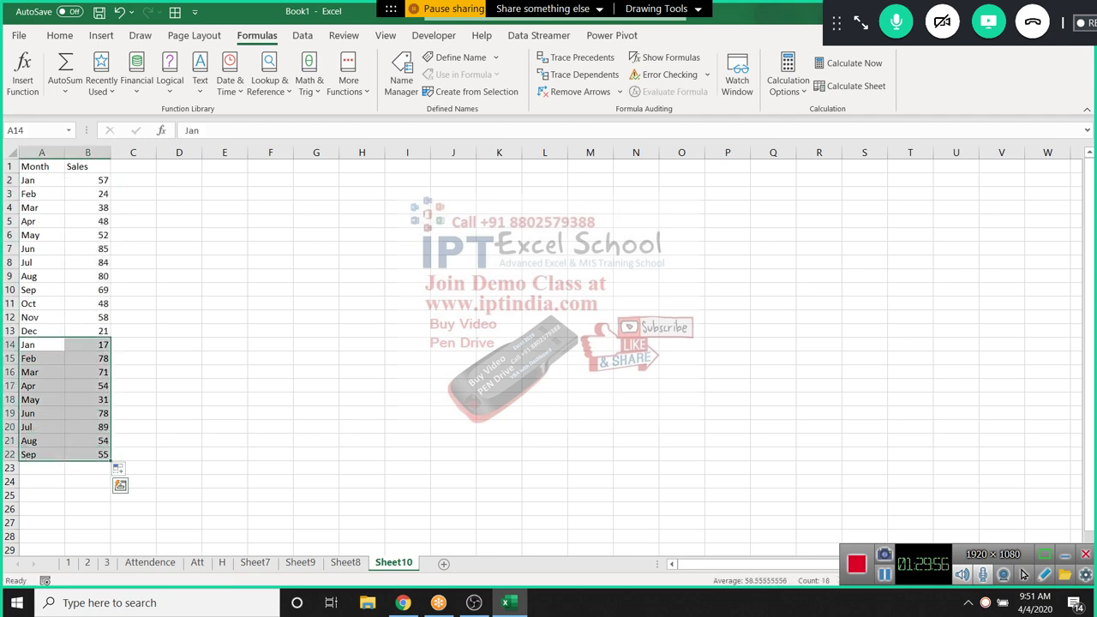
{"action": "key", "text": "Delete"}
Copy the Sales figures B2:B13 and paste them back as plain values
{"action": "left_click", "coordinate": [41, 331]}
{"action": "key", "text": "Right"}
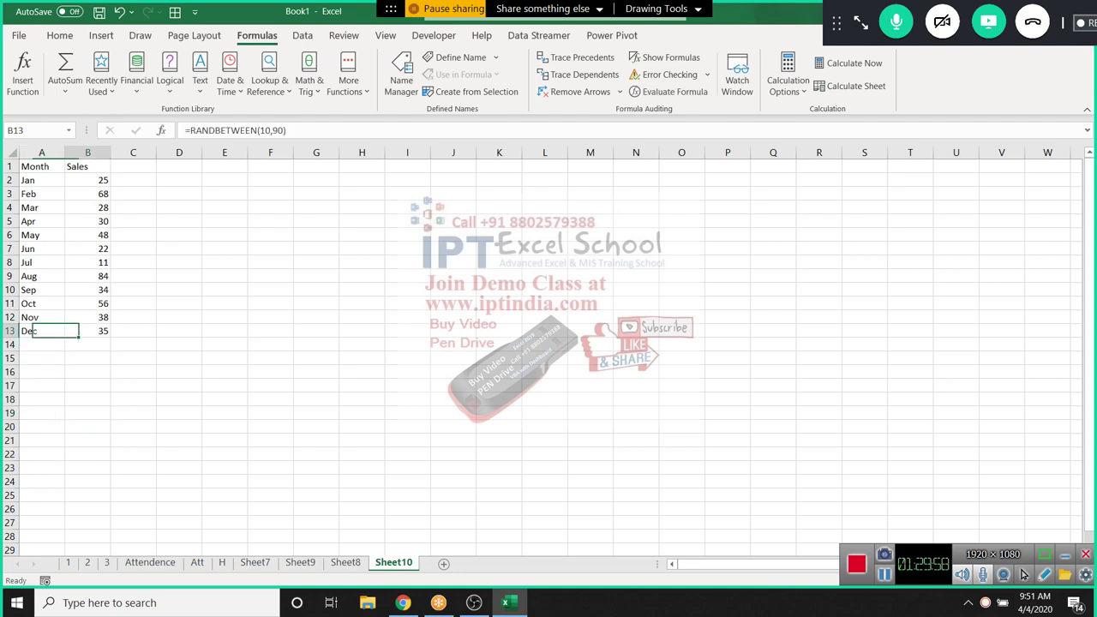
{"action": "key", "text": "ctrl+shift+Up"}
{"action": "key", "text": "ctrl+c"}
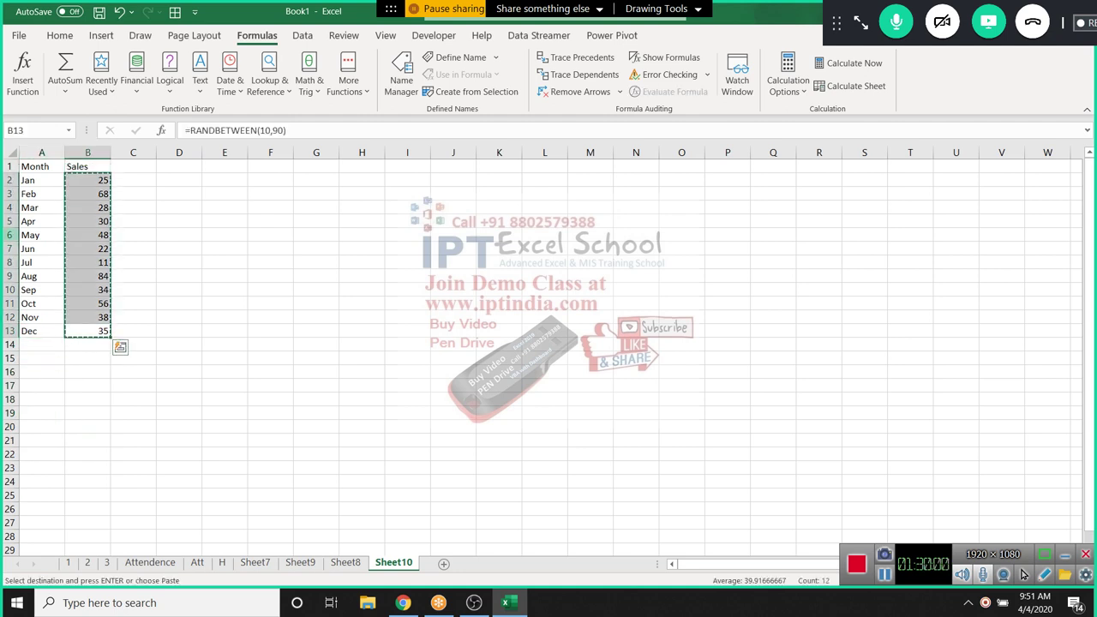
{"action": "left_click", "coordinate": [60, 35]}
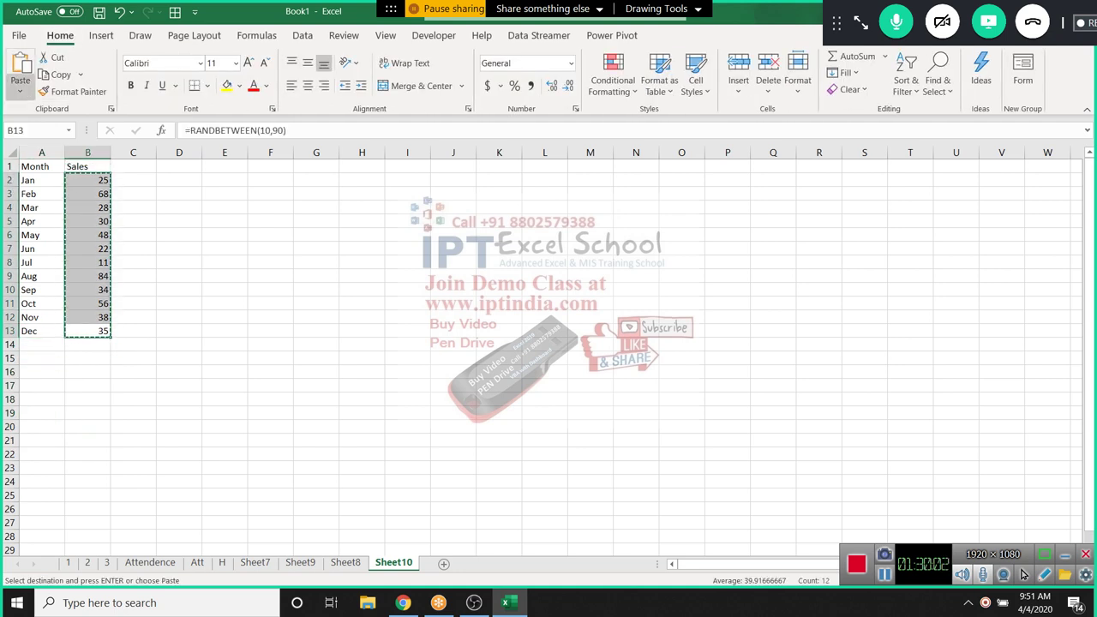
{"action": "left_click", "coordinate": [20, 92]}
{"action": "left_click", "coordinate": [18, 199]}
{"action": "key", "text": "Escape"}
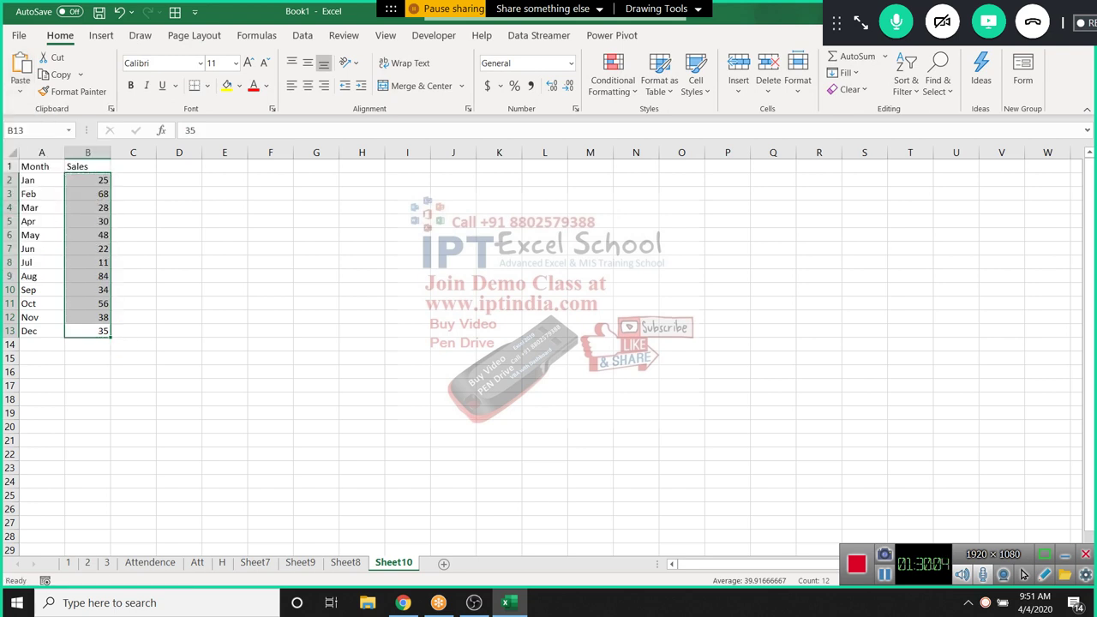
Label cell E2 Q1
{"action": "left_click_drag", "start_coordinate": [41, 180], "coordinate": [41, 331]}
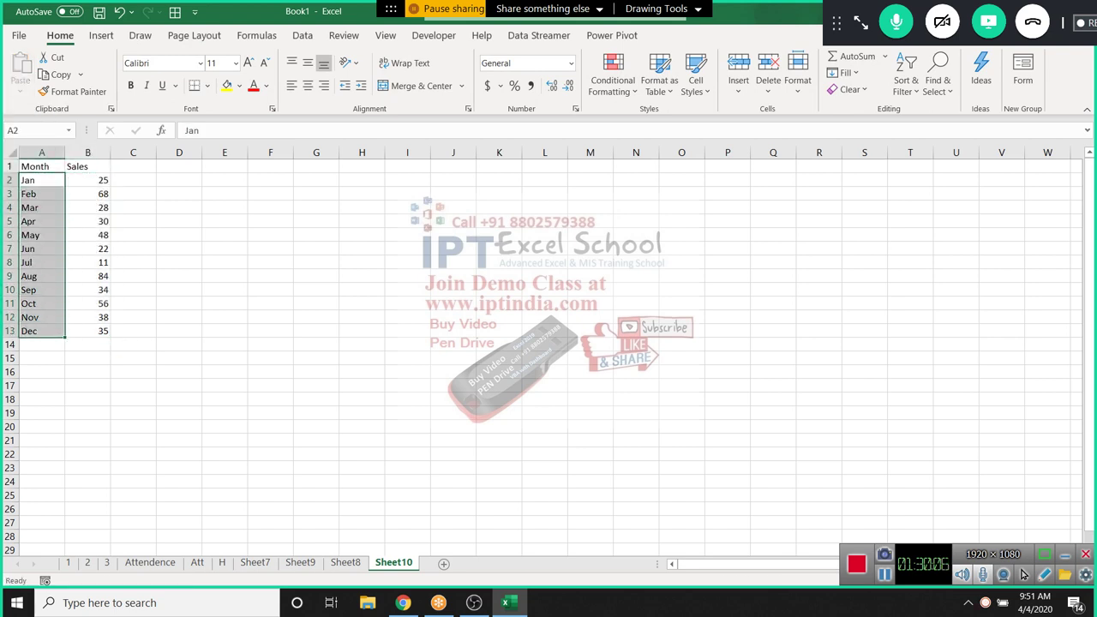
{"action": "left_click", "coordinate": [224, 194]}
{"action": "left_click", "coordinate": [224, 180]}
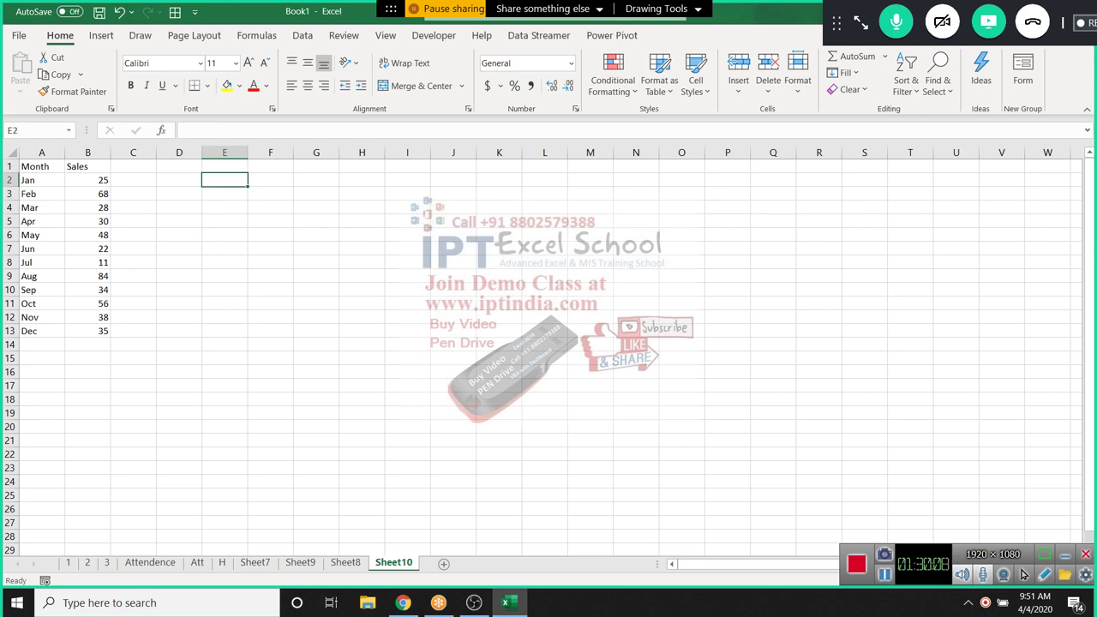
{"action": "type", "text": "Q1"}
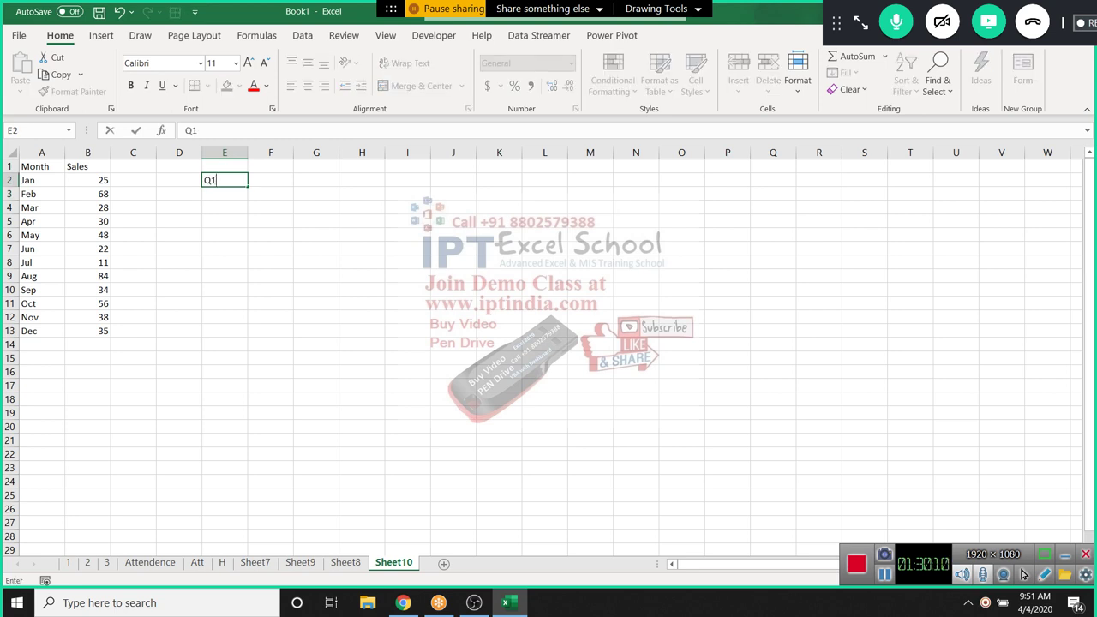
{"action": "key", "text": "Return"}
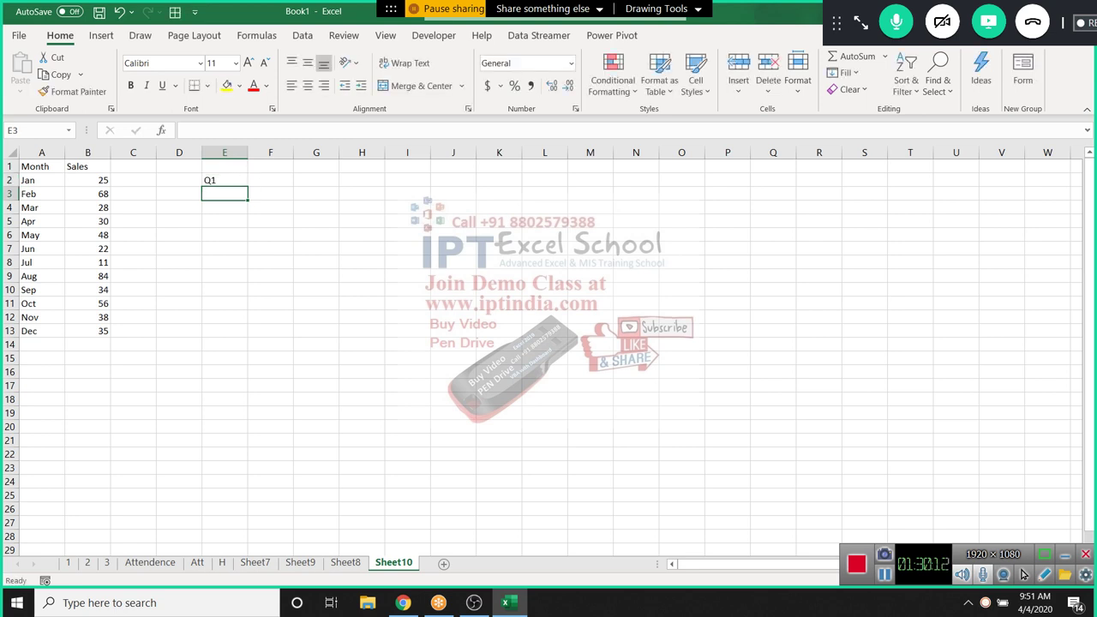
Discard the stray E3 entry, then enter Q in E2 and quarter 1 in F2
{"action": "type", "text": "="}
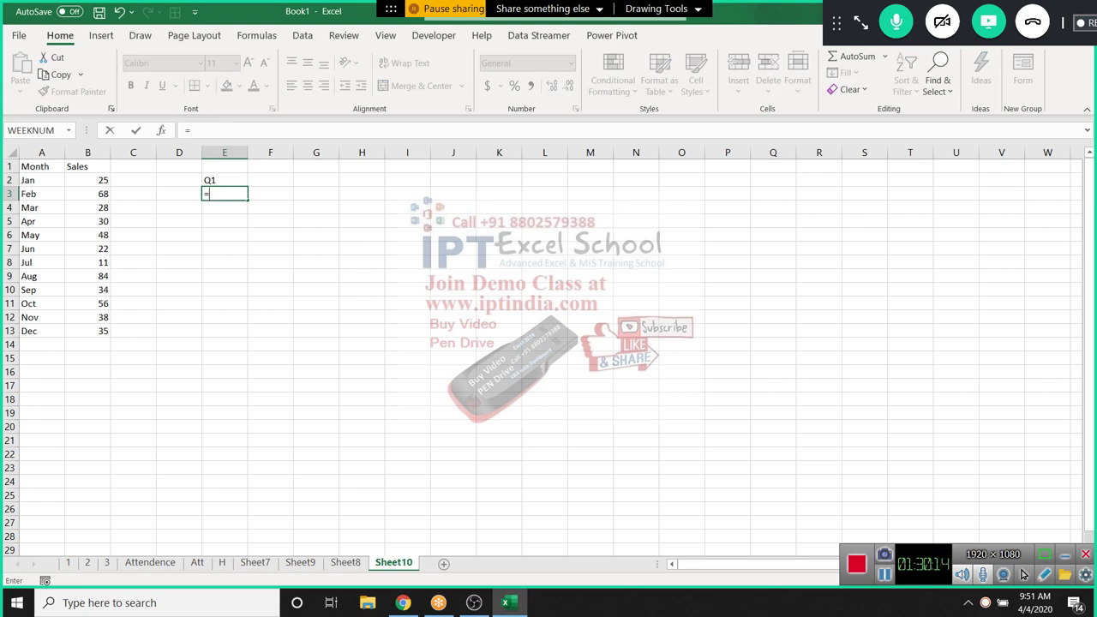
{"action": "type", "text": "ad"}
{"action": "key", "text": "Tab"}
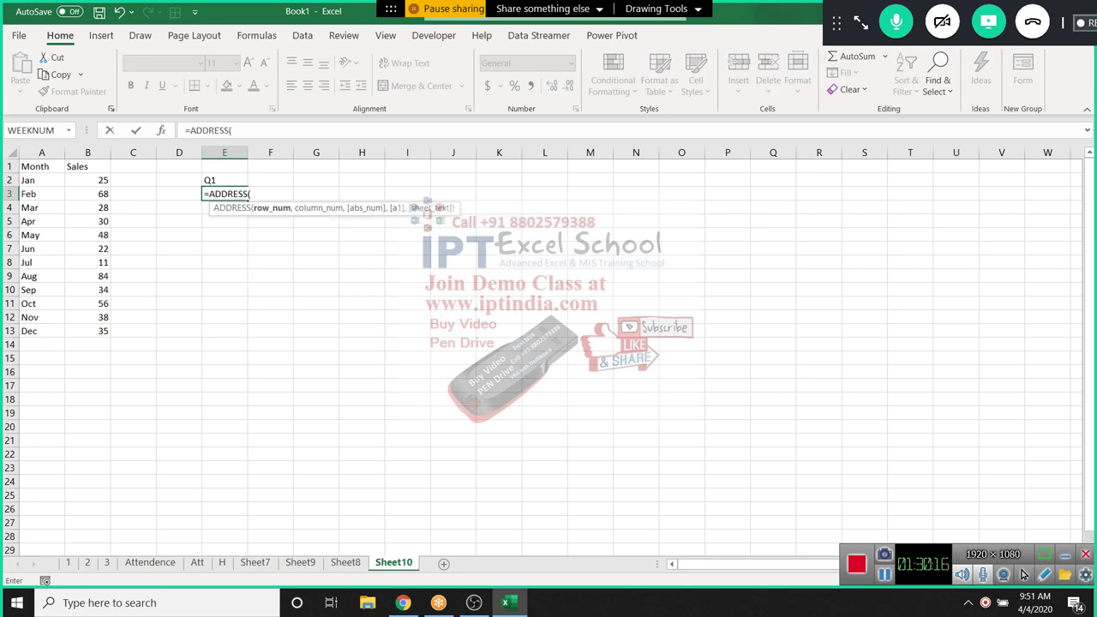
{"action": "key", "text": "BackSpace"}
{"action": "key", "text": "BackSpace"}
{"action": "key", "text": "BackSpace"}
{"action": "key", "text": "BackSpace"}
{"action": "key", "text": "BackSpace"}
{"action": "key", "text": "BackSpace"}
{"action": "key", "text": "BackSpace"}
{"action": "key", "text": "BackSpace"}
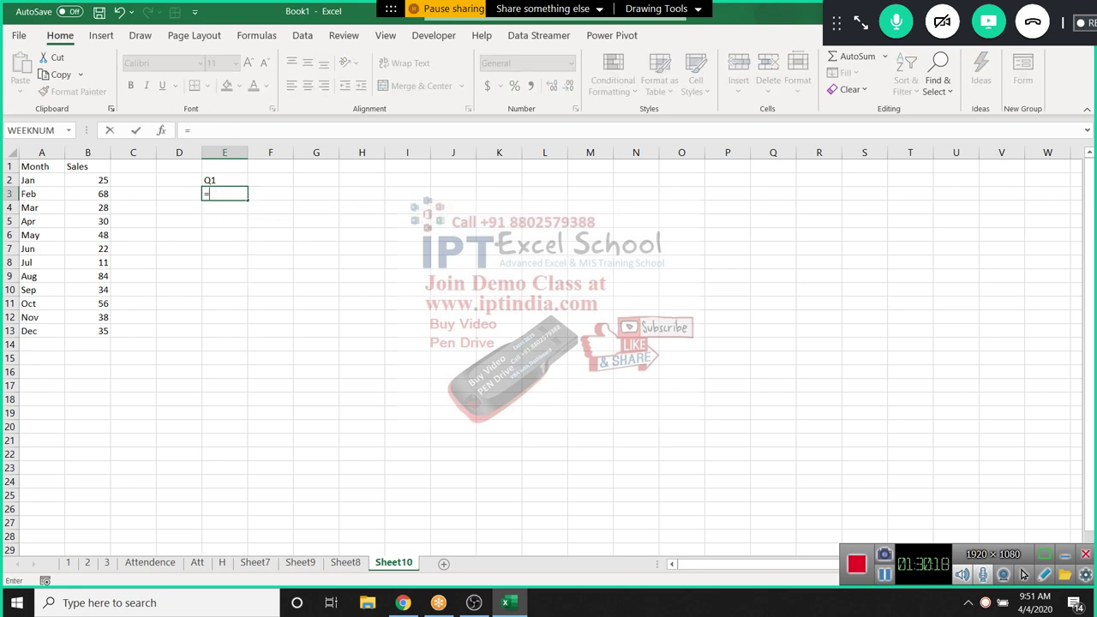
{"action": "type", "text": "m"}
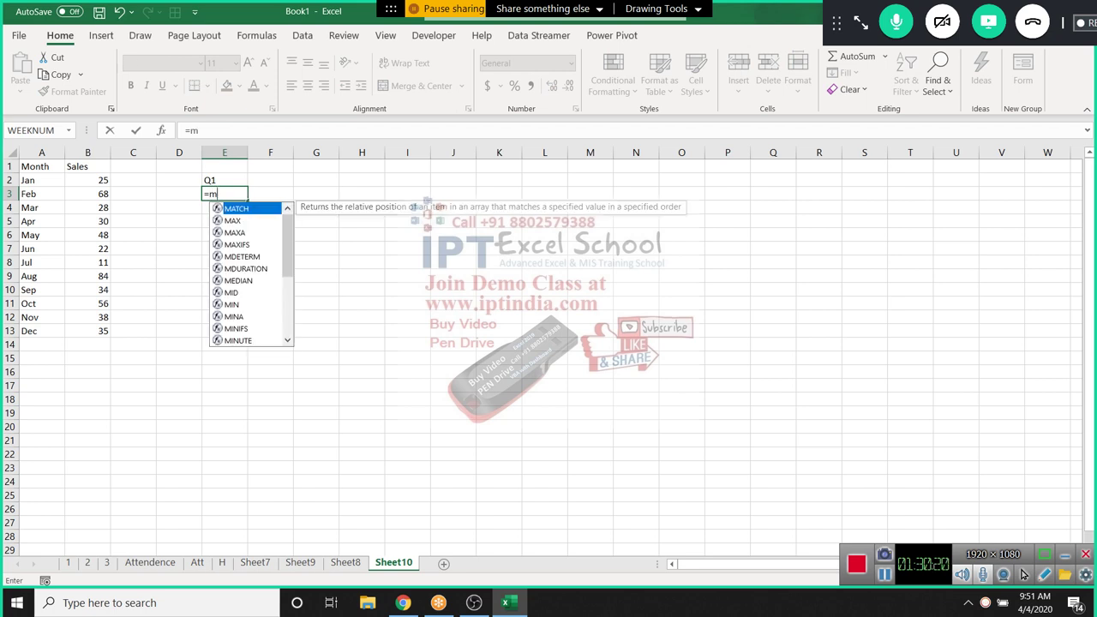
{"action": "key", "text": "Escape"}
{"action": "key", "text": "Escape"}
{"action": "key", "text": "Up"}
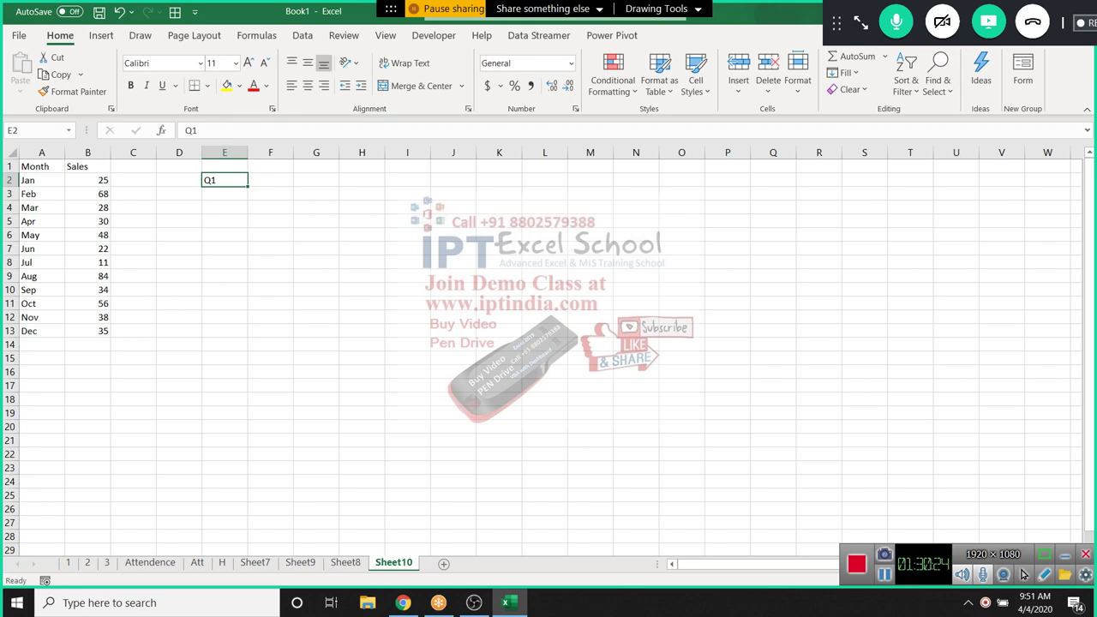
{"action": "type", "text": "Q"}
{"action": "key", "text": "Tab"}
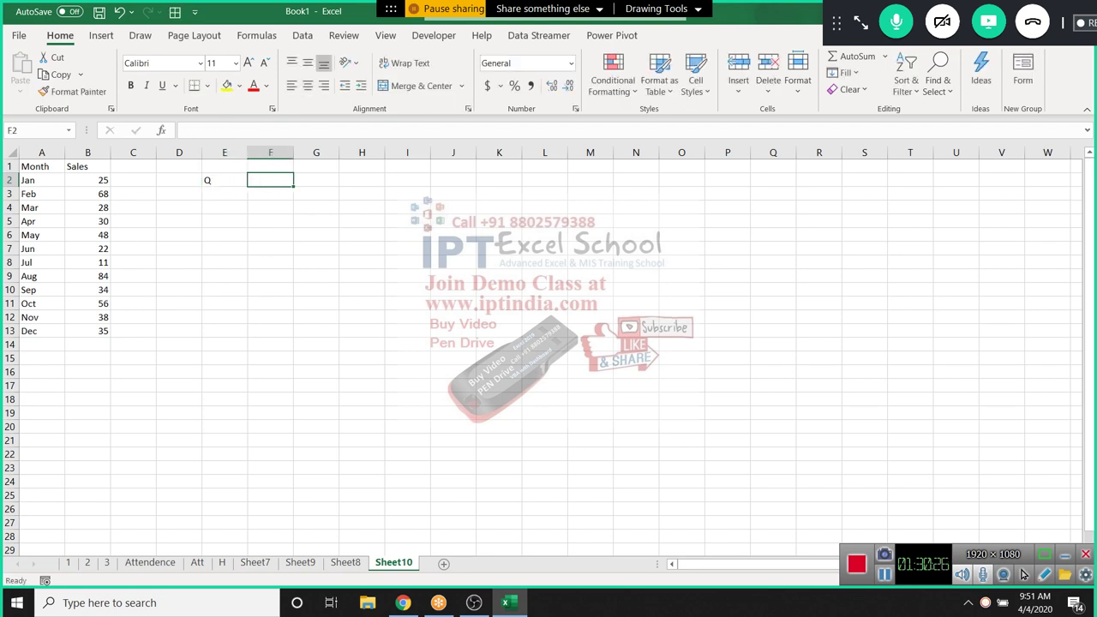
{"action": "type", "text": "1"}
{"action": "key", "text": "Tab"}
Enter =CHOOSE(F2,"JAN","Apr","Jul","Oct") in G2
{"action": "type", "text": "=c"}
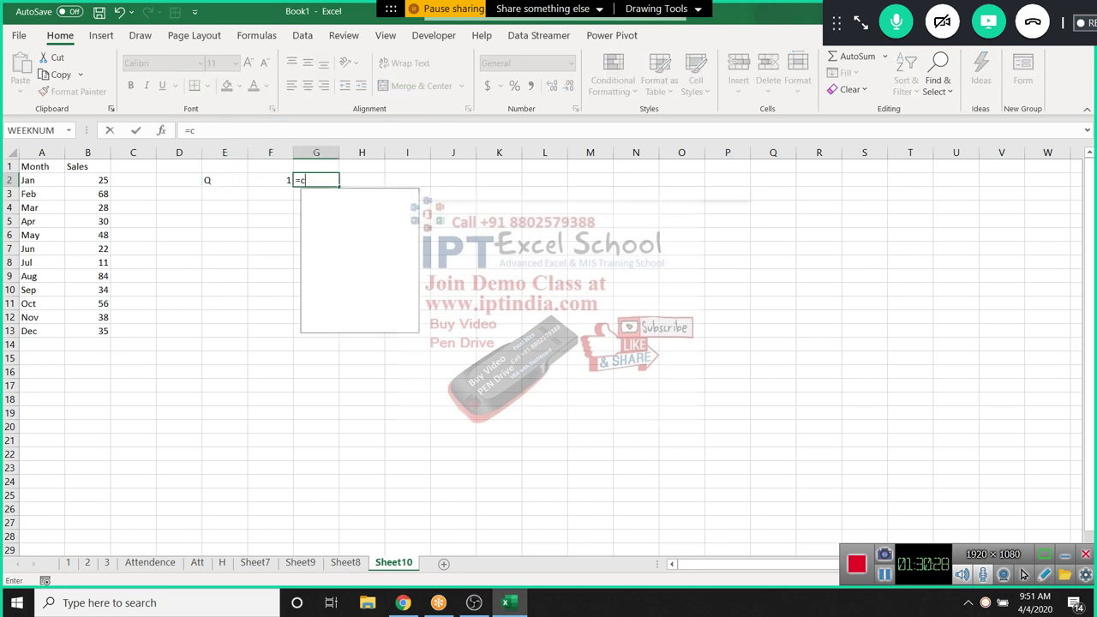
{"action": "type", "text": "h"}
{"action": "key", "text": "Tab"}
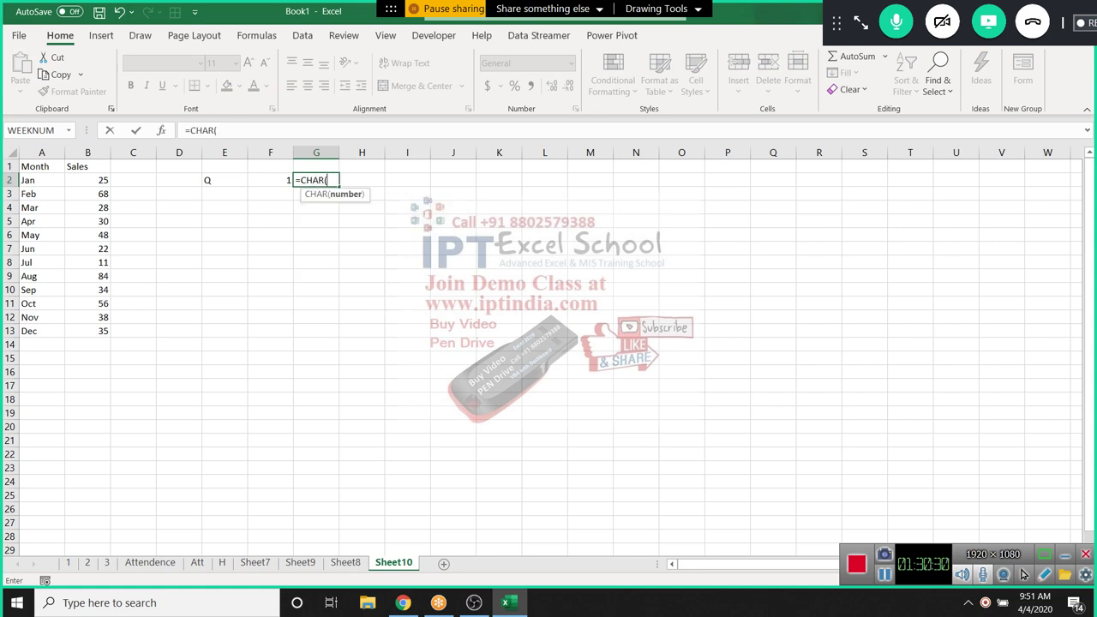
{"action": "key", "text": "BackSpace"}
{"action": "key", "text": "BackSpace"}
{"action": "key", "text": "BackSpace"}
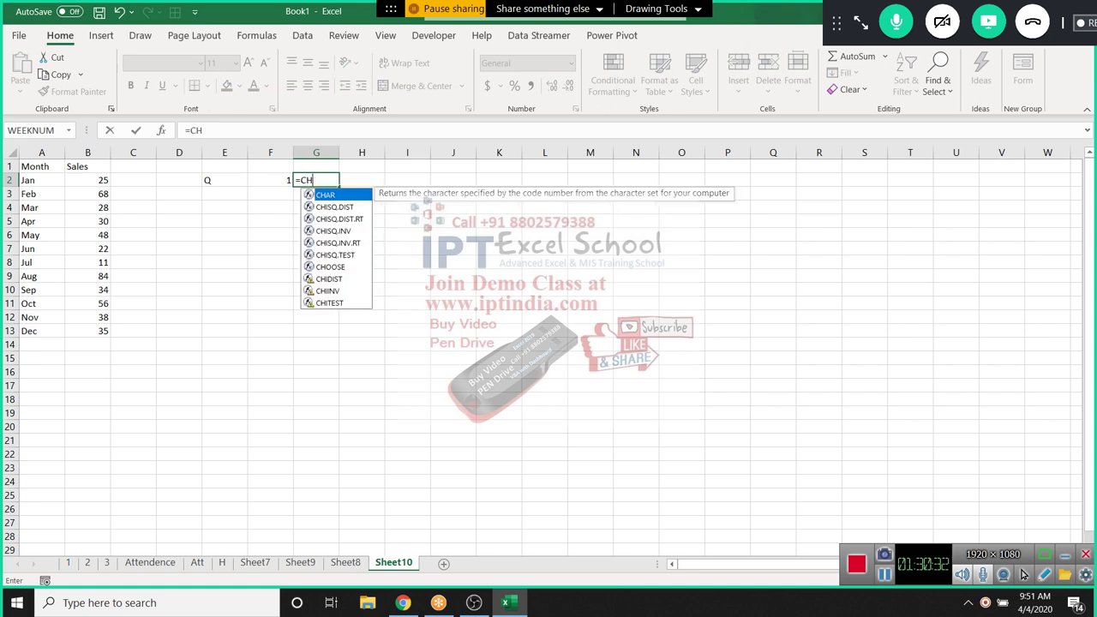
{"action": "type", "text": "o"}
{"action": "key", "text": "Tab"}
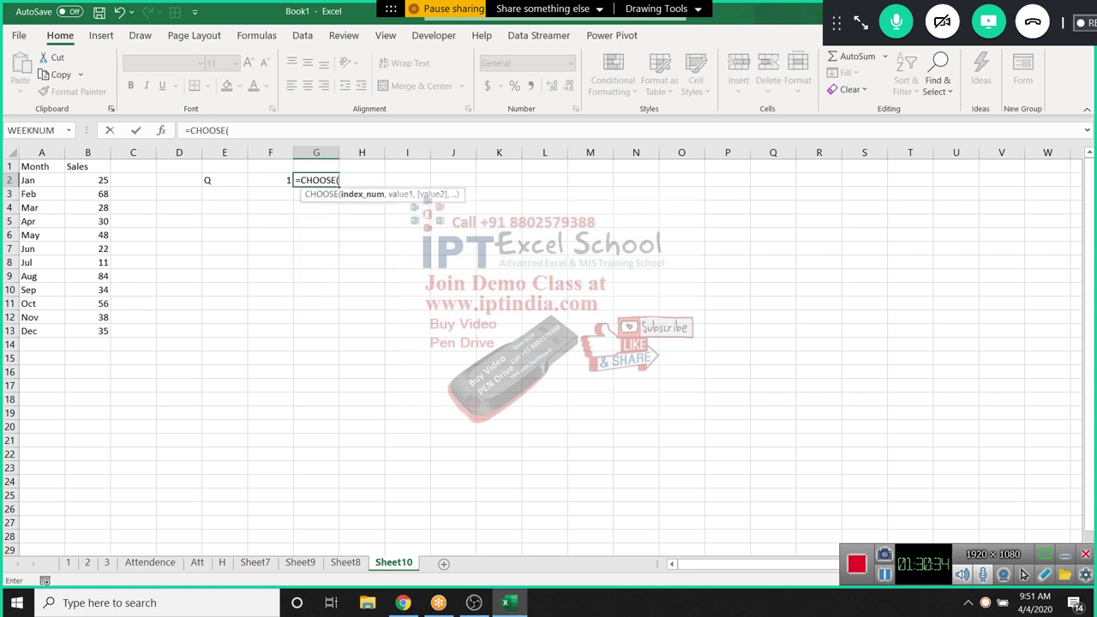
{"action": "left_click", "coordinate": [270, 180]}
{"action": "type", "text": ",\""}
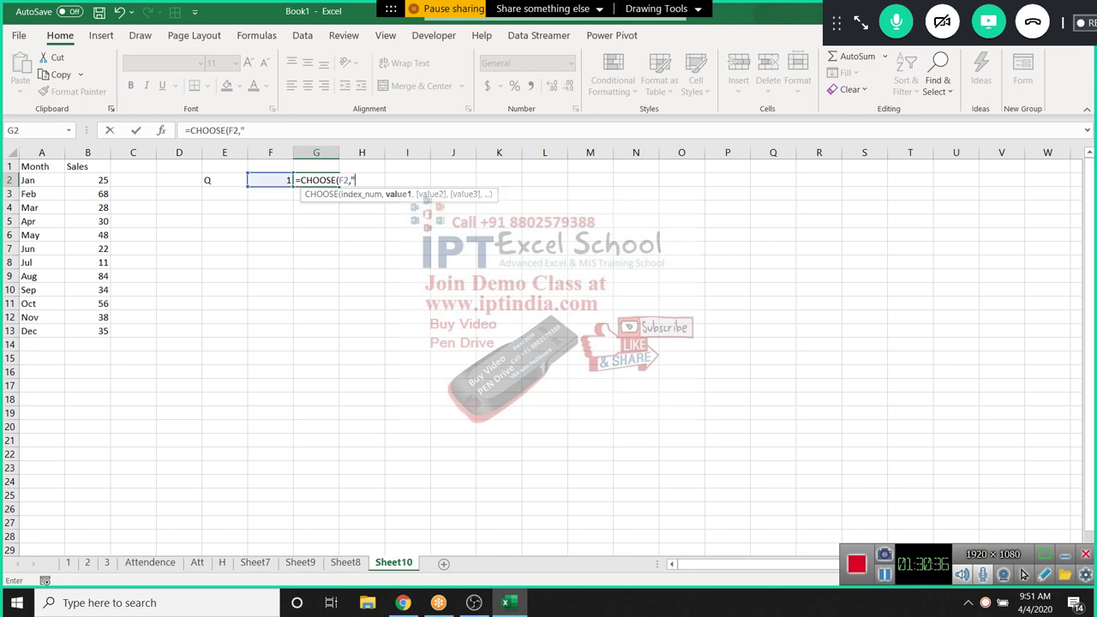
{"action": "type", "text": "JAN\",\""}
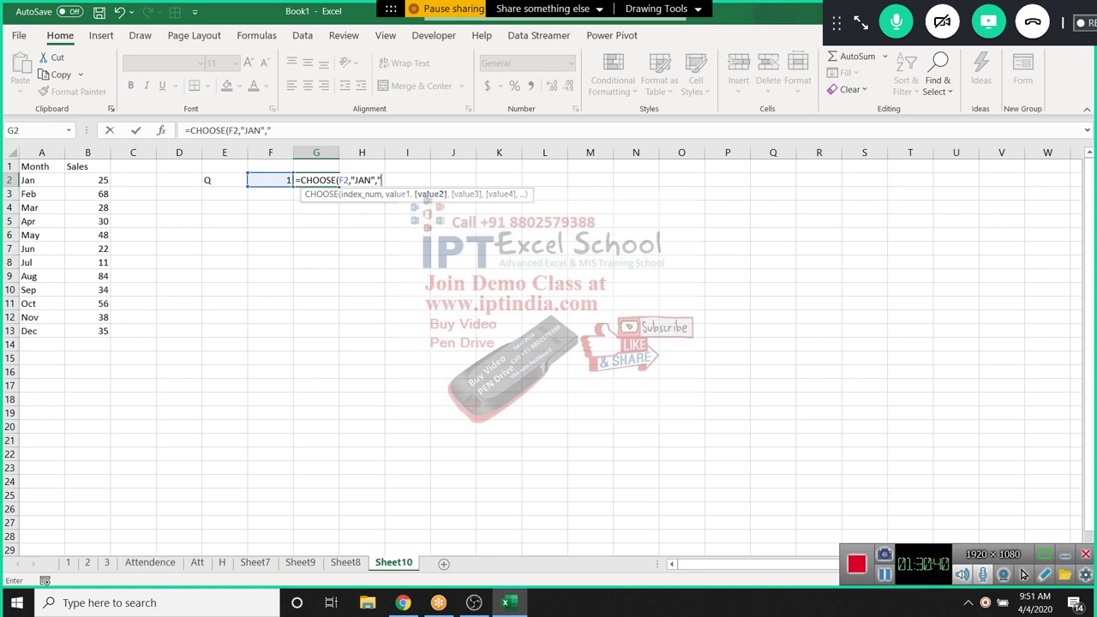
{"action": "type", "text": "Apr\","}
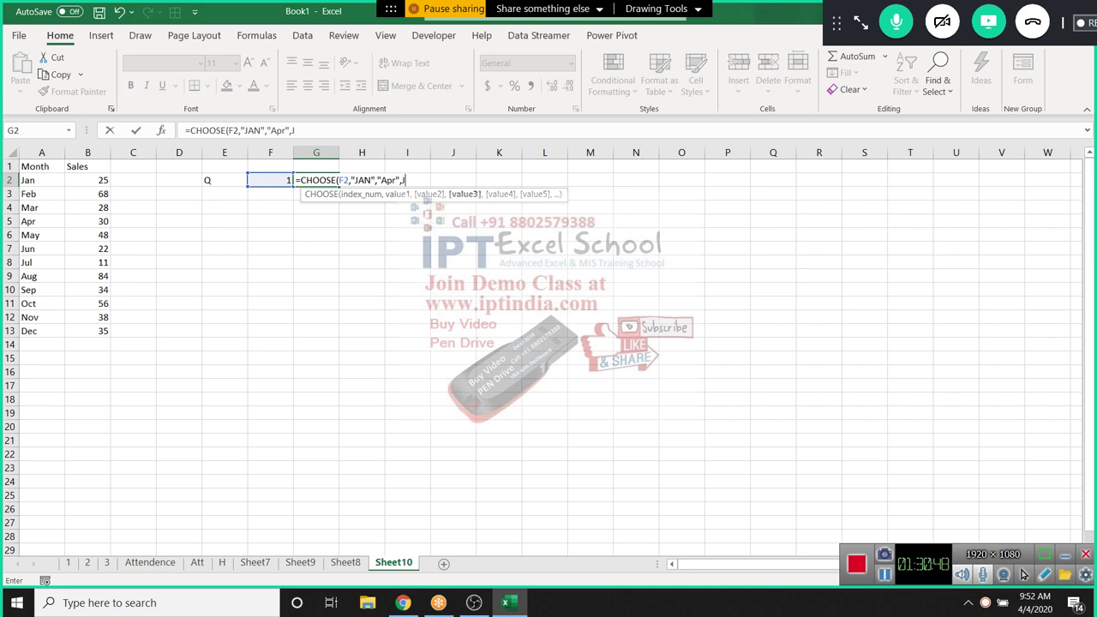
{"action": "type", "text": "\"Jul\","}
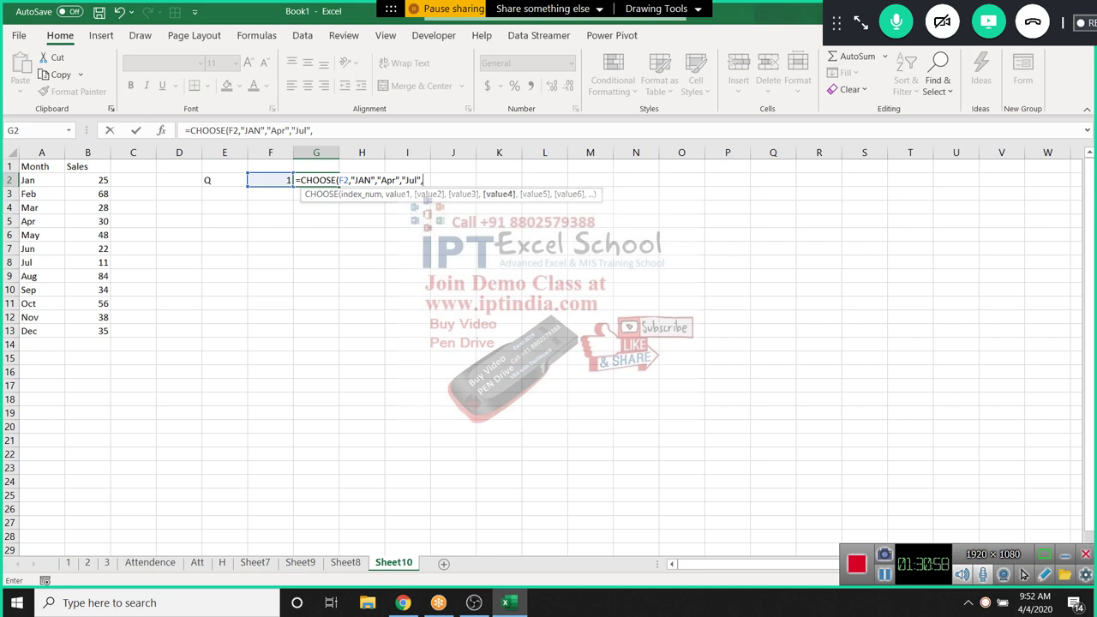
{"action": "type", "text": "\"OC"}
{"action": "key", "text": "BackSpace"}
{"action": "type", "text": "ct\""}
{"action": "key", "text": "Return"}
{"action": "key", "text": "Up"}
Test quarters 2, 3 and finally 1 in F2, leaving G2 showing JAN
{"action": "key", "text": "Left"}
{"action": "type", "text": "2"}
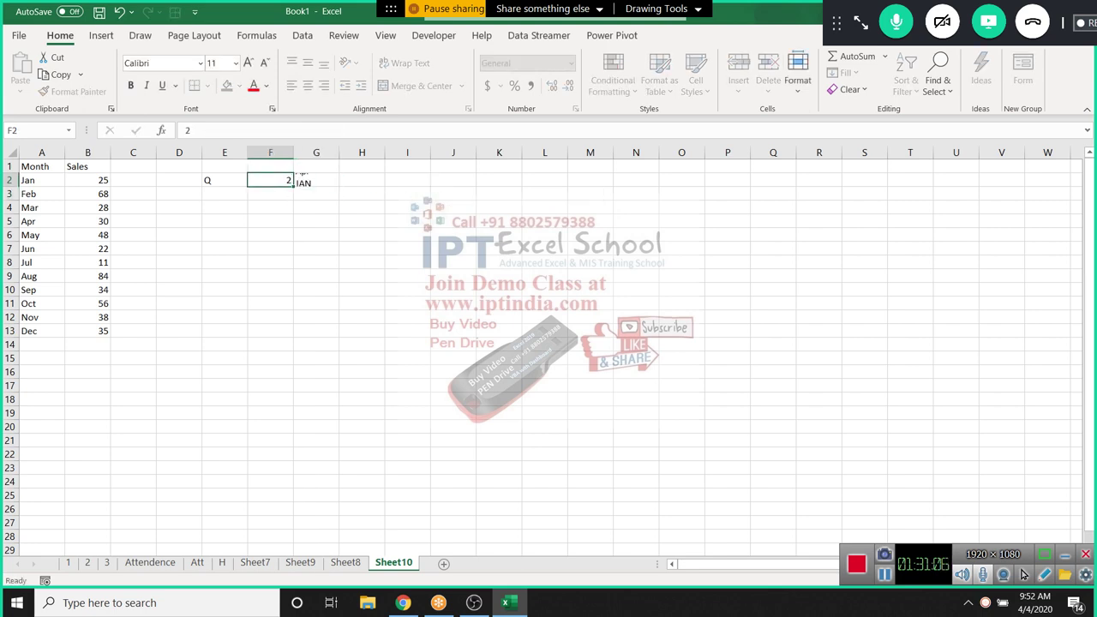
{"action": "key", "text": "Return"}
{"action": "key", "text": "Up"}
{"action": "type", "text": "3"}
{"action": "key", "text": "Return"}
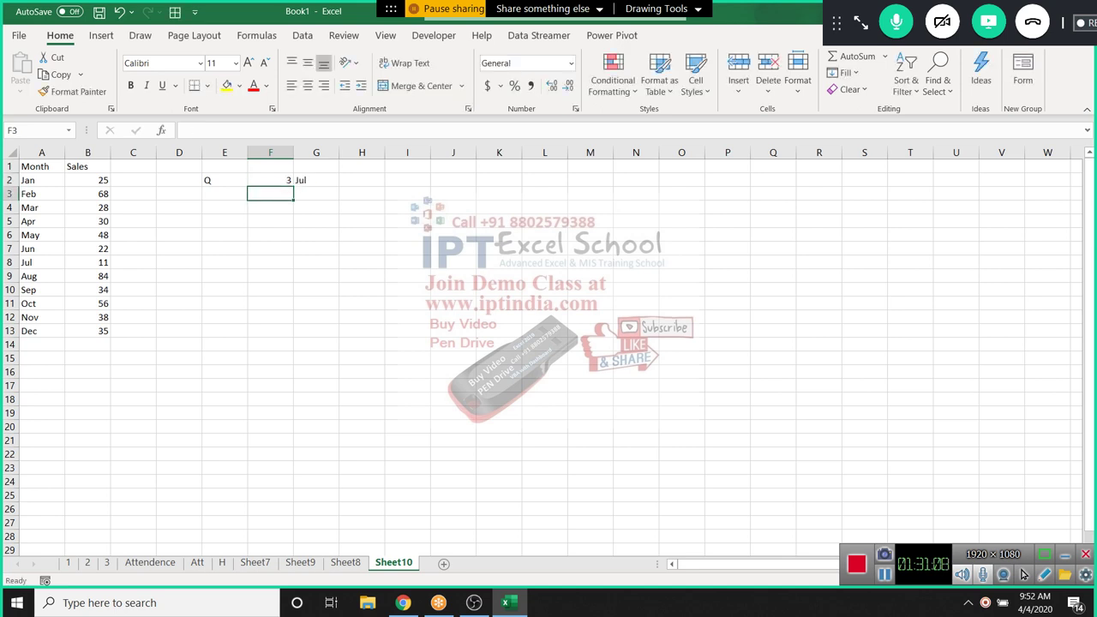
{"action": "key", "text": "Up"}
{"action": "type", "text": "1"}
{"action": "key", "text": "Return"}
{"action": "type", "text": "="}
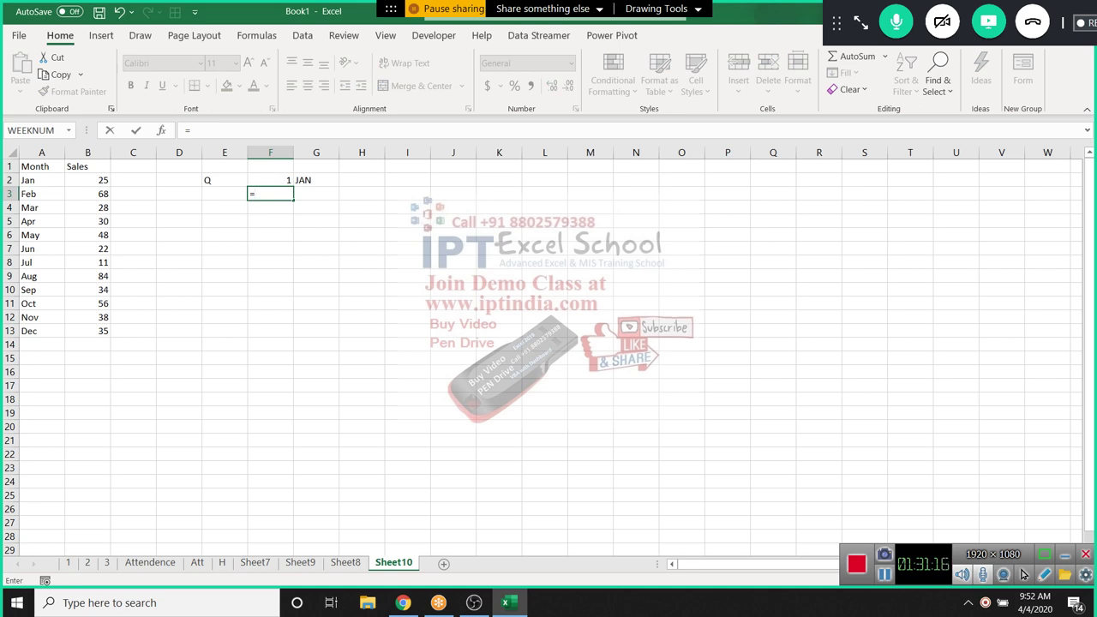
Enter =MATCH(G2,A1:A13,0) in F3, returning JAN's position 2
{"action": "type", "text": "m"}
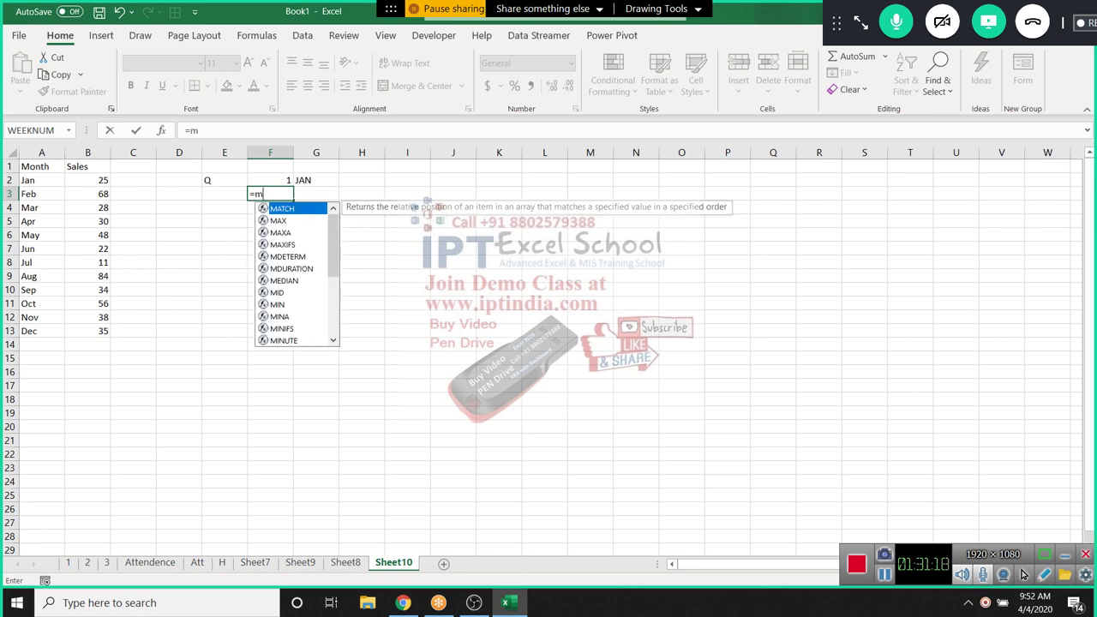
{"action": "key", "text": "Tab"}
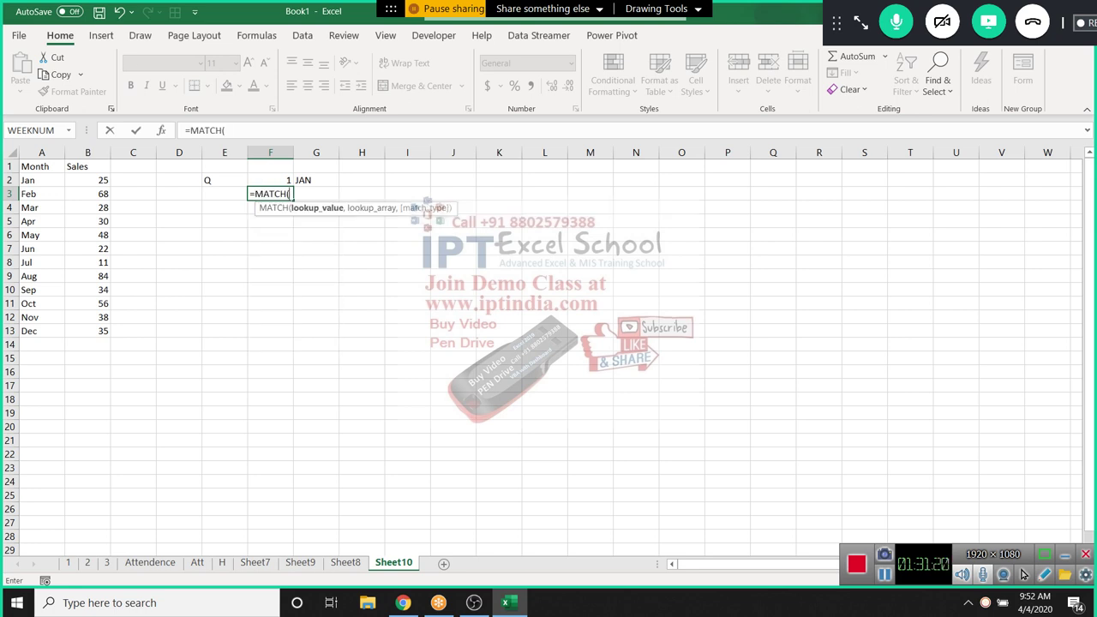
{"action": "left_click", "coordinate": [316, 180]}
{"action": "type", "text": ","}
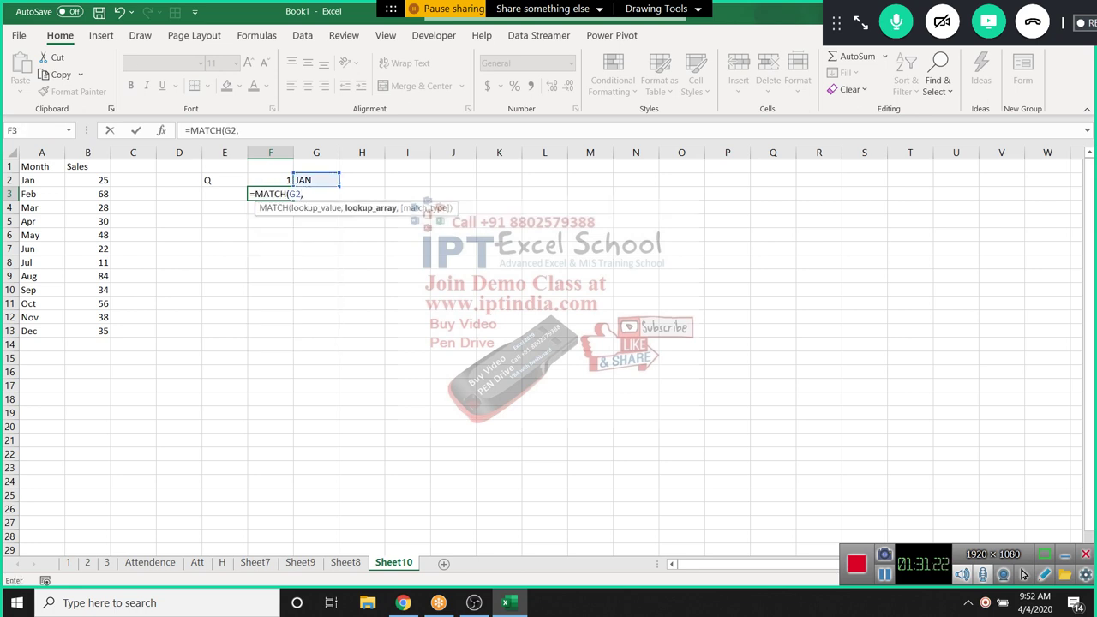
{"action": "left_click_drag", "start_coordinate": [42, 166], "coordinate": [41, 332]}
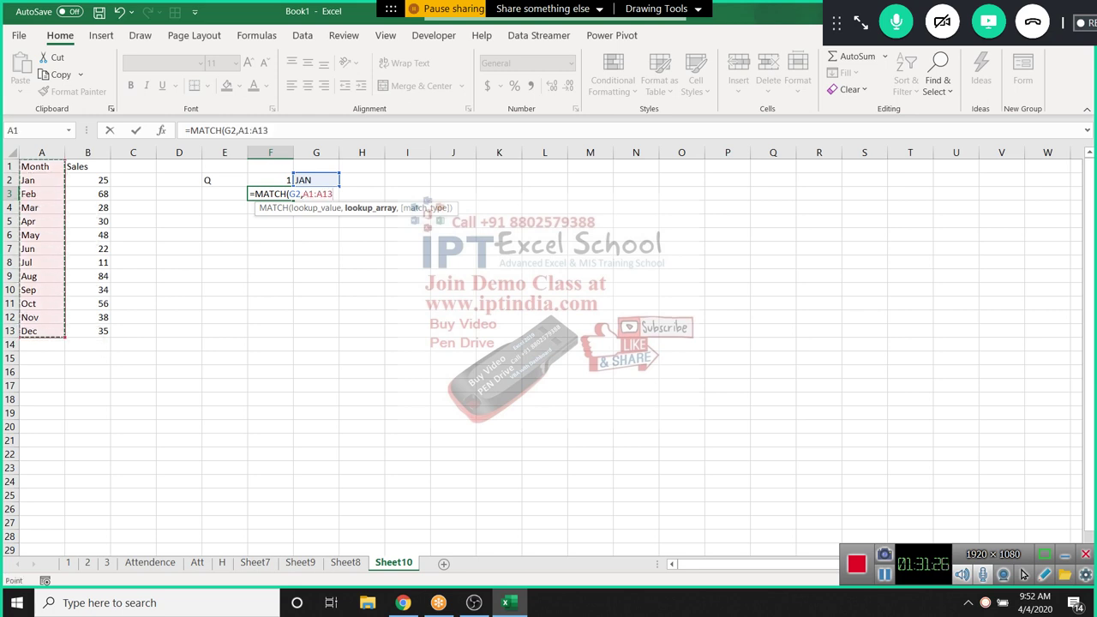
{"action": "type", "text": ","}
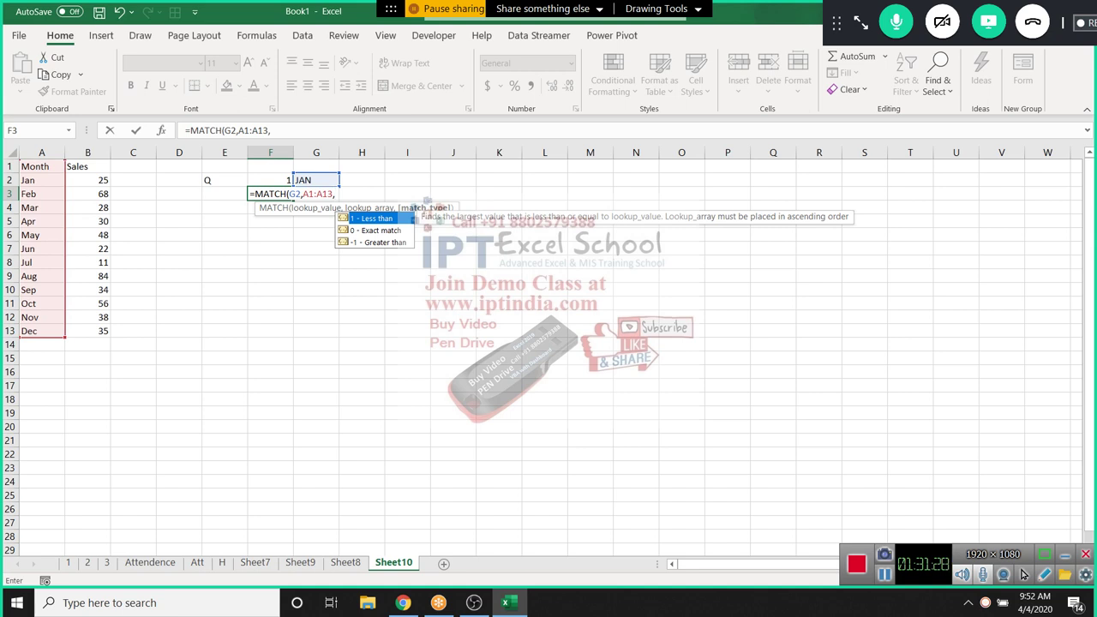
{"action": "type", "text": "0)"}
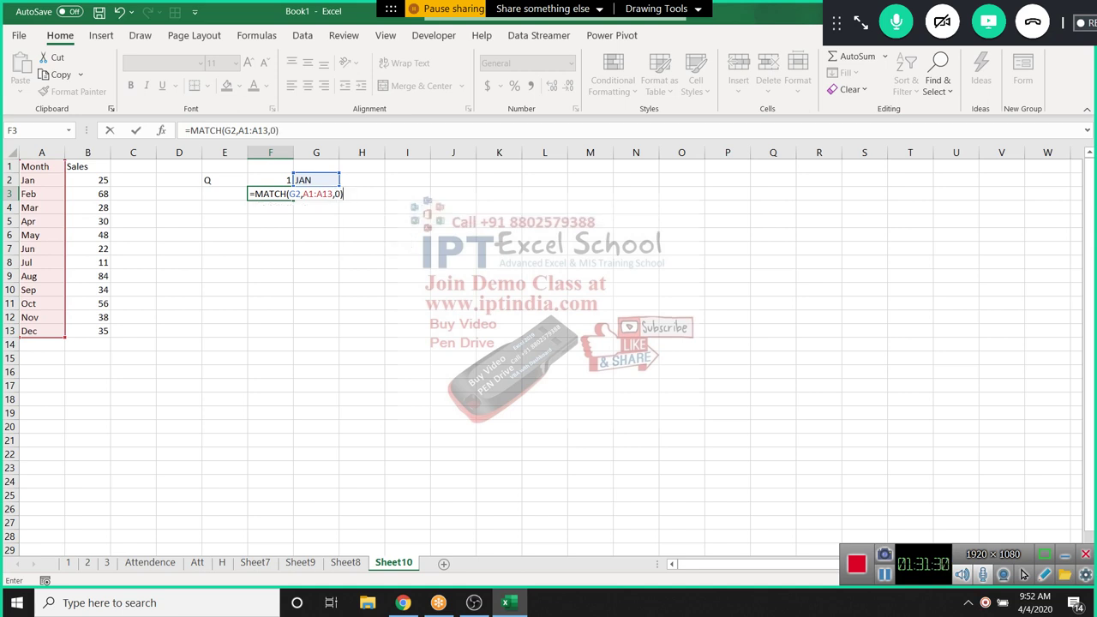
{"action": "key", "text": "Return"}
{"action": "key", "text": "Up"}
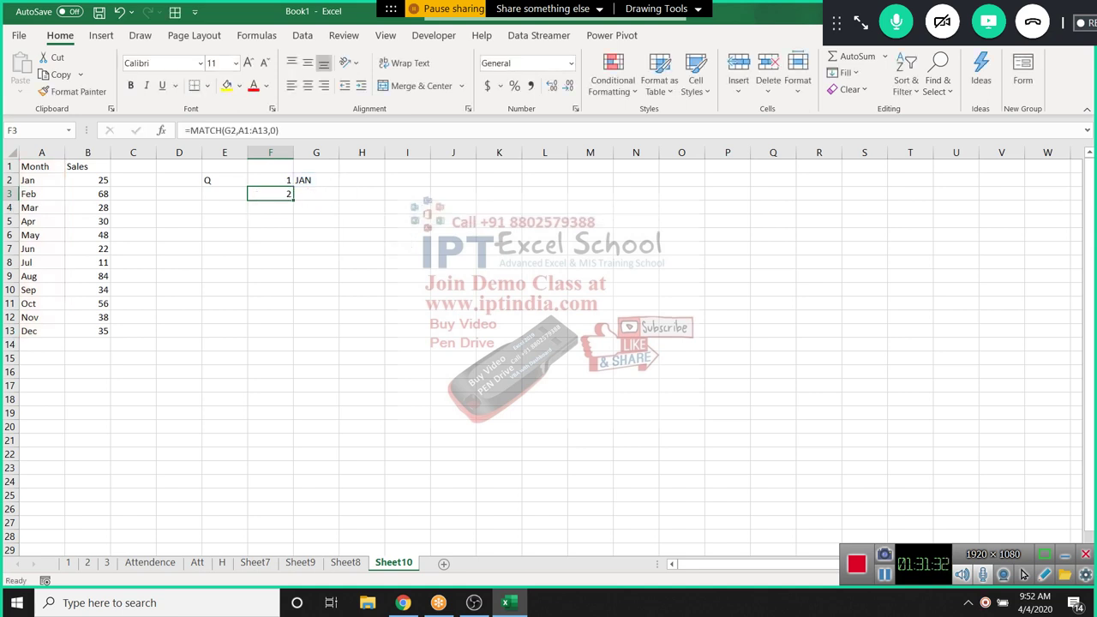
Enter =ADDRESS(F3,1) in G3 to get $A$2
{"action": "left_click", "coordinate": [316, 194]}
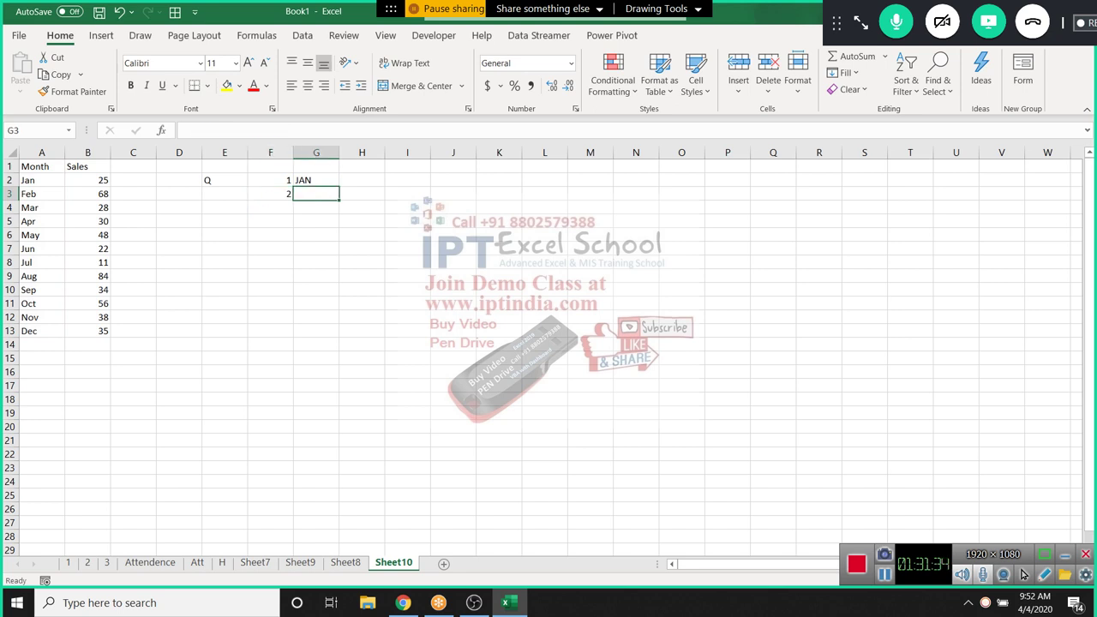
{"action": "type", "text": "="}
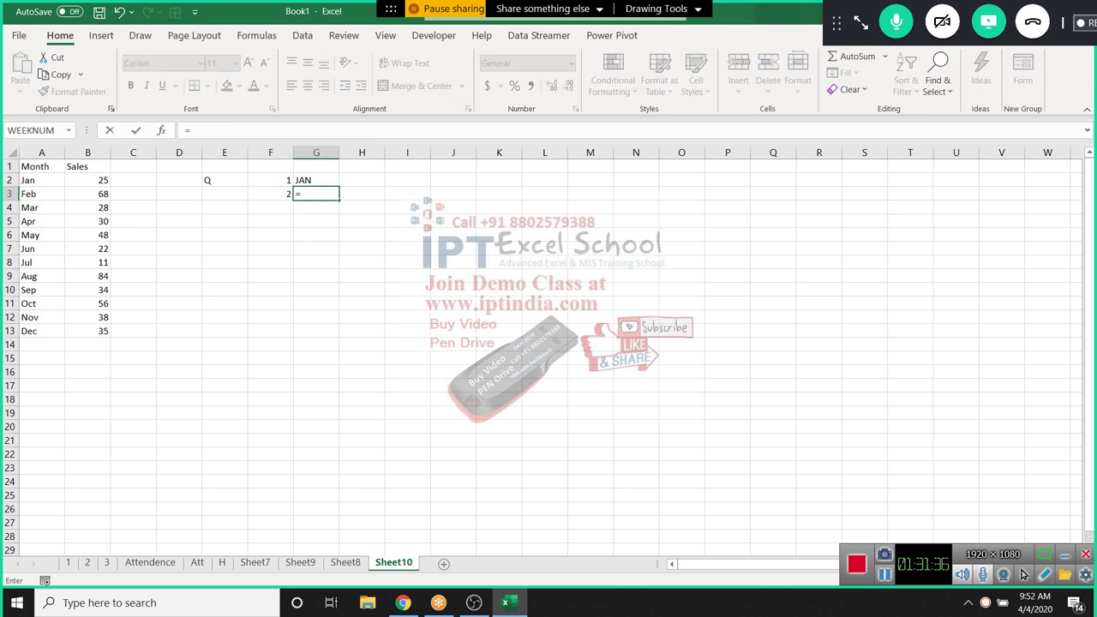
{"action": "type", "text": "ad"}
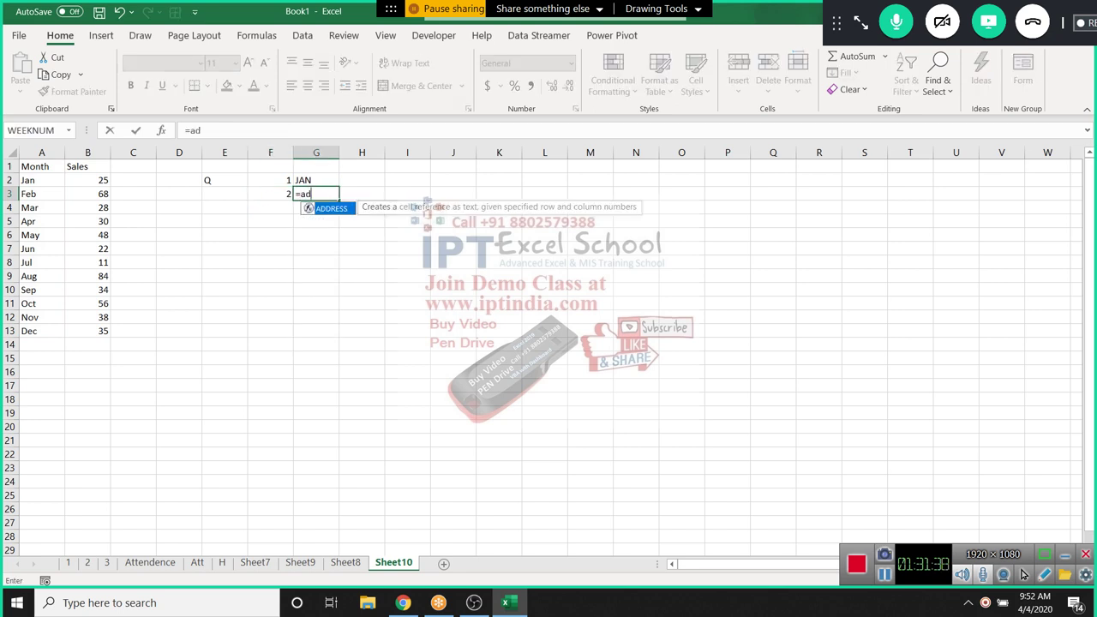
{"action": "key", "text": "Tab"}
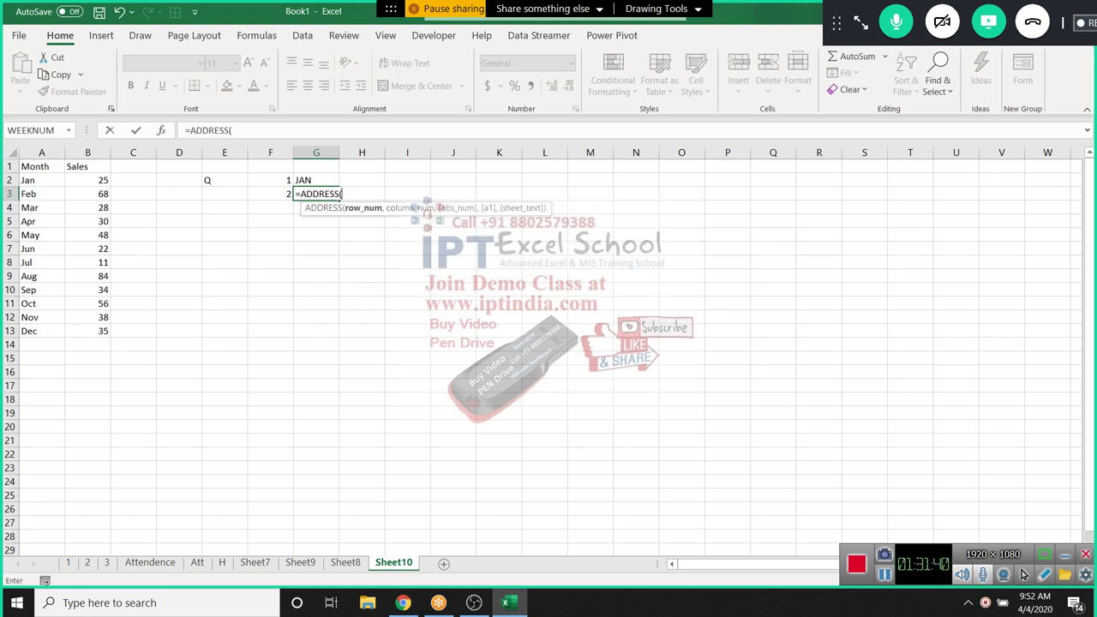
{"action": "key", "text": "Left"}
{"action": "type", "text": ",1"}
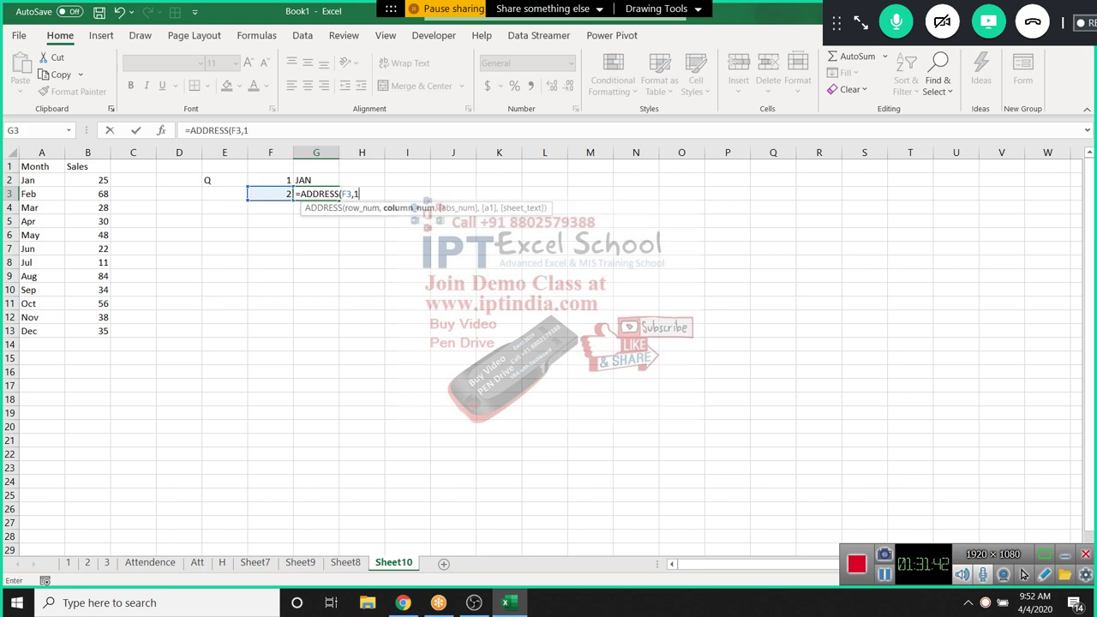
{"action": "key", "text": "Return"}
{"action": "left_click", "coordinate": [316, 193]}
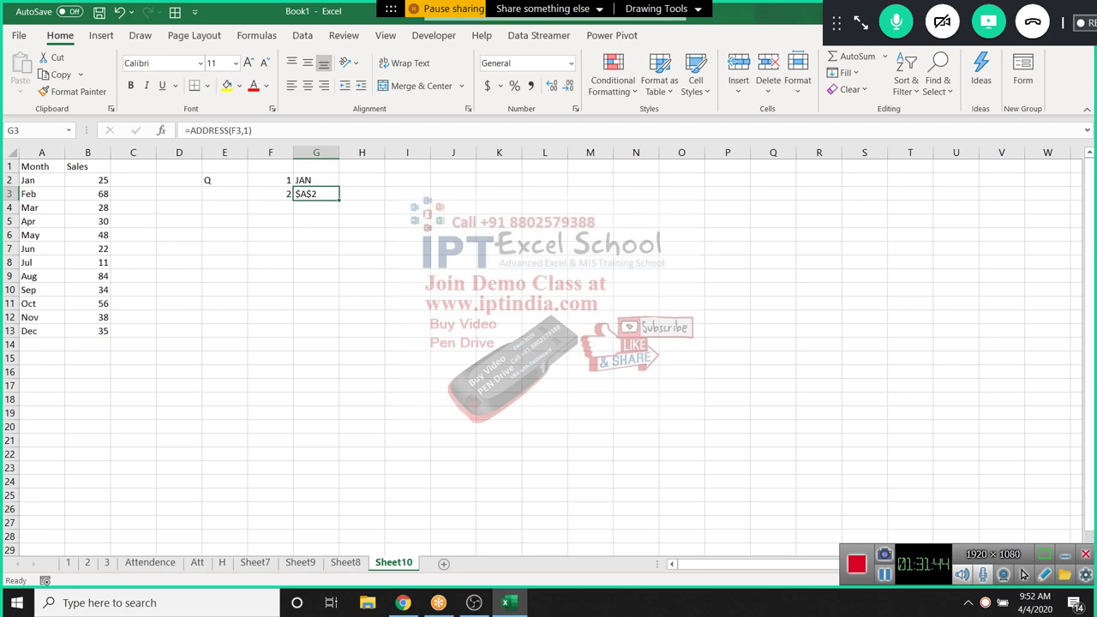
Enter =ADDRESS(F3+2,1) in H3 to get $A$4, then compare with Jan–Mar in A2:A4
{"action": "left_click", "coordinate": [362, 193]}
{"action": "type", "text": "=ad"}
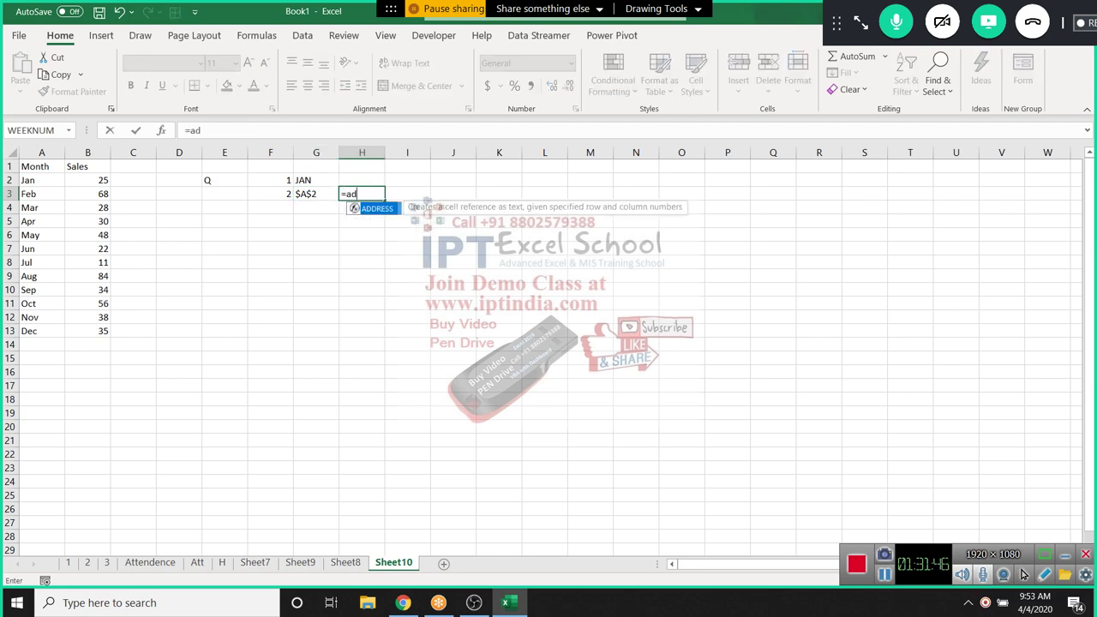
{"action": "key", "text": "Tab"}
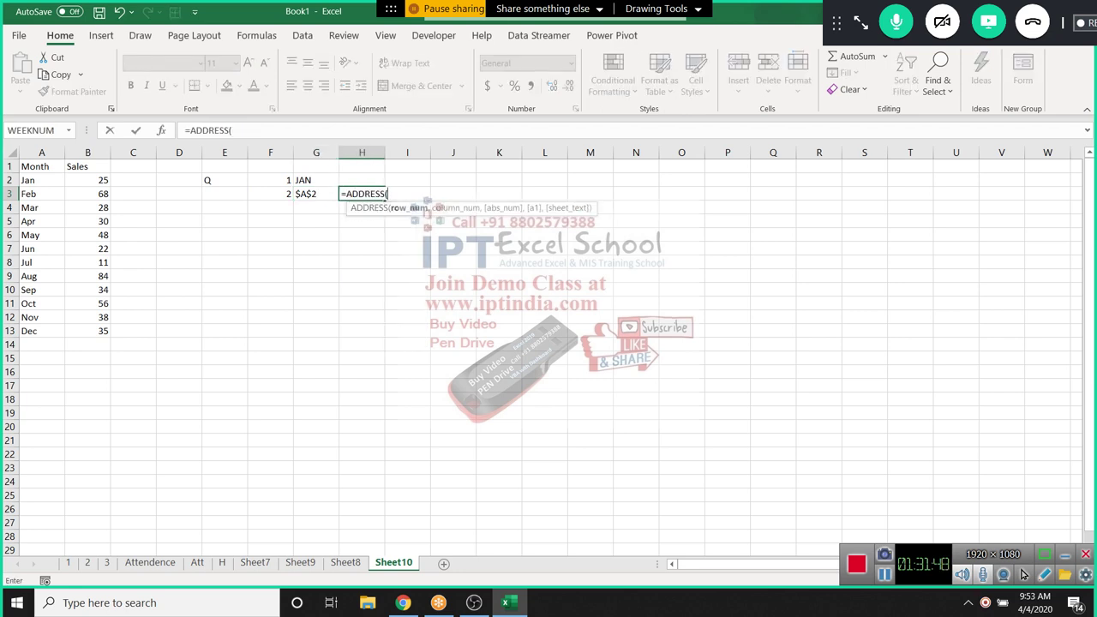
{"action": "left_click", "coordinate": [270, 194]}
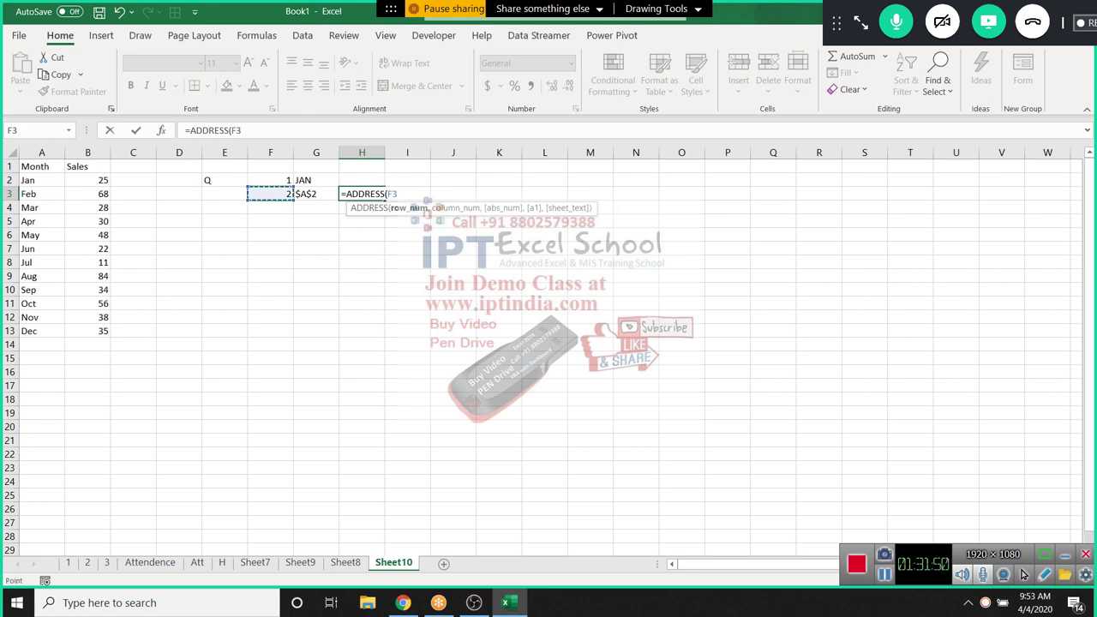
{"action": "type", "text": "+2,1"}
{"action": "key", "text": "Return"}
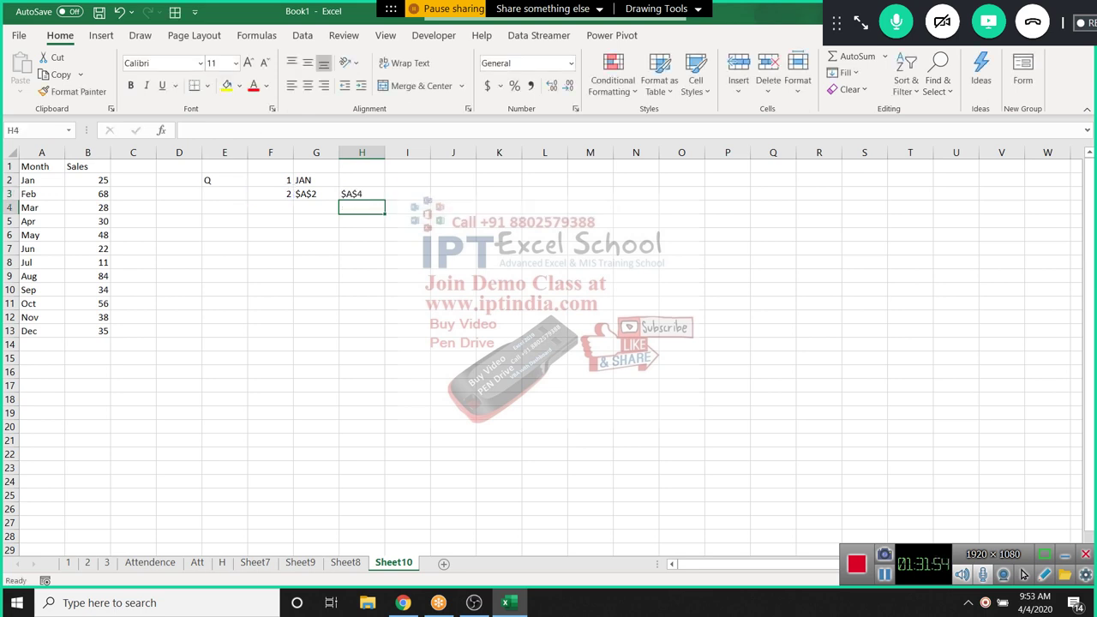
{"action": "left_click", "coordinate": [316, 194]}
{"action": "left_click_drag", "start_coordinate": [317, 193], "coordinate": [361, 193]}
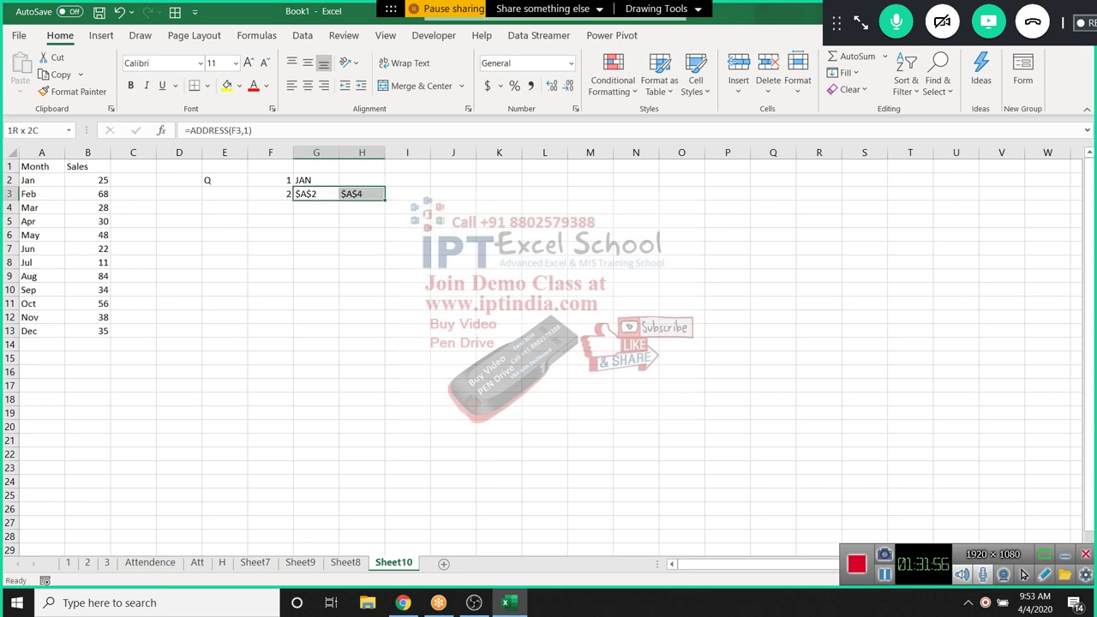
{"action": "left_click_drag", "start_coordinate": [41, 180], "coordinate": [41, 207]}
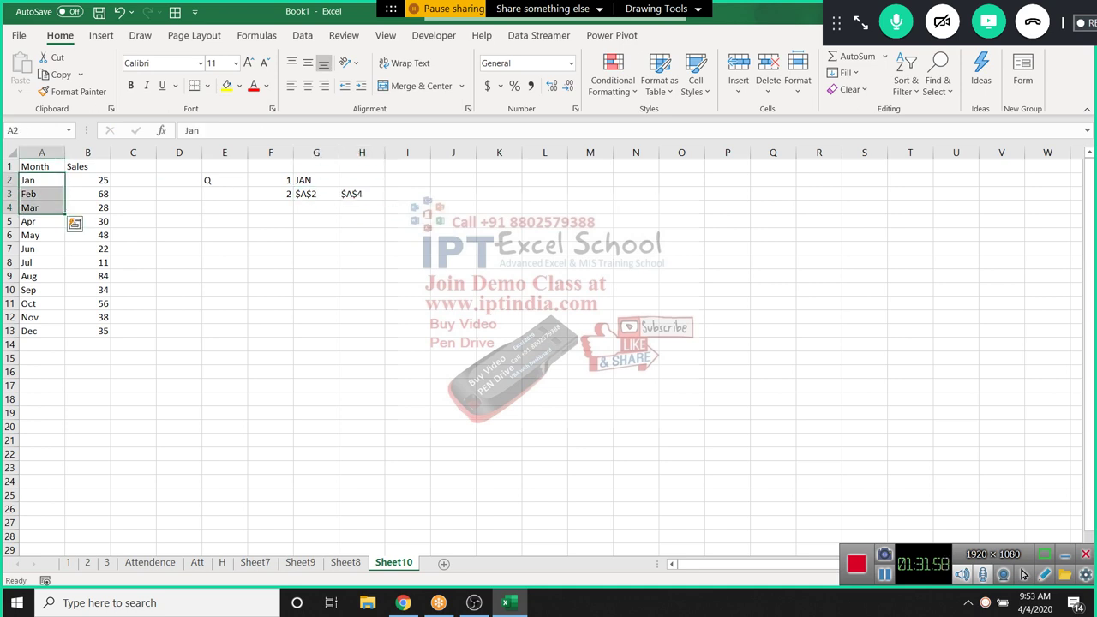
{"action": "left_click", "coordinate": [407, 193]}
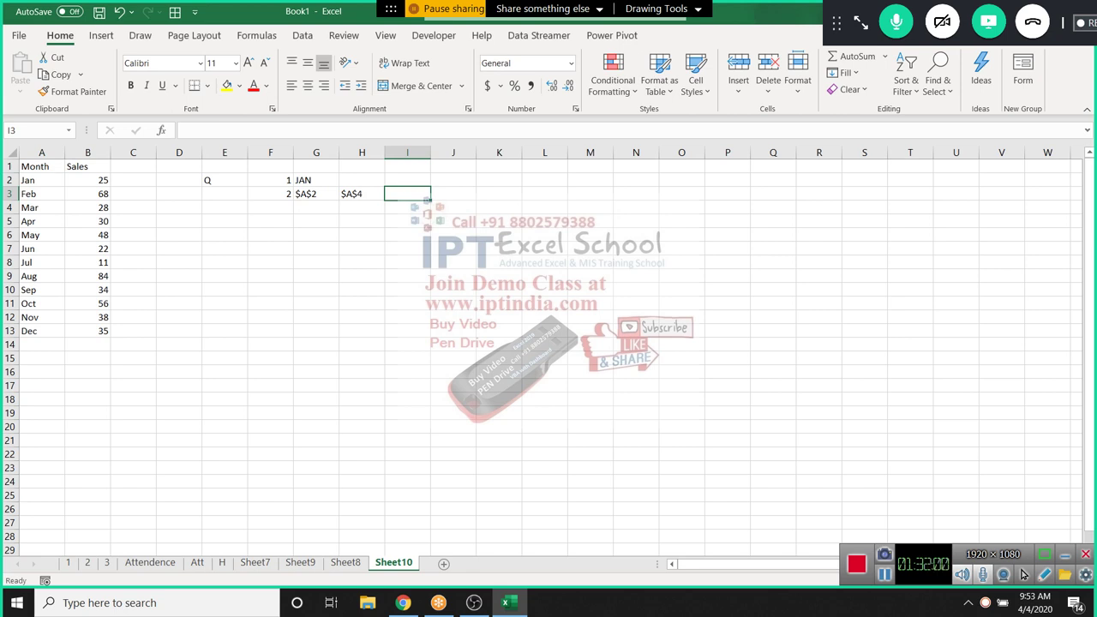
Start a formula in I3 and a SUM over A2:A4 in G4, cancelling both
{"action": "type", "text": "="}
{"action": "key", "text": "Left"}
{"action": "key", "text": "Escape"}
{"action": "key", "text": "Down"}
{"action": "key", "text": "Left"}
{"action": "key", "text": "Left"}
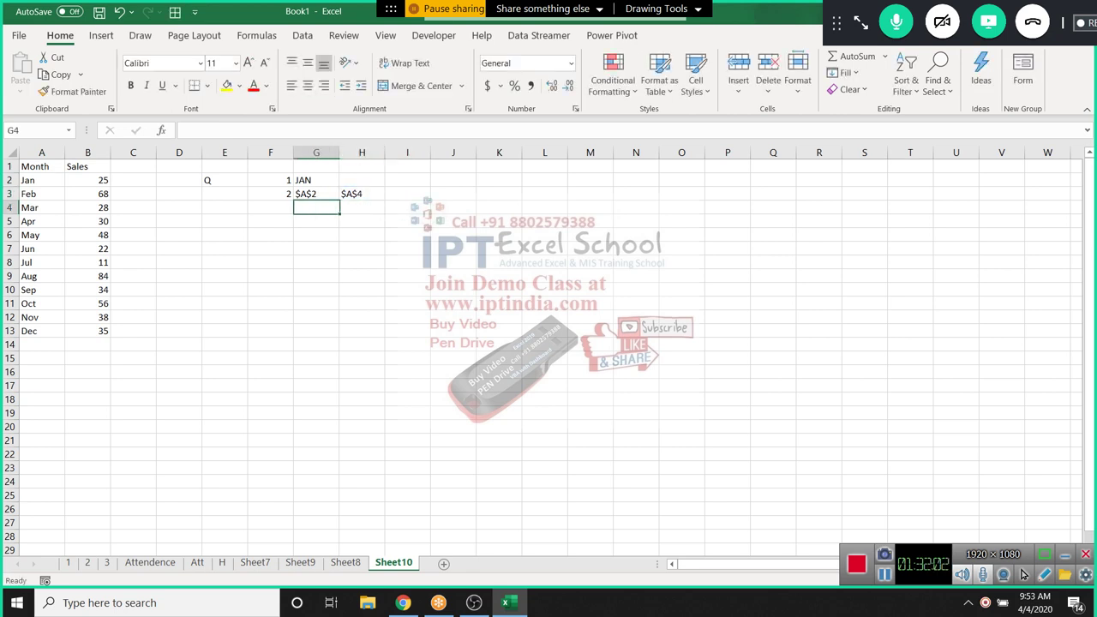
{"action": "type", "text": "=sum("}
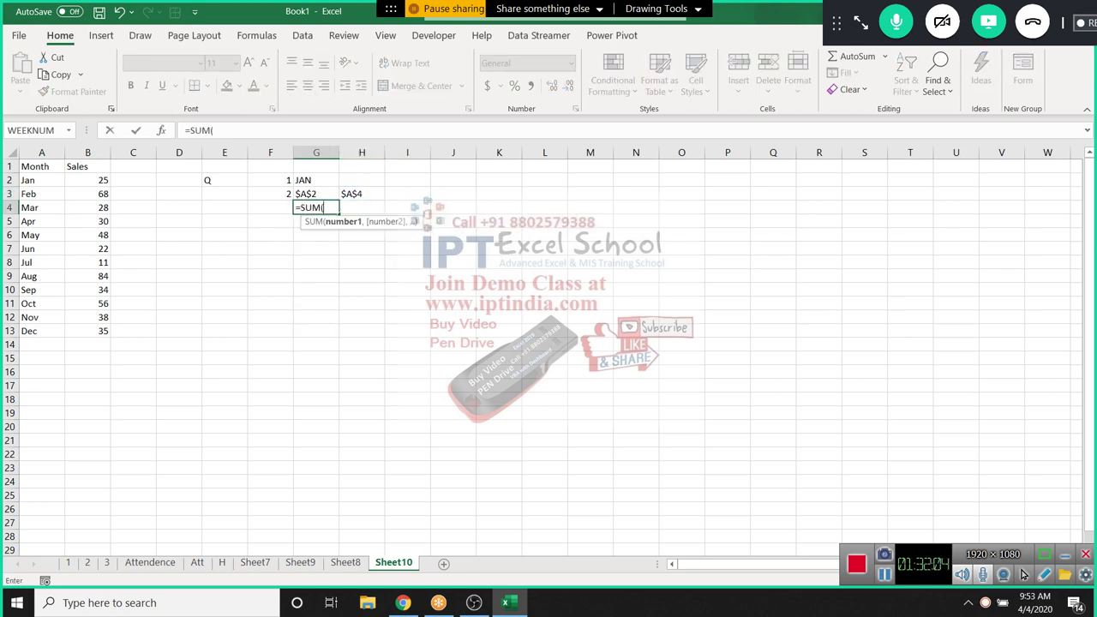
{"action": "left_click_drag", "start_coordinate": [41, 179], "coordinate": [42, 207]}
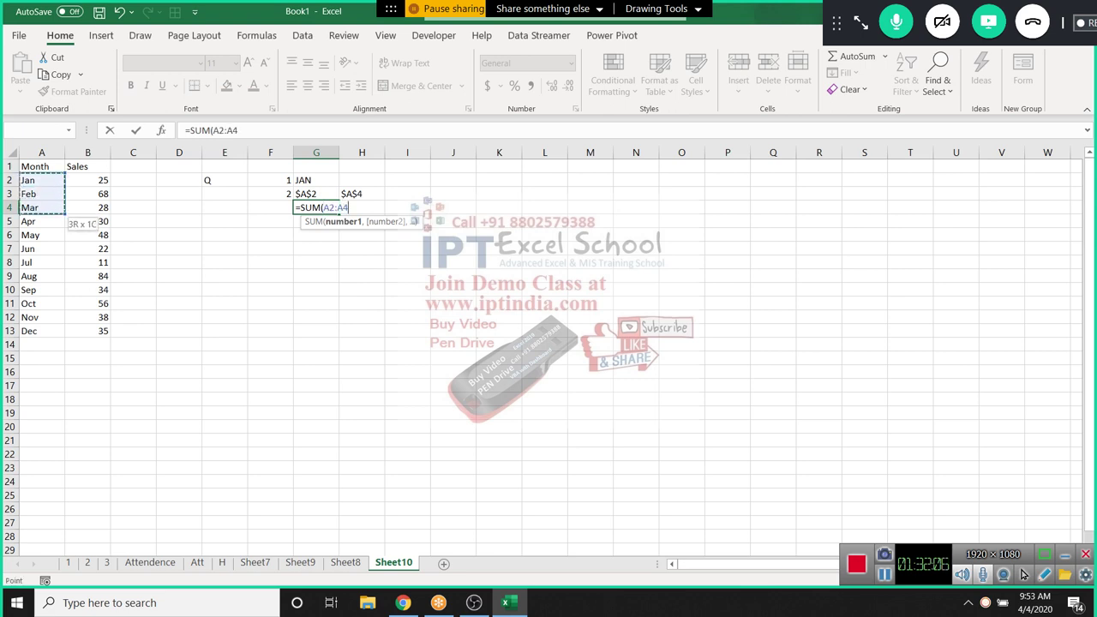
{"action": "key", "text": "Escape"}
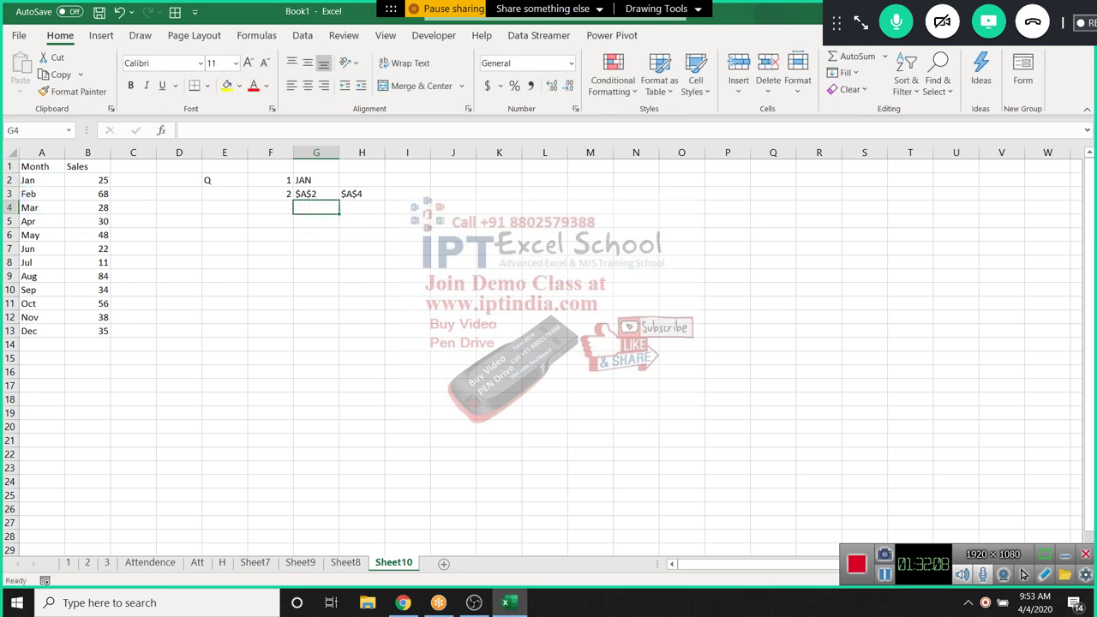
Enter =G3&":"&H3 in I3 so it produces the range text $A$2:$A$4
{"action": "left_click", "coordinate": [407, 193]}
{"action": "type", "text": "="}
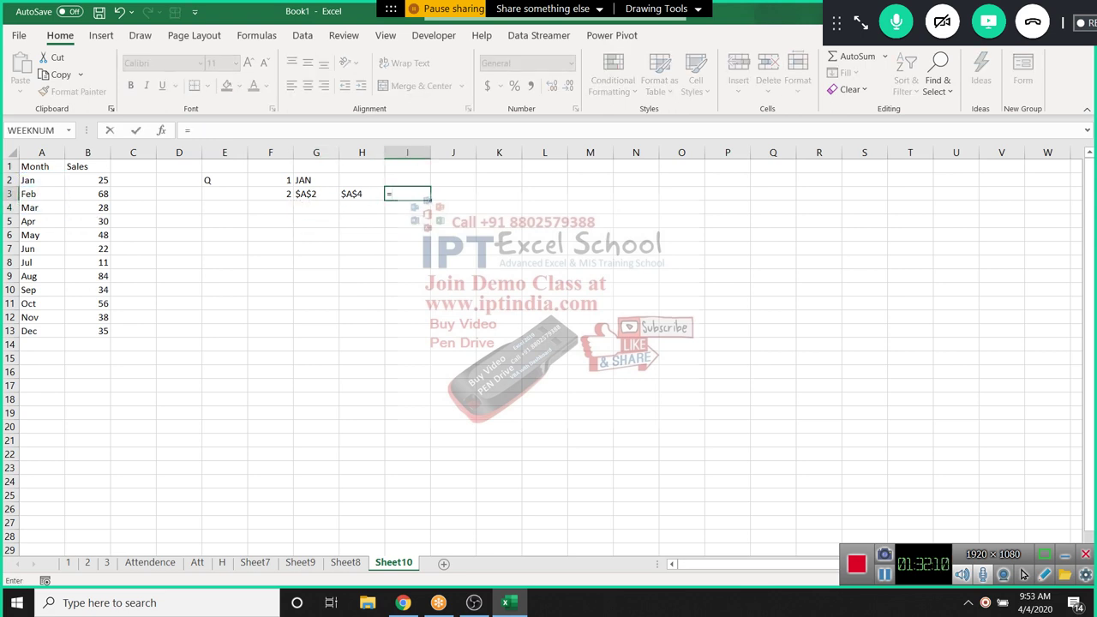
{"action": "left_click", "coordinate": [362, 193]}
{"action": "key", "text": "Left"}
{"action": "type", "text": "&"}
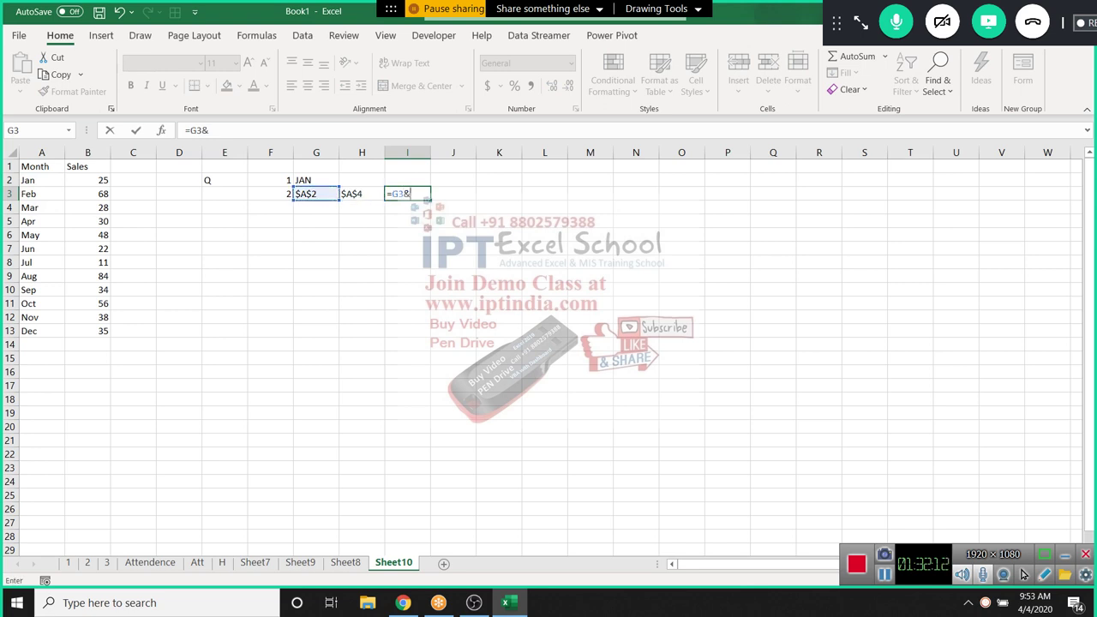
{"action": "type", "text": "\":\"&"}
{"action": "key", "text": "Left"}
{"action": "key", "text": "Return"}
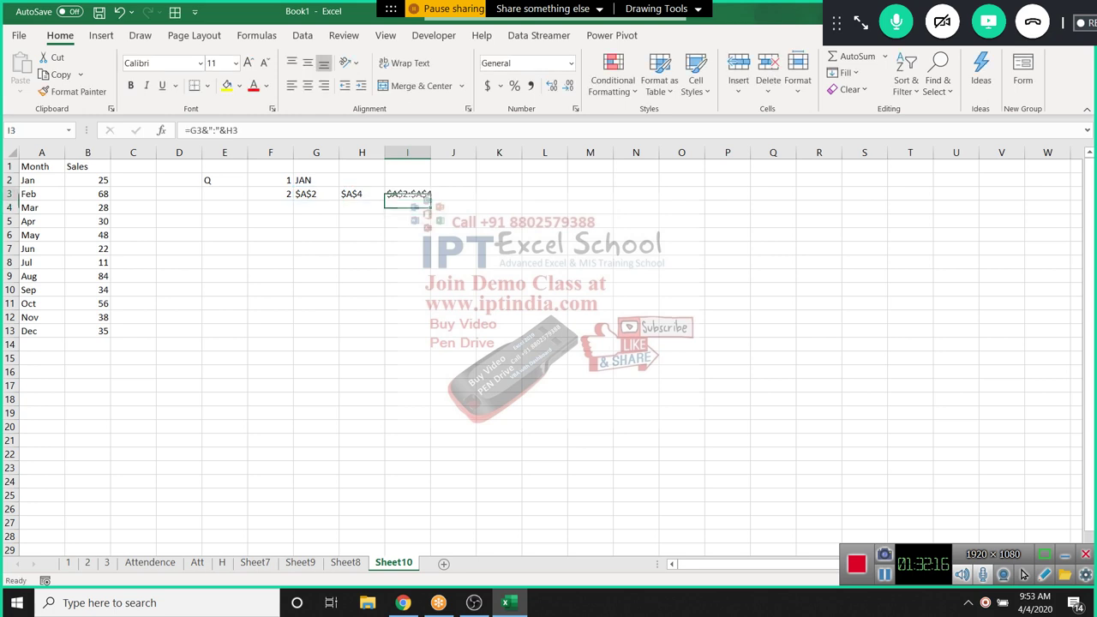
{"action": "key", "text": "Up"}
{"action": "key", "text": "Down"}
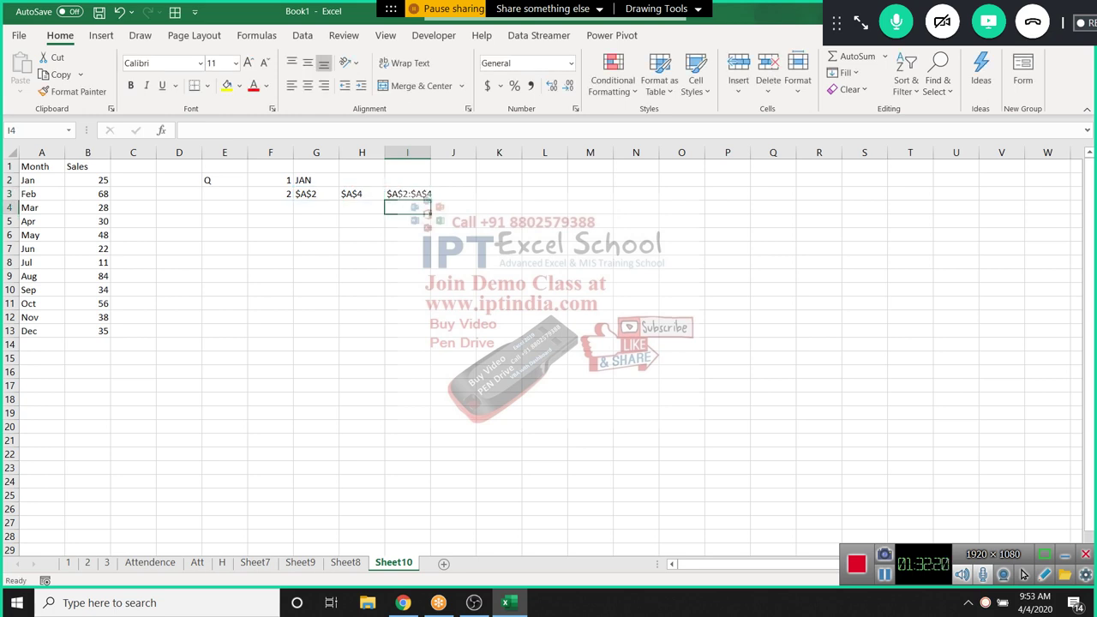
{"action": "key", "text": "alt+h"}
{"action": "key", "text": "o"}
{"action": "key", "text": "i"}
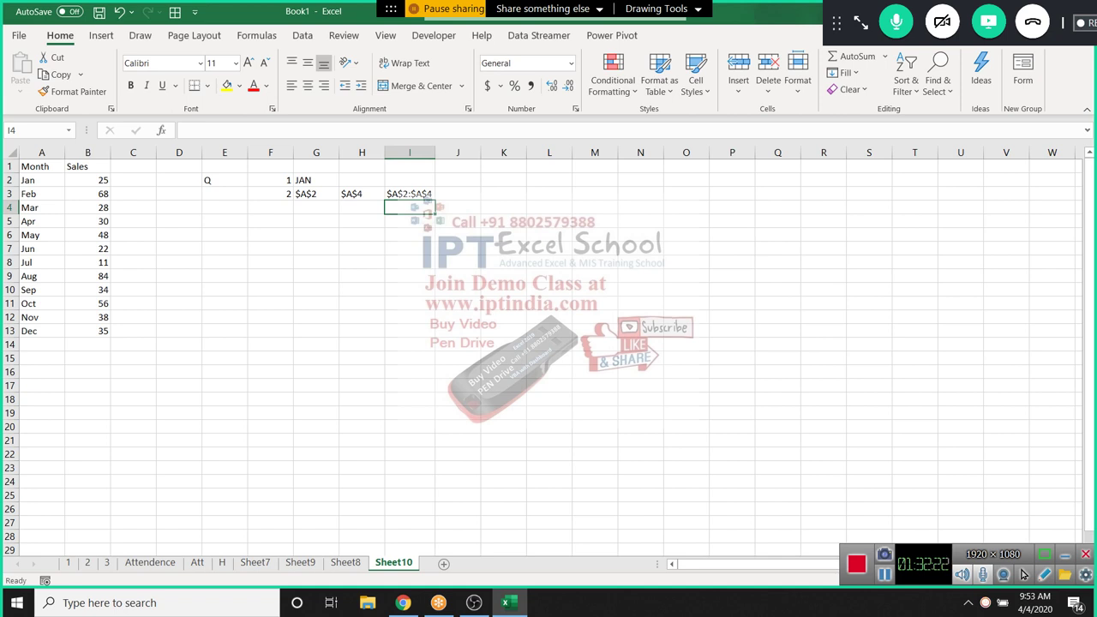
{"action": "key", "text": "Up"}
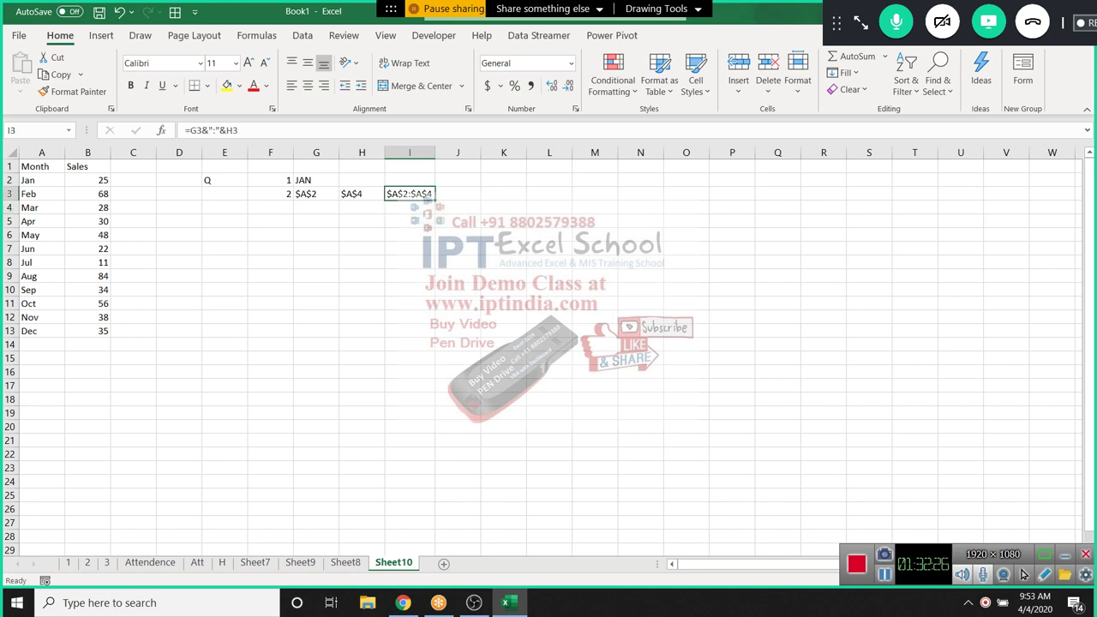
{"action": "left_click", "coordinate": [458, 207]}
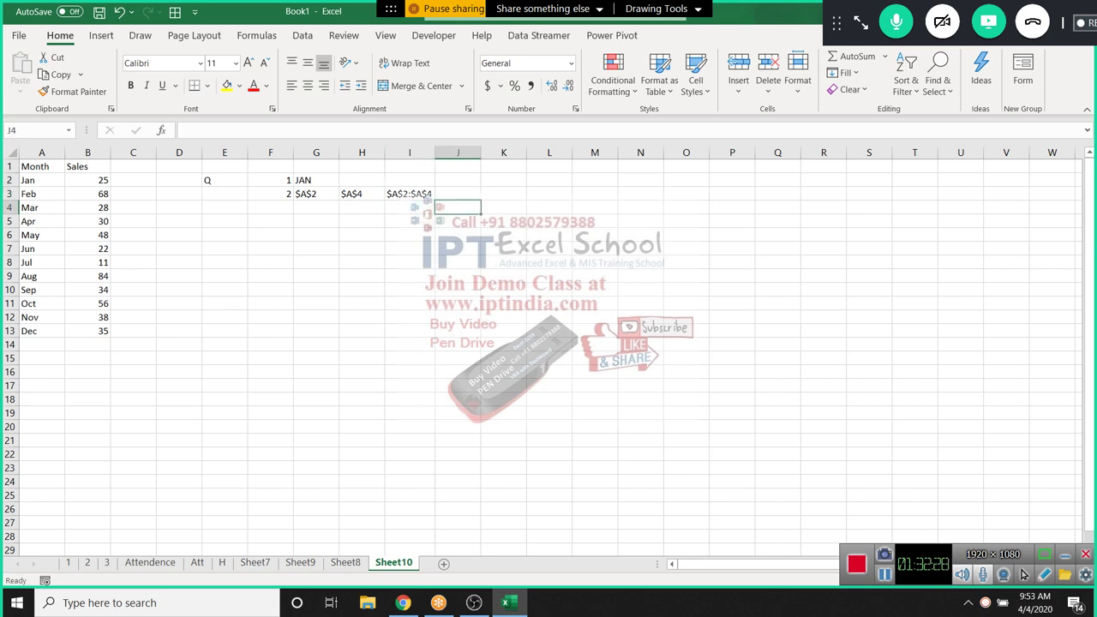
{"action": "left_click", "coordinate": [458, 194]}
{"action": "type", "text": "=ind"}
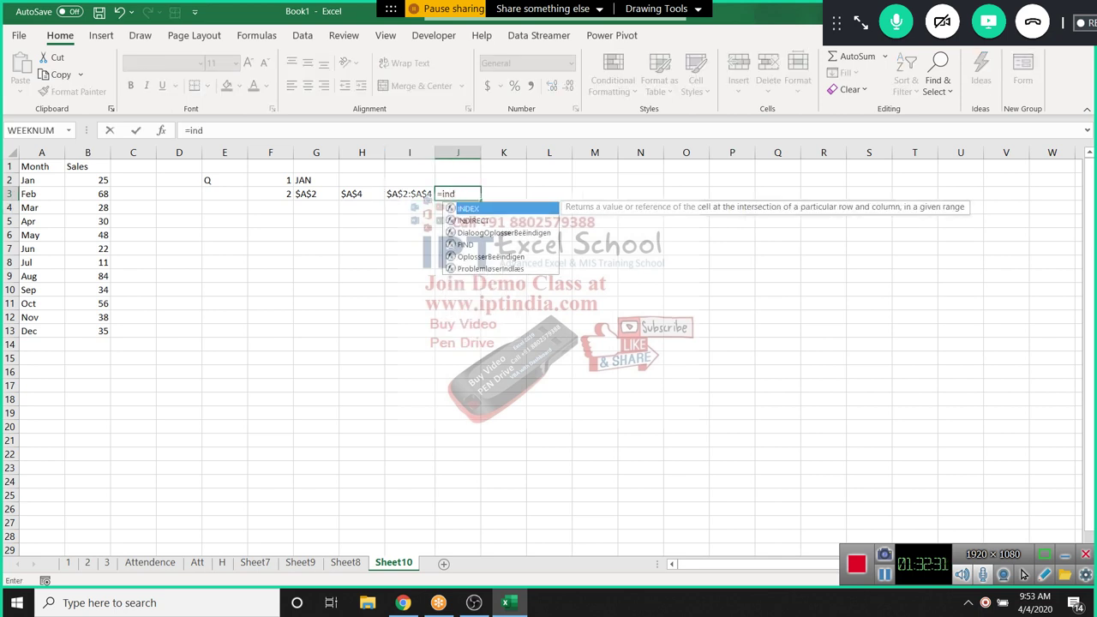
{"action": "key", "text": "Down"}
{"action": "key", "text": "Tab"}
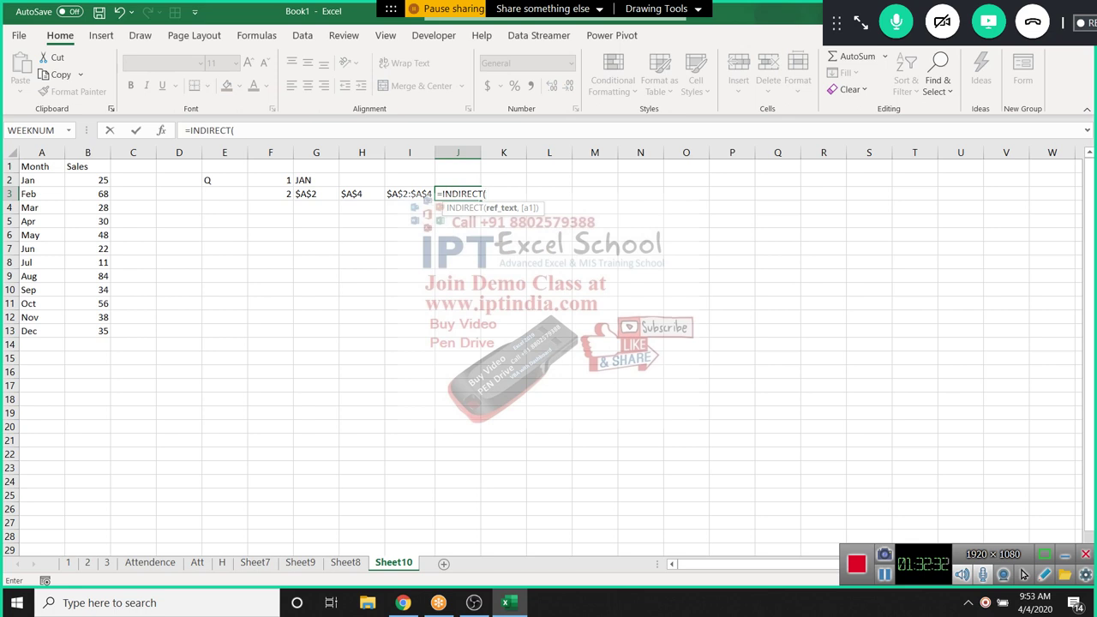
{"action": "key", "text": "Left"}
{"action": "key", "text": "Return"}
{"action": "key", "text": "Down"}
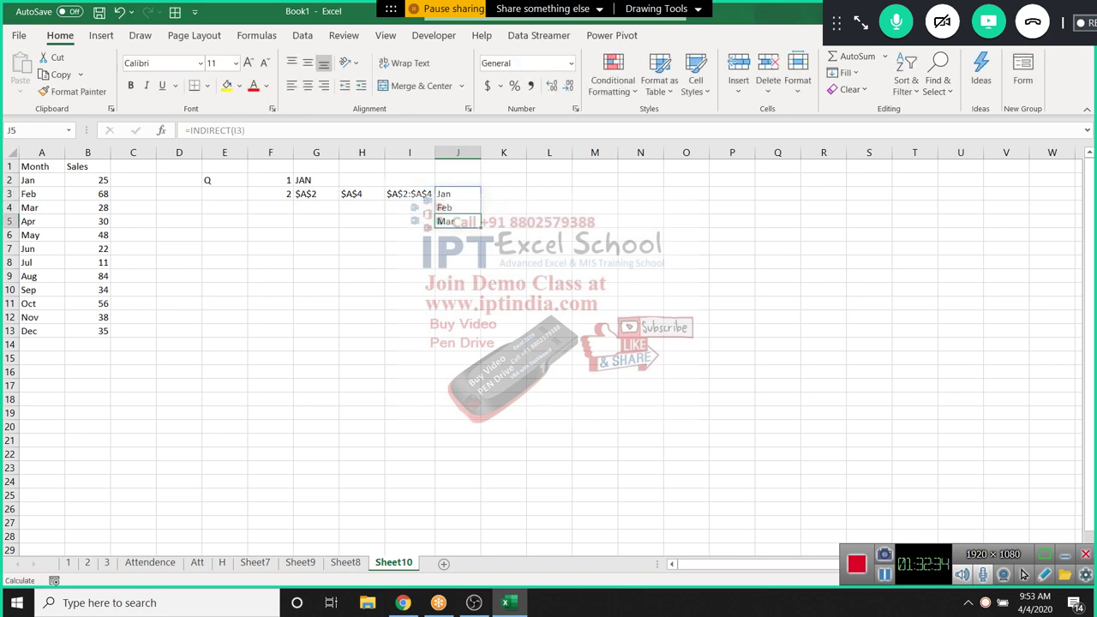
{"action": "key", "text": "Up"}
{"action": "key", "text": "Up"}
{"action": "key", "text": "Delete"}
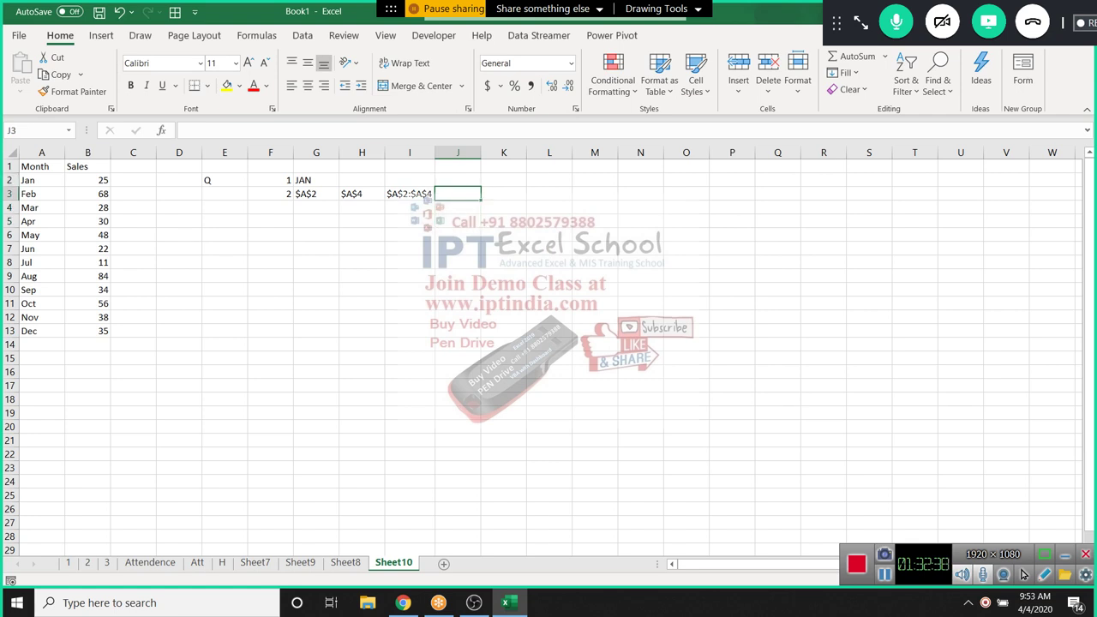
Enter =SUM(INDIRECT(I3)) in J3, replacing a mistaken INDEX with INDIRECT
{"action": "type", "text": "=sum"}
{"action": "key", "text": "Tab"}
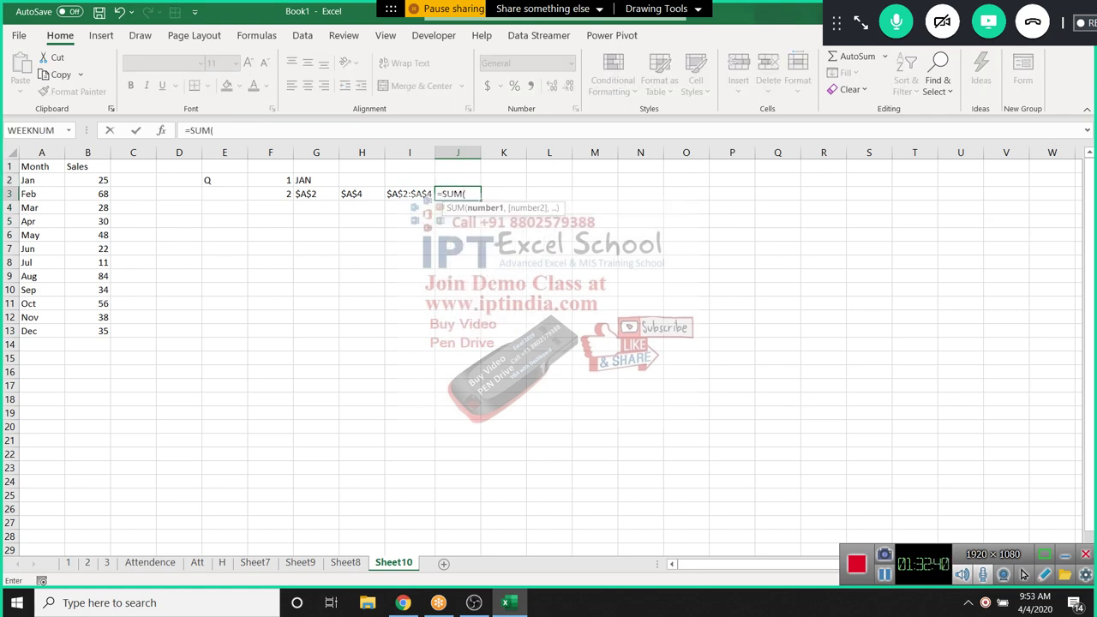
{"action": "type", "text": "ind"}
{"action": "key", "text": "Tab"}
{"action": "key", "text": "Left"}
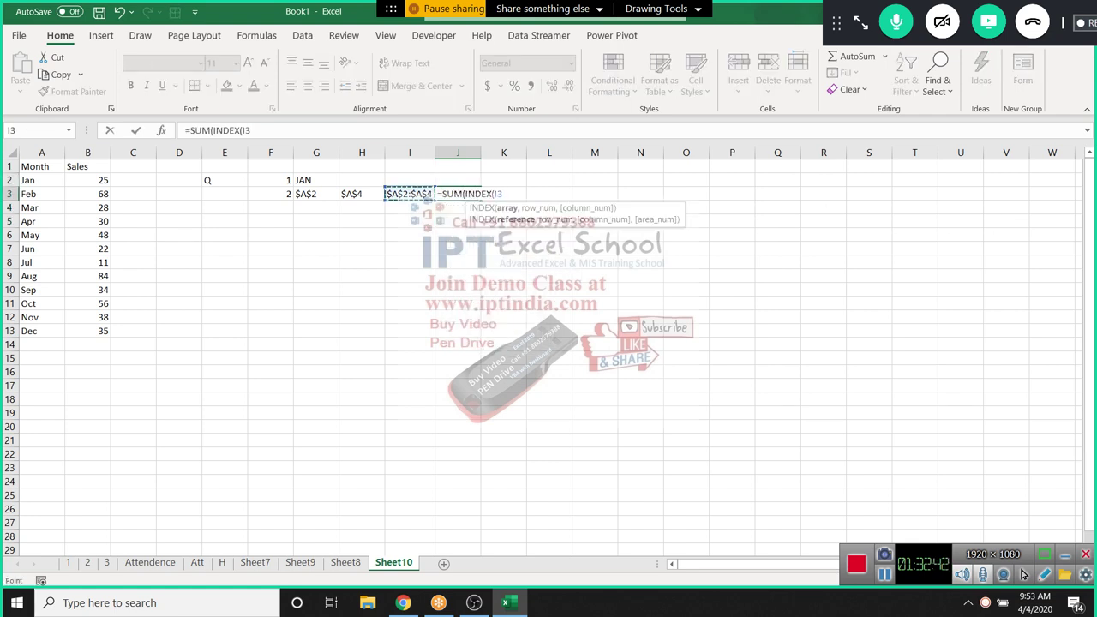
{"action": "key", "text": "Return"}
{"action": "key", "text": "Return"}
{"action": "key", "text": "BackSpace"}
{"action": "key", "text": "BackSpace"}
{"action": "key", "text": "BackSpace"}
{"action": "key", "text": "BackSpace"}
{"action": "key", "text": "BackSpace"}
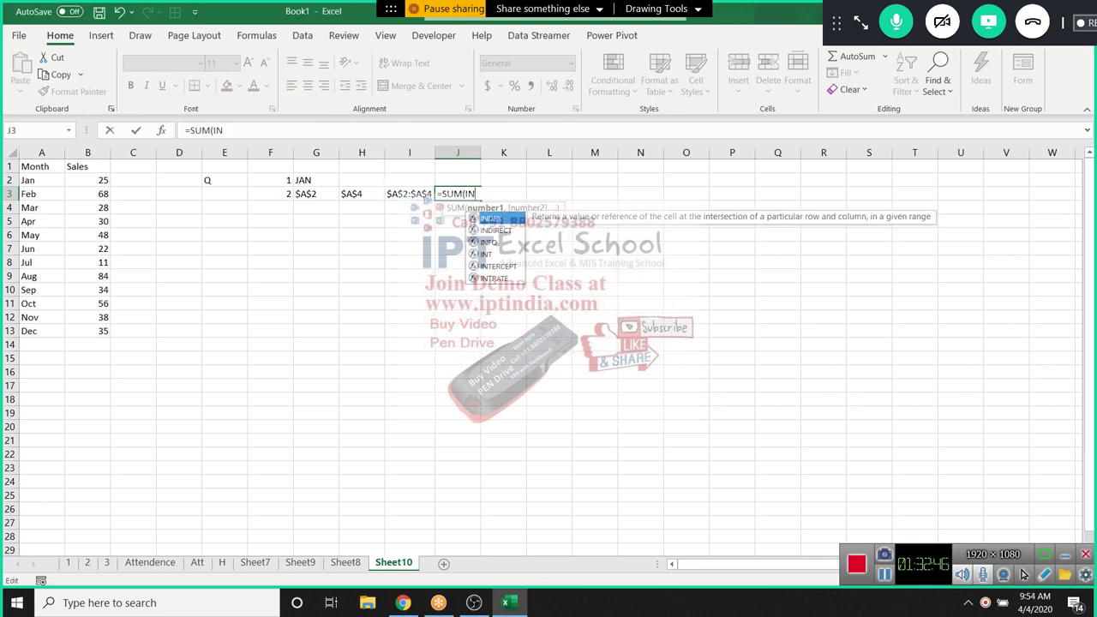
{"action": "key", "text": "Down"}
{"action": "key", "text": "Tab"}
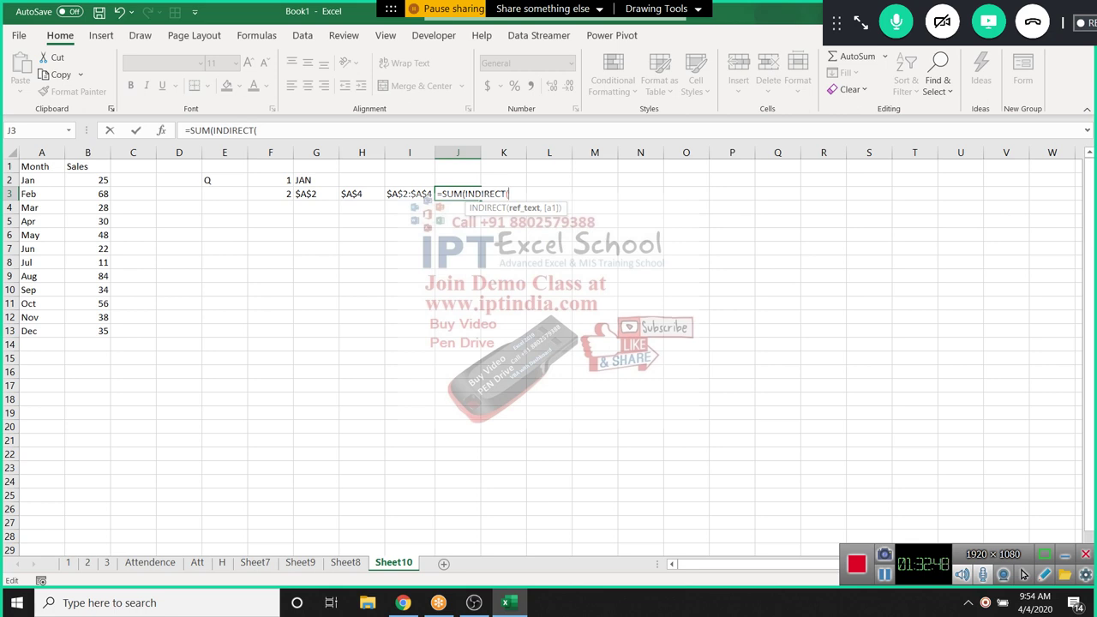
{"action": "key", "text": "Left"}
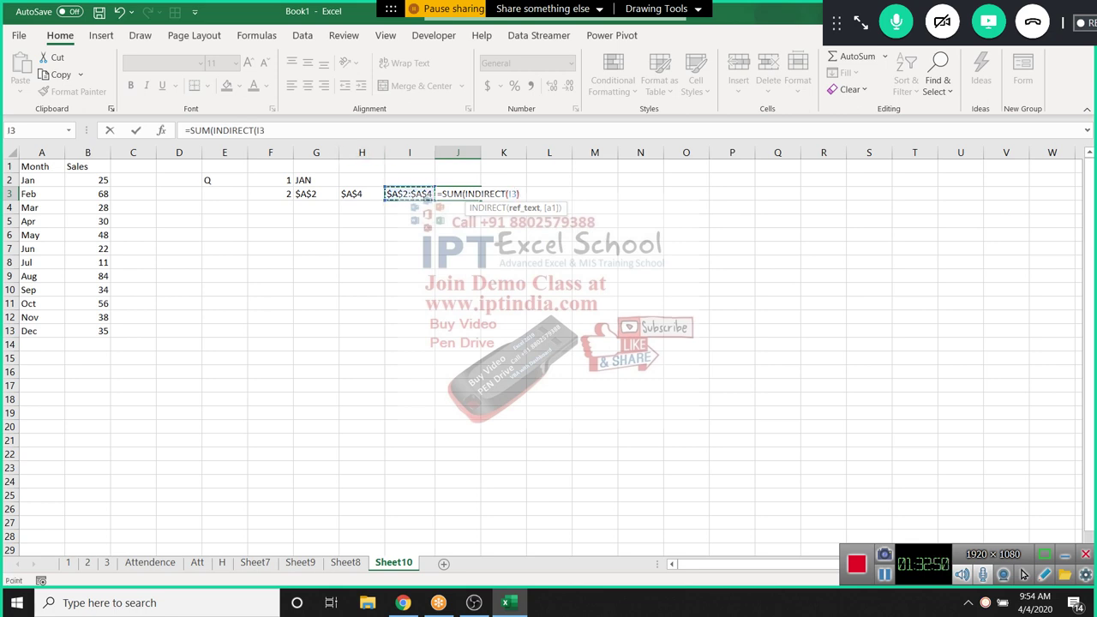
{"action": "type", "text": "))"}
{"action": "key", "text": "ctrl+Return"}
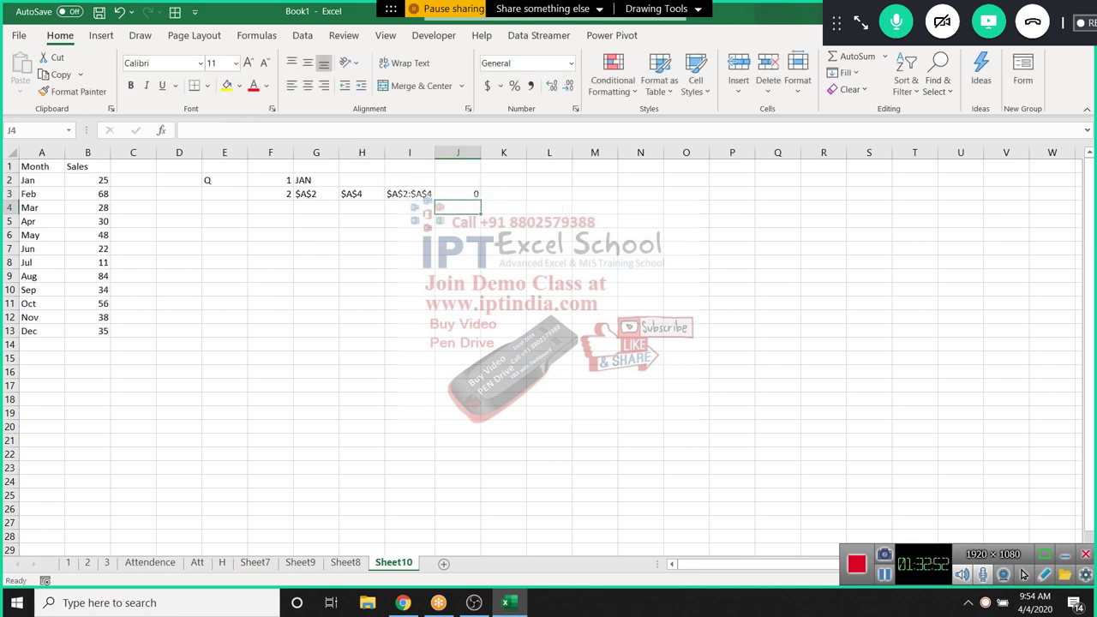
Change the column argument of G3's and H3's ADDRESS formulas from 1 to 2
{"action": "key", "text": "Left"}
{"action": "key", "text": "Left"}
{"action": "key", "text": "Left"}
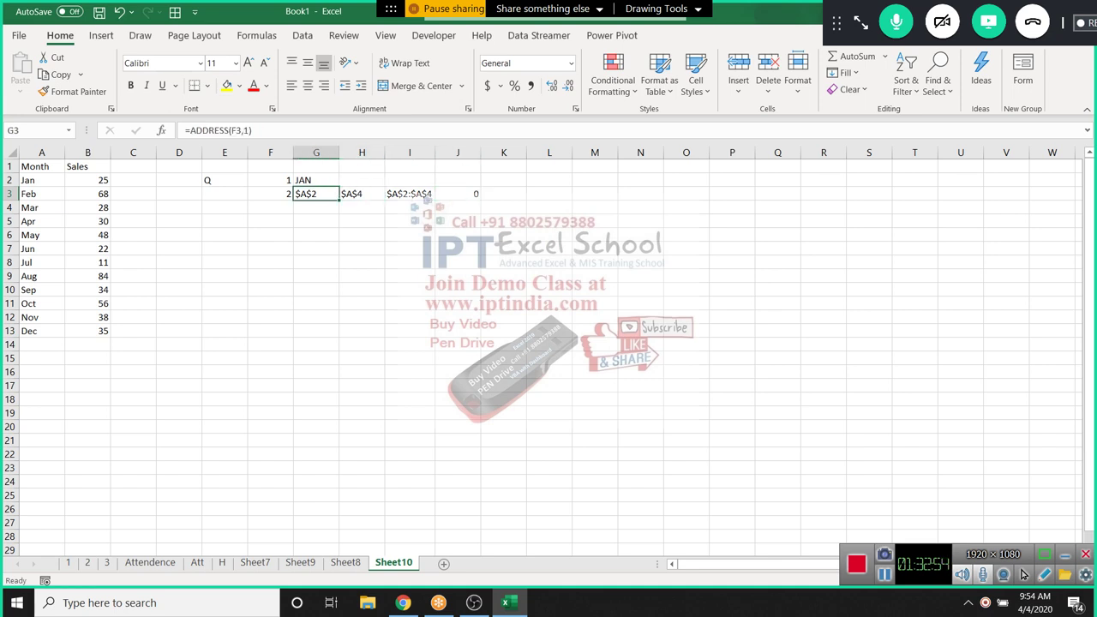
{"action": "key", "text": "F2"}
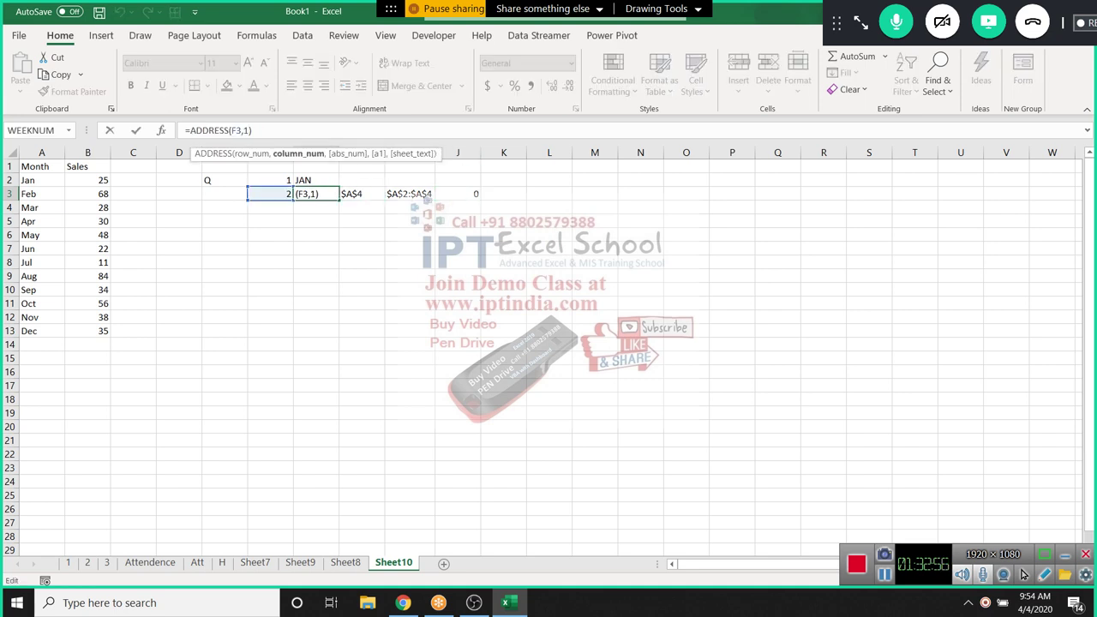
{"action": "key", "text": "Left"}
{"action": "key", "text": "BackSpace"}
{"action": "type", "text": "2"}
{"action": "key", "text": "Return"}
{"action": "left_click", "coordinate": [362, 193]}
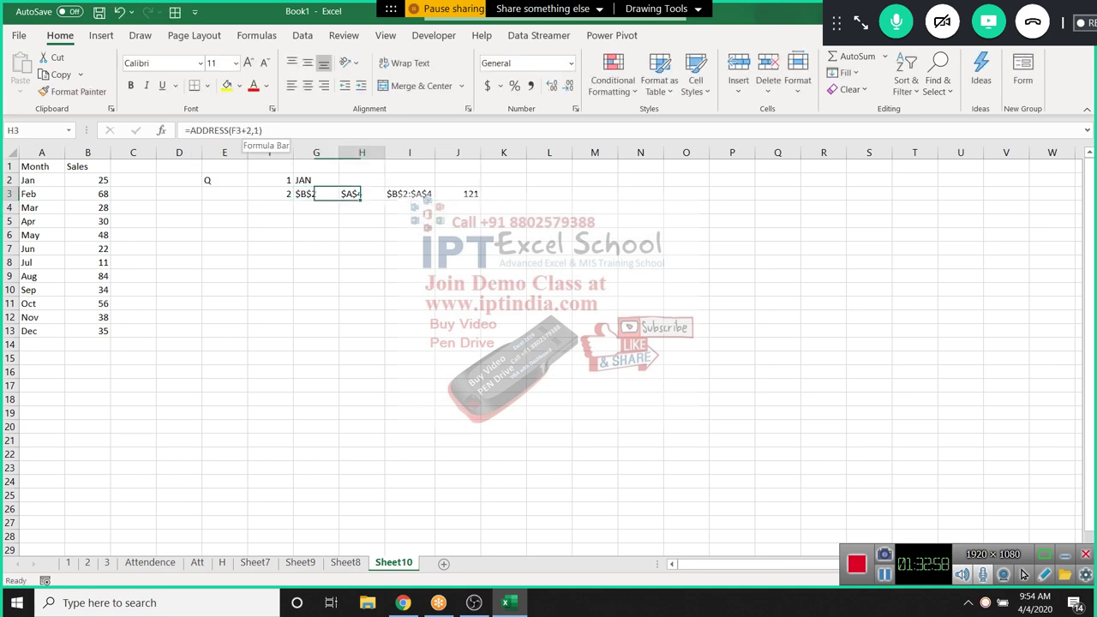
{"action": "left_click", "coordinate": [260, 130]}
{"action": "key", "text": "BackSpace"}
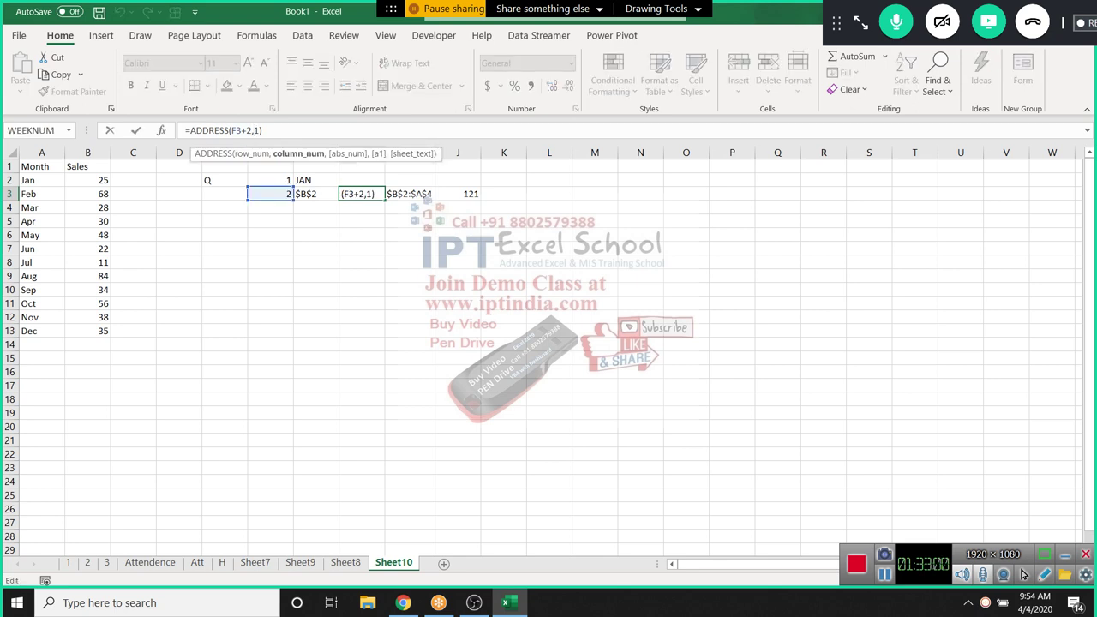
{"action": "type", "text": "2"}
{"action": "key", "text": "Return"}
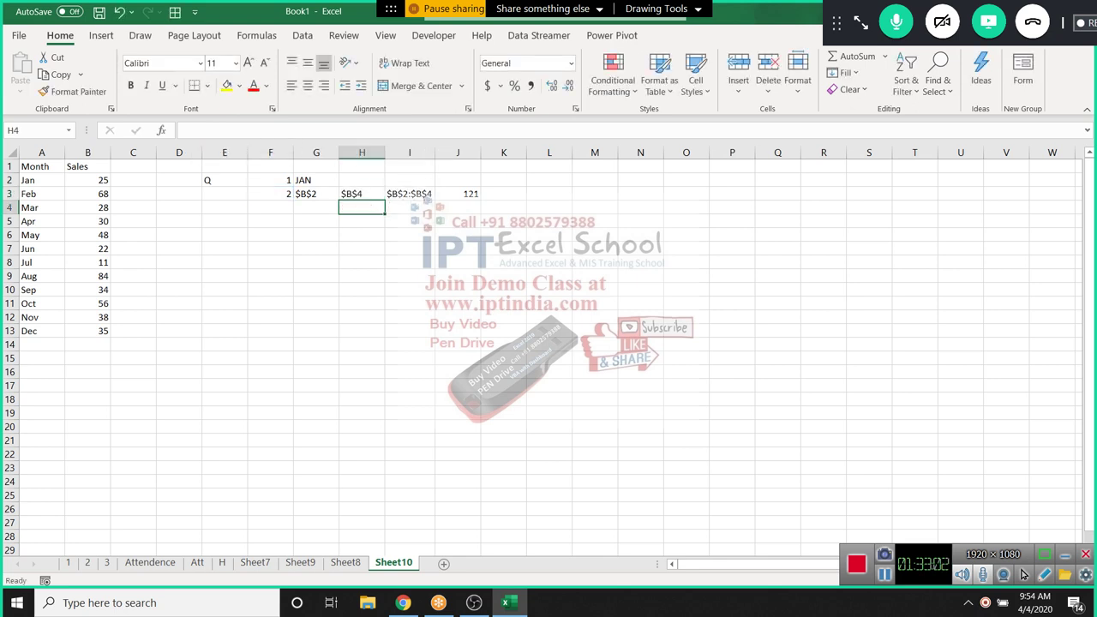
Review J3's total of 121 and the helper formulas in F3, G2, G3 and I3
{"action": "left_click", "coordinate": [458, 194]}
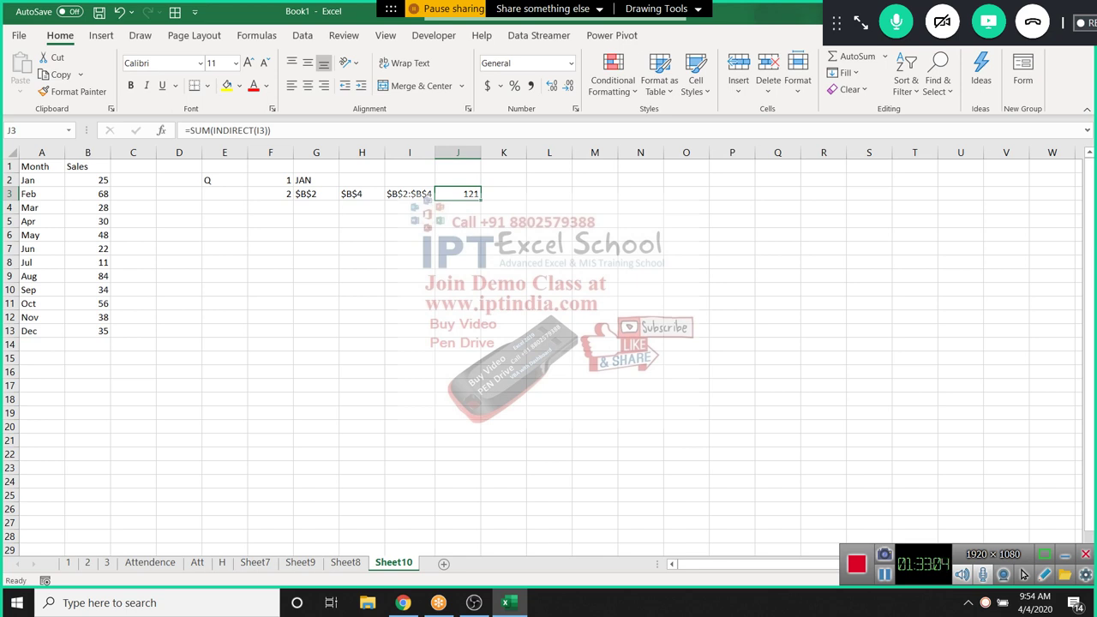
{"action": "left_click_drag", "start_coordinate": [269, 194], "coordinate": [409, 194]}
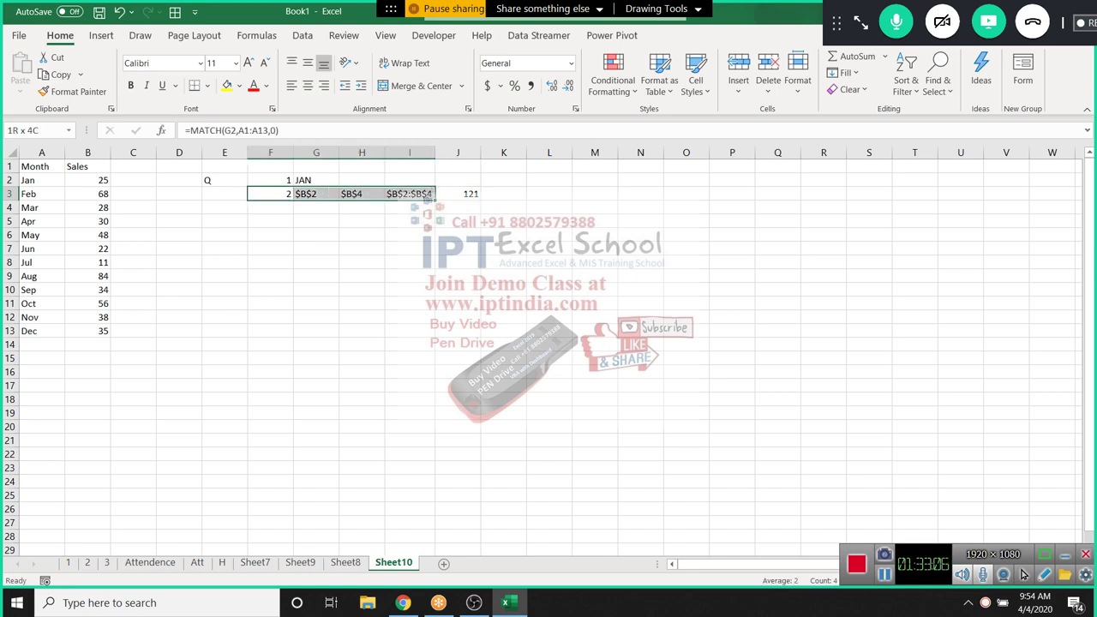
{"action": "left_click", "coordinate": [458, 180]}
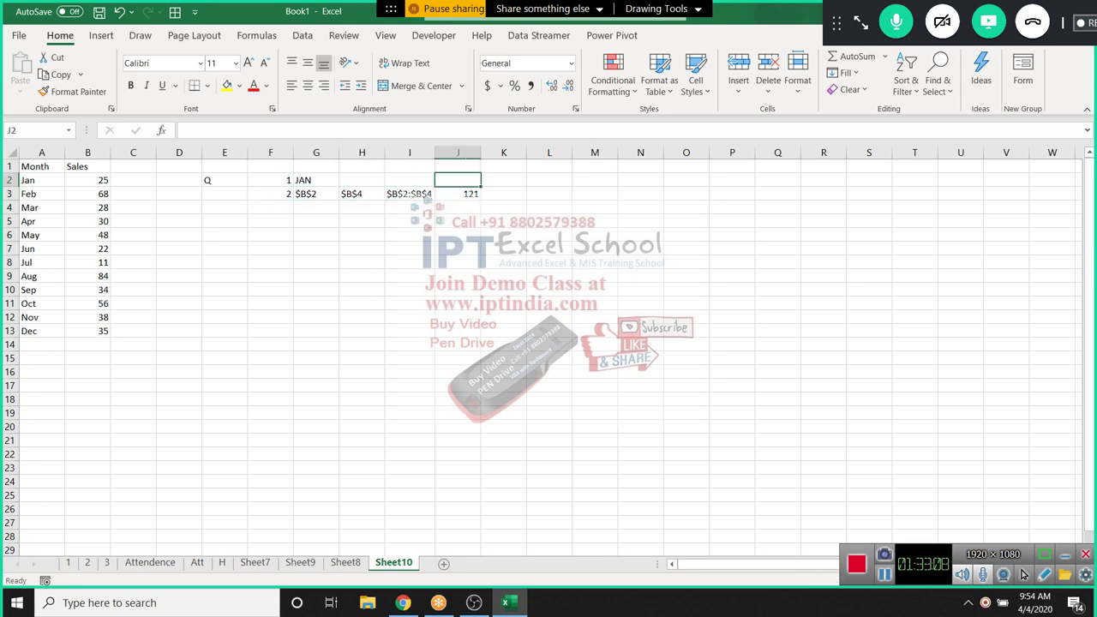
{"action": "left_click", "coordinate": [458, 194]}
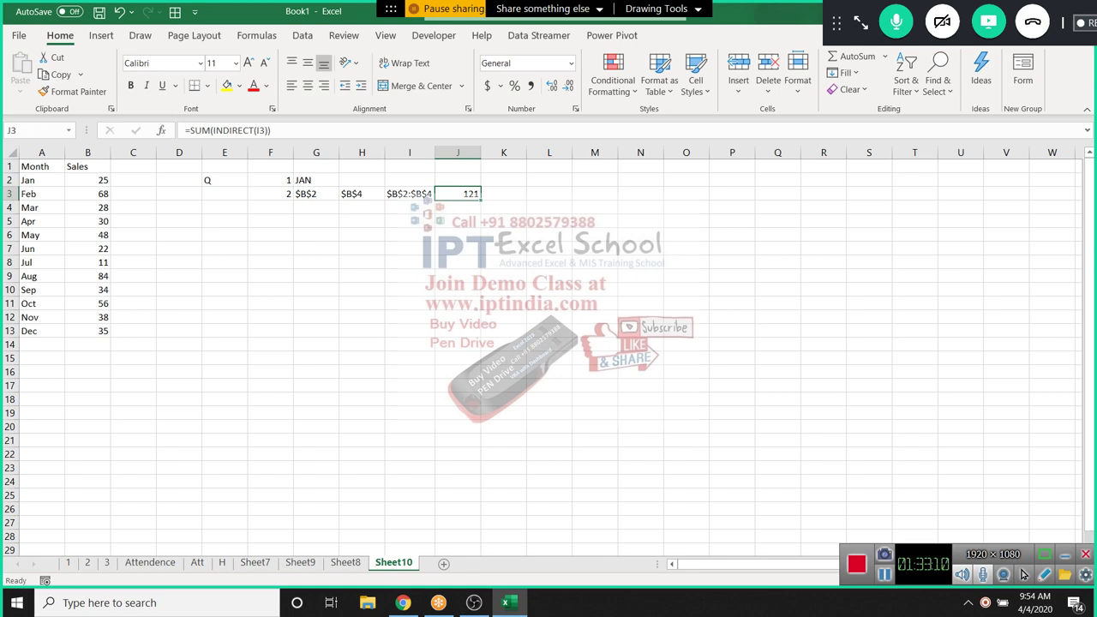
{"action": "left_click", "coordinate": [410, 193]}
{"action": "left_click", "coordinate": [269, 193]}
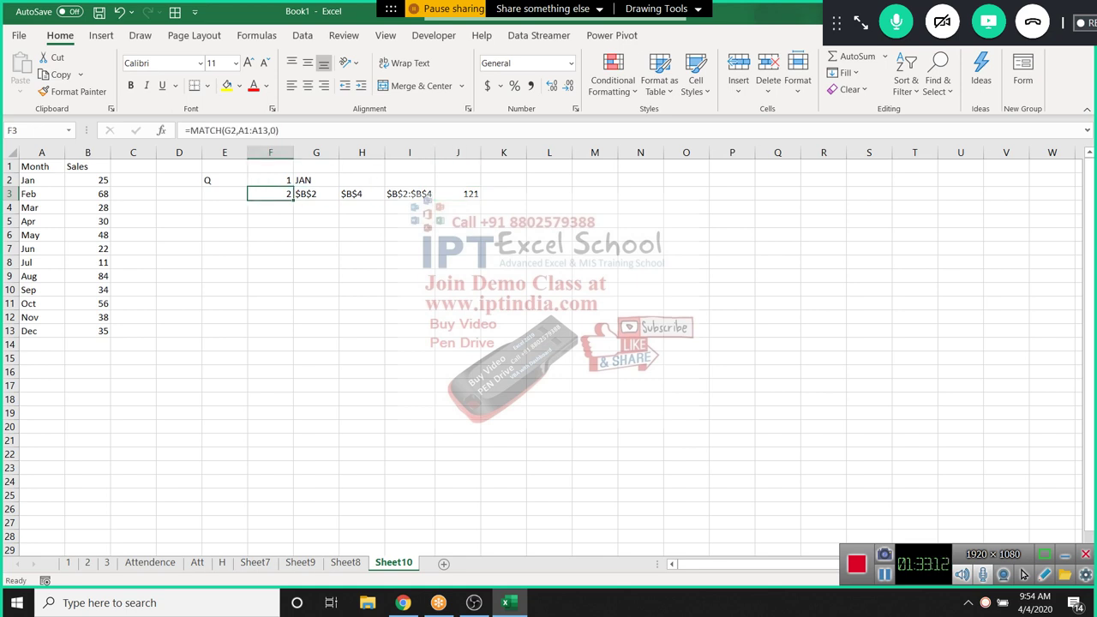
{"action": "left_click", "coordinate": [316, 180]}
{"action": "left_click", "coordinate": [316, 193]}
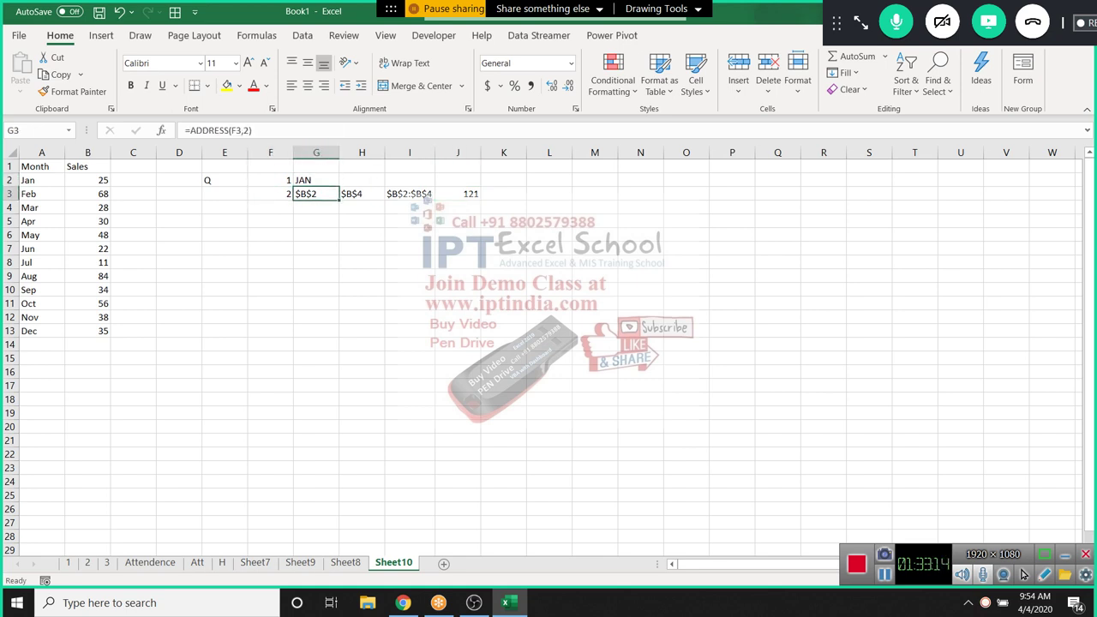
{"action": "left_click", "coordinate": [458, 193]}
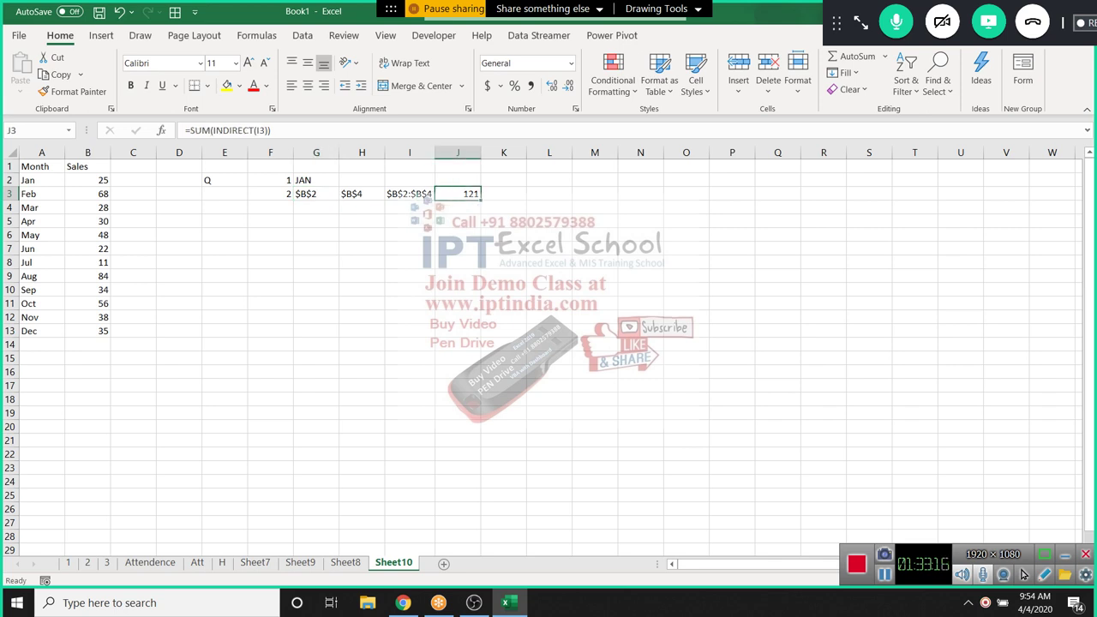
{"action": "left_click", "coordinate": [316, 262]}
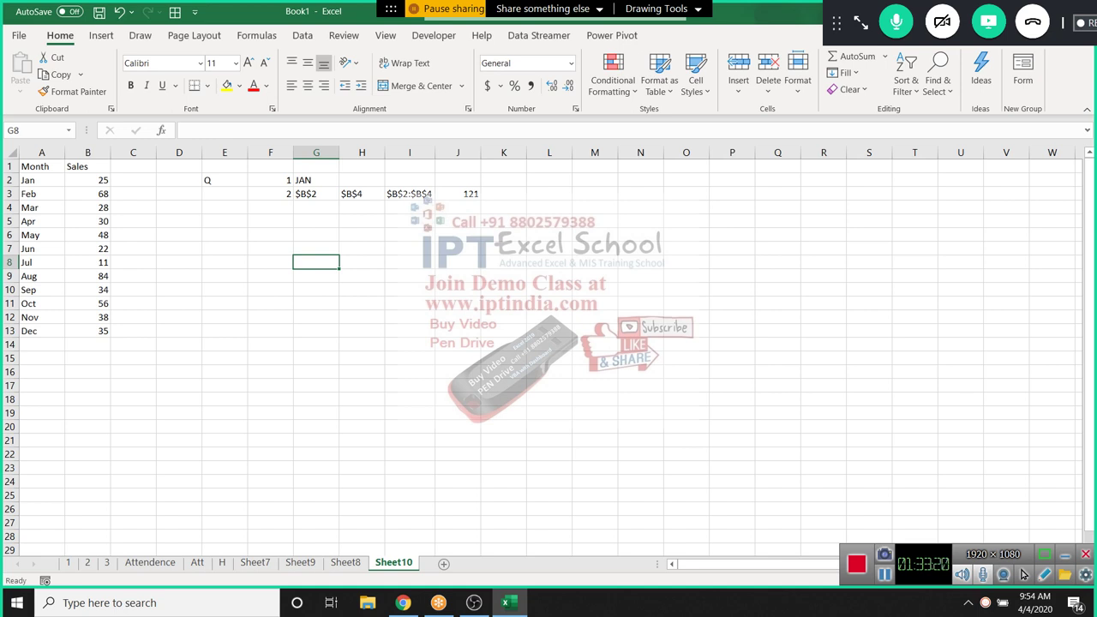
{"action": "scroll", "coordinate": [548, 342], "scroll_direction": "down", "scroll_amount": 1}
On a new sheet, fill column A with the series 1 to 22
{"action": "scroll", "coordinate": [548, 342], "scroll_direction": "up", "scroll_amount": 1}
{"action": "left_click", "coordinate": [443, 563]}
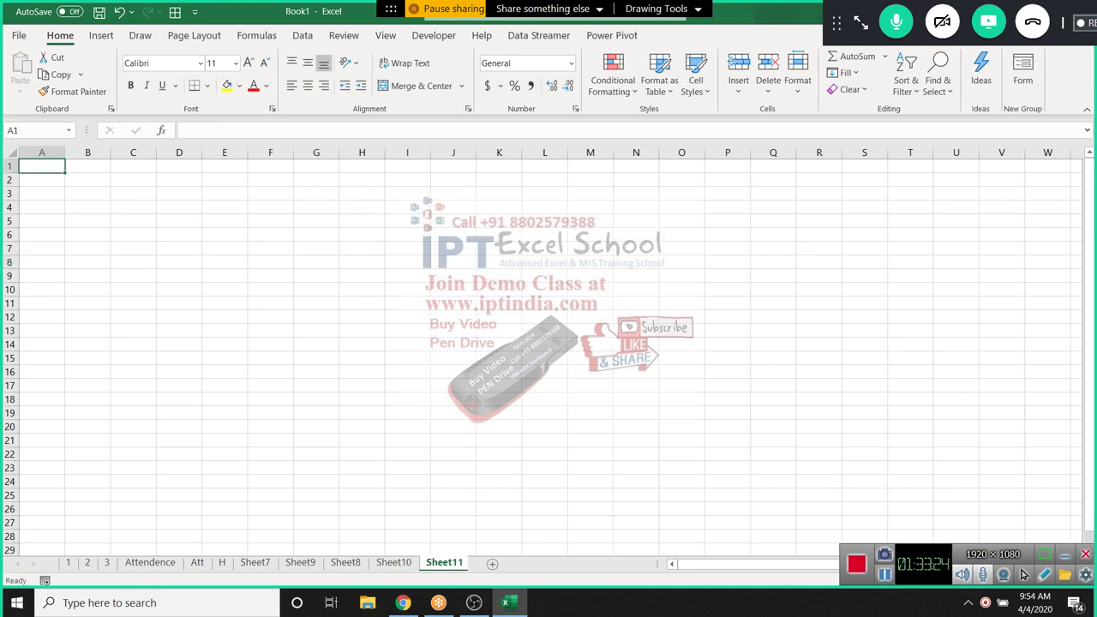
{"action": "left_click", "coordinate": [41, 152]}
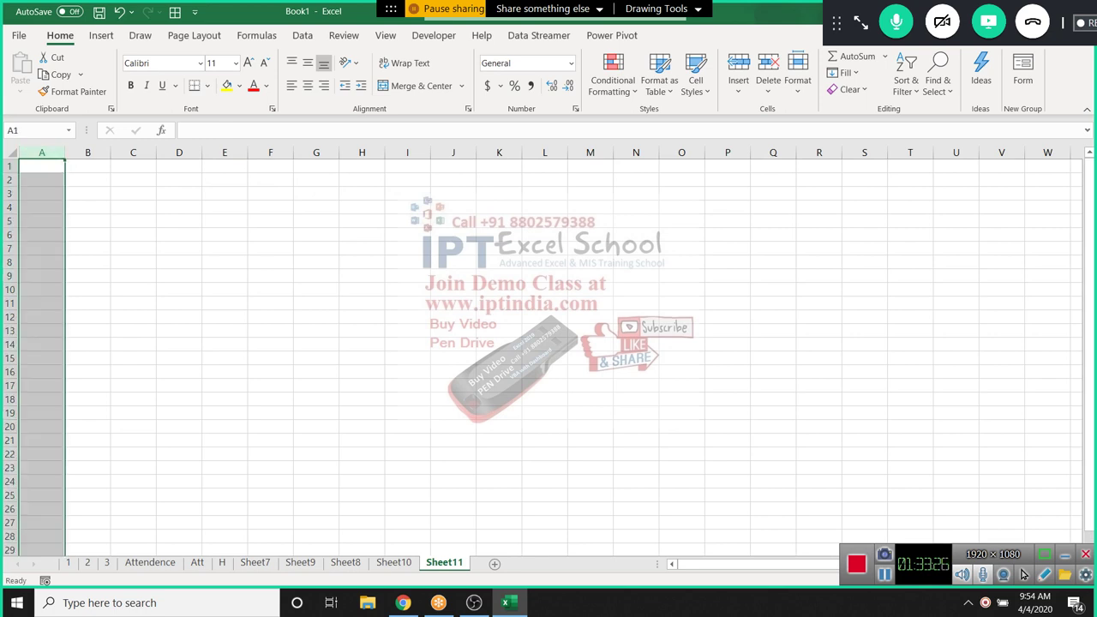
{"action": "left_click", "coordinate": [41, 165]}
{"action": "type", "text": "1"}
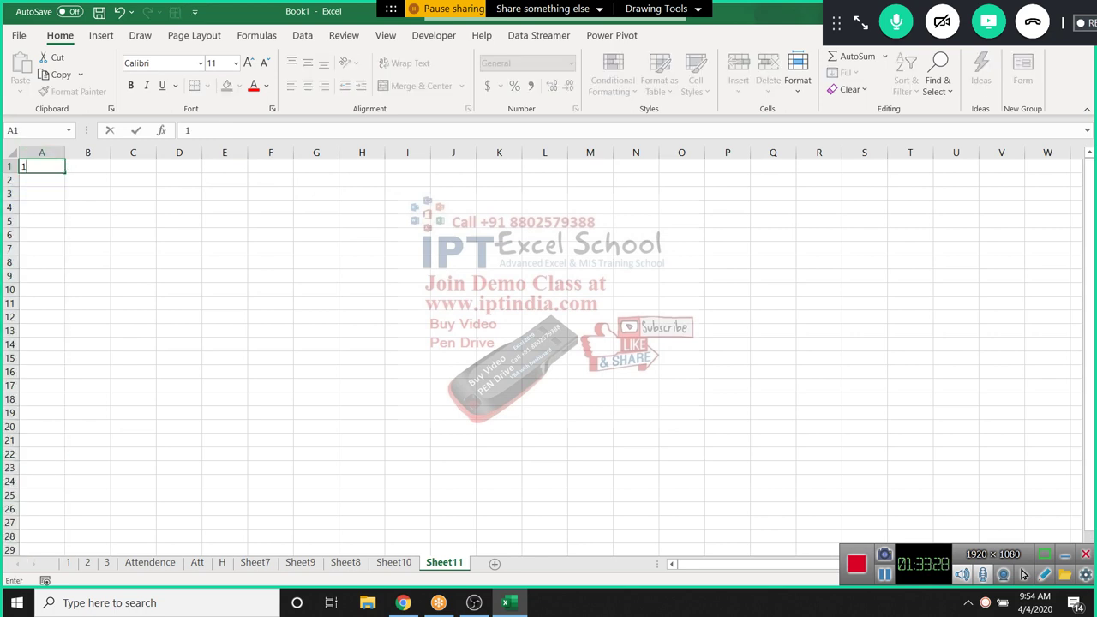
{"action": "key", "text": "Return"}
{"action": "type", "text": "2"}
{"action": "key", "text": "Up"}
{"action": "left_click_drag", "start_coordinate": [41, 165], "coordinate": [65, 454]}
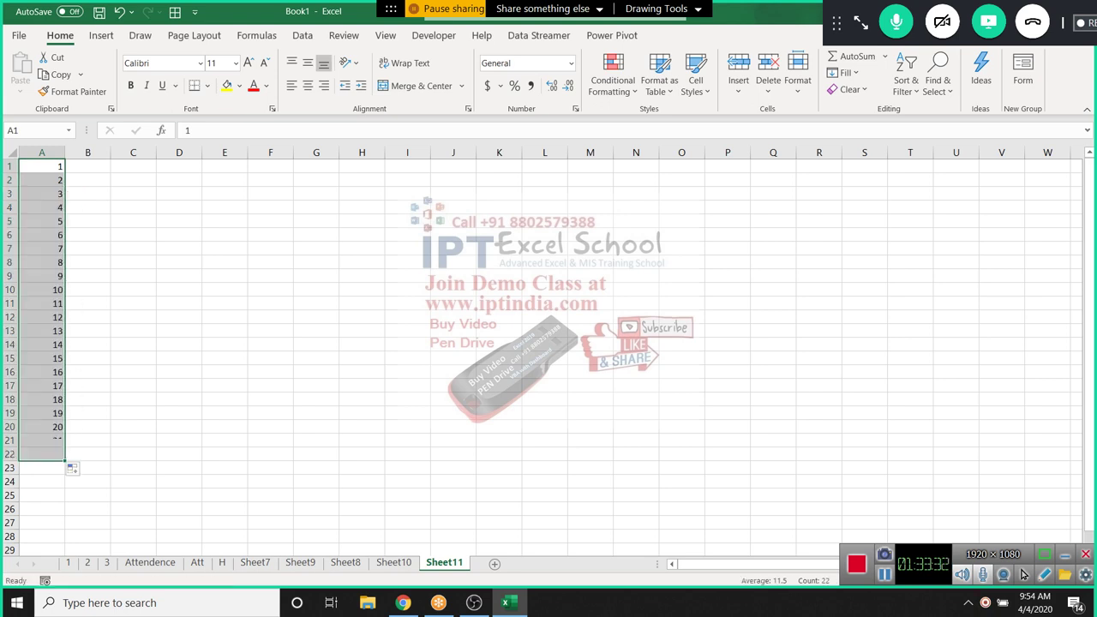
{"action": "left_click", "coordinate": [133, 288]}
Delete rows 5–11, then undo the deletion to restore the full series
{"action": "left_click_drag", "start_coordinate": [10, 221], "coordinate": [9, 303]}
{"action": "key", "text": "ctrl+minus"}
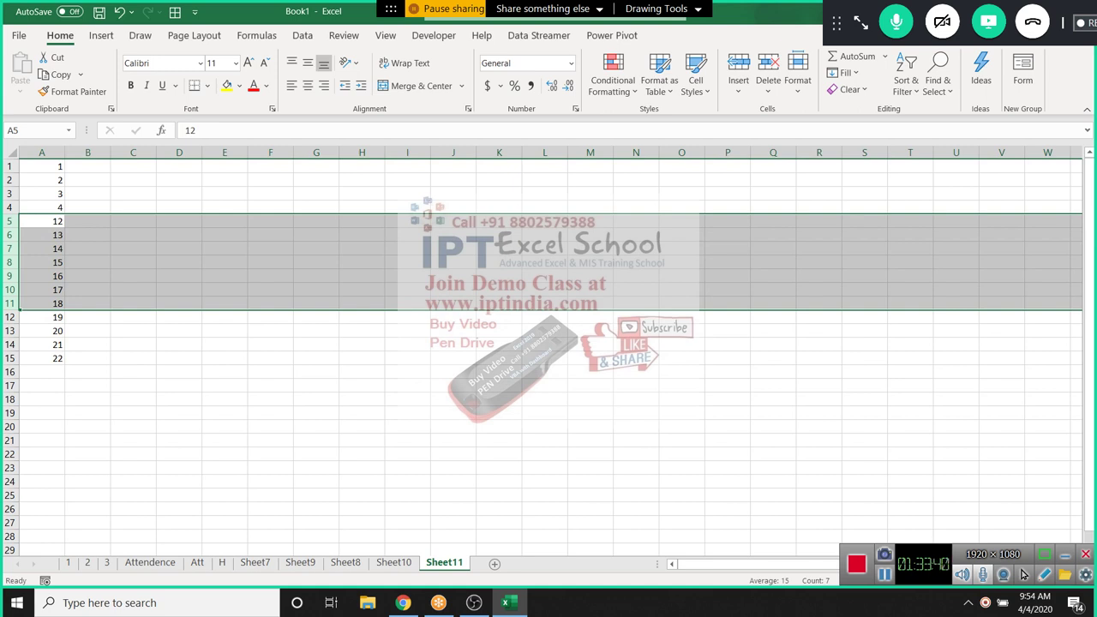
{"action": "key", "text": "ctrl+z"}
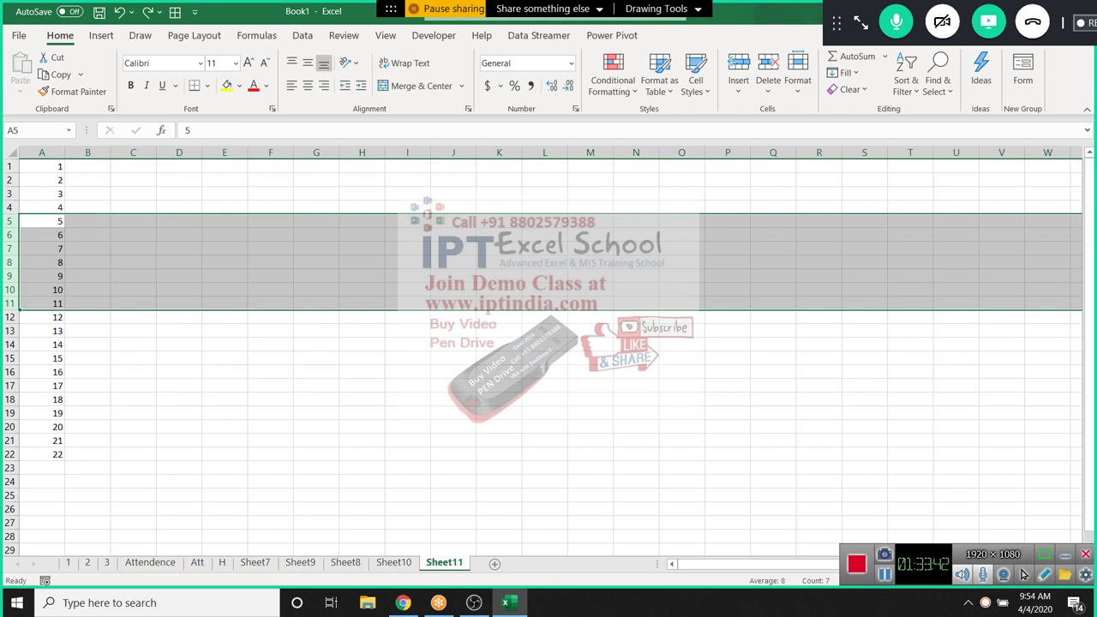
{"action": "key", "text": "Up"}
{"action": "key", "text": "Up"}
{"action": "key", "text": "Up"}
{"action": "key", "text": "Up"}
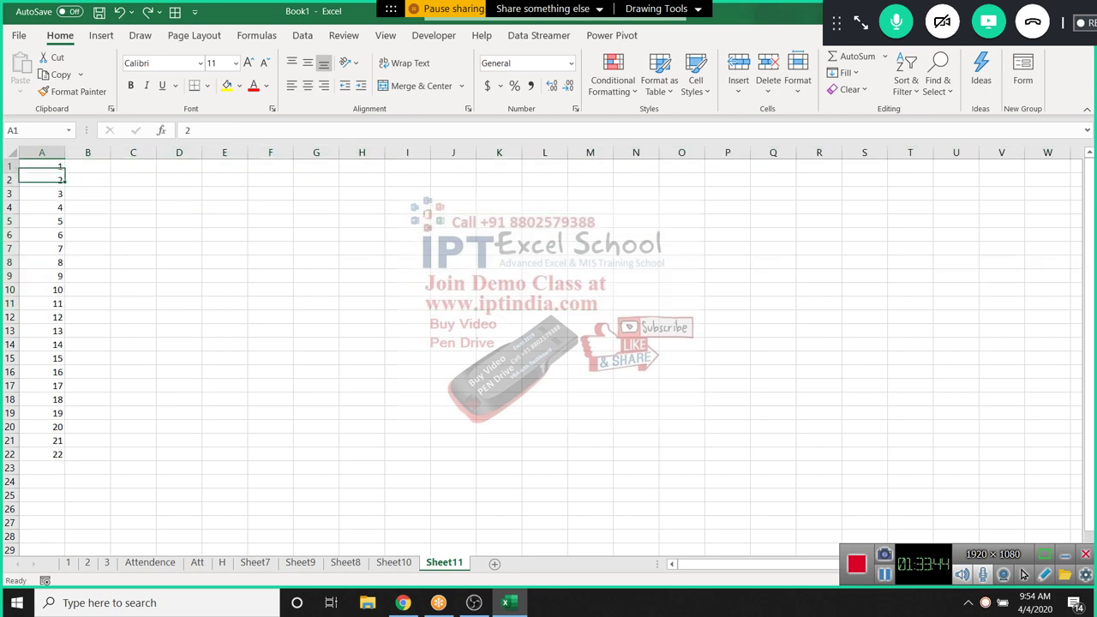
{"action": "type", "text": "="}
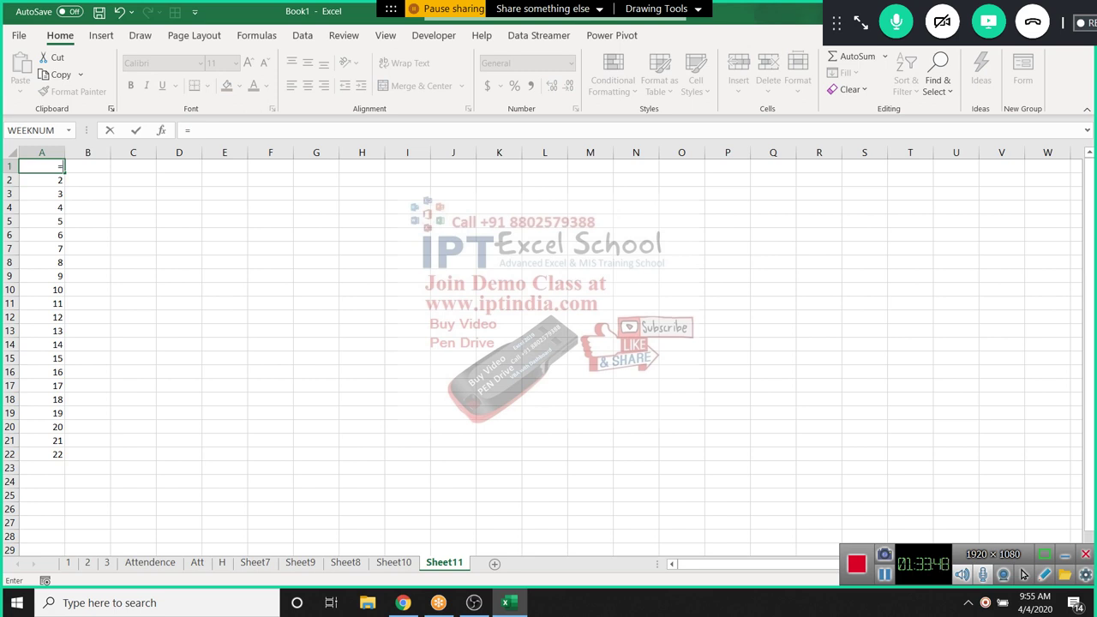
{"action": "type", "text": "row"}
Enter =ROW() in A1, extend it to A22, and delete rows 7–10
{"action": "key", "text": "Tab"}
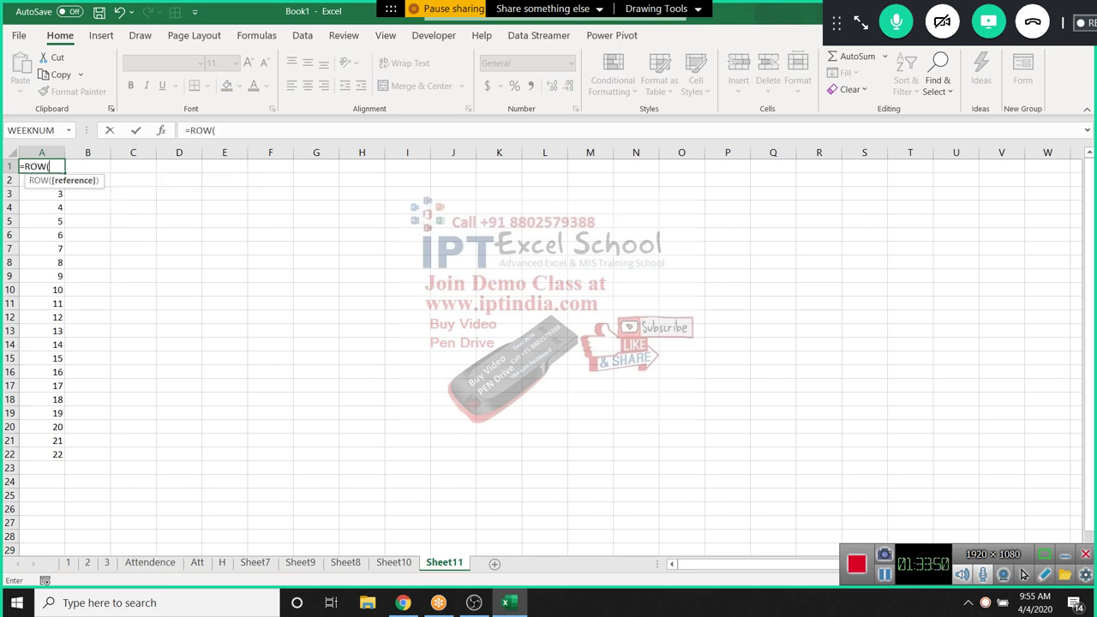
{"action": "key", "text": "Return"}
{"action": "key", "text": "Up"}
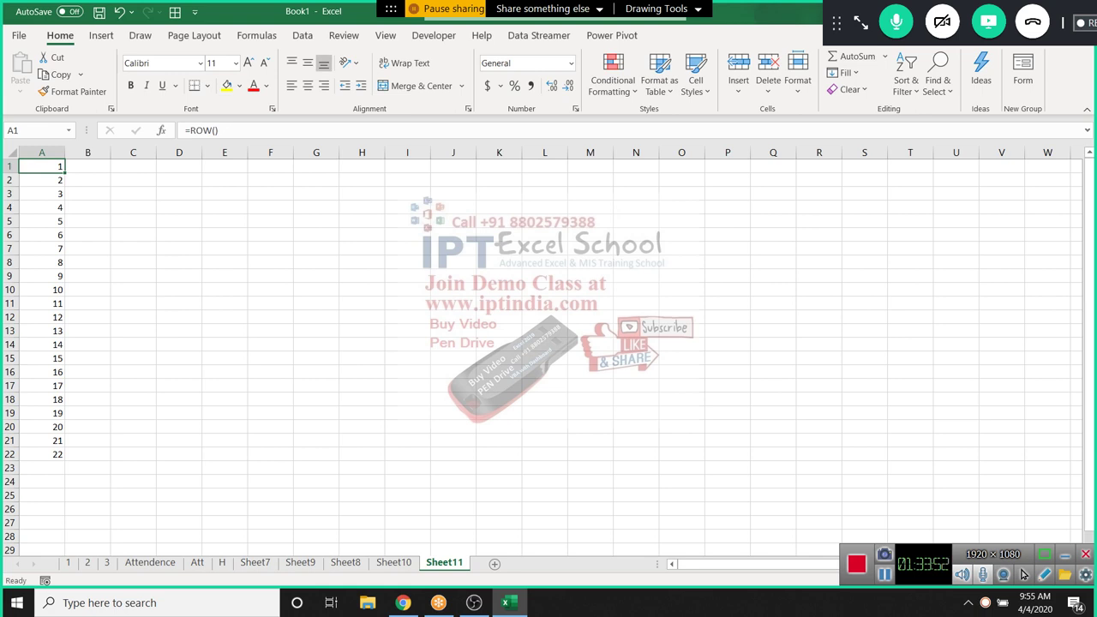
{"action": "key", "text": "ctrl+shift+Down"}
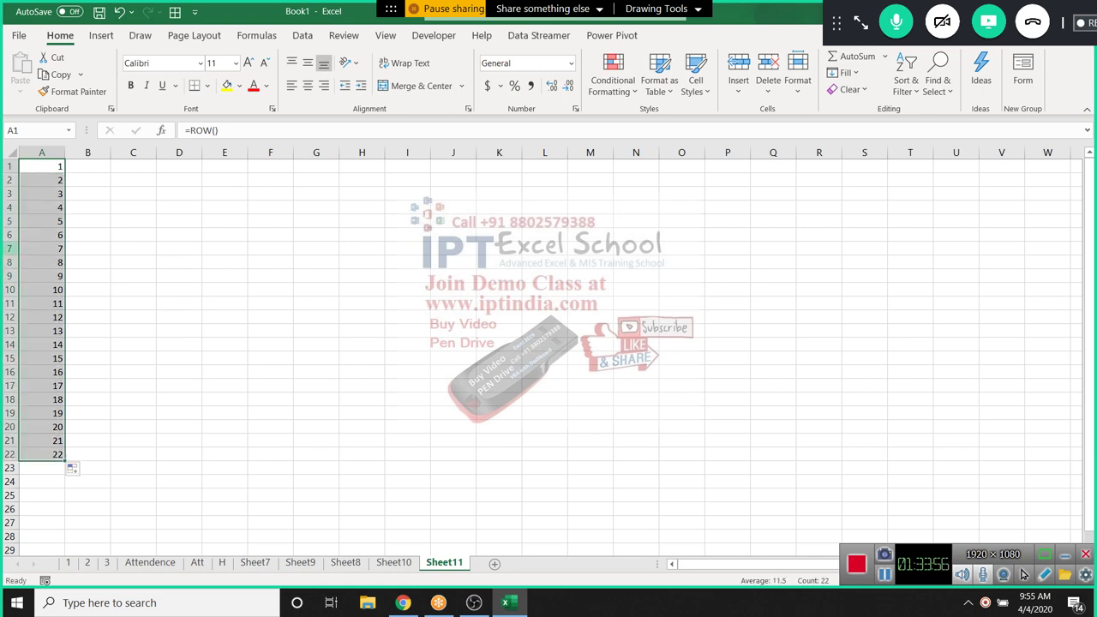
{"action": "left_click_drag", "start_coordinate": [10, 249], "coordinate": [9, 291]}
{"action": "key", "text": "ctrl+minus"}
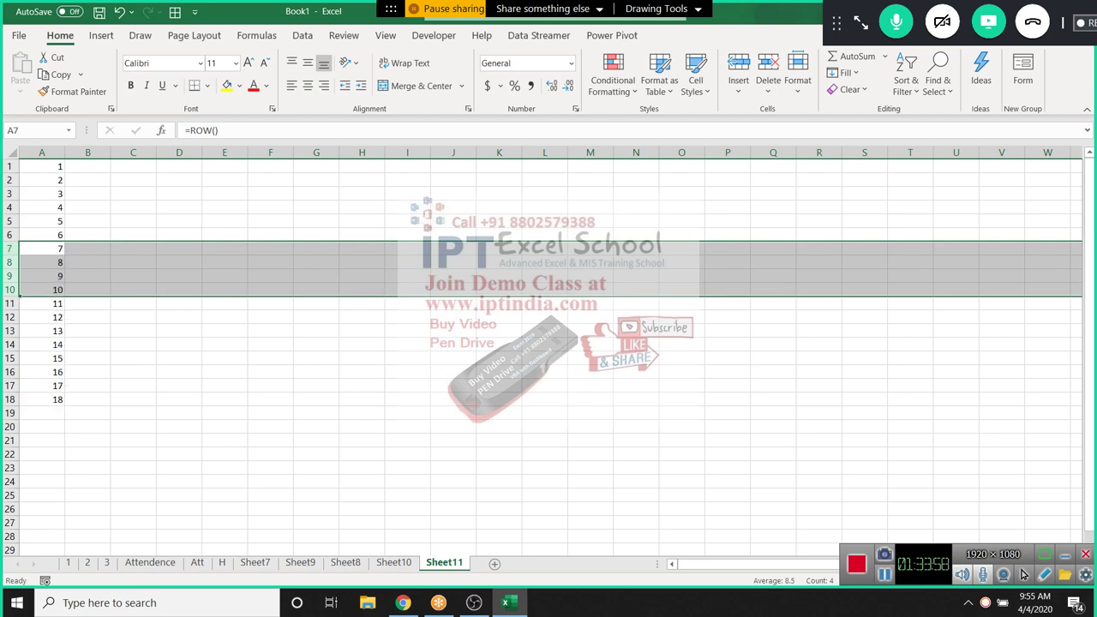
{"action": "key", "text": "Up"}
{"action": "key", "text": "shift+Down"}
{"action": "key", "text": "shift+Down"}
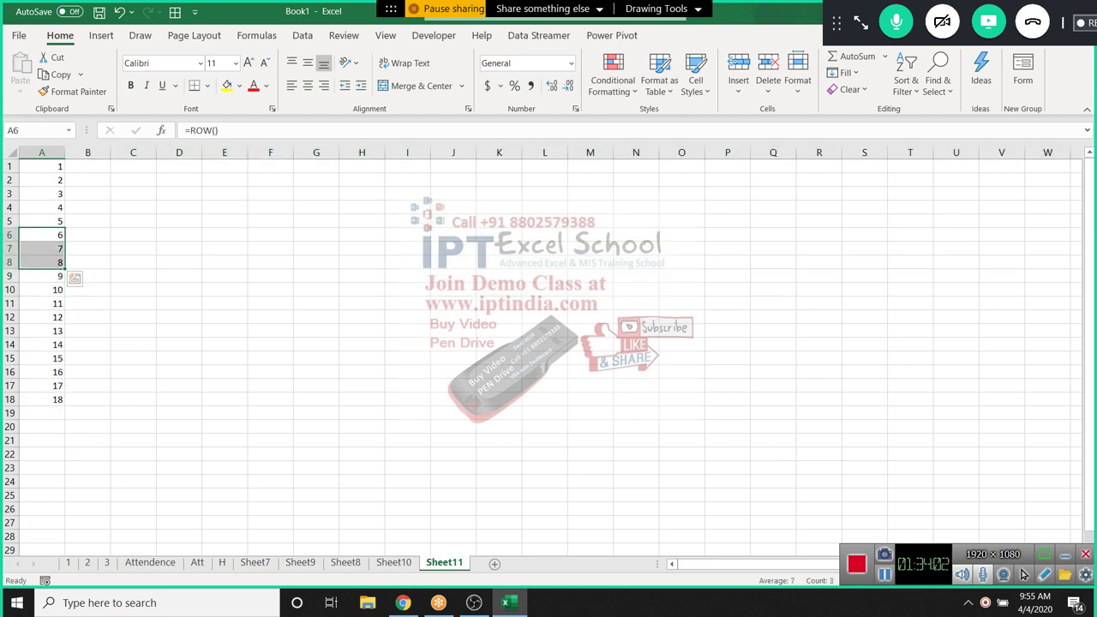
Type the heading Sr in D6
{"action": "left_click", "coordinate": [178, 235]}
{"action": "type", "text": "row"}
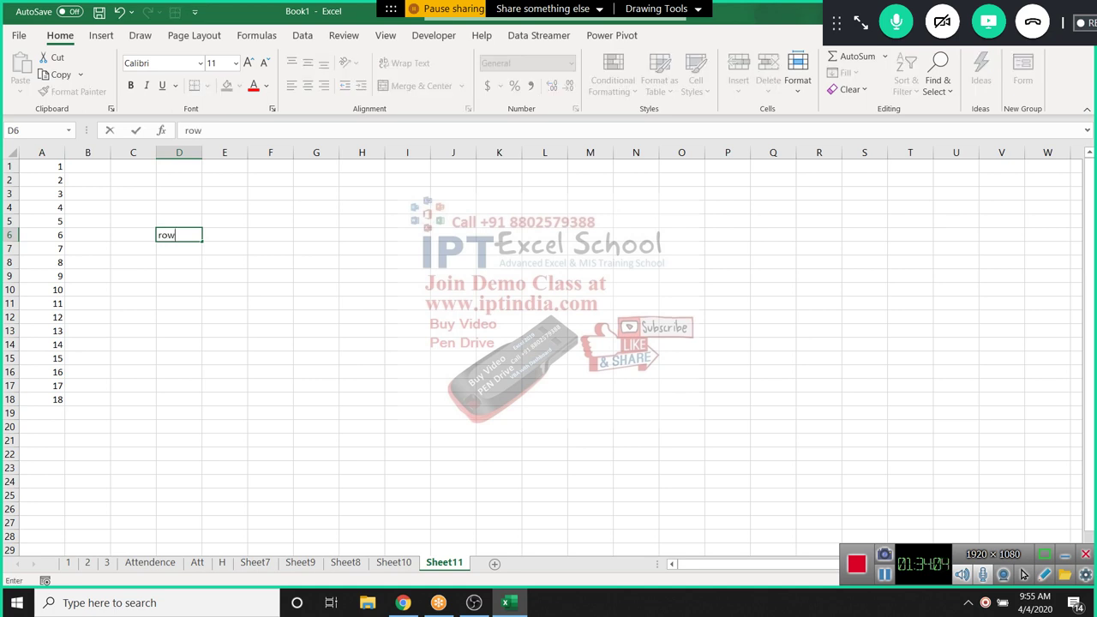
{"action": "key", "text": "BackSpace"}
{"action": "key", "text": "BackSpace"}
{"action": "key", "text": "BackSpace"}
{"action": "type", "text": "Sr"}
{"action": "key", "text": "Return"}
Enter =ROW()-6 in D7 and fill it to D17 for serials 1–11
{"action": "type", "text": "=r"}
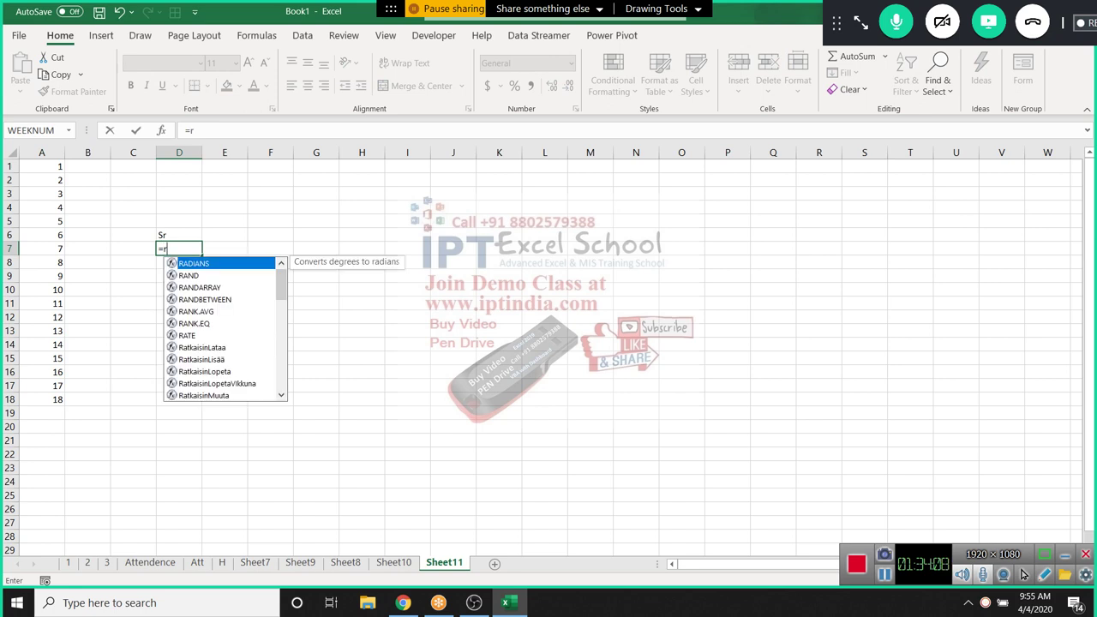
{"action": "type", "text": "ow"}
{"action": "key", "text": "Return"}
{"action": "left_click", "coordinate": [179, 249]}
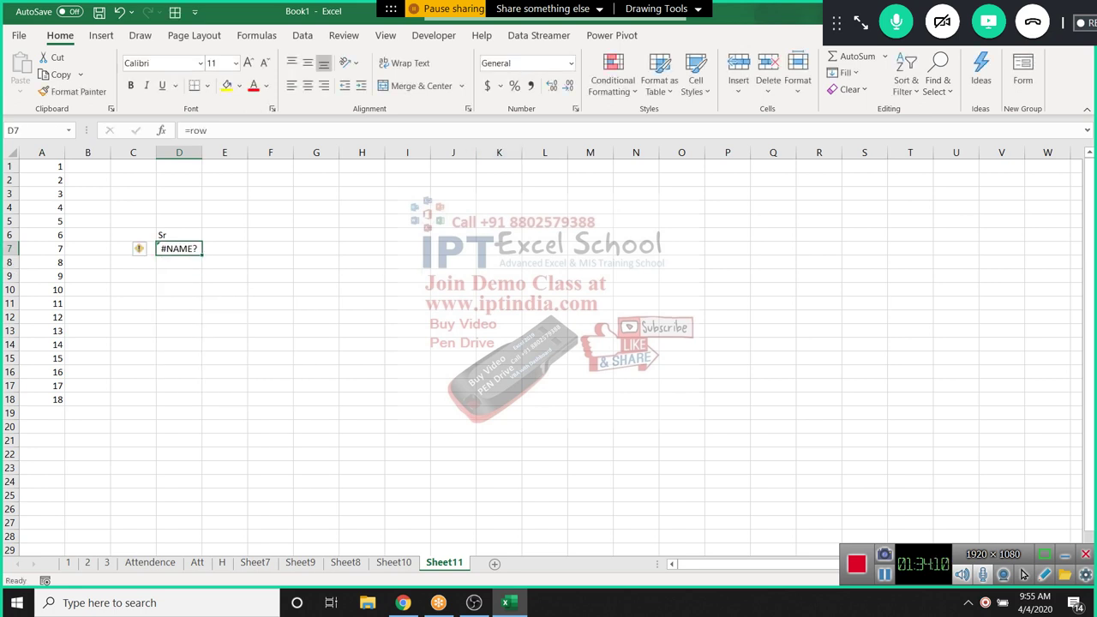
{"action": "key", "text": "F2"}
{"action": "type", "text": "()"}
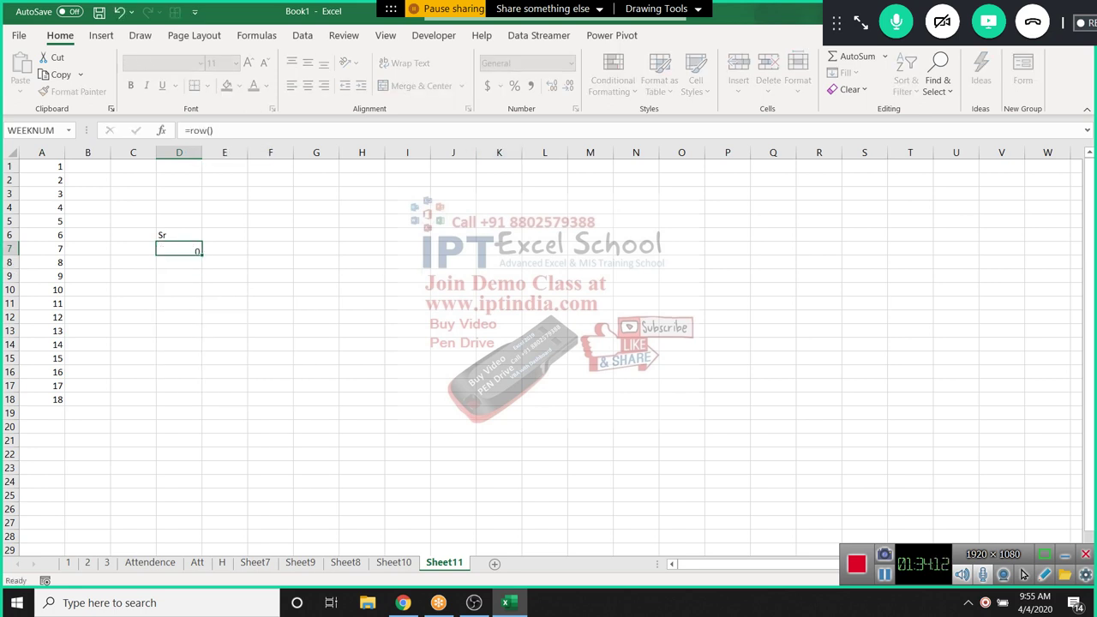
{"action": "key", "text": "ctrl+Return"}
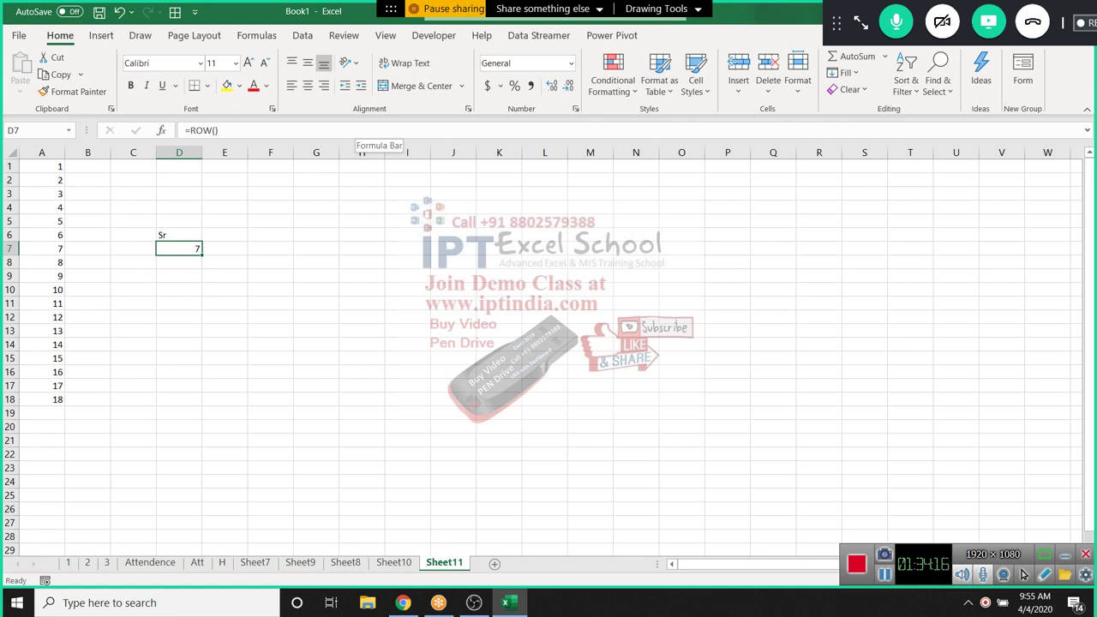
{"action": "key", "text": "F2"}
{"action": "type", "text": "-6"}
{"action": "key", "text": "Return"}
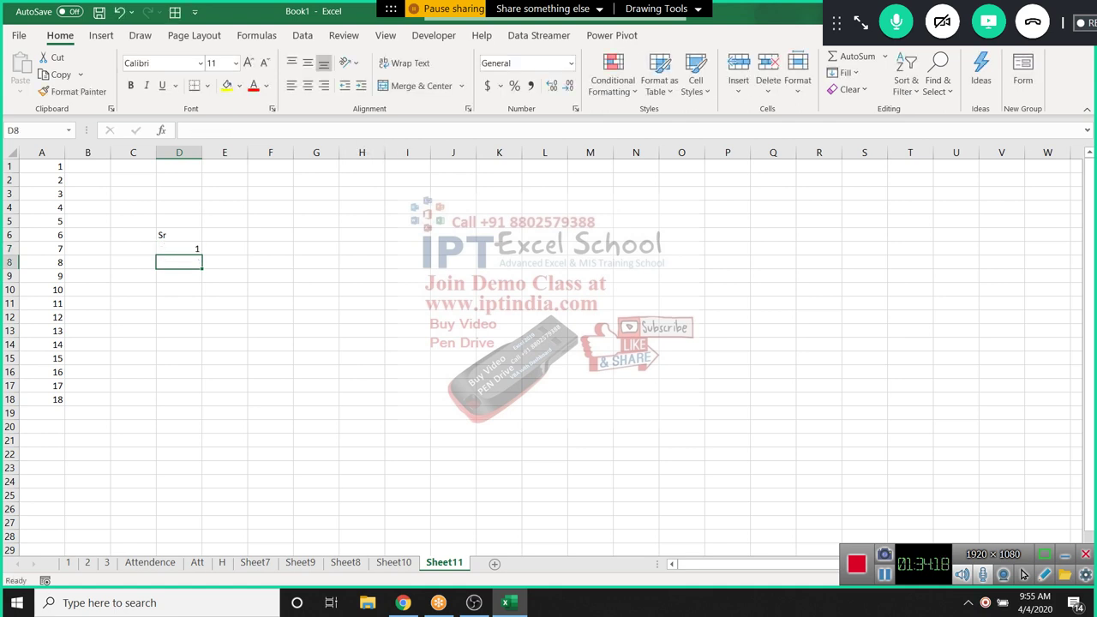
{"action": "left_click", "coordinate": [179, 249]}
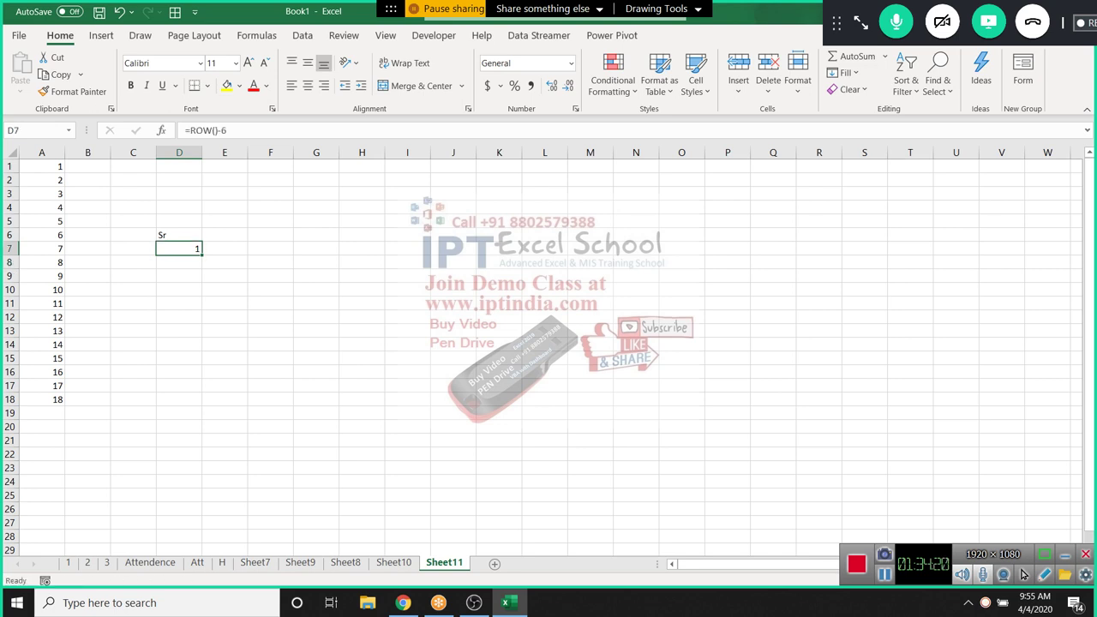
{"action": "left_click_drag", "start_coordinate": [202, 255], "coordinate": [202, 392]}
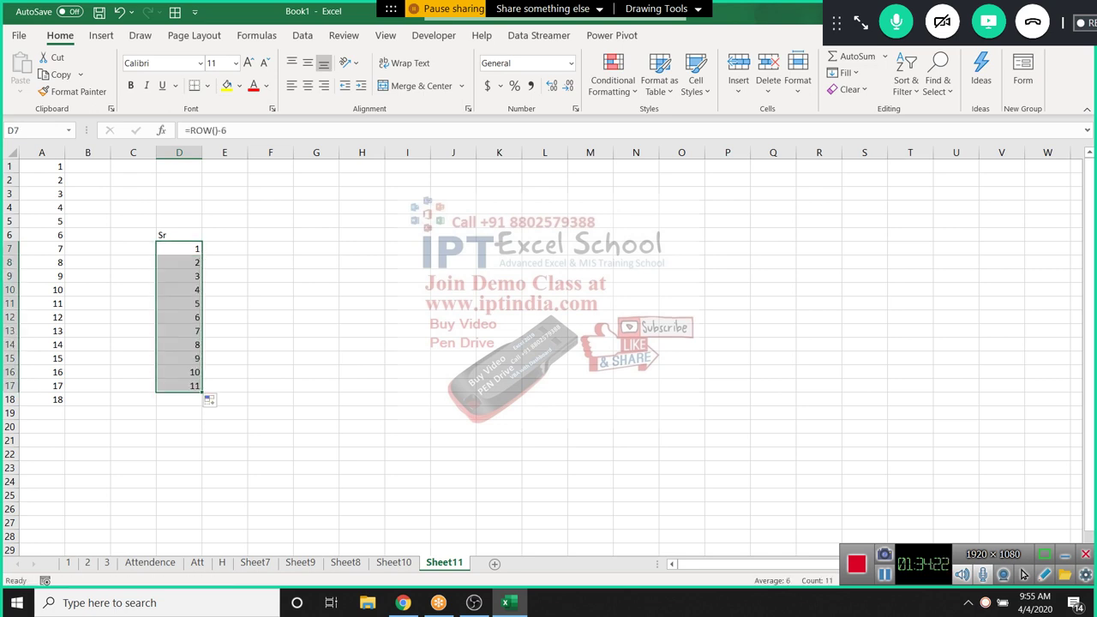
Enter =COLUMN(C2) in F4 so it returns 3, then select nearby cells
{"action": "left_click", "coordinate": [270, 207]}
{"action": "type", "text": "=col"}
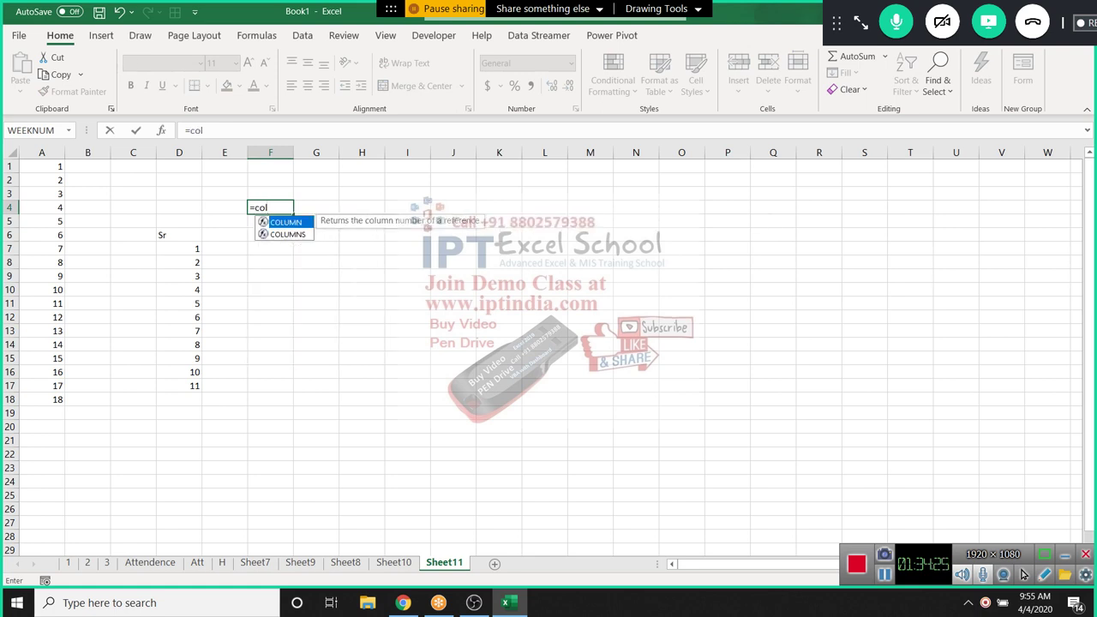
{"action": "key", "text": "Tab"}
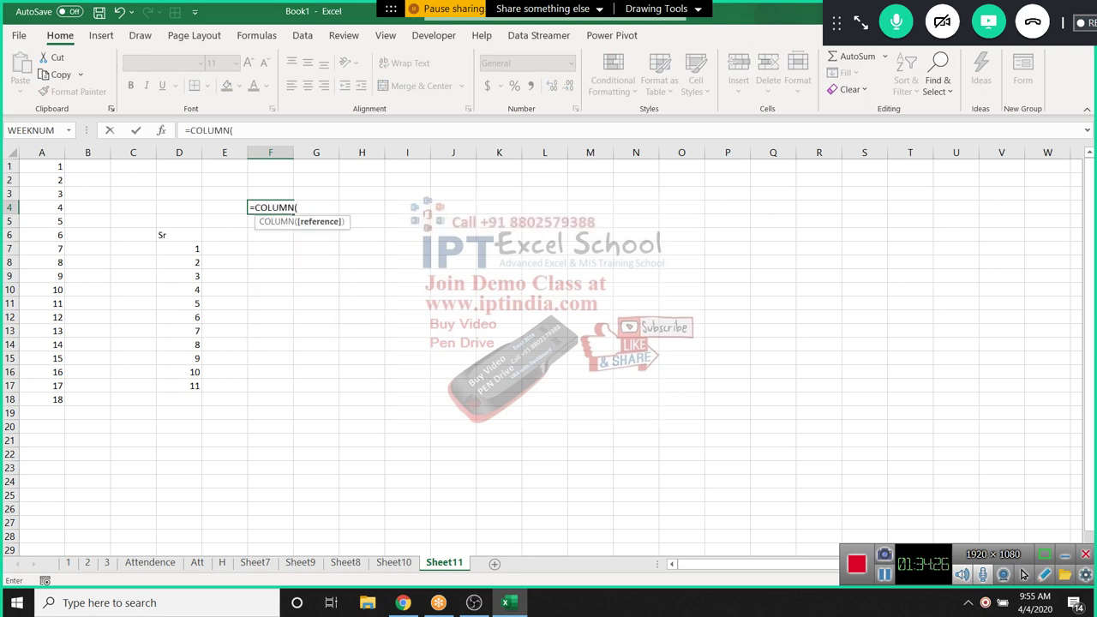
{"action": "type", "text": ")"}
{"action": "key", "text": "Return"}
{"action": "left_click", "coordinate": [279, 208]}
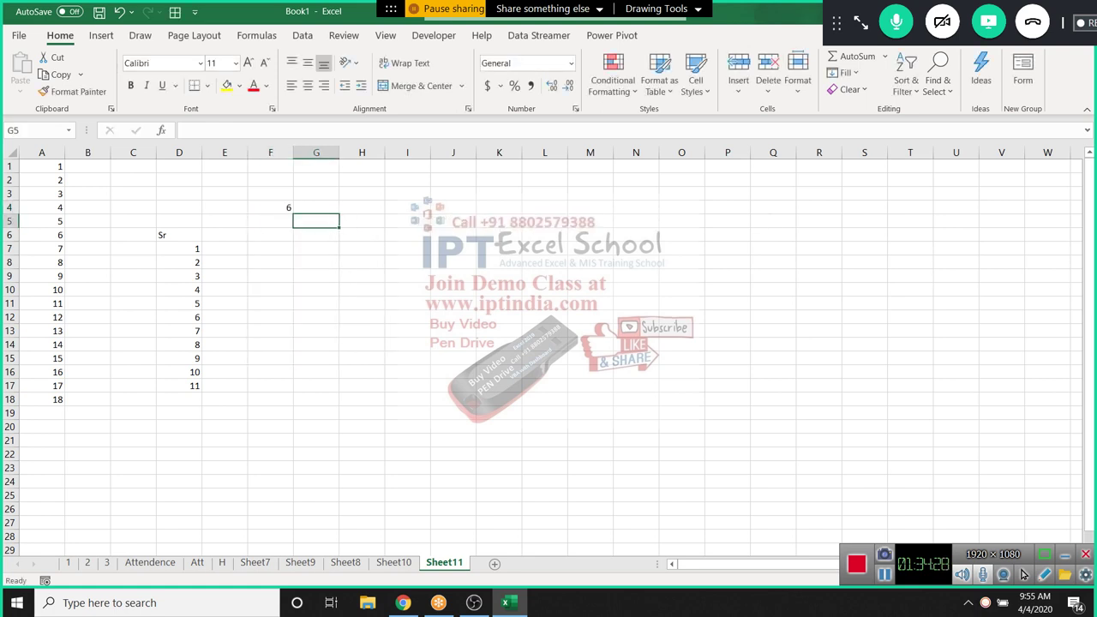
{"action": "double_click", "coordinate": [279, 208]}
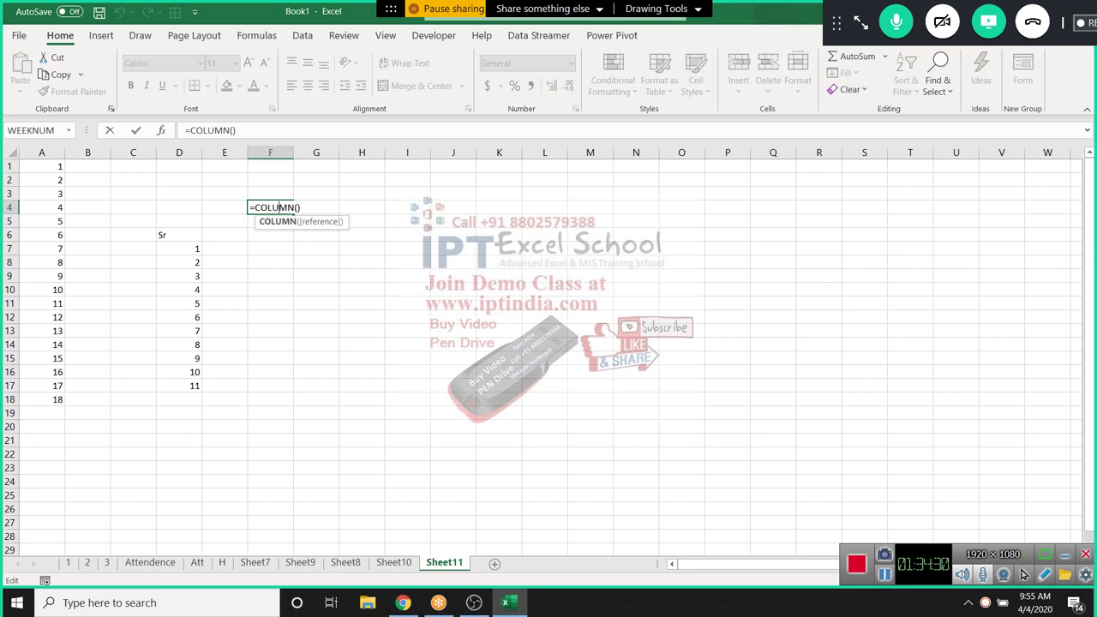
{"action": "left_click", "coordinate": [133, 179]}
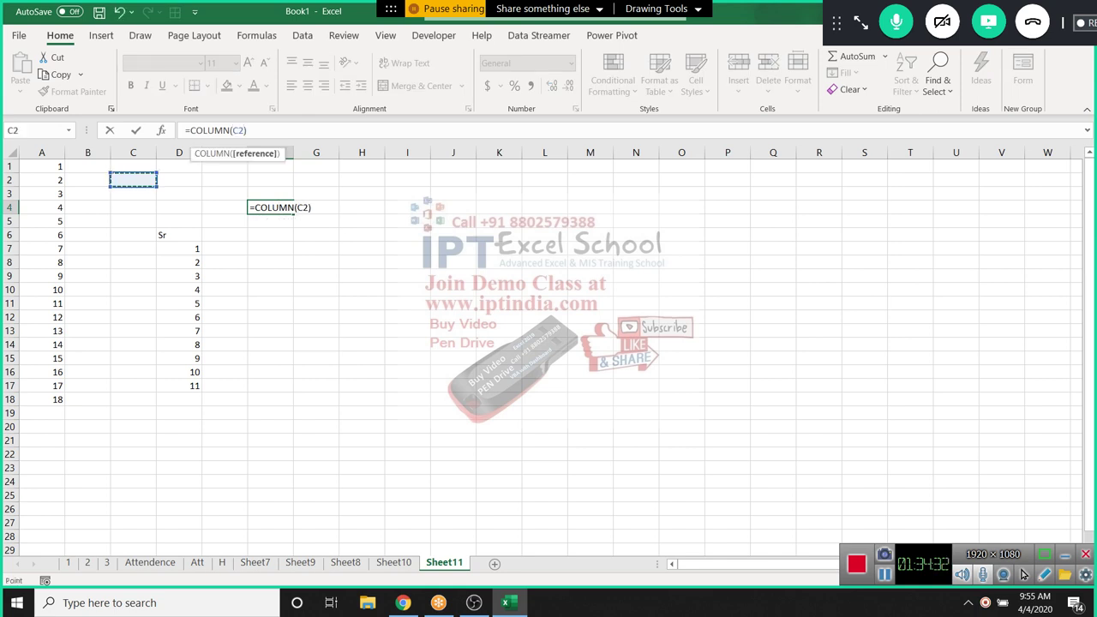
{"action": "key", "text": "Return"}
{"action": "left_click_drag", "start_coordinate": [179, 249], "coordinate": [179, 385]}
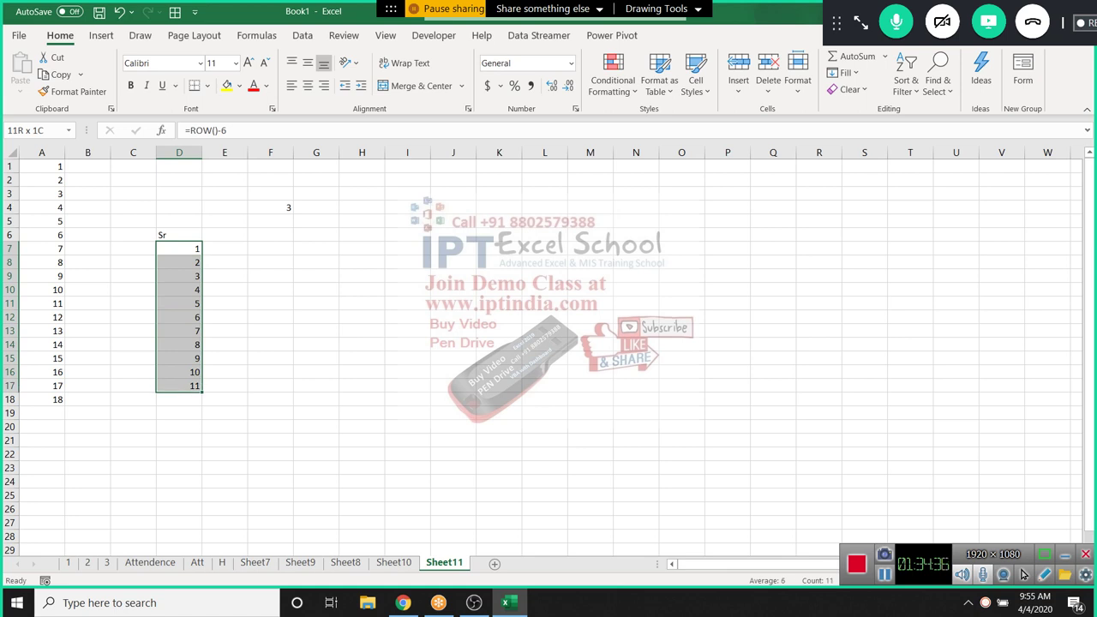
{"action": "left_click_drag", "start_coordinate": [179, 194], "coordinate": [453, 221]}
{"action": "left_click", "coordinate": [316, 208]}
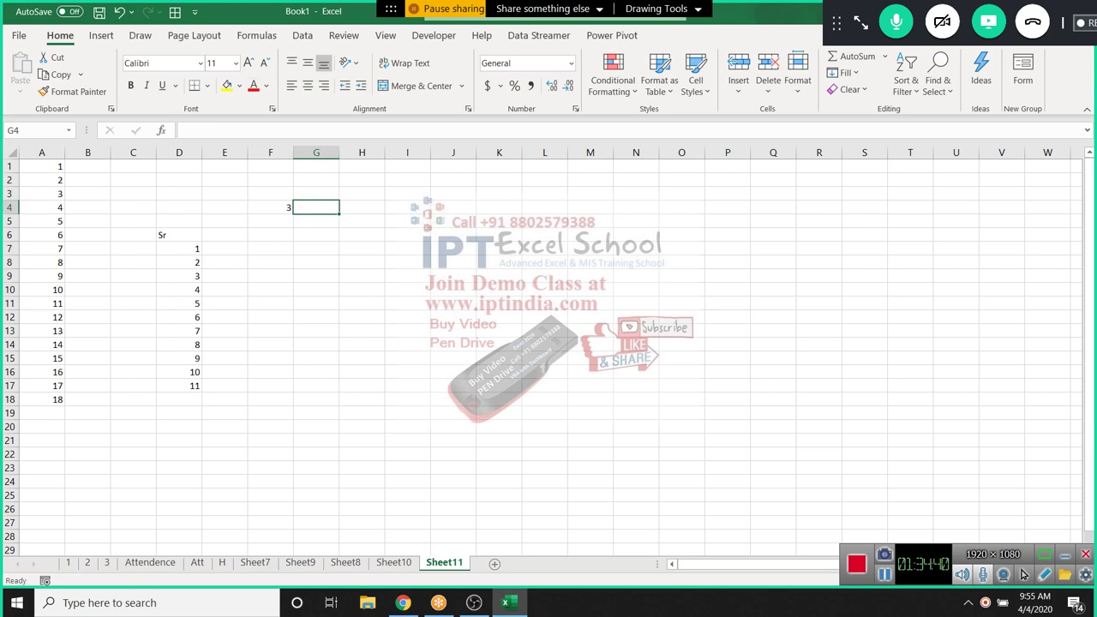
Browse the Formulas tab's Lookup & Reference list, including FILTER, then close it
{"action": "left_click", "coordinate": [256, 35]}
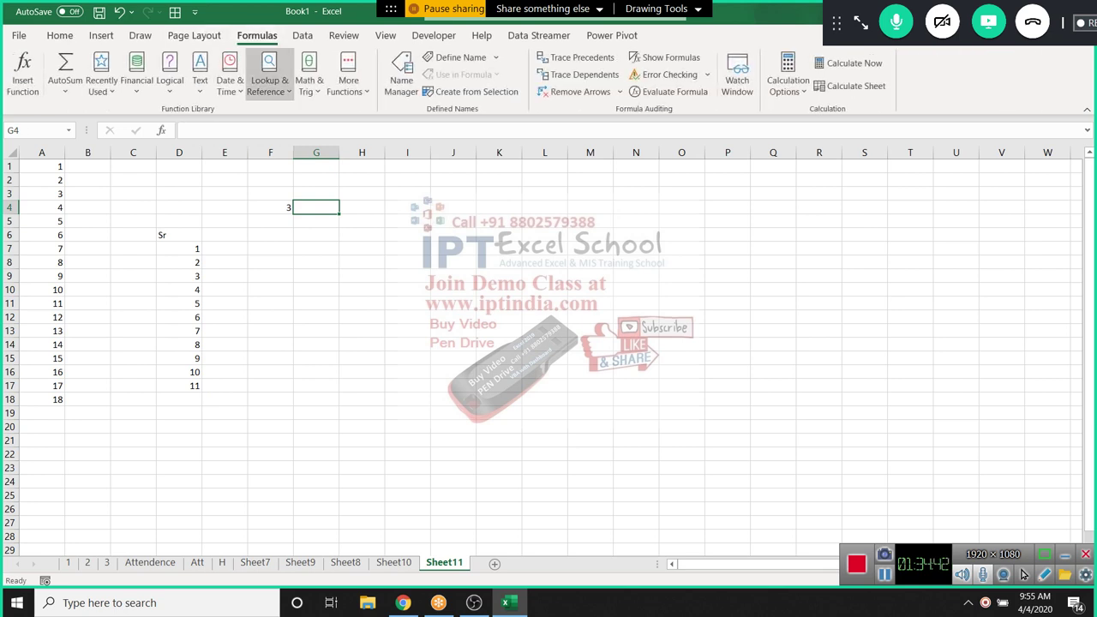
{"action": "left_click", "coordinate": [269, 79]}
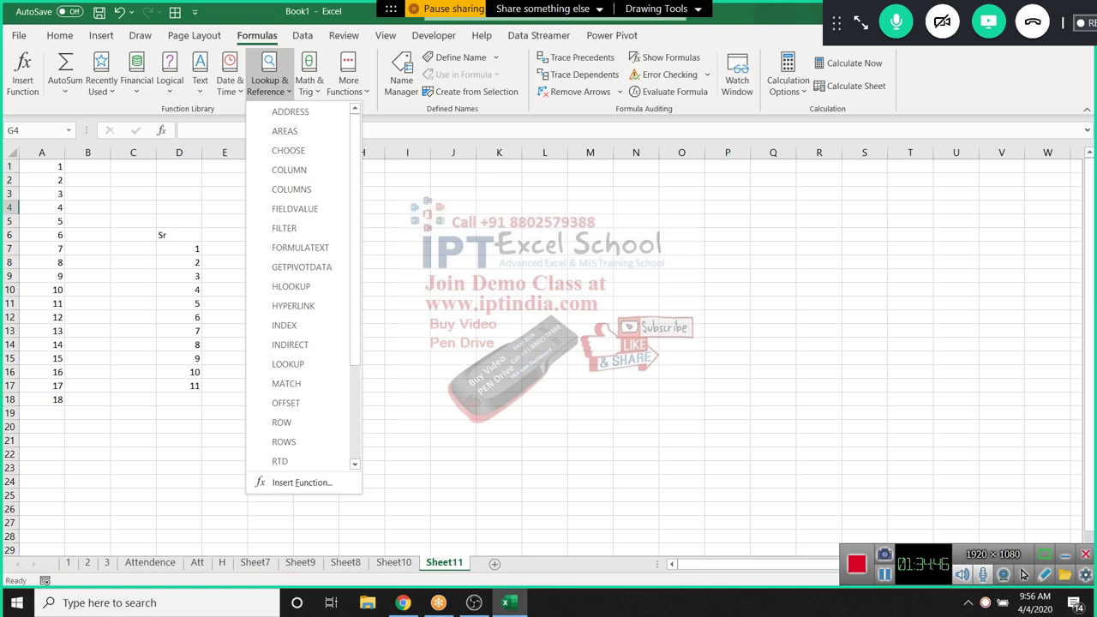
{"action": "scroll", "coordinate": [129, 343], "scroll_direction": "down", "scroll_amount": 3}
{"action": "scroll", "coordinate": [300, 283], "scroll_direction": "down", "scroll_amount": 3}
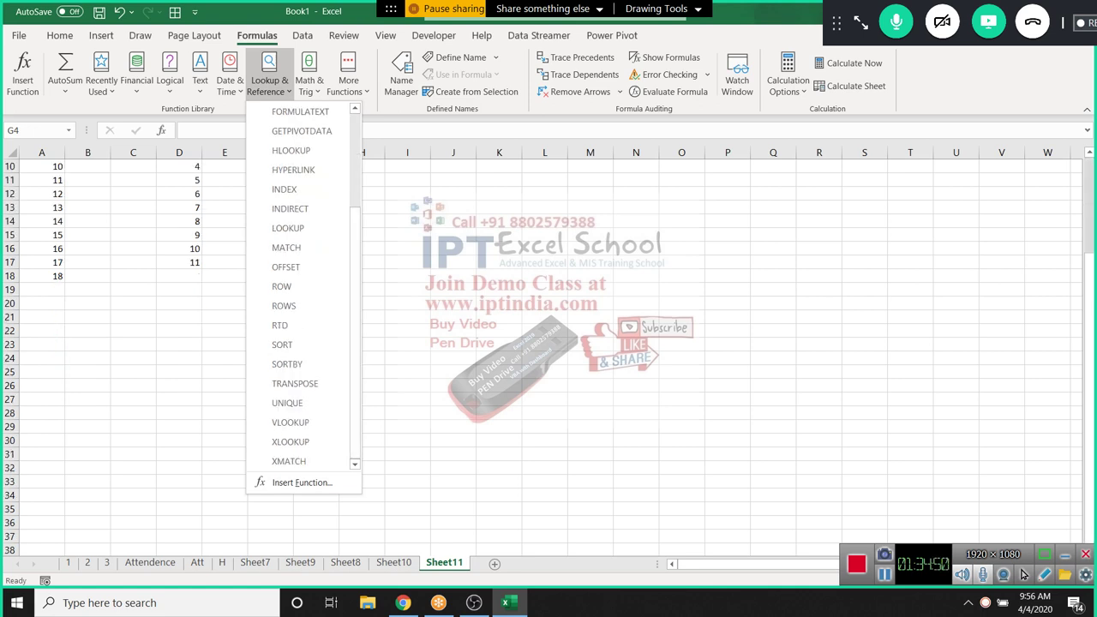
{"action": "scroll", "coordinate": [300, 283], "scroll_direction": "up", "scroll_amount": 3}
{"action": "scroll", "coordinate": [128, 343], "scroll_direction": "up", "scroll_amount": 3}
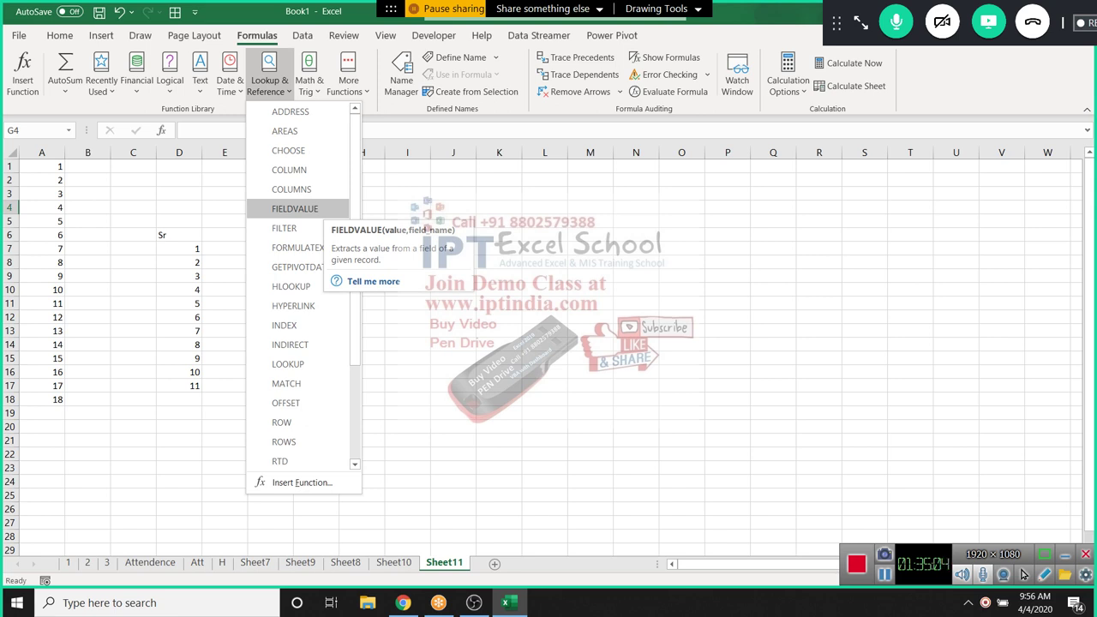
{"action": "left_click", "coordinate": [179, 276]}
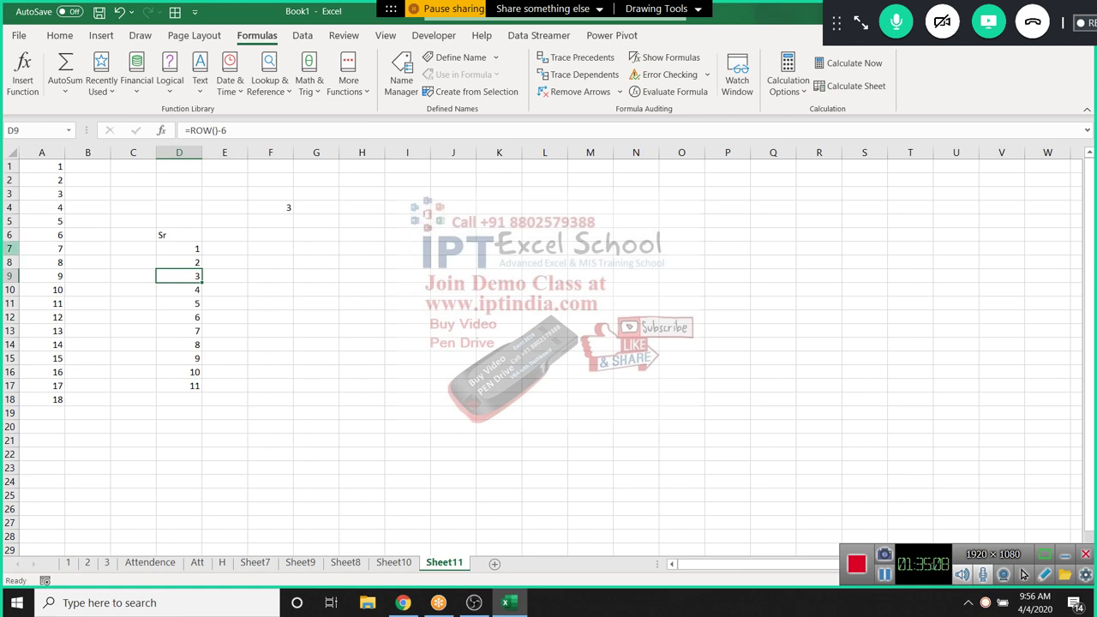
Insert two blank rows at row 7 and fill ROW() formulas into them
{"action": "left_click", "coordinate": [10, 249]}
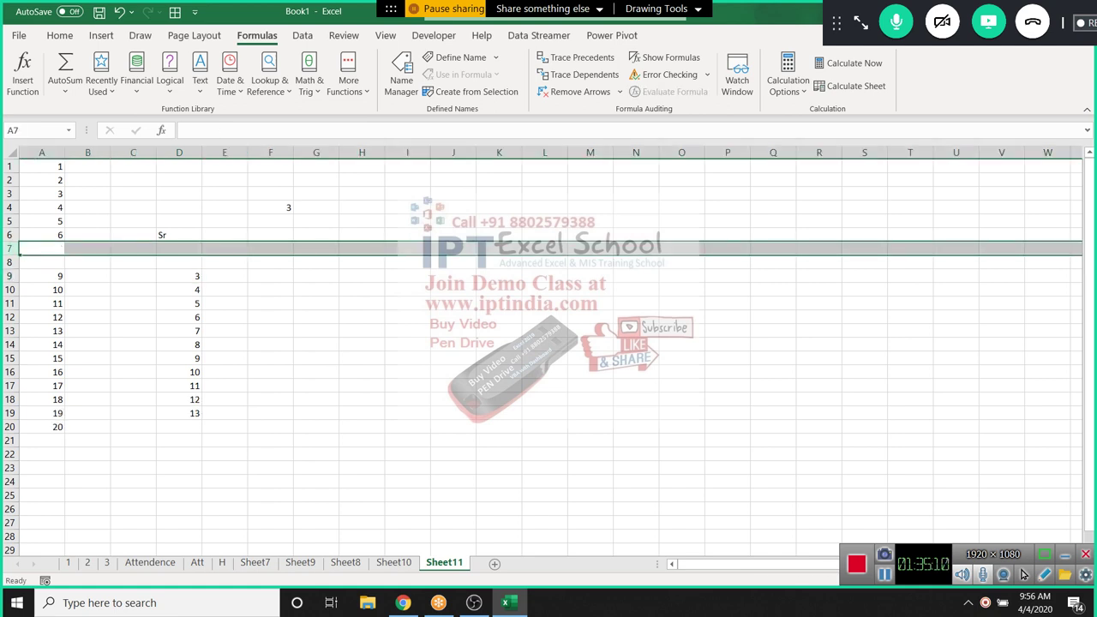
{"action": "key", "text": "ctrl+shift+plus"}
{"action": "key", "text": "ctrl+shift+plus"}
{"action": "left_click_drag", "start_coordinate": [41, 235], "coordinate": [41, 303]}
{"action": "key", "text": "ctrl+d"}
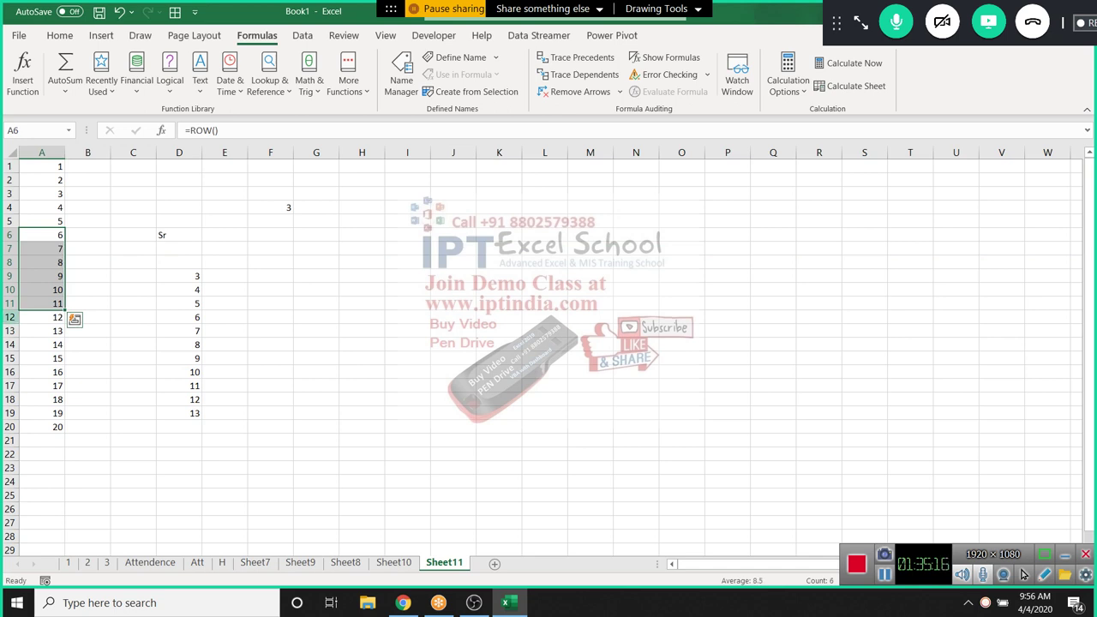
Insert blank rows at row 12 and fill the ROW() formula into A12
{"action": "left_click", "coordinate": [10, 317]}
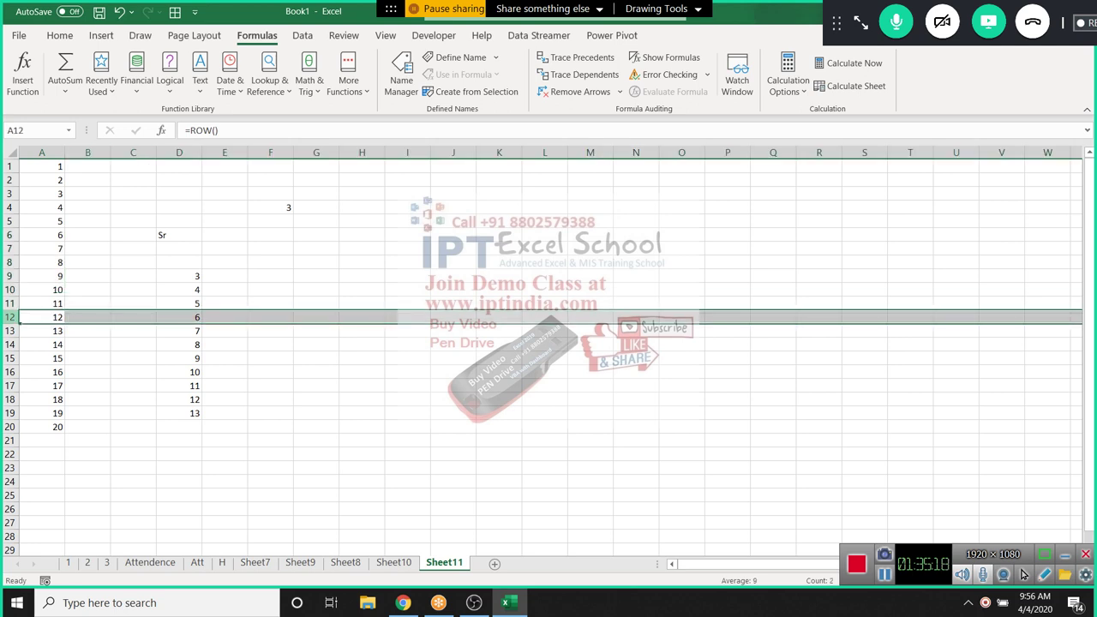
{"action": "key", "text": "ctrl+shift+plus"}
{"action": "left_click_drag", "start_coordinate": [41, 303], "coordinate": [202, 337]}
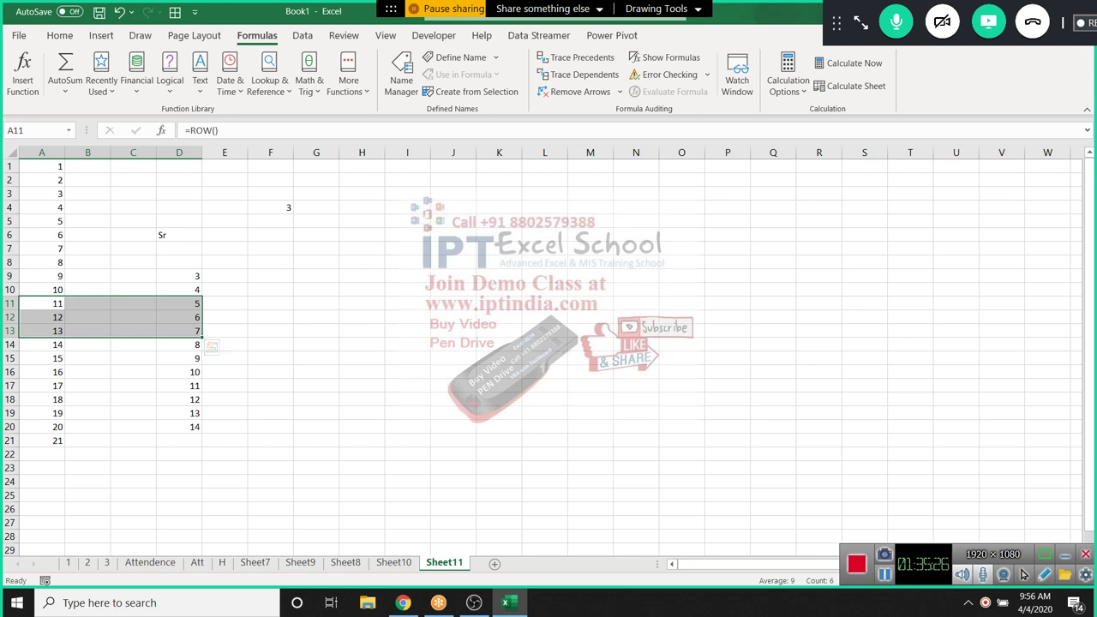
{"action": "left_click", "coordinate": [41, 303]}
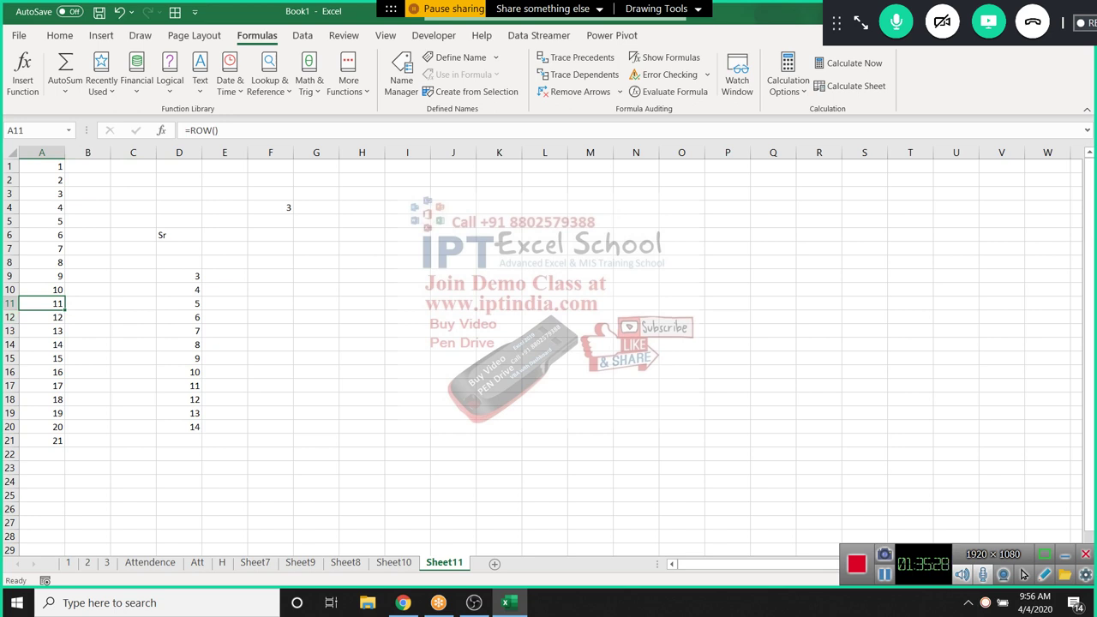
{"action": "left_click", "coordinate": [10, 317]}
{"action": "key", "text": "ctrl+shift+plus"}
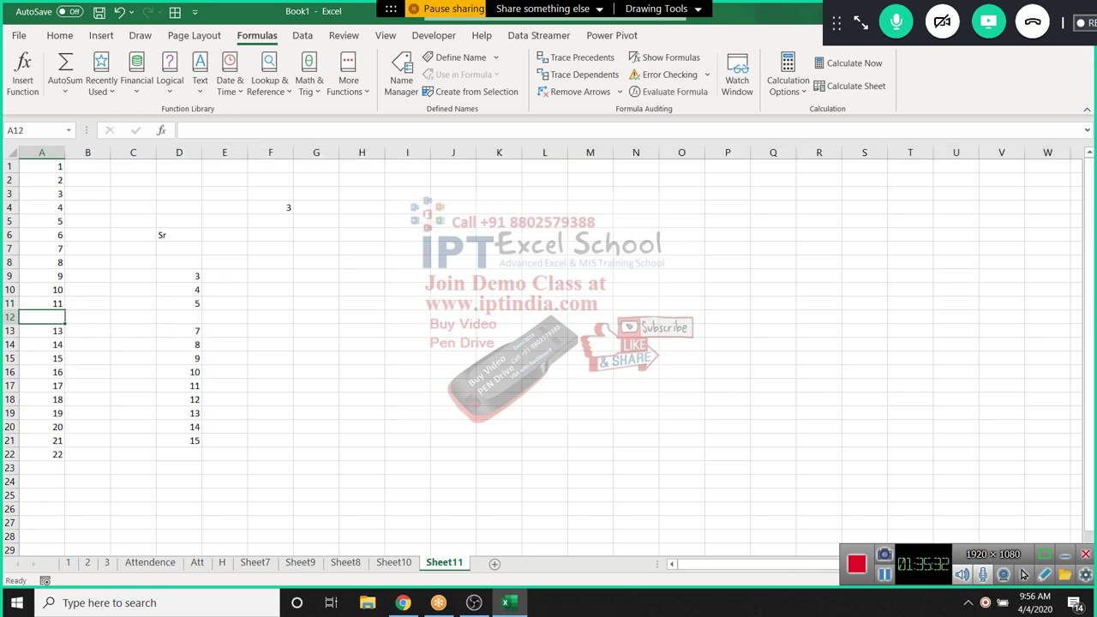
{"action": "key", "text": "ctrl+d"}
Re-enter A13's ROW() formula so column A runs 1 to 22
{"action": "key", "text": "Down"}
{"action": "key", "text": "ctrl+Up"}
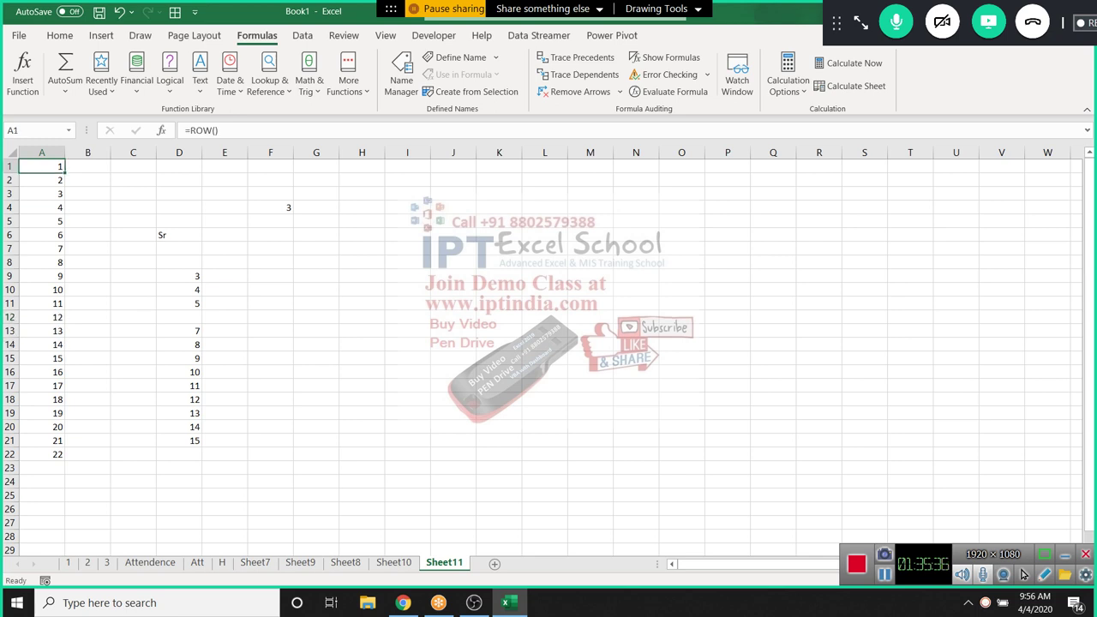
{"action": "left_click", "coordinate": [41, 331]}
{"action": "key", "text": "F2"}
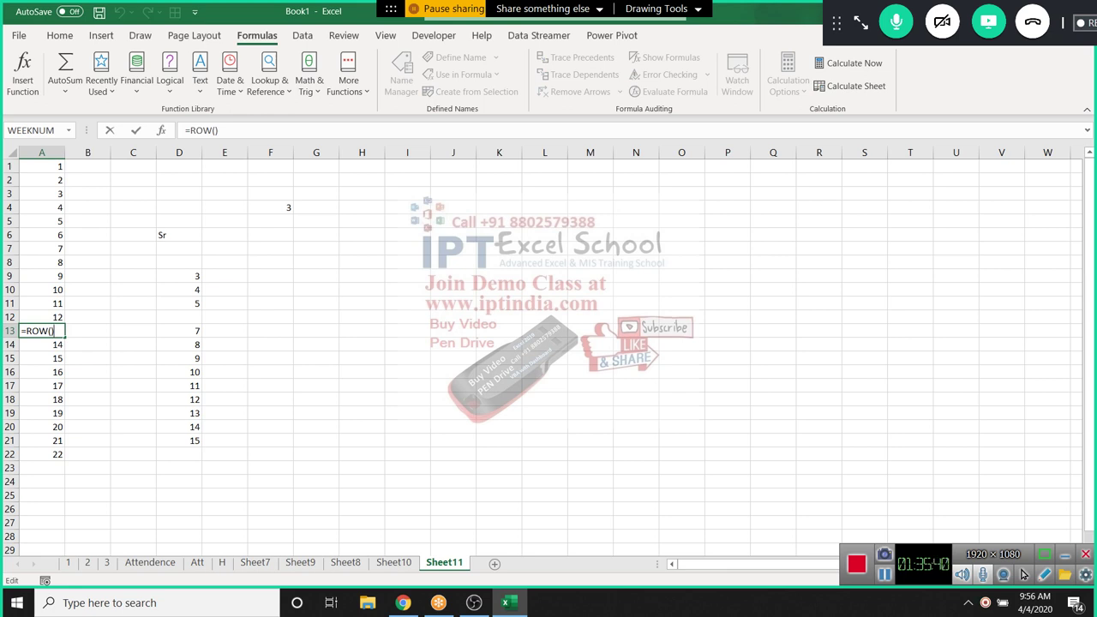
{"action": "key", "text": "ctrl+Return"}
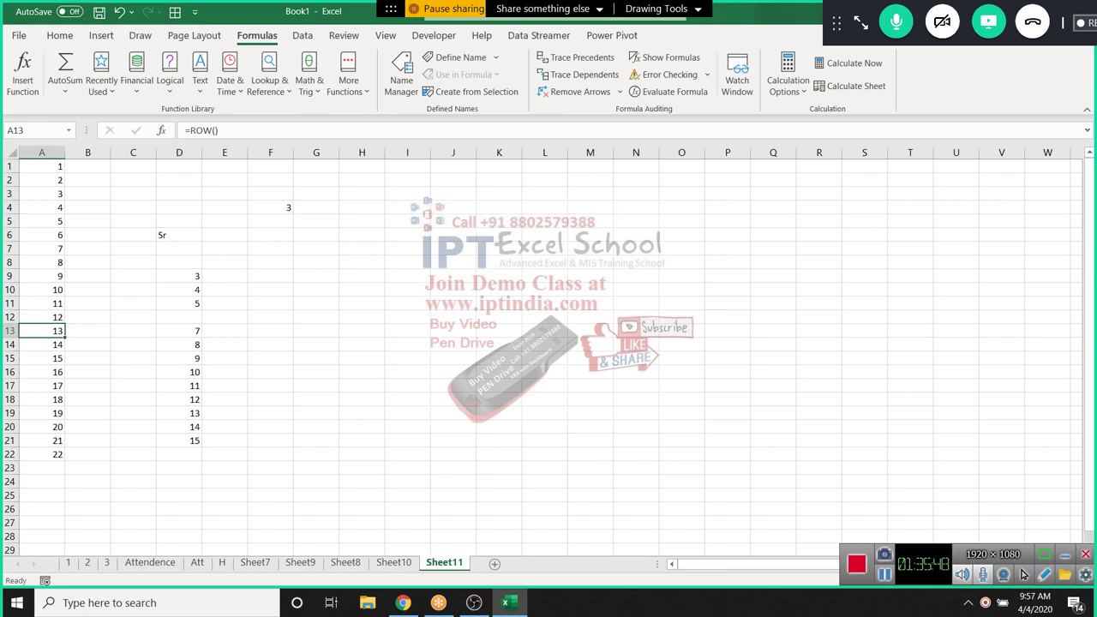
Enter =FORMULATEXT(A13) in B13 to show the text =ROW()
{"action": "left_click", "coordinate": [87, 331]}
{"action": "type", "text": "=for"}
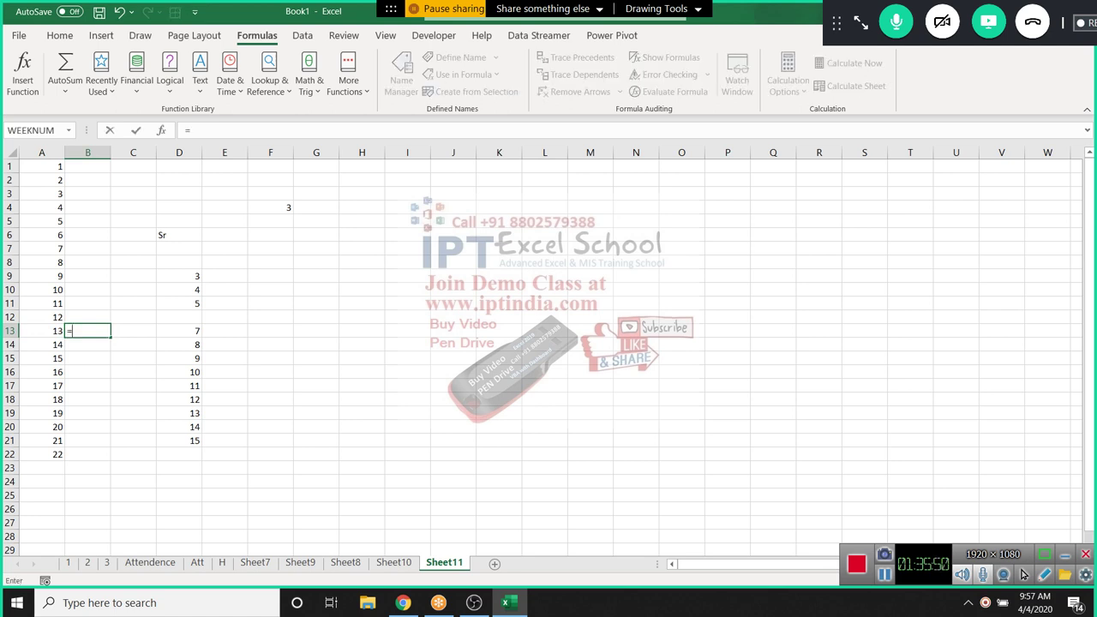
{"action": "key", "text": "Down"}
{"action": "key", "text": "Down"}
{"action": "key", "text": "Down"}
{"action": "key", "text": "Down"}
{"action": "key", "text": "Down"}
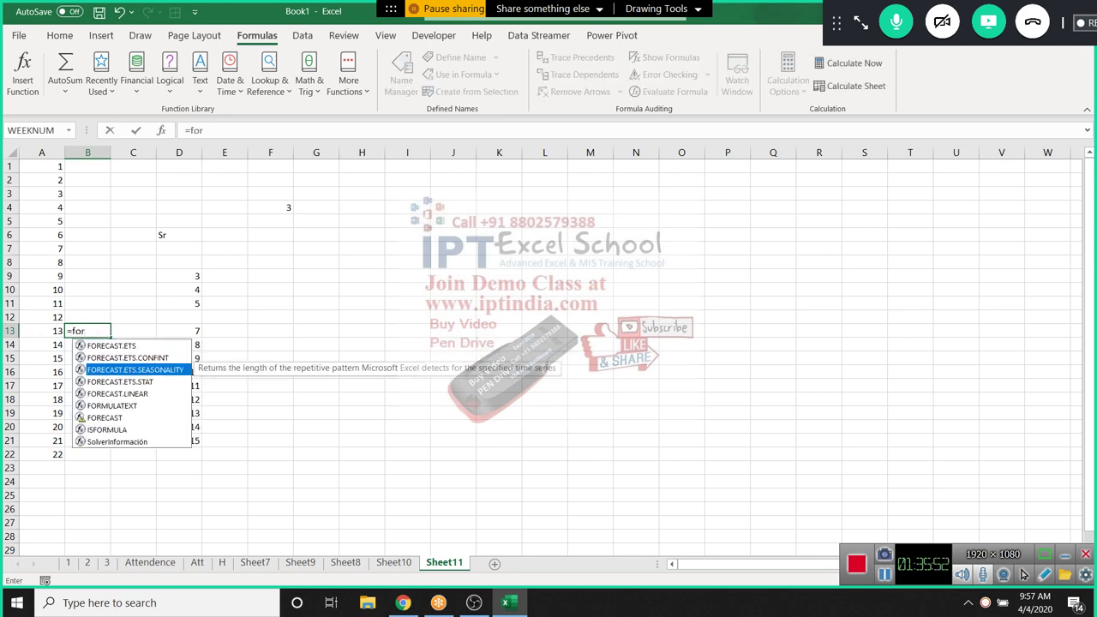
{"action": "key", "text": "Tab"}
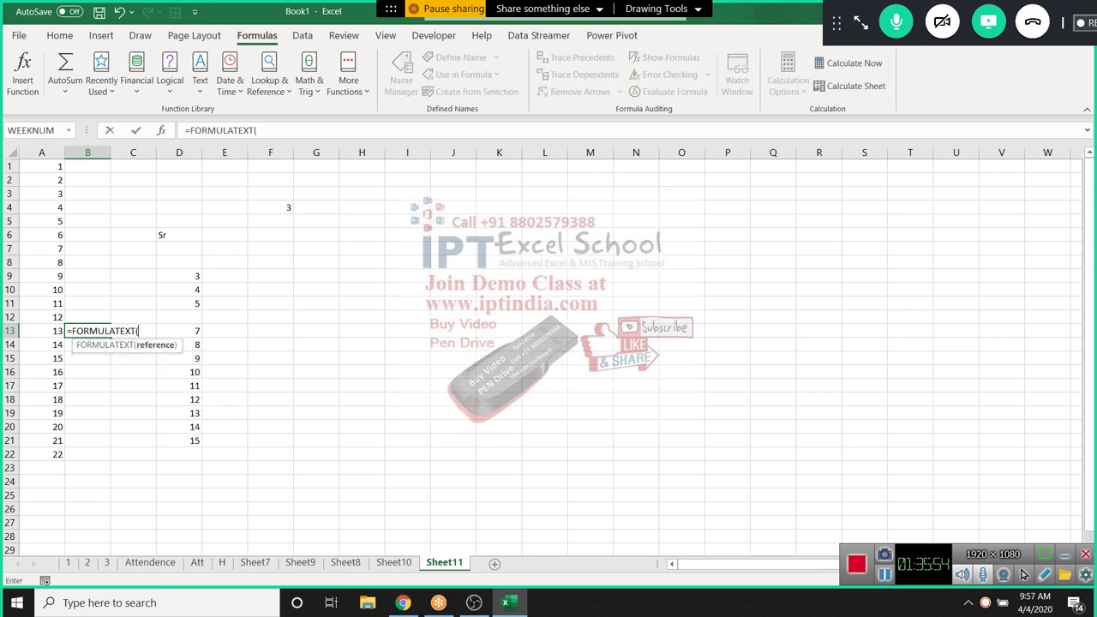
{"action": "key", "text": "Left"}
{"action": "key", "text": "Return"}
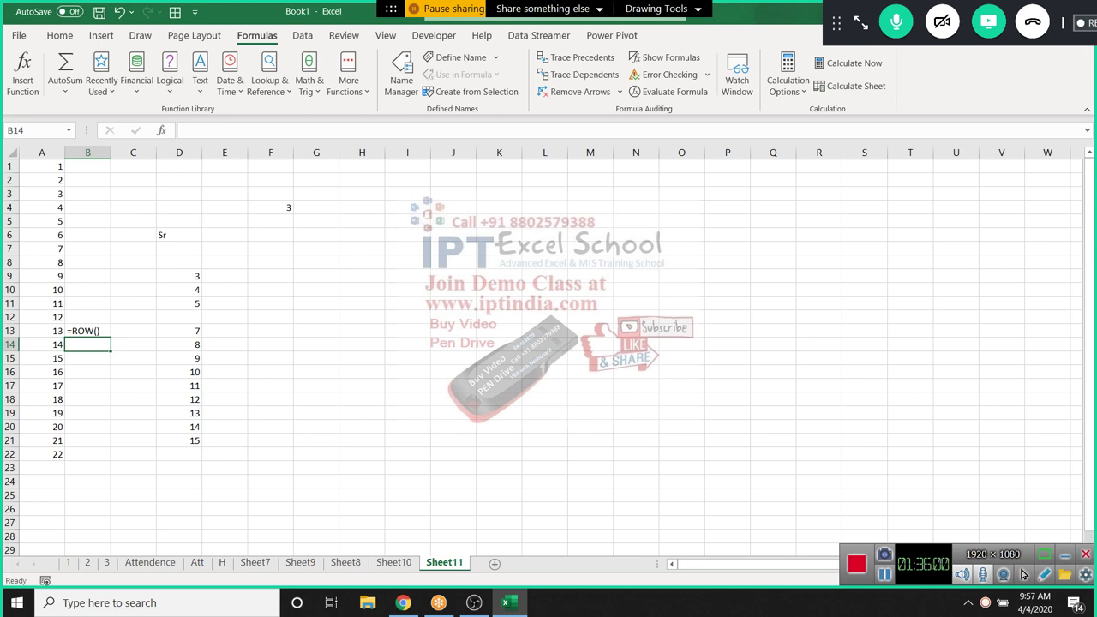
Start a FIELDVALUE(A14,) formula in B14, then abandon it
{"action": "type", "text": "=fi"}
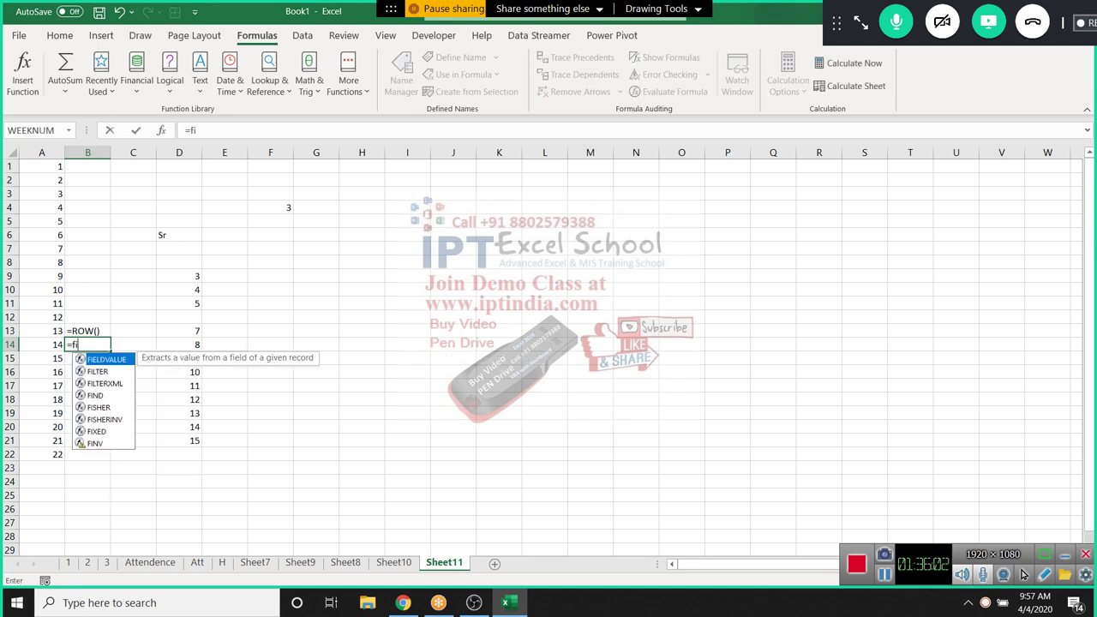
{"action": "key", "text": "Tab"}
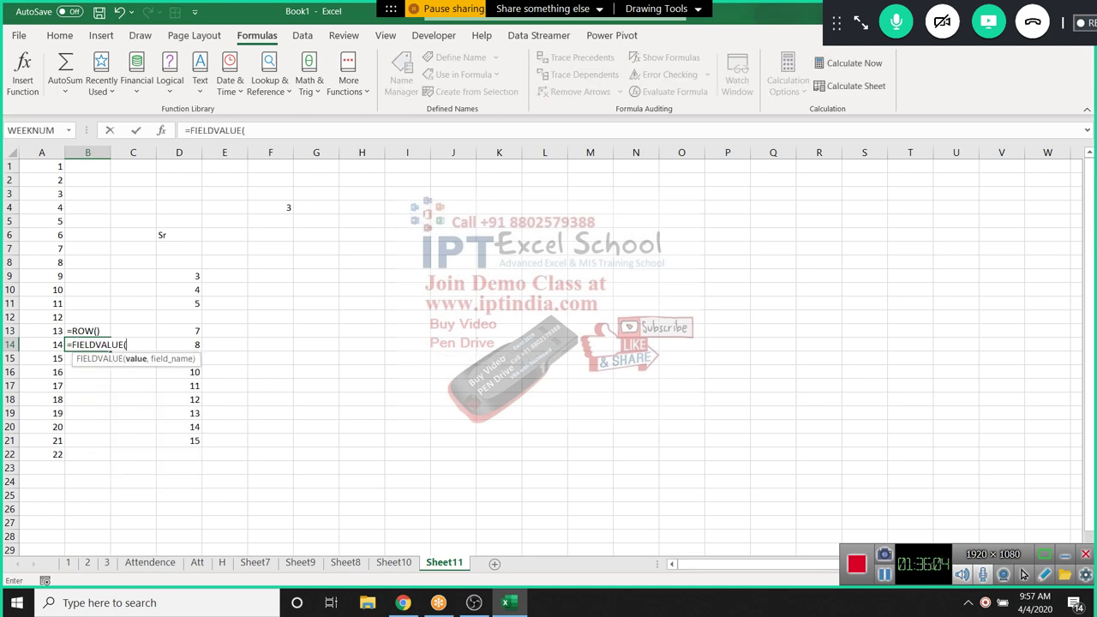
{"action": "left_click", "coordinate": [41, 344]}
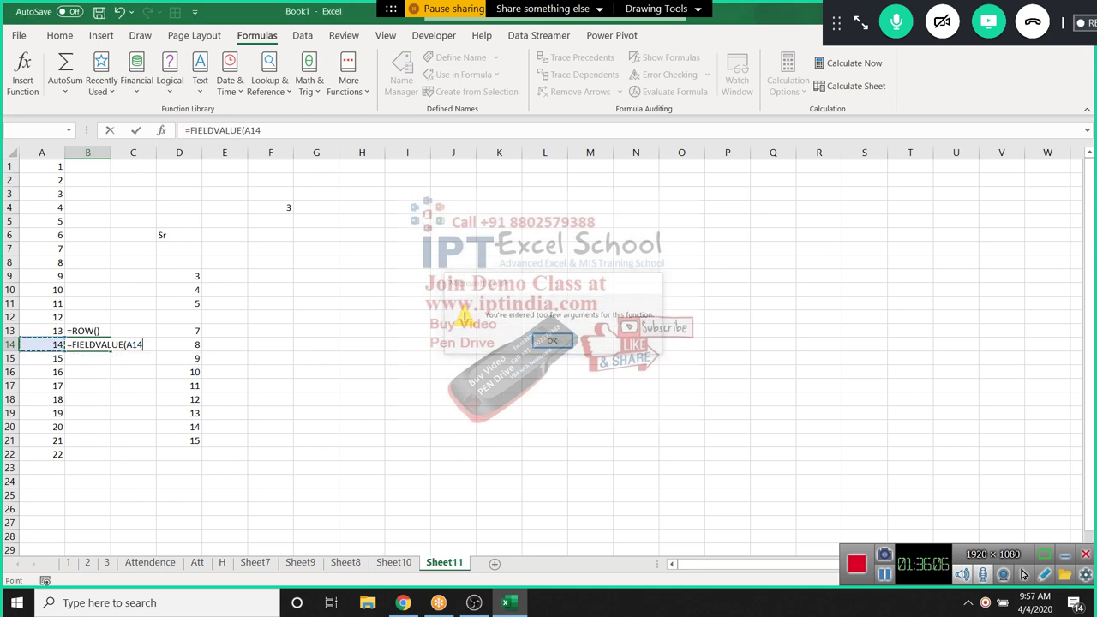
{"action": "key", "text": "F2"}
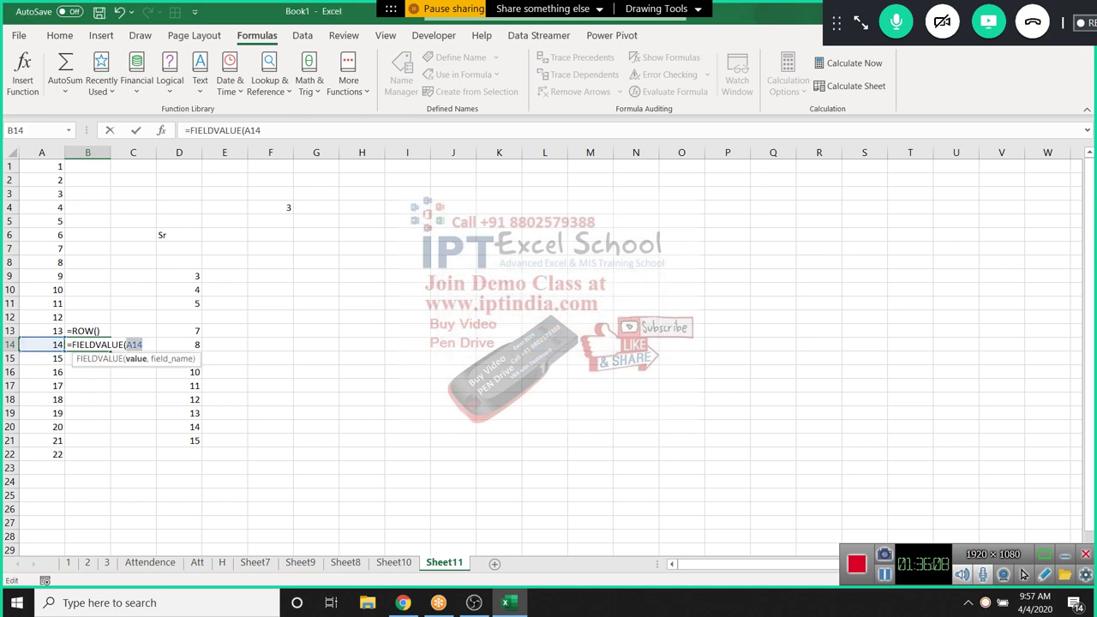
{"action": "key", "text": "Right"}
{"action": "type", "text": ","}
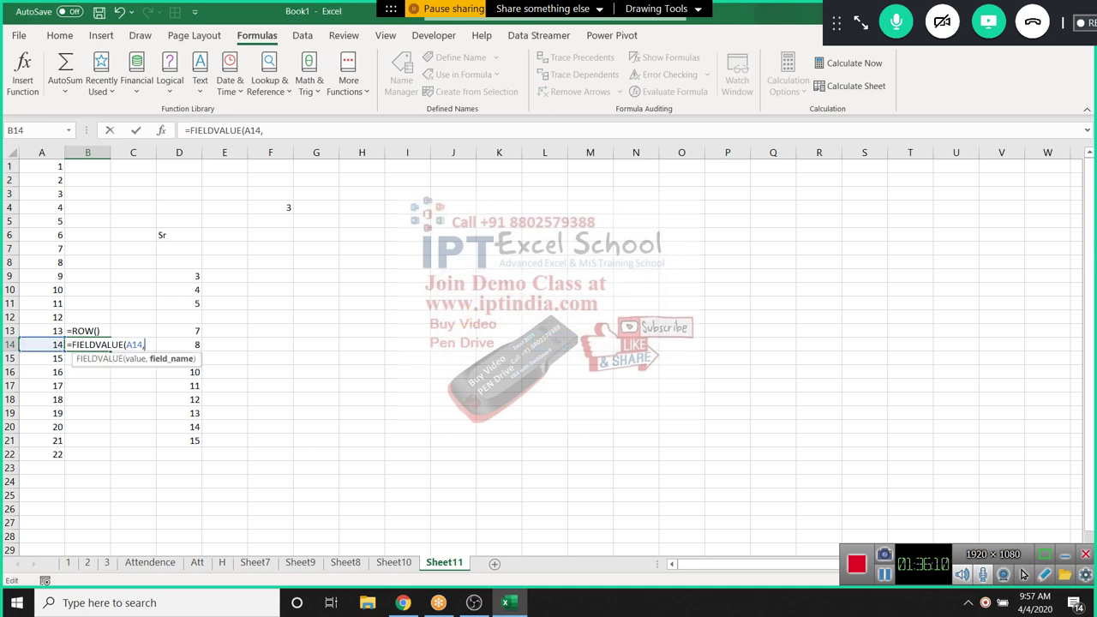
{"action": "type", "text": ")"}
{"action": "key", "text": "Escape"}
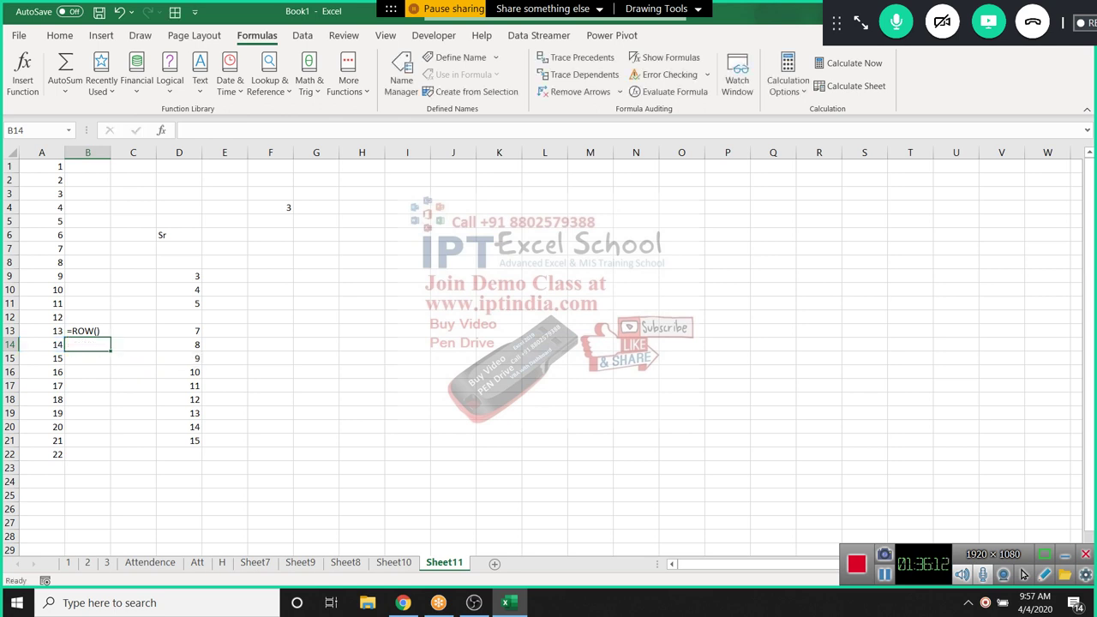
On Sheet10, enter =FIELDVALUE(A1:B13,B1) in F11, then clear the failed formula
{"action": "left_click", "coordinate": [394, 562]}
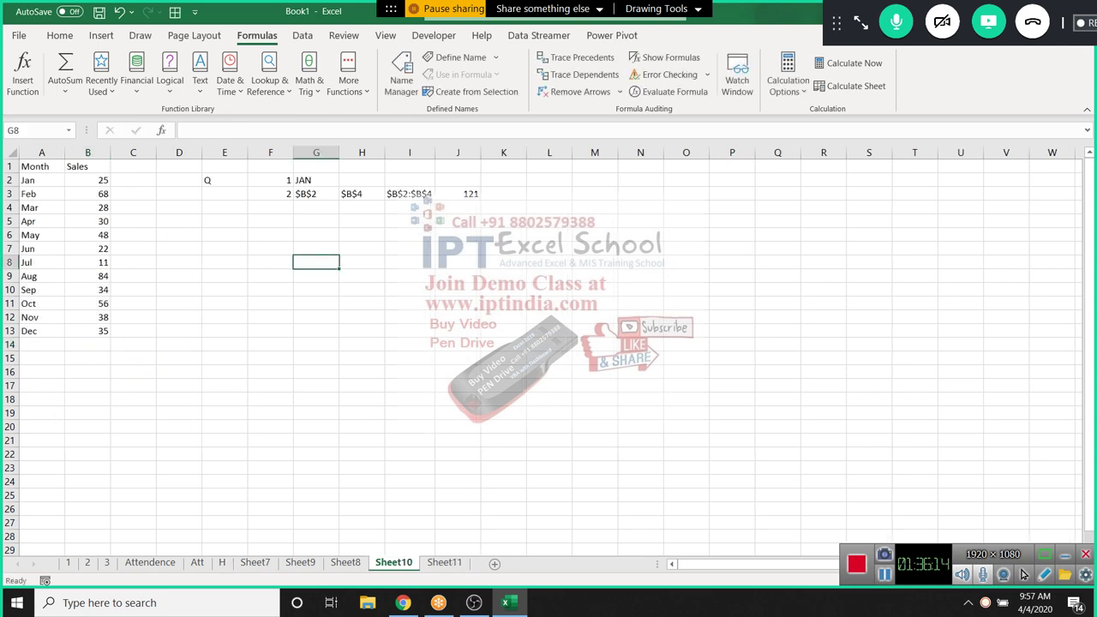
{"action": "key", "text": "Left"}
{"action": "key", "text": "Down"}
{"action": "key", "text": "Down"}
{"action": "key", "text": "Down"}
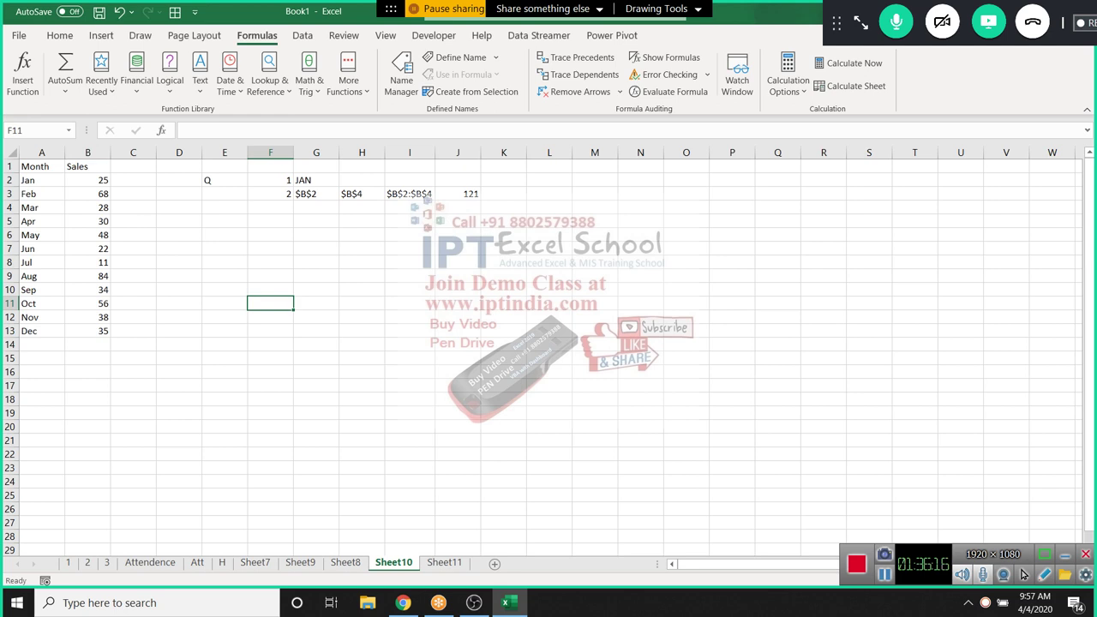
{"action": "type", "text": "=f"}
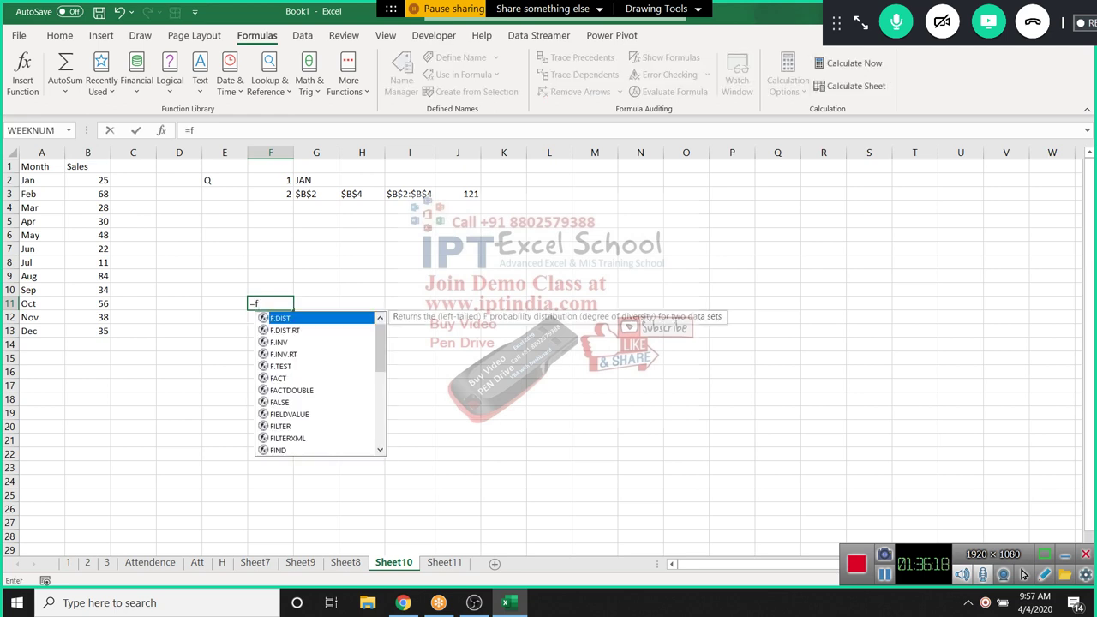
{"action": "type", "text": "i"}
{"action": "key", "text": "Tab"}
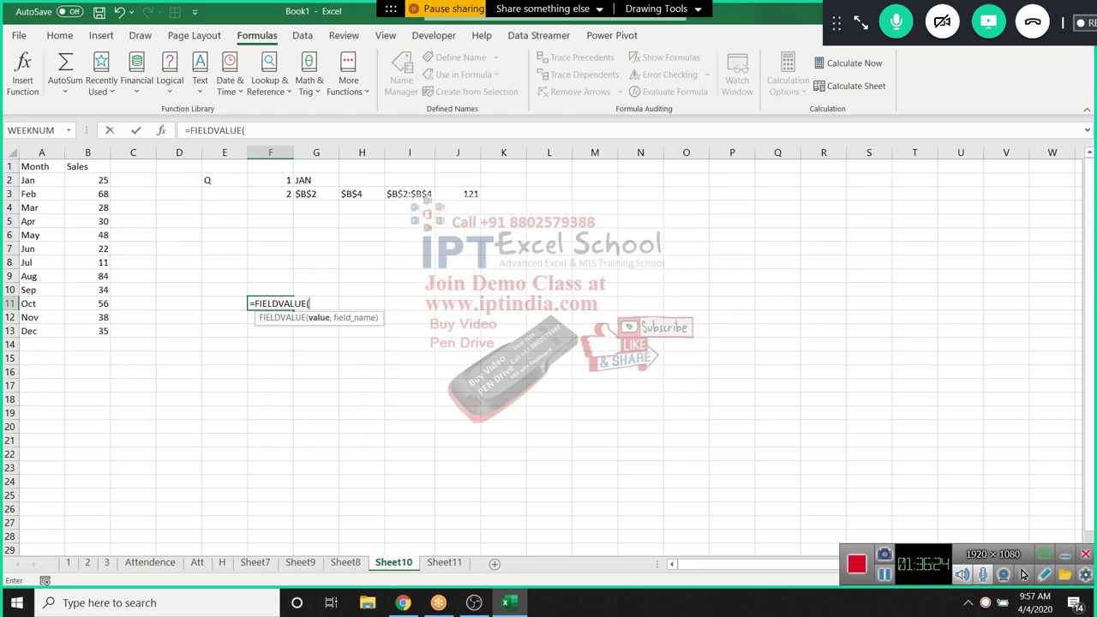
{"action": "left_click_drag", "start_coordinate": [41, 167], "coordinate": [99, 333]}
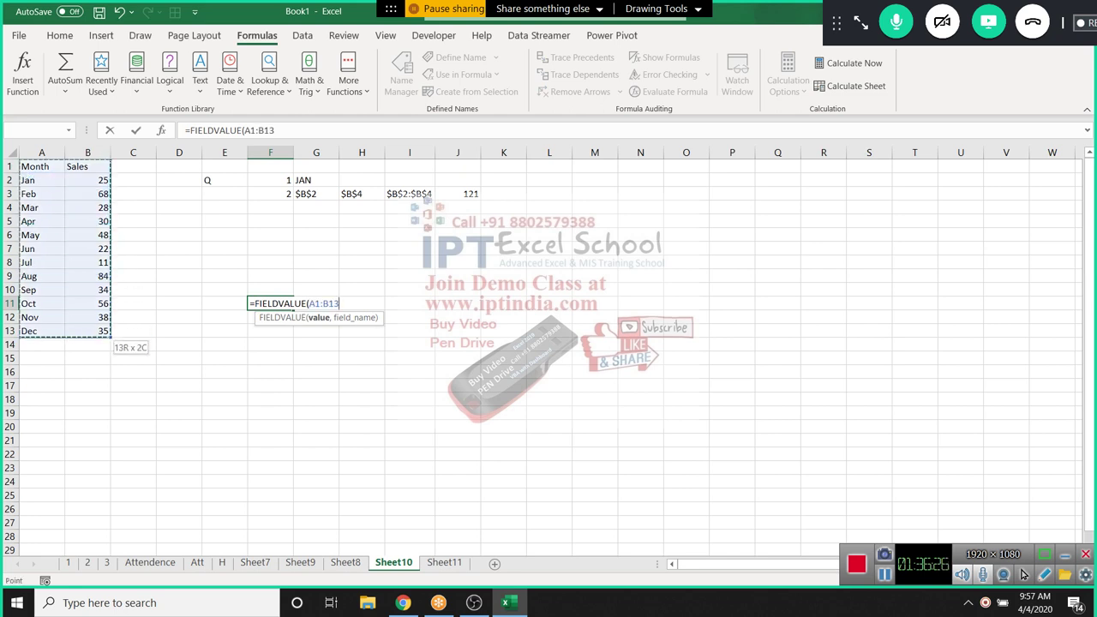
{"action": "type", "text": ","}
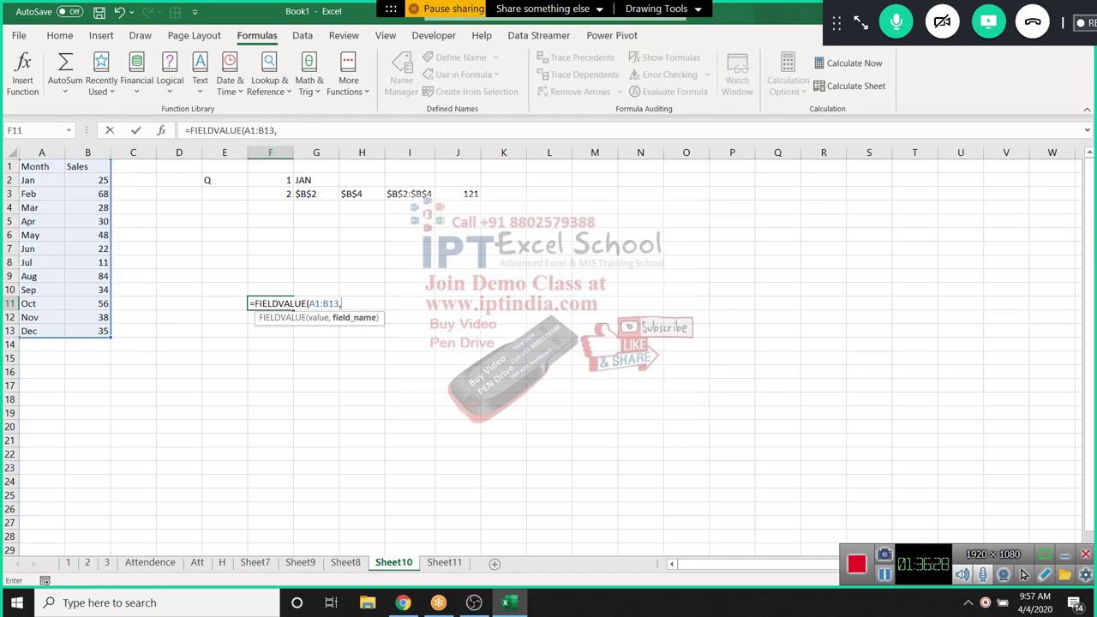
{"action": "type", "text": "B1)"}
{"action": "key", "text": "Return"}
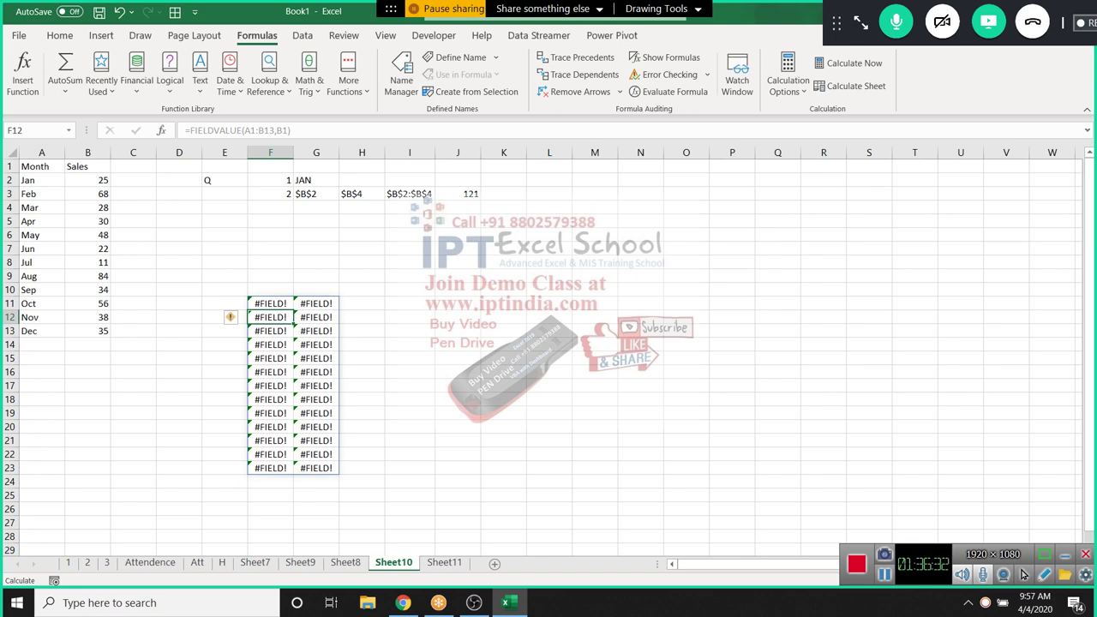
{"action": "key", "text": "Up"}
{"action": "key", "text": "Delete"}
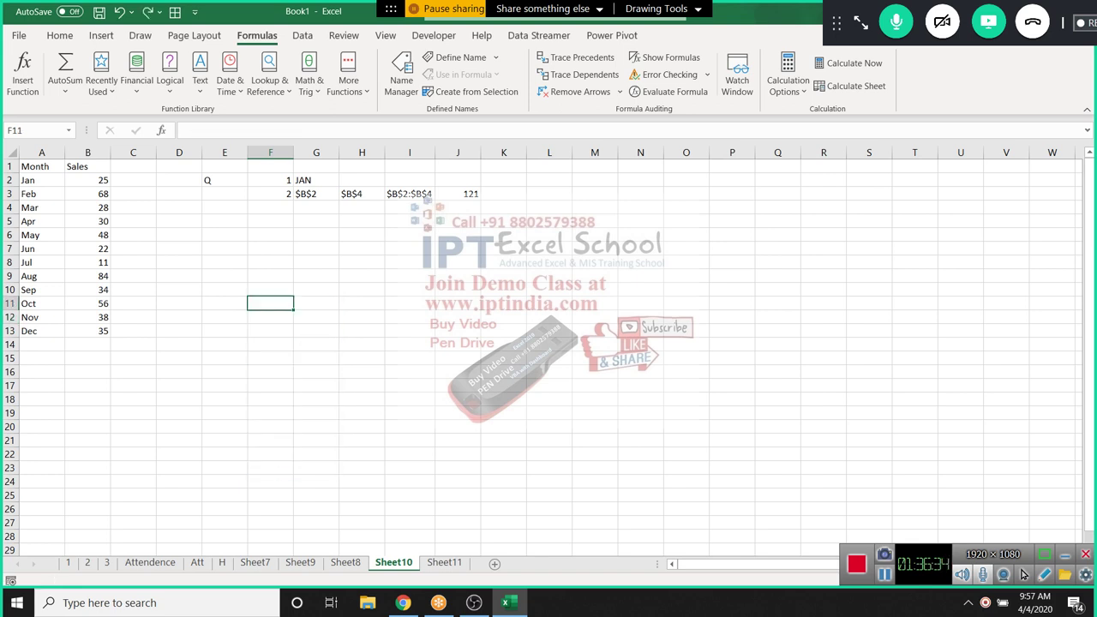
Enter =FIELDVALUE(A2,B1) in F11 with A2 as value and B1 as field name
{"action": "type", "text": "="}
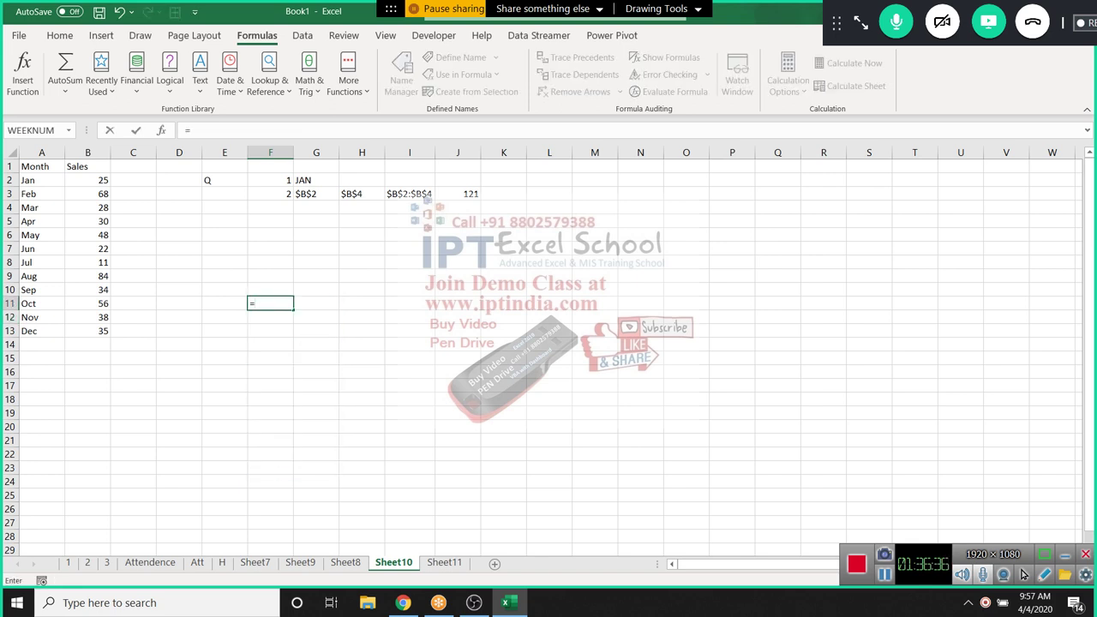
{"action": "type", "text": "f"}
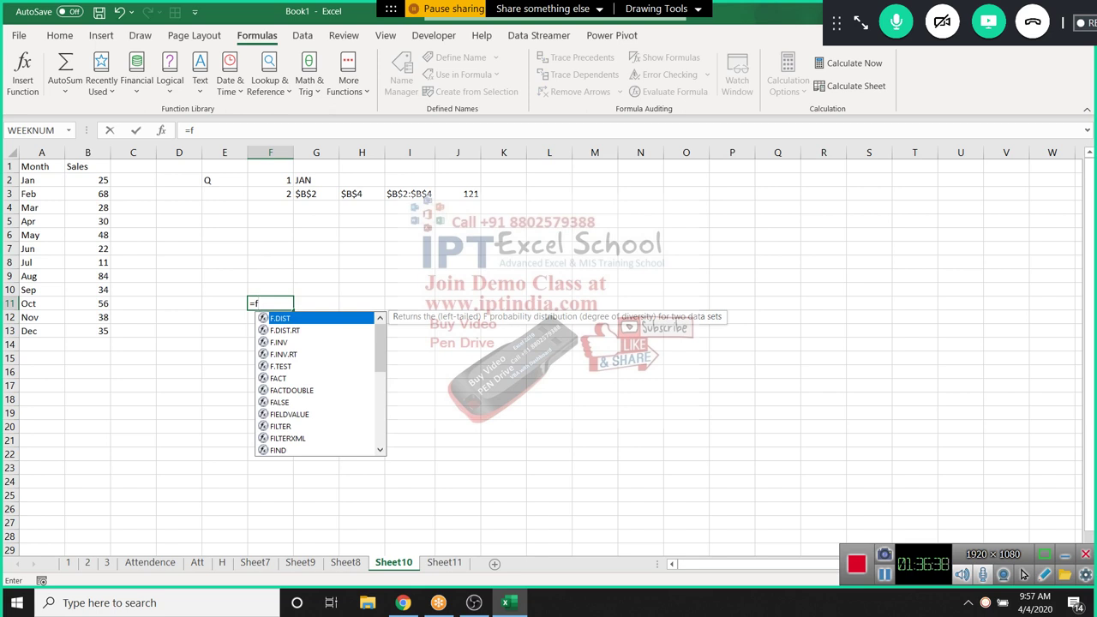
{"action": "key", "text": "BackSpace"}
{"action": "type", "text": "v"}
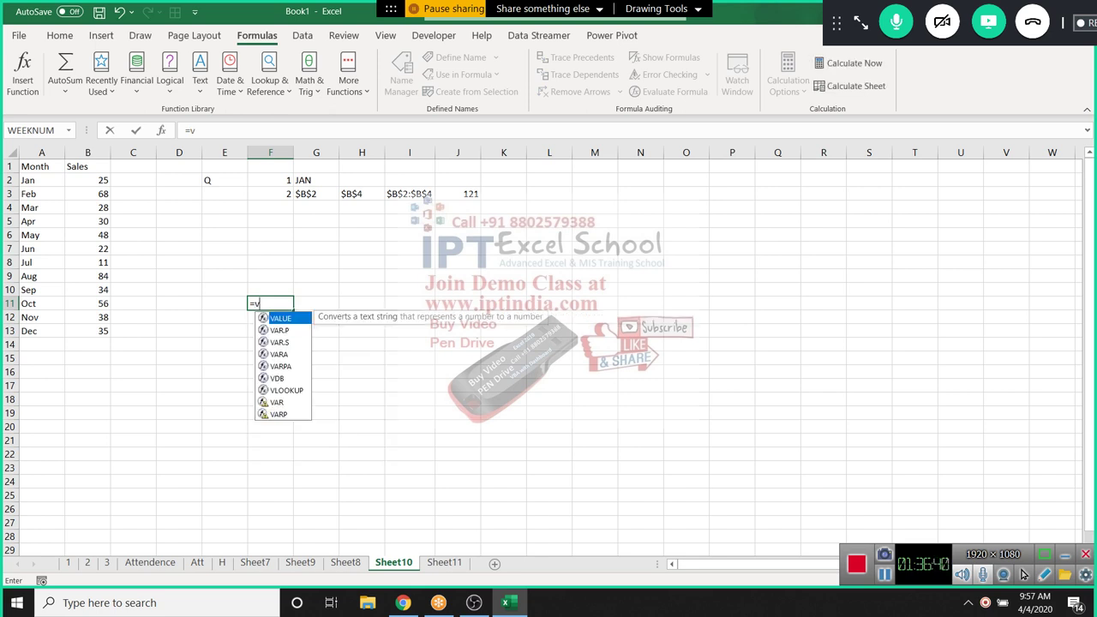
{"action": "key", "text": "BackSpace"}
{"action": "type", "text": "f"}
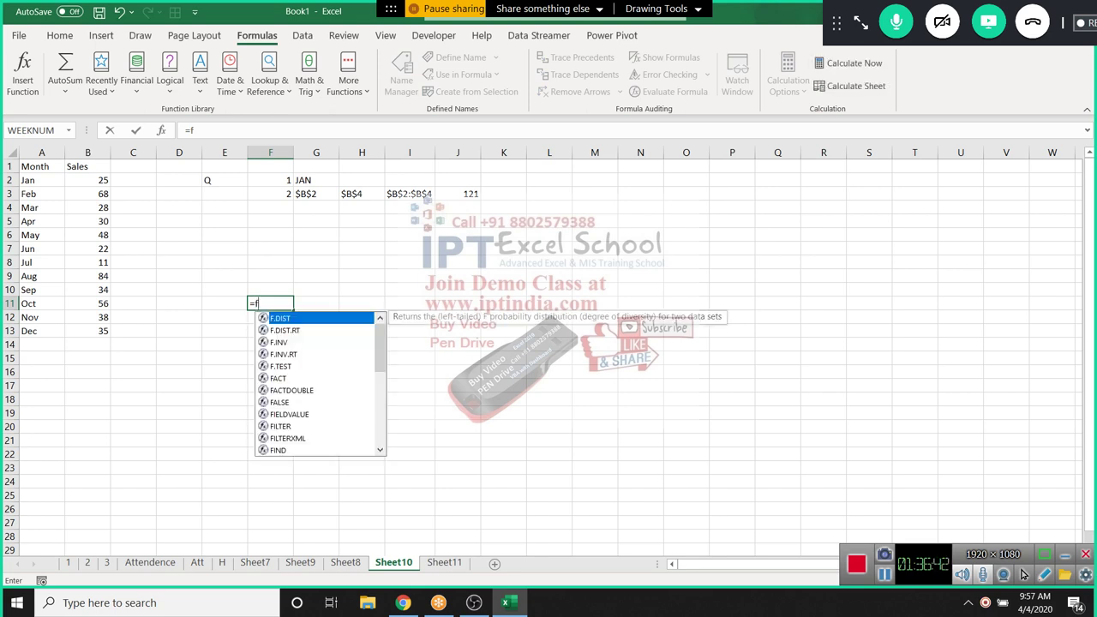
{"action": "type", "text": "i"}
{"action": "key", "text": "Tab"}
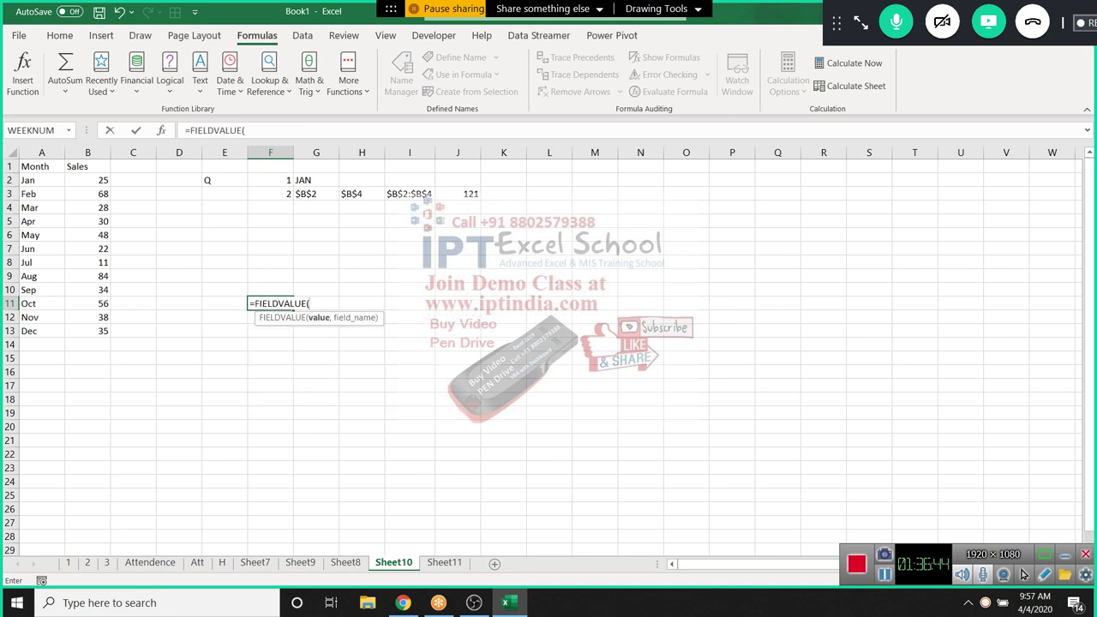
{"action": "left_click", "coordinate": [41, 180]}
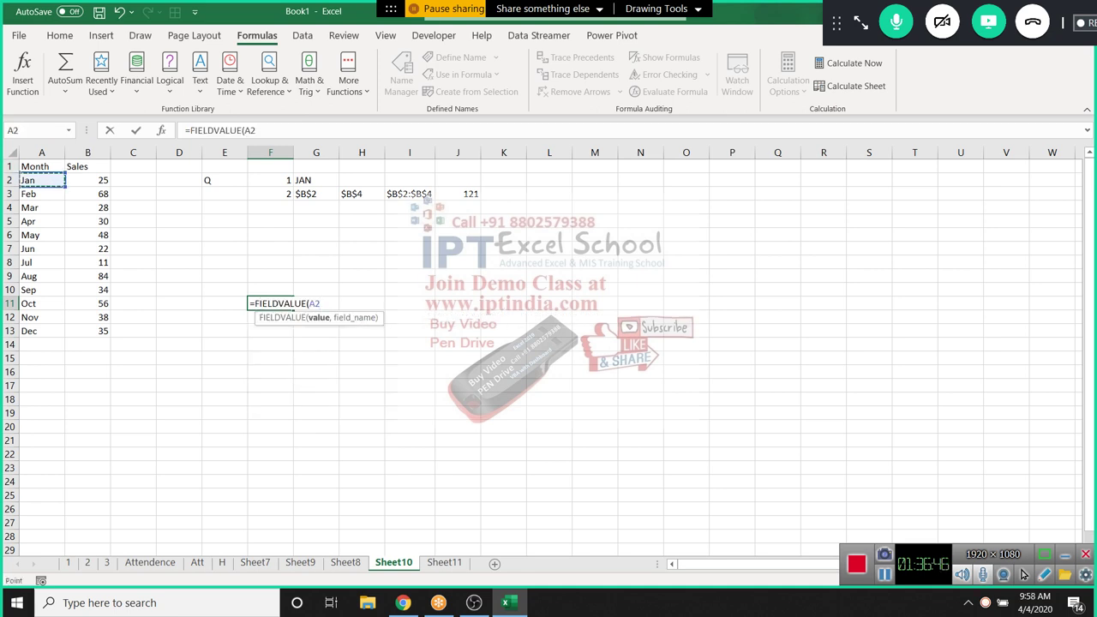
{"action": "type", "text": ","}
{"action": "left_click", "coordinate": [88, 167]}
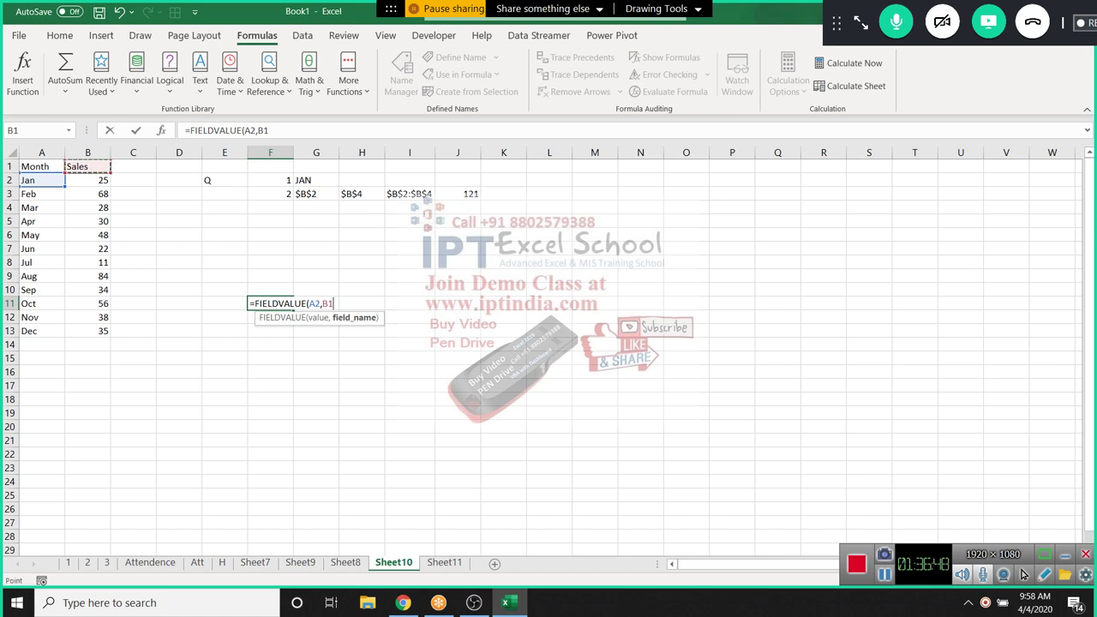
{"action": "key", "text": "Return"}
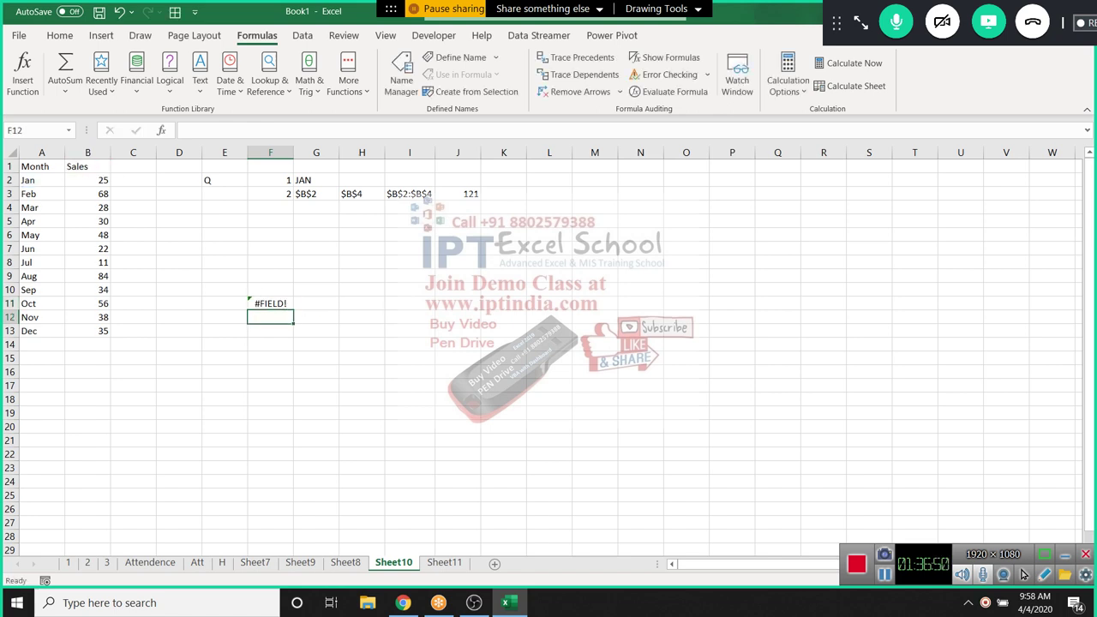
Reopen F11's formula and show its Function Arguments breakdown
{"action": "left_click", "coordinate": [270, 303]}
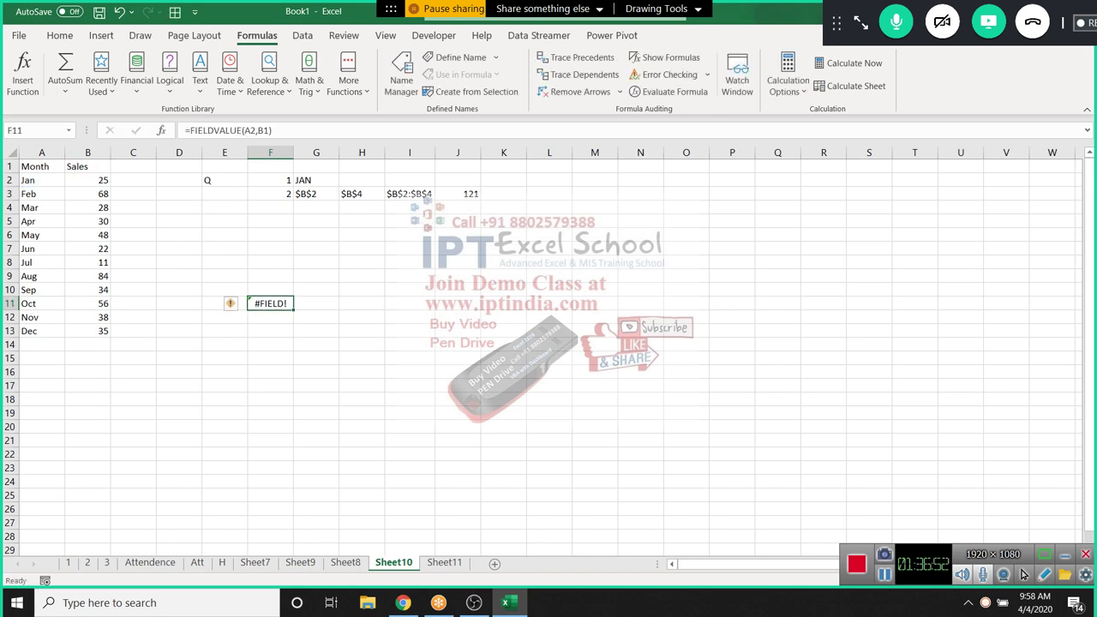
{"action": "double_click", "coordinate": [260, 303]}
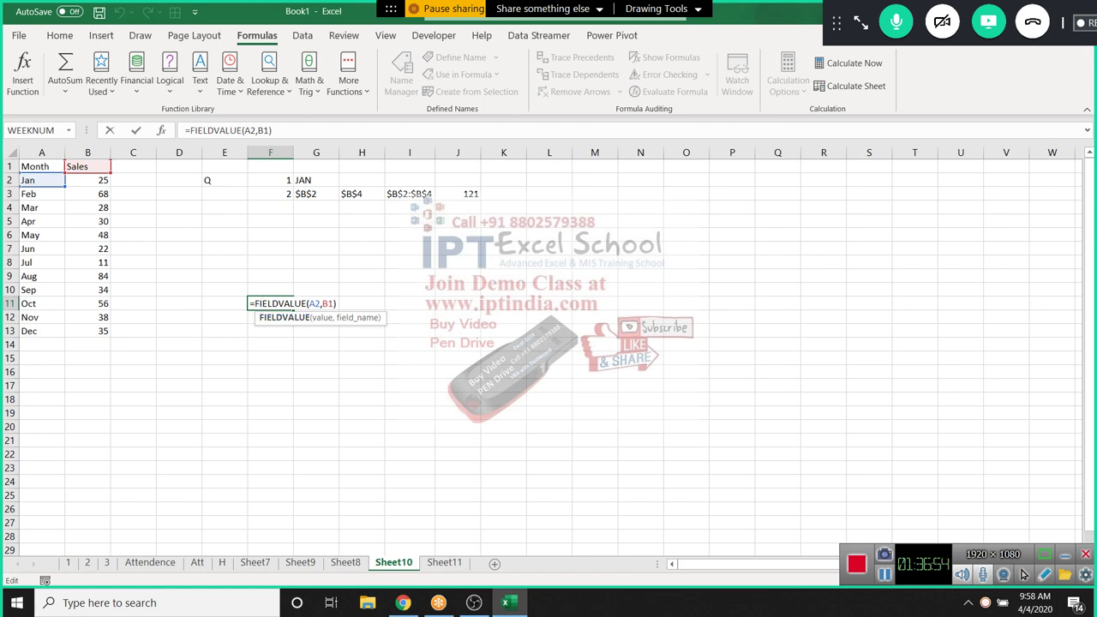
{"action": "key", "text": "Escape"}
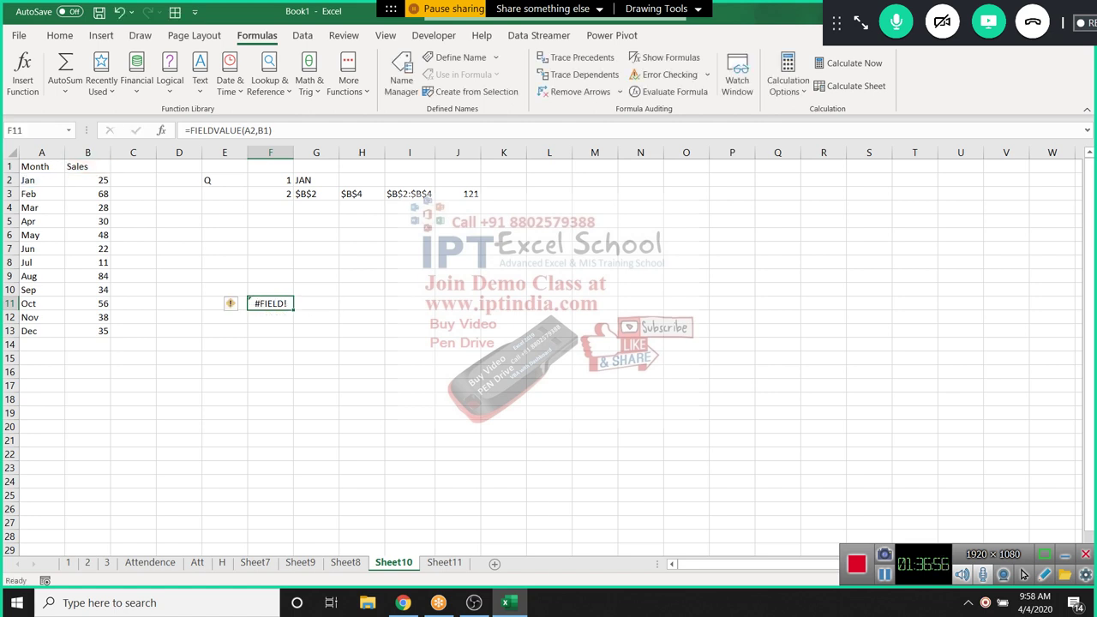
{"action": "key", "text": "F2"}
{"action": "key", "text": "Escape"}
{"action": "key", "text": "shift+F3"}
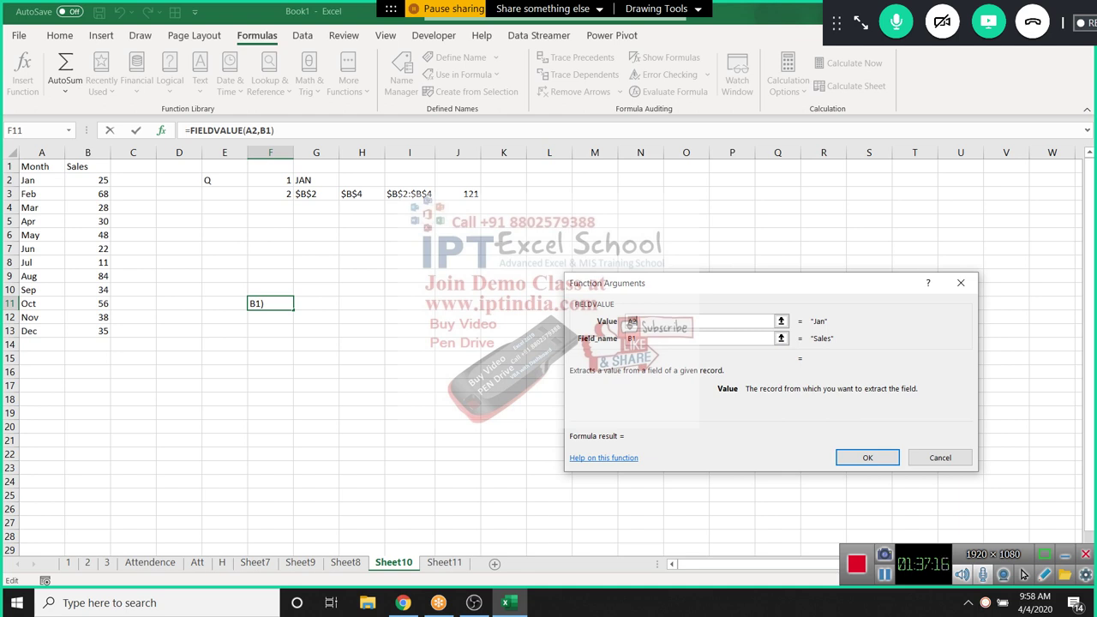
Read the Field_name argument description, then open the FIELDVALUE help article online
{"action": "left_click", "coordinate": [758, 337]}
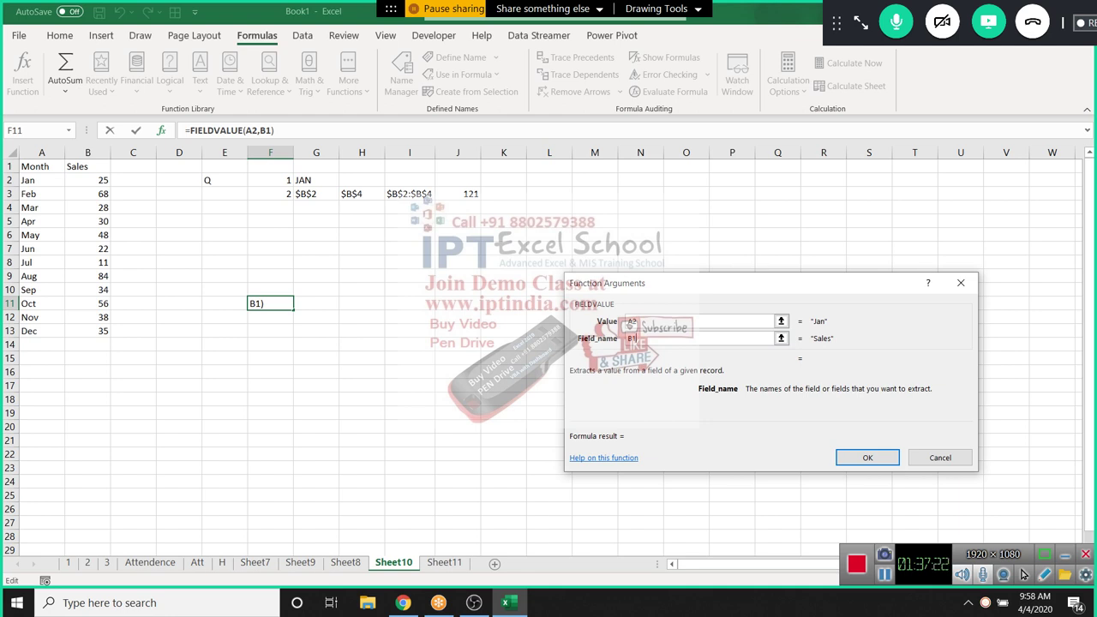
{"action": "key", "text": "Tab"}
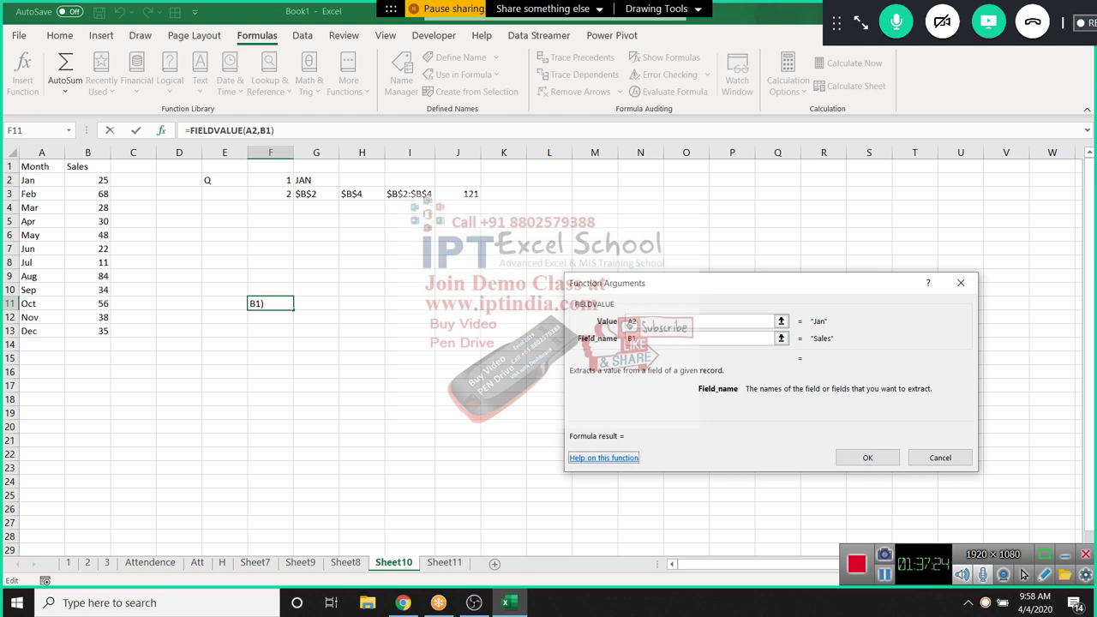
{"action": "left_click", "coordinate": [960, 283]}
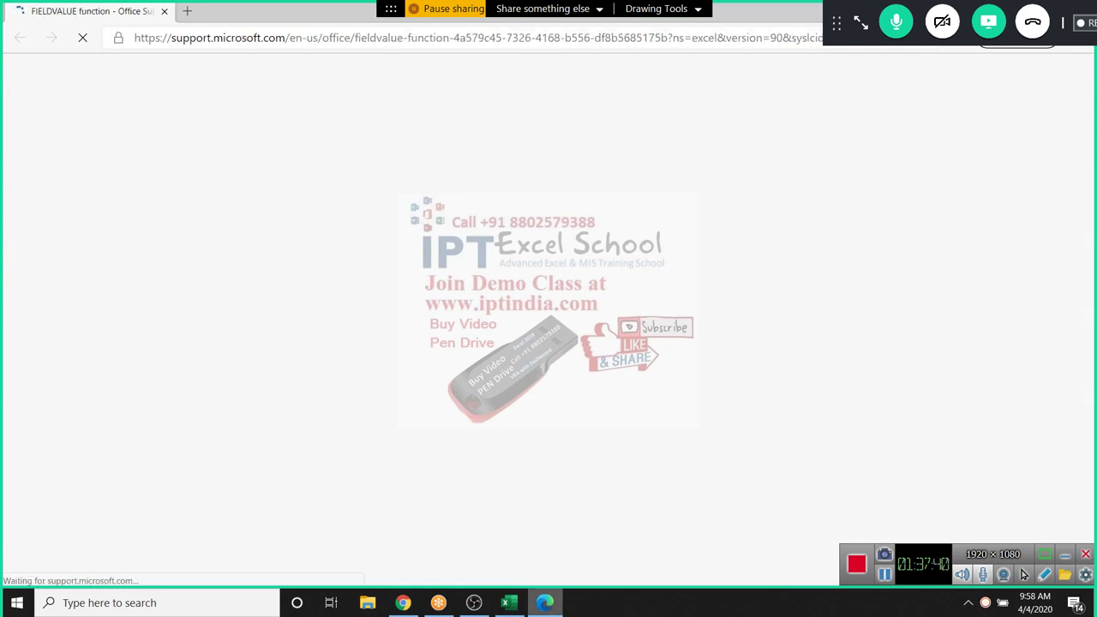
Scroll the FIELDVALUE support page through syntax and Examples, then return to Excel's Sheet10
{"action": "mouse_move", "coordinate": [545, 602]}
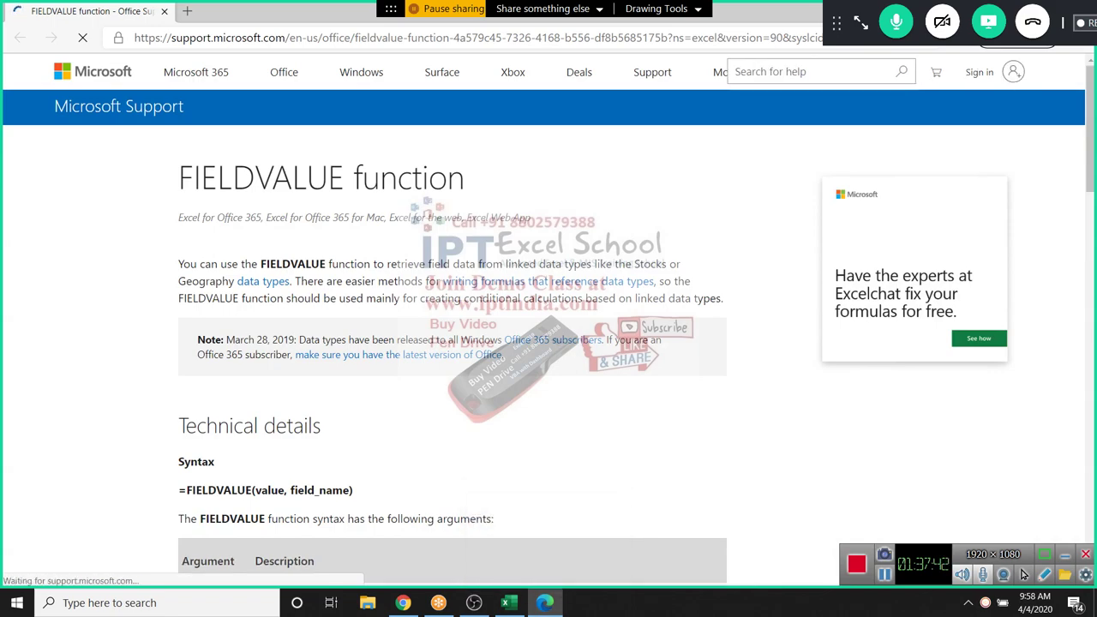
{"action": "scroll", "coordinate": [549, 343], "scroll_direction": "down", "scroll_amount": 3}
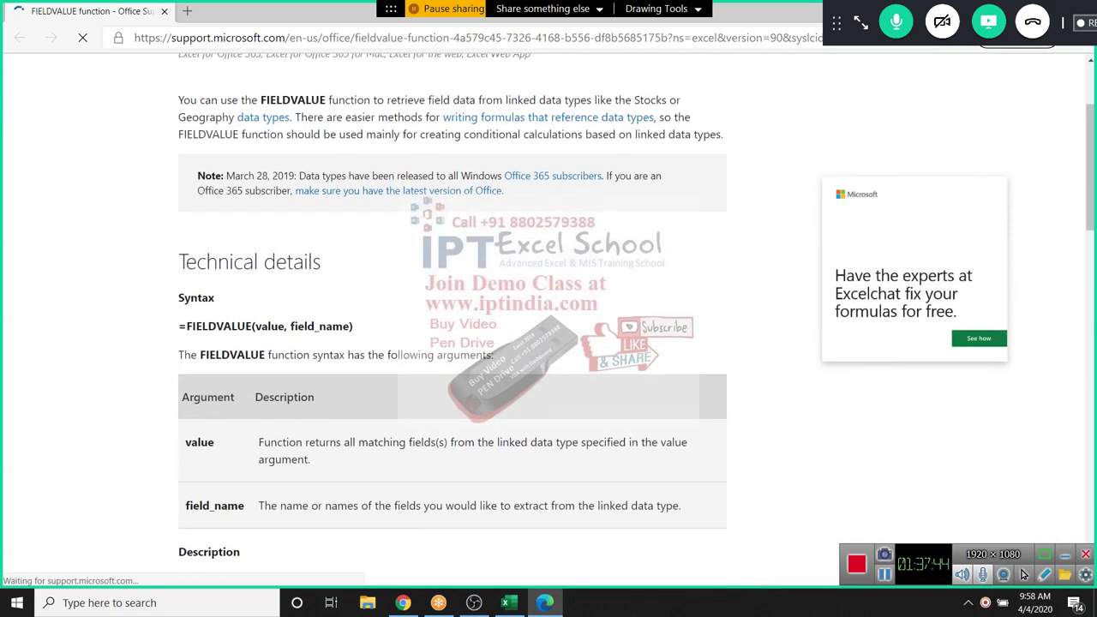
{"action": "scroll", "coordinate": [452, 342], "scroll_direction": "down", "scroll_amount": 5}
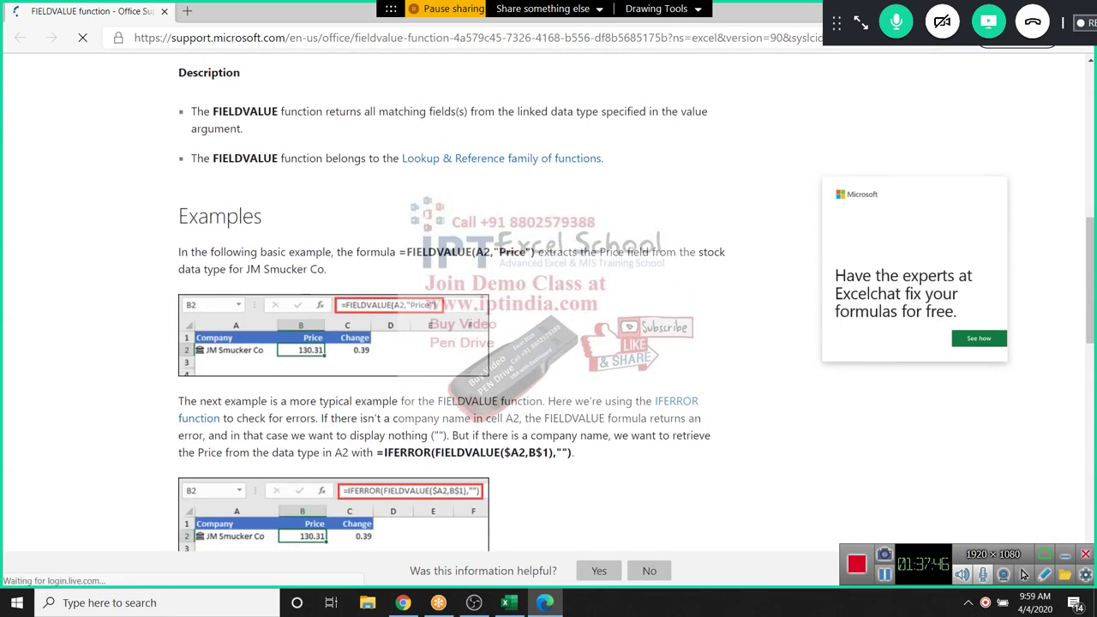
{"action": "scroll", "coordinate": [548, 343], "scroll_direction": "down", "scroll_amount": 1}
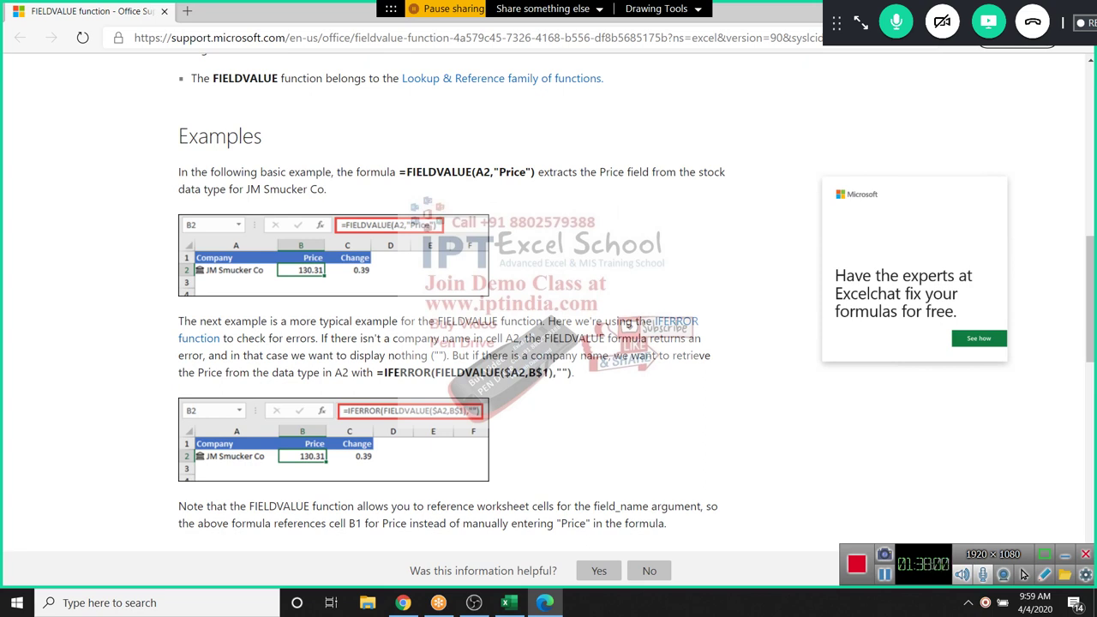
{"action": "scroll", "coordinate": [548, 309], "scroll_direction": "down", "scroll_amount": 1}
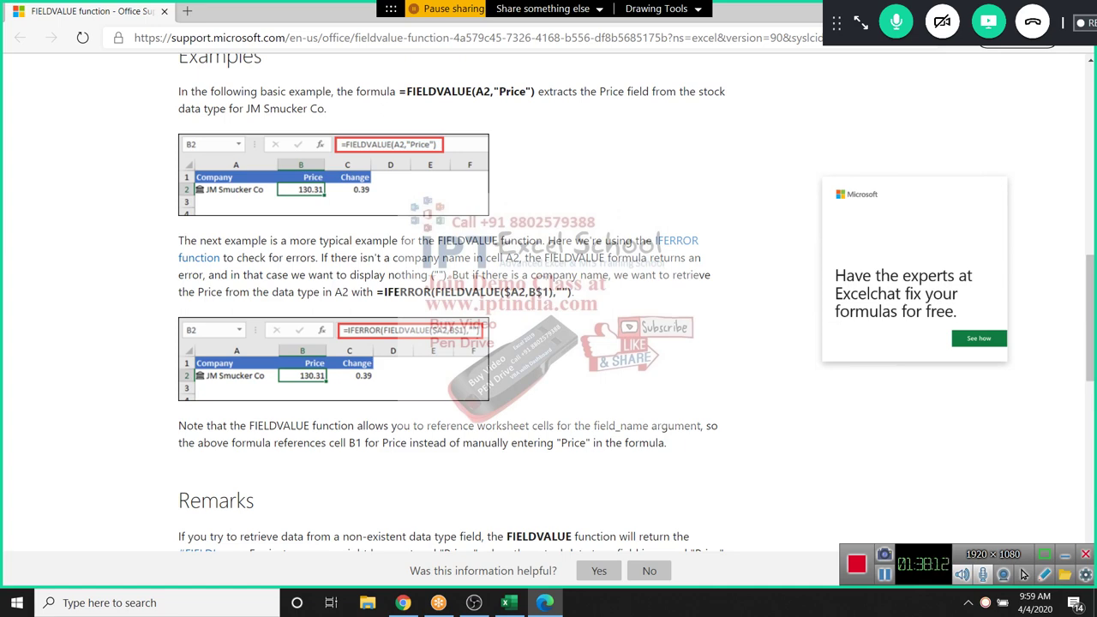
{"action": "scroll", "coordinate": [548, 300], "scroll_direction": "down", "scroll_amount": 4}
{"action": "scroll", "coordinate": [549, 300], "scroll_direction": "up", "scroll_amount": 3}
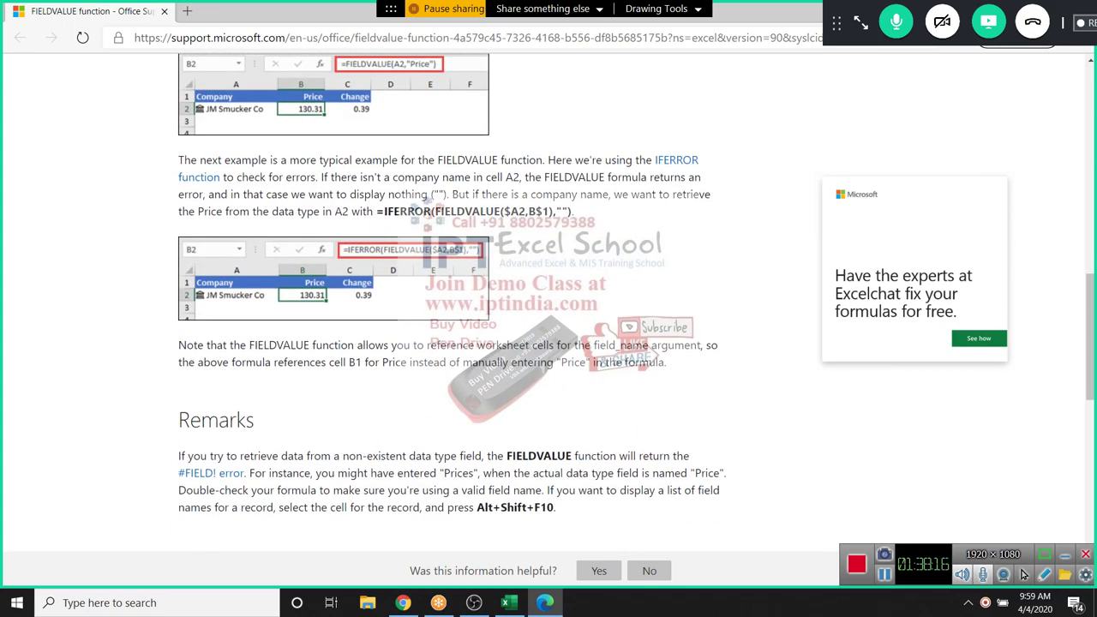
{"action": "scroll", "coordinate": [548, 300], "scroll_direction": "up", "scroll_amount": 3}
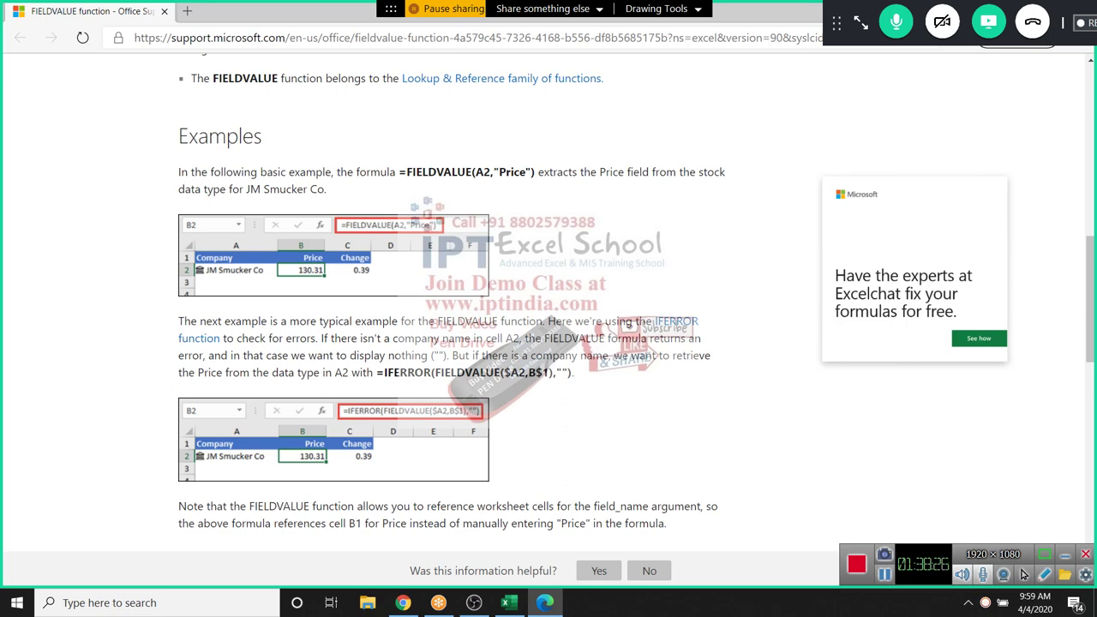
{"action": "key", "text": "alt+Tab"}
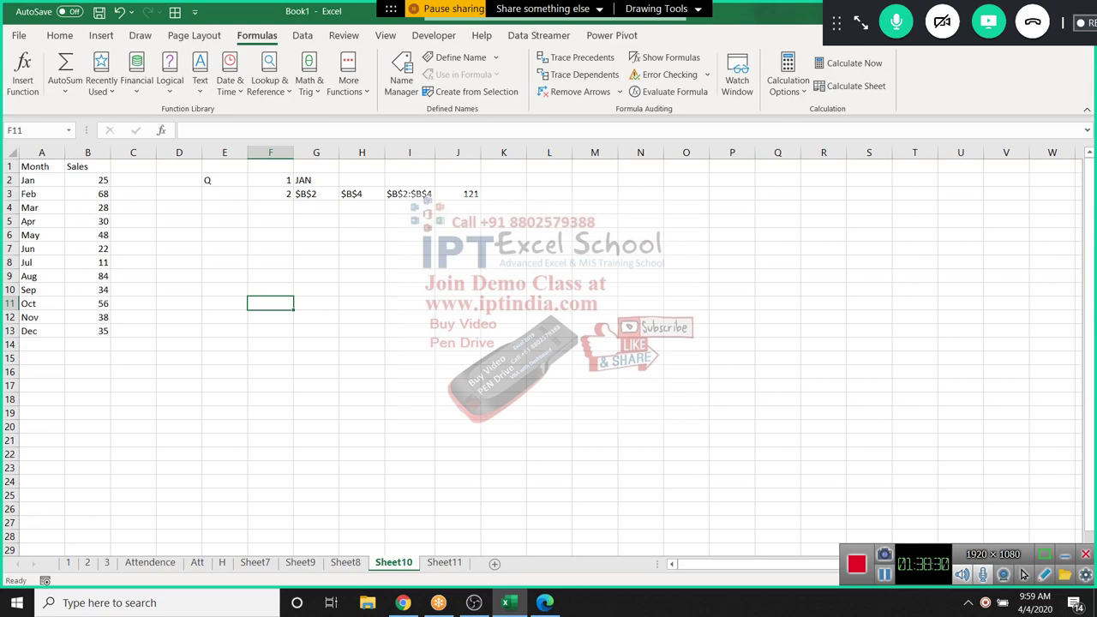
Clear the twelve Sales figures in B2:B13
{"action": "left_click_drag", "start_coordinate": [88, 180], "coordinate": [88, 303]}
{"action": "key", "text": "shift+Down"}
{"action": "key", "text": "shift+Down"}
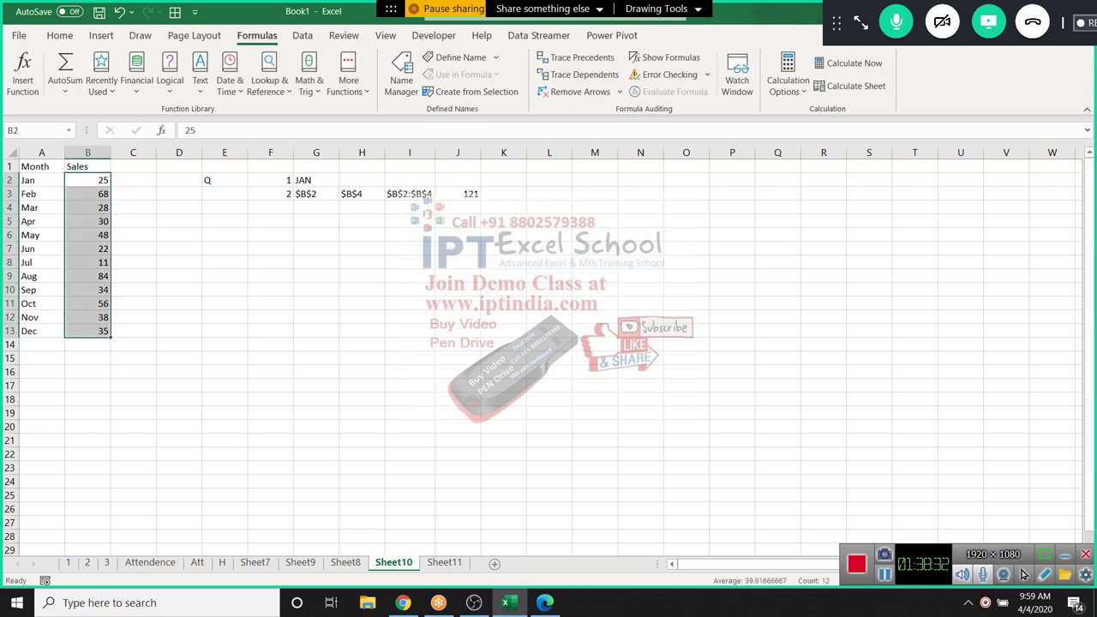
{"action": "key", "text": "Delete"}
{"action": "key", "text": "Up"}
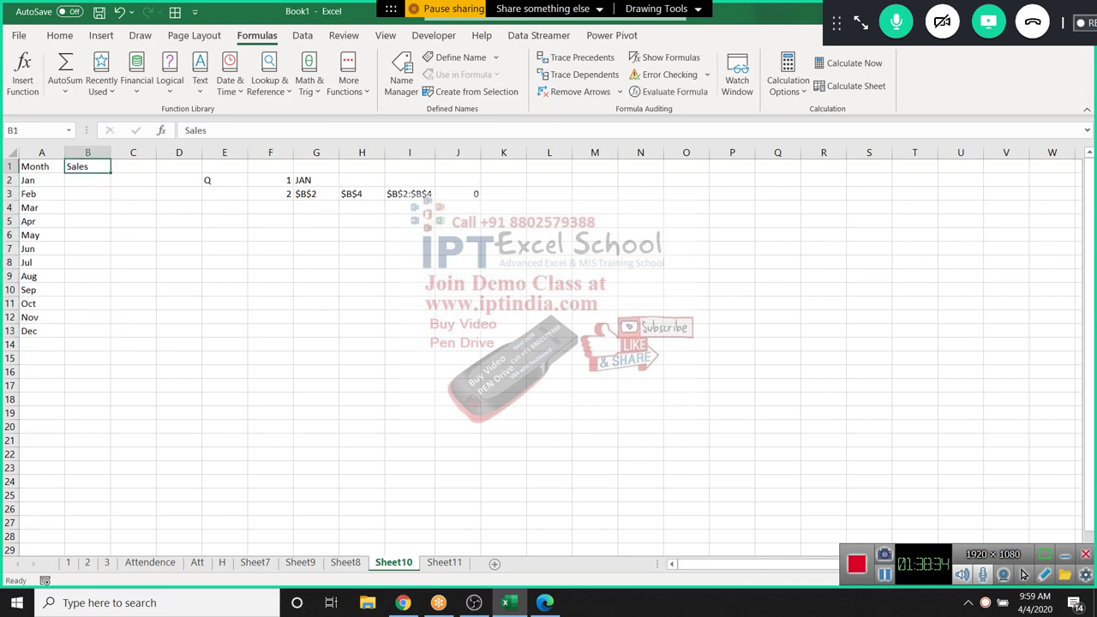
{"action": "key", "text": "alt+Tab"}
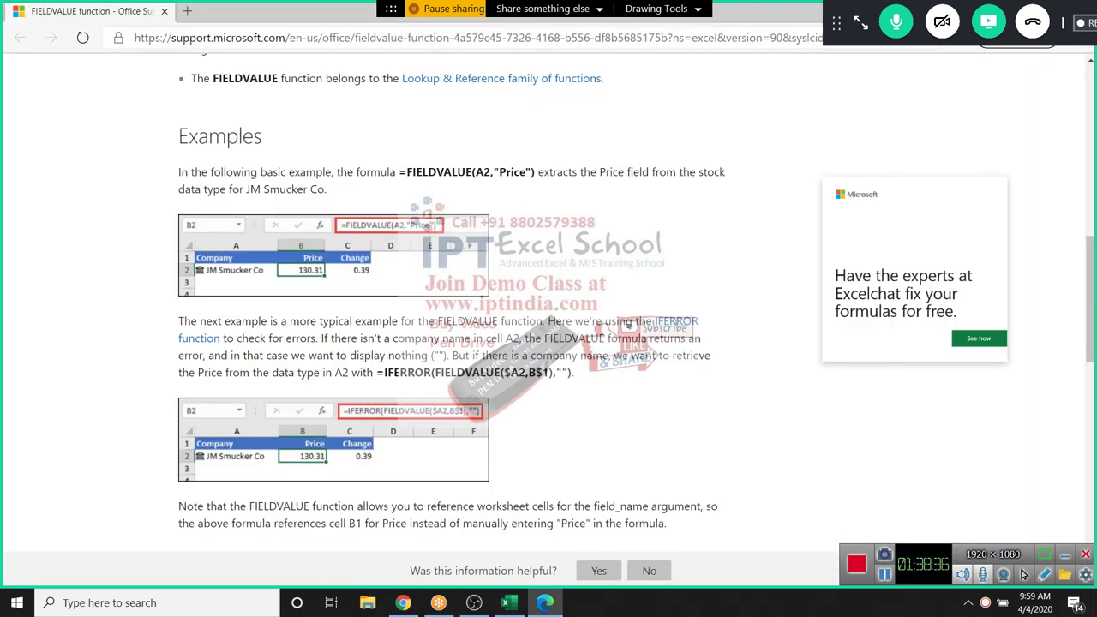
{"action": "key", "text": "alt+Tab"}
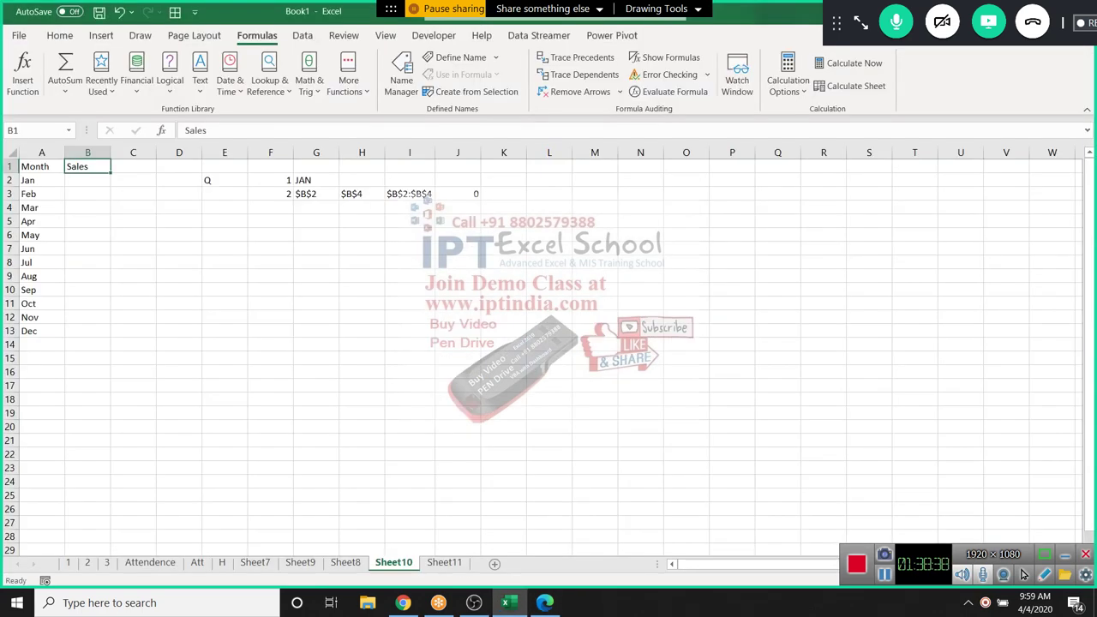
Enter =FIELDVALUE(A2,"Sales") in B2, confirm it again, and switch to the help page
{"action": "key", "text": "Down"}
{"action": "type", "text": "="}
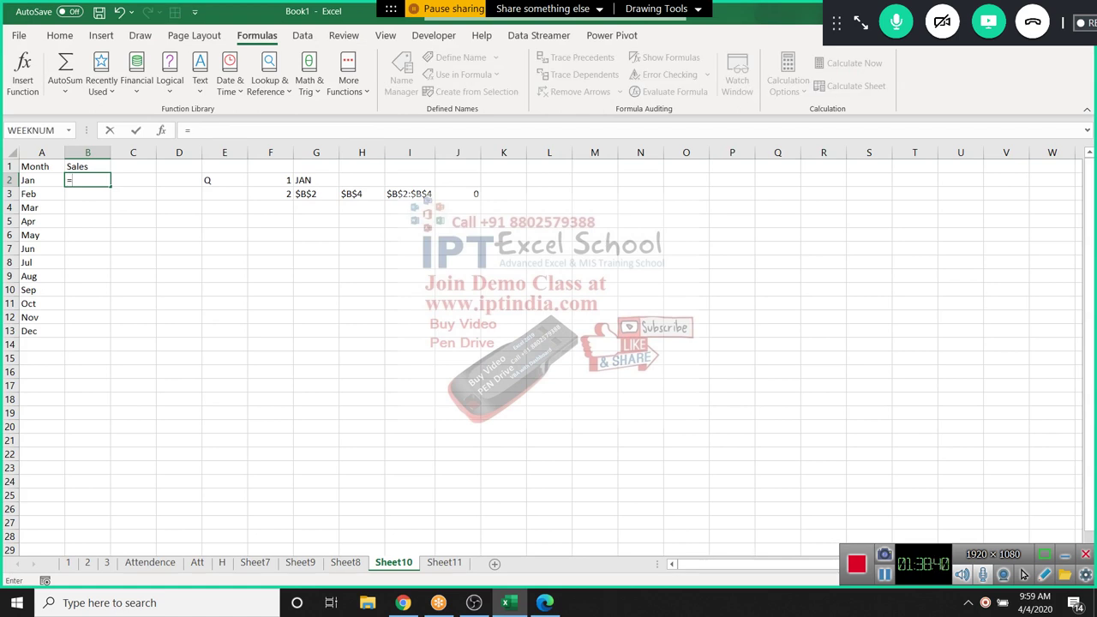
{"action": "type", "text": "fi"}
{"action": "key", "text": "Tab"}
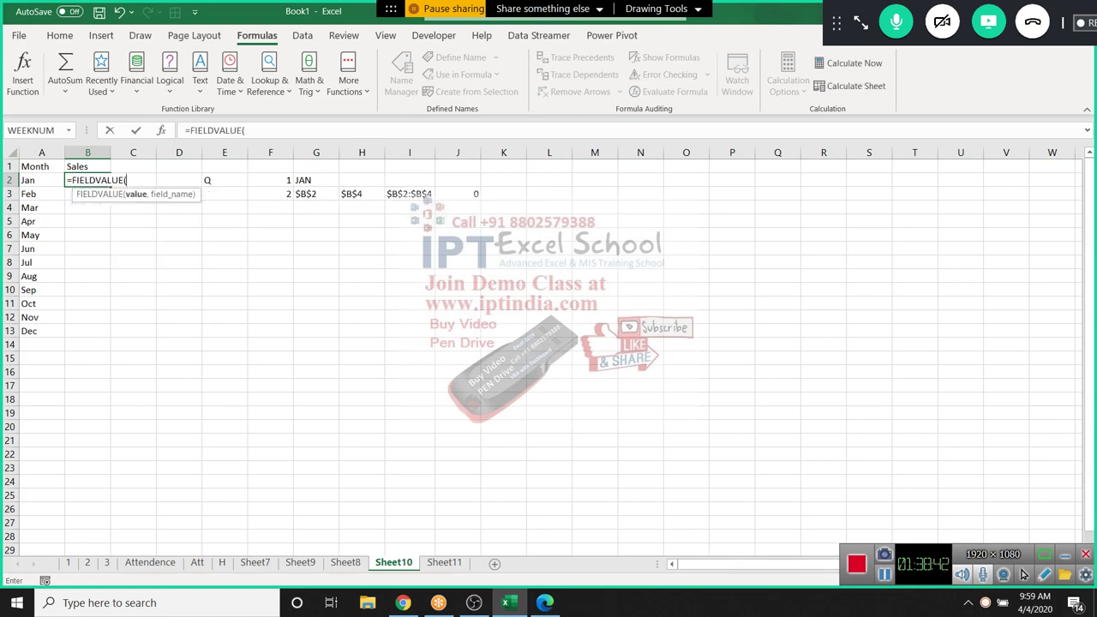
{"action": "key", "text": "Left"}
{"action": "type", "text": ","}
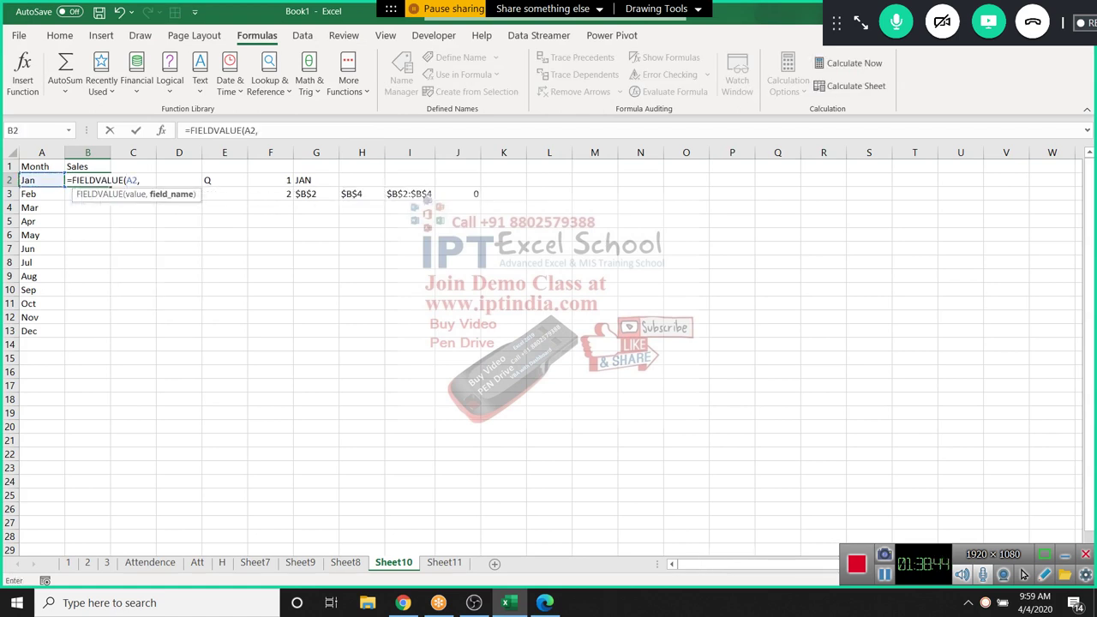
{"action": "type", "text": "\"Sales\""}
{"action": "key", "text": "Return"}
{"action": "key", "text": "Up"}
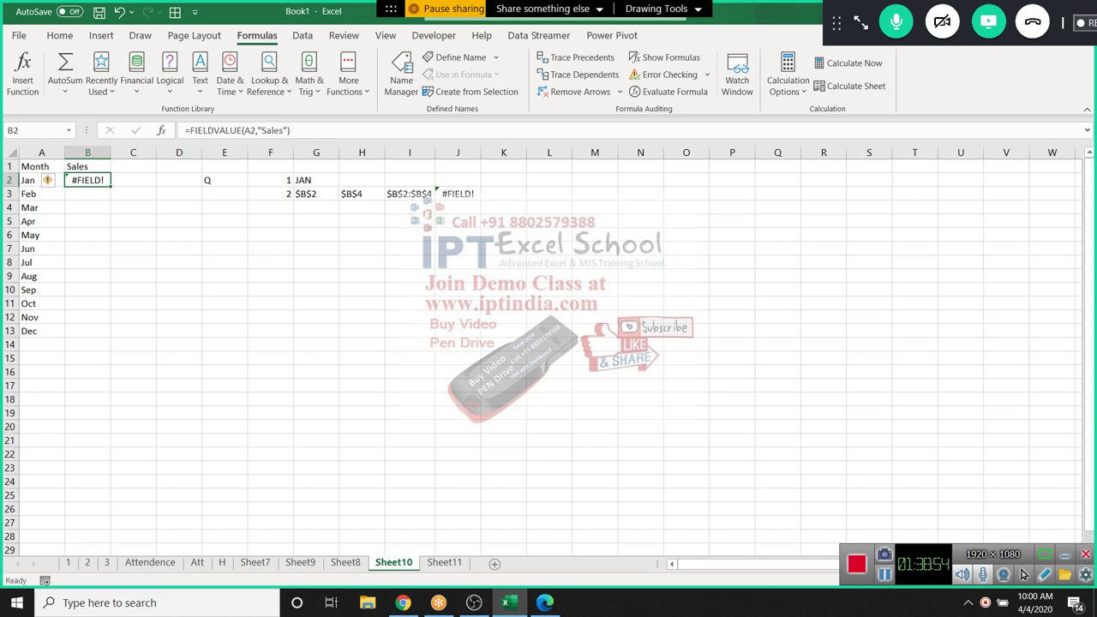
{"action": "key", "text": "F2"}
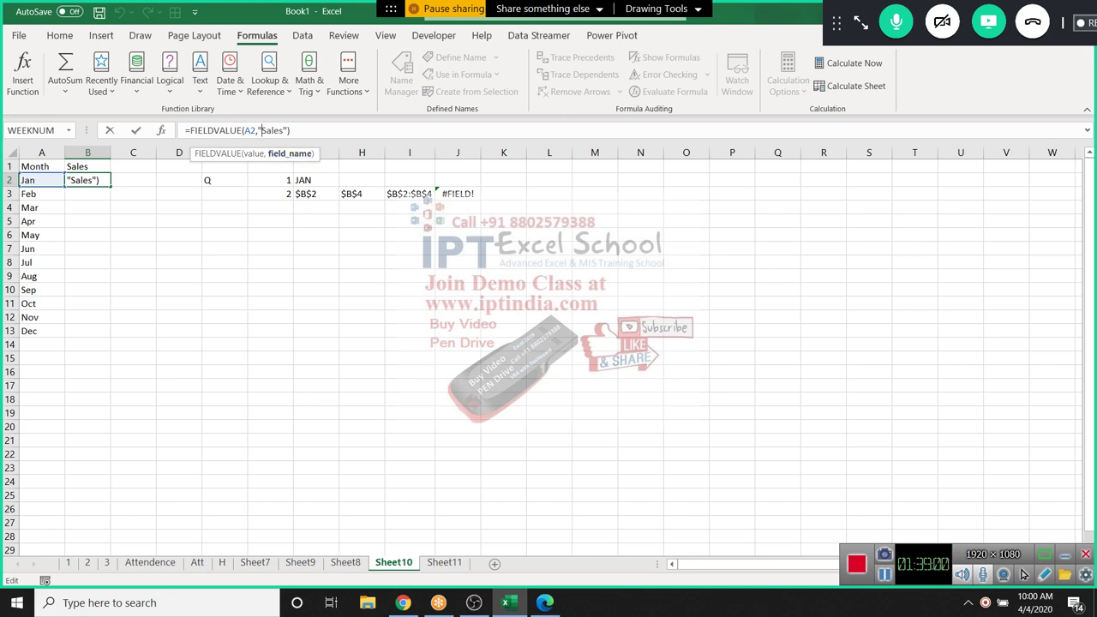
{"action": "key", "text": "ctrl+Return"}
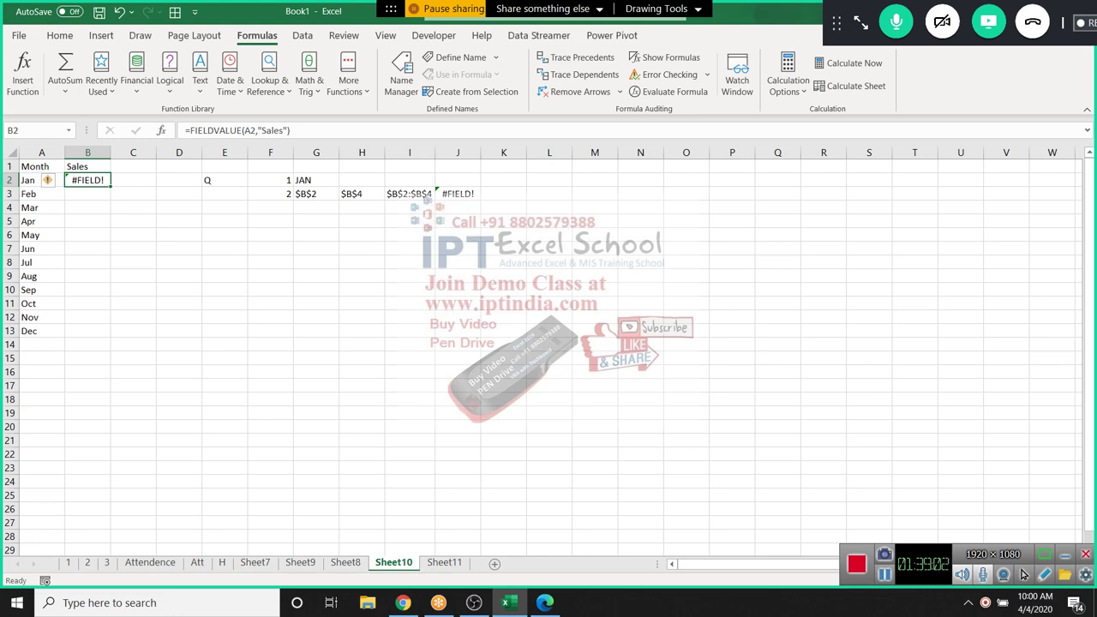
{"action": "key", "text": "alt+Tab"}
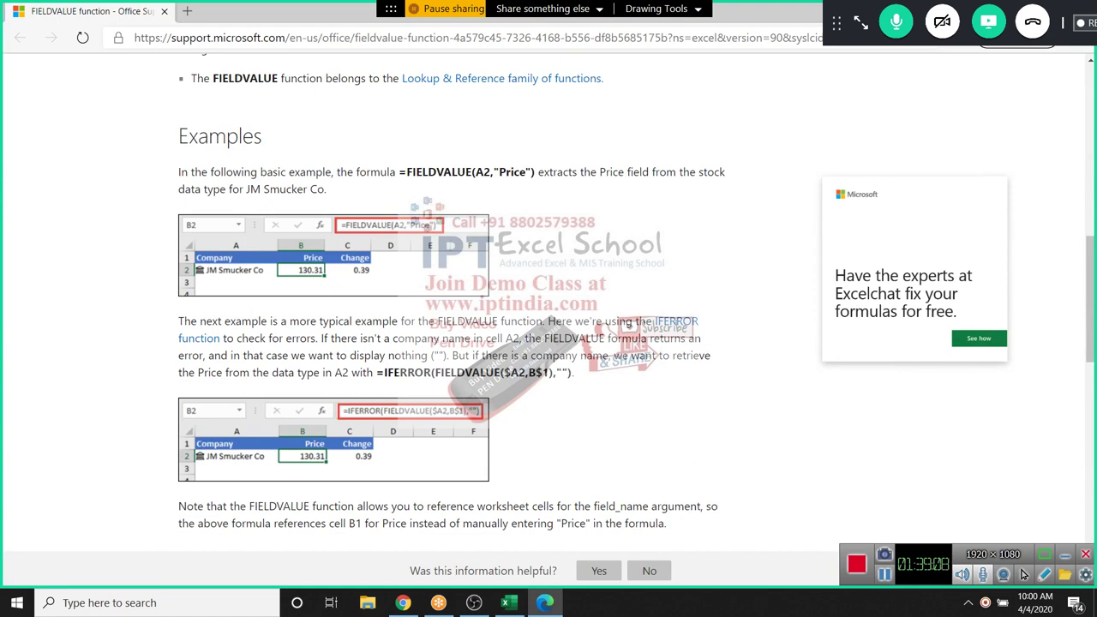
{"action": "scroll", "coordinate": [548, 292], "scroll_direction": "down", "scroll_amount": 1}
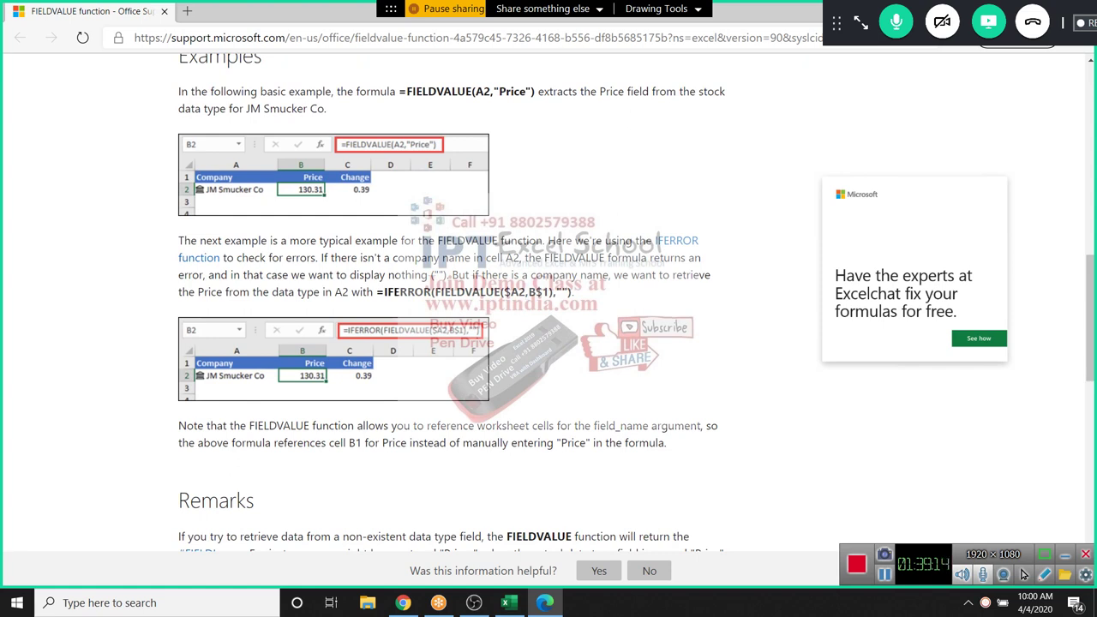
{"action": "left_click_drag", "start_coordinate": [504, 291], "coordinate": [550, 292]}
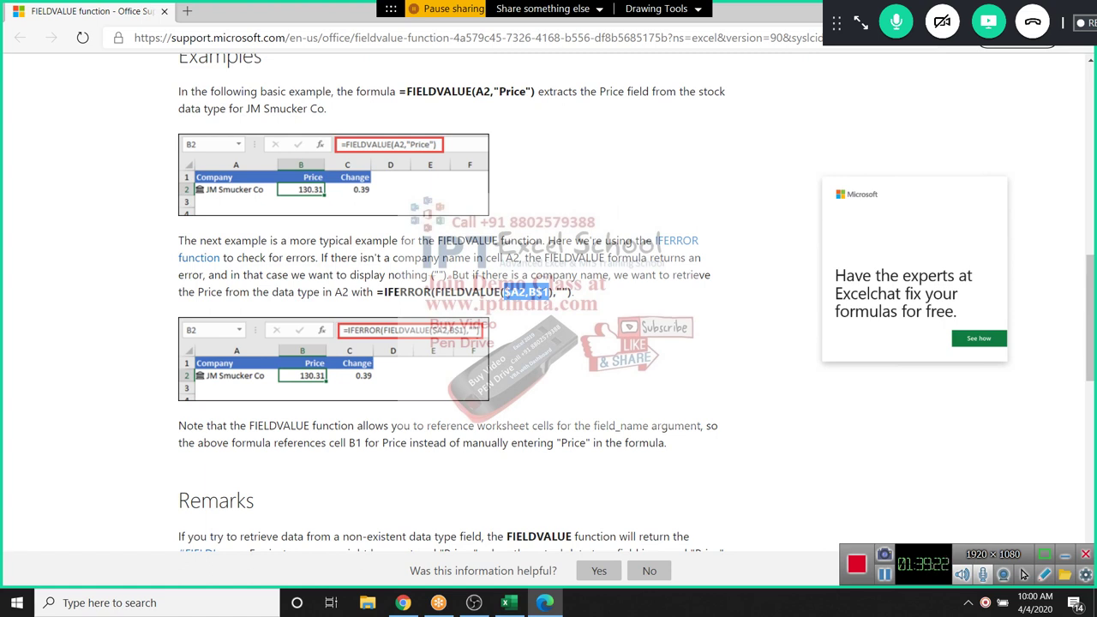
{"action": "scroll", "coordinate": [1023, 574], "scroll_direction": "up", "scroll_amount": 1}
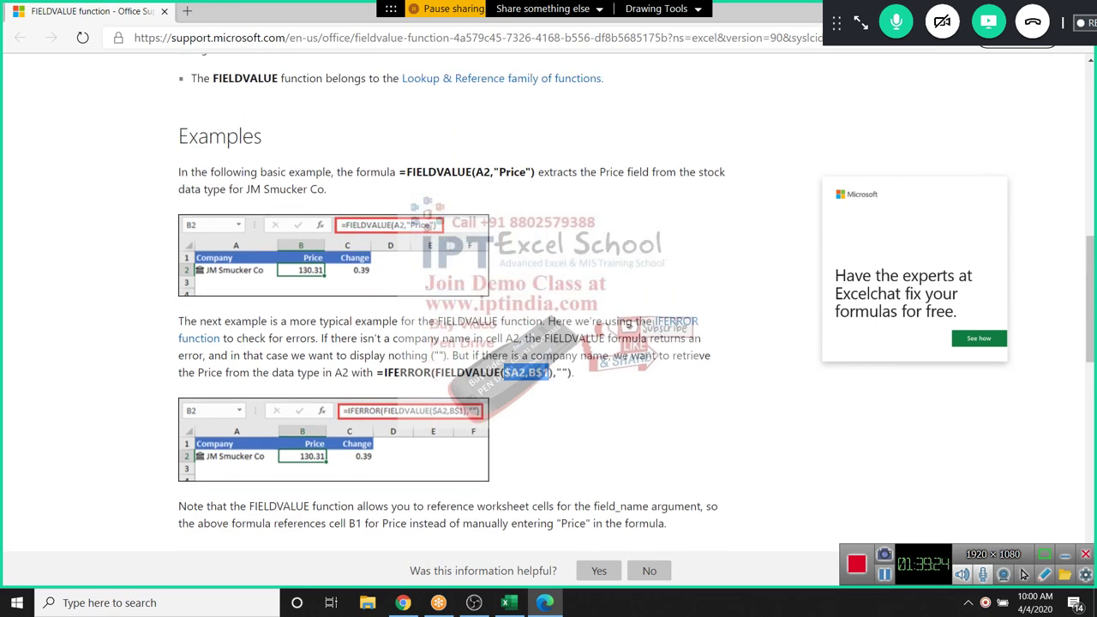
{"action": "scroll", "coordinate": [1023, 575], "scroll_direction": "up", "scroll_amount": 5}
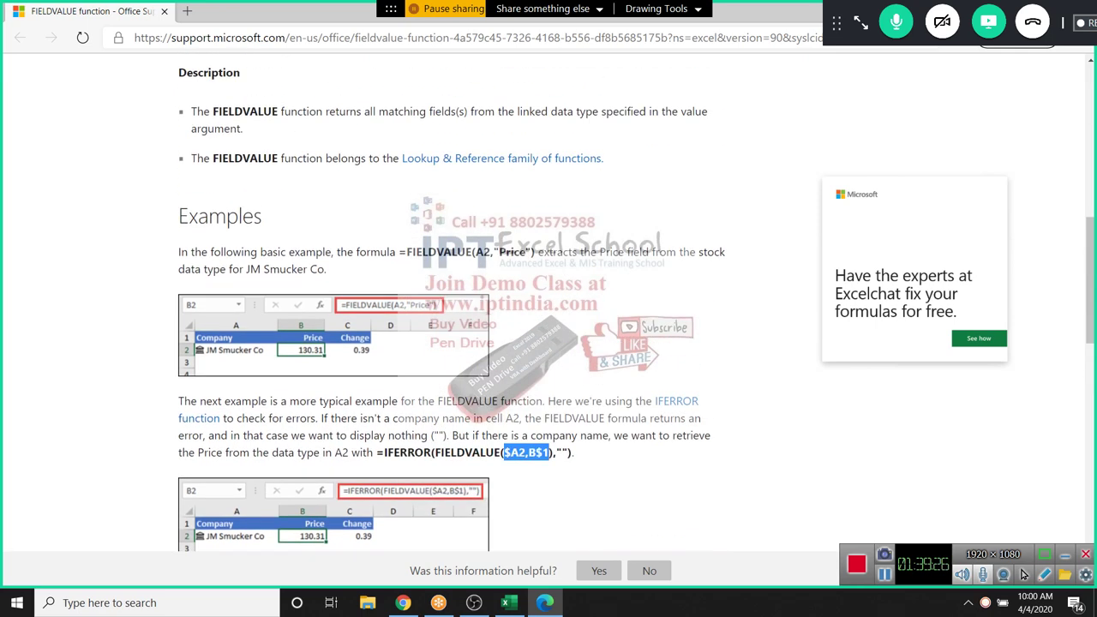
{"action": "scroll", "coordinate": [1023, 574], "scroll_direction": "up", "scroll_amount": 5}
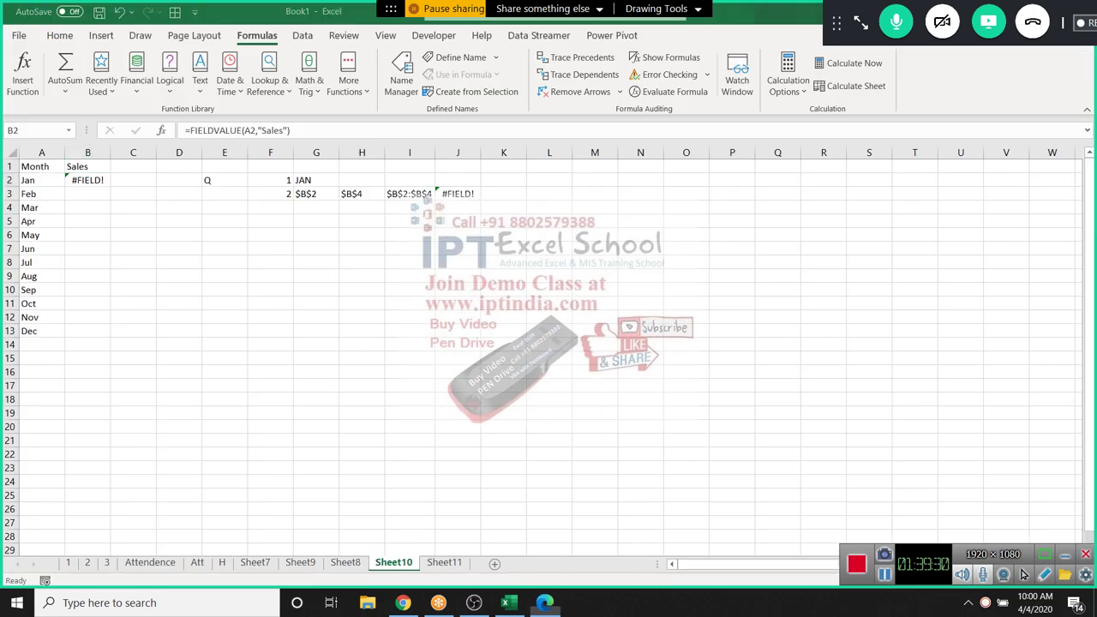
Clear B2's FIELDVALUE formula and browse the Text and Lookup & Reference function lists
{"action": "key", "text": "alt+Tab"}
{"action": "key", "text": "Delete"}
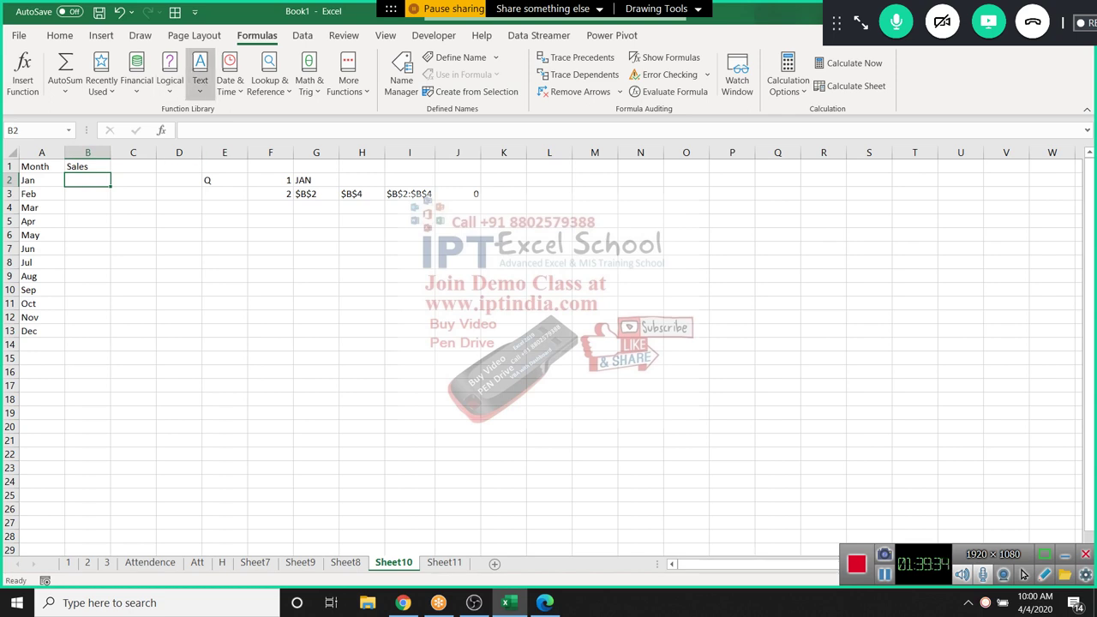
{"action": "left_click", "coordinate": [199, 73]}
{"action": "mouse_move", "coordinate": [229, 76]}
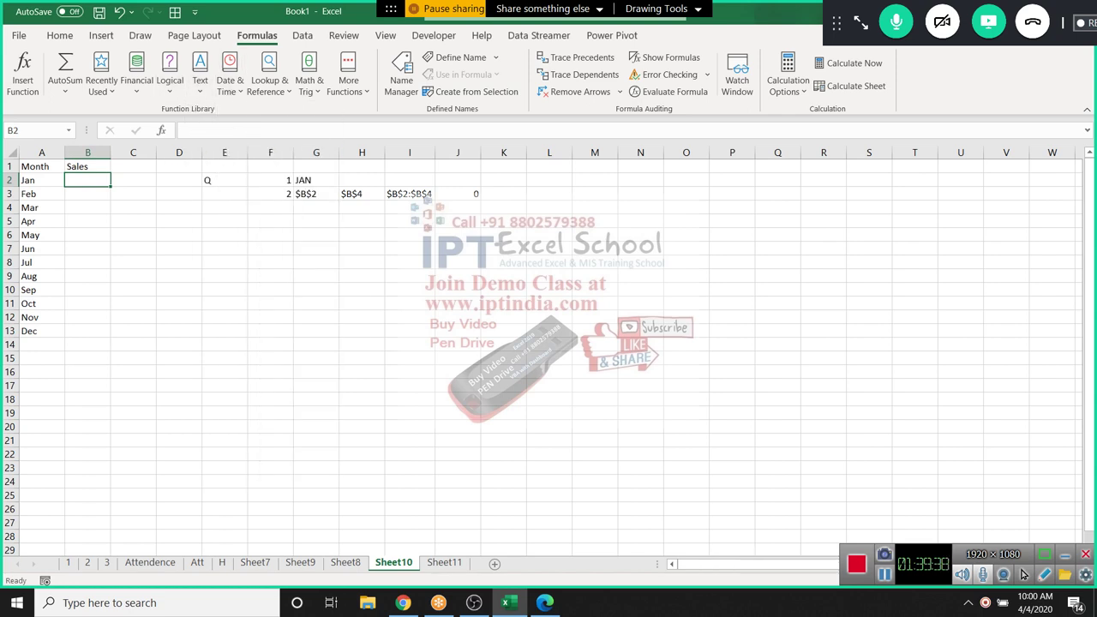
{"action": "left_click", "coordinate": [269, 76]}
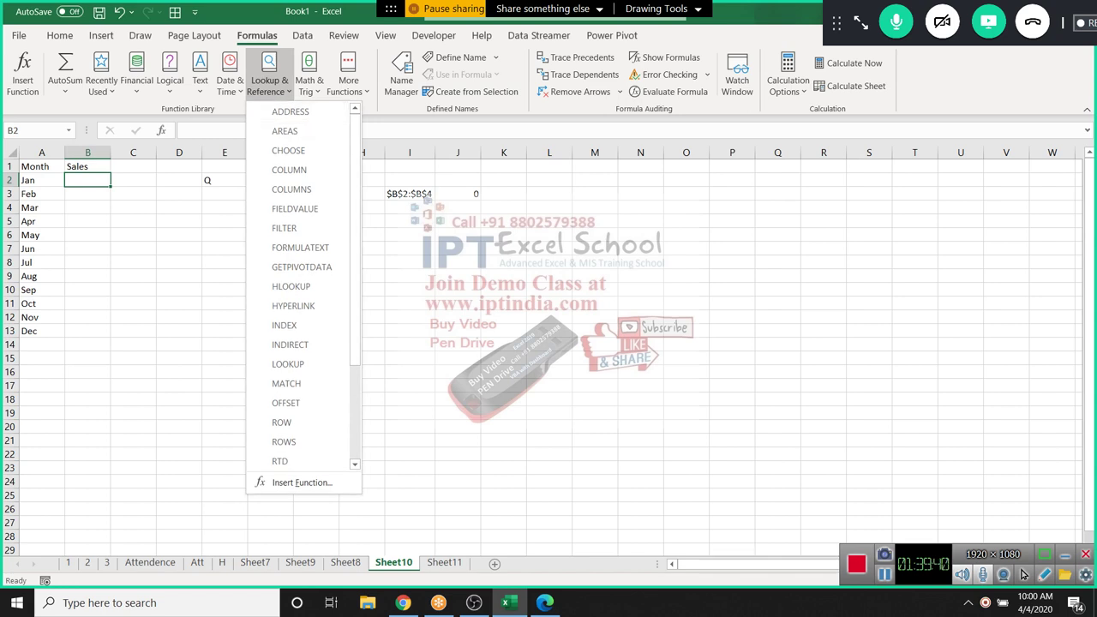
{"action": "scroll", "coordinate": [549, 343], "scroll_direction": "down", "scroll_amount": 1}
{"action": "scroll", "coordinate": [300, 326], "scroll_direction": "down", "scroll_amount": 3}
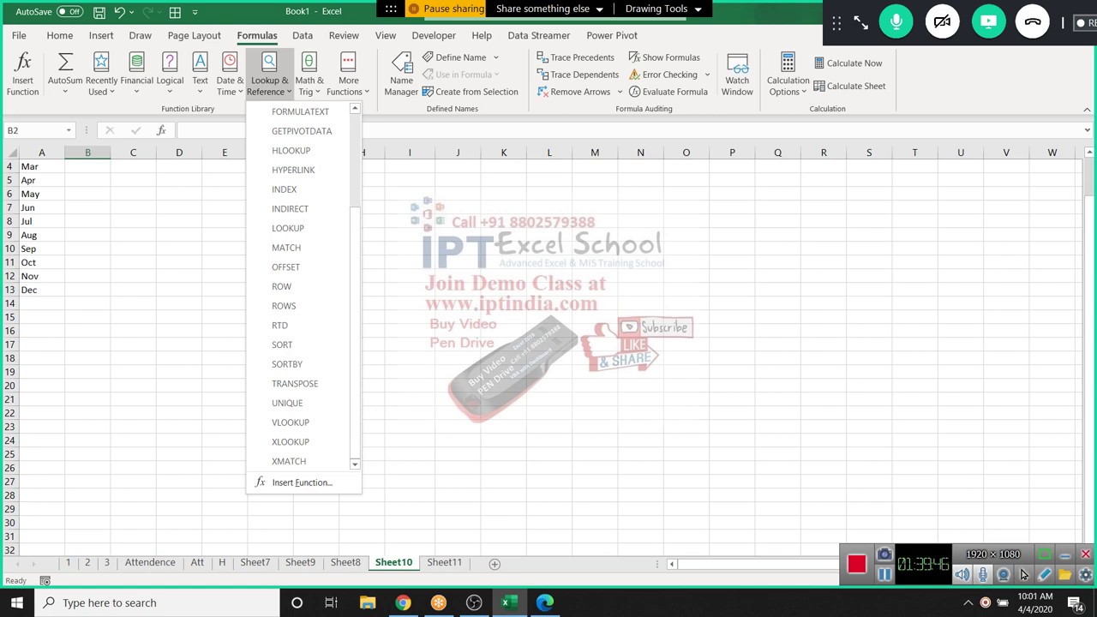
{"action": "scroll", "coordinate": [548, 343], "scroll_direction": "up", "scroll_amount": 1}
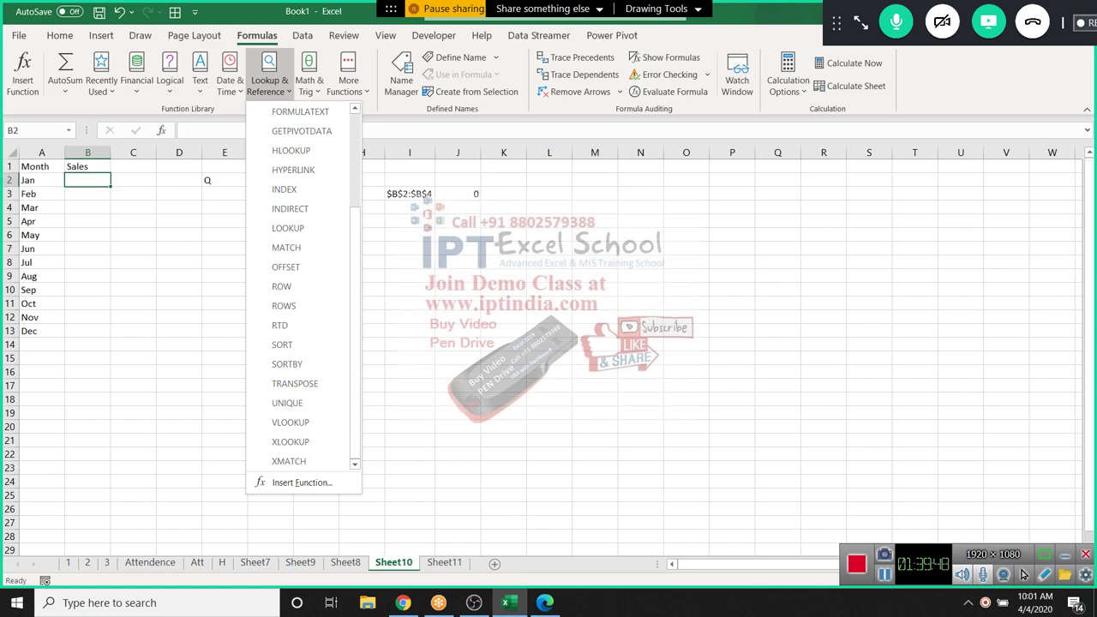
{"action": "scroll", "coordinate": [300, 291], "scroll_direction": "up", "scroll_amount": 3}
{"action": "scroll", "coordinate": [304, 287], "scroll_direction": "up", "scroll_amount": 1}
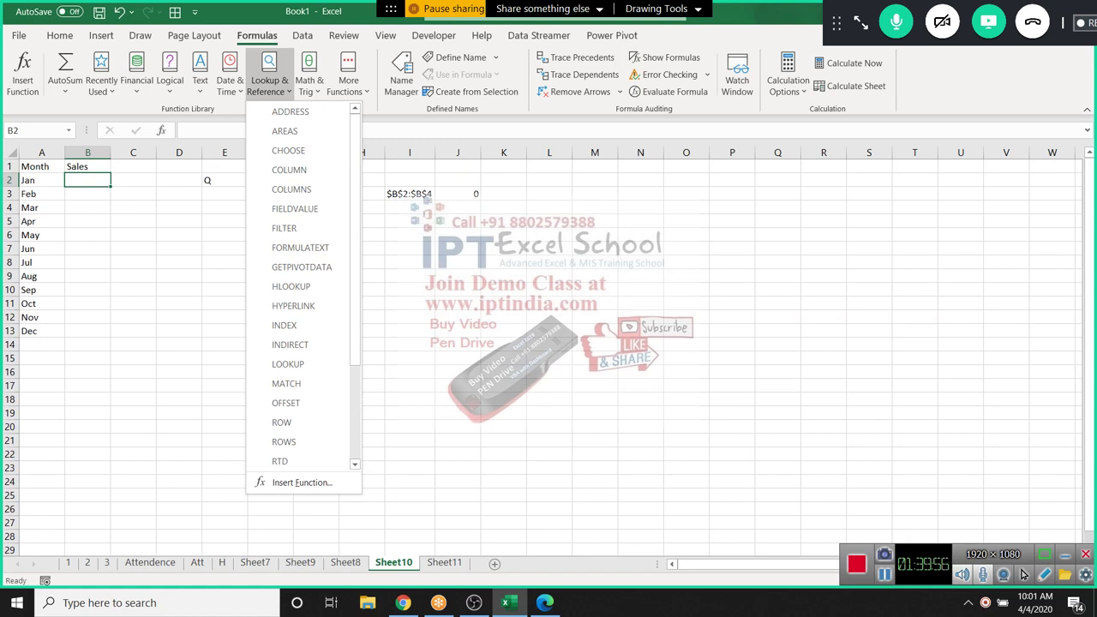
{"action": "scroll", "coordinate": [124, 257], "scroll_direction": "down", "scroll_amount": 1}
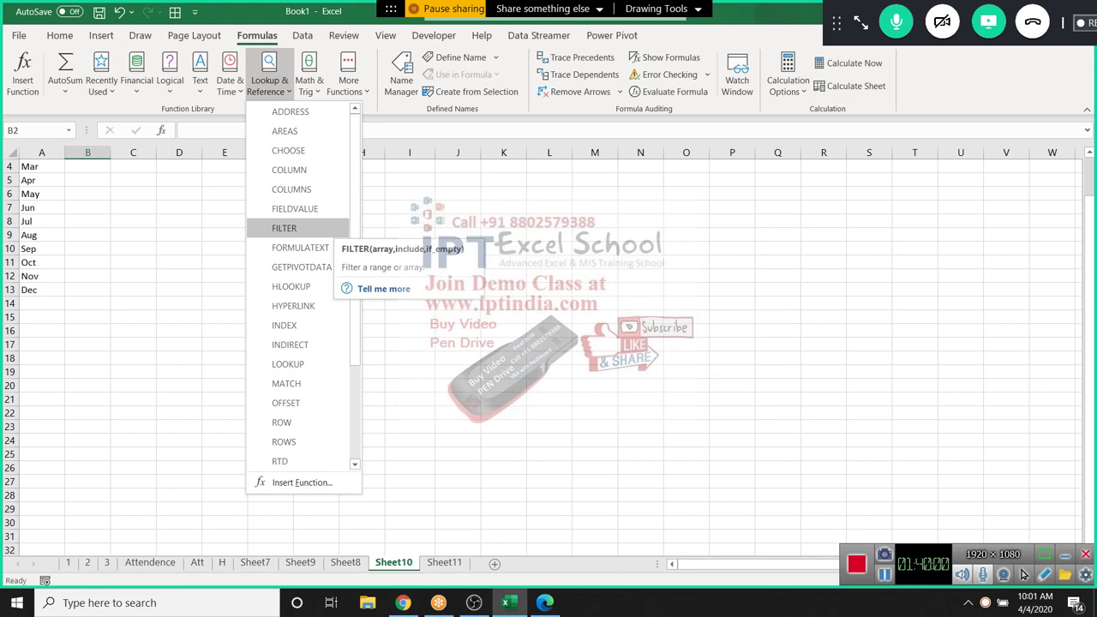
{"action": "scroll", "coordinate": [549, 343], "scroll_direction": "up", "scroll_amount": 1}
{"action": "left_click", "coordinate": [549, 234]}
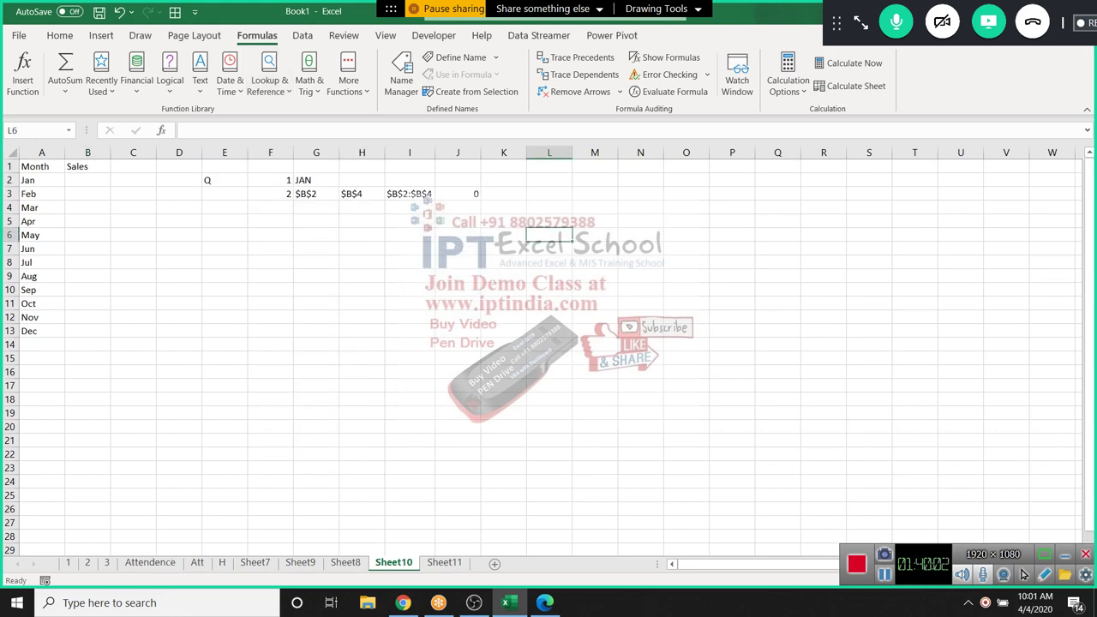
Copy the E.Code, Name and Depart columns from the Attendence sheet
{"action": "left_click", "coordinate": [149, 562]}
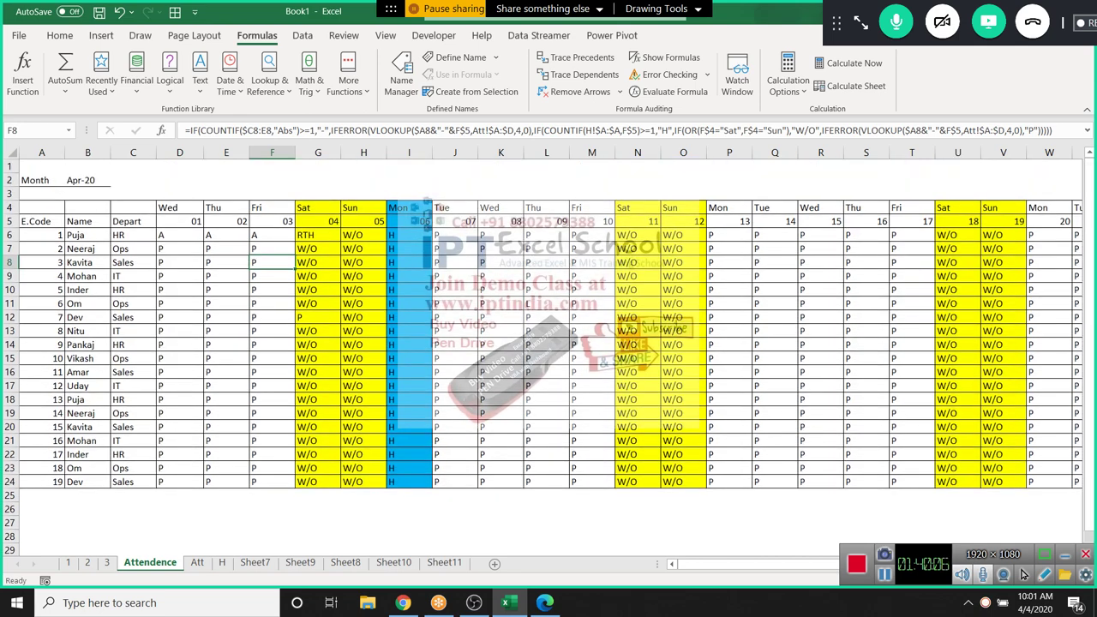
{"action": "left_click_drag", "start_coordinate": [34, 221], "coordinate": [133, 482]}
{"action": "key", "text": "ctrl+c"}
Add a new Sheet12 and paste the employee table at A1
{"action": "left_click", "coordinate": [444, 562]}
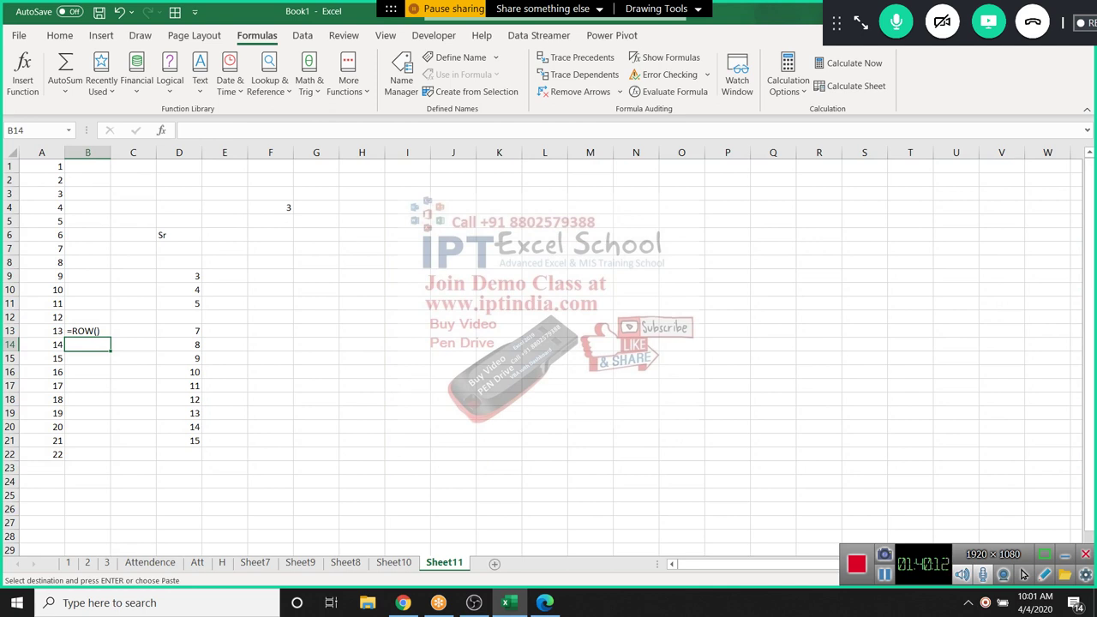
{"action": "left_click", "coordinate": [494, 563]}
{"action": "key", "text": "ctrl+v"}
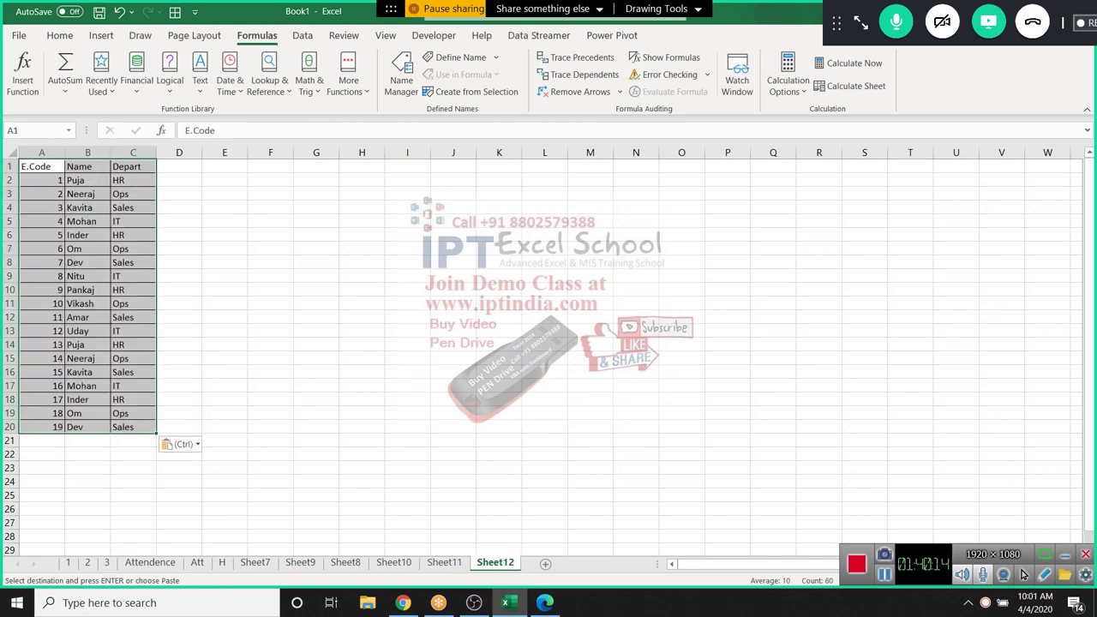
Enter =FILTER(A1:C20,"HR") in F3, retry as an array formula, then delete it
{"action": "left_click", "coordinate": [270, 194]}
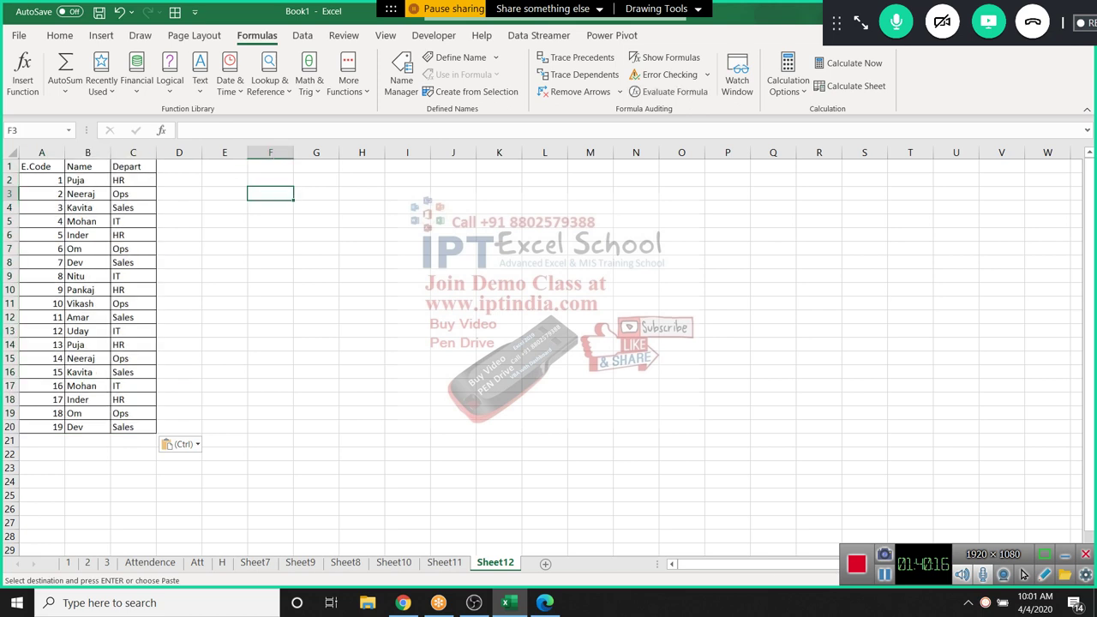
{"action": "type", "text": "=i"}
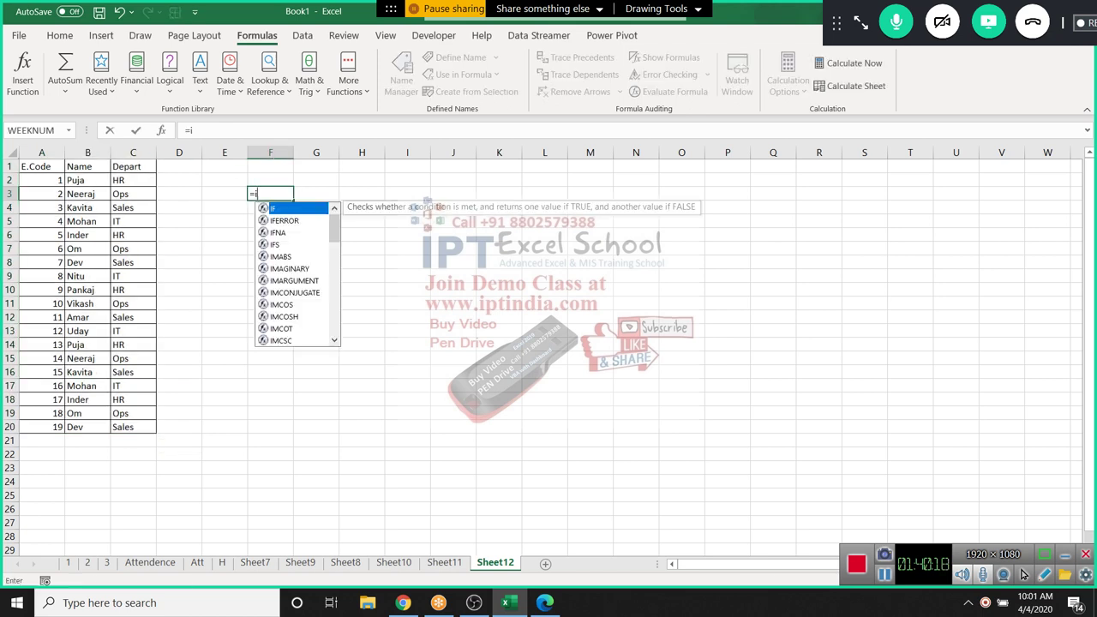
{"action": "key", "text": "BackSpace"}
{"action": "type", "text": "fil"}
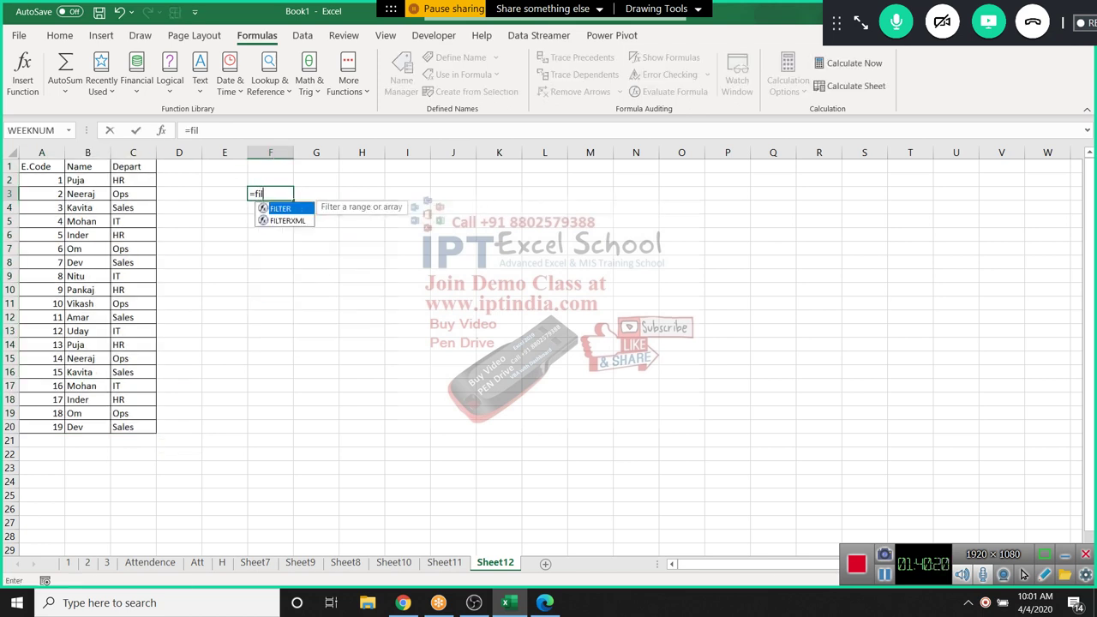
{"action": "key", "text": "Tab"}
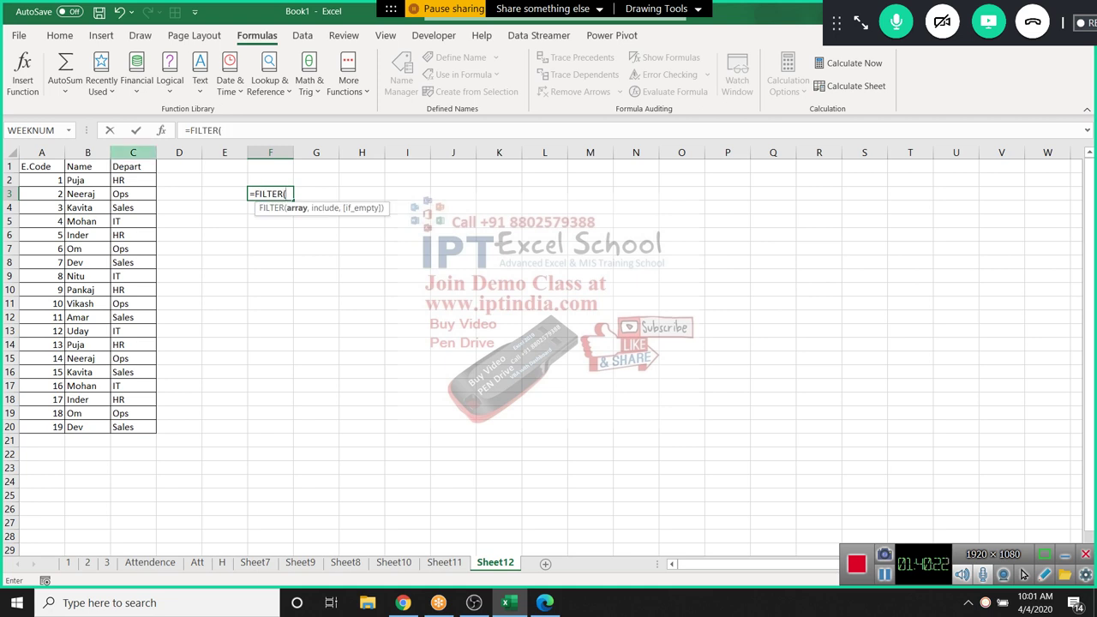
{"action": "left_click_drag", "start_coordinate": [38, 167], "coordinate": [153, 427]}
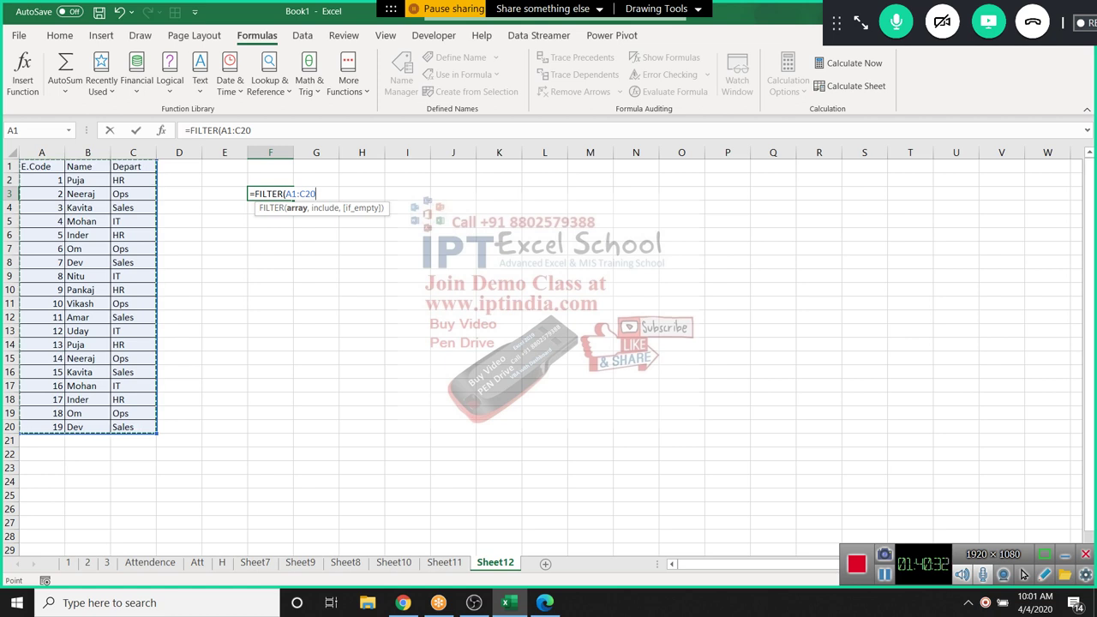
{"action": "type", "text": ","}
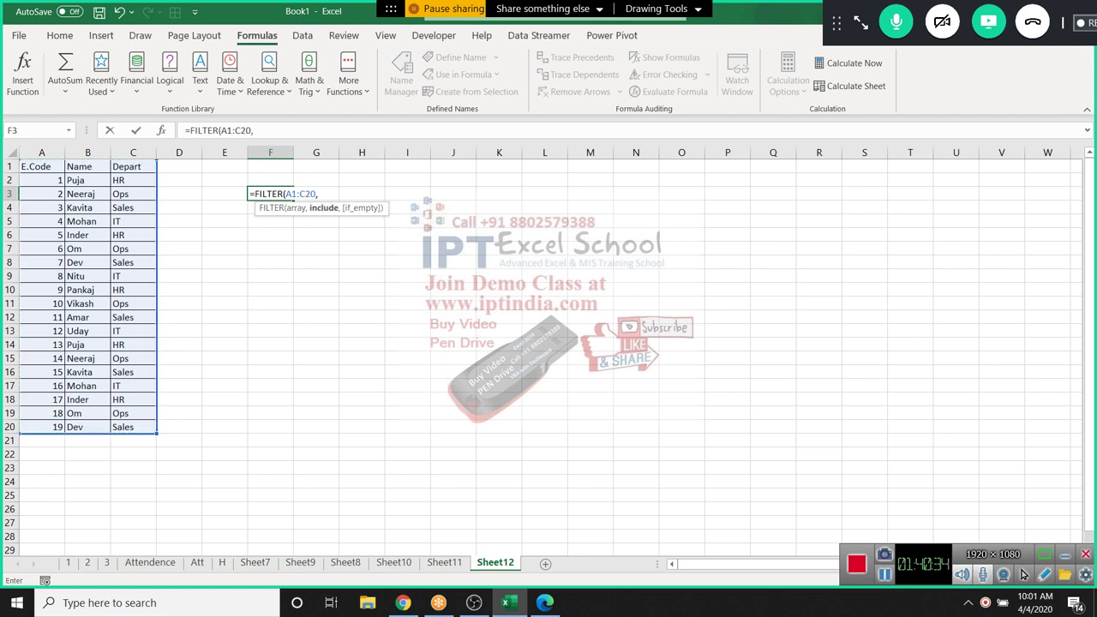
{"action": "type", "text": "\"HR\""}
{"action": "key", "text": "Return"}
{"action": "left_click", "coordinate": [269, 193]}
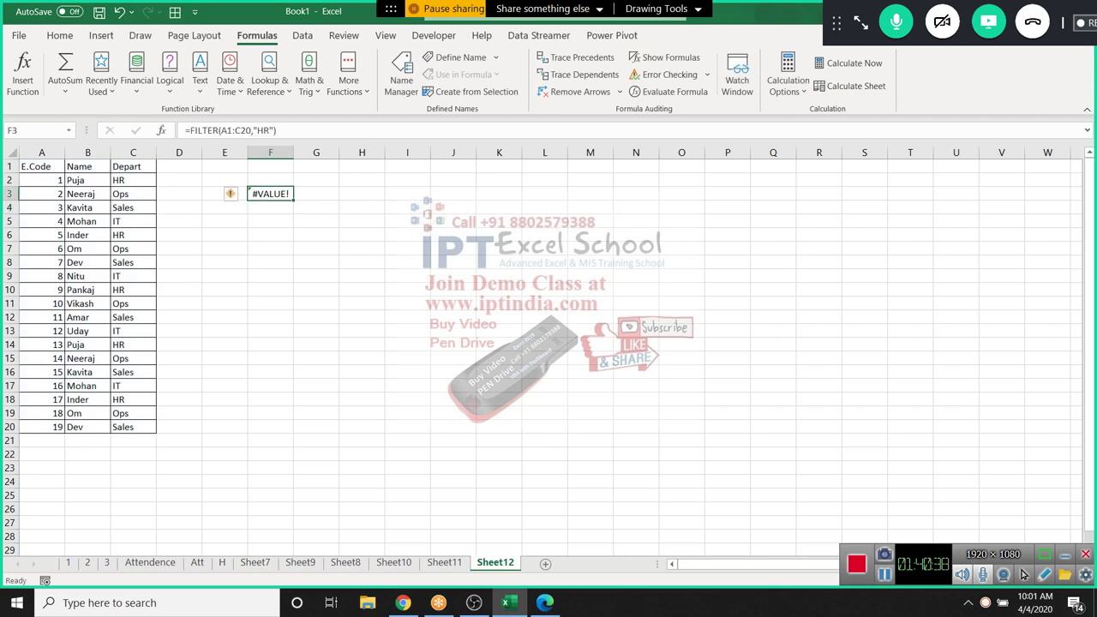
{"action": "key", "text": "F2"}
{"action": "key", "text": "ctrl+shift+Return"}
{"action": "key", "text": "Delete"}
Enter =FILTER(C1:C20,"HR") in F3 to filter the Depart column for HR
{"action": "type", "text": "=FIL"}
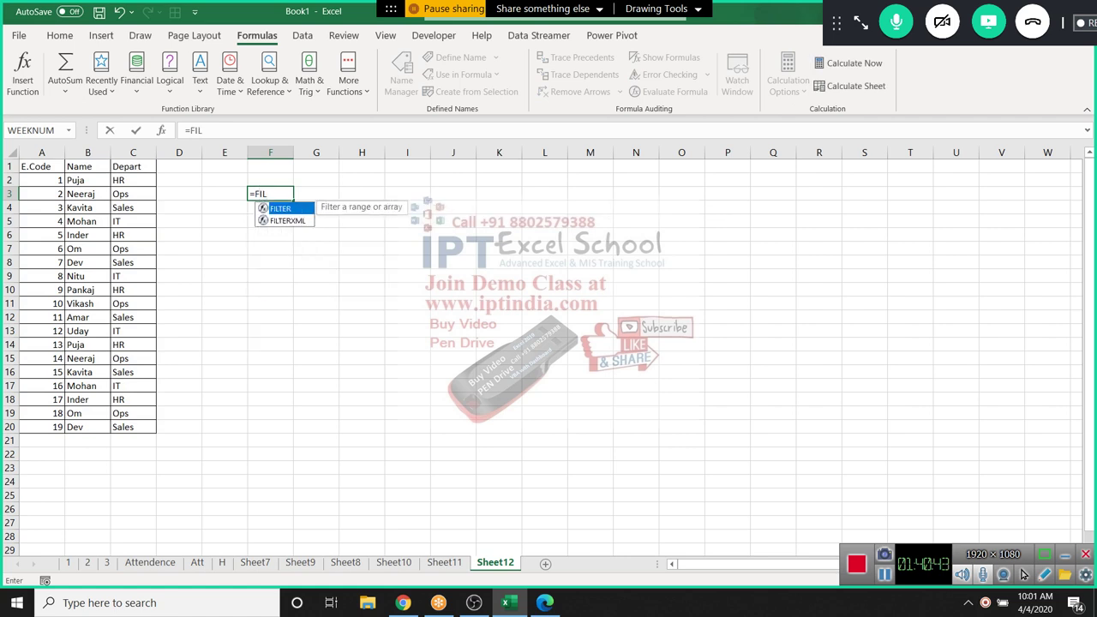
{"action": "key", "text": "Tab"}
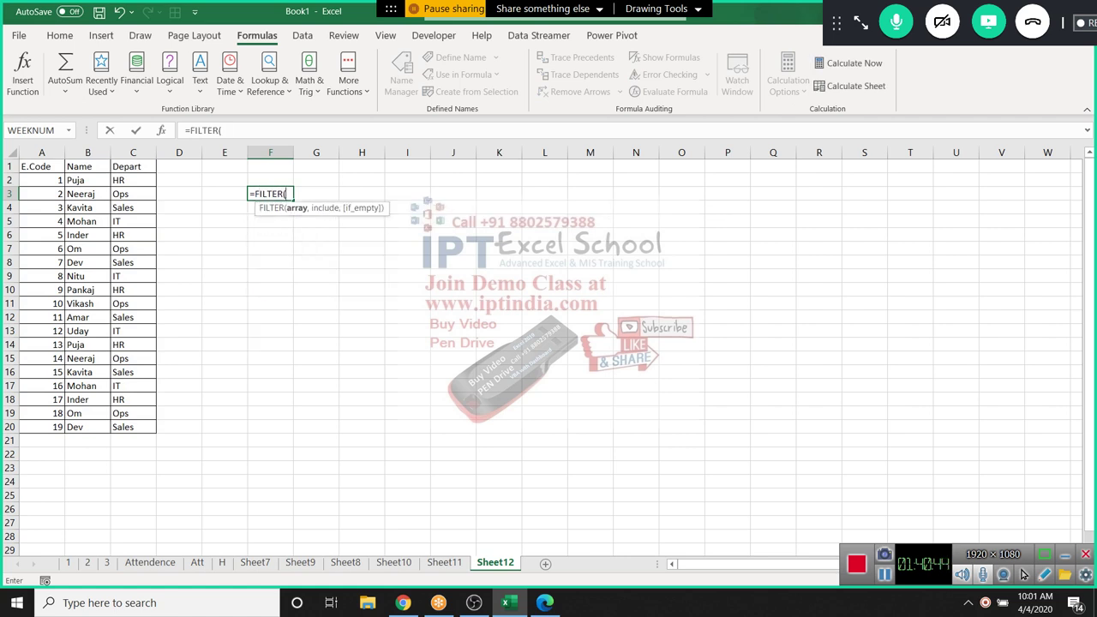
{"action": "left_click", "coordinate": [133, 166]}
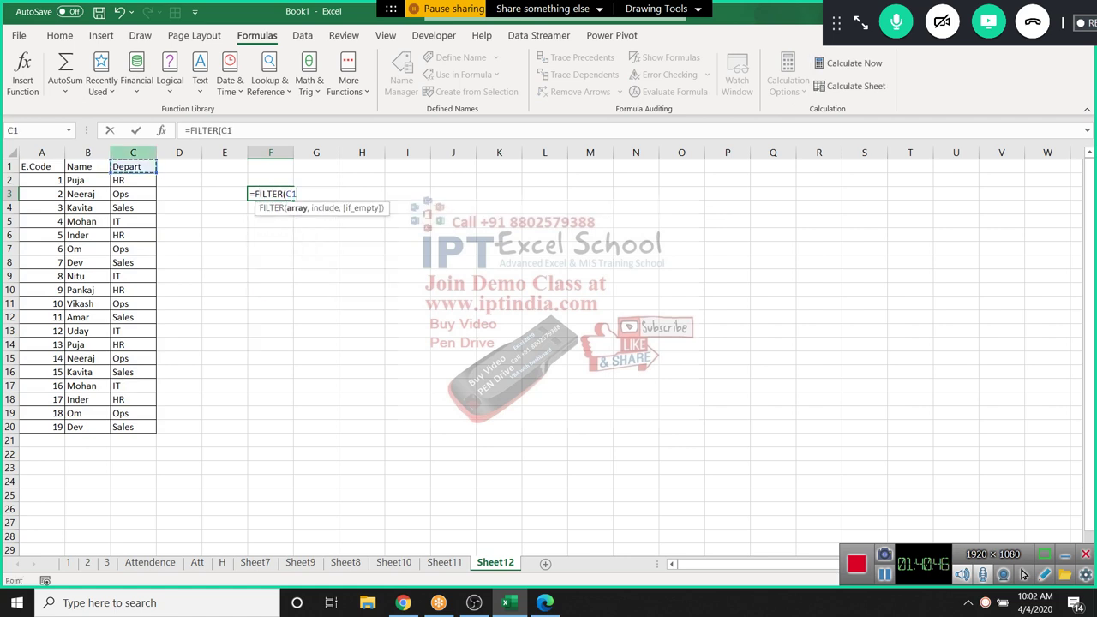
{"action": "key", "text": "ctrl+shift+Down"}
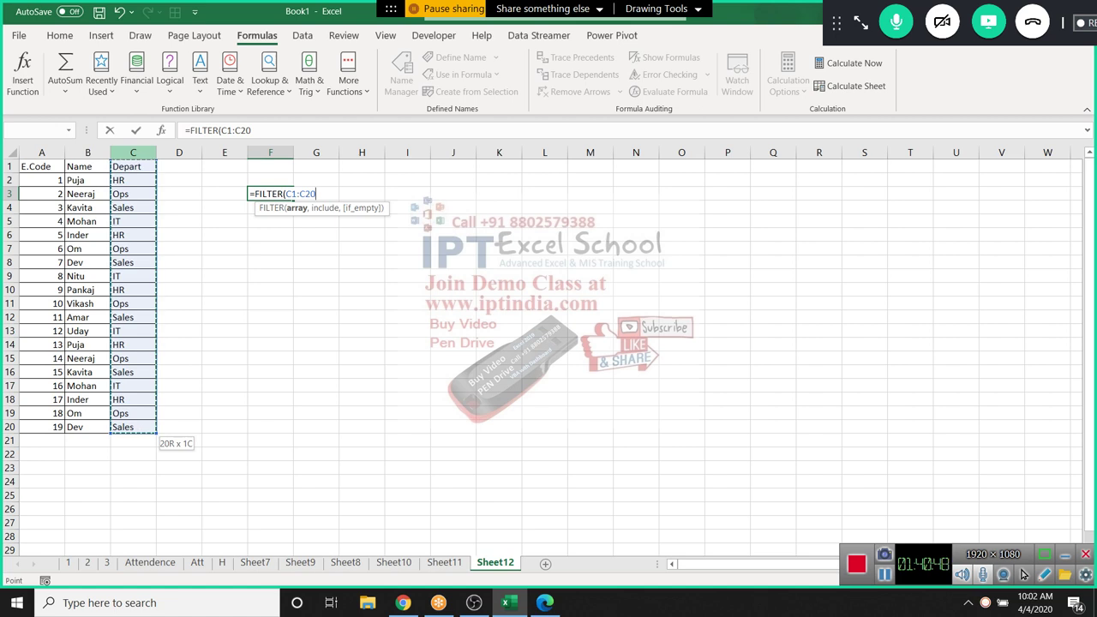
{"action": "type", "text": ",\""}
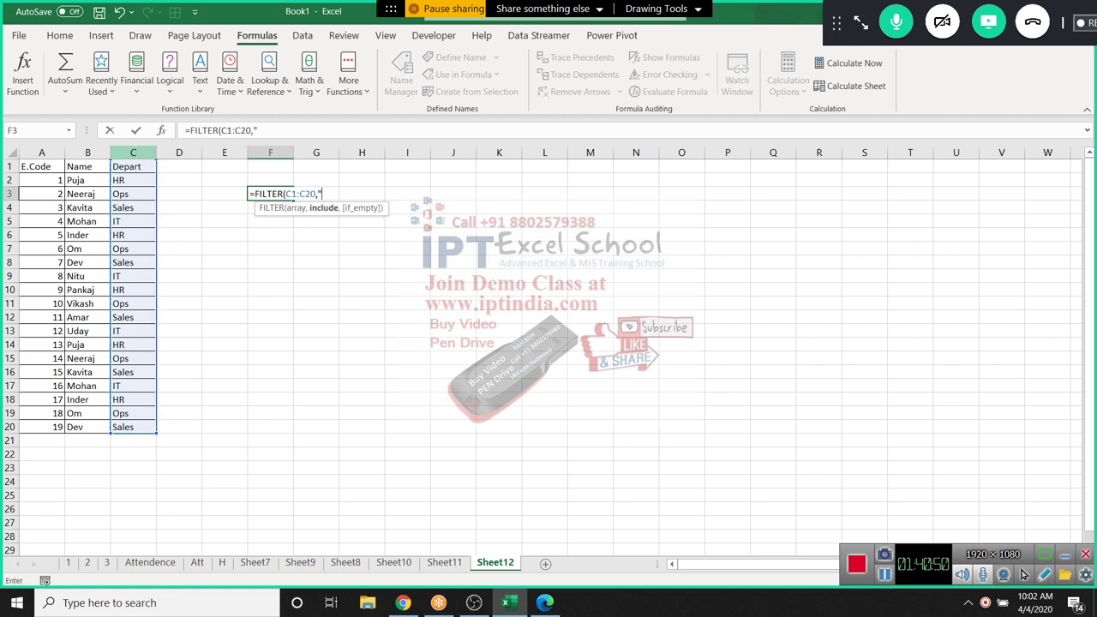
{"action": "type", "text": "h"}
{"action": "key", "text": "Return"}
{"action": "key", "text": "Escape"}
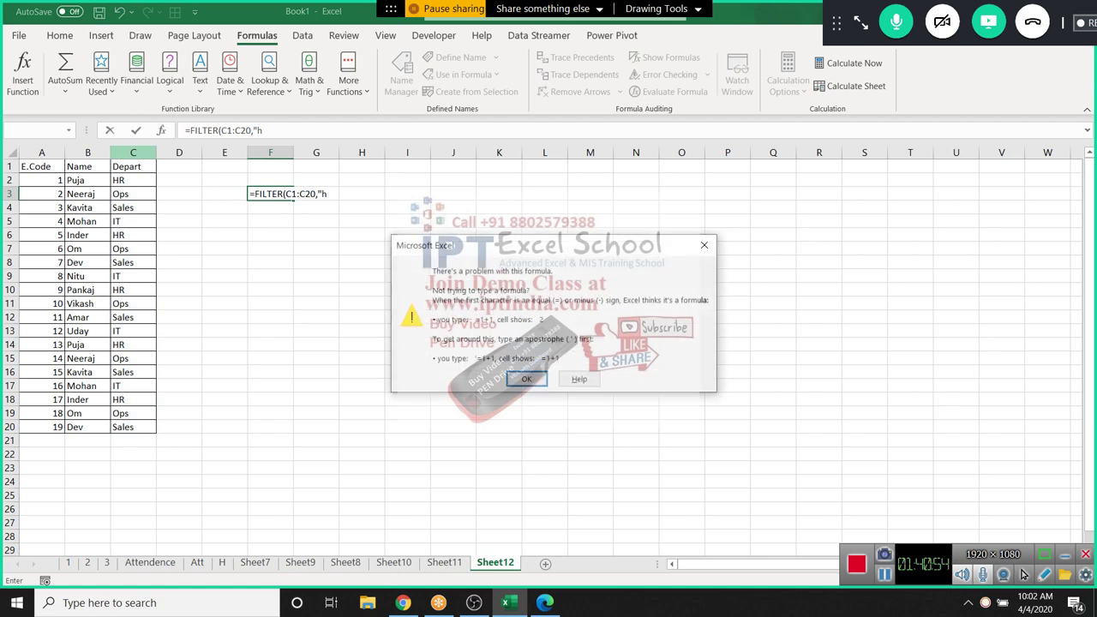
{"action": "key", "text": "Return"}
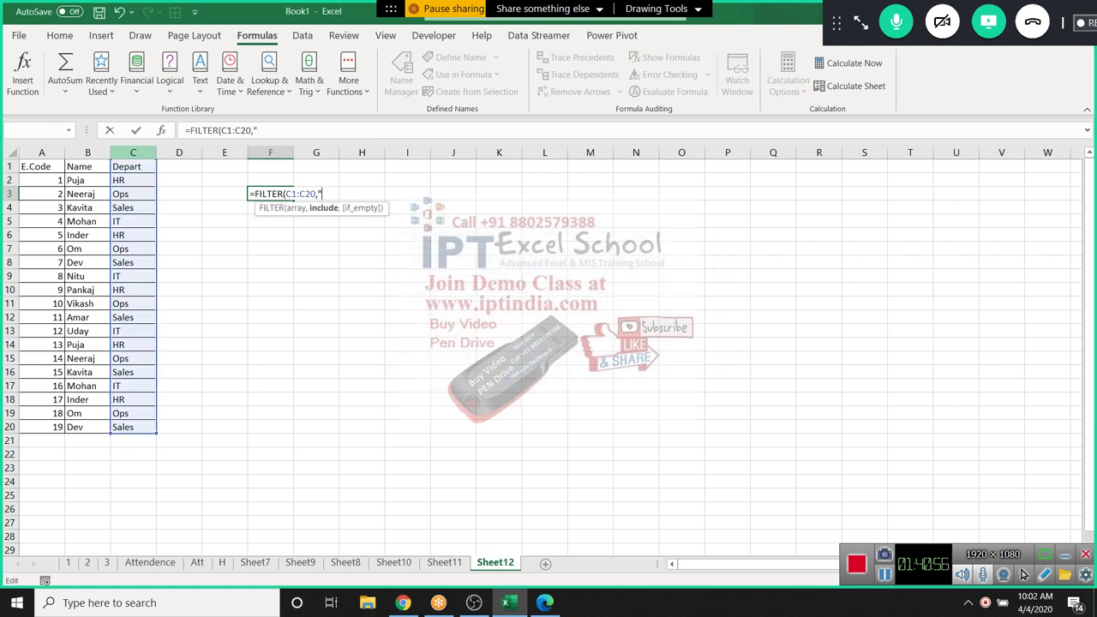
{"action": "type", "text": "r"}
{"action": "key", "text": "BackSpace"}
{"action": "key", "text": "BackSpace"}
{"action": "type", "text": "HR\""}
{"action": "key", "text": "Return"}
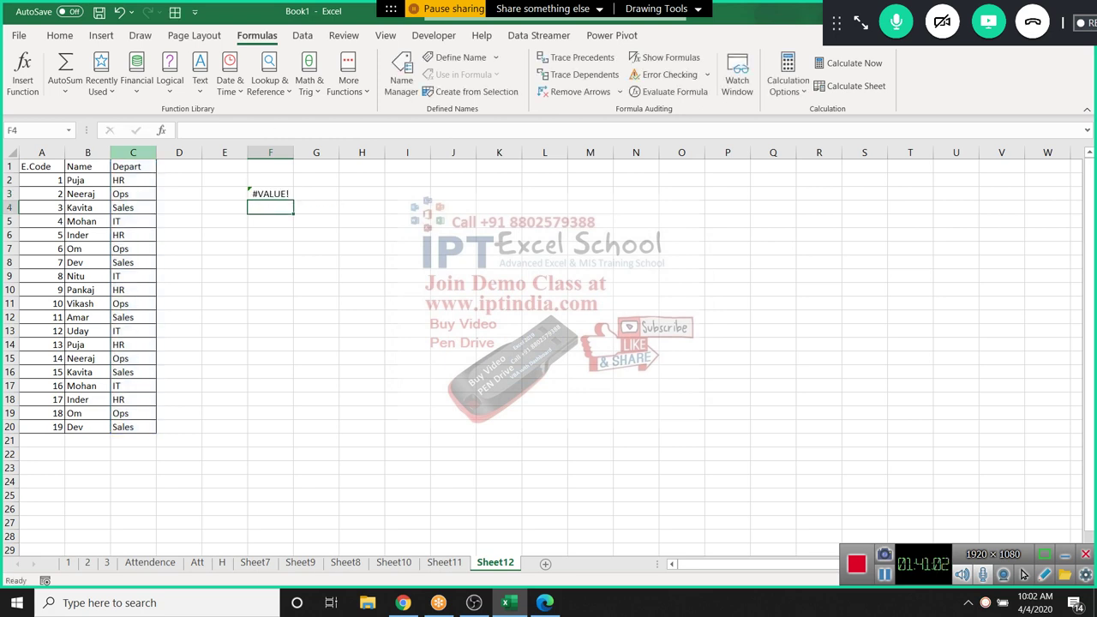
Retry it as an array formula, undo, and start a fresh =fil entry
{"action": "key", "text": "Up"}
{"action": "key", "text": "F2"}
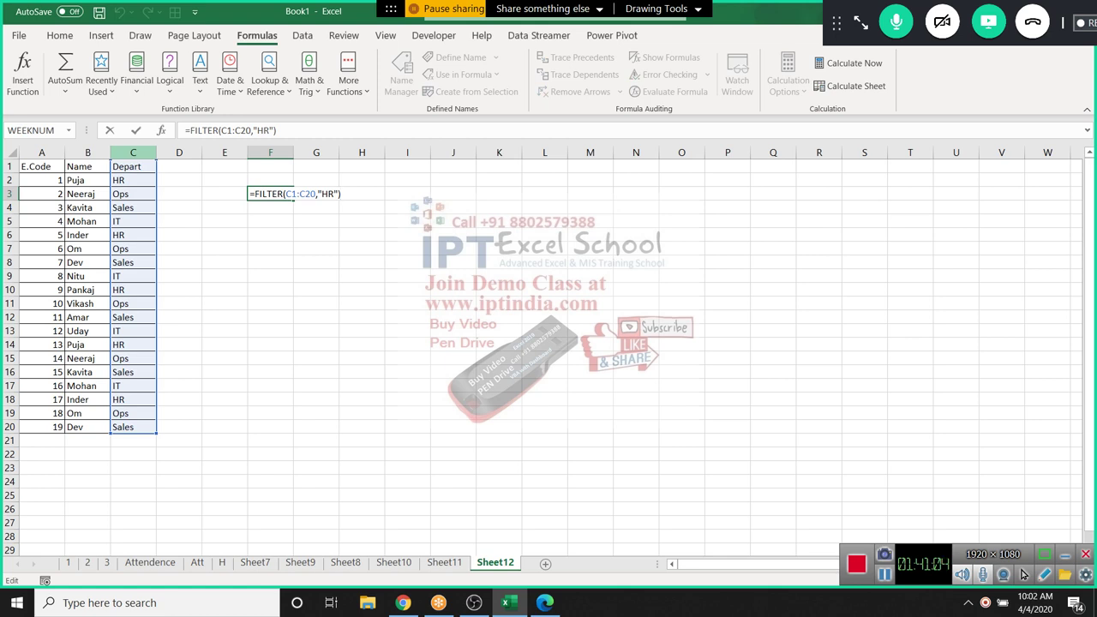
{"action": "key", "text": "ctrl+shift+Return"}
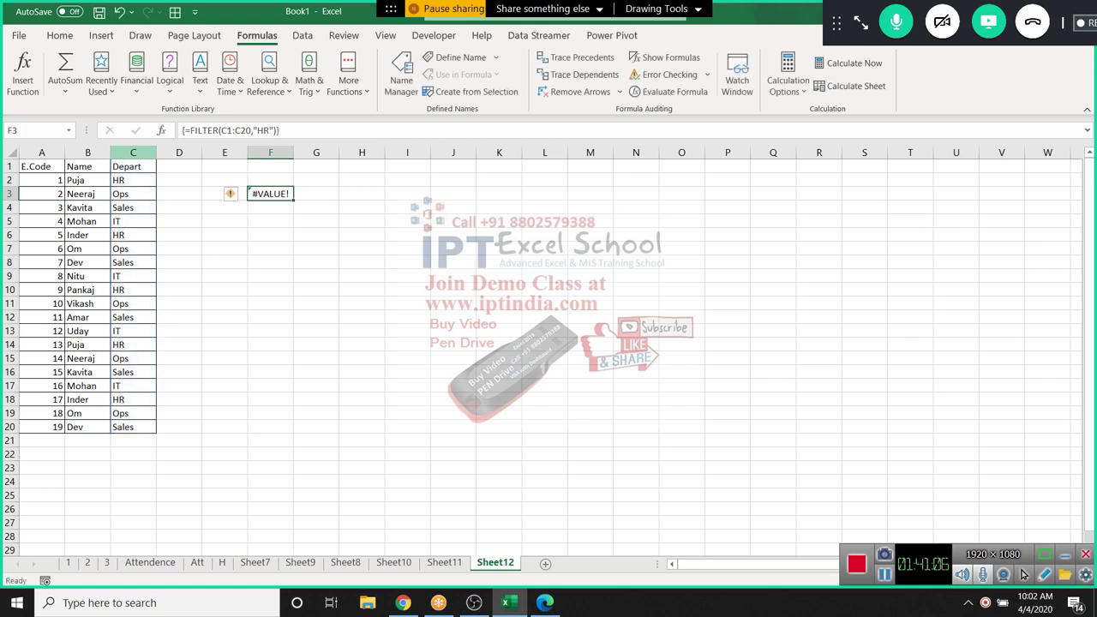
{"action": "key", "text": "ctrl+z"}
{"action": "type", "text": "=fil"}
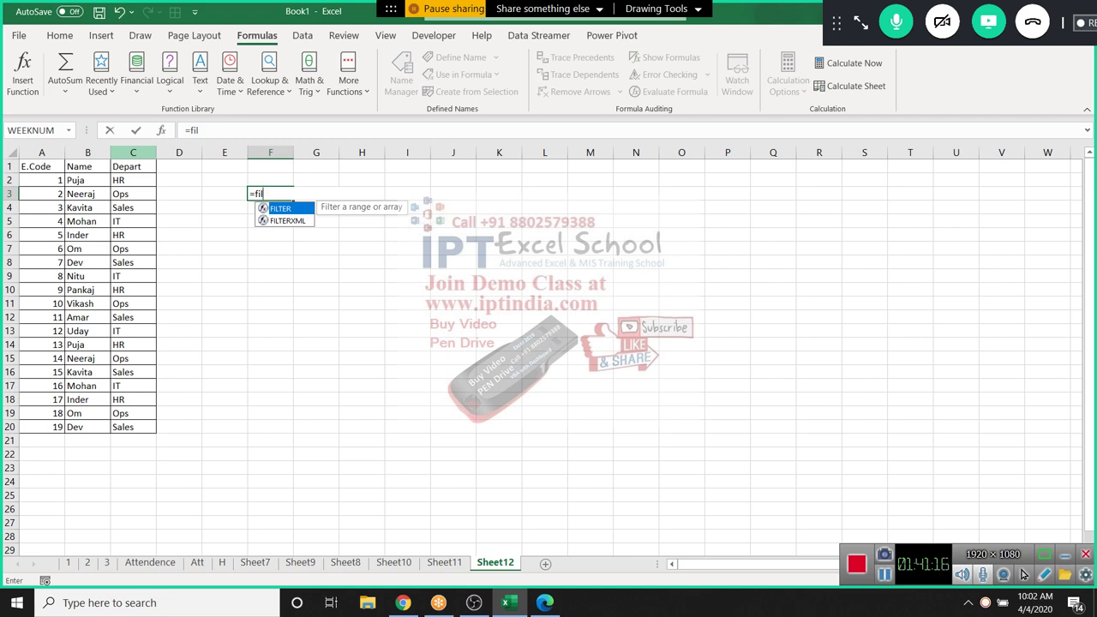
Enter =FILTER(A1:C20,1) in F3, then clear the #VALUE! result
{"action": "key", "text": "Tab"}
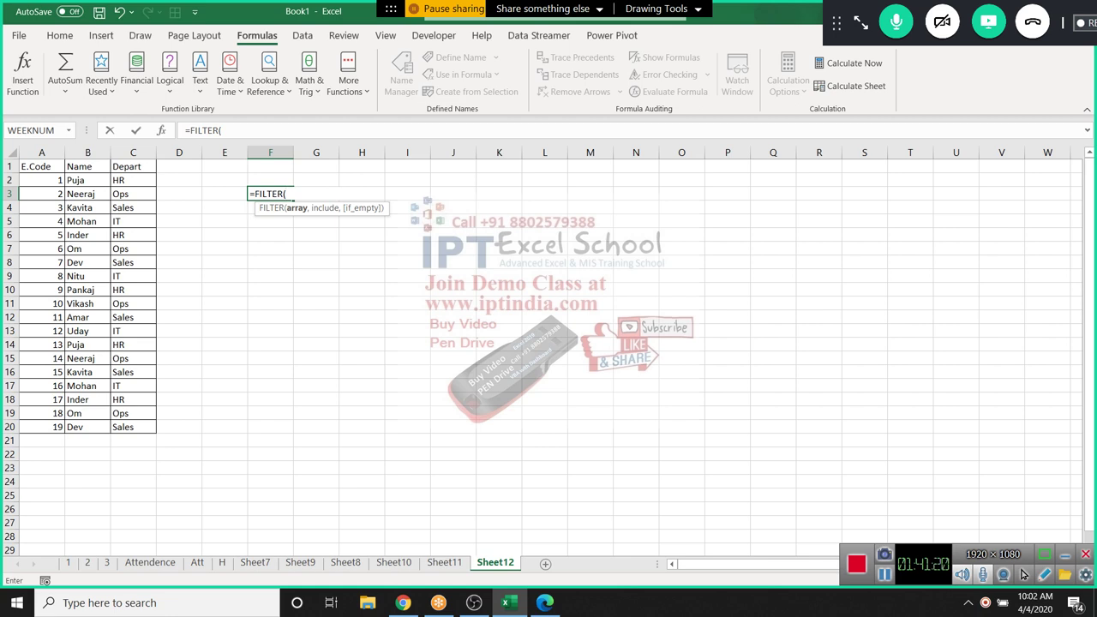
{"action": "left_click_drag", "start_coordinate": [42, 166], "coordinate": [137, 427]}
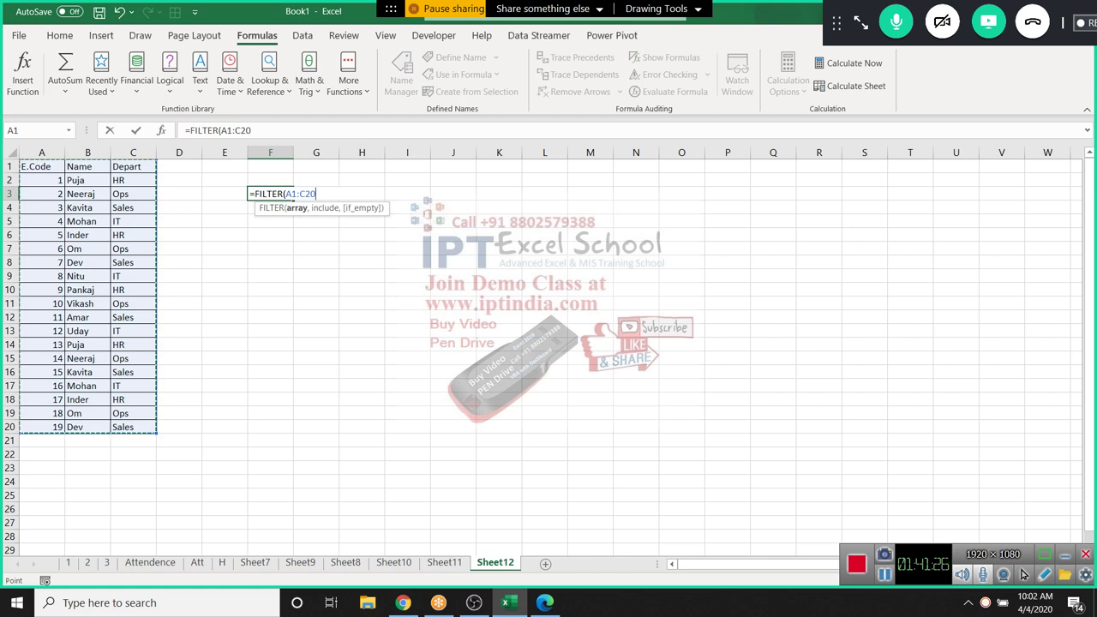
{"action": "key", "text": "Return"}
{"action": "key", "text": "Return"}
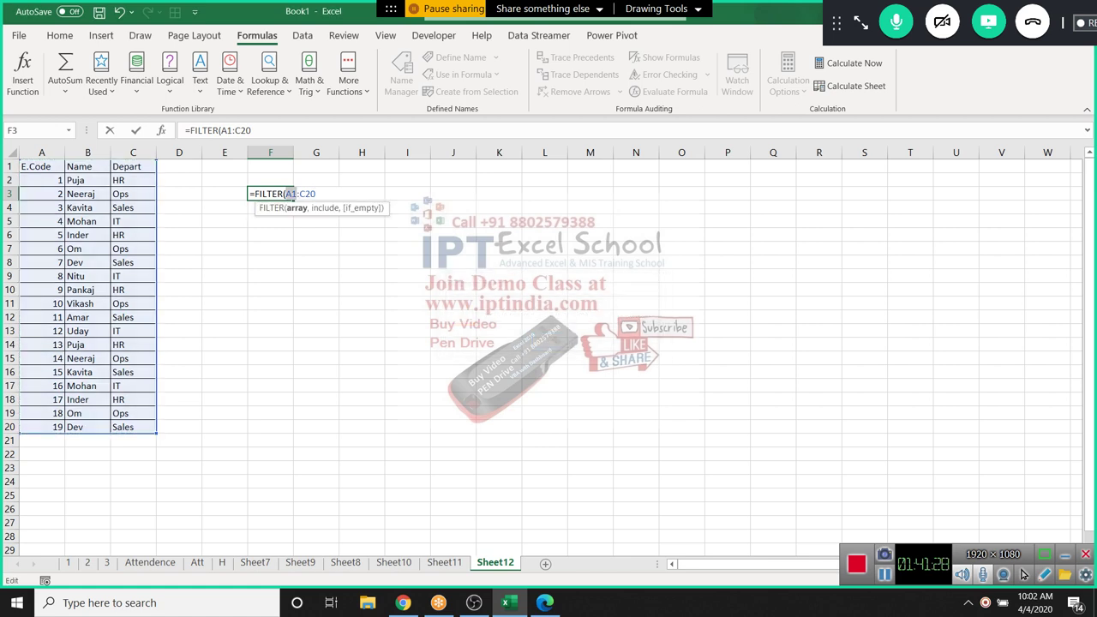
{"action": "key", "text": "Right"}
{"action": "key", "text": "Right"}
{"action": "key", "text": "Right"}
{"action": "key", "text": "Right"}
{"action": "key", "text": "Right"}
{"action": "type", "text": ","}
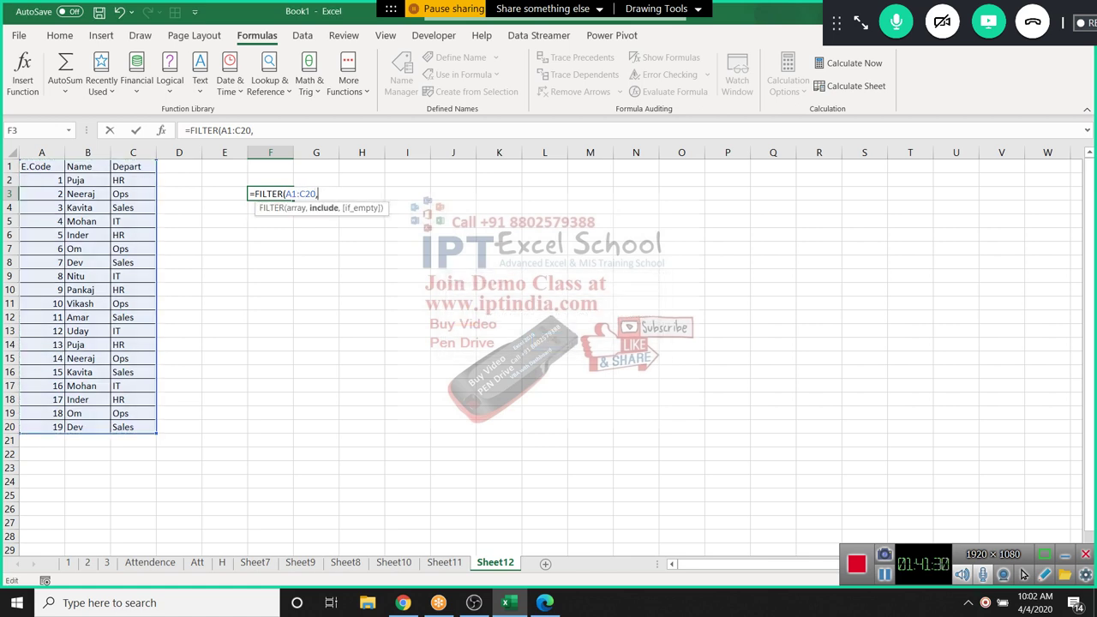
{"action": "type", "text": "\""}
{"action": "type", "text": "1"}
{"action": "key", "text": "Return"}
{"action": "key", "text": "Up"}
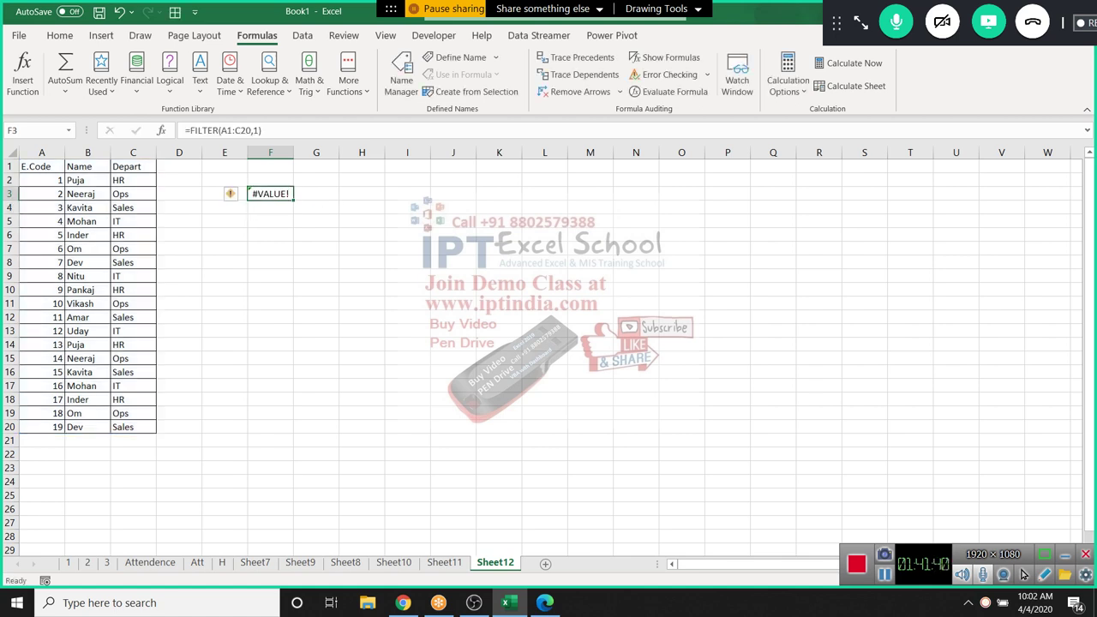
{"action": "key", "text": "Delete"}
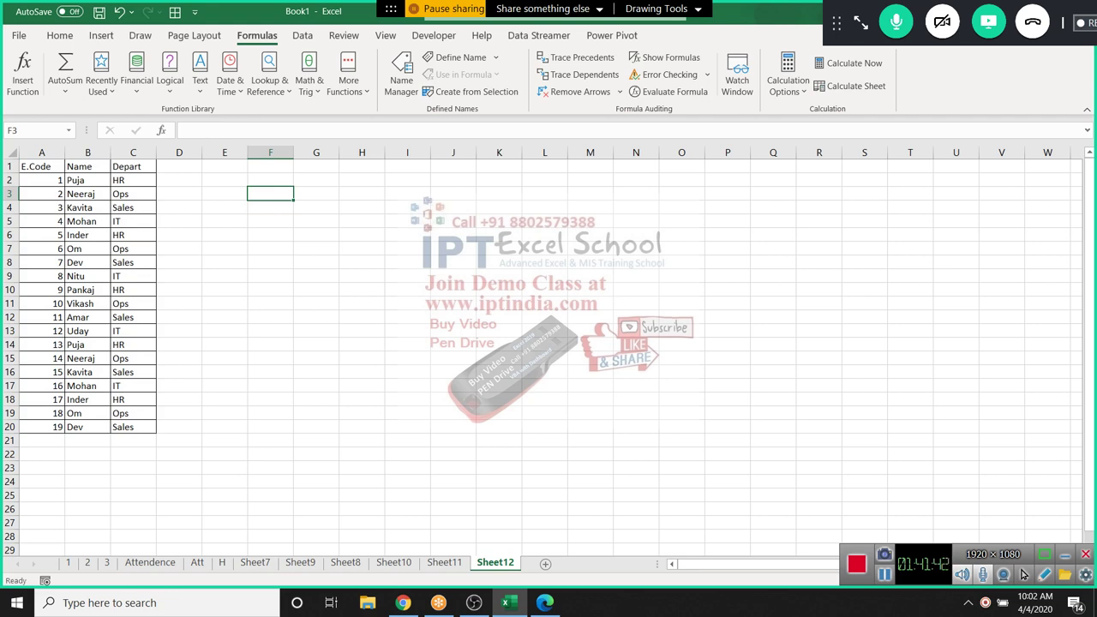
Insert FILTER from Lookup & Reference and open its online help article
{"action": "left_click", "coordinate": [269, 78]}
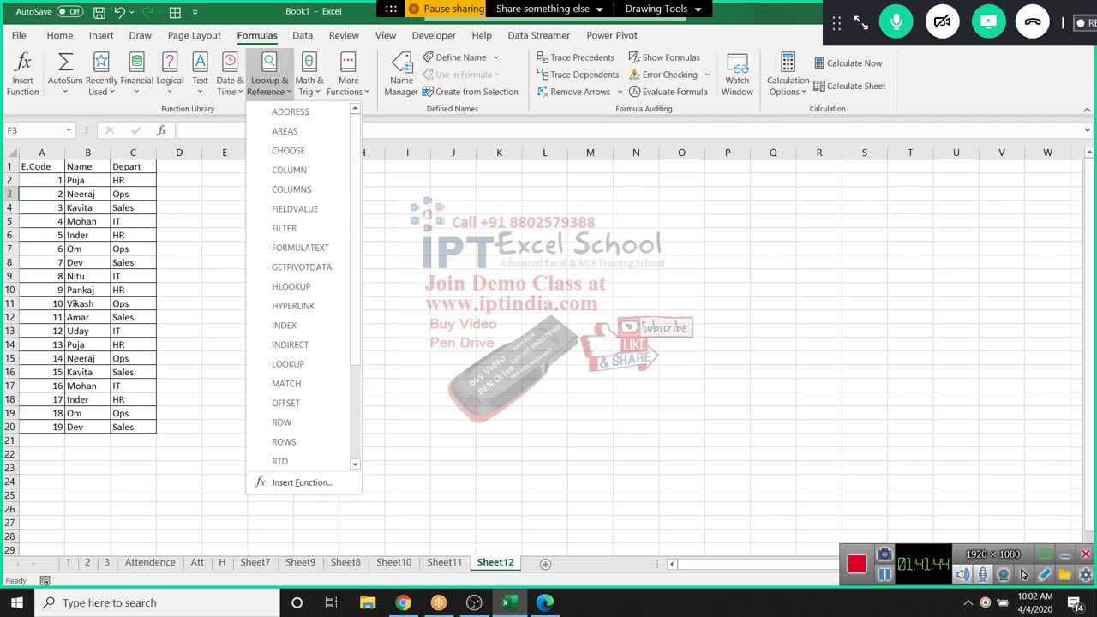
{"action": "left_click", "coordinate": [283, 228]}
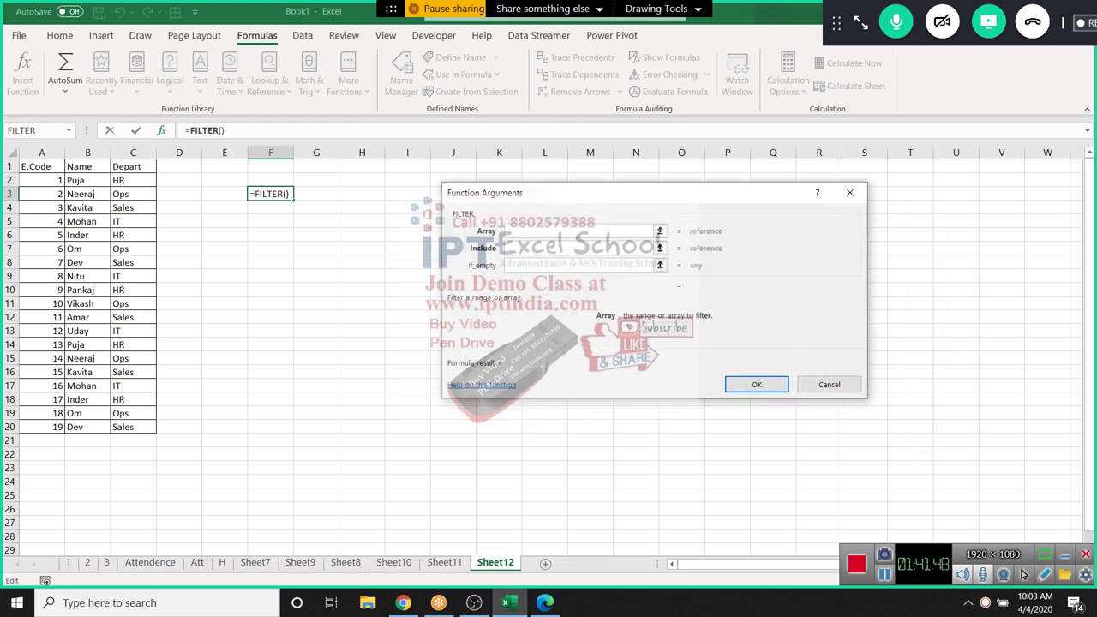
{"action": "left_click", "coordinate": [481, 384]}
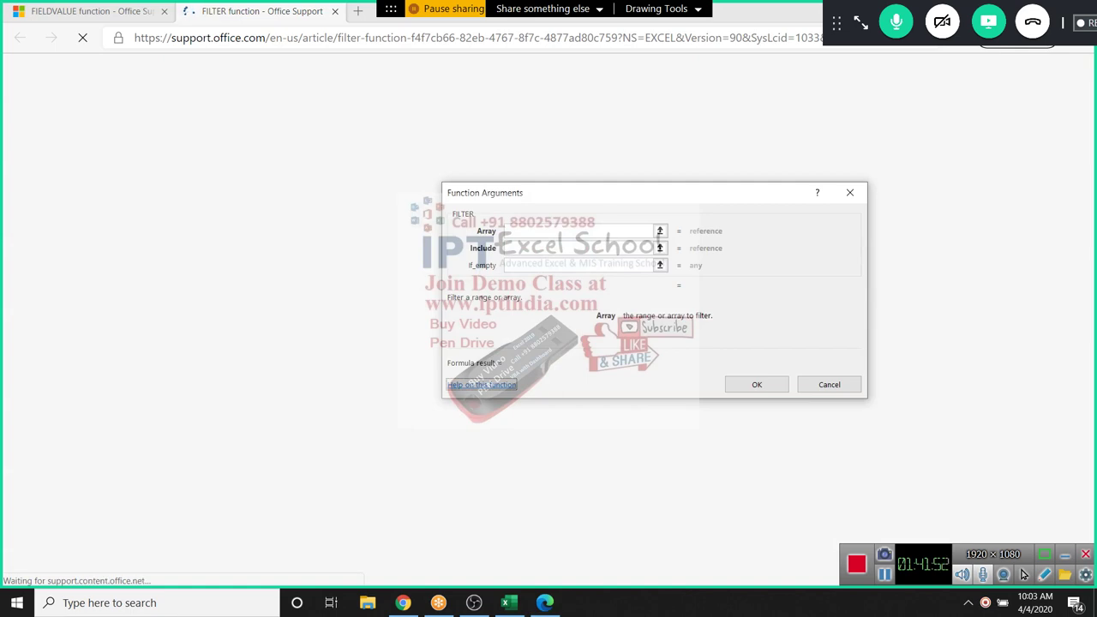
Scroll the FILTER help article down to its =FILTER(A5:D20,C5:C20=H2) sales example
{"action": "key", "text": "alt+Tab"}
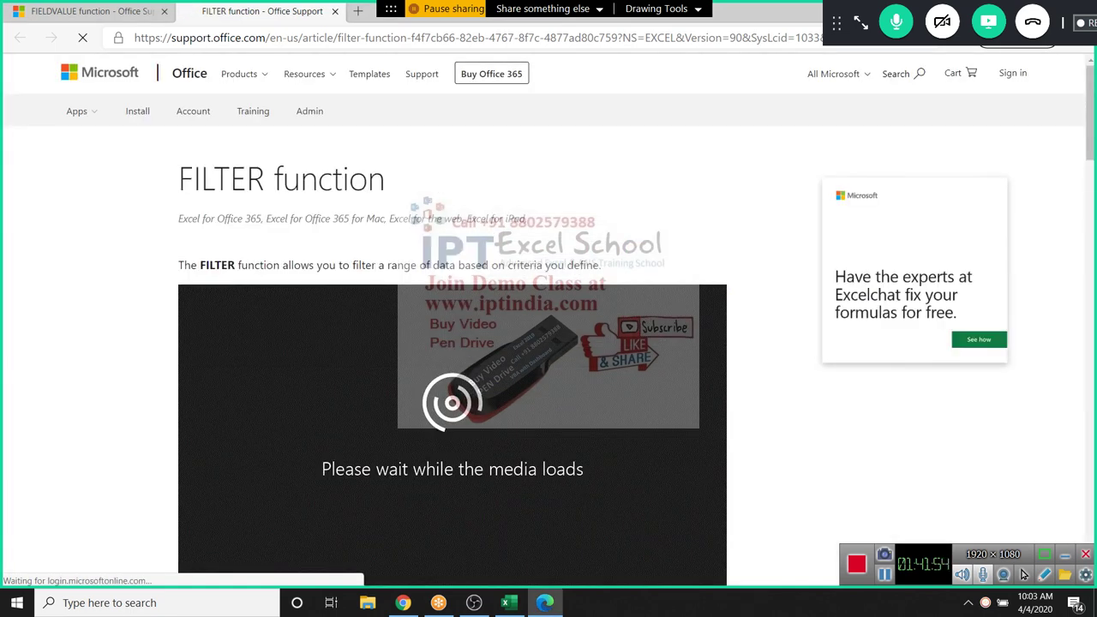
{"action": "scroll", "coordinate": [548, 343], "scroll_direction": "down", "scroll_amount": 10}
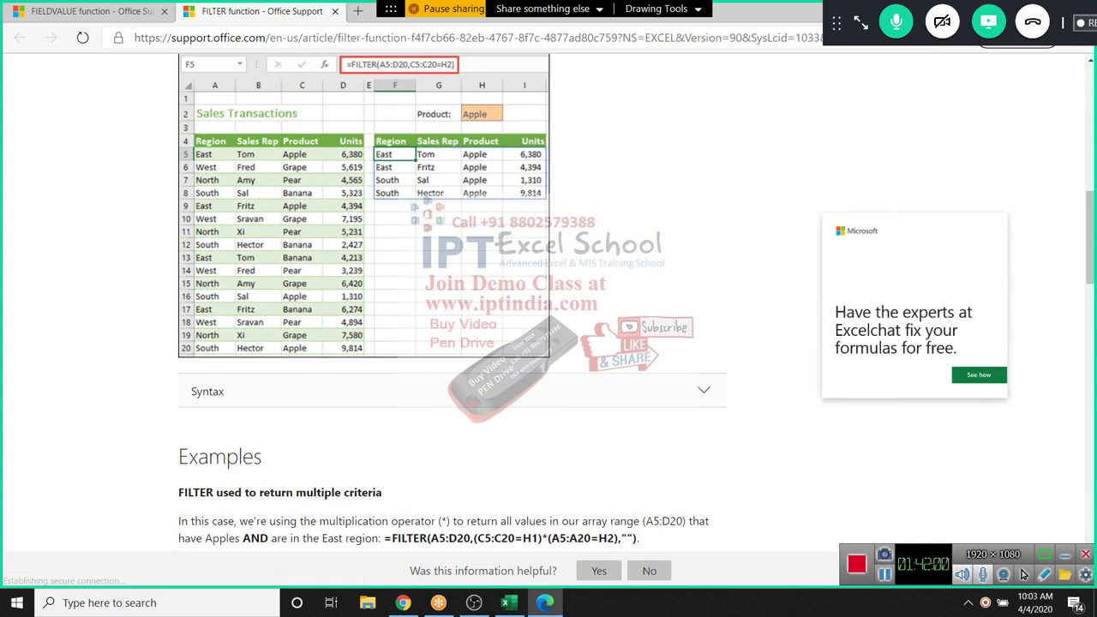
{"action": "key", "text": "alt+Tab"}
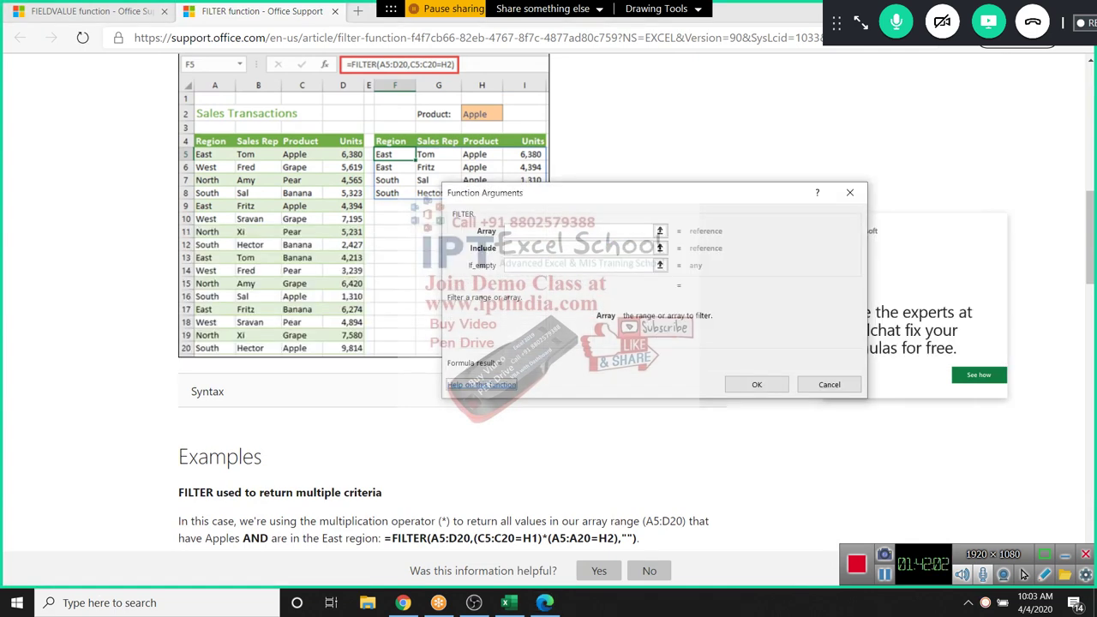
{"action": "key", "text": "alt+Tab"}
{"action": "key", "text": "alt+Tab"}
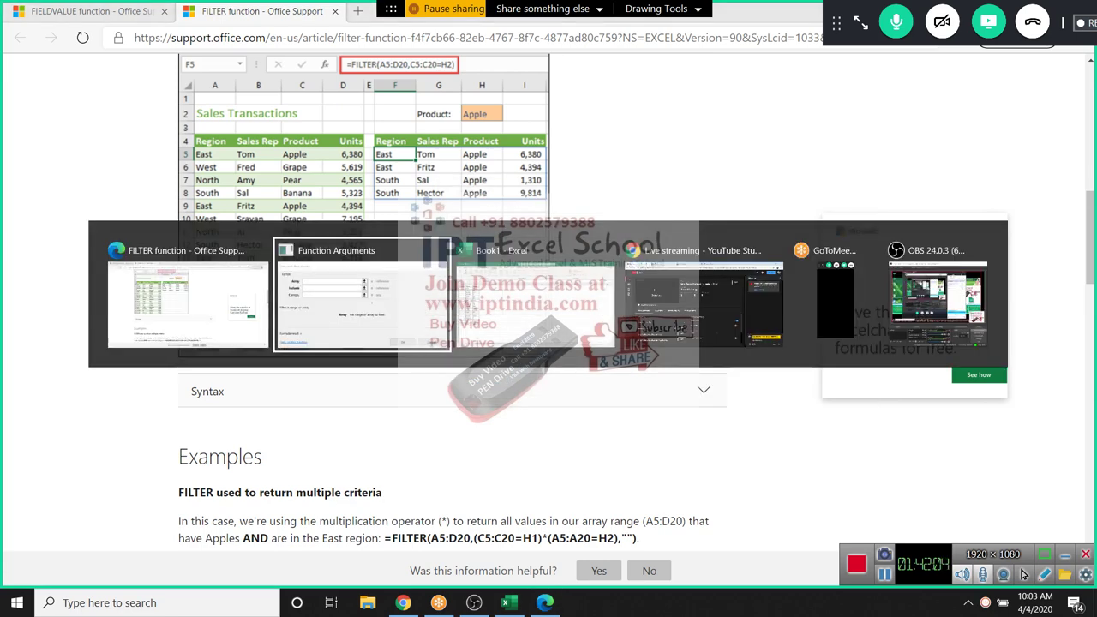
Discard the pending FILTER entry and copy the table headers into F2:H2
{"action": "key", "text": "Escape"}
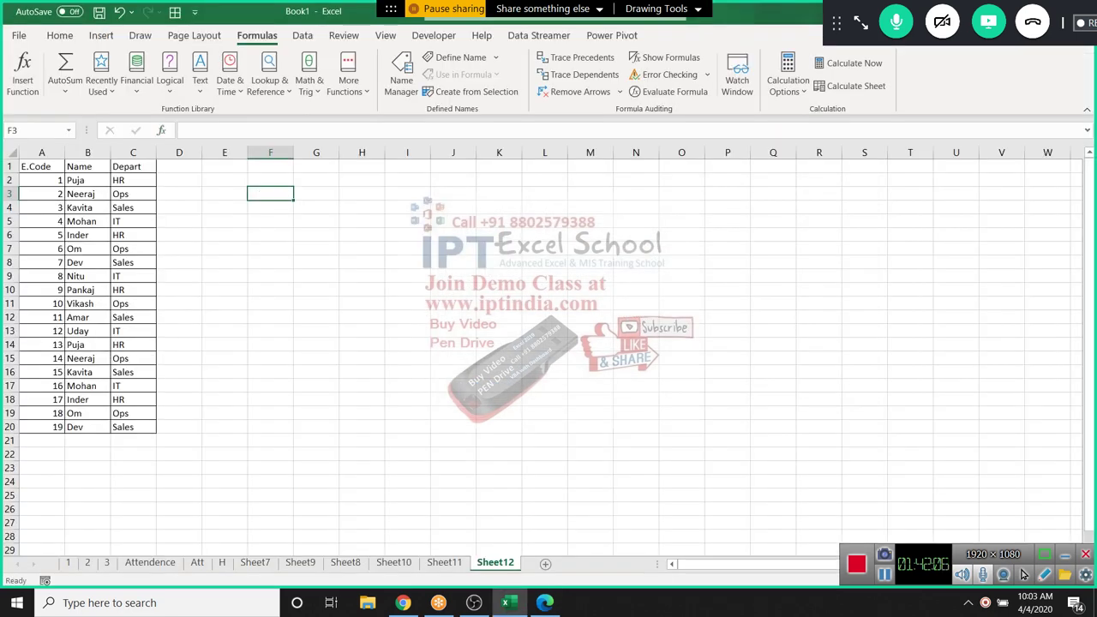
{"action": "key", "text": "ctrl+Home"}
{"action": "key", "text": "shift+Right"}
{"action": "key", "text": "shift+Right"}
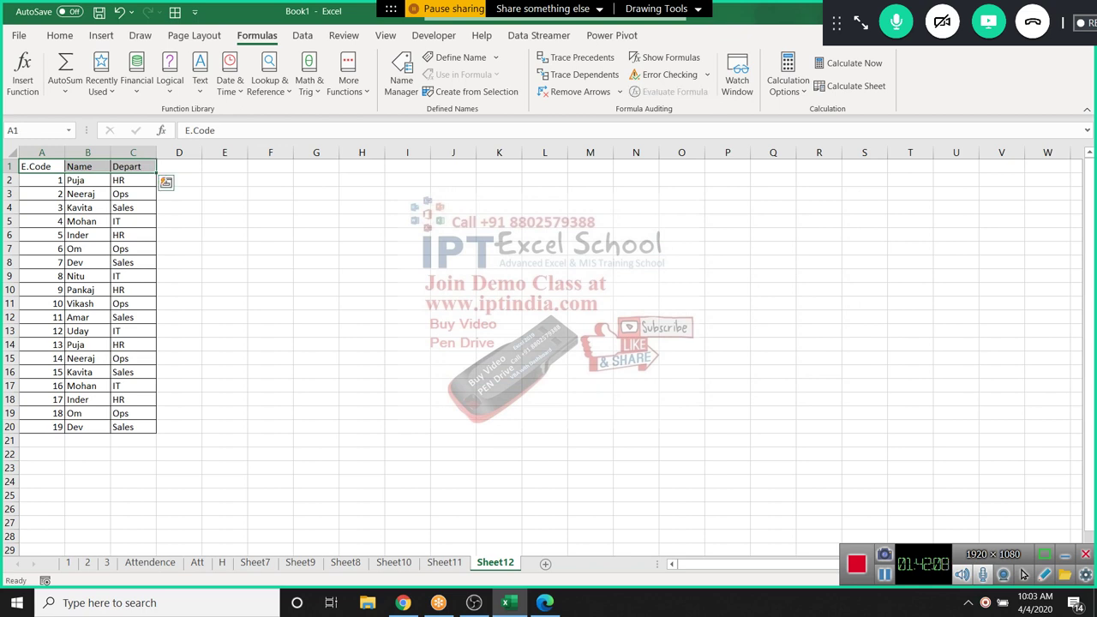
{"action": "key", "text": "ctrl+c"}
{"action": "key", "text": "Right"}
{"action": "key", "text": "Right"}
{"action": "key", "text": "Right"}
{"action": "key", "text": "Right"}
{"action": "key", "text": "Right"}
{"action": "key", "text": "Down"}
{"action": "key", "text": "ctrl+v"}
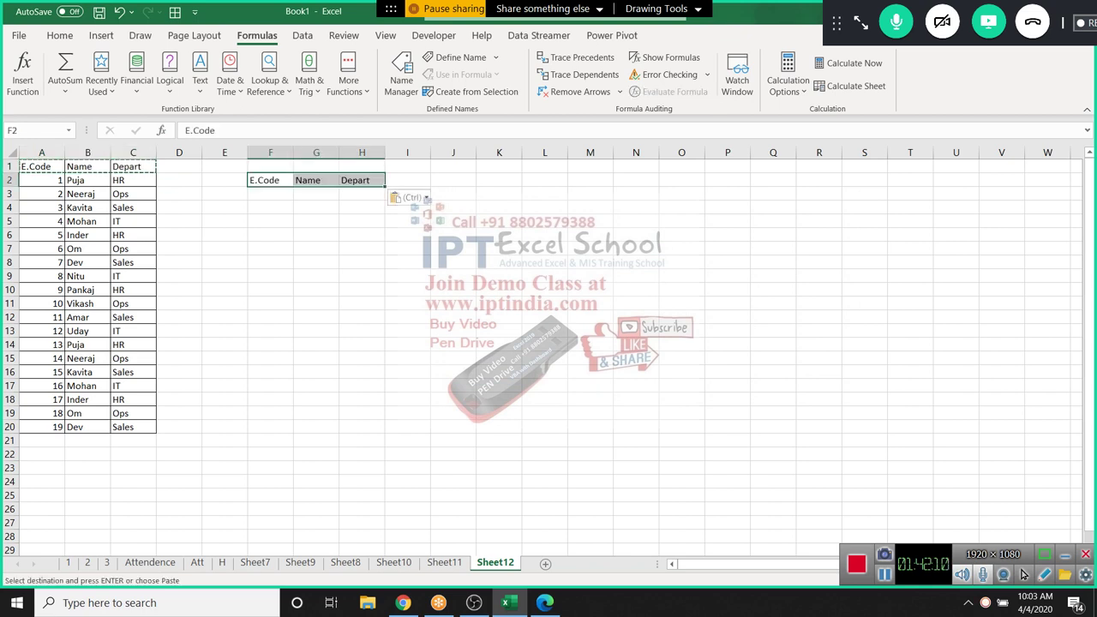
{"action": "key", "text": "Escape"}
Retry FILTER over A1:C20 in F3, clear the #VALUE! result, and return to the help article
{"action": "key", "text": "Down"}
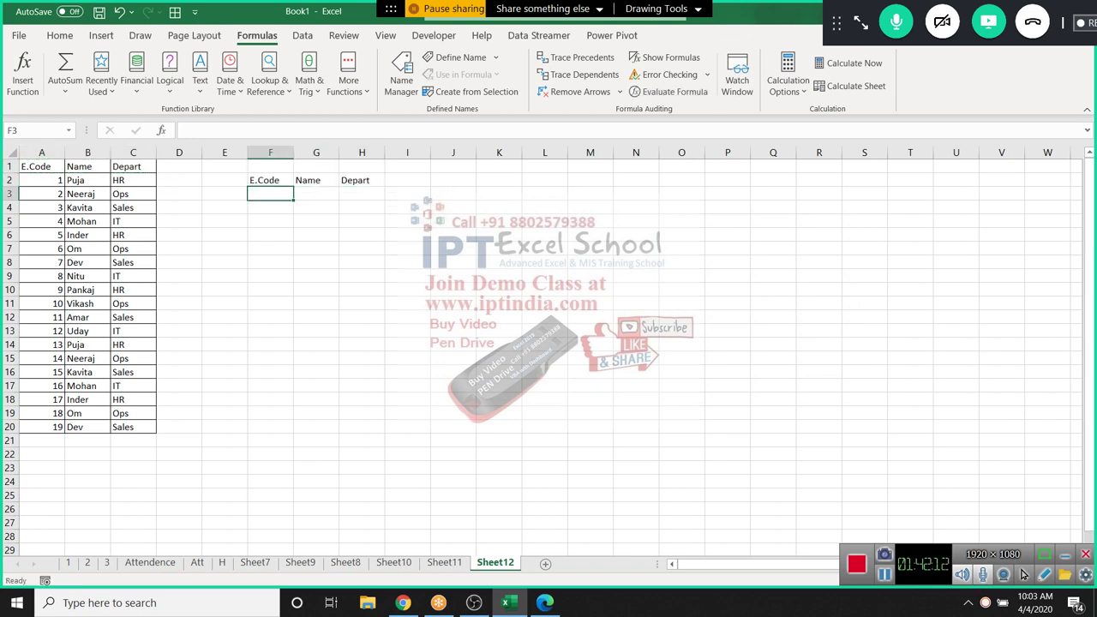
{"action": "type", "text": "=fin"}
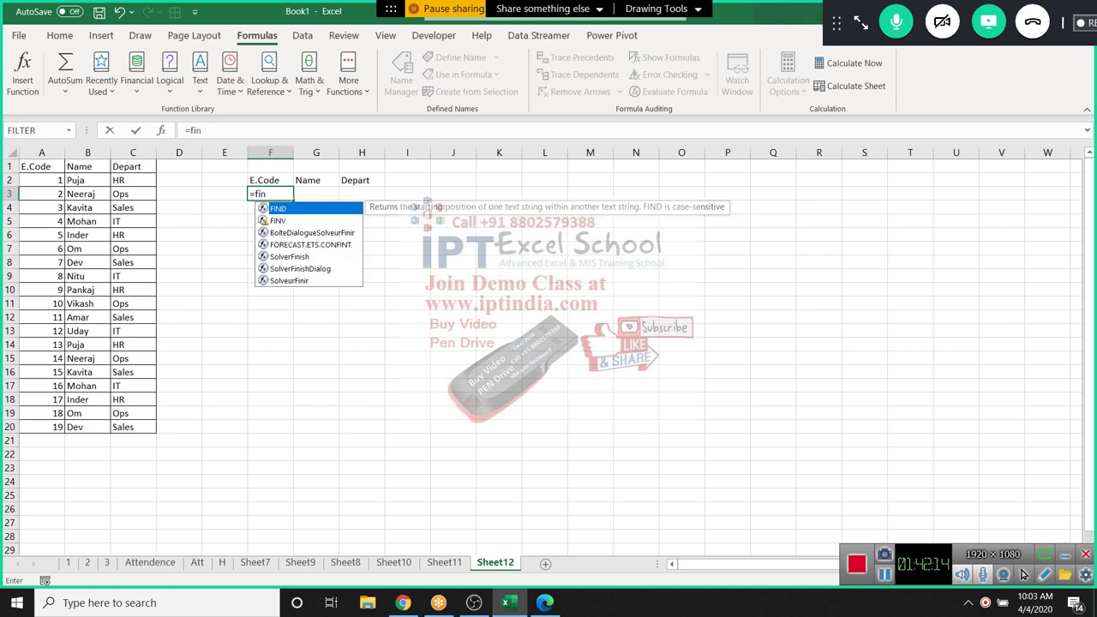
{"action": "key", "text": "BackSpace"}
{"action": "key", "text": "Down"}
{"action": "key", "text": "Tab"}
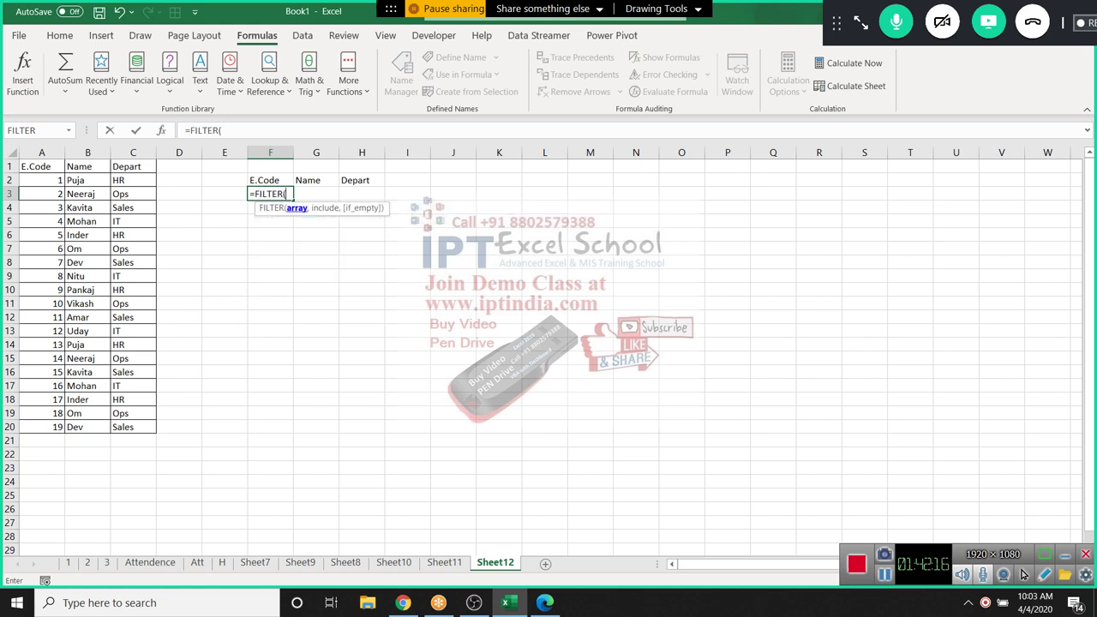
{"action": "left_click_drag", "start_coordinate": [34, 166], "coordinate": [141, 427]}
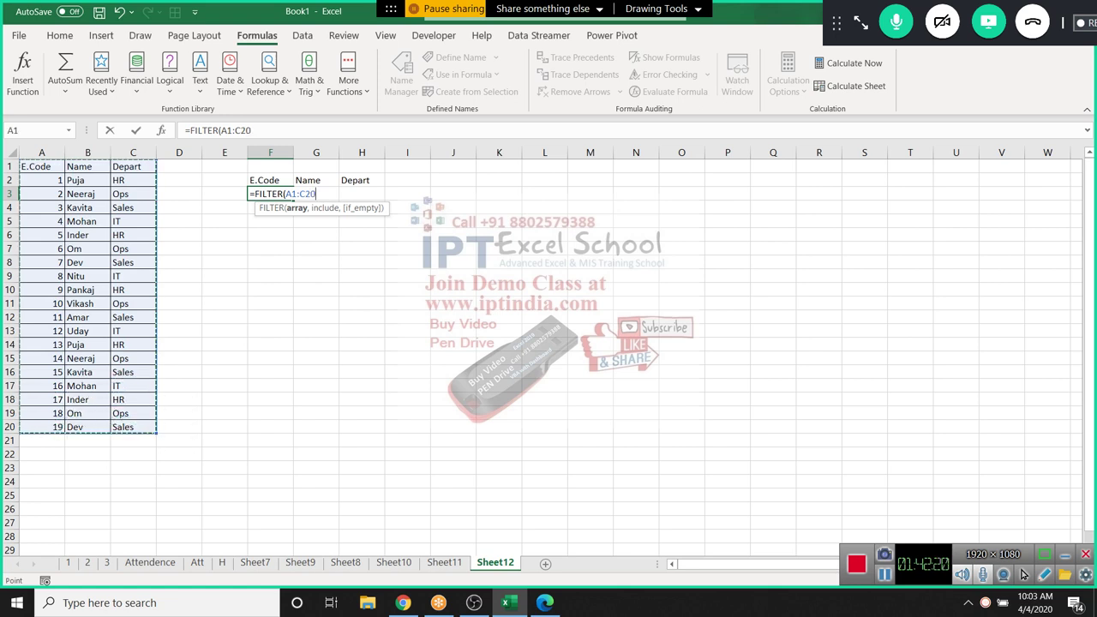
{"action": "type", "text": ","}
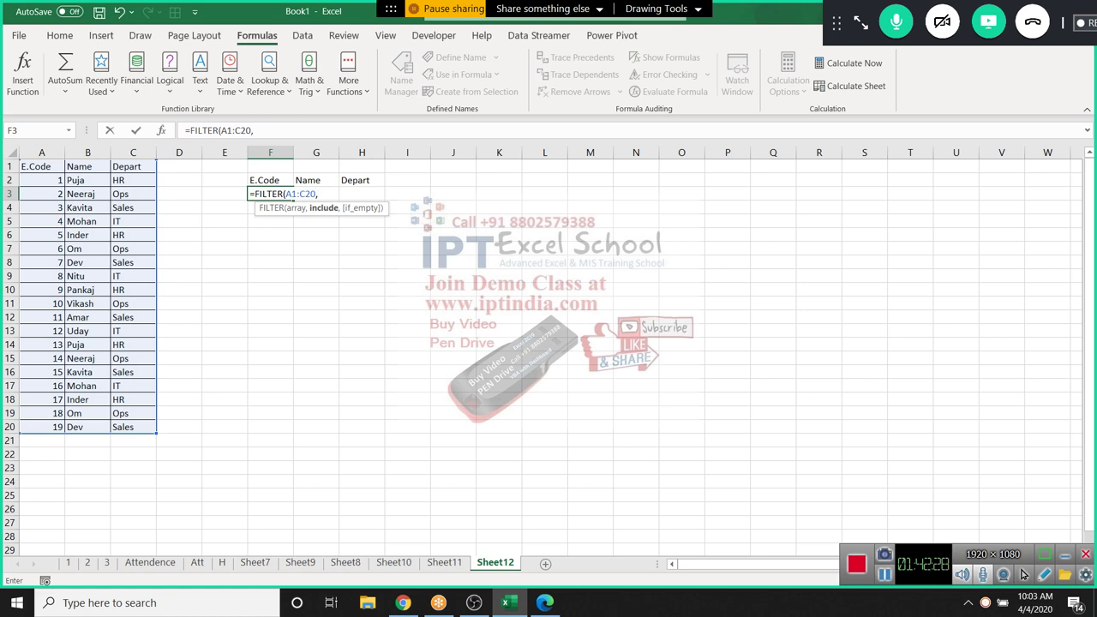
{"action": "type", "text": ")"}
{"action": "key", "text": "Return"}
{"action": "left_click", "coordinate": [270, 193]}
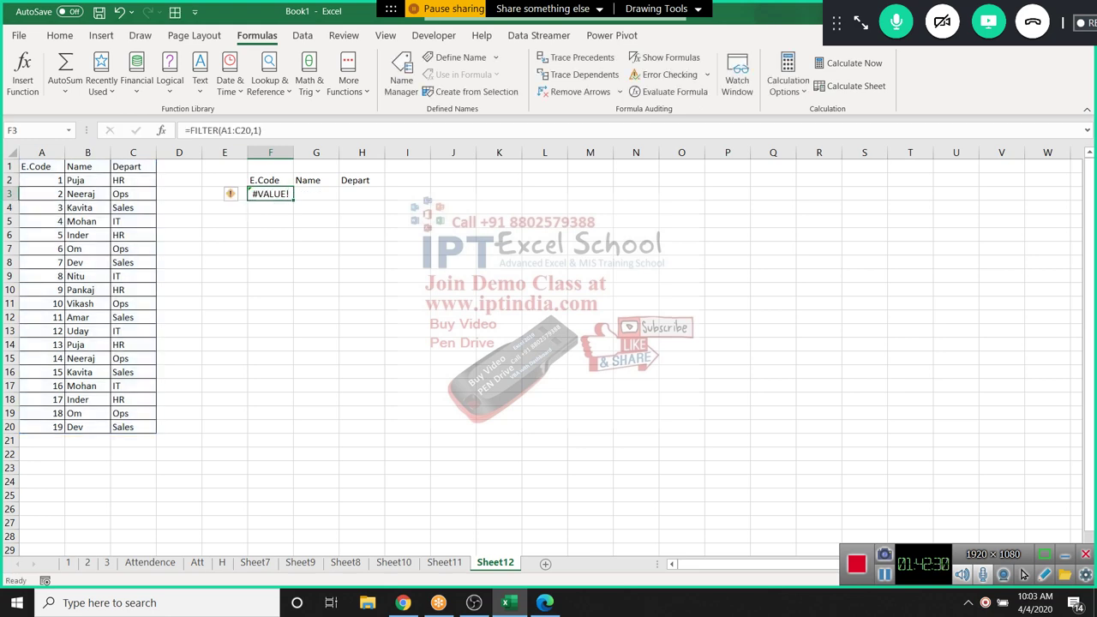
{"action": "key", "text": "Delete"}
{"action": "key", "text": "alt+Tab"}
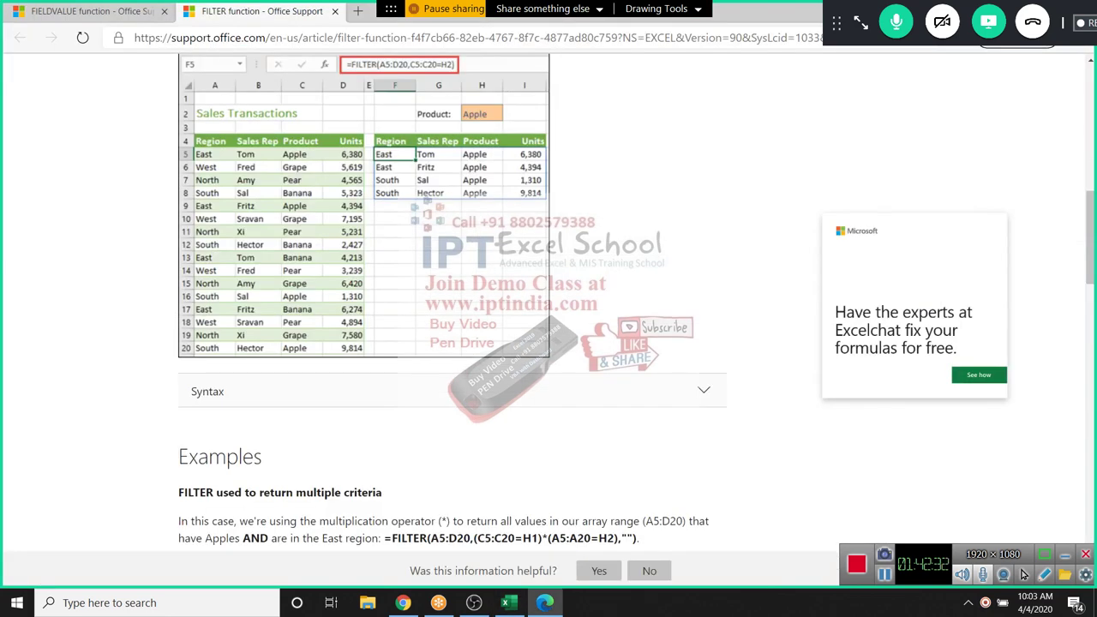
{"action": "scroll", "coordinate": [452, 299], "scroll_direction": "up", "scroll_amount": 1}
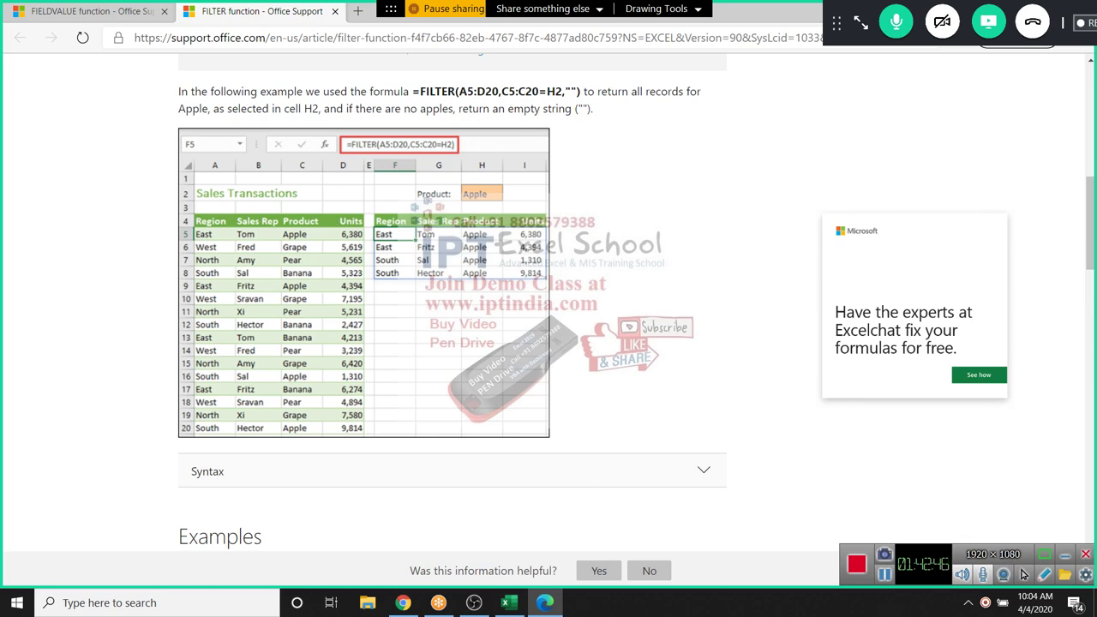
Start a FILTER formula in F3 with the array A2:C20
{"action": "key", "text": "alt+Tab"}
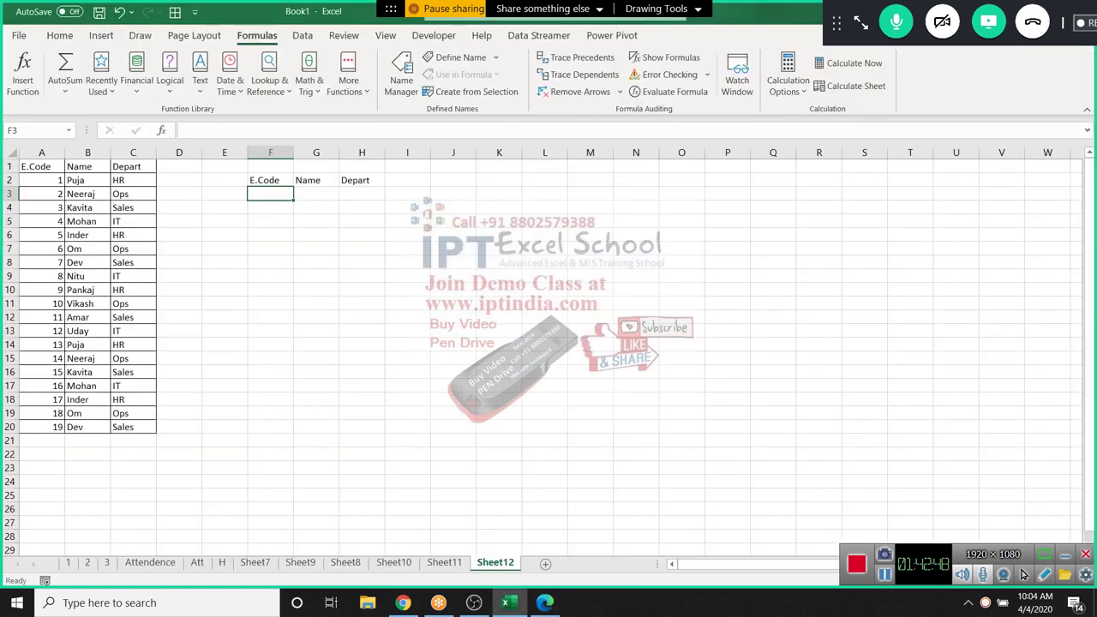
{"action": "type", "text": "=fi"}
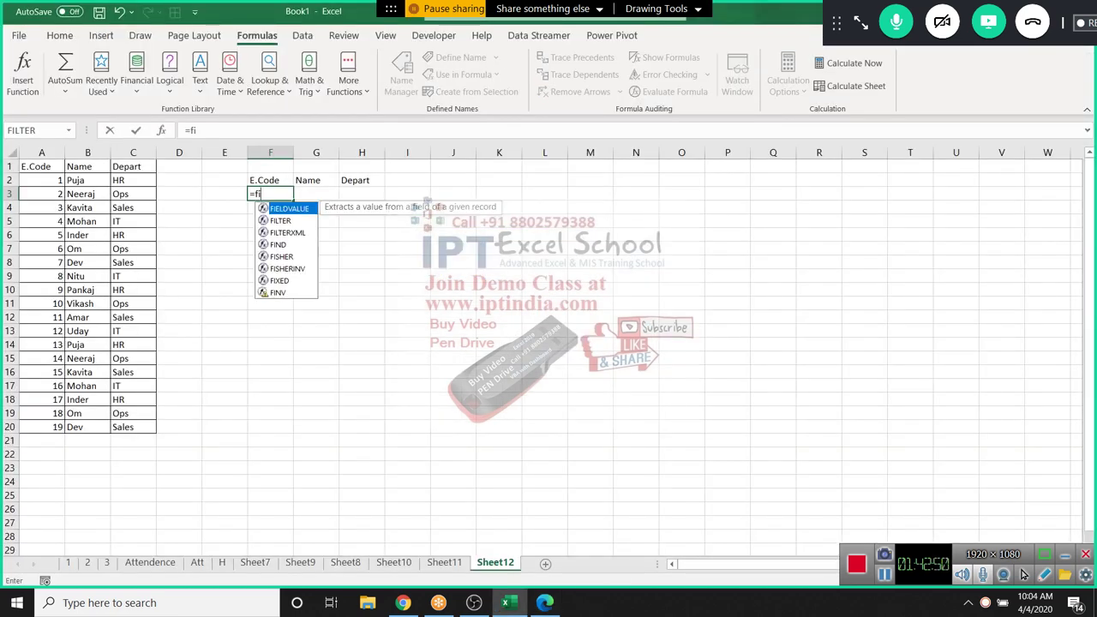
{"action": "key", "text": "Down"}
{"action": "key", "text": "Tab"}
{"action": "key", "text": "Left"}
{"action": "key", "text": "Left"}
{"action": "key", "text": "Left"}
{"action": "key", "text": "Left"}
{"action": "key", "text": "Left"}
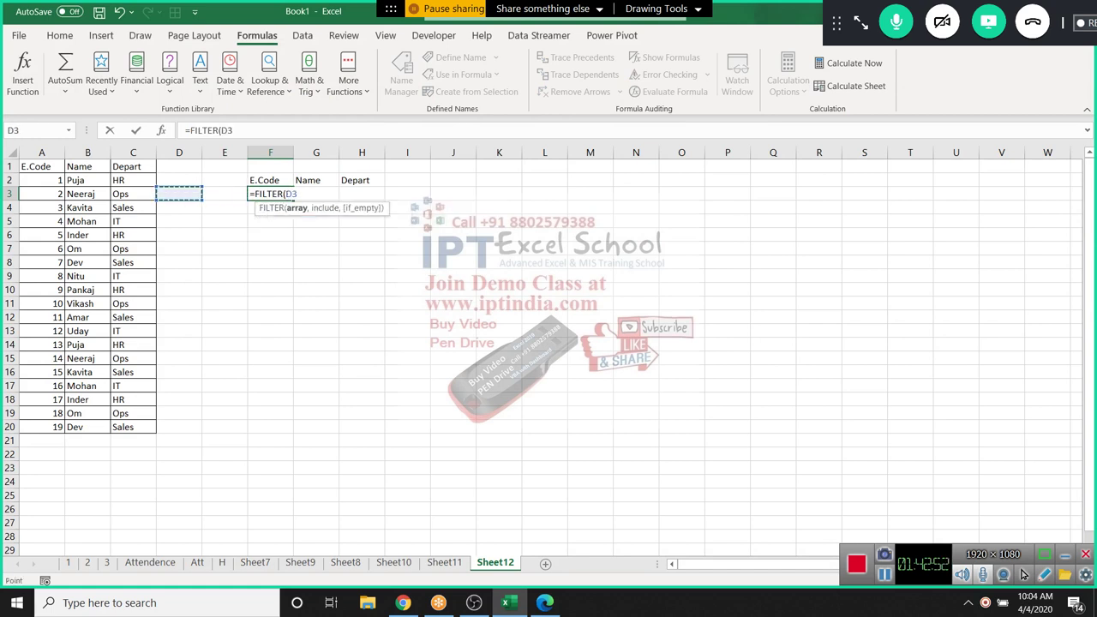
{"action": "key", "text": "Up"}
{"action": "key", "text": "shift+Right"}
{"action": "key", "text": "shift+Right"}
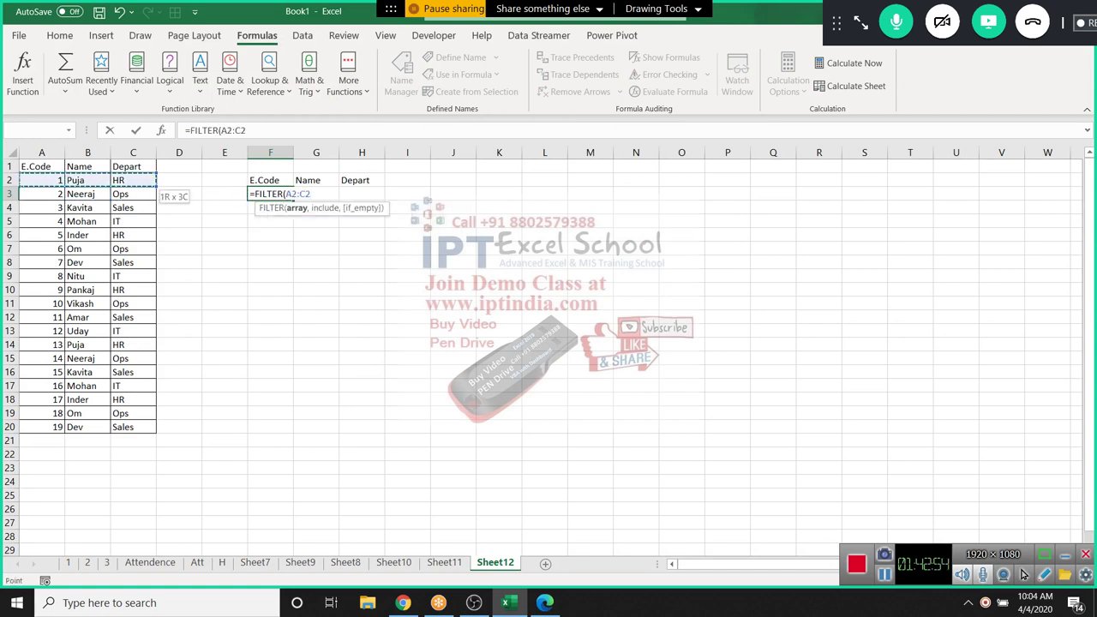
{"action": "key", "text": "ctrl+shift+Down"}
Add the include condition C2:C20="HR" and enter the FILTER formula
{"action": "type", "text": ","}
{"action": "key", "text": "Left"}
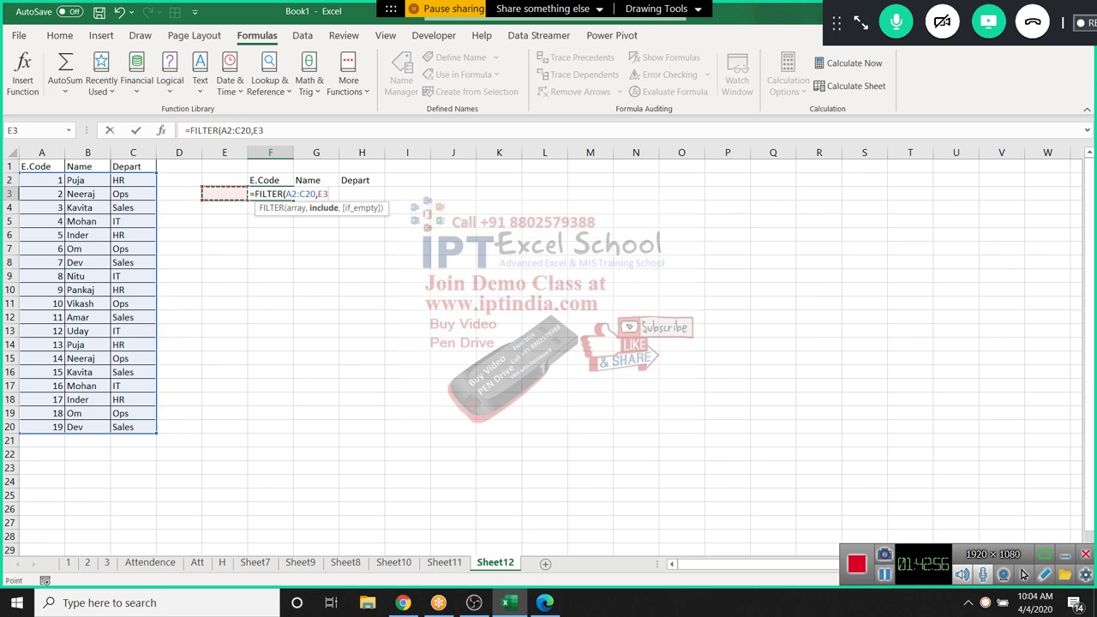
{"action": "key", "text": "Up"}
{"action": "key", "text": "Left"}
{"action": "key", "text": "Left"}
{"action": "key", "text": "ctrl+shift+Down"}
{"action": "type", "text": "="}
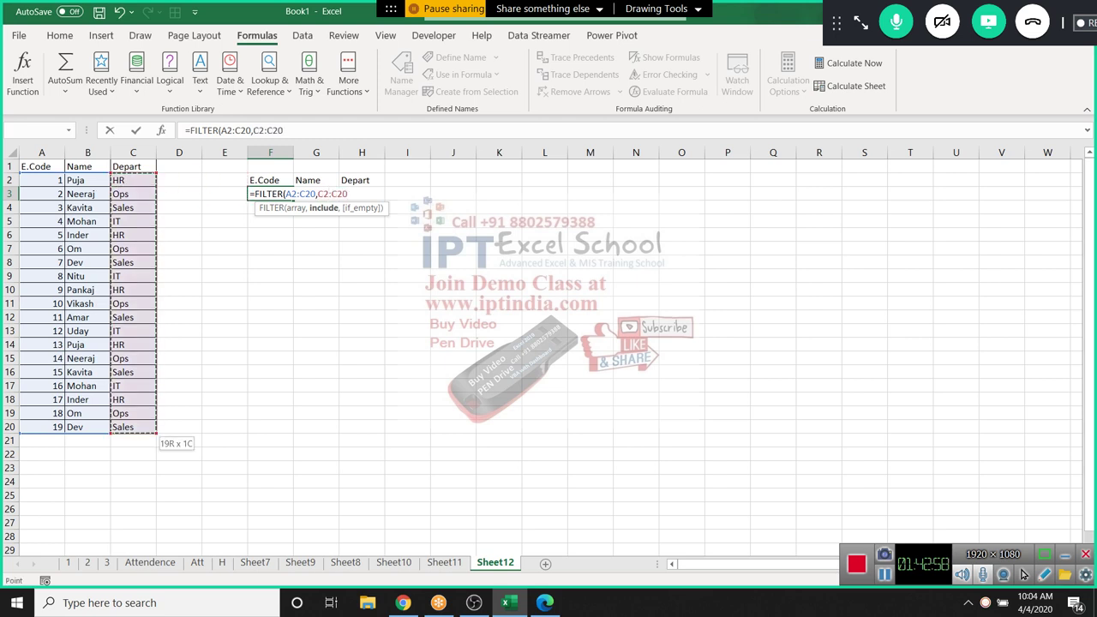
{"action": "type", "text": "\"HR\""}
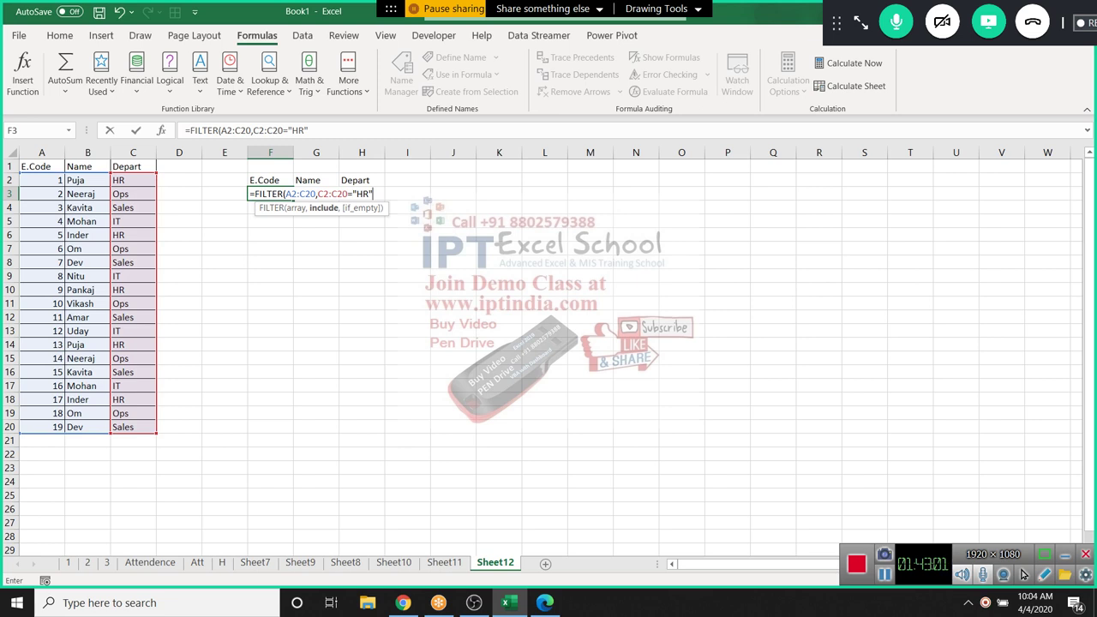
{"action": "key", "text": "Return"}
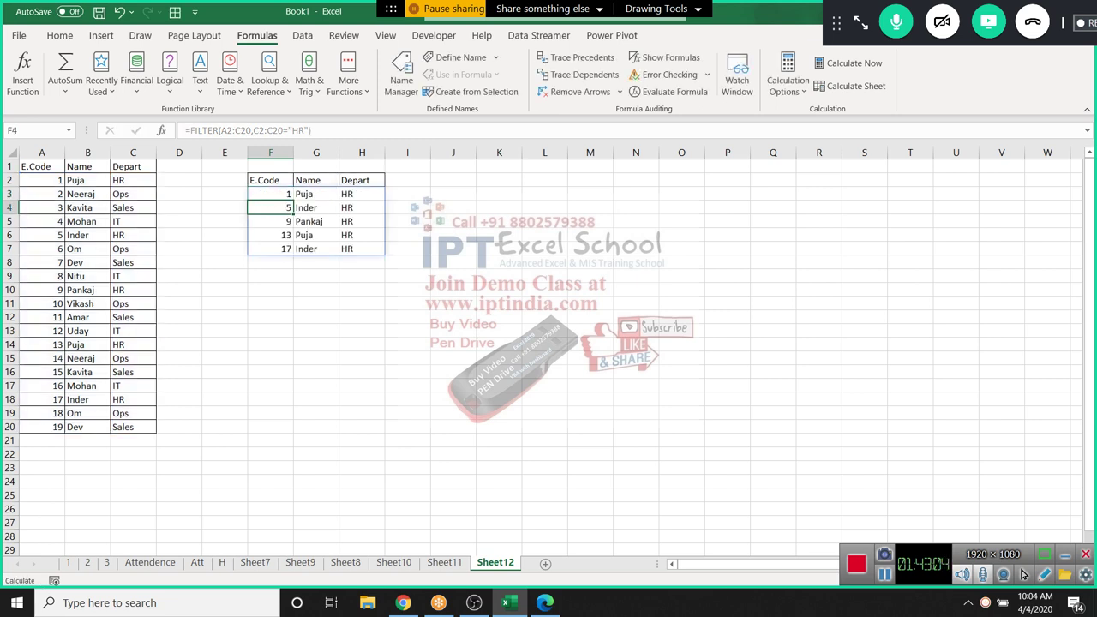
Review F3's formula, highlighting the C2:C20 criteria range
{"action": "left_click", "coordinate": [270, 194]}
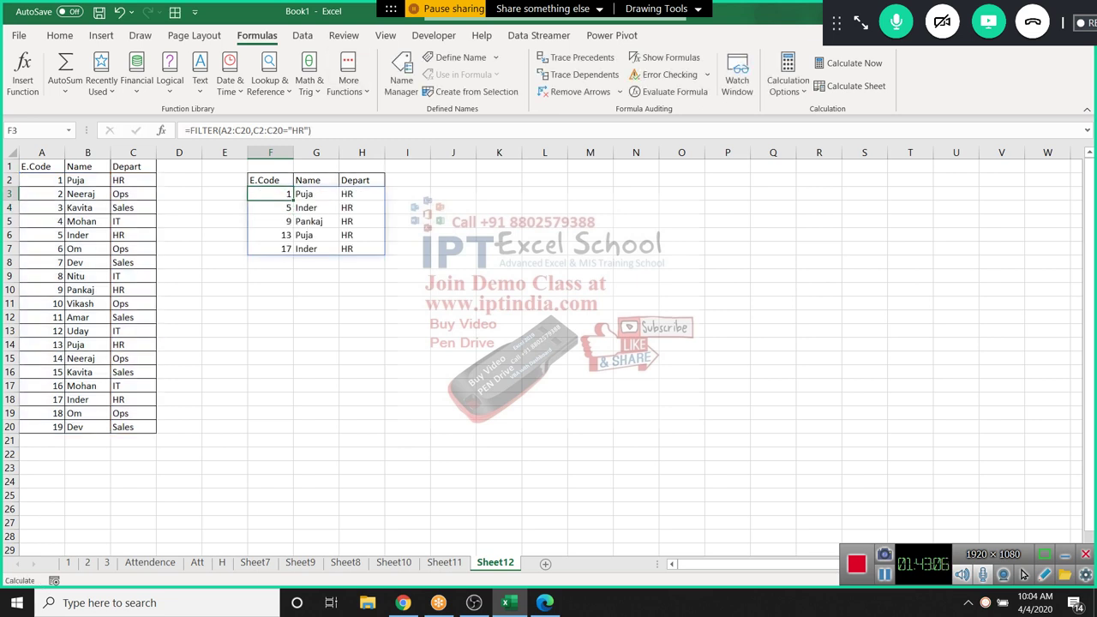
{"action": "double_click", "coordinate": [286, 194]}
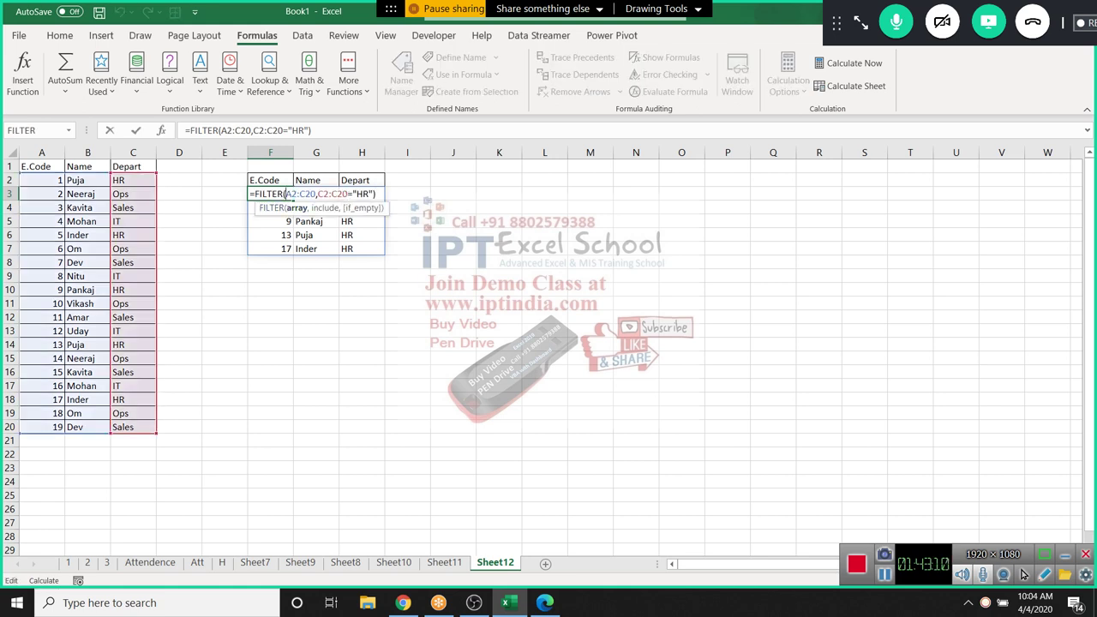
{"action": "left_click_drag", "start_coordinate": [316, 193], "coordinate": [348, 194]}
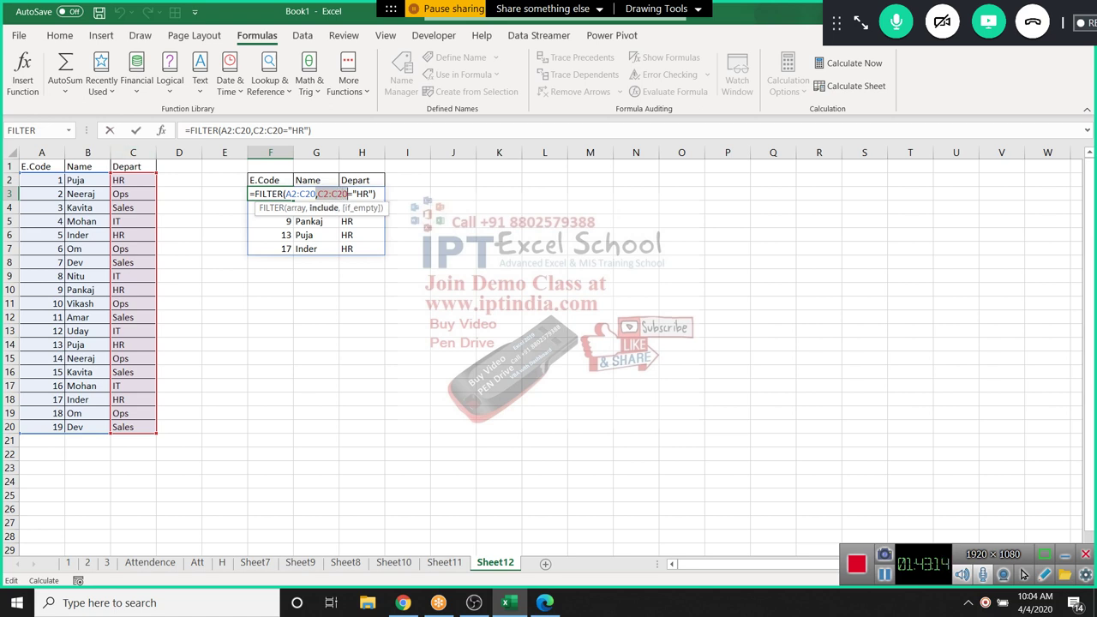
{"action": "left_click", "coordinate": [348, 194]}
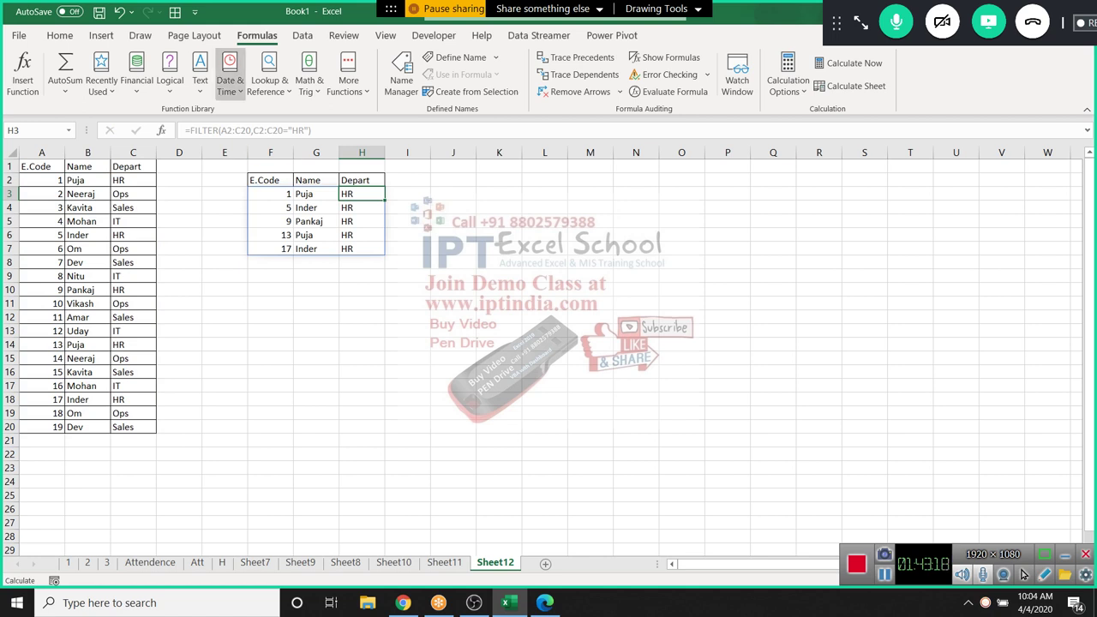
{"action": "left_click", "coordinate": [230, 82]}
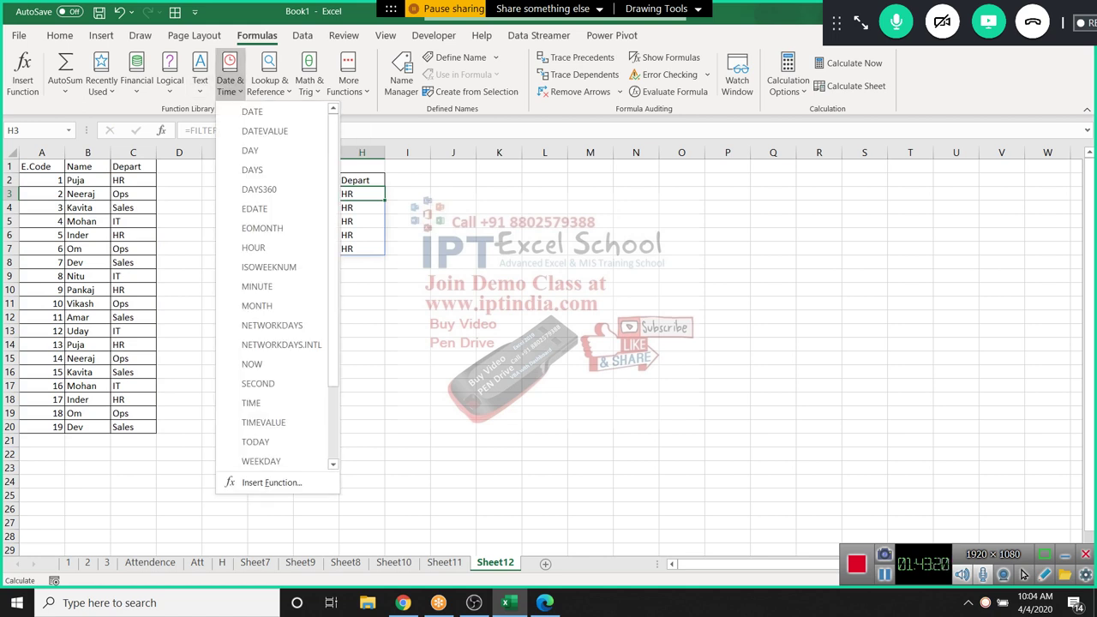
{"action": "left_click", "coordinate": [269, 81]}
{"action": "left_click", "coordinate": [269, 81]}
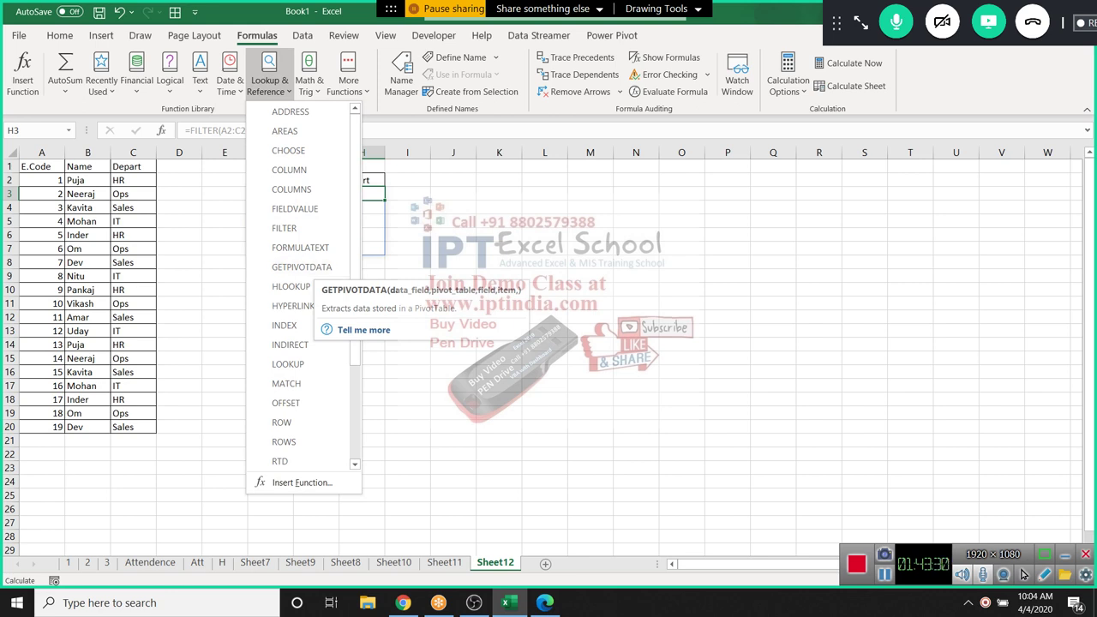
{"action": "scroll", "coordinate": [303, 287], "scroll_direction": "down", "scroll_amount": 7}
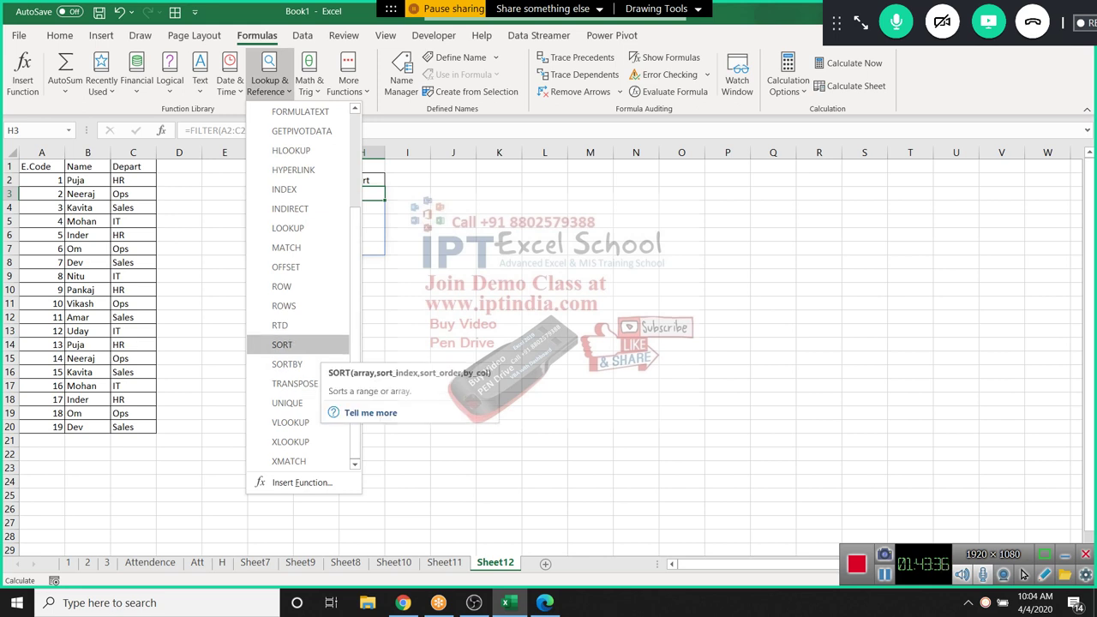
{"action": "key", "text": "Escape"}
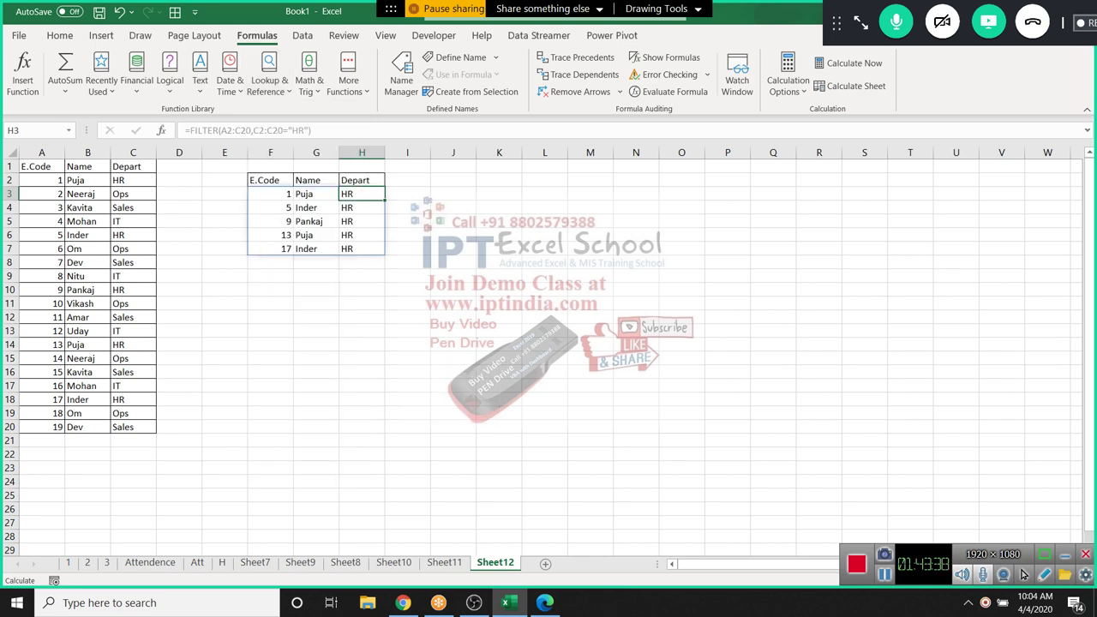
Enter =SORT(A1:C20,1,1) in J3
{"action": "left_click", "coordinate": [453, 194]}
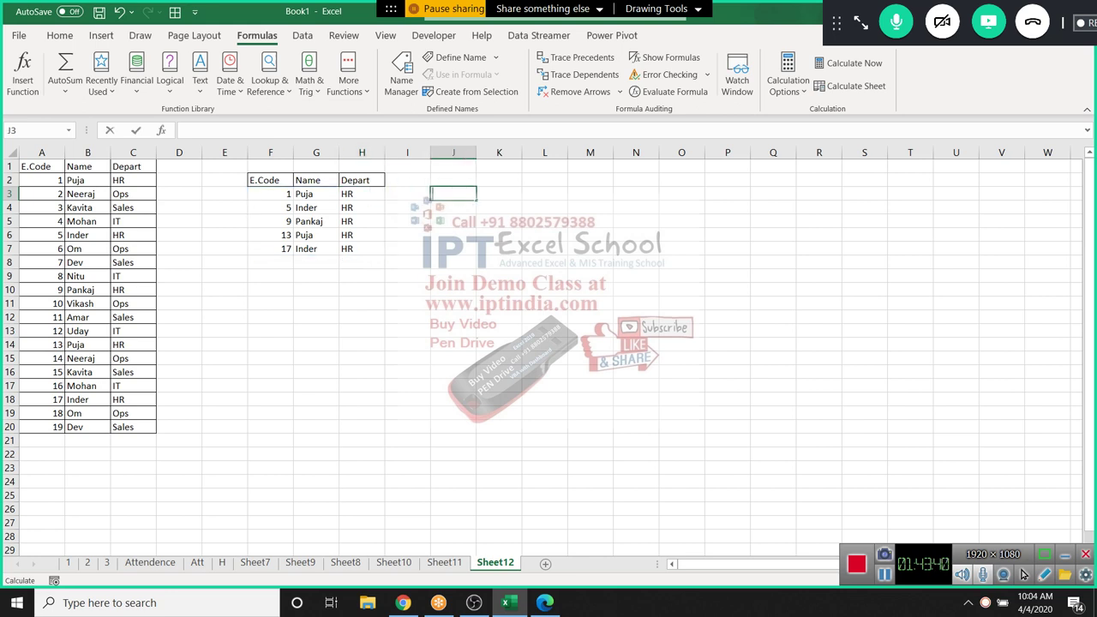
{"action": "type", "text": "=sor"}
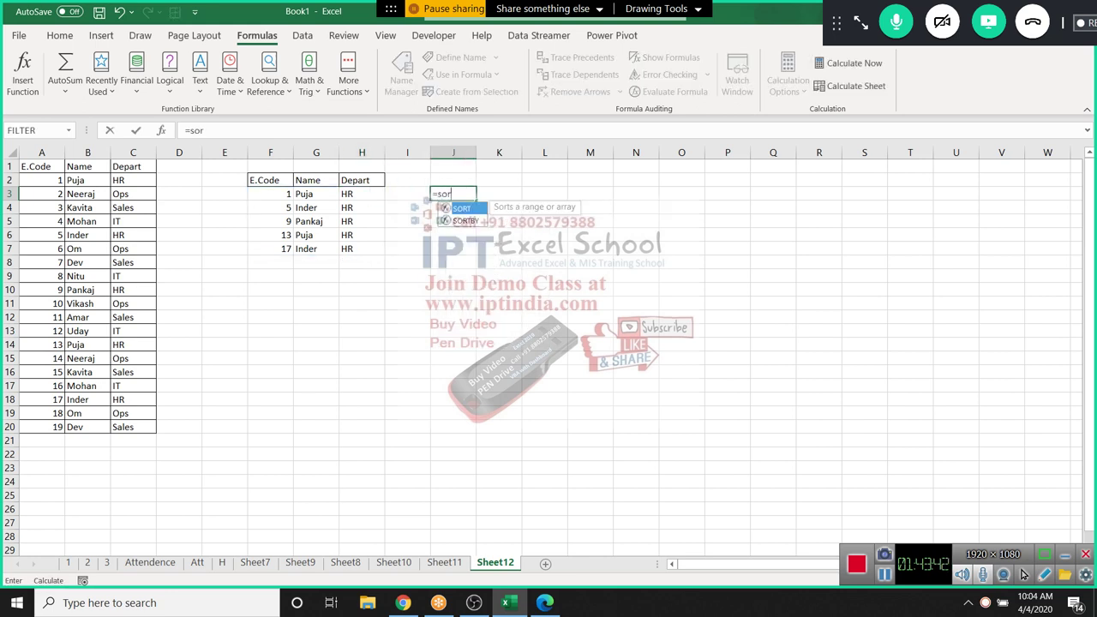
{"action": "key", "text": "Tab"}
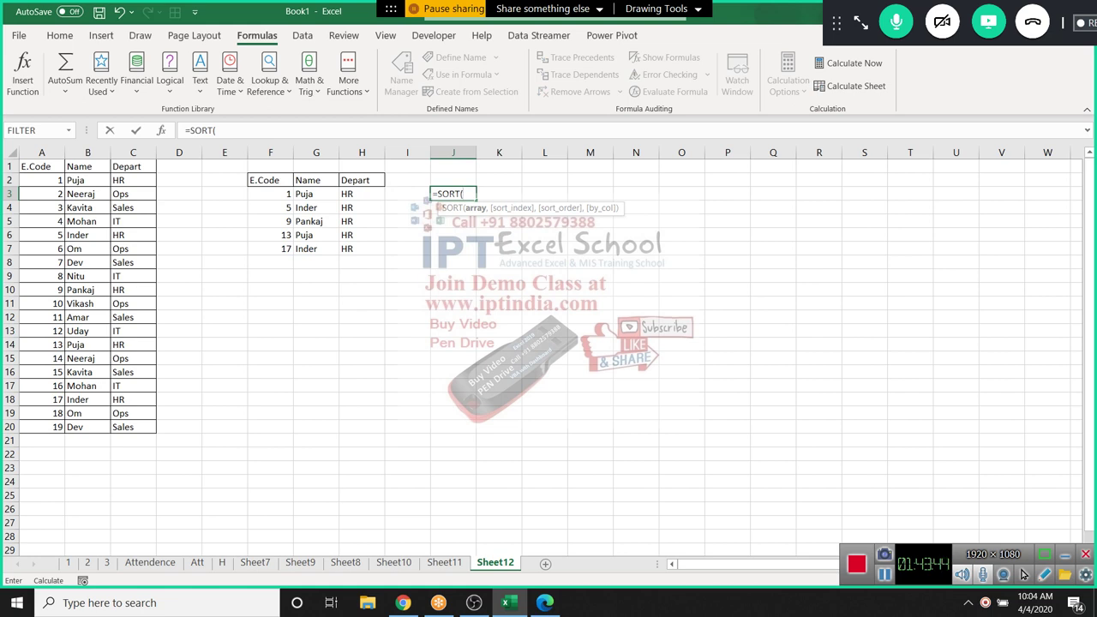
{"action": "left_click_drag", "start_coordinate": [41, 166], "coordinate": [137, 427]}
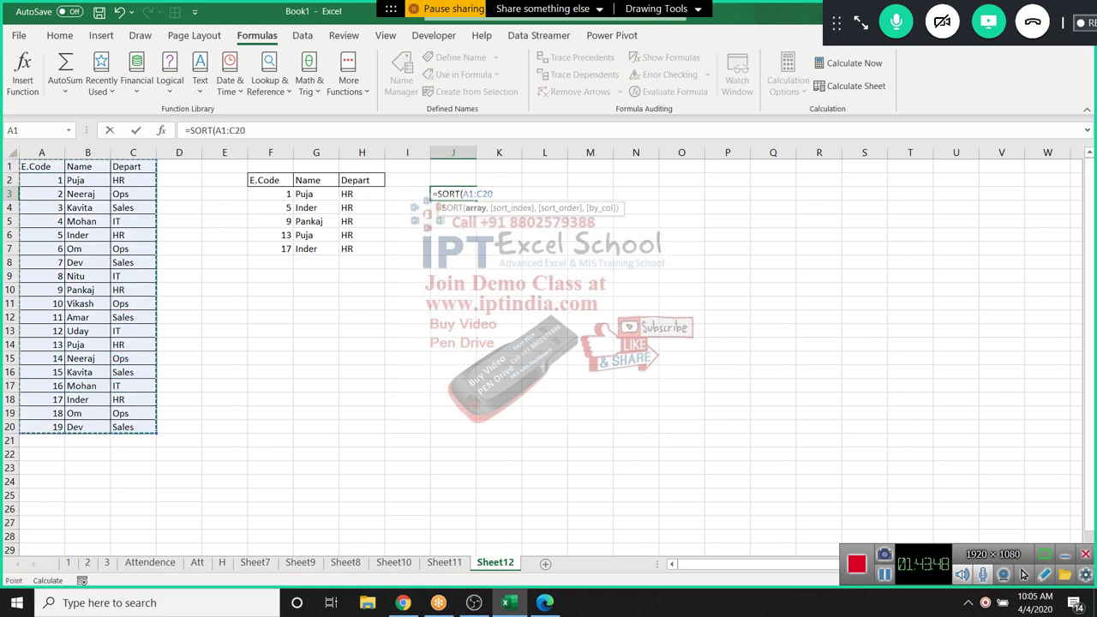
{"action": "type", "text": ","}
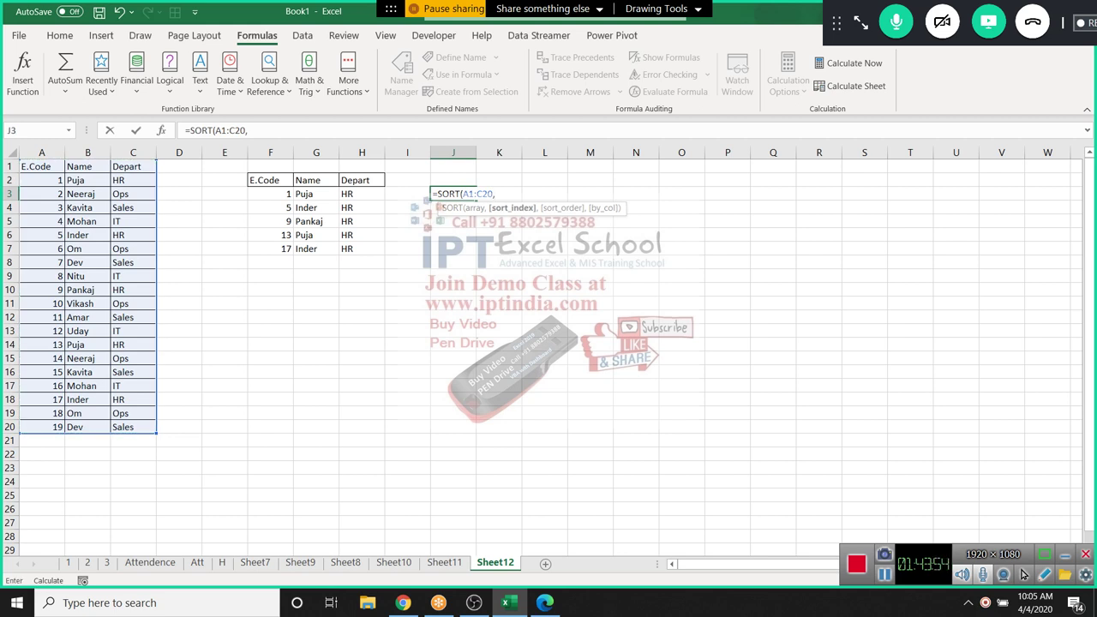
{"action": "type", "text": "1,1"}
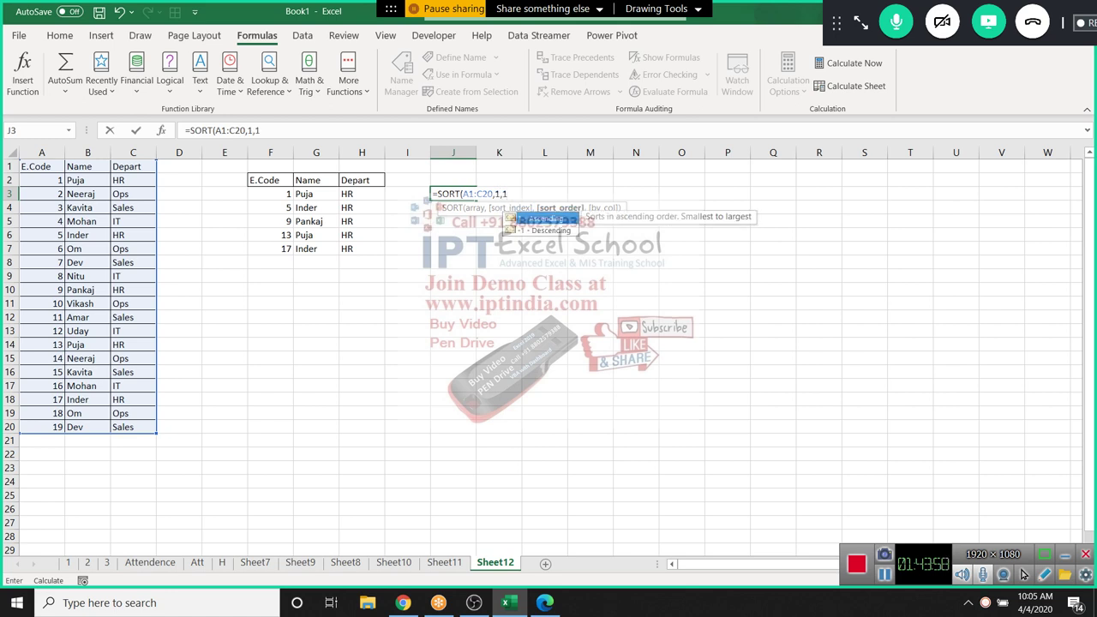
{"action": "key", "text": "Return"}
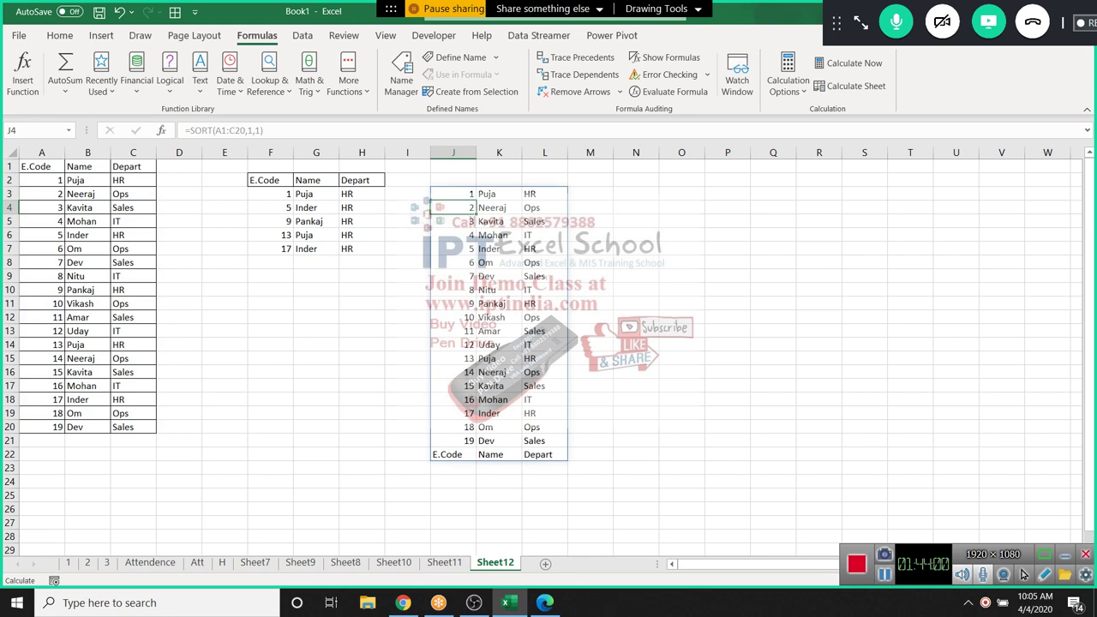
Change J3's sort index to 2, giving =SORT(A1:C20,2,1) to sort by Name
{"action": "left_click", "coordinate": [453, 193]}
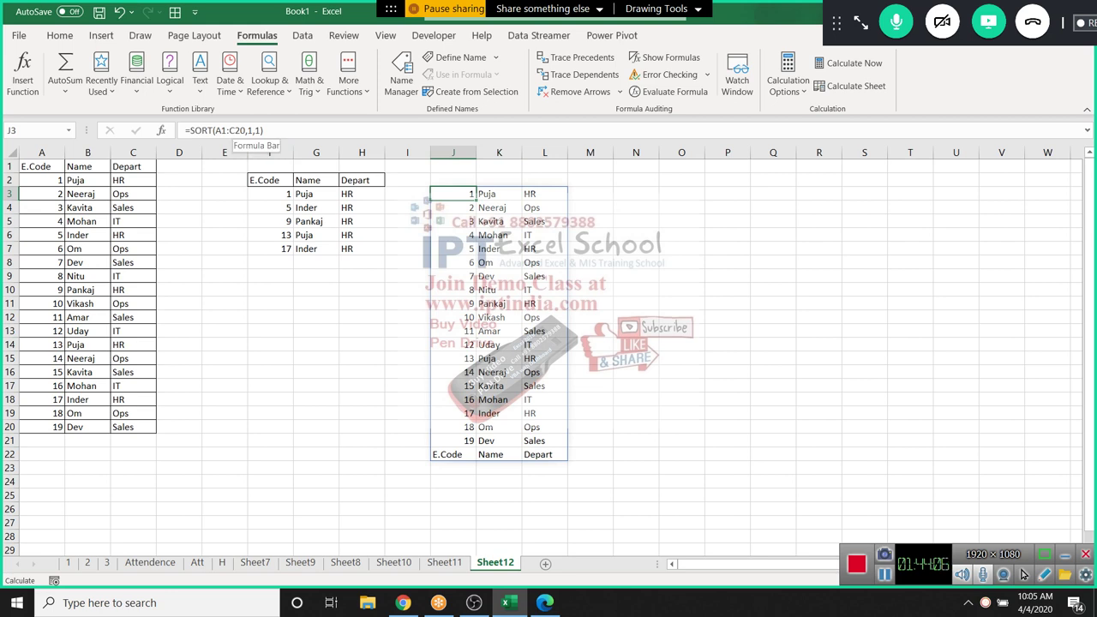
{"action": "left_click", "coordinate": [249, 130]}
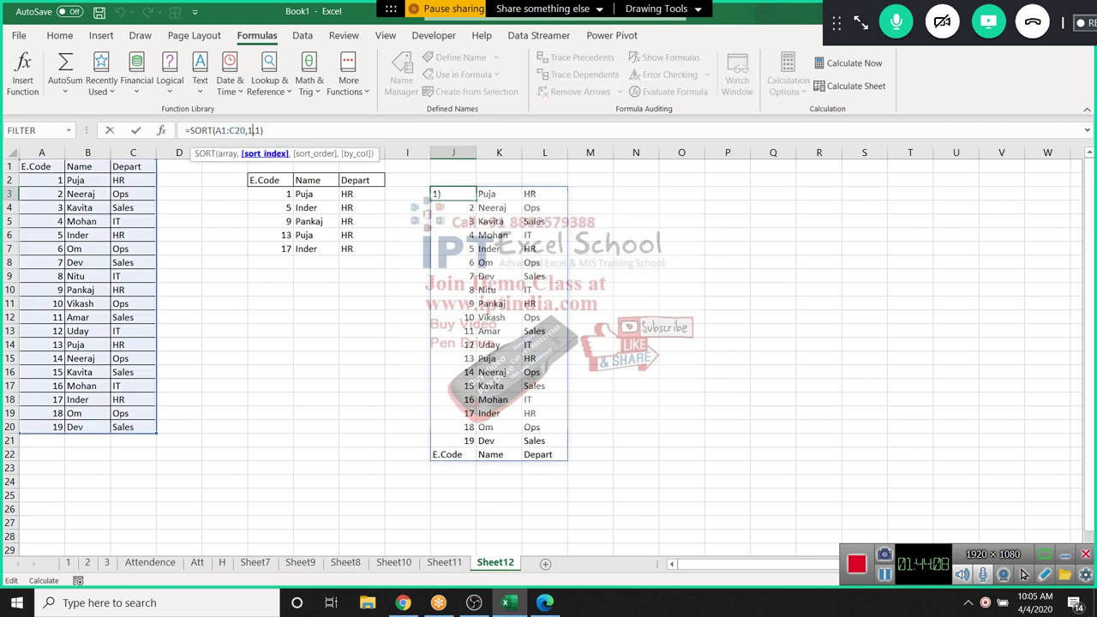
{"action": "key", "text": "BackSpace"}
{"action": "type", "text": "2"}
{"action": "key", "text": "Return"}
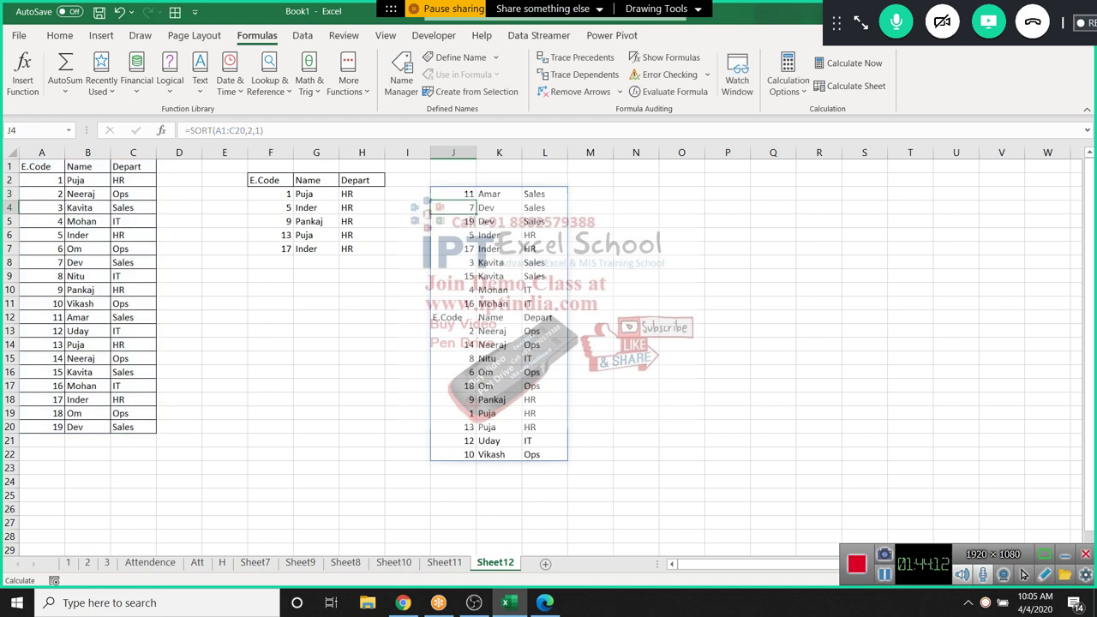
Inspect the sorted names in K3:K21
{"action": "left_click_drag", "start_coordinate": [499, 193], "coordinate": [499, 440]}
{"action": "left_click", "coordinate": [453, 235]}
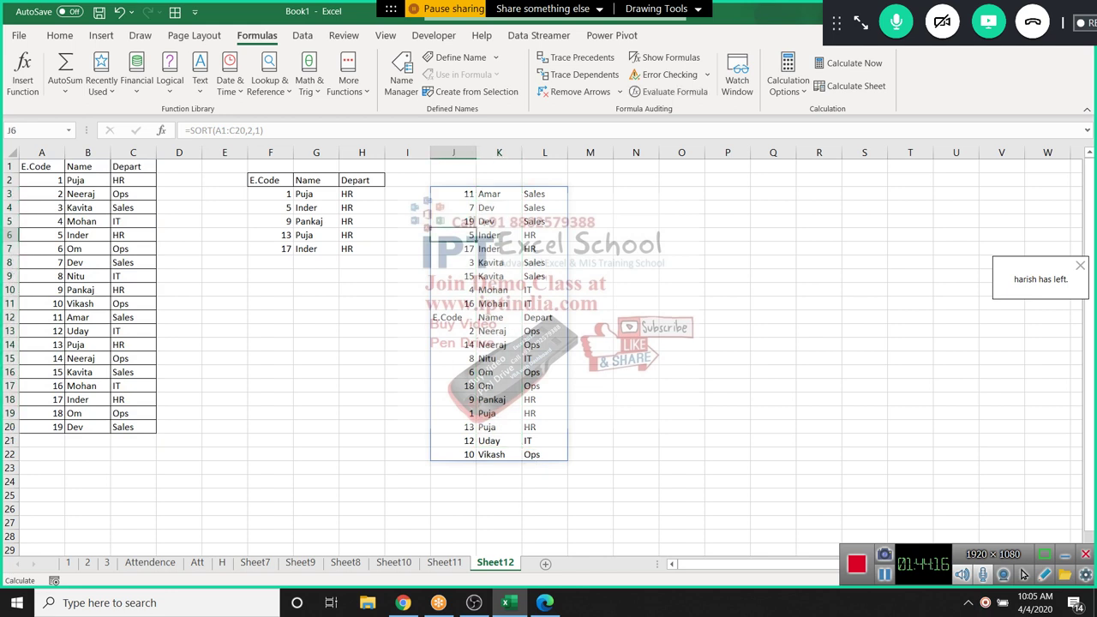
{"action": "left_click", "coordinate": [498, 304]}
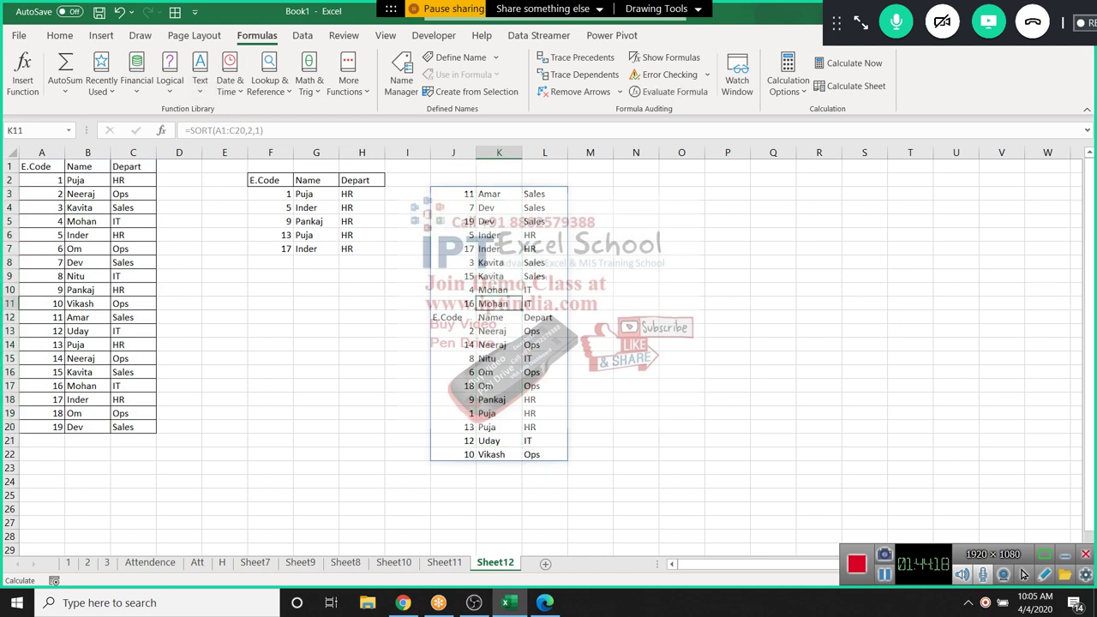
{"action": "left_click", "coordinate": [634, 194]}
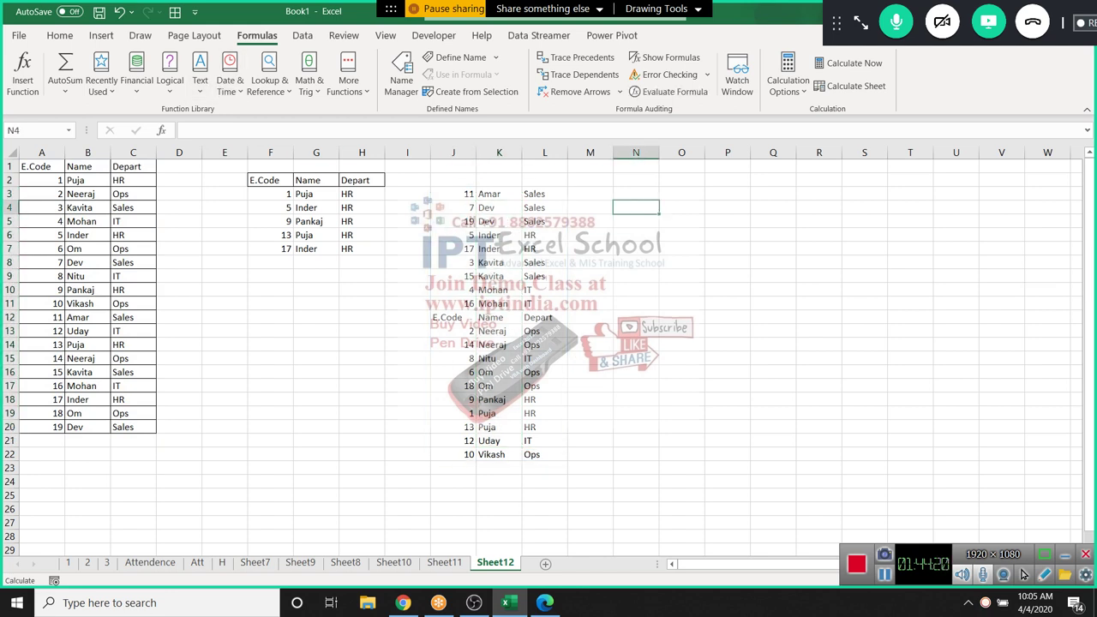
Enter =SORTBY(A1:C20,{"Puja","Dev"}) in N3, re-entering it as an array formula
{"action": "type", "text": "=sor"}
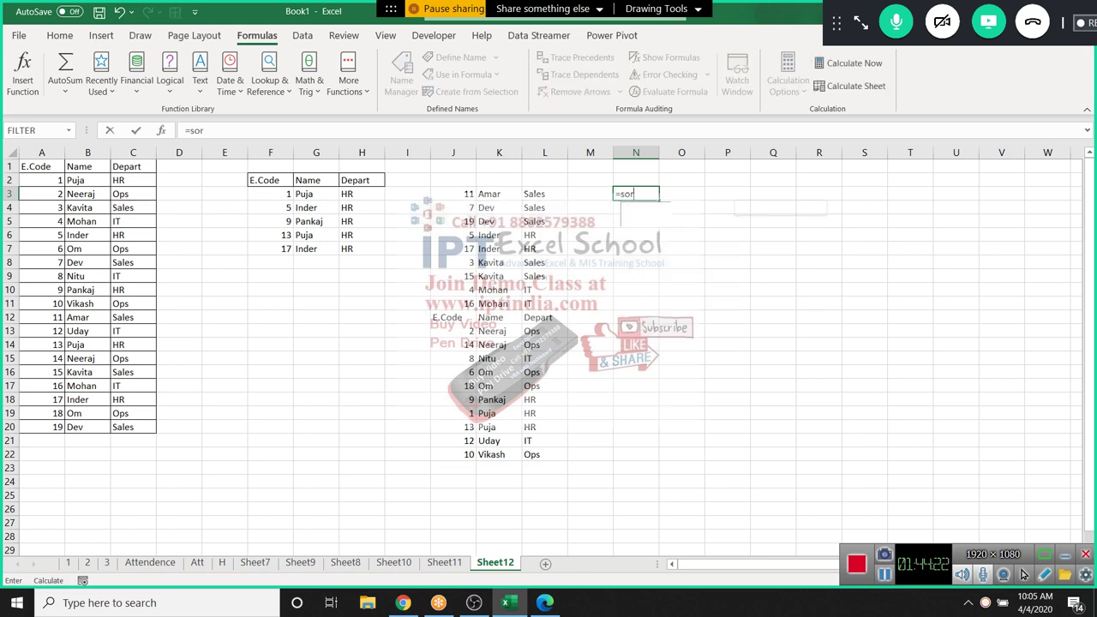
{"action": "key", "text": "Tab"}
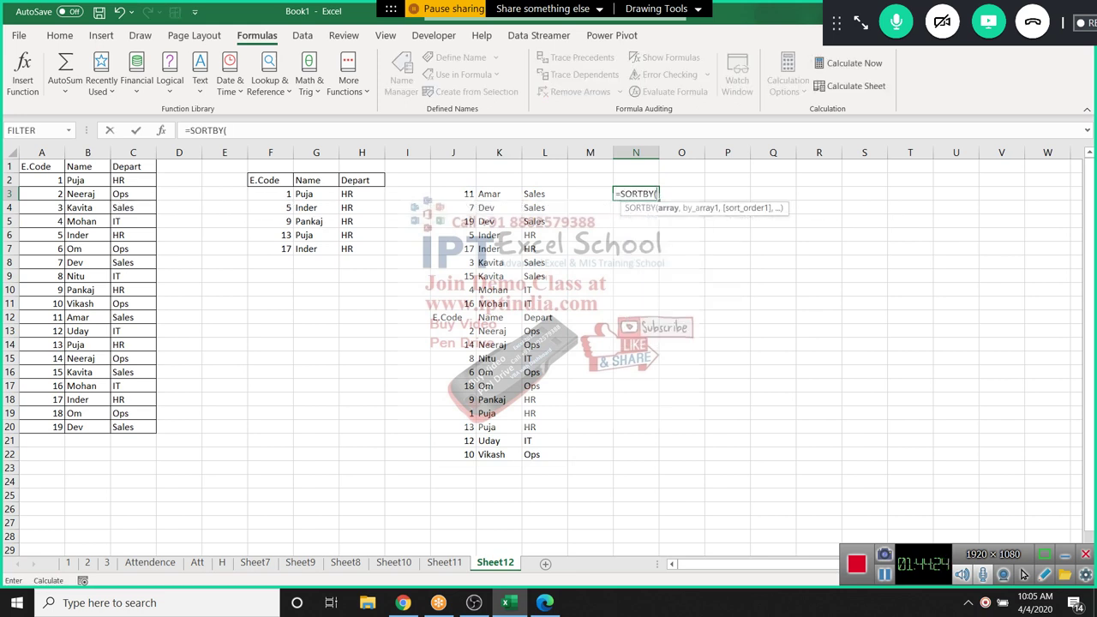
{"action": "left_click_drag", "start_coordinate": [39, 166], "coordinate": [146, 429]}
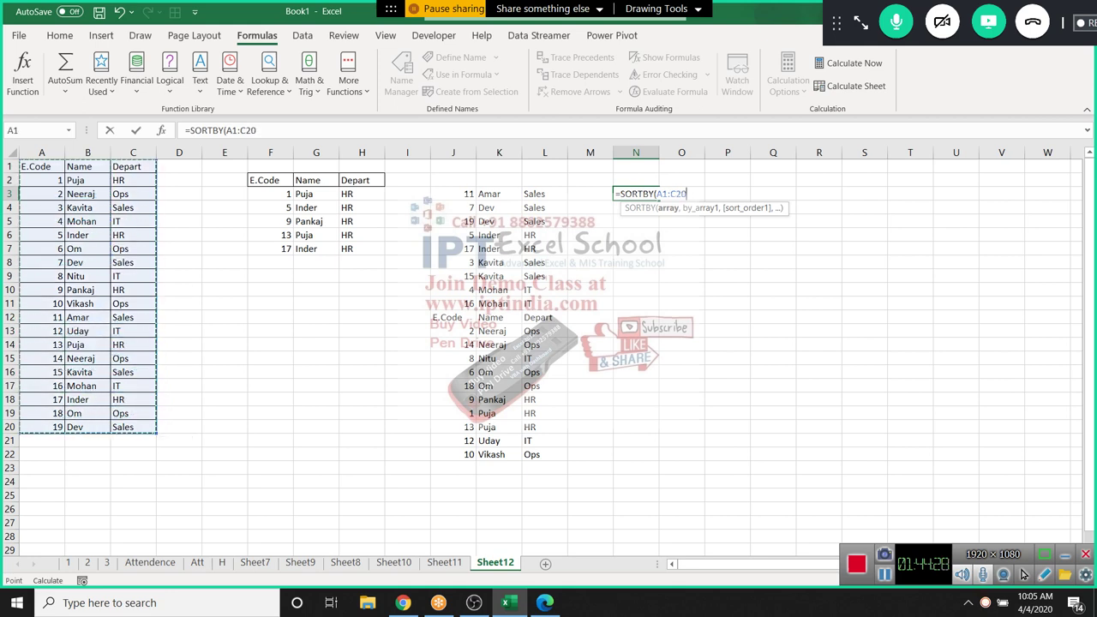
{"action": "type", "text": ","}
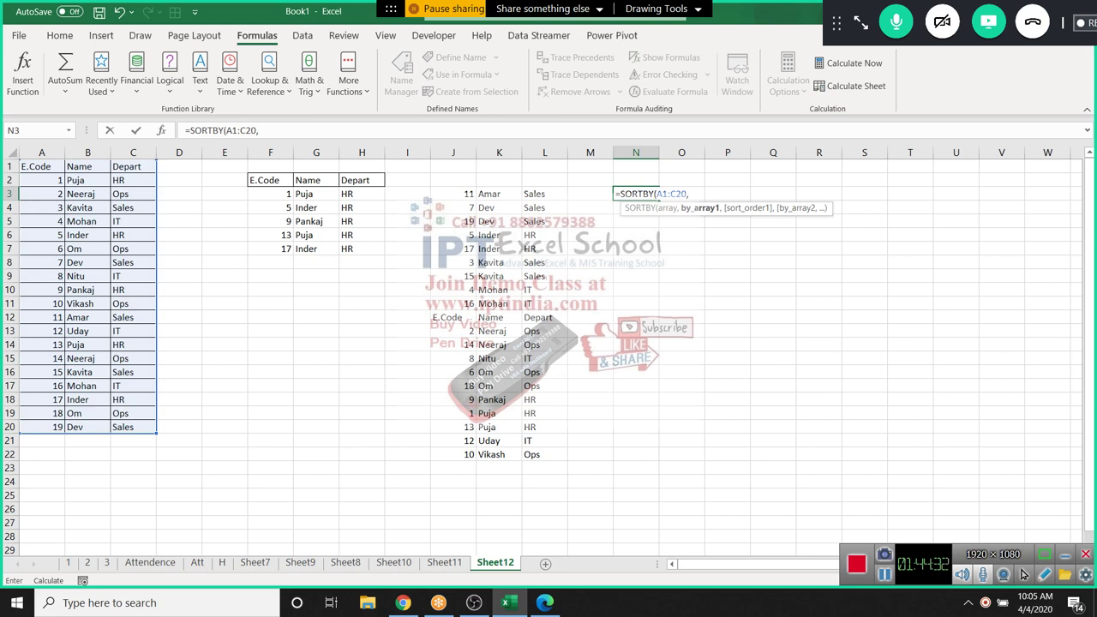
{"action": "type", "text": "("}
{"action": "type", "text": "B1:B"}
{"action": "key", "text": "BackSpace"}
{"action": "key", "text": "BackSpace"}
{"action": "key", "text": "BackSpace"}
{"action": "key", "text": "BackSpace"}
{"action": "type", "text": "\"Puja\",\"Dev\"}"}
{"action": "key", "text": "Return"}
{"action": "key", "text": "Up"}
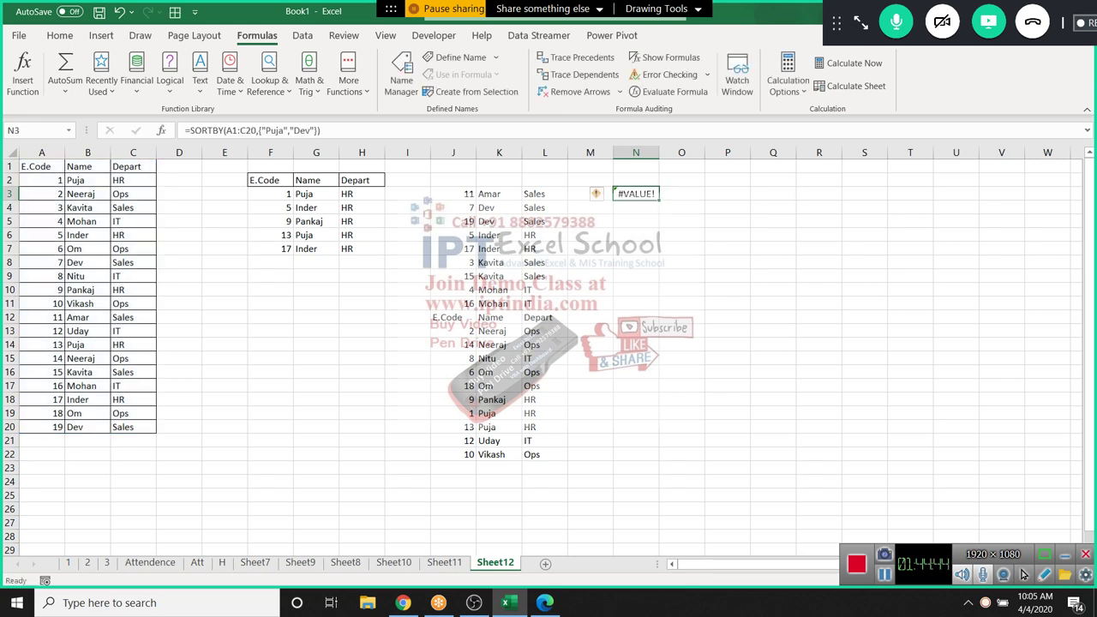
{"action": "key", "text": "F2"}
{"action": "key", "text": "ctrl+shift+Return"}
Add ascending sort order 1, making N3 =SORTBY(A1:C20,{"Puja","Dev"},1)
{"action": "key", "text": "F2"}
{"action": "key", "text": "BackSpace"}
{"action": "key", "text": "BackSpace"}
{"action": "key", "text": "BackSpace"}
{"action": "key", "text": "BackSpace"}
{"action": "key", "text": "BackSpace"}
{"action": "key", "text": "BackSpace"}
{"action": "key", "text": "BackSpace"}
{"action": "key", "text": "BackSpace"}
{"action": "key", "text": "BackSpace"}
{"action": "key", "text": "BackSpace"}
{"action": "key", "text": "BackSpace"}
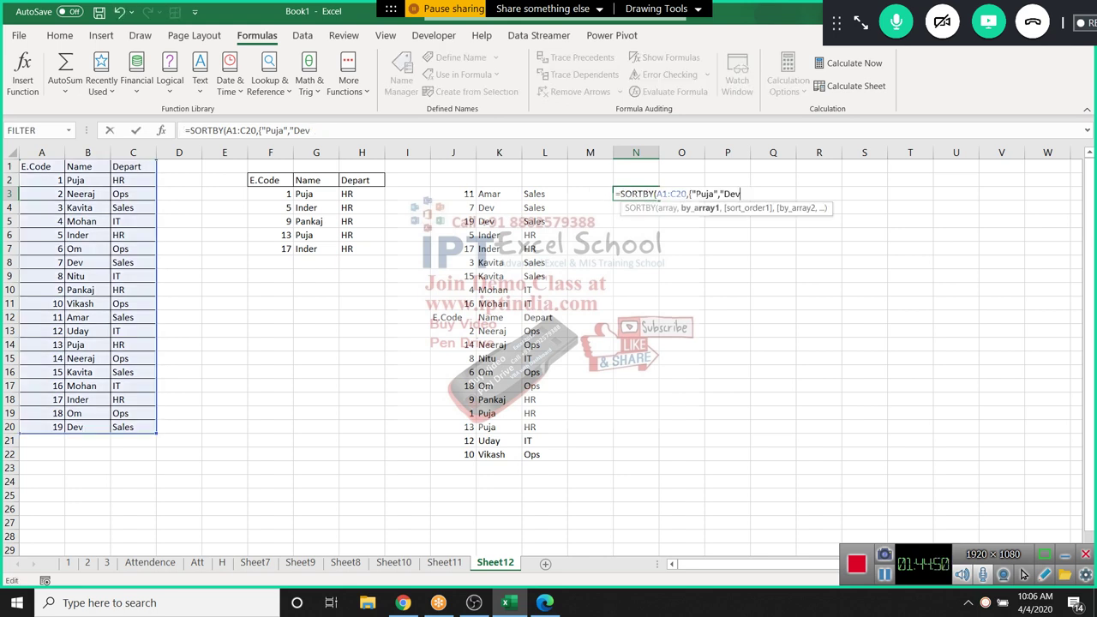
{"action": "key", "text": "BackSpace"}
{"action": "key", "text": "BackSpace"}
{"action": "key", "text": "BackSpace"}
{"action": "key", "text": "BackSpace"}
{"action": "key", "text": "Escape"}
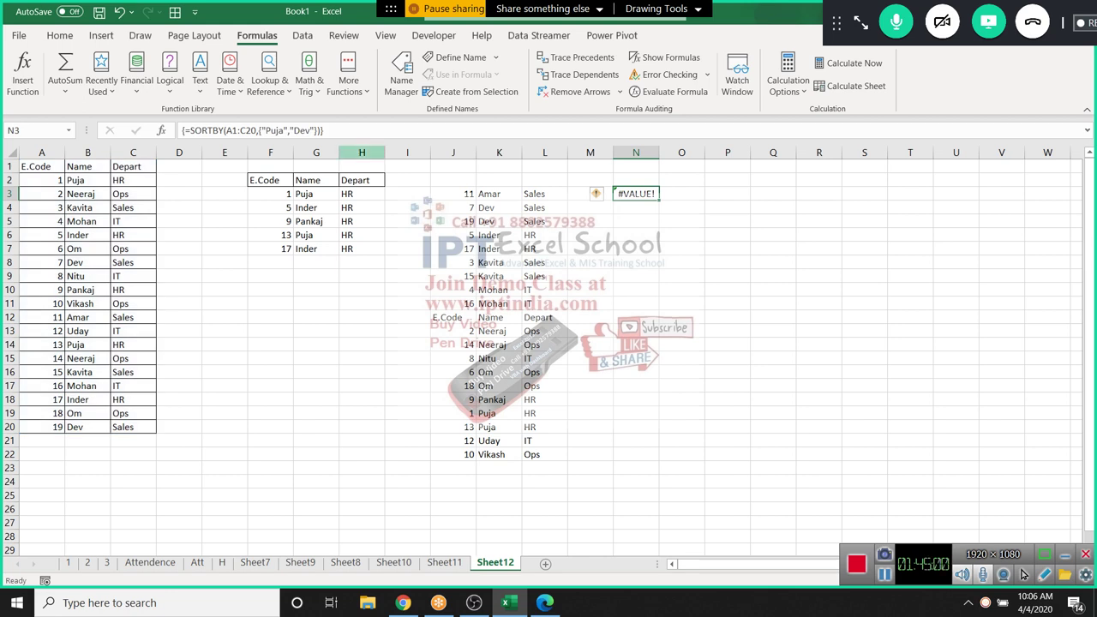
{"action": "key", "text": "F2"}
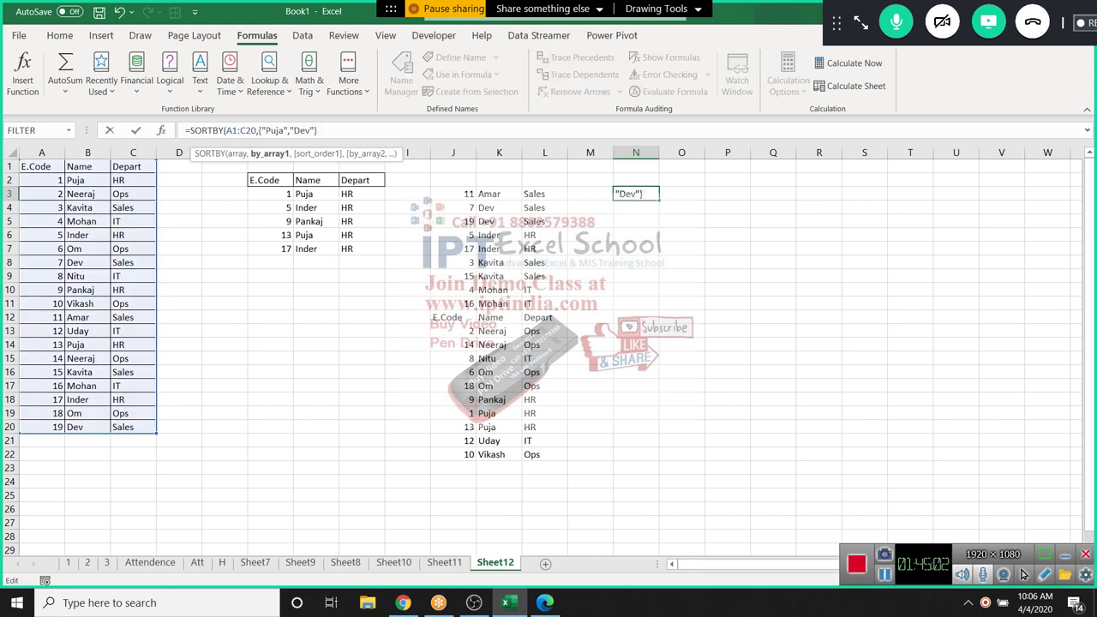
{"action": "type", "text": ",1"}
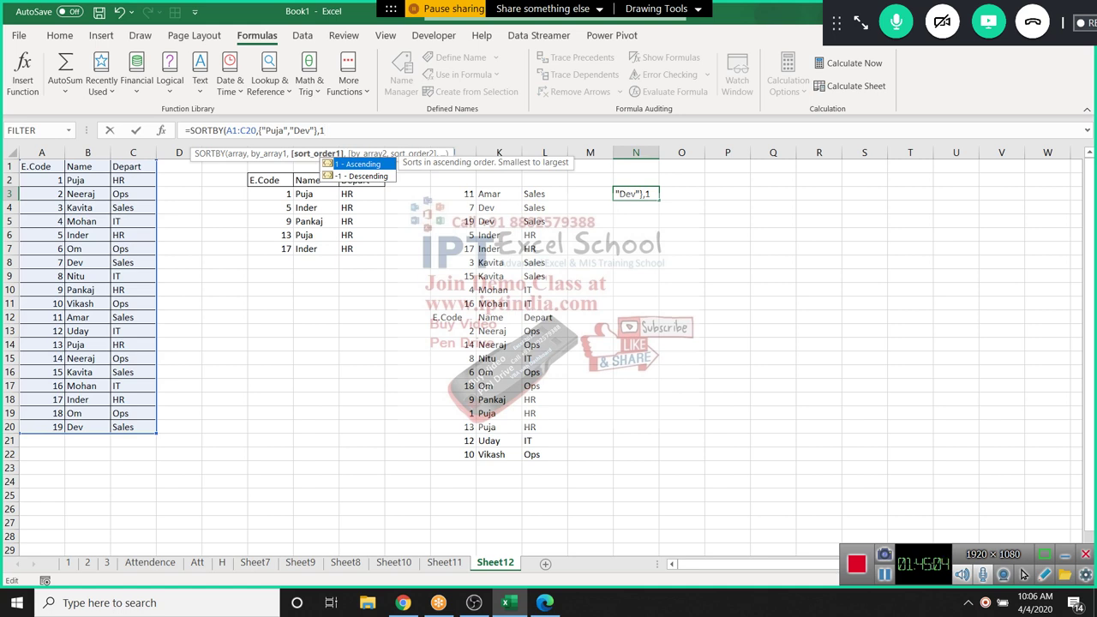
{"action": "type", "text": ")"}
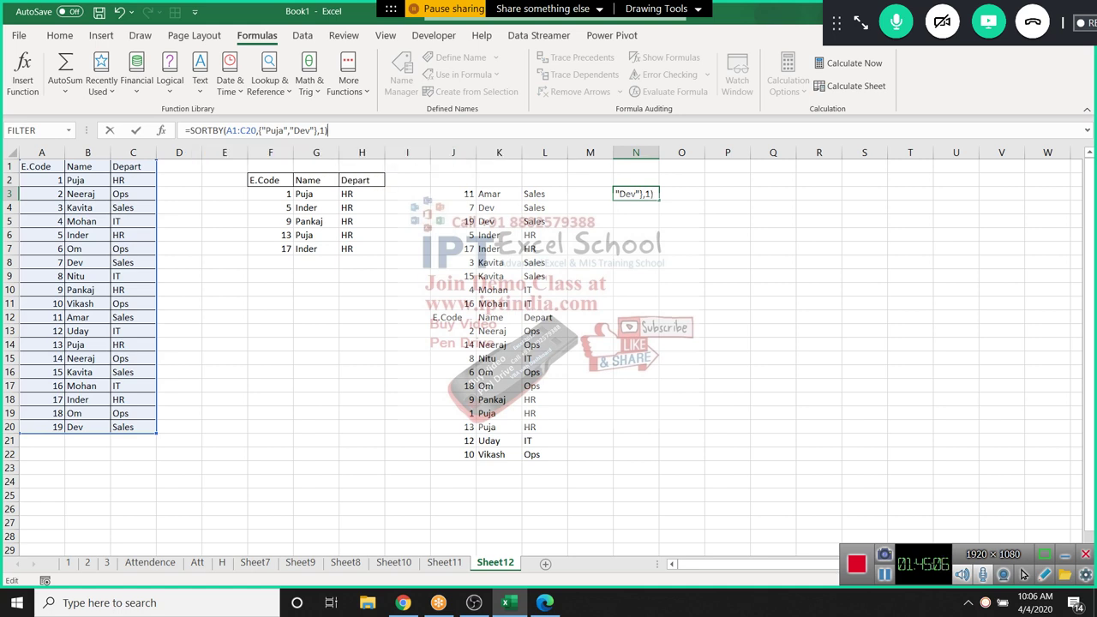
{"action": "key", "text": "Return"}
{"action": "left_click", "coordinate": [636, 194]}
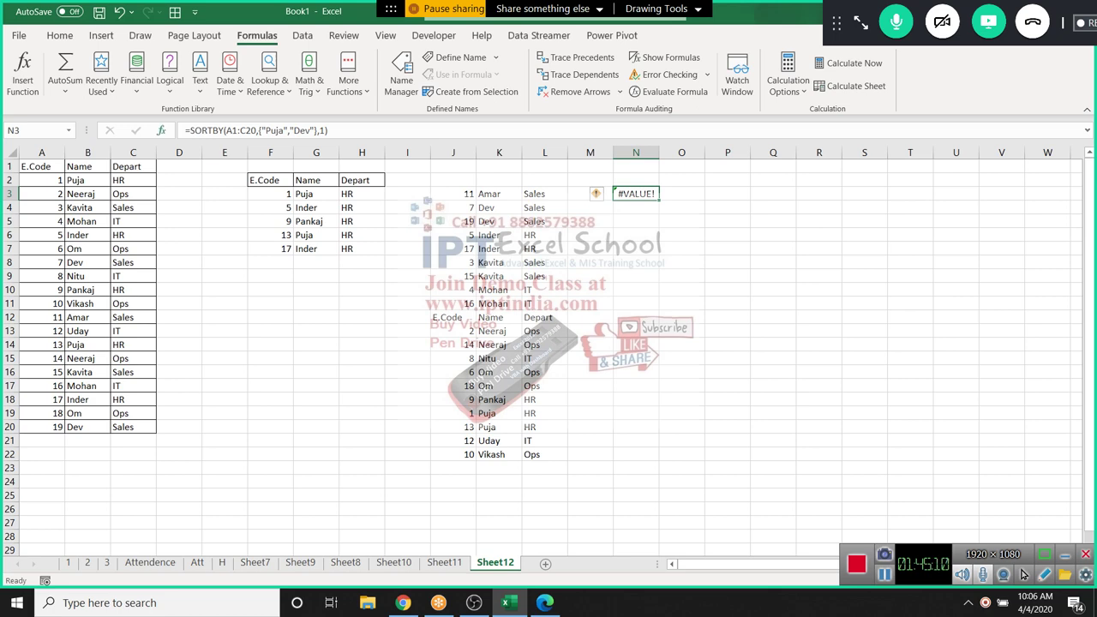
{"action": "key", "text": "shift+F3"}
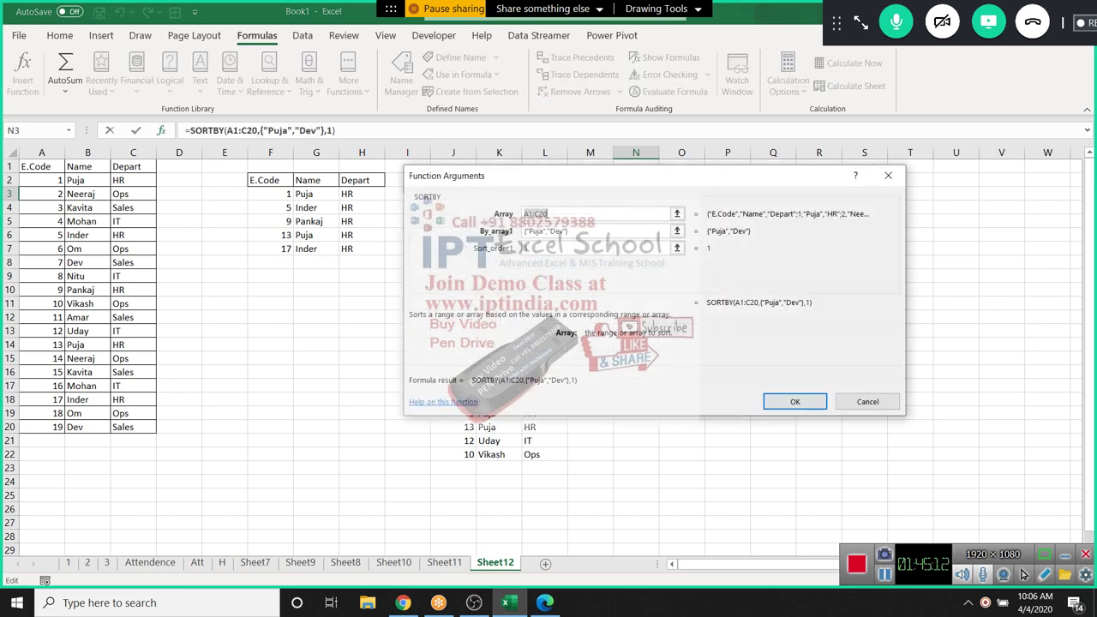
Check the By_array1 and Sort_order1 arguments, then open SORTBY's online help
{"action": "key", "text": "Tab"}
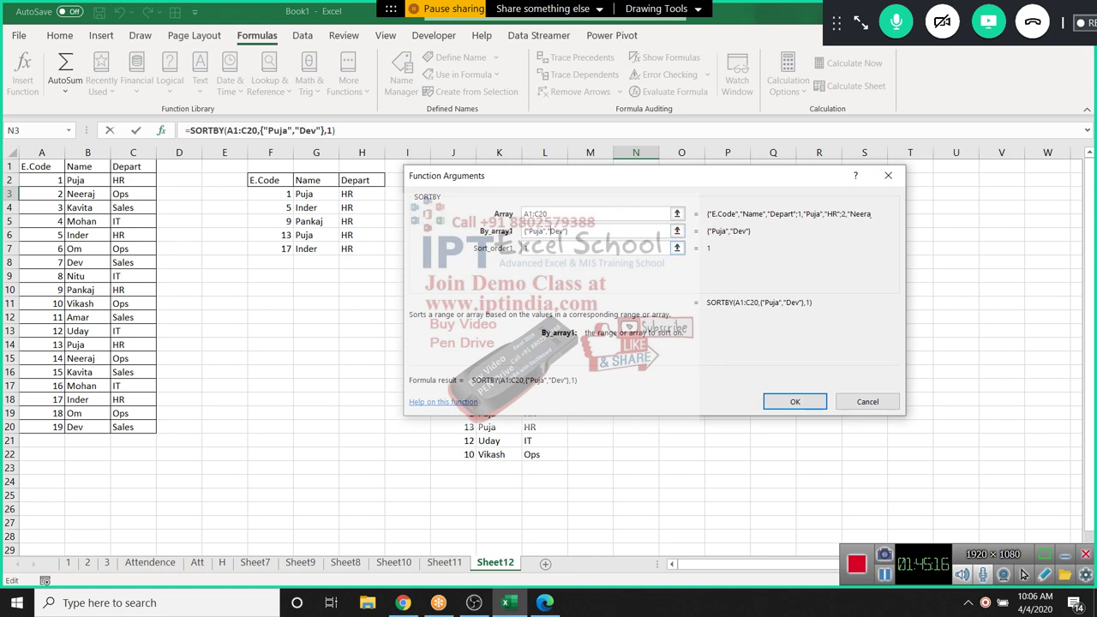
{"action": "left_click", "coordinate": [526, 248]}
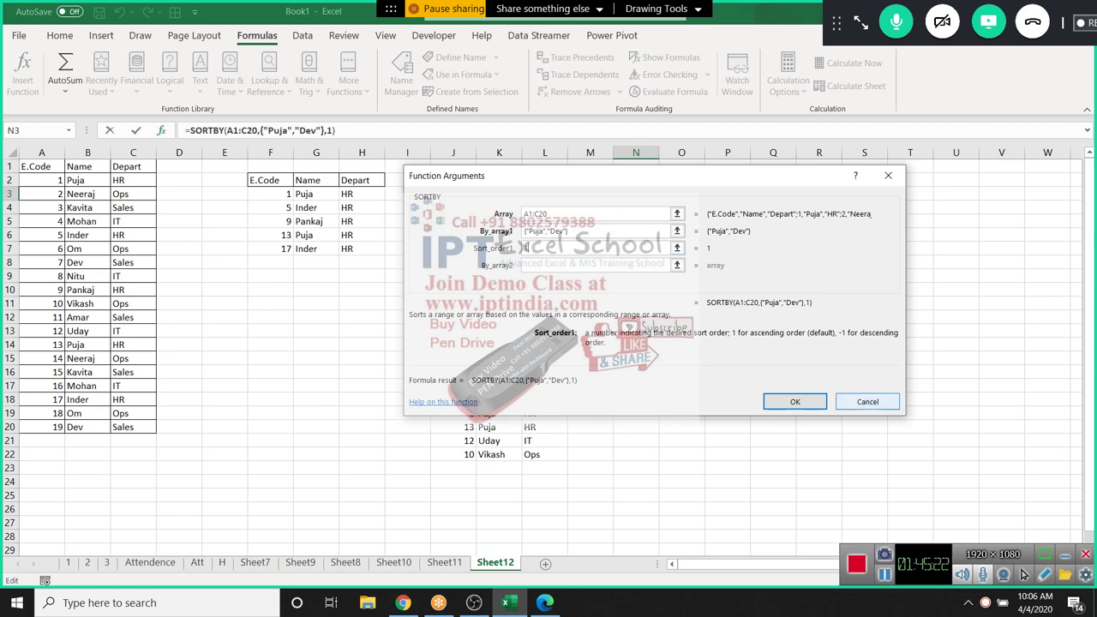
{"action": "left_click", "coordinate": [443, 401]}
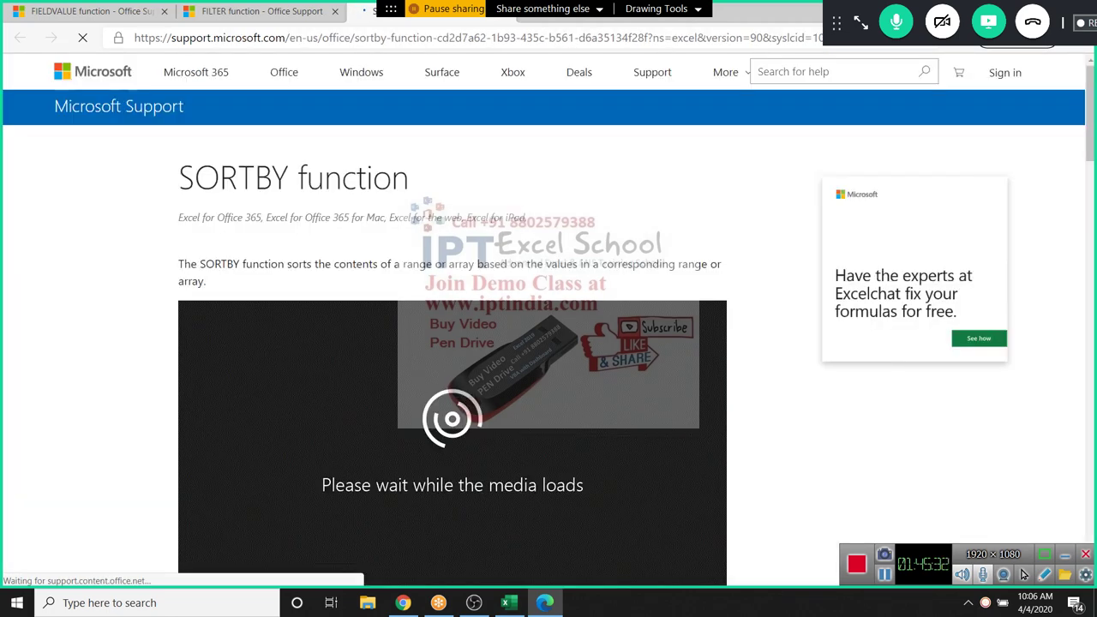
Scroll the SORTBY support page to its Examples, then return to Excel
{"action": "scroll", "coordinate": [549, 343], "scroll_direction": "down", "scroll_amount": 3}
{"action": "scroll", "coordinate": [549, 343], "scroll_direction": "down", "scroll_amount": 5}
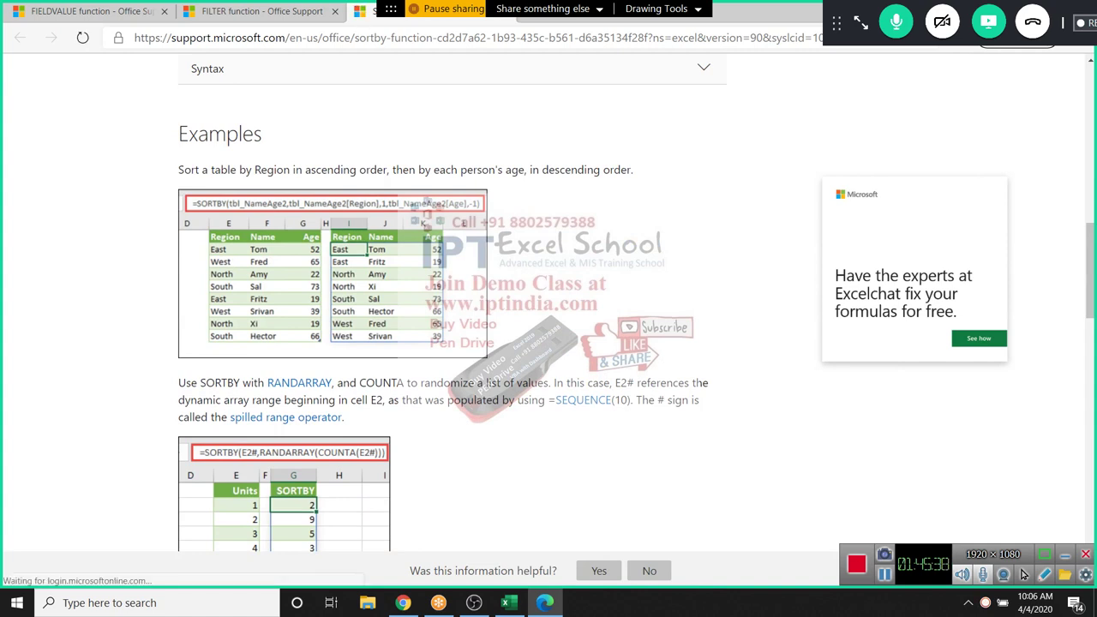
{"action": "scroll", "coordinate": [548, 343], "scroll_direction": "down", "scroll_amount": 1}
{"action": "scroll", "coordinate": [549, 342], "scroll_direction": "down", "scroll_amount": 1}
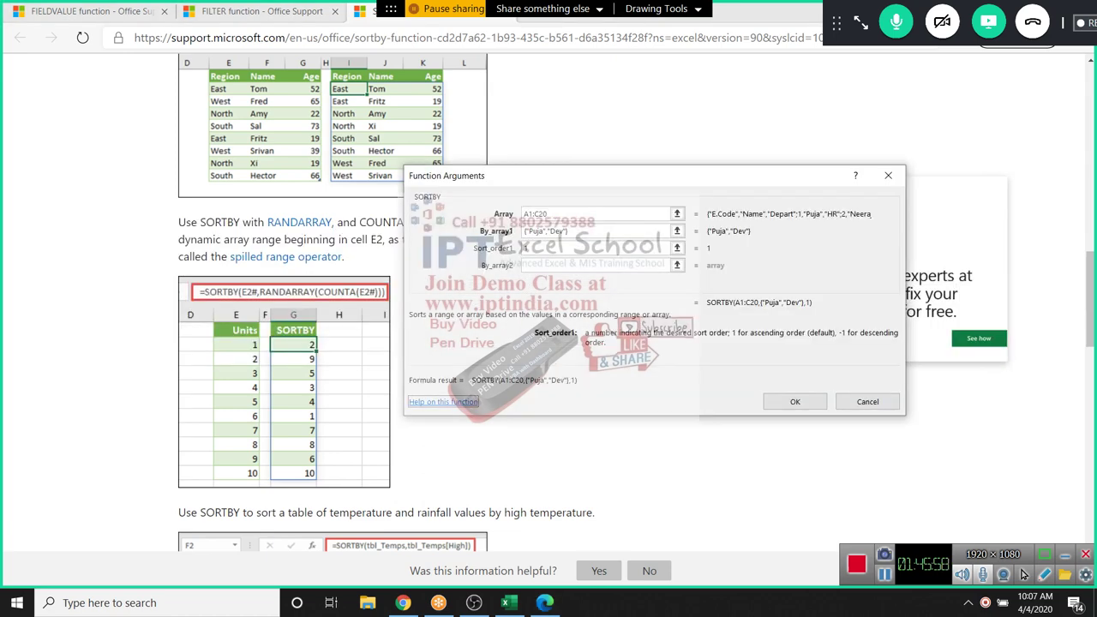
{"action": "key", "text": "alt+Tab"}
{"action": "key", "text": "alt+Tab"}
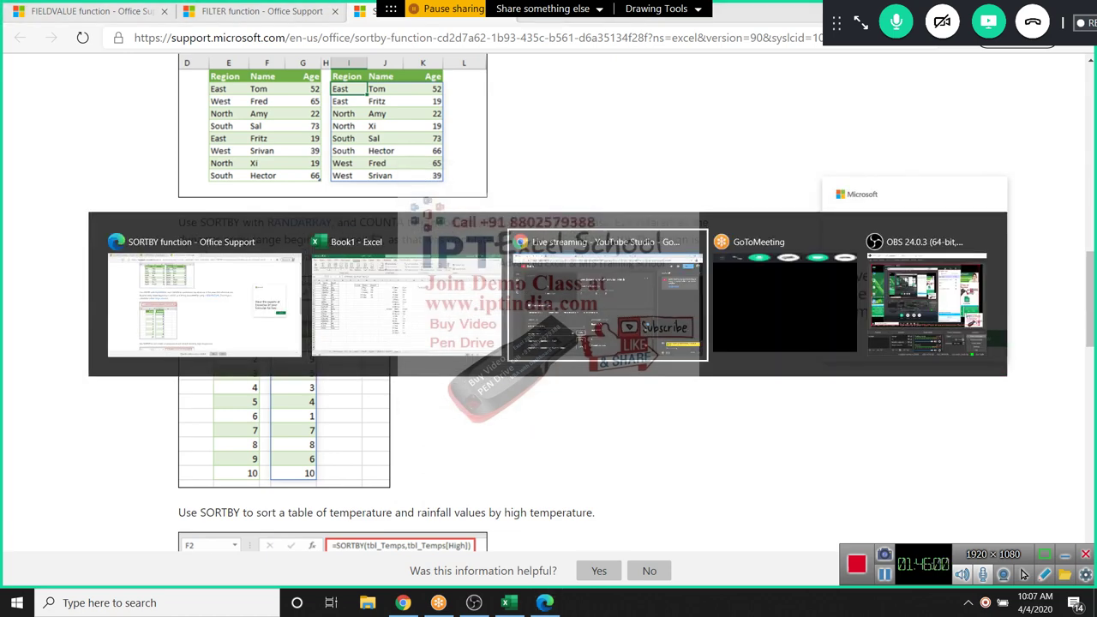
{"action": "key", "text": "alt+shift+Tab"}
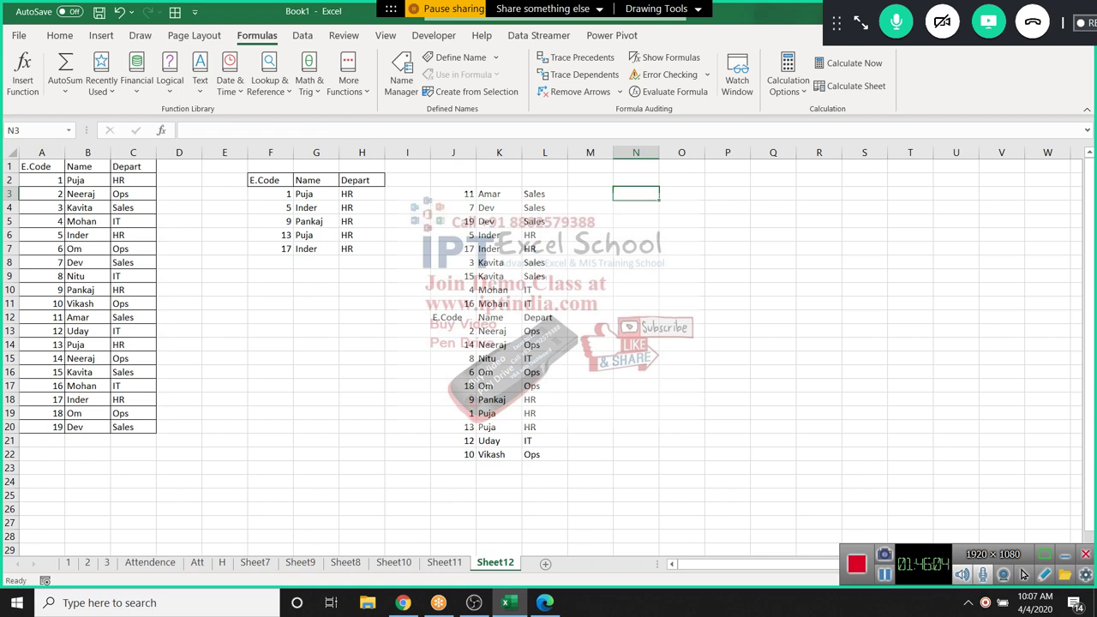
Begin a SORTBY over A1:C20 sorted by whole columns A:C, then cancel it
{"action": "type", "text": "=sortb"}
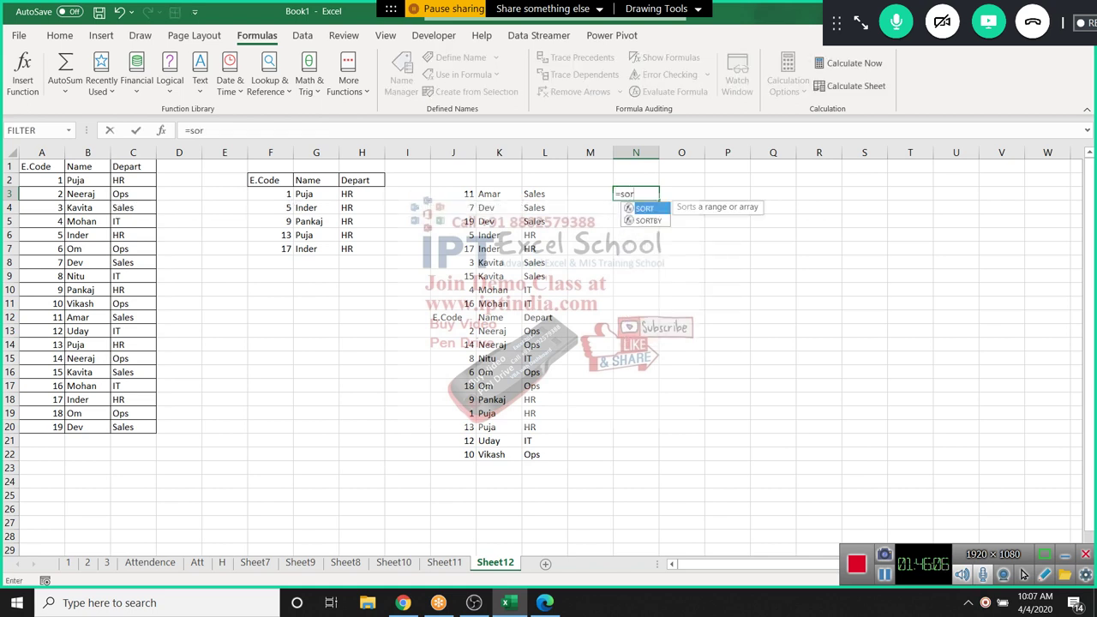
{"action": "key", "text": "Tab"}
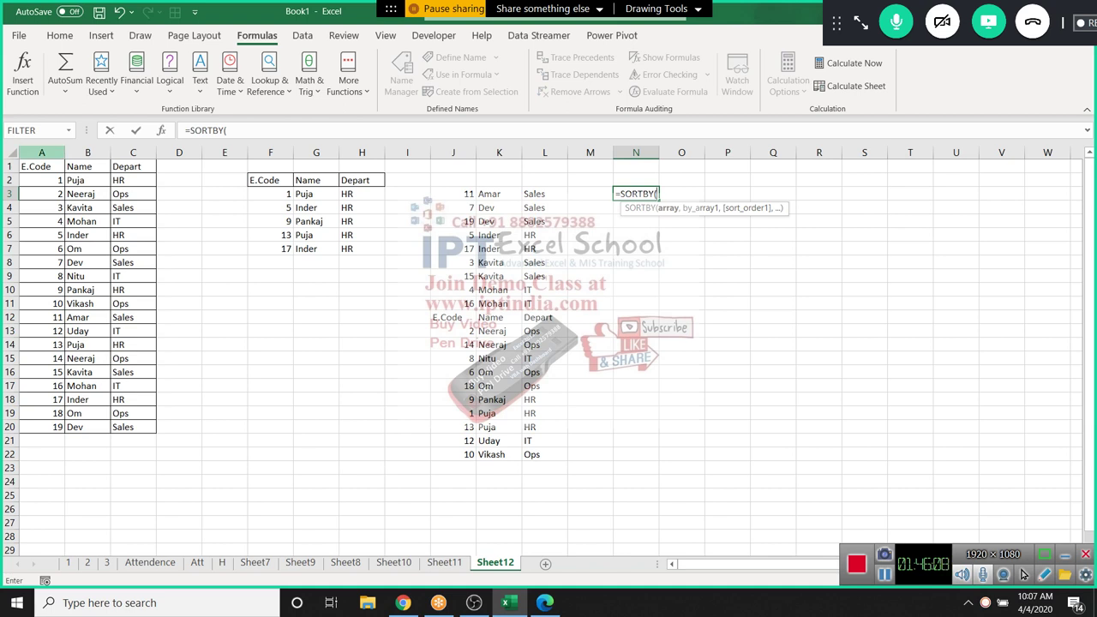
{"action": "left_click", "coordinate": [41, 166]}
{"action": "key", "text": "ctrl+shift+Down"}
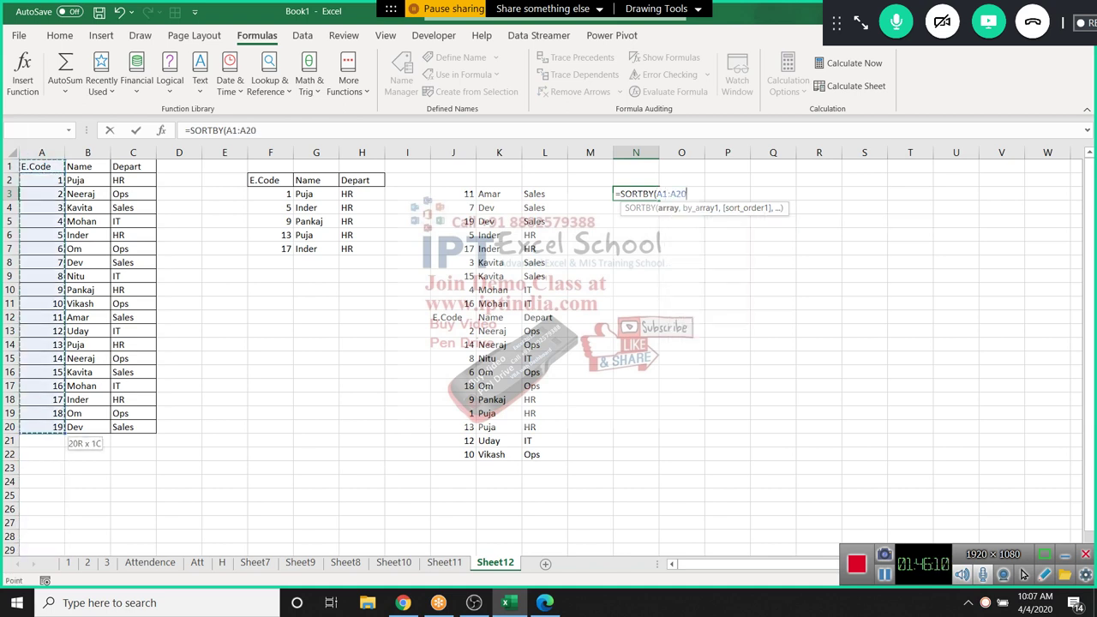
{"action": "type", "text": ","}
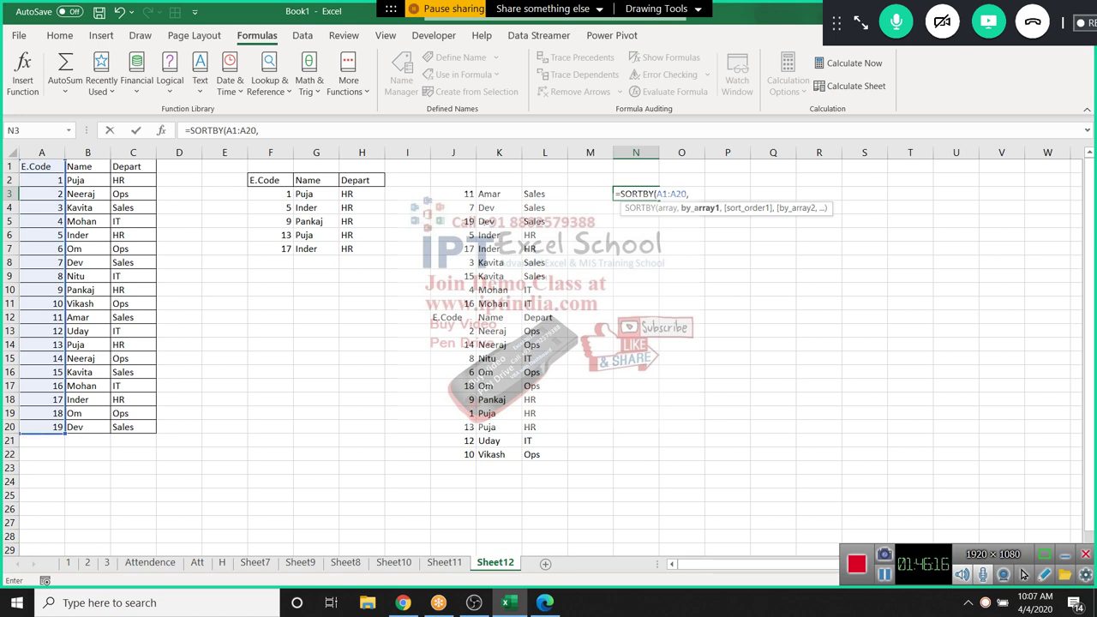
{"action": "left_click_drag", "start_coordinate": [41, 153], "coordinate": [154, 152]}
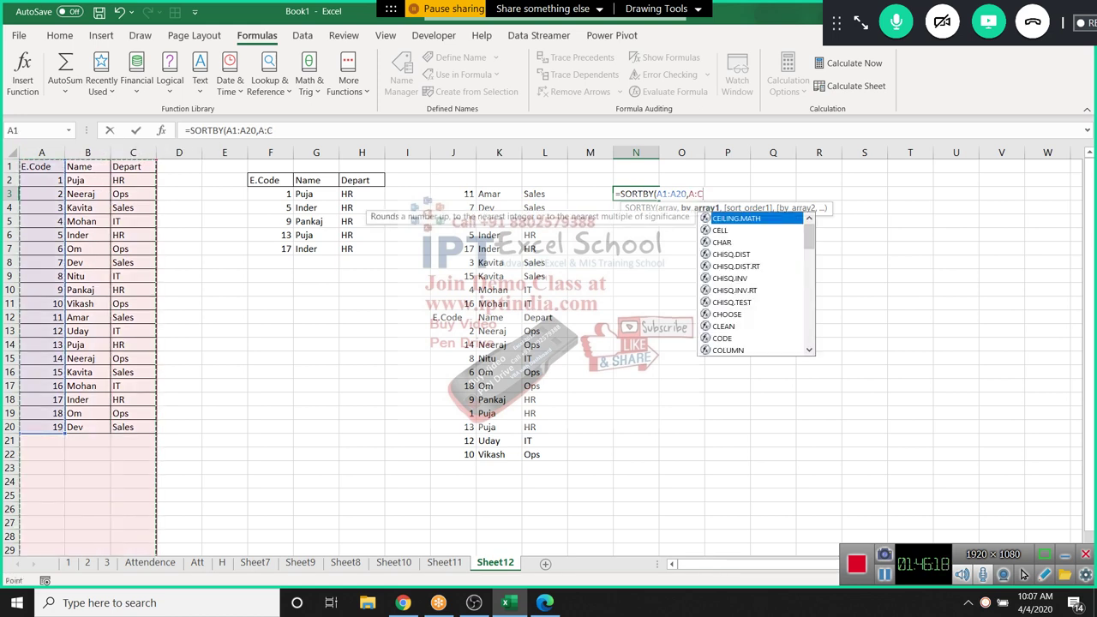
{"action": "key", "text": "Escape"}
Restart N3 as =SORTBY(A1:C20,C2:C3 using Depart cells as the sort key
{"action": "type", "text": "=sor"}
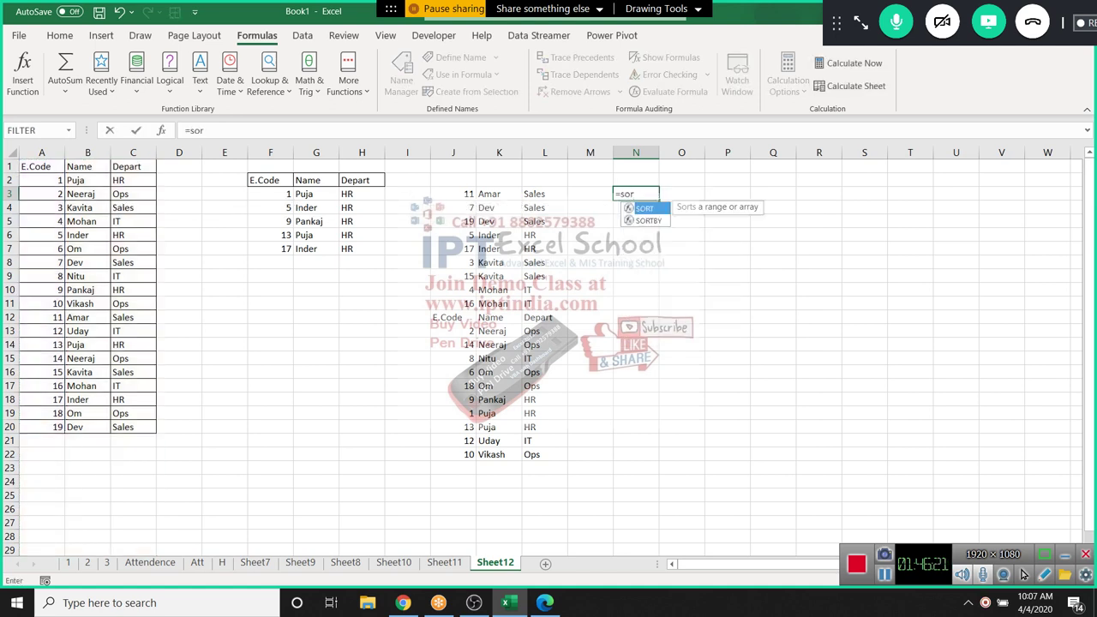
{"action": "key", "text": "Down"}
{"action": "key", "text": "Tab"}
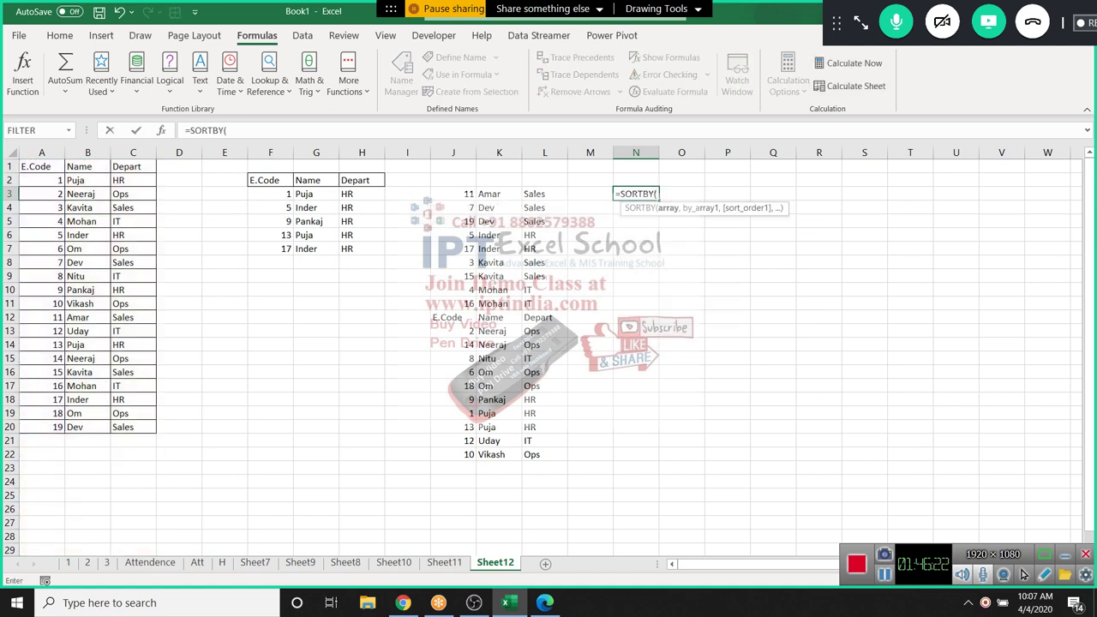
{"action": "left_click_drag", "start_coordinate": [35, 166], "coordinate": [150, 428]}
{"action": "type", "text": ","}
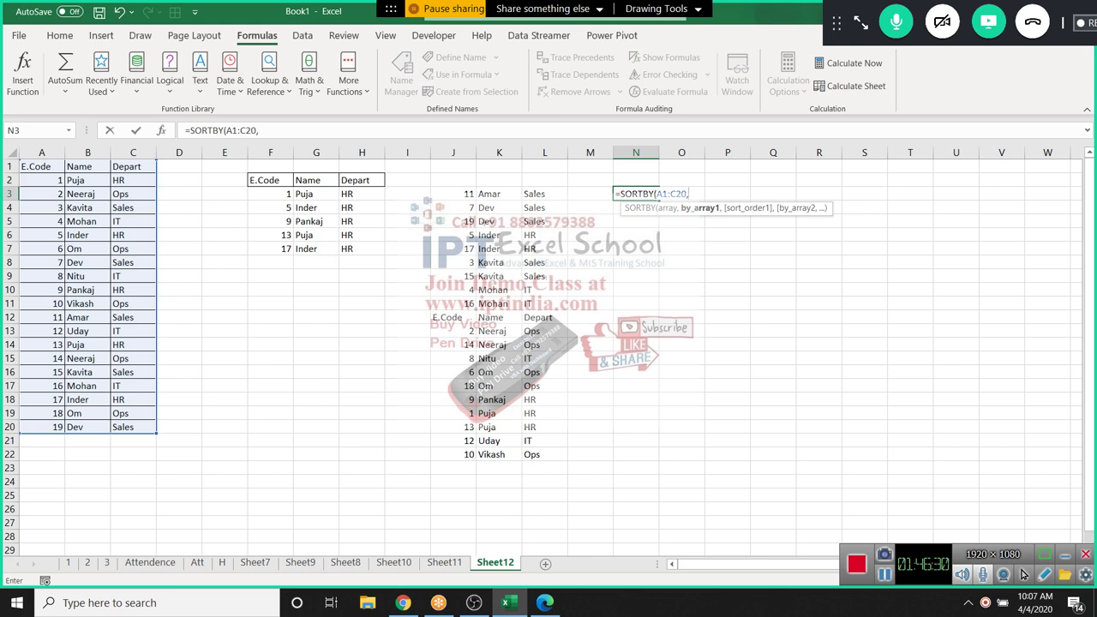
{"action": "left_click_drag", "start_coordinate": [133, 180], "coordinate": [132, 194]}
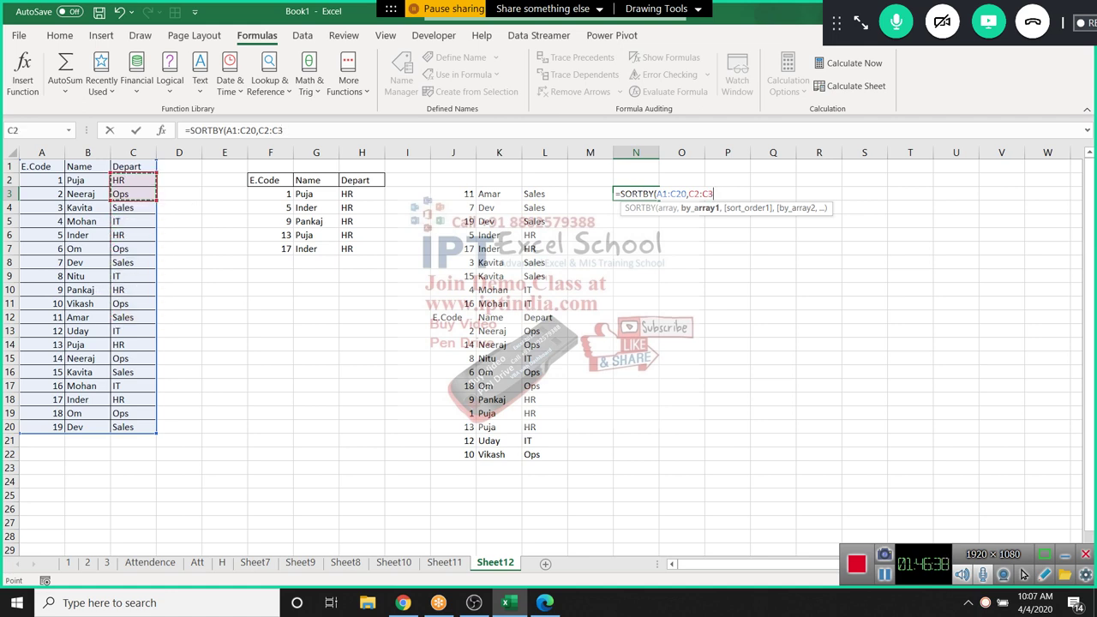
Replace N3's C2:C3 sort key with B1
{"action": "left_click", "coordinate": [635, 193]}
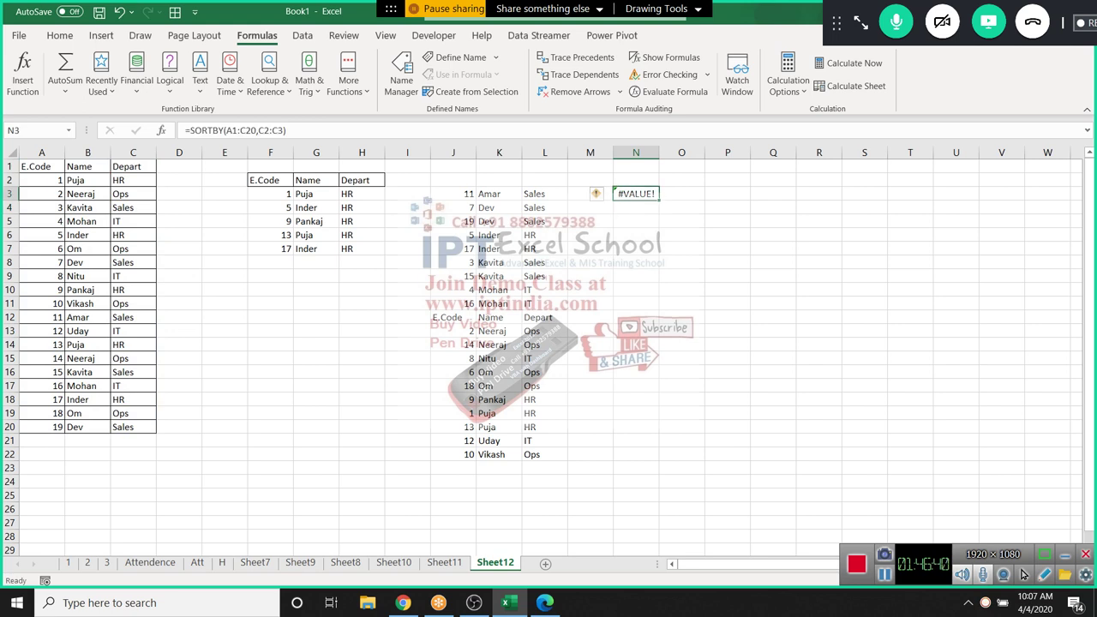
{"action": "left_click", "coordinate": [258, 130]}
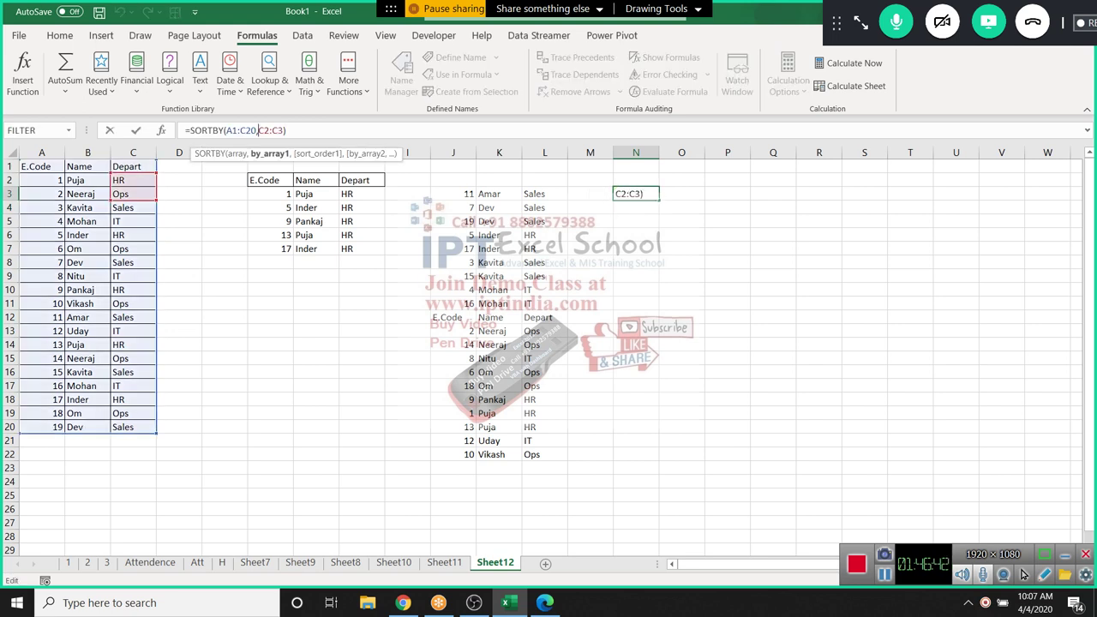
{"action": "key", "text": "Delete"}
{"action": "key", "text": "Delete"}
{"action": "key", "text": "Delete"}
{"action": "key", "text": "Delete"}
{"action": "key", "text": "Delete"}
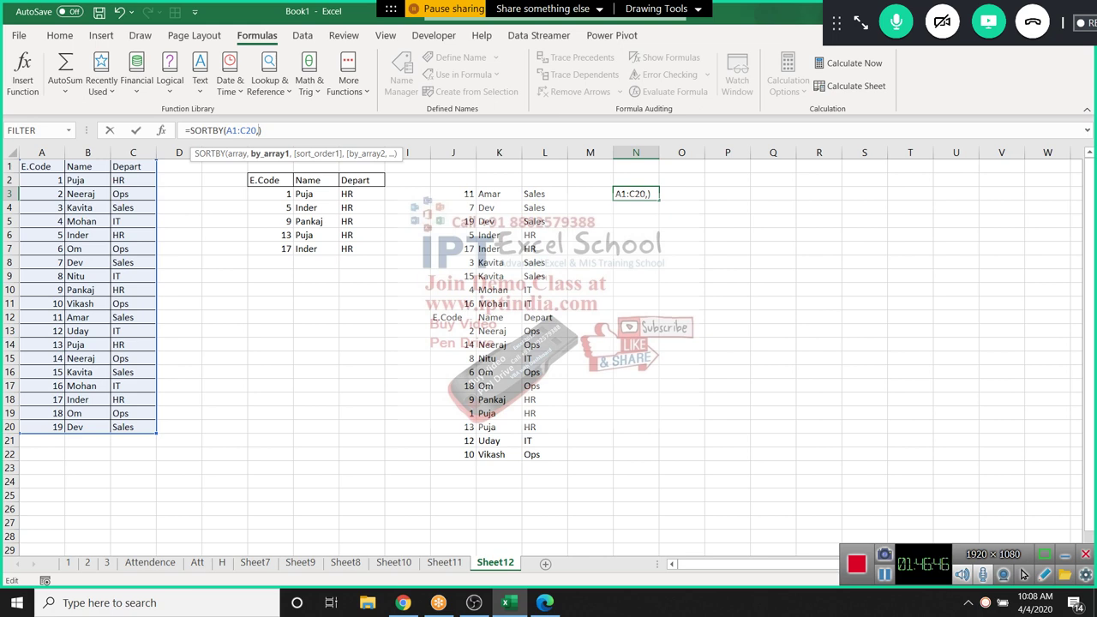
{"action": "type", "text": "B1"}
{"action": "key", "text": "Return"}
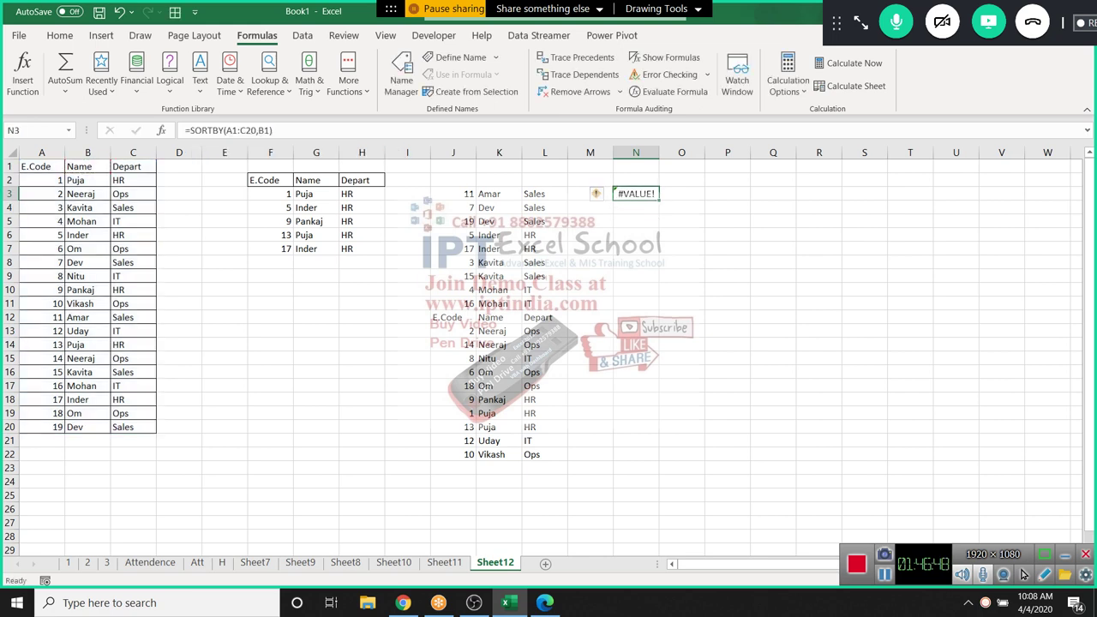
Change the sort key to C2:C20="HR", commit it, and return to the SORTBY help page
{"action": "left_click", "coordinate": [258, 130]}
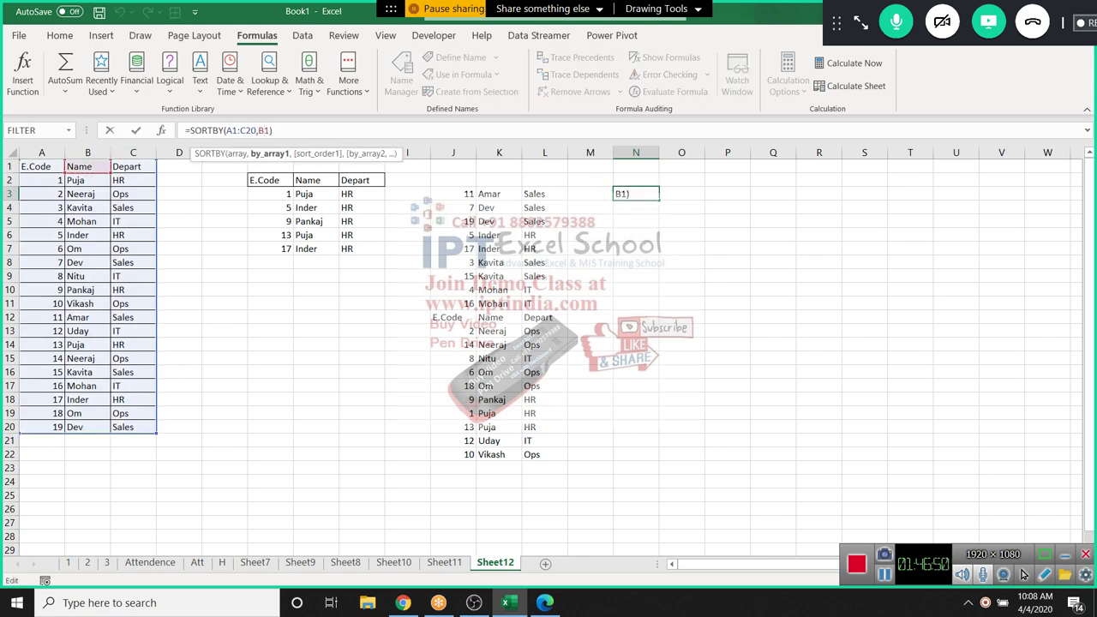
{"action": "key", "text": "Delete"}
{"action": "key", "text": "Delete"}
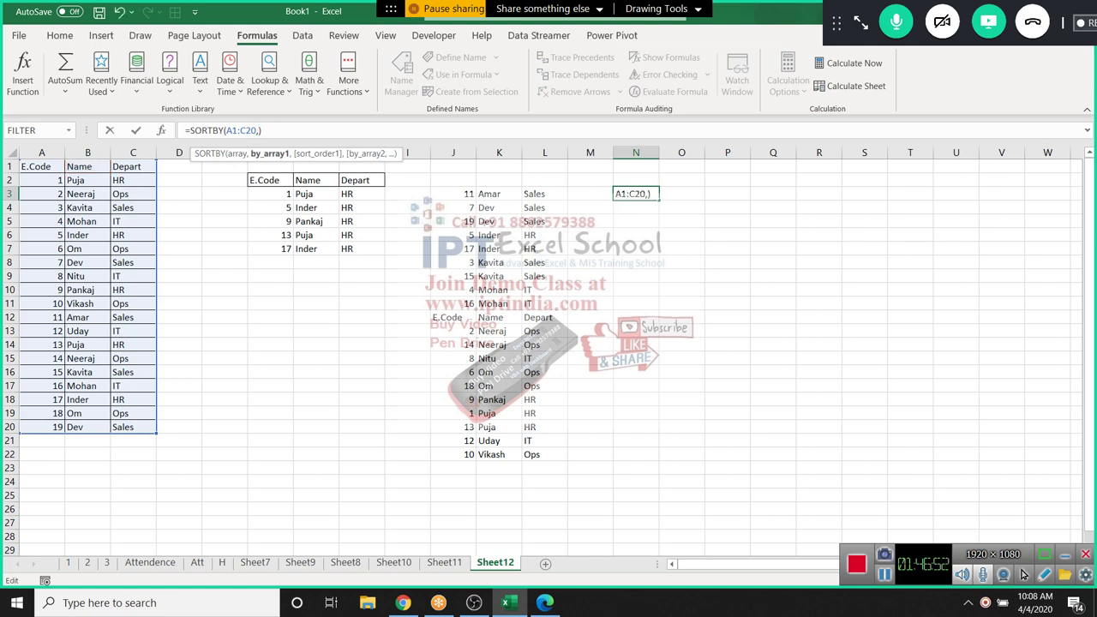
{"action": "left_click_drag", "start_coordinate": [133, 179], "coordinate": [135, 429]}
{"action": "type", "text": "=\"H"}
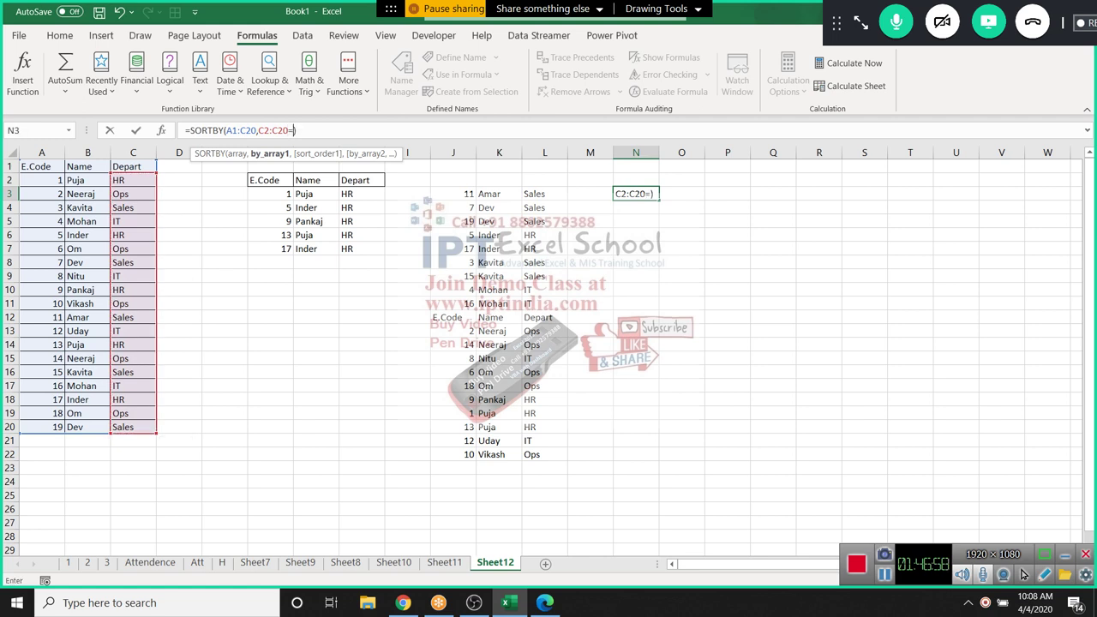
{"action": "type", "text": "R\")"}
{"action": "key", "text": "ctrl+Return"}
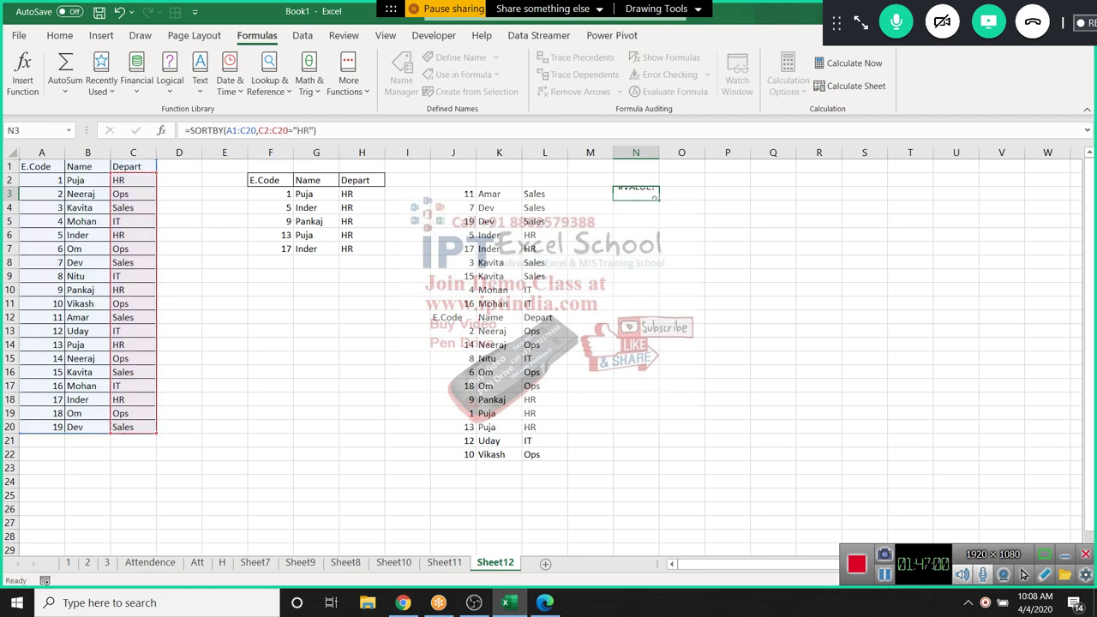
{"action": "key", "text": "alt+Tab"}
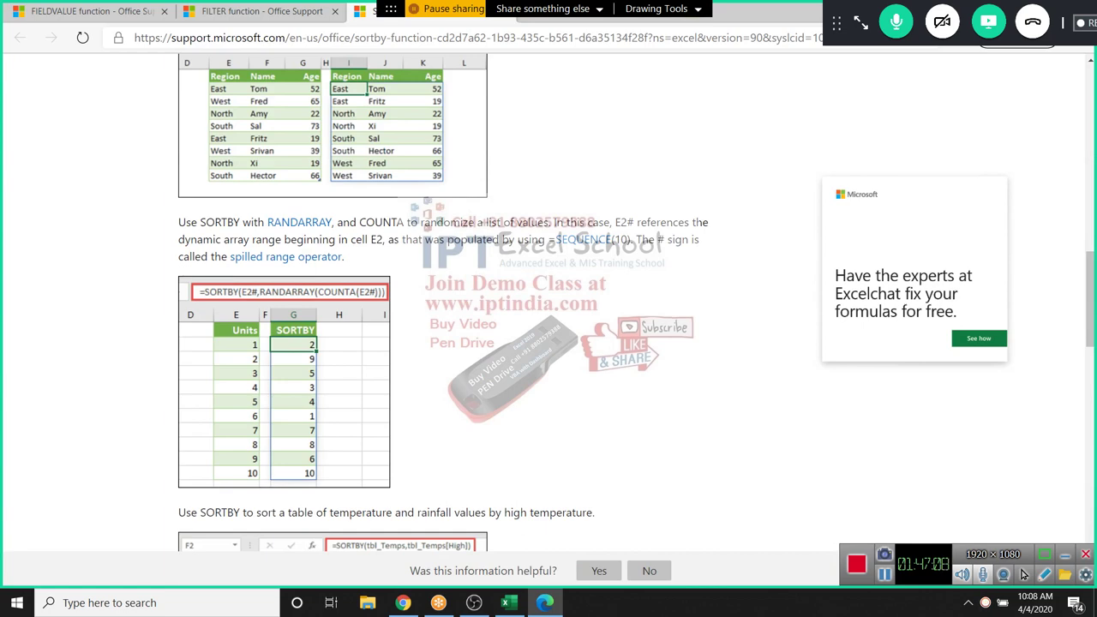
Read the SORTBY and RANDARRAY examples, then return to Excel's Sheet12
{"action": "key", "text": "Up"}
{"action": "key", "text": "Up"}
{"action": "key", "text": "Up"}
{"action": "key", "text": "Up"}
{"action": "key", "text": "Up"}
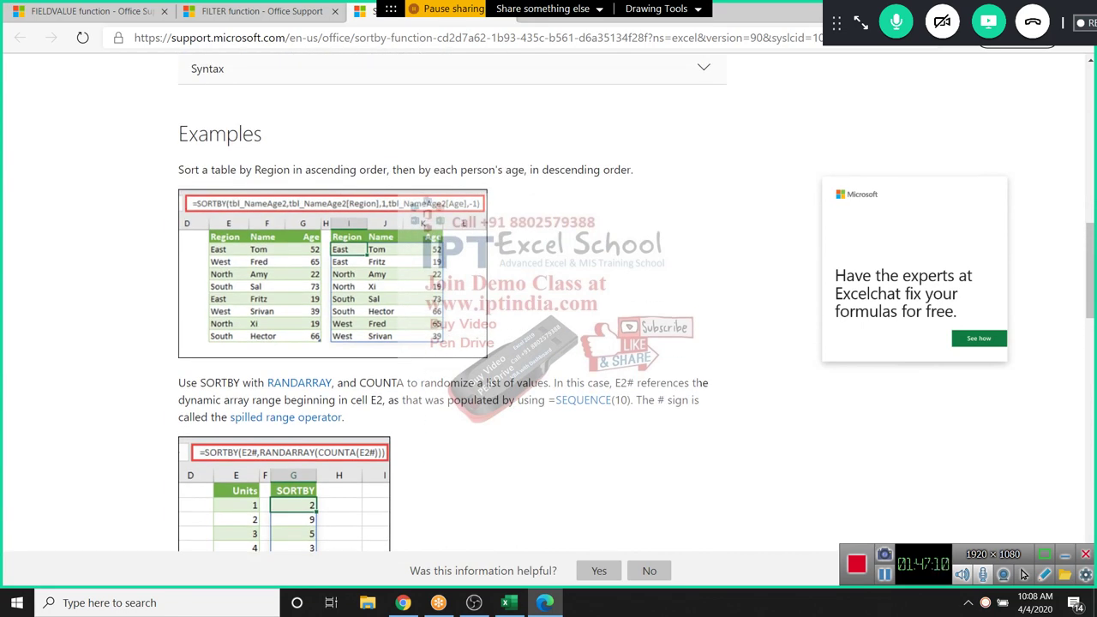
{"action": "key", "text": "Down"}
{"action": "key", "text": "Down"}
{"action": "key", "text": "Down"}
{"action": "key", "text": "Down"}
{"action": "key", "text": "Down"}
{"action": "key", "text": "Up"}
{"action": "key", "text": "Up"}
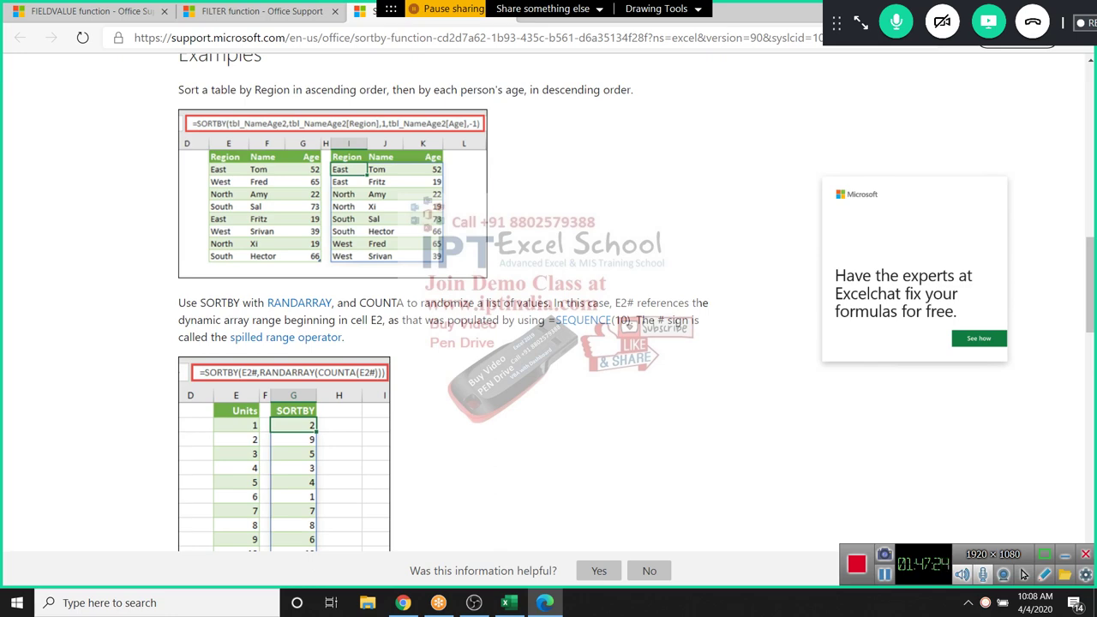
{"action": "key", "text": "alt+Tab"}
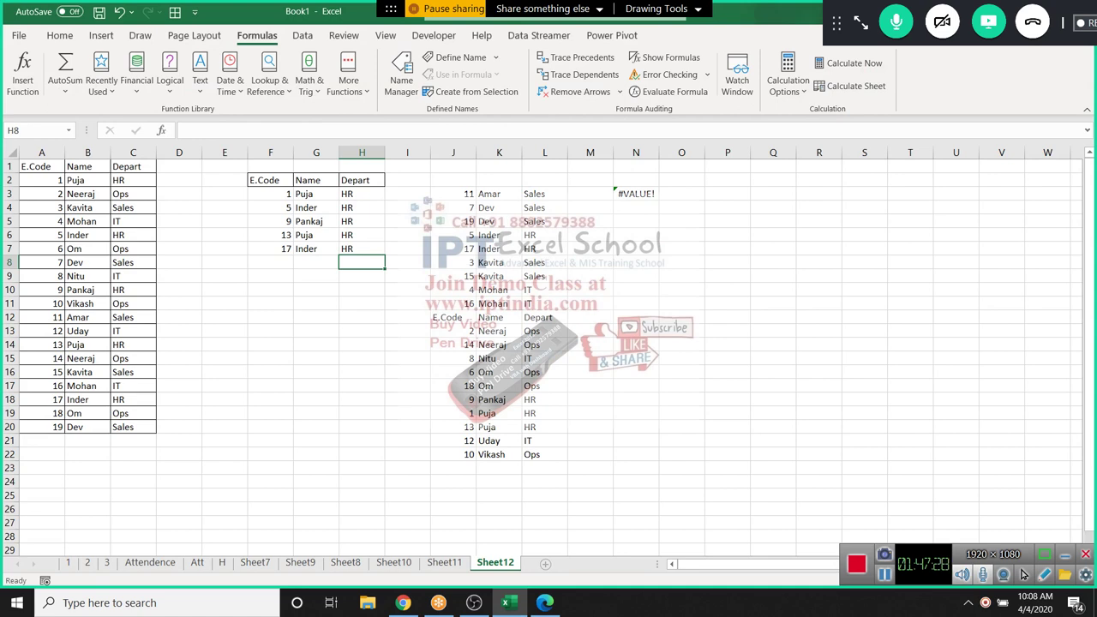
Insert a new sheet with headers E.Code and Name in A1:B1
{"action": "key", "text": "shift+F11"}
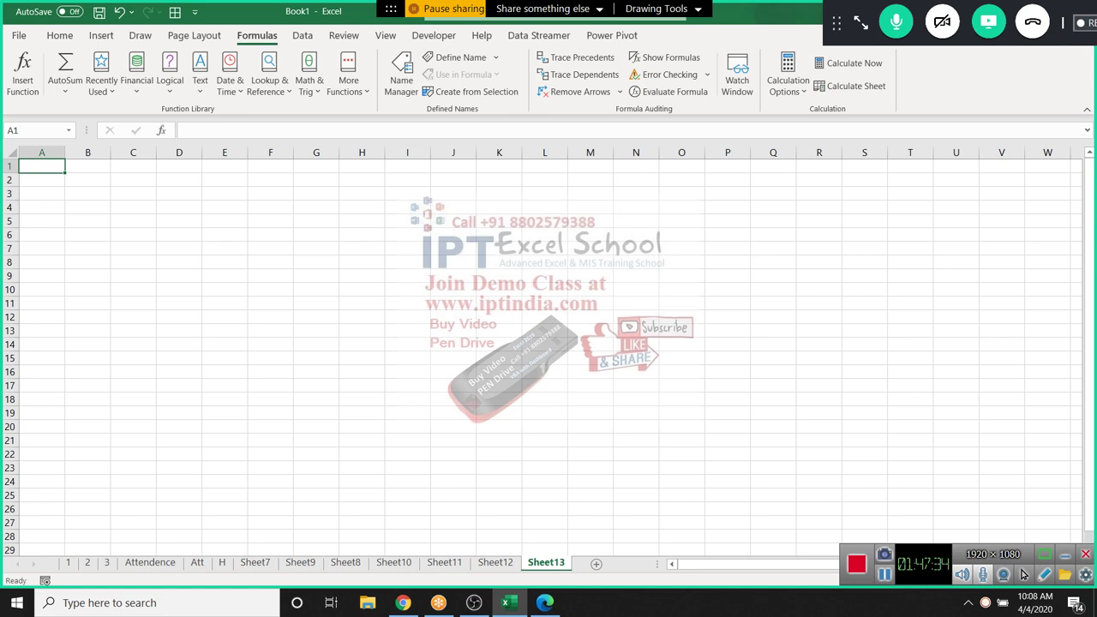
{"action": "type", "text": "E.Code"}
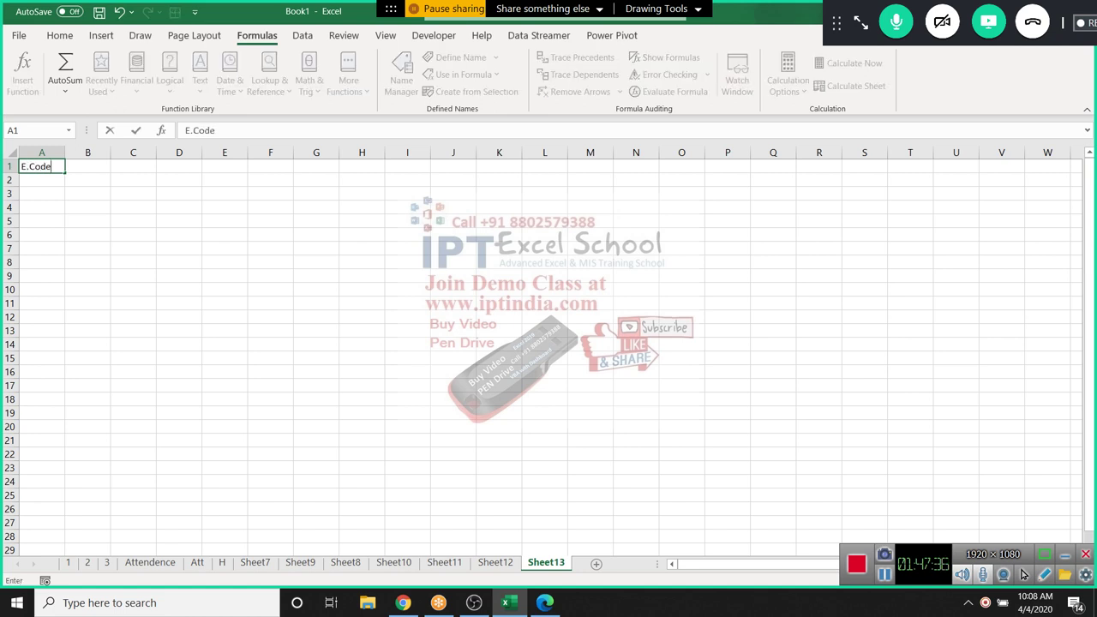
{"action": "key", "text": "Tab"}
{"action": "type", "text": "Name"}
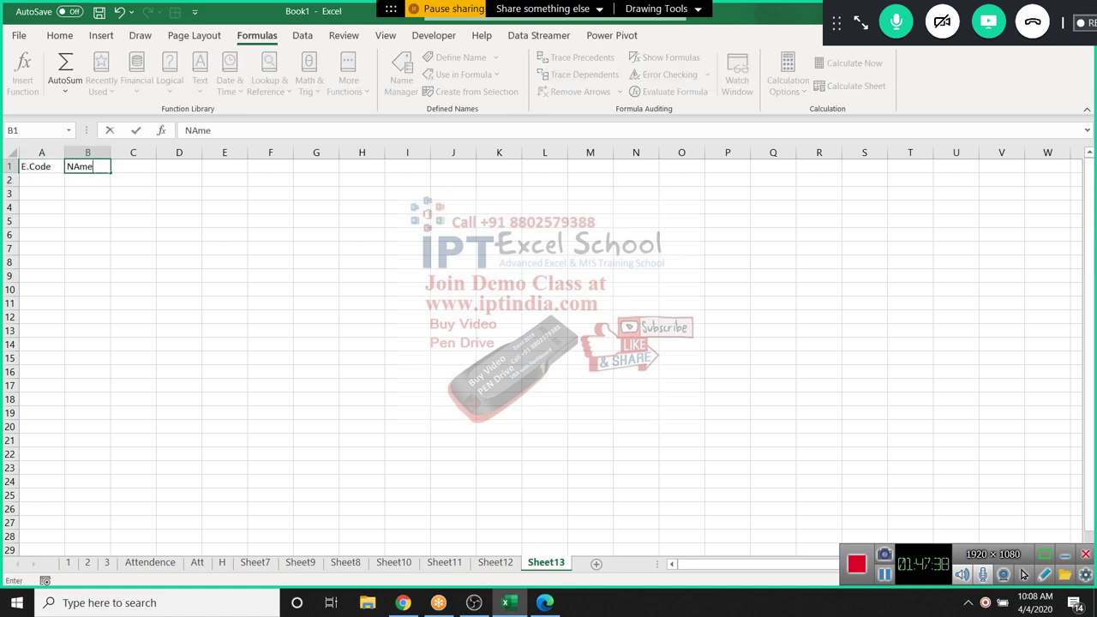
{"action": "key", "text": "Return"}
Enter codes 1 and 2 in A2:A3 and select them down the column
{"action": "left_click", "coordinate": [42, 179]}
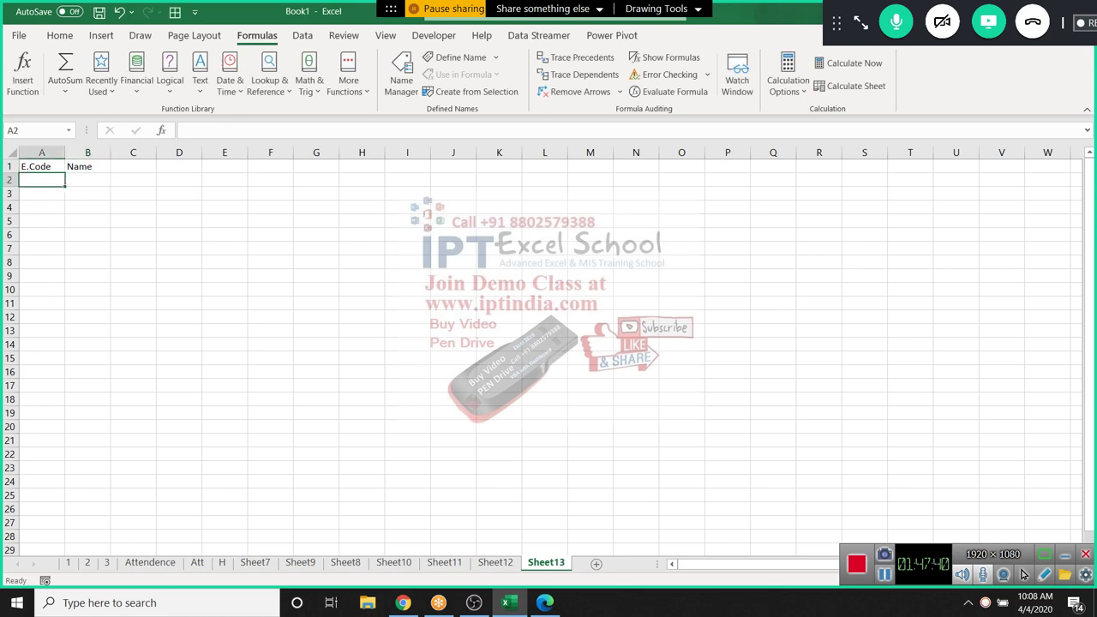
{"action": "type", "text": "1"}
{"action": "key", "text": "Return"}
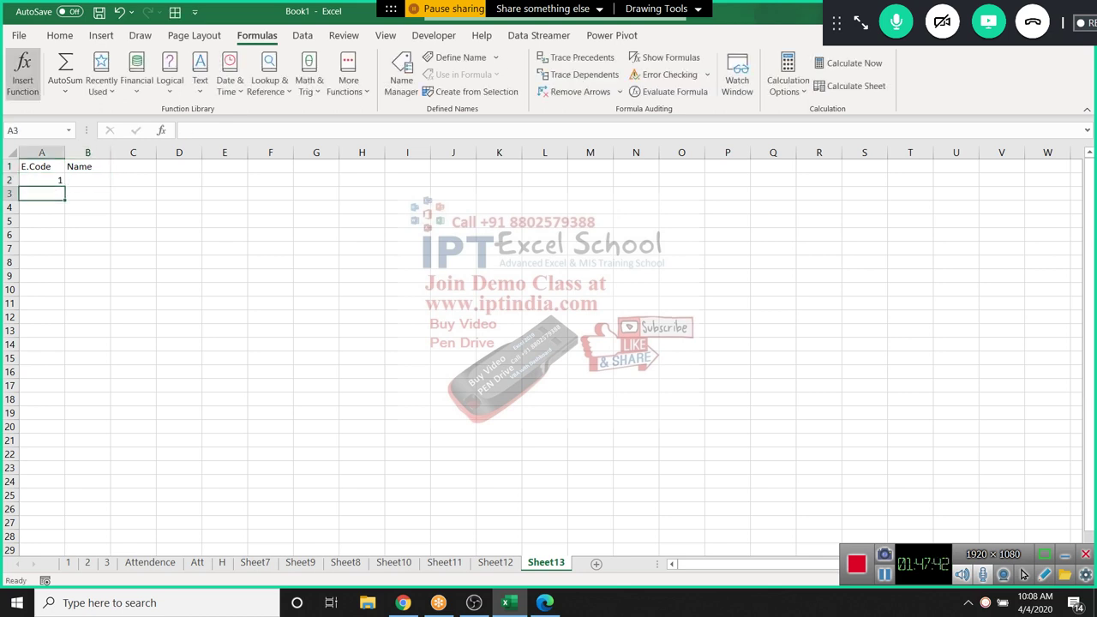
{"action": "type", "text": "2"}
{"action": "key", "text": "Up"}
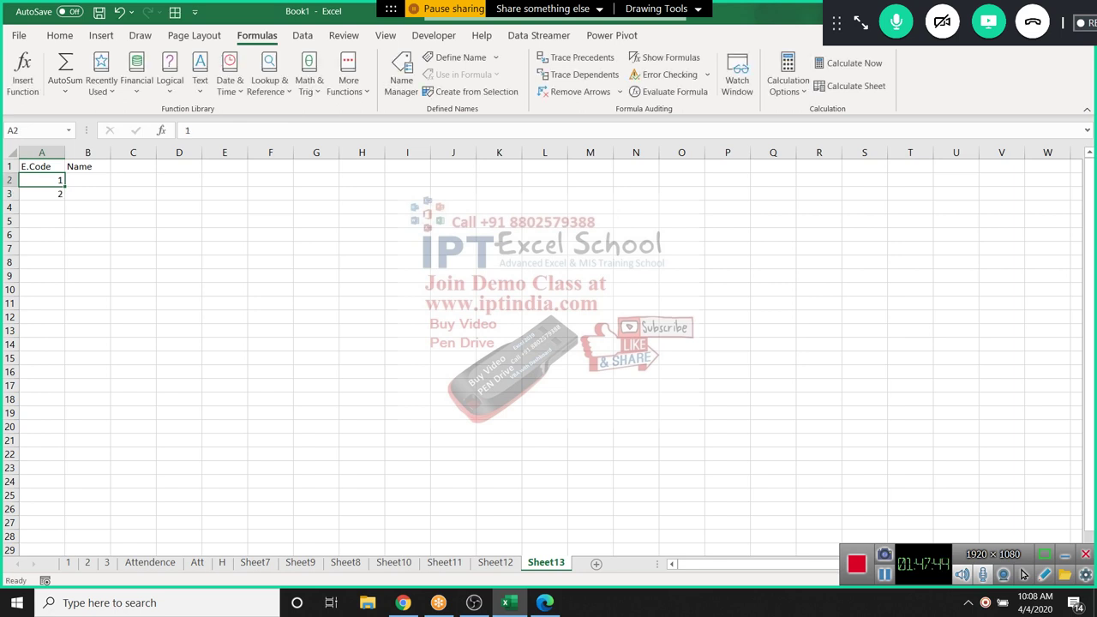
{"action": "key", "text": "Up"}
{"action": "key", "text": "Down"}
{"action": "left_click", "coordinate": [41, 194]}
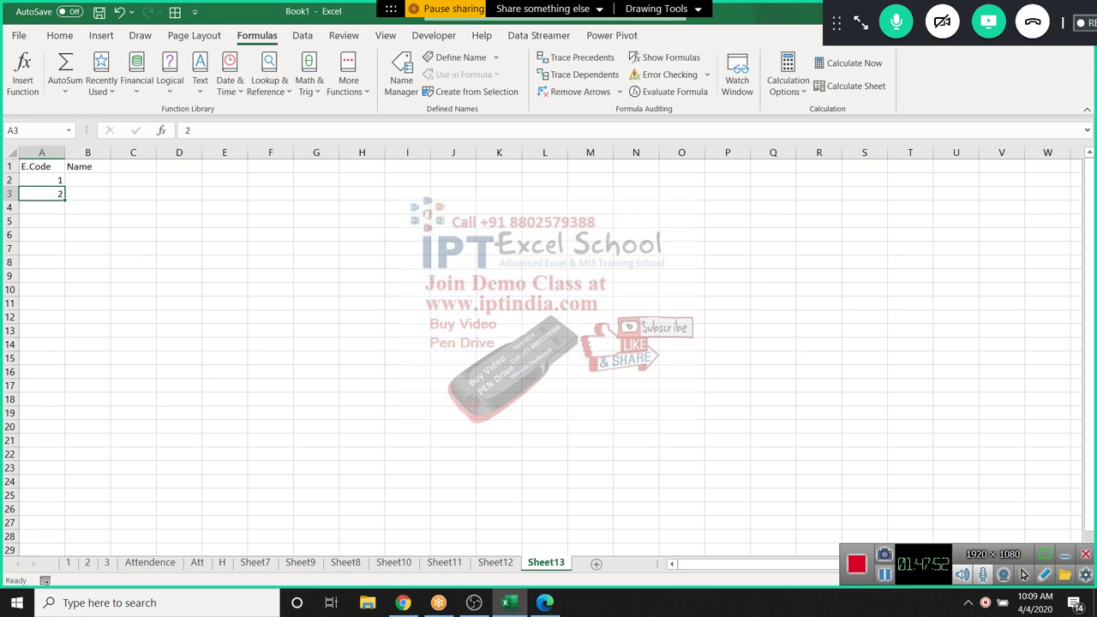
{"action": "left_click_drag", "start_coordinate": [41, 179], "coordinate": [51, 527]}
Enter Puja in B2 and fill the name down the Name column
{"action": "key", "text": "ctrl+Home"}
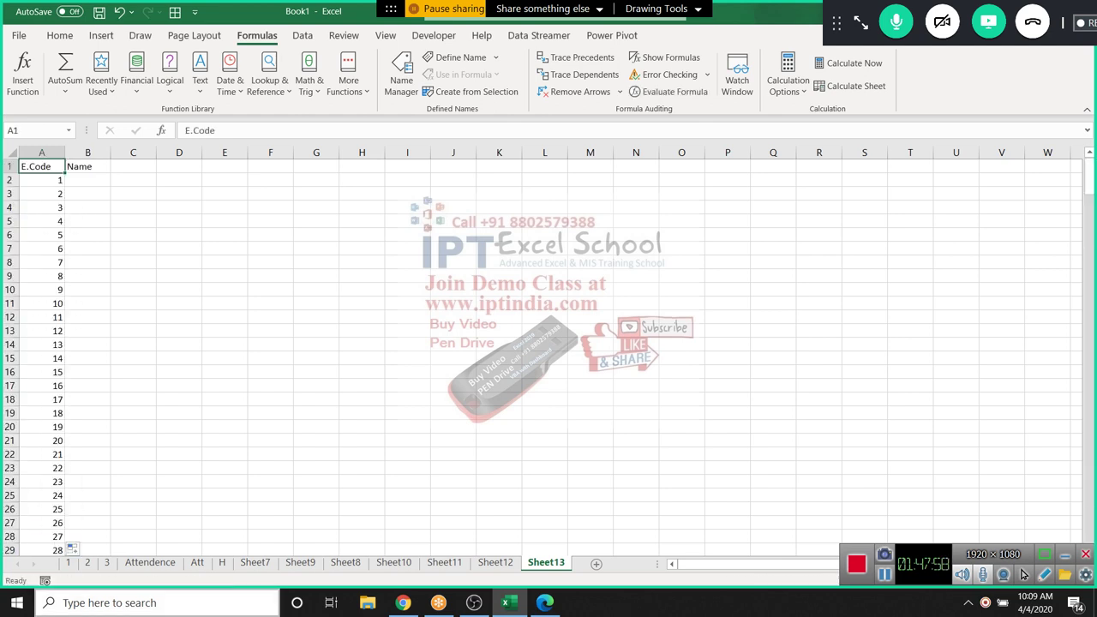
{"action": "key", "text": "Right"}
{"action": "key", "text": "Down"}
{"action": "type", "text": "Puja"}
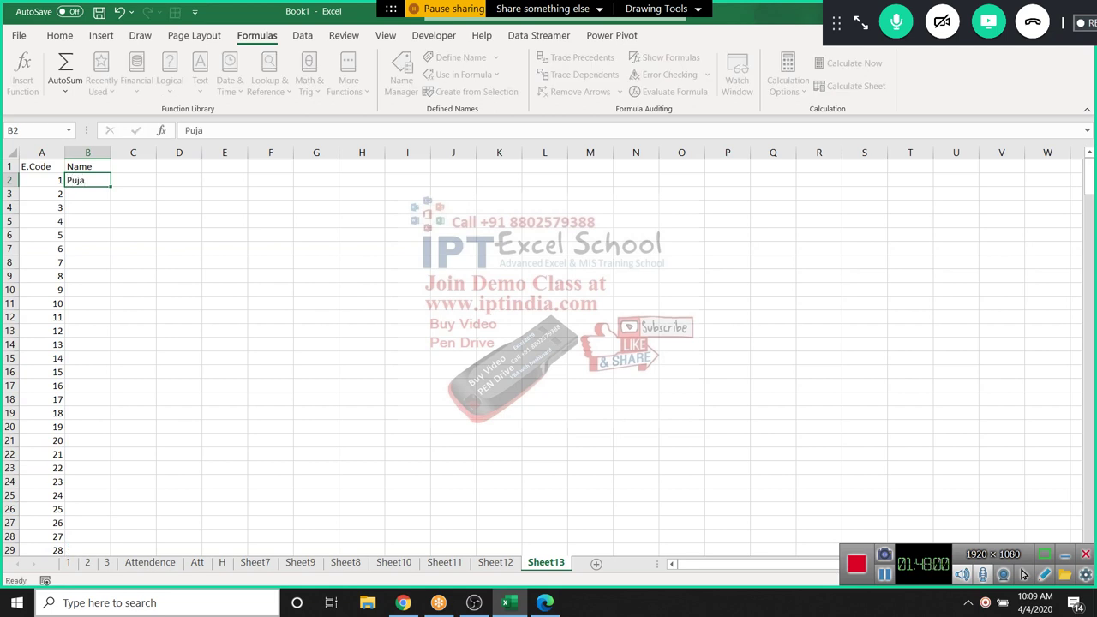
{"action": "key", "text": "Return"}
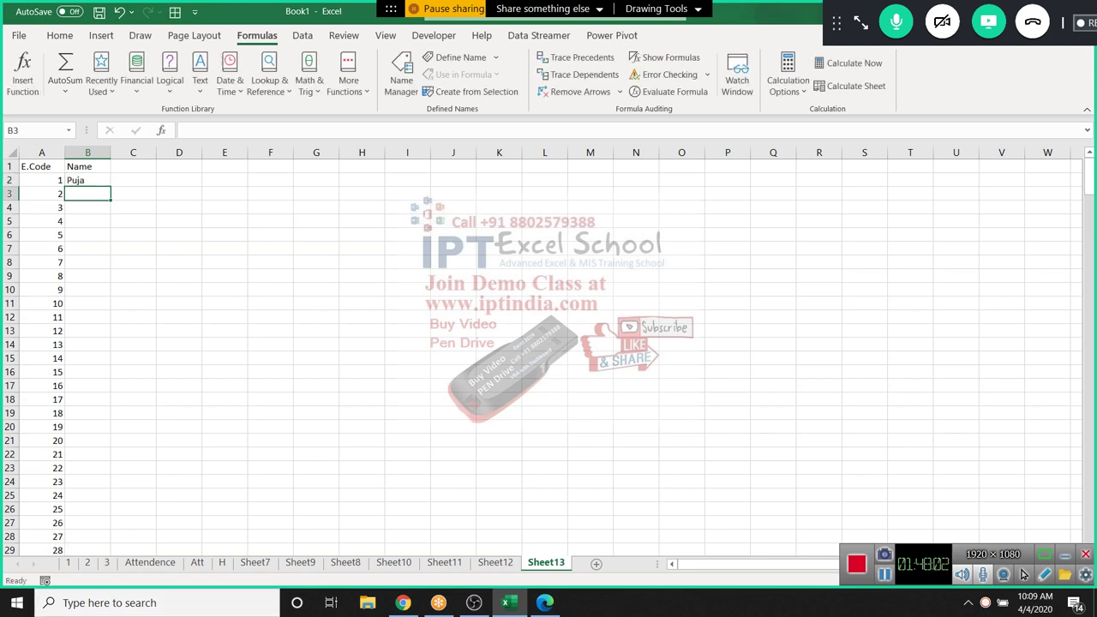
{"action": "key", "text": "Up"}
{"action": "double_click", "coordinate": [110, 186]}
Enter P-1 in C1 and fill headers P-2 through P-7 across row 1
{"action": "left_click", "coordinate": [133, 166]}
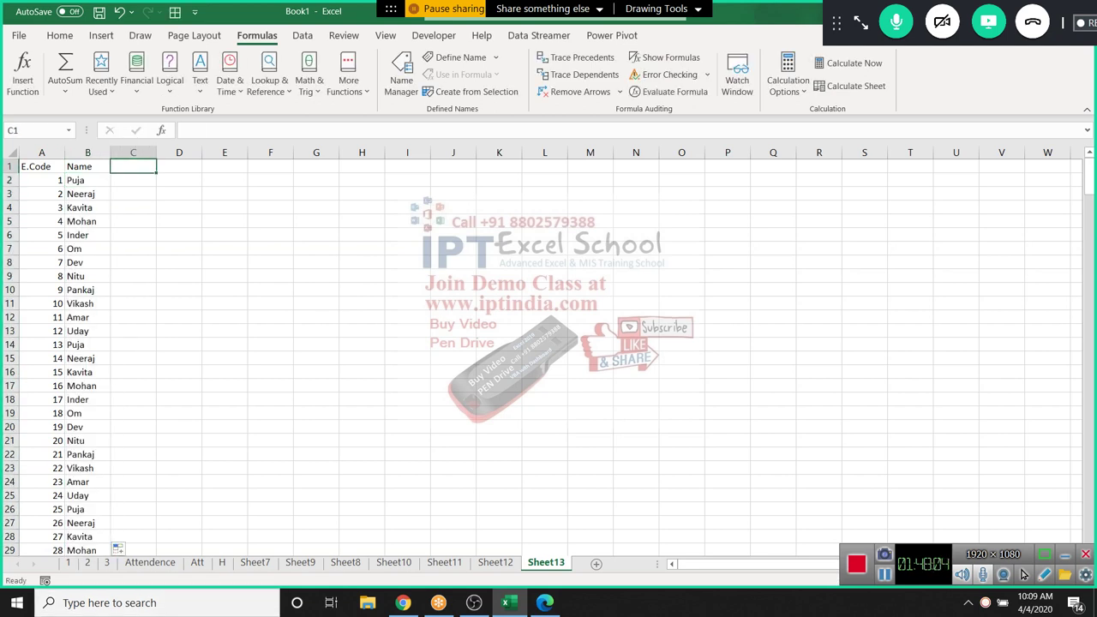
{"action": "type", "text": "=1"}
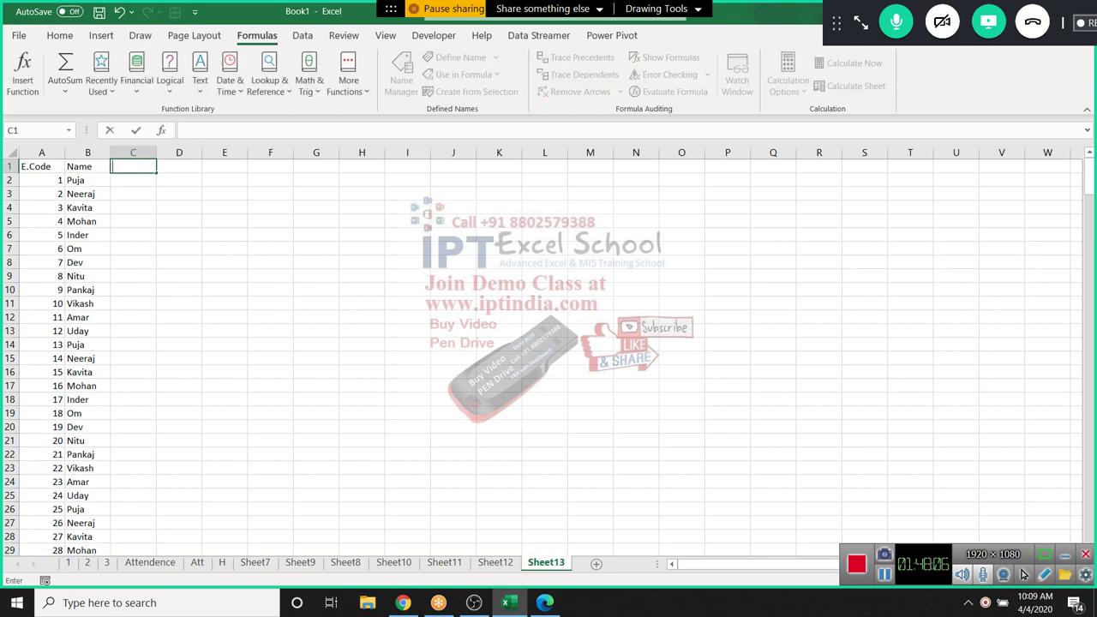
{"action": "key", "text": "BackSpace"}
{"action": "key", "text": "BackSpace"}
{"action": "type", "text": "P-1"}
{"action": "key", "text": "Return"}
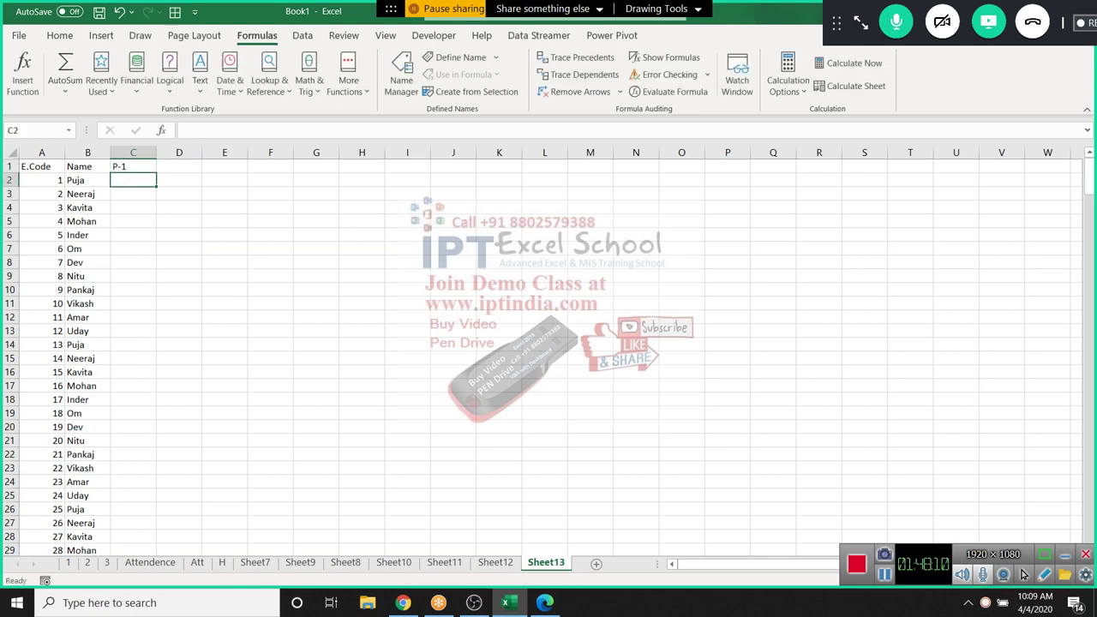
{"action": "key", "text": "Up"}
{"action": "left_click_drag", "start_coordinate": [156, 172], "coordinate": [428, 171]}
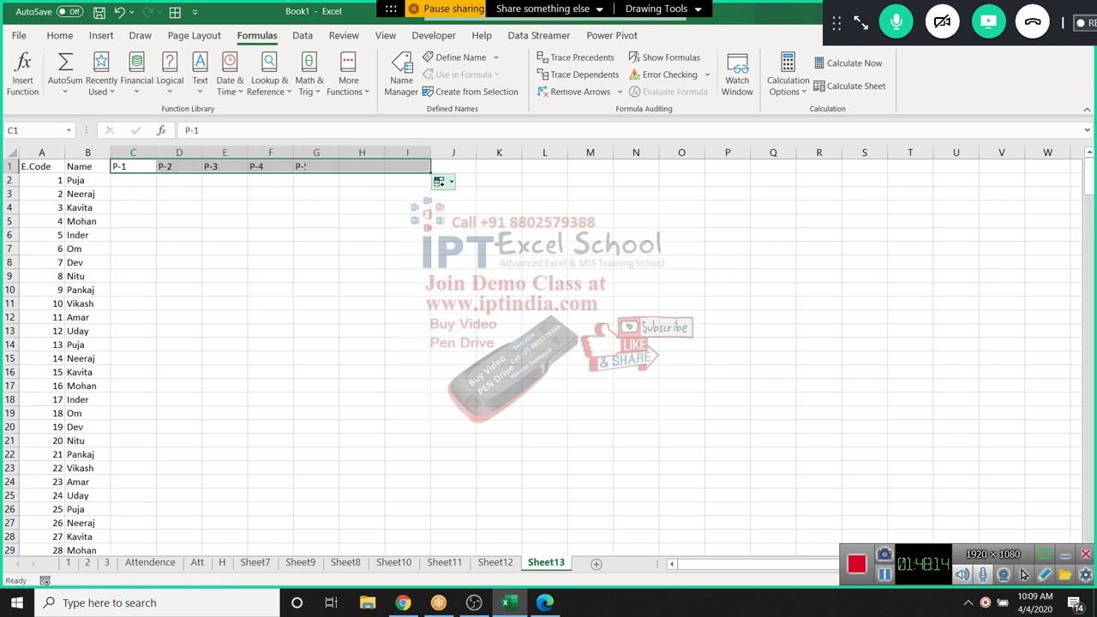
{"action": "left_click", "coordinate": [453, 168]}
Type the Totel header in J1 and select C2 for the first formula
{"action": "type", "text": "Tote;"}
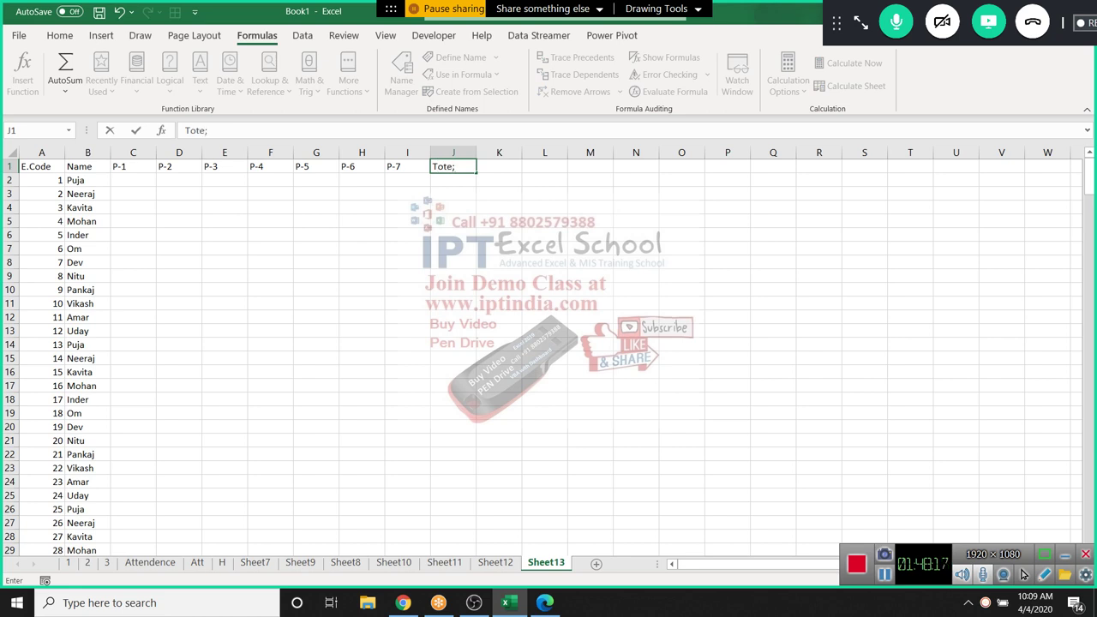
{"action": "key", "text": "BackSpace"}
{"action": "type", "text": "l"}
{"action": "key", "text": "Return"}
{"action": "left_click", "coordinate": [88, 180]}
{"action": "left_click", "coordinate": [133, 180]}
Enter =RANDBETWEEN(10,100) in C2 as a random score
{"action": "type", "text": "=ra"}
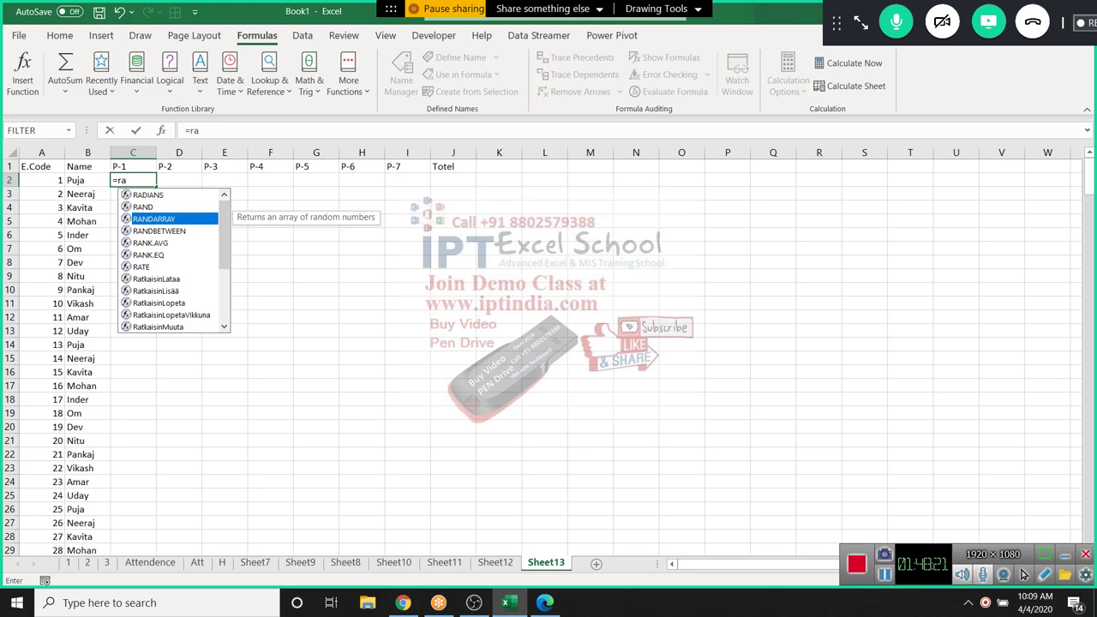
{"action": "key", "text": "Down"}
{"action": "key", "text": "Tab"}
{"action": "type", "text": "10"}
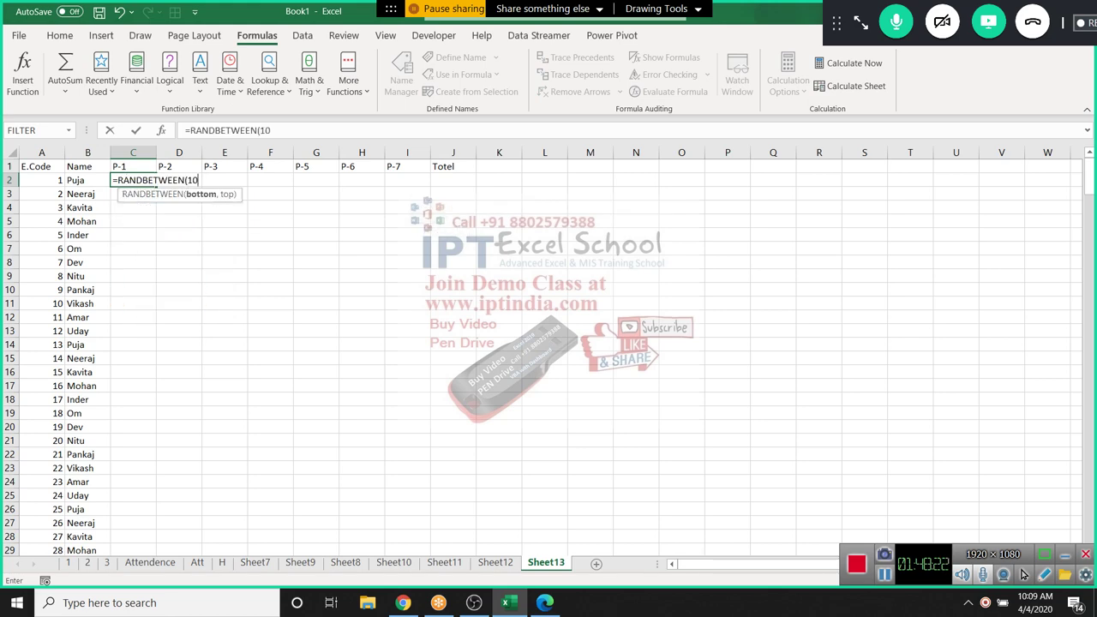
{"action": "type", "text": ",100"}
{"action": "key", "text": "Return"}
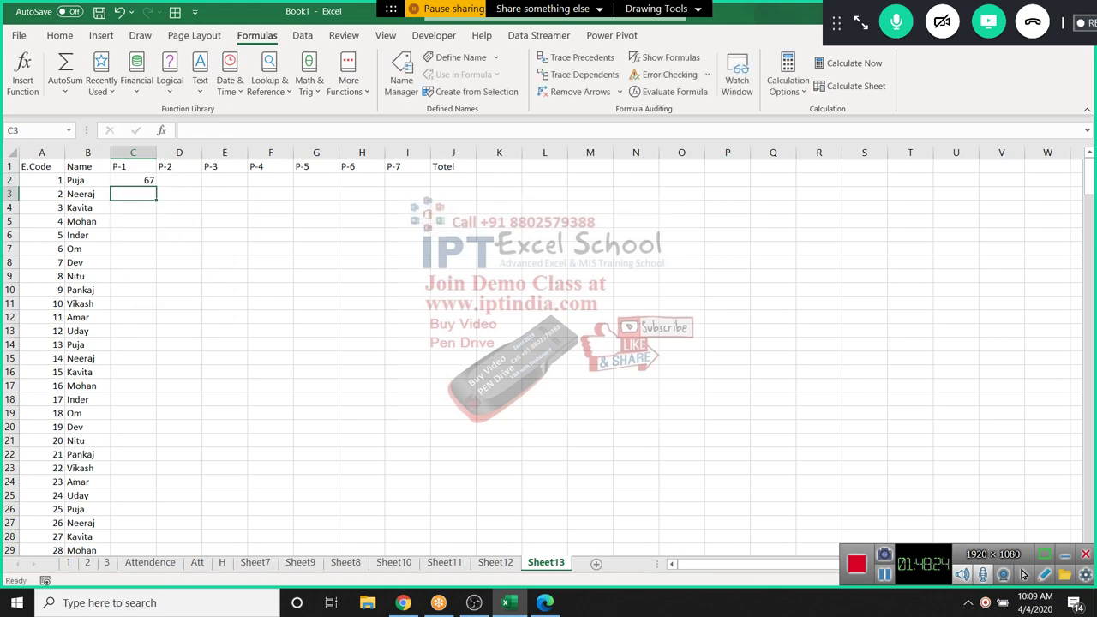
Fill the random score formula across P-1 to P-7 for rows 2 to 289
{"action": "key", "text": "Left"}
{"action": "key", "text": "ctrl+Down"}
{"action": "key", "text": "Right"}
{"action": "key", "text": "ctrl+shift+Up"}
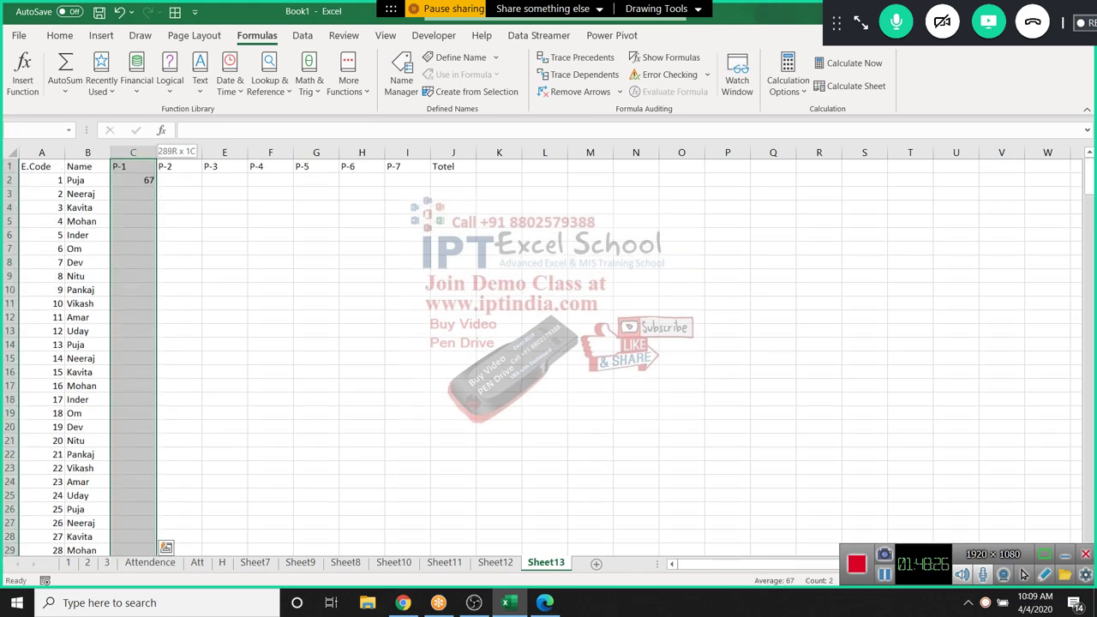
{"action": "key", "text": "shift+Right"}
{"action": "key", "text": "shift+Right"}
{"action": "key", "text": "shift+Right"}
{"action": "key", "text": "shift+Right"}
{"action": "key", "text": "shift+Right"}
{"action": "key", "text": "shift+Right"}
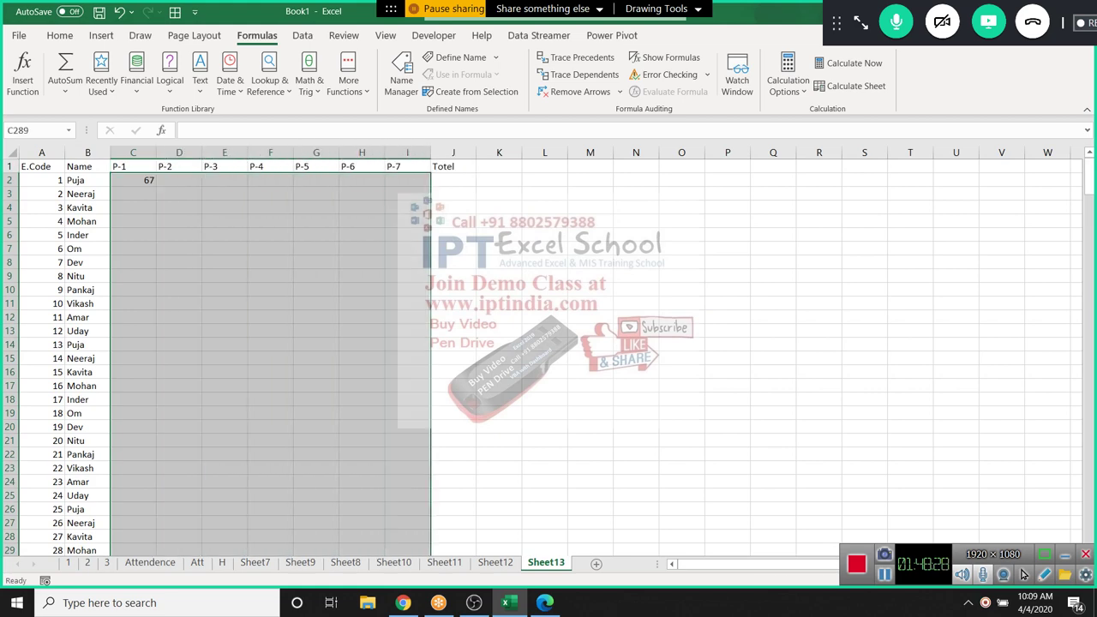
{"action": "key", "text": "ctrl+d"}
{"action": "key", "text": "ctrl+r"}
Convert the random marks in C2:I289 into fixed values with Paste Values
{"action": "key", "text": "ctrl+c"}
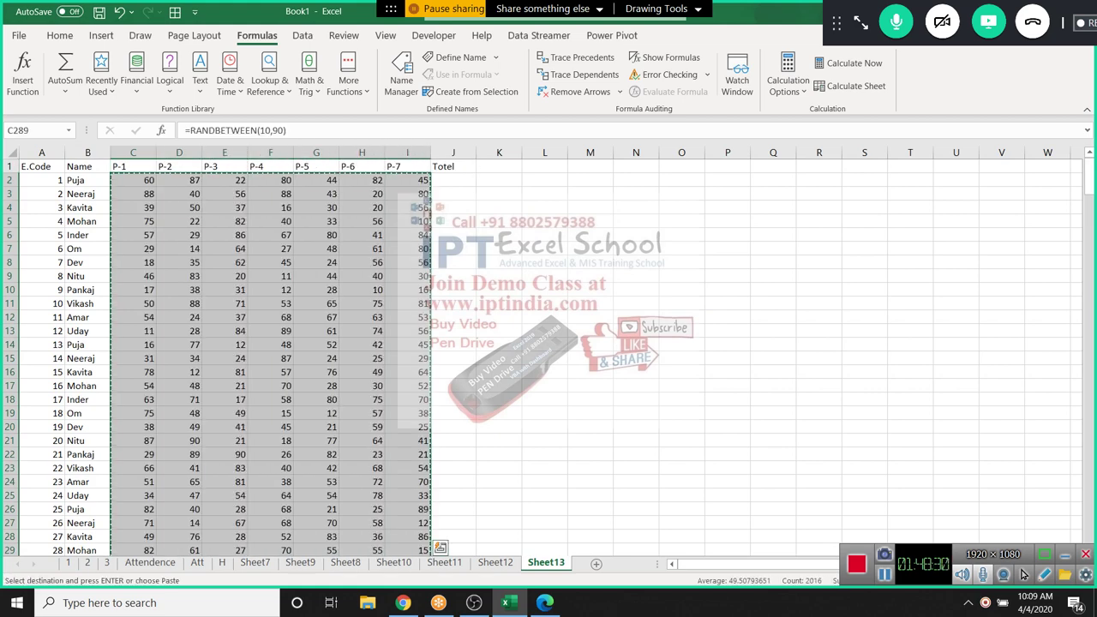
{"action": "key", "text": "alt"}
{"action": "key", "text": "h"}
{"action": "key", "text": "v"}
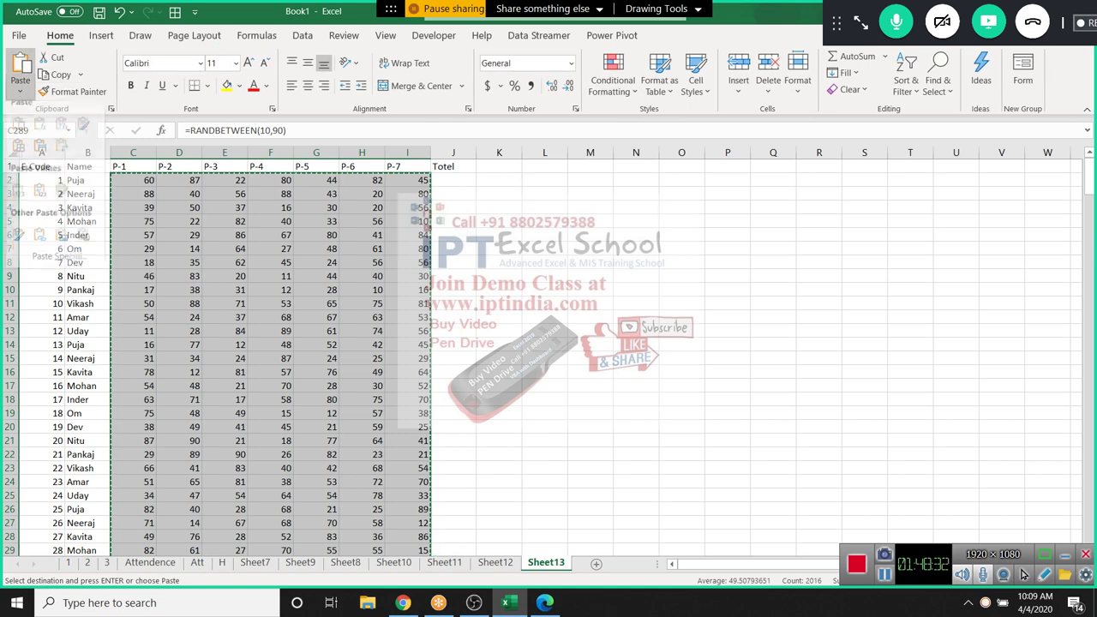
{"action": "key", "text": "v"}
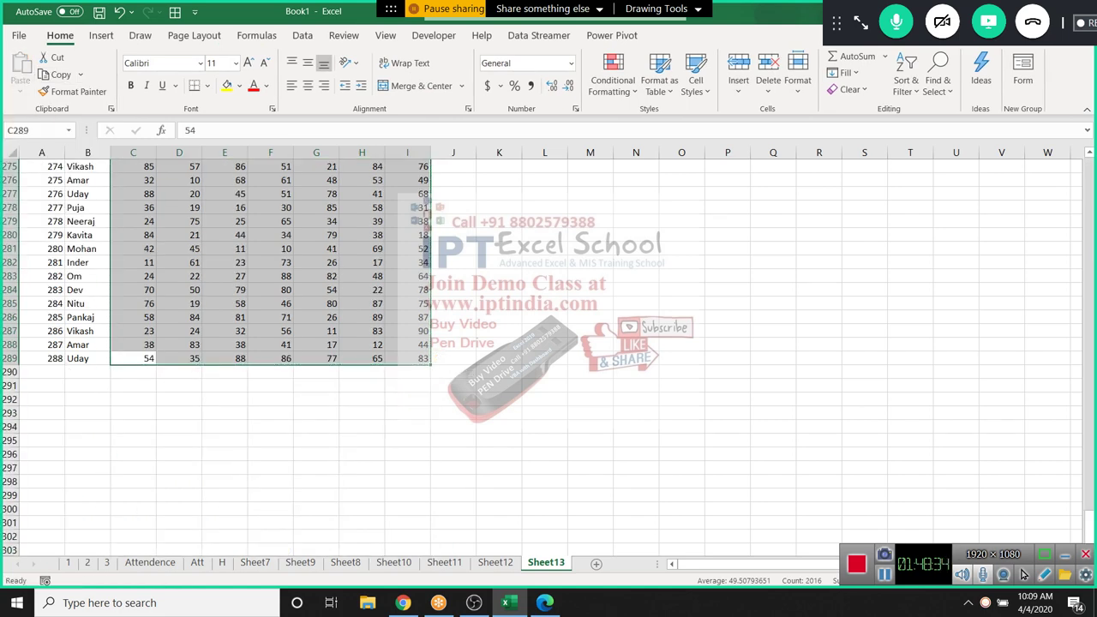
{"action": "left_click", "coordinate": [453, 179]}
Total each row with AutoSum =SUM(C2:I2) in J2, filled down to J289
{"action": "key", "text": "ctrl+Up"}
{"action": "key", "text": "Down"}
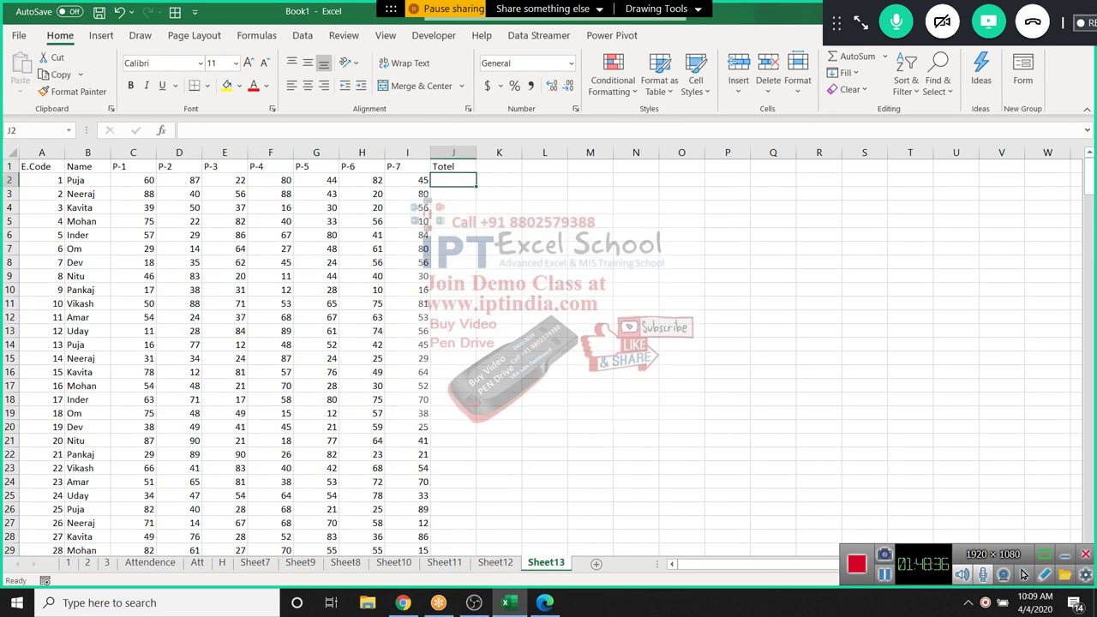
{"action": "key", "text": "alt+equal"}
{"action": "key", "text": "Return"}
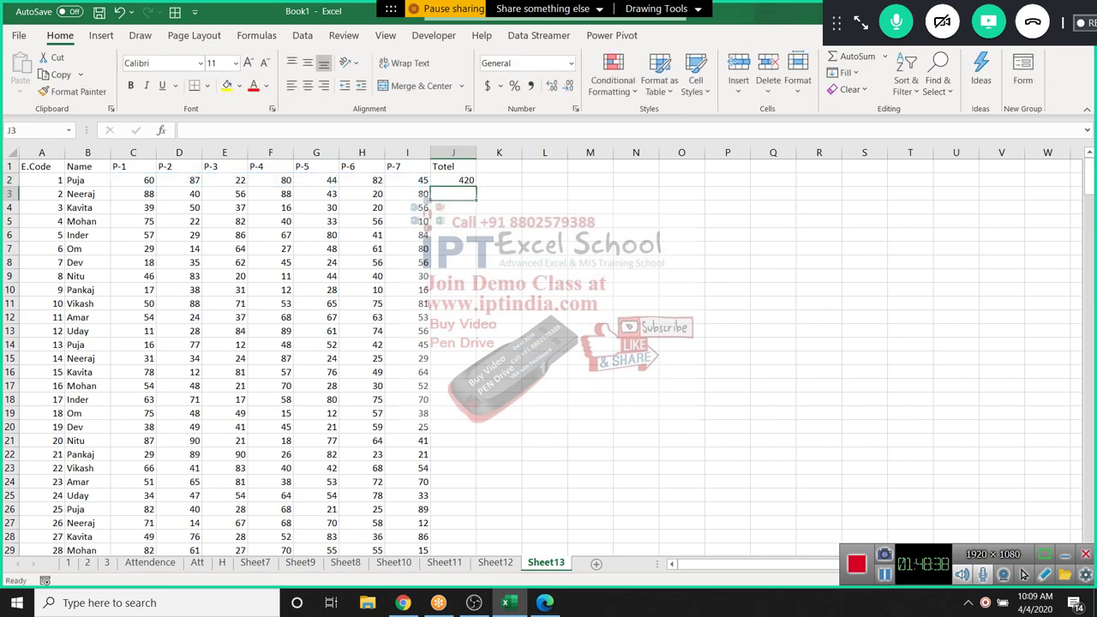
{"action": "key", "text": "Left"}
{"action": "key", "text": "ctrl+Down"}
{"action": "key", "text": "Right"}
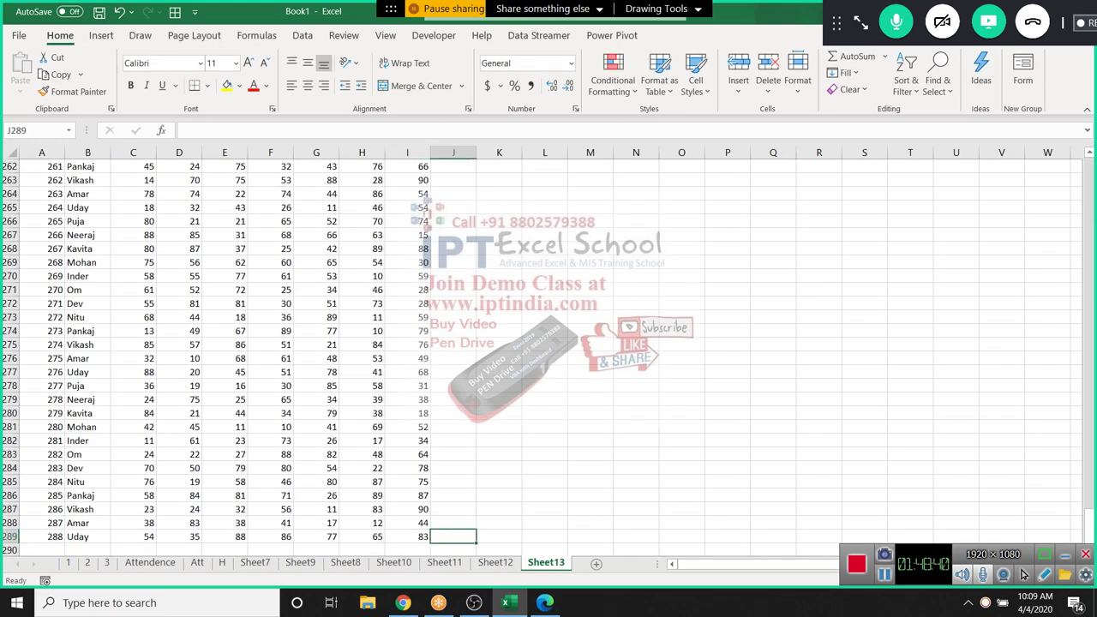
{"action": "key", "text": "ctrl+shift+Up"}
{"action": "key", "text": "ctrl+d"}
{"action": "key", "text": "Up"}
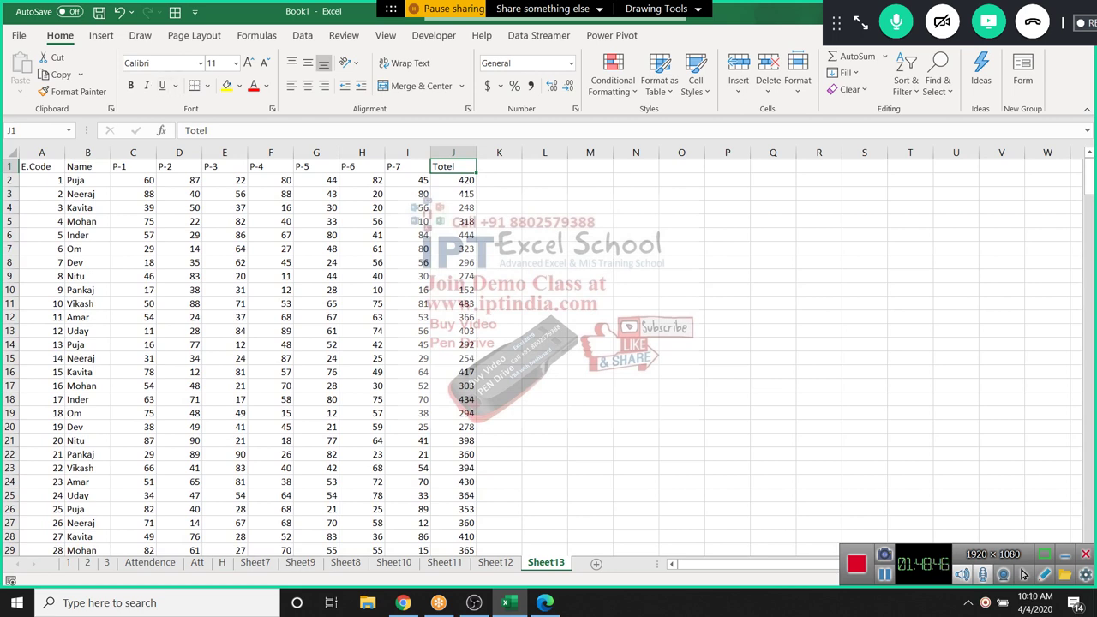
{"action": "key", "text": "alt+h"}
Rename the marks sheet to Data and add a new sheet named Vlookup
{"action": "type", "text": "or"}
{"action": "type", "text": "Data"}
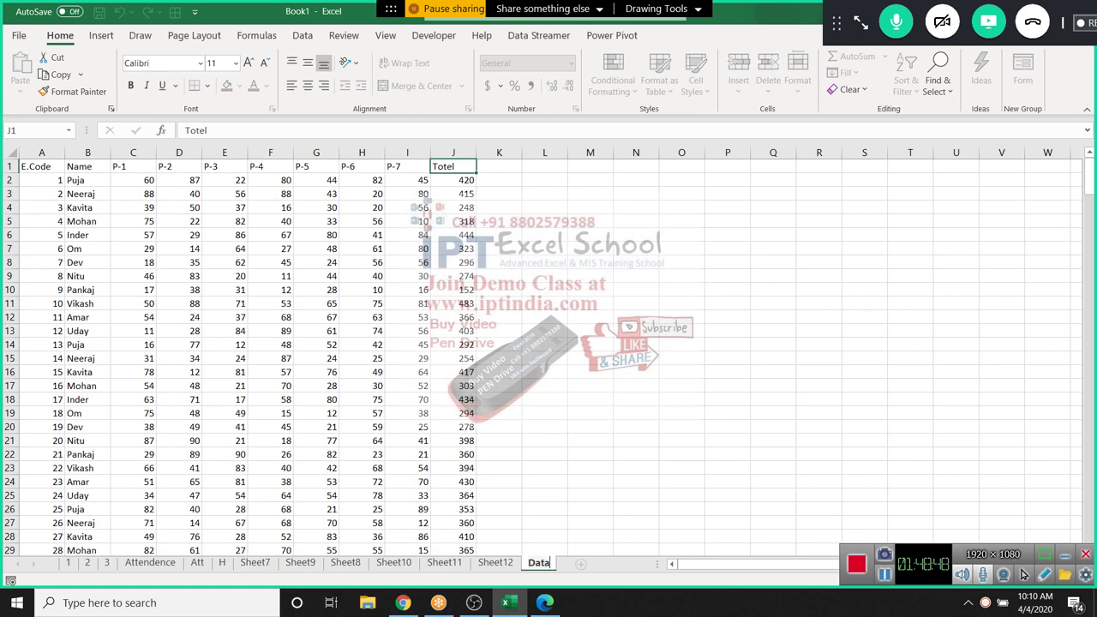
{"action": "key", "text": "Return"}
{"action": "key", "text": "shift+F11"}
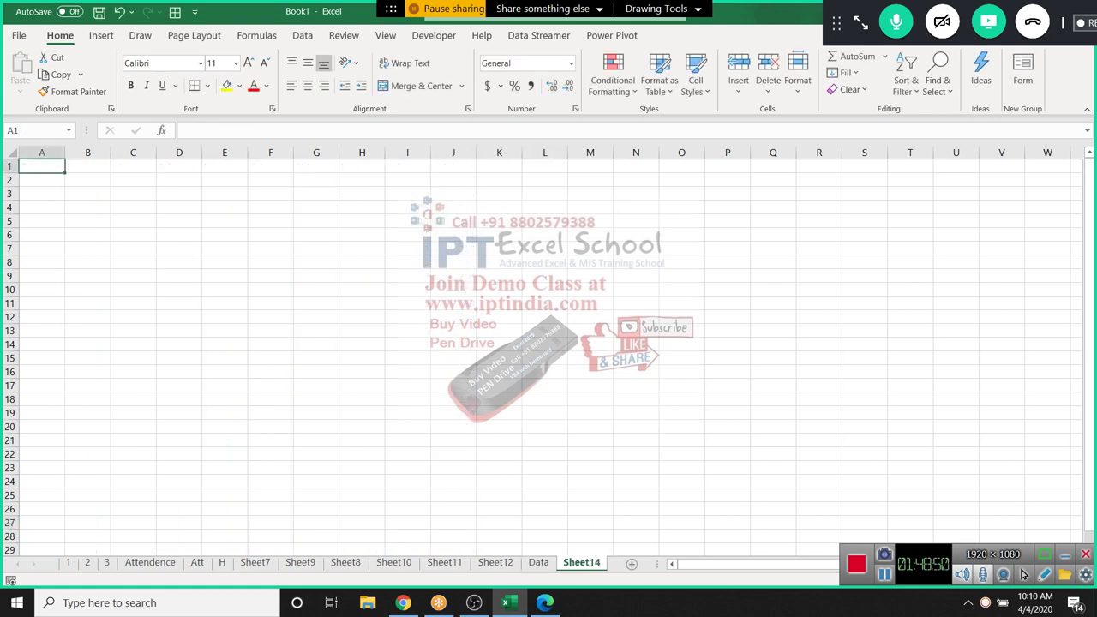
{"action": "key", "text": "alt+h"}
{"action": "key", "text": "o"}
{"action": "key", "text": "r"}
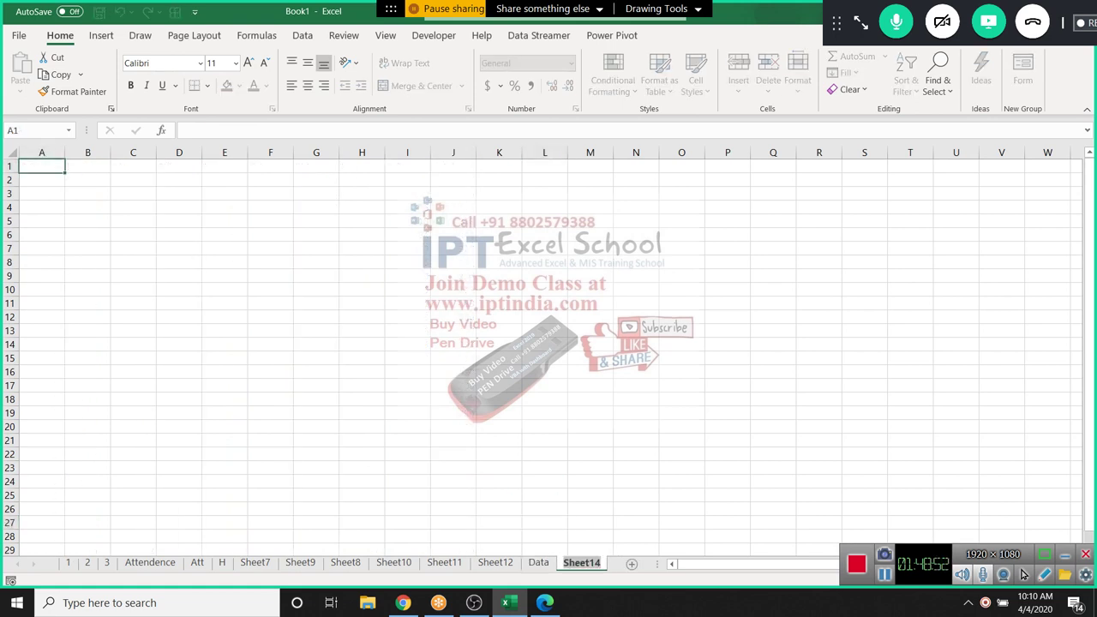
{"action": "type", "text": "Summ"}
{"action": "key", "text": "BackSpace"}
{"action": "key", "text": "BackSpace"}
{"action": "key", "text": "BackSpace"}
{"action": "key", "text": "BackSpace"}
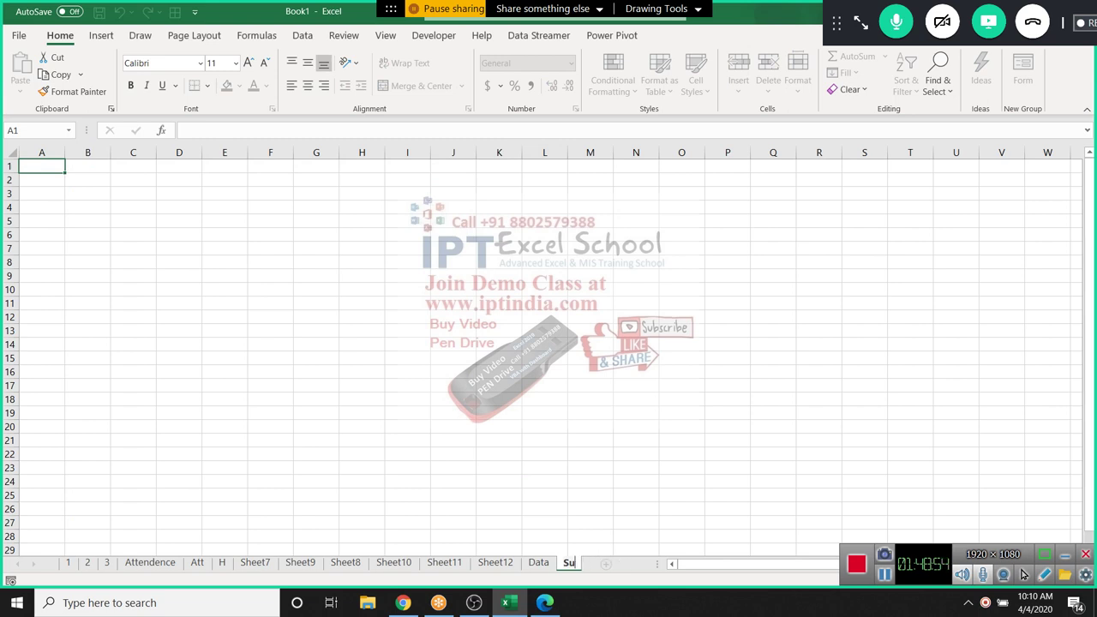
{"action": "type", "text": "Vl"}
{"action": "key", "text": "BackSpace"}
{"action": "type", "text": "ookup"}
{"action": "key", "text": "Return"}
Copy the Data header row A1:J1 into row 1 of the Vlookup sheet
{"action": "key", "text": "ctrl+Page_Up"}
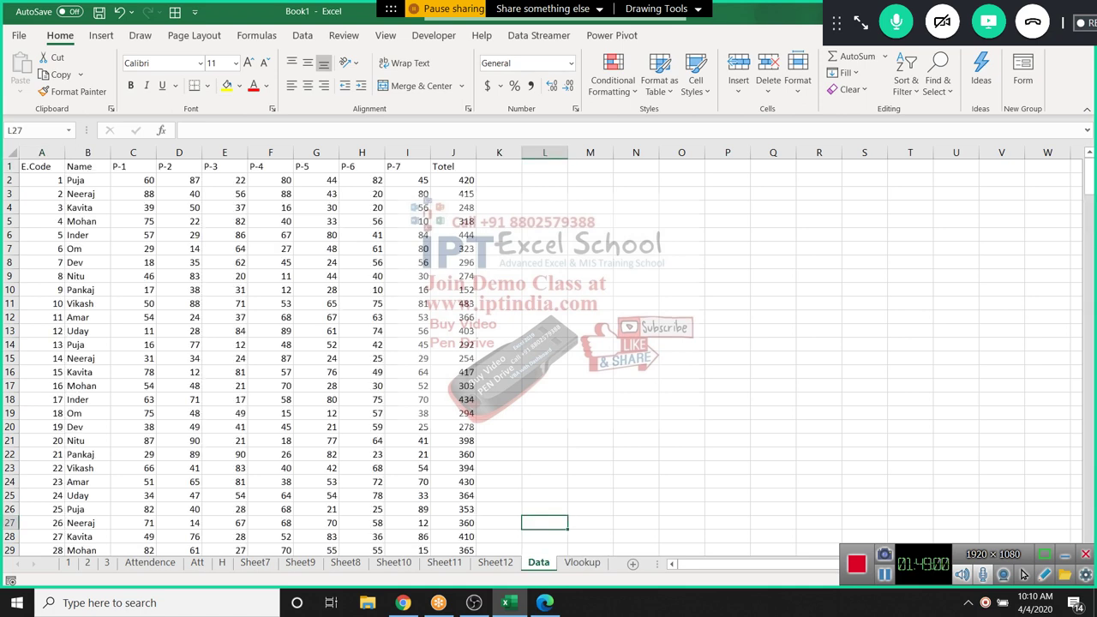
{"action": "key", "text": "ctrl+Home"}
{"action": "key", "text": "ctrl+shift+Right"}
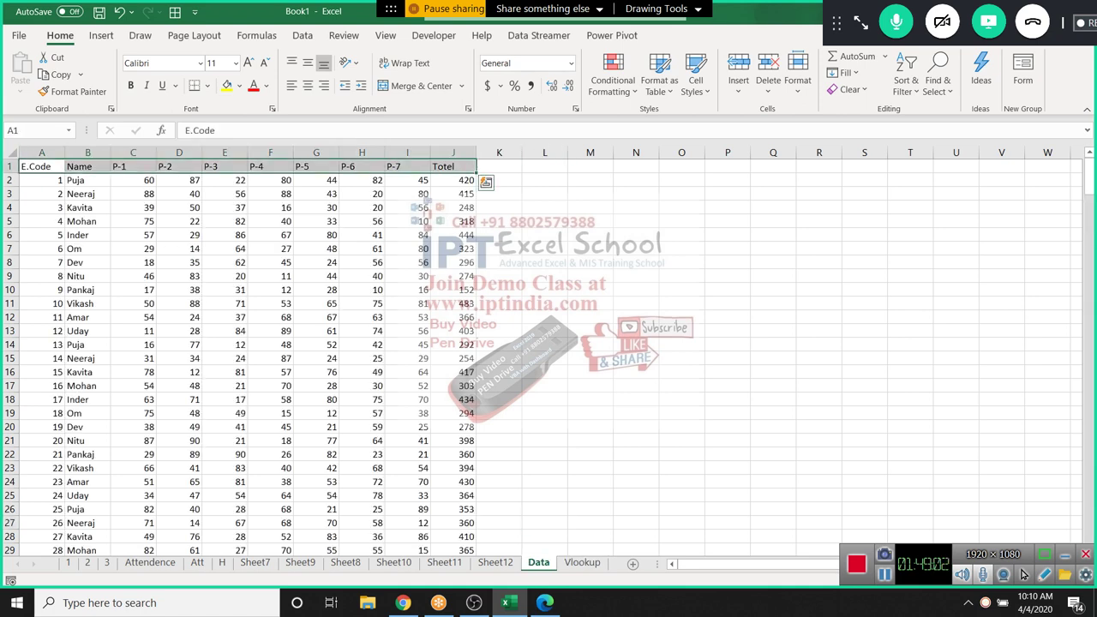
{"action": "key", "text": "ctrl+c"}
{"action": "key", "text": "ctrl+Page_Down"}
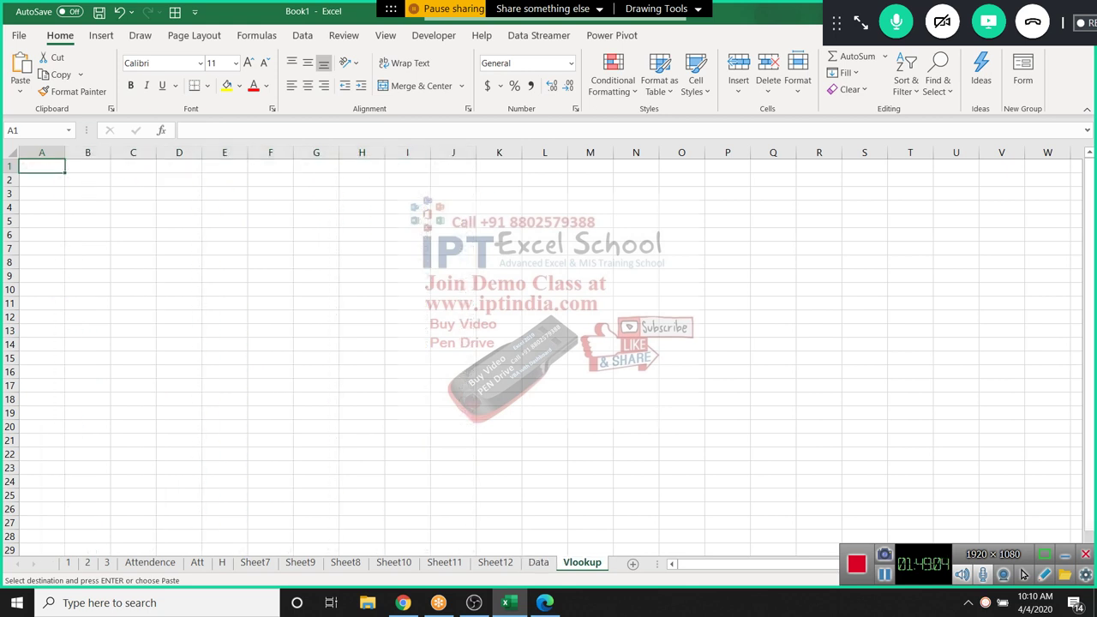
{"action": "key", "text": "ctrl+v"}
Enter the lookup codes 65, 74, 17 and 23 in A2:A5
{"action": "key", "text": "Down"}
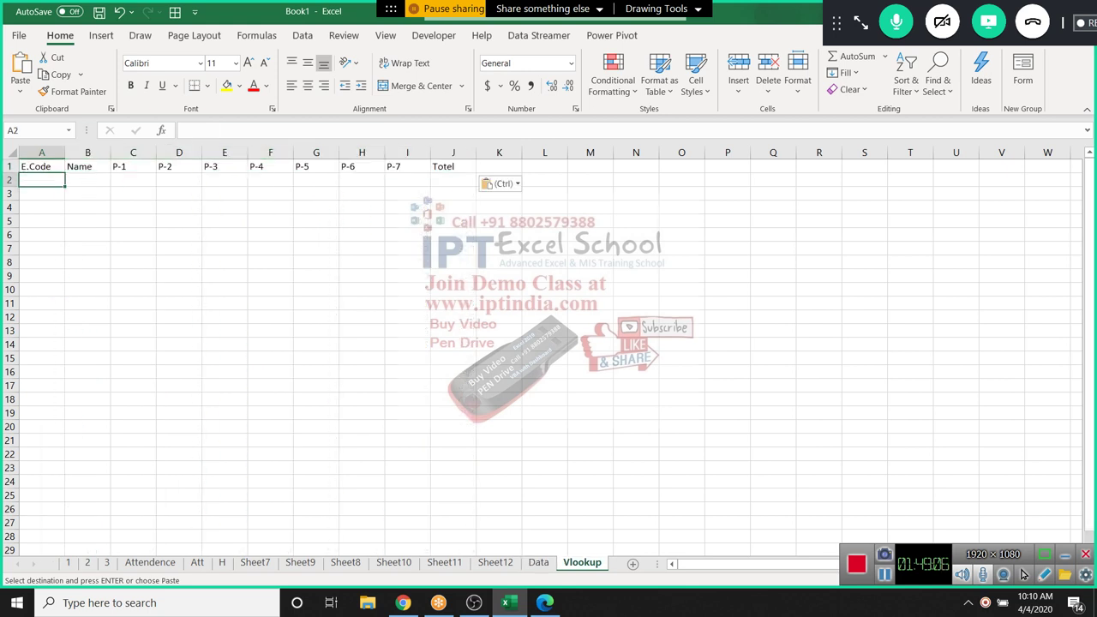
{"action": "type", "text": "6"}
{"action": "key", "text": "Escape"}
{"action": "type", "text": "65"}
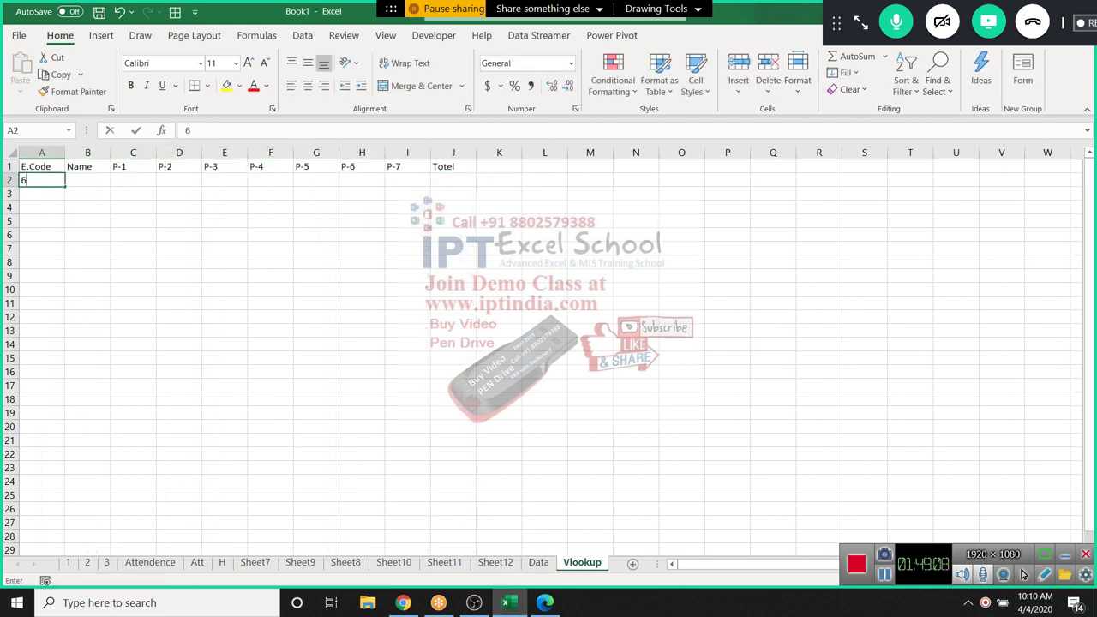
{"action": "key", "text": "Return"}
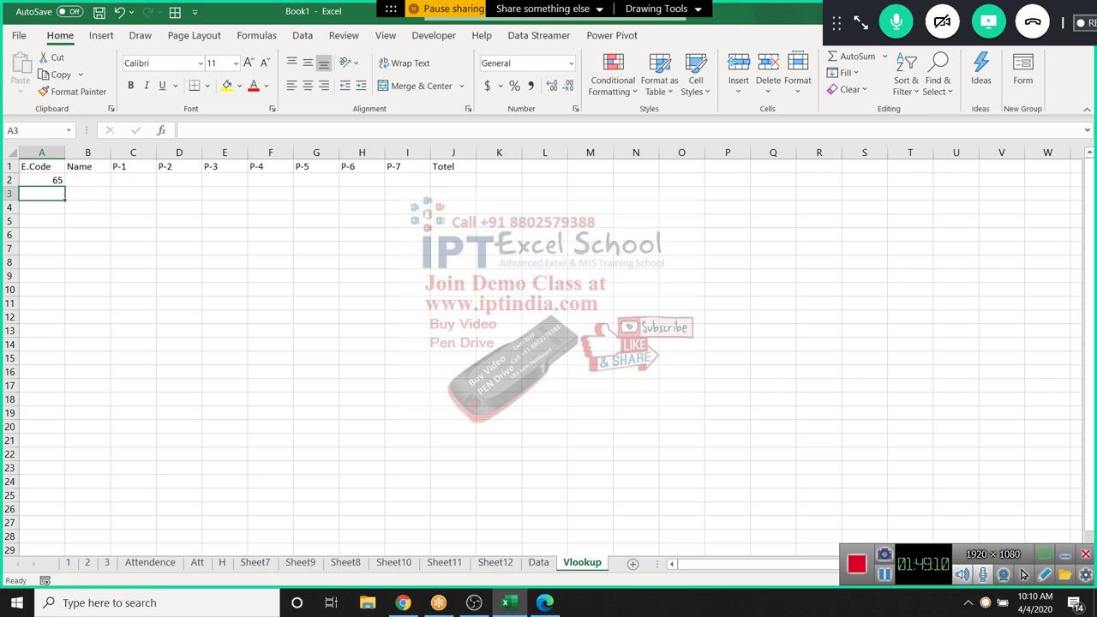
{"action": "type", "text": "74"}
{"action": "key", "text": "Return"}
{"action": "type", "text": "17"}
{"action": "key", "text": "Return"}
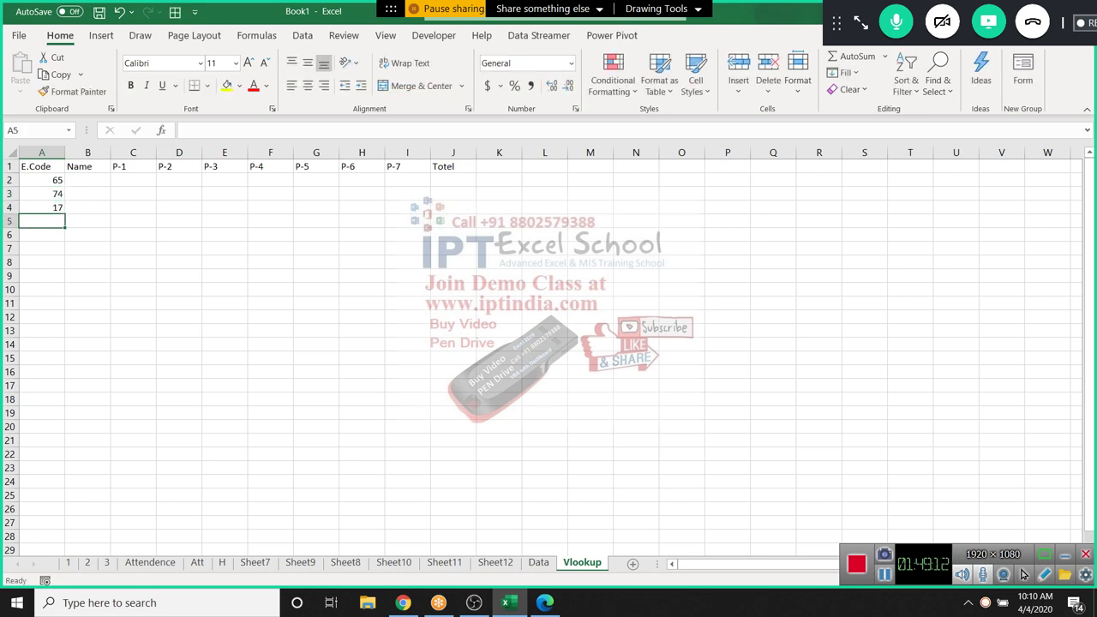
{"action": "type", "text": "23"}
{"action": "key", "text": "Return"}
{"action": "left_click", "coordinate": [87, 194]}
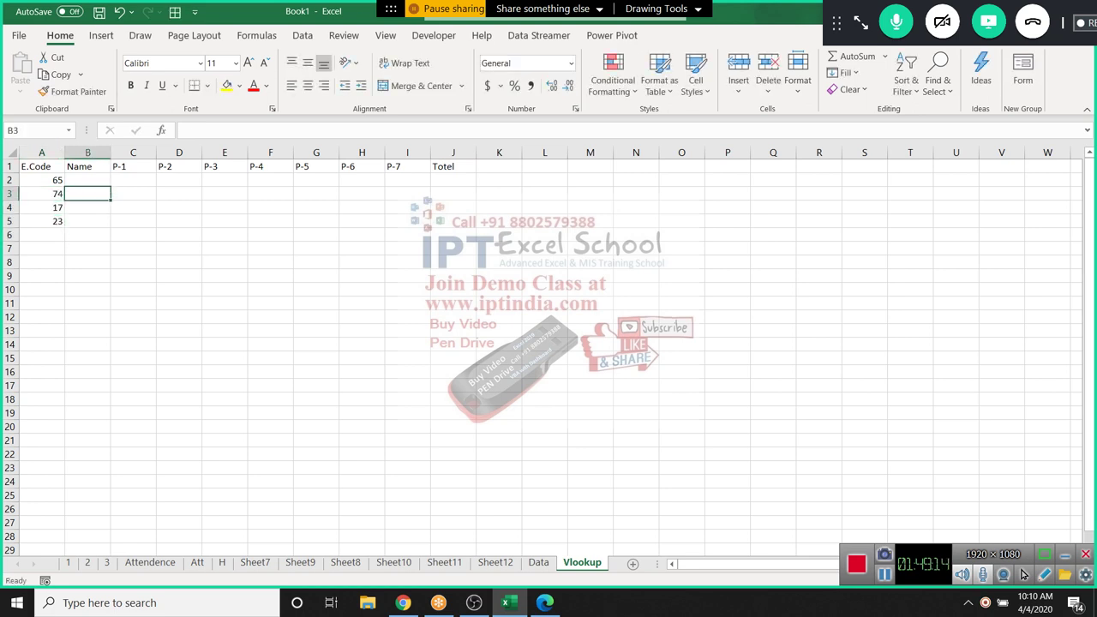
Enter =VLOOKUP(A2,Data!A:J,2,0) in B2, returning the name Inder for code 65
{"action": "key", "text": "ctrl+Page_Up"}
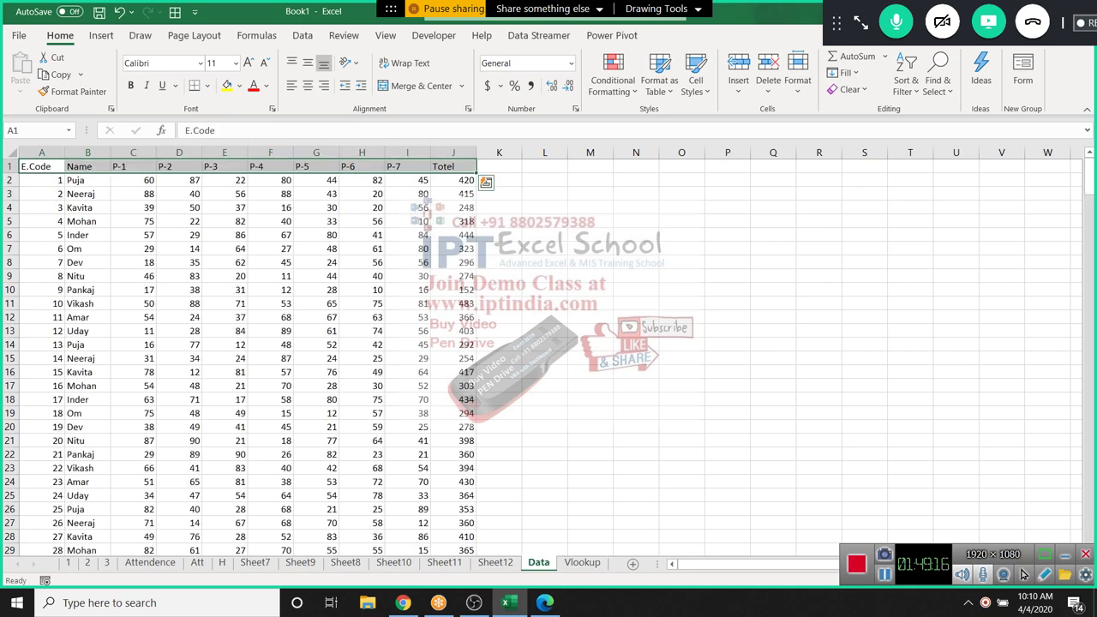
{"action": "key", "text": "ctrl+Page_Down"}
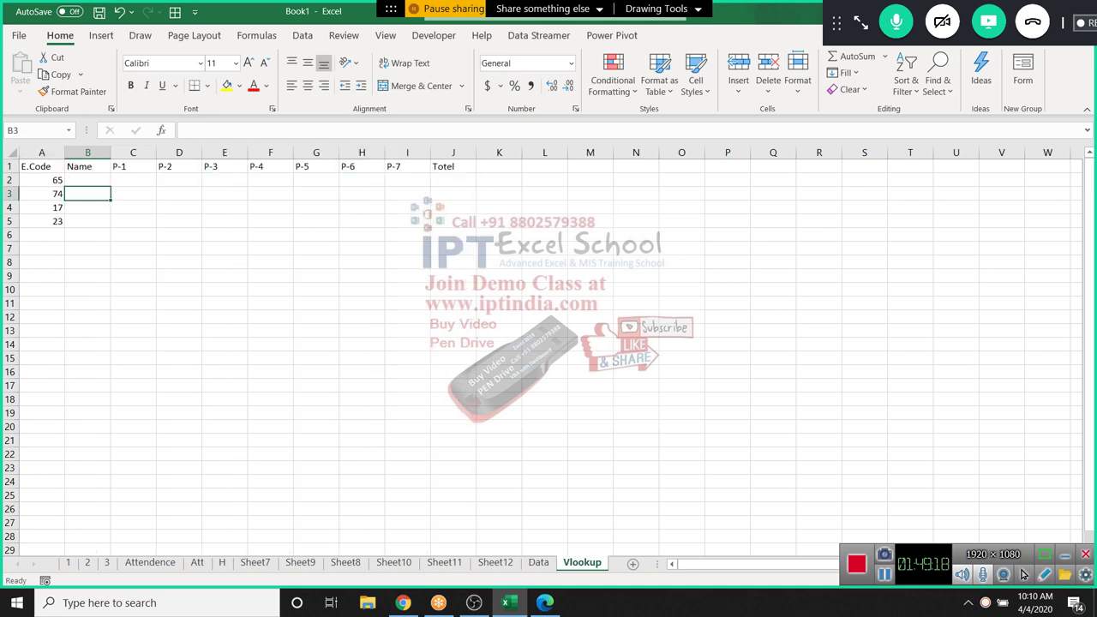
{"action": "key", "text": "Up"}
{"action": "type", "text": "=vl"}
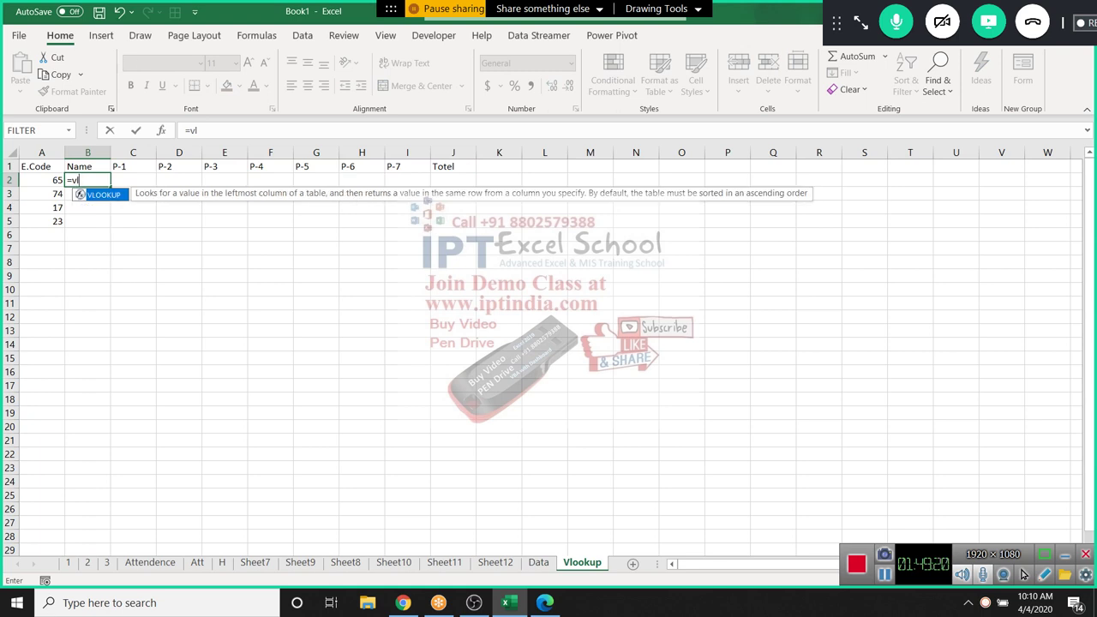
{"action": "key", "text": "Tab"}
{"action": "key", "text": "Left"}
{"action": "type", "text": ","}
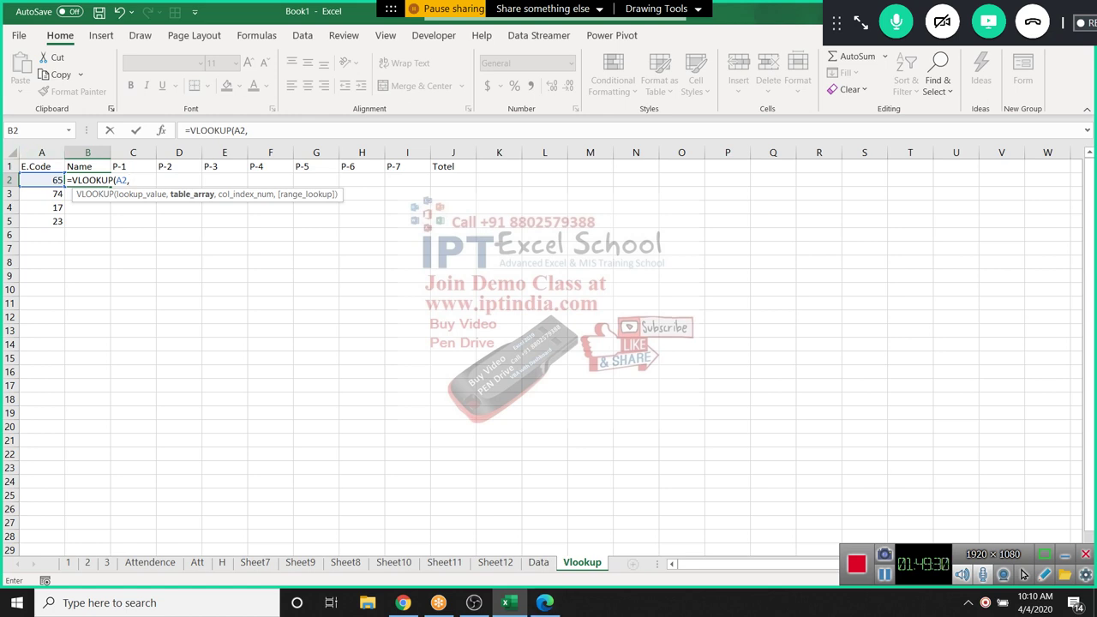
{"action": "key", "text": "ctrl+Page_Up"}
{"action": "key", "text": "ctrl+space"}
{"action": "key", "text": "shift+Right"}
{"action": "key", "text": "shift+Right"}
{"action": "key", "text": "shift+Right"}
{"action": "key", "text": "shift+Right"}
{"action": "key", "text": "shift+Right"}
{"action": "key", "text": "shift+Right"}
{"action": "key", "text": "shift+Right"}
{"action": "key", "text": "shift+Right"}
{"action": "key", "text": "shift+Right"}
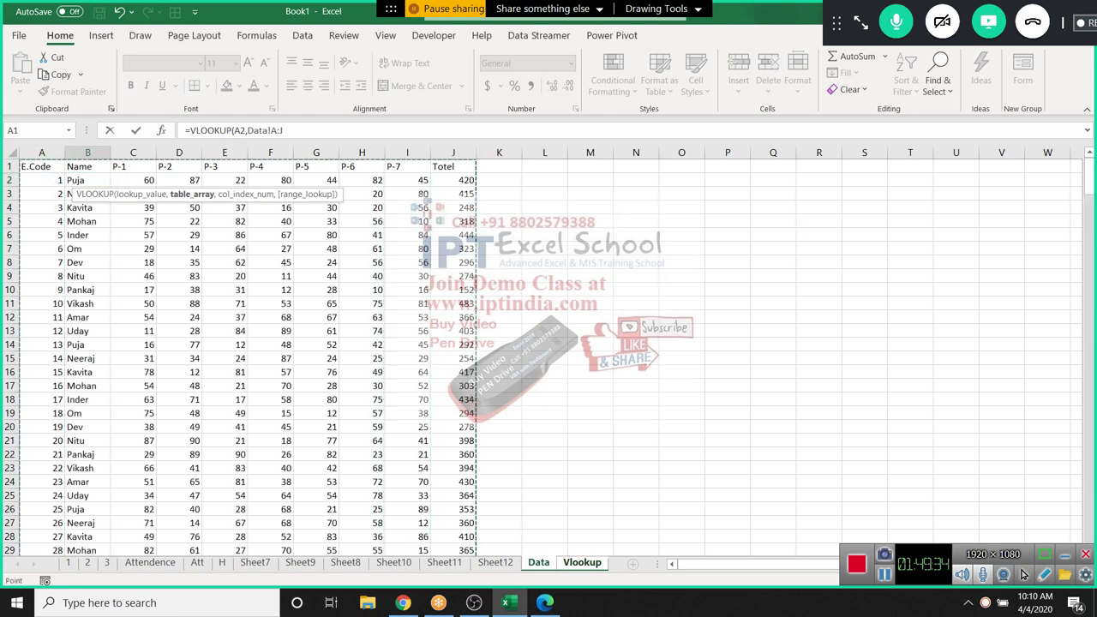
{"action": "type", "text": ","}
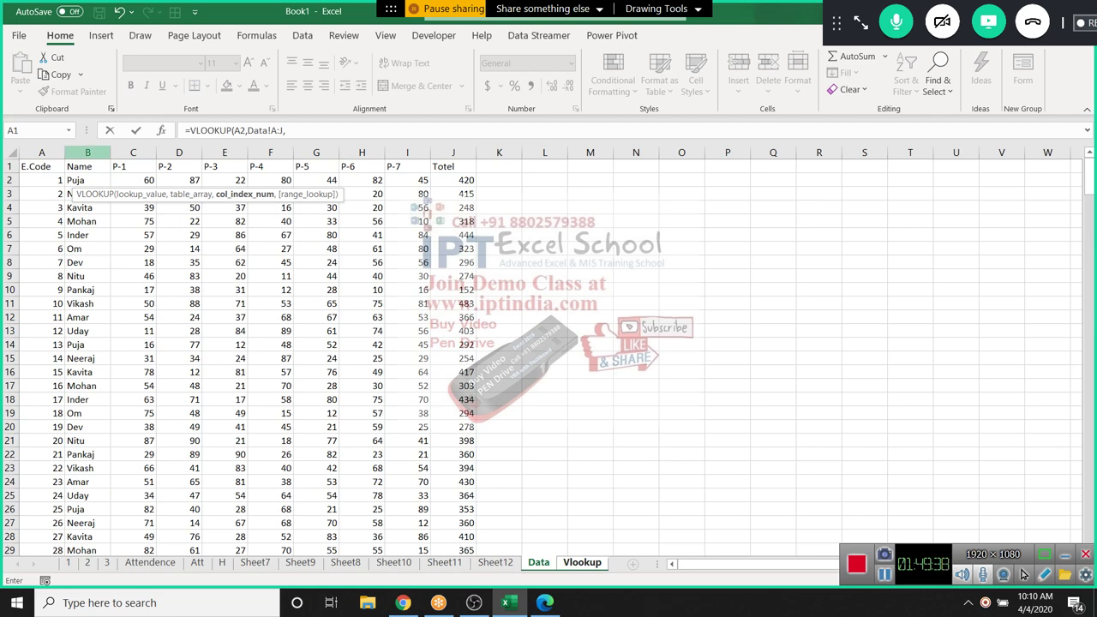
{"action": "type", "text": "2,0)"}
{"action": "key", "text": "Return"}
{"action": "key", "text": "Up"}
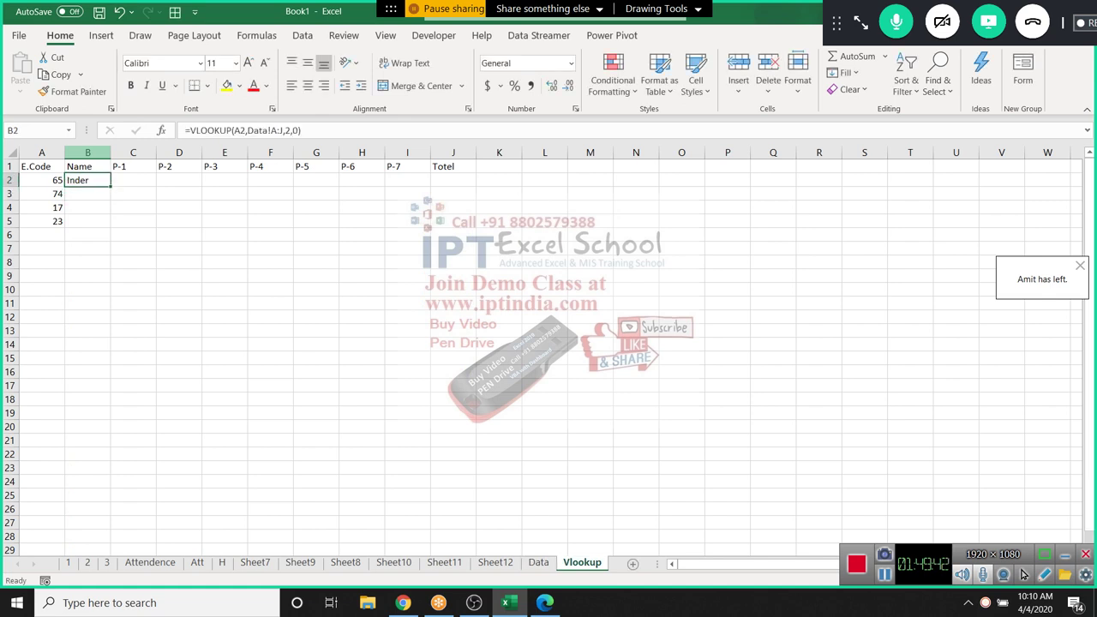
{"action": "key", "text": "Right"}
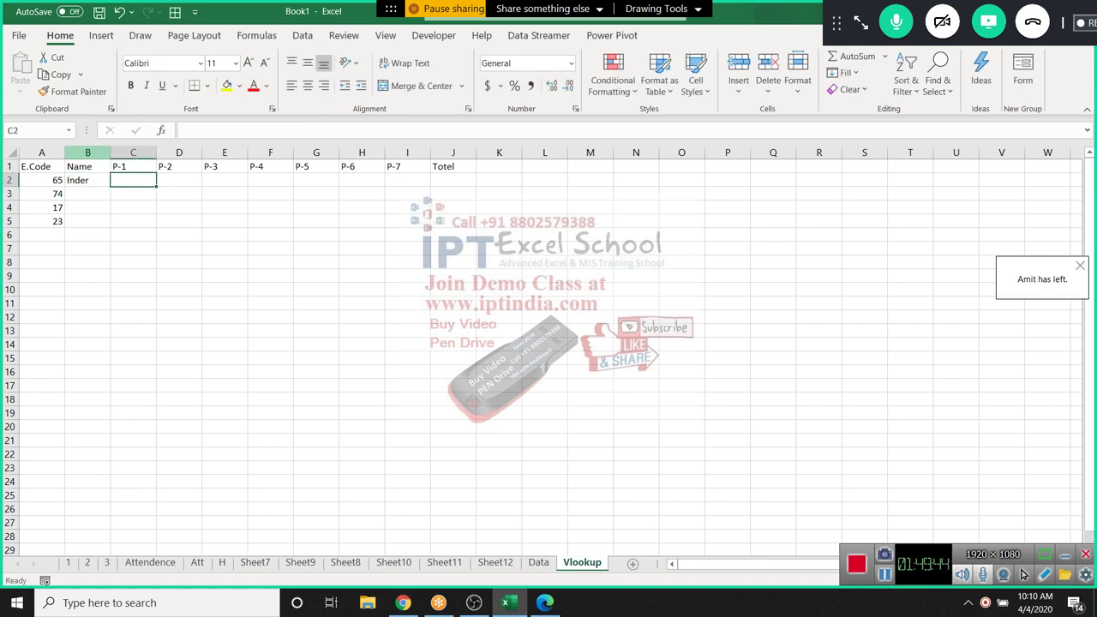
Enter =VLOOKUP(A2,Data!A:J,3,0) in C2, returning the P-1 score 59
{"action": "type", "text": "=vl"}
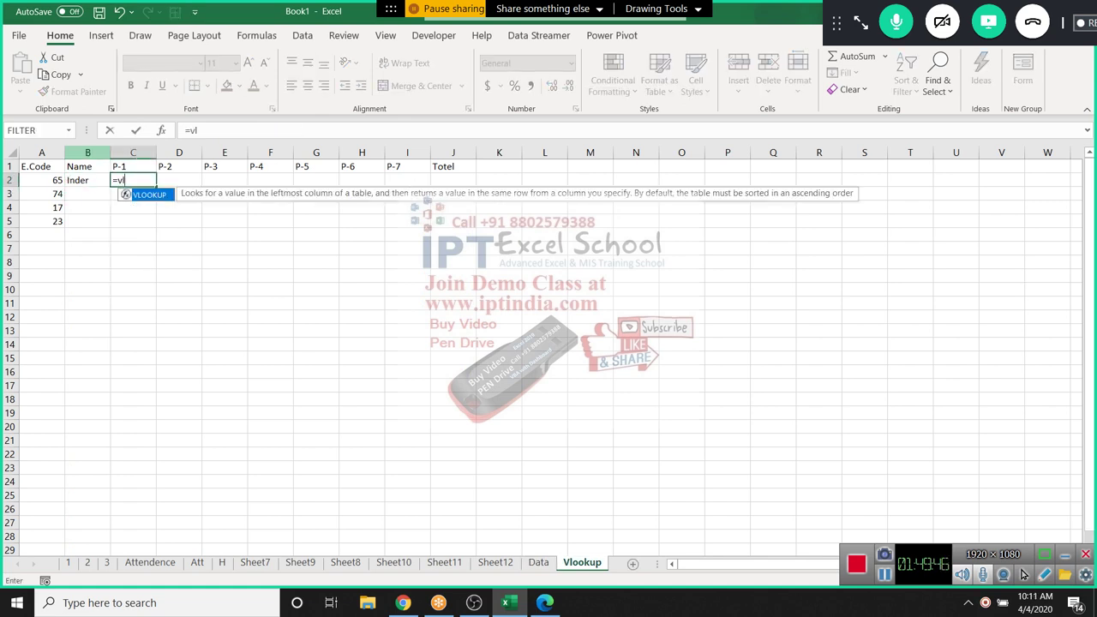
{"action": "key", "text": "Tab"}
{"action": "key", "text": "Left"}
{"action": "key", "text": "Left"}
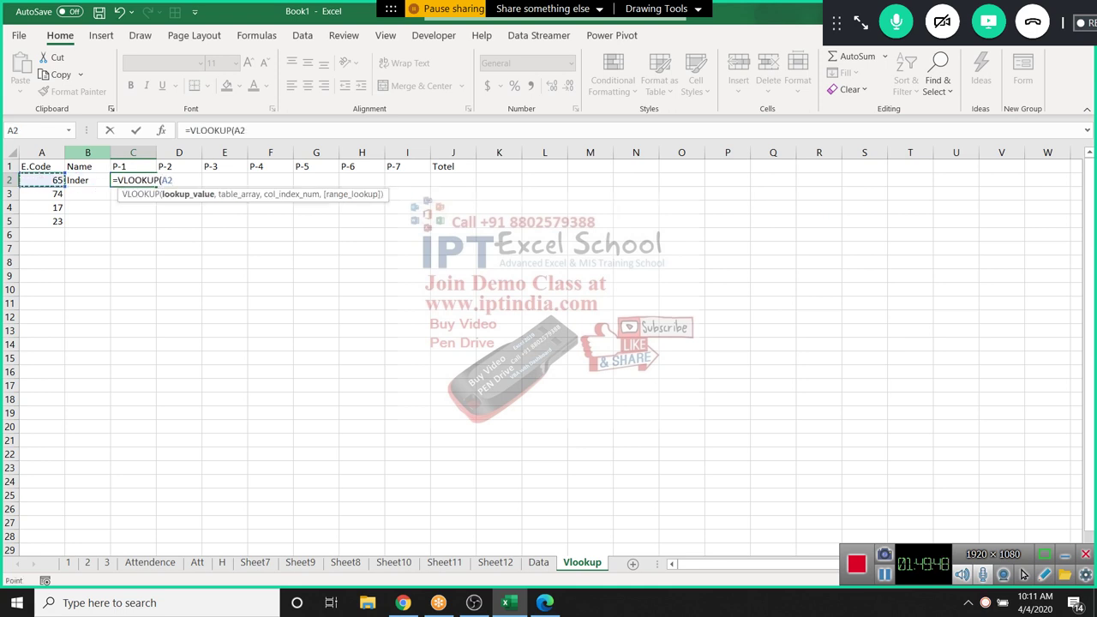
{"action": "type", "text": ","}
{"action": "key", "text": "ctrl+Page_Up"}
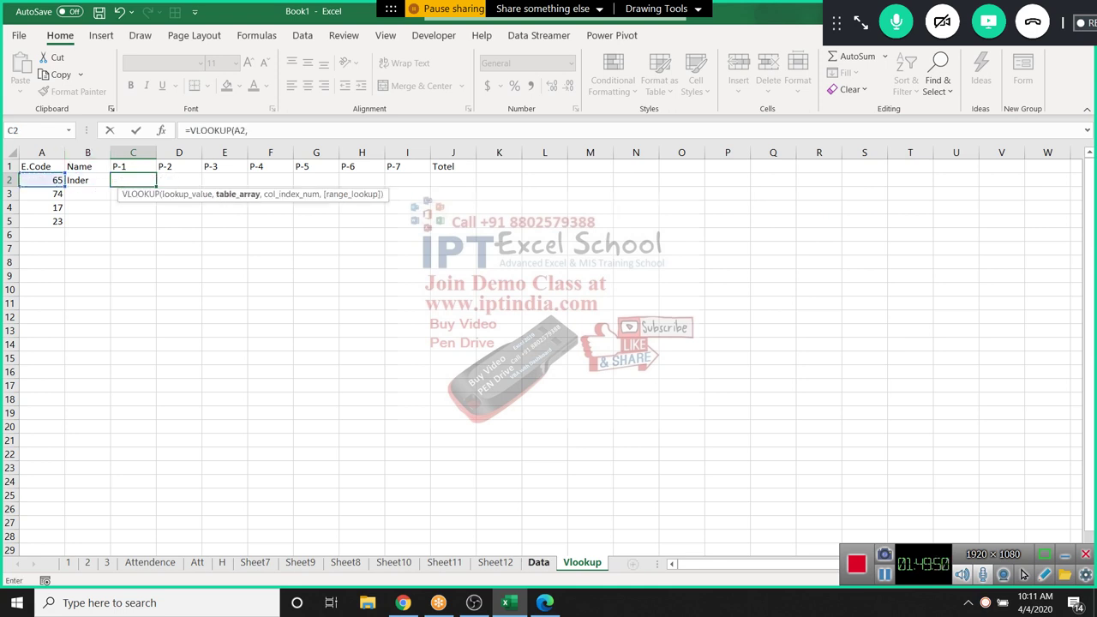
{"action": "key", "text": "ctrl+space"}
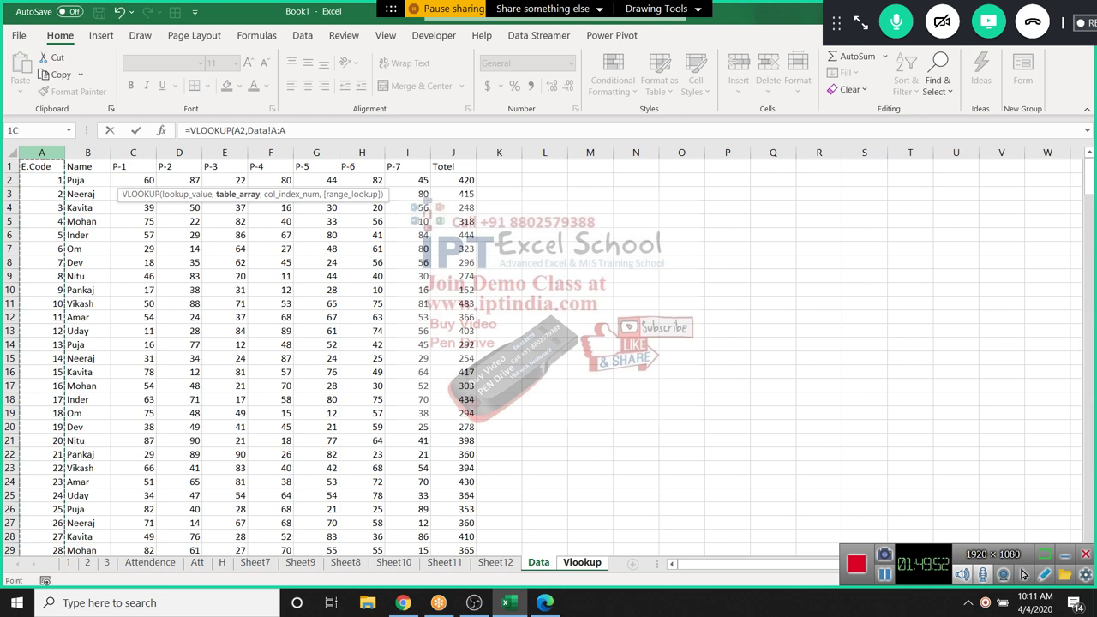
{"action": "key", "text": "shift+Right"}
{"action": "key", "text": "shift+Right"}
{"action": "key", "text": "shift+Right"}
{"action": "key", "text": "shift+Right"}
{"action": "key", "text": "shift+Right"}
{"action": "key", "text": "shift+Right"}
{"action": "key", "text": "shift+Right"}
{"action": "key", "text": "shift+Right"}
{"action": "key", "text": "shift+Right"}
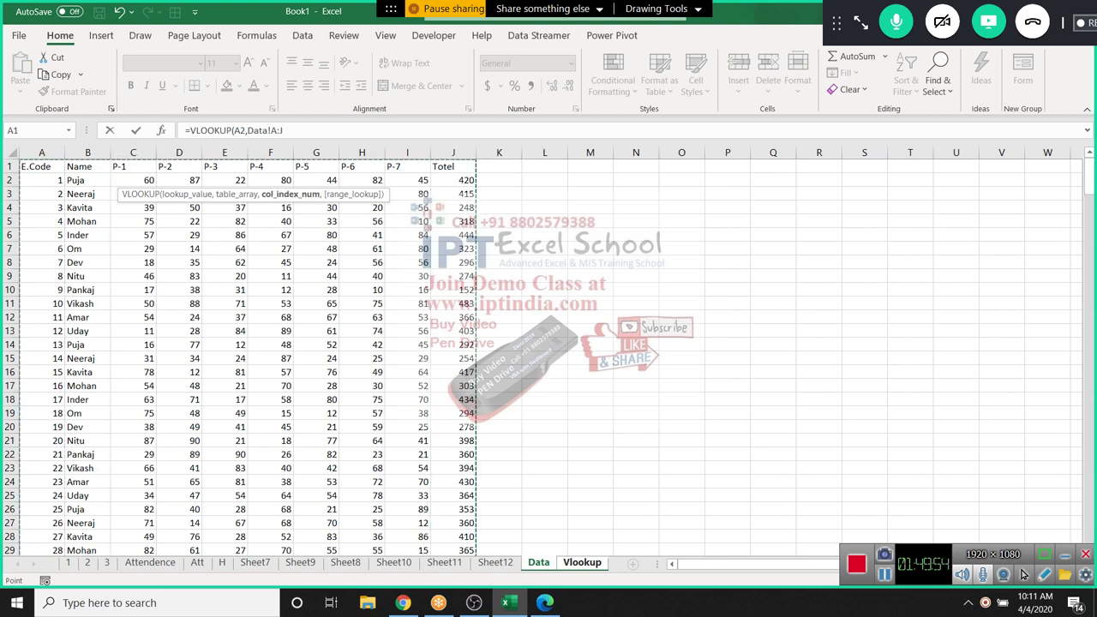
{"action": "type", "text": ","}
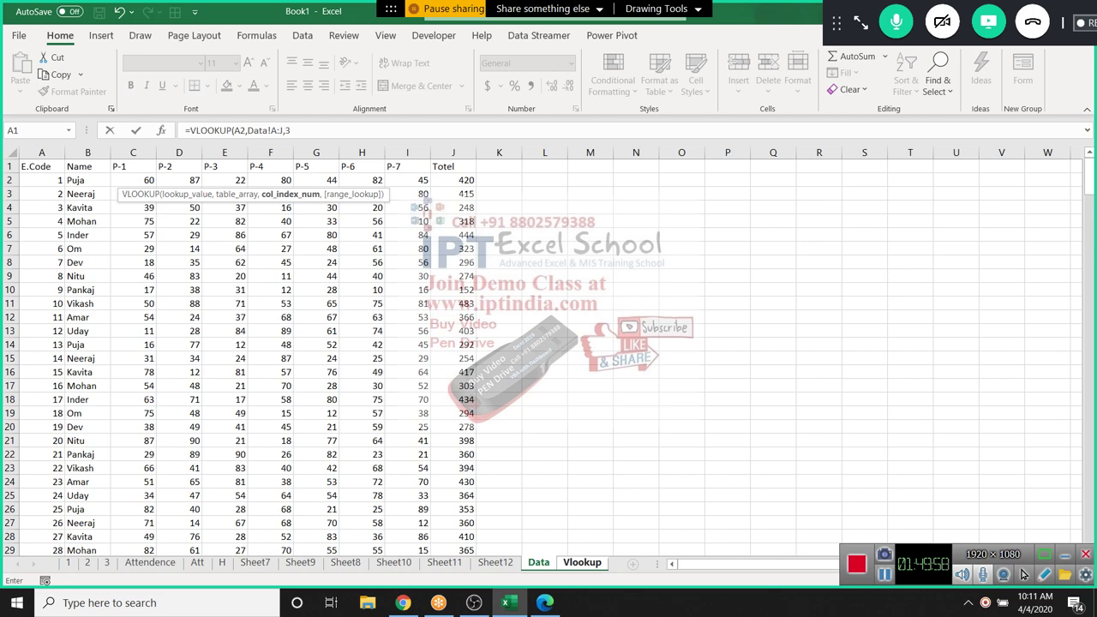
{"action": "type", "text": "3,0"}
{"action": "key", "text": "Return"}
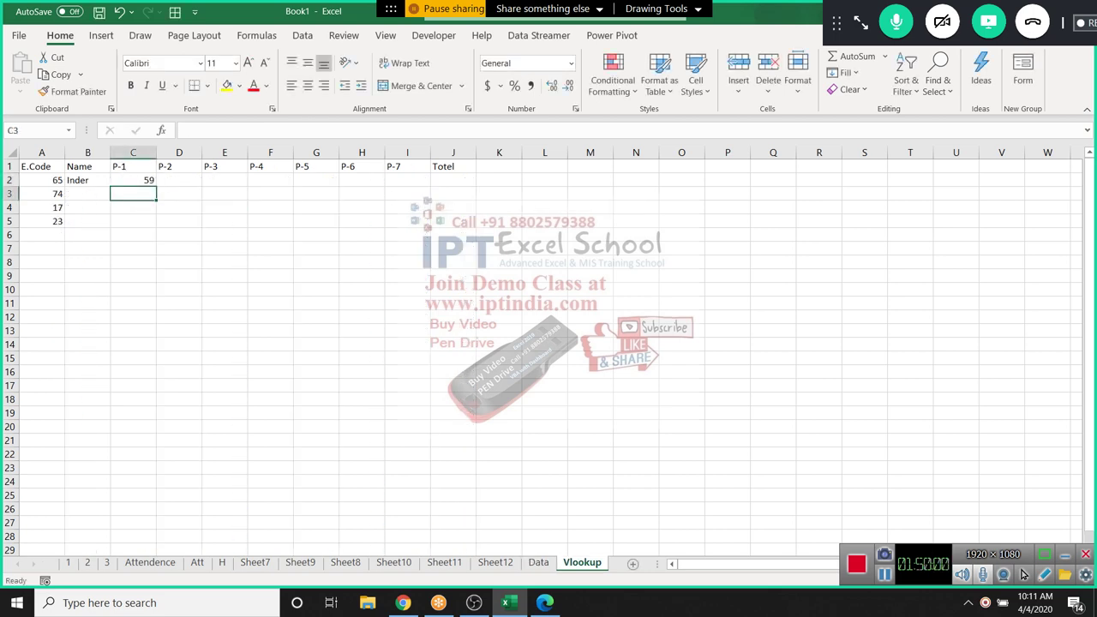
{"action": "key", "text": "Up"}
Enter =VLOOKUP(A2,Data!A:J,4,0) in D2, returning the P-2 score 90
{"action": "key", "text": "Right"}
{"action": "type", "text": "=VLOOKUP("}
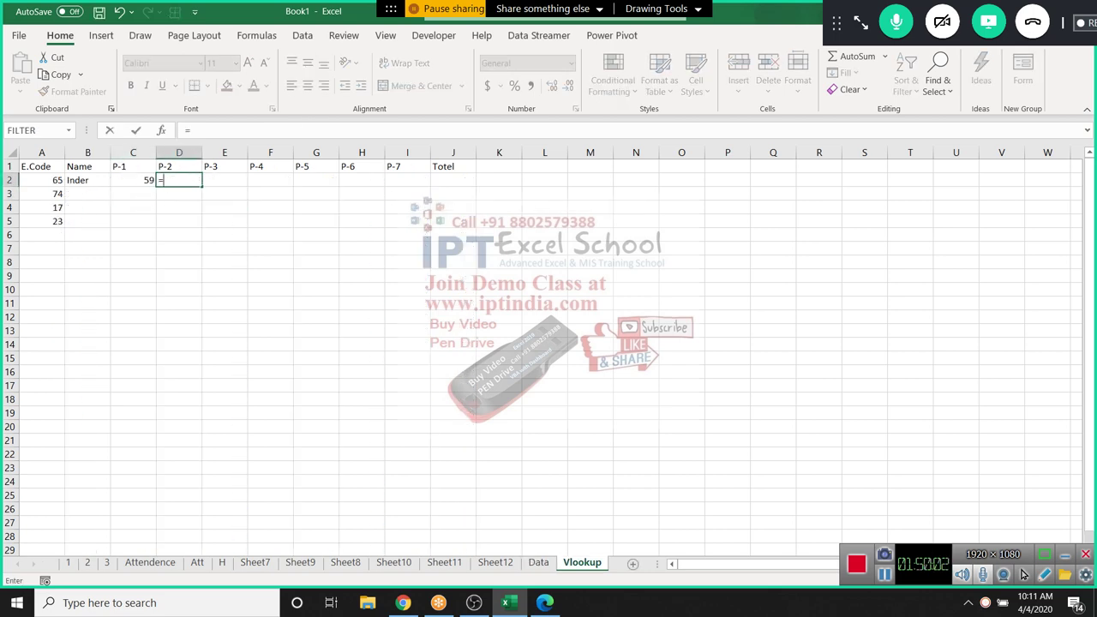
{"action": "key", "text": "Left"}
{"action": "key", "text": "Left"}
{"action": "key", "text": "Left"}
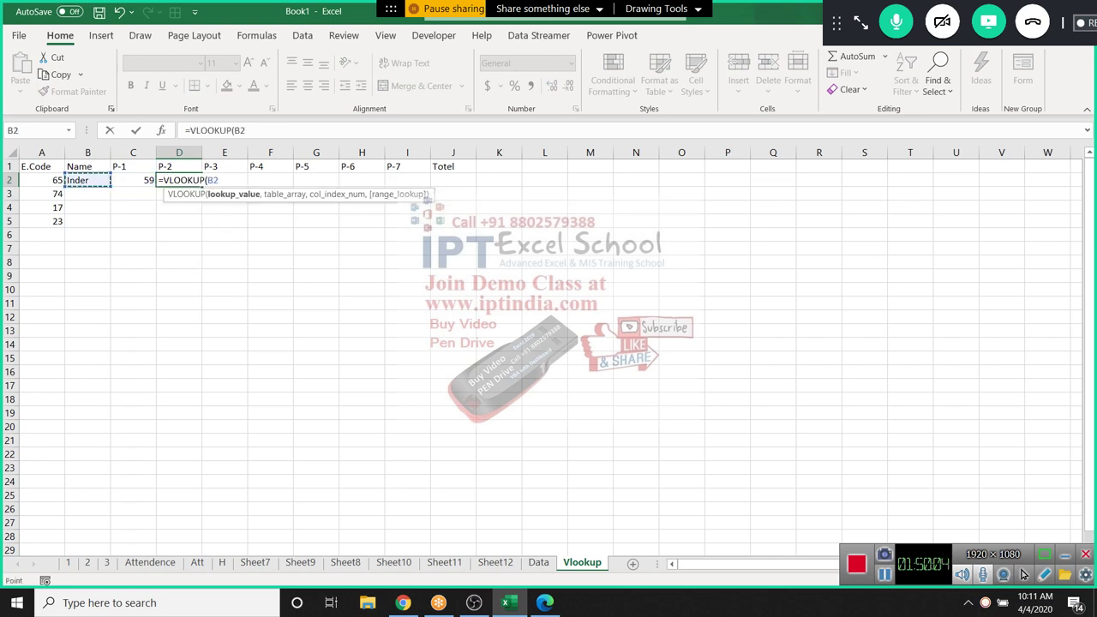
{"action": "type", "text": ","}
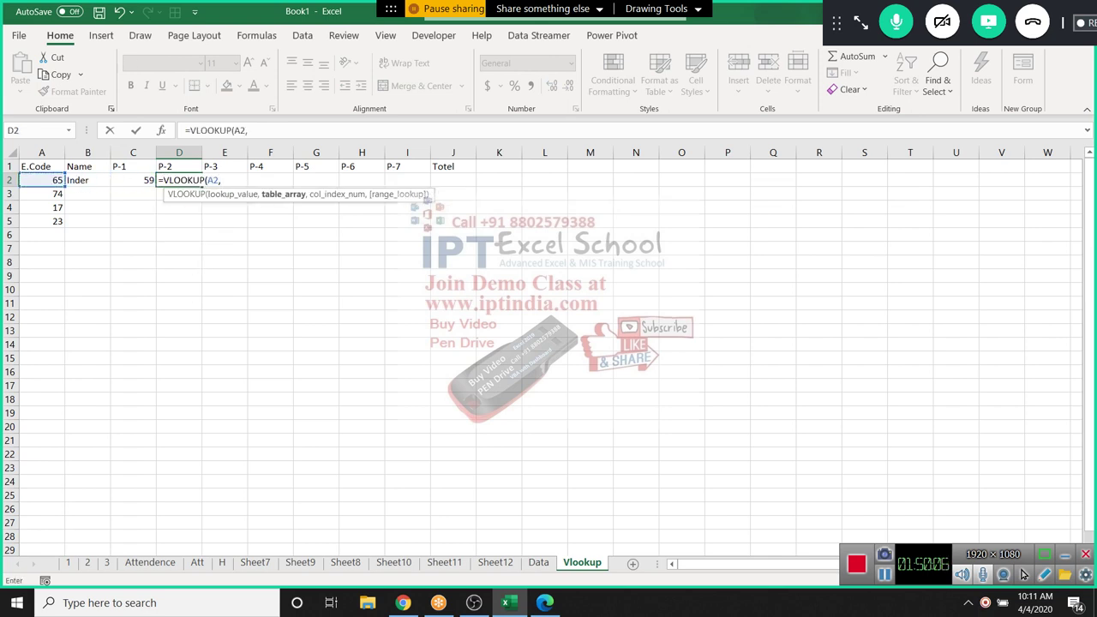
{"action": "key", "text": "ctrl+Page_Up"}
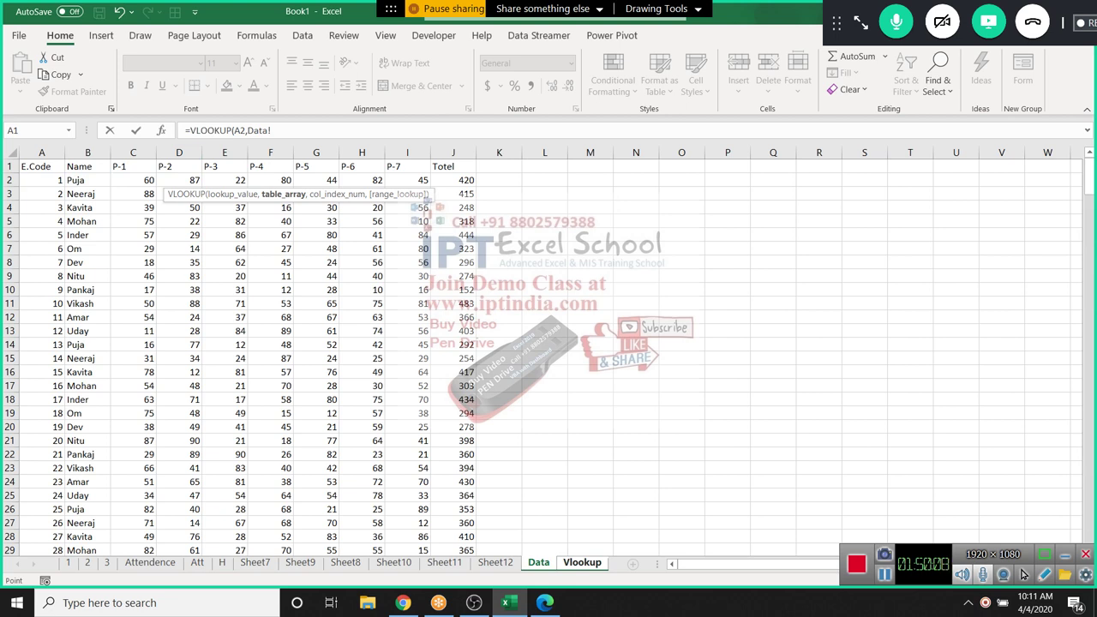
{"action": "key", "text": "ctrl+space"}
{"action": "key", "text": "shift+Right"}
{"action": "key", "text": "shift+Right"}
{"action": "key", "text": "shift+Right"}
{"action": "key", "text": "shift+Right"}
{"action": "key", "text": "shift+Right"}
{"action": "key", "text": "shift+Right"}
{"action": "key", "text": "shift+Right"}
{"action": "key", "text": "shift+Right"}
{"action": "key", "text": "shift+Right"}
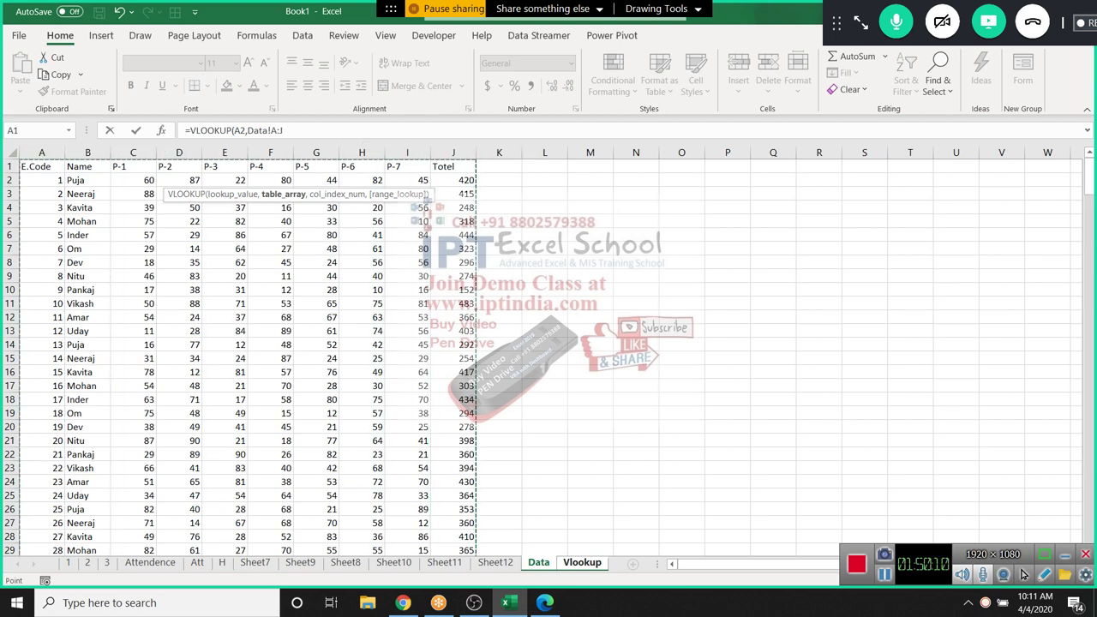
{"action": "type", "text": ","}
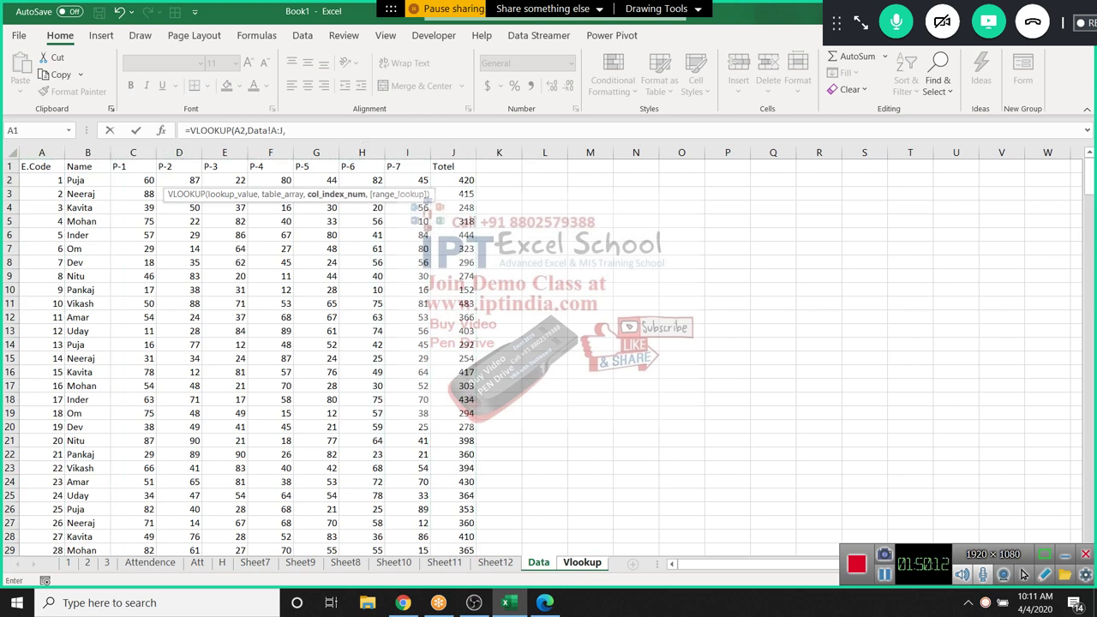
{"action": "type", "text": "4,0"}
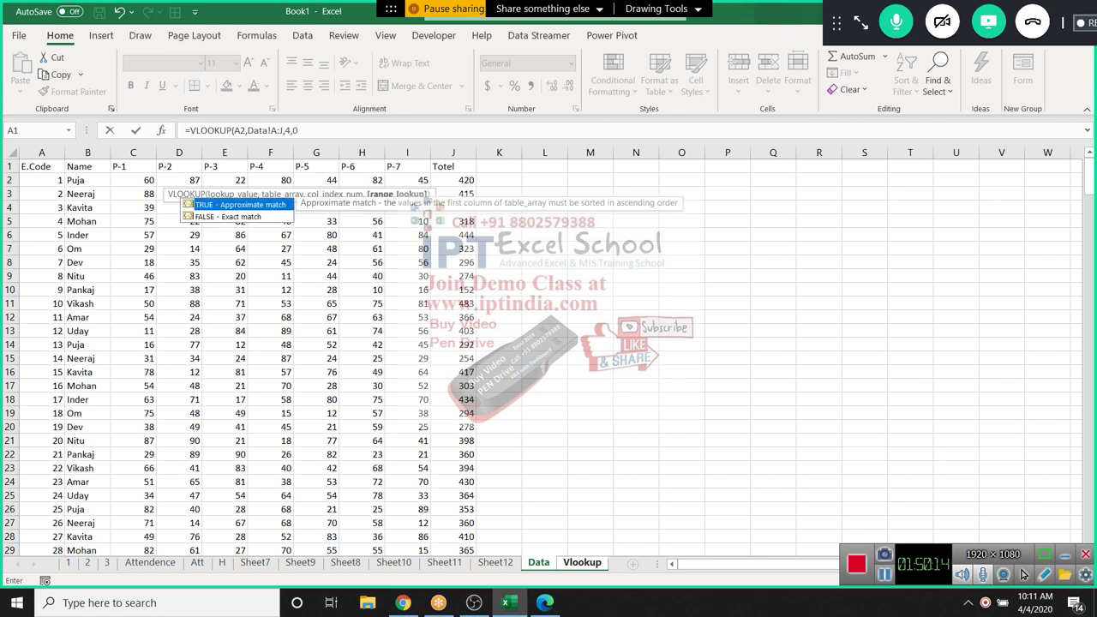
{"action": "key", "text": "Return"}
{"action": "key", "text": "Up"}
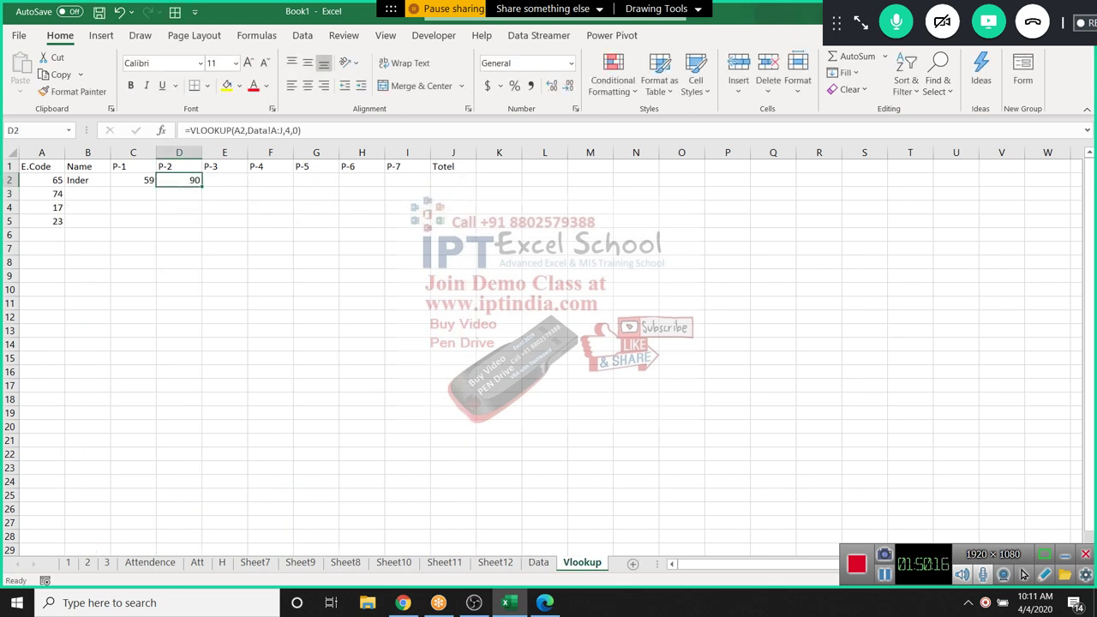
{"action": "key", "text": "Down"}
{"action": "key", "text": "Left"}
{"action": "key", "text": "Left"}
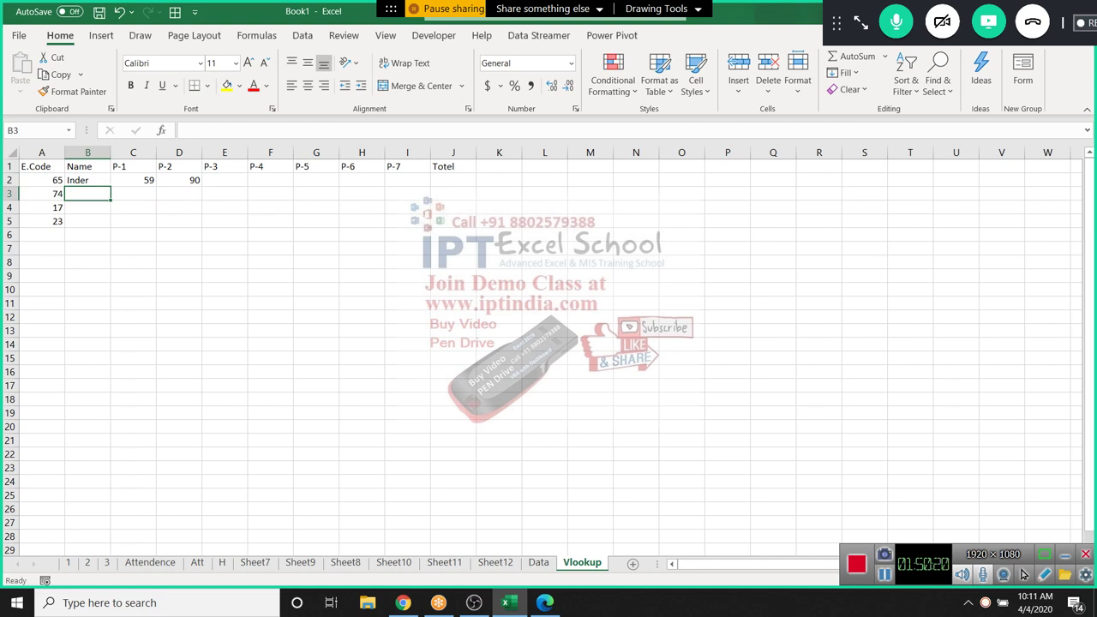
{"action": "key", "text": "ctrl+Page_Up"}
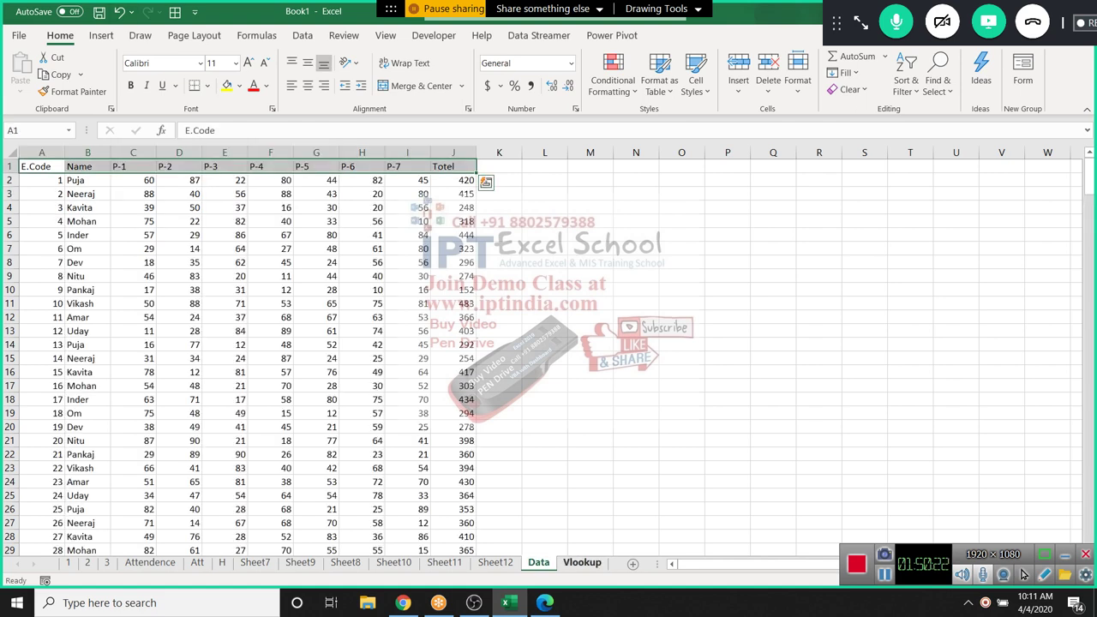
{"action": "key", "text": "ctrl+Page_Down"}
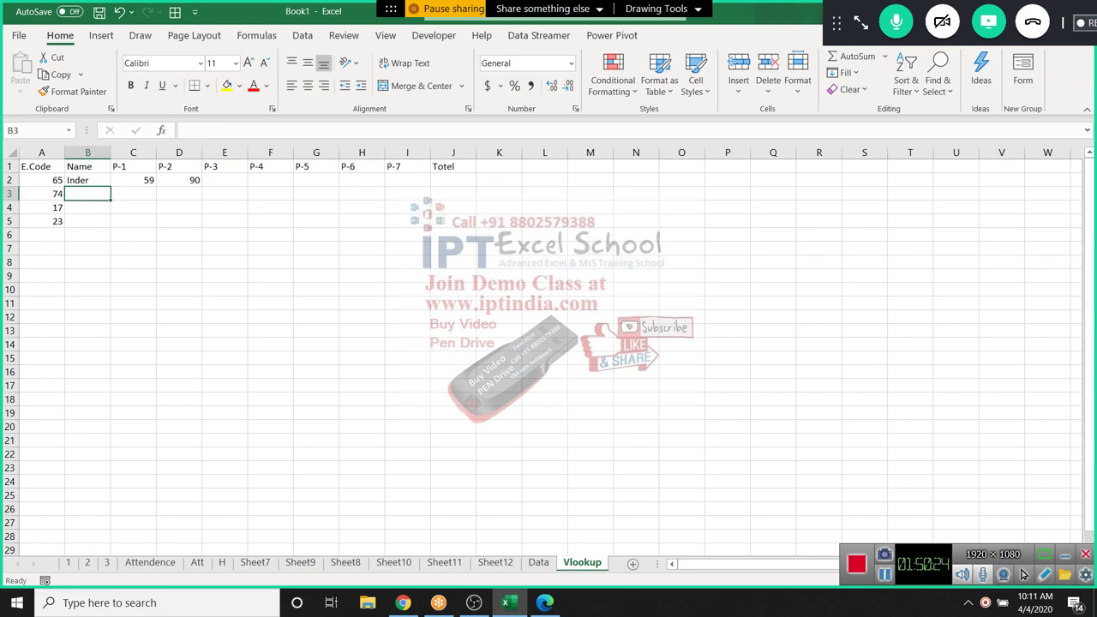
{"action": "key", "text": "shift+Right"}
{"action": "key", "text": "shift+Right"}
{"action": "key", "text": "shift+Right"}
{"action": "key", "text": "shift+Right"}
{"action": "key", "text": "shift+Right"}
{"action": "key", "text": "shift+Right"}
{"action": "key", "text": "shift+Right"}
{"action": "key", "text": "shift+Right"}
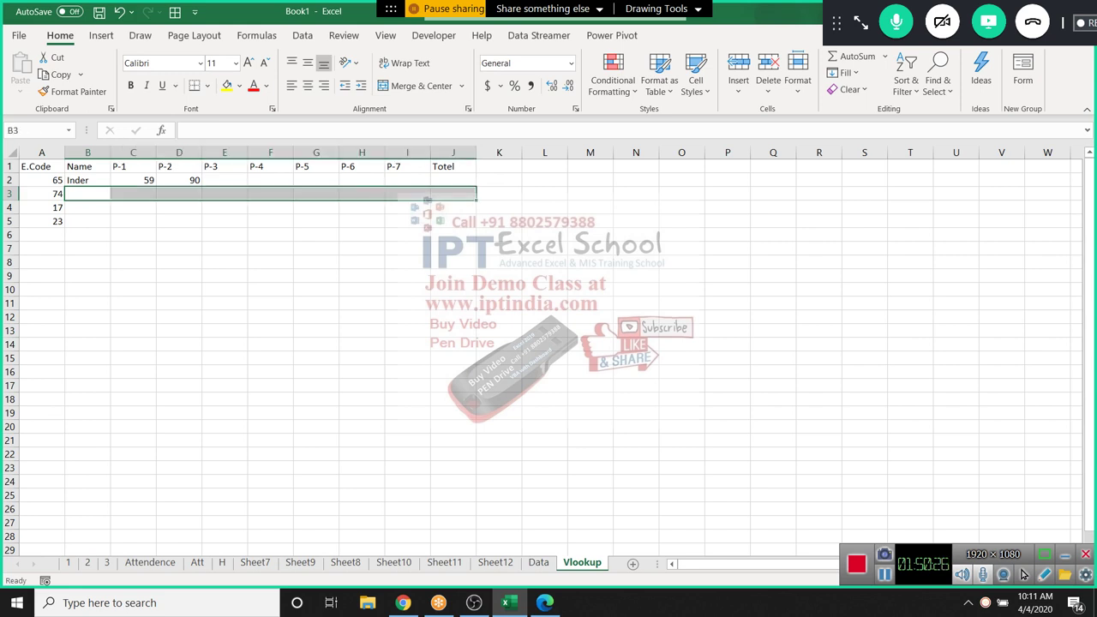
Fill B3:J3 for code 74 with =VLOOKUP(A3,Data!A:J,{2,3,4,5,6,7,8,9,10},0)
{"action": "type", "text": "=vl"}
{"action": "key", "text": "Tab"}
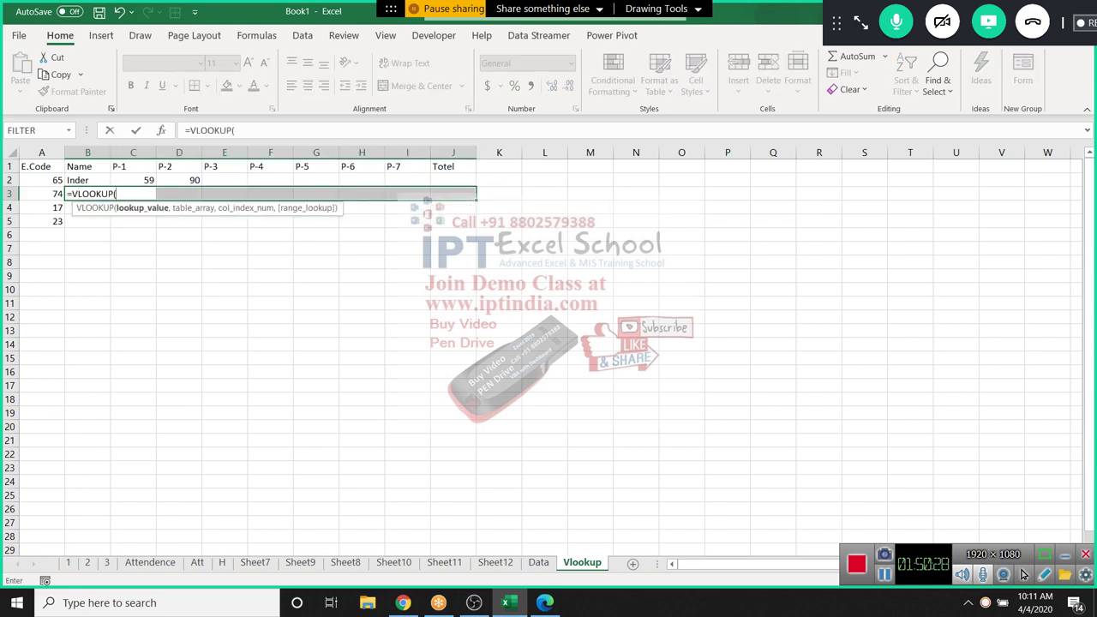
{"action": "key", "text": "Left"}
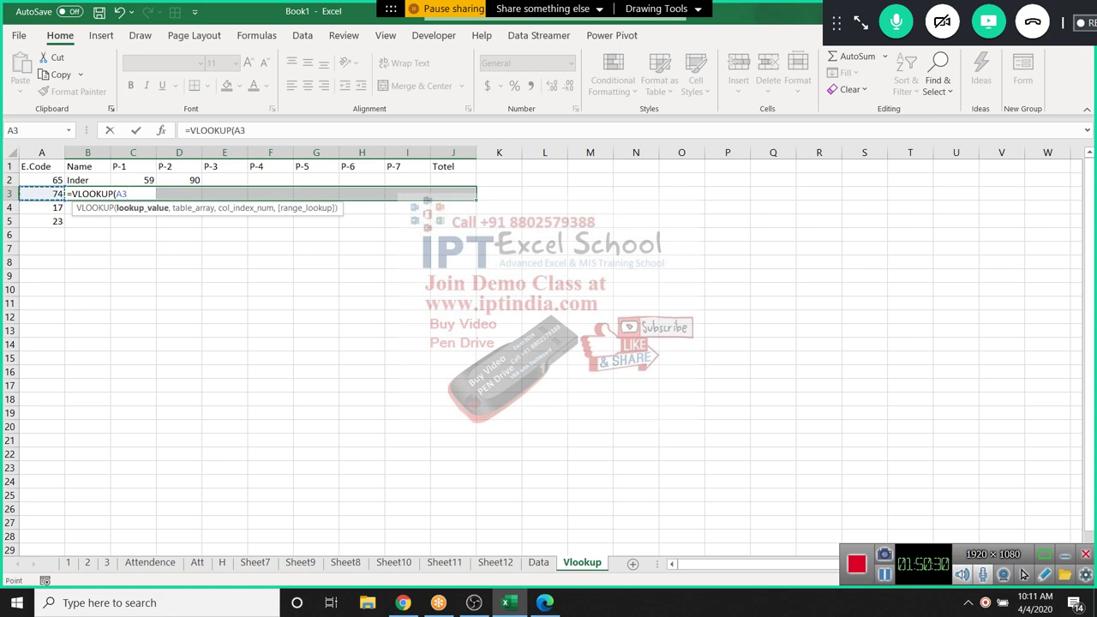
{"action": "type", "text": ","}
{"action": "key", "text": "ctrl+Page_Up"}
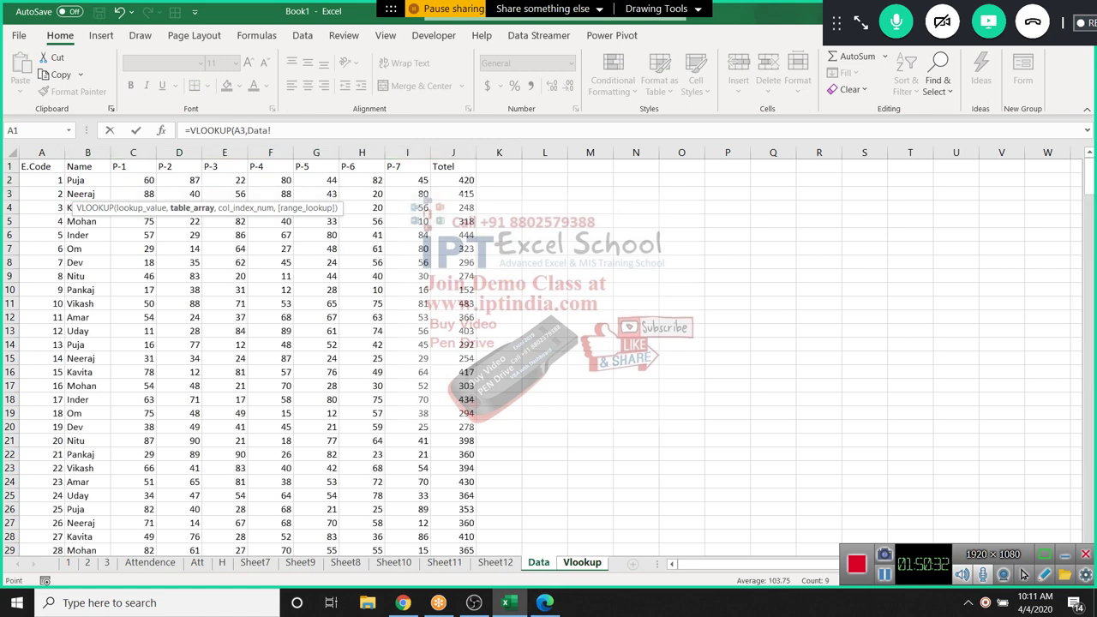
{"action": "key", "text": "ctrl+space"}
{"action": "key", "text": "shift+Right"}
{"action": "key", "text": "shift+Right"}
{"action": "key", "text": "shift+Right"}
{"action": "key", "text": "shift+Right"}
{"action": "key", "text": "shift+Right"}
{"action": "key", "text": "shift+Right"}
{"action": "key", "text": "shift+Right"}
{"action": "key", "text": "shift+Right"}
{"action": "key", "text": "shift+Right"}
{"action": "key", "text": "shift+Right"}
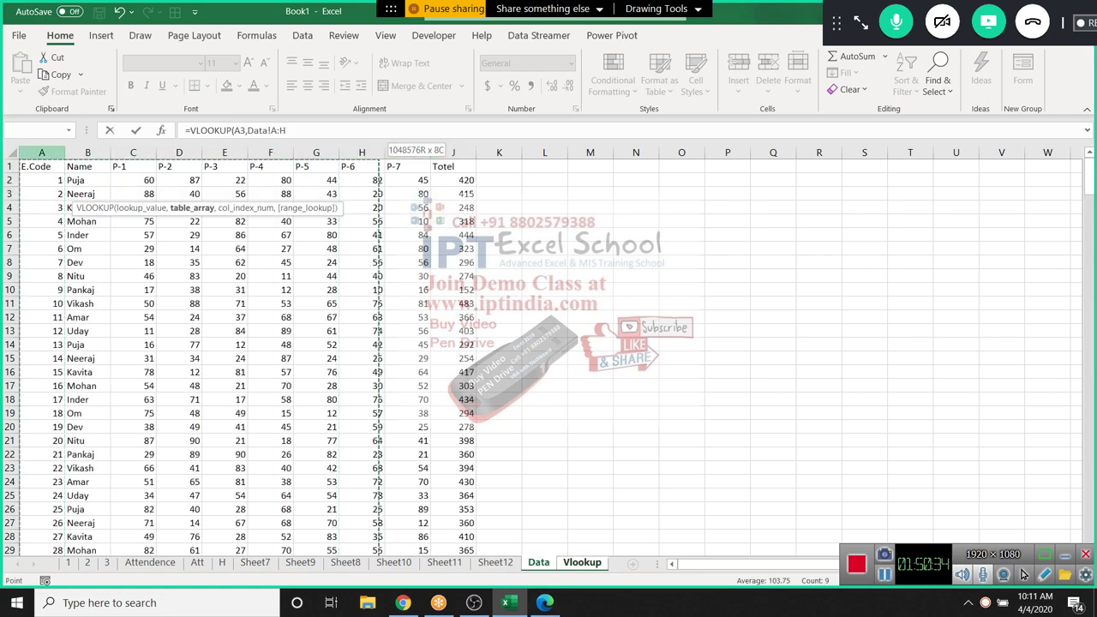
{"action": "key", "text": "shift+Left"}
{"action": "type", "text": ","}
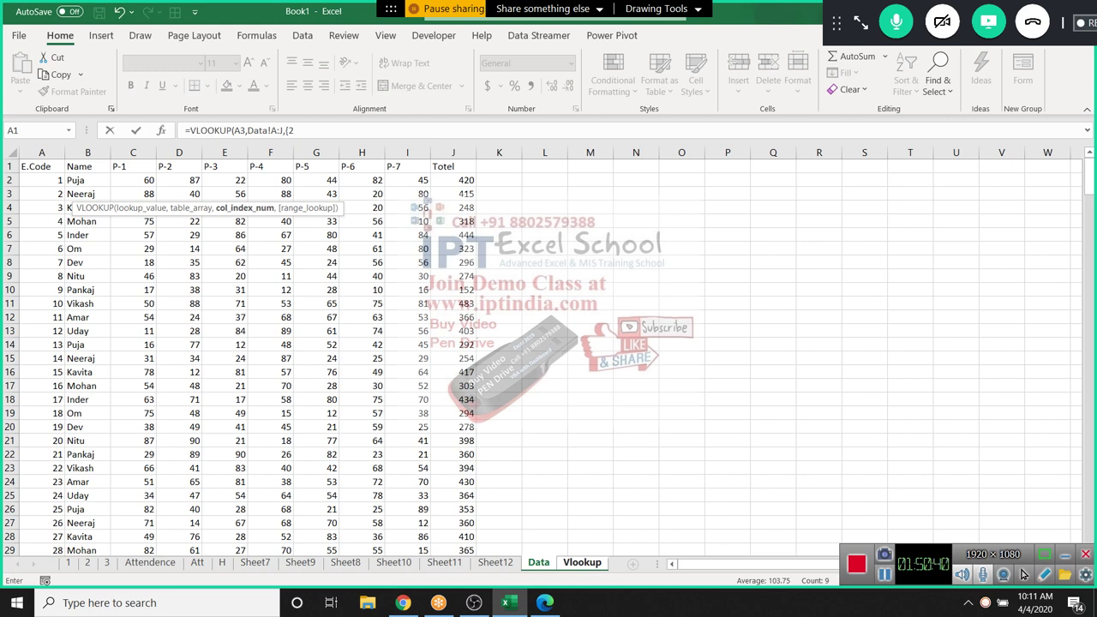
{"action": "type", "text": ",54"}
{"action": "type", "text": "5,"}
{"action": "type", "text": "6,7,"}
{"action": "type", "text": "8,9,"}
{"action": "type", "text": "10"}
{"action": "type", "text": "},0"}
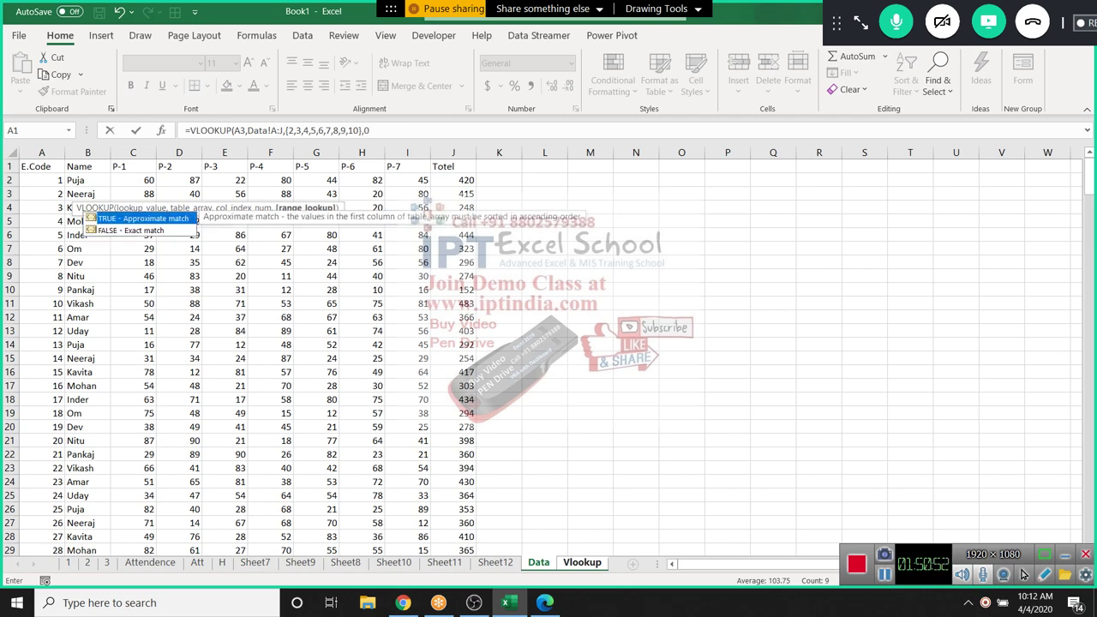
{"action": "type", "text": ")"}
{"action": "key", "text": "ctrl+Return"}
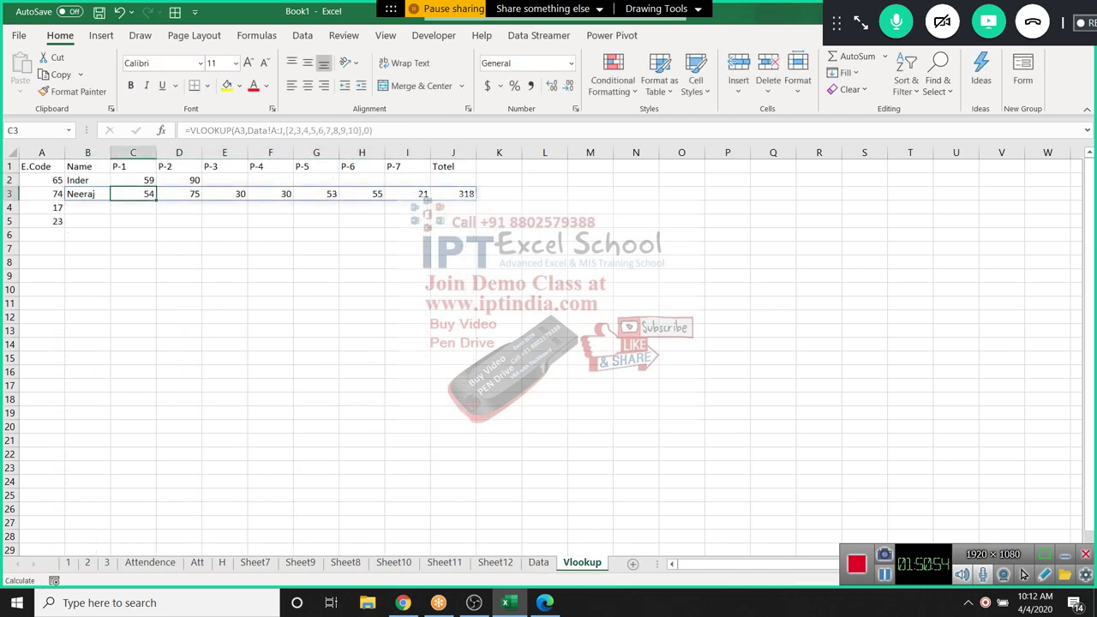
Test =MATCH(B1,Data!1:1,0) in B4 to find the Name header's column number
{"action": "left_click", "coordinate": [88, 207]}
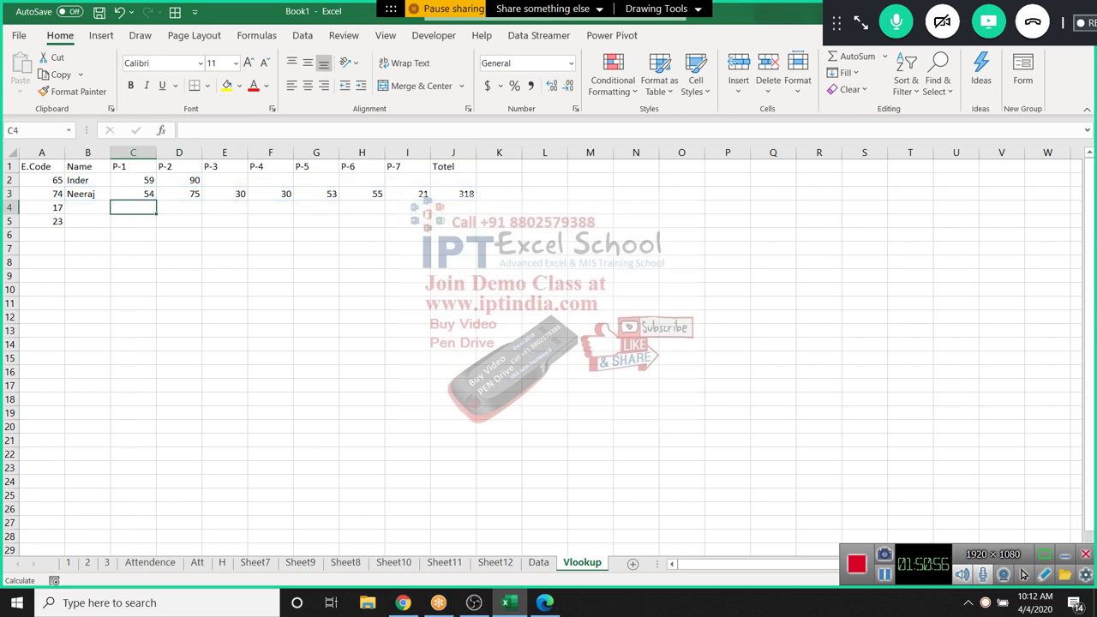
{"action": "type", "text": "=ma"}
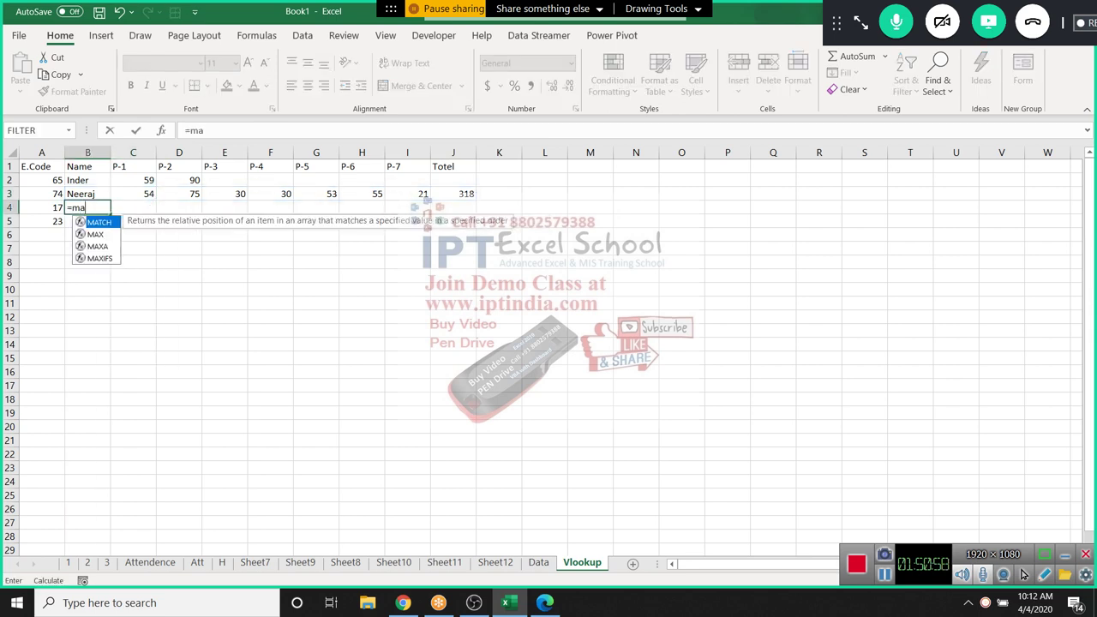
{"action": "key", "text": "Tab"}
{"action": "key", "text": "Up"}
{"action": "key", "text": "Up"}
{"action": "key", "text": "Up"}
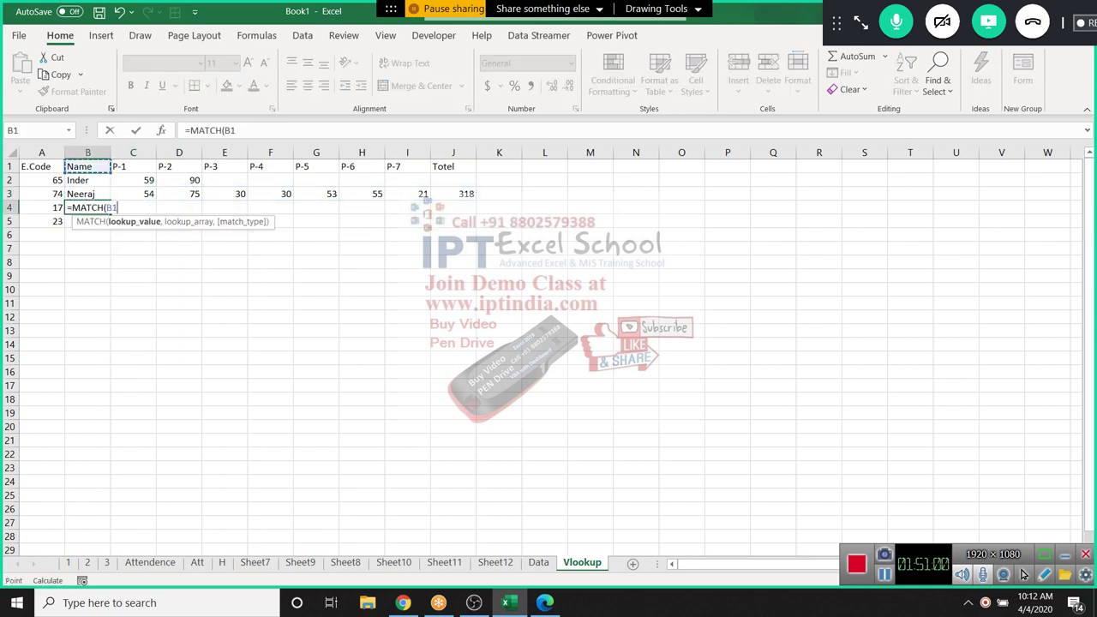
{"action": "type", "text": ","}
{"action": "key", "text": "ctrl+Page_Up"}
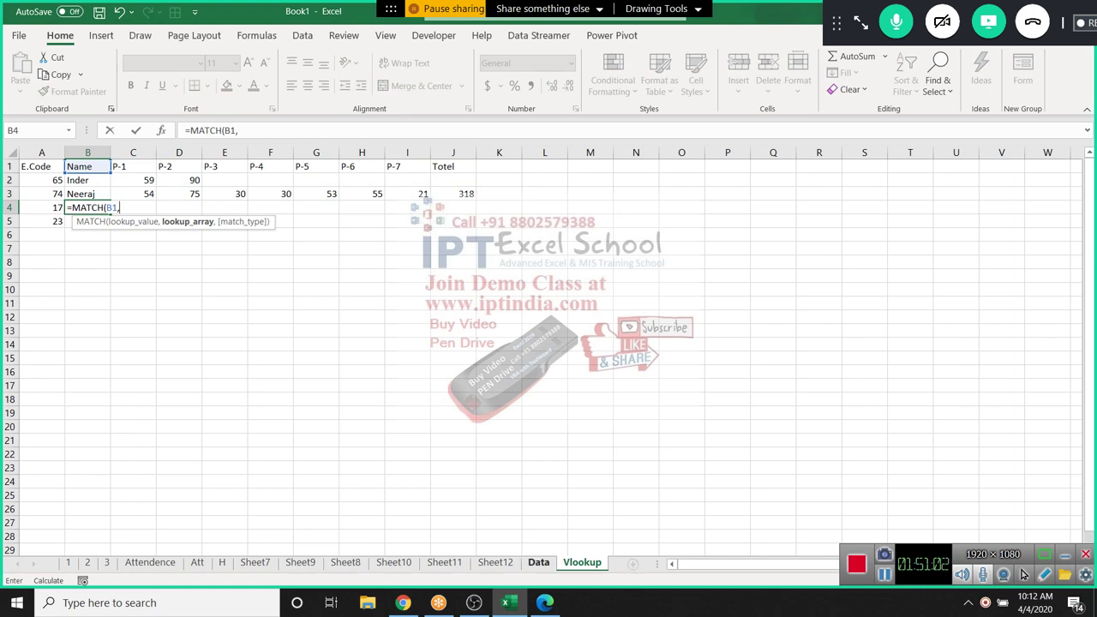
{"action": "key", "text": "shift+space"}
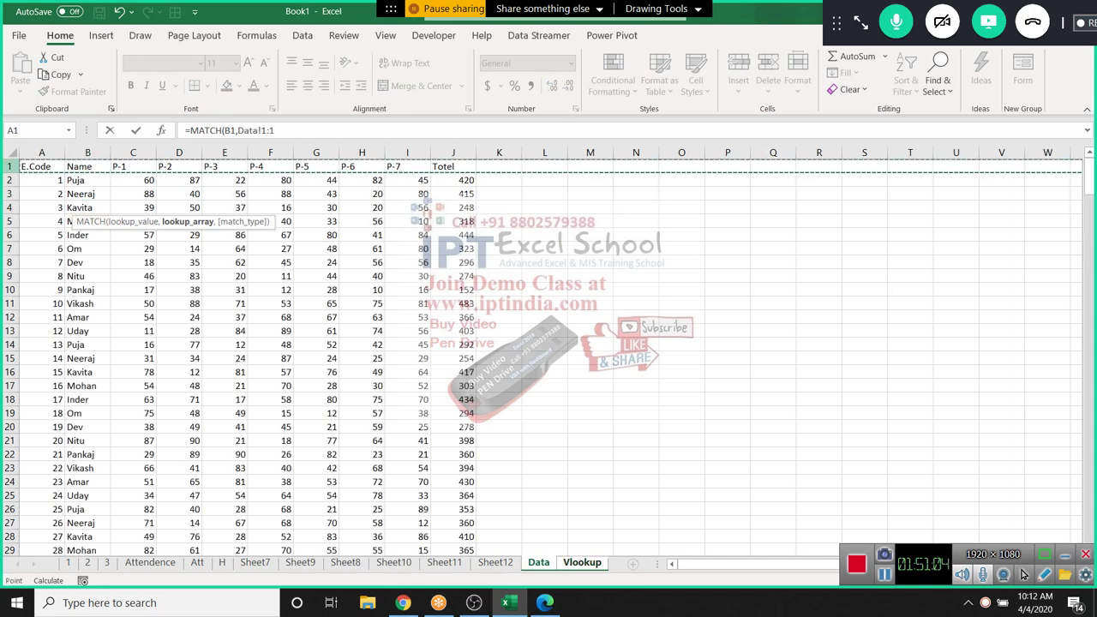
{"action": "type", "text": ",0"}
{"action": "key", "text": "Return"}
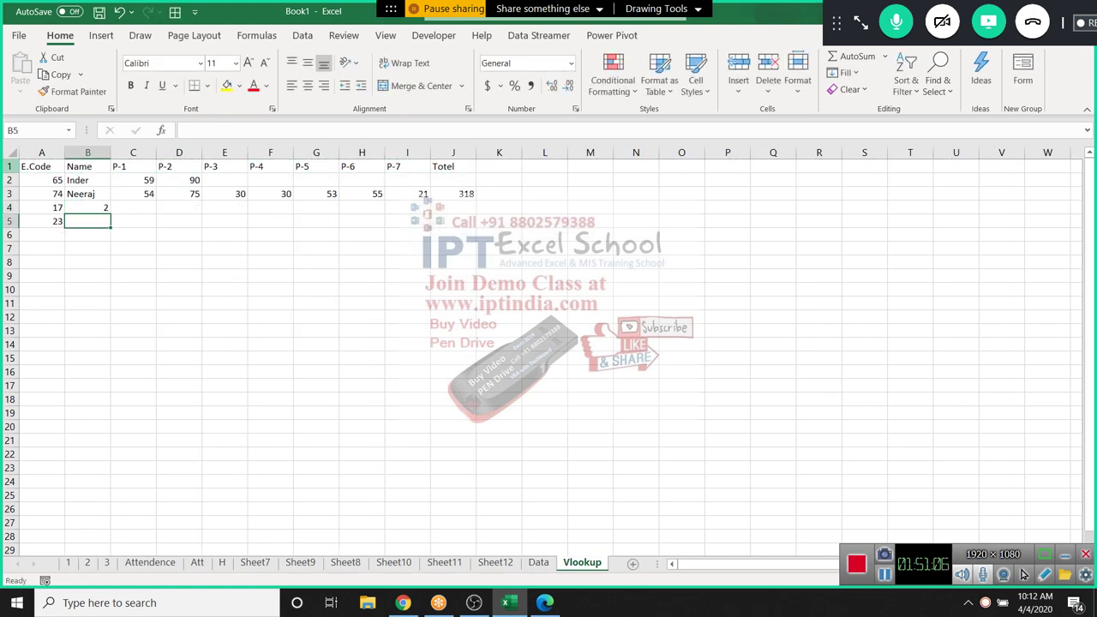
{"action": "key", "text": "Up"}
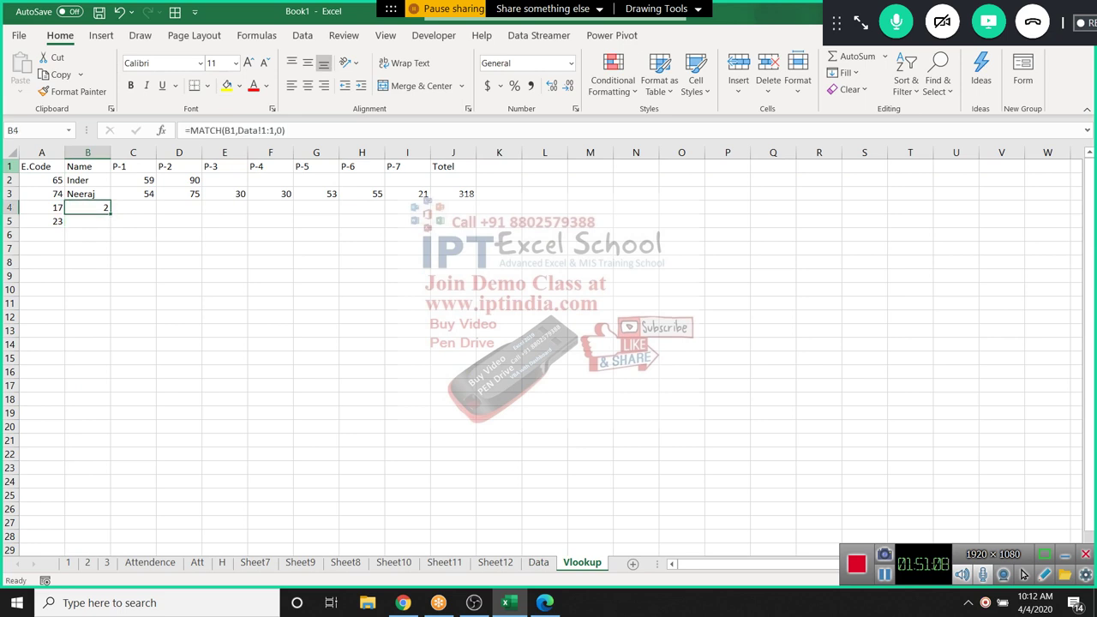
Replace it with =VLOOKUP(A4,Data!A:J,MATCH(B1,Data!1:1,0),0), returning Inder for code 17
{"action": "type", "text": "=vl"}
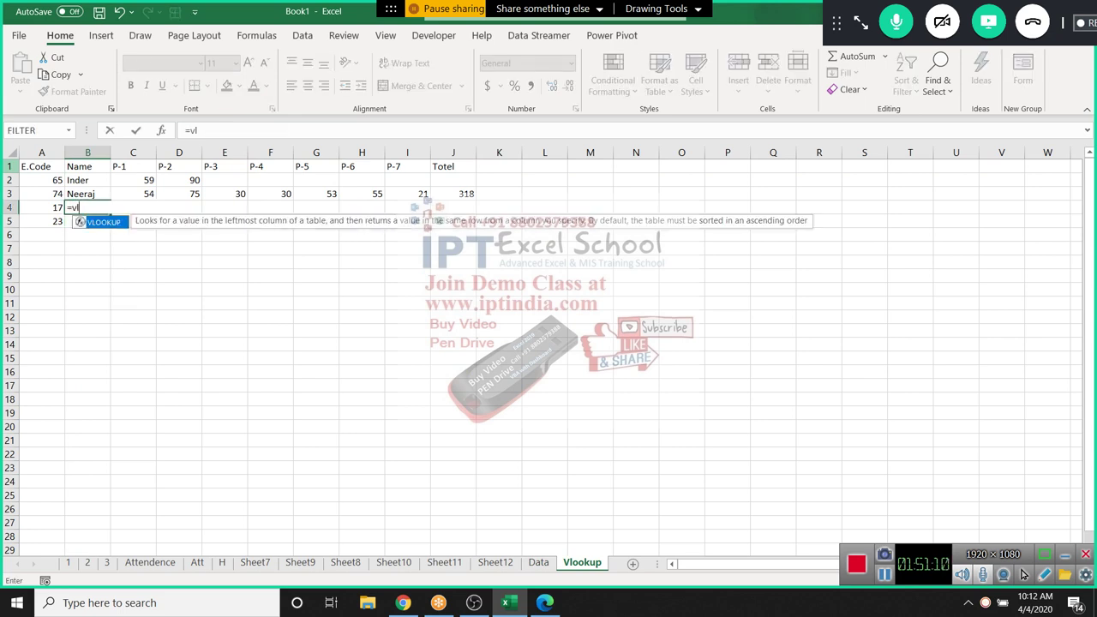
{"action": "key", "text": "Tab"}
{"action": "key", "text": "Left"}
{"action": "type", "text": ","}
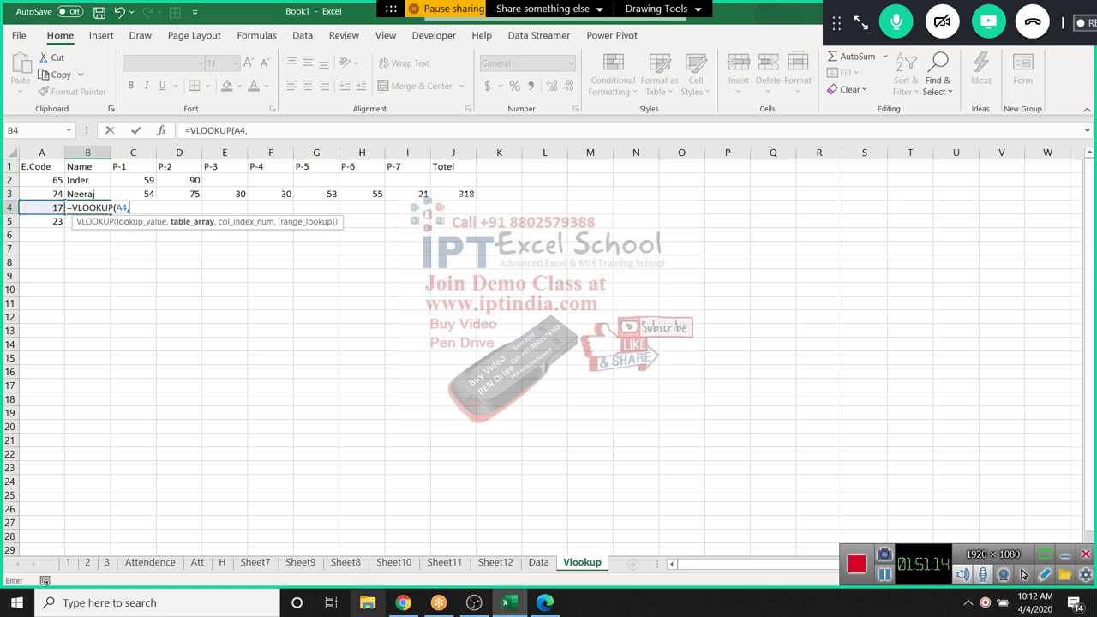
{"action": "left_click", "coordinate": [538, 563]}
{"action": "left_click_drag", "start_coordinate": [41, 152], "coordinate": [467, 152]}
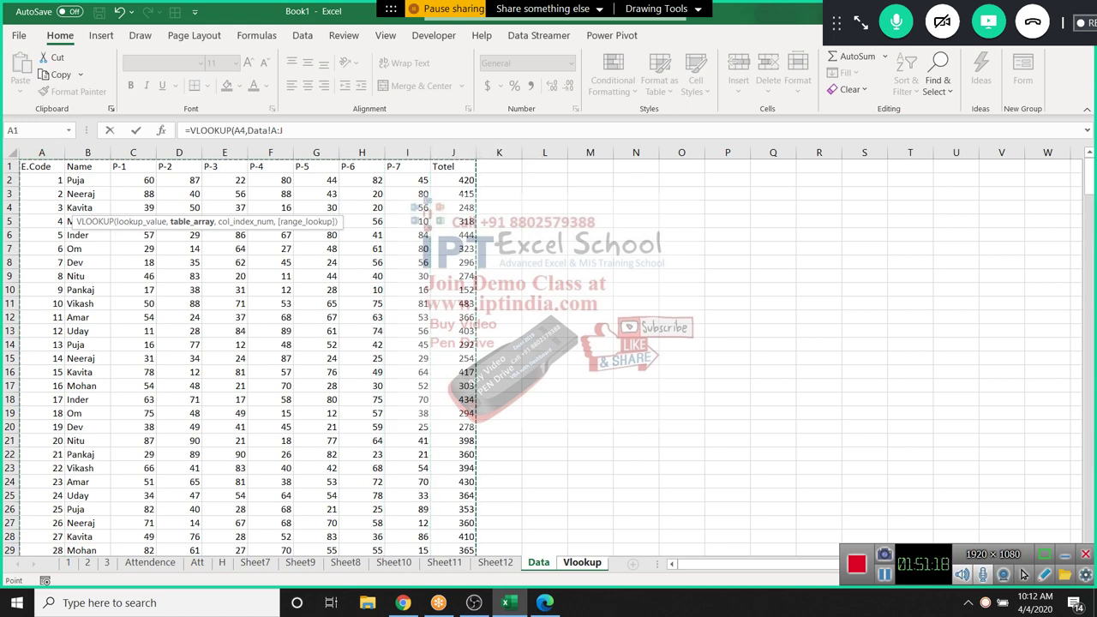
{"action": "type", "text": ","}
{"action": "type", "text": "MATCH("}
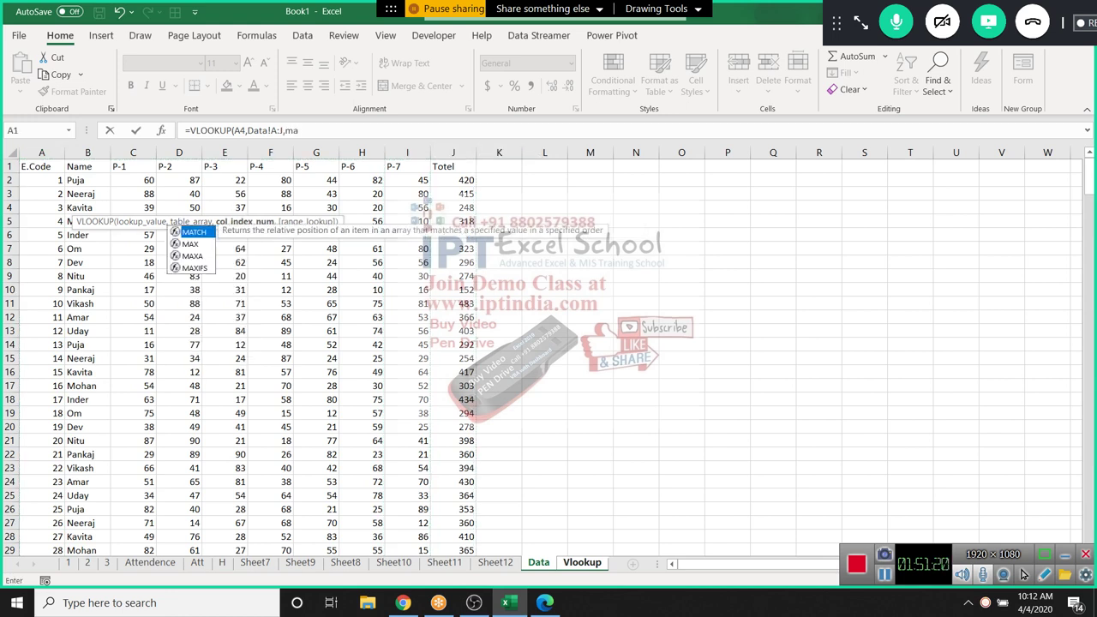
{"action": "type", "text": "a2,"}
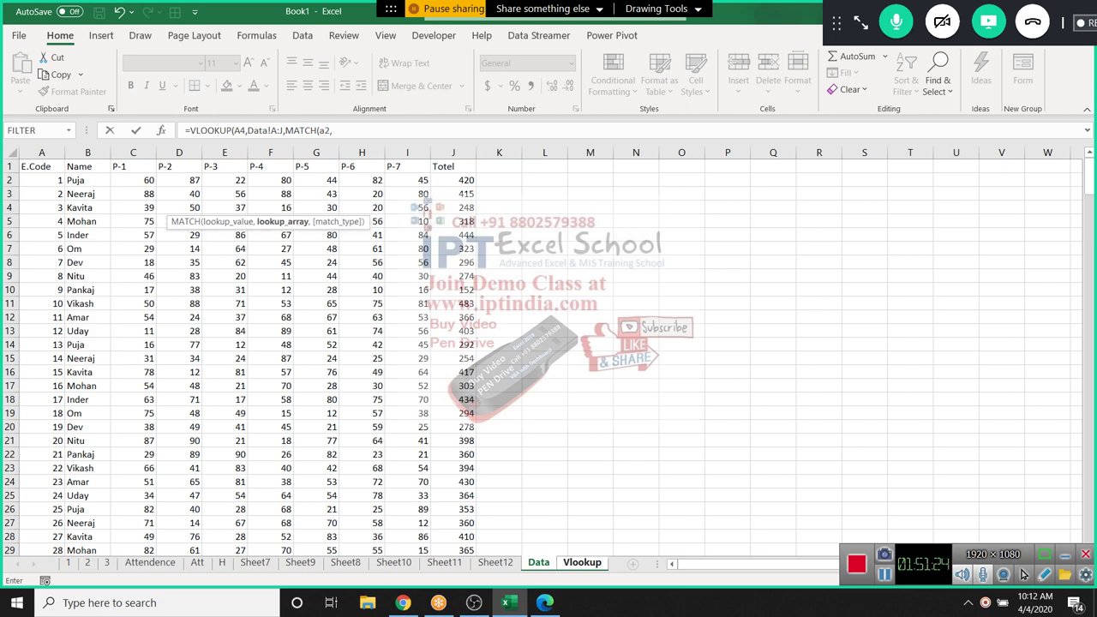
{"action": "key", "text": "BackSpace"}
{"action": "key", "text": "BackSpace"}
{"action": "key", "text": "BackSpace"}
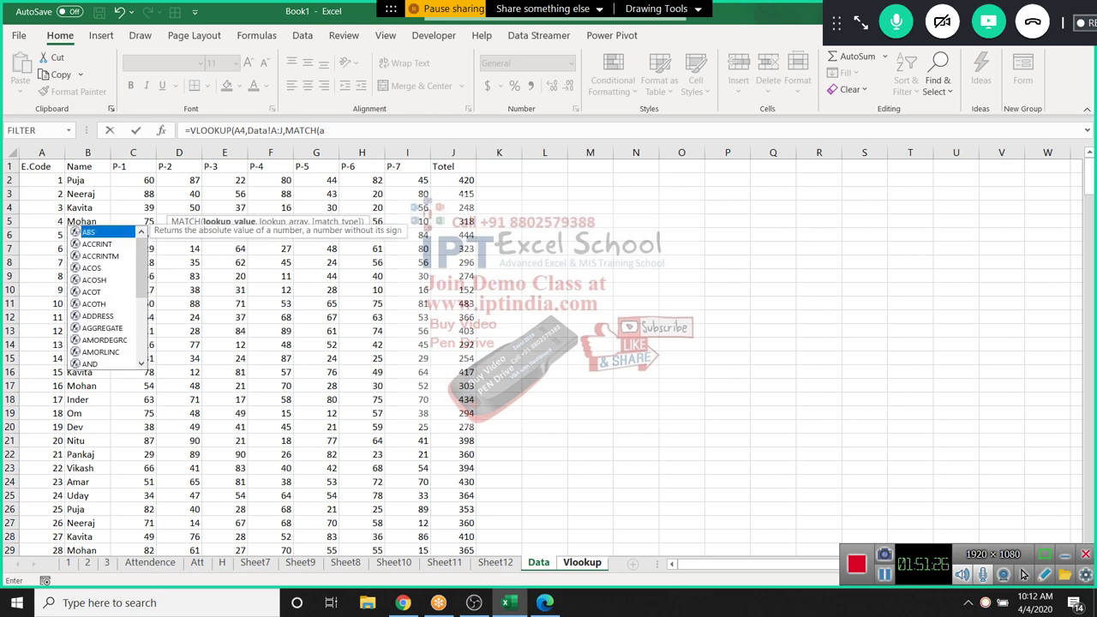
{"action": "type", "text": "b1,"}
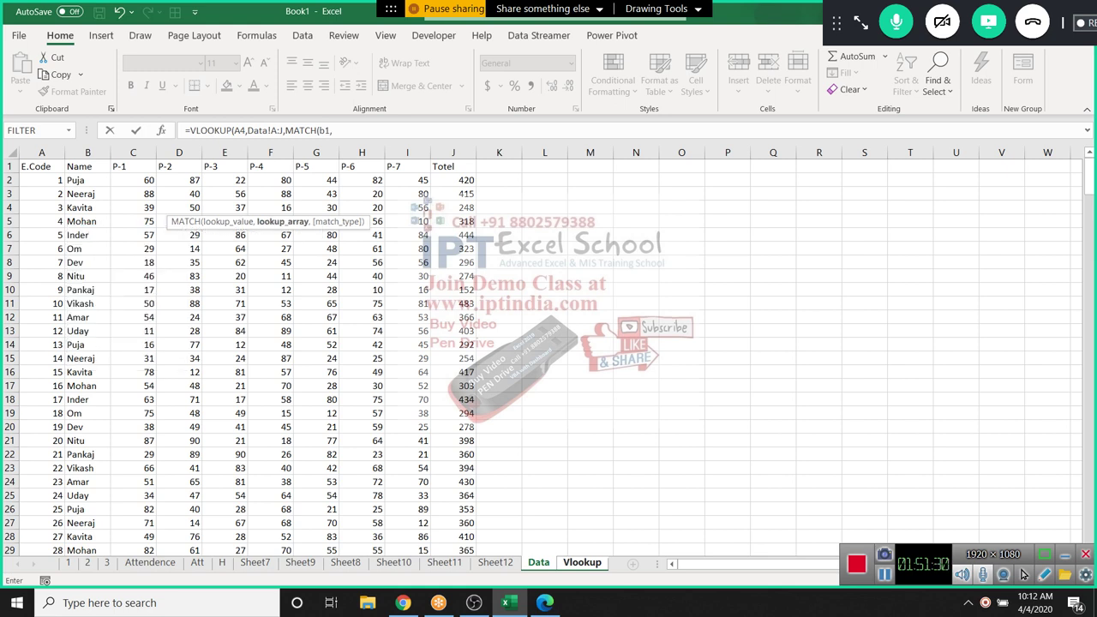
{"action": "left_click", "coordinate": [10, 165]}
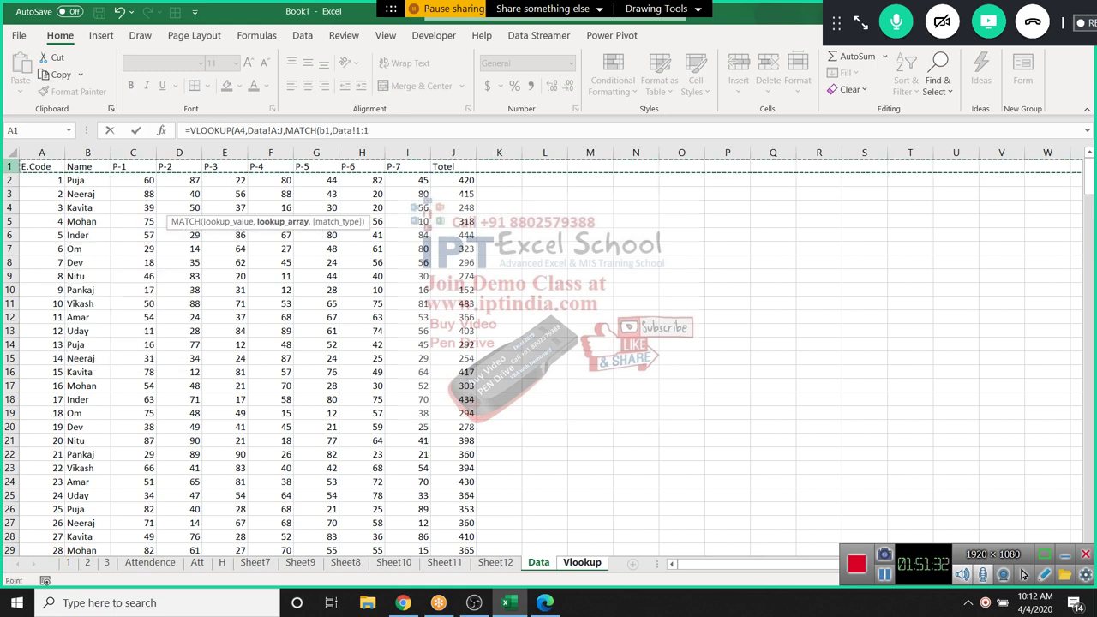
{"action": "type", "text": ",0),0"}
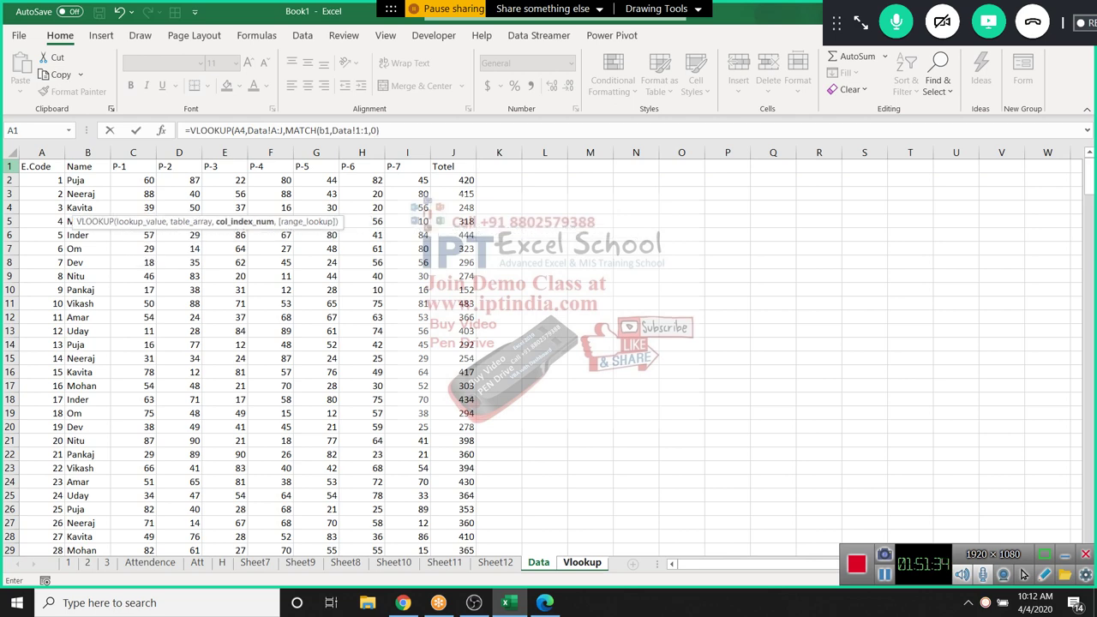
{"action": "type", "text": ")"}
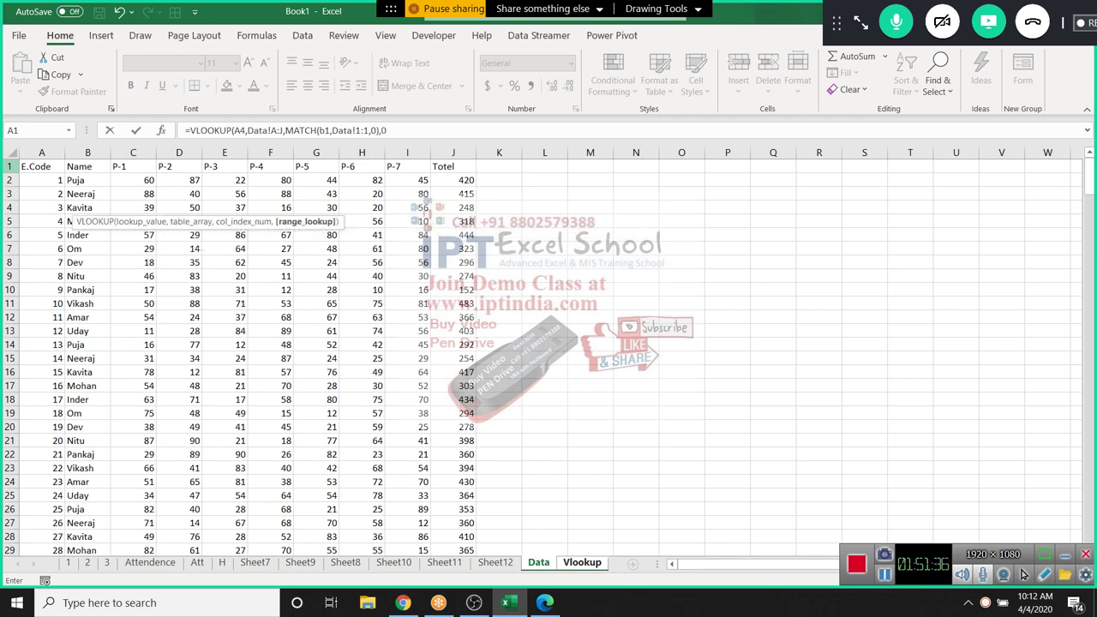
{"action": "key", "text": "Return"}
Anchor B4's lookup formula references as $A4, $A:$J, $1:$1 and B$1
{"action": "key", "text": "Up"}
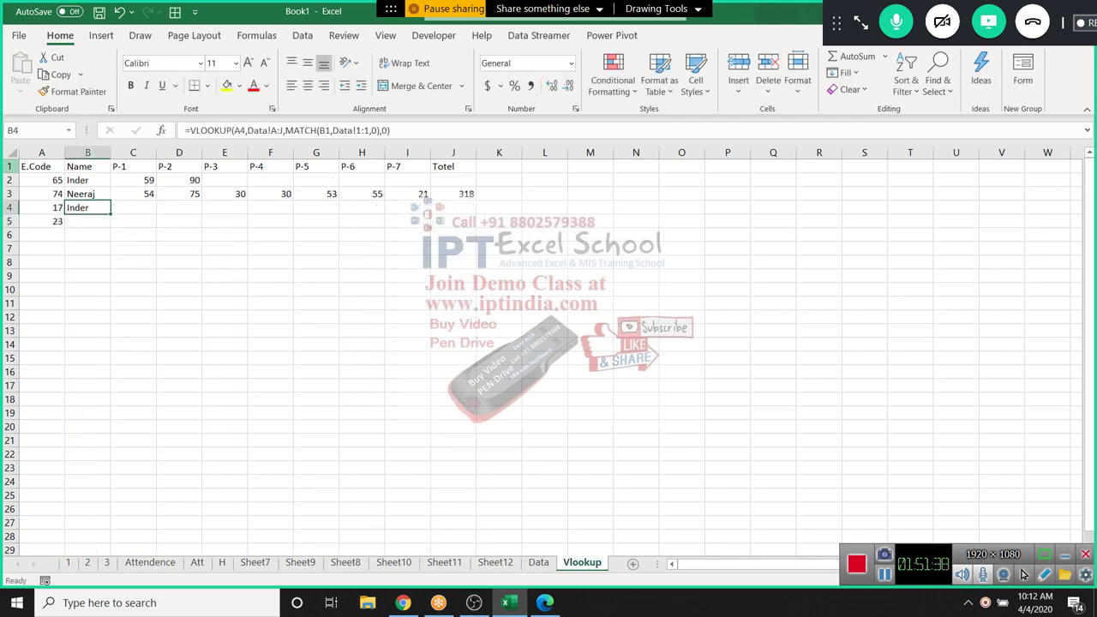
{"action": "key", "text": "shift+Right"}
{"action": "key", "text": "shift+Right"}
{"action": "key", "text": "shift+Right"}
{"action": "key", "text": "shift+Right"}
{"action": "key", "text": "shift+Right"}
{"action": "key", "text": "shift+Right"}
{"action": "key", "text": "Left"}
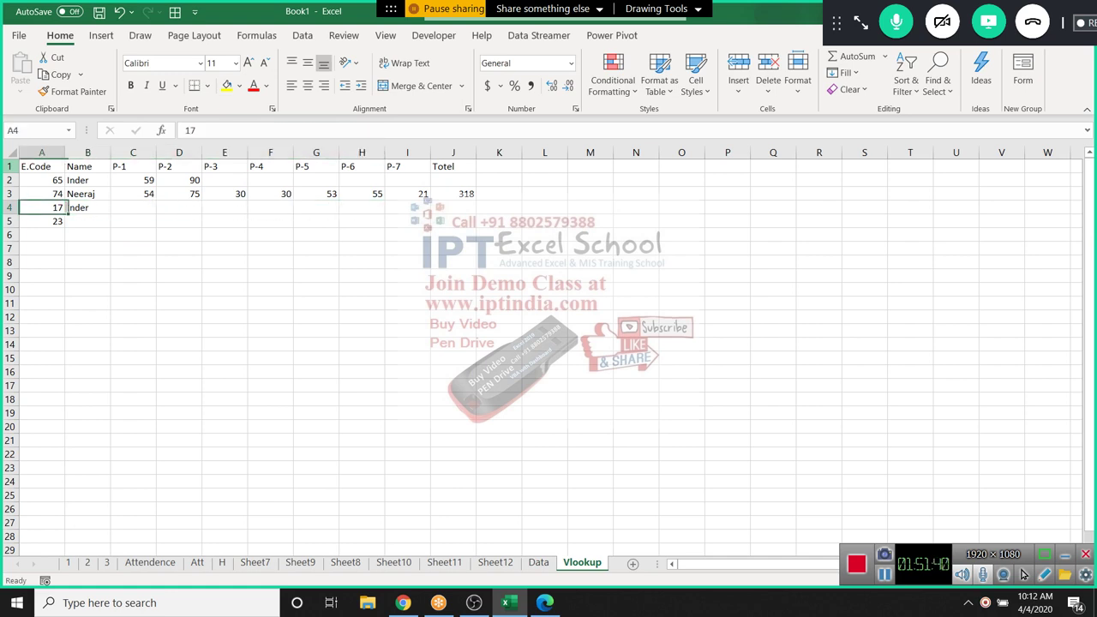
{"action": "key", "text": "Right"}
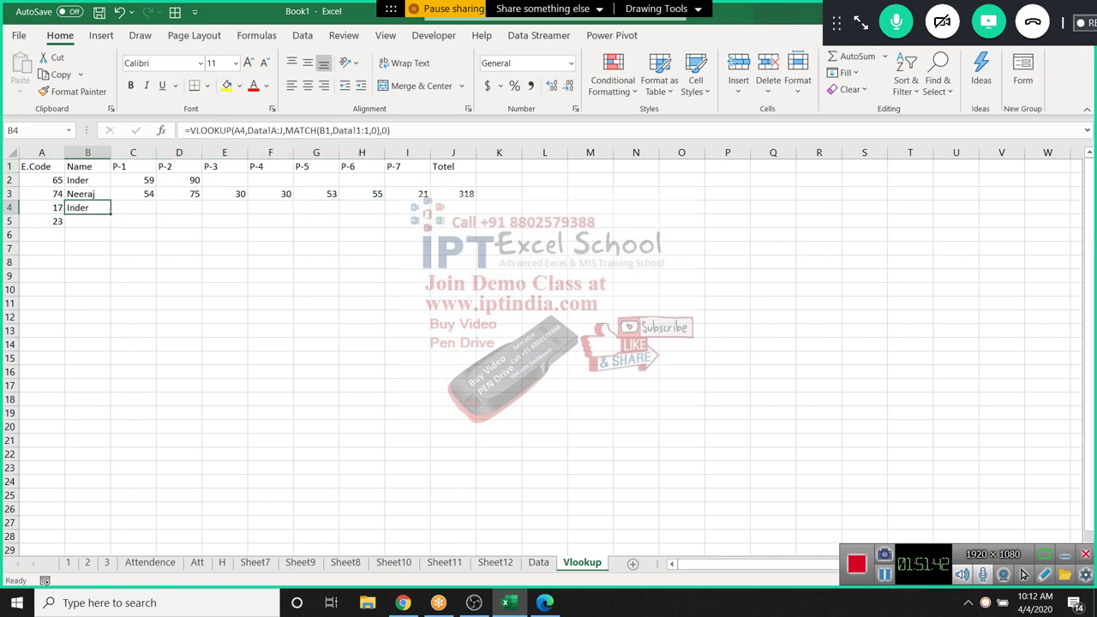
{"action": "key", "text": "F2"}
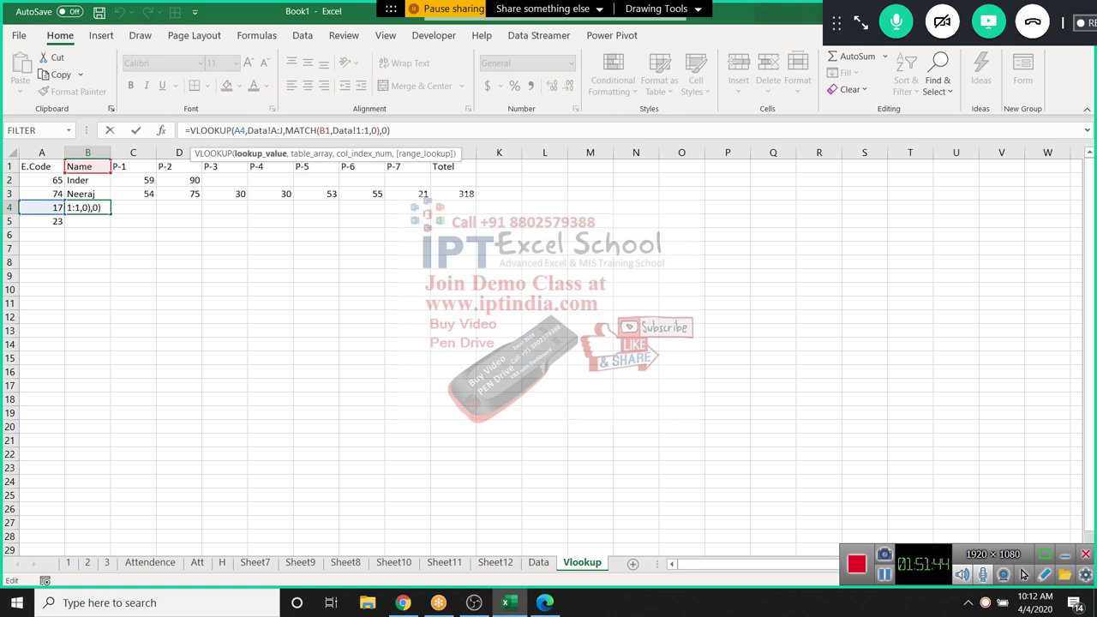
{"action": "left_click", "coordinate": [234, 130]}
{"action": "type", "text": "$"}
{"action": "left_click", "coordinate": [276, 130]}
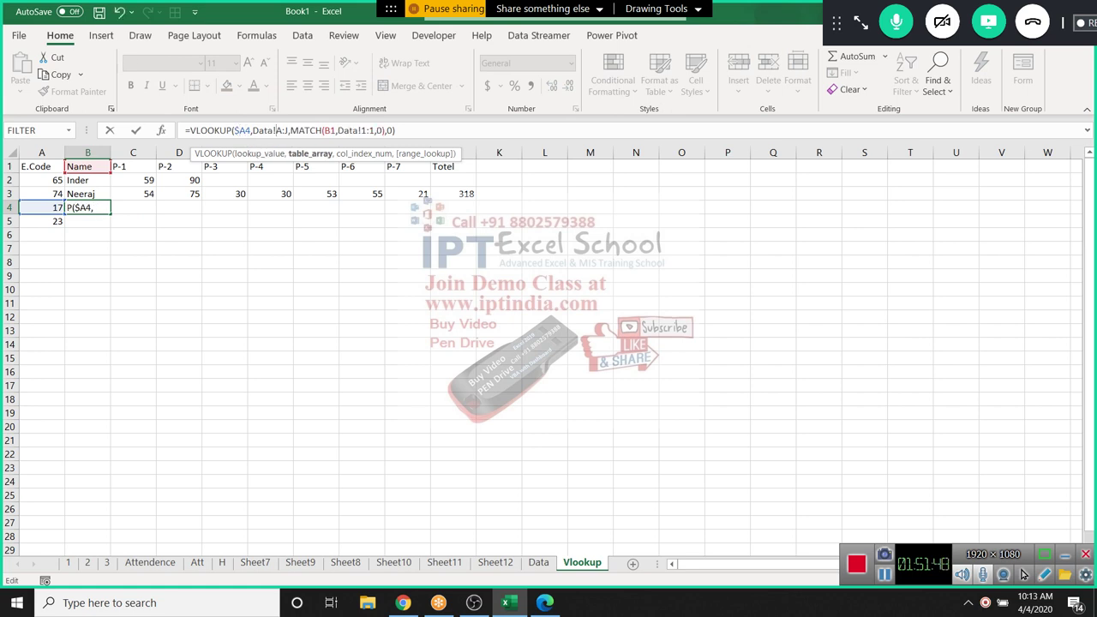
{"action": "key", "text": "F4"}
{"action": "left_click", "coordinate": [381, 130]}
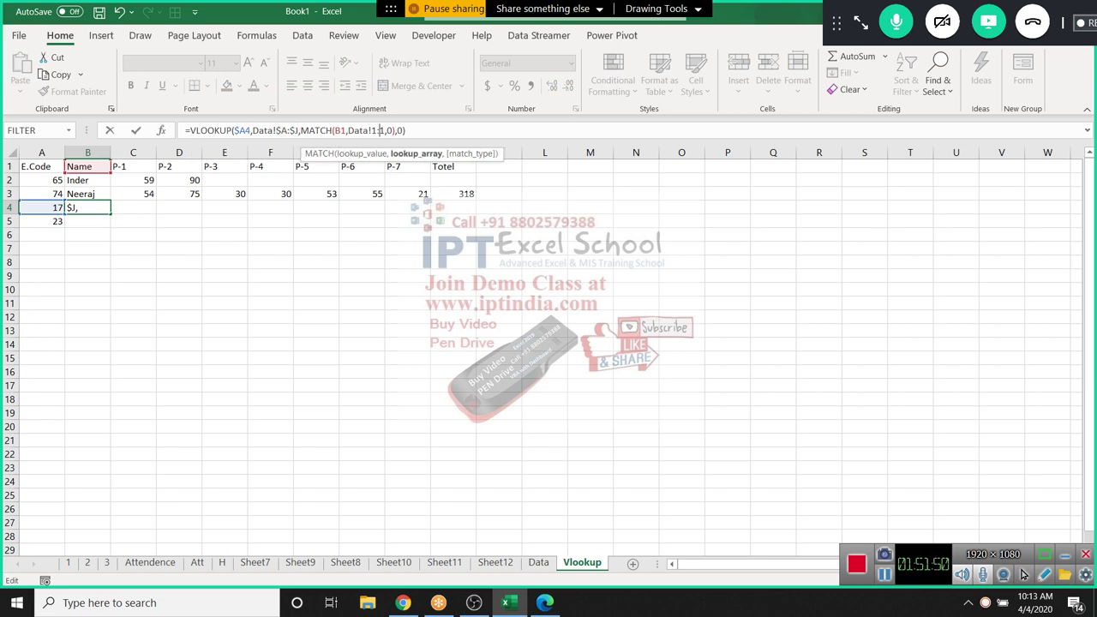
{"action": "key", "text": "F4"}
{"action": "left_click", "coordinate": [338, 130]}
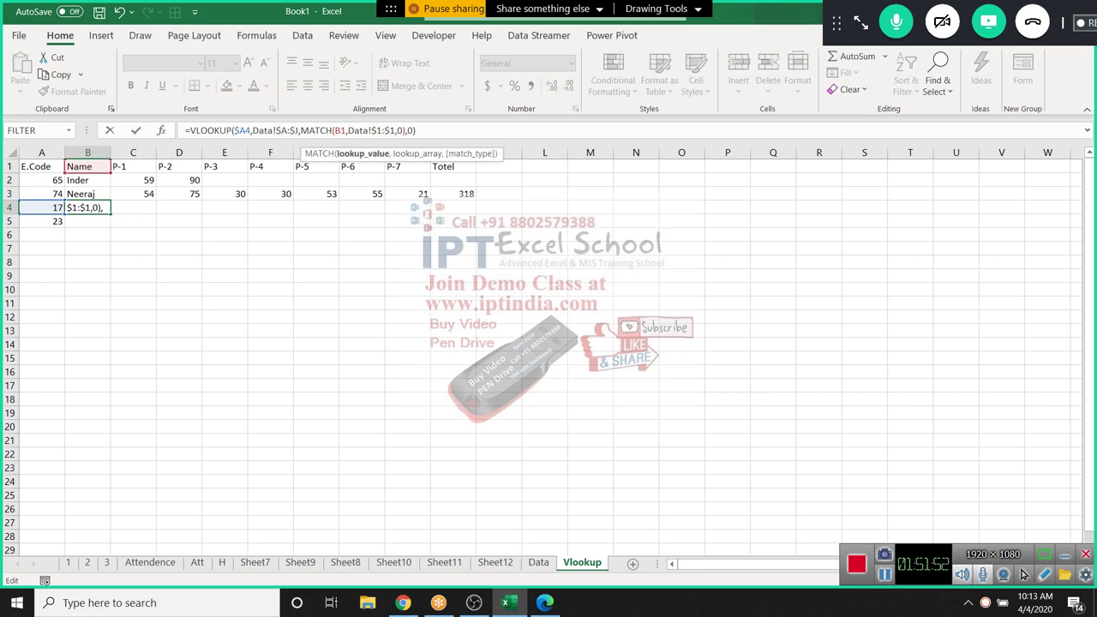
{"action": "type", "text": "$"}
{"action": "key", "text": "Return"}
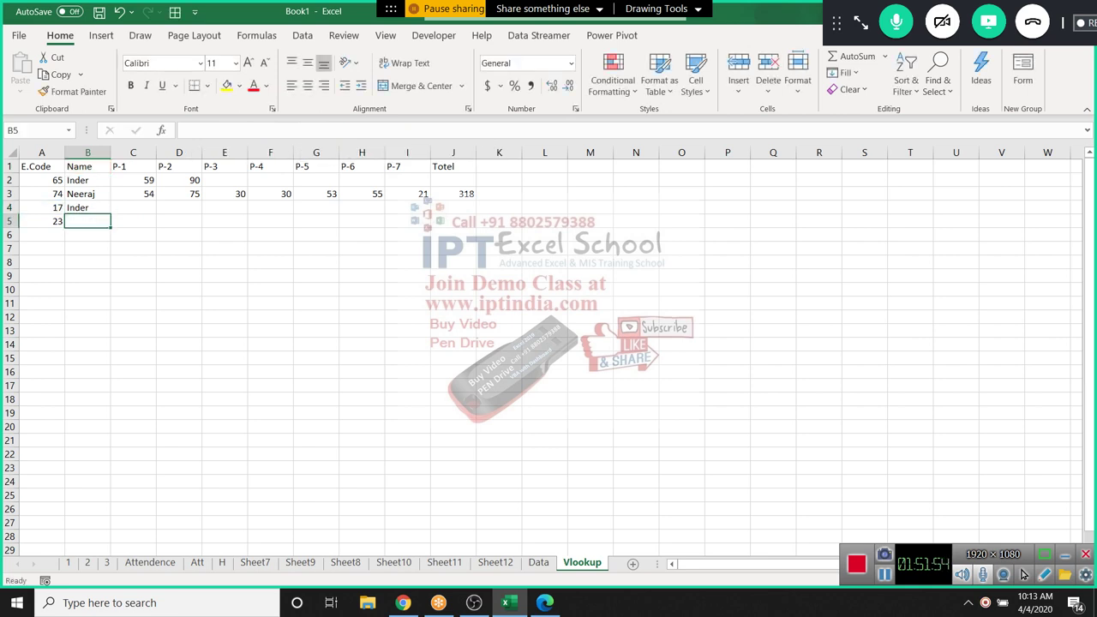
Fill B4's formula across B4:J4, showing code 17's marks and total 434
{"action": "key", "text": "Up"}
{"action": "key", "text": "ctrl+shift+Right"}
{"action": "key", "text": "Home"}
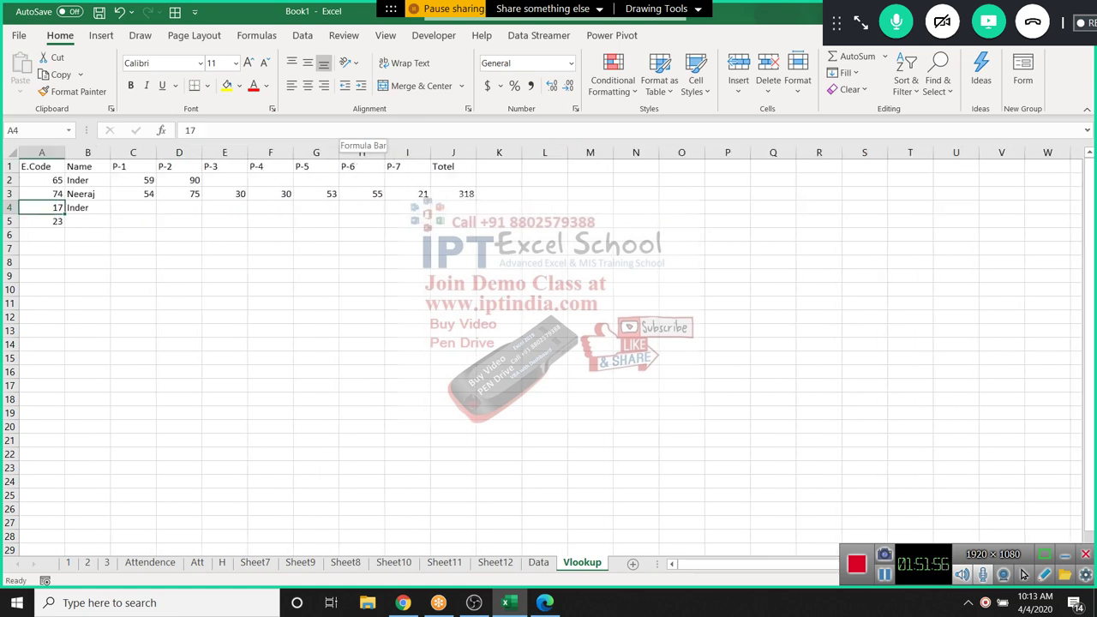
{"action": "key", "text": "Right"}
{"action": "key", "text": "shift+Right"}
{"action": "key", "text": "shift+Right"}
{"action": "key", "text": "shift+Right"}
{"action": "key", "text": "shift+Right"}
{"action": "key", "text": "shift+Right"}
{"action": "key", "text": "shift+Right"}
{"action": "key", "text": "shift+Right"}
{"action": "key", "text": "shift+Right"}
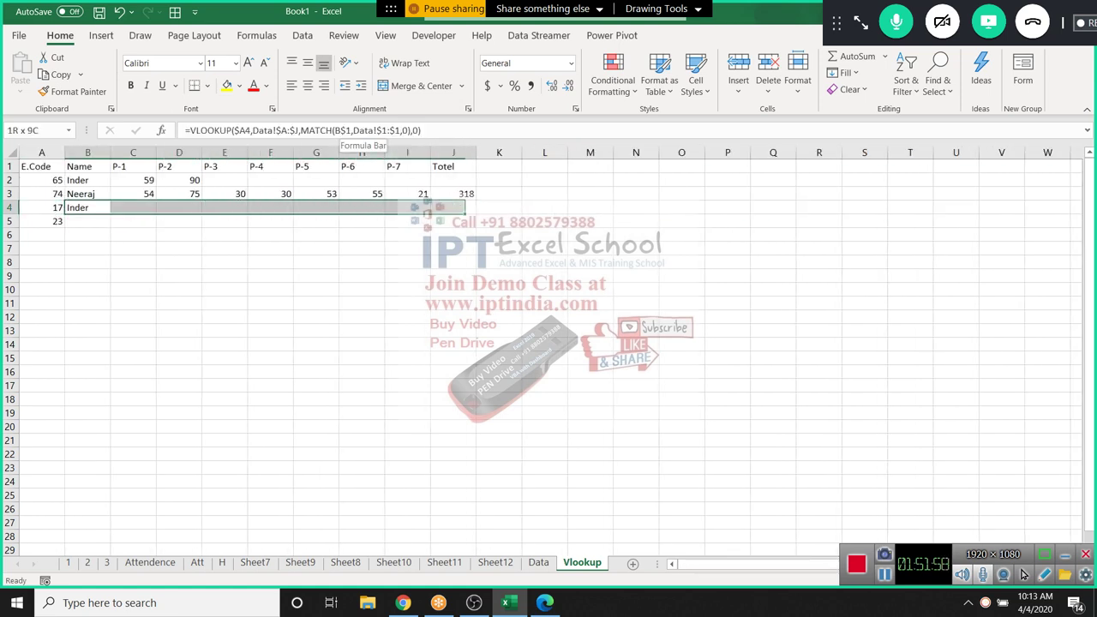
{"action": "key", "text": "ctrl+r"}
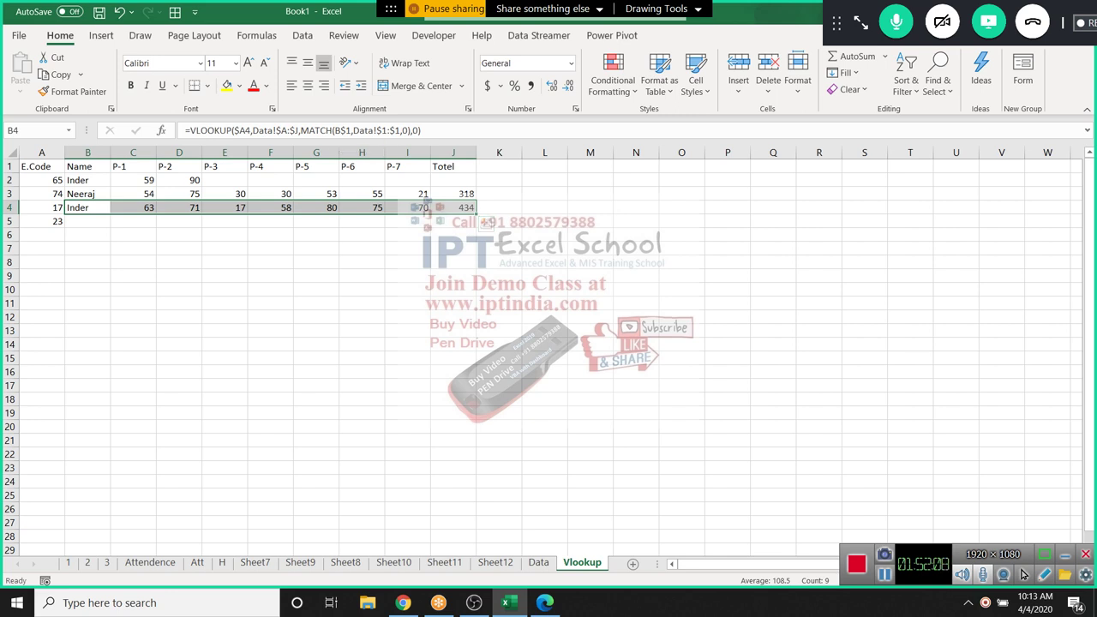
Review the row 2 lookup formulas in B2, C2 and D2, including D2's column number
{"action": "left_click", "coordinate": [87, 180]}
{"action": "left_click", "coordinate": [239, 130]}
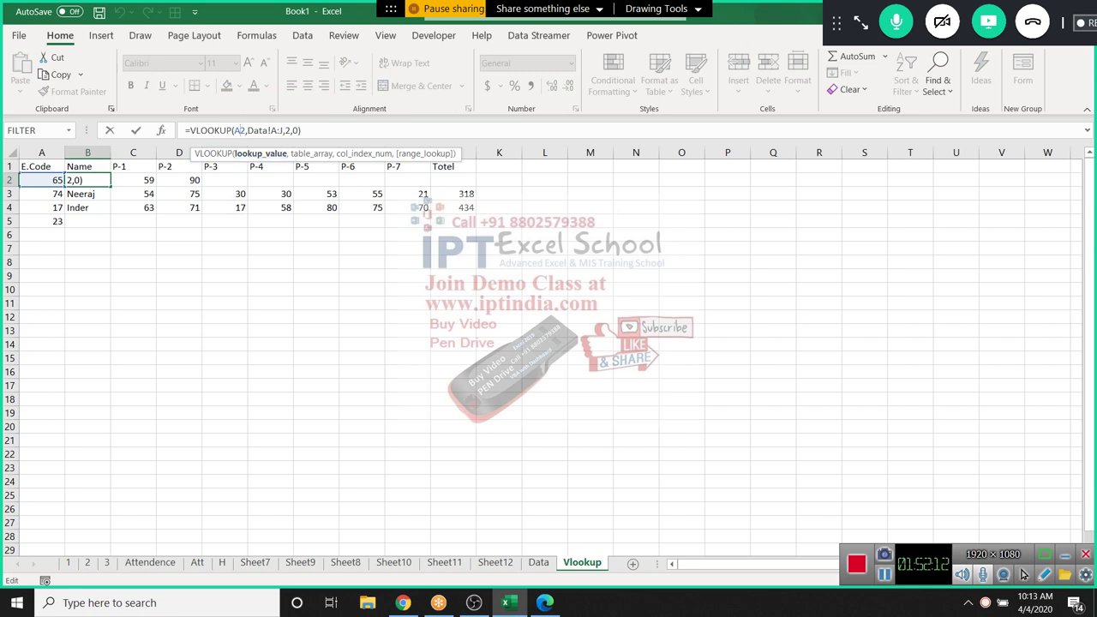
{"action": "left_click", "coordinate": [148, 180]}
{"action": "double_click", "coordinate": [147, 180]}
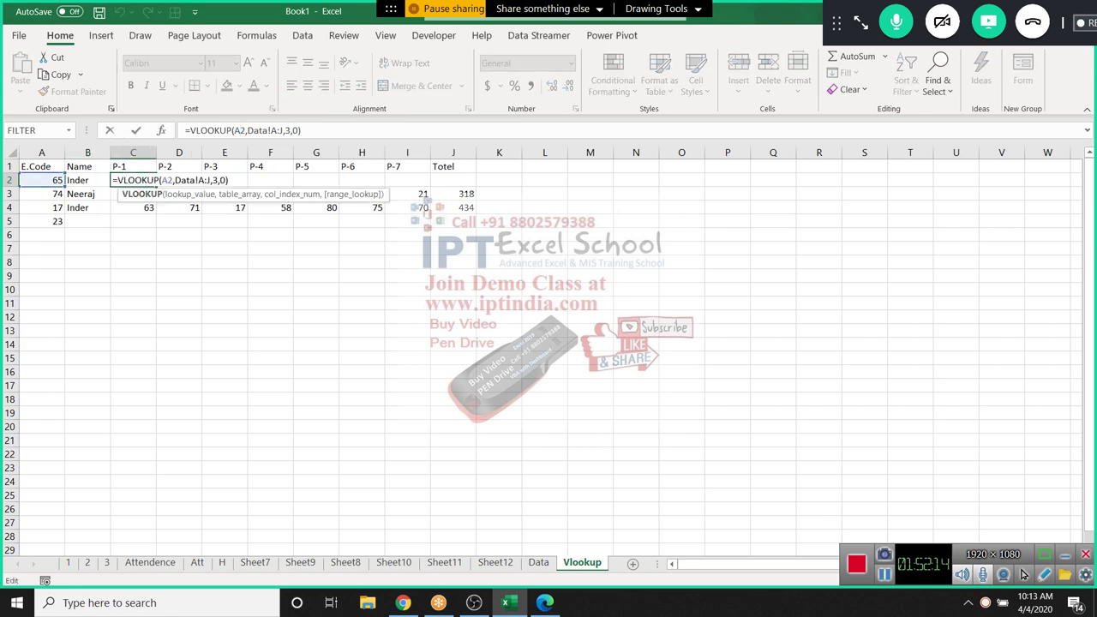
{"action": "left_click", "coordinate": [180, 180]}
{"action": "double_click", "coordinate": [180, 180]}
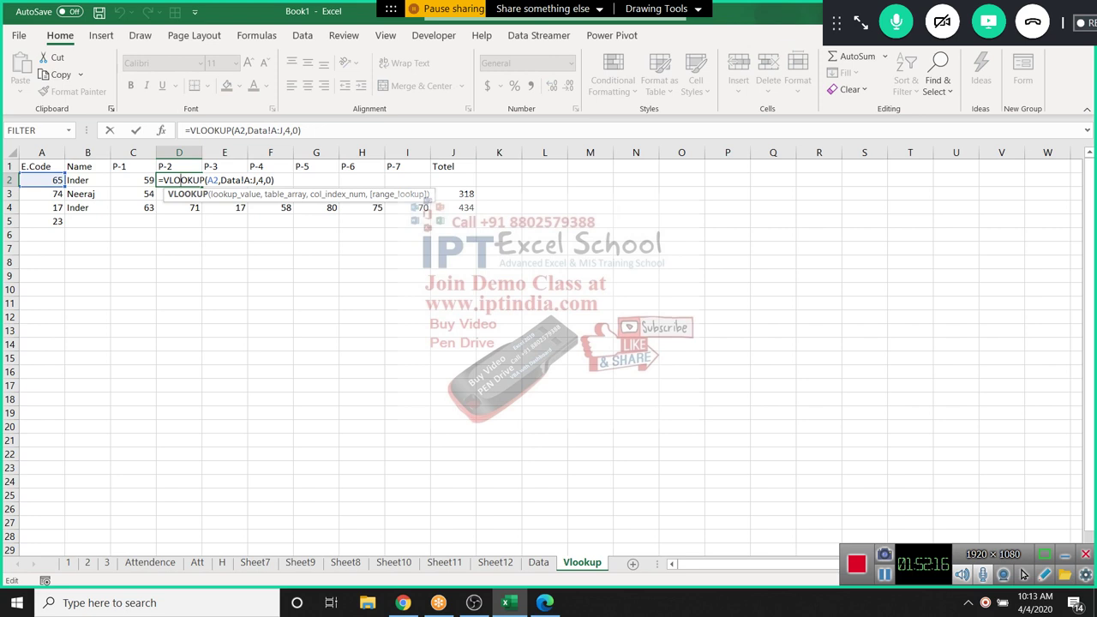
{"action": "key", "text": "ctrl+Return"}
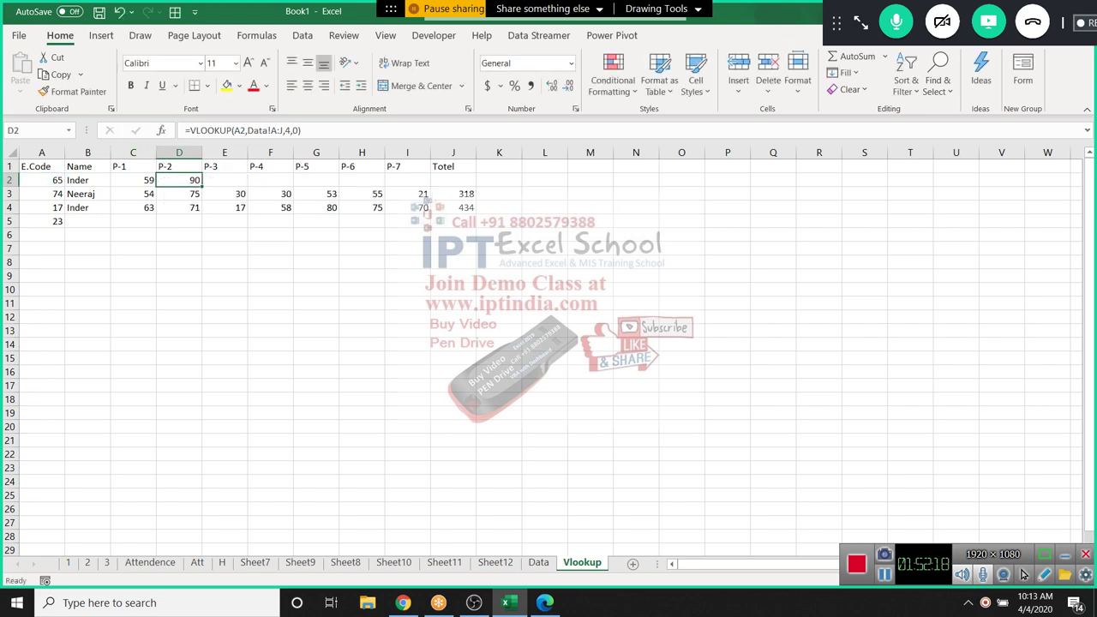
{"action": "left_click_drag", "start_coordinate": [87, 166], "coordinate": [362, 166]}
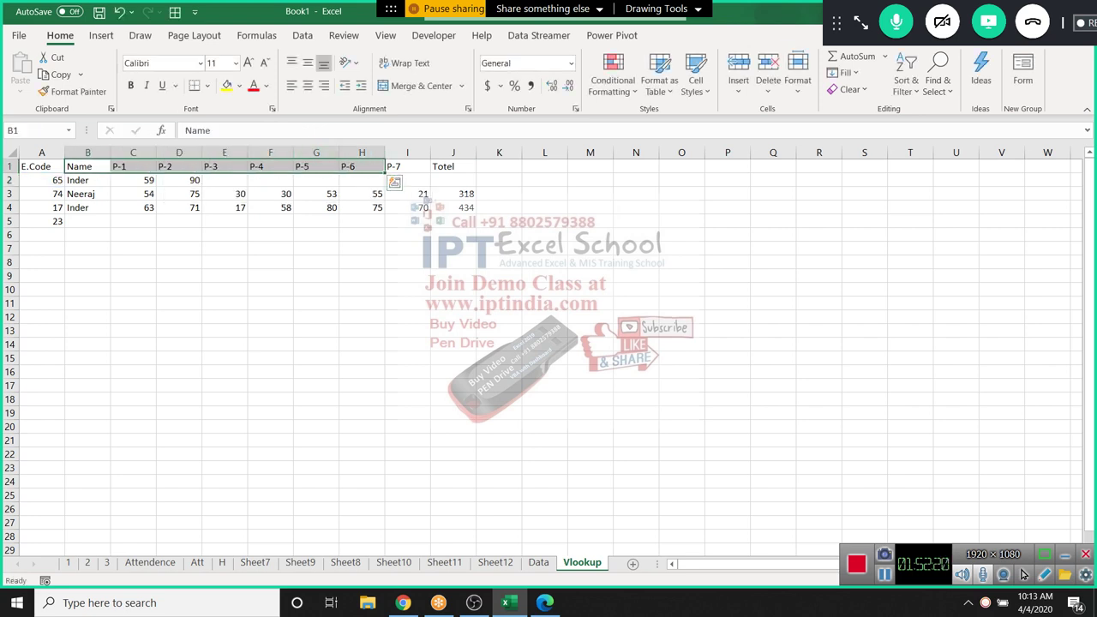
{"action": "left_click", "coordinate": [179, 179]}
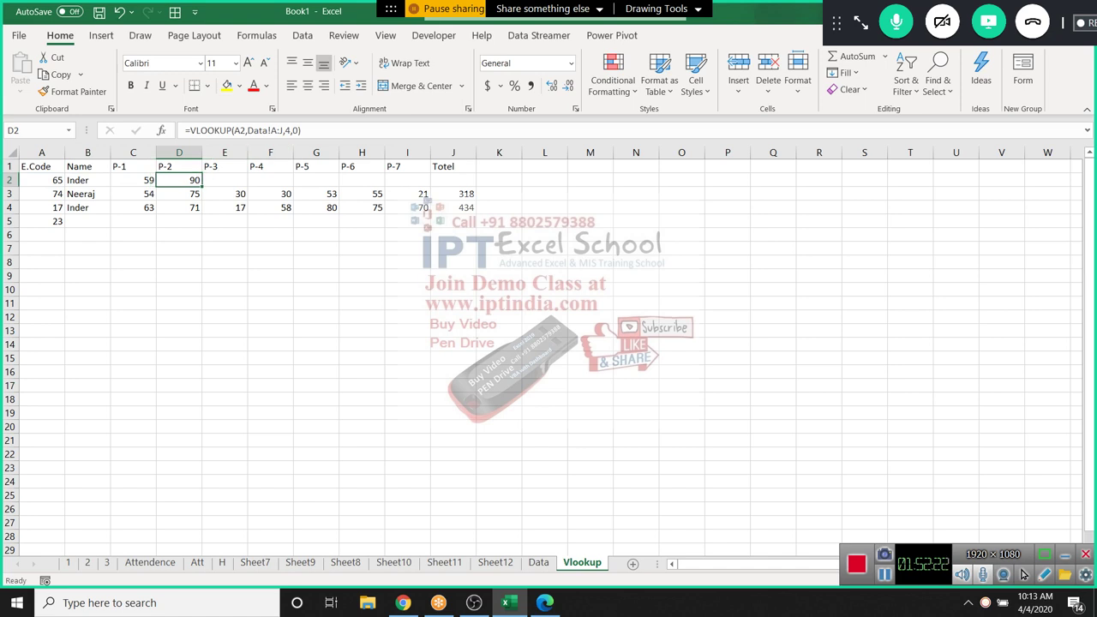
{"action": "left_click", "coordinate": [288, 130]}
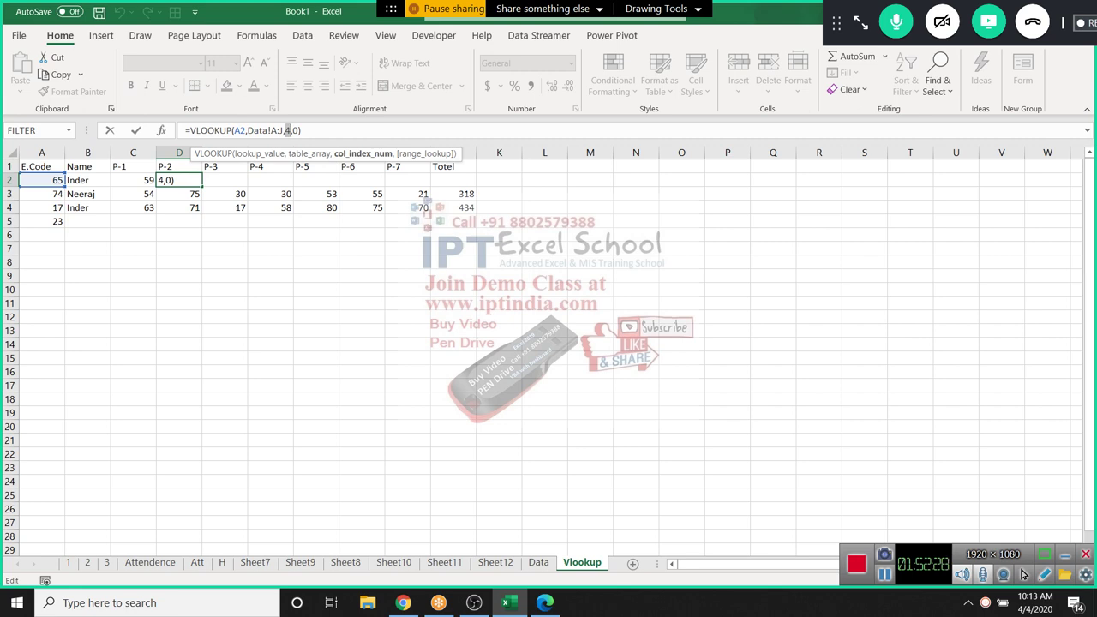
{"action": "key", "text": "ctrl+Return"}
Inspect the row 3 and row 4 lookup results against the header row A1:H1
{"action": "key", "text": "Down"}
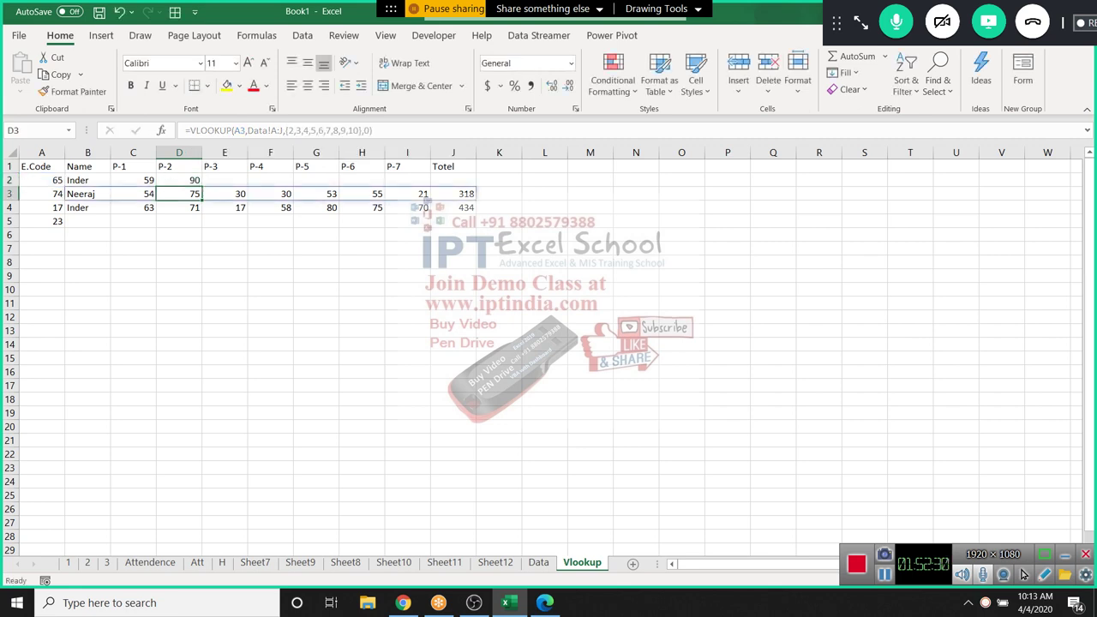
{"action": "key", "text": "Left"}
{"action": "key", "text": "Left"}
{"action": "key", "text": "shift+Right"}
{"action": "key", "text": "shift+Right"}
{"action": "key", "text": "shift+Right"}
{"action": "key", "text": "shift+Right"}
{"action": "key", "text": "shift+Right"}
{"action": "key", "text": "shift+Right"}
{"action": "key", "text": "shift+Right"}
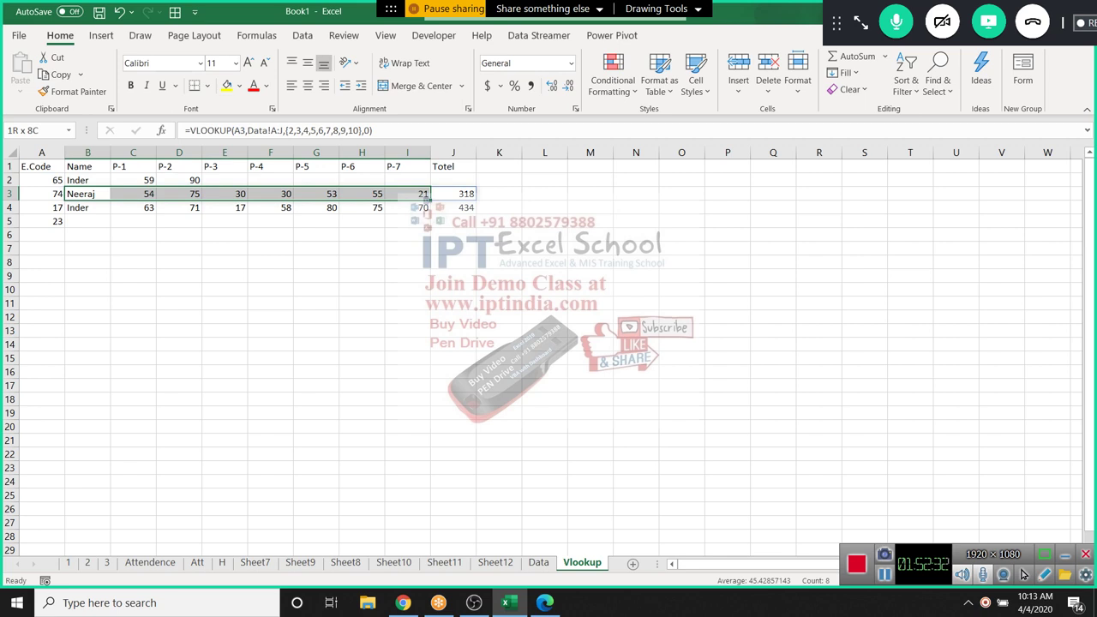
{"action": "key", "text": "shift+Right"}
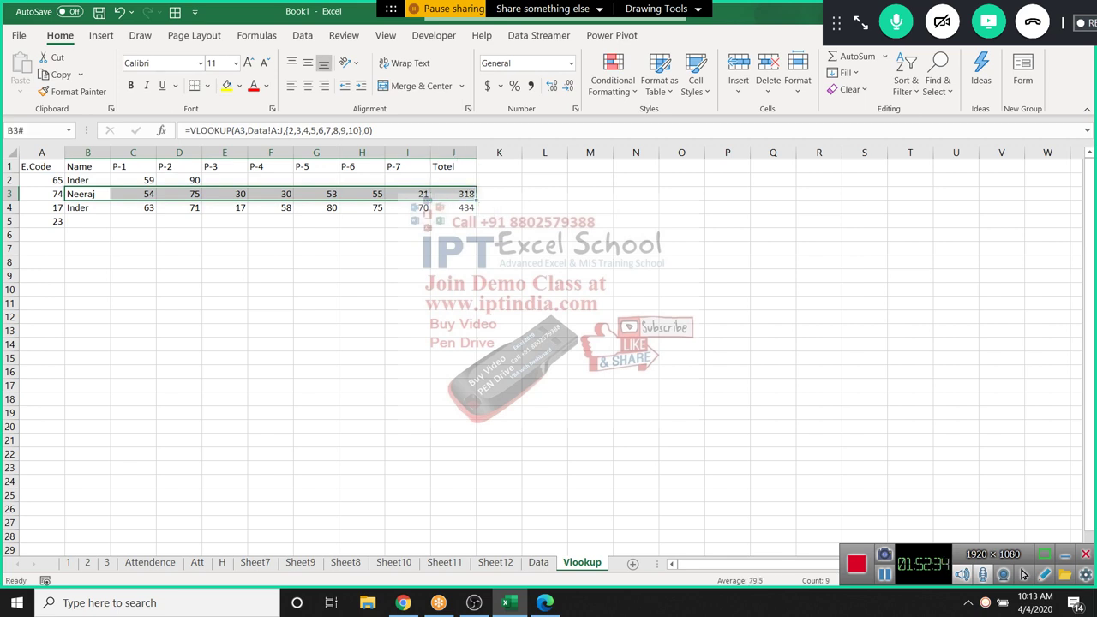
{"action": "key", "text": "ctrl+Home"}
{"action": "key", "text": "shift+Right"}
{"action": "key", "text": "shift+Right"}
{"action": "key", "text": "shift+Right"}
{"action": "key", "text": "shift+Right"}
{"action": "key", "text": "shift+Right"}
{"action": "key", "text": "shift+Right"}
{"action": "key", "text": "shift+Right"}
{"action": "key", "text": "shift+Right"}
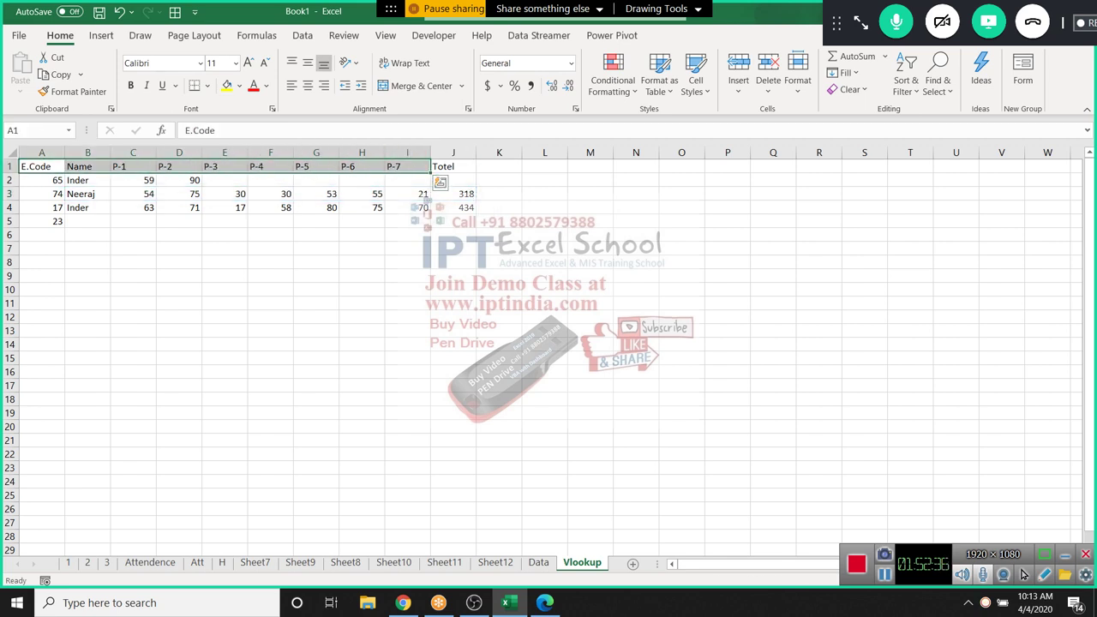
{"action": "left_click_drag", "start_coordinate": [88, 193], "coordinate": [453, 193]}
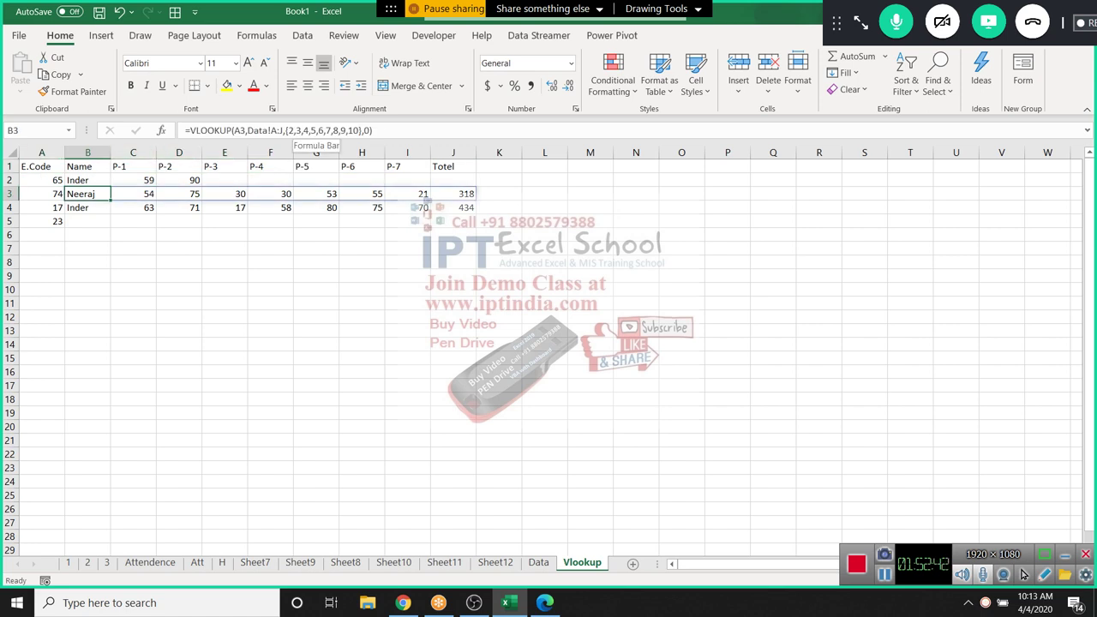
{"action": "key", "text": "Down"}
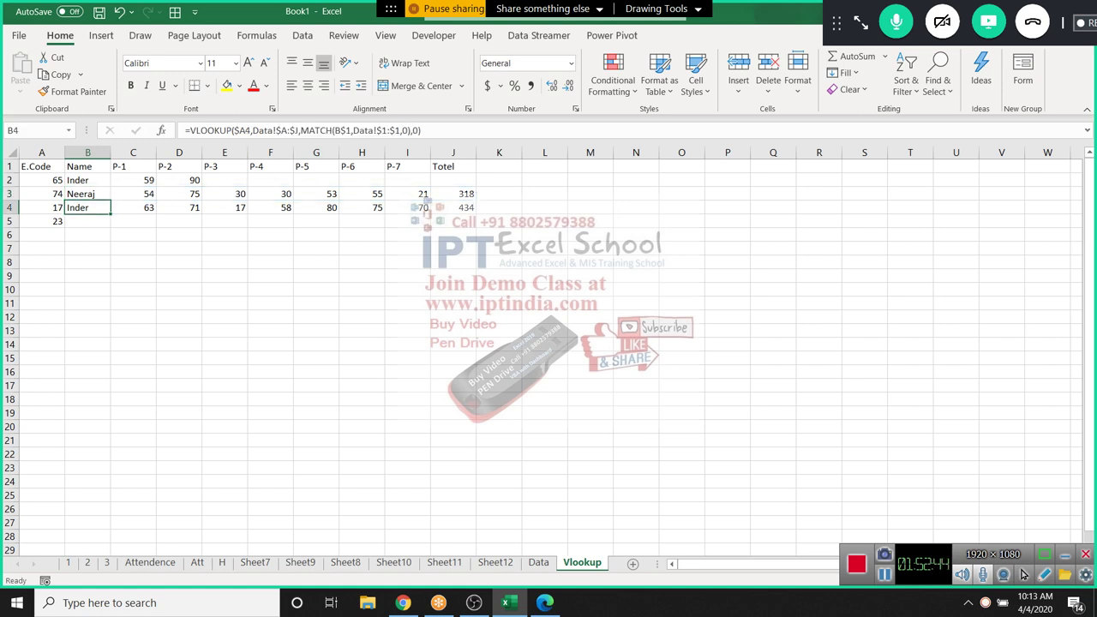
{"action": "key", "text": "ctrl+Home"}
{"action": "key", "text": "shift+Right"}
{"action": "key", "text": "shift+Right"}
{"action": "key", "text": "shift+Right"}
{"action": "key", "text": "shift+Right"}
{"action": "key", "text": "shift+Right"}
{"action": "key", "text": "shift+Right"}
{"action": "key", "text": "shift+Right"}
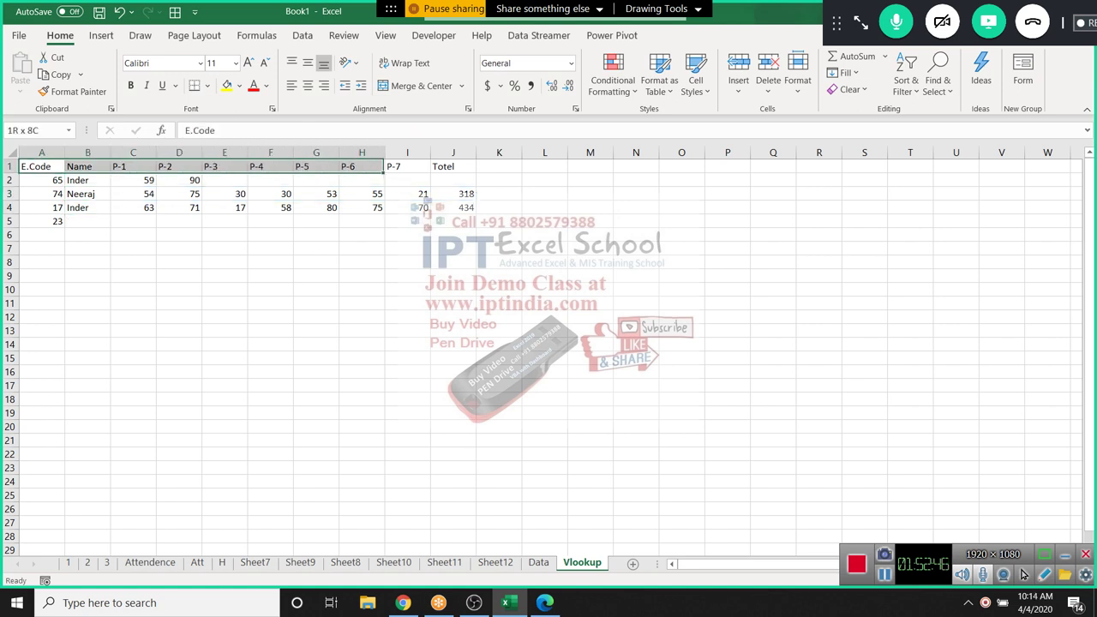
Re-examine B4's MATCH-based formula without changes, then switch to the Data sheet
{"action": "key", "text": "ctrl+Page_Up"}
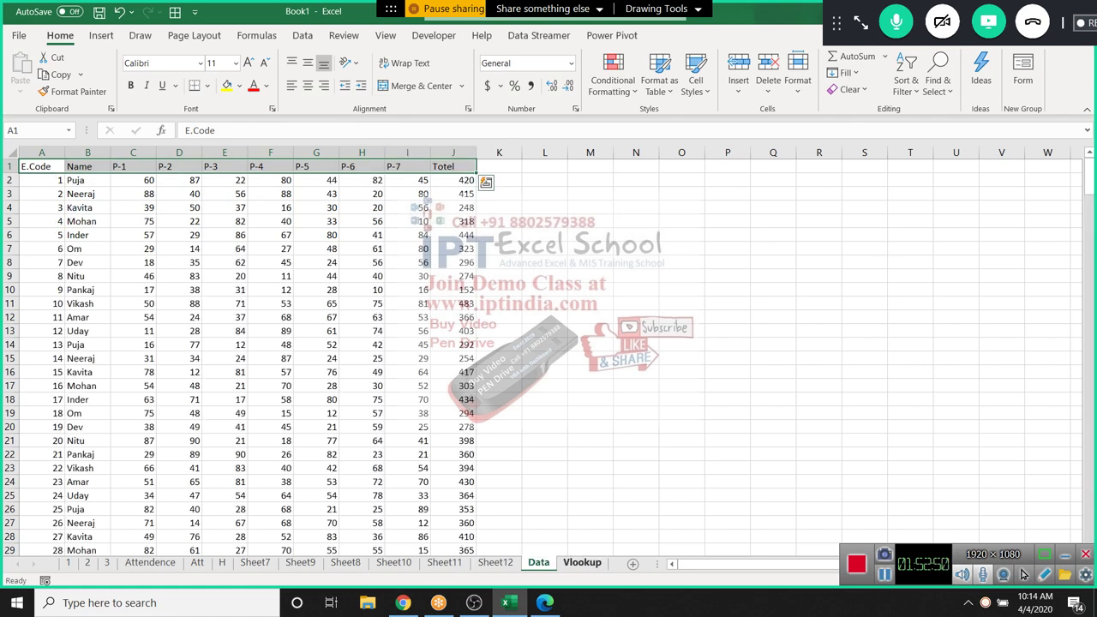
{"action": "key", "text": "ctrl+Page_Down"}
{"action": "key", "text": "Right"}
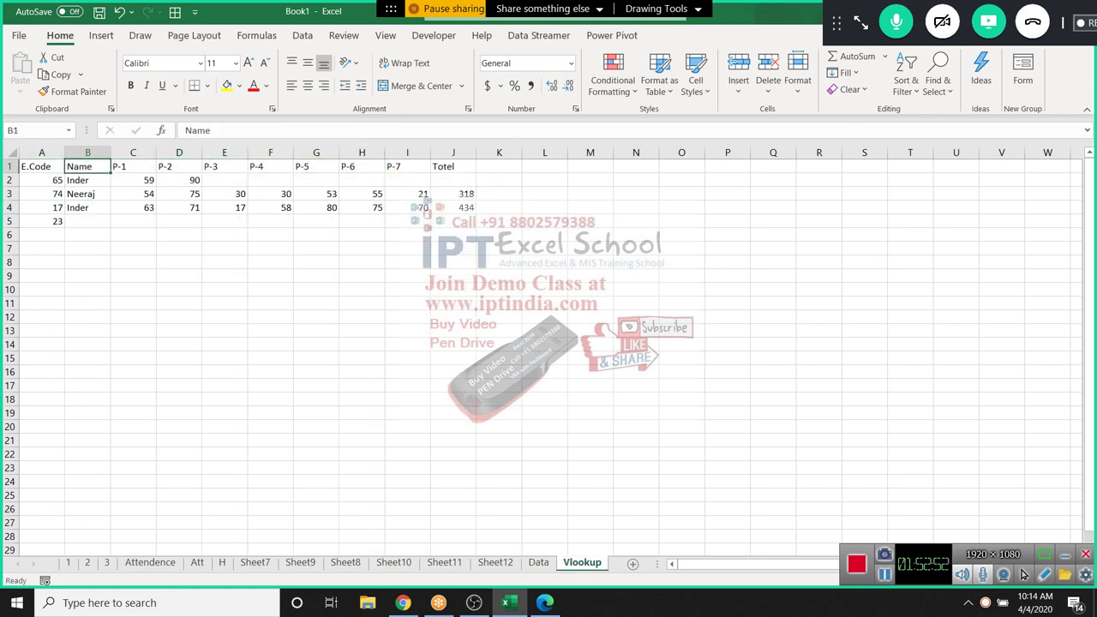
{"action": "key", "text": "Down"}
{"action": "key", "text": "Down"}
{"action": "key", "text": "Down"}
{"action": "key", "text": "F2"}
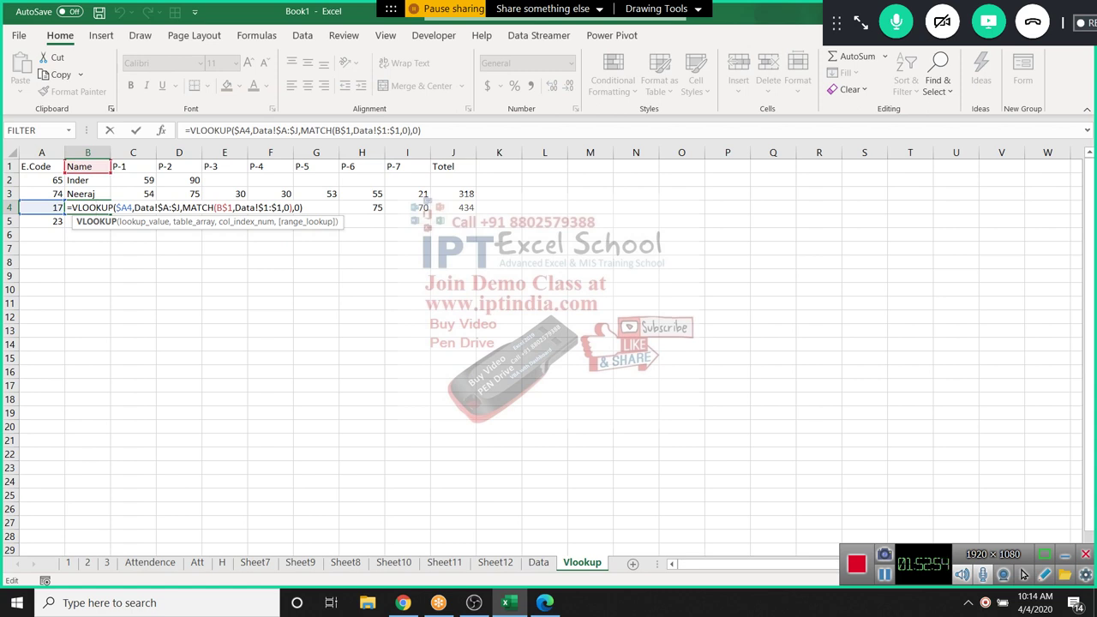
{"action": "key", "text": "shift+Right"}
{"action": "key", "text": "shift+Right"}
{"action": "key", "text": "shift+Right"}
{"action": "key", "text": "shift+Right"}
{"action": "key", "text": "shift+Right"}
{"action": "key", "text": "shift+Right"}
{"action": "key", "text": "shift+Right"}
{"action": "key", "text": "shift+Right"}
{"action": "key", "text": "shift+Right"}
{"action": "key", "text": "shift+Right"}
{"action": "key", "text": "shift+Right"}
{"action": "key", "text": "shift+Right"}
{"action": "key", "text": "shift+Right"}
{"action": "key", "text": "shift+Right"}
{"action": "key", "text": "shift+Right"}
{"action": "key", "text": "shift+Right"}
{"action": "key", "text": "shift+Right"}
{"action": "key", "text": "shift+Right"}
{"action": "key", "text": "shift+Right"}
{"action": "key", "text": "shift+Right"}
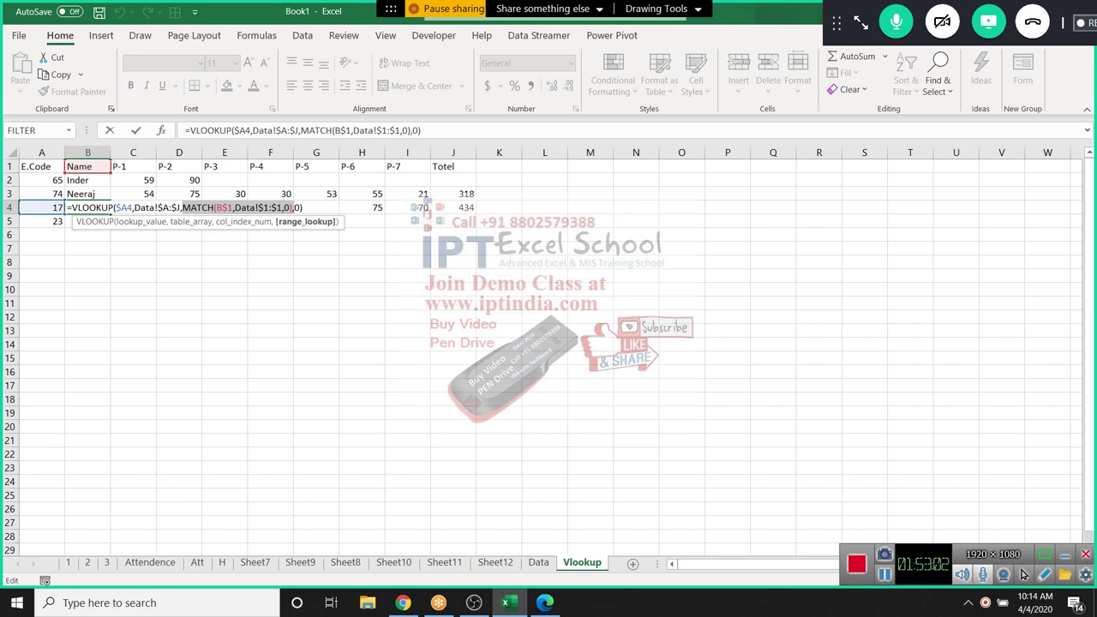
{"action": "key", "text": "Return"}
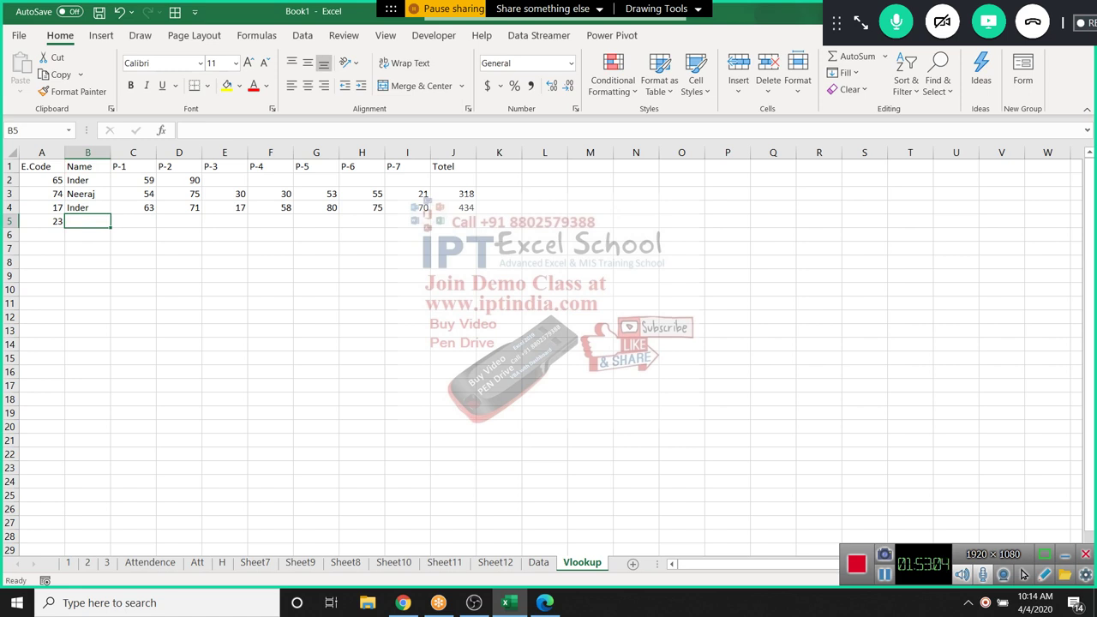
{"action": "key", "text": "ctrl+Page_Up"}
Copy the Data table's header and first 16 records and paste them at Vlookup A19
{"action": "key", "text": "Down"}
{"action": "key", "text": "Down"}
{"action": "key", "text": "Down"}
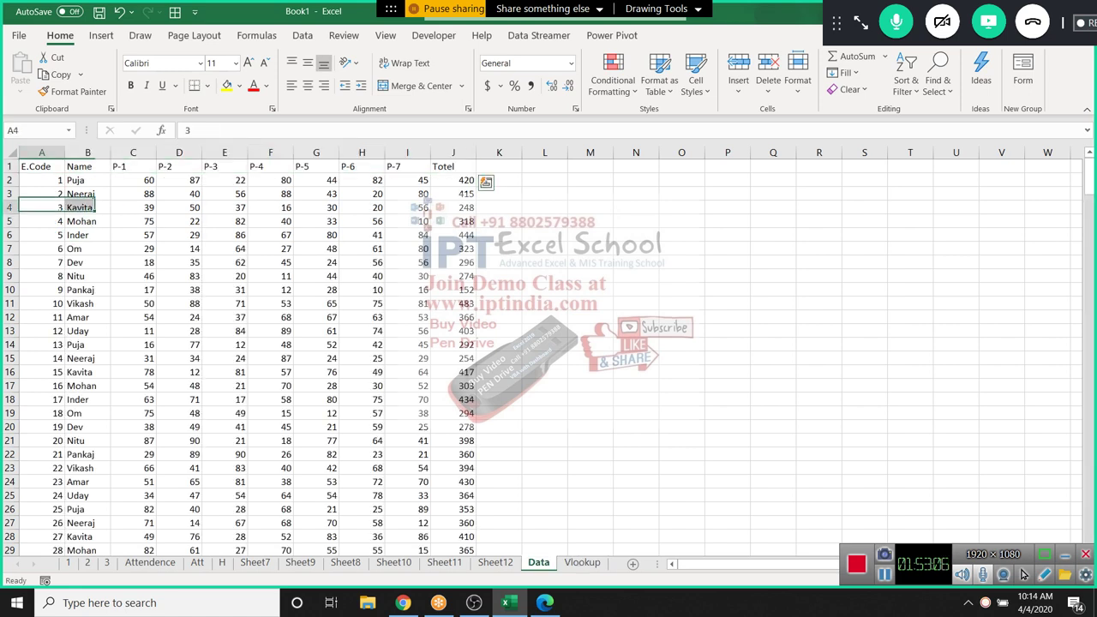
{"action": "left_click_drag", "start_coordinate": [38, 166], "coordinate": [484, 401]}
{"action": "key", "text": "ctrl+c"}
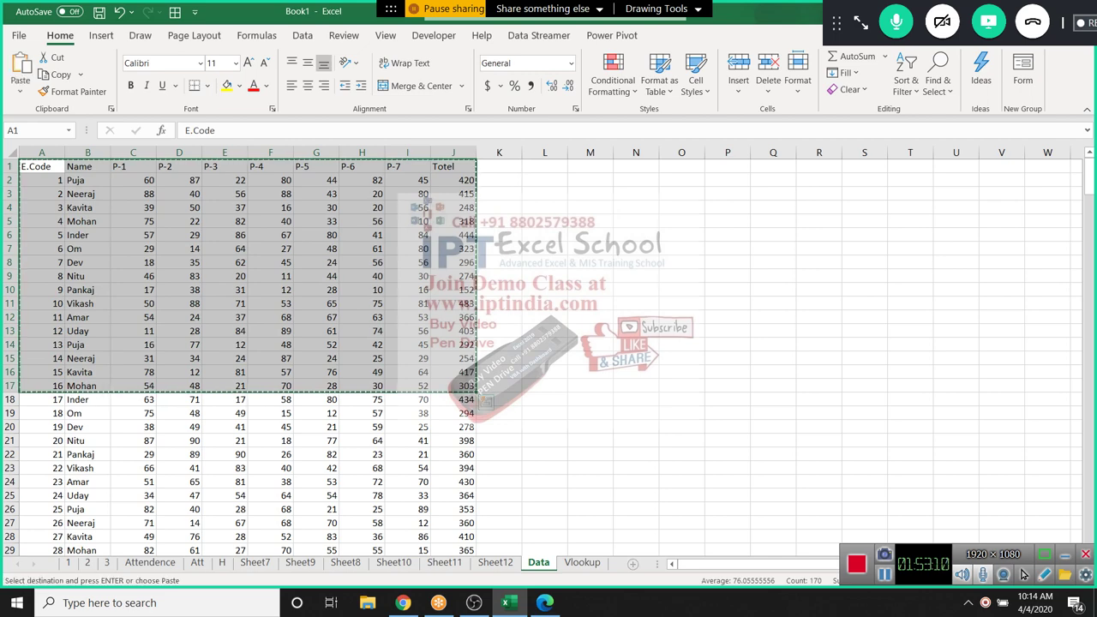
{"action": "key", "text": "ctrl+Page_Down"}
{"action": "scroll", "coordinate": [1024, 574], "scroll_direction": "down", "scroll_amount": 4}
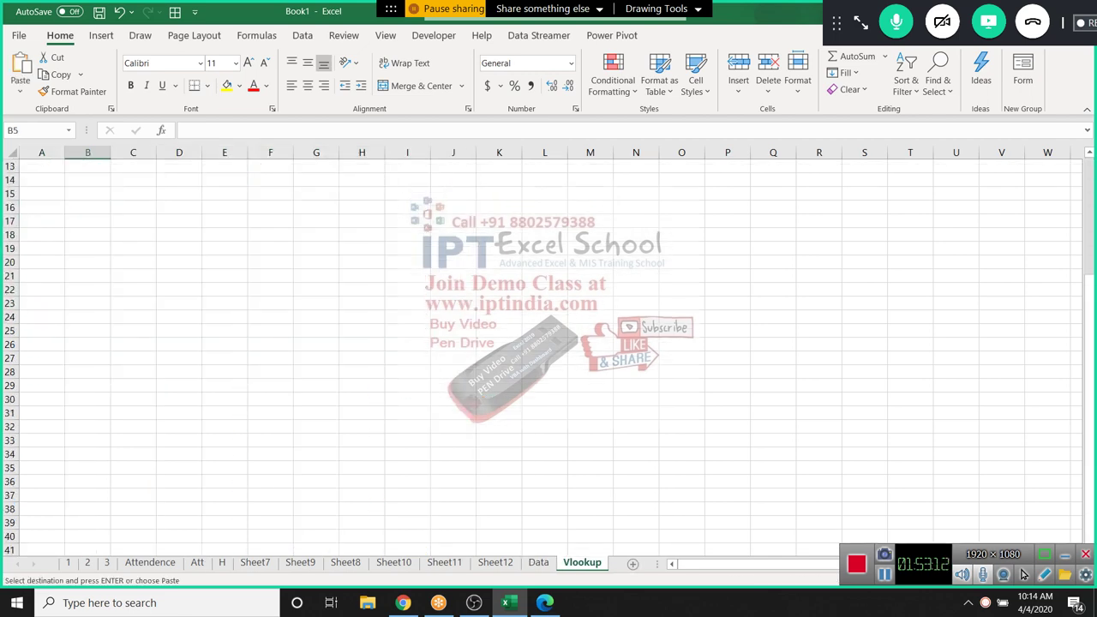
{"action": "left_click", "coordinate": [87, 248]}
{"action": "left_click", "coordinate": [41, 248]}
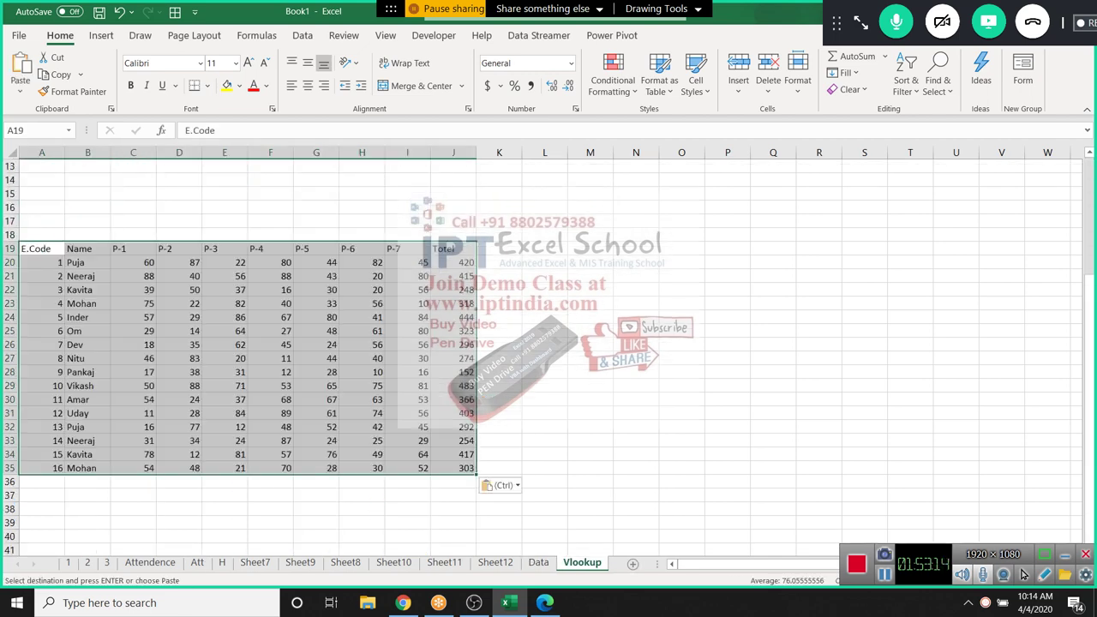
{"action": "key", "text": "ctrl+v"}
Select the pasted E.Code column A19:A35
{"action": "scroll", "coordinate": [1024, 574], "scroll_direction": "down", "scroll_amount": 5}
{"action": "scroll", "coordinate": [1024, 574], "scroll_direction": "up", "scroll_amount": 3}
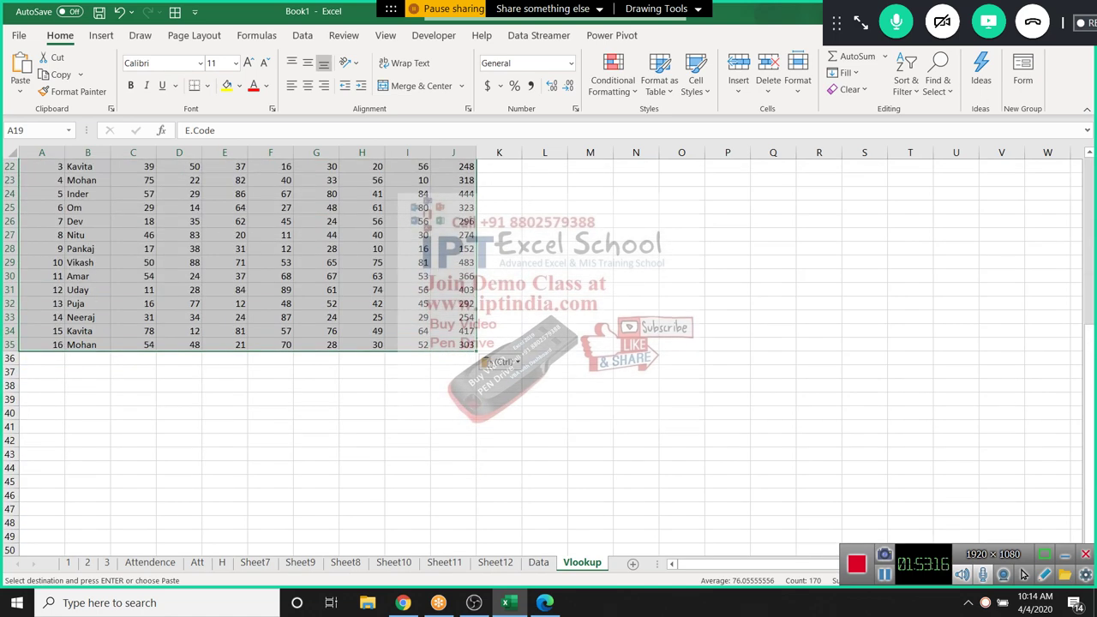
{"action": "left_click_drag", "start_coordinate": [41, 166], "coordinate": [41, 372]}
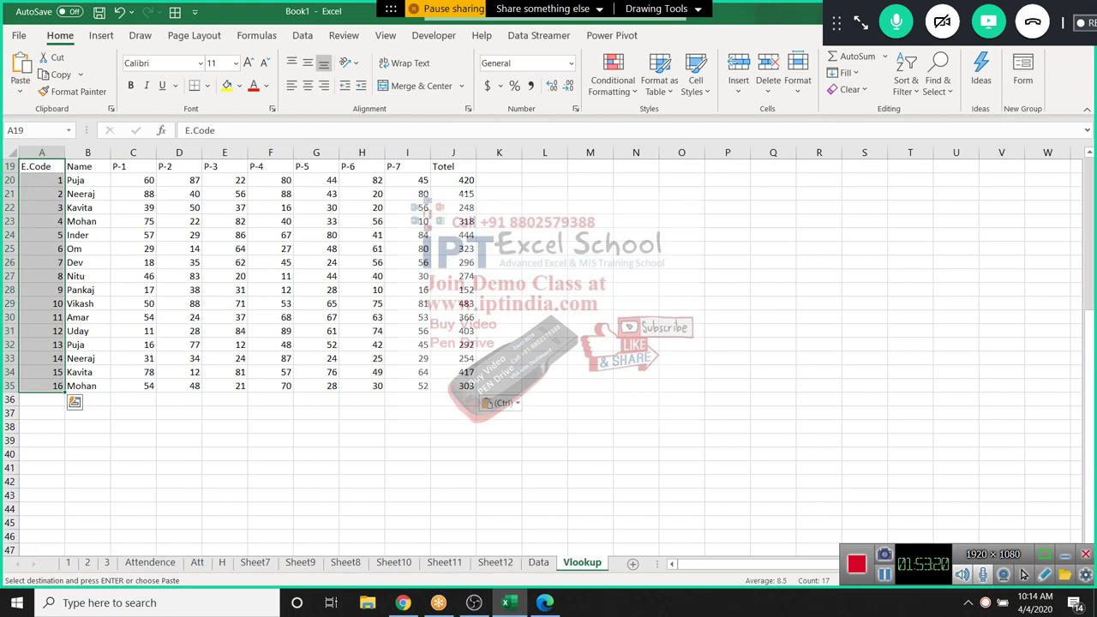
{"action": "scroll", "coordinate": [548, 342], "scroll_direction": "up", "scroll_amount": 1}
Move E.Code to column K and the Name through P-3 block to L19:O35
{"action": "key", "text": "ctrl+Right"}
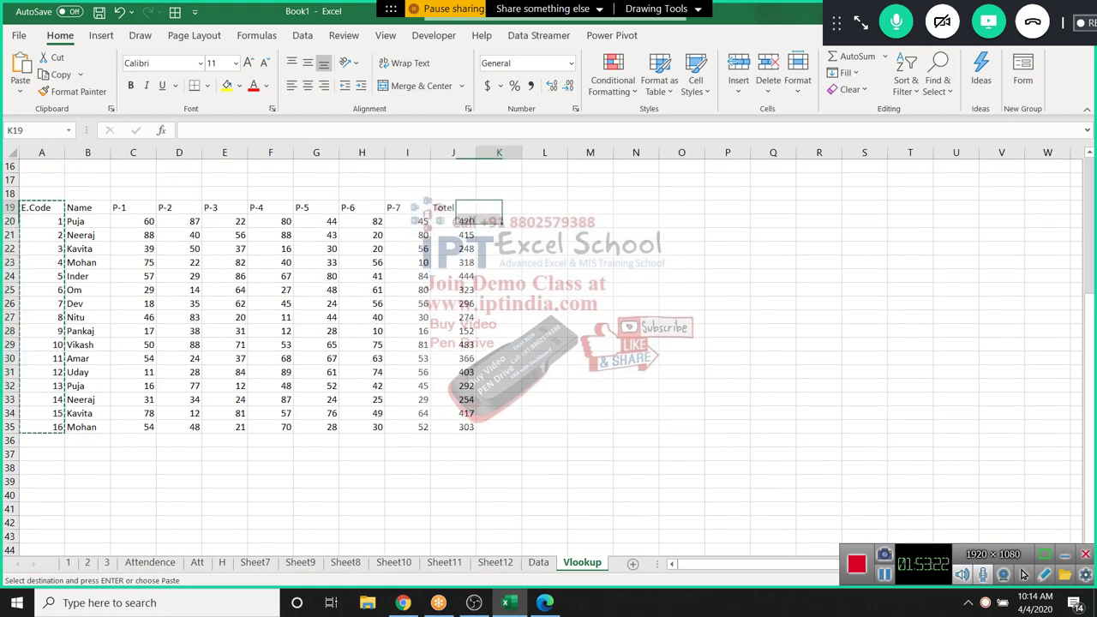
{"action": "key", "text": "Right"}
{"action": "key", "text": "Return"}
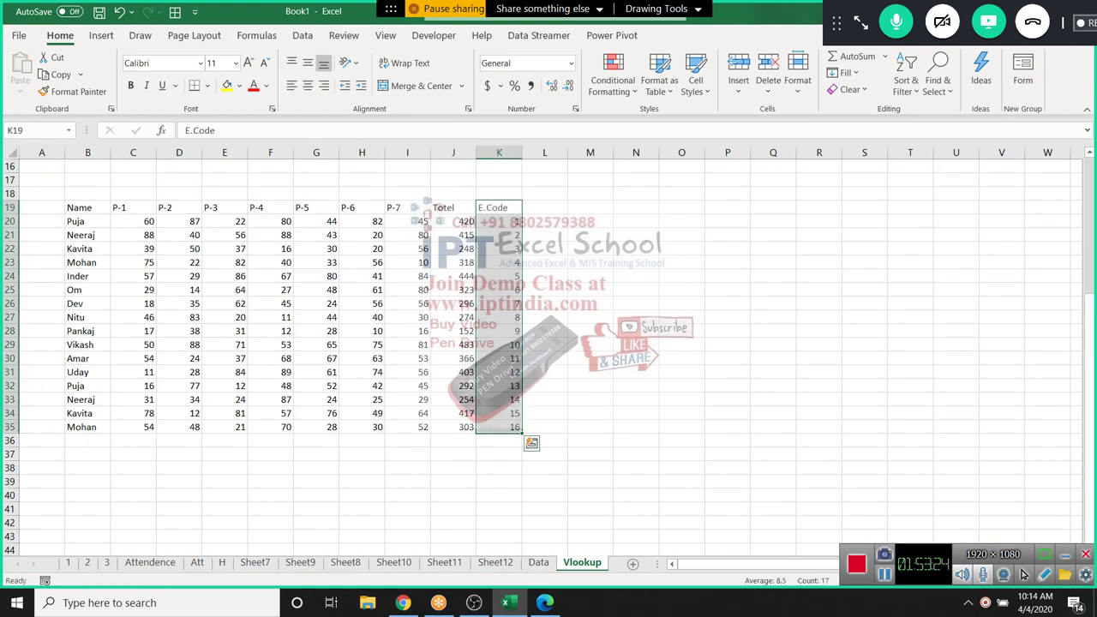
{"action": "left_click_drag", "start_coordinate": [77, 208], "coordinate": [225, 426]}
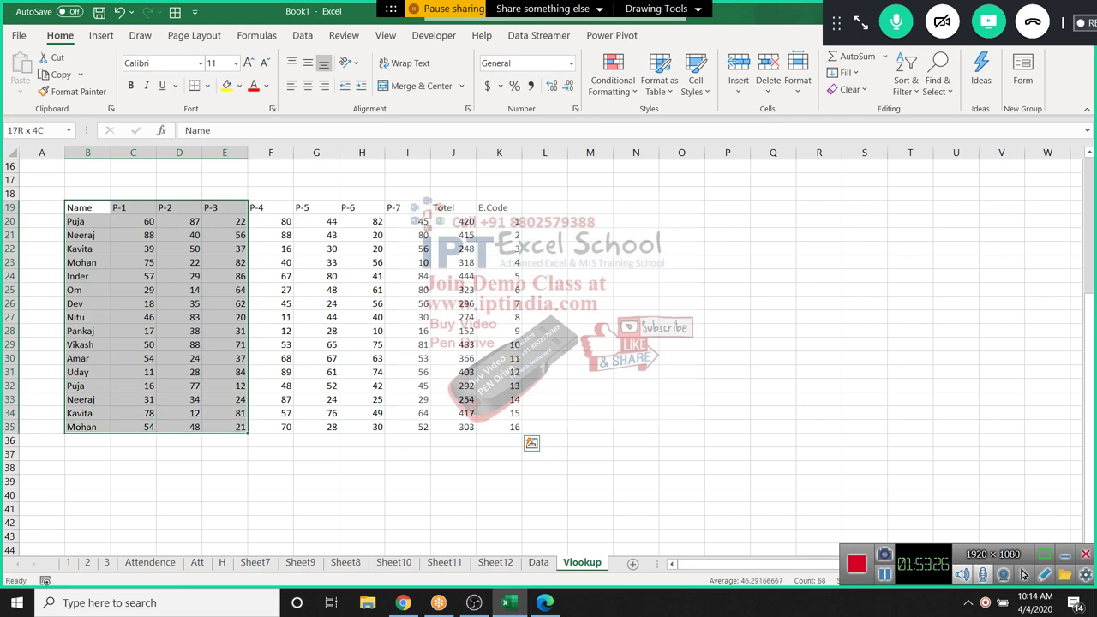
{"action": "key", "text": "ctrl+x"}
{"action": "left_click", "coordinate": [544, 208]}
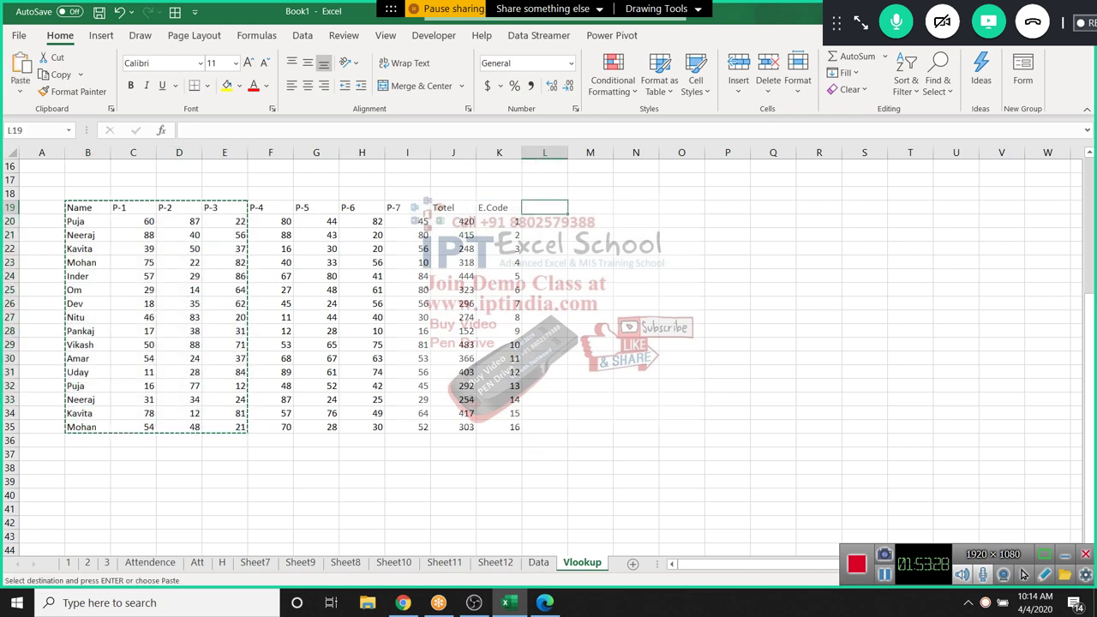
{"action": "key", "text": "Return"}
Check the Totel formulas in the rearranged table, such as J33 and the first record
{"action": "left_click", "coordinate": [362, 508]}
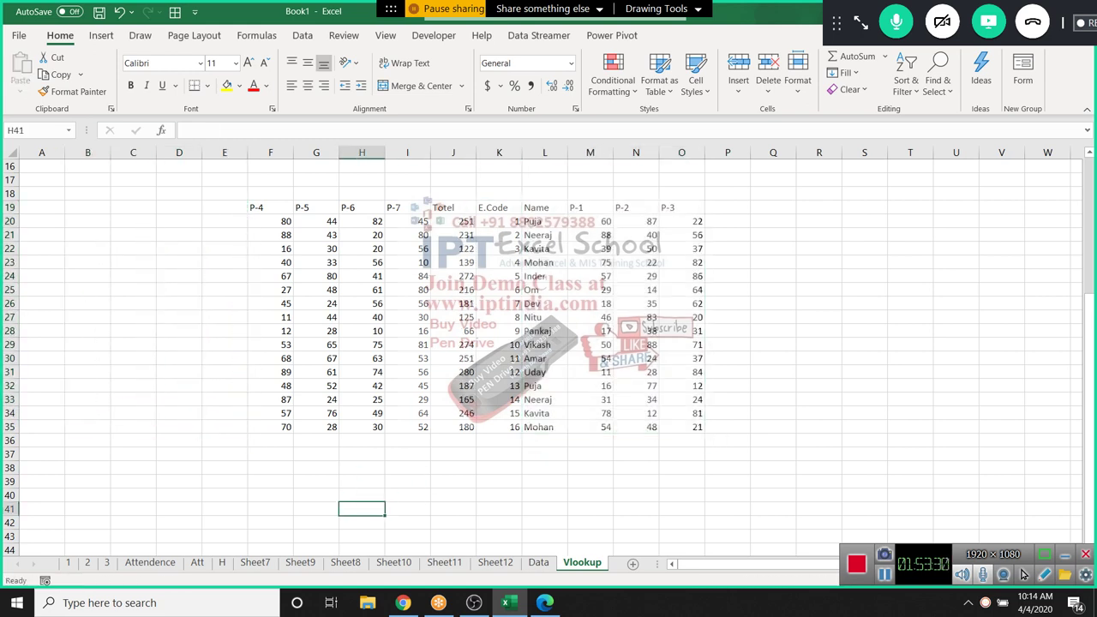
{"action": "left_click", "coordinate": [453, 399]}
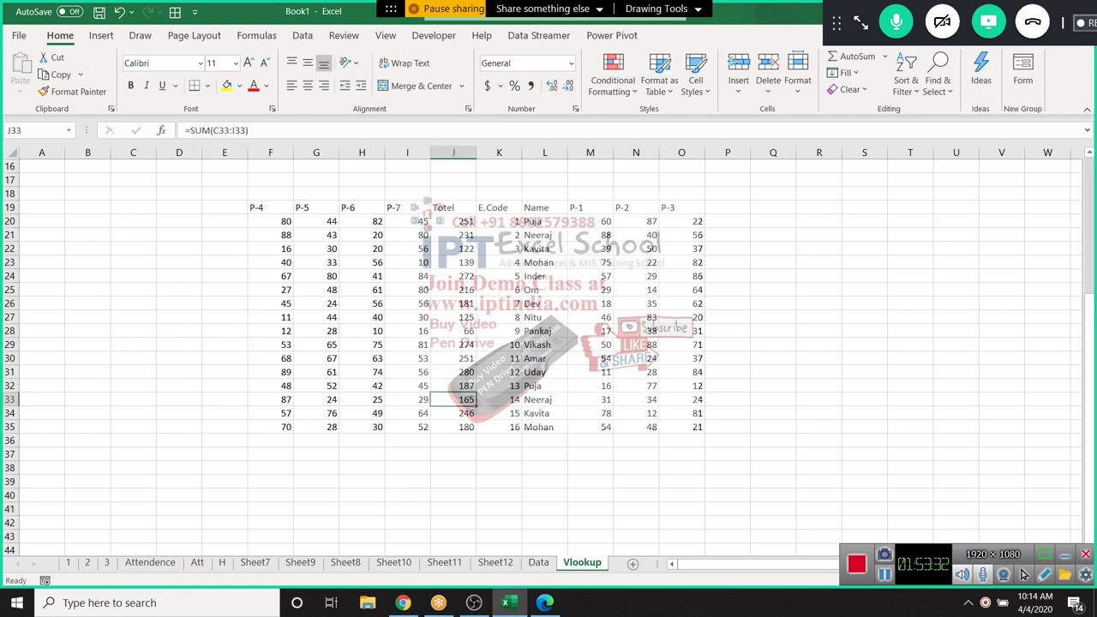
{"action": "left_click", "coordinate": [544, 221]}
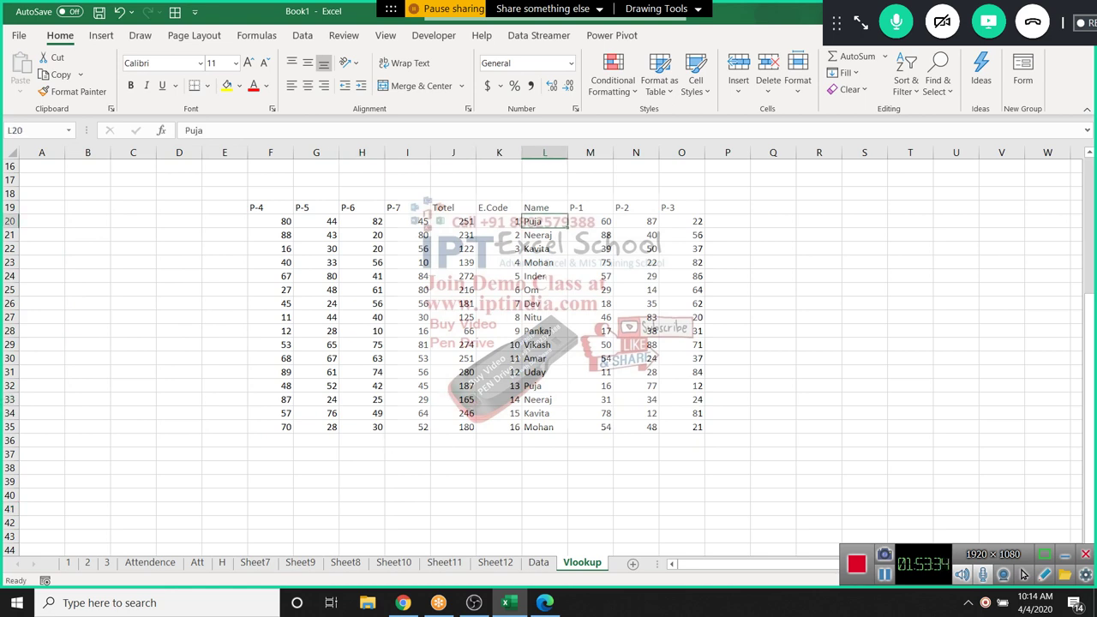
{"action": "key", "text": "shift+Right"}
{"action": "key", "text": "shift+Right"}
{"action": "key", "text": "shift+Right"}
{"action": "key", "text": "shift+Right"}
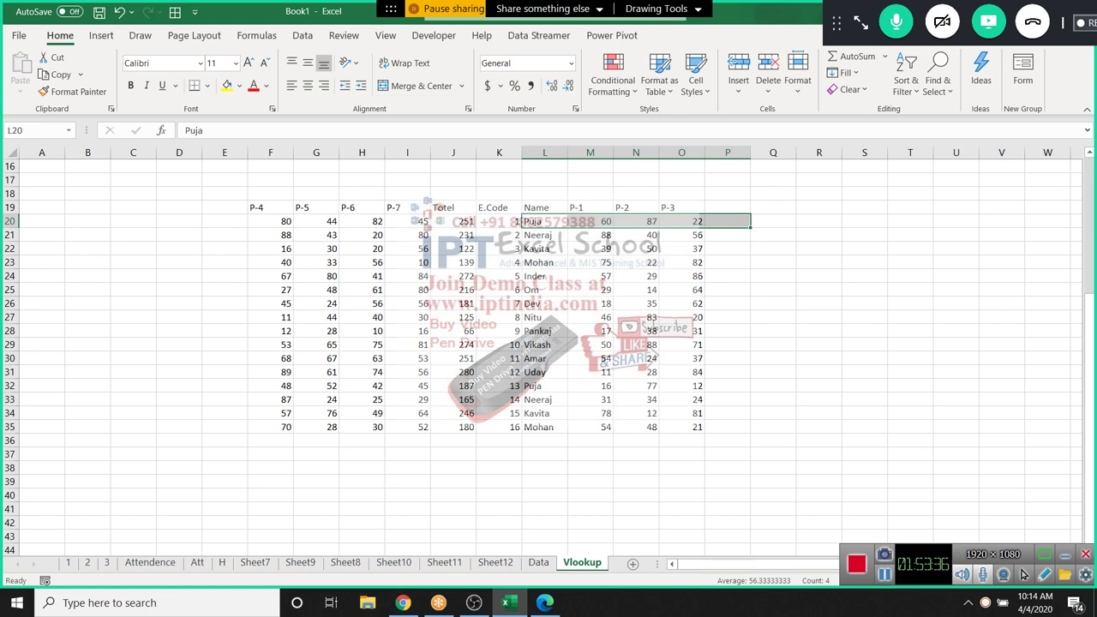
{"action": "key", "text": "Left"}
{"action": "key", "text": "Left"}
{"action": "key", "text": "shift+Left"}
{"action": "key", "text": "shift+Left"}
{"action": "key", "text": "shift+Left"}
{"action": "key", "text": "shift+Up"}
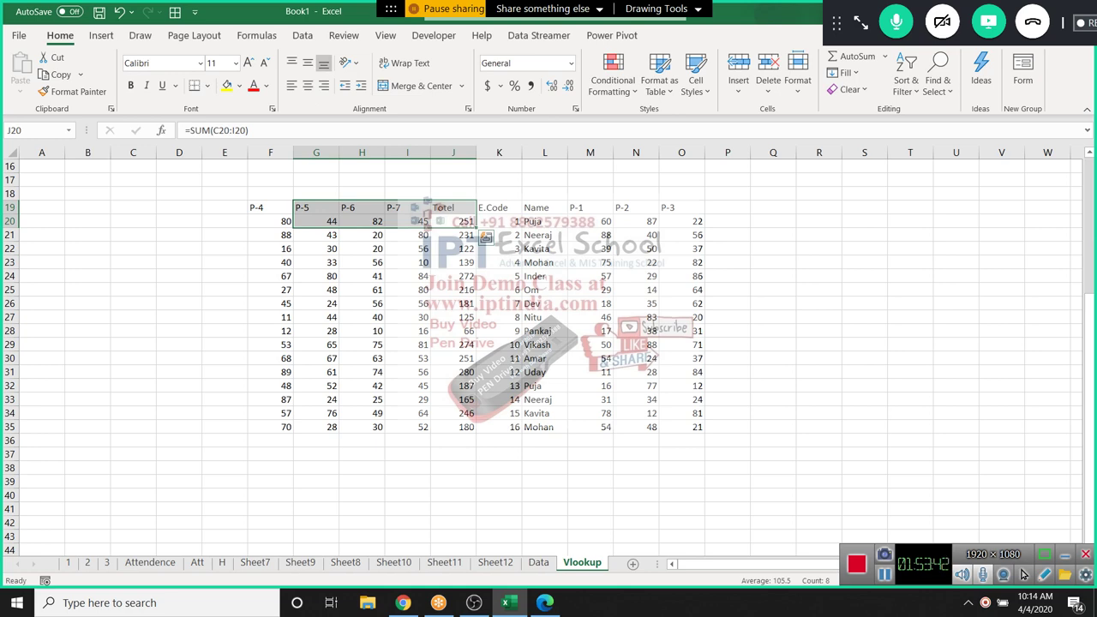
{"action": "scroll", "coordinate": [487, 321], "scroll_direction": "up", "scroll_amount": 1}
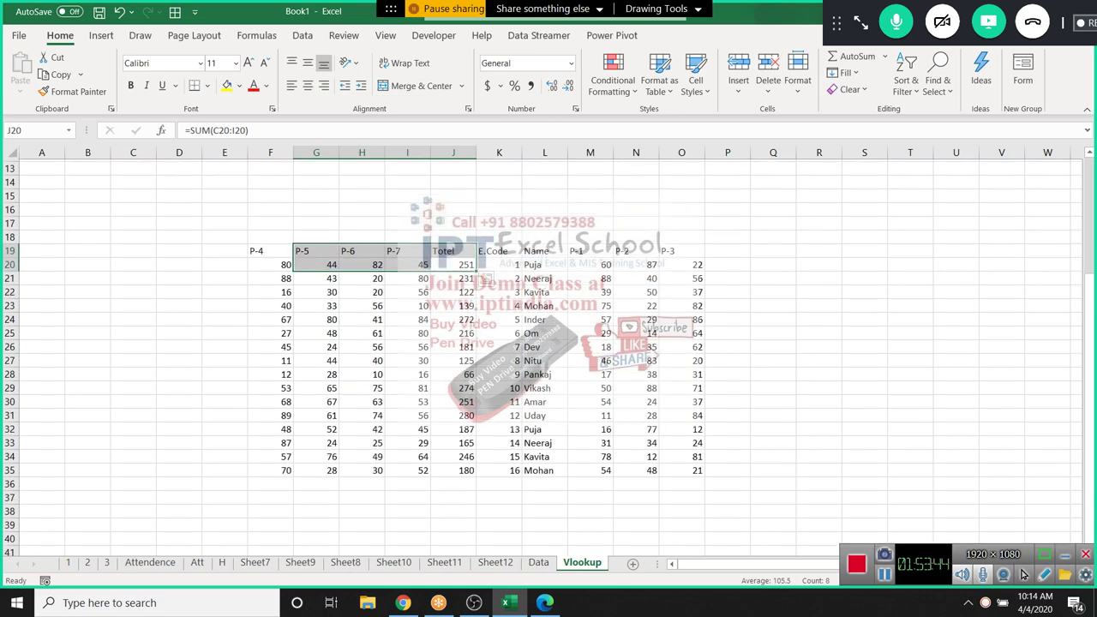
{"action": "scroll", "coordinate": [487, 321], "scroll_direction": "down", "scroll_amount": 1}
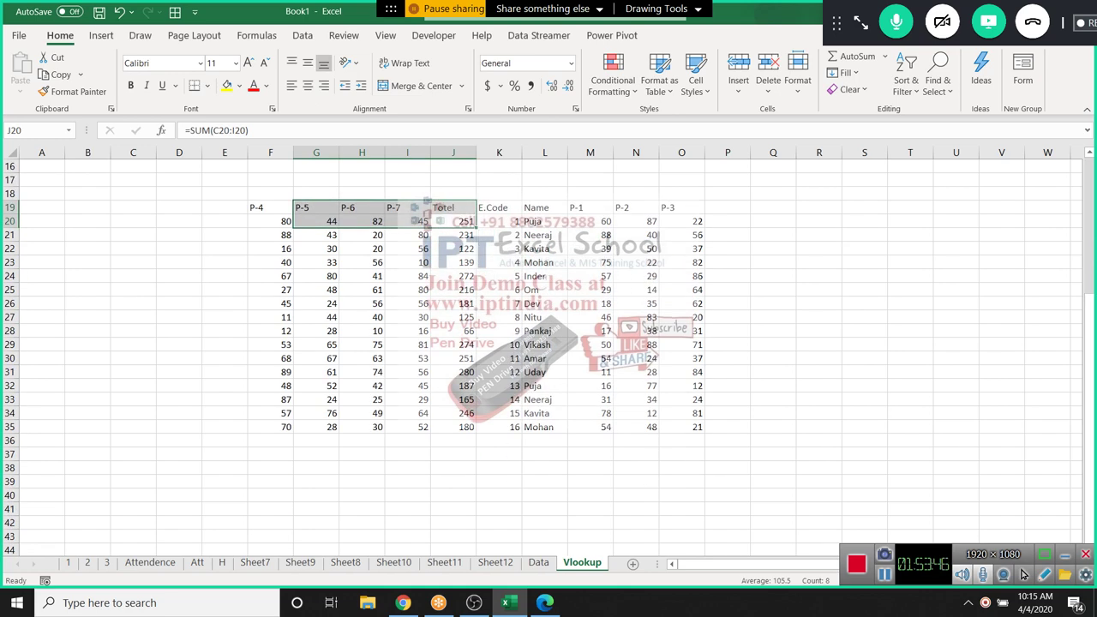
{"action": "left_click", "coordinate": [270, 467]}
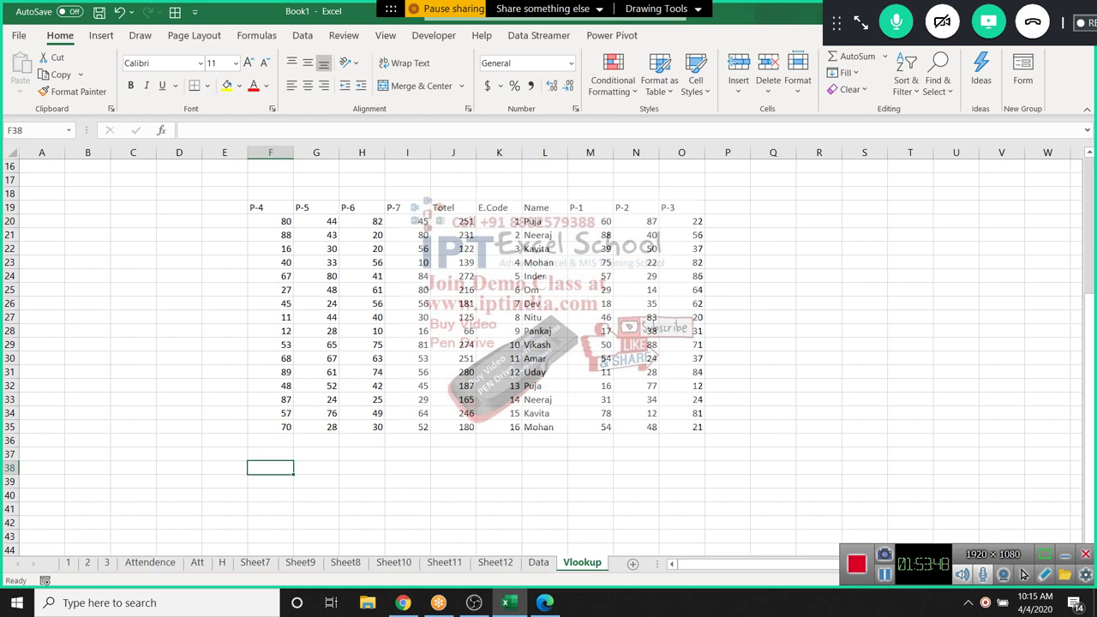
Enter employee code 1 in F38
{"action": "type", "text": "1"}
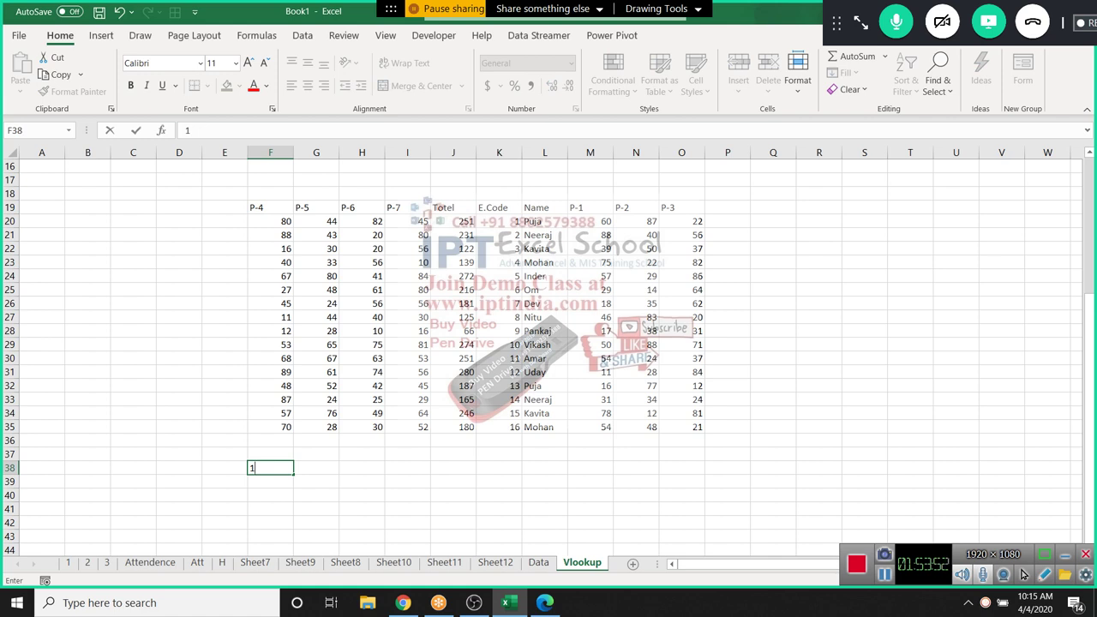
{"action": "key", "text": "ctrl+Return"}
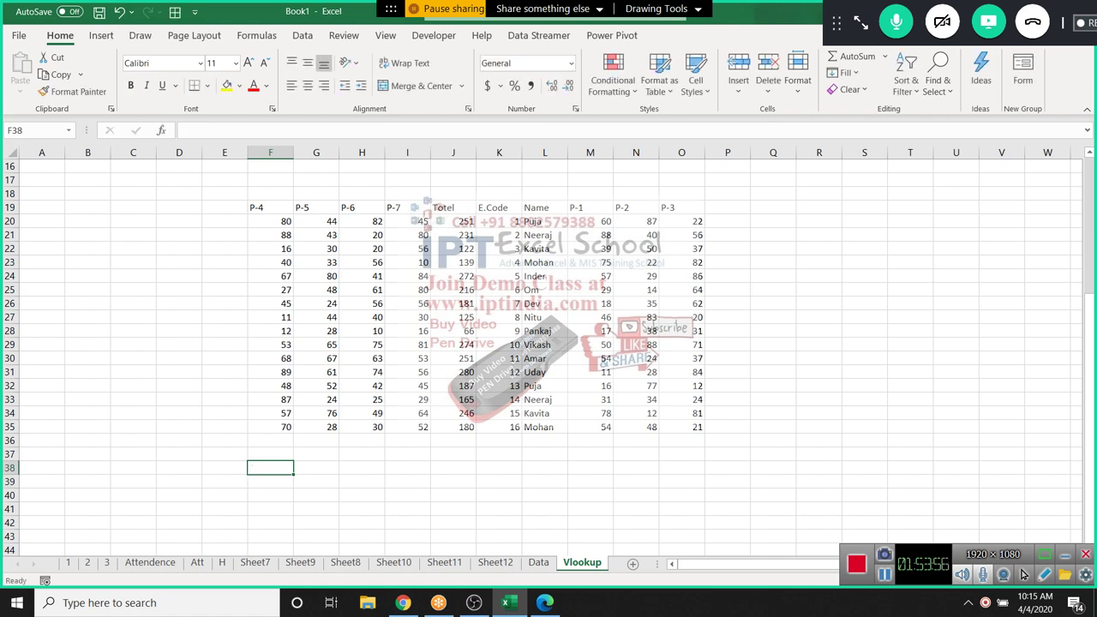
{"action": "type", "text": "1"}
{"action": "key", "text": "Tab"}
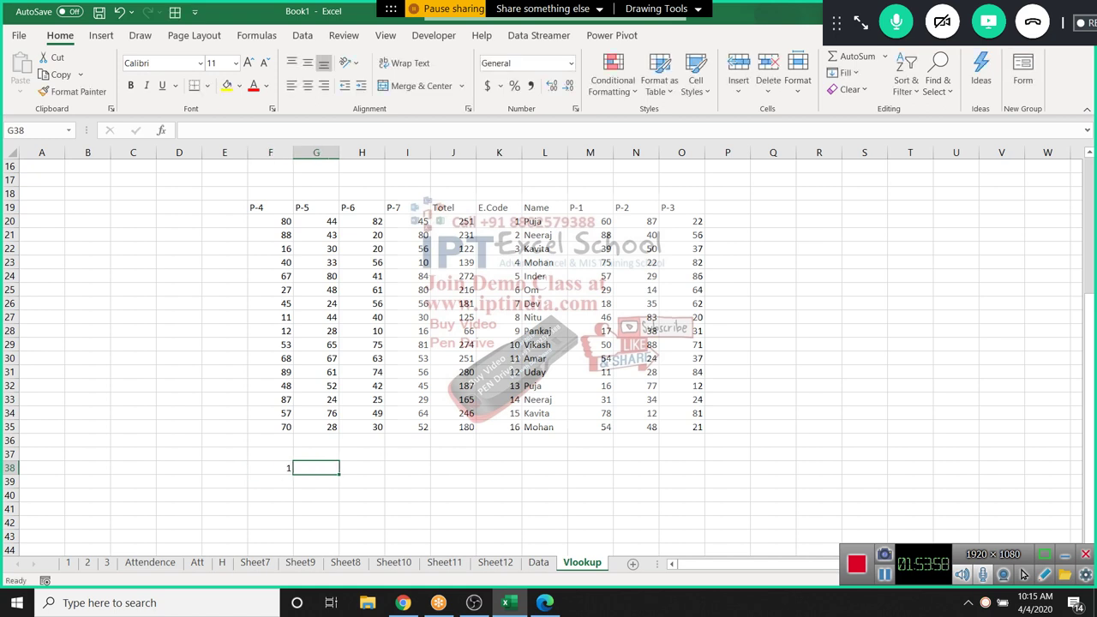
Enter =MATCH(F38,K19:K35,0) in G38, returning position 2
{"action": "type", "text": "=mat"}
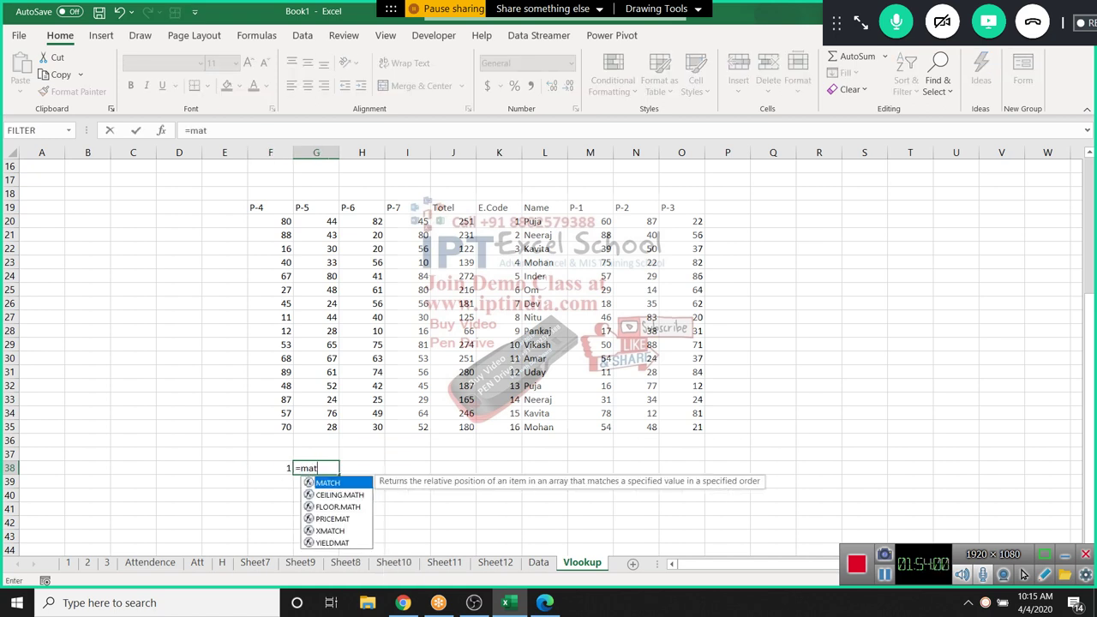
{"action": "key", "text": "Tab"}
{"action": "key", "text": "Left"}
{"action": "type", "text": ","}
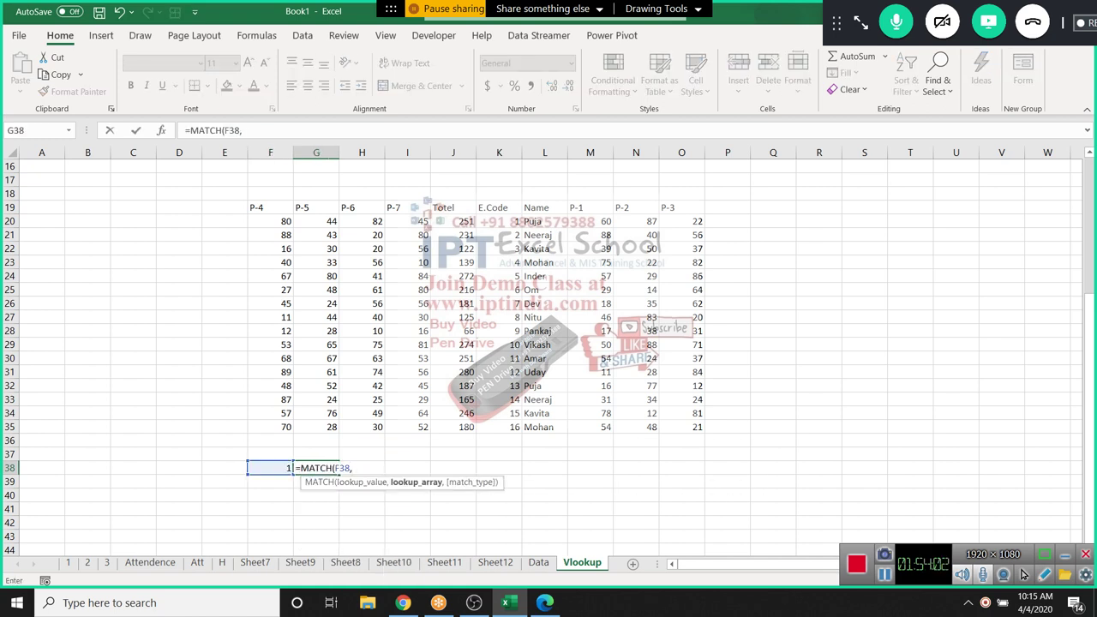
{"action": "left_click_drag", "start_coordinate": [498, 427], "coordinate": [499, 209]}
{"action": "type", "text": ","}
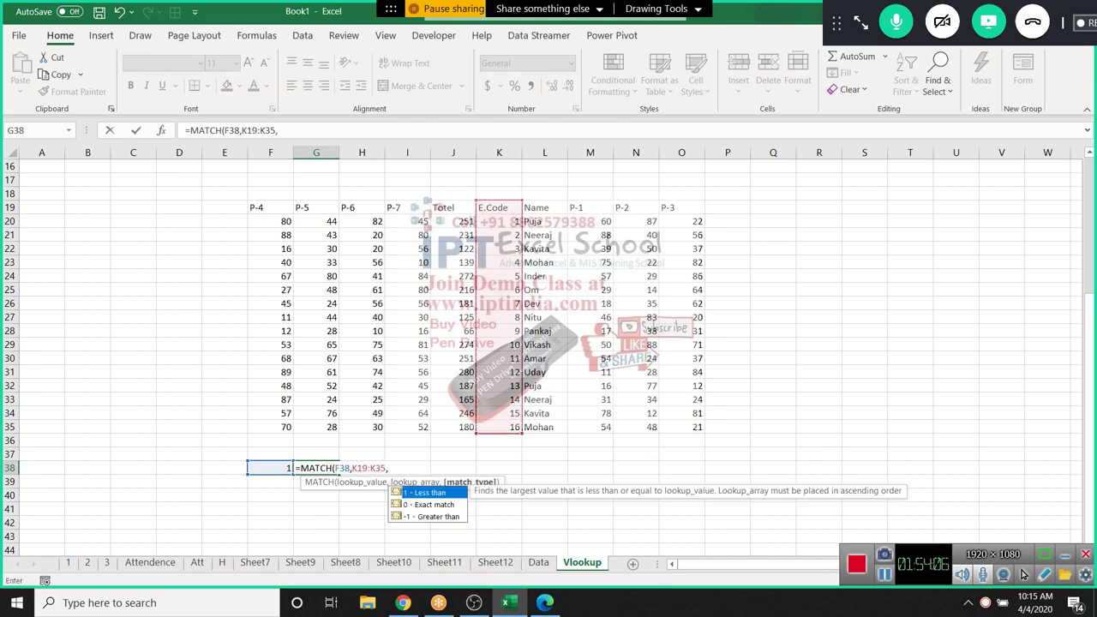
{"action": "type", "text": "0"}
{"action": "key", "text": "Return"}
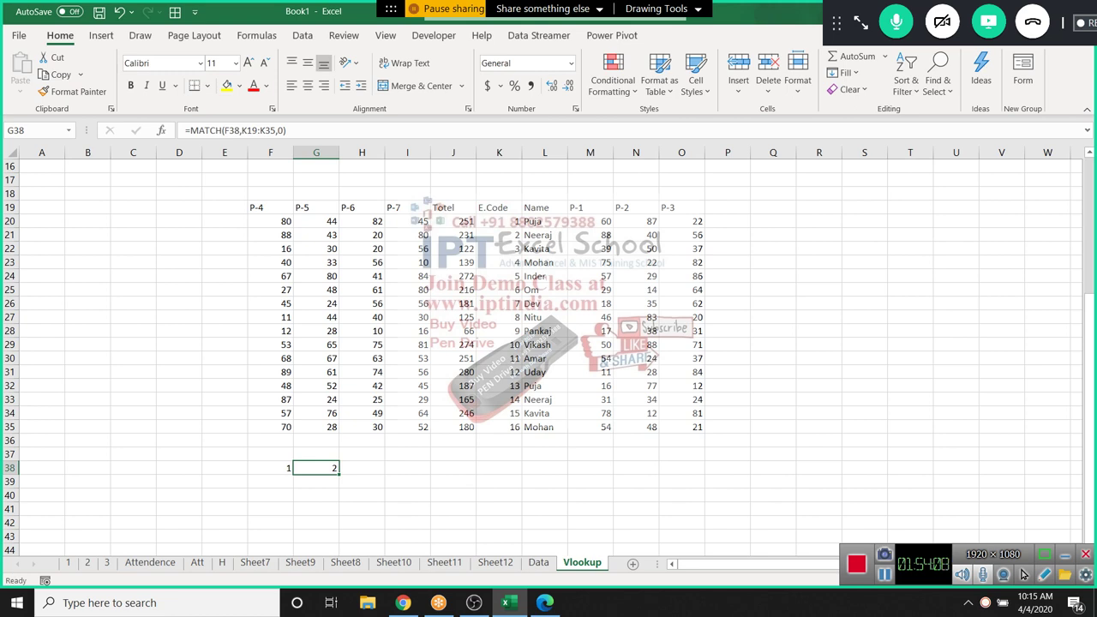
{"action": "left_click", "coordinate": [499, 208]}
{"action": "left_click", "coordinate": [498, 221]}
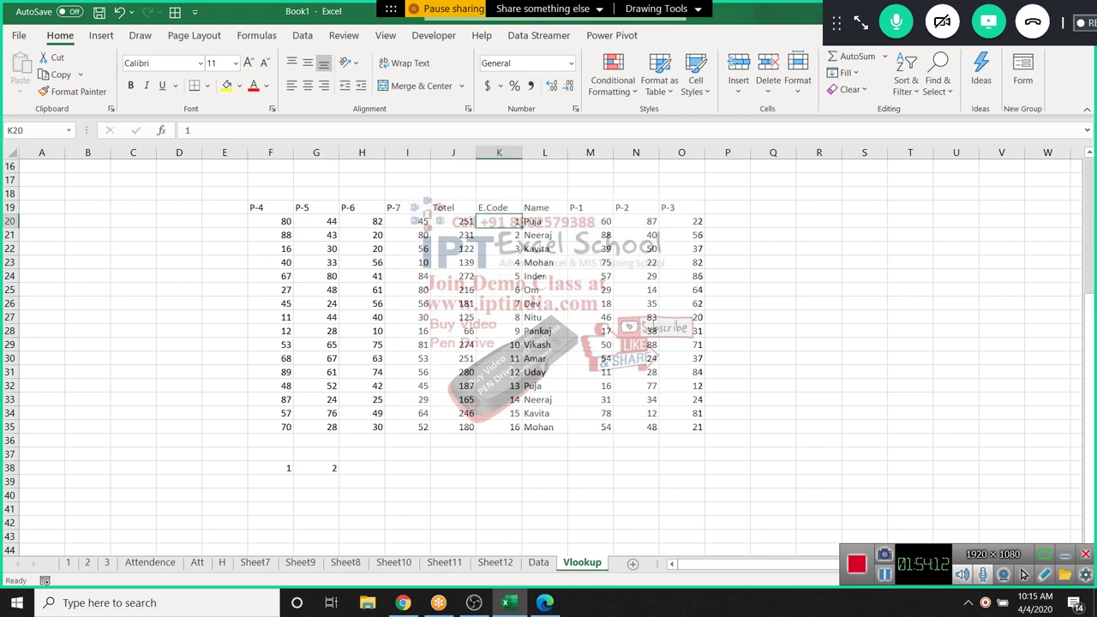
Enter an initial INDEX formula in H38 over F19:O35 with row 1 and column G38
{"action": "left_click", "coordinate": [362, 468]}
{"action": "type", "text": "=ind"}
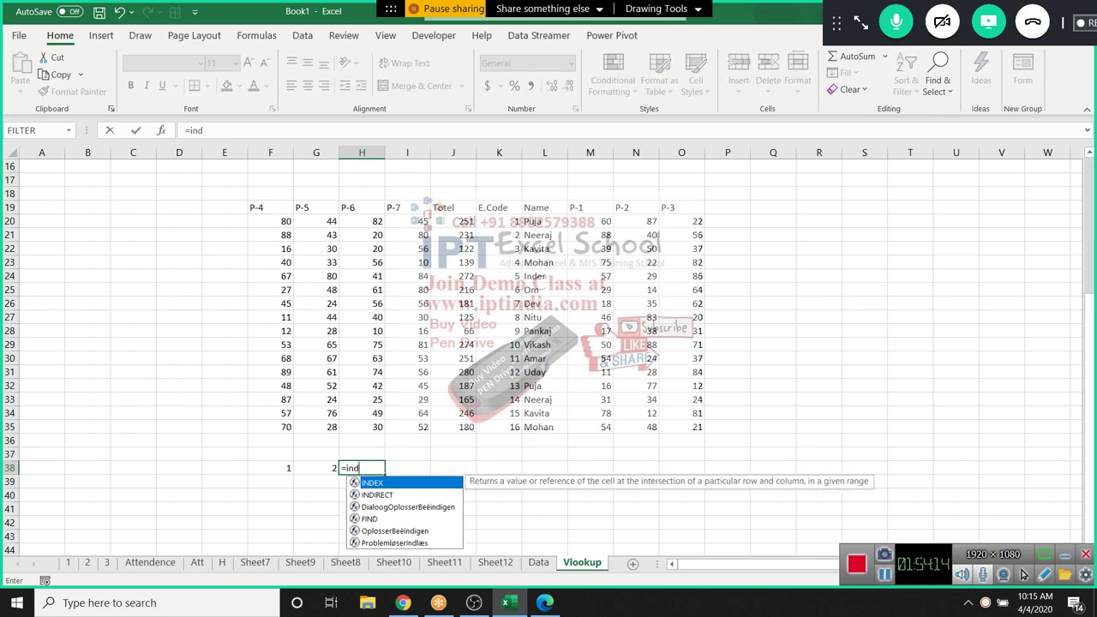
{"action": "key", "text": "Tab"}
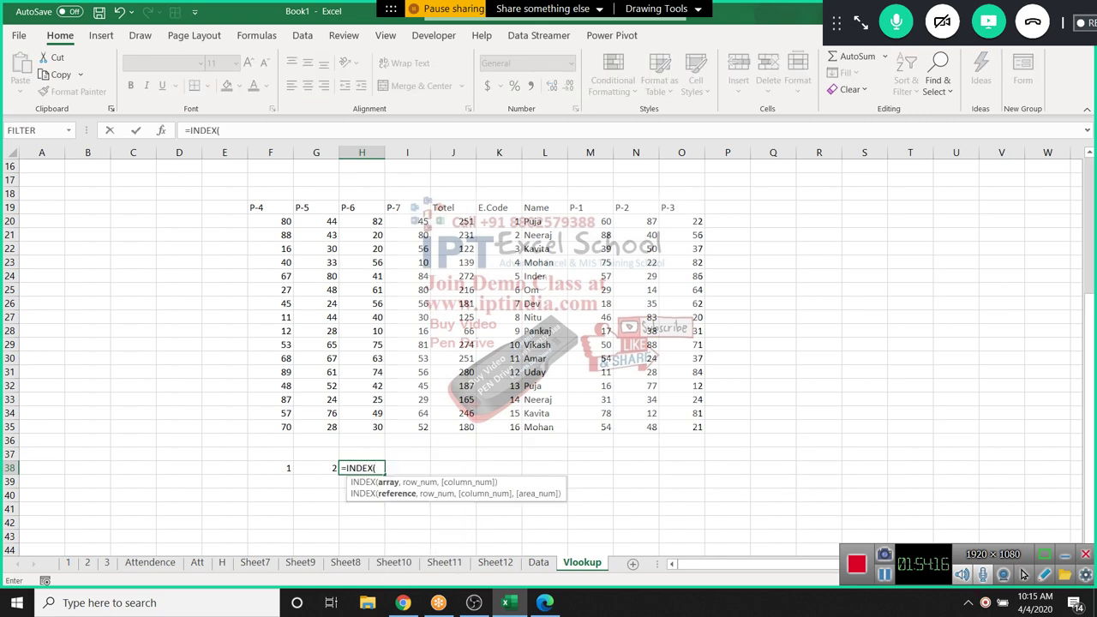
{"action": "left_click_drag", "start_coordinate": [257, 207], "coordinate": [700, 429]}
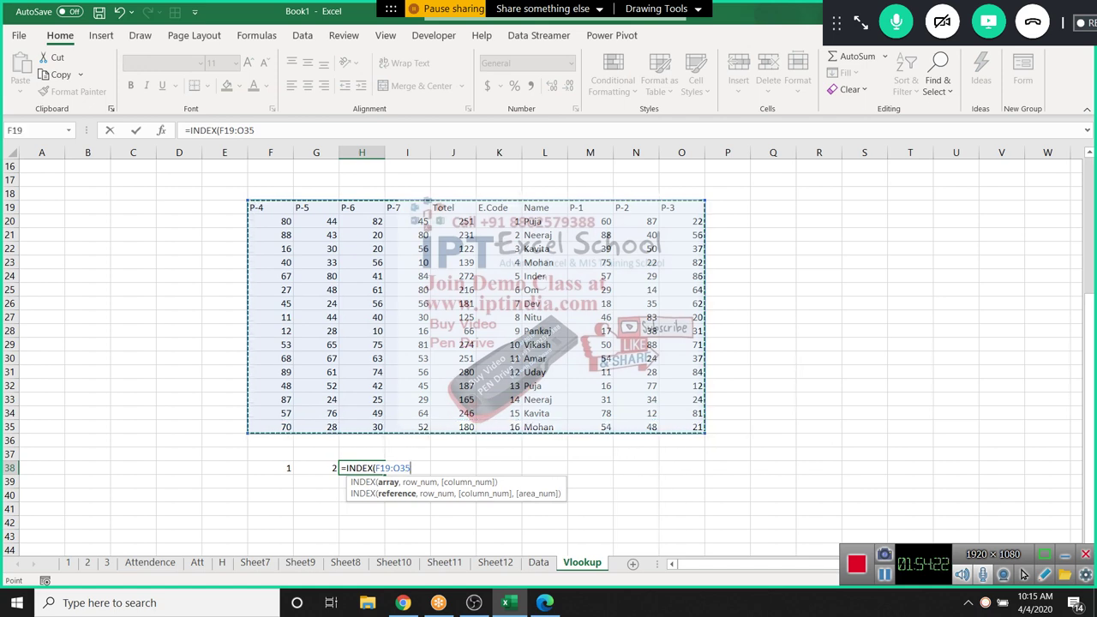
{"action": "type", "text": ","}
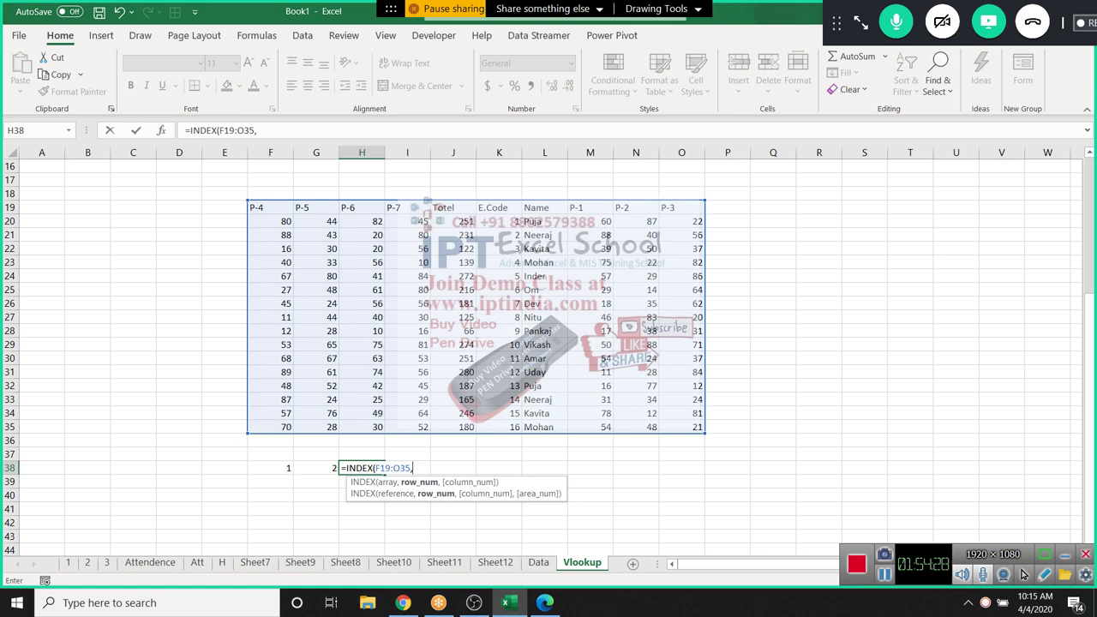
{"action": "type", "text": "1,"}
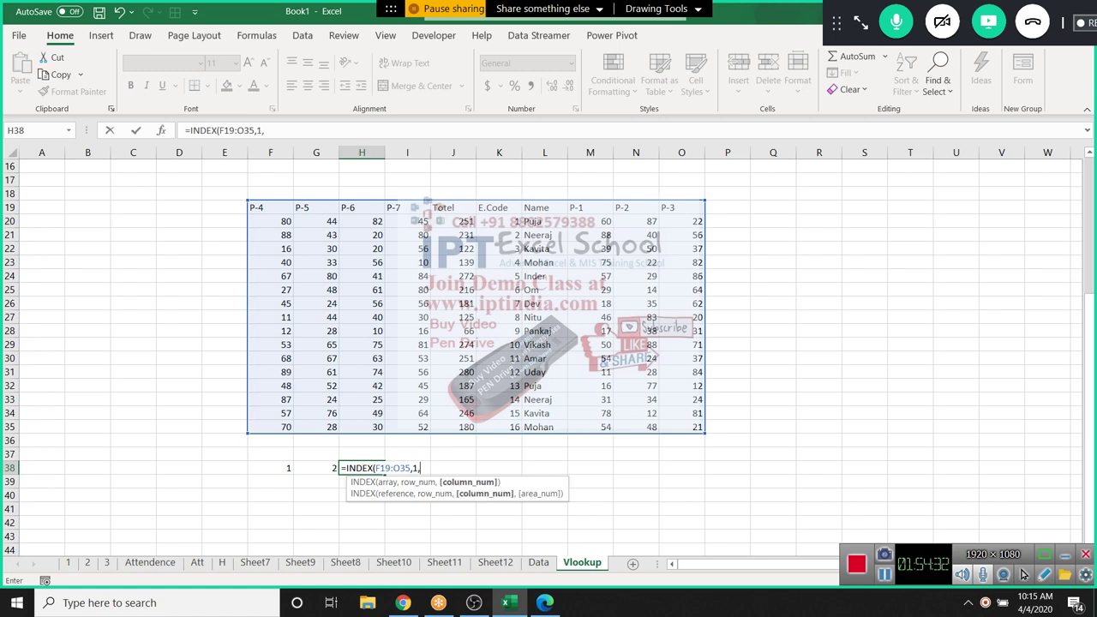
{"action": "key", "text": "Left"}
{"action": "key", "text": "Return"}
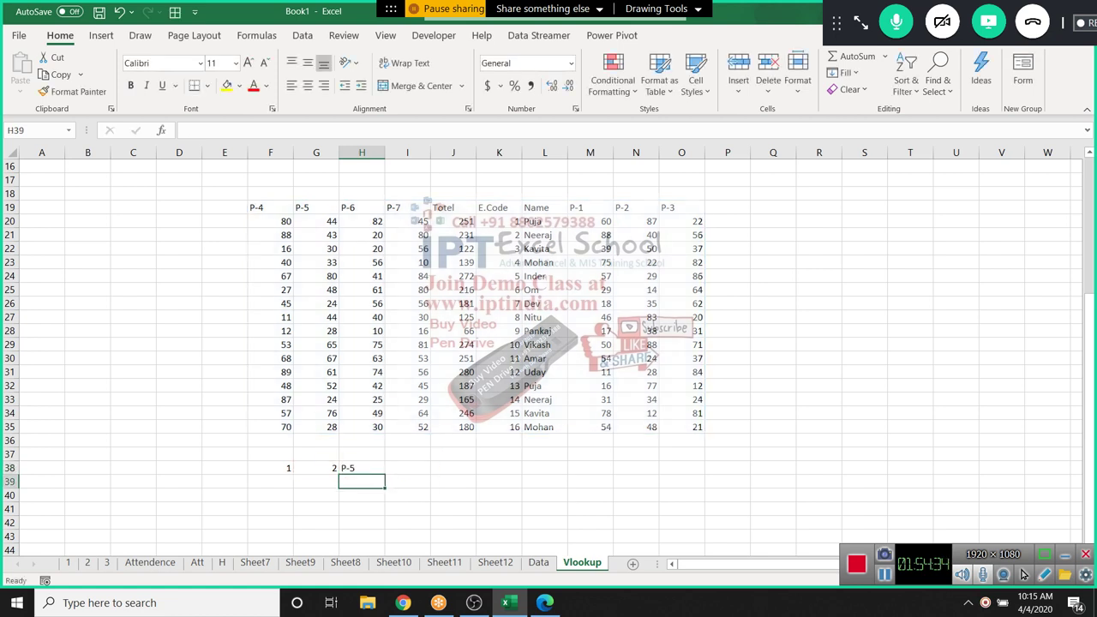
Revise H38 to =INDEX(F19:O35,G38,1) so it returns 80
{"action": "left_click", "coordinate": [362, 468]}
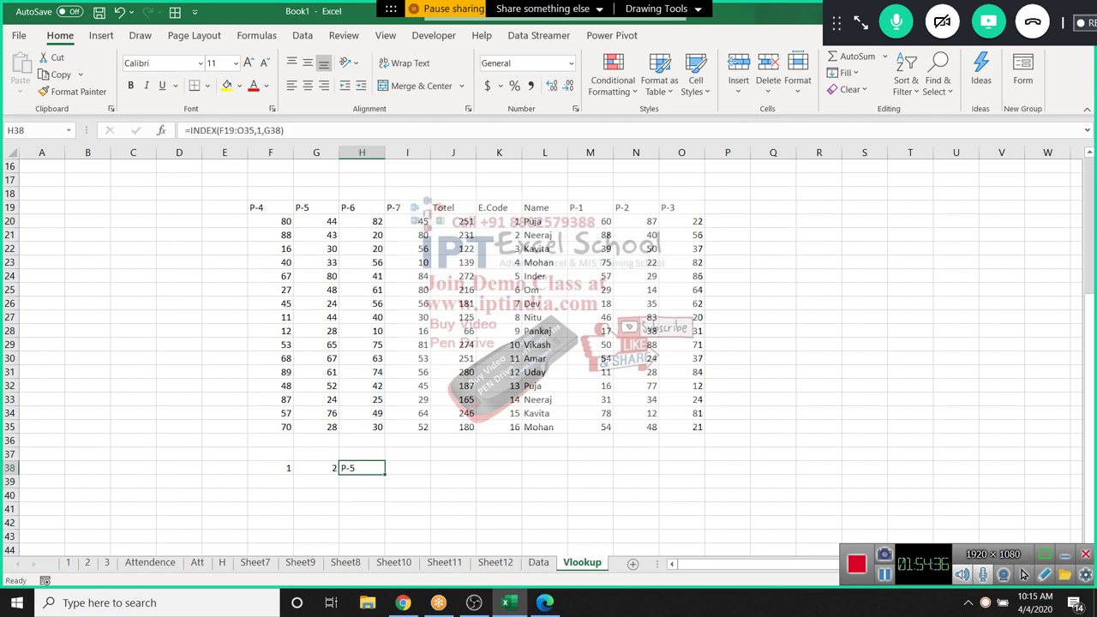
{"action": "key", "text": "F2"}
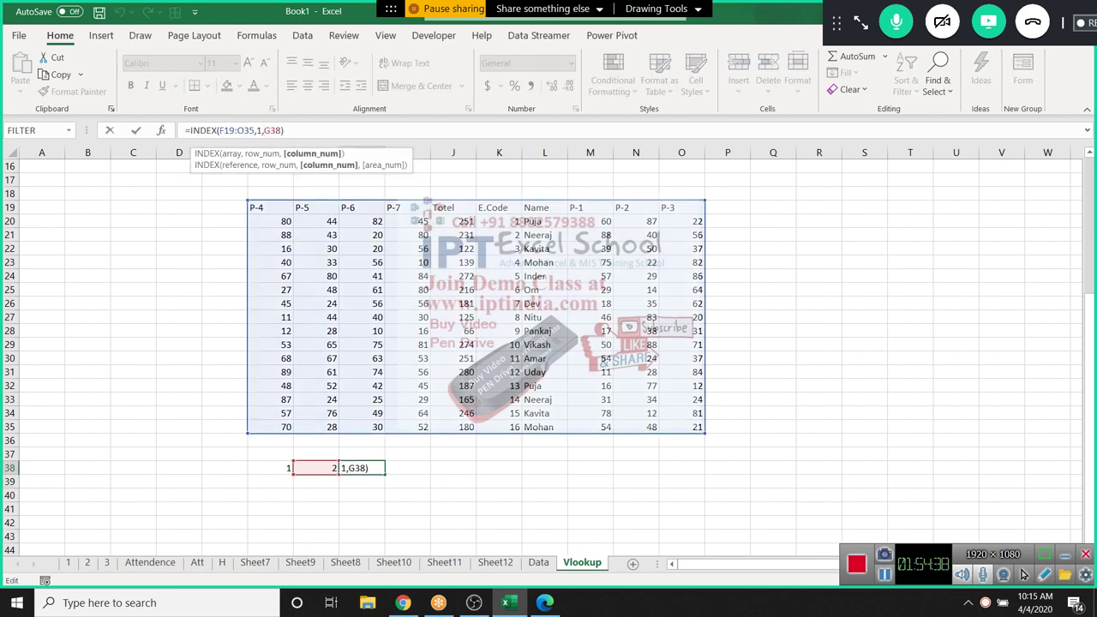
{"action": "key", "text": "Left"}
{"action": "key", "text": "Right"}
{"action": "key", "text": "Left"}
{"action": "key", "text": "Left"}
{"action": "key", "text": "Left"}
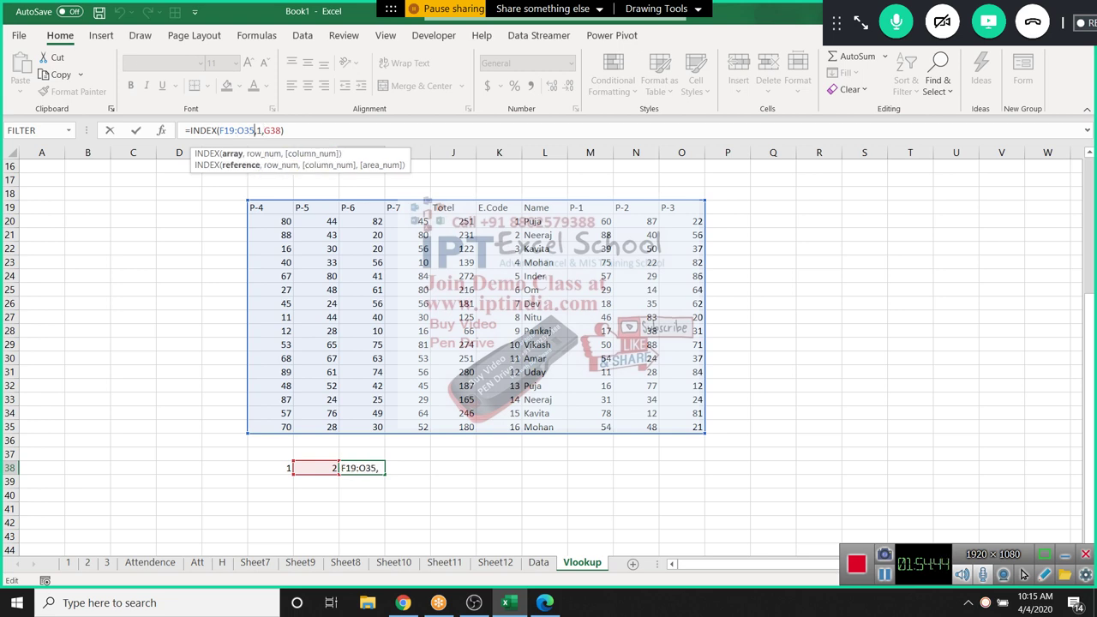
{"action": "key", "text": "Right"}
{"action": "key", "text": "shift+Right"}
{"action": "key", "text": "shift+Right"}
{"action": "key", "text": "shift+Right"}
{"action": "key", "text": "shift+Right"}
{"action": "key", "text": "shift+Right"}
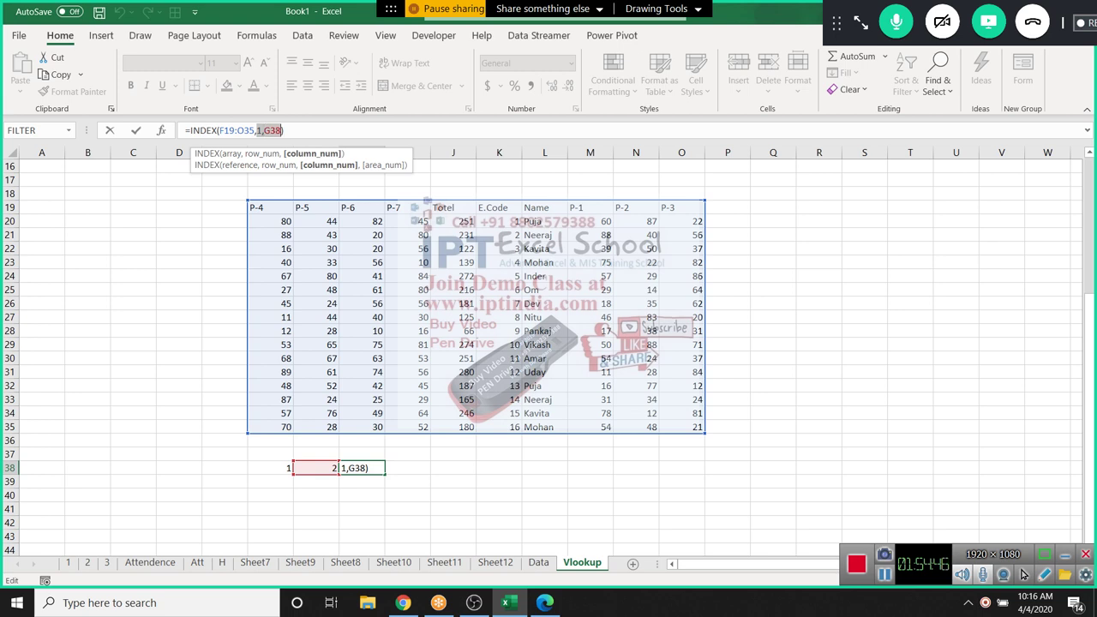
{"action": "key", "text": "BackSpace"}
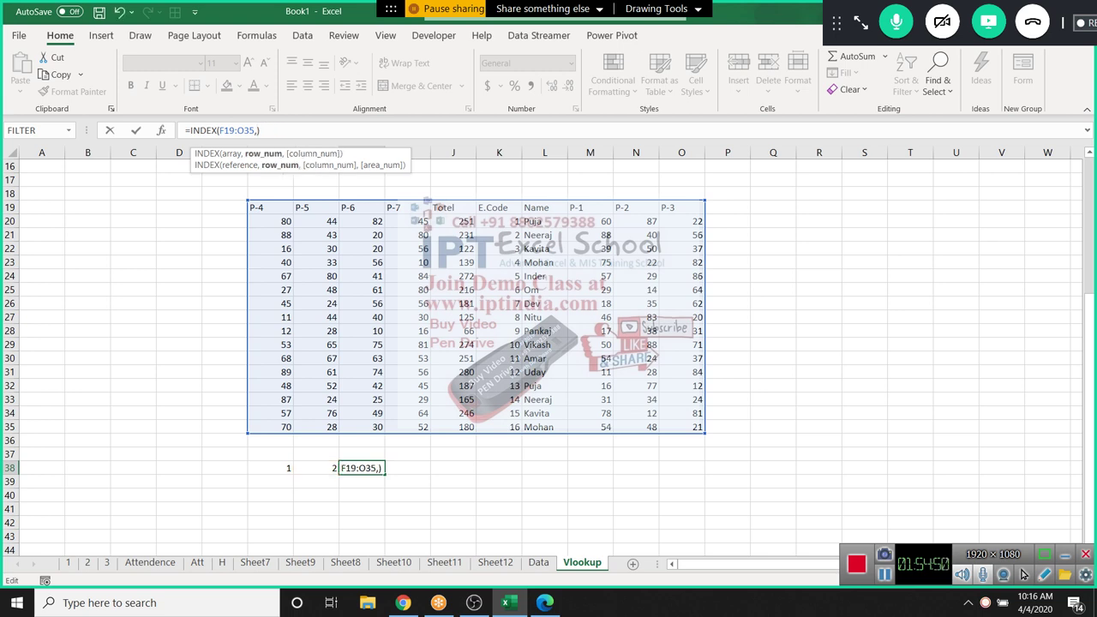
{"action": "left_click", "coordinate": [317, 468]}
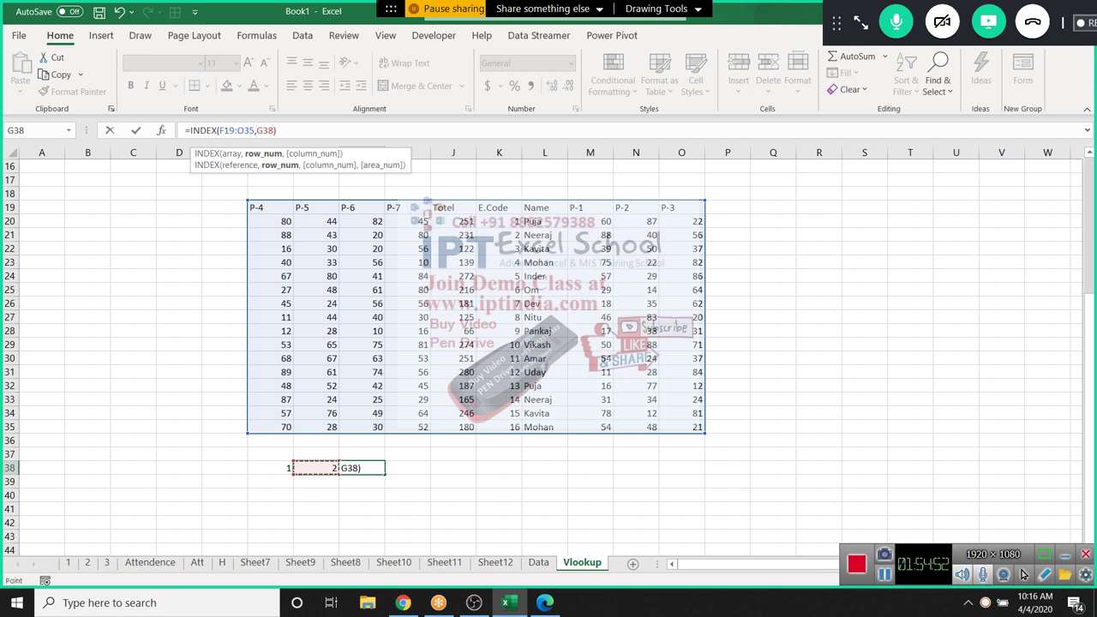
{"action": "type", "text": ",F38"}
{"action": "key", "text": "Return"}
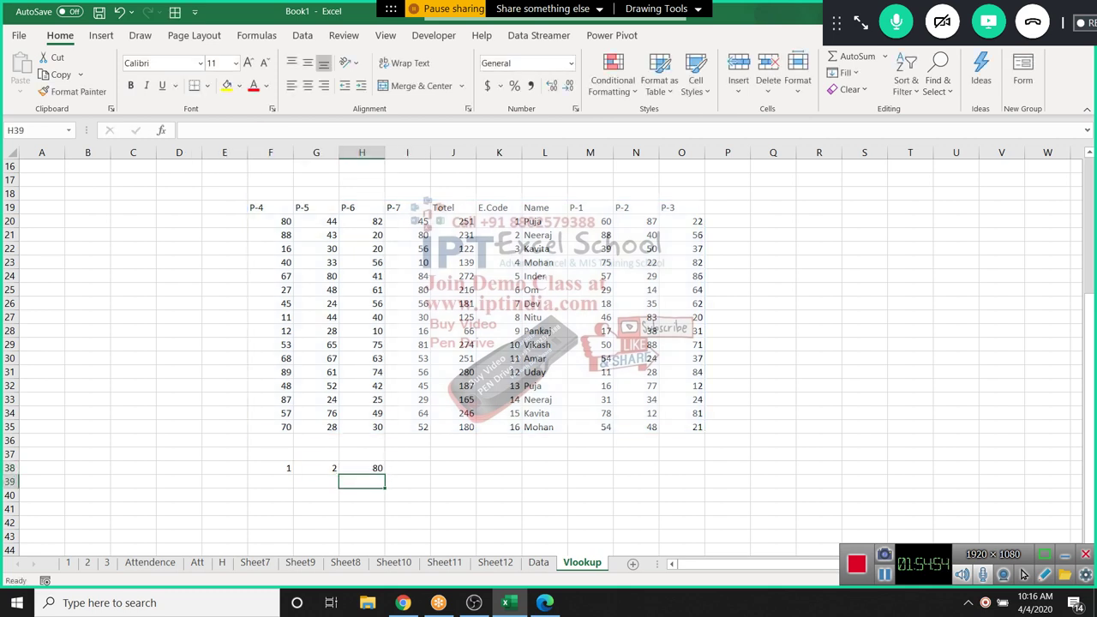
Enter code 8 in F39
{"action": "key", "text": "Up"}
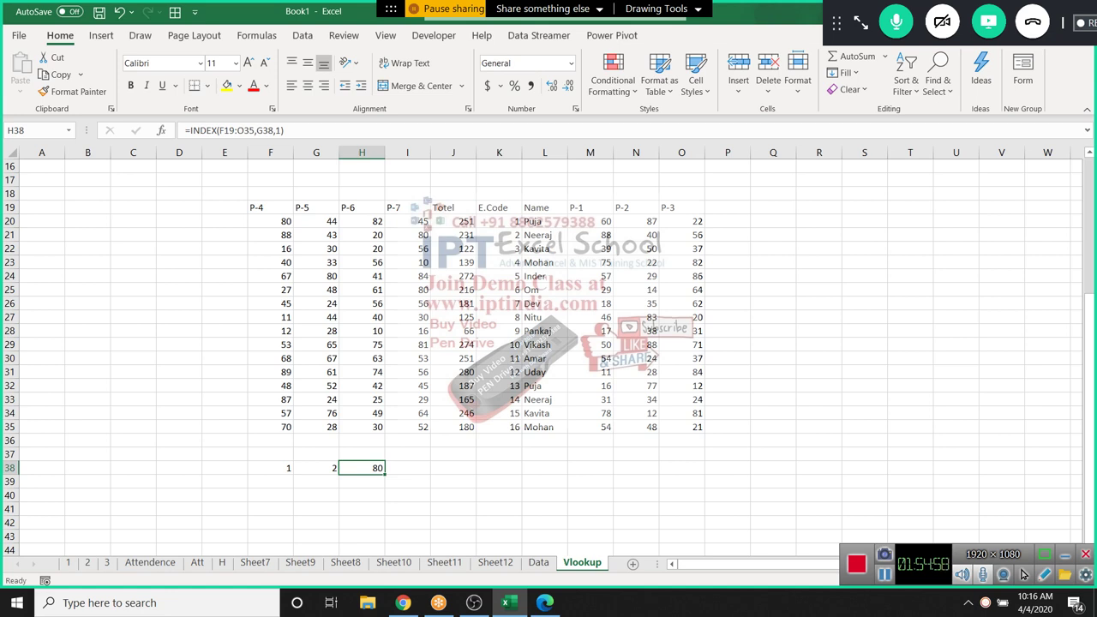
{"action": "key", "text": "Left"}
{"action": "key", "text": "Left"}
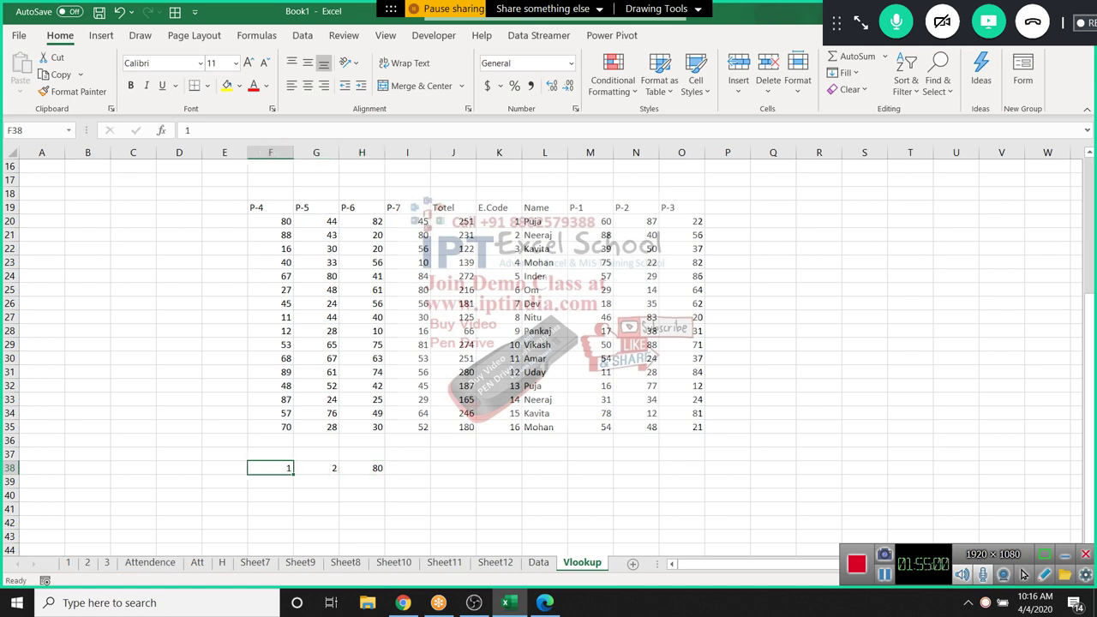
{"action": "key", "text": "Down"}
{"action": "type", "text": "8"}
{"action": "key", "text": "Tab"}
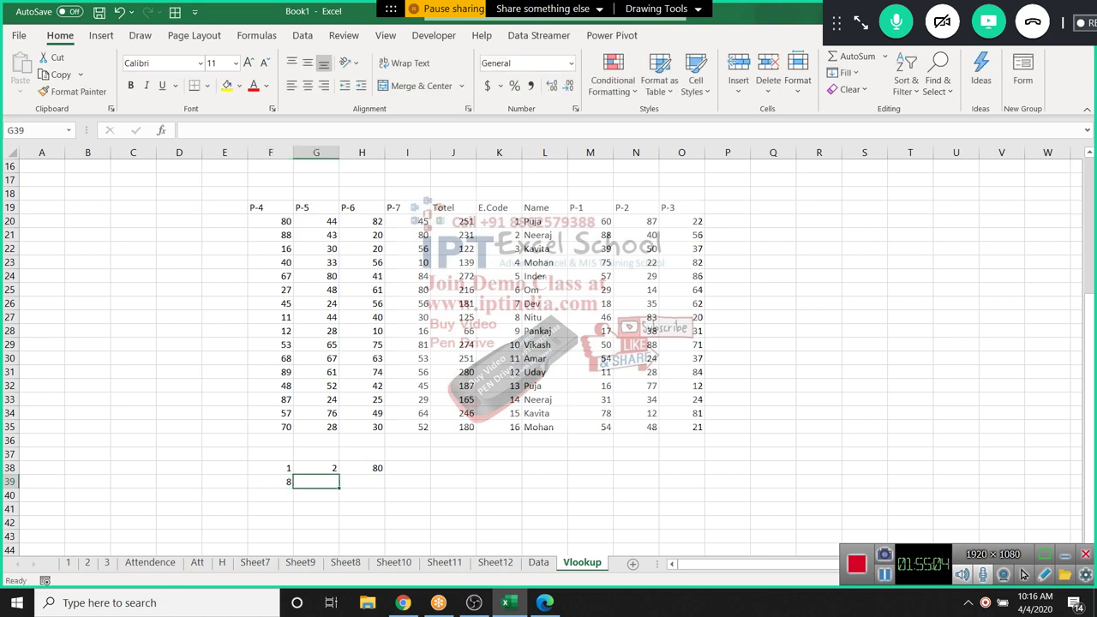
Build =INDEX(F19:O35,MATCH(F39,K19:K35,0),4) in G39
{"action": "type", "text": "=ind"}
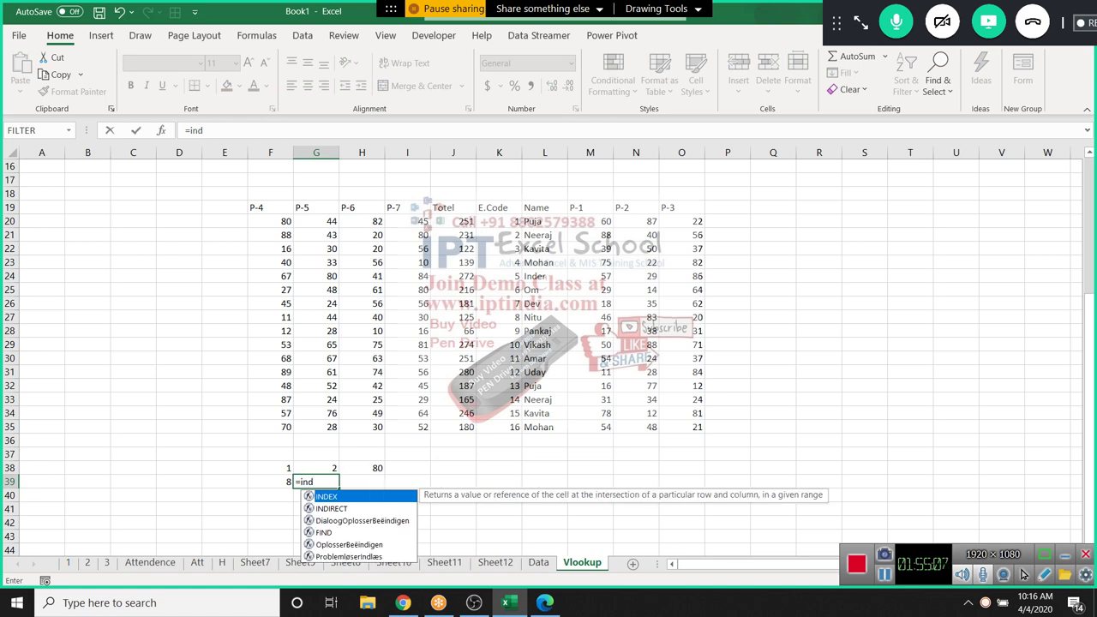
{"action": "key", "text": "Tab"}
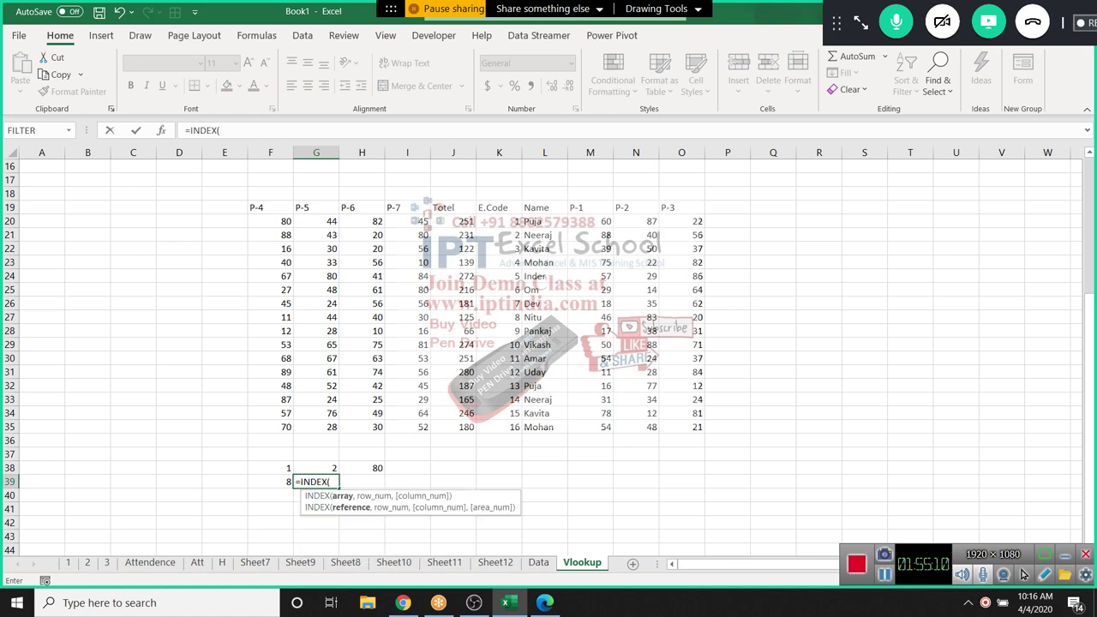
{"action": "left_click_drag", "start_coordinate": [270, 207], "coordinate": [702, 430]}
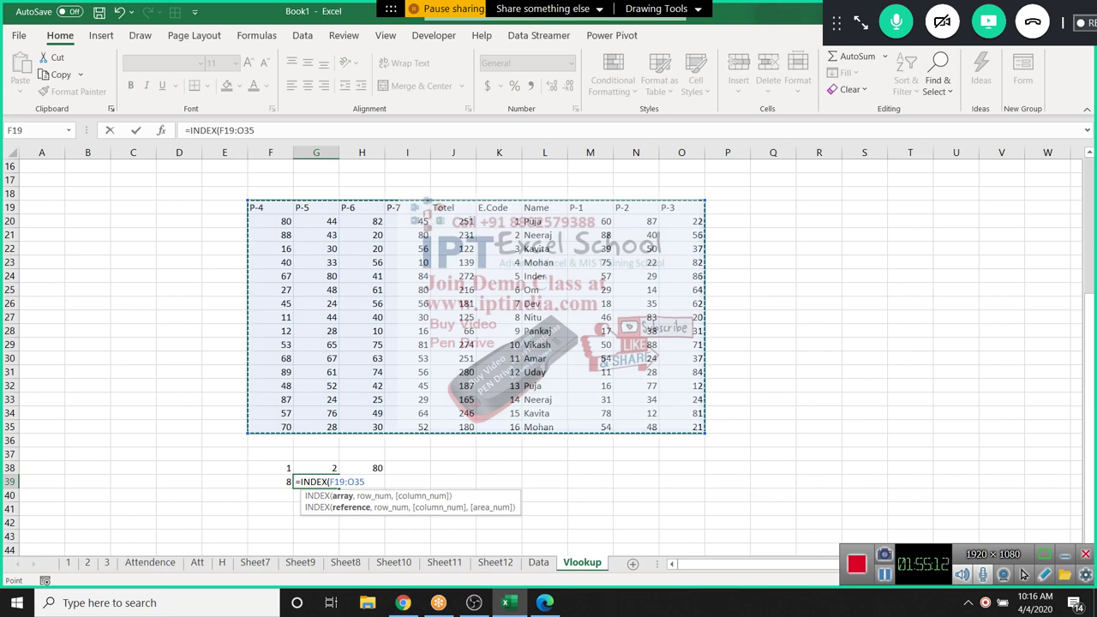
{"action": "type", "text": ",mat"}
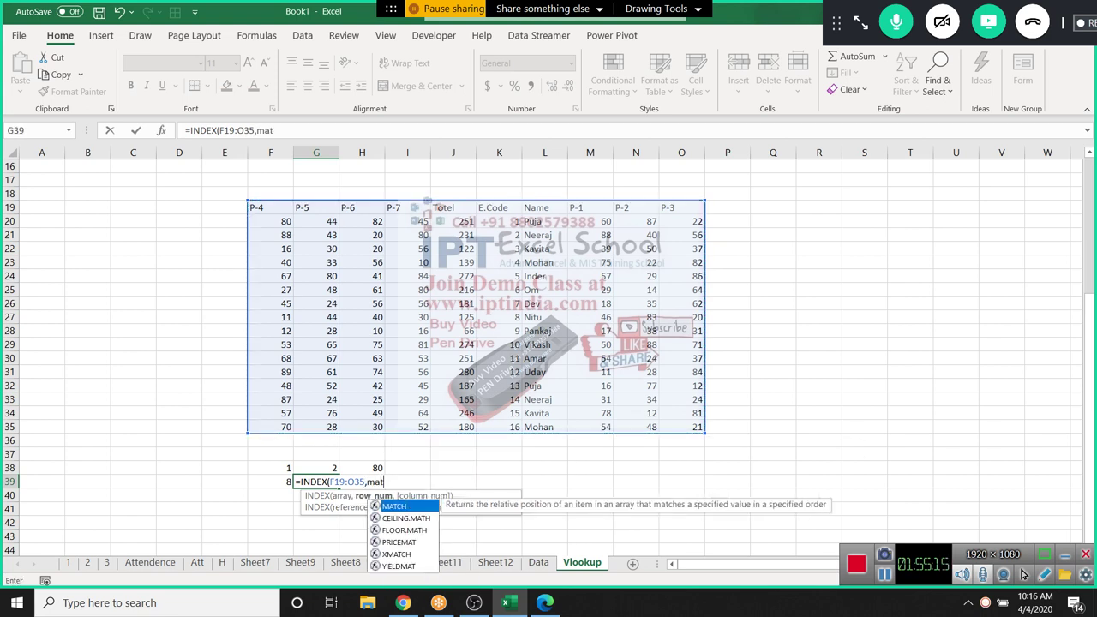
{"action": "key", "text": "Tab"}
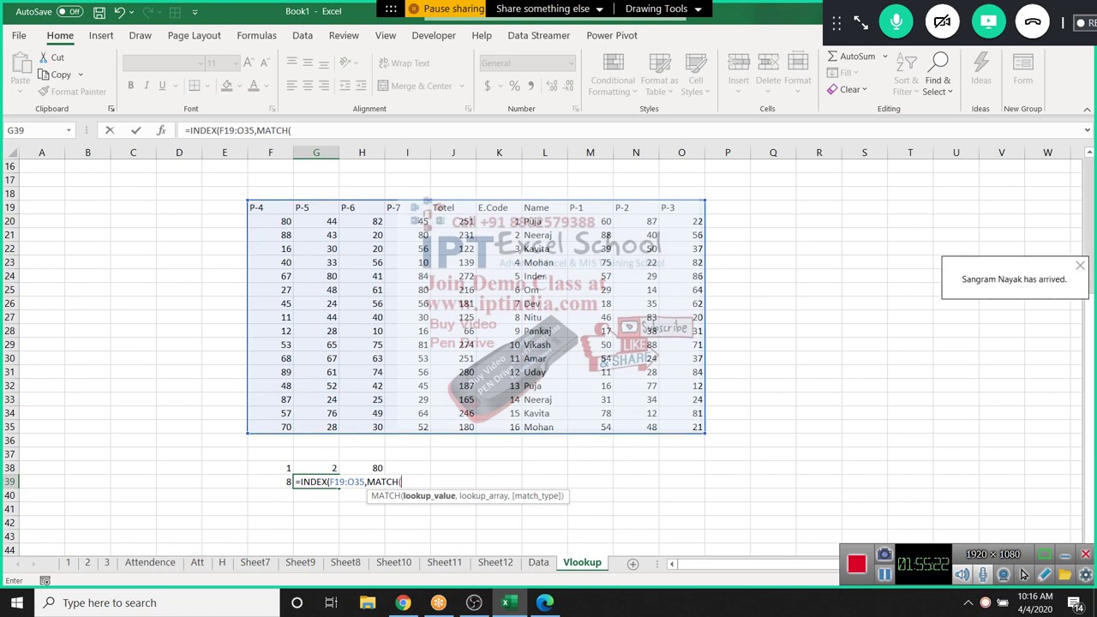
{"action": "key", "text": "Left"}
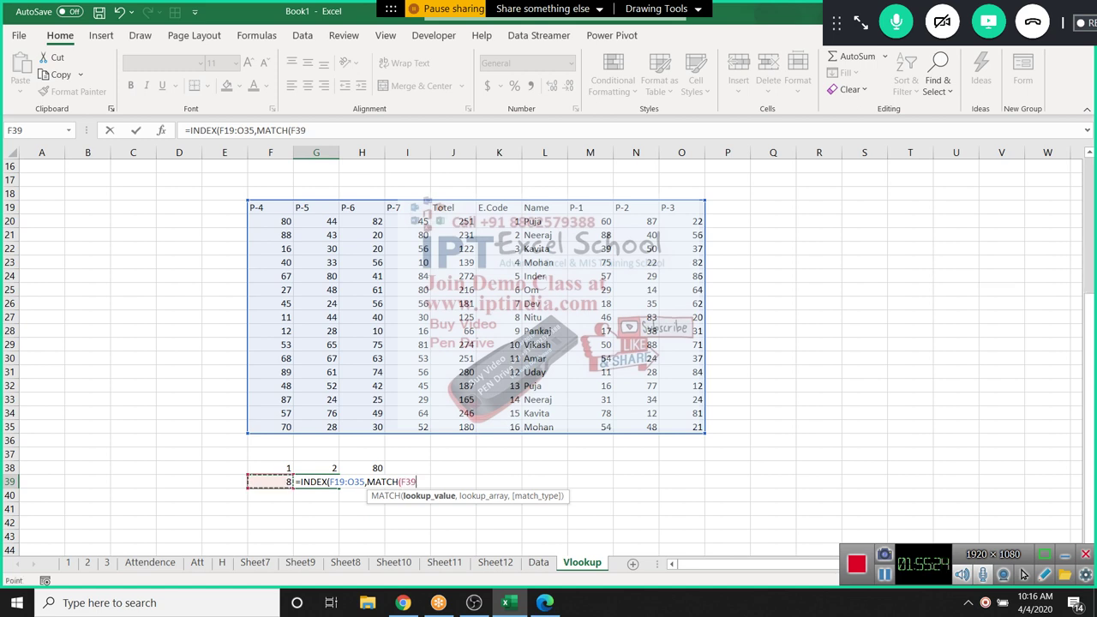
{"action": "type", "text": ","}
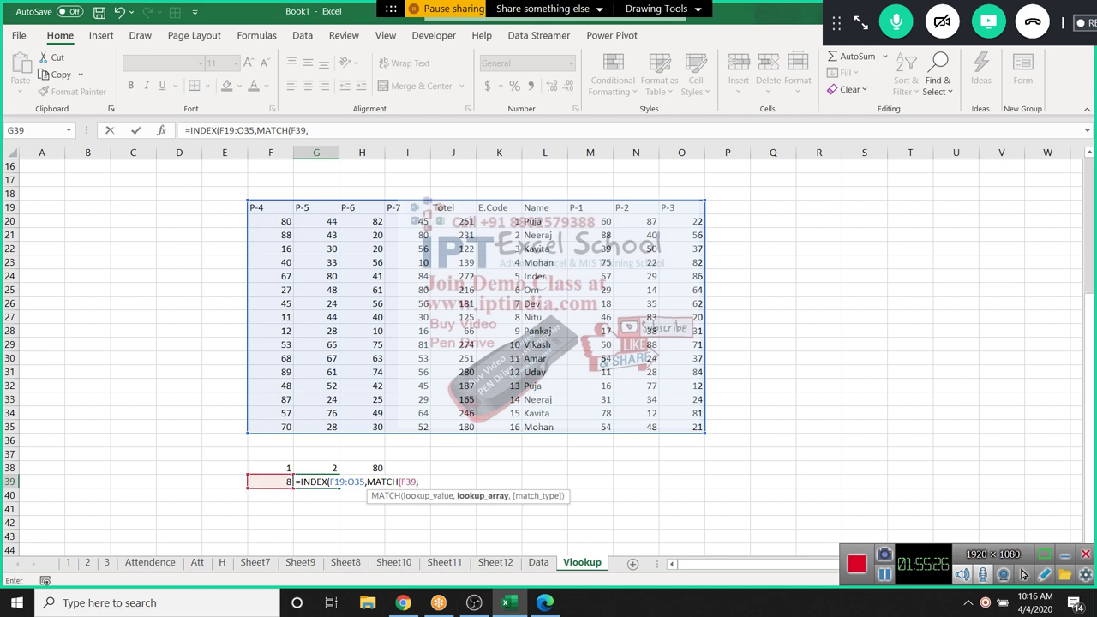
{"action": "left_click_drag", "start_coordinate": [499, 222], "coordinate": [499, 427]}
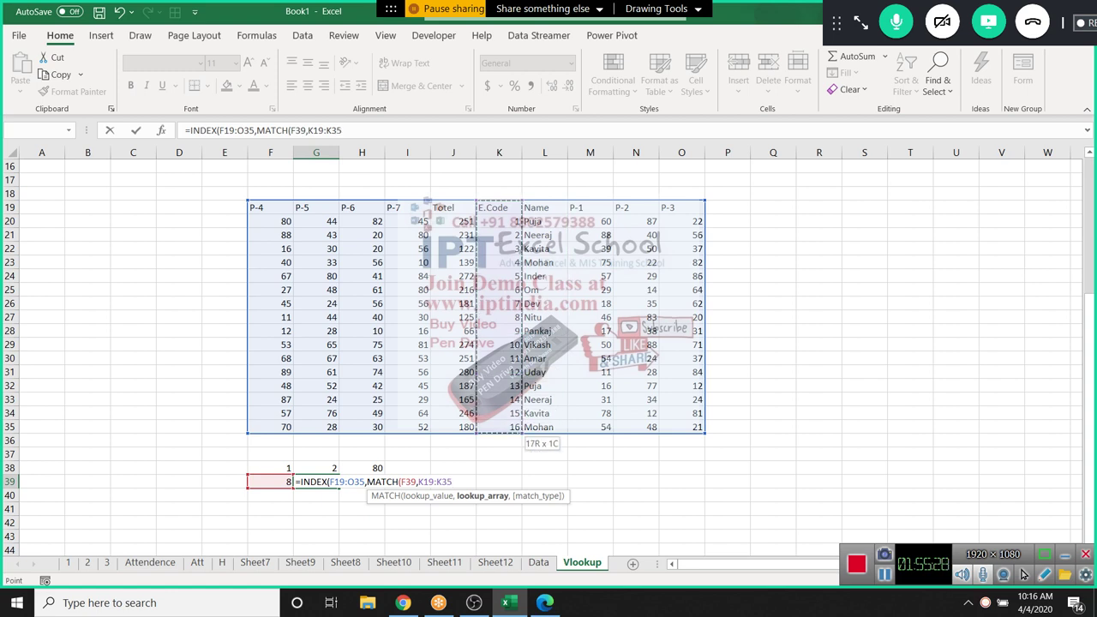
{"action": "type", "text": ","}
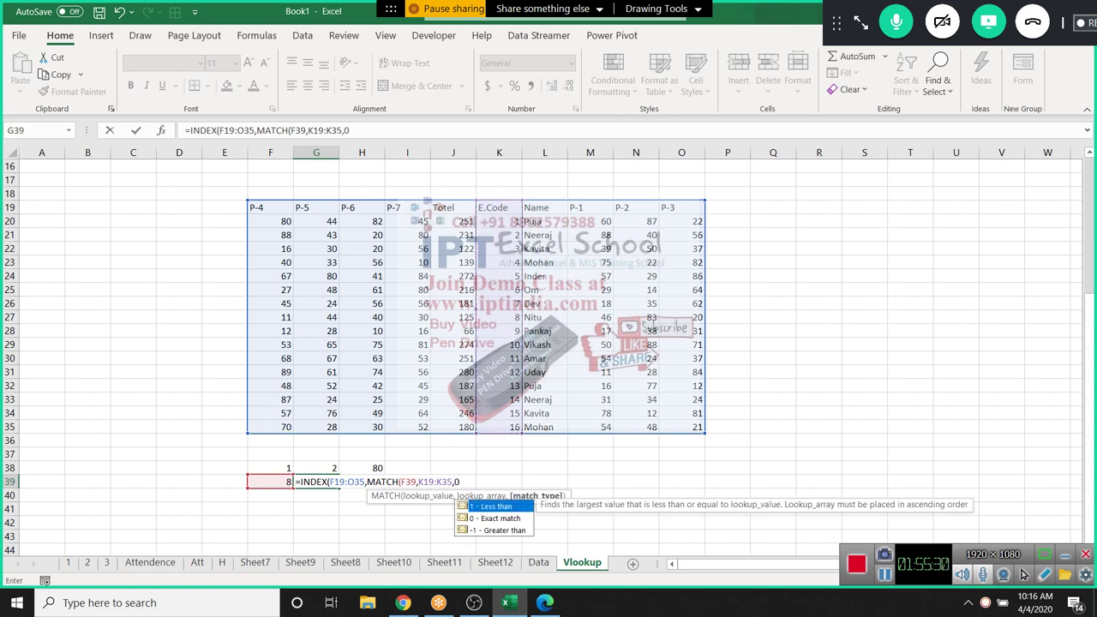
{"action": "type", "text": "0)"}
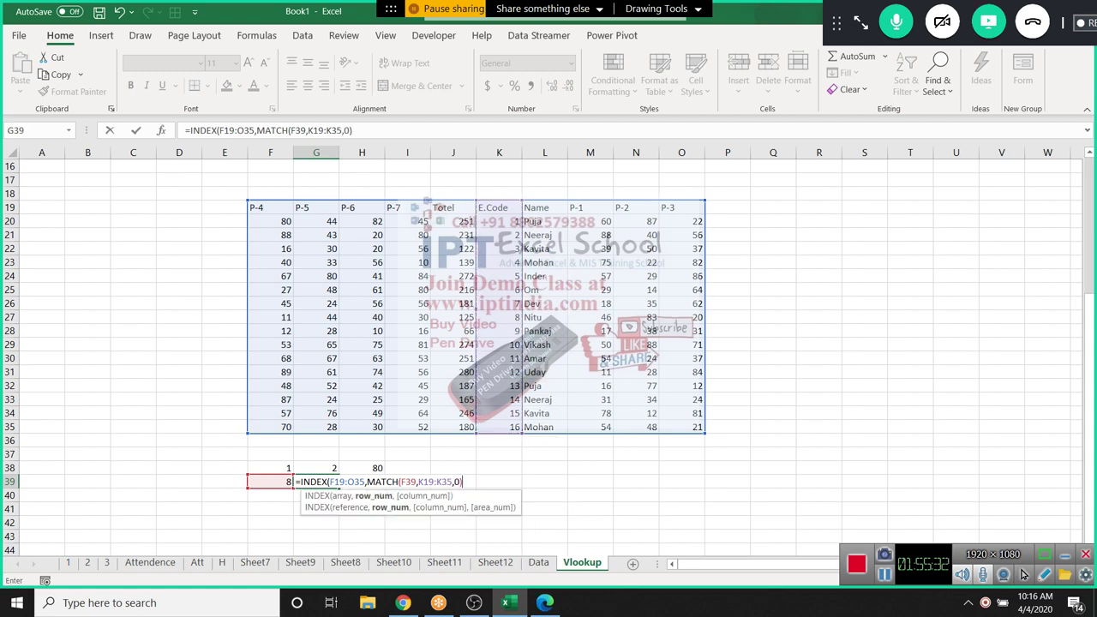
{"action": "type", "text": ","}
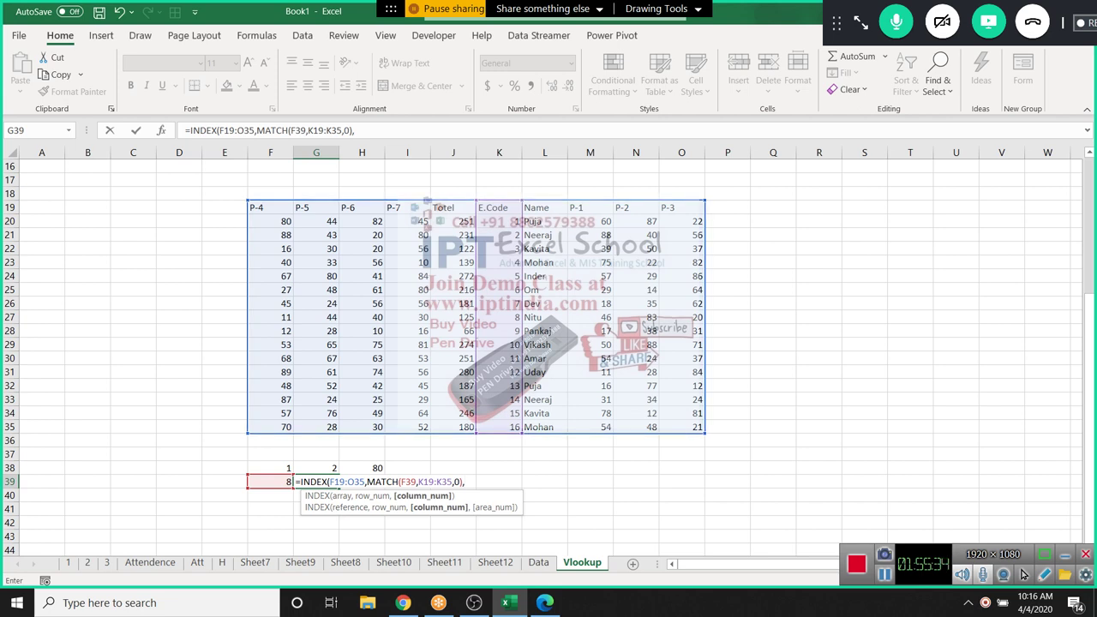
{"action": "type", "text": ",4"}
{"action": "key", "text": "Return"}
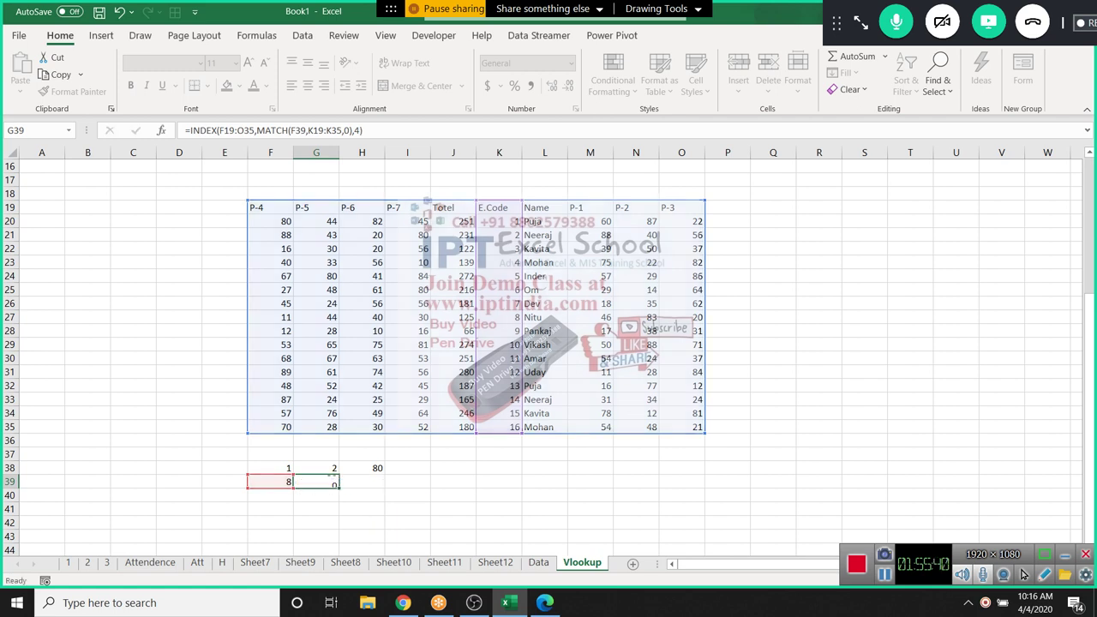
Test G39 by changing F39 to 13 and back to 8, returning 30
{"action": "key", "text": "Up"}
{"action": "key", "text": "Left"}
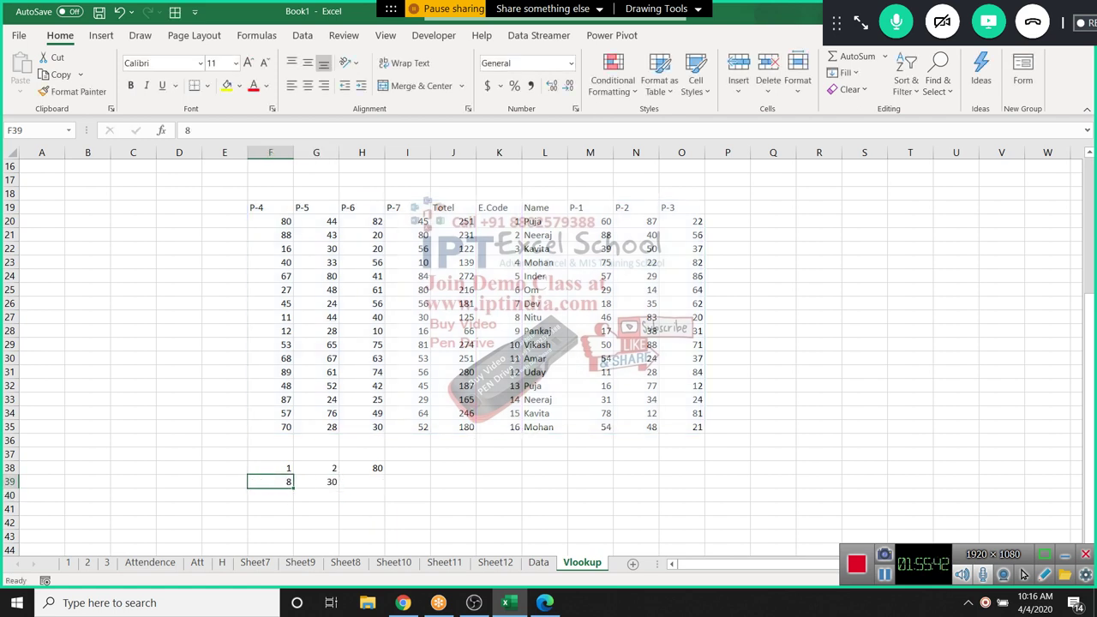
{"action": "type", "text": "13"}
{"action": "key", "text": "Return"}
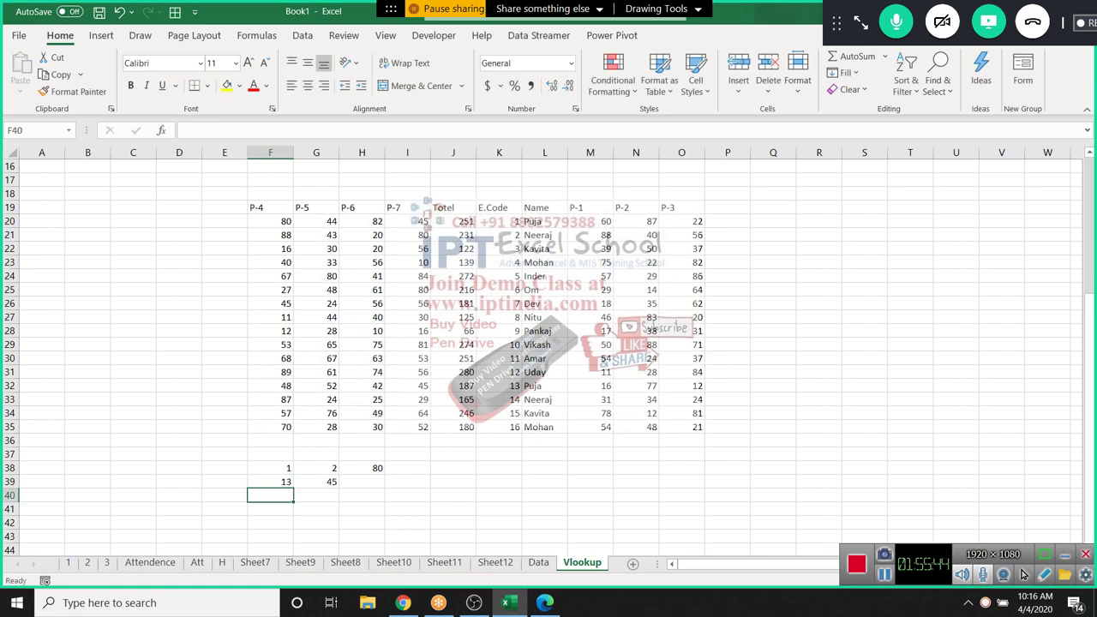
{"action": "key", "text": "Up"}
{"action": "type", "text": "8"}
{"action": "key", "text": "Return"}
{"action": "key", "text": "Up"}
{"action": "key", "text": "Right"}
{"action": "key", "text": "F2"}
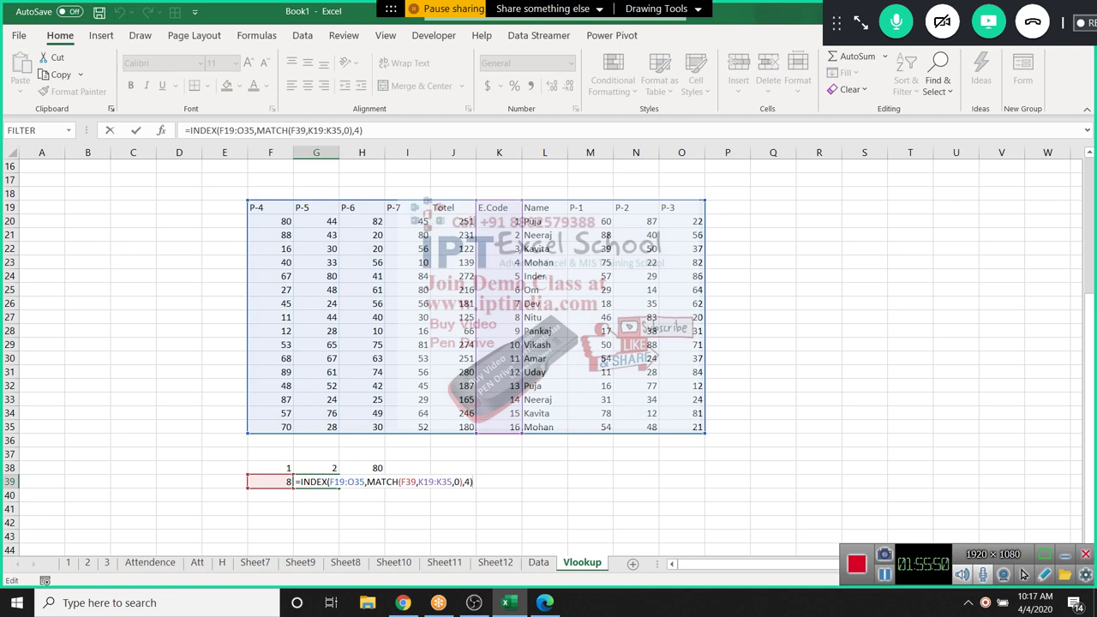
{"action": "key", "text": "Tab"}
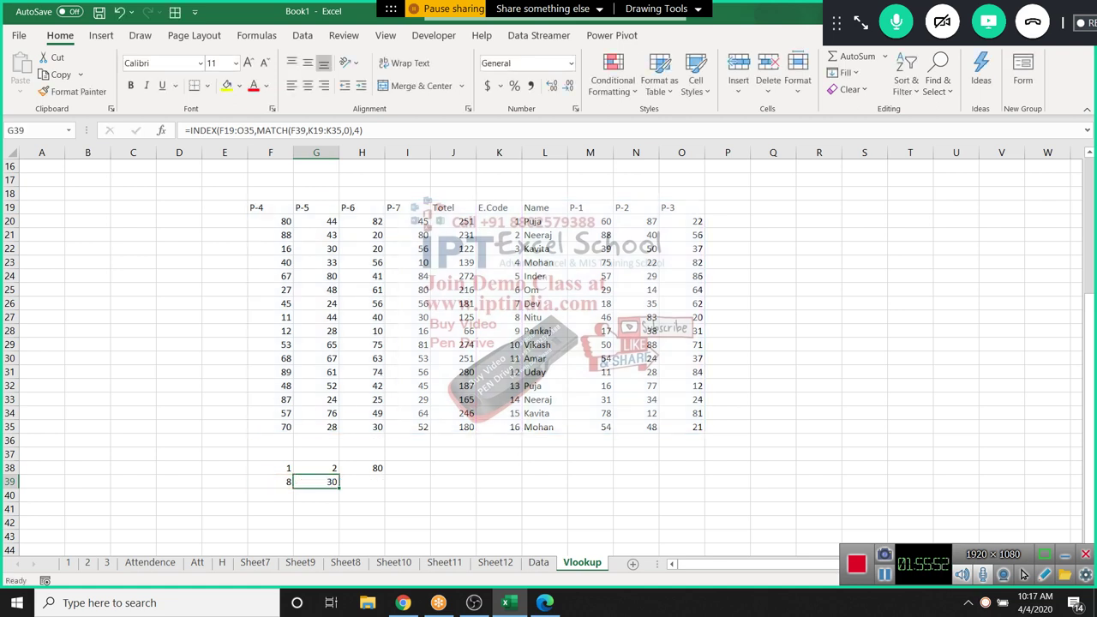
Enter =OFFSET(F19,MATCH(F39,K19:K35,0),3) in H39
{"action": "type", "text": "=OFFSET("}
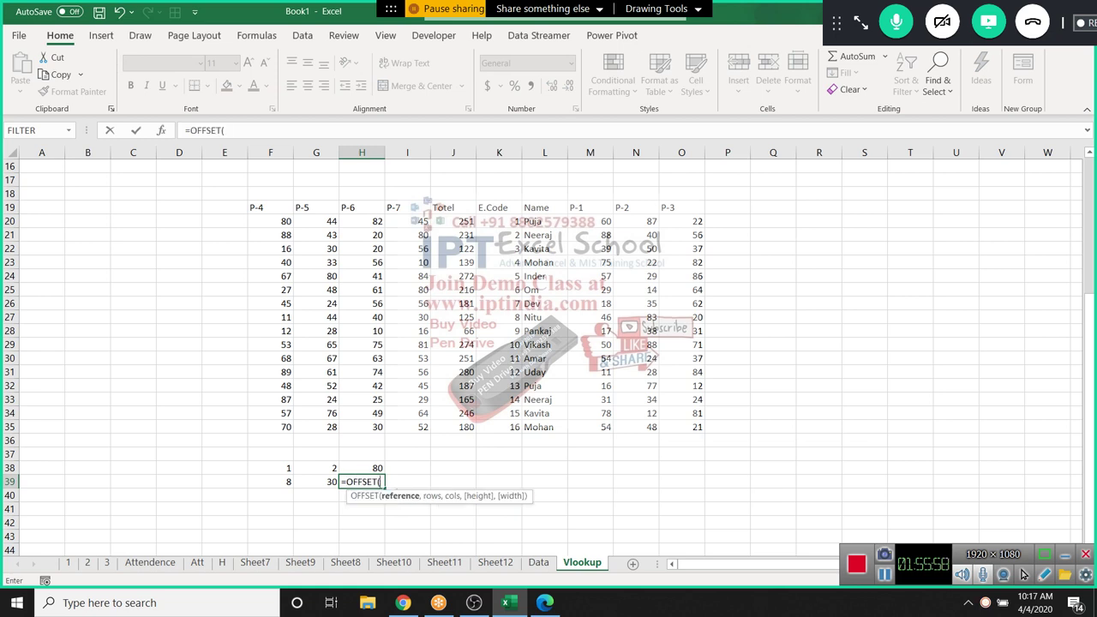
{"action": "left_click", "coordinate": [270, 482]}
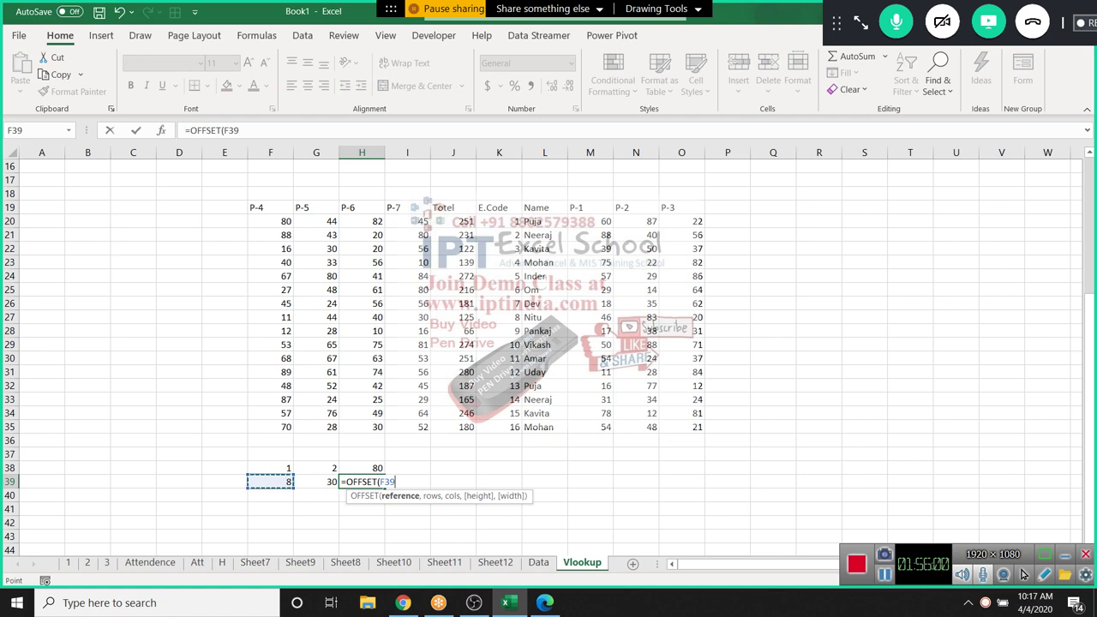
{"action": "type", "text": ","}
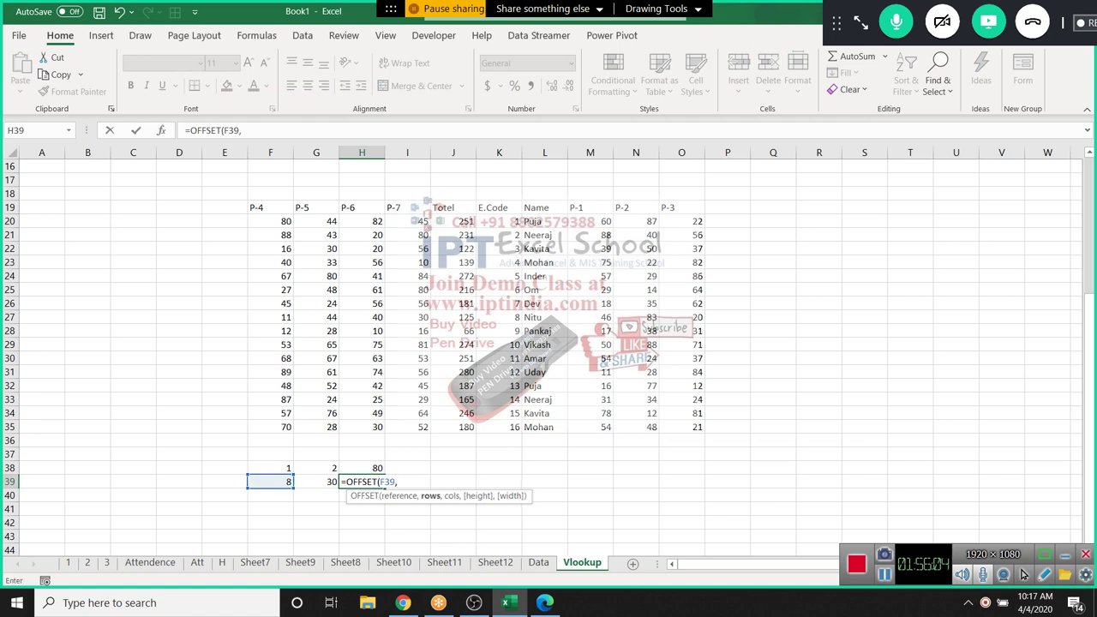
{"action": "key", "text": "BackSpace"}
{"action": "key", "text": "BackSpace"}
{"action": "key", "text": "BackSpace"}
{"action": "key", "text": "BackSpace"}
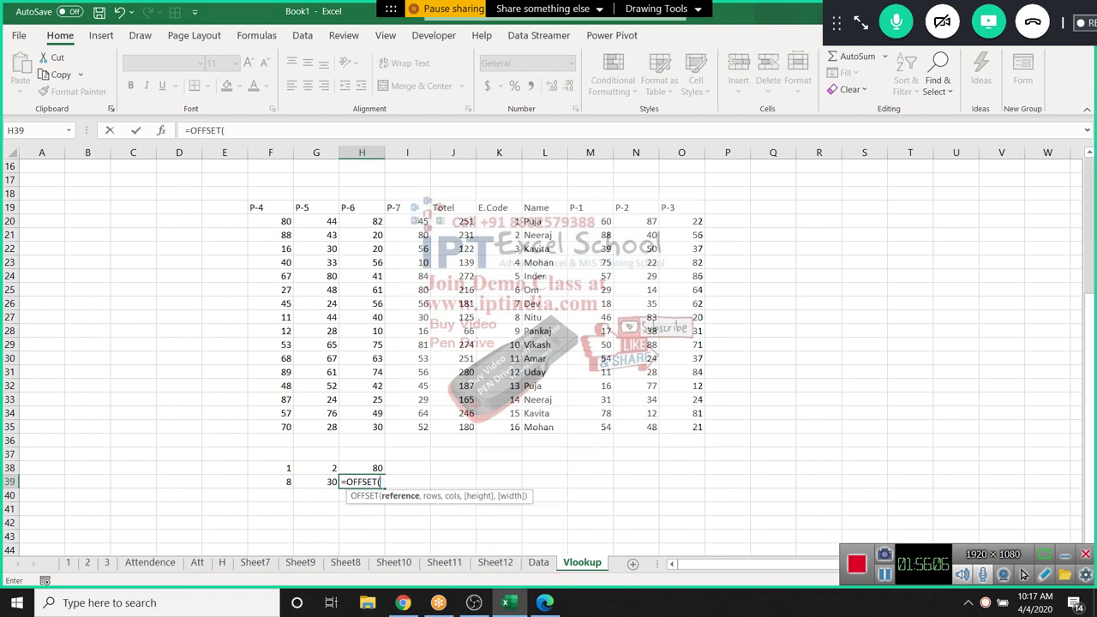
{"action": "left_click", "coordinate": [269, 207]}
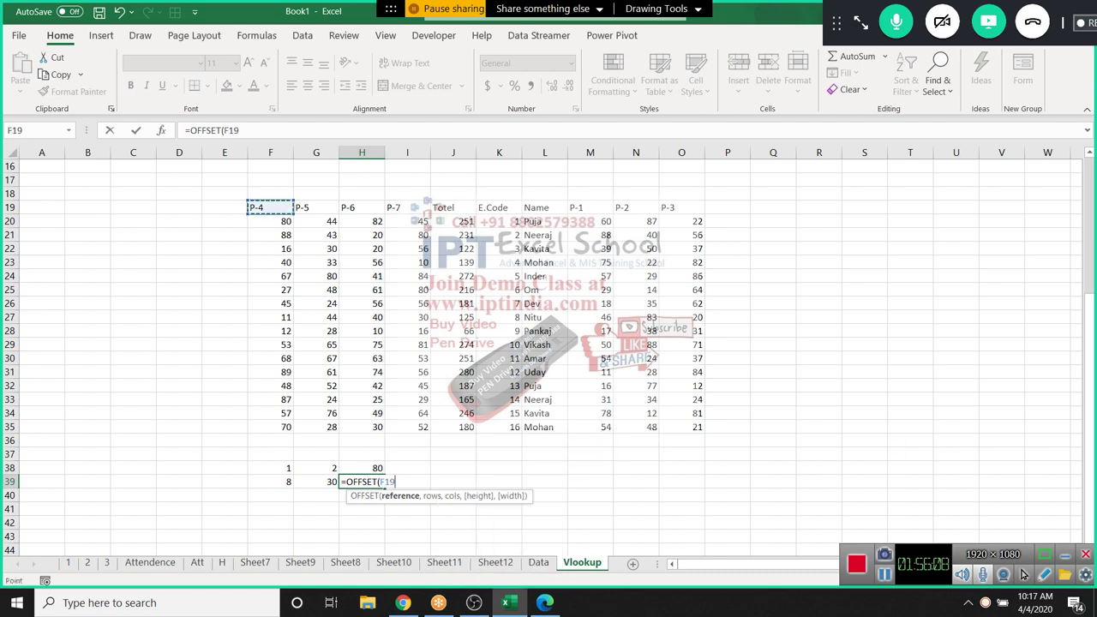
{"action": "type", "text": ","}
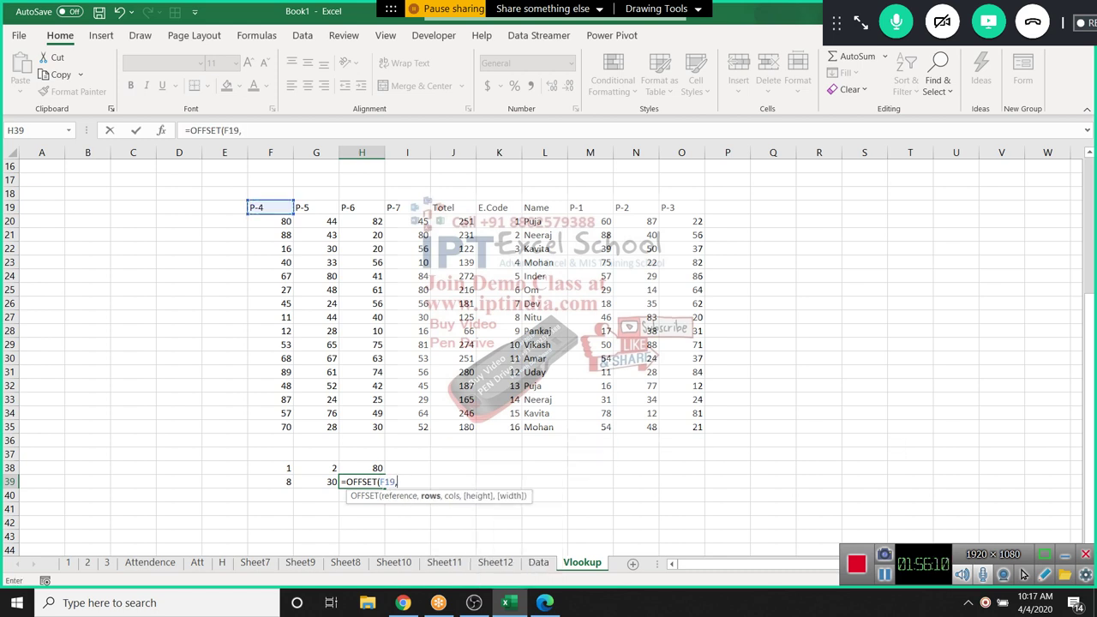
{"action": "type", "text": "MATCH("}
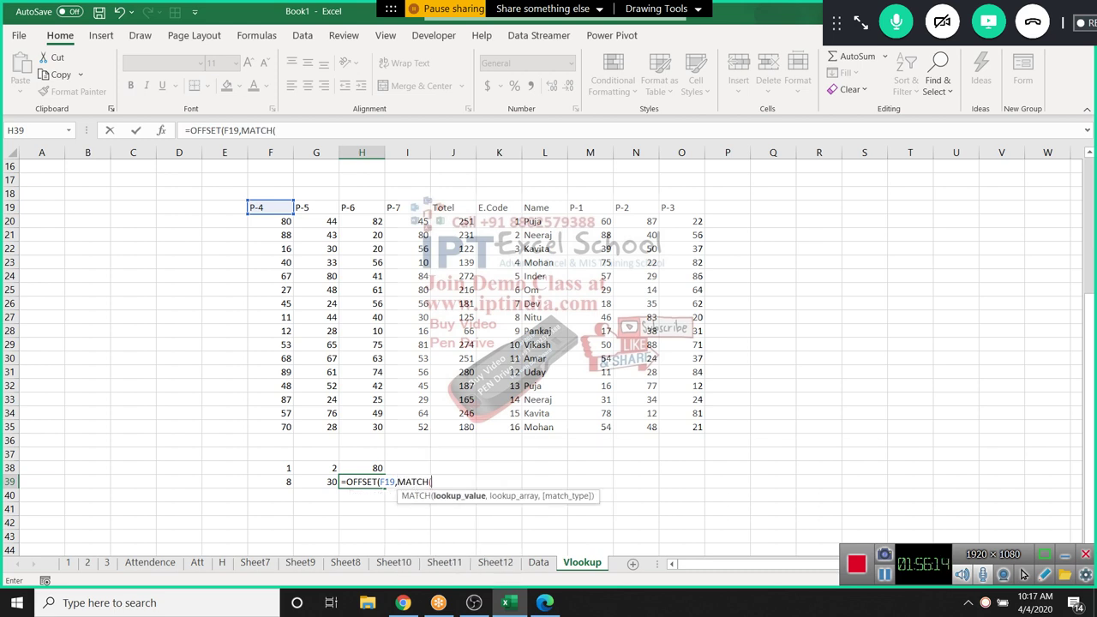
{"action": "left_click", "coordinate": [269, 481]}
{"action": "type", "text": ","}
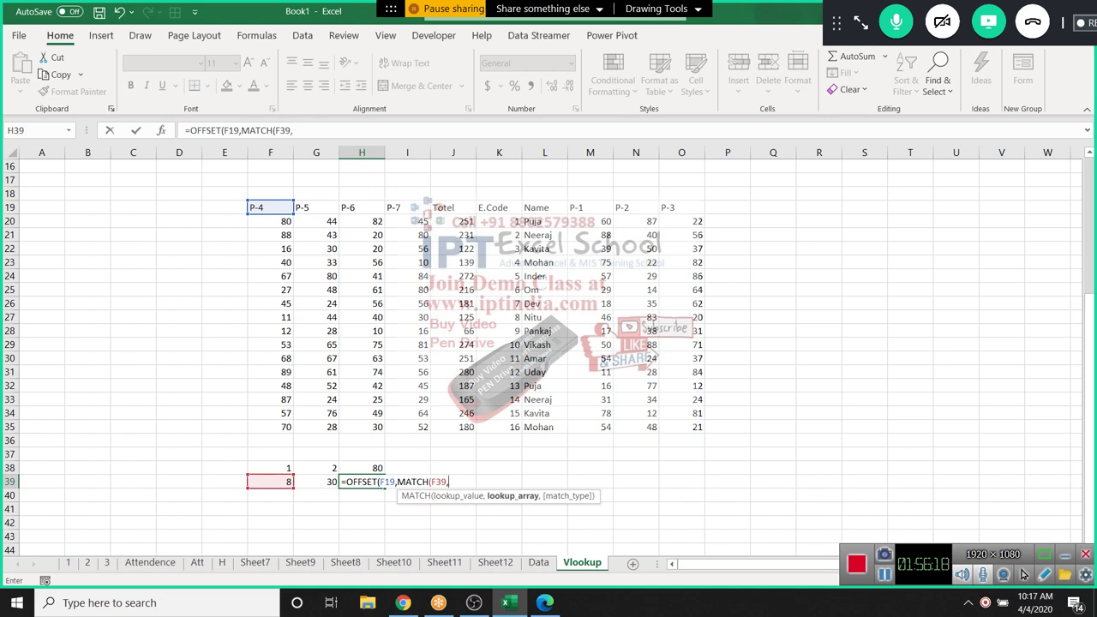
{"action": "left_click_drag", "start_coordinate": [498, 426], "coordinate": [498, 207]}
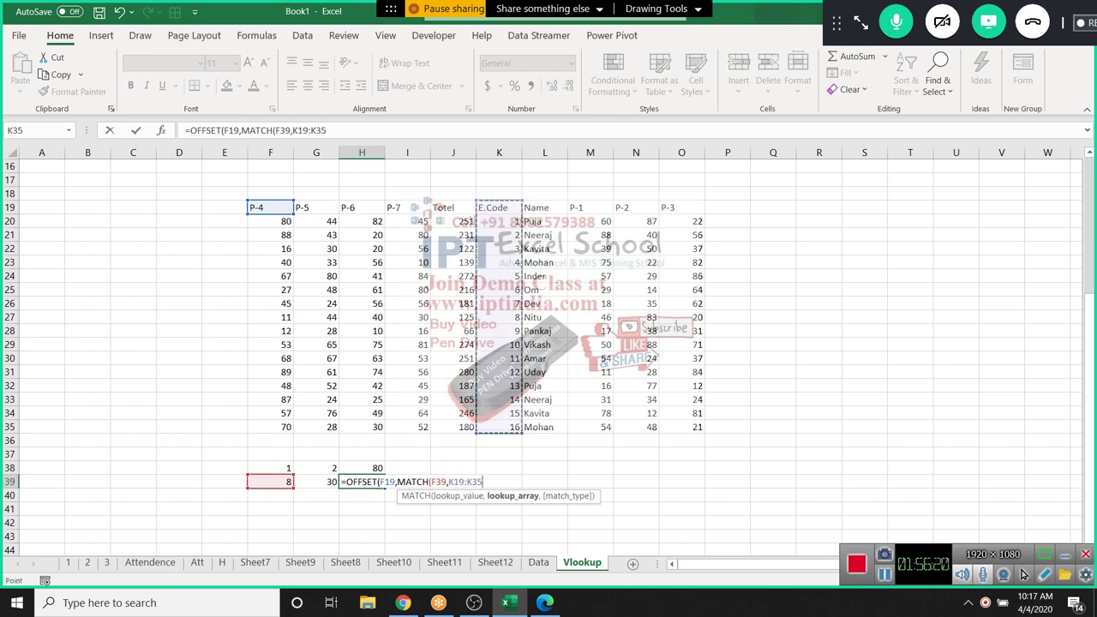
{"action": "type", "text": ",0)"}
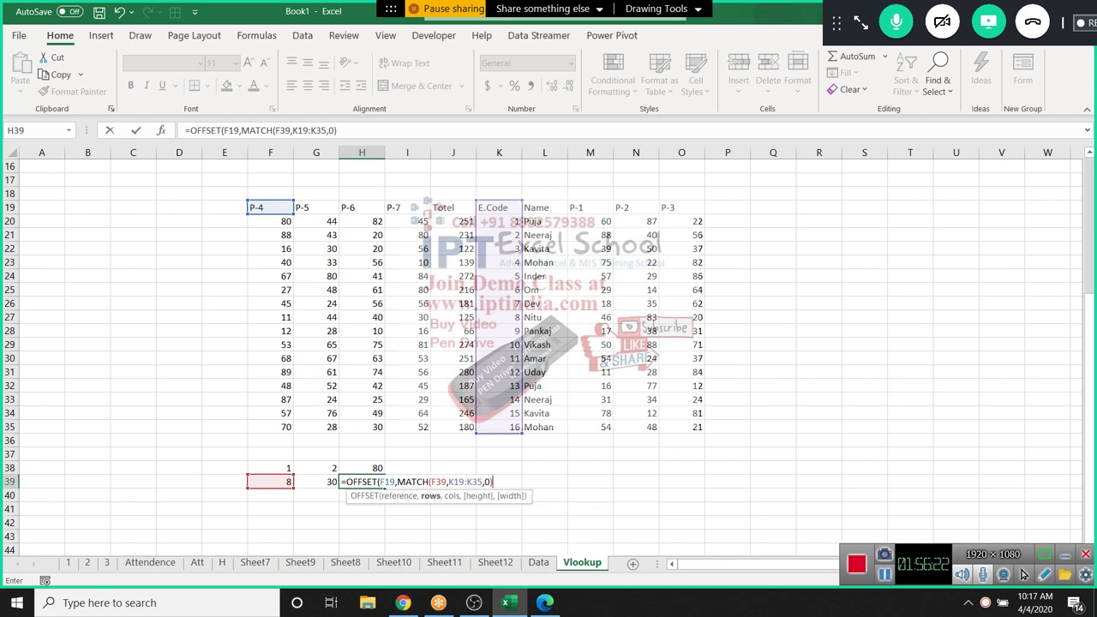
{"action": "type", "text": ",0"}
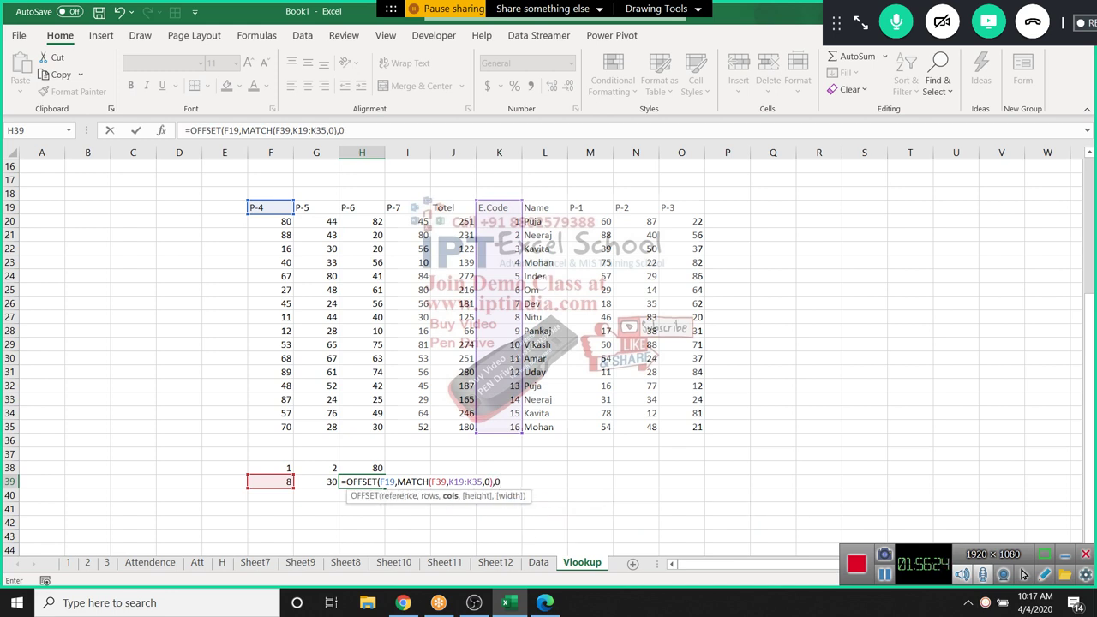
{"action": "key", "text": "BackSpace"}
{"action": "type", "text": "3)"}
{"action": "key", "text": "ctrl+Return"}
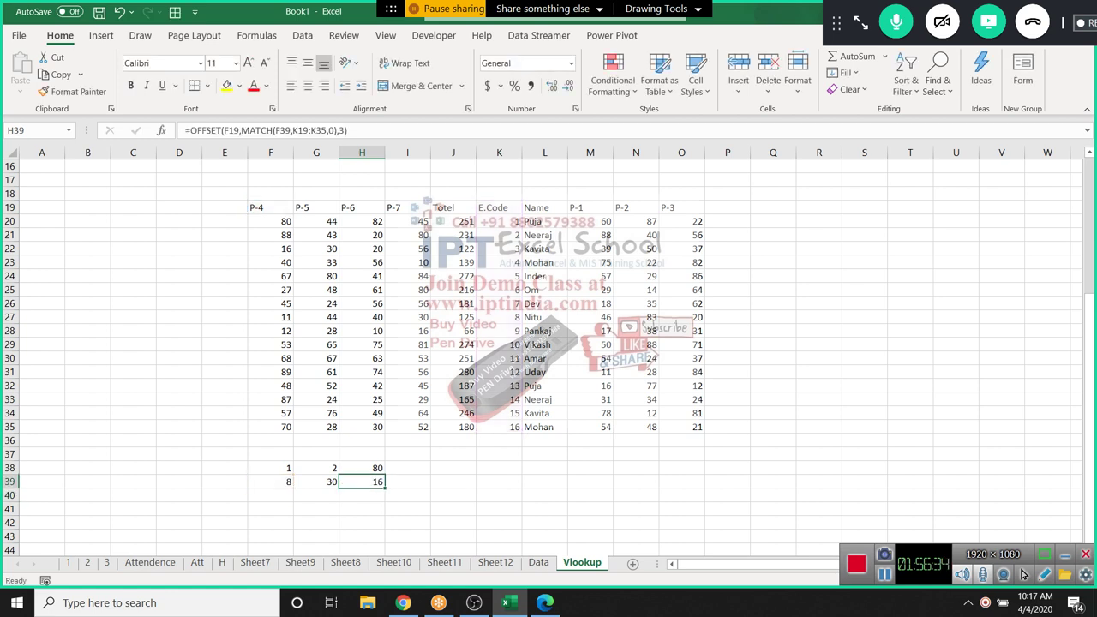
Check H39's result of 16 against the value in I28 and compare with H38's INDEX formula
{"action": "key", "text": "F2"}
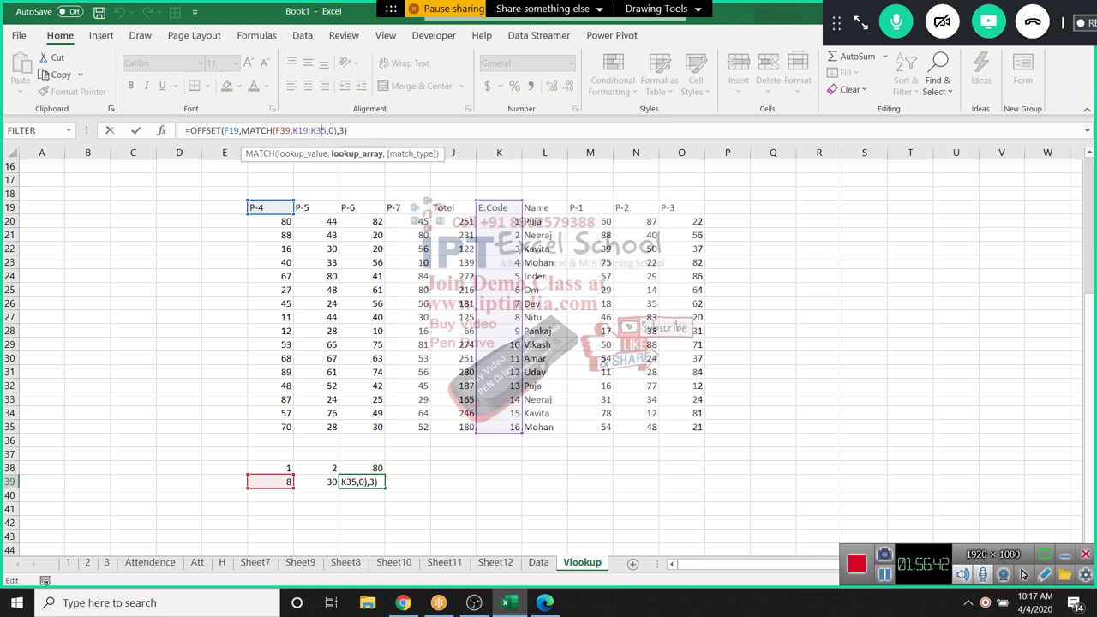
{"action": "left_click", "coordinate": [407, 330]}
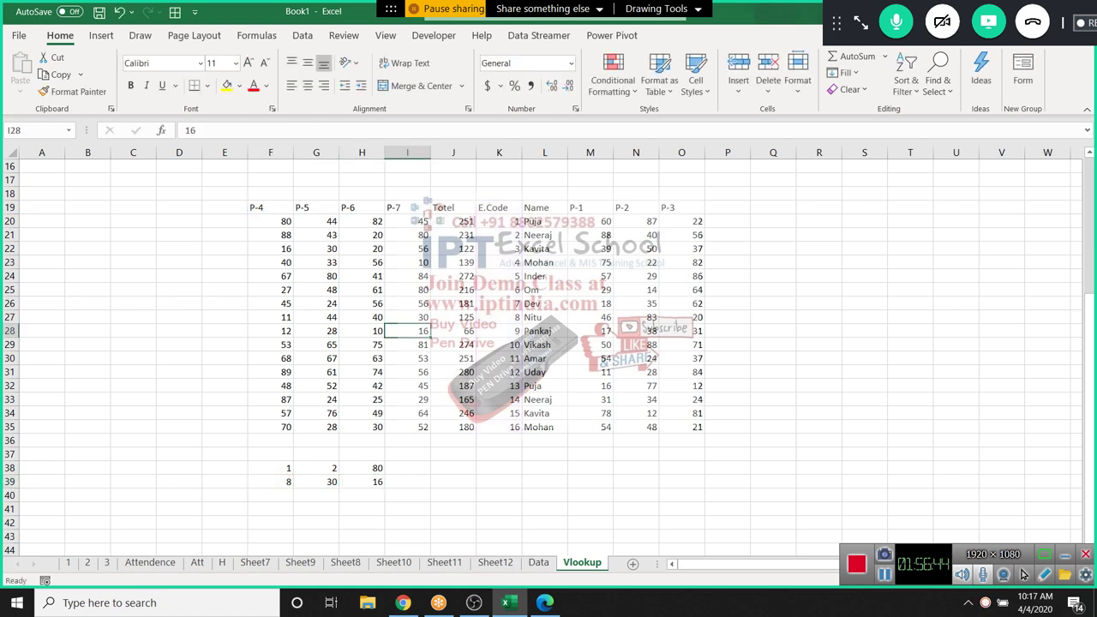
{"action": "left_click", "coordinate": [362, 482]}
{"action": "double_click", "coordinate": [375, 481]}
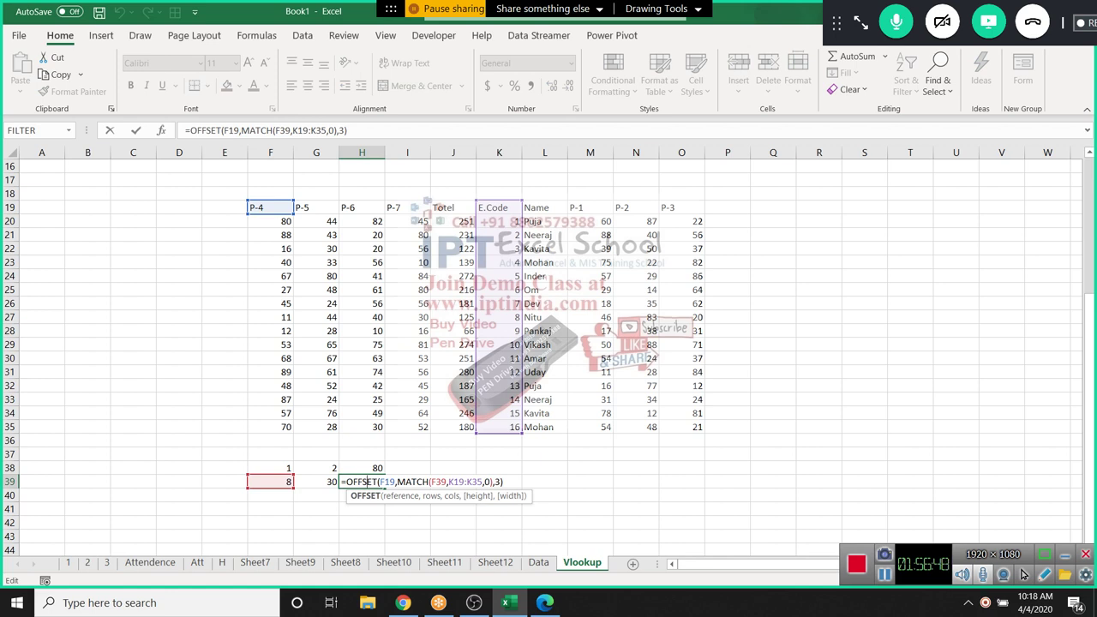
{"action": "key", "text": "Escape"}
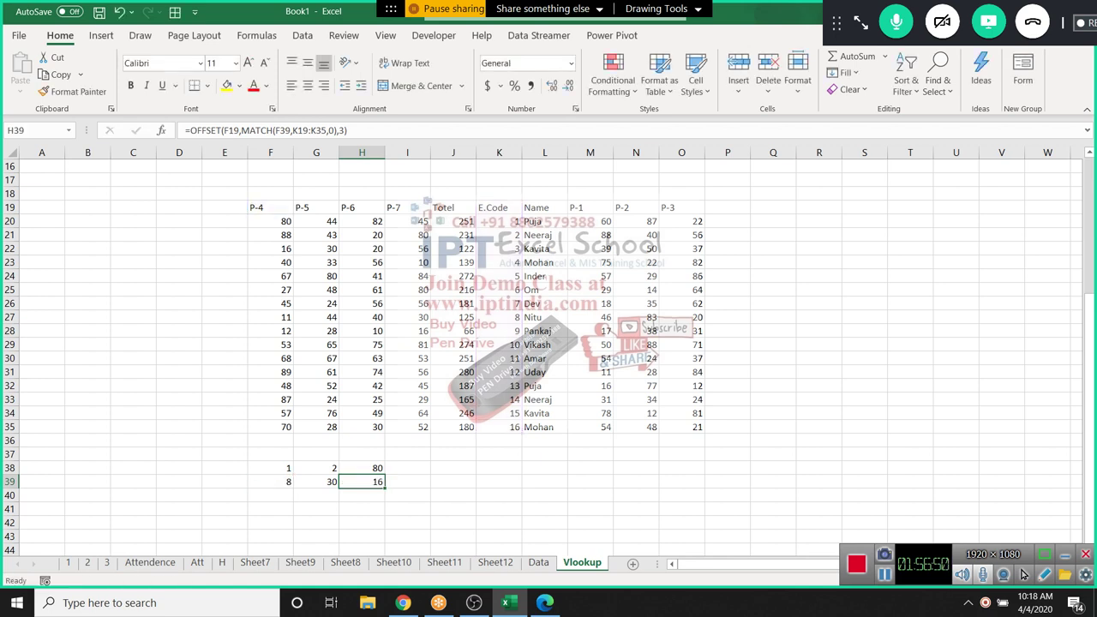
{"action": "left_click", "coordinate": [362, 468]}
{"action": "double_click", "coordinate": [368, 468]}
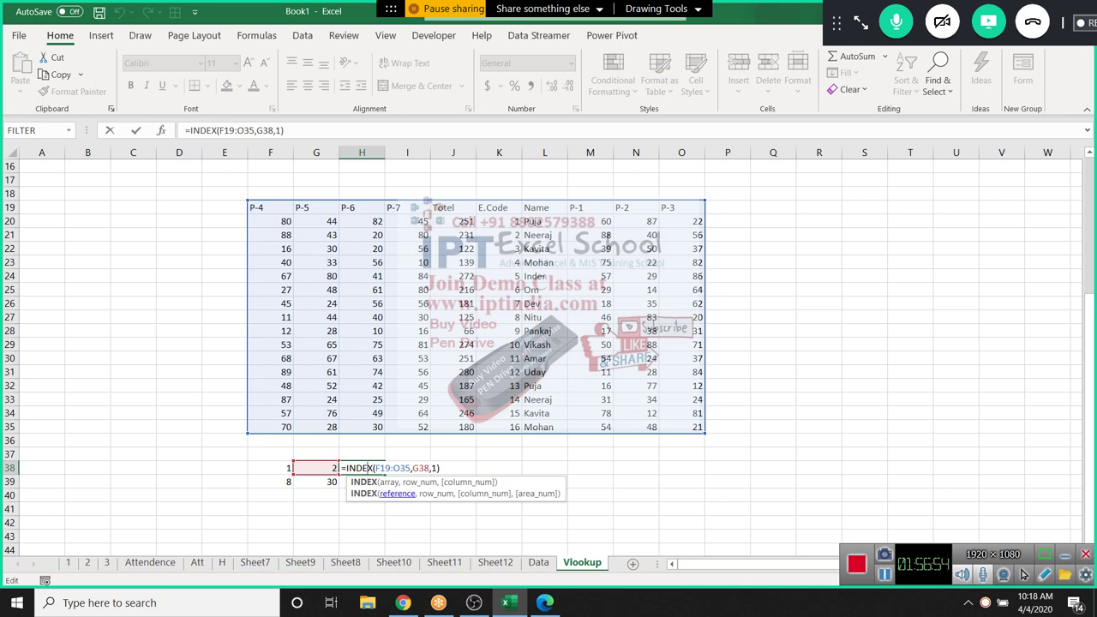
Compare against the INDEX+MATCH formula in G39
{"action": "key", "text": "Escape"}
{"action": "left_click", "coordinate": [316, 482]}
{"action": "key", "text": "F2"}
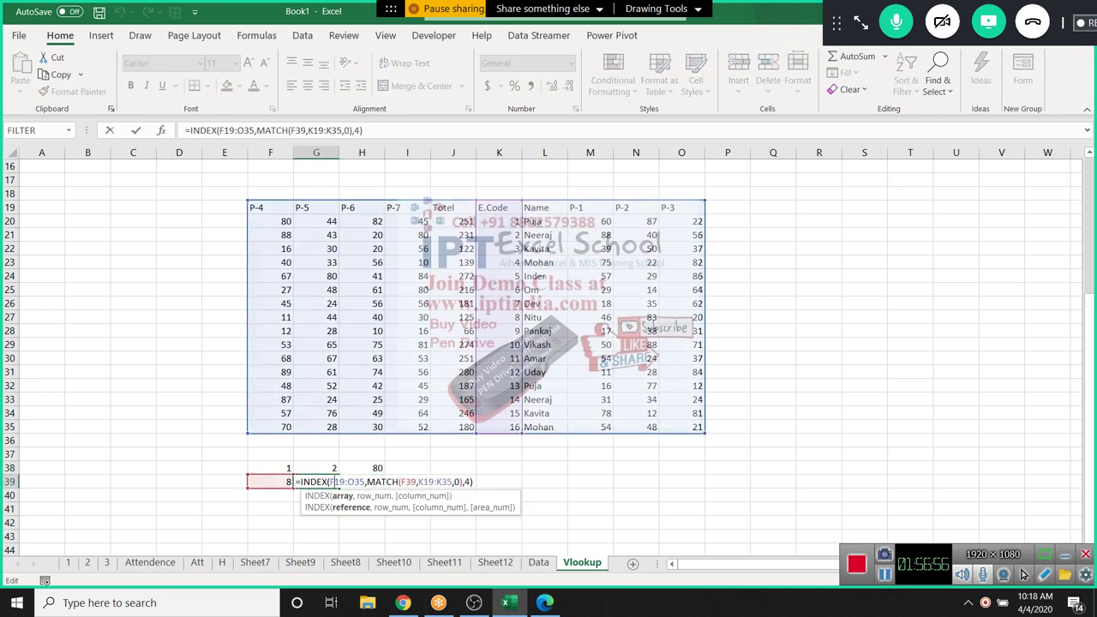
{"action": "key", "text": "Escape"}
Add -1 after MATCH(F39,K19:K35,0) in H39 so it returns 30
{"action": "key", "text": "Right"}
{"action": "key", "text": "F2"}
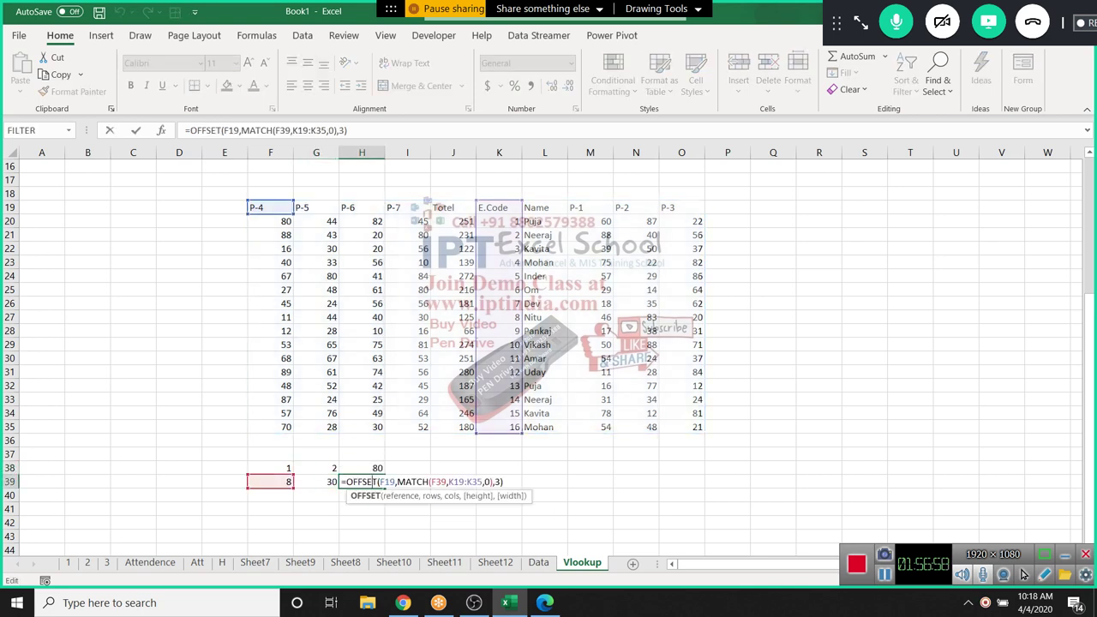
{"action": "key", "text": "Left"}
{"action": "key", "text": "Left"}
{"action": "key", "text": "Left"}
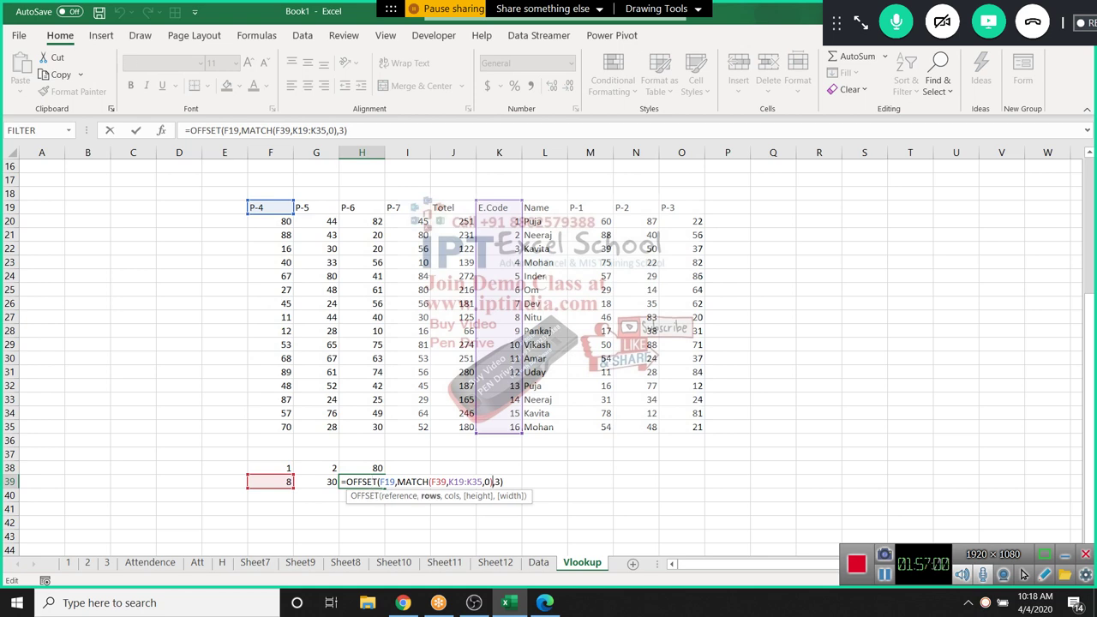
{"action": "type", "text": "-1"}
{"action": "key", "text": "ctrl+Return"}
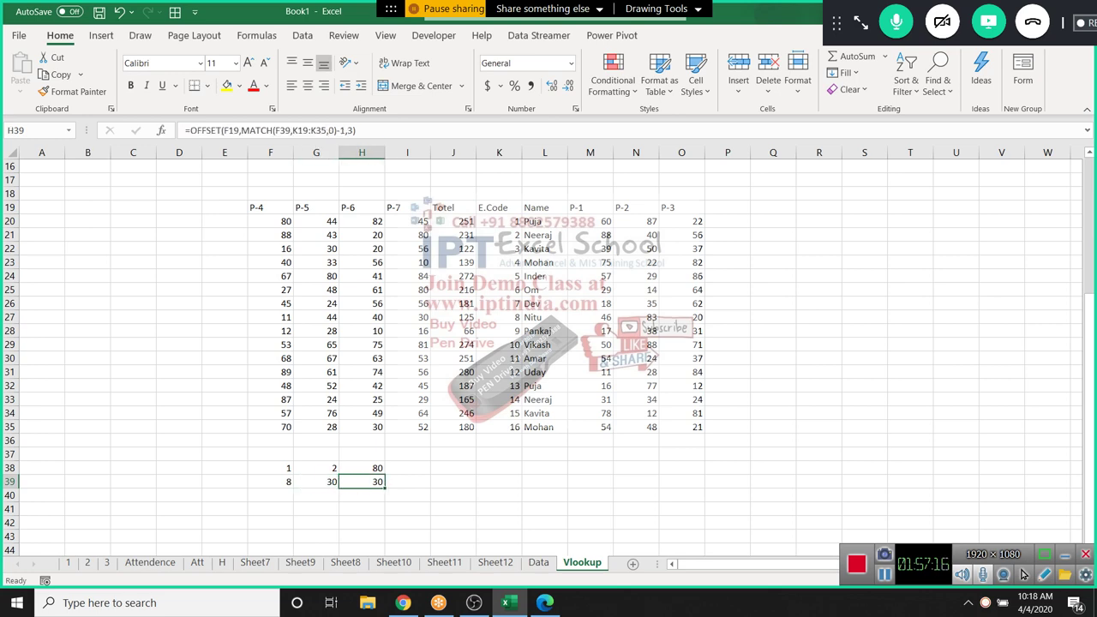
Enter the lookup code 8 in G42
{"action": "scroll", "coordinate": [549, 356], "scroll_direction": "down", "scroll_amount": 1}
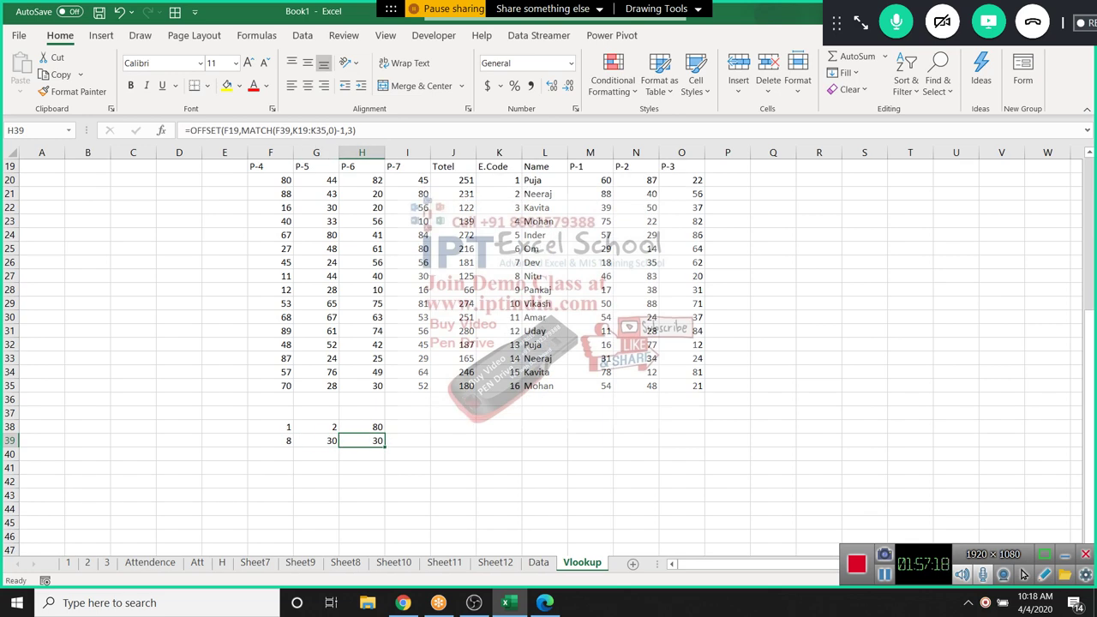
{"action": "left_click", "coordinate": [315, 482]}
{"action": "type", "text": "8"}
{"action": "key", "text": "Tab"}
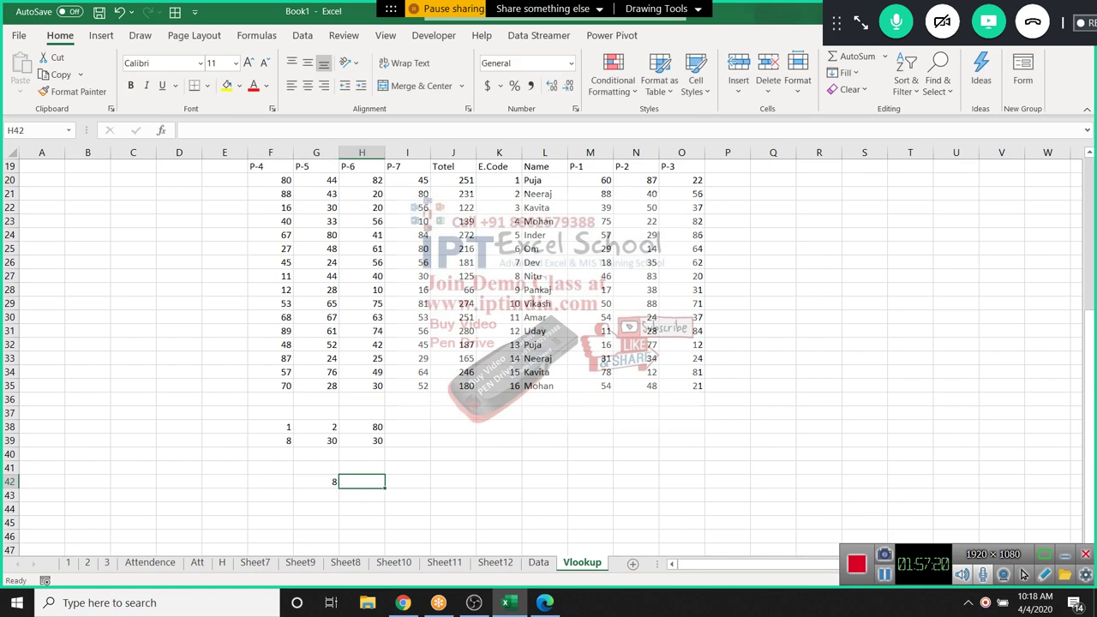
In H42, enter =XLOOKUP(G42,K19:K35,M19:M35,"") to return the code's P-1 value
{"action": "type", "text": "=xl"}
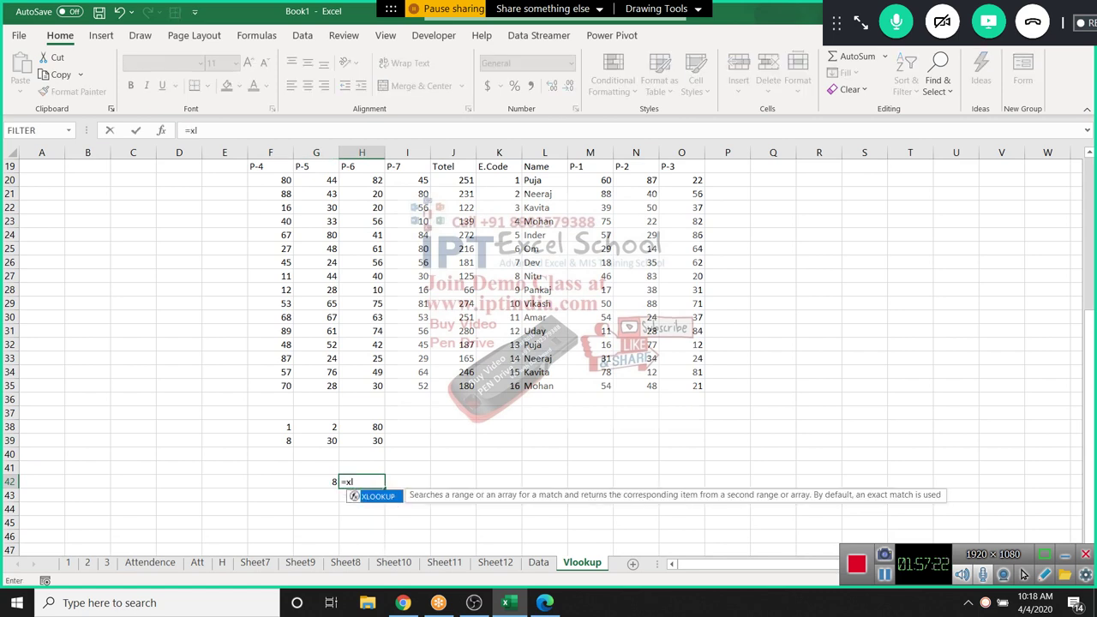
{"action": "key", "text": "Tab"}
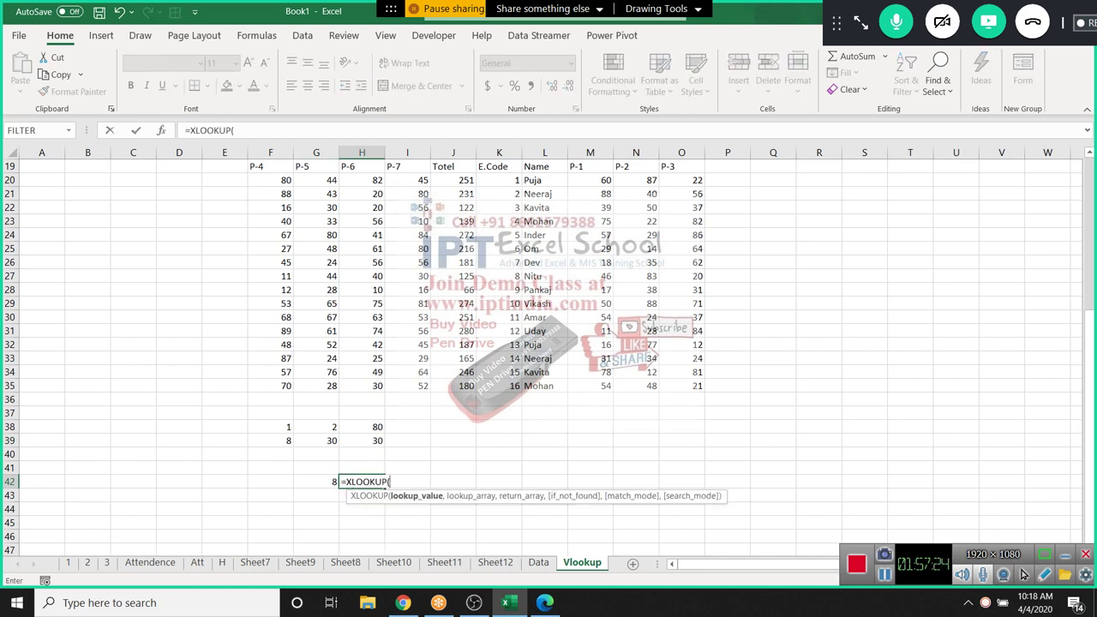
{"action": "key", "text": "Left"}
{"action": "type", "text": ","}
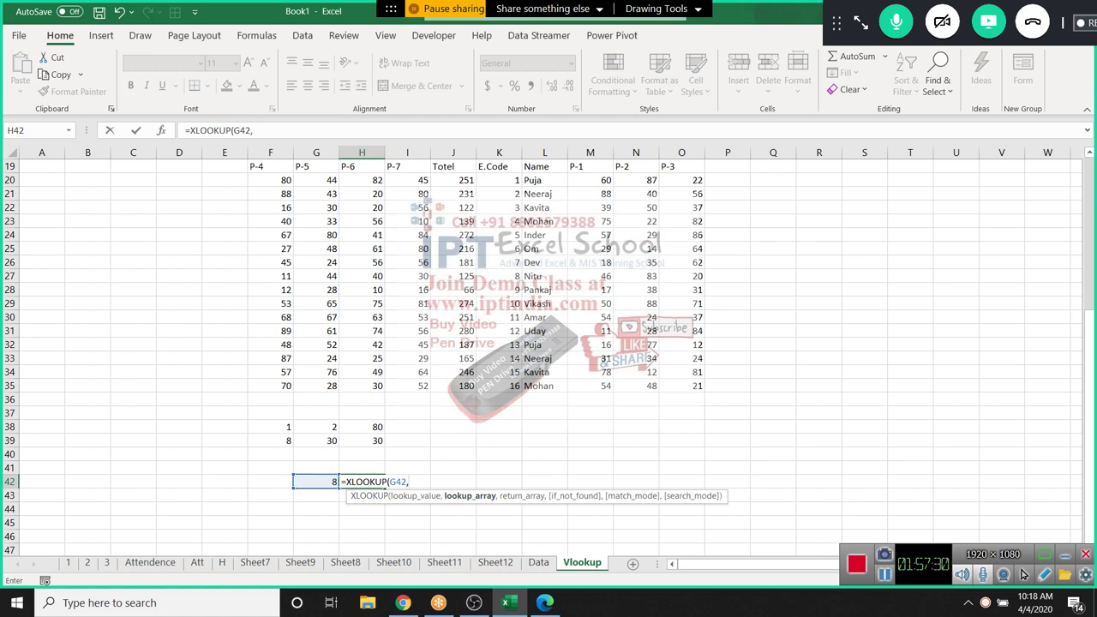
{"action": "left_click_drag", "start_coordinate": [499, 166], "coordinate": [501, 387]}
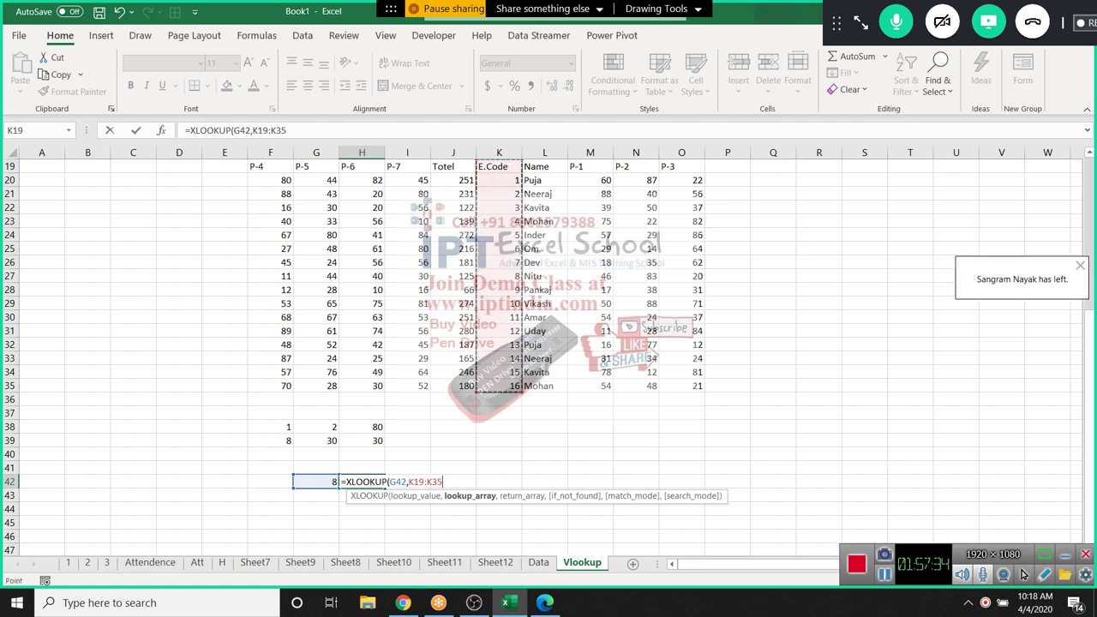
{"action": "type", "text": ","}
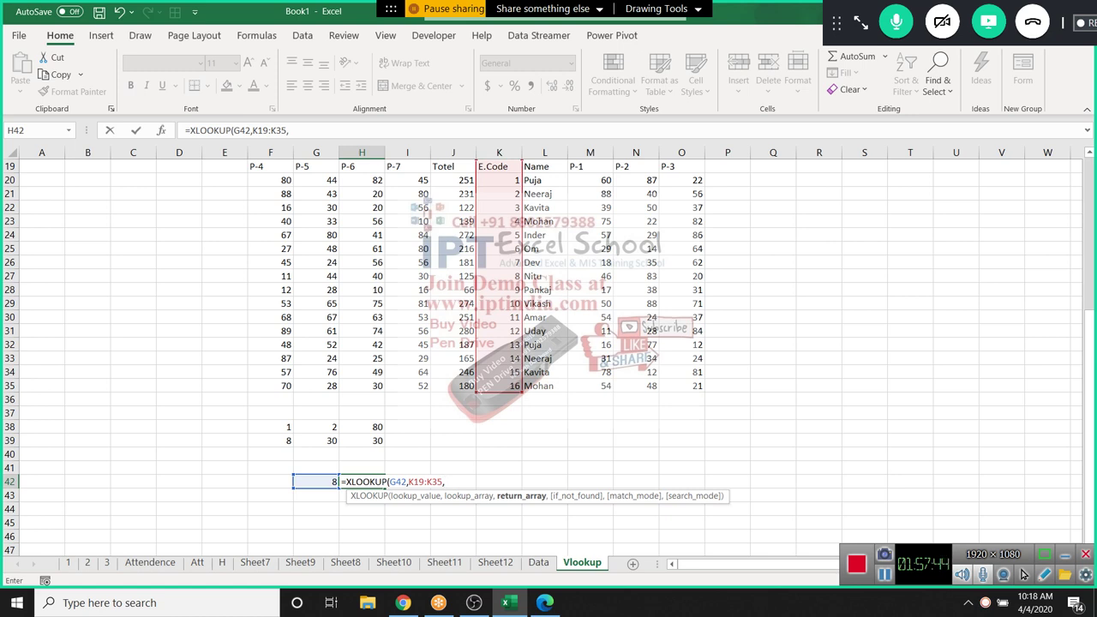
{"action": "left_click_drag", "start_coordinate": [589, 166], "coordinate": [590, 385]}
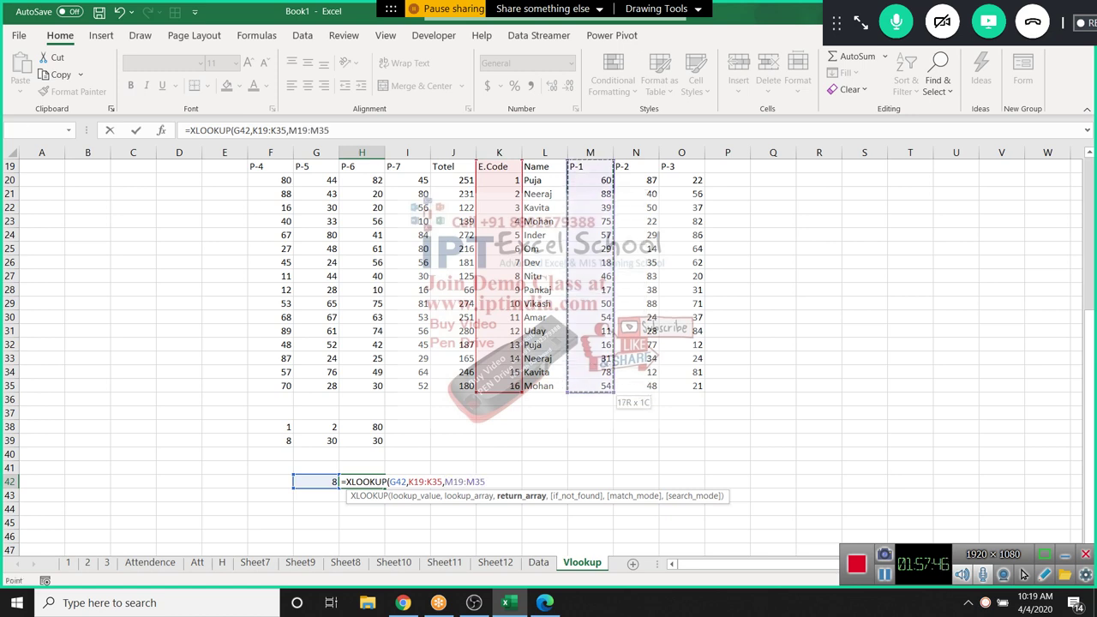
{"action": "type", "text": ","}
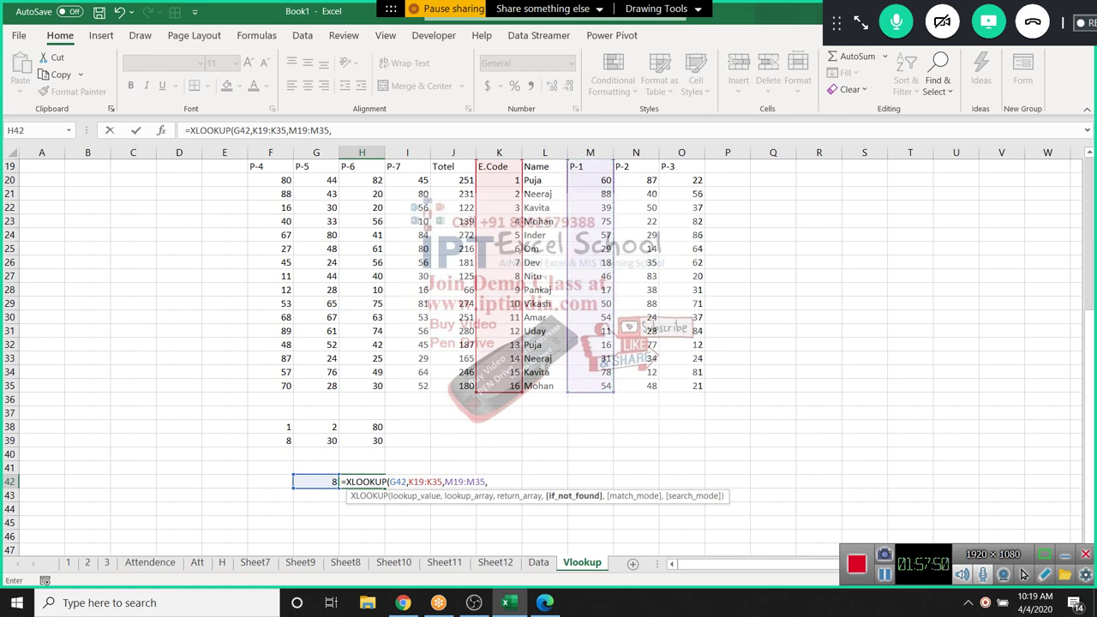
{"action": "type", "text": "\"\")"}
{"action": "key", "text": "Return"}
Check H42's result against the matching P-1 value 46 in M27, ending on K27
{"action": "left_click", "coordinate": [362, 481]}
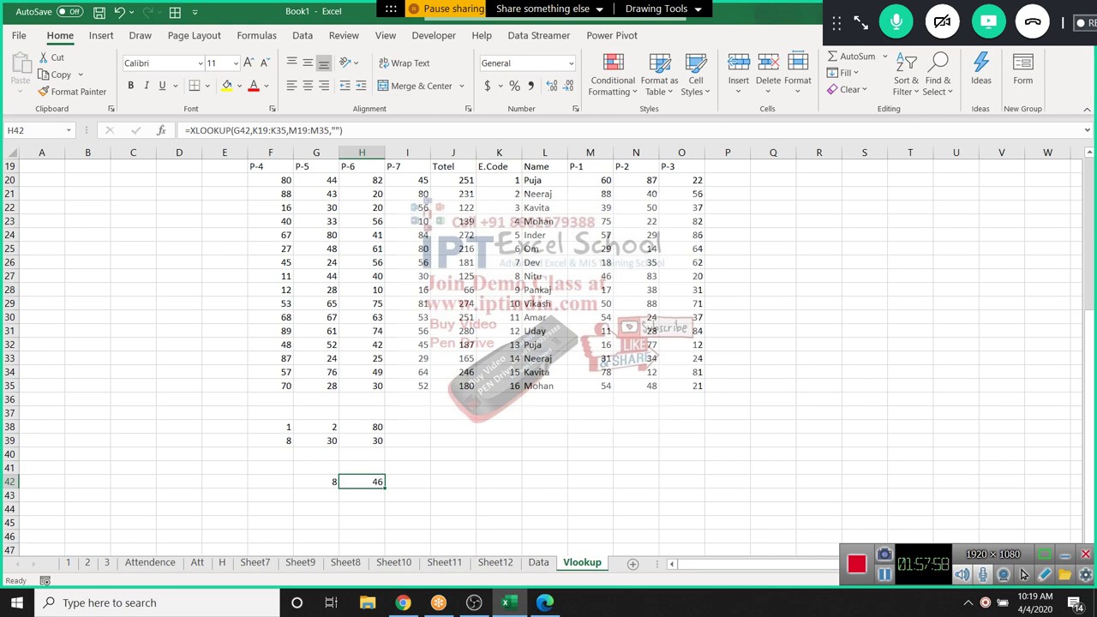
{"action": "left_click", "coordinate": [590, 276]}
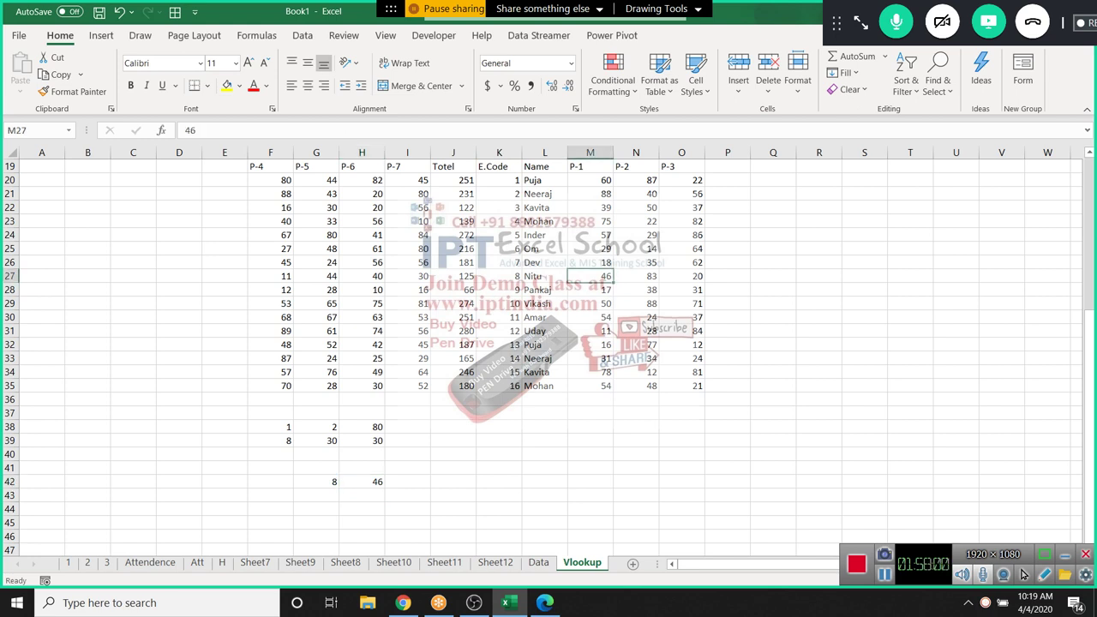
{"action": "left_click", "coordinate": [499, 276]}
Change the E.Code in K27 to 18 and reopen H42's XLOOKUP formula for editing
{"action": "type", "text": "18"}
{"action": "key", "text": "Return"}
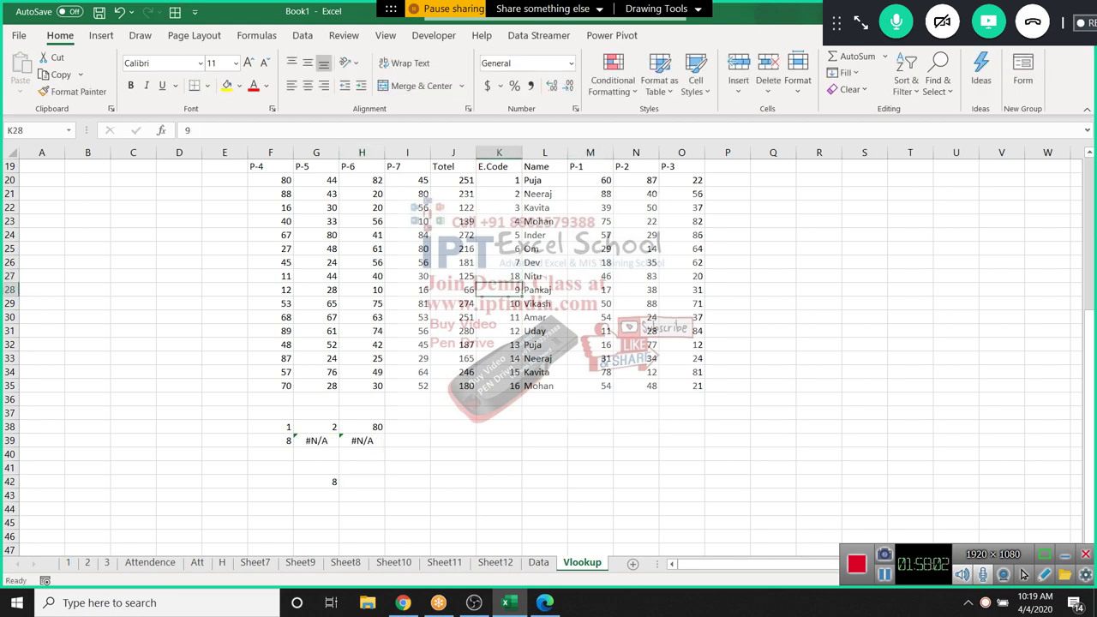
{"action": "double_click", "coordinate": [361, 482]}
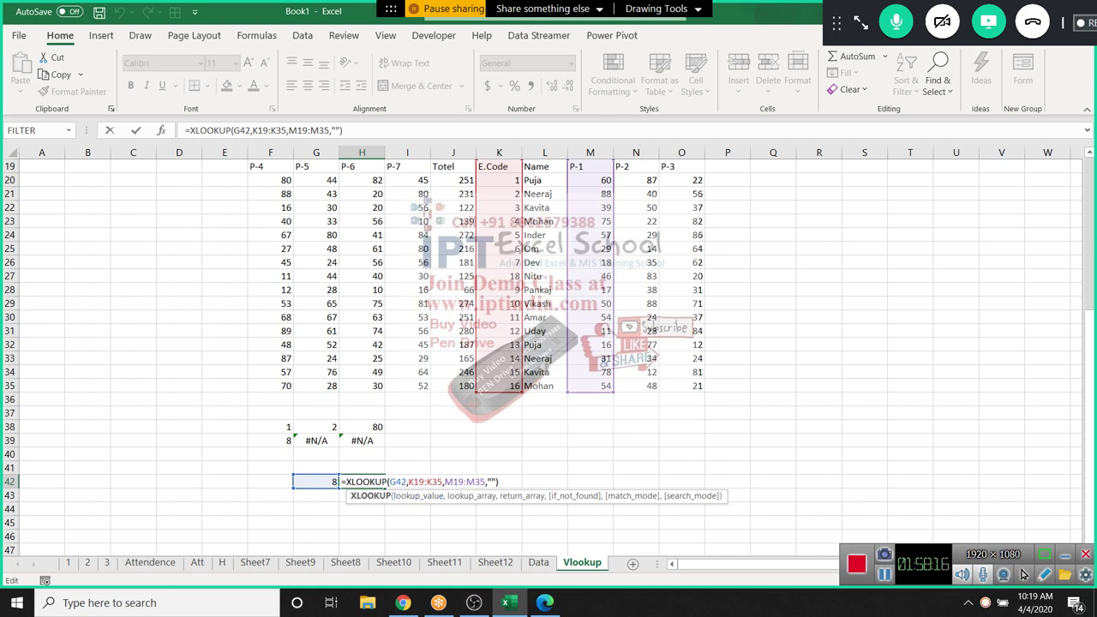
{"action": "left_click", "coordinate": [860, 23]}
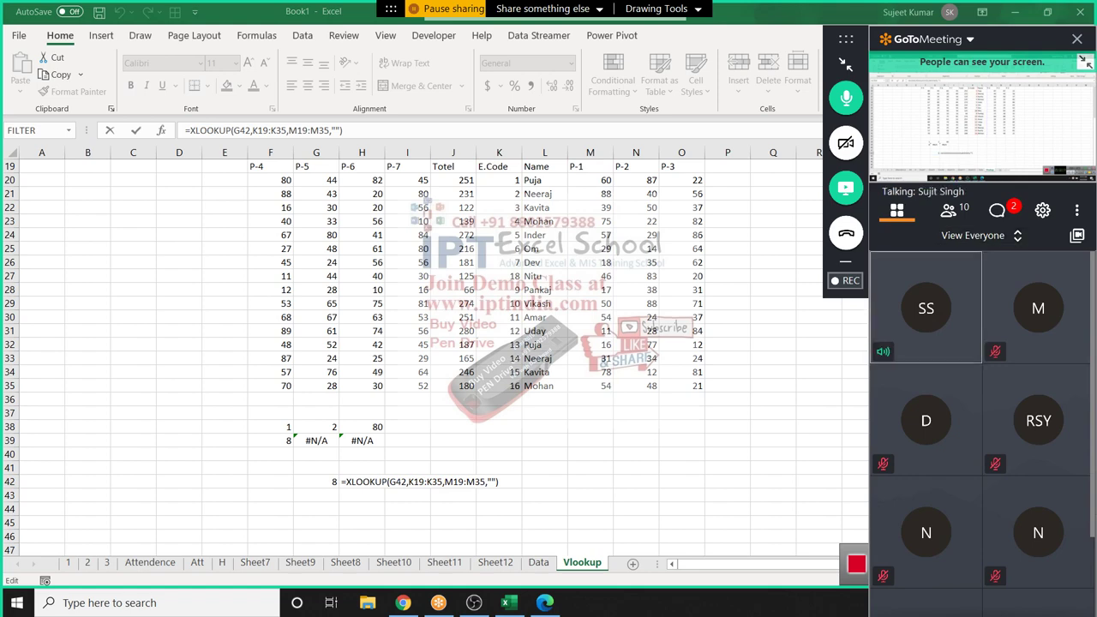
Show the meeting participant list in GoToMeeting, then commit H42's formula
{"action": "left_click", "coordinate": [948, 209]}
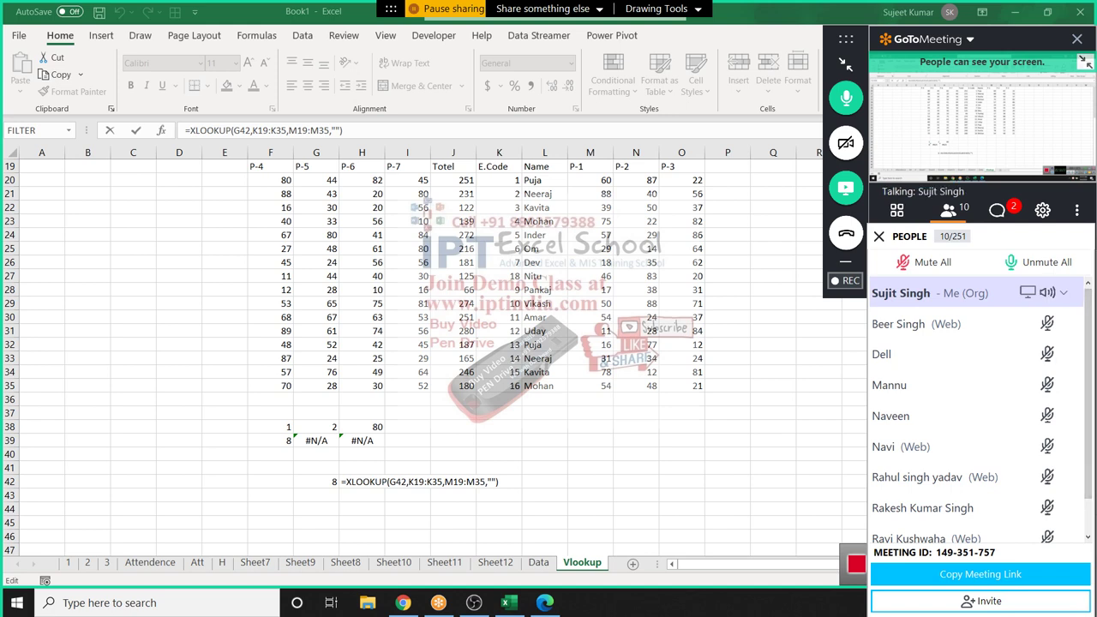
{"action": "scroll", "coordinate": [977, 385], "scroll_direction": "down", "scroll_amount": 1}
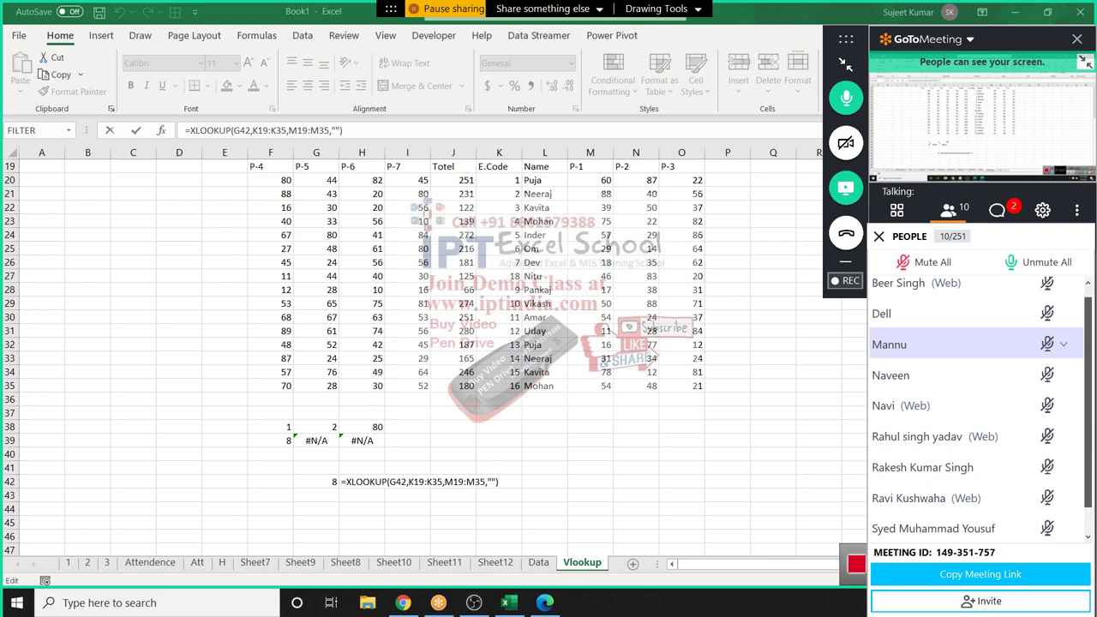
{"action": "scroll", "coordinate": [977, 384], "scroll_direction": "up", "scroll_amount": 1}
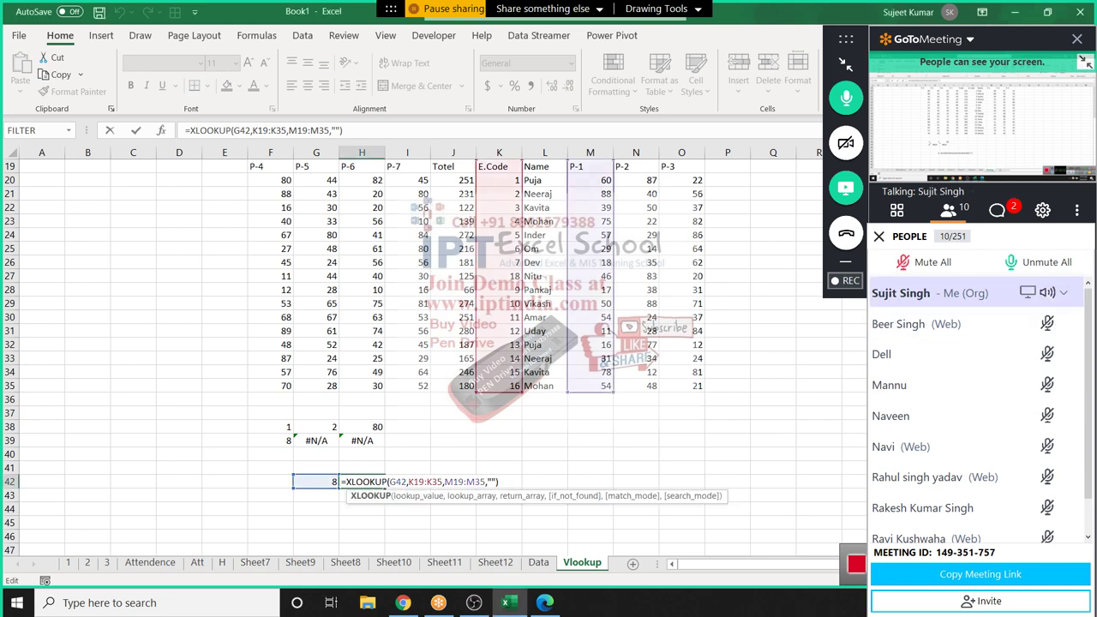
{"action": "key", "text": "Return"}
Copy the Data sheet's employee table, A1:J23
{"action": "scroll", "coordinate": [411, 343], "scroll_direction": "up", "scroll_amount": 6}
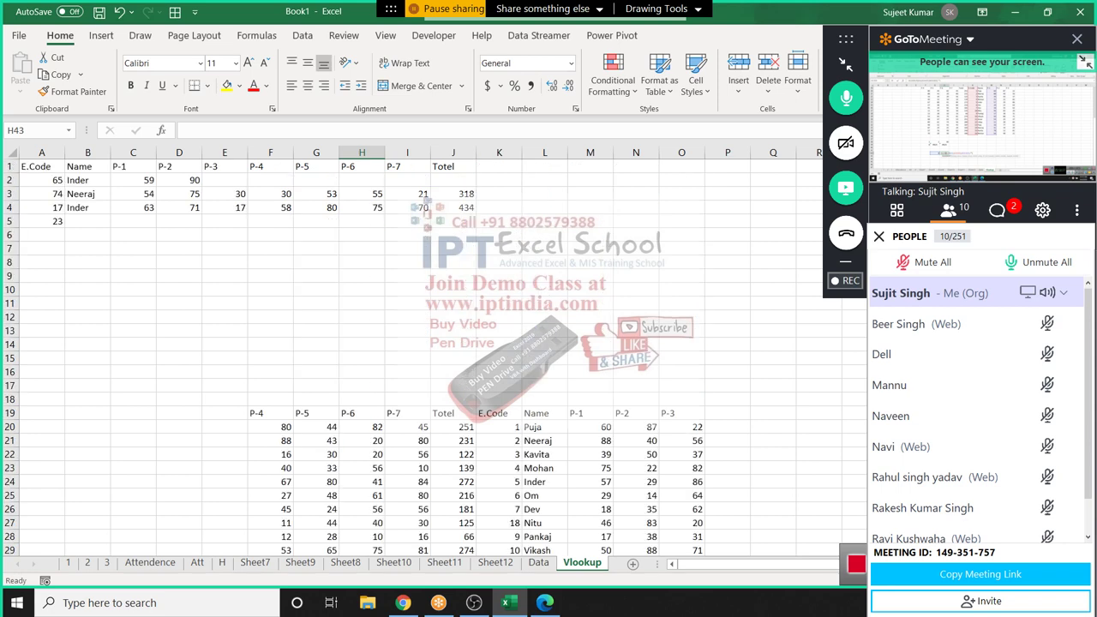
{"action": "left_click", "coordinate": [539, 562]}
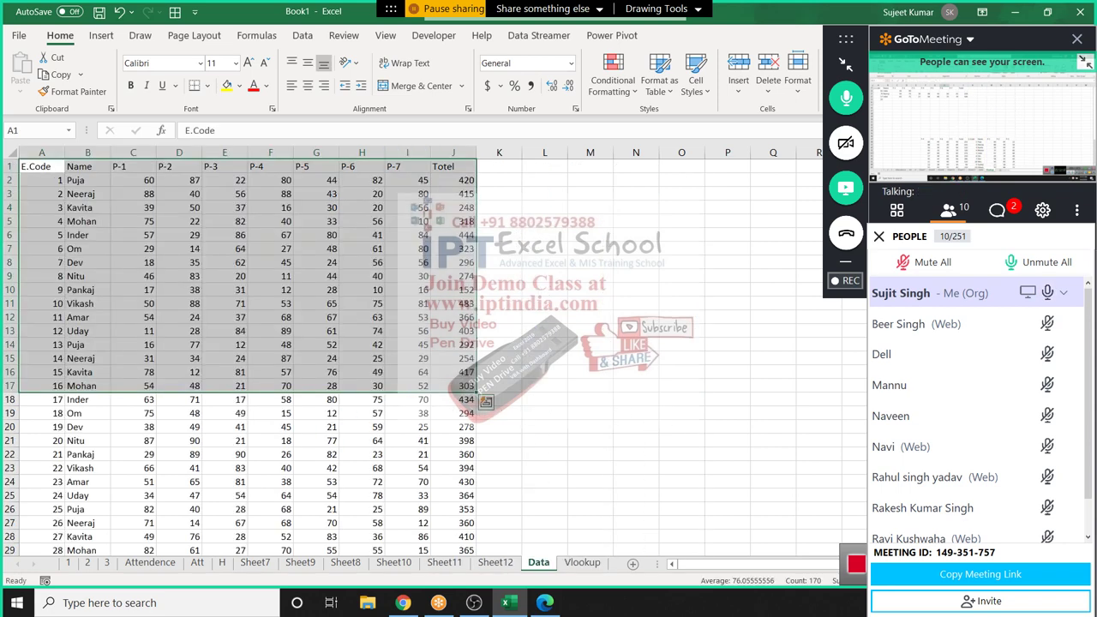
{"action": "left_click", "coordinate": [523, 249]}
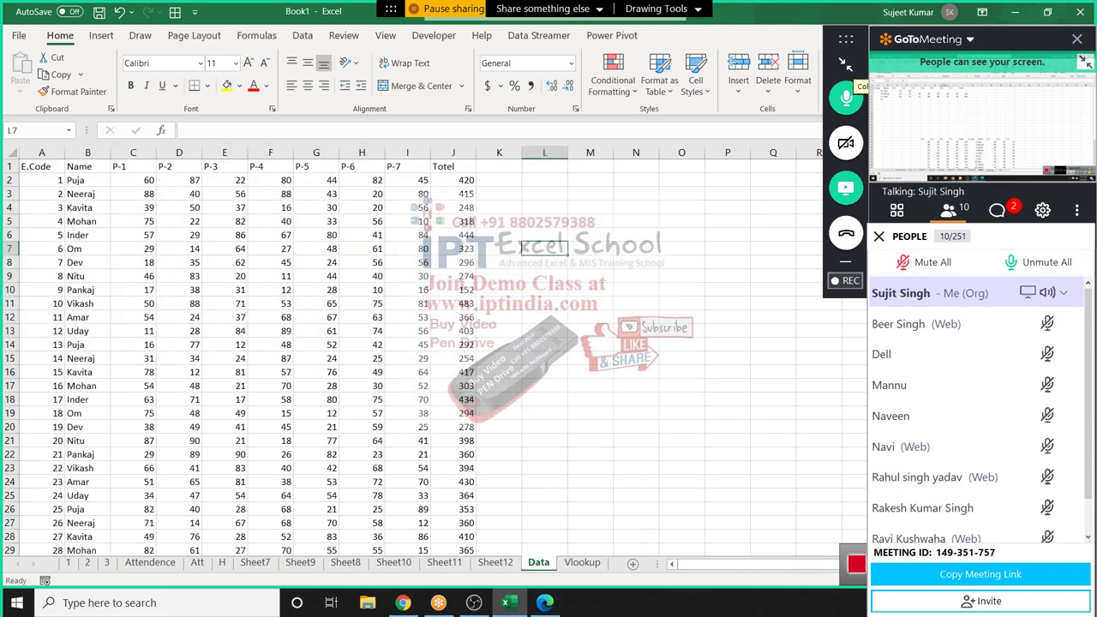
{"action": "left_click", "coordinate": [845, 65]}
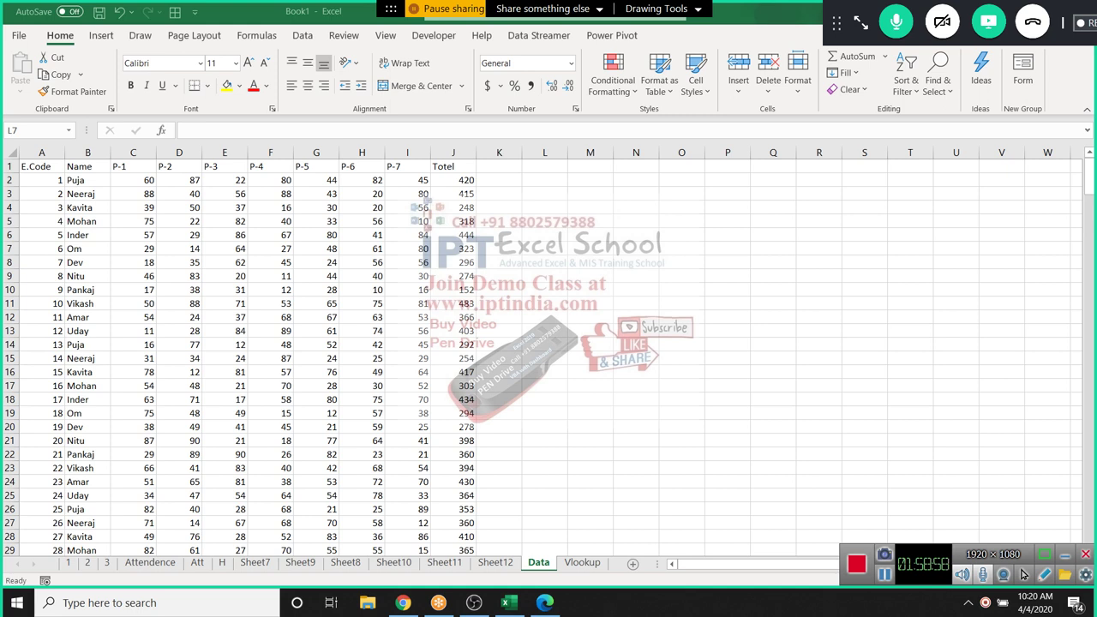
{"action": "left_click_drag", "start_coordinate": [36, 166], "coordinate": [453, 481]}
{"action": "key", "text": "ctrl+c"}
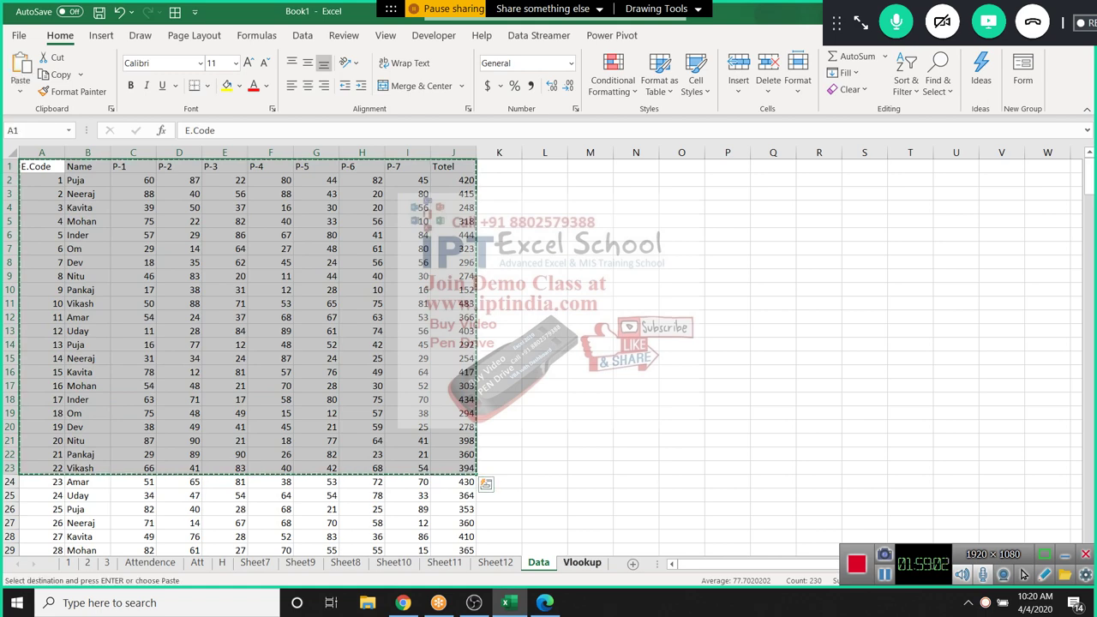
Paste the table transposed into A1 of a new worksheet
{"action": "key", "text": "ctrl+Page_Down"}
{"action": "key", "text": "shift+F11"}
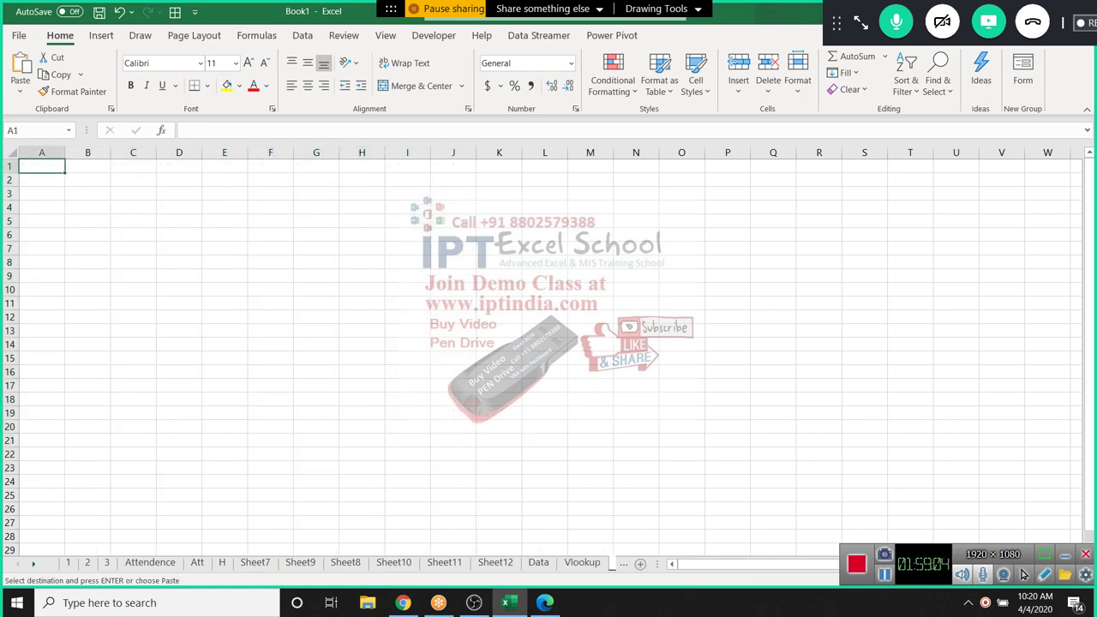
{"action": "right_click", "coordinate": [42, 164]}
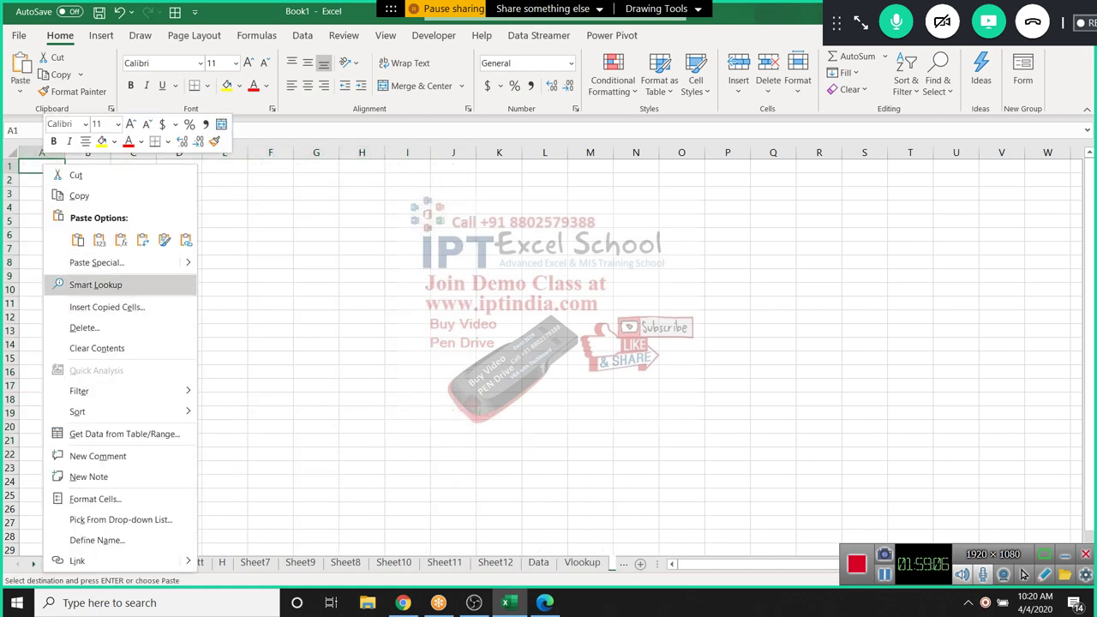
{"action": "left_click", "coordinate": [96, 262]}
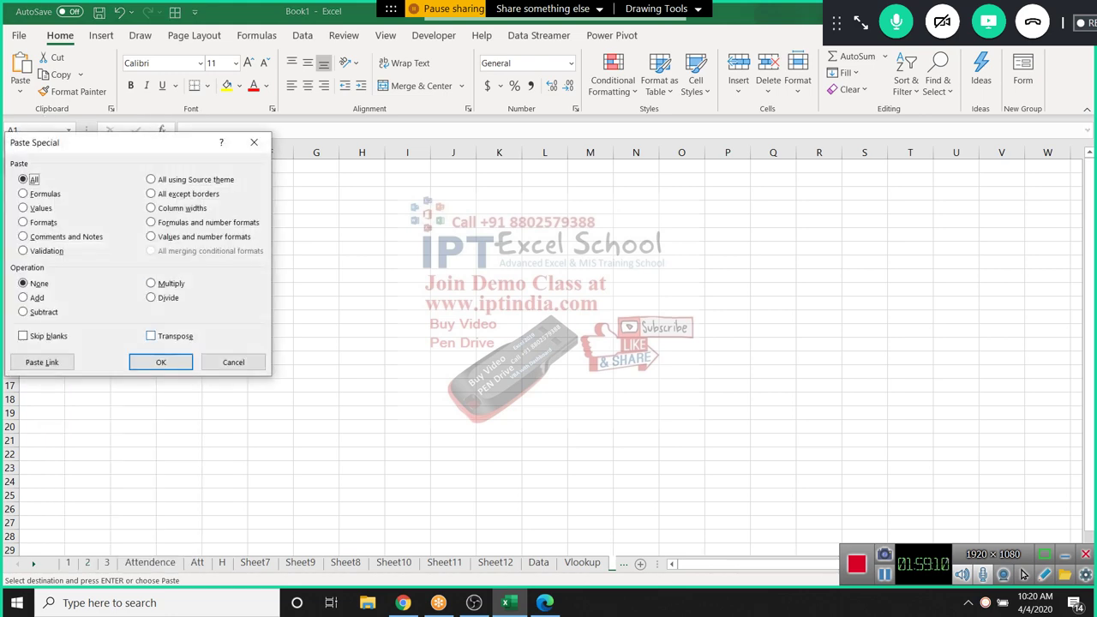
{"action": "key", "text": "alt+e"}
{"action": "key", "text": "Return"}
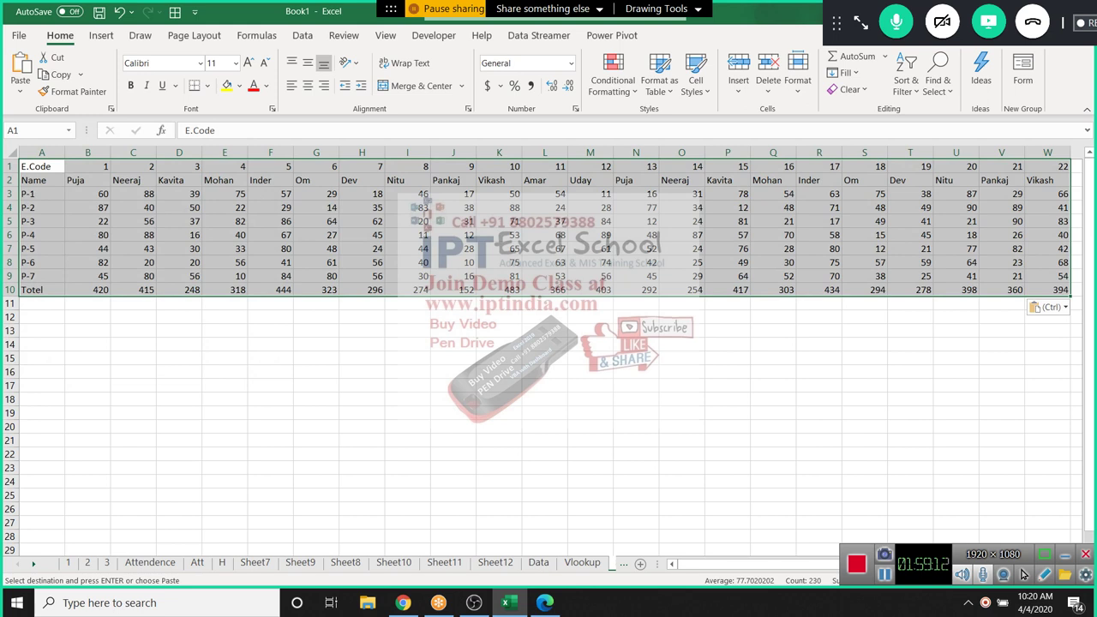
{"action": "left_click", "coordinate": [87, 399]}
Enter code 10 in B18 and a Name heading in C17
{"action": "type", "text": "10"}
{"action": "key", "text": "Tab"}
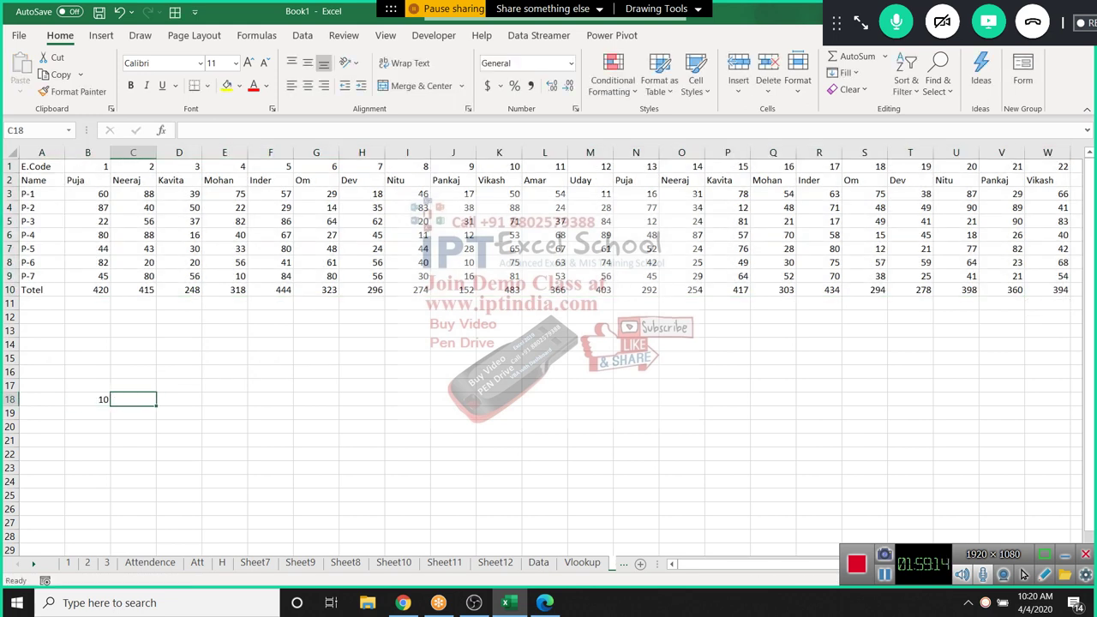
{"action": "key", "text": "Up"}
{"action": "type", "text": "Name"}
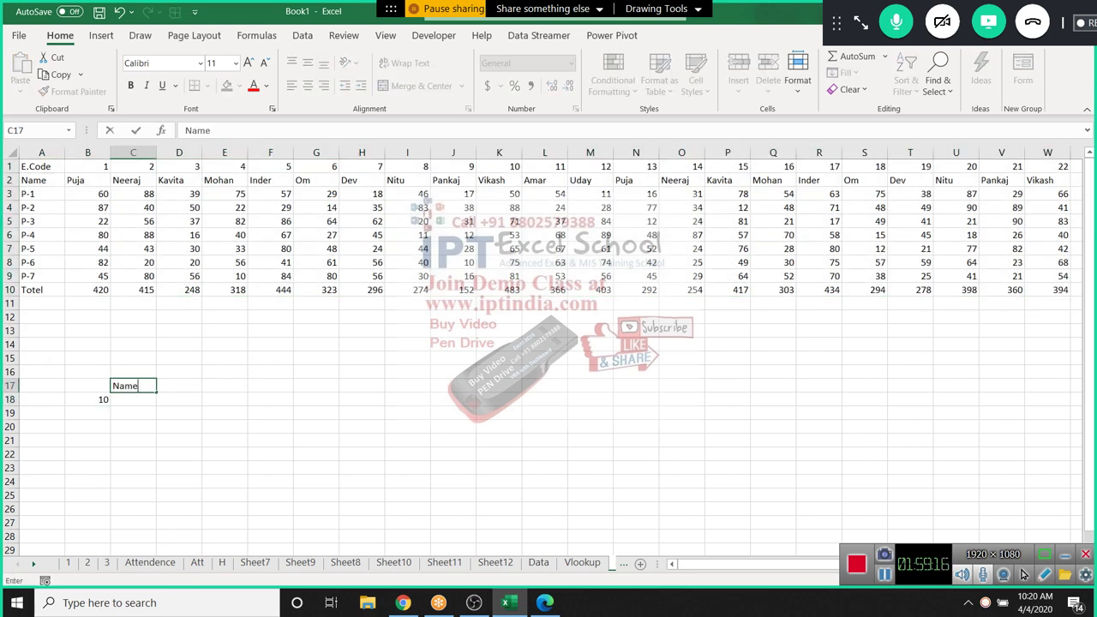
{"action": "key", "text": "Return"}
In C18, enter =HLOOKUP(B18,1:10,2,0) so it returns Vikash for code 10
{"action": "type", "text": "=vl"}
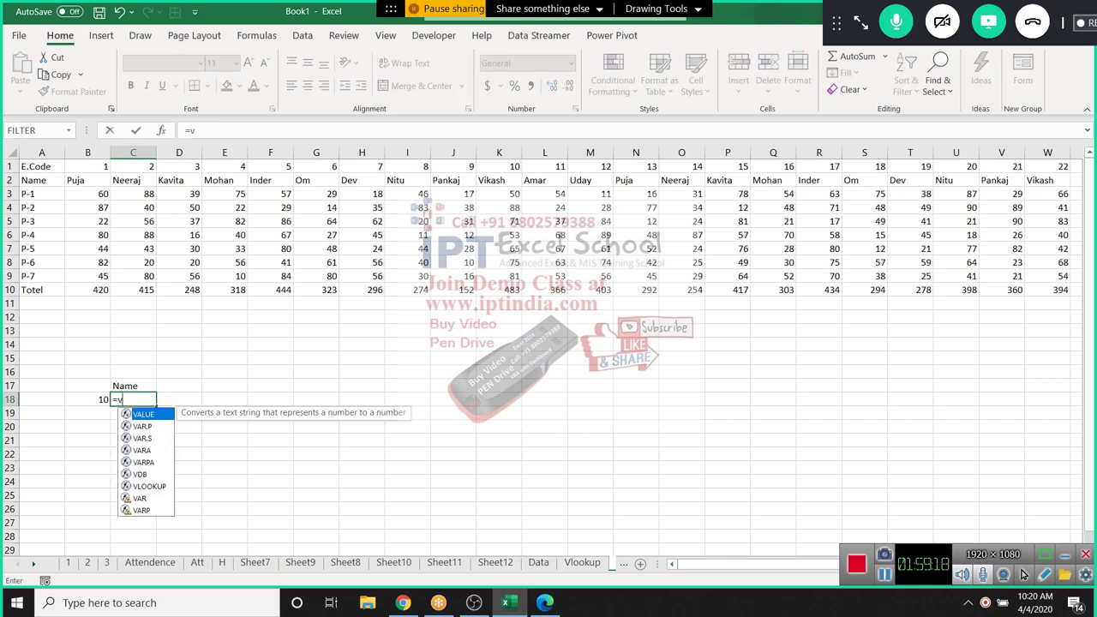
{"action": "key", "text": "BackSpace"}
{"action": "key", "text": "BackSpace"}
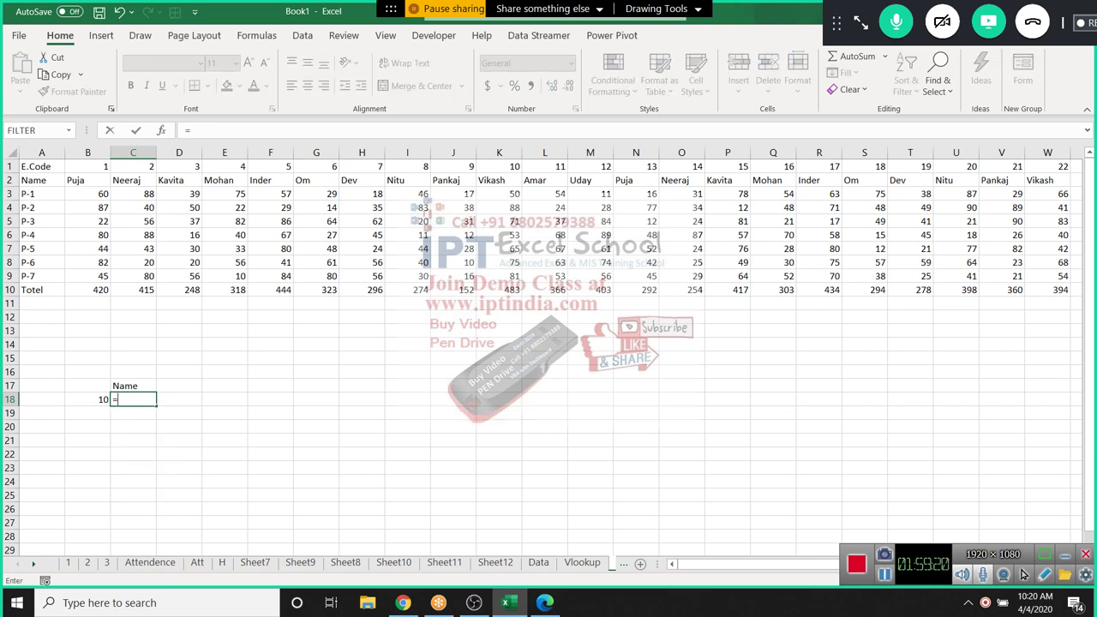
{"action": "type", "text": "hl"}
{"action": "key", "text": "Tab"}
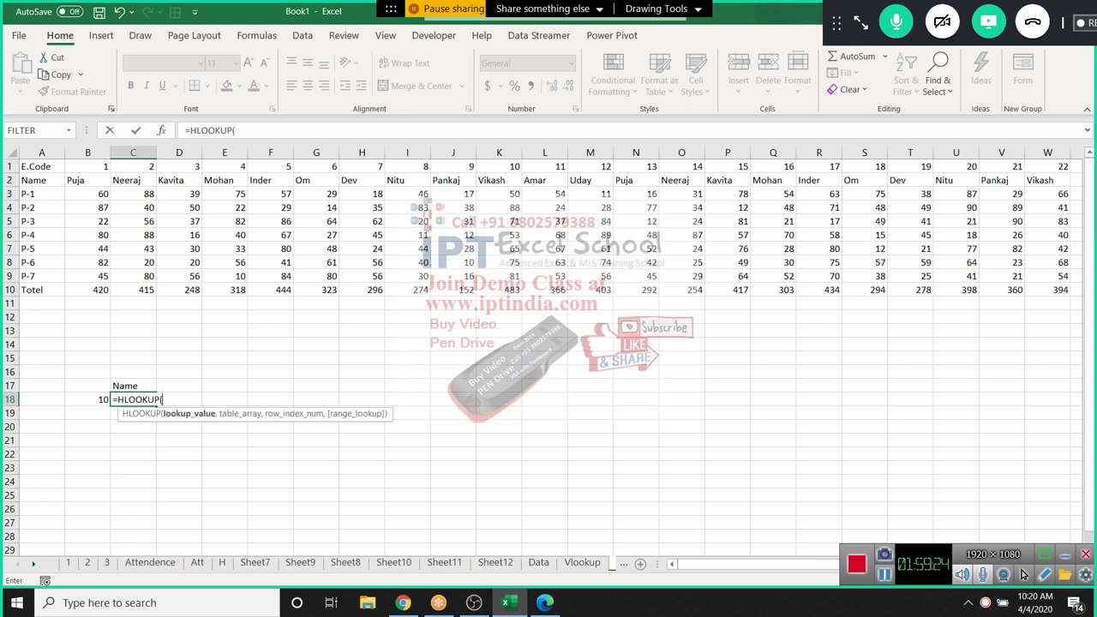
{"action": "left_click", "coordinate": [88, 400]}
{"action": "type", "text": ","}
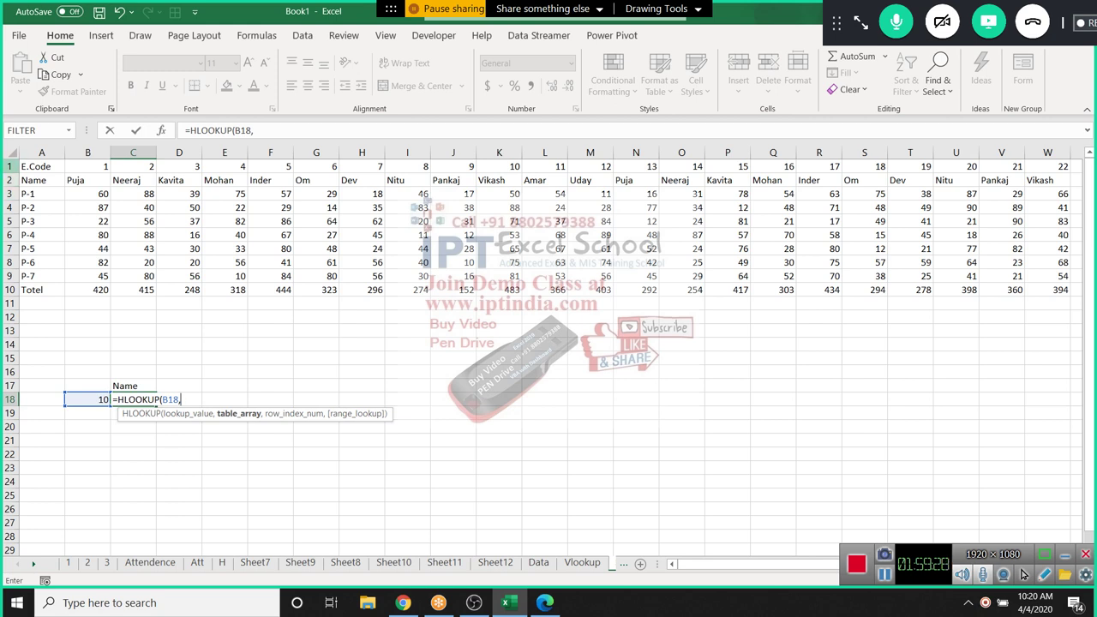
{"action": "left_click_drag", "start_coordinate": [10, 166], "coordinate": [12, 291]}
{"action": "type", "text": ","}
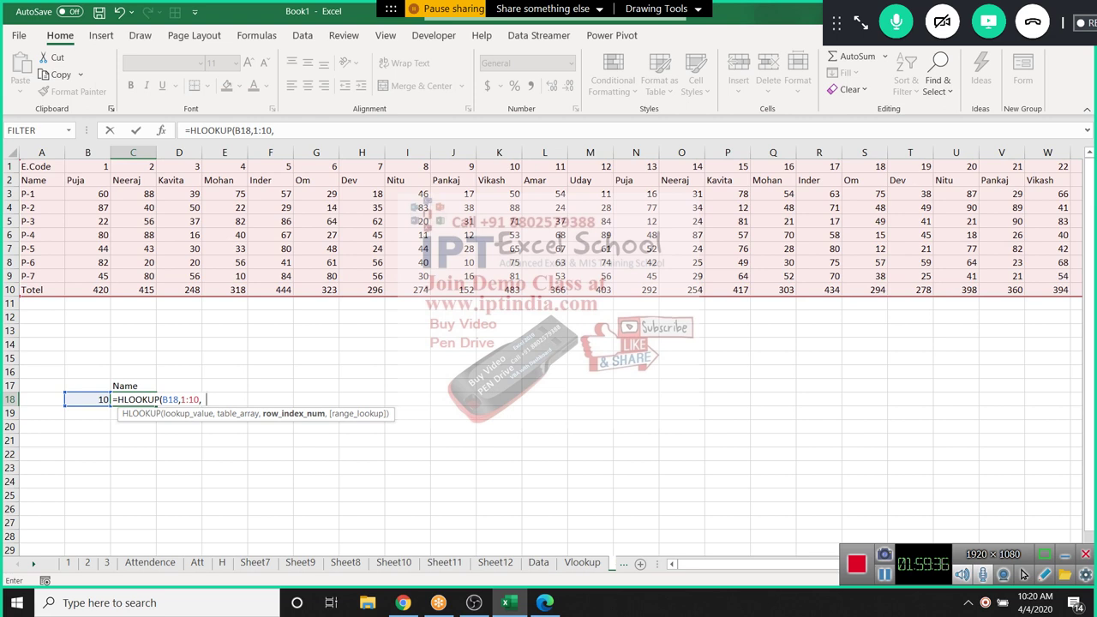
{"action": "type", "text": "2,0)"}
{"action": "key", "text": "Return"}
{"action": "key", "text": "Up"}
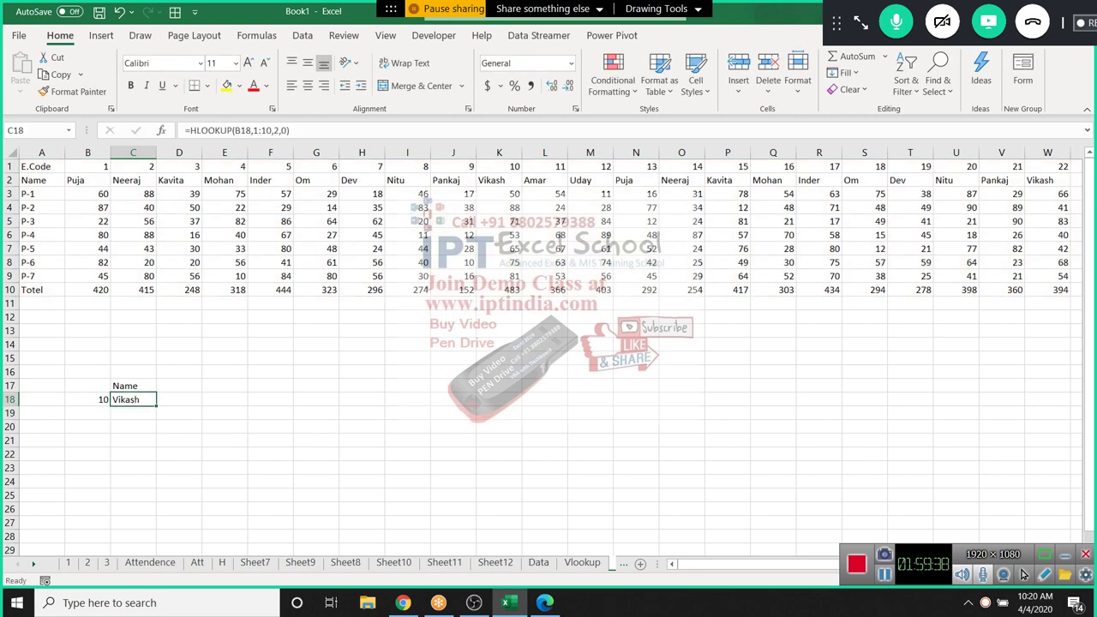
{"action": "left_click", "coordinate": [132, 412]}
{"action": "type", "text": "="}
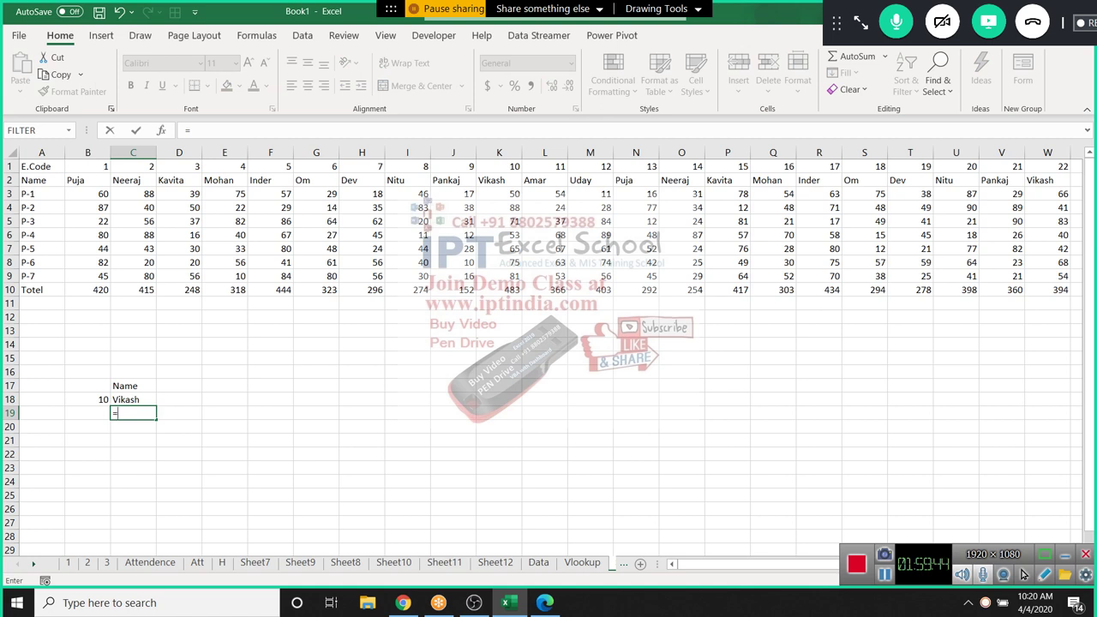
Enter =XLOOKUP(B18,A1:W1,A2:W2,"") in C19, returning Vikash, then go back to the Vlookup sheet
{"action": "type", "text": "xh"}
{"action": "key", "text": "Escape"}
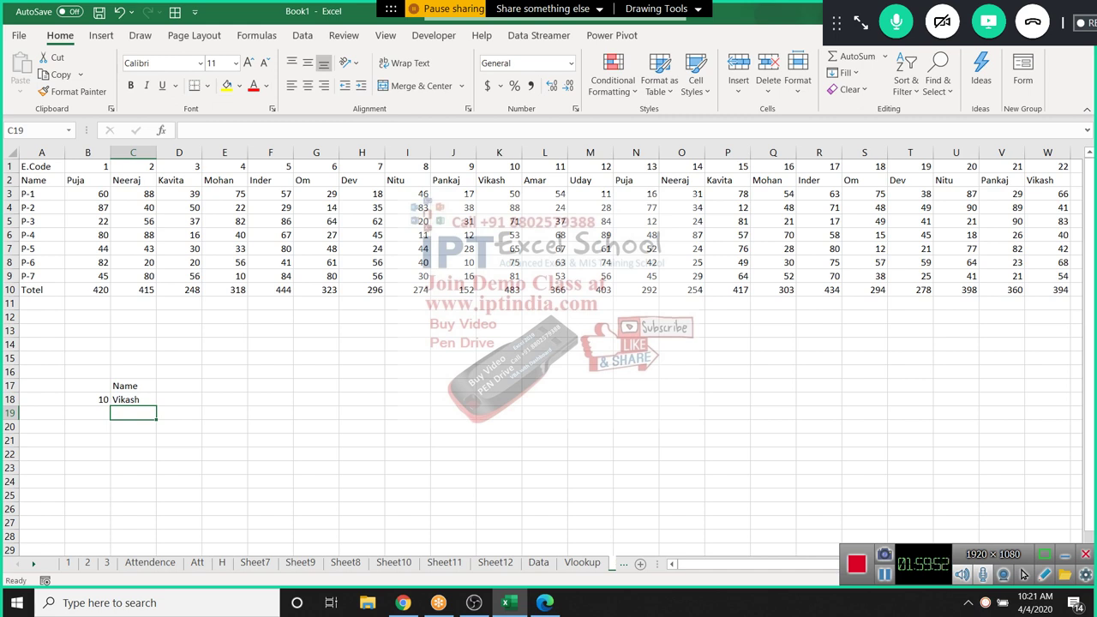
{"action": "type", "text": "=xl"}
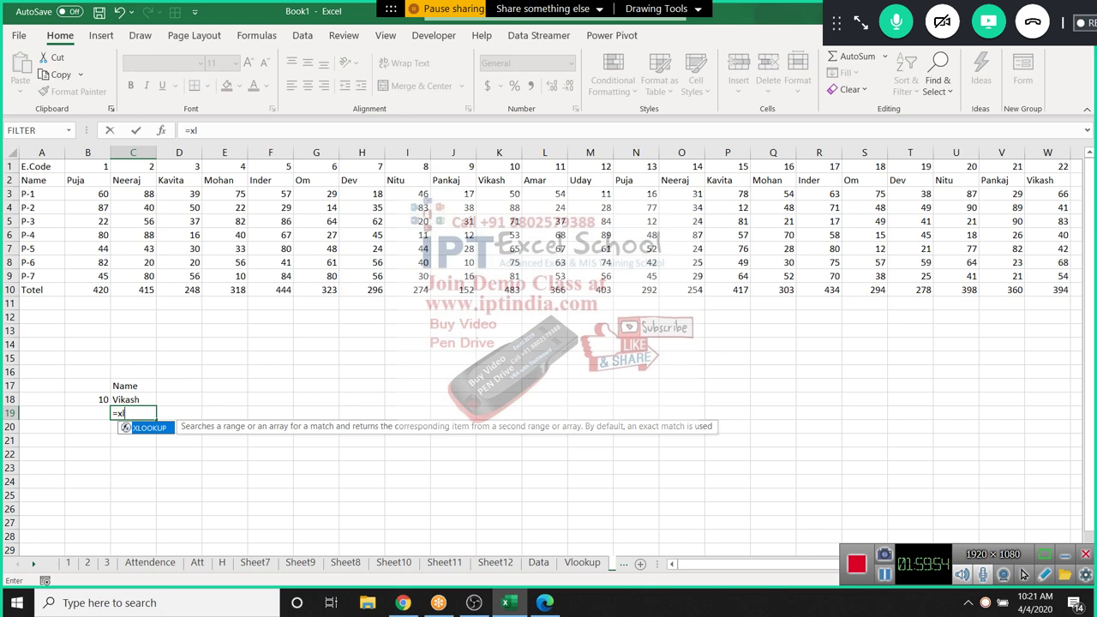
{"action": "key", "text": "Tab"}
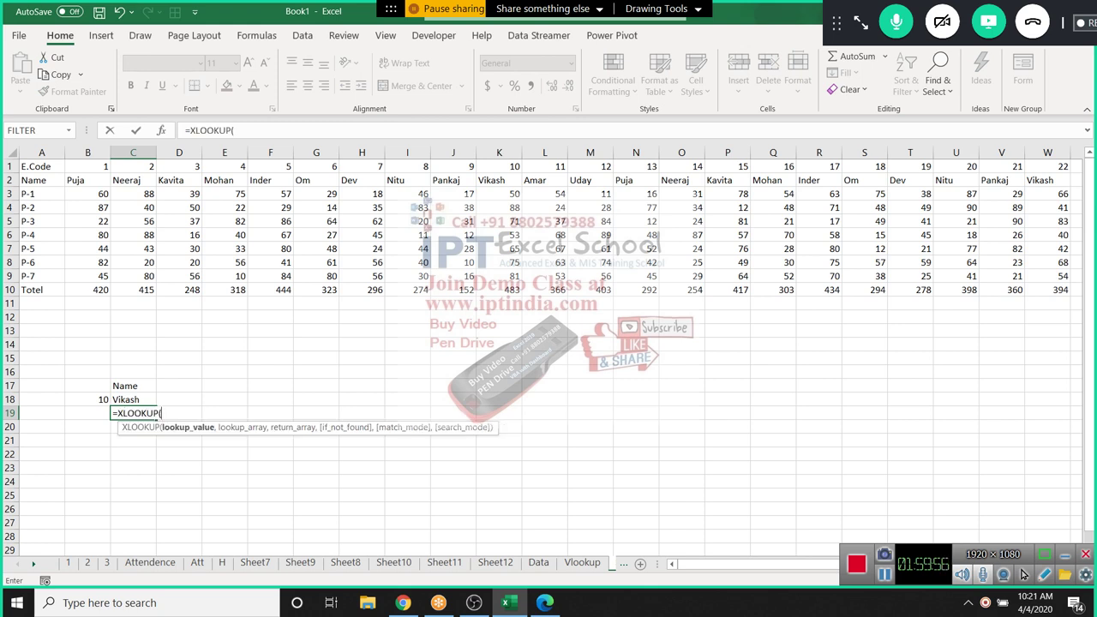
{"action": "key", "text": "Left"}
{"action": "key", "text": "Up"}
{"action": "type", "text": ","}
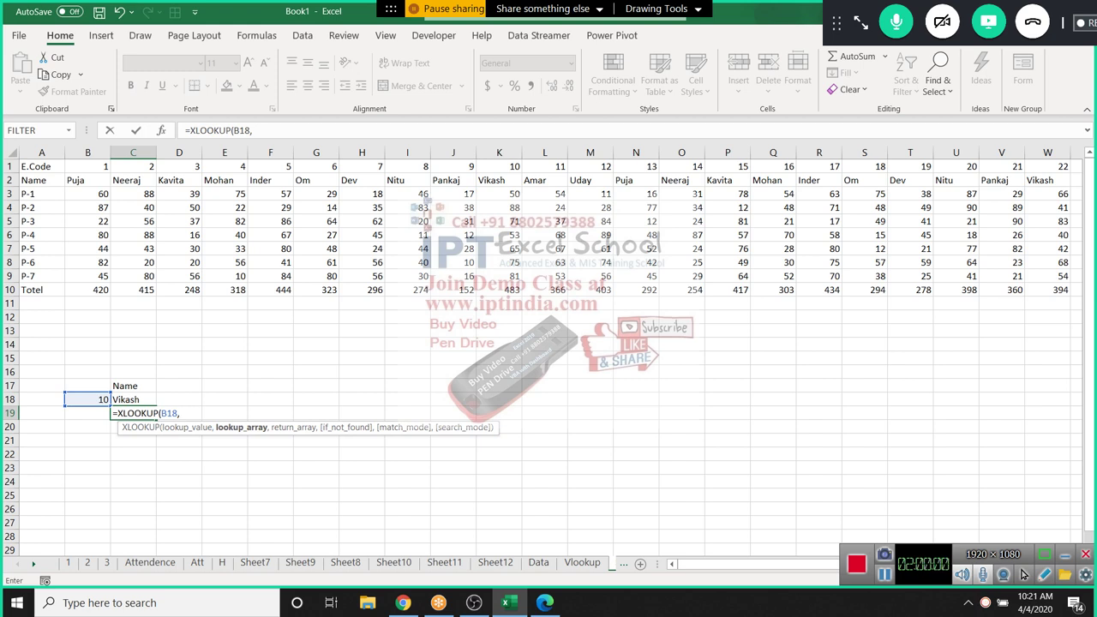
{"action": "left_click_drag", "start_coordinate": [38, 166], "coordinate": [1063, 168]}
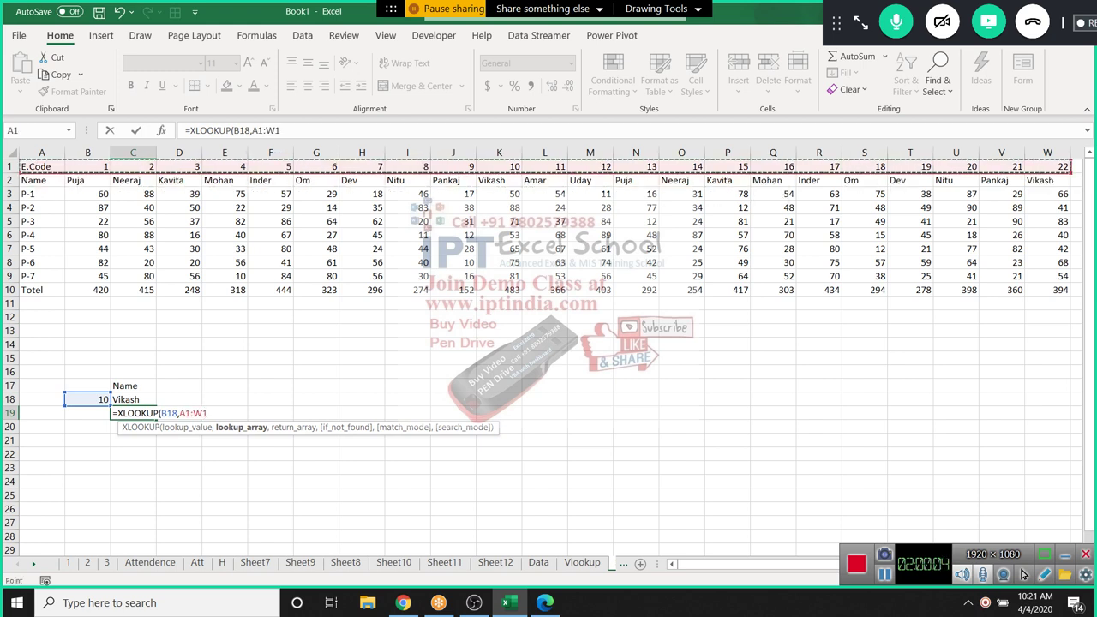
{"action": "type", "text": ","}
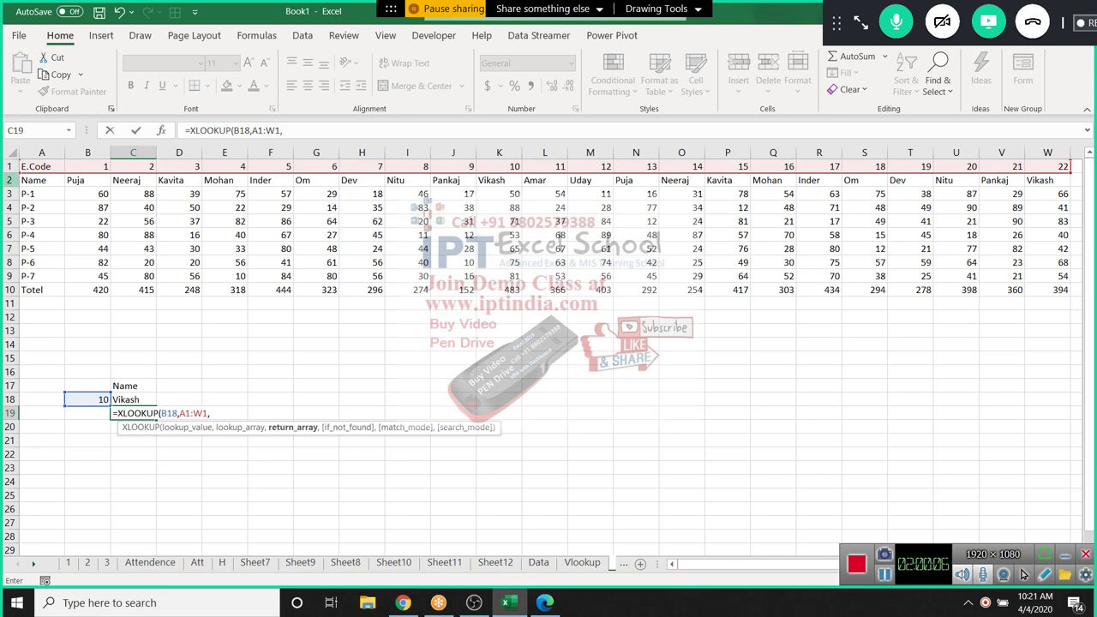
{"action": "left_click_drag", "start_coordinate": [34, 180], "coordinate": [1063, 180]}
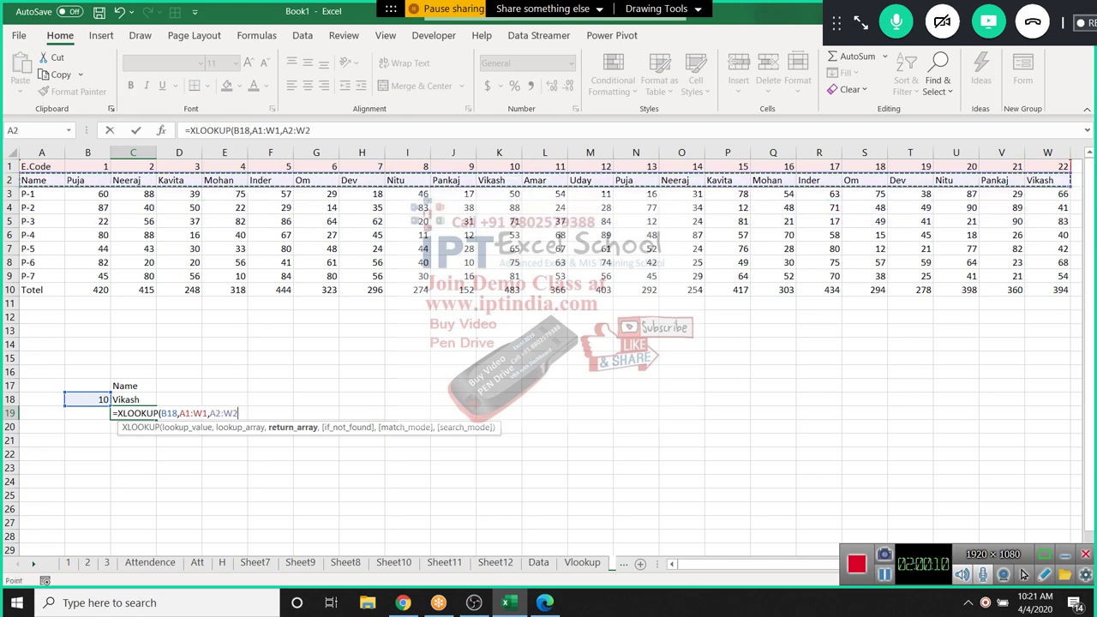
{"action": "type", "text": ","}
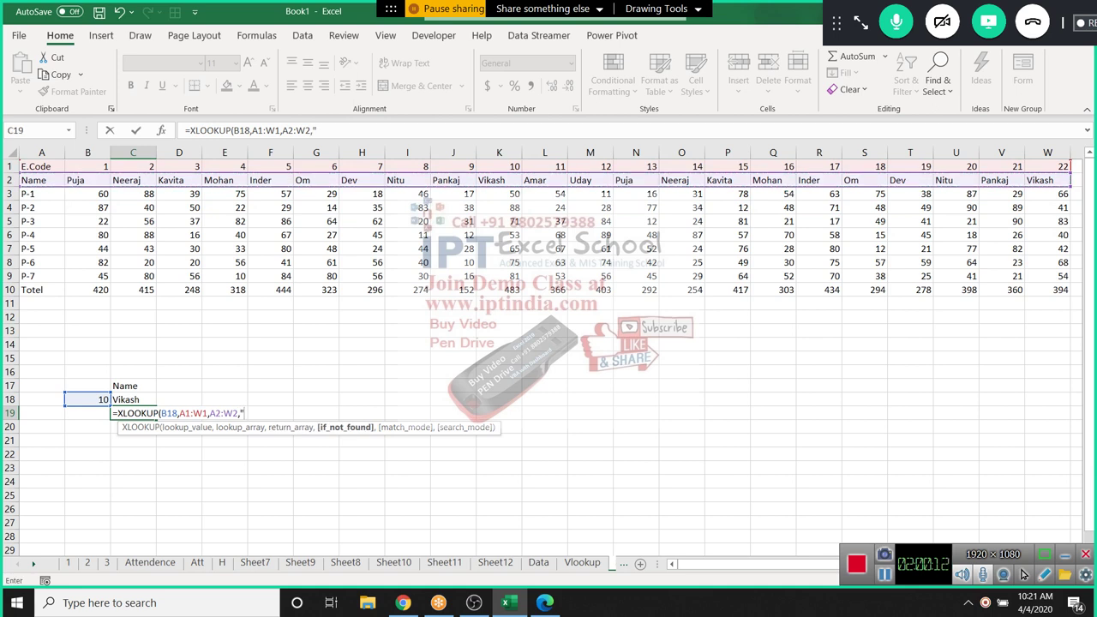
{"action": "type", "text": "\"\"\")"}
{"action": "key", "text": "Return"}
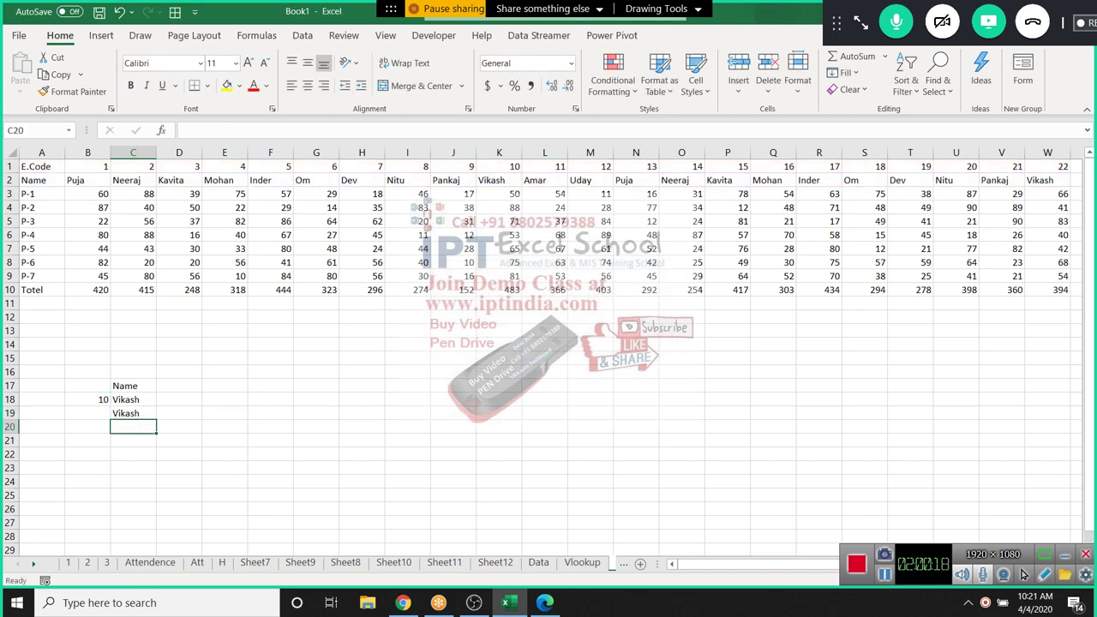
{"action": "left_click", "coordinate": [133, 413]}
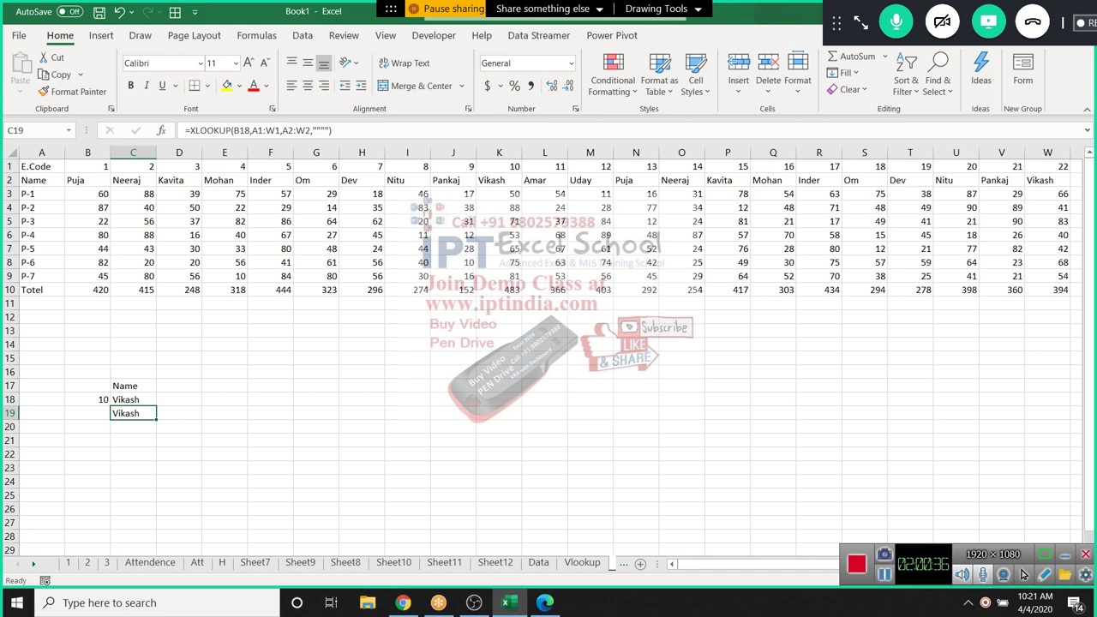
{"action": "key", "text": "ctrl+Page_Up"}
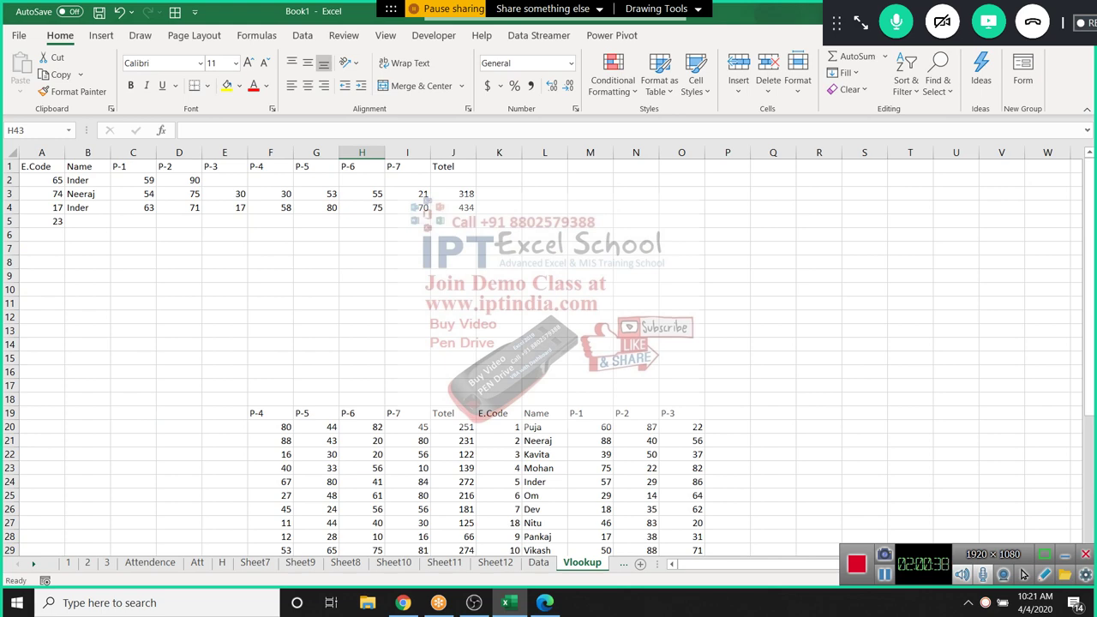
Move left through the sheet tabs to sheet 3
{"action": "key", "text": "ctrl+Page_Up"}
{"action": "key", "text": "ctrl+Page_Up"}
{"action": "key", "text": "ctrl+Page_Up"}
{"action": "key", "text": "ctrl+Page_Up"}
{"action": "key", "text": "ctrl+Page_Up"}
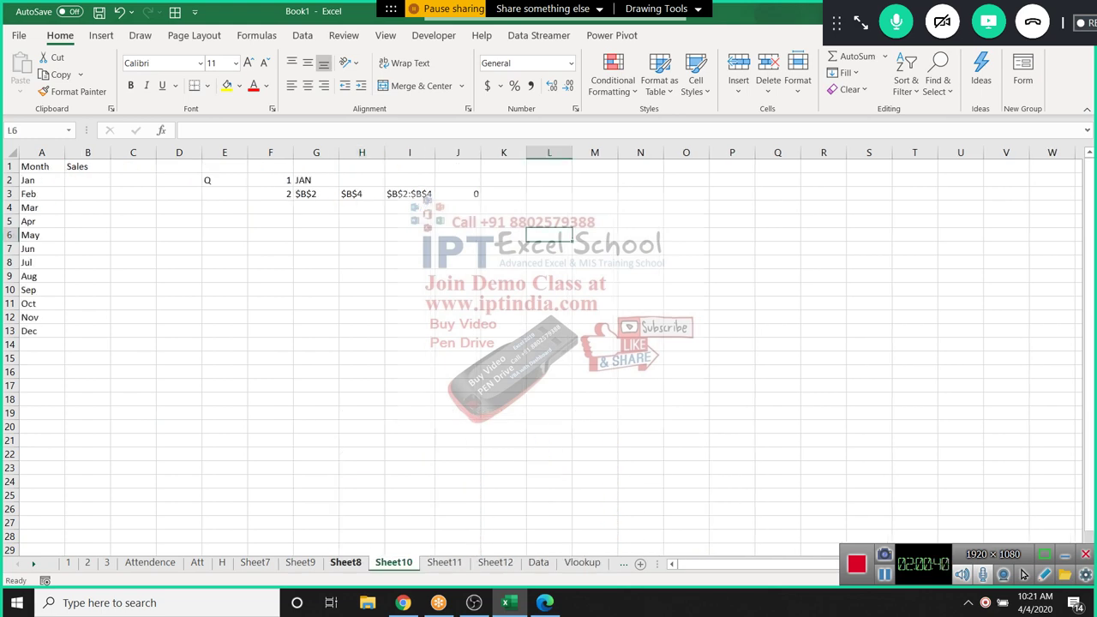
{"action": "key", "text": "ctrl+Page_Up"}
{"action": "key", "text": "ctrl+Page_Up"}
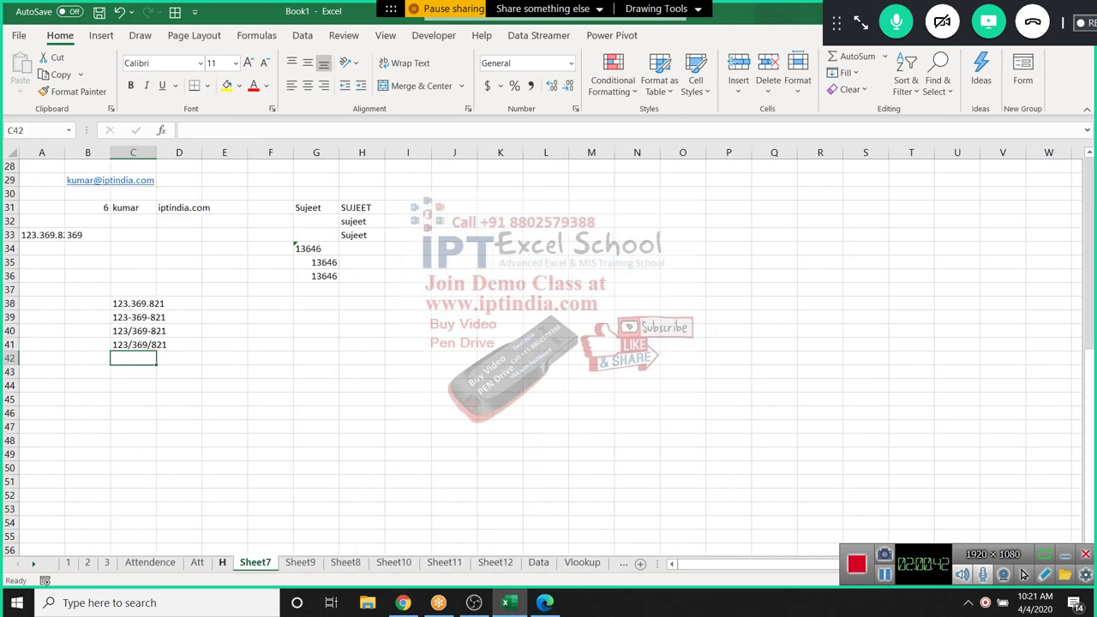
{"action": "key", "text": "ctrl+Page_Up"}
{"action": "key", "text": "ctrl+Page_Up"}
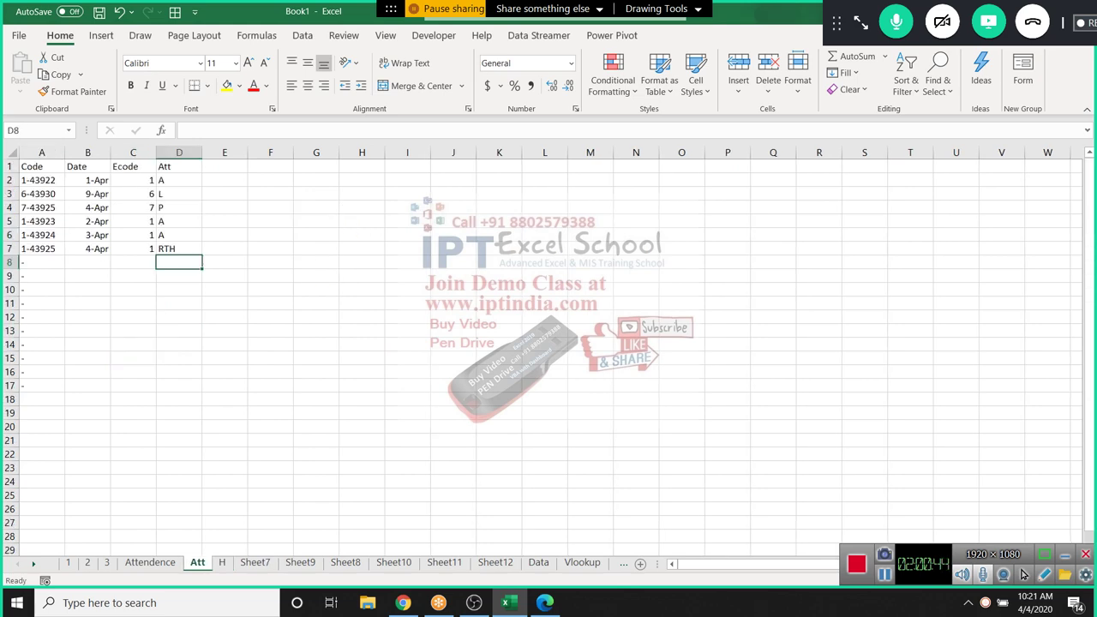
{"action": "key", "text": "ctrl+Page_Up"}
{"action": "key", "text": "ctrl+Page_Up"}
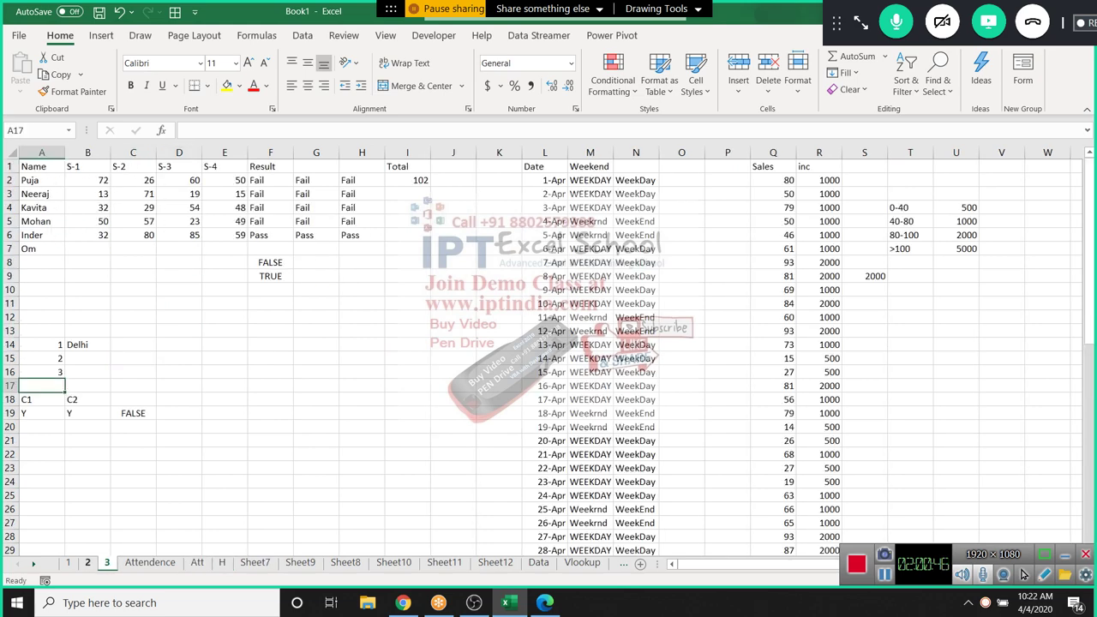
Inspect the IF and IFS incentive formulas in R11, S9 and R2 without changing them
{"action": "left_click", "coordinate": [818, 304]}
{"action": "key", "text": "Right"}
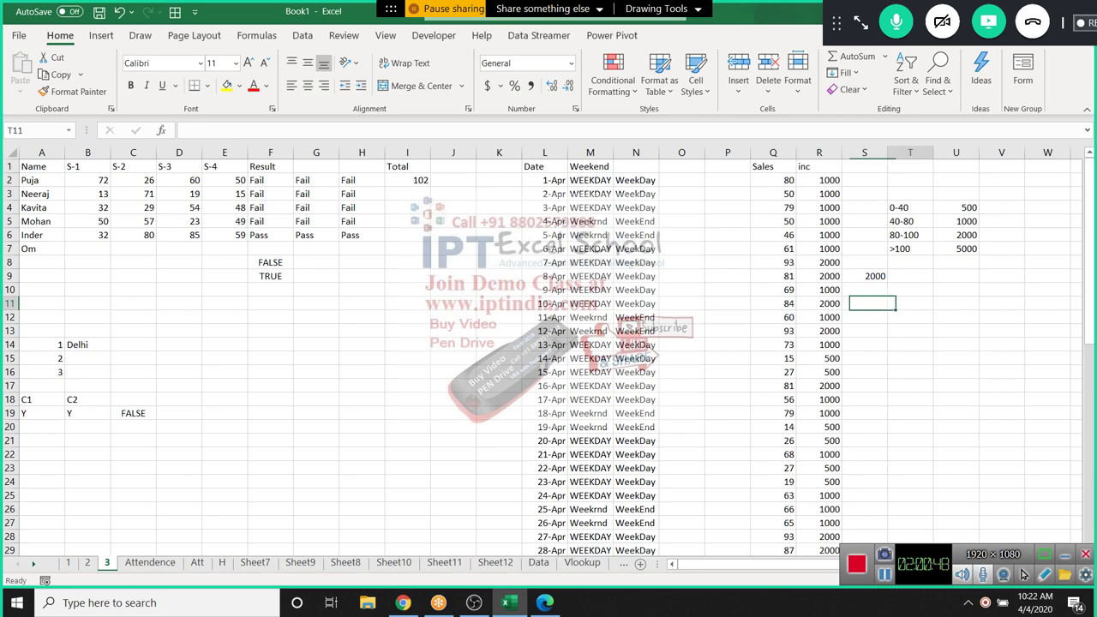
{"action": "key", "text": "Right"}
{"action": "key", "text": "Right"}
{"action": "key", "text": "Right"}
{"action": "key", "text": "Left"}
{"action": "key", "text": "Left"}
{"action": "key", "text": "Left"}
{"action": "key", "text": "Up"}
{"action": "key", "text": "Up"}
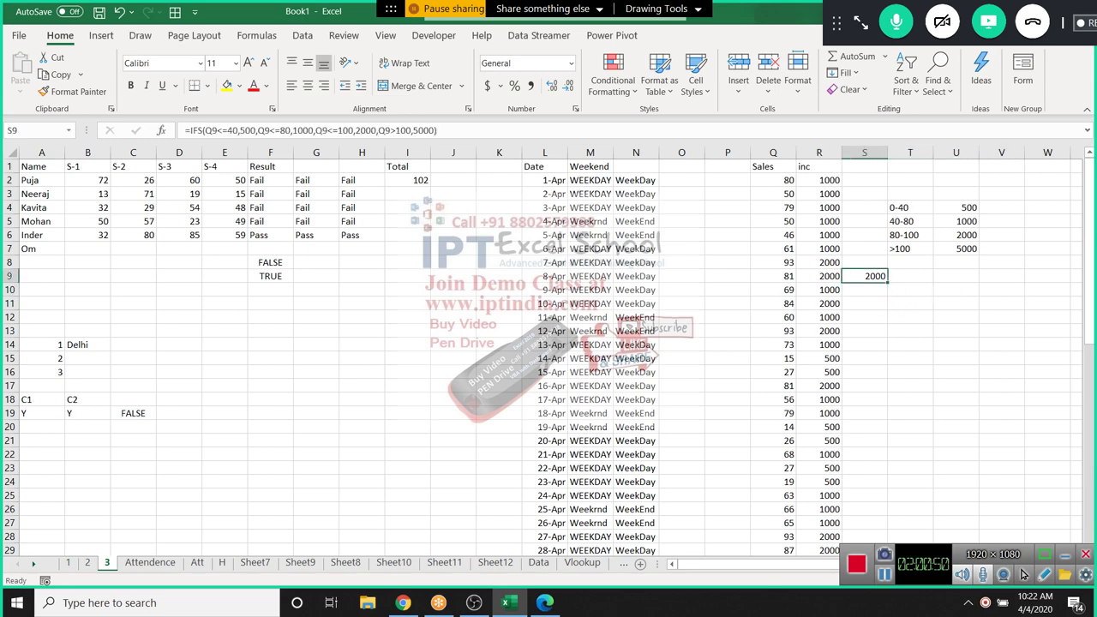
{"action": "key", "text": "Right"}
{"action": "key", "text": "Right"}
{"action": "key", "text": "Right"}
{"action": "key", "text": "Right"}
{"action": "key", "text": "Right"}
{"action": "key", "text": "Right"}
{"action": "key", "text": "Right"}
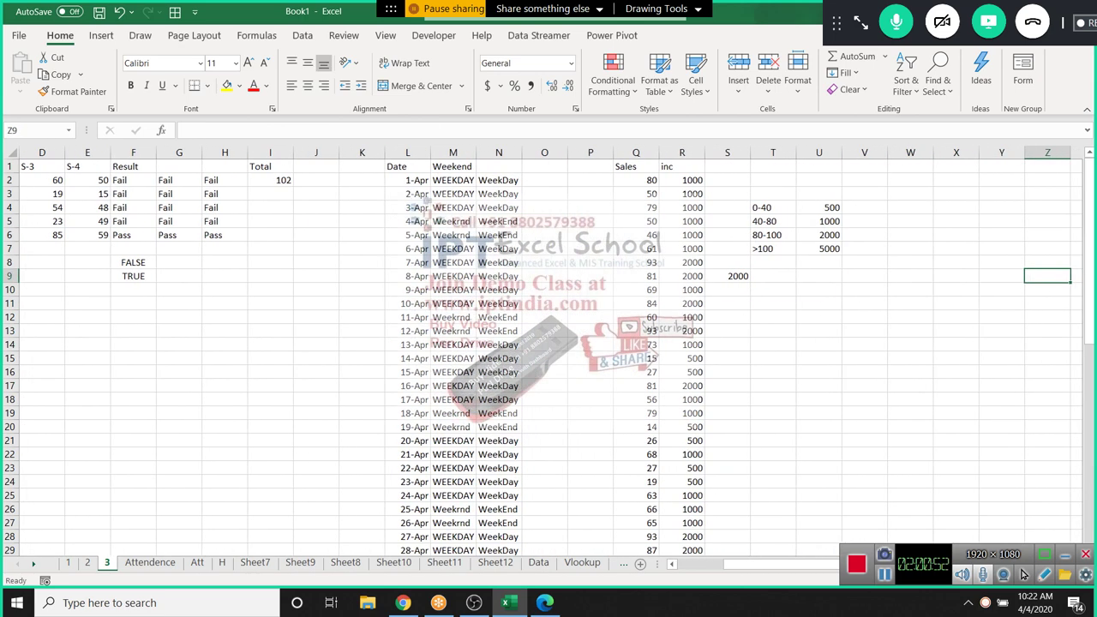
{"action": "double_click", "coordinate": [681, 180]}
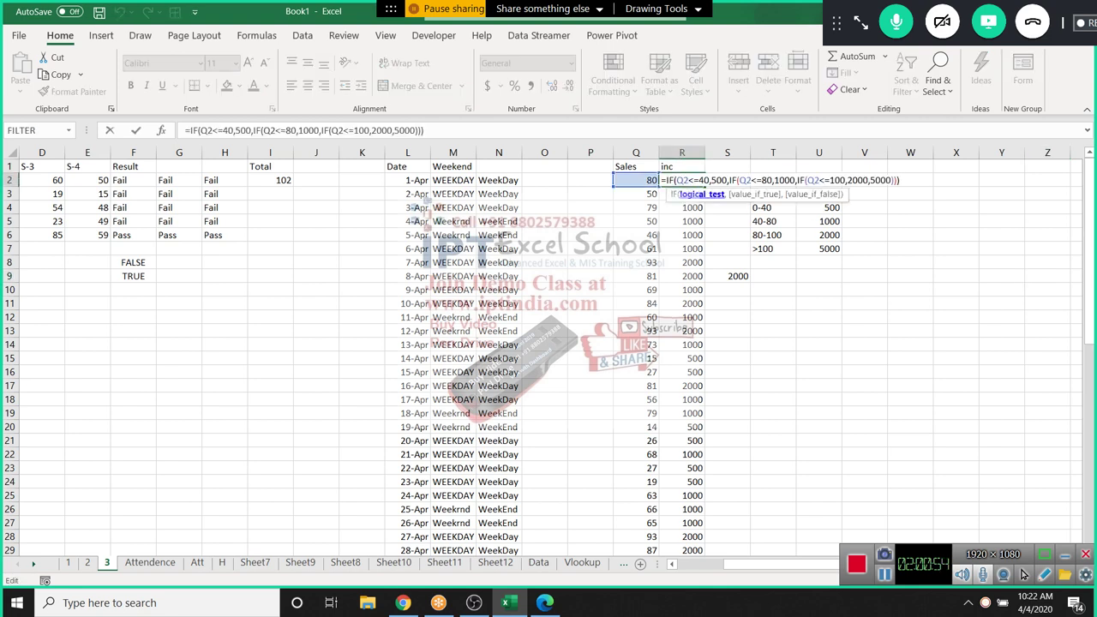
{"action": "key", "text": "Escape"}
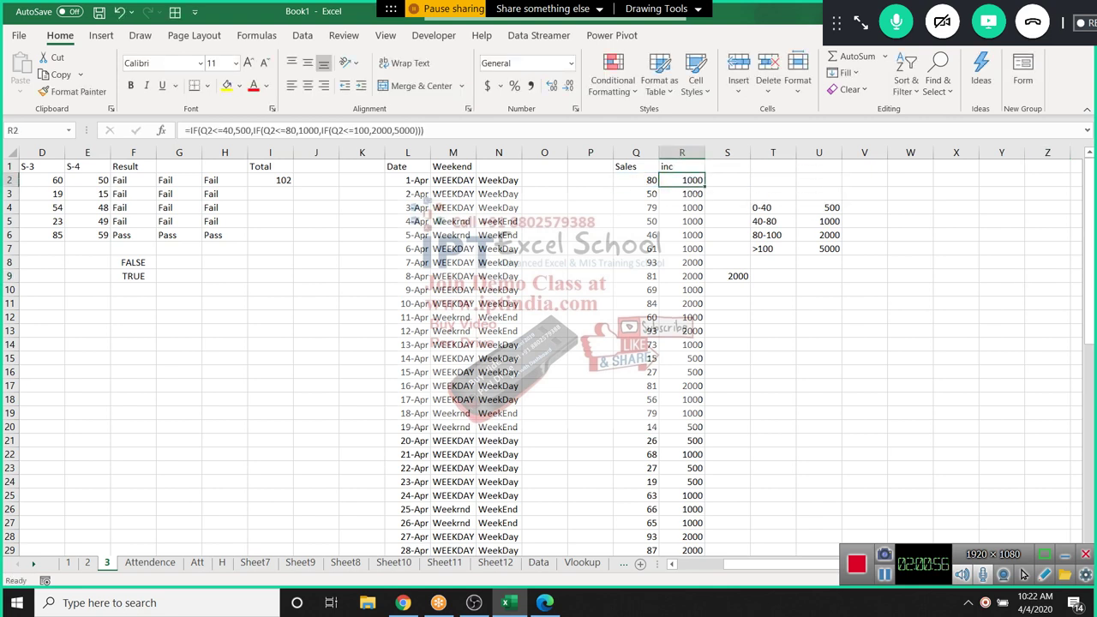
{"action": "key", "text": "Right"}
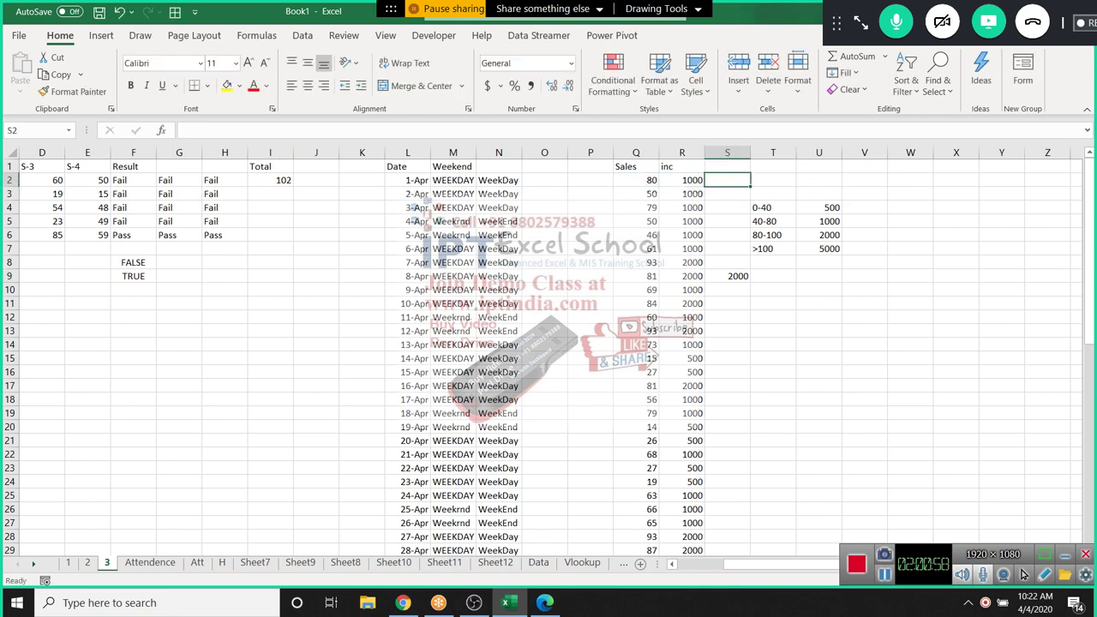
Enter the lower limits 0, 41, 81 and 101 in T12:T15
{"action": "left_click", "coordinate": [771, 317]}
{"action": "type", "text": "0"}
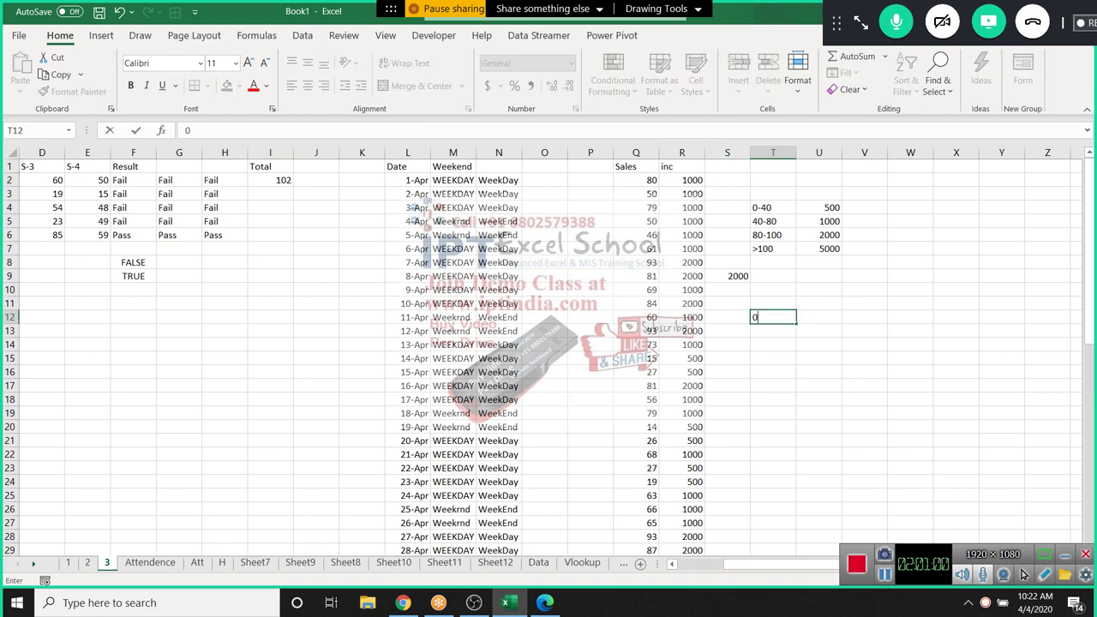
{"action": "key", "text": "Return"}
{"action": "type", "text": "41"}
{"action": "key", "text": "Return"}
{"action": "type", "text": "81"}
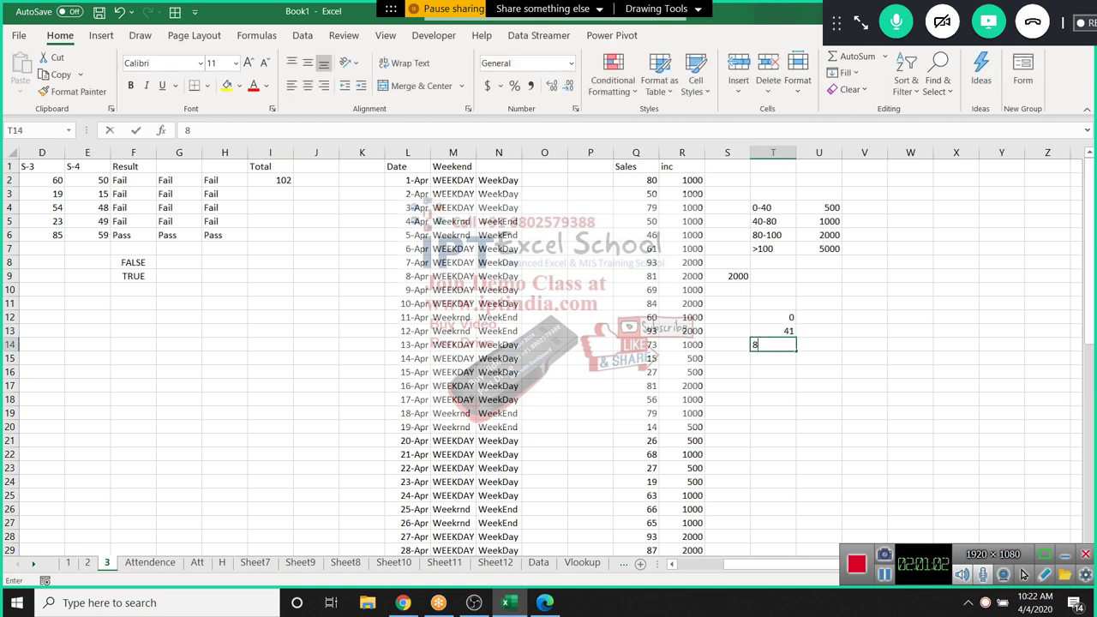
{"action": "key", "text": "Return"}
{"action": "type", "text": "101"}
{"action": "key", "text": "Tab"}
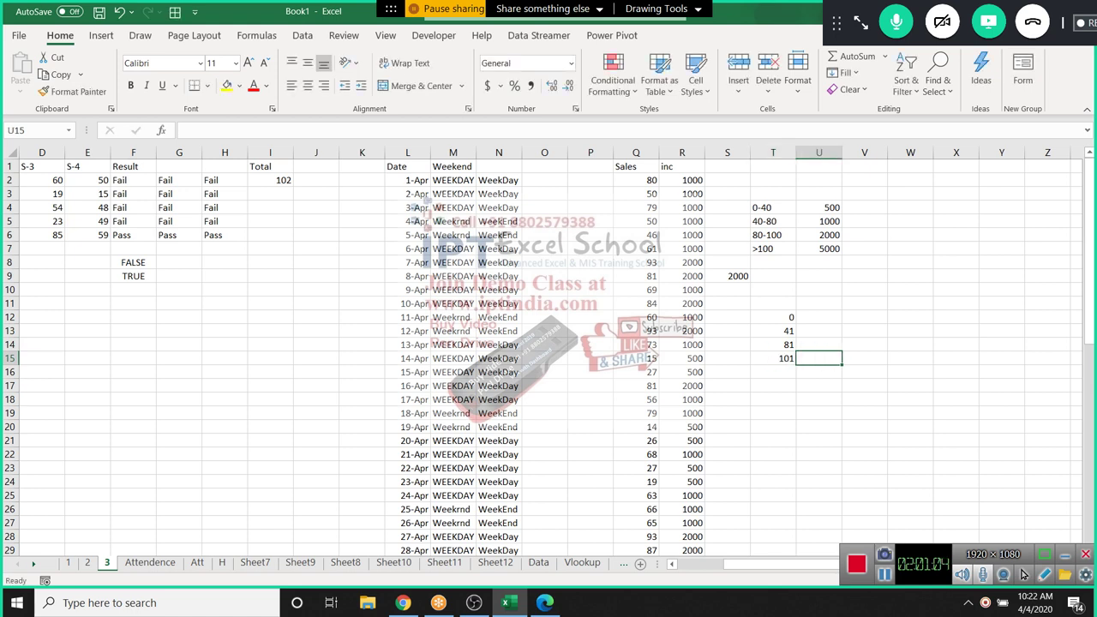
Copy the incentive amounts from U4:U7 into U12:U15
{"action": "left_click", "coordinate": [819, 207]}
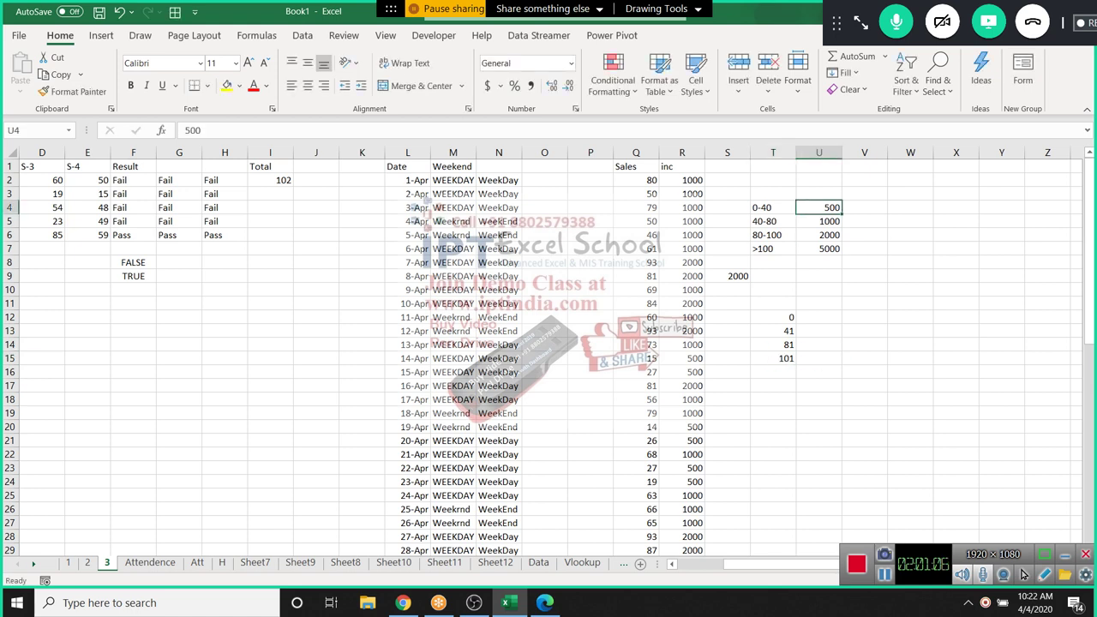
{"action": "key", "text": "shift+Down"}
{"action": "key", "text": "shift+Down"}
{"action": "key", "text": "shift+Down"}
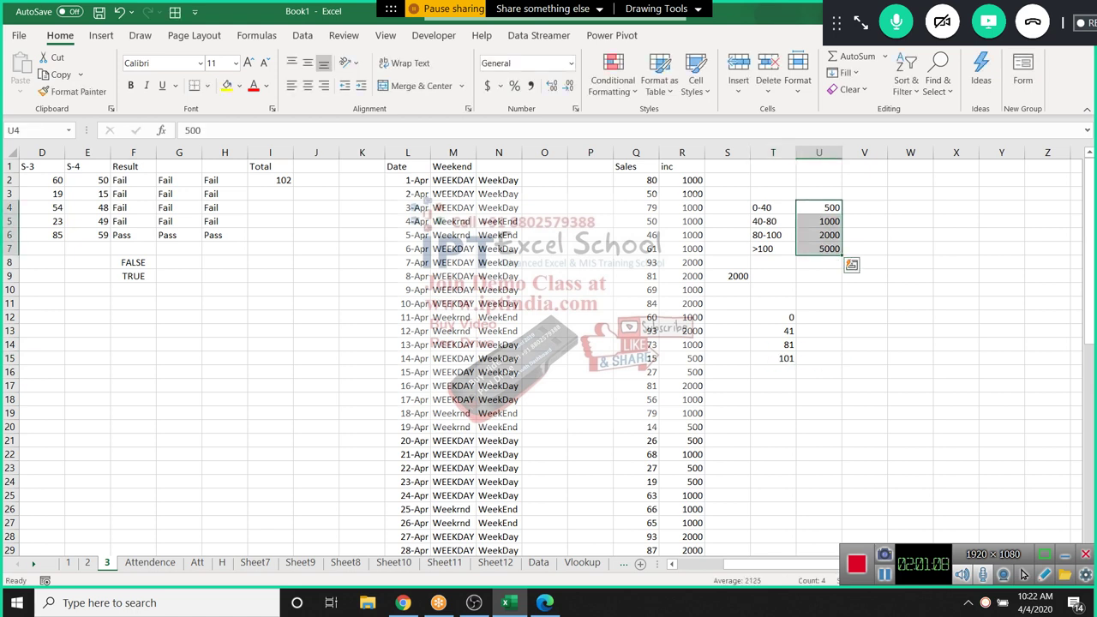
{"action": "key", "text": "ctrl+c"}
{"action": "left_click", "coordinate": [819, 317]}
{"action": "key", "text": "ctrl+v"}
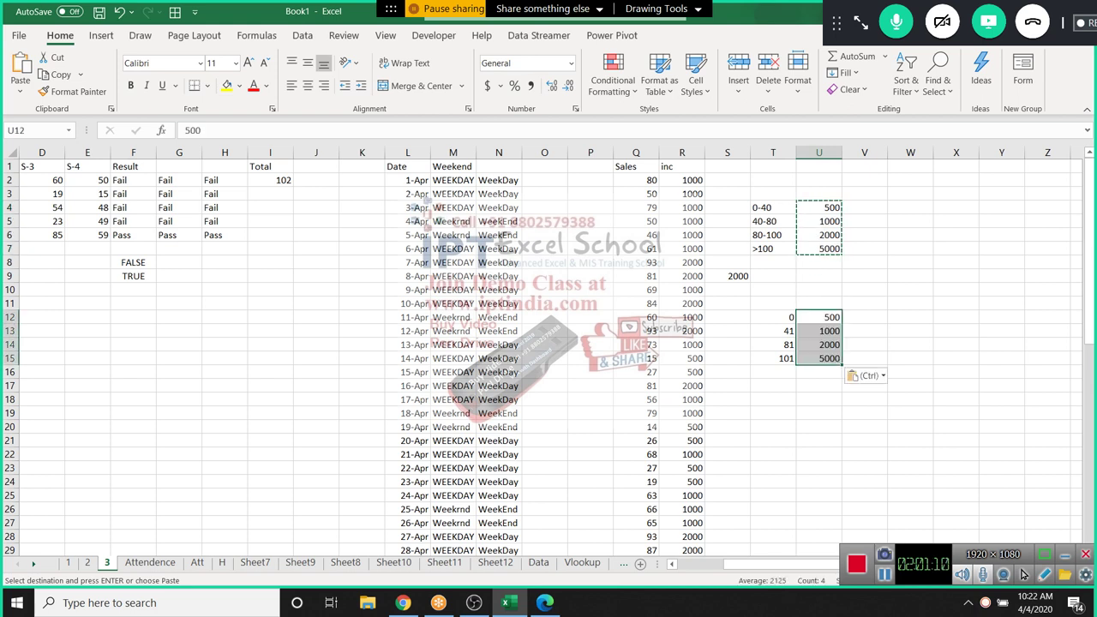
{"action": "key", "text": "Escape"}
{"action": "left_click", "coordinate": [726, 180]}
In S2, enter the exact-match lookup =VLOOKUP(Q2,T12:U15,2,0)
{"action": "type", "text": "=VLOOKUP("}
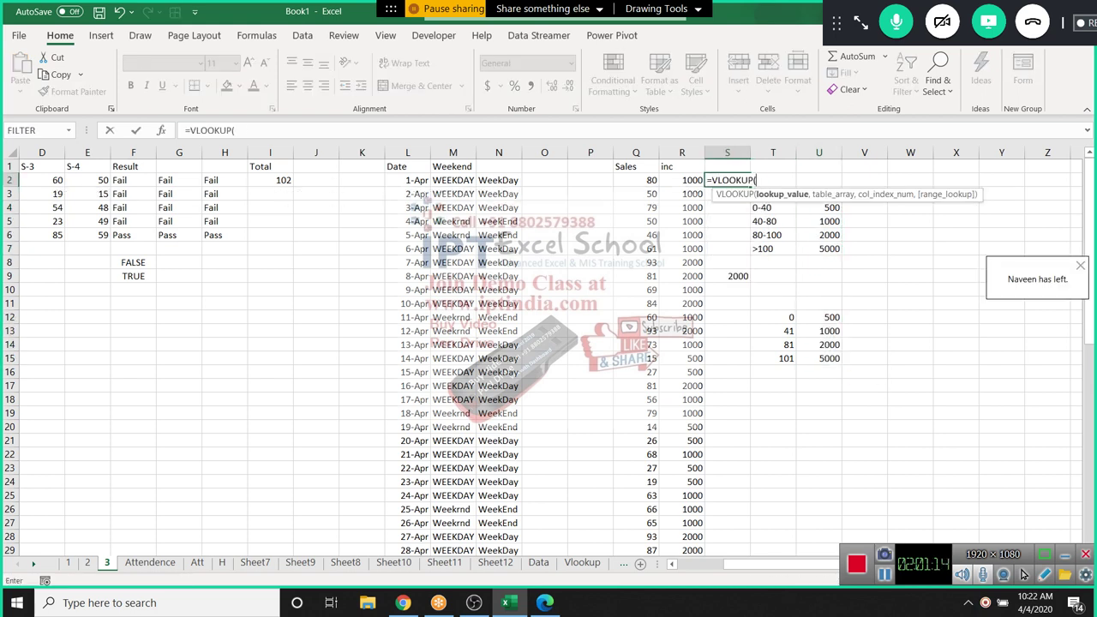
{"action": "key", "text": "Left"}
{"action": "key", "text": "Left"}
{"action": "type", "text": ","}
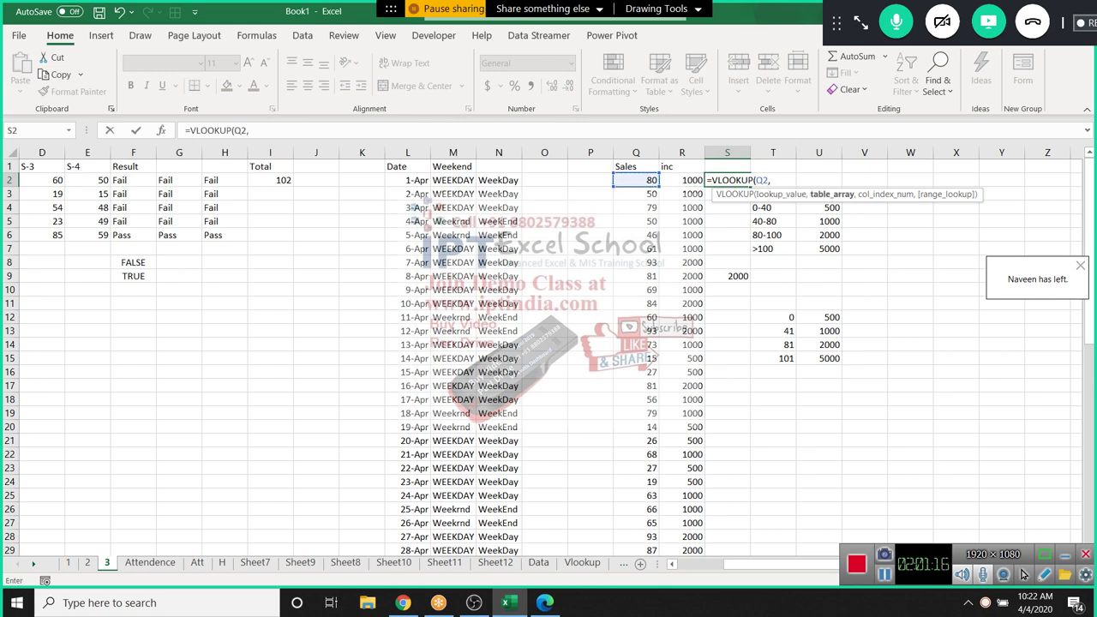
{"action": "left_click_drag", "start_coordinate": [773, 317], "coordinate": [818, 358]}
{"action": "type", "text": ","}
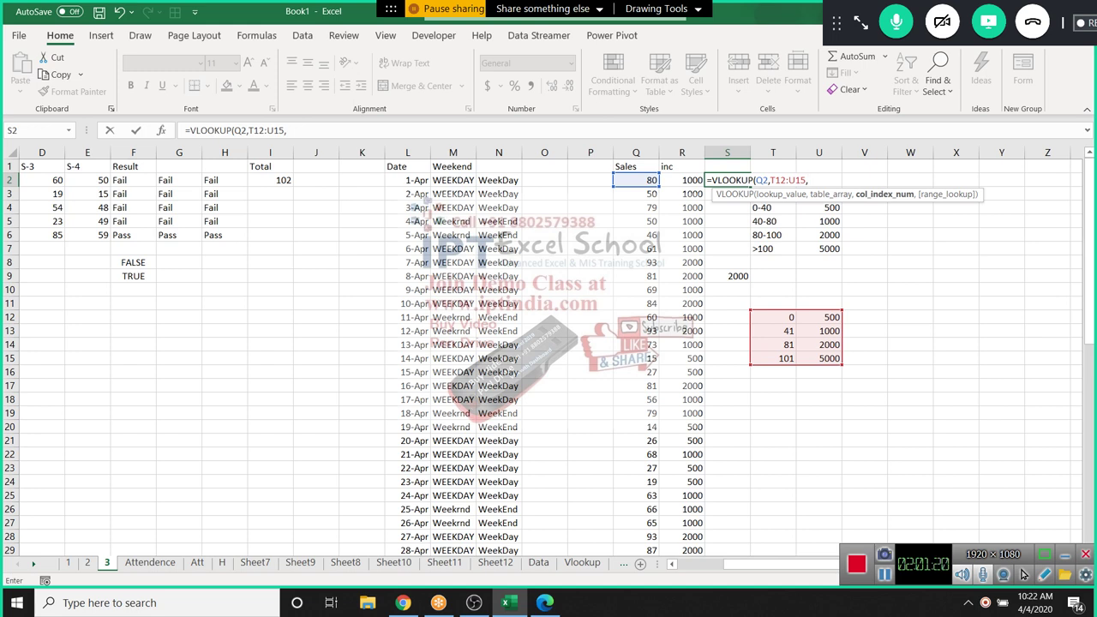
{"action": "type", "text": "2,0"}
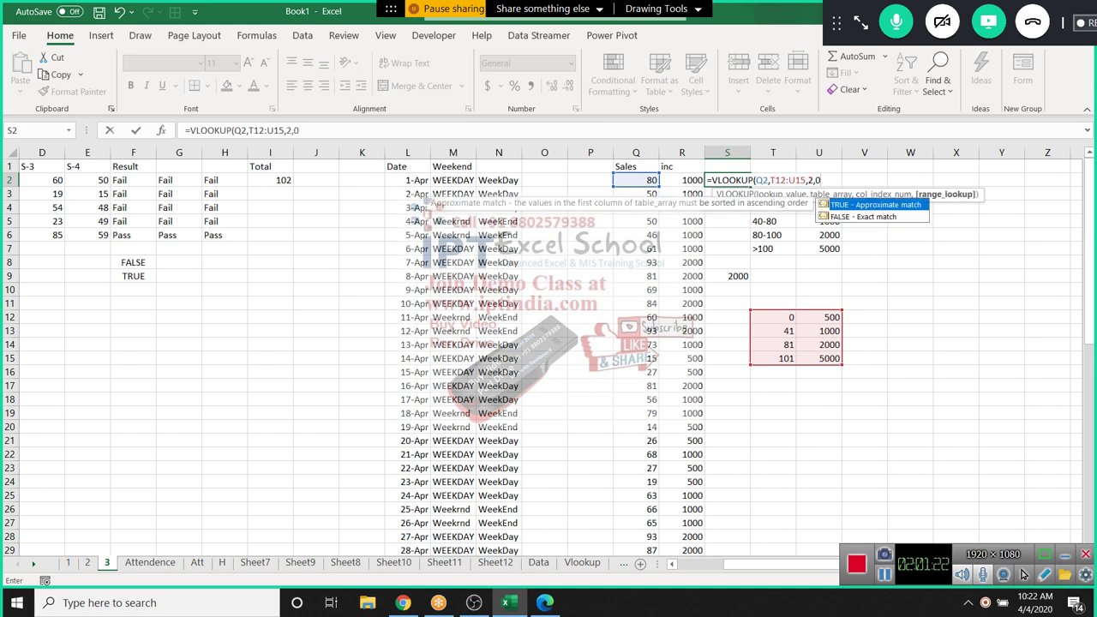
{"action": "type", "text": ")"}
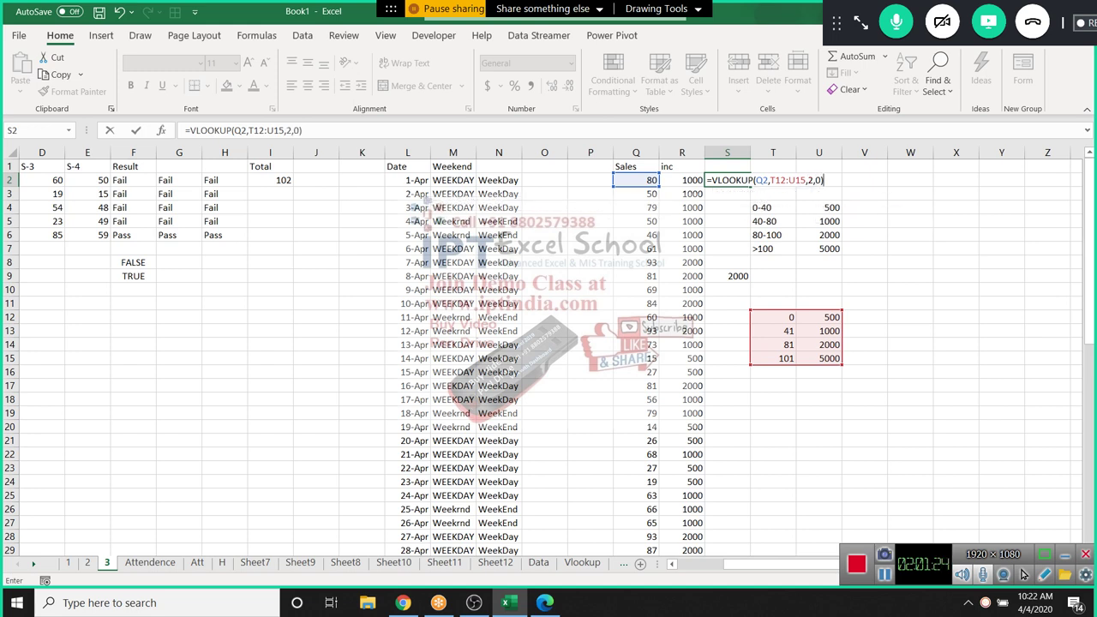
{"action": "key", "text": "Return"}
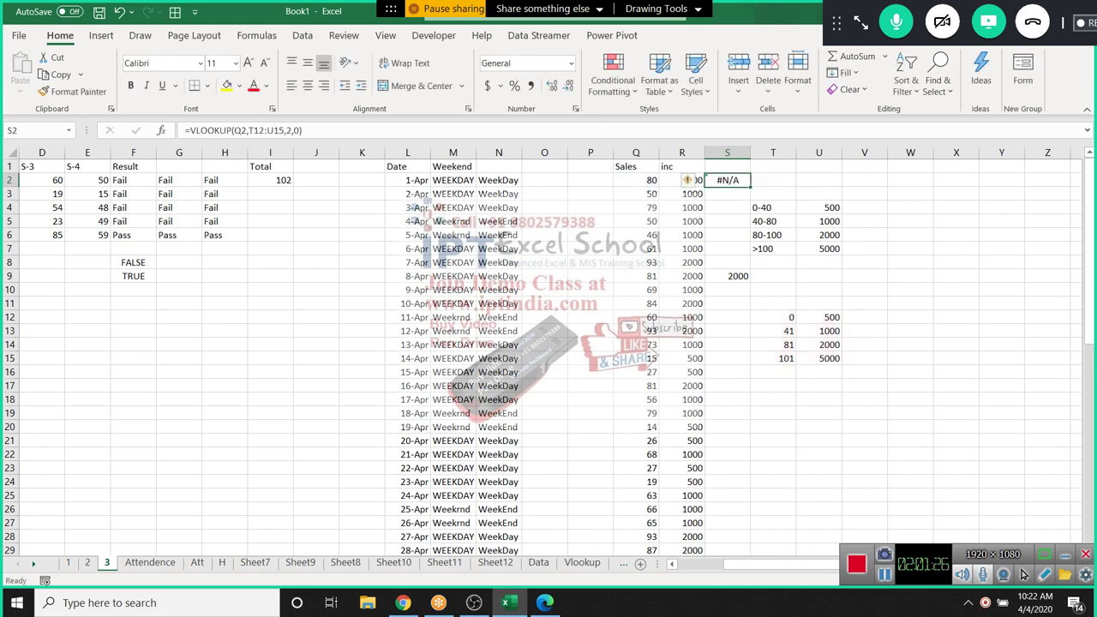
Switch S2's VLOOKUP to approximate match so it returns the 1000 incentive
{"action": "key", "text": "Up"}
{"action": "key", "text": "F2"}
{"action": "key", "text": "Left"}
{"action": "key", "text": "BackSpace"}
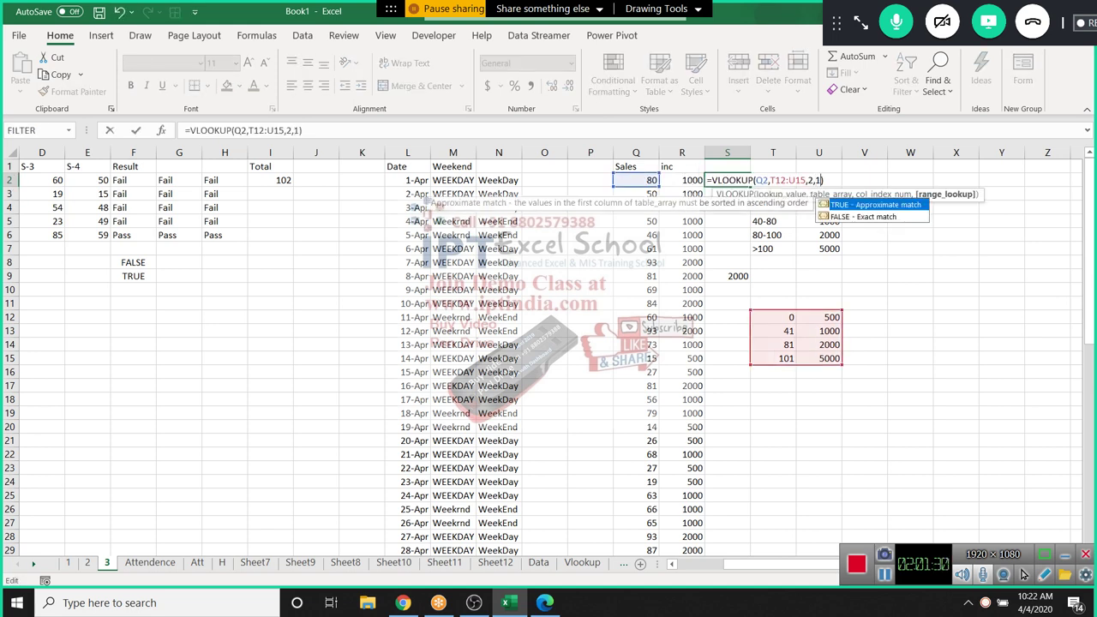
{"action": "key", "text": "Return"}
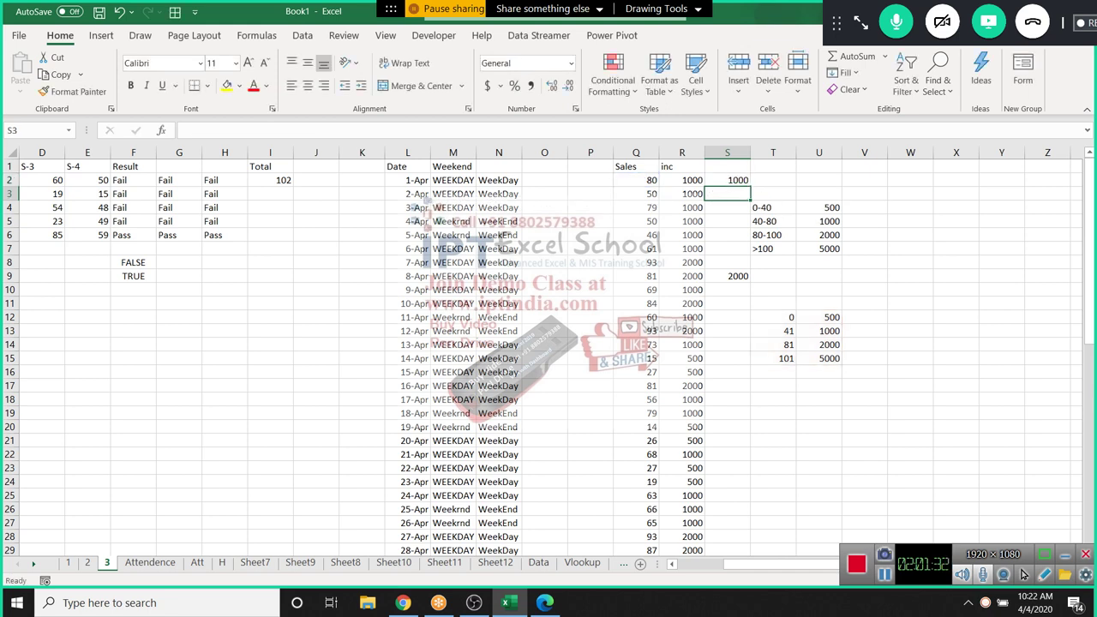
Select the 41 and 81 slab boundaries in T13:T14
{"action": "key", "text": "Up"}
{"action": "key", "text": "Left"}
{"action": "key", "text": "Left"}
{"action": "key", "text": "Right"}
{"action": "key", "text": "Right"}
{"action": "key", "text": "Right"}
{"action": "key", "text": "Down"}
{"action": "key", "text": "Down"}
{"action": "key", "text": "Down"}
{"action": "key", "text": "Down"}
{"action": "key", "text": "Down"}
{"action": "key", "text": "Down"}
{"action": "key", "text": "Down"}
{"action": "key", "text": "Down"}
{"action": "key", "text": "Down"}
{"action": "key", "text": "Down"}
{"action": "key", "text": "Down"}
{"action": "key", "text": "Down"}
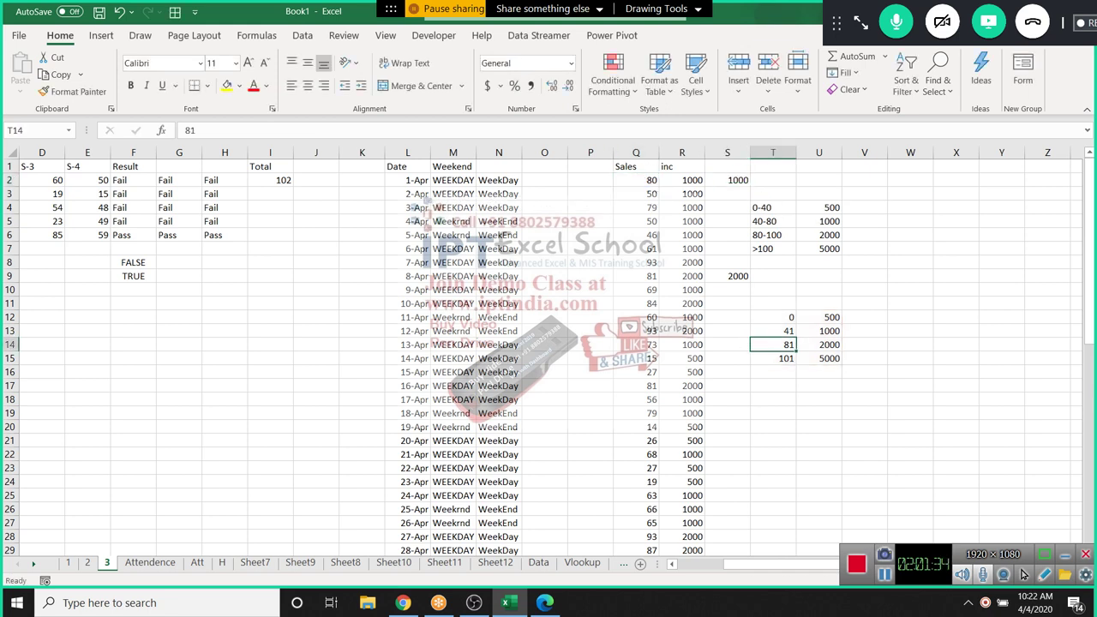
{"action": "key", "text": "shift+Up"}
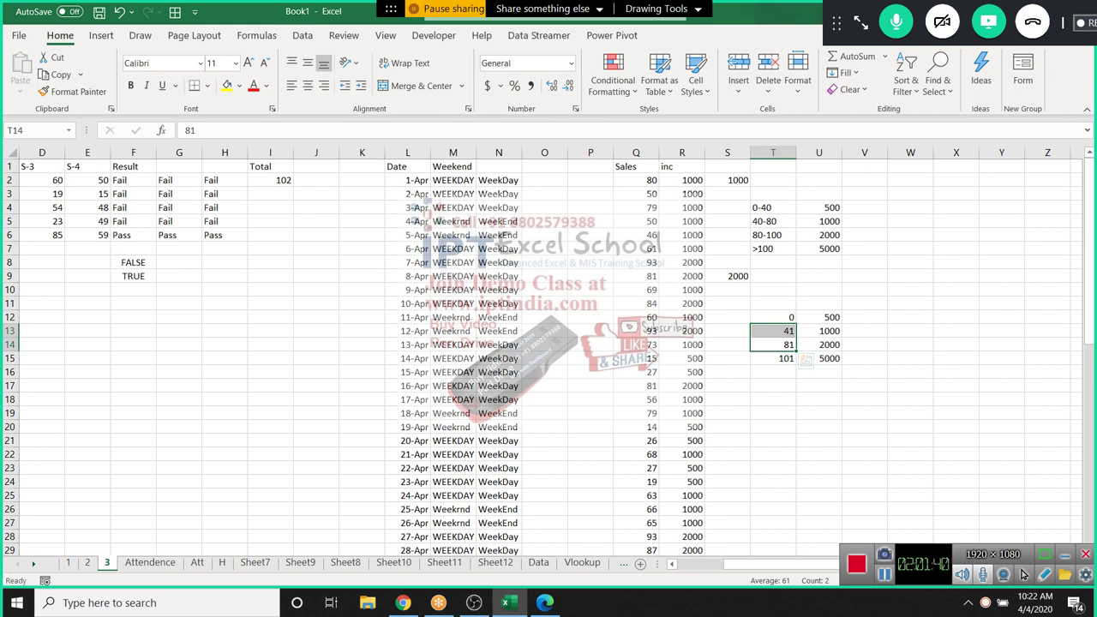
Try sales values 41, 39 and 120 in Q2, leaving S2 returning 5000
{"action": "left_click", "coordinate": [636, 180]}
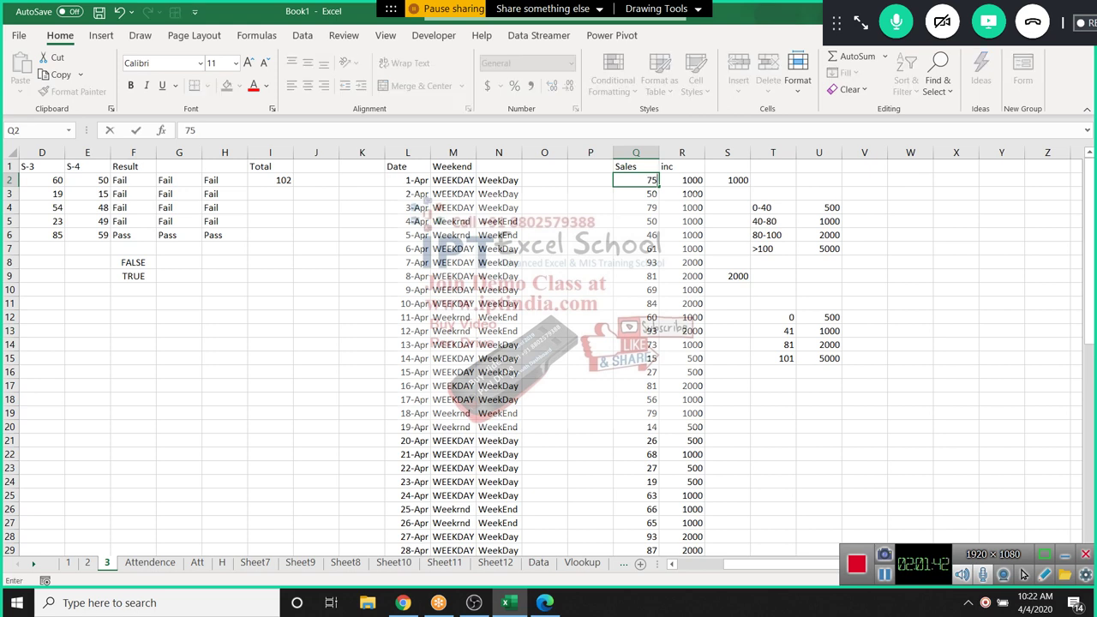
{"action": "type", "text": "41"}
{"action": "key", "text": "ctrl+Return"}
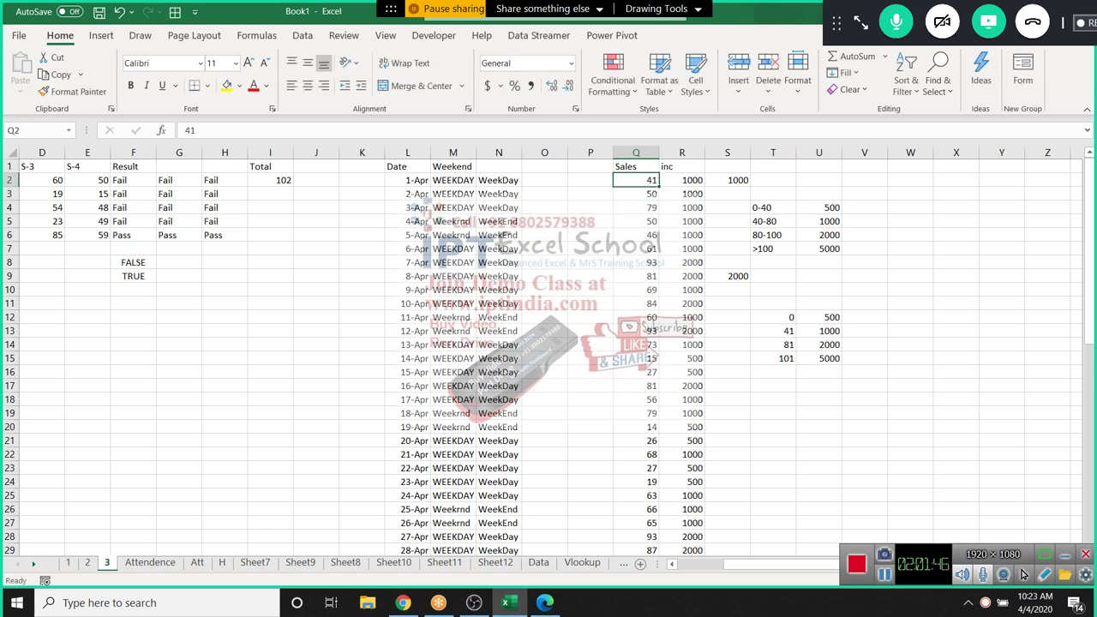
{"action": "type", "text": "39"}
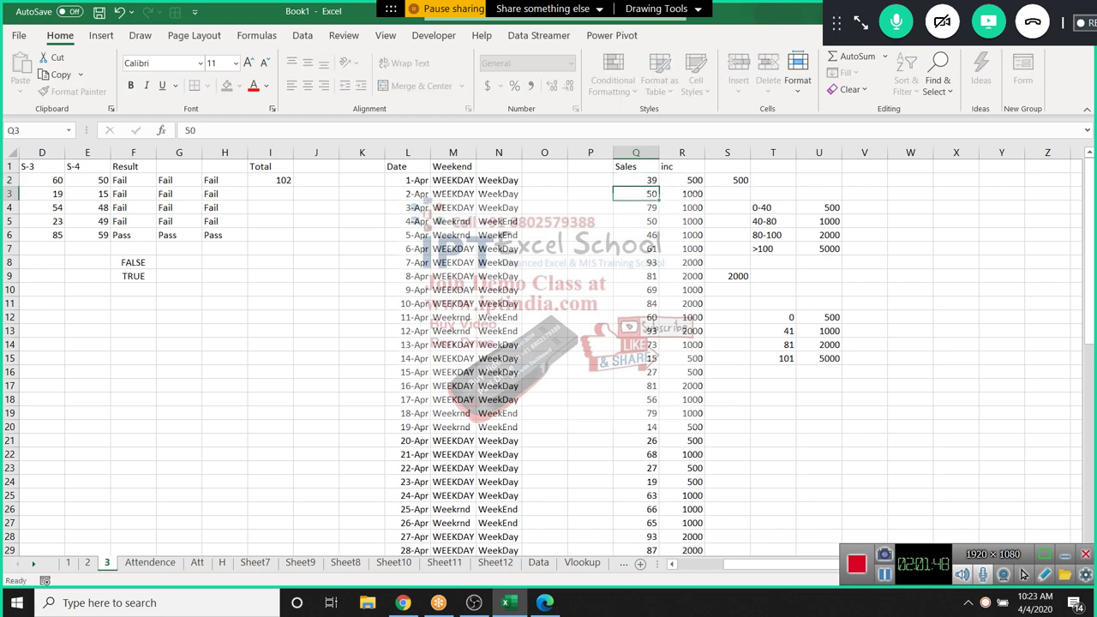
{"action": "key", "text": "ctrl+Return"}
{"action": "type", "text": "120"}
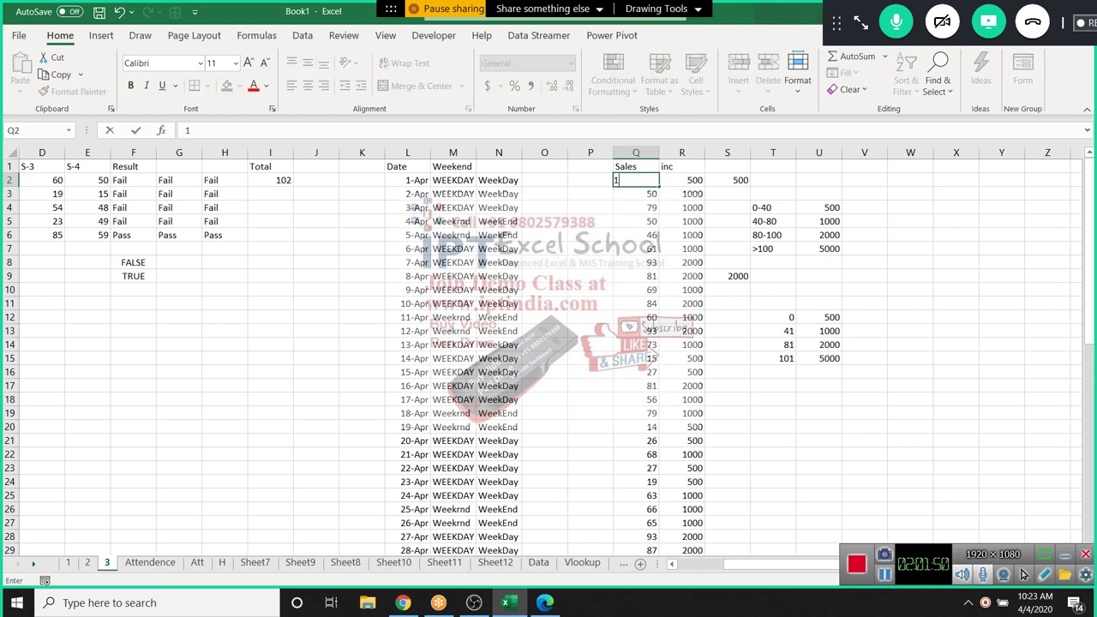
{"action": "key", "text": "ctrl+Return"}
{"action": "key", "text": "Right"}
{"action": "key", "text": "Right"}
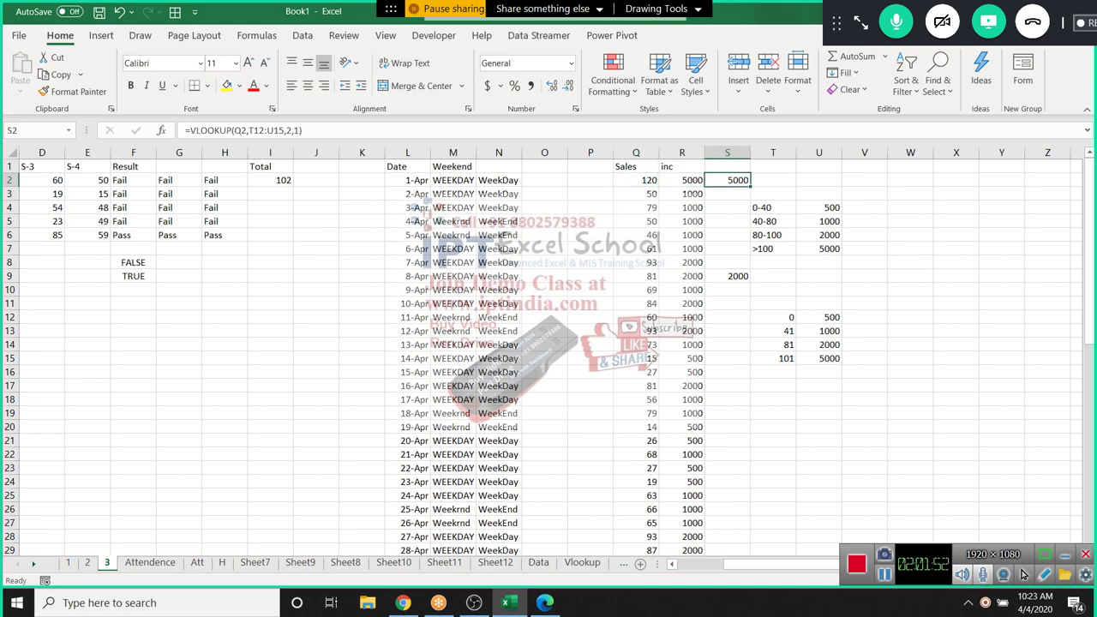
{"action": "key", "text": "F2"}
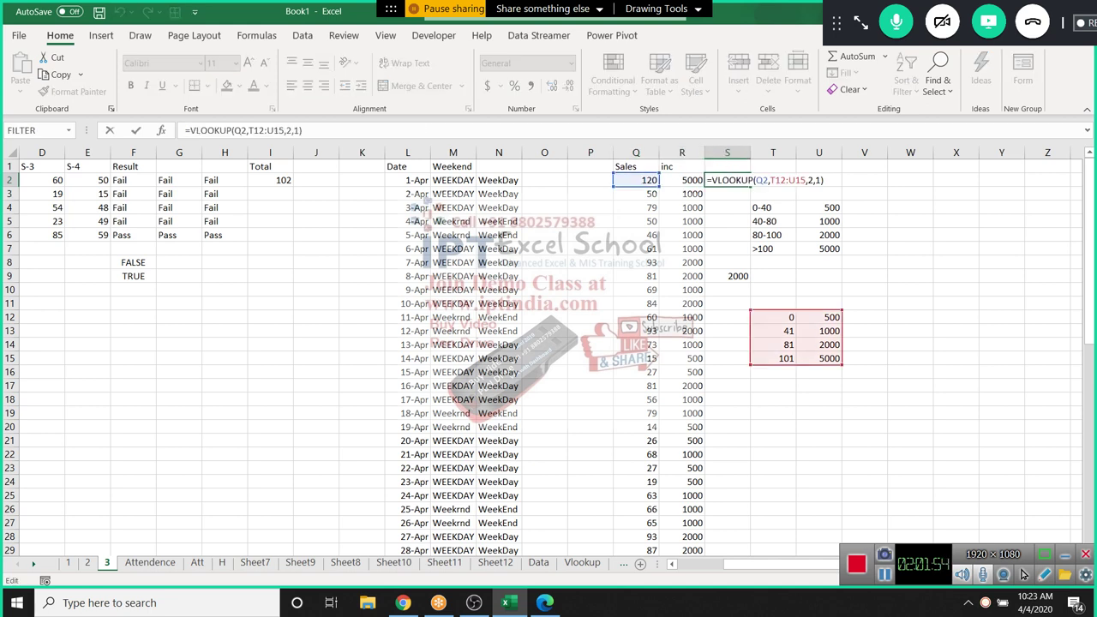
Enter =LOOKUP(Q3,T12:T15,U12:U15) in S3 so sales of 50 return incentive 1000, then review it
{"action": "key", "text": "Escape"}
{"action": "key", "text": "Down"}
{"action": "type", "text": "="}
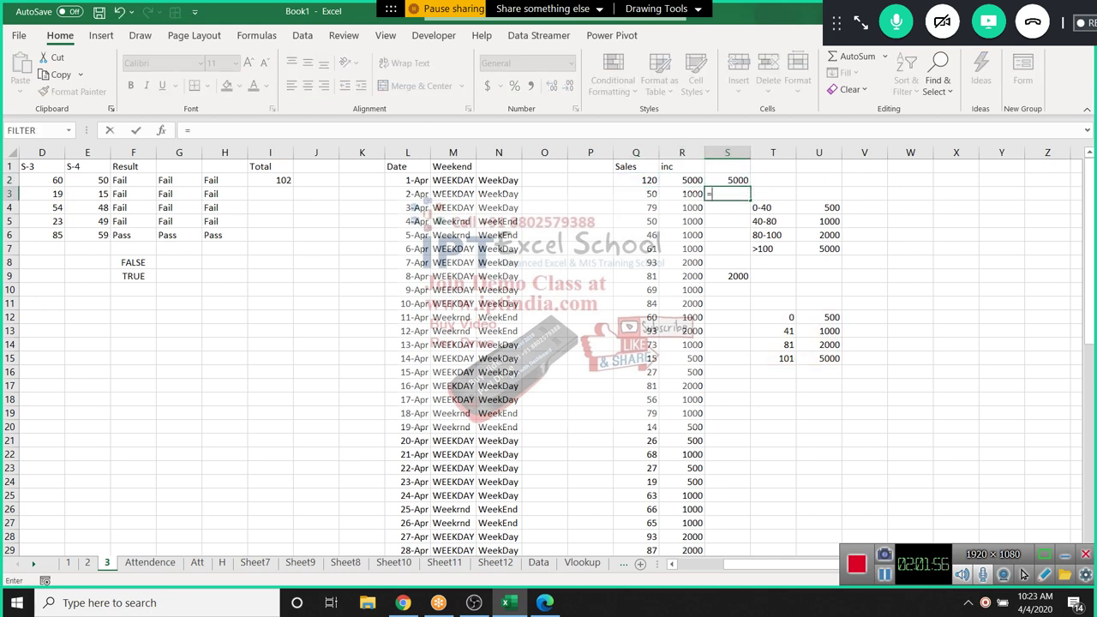
{"action": "type", "text": "look"}
{"action": "key", "text": "Tab"}
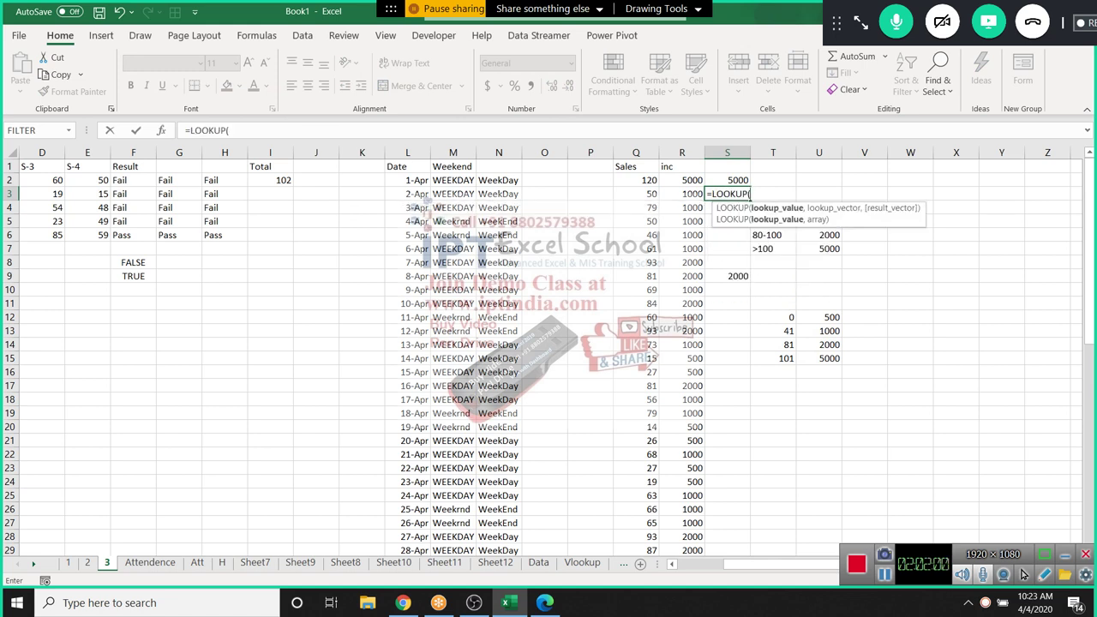
{"action": "key", "text": "Left"}
{"action": "key", "text": "Left"}
{"action": "type", "text": ","}
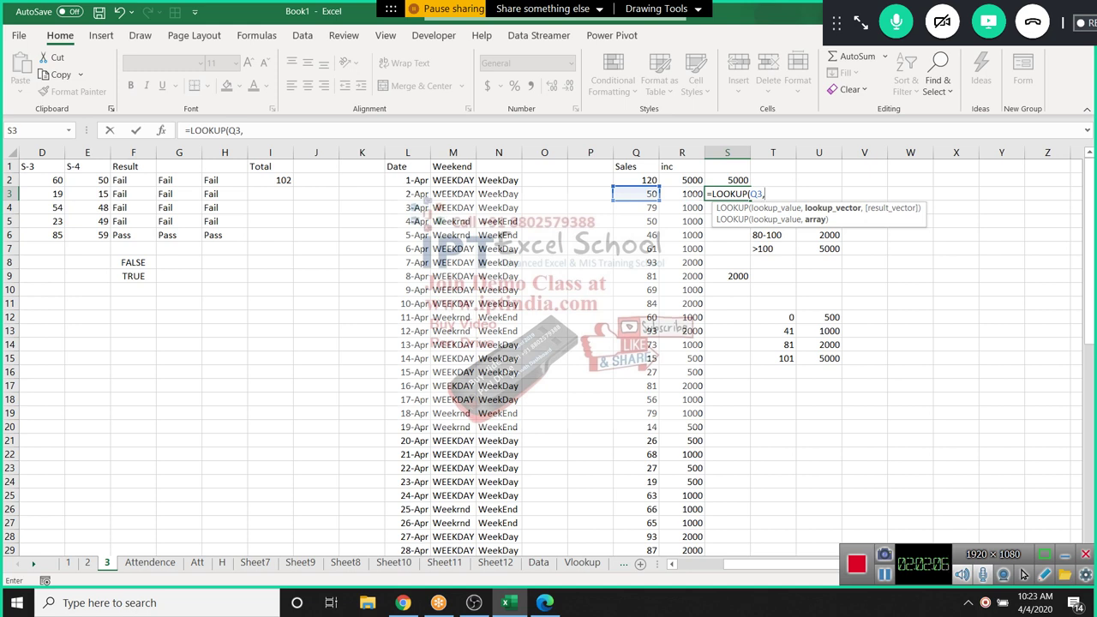
{"action": "left_click_drag", "start_coordinate": [784, 317], "coordinate": [784, 358]}
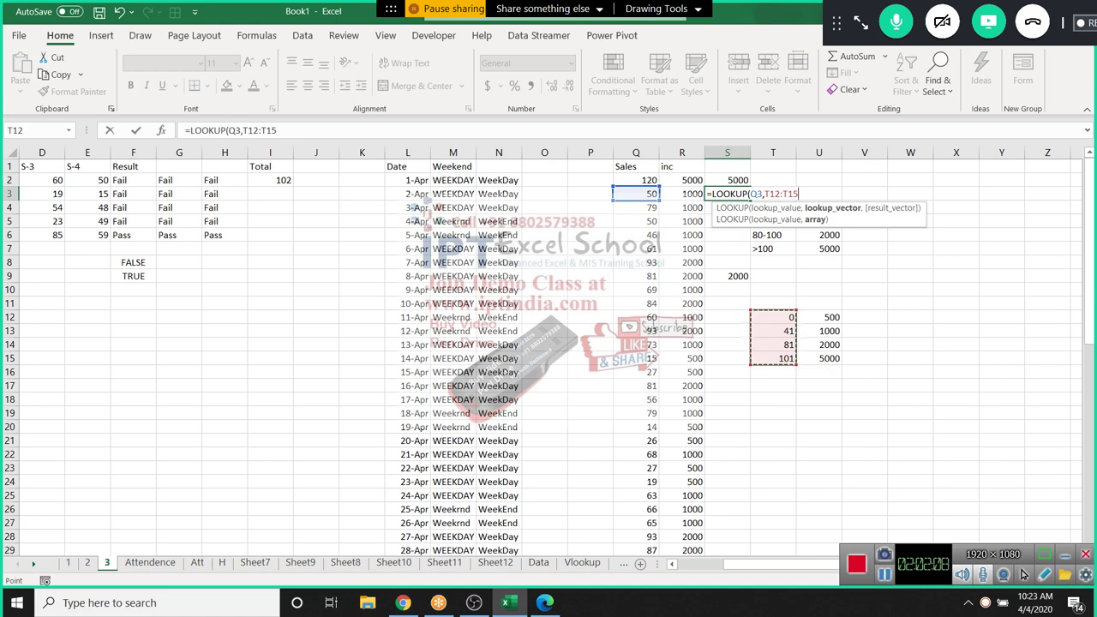
{"action": "type", "text": ","}
{"action": "left_click_drag", "start_coordinate": [818, 317], "coordinate": [820, 358]}
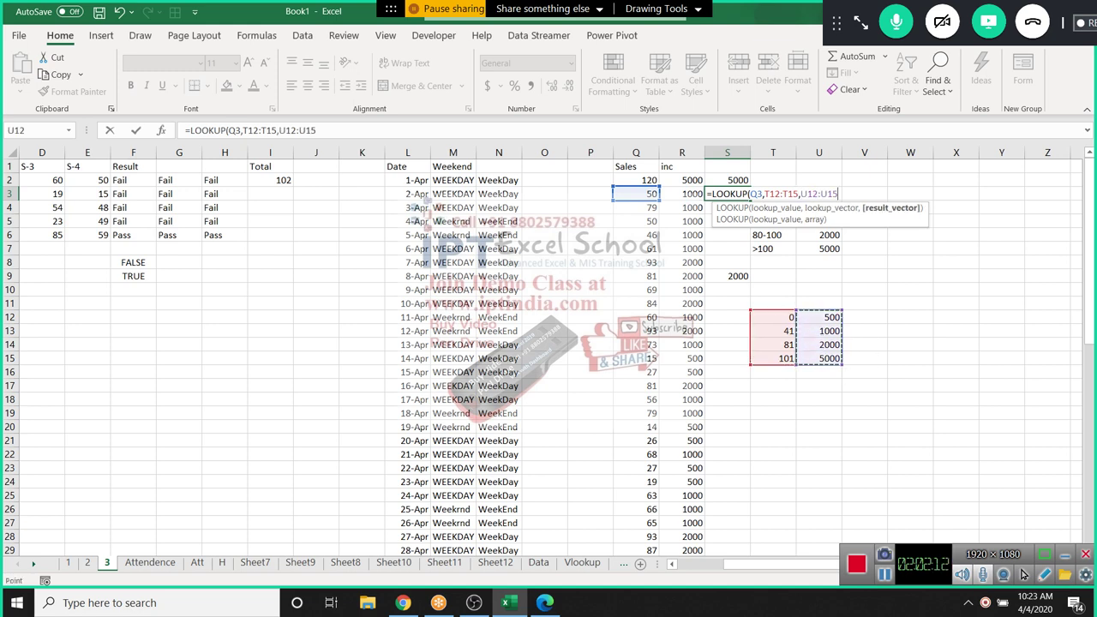
{"action": "key", "text": "Return"}
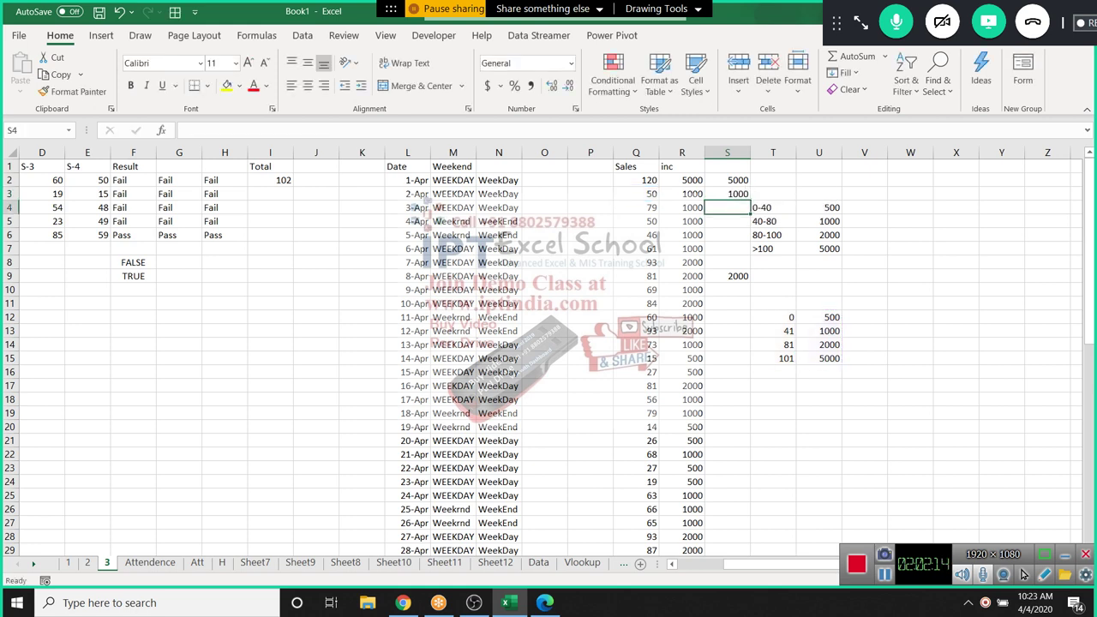
{"action": "key", "text": "Up"}
{"action": "key", "text": "F2"}
{"action": "key", "text": "Escape"}
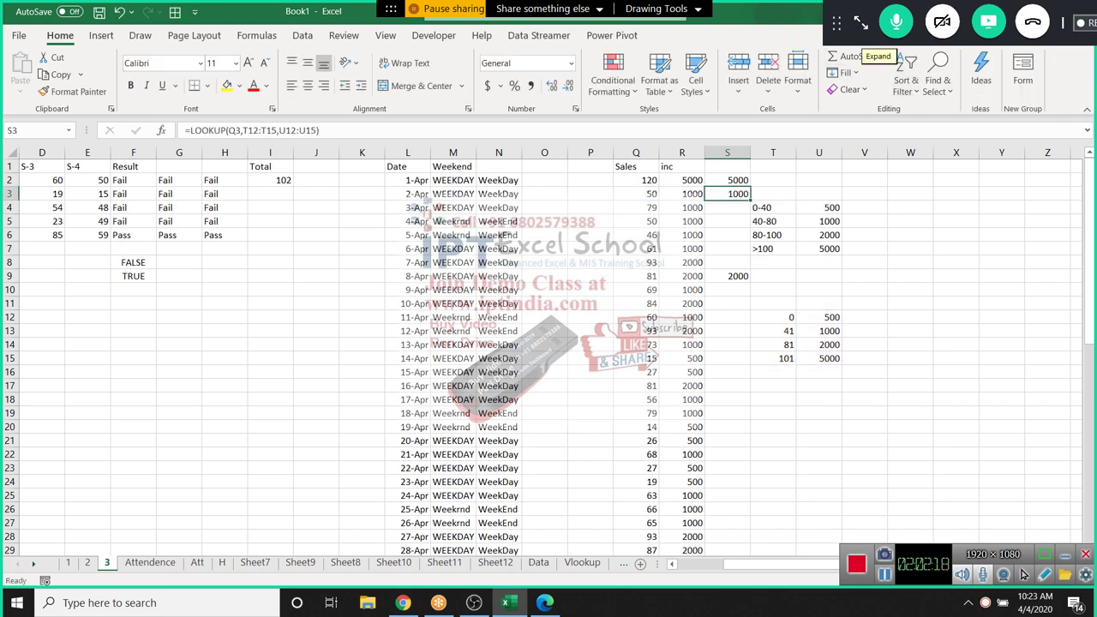
View the GoToMeeting People list, then go back to Excel's Data sheet
{"action": "left_click", "coordinate": [860, 22]}
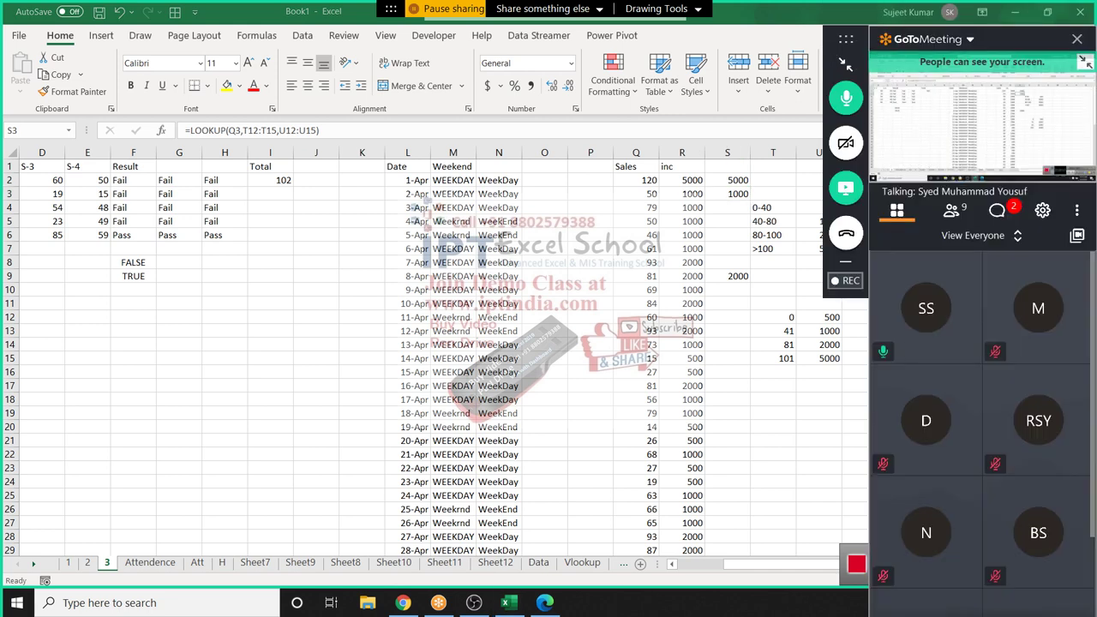
{"action": "left_click", "coordinate": [951, 210]}
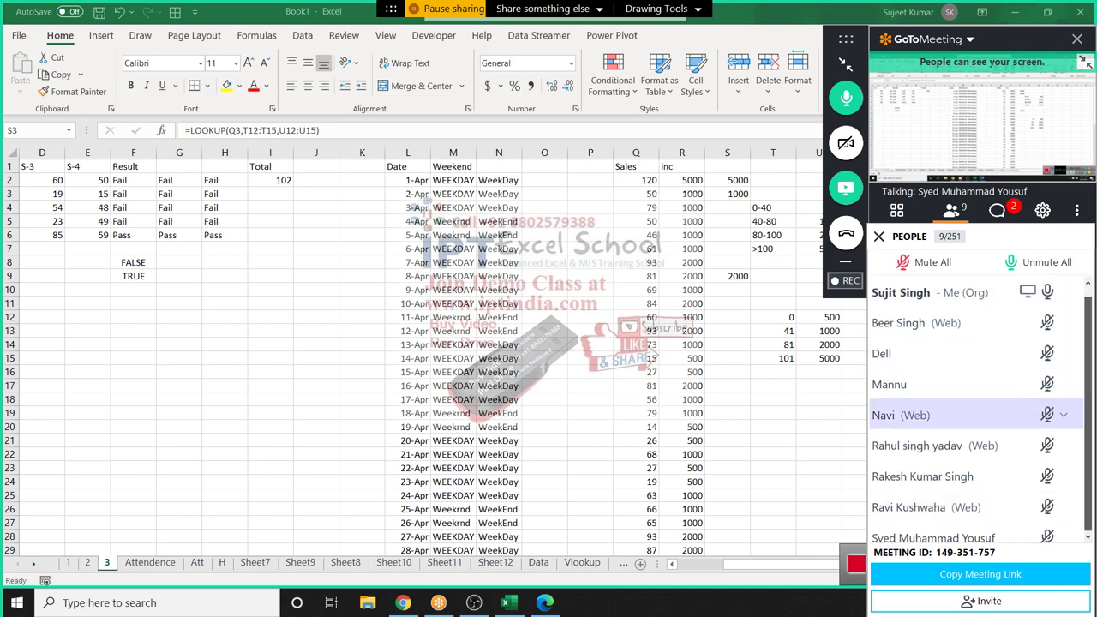
{"action": "scroll", "coordinate": [943, 415], "scroll_direction": "down", "scroll_amount": 1}
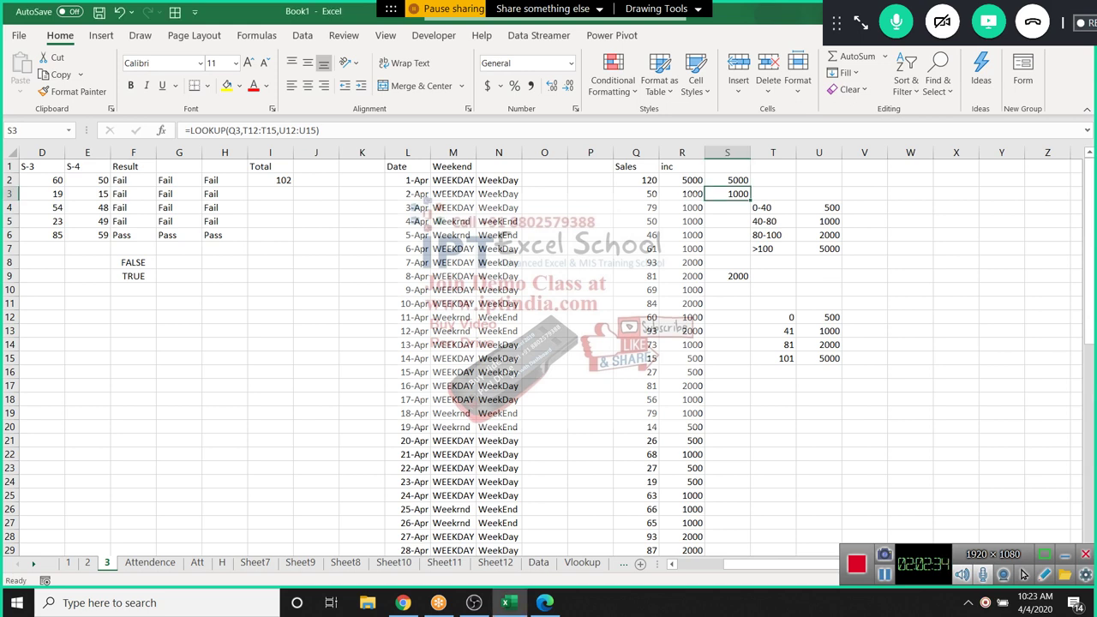
{"action": "left_click", "coordinate": [863, 317]}
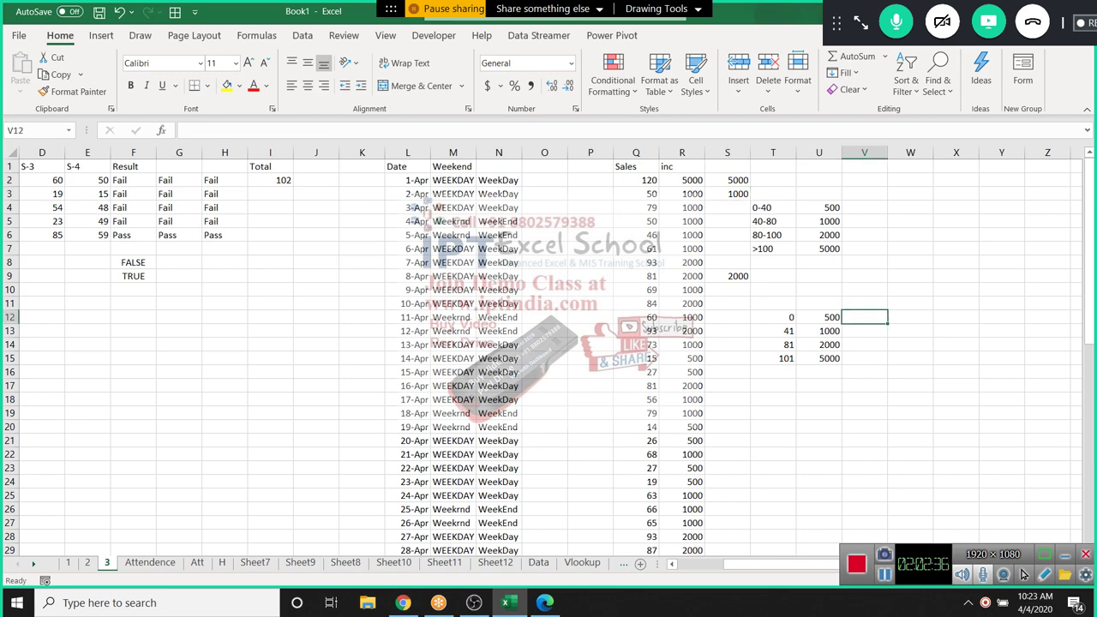
{"action": "left_click", "coordinate": [538, 562]}
Type Puja in L4 as the name criterion and start a SUMIF in M4, cancelling the first attempt
{"action": "left_click", "coordinate": [544, 359]}
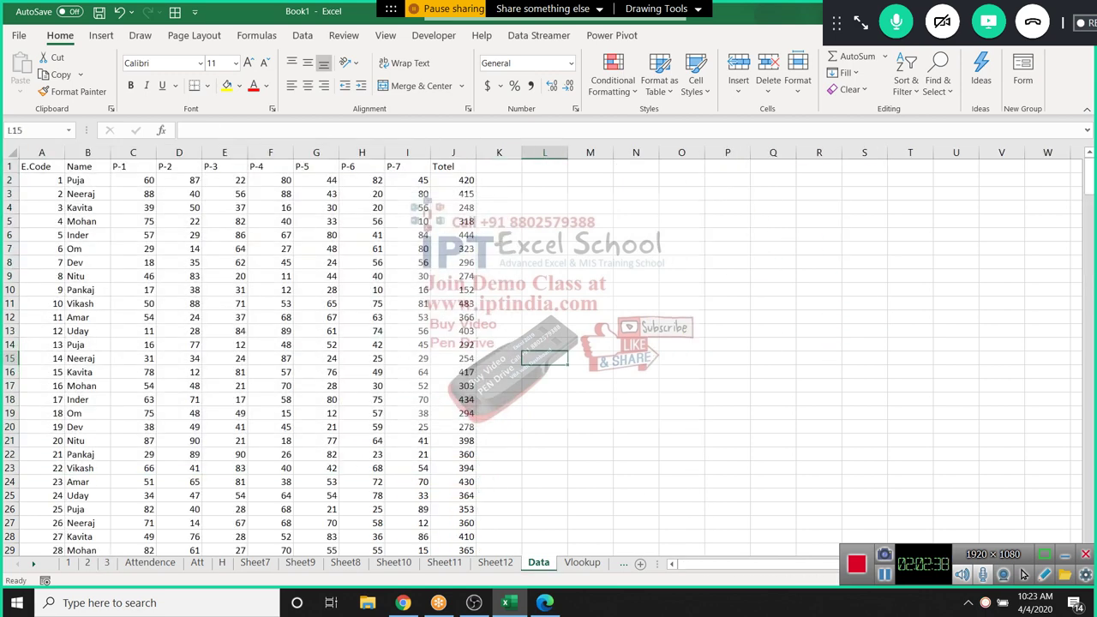
{"action": "left_click", "coordinate": [544, 208]}
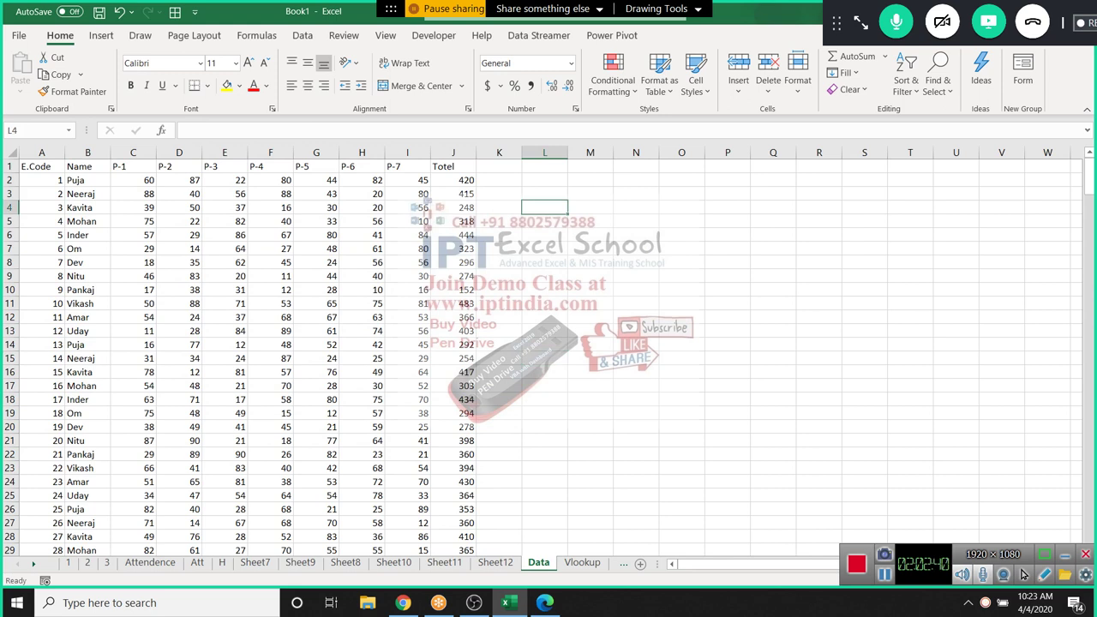
{"action": "type", "text": "Puja"}
{"action": "key", "text": "Return"}
{"action": "key", "text": "Up"}
{"action": "key", "text": "Right"}
{"action": "type", "text": "=sum"}
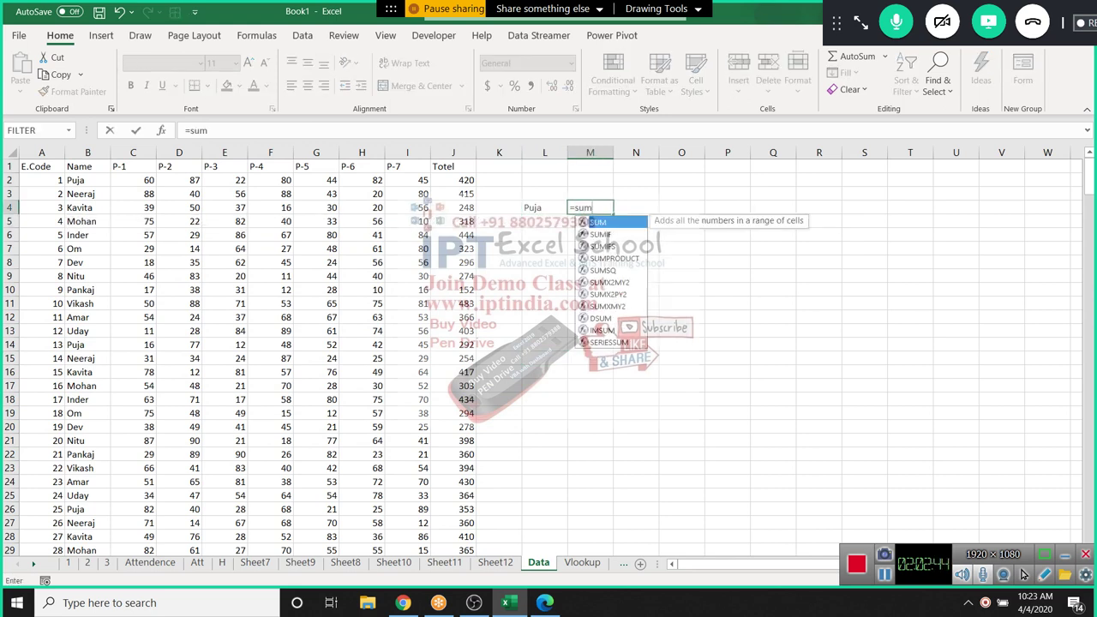
{"action": "key", "text": "Down"}
{"action": "key", "text": "Down"}
{"action": "key", "text": "Up"}
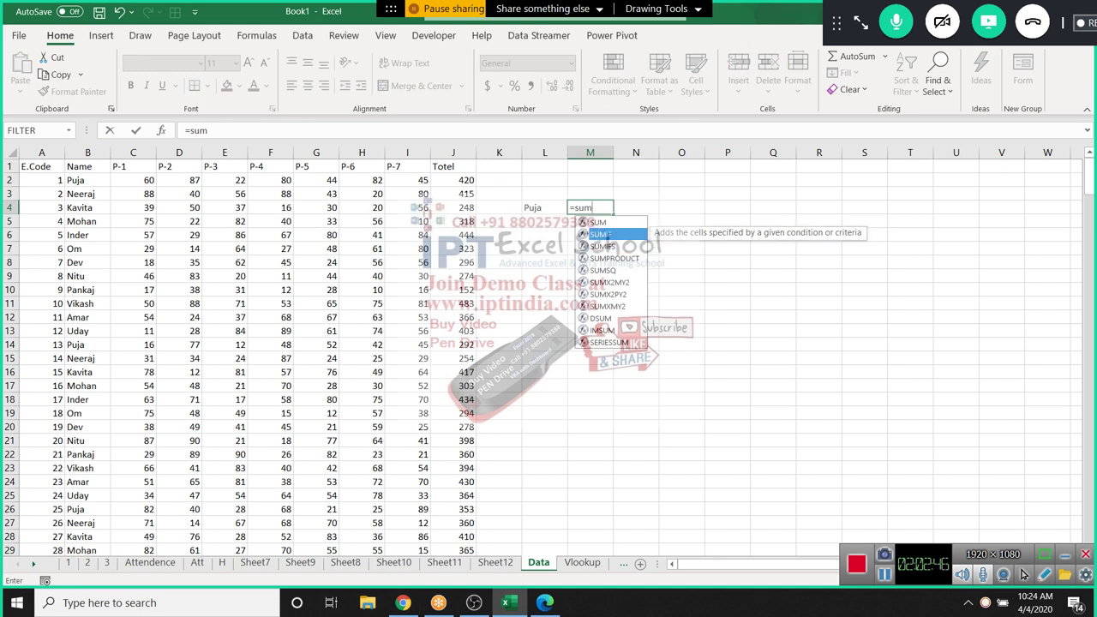
{"action": "key", "text": "Tab"}
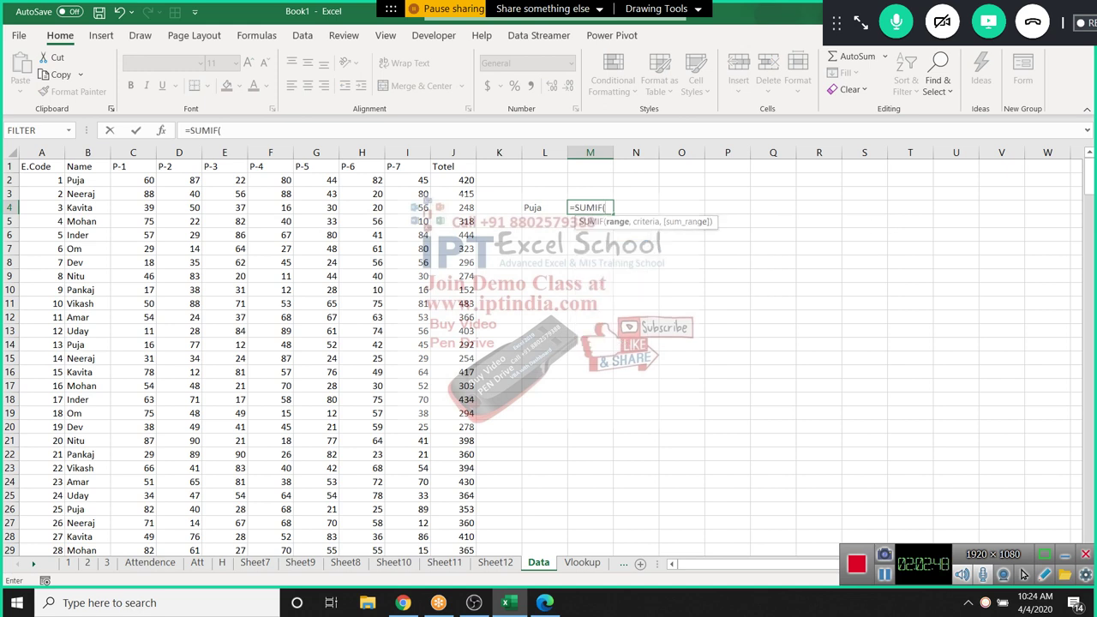
{"action": "key", "text": "Escape"}
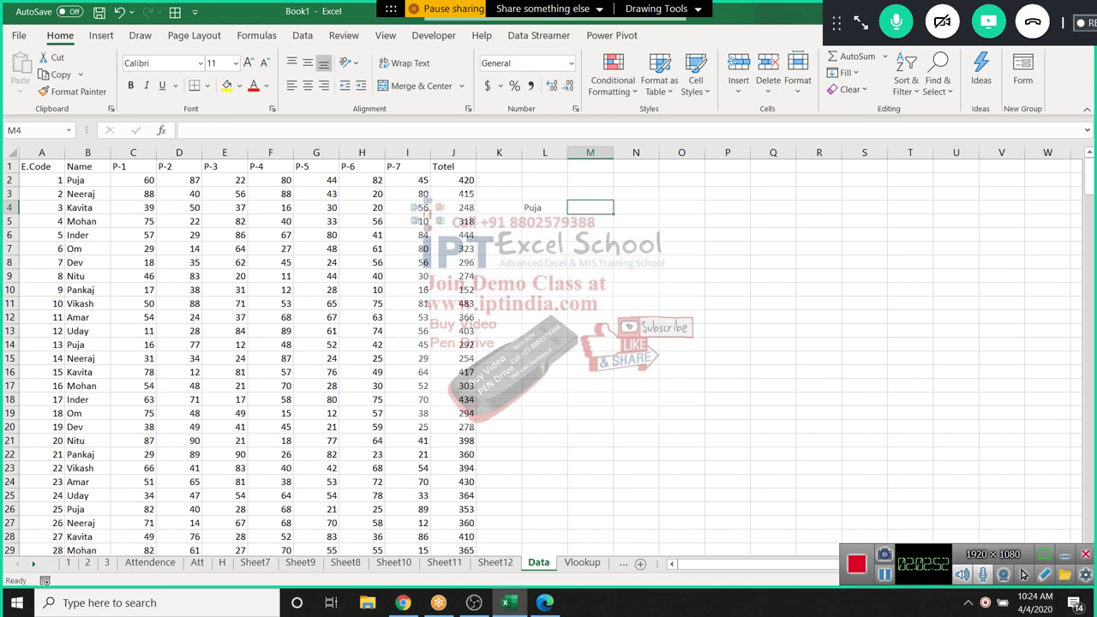
Enter =SUMIF(B:B,L4,C:C) in M4, totalling Puja's P-1 marks to 1173
{"action": "type", "text": "=sum"}
{"action": "key", "text": "Tab"}
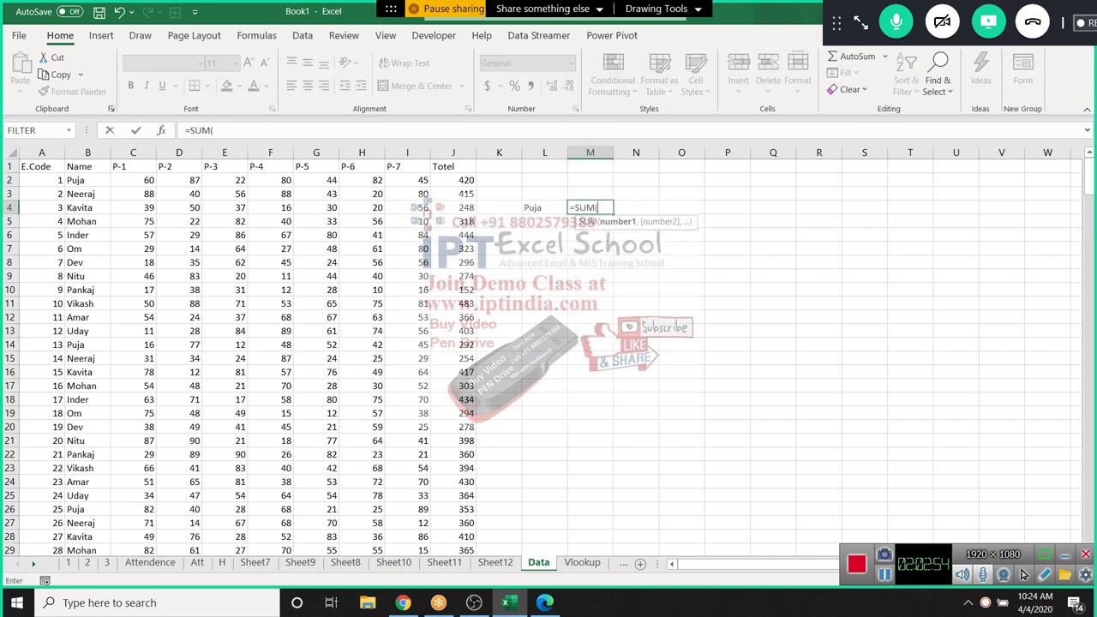
{"action": "key", "text": "BackSpace"}
{"action": "key", "text": "Down"}
{"action": "key", "text": "Tab"}
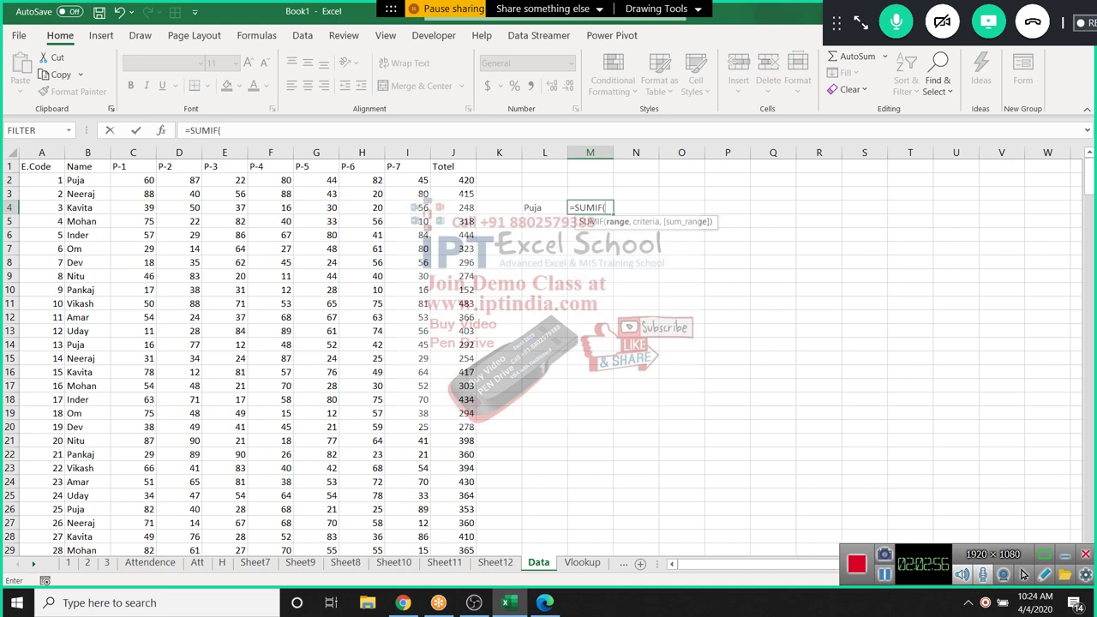
{"action": "left_click", "coordinate": [88, 152]}
{"action": "type", "text": ","}
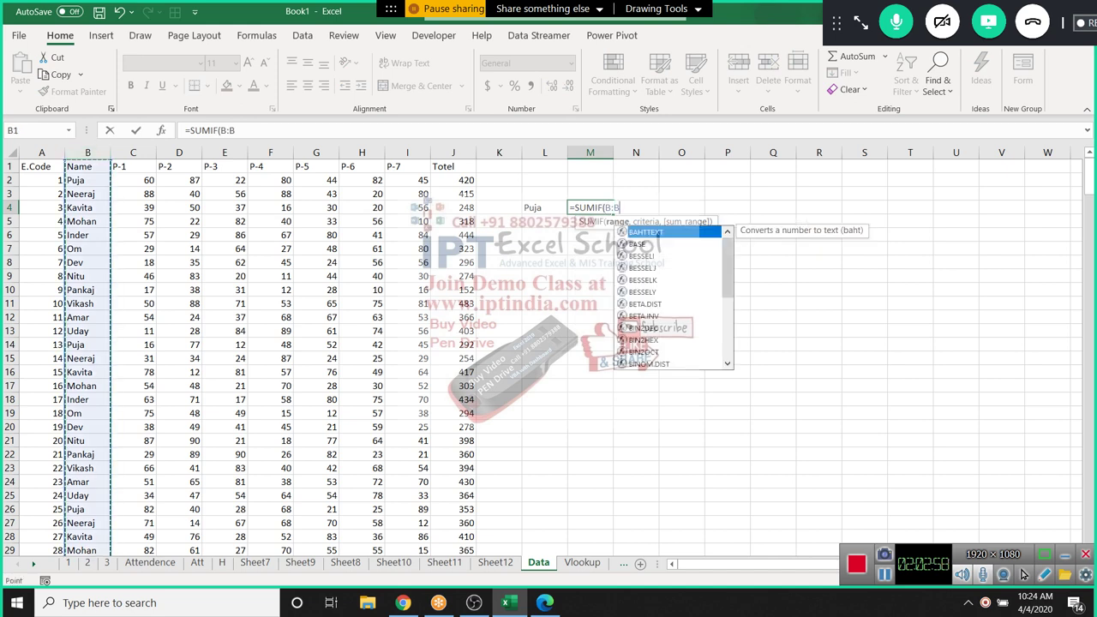
{"action": "left_click", "coordinate": [544, 207]}
{"action": "type", "text": ","}
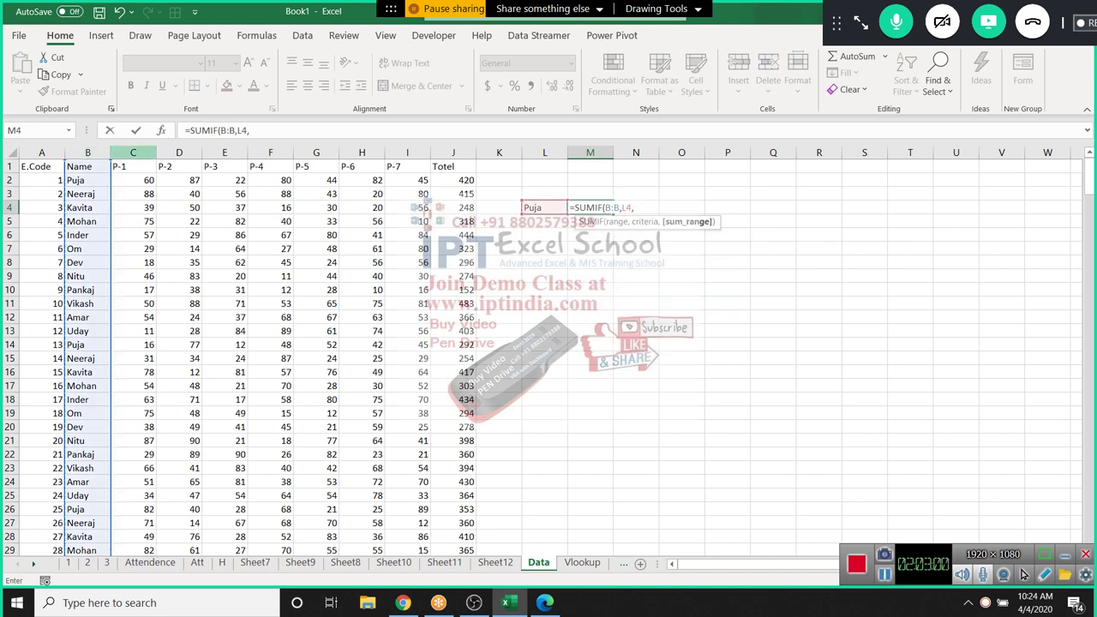
{"action": "type", "text": "C:C"}
{"action": "key", "text": "Return"}
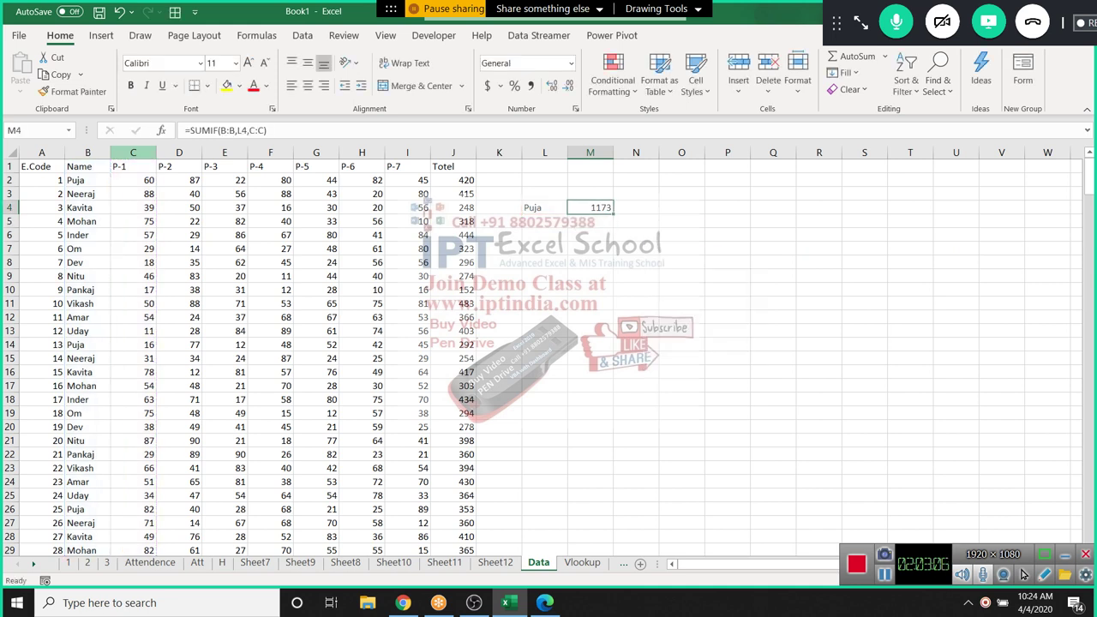
Add Kavita in L5 and total her Totel column in M5 with =SUMIF(B:B,L5,J:J)
{"action": "left_click", "coordinate": [544, 221]}
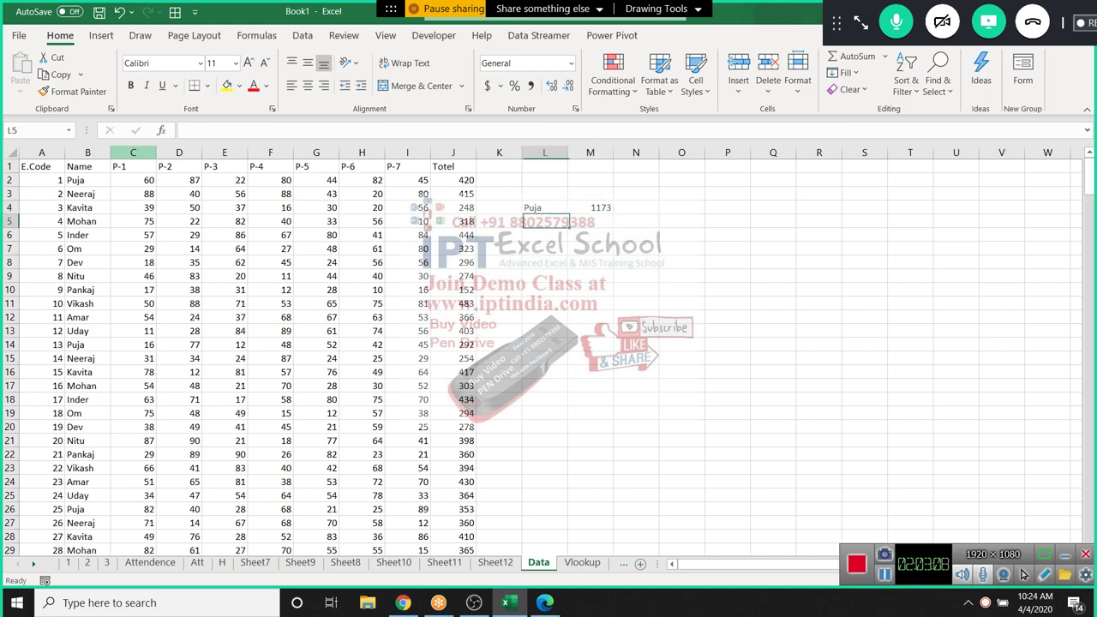
{"action": "type", "text": "Kavita"}
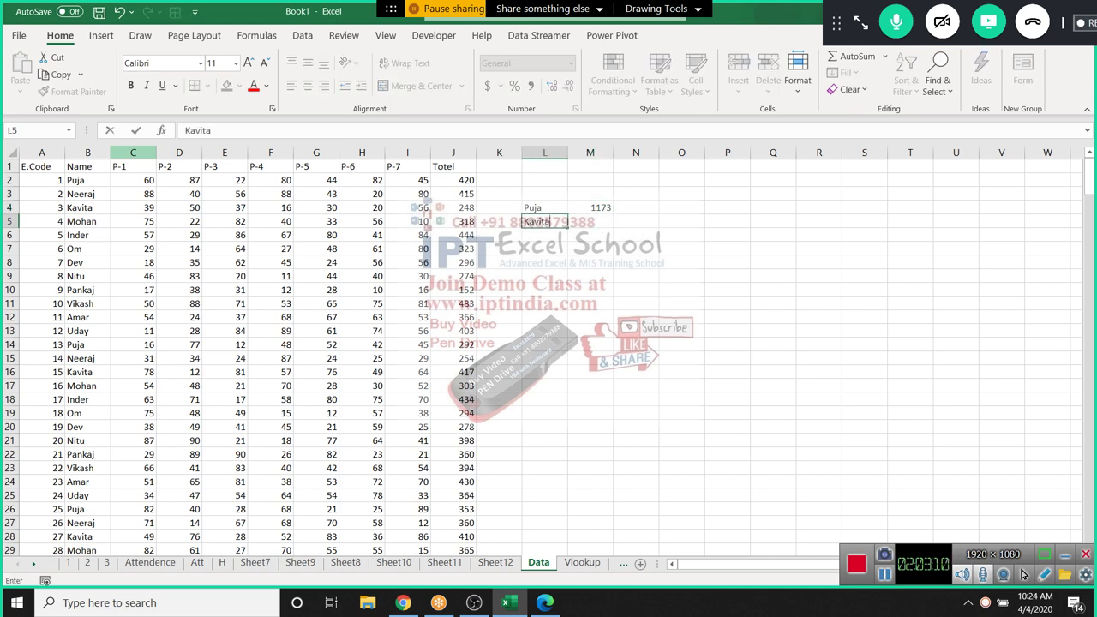
{"action": "key", "text": "Tab"}
{"action": "type", "text": "=sumi"}
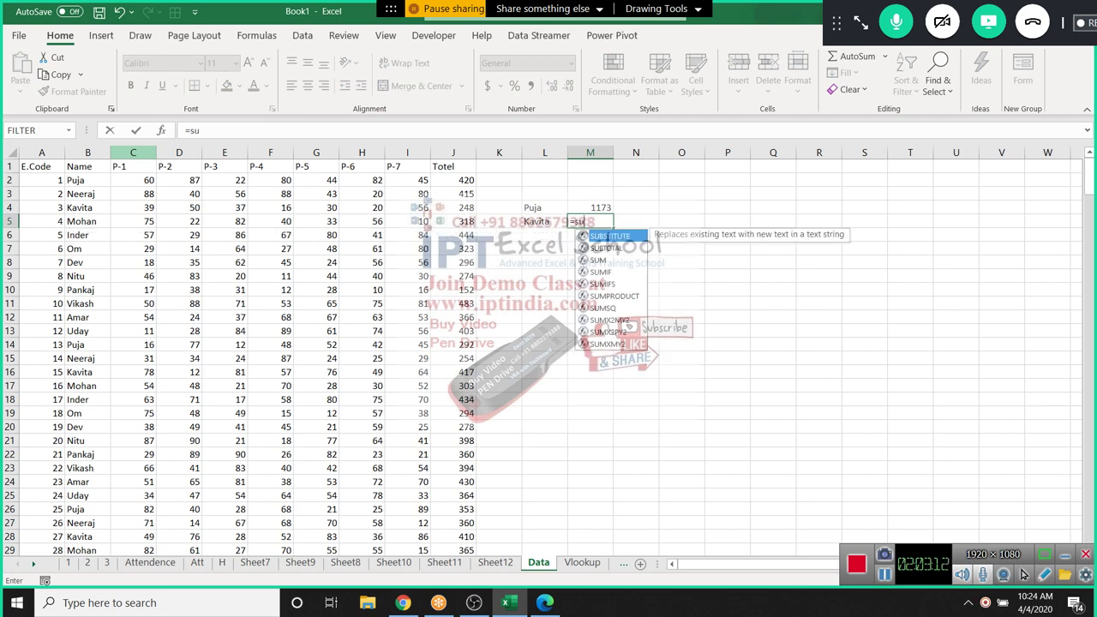
{"action": "key", "text": "Tab"}
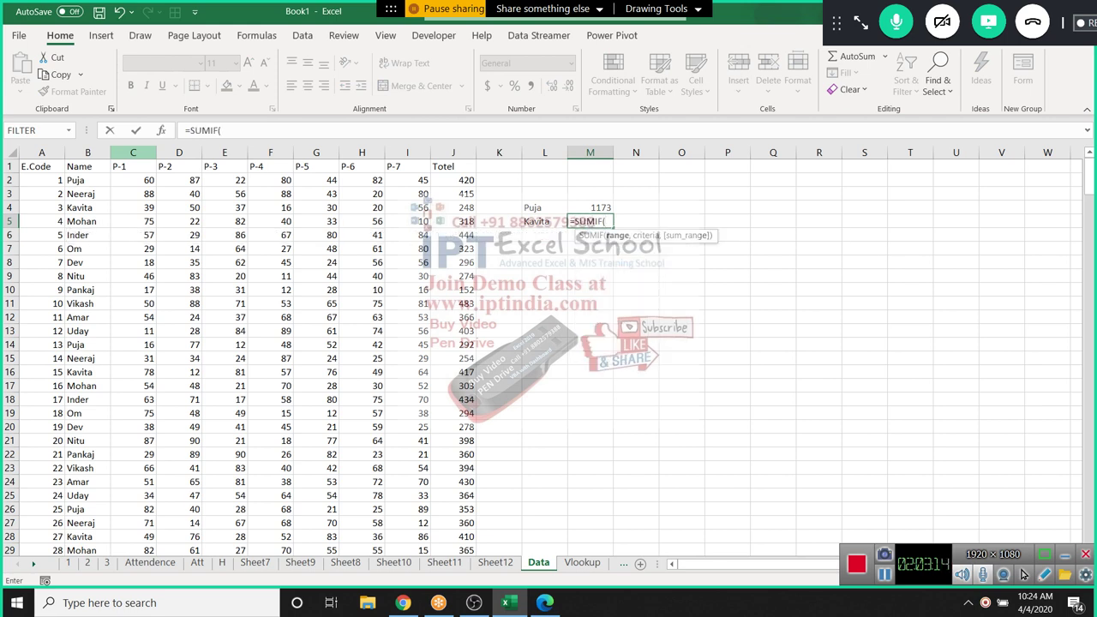
{"action": "left_click", "coordinate": [87, 153]}
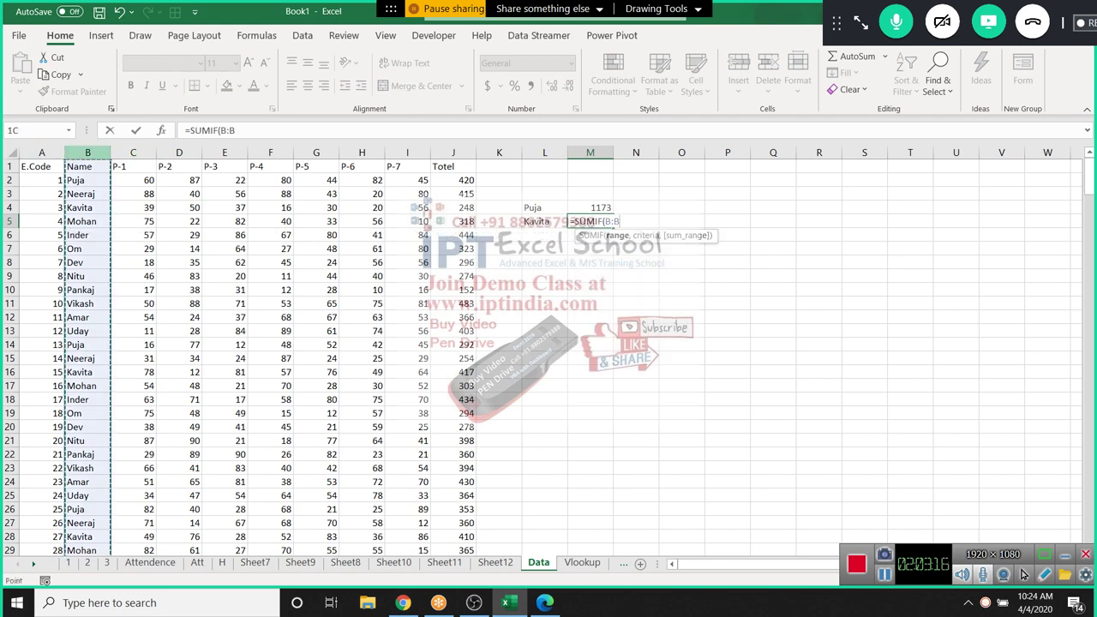
{"action": "type", "text": ","}
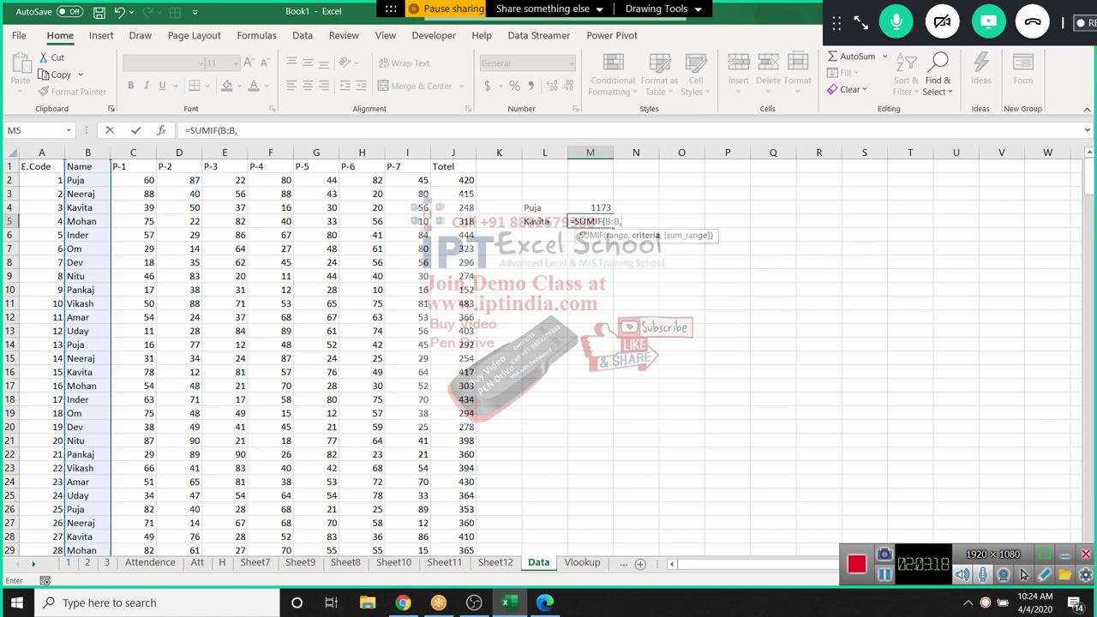
{"action": "left_click", "coordinate": [544, 221]}
{"action": "type", "text": ","}
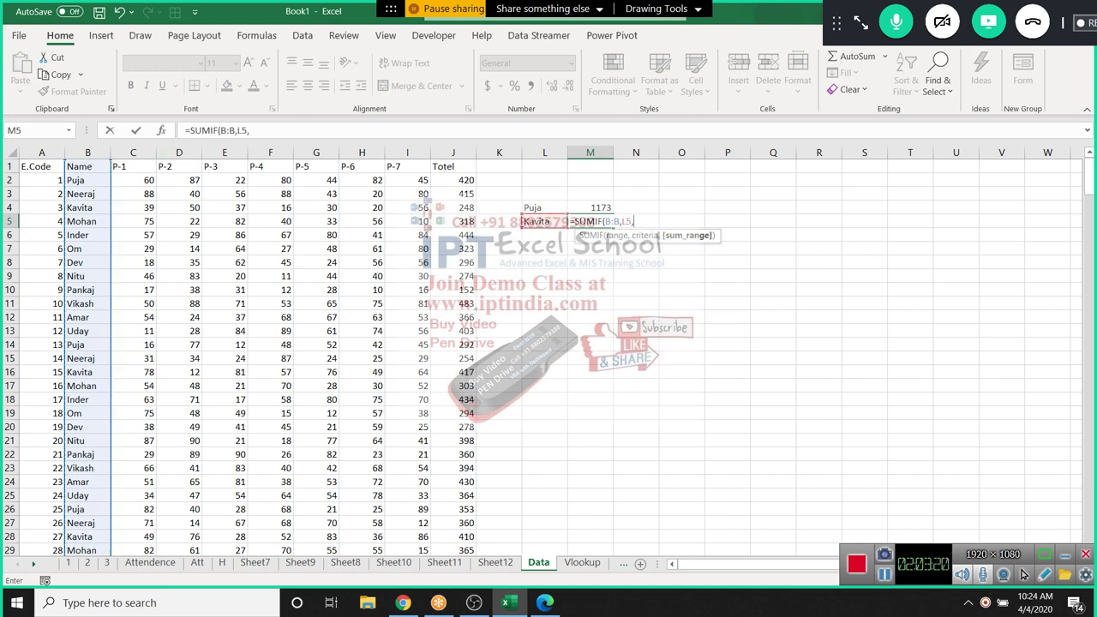
{"action": "left_click", "coordinate": [453, 153]}
{"action": "key", "text": "ctrl+Return"}
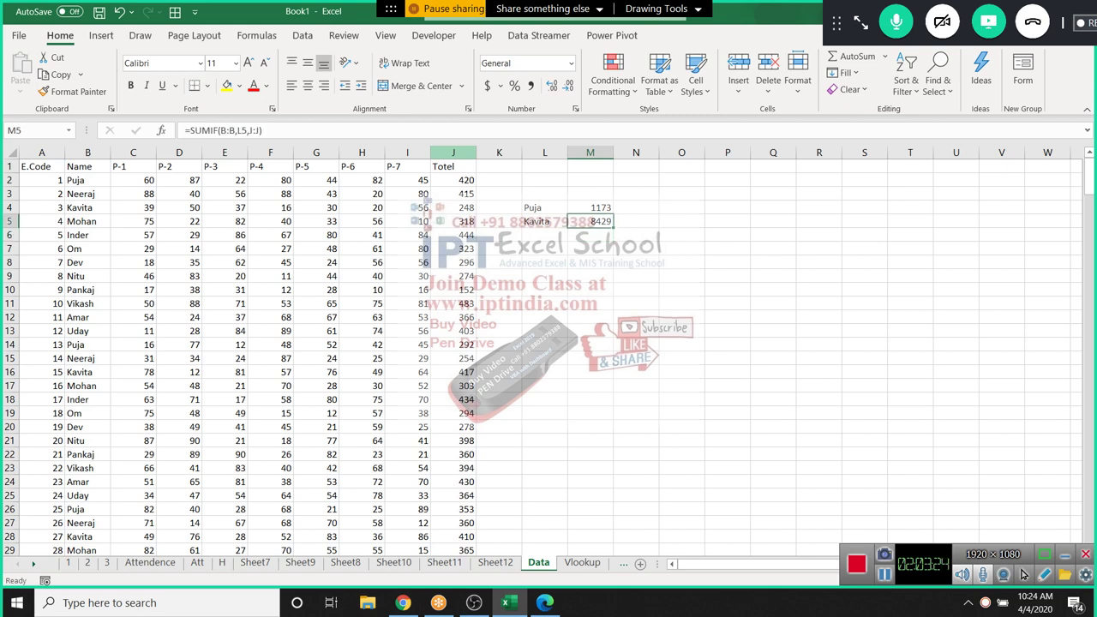
{"action": "left_click", "coordinate": [636, 207]}
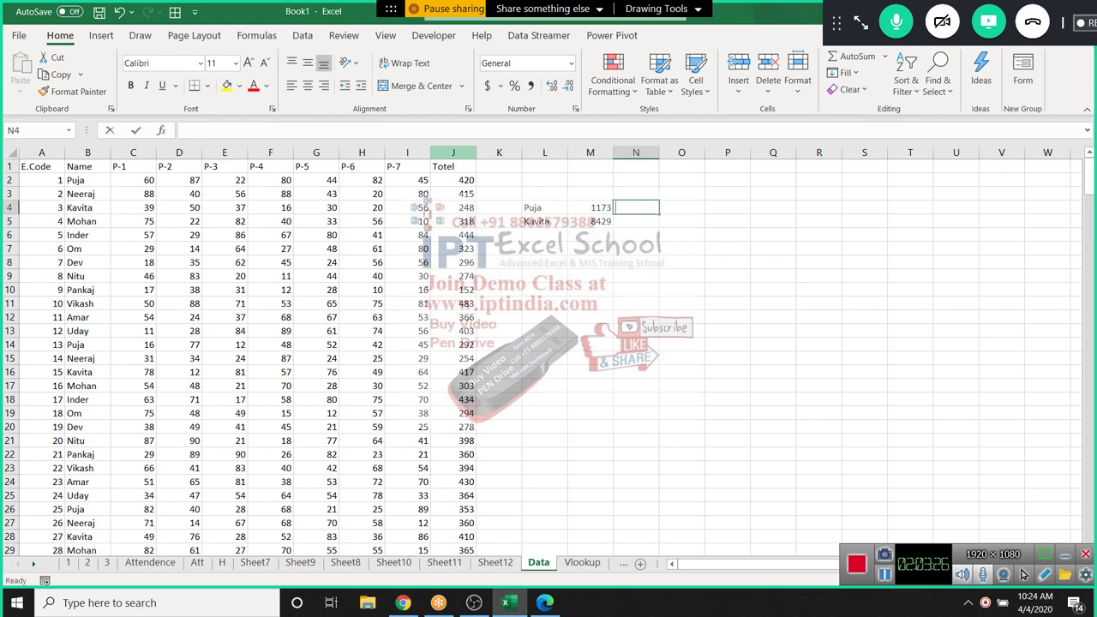
Enter =AVERAGEIF(B:B,L4,J:J) in N4, showing Puja's average Totel of 335
{"action": "type", "text": "=av"}
{"action": "key", "text": "Down"}
{"action": "key", "text": "Down"}
{"action": "key", "text": "Down"}
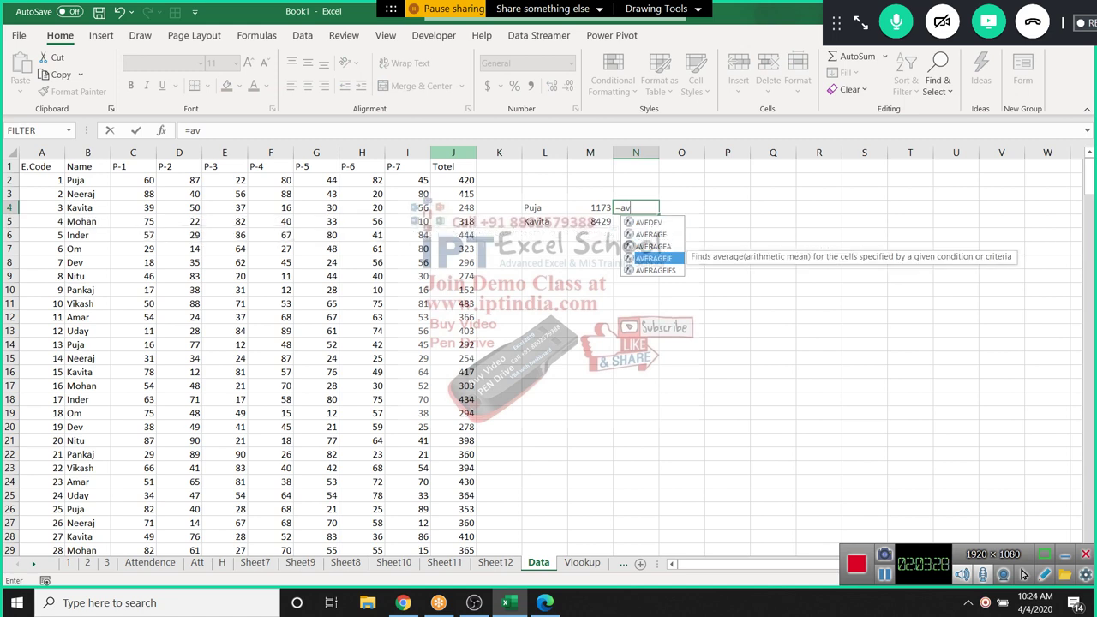
{"action": "key", "text": "Tab"}
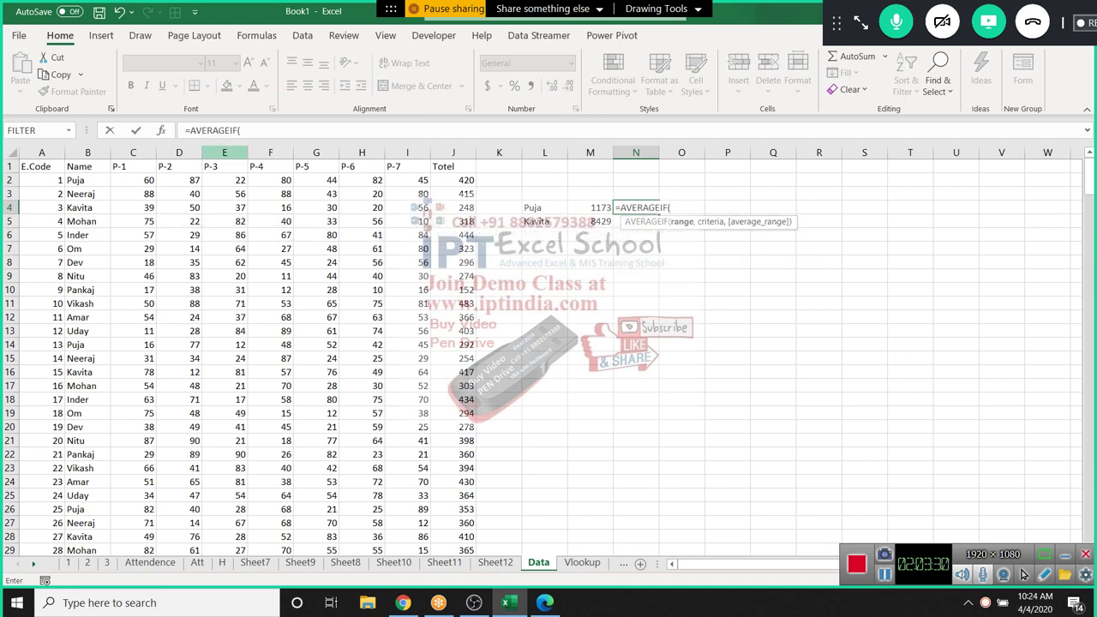
{"action": "left_click", "coordinate": [88, 153]}
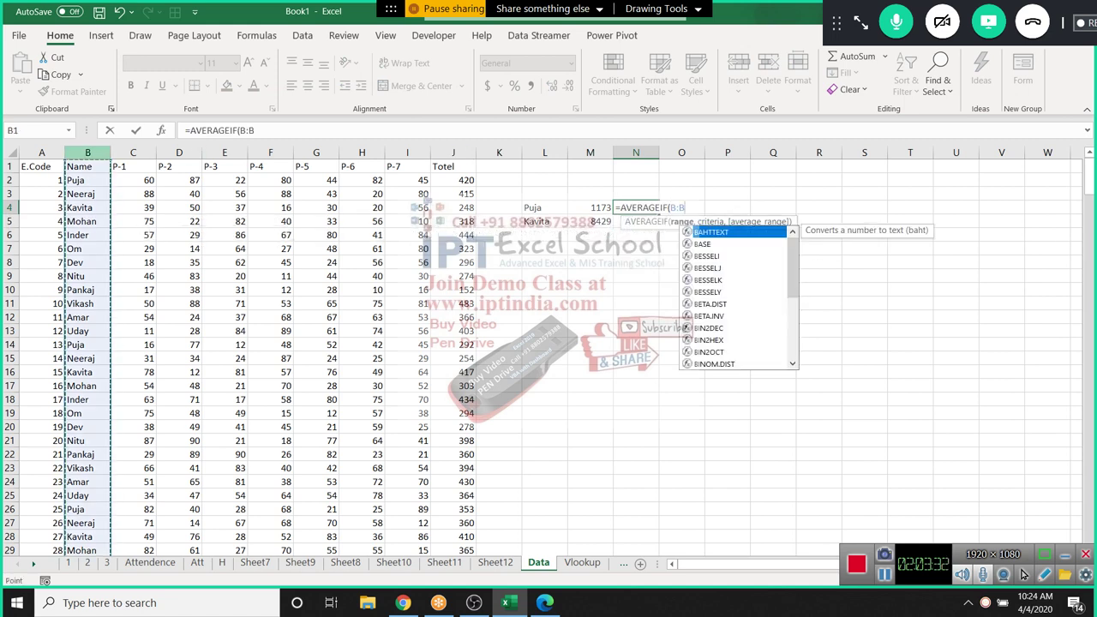
{"action": "type", "text": ",,"}
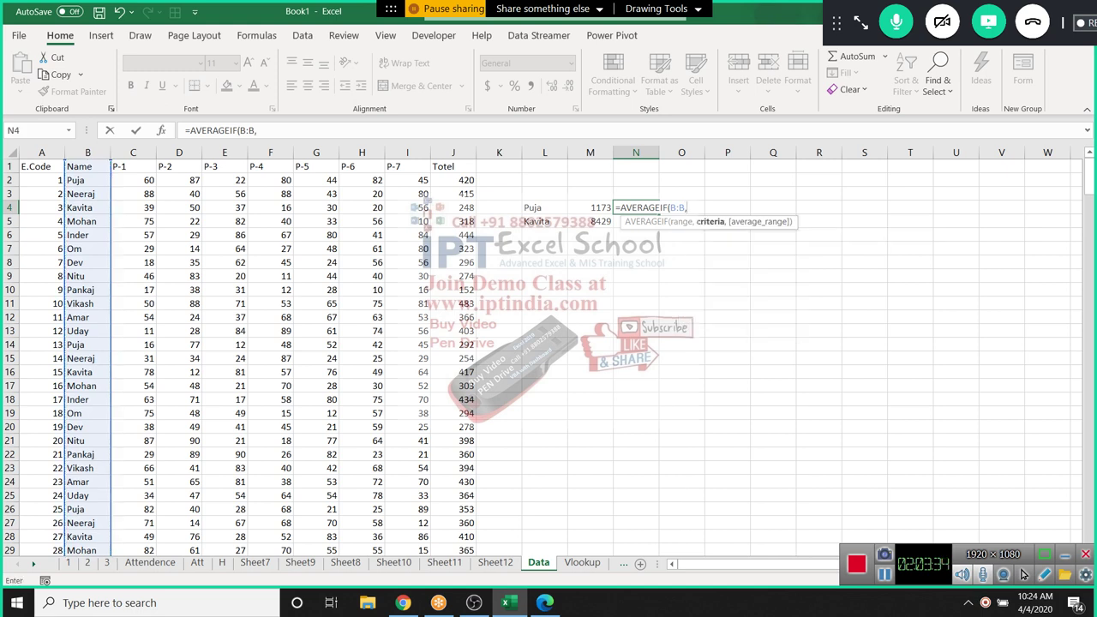
{"action": "left_click", "coordinate": [544, 208]}
{"action": "type", "text": ","}
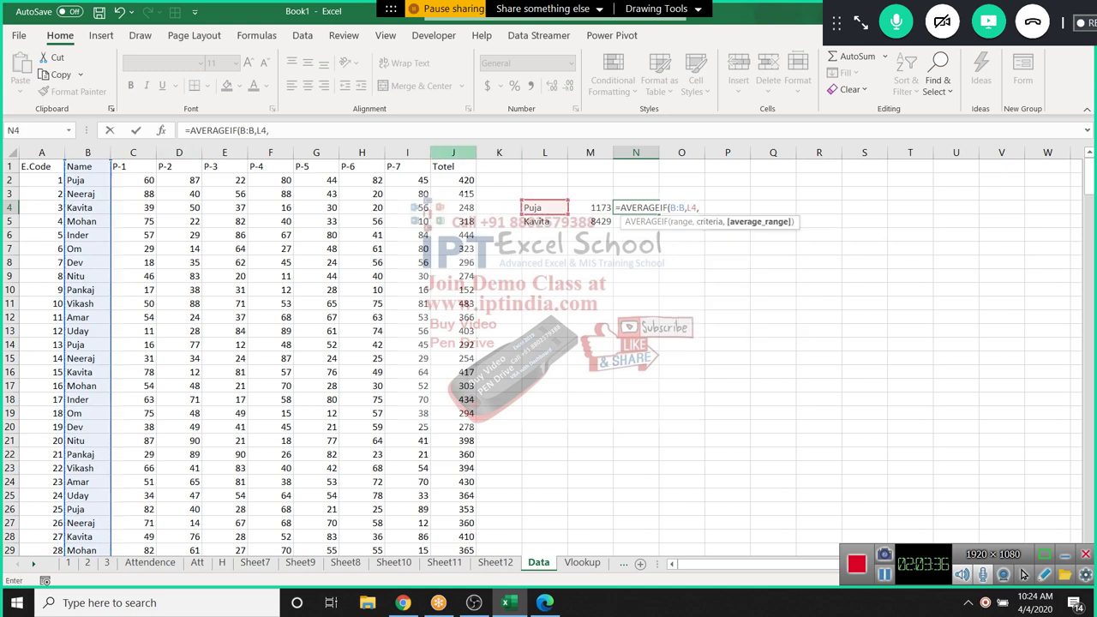
{"action": "left_click", "coordinate": [453, 152]}
{"action": "key", "text": "ctrl+Return"}
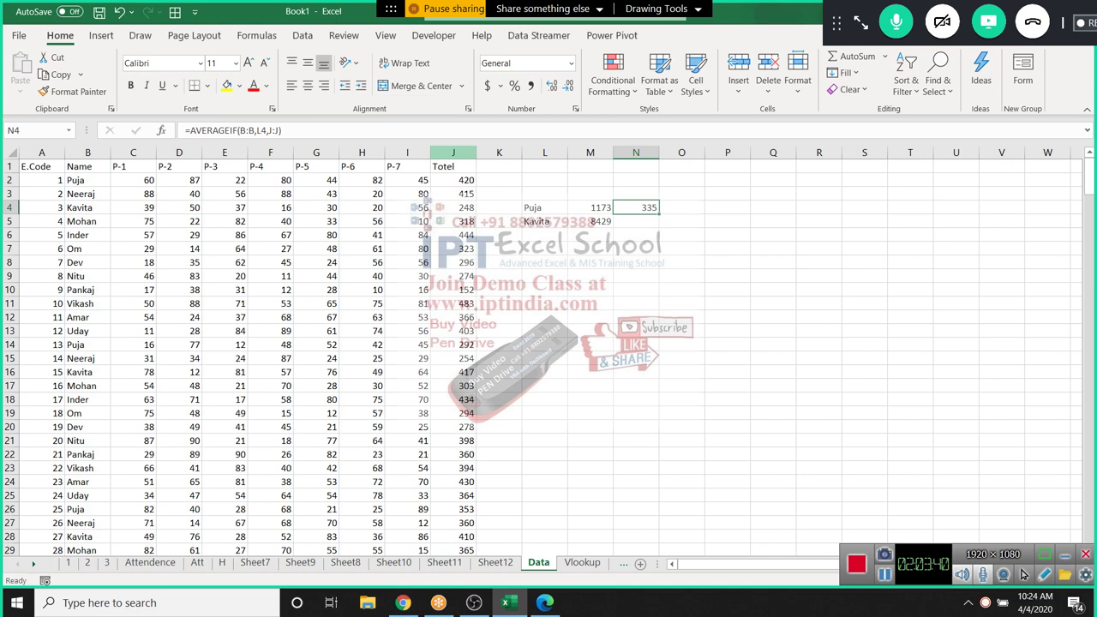
Enter =COUNTIF(B:B,L4) in O4, counting 24 Puja rows
{"action": "left_click", "coordinate": [681, 207]}
{"action": "type", "text": "="}
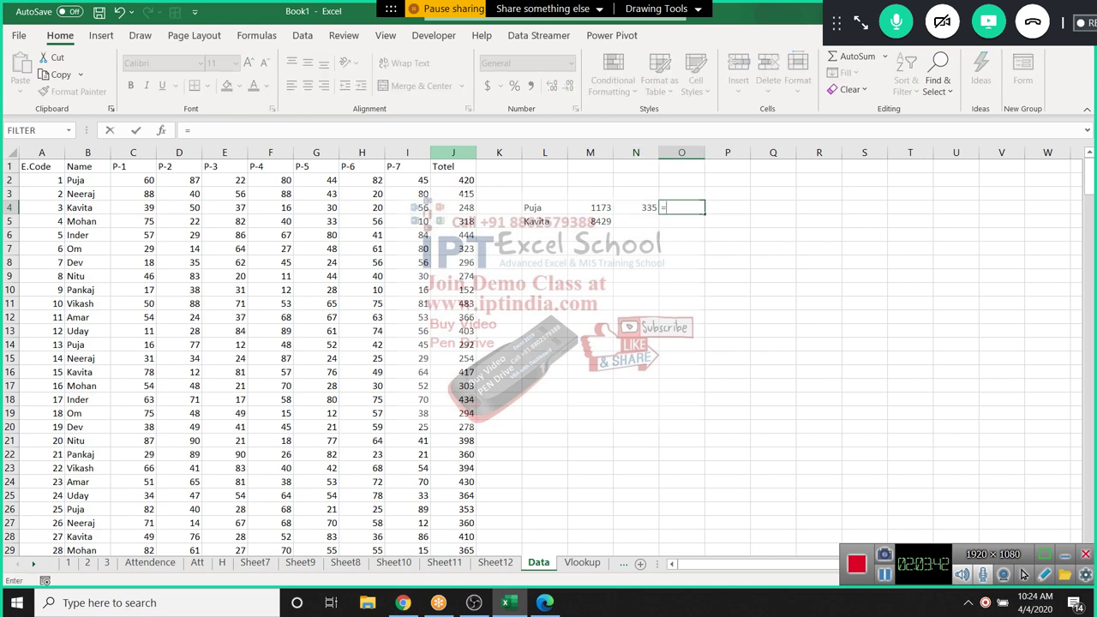
{"action": "type", "text": "cou"}
{"action": "key", "text": "Down"}
{"action": "key", "text": "Down"}
{"action": "key", "text": "Down"}
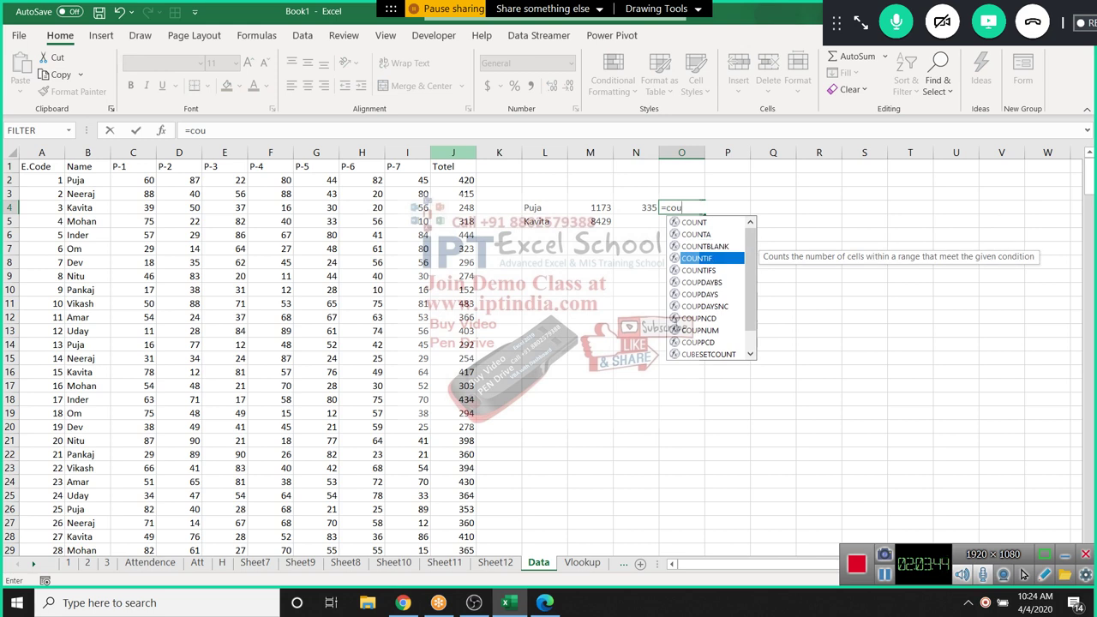
{"action": "key", "text": "Tab"}
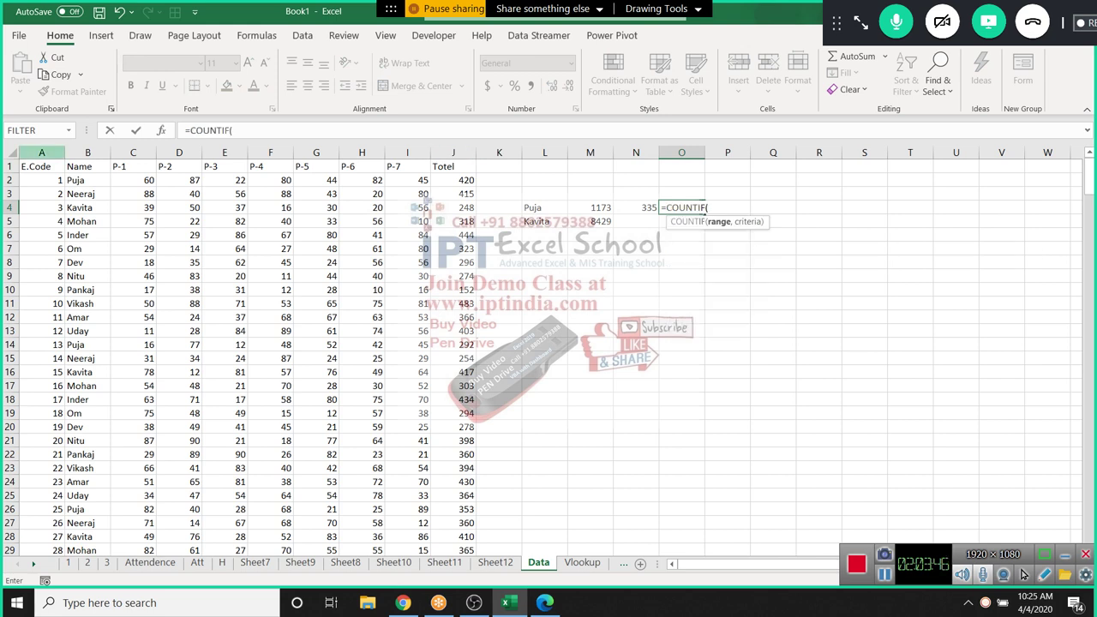
{"action": "left_click", "coordinate": [88, 153]}
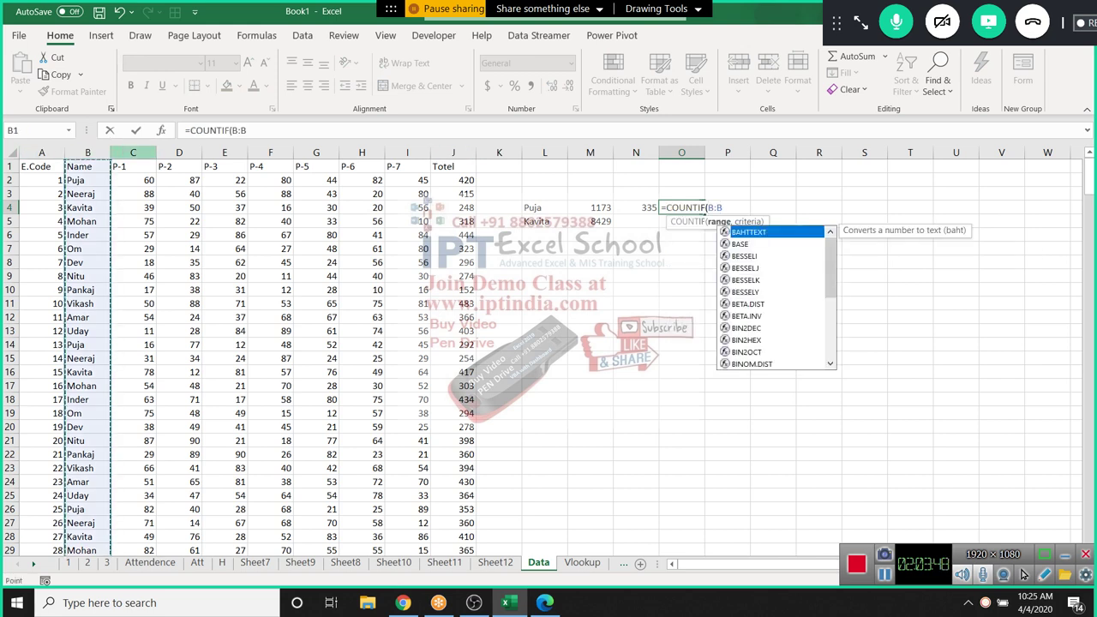
{"action": "type", "text": ","}
{"action": "left_click", "coordinate": [544, 208]}
{"action": "key", "text": "Return"}
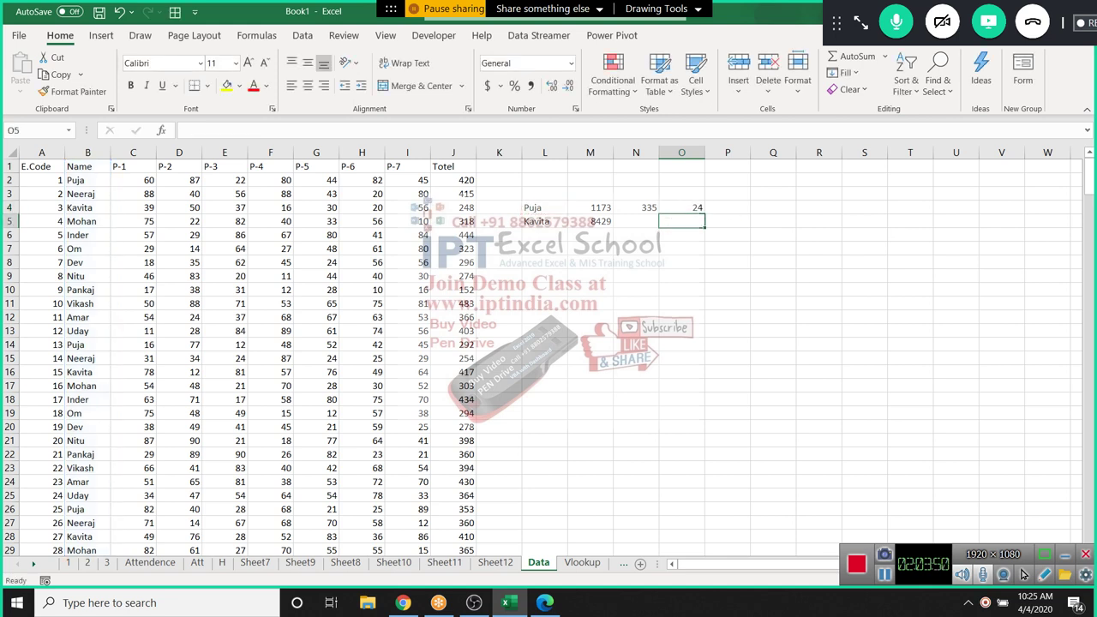
{"action": "key", "text": "Up"}
{"action": "key", "text": "Up"}
{"action": "key", "text": "Up"}
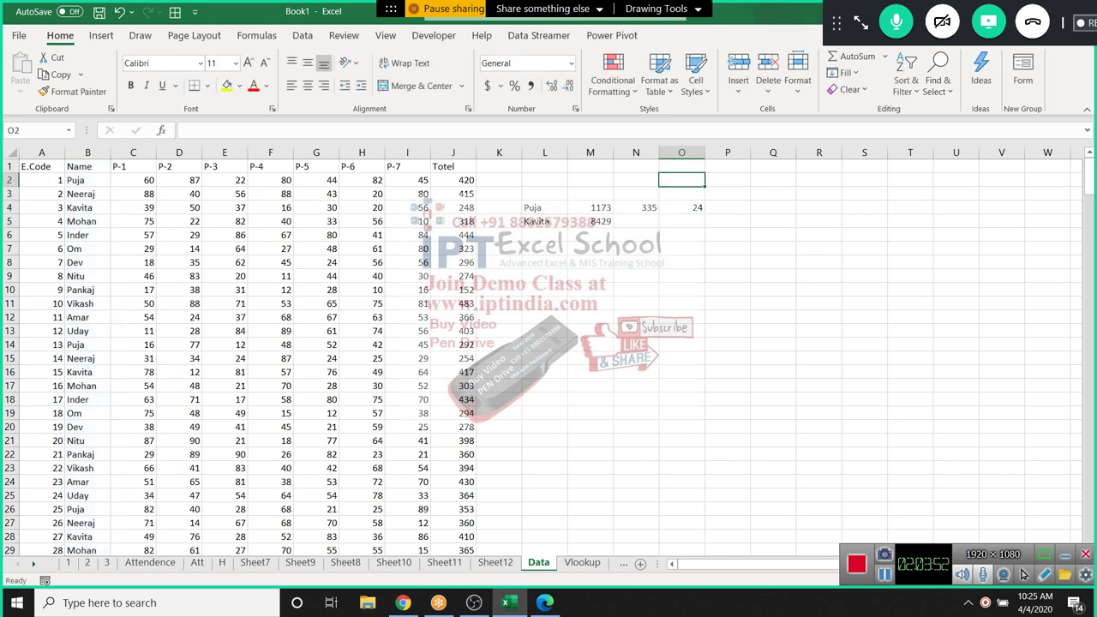
Count the P-7 values in O2 with =COUNT(I2:I13), giving 12
{"action": "type", "text": "=count"}
{"action": "key", "text": "Tab"}
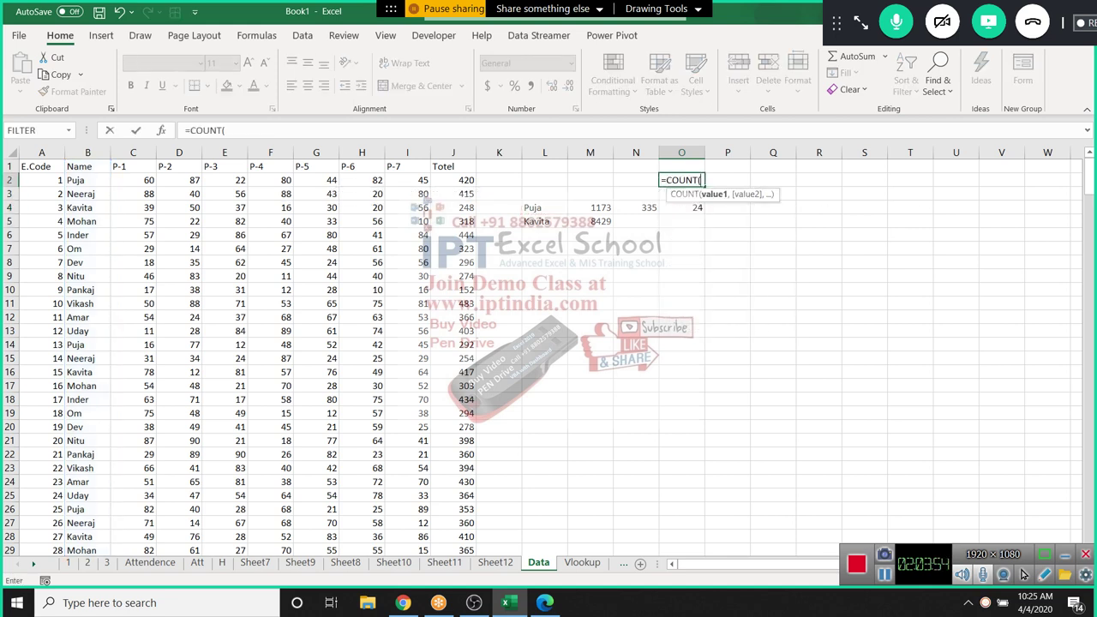
{"action": "left_click_drag", "start_coordinate": [407, 180], "coordinate": [407, 331]}
{"action": "type", "text": ")"}
{"action": "key", "text": "Tab"}
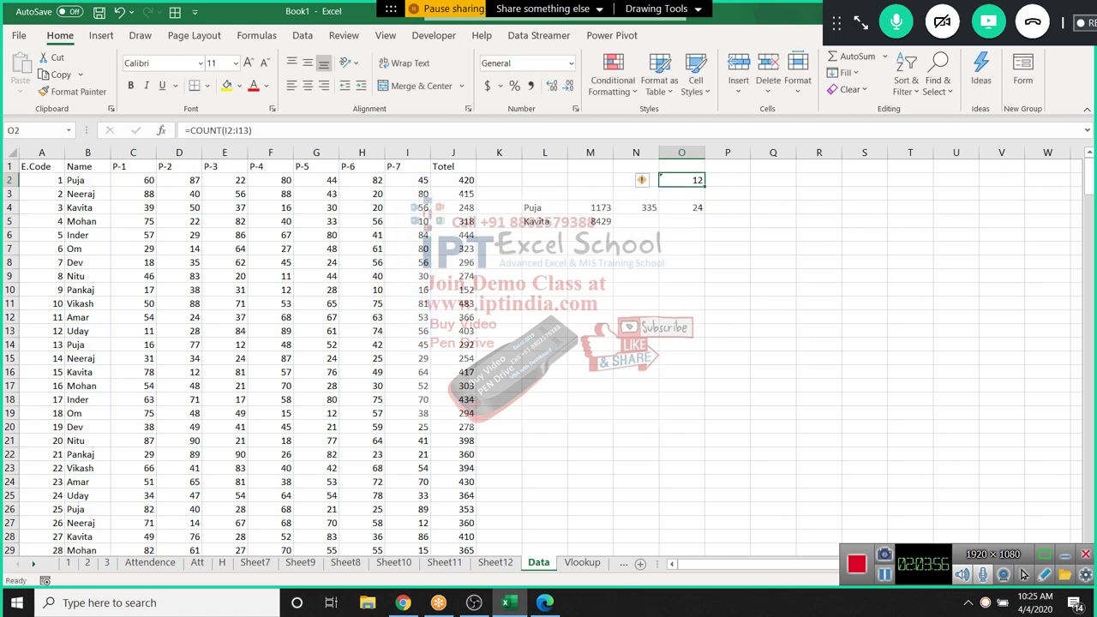
Count non-empty cells in P2 with COUNTA over B1:C8, giving 16
{"action": "type", "text": "=count"}
{"action": "key", "text": "Down"}
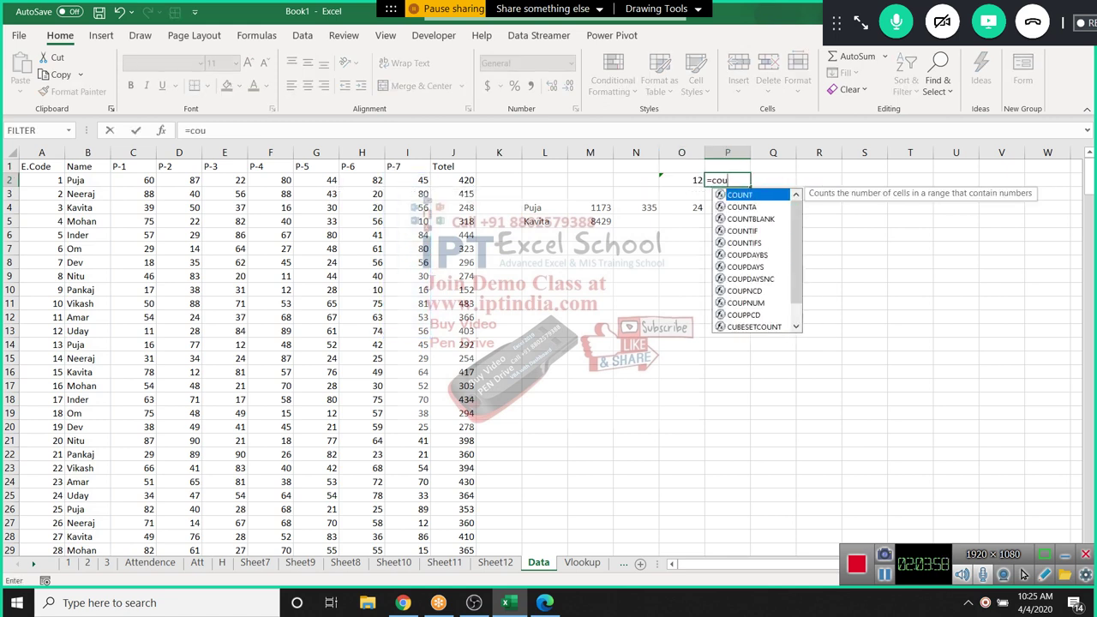
{"action": "key", "text": "Tab"}
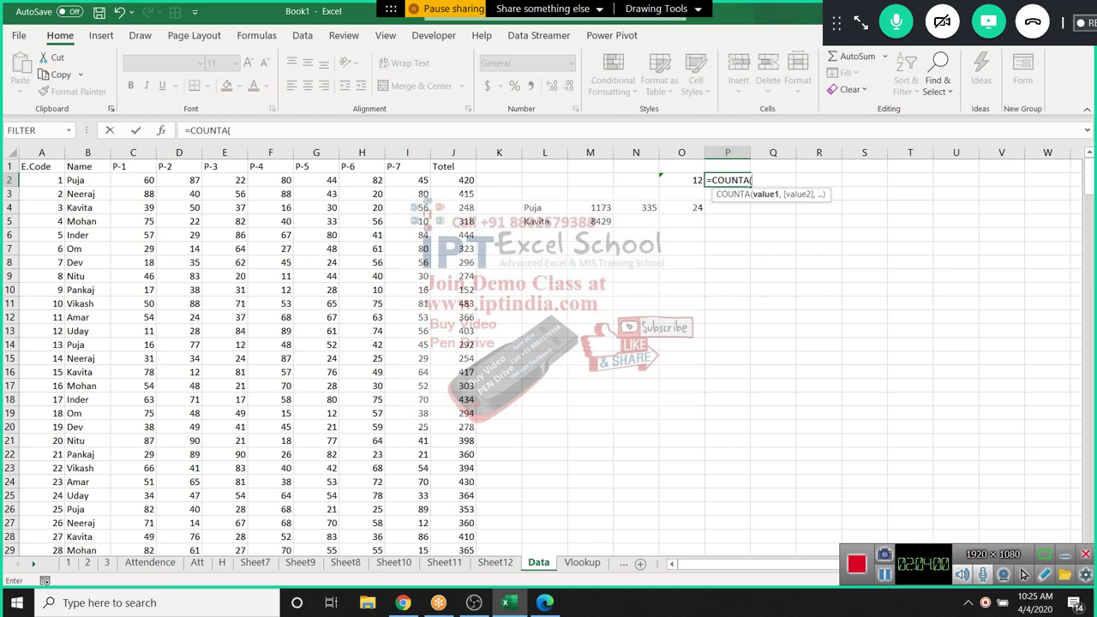
{"action": "left_click_drag", "start_coordinate": [87, 167], "coordinate": [133, 276]}
{"action": "key", "text": "ctrl+Return"}
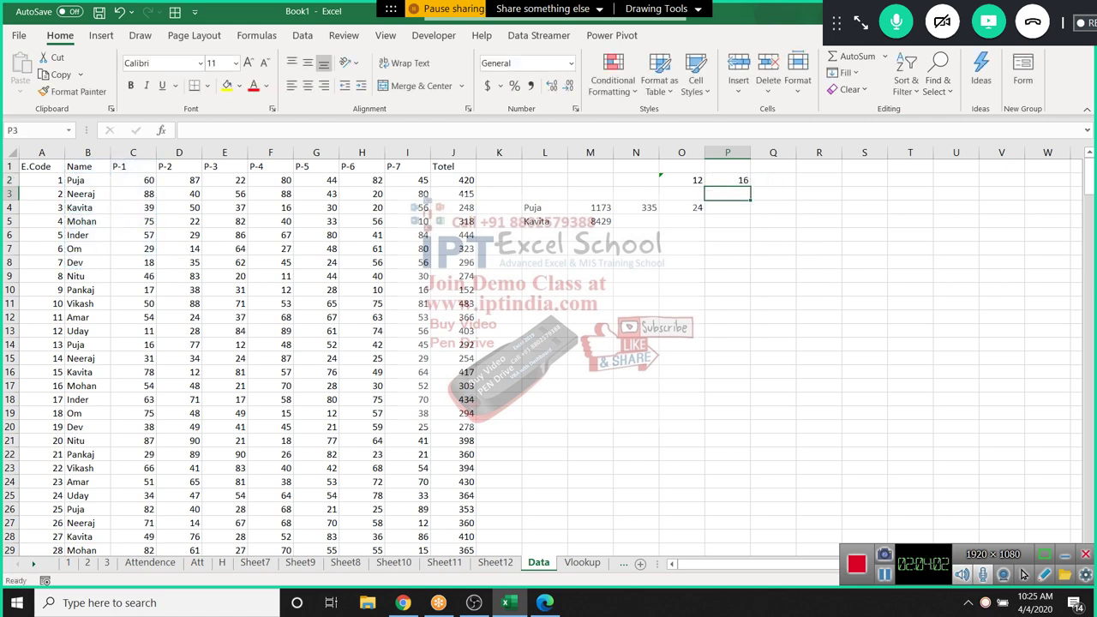
Enter =COUNTBLANK(U2:V8) in Q2, returning 14 empty cells
{"action": "left_click", "coordinate": [773, 180]}
{"action": "type", "text": "=cl"}
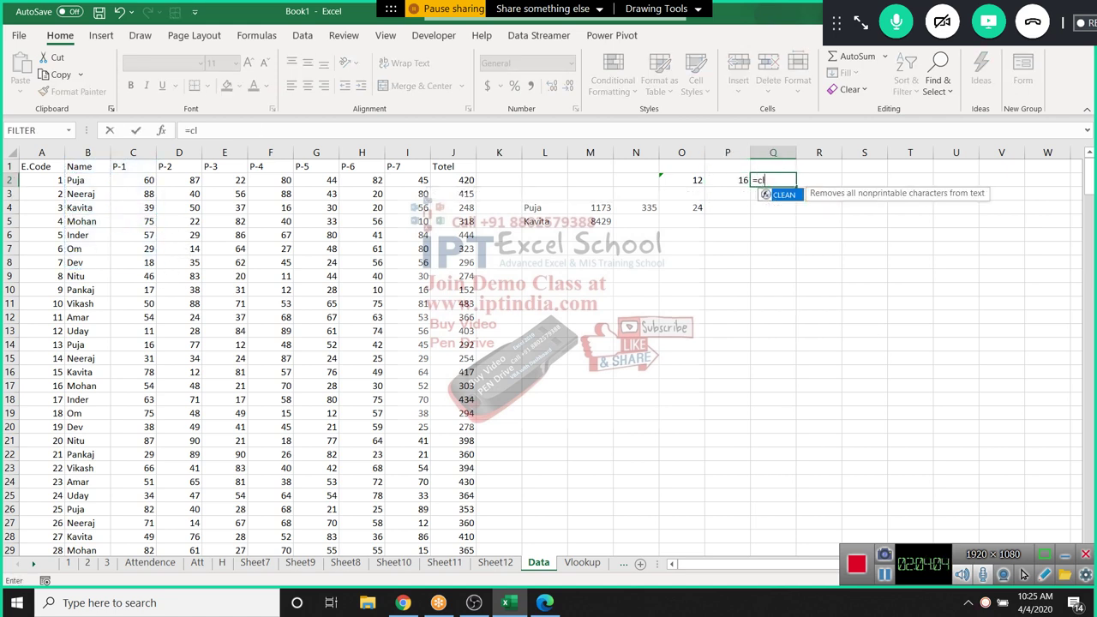
{"action": "key", "text": "BackSpace"}
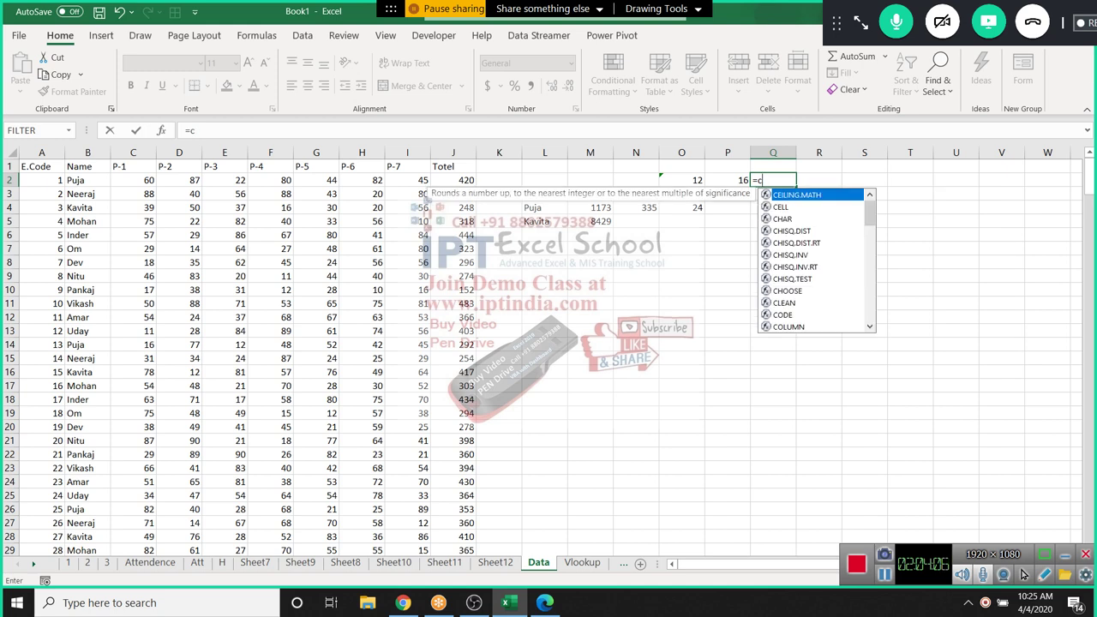
{"action": "type", "text": "ou"}
{"action": "key", "text": "Down"}
{"action": "key", "text": "Down"}
{"action": "key", "text": "Tab"}
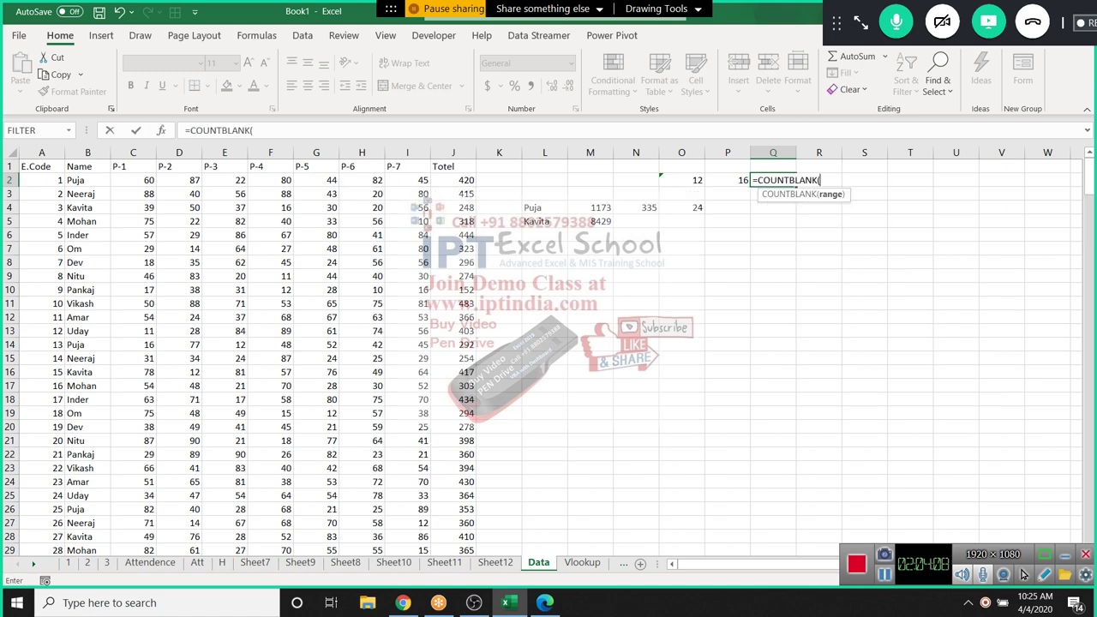
{"action": "left_click_drag", "start_coordinate": [956, 180], "coordinate": [1001, 262]}
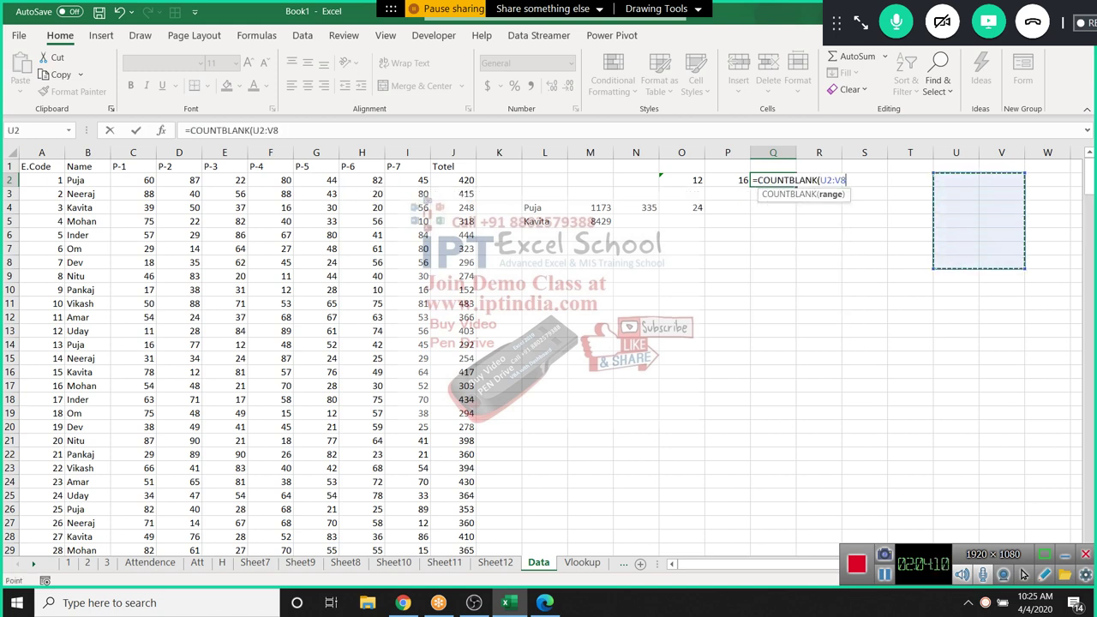
{"action": "type", "text": ")"}
{"action": "key", "text": "ctrl+Return"}
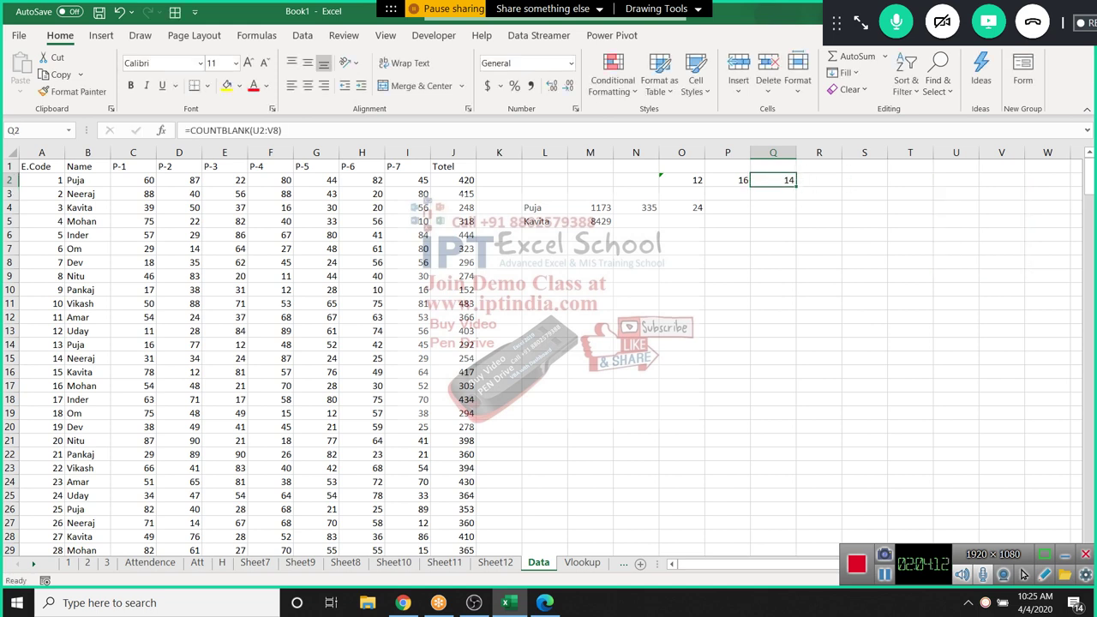
Move the cell cursor from Q2 down to K5, abandoning a stray entry on the way
{"action": "key", "text": "Down"}
{"action": "key", "text": "Down"}
{"action": "key", "text": "Down"}
{"action": "key", "text": "Left"}
{"action": "key", "text": "Left"}
{"action": "key", "text": "Left"}
{"action": "type", "text": "="}
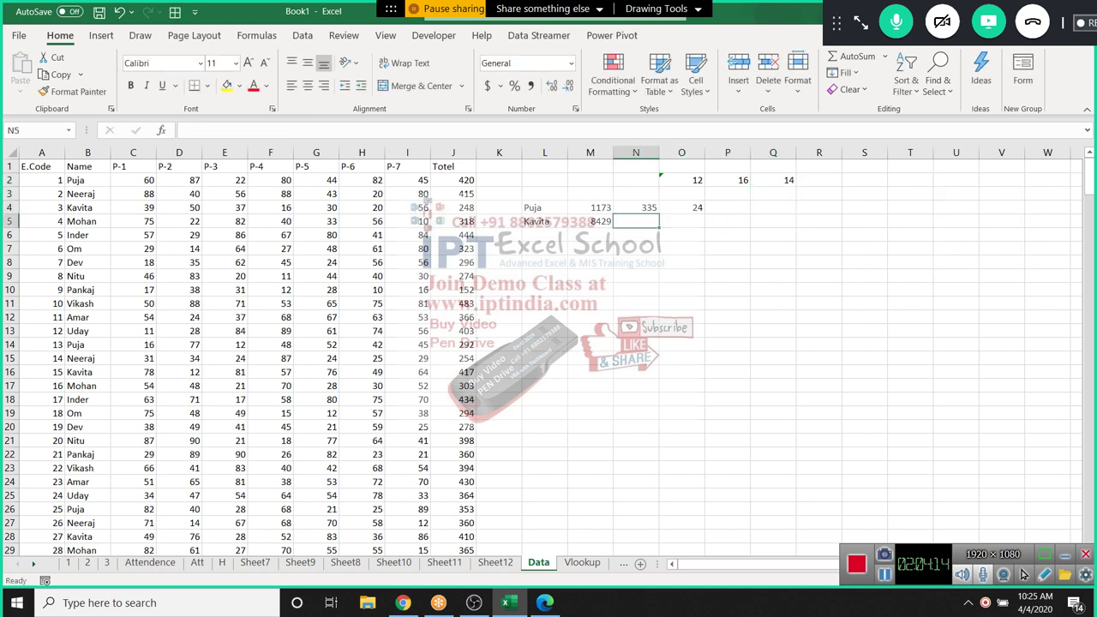
{"action": "key", "text": "Escape"}
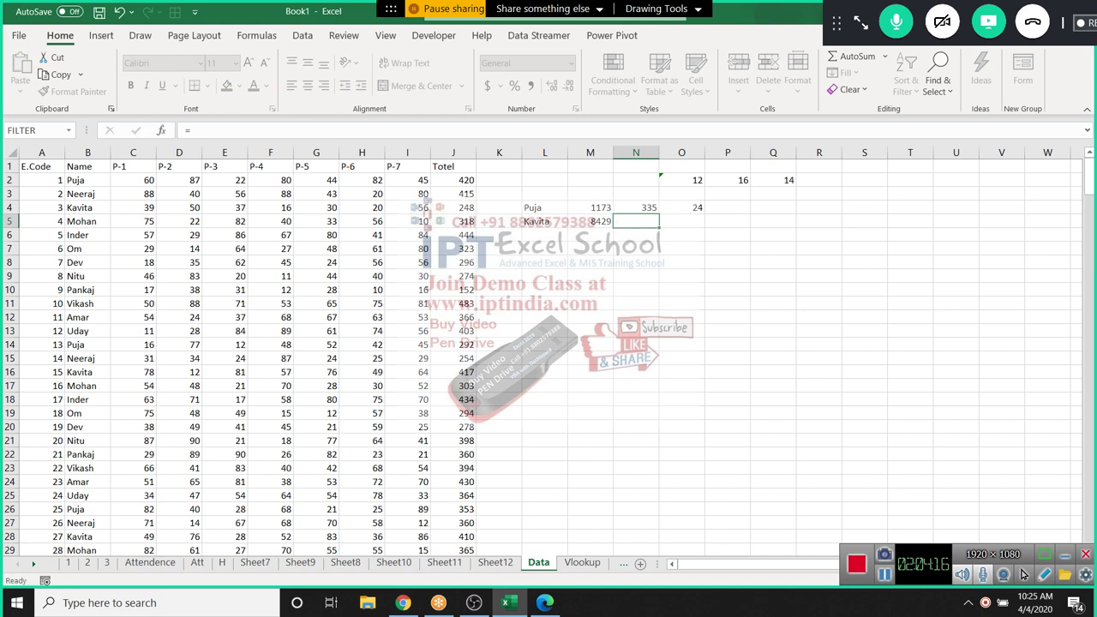
{"action": "key", "text": "Down"}
{"action": "key", "text": "Left"}
{"action": "key", "text": "Left"}
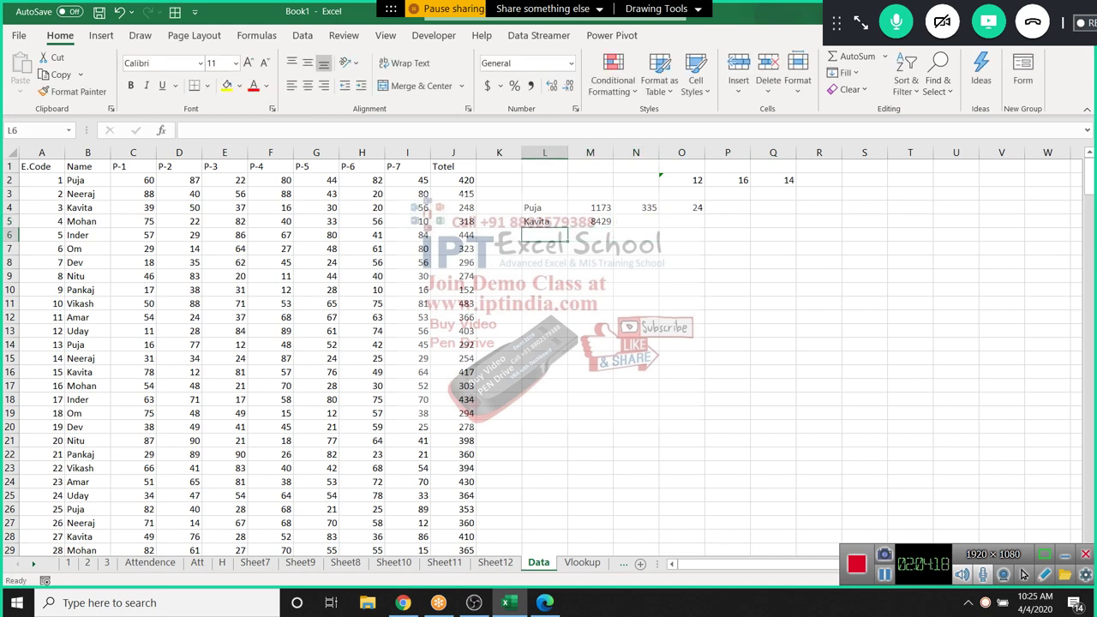
{"action": "key", "text": "Left"}
{"action": "key", "text": "Up"}
Enter the criteria Puja in L7 and >60 in M7
{"action": "key", "text": "Down"}
{"action": "key", "text": "Down"}
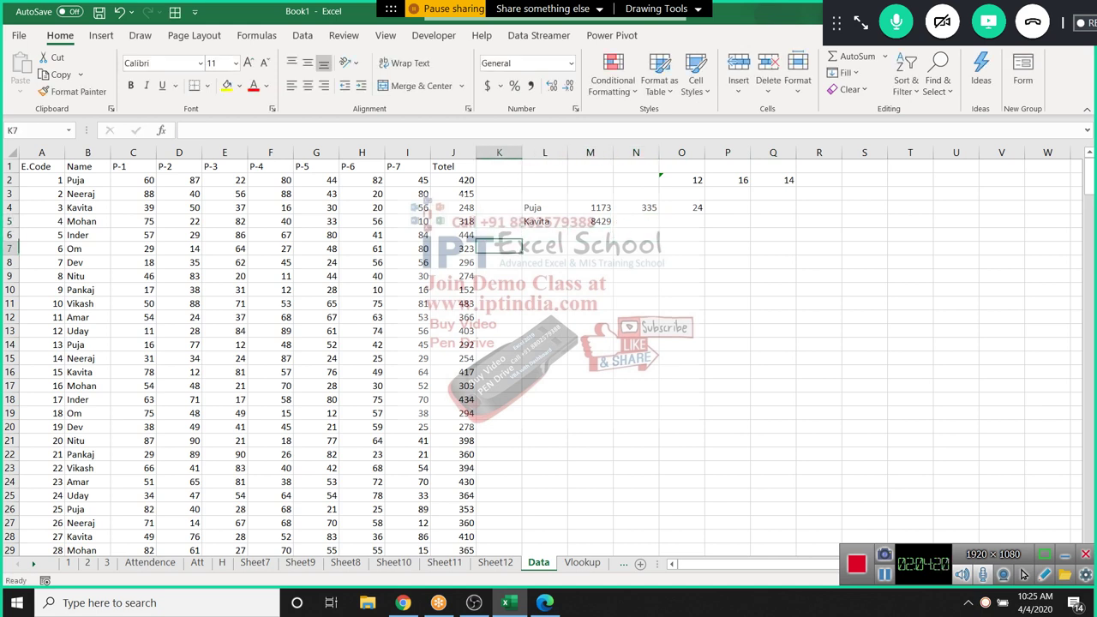
{"action": "key", "text": "Right"}
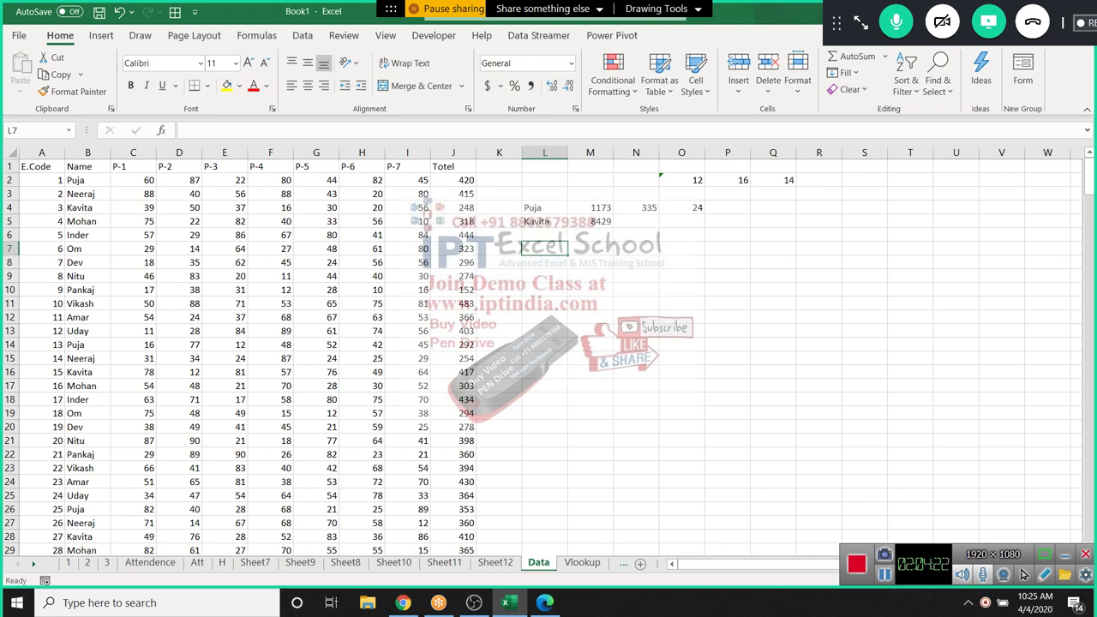
{"action": "type", "text": "Pja"}
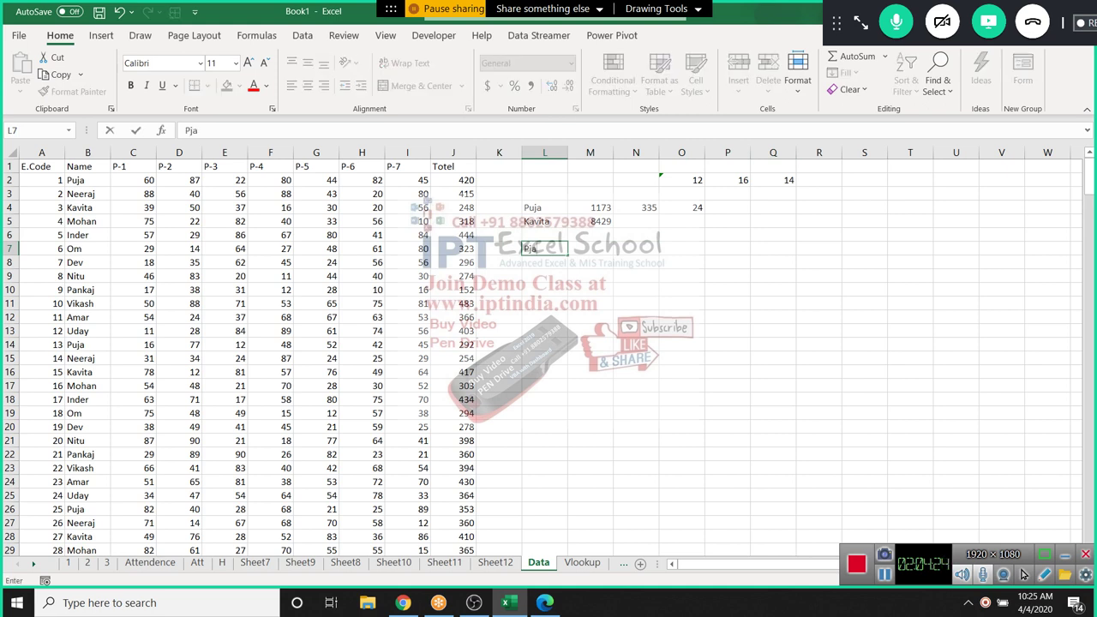
{"action": "key", "text": "BackSpace"}
{"action": "key", "text": "BackSpace"}
{"action": "type", "text": "uja"}
{"action": "key", "text": "Right"}
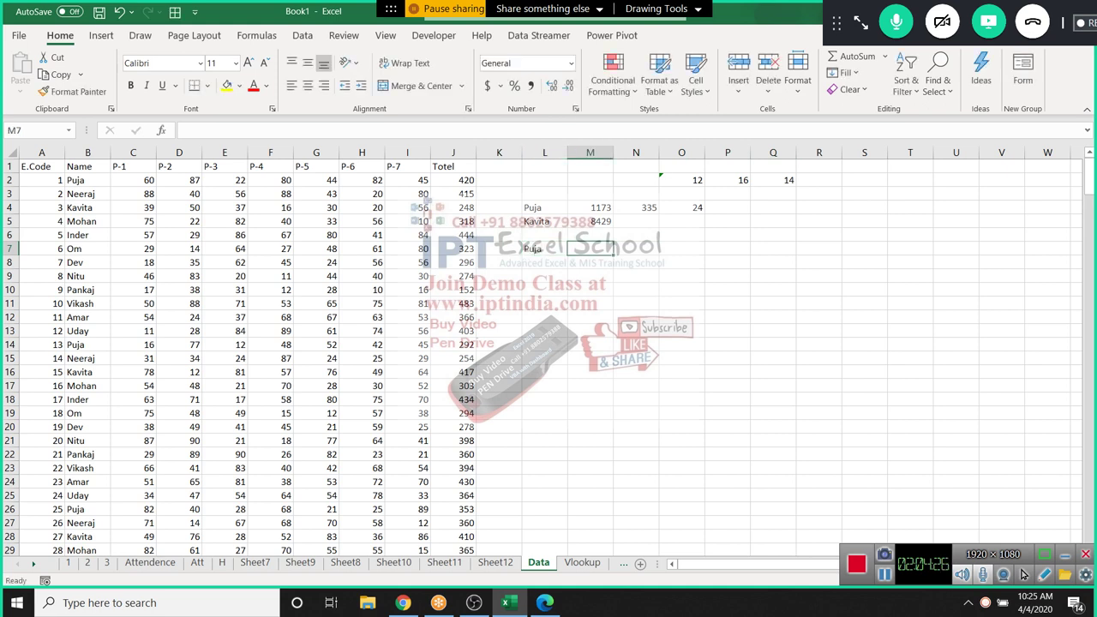
{"action": "type", "text": ">"}
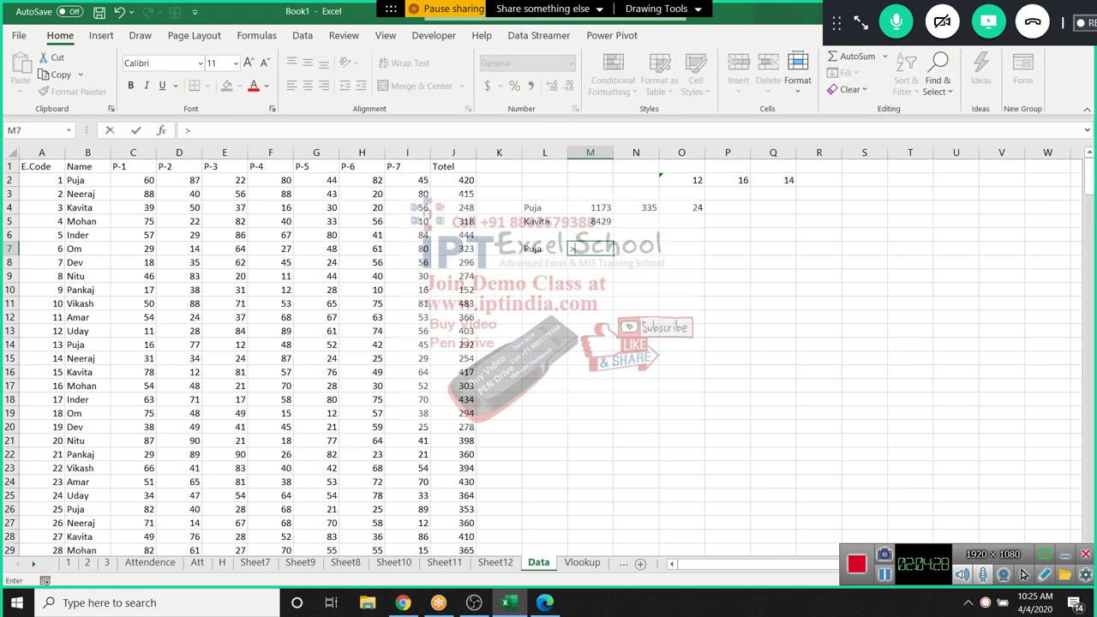
{"action": "type", "text": "60"}
{"action": "key", "text": "Tab"}
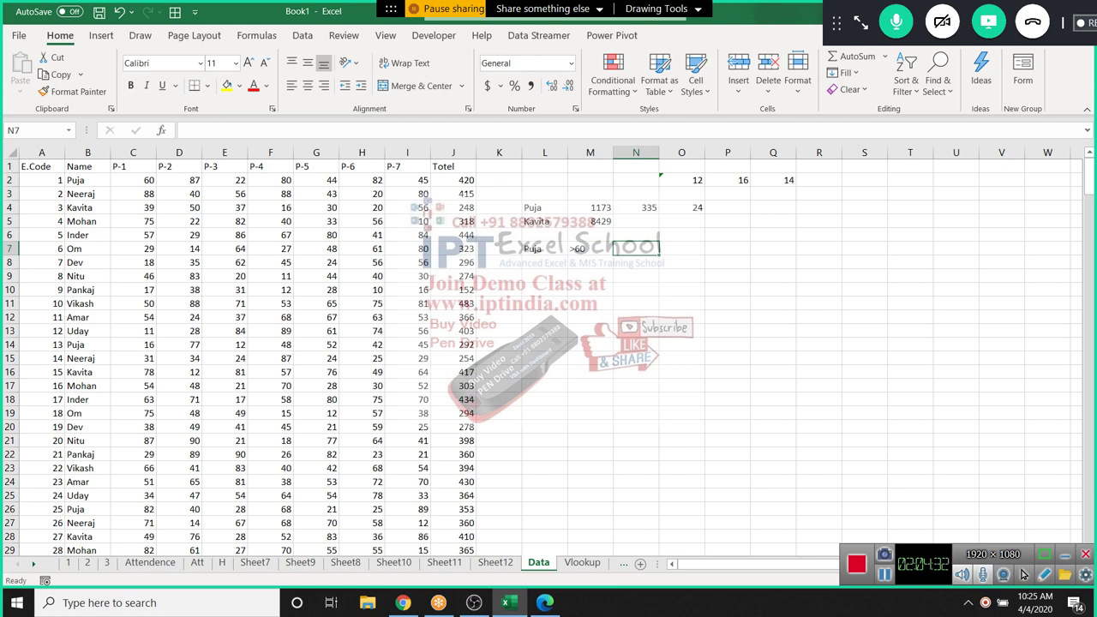
Start a SUMIFS in N7 with the Totel column J as the sum range
{"action": "type", "text": "=SUM("}
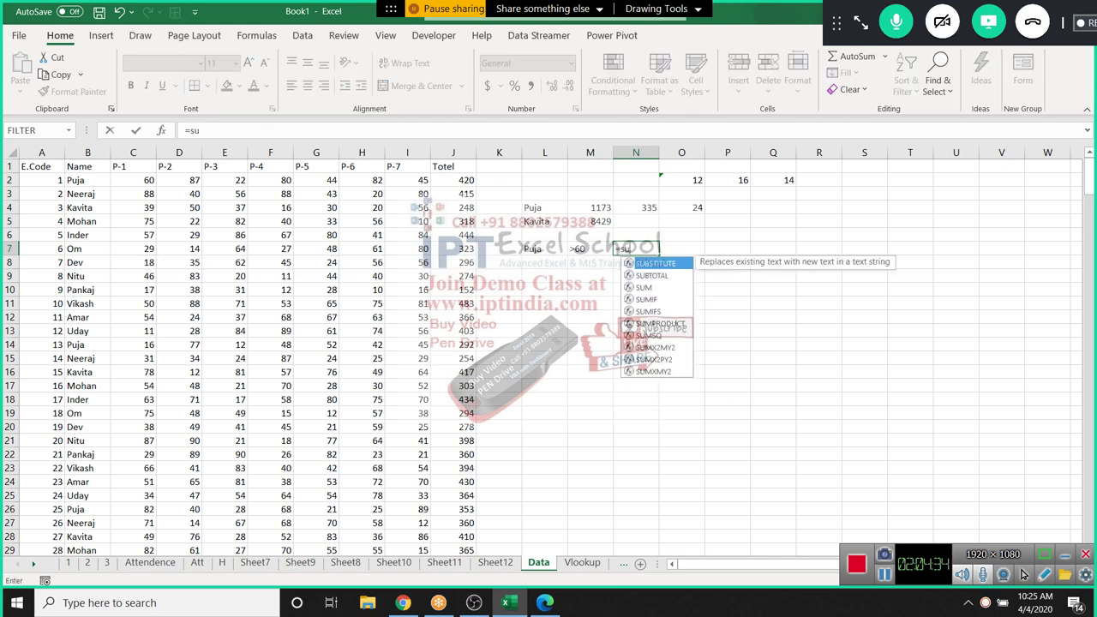
{"action": "key", "text": "BackSpace"}
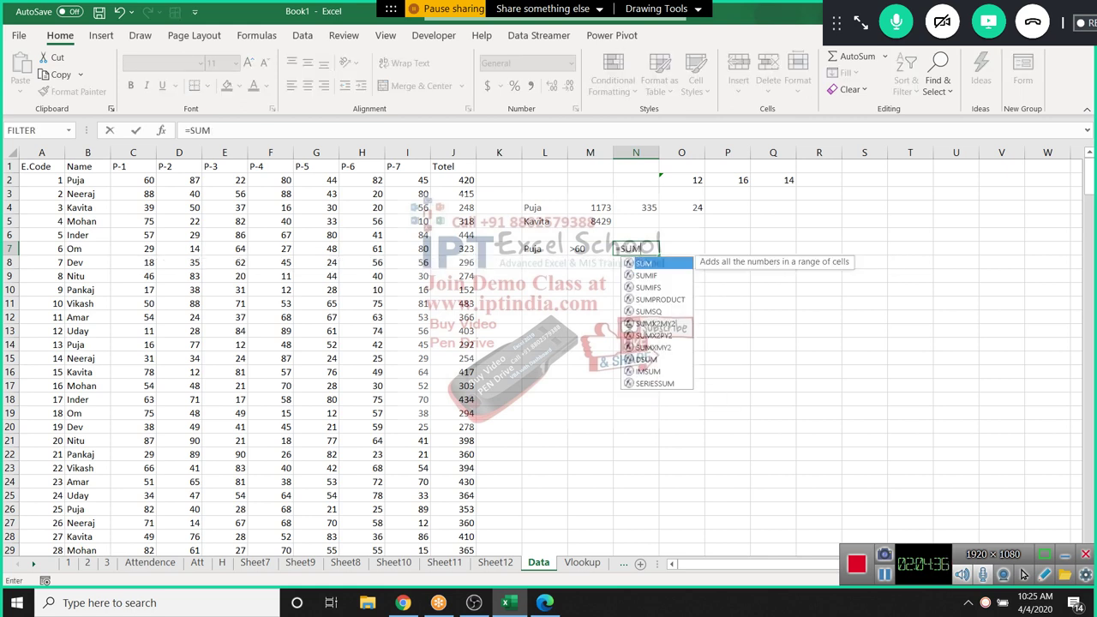
{"action": "key", "text": "Down"}
{"action": "key", "text": "Down"}
{"action": "key", "text": "Tab"}
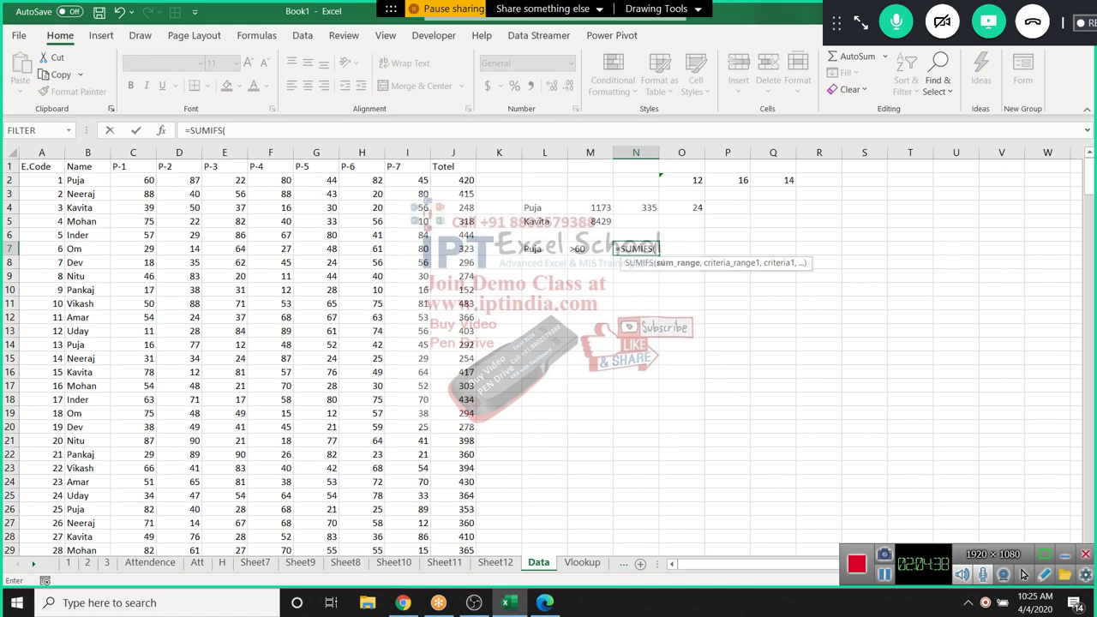
{"action": "left_click", "coordinate": [87, 152]}
{"action": "type", "text": ","}
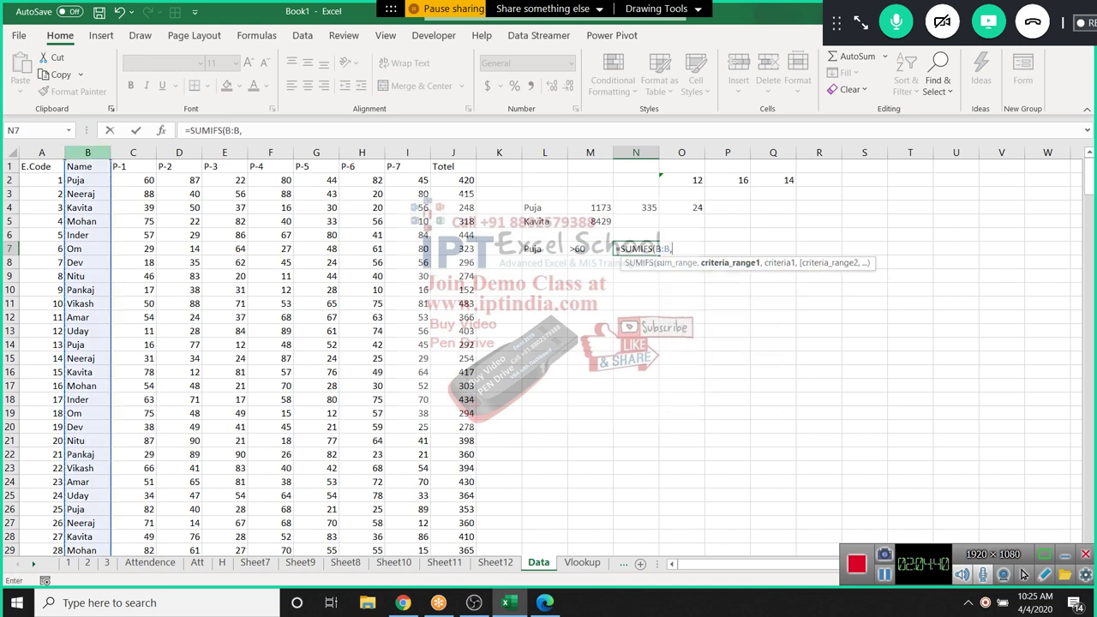
{"action": "key", "text": "BackSpace"}
{"action": "key", "text": "BackSpace"}
{"action": "key", "text": "BackSpace"}
{"action": "key", "text": "BackSpace"}
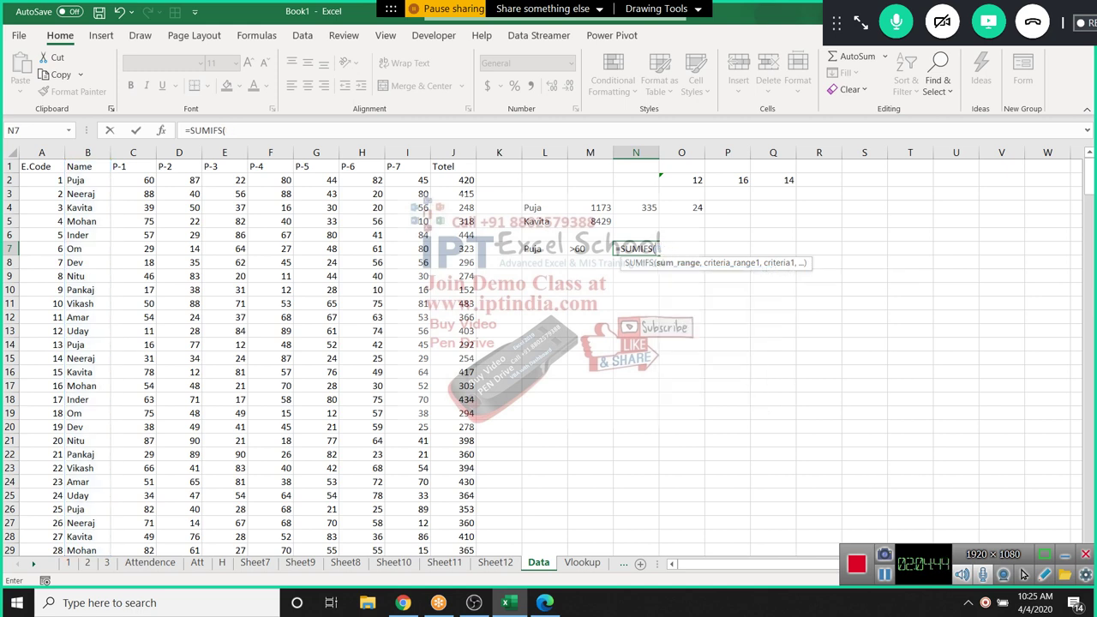
{"action": "left_click", "coordinate": [453, 166]}
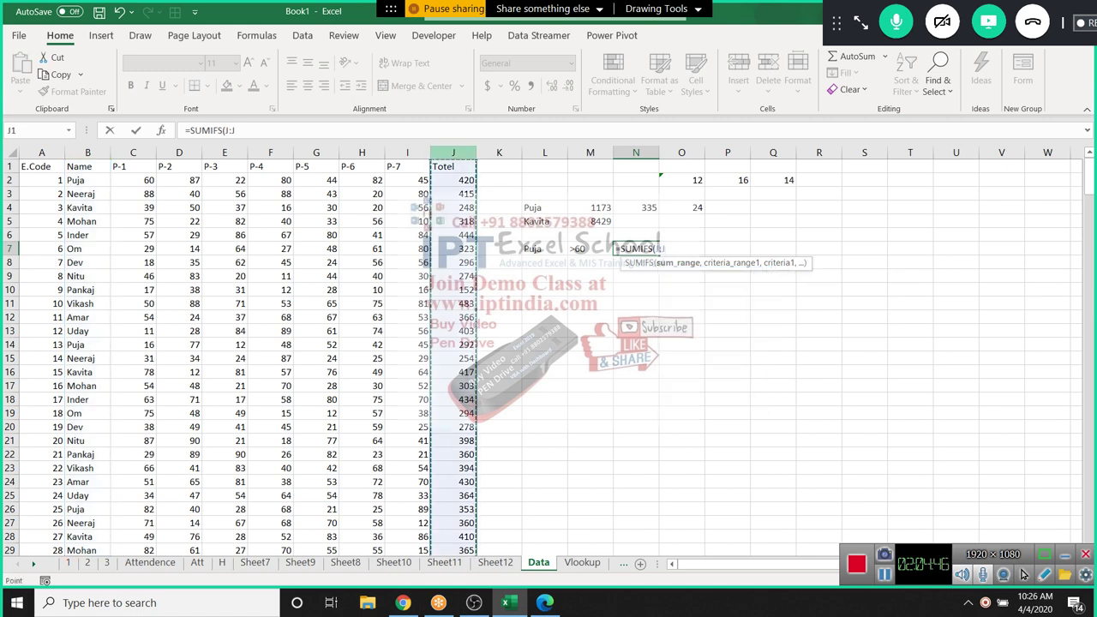
{"action": "type", "text": ","}
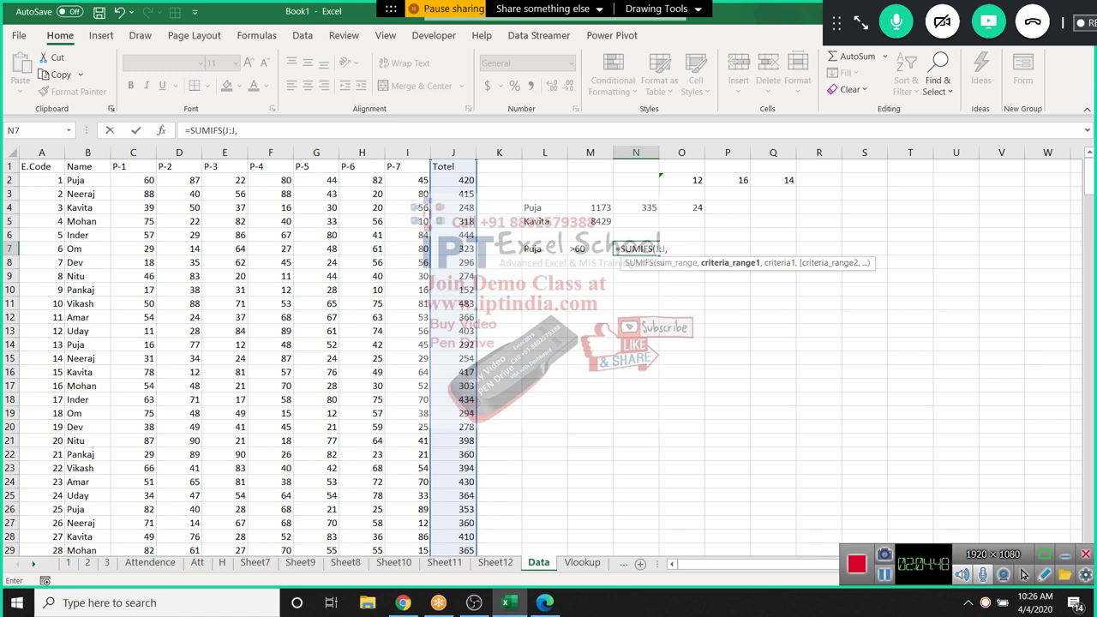
Complete =SUMIFS(J:J,B:B,L7,C:C,M7) in N7 for a total of 3305, then review its arguments
{"action": "left_click", "coordinate": [87, 153]}
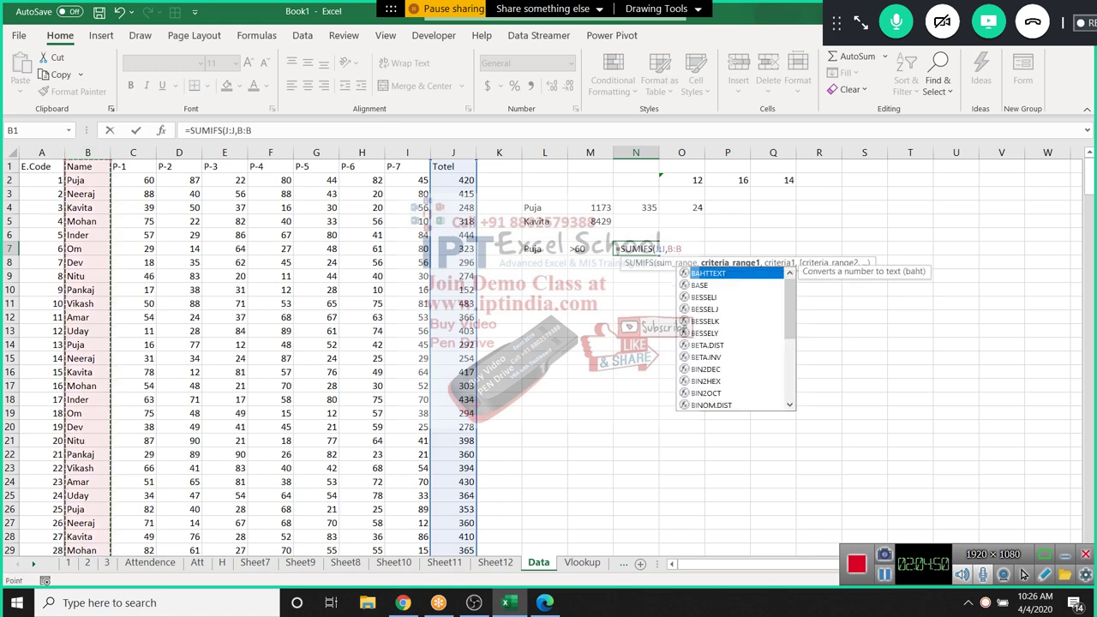
{"action": "type", "text": ","}
{"action": "left_click", "coordinate": [545, 248]}
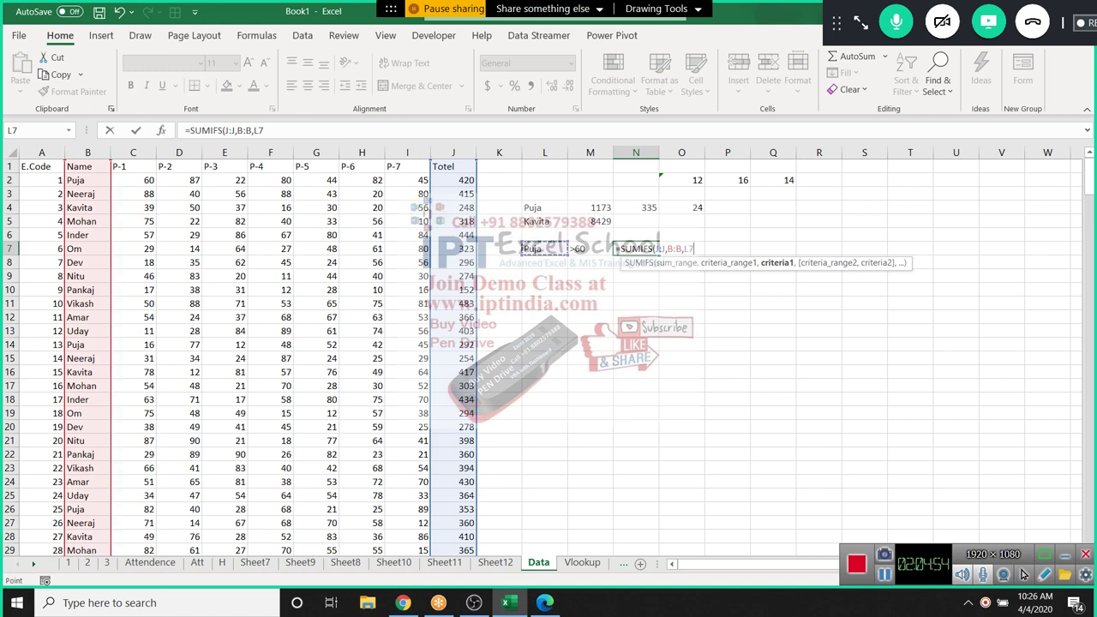
{"action": "type", "text": ",C:C,"}
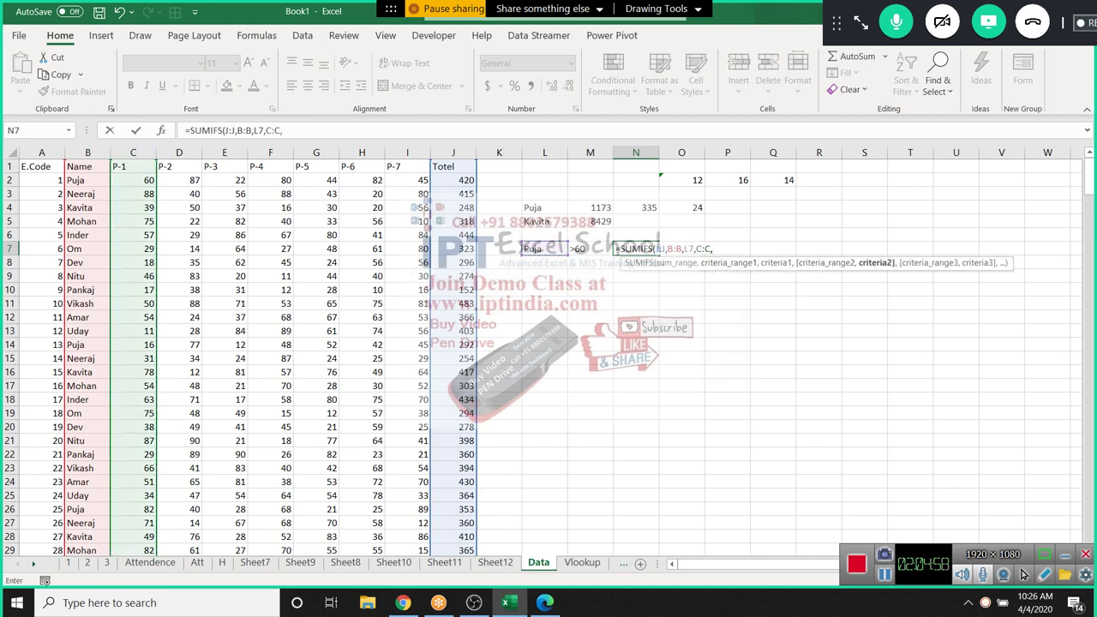
{"action": "type", "text": "M7"}
{"action": "key", "text": "ctrl+Return"}
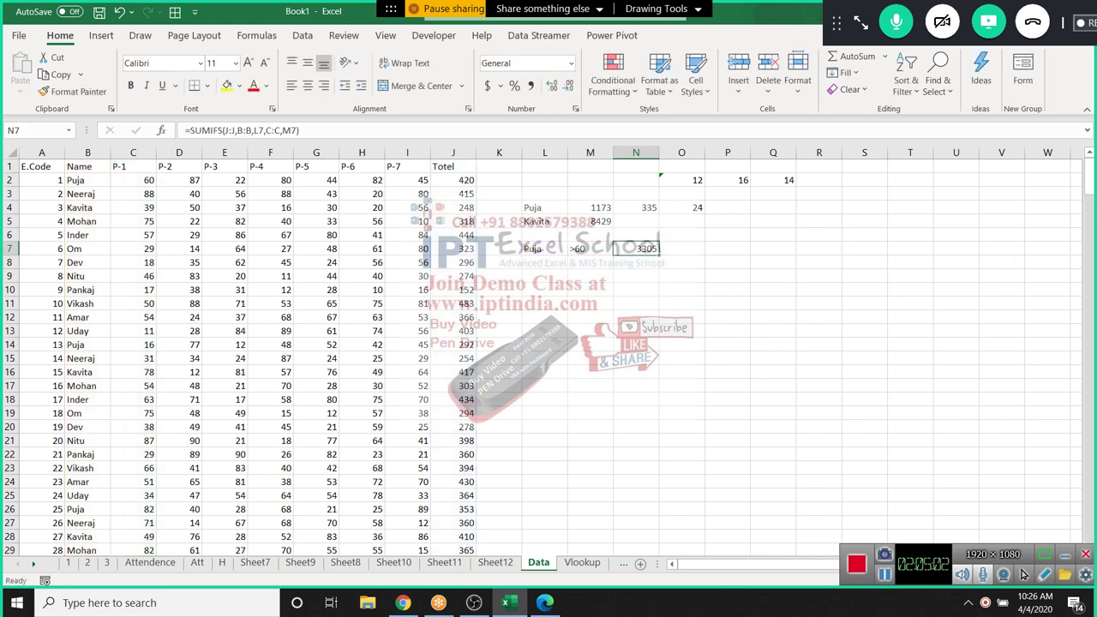
{"action": "key", "text": "F2"}
{"action": "key", "text": "Left"}
{"action": "key", "text": "Left"}
{"action": "key", "text": "Left"}
{"action": "key", "text": "Left"}
{"action": "key", "text": "Left"}
{"action": "key", "text": "Left"}
{"action": "key", "text": "Left"}
{"action": "key", "text": "Left"}
{"action": "key", "text": "Left"}
{"action": "key", "text": "Left"}
{"action": "key", "text": "Left"}
{"action": "key", "text": "Left"}
{"action": "key", "text": "Left"}
{"action": "key", "text": "Left"}
{"action": "key", "text": "Left"}
{"action": "key", "text": "Left"}
{"action": "key", "text": "Left"}
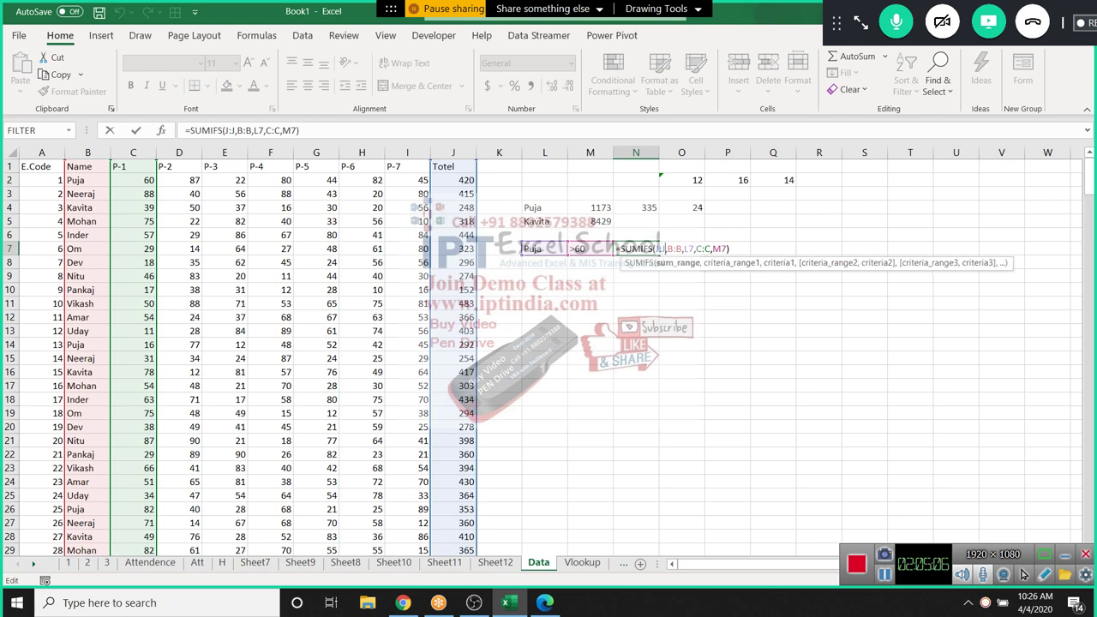
{"action": "key", "text": "Right"}
{"action": "key", "text": "Right"}
{"action": "key", "text": "Right"}
{"action": "key", "text": "Right"}
{"action": "key", "text": "Right"}
{"action": "key", "text": "Right"}
{"action": "key", "text": "Right"}
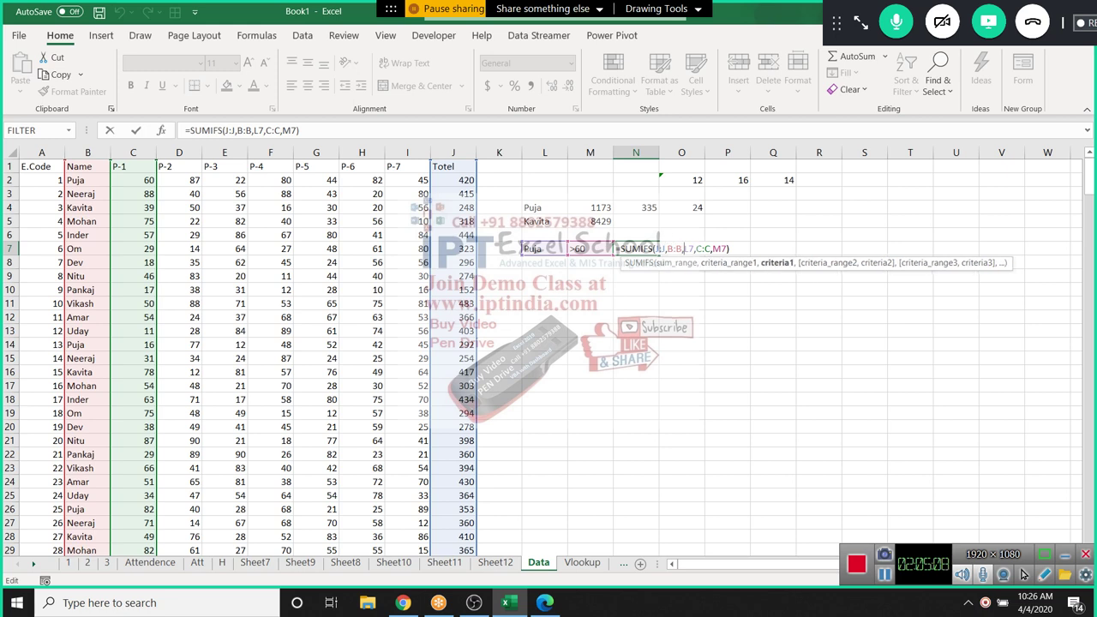
Keep the N7 SUMIFS result of 3305 and move to cell M8
{"action": "key", "text": "Return"}
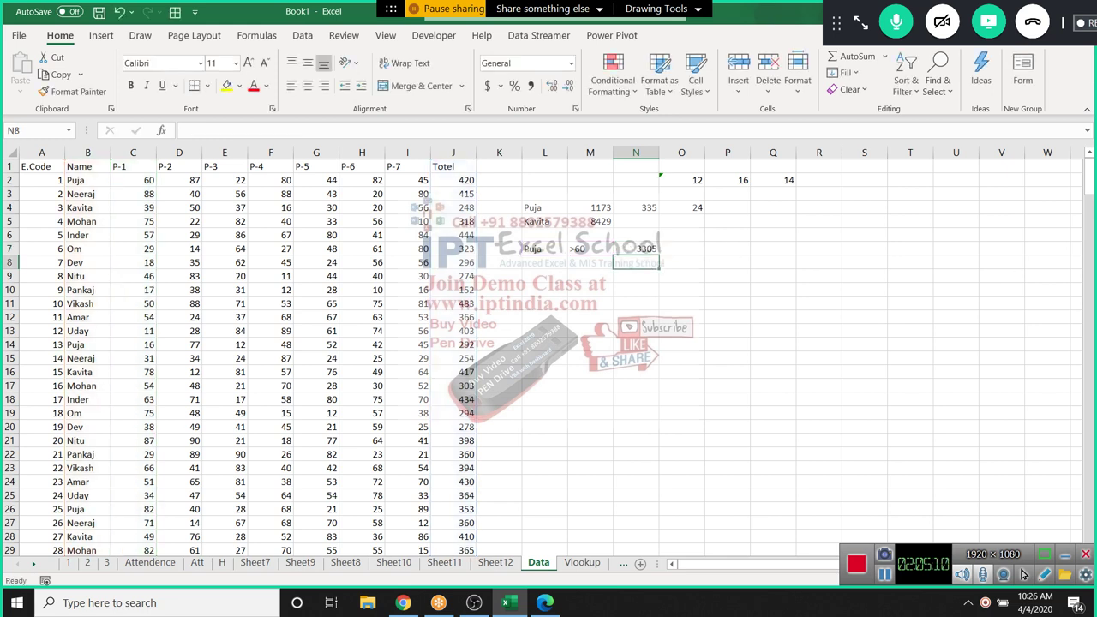
{"action": "key", "text": "Up"}
{"action": "key", "text": "Left"}
{"action": "key", "text": "Left"}
{"action": "key", "text": "Down"}
{"action": "key", "text": "Right"}
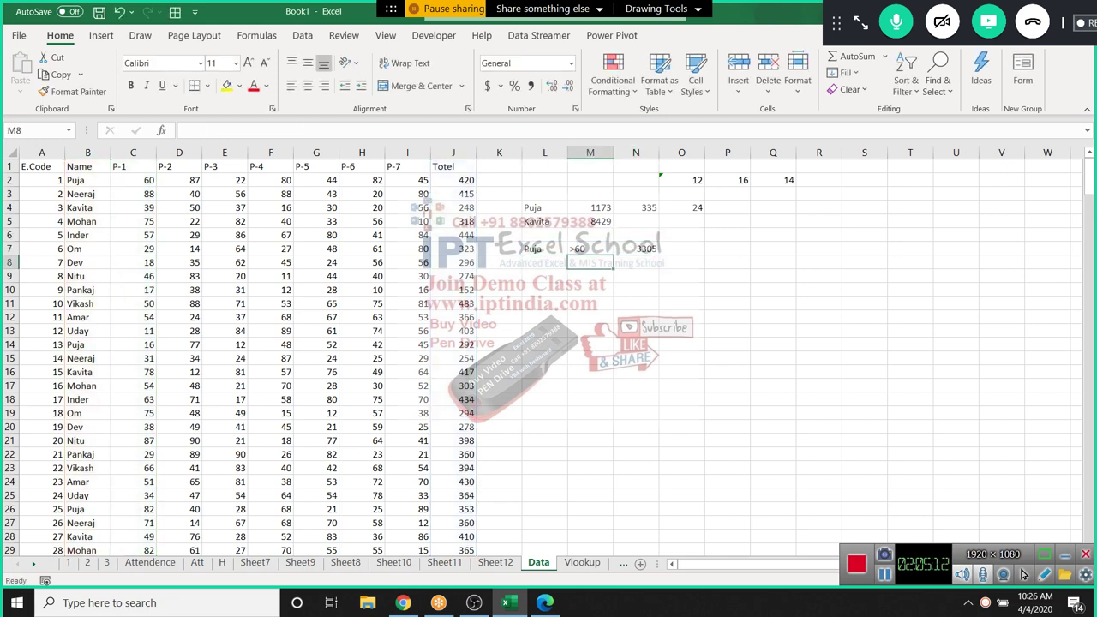
Fill M8:M12 with the operators >, <, >=, <= and <>
{"action": "type", "text": ">"}
{"action": "key", "text": "Return"}
{"action": "type", "text": "<"}
{"action": "key", "text": "Return"}
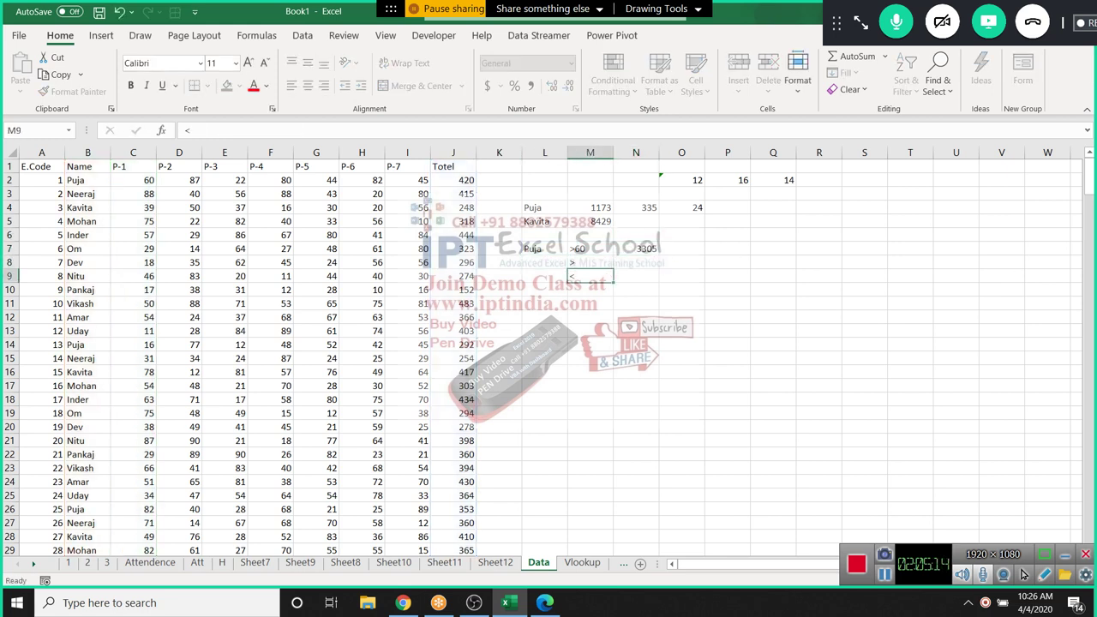
{"action": "type", "text": ">="}
{"action": "key", "text": "Return"}
{"action": "type", "text": "<="}
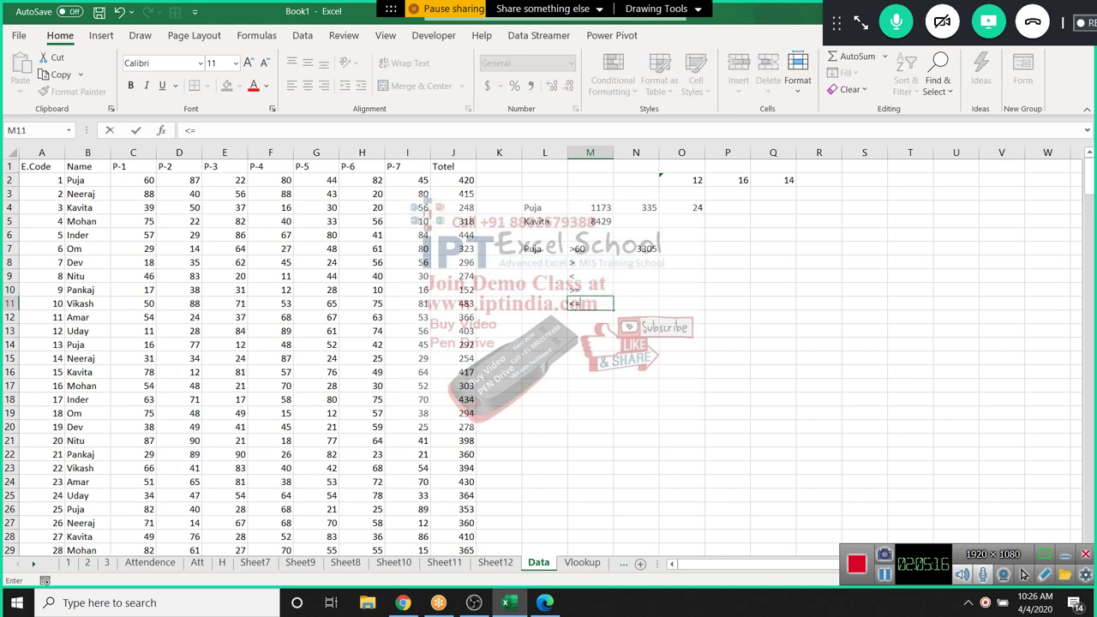
{"action": "key", "text": "Return"}
{"action": "type", "text": ">"}
{"action": "key", "text": "BackSpace"}
{"action": "type", "text": "<>"}
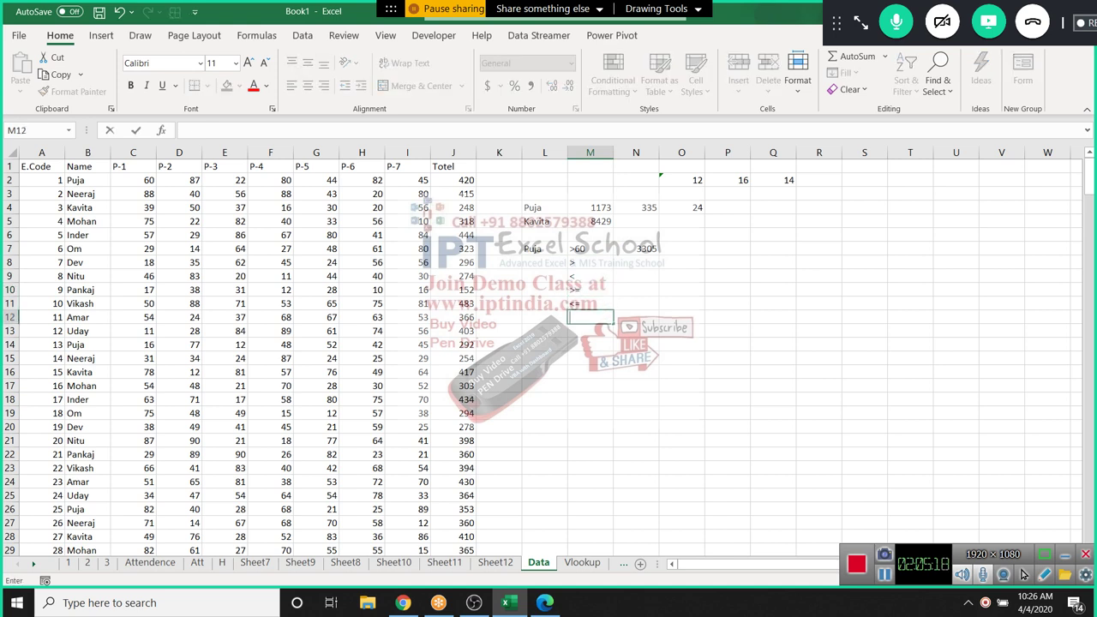
{"action": "key", "text": "Return"}
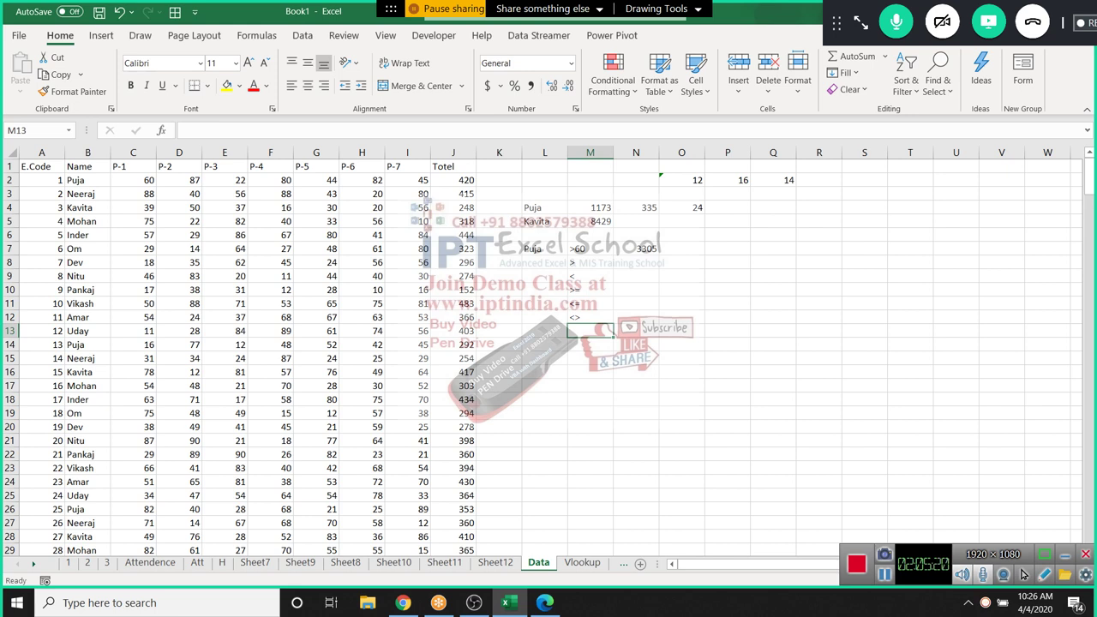
Start an AVERAGEIFS formula in cell O7 using autocomplete
{"action": "left_click", "coordinate": [682, 248]}
{"action": "type", "text": "="}
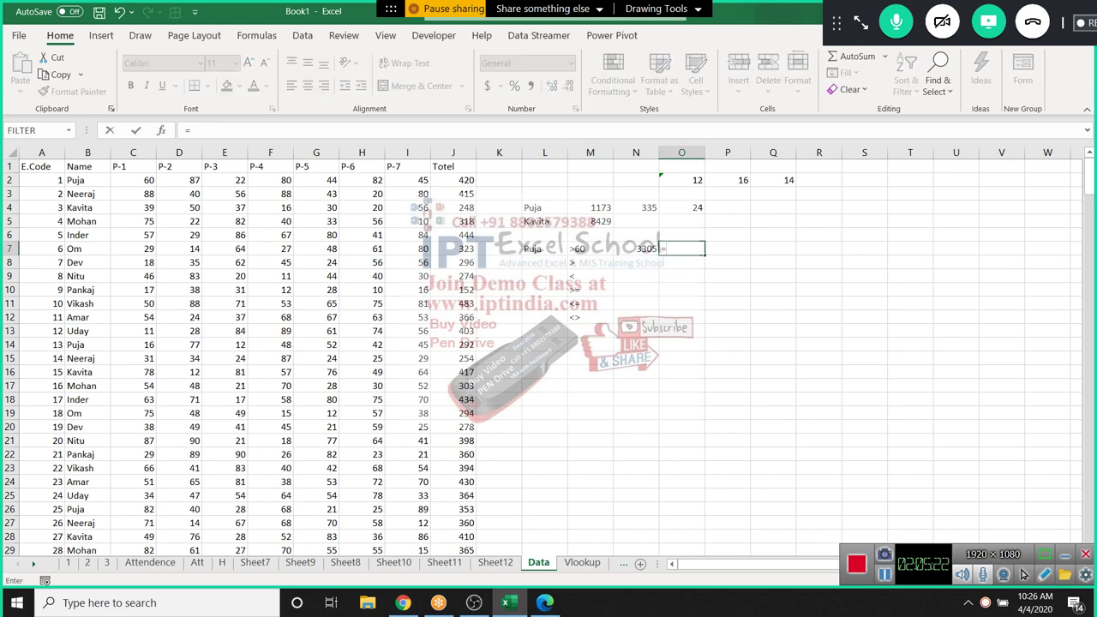
{"action": "type", "text": "a"}
{"action": "key", "text": "BackSpace"}
{"action": "type", "text": "av"}
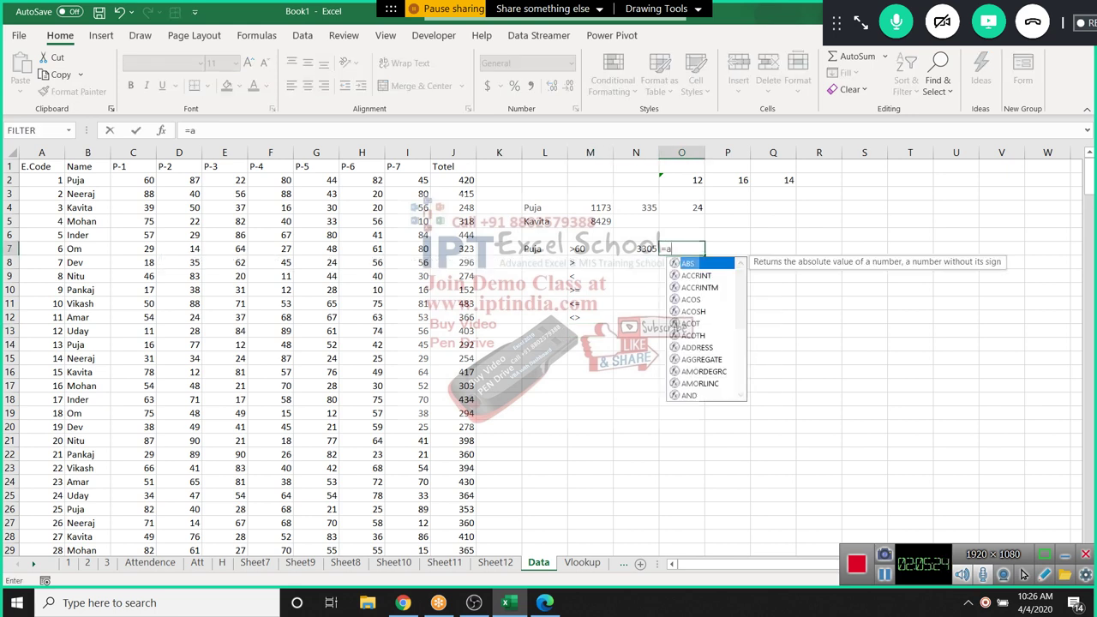
{"action": "key", "text": "Down"}
{"action": "key", "text": "Down"}
{"action": "key", "text": "Down"}
{"action": "key", "text": "Down"}
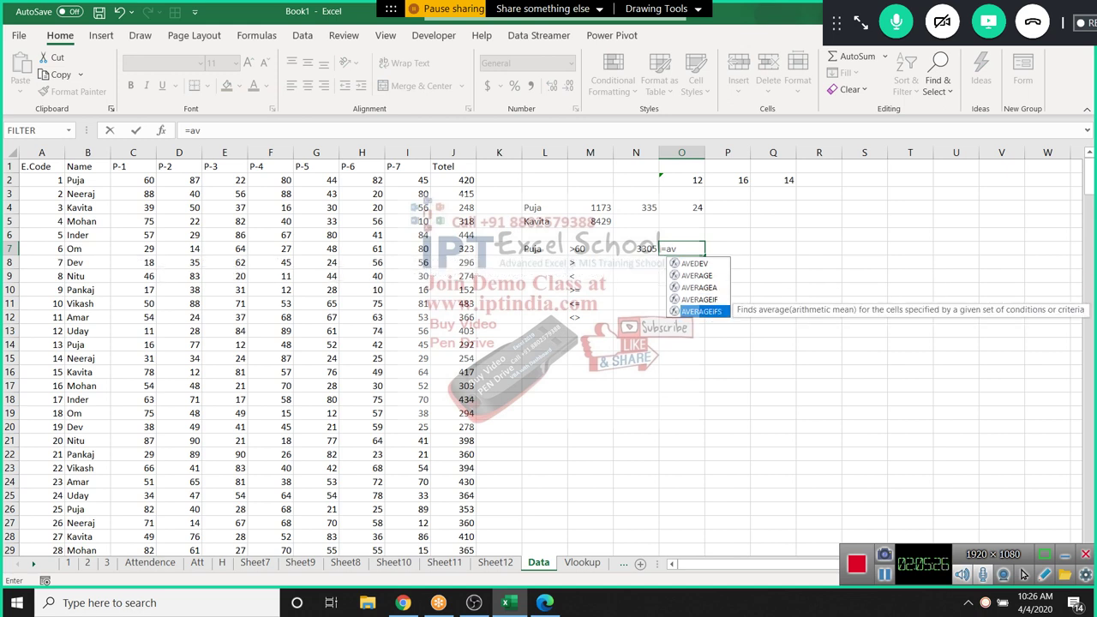
{"action": "key", "text": "Tab"}
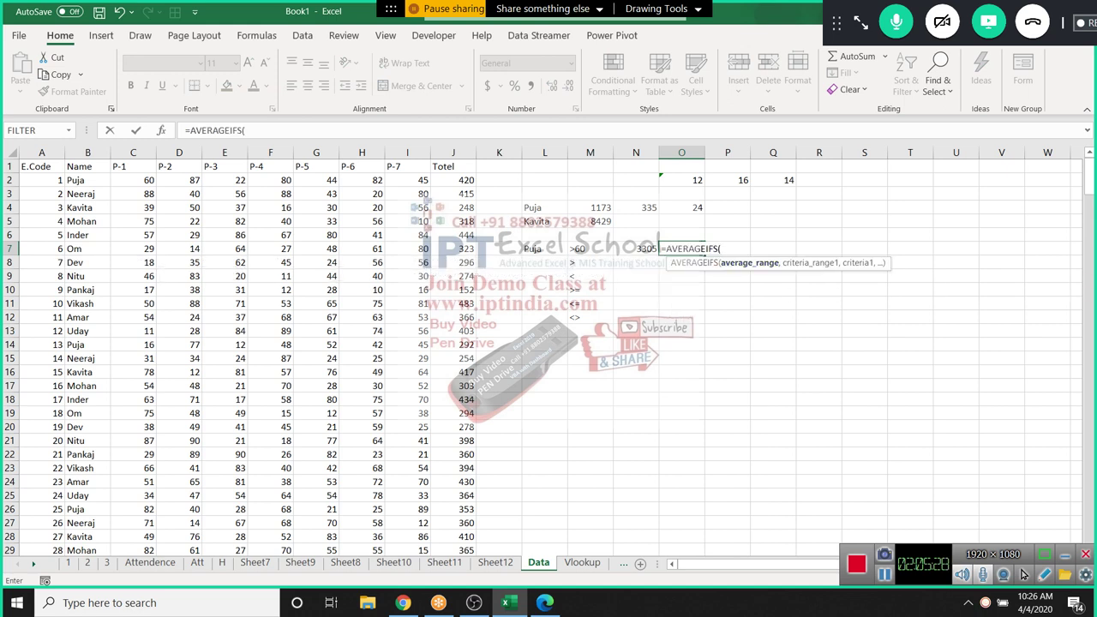
Complete AVERAGEIFS with J:J, B:B, L7, C:C, M7, returning 367.2222
{"action": "left_click", "coordinate": [453, 152]}
{"action": "type", "text": ",B:B,"}
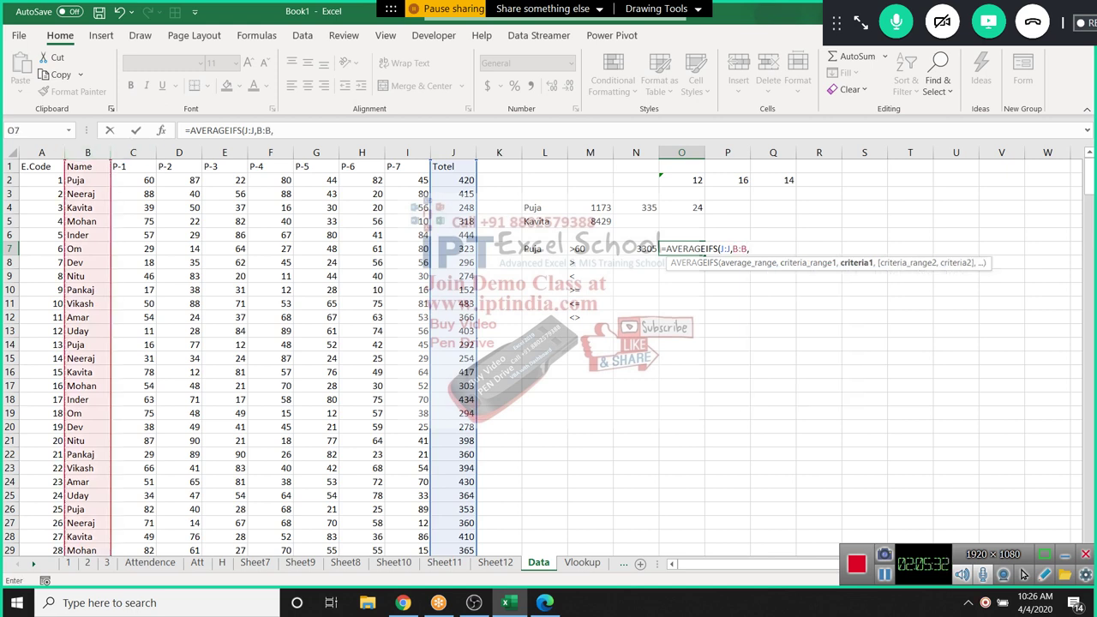
{"action": "left_click", "coordinate": [544, 249]}
{"action": "type", "text": ","}
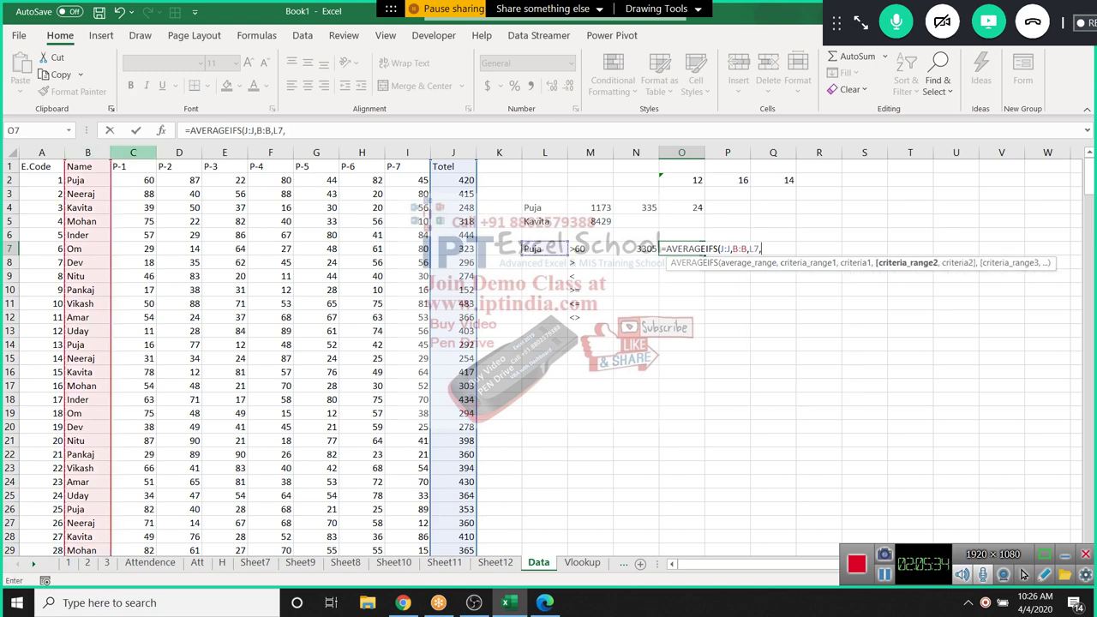
{"action": "left_click", "coordinate": [133, 153]}
{"action": "type", "text": ","}
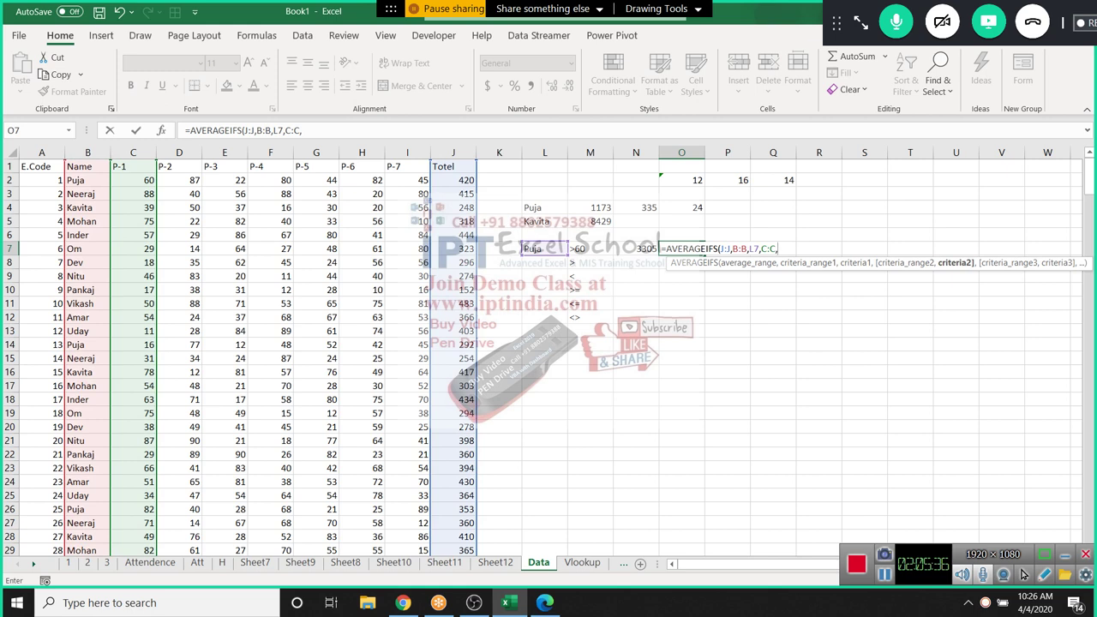
{"action": "left_click", "coordinate": [590, 249]}
{"action": "type", "text": ")"}
{"action": "key", "text": "Return"}
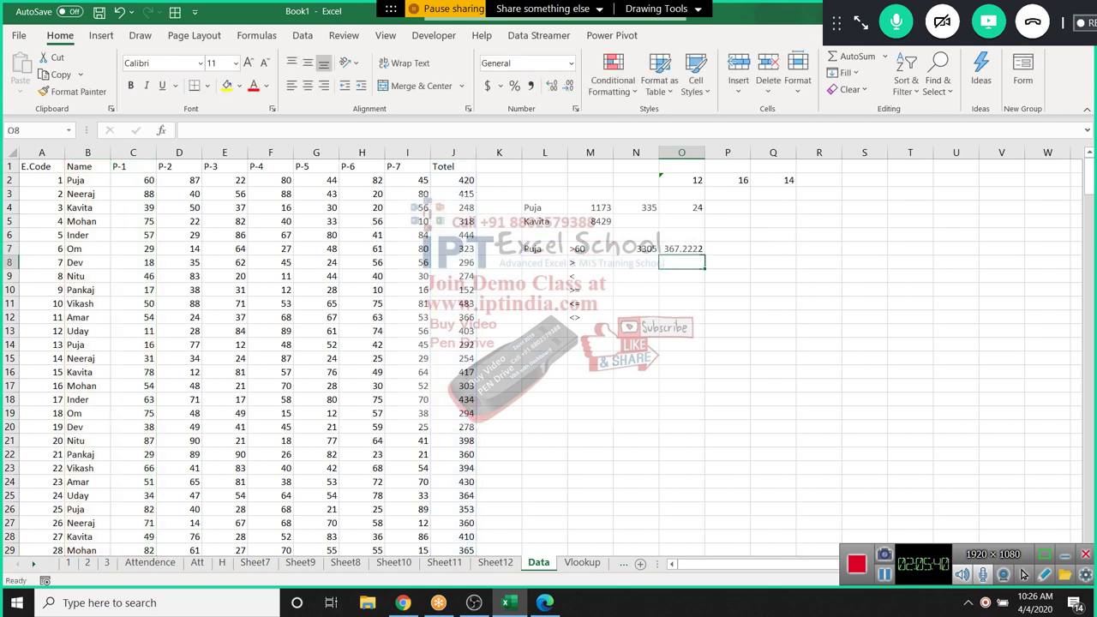
Start a COUNTIFS formula in cell P7 using autocomplete
{"action": "left_click", "coordinate": [727, 248]}
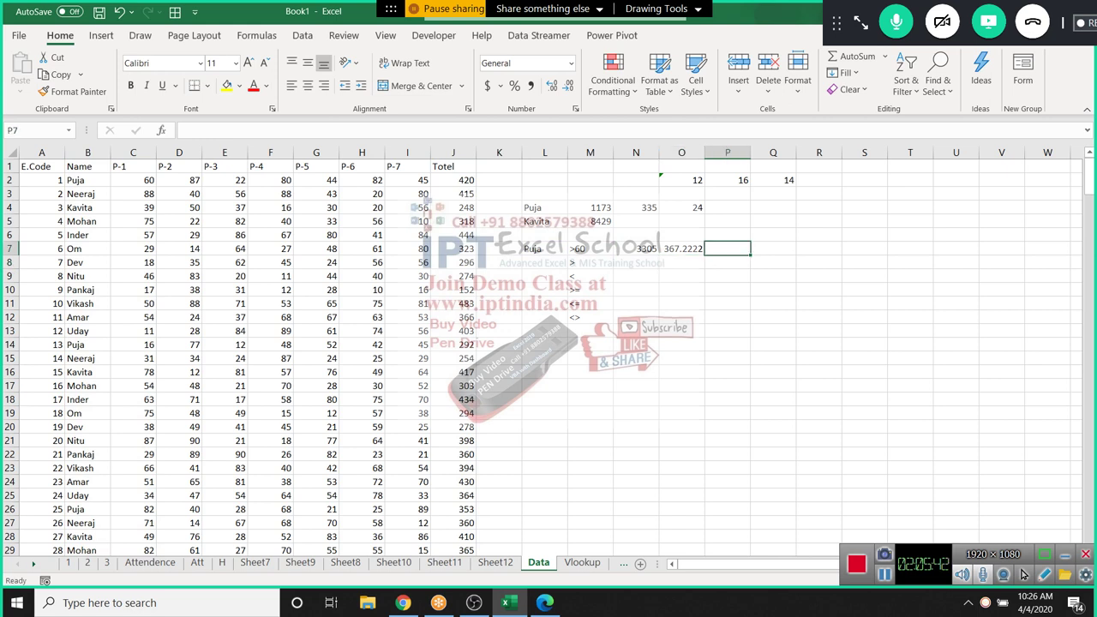
{"action": "type", "text": "=cou"}
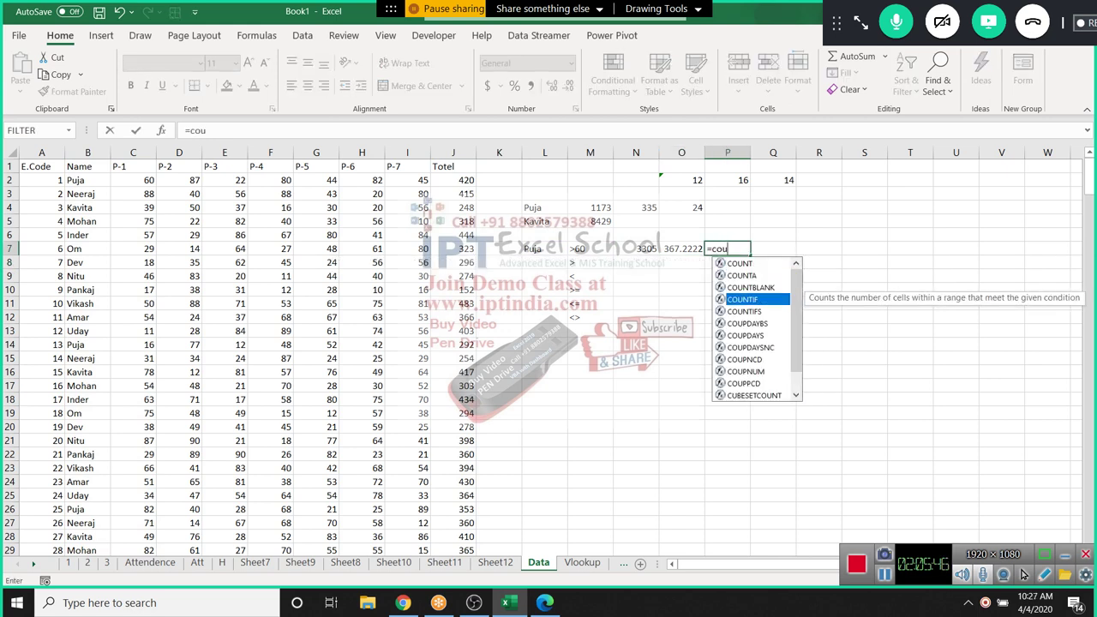
{"action": "key", "text": "Escape"}
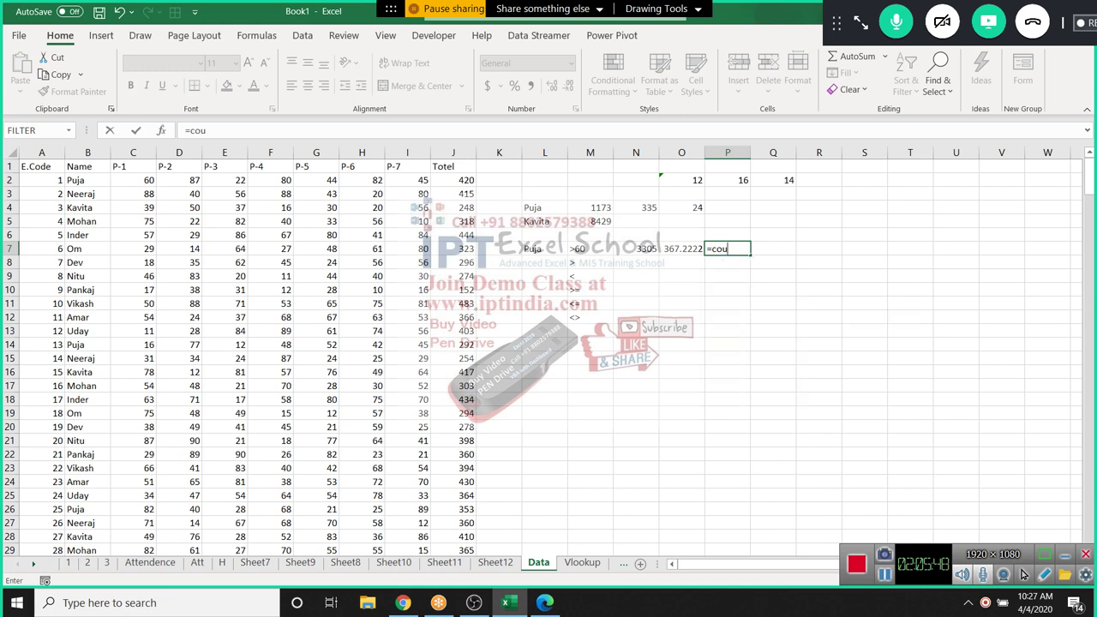
{"action": "key", "text": "BackSpace"}
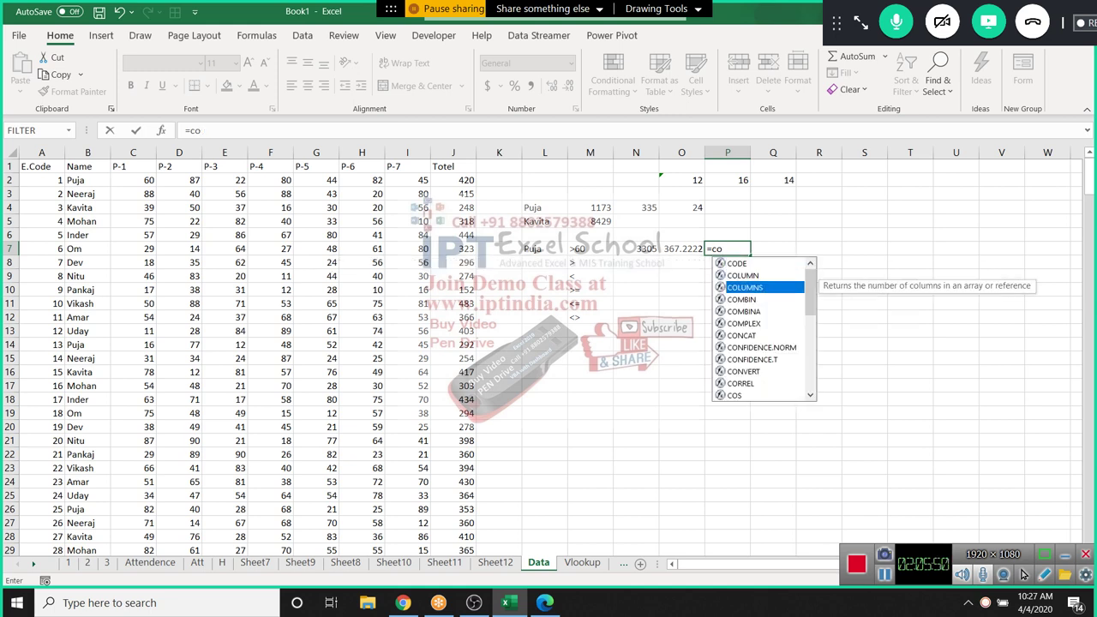
{"action": "type", "text": "U"}
{"action": "key", "text": "Down"}
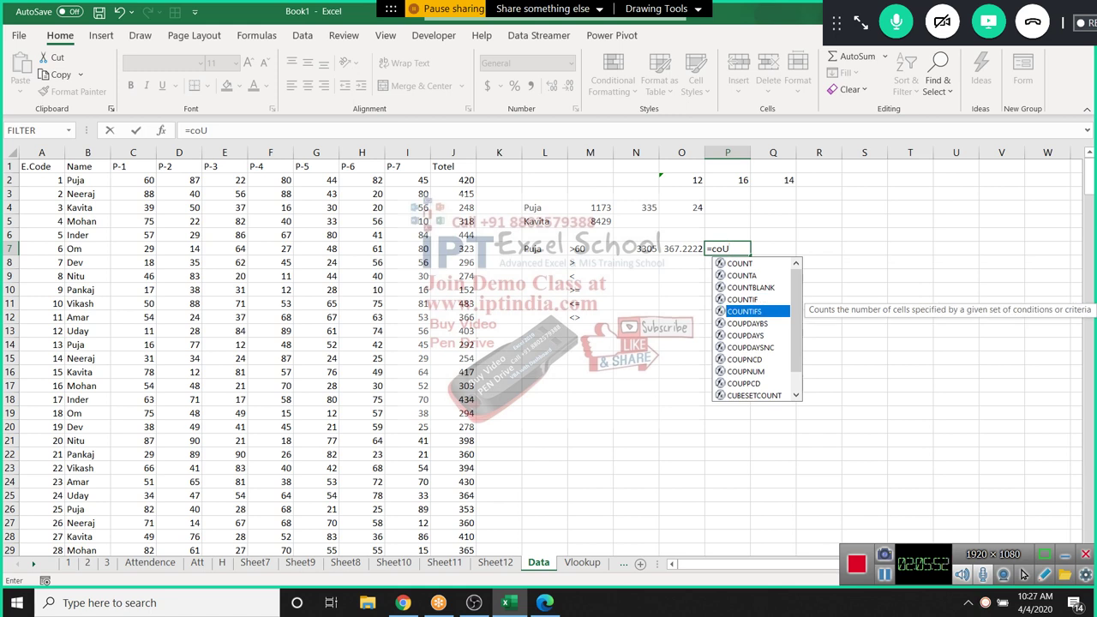
{"action": "key", "text": "Tab"}
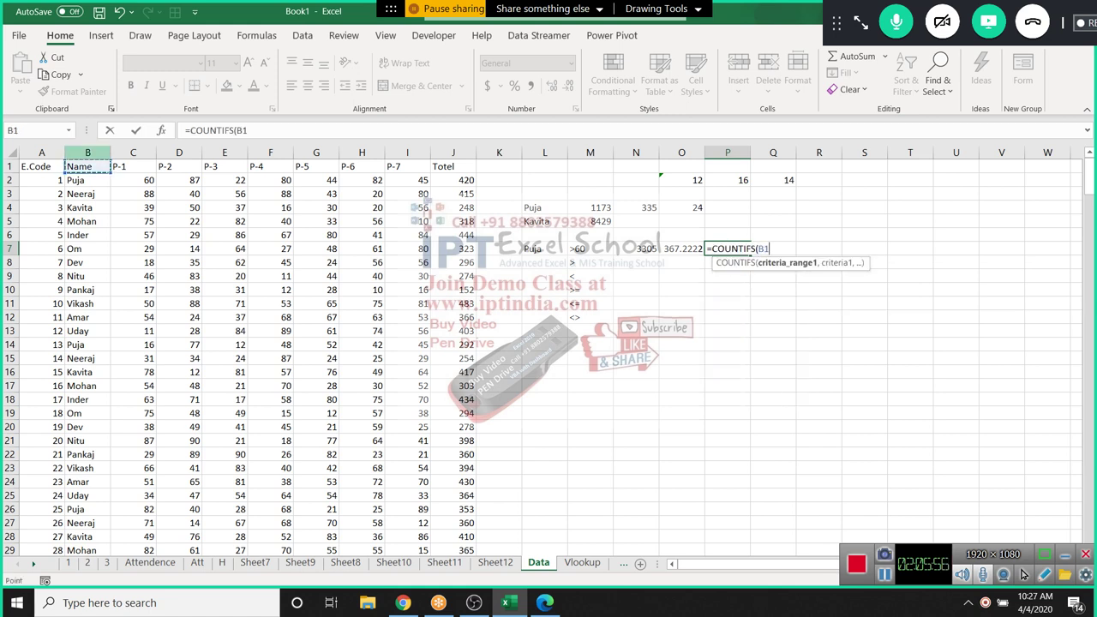
Complete =COUNTIFS(B:B,L7,C:C,M7), counting 9 Puja rows with P-1 above 60
{"action": "left_click", "coordinate": [87, 152]}
{"action": "type", "text": ","}
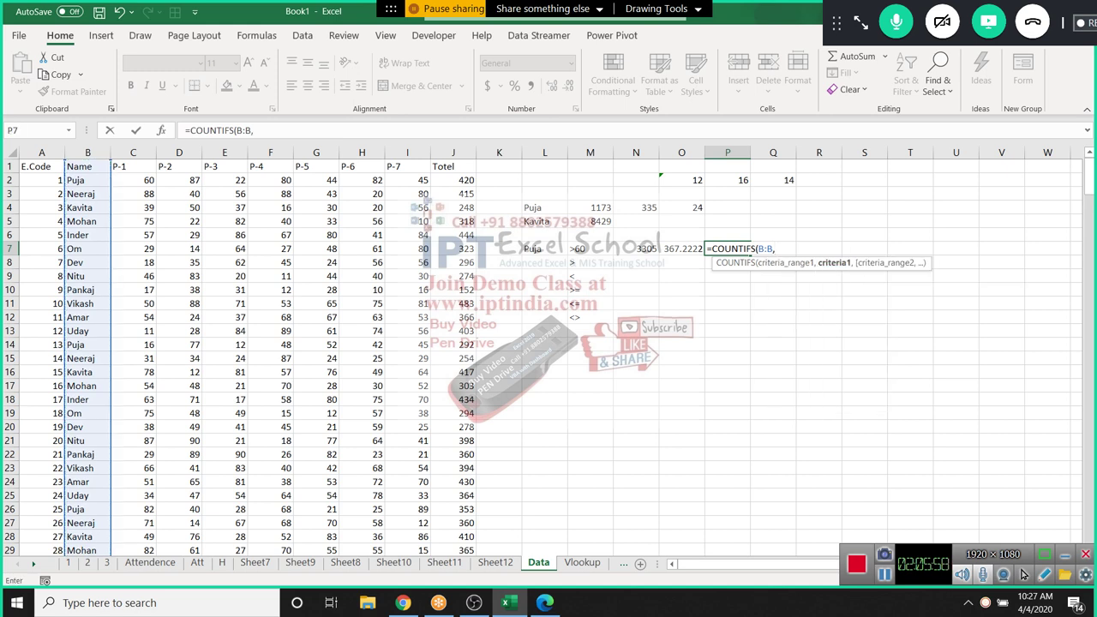
{"action": "left_click", "coordinate": [544, 248]}
{"action": "type", "text": ","}
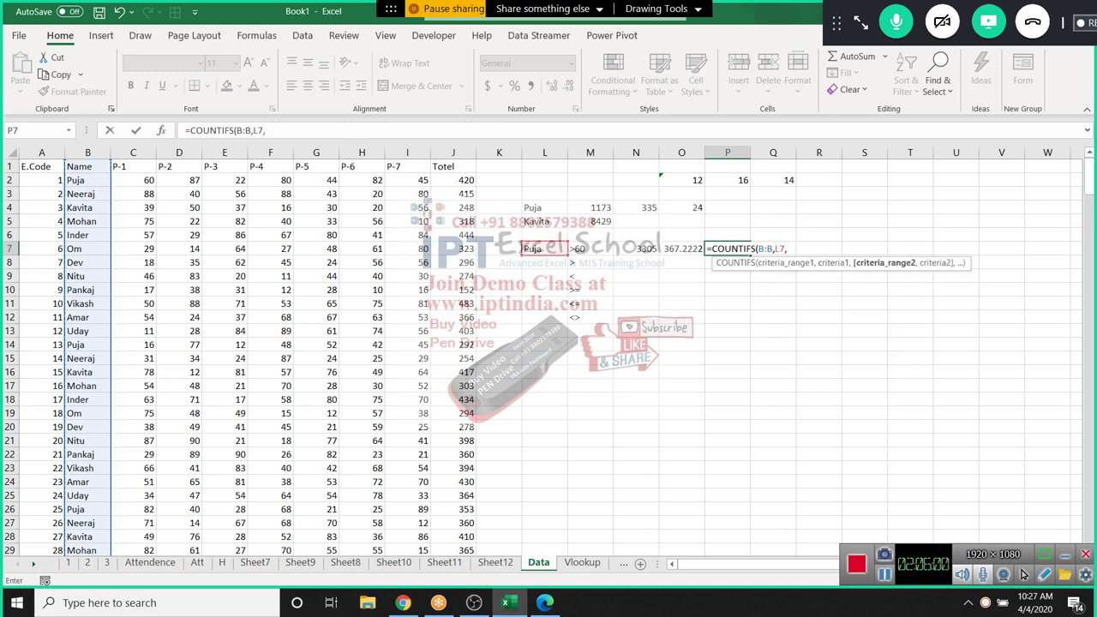
{"action": "left_click", "coordinate": [133, 153]}
{"action": "type", "text": ","}
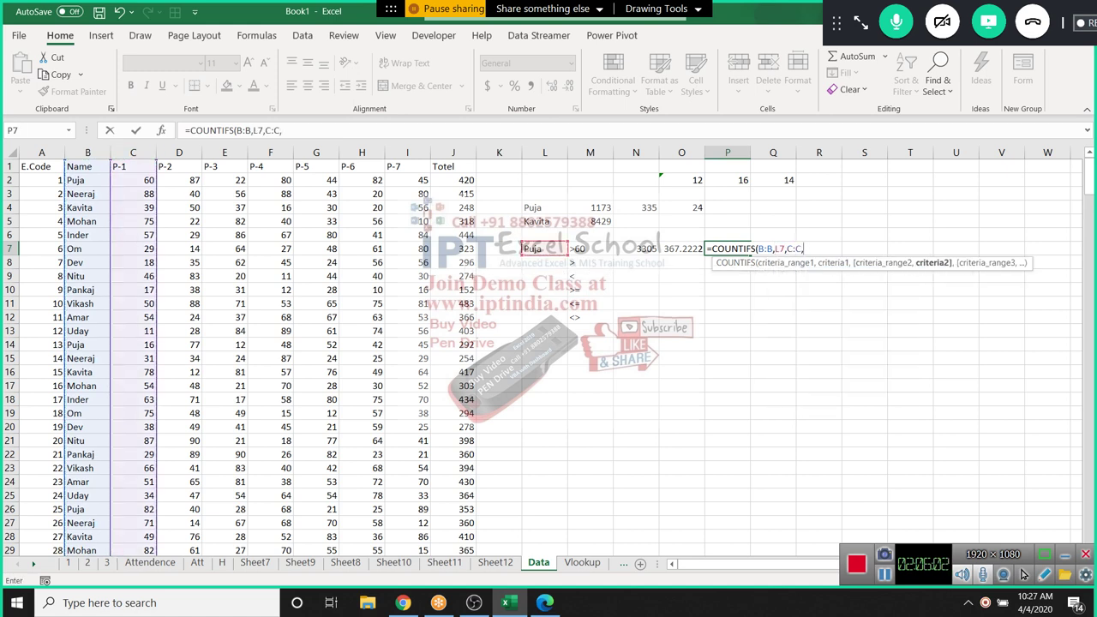
{"action": "left_click", "coordinate": [587, 248]}
{"action": "key", "text": "ctrl+Return"}
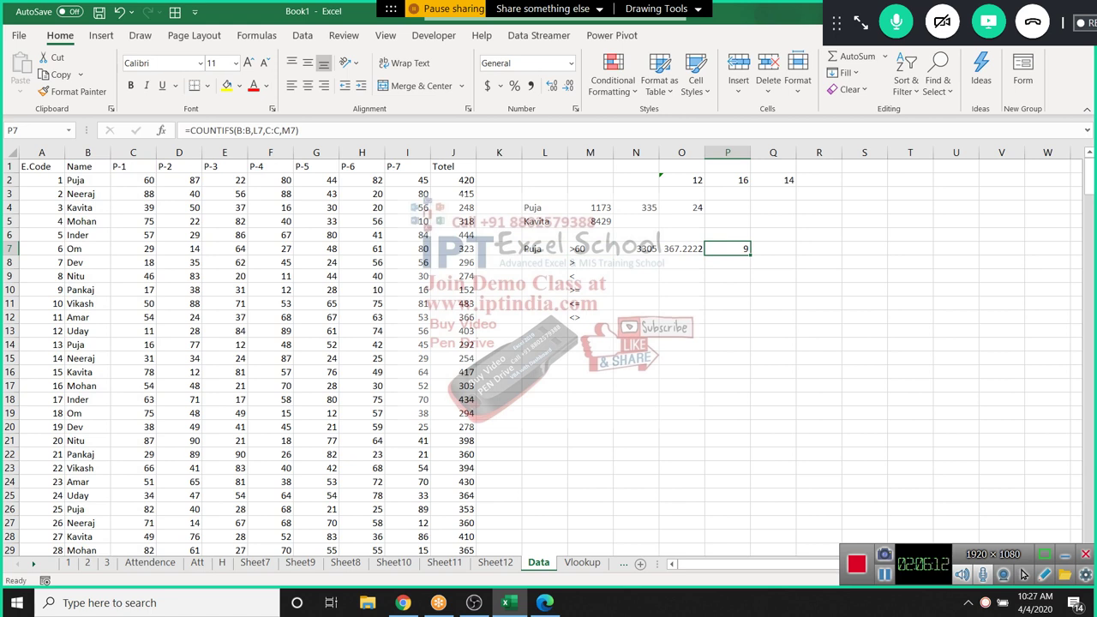
Check the Totel formula in J2, then label M15 as TOP
{"action": "left_click", "coordinate": [453, 180]}
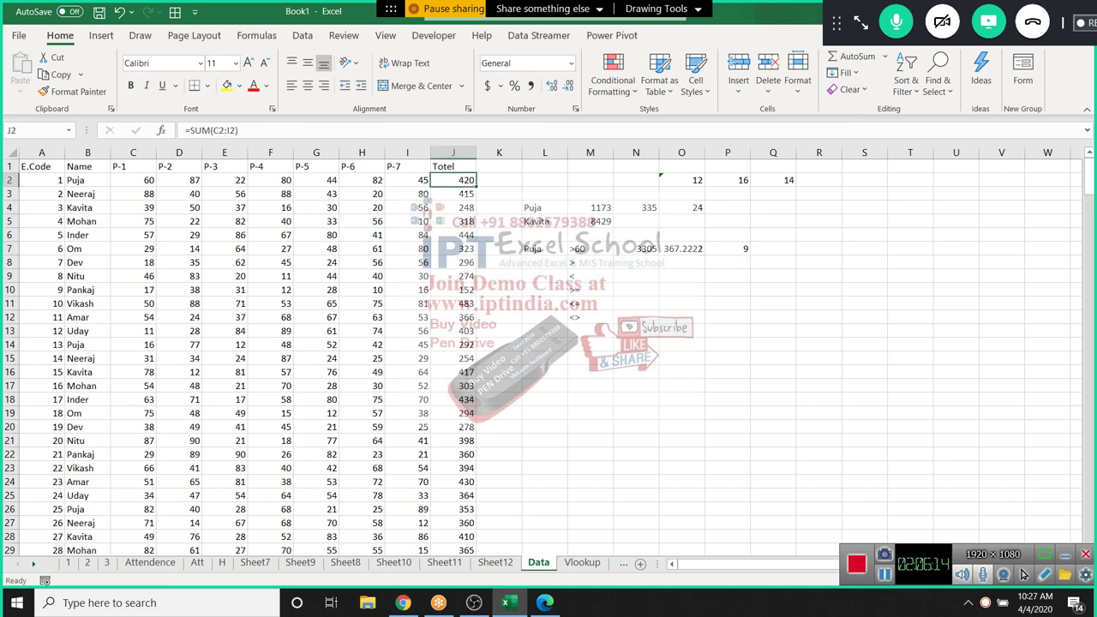
{"action": "left_click", "coordinate": [589, 358]}
{"action": "type", "text": "TOP"}
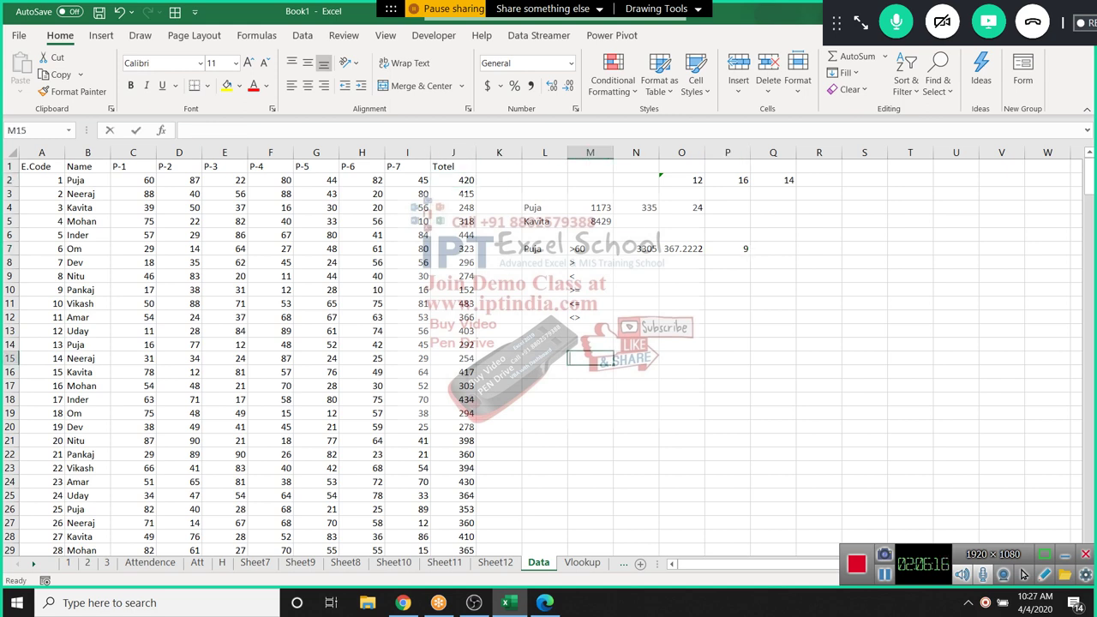
{"action": "key", "text": "Return"}
Enter ranks 1 through 5 in M16:M20
{"action": "type", "text": "1"}
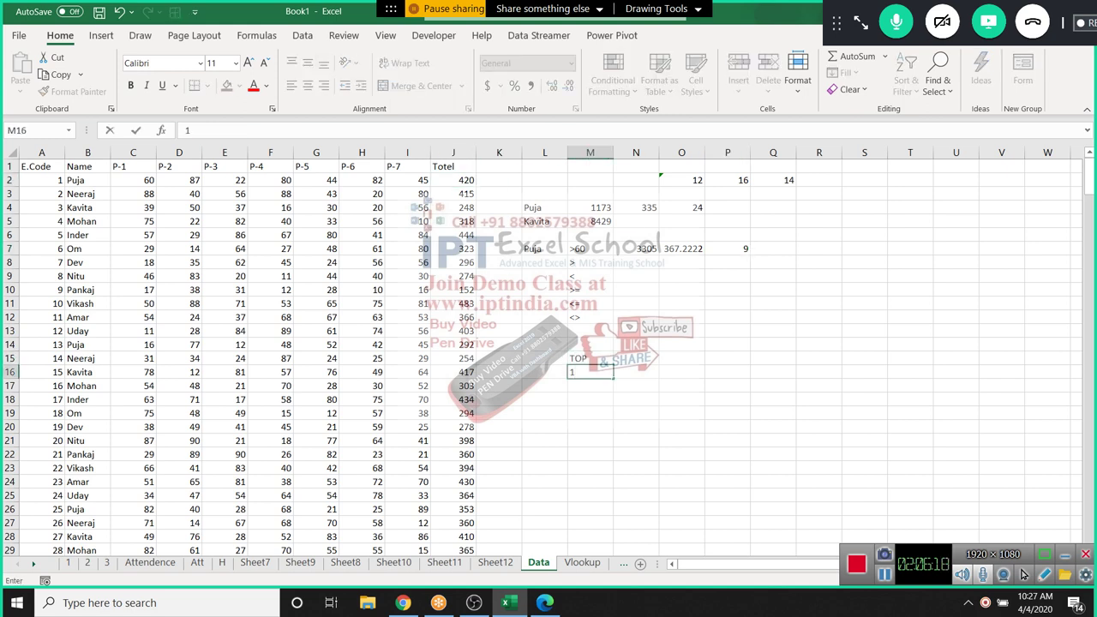
{"action": "key", "text": "Return"}
{"action": "type", "text": "2"}
{"action": "key", "text": "Return"}
{"action": "type", "text": "3"}
{"action": "key", "text": "Return"}
{"action": "type", "text": "4"}
{"action": "key", "text": "Return"}
{"action": "type", "text": "5"}
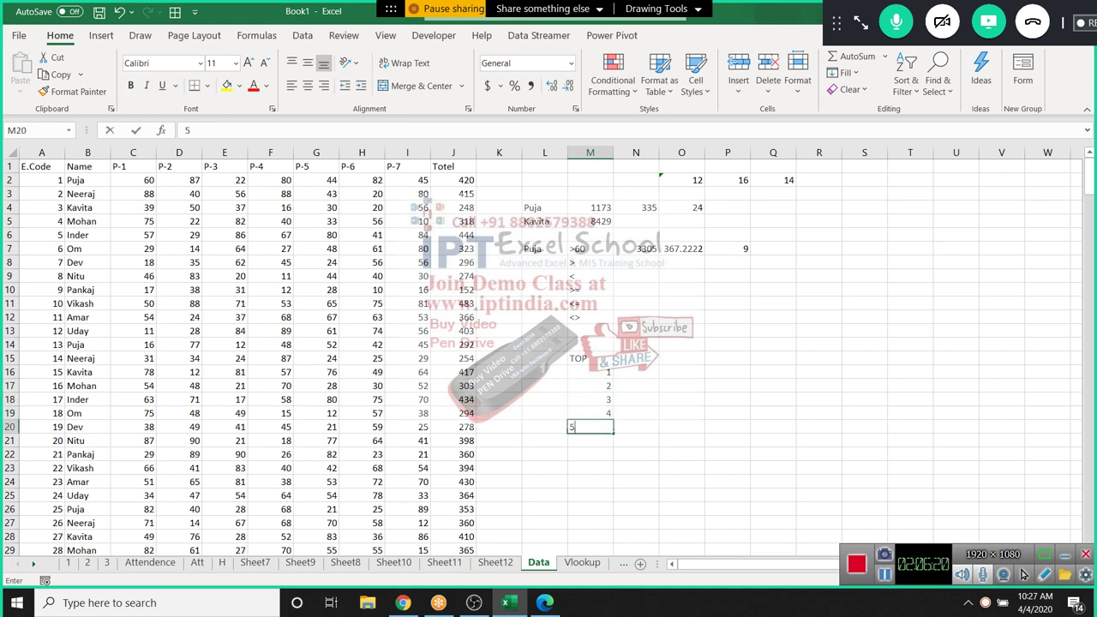
{"action": "key", "text": "Return"}
Enter a LARGE formula on column J in N16, returning the largest Totel, 523
{"action": "left_click", "coordinate": [636, 386]}
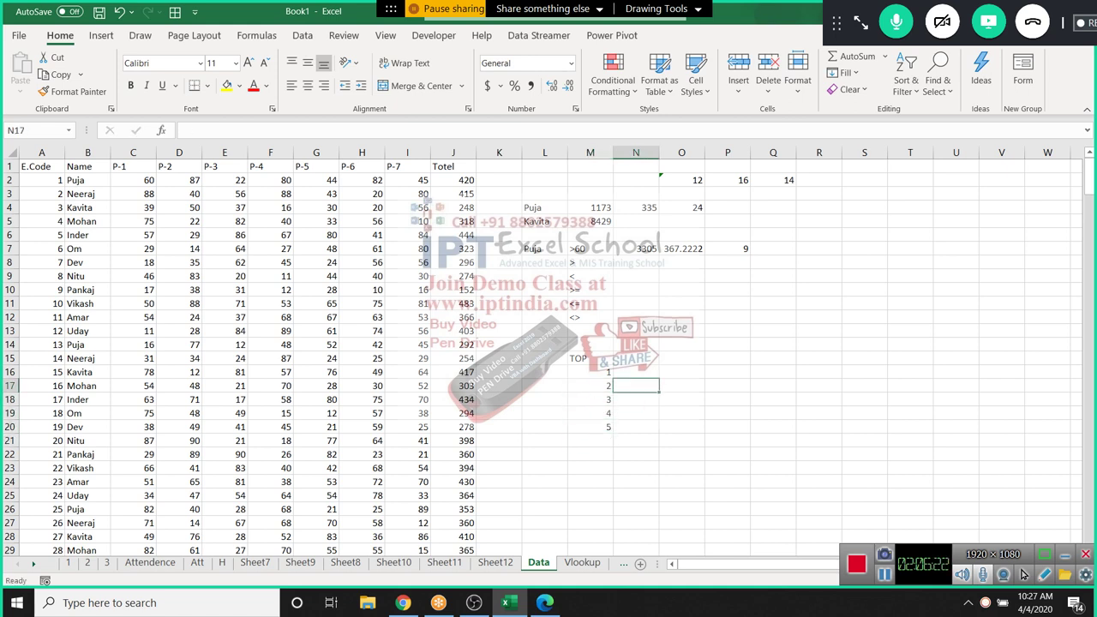
{"action": "left_click", "coordinate": [636, 371]}
{"action": "type", "text": "=LAR"}
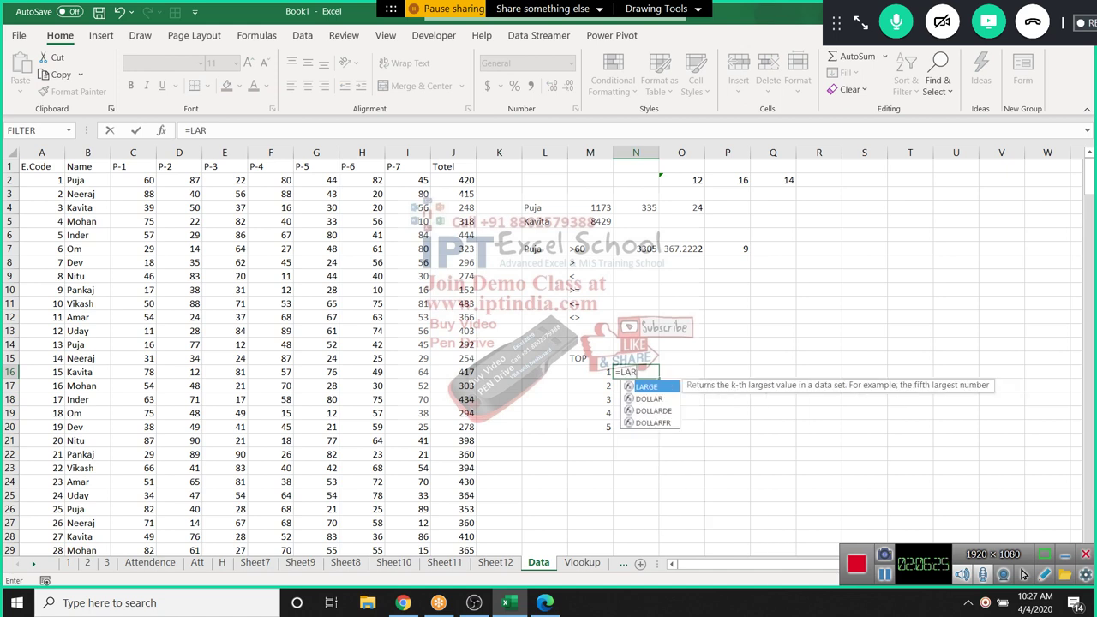
{"action": "key", "text": "Tab"}
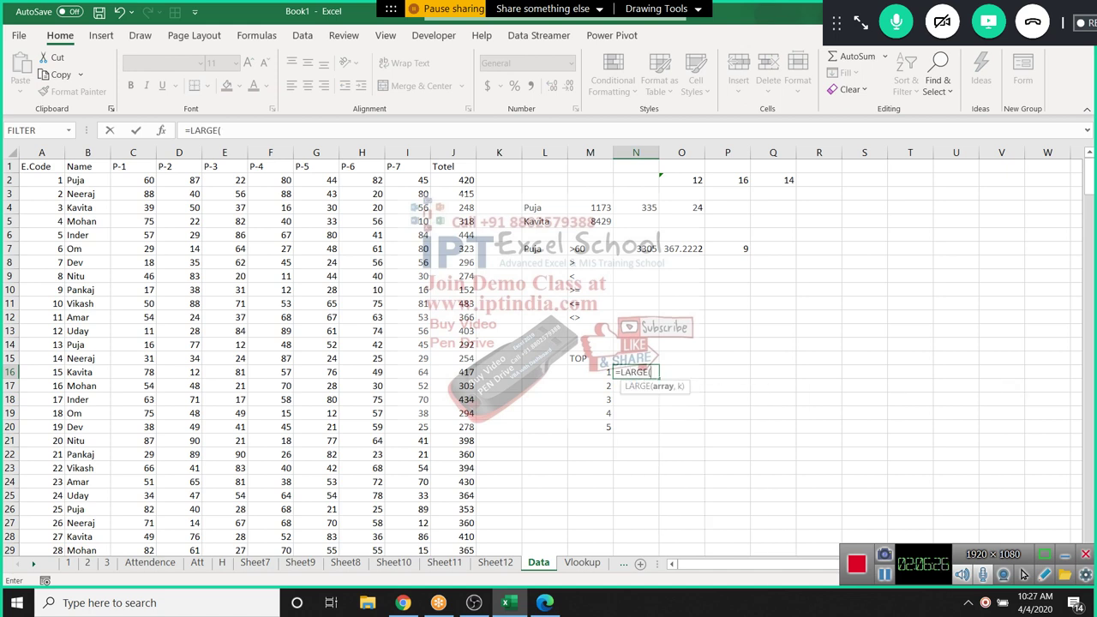
{"action": "left_click", "coordinate": [453, 152]}
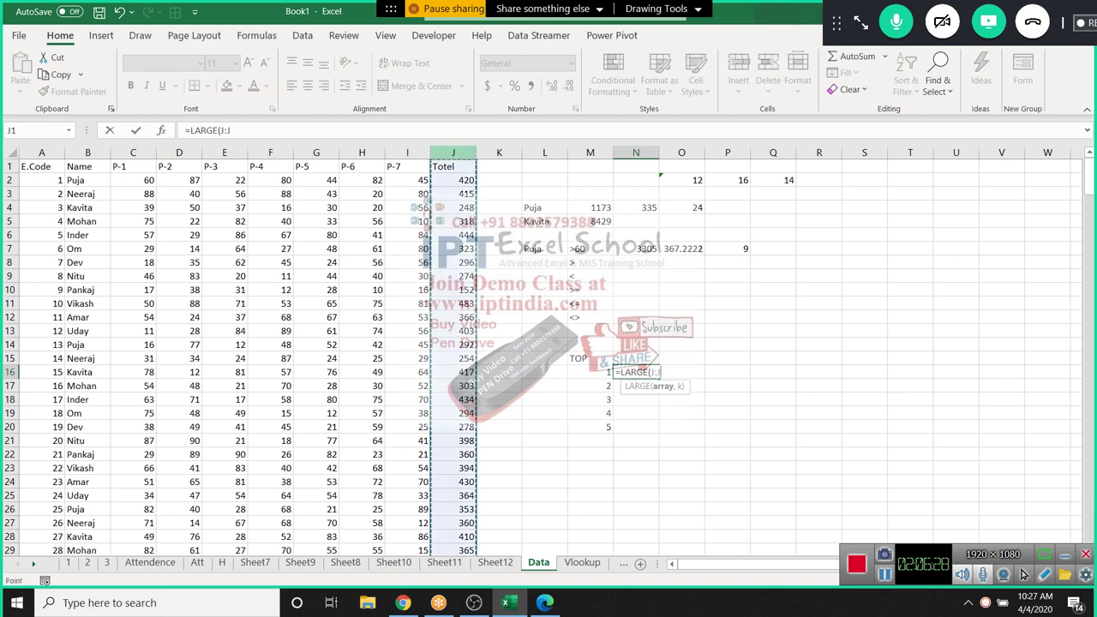
{"action": "type", "text": ","}
{"action": "type", "text": "16"}
{"action": "key", "text": "Return"}
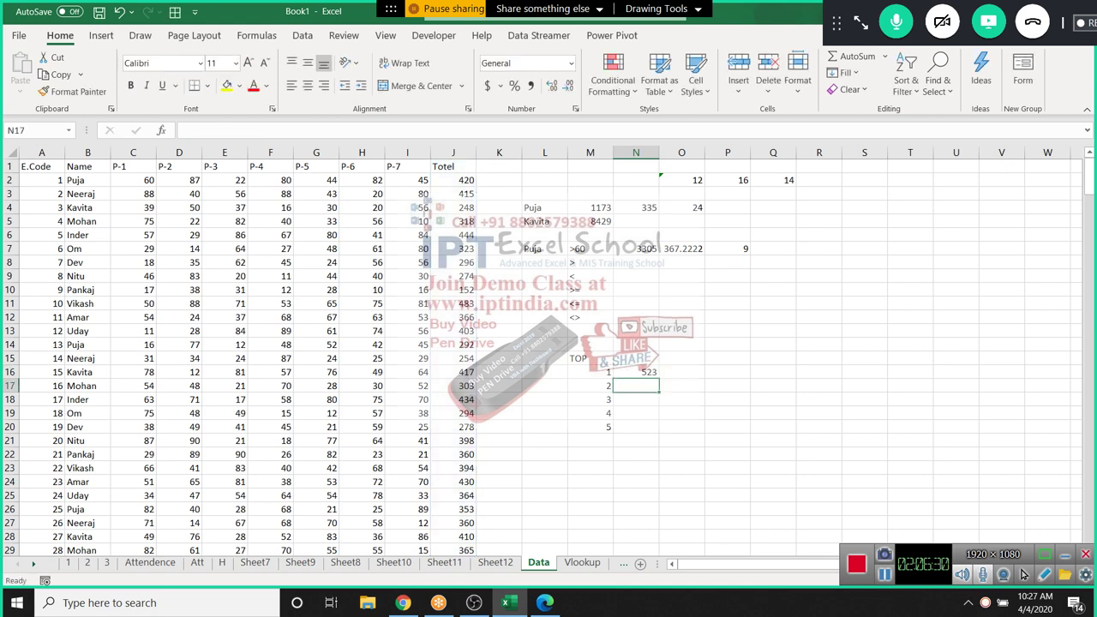
Fill the LARGE formula down N16:N20 to list 523, 514, 496, 488, 484
{"action": "key", "text": "Up"}
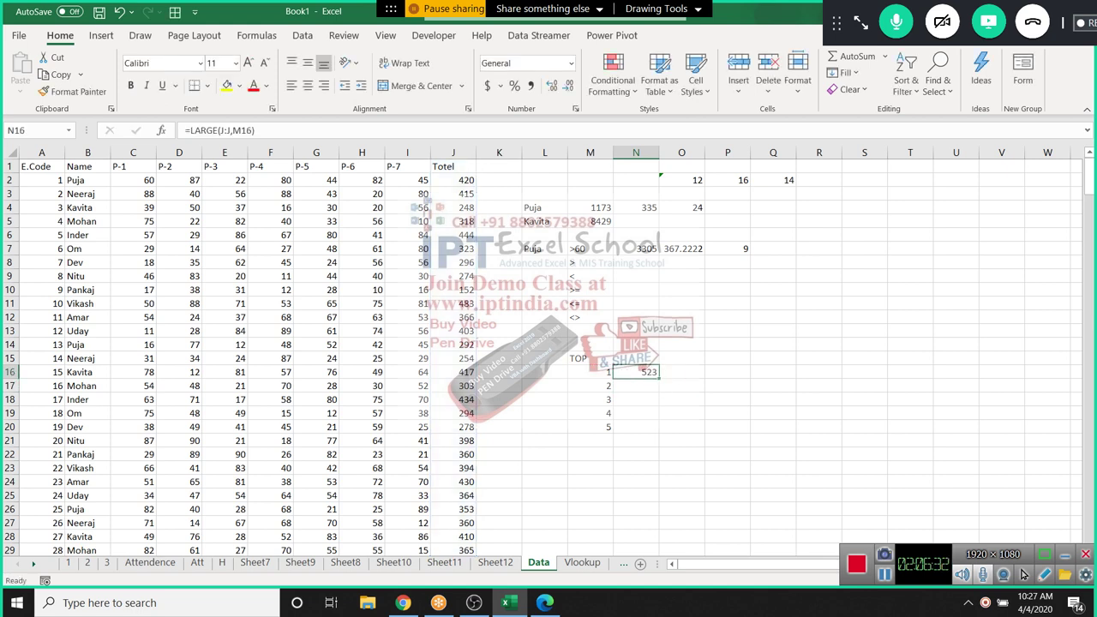
{"action": "key", "text": "Down"}
{"action": "key", "text": "Down"}
{"action": "key", "text": "Down"}
{"action": "key", "text": "Down"}
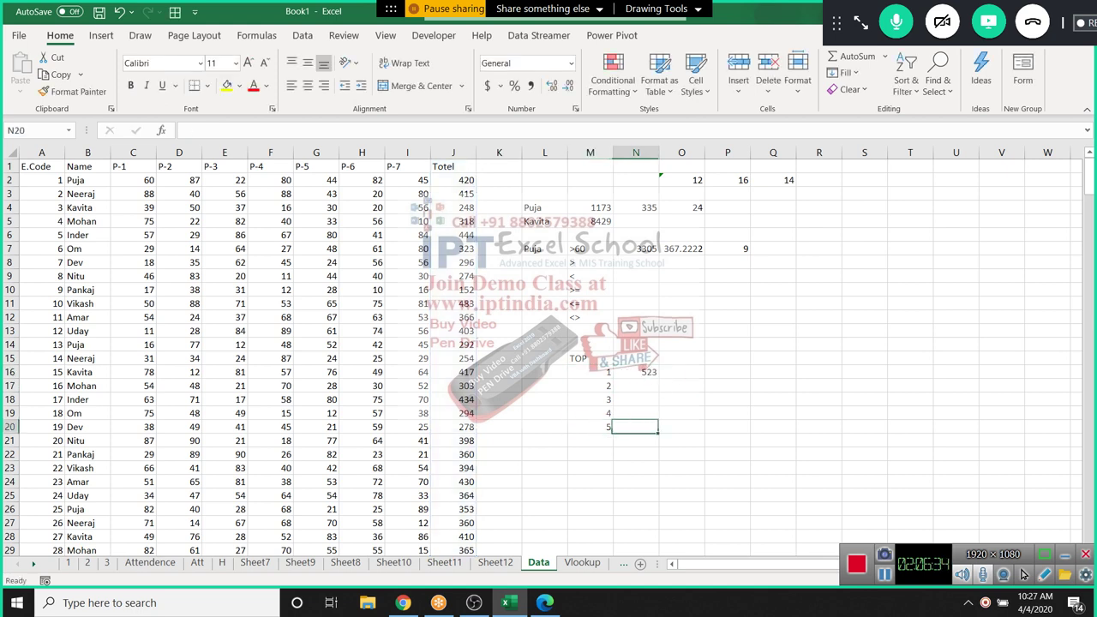
{"action": "key", "text": "shift+Up"}
{"action": "key", "text": "shift+Up"}
{"action": "key", "text": "shift+Up"}
{"action": "key", "text": "shift+Up"}
{"action": "key", "text": "ctrl+d"}
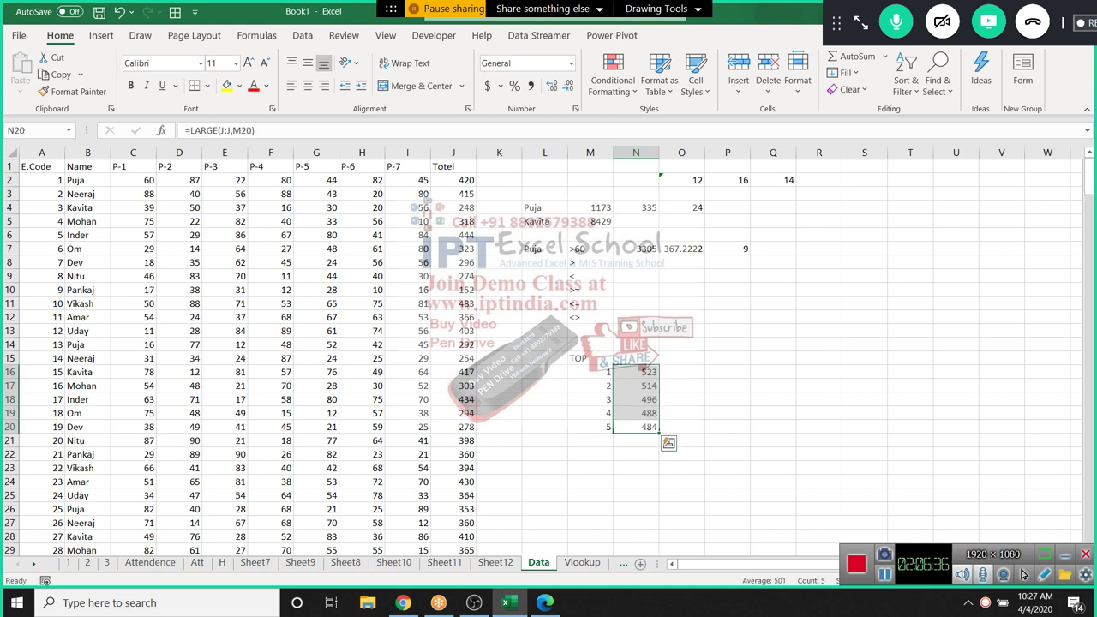
{"action": "key", "text": "Up"}
{"action": "key", "text": "Up"}
{"action": "key", "text": "Up"}
{"action": "key", "text": "Up"}
{"action": "key", "text": "Up"}
{"action": "key", "text": "Up"}
Enter a MAX formula over column J in M14, returning 523
{"action": "key", "text": "Left"}
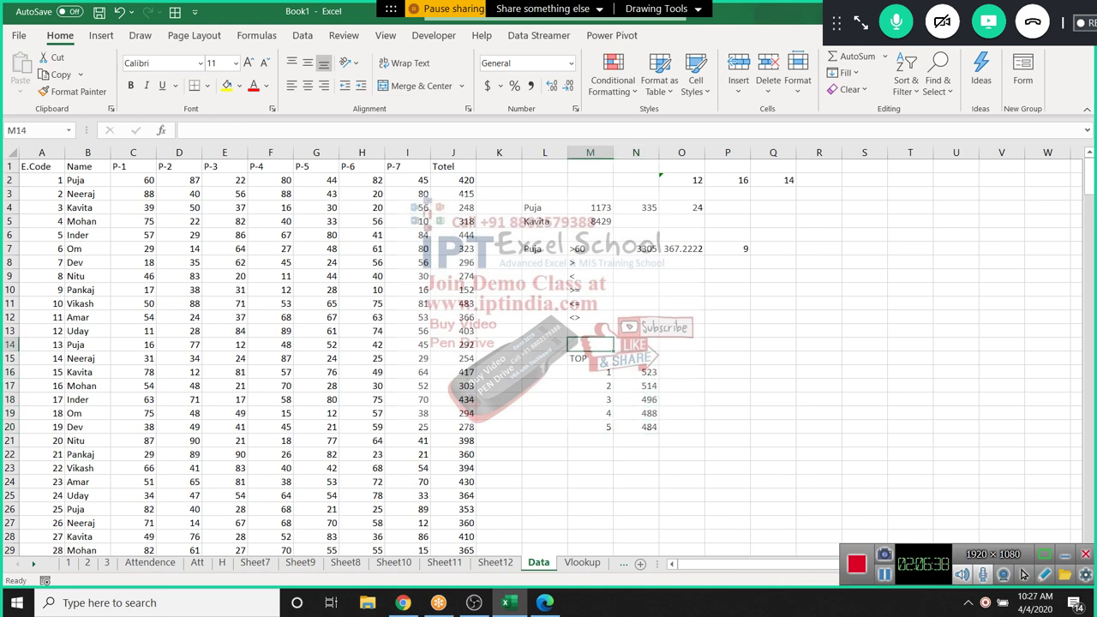
{"action": "type", "text": "=MA"}
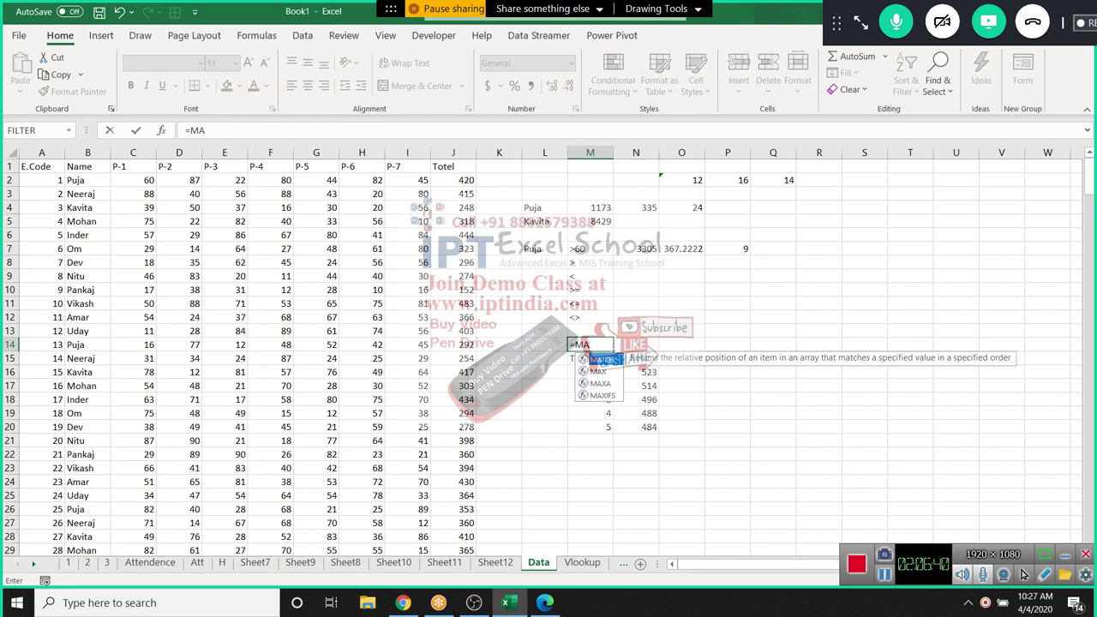
{"action": "key", "text": "Down"}
{"action": "key", "text": "Down"}
{"action": "key", "text": "Up"}
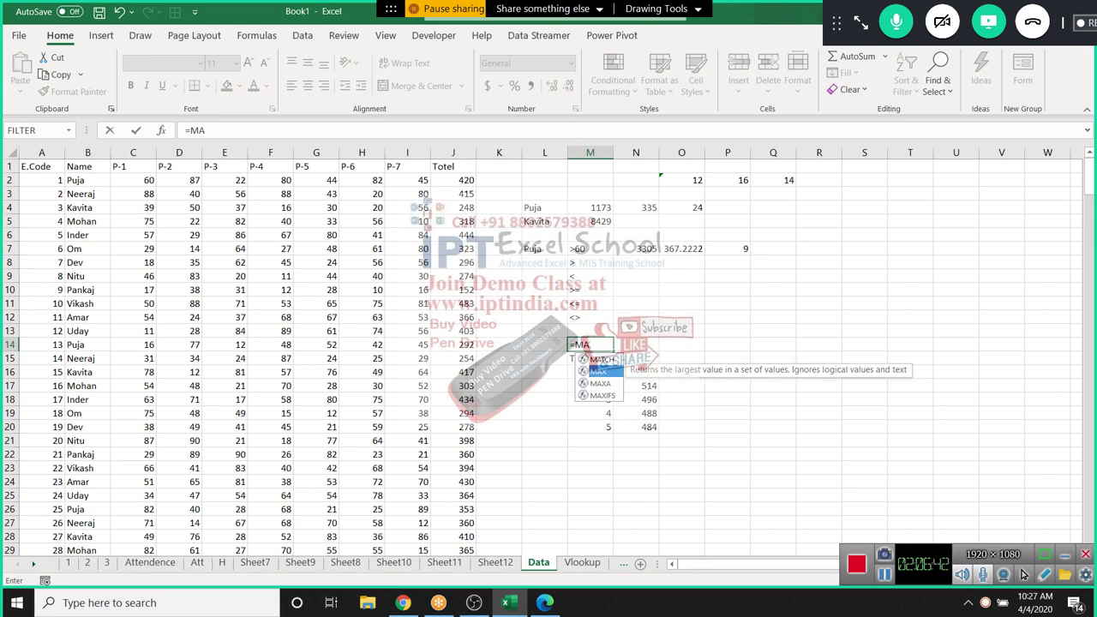
{"action": "key", "text": "Tab"}
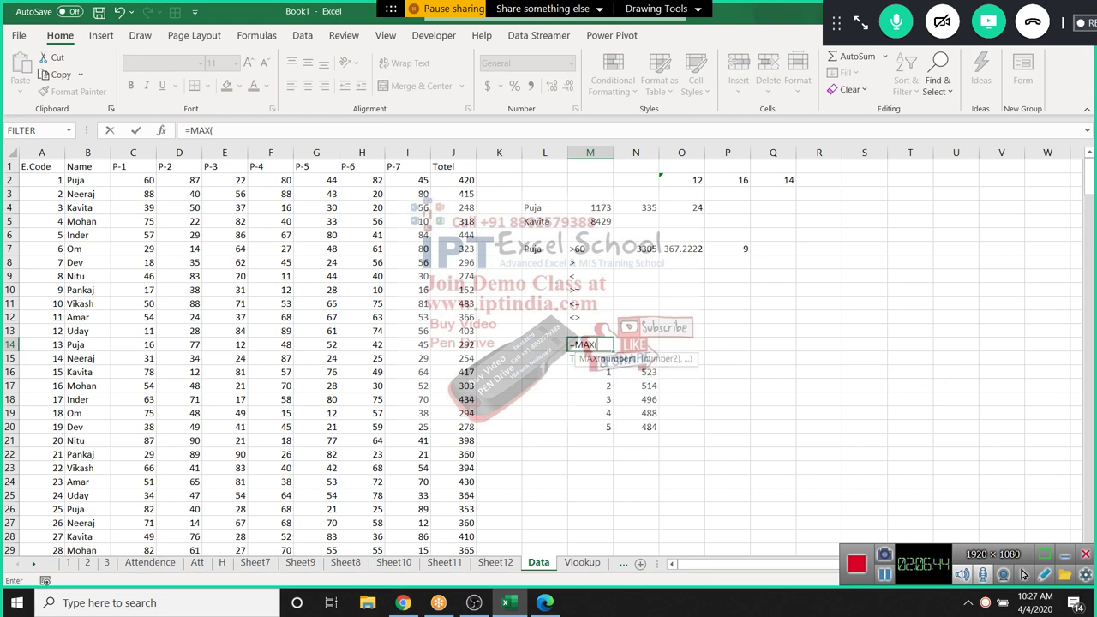
{"action": "left_click", "coordinate": [443, 152]}
{"action": "key", "text": "Return"}
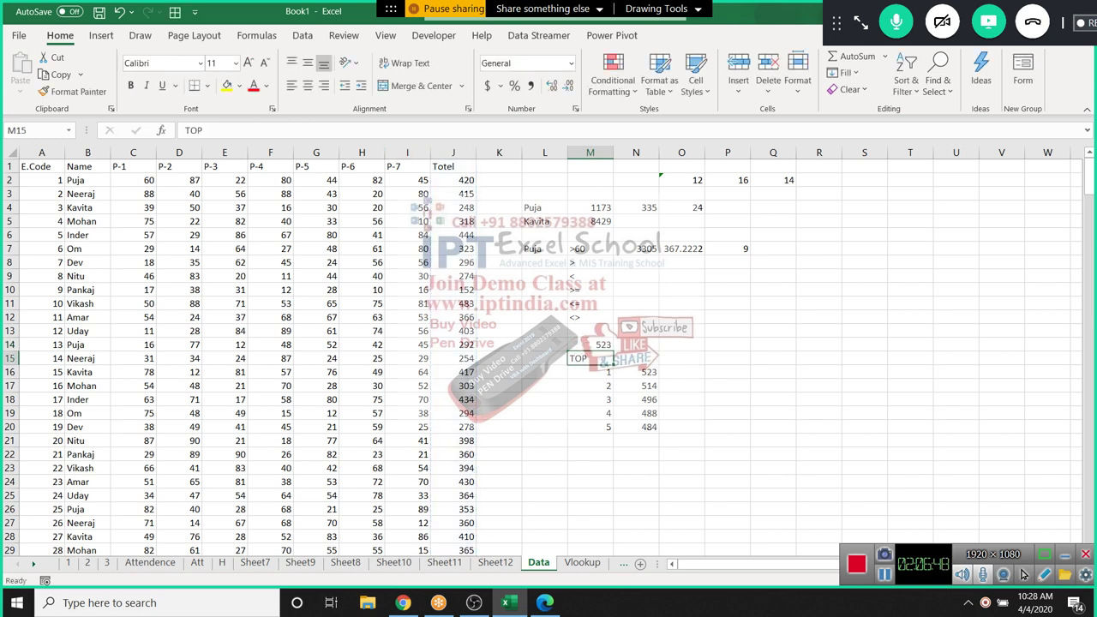
Start a MAX entry in P4, then abandon it
{"action": "left_click", "coordinate": [727, 208]}
{"action": "type", "text": "="}
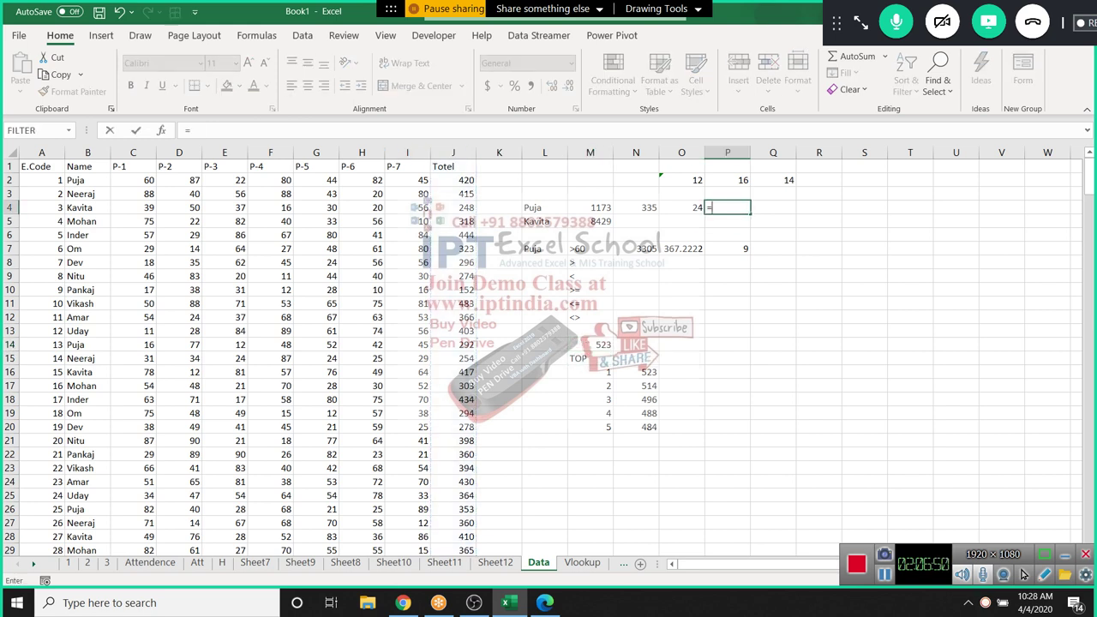
{"action": "type", "text": "max"}
{"action": "key", "text": "Down"}
{"action": "key", "text": "Down"}
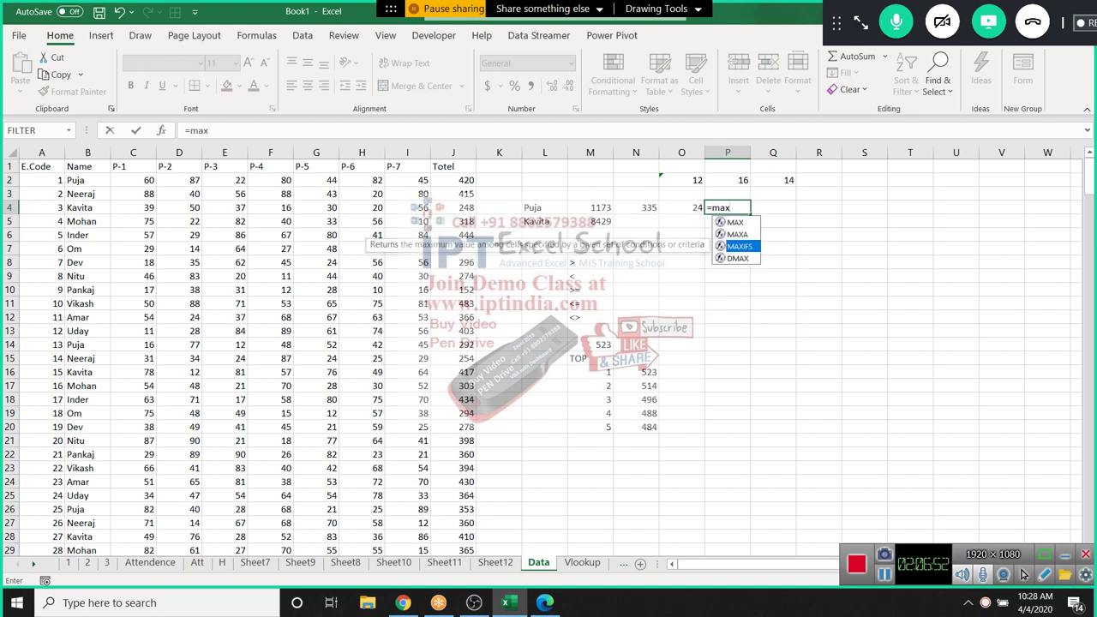
{"action": "key", "text": "Escape"}
{"action": "key", "text": "Return"}
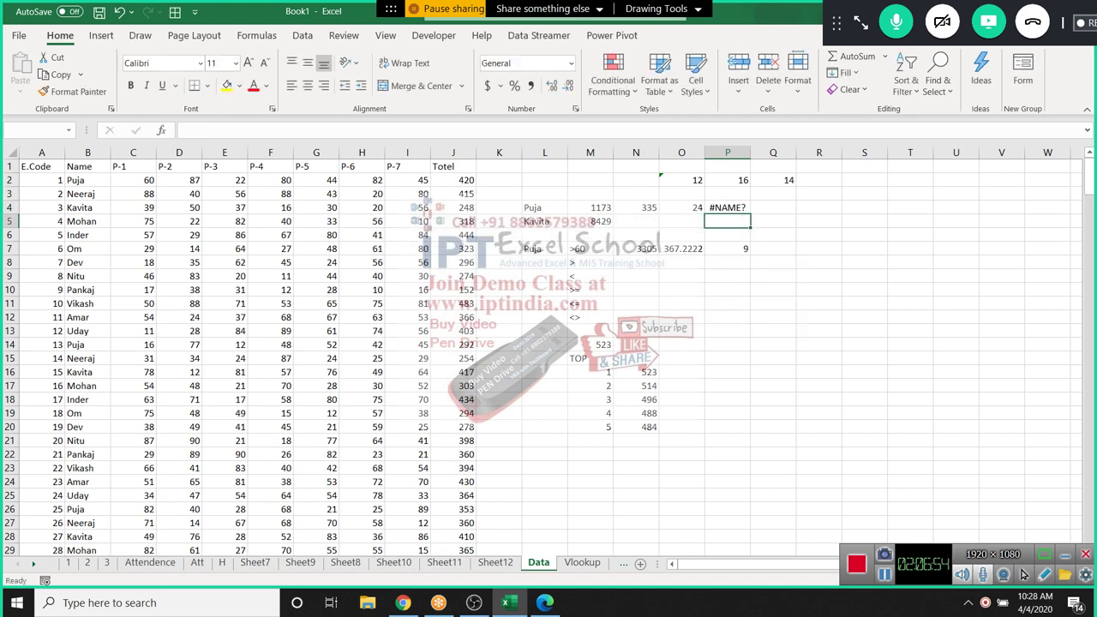
Begin a MAXIFS formula in Q7 with Totel column J as the max range
{"action": "left_click", "coordinate": [769, 249]}
{"action": "type", "text": "=ma"}
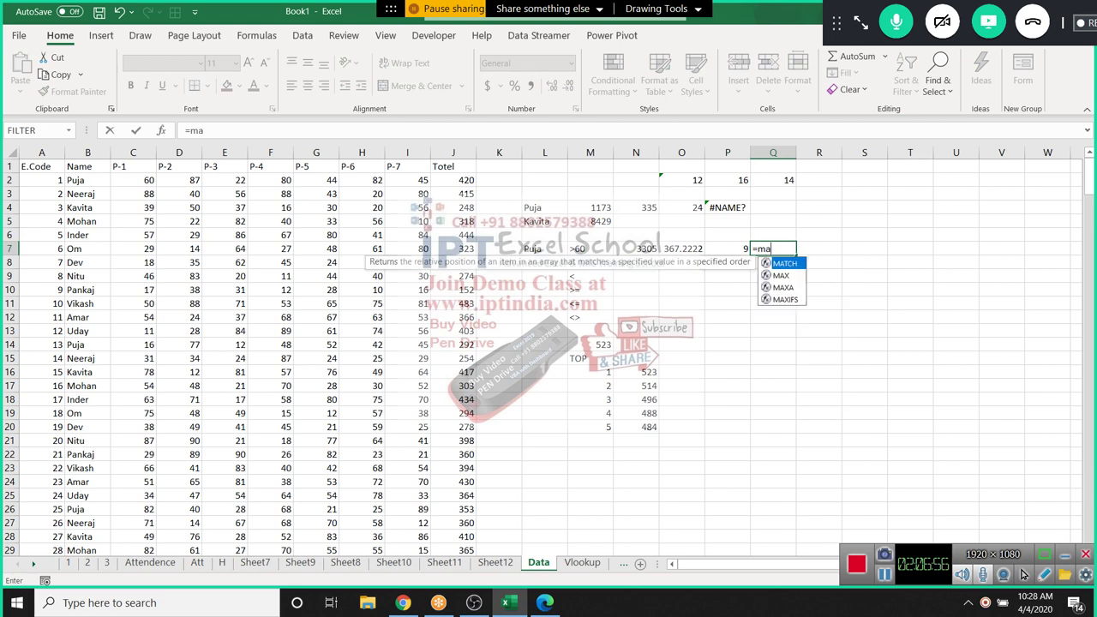
{"action": "key", "text": "Down"}
{"action": "key", "text": "Down"}
{"action": "key", "text": "Down"}
{"action": "key", "text": "Tab"}
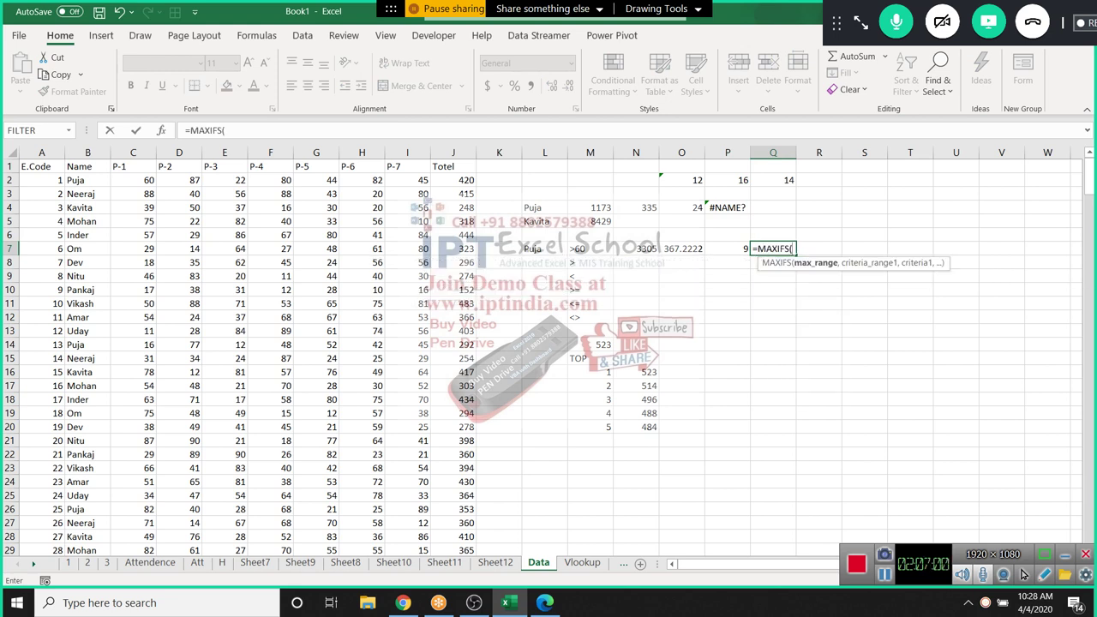
{"action": "left_click", "coordinate": [454, 153]}
{"action": "type", "text": ","}
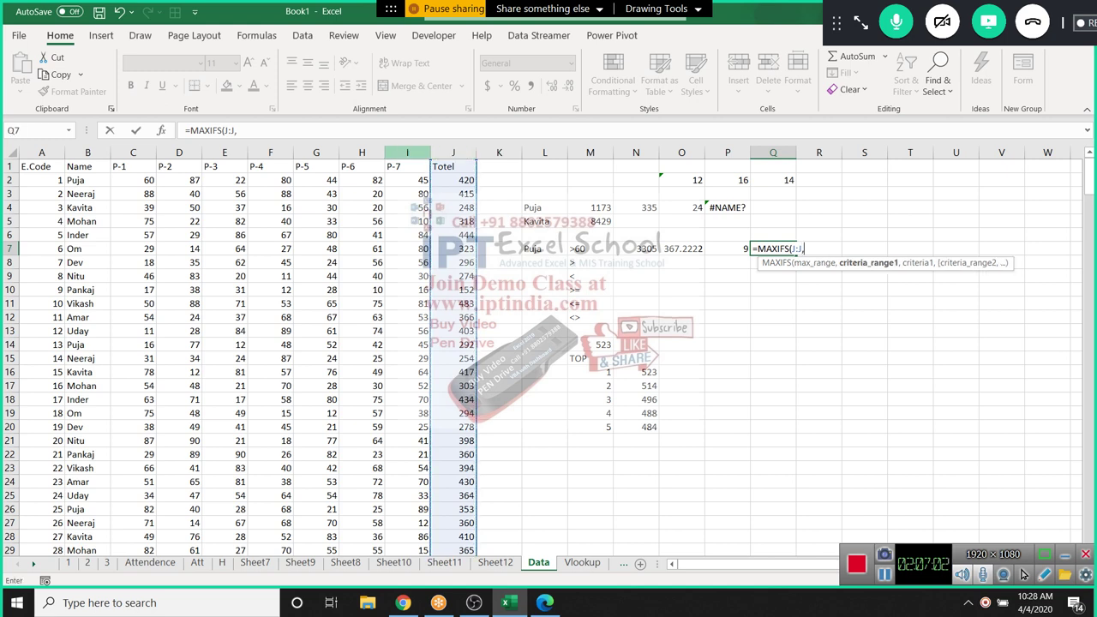
Add criteria B:B matching L7 and C:C matching M7, giving 449
{"action": "left_click", "coordinate": [87, 153]}
{"action": "type", "text": ","}
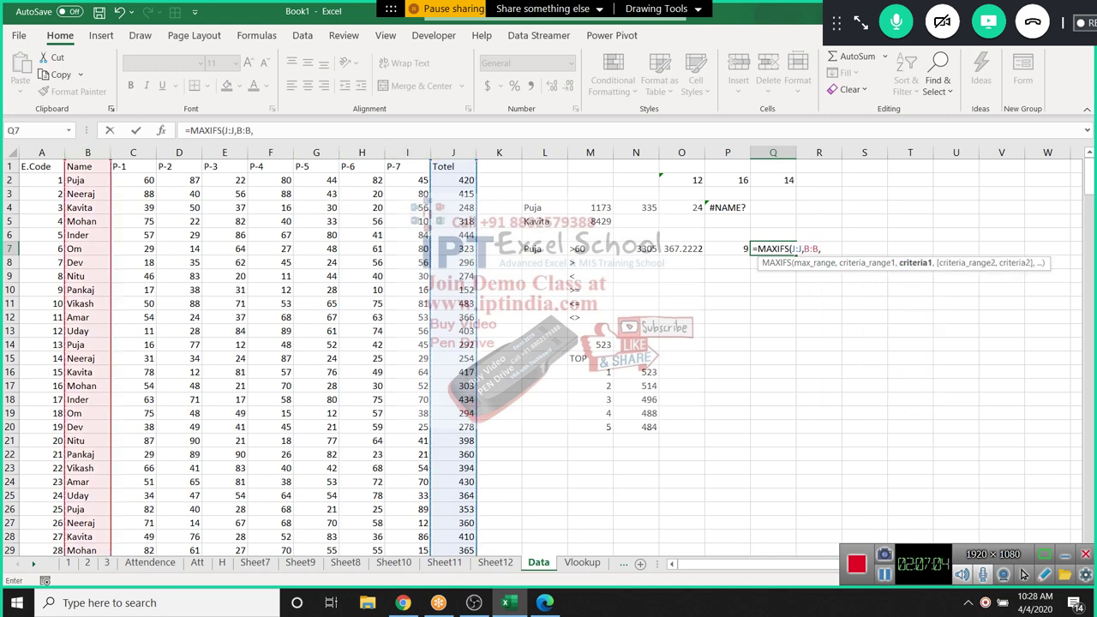
{"action": "left_click", "coordinate": [544, 248]}
{"action": "type", "text": ","}
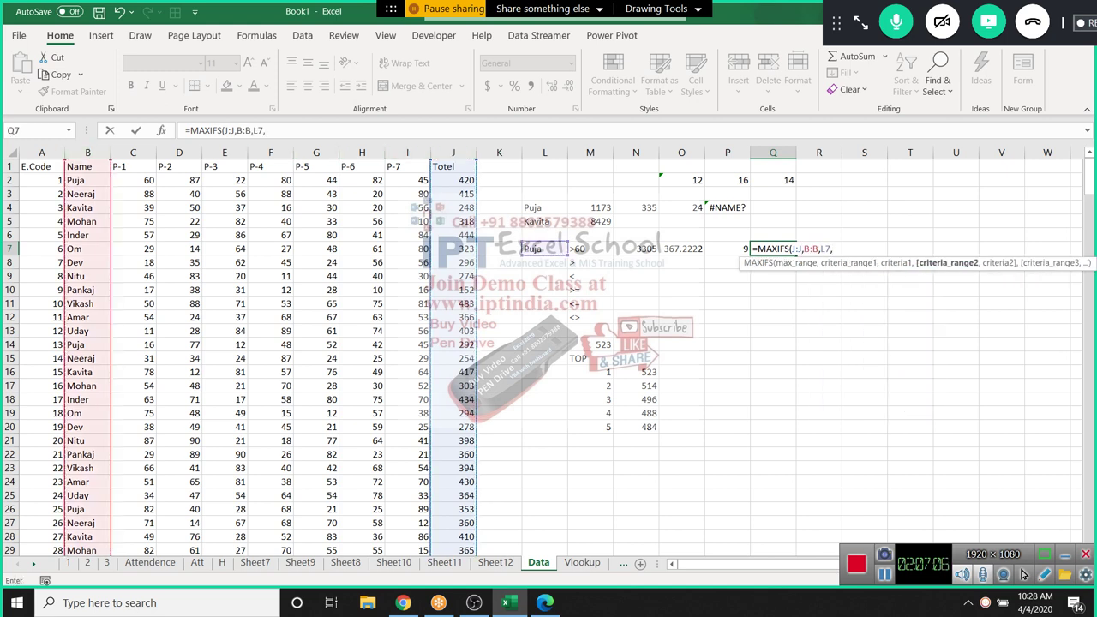
{"action": "left_click", "coordinate": [133, 153]}
{"action": "type", "text": ","}
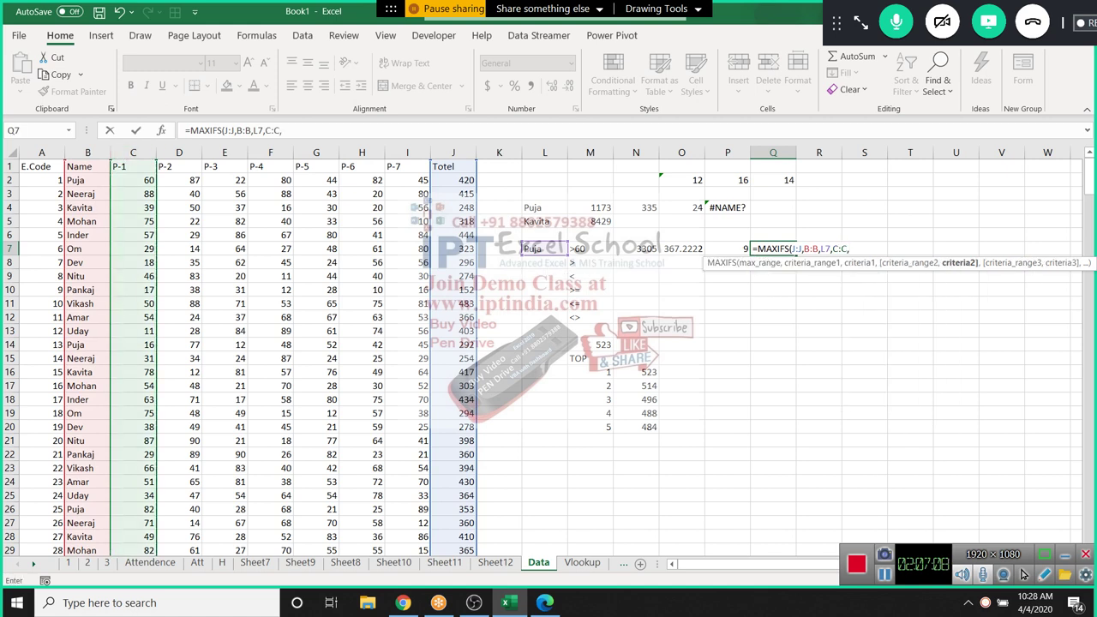
{"action": "left_click", "coordinate": [589, 248]}
{"action": "key", "text": "Return"}
Review Q7's formula and inspect the TOP ranks and their values
{"action": "key", "text": "Up"}
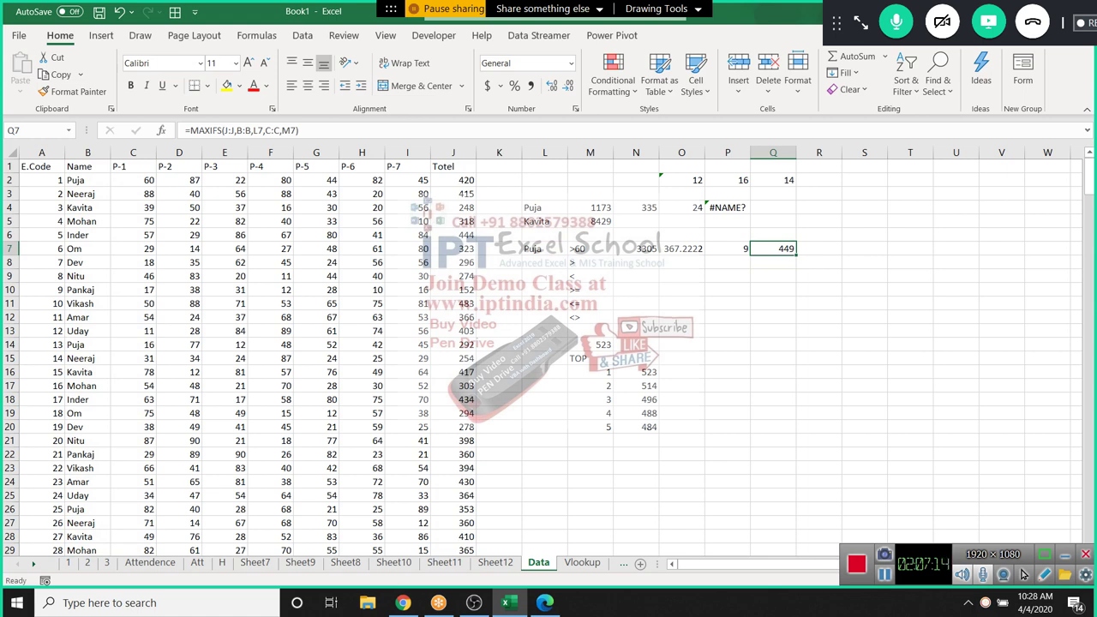
{"action": "left_click_drag", "start_coordinate": [453, 208], "coordinate": [453, 290]}
{"action": "left_click_drag", "start_coordinate": [590, 372], "coordinate": [635, 413]}
{"action": "left_click", "coordinate": [589, 386]}
{"action": "left_click", "coordinate": [589, 399]}
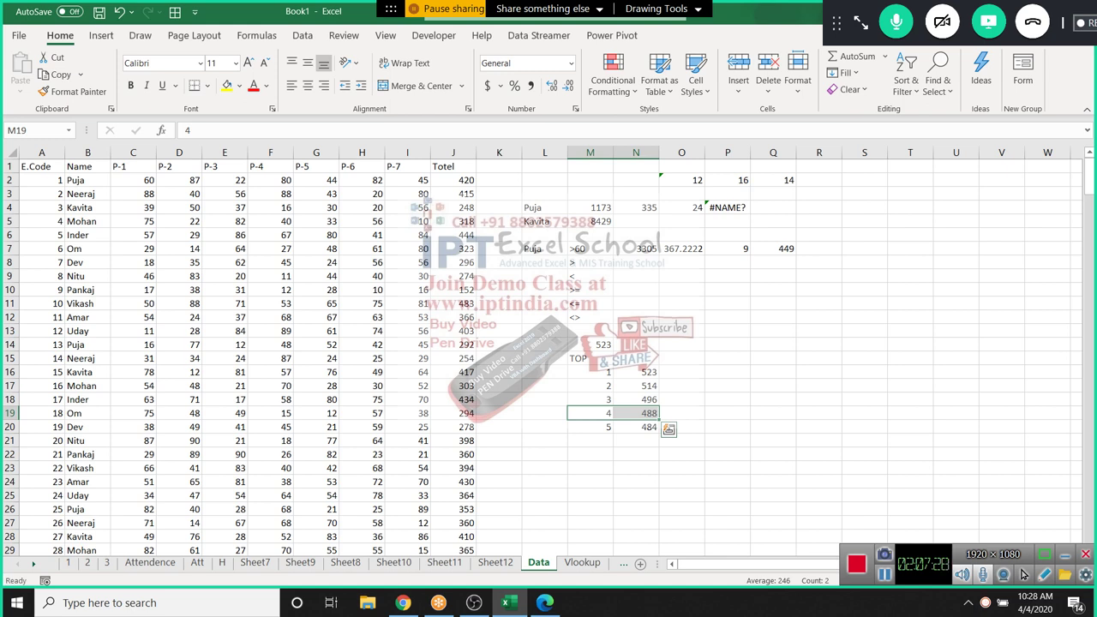
{"action": "key", "text": "Right"}
{"action": "key", "text": "Right"}
{"action": "key", "text": "Up"}
{"action": "key", "text": "Up"}
{"action": "key", "text": "Up"}
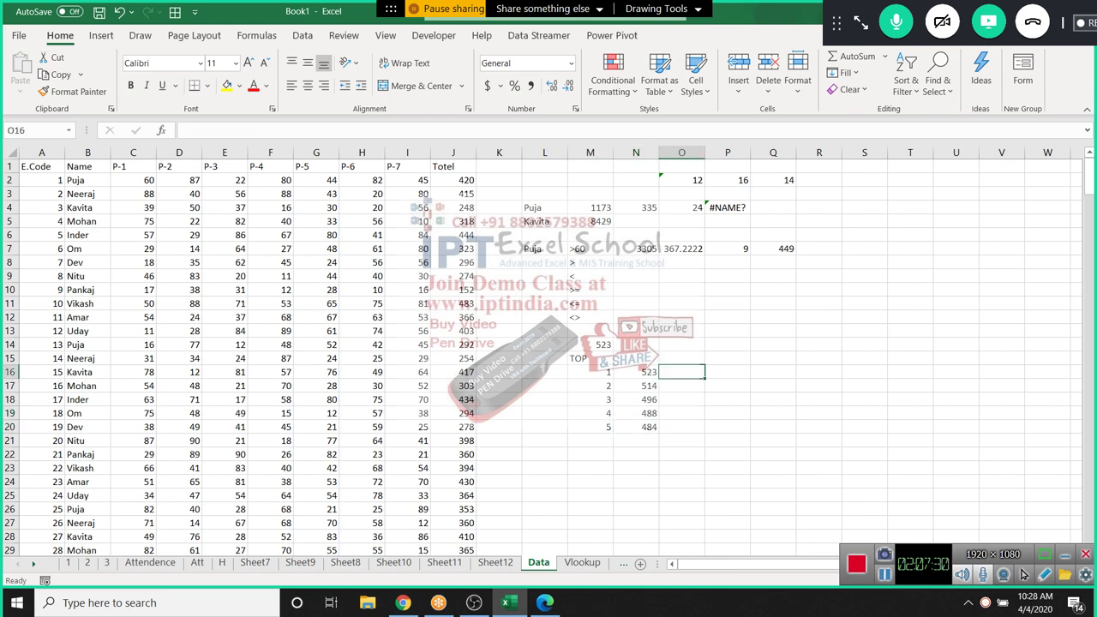
Enter =MIN(J:J) in N14, returning the lowest Totel, 152
{"action": "left_click", "coordinate": [818, 249]}
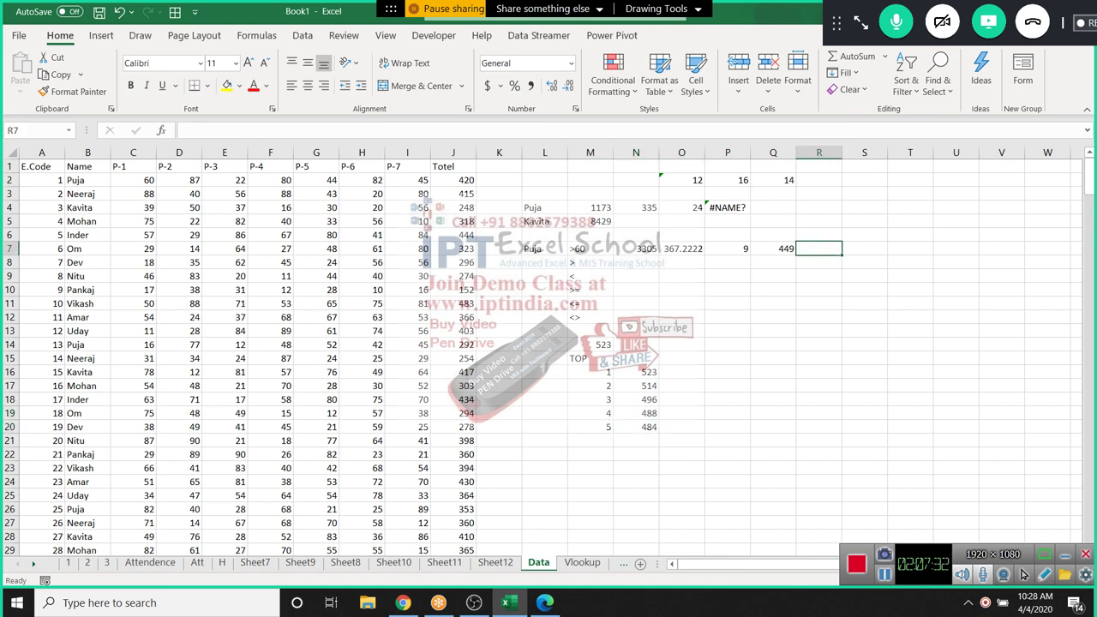
{"action": "left_click", "coordinate": [636, 345]}
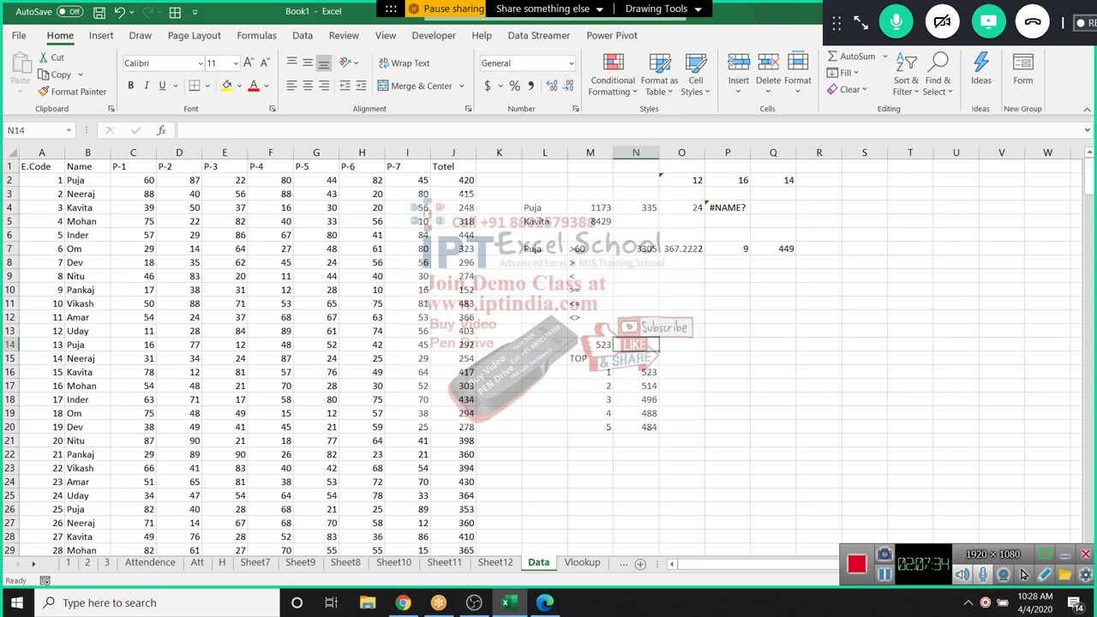
{"action": "type", "text": "=MIN("}
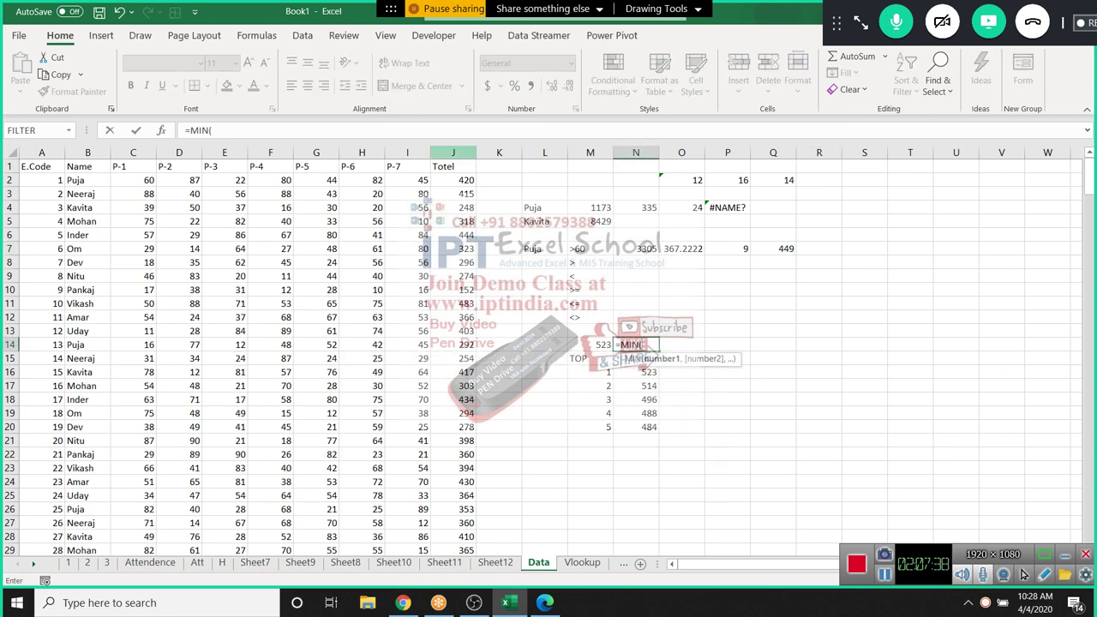
{"action": "left_click", "coordinate": [453, 152]}
{"action": "type", "text": ")"}
{"action": "key", "text": "Return"}
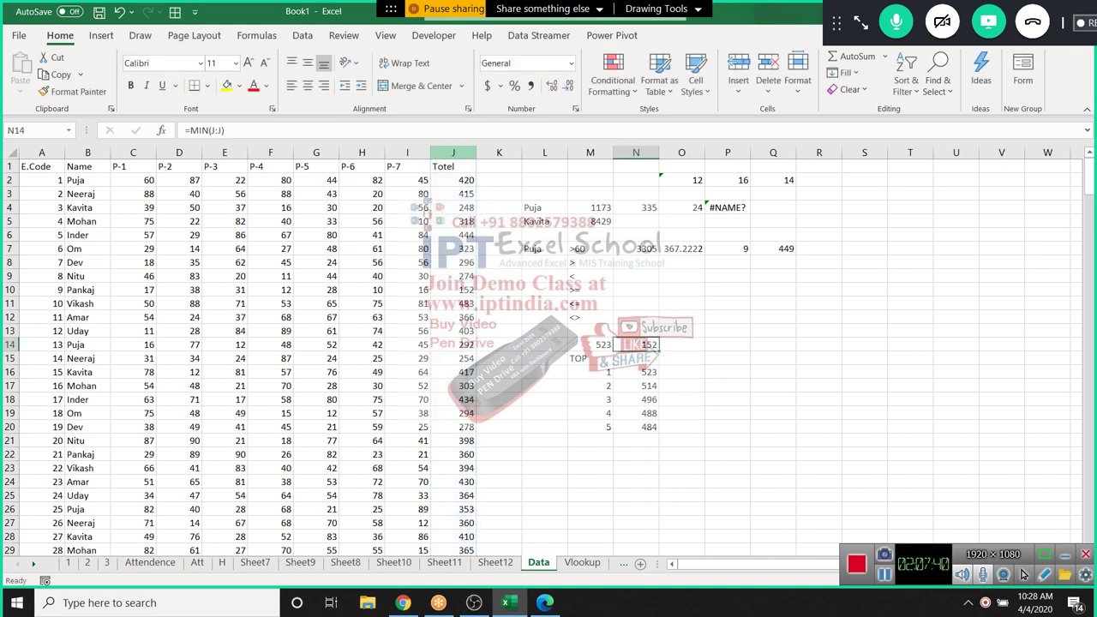
Enter =SMALL(J:J,M16) in O16 for the smallest Totel
{"action": "key", "text": "Down"}
{"action": "key", "text": "Down"}
{"action": "key", "text": "Right"}
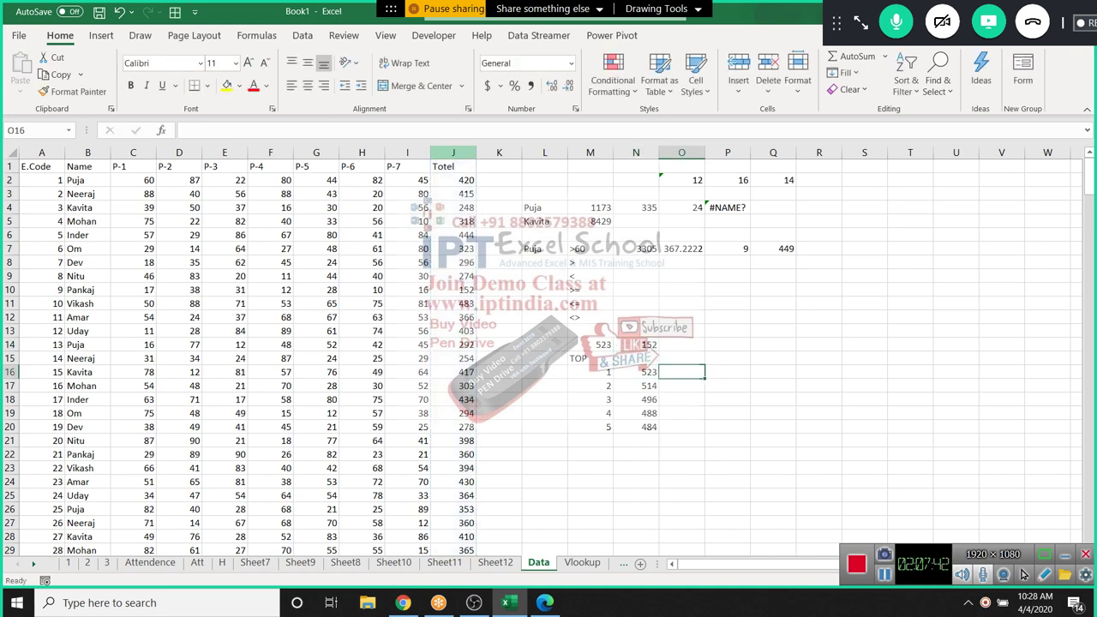
{"action": "type", "text": "=sm"}
{"action": "key", "text": "Tab"}
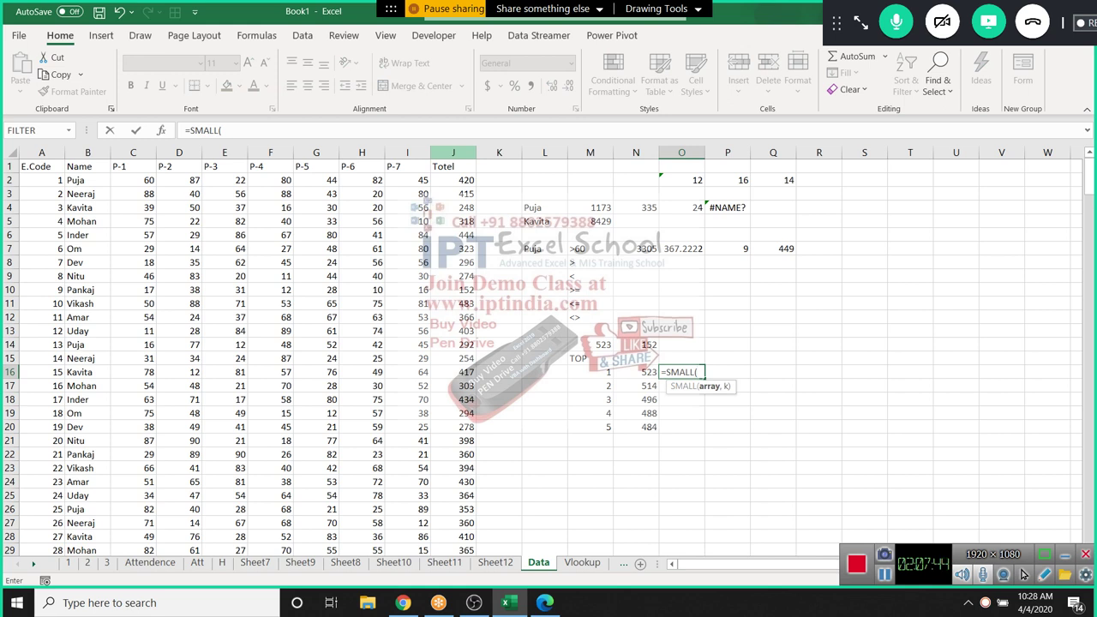
{"action": "left_click", "coordinate": [453, 153]}
{"action": "type", "text": ","}
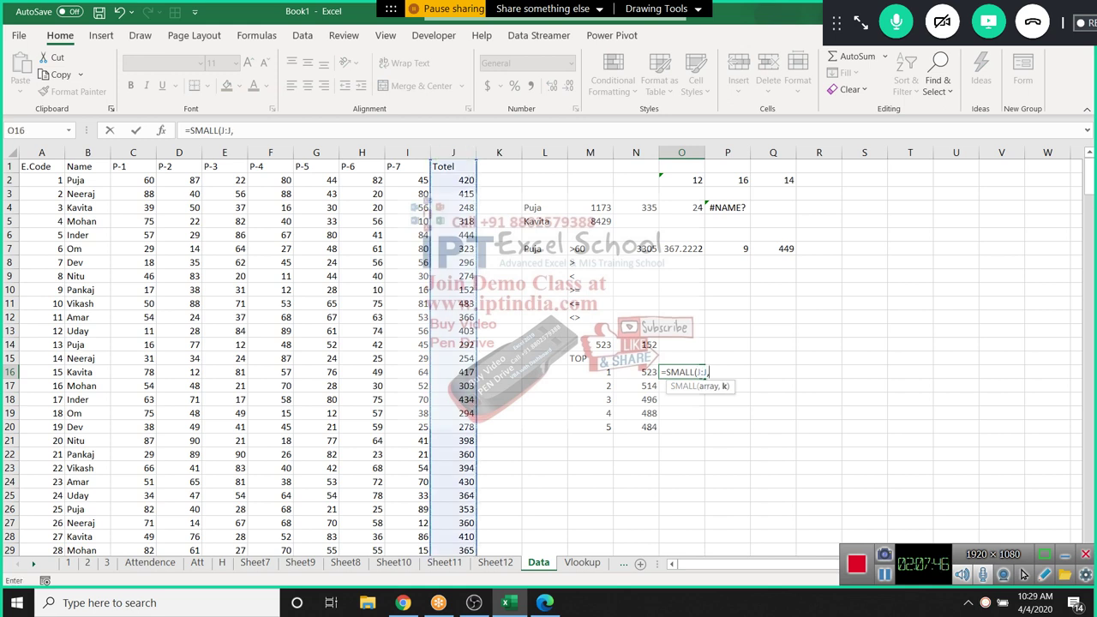
{"action": "key", "text": "Left"}
{"action": "key", "text": "Left"}
{"action": "key", "text": "Return"}
{"action": "key", "text": "Left"}
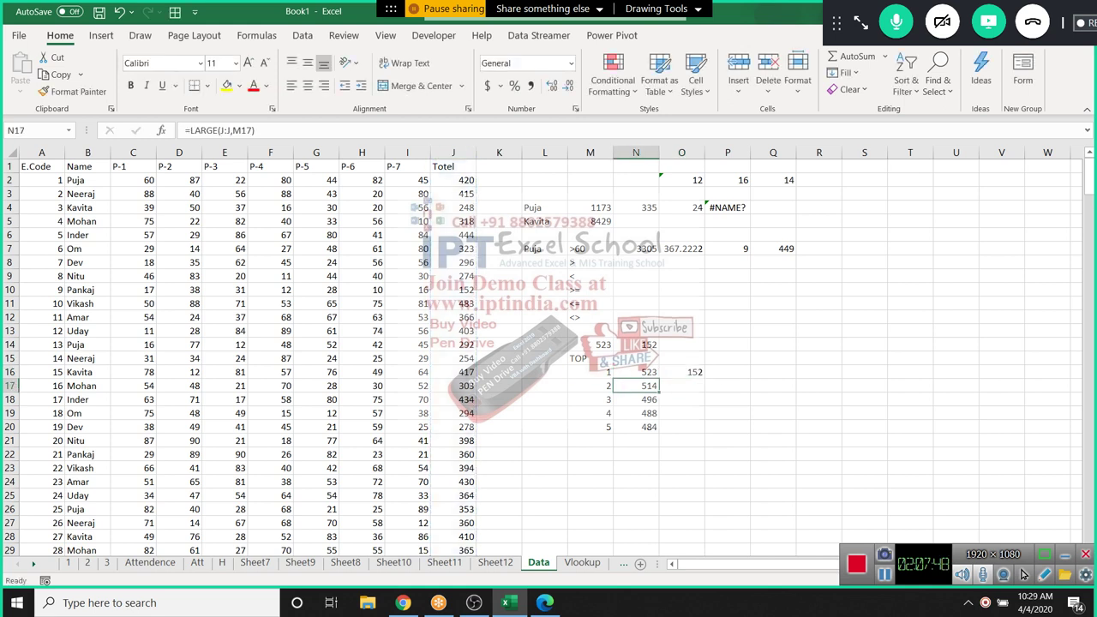
Fill SMALL down O16:O20 listing 152, 207, 208, 221, 222, and begin a formula in R7
{"action": "key", "text": "Down"}
{"action": "key", "text": "Down"}
{"action": "key", "text": "Down"}
{"action": "key", "text": "Right"}
{"action": "key", "text": "shift+Up"}
{"action": "key", "text": "shift+Up"}
{"action": "key", "text": "shift+Up"}
{"action": "key", "text": "shift+Up"}
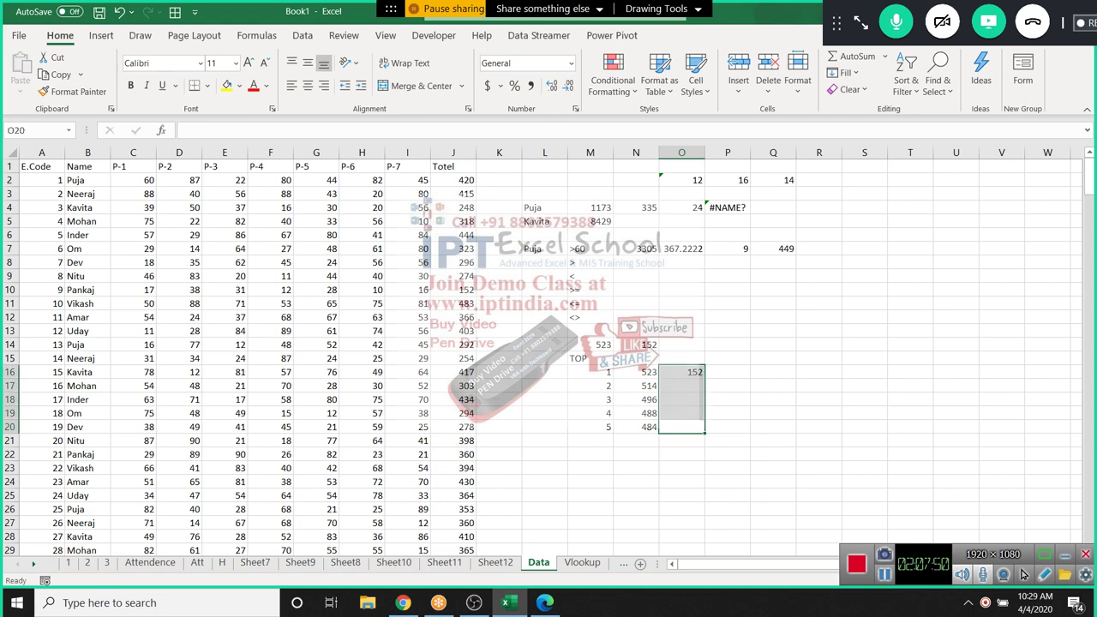
{"action": "key", "text": "ctrl+d"}
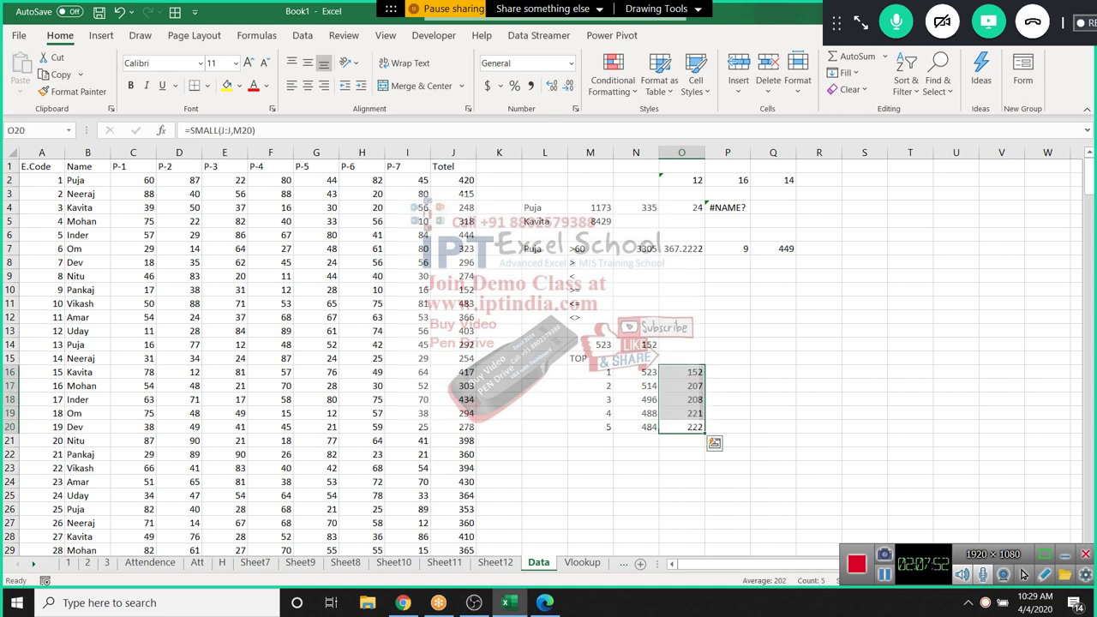
{"action": "left_click", "coordinate": [818, 248]}
{"action": "type", "text": "=mi"}
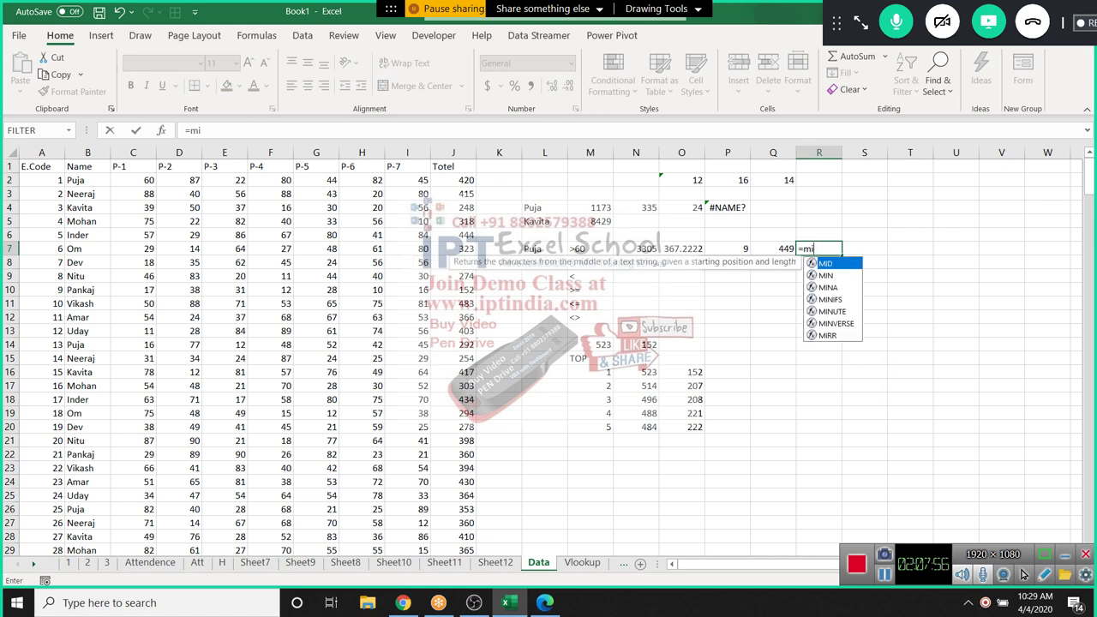
Build =MINIFS(J:J,B:B,L7,C:C,M7) in R7, returning 286 for Puja rows above 60
{"action": "key", "text": "Down"}
{"action": "key", "text": "Down"}
{"action": "key", "text": "Down"}
{"action": "key", "text": "Tab"}
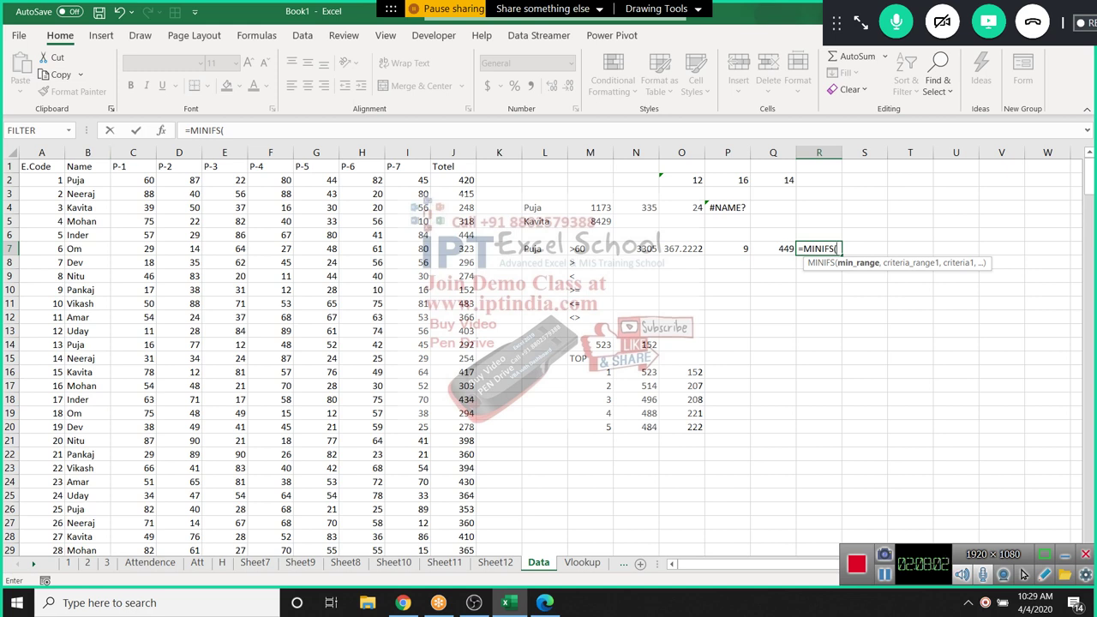
{"action": "left_click", "coordinate": [453, 153]}
{"action": "type", "text": ",B:B,"}
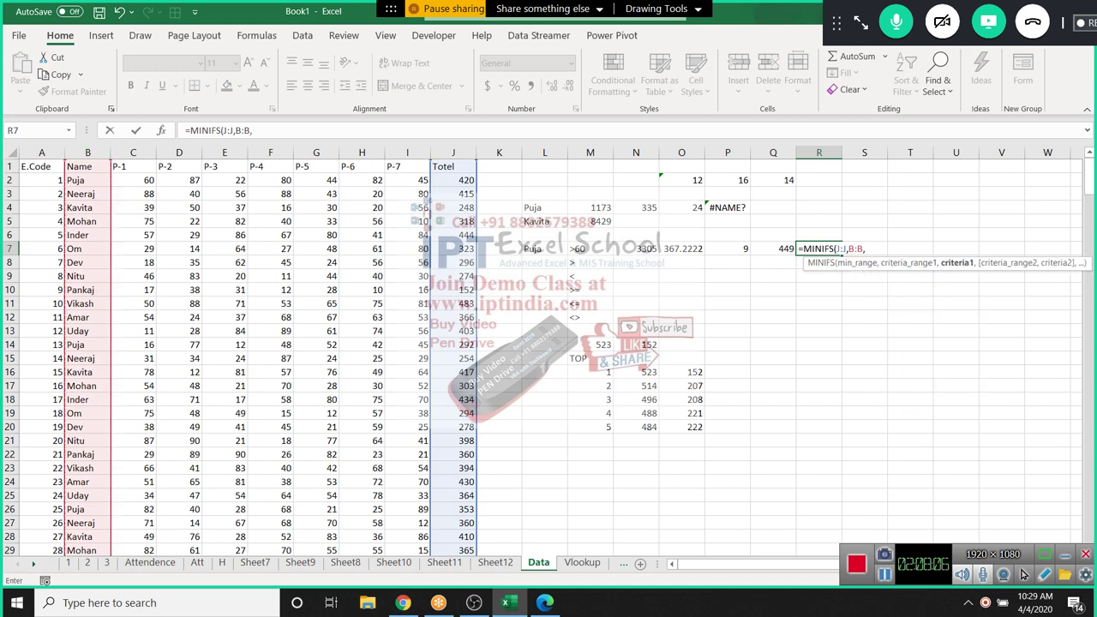
{"action": "left_click", "coordinate": [544, 248]}
{"action": "type", "text": ","}
{"action": "type", "text": "C:C,"}
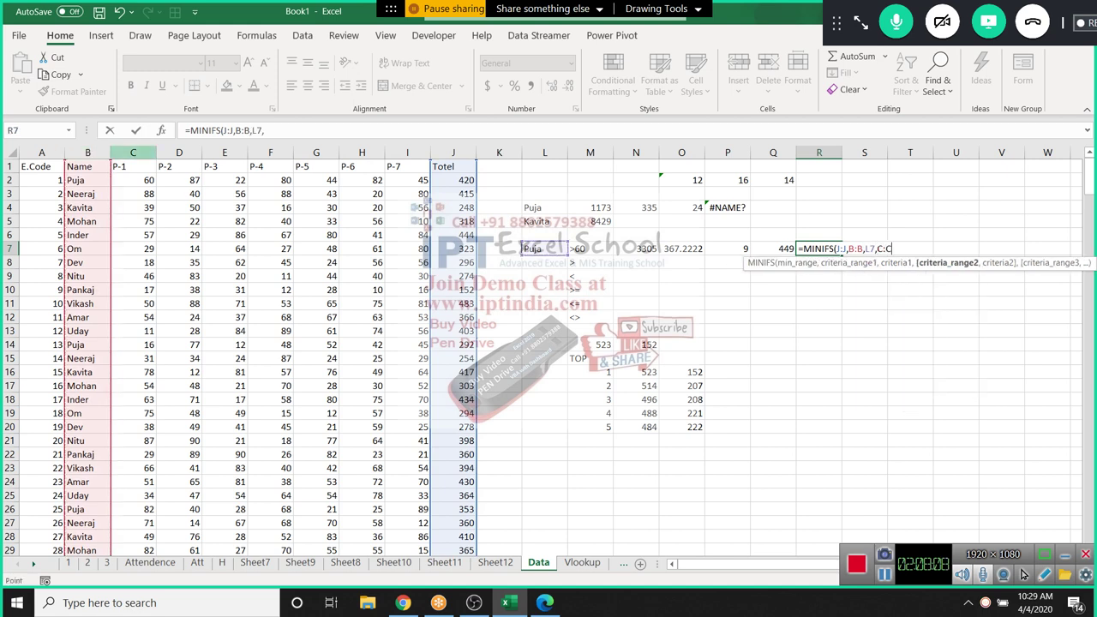
{"action": "left_click", "coordinate": [590, 249]}
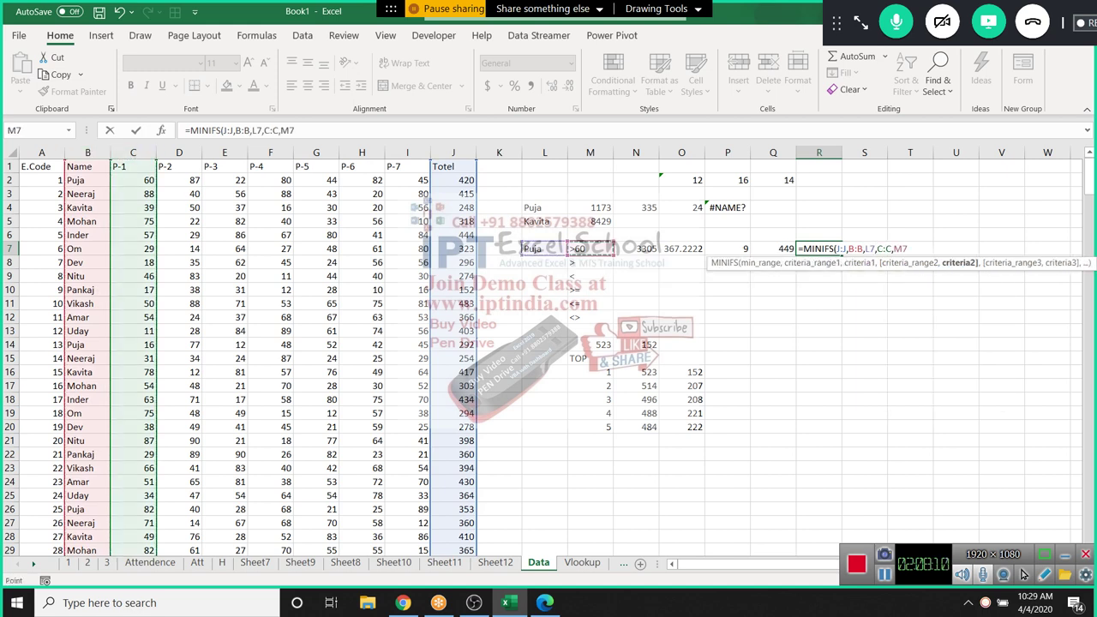
{"action": "key", "text": "Return"}
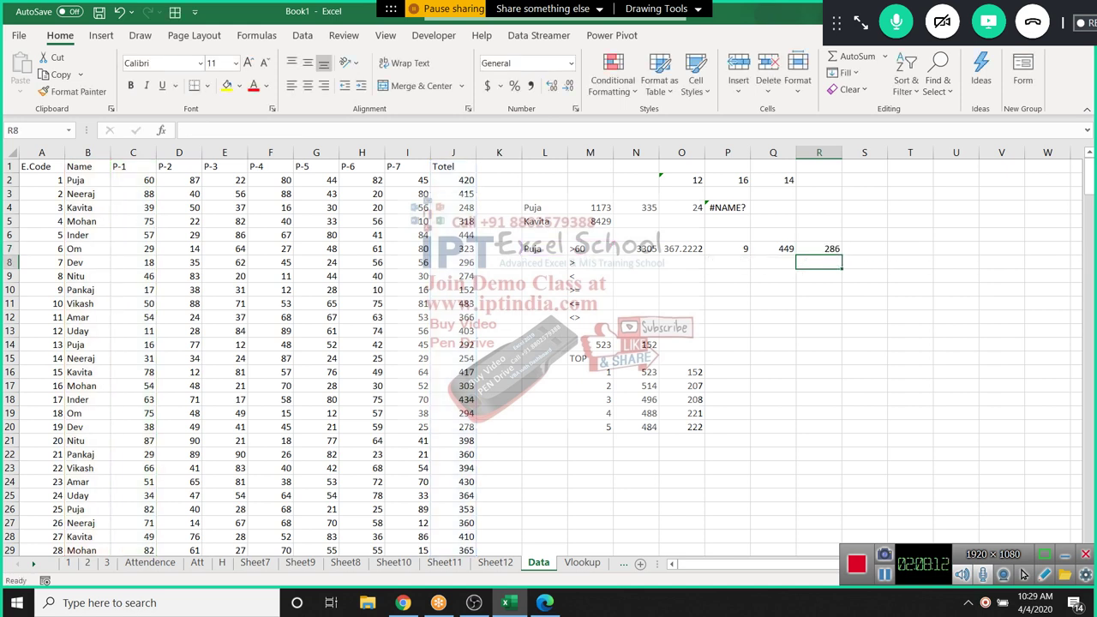
{"action": "key", "text": "Up"}
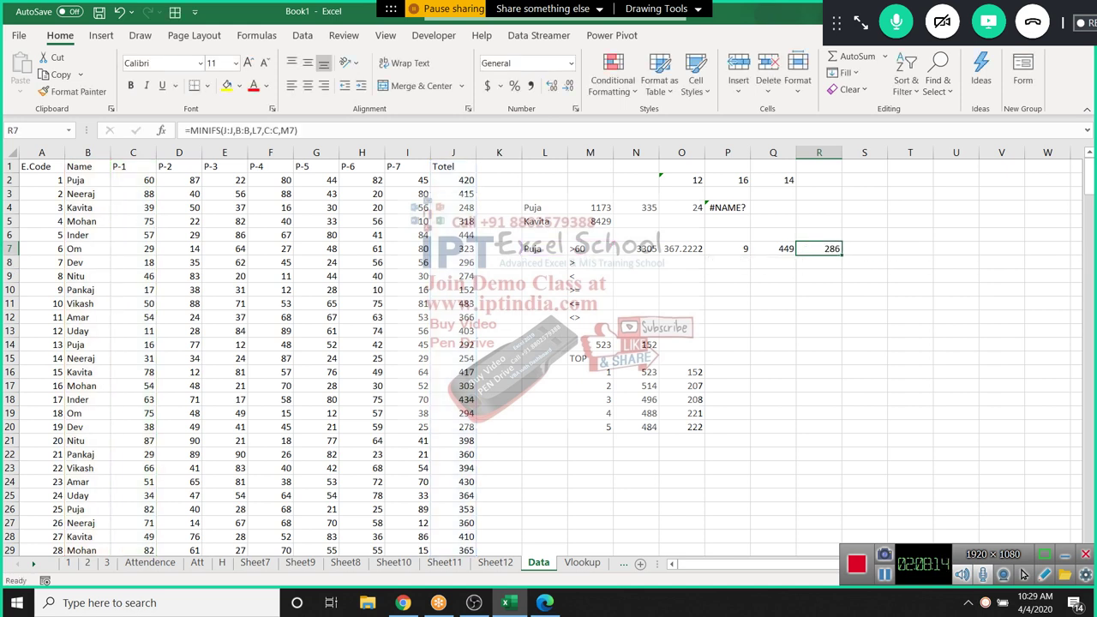